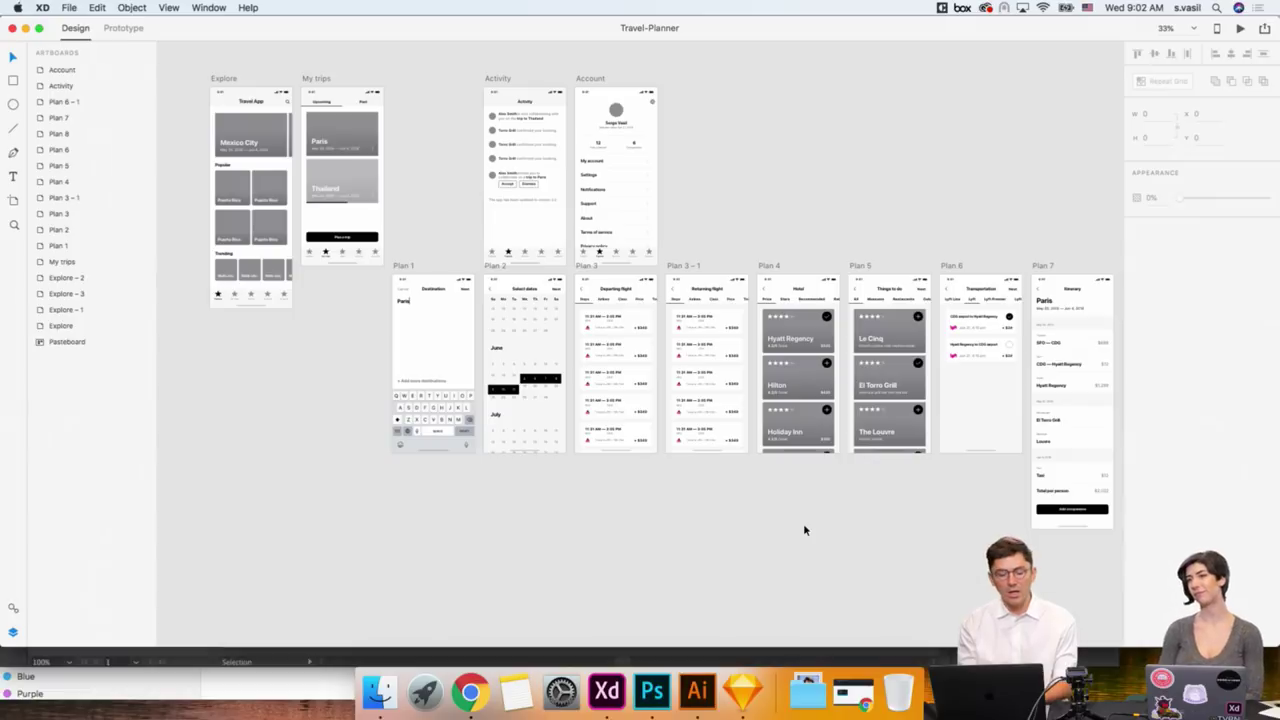
Zoom out and pan across the Travel-Planner artboards, then zoom back in.
{"action": "key", "text": "super+minus"}
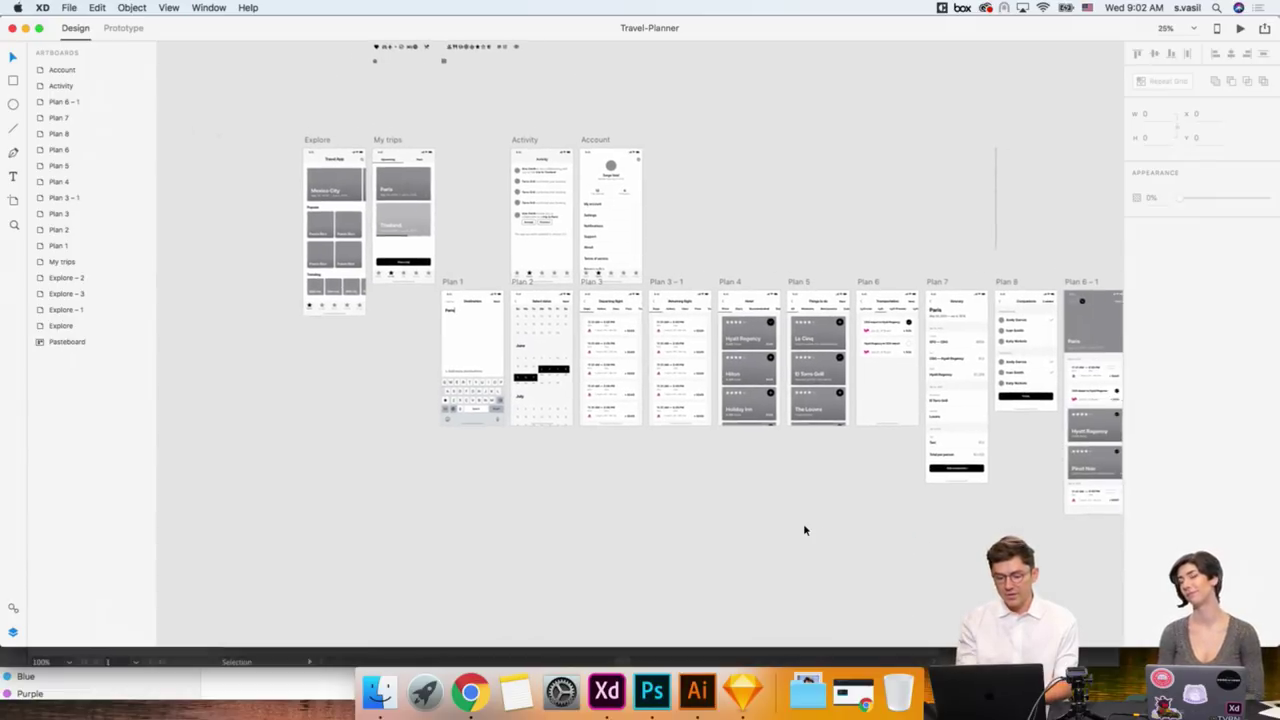
{"action": "scroll", "coordinate": [805, 530], "scroll_direction": "right", "scroll_amount": 3}
{"action": "scroll", "coordinate": [805, 530], "scroll_direction": "down", "scroll_amount": 2}
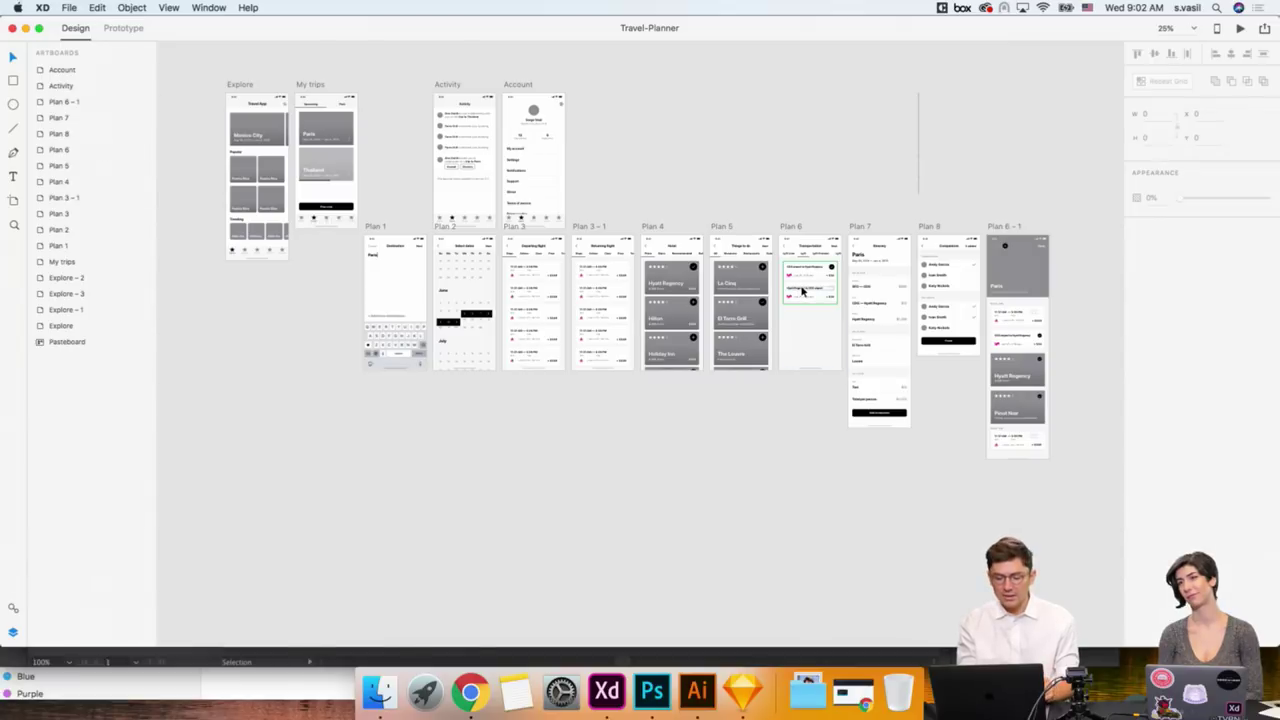
{"action": "key", "text": "super+equal"}
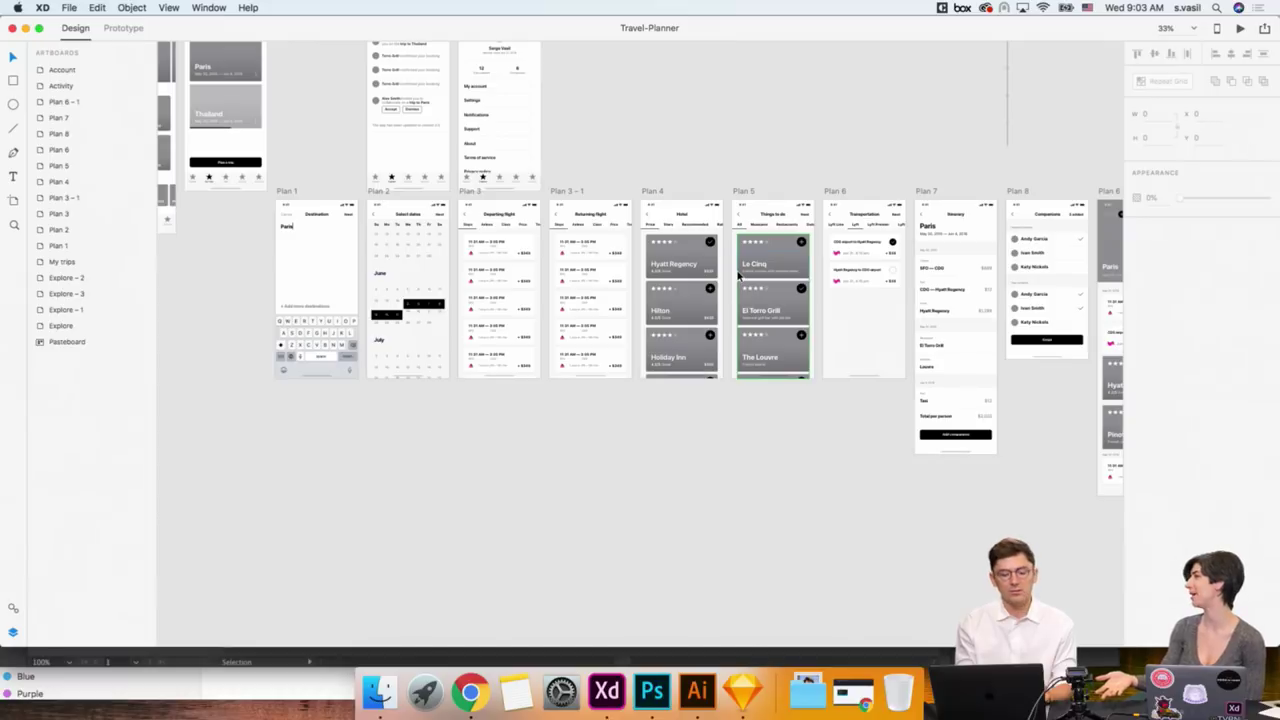
{"action": "scroll", "coordinate": [738, 275], "scroll_direction": "left", "scroll_amount": 5}
{"action": "scroll", "coordinate": [738, 275], "scroll_direction": "up", "scroll_amount": 4}
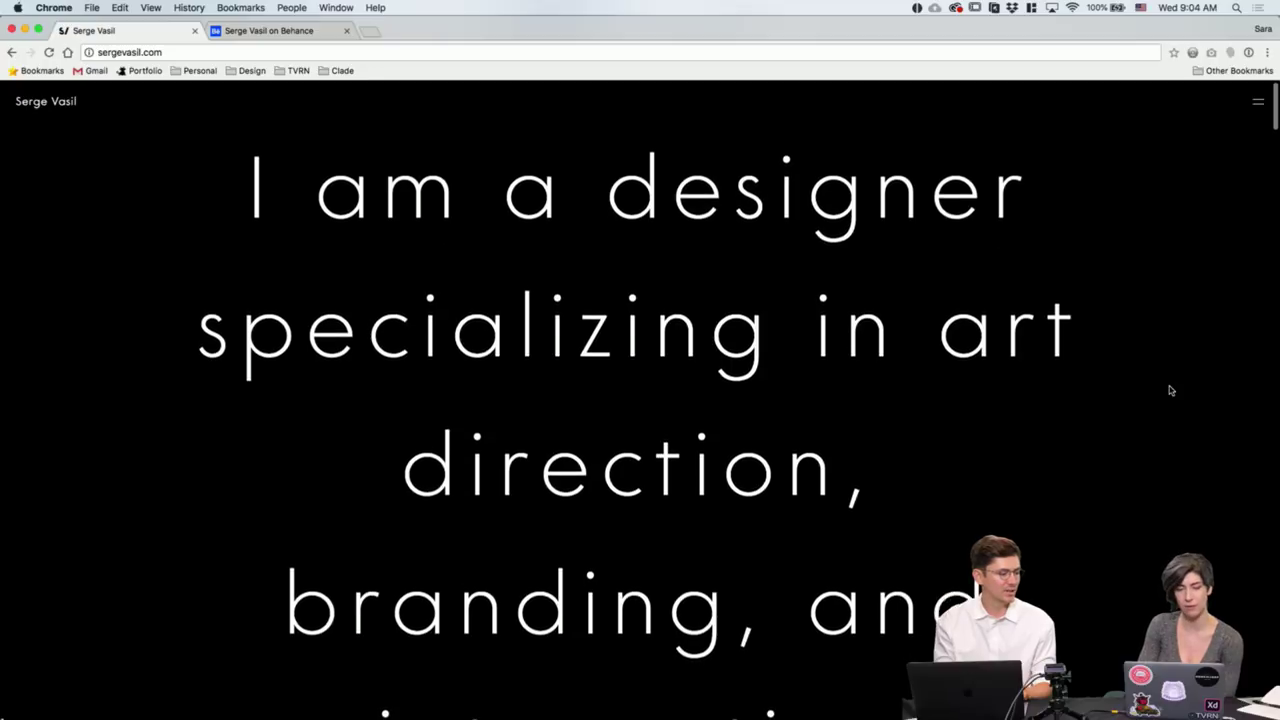
Scroll the portfolio past Goldrush and the headphone store to the helmet-and-perfume grid.
{"action": "scroll", "coordinate": [1171, 390], "scroll_direction": "down", "scroll_amount": 2}
{"action": "scroll", "coordinate": [1171, 390], "scroll_direction": "down", "scroll_amount": 2}
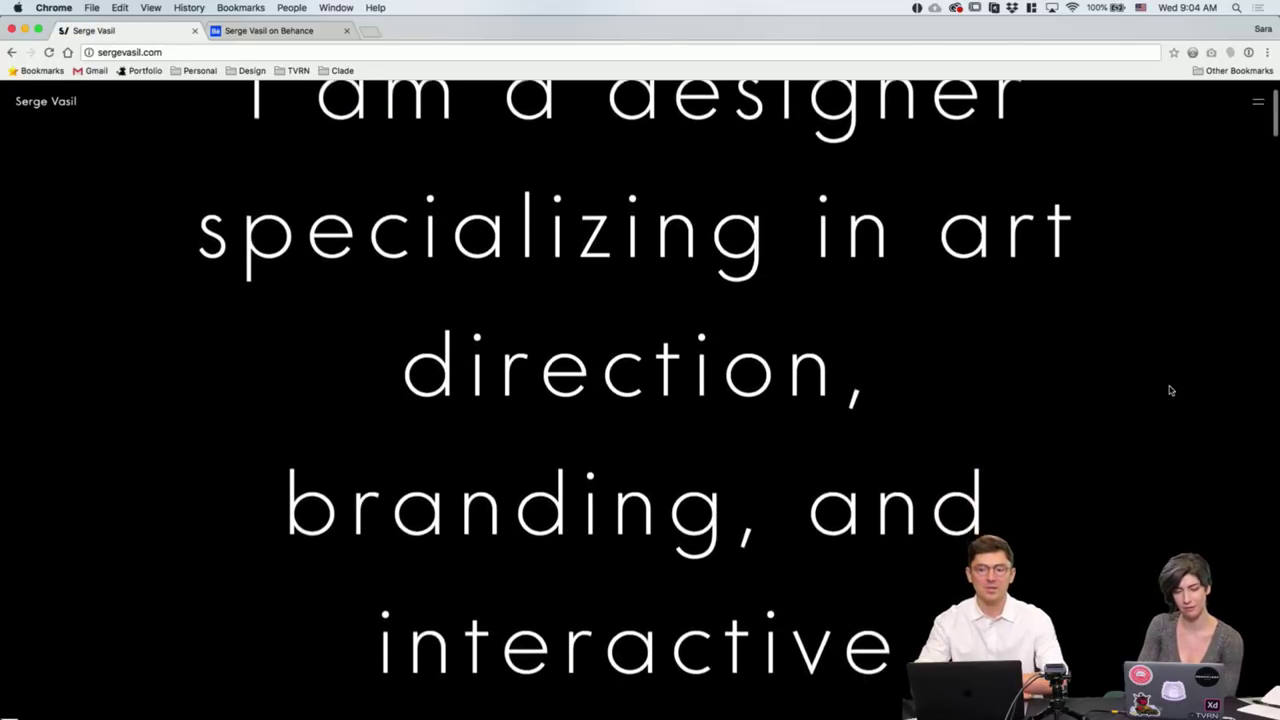
{"action": "scroll", "coordinate": [1171, 390], "scroll_direction": "down", "scroll_amount": 1}
{"action": "scroll", "coordinate": [1171, 390], "scroll_direction": "down", "scroll_amount": 1}
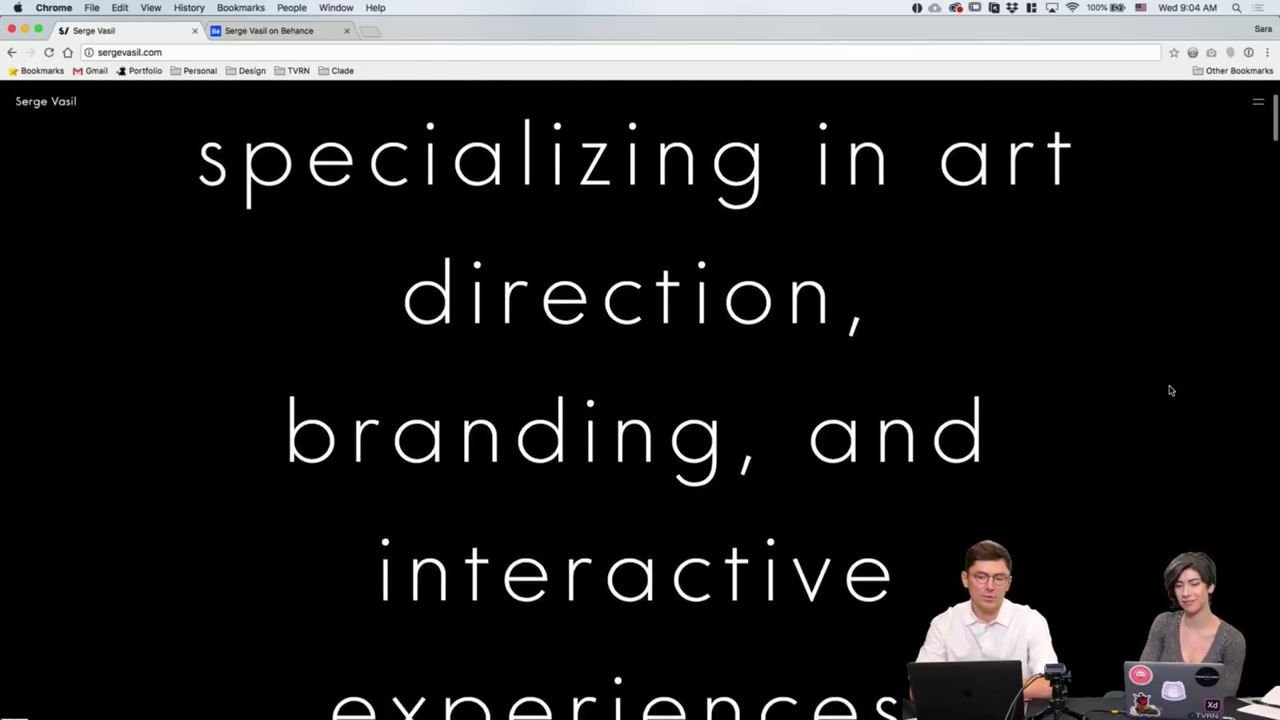
{"action": "scroll", "coordinate": [1171, 390], "scroll_direction": "up", "scroll_amount": 2}
{"action": "scroll", "coordinate": [1171, 390], "scroll_direction": "up", "scroll_amount": 2}
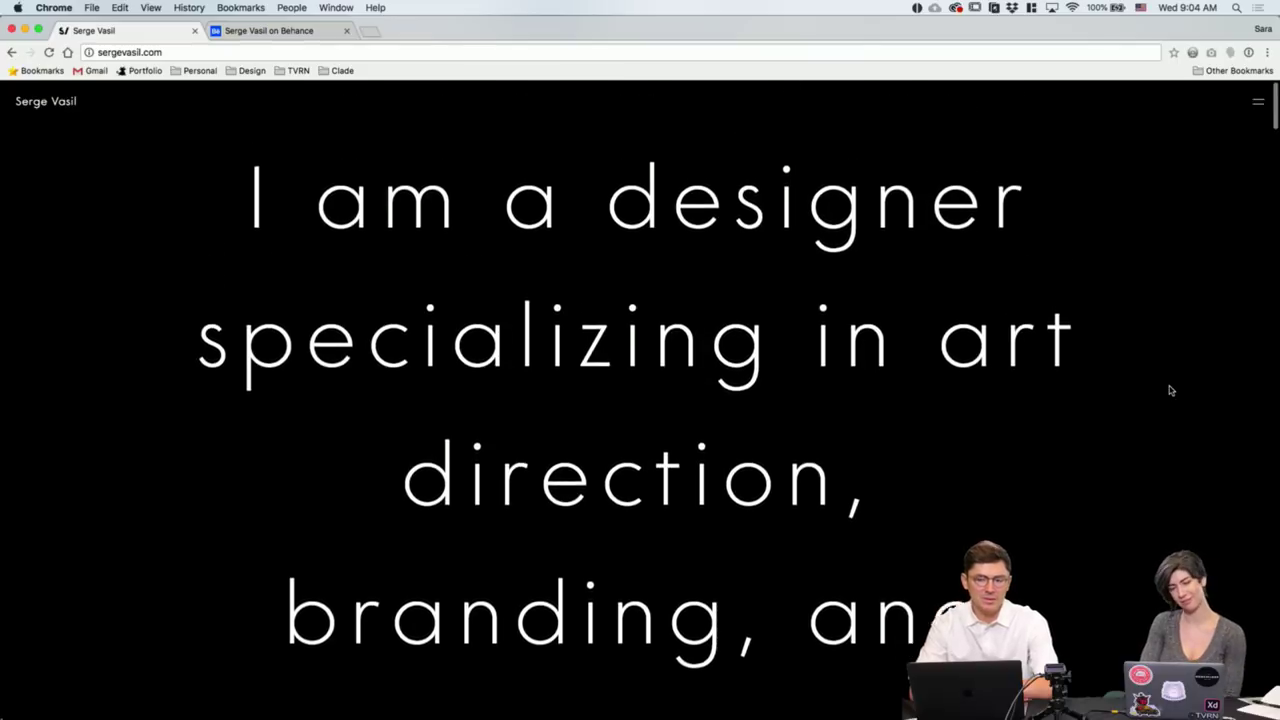
{"action": "scroll", "coordinate": [1171, 390], "scroll_direction": "down", "scroll_amount": 1}
{"action": "scroll", "coordinate": [1171, 390], "scroll_direction": "down", "scroll_amount": 2}
{"action": "scroll", "coordinate": [1171, 390], "scroll_direction": "down", "scroll_amount": 1}
{"action": "scroll", "coordinate": [1171, 390], "scroll_direction": "down", "scroll_amount": 1}
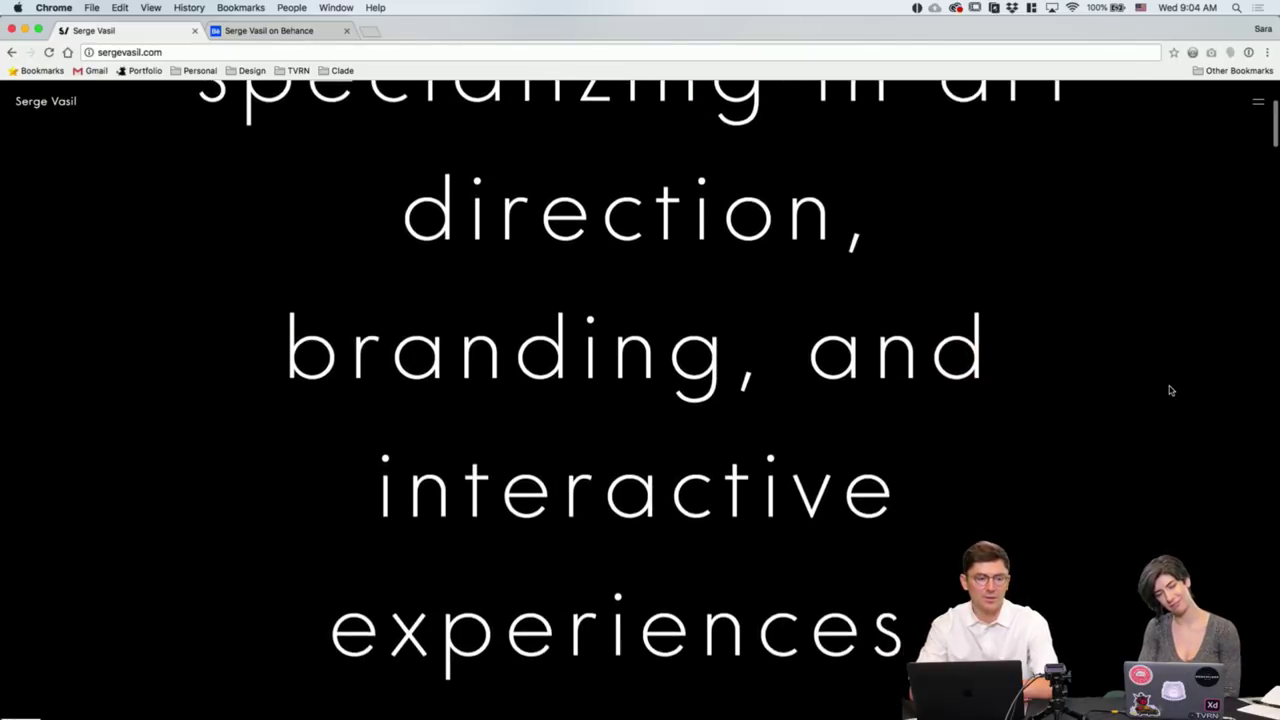
{"action": "scroll", "coordinate": [1171, 390], "scroll_direction": "down", "scroll_amount": 1}
{"action": "scroll", "coordinate": [1171, 390], "scroll_direction": "down", "scroll_amount": 1}
{"action": "scroll", "coordinate": [1171, 390], "scroll_direction": "down", "scroll_amount": 1}
{"action": "scroll", "coordinate": [1171, 390], "scroll_direction": "down", "scroll_amount": 1}
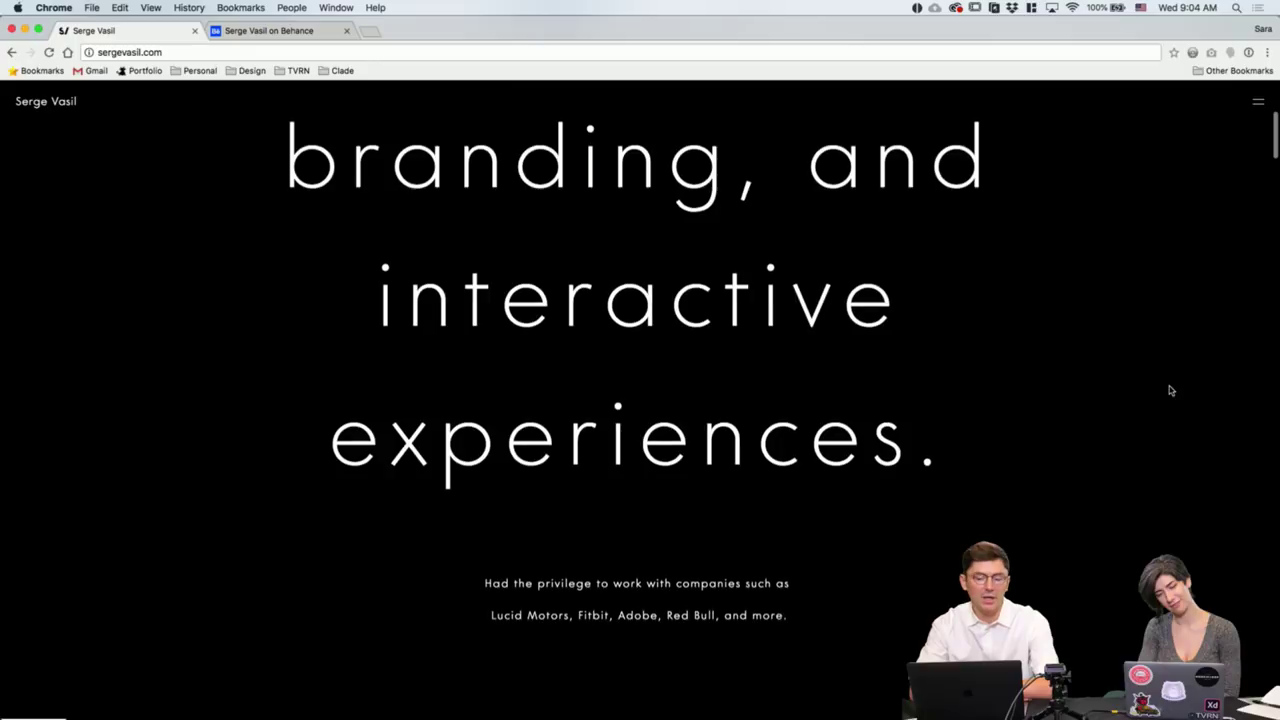
{"action": "scroll", "coordinate": [1171, 390], "scroll_direction": "up", "scroll_amount": 1}
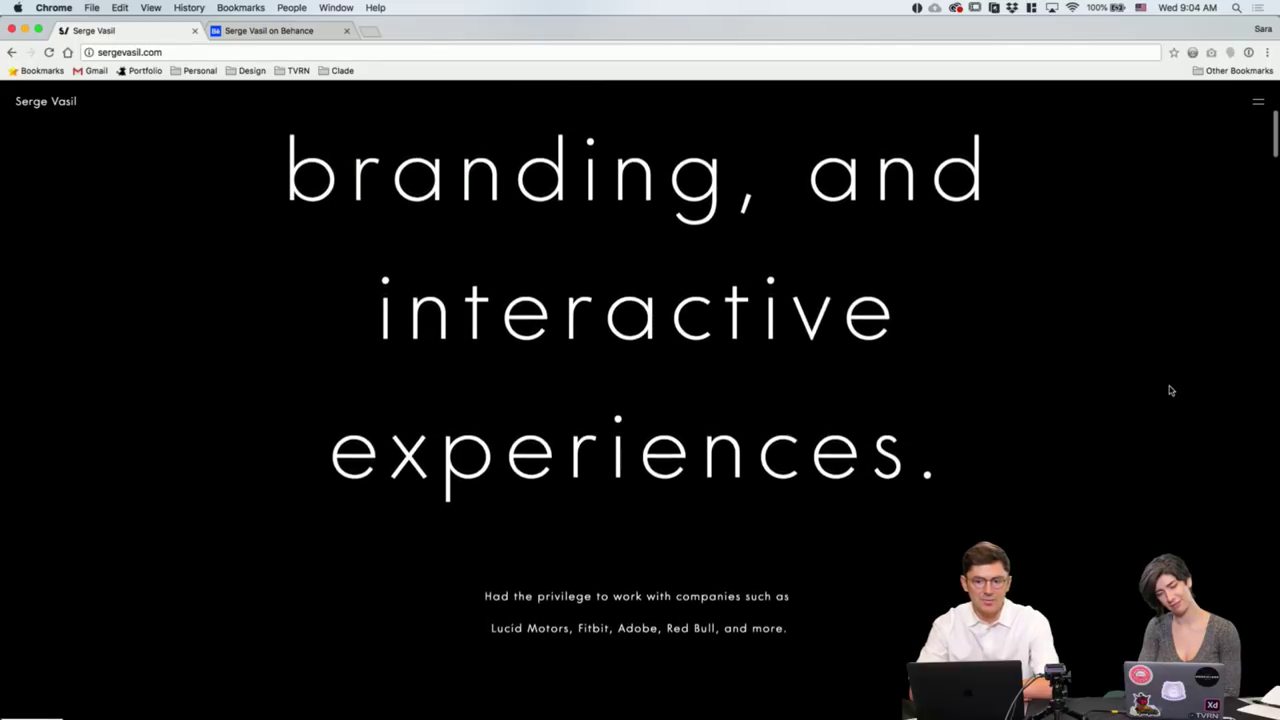
{"action": "scroll", "coordinate": [1171, 390], "scroll_direction": "down", "scroll_amount": 1}
{"action": "scroll", "coordinate": [1171, 390], "scroll_direction": "down", "scroll_amount": 1}
{"action": "scroll", "coordinate": [1171, 390], "scroll_direction": "down", "scroll_amount": 1}
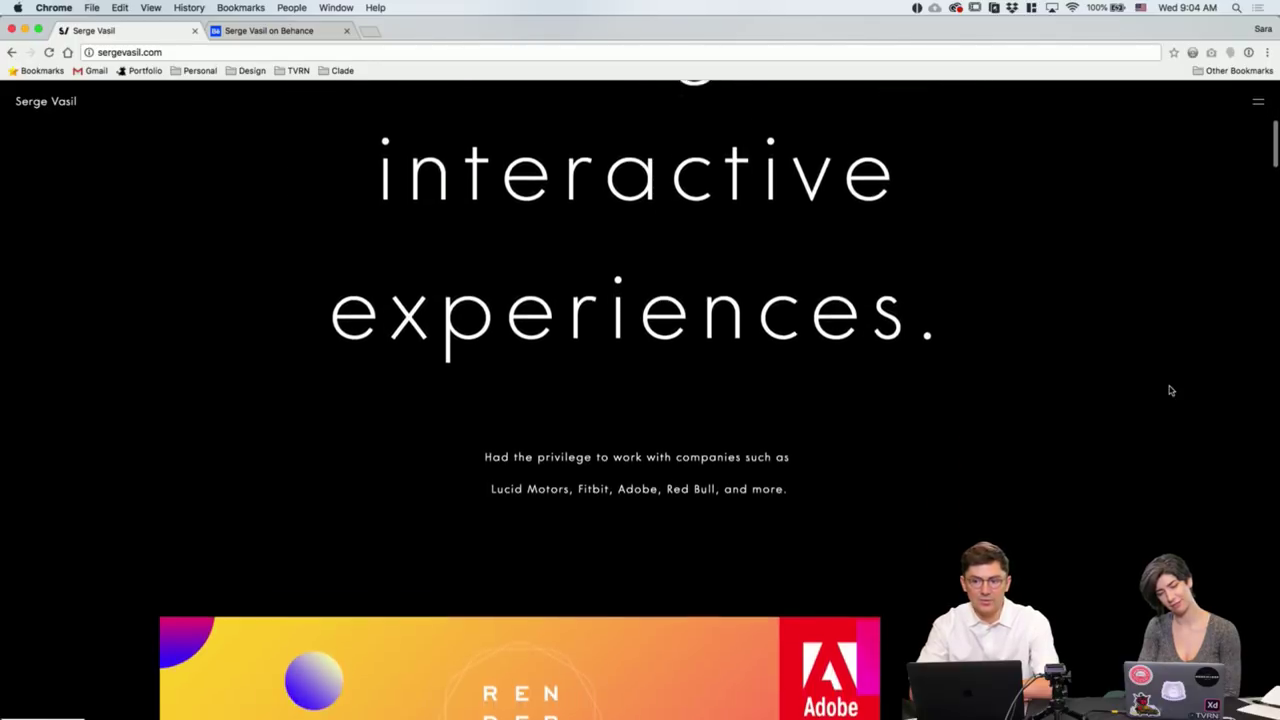
{"action": "scroll", "coordinate": [1171, 390], "scroll_direction": "down", "scroll_amount": 1}
{"action": "scroll", "coordinate": [1171, 390], "scroll_direction": "down", "scroll_amount": 2}
{"action": "scroll", "coordinate": [1171, 390], "scroll_direction": "down", "scroll_amount": 2}
{"action": "scroll", "coordinate": [1171, 390], "scroll_direction": "down", "scroll_amount": 1}
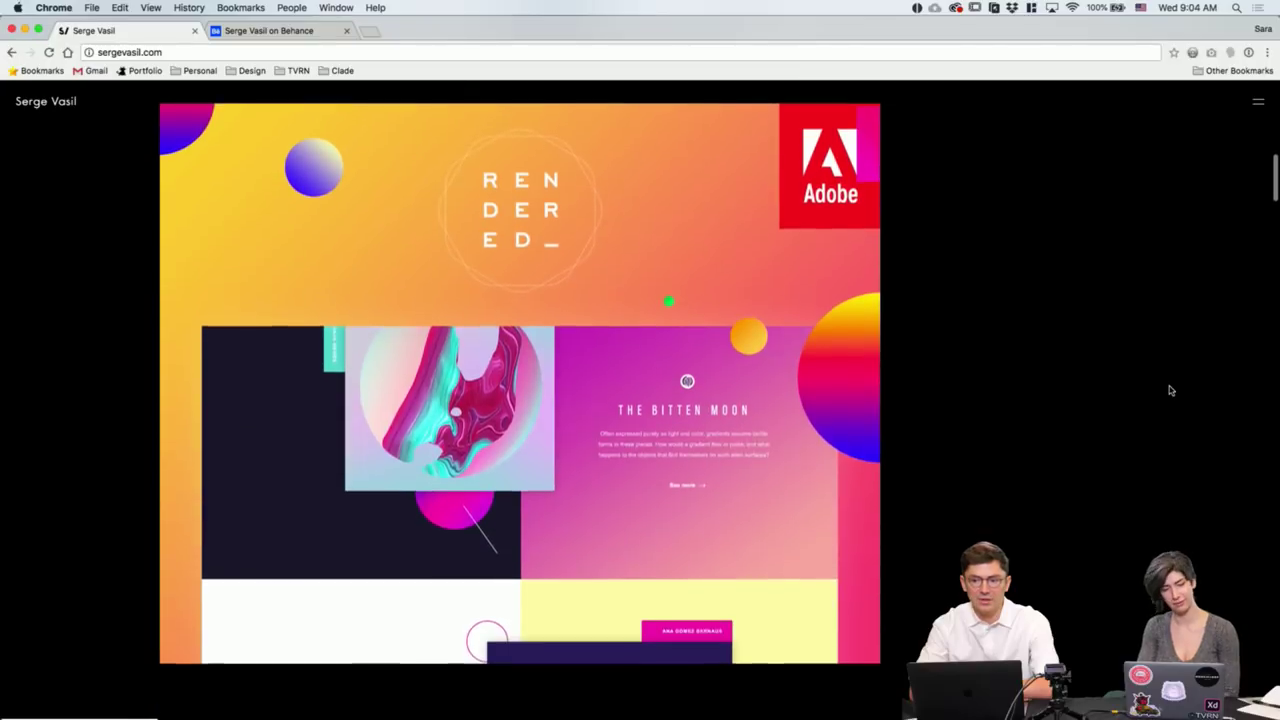
{"action": "scroll", "coordinate": [1171, 390], "scroll_direction": "down", "scroll_amount": 1}
{"action": "scroll", "coordinate": [1171, 390], "scroll_direction": "down", "scroll_amount": 2}
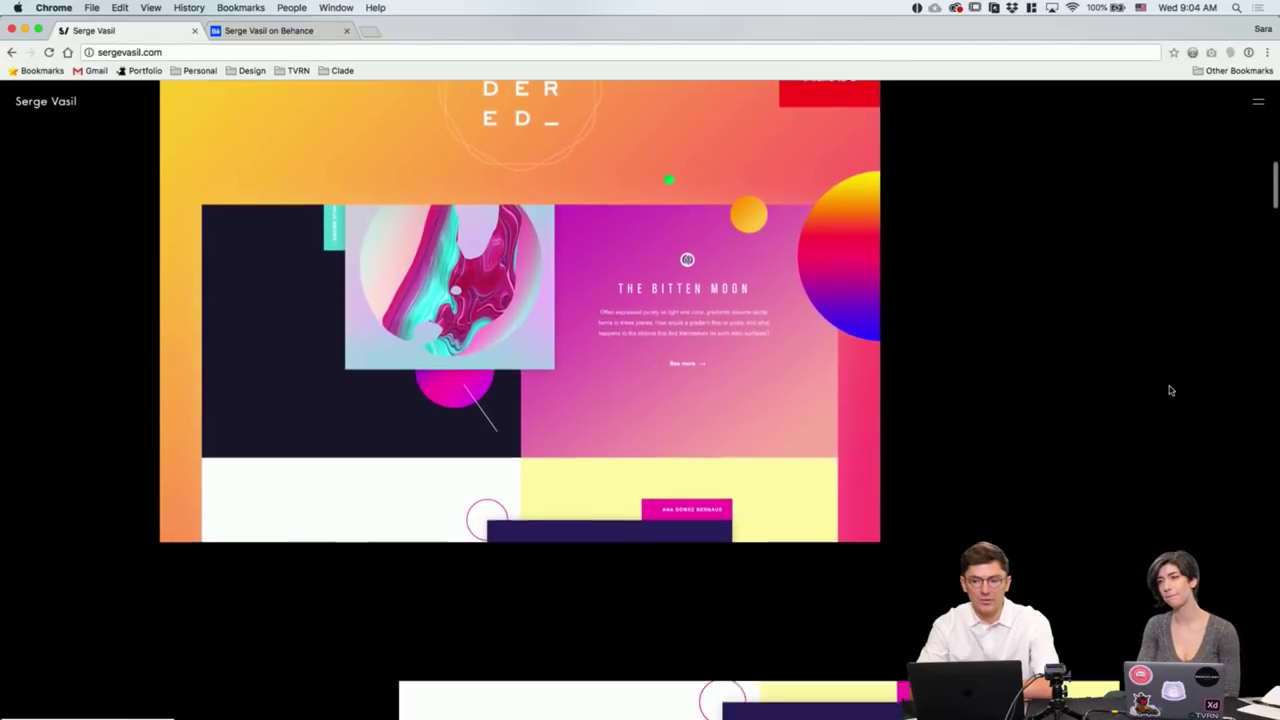
{"action": "scroll", "coordinate": [1171, 390], "scroll_direction": "down", "scroll_amount": 2}
{"action": "scroll", "coordinate": [1171, 390], "scroll_direction": "down", "scroll_amount": 2}
{"action": "scroll", "coordinate": [1171, 390], "scroll_direction": "down", "scroll_amount": 1}
{"action": "scroll", "coordinate": [1171, 390], "scroll_direction": "down", "scroll_amount": 1}
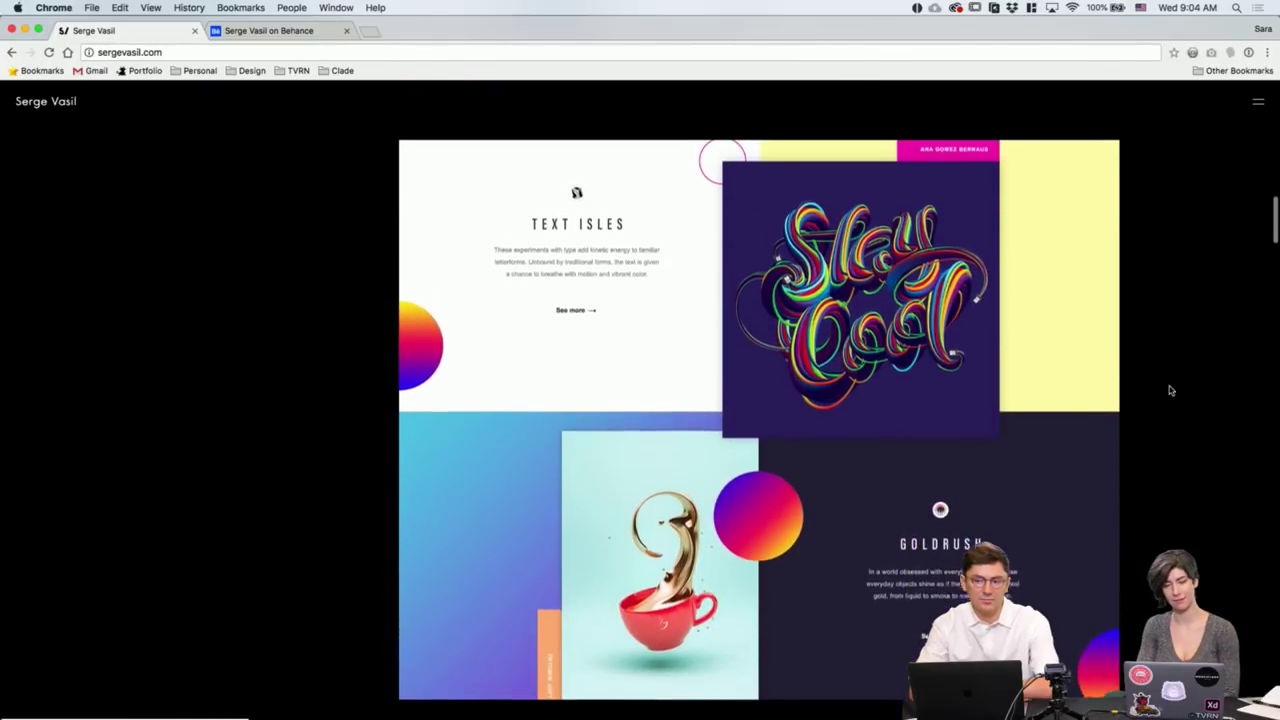
{"action": "scroll", "coordinate": [1171, 390], "scroll_direction": "down", "scroll_amount": 3}
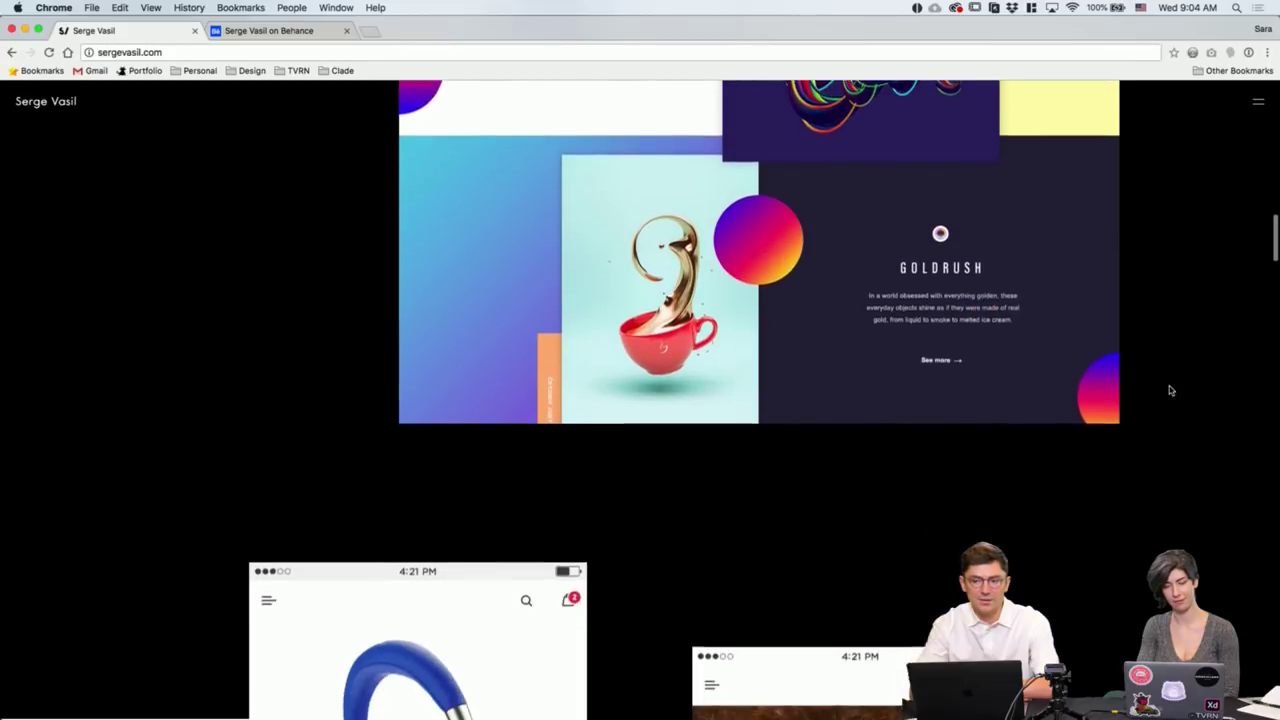
{"action": "scroll", "coordinate": [1171, 390], "scroll_direction": "down", "scroll_amount": 2}
{"action": "scroll", "coordinate": [1171, 390], "scroll_direction": "down", "scroll_amount": 2}
{"action": "scroll", "coordinate": [1171, 390], "scroll_direction": "down", "scroll_amount": 3}
{"action": "scroll", "coordinate": [1171, 390], "scroll_direction": "down", "scroll_amount": 2}
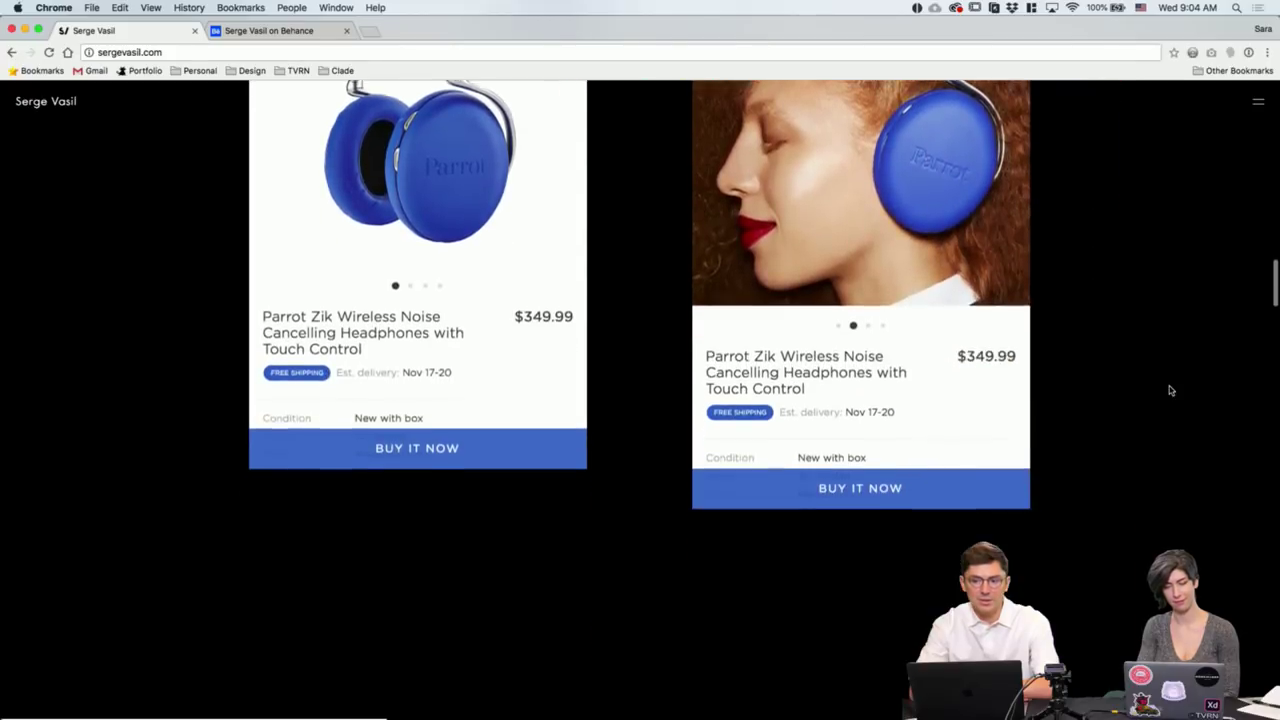
{"action": "scroll", "coordinate": [1171, 390], "scroll_direction": "down", "scroll_amount": 2}
{"action": "scroll", "coordinate": [1171, 390], "scroll_direction": "down", "scroll_amount": 2}
{"action": "scroll", "coordinate": [1171, 390], "scroll_direction": "down", "scroll_amount": 1}
{"action": "scroll", "coordinate": [1171, 390], "scroll_direction": "down", "scroll_amount": 1}
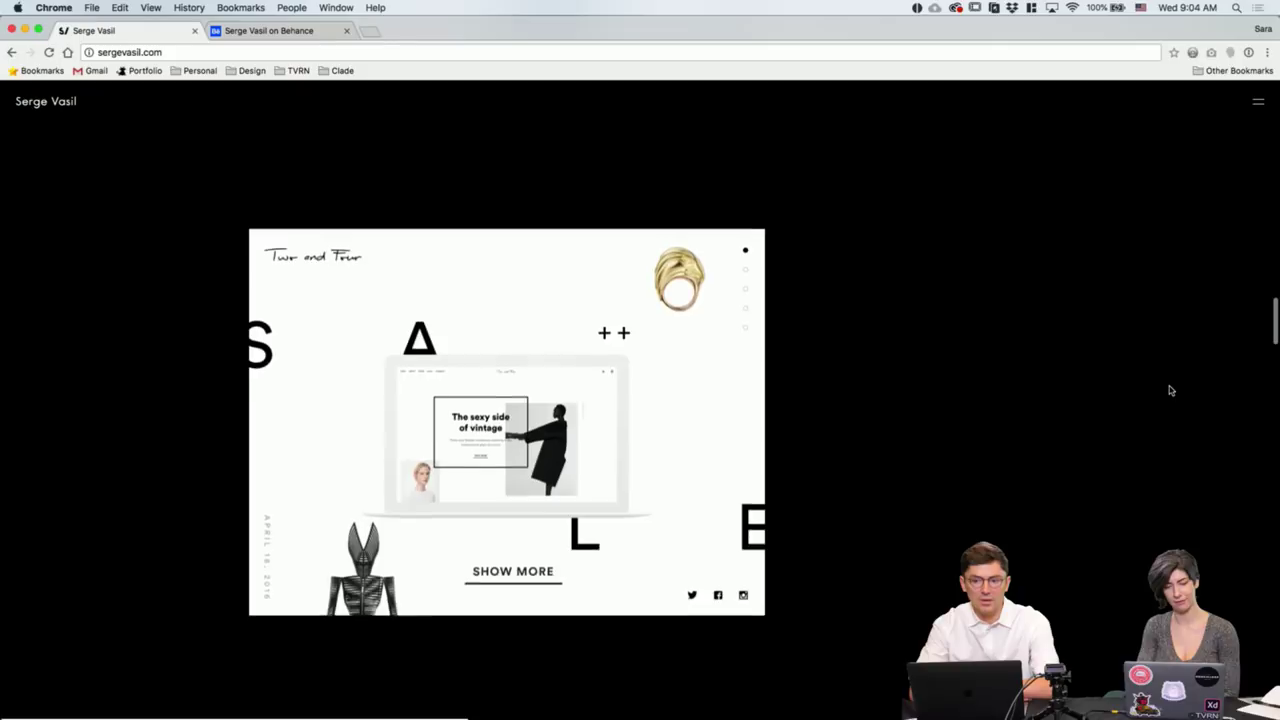
{"action": "scroll", "coordinate": [1171, 390], "scroll_direction": "down", "scroll_amount": 1}
{"action": "scroll", "coordinate": [1171, 390], "scroll_direction": "down", "scroll_amount": 2}
{"action": "scroll", "coordinate": [1171, 390], "scroll_direction": "down", "scroll_amount": 2}
{"action": "scroll", "coordinate": [1171, 390], "scroll_direction": "down", "scroll_amount": 2}
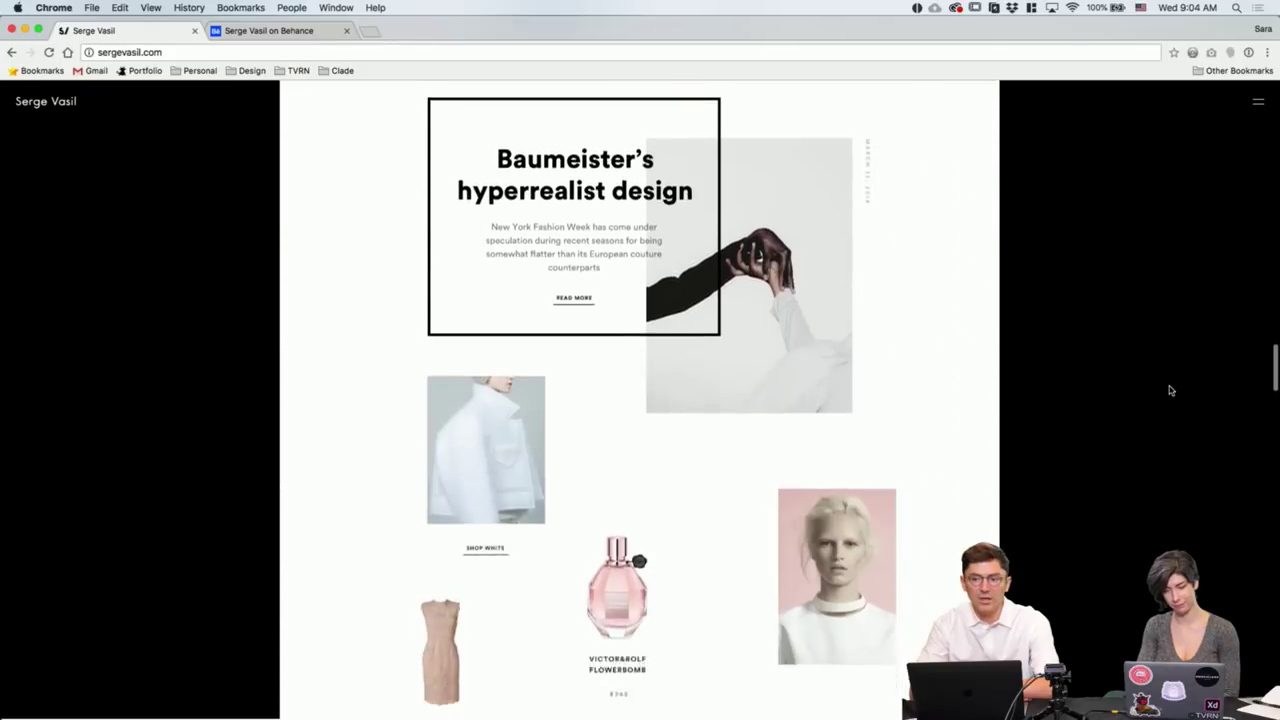
{"action": "scroll", "coordinate": [1171, 390], "scroll_direction": "down", "scroll_amount": 1}
{"action": "scroll", "coordinate": [1171, 390], "scroll_direction": "down", "scroll_amount": 2}
{"action": "scroll", "coordinate": [1171, 390], "scroll_direction": "down", "scroll_amount": 2}
{"action": "scroll", "coordinate": [1171, 390], "scroll_direction": "down", "scroll_amount": 2}
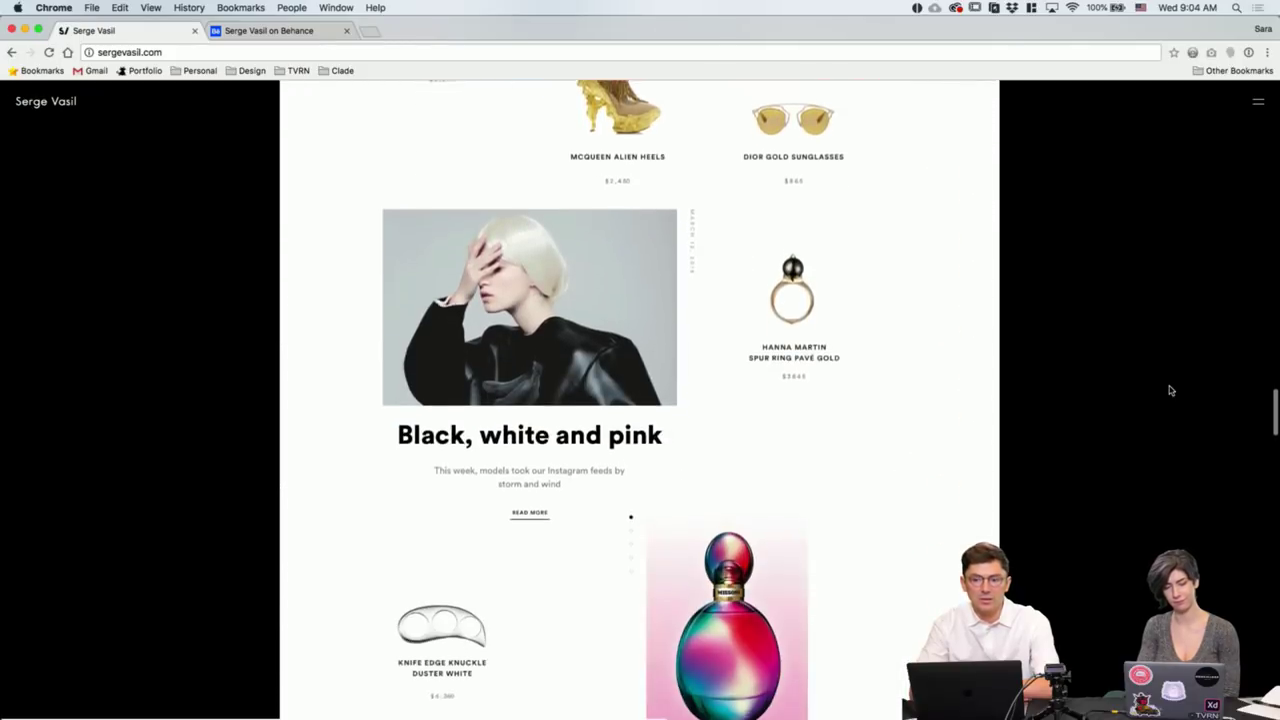
{"action": "scroll", "coordinate": [1171, 390], "scroll_direction": "down", "scroll_amount": 1}
{"action": "scroll", "coordinate": [1171, 390], "scroll_direction": "down", "scroll_amount": 1}
{"action": "scroll", "coordinate": [1171, 390], "scroll_direction": "down", "scroll_amount": 2}
{"action": "scroll", "coordinate": [1171, 390], "scroll_direction": "down", "scroll_amount": 1}
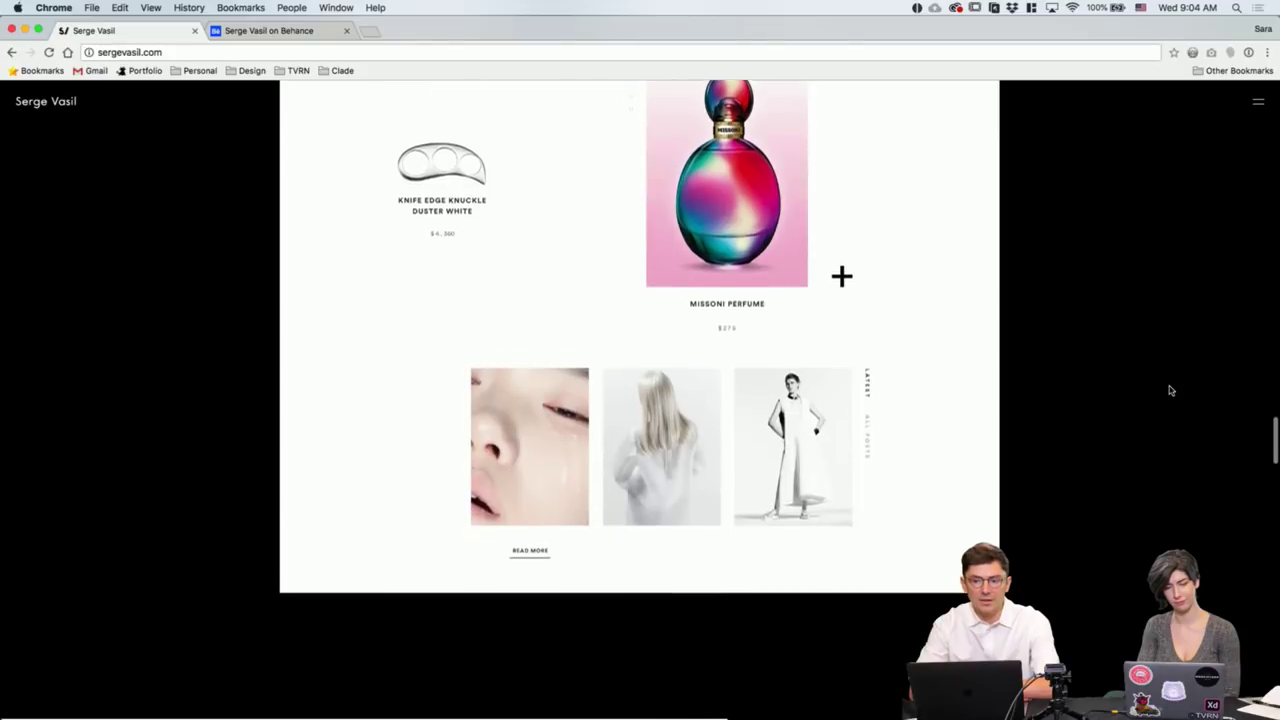
{"action": "scroll", "coordinate": [1171, 390], "scroll_direction": "down", "scroll_amount": 1}
{"action": "scroll", "coordinate": [1171, 390], "scroll_direction": "down", "scroll_amount": 2}
{"action": "scroll", "coordinate": [1171, 390], "scroll_direction": "down", "scroll_amount": 1}
{"action": "scroll", "coordinate": [1171, 390], "scroll_direction": "down", "scroll_amount": 2}
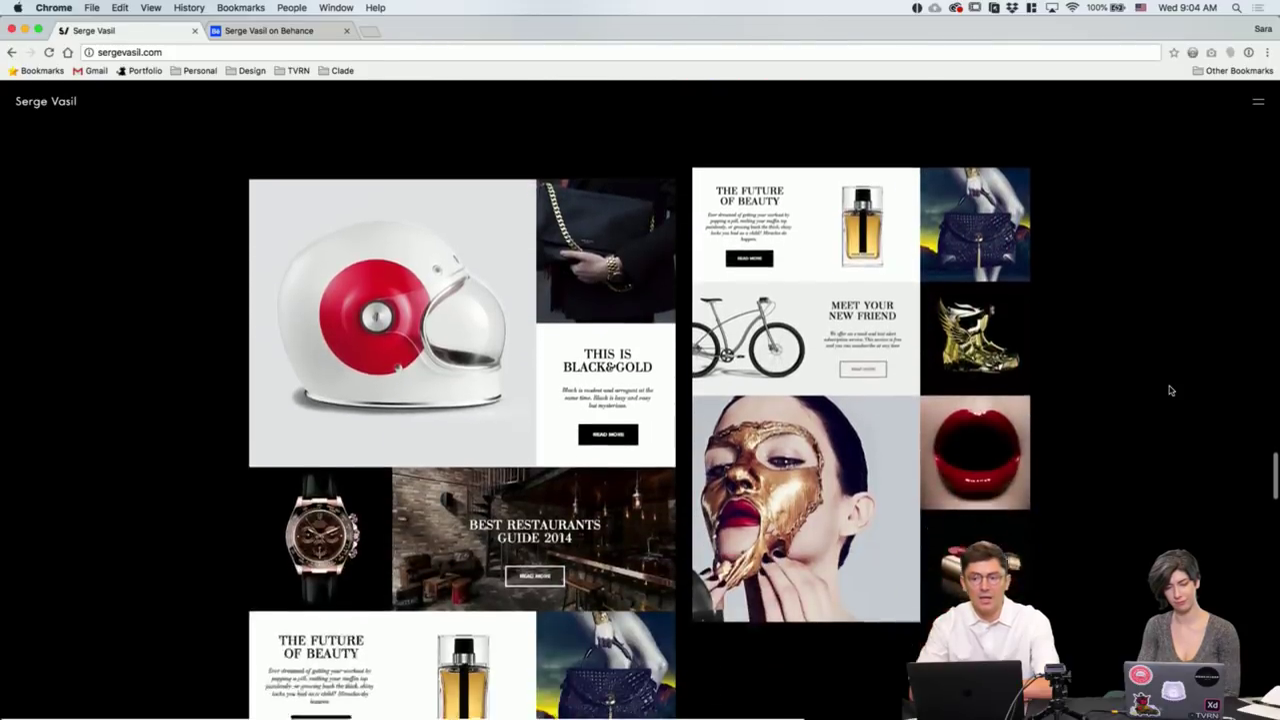
{"action": "scroll", "coordinate": [1171, 390], "scroll_direction": "down", "scroll_amount": 1}
Scroll the portfolio page down to the email contact section.
{"action": "scroll", "coordinate": [1171, 390], "scroll_direction": "down", "scroll_amount": 1}
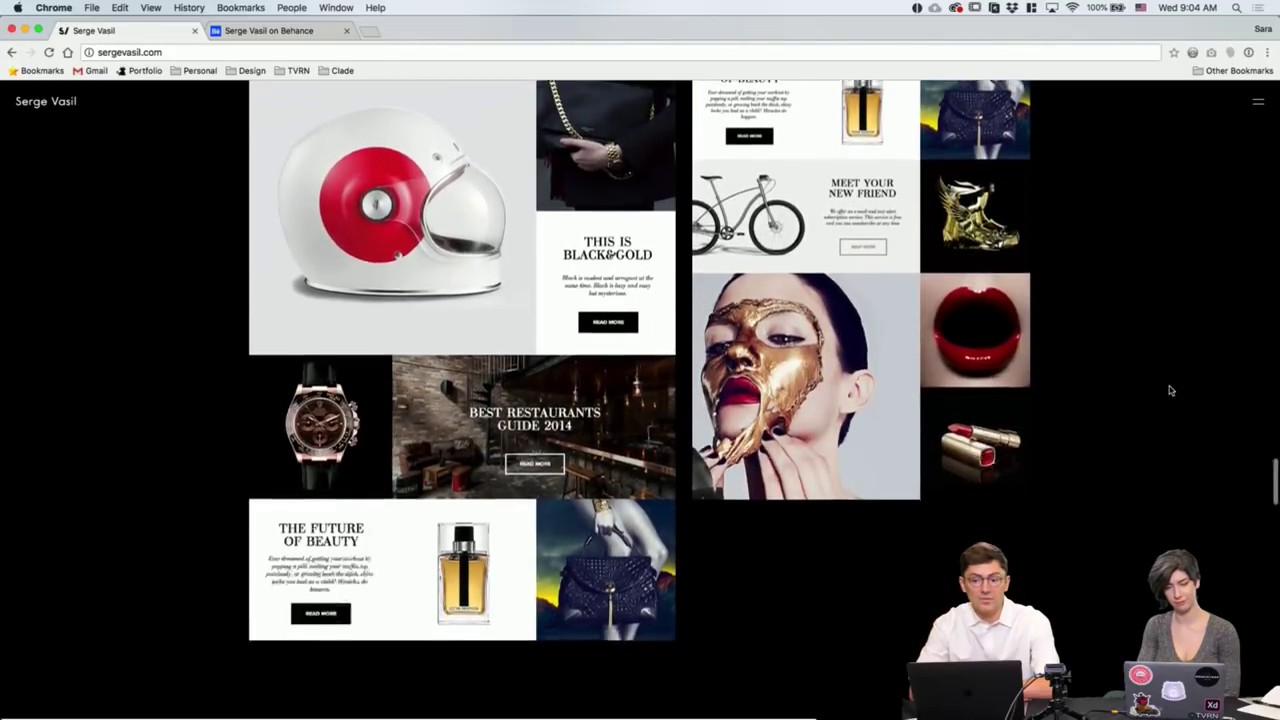
{"action": "scroll", "coordinate": [1171, 390], "scroll_direction": "down", "scroll_amount": 3}
{"action": "scroll", "coordinate": [1171, 390], "scroll_direction": "down", "scroll_amount": 3}
{"action": "scroll", "coordinate": [1171, 390], "scroll_direction": "down", "scroll_amount": 1}
{"action": "scroll", "coordinate": [1171, 390], "scroll_direction": "down", "scroll_amount": 1}
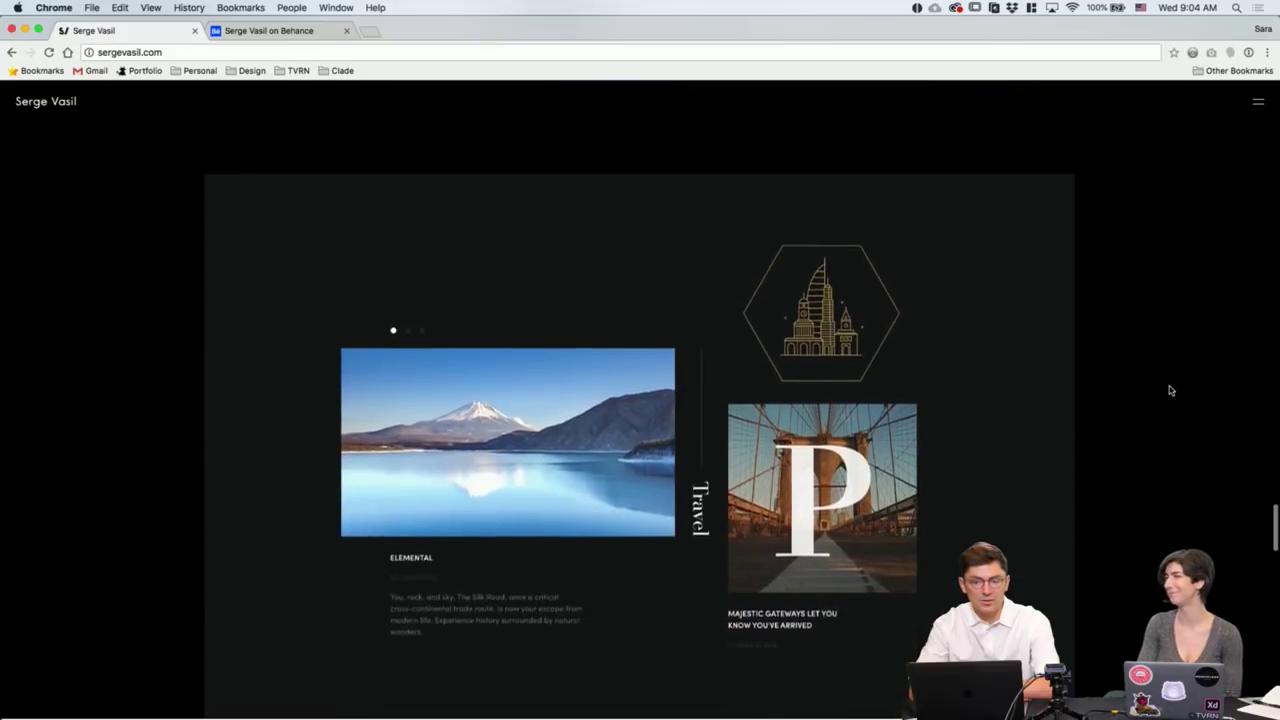
{"action": "scroll", "coordinate": [1171, 390], "scroll_direction": "down", "scroll_amount": 1}
{"action": "scroll", "coordinate": [1171, 390], "scroll_direction": "down", "scroll_amount": 2}
{"action": "scroll", "coordinate": [1171, 390], "scroll_direction": "down", "scroll_amount": 1}
{"action": "scroll", "coordinate": [1171, 390], "scroll_direction": "down", "scroll_amount": 1}
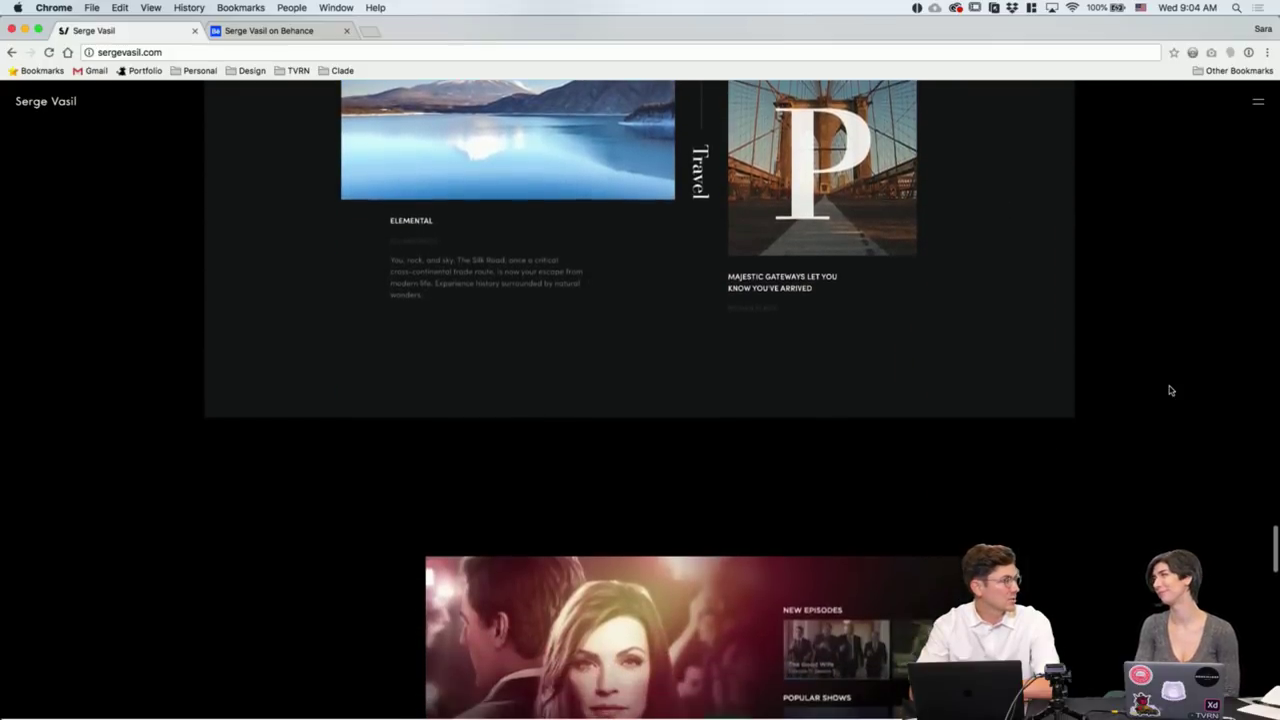
{"action": "scroll", "coordinate": [1171, 390], "scroll_direction": "down", "scroll_amount": 1}
{"action": "scroll", "coordinate": [1171, 390], "scroll_direction": "down", "scroll_amount": 3}
{"action": "scroll", "coordinate": [1171, 390], "scroll_direction": "down", "scroll_amount": 2}
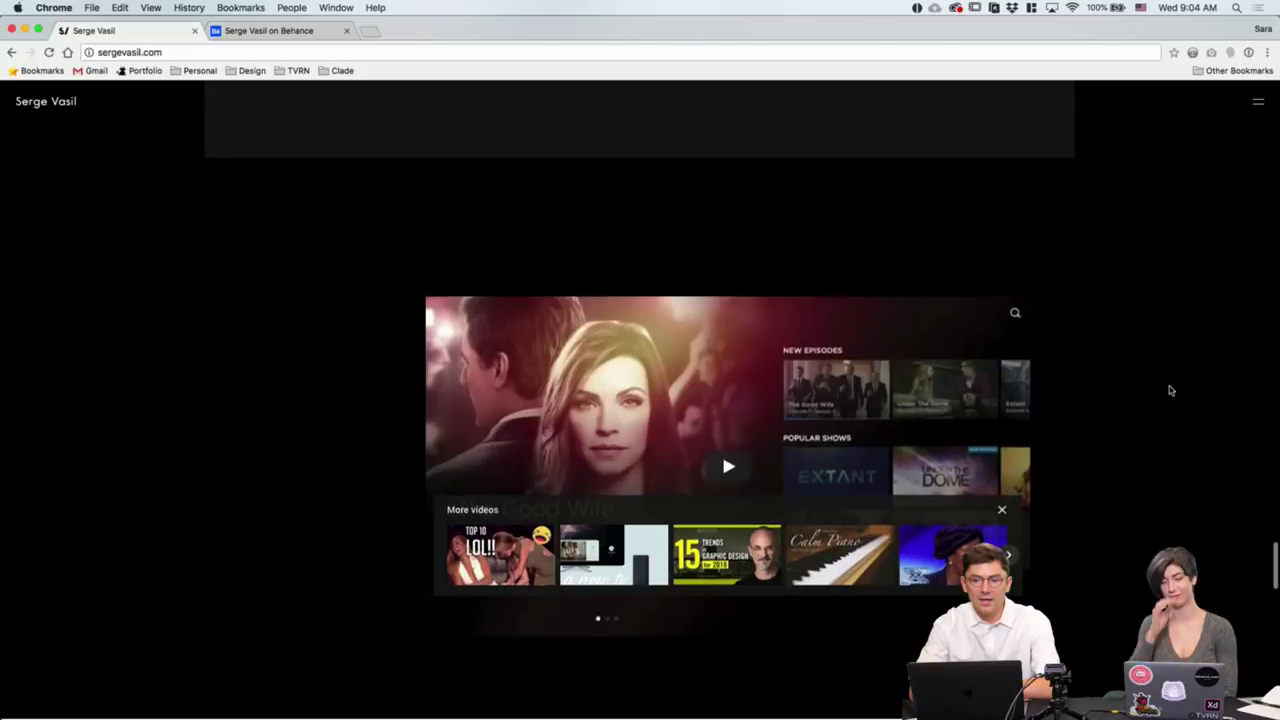
{"action": "scroll", "coordinate": [1171, 390], "scroll_direction": "down", "scroll_amount": 1}
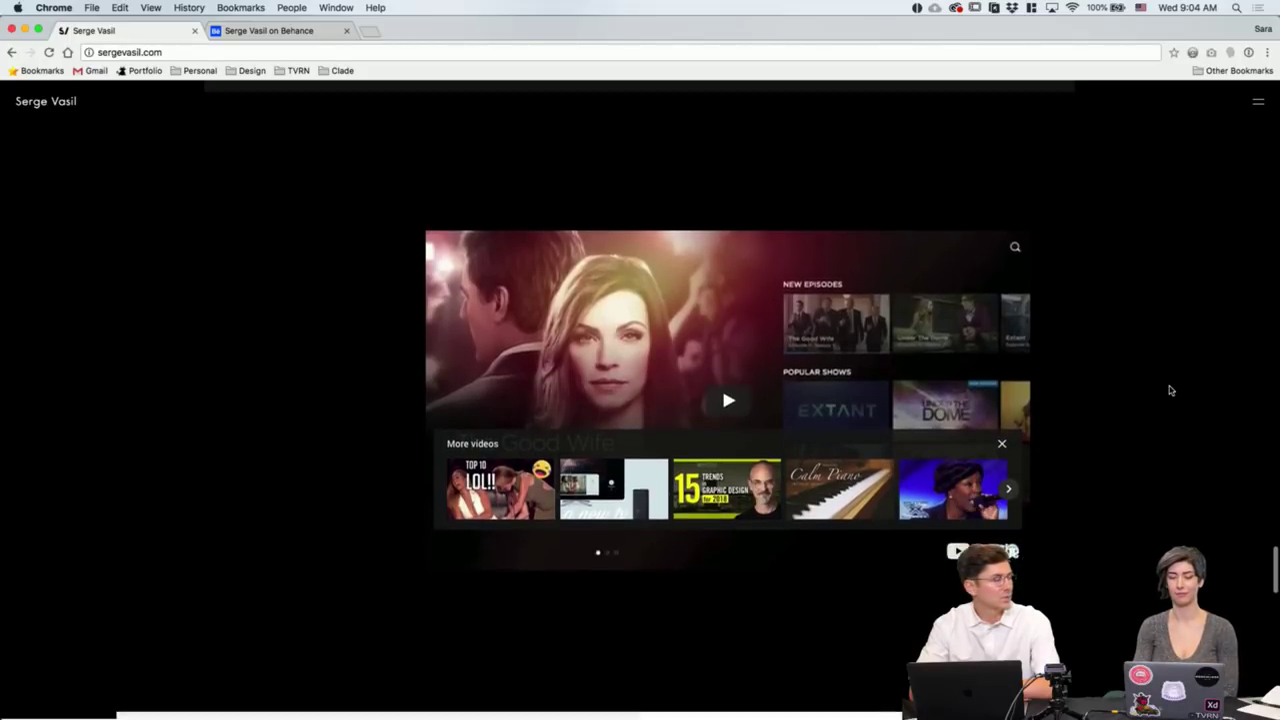
{"action": "scroll", "coordinate": [1171, 390], "scroll_direction": "down", "scroll_amount": 1}
{"action": "scroll", "coordinate": [1190, 390], "scroll_direction": "down", "scroll_amount": 2}
{"action": "scroll", "coordinate": [1210, 390], "scroll_direction": "down", "scroll_amount": 3}
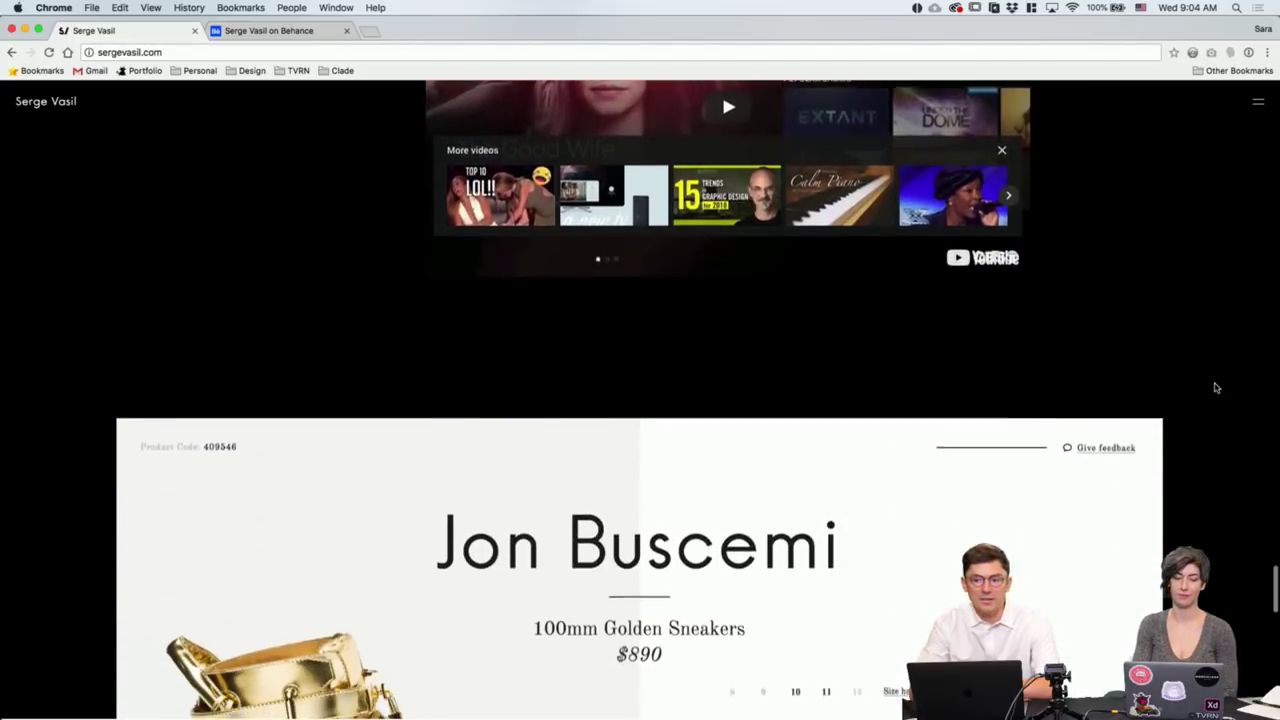
{"action": "scroll", "coordinate": [1212, 389], "scroll_direction": "down", "scroll_amount": 4}
{"action": "scroll", "coordinate": [1216, 387], "scroll_direction": "down", "scroll_amount": 3}
{"action": "scroll", "coordinate": [1218, 383], "scroll_direction": "down", "scroll_amount": 1}
{"action": "scroll", "coordinate": [1222, 375], "scroll_direction": "down", "scroll_amount": 1}
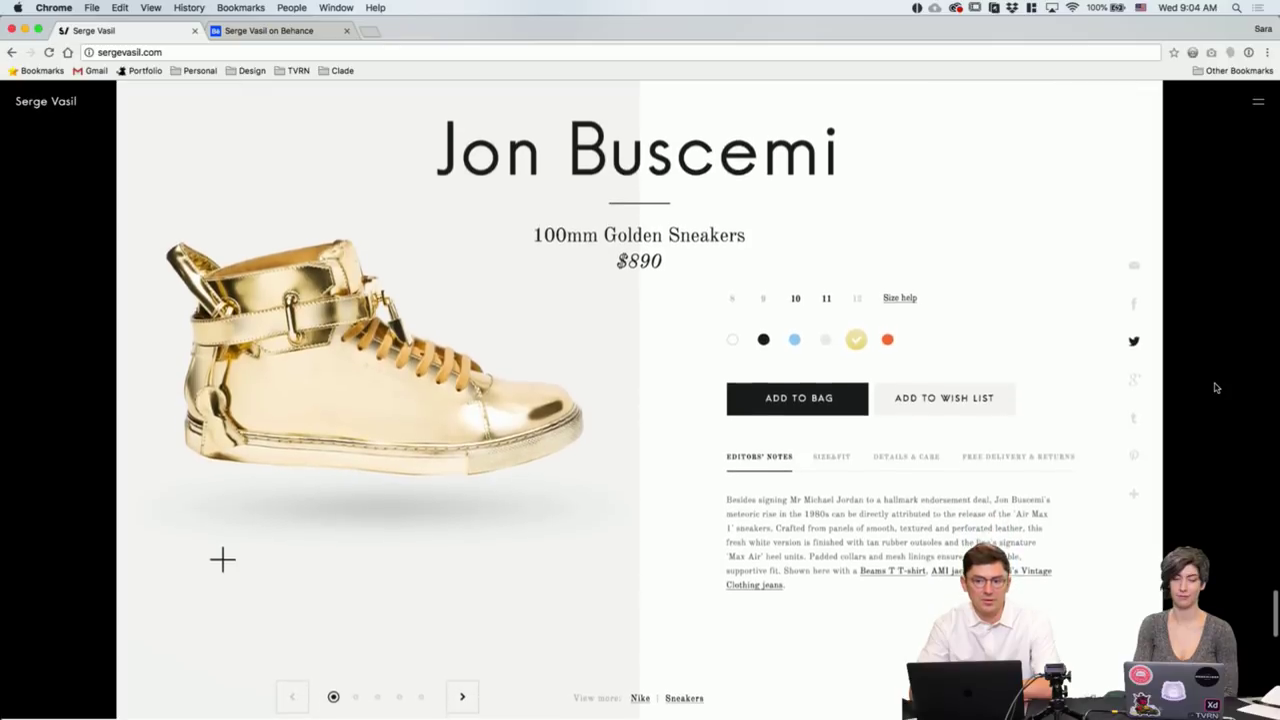
{"action": "scroll", "coordinate": [1228, 365], "scroll_direction": "down", "scroll_amount": 1}
{"action": "scroll", "coordinate": [1228, 365], "scroll_direction": "down", "scroll_amount": 3}
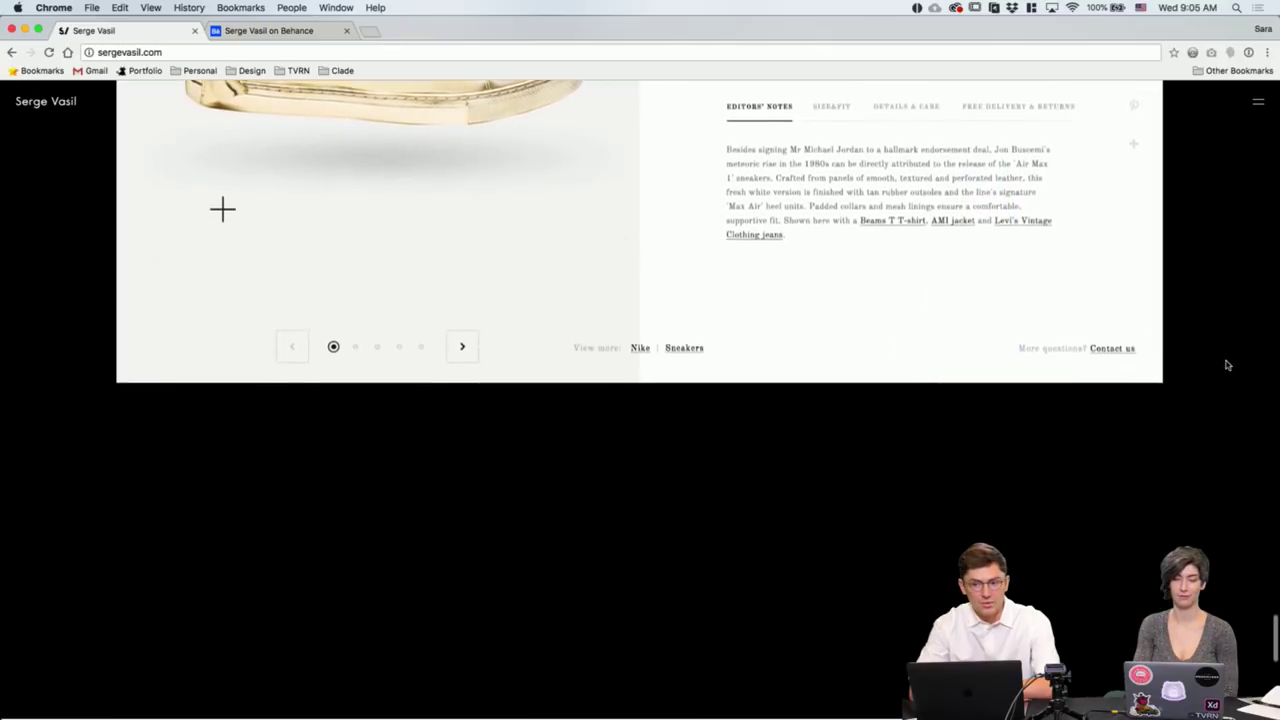
{"action": "scroll", "coordinate": [1228, 365], "scroll_direction": "down", "scroll_amount": 2}
{"action": "scroll", "coordinate": [1228, 365], "scroll_direction": "down", "scroll_amount": 1}
{"action": "scroll", "coordinate": [1228, 365], "scroll_direction": "down", "scroll_amount": 4}
{"action": "scroll", "coordinate": [1228, 365], "scroll_direction": "down", "scroll_amount": 2}
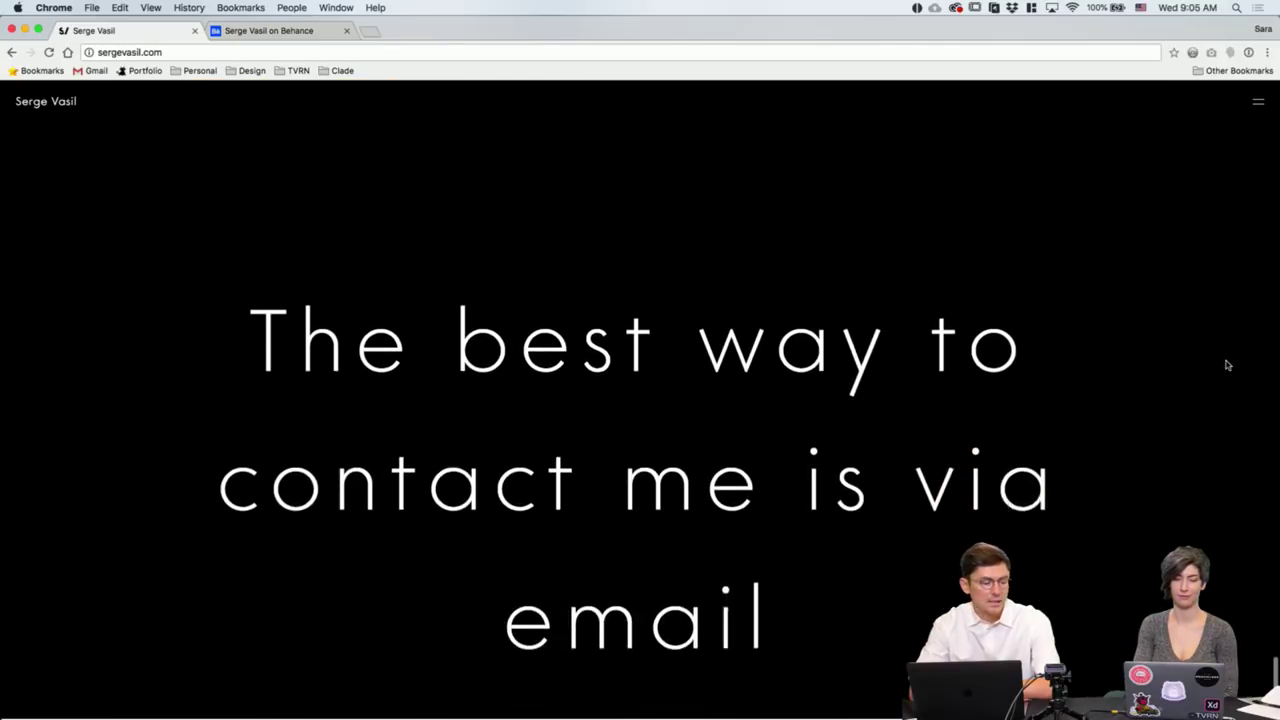
{"action": "scroll", "coordinate": [1228, 365], "scroll_direction": "down", "scroll_amount": 3}
{"action": "scroll", "coordinate": [1228, 365], "scroll_direction": "down", "scroll_amount": 1}
Scroll back up and open the Mr Porter product card case study from the sneaker card.
{"action": "scroll", "coordinate": [1228, 365], "scroll_direction": "up", "scroll_amount": 2}
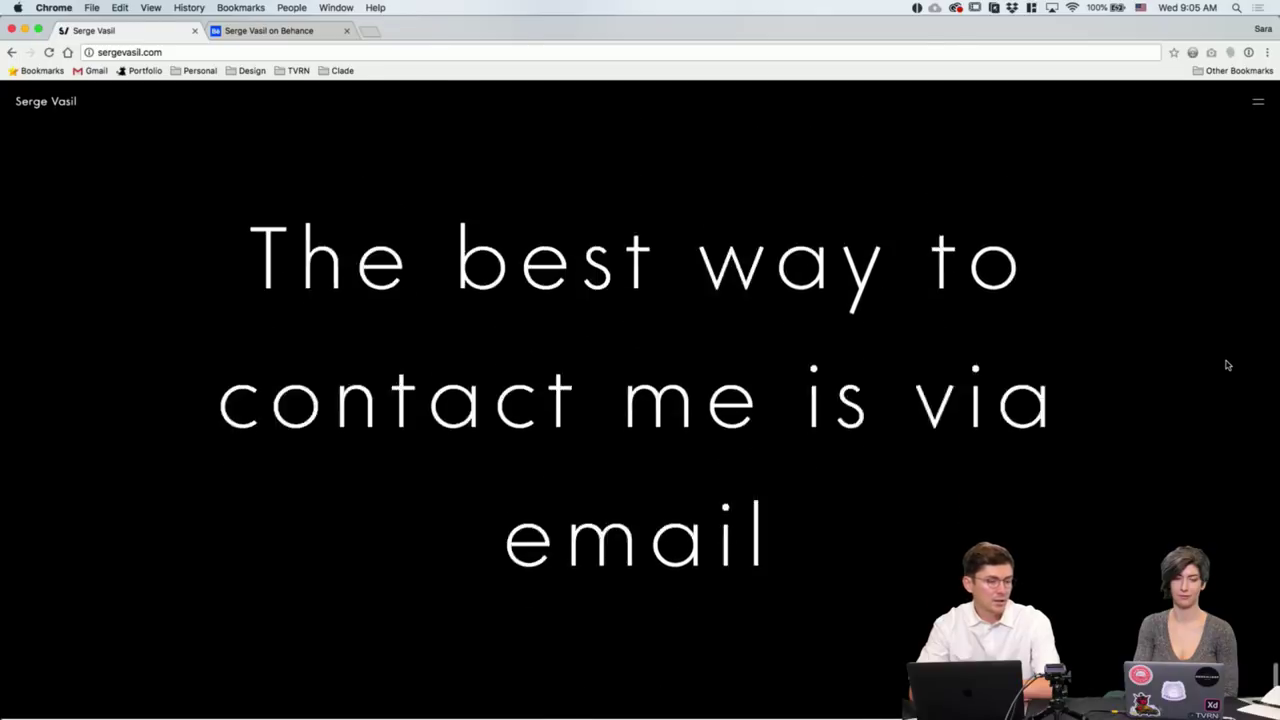
{"action": "scroll", "coordinate": [1228, 365], "scroll_direction": "up", "scroll_amount": 5}
{"action": "scroll", "coordinate": [1228, 365], "scroll_direction": "up", "scroll_amount": 5}
{"action": "scroll", "coordinate": [1228, 365], "scroll_direction": "up", "scroll_amount": 5}
{"action": "scroll", "coordinate": [1228, 365], "scroll_direction": "up", "scroll_amount": 4}
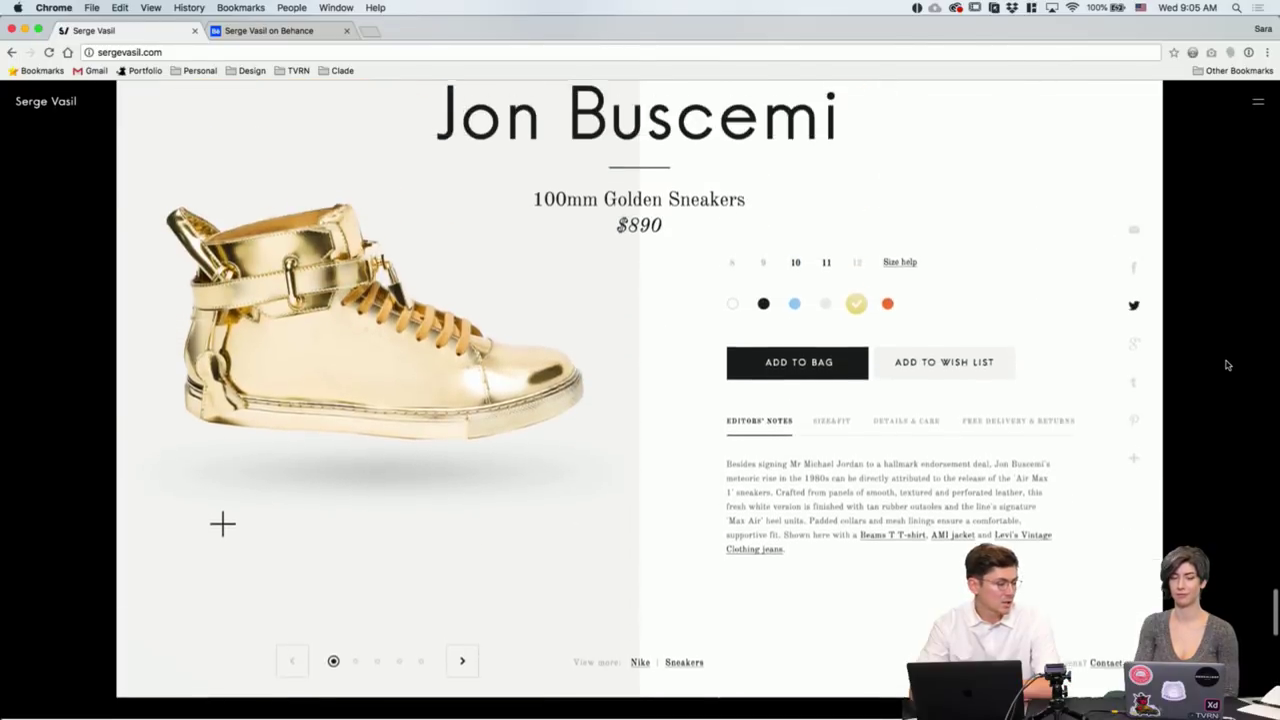
{"action": "scroll", "coordinate": [1228, 365], "scroll_direction": "up", "scroll_amount": 1}
{"action": "scroll", "coordinate": [1228, 365], "scroll_direction": "up", "scroll_amount": 1}
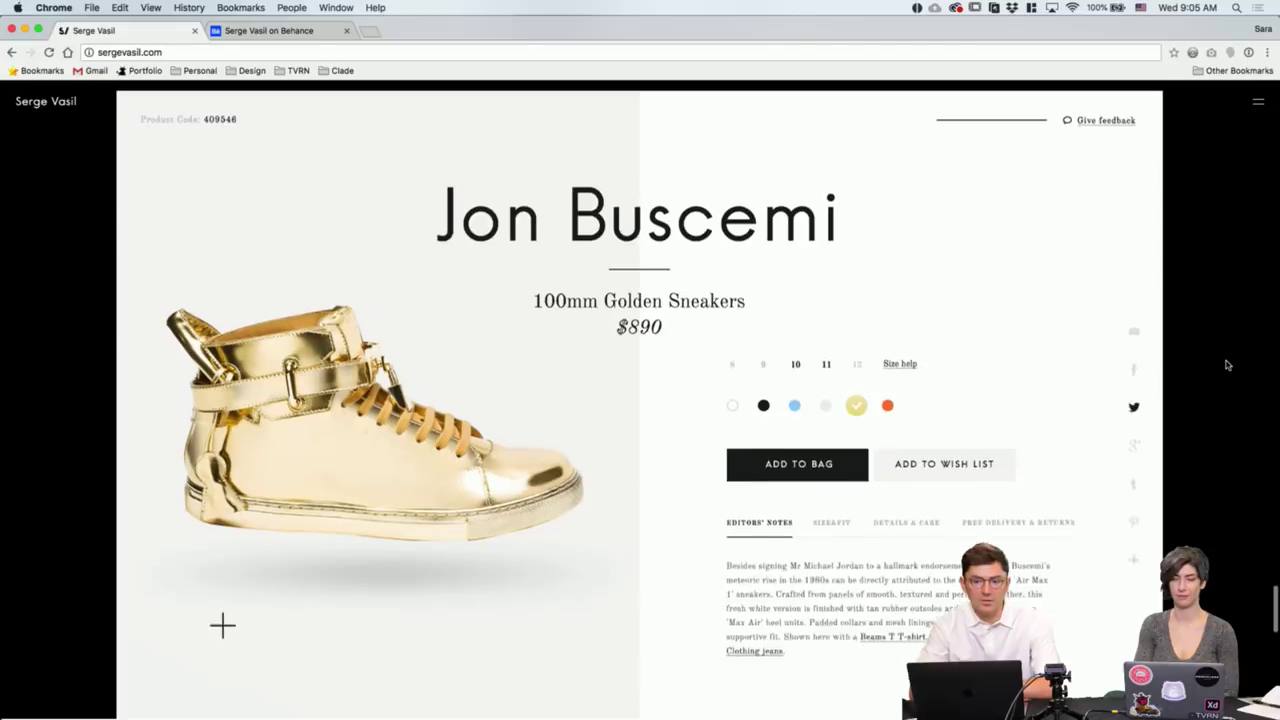
{"action": "scroll", "coordinate": [1228, 365], "scroll_direction": "up", "scroll_amount": 1}
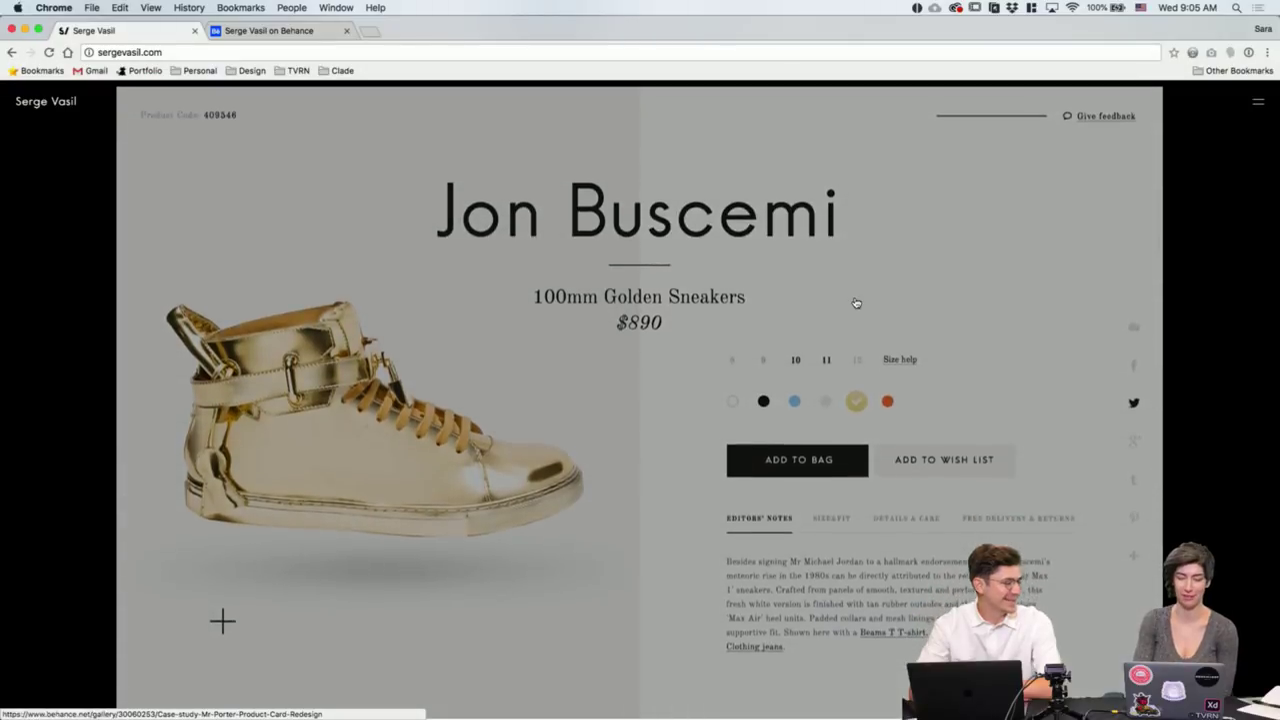
{"action": "left_click", "coordinate": [856, 303]}
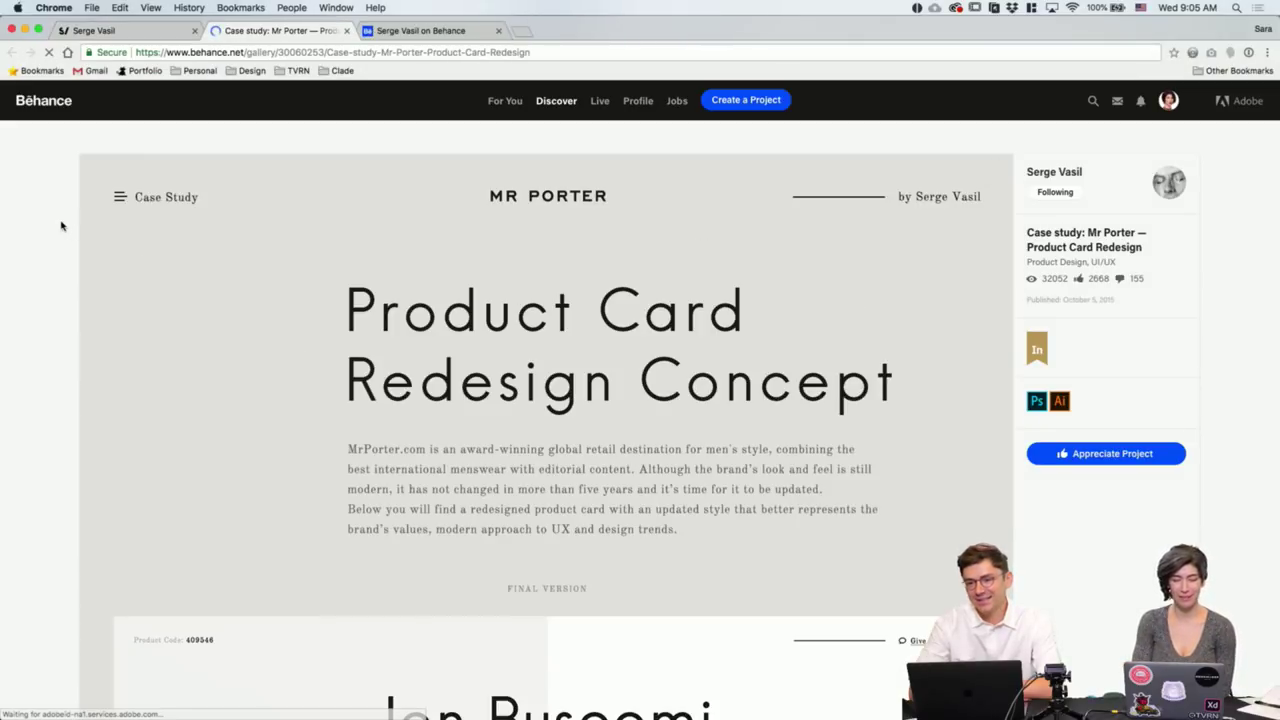
{"action": "scroll", "coordinate": [61, 226], "scroll_direction": "down", "scroll_amount": 2}
{"action": "scroll", "coordinate": [61, 226], "scroll_direction": "down", "scroll_amount": 5}
{"action": "scroll", "coordinate": [60, 223], "scroll_direction": "up", "scroll_amount": 6}
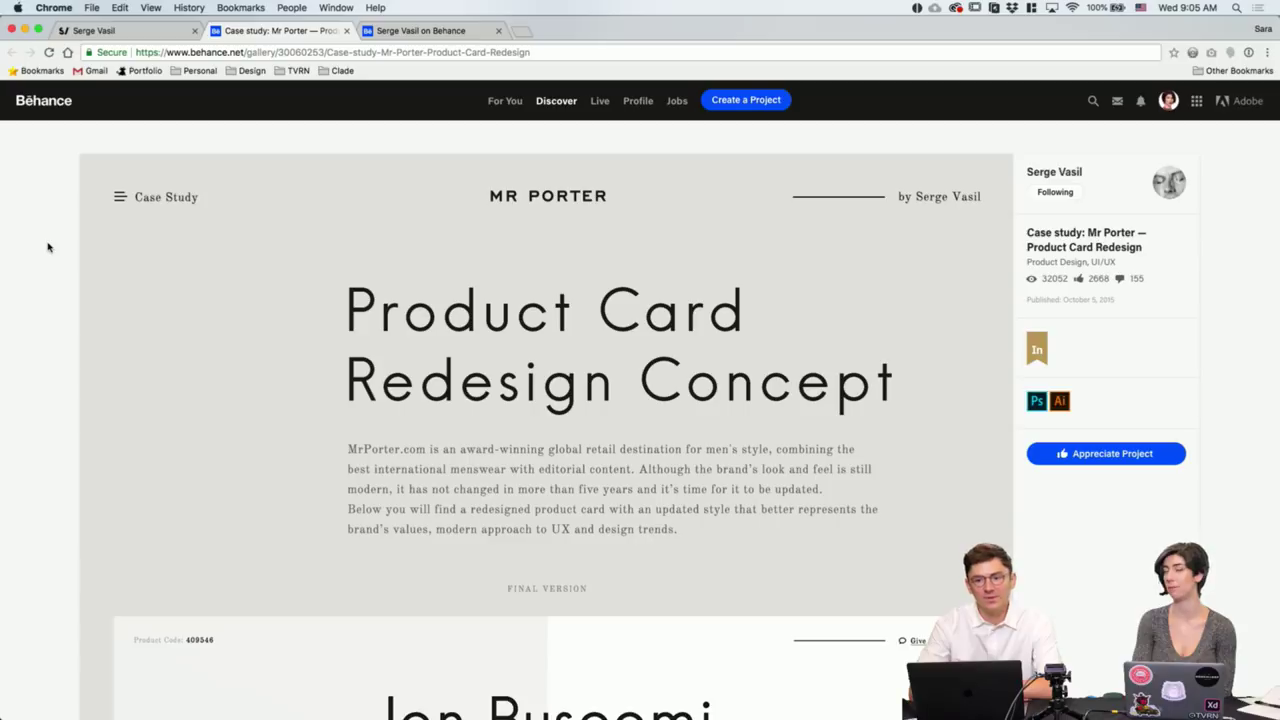
{"action": "scroll", "coordinate": [47, 247], "scroll_direction": "down", "scroll_amount": 1}
{"action": "scroll", "coordinate": [46, 244], "scroll_direction": "down", "scroll_amount": 4}
{"action": "scroll", "coordinate": [45, 241], "scroll_direction": "down", "scroll_amount": 3}
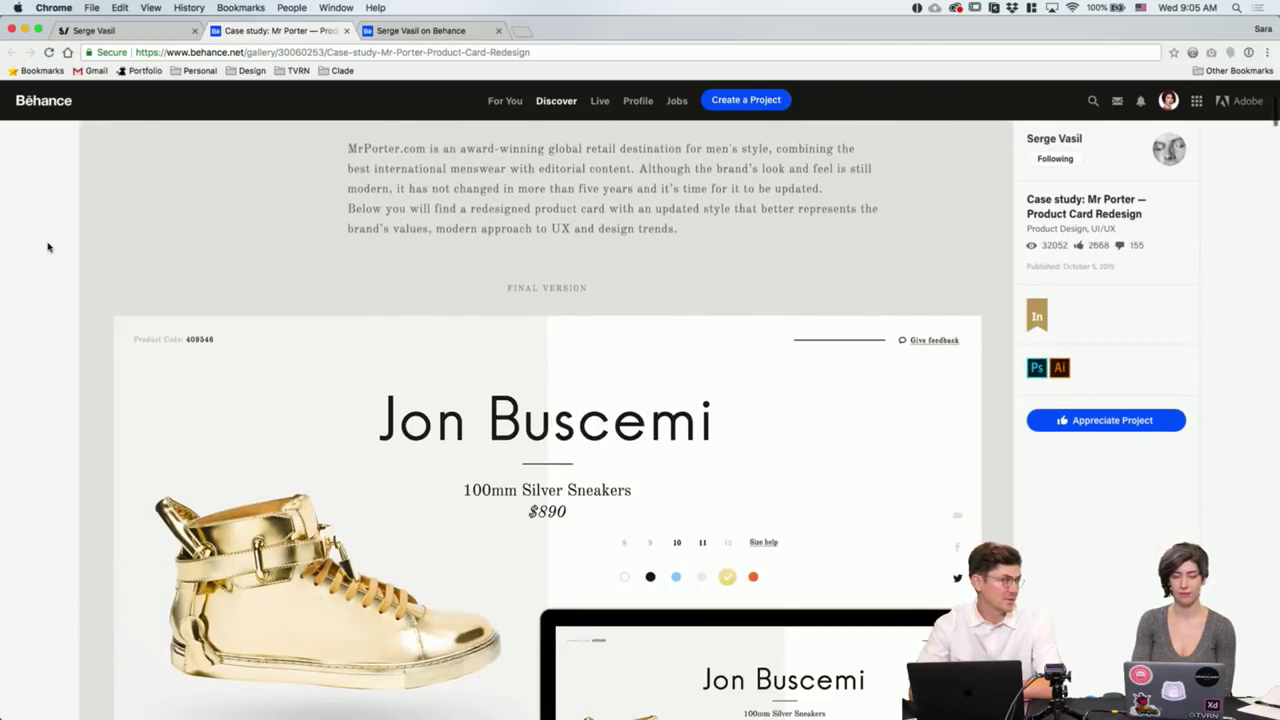
{"action": "scroll", "coordinate": [43, 237], "scroll_direction": "down", "scroll_amount": 3}
{"action": "scroll", "coordinate": [43, 237], "scroll_direction": "down", "scroll_amount": 3}
{"action": "scroll", "coordinate": [43, 237], "scroll_direction": "down", "scroll_amount": 2}
{"action": "scroll", "coordinate": [43, 237], "scroll_direction": "down", "scroll_amount": 2}
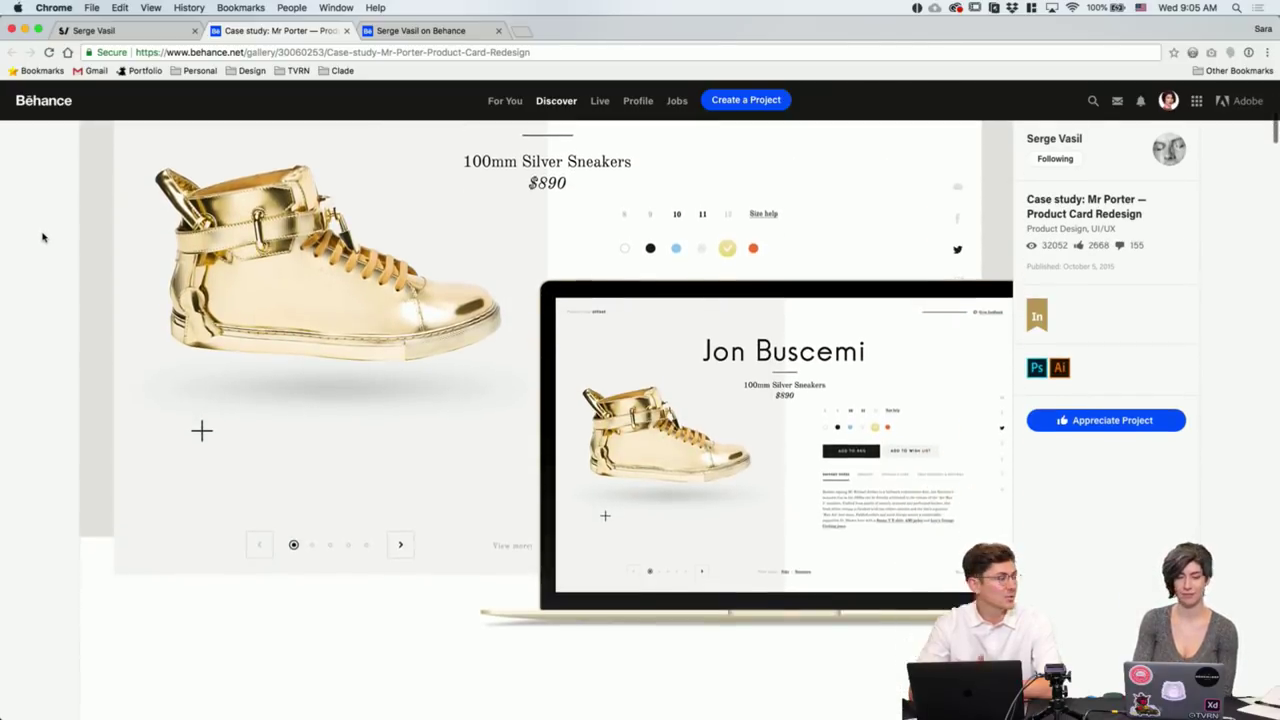
{"action": "scroll", "coordinate": [43, 237], "scroll_direction": "down", "scroll_amount": 4}
{"action": "scroll", "coordinate": [43, 237], "scroll_direction": "down", "scroll_amount": 5}
{"action": "scroll", "coordinate": [43, 237], "scroll_direction": "down", "scroll_amount": 5}
{"action": "scroll", "coordinate": [43, 237], "scroll_direction": "down", "scroll_amount": 5}
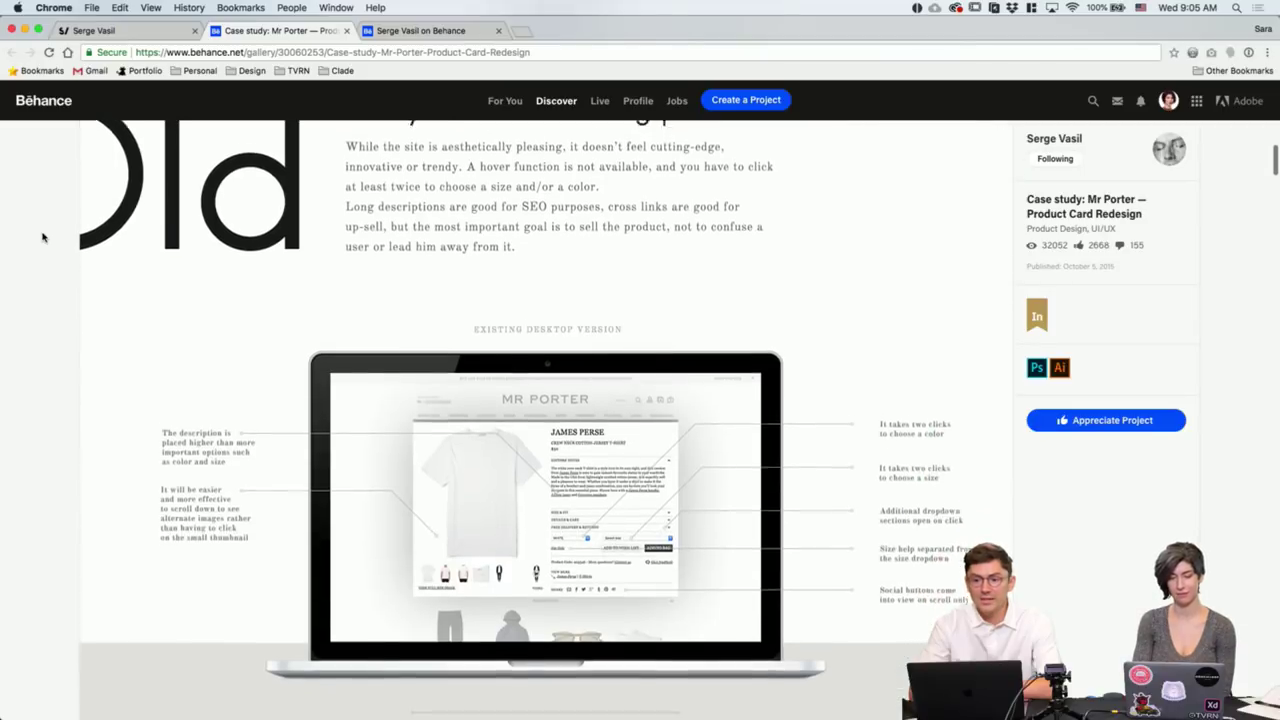
{"action": "scroll", "coordinate": [43, 237], "scroll_direction": "down", "scroll_amount": 2}
{"action": "scroll", "coordinate": [43, 237], "scroll_direction": "down", "scroll_amount": 4}
{"action": "scroll", "coordinate": [43, 237], "scroll_direction": "down", "scroll_amount": 3}
{"action": "scroll", "coordinate": [43, 237], "scroll_direction": "down", "scroll_amount": 5}
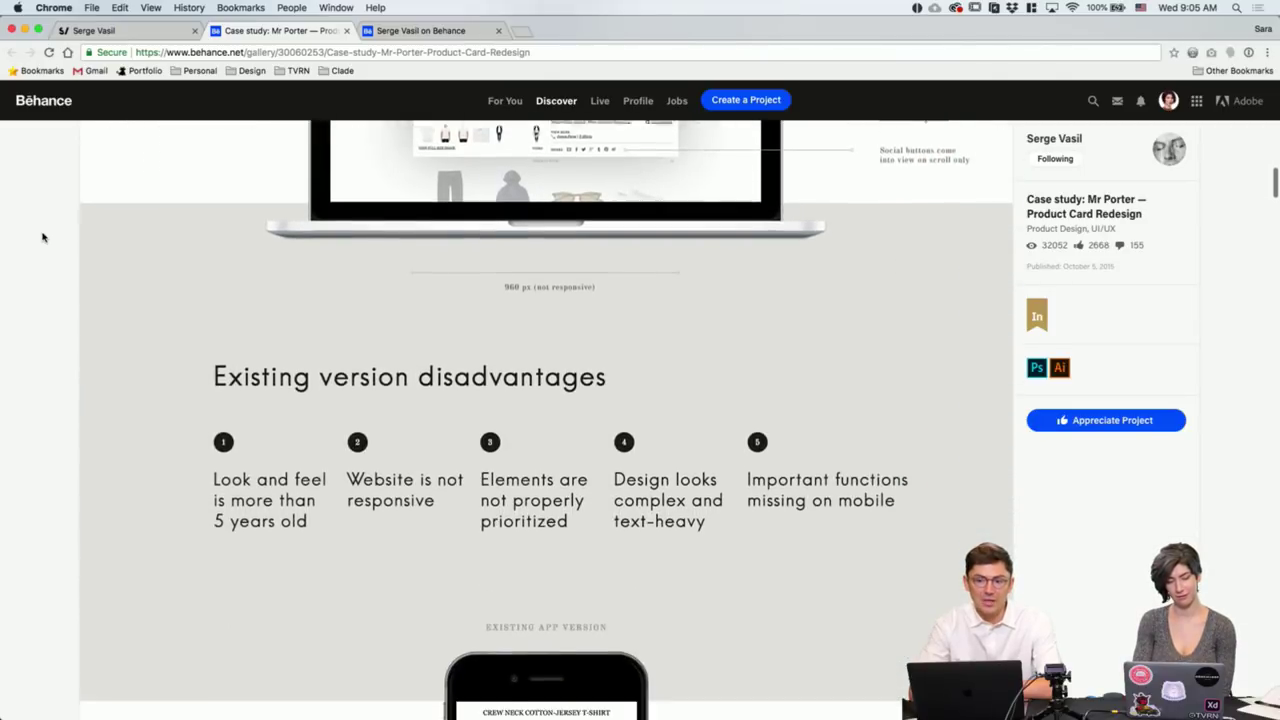
{"action": "scroll", "coordinate": [43, 237], "scroll_direction": "down", "scroll_amount": 1}
{"action": "scroll", "coordinate": [43, 237], "scroll_direction": "down", "scroll_amount": 5}
{"action": "scroll", "coordinate": [43, 237], "scroll_direction": "down", "scroll_amount": 1}
{"action": "scroll", "coordinate": [43, 237], "scroll_direction": "down", "scroll_amount": 2}
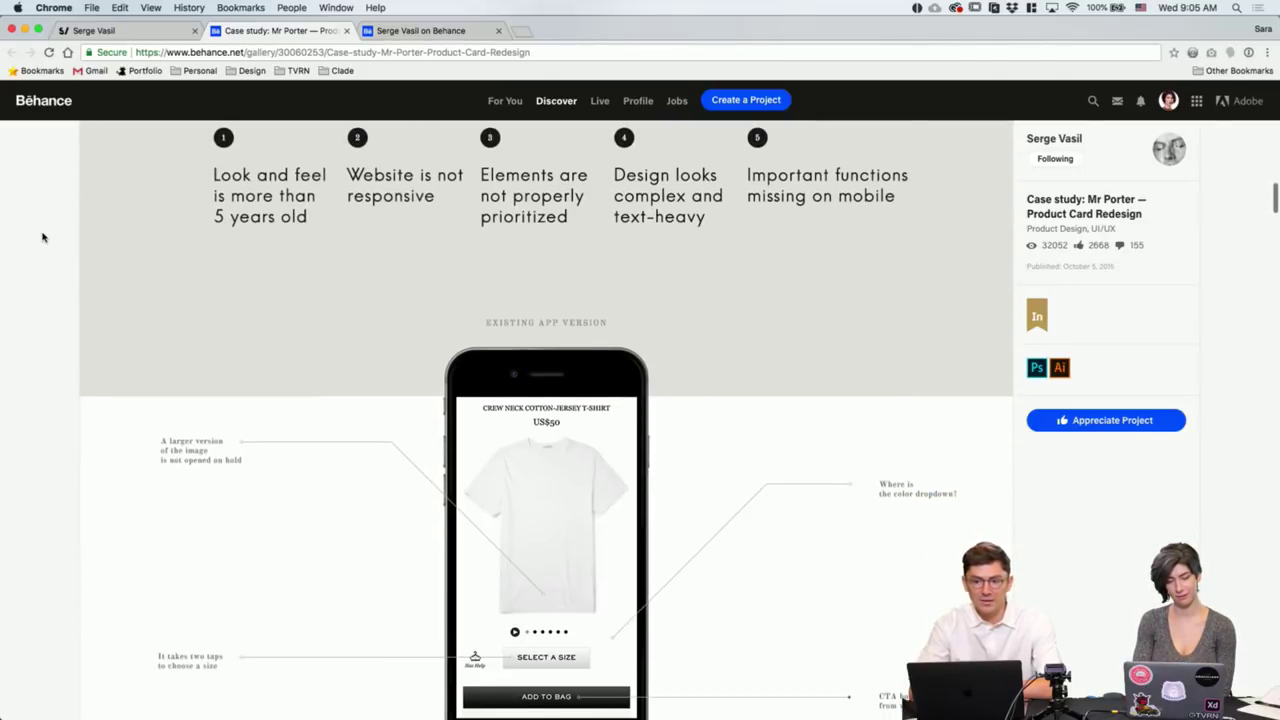
{"action": "scroll", "coordinate": [43, 237], "scroll_direction": "down", "scroll_amount": 3}
{"action": "scroll", "coordinate": [43, 237], "scroll_direction": "down", "scroll_amount": 5}
{"action": "scroll", "coordinate": [43, 237], "scroll_direction": "down", "scroll_amount": 1}
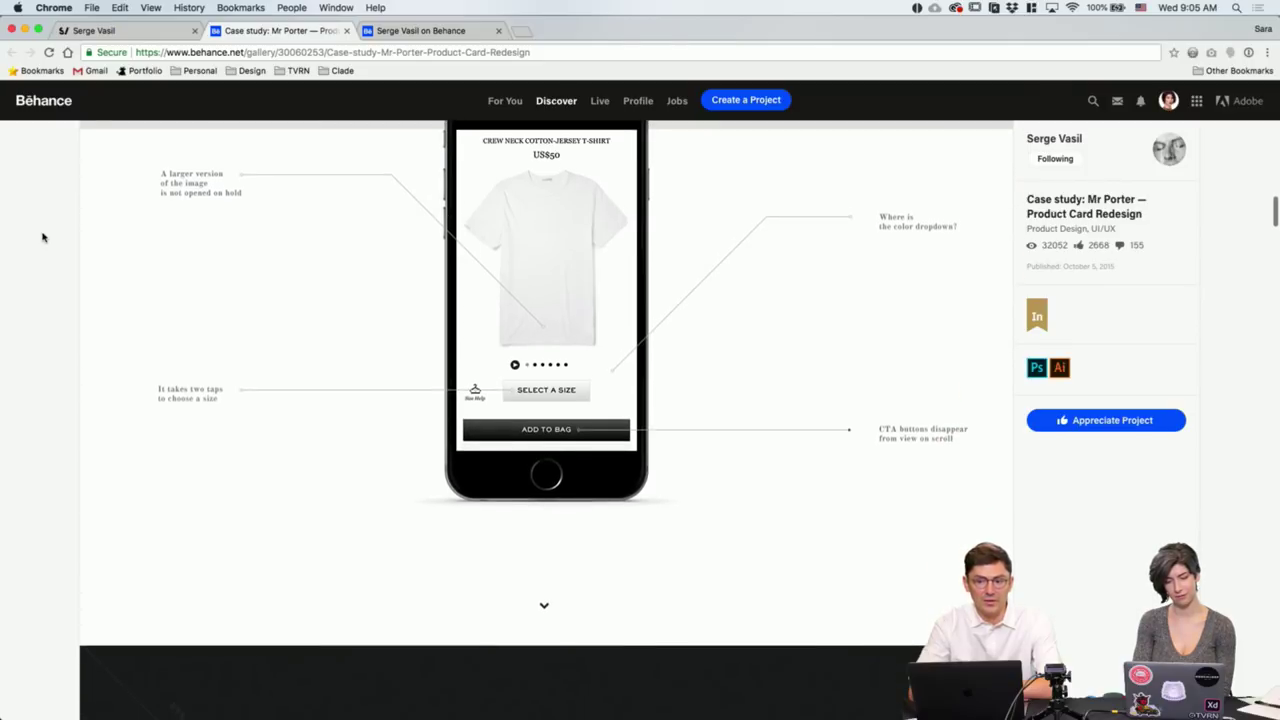
{"action": "scroll", "coordinate": [43, 237], "scroll_direction": "down", "scroll_amount": 8}
{"action": "scroll", "coordinate": [43, 237], "scroll_direction": "down", "scroll_amount": 2}
{"action": "scroll", "coordinate": [43, 237], "scroll_direction": "down", "scroll_amount": 4}
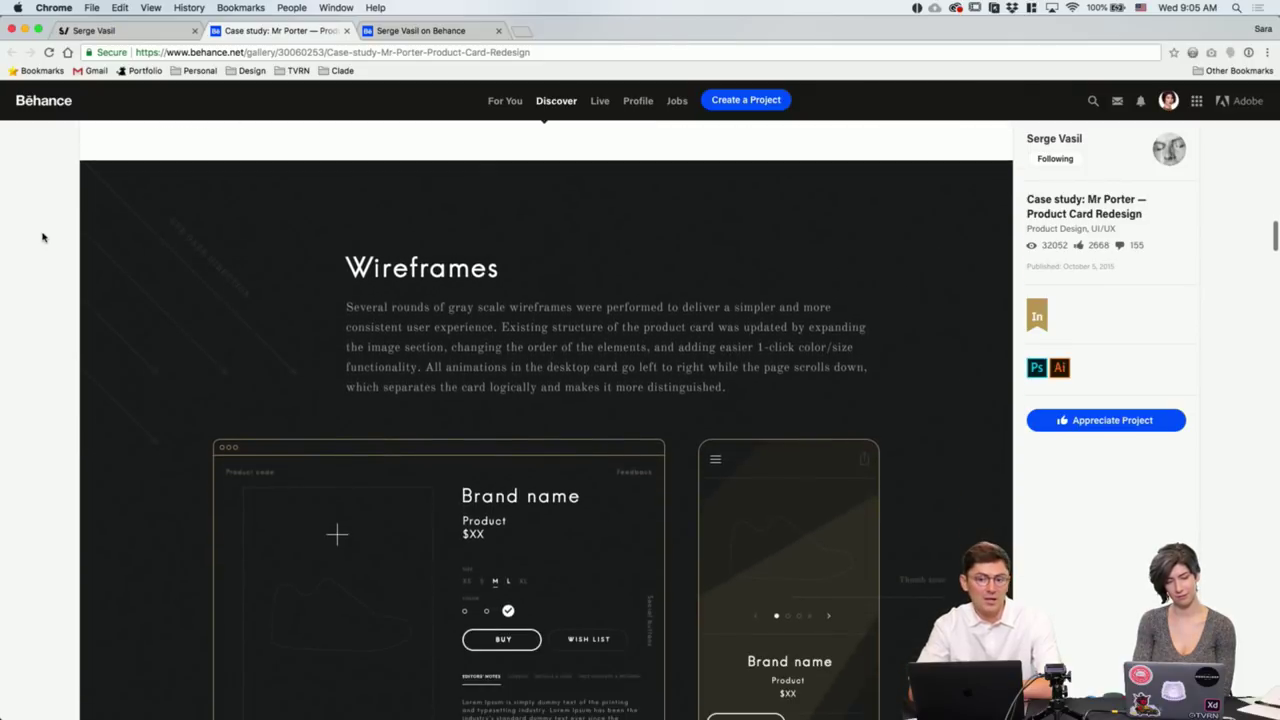
{"action": "scroll", "coordinate": [43, 237], "scroll_direction": "down", "scroll_amount": 1}
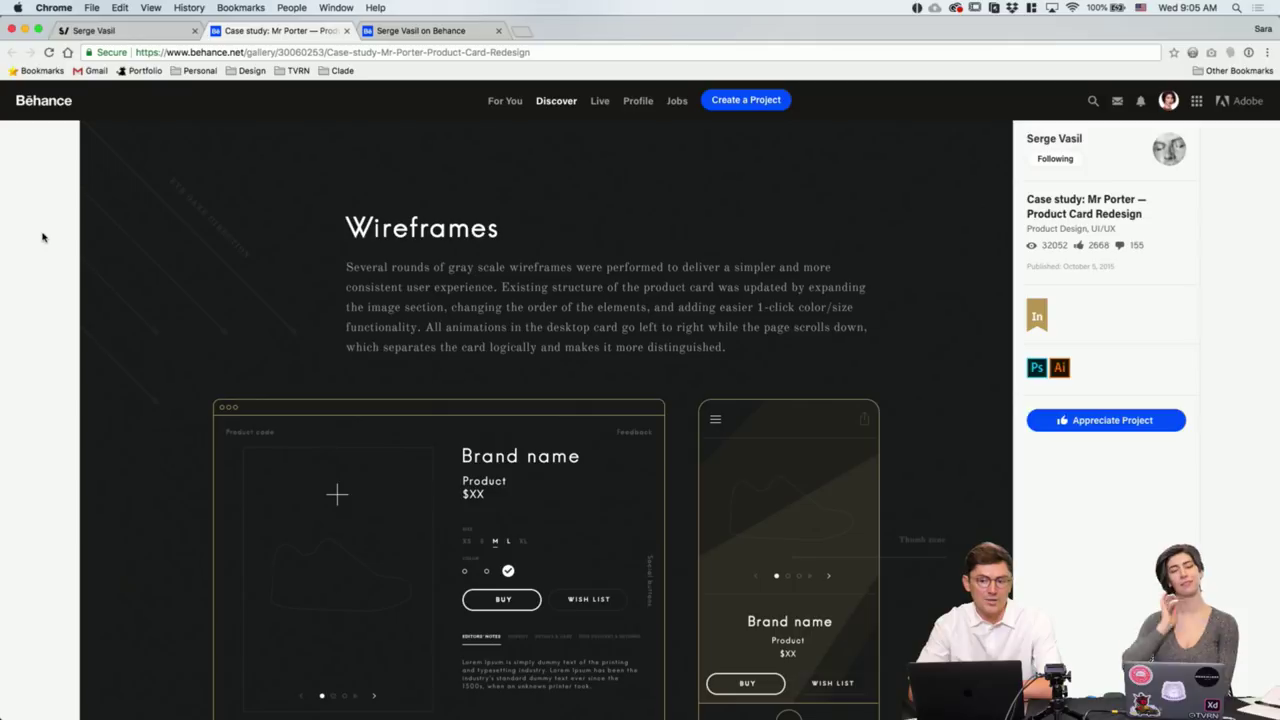
{"action": "scroll", "coordinate": [43, 237], "scroll_direction": "down", "scroll_amount": 2}
{"action": "scroll", "coordinate": [43, 237], "scroll_direction": "down", "scroll_amount": 1}
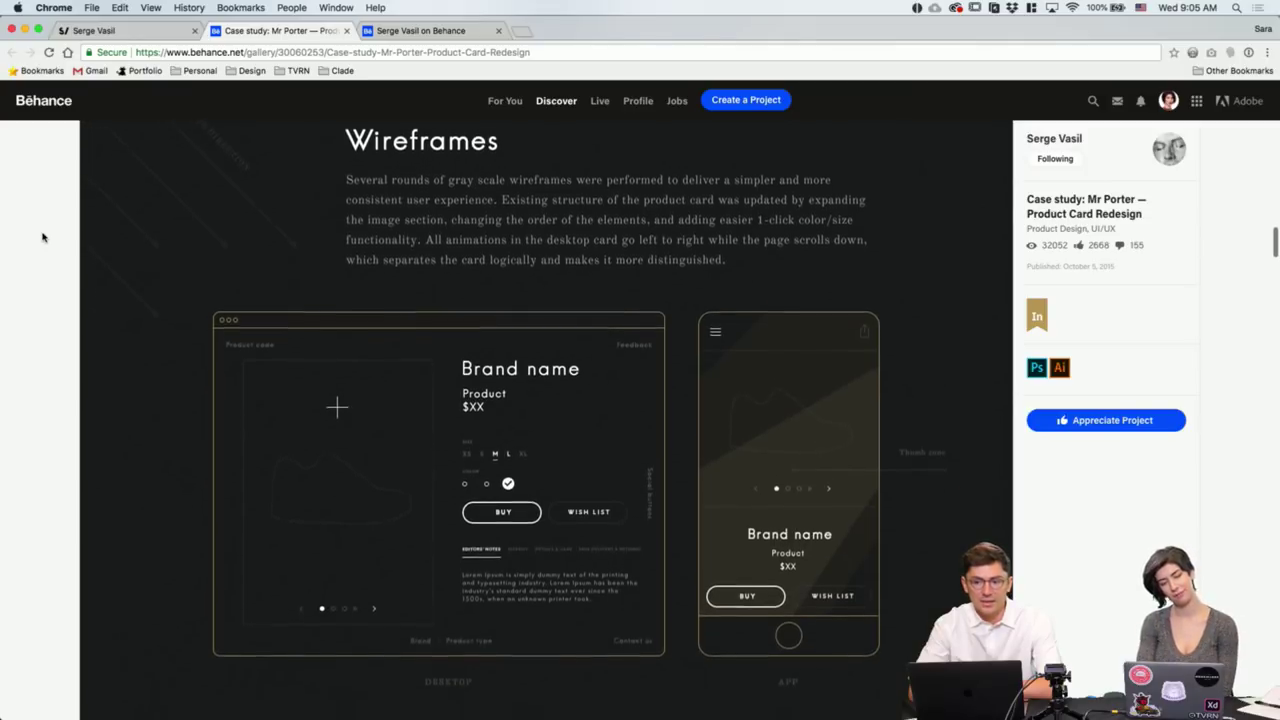
{"action": "scroll", "coordinate": [43, 237], "scroll_direction": "down", "scroll_amount": 5}
{"action": "scroll", "coordinate": [43, 237], "scroll_direction": "down", "scroll_amount": 3}
{"action": "scroll", "coordinate": [43, 237], "scroll_direction": "down", "scroll_amount": 2}
{"action": "scroll", "coordinate": [43, 237], "scroll_direction": "down", "scroll_amount": 4}
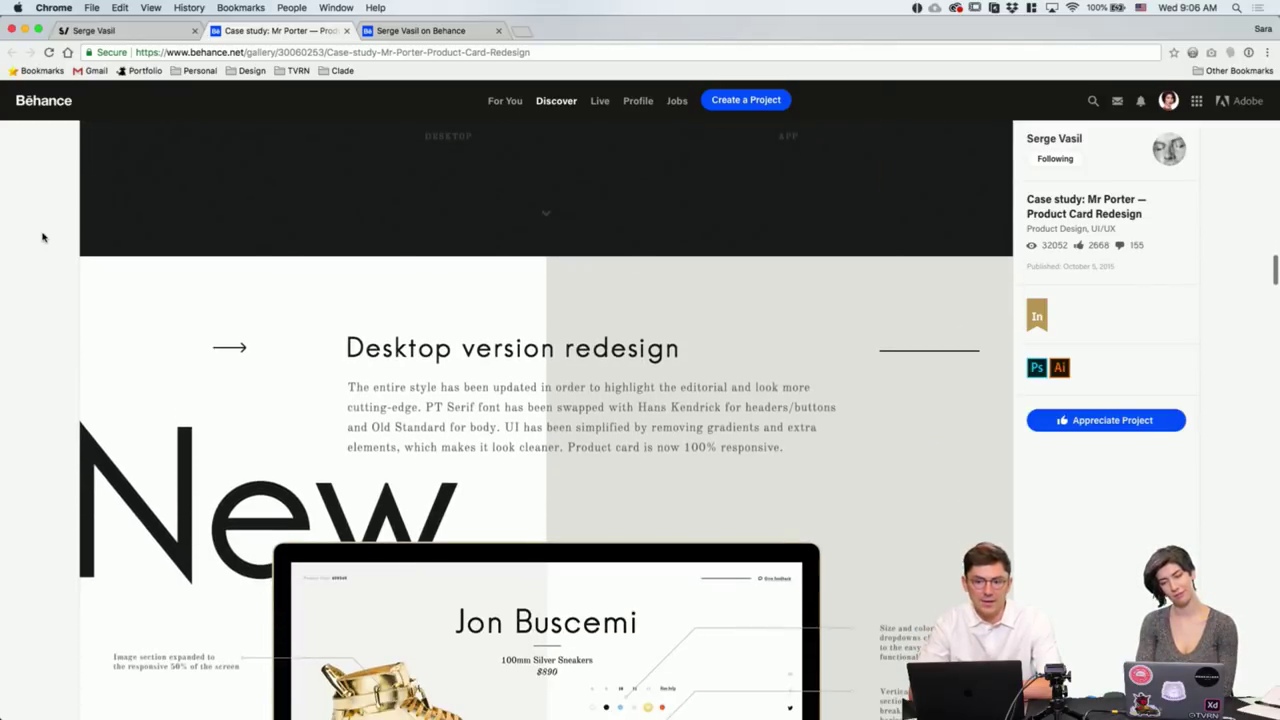
{"action": "scroll", "coordinate": [43, 237], "scroll_direction": "down", "scroll_amount": 2}
{"action": "scroll", "coordinate": [43, 237], "scroll_direction": "down", "scroll_amount": 3}
{"action": "scroll", "coordinate": [43, 237], "scroll_direction": "down", "scroll_amount": 5}
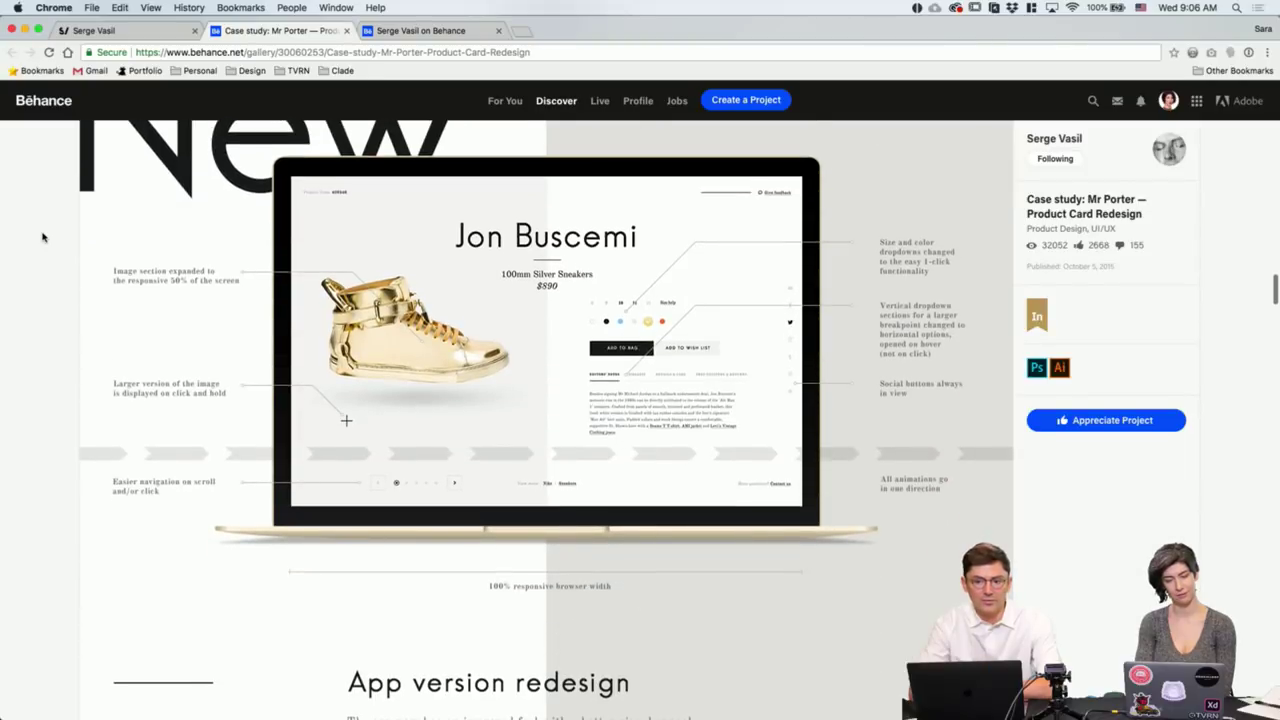
{"action": "scroll", "coordinate": [43, 237], "scroll_direction": "down", "scroll_amount": 1}
{"action": "scroll", "coordinate": [43, 237], "scroll_direction": "down", "scroll_amount": 5}
{"action": "scroll", "coordinate": [43, 237], "scroll_direction": "down", "scroll_amount": 5}
{"action": "scroll", "coordinate": [43, 237], "scroll_direction": "down", "scroll_amount": 3}
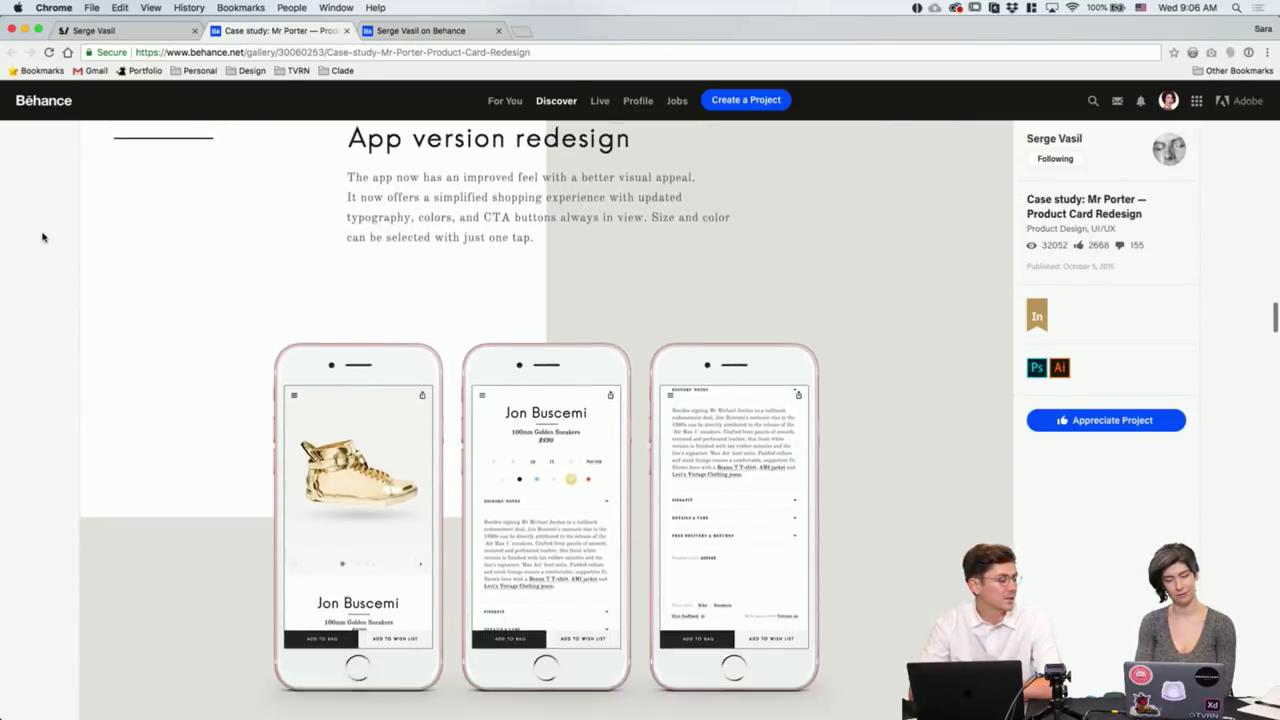
{"action": "scroll", "coordinate": [43, 237], "scroll_direction": "down", "scroll_amount": 3}
{"action": "scroll", "coordinate": [43, 237], "scroll_direction": "down", "scroll_amount": 5}
{"action": "scroll", "coordinate": [43, 237], "scroll_direction": "up", "scroll_amount": 1}
{"action": "scroll", "coordinate": [43, 237], "scroll_direction": "up", "scroll_amount": 20}
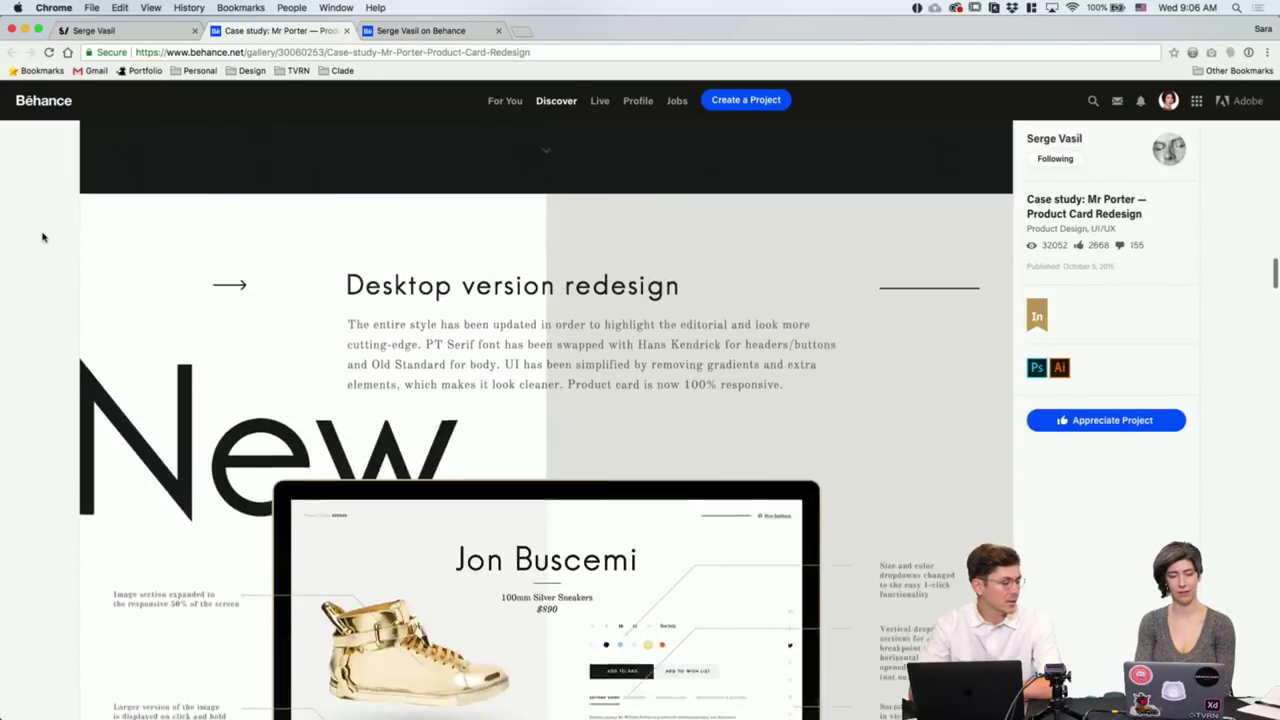
{"action": "scroll", "coordinate": [43, 237], "scroll_direction": "up", "scroll_amount": 12}
{"action": "scroll", "coordinate": [43, 237], "scroll_direction": "up", "scroll_amount": 2}
{"action": "scroll", "coordinate": [43, 237], "scroll_direction": "down", "scroll_amount": 5}
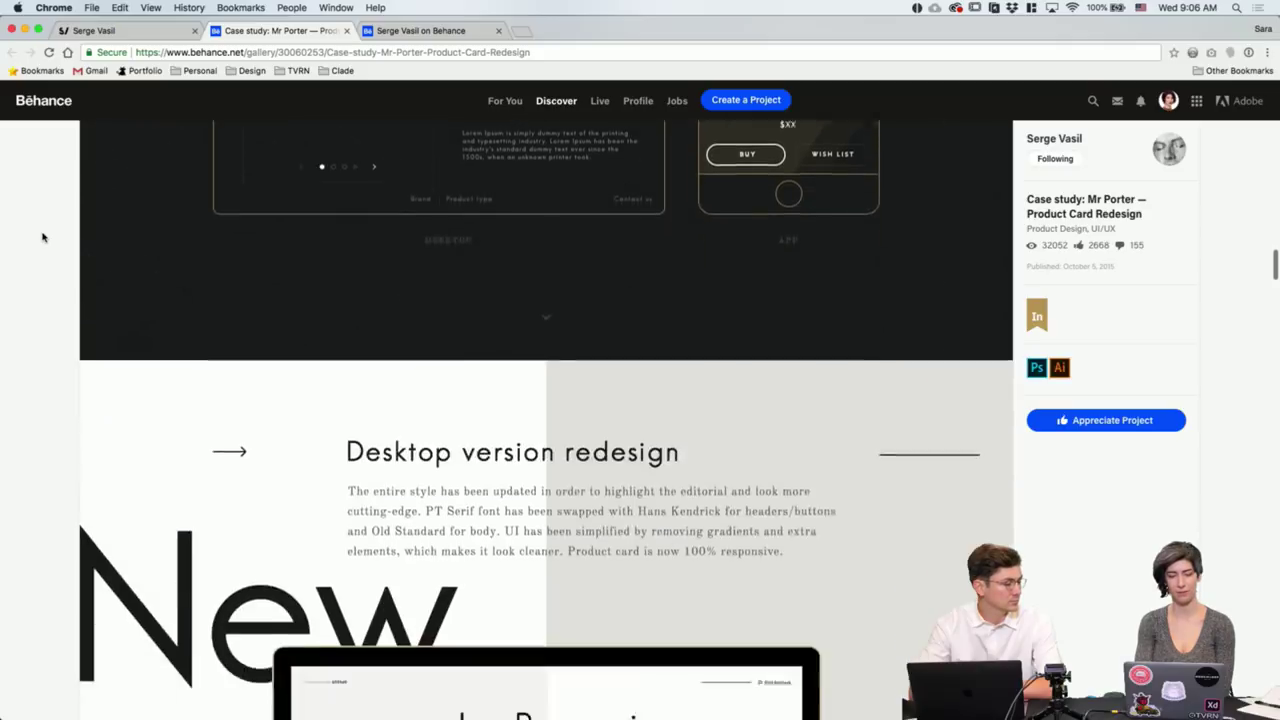
{"action": "scroll", "coordinate": [43, 237], "scroll_direction": "down", "scroll_amount": 6}
{"action": "scroll", "coordinate": [43, 237], "scroll_direction": "down", "scroll_amount": 8}
{"action": "scroll", "coordinate": [43, 237], "scroll_direction": "down", "scroll_amount": 5}
{"action": "scroll", "coordinate": [43, 237], "scroll_direction": "down", "scroll_amount": 5}
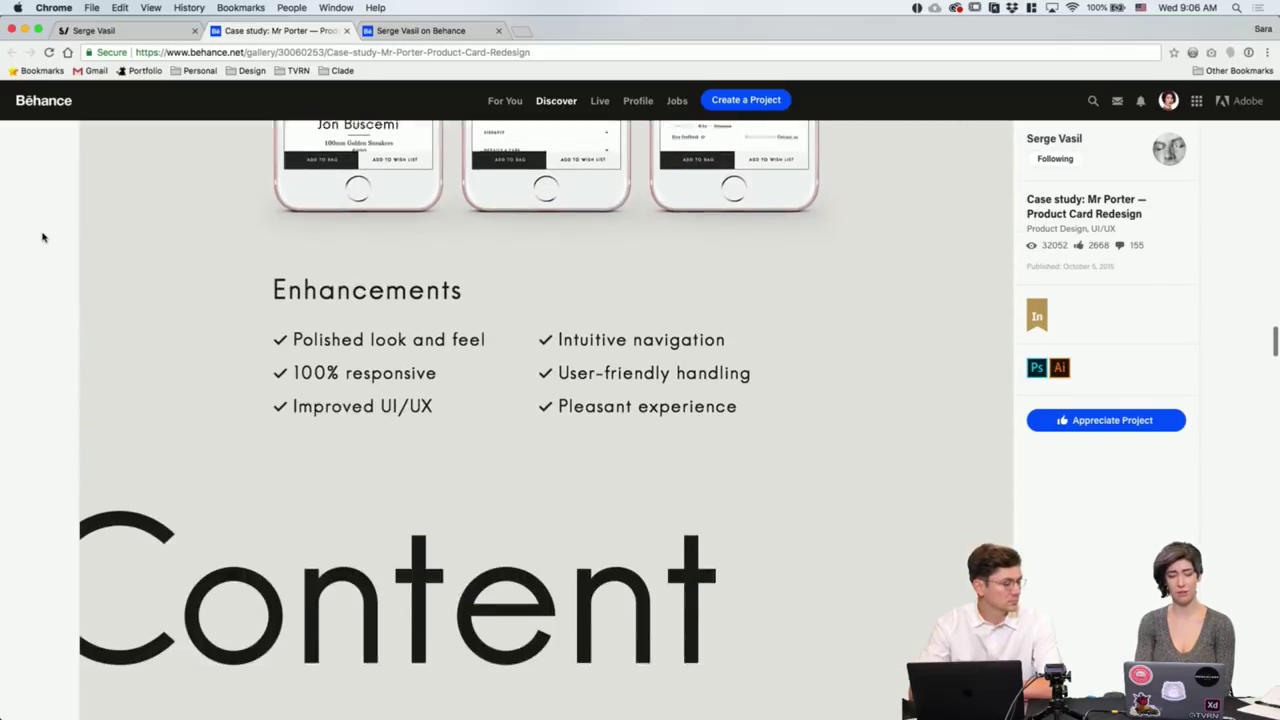
{"action": "scroll", "coordinate": [43, 237], "scroll_direction": "down", "scroll_amount": 5}
{"action": "scroll", "coordinate": [43, 237], "scroll_direction": "down", "scroll_amount": 4}
{"action": "scroll", "coordinate": [43, 237], "scroll_direction": "down", "scroll_amount": 4}
{"action": "scroll", "coordinate": [43, 237], "scroll_direction": "down", "scroll_amount": 7}
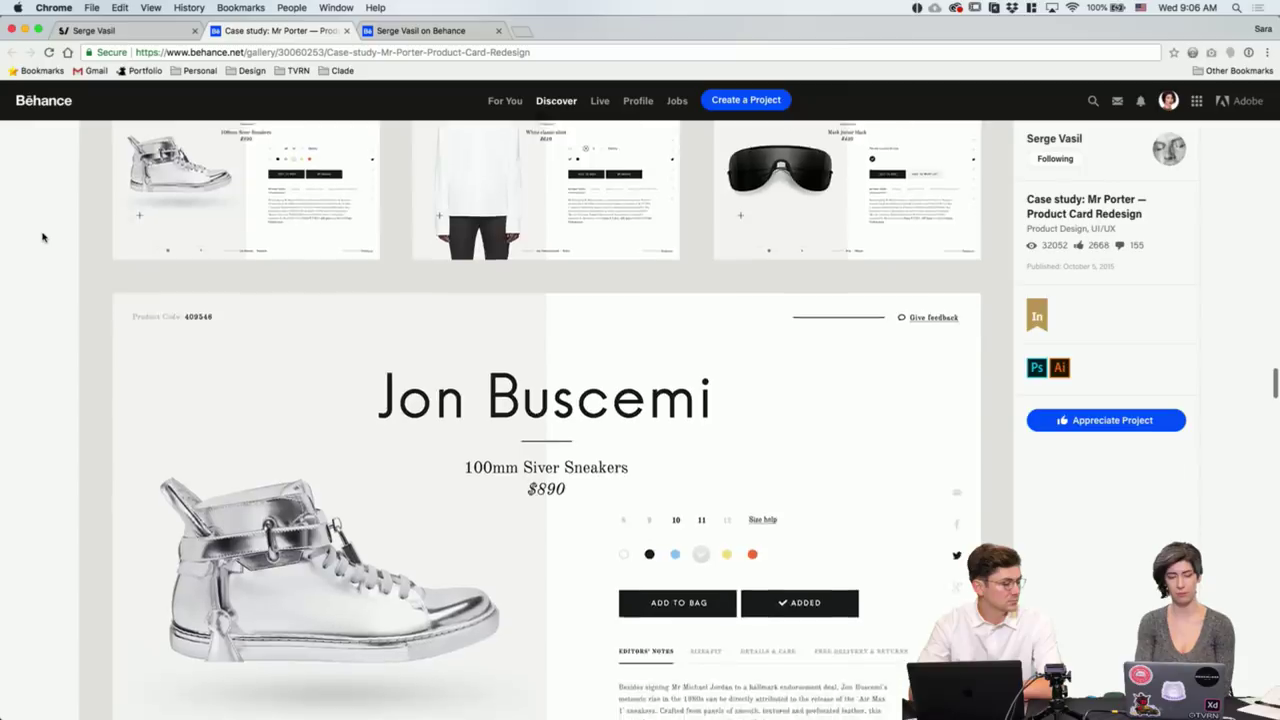
{"action": "scroll", "coordinate": [43, 237], "scroll_direction": "down", "scroll_amount": 3}
{"action": "scroll", "coordinate": [43, 237], "scroll_direction": "down", "scroll_amount": 5}
{"action": "scroll", "coordinate": [43, 237], "scroll_direction": "down", "scroll_amount": 3}
{"action": "scroll", "coordinate": [43, 237], "scroll_direction": "down", "scroll_amount": 5}
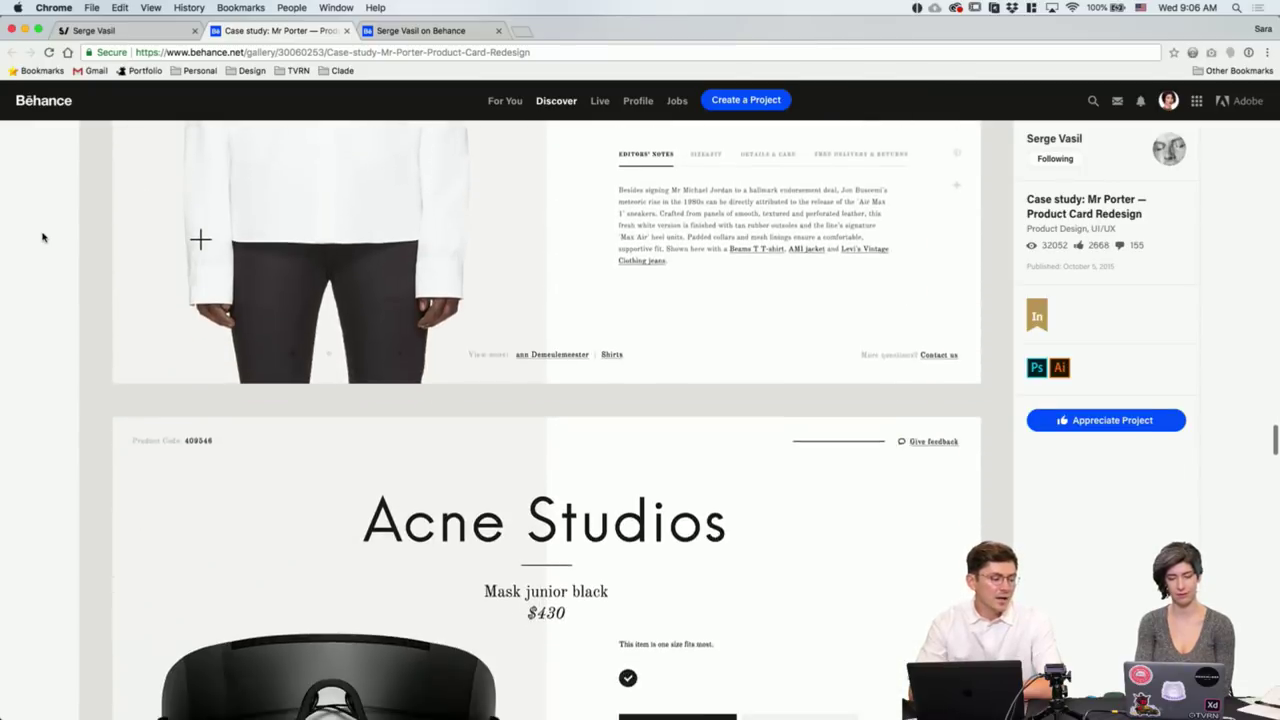
{"action": "scroll", "coordinate": [43, 237], "scroll_direction": "down", "scroll_amount": 3}
{"action": "scroll", "coordinate": [43, 237], "scroll_direction": "down", "scroll_amount": 7}
{"action": "scroll", "coordinate": [43, 237], "scroll_direction": "down", "scroll_amount": 3}
{"action": "scroll", "coordinate": [43, 237], "scroll_direction": "down", "scroll_amount": 5}
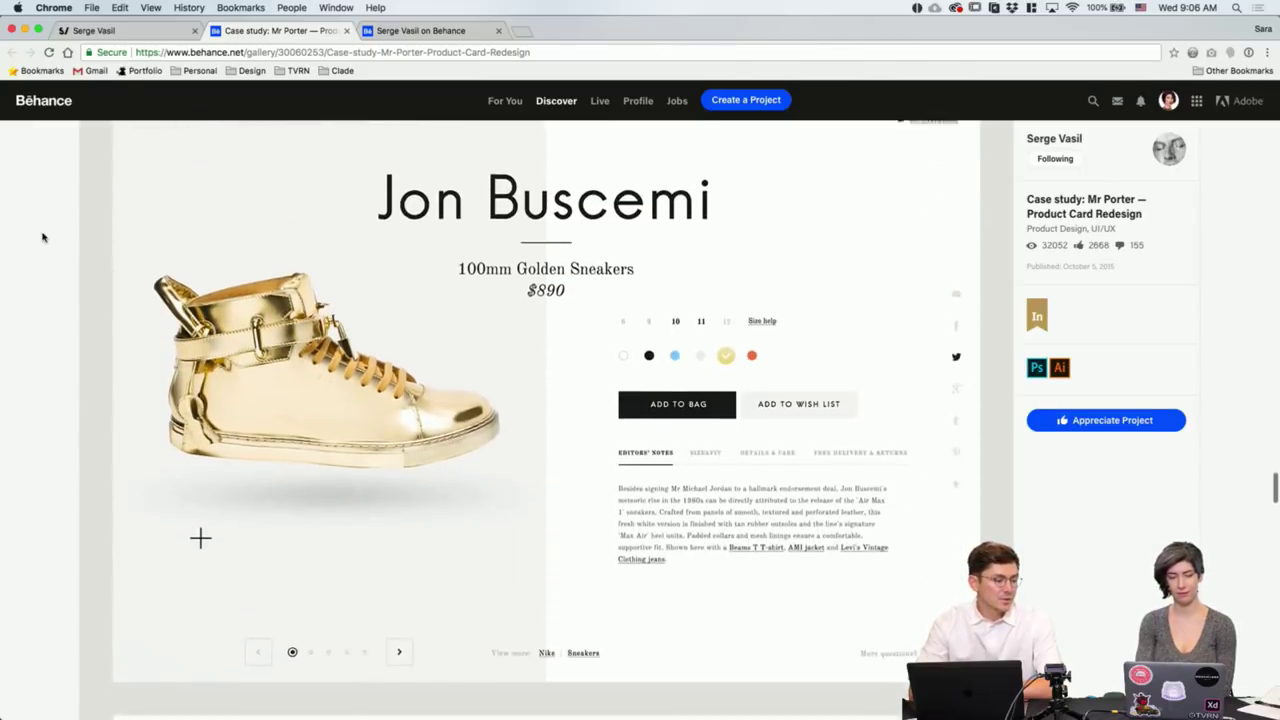
{"action": "scroll", "coordinate": [43, 237], "scroll_direction": "down", "scroll_amount": 5}
{"action": "scroll", "coordinate": [43, 237], "scroll_direction": "down", "scroll_amount": 4}
{"action": "scroll", "coordinate": [43, 237], "scroll_direction": "down", "scroll_amount": 5}
{"action": "scroll", "coordinate": [43, 237], "scroll_direction": "down", "scroll_amount": 3}
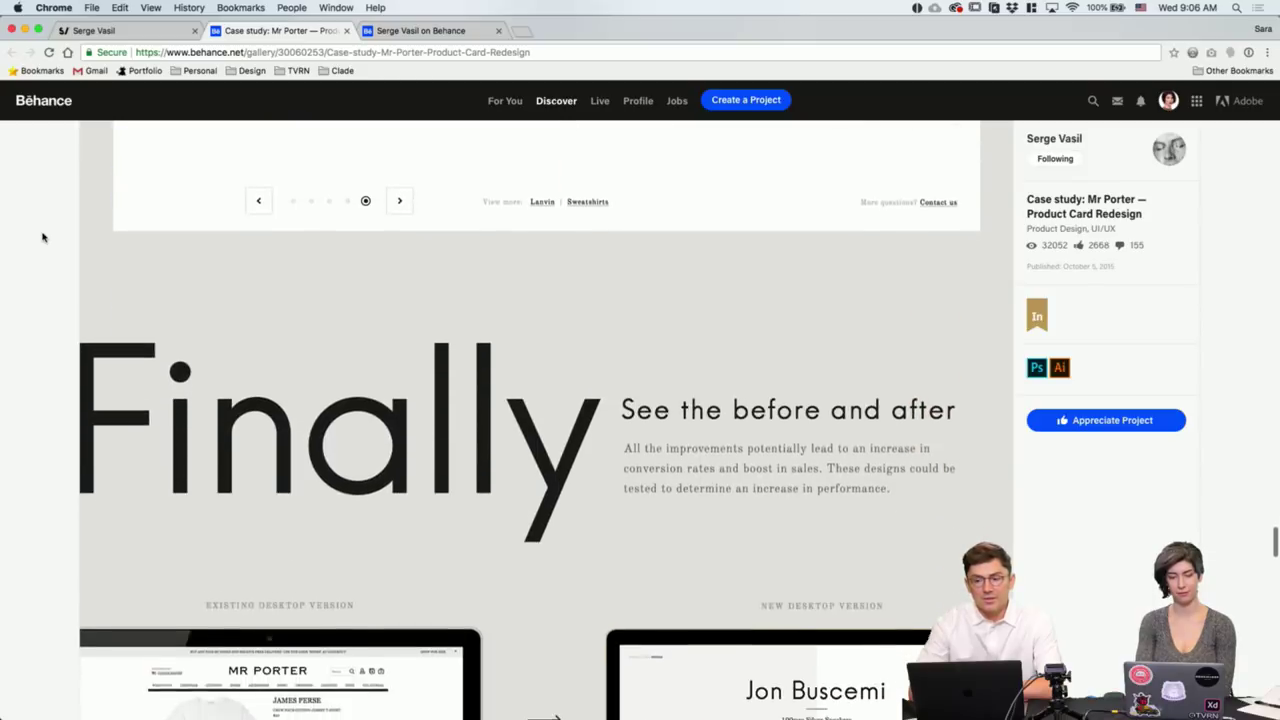
{"action": "scroll", "coordinate": [43, 237], "scroll_direction": "down", "scroll_amount": 2}
{"action": "scroll", "coordinate": [43, 237], "scroll_direction": "down", "scroll_amount": 1}
{"action": "scroll", "coordinate": [43, 237], "scroll_direction": "down", "scroll_amount": 5}
{"action": "scroll", "coordinate": [43, 237], "scroll_direction": "down", "scroll_amount": 6}
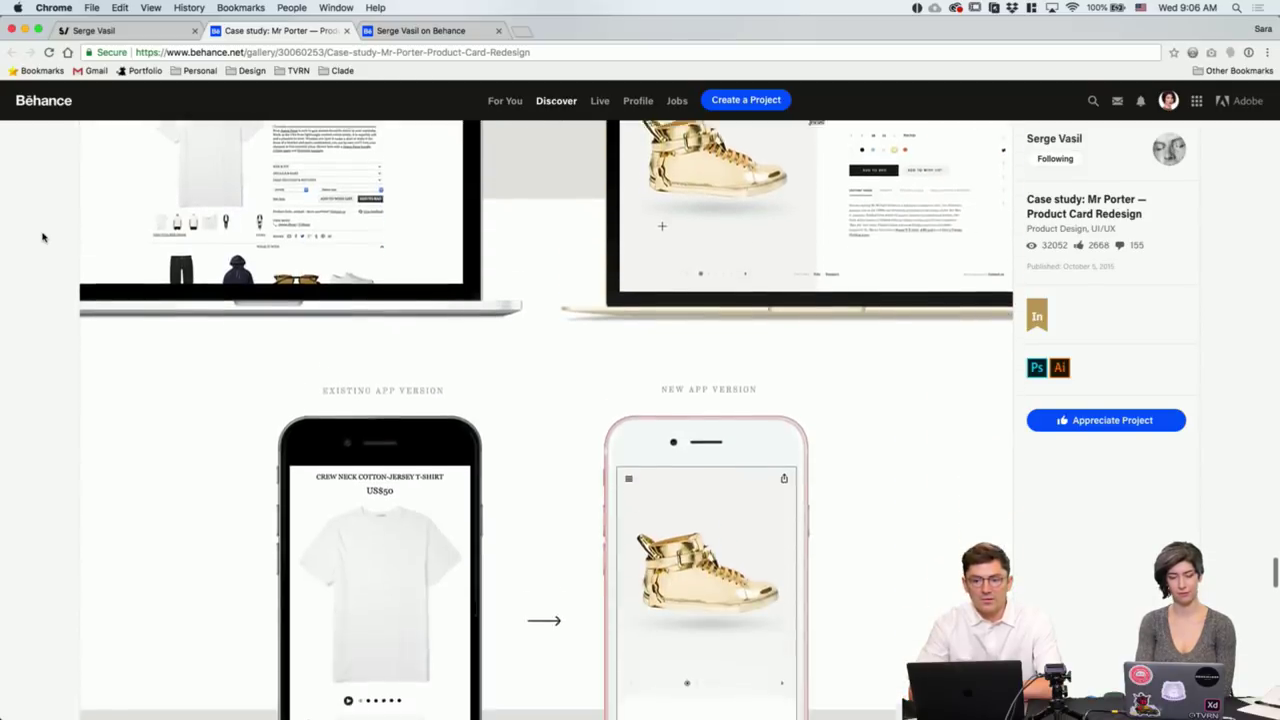
{"action": "scroll", "coordinate": [43, 237], "scroll_direction": "down", "scroll_amount": 3}
{"action": "scroll", "coordinate": [43, 237], "scroll_direction": "down", "scroll_amount": 4}
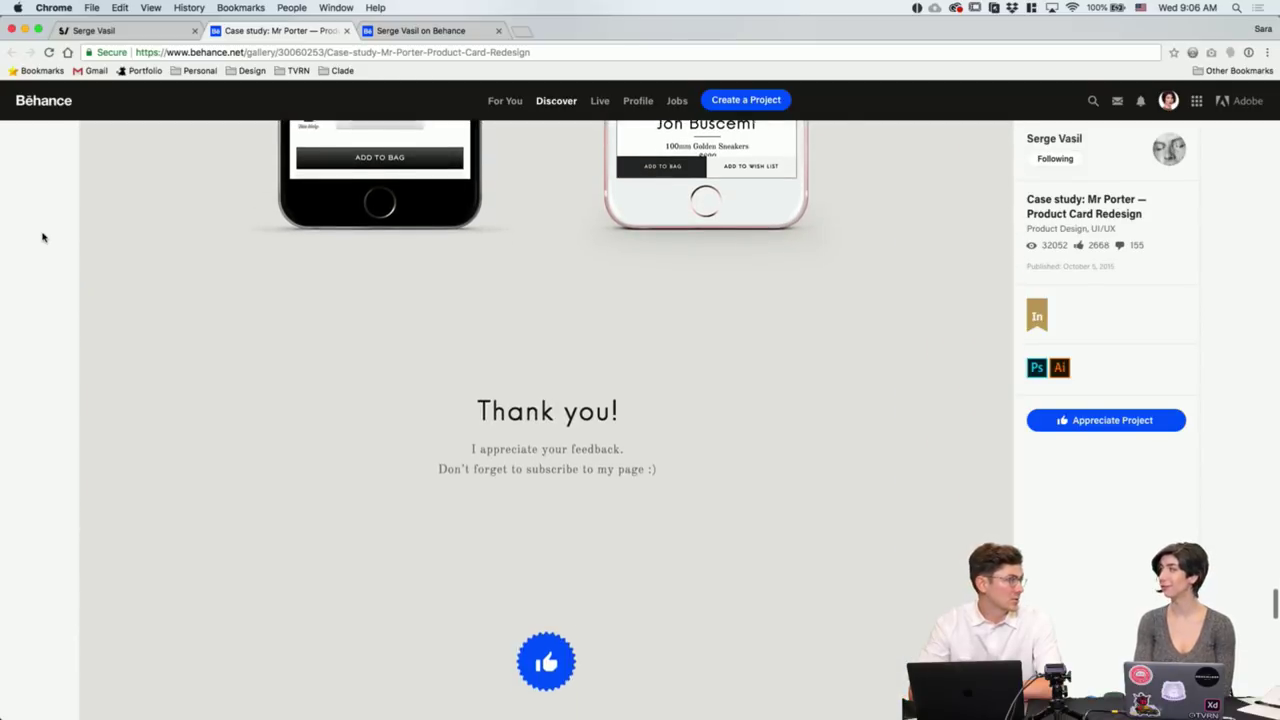
{"action": "scroll", "coordinate": [42, 237], "scroll_direction": "down", "scroll_amount": 5}
{"action": "scroll", "coordinate": [359, 378], "scroll_direction": "up", "scroll_amount": 1}
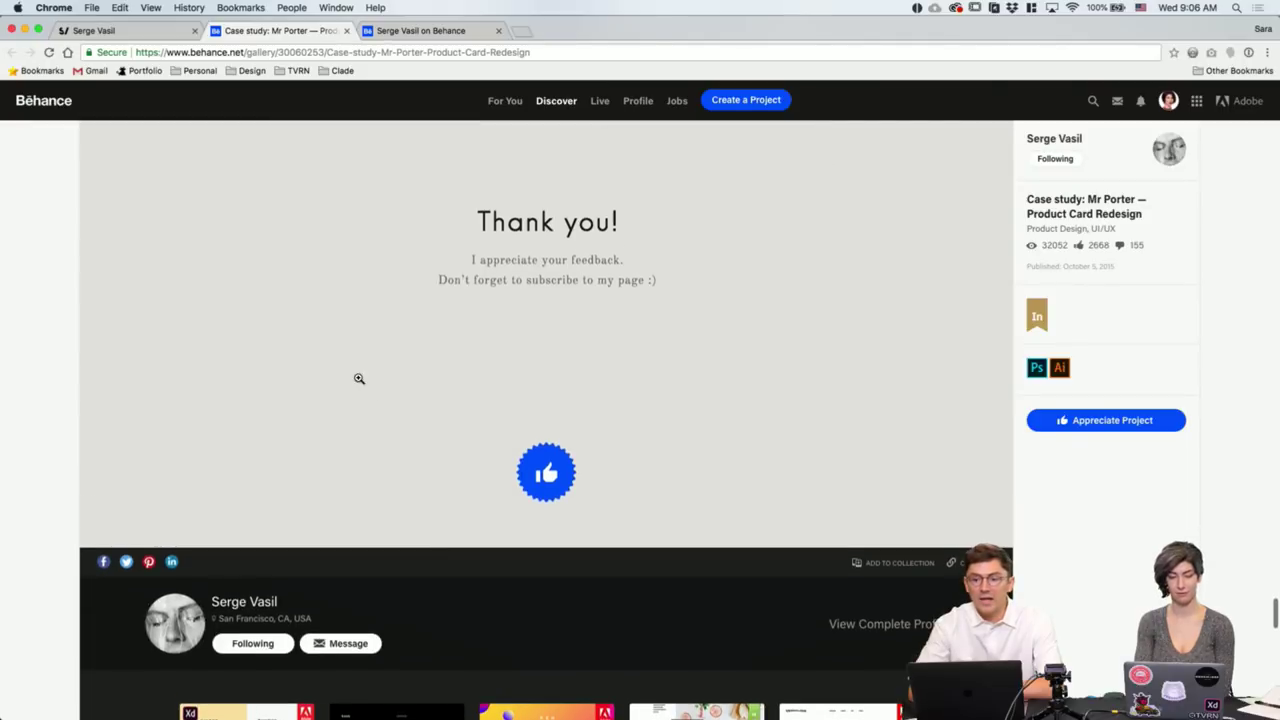
{"action": "left_click", "coordinate": [546, 472]}
{"action": "scroll", "coordinate": [148, 378], "scroll_direction": "up", "scroll_amount": 5}
{"action": "scroll", "coordinate": [148, 378], "scroll_direction": "up", "scroll_amount": 5}
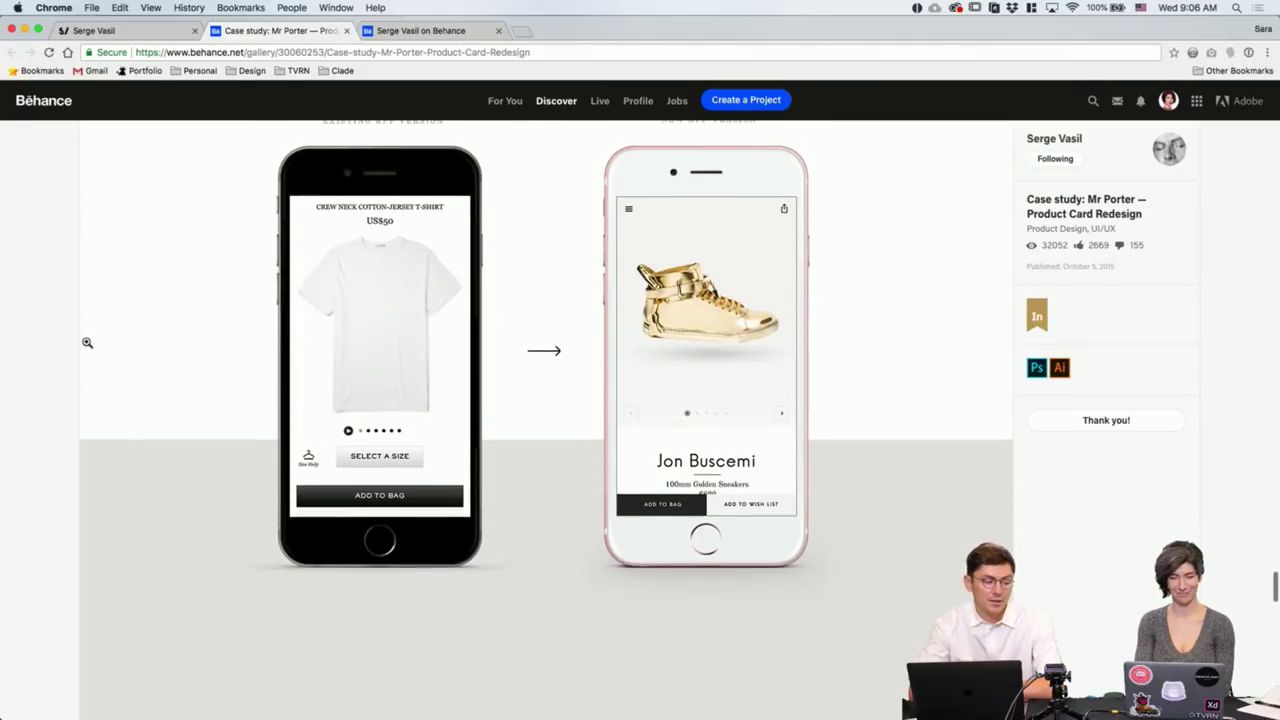
{"action": "scroll", "coordinate": [87, 342], "scroll_direction": "up", "scroll_amount": 2}
{"action": "scroll", "coordinate": [87, 342], "scroll_direction": "up", "scroll_amount": 4}
{"action": "scroll", "coordinate": [87, 342], "scroll_direction": "up", "scroll_amount": 4}
{"action": "scroll", "coordinate": [87, 342], "scroll_direction": "up", "scroll_amount": 3}
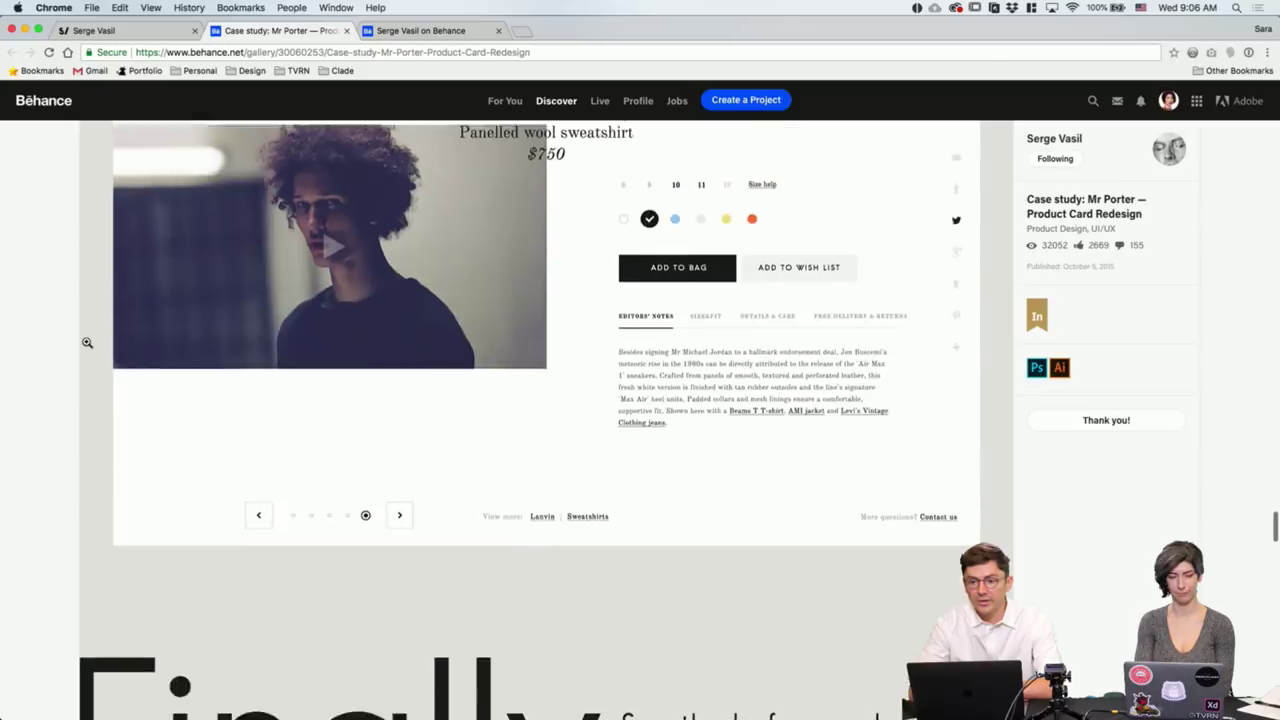
{"action": "scroll", "coordinate": [87, 342], "scroll_direction": "up", "scroll_amount": 5}
{"action": "scroll", "coordinate": [87, 342], "scroll_direction": "up", "scroll_amount": 5}
{"action": "scroll", "coordinate": [66, 292], "scroll_direction": "up", "scroll_amount": 2}
{"action": "scroll", "coordinate": [66, 292], "scroll_direction": "up", "scroll_amount": 5}
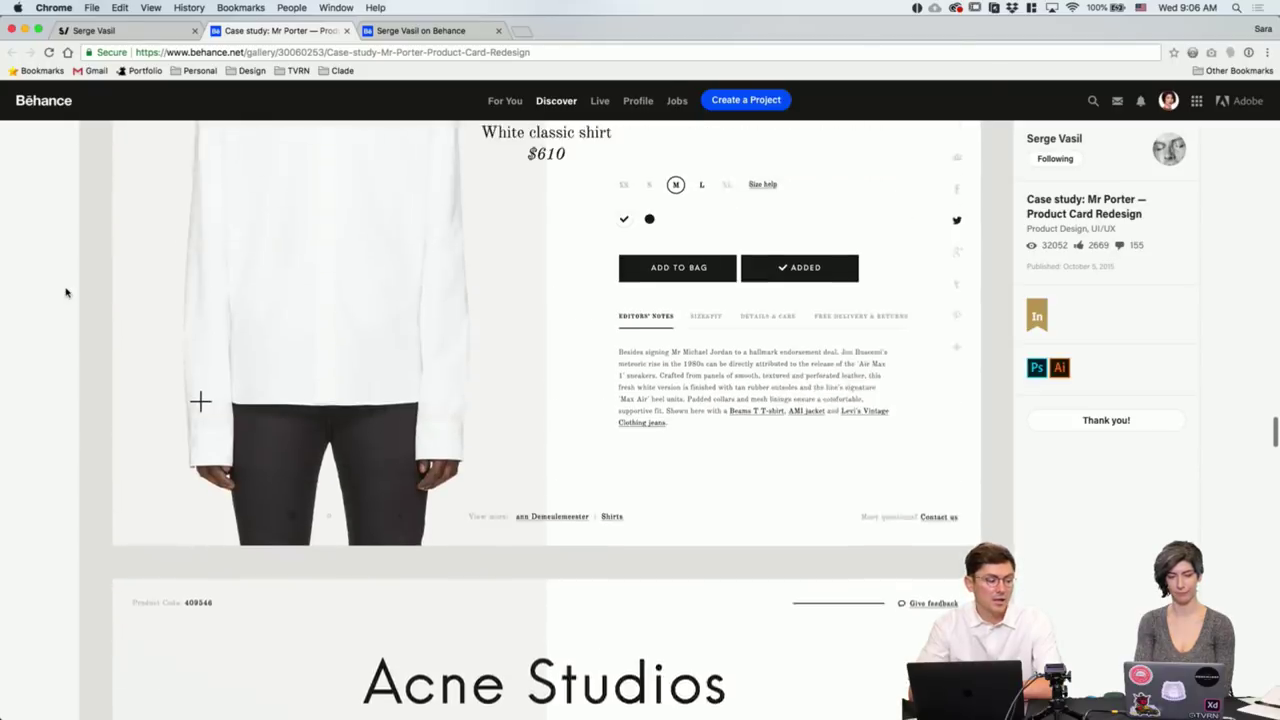
{"action": "scroll", "coordinate": [66, 292], "scroll_direction": "up", "scroll_amount": 5}
{"action": "scroll", "coordinate": [66, 292], "scroll_direction": "up", "scroll_amount": 5}
{"action": "scroll", "coordinate": [66, 292], "scroll_direction": "up", "scroll_amount": 5}
{"action": "scroll", "coordinate": [66, 292], "scroll_direction": "up", "scroll_amount": 5}
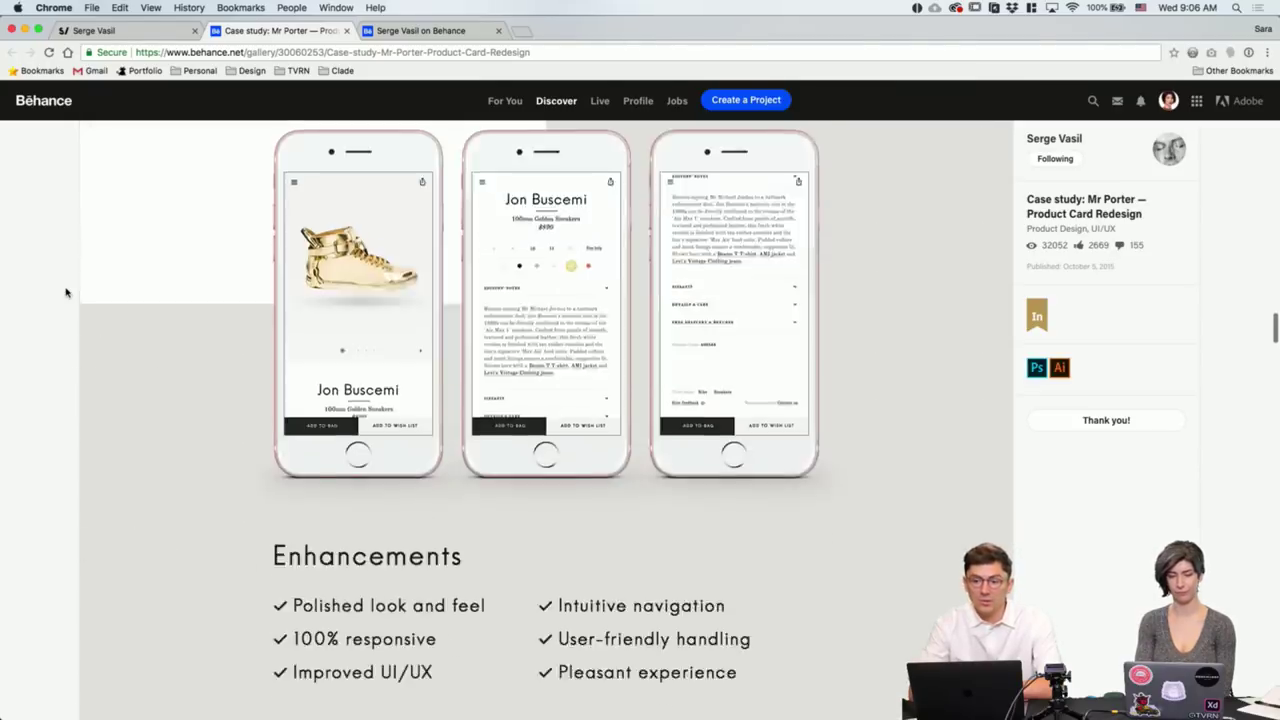
{"action": "scroll", "coordinate": [66, 292], "scroll_direction": "up", "scroll_amount": 5}
{"action": "scroll", "coordinate": [66, 292], "scroll_direction": "up", "scroll_amount": 5}
{"action": "scroll", "coordinate": [66, 292], "scroll_direction": "up", "scroll_amount": 1}
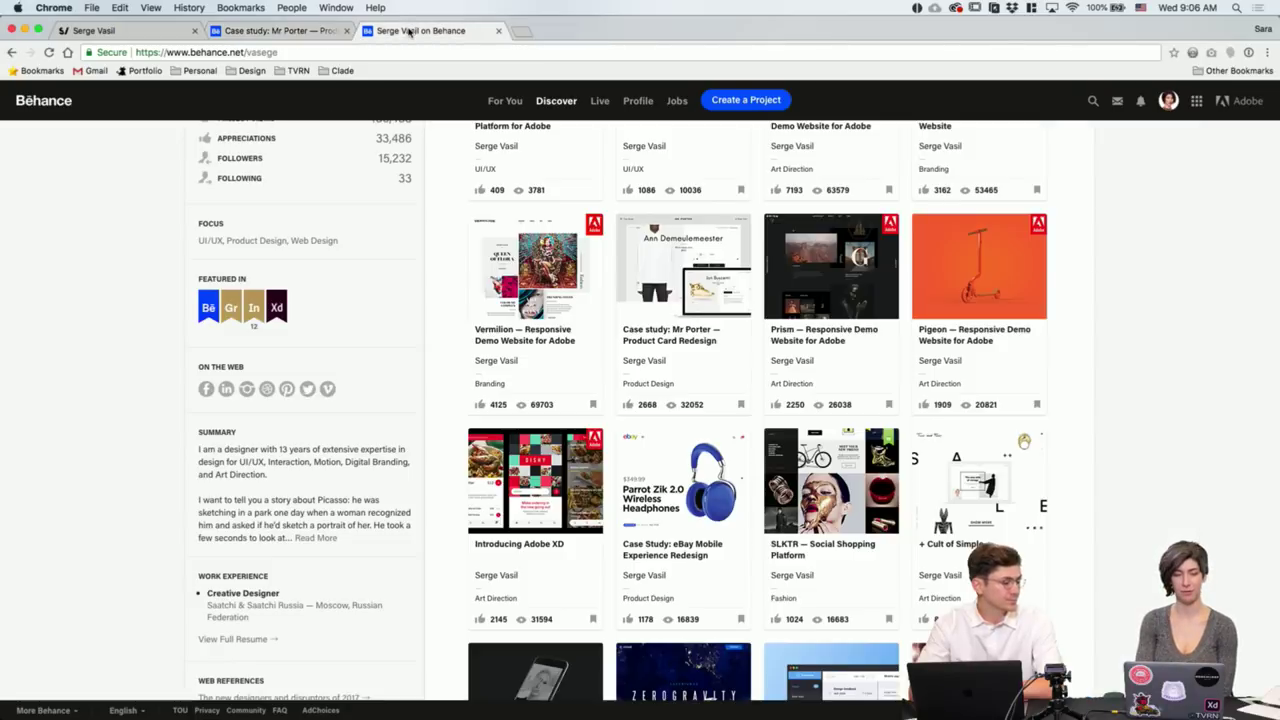
Switch to the Behance profile tab and scroll through its project grid and back to the top.
{"action": "left_click", "coordinate": [420, 30]}
{"action": "scroll", "coordinate": [230, 309], "scroll_direction": "up", "scroll_amount": 3}
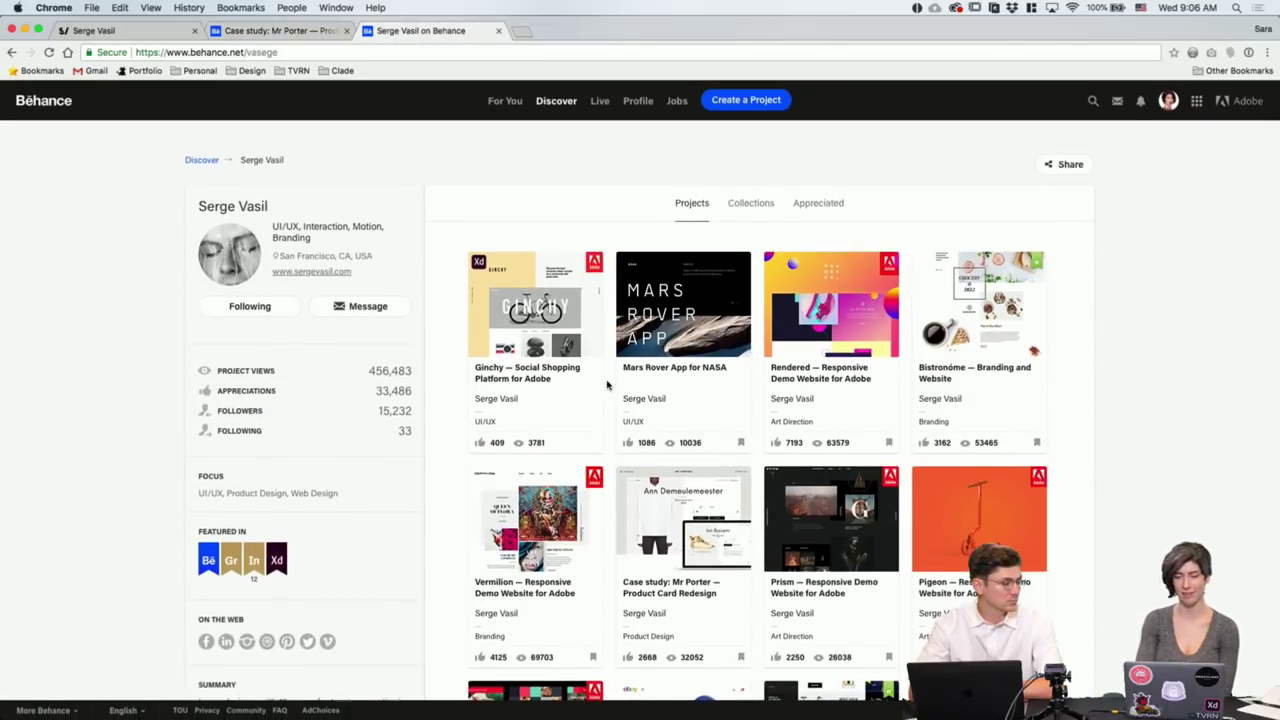
{"action": "scroll", "coordinate": [1128, 373], "scroll_direction": "down", "scroll_amount": 3}
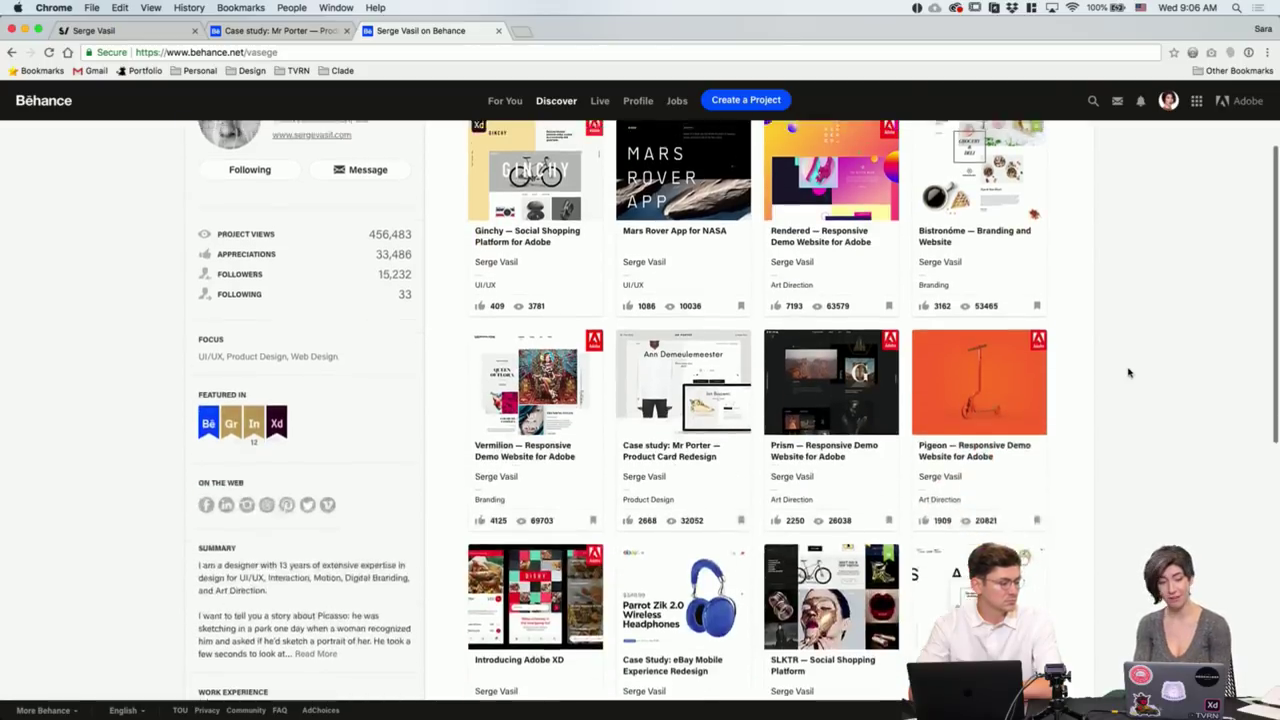
{"action": "scroll", "coordinate": [1128, 373], "scroll_direction": "up", "scroll_amount": 3}
{"action": "scroll", "coordinate": [1128, 373], "scroll_direction": "down", "scroll_amount": 5}
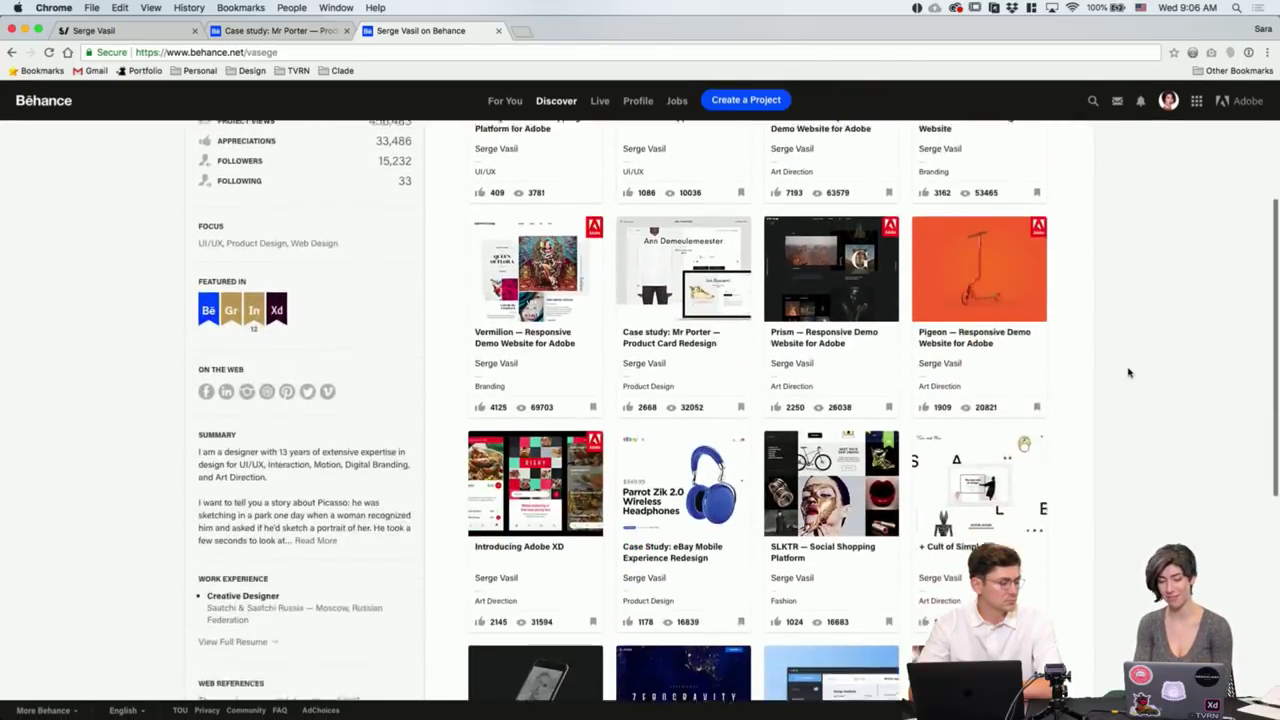
{"action": "scroll", "coordinate": [1128, 373], "scroll_direction": "down", "scroll_amount": 5}
{"action": "scroll", "coordinate": [1128, 373], "scroll_direction": "down", "scroll_amount": 3}
{"action": "scroll", "coordinate": [1128, 373], "scroll_direction": "down", "scroll_amount": 2}
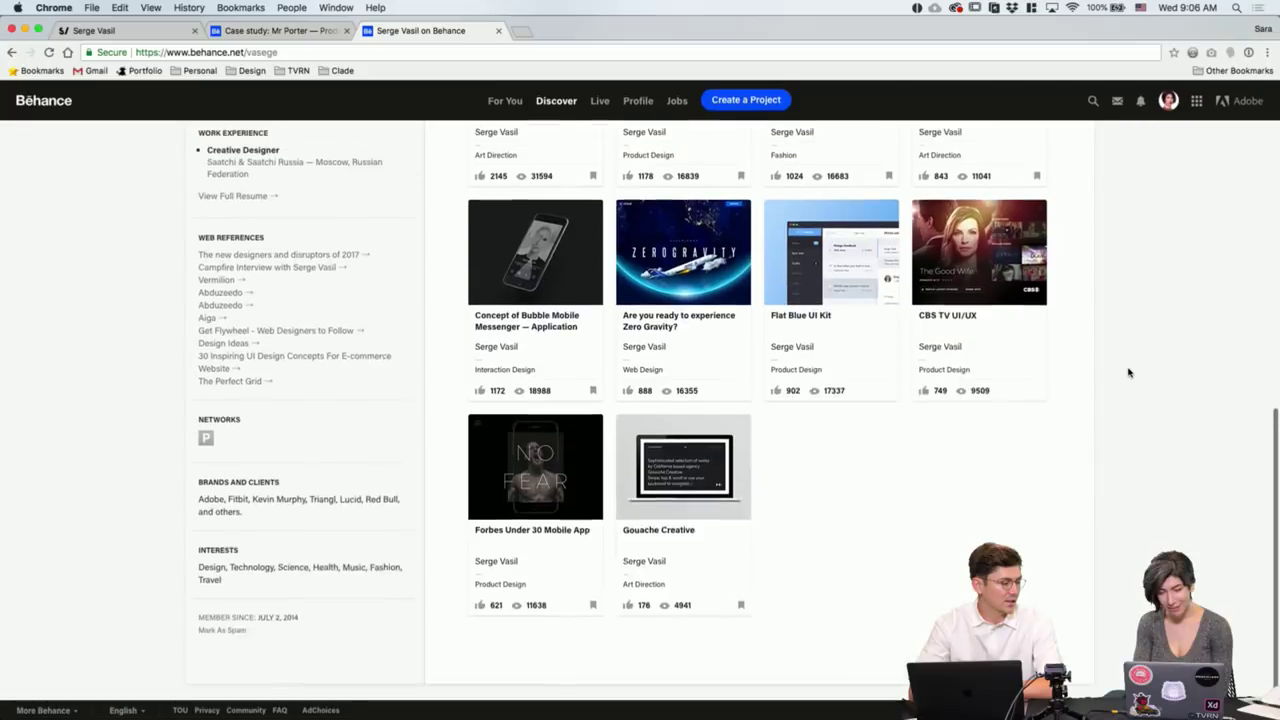
{"action": "scroll", "coordinate": [1128, 373], "scroll_direction": "up", "scroll_amount": 1}
{"action": "scroll", "coordinate": [1128, 373], "scroll_direction": "up", "scroll_amount": 5}
{"action": "scroll", "coordinate": [1128, 373], "scroll_direction": "up", "scroll_amount": 5}
{"action": "scroll", "coordinate": [1128, 373], "scroll_direction": "up", "scroll_amount": 5}
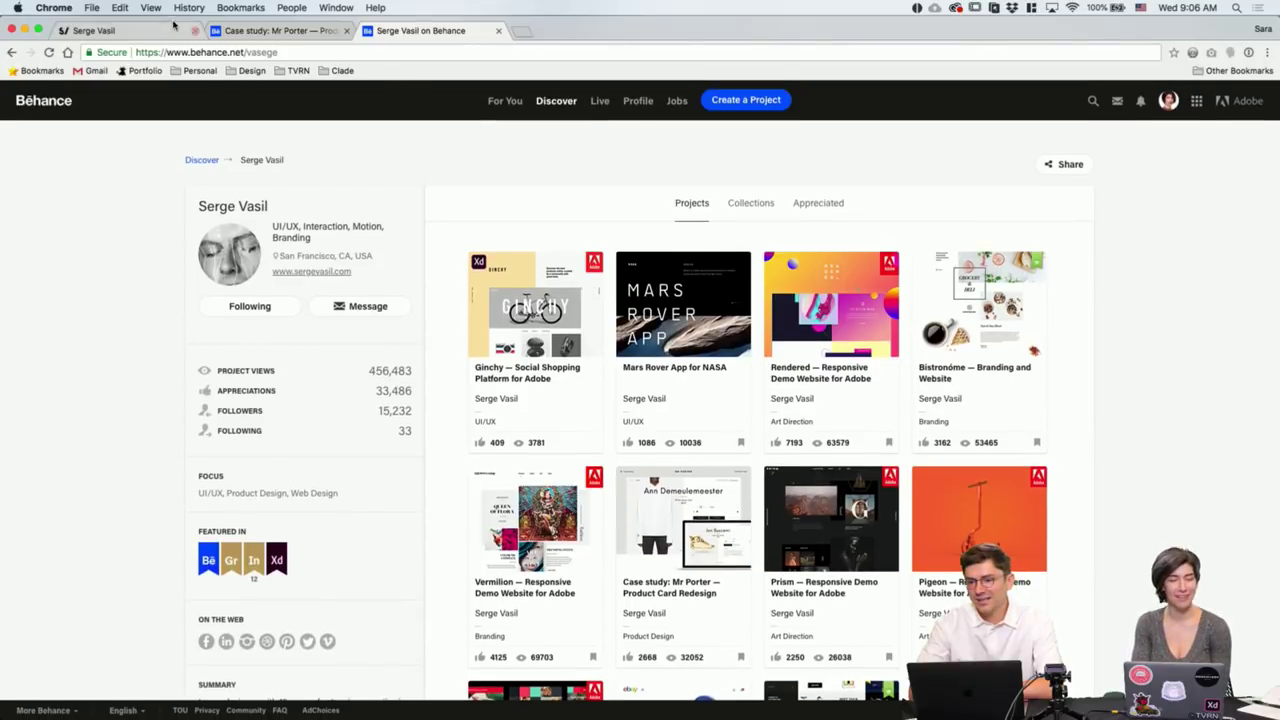
Switch to the first tab's personal portfolio site and scroll through its sections.
{"action": "left_click", "coordinate": [175, 31]}
{"action": "scroll", "coordinate": [215, 243], "scroll_direction": "down", "scroll_amount": 5}
{"action": "scroll", "coordinate": [140, 171], "scroll_direction": "down", "scroll_amount": 5}
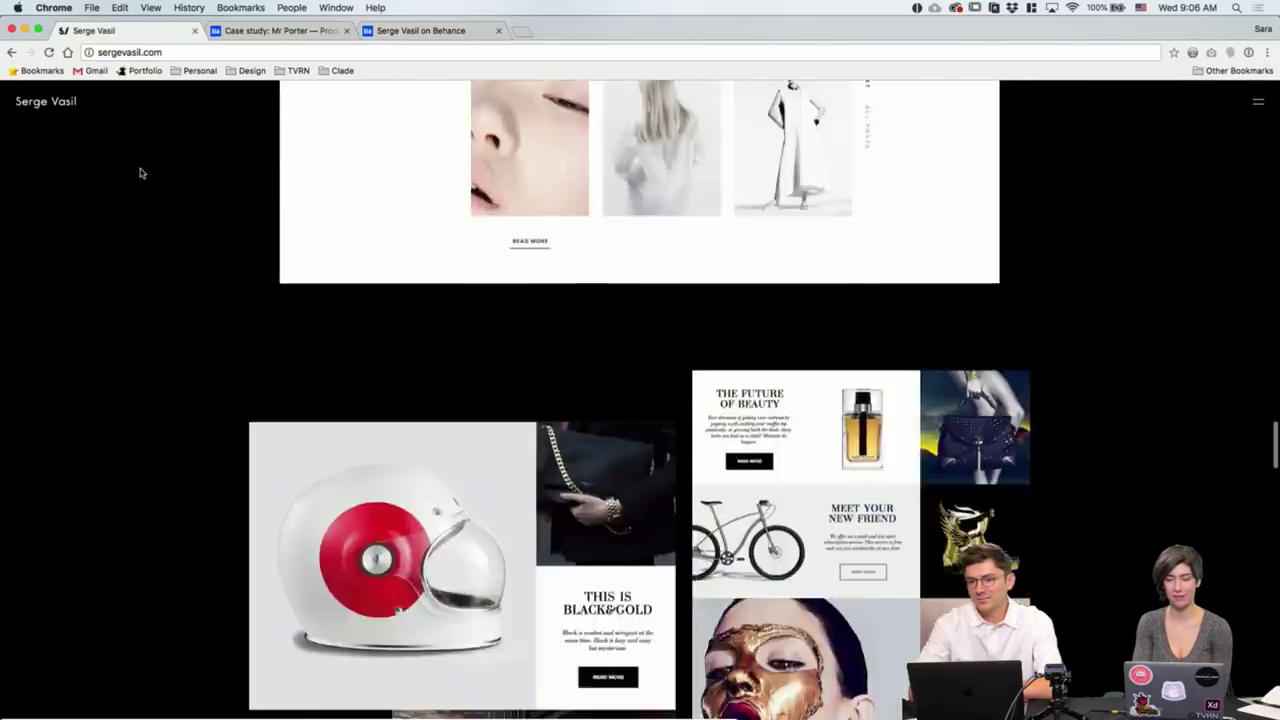
{"action": "scroll", "coordinate": [140, 171], "scroll_direction": "down", "scroll_amount": 5}
{"action": "scroll", "coordinate": [140, 171], "scroll_direction": "down", "scroll_amount": 5}
{"action": "scroll", "coordinate": [140, 172], "scroll_direction": "up", "scroll_amount": 10}
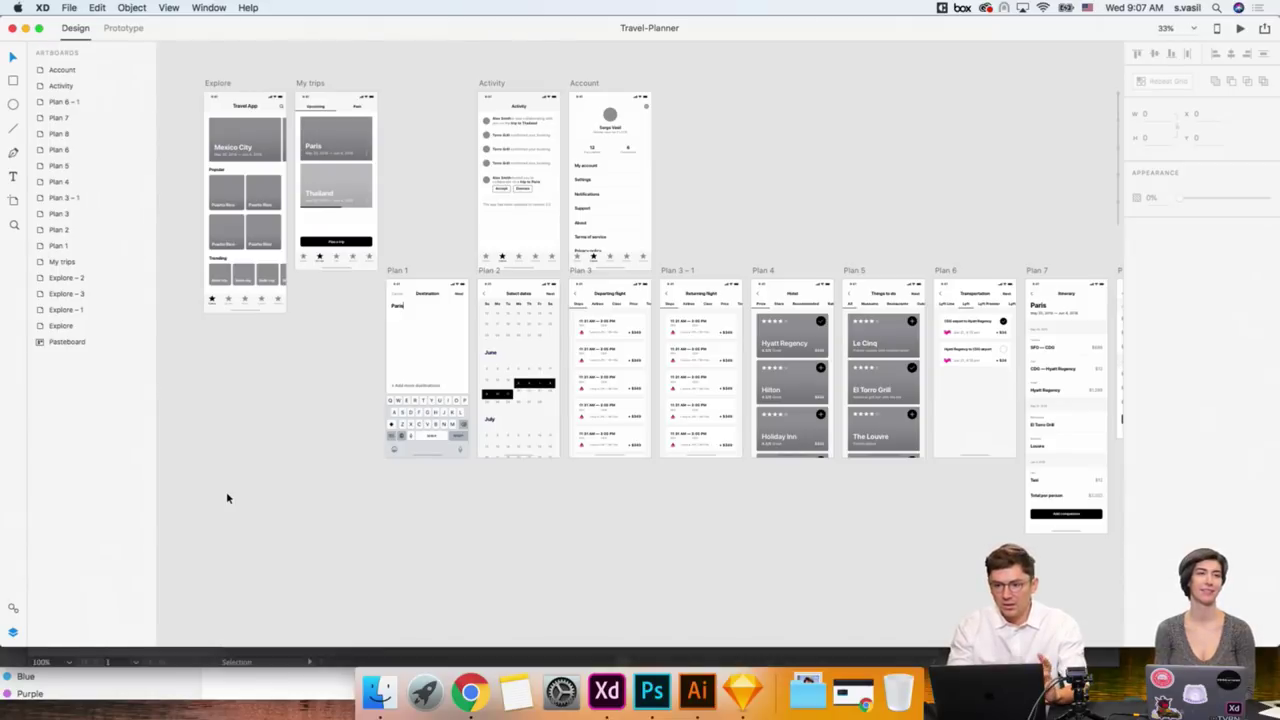
Zoom in to 75% and select, then deselect, the Explore screen's bottom tab bar.
{"action": "key", "text": "super+equal"}
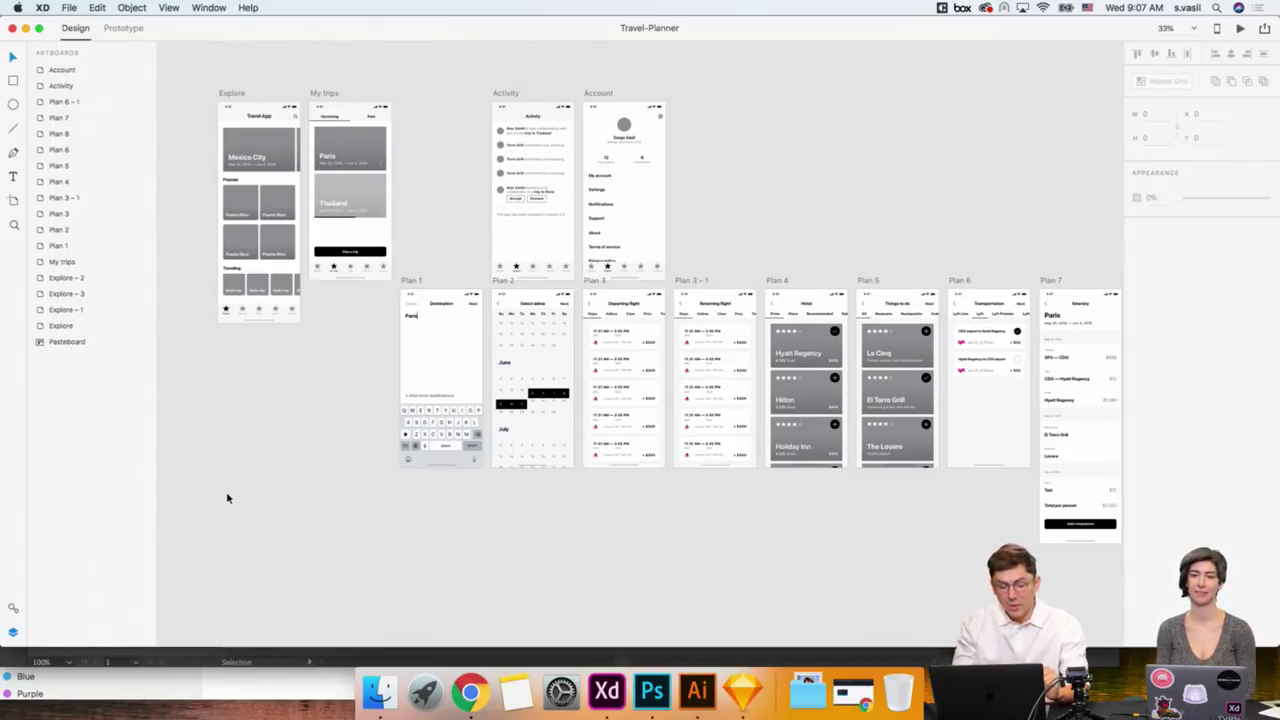
{"action": "key", "text": "super+equal"}
{"action": "scroll", "coordinate": [226, 497], "scroll_direction": "up", "scroll_amount": 3}
{"action": "scroll", "coordinate": [226, 497], "scroll_direction": "left", "scroll_amount": 5}
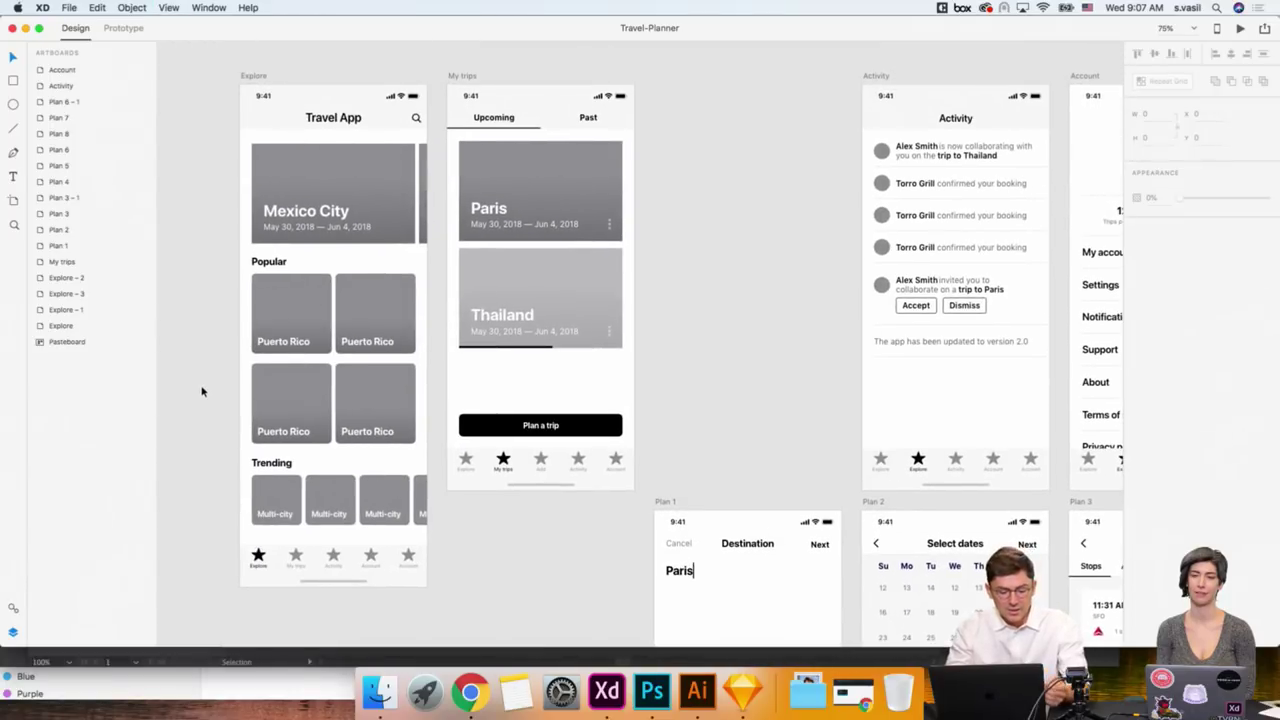
{"action": "scroll", "coordinate": [256, 360], "scroll_direction": "down", "scroll_amount": 2}
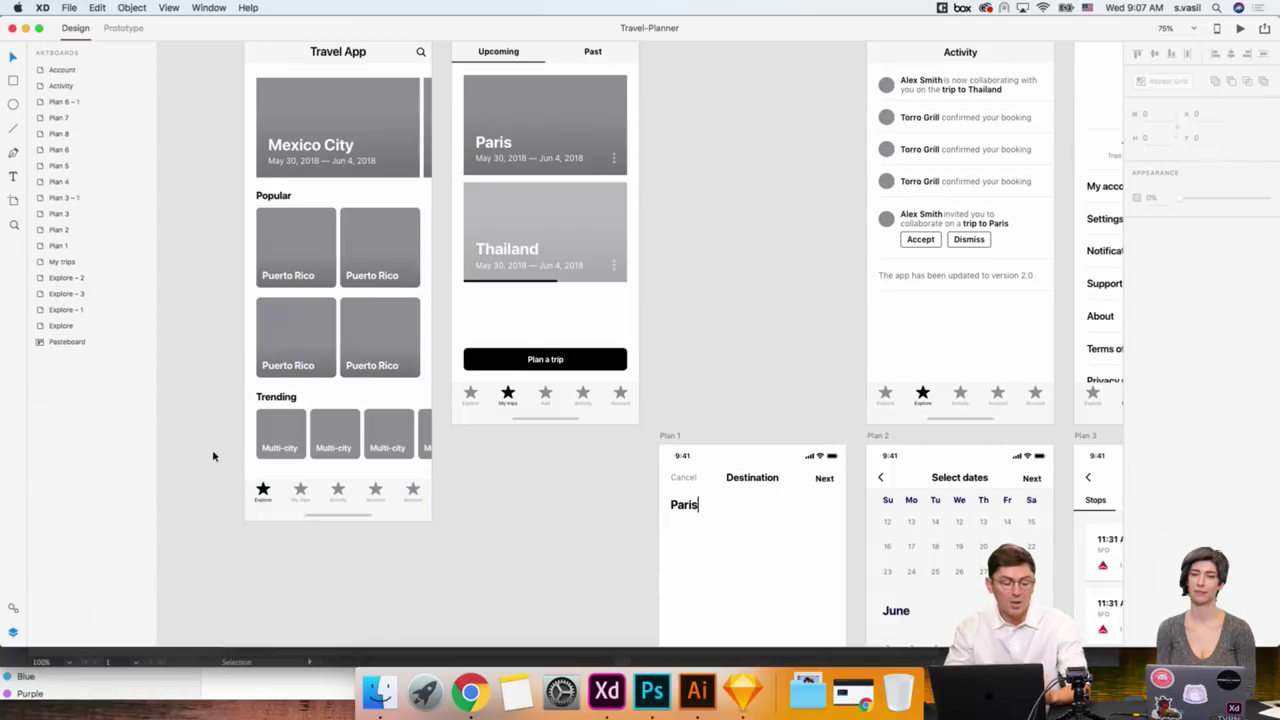
{"action": "scroll", "coordinate": [213, 455], "scroll_direction": "down", "scroll_amount": 2}
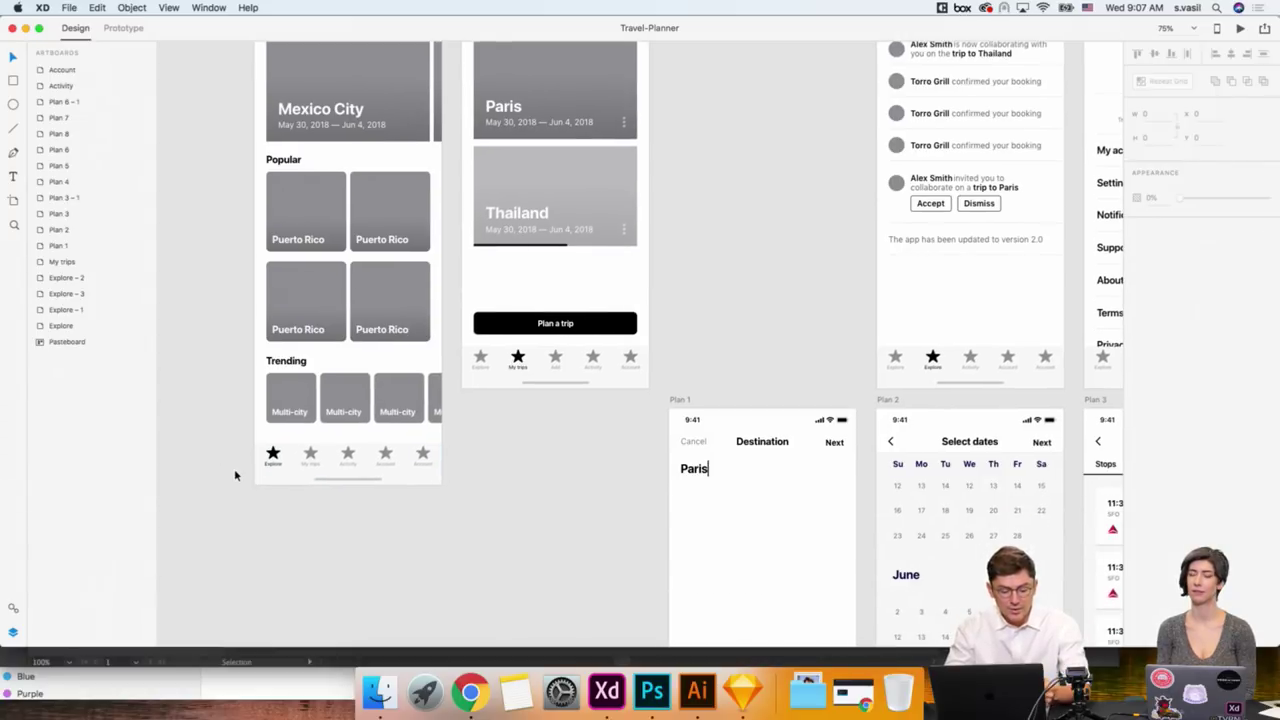
{"action": "double_click", "coordinate": [343, 466]}
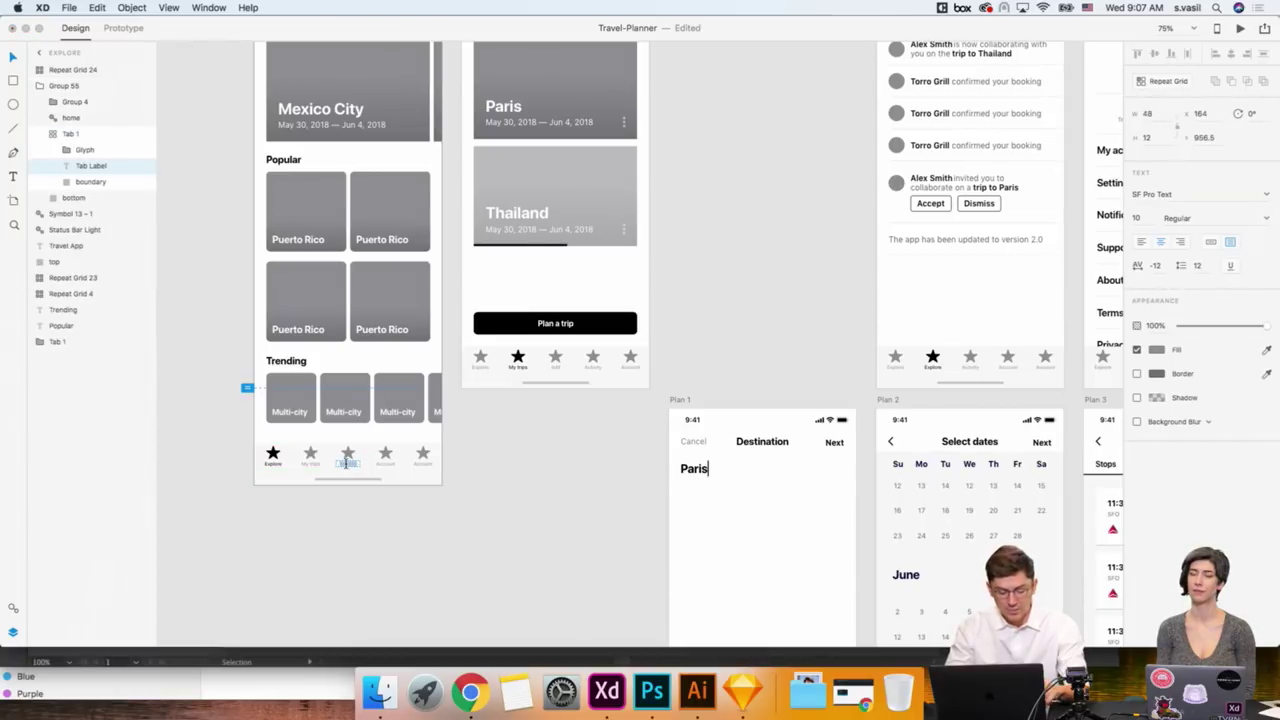
{"action": "key", "text": "Escape"}
{"action": "key", "text": "Escape"}
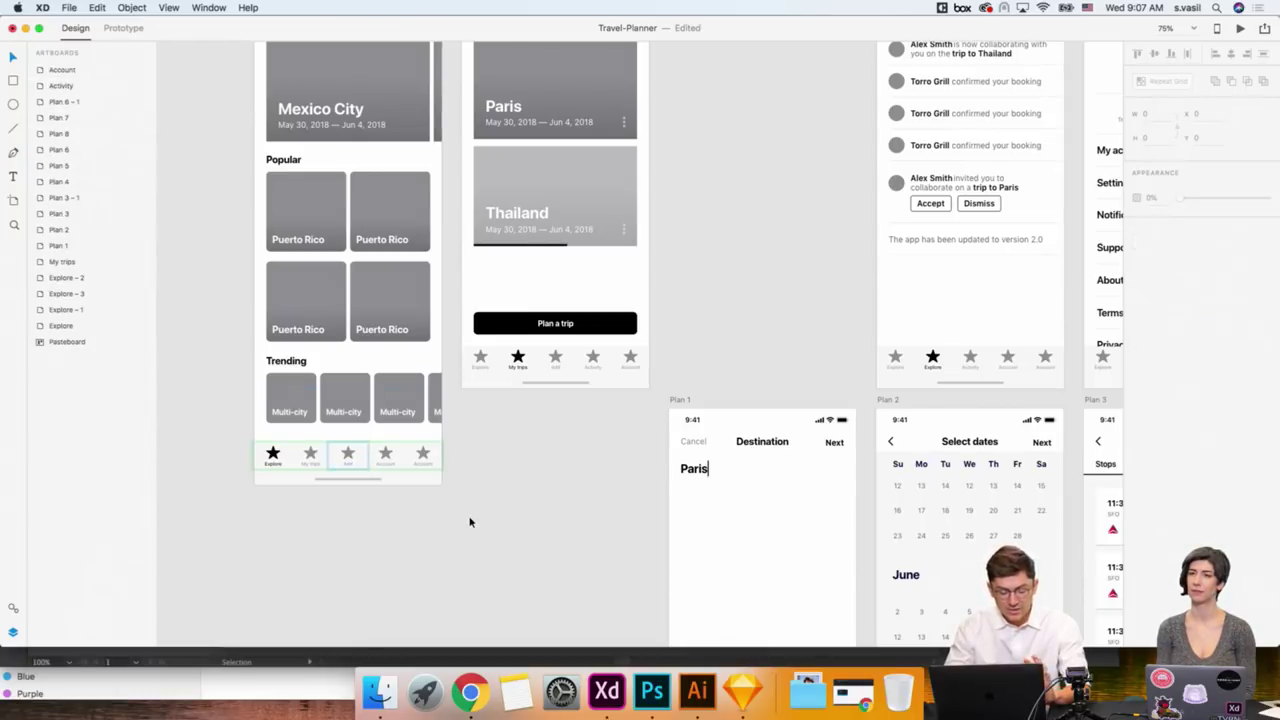
{"action": "key", "text": "Escape"}
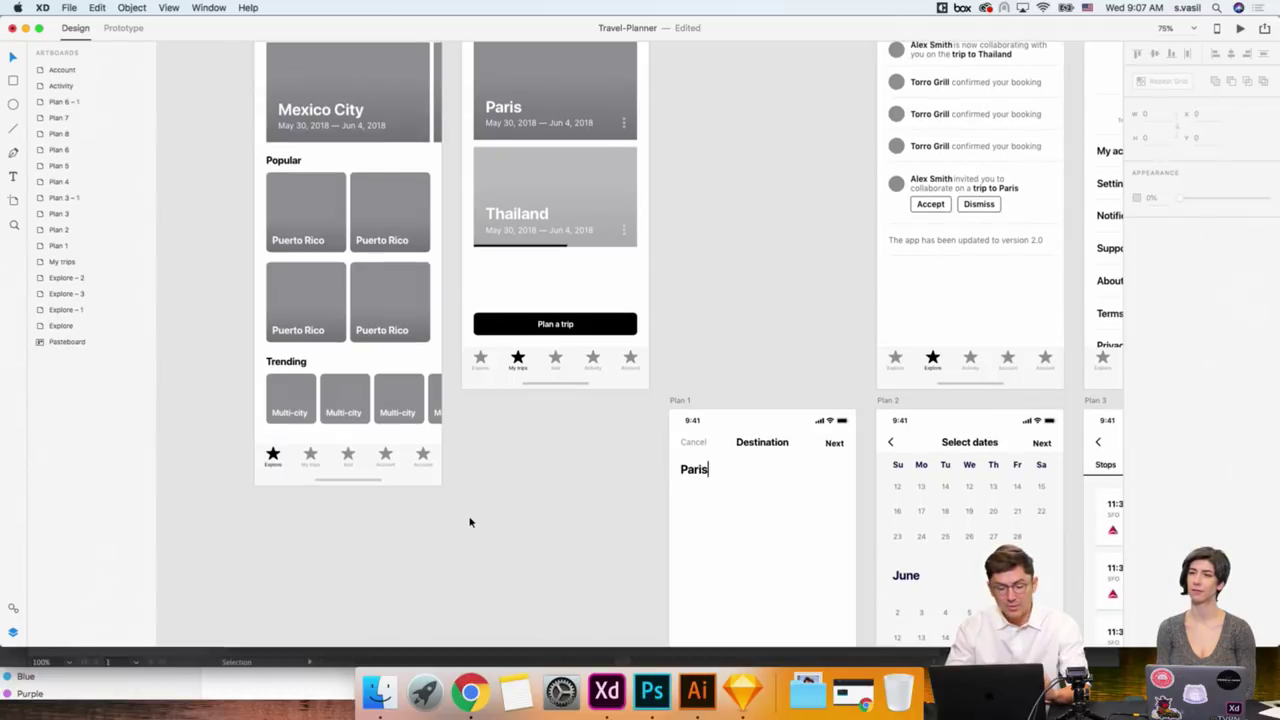
Select the whole Explore artboard by its title.
{"action": "scroll", "coordinate": [470, 521], "scroll_direction": "up", "scroll_amount": 3}
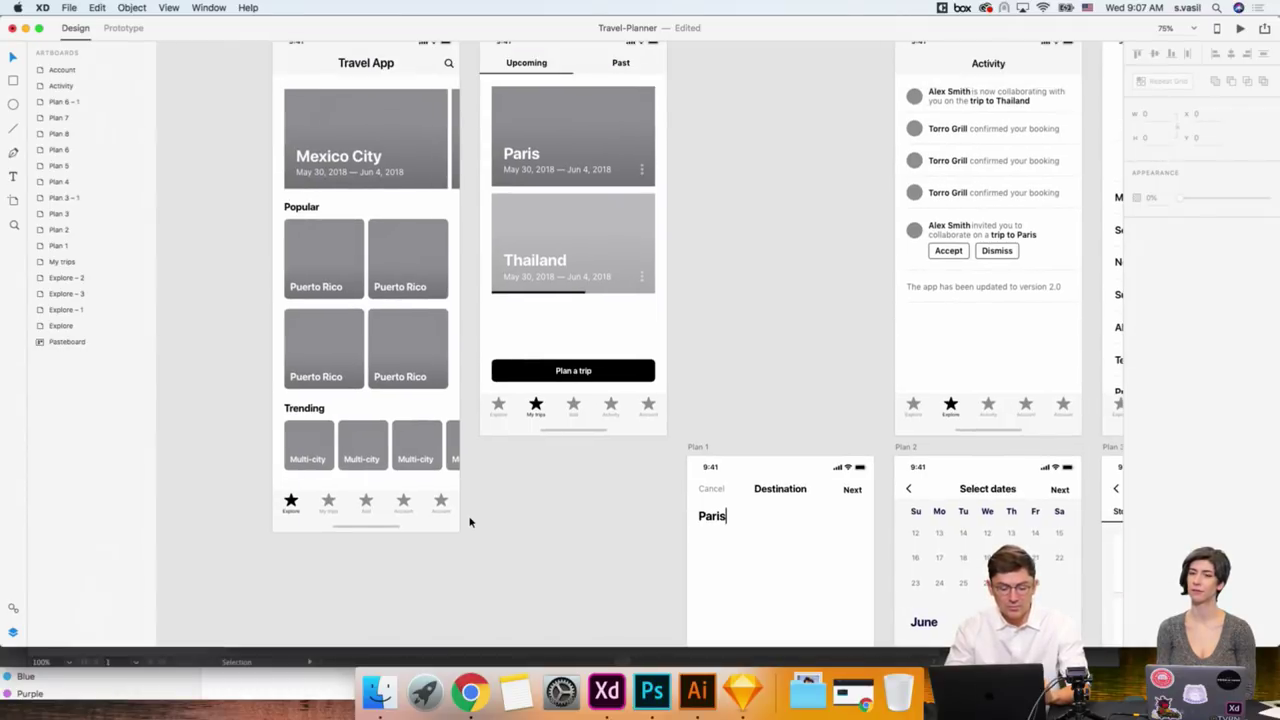
{"action": "scroll", "coordinate": [470, 521], "scroll_direction": "up", "scroll_amount": 3}
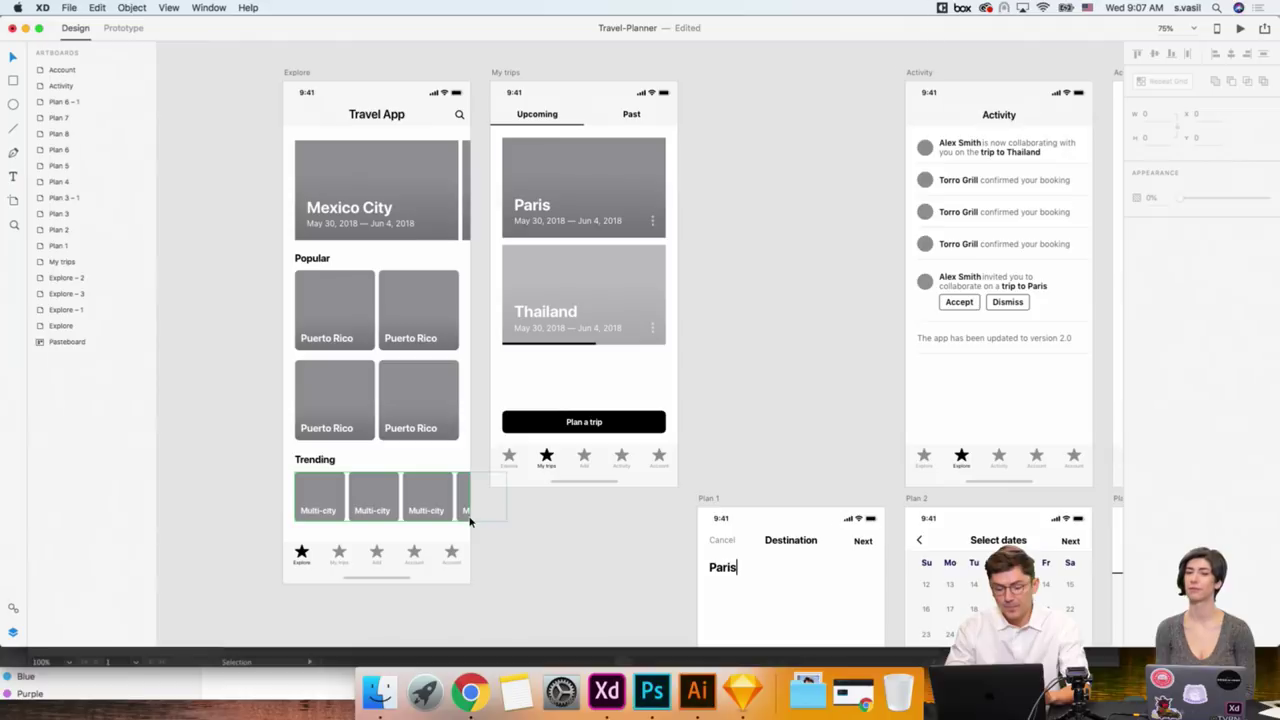
{"action": "scroll", "coordinate": [256, 282], "scroll_direction": "right", "scroll_amount": 1}
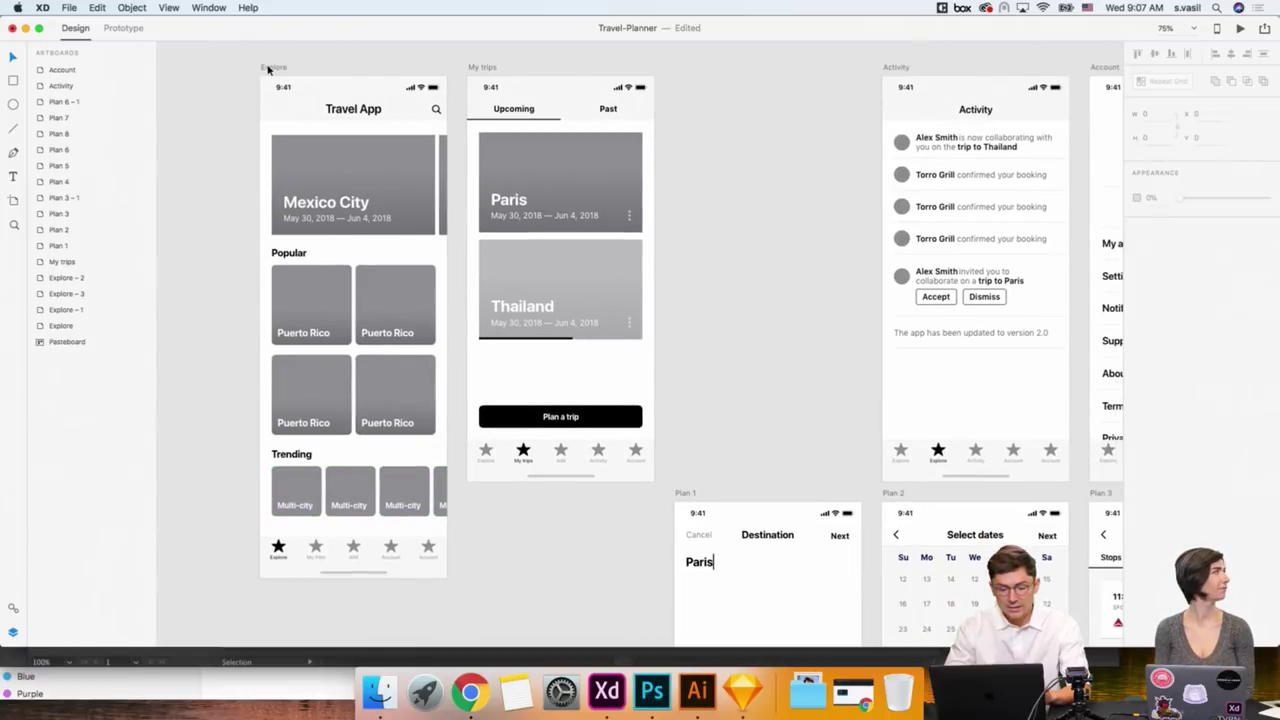
{"action": "left_click", "coordinate": [268, 69]}
{"action": "scroll", "coordinate": [268, 70], "scroll_direction": "right", "scroll_amount": 1}
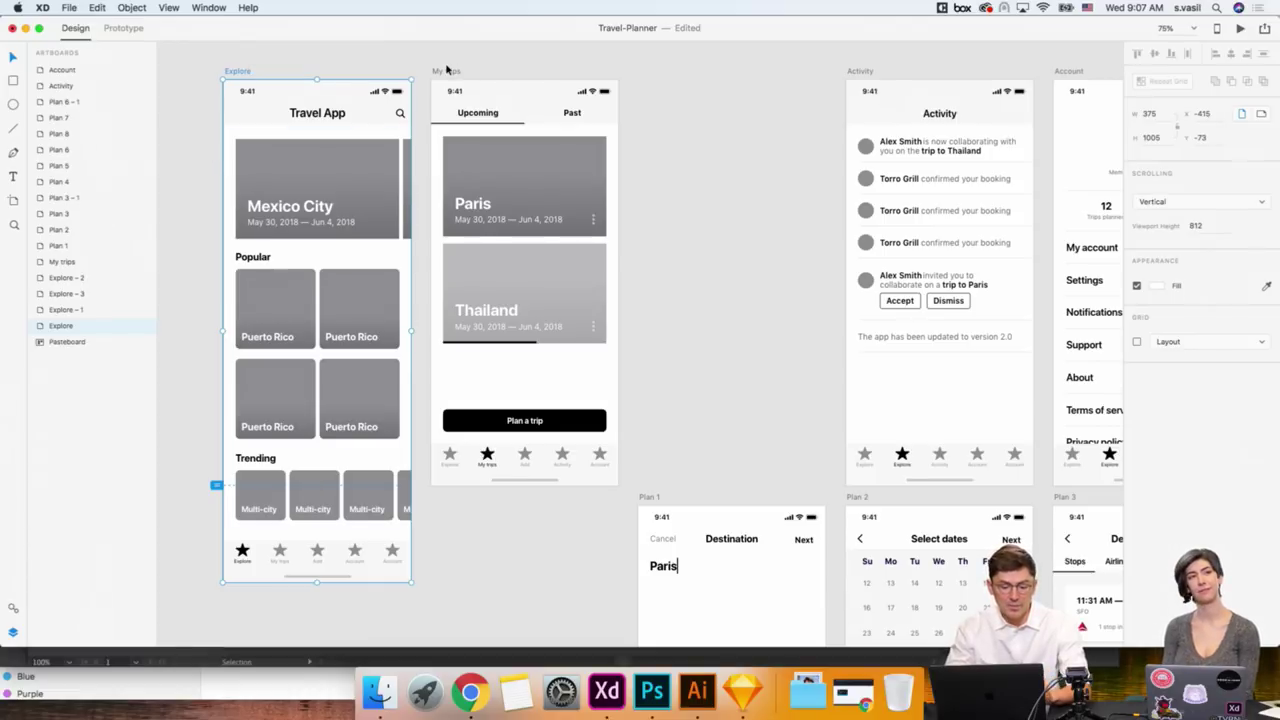
{"action": "scroll", "coordinate": [684, 119], "scroll_direction": "right", "scroll_amount": 2}
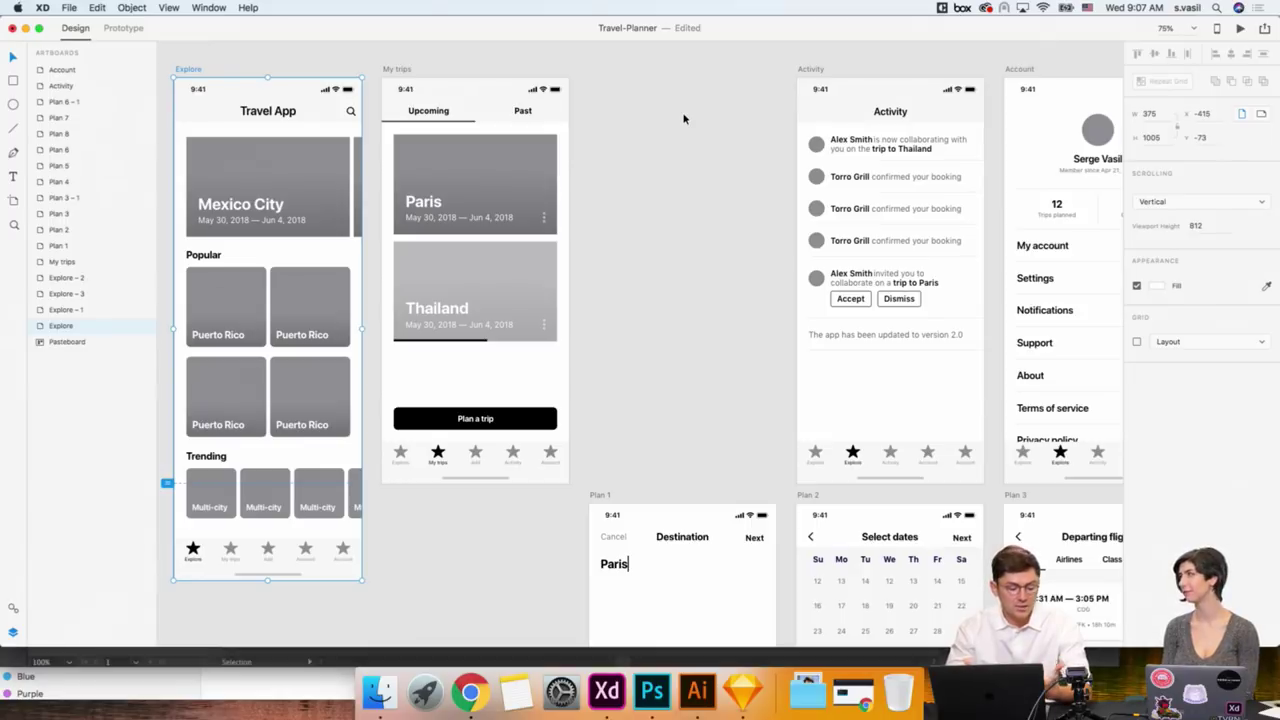
Select the Activity artboard and pan to view it beside the Account artboard.
{"action": "left_click", "coordinate": [810, 70]}
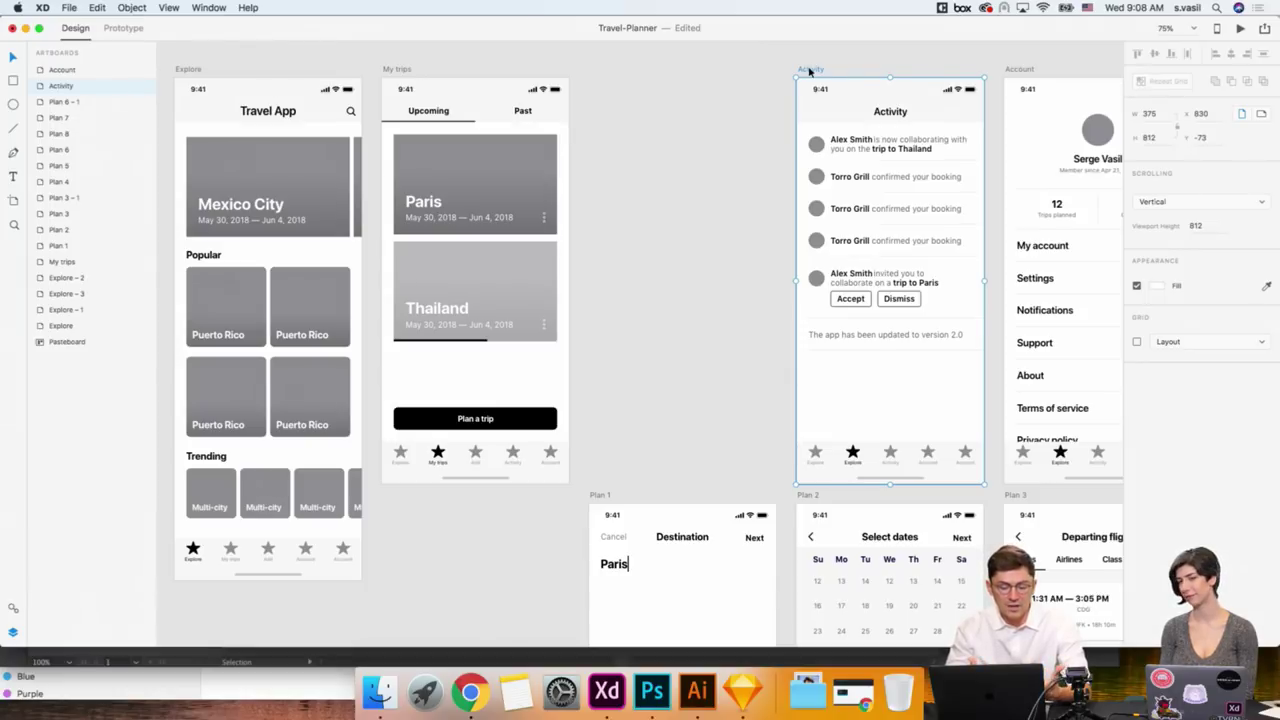
{"action": "scroll", "coordinate": [745, 86], "scroll_direction": "right", "scroll_amount": 5}
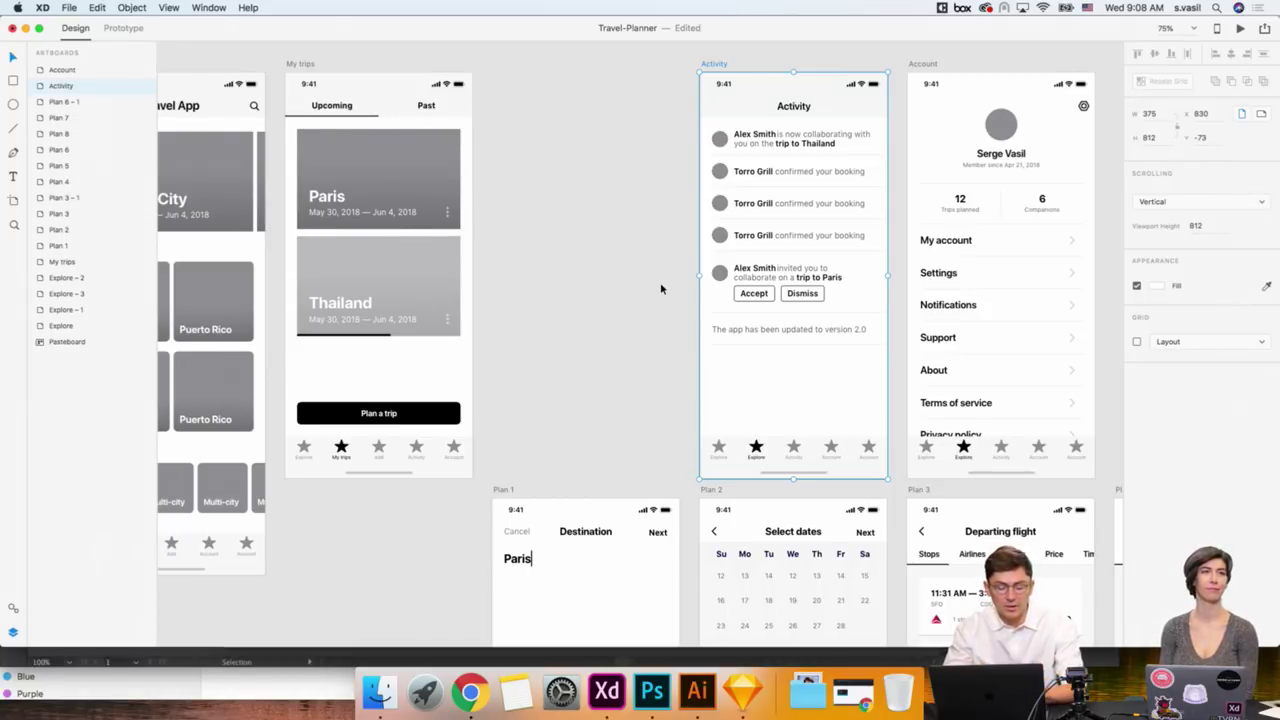
{"action": "scroll", "coordinate": [660, 289], "scroll_direction": "right", "scroll_amount": 3}
{"action": "scroll", "coordinate": [935, 346], "scroll_direction": "right", "scroll_amount": 2}
{"action": "scroll", "coordinate": [992, 357], "scroll_direction": "up", "scroll_amount": 2}
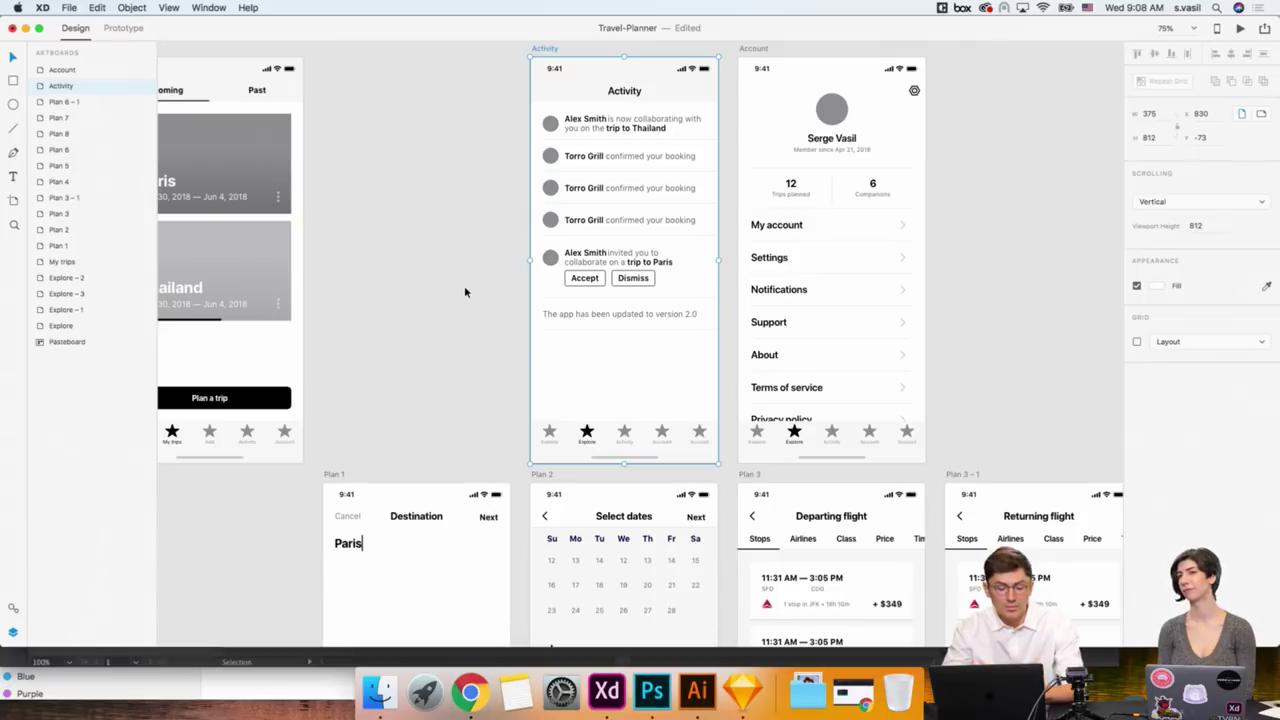
{"action": "scroll", "coordinate": [464, 292], "scroll_direction": "right", "scroll_amount": 3}
{"action": "scroll", "coordinate": [464, 292], "scroll_direction": "down", "scroll_amount": 2}
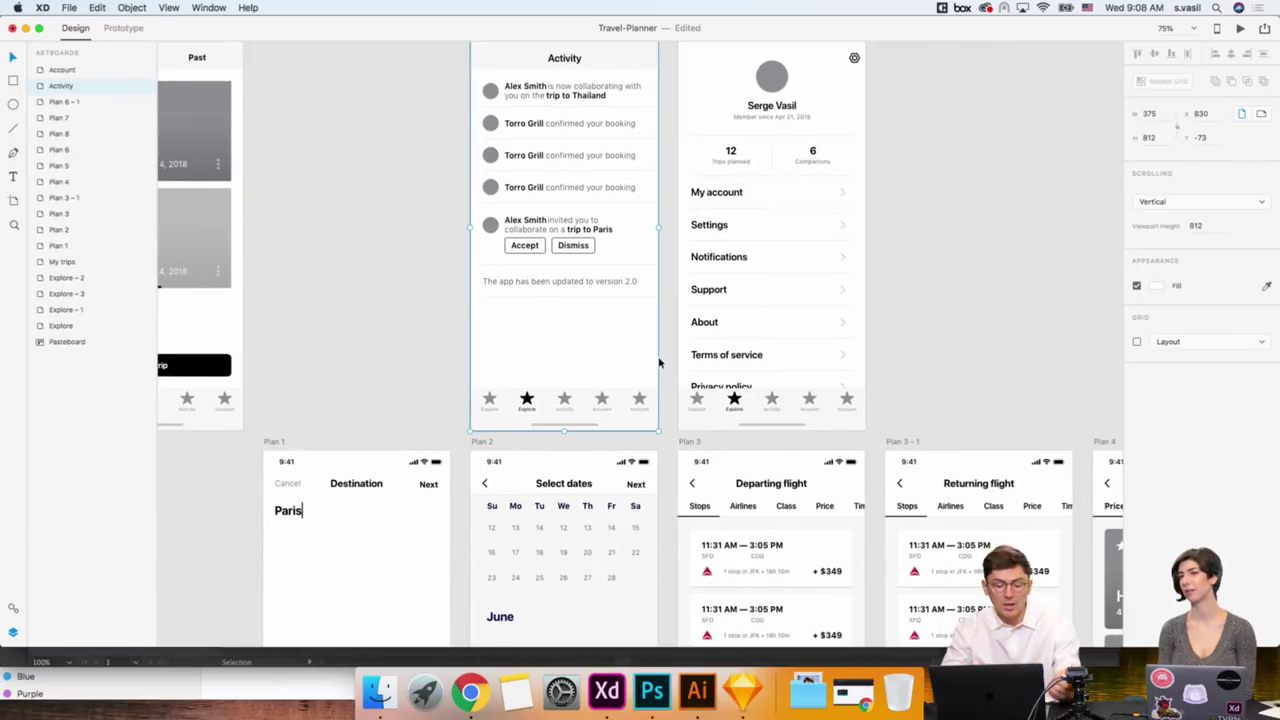
{"action": "scroll", "coordinate": [659, 363], "scroll_direction": "up", "scroll_amount": 1}
{"action": "scroll", "coordinate": [650, 340], "scroll_direction": "right", "scroll_amount": 3}
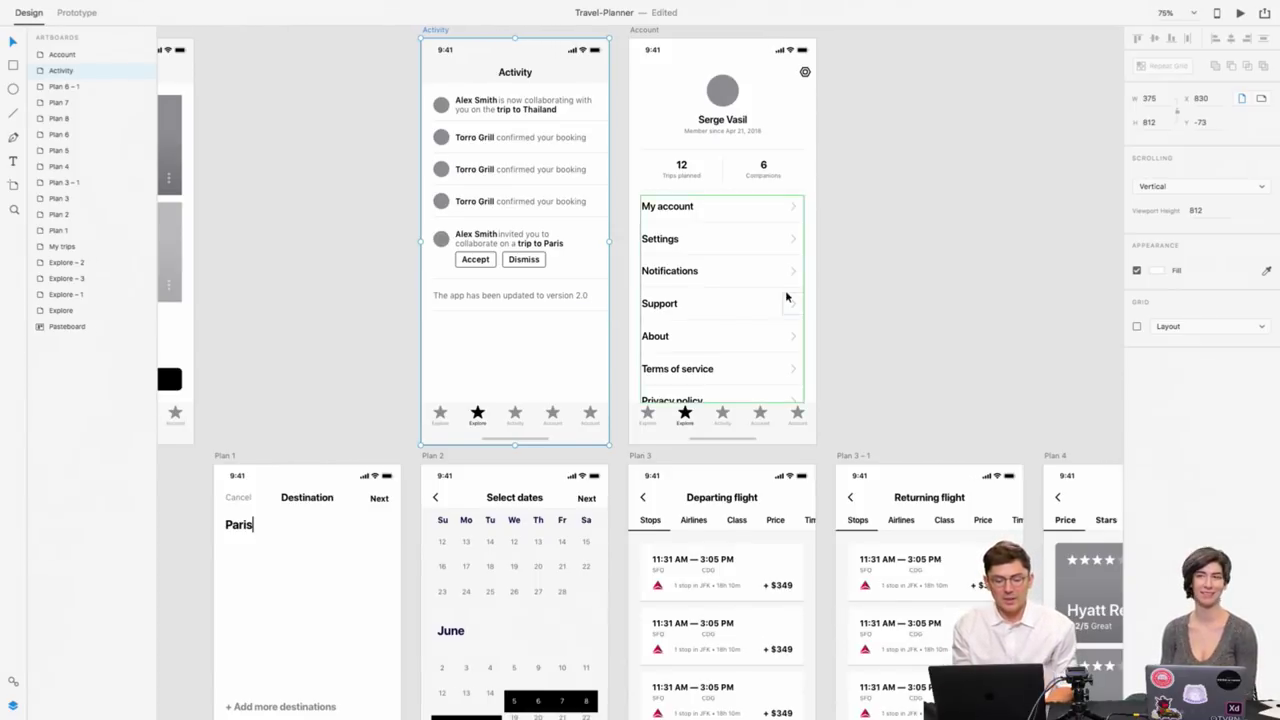
{"action": "scroll", "coordinate": [803, 280], "scroll_direction": "right", "scroll_amount": 3}
{"action": "scroll", "coordinate": [803, 280], "scroll_direction": "up", "scroll_amount": 1}
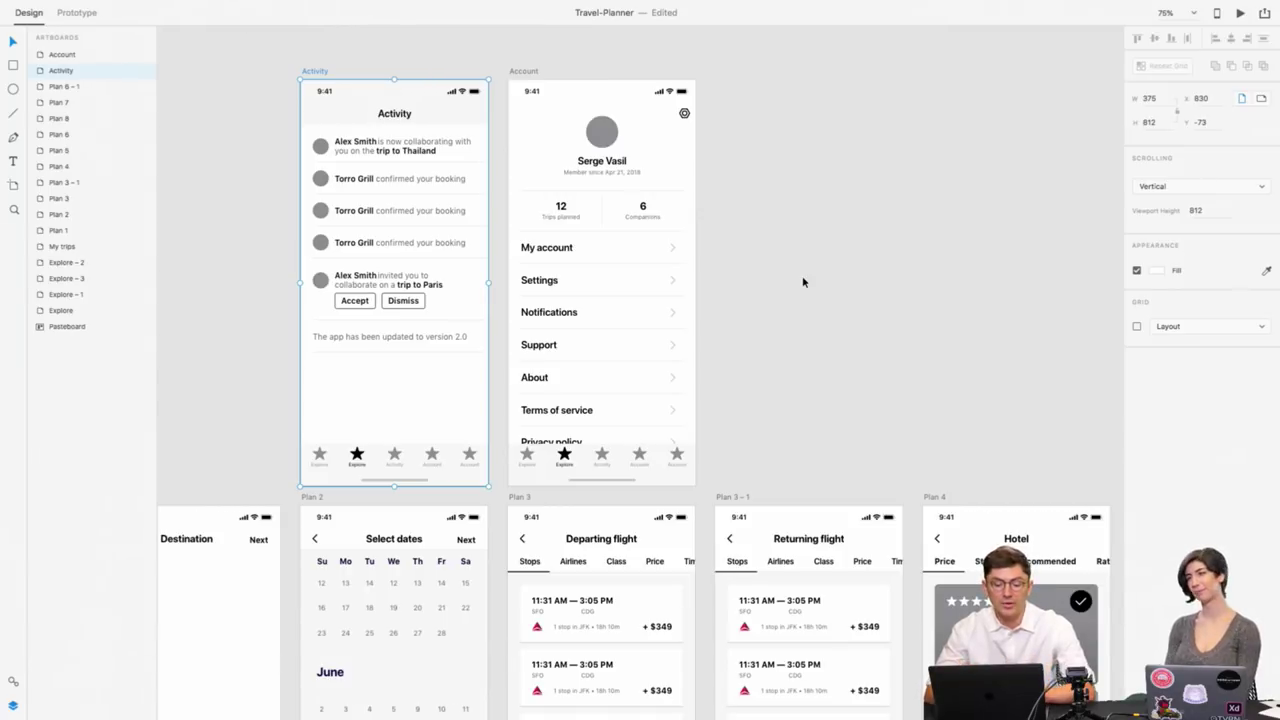
{"action": "scroll", "coordinate": [767, 320], "scroll_direction": "down", "scroll_amount": 2}
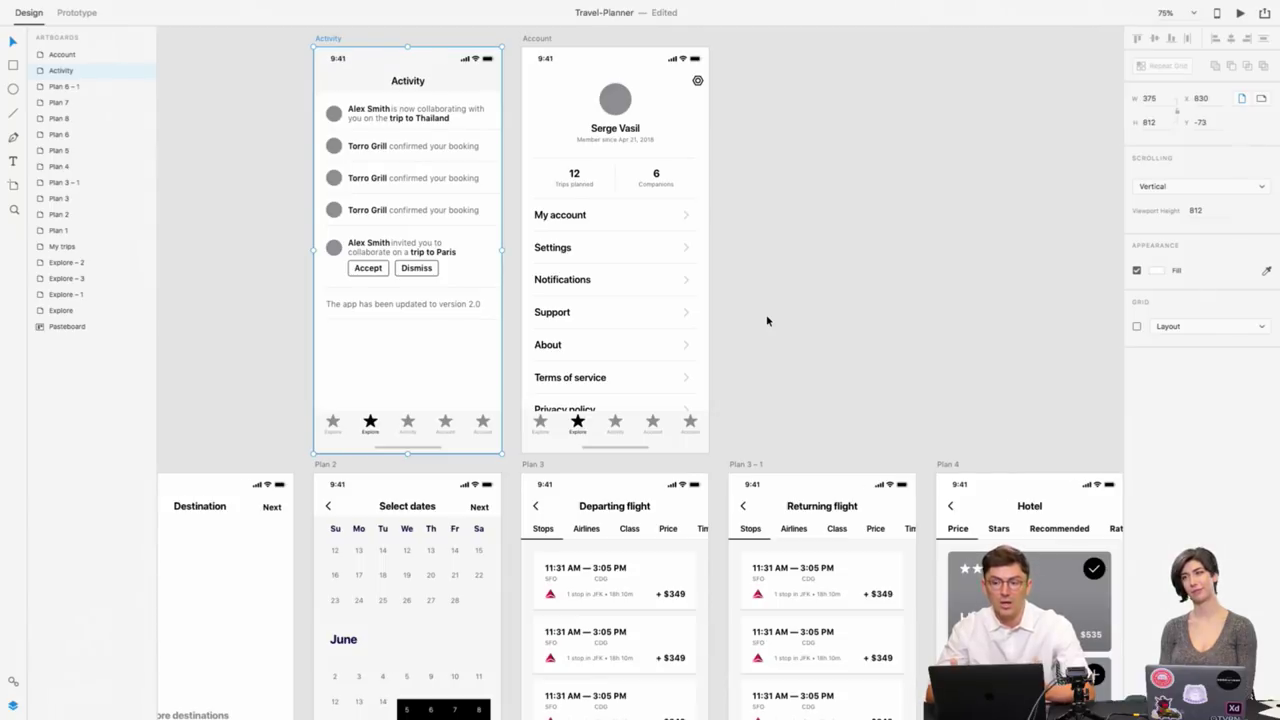
{"action": "scroll", "coordinate": [767, 320], "scroll_direction": "down", "scroll_amount": 3}
{"action": "scroll", "coordinate": [767, 320], "scroll_direction": "left", "scroll_amount": 2}
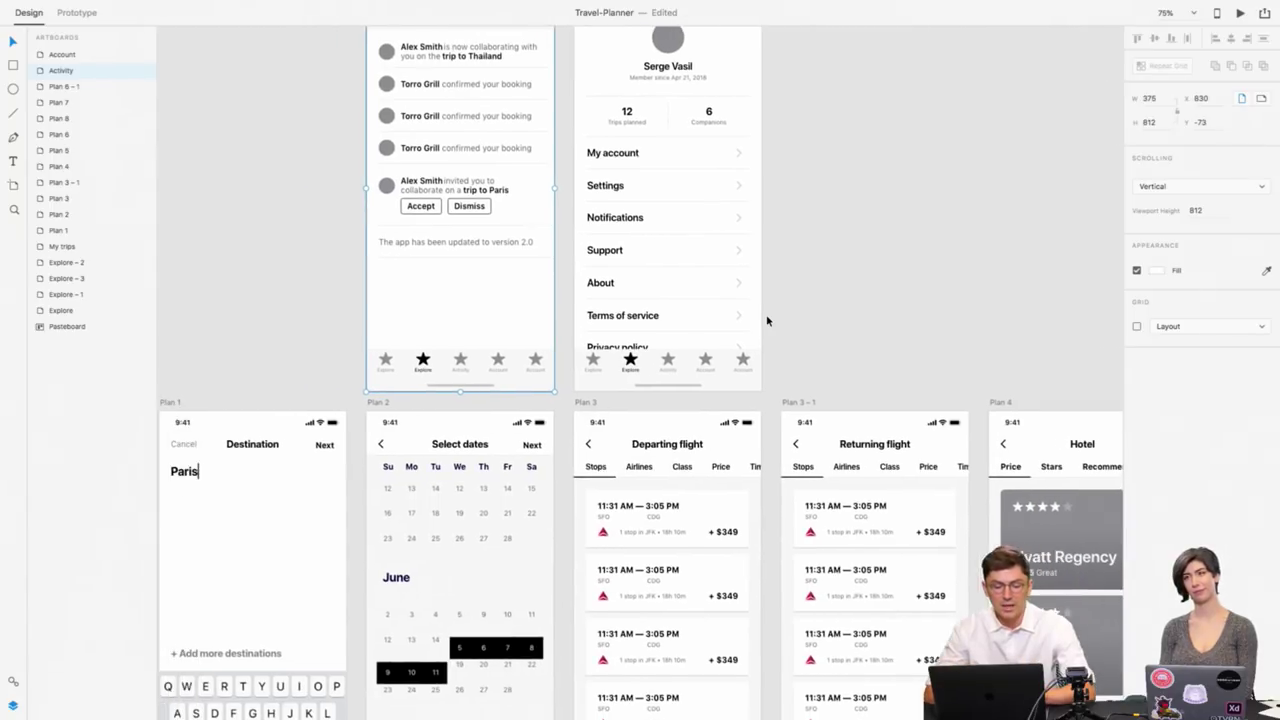
{"action": "scroll", "coordinate": [767, 320], "scroll_direction": "up", "scroll_amount": 3}
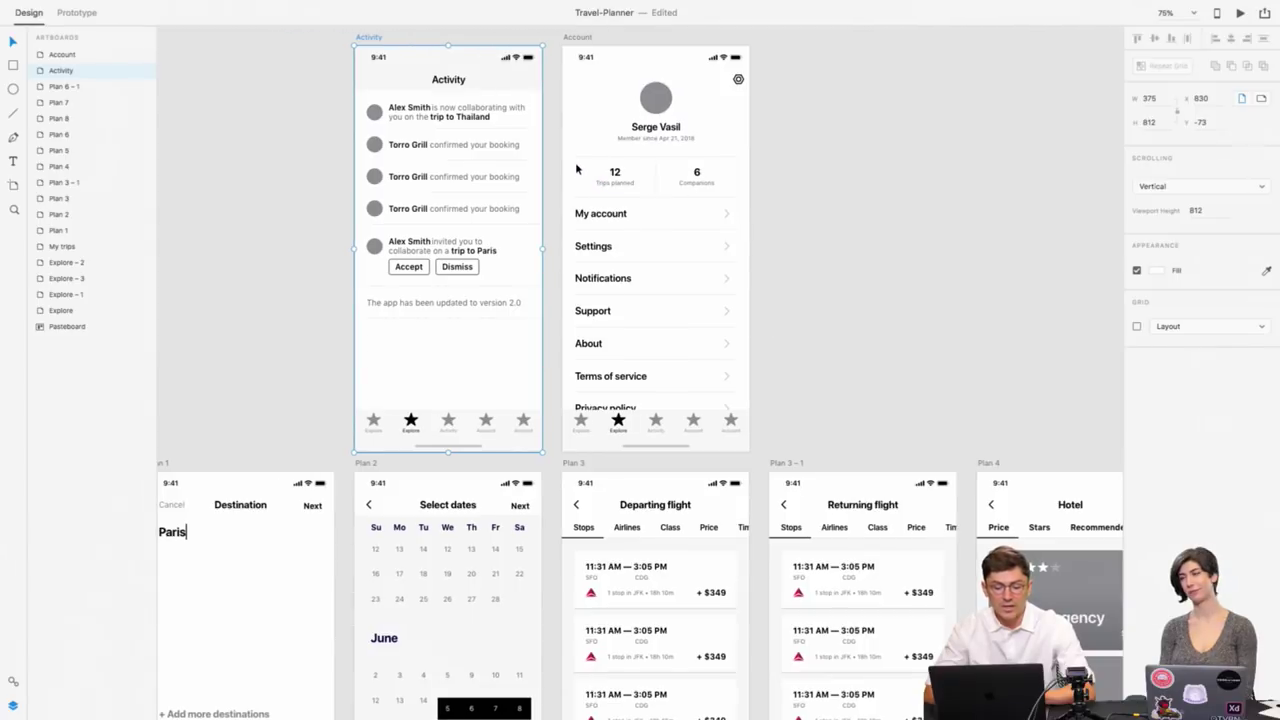
{"action": "left_click_drag", "start_coordinate": [576, 169], "coordinate": [630, 192]}
{"action": "scroll", "coordinate": [629, 191], "scroll_direction": "up", "scroll_amount": 1}
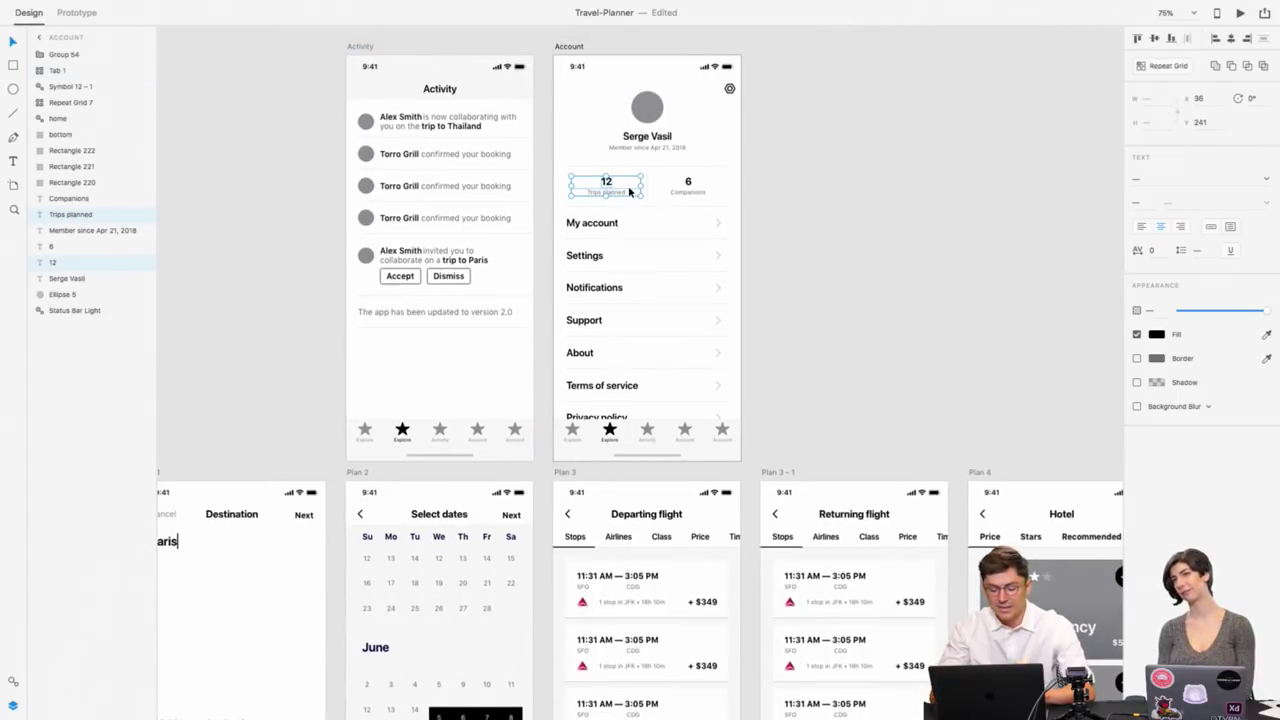
{"action": "scroll", "coordinate": [629, 191], "scroll_direction": "up", "scroll_amount": 3}
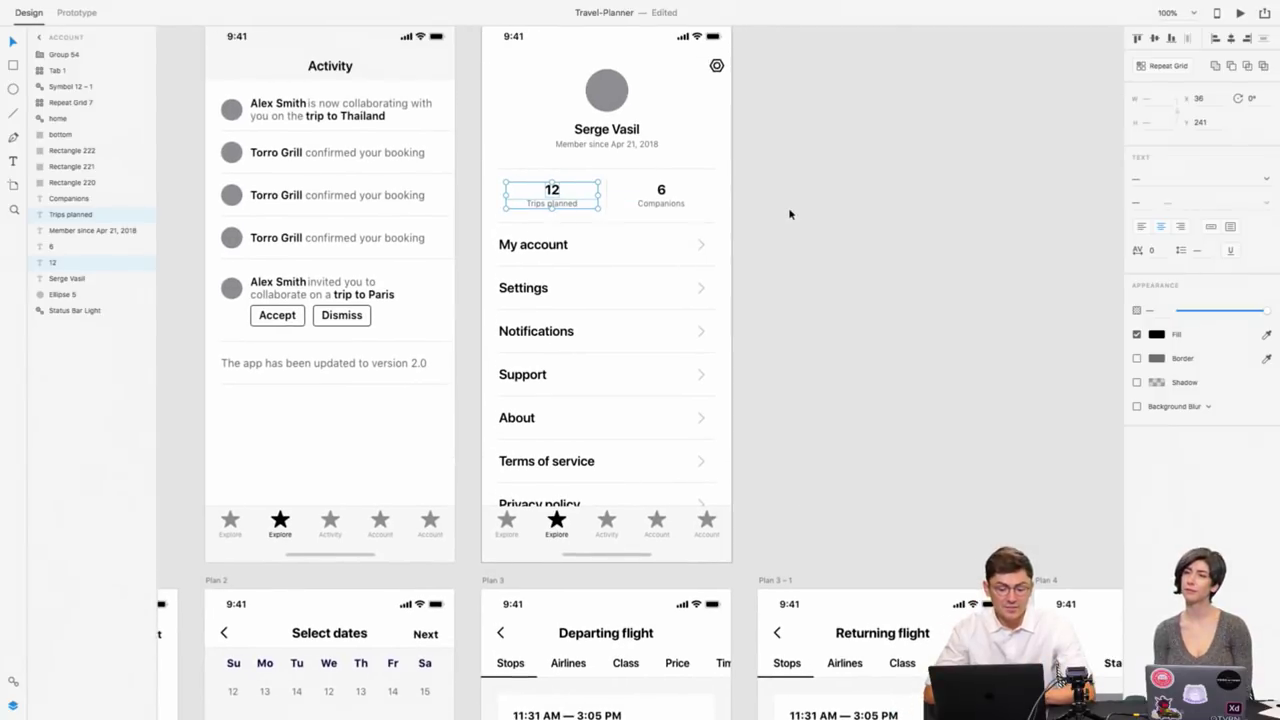
{"action": "left_click", "coordinate": [788, 207]}
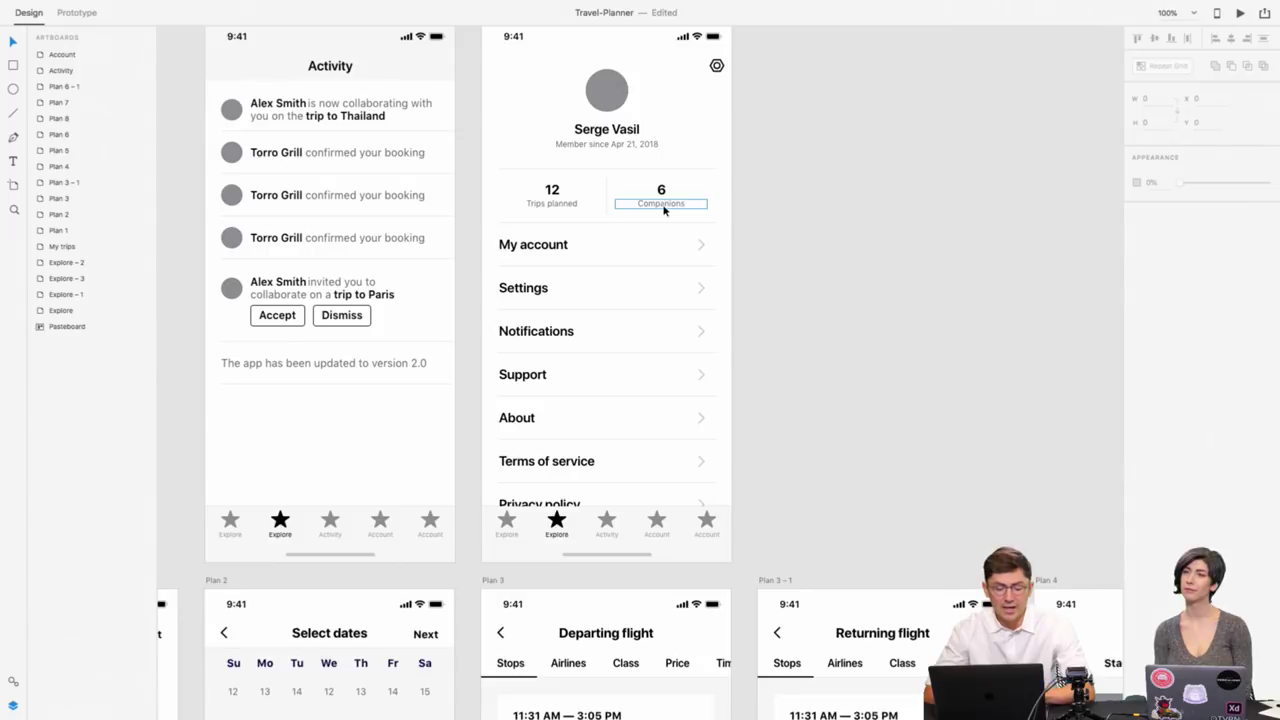
{"action": "left_click", "coordinate": [733, 186]}
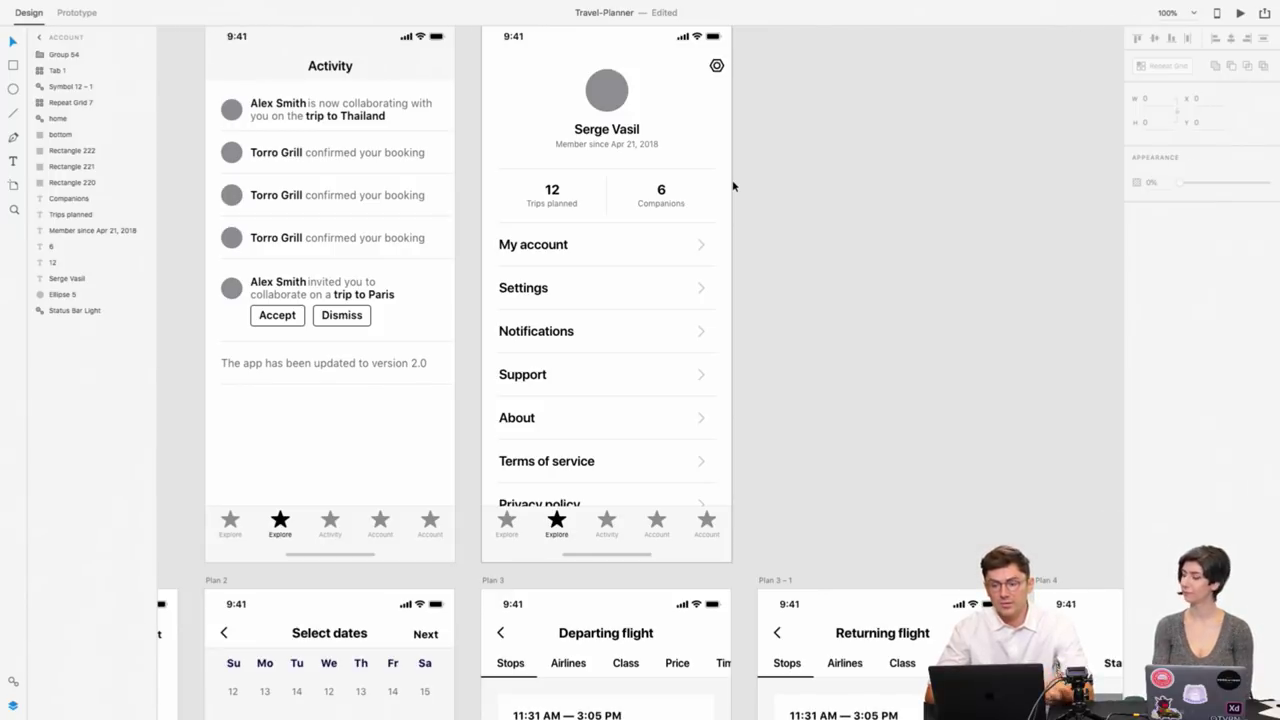
{"action": "scroll", "coordinate": [733, 186], "scroll_direction": "down", "scroll_amount": 2}
{"action": "scroll", "coordinate": [733, 186], "scroll_direction": "left", "scroll_amount": 2}
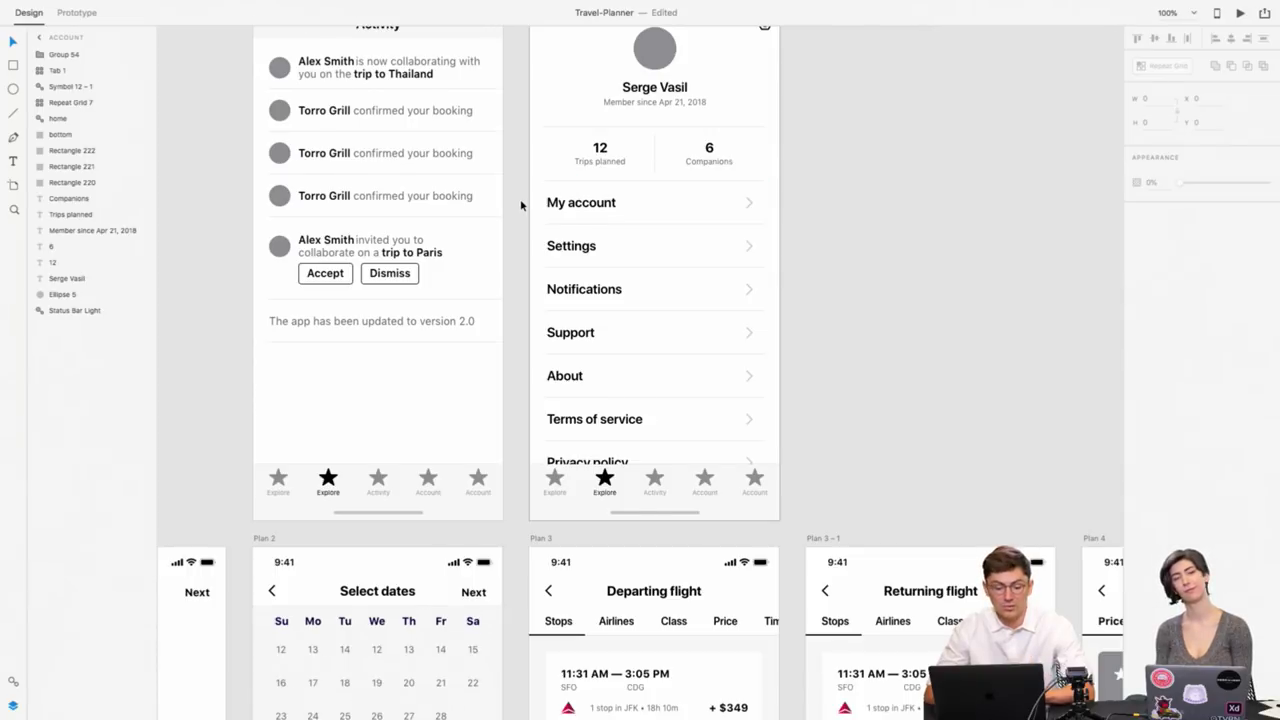
{"action": "scroll", "coordinate": [520, 205], "scroll_direction": "up", "scroll_amount": 1}
{"action": "scroll", "coordinate": [520, 205], "scroll_direction": "down", "scroll_amount": 5}
{"action": "scroll", "coordinate": [520, 205], "scroll_direction": "left", "scroll_amount": 1}
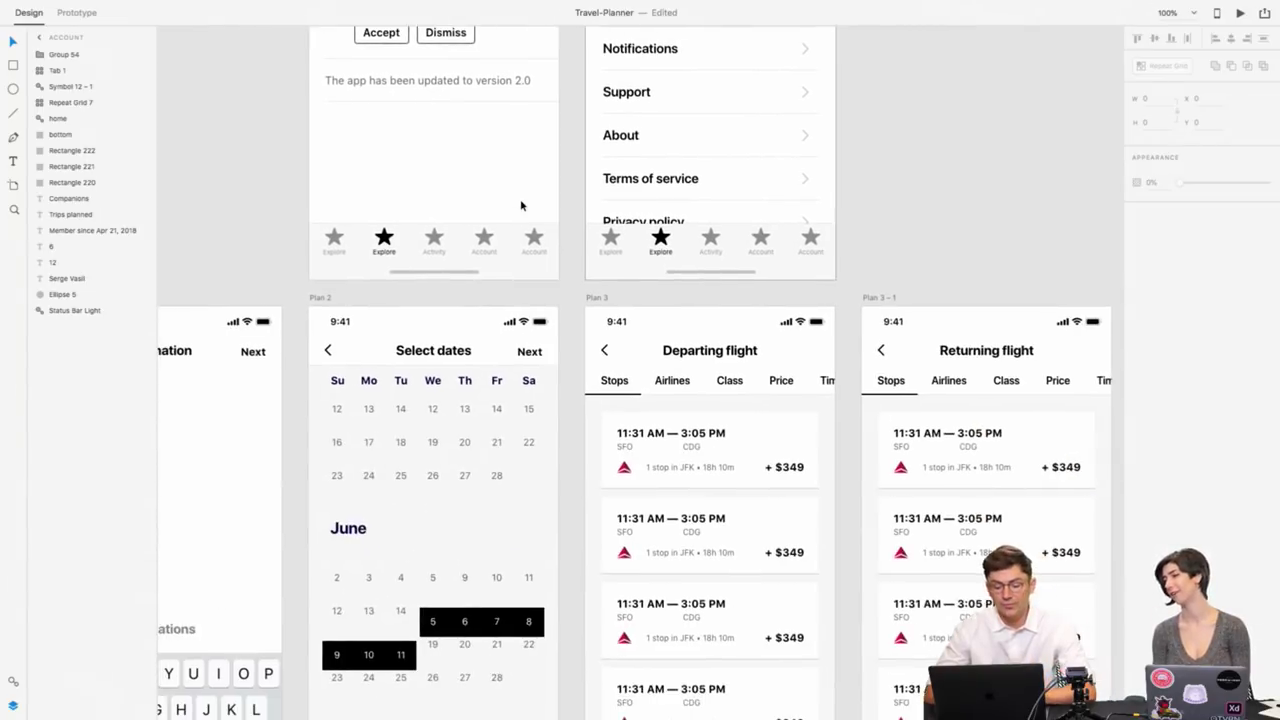
{"action": "scroll", "coordinate": [520, 205], "scroll_direction": "left", "scroll_amount": 10}
{"action": "scroll", "coordinate": [520, 205], "scroll_direction": "right", "scroll_amount": 10}
{"action": "scroll", "coordinate": [520, 205], "scroll_direction": "left", "scroll_amount": 5}
{"action": "scroll", "coordinate": [520, 205], "scroll_direction": "up", "scroll_amount": 1}
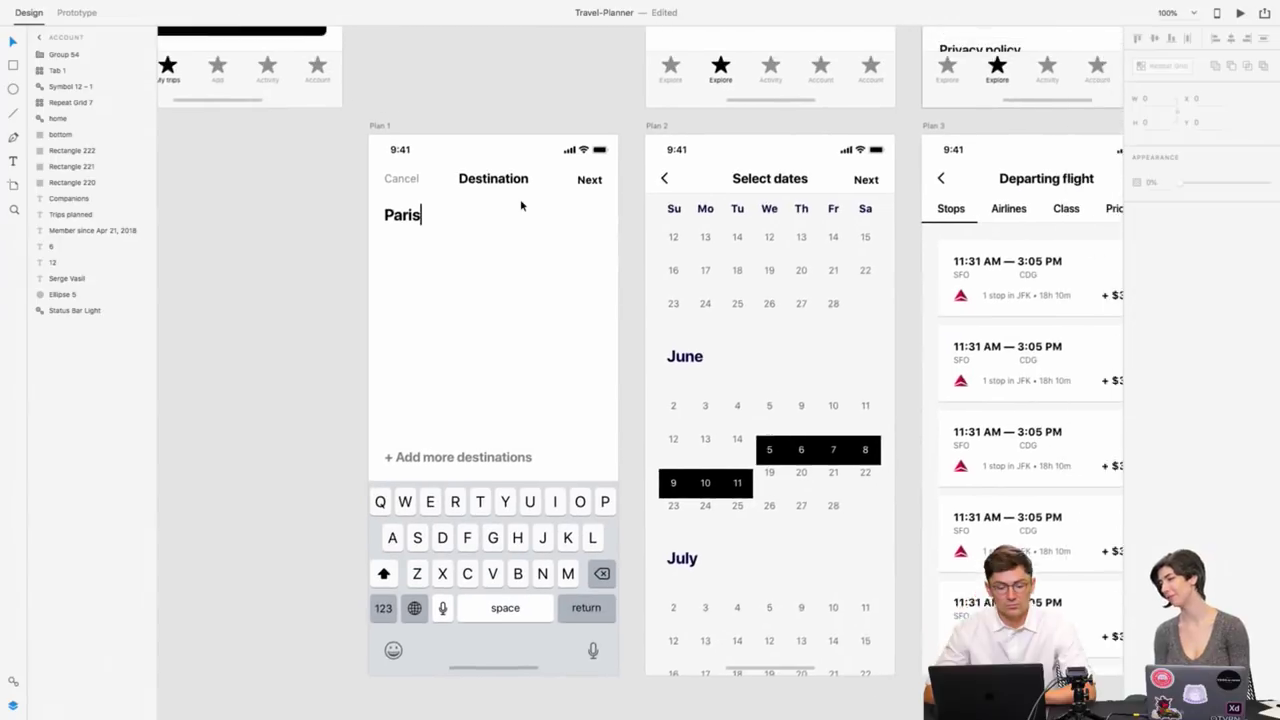
{"action": "scroll", "coordinate": [520, 205], "scroll_direction": "right", "scroll_amount": 2}
{"action": "scroll", "coordinate": [400, 202], "scroll_direction": "right", "scroll_amount": 3}
{"action": "scroll", "coordinate": [262, 206], "scroll_direction": "right", "scroll_amount": 2}
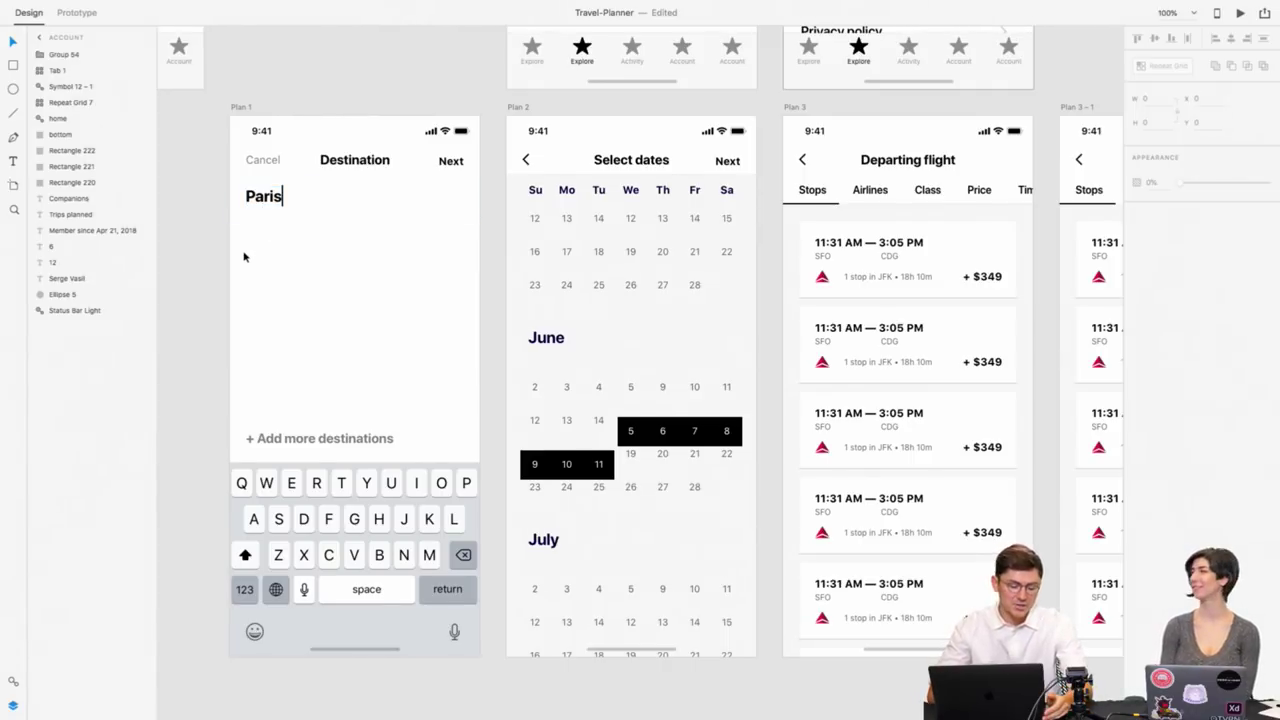
{"action": "scroll", "coordinate": [243, 257], "scroll_direction": "down", "scroll_amount": 1}
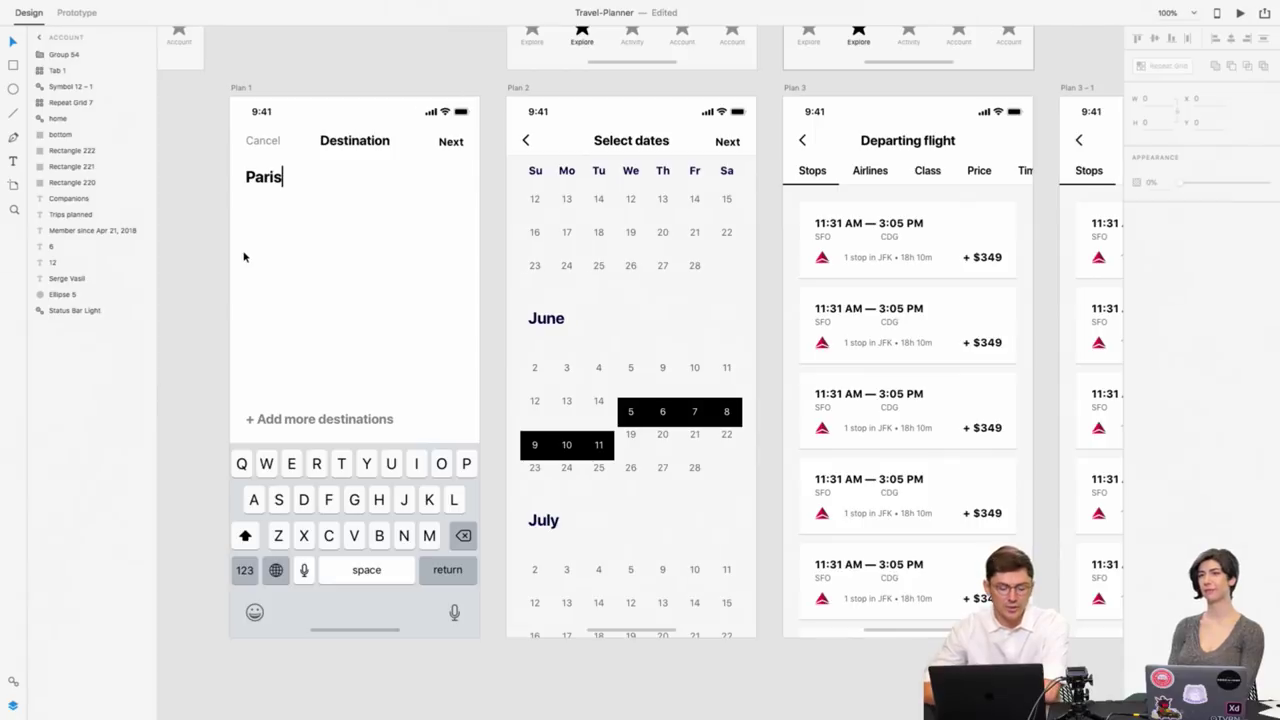
{"action": "left_click", "coordinate": [204, 253]}
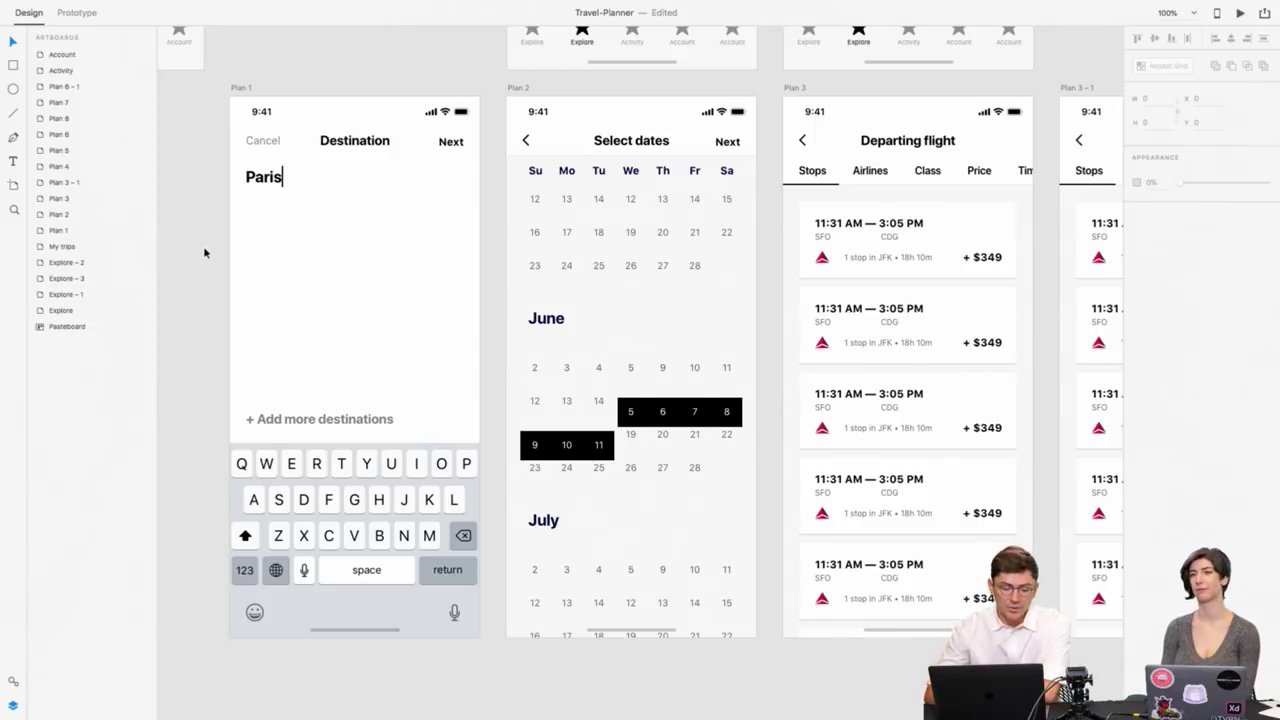
{"action": "scroll", "coordinate": [317, 169], "scroll_direction": "up", "scroll_amount": 5}
{"action": "scroll", "coordinate": [304, 231], "scroll_direction": "left", "scroll_amount": 3}
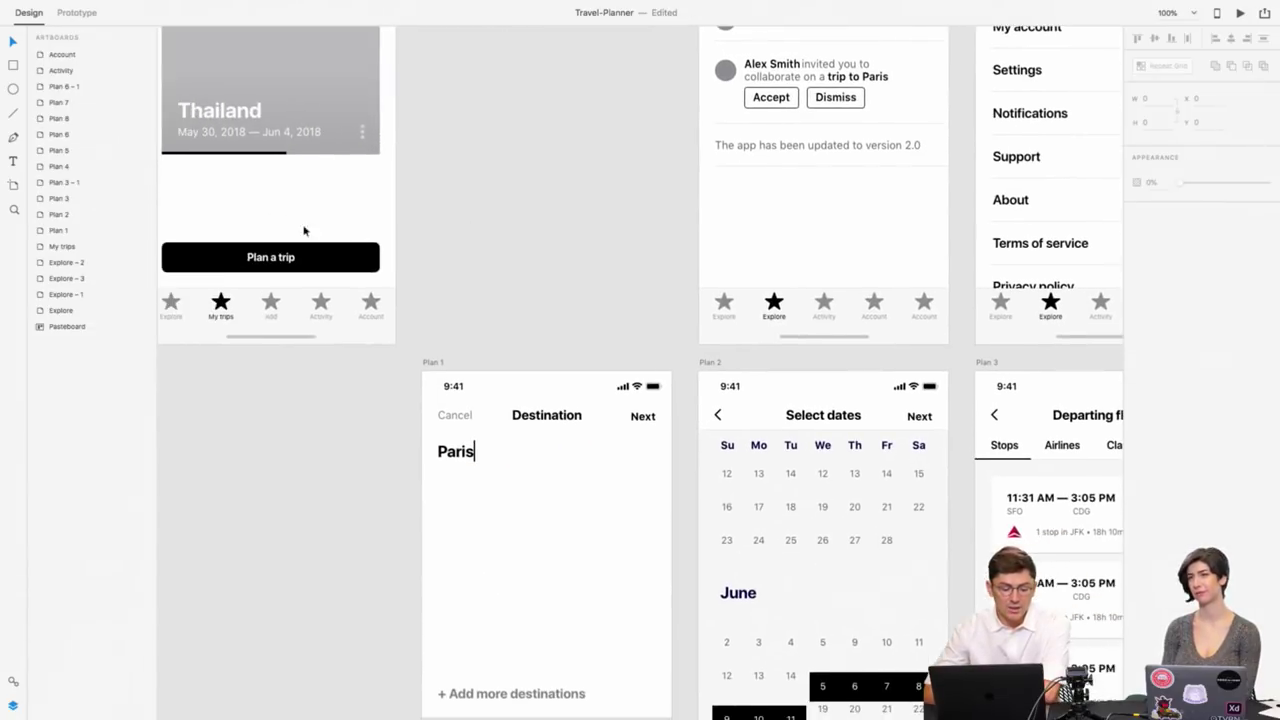
{"action": "scroll", "coordinate": [291, 429], "scroll_direction": "down", "scroll_amount": 5}
{"action": "scroll", "coordinate": [291, 429], "scroll_direction": "right", "scroll_amount": 2}
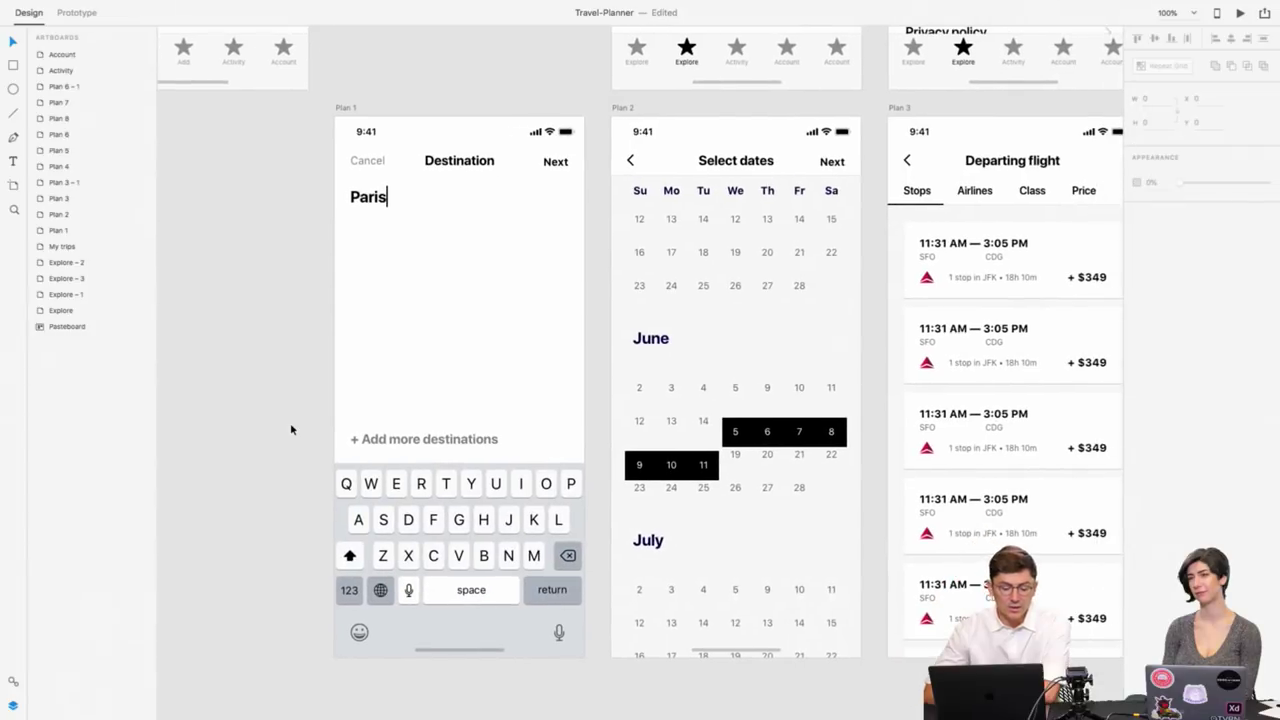
{"action": "scroll", "coordinate": [404, 280], "scroll_direction": "right", "scroll_amount": 2}
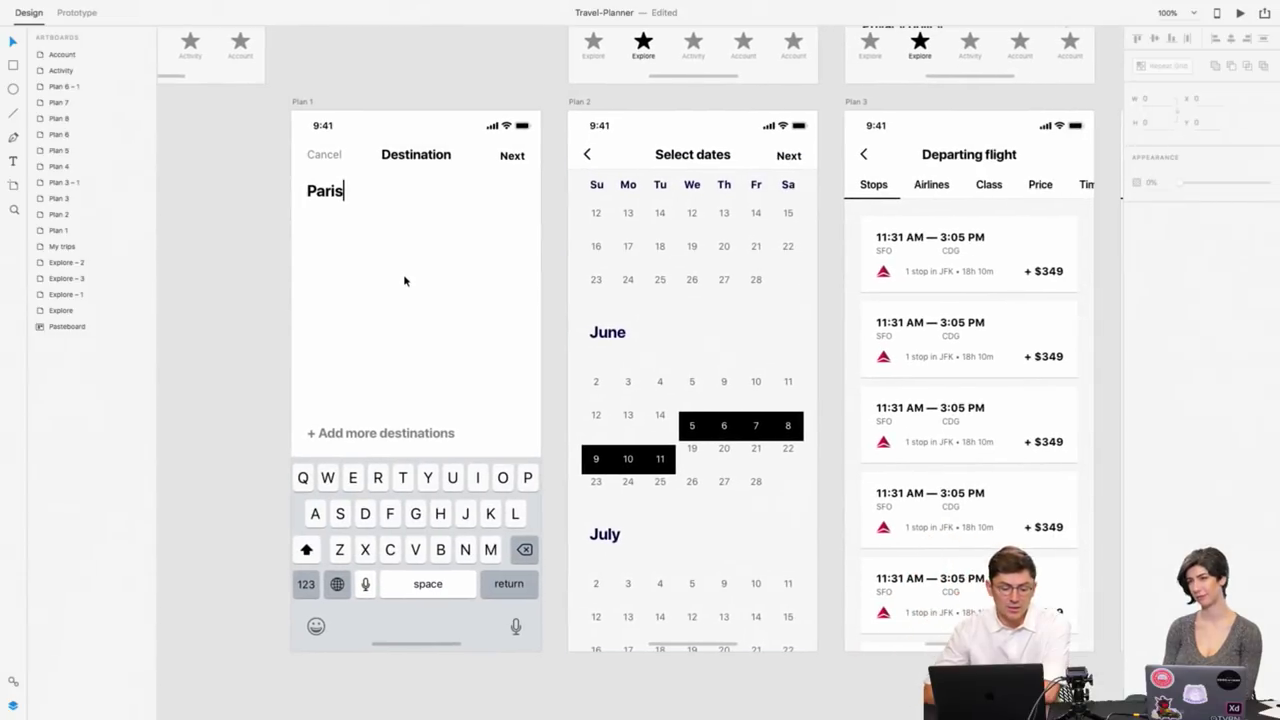
{"action": "scroll", "coordinate": [404, 280], "scroll_direction": "right", "scroll_amount": 3}
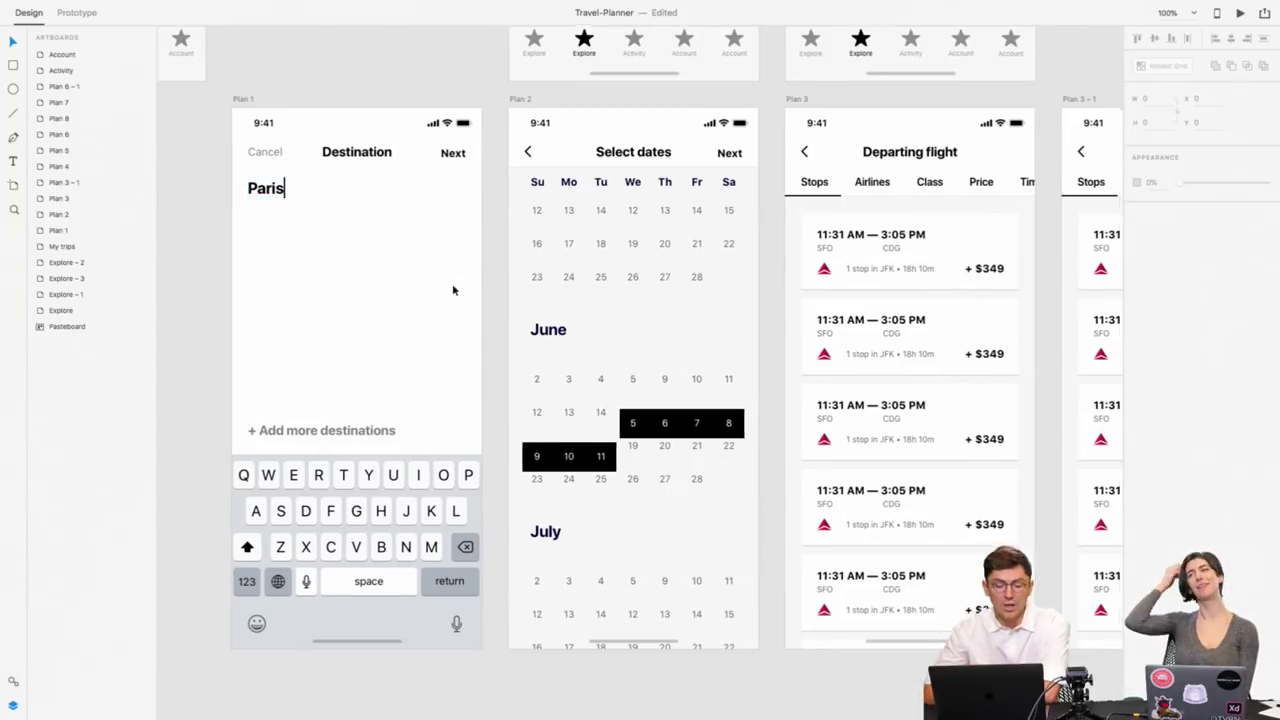
{"action": "scroll", "coordinate": [452, 283], "scroll_direction": "right", "scroll_amount": 4}
{"action": "scroll", "coordinate": [502, 471], "scroll_direction": "right", "scroll_amount": 5}
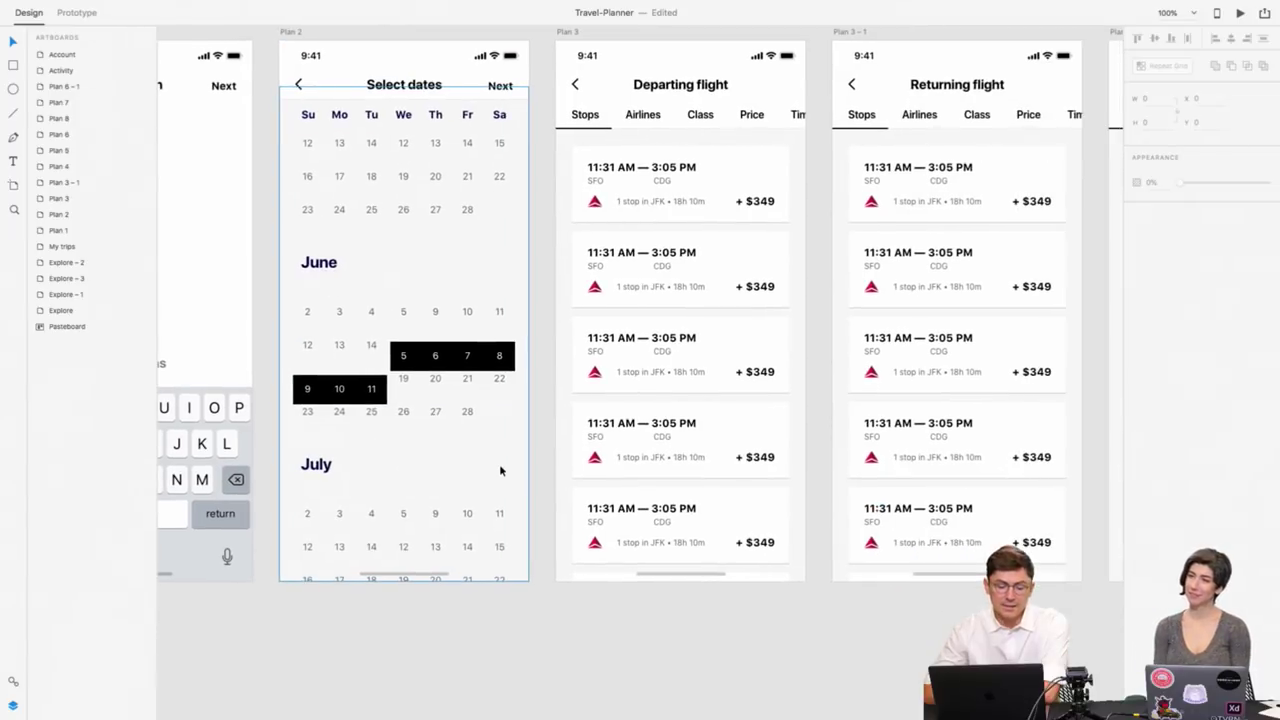
{"action": "scroll", "coordinate": [645, 341], "scroll_direction": "right", "scroll_amount": 10}
{"action": "scroll", "coordinate": [645, 341], "scroll_direction": "left", "scroll_amount": 1}
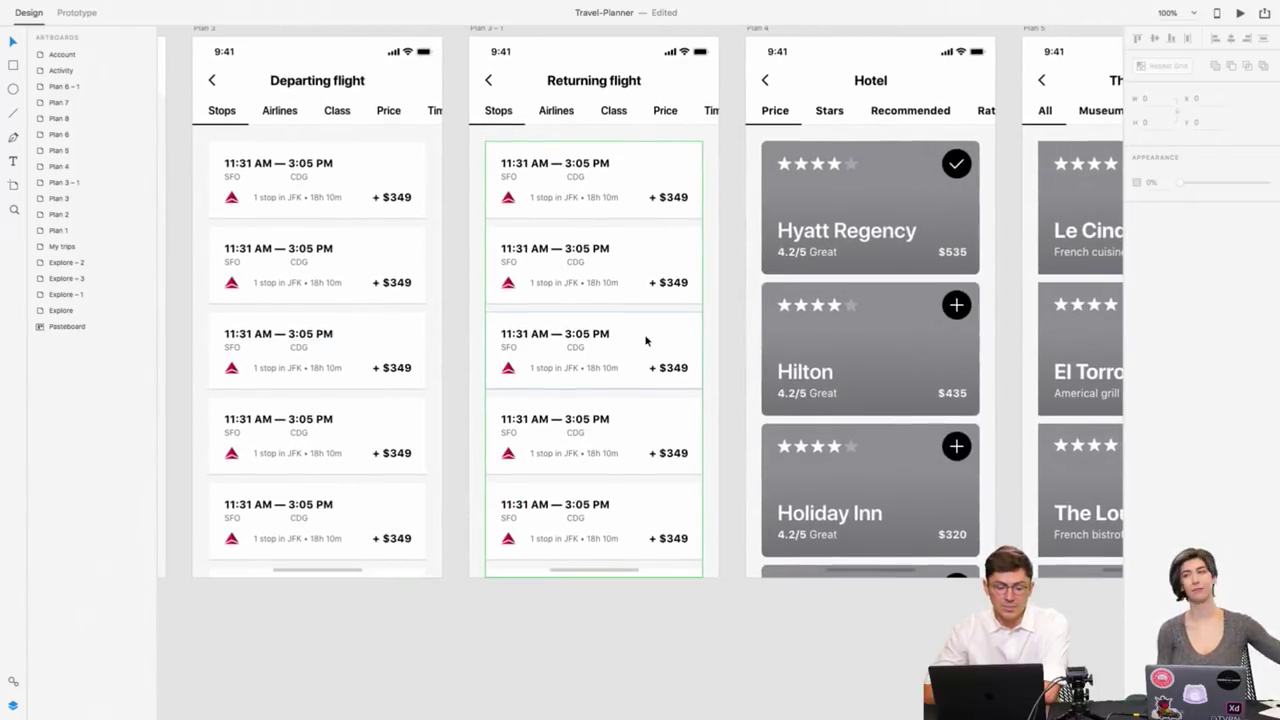
{"action": "scroll", "coordinate": [605, 294], "scroll_direction": "right", "scroll_amount": 9}
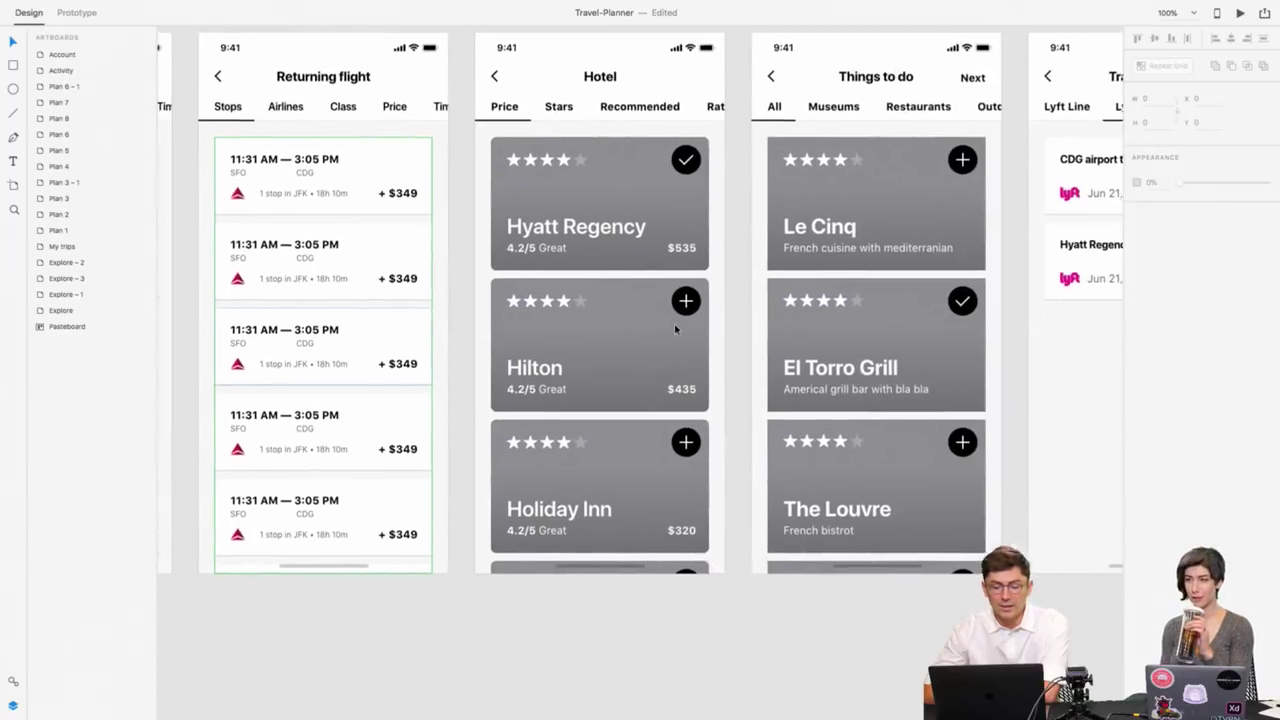
{"action": "scroll", "coordinate": [593, 261], "scroll_direction": "right", "scroll_amount": 1}
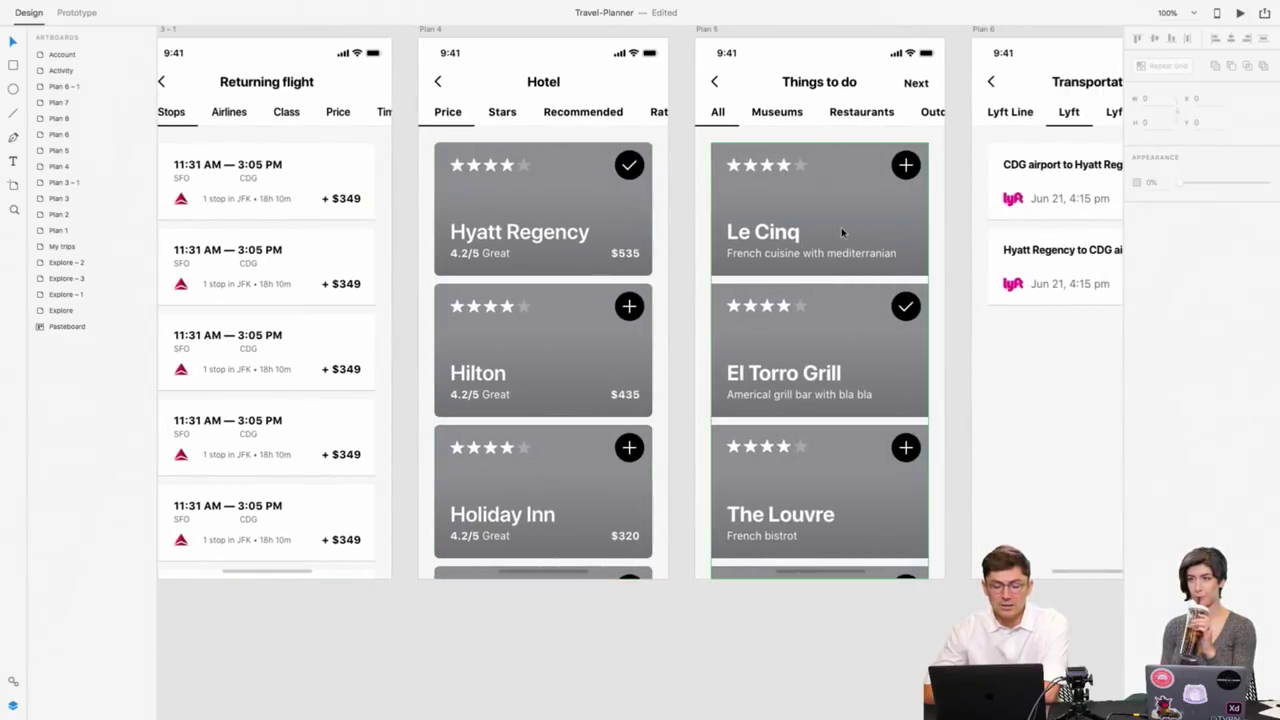
{"action": "scroll", "coordinate": [841, 230], "scroll_direction": "right", "scroll_amount": 1}
{"action": "scroll", "coordinate": [841, 227], "scroll_direction": "right", "scroll_amount": 8}
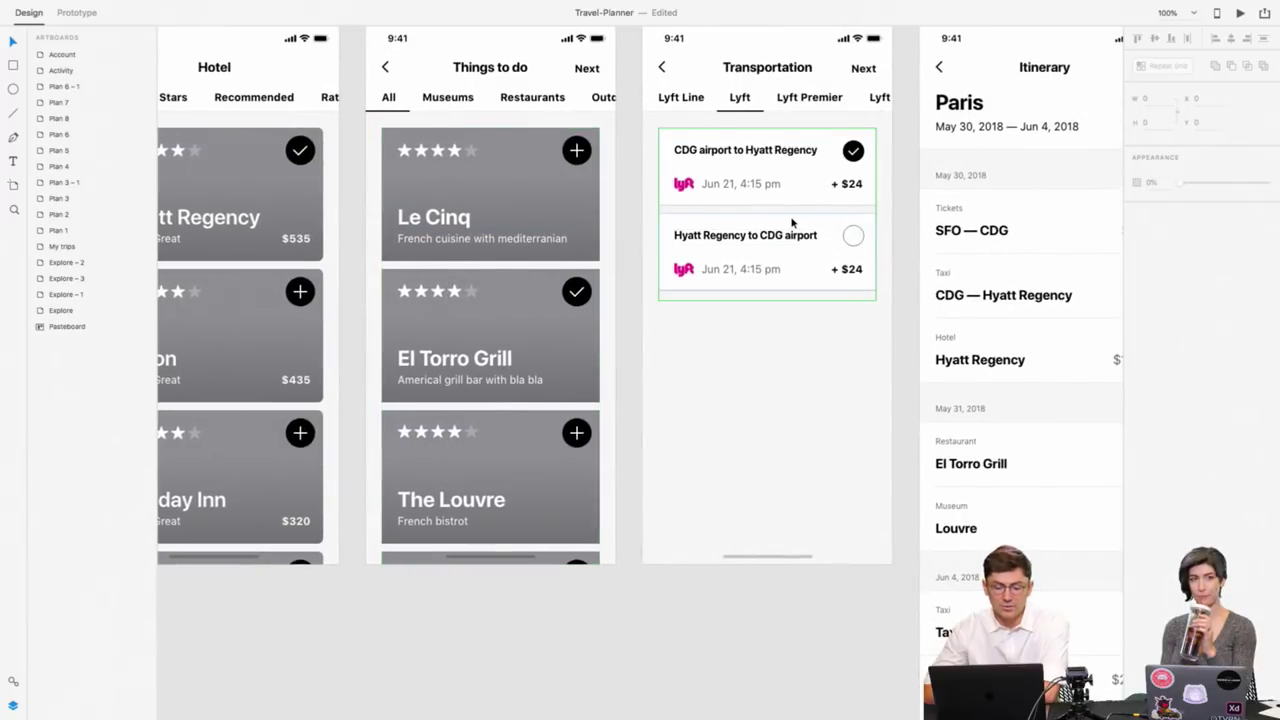
{"action": "scroll", "coordinate": [791, 222], "scroll_direction": "right", "scroll_amount": 8}
{"action": "scroll", "coordinate": [791, 222], "scroll_direction": "right", "scroll_amount": 1}
{"action": "scroll", "coordinate": [791, 222], "scroll_direction": "right", "scroll_amount": 1}
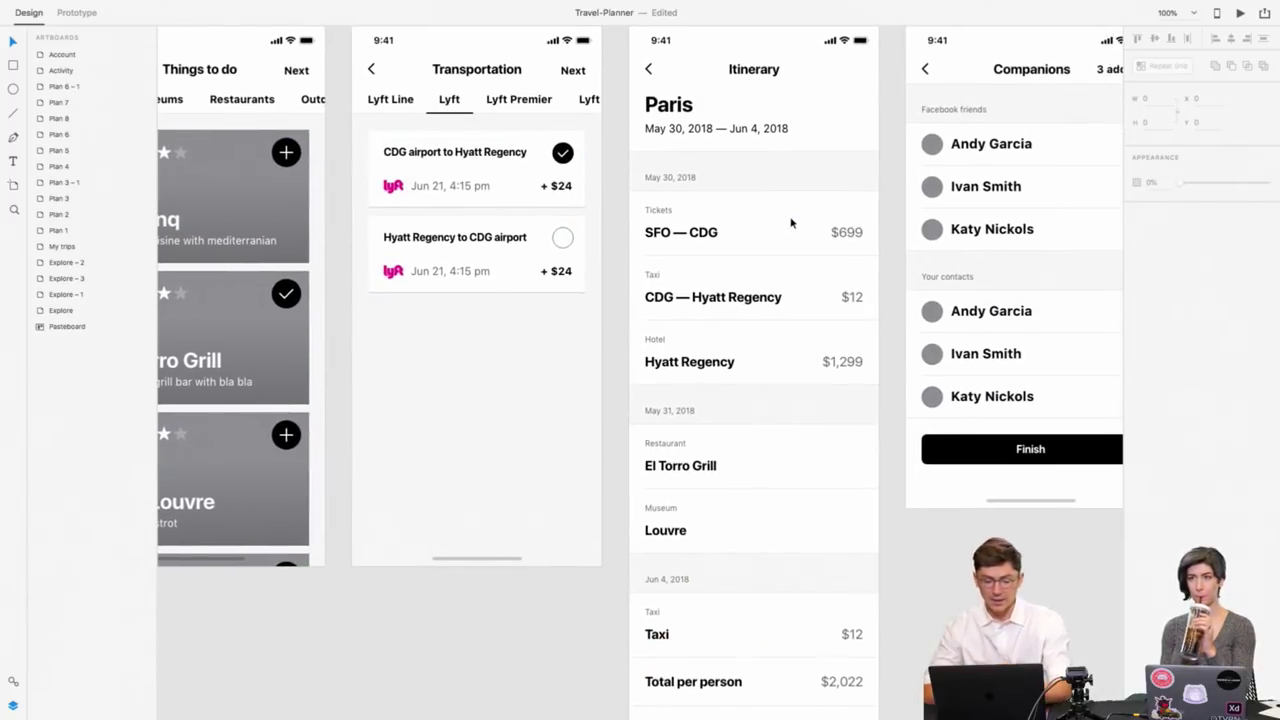
{"action": "scroll", "coordinate": [695, 120], "scroll_direction": "right", "scroll_amount": 2}
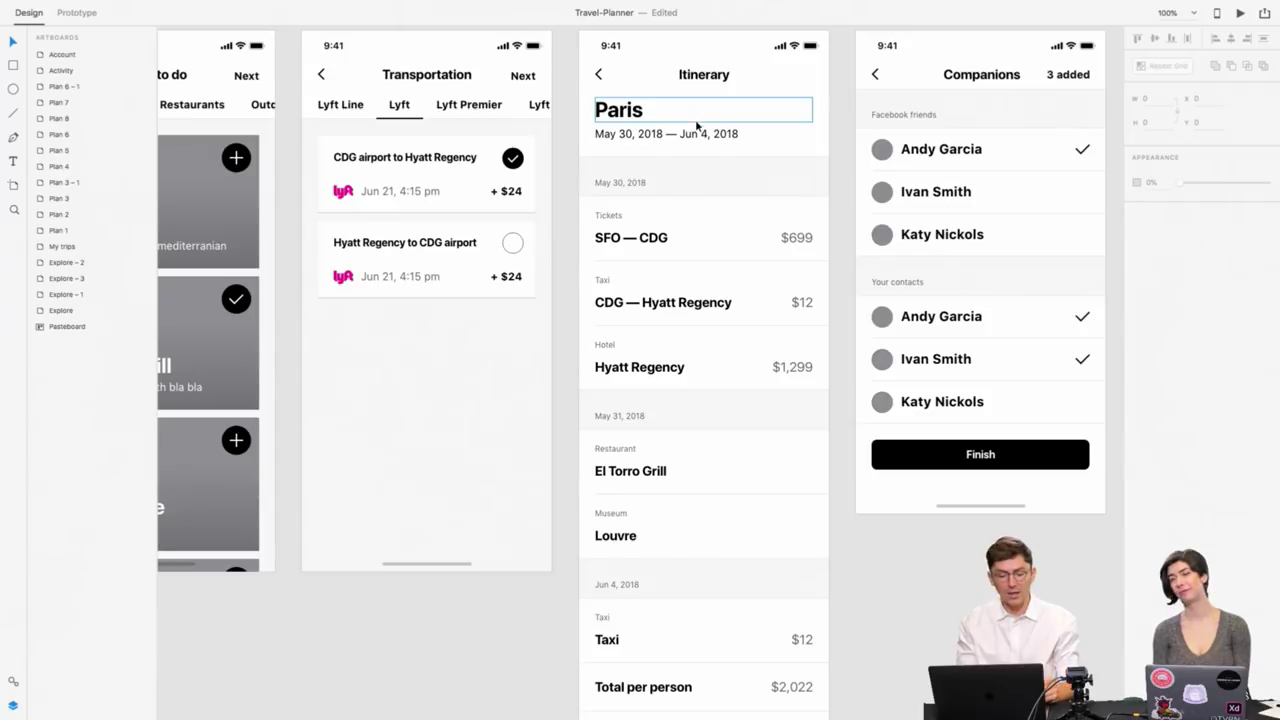
{"action": "scroll", "coordinate": [862, 574], "scroll_direction": "down", "scroll_amount": 3}
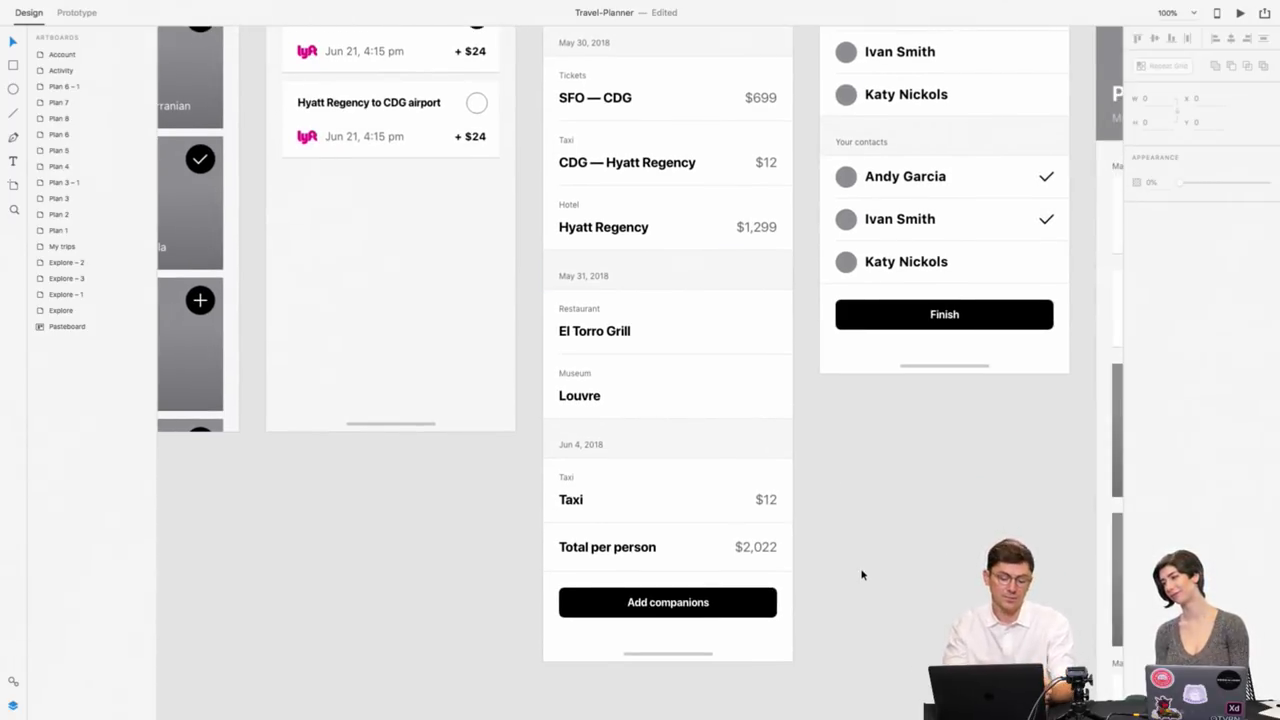
{"action": "scroll", "coordinate": [862, 574], "scroll_direction": "up", "scroll_amount": 1}
{"action": "scroll", "coordinate": [862, 574], "scroll_direction": "up", "scroll_amount": 2}
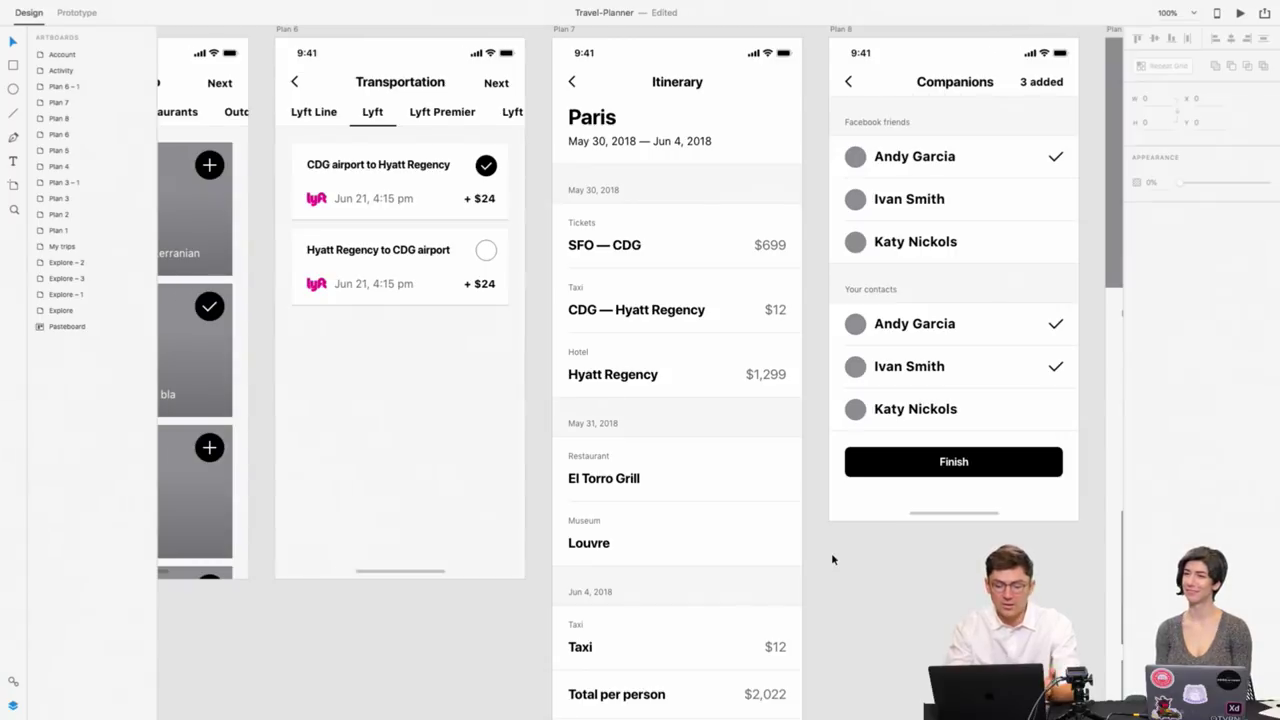
{"action": "scroll", "coordinate": [956, 620], "scroll_direction": "right", "scroll_amount": 5}
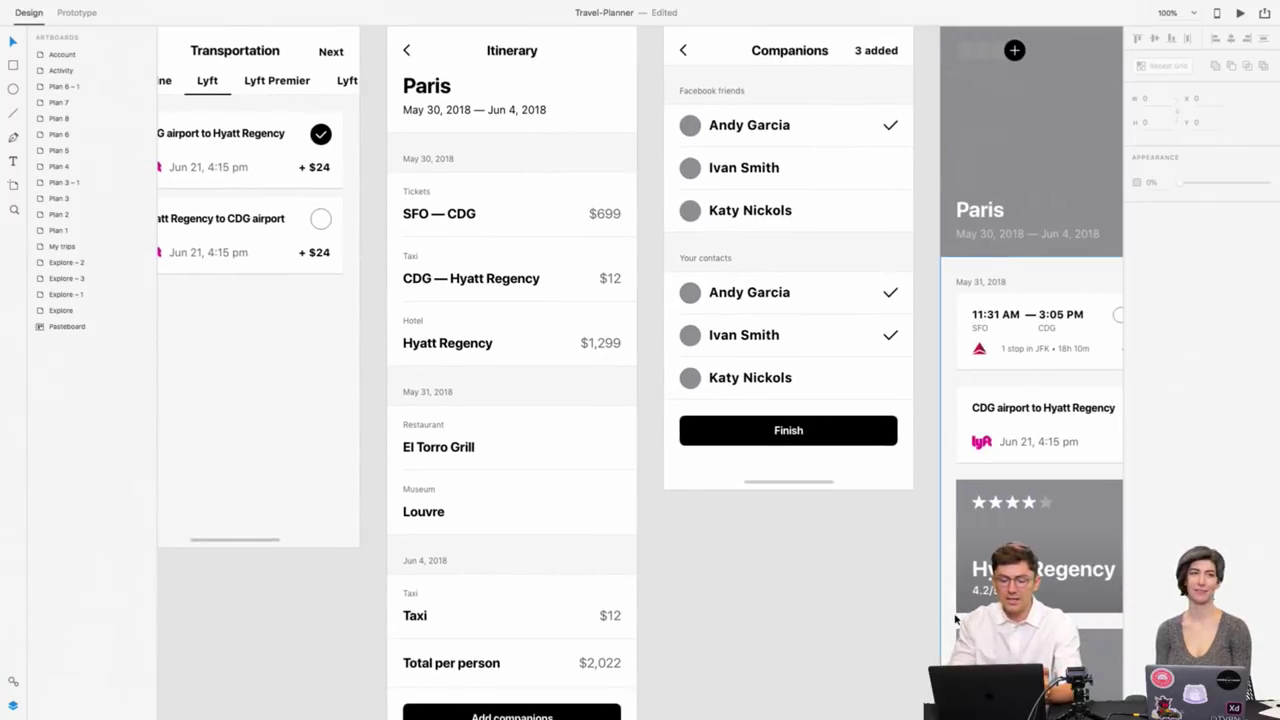
{"action": "scroll", "coordinate": [801, 581], "scroll_direction": "down", "scroll_amount": 2}
{"action": "scroll", "coordinate": [801, 581], "scroll_direction": "down", "scroll_amount": 3}
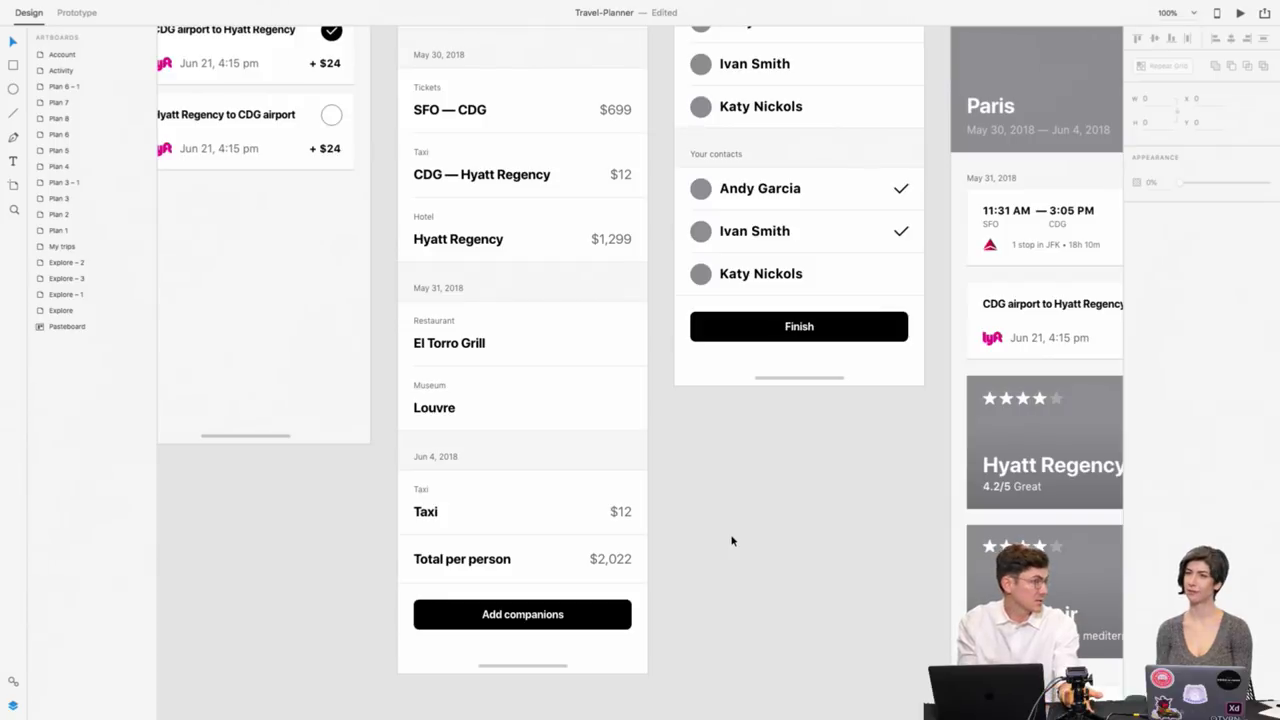
{"action": "scroll", "coordinate": [731, 541], "scroll_direction": "up", "scroll_amount": 3}
{"action": "scroll", "coordinate": [731, 541], "scroll_direction": "right", "scroll_amount": 3}
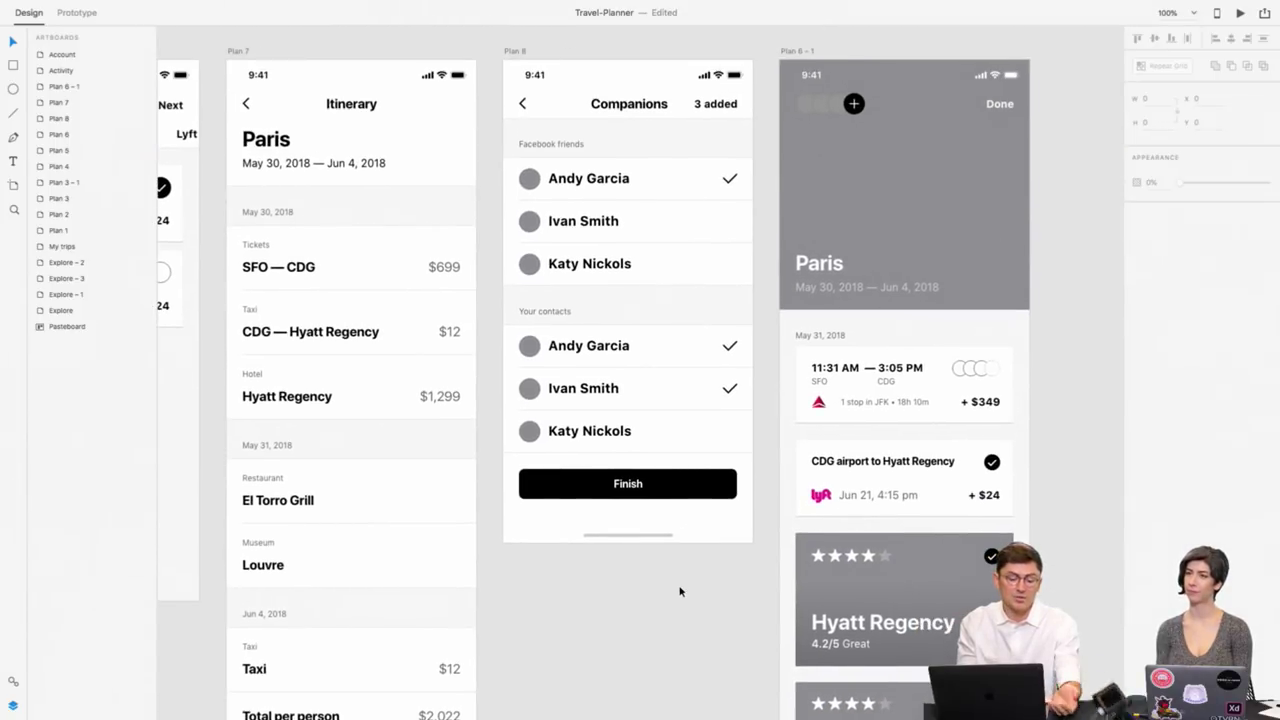
{"action": "scroll", "coordinate": [679, 592], "scroll_direction": "right", "scroll_amount": 3}
{"action": "scroll", "coordinate": [679, 592], "scroll_direction": "down", "scroll_amount": 1}
{"action": "scroll", "coordinate": [679, 592], "scroll_direction": "right", "scroll_amount": 1}
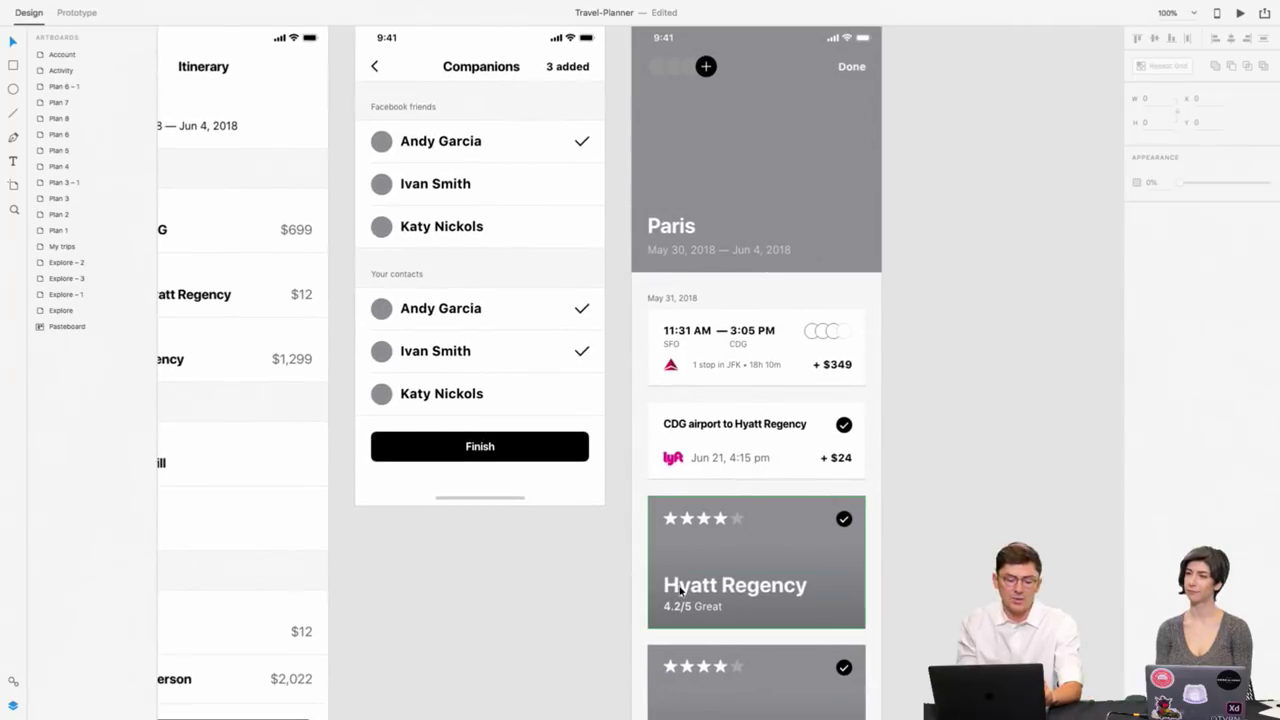
{"action": "scroll", "coordinate": [679, 592], "scroll_direction": "down", "scroll_amount": 1}
{"action": "scroll", "coordinate": [679, 592], "scroll_direction": "left", "scroll_amount": 2}
{"action": "scroll", "coordinate": [679, 592], "scroll_direction": "left", "scroll_amount": 3}
{"action": "scroll", "coordinate": [679, 592], "scroll_direction": "down", "scroll_amount": 1}
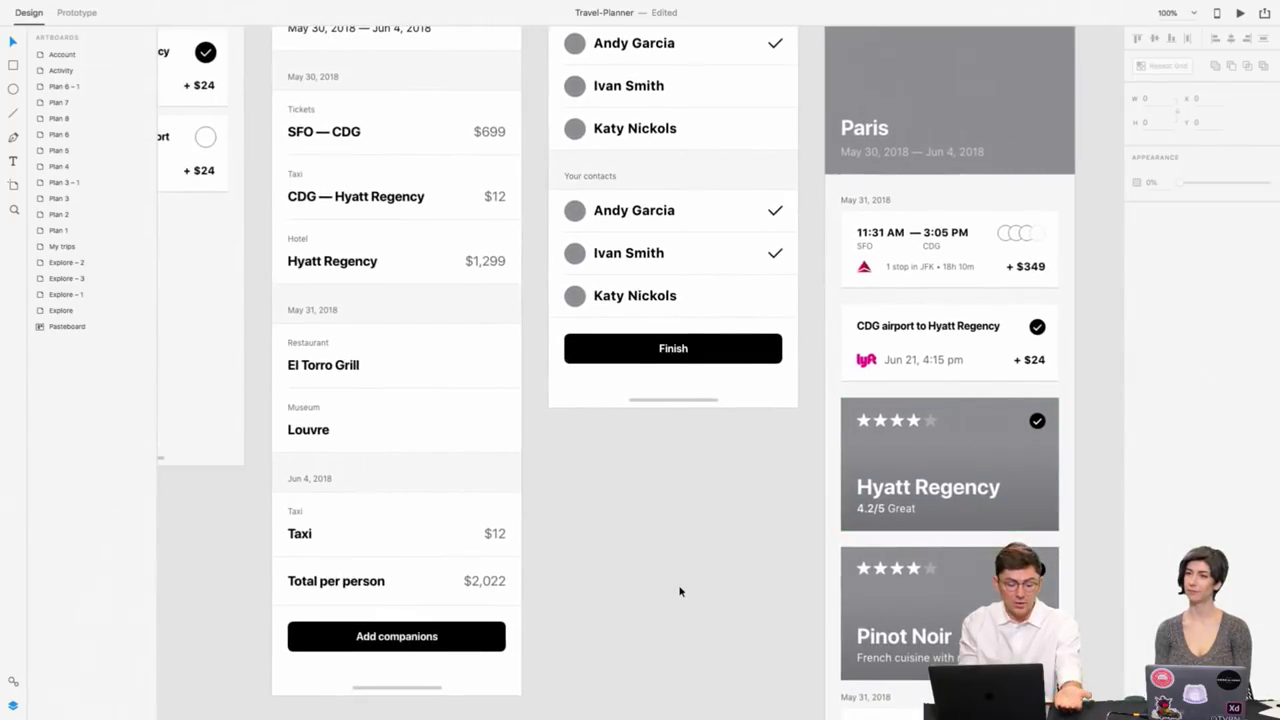
{"action": "scroll", "coordinate": [500, 595], "scroll_direction": "right", "scroll_amount": 5}
{"action": "scroll", "coordinate": [500, 595], "scroll_direction": "up", "scroll_amount": 3}
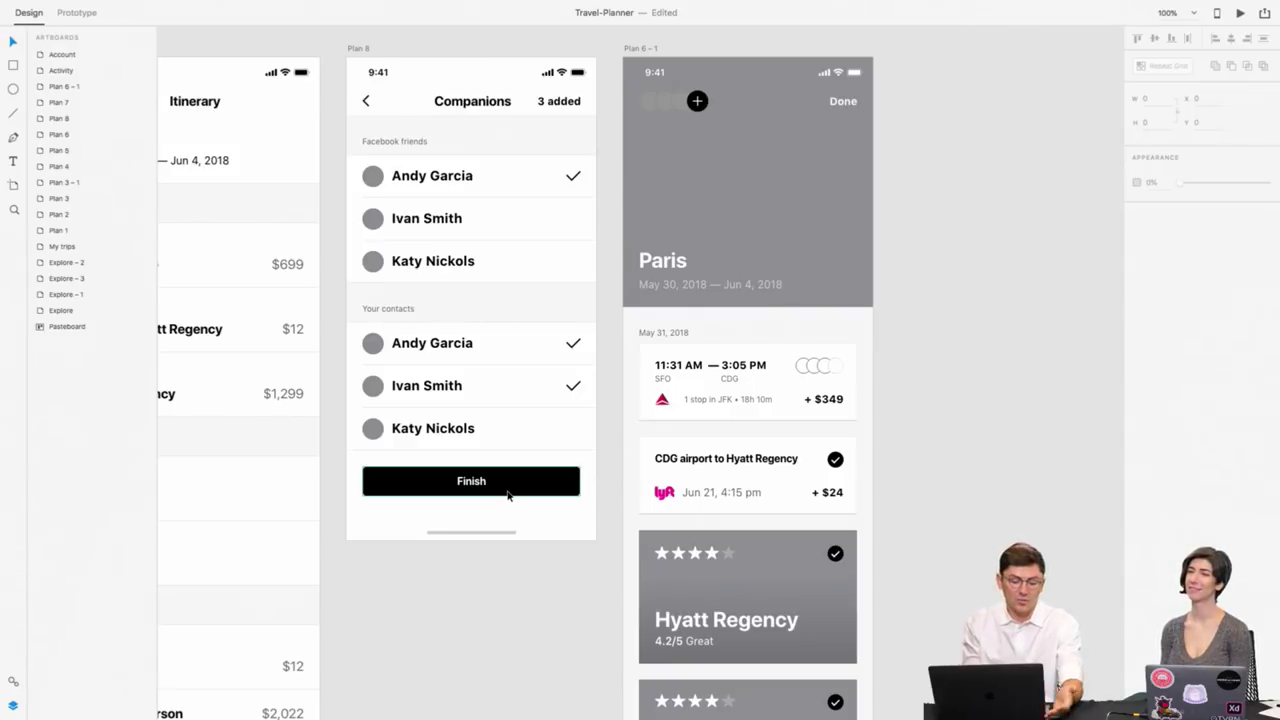
{"action": "scroll", "coordinate": [519, 556], "scroll_direction": "right", "scroll_amount": 5}
{"action": "scroll", "coordinate": [815, 319], "scroll_direction": "right", "scroll_amount": 2}
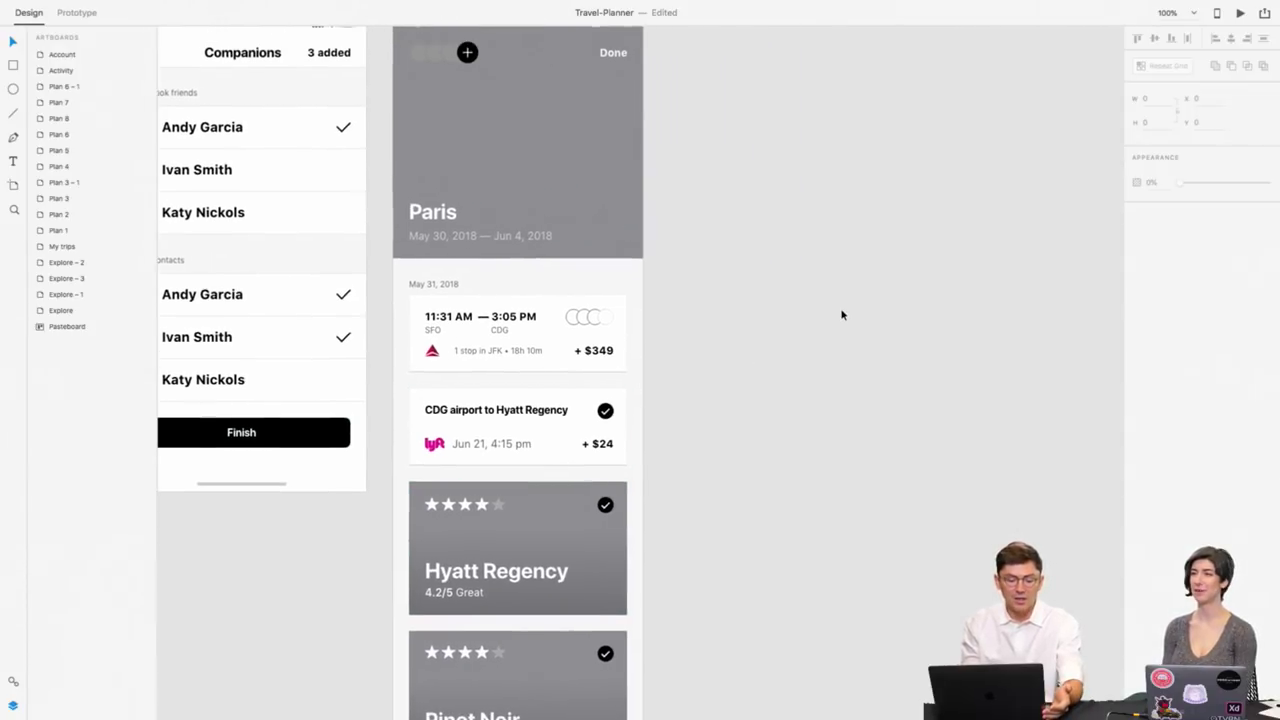
{"action": "scroll", "coordinate": [841, 315], "scroll_direction": "up", "scroll_amount": 2}
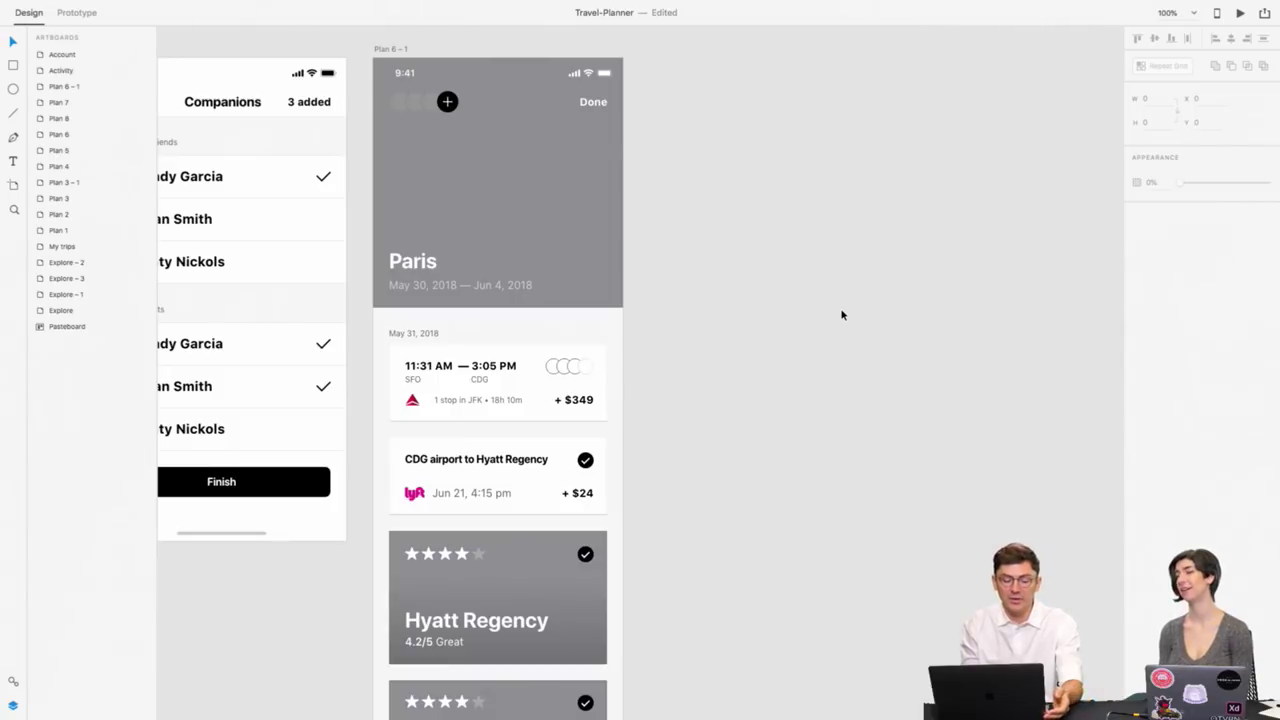
{"action": "scroll", "coordinate": [757, 333], "scroll_direction": "right", "scroll_amount": 2}
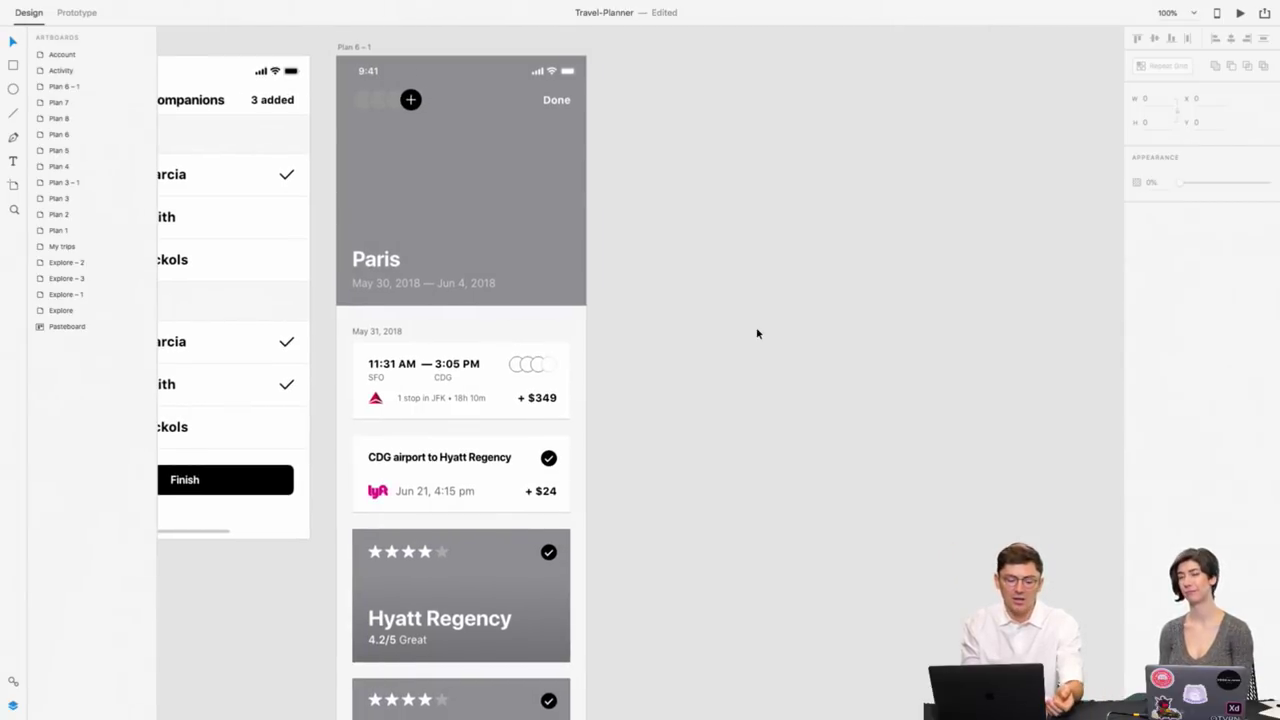
{"action": "scroll", "coordinate": [757, 333], "scroll_direction": "down", "scroll_amount": 2}
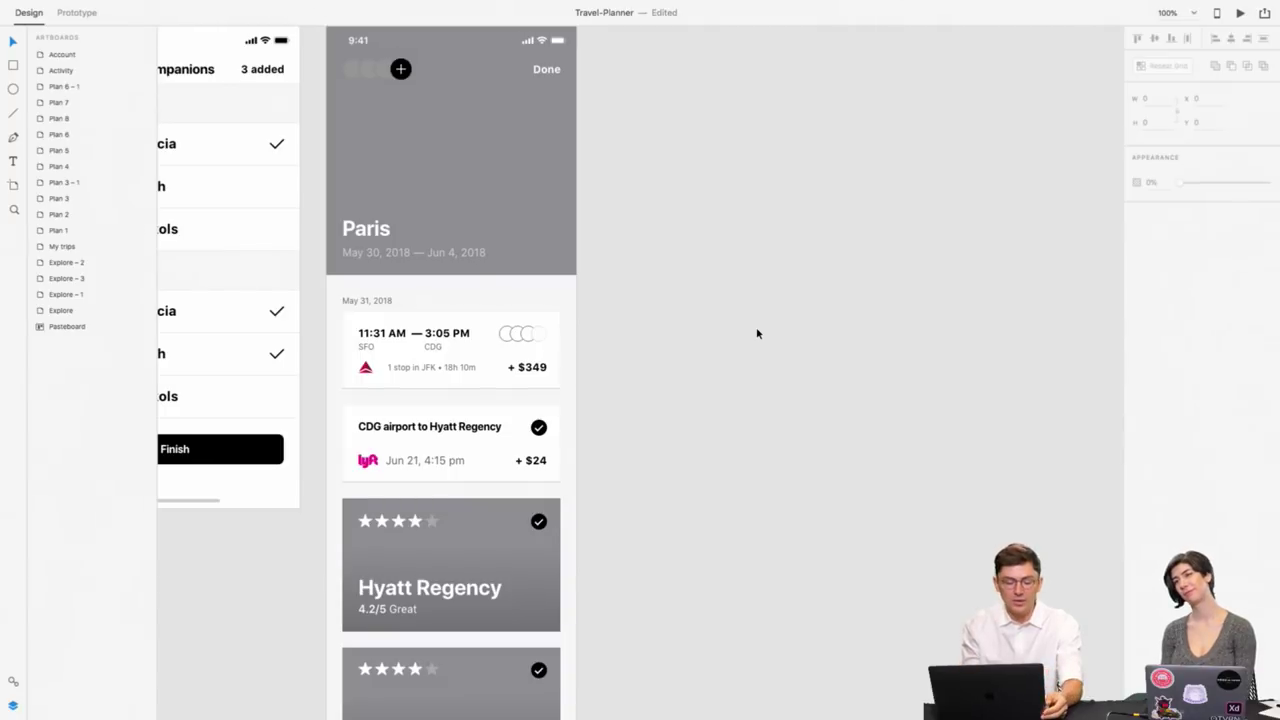
{"action": "scroll", "coordinate": [701, 384], "scroll_direction": "down", "scroll_amount": 2}
{"action": "scroll", "coordinate": [701, 384], "scroll_direction": "left", "scroll_amount": 2}
{"action": "scroll", "coordinate": [701, 384], "scroll_direction": "down", "scroll_amount": 3}
{"action": "scroll", "coordinate": [701, 384], "scroll_direction": "down", "scroll_amount": 3}
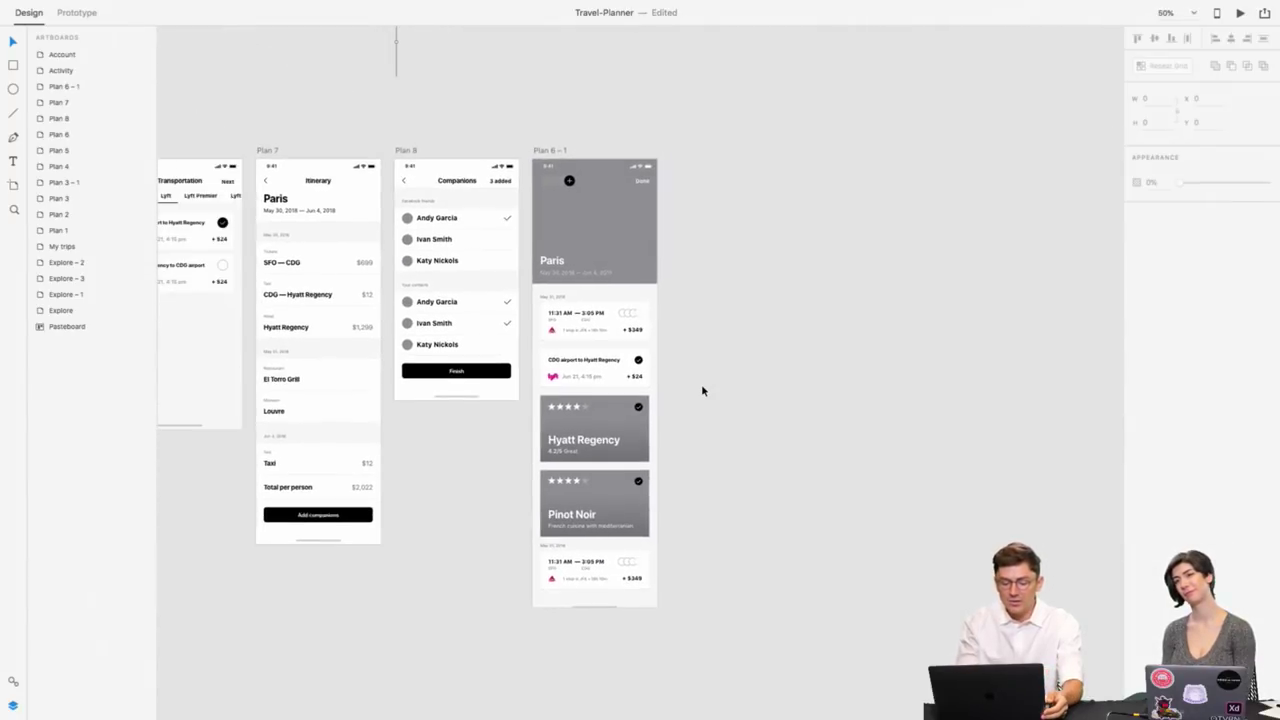
{"action": "scroll", "coordinate": [701, 390], "scroll_direction": "left", "scroll_amount": 5}
{"action": "scroll", "coordinate": [600, 380], "scroll_direction": "left", "scroll_amount": 1}
{"action": "scroll", "coordinate": [491, 374], "scroll_direction": "left", "scroll_amount": 2}
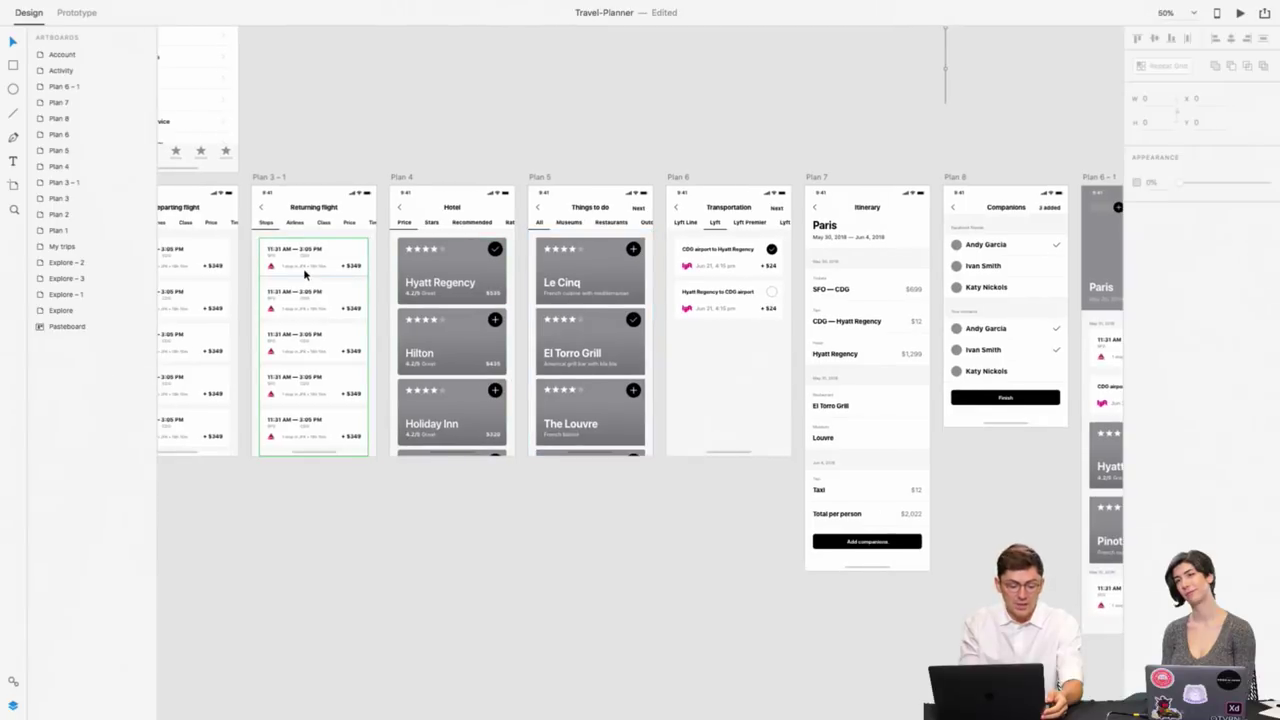
{"action": "scroll", "coordinate": [290, 278], "scroll_direction": "left", "scroll_amount": 3}
{"action": "scroll", "coordinate": [275, 281], "scroll_direction": "right", "scroll_amount": 1}
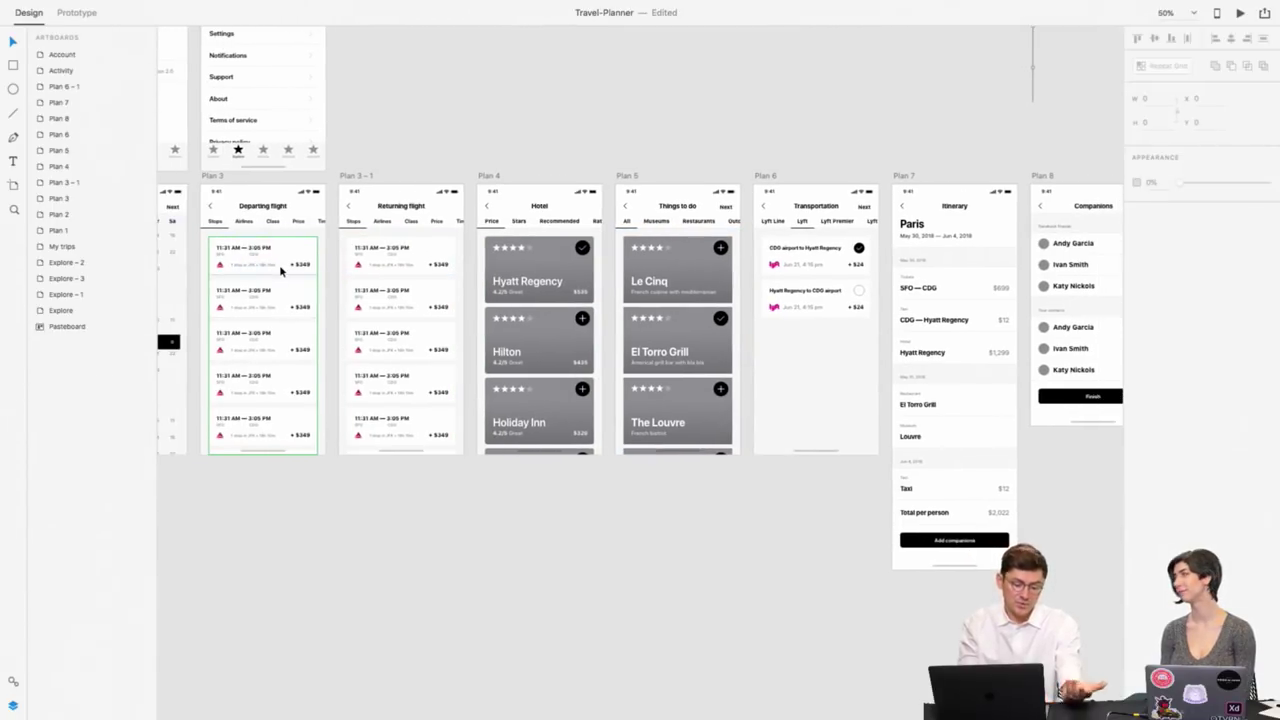
{"action": "scroll", "coordinate": [281, 269], "scroll_direction": "right", "scroll_amount": 5}
{"action": "scroll", "coordinate": [280, 268], "scroll_direction": "left", "scroll_amount": 1}
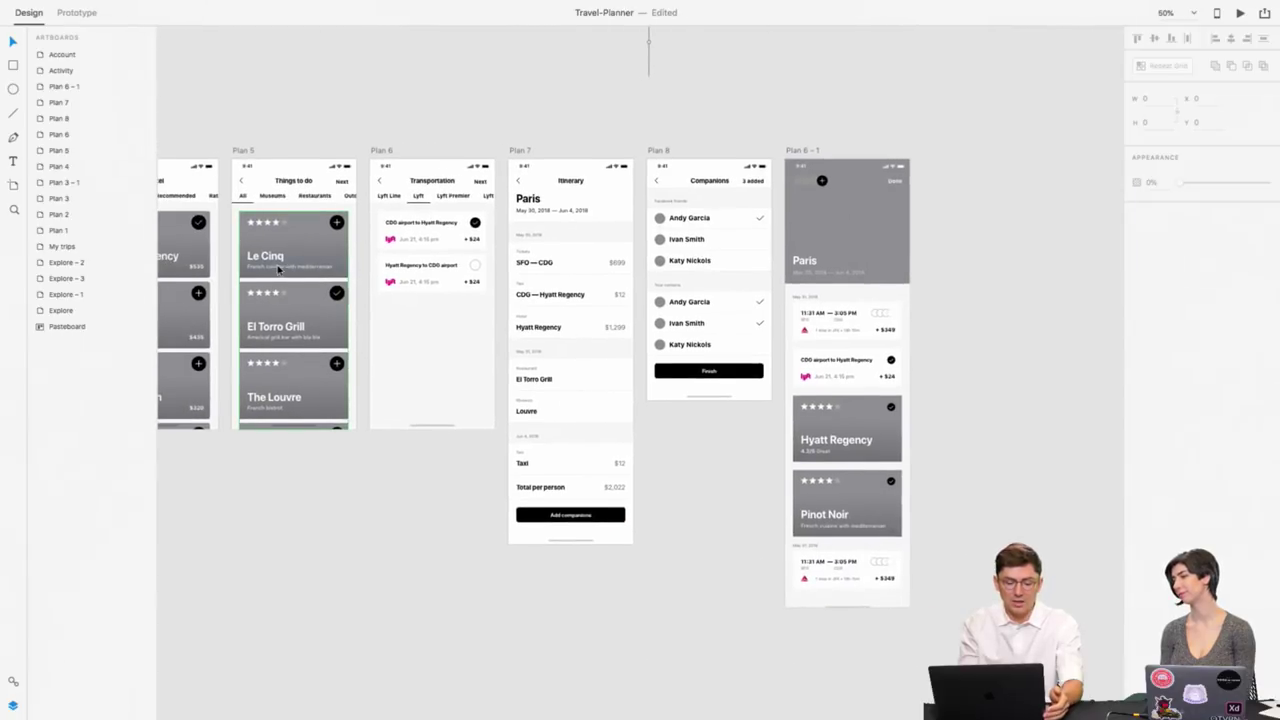
{"action": "scroll", "coordinate": [280, 268], "scroll_direction": "left", "scroll_amount": 4}
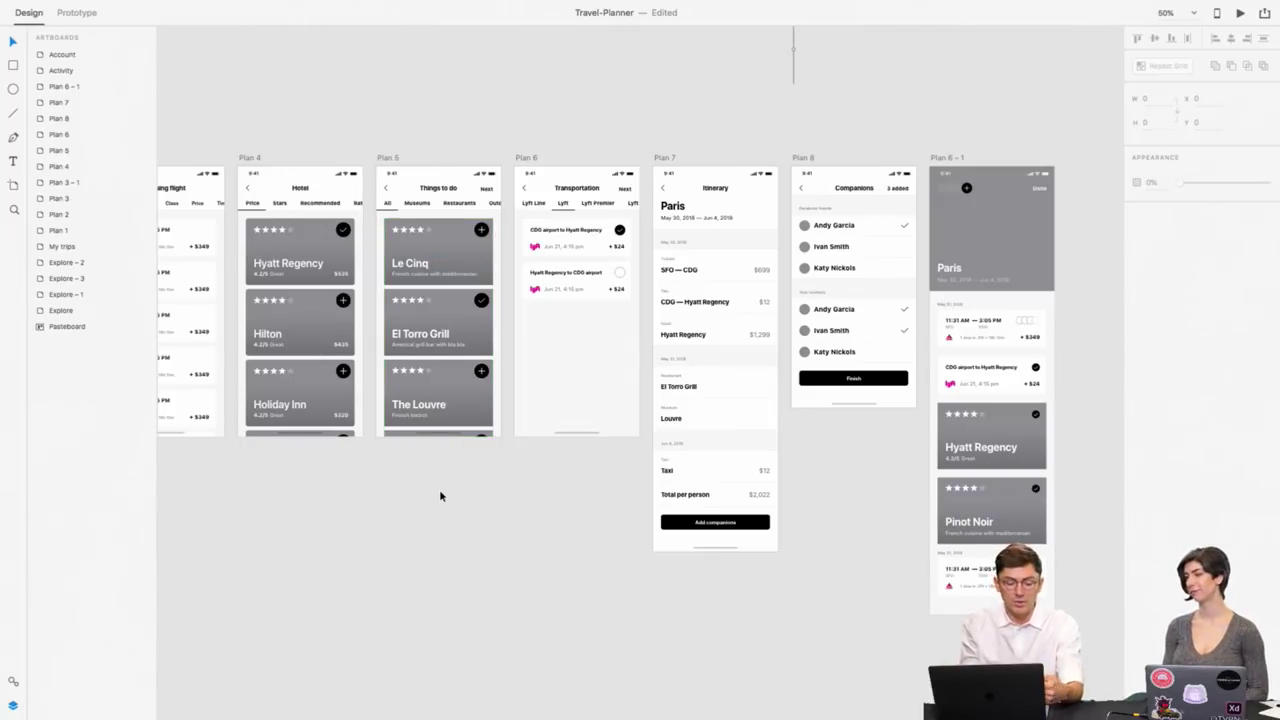
{"action": "scroll", "coordinate": [462, 522], "scroll_direction": "right", "scroll_amount": 2}
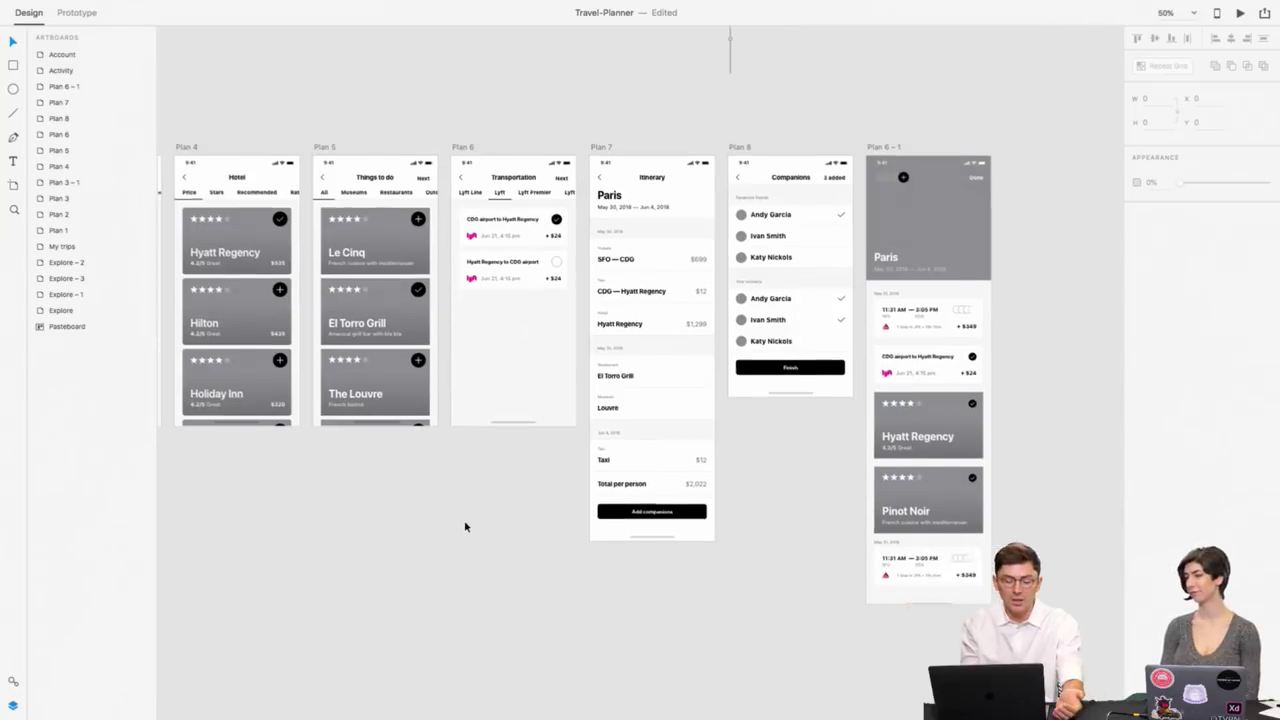
{"action": "scroll", "coordinate": [464, 526], "scroll_direction": "right", "scroll_amount": 3}
{"action": "scroll", "coordinate": [464, 526], "scroll_direction": "right", "scroll_amount": 3}
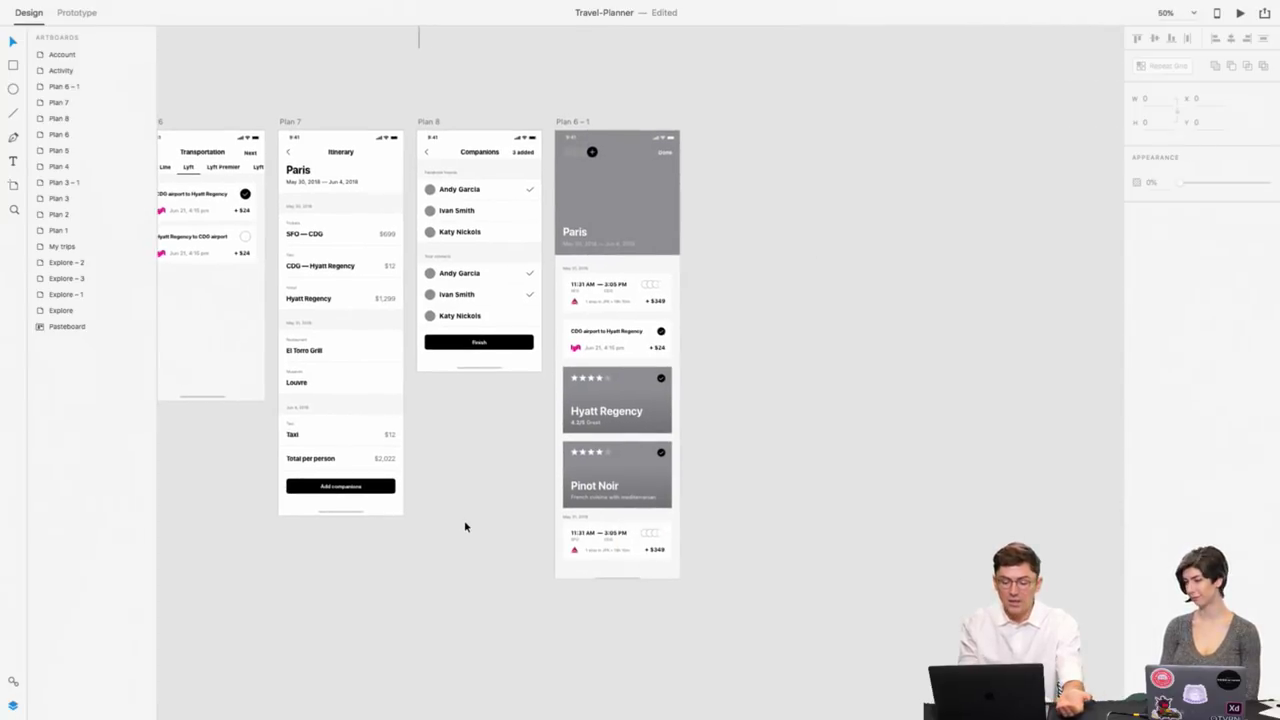
Zoom to 100% and select the May 31, 2018 date label.
{"action": "key", "text": "ctrl+equal"}
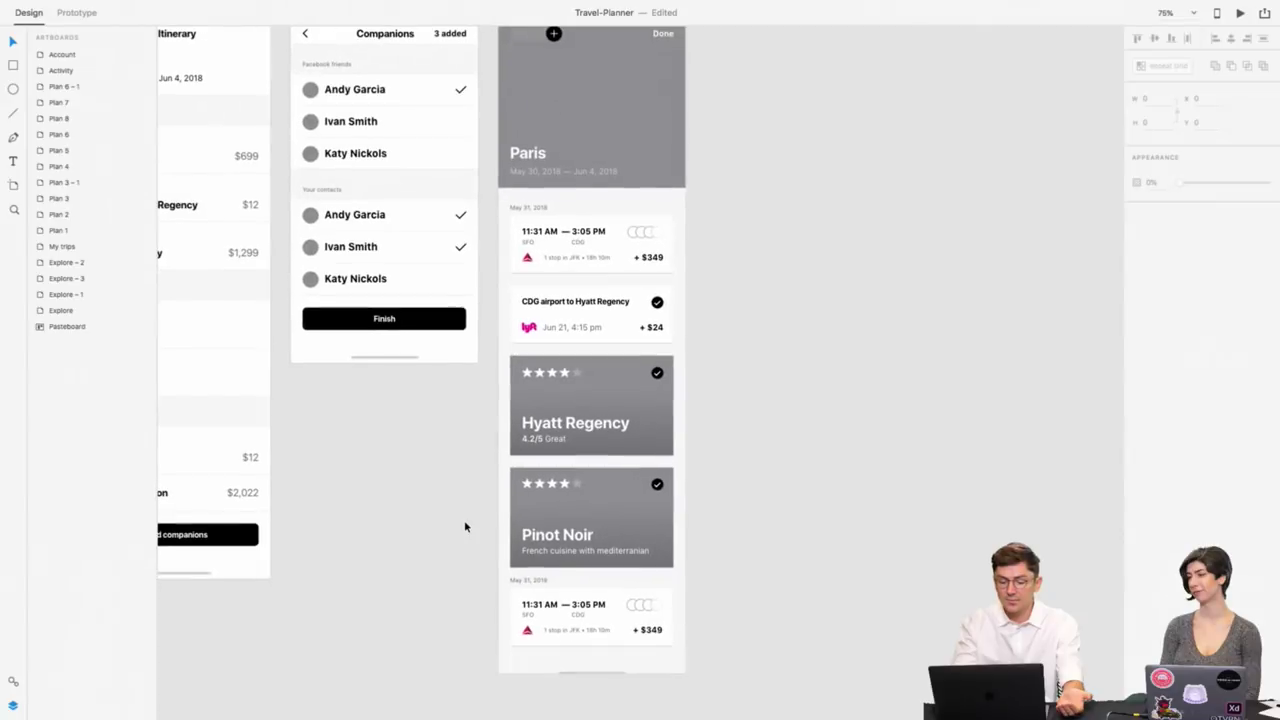
{"action": "key", "text": "ctrl+equal"}
{"action": "scroll", "coordinate": [466, 526], "scroll_direction": "down", "scroll_amount": 1}
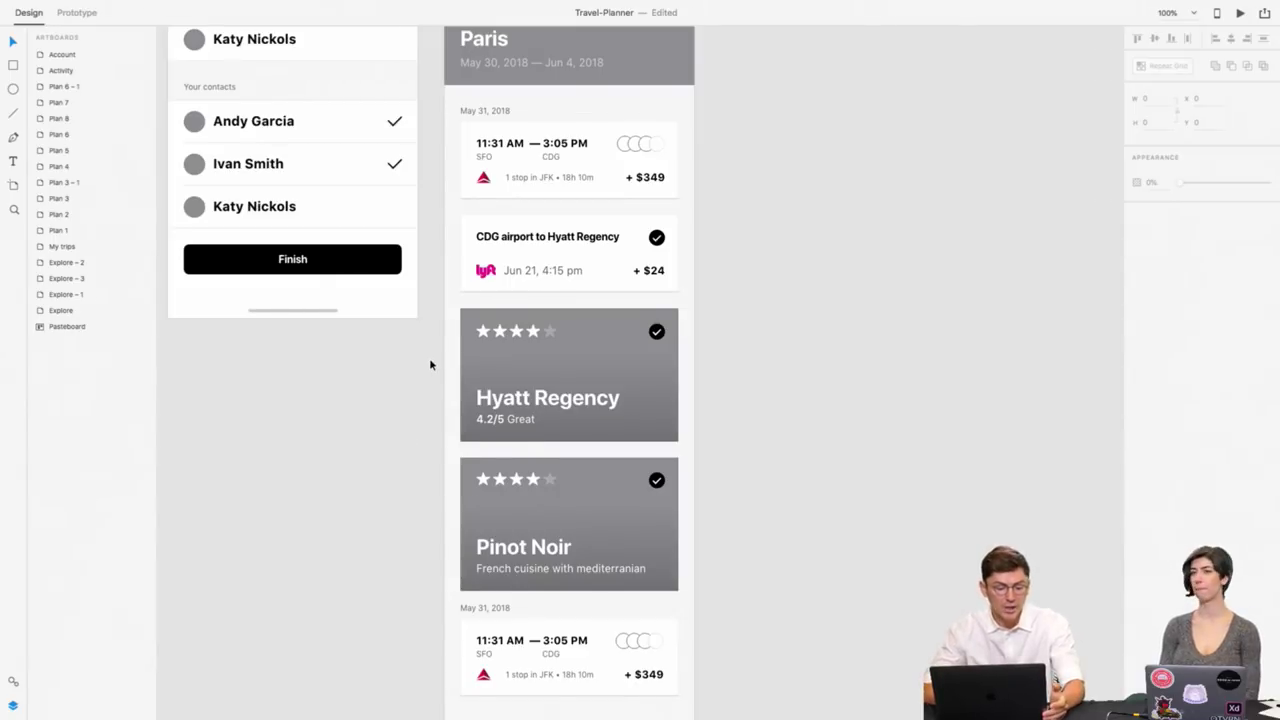
{"action": "scroll", "coordinate": [429, 358], "scroll_direction": "down", "scroll_amount": 1}
{"action": "left_click", "coordinate": [482, 78]}
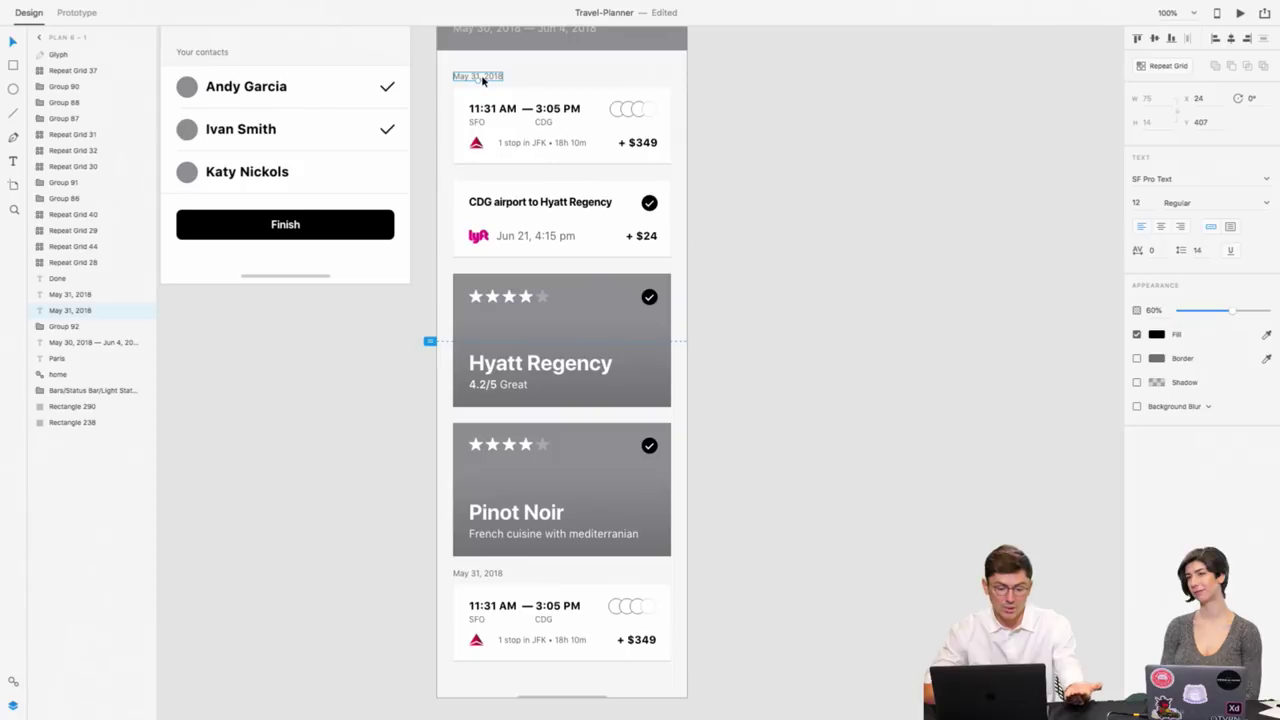
Move the tall vertical repeat-grid line on the pasteboard slightly right and down.
{"action": "scroll", "coordinate": [482, 80], "scroll_direction": "up", "scroll_amount": 5}
{"action": "scroll", "coordinate": [481, 81], "scroll_direction": "up", "scroll_amount": 3}
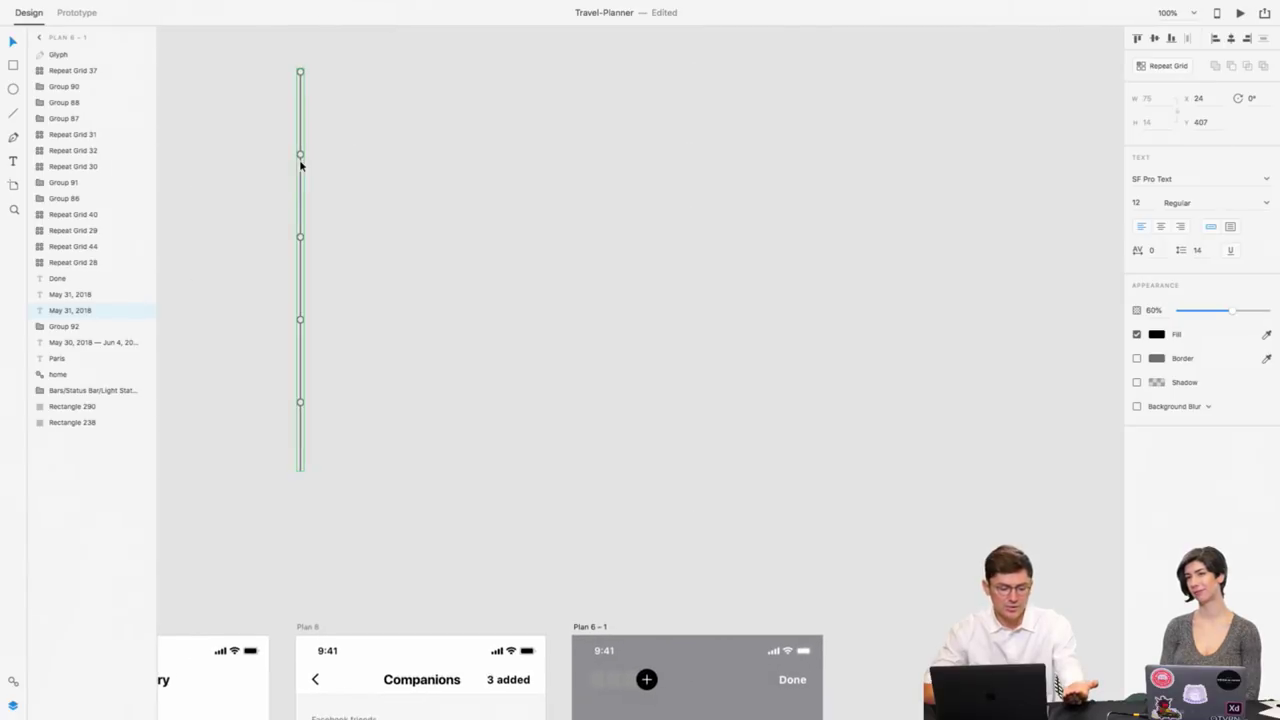
{"action": "left_click_drag", "start_coordinate": [299, 160], "coordinate": [555, 302]}
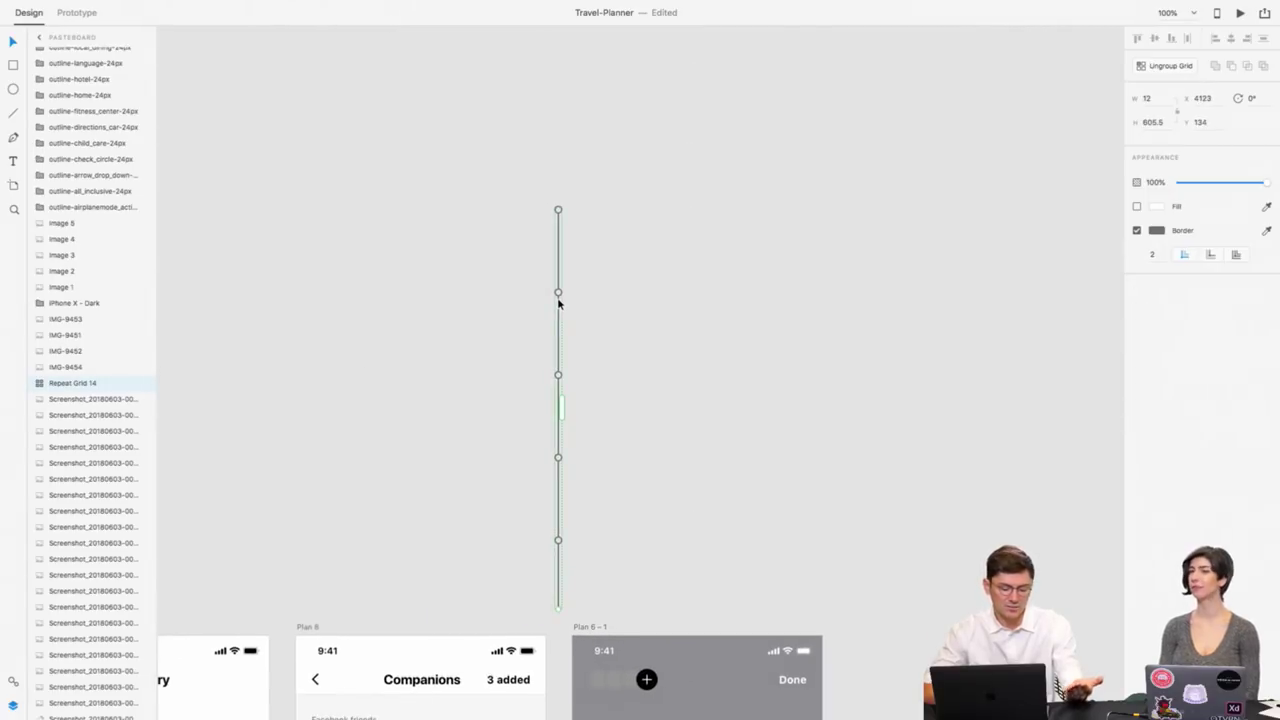
{"action": "scroll", "coordinate": [557, 298], "scroll_direction": "down", "scroll_amount": 5}
{"action": "scroll", "coordinate": [546, 282], "scroll_direction": "down", "scroll_amount": 2}
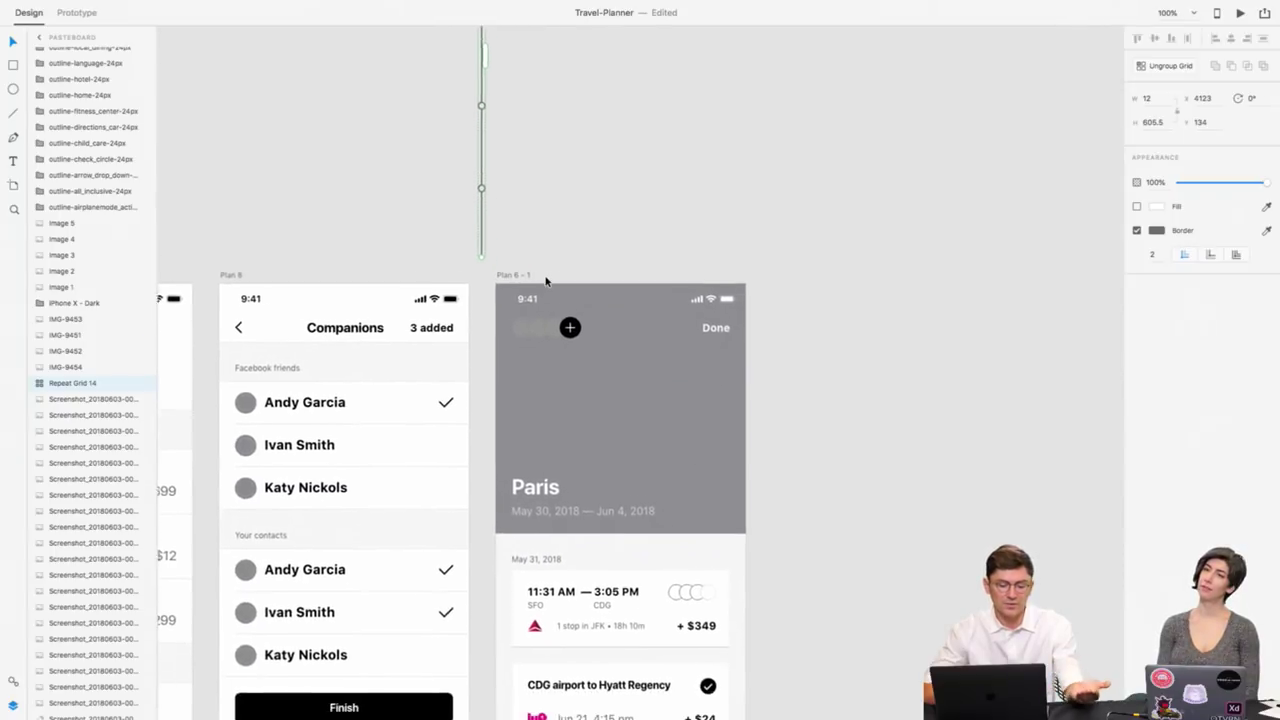
{"action": "scroll", "coordinate": [546, 278], "scroll_direction": "down", "scroll_amount": 1}
{"action": "scroll", "coordinate": [546, 278], "scroll_direction": "down", "scroll_amount": 3}
{"action": "scroll", "coordinate": [703, 600], "scroll_direction": "down", "scroll_amount": 5}
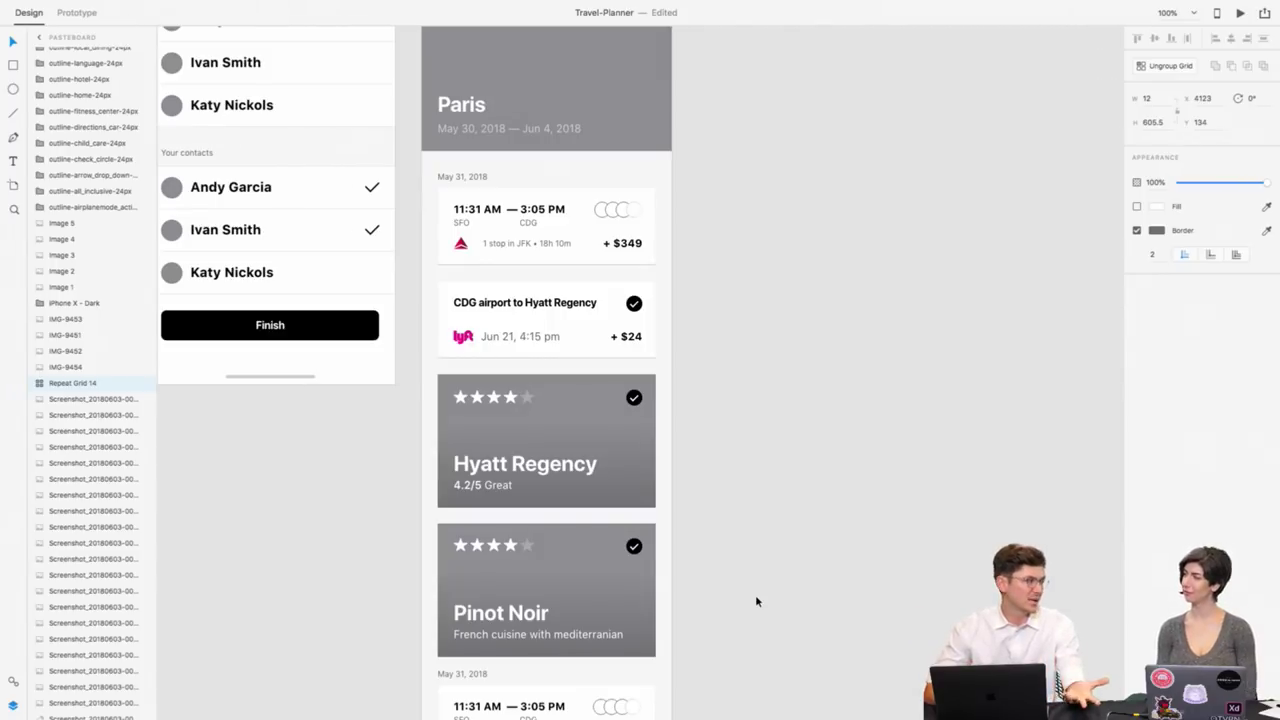
{"action": "scroll", "coordinate": [755, 636], "scroll_direction": "down", "scroll_amount": 4}
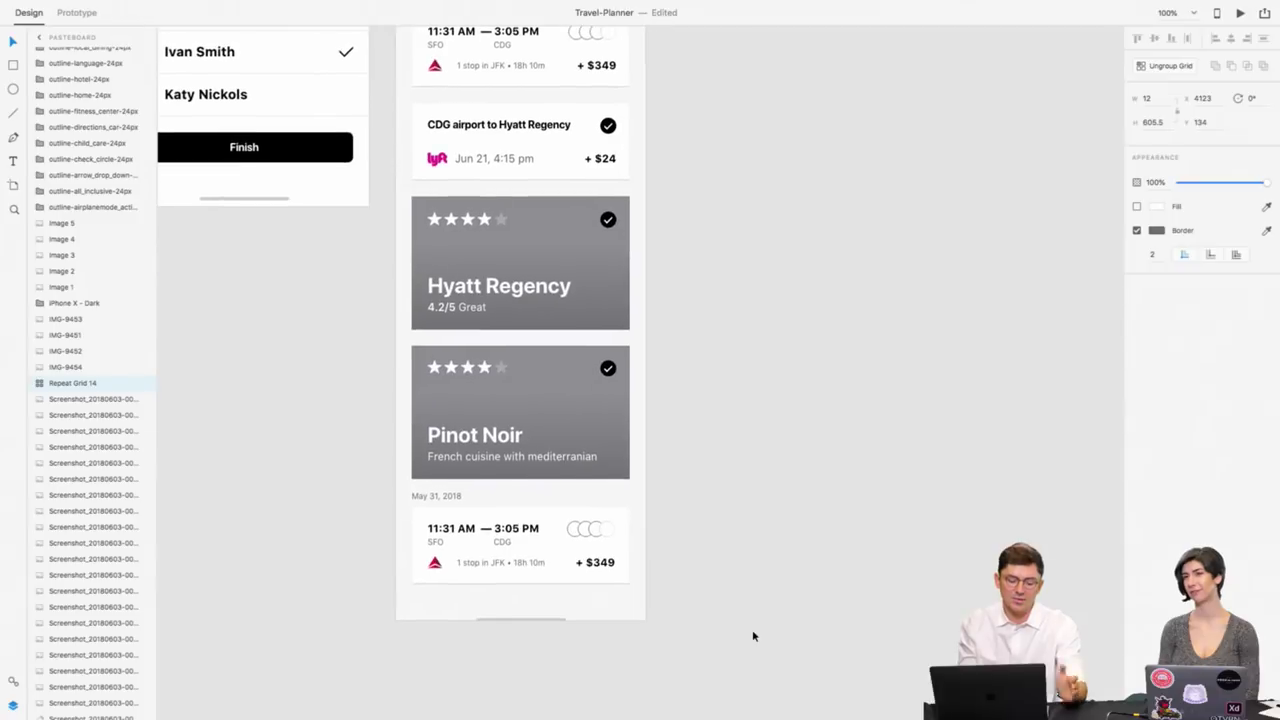
{"action": "scroll", "coordinate": [755, 636], "scroll_direction": "right", "scroll_amount": 2}
{"action": "scroll", "coordinate": [755, 636], "scroll_direction": "up", "scroll_amount": 1}
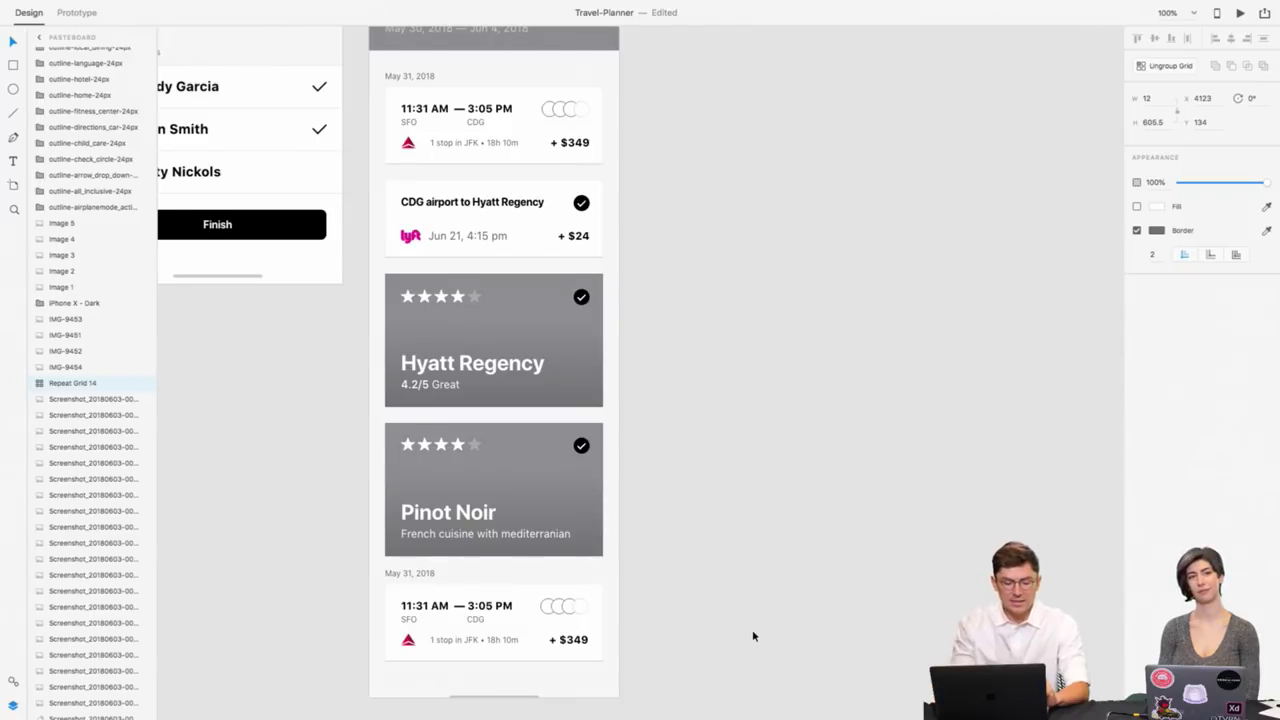
{"action": "scroll", "coordinate": [754, 636], "scroll_direction": "up", "scroll_amount": 3}
{"action": "scroll", "coordinate": [754, 636], "scroll_direction": "right", "scroll_amount": 1}
{"action": "left_click", "coordinate": [541, 177]}
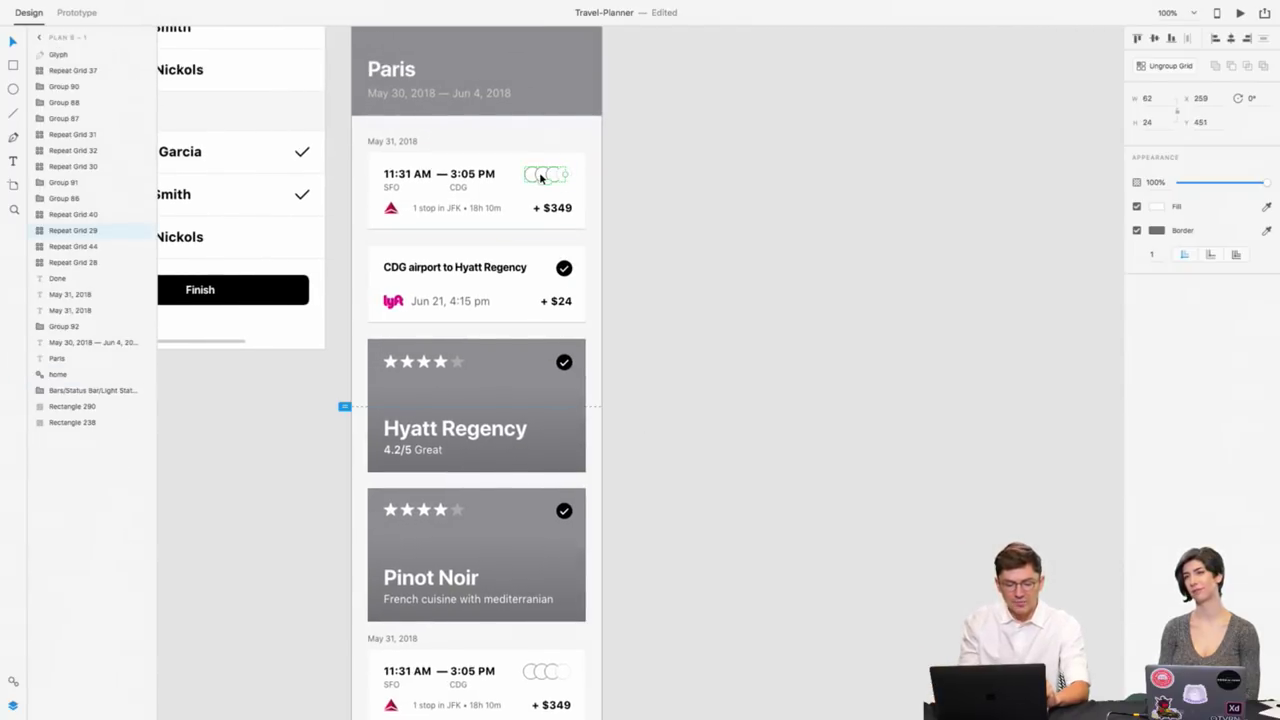
{"action": "scroll", "coordinate": [540, 177], "scroll_direction": "up", "scroll_amount": 2}
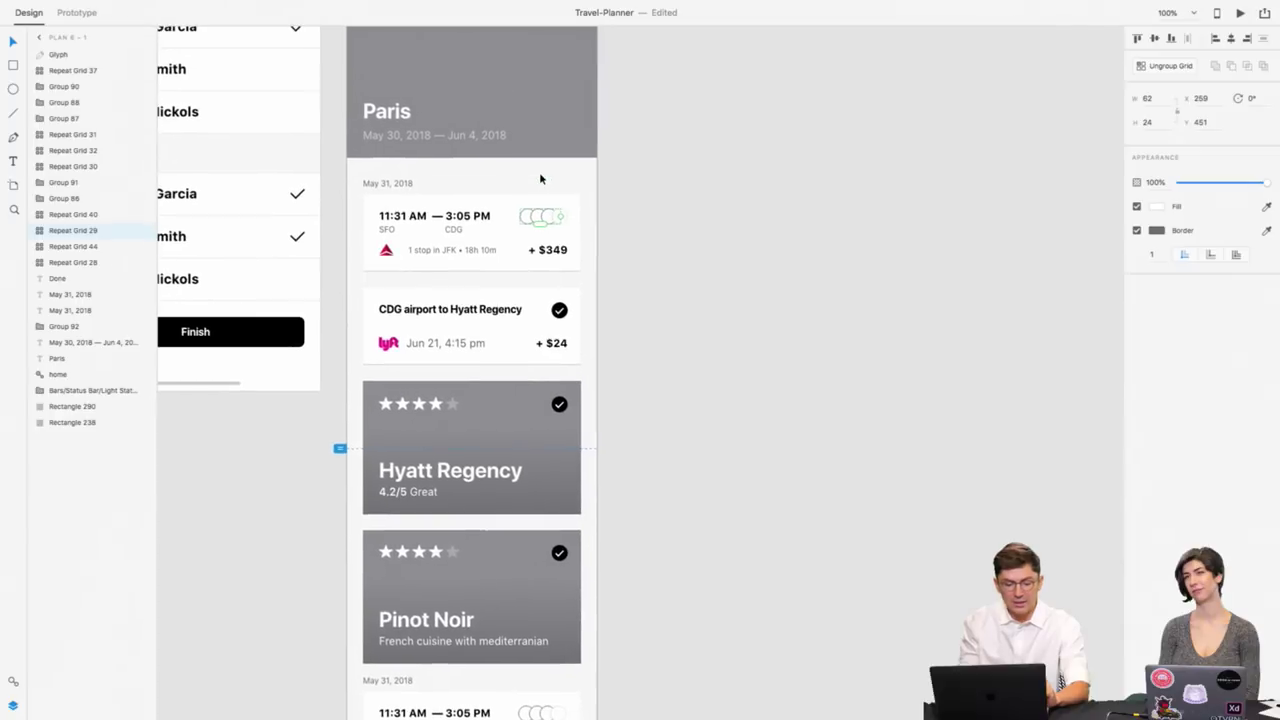
{"action": "left_click", "coordinate": [661, 245]}
{"action": "scroll", "coordinate": [661, 245], "scroll_direction": "up", "scroll_amount": 2}
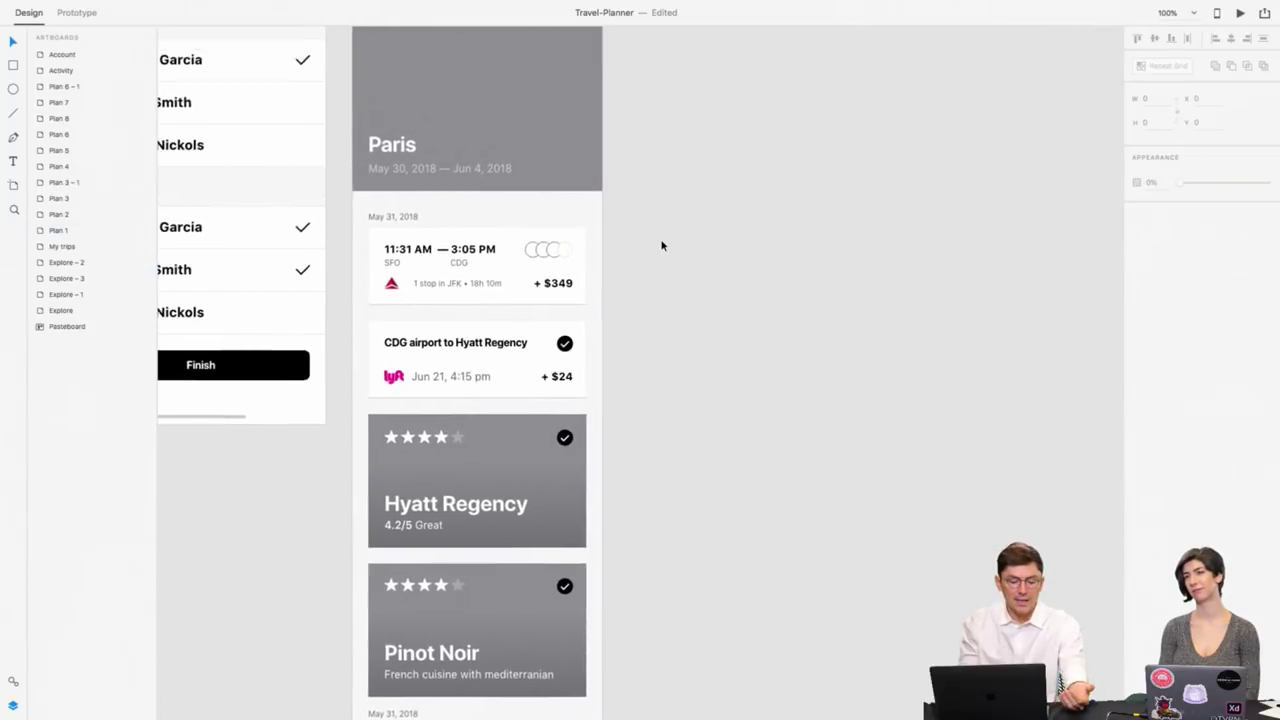
{"action": "scroll", "coordinate": [661, 245], "scroll_direction": "up", "scroll_amount": 2}
{"action": "scroll", "coordinate": [661, 245], "scroll_direction": "up", "scroll_amount": 3}
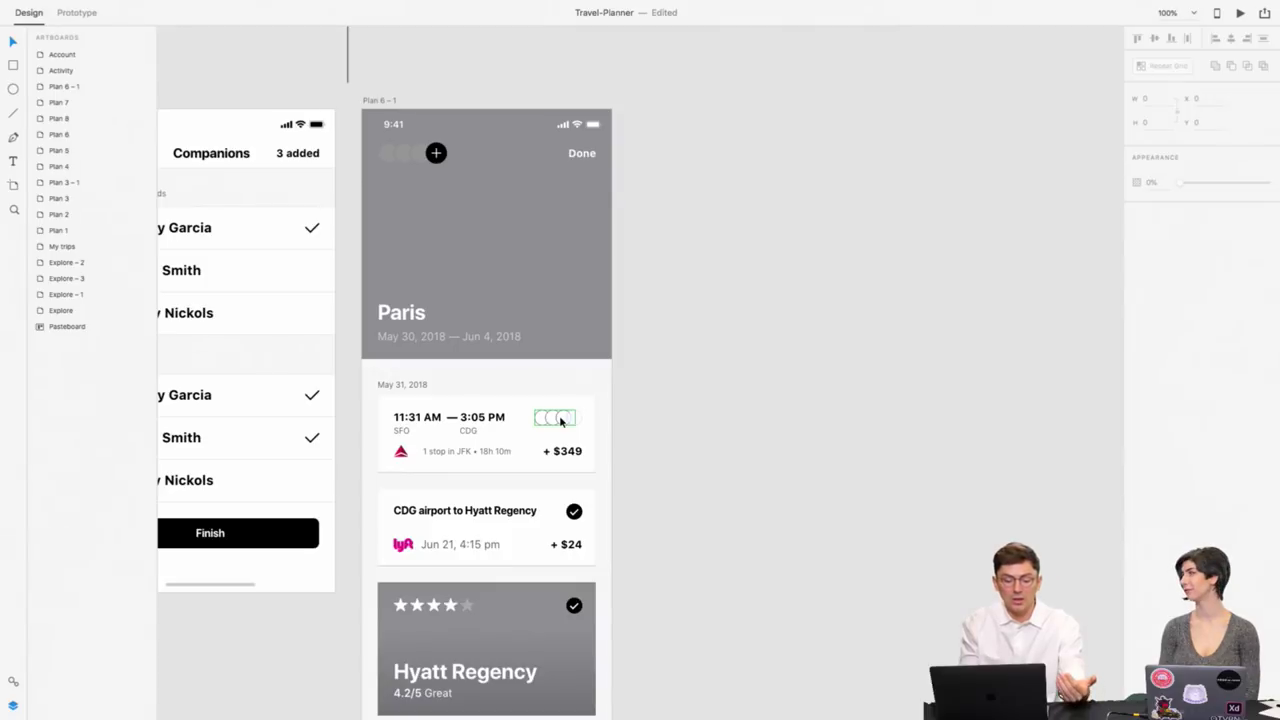
{"action": "scroll", "coordinate": [629, 443], "scroll_direction": "down", "scroll_amount": 3}
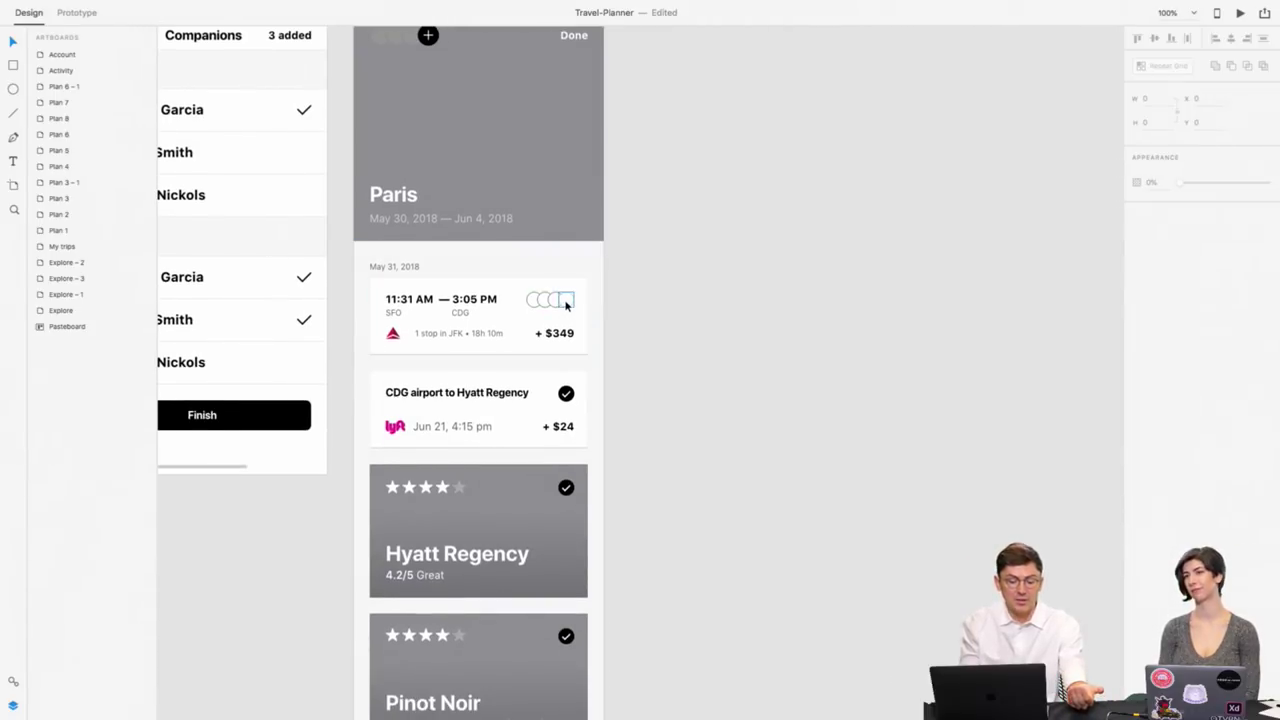
{"action": "left_click", "coordinate": [566, 305]}
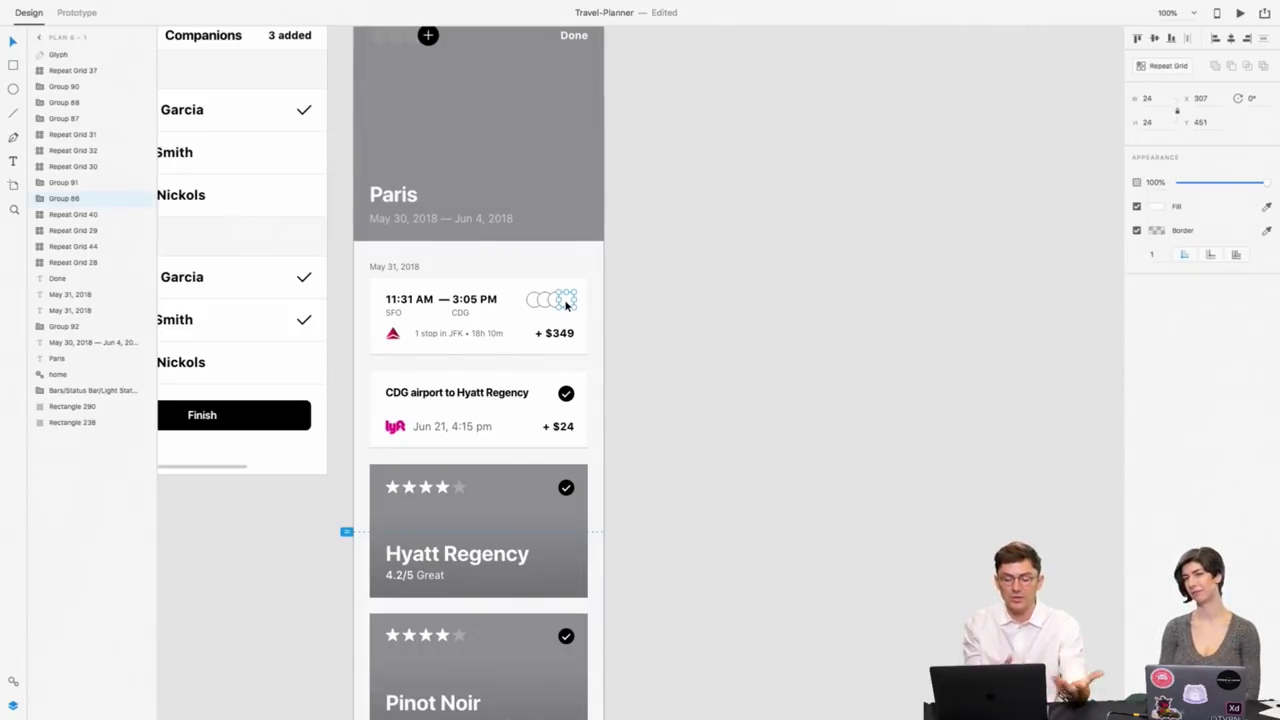
{"action": "left_click", "coordinate": [539, 301]}
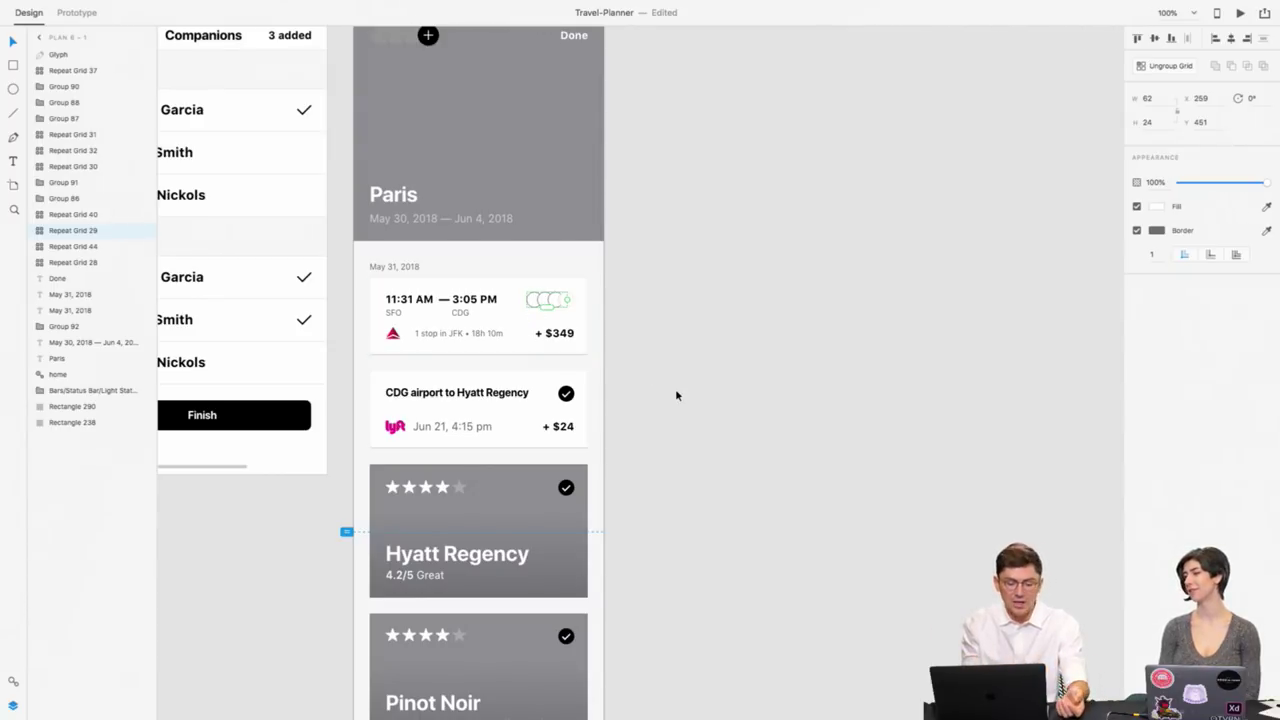
{"action": "scroll", "coordinate": [677, 397], "scroll_direction": "down", "scroll_amount": 1}
{"action": "scroll", "coordinate": [677, 397], "scroll_direction": "down", "scroll_amount": 1}
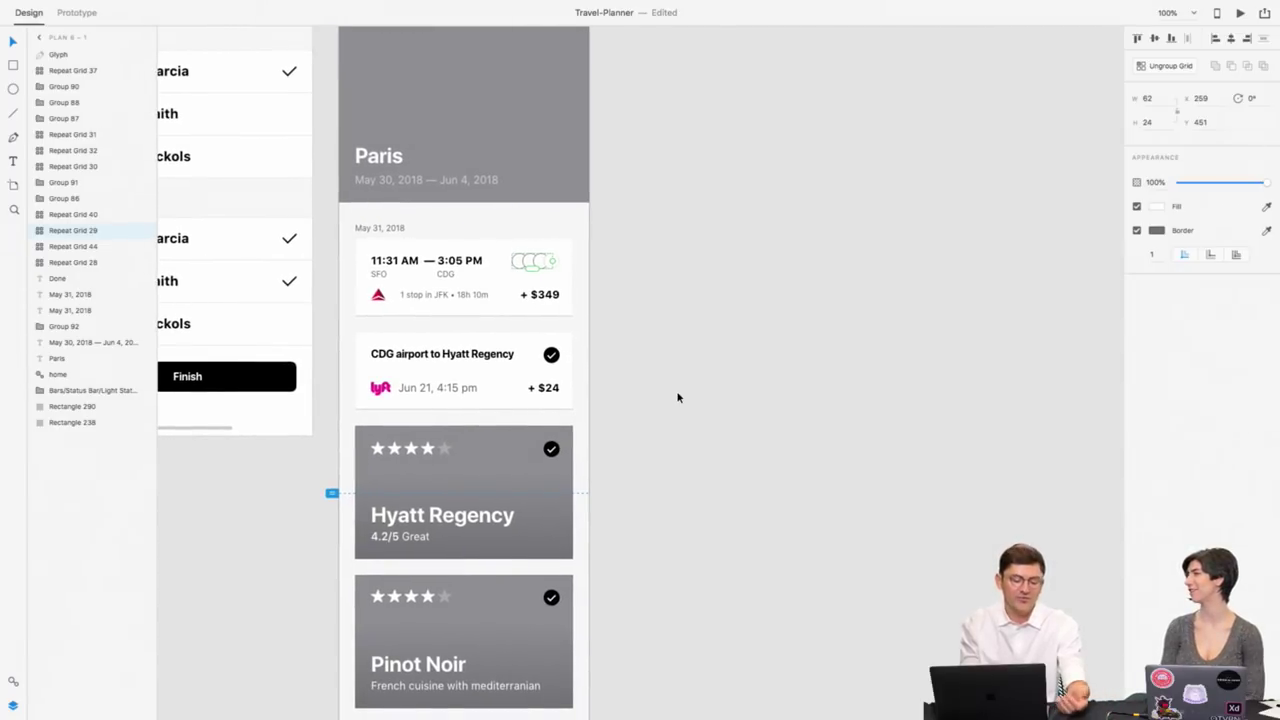
{"action": "left_click", "coordinate": [675, 394]}
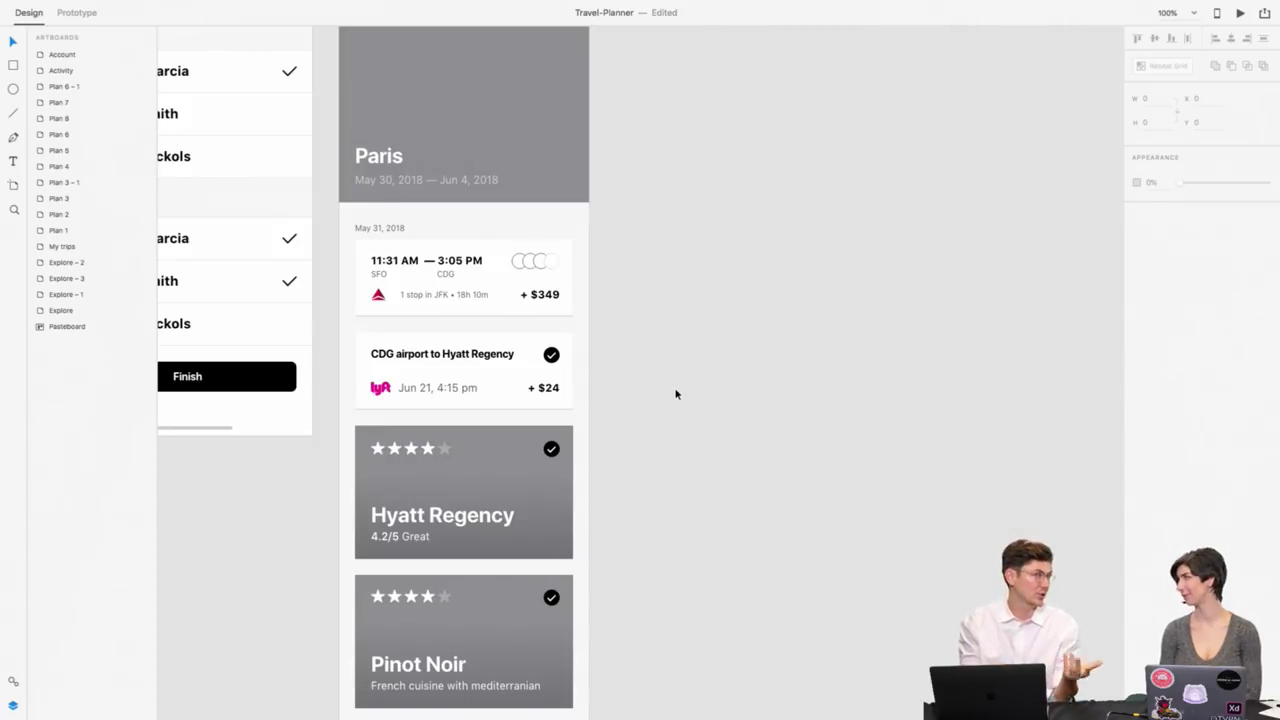
{"action": "left_click", "coordinate": [551, 356]}
{"action": "scroll", "coordinate": [547, 360], "scroll_direction": "down", "scroll_amount": 2}
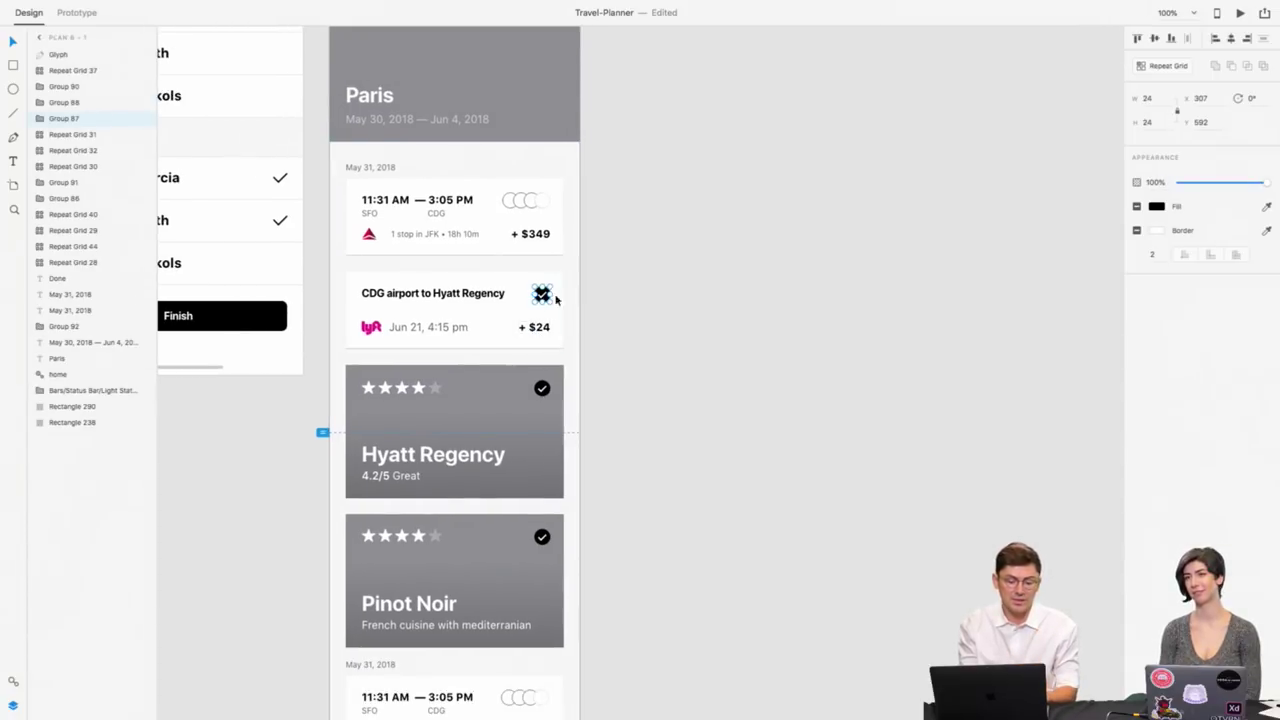
{"action": "left_click", "coordinate": [597, 347]}
{"action": "scroll", "coordinate": [597, 347], "scroll_direction": "down", "scroll_amount": 5}
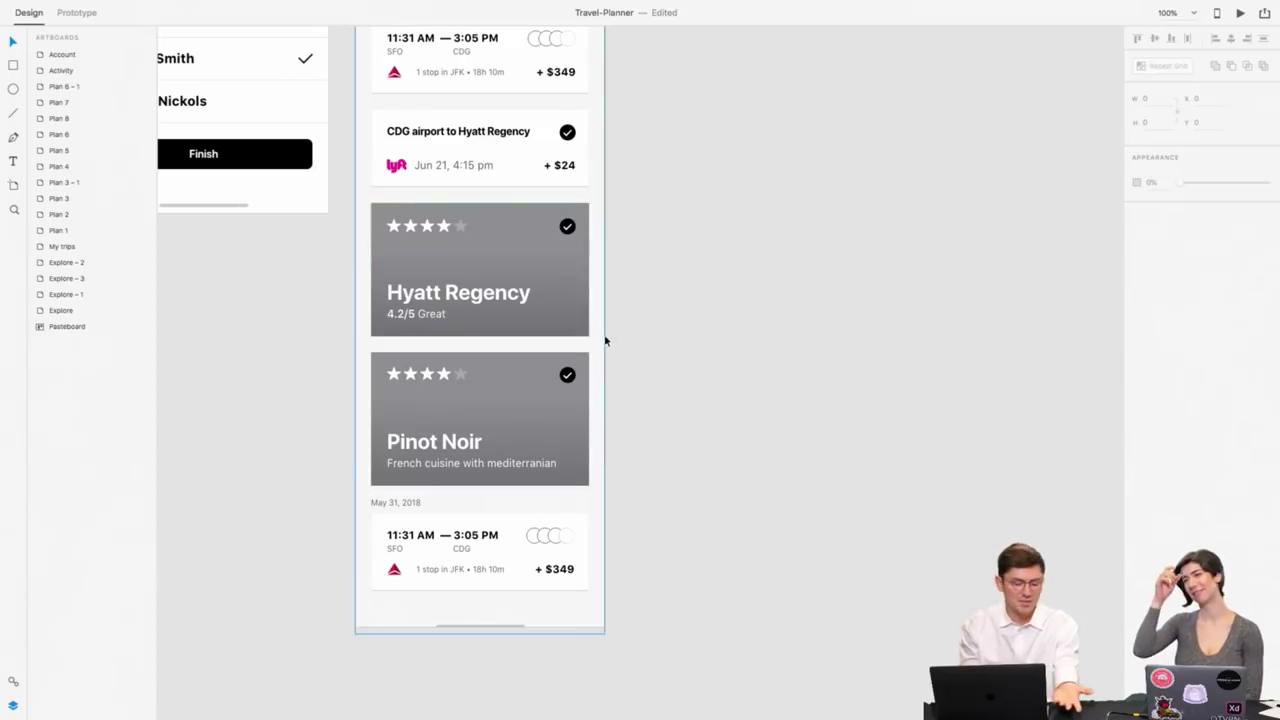
{"action": "scroll", "coordinate": [615, 345], "scroll_direction": "left", "scroll_amount": 5}
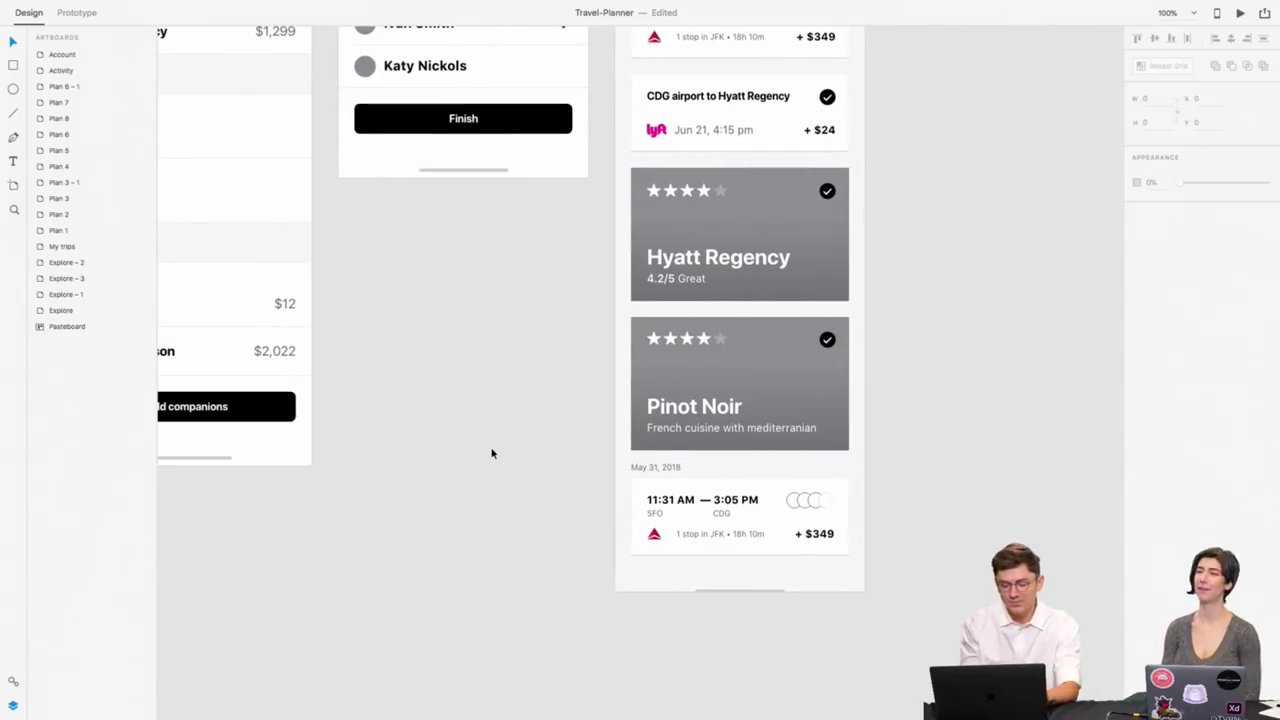
{"action": "scroll", "coordinate": [491, 453], "scroll_direction": "up", "scroll_amount": 1}
{"action": "scroll", "coordinate": [491, 453], "scroll_direction": "up", "scroll_amount": 3}
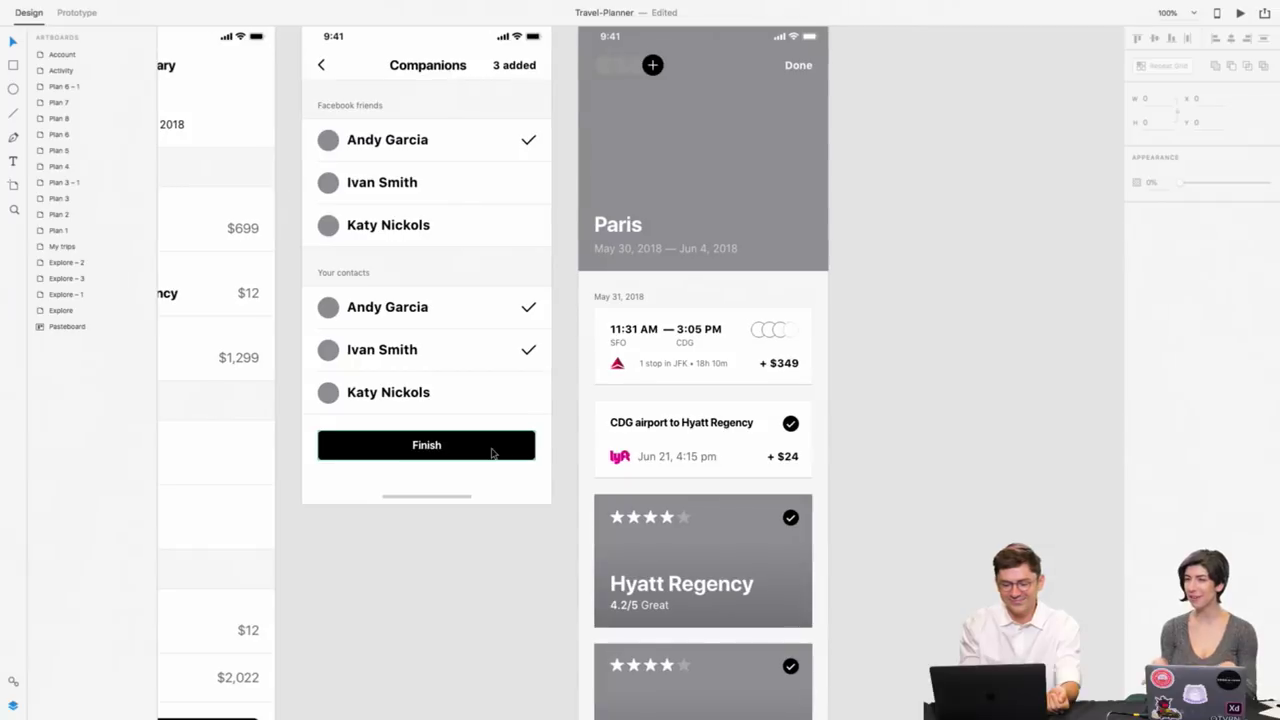
{"action": "scroll", "coordinate": [459, 551], "scroll_direction": "down", "scroll_amount": 1}
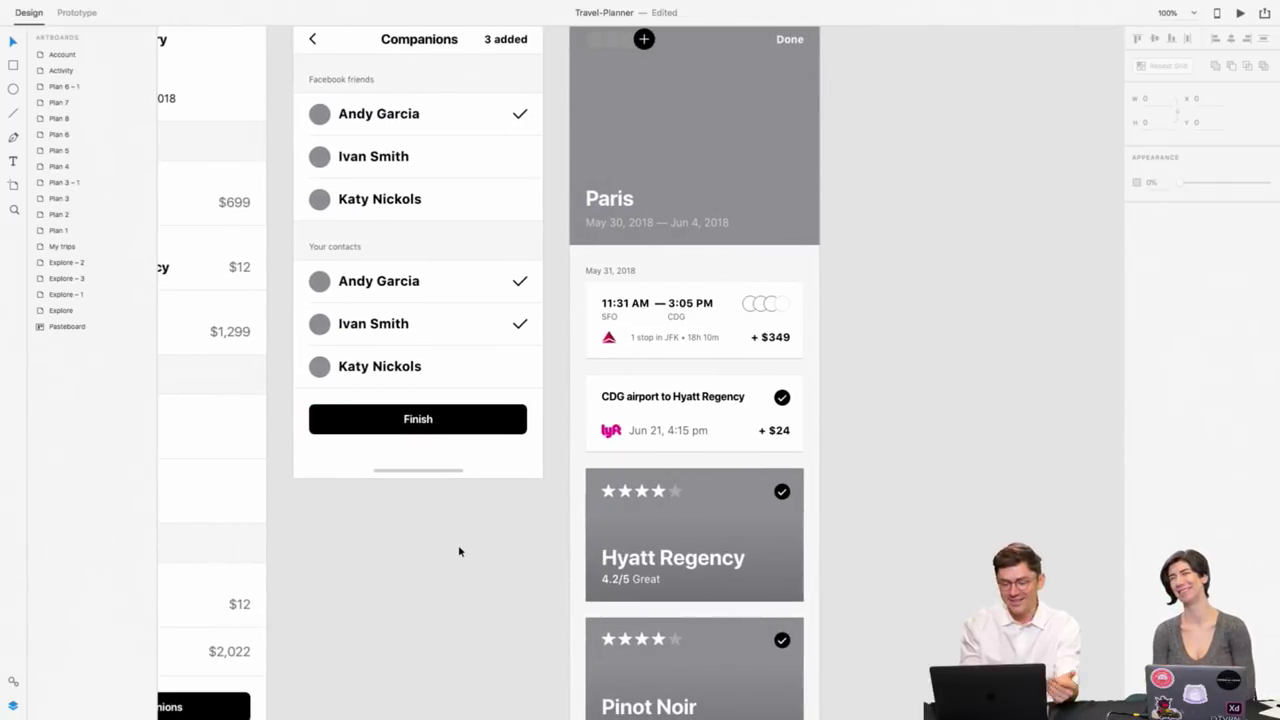
{"action": "scroll", "coordinate": [459, 551], "scroll_direction": "left", "scroll_amount": 1}
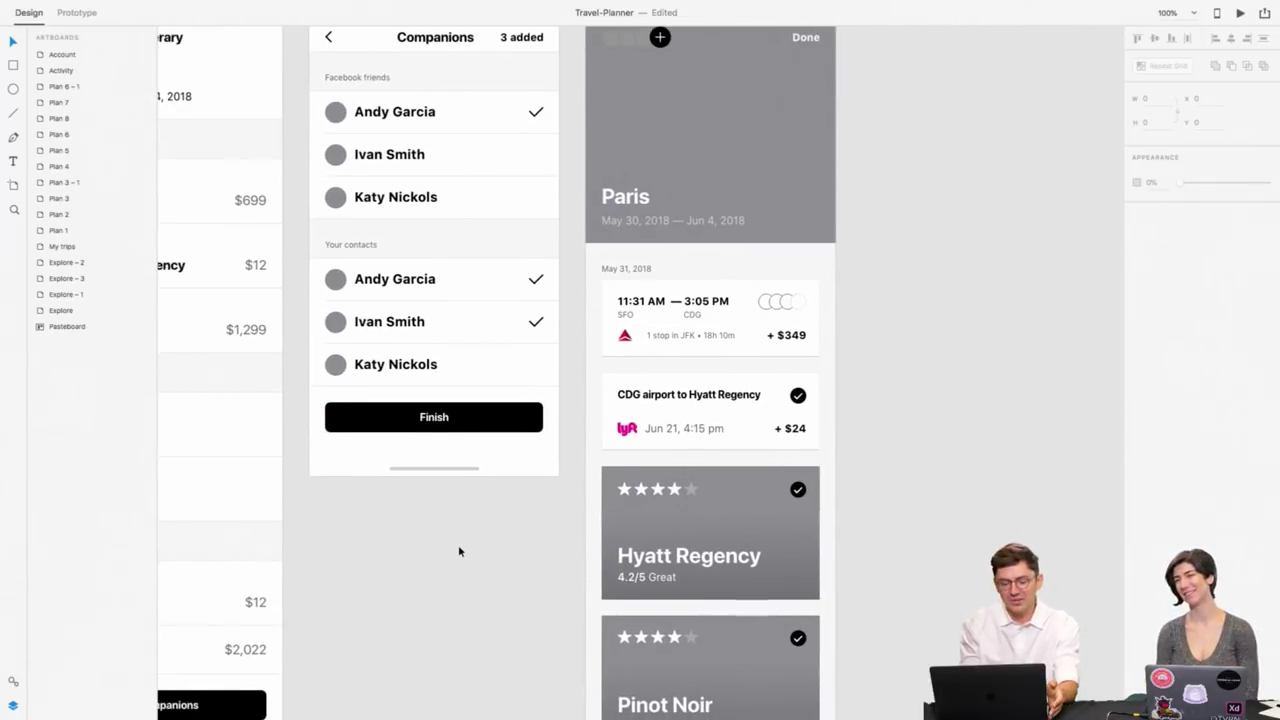
{"action": "scroll", "coordinate": [459, 551], "scroll_direction": "left", "scroll_amount": 1}
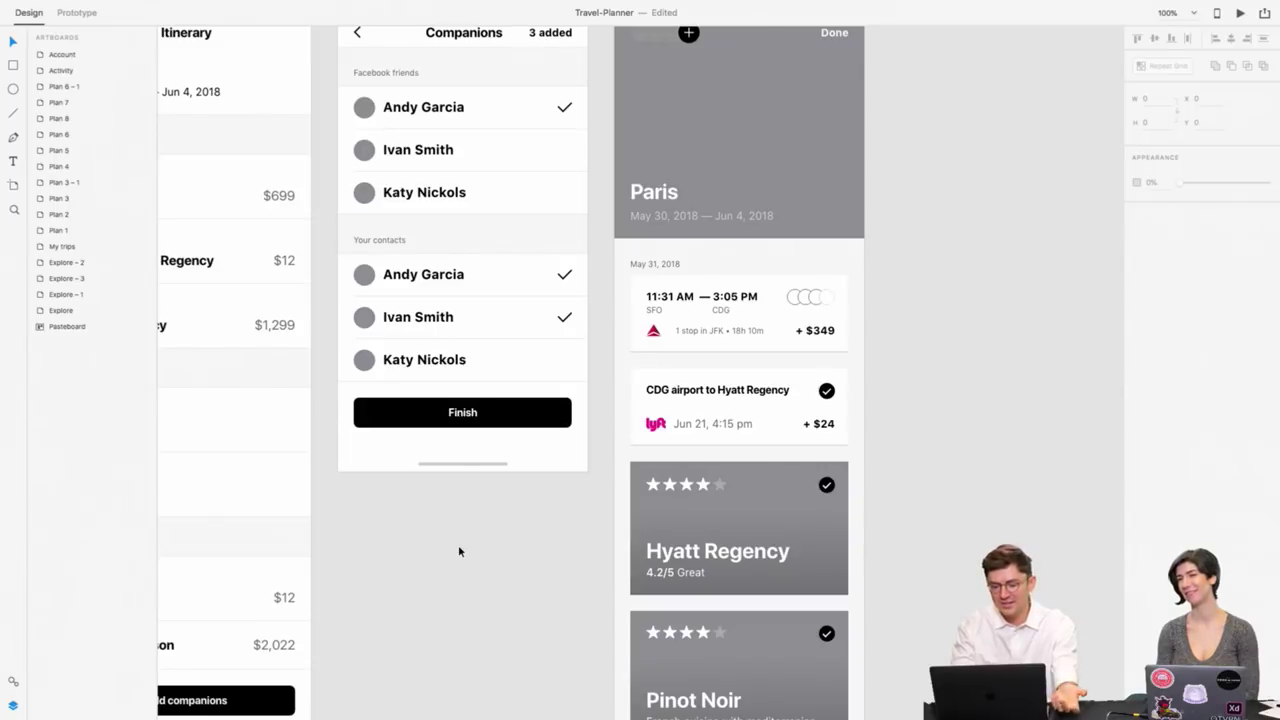
Zoom out to 50% and pan across the canvas toward the Explore artboard.
{"action": "key", "text": "super+minus"}
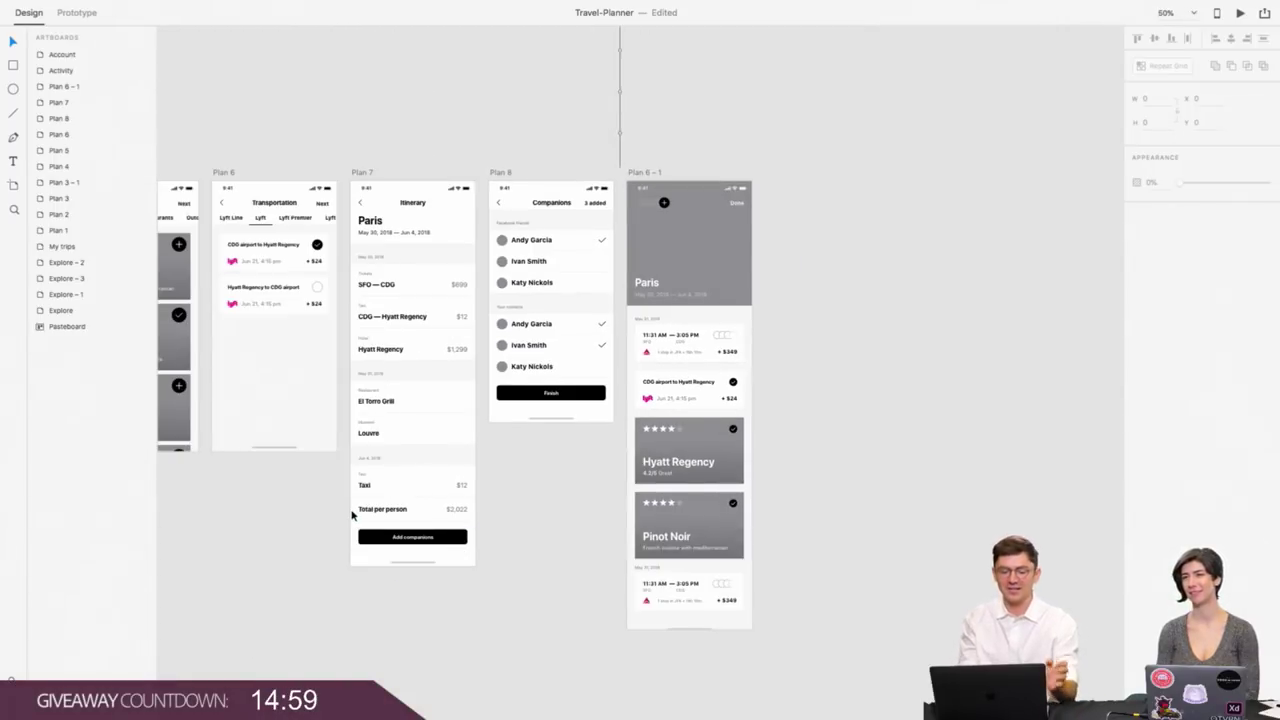
{"action": "scroll", "coordinate": [390, 578], "scroll_direction": "left", "scroll_amount": 5}
{"action": "scroll", "coordinate": [390, 578], "scroll_direction": "left", "scroll_amount": 5}
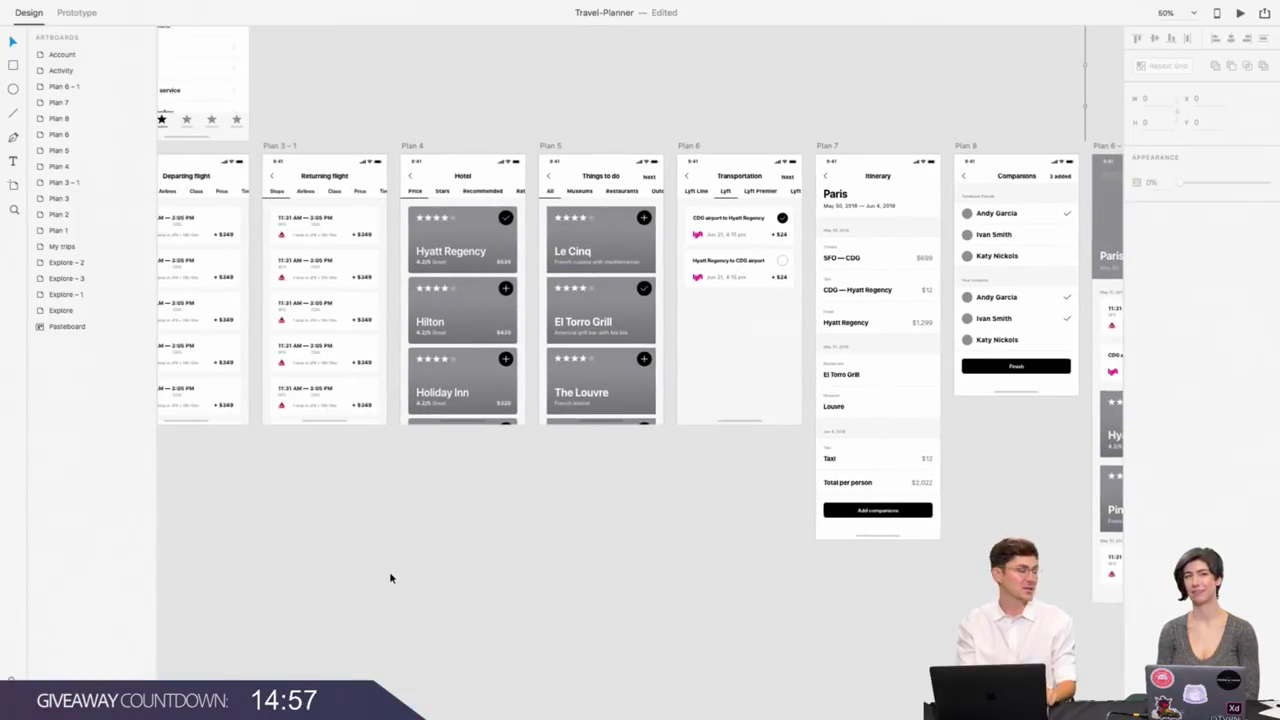
{"action": "scroll", "coordinate": [390, 578], "scroll_direction": "left", "scroll_amount": 4}
{"action": "scroll", "coordinate": [390, 578], "scroll_direction": "left", "scroll_amount": 2}
{"action": "scroll", "coordinate": [390, 578], "scroll_direction": "left", "scroll_amount": 7}
{"action": "scroll", "coordinate": [390, 578], "scroll_direction": "up", "scroll_amount": 3}
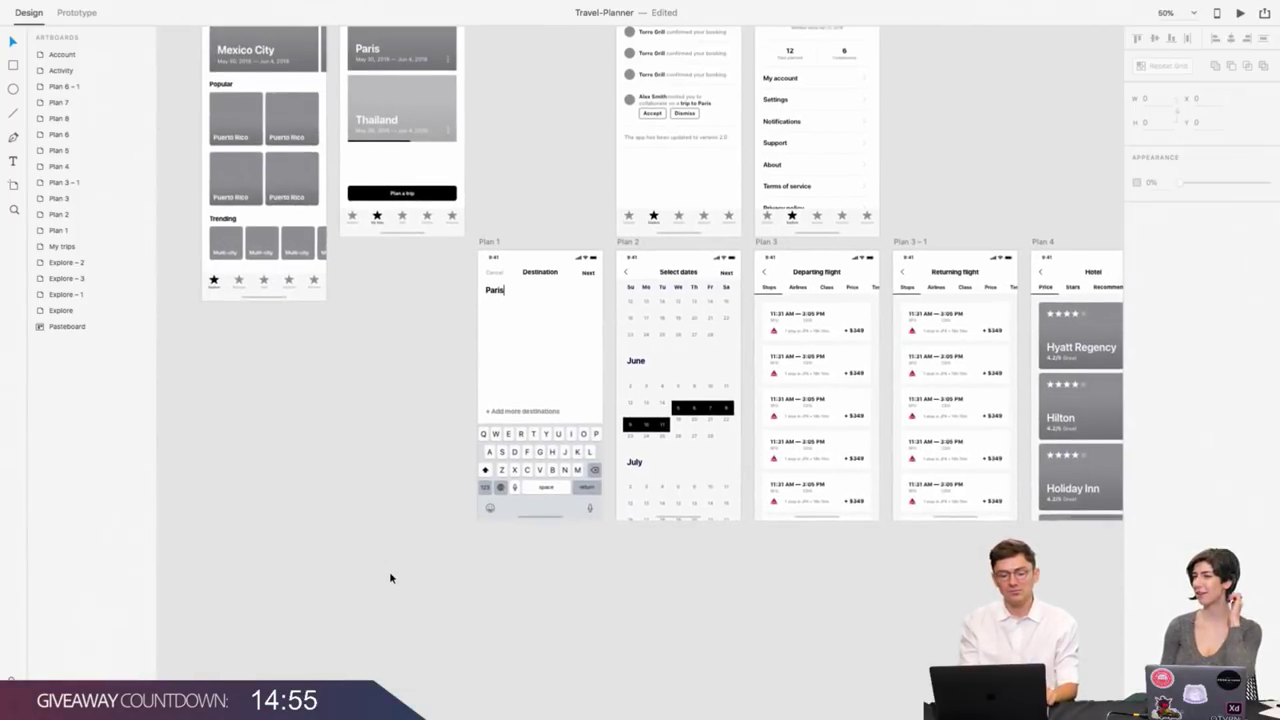
{"action": "scroll", "coordinate": [390, 578], "scroll_direction": "left", "scroll_amount": 5}
{"action": "scroll", "coordinate": [390, 578], "scroll_direction": "up", "scroll_amount": 2}
{"action": "scroll", "coordinate": [390, 578], "scroll_direction": "up", "scroll_amount": 3}
{"action": "scroll", "coordinate": [390, 578], "scroll_direction": "right", "scroll_amount": 2}
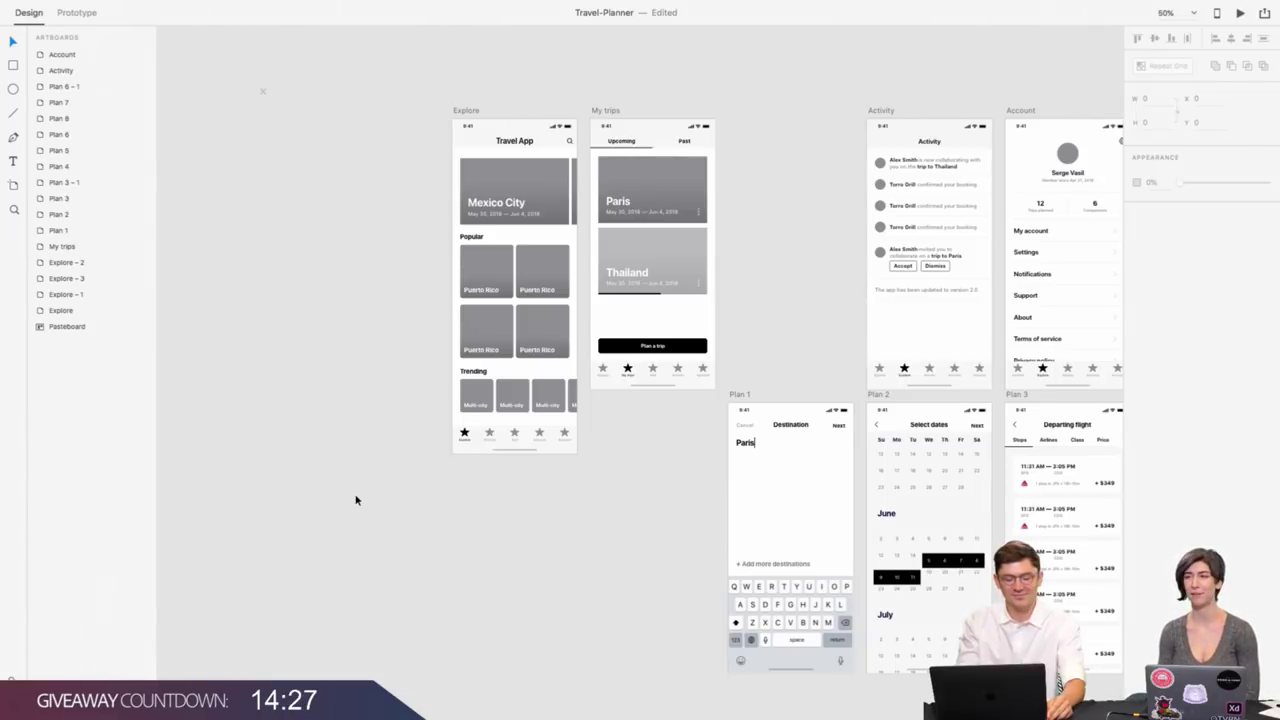
Select the Explore artboard by its title, with My trips also in view.
{"action": "scroll", "coordinate": [392, 511], "scroll_direction": "left", "scroll_amount": 3}
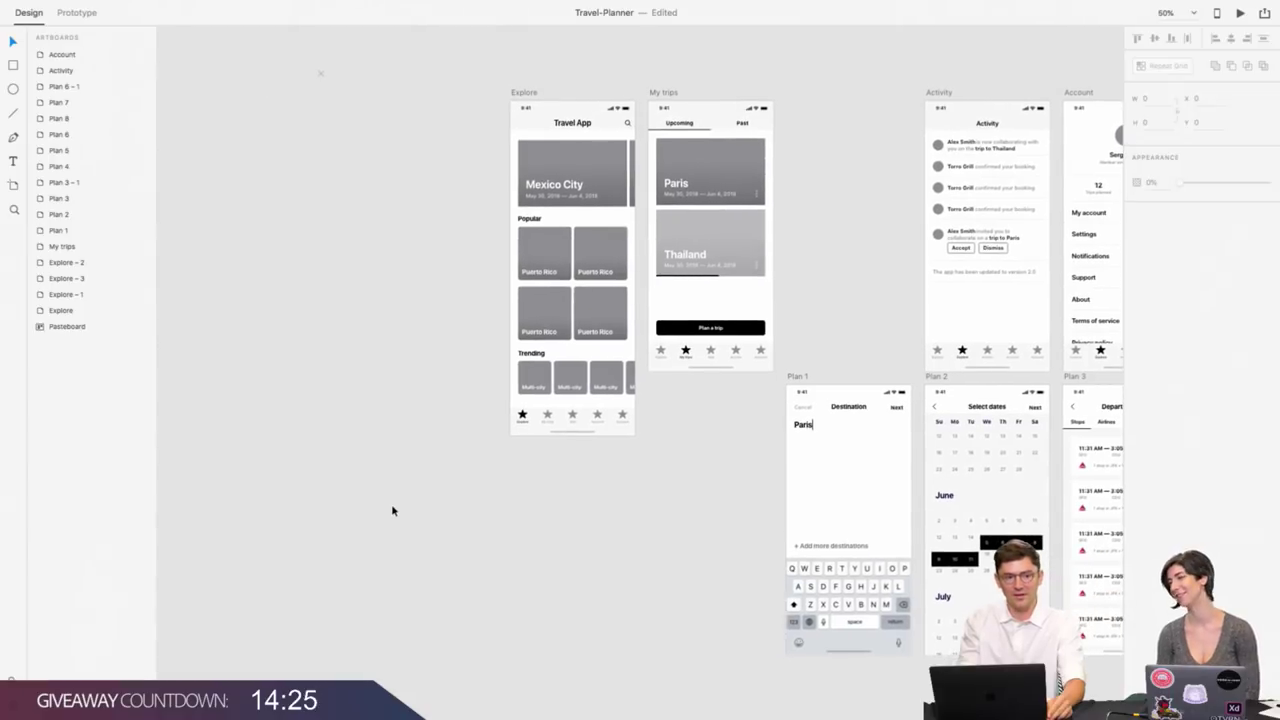
{"action": "scroll", "coordinate": [391, 508], "scroll_direction": "left", "scroll_amount": 2}
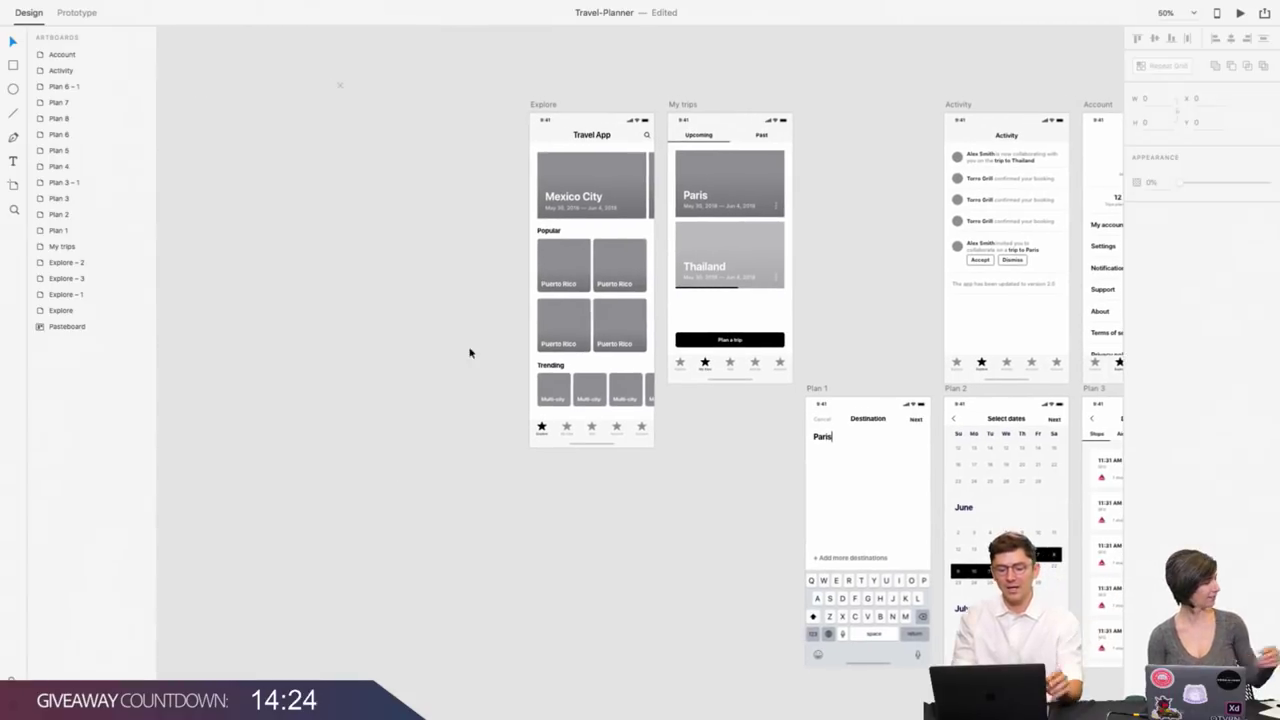
{"action": "left_click", "coordinate": [538, 109]}
{"action": "scroll", "coordinate": [538, 109], "scroll_direction": "up", "scroll_amount": 3}
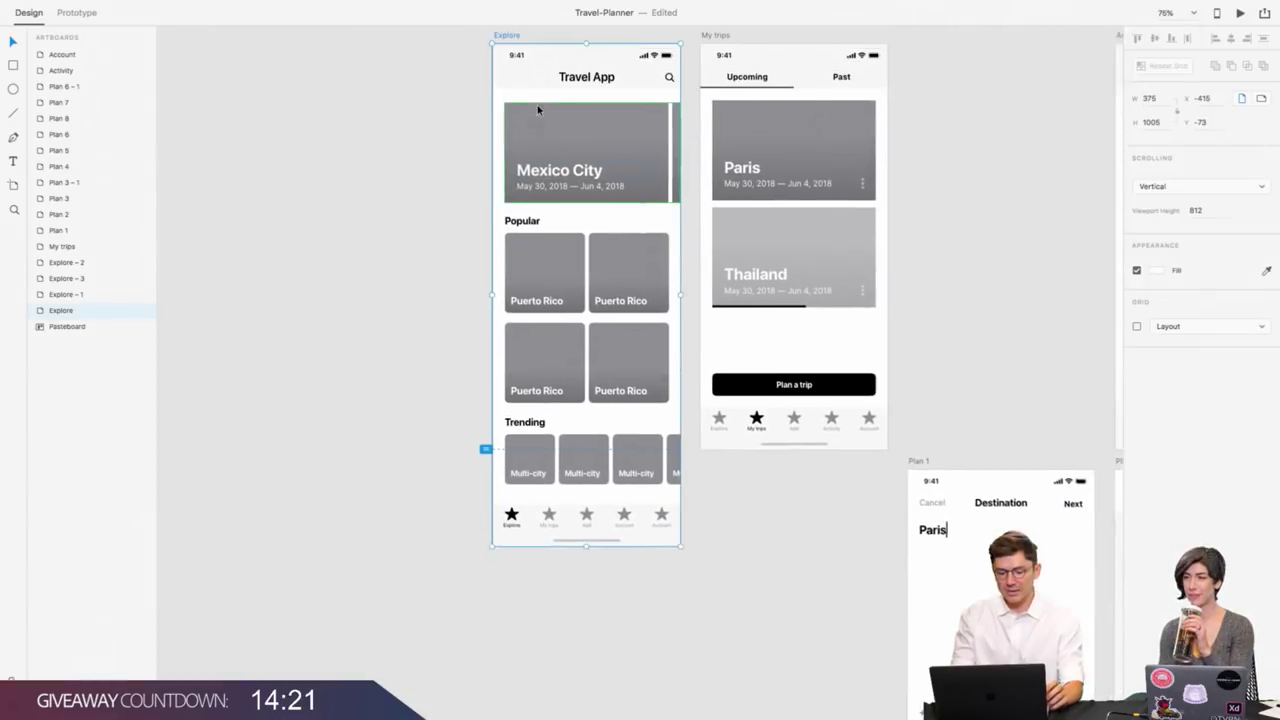
{"action": "left_click", "coordinate": [371, 188]}
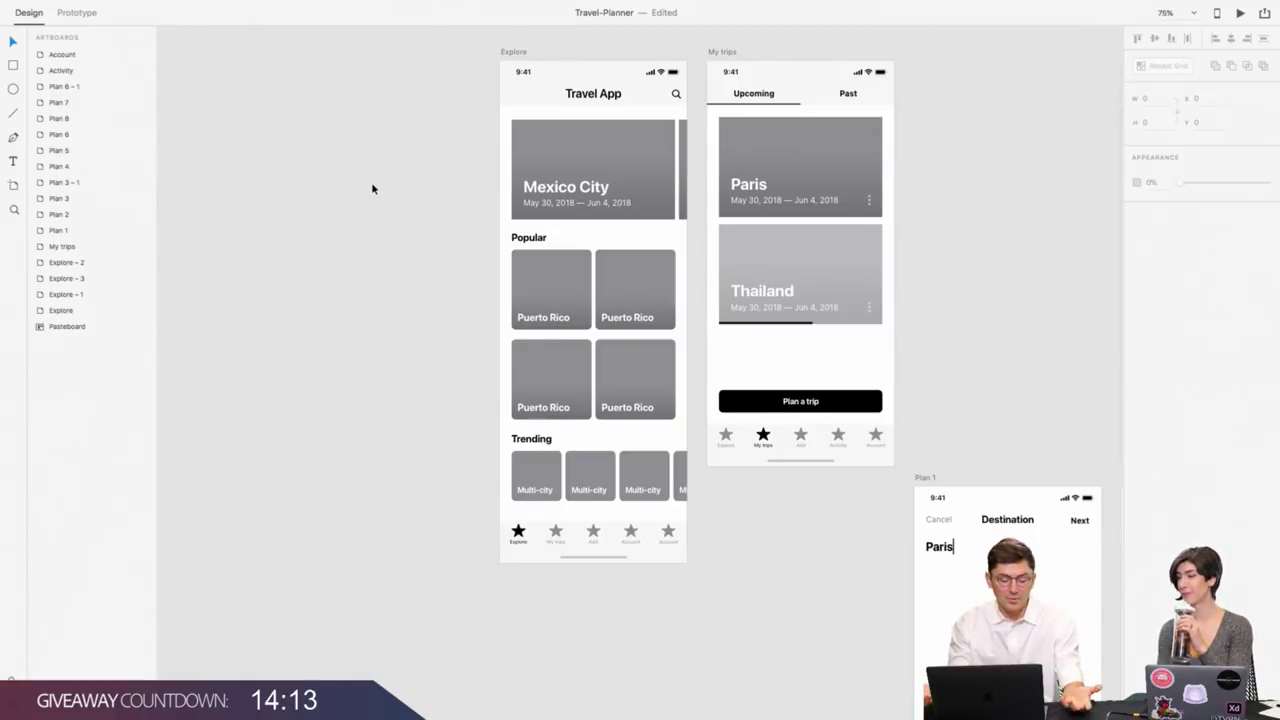
{"action": "scroll", "coordinate": [493, 165], "scroll_direction": "left", "scroll_amount": 3}
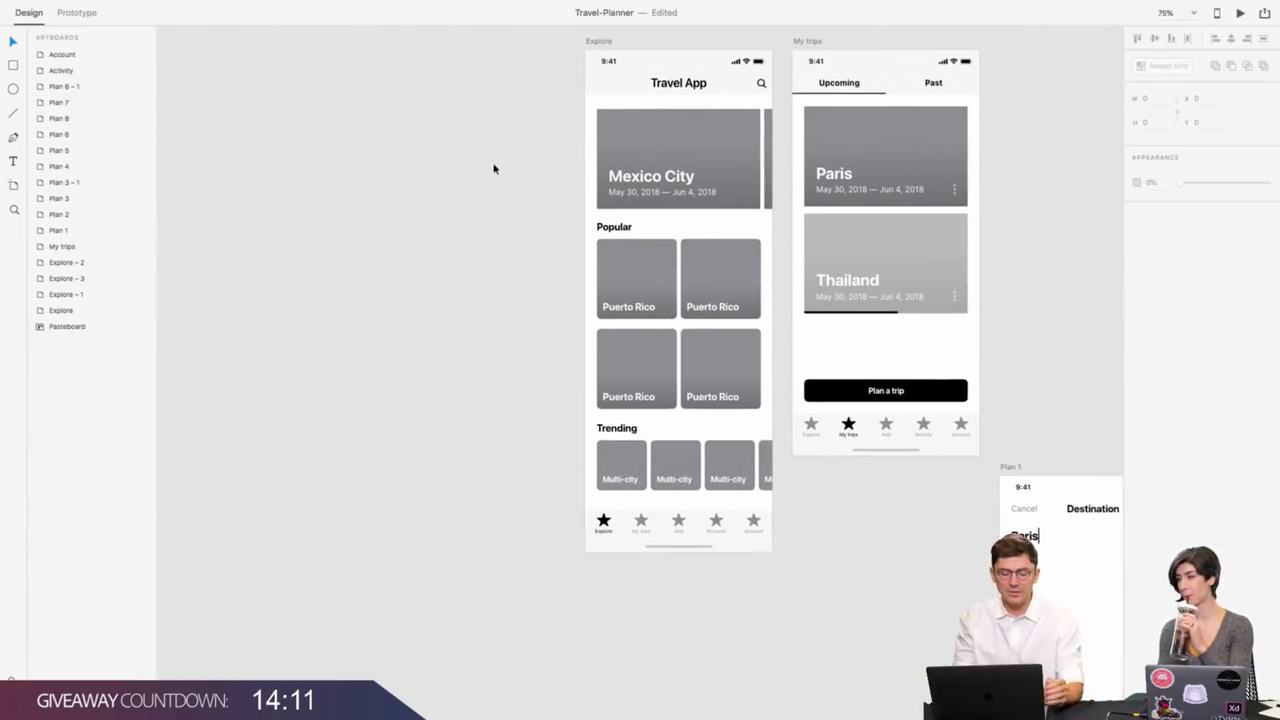
{"action": "scroll", "coordinate": [493, 168], "scroll_direction": "left", "scroll_amount": 3}
{"action": "scroll", "coordinate": [493, 168], "scroll_direction": "up", "scroll_amount": 2}
{"action": "left_click", "coordinate": [651, 71]}
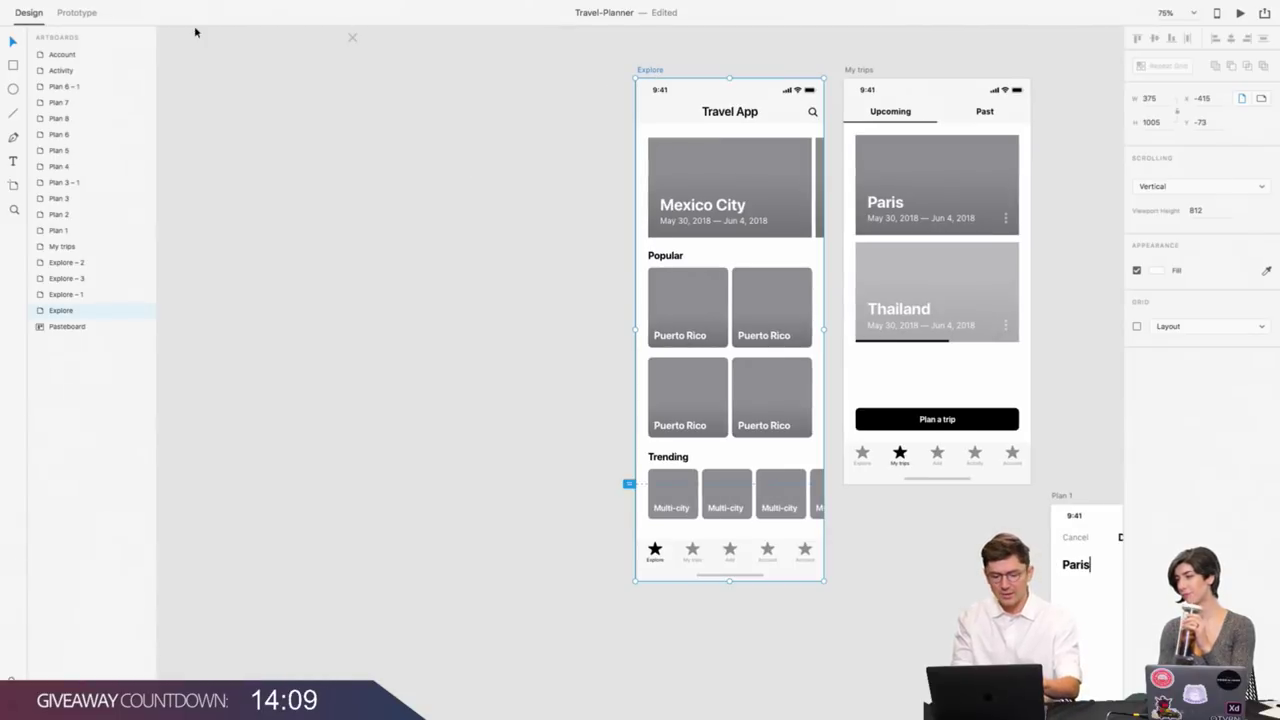
Add a blank iPhone X preset artboard, removing the stray hand-drawn artboards.
{"action": "left_click", "coordinate": [13, 185]}
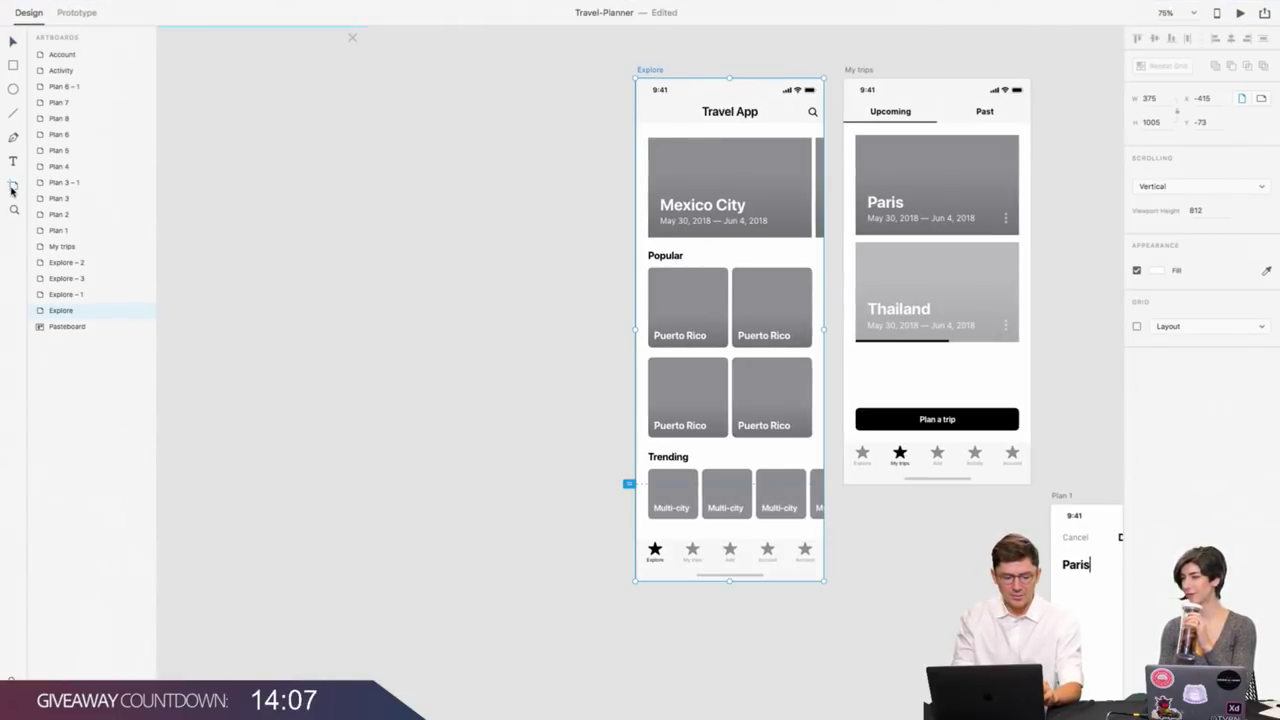
{"action": "left_click_drag", "start_coordinate": [385, 85], "coordinate": [546, 542]}
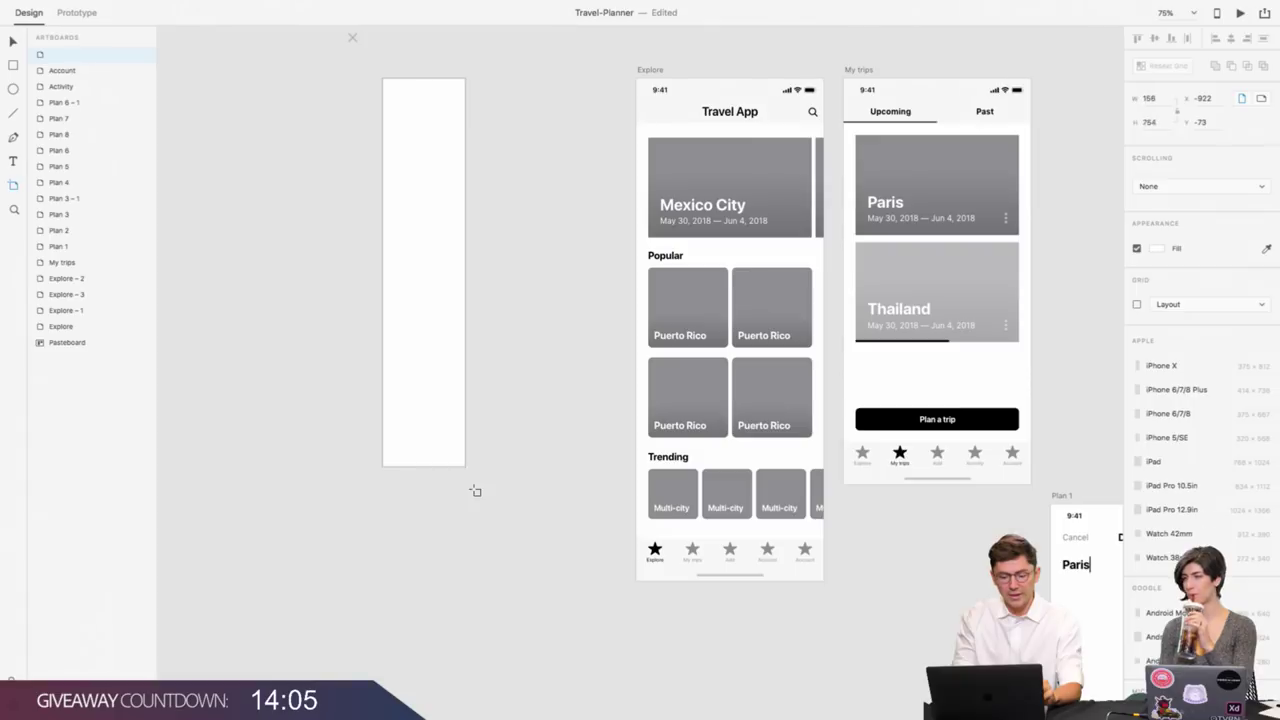
{"action": "key", "text": "Delete"}
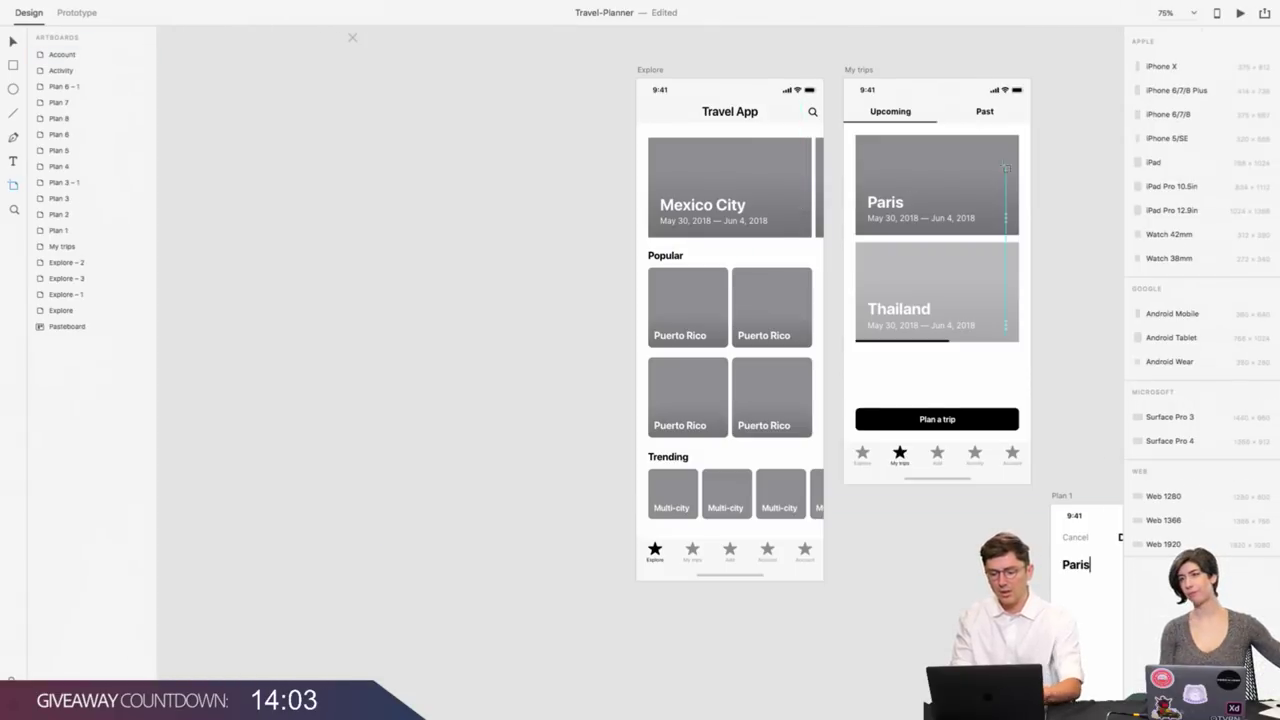
{"action": "left_click", "coordinate": [1155, 66]}
{"action": "scroll", "coordinate": [467, 125], "scroll_direction": "left", "scroll_amount": 5}
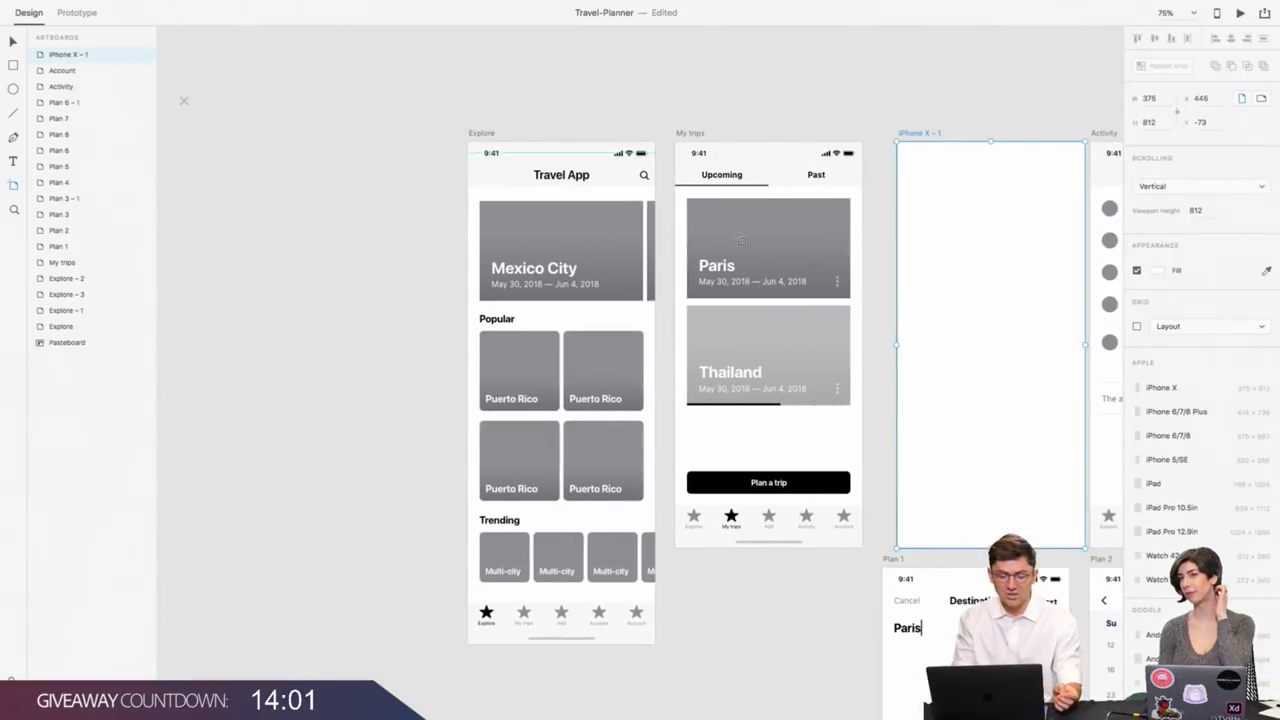
{"action": "left_click_drag", "start_coordinate": [986, 305], "coordinate": [956, 274]}
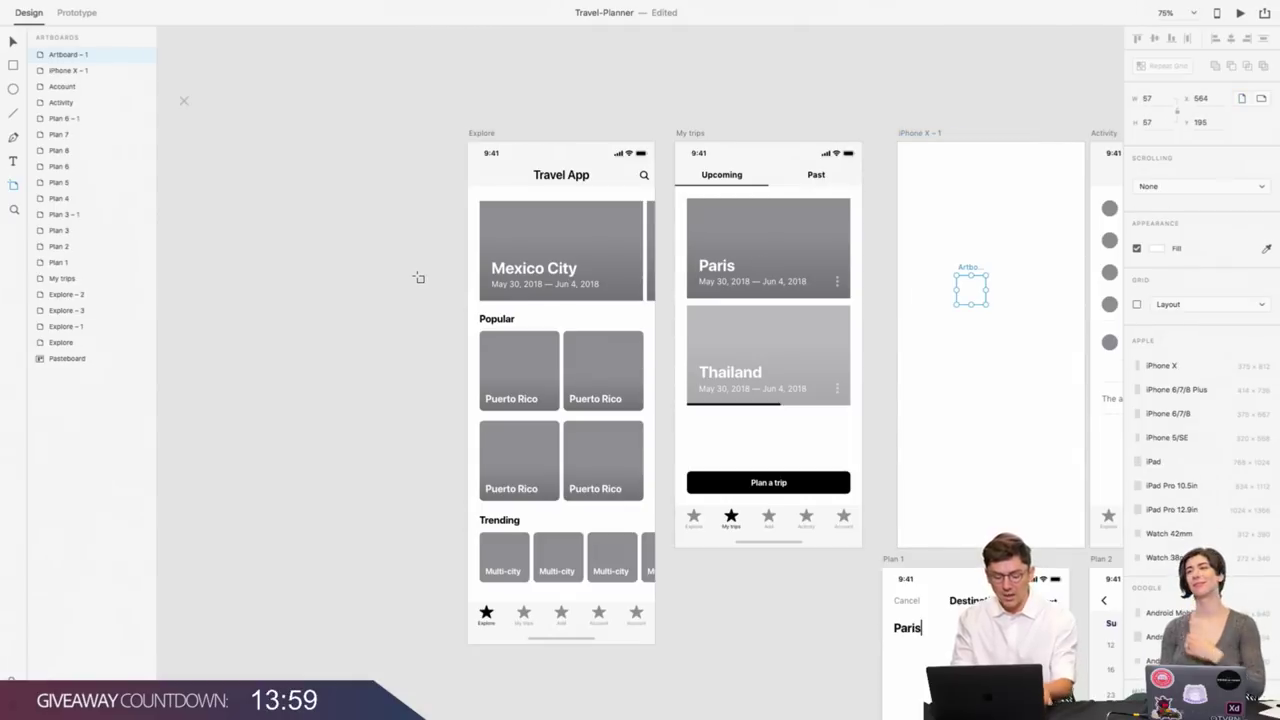
{"action": "key", "text": "ctrl+z"}
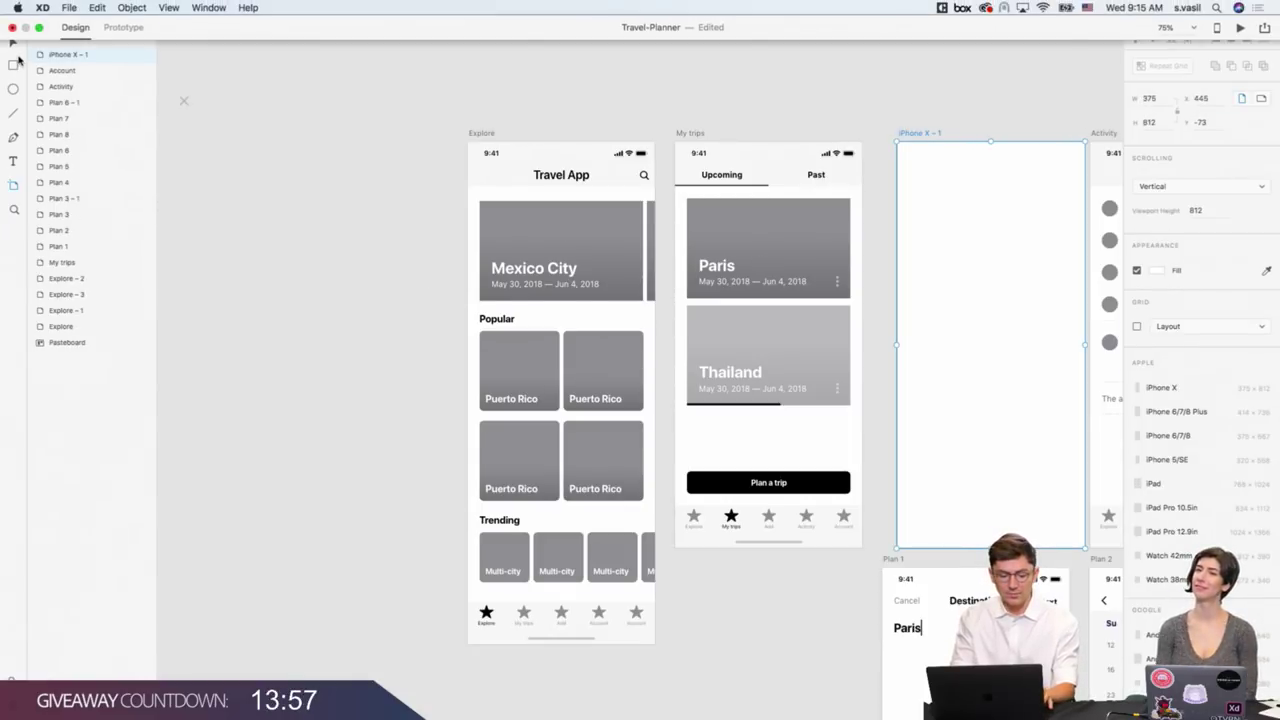
Create iPhone X – 2 and position iPhone X – 1 directly left of Explore.
{"action": "key", "text": "ctrl+d"}
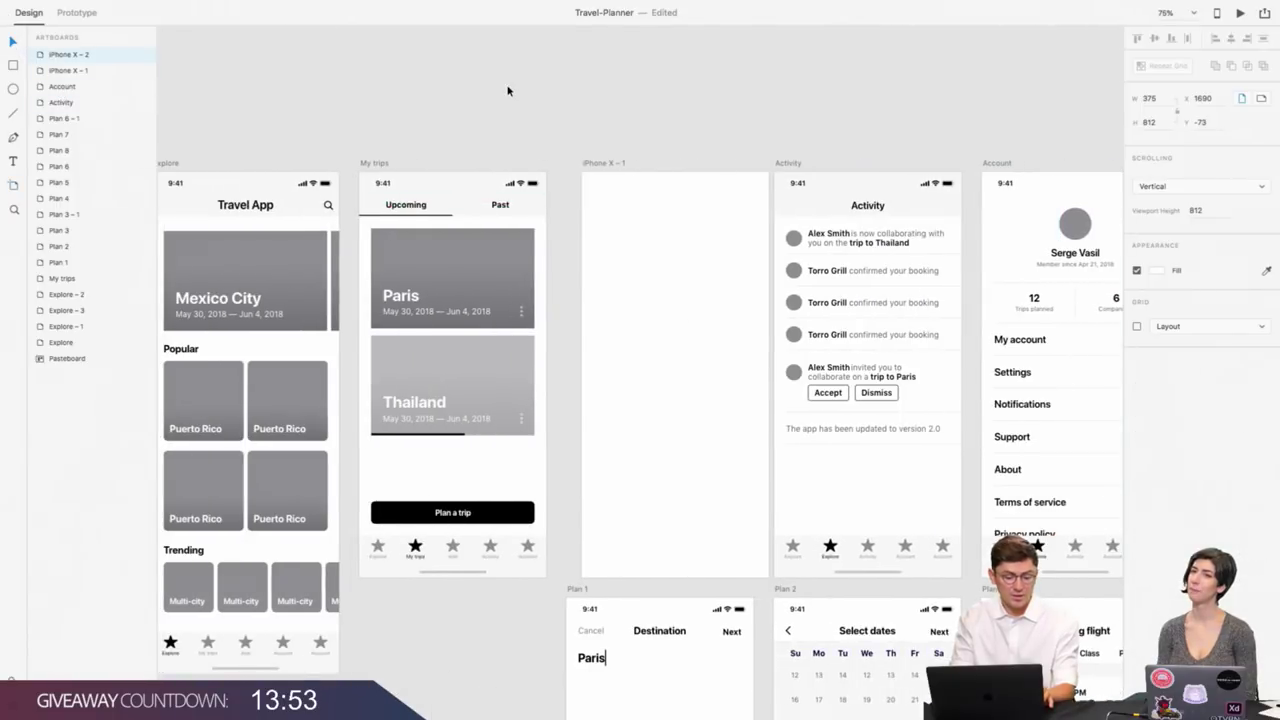
{"action": "scroll", "coordinate": [380, 118], "scroll_direction": "left", "scroll_amount": 5}
{"action": "left_click", "coordinate": [1061, 358]}
{"action": "left_click_drag", "start_coordinate": [1061, 358], "coordinate": [420, 333]}
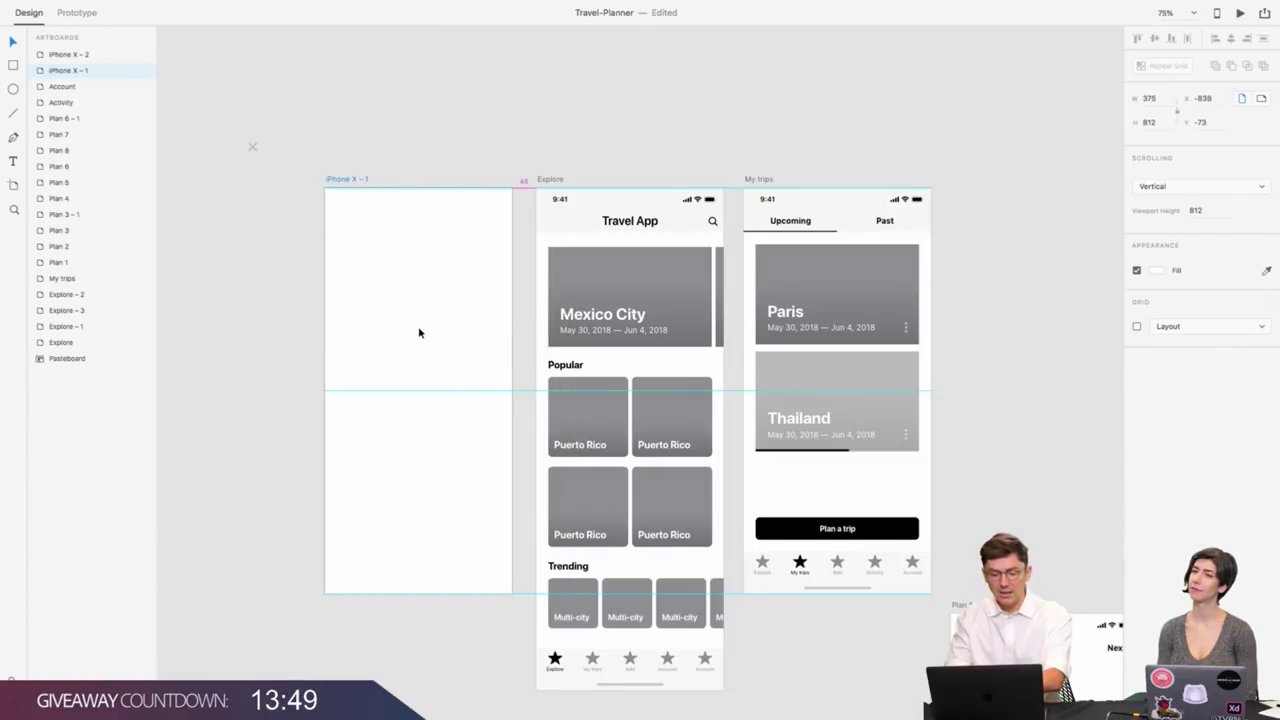
{"action": "left_click_drag", "start_coordinate": [420, 333], "coordinate": [419, 333]}
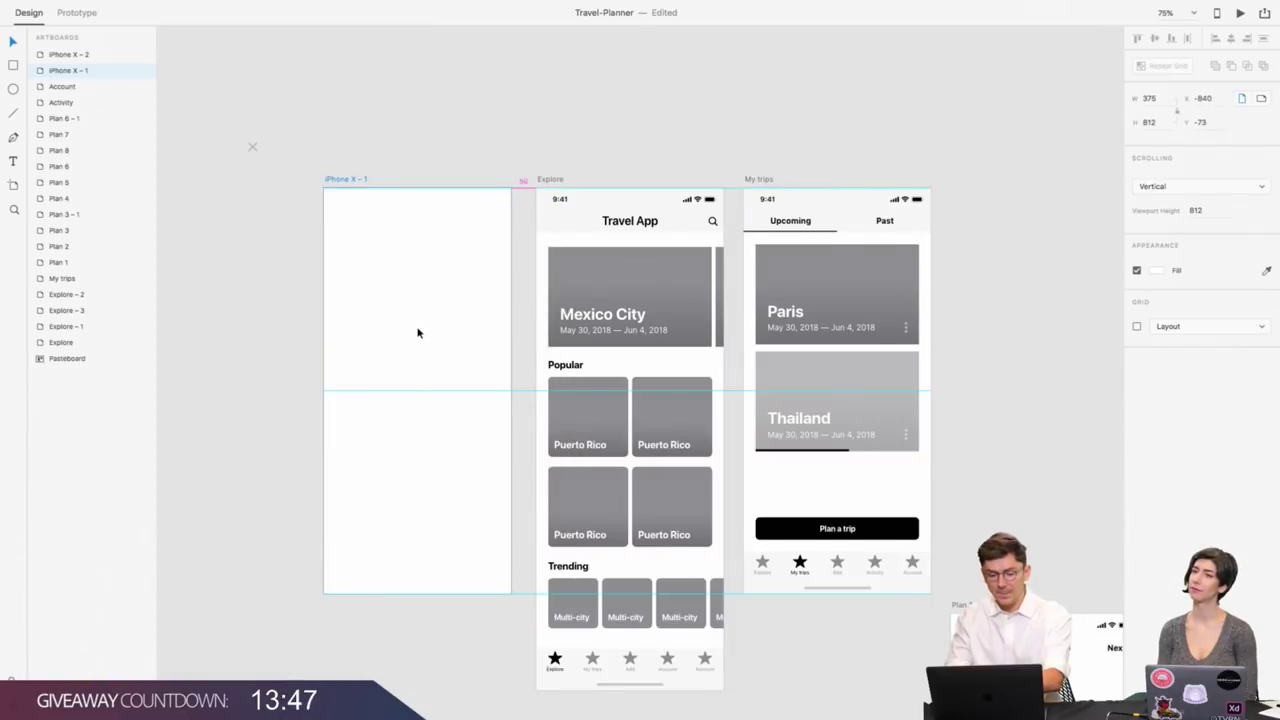
{"action": "scroll", "coordinate": [418, 333], "scroll_direction": "down", "scroll_amount": 3}
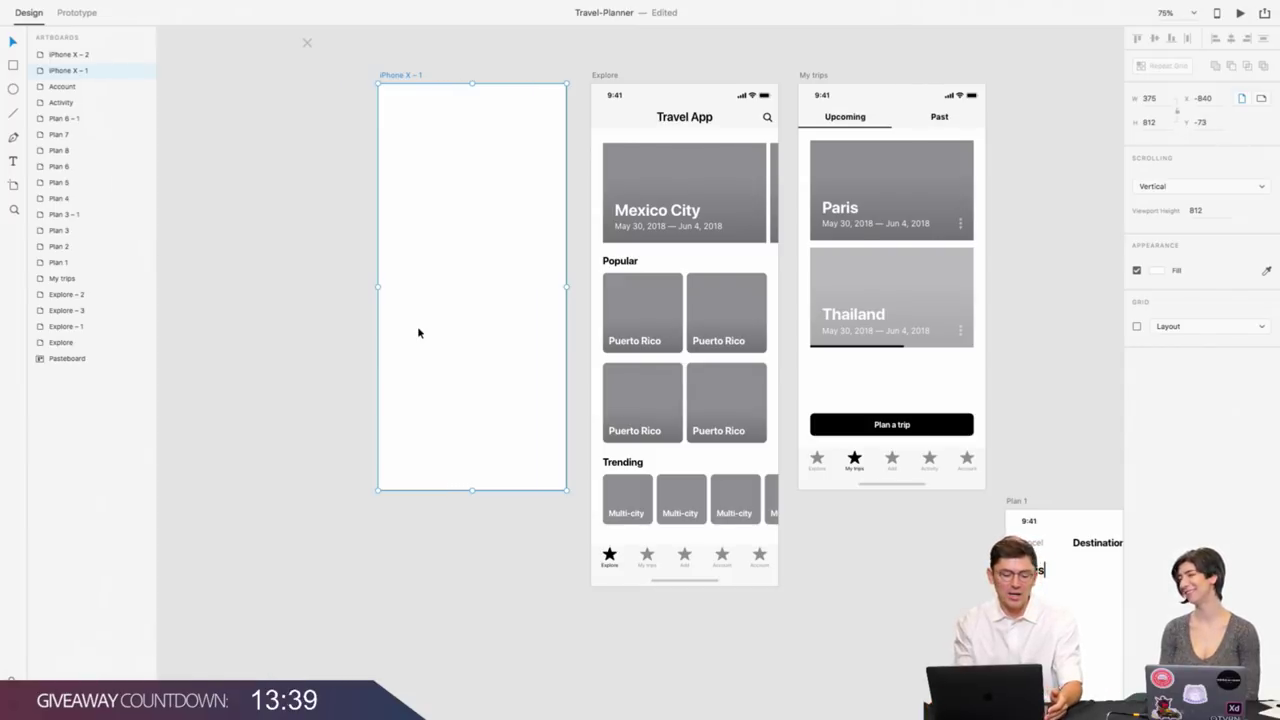
{"action": "scroll", "coordinate": [418, 333], "scroll_direction": "up", "scroll_amount": 1}
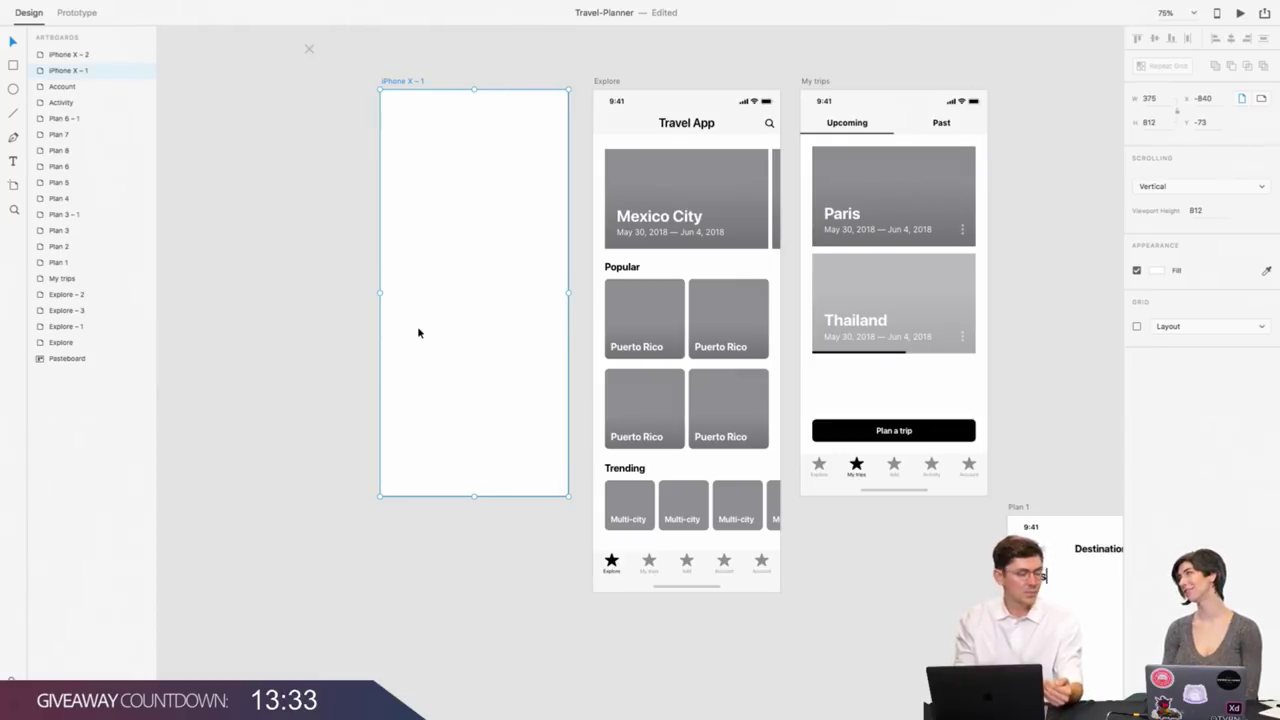
Replace the iPhone X – 1 artboard's white background with solid near-black #171717.
{"action": "left_click", "coordinate": [1157, 270]}
{"action": "left_click", "coordinate": [997, 301]}
{"action": "left_click_drag", "start_coordinate": [981, 304], "coordinate": [977, 302]}
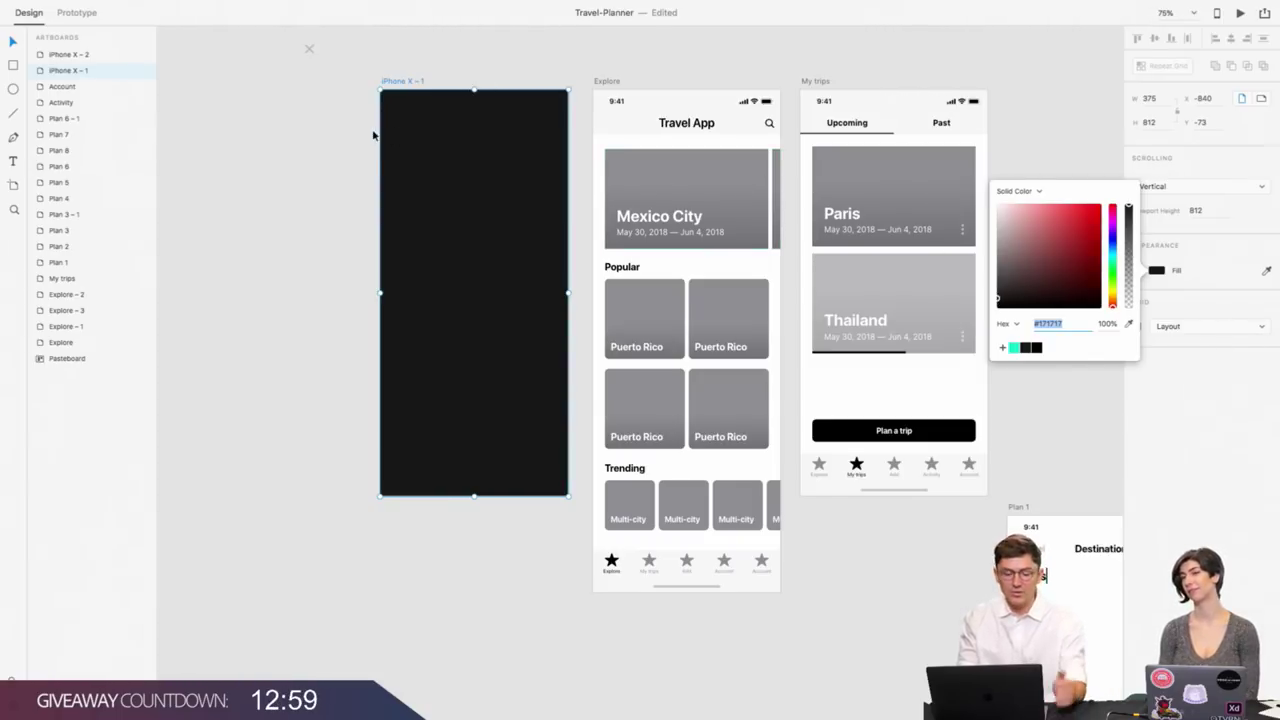
{"action": "left_click", "coordinate": [520, 159]}
{"action": "scroll", "coordinate": [640, 294], "scroll_direction": "right", "scroll_amount": 2}
{"action": "scroll", "coordinate": [640, 294], "scroll_direction": "down", "scroll_amount": 1}
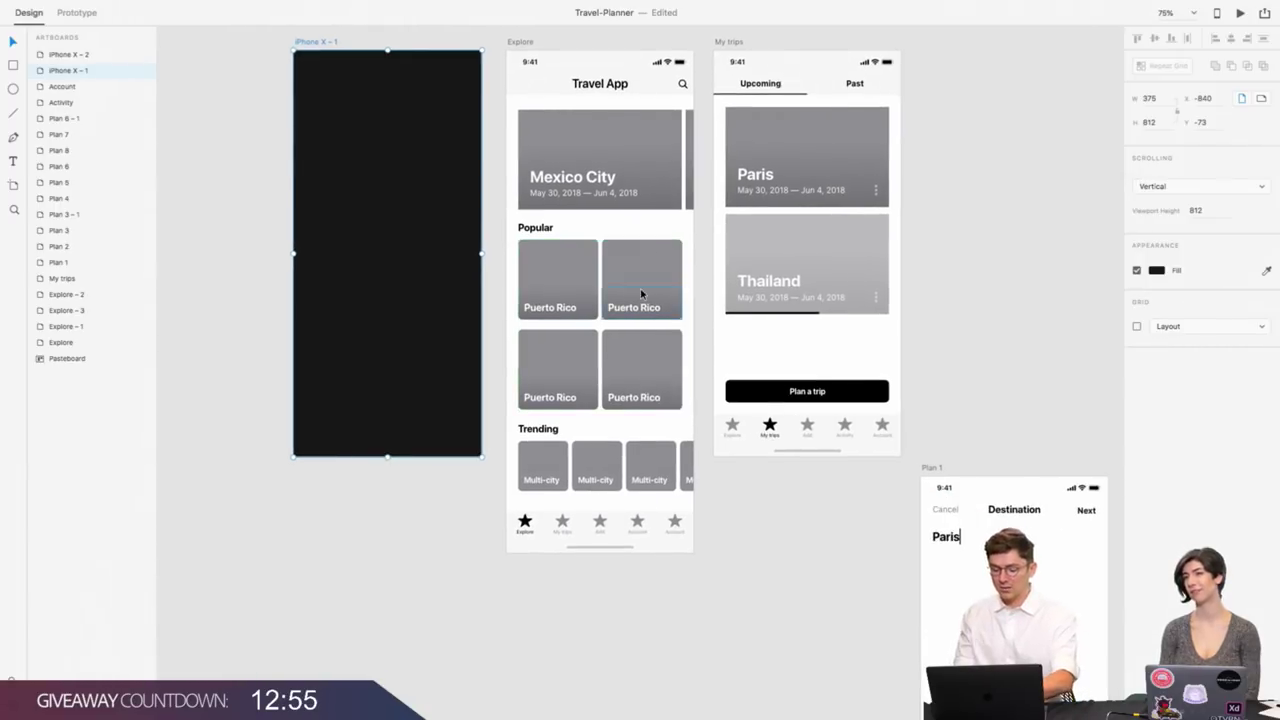
{"action": "scroll", "coordinate": [641, 293], "scroll_direction": "down", "scroll_amount": 5}
{"action": "scroll", "coordinate": [641, 293], "scroll_direction": "right", "scroll_amount": 3}
{"action": "scroll", "coordinate": [641, 293], "scroll_direction": "right", "scroll_amount": 3}
Copy the light status bar from Plan 6-1 onto the dark iPhone X – 1 artboard.
{"action": "scroll", "coordinate": [641, 293], "scroll_direction": "right", "scroll_amount": 4}
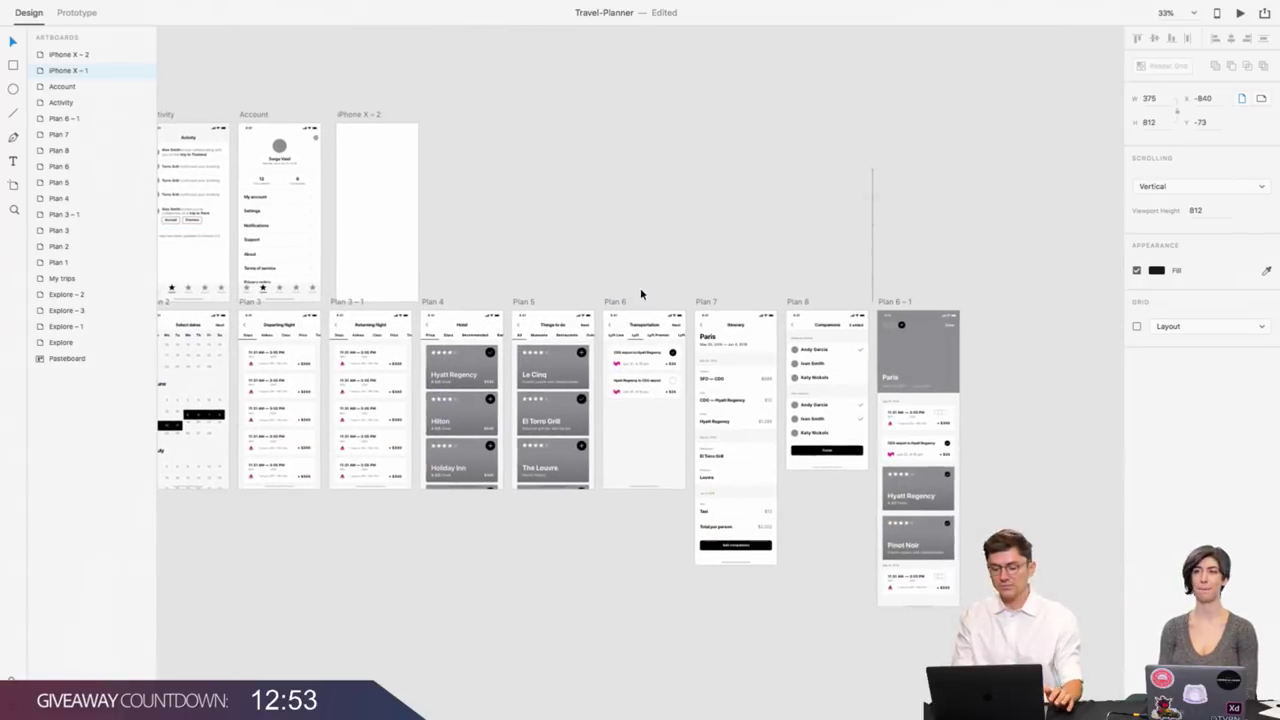
{"action": "left_click", "coordinate": [947, 320]}
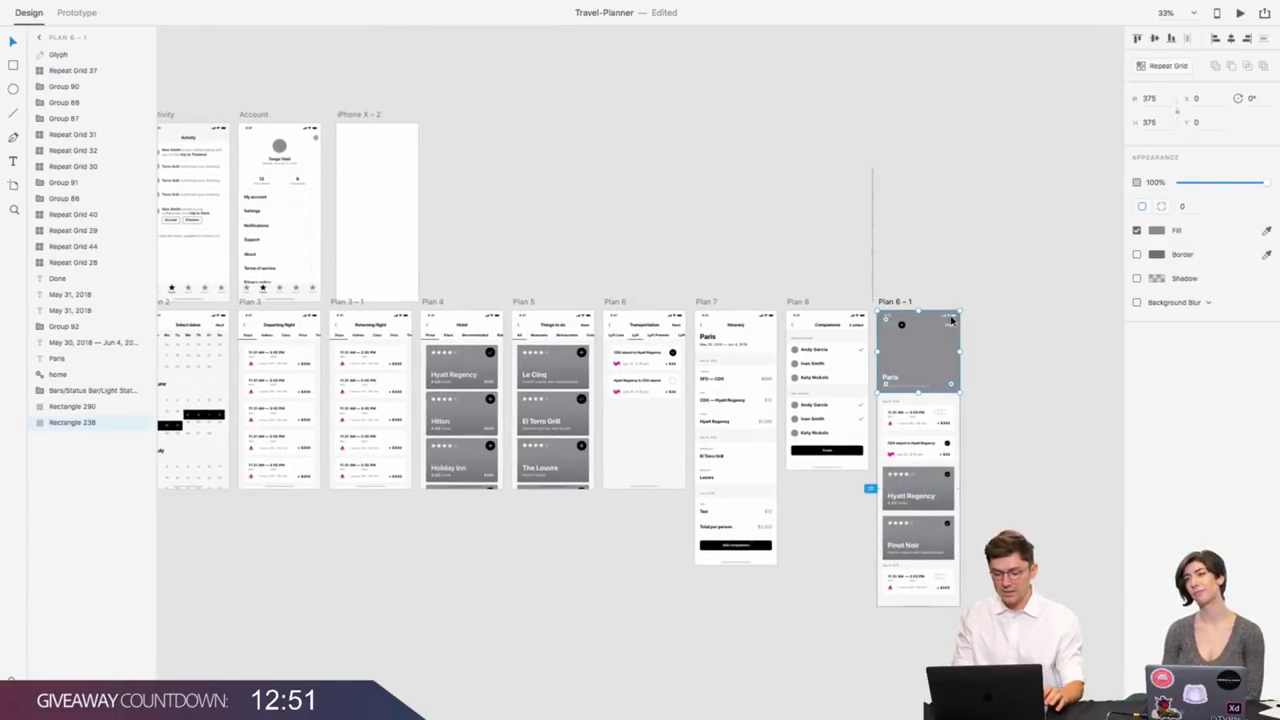
{"action": "scroll", "coordinate": [943, 316], "scroll_direction": "up", "scroll_amount": 5}
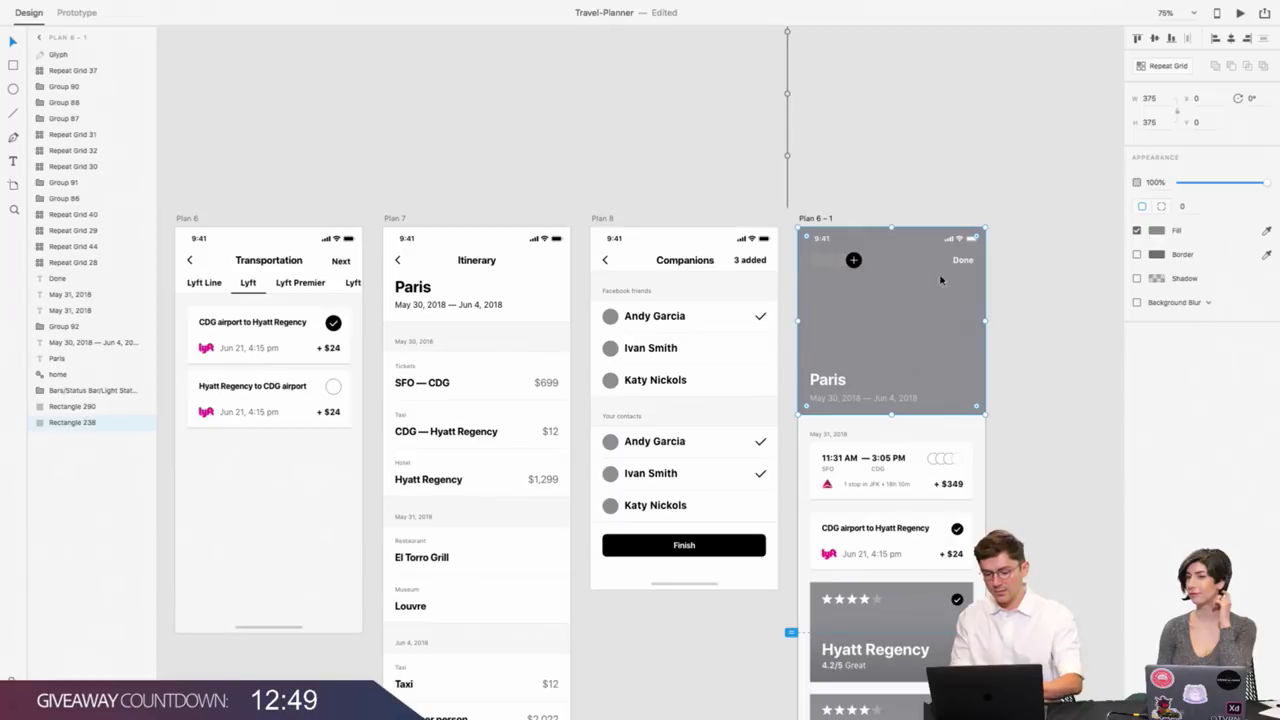
{"action": "left_click", "coordinate": [827, 242]}
{"action": "scroll", "coordinate": [825, 237], "scroll_direction": "left", "scroll_amount": 15}
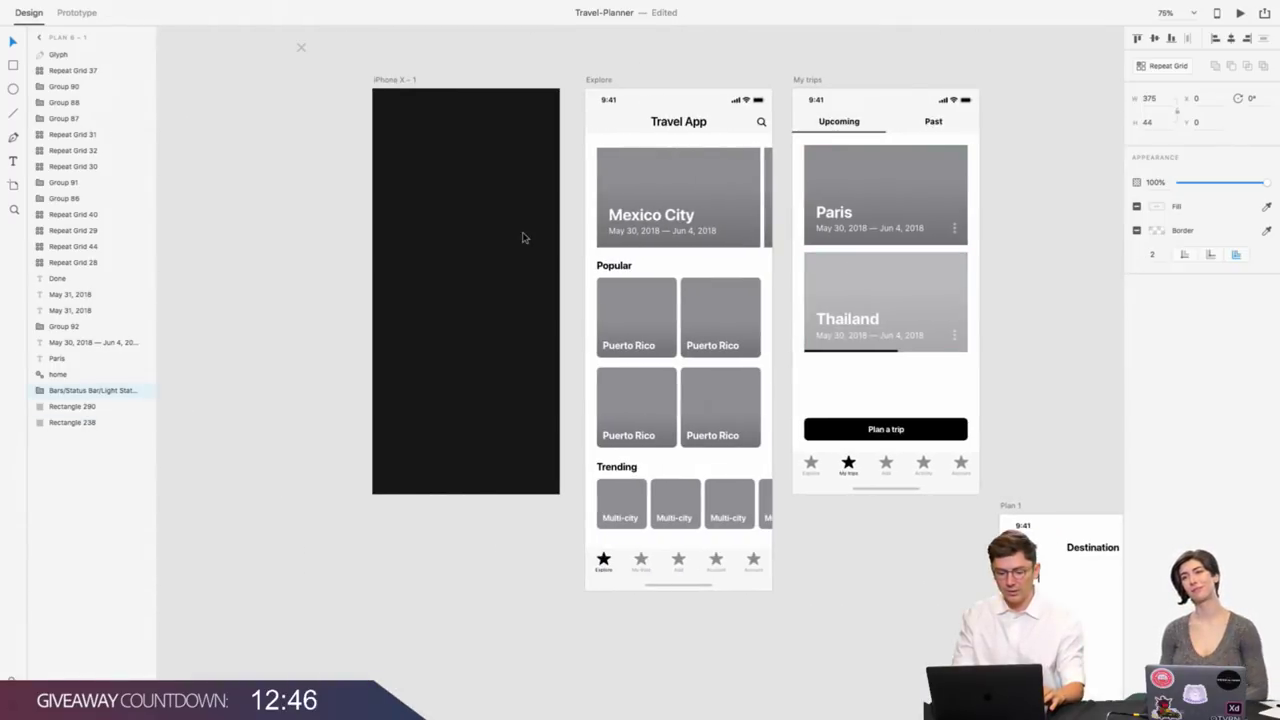
{"action": "left_click", "coordinate": [522, 237]}
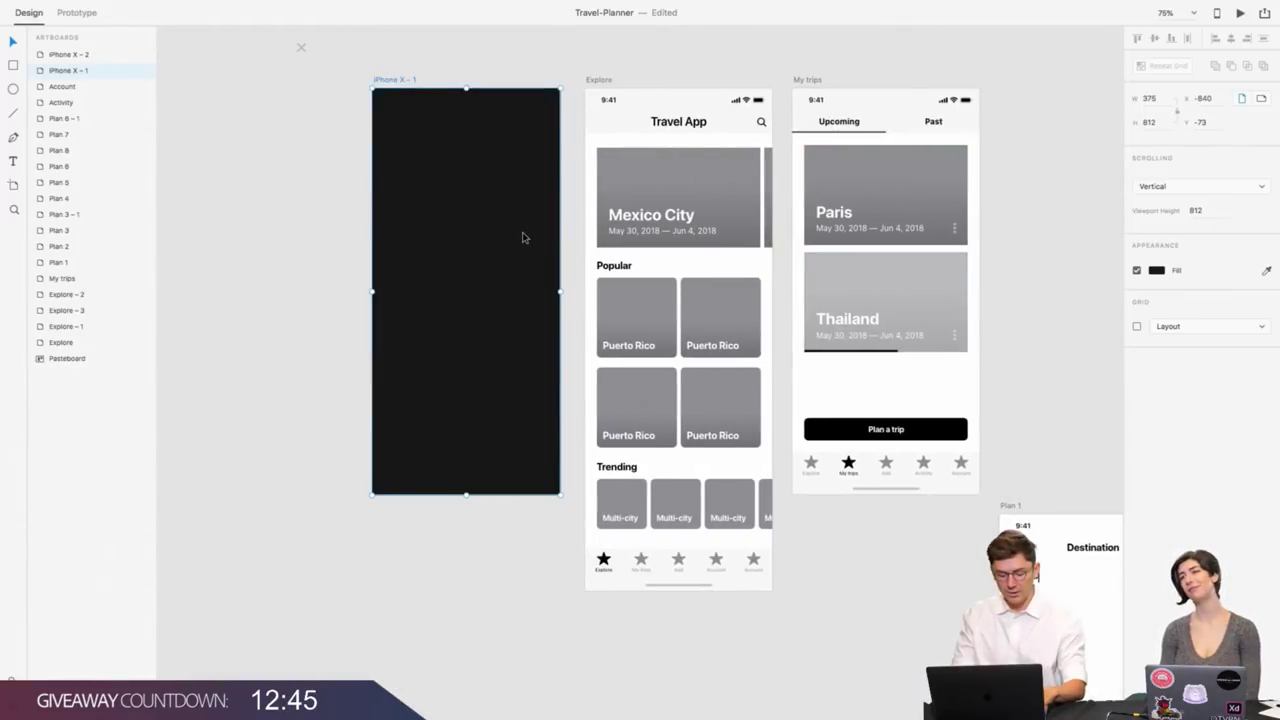
{"action": "key", "text": "ctrl+v"}
{"action": "scroll", "coordinate": [389, 186], "scroll_direction": "left", "scroll_amount": 5}
{"action": "key", "text": "ctrl+2"}
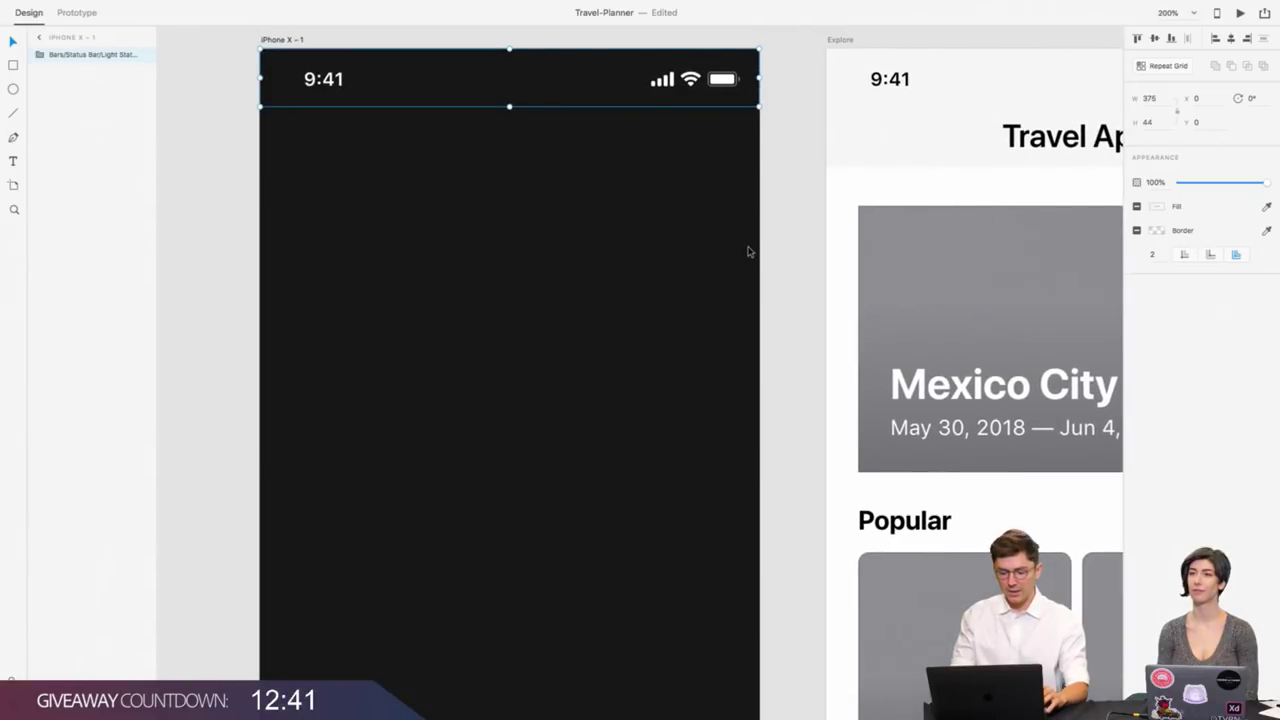
Paste the Explore screen's 375 × 89 header onto iPhone X – 1, behind the status bar.
{"action": "left_click", "coordinate": [977, 134]}
{"action": "scroll", "coordinate": [930, 136], "scroll_direction": "right", "scroll_amount": 3}
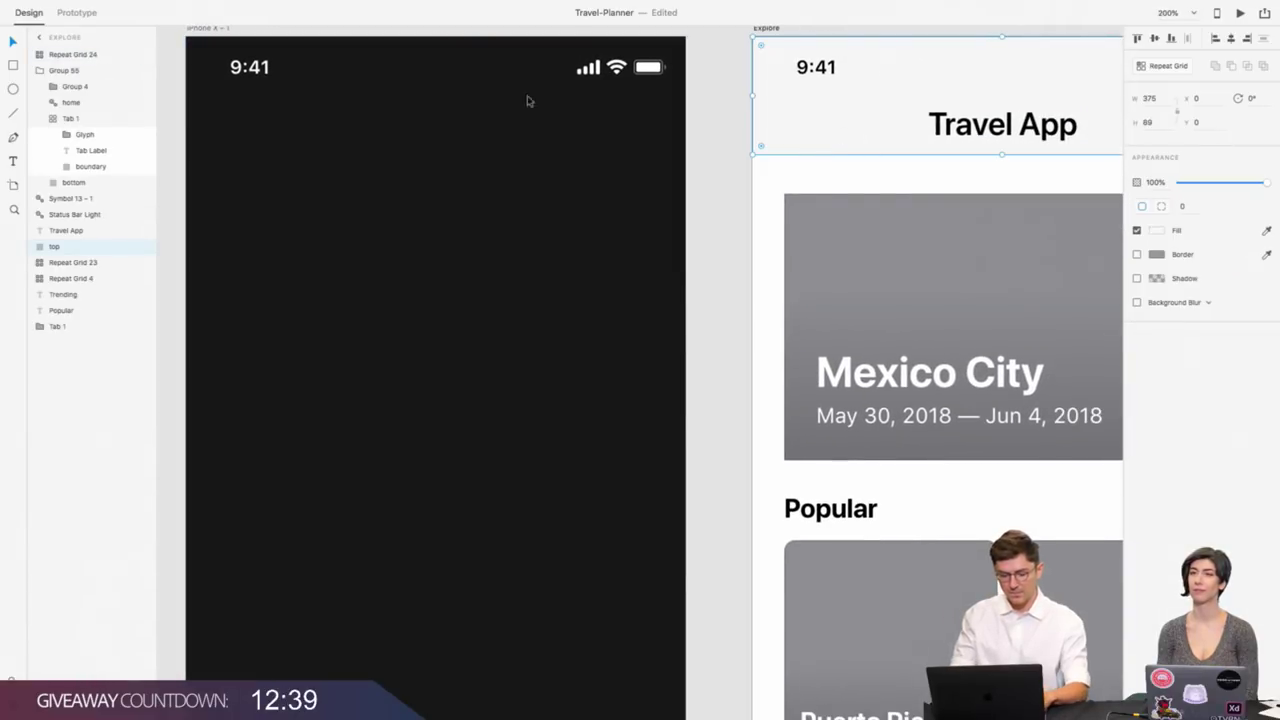
{"action": "left_click", "coordinate": [253, 76]}
{"action": "scroll", "coordinate": [254, 77], "scroll_direction": "left", "scroll_amount": 2}
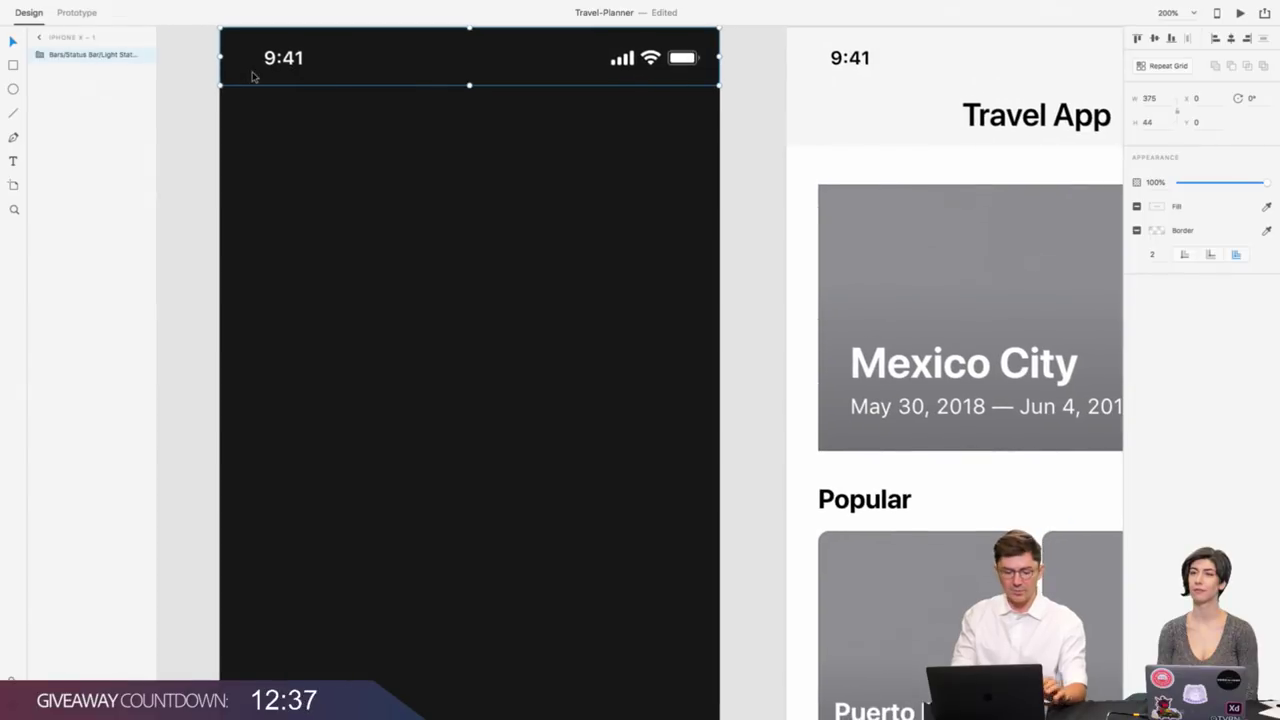
{"action": "scroll", "coordinate": [257, 78], "scroll_direction": "left", "scroll_amount": 2}
{"action": "key", "text": "ctrl+v"}
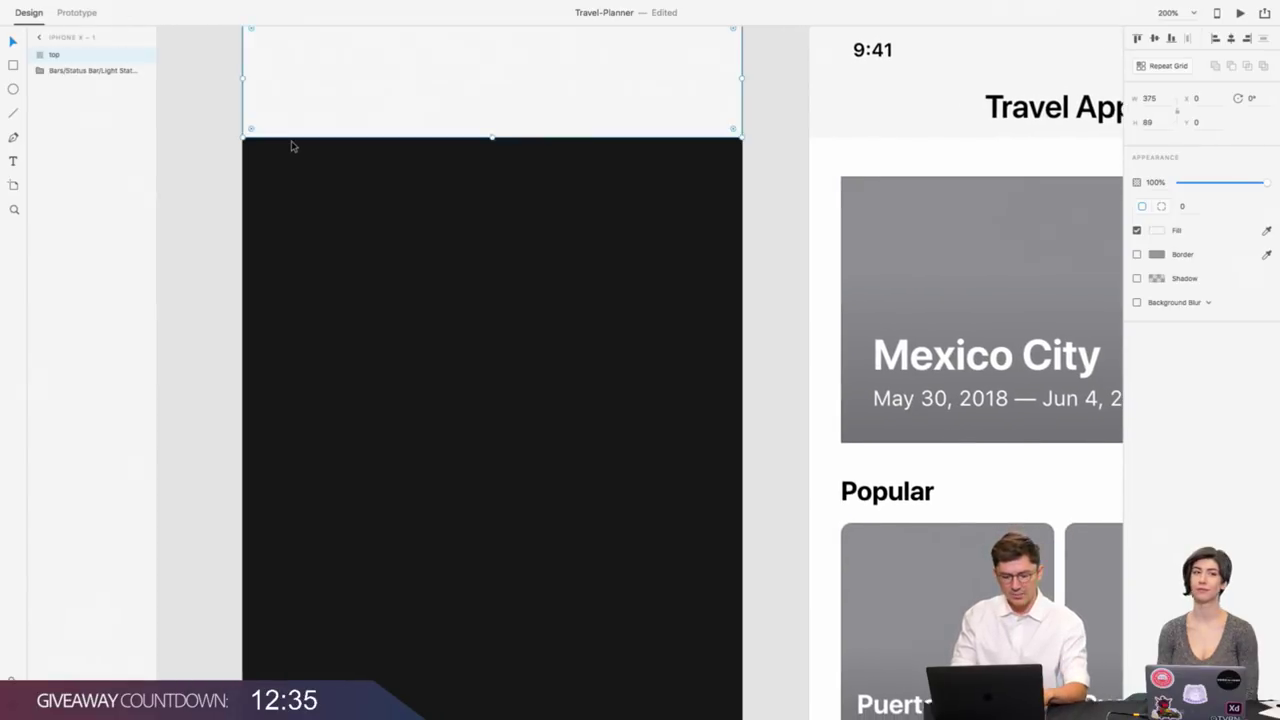
{"action": "left_click_drag", "start_coordinate": [106, 62], "coordinate": [103, 80]}
Remove the header rectangle's fill and check its spacing to the status bar.
{"action": "left_click", "coordinate": [1136, 232]}
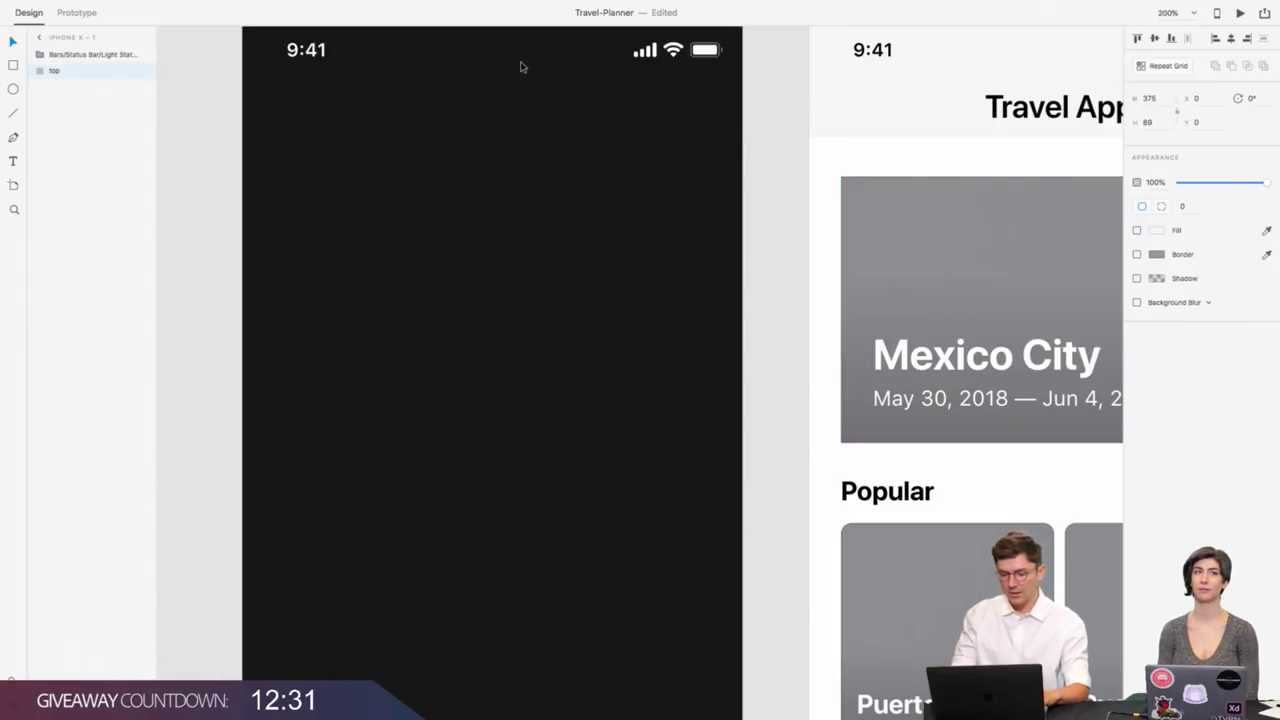
{"action": "left_click", "coordinate": [364, 98]}
{"action": "left_click", "coordinate": [367, 123]}
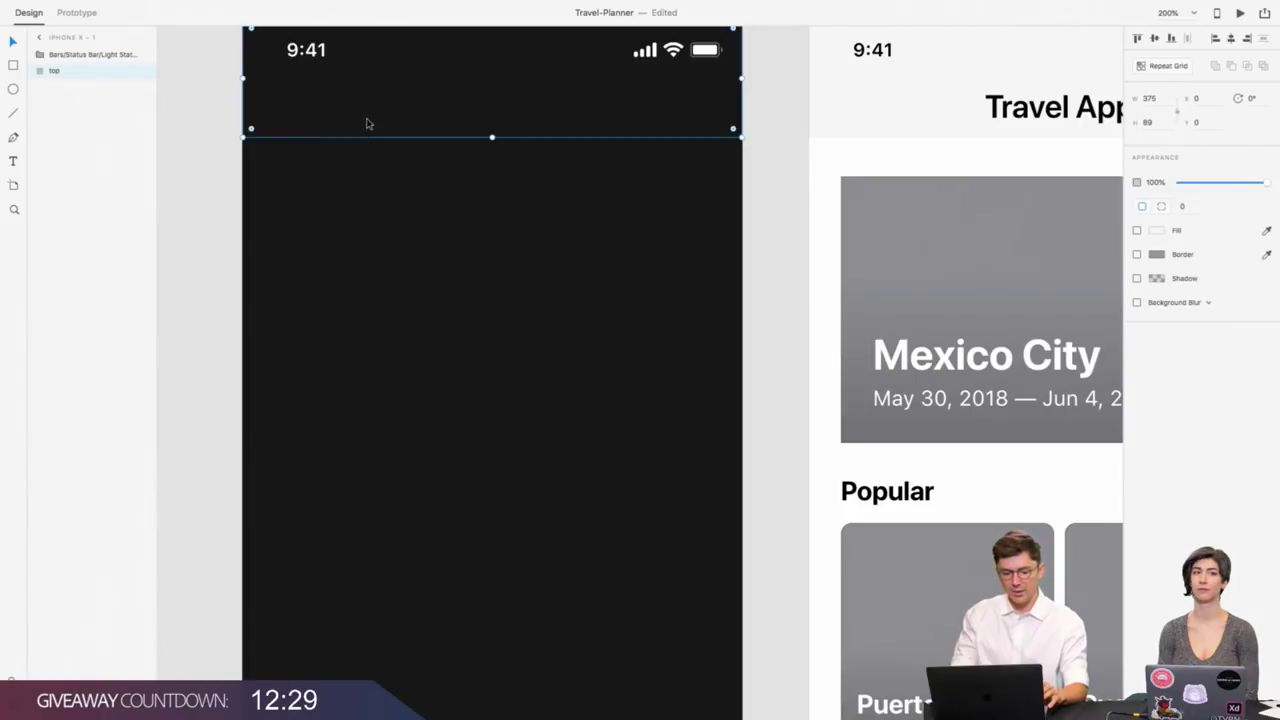
{"action": "key", "text": "alt"}
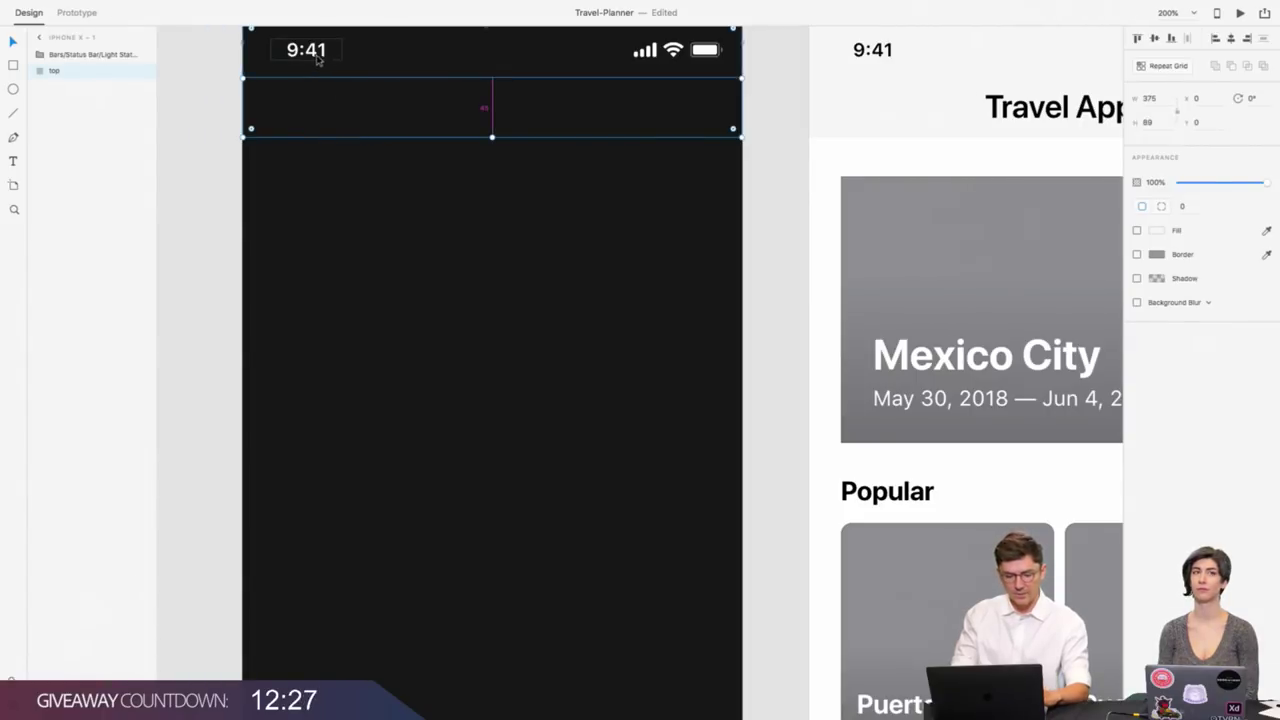
{"action": "scroll", "coordinate": [316, 60], "scroll_direction": "right", "scroll_amount": 2}
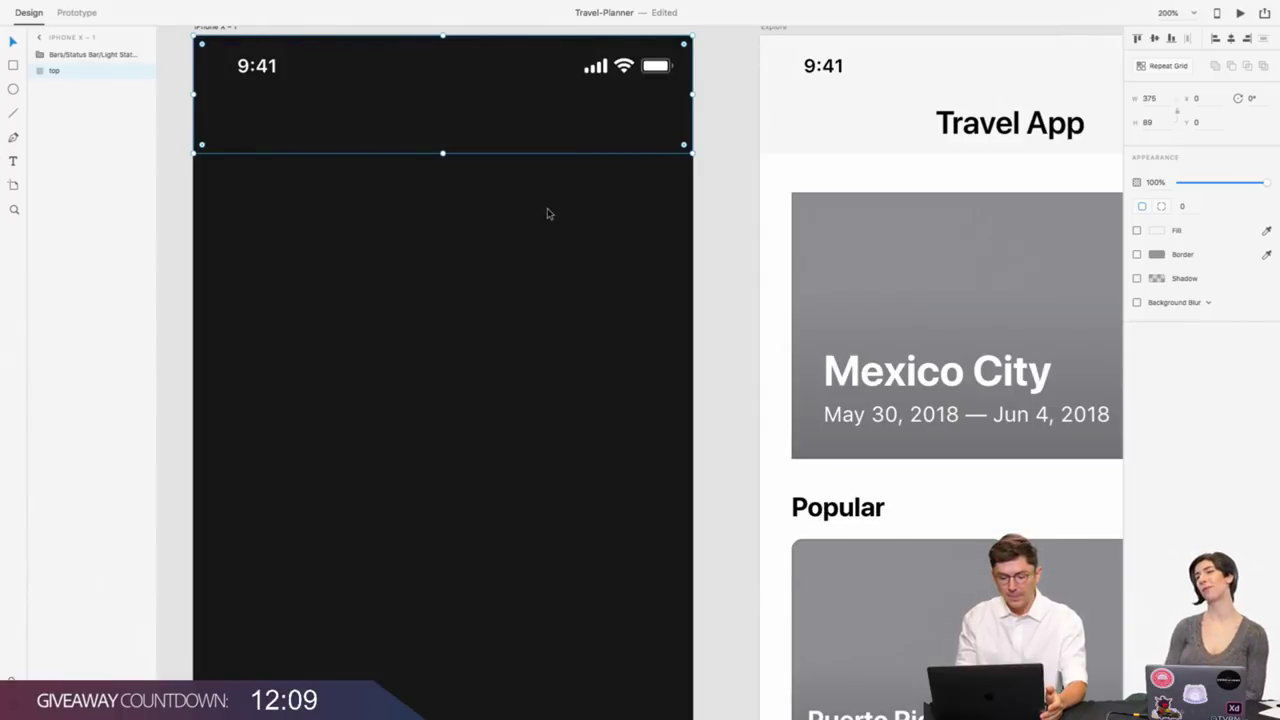
{"action": "scroll", "coordinate": [548, 213], "scroll_direction": "up", "scroll_amount": 1}
{"action": "scroll", "coordinate": [548, 213], "scroll_direction": "right", "scroll_amount": 2}
{"action": "scroll", "coordinate": [548, 209], "scroll_direction": "left", "scroll_amount": 5}
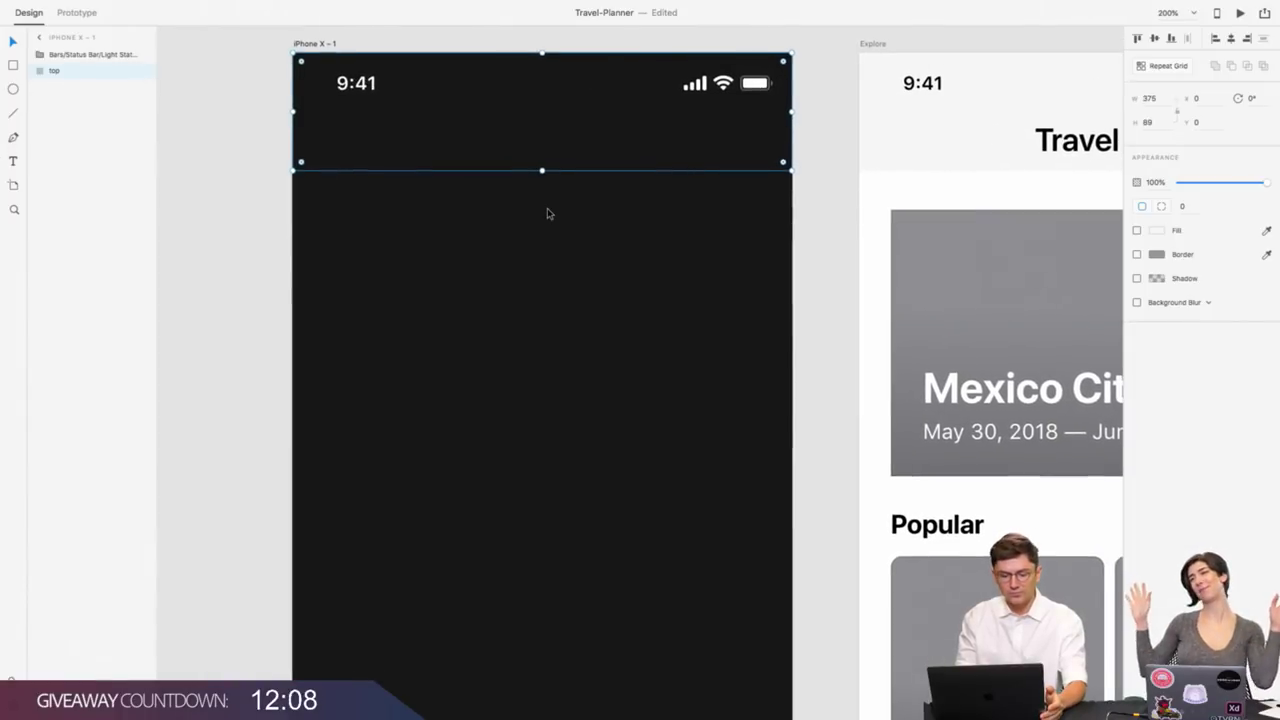
Deselect the header rectangle and take XD out of full screen.
{"action": "left_click", "coordinate": [12, 161]}
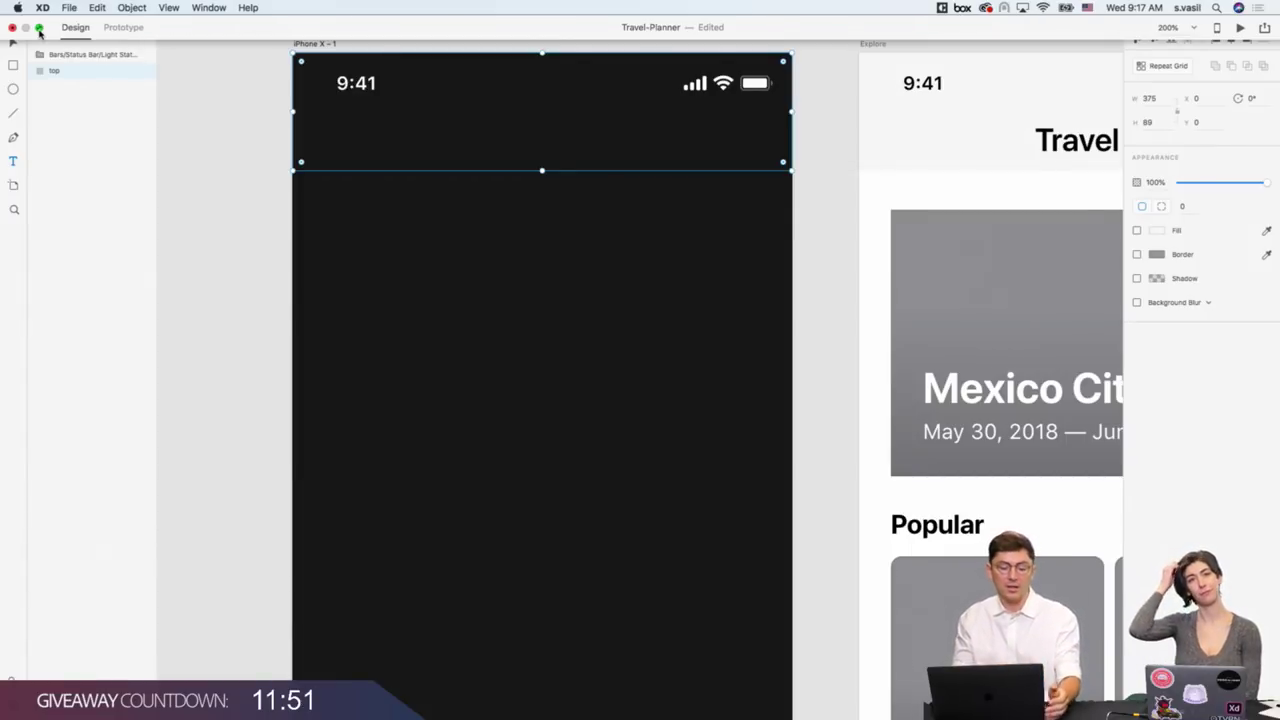
{"action": "left_click", "coordinate": [39, 31]}
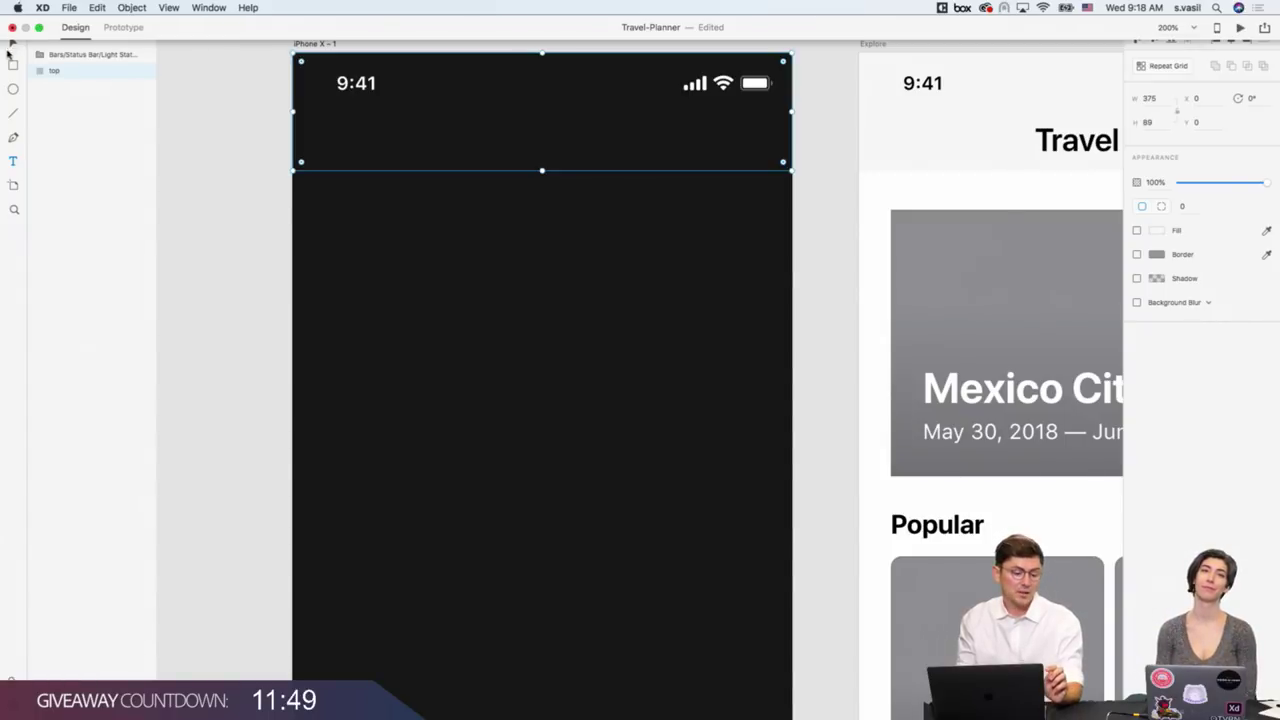
{"action": "left_click", "coordinate": [244, 312]}
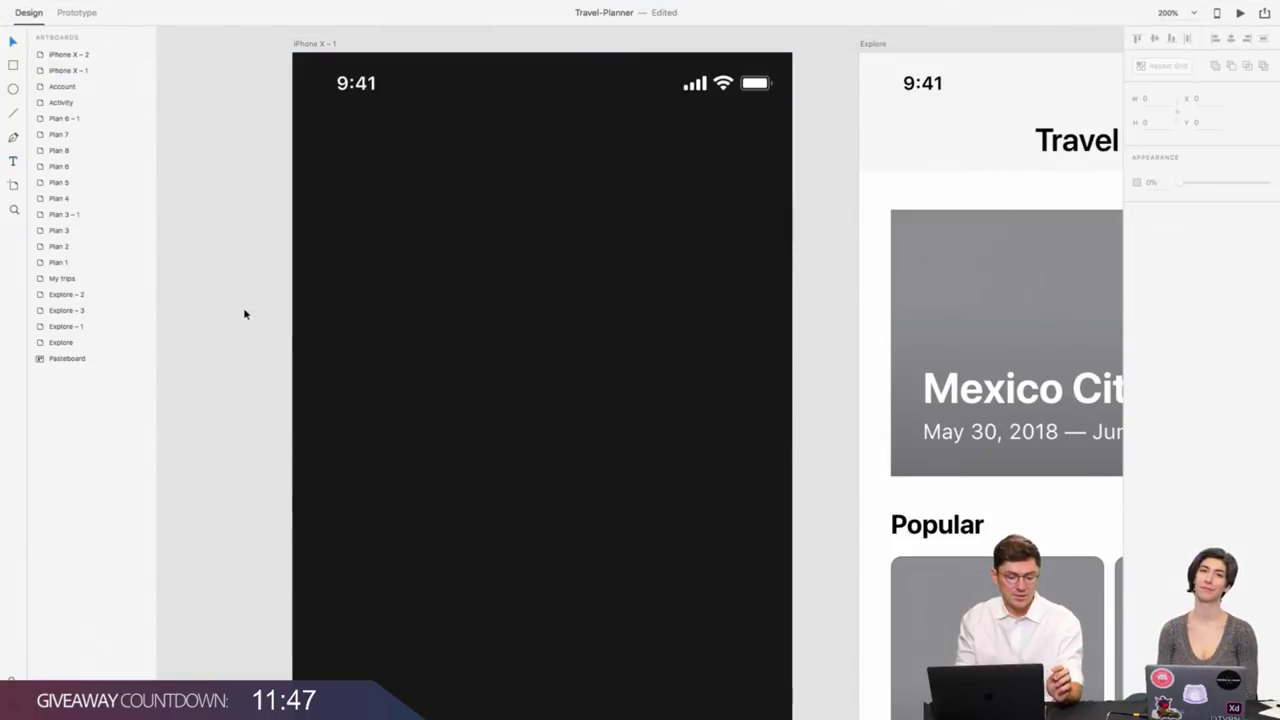
{"action": "left_click", "coordinate": [40, 29]}
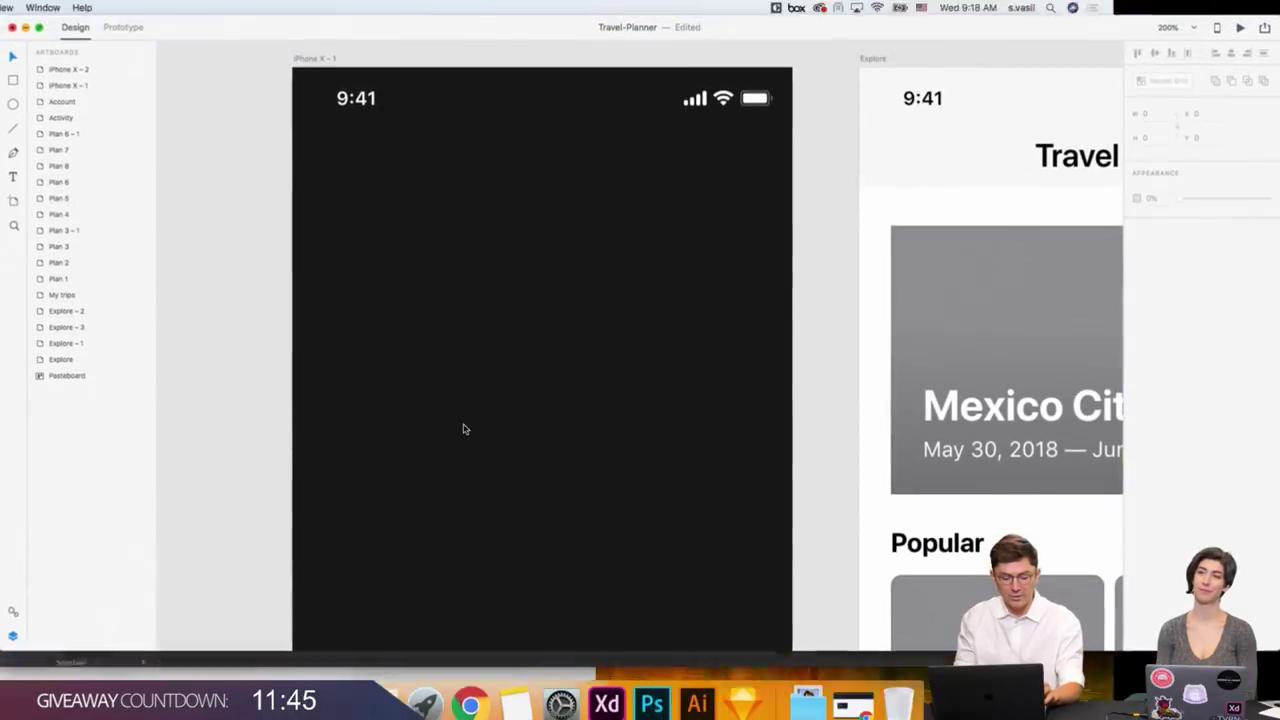
Quit Sketch from the Dock and bring Illustrator's Companyon document forward.
{"action": "right_click", "coordinate": [742, 690]}
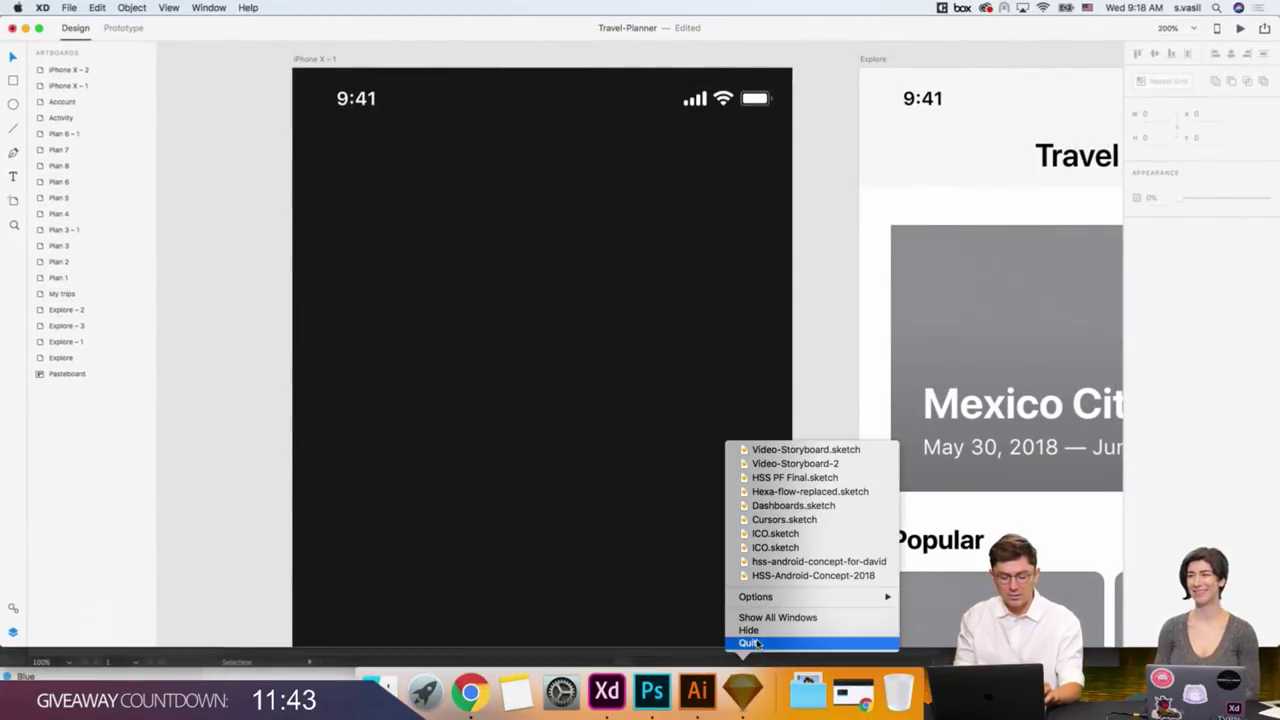
{"action": "left_click", "coordinate": [745, 645]}
{"action": "left_click", "coordinate": [697, 690]}
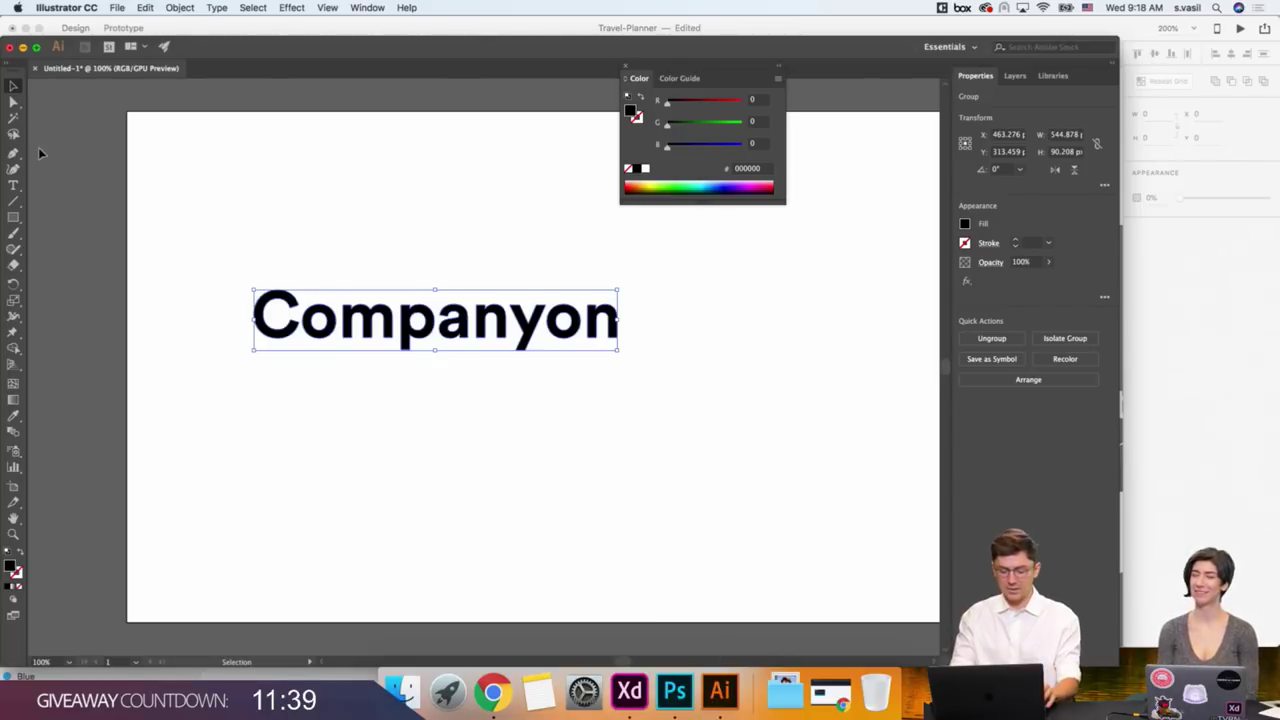
Zoom to about 189% on the Companyon wordmark and marquee-select the whole group.
{"action": "left_click", "coordinate": [230, 237]}
{"action": "left_click", "coordinate": [13, 534]}
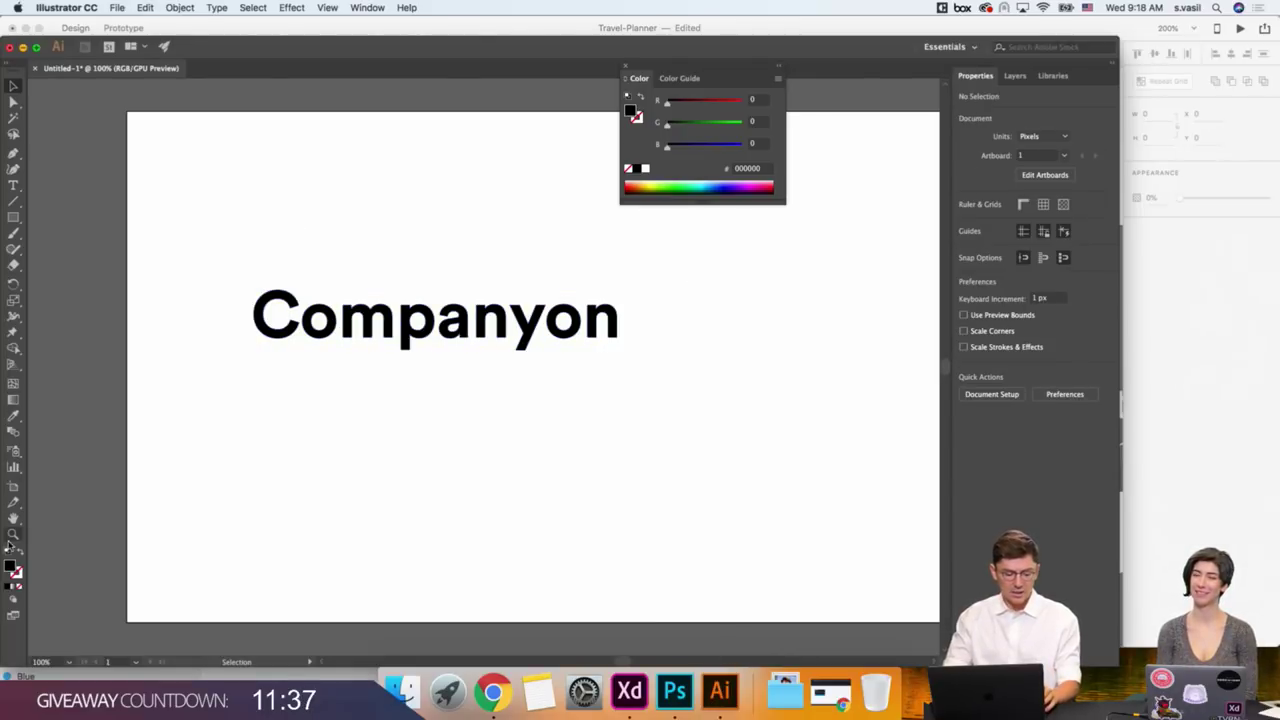
{"action": "left_click_drag", "start_coordinate": [436, 325], "coordinate": [557, 343]}
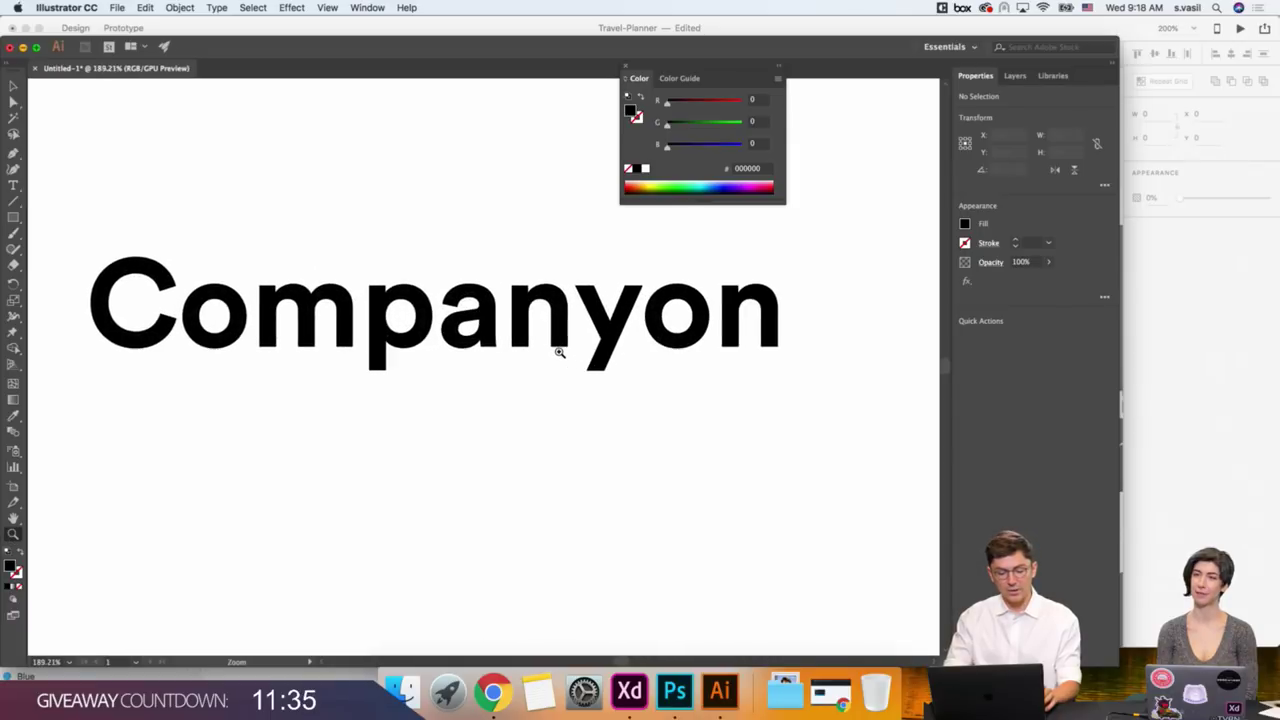
{"action": "left_click", "coordinate": [13, 86]}
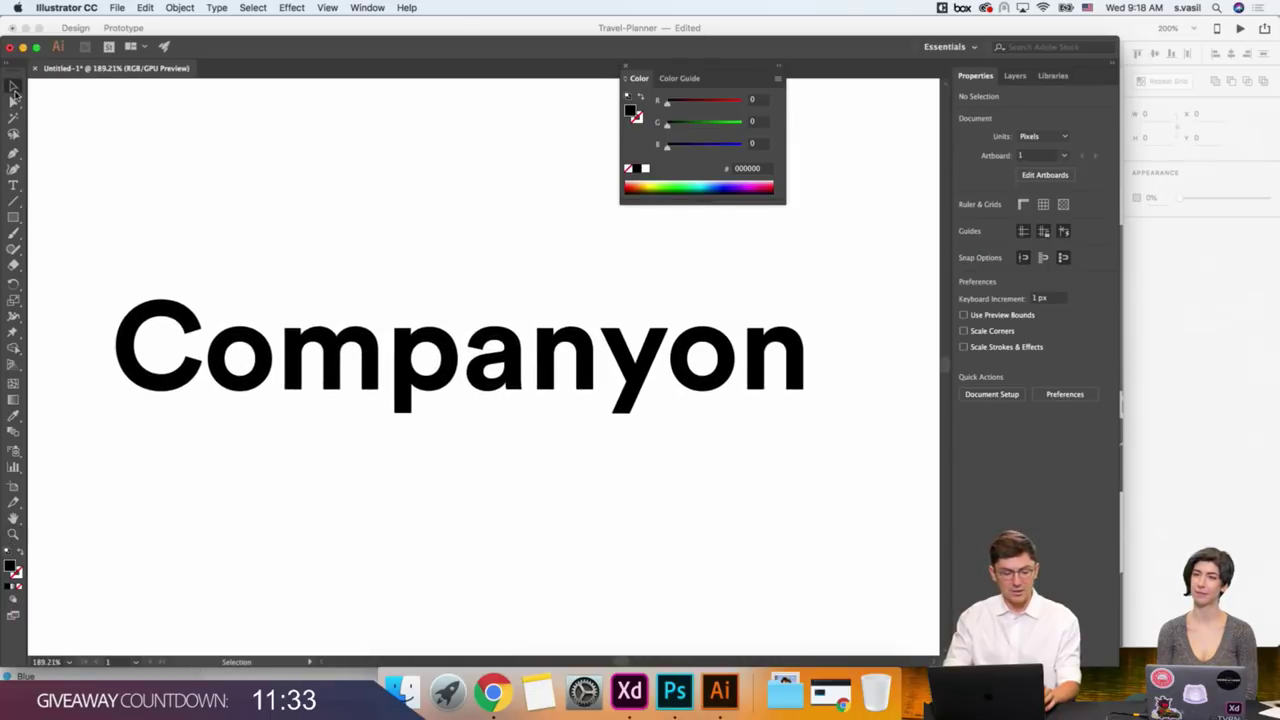
{"action": "left_click_drag", "start_coordinate": [107, 249], "coordinate": [726, 424]}
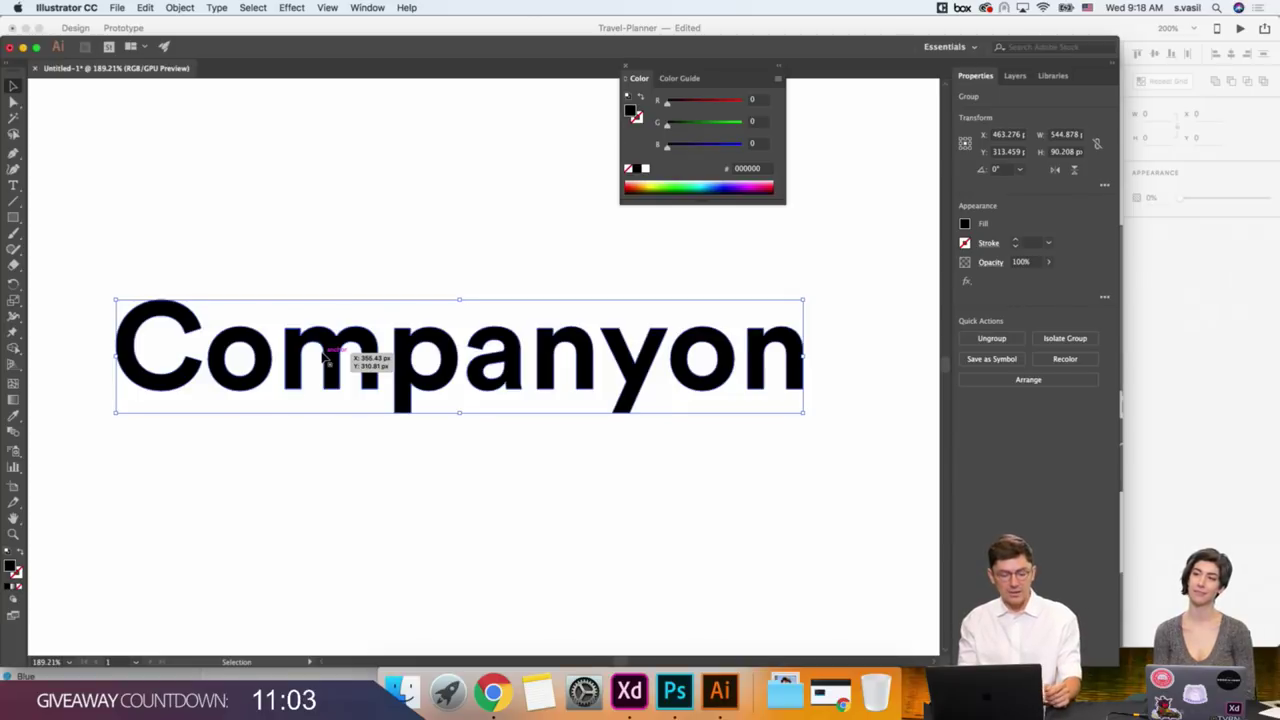
Ungroup the Companyon wordmark into letters and zoom to about 508% on 'anyon'.
{"action": "right_click", "coordinate": [322, 355]}
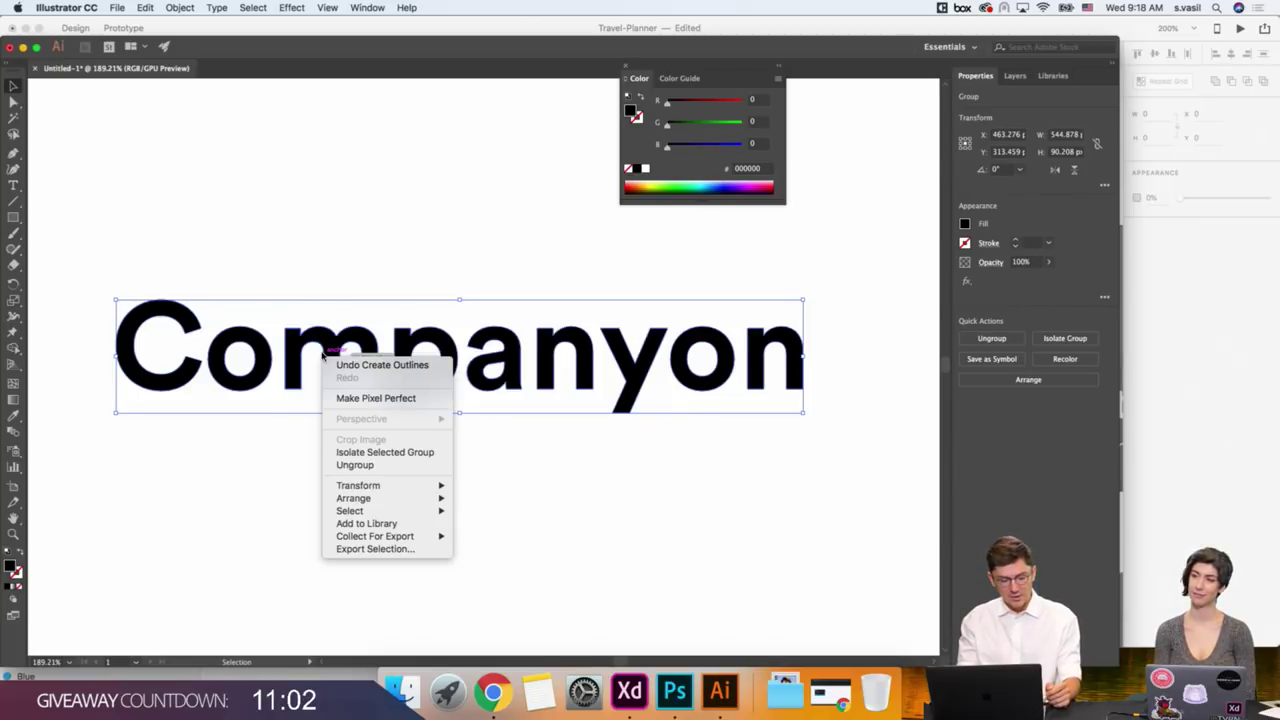
{"action": "left_click", "coordinate": [395, 467]}
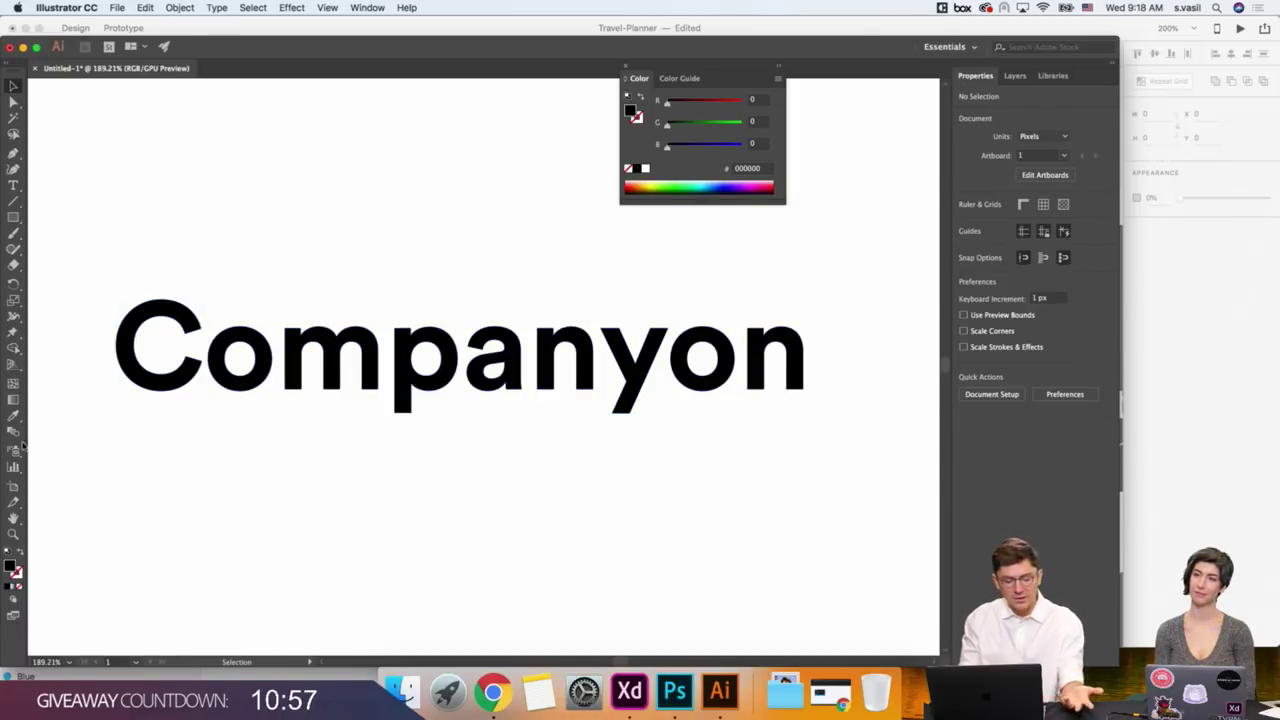
{"action": "left_click", "coordinate": [14, 533]}
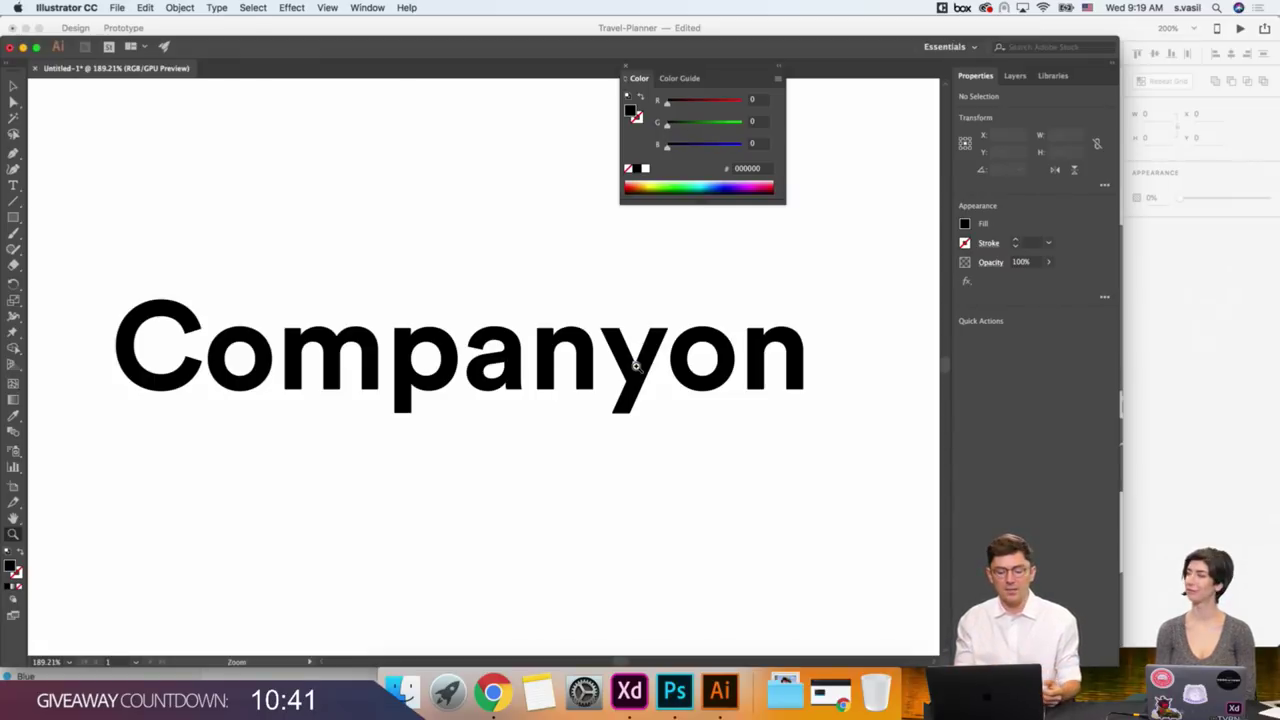
{"action": "left_click_drag", "start_coordinate": [668, 400], "coordinate": [866, 417]}
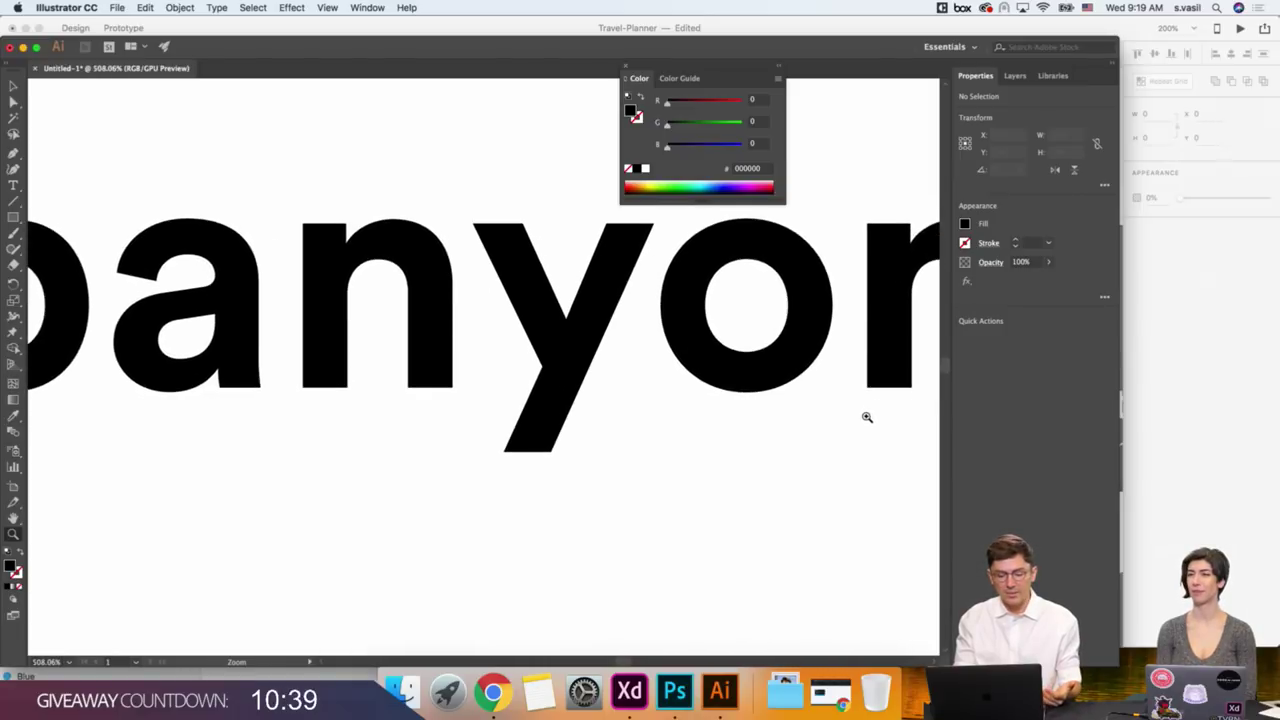
{"action": "scroll", "coordinate": [674, 417], "scroll_direction": "right", "scroll_amount": 5}
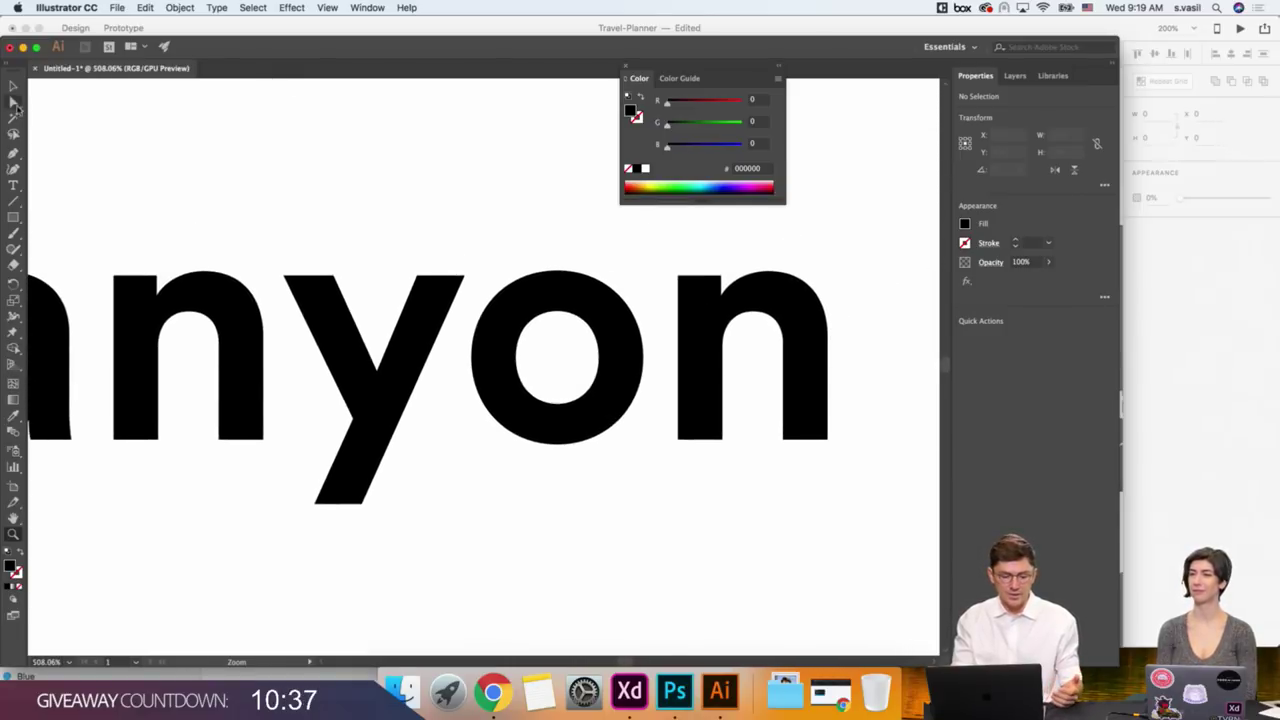
{"action": "left_click", "coordinate": [12, 95]}
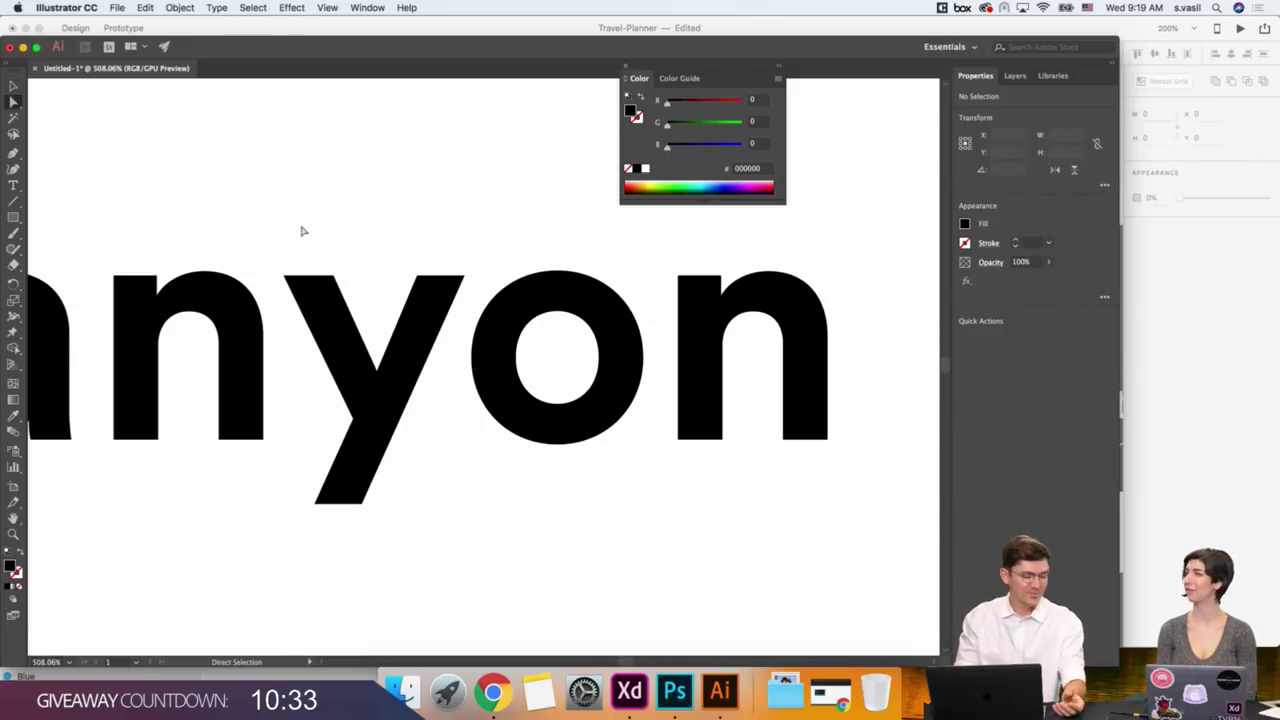
Draw a Pen triangle over the letter y.
{"action": "left_click", "coordinate": [342, 345]}
{"action": "left_click", "coordinate": [13, 153]}
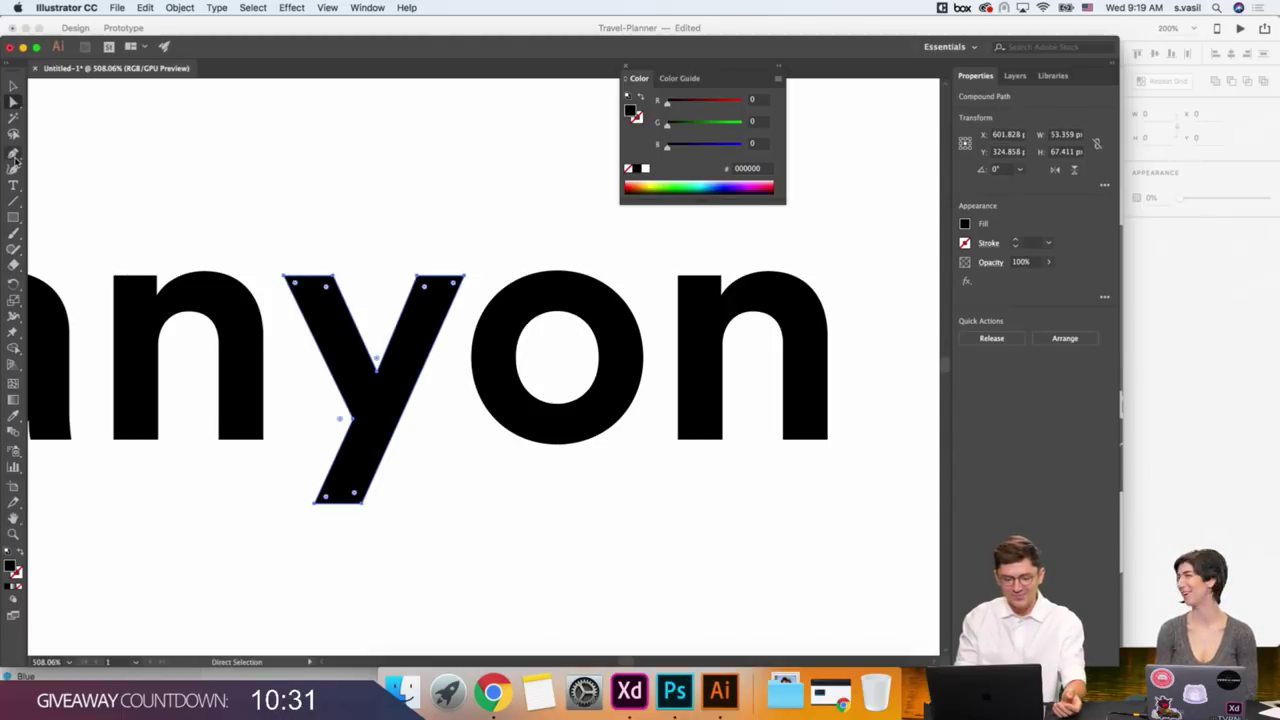
{"action": "left_click", "coordinate": [410, 259]}
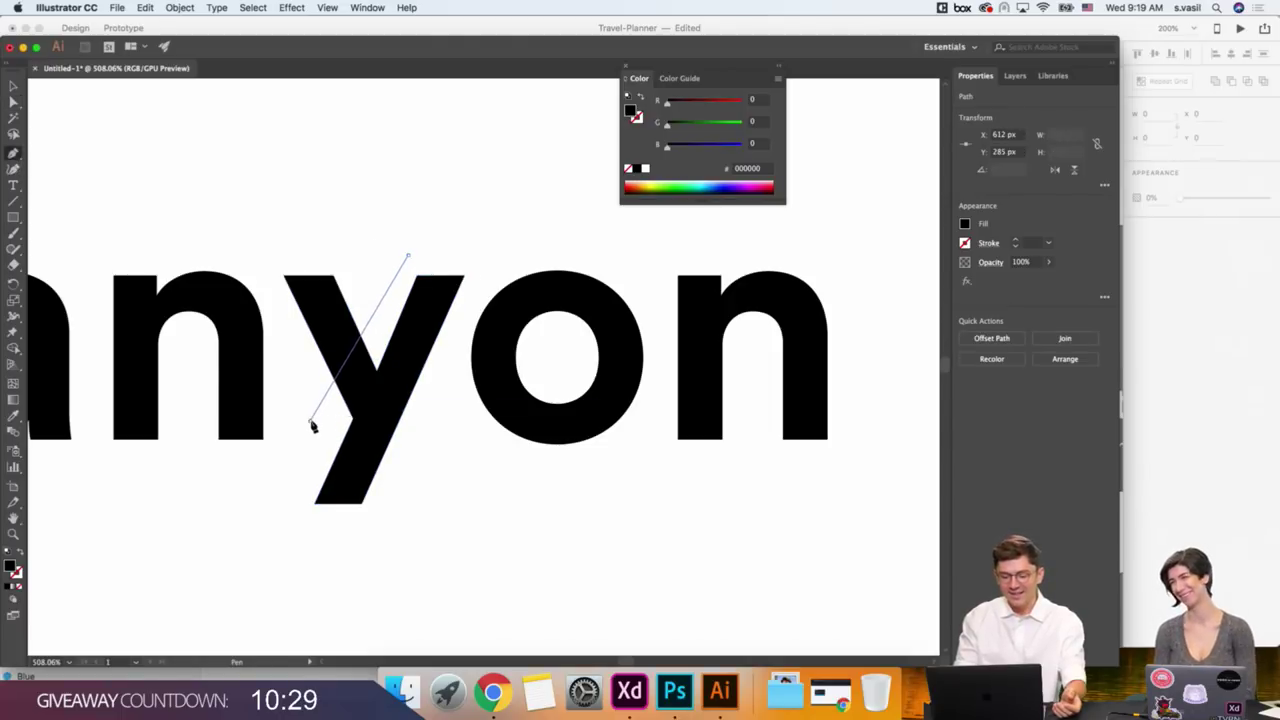
{"action": "left_click", "coordinate": [310, 420]}
{"action": "left_click", "coordinate": [408, 257]}
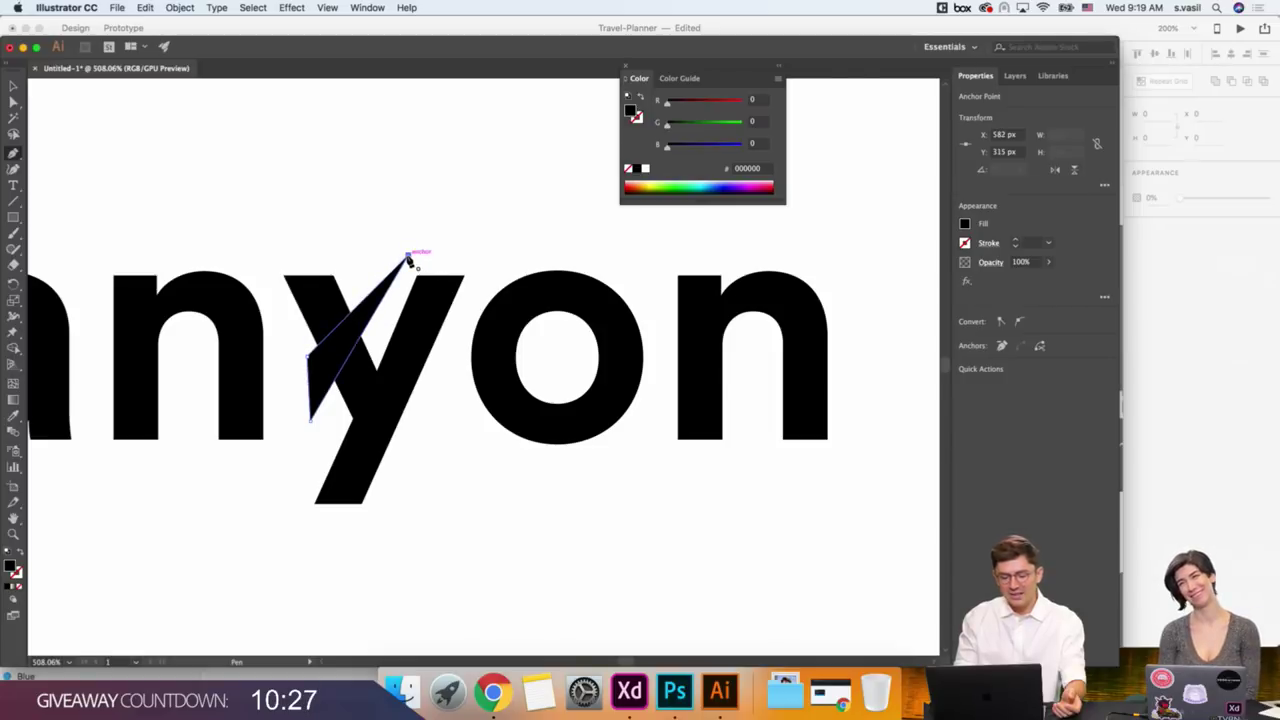
Cut the triangle out of the y with Pathfinder Minus Front and ungroup the pieces.
{"action": "left_click", "coordinate": [13, 87]}
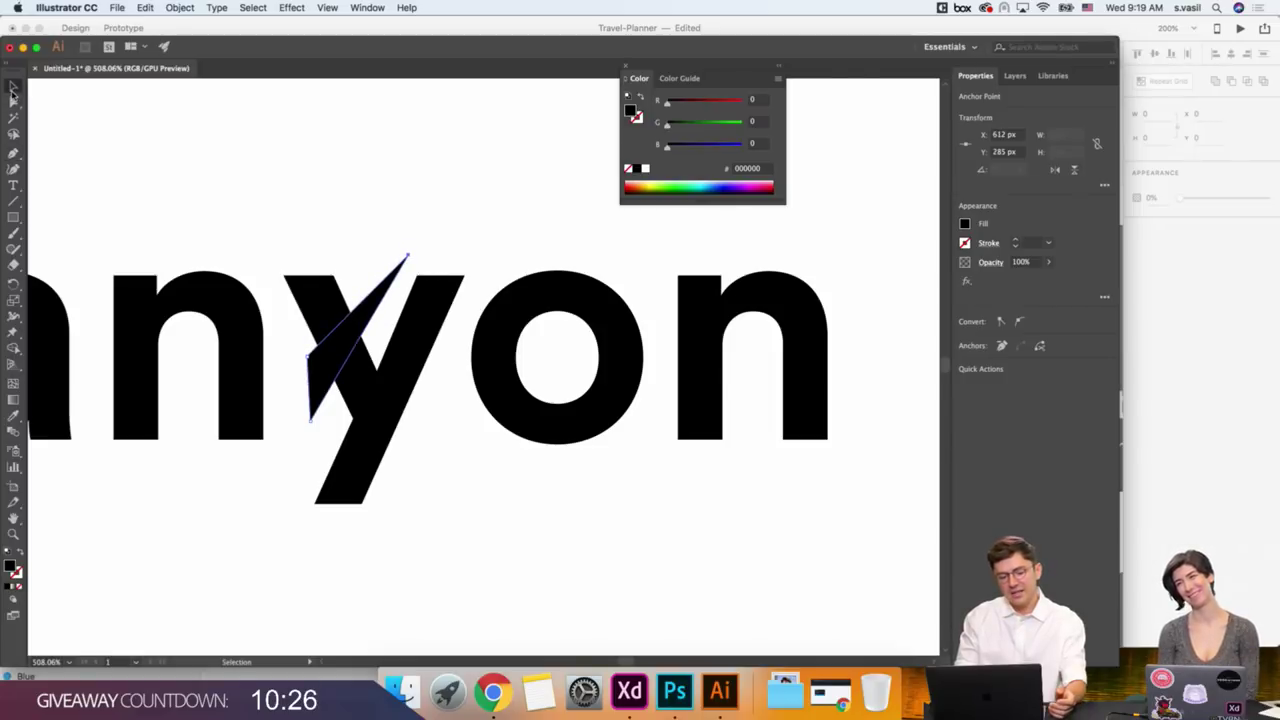
{"action": "left_click", "coordinate": [358, 450]}
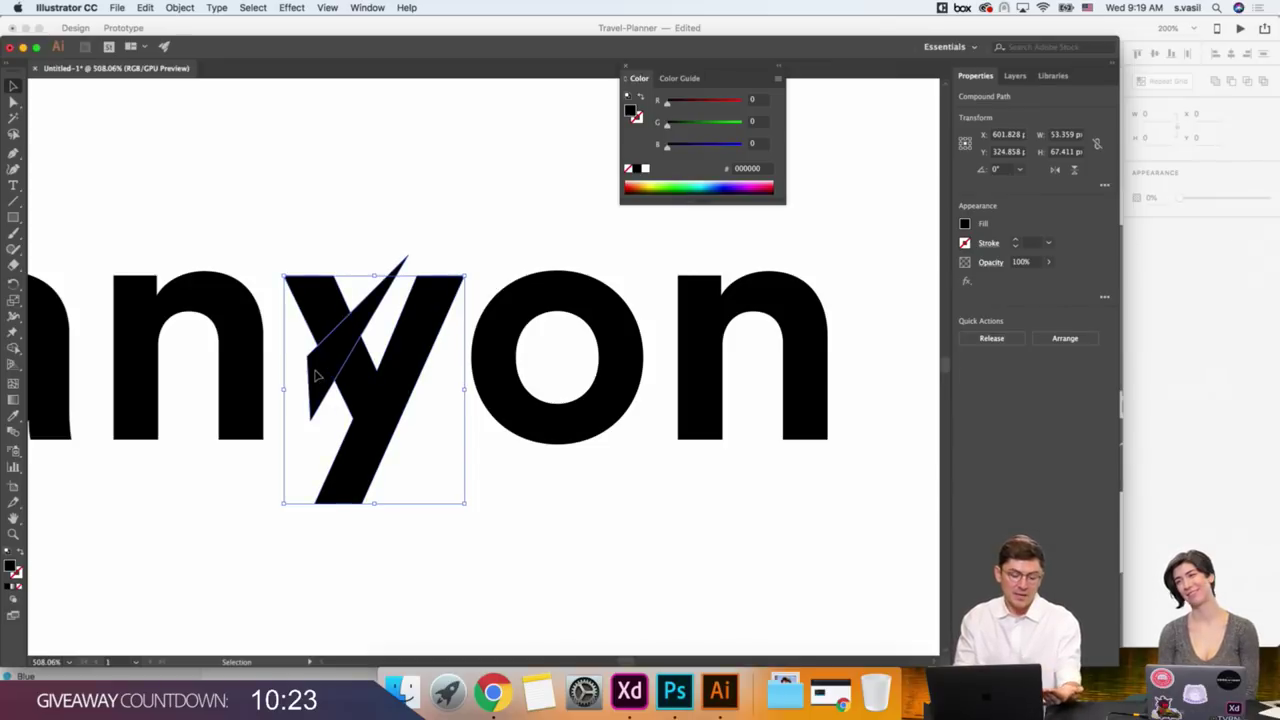
{"action": "left_click", "coordinate": [340, 385]}
{"action": "left_click", "coordinate": [390, 420], "text": "shift"}
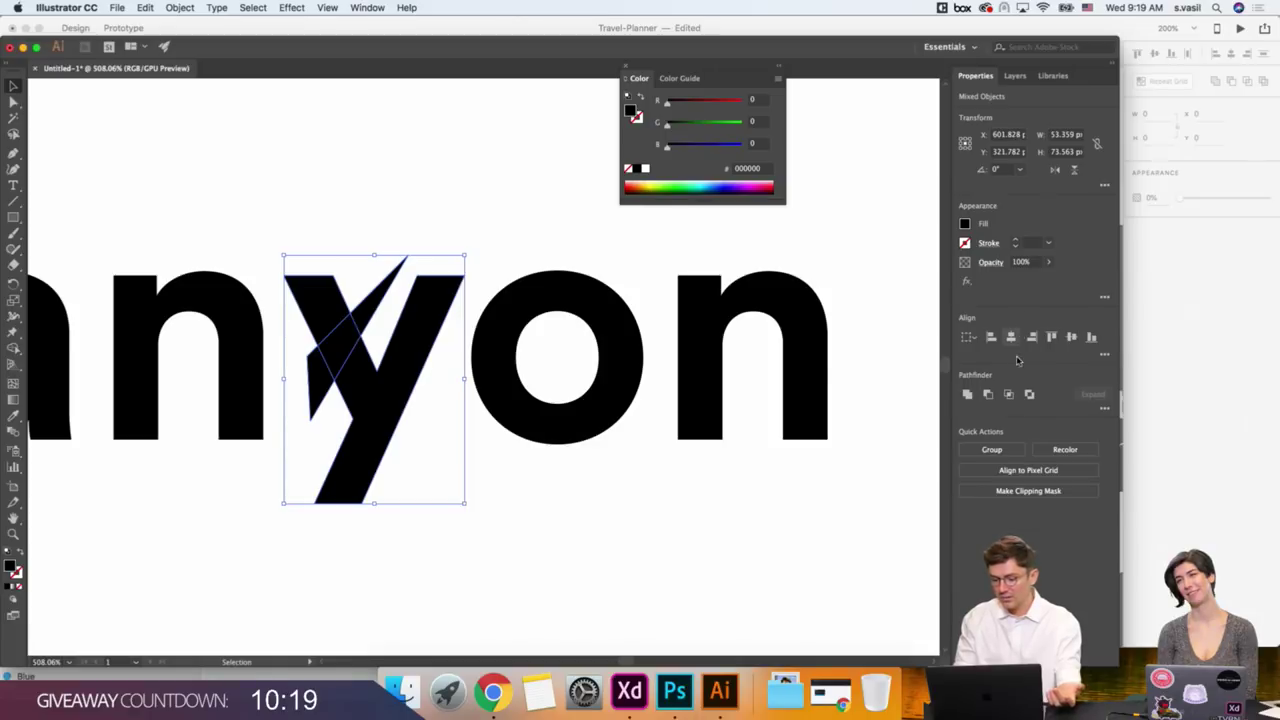
{"action": "left_click", "coordinate": [989, 396]}
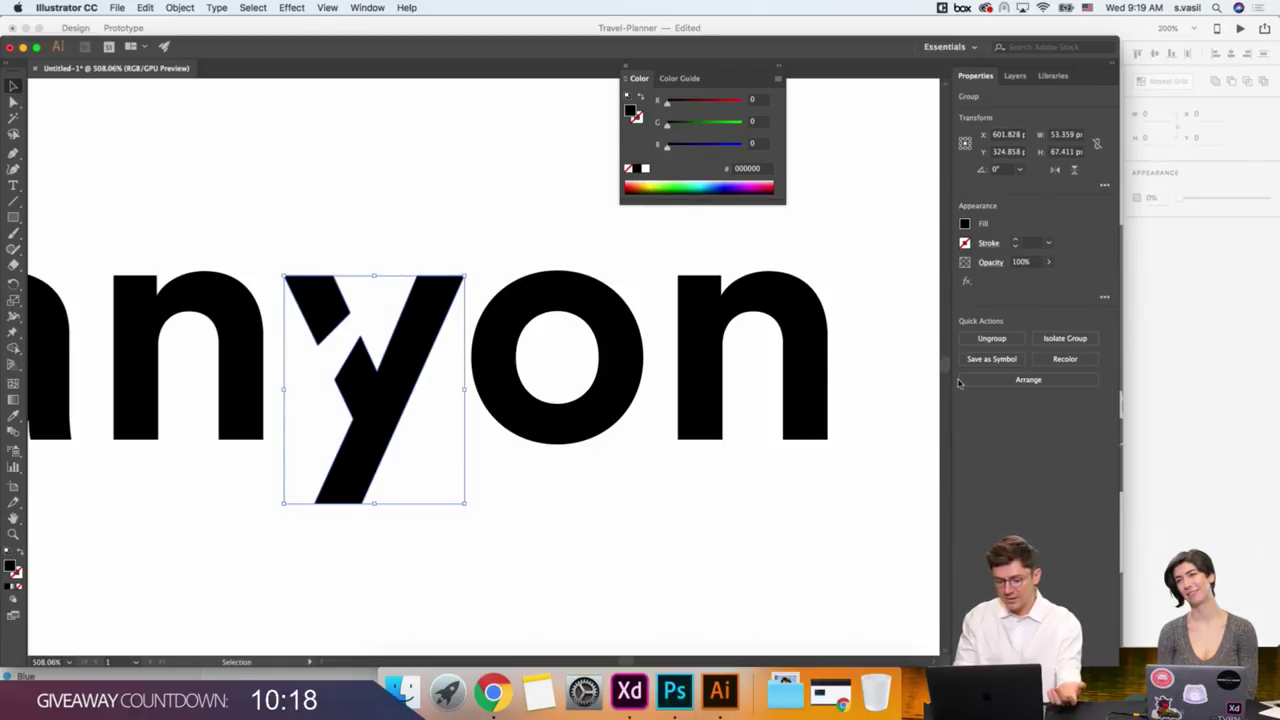
{"action": "right_click", "coordinate": [333, 308]}
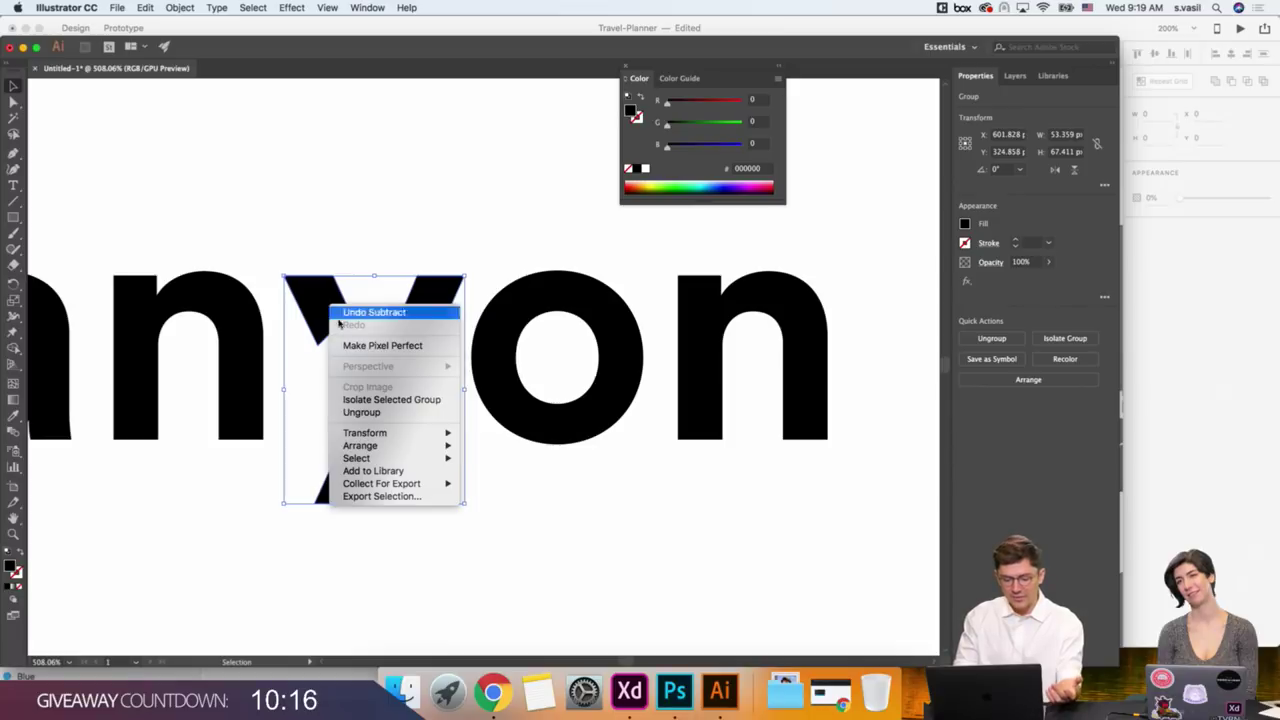
{"action": "left_click", "coordinate": [347, 412]}
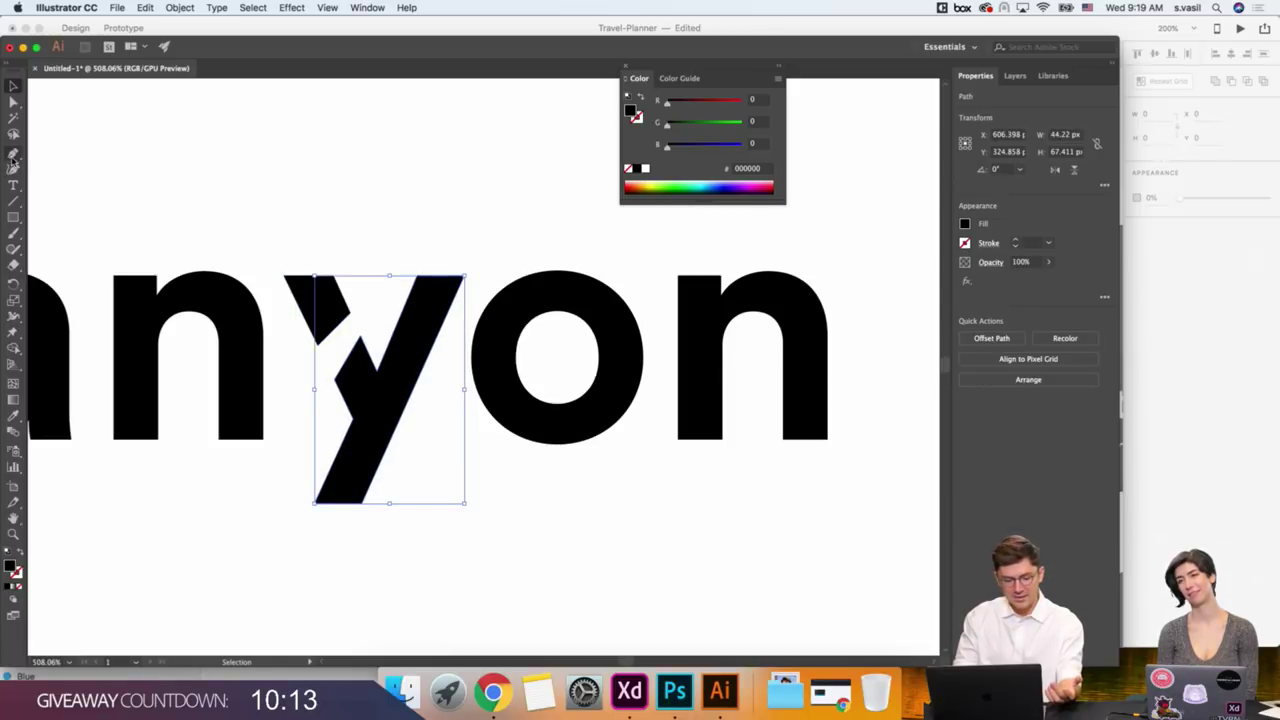
Delete anchor points on the y's stem to make a straight diagonal slash.
{"action": "left_click_drag", "start_coordinate": [13, 155], "coordinate": [75, 181]}
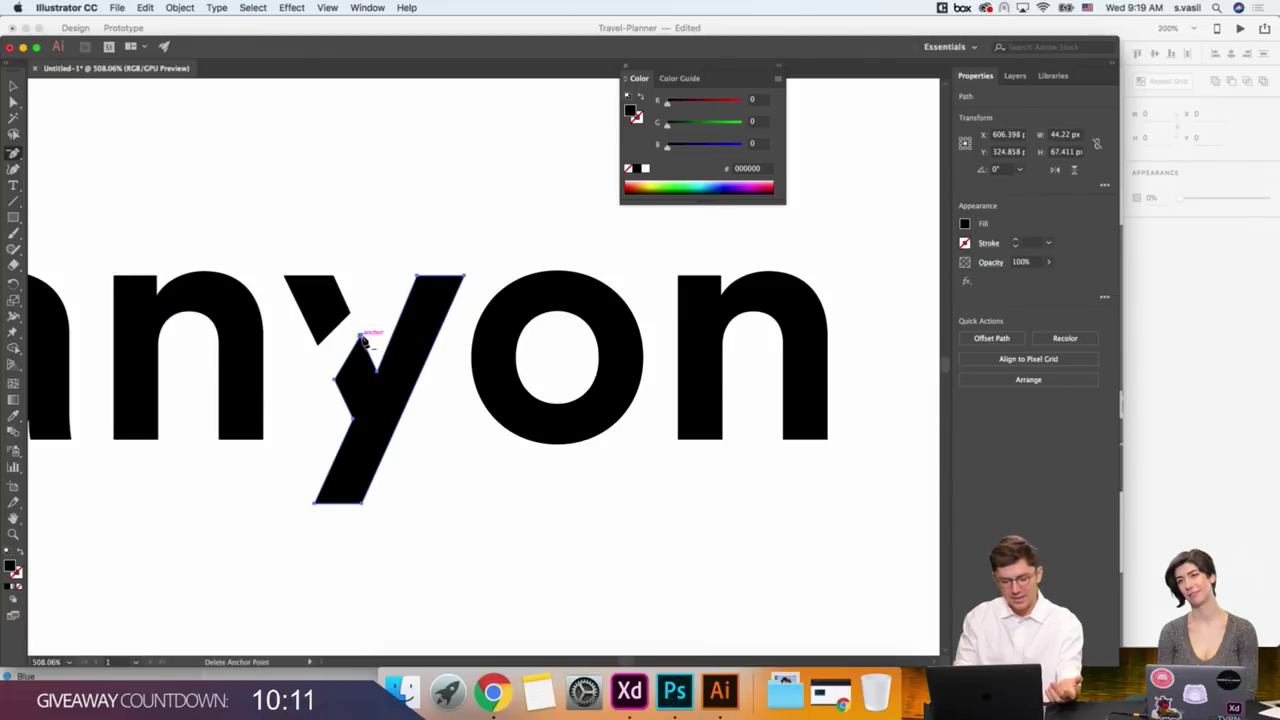
{"action": "left_click", "coordinate": [362, 338]}
{"action": "left_click", "coordinate": [352, 418]}
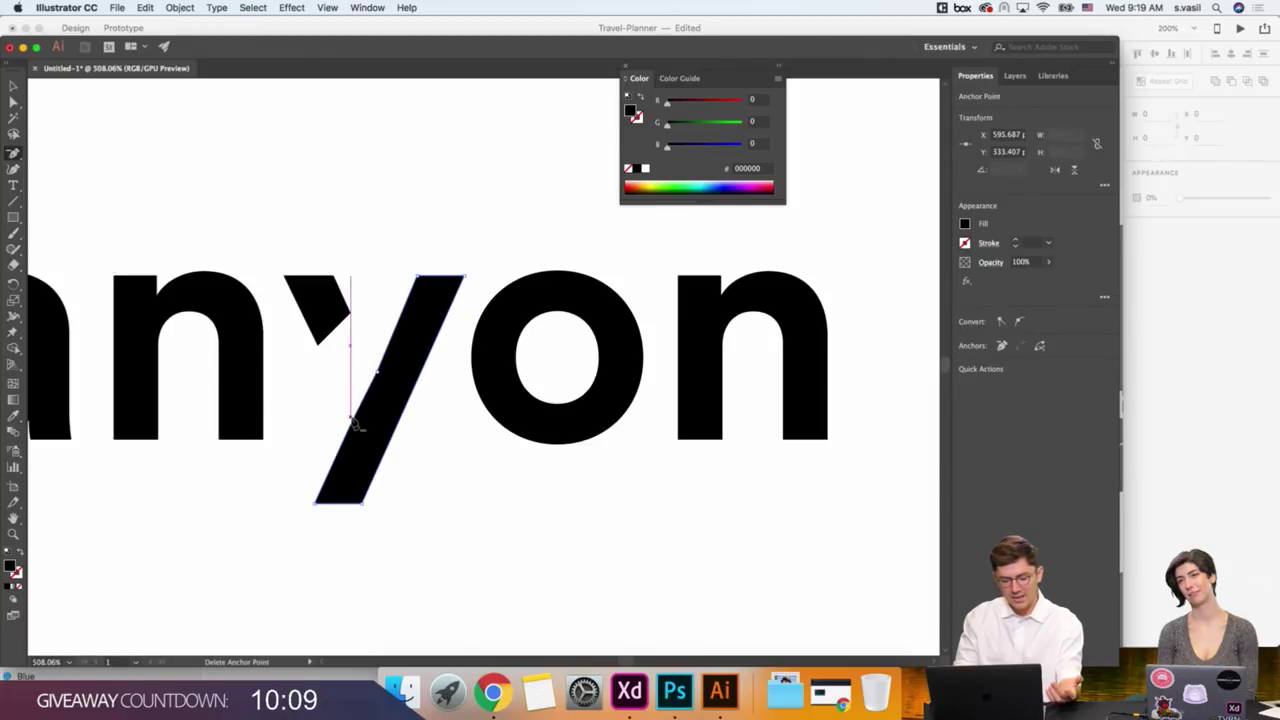
{"action": "left_click", "coordinate": [352, 420]}
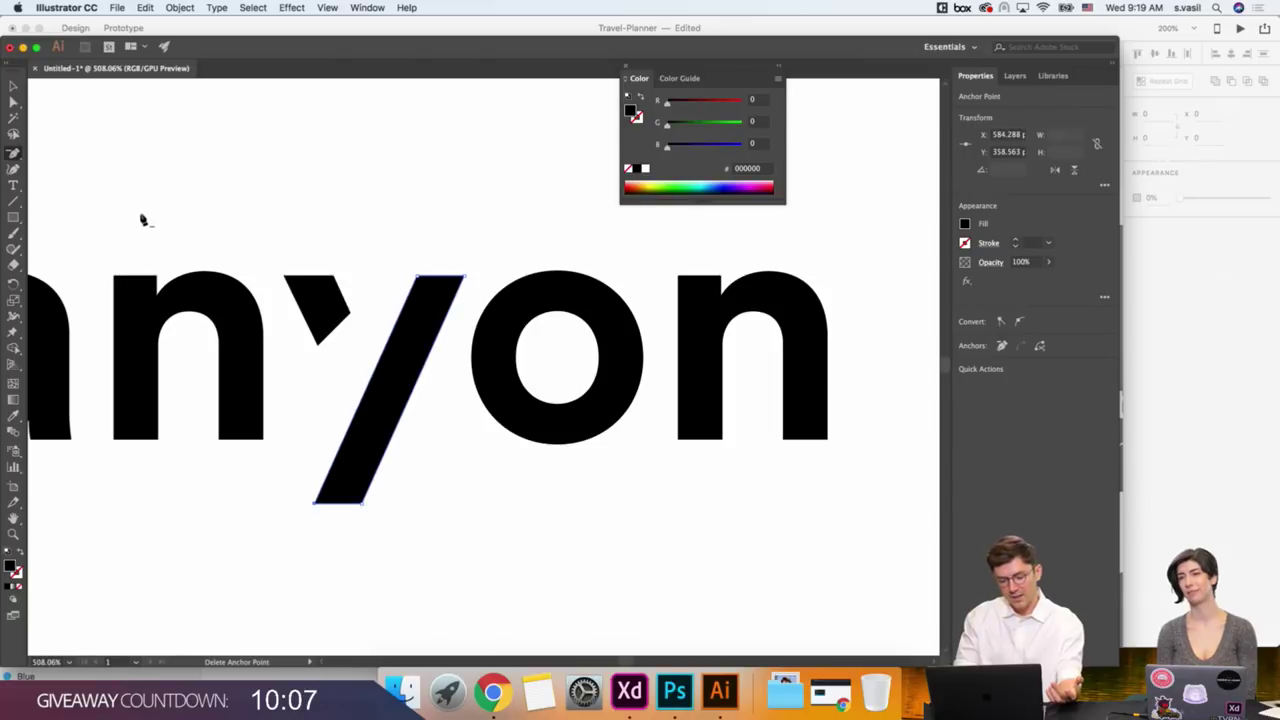
{"action": "left_click", "coordinate": [14, 103]}
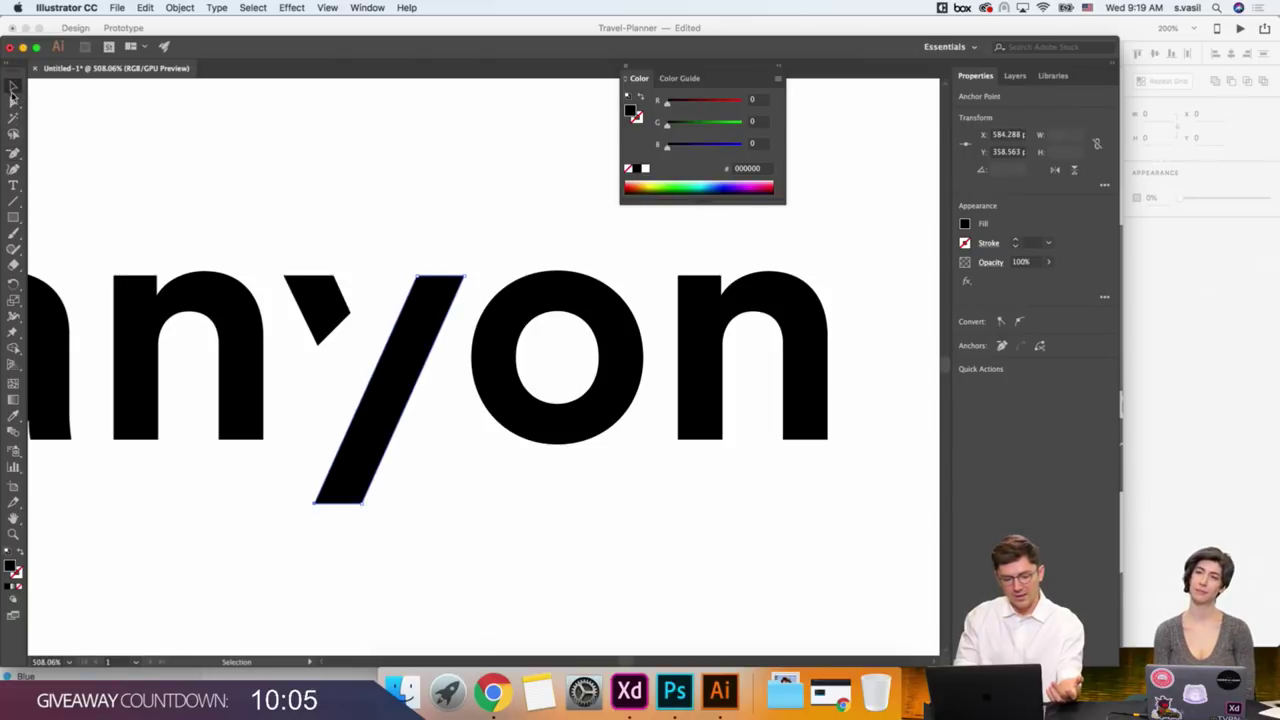
{"action": "left_click", "coordinate": [13, 86]}
Alt-drag a duplicate of the slash beside the original and nudge it into place.
{"action": "left_click", "coordinate": [14, 534]}
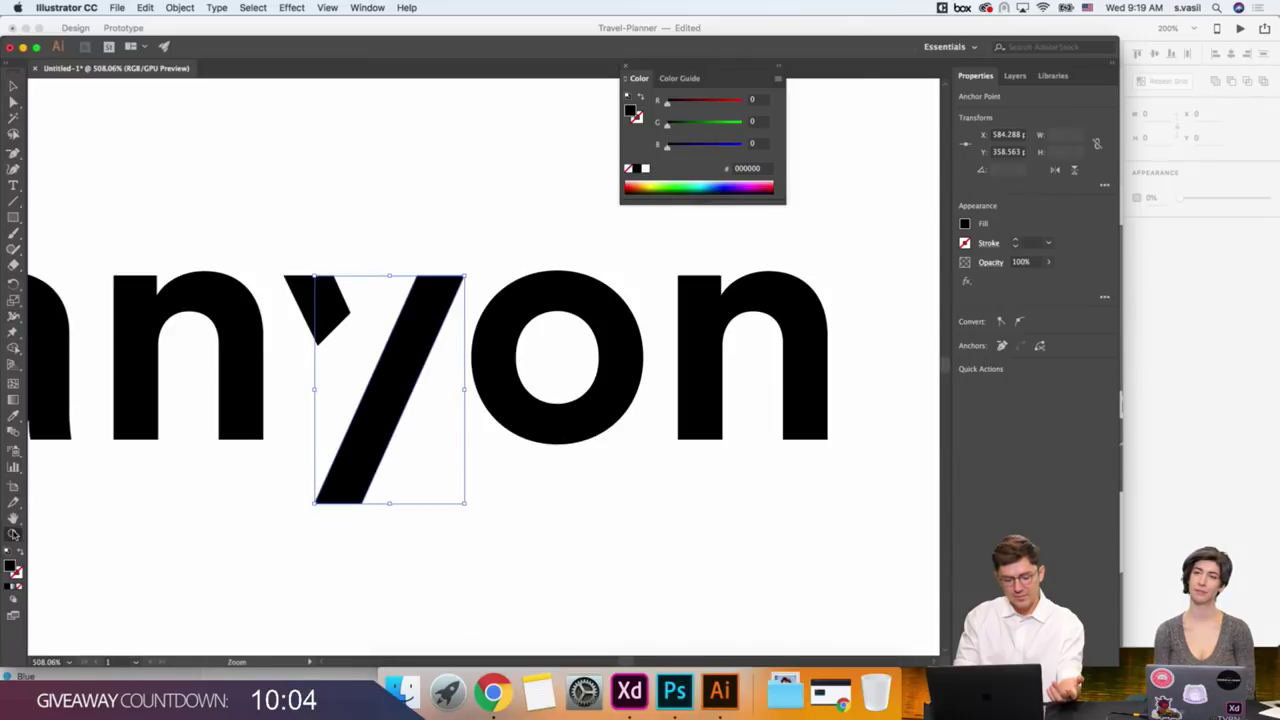
{"action": "left_click", "coordinate": [329, 391]}
{"action": "left_click", "coordinate": [13, 86]}
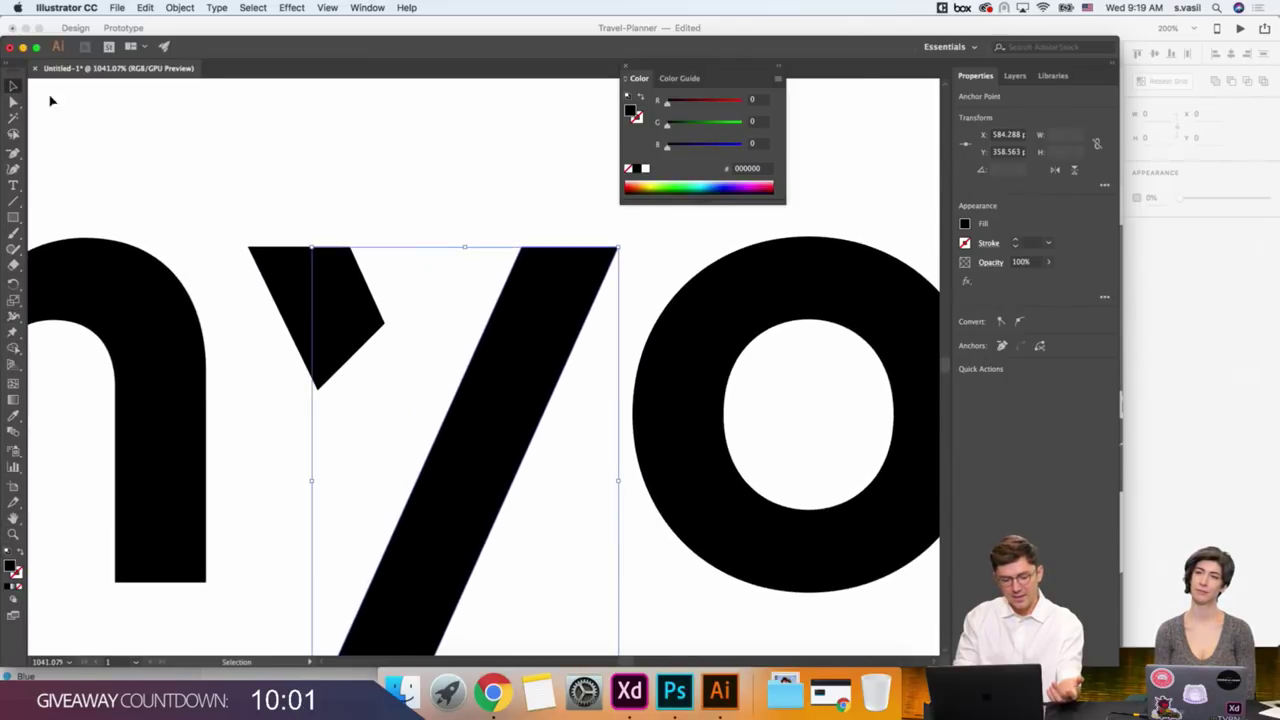
{"action": "left_click", "coordinate": [389, 363]}
{"action": "left_click", "coordinate": [492, 430]}
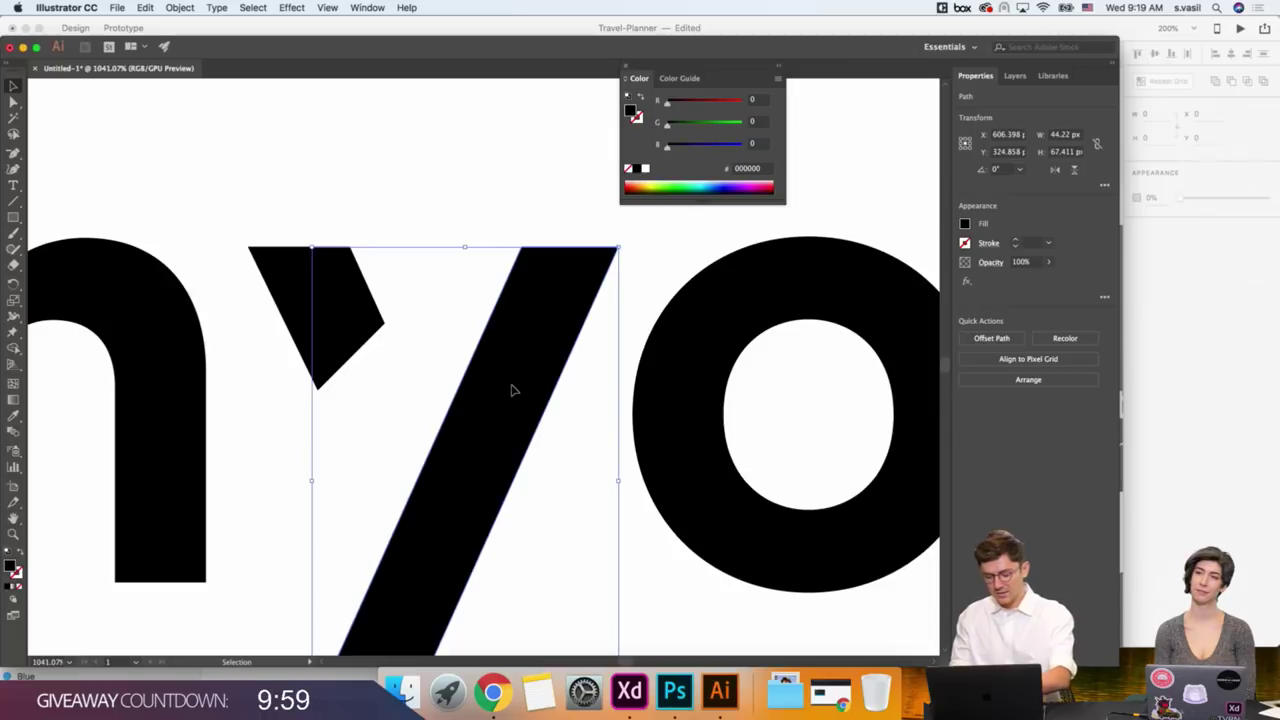
{"action": "mouse_move", "coordinate": [514, 389]}
{"action": "left_mouse_down"}
{"action": "mouse_move", "coordinate": [378, 307]}
{"action": "mouse_move", "coordinate": [570, 299]}
{"action": "left_mouse_up"}
{"action": "left_click", "coordinate": [13, 533]}
{"action": "scroll", "coordinate": [565, 296], "scroll_direction": "up", "scroll_amount": 3}
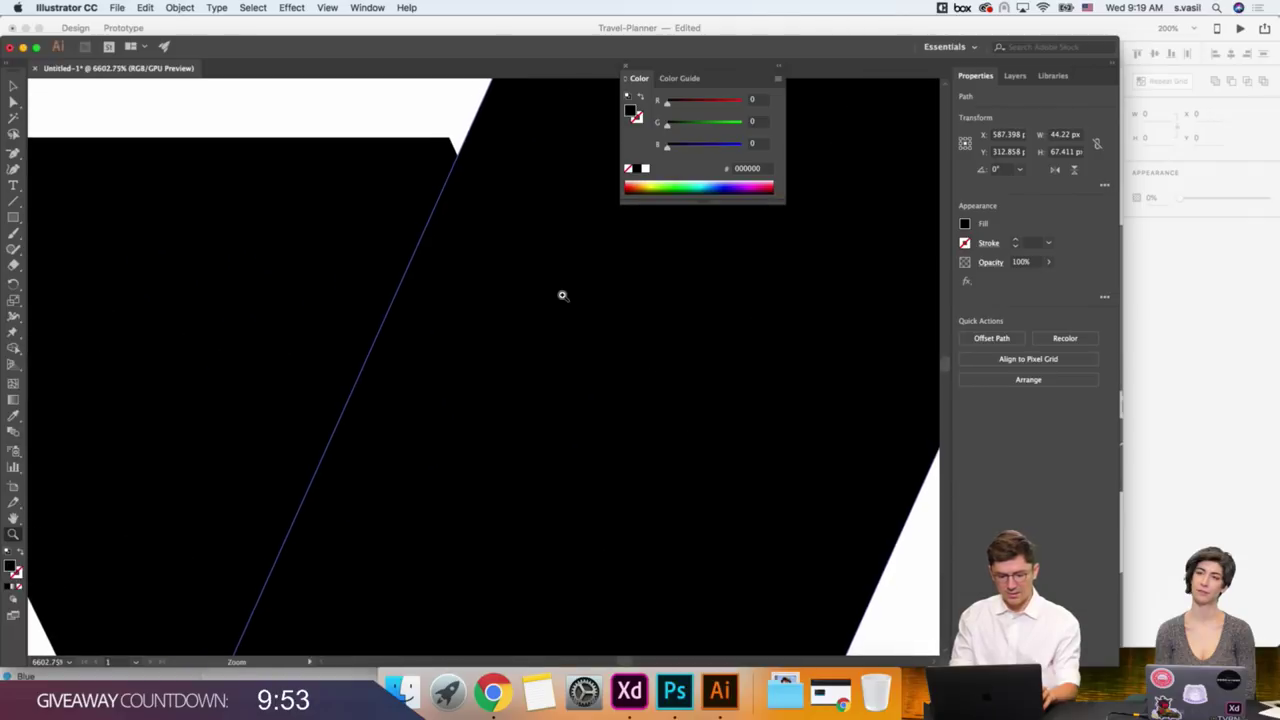
{"action": "key", "text": "v"}
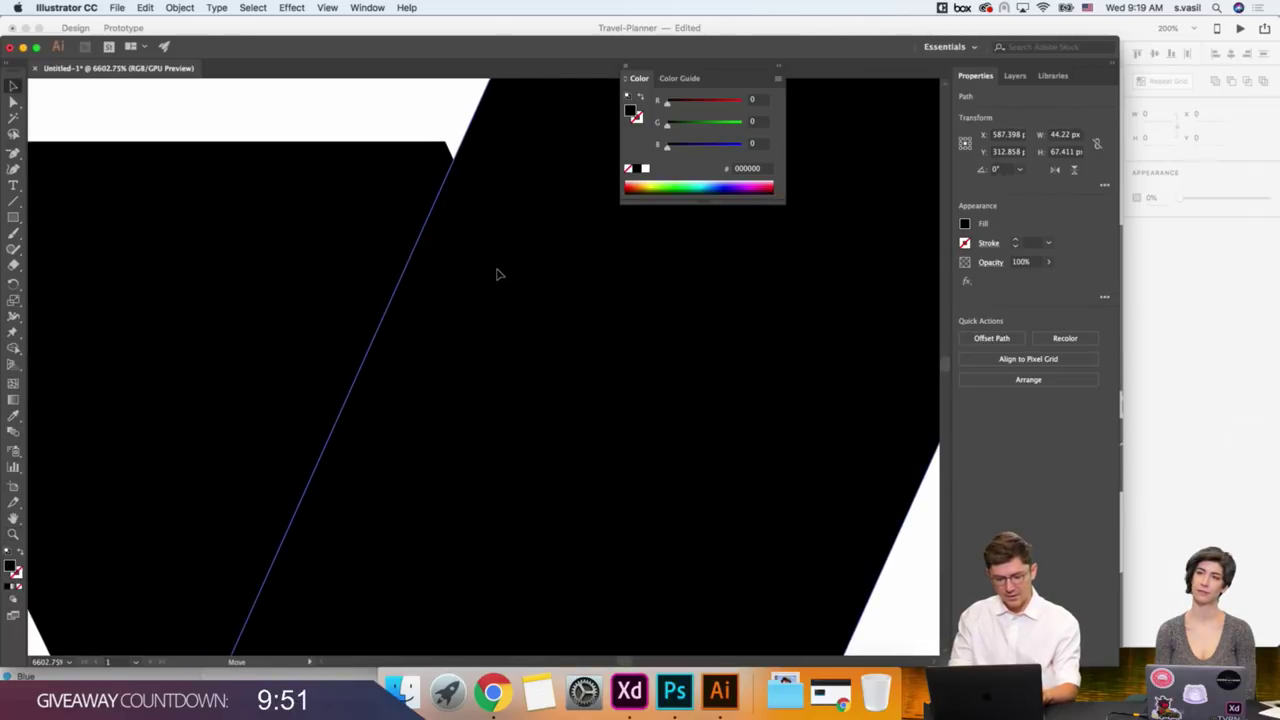
{"action": "left_click_drag", "start_coordinate": [497, 274], "coordinate": [464, 252]}
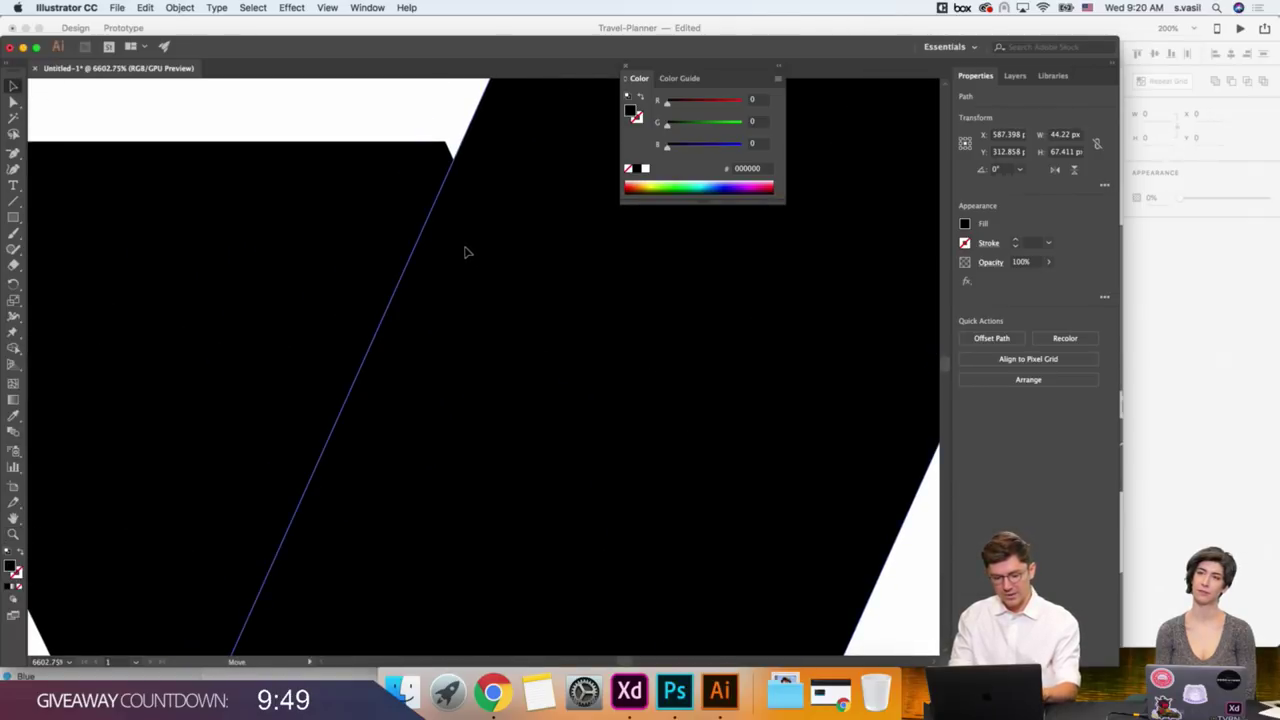
Zoom out and select all pieces of the Companyon wordmark.
{"action": "key", "text": "ctrl+minus"}
{"action": "key", "text": "ctrl+minus"}
{"action": "key", "text": "ctrl+minus"}
{"action": "key", "text": "ctrl+minus"}
{"action": "key", "text": "ctrl+minus"}
{"action": "key", "text": "ctrl+minus"}
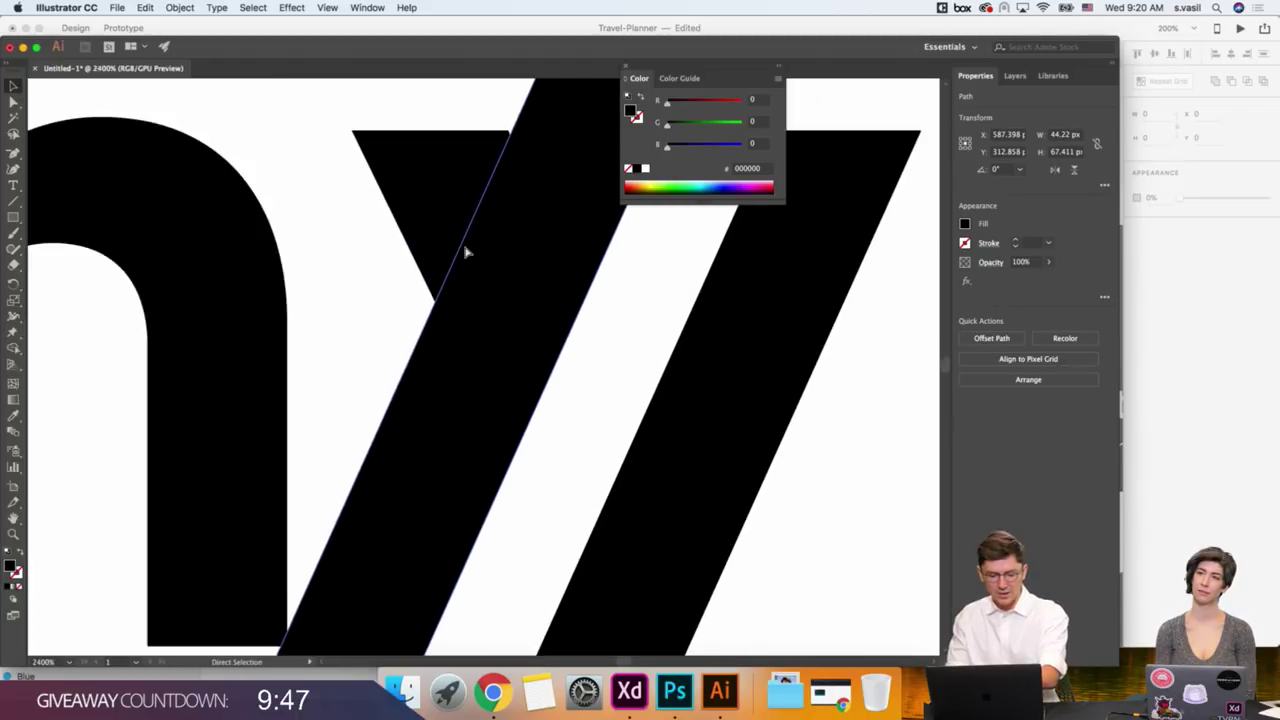
{"action": "key", "text": "ctrl+minus"}
{"action": "key", "text": "ctrl+minus"}
{"action": "key", "text": "ctrl+minus"}
{"action": "key", "text": "ctrl+minus"}
{"action": "key", "text": "ctrl+minus"}
{"action": "key", "text": "ctrl+minus"}
{"action": "key", "text": "ctrl+minus"}
{"action": "key", "text": "ctrl+minus"}
{"action": "key", "text": "ctrl+minus"}
{"action": "key", "text": "ctrl+minus"}
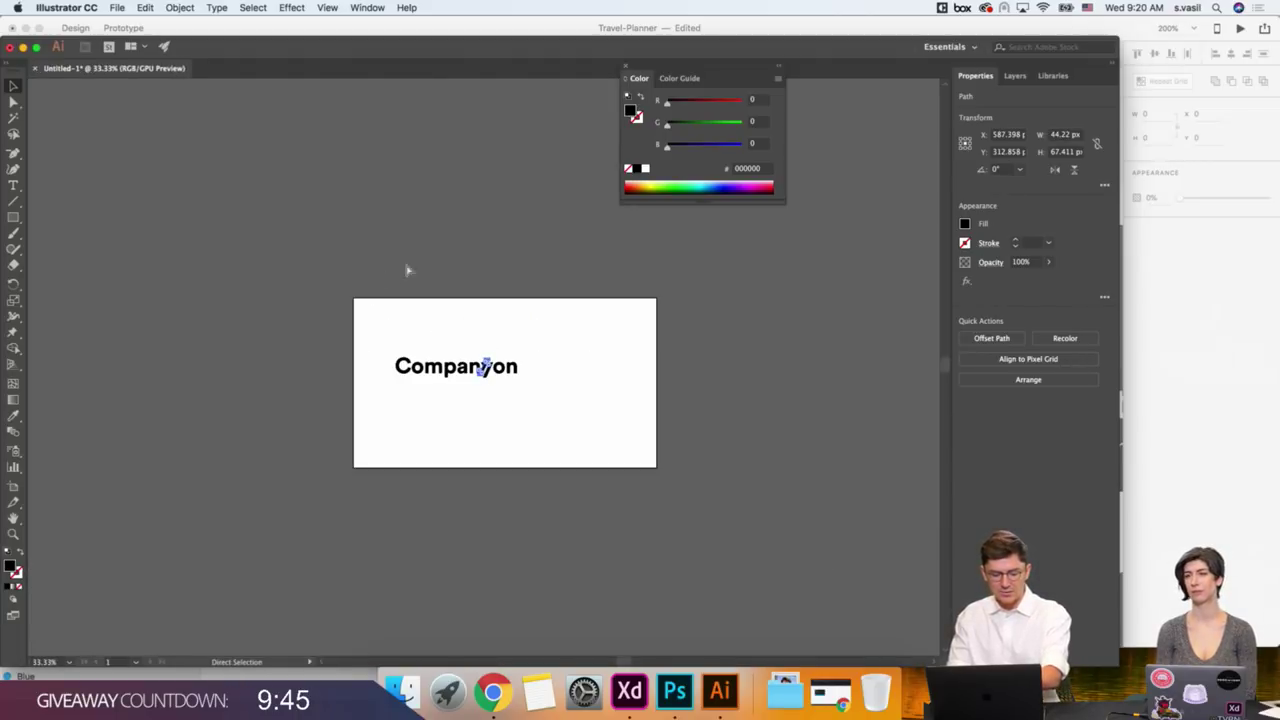
{"action": "key", "text": "v"}
{"action": "mouse_move", "coordinate": [362, 314]}
{"action": "left_mouse_down"}
{"action": "mouse_move", "coordinate": [541, 401]}
{"action": "mouse_move", "coordinate": [813, 592]}
{"action": "mouse_move", "coordinate": [630, 504]}
{"action": "left_mouse_up"}
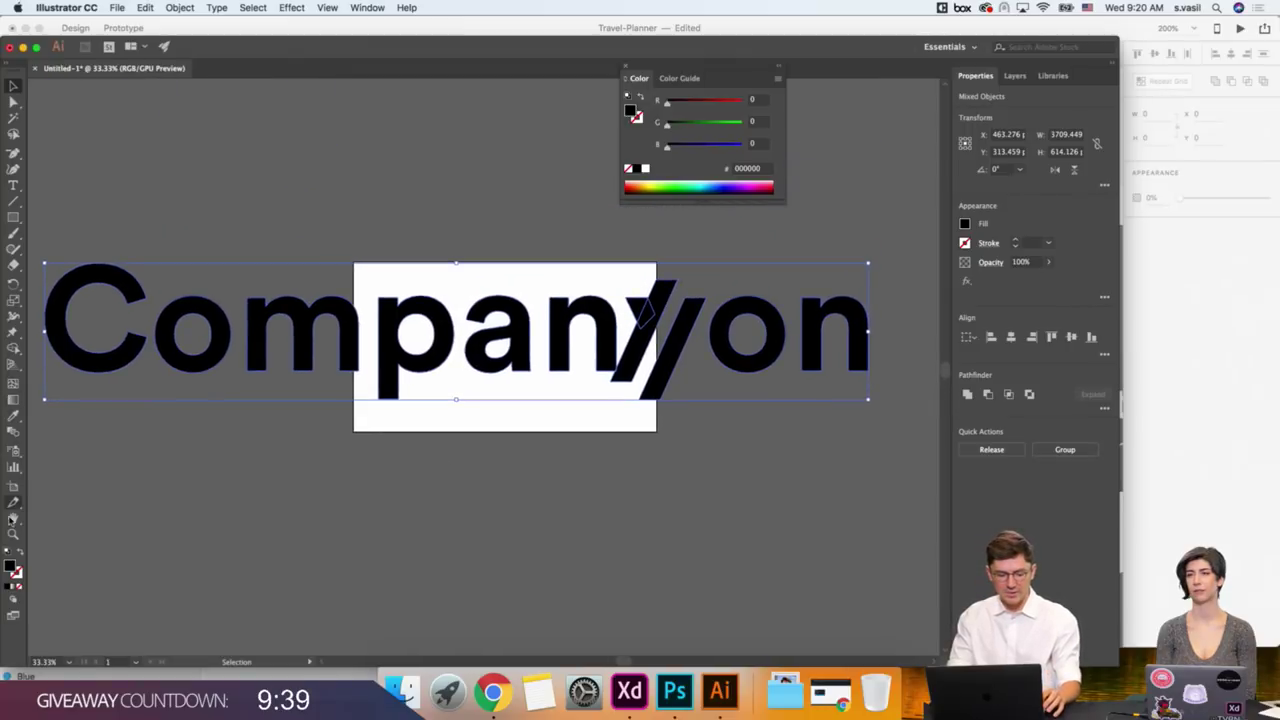
Zoom in on the slash, nudge it 2 px left and 1 px up, and trim the extra black area.
{"action": "left_click", "coordinate": [13, 533]}
{"action": "mouse_move", "coordinate": [679, 302]}
{"action": "left_mouse_down"}
{"action": "mouse_move", "coordinate": [626, 346]}
{"action": "mouse_move", "coordinate": [700, 363]}
{"action": "left_mouse_up"}
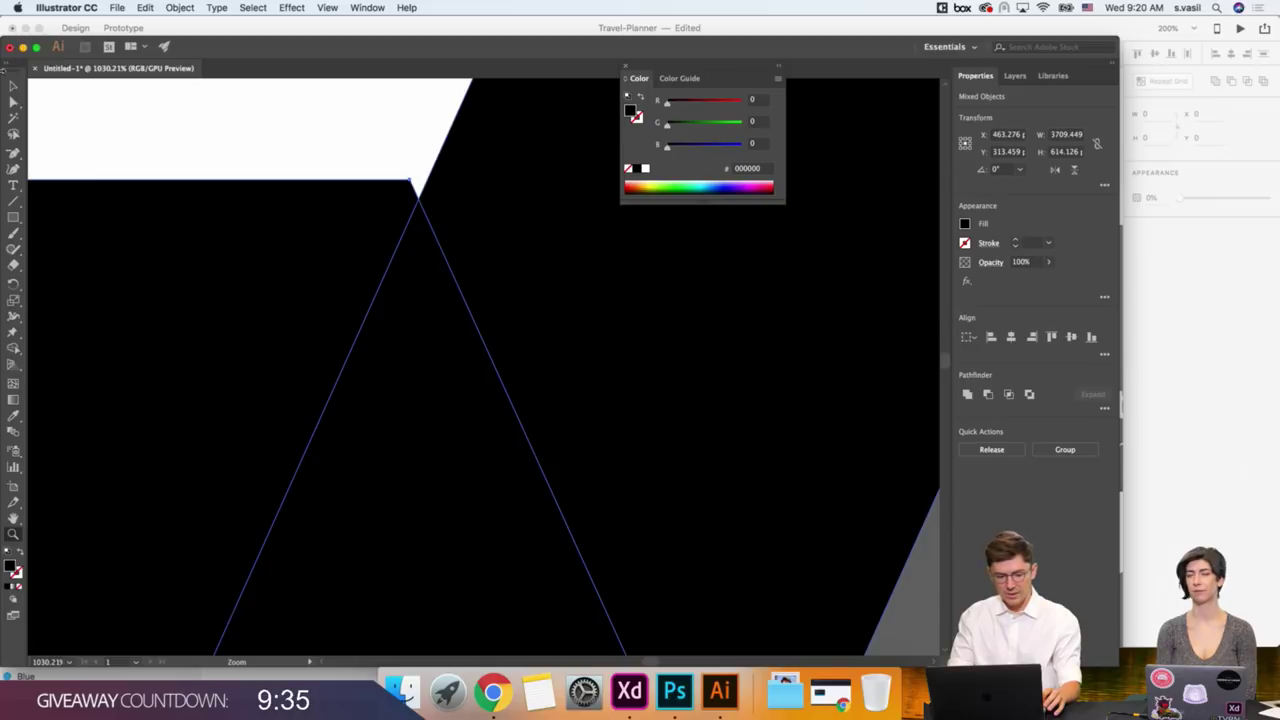
{"action": "key", "text": "v"}
{"action": "left_click", "coordinate": [228, 107]}
{"action": "left_click_drag", "start_coordinate": [452, 219], "coordinate": [451, 210]}
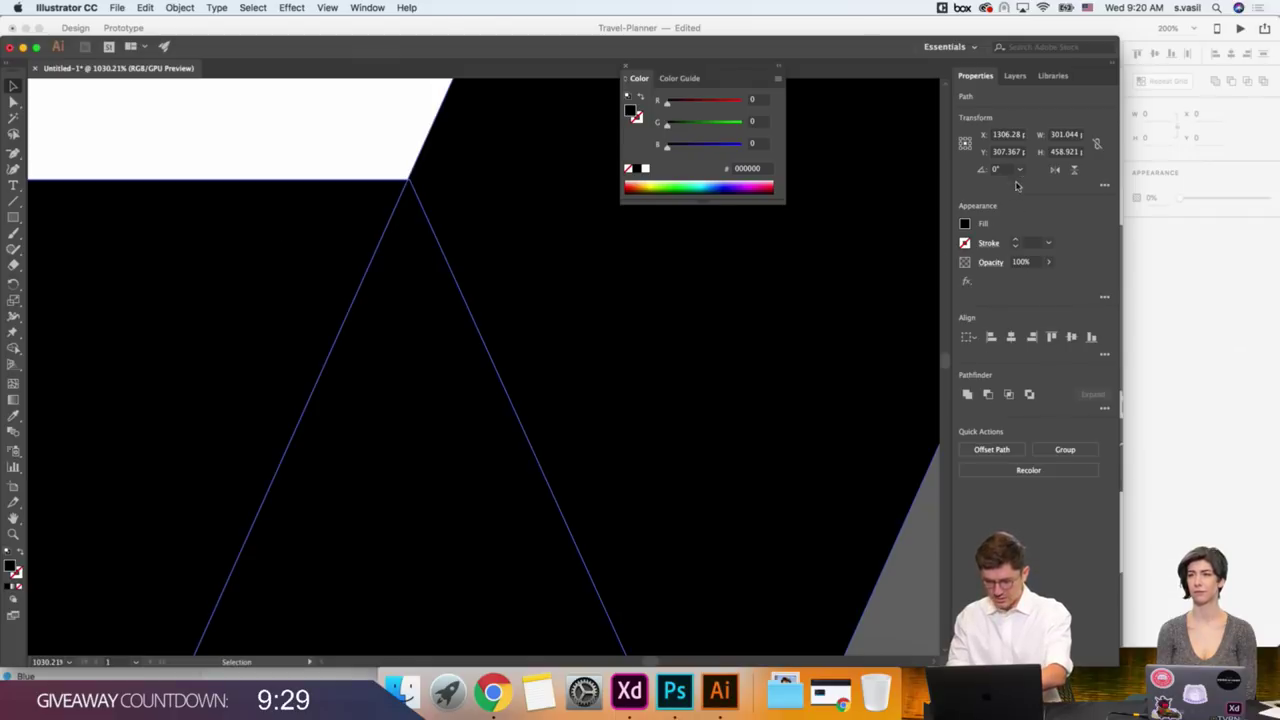
{"action": "left_click", "coordinate": [987, 394]}
{"action": "left_click", "coordinate": [577, 337]}
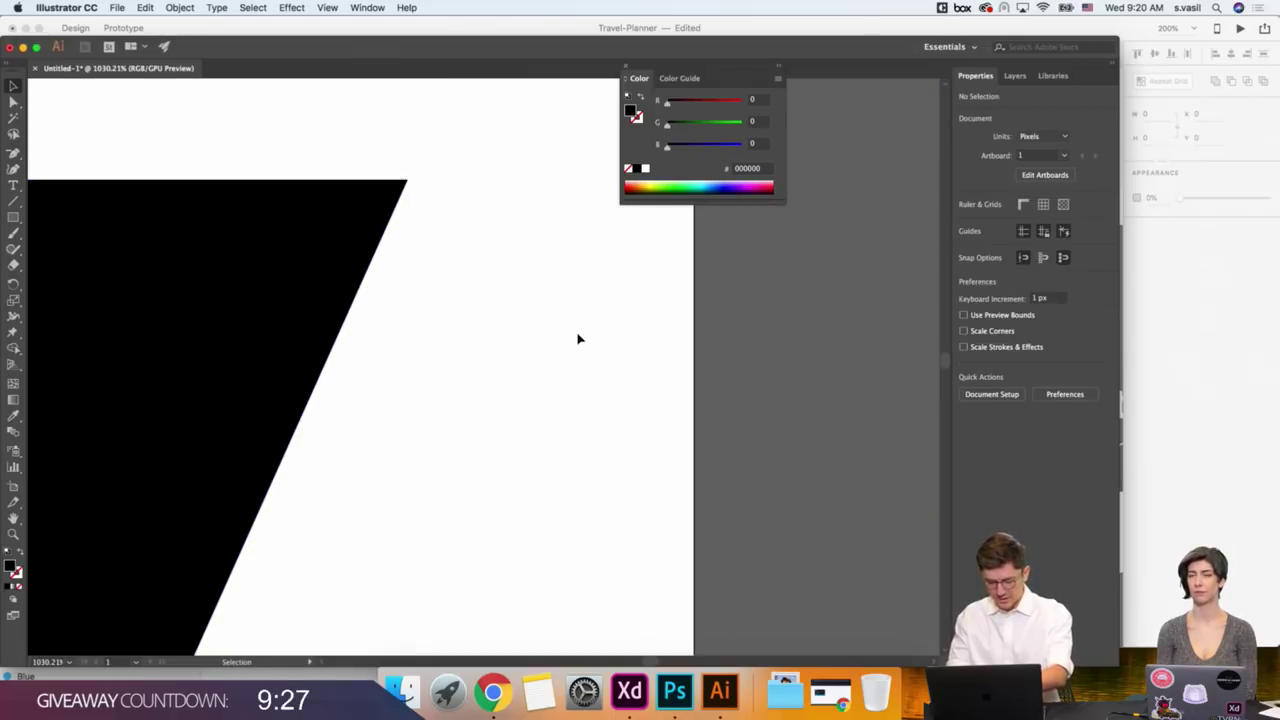
{"action": "key", "text": "super+minus"}
{"action": "key", "text": "super+minus"}
{"action": "key", "text": "super+minus"}
{"action": "key", "text": "super+minus"}
{"action": "key", "text": "super+minus"}
{"action": "key", "text": "super+minus"}
{"action": "key", "text": "super+minus"}
{"action": "key", "text": "super+minus"}
{"action": "key", "text": "super+minus"}
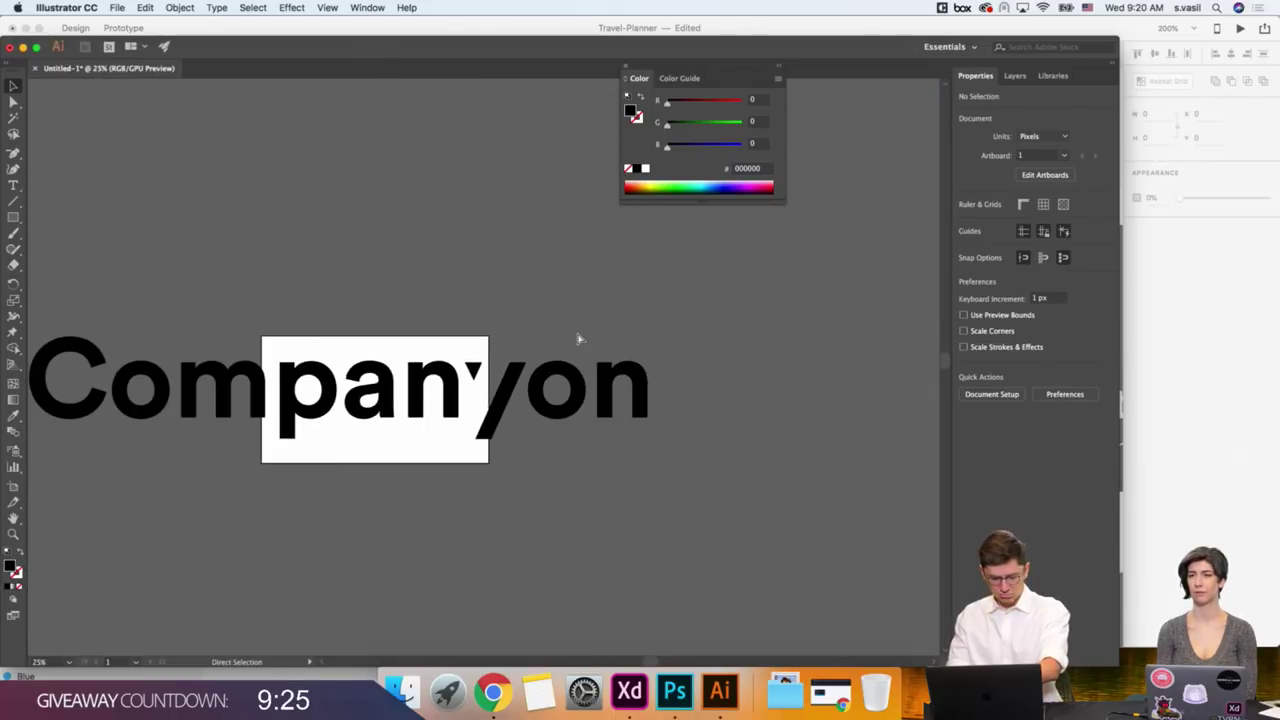
Scale the whole Companyon wordmark down to 1017.449 × 168.446 px and move it inside the artboard.
{"action": "key", "text": "super+a"}
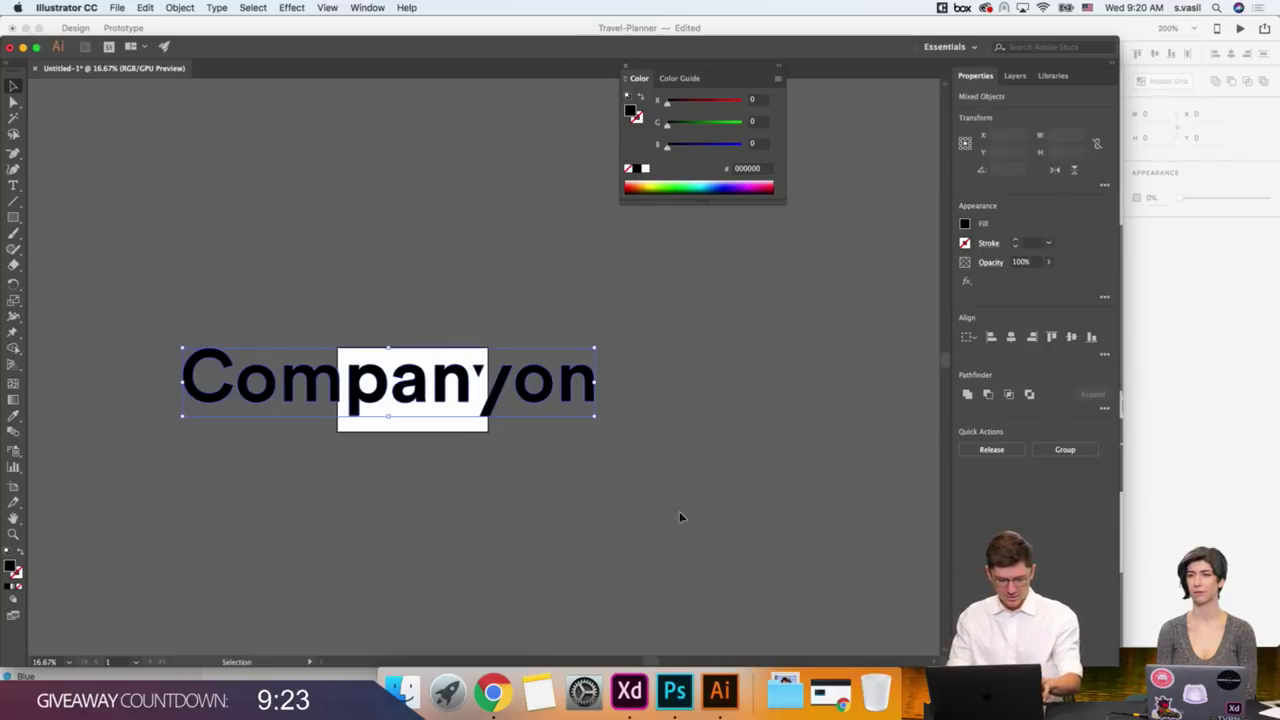
{"action": "left_click_drag", "start_coordinate": [597, 418], "coordinate": [446, 399]}
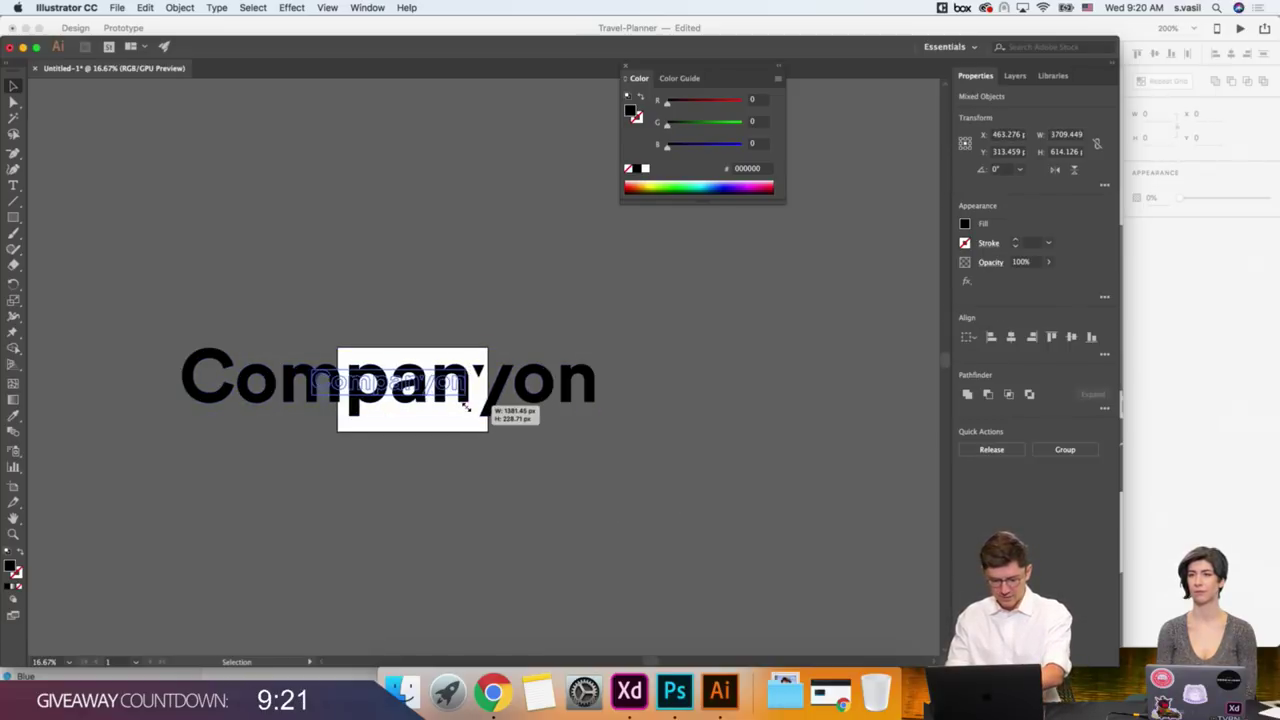
{"action": "key", "text": "super+1"}
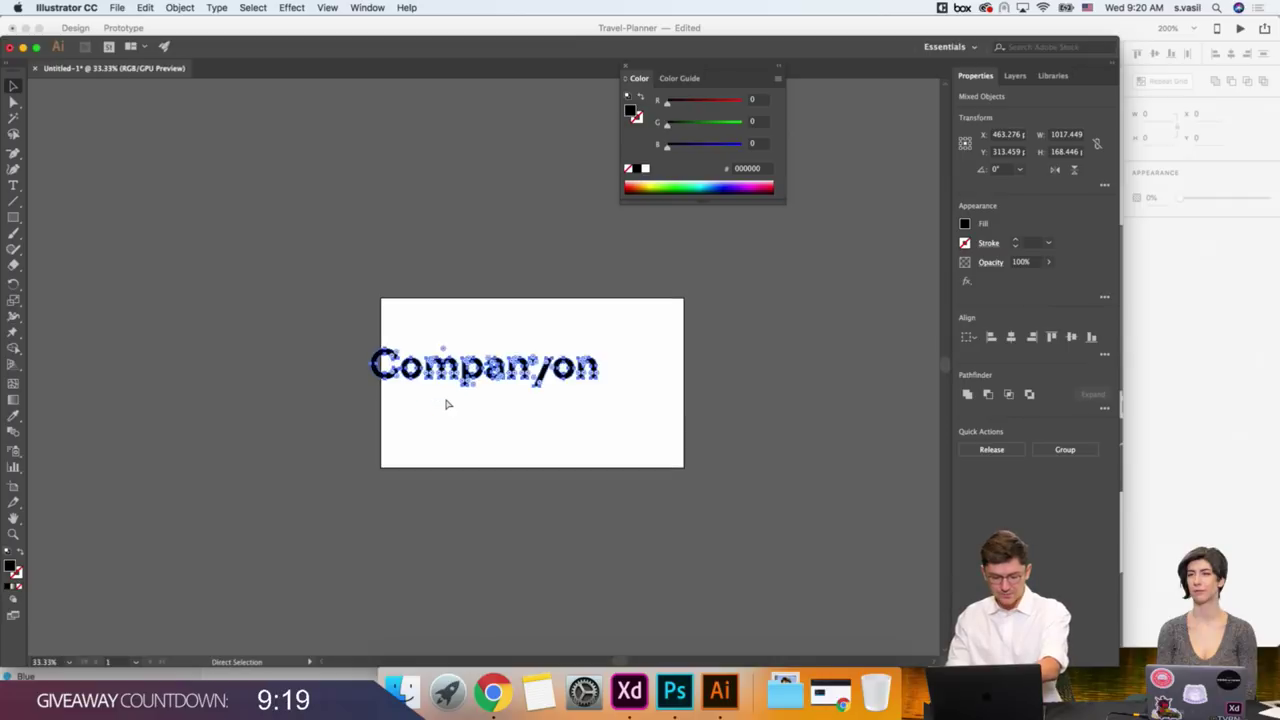
{"action": "left_click_drag", "start_coordinate": [421, 397], "coordinate": [477, 440]}
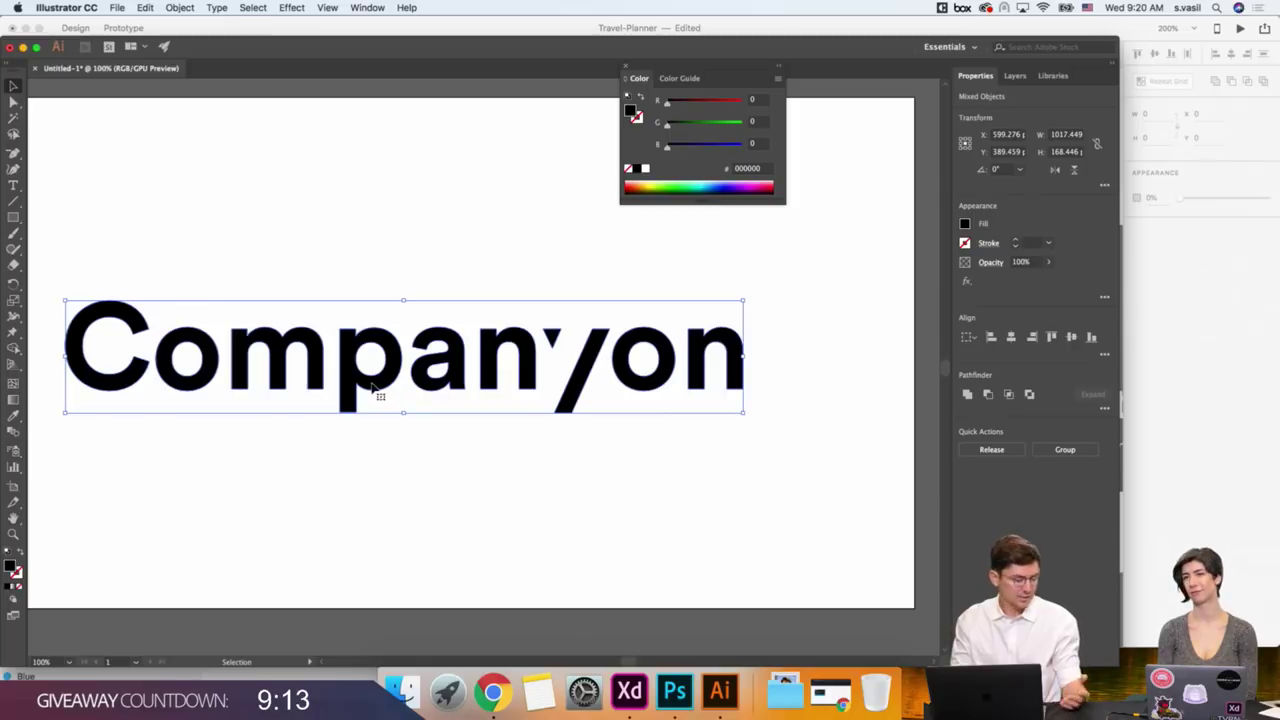
{"action": "left_click_drag", "start_coordinate": [376, 389], "coordinate": [429, 413]}
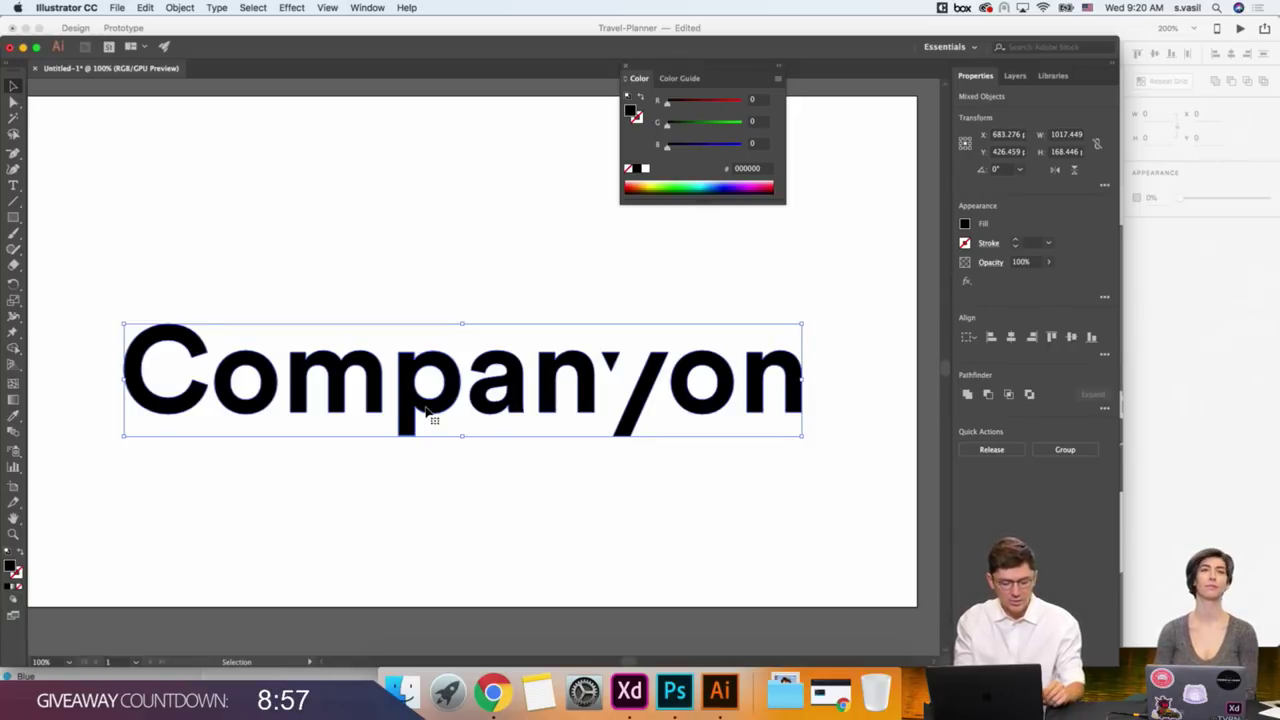
Paste the Companyon wordmark into XD's iPhone X – 1 artboard and scale it to 137.4 × 22.75.
{"action": "left_click", "coordinate": [629, 692]}
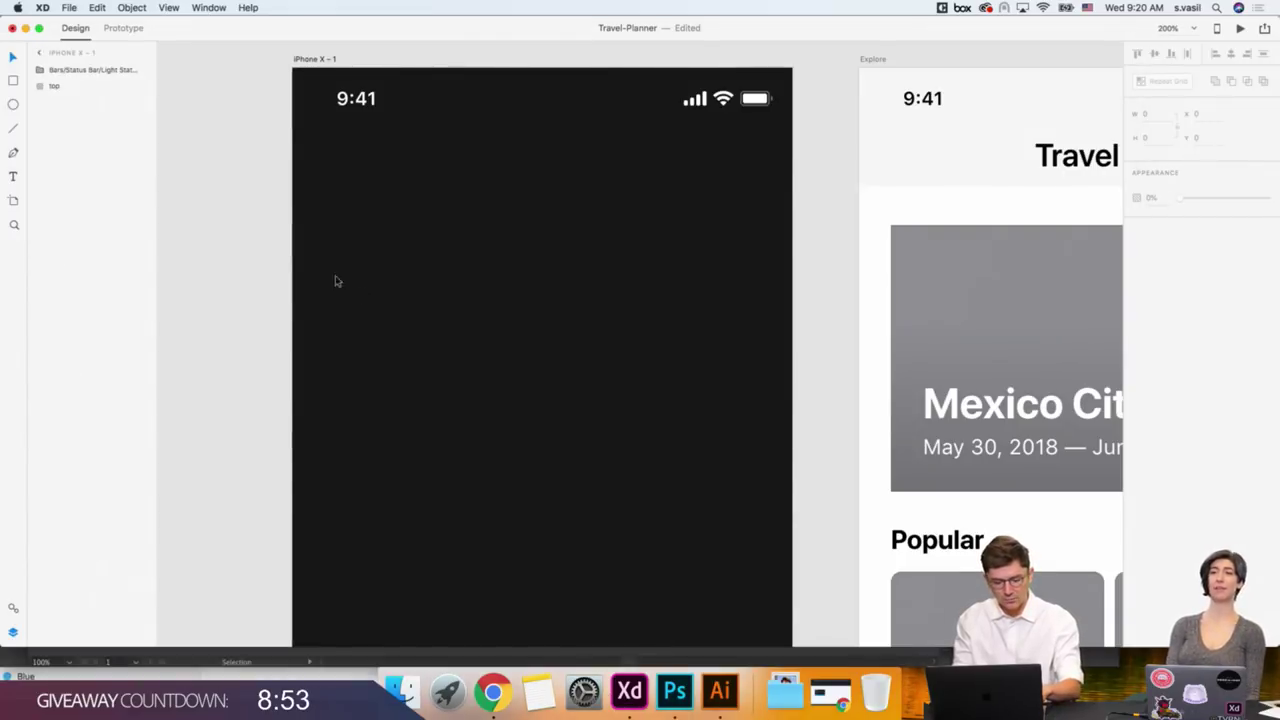
{"action": "key", "text": "super+v"}
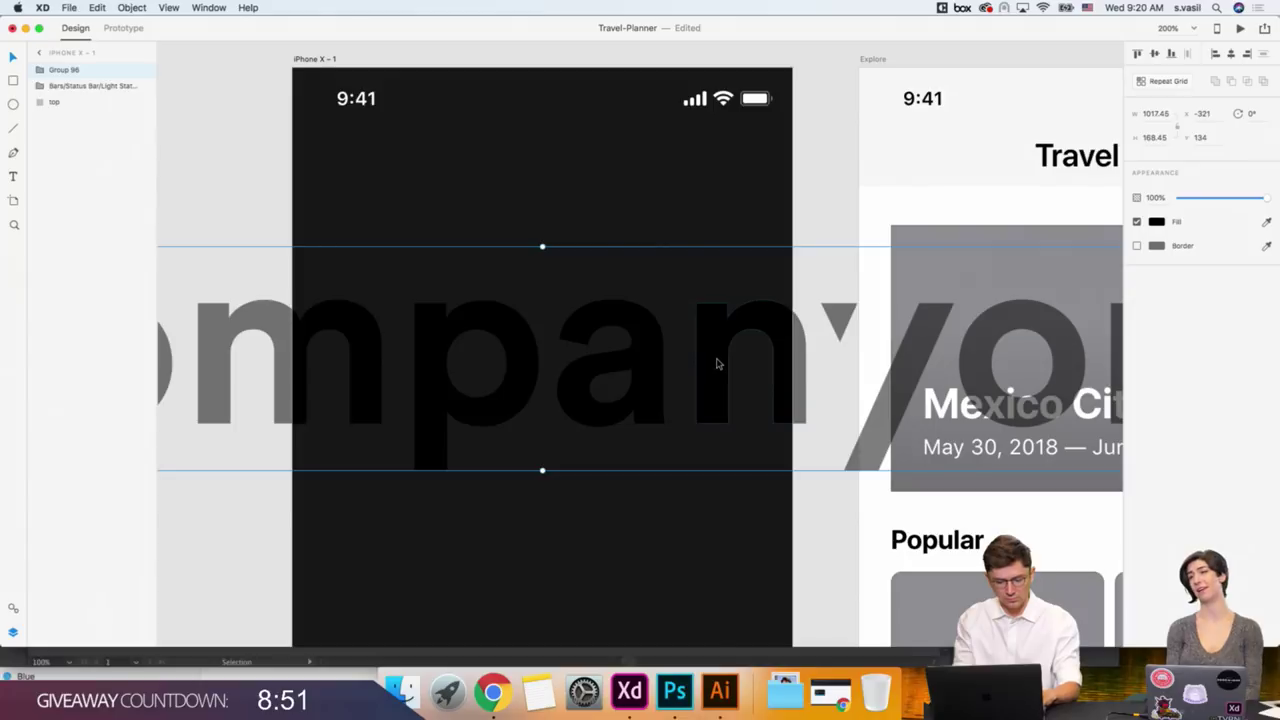
{"action": "scroll", "coordinate": [716, 364], "scroll_direction": "right", "scroll_amount": 5}
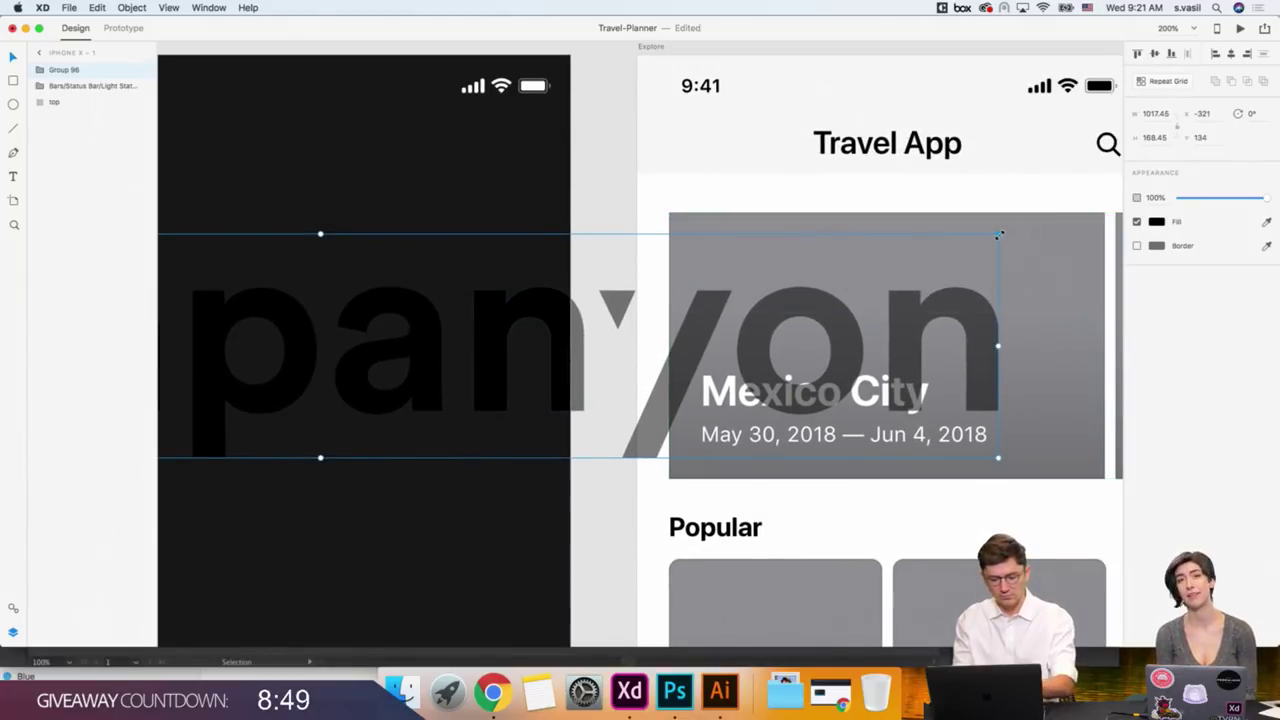
{"action": "mouse_move", "coordinate": [998, 235]}
{"action": "left_mouse_down"}
{"action": "mouse_move", "coordinate": [483, 269]}
{"action": "mouse_move", "coordinate": [413, 290]}
{"action": "left_mouse_up"}
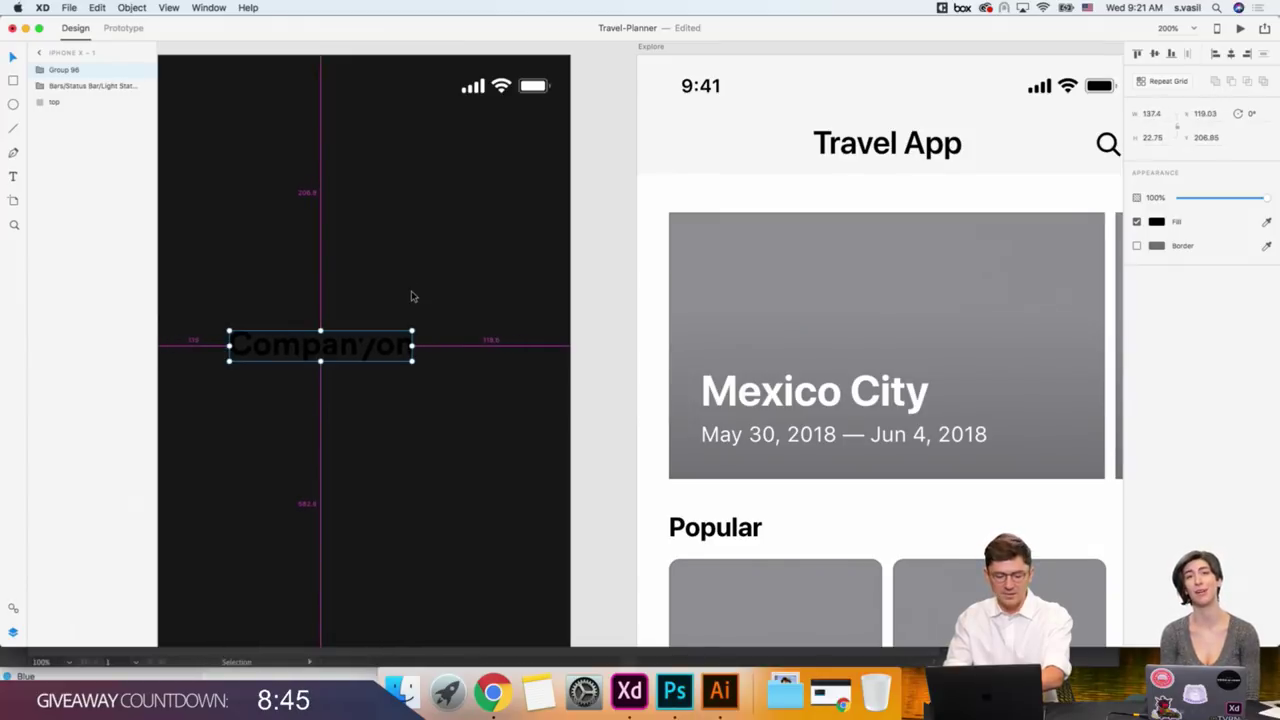
{"action": "scroll", "coordinate": [410, 296], "scroll_direction": "left", "scroll_amount": 5}
Make the wordmark's fill white and move it to the artboard's top-left.
{"action": "left_click", "coordinate": [1157, 222]}
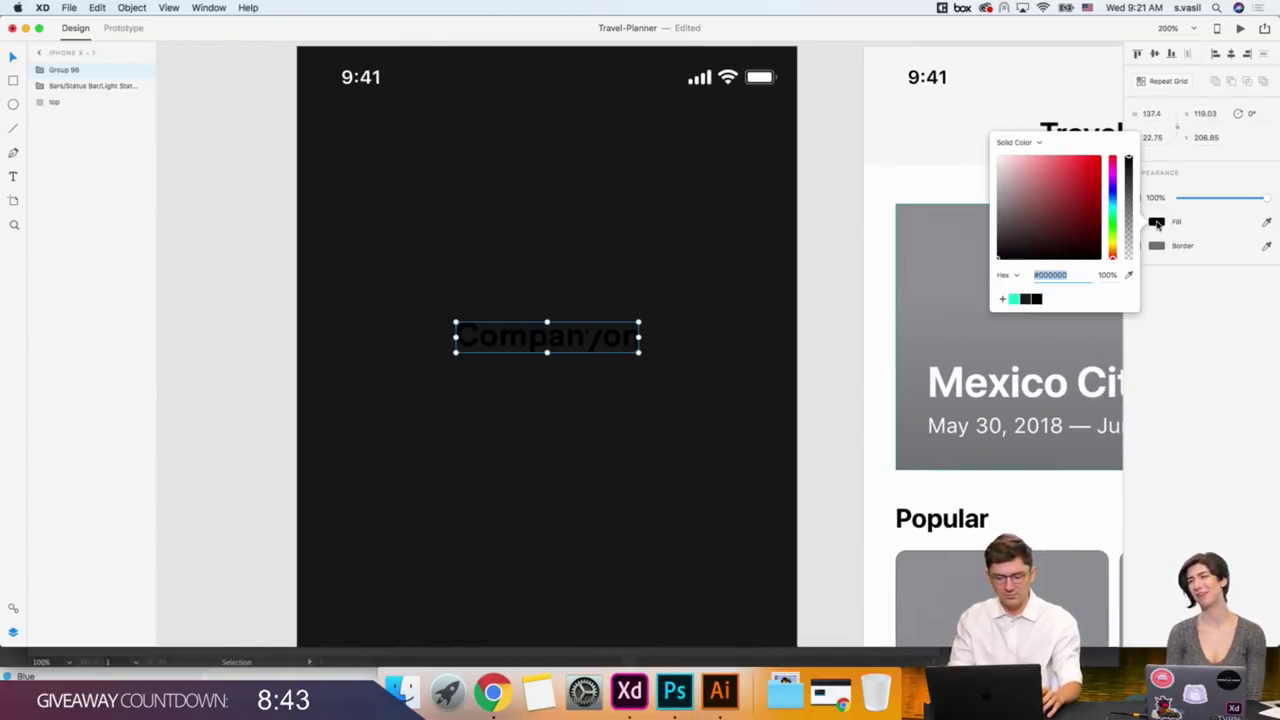
{"action": "left_click", "coordinate": [998, 152]}
{"action": "left_click", "coordinate": [504, 312]}
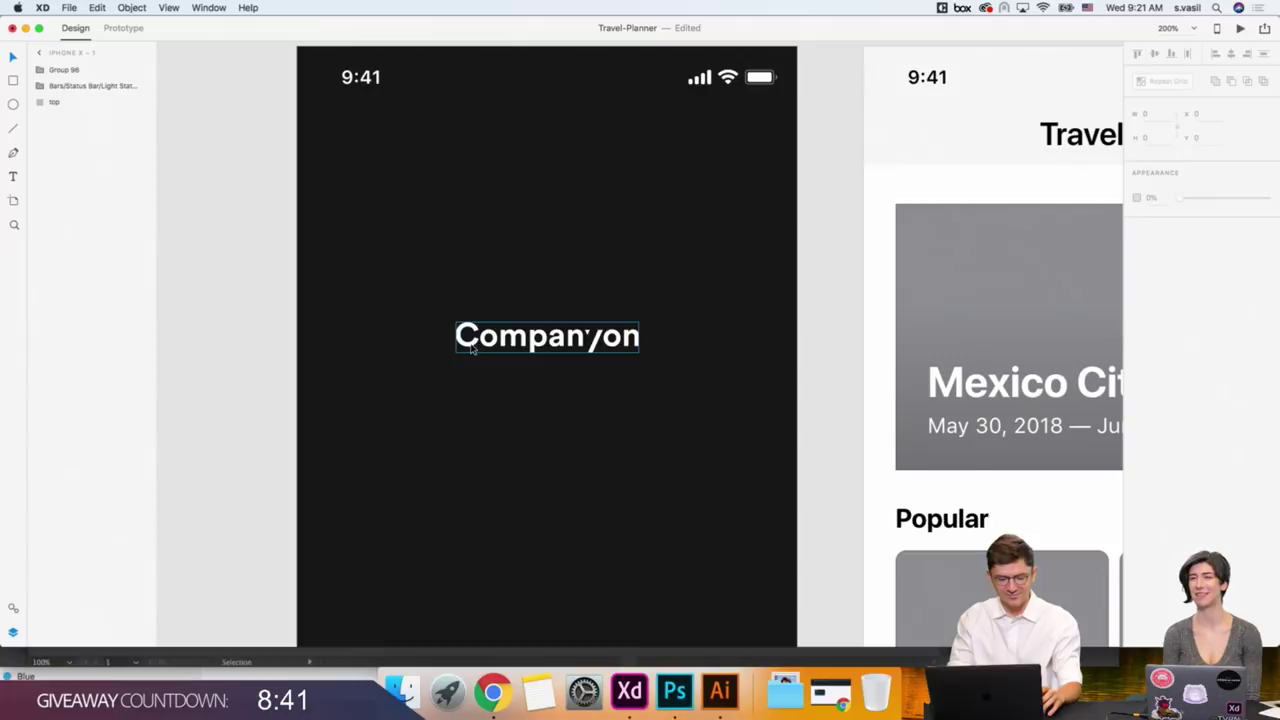
{"action": "left_click_drag", "start_coordinate": [480, 345], "coordinate": [342, 148]}
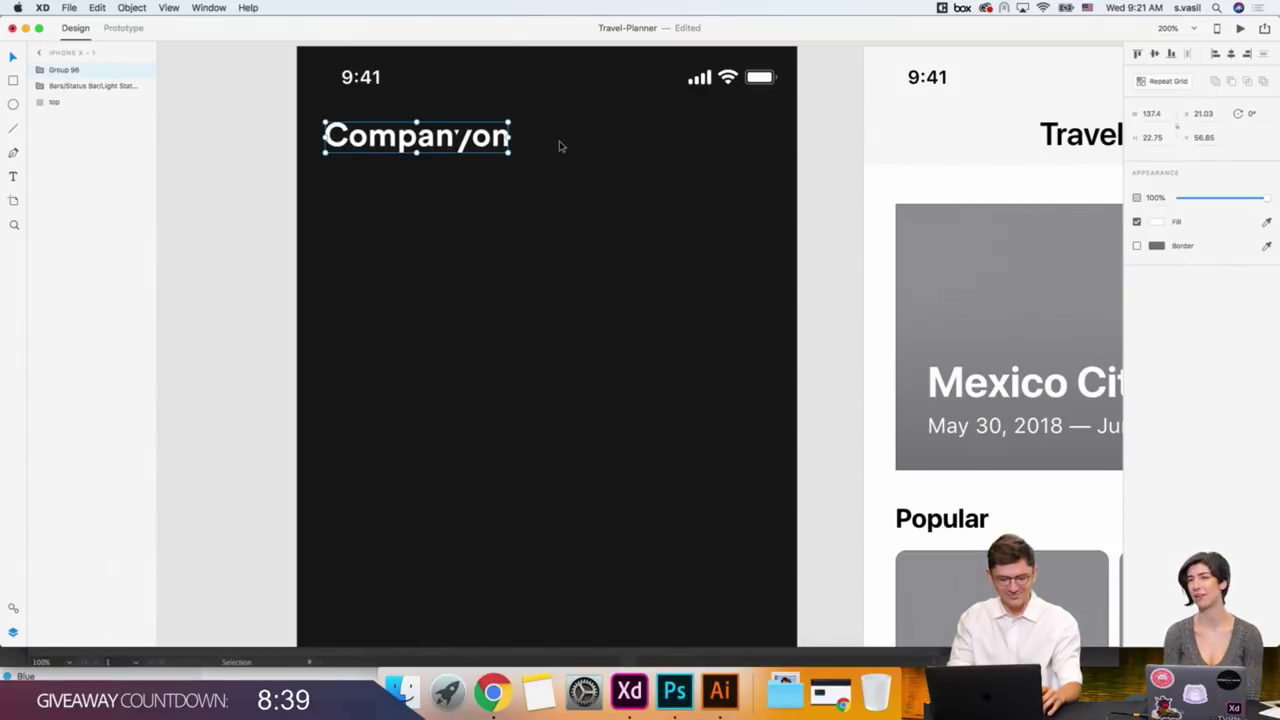
{"action": "left_click", "coordinate": [526, 131]}
{"action": "left_click", "coordinate": [606, 174]}
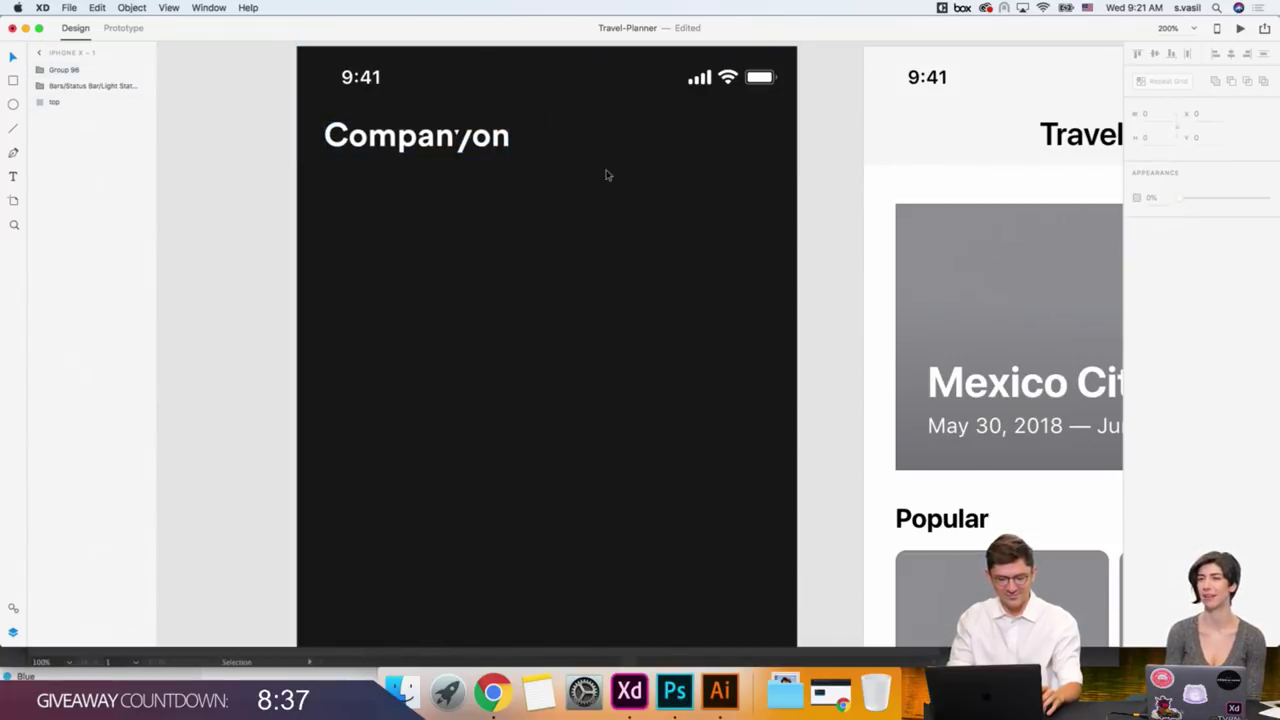
Duplicate the top header rectangle and lower the copy's top edge below the status bar.
{"action": "left_click", "coordinate": [618, 170]}
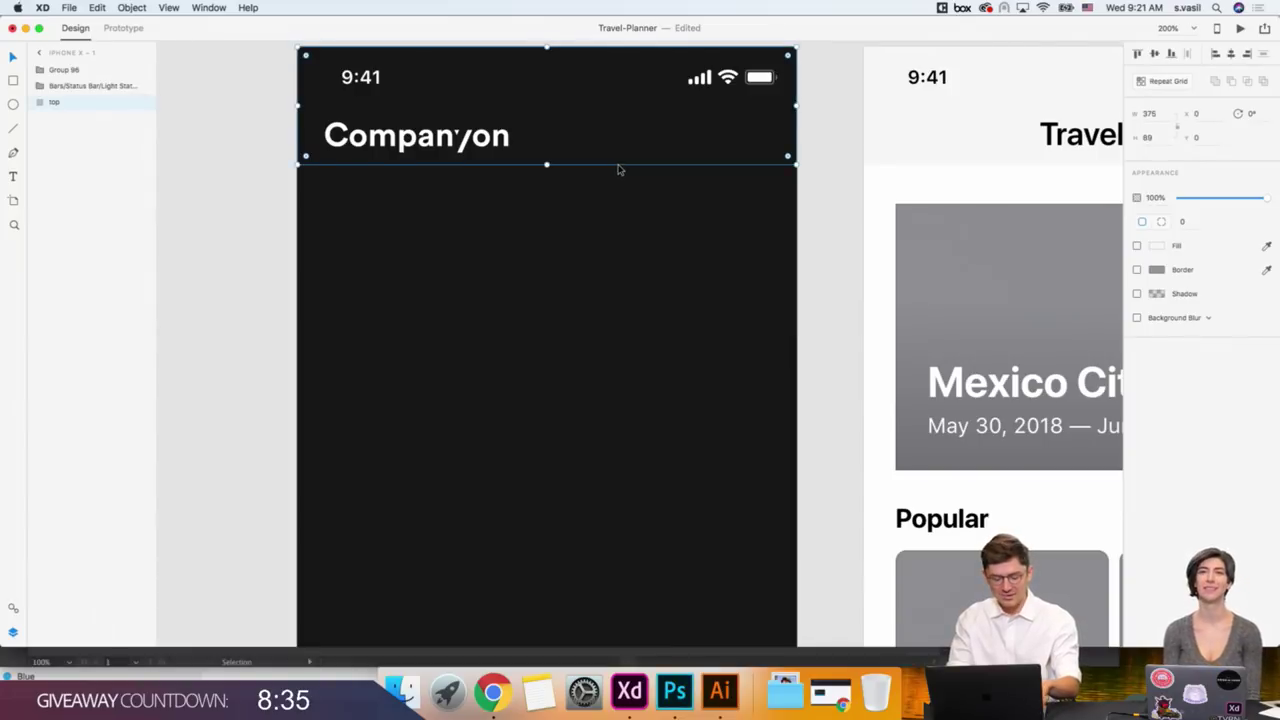
{"action": "key", "text": "ctrl+v"}
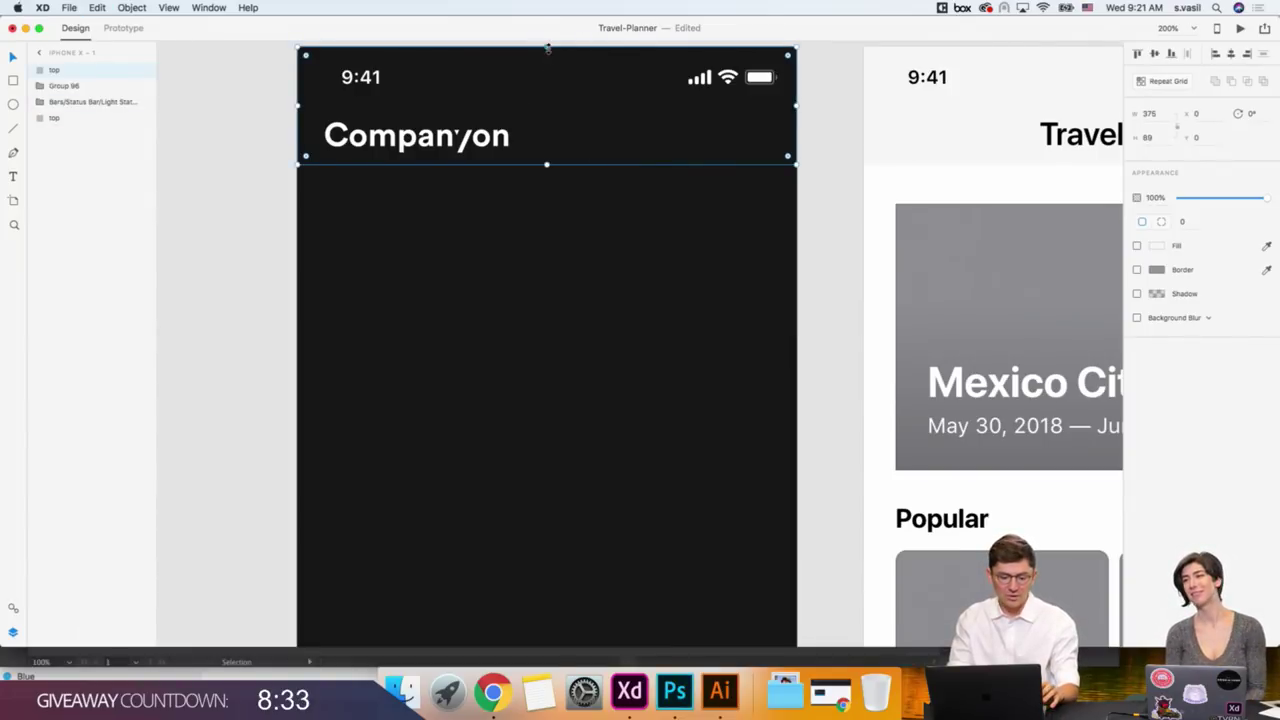
{"action": "left_click_drag", "start_coordinate": [547, 47], "coordinate": [546, 55]}
{"action": "left_click_drag", "start_coordinate": [539, 100], "coordinate": [538, 106]}
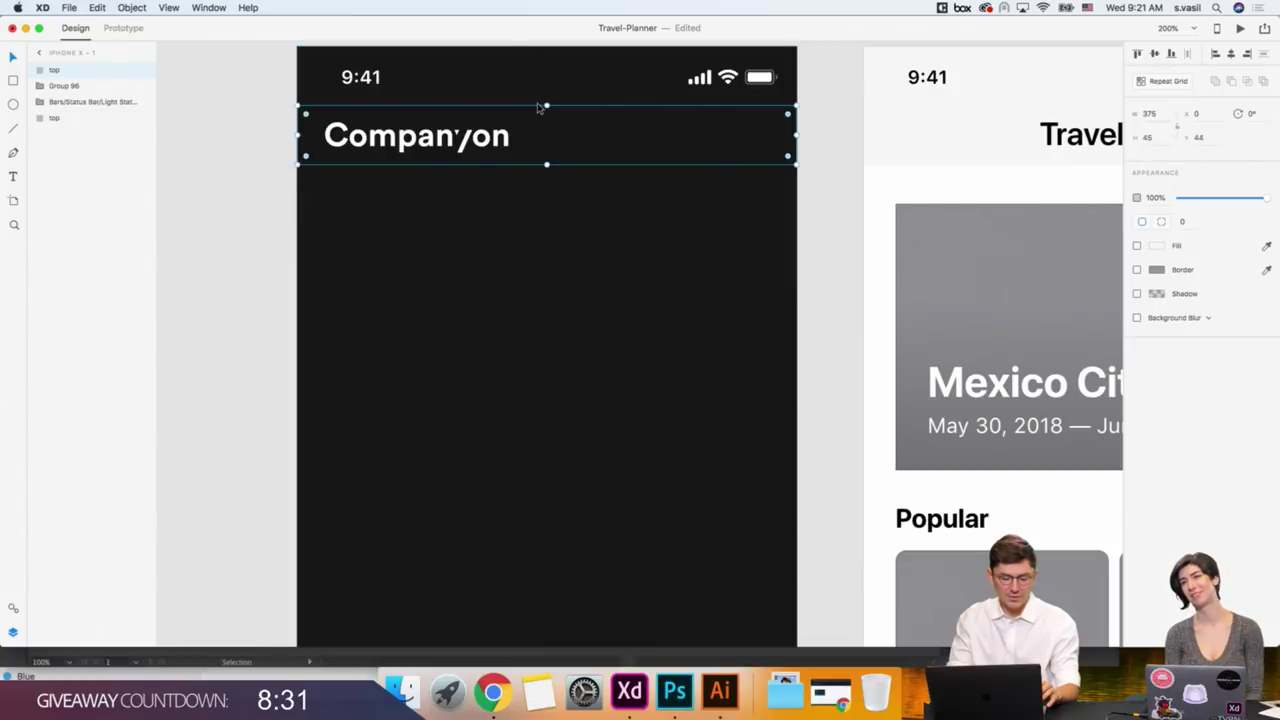
{"action": "left_click", "coordinate": [449, 147], "text": "shift"}
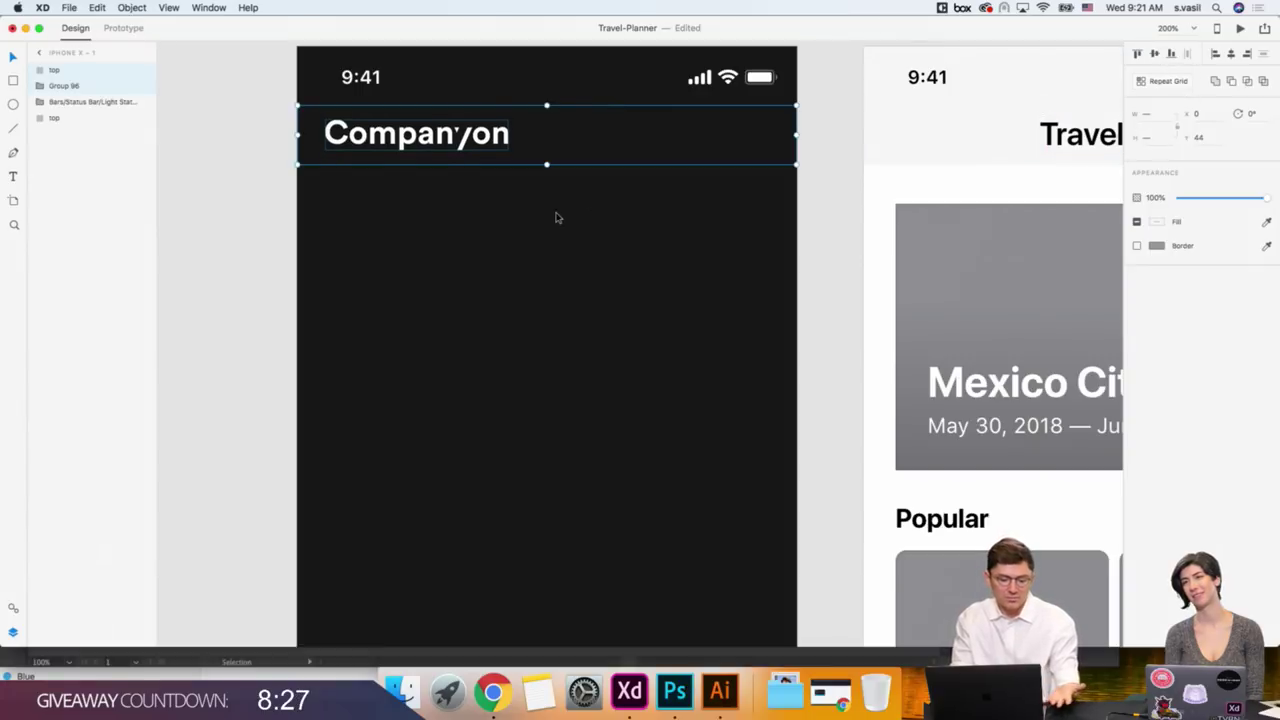
{"action": "left_click", "coordinate": [520, 221]}
Position the Companyon wordmark at X 24.
{"action": "left_click", "coordinate": [371, 146]}
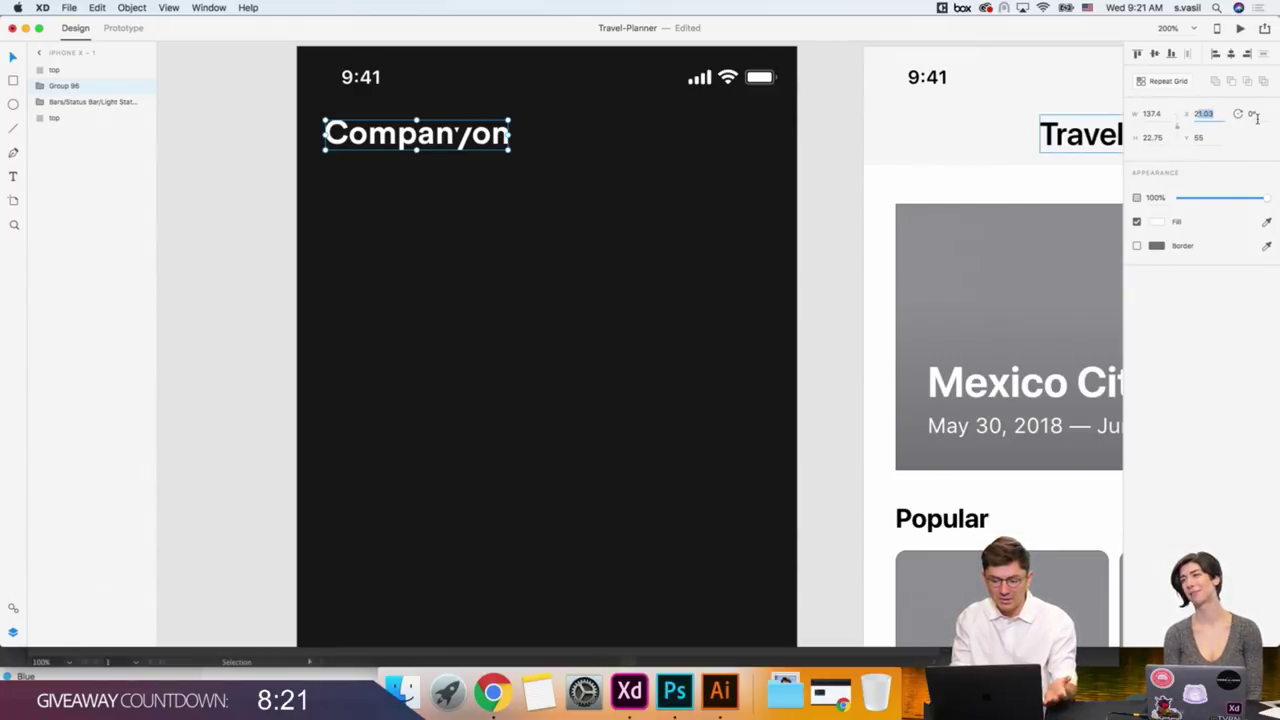
{"action": "type", "text": "24"}
{"action": "key", "text": "Return"}
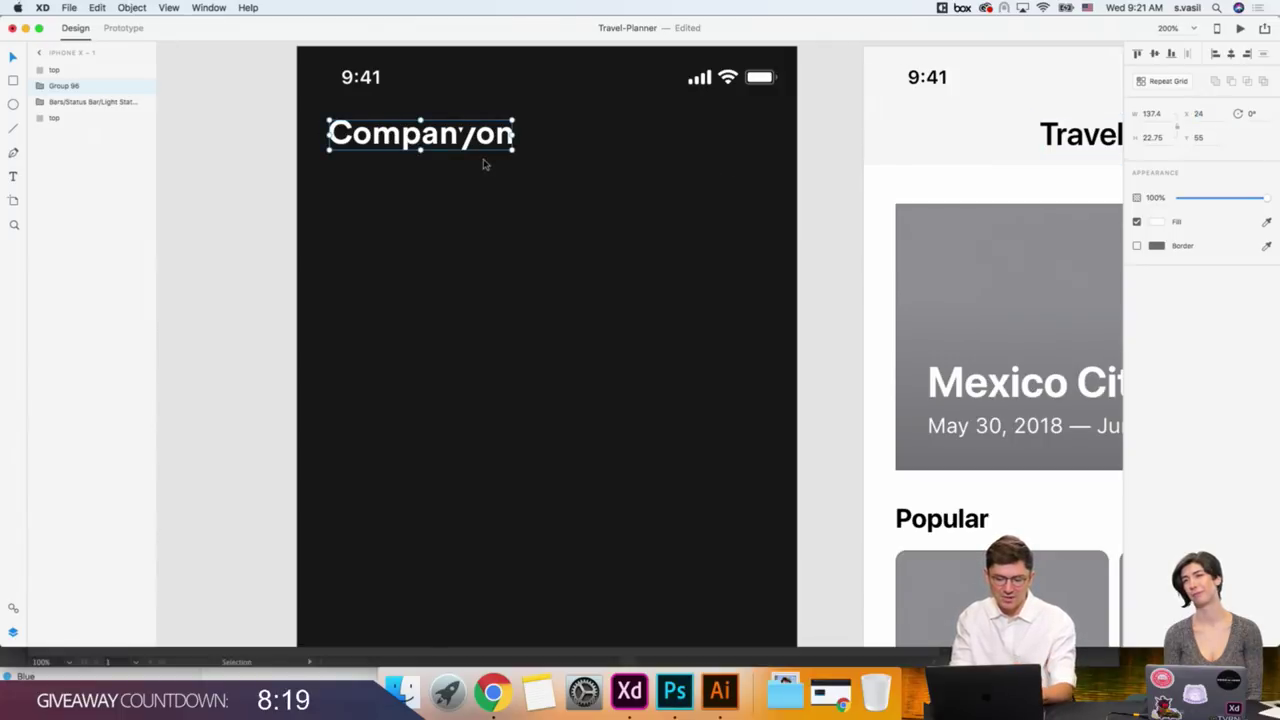
{"action": "left_click", "coordinate": [299, 153]}
{"action": "left_click", "coordinate": [437, 219]}
{"action": "key", "text": "Escape"}
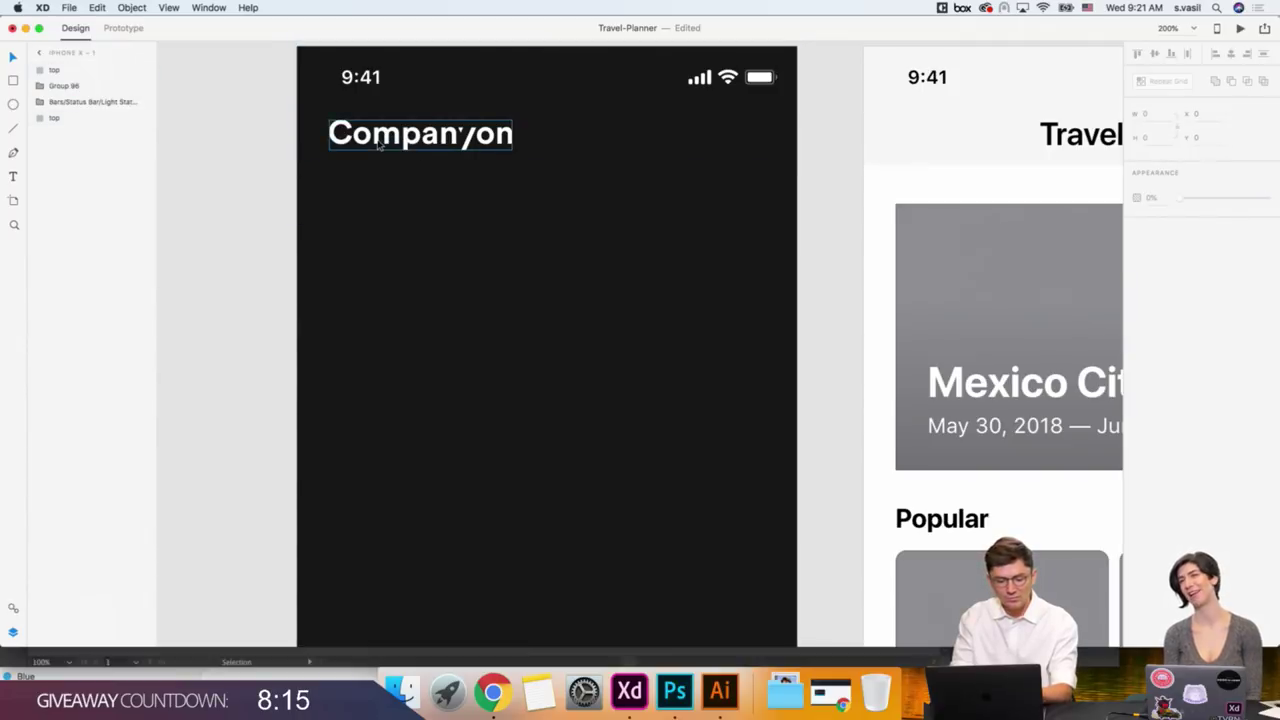
Rename the iPhone X – 1 artboard to 'Explore' in the Layers panel.
{"action": "scroll", "coordinate": [378, 145], "scroll_direction": "up", "scroll_amount": 5}
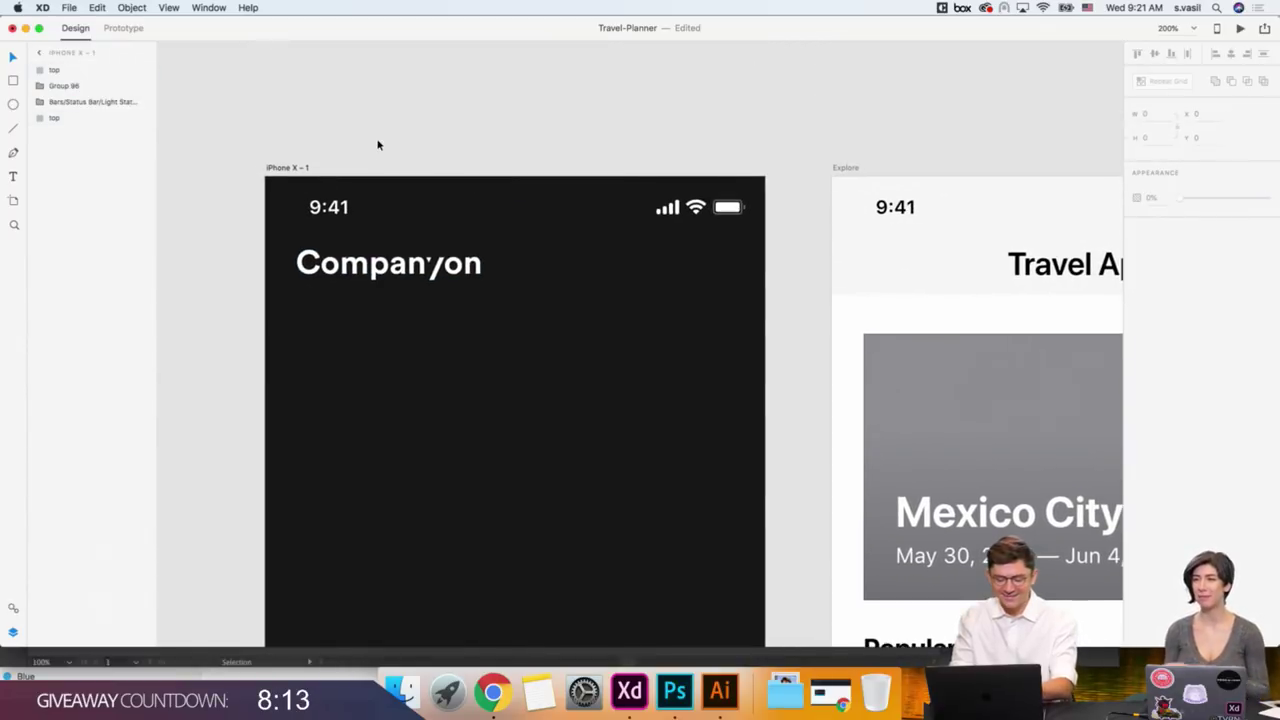
{"action": "left_click", "coordinate": [295, 168]}
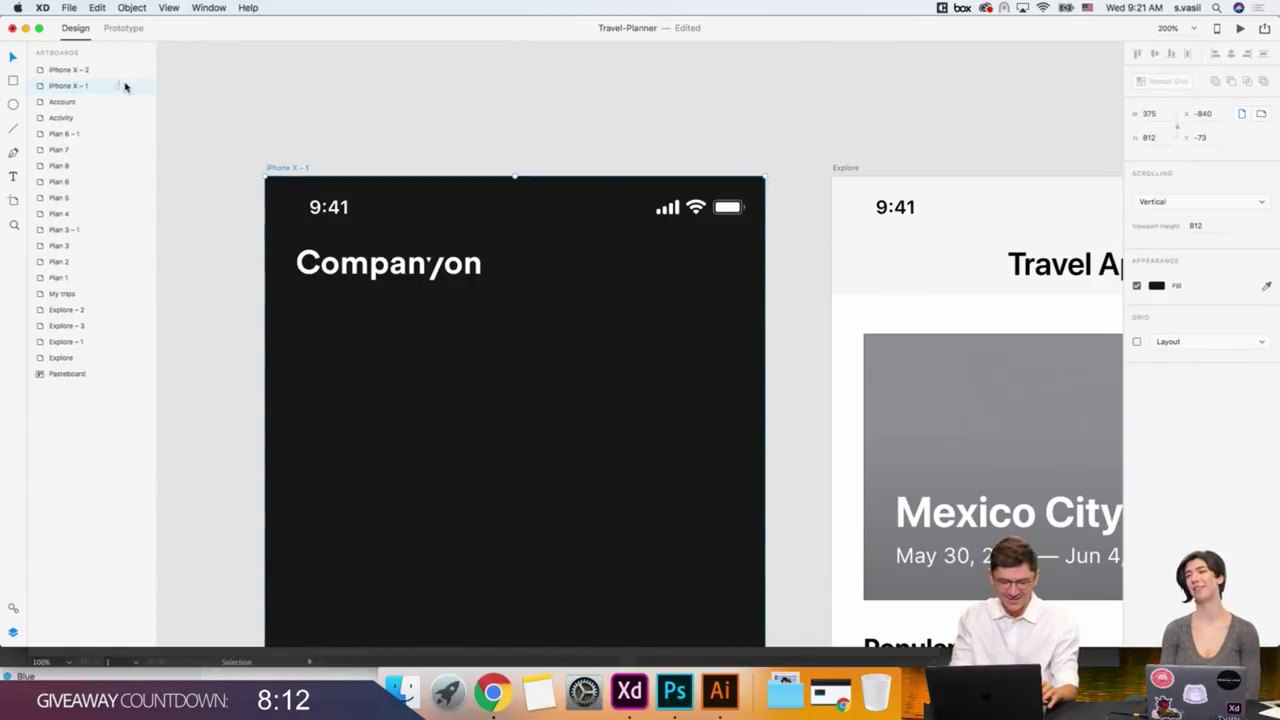
{"action": "double_click", "coordinate": [70, 86]}
{"action": "type", "text": "Explore"}
{"action": "key", "text": "Return"}
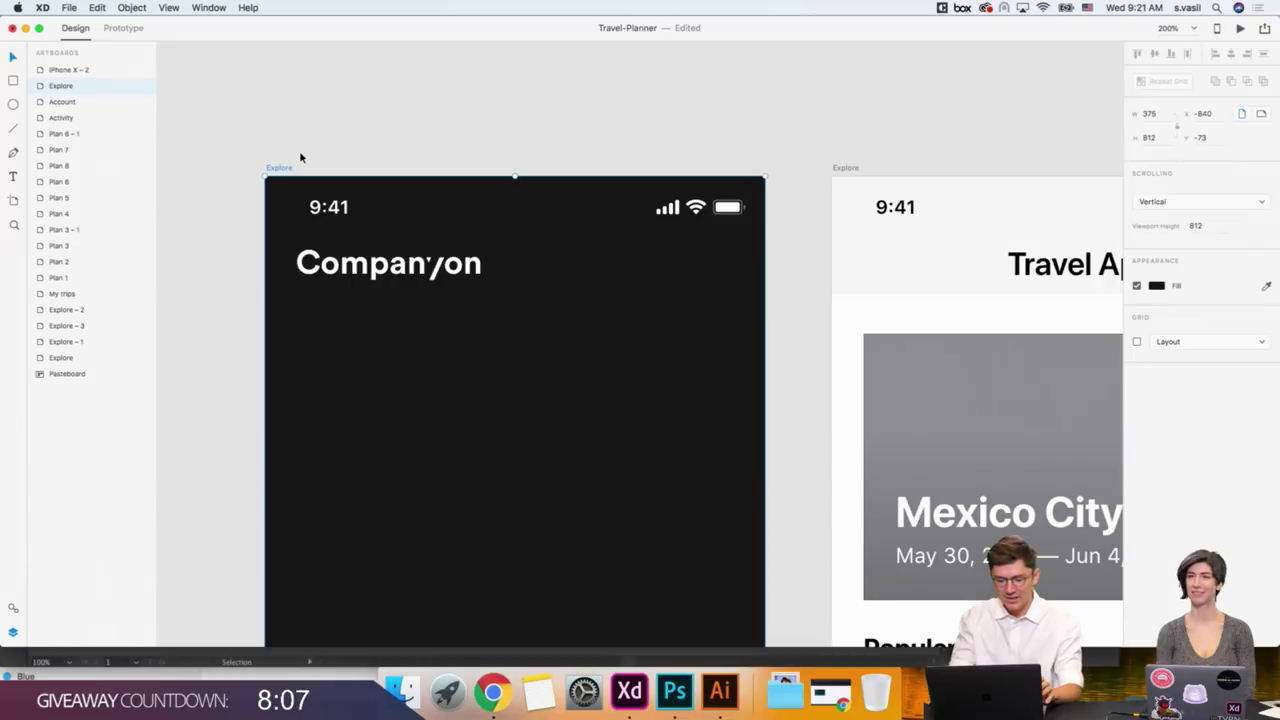
Zoom out and scroll right across the canvas to view the other artboards.
{"action": "key", "text": "super+minus"}
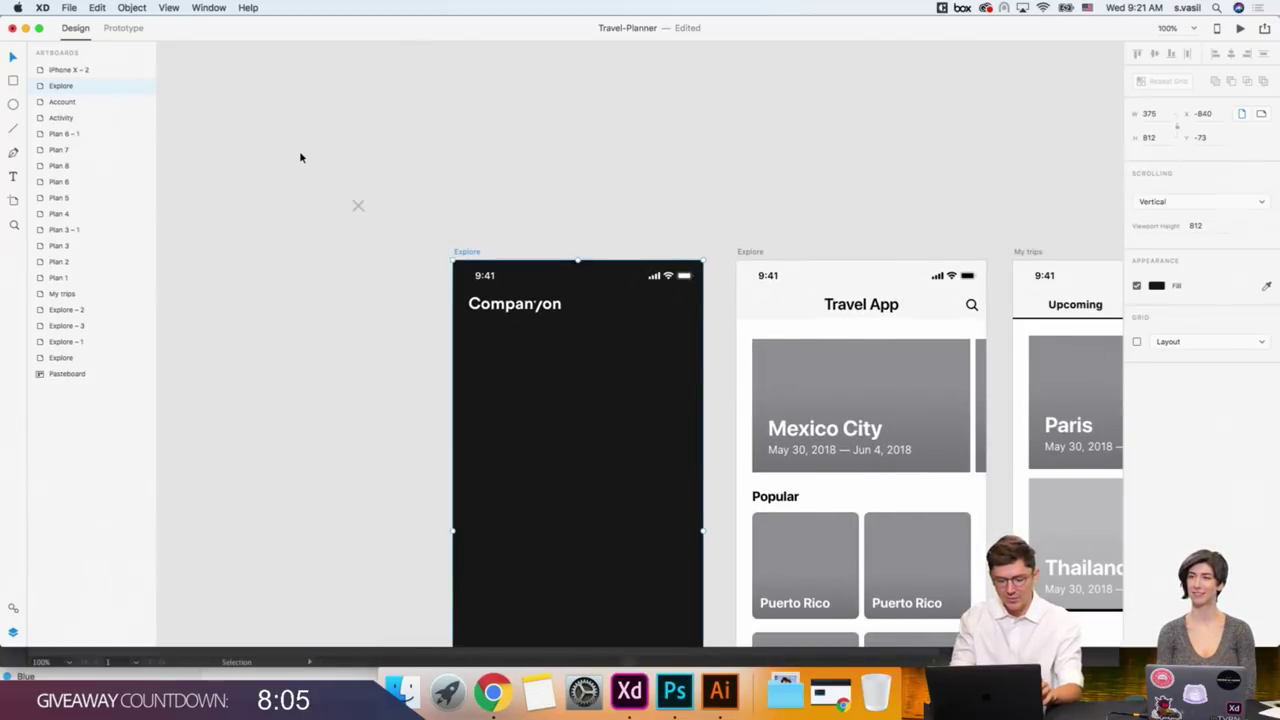
{"action": "left_click", "coordinate": [306, 211]}
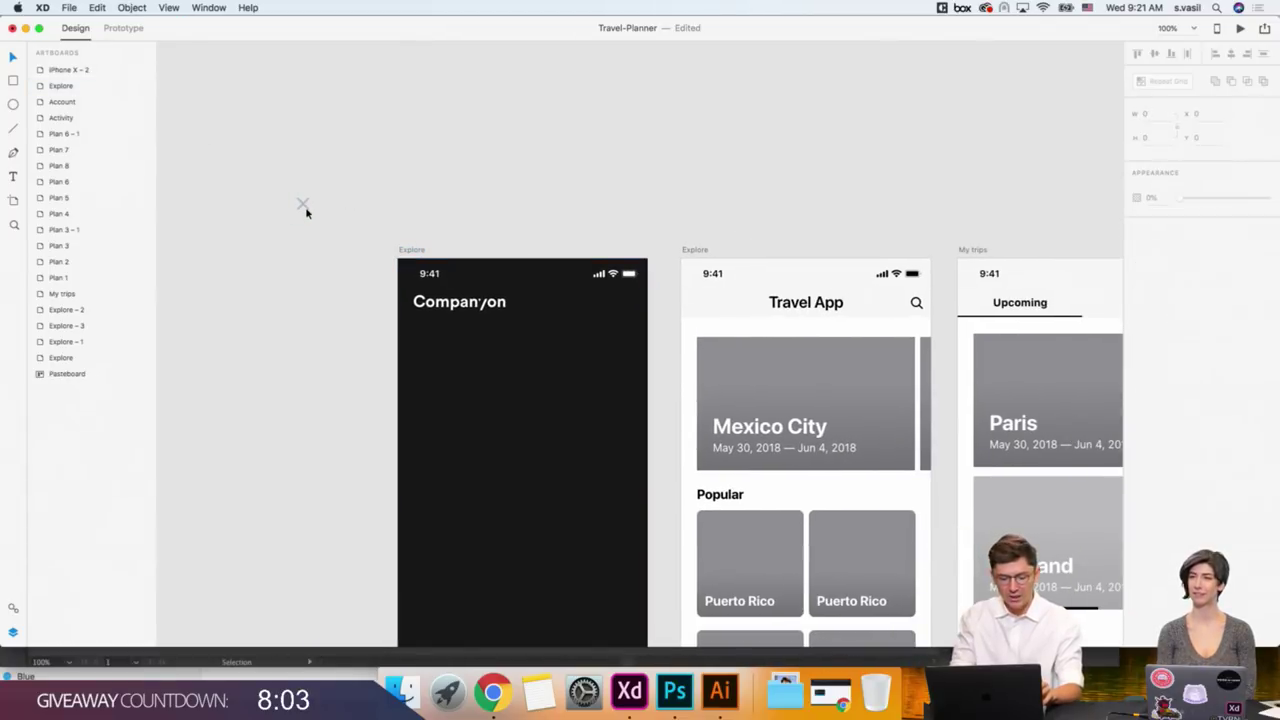
{"action": "scroll", "coordinate": [550, 212], "scroll_direction": "right", "scroll_amount": 3}
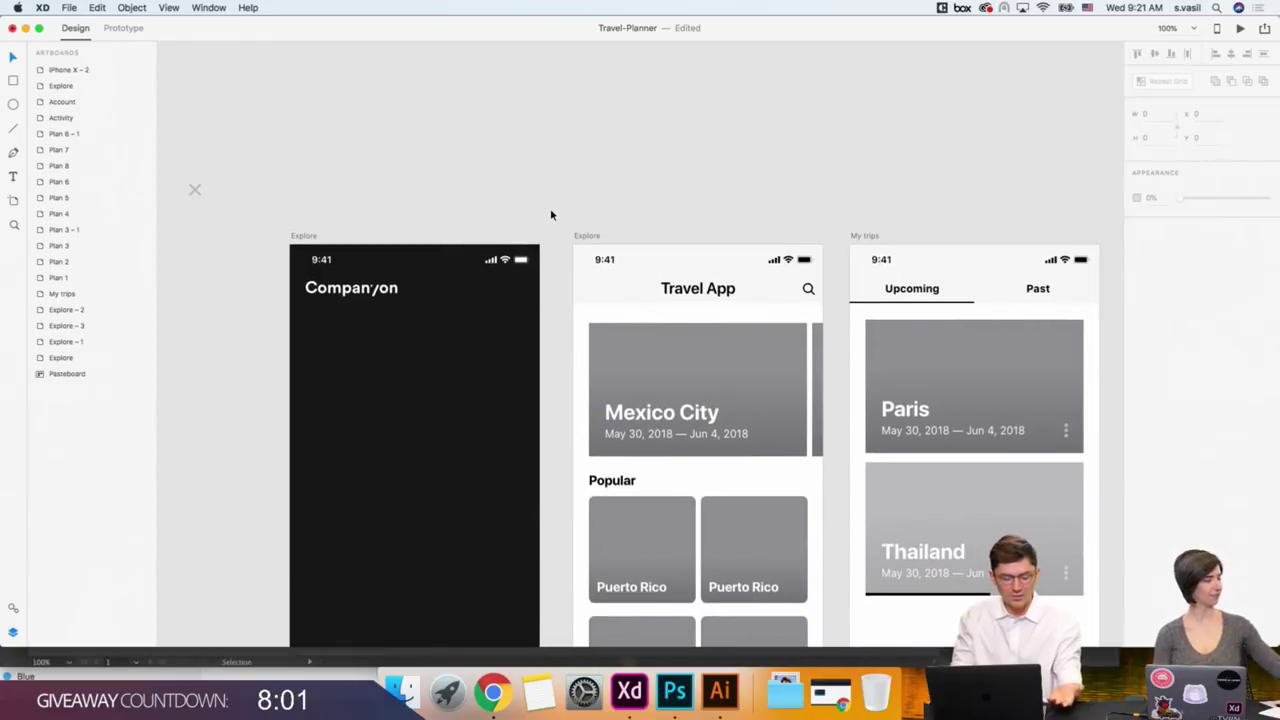
{"action": "scroll", "coordinate": [550, 214], "scroll_direction": "up", "scroll_amount": 5}
{"action": "scroll", "coordinate": [550, 214], "scroll_direction": "right", "scroll_amount": 4}
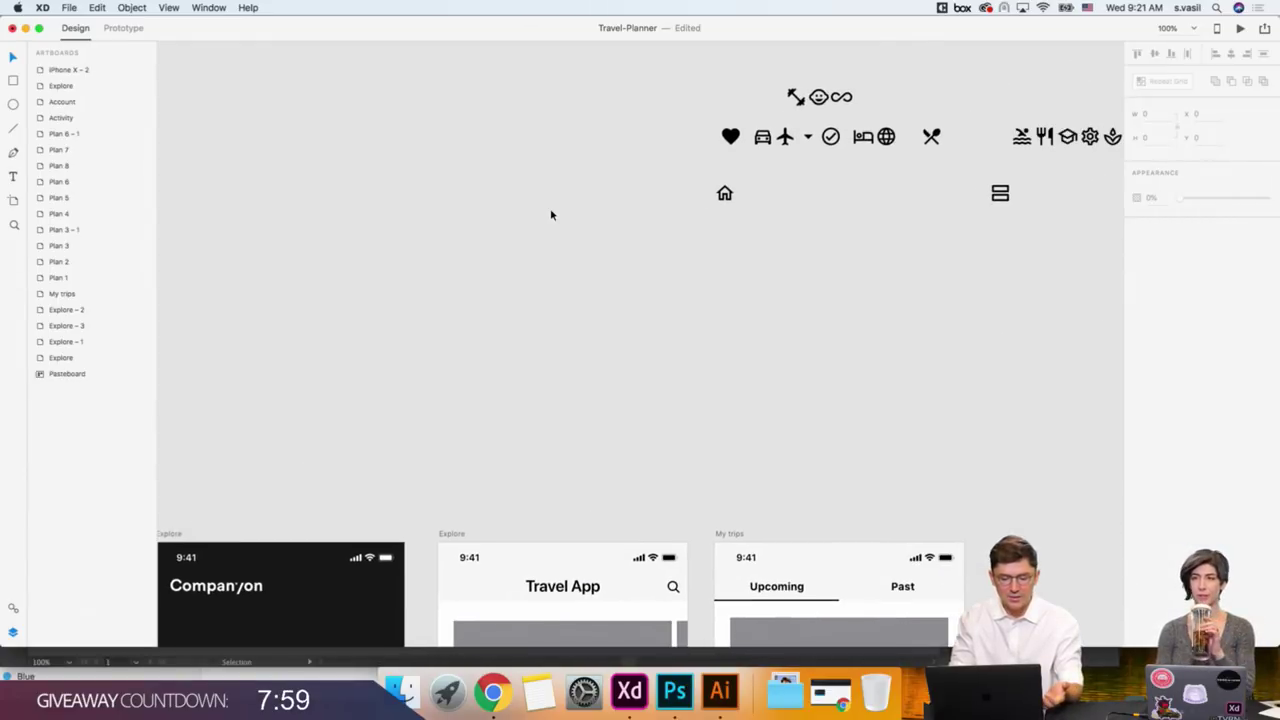
{"action": "scroll", "coordinate": [550, 214], "scroll_direction": "right", "scroll_amount": 4}
{"action": "scroll", "coordinate": [550, 214], "scroll_direction": "up", "scroll_amount": 2}
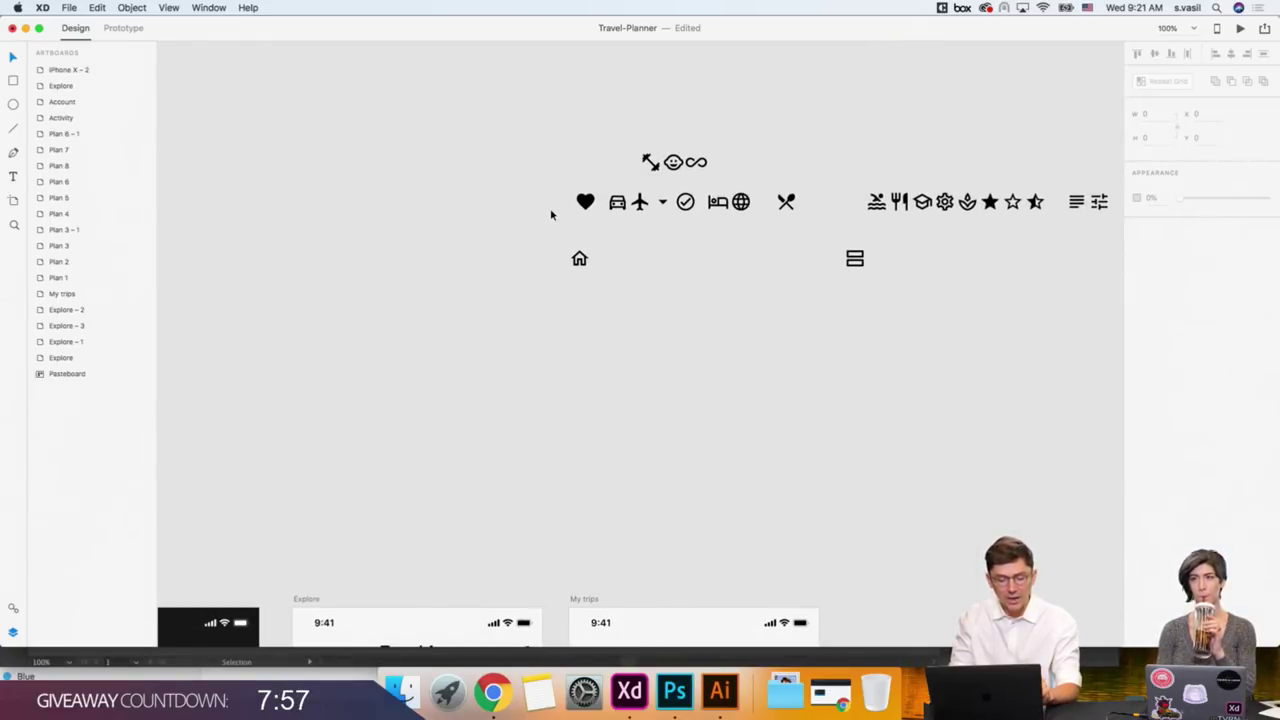
{"action": "scroll", "coordinate": [550, 214], "scroll_direction": "right", "scroll_amount": 3}
{"action": "scroll", "coordinate": [216, 110], "scroll_direction": "right", "scroll_amount": 7}
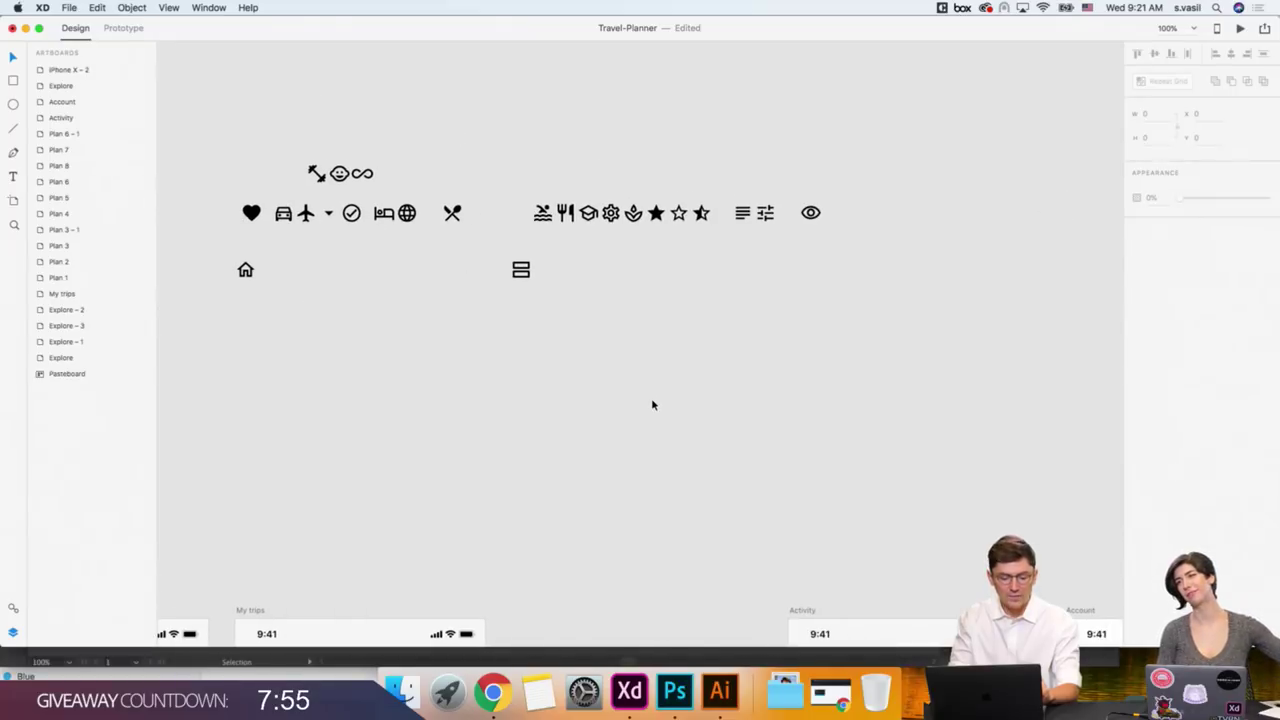
Bring the material.io Icons page forward in Chrome and focus the 'Filter by name' field.
{"action": "left_click", "coordinate": [492, 692]}
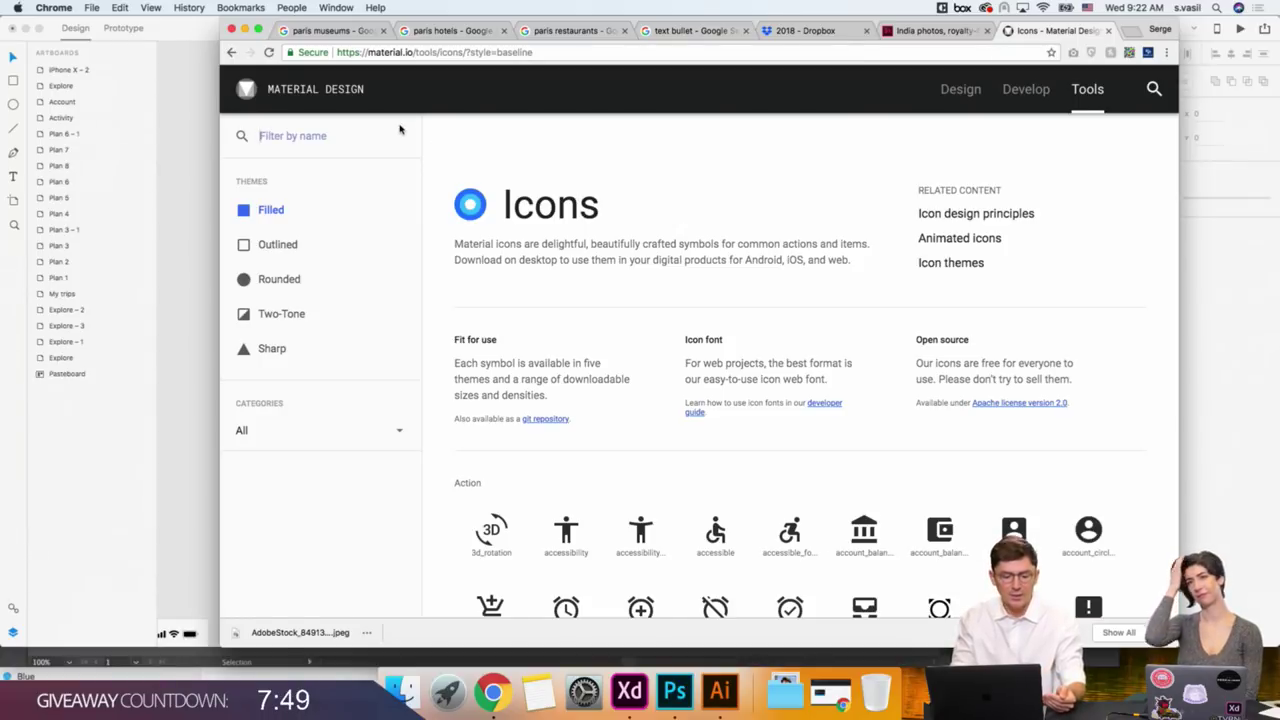
{"action": "left_click", "coordinate": [323, 139]}
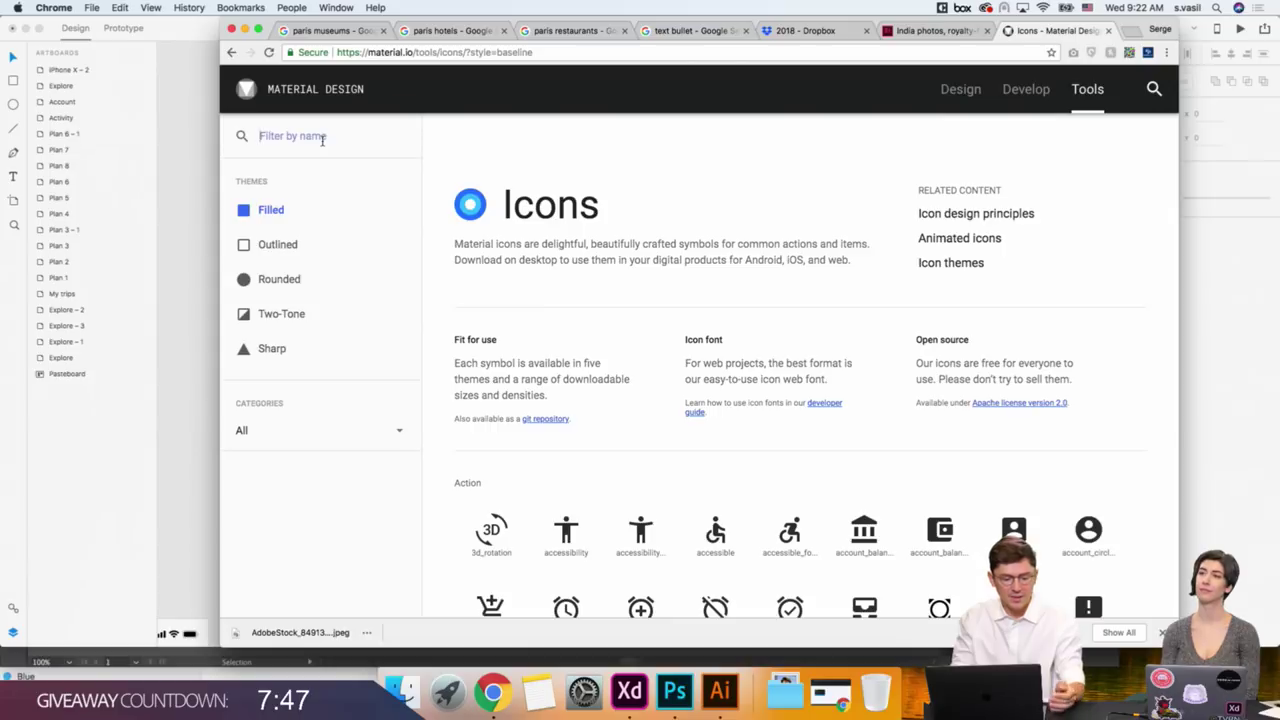
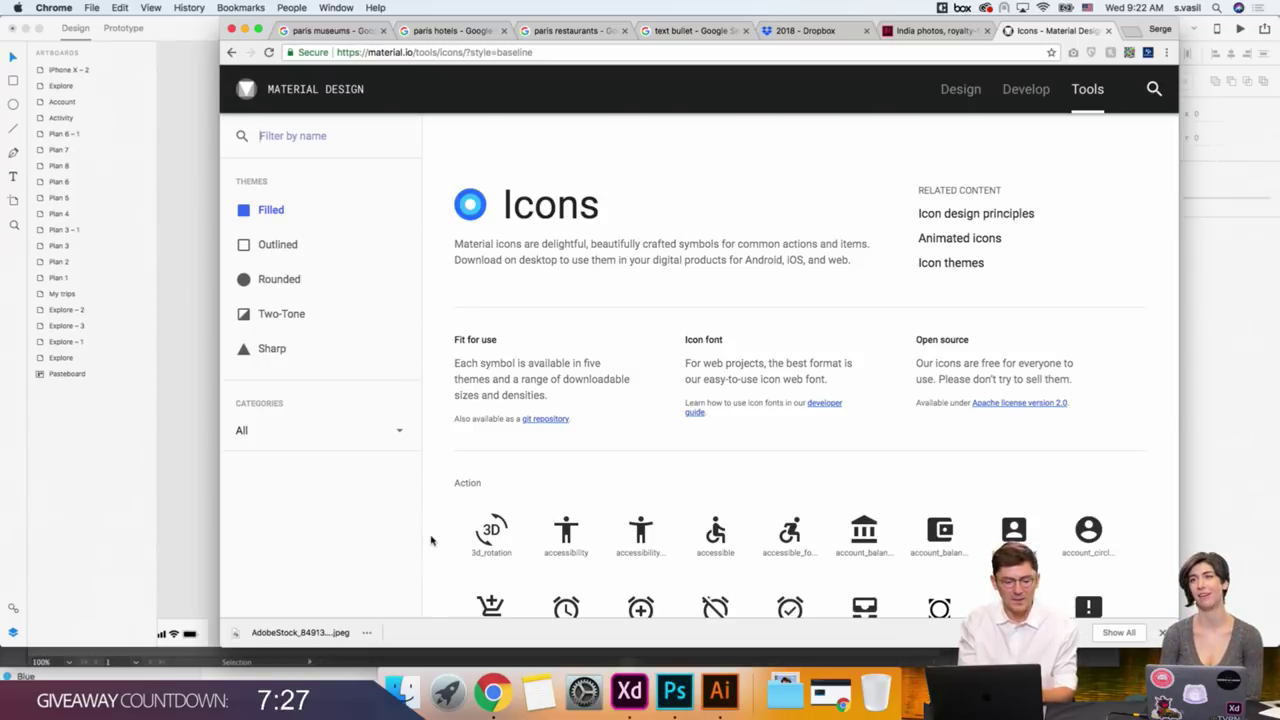
Filter the Material icons by 'close' and browse the results.
{"action": "type", "text": "cl"}
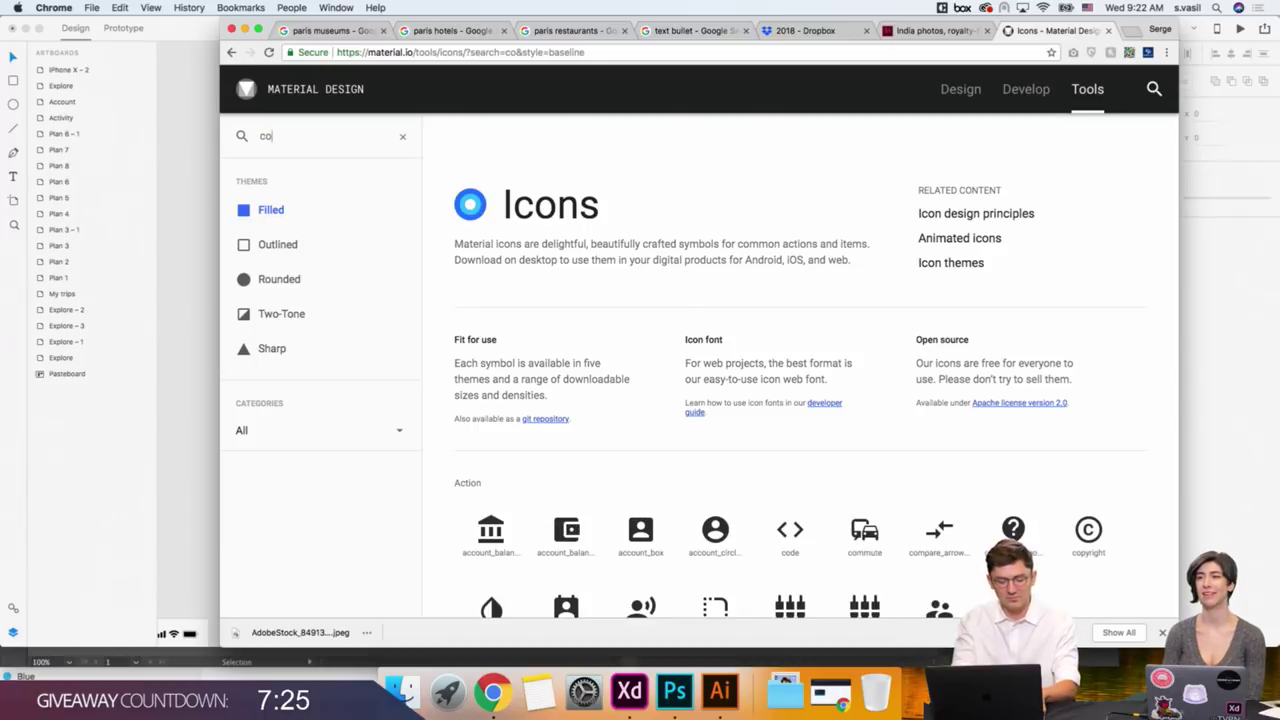
{"action": "type", "text": "ose"}
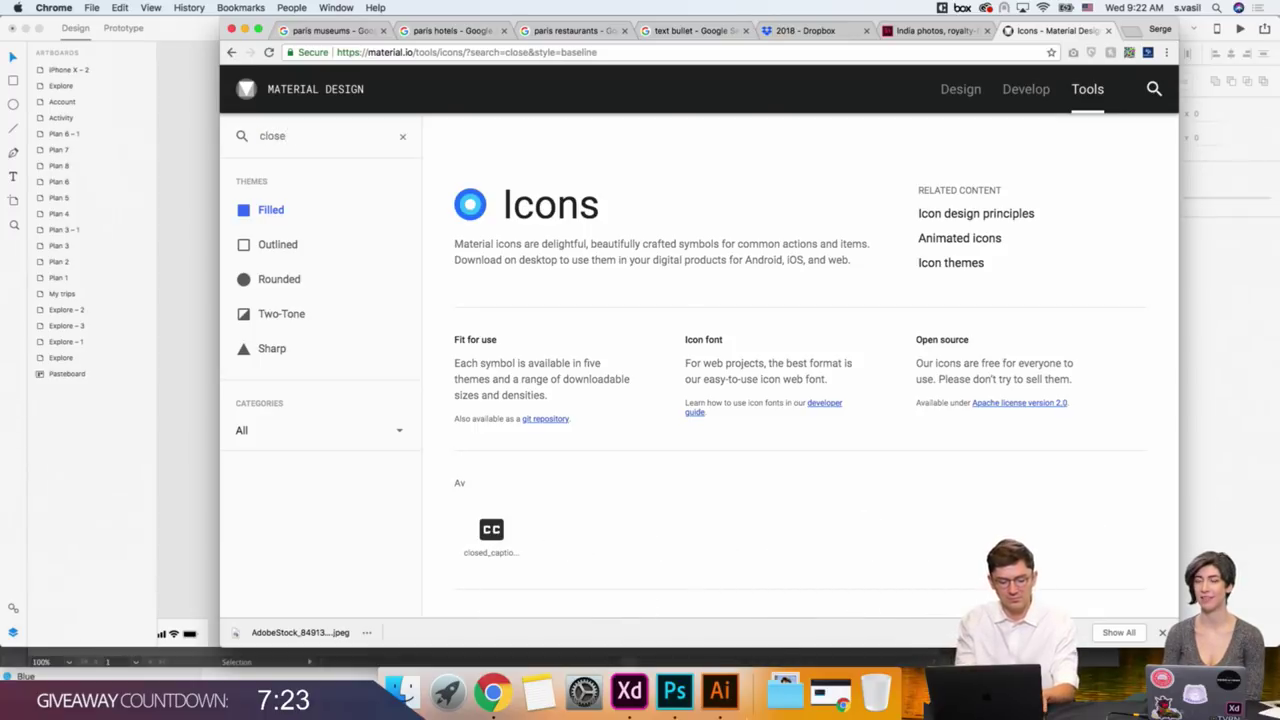
{"action": "scroll", "coordinate": [689, 466], "scroll_direction": "down", "scroll_amount": 3}
{"action": "scroll", "coordinate": [690, 469], "scroll_direction": "down", "scroll_amount": 2}
{"action": "scroll", "coordinate": [689, 469], "scroll_direction": "down", "scroll_amount": 1}
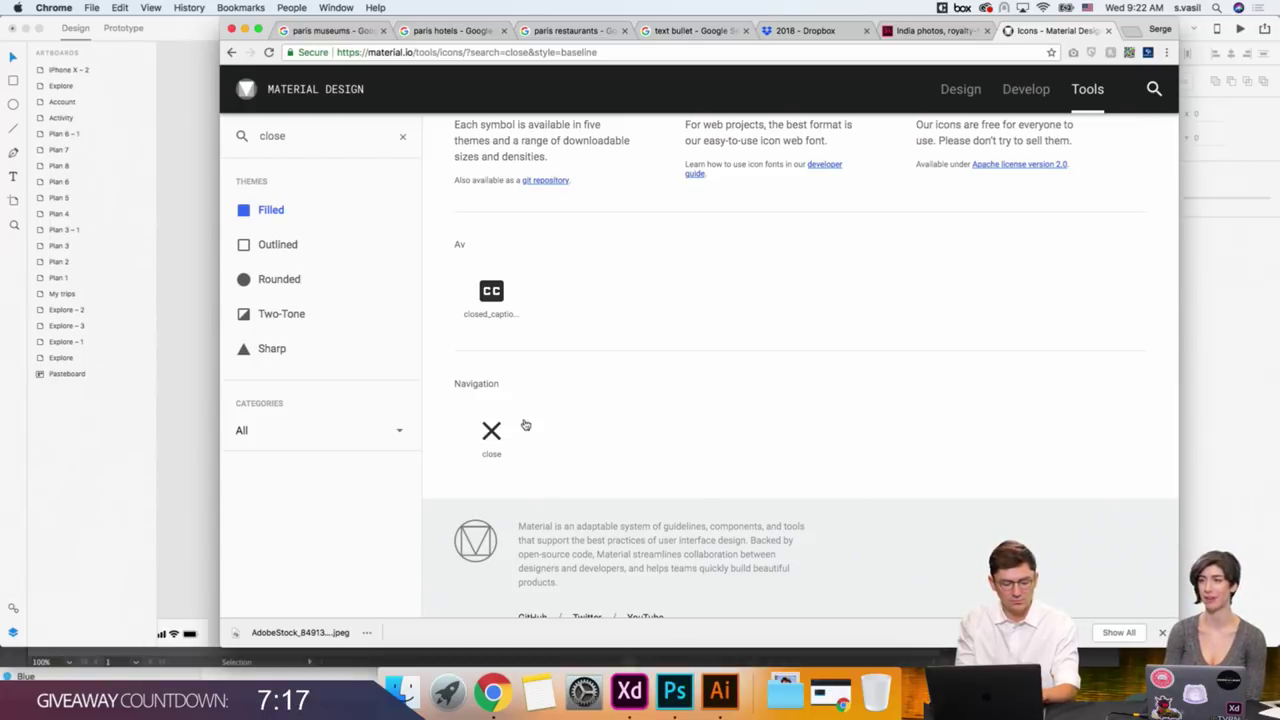
{"action": "scroll", "coordinate": [523, 423], "scroll_direction": "up", "scroll_amount": 5}
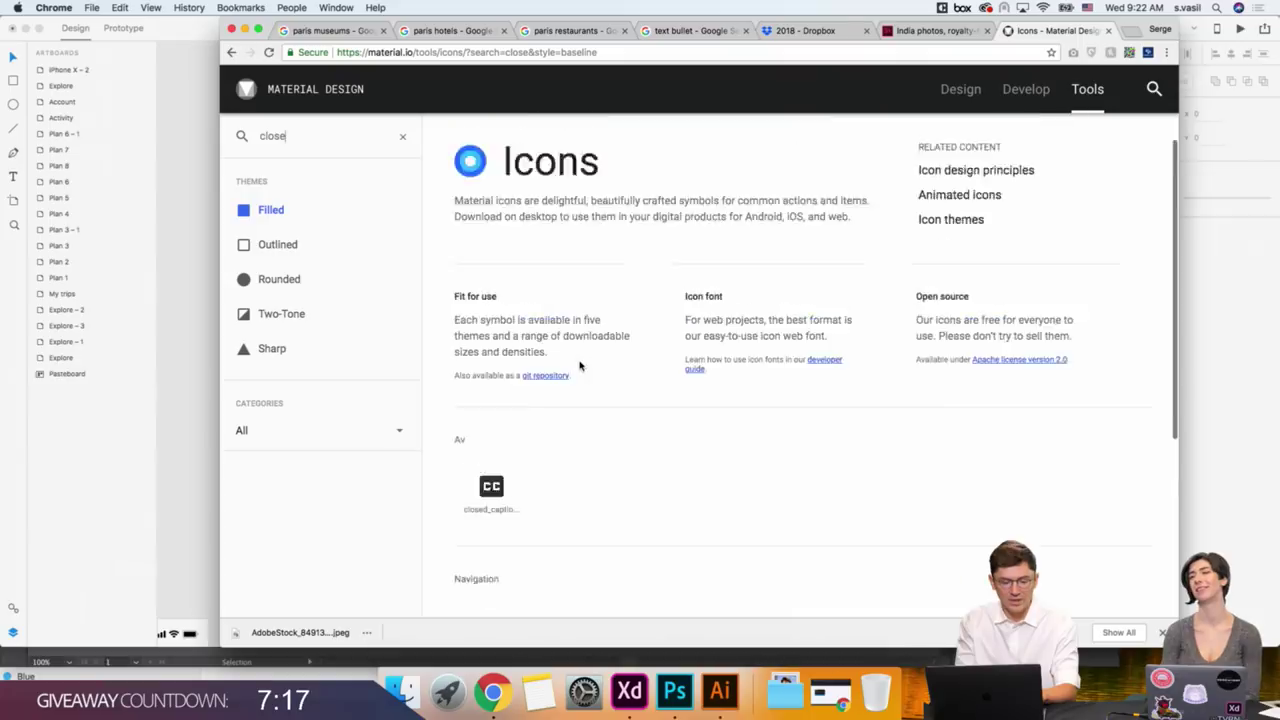
{"action": "double_click", "coordinate": [296, 136]}
{"action": "type", "text": "closer"}
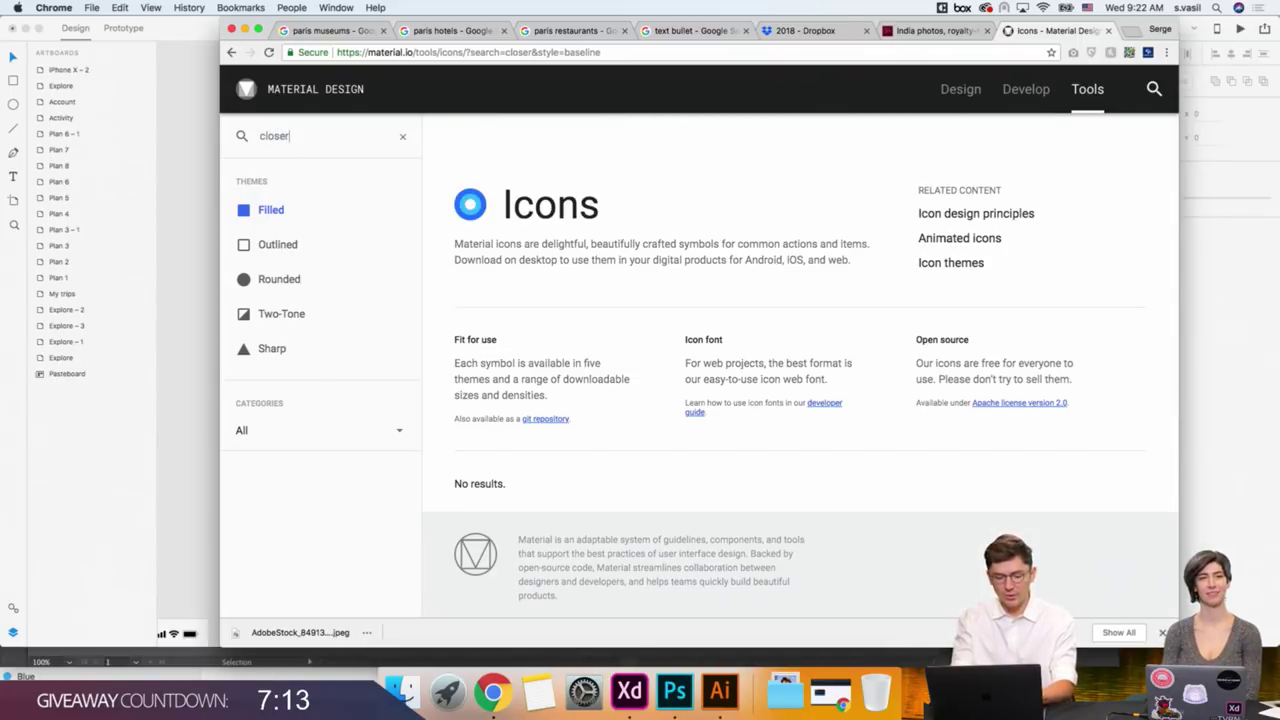
{"action": "key", "text": "BackSpace"}
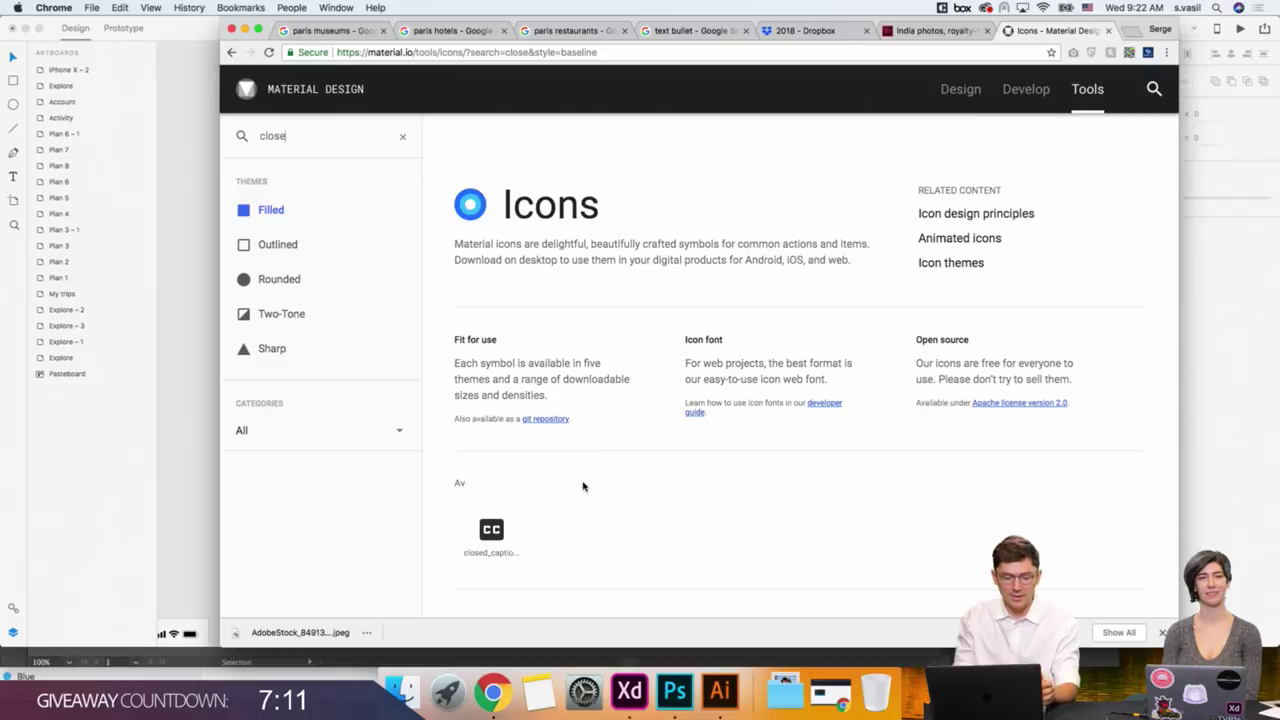
Filter by 'search' and download the filled search icon as a 24px SVG.
{"action": "double_click", "coordinate": [293, 137]}
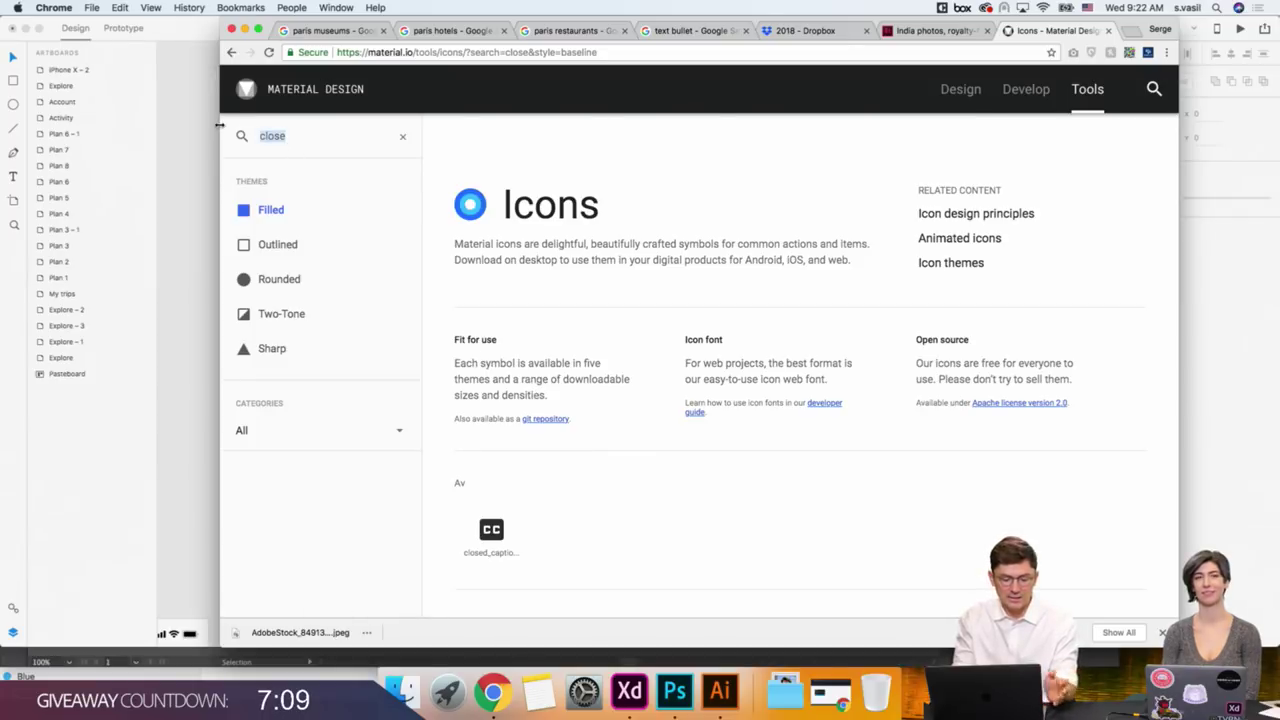
{"action": "type", "text": "search"}
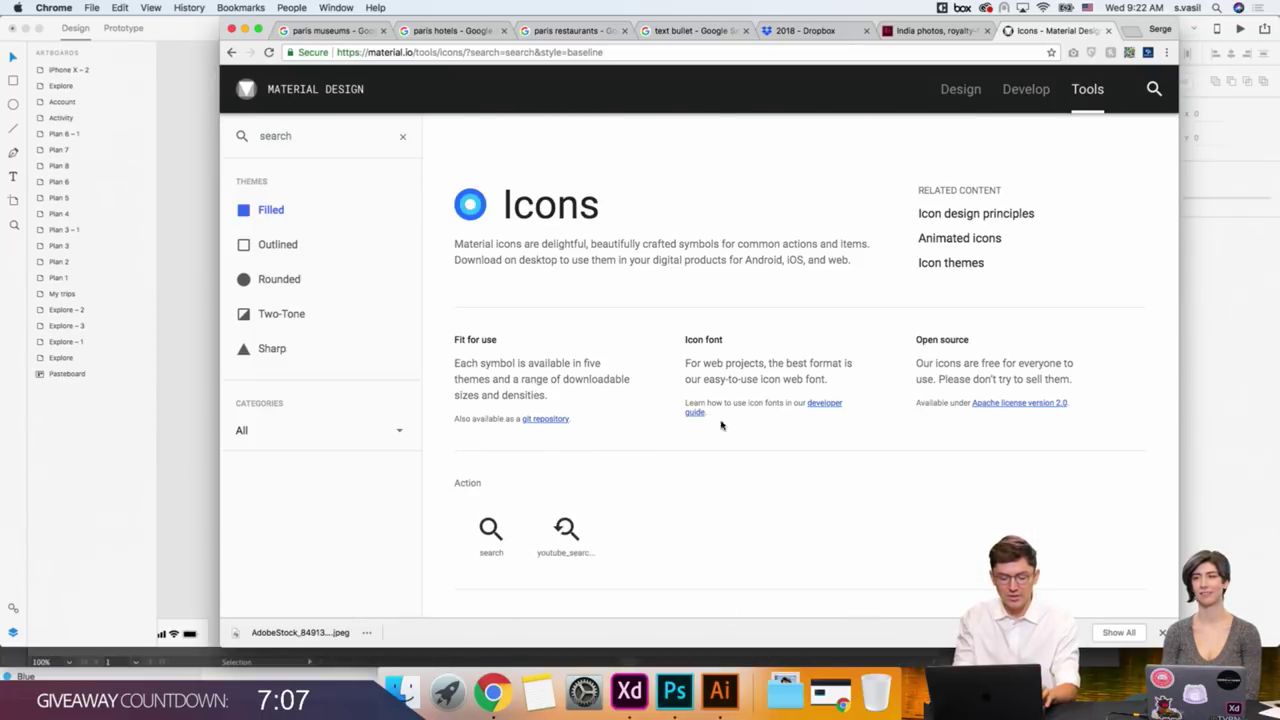
{"action": "scroll", "coordinate": [628, 497], "scroll_direction": "down", "scroll_amount": 2}
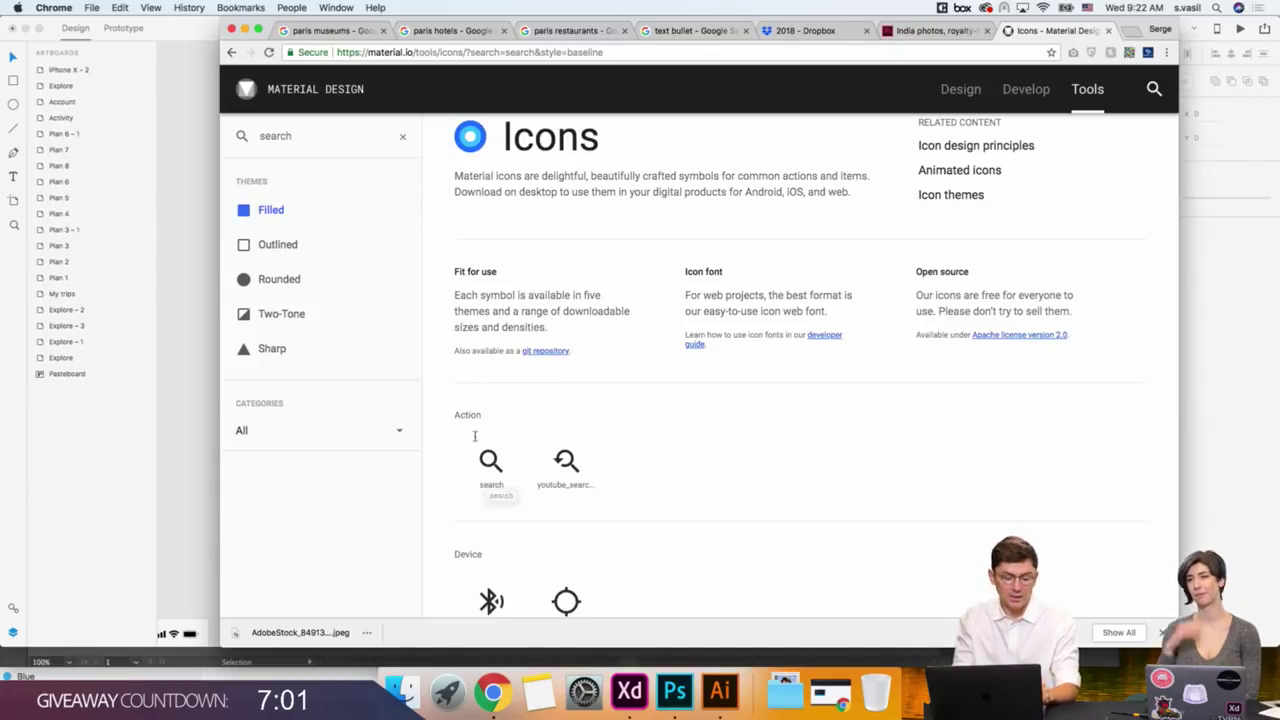
{"action": "left_click", "coordinate": [490, 465]}
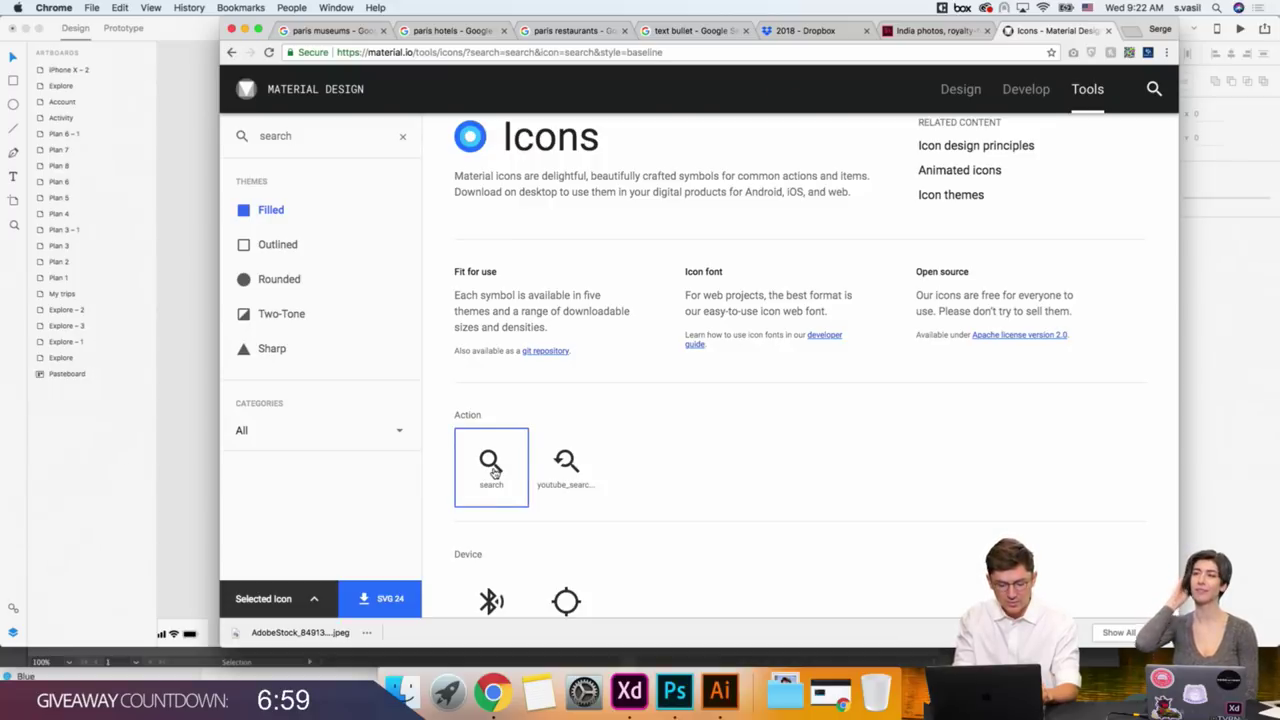
{"action": "left_click", "coordinate": [390, 599]}
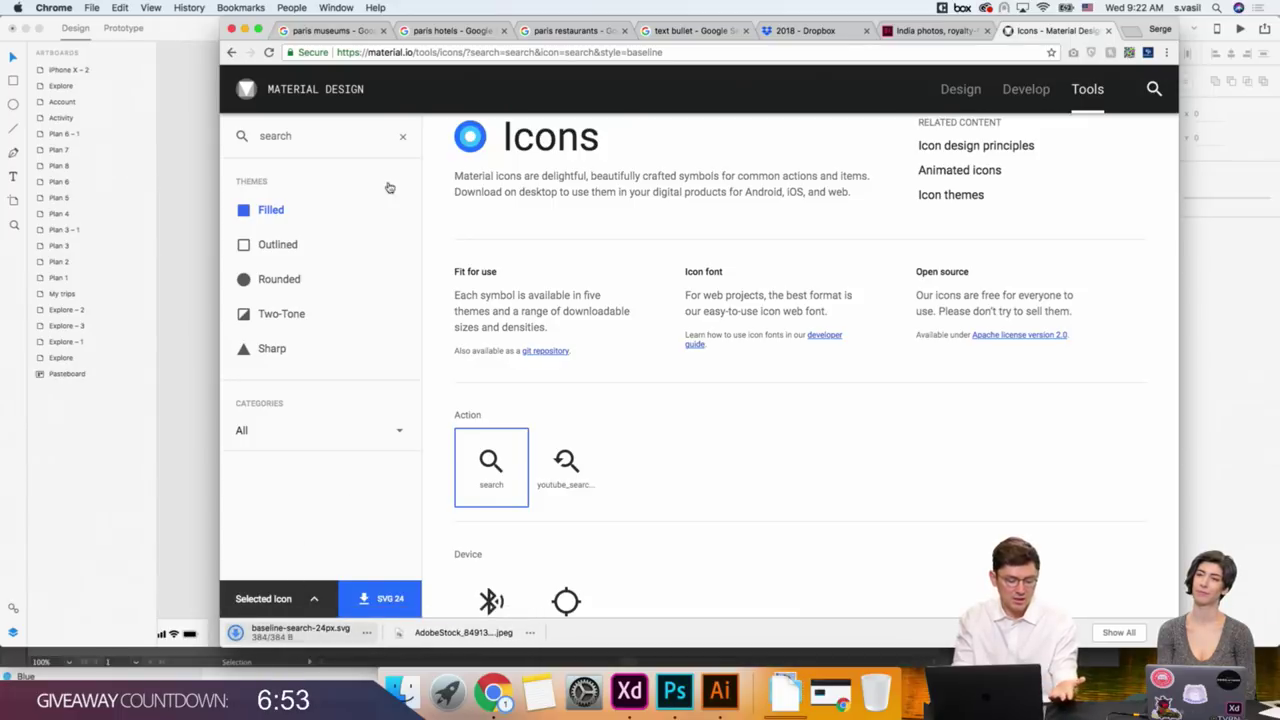
Drop the downloaded baseline-search-24px SVG onto the XD canvas.
{"action": "left_click_drag", "start_coordinate": [435, 17], "coordinate": [860, 17]}
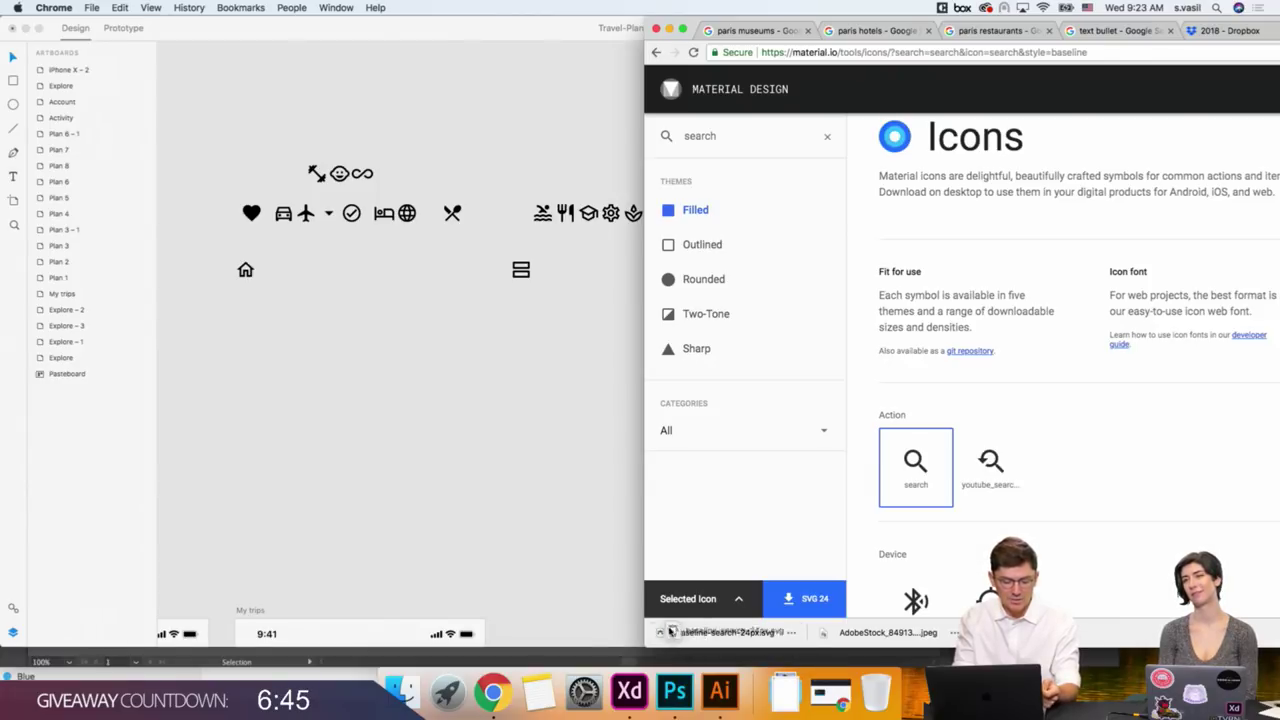
{"action": "mouse_move", "coordinate": [703, 634]}
{"action": "left_mouse_down"}
{"action": "mouse_move", "coordinate": [377, 541]}
{"action": "mouse_move", "coordinate": [800, 324]}
{"action": "mouse_move", "coordinate": [630, 364]}
{"action": "left_mouse_up"}
{"action": "scroll", "coordinate": [629, 368], "scroll_direction": "up", "scroll_amount": 2}
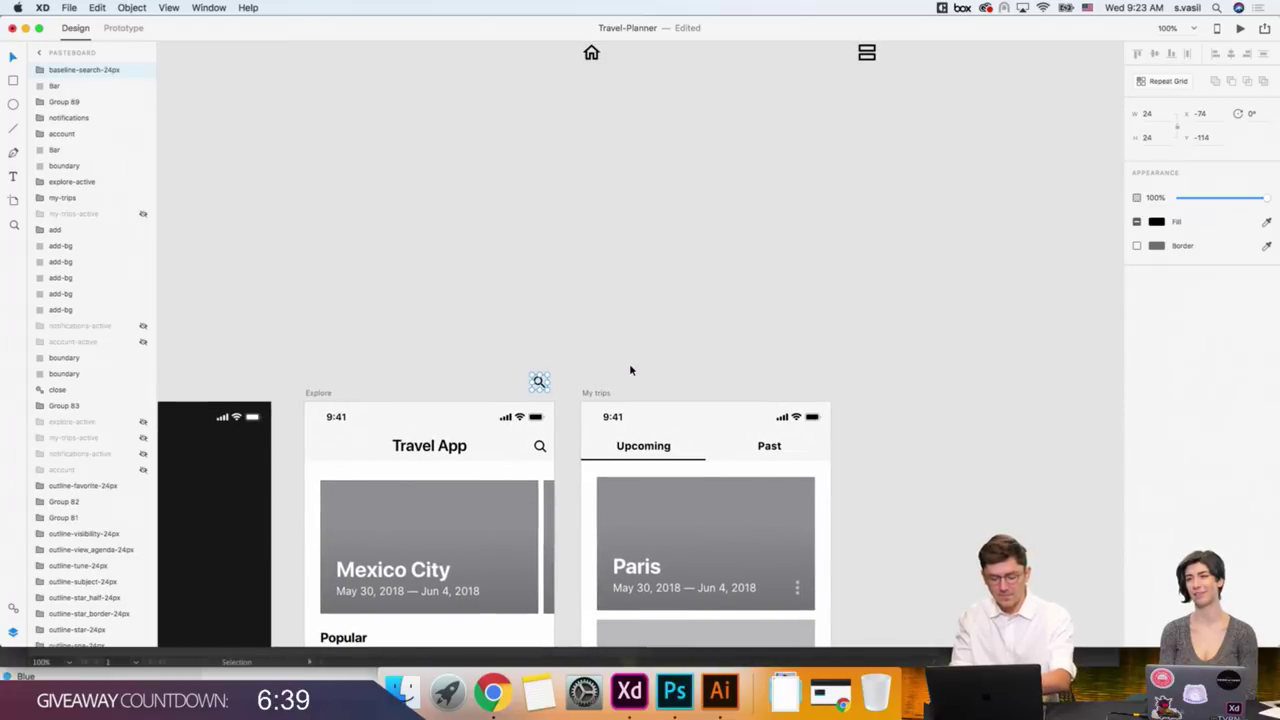
{"action": "scroll", "coordinate": [629, 368], "scroll_direction": "up", "scroll_amount": 3}
{"action": "scroll", "coordinate": [629, 368], "scroll_direction": "up", "scroll_amount": 4}
{"action": "scroll", "coordinate": [629, 368], "scroll_direction": "up", "scroll_amount": 3}
{"action": "scroll", "coordinate": [630, 370], "scroll_direction": "left", "scroll_amount": 2}
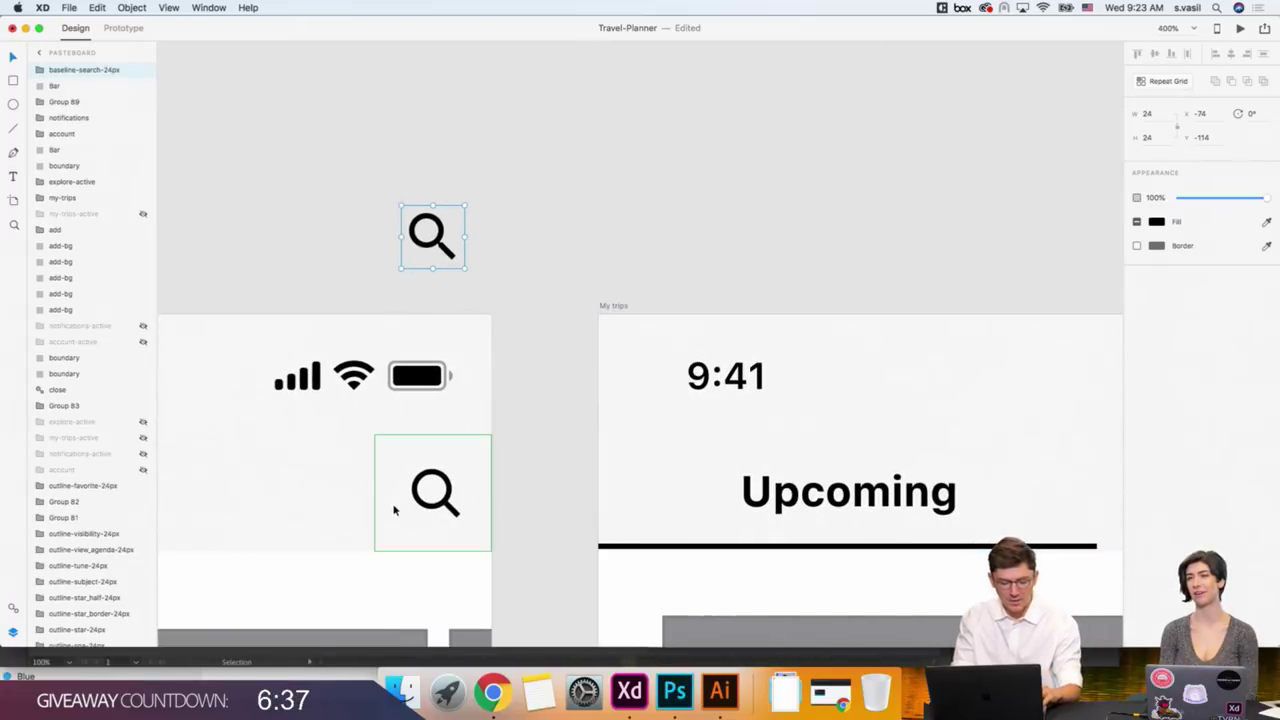
Swap the old glyph in Symbol 13-1 for the new search icon, centred in its box.
{"action": "left_click", "coordinate": [438, 508]}
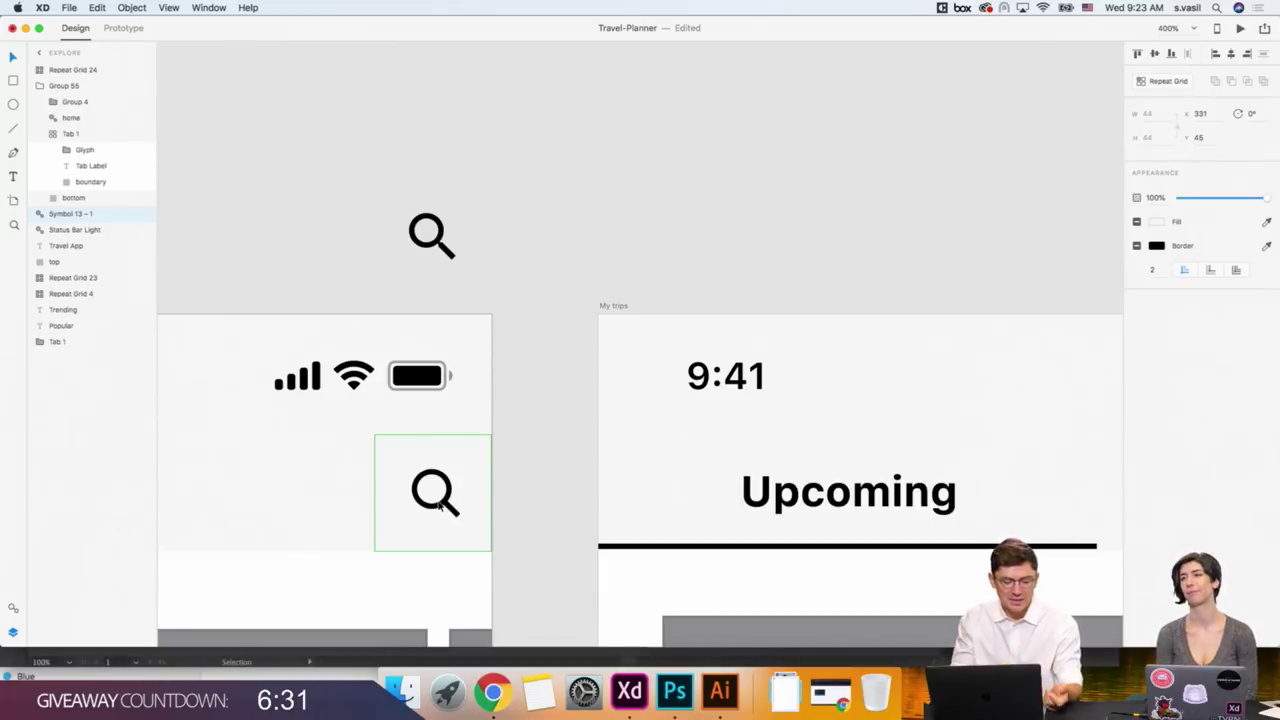
{"action": "left_click", "coordinate": [444, 244]}
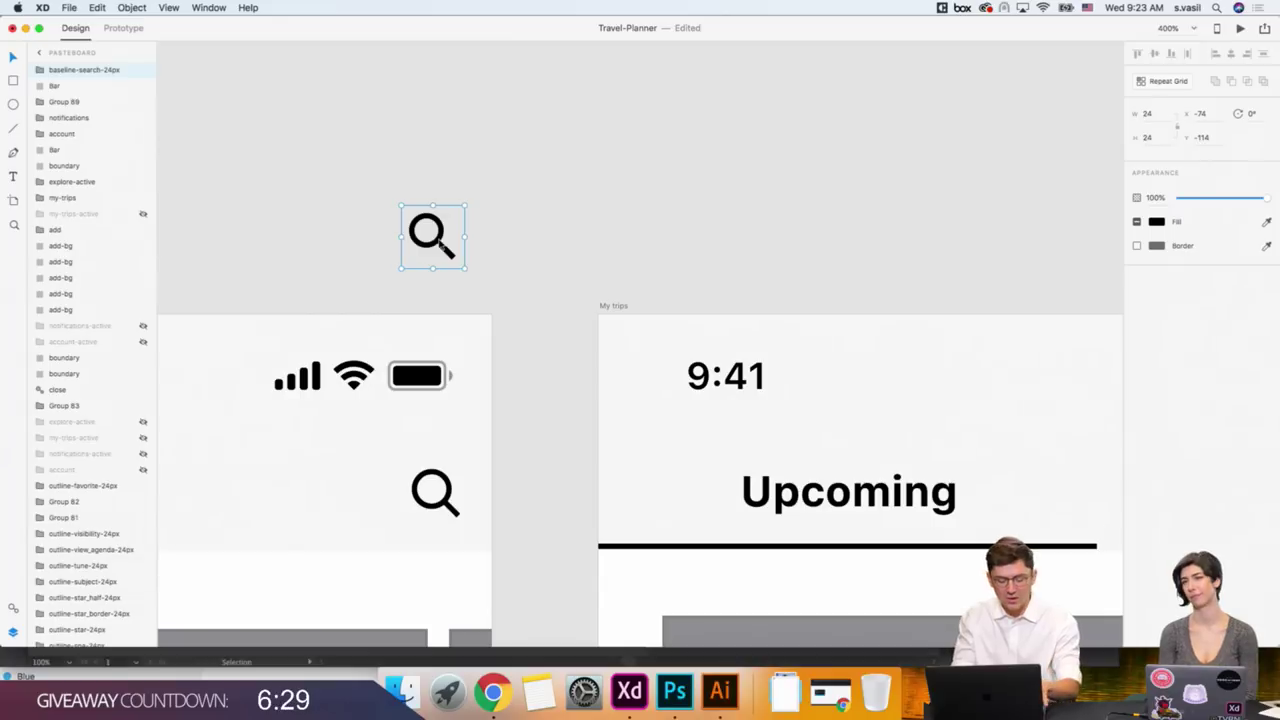
{"action": "key", "text": "super+x"}
{"action": "double_click", "coordinate": [447, 490]}
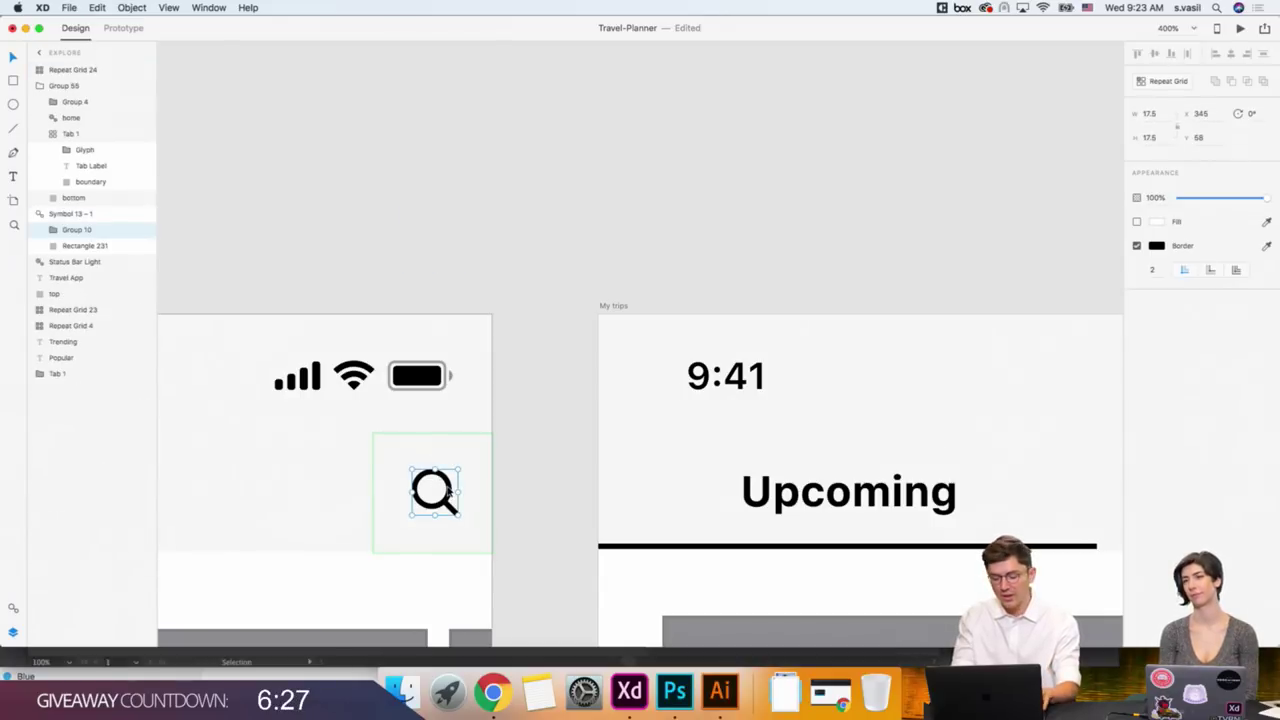
{"action": "key", "text": "super+v"}
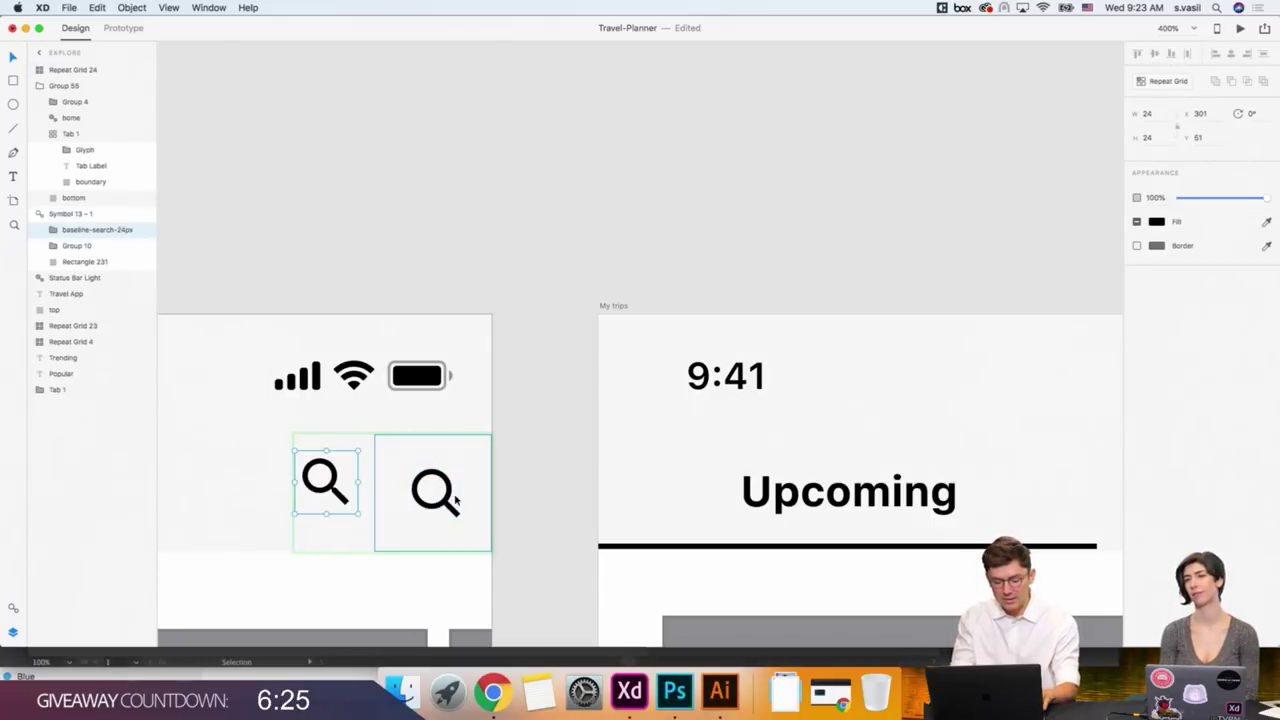
{"action": "left_click", "coordinate": [450, 508]}
{"action": "key", "text": "Delete"}
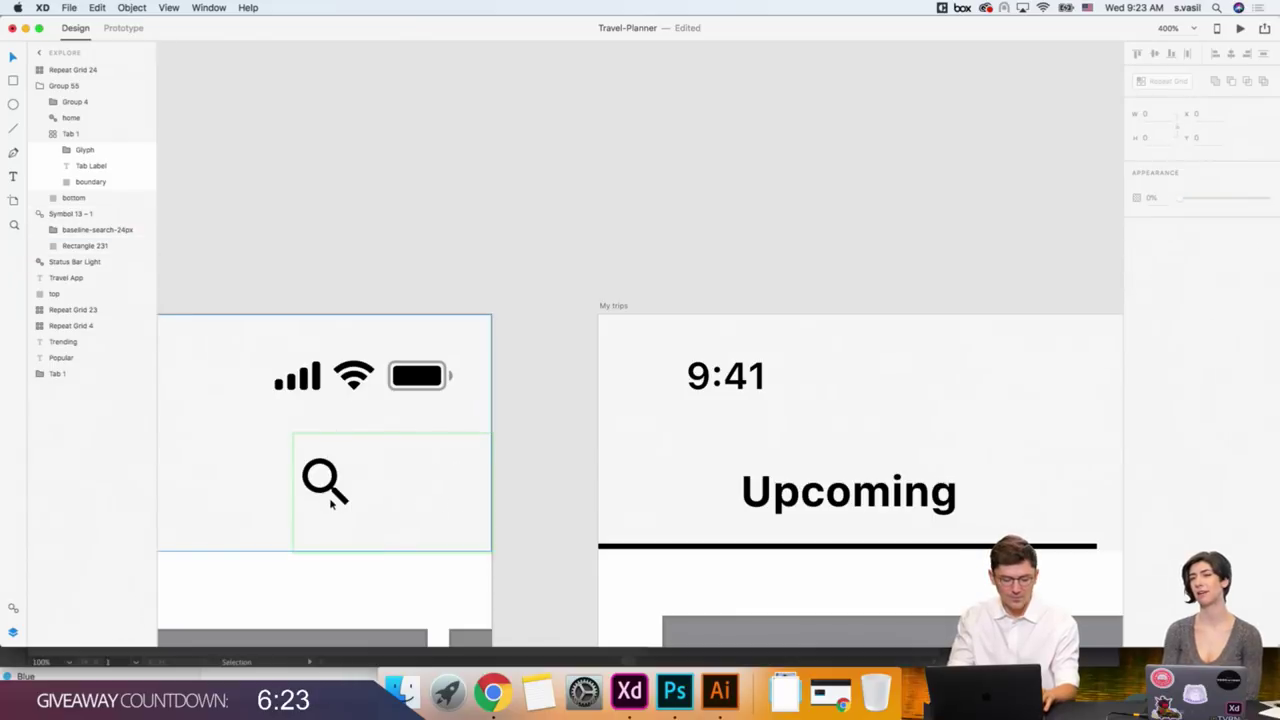
{"action": "left_click_drag", "start_coordinate": [340, 500], "coordinate": [450, 510]}
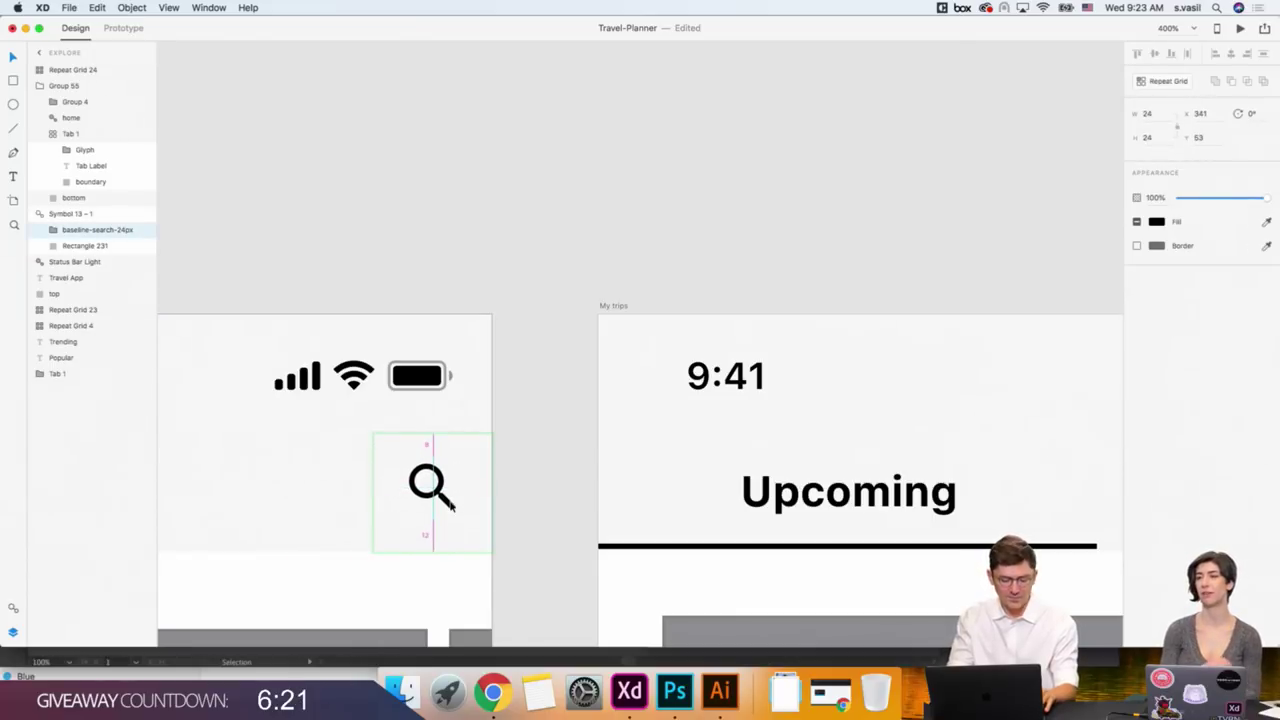
Give the search icon's path a lighter fill colour.
{"action": "left_click", "coordinate": [530, 515]}
{"action": "left_click", "coordinate": [445, 505]}
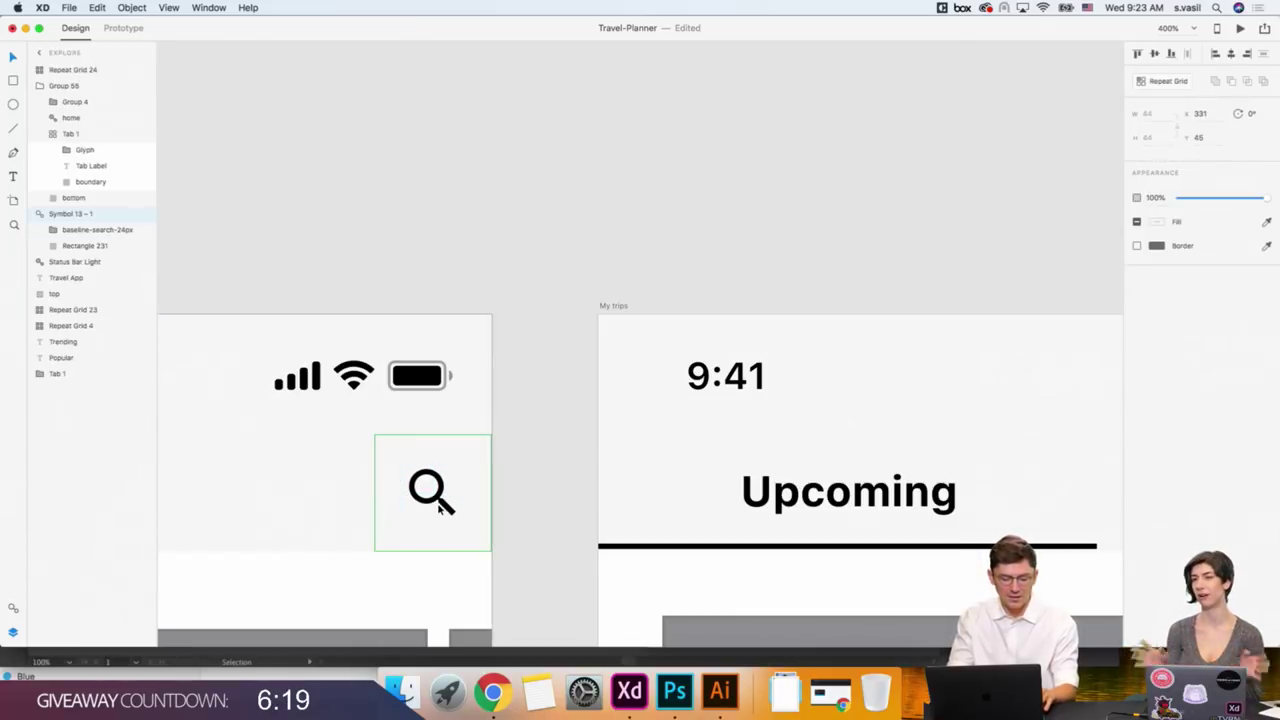
{"action": "double_click", "coordinate": [445, 505]}
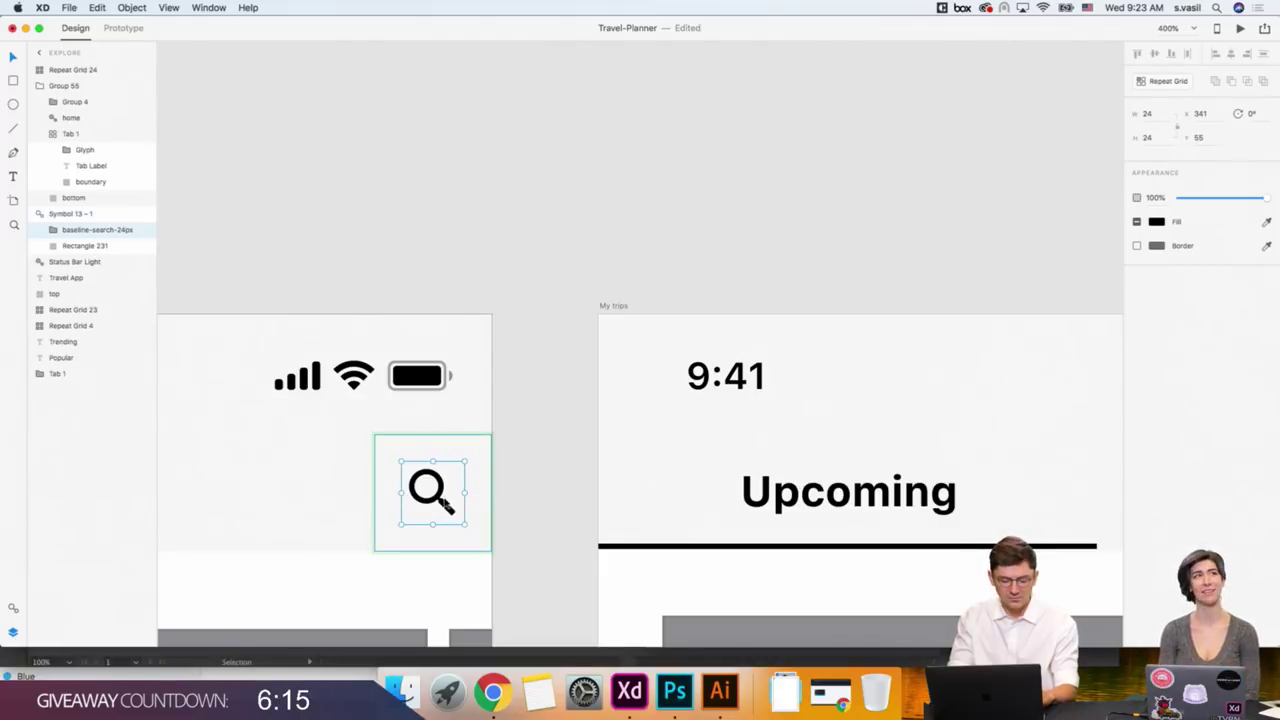
{"action": "double_click", "coordinate": [443, 503]}
{"action": "left_click", "coordinate": [1156, 221]}
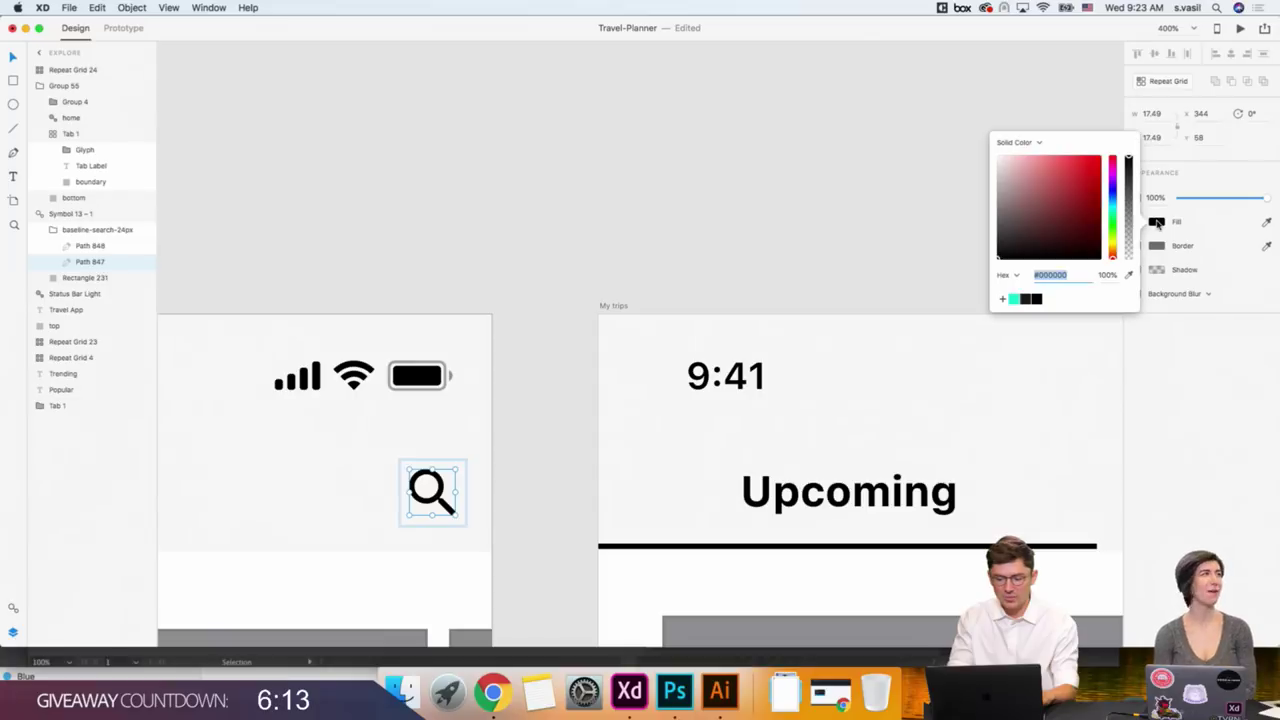
{"action": "left_click", "coordinate": [1057, 202]}
{"action": "left_click", "coordinate": [566, 154]}
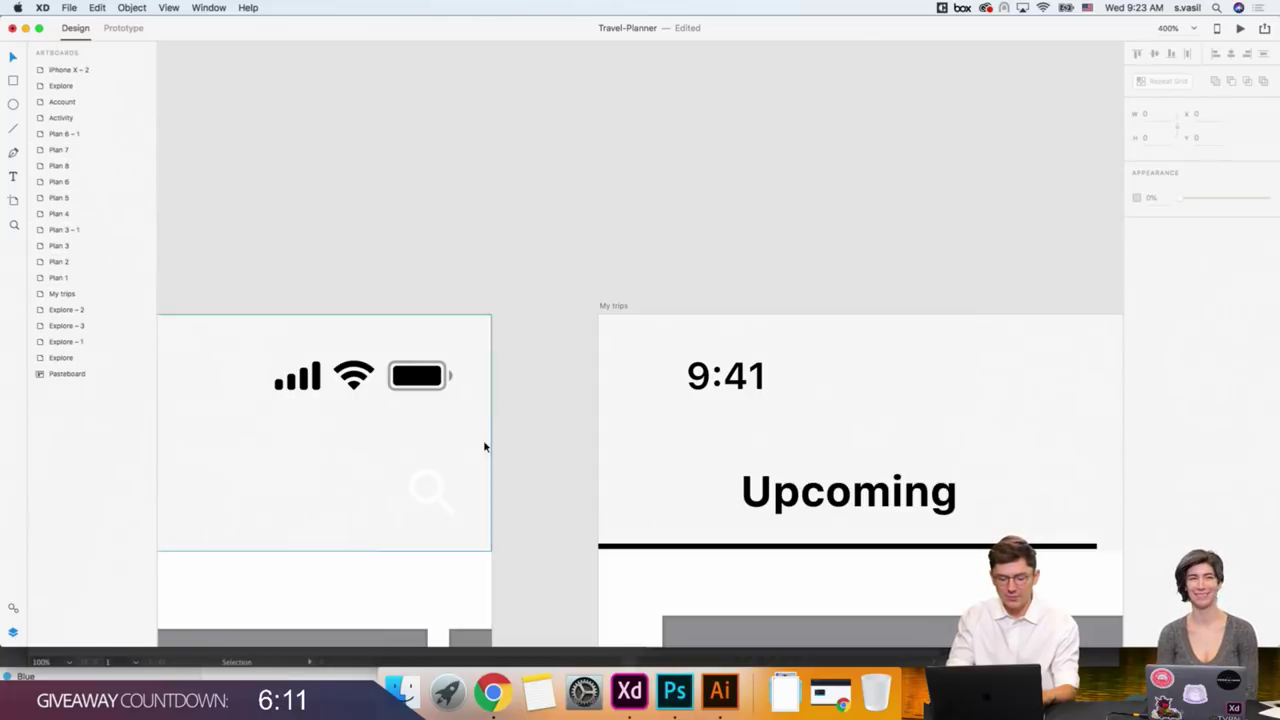
{"action": "left_click", "coordinate": [437, 492]}
Move the search symbol to the Companyon artboard's top-right corner.
{"action": "scroll", "coordinate": [437, 492], "scroll_direction": "down", "scroll_amount": 5}
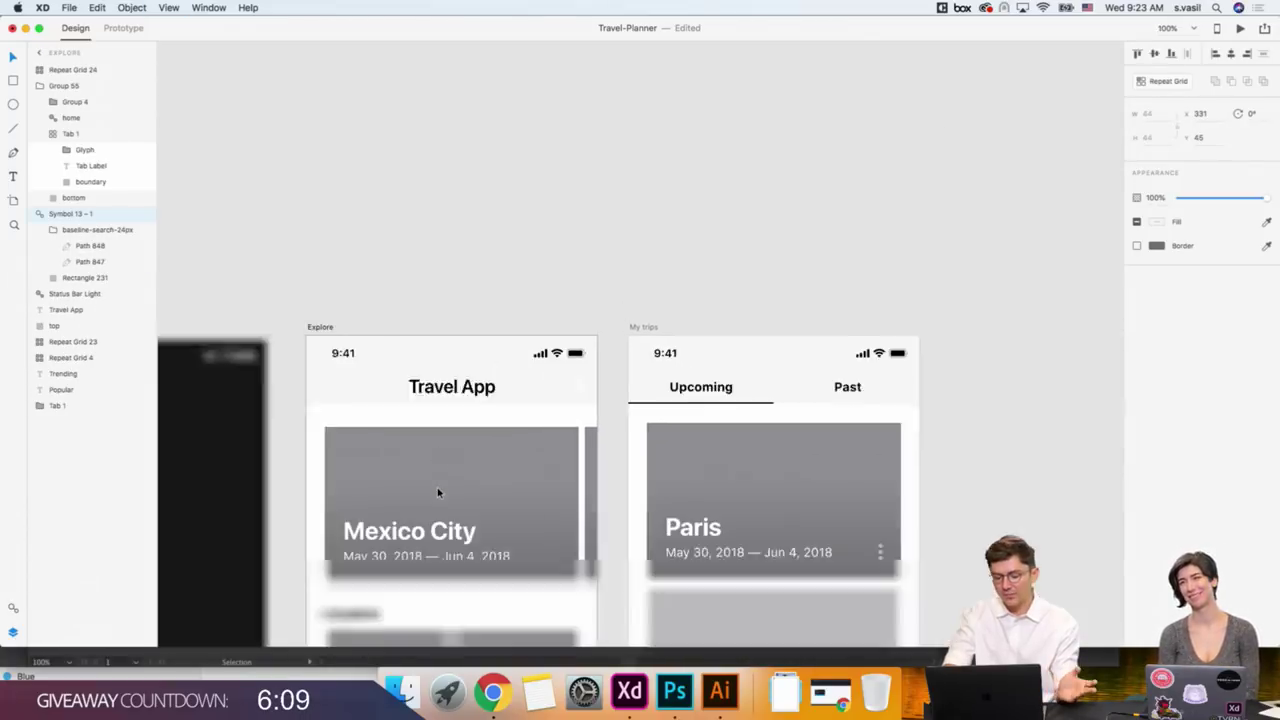
{"action": "scroll", "coordinate": [437, 489], "scroll_direction": "left", "scroll_amount": 5}
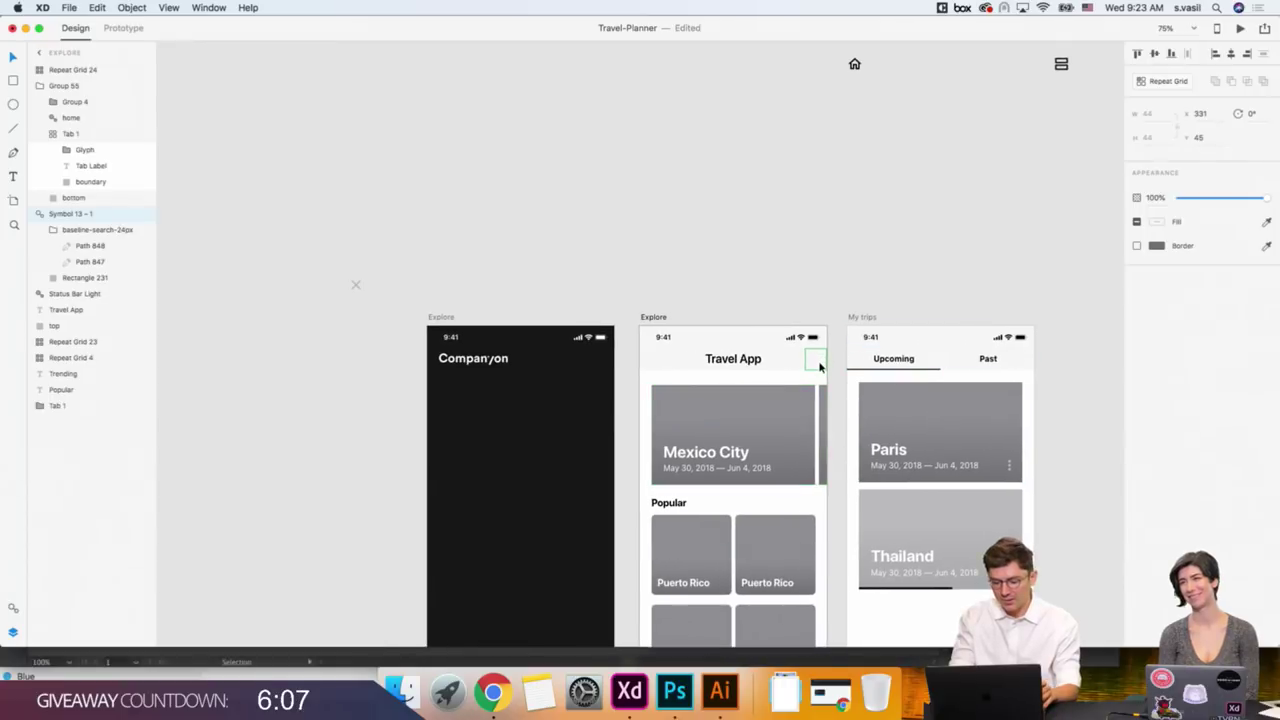
{"action": "left_click_drag", "start_coordinate": [818, 368], "coordinate": [606, 378]}
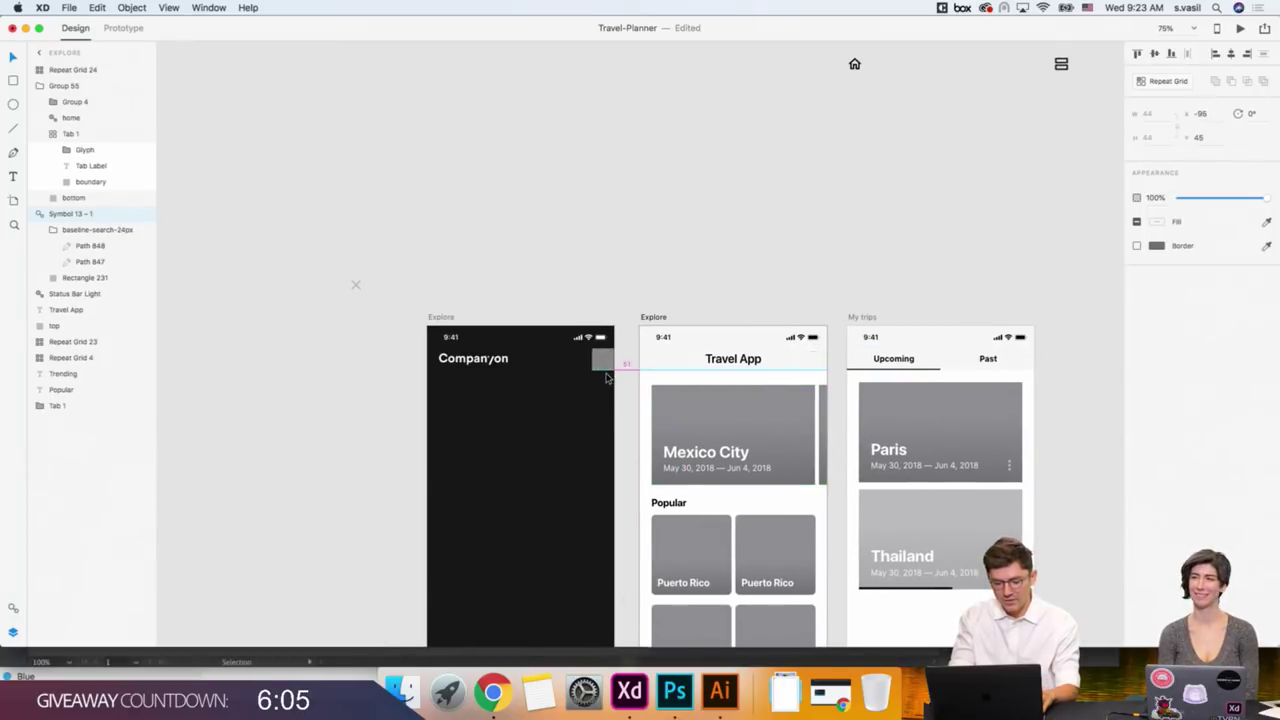
{"action": "scroll", "coordinate": [605, 371], "scroll_direction": "up", "scroll_amount": 5}
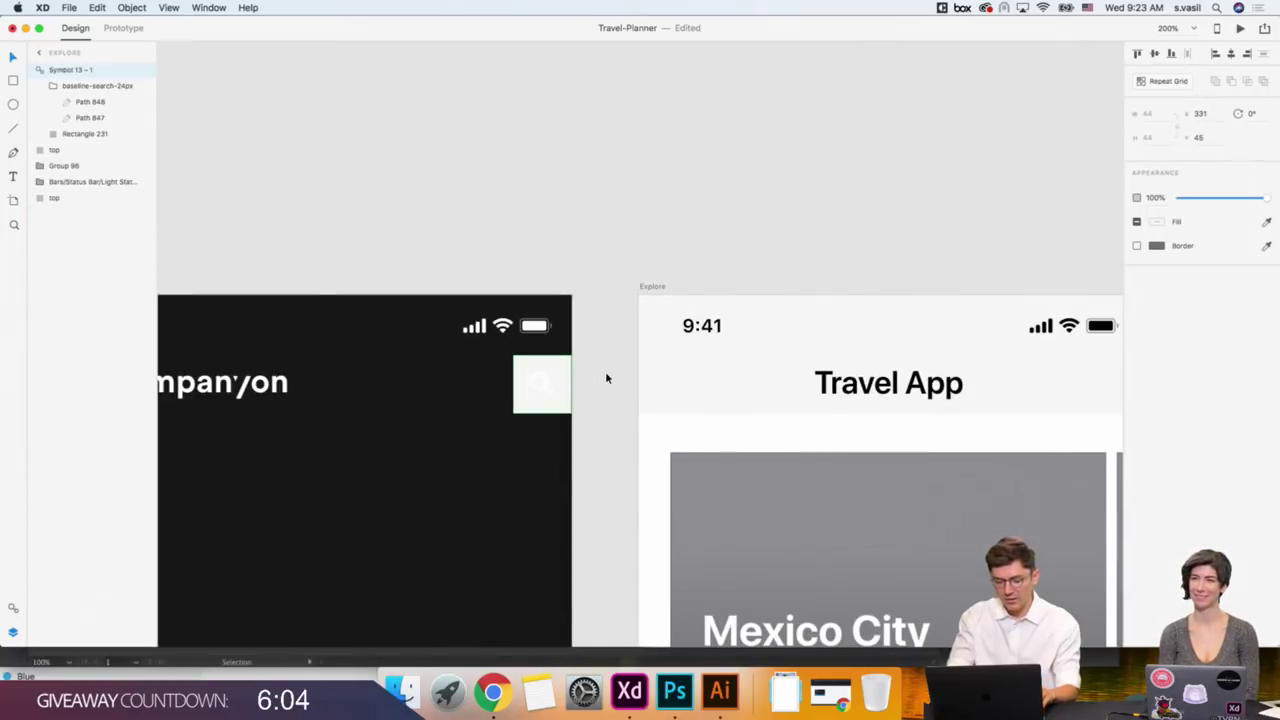
Remove the fill from Rectangle 231 behind the search icon.
{"action": "double_click", "coordinate": [528, 405]}
{"action": "left_click", "coordinate": [1136, 245]}
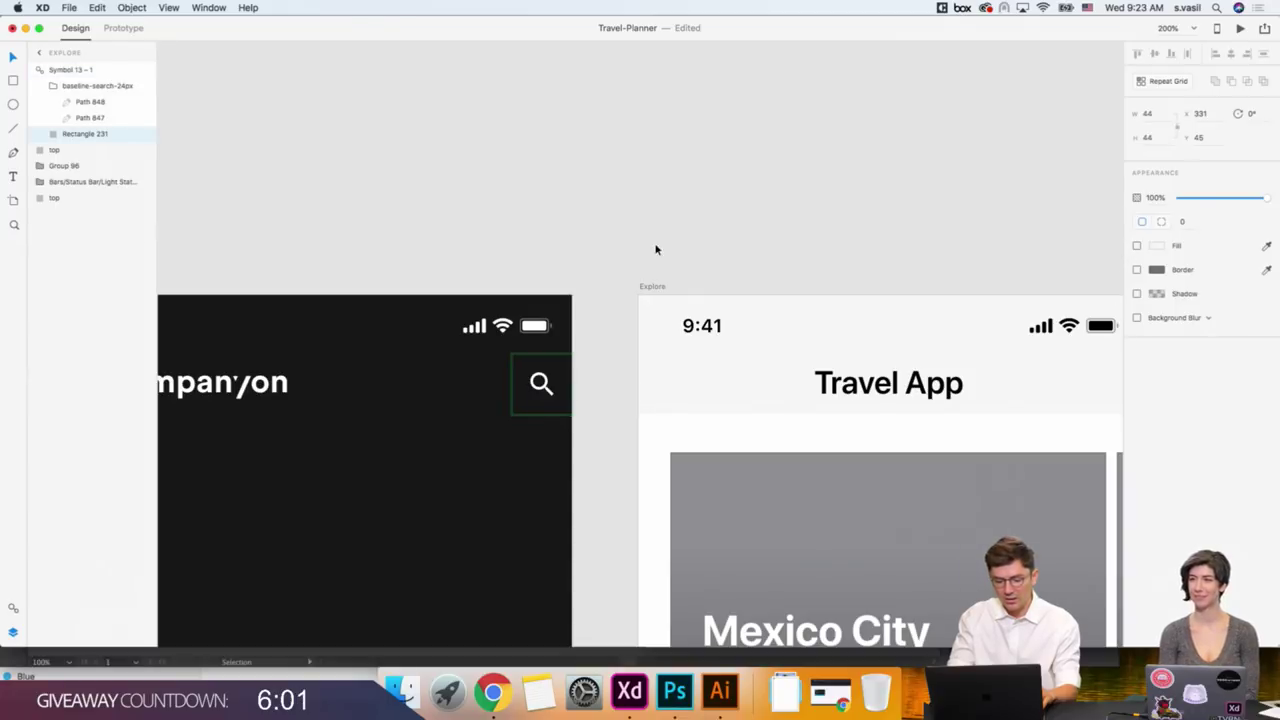
{"action": "left_click", "coordinate": [626, 225]}
{"action": "left_click", "coordinate": [530, 398]}
{"action": "scroll", "coordinate": [535, 395], "scroll_direction": "right", "scroll_amount": 2}
{"action": "scroll", "coordinate": [535, 395], "scroll_direction": "down", "scroll_amount": 1}
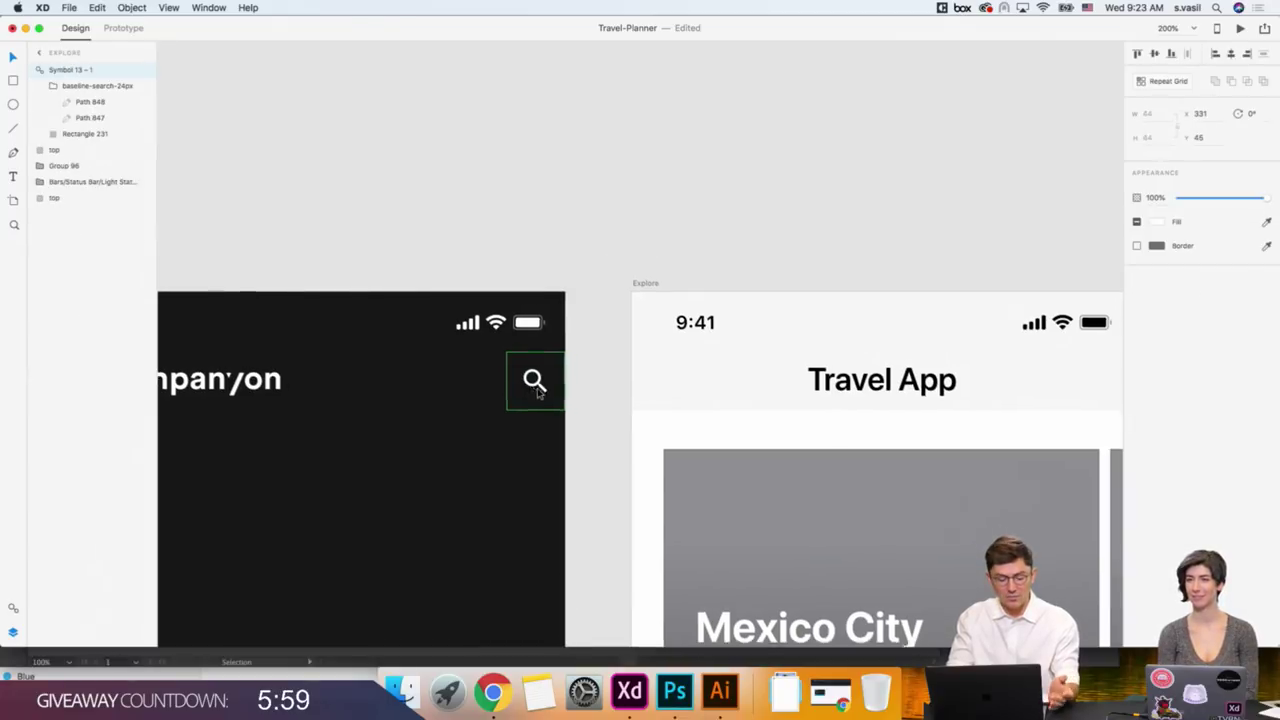
{"action": "scroll", "coordinate": [537, 393], "scroll_direction": "left", "scroll_amount": 3}
{"action": "scroll", "coordinate": [537, 393], "scroll_direction": "up", "scroll_amount": 1}
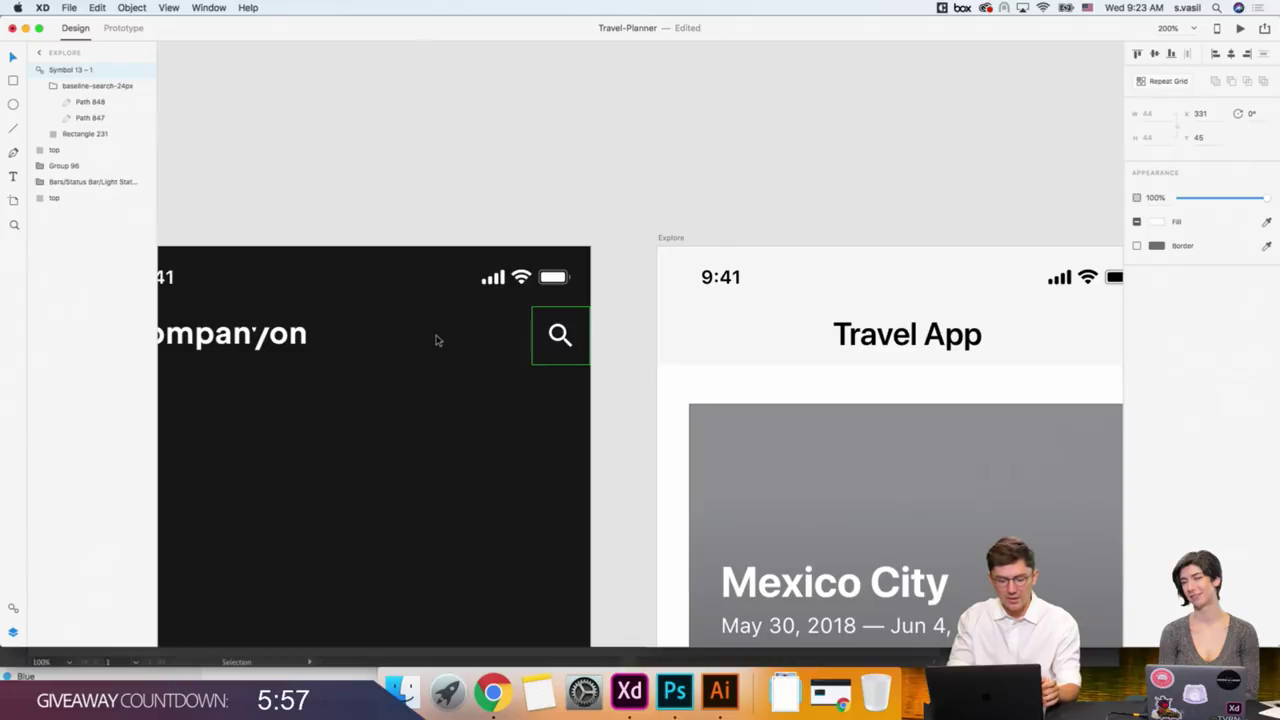
Check the search icon's placement alongside the other header elements.
{"action": "left_click_drag", "start_coordinate": [254, 393], "coordinate": [548, 362]}
{"action": "left_click", "coordinate": [549, 370]}
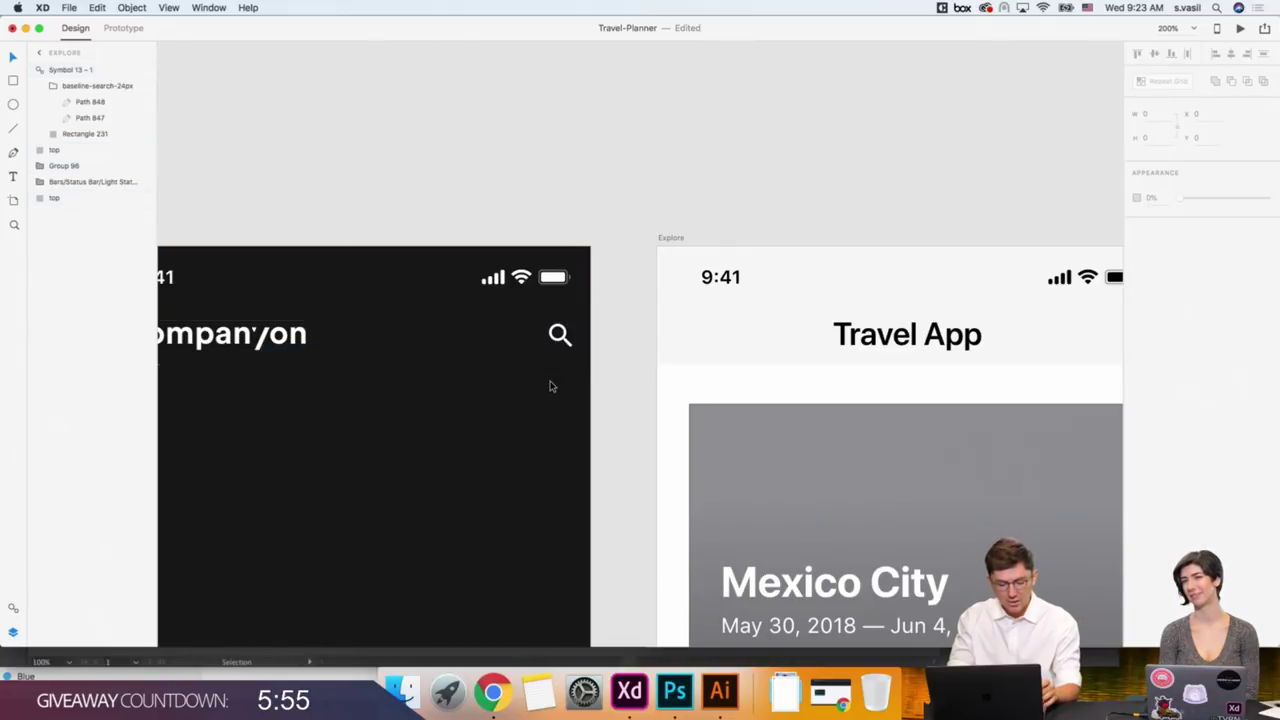
{"action": "left_click", "coordinate": [534, 353]}
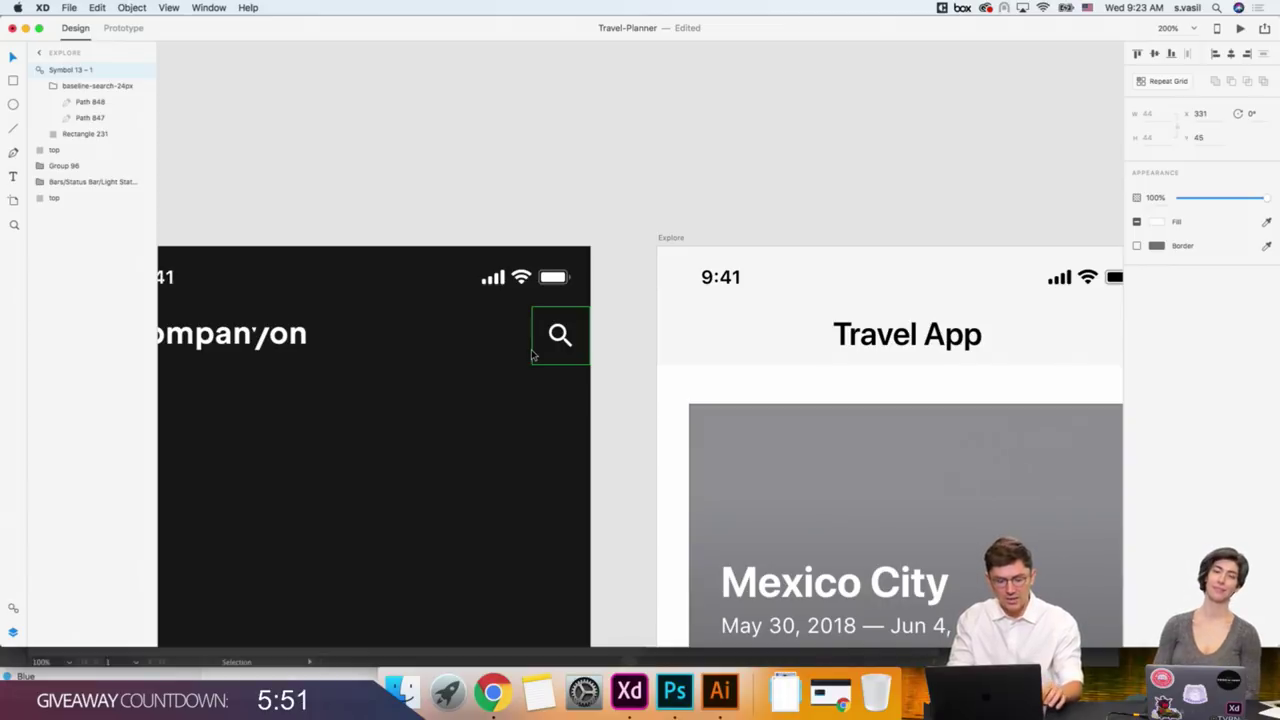
{"action": "scroll", "coordinate": [532, 354], "scroll_direction": "down", "scroll_amount": 2}
{"action": "scroll", "coordinate": [532, 354], "scroll_direction": "left", "scroll_amount": 3}
{"action": "left_click", "coordinate": [720, 357]}
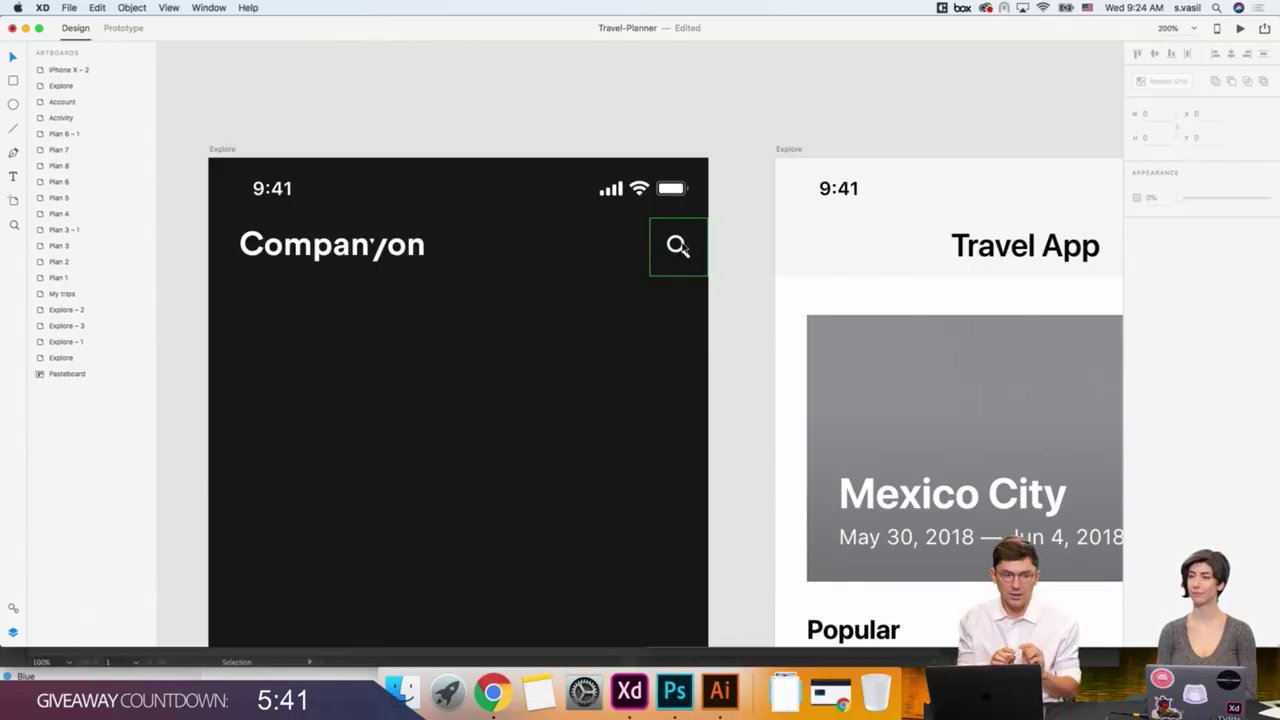
{"action": "left_click", "coordinate": [680, 247]}
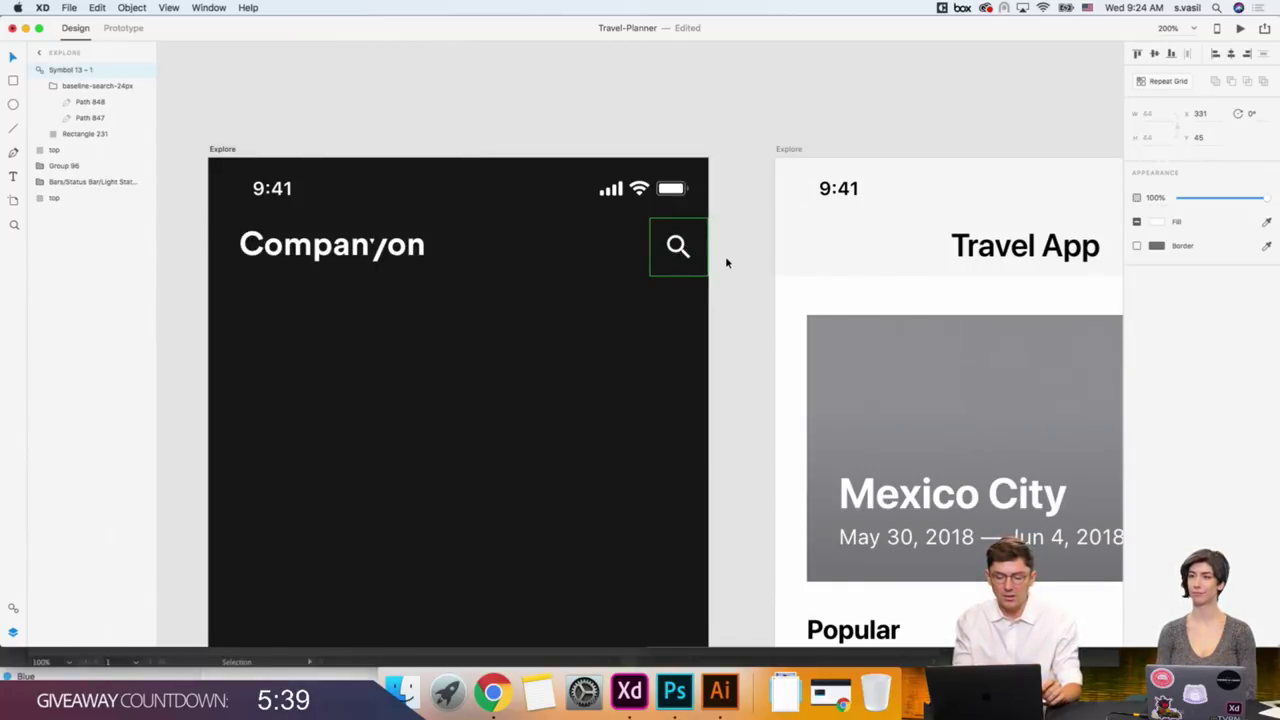
{"action": "scroll", "coordinate": [725, 256], "scroll_direction": "right", "scroll_amount": 3}
{"action": "scroll", "coordinate": [619, 293], "scroll_direction": "left", "scroll_amount": 3}
{"action": "scroll", "coordinate": [619, 293], "scroll_direction": "up", "scroll_amount": 1}
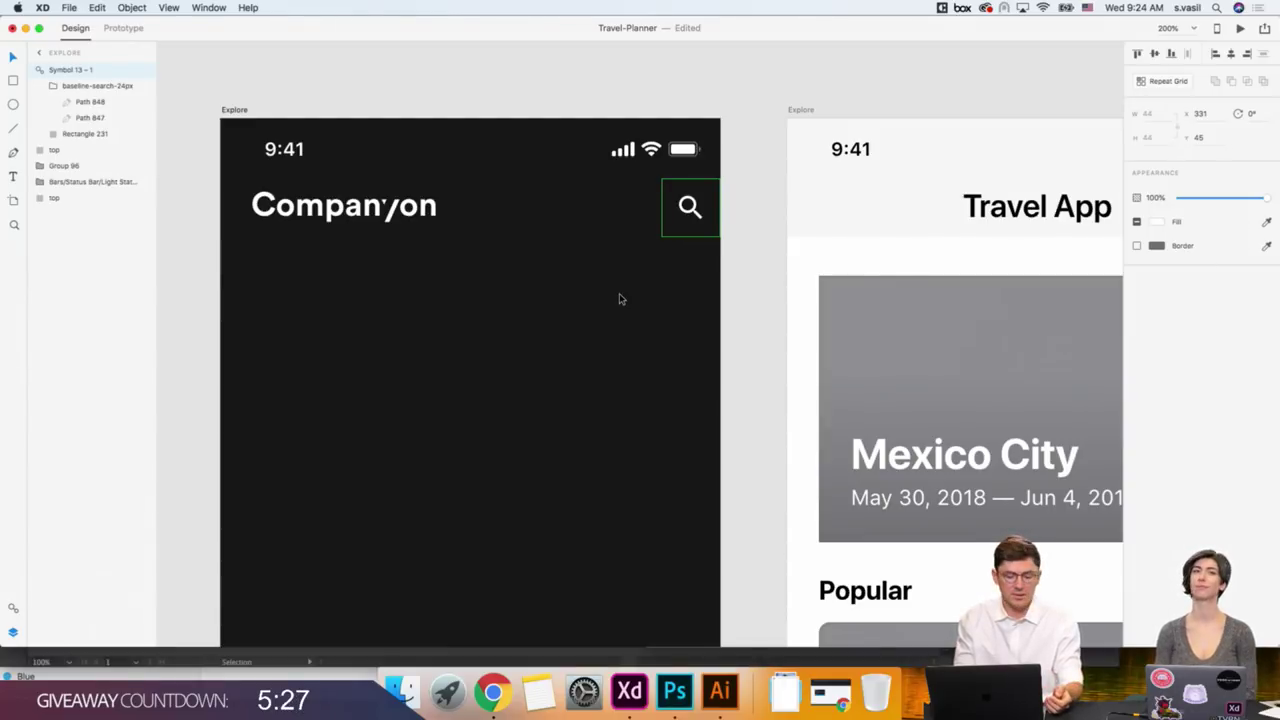
Deselect and pan around to view the updated header.
{"action": "left_click", "coordinate": [363, 320]}
{"action": "scroll", "coordinate": [363, 322], "scroll_direction": "down", "scroll_amount": 3}
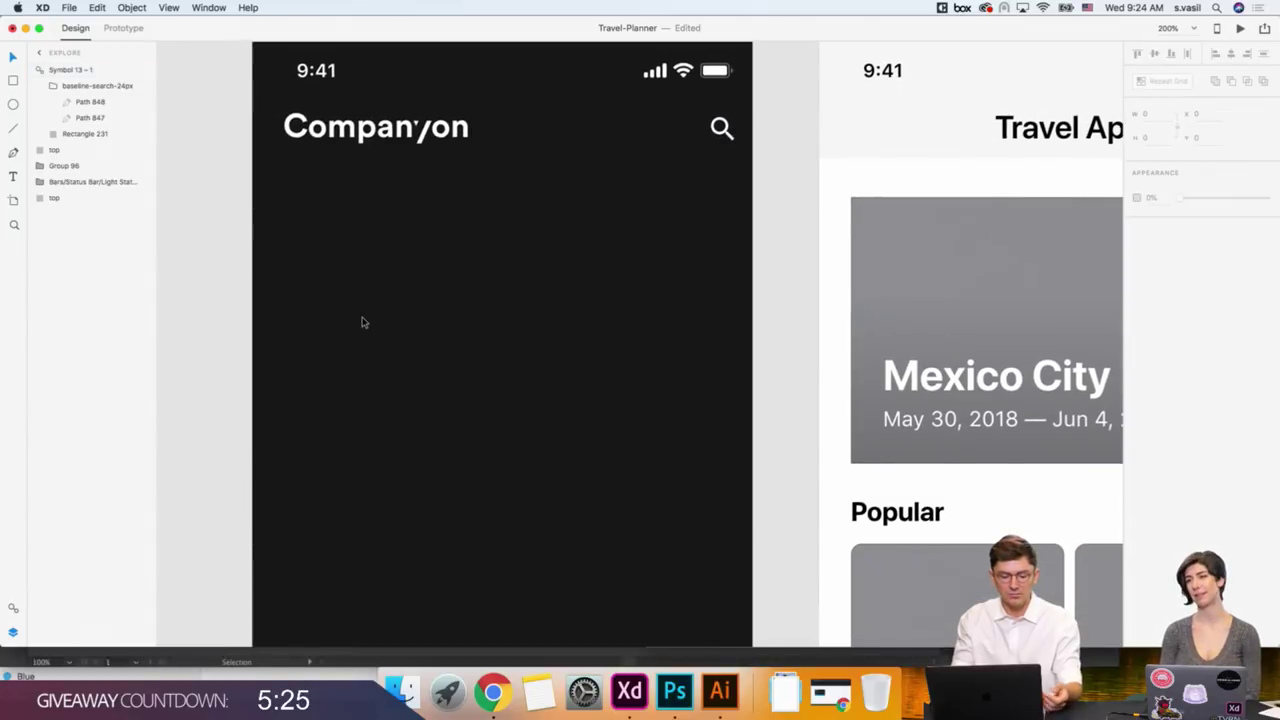
{"action": "scroll", "coordinate": [363, 322], "scroll_direction": "down", "scroll_amount": 1}
{"action": "scroll", "coordinate": [366, 305], "scroll_direction": "up", "scroll_amount": 2}
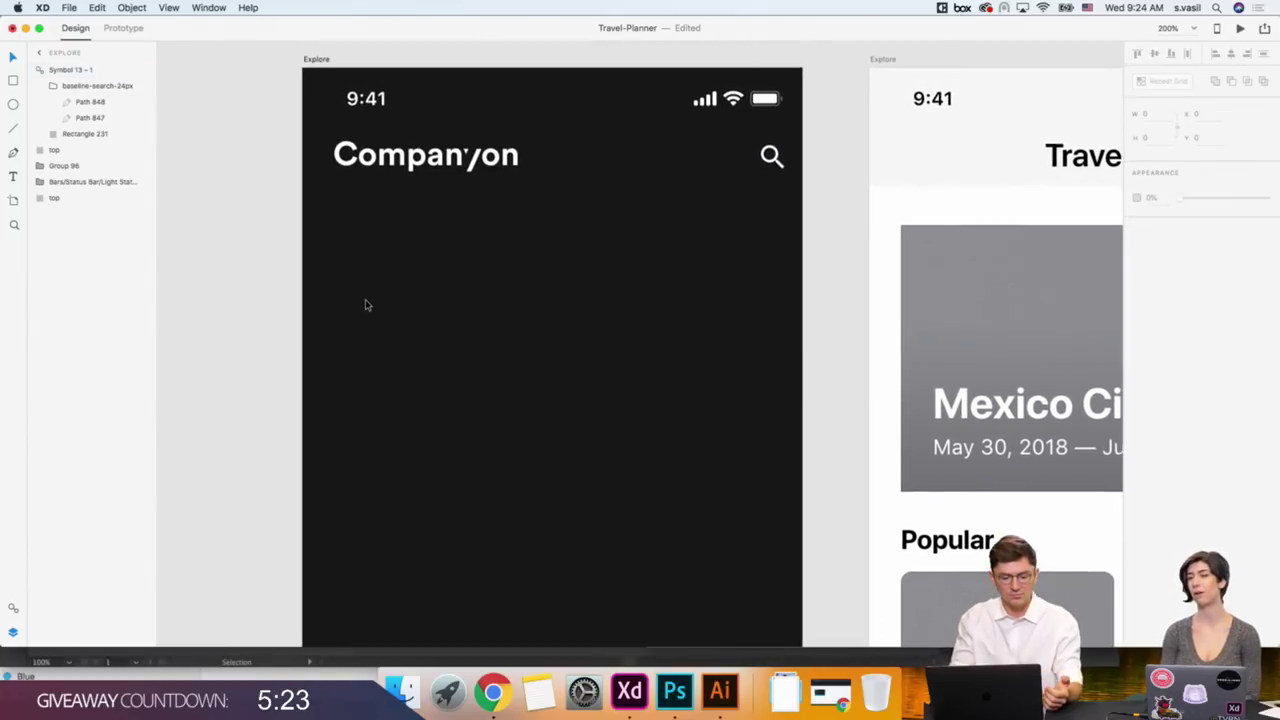
{"action": "scroll", "coordinate": [364, 303], "scroll_direction": "down", "scroll_amount": 1}
{"action": "scroll", "coordinate": [362, 301], "scroll_direction": "down", "scroll_amount": 1}
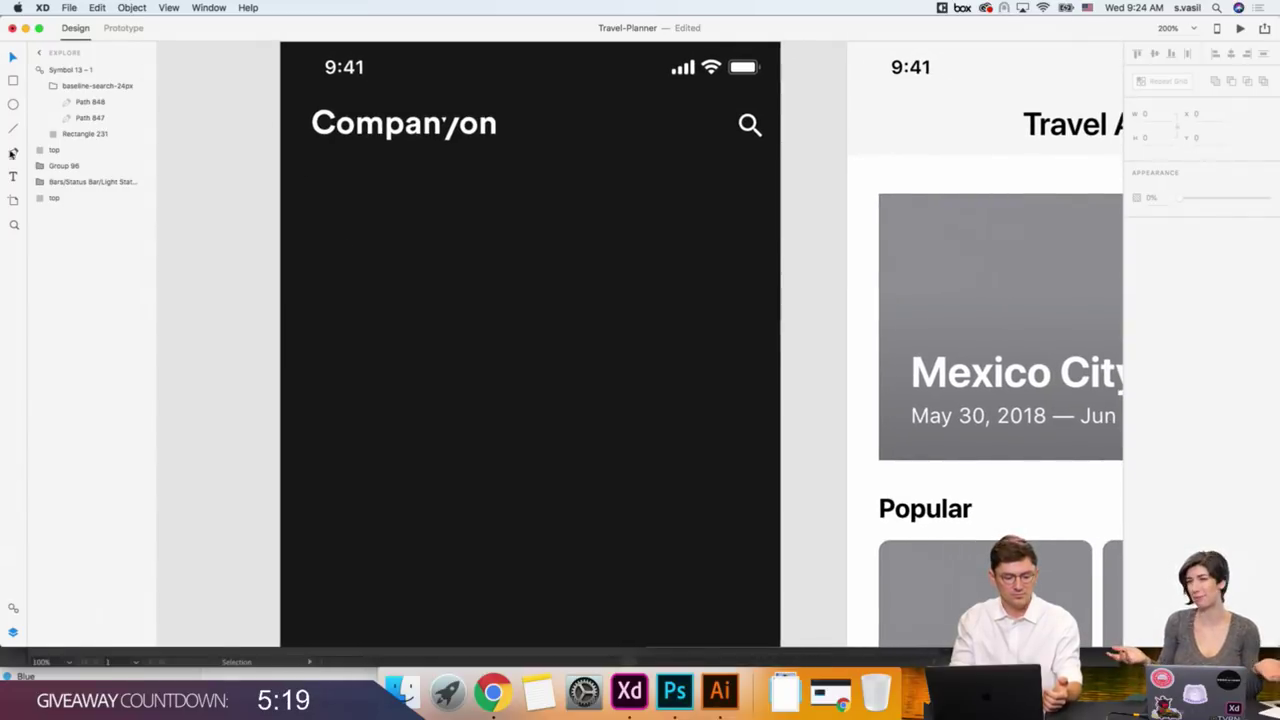
Add white (#FFFFFF) 'Popular' text and move it to x 24 under the title.
{"action": "left_click", "coordinate": [313, 225]}
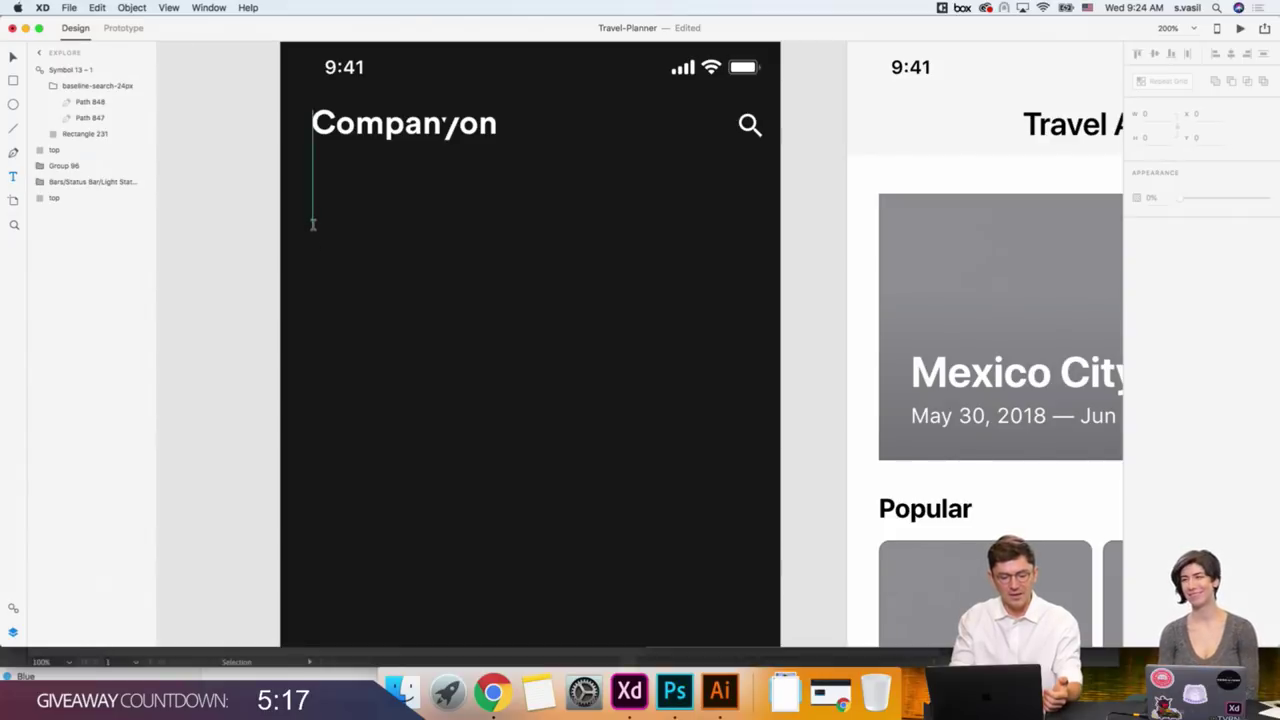
{"action": "type", "text": "Popu"}
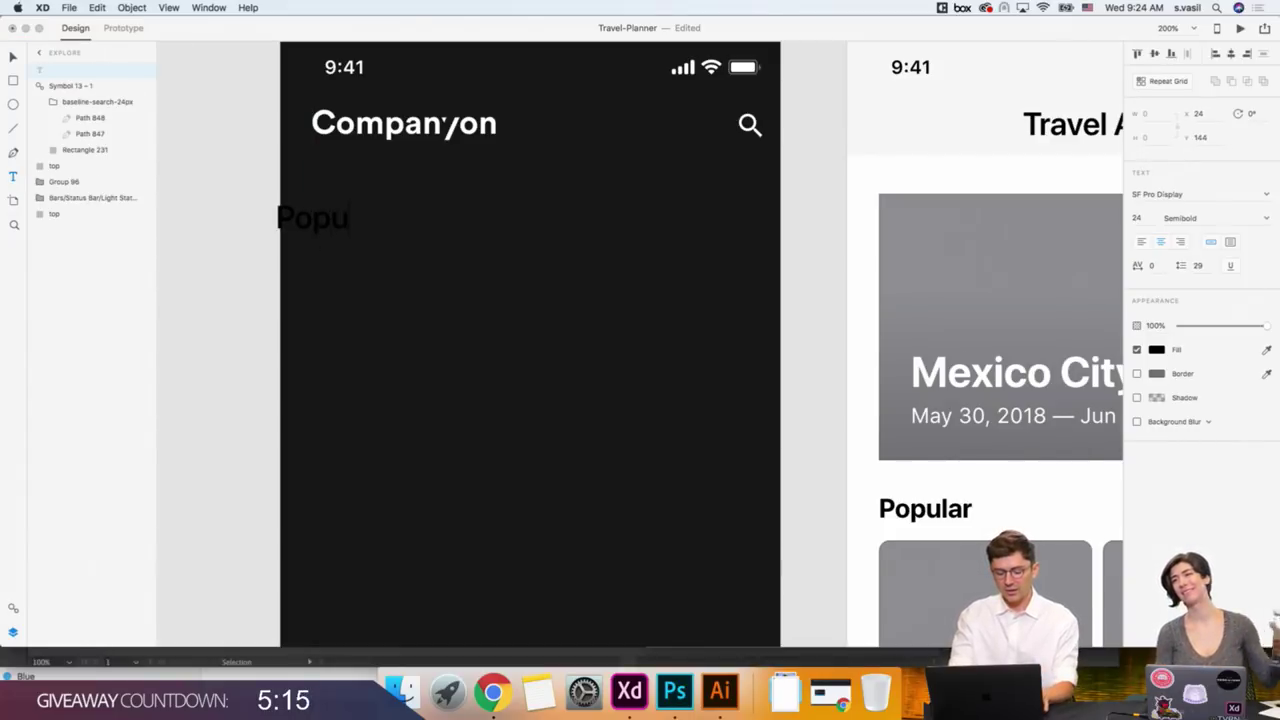
{"action": "type", "text": "lar"}
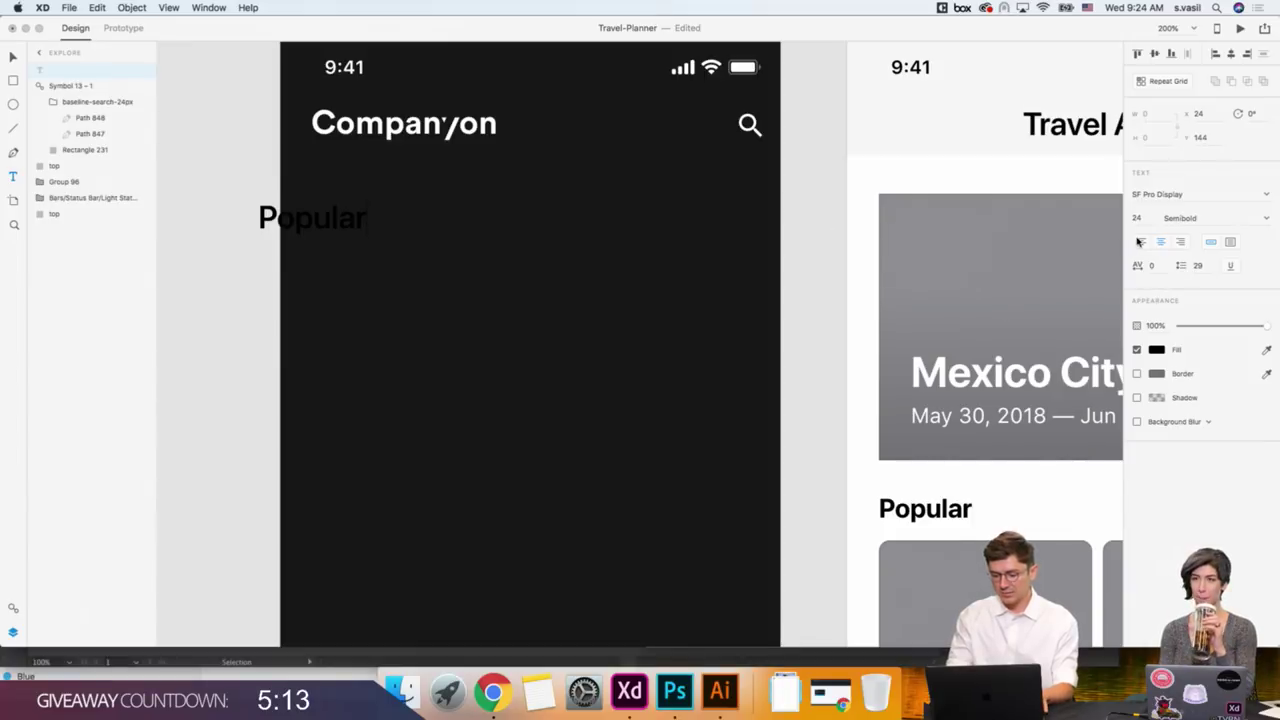
{"action": "key", "text": "super+a"}
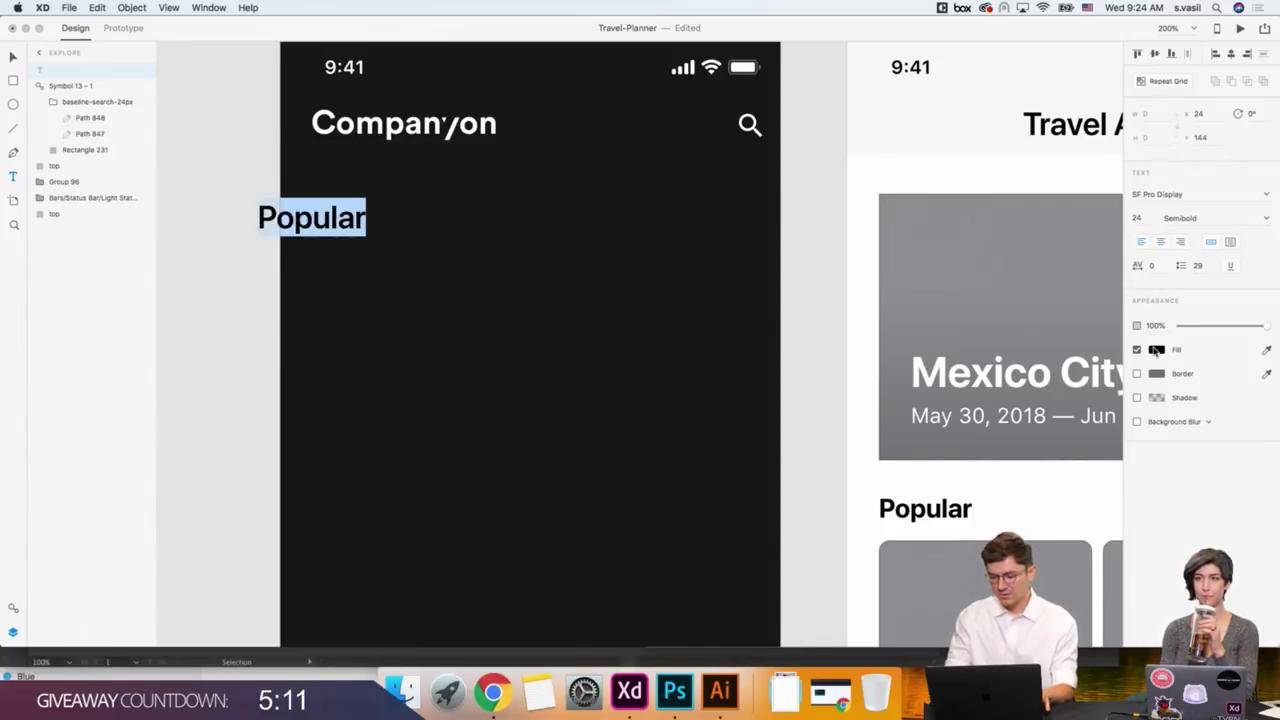
{"action": "left_click", "coordinate": [1157, 350]}
{"action": "type", "text": "ffffff"}
{"action": "key", "text": "Return"}
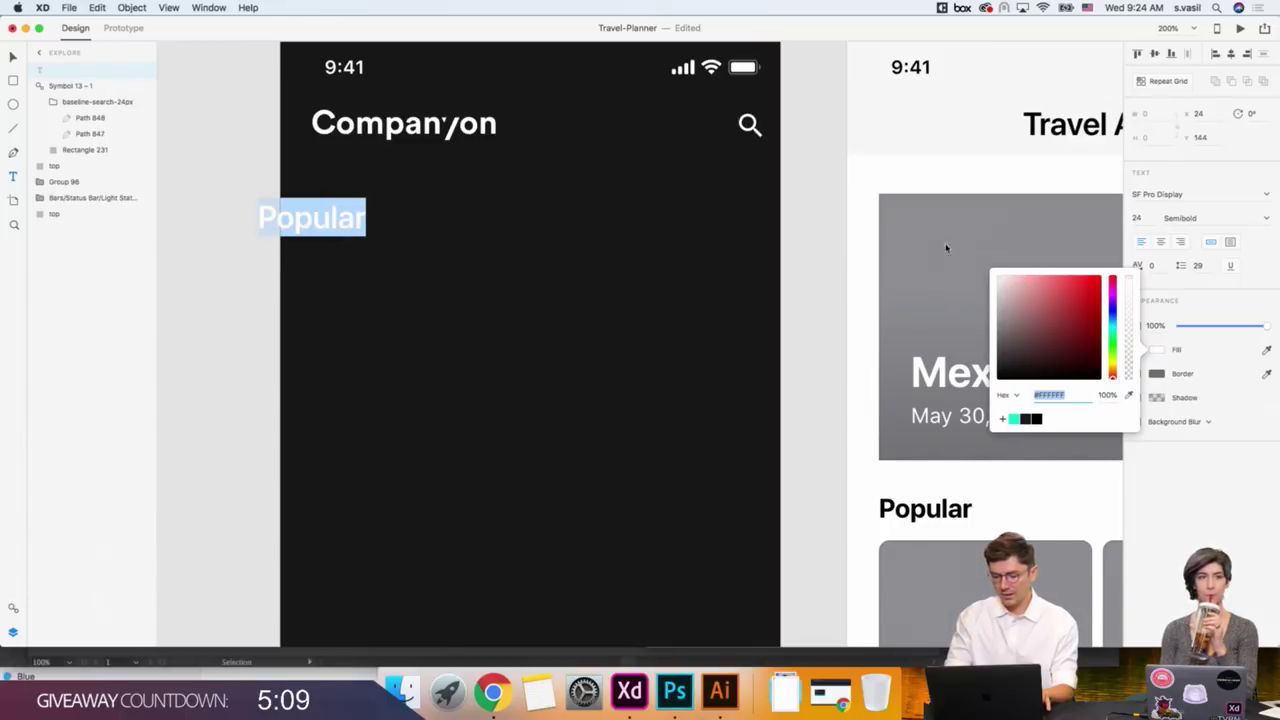
{"action": "left_click", "coordinate": [13, 58]}
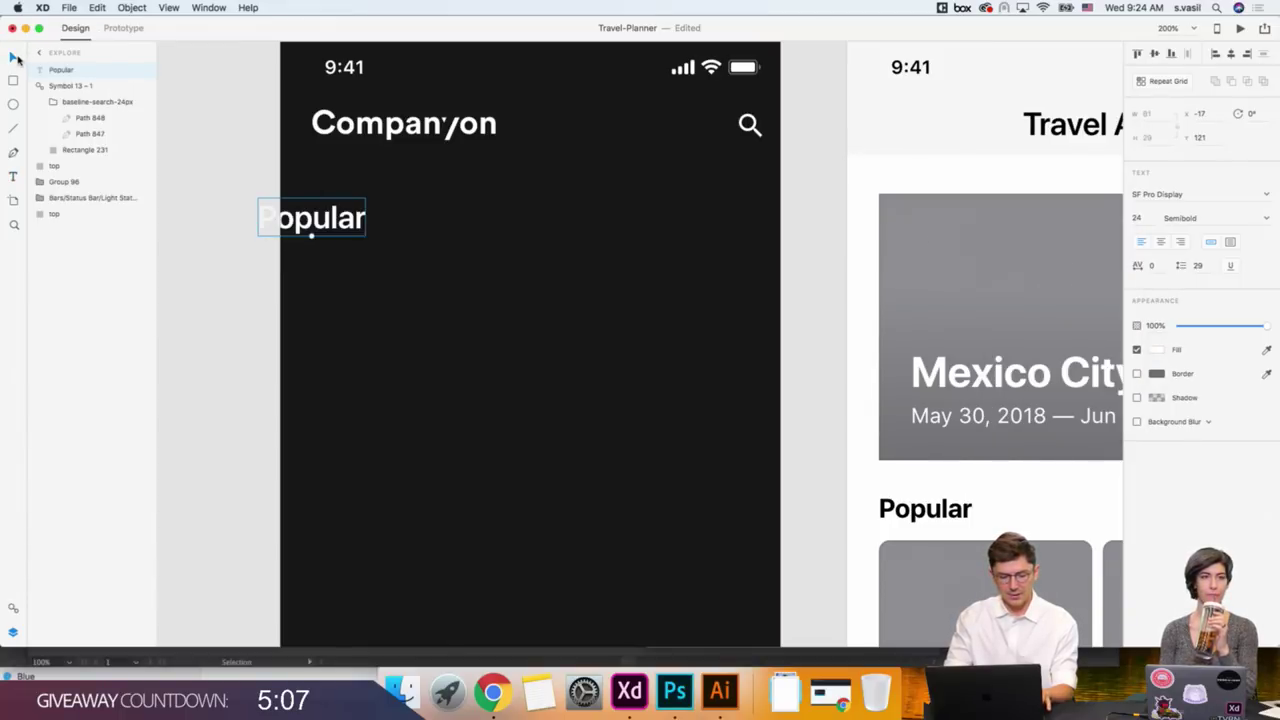
{"action": "left_click_drag", "start_coordinate": [343, 228], "coordinate": [396, 228]}
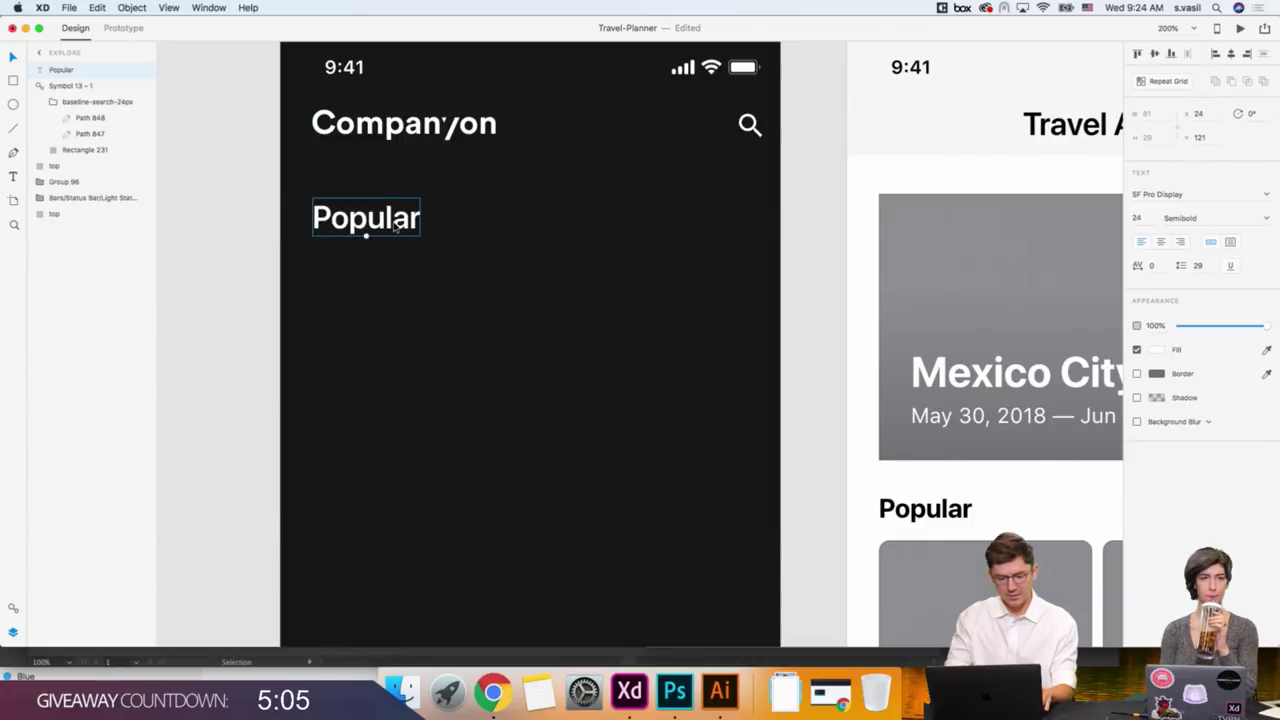
Add 'destinations' as a second line of the heading.
{"action": "double_click", "coordinate": [342, 228]}
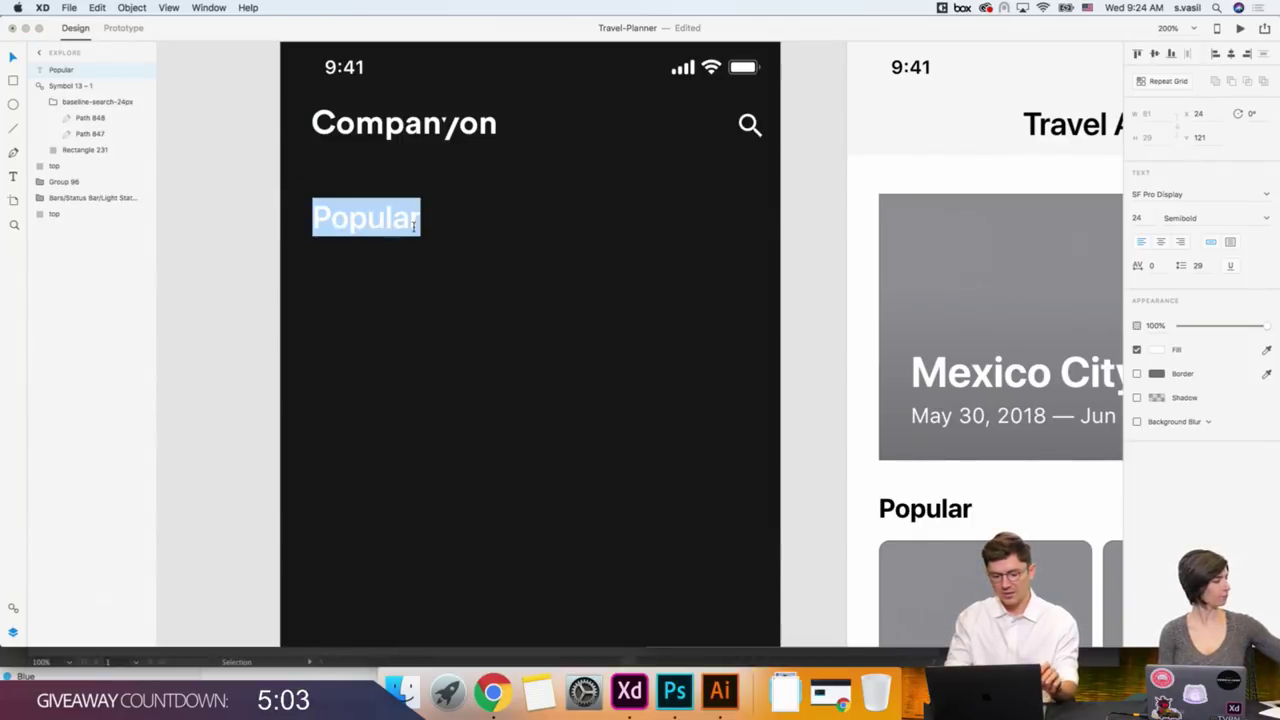
{"action": "key", "text": "Right"}
{"action": "key", "text": "Return"}
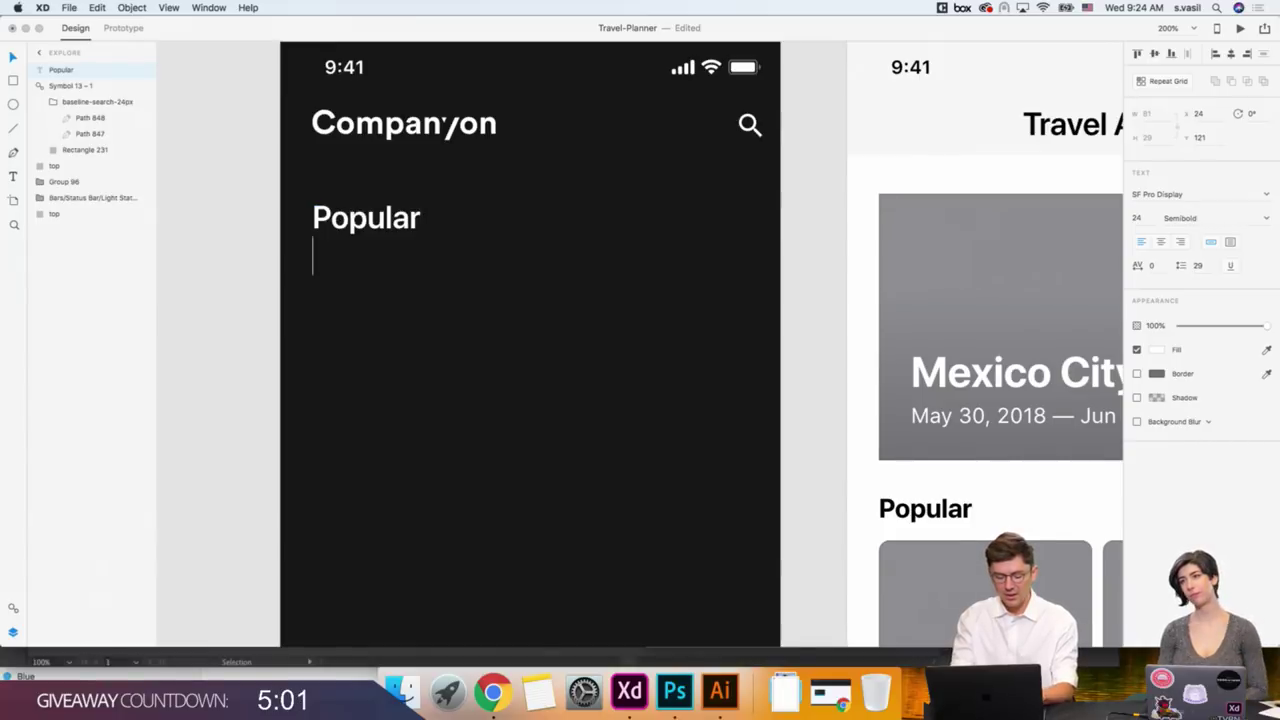
{"action": "type", "text": "destinati"}
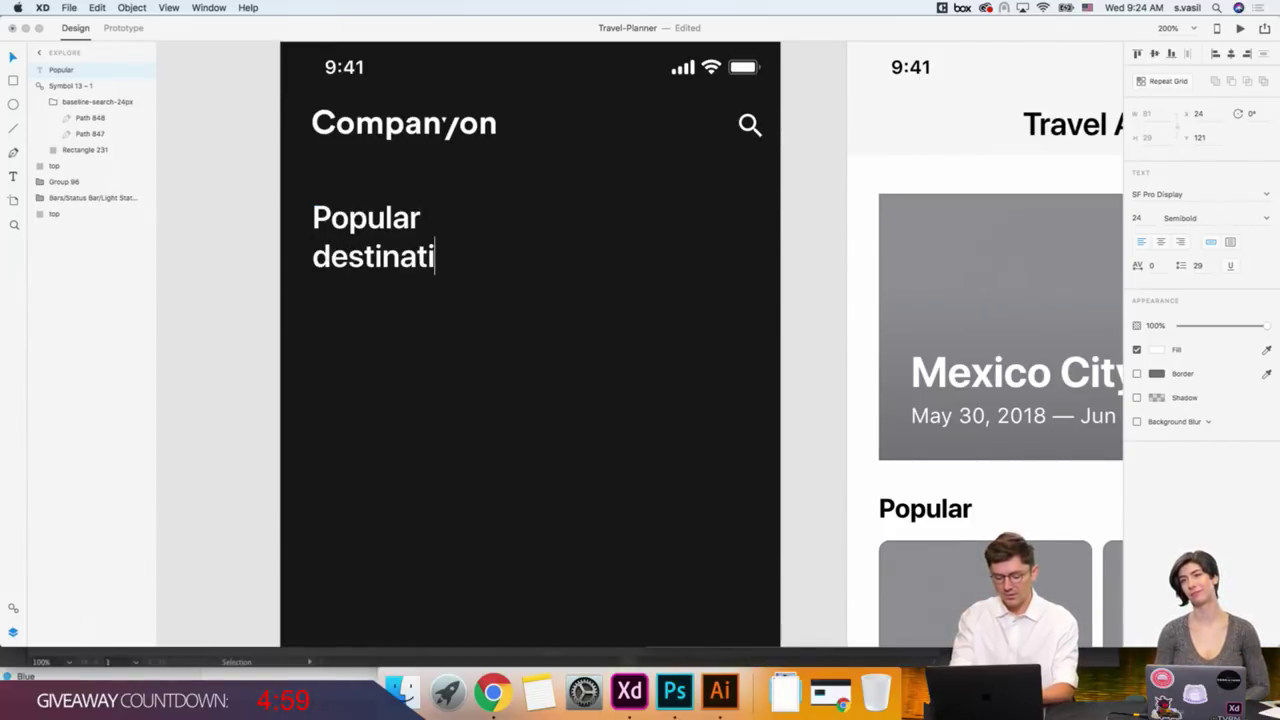
{"action": "type", "text": "ons"}
{"action": "key", "text": "Escape"}
{"action": "left_click", "coordinate": [237, 225]}
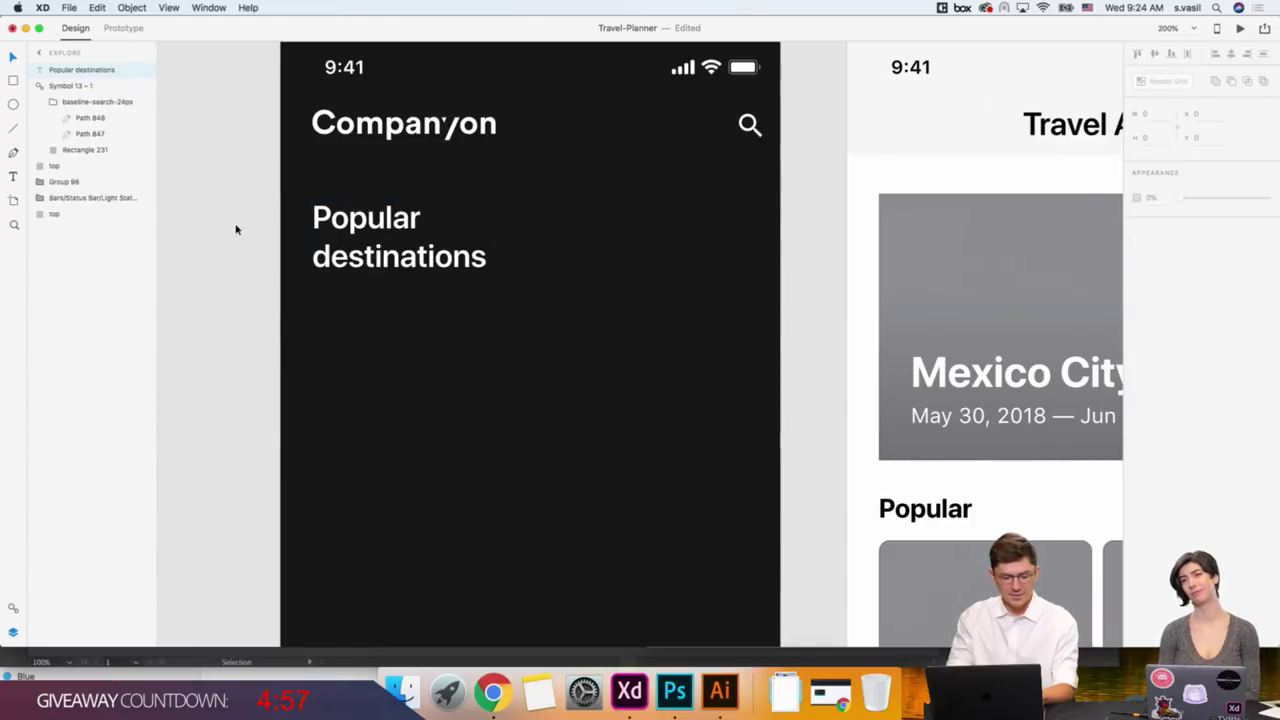
{"action": "left_click", "coordinate": [353, 240]}
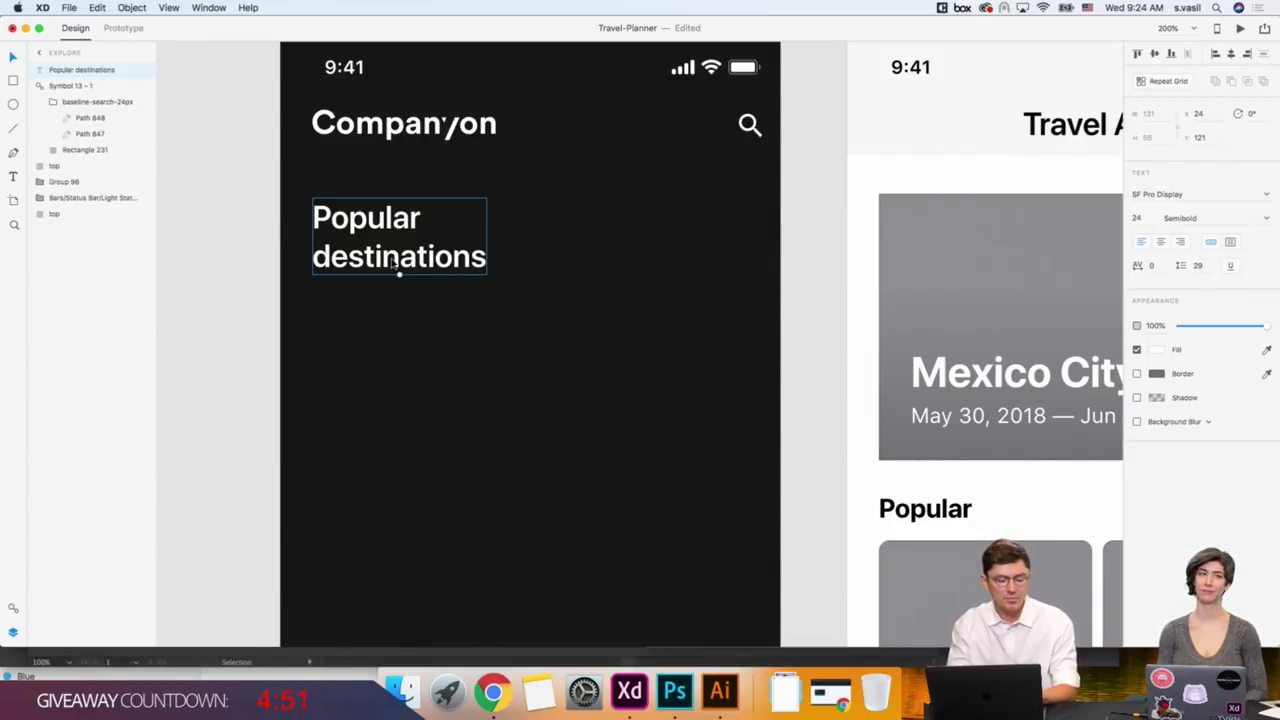
Set the heading to font size 32 and nudge it to y 113.
{"action": "key", "text": "alt"}
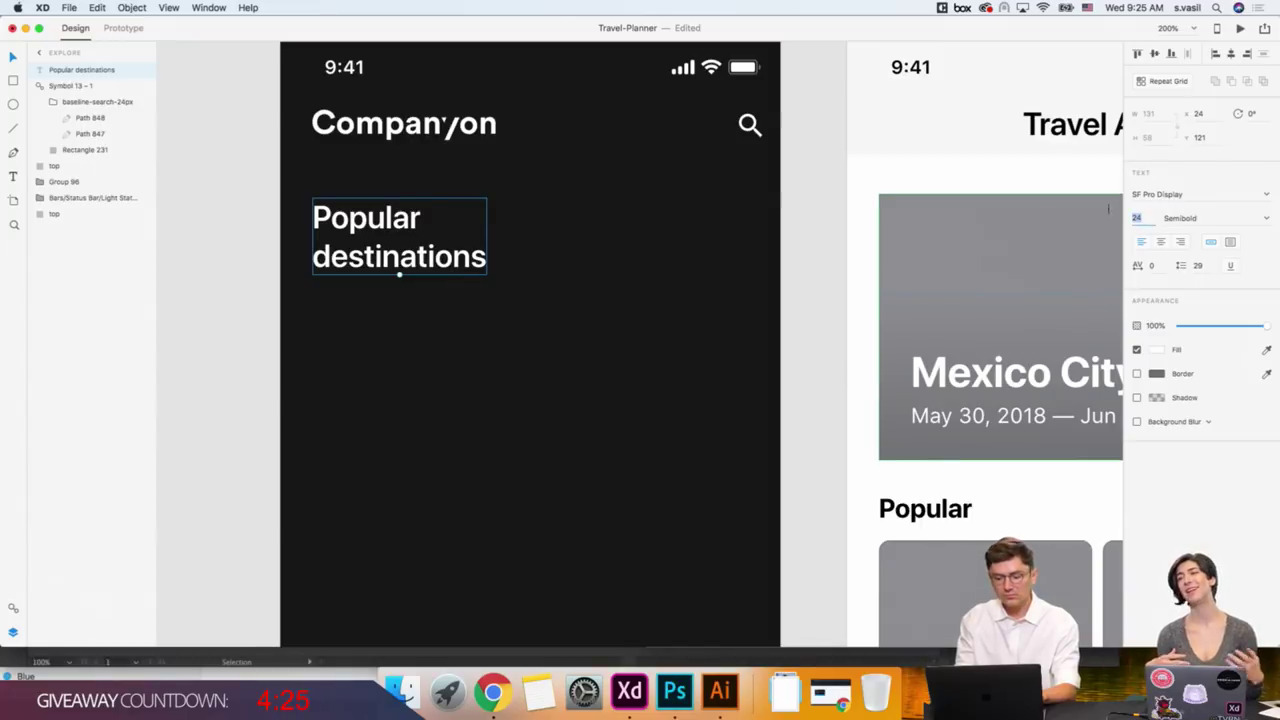
{"action": "type", "text": "32"}
{"action": "key", "text": "Return"}
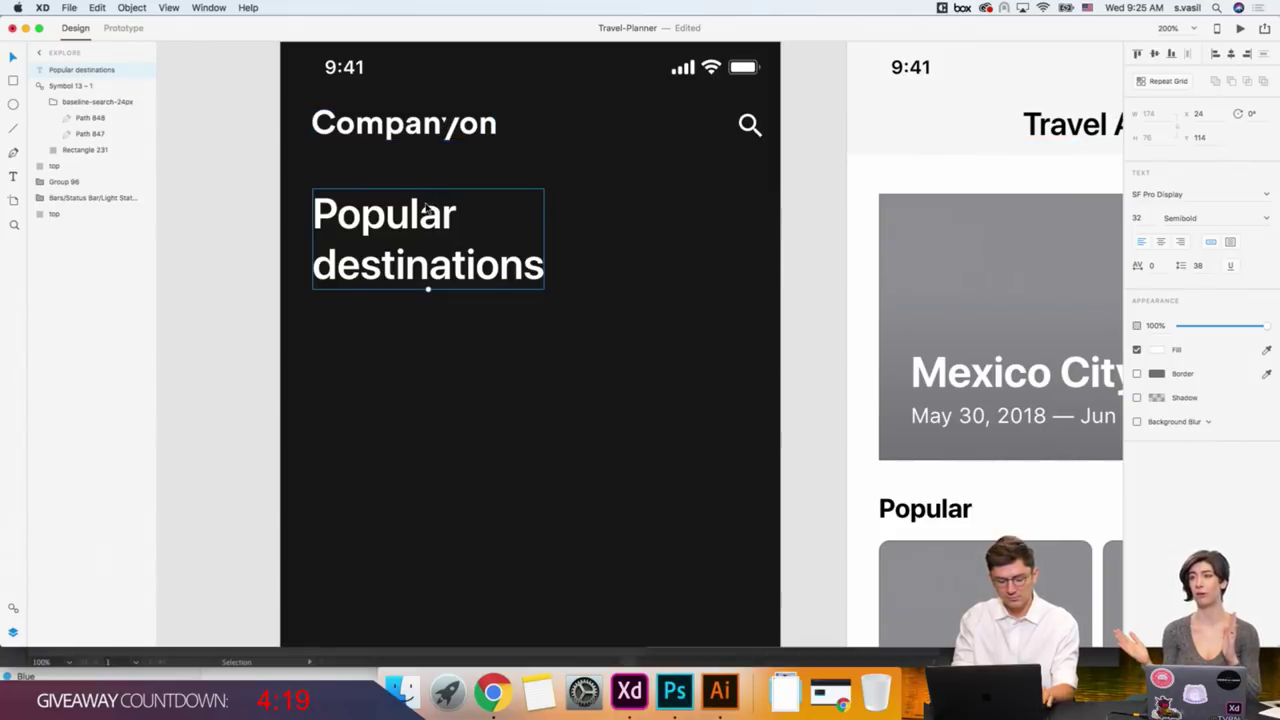
{"action": "left_click_drag", "start_coordinate": [426, 206], "coordinate": [417, 170]}
{"action": "key", "text": "super+z"}
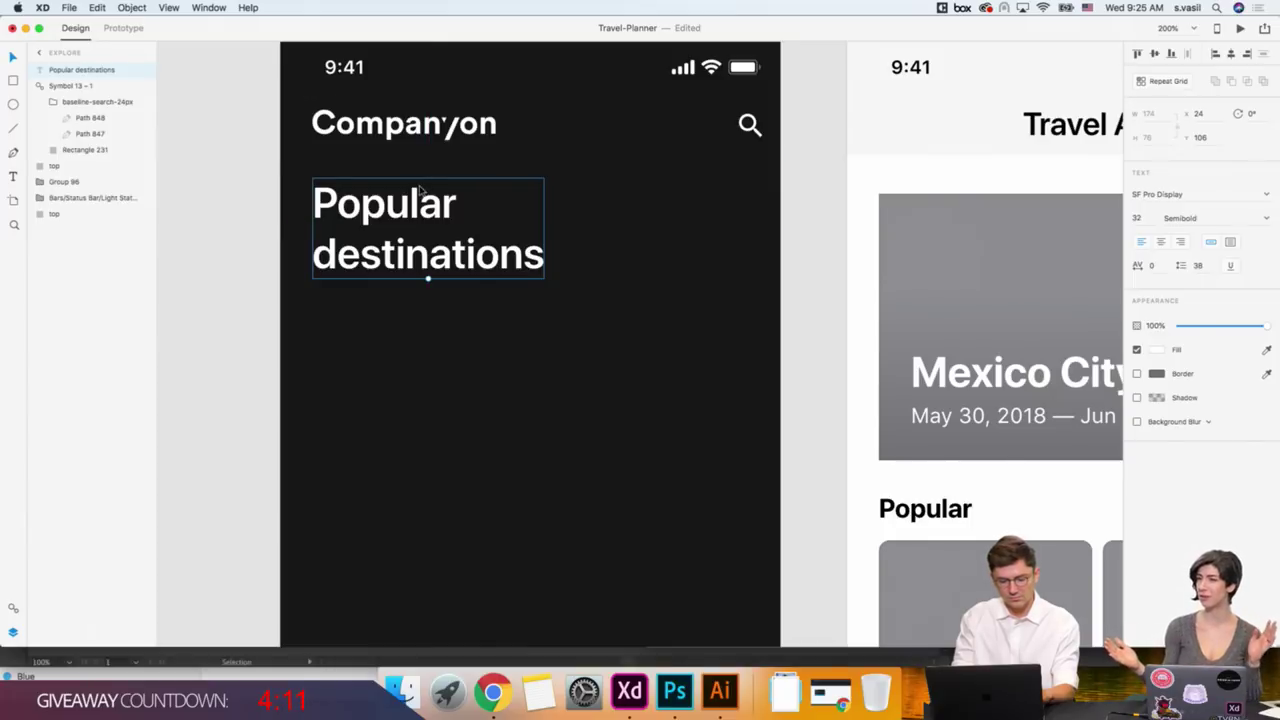
{"action": "left_click_drag", "start_coordinate": [421, 187], "coordinate": [420, 191]}
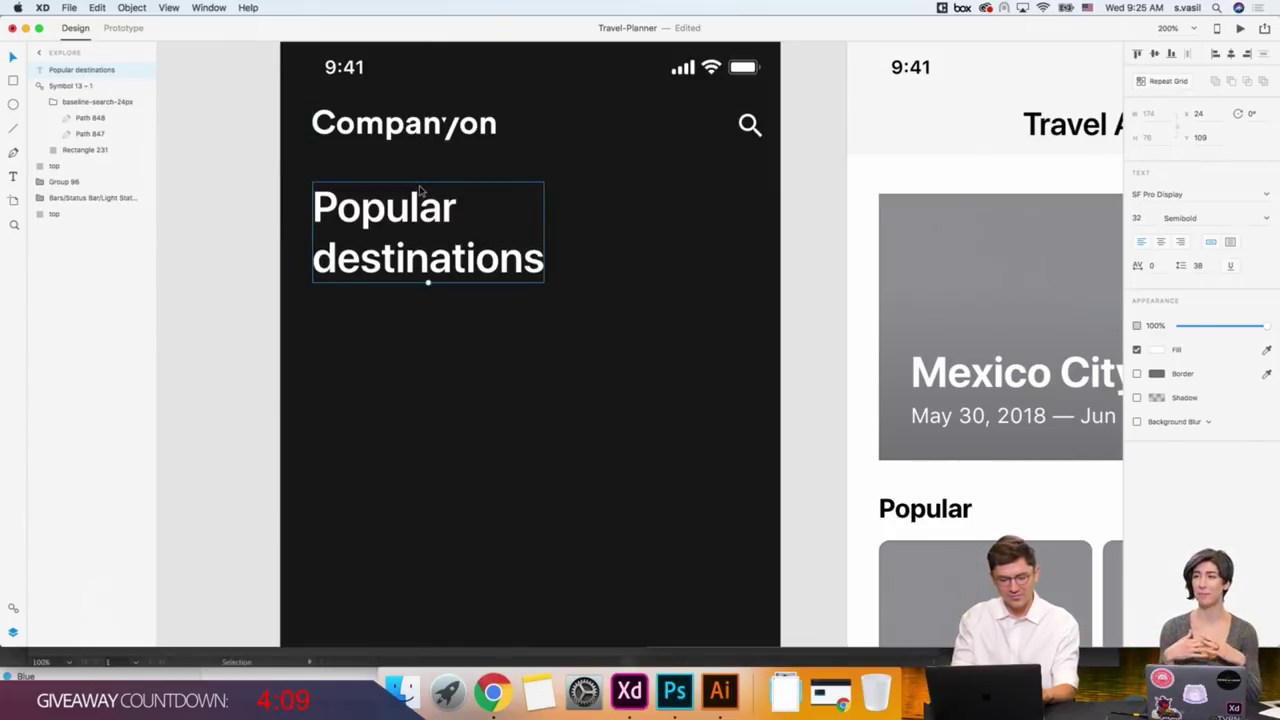
{"action": "key", "text": "Down"}
{"action": "key", "text": "Down"}
{"action": "key", "text": "Down"}
{"action": "key", "text": "Down"}
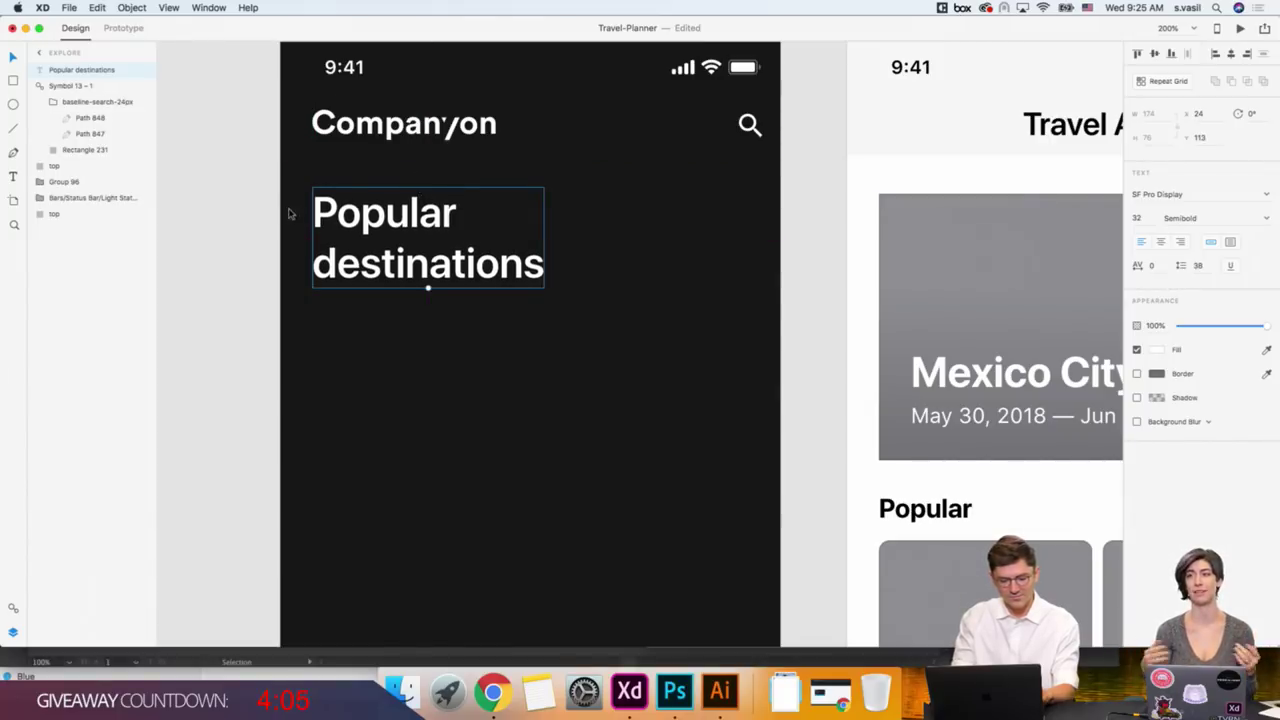
{"action": "left_click", "coordinate": [13, 80]}
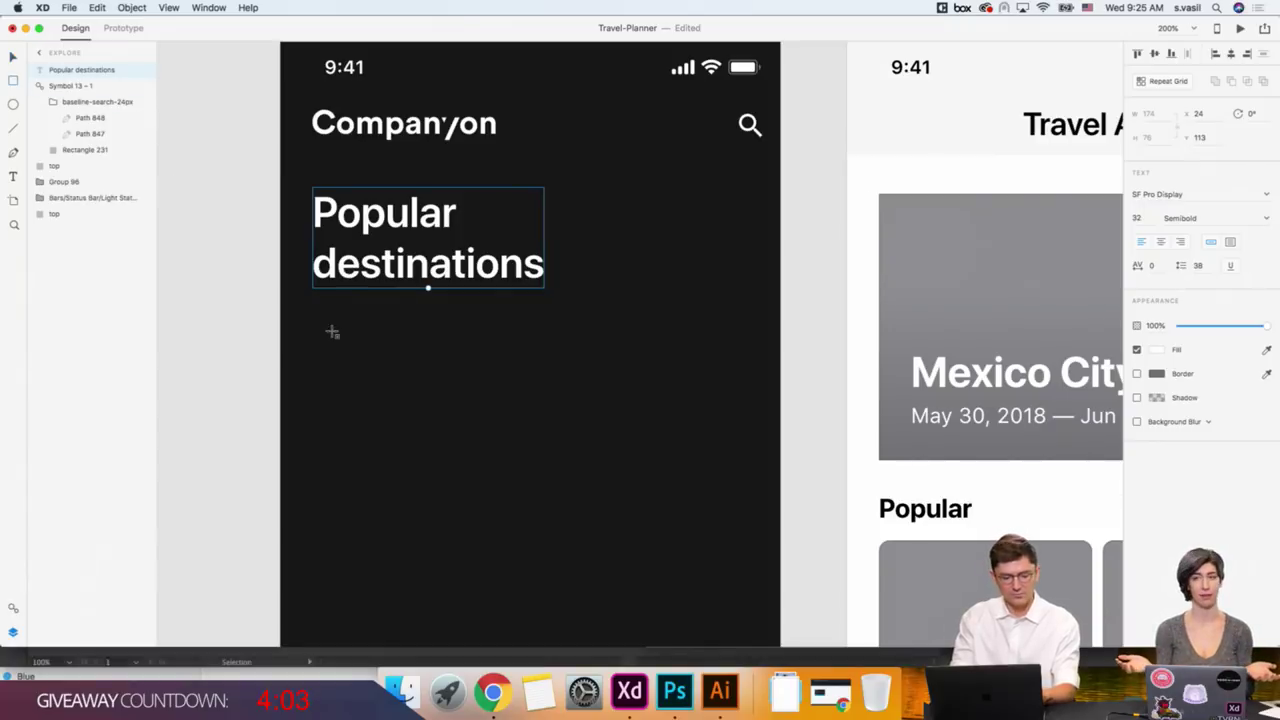
Draw a borderless white 196×164 rectangle at x 24, y 221.
{"action": "left_click_drag", "start_coordinate": [313, 338], "coordinate": [546, 556]}
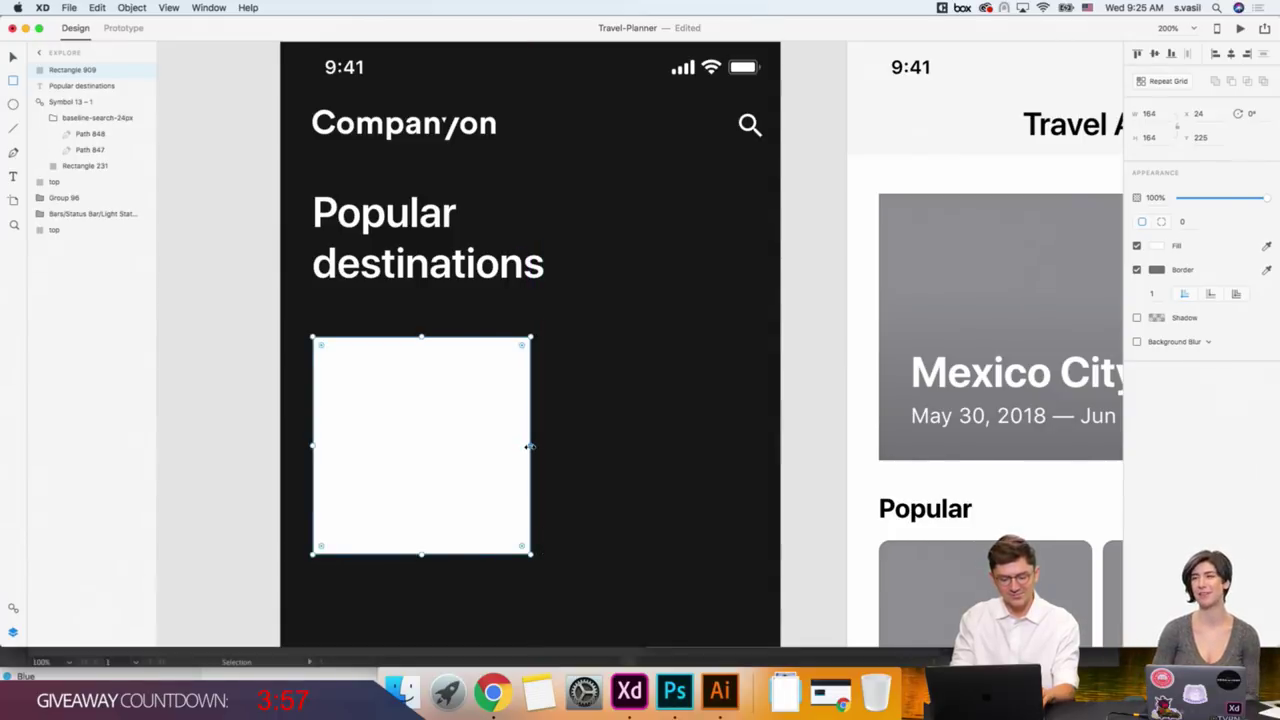
{"action": "left_click_drag", "start_coordinate": [530, 445], "coordinate": [573, 448]}
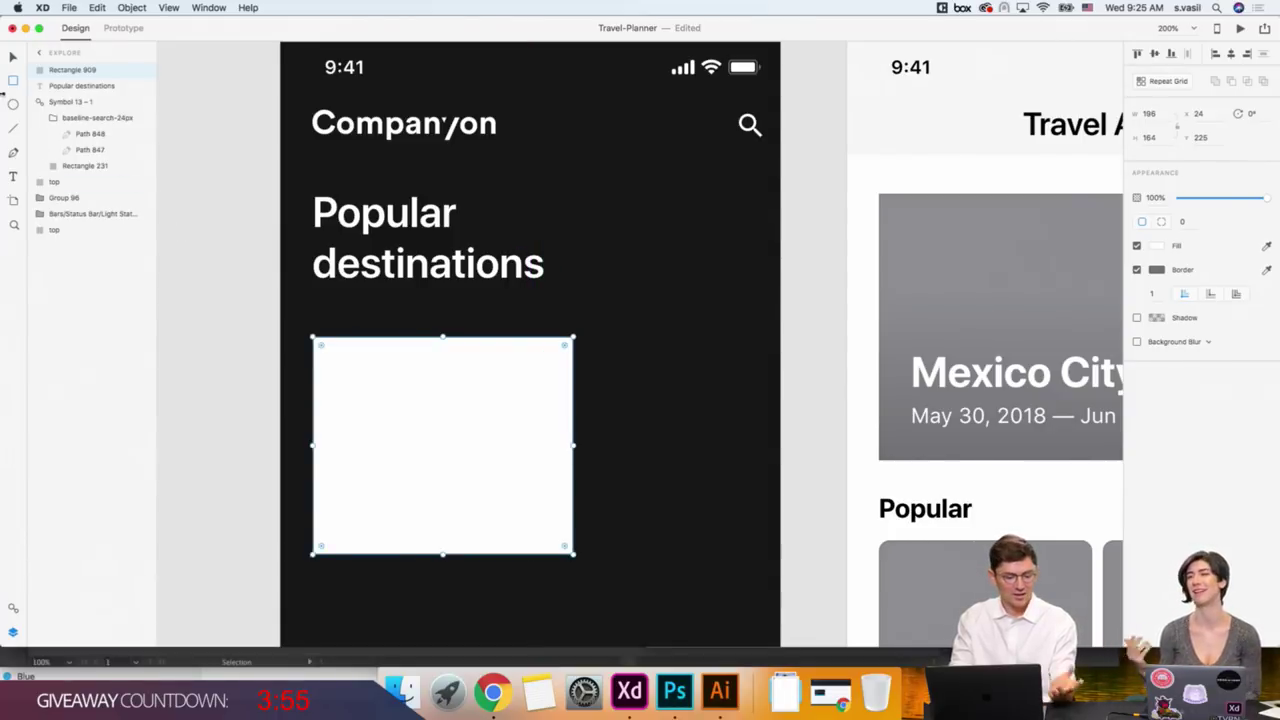
{"action": "left_click", "coordinate": [1137, 270]}
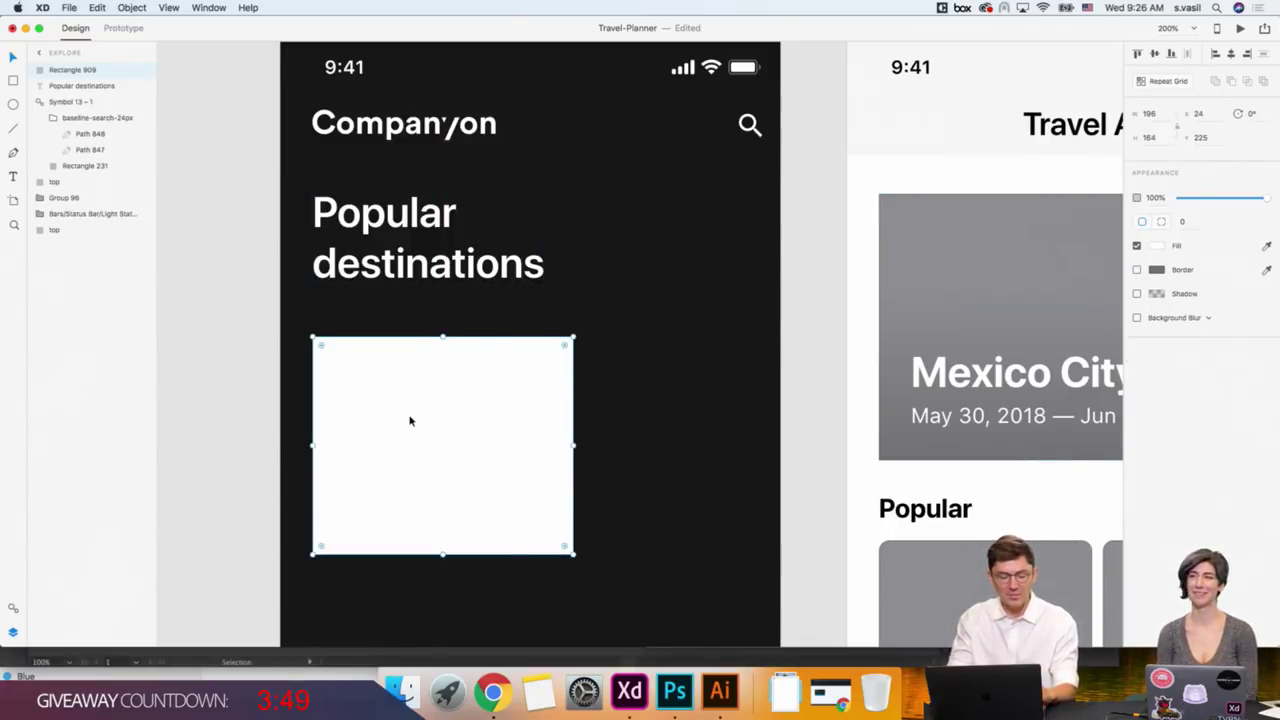
{"action": "left_click", "coordinate": [407, 280]}
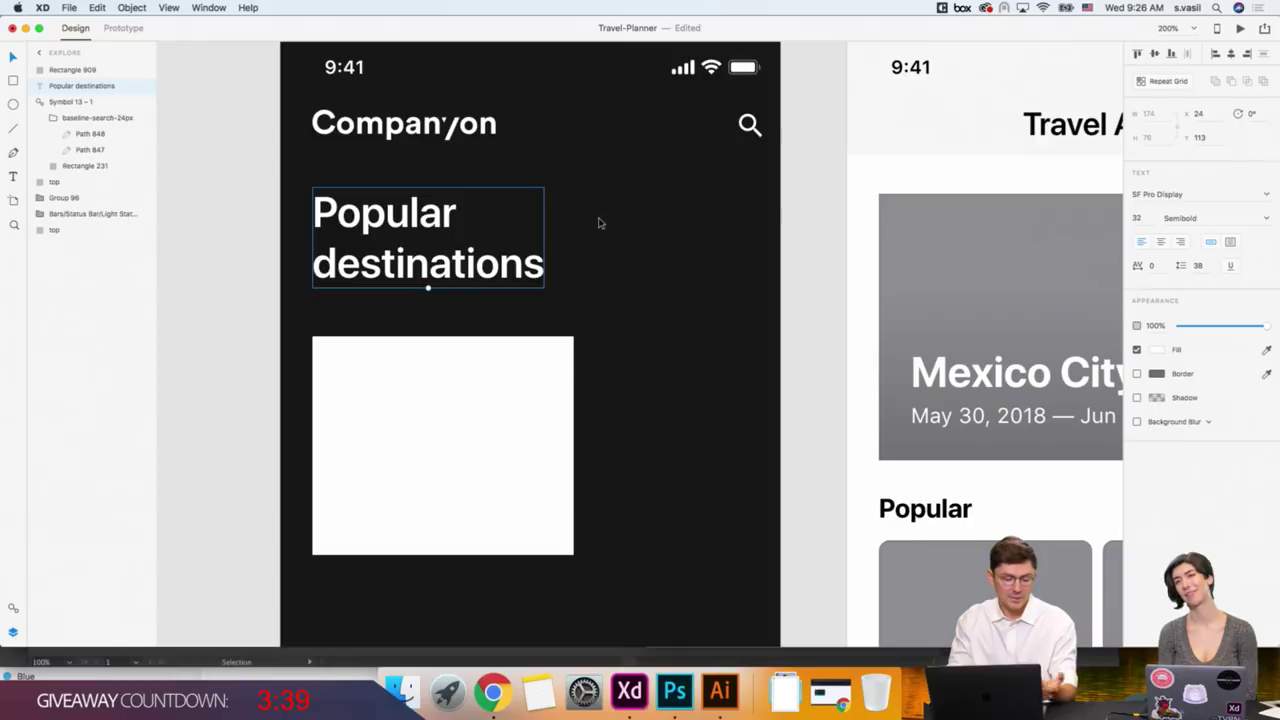
{"action": "left_click", "coordinate": [453, 411]}
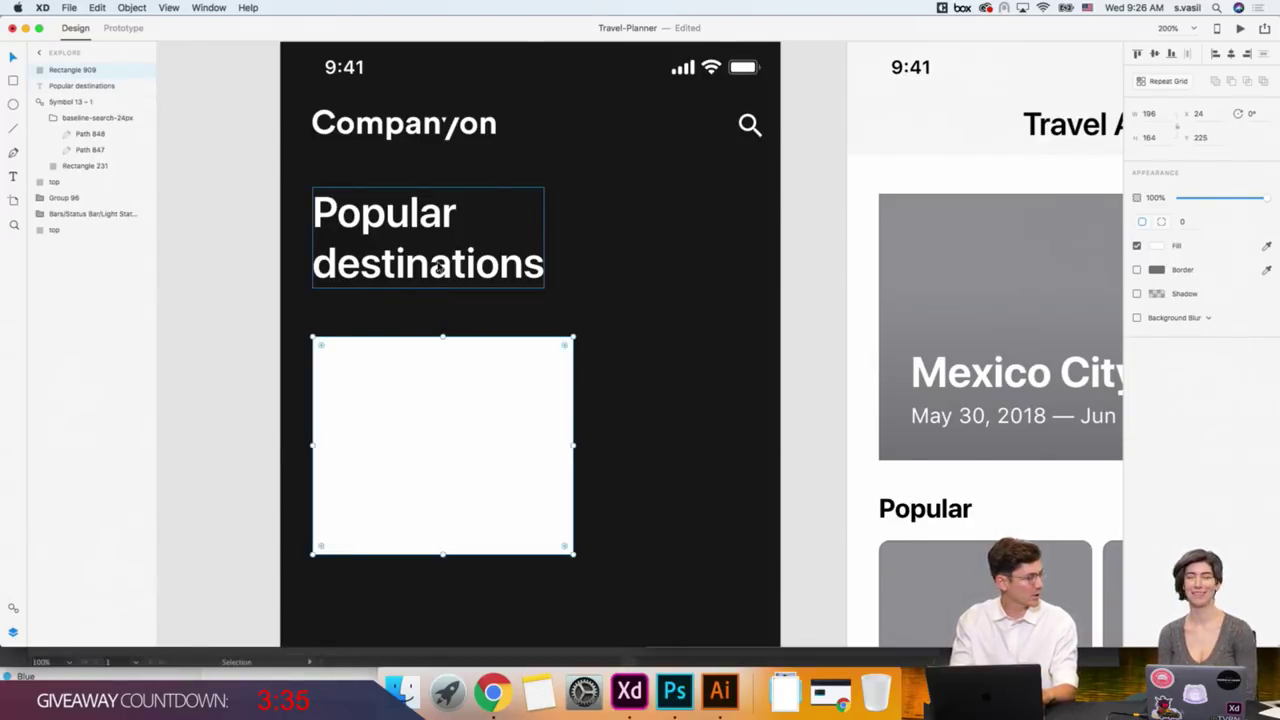
{"action": "key", "text": "Up"}
{"action": "key", "text": "Up"}
{"action": "key", "text": "Up"}
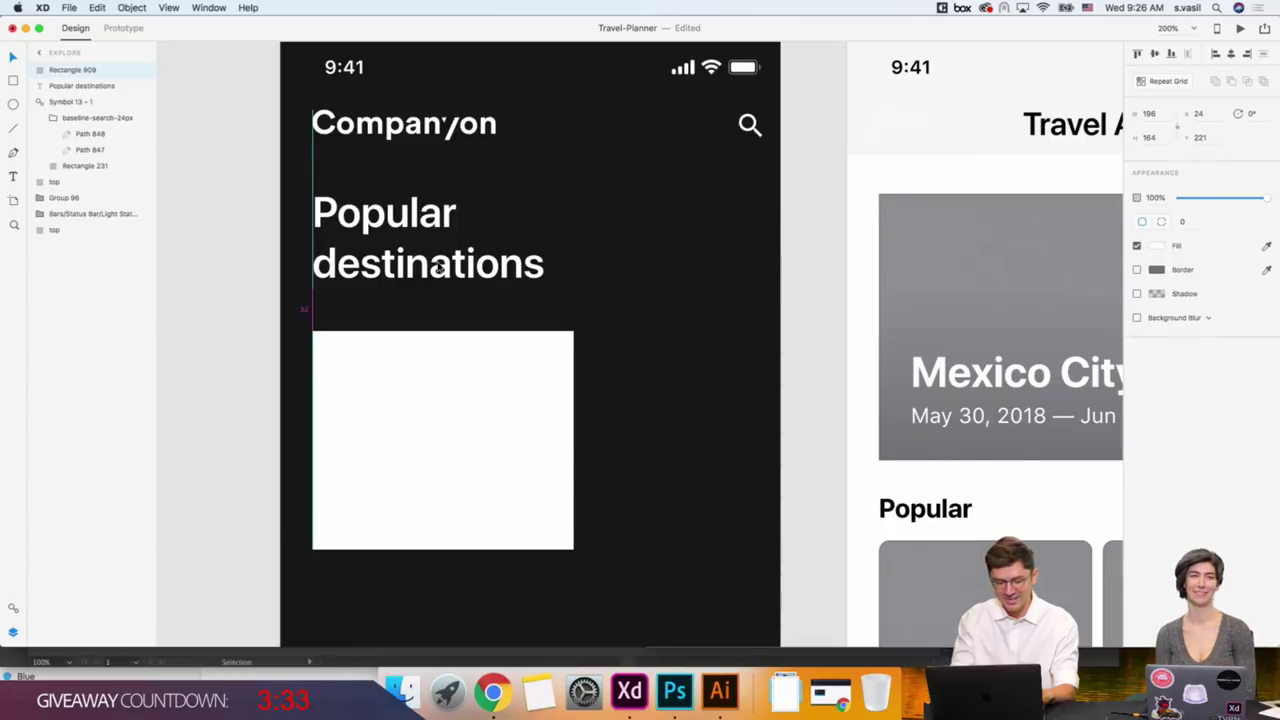
{"action": "key", "text": "Up"}
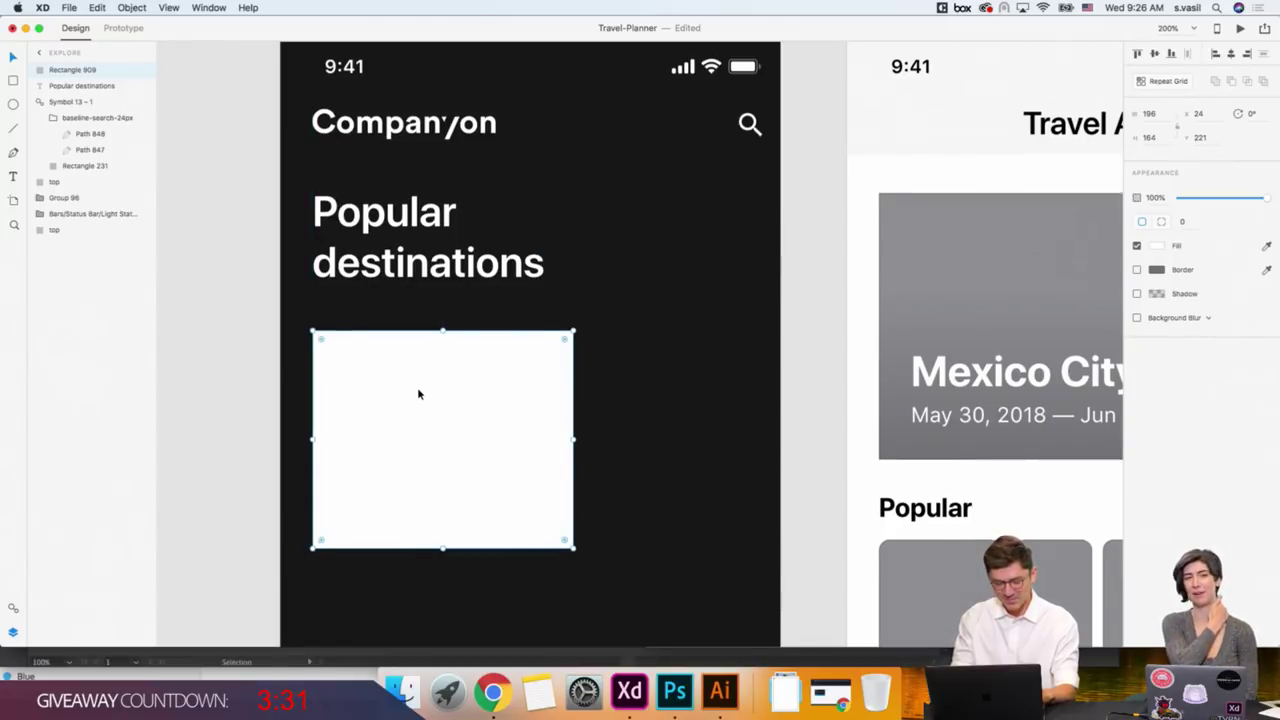
{"action": "scroll", "coordinate": [417, 387], "scroll_direction": "down", "scroll_amount": 3}
{"action": "scroll", "coordinate": [417, 387], "scroll_direction": "right", "scroll_amount": 2}
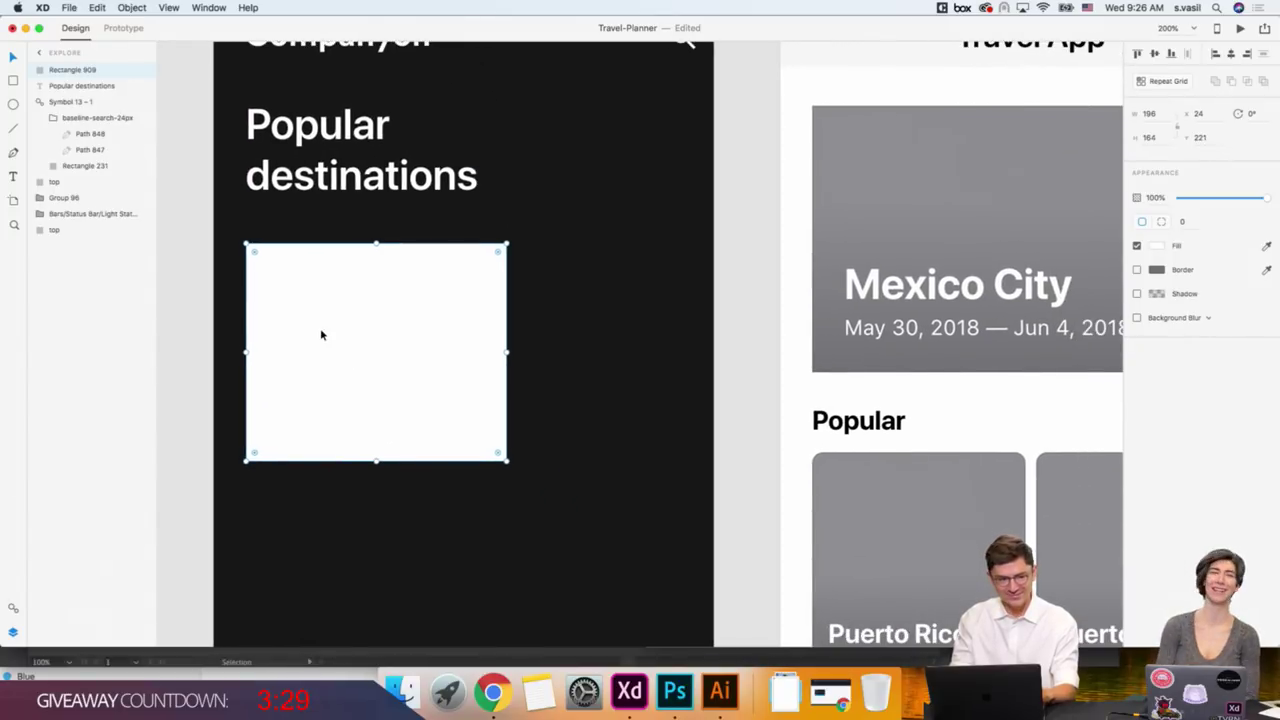
{"action": "scroll", "coordinate": [321, 335], "scroll_direction": "left", "scroll_amount": 2}
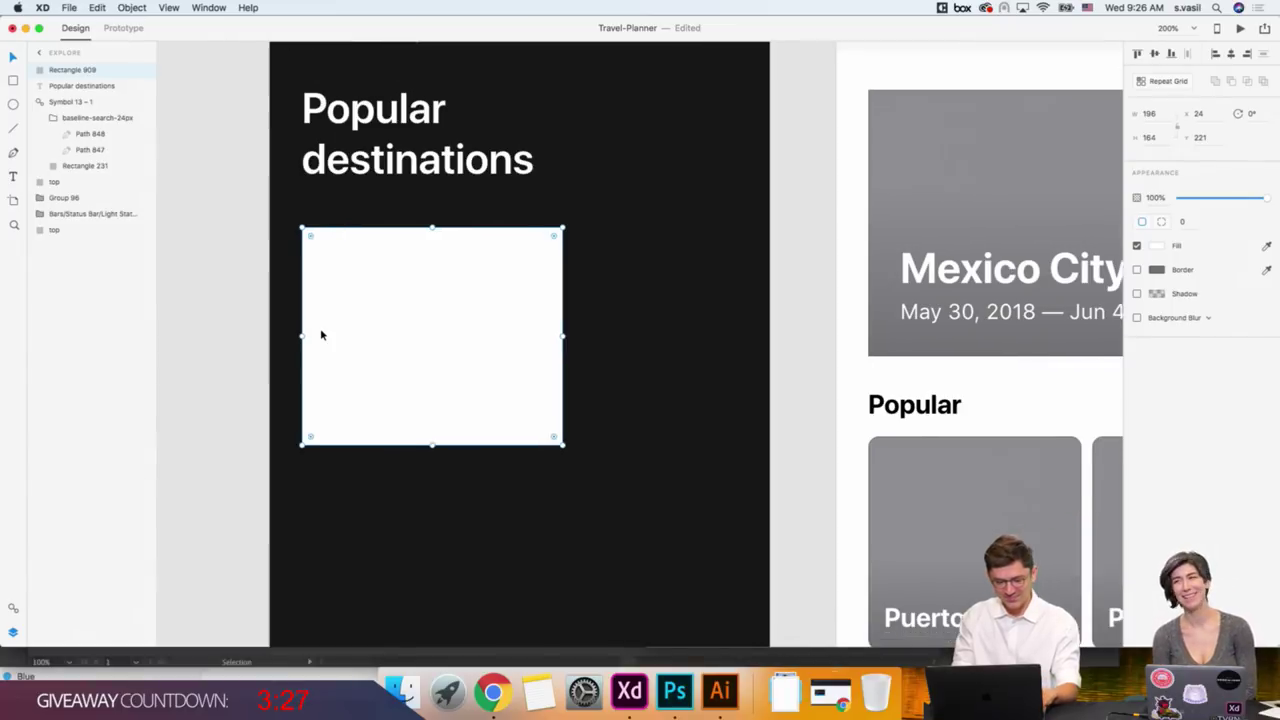
Move the rectangle down and add a 'Europe' label above it.
{"action": "key", "text": "t"}
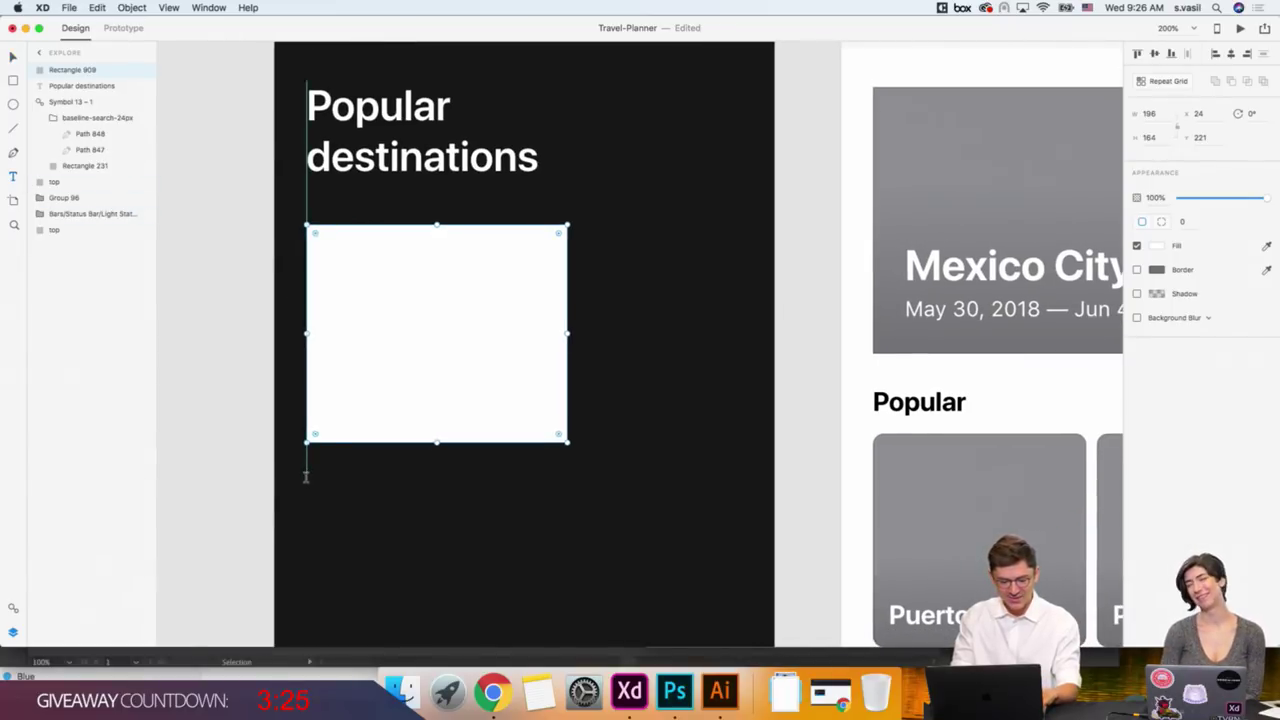
{"action": "left_click", "coordinate": [306, 476]}
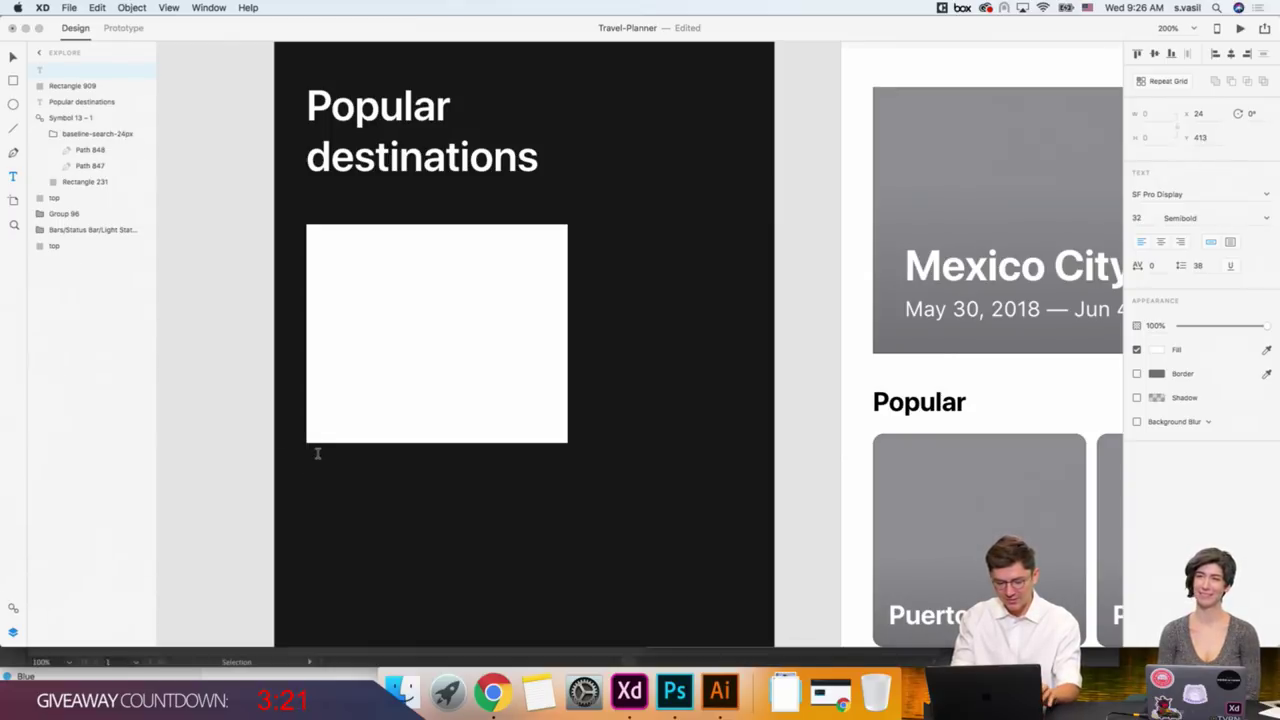
{"action": "left_click", "coordinate": [13, 57]}
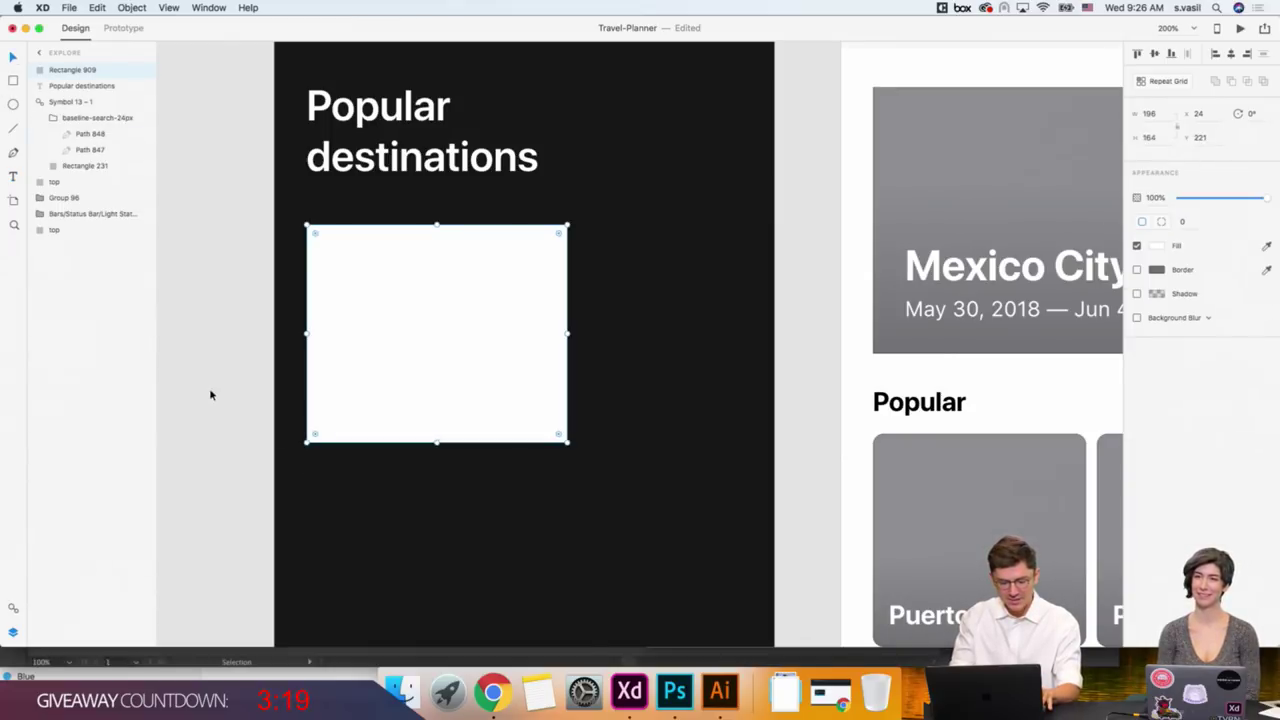
{"action": "left_click_drag", "start_coordinate": [409, 364], "coordinate": [409, 411]}
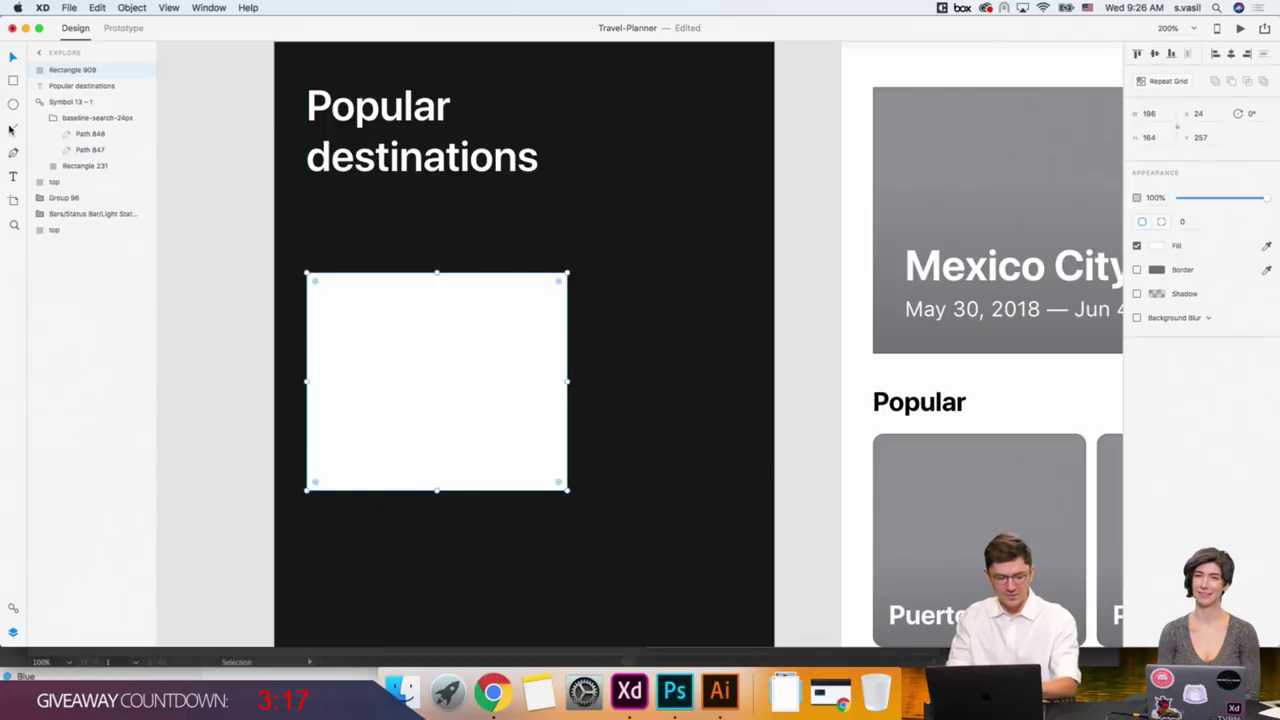
{"action": "left_click", "coordinate": [310, 238]}
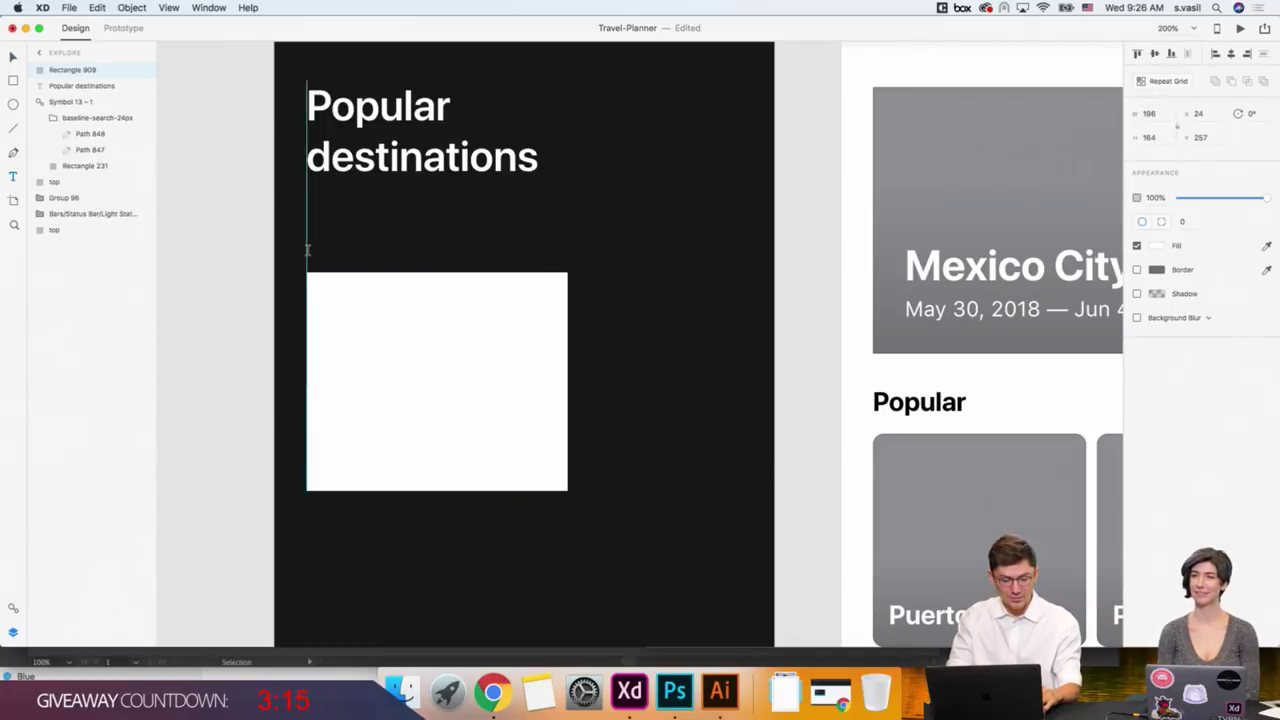
{"action": "type", "text": "Europe"}
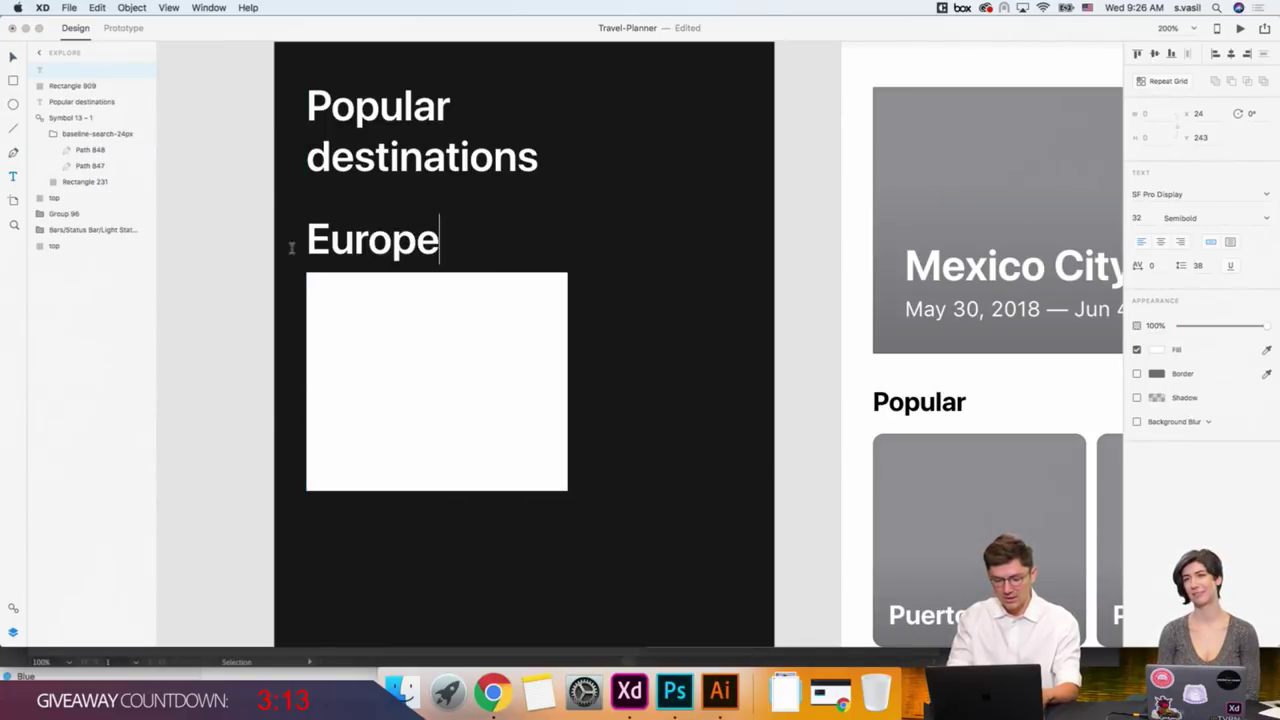
{"action": "key", "text": "Escape"}
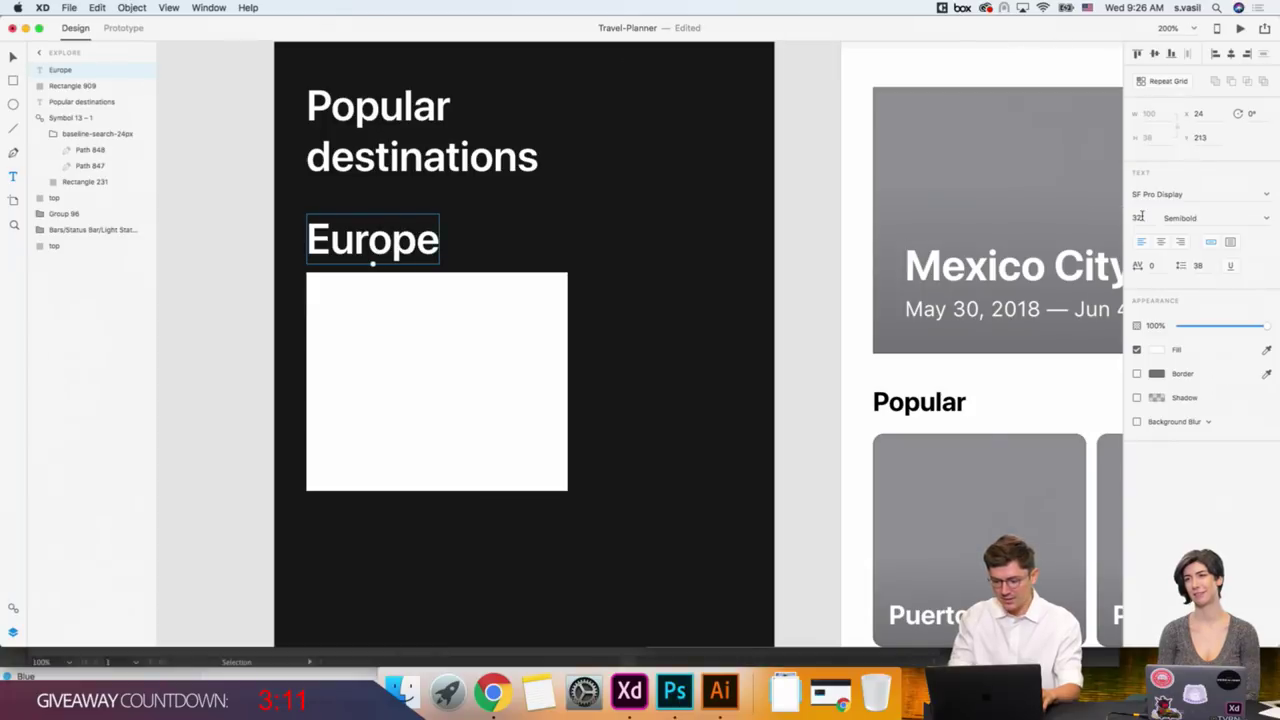
Resize the Europe label to 20 pt and nudge it into place.
{"action": "left_click", "coordinate": [1139, 217]}
{"action": "type", "text": "3"}
{"action": "key", "text": "Return"}
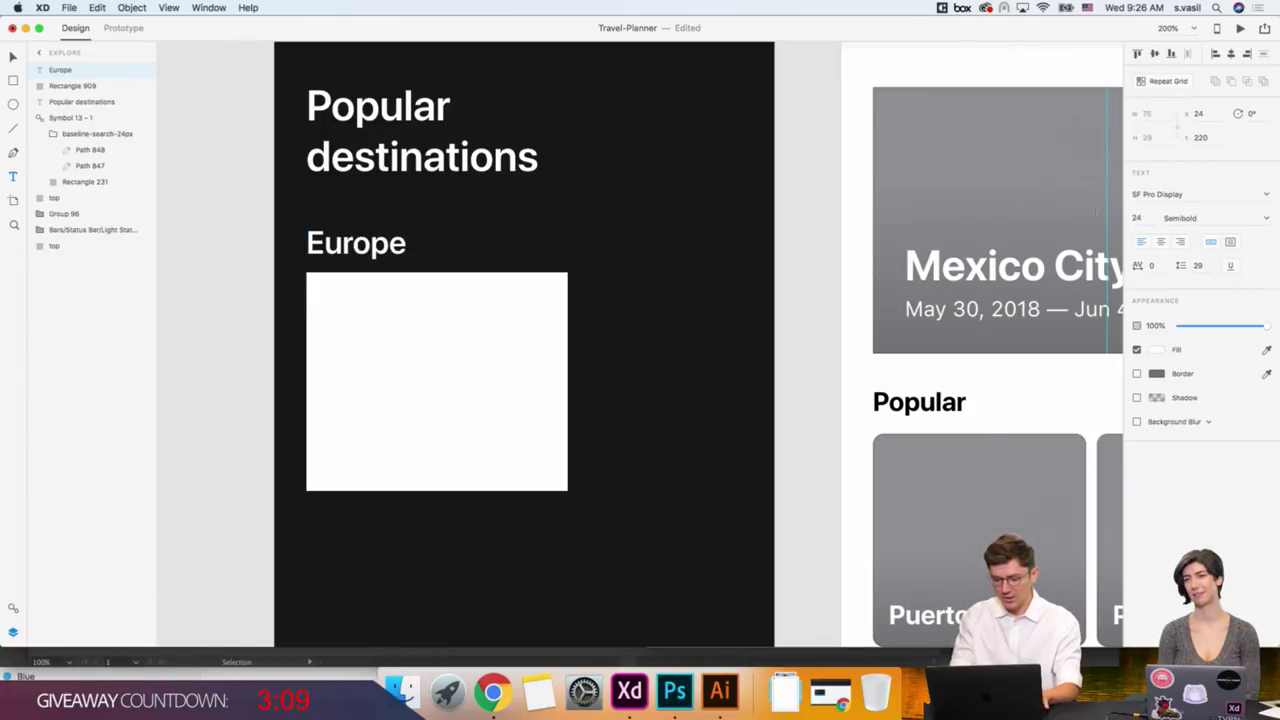
{"action": "left_click", "coordinate": [17, 60]}
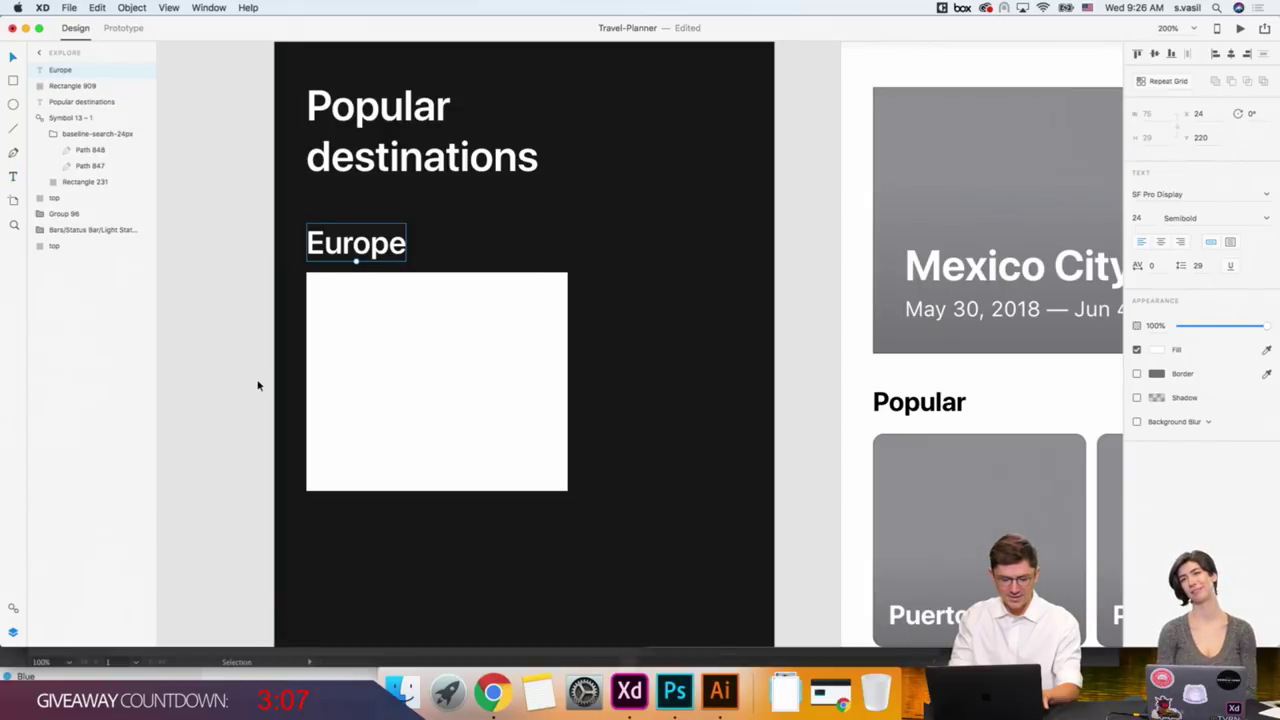
{"action": "scroll", "coordinate": [257, 380], "scroll_direction": "down", "scroll_amount": 2}
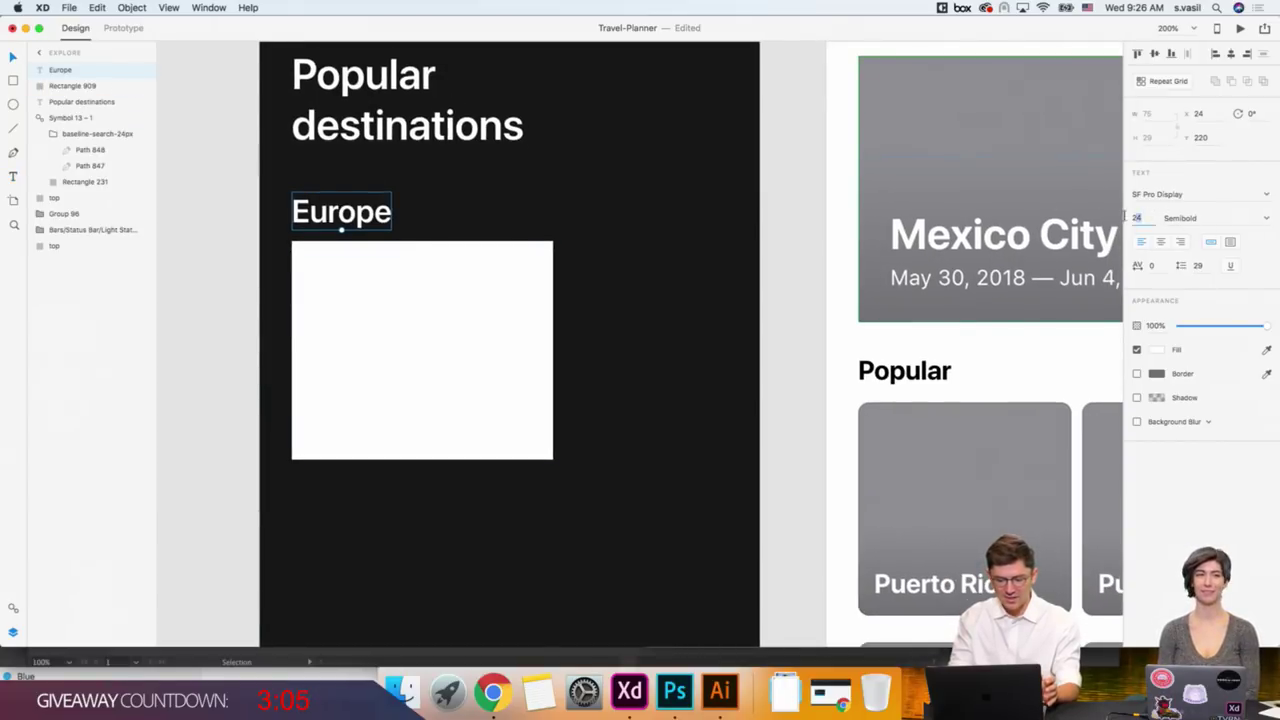
{"action": "type", "text": "20"}
{"action": "key", "text": "Return"}
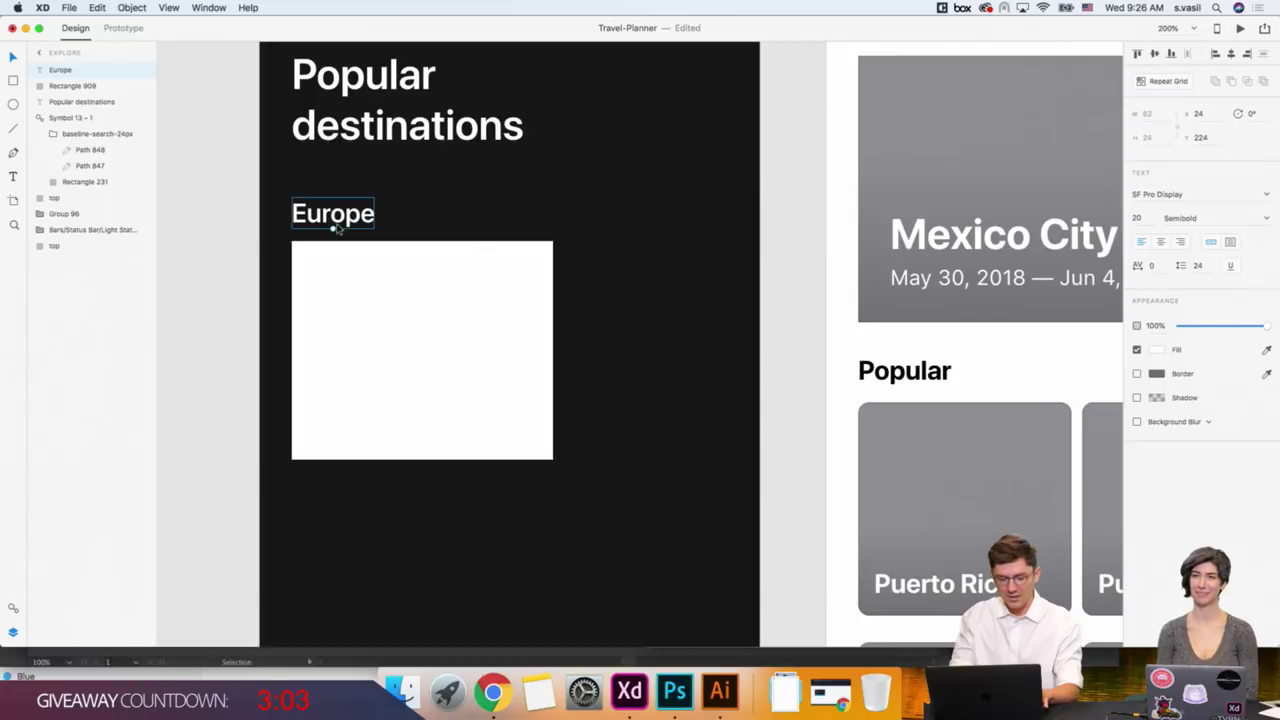
{"action": "key", "text": "Up"}
{"action": "key", "text": "Up"}
{"action": "key", "text": "Up"}
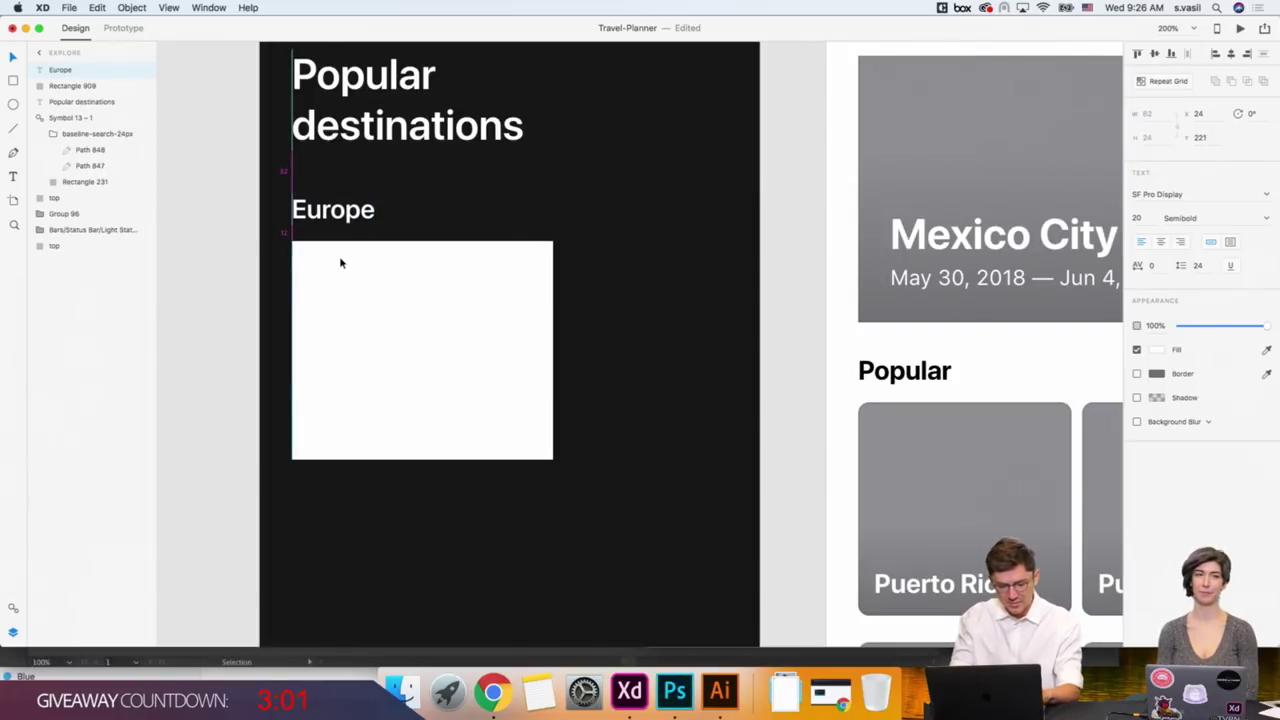
{"action": "key", "text": "Up"}
{"action": "key", "text": "Down"}
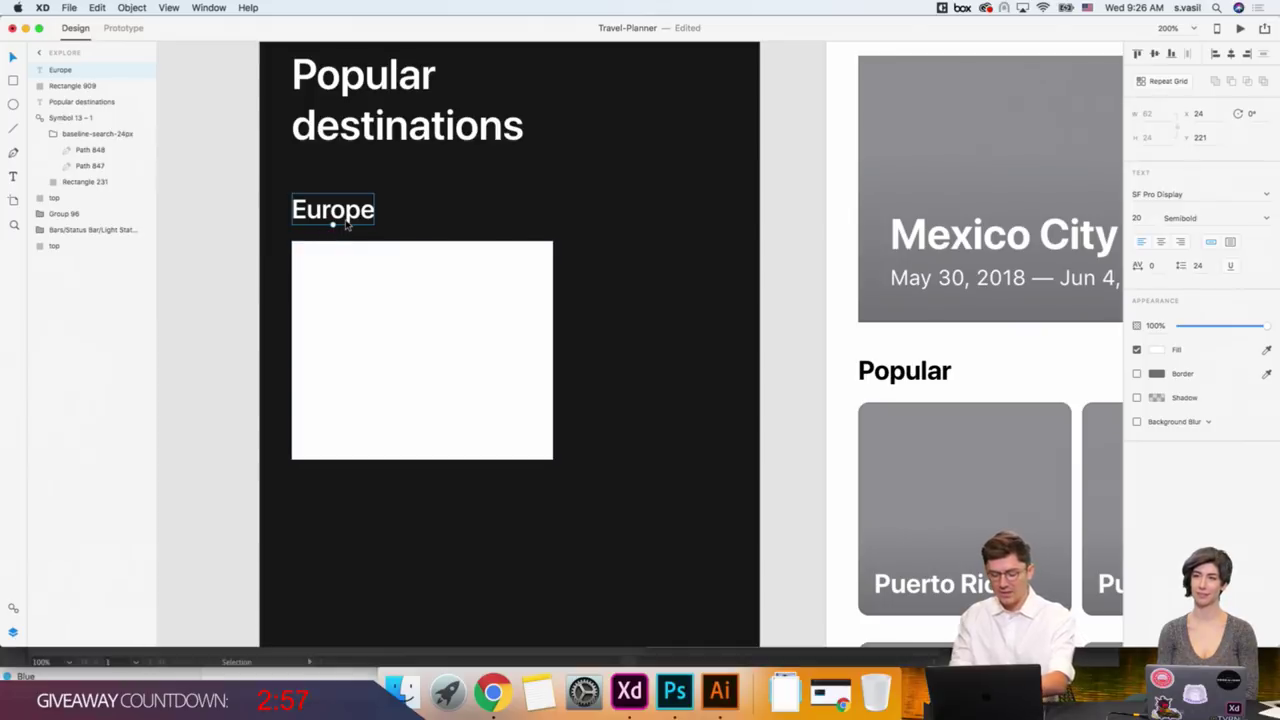
Duplicate the Europe label below the rectangle and rename it 'Paris'.
{"action": "left_click_drag", "start_coordinate": [335, 220], "coordinate": [341, 507]}
{"action": "double_click", "coordinate": [340, 503]}
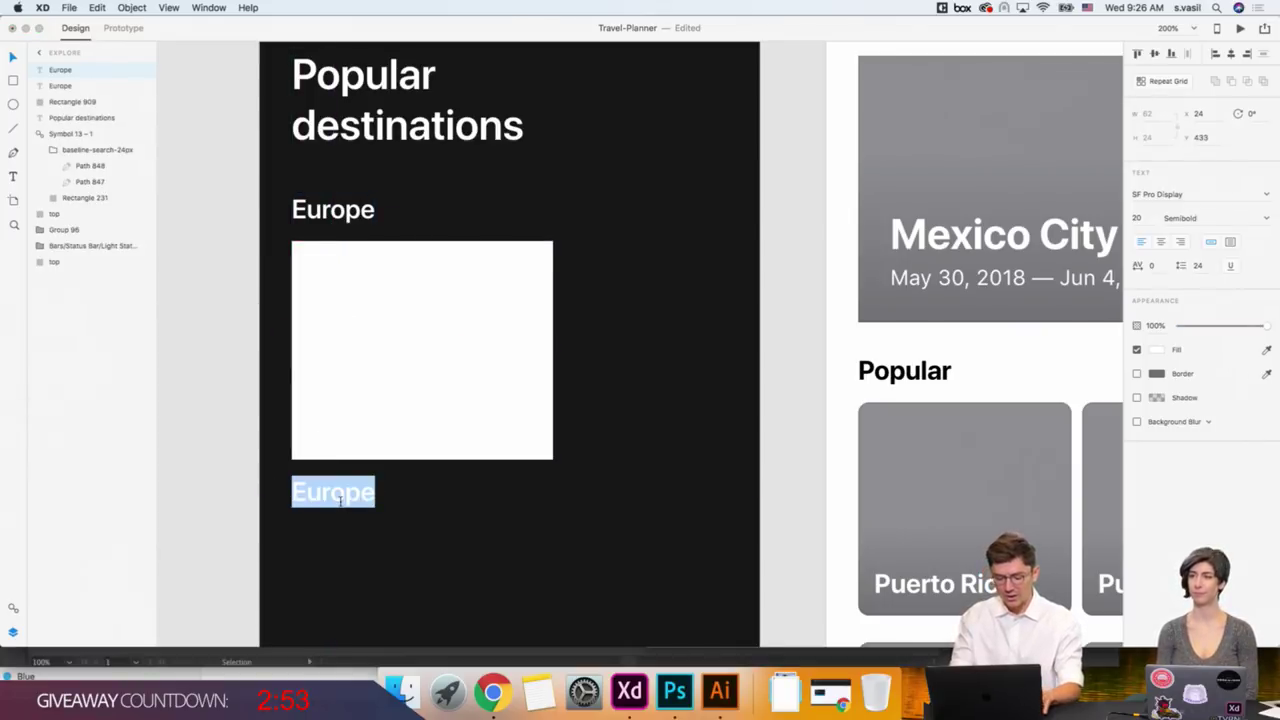
{"action": "type", "text": "Paris"}
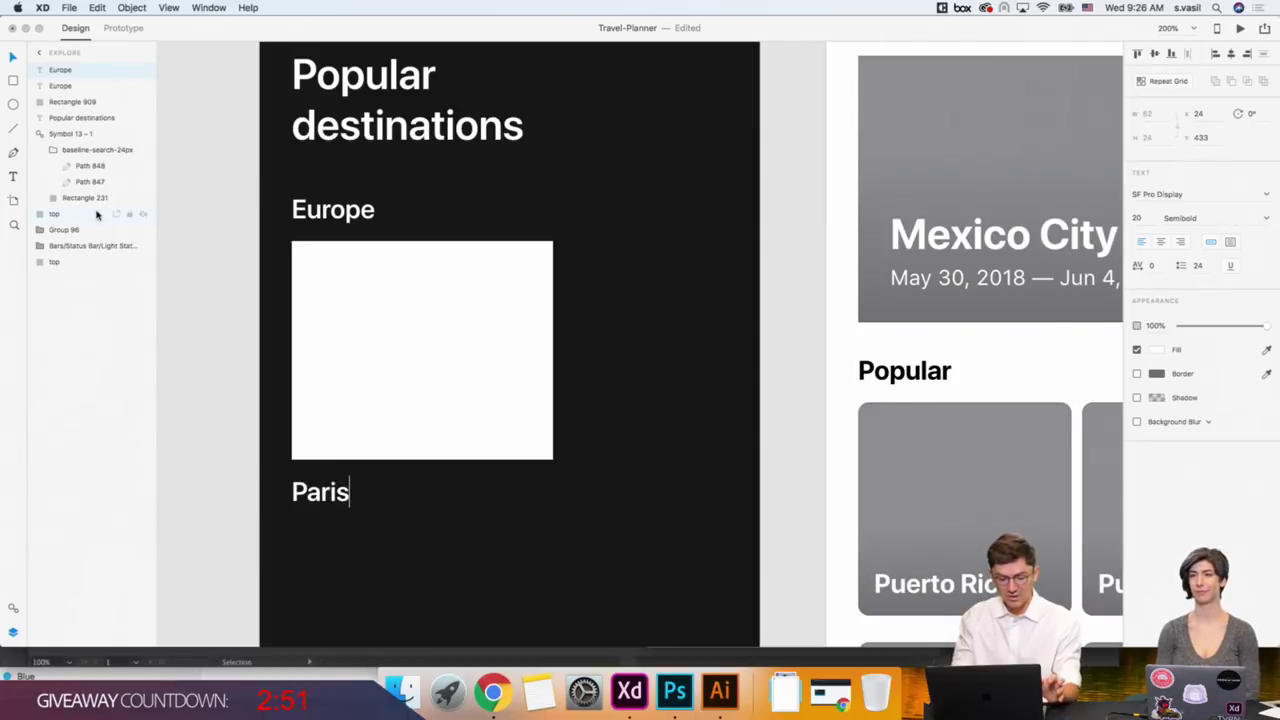
{"action": "key", "text": "Escape"}
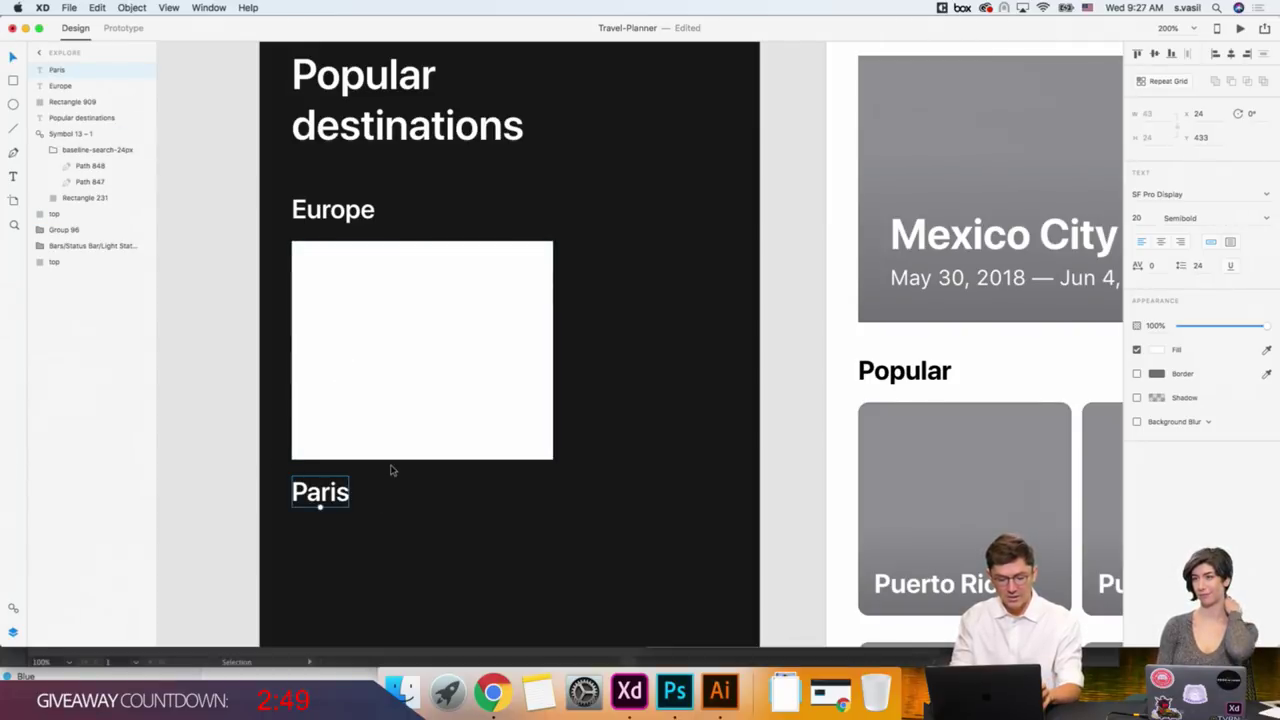
{"action": "scroll", "coordinate": [389, 466], "scroll_direction": "up", "scroll_amount": 1}
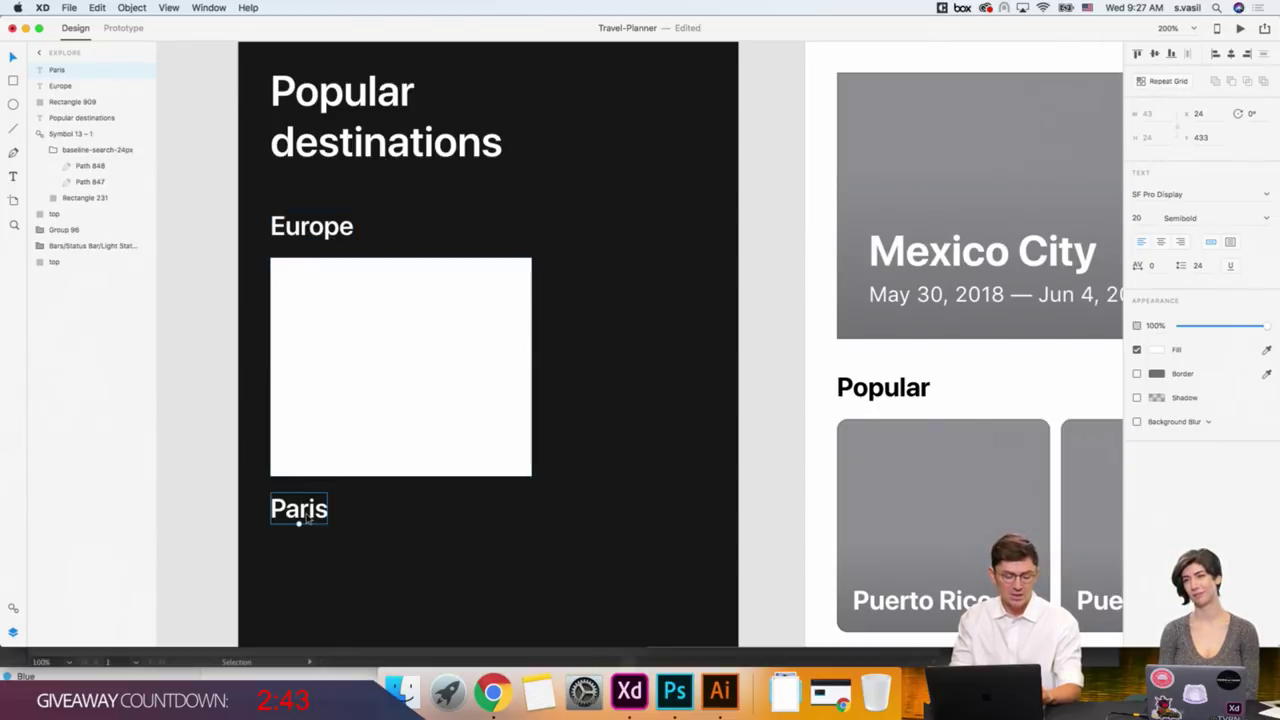
{"action": "scroll", "coordinate": [307, 517], "scroll_direction": "down", "scroll_amount": 2}
{"action": "scroll", "coordinate": [307, 517], "scroll_direction": "right", "scroll_amount": 2}
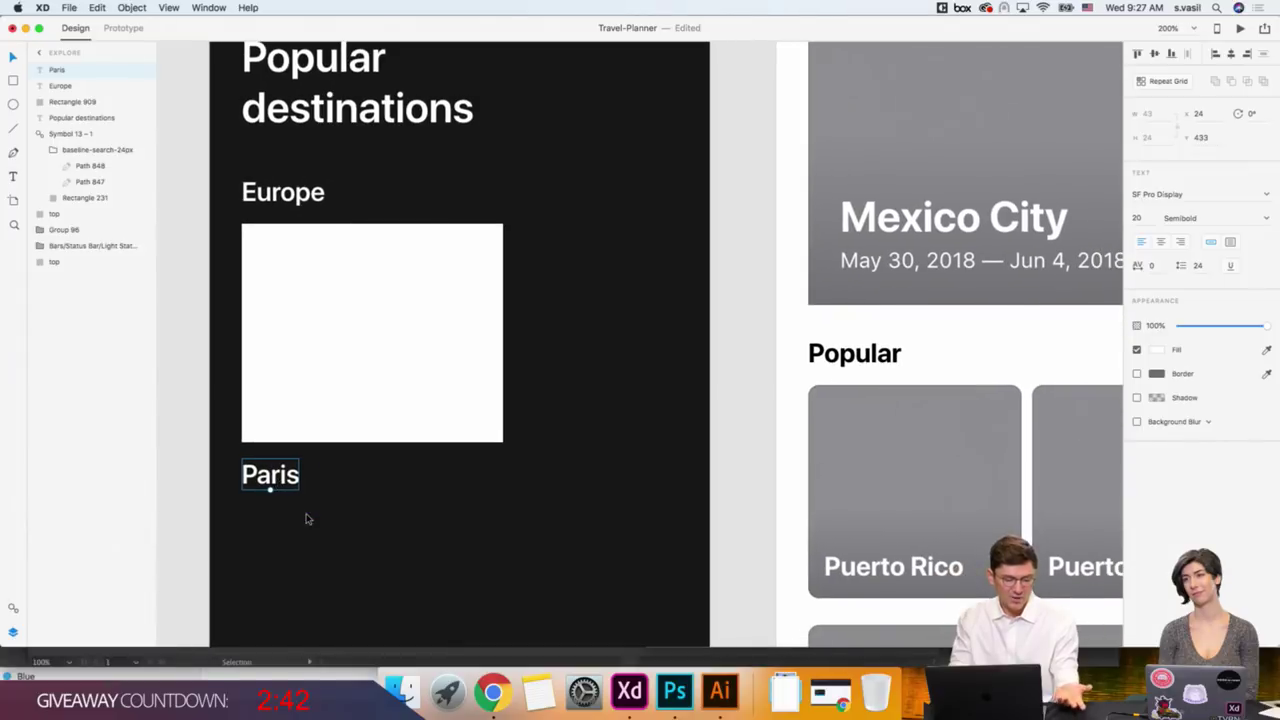
Try 16 pt for Paris, then undo back to 20 pt.
{"action": "left_click", "coordinate": [1145, 217]}
{"action": "type", "text": "16"}
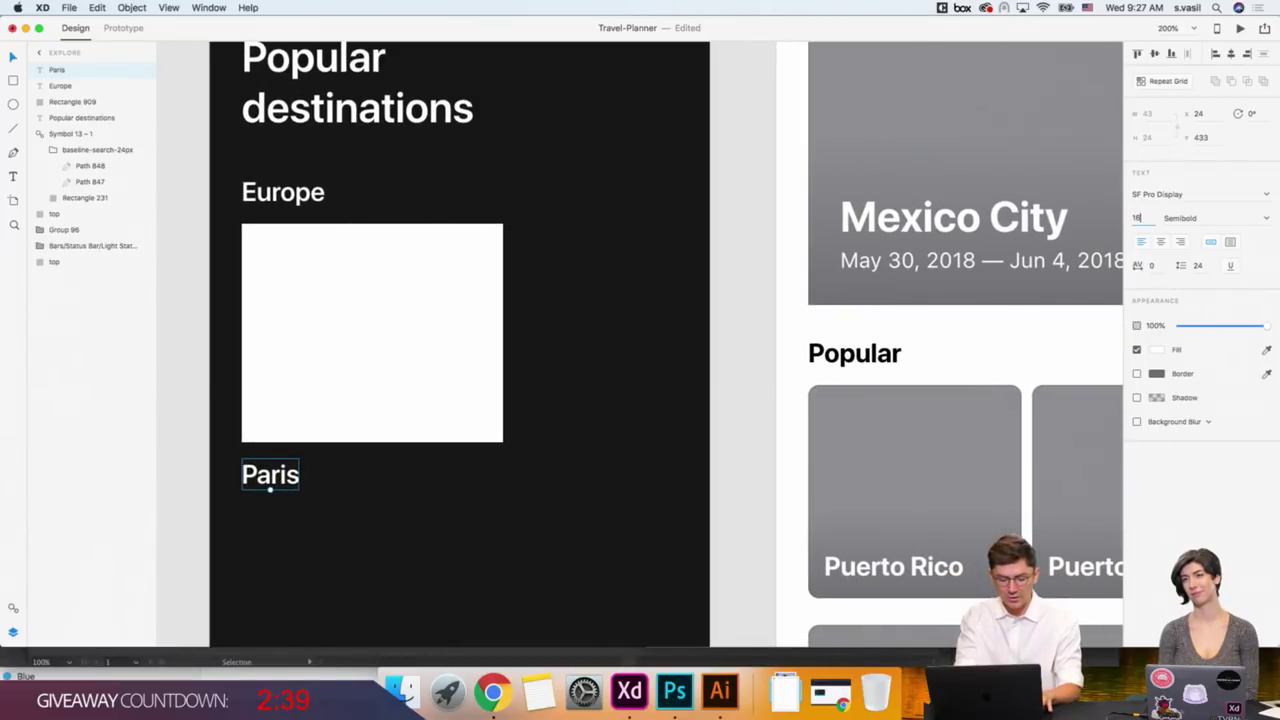
{"action": "key", "text": "Return"}
{"action": "scroll", "coordinate": [867, 272], "scroll_direction": "down", "scroll_amount": 2}
{"action": "scroll", "coordinate": [867, 272], "scroll_direction": "left", "scroll_amount": 2}
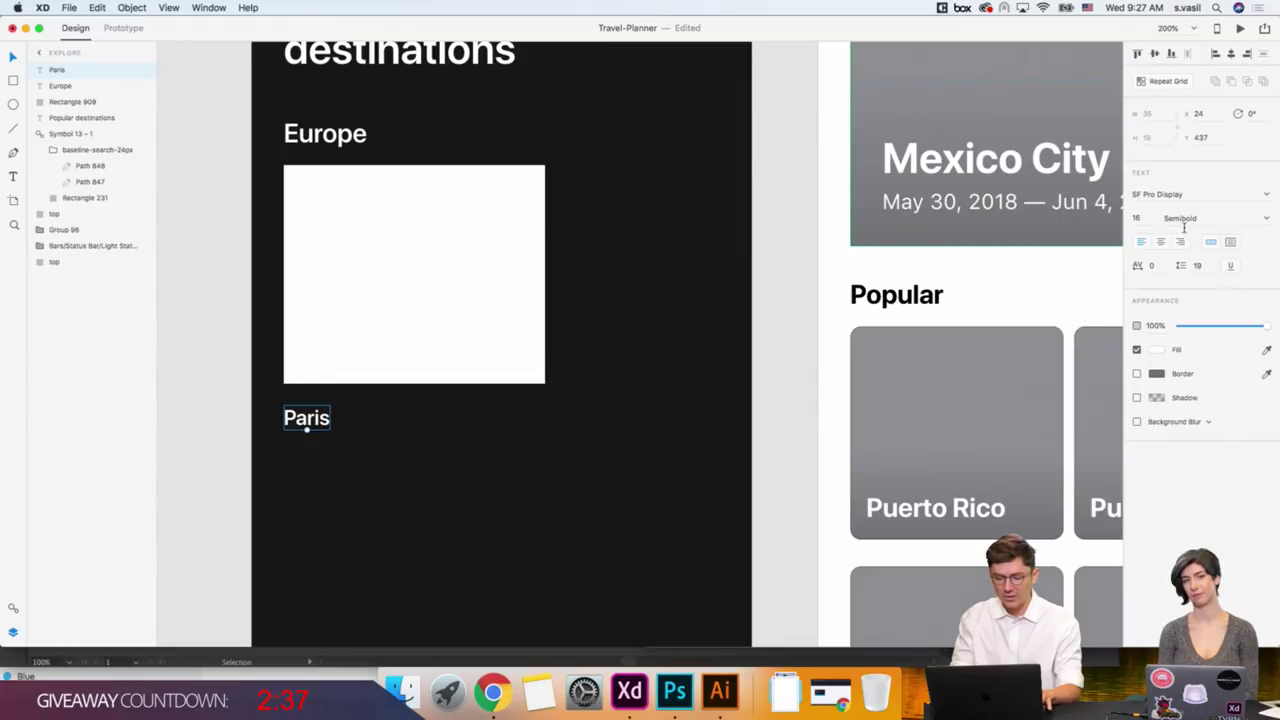
{"action": "key", "text": "ctrl+z"}
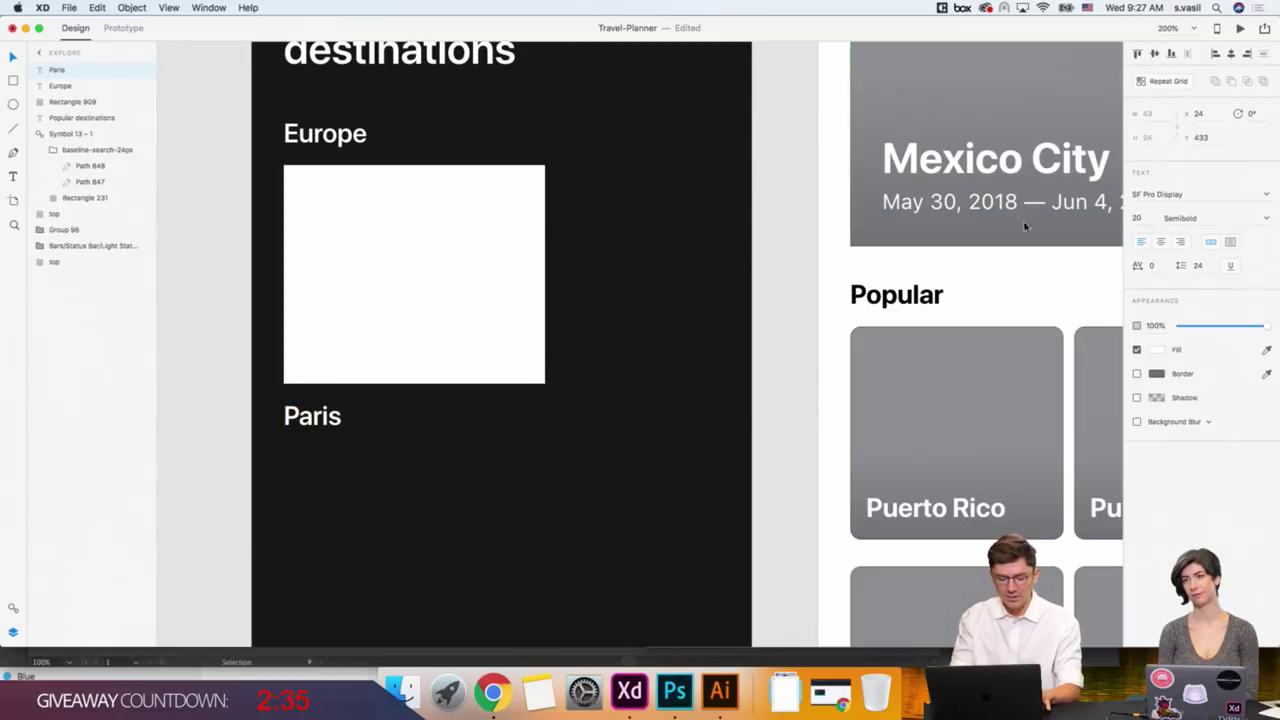
Enlarge the Europe label to 24 pt.
{"action": "left_click", "coordinate": [325, 134]}
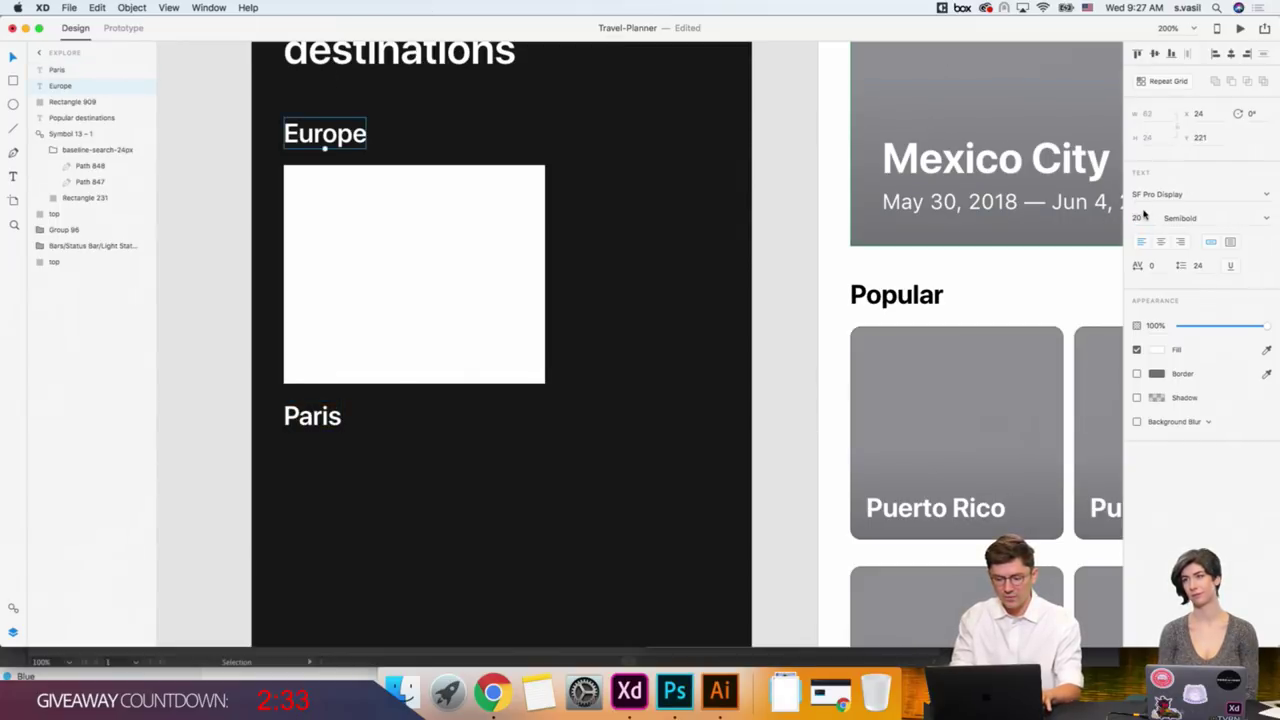
{"action": "type", "text": "4"}
{"action": "key", "text": "Return"}
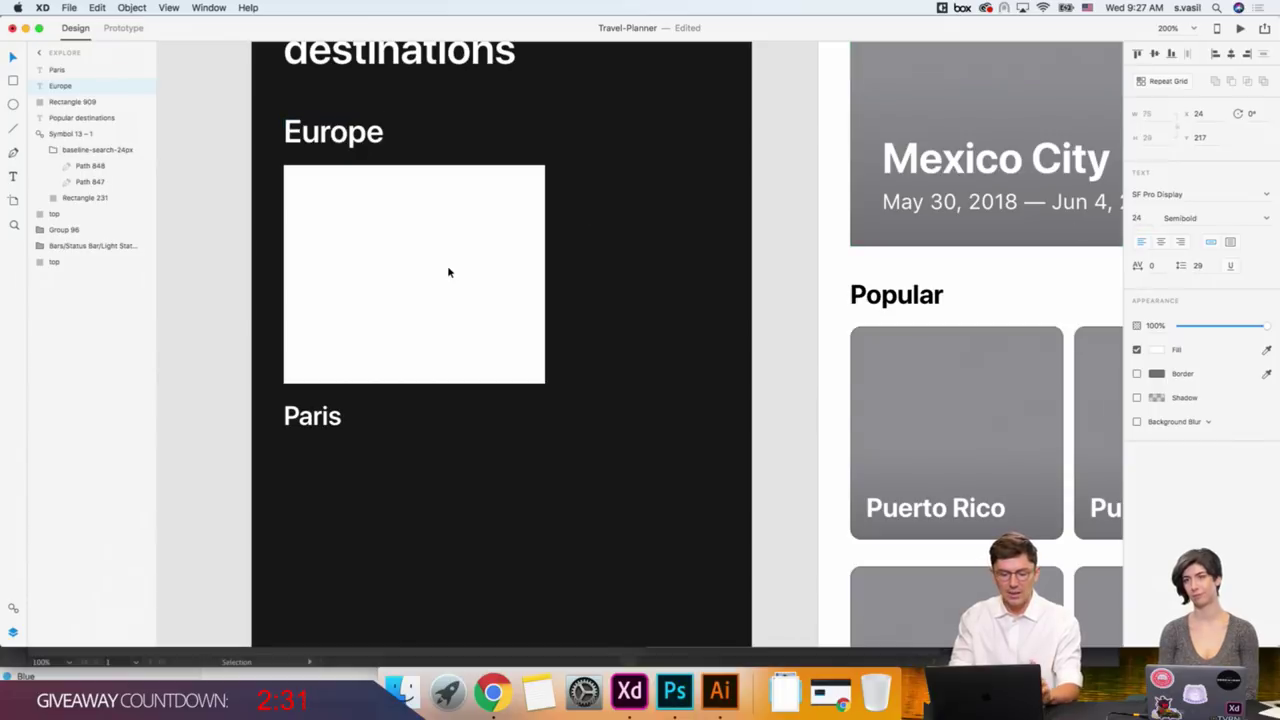
{"action": "scroll", "coordinate": [448, 272], "scroll_direction": "up", "scroll_amount": 3}
{"action": "scroll", "coordinate": [420, 143], "scroll_direction": "up", "scroll_amount": 2}
{"action": "left_click", "coordinate": [399, 194]}
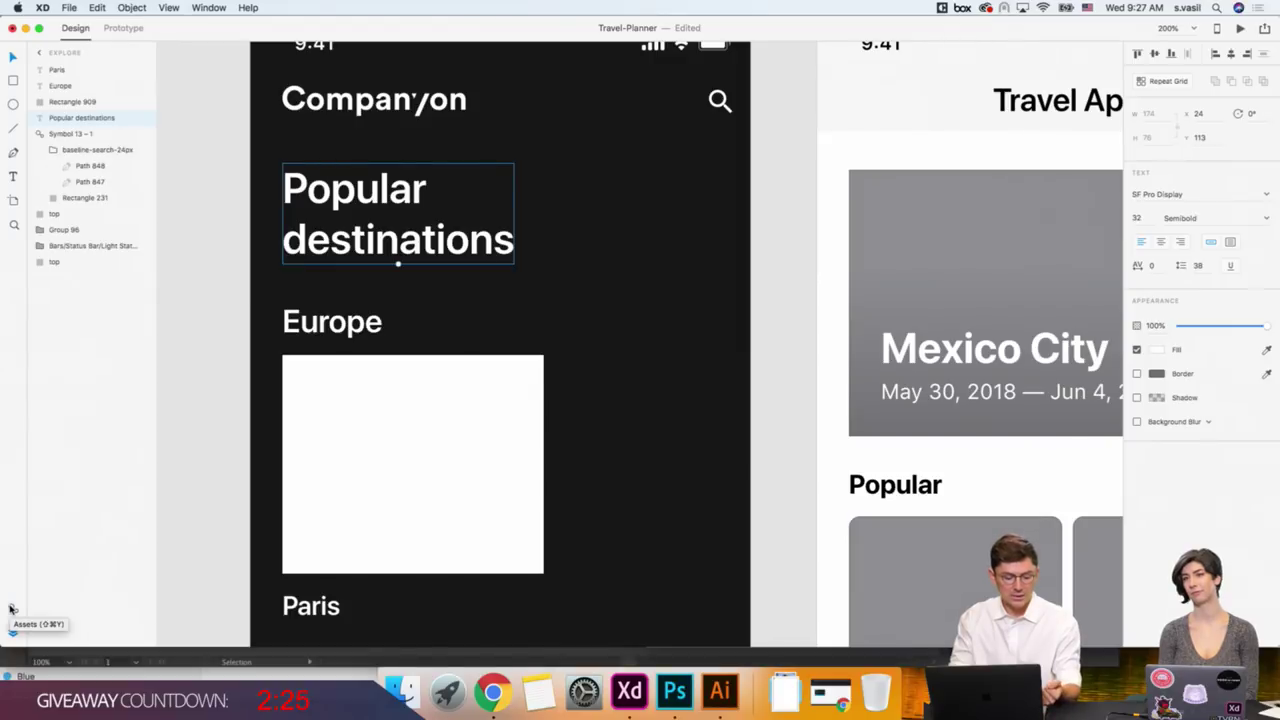
Give the Popular destinations heading the green 16 pt SF UI Text Semibold character style from Assets.
{"action": "left_click", "coordinate": [11, 608]}
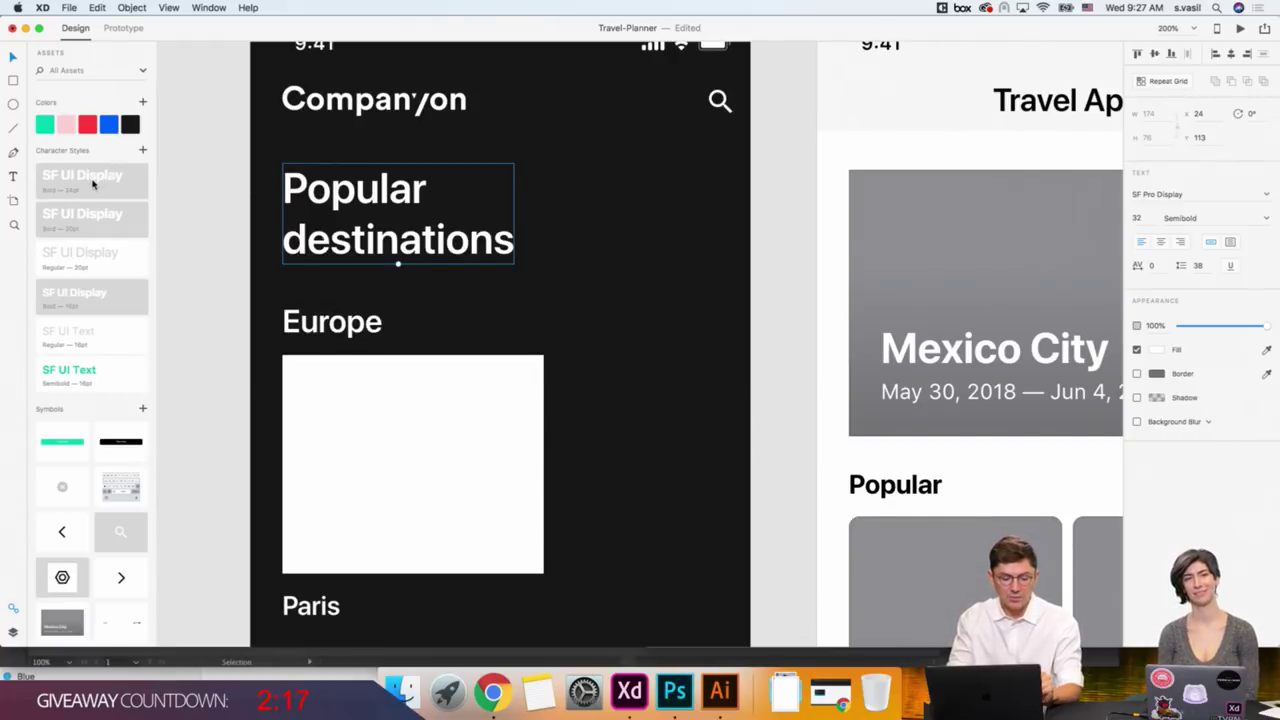
{"action": "scroll", "coordinate": [206, 218], "scroll_direction": "up", "scroll_amount": 2}
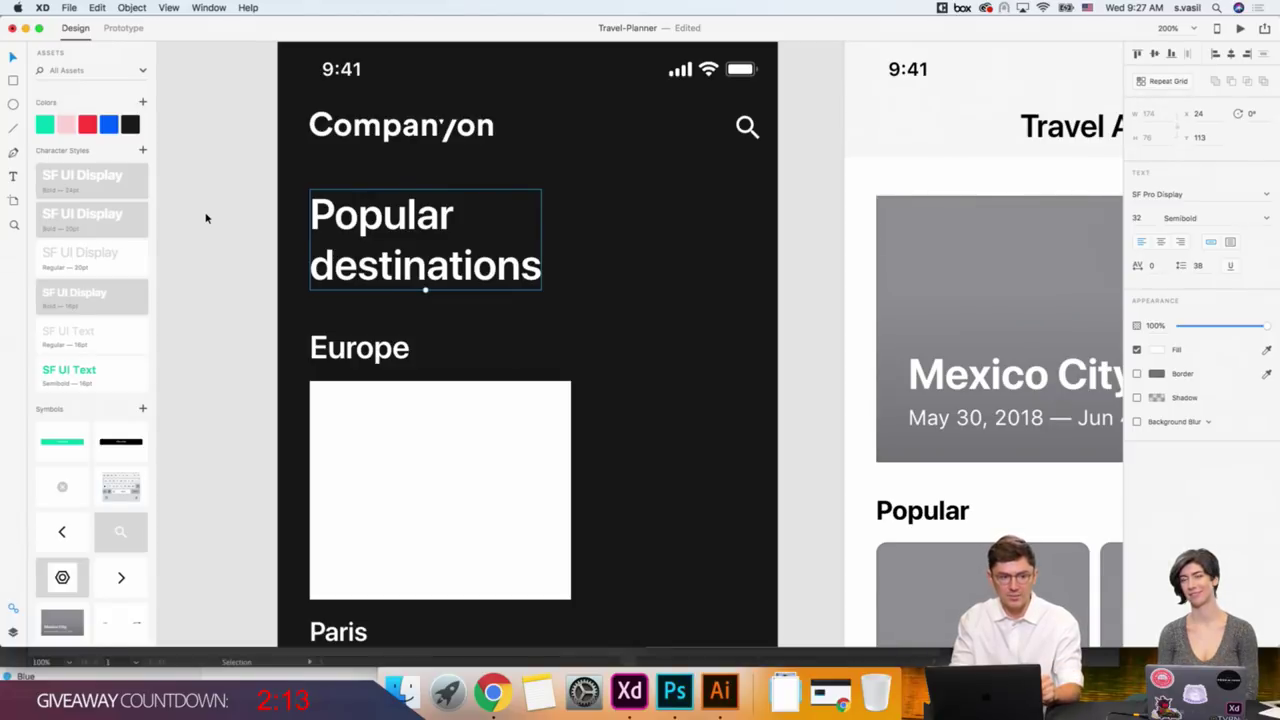
{"action": "scroll", "coordinate": [206, 218], "scroll_direction": "down", "scroll_amount": 2}
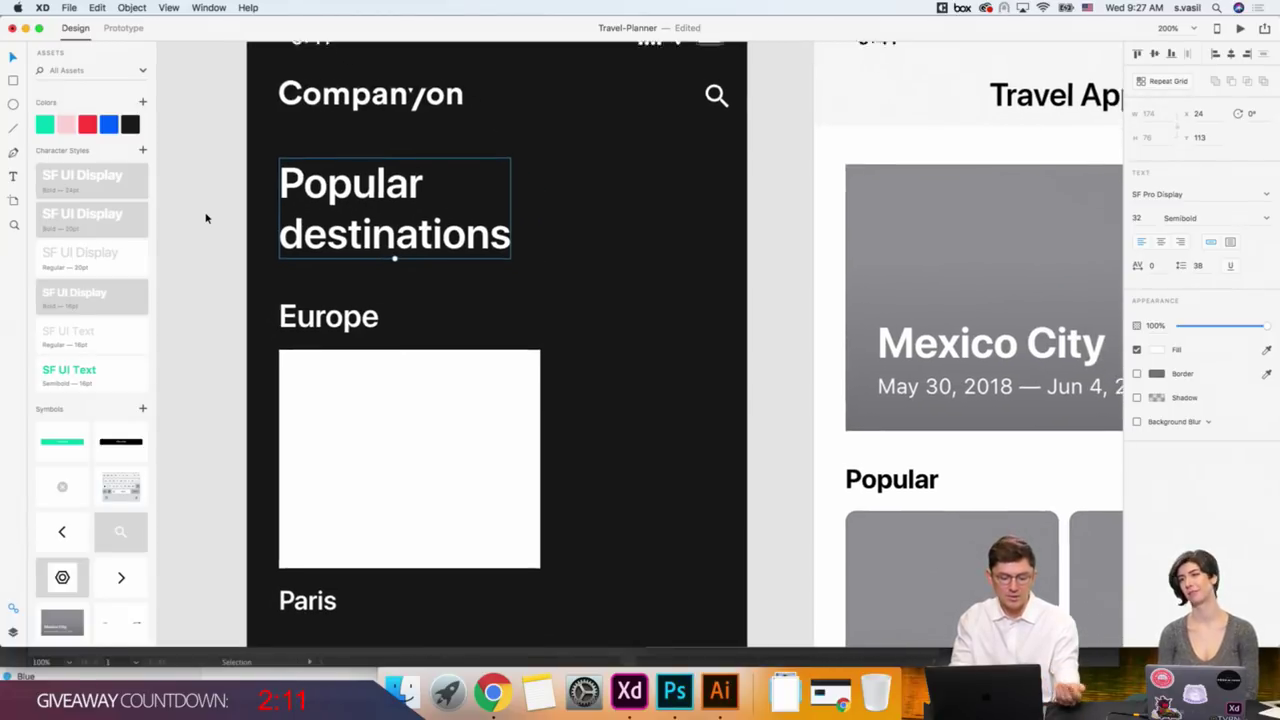
{"action": "scroll", "coordinate": [206, 216], "scroll_direction": "up", "scroll_amount": 2}
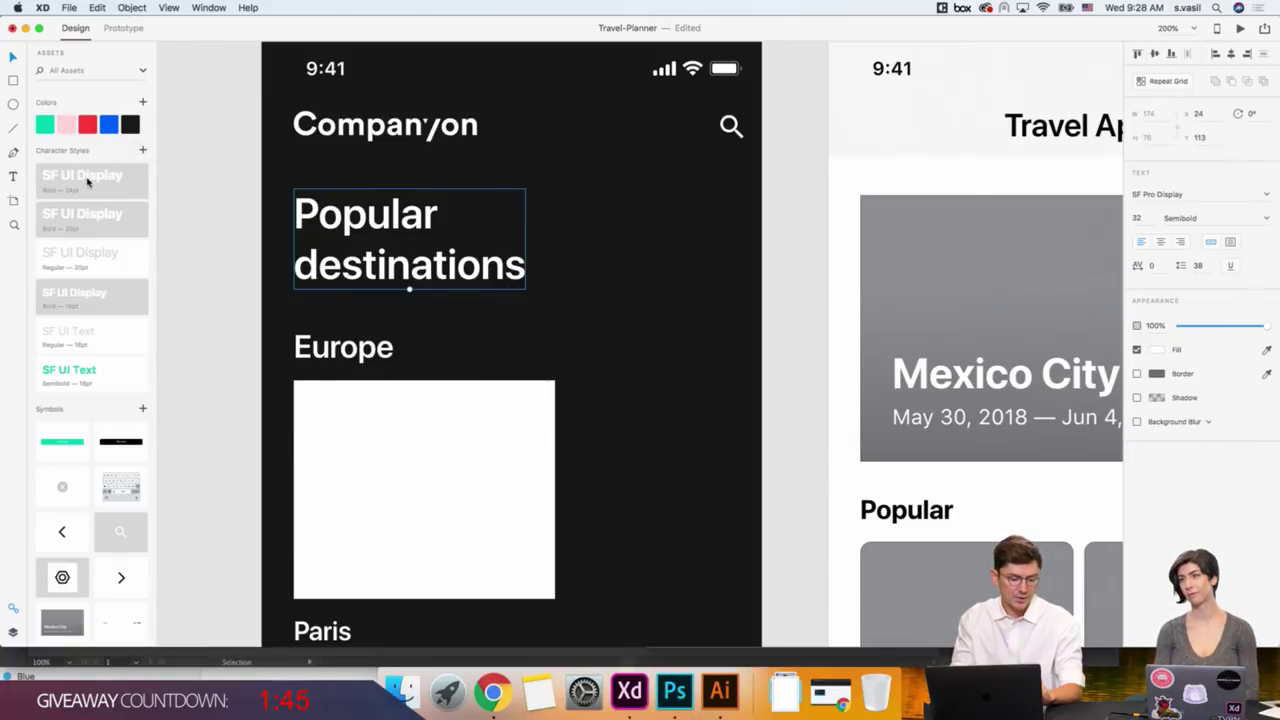
{"action": "left_click", "coordinate": [82, 374]}
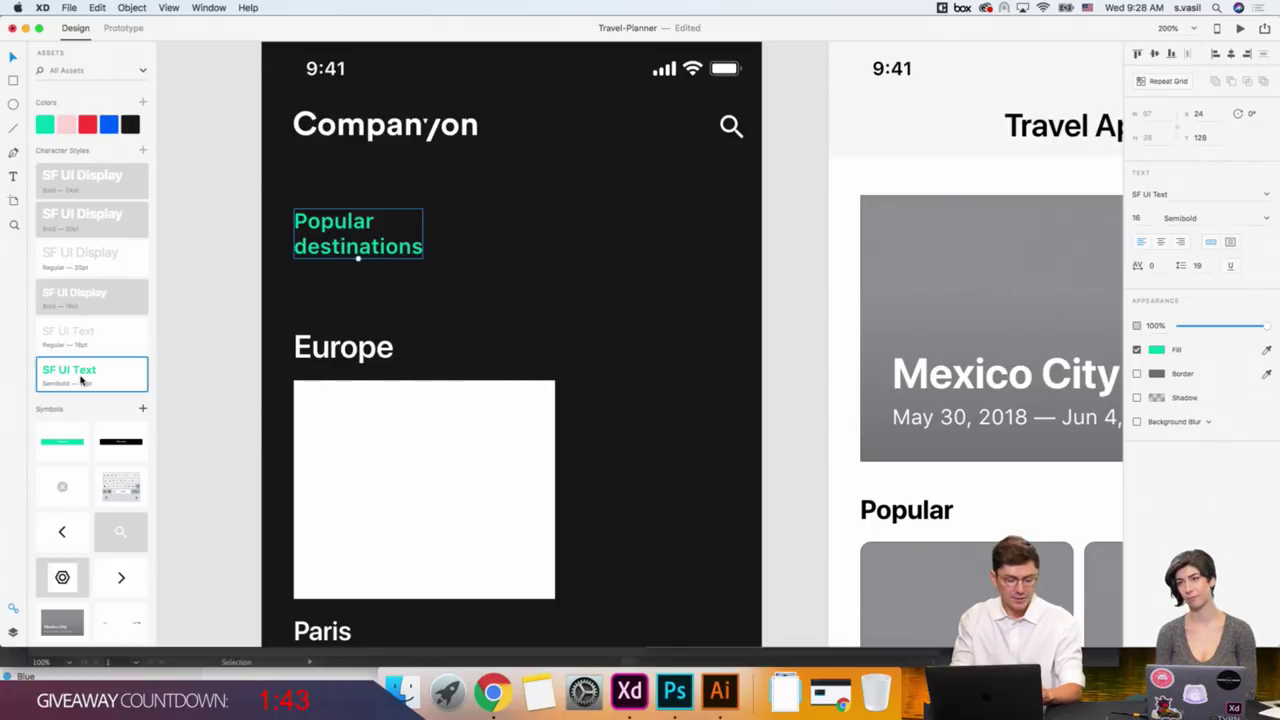
{"action": "right_click", "coordinate": [113, 183]}
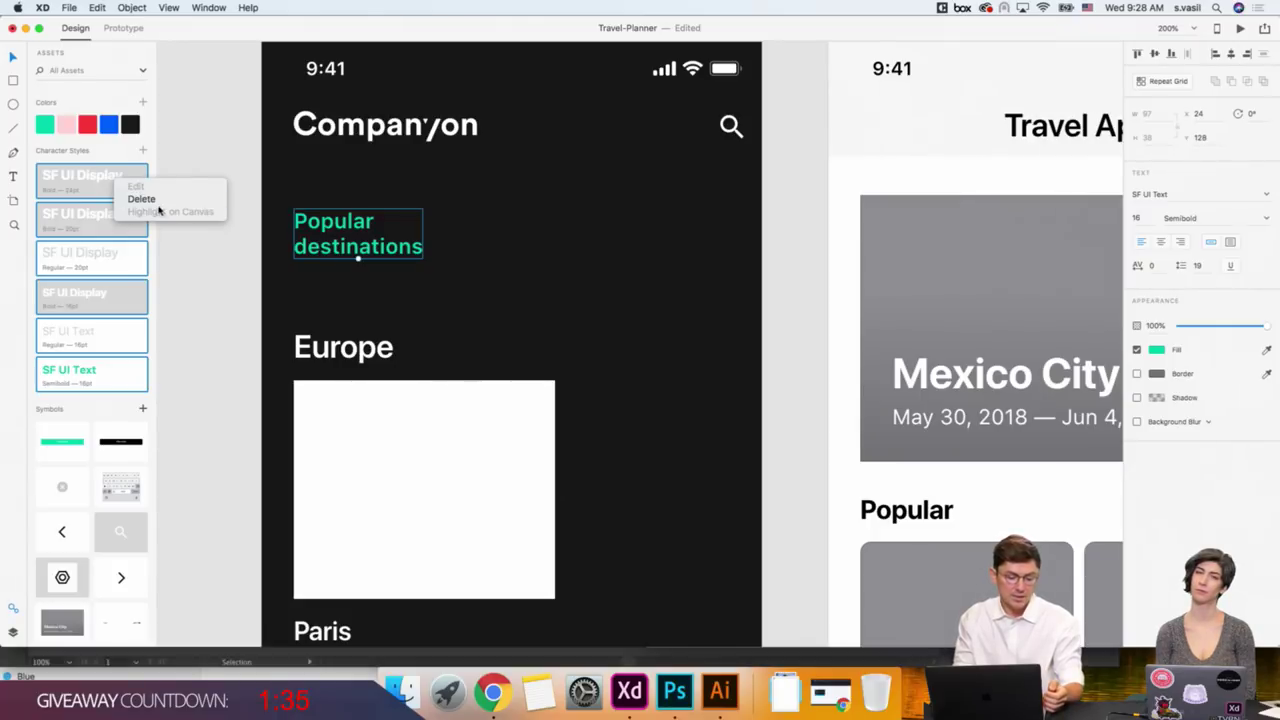
{"action": "left_click", "coordinate": [190, 162]}
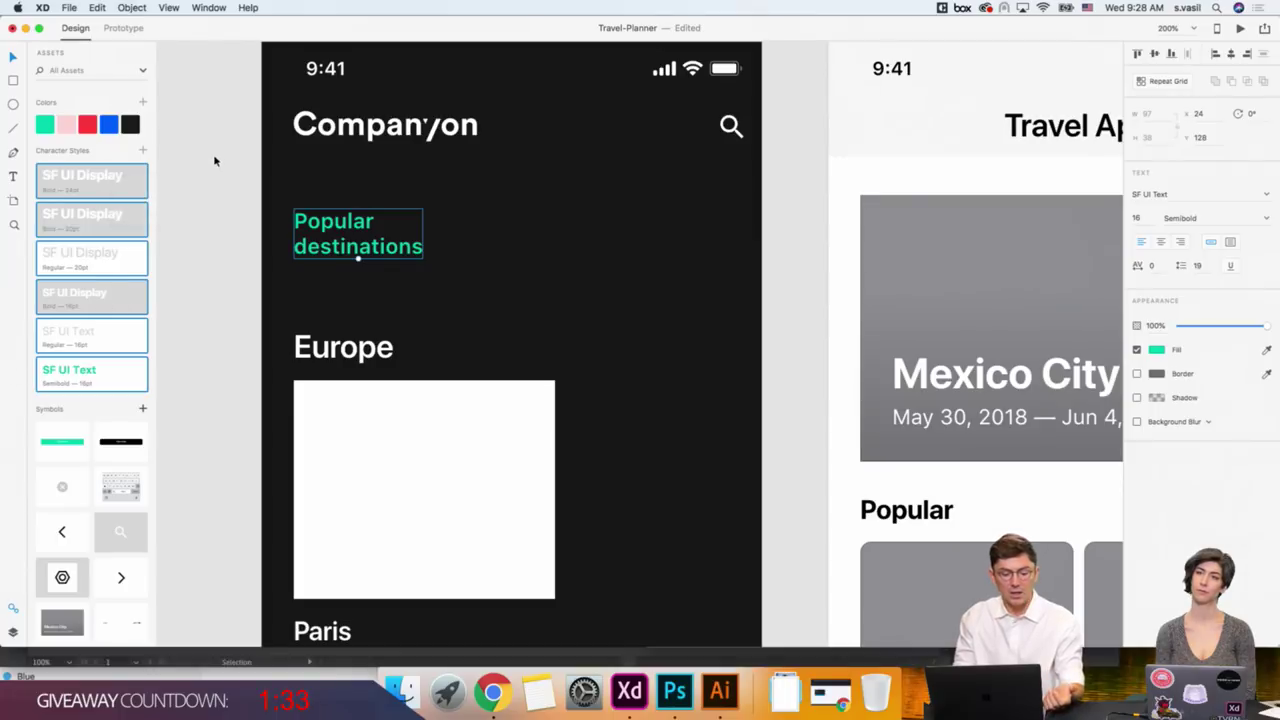
{"action": "left_click", "coordinate": [316, 346]}
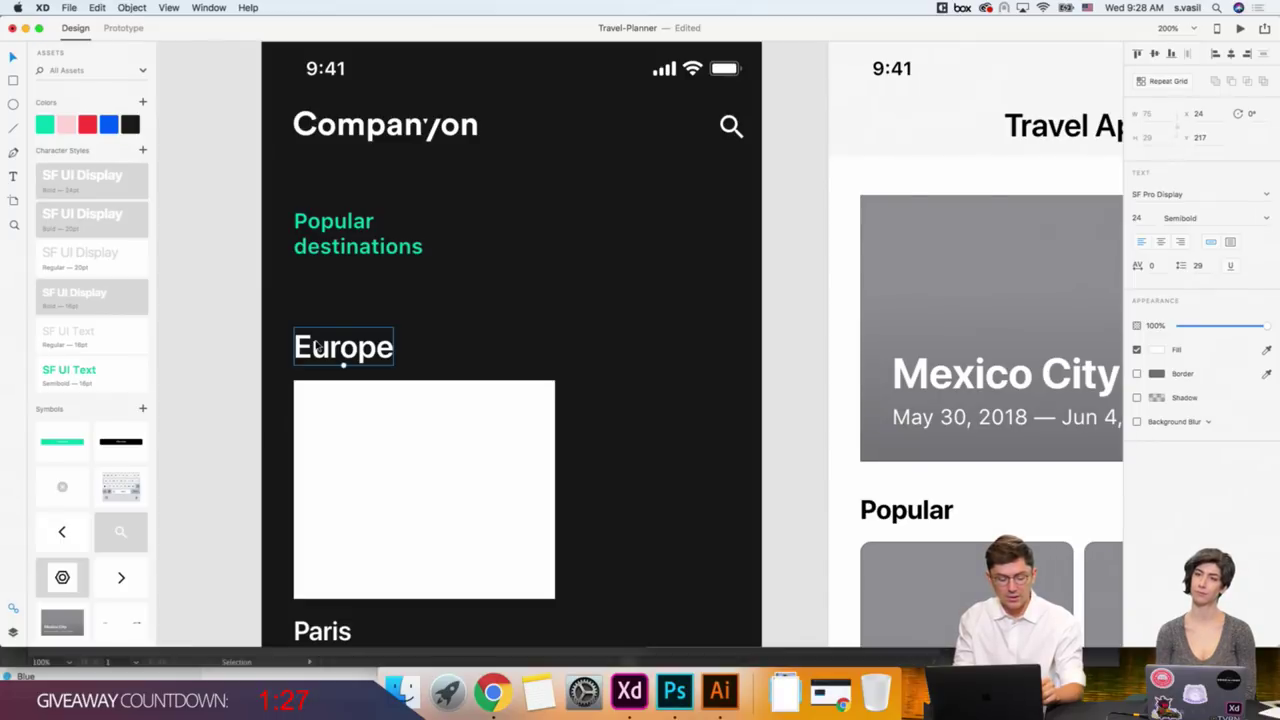
Apply the SF UI Display Bold 24 pt character style to the Europe heading.
{"action": "scroll", "coordinate": [318, 346], "scroll_direction": "down", "scroll_amount": 1}
{"action": "scroll", "coordinate": [318, 346], "scroll_direction": "right", "scroll_amount": 1}
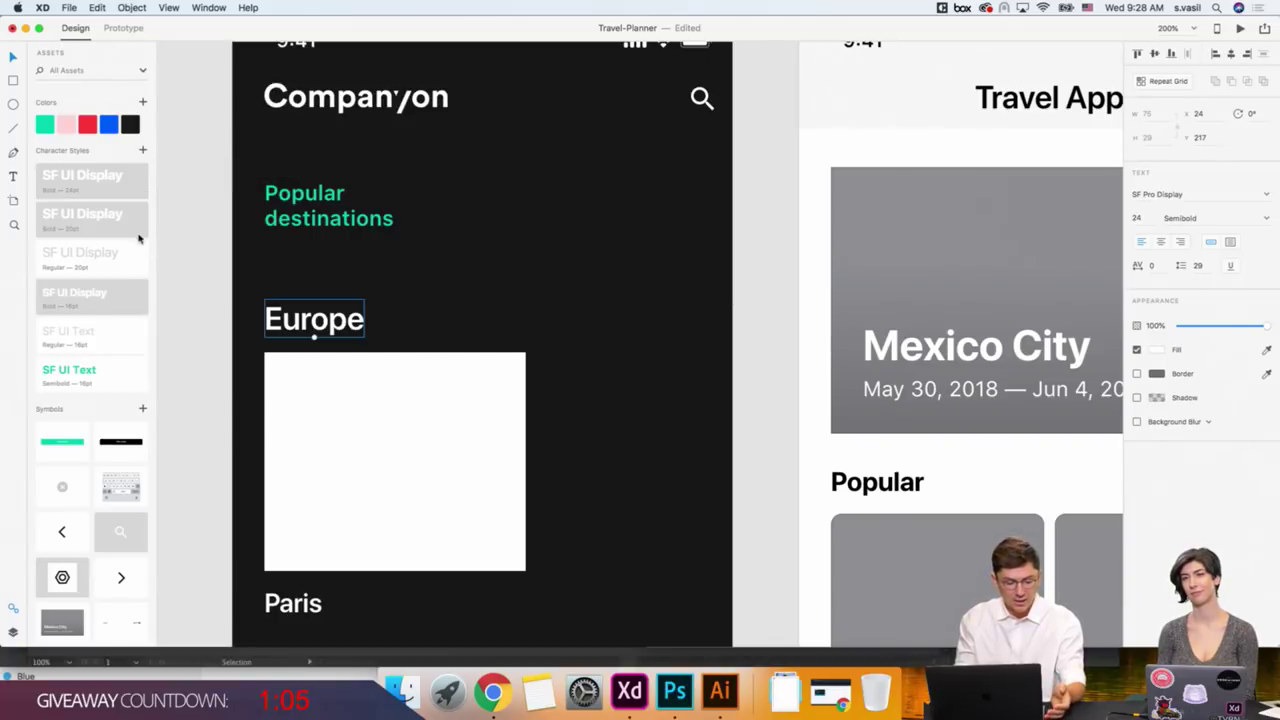
{"action": "mouse_move", "coordinate": [82, 180]}
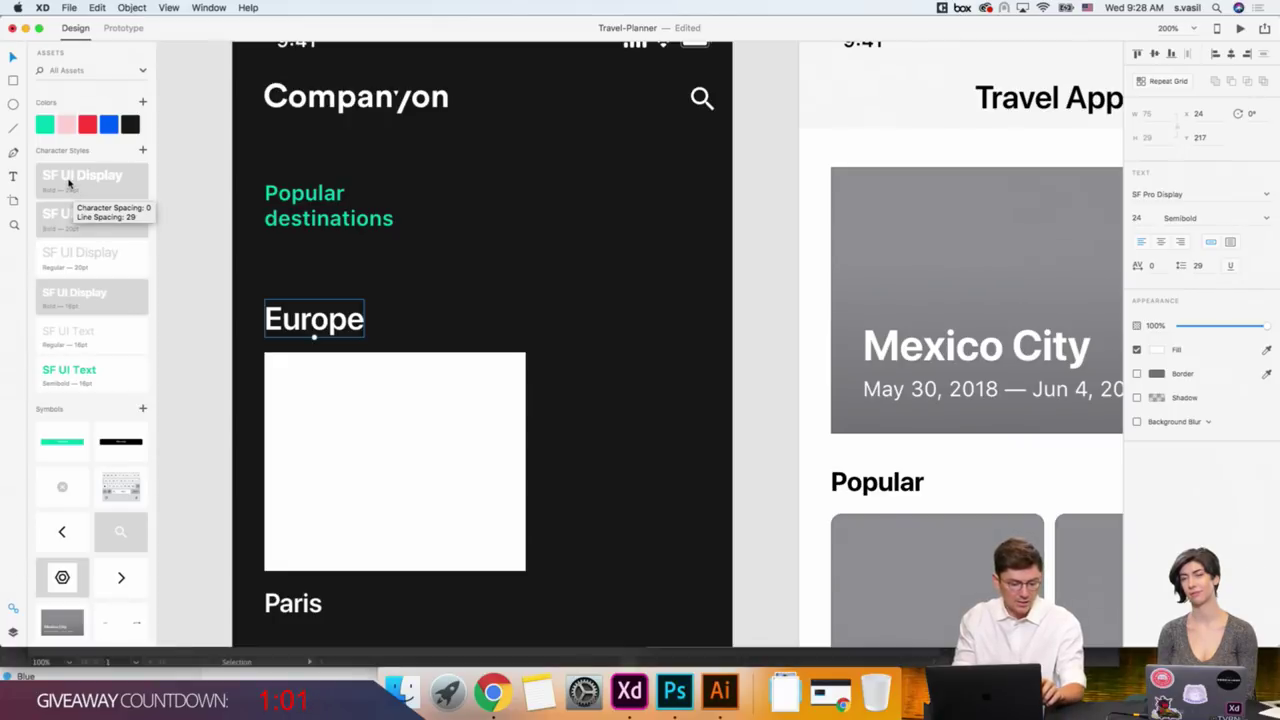
{"action": "left_click", "coordinate": [69, 182]}
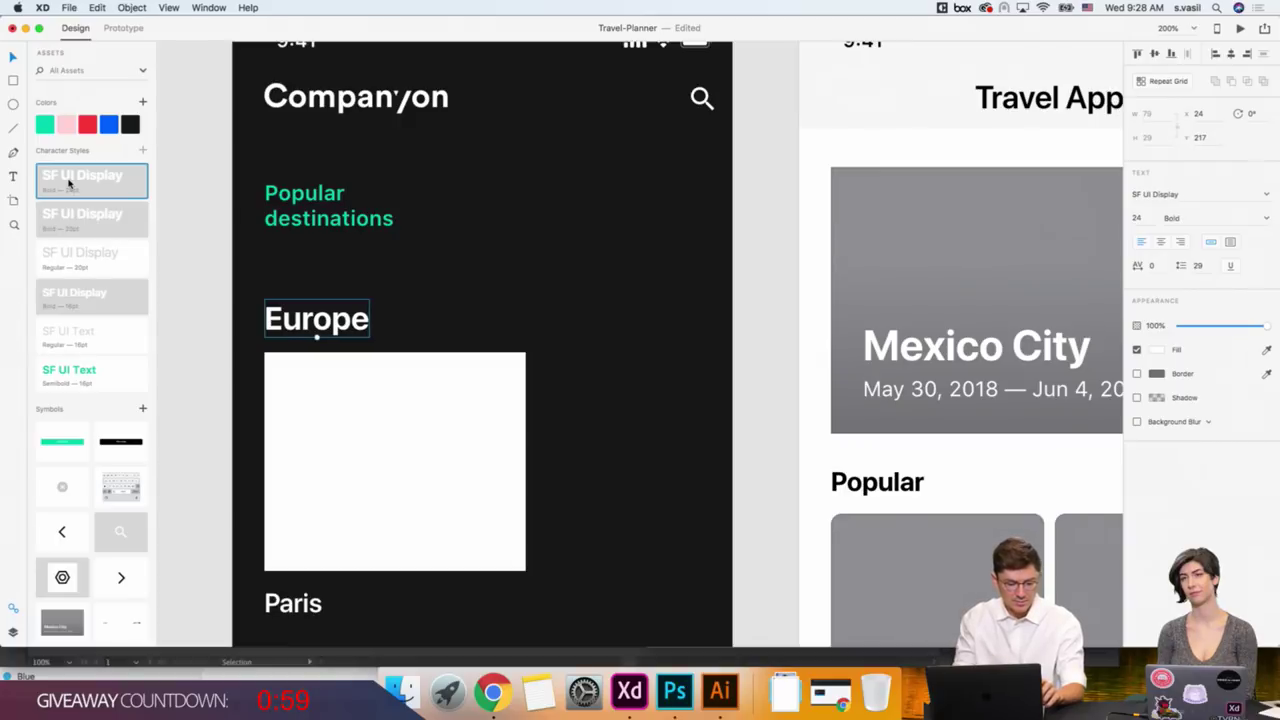
{"action": "scroll", "coordinate": [218, 337], "scroll_direction": "down", "scroll_amount": 1}
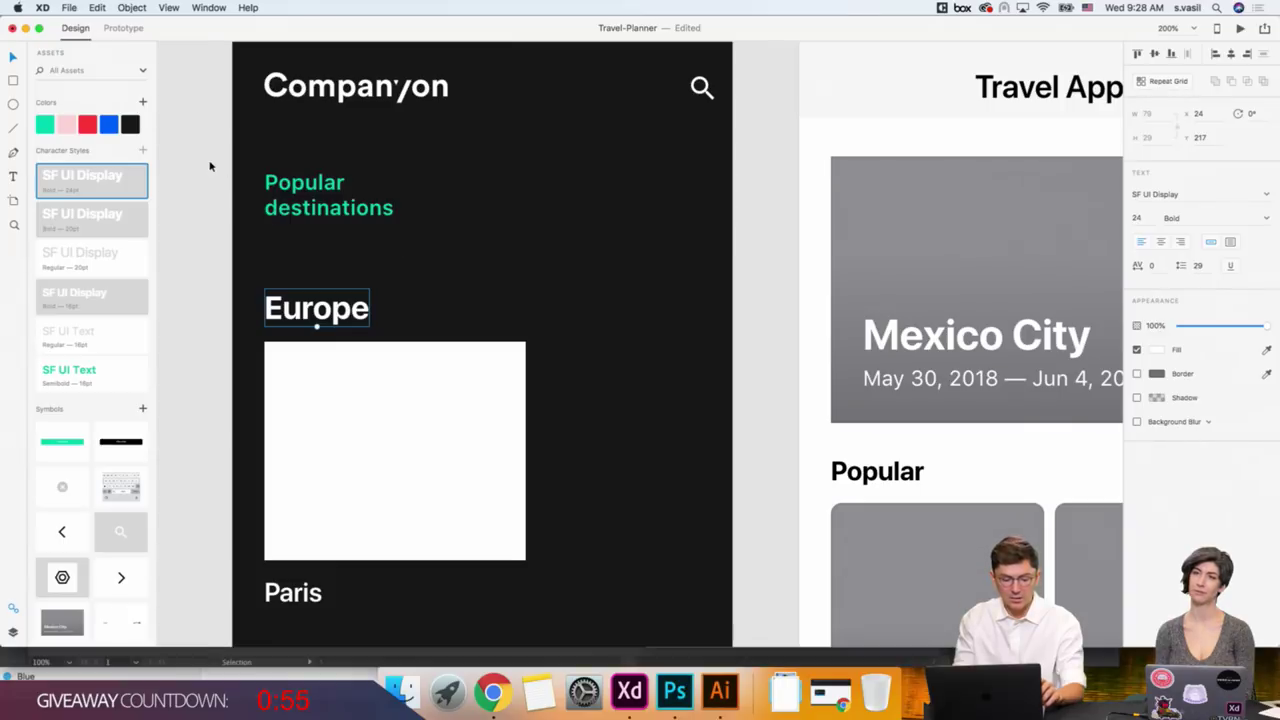
{"action": "scroll", "coordinate": [210, 166], "scroll_direction": "up", "scroll_amount": 1}
{"action": "left_click", "coordinate": [321, 217]}
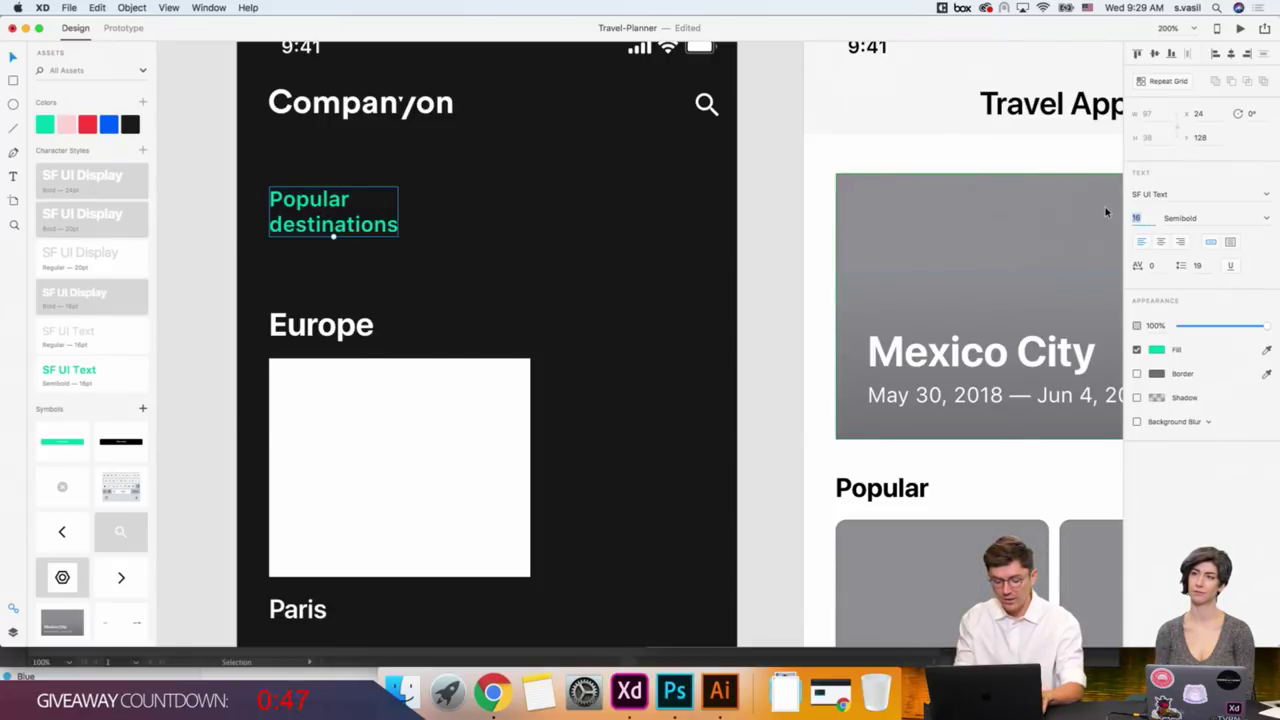
Set the Popular destinations heading to 32 pt SF UI Display.
{"action": "type", "text": "32"}
{"action": "key", "text": "Return"}
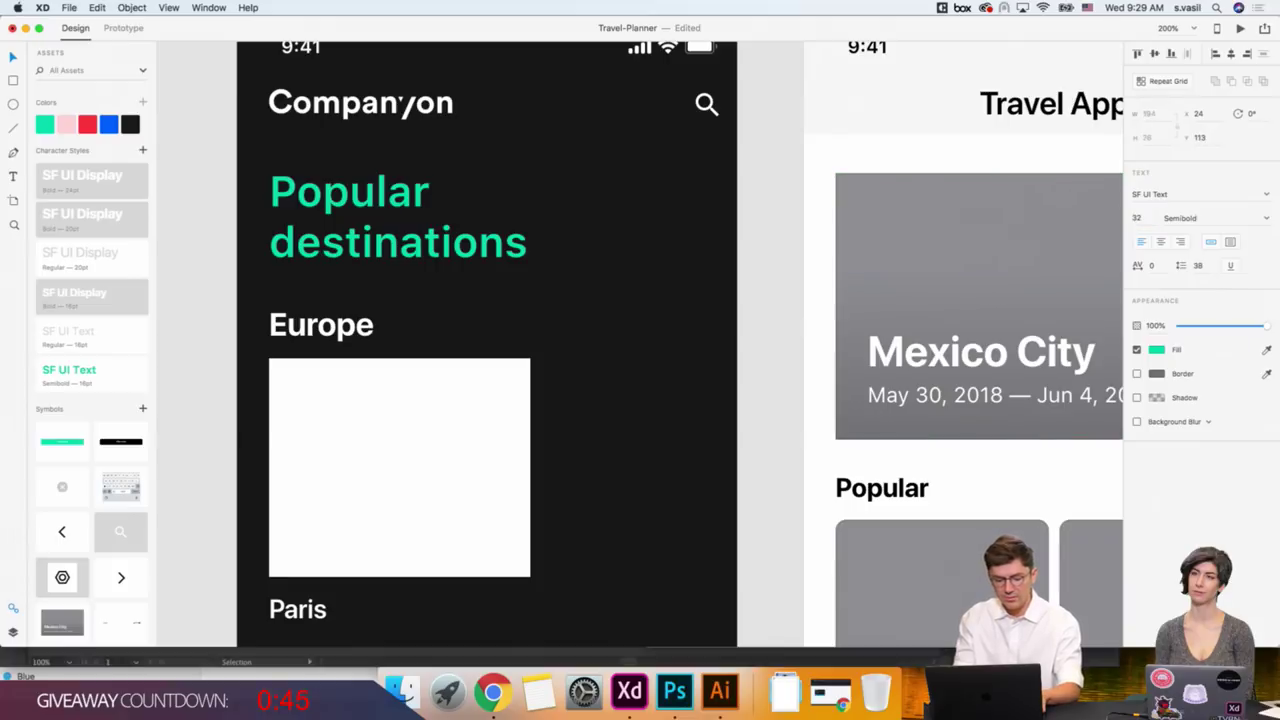
{"action": "left_click", "coordinate": [1157, 194]}
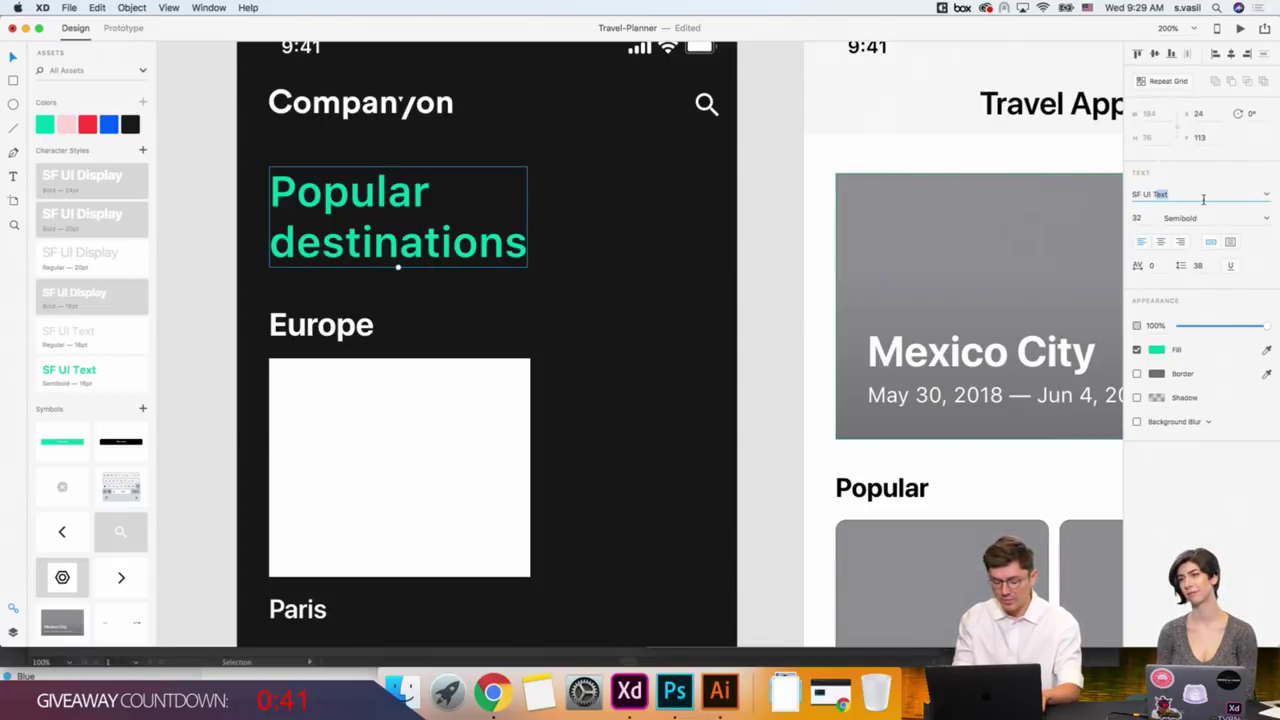
{"action": "type", "text": "Display"}
{"action": "key", "text": "Return"}
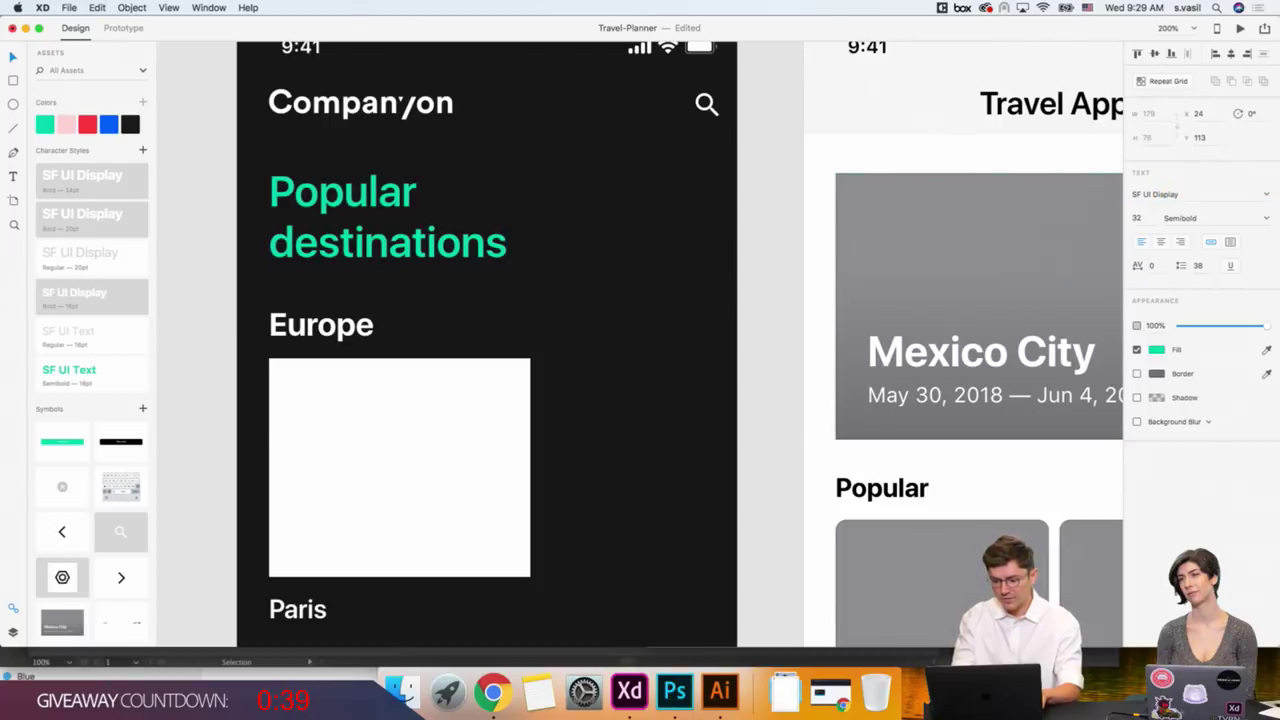
Change the heading's font weight from Semibold to Bold.
{"action": "left_click", "coordinate": [1207, 218]}
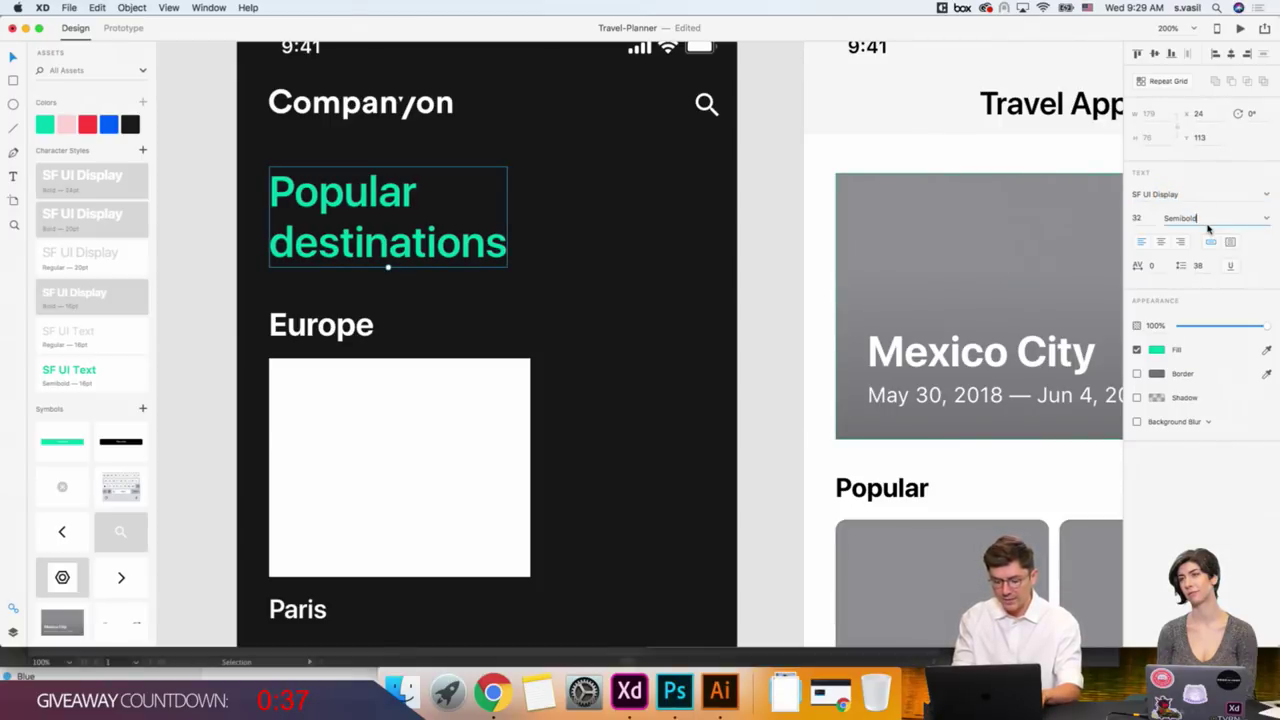
{"action": "key", "text": "super+a"}
{"action": "type", "text": "Be"}
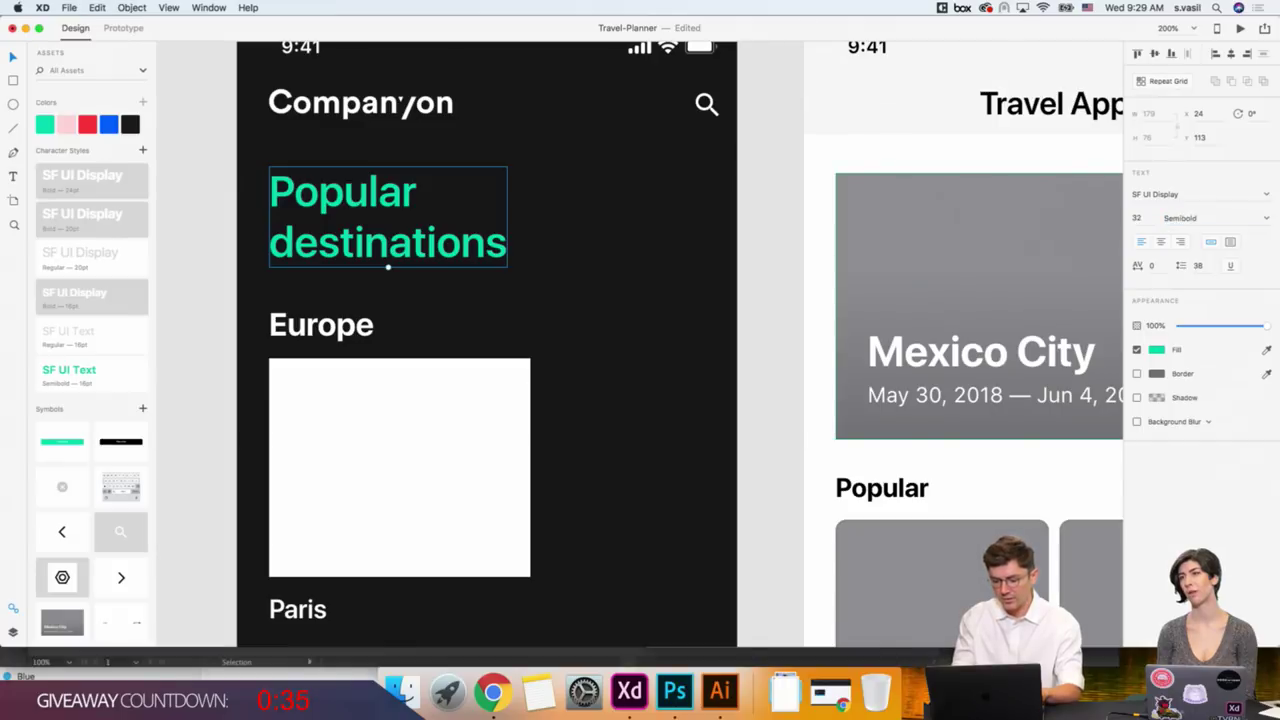
{"action": "key", "text": "Escape"}
{"action": "double_click", "coordinate": [1198, 218]}
{"action": "type", "text": "Bold"}
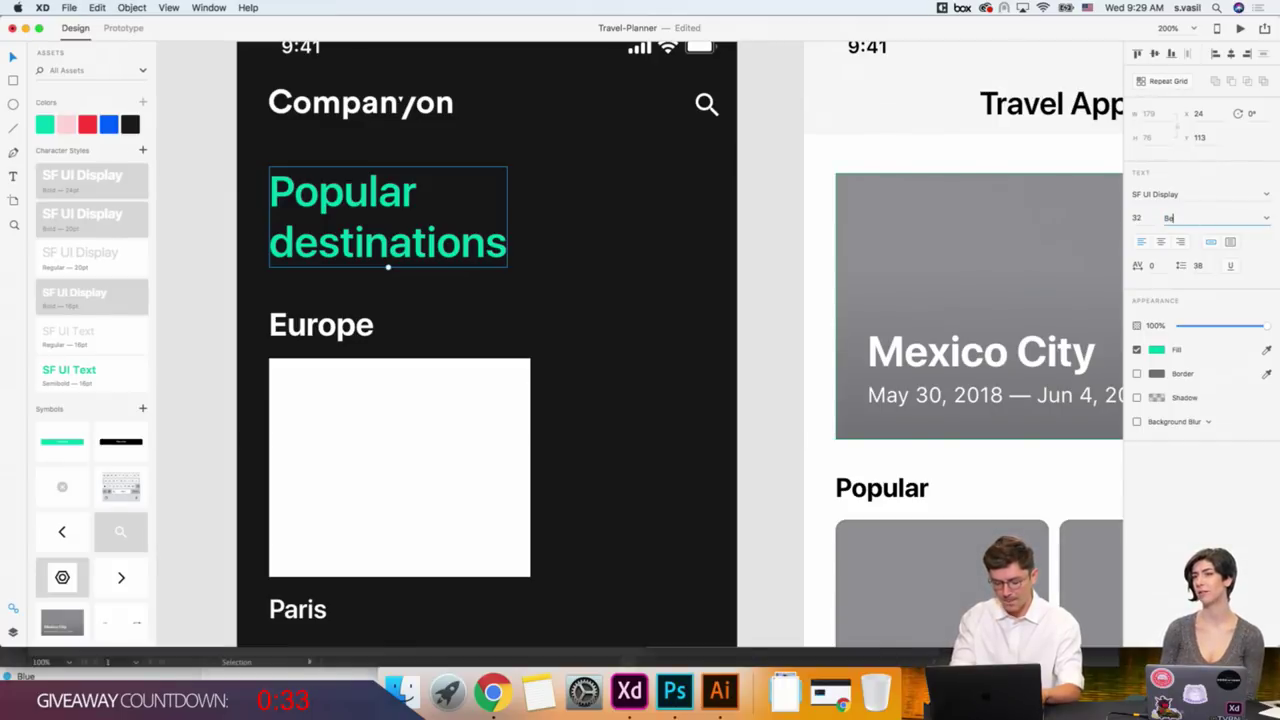
{"action": "key", "text": "Return"}
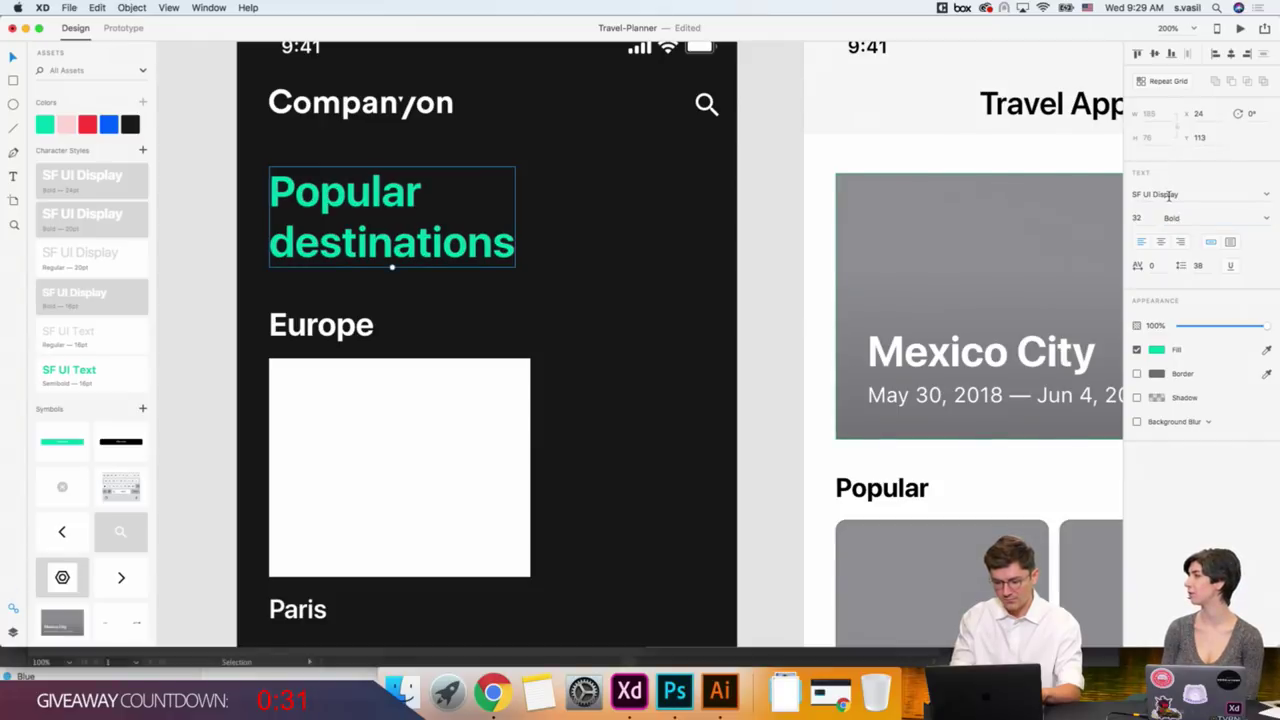
Switch the heading's font family to SF Pro Display.
{"action": "left_click", "coordinate": [1168, 195]}
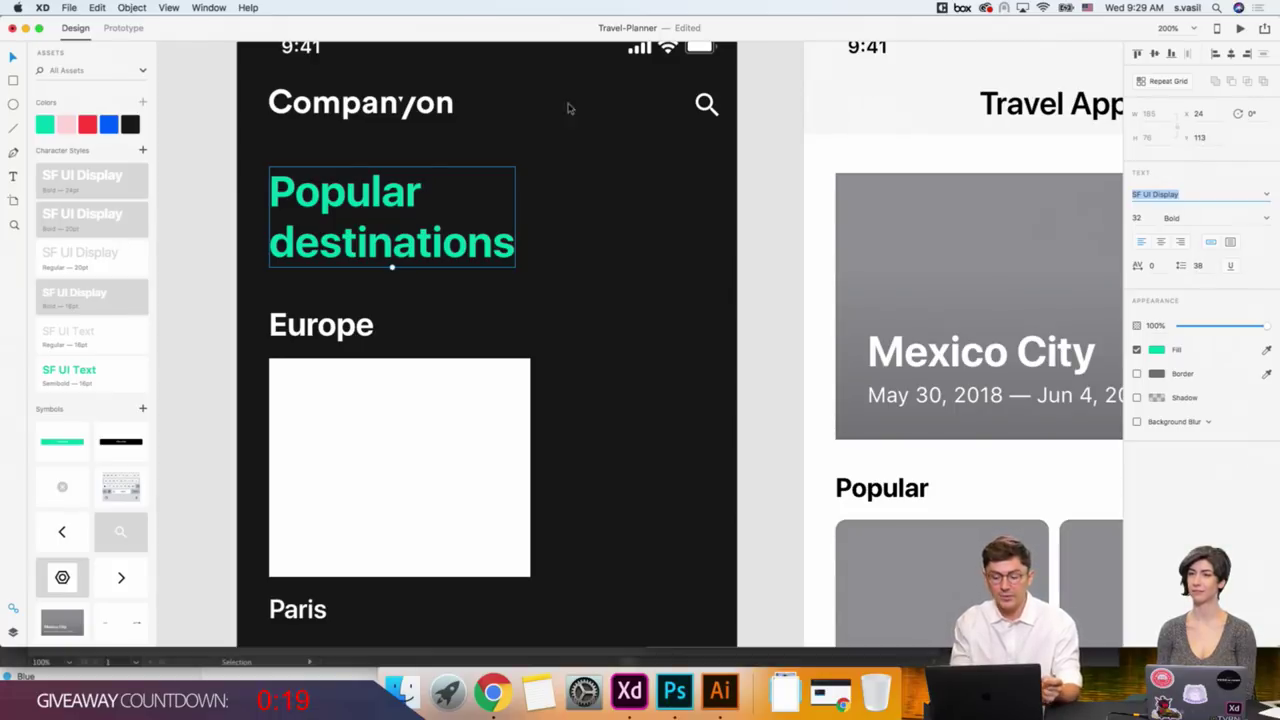
{"action": "left_click_drag", "start_coordinate": [1145, 195], "coordinate": [1220, 205]}
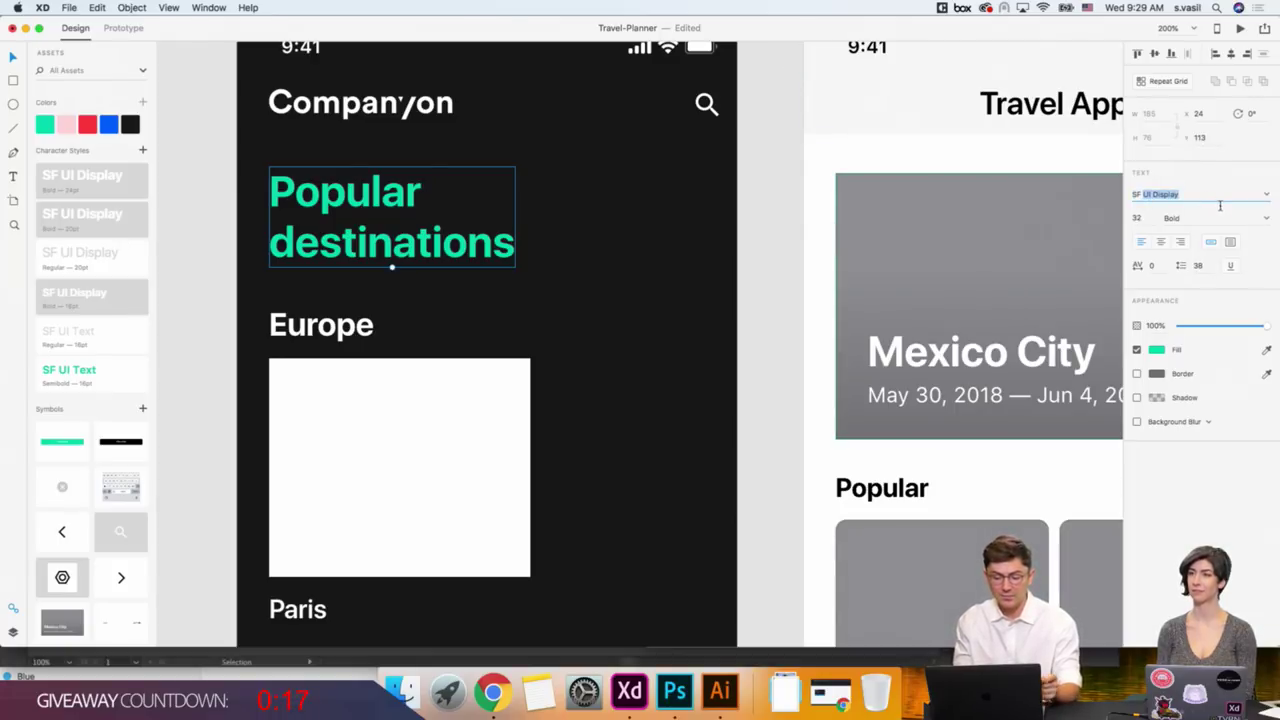
{"action": "type", "text": "Pro"}
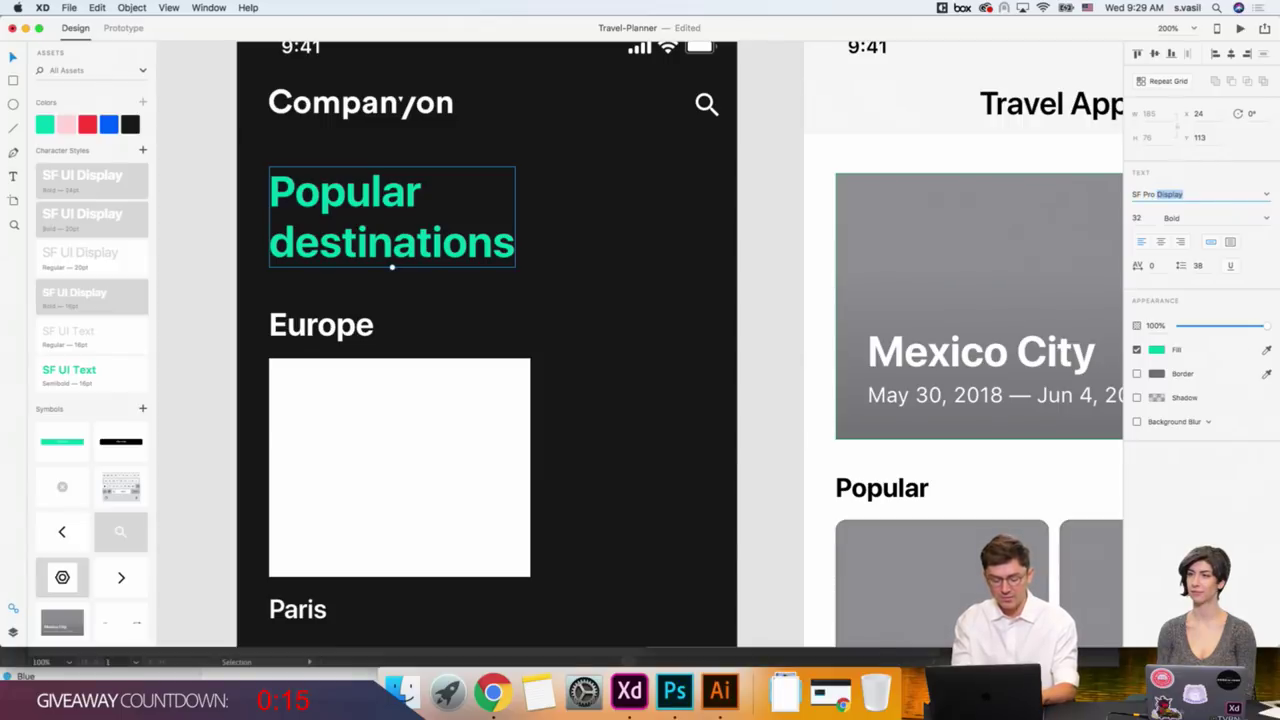
{"action": "key", "text": "Return"}
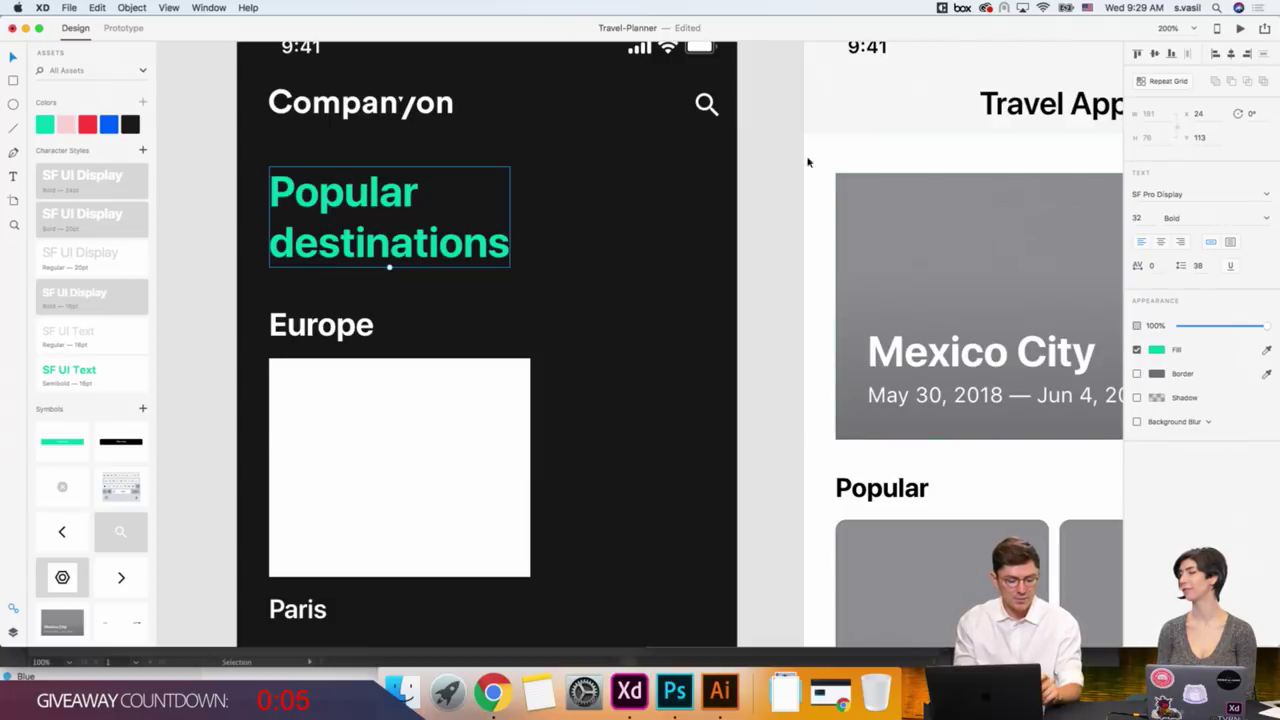
Change the Popular destinations heading fill to white (#ffffff).
{"action": "left_click", "coordinate": [1157, 349]}
{"action": "type", "text": "ffffff"}
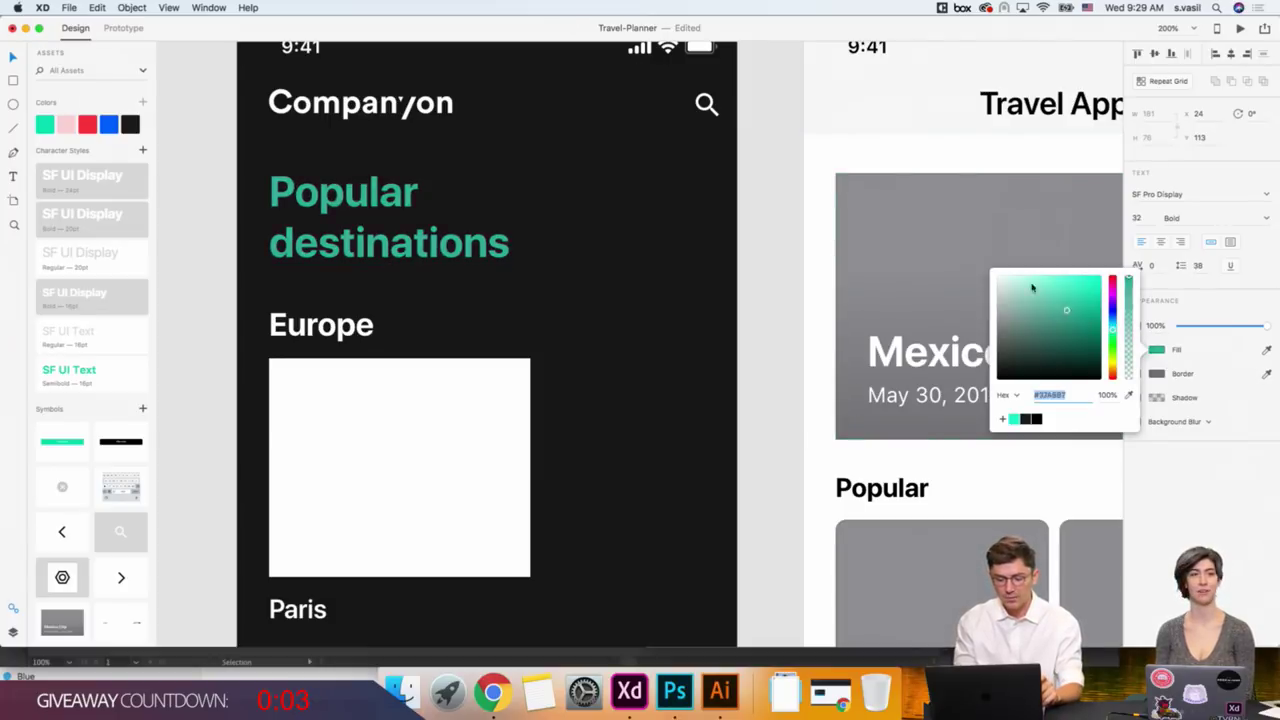
{"action": "left_click", "coordinate": [283, 187]}
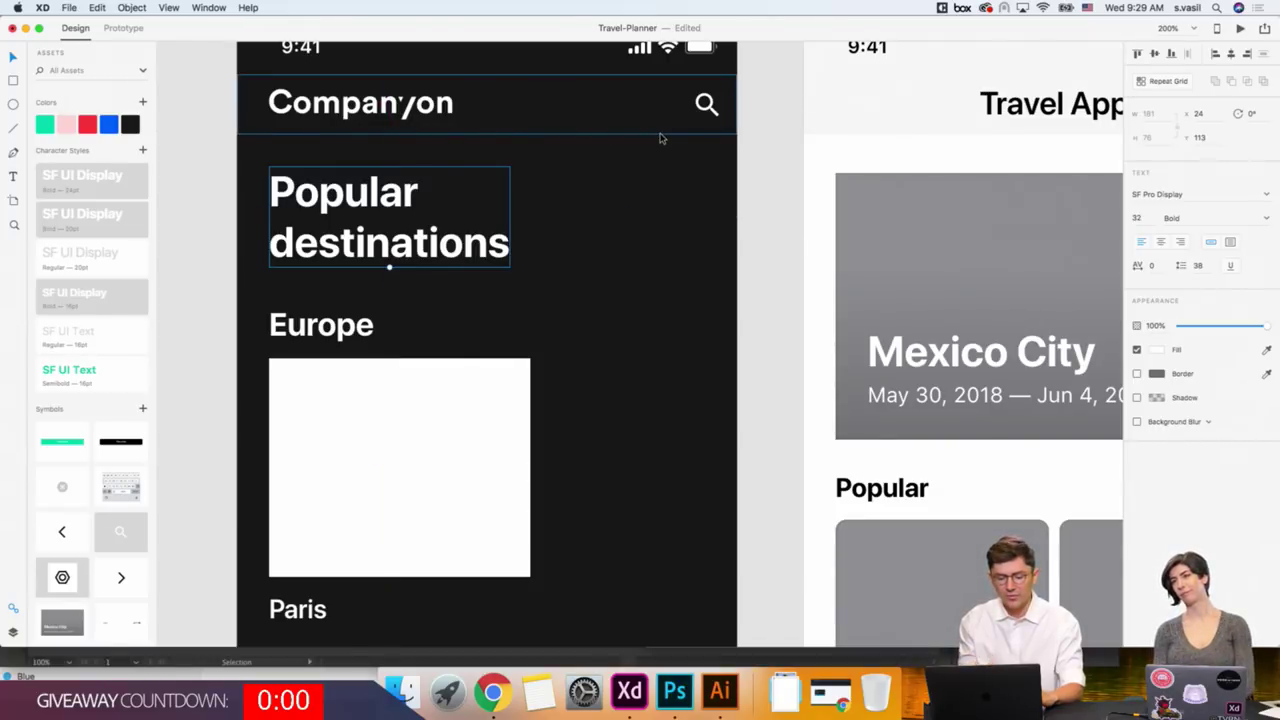
Place a duplicate heading to the right and set it to SF Pro Text for comparison.
{"action": "left_click_drag", "start_coordinate": [297, 207], "coordinate": [550, 252]}
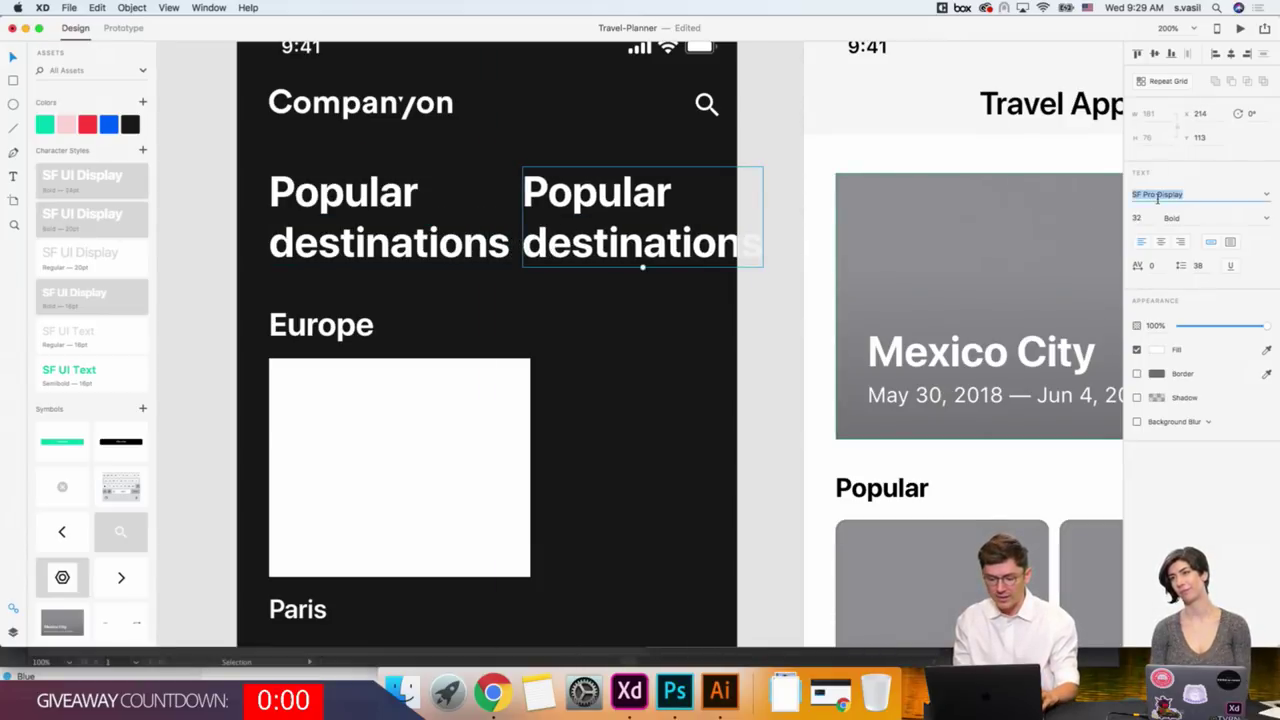
{"action": "left_click_drag", "start_coordinate": [1158, 195], "coordinate": [1195, 193]}
{"action": "type", "text": "Text"}
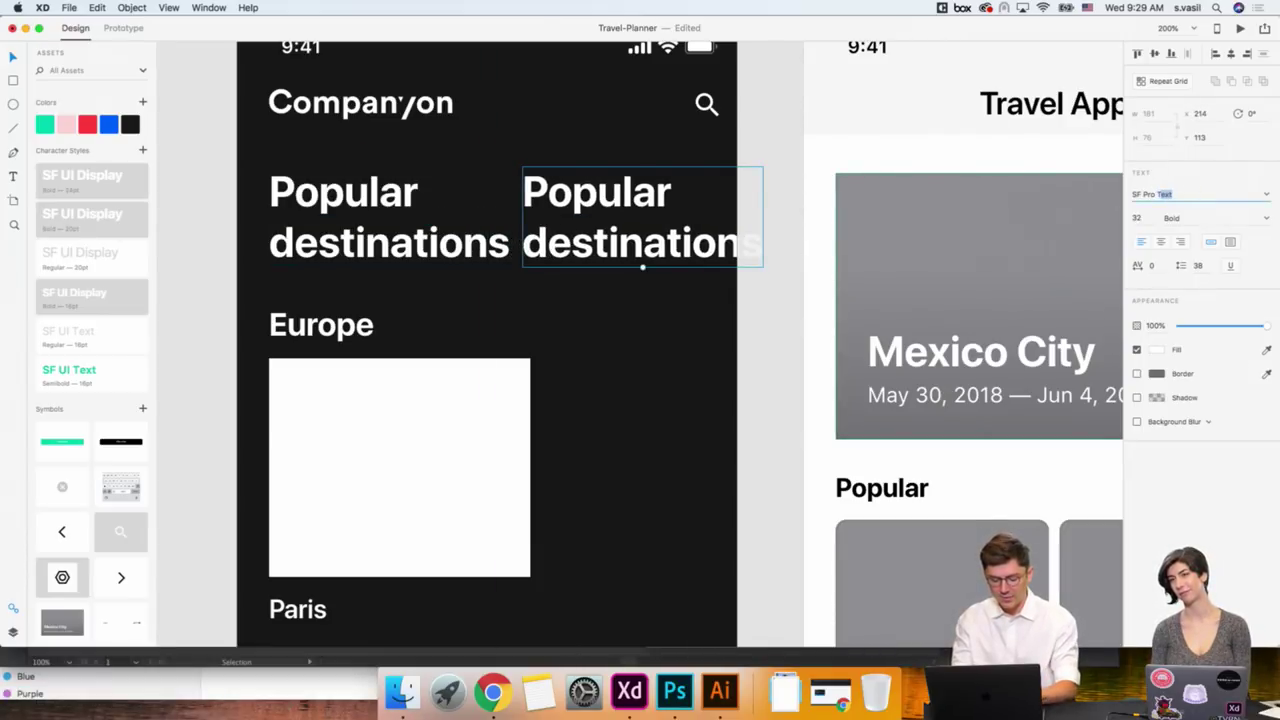
{"action": "key", "text": "Return"}
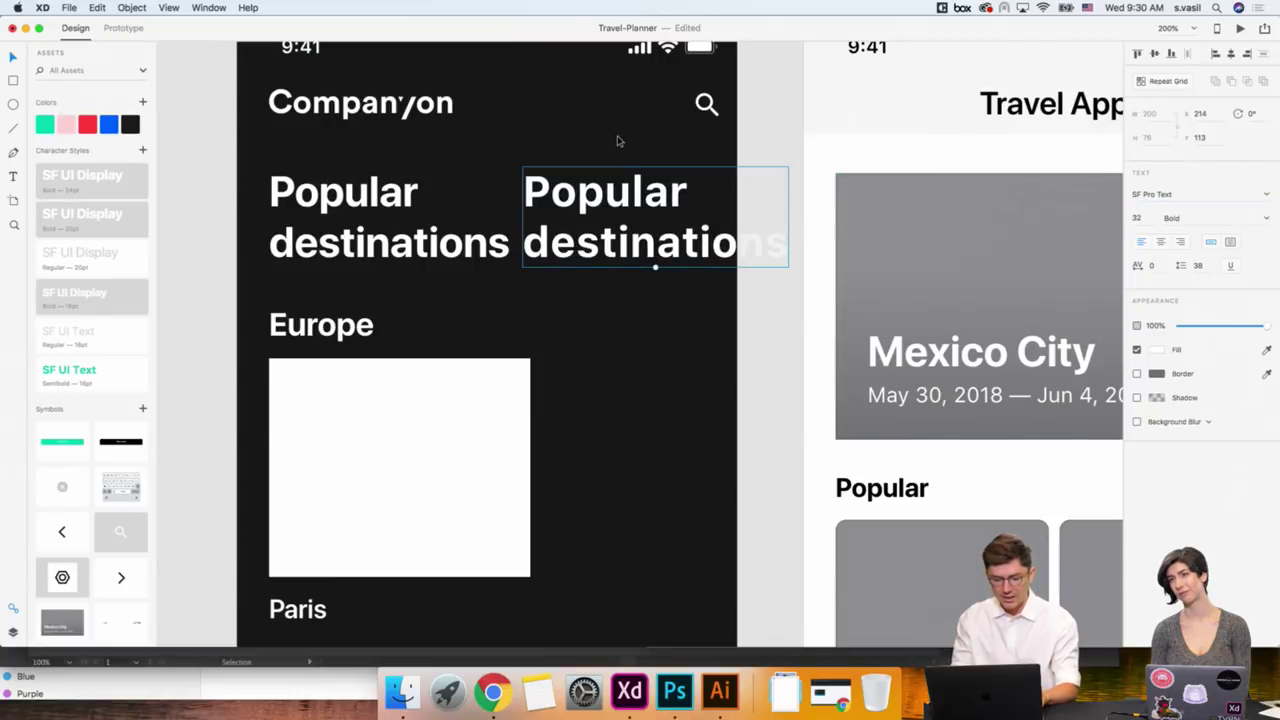
{"action": "left_click", "coordinate": [600, 141]}
{"action": "scroll", "coordinate": [595, 143], "scroll_direction": "right", "scroll_amount": 2}
{"action": "left_click", "coordinate": [580, 228]}
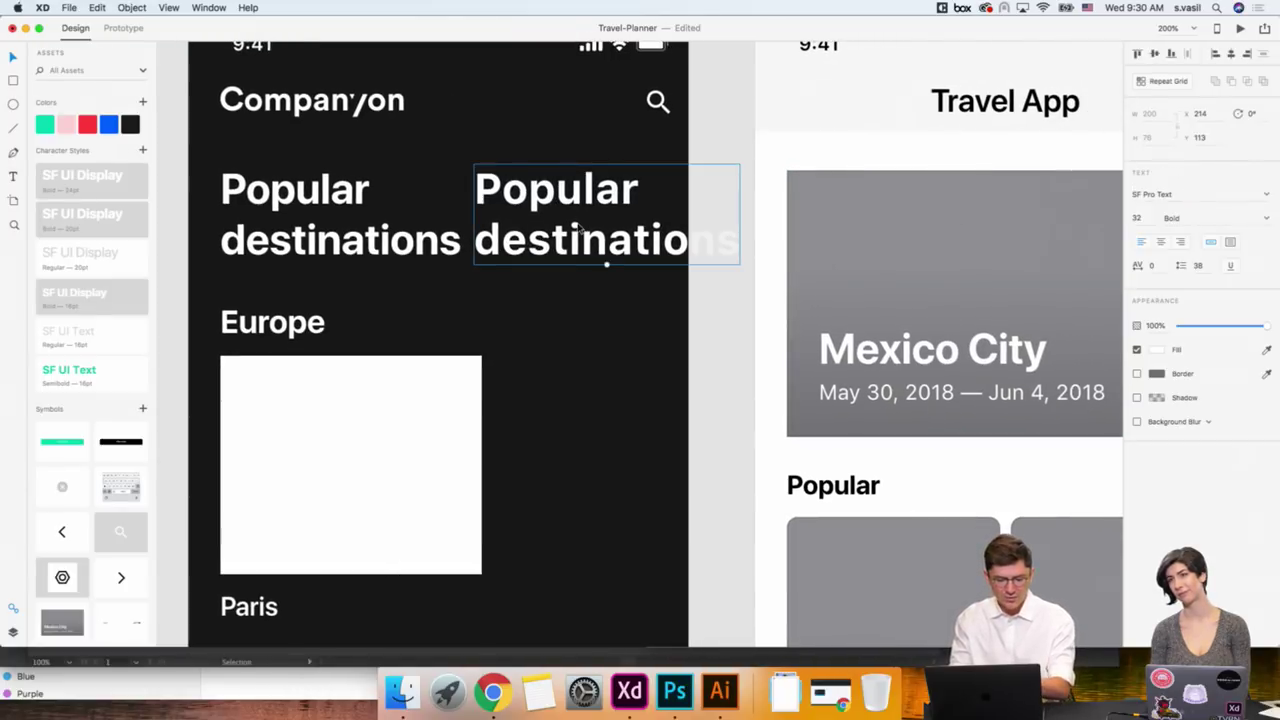
{"action": "left_click", "coordinate": [565, 327]}
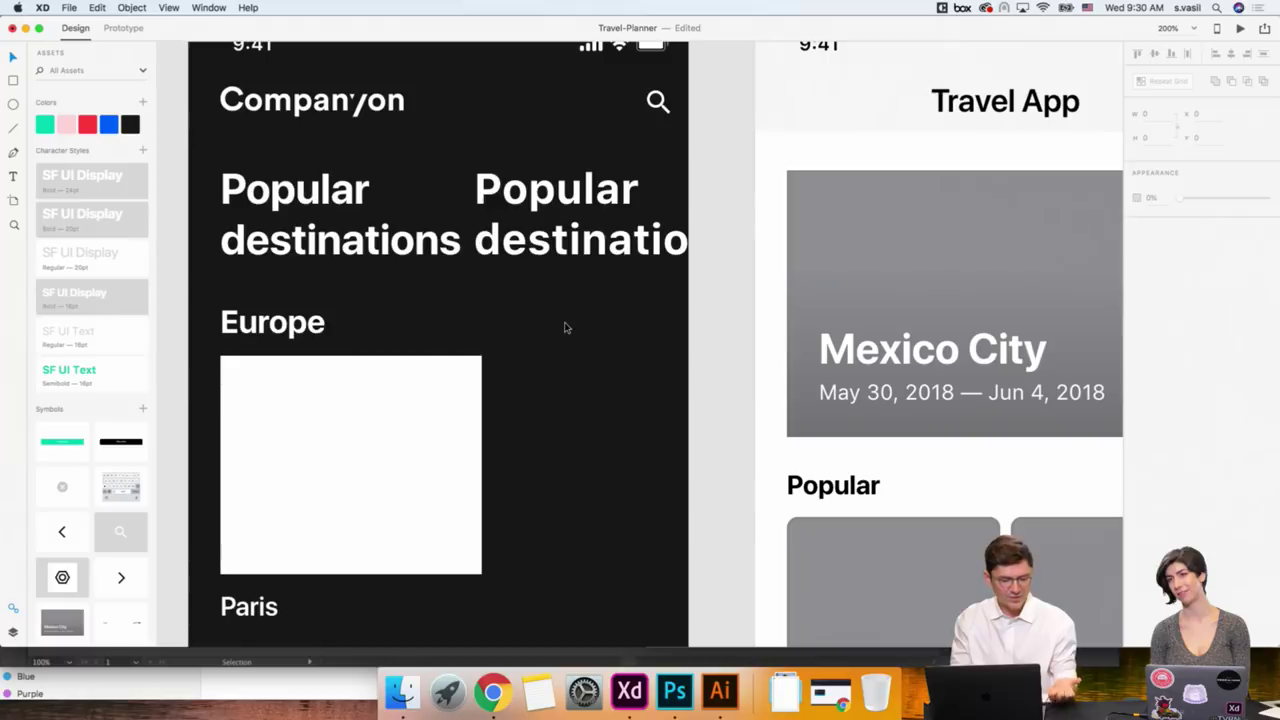
Remove the duplicate heading, keeping only the SF Pro Display original.
{"action": "scroll", "coordinate": [565, 327], "scroll_direction": "left", "scroll_amount": 3}
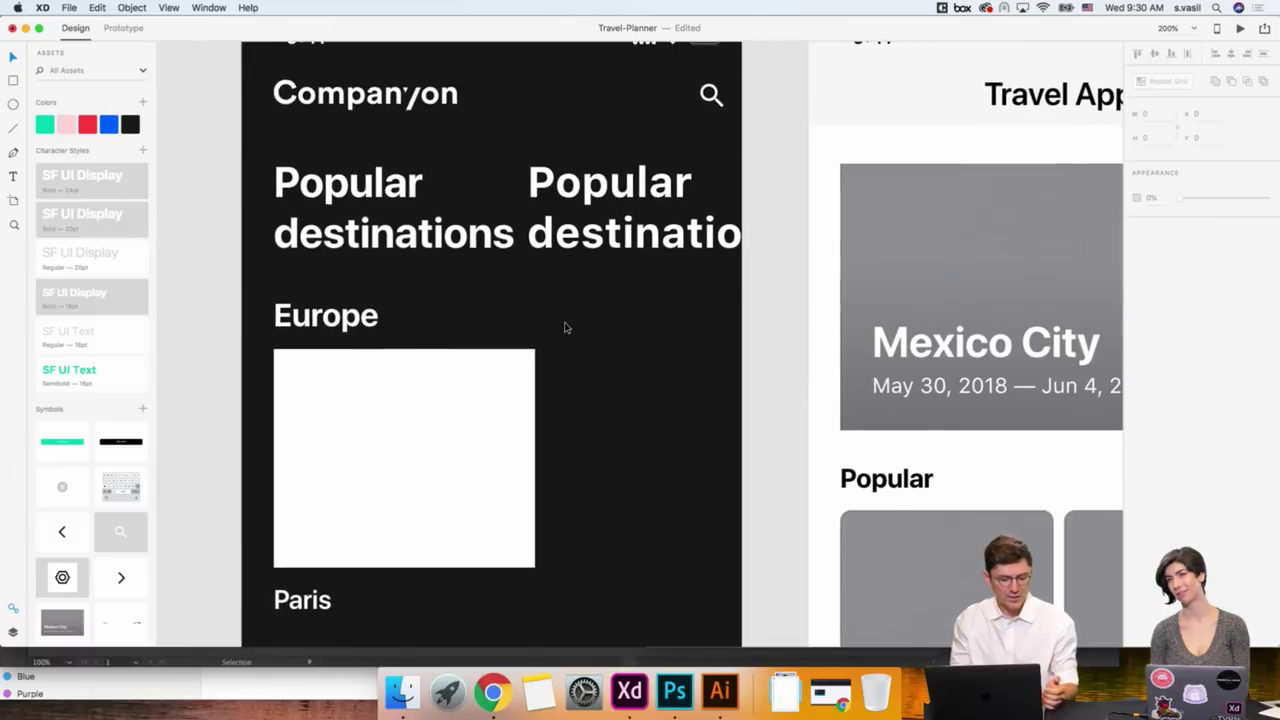
{"action": "left_click", "coordinate": [580, 232]}
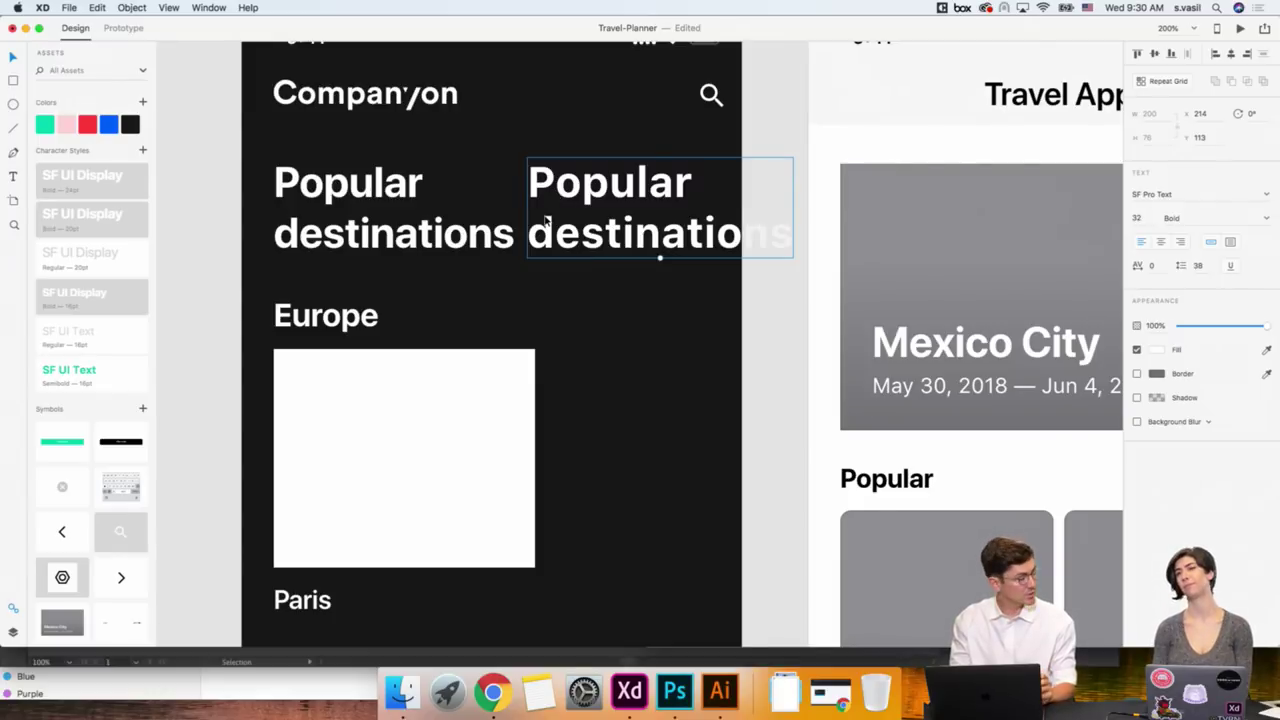
{"action": "scroll", "coordinate": [546, 220], "scroll_direction": "down", "scroll_amount": 3}
{"action": "scroll", "coordinate": [582, 310], "scroll_direction": "up", "scroll_amount": 5}
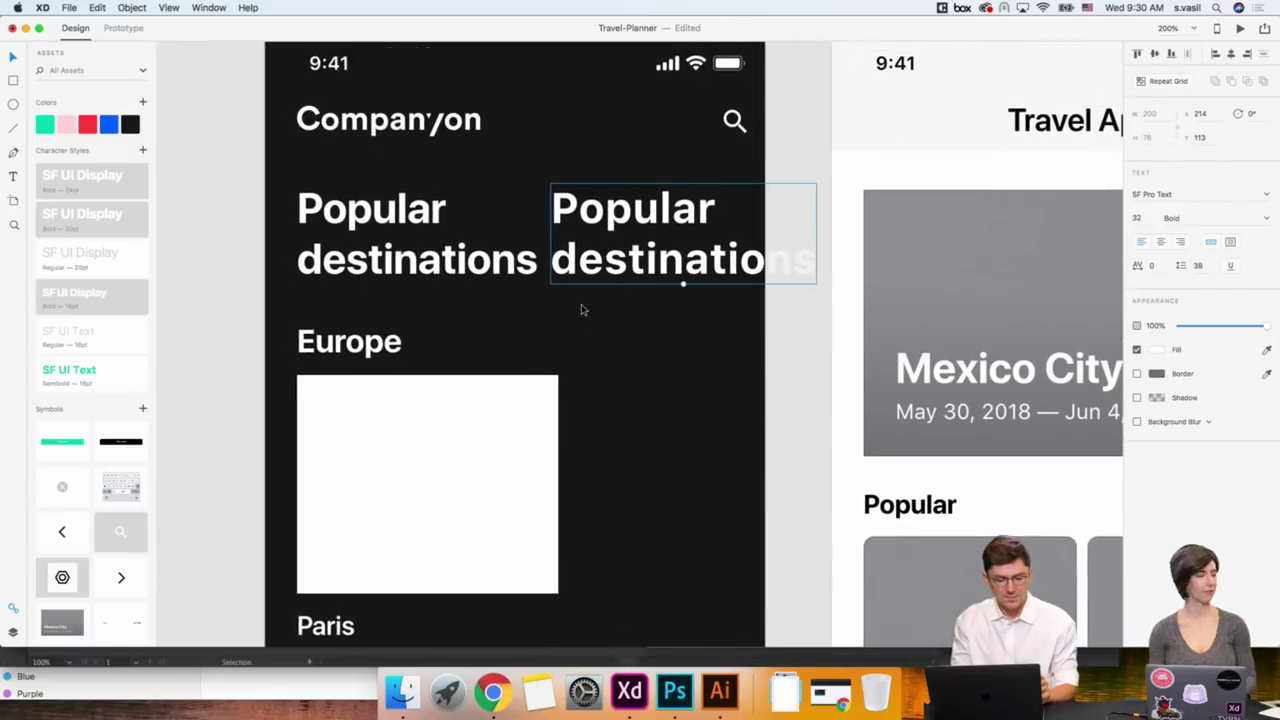
{"action": "key", "text": "ctrl+z"}
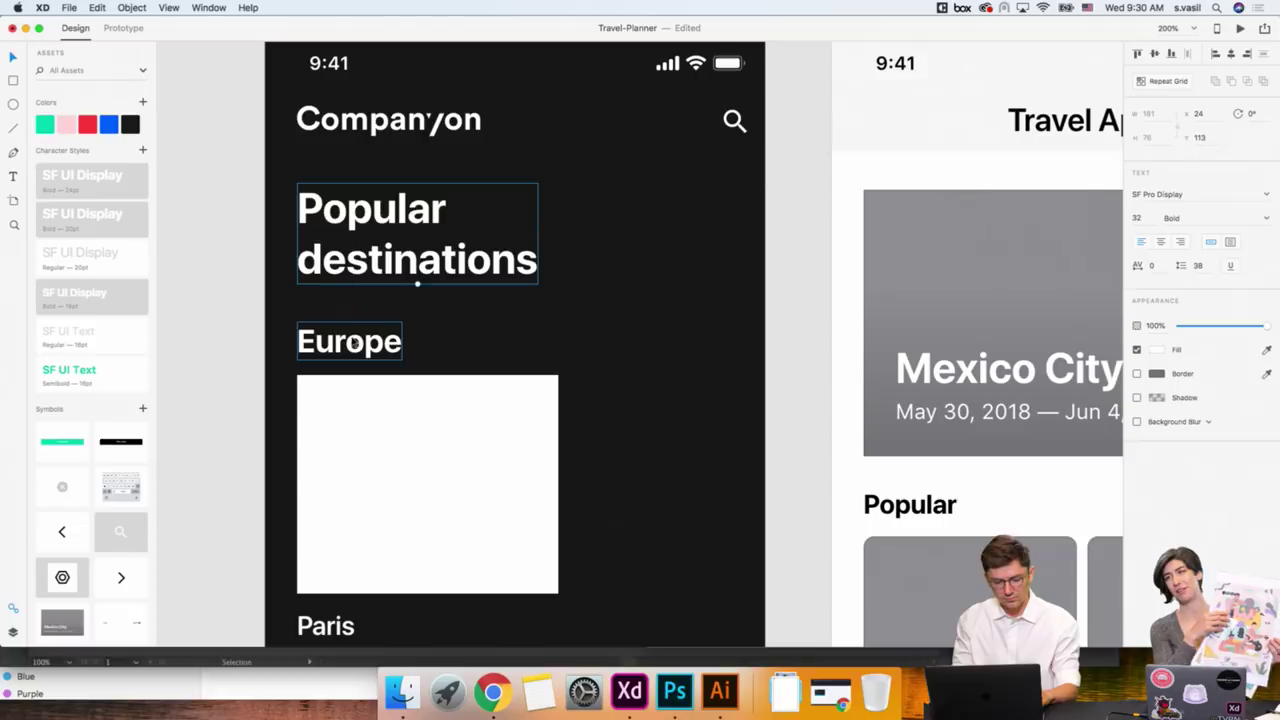
Marquee-select the Europe label, image box and Paris text.
{"action": "left_click_drag", "start_coordinate": [283, 322], "coordinate": [606, 644]}
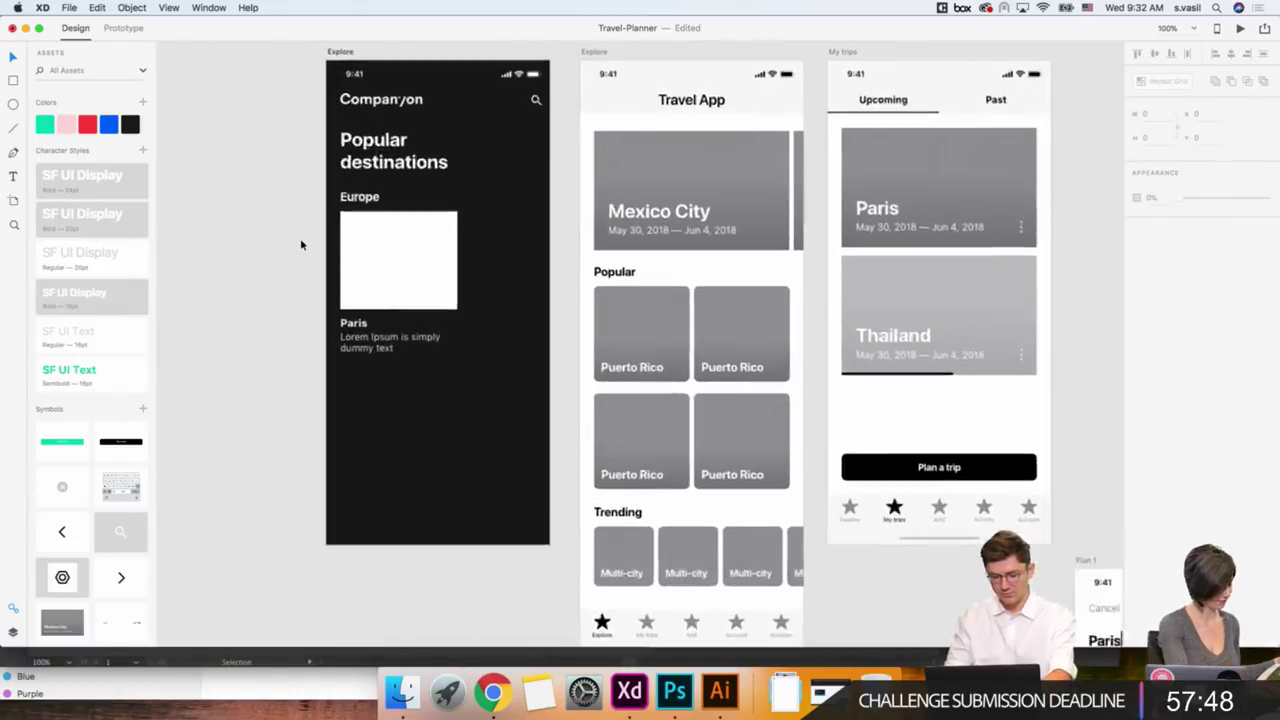
Make the Paris card a Repeat Grid of two cards with a narrow gap.
{"action": "scroll", "coordinate": [300, 238], "scroll_direction": "up", "scroll_amount": 5}
{"action": "left_click", "coordinate": [288, 307]}
{"action": "scroll", "coordinate": [200, 282], "scroll_direction": "down", "scroll_amount": 3}
{"action": "scroll", "coordinate": [200, 282], "scroll_direction": "left", "scroll_amount": 2}
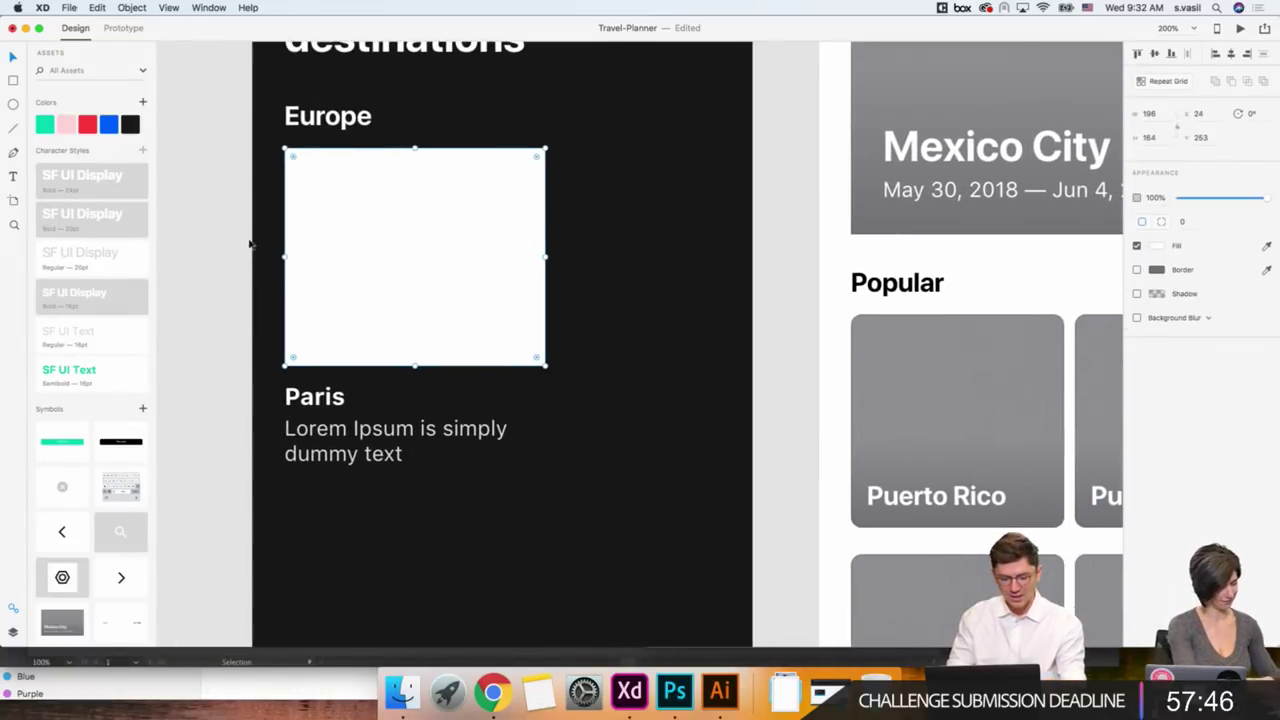
{"action": "left_click_drag", "start_coordinate": [244, 222], "coordinate": [503, 498]}
{"action": "scroll", "coordinate": [503, 498], "scroll_direction": "up", "scroll_amount": 5}
{"action": "scroll", "coordinate": [503, 498], "scroll_direction": "up", "scroll_amount": 1}
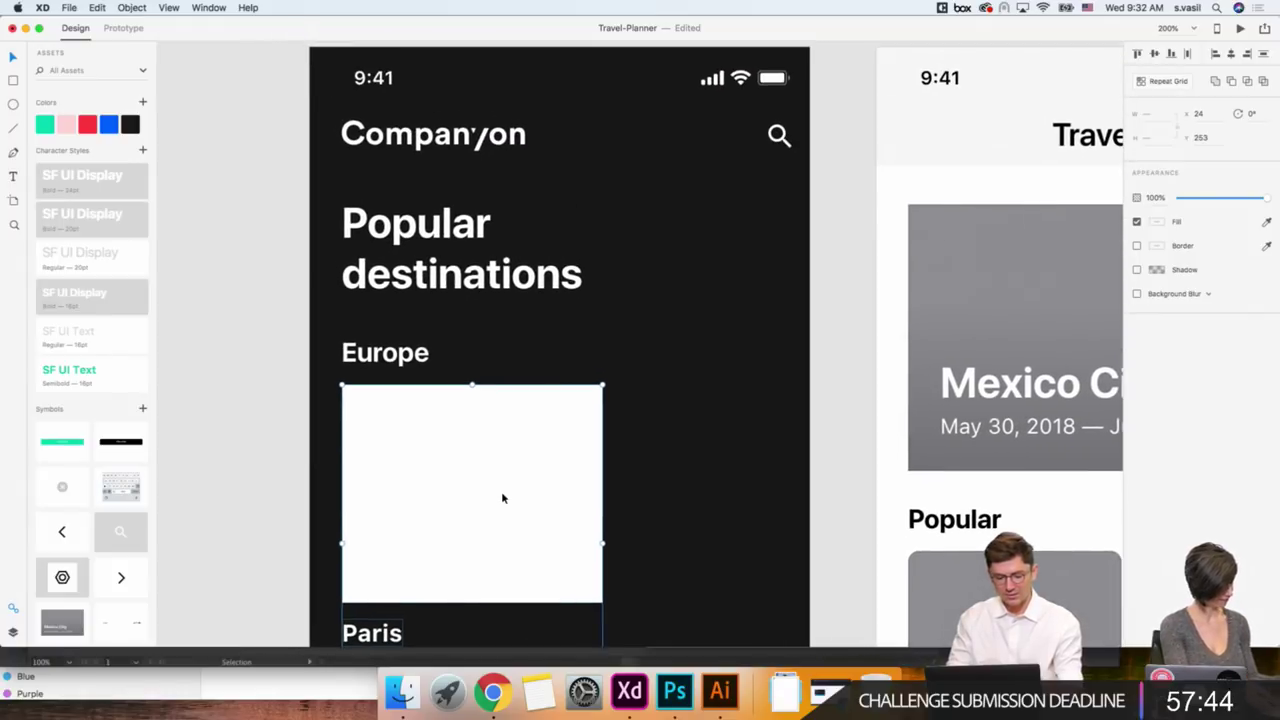
{"action": "scroll", "coordinate": [503, 498], "scroll_direction": "down", "scroll_amount": 2}
{"action": "scroll", "coordinate": [502, 497], "scroll_direction": "down", "scroll_amount": 2}
{"action": "scroll", "coordinate": [502, 497], "scroll_direction": "right", "scroll_amount": 1}
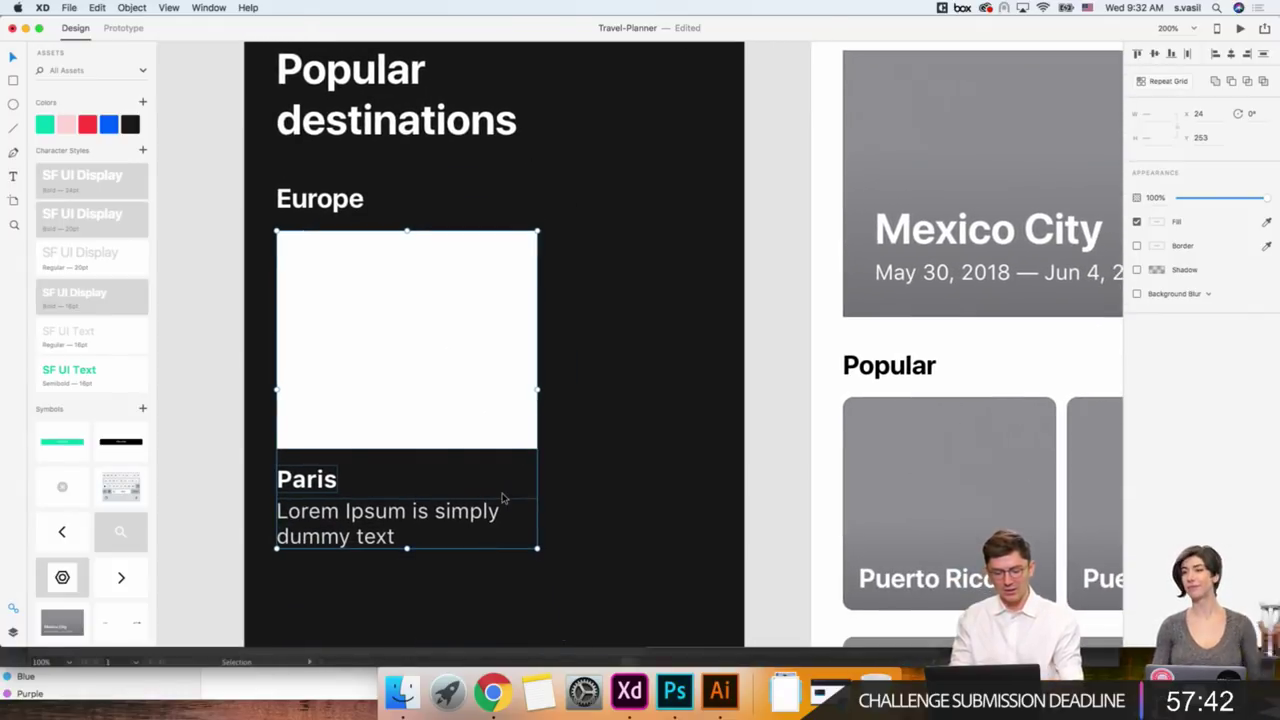
{"action": "key", "text": "super+r"}
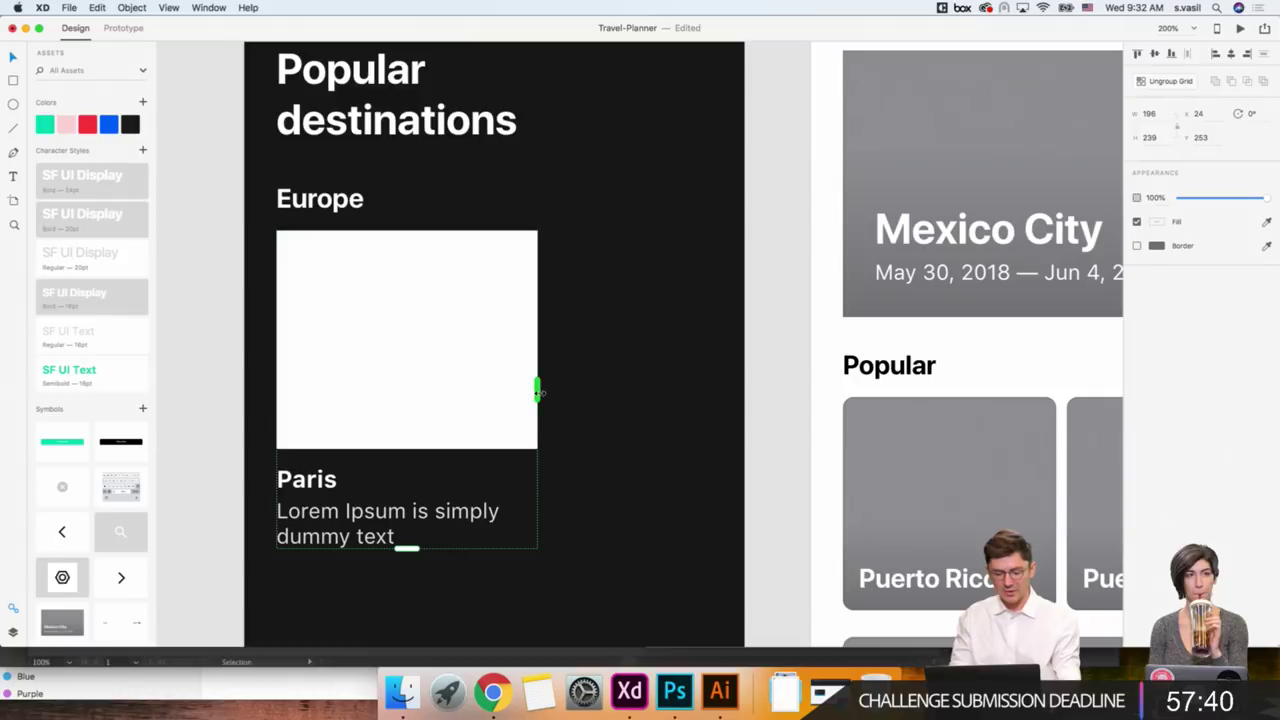
{"action": "left_click_drag", "start_coordinate": [538, 390], "coordinate": [742, 452]}
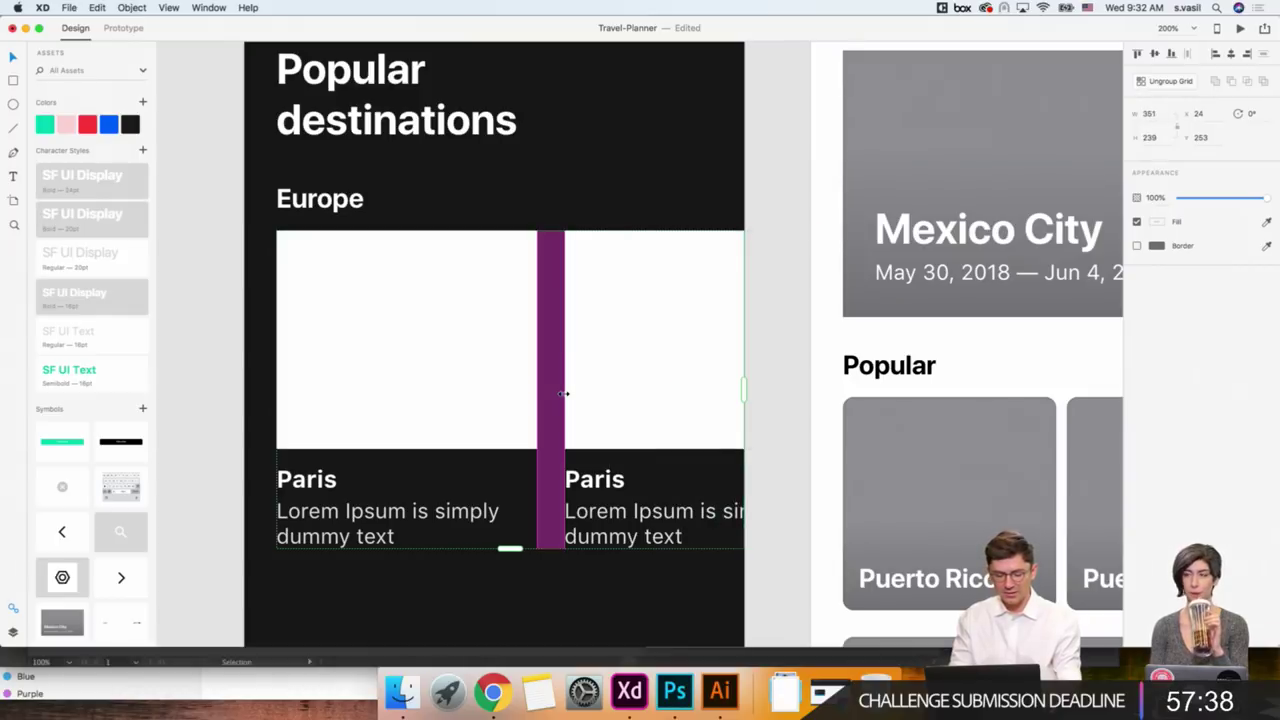
{"action": "left_click_drag", "start_coordinate": [557, 393], "coordinate": [551, 392]}
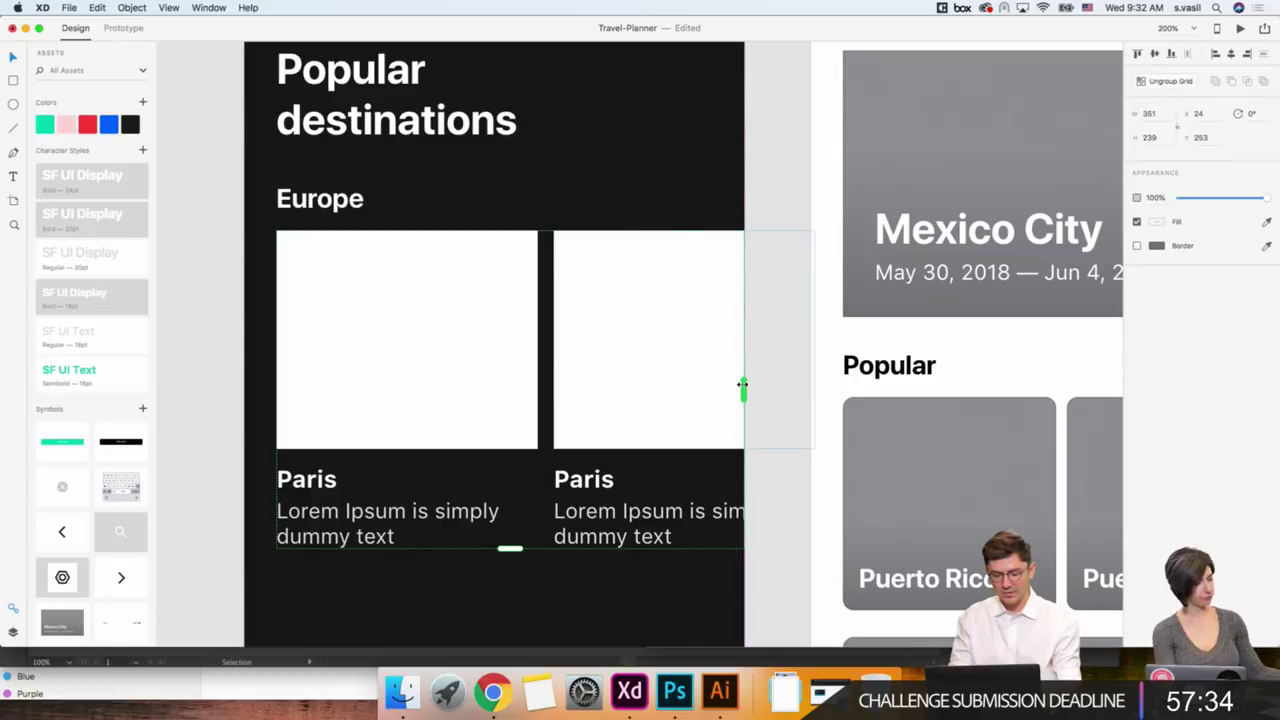
Inspect the two-card Paris grid by deselecting, panning and reselecting it.
{"action": "left_click", "coordinate": [771, 202]}
{"action": "scroll", "coordinate": [770, 200], "scroll_direction": "down", "scroll_amount": 3}
{"action": "scroll", "coordinate": [770, 200], "scroll_direction": "left", "scroll_amount": 2}
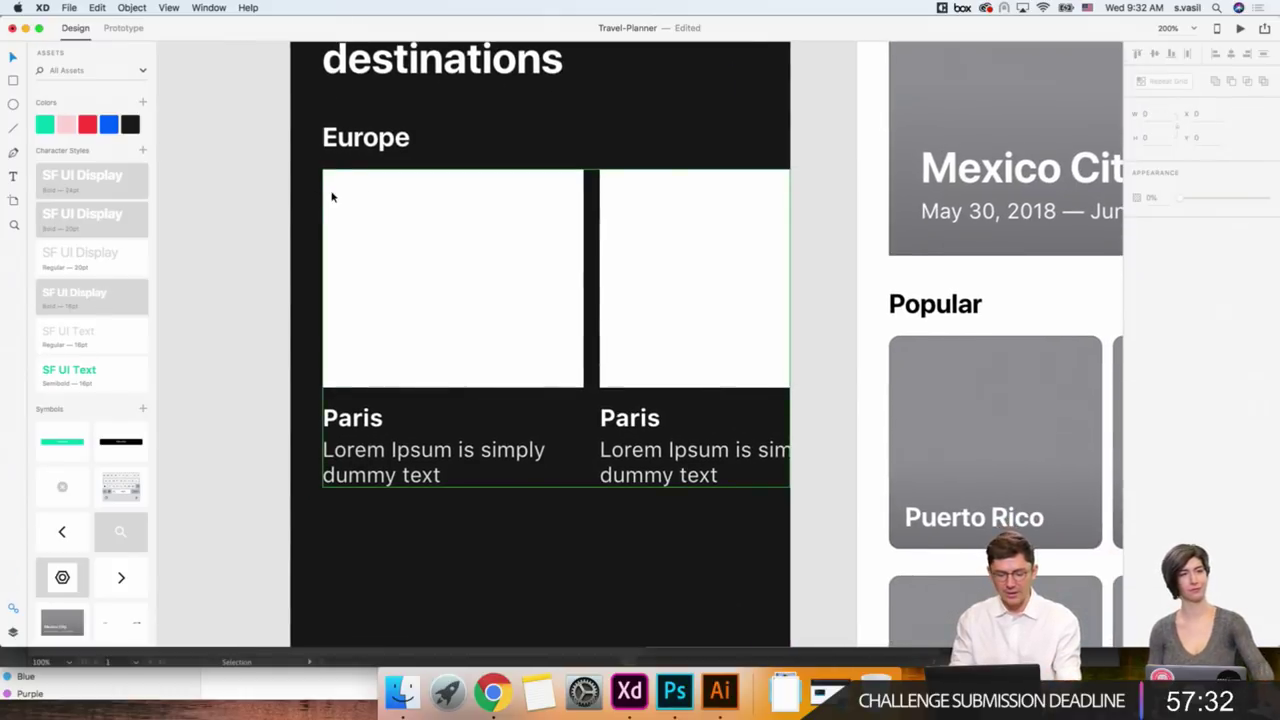
{"action": "scroll", "coordinate": [286, 205], "scroll_direction": "up", "scroll_amount": 2}
{"action": "scroll", "coordinate": [286, 205], "scroll_direction": "left", "scroll_amount": 1}
{"action": "scroll", "coordinate": [286, 205], "scroll_direction": "right", "scroll_amount": 3}
{"action": "scroll", "coordinate": [286, 205], "scroll_direction": "right", "scroll_amount": 5}
{"action": "scroll", "coordinate": [286, 205], "scroll_direction": "down", "scroll_amount": 3}
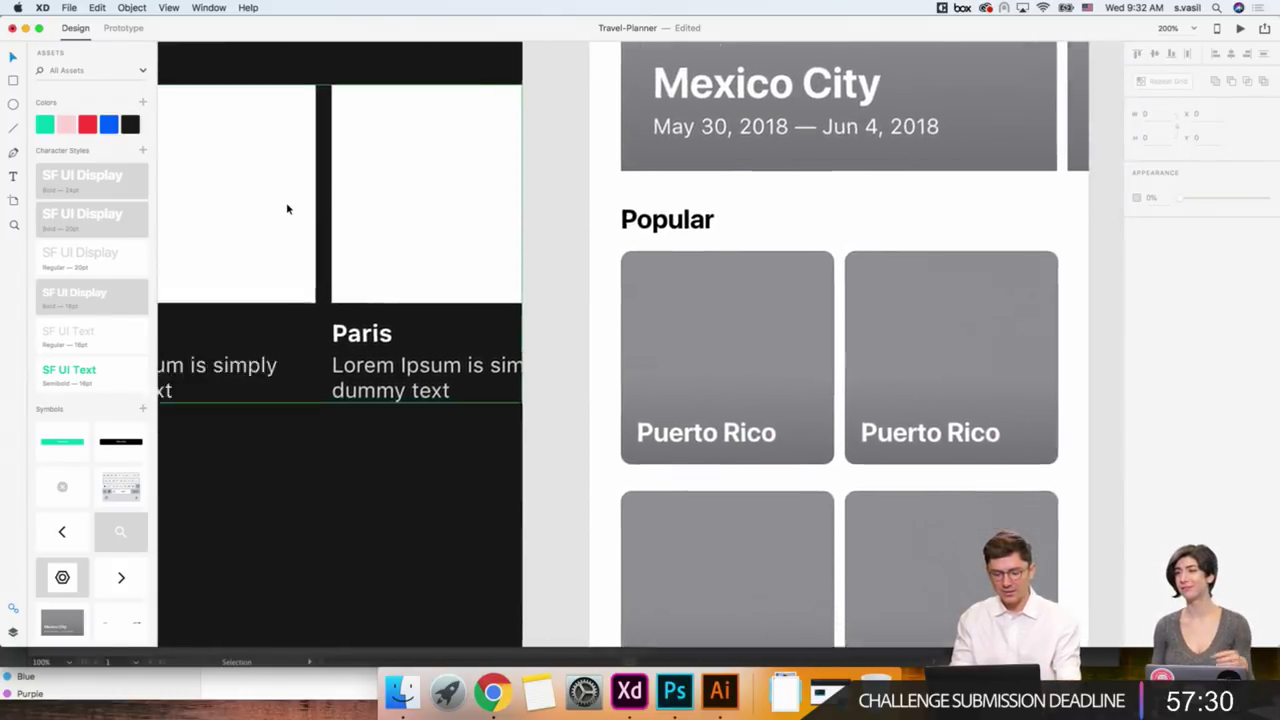
{"action": "scroll", "coordinate": [677, 280], "scroll_direction": "down", "scroll_amount": 2}
{"action": "left_click", "coordinate": [687, 270]}
{"action": "scroll", "coordinate": [686, 271], "scroll_direction": "left", "scroll_amount": 4}
{"action": "scroll", "coordinate": [686, 260], "scroll_direction": "left", "scroll_amount": 6}
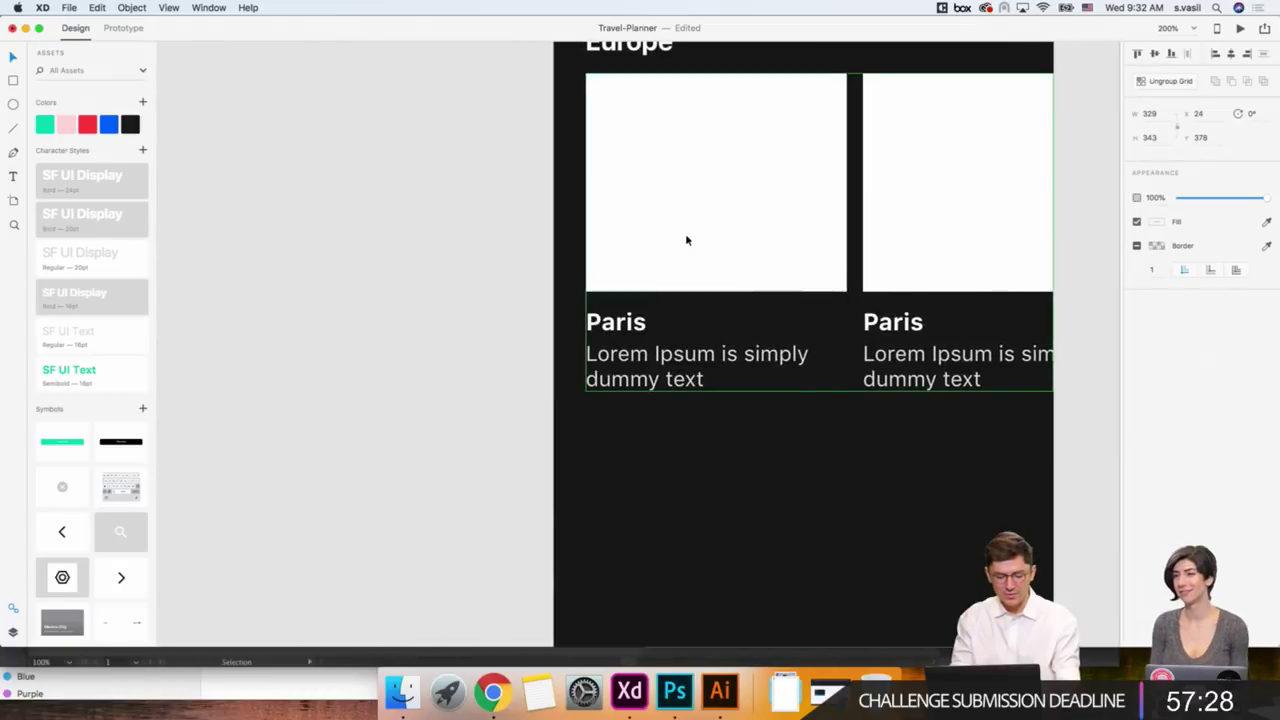
{"action": "scroll", "coordinate": [688, 238], "scroll_direction": "right", "scroll_amount": 5}
{"action": "scroll", "coordinate": [691, 235], "scroll_direction": "up", "scroll_amount": 2}
{"action": "scroll", "coordinate": [691, 235], "scroll_direction": "right", "scroll_amount": 3}
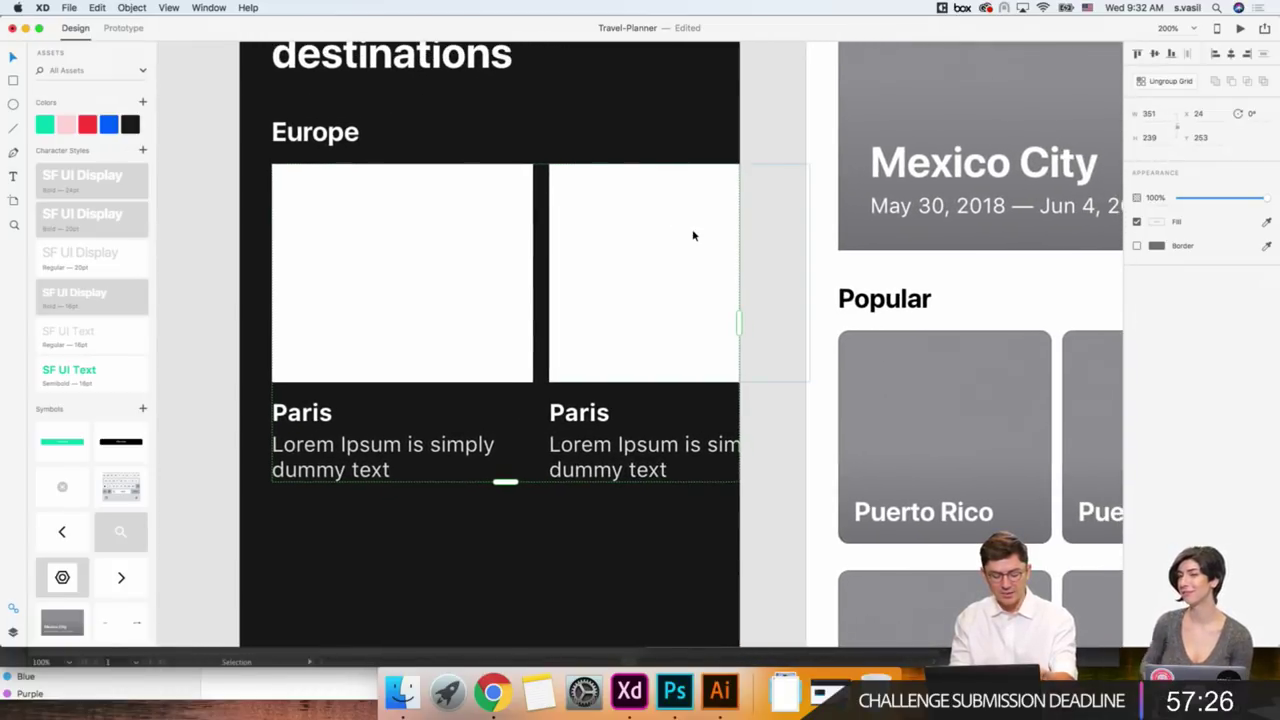
{"action": "left_click", "coordinate": [529, 131]}
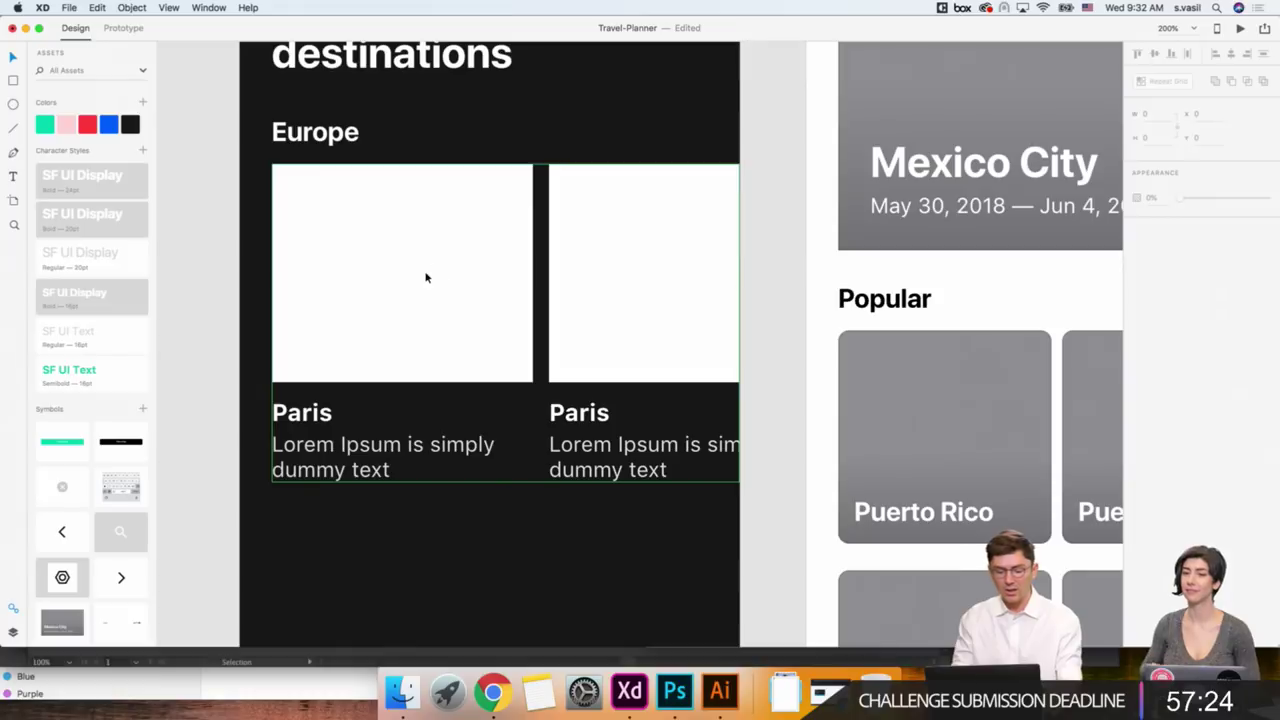
Check the Lorem Ipsum description inside the grid, then zoom out to show all screens.
{"action": "double_click", "coordinate": [335, 450]}
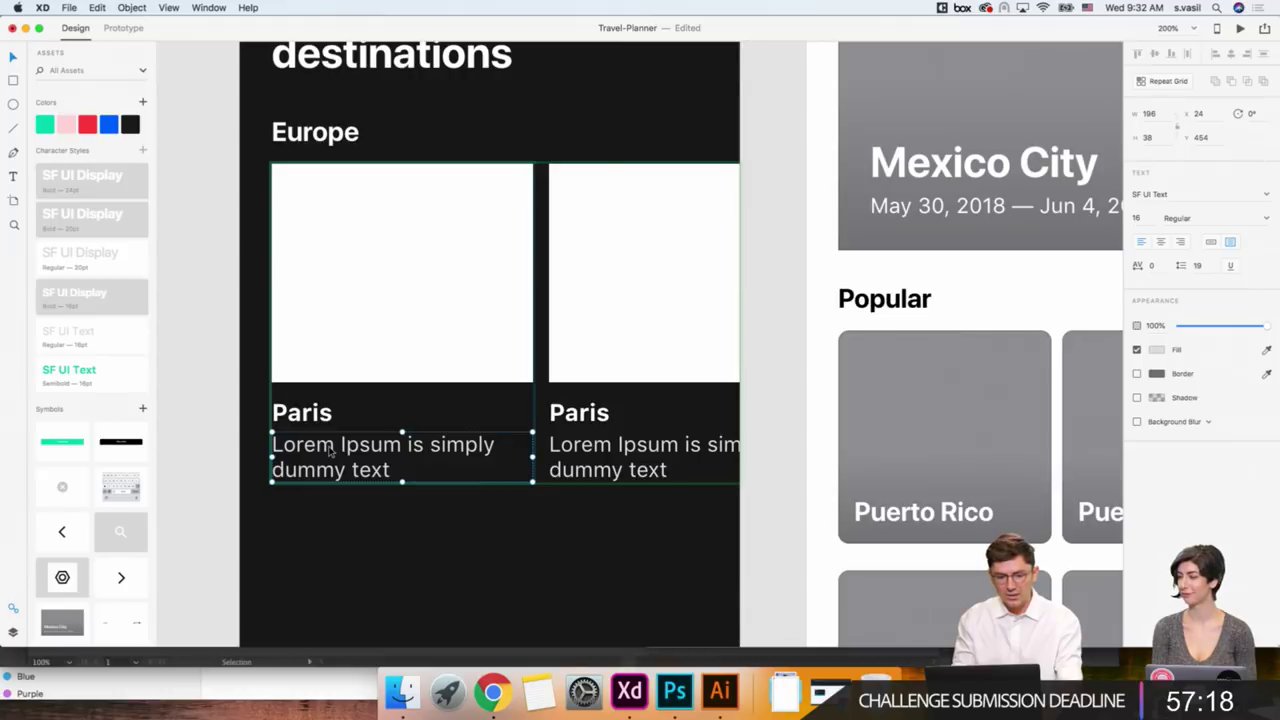
{"action": "left_click", "coordinate": [233, 447]}
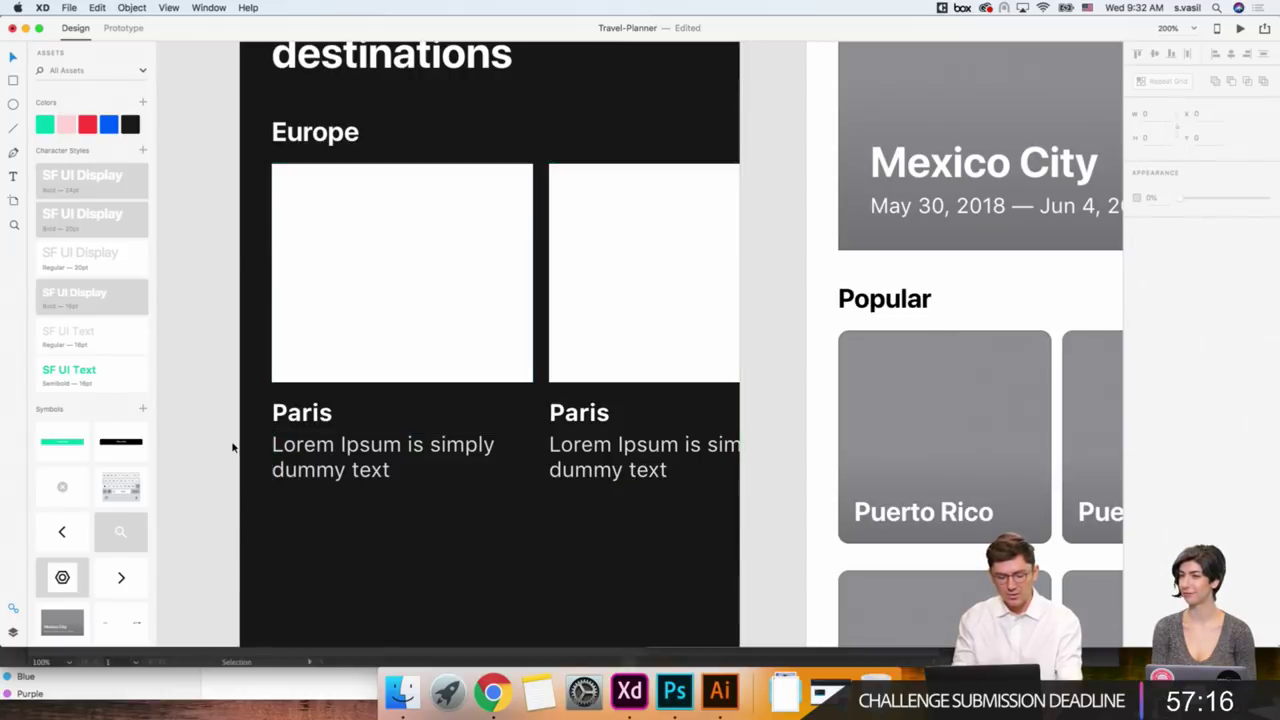
{"action": "left_click", "coordinate": [467, 256]}
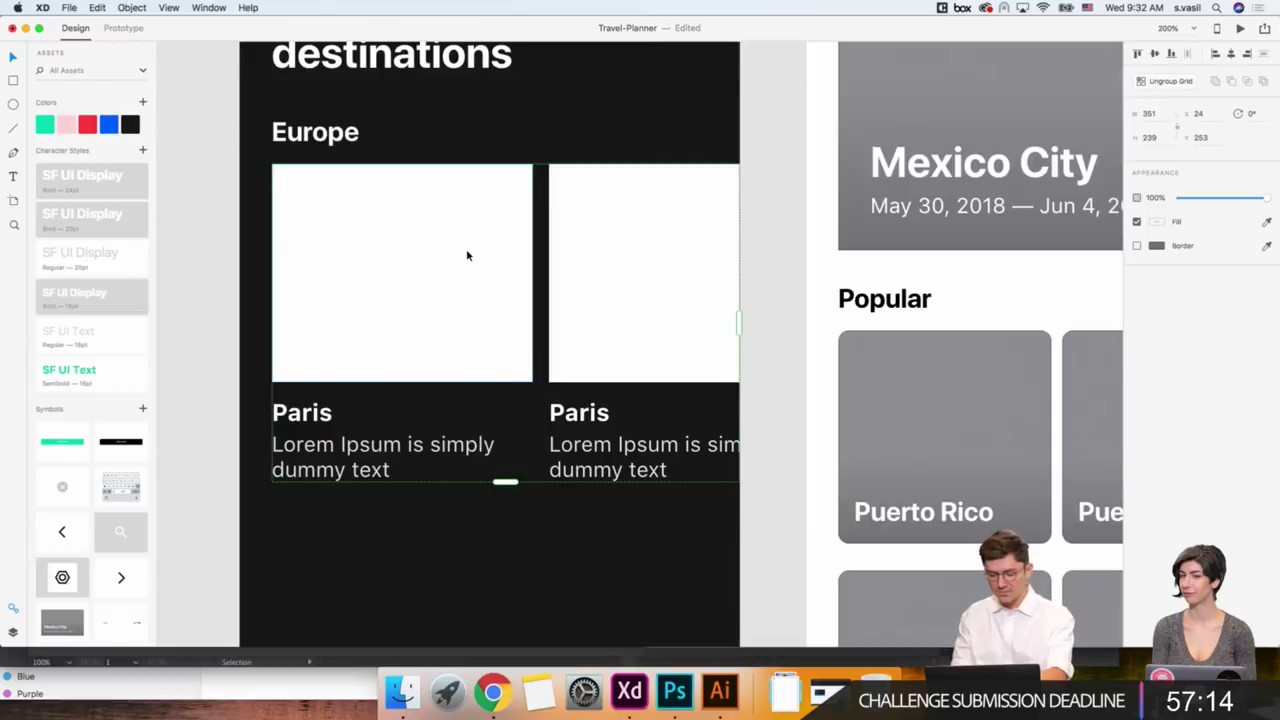
{"action": "key", "text": "super+1"}
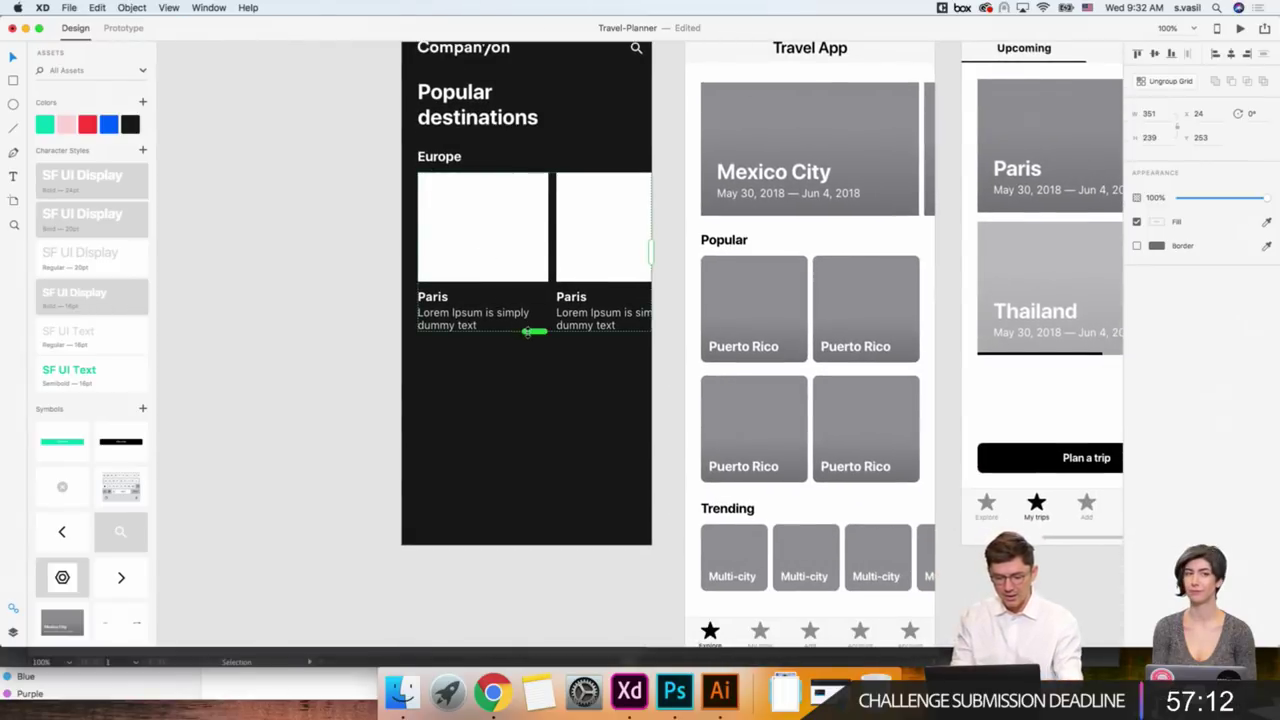
{"action": "left_click", "coordinate": [446, 163]}
{"action": "type", "text": "See all"}
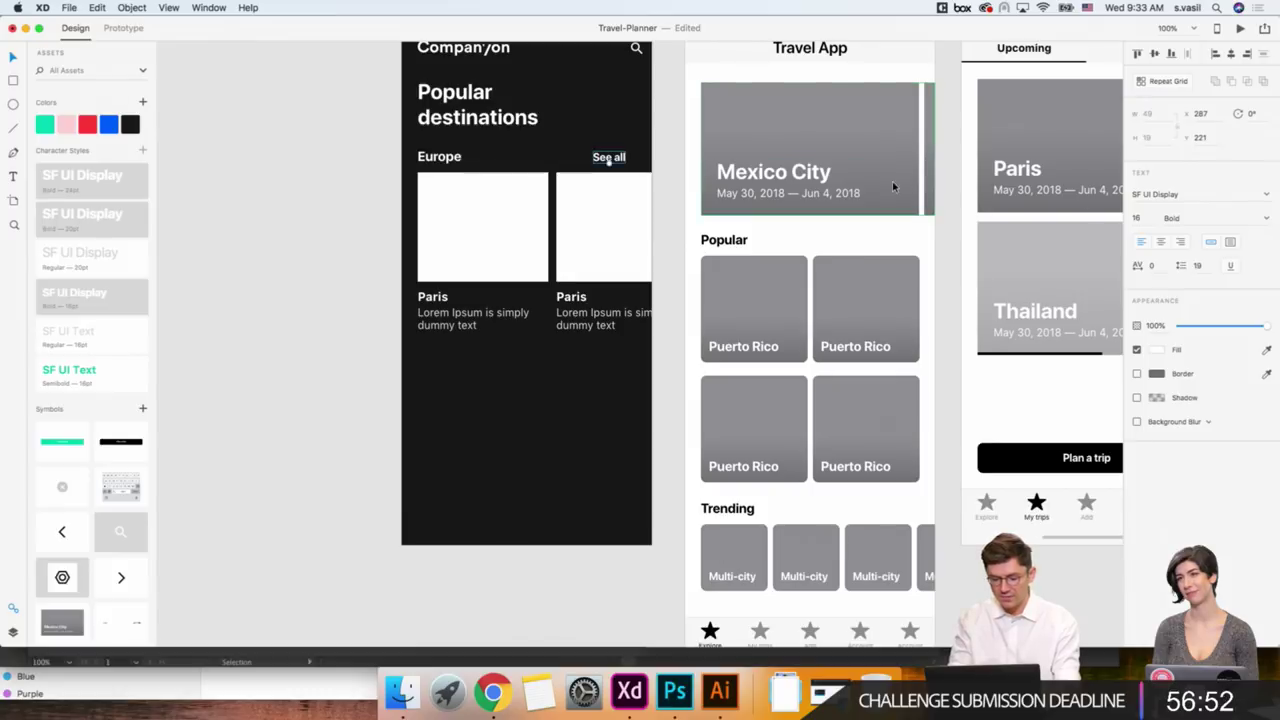
Give 'See all' the green SF UI Text Semibold character style.
{"action": "scroll", "coordinate": [640, 168], "scroll_direction": "up", "scroll_amount": 2}
{"action": "scroll", "coordinate": [640, 170], "scroll_direction": "up", "scroll_amount": 3}
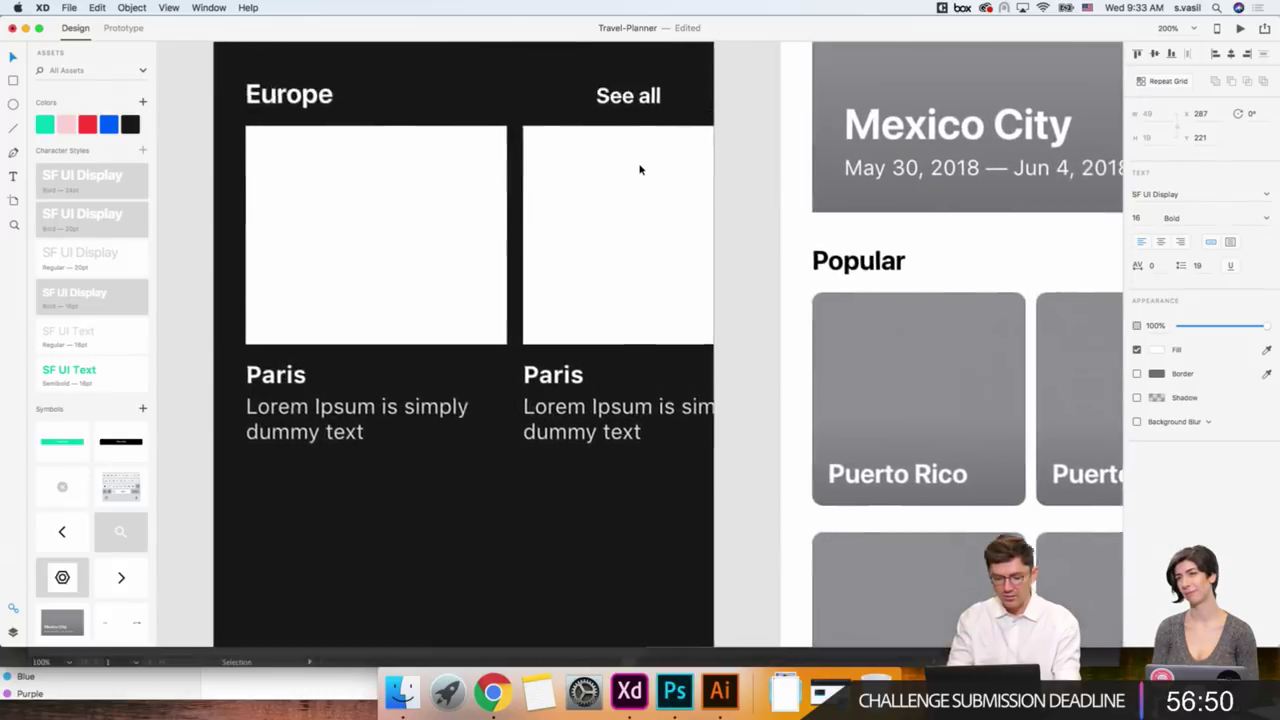
{"action": "scroll", "coordinate": [637, 170], "scroll_direction": "up", "scroll_amount": 3}
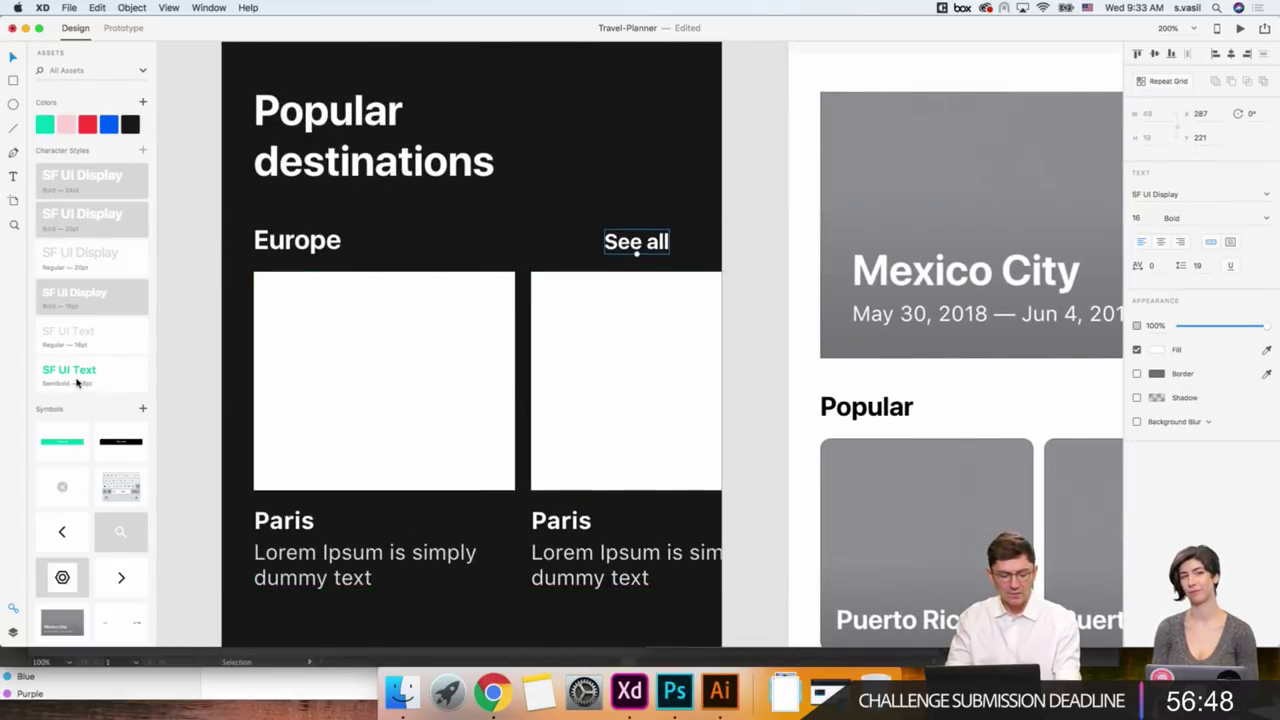
{"action": "mouse_move", "coordinate": [69, 375]}
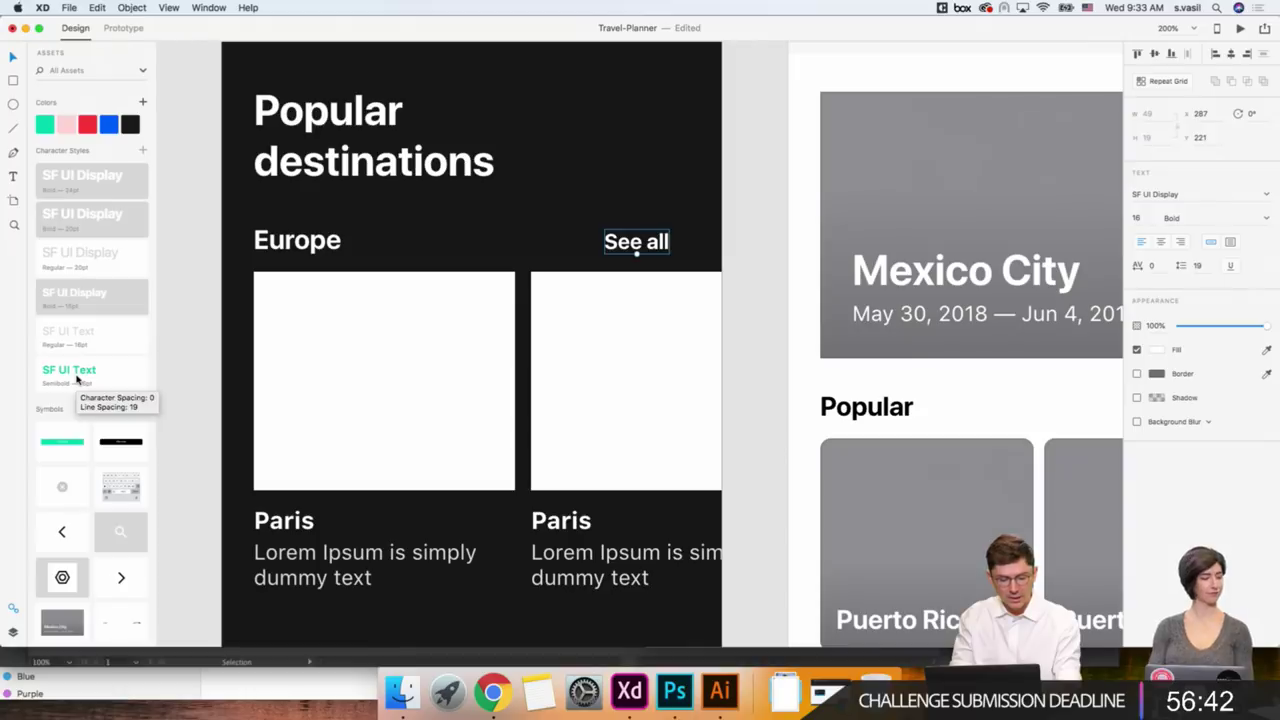
{"action": "left_click", "coordinate": [81, 375]}
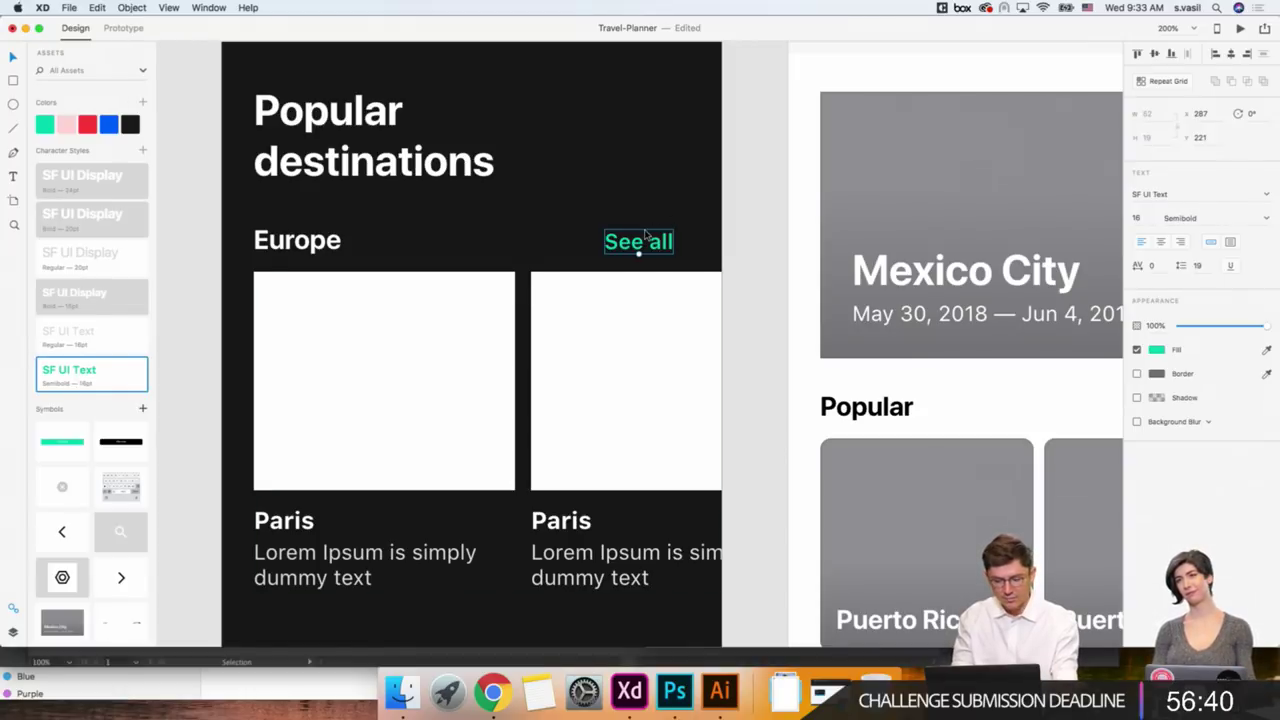
Change the 'See all' font from SF UI Text to SF Pro Text.
{"action": "scroll", "coordinate": [646, 237], "scroll_direction": "right", "scroll_amount": 2}
{"action": "left_click", "coordinate": [1143, 193]}
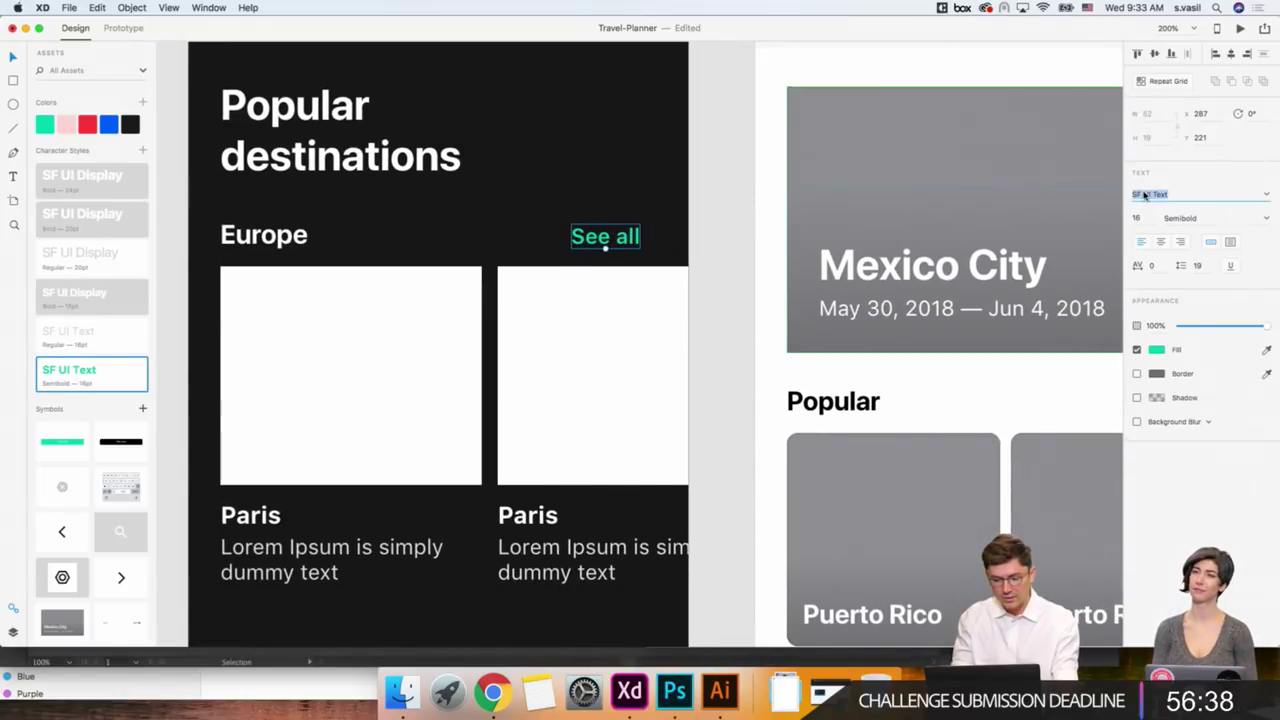
{"action": "double_click", "coordinate": [1147, 194]}
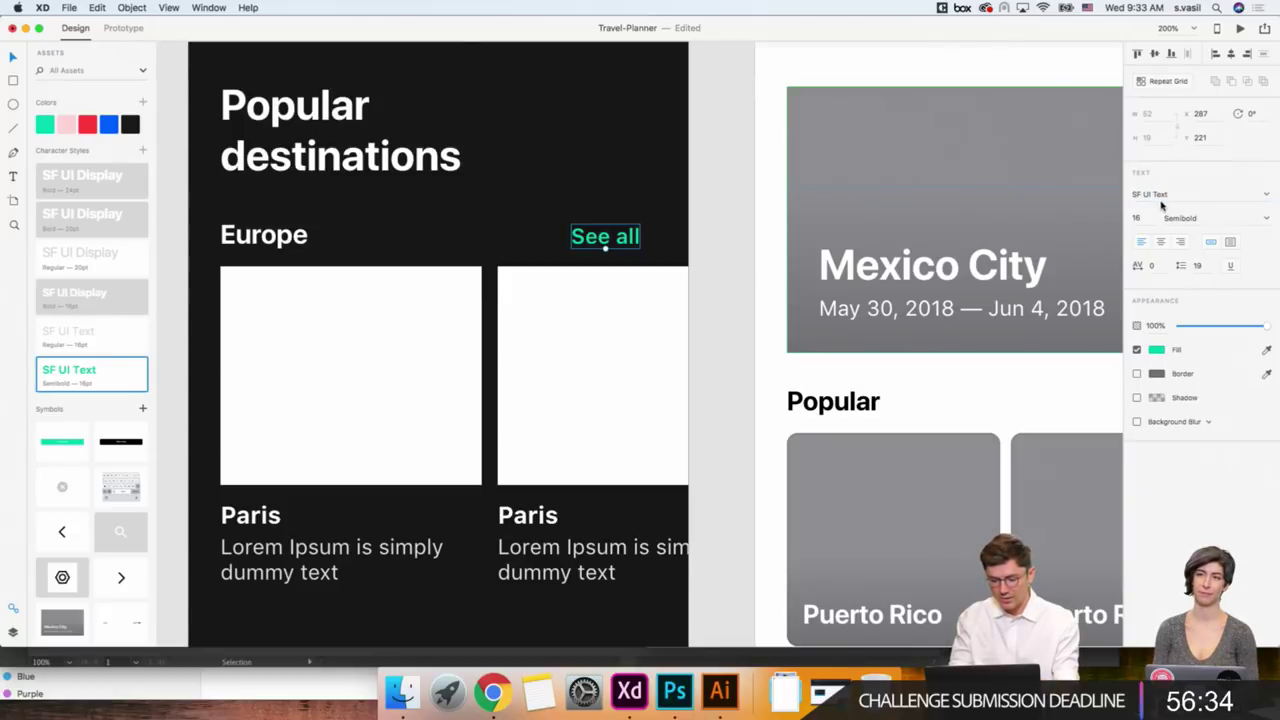
{"action": "left_click", "coordinate": [1143, 194]}
{"action": "double_click", "coordinate": [1142, 194]}
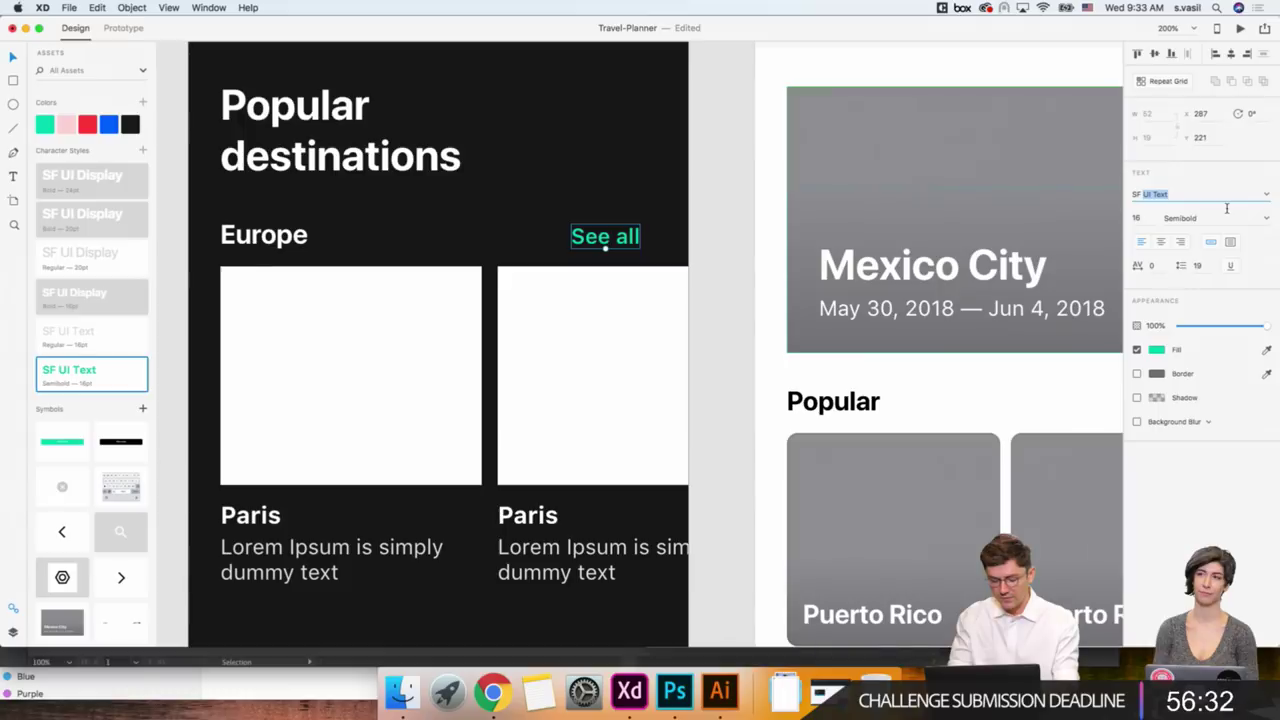
{"action": "type", "text": "Pro"}
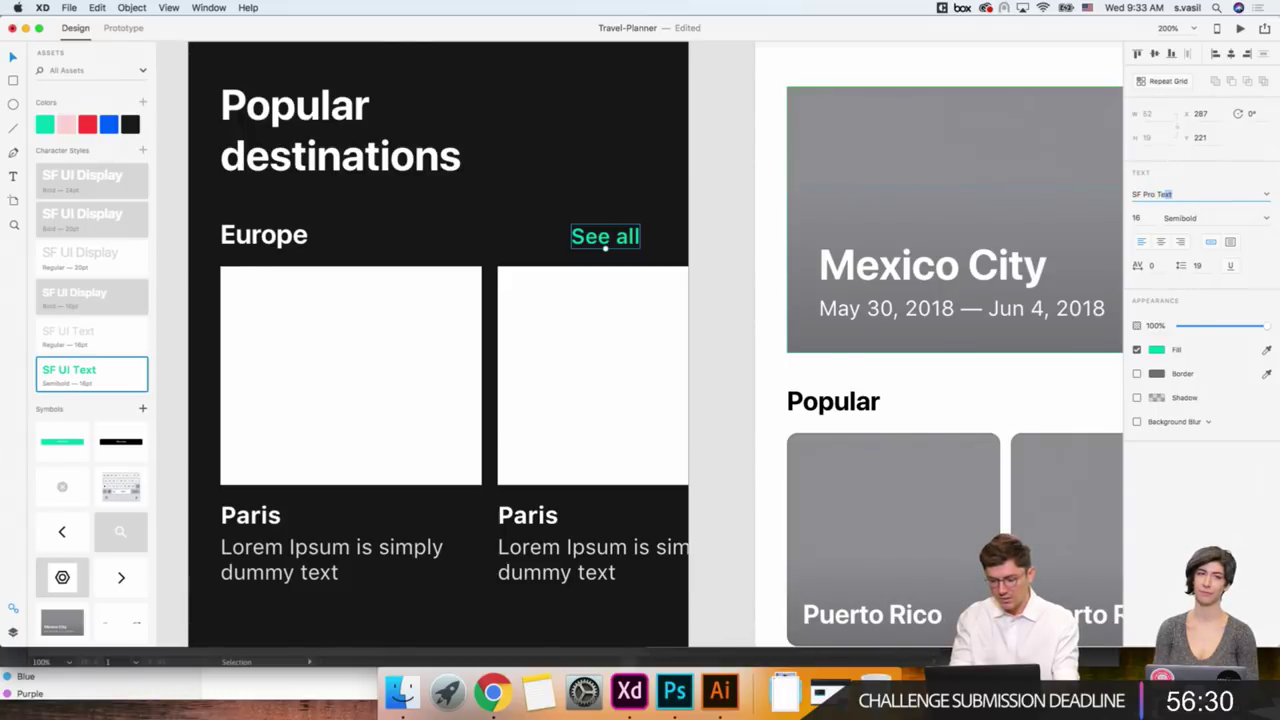
{"action": "key", "text": "Return"}
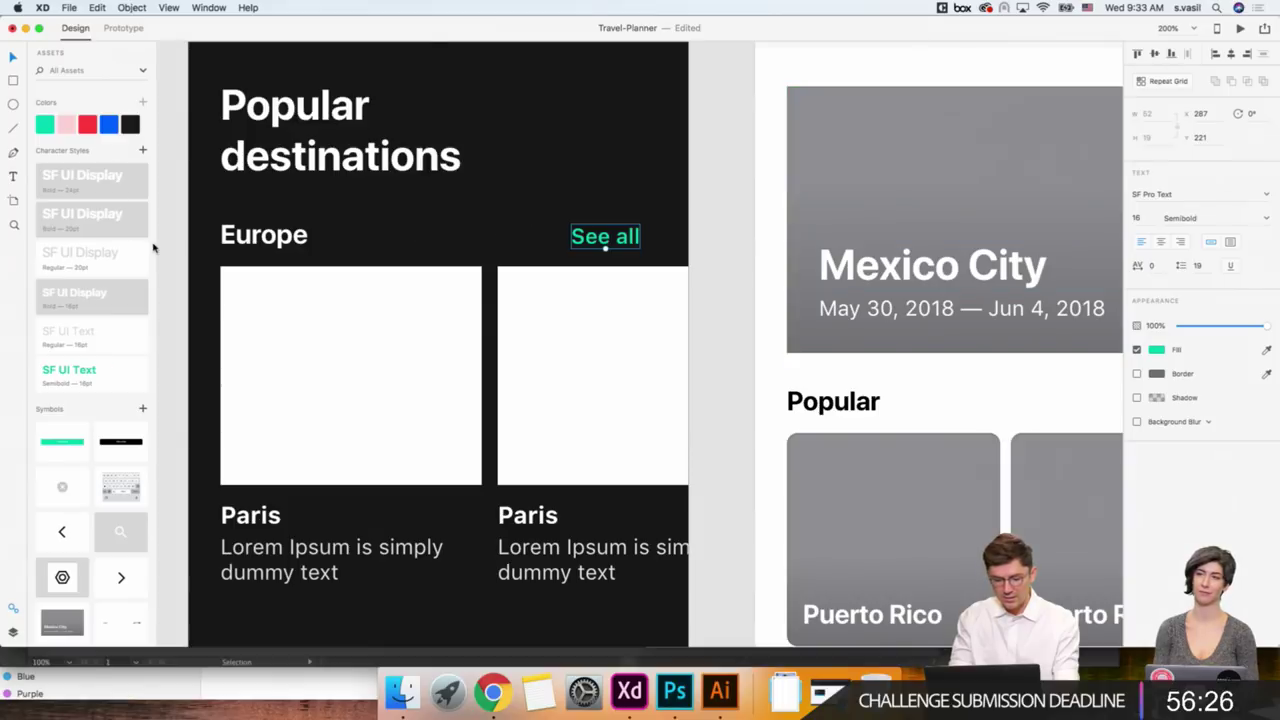
Save 'See all' as a character style and delete the old SF UI Text style.
{"action": "left_click", "coordinate": [144, 152]}
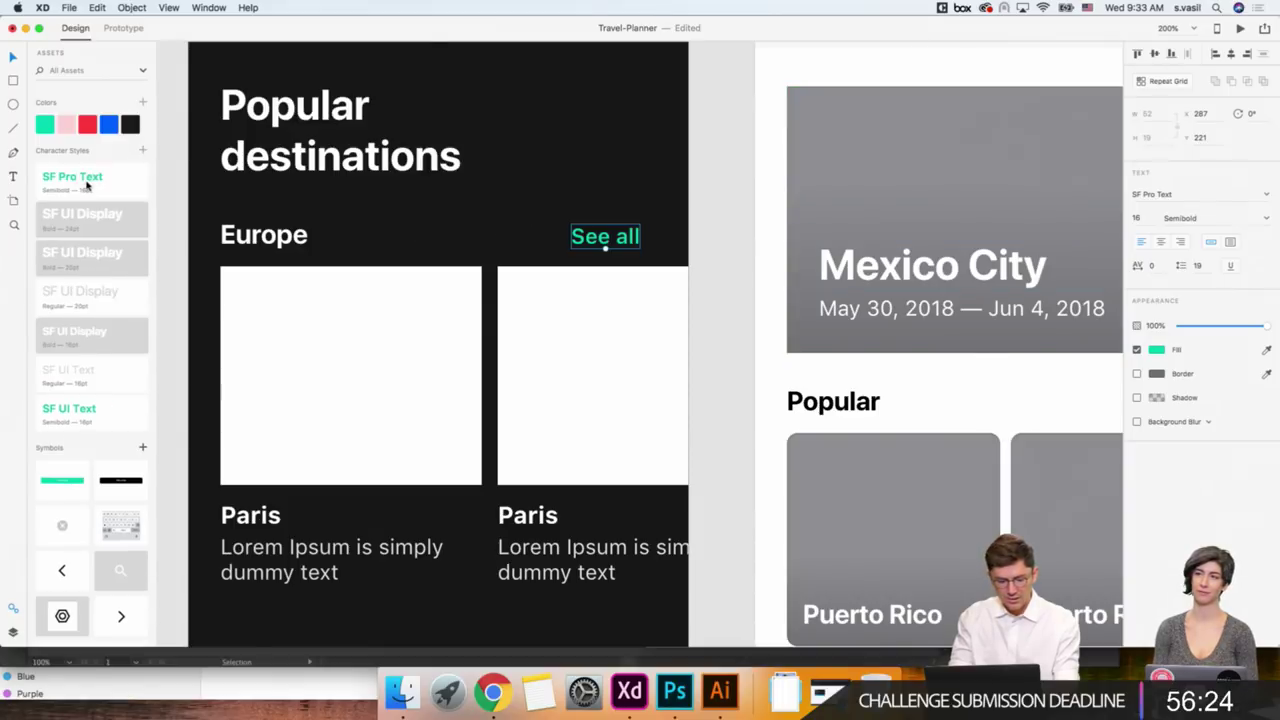
{"action": "mouse_move", "coordinate": [72, 180]}
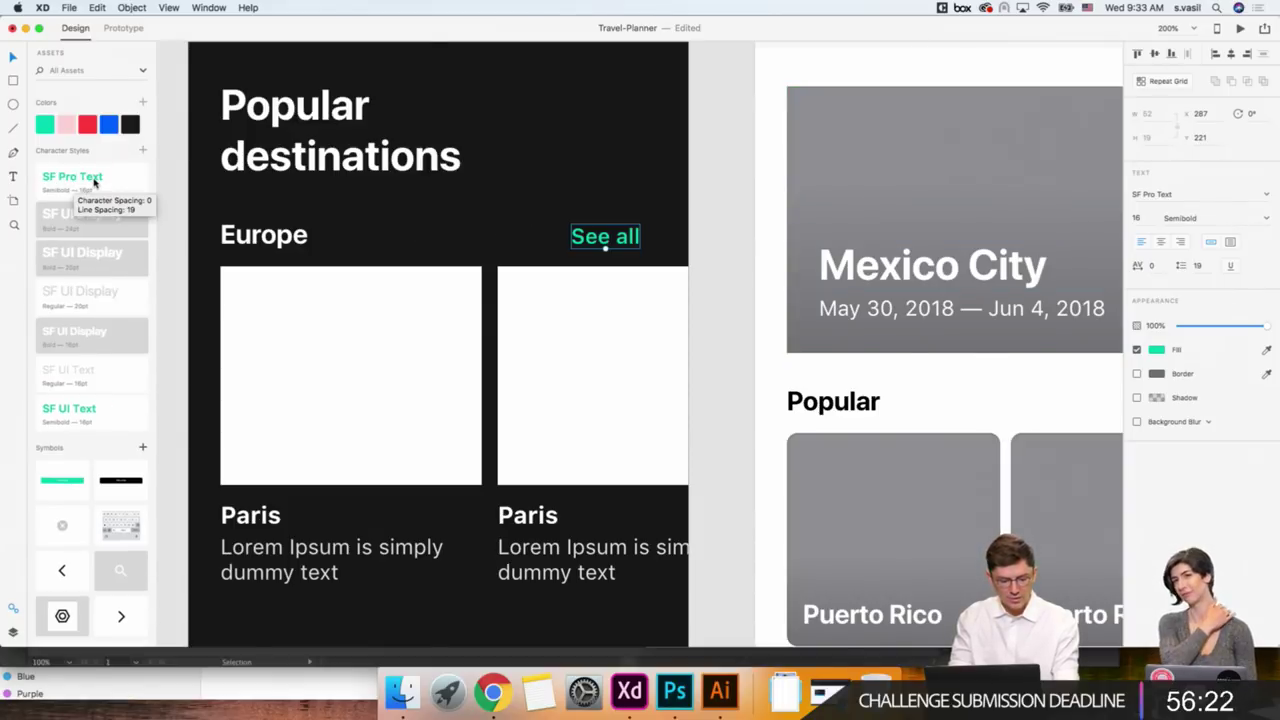
{"action": "right_click", "coordinate": [87, 407]}
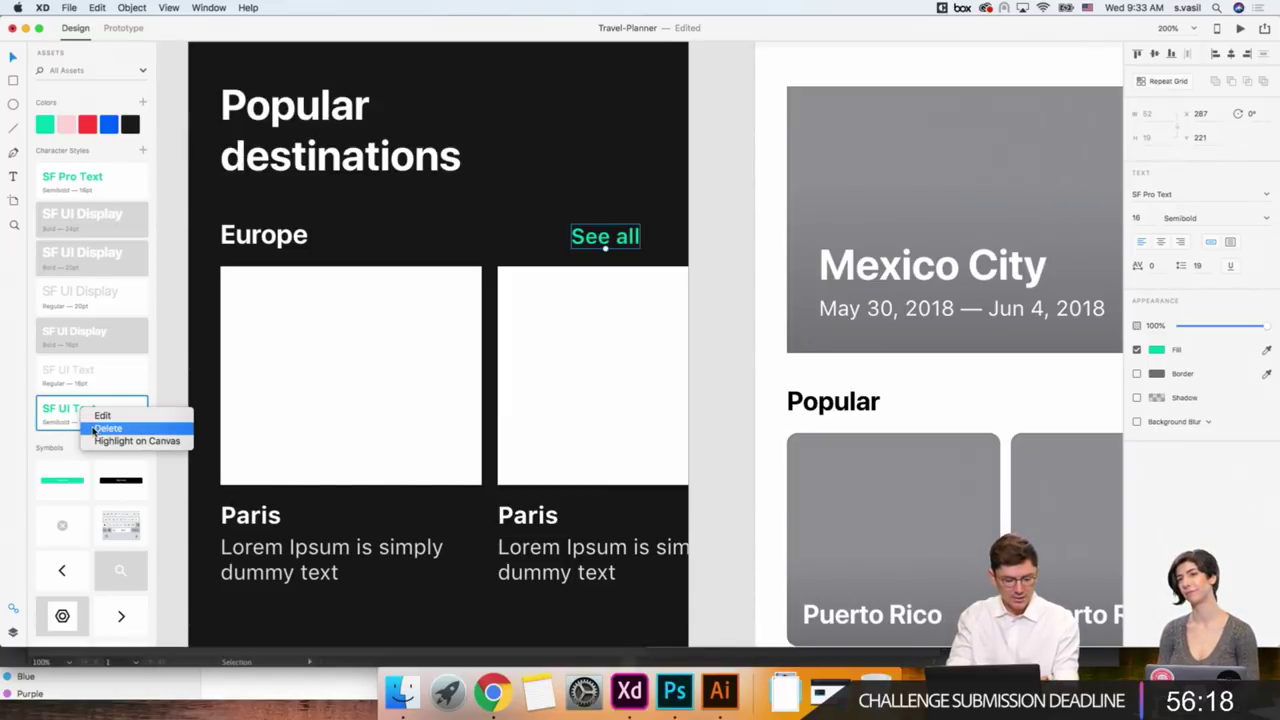
{"action": "left_click", "coordinate": [51, 449]}
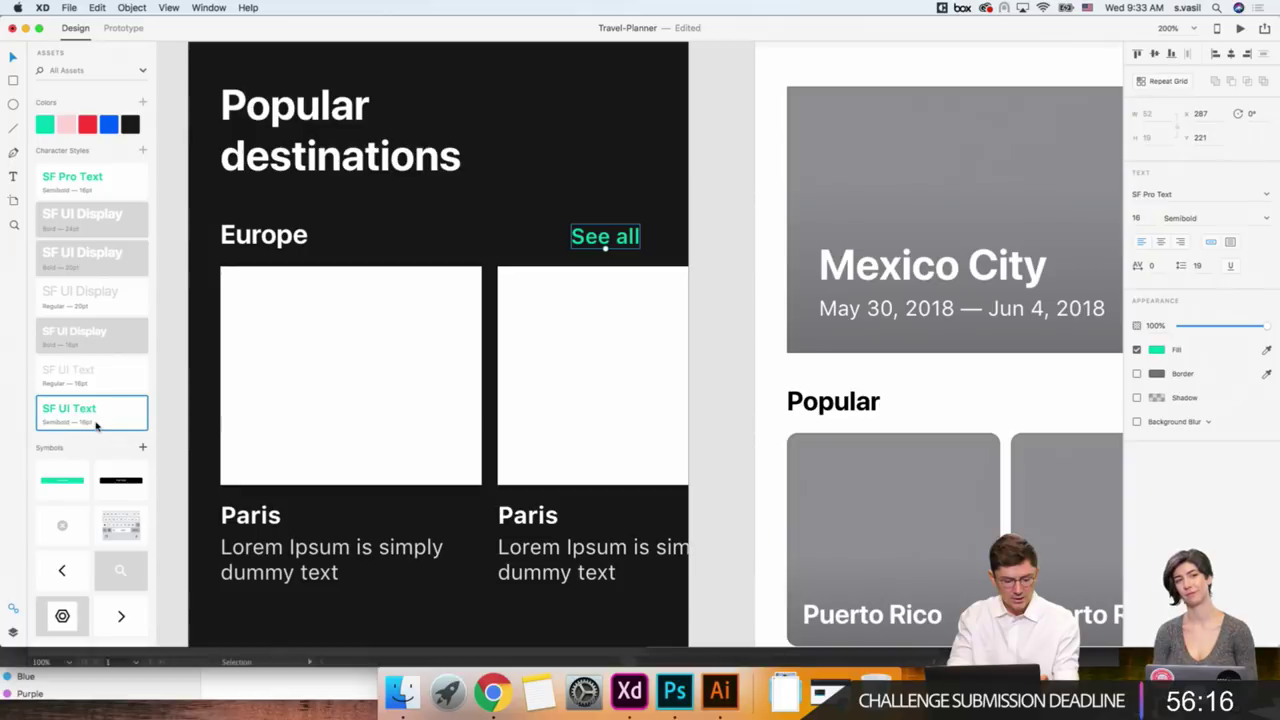
{"action": "right_click", "coordinate": [96, 424]}
{"action": "left_click", "coordinate": [124, 441]}
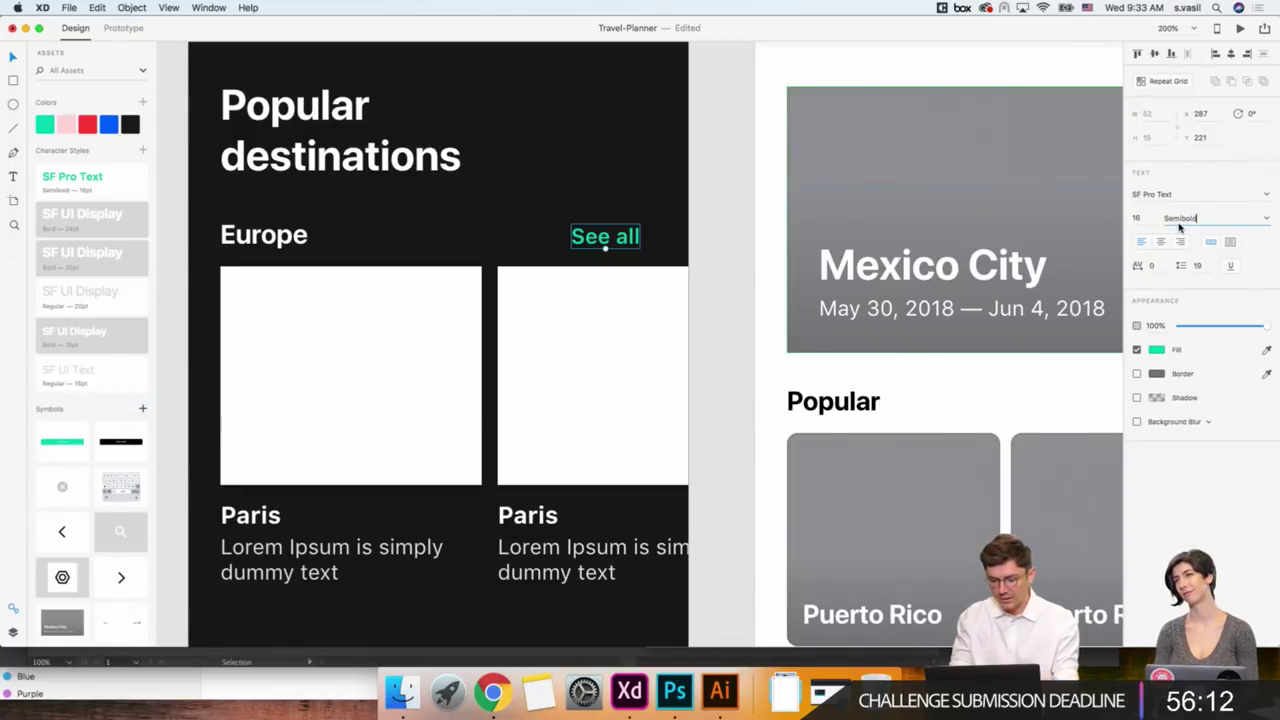
Make 'See all' Bold, save it as a style, and delete the Semibold SF Pro Text style.
{"action": "type", "text": "B"}
{"action": "key", "text": "Return"}
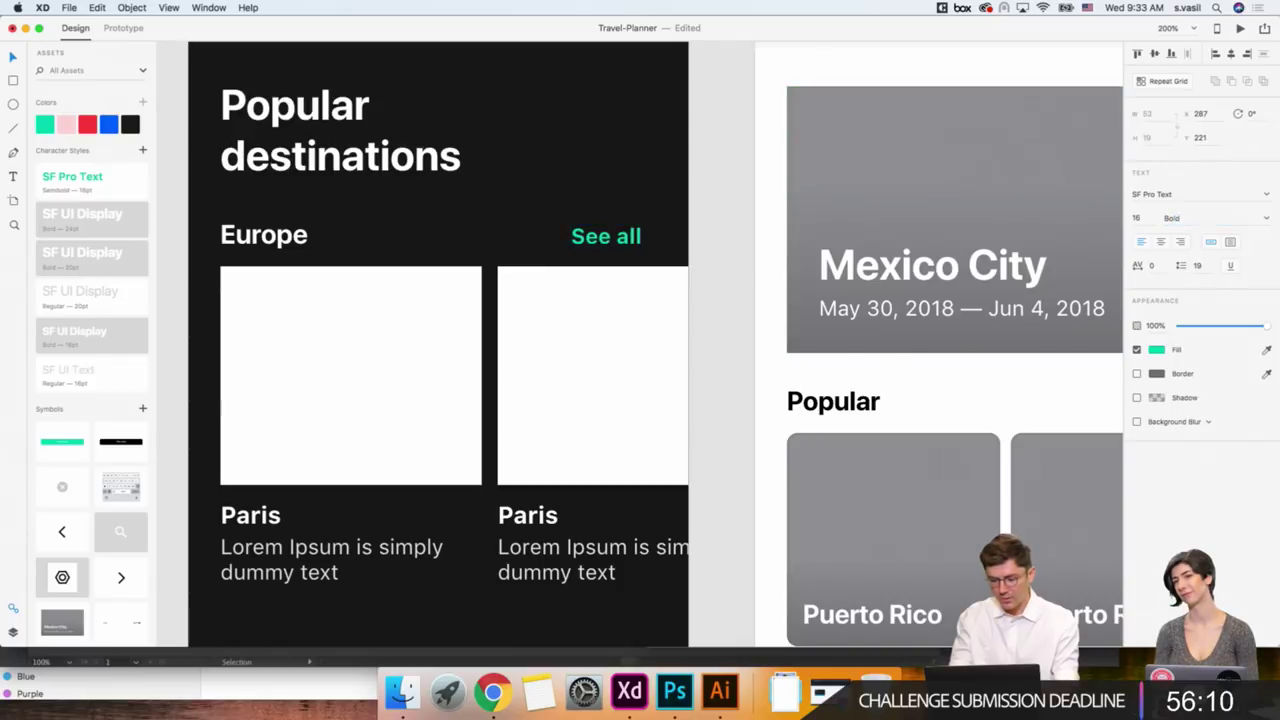
{"action": "left_click", "coordinate": [143, 151]}
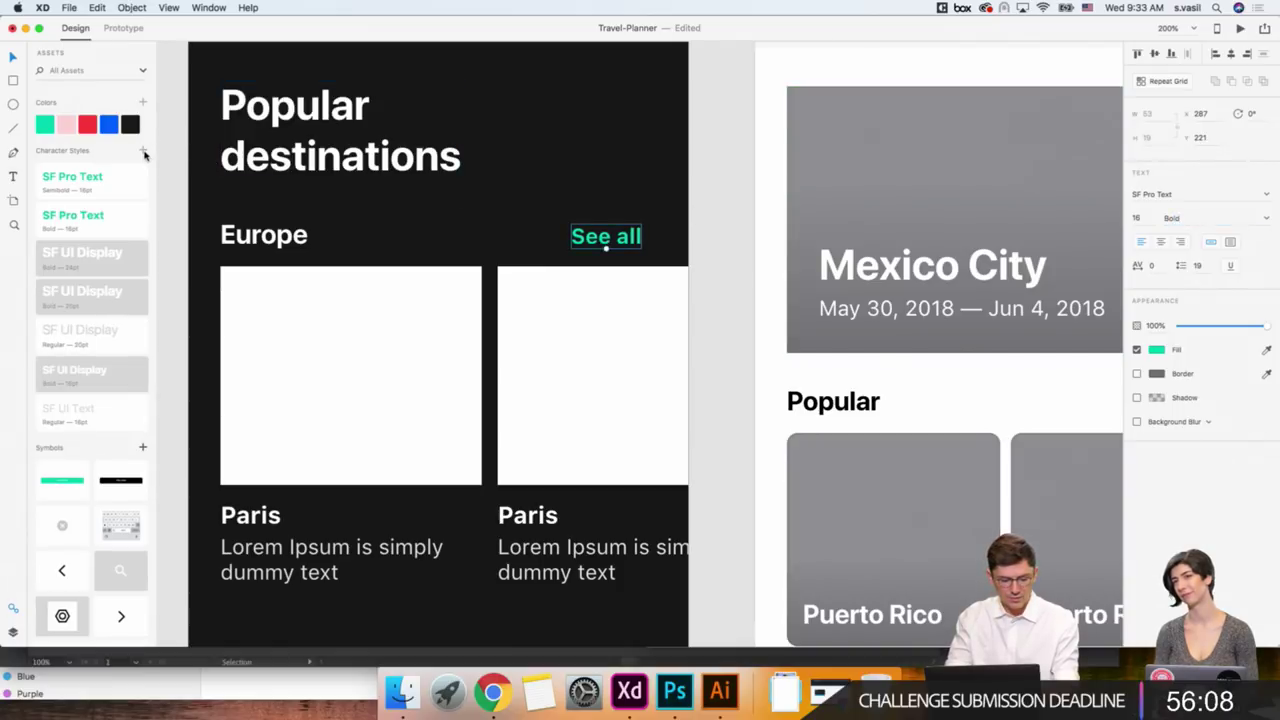
{"action": "right_click", "coordinate": [101, 190]}
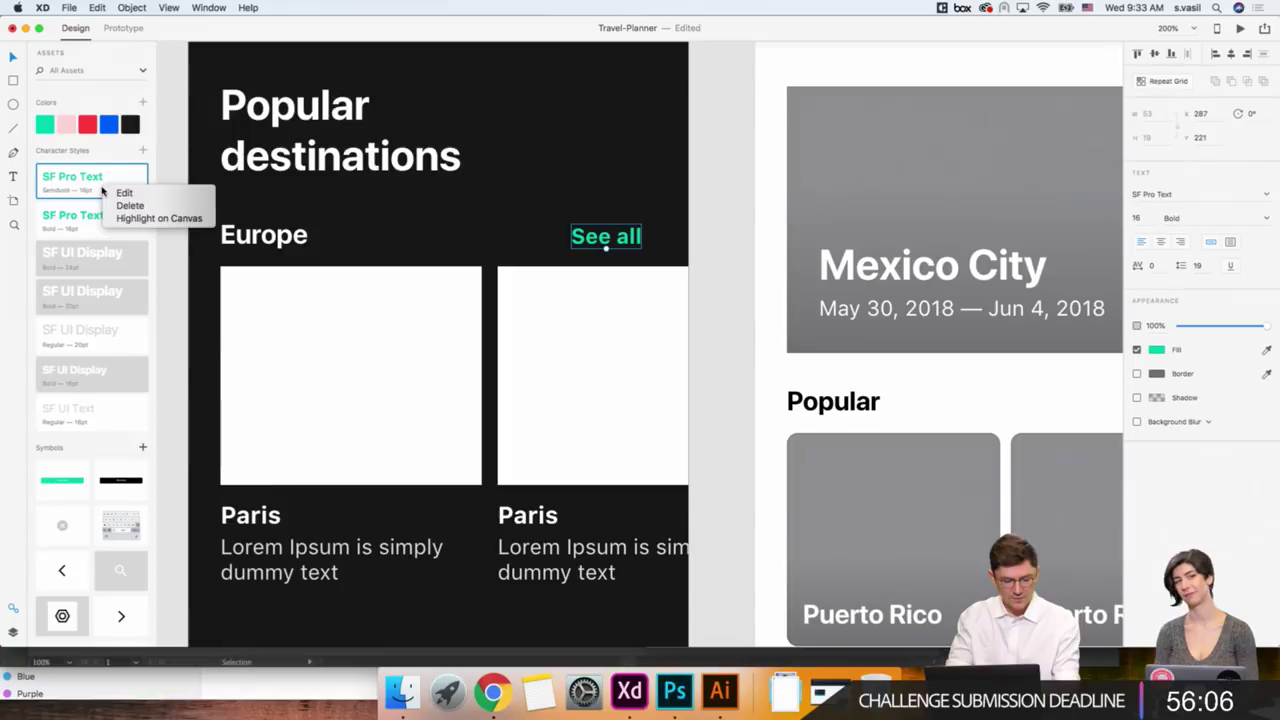
{"action": "left_click", "coordinate": [122, 204]}
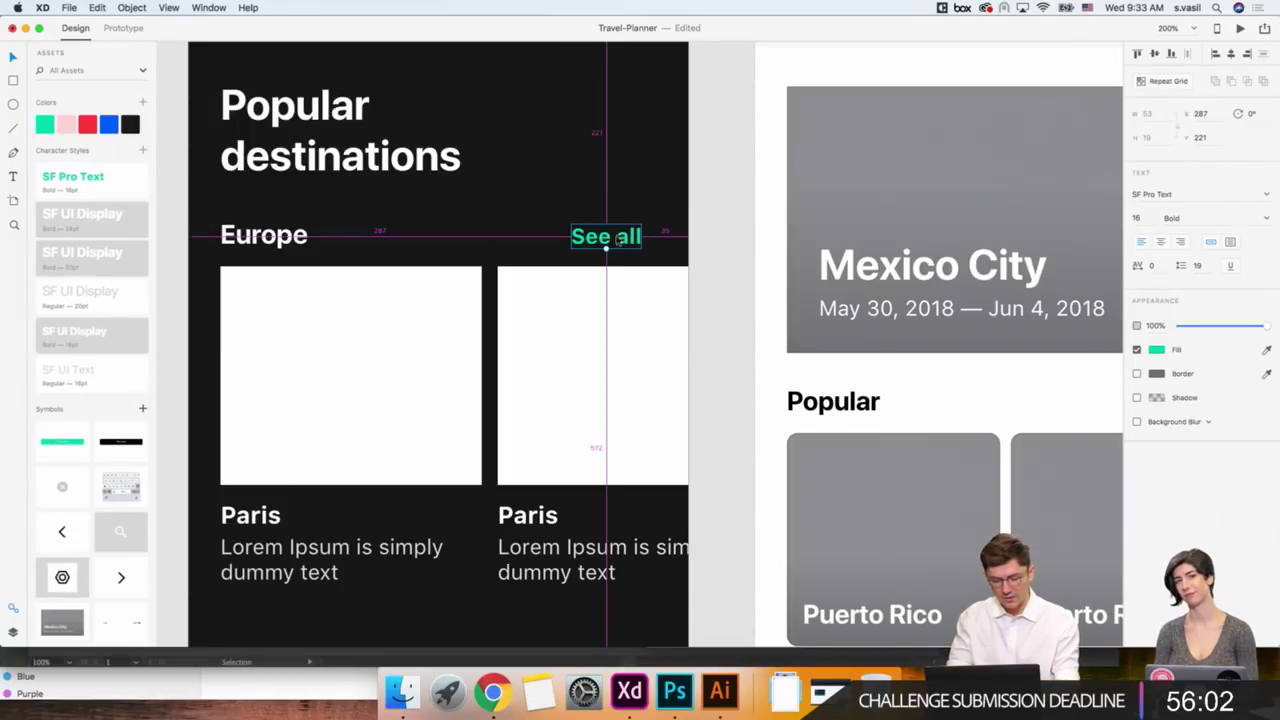
Nudge 'See all' slightly to the right, to x 298.
{"action": "key", "text": "shift+Right"}
{"action": "key", "text": "Right"}
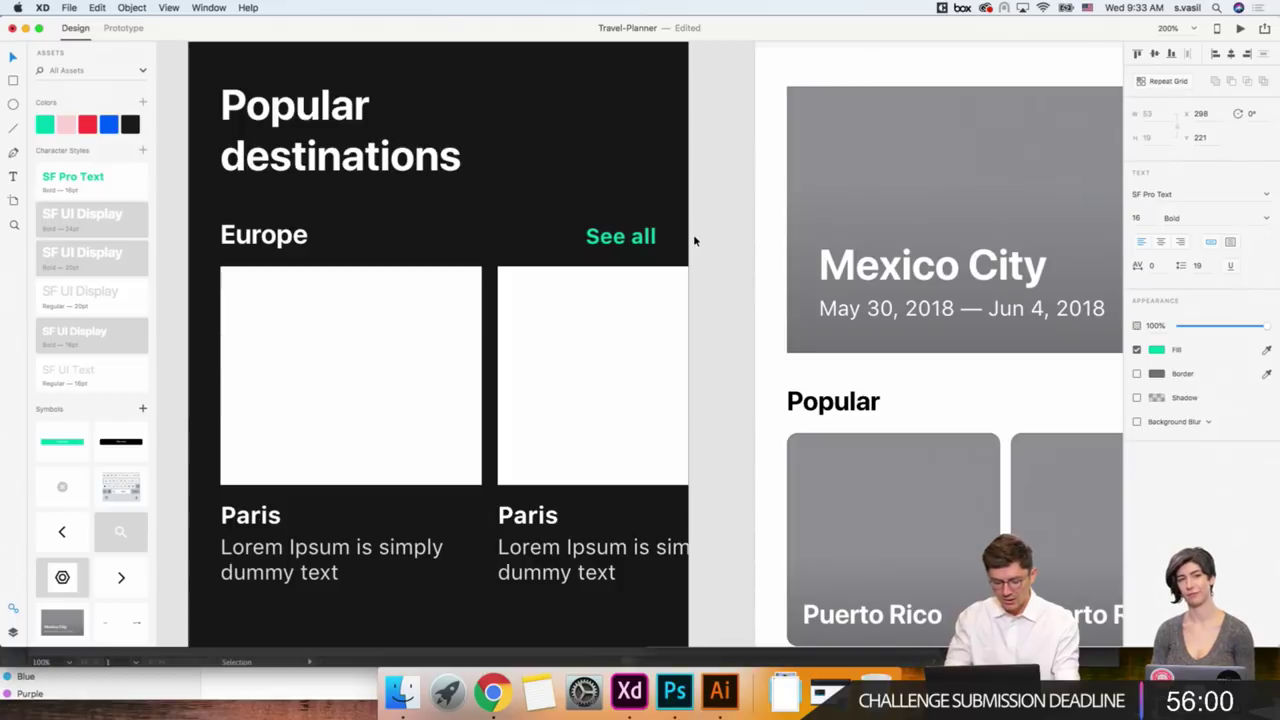
{"action": "scroll", "coordinate": [708, 240], "scroll_direction": "left", "scroll_amount": 3}
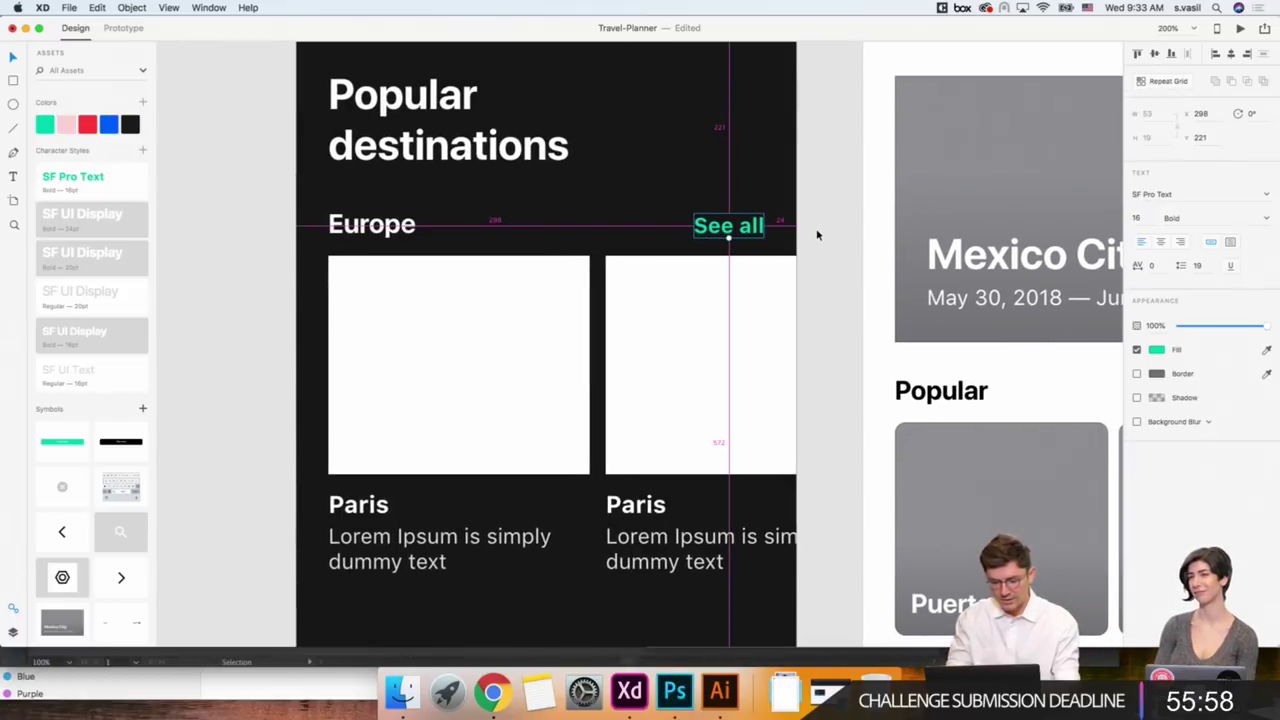
{"action": "left_click", "coordinate": [371, 230]}
{"action": "scroll", "coordinate": [251, 234], "scroll_direction": "left", "scroll_amount": 1}
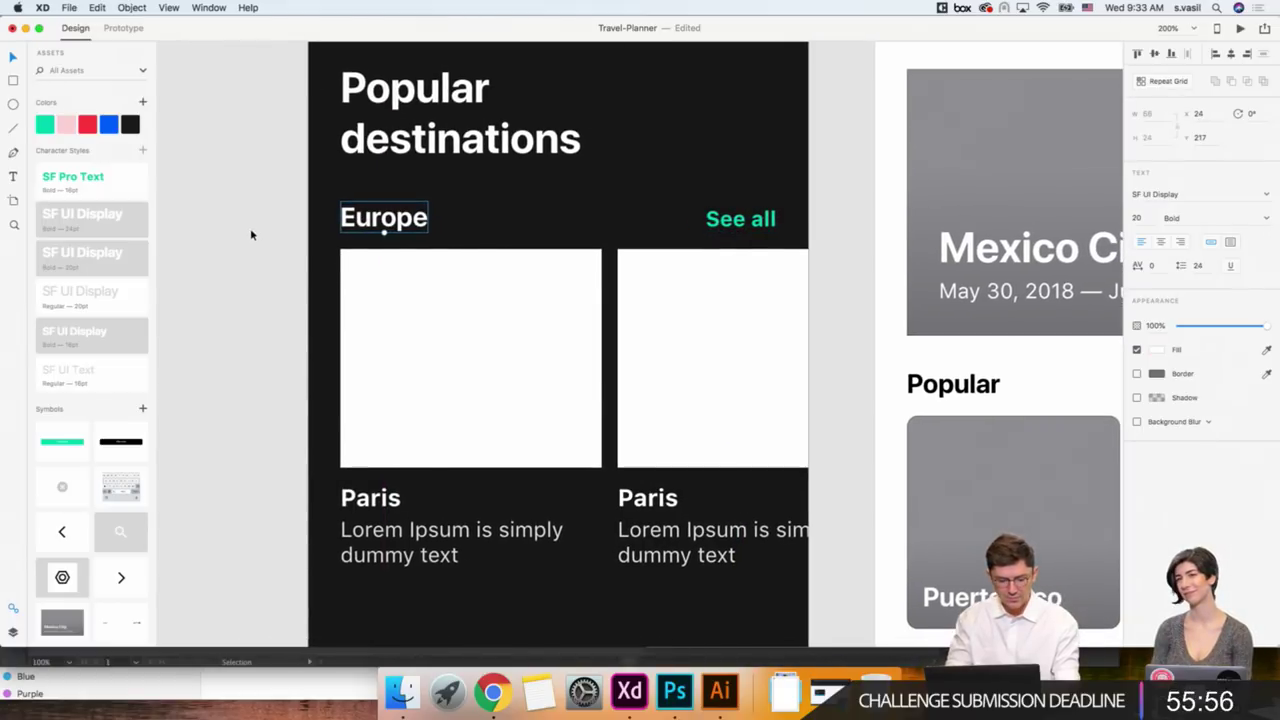
{"action": "scroll", "coordinate": [263, 237], "scroll_direction": "up", "scroll_amount": 2}
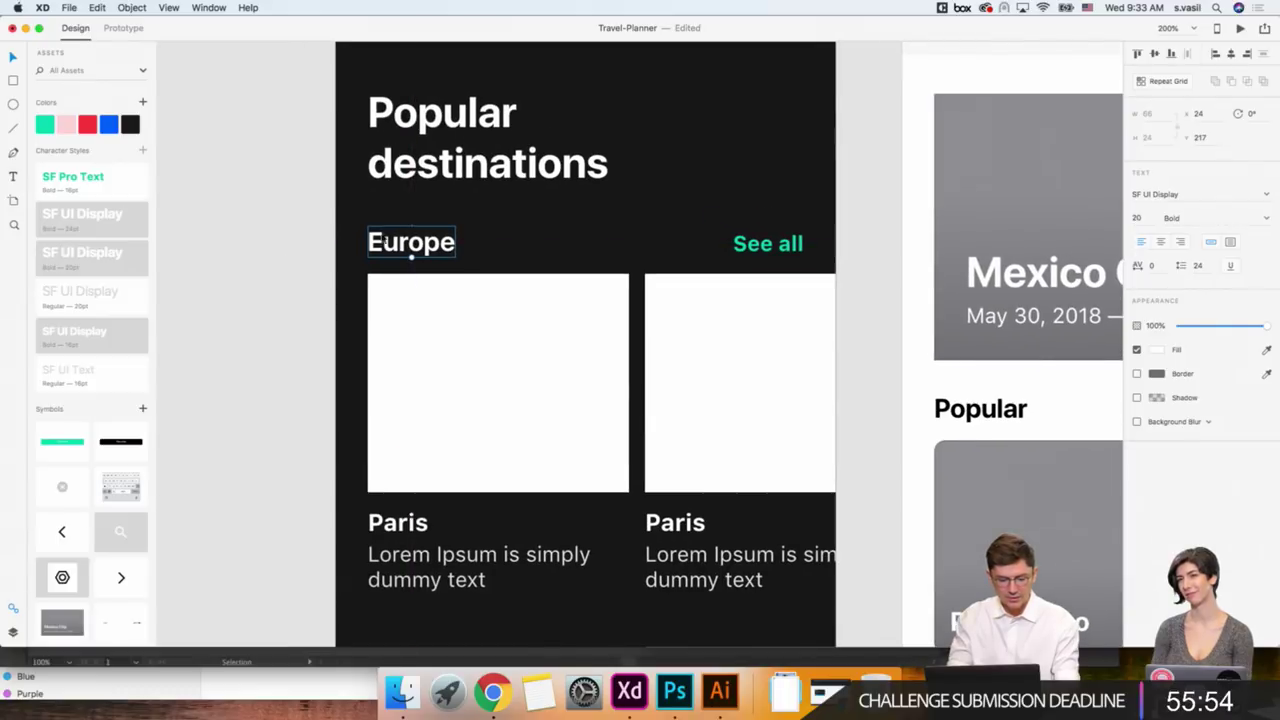
{"action": "scroll", "coordinate": [334, 250], "scroll_direction": "right", "scroll_amount": 1}
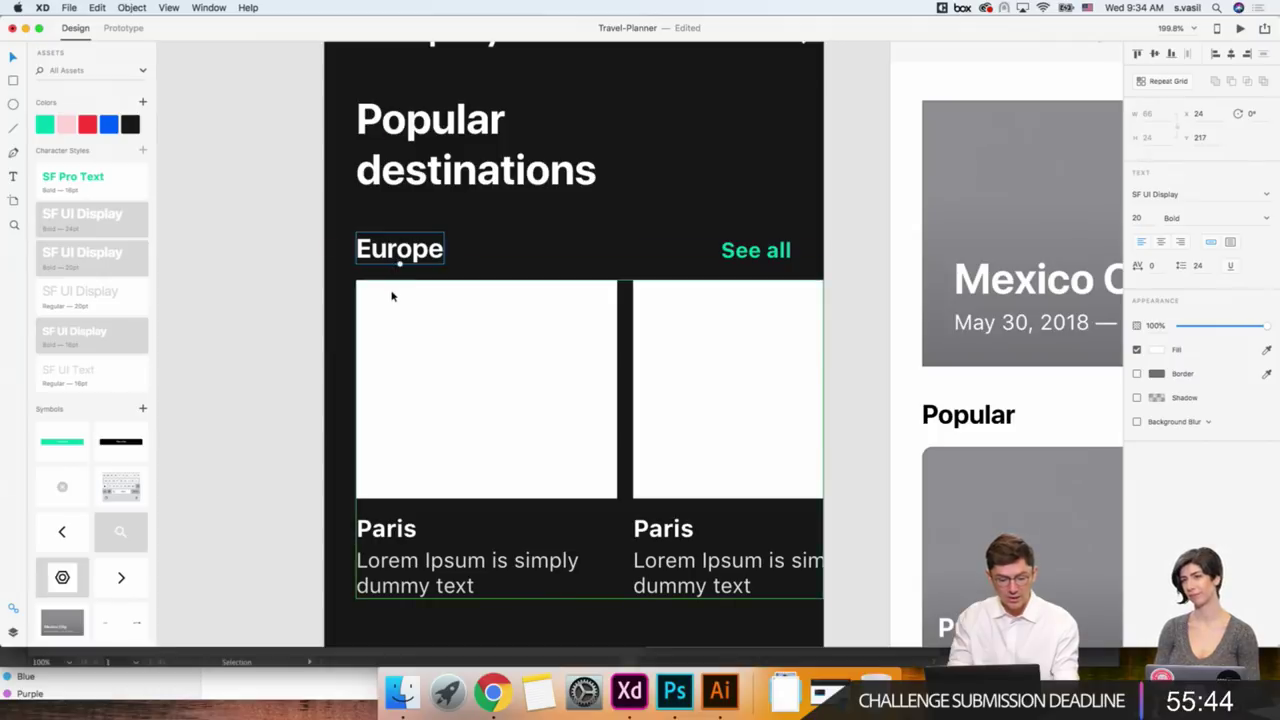
{"action": "left_click", "coordinate": [392, 296]}
{"action": "scroll", "coordinate": [392, 296], "scroll_direction": "right", "scroll_amount": 1}
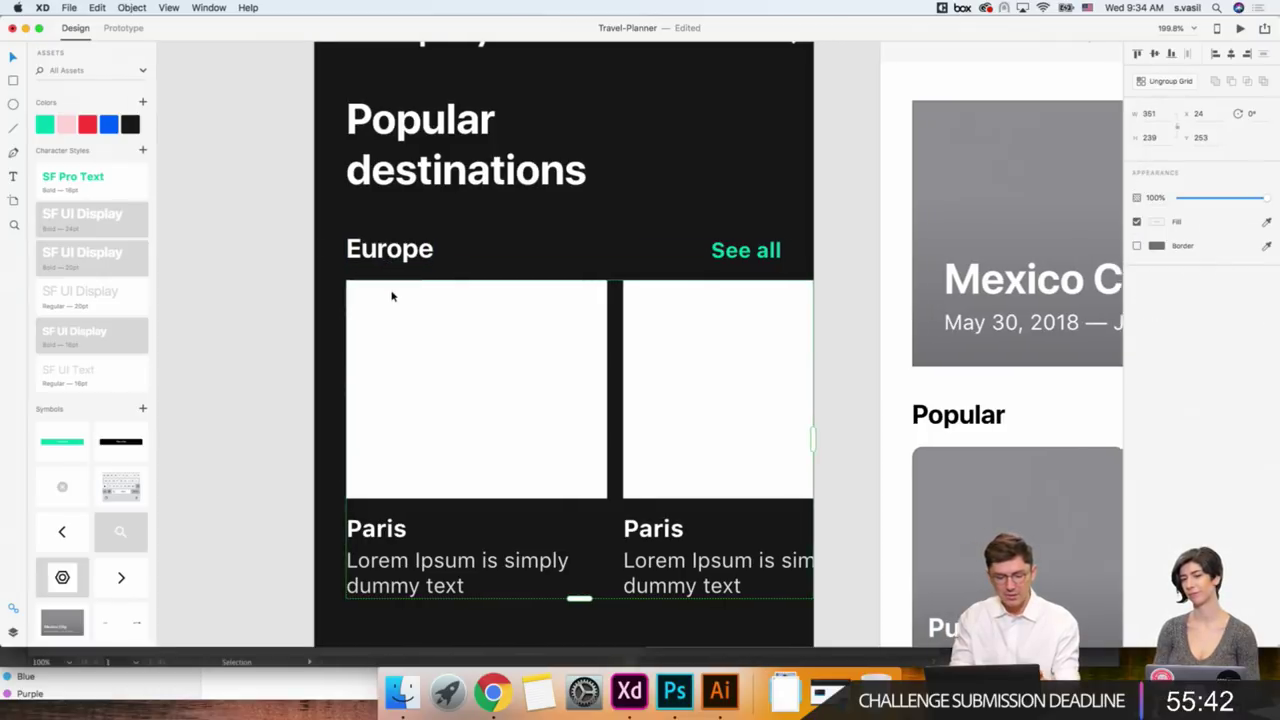
{"action": "key", "text": "shift+Tab"}
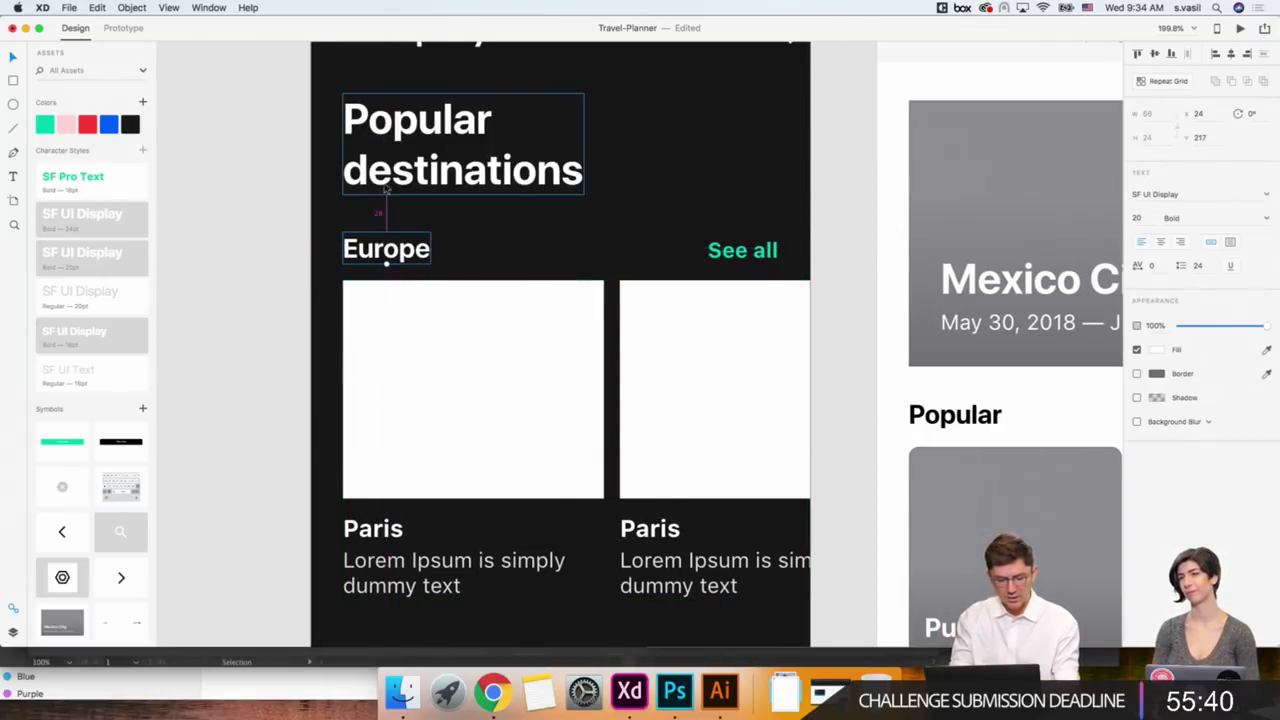
{"action": "left_click", "coordinate": [761, 387]}
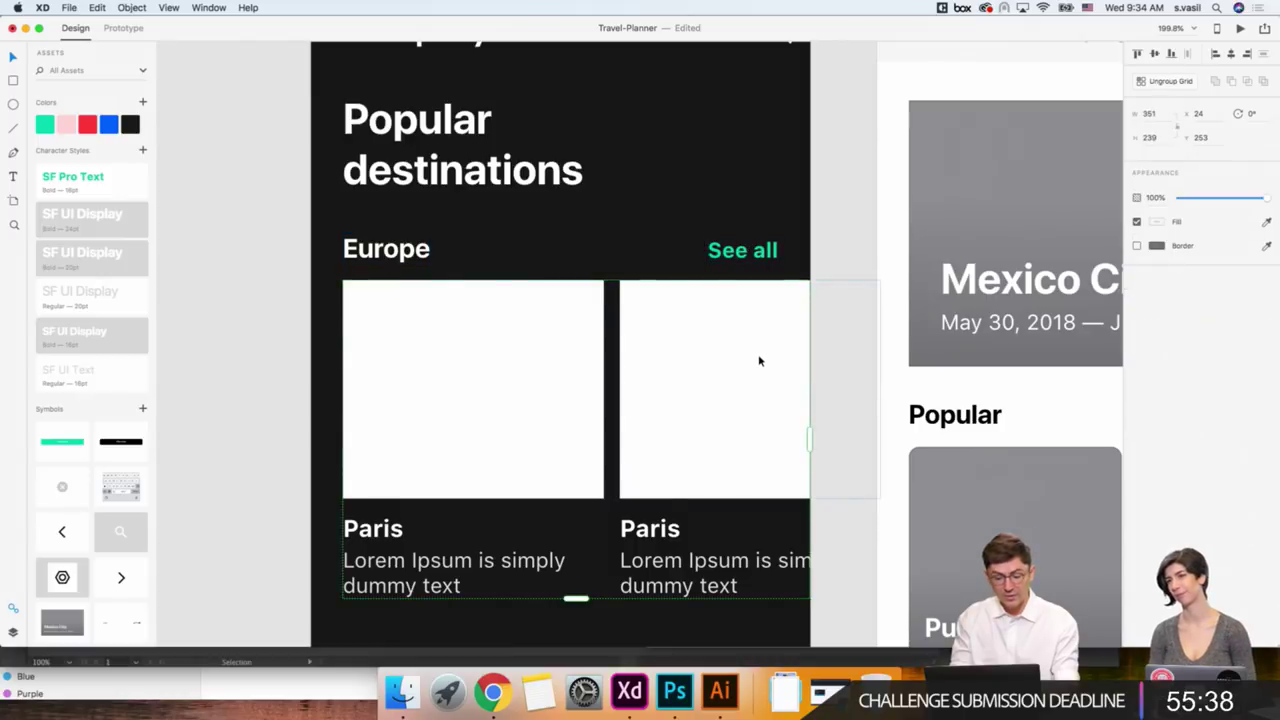
{"action": "scroll", "coordinate": [812, 304], "scroll_direction": "right", "scroll_amount": 2}
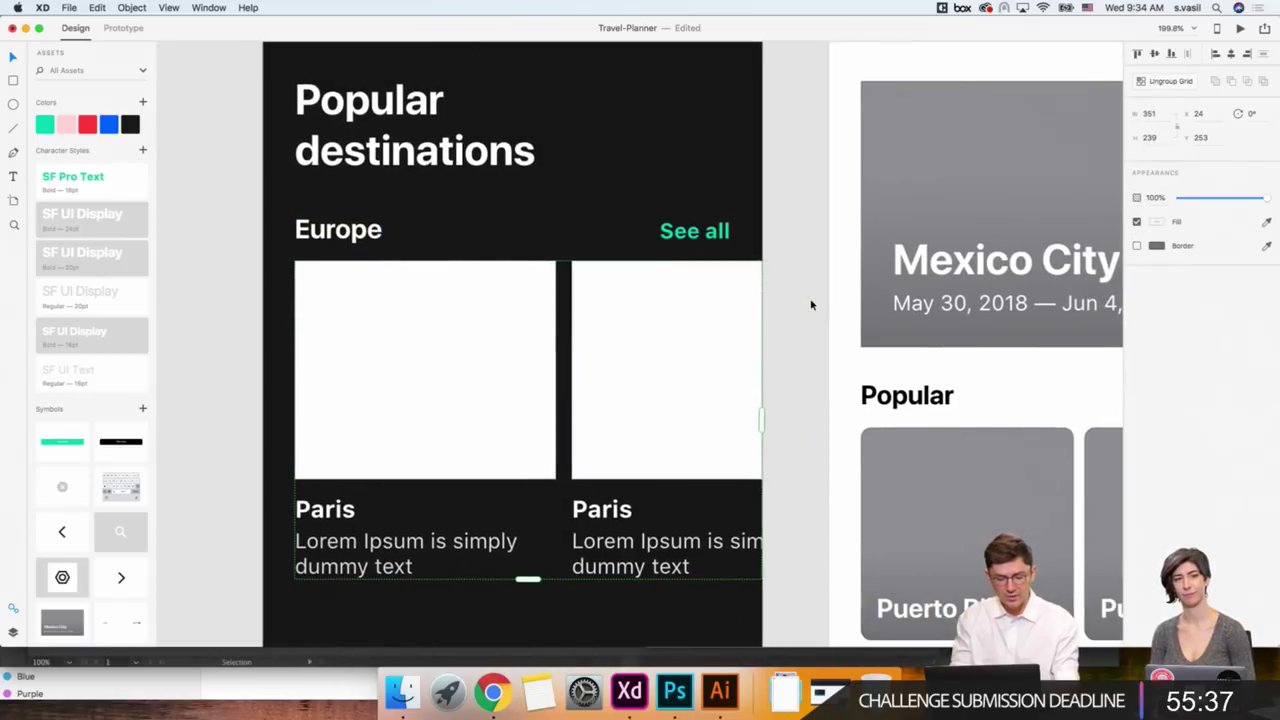
{"action": "left_click", "coordinate": [707, 232]}
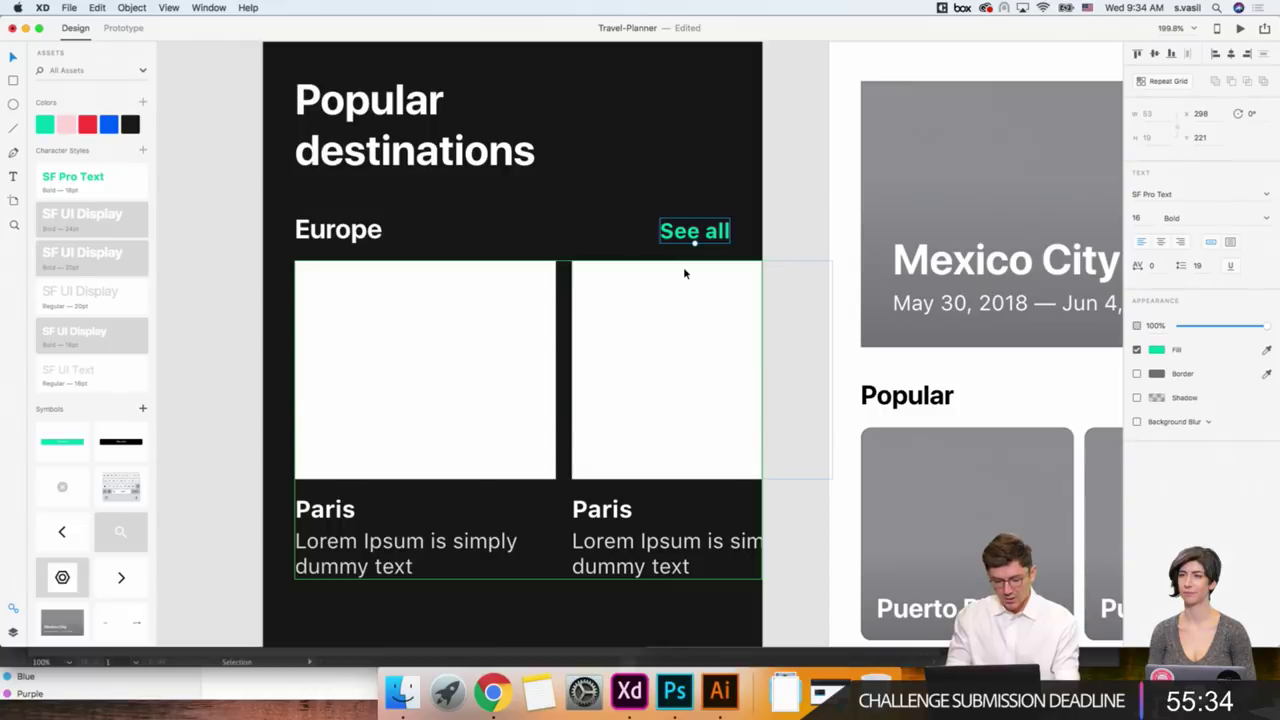
{"action": "mouse_move", "coordinate": [692, 242]}
{"action": "left_mouse_down"}
{"action": "mouse_move", "coordinate": [379, 222]}
{"action": "mouse_move", "coordinate": [628, 281]}
{"action": "left_mouse_up"}
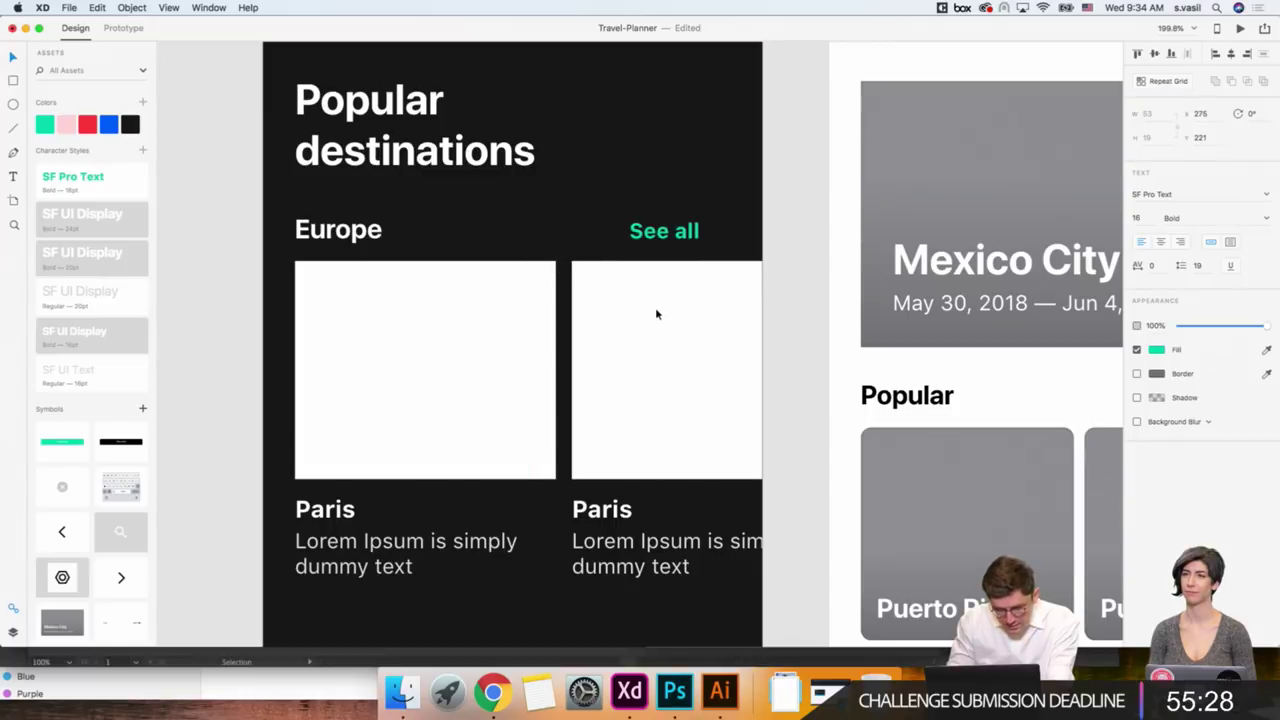
{"action": "left_click_drag", "start_coordinate": [628, 281], "coordinate": [694, 343]}
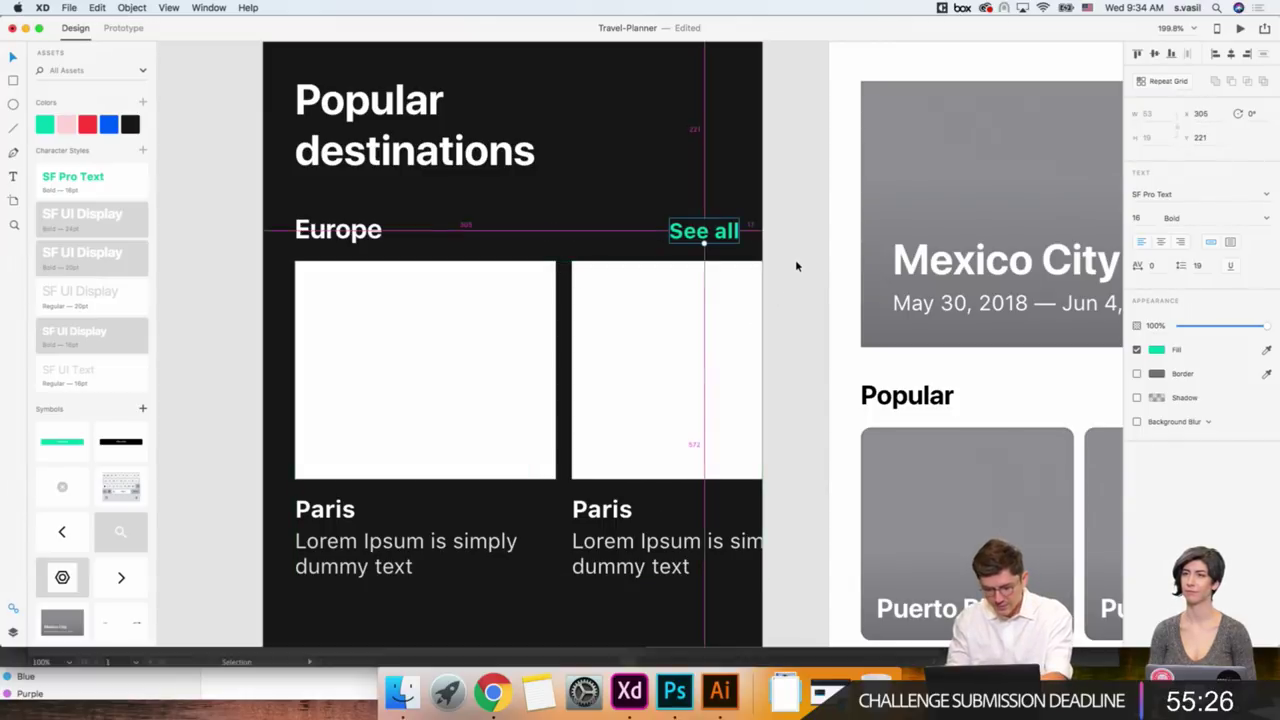
{"action": "key", "text": "Left"}
{"action": "key", "text": "Left"}
{"action": "key", "text": "Left"}
{"action": "key", "text": "Left"}
{"action": "key", "text": "Left"}
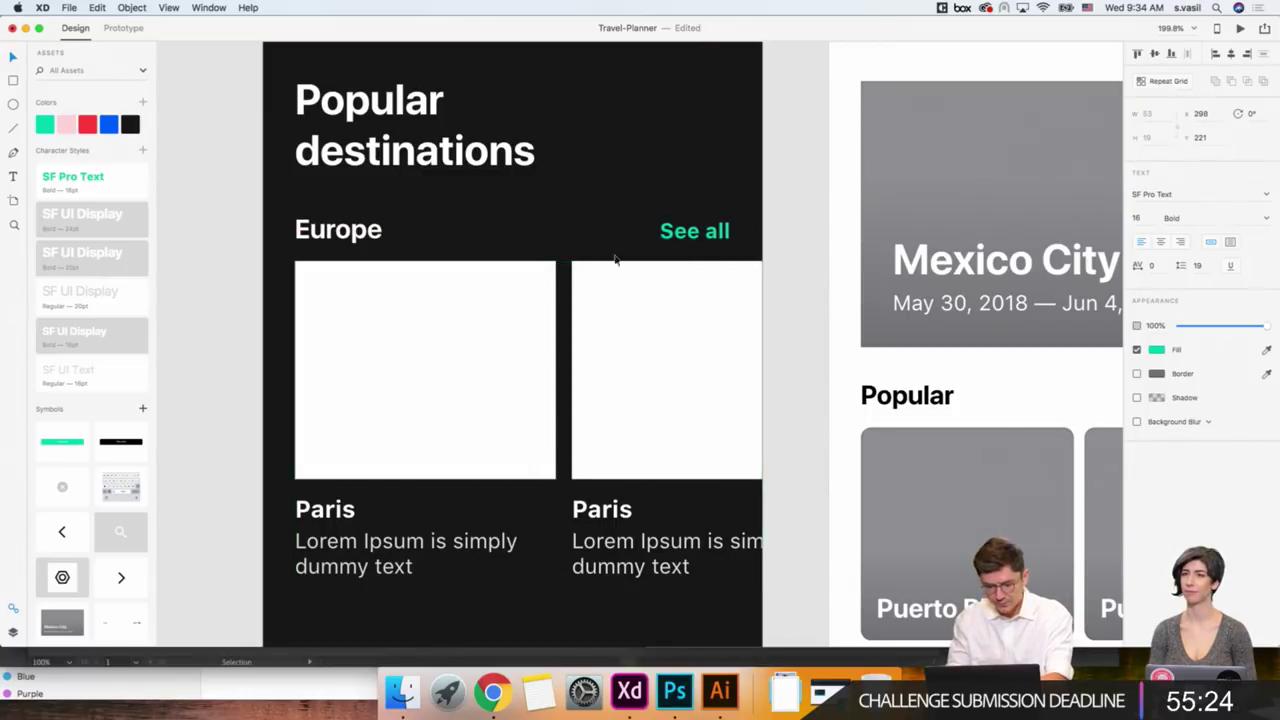
{"action": "scroll", "coordinate": [560, 265], "scroll_direction": "down", "scroll_amount": 3}
{"action": "left_click", "coordinate": [277, 201]}
{"action": "key", "text": "super+1"}
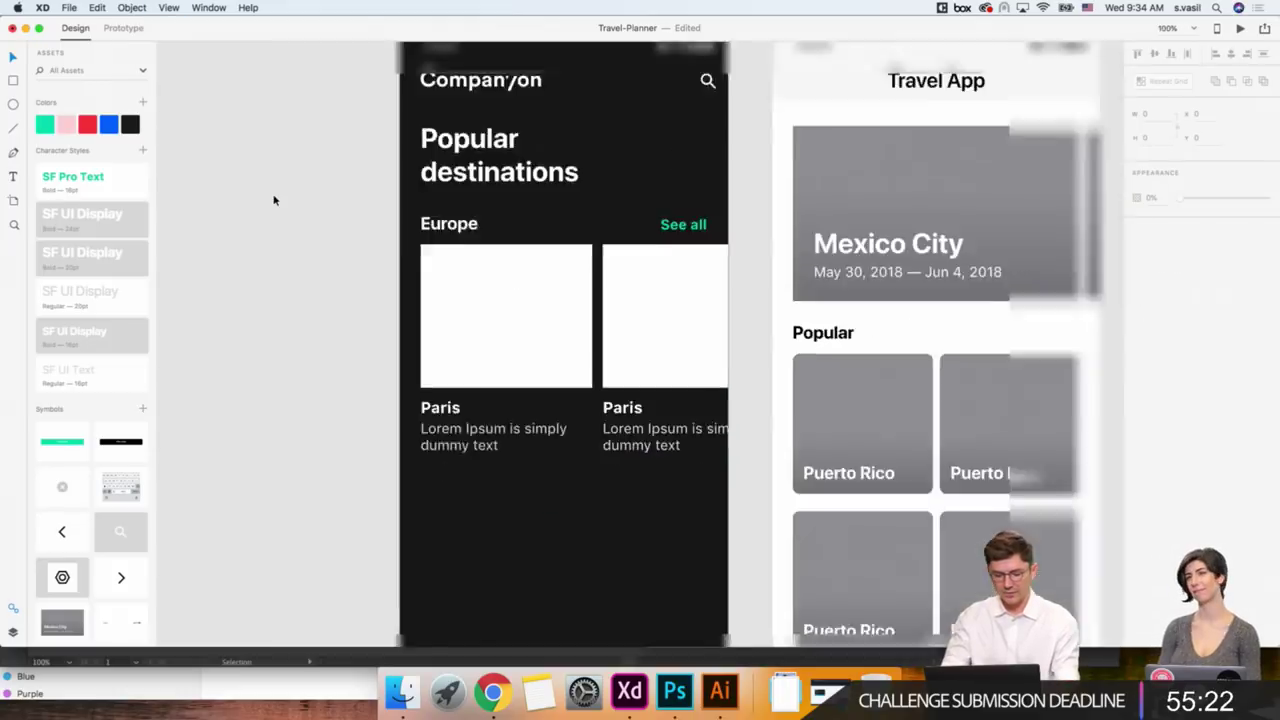
{"action": "scroll", "coordinate": [380, 204], "scroll_direction": "right", "scroll_amount": 2}
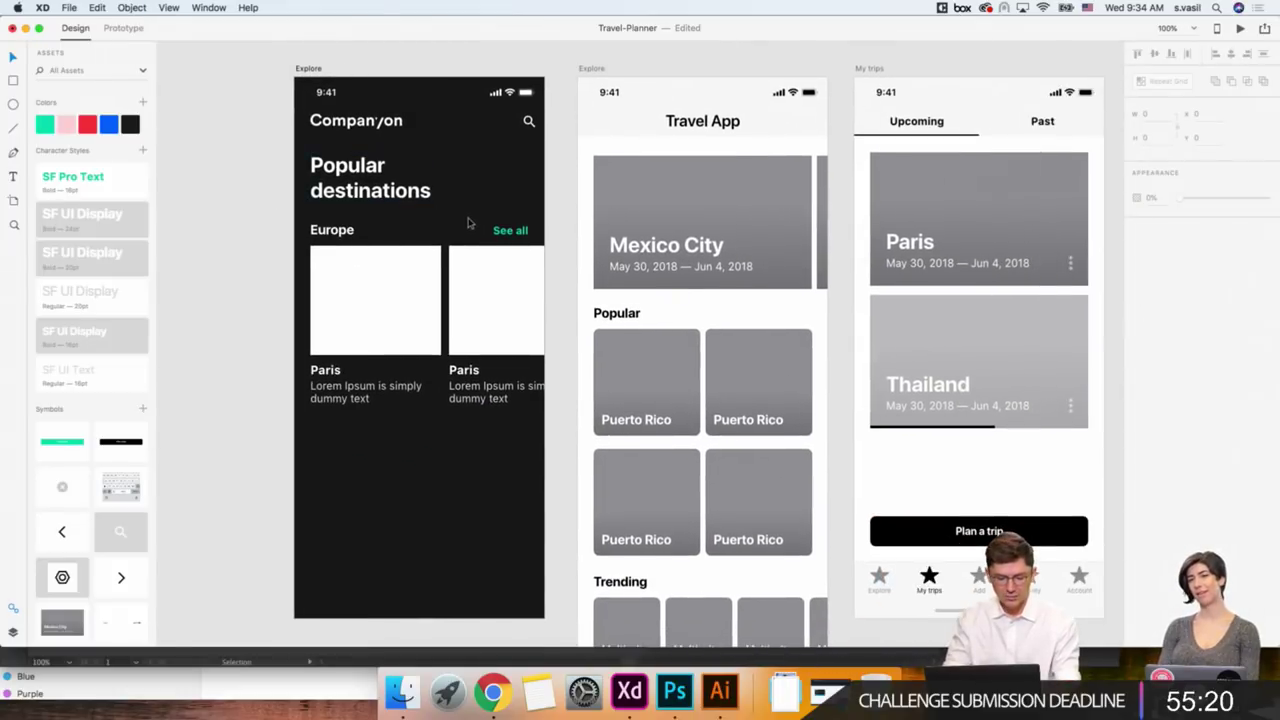
{"action": "left_click", "coordinate": [509, 231]}
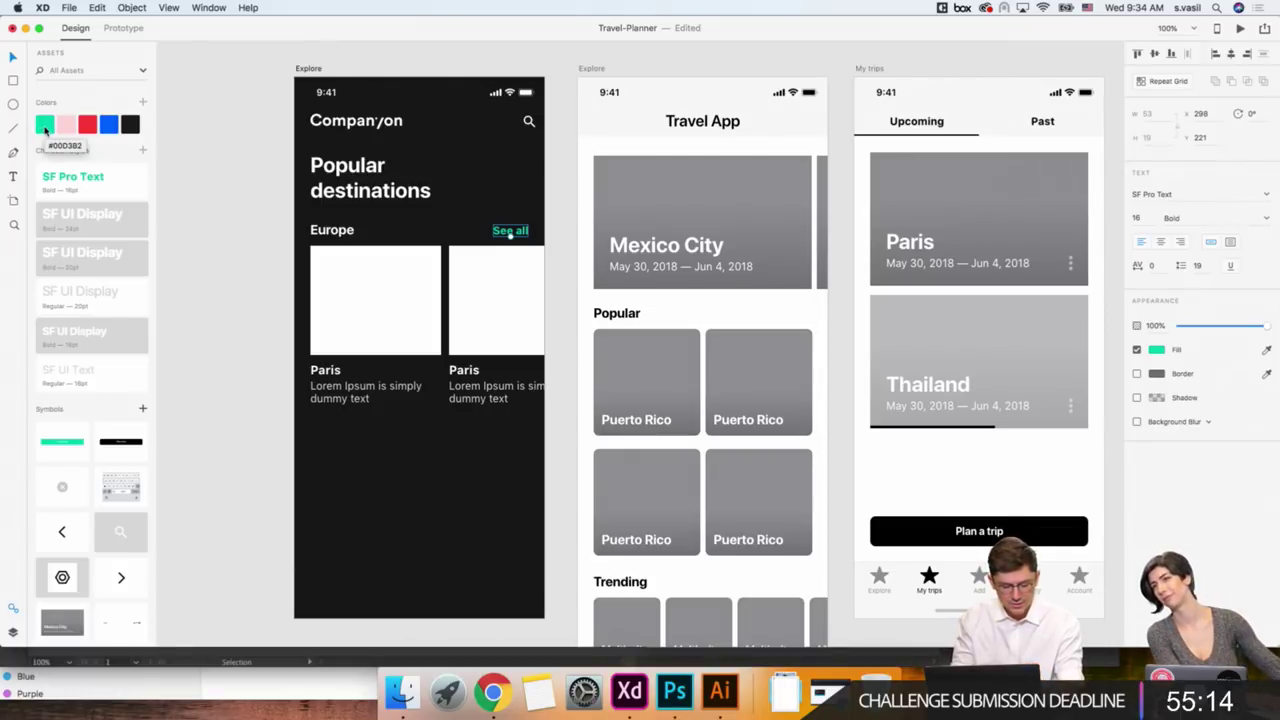
{"action": "left_click", "coordinate": [45, 130]}
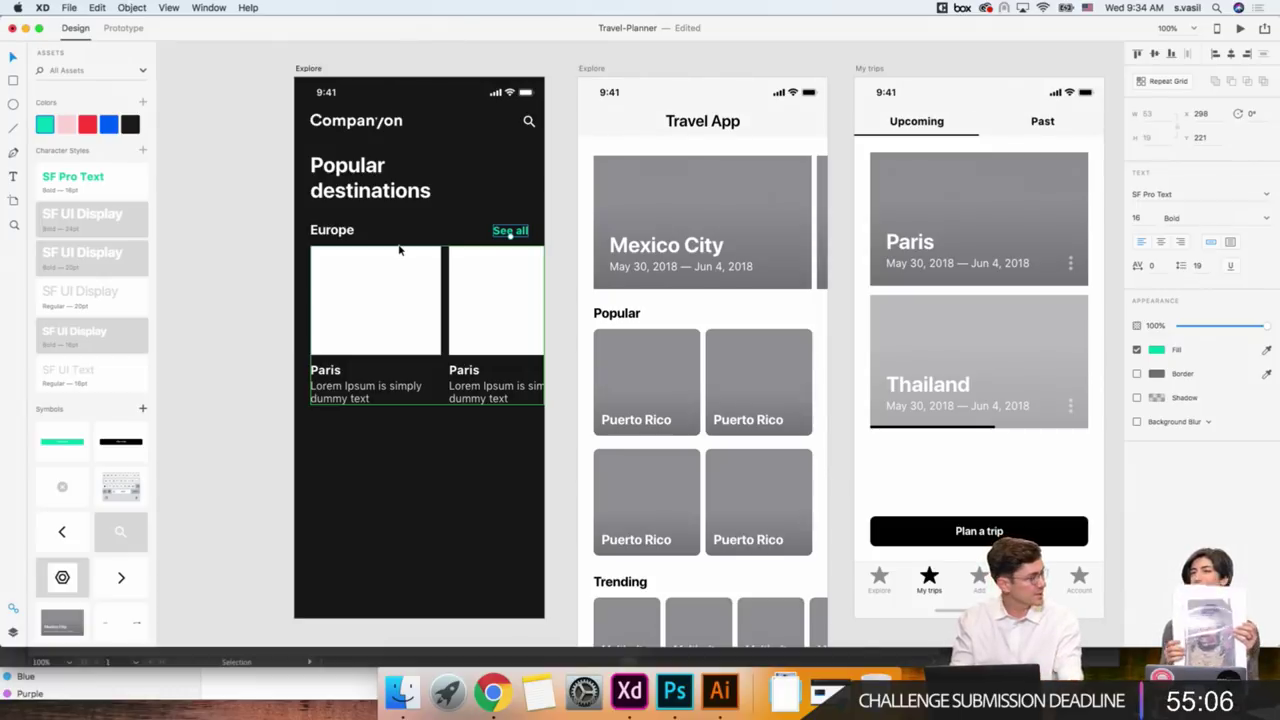
{"action": "left_click", "coordinate": [389, 303]}
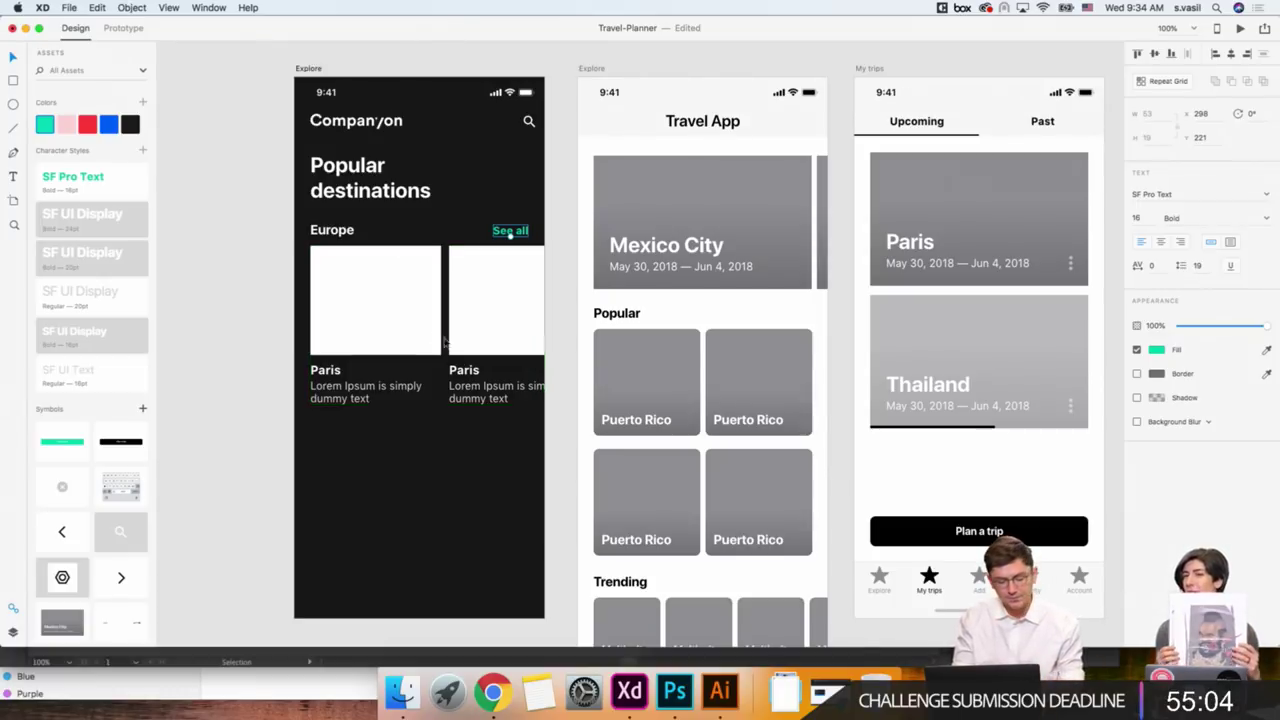
Extend the Europe repeat grid downward to add a second row of Paris cards.
{"action": "left_click", "coordinate": [306, 229]}
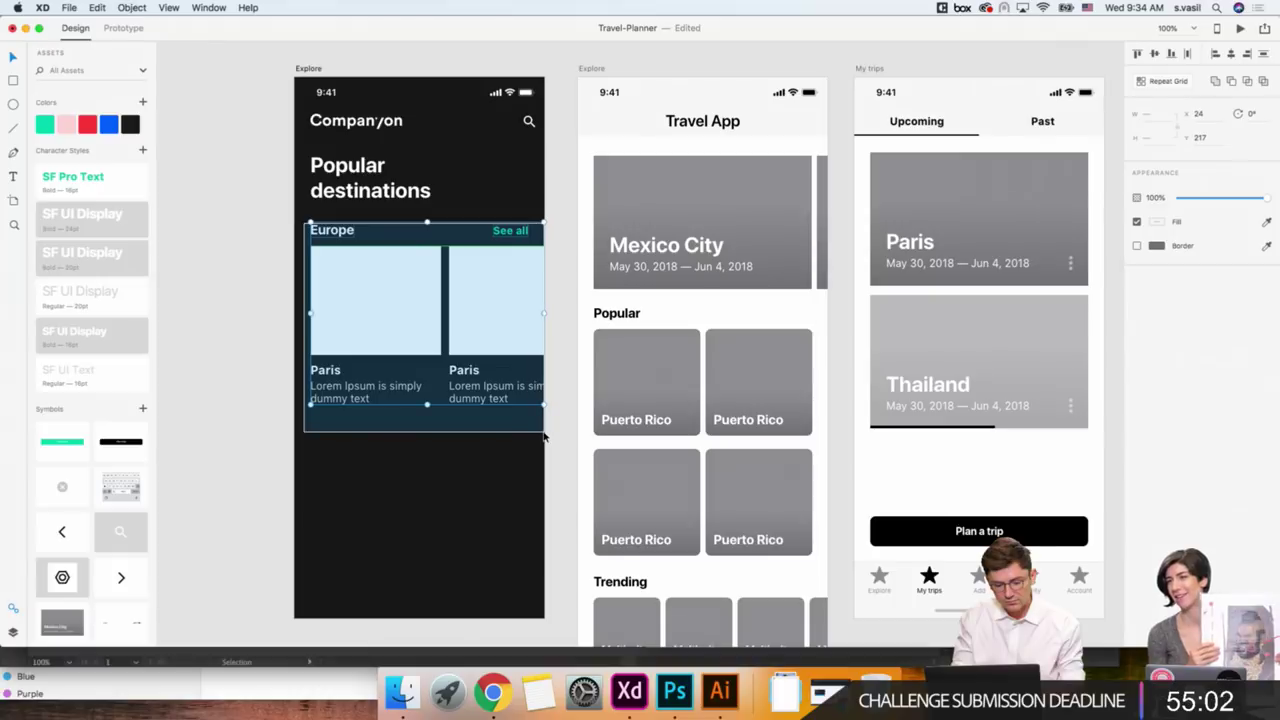
{"action": "scroll", "coordinate": [437, 260], "scroll_direction": "down", "scroll_amount": 2}
{"action": "scroll", "coordinate": [437, 260], "scroll_direction": "left", "scroll_amount": 2}
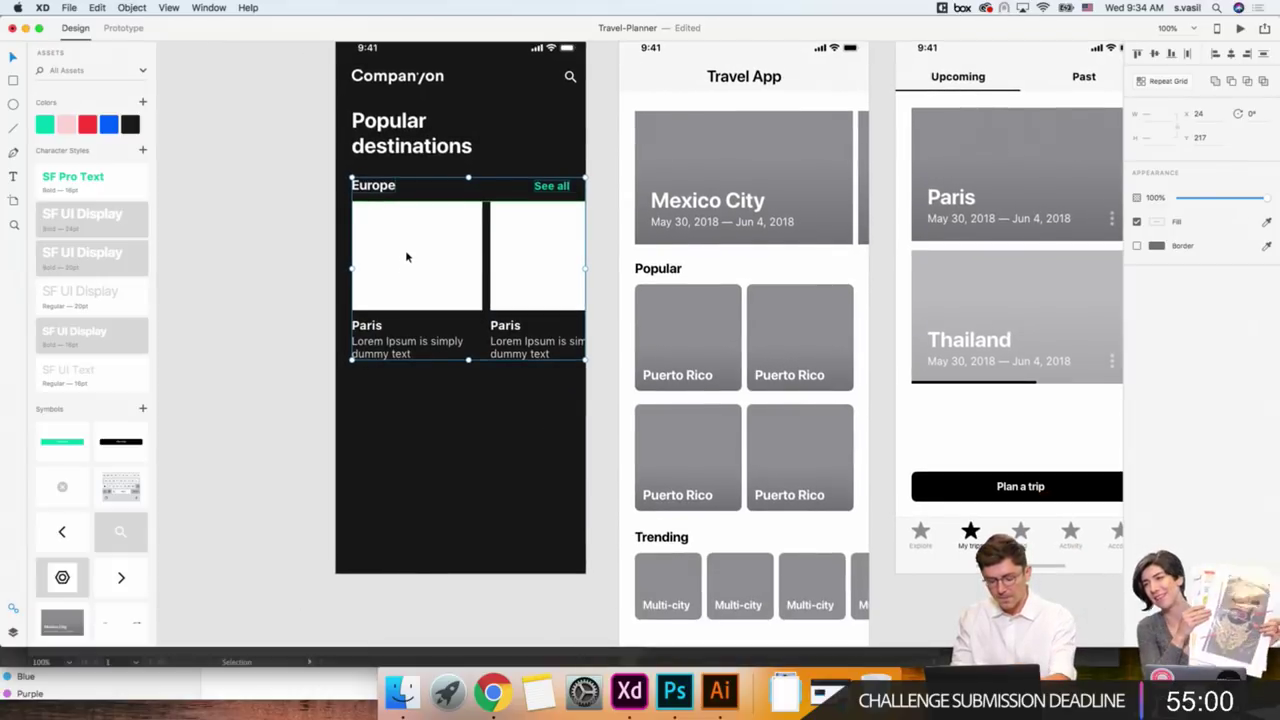
{"action": "left_click_drag", "start_coordinate": [405, 255], "coordinate": [399, 456]}
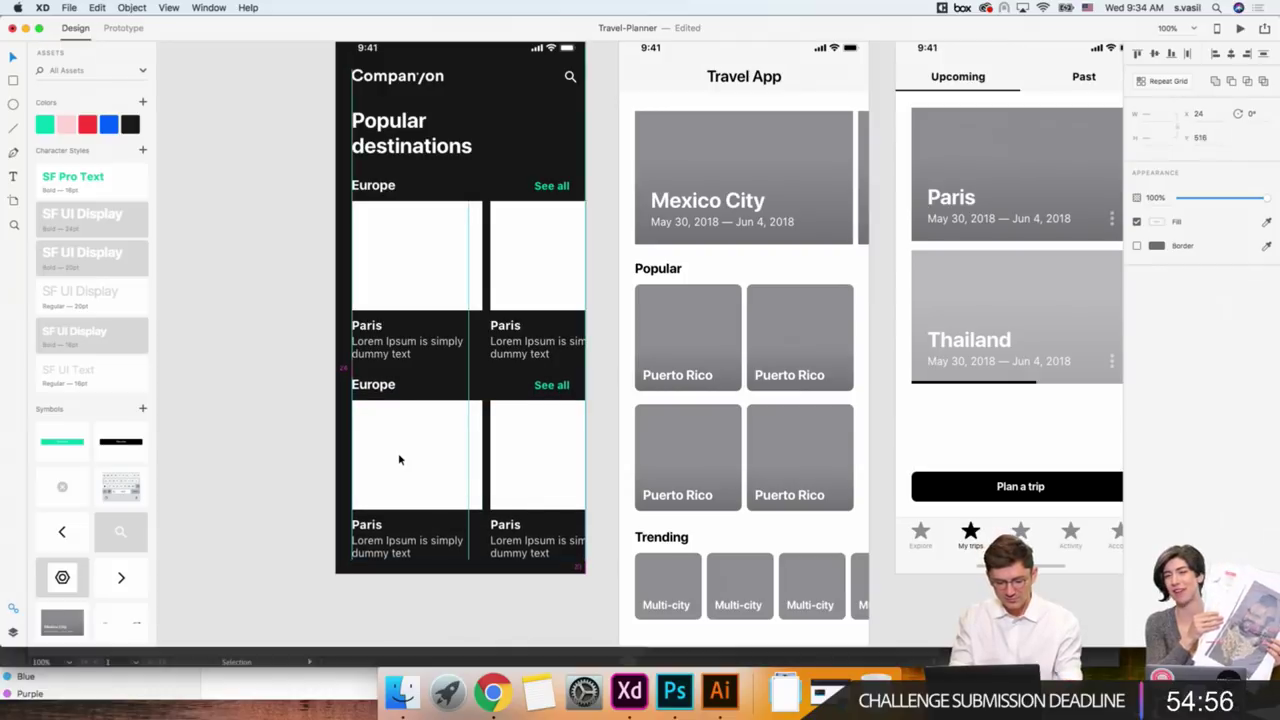
{"action": "scroll", "coordinate": [399, 459], "scroll_direction": "down", "scroll_amount": 3}
{"action": "scroll", "coordinate": [358, 328], "scroll_direction": "up", "scroll_amount": 5}
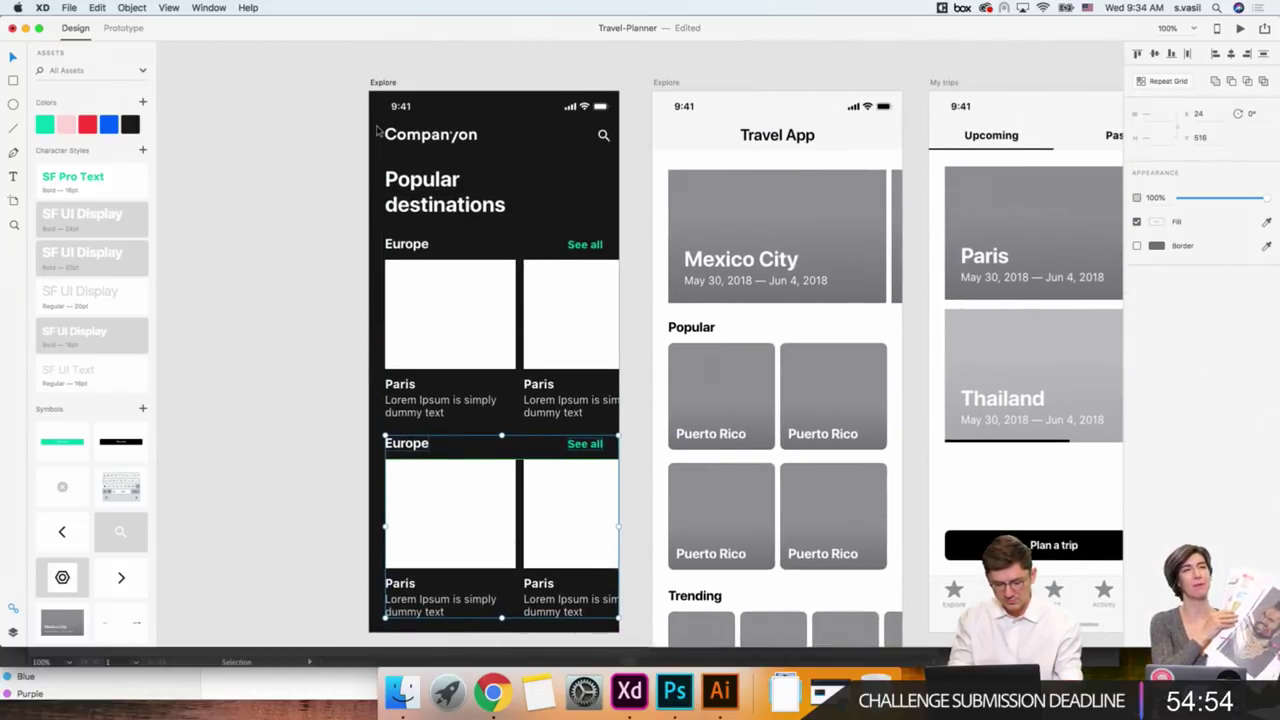
Increase the Explore artboard's height to 1132 to fit the new row.
{"action": "left_click", "coordinate": [378, 82]}
{"action": "scroll", "coordinate": [358, 340], "scroll_direction": "down", "scroll_amount": 5}
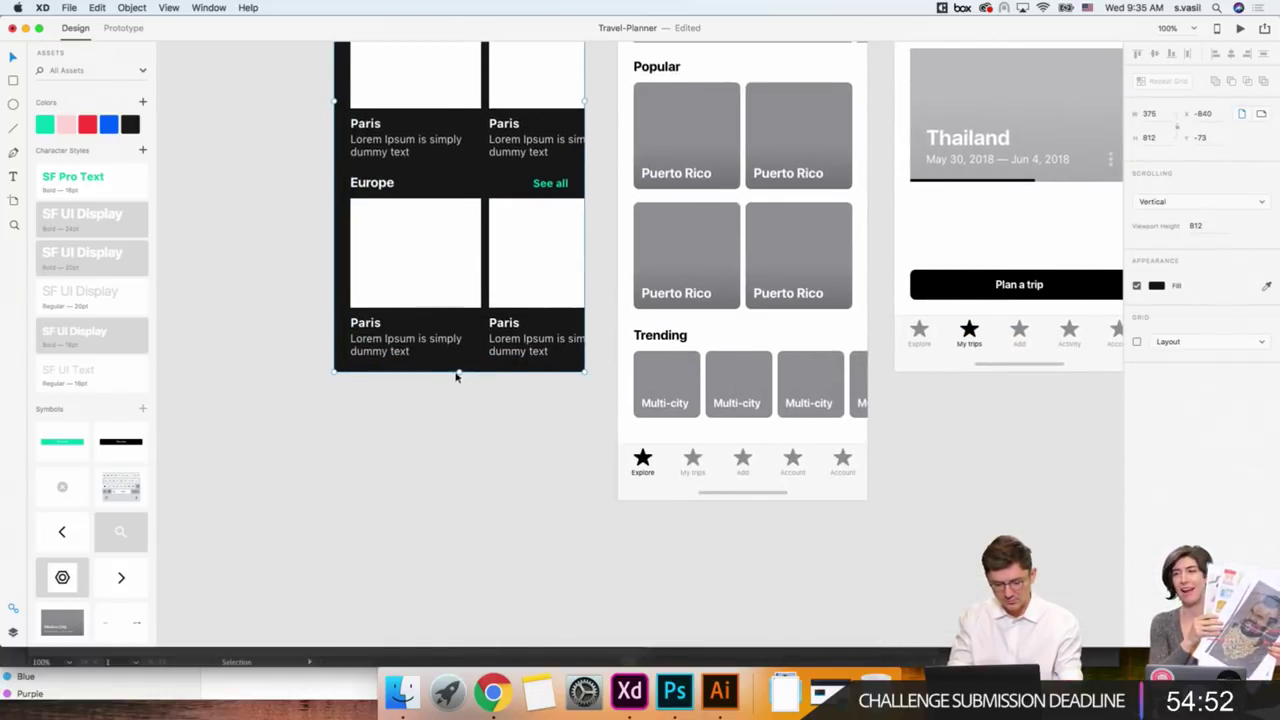
{"action": "left_click_drag", "start_coordinate": [459, 371], "coordinate": [459, 587]}
{"action": "left_click", "coordinate": [289, 371]}
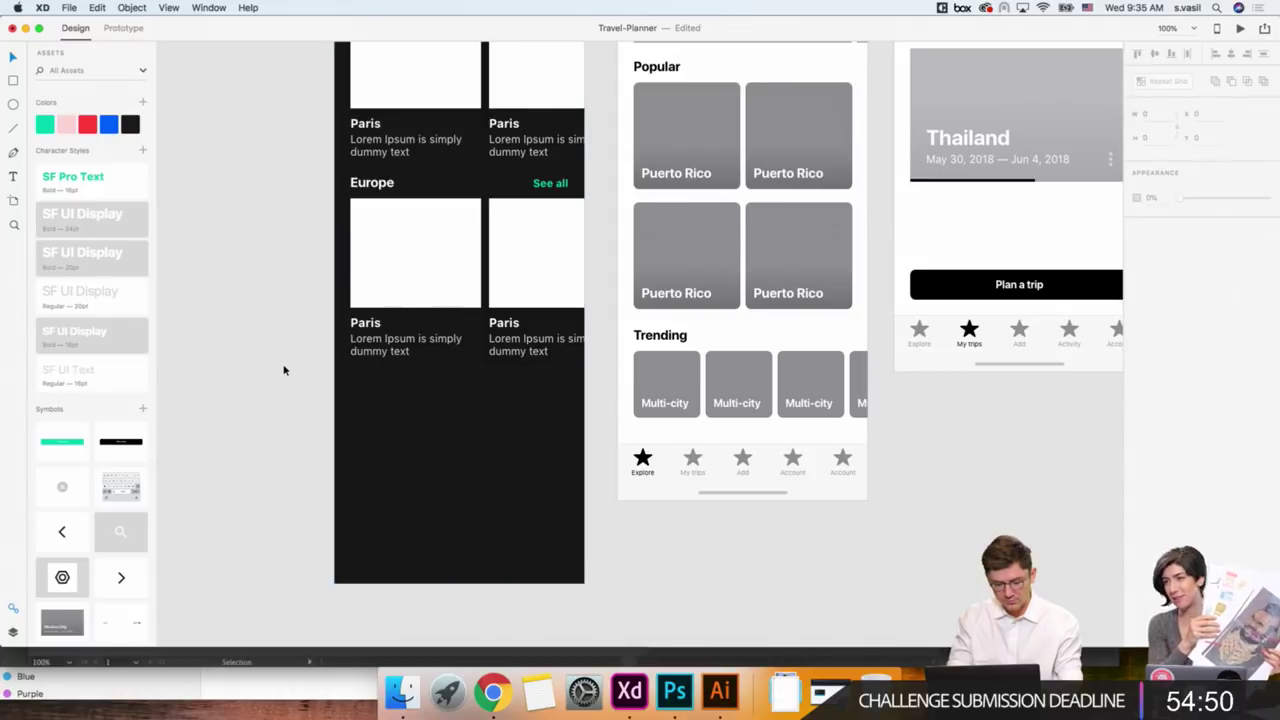
{"action": "scroll", "coordinate": [300, 360], "scroll_direction": "up", "scroll_amount": 3}
{"action": "scroll", "coordinate": [348, 342], "scroll_direction": "right", "scroll_amount": 1}
{"action": "scroll", "coordinate": [348, 342], "scroll_direction": "down", "scroll_amount": 1}
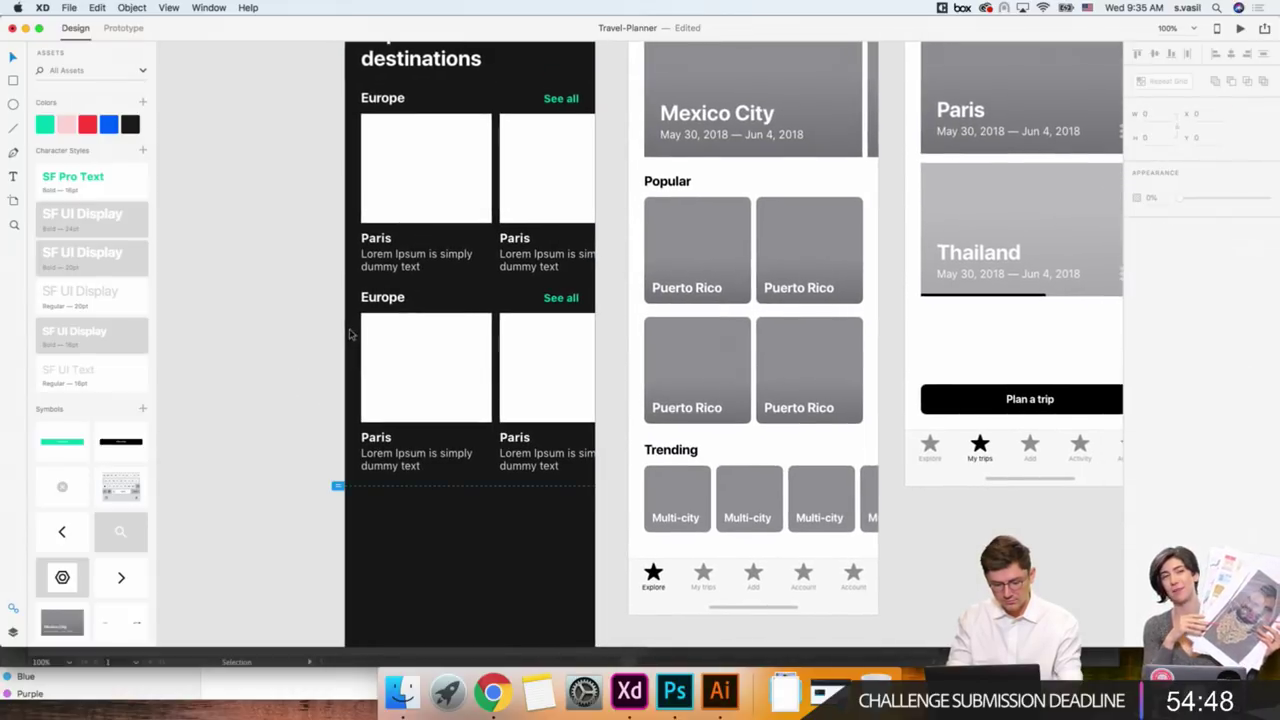
{"action": "left_click", "coordinate": [378, 302]}
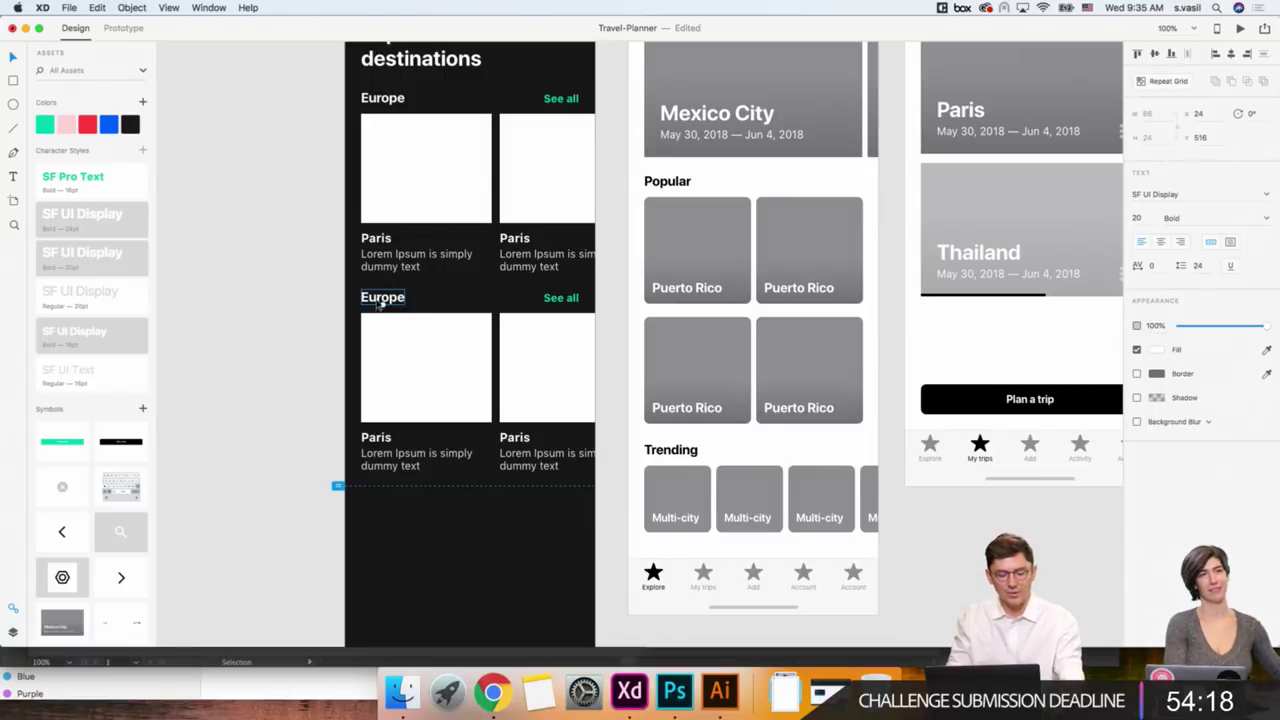
{"action": "left_click", "coordinate": [321, 246]}
{"action": "scroll", "coordinate": [321, 246], "scroll_direction": "up", "scroll_amount": 2}
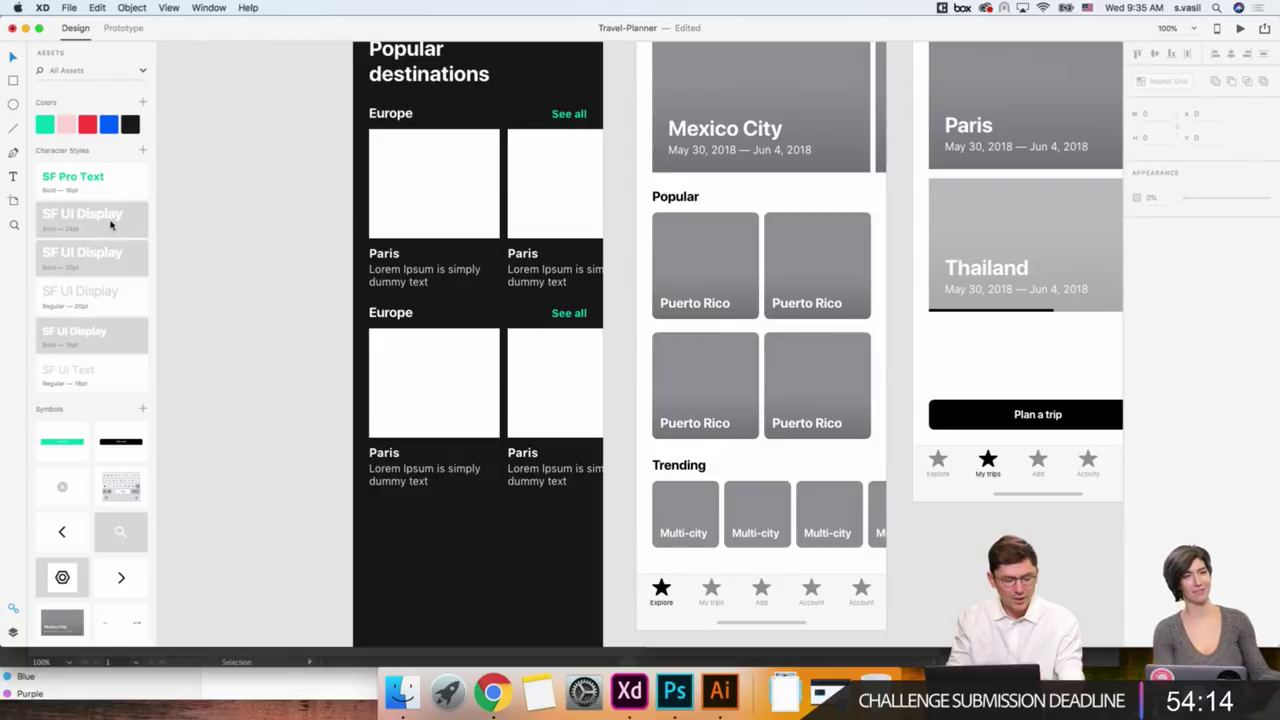
{"action": "mouse_move", "coordinate": [82, 218]}
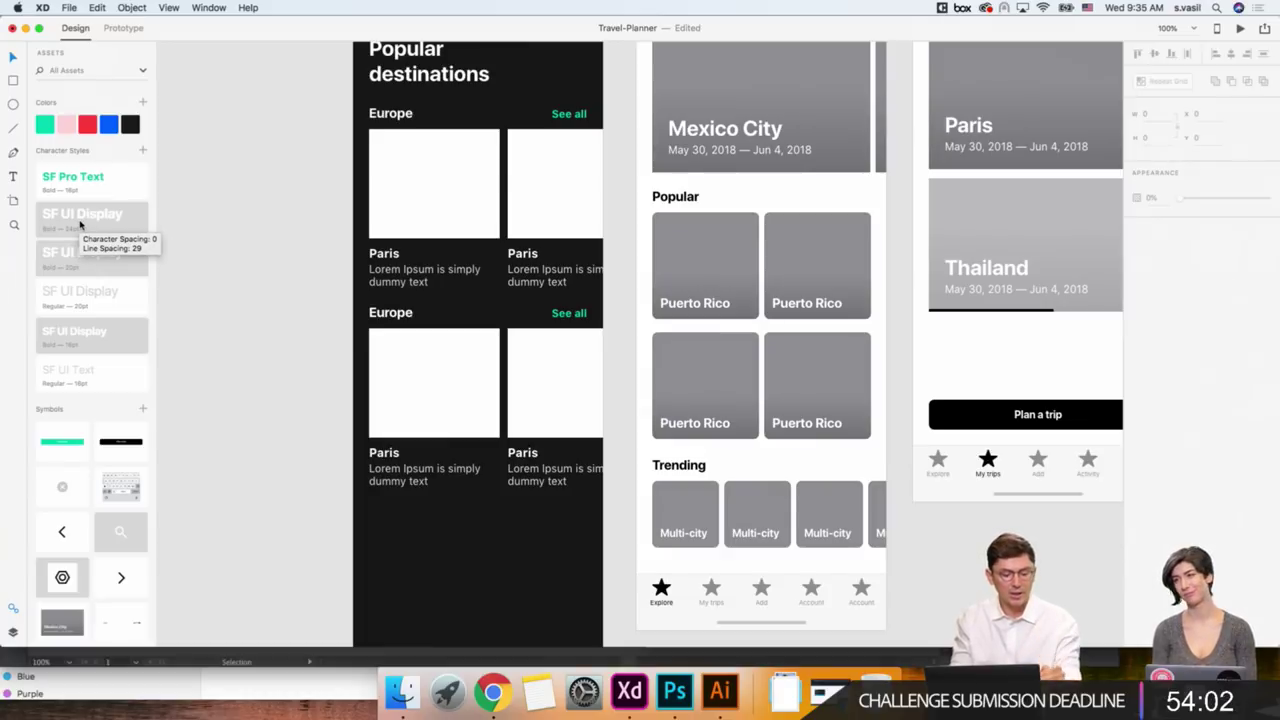
{"action": "scroll", "coordinate": [294, 200], "scroll_direction": "up", "scroll_amount": 1}
{"action": "scroll", "coordinate": [437, 200], "scroll_direction": "up", "scroll_amount": 3}
{"action": "scroll", "coordinate": [437, 200], "scroll_direction": "right", "scroll_amount": 2}
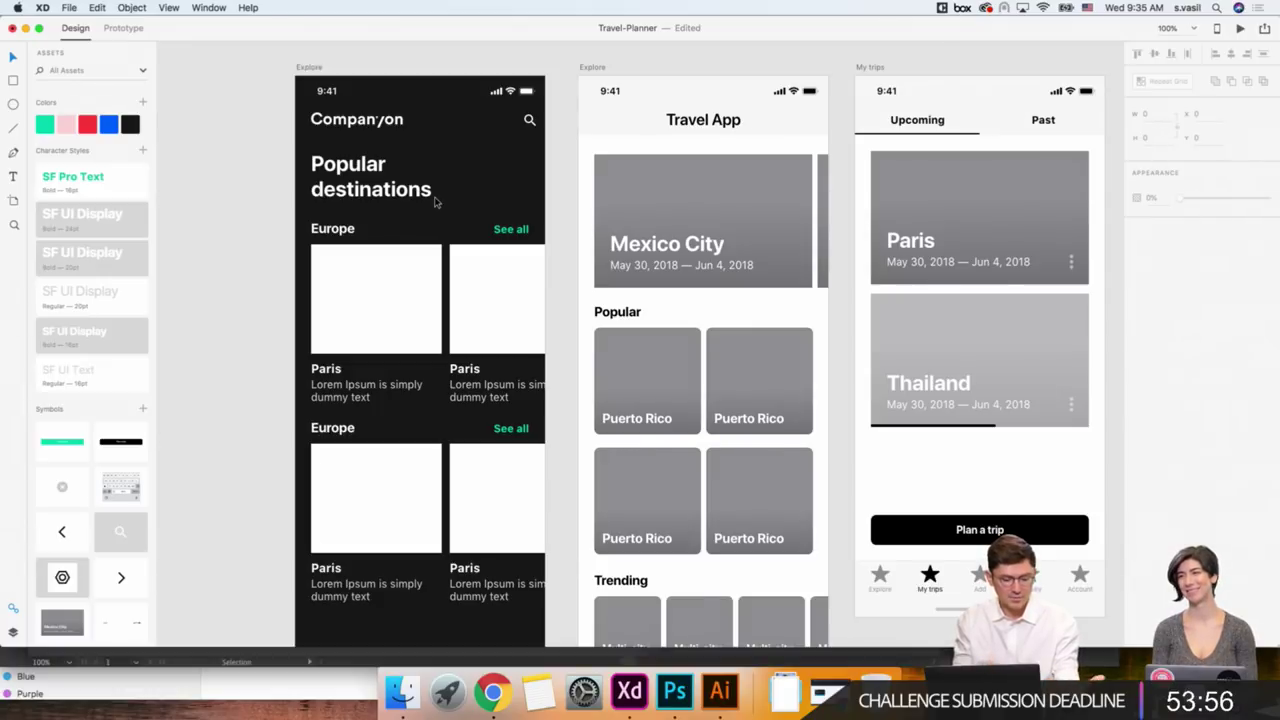
Save Popular destinations as a 32 pt style; set Europe to SF Pro Display 20 Bold and save it.
{"action": "left_click", "coordinate": [409, 187]}
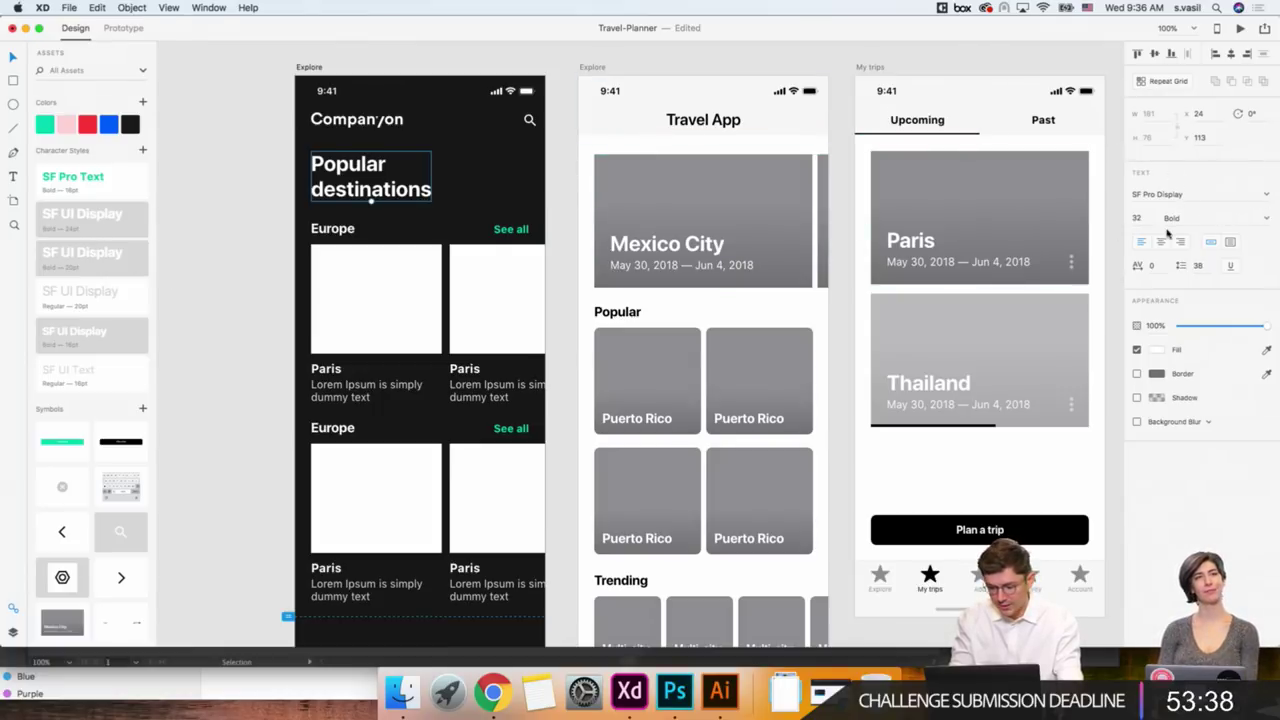
{"action": "left_click", "coordinate": [143, 150]}
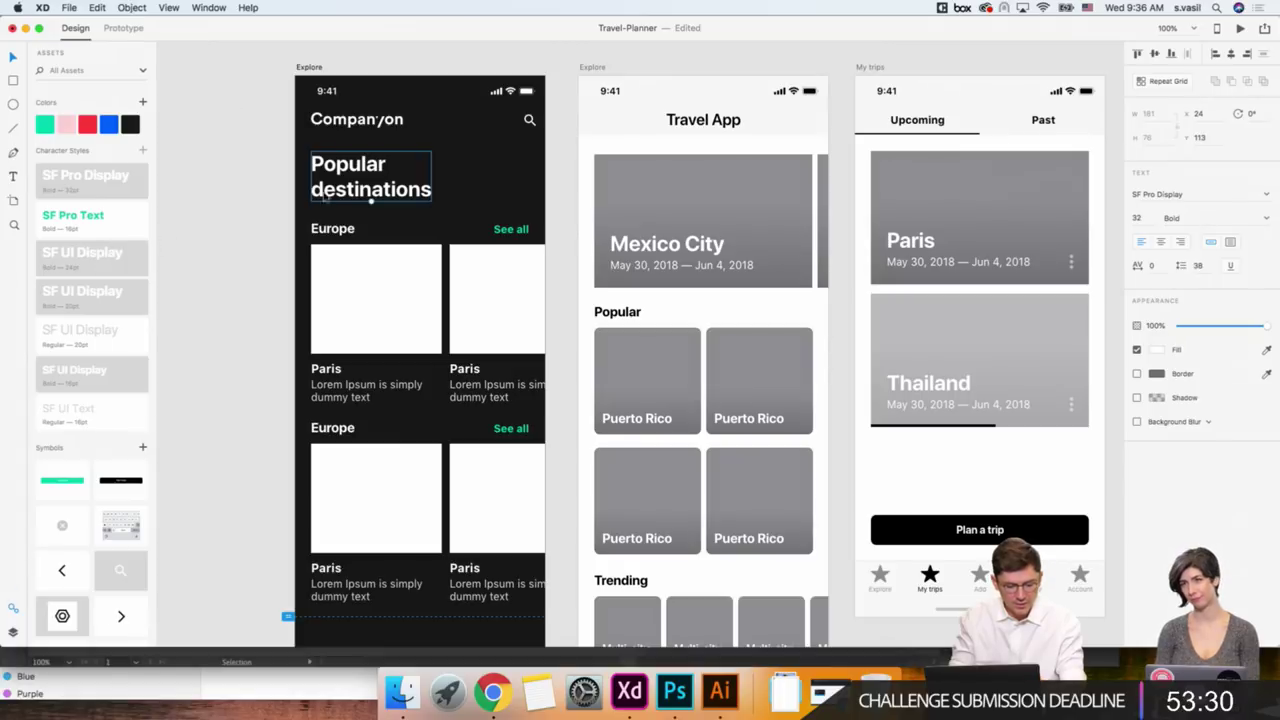
{"action": "left_click", "coordinate": [341, 229]}
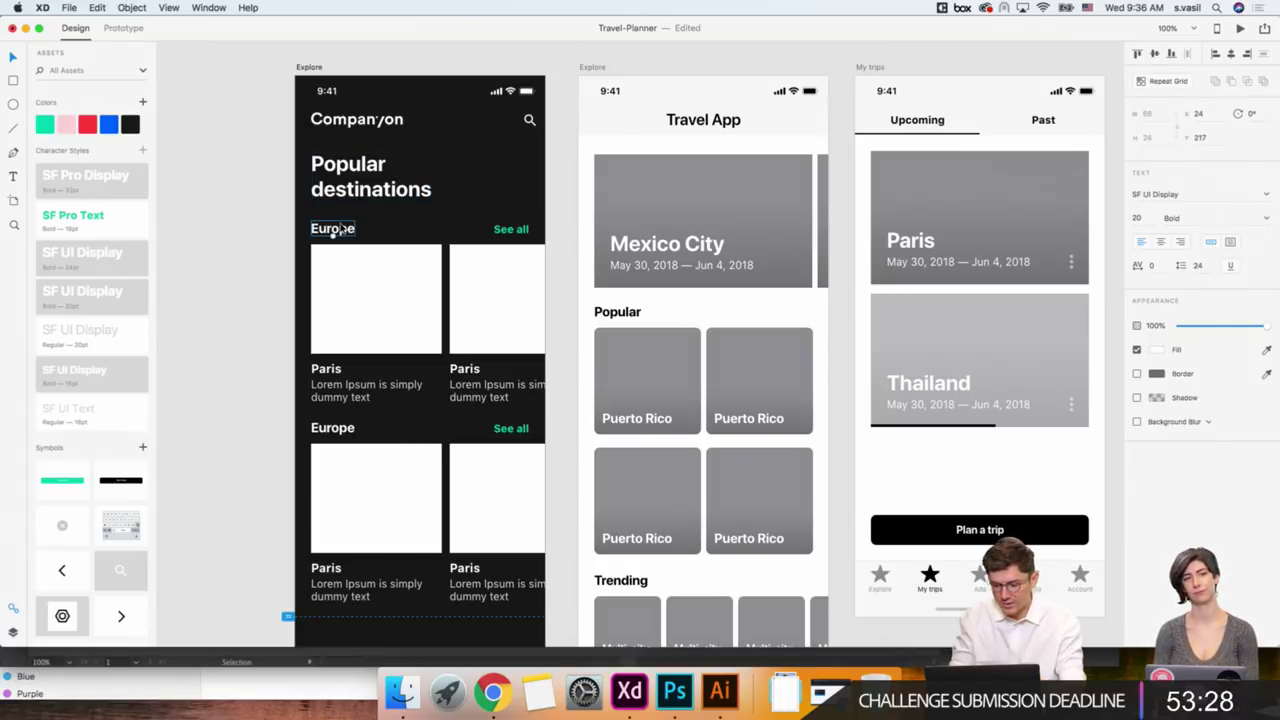
{"action": "left_click", "coordinate": [1144, 194]}
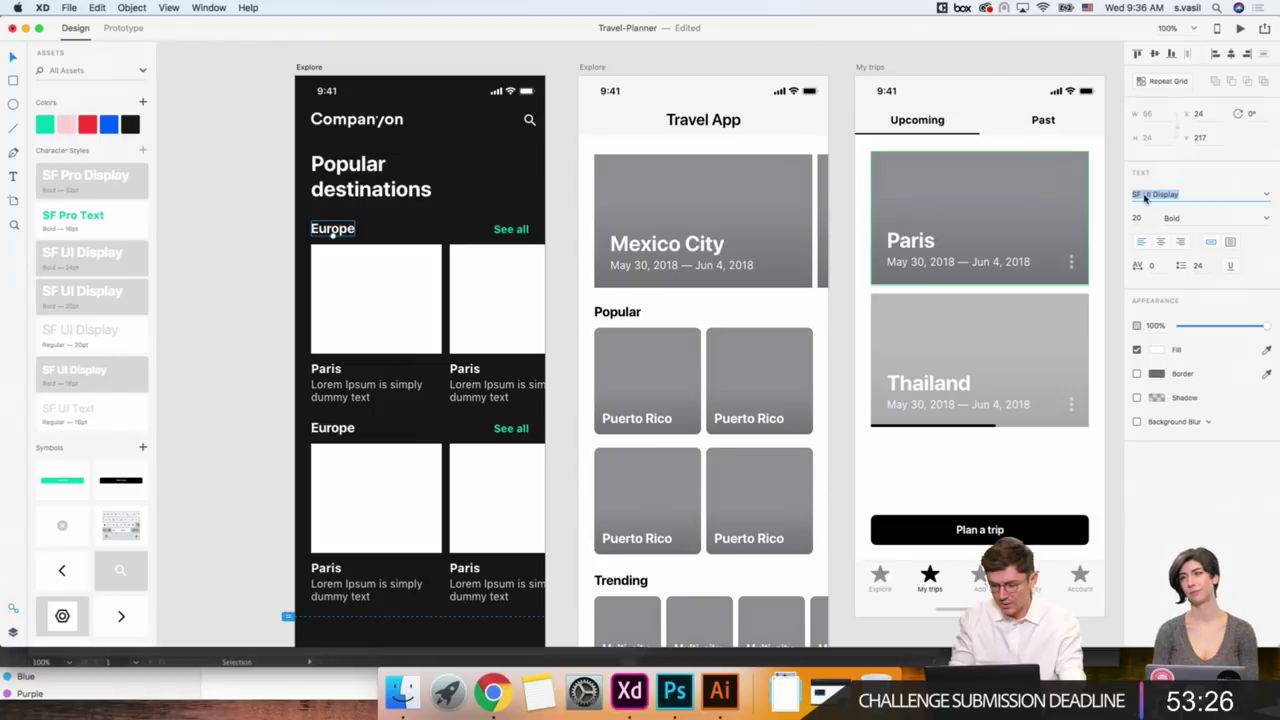
{"action": "type", "text": "SF Pro"}
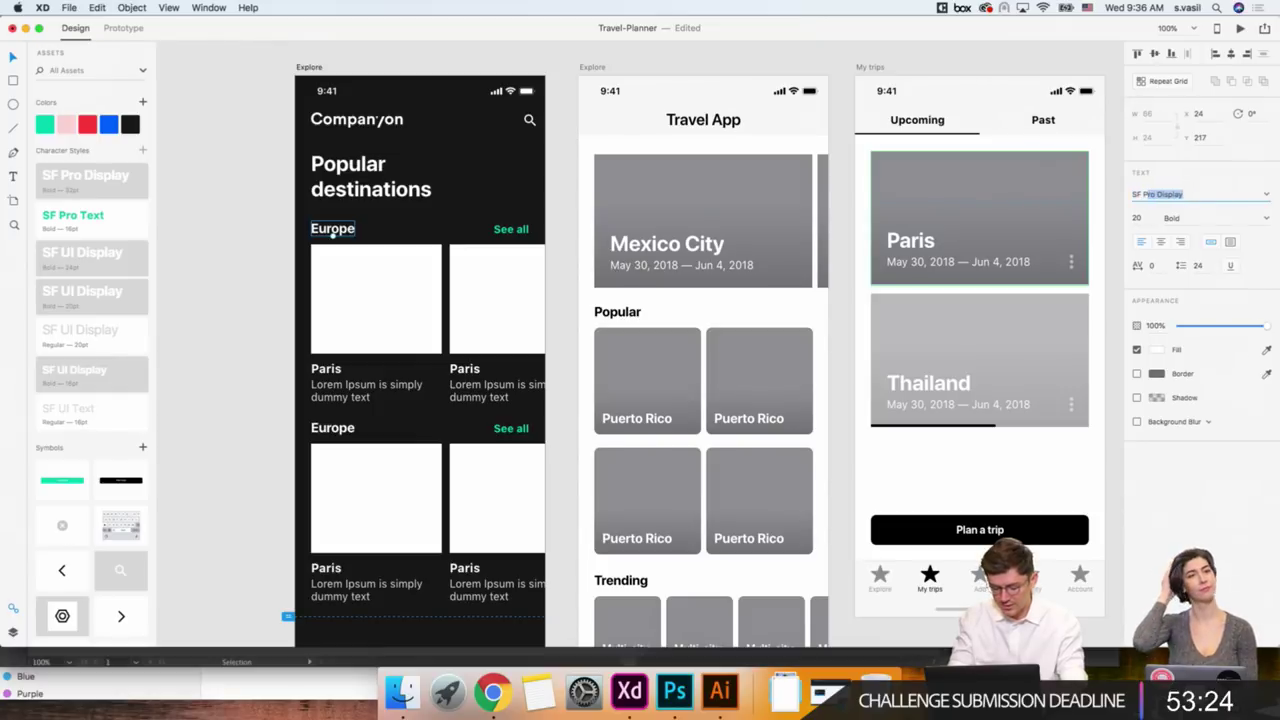
{"action": "key", "text": "Return"}
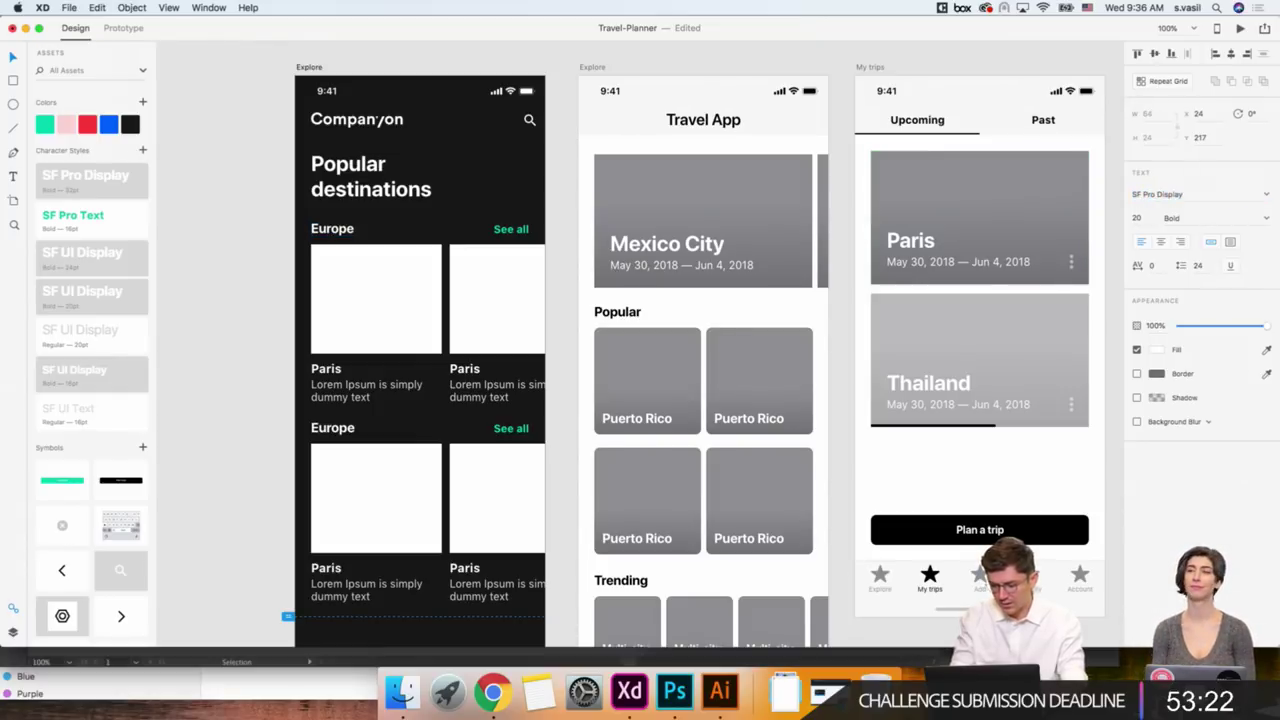
{"action": "left_click", "coordinate": [143, 151]}
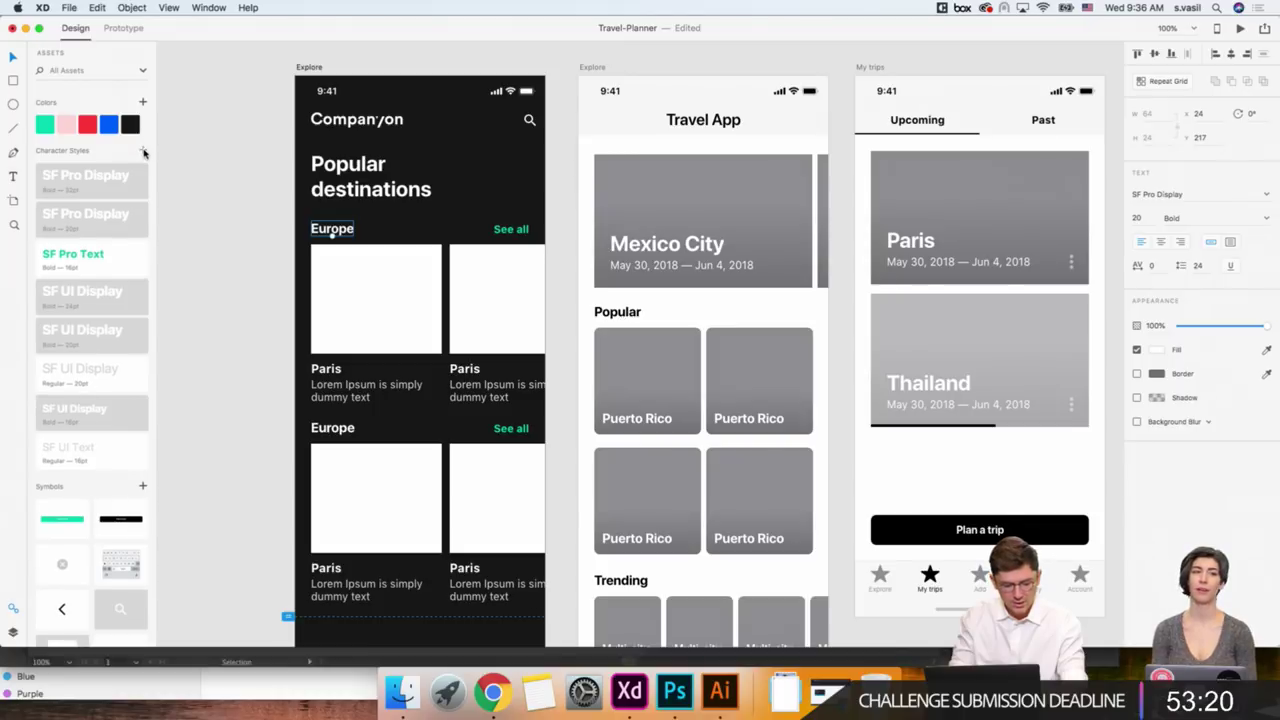
{"action": "left_click", "coordinate": [515, 229]}
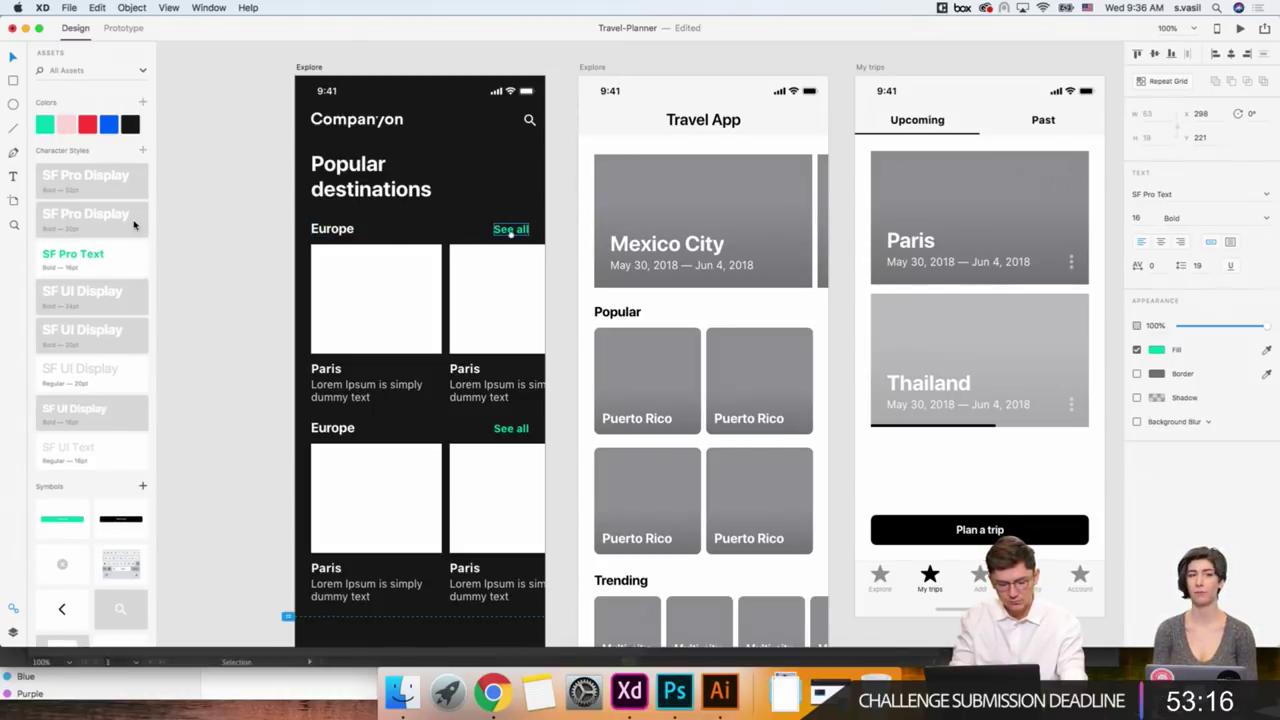
Delete the outdated SF UI character styles from the Assets panel.
{"action": "left_click", "coordinate": [106, 293]}
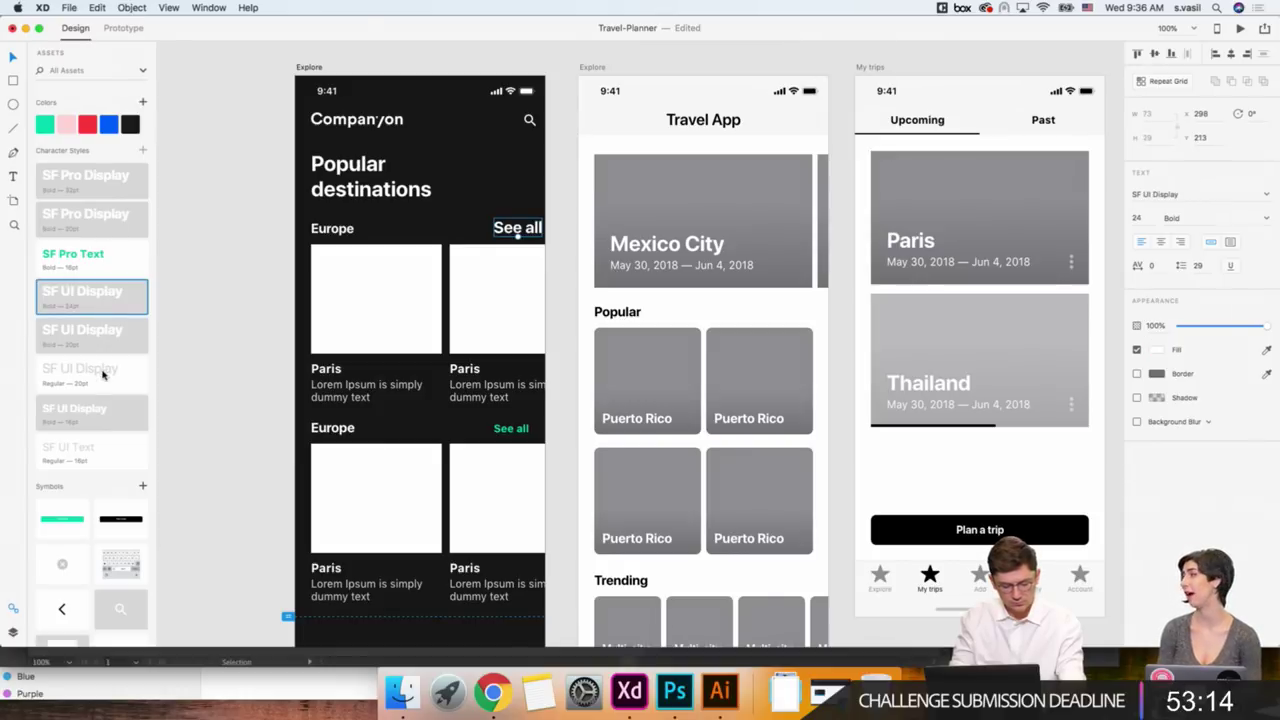
{"action": "left_click", "coordinate": [88, 410], "text": "shift"}
{"action": "left_click", "coordinate": [81, 447], "text": "shift"}
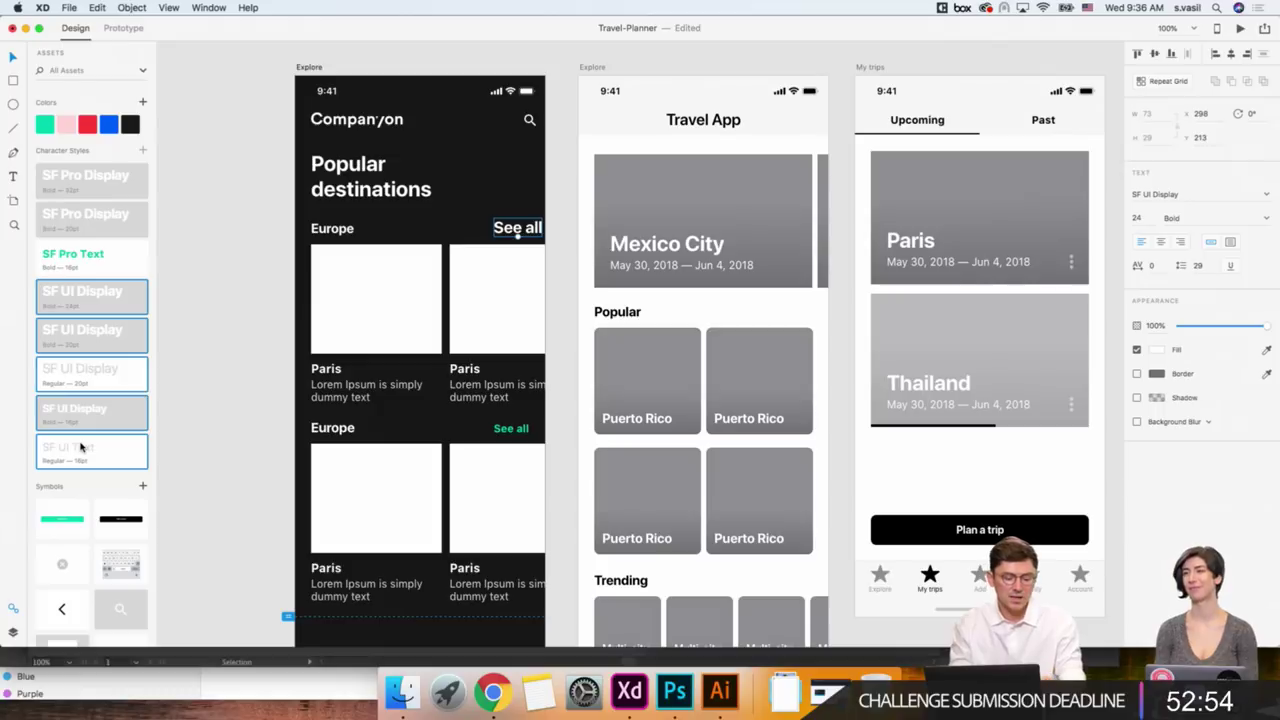
{"action": "right_click", "coordinate": [82, 448]}
{"action": "left_click", "coordinate": [100, 460]}
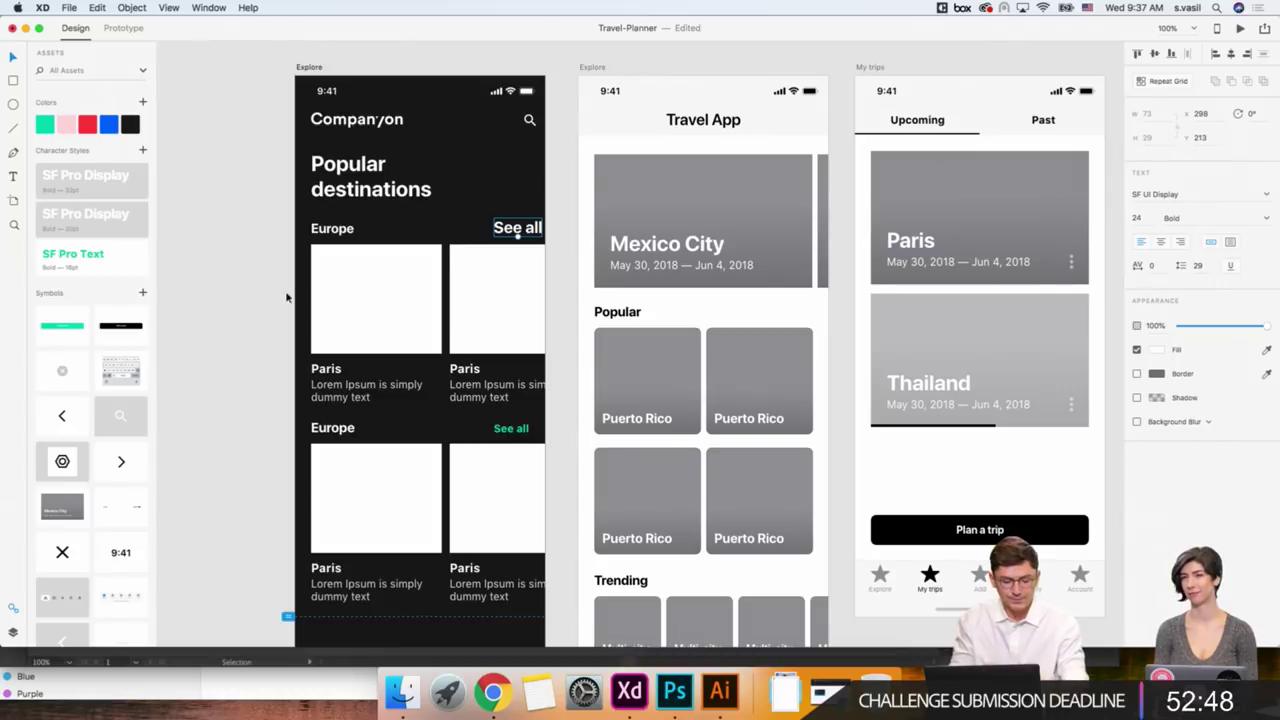
Give the top row's See all link the green SF Pro Text 16 Bold style.
{"action": "left_click", "coordinate": [367, 200]}
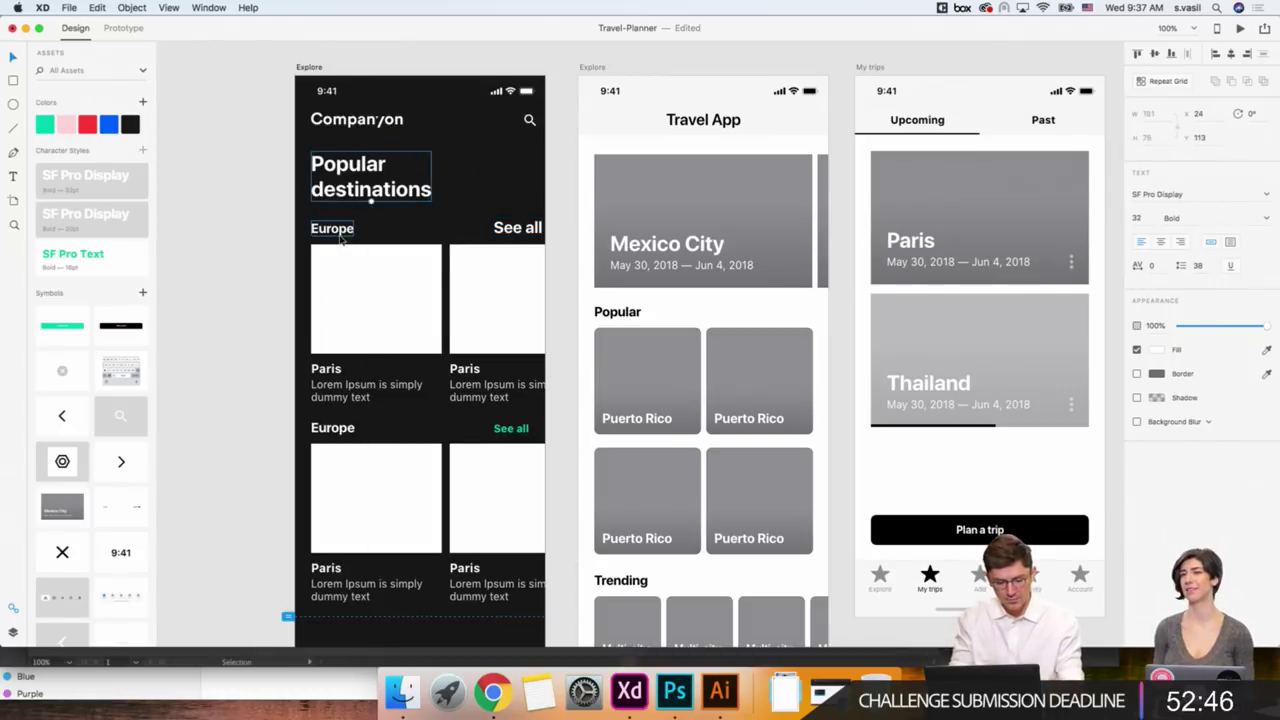
{"action": "left_click_drag", "start_coordinate": [300, 210], "coordinate": [535, 609]}
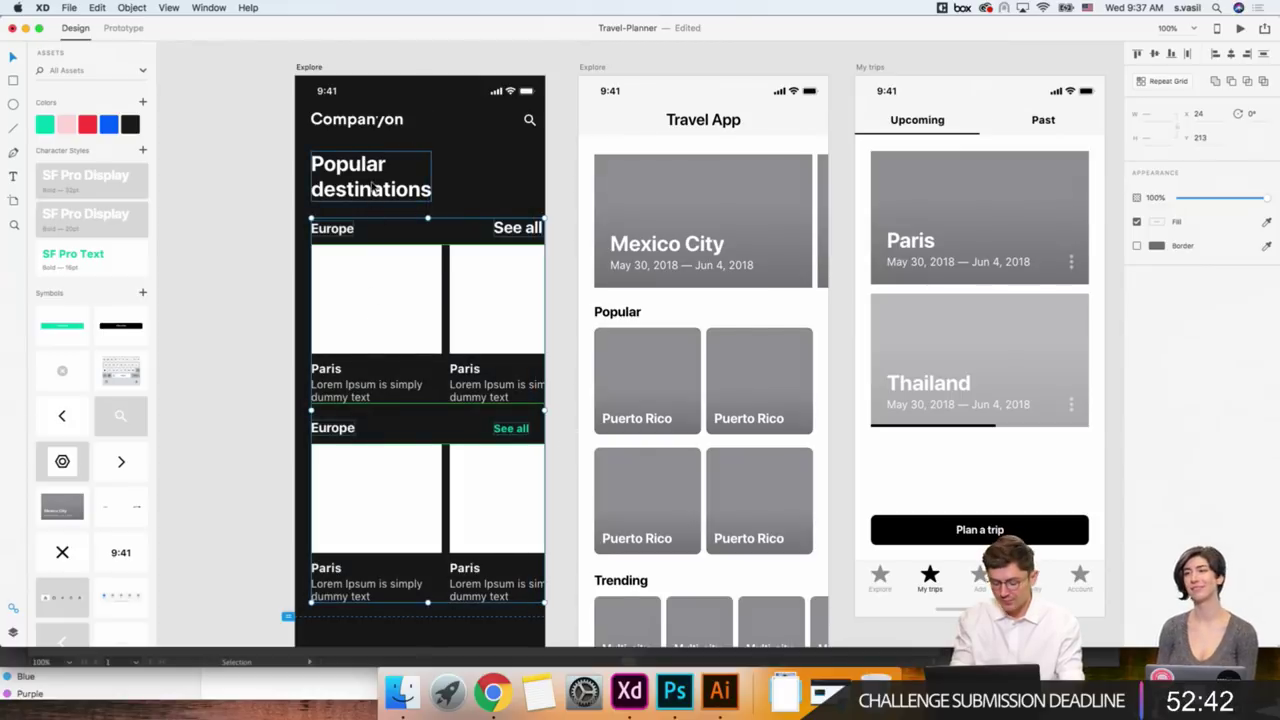
{"action": "left_click", "coordinate": [246, 206]}
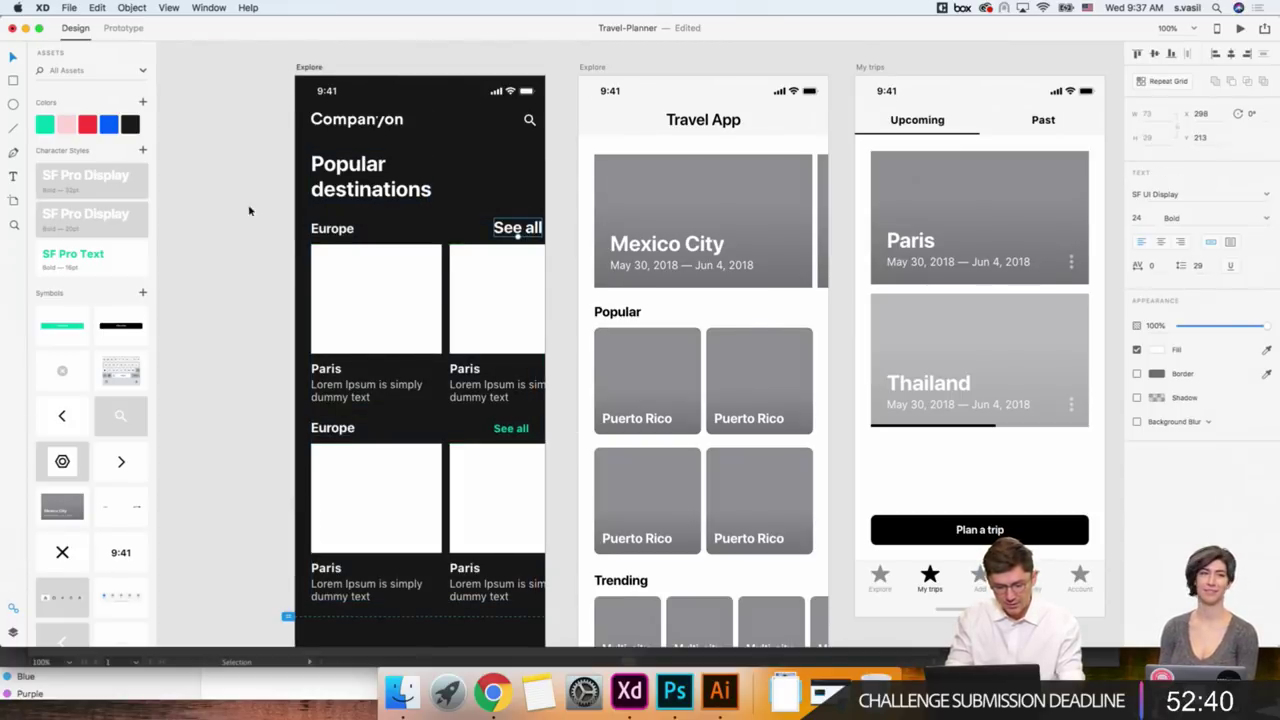
{"action": "left_click", "coordinate": [90, 266]}
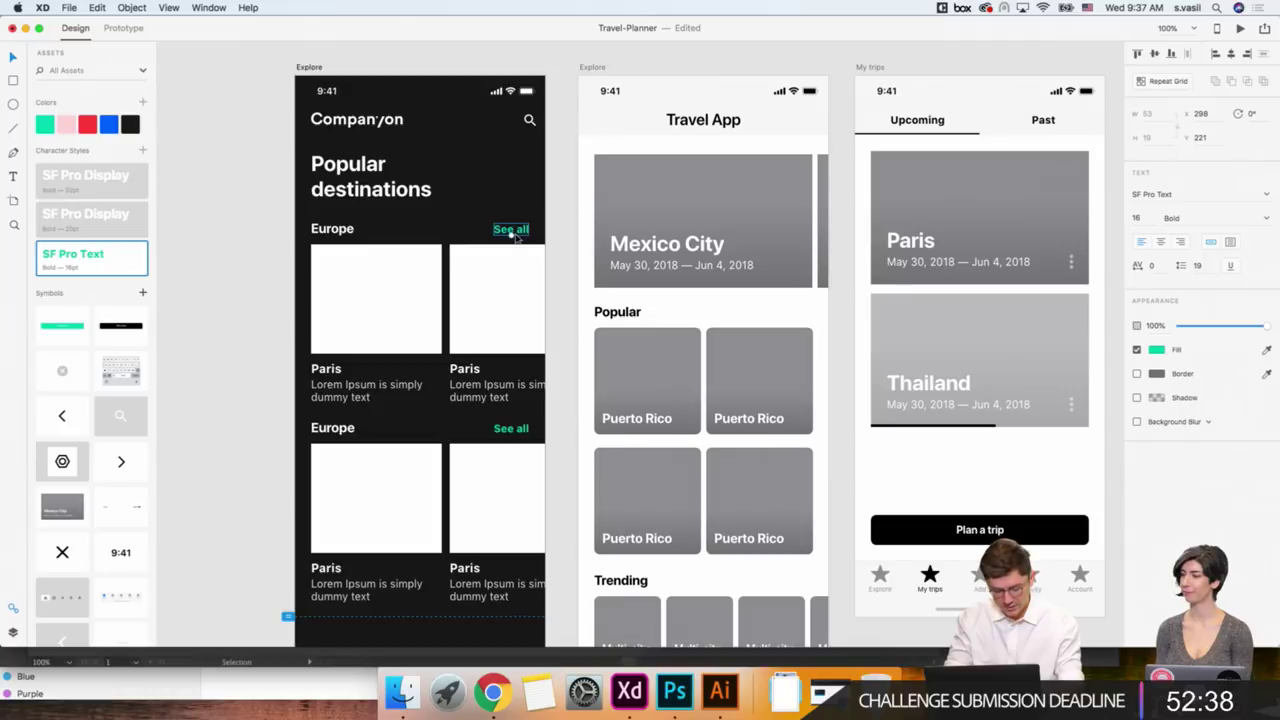
{"action": "scroll", "coordinate": [514, 238], "scroll_direction": "up", "scroll_amount": 1}
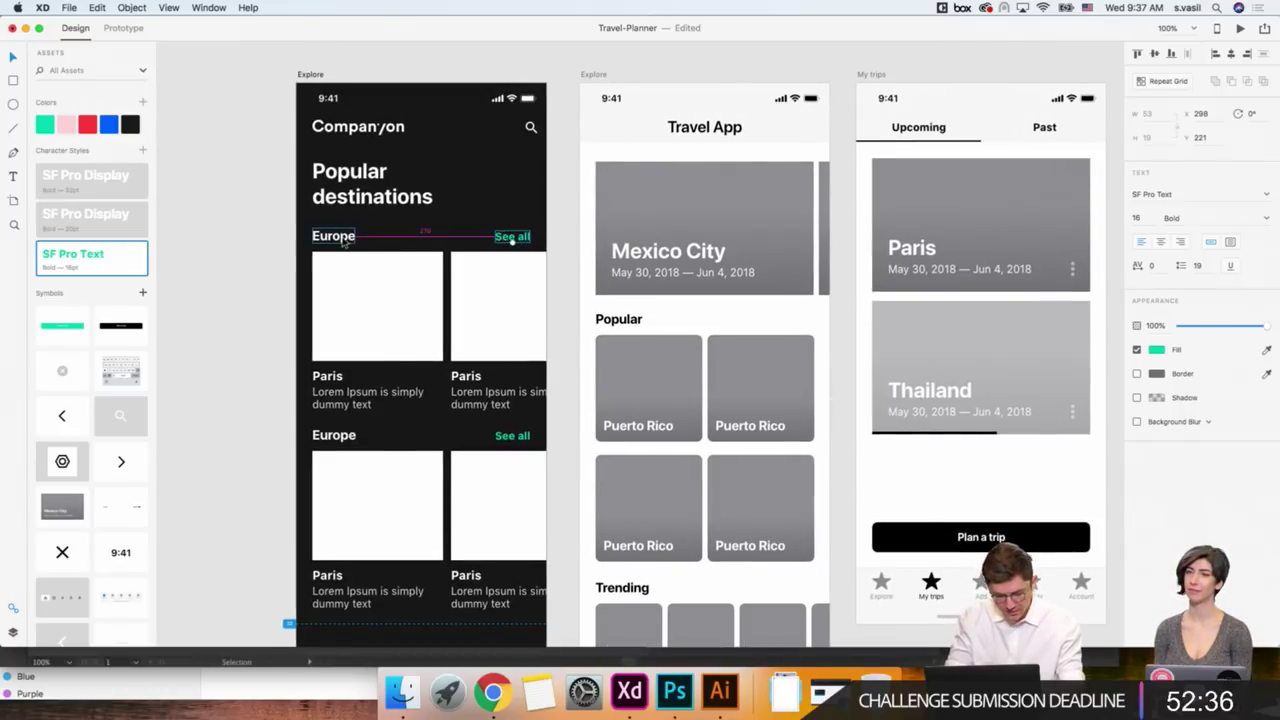
{"action": "scroll", "coordinate": [559, 241], "scroll_direction": "down", "scroll_amount": 2}
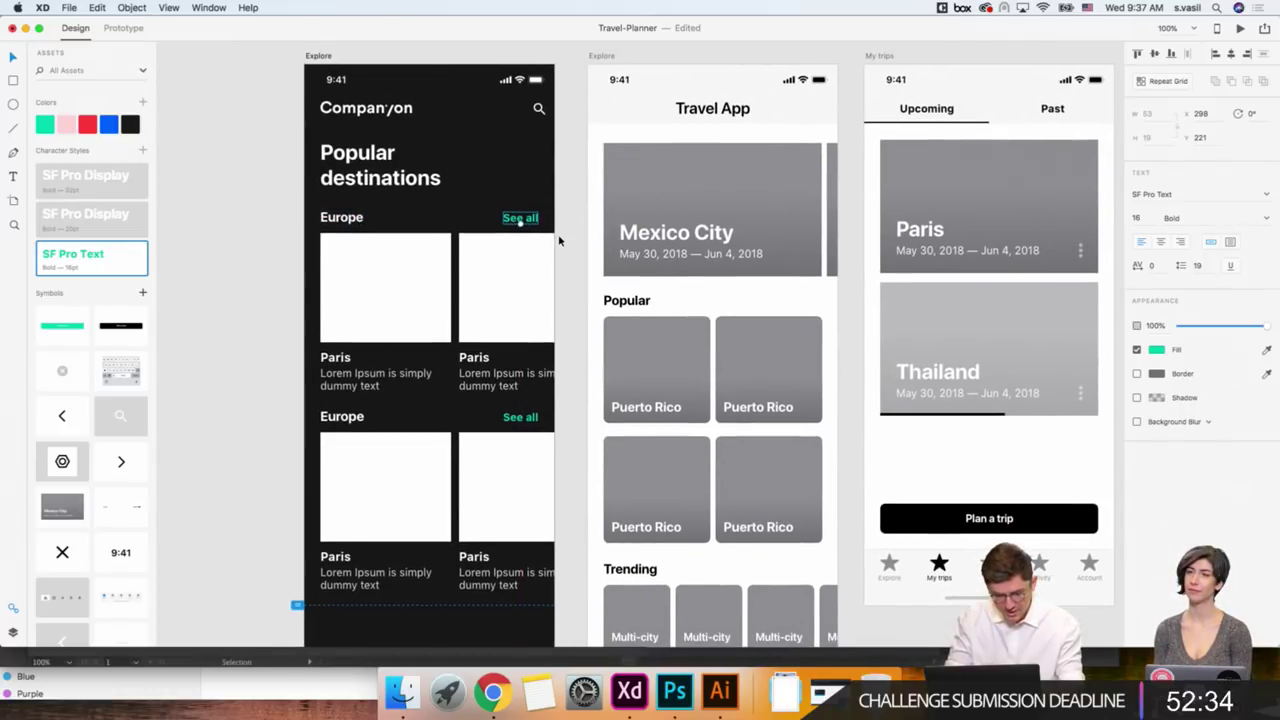
{"action": "key", "text": "Escape"}
Set the Paris card title to SF Pro Display at size 20.
{"action": "scroll", "coordinate": [340, 381], "scroll_direction": "right", "scroll_amount": 2}
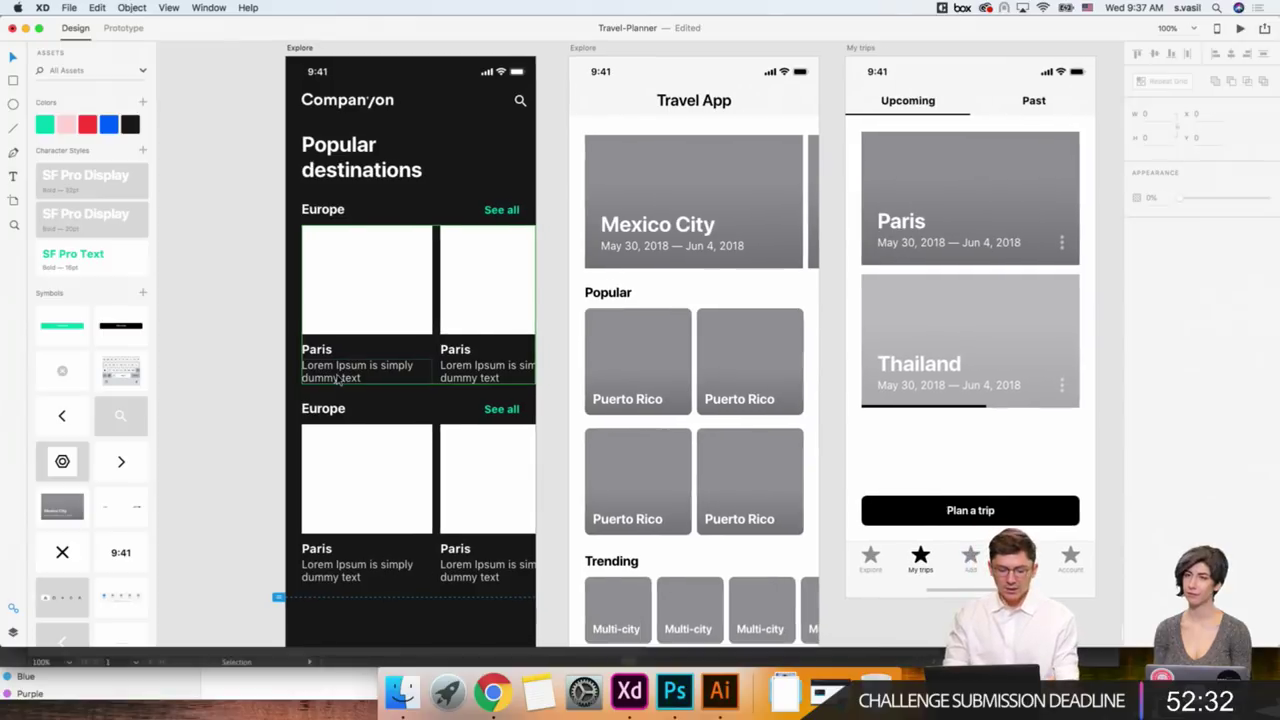
{"action": "double_click", "coordinate": [316, 352]}
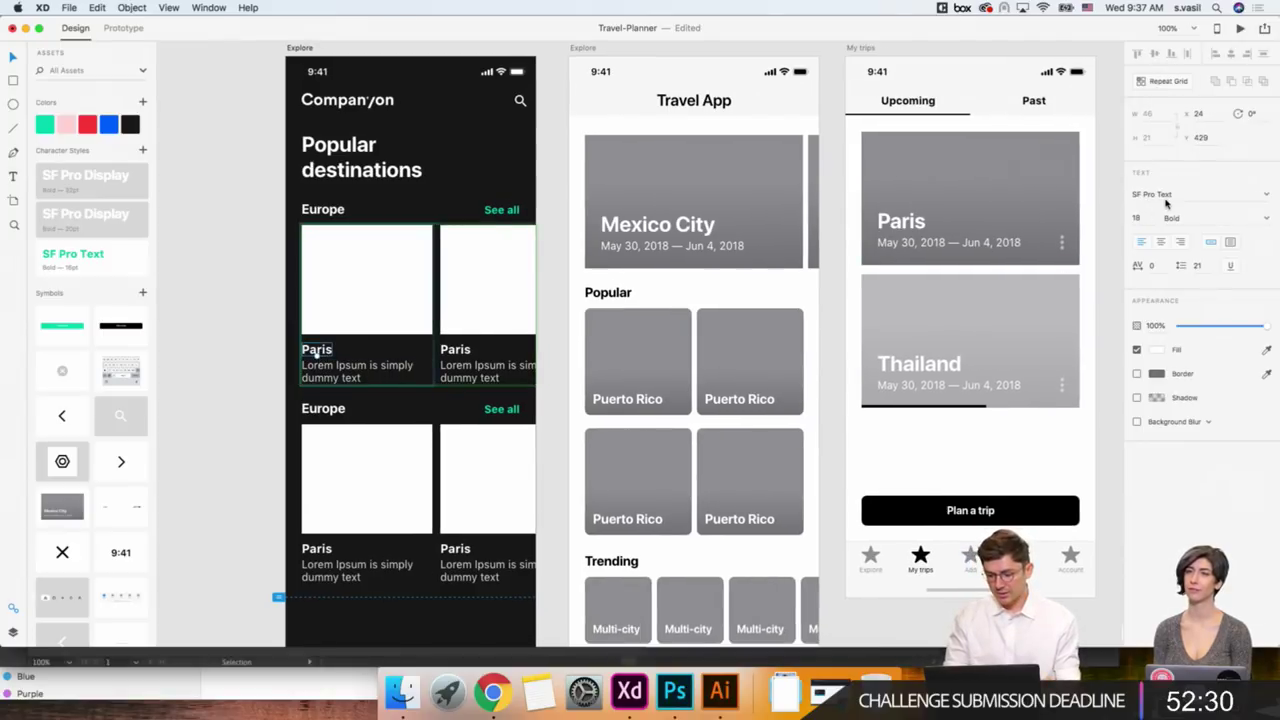
{"action": "left_click", "coordinate": [1140, 217]}
{"action": "type", "text": "20"}
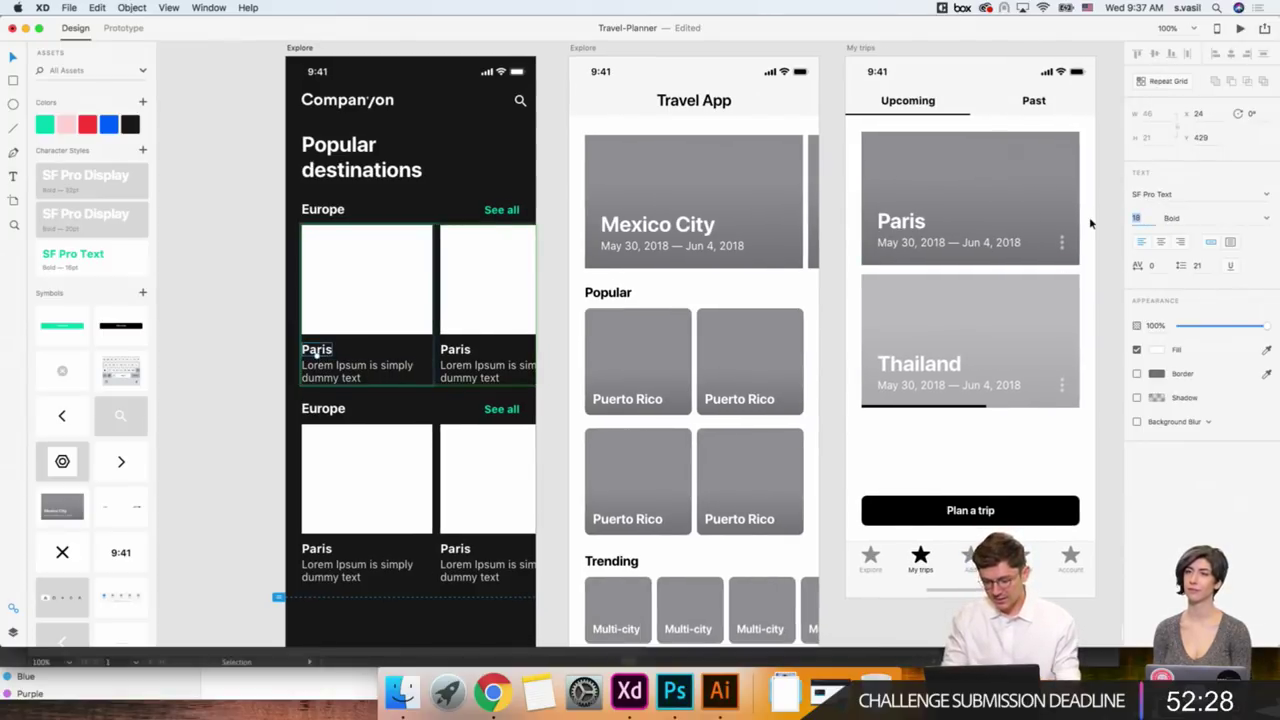
{"action": "key", "text": "Return"}
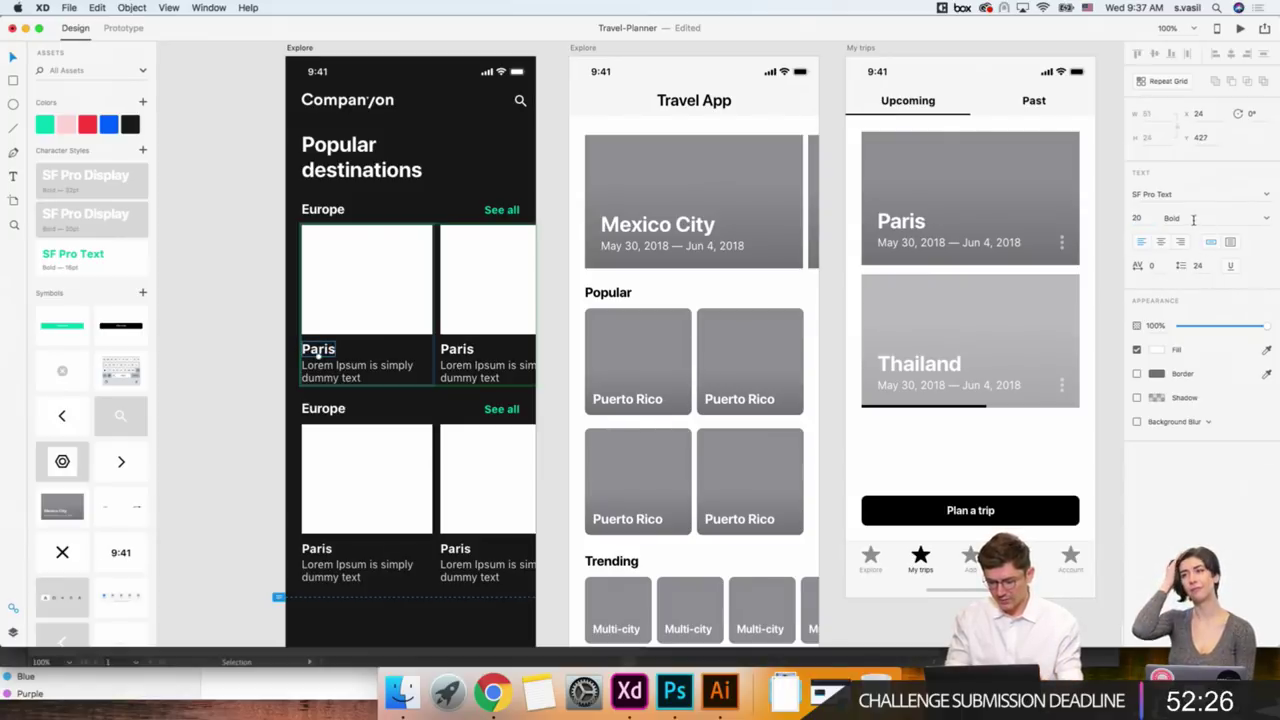
{"action": "left_click", "coordinate": [1159, 195]}
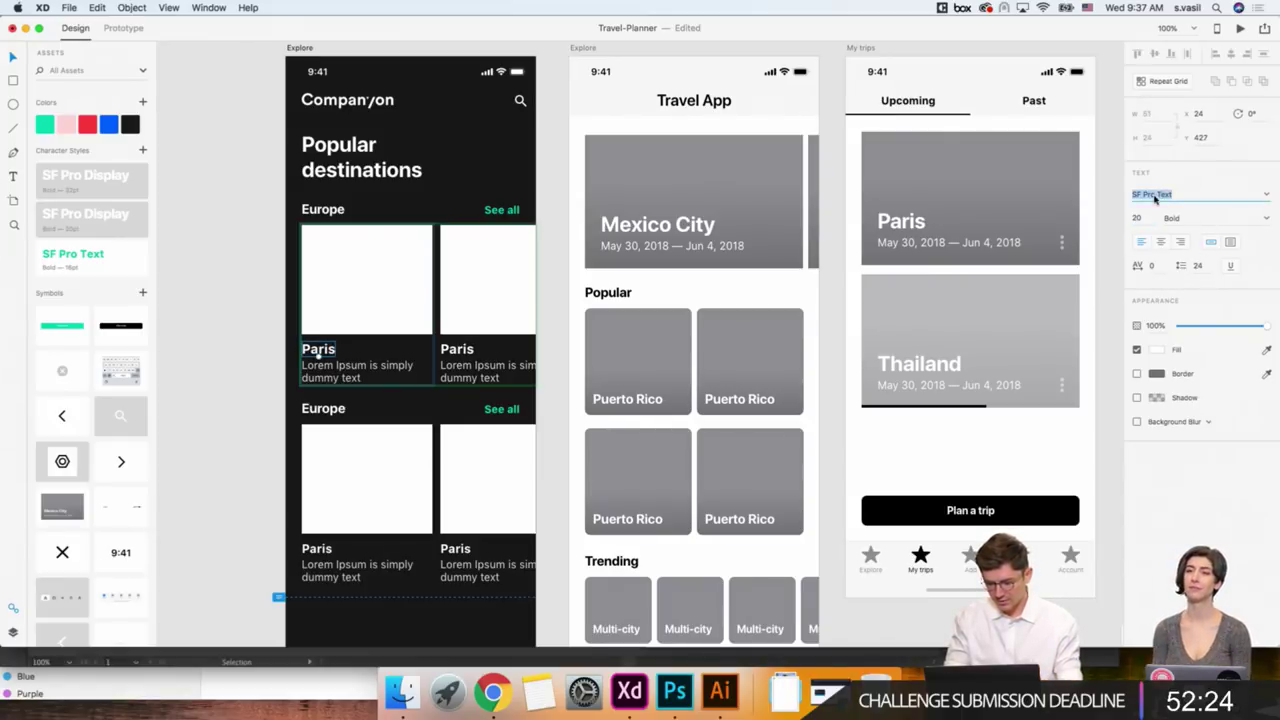
{"action": "type", "text": "Display"}
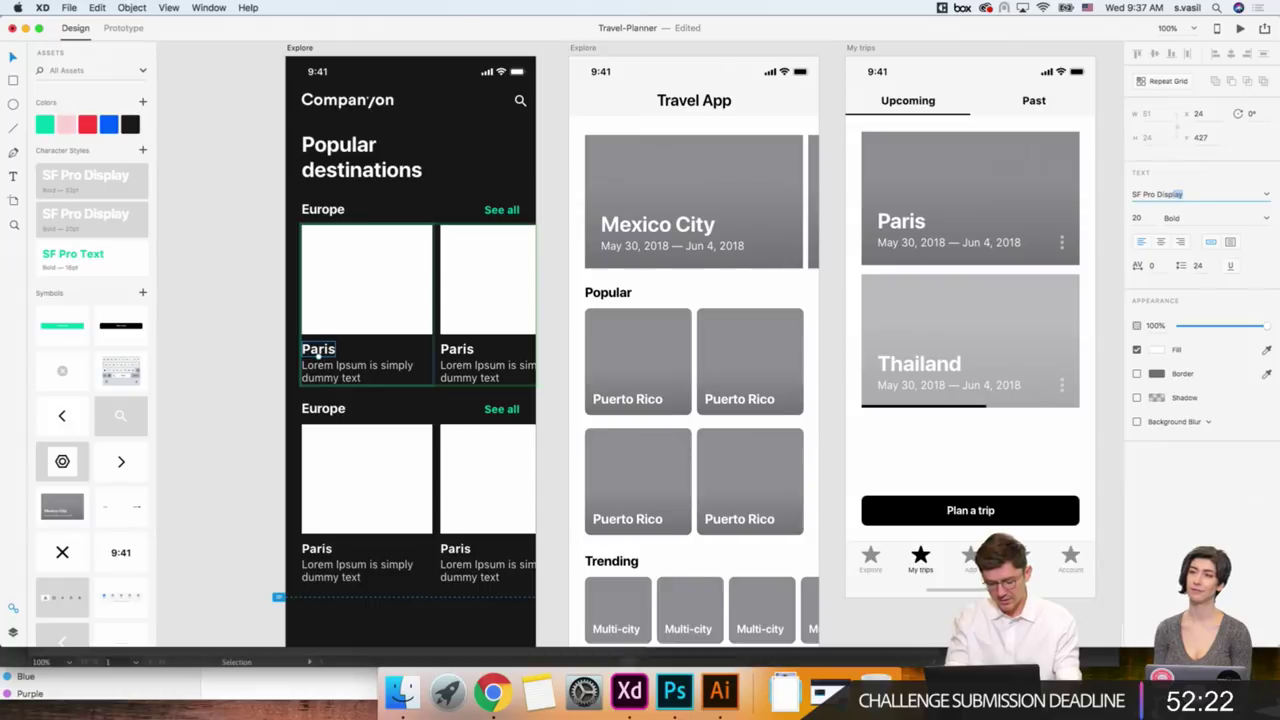
{"action": "key", "text": "Return"}
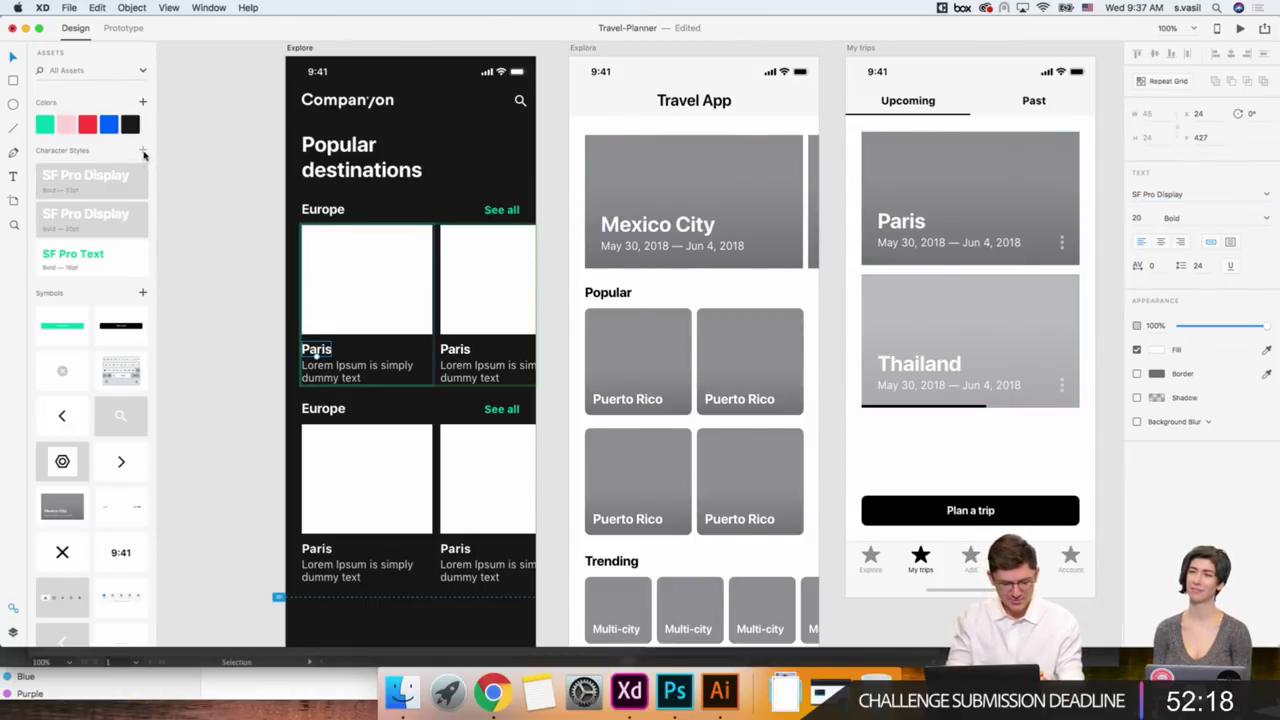
{"action": "left_click", "coordinate": [89, 222]}
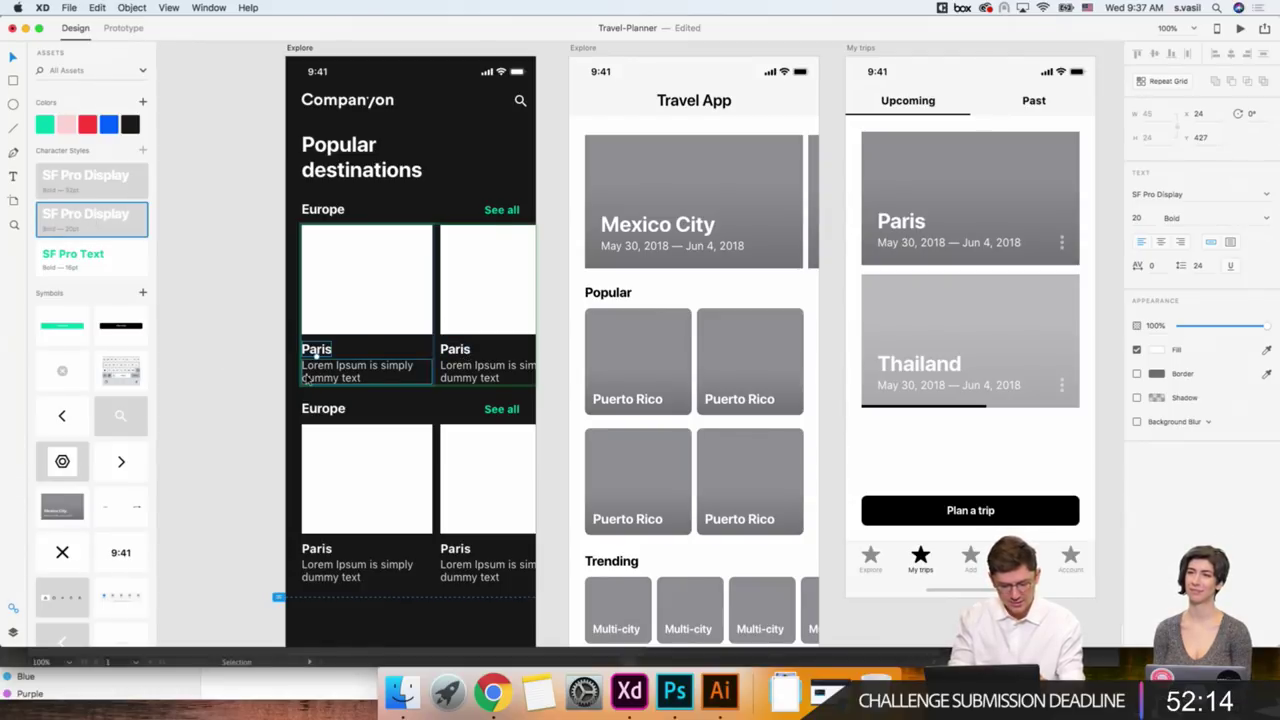
Set the Lorem Ipsum description to SF Pro Text and save it as a character style.
{"action": "left_click", "coordinate": [306, 374]}
{"action": "left_click", "coordinate": [1220, 193]}
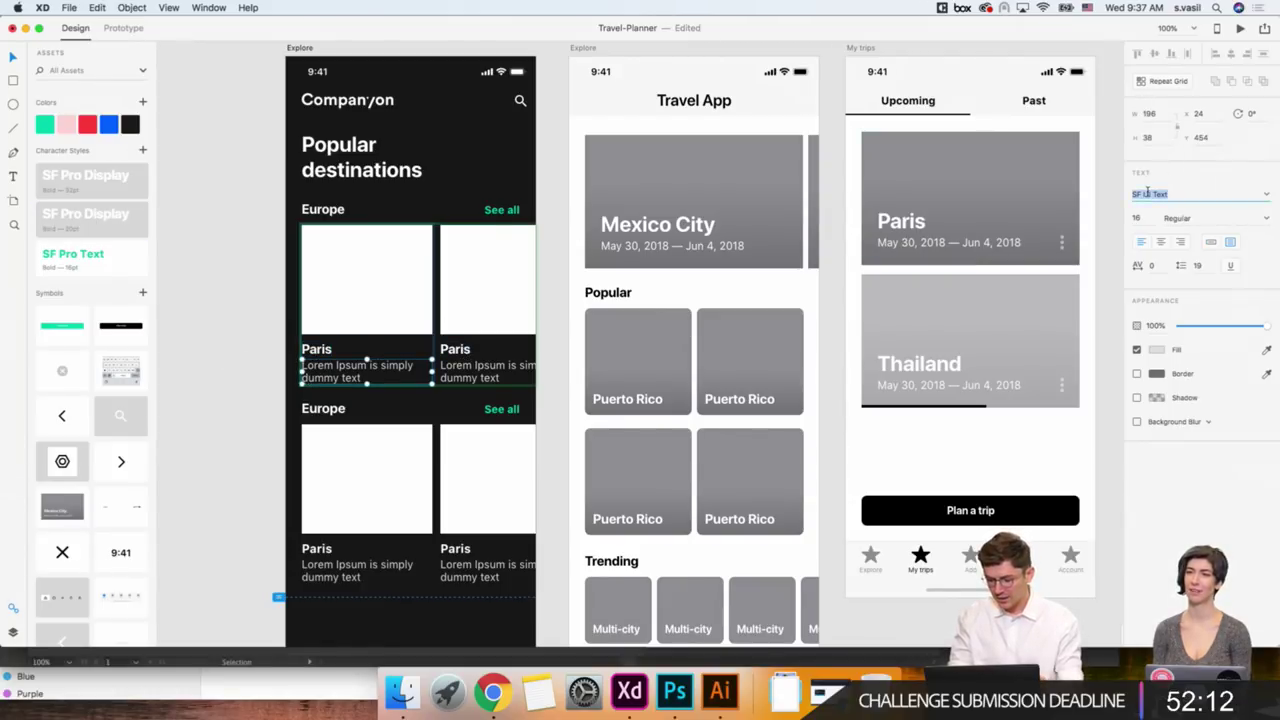
{"action": "type", "text": "Pro Text"}
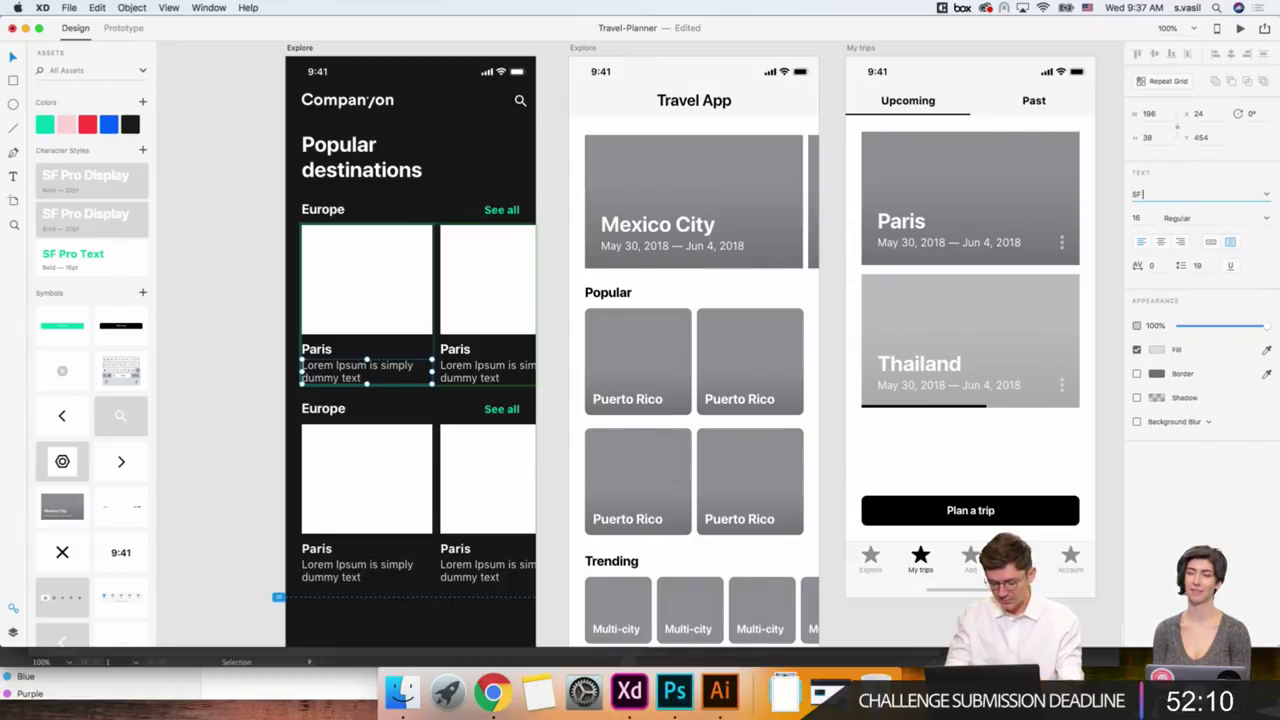
{"action": "key", "text": "Return"}
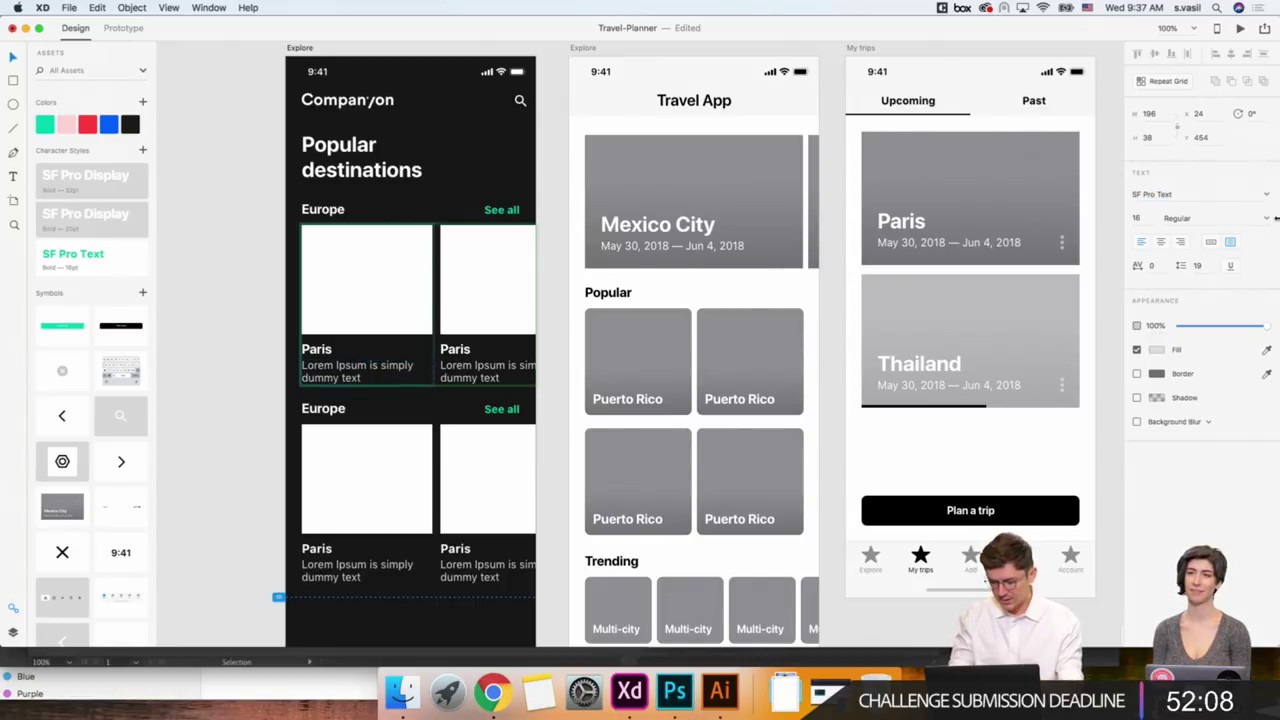
{"action": "left_click", "coordinate": [143, 151]}
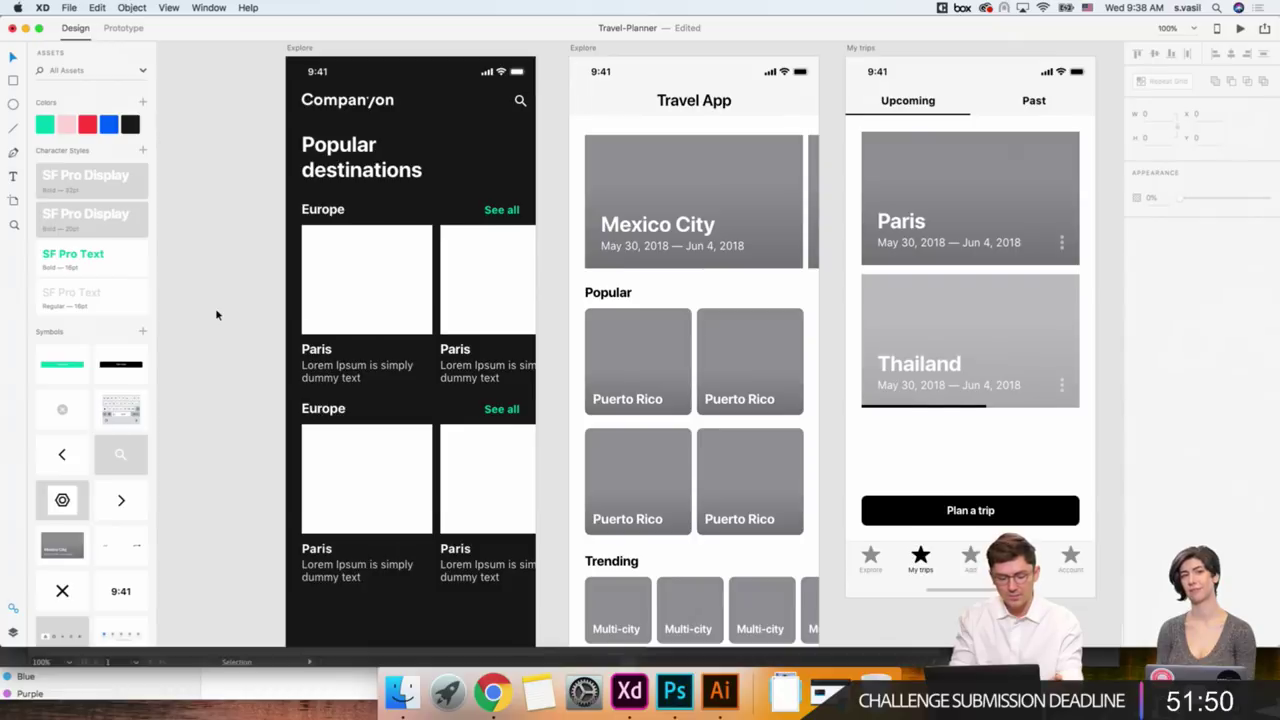
{"action": "scroll", "coordinate": [216, 315], "scroll_direction": "down", "scroll_amount": 2}
{"action": "left_click", "coordinate": [325, 335]}
{"action": "scroll", "coordinate": [325, 335], "scroll_direction": "down", "scroll_amount": 3}
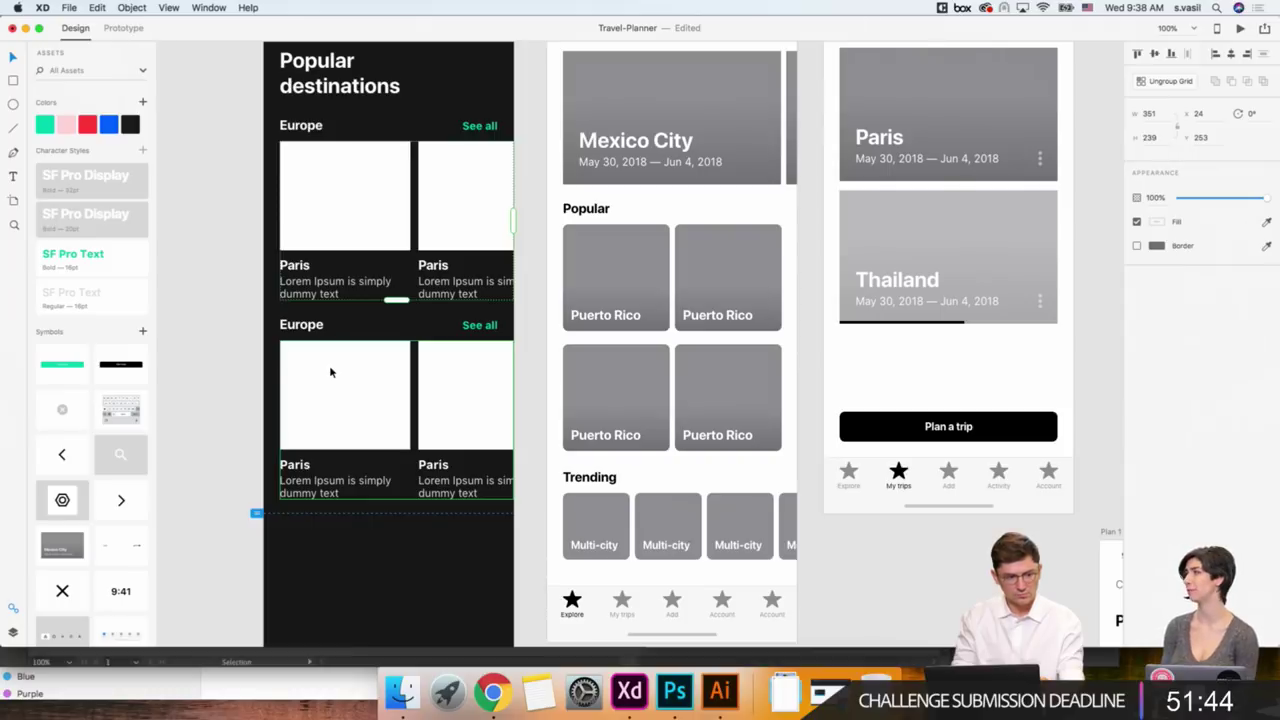
{"action": "left_click", "coordinate": [262, 323]}
{"action": "scroll", "coordinate": [259, 325], "scroll_direction": "left", "scroll_amount": 3}
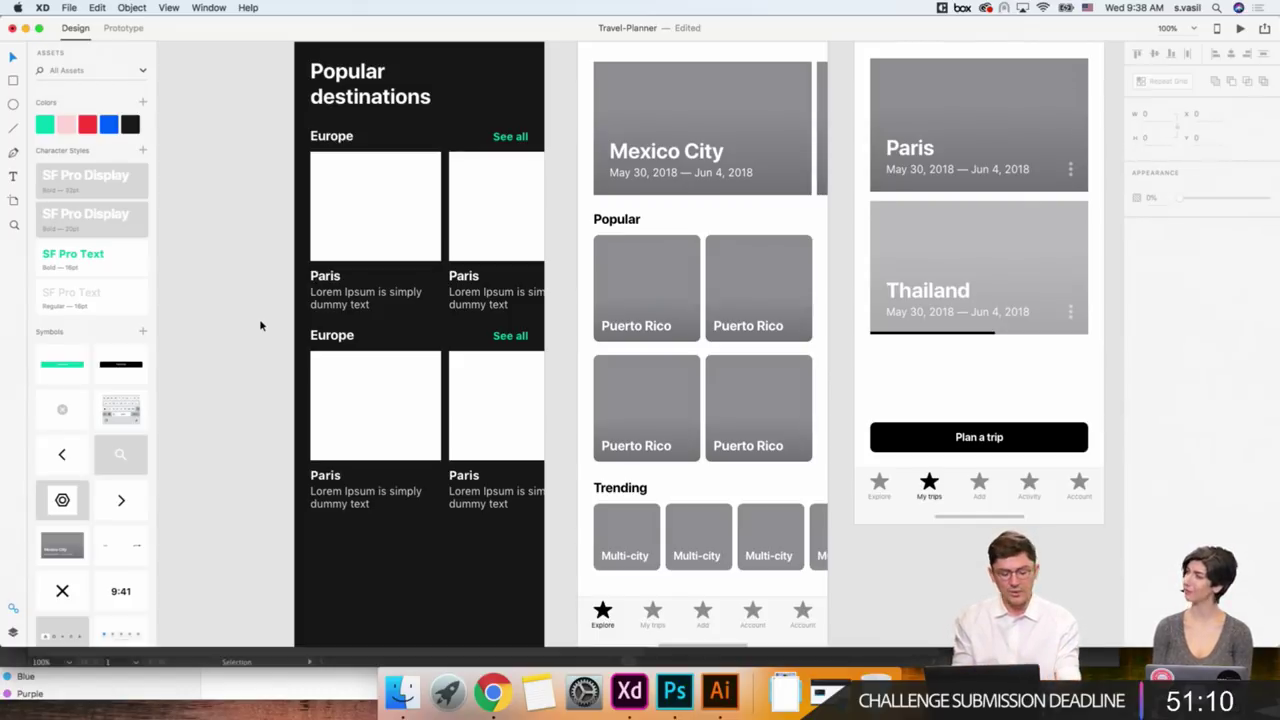
{"action": "scroll", "coordinate": [262, 350], "scroll_direction": "down", "scroll_amount": 2}
{"action": "left_click_drag", "start_coordinate": [271, 491], "coordinate": [476, 430]}
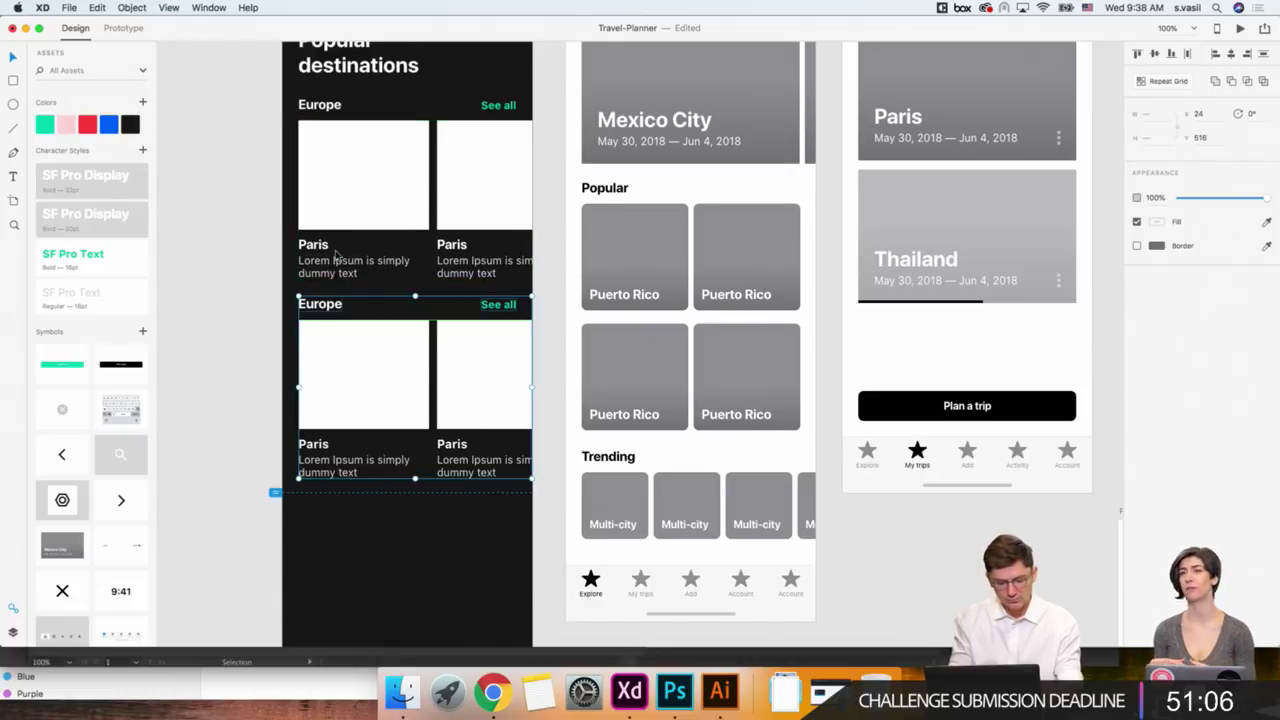
{"action": "left_click", "coordinate": [265, 237]}
{"action": "scroll", "coordinate": [297, 400], "scroll_direction": "down", "scroll_amount": 1}
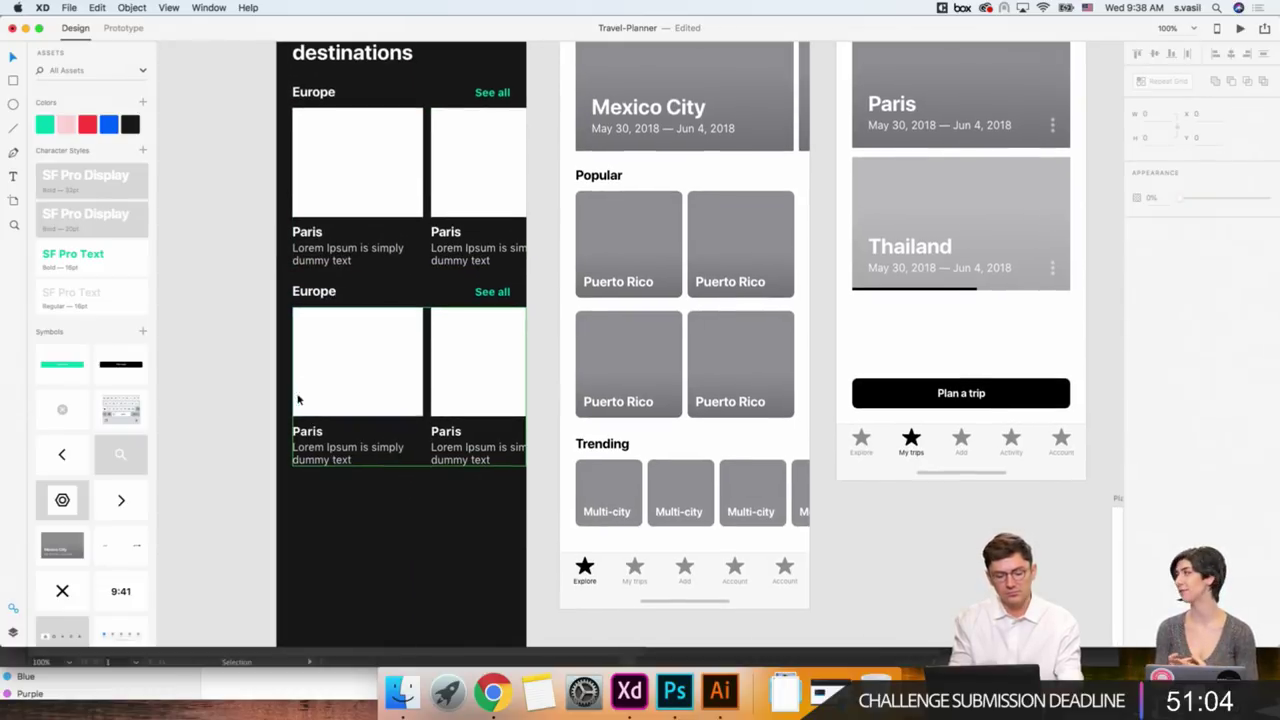
{"action": "double_click", "coordinate": [332, 258]}
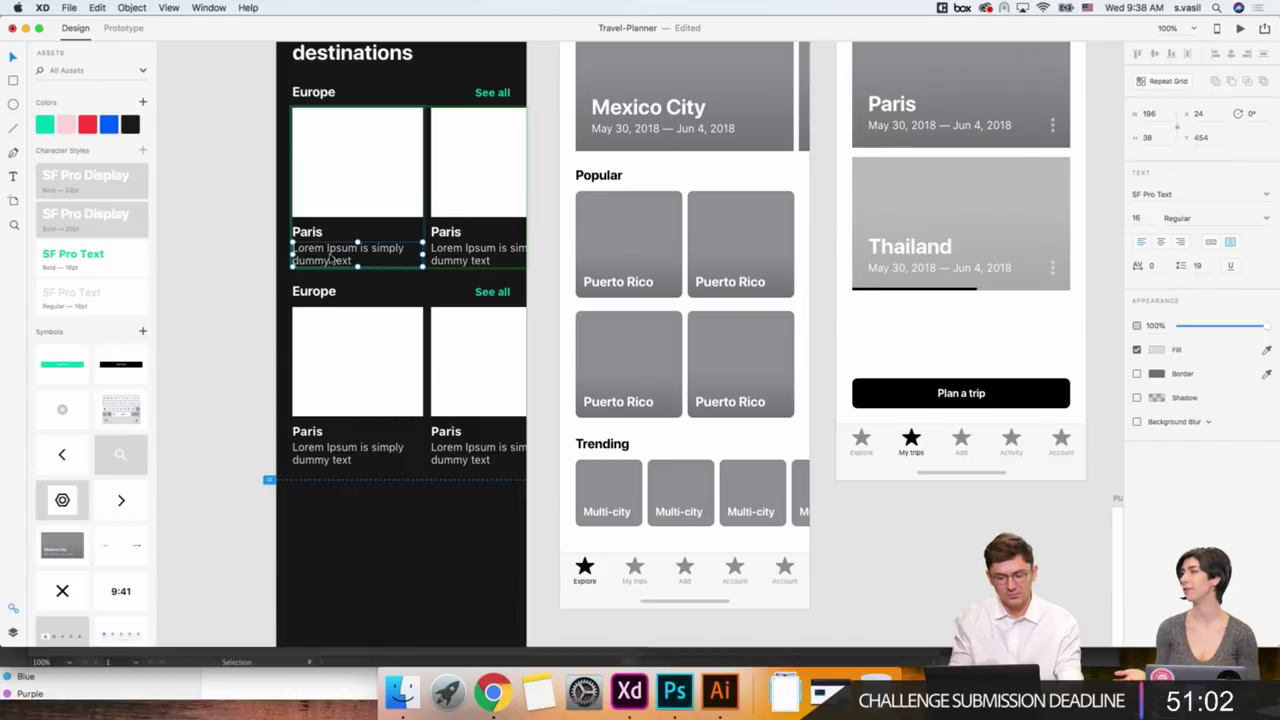
{"action": "scroll", "coordinate": [332, 258], "scroll_direction": "down", "scroll_amount": 1}
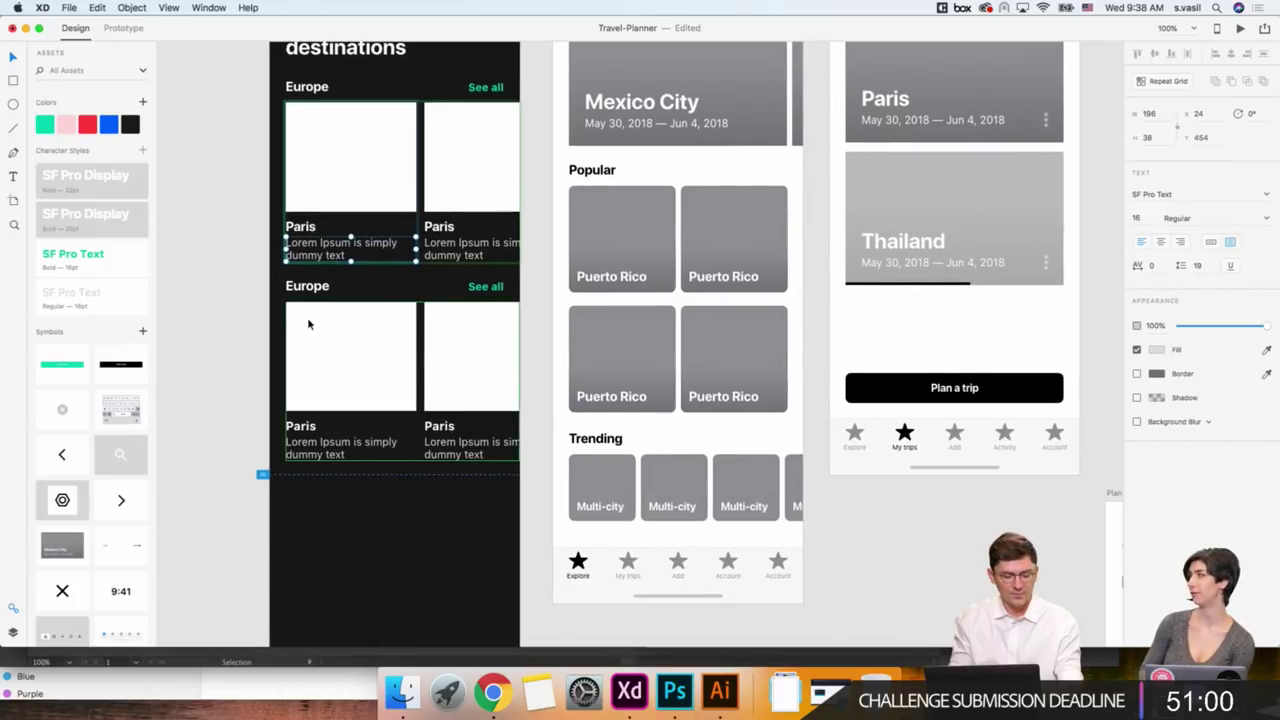
{"action": "left_click", "coordinate": [330, 283]}
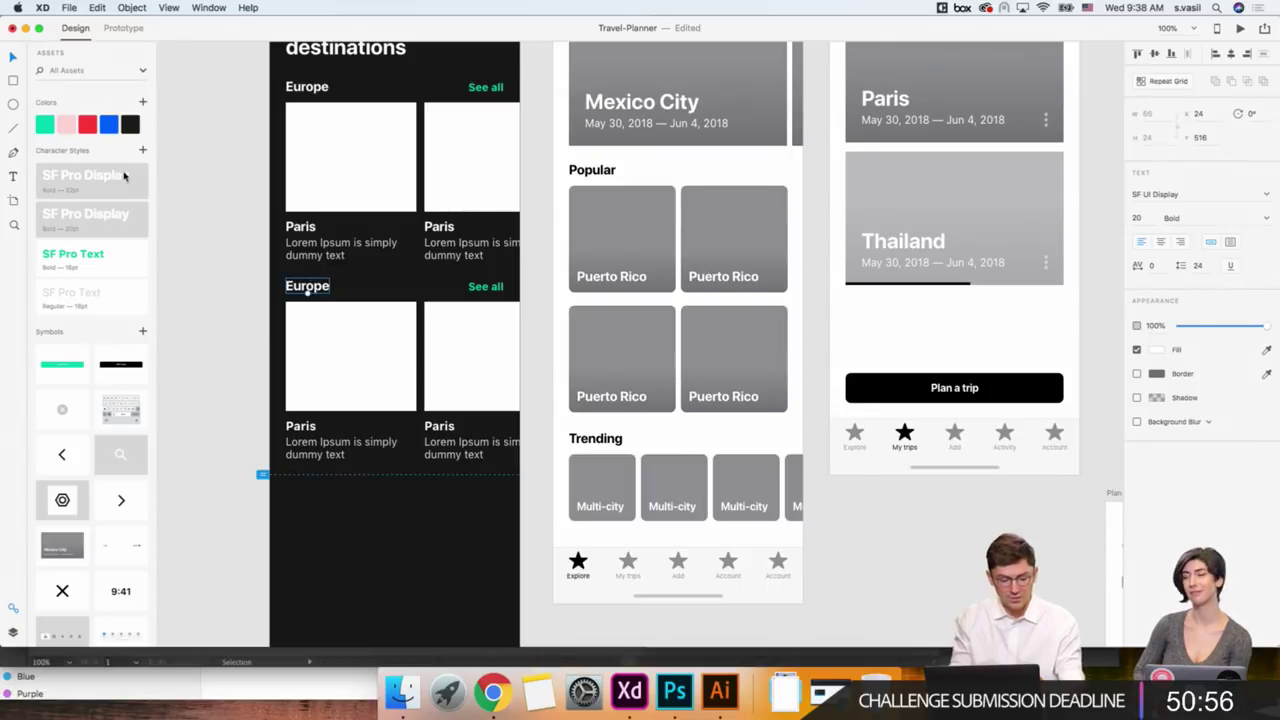
{"action": "left_click", "coordinate": [315, 88]}
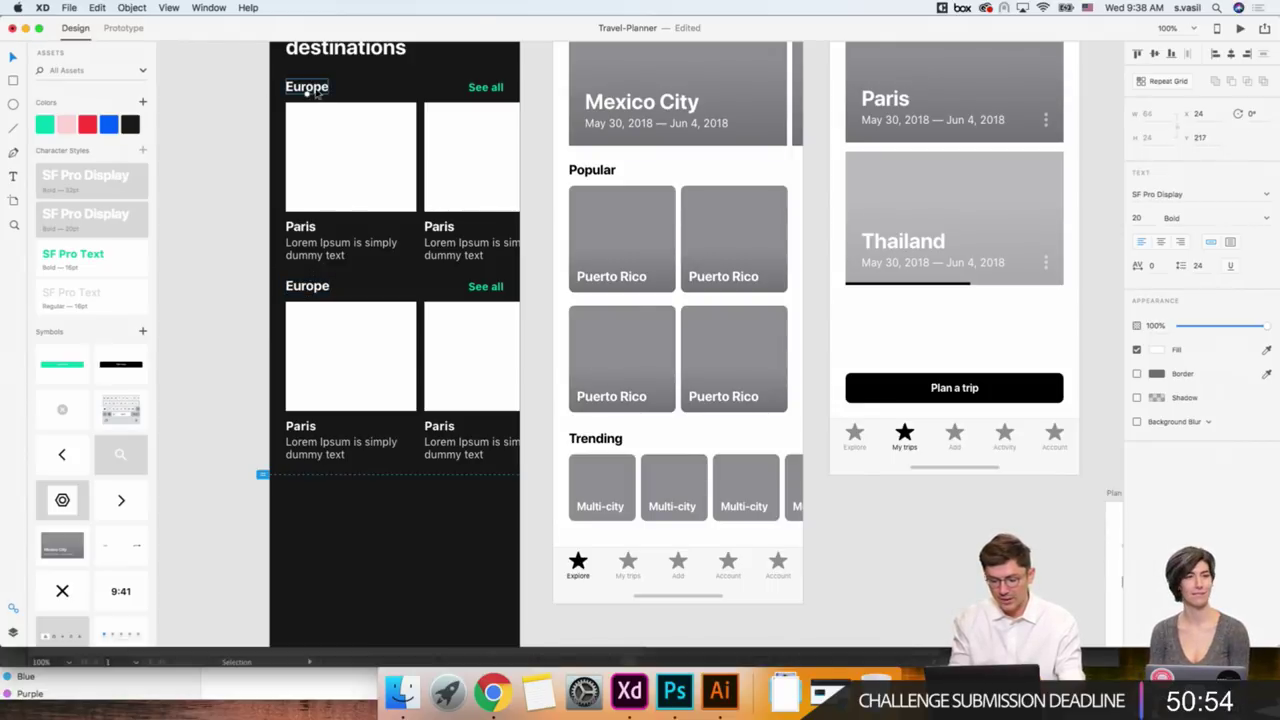
{"action": "key", "text": "Tab"}
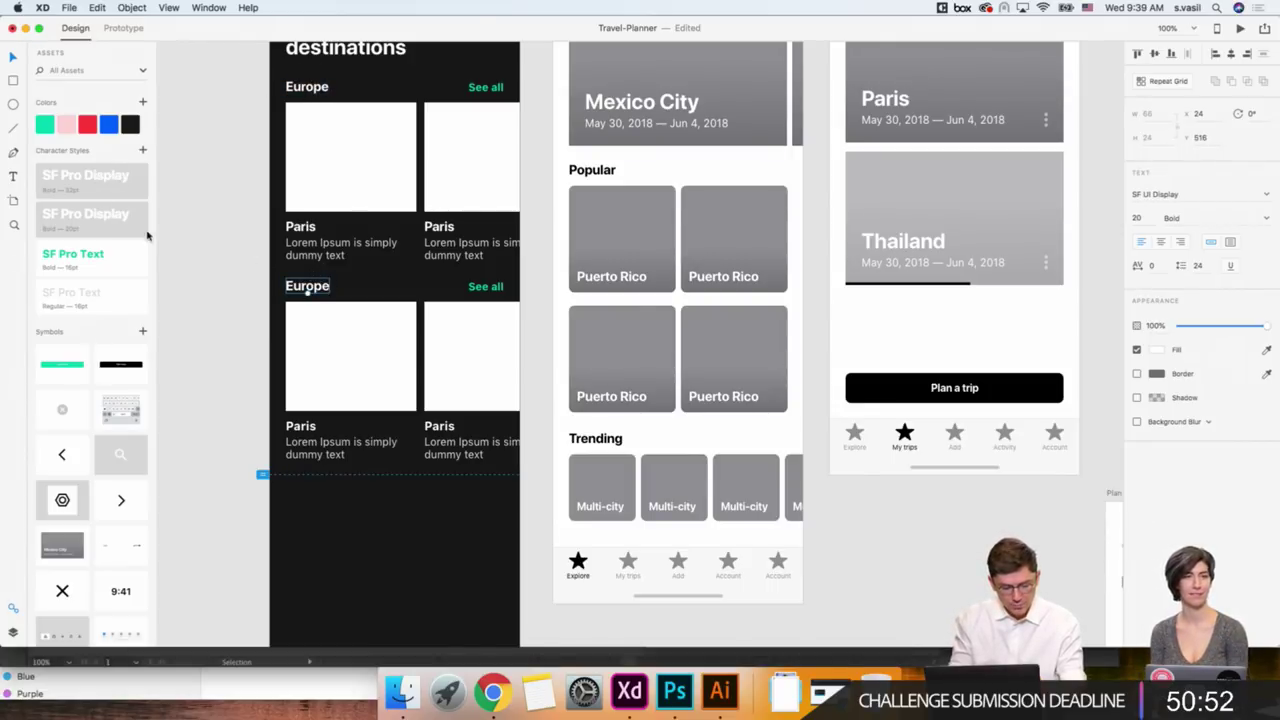
{"action": "key", "text": "Tab"}
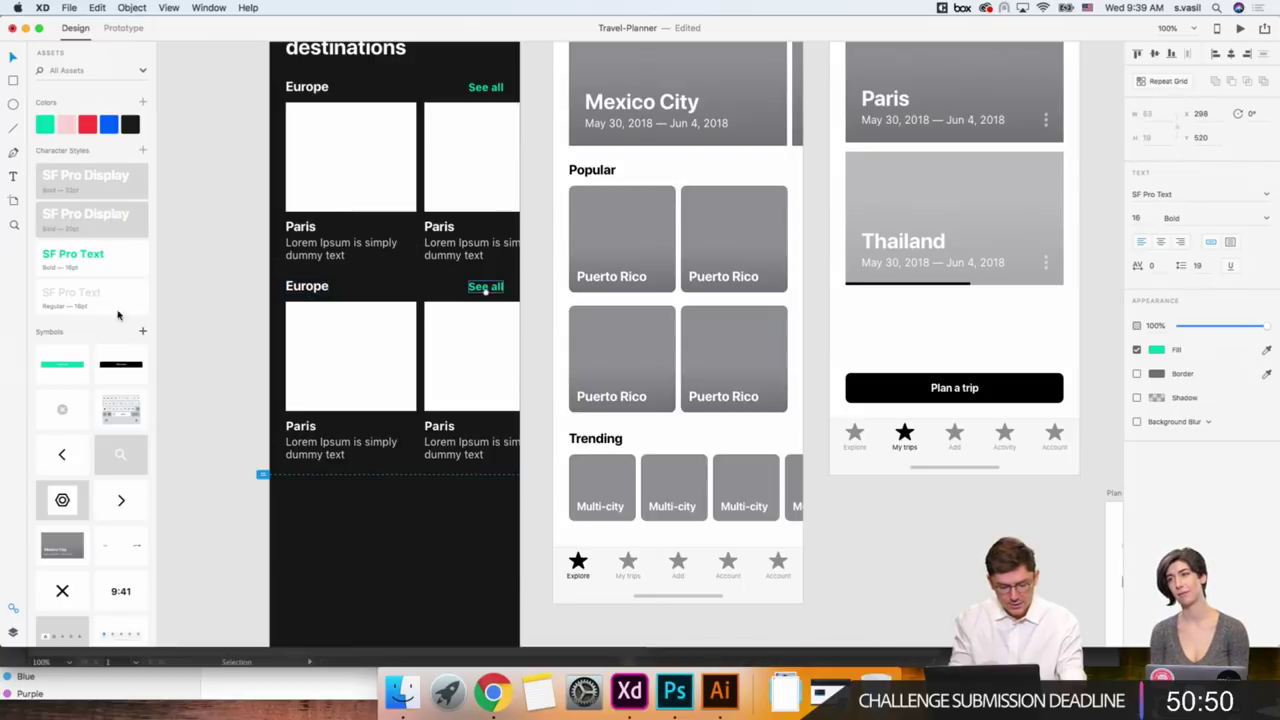
{"action": "left_click", "coordinate": [97, 258]}
{"action": "left_click", "coordinate": [44, 126]}
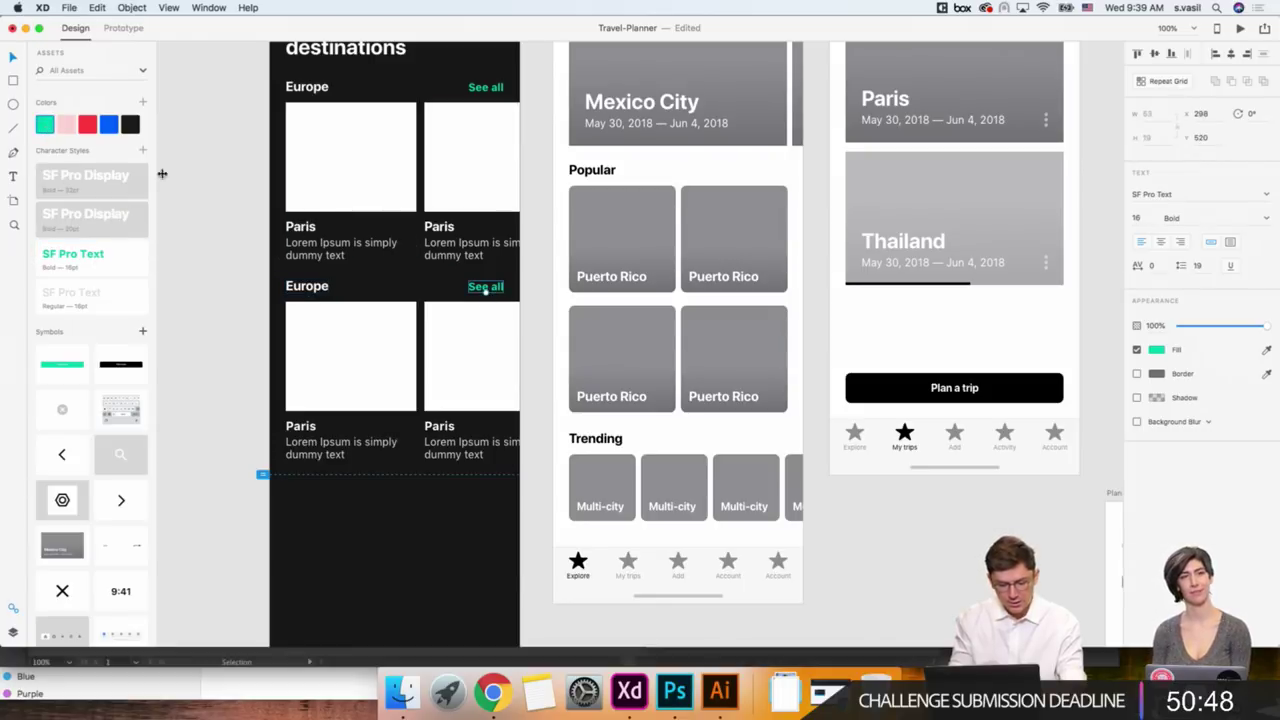
{"action": "scroll", "coordinate": [221, 218], "scroll_direction": "up", "scroll_amount": 2}
{"action": "scroll", "coordinate": [245, 262], "scroll_direction": "down", "scroll_amount": 2}
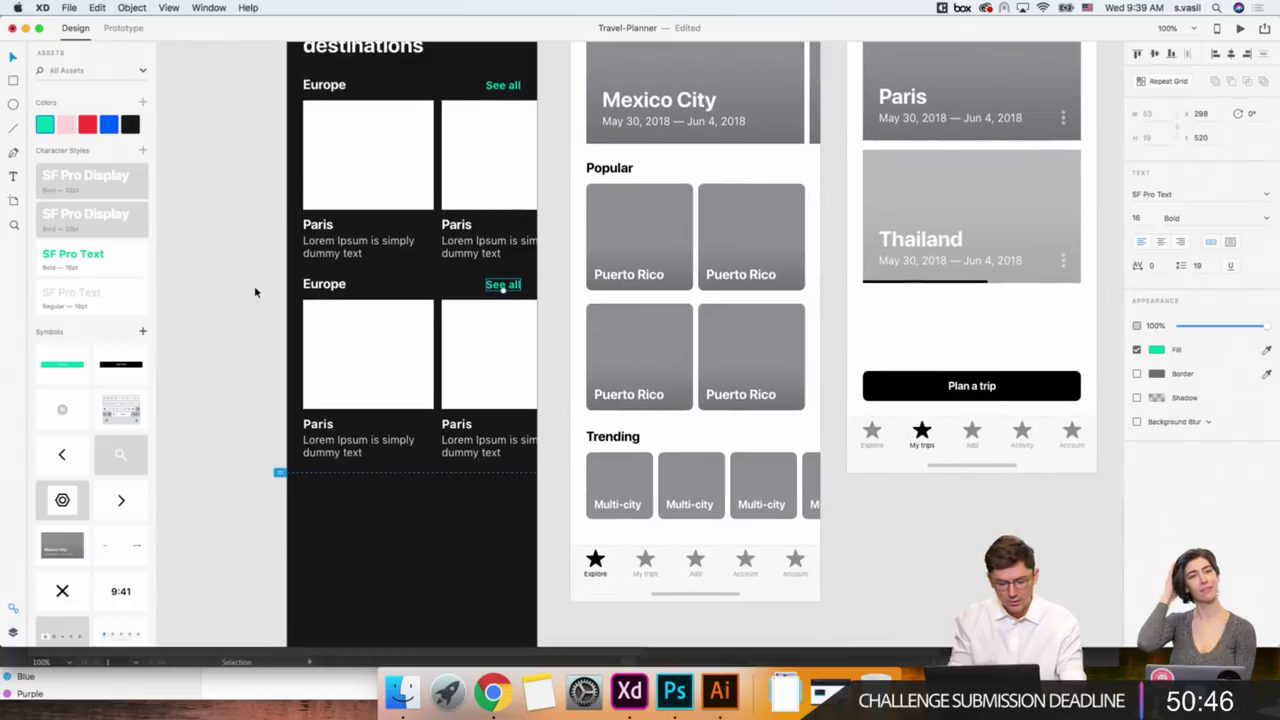
{"action": "left_click", "coordinate": [13, 80]}
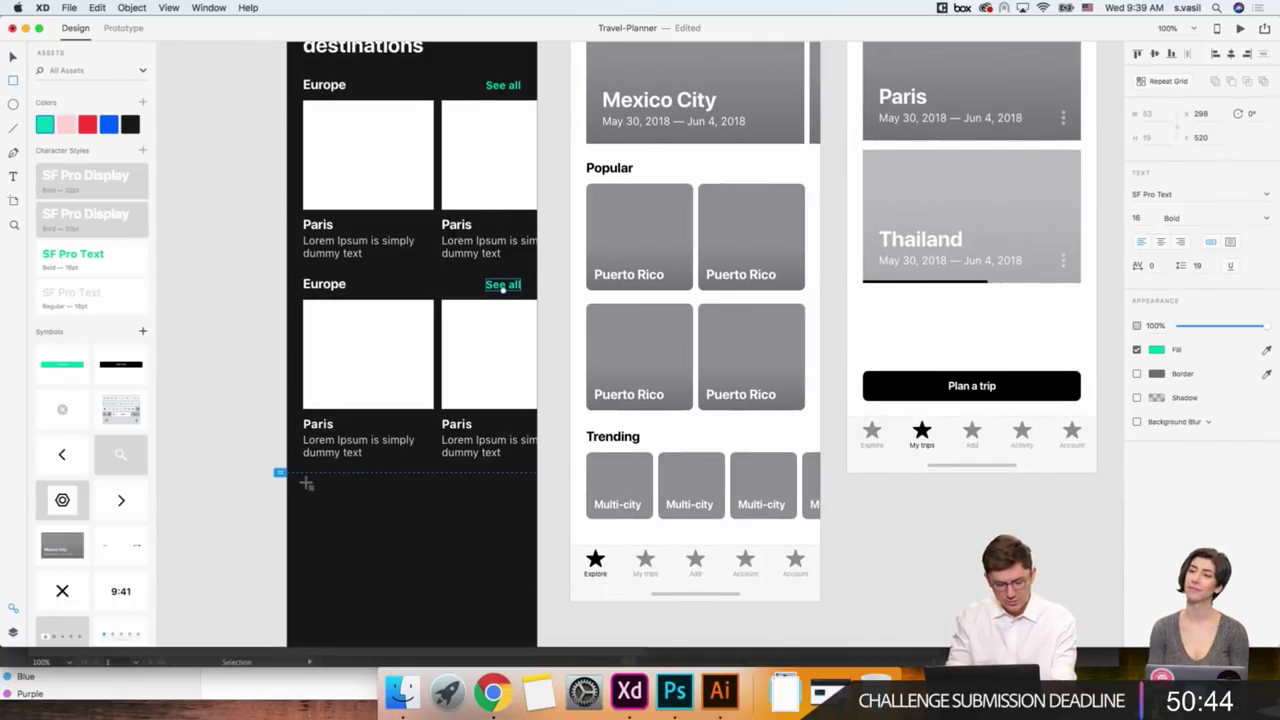
Draw a 44-high teal green bar below the second Europe card row.
{"action": "left_click_drag", "start_coordinate": [302, 478], "coordinate": [521, 509]}
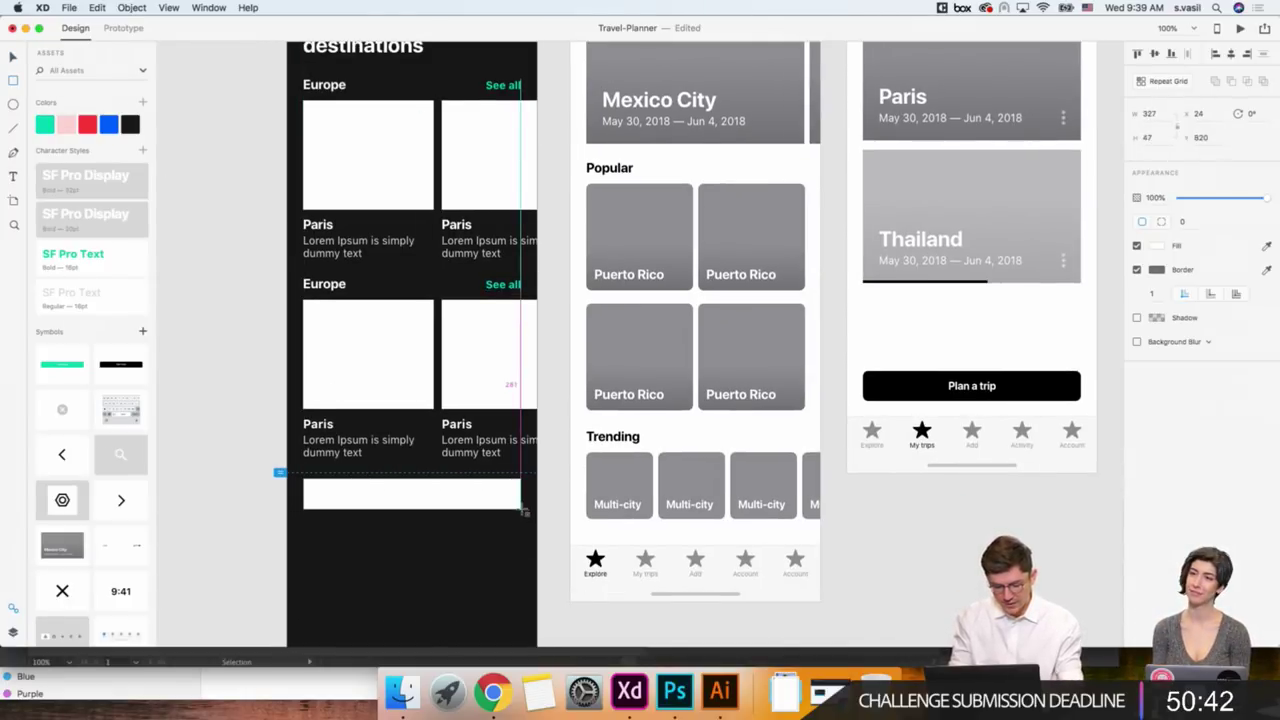
{"action": "left_click", "coordinate": [1150, 137]}
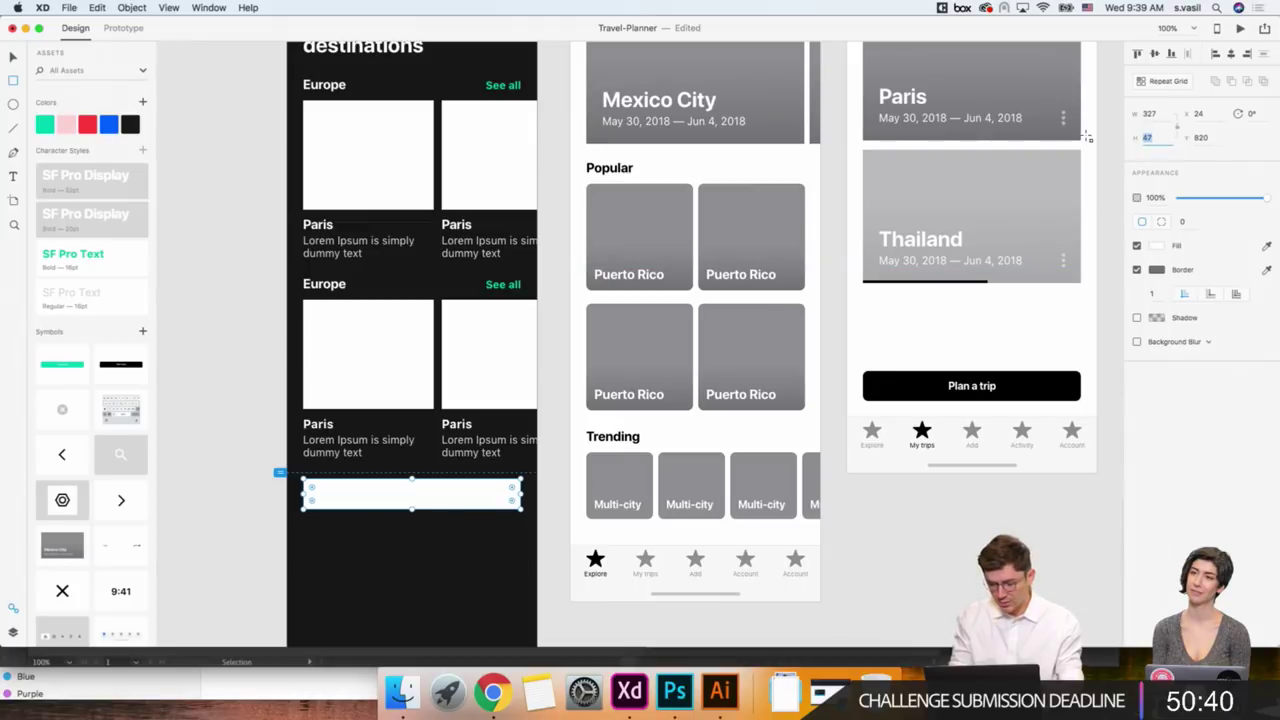
{"action": "type", "text": "44"}
{"action": "key", "text": "Return"}
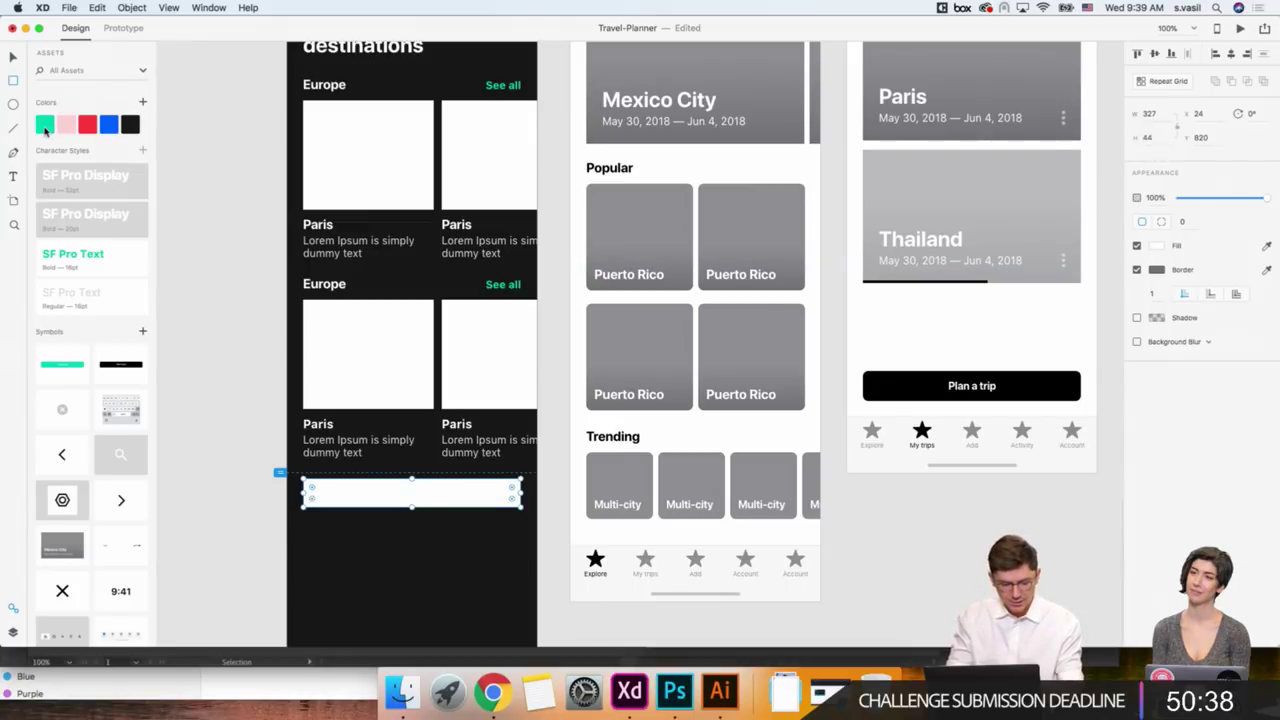
{"action": "left_click", "coordinate": [44, 124]}
Select both card rows with the bar and bring up the saved teal colour's options.
{"action": "left_click", "coordinate": [13, 58]}
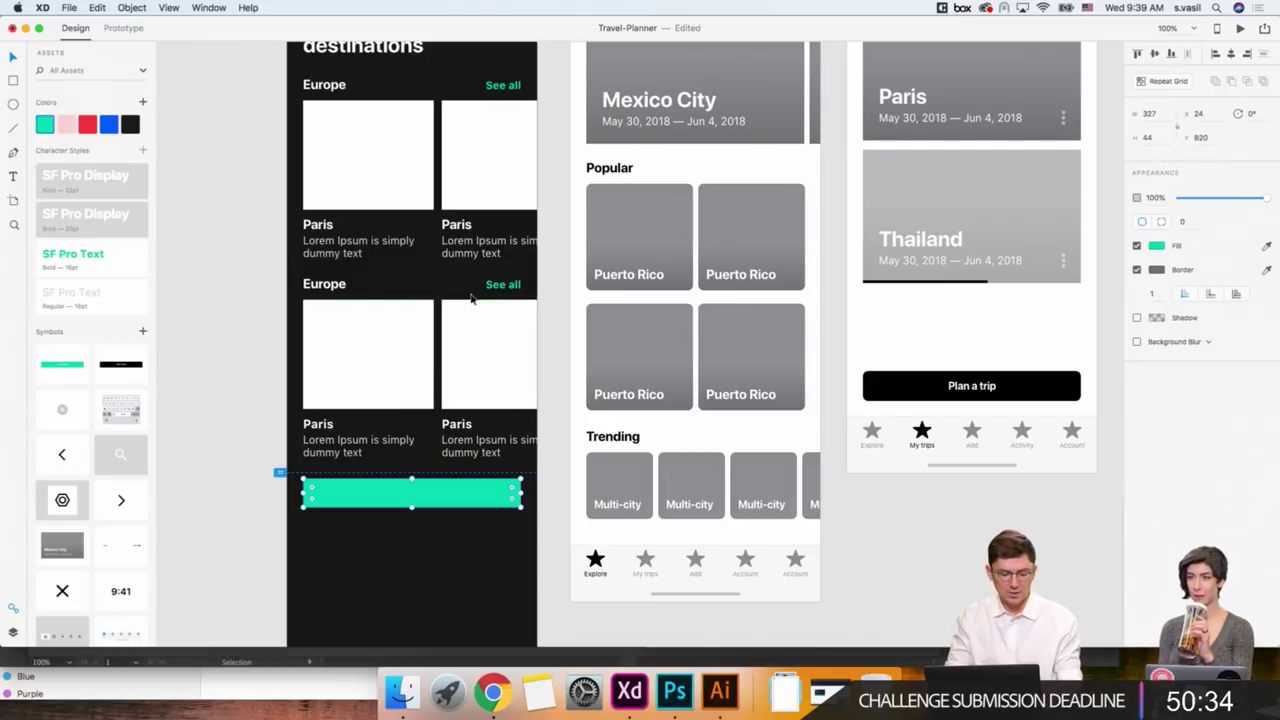
{"action": "left_click", "coordinate": [502, 286], "text": "shift"}
{"action": "left_click", "coordinate": [500, 122], "text": "shift"}
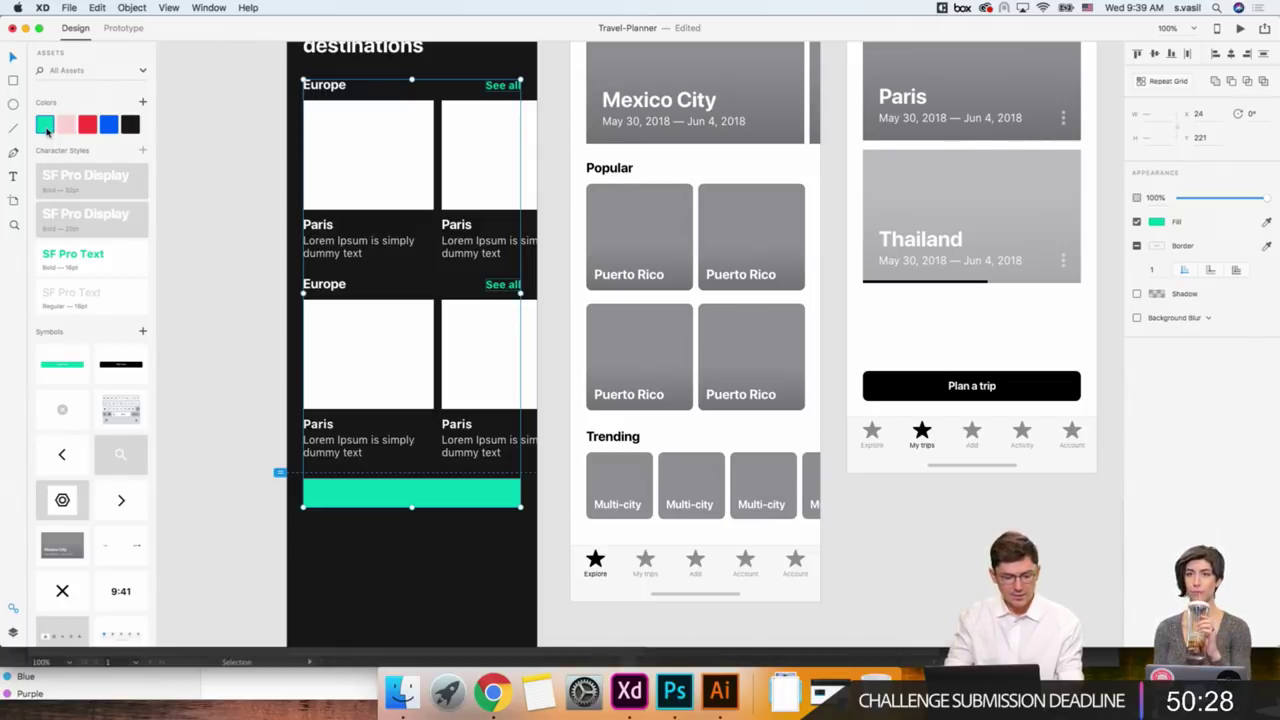
{"action": "right_click", "coordinate": [46, 130]}
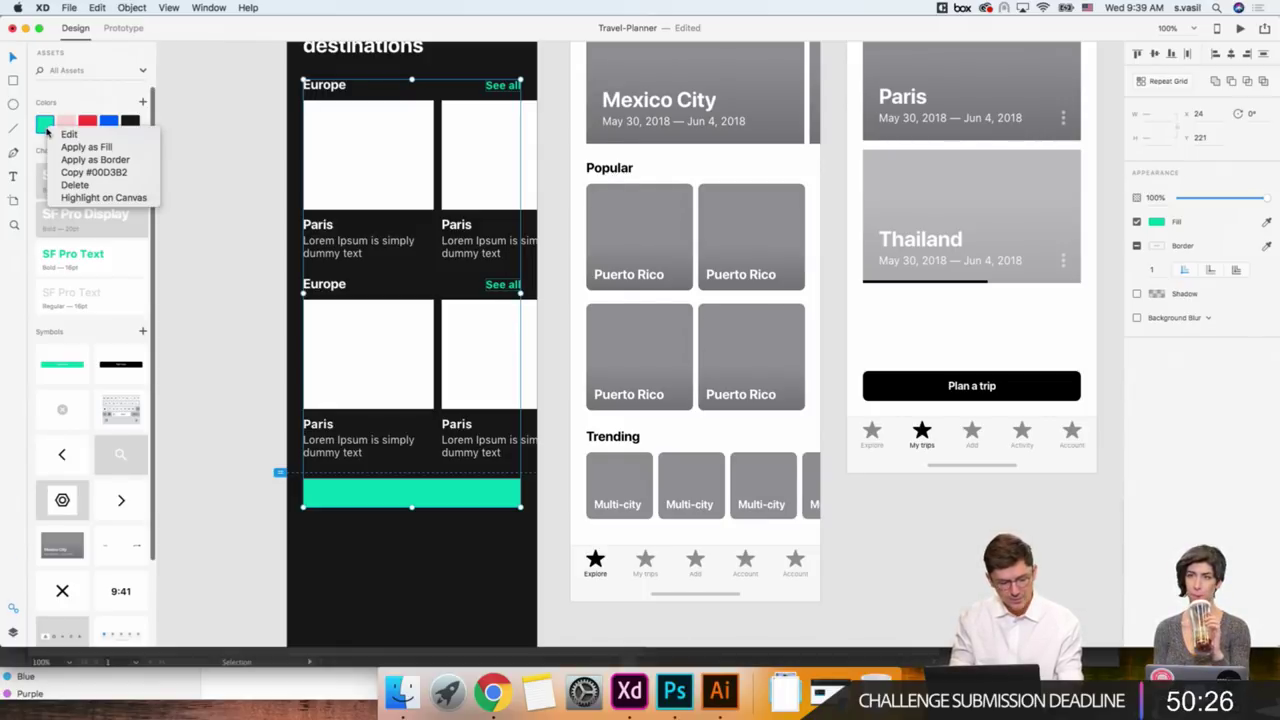
Nudge the saved teal colour's hue, then select the teal bar below the Europe rows.
{"action": "left_click", "coordinate": [59, 135]}
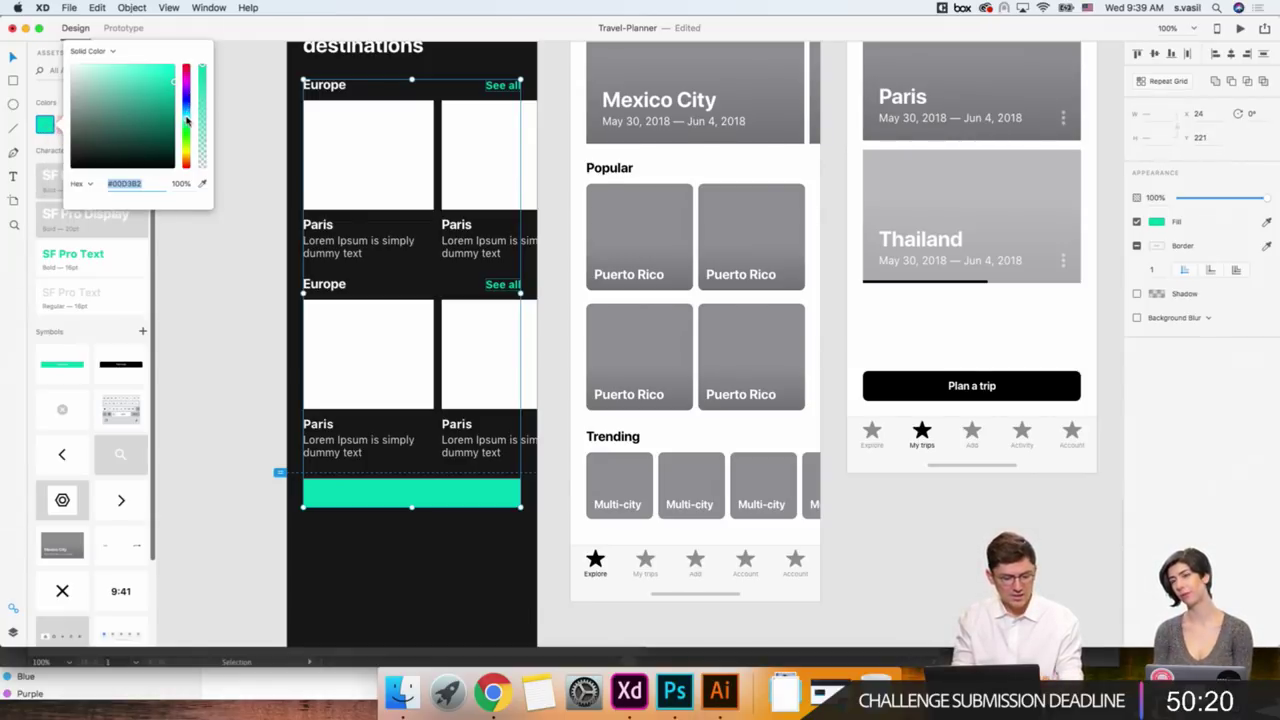
{"action": "mouse_move", "coordinate": [186, 120]}
{"action": "left_mouse_down"}
{"action": "mouse_move", "coordinate": [193, 75]}
{"action": "mouse_move", "coordinate": [187, 201]}
{"action": "mouse_move", "coordinate": [188, 131]}
{"action": "left_mouse_up"}
{"action": "left_click_drag", "start_coordinate": [188, 114], "coordinate": [185, 120]}
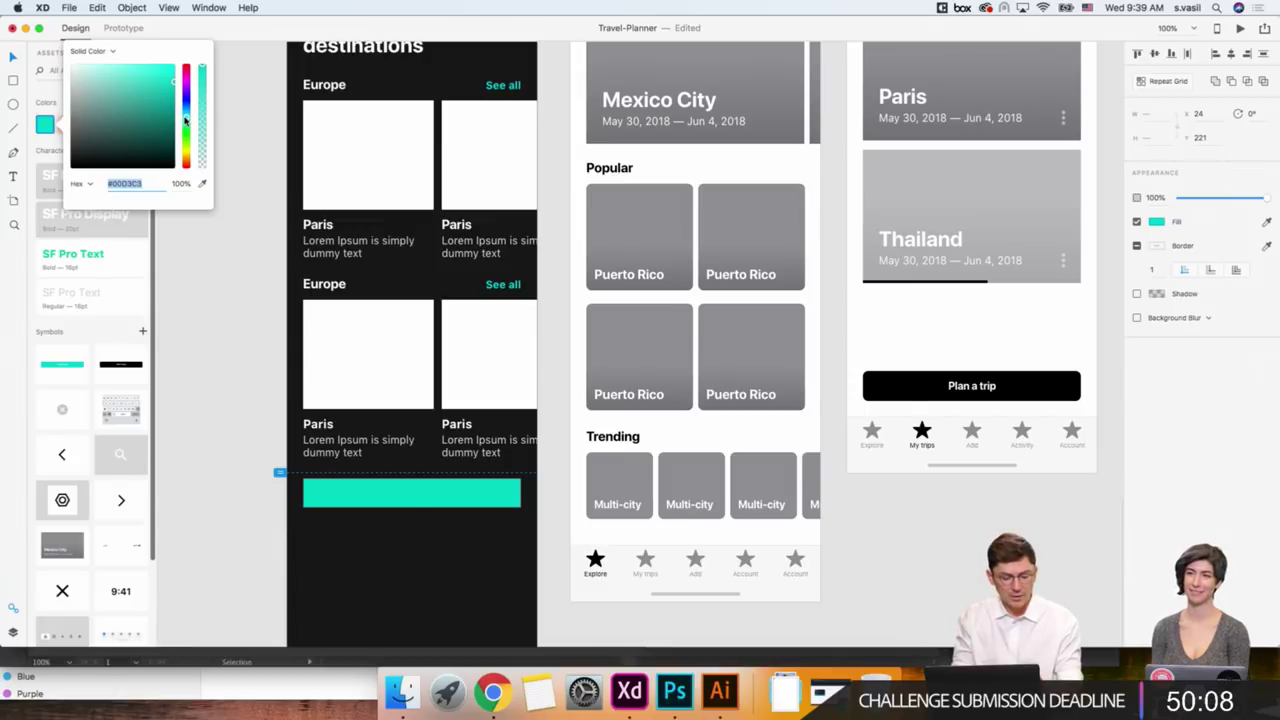
{"action": "left_click_drag", "start_coordinate": [185, 120], "coordinate": [183, 121]}
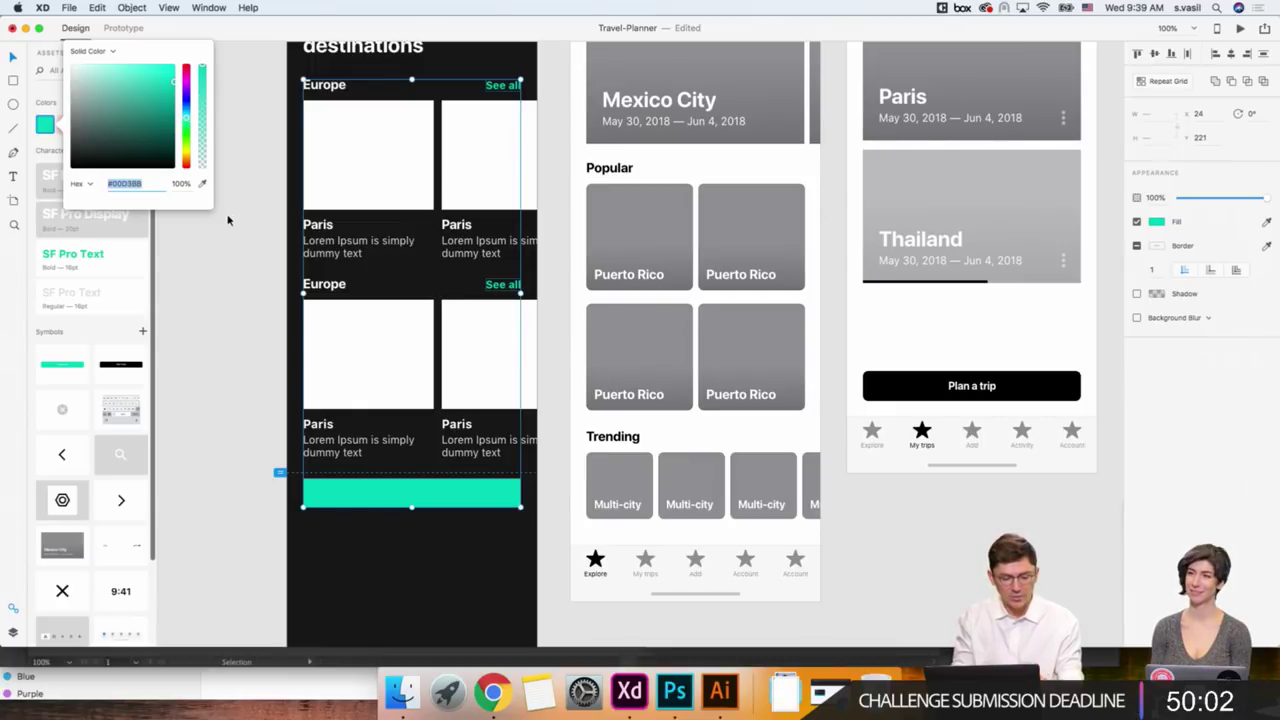
{"action": "left_click", "coordinate": [249, 243]}
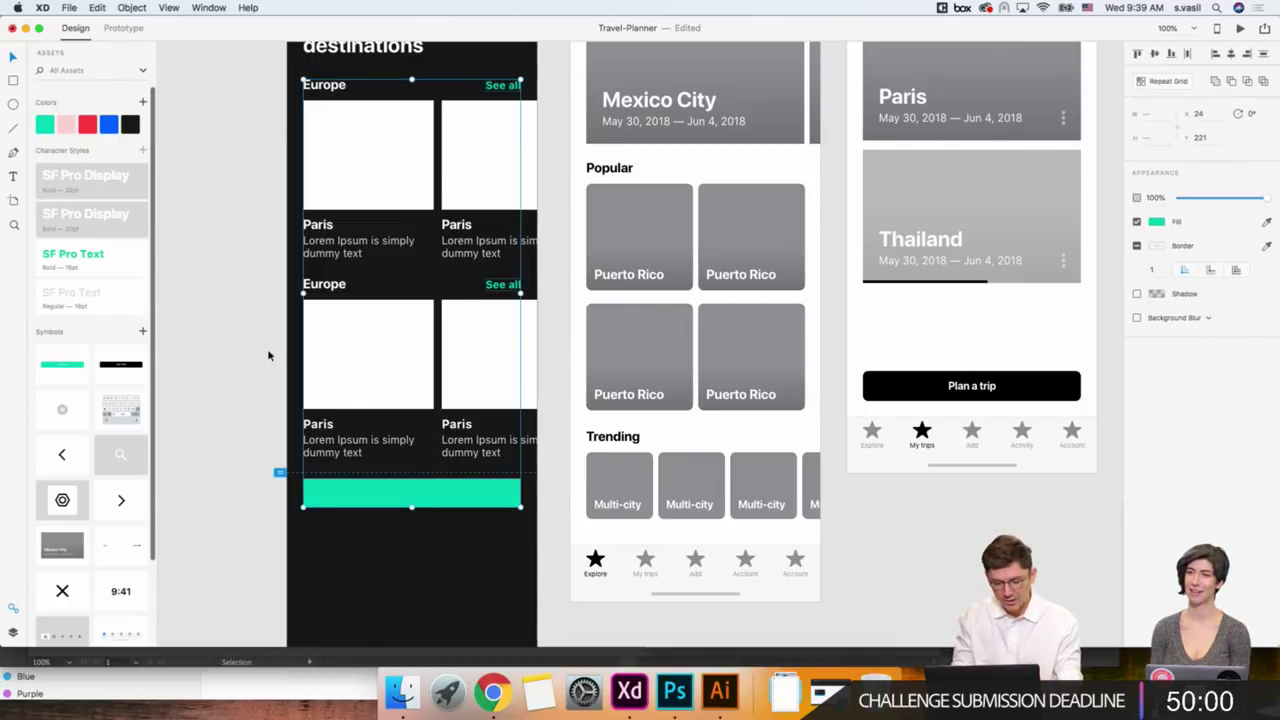
{"action": "left_click", "coordinate": [343, 500]}
Delete the teal bar and zoom out to locate the tab bar components.
{"action": "key", "text": "Delete"}
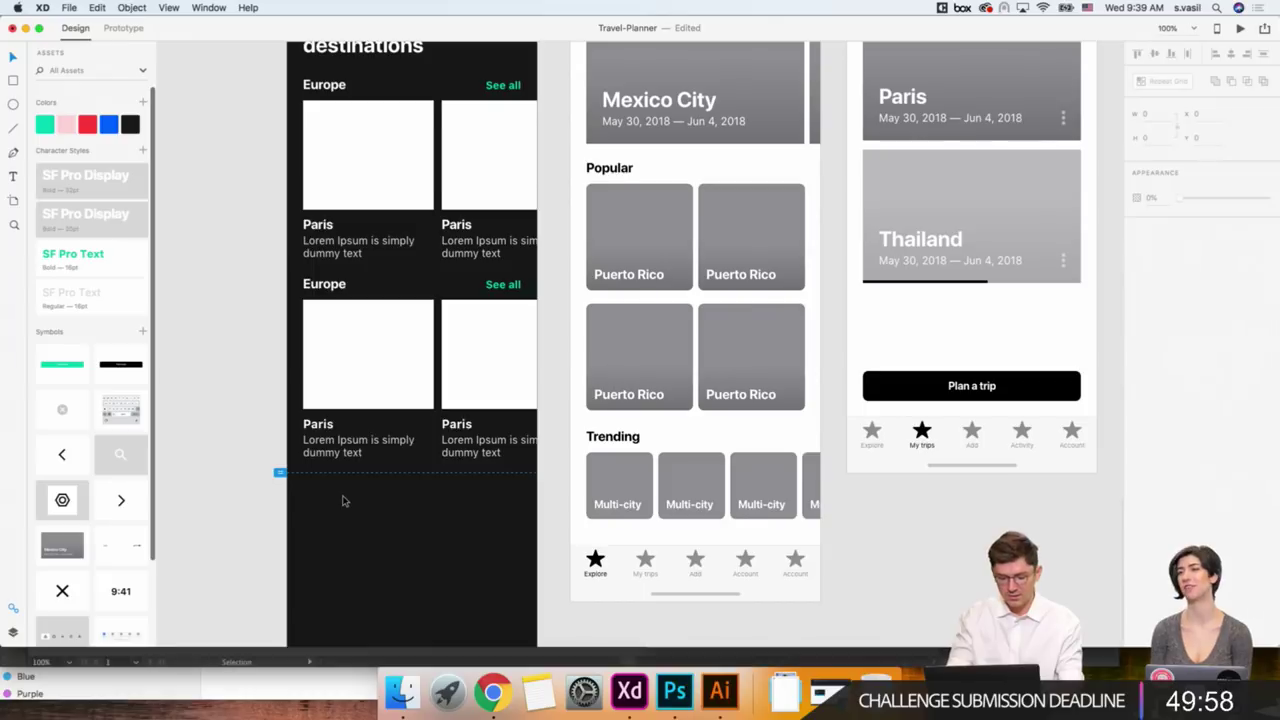
{"action": "scroll", "coordinate": [343, 500], "scroll_direction": "down", "scroll_amount": 3}
{"action": "scroll", "coordinate": [243, 337], "scroll_direction": "up", "scroll_amount": 3}
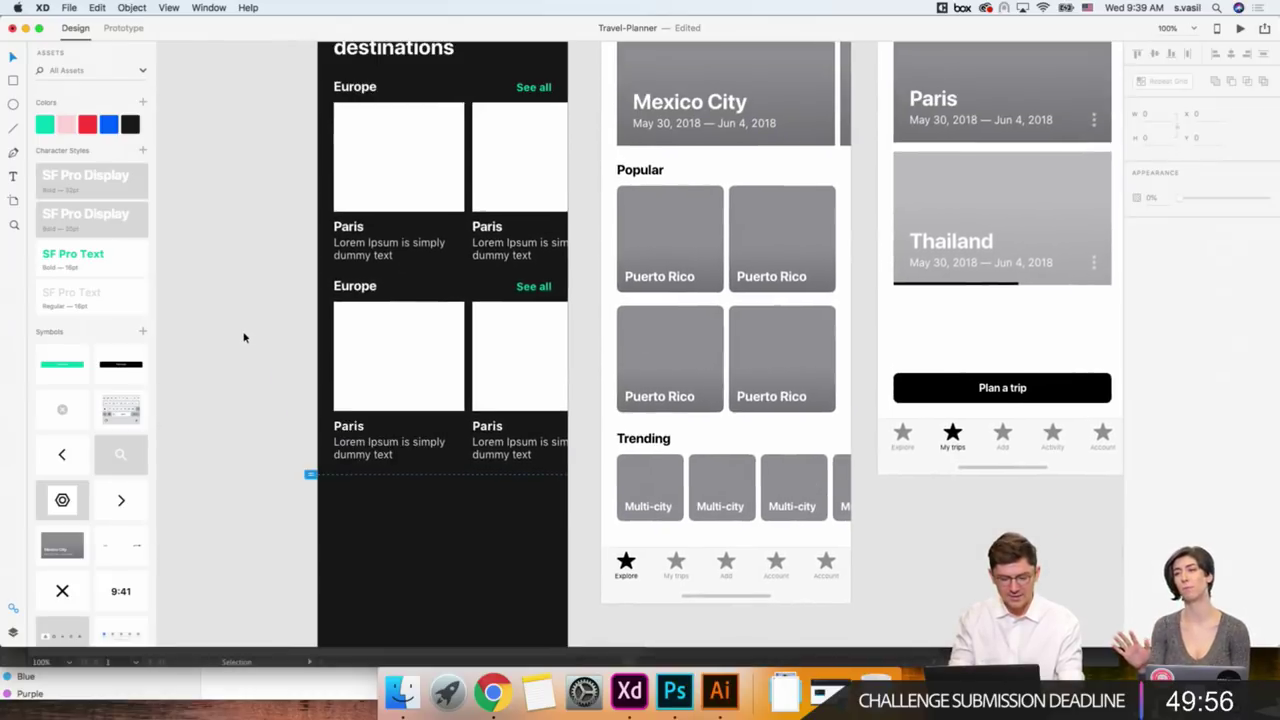
{"action": "scroll", "coordinate": [304, 66], "scroll_direction": "up", "scroll_amount": 2}
{"action": "scroll", "coordinate": [302, 61], "scroll_direction": "down", "scroll_amount": 3}
{"action": "scroll", "coordinate": [302, 61], "scroll_direction": "down", "scroll_amount": 2}
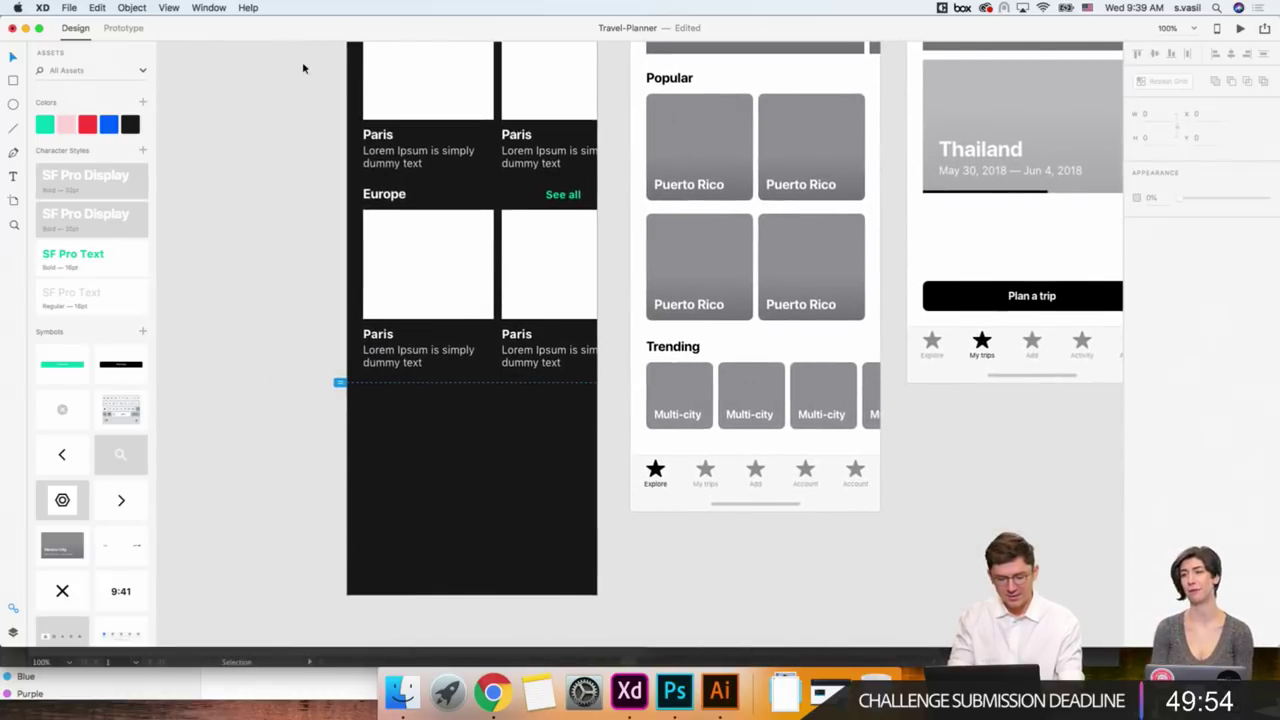
{"action": "scroll", "coordinate": [302, 61], "scroll_direction": "left", "scroll_amount": 2}
{"action": "key", "text": "ctrl+minus"}
{"action": "scroll", "coordinate": [303, 66], "scroll_direction": "right", "scroll_amount": 3}
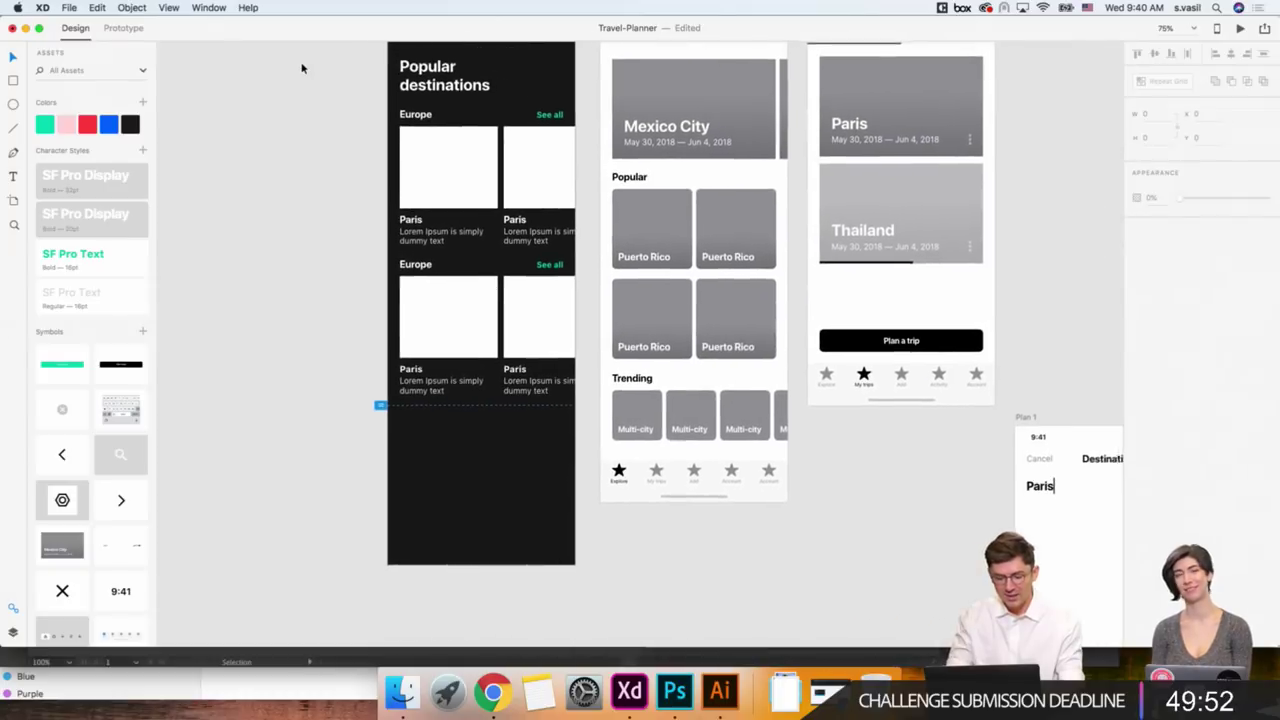
{"action": "scroll", "coordinate": [608, 490], "scroll_direction": "up", "scroll_amount": 3}
{"action": "scroll", "coordinate": [608, 487], "scroll_direction": "up", "scroll_amount": 5}
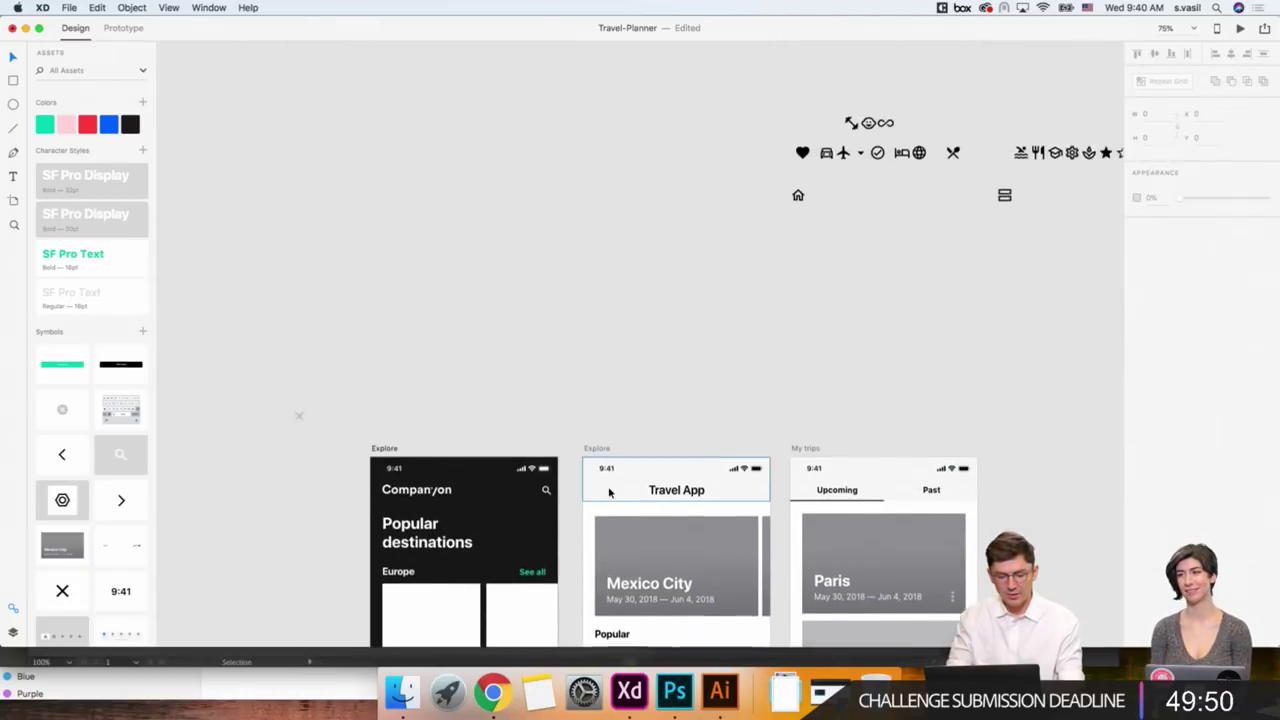
{"action": "scroll", "coordinate": [608, 487], "scroll_direction": "up", "scroll_amount": 3}
{"action": "scroll", "coordinate": [608, 487], "scroll_direction": "up", "scroll_amount": 1}
{"action": "scroll", "coordinate": [608, 487], "scroll_direction": "up", "scroll_amount": 1}
{"action": "scroll", "coordinate": [608, 487], "scroll_direction": "right", "scroll_amount": 1}
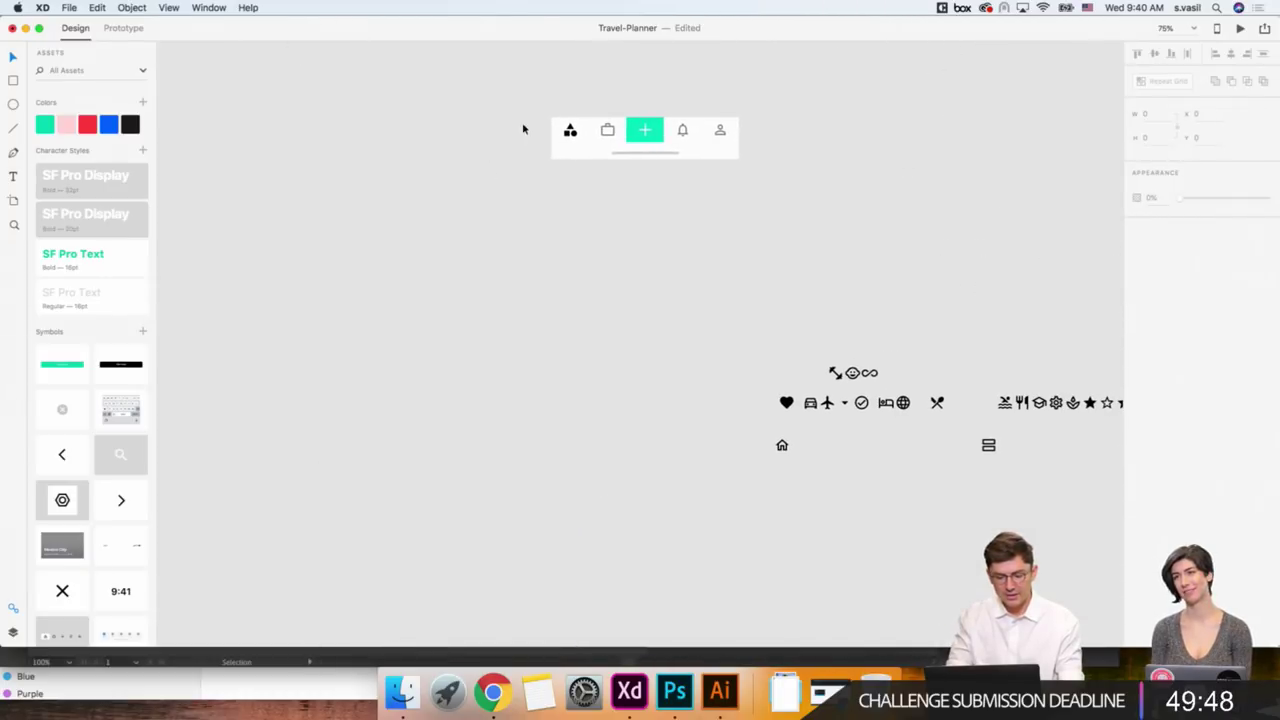
Select the dark tab bar and drag it down toward the artboards.
{"action": "left_click_drag", "start_coordinate": [522, 122], "coordinate": [728, 211]}
{"action": "scroll", "coordinate": [651, 166], "scroll_direction": "up", "scroll_amount": 1}
{"action": "scroll", "coordinate": [651, 168], "scroll_direction": "up", "scroll_amount": 4}
{"action": "scroll", "coordinate": [651, 168], "scroll_direction": "right", "scroll_amount": 3}
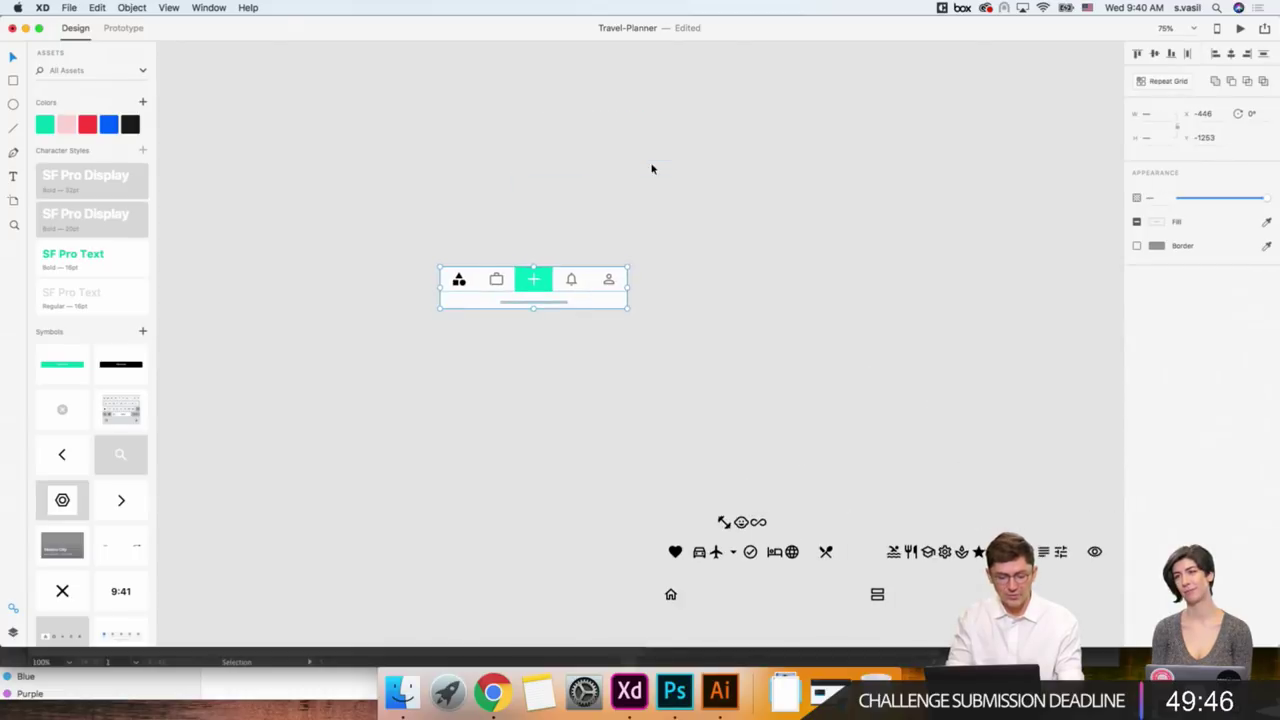
{"action": "scroll", "coordinate": [651, 168], "scroll_direction": "up", "scroll_amount": 4}
{"action": "scroll", "coordinate": [651, 168], "scroll_direction": "left", "scroll_amount": 1}
{"action": "left_click_drag", "start_coordinate": [451, 71], "coordinate": [686, 244]}
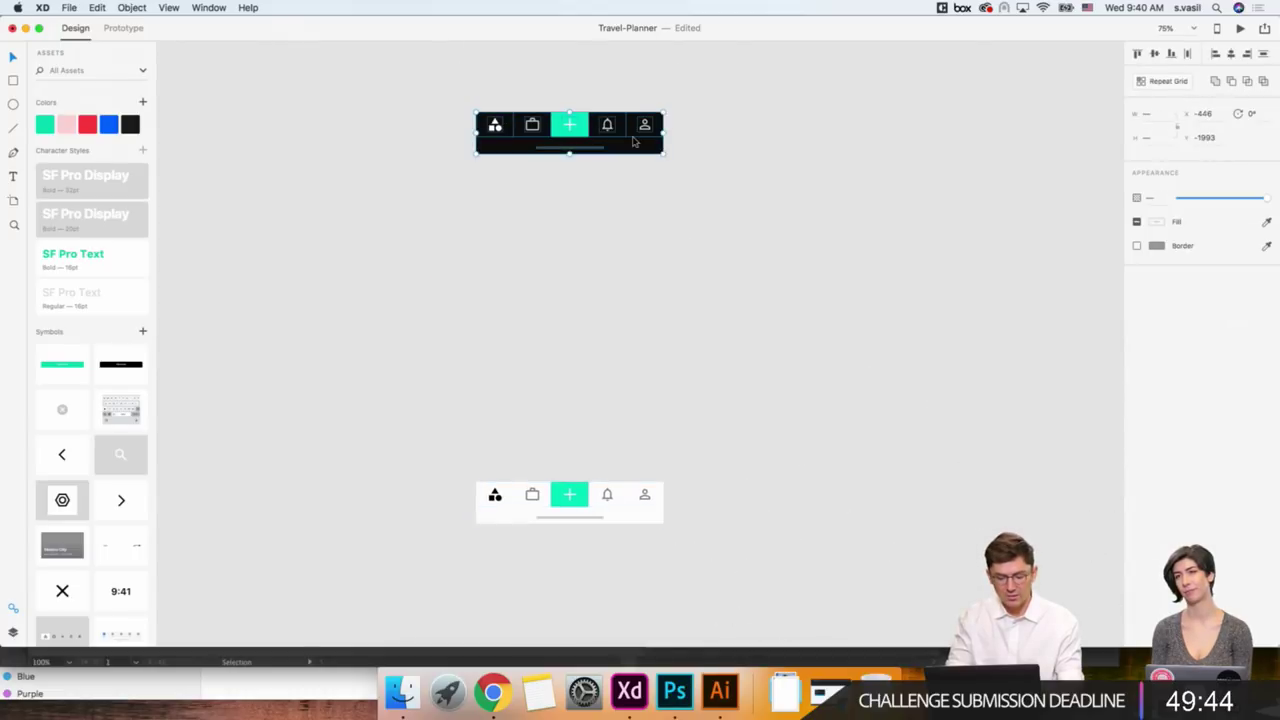
{"action": "mouse_move", "coordinate": [633, 142]}
{"action": "left_mouse_down"}
{"action": "mouse_move", "coordinate": [471, 356]}
{"action": "mouse_move", "coordinate": [422, 592]}
{"action": "left_mouse_up"}
Place the dark tab bar onto the bottom of the dark Explore artboard.
{"action": "scroll", "coordinate": [421, 590], "scroll_direction": "down", "scroll_amount": 5}
{"action": "scroll", "coordinate": [421, 590], "scroll_direction": "left", "scroll_amount": 2}
{"action": "scroll", "coordinate": [421, 590], "scroll_direction": "down", "scroll_amount": 4}
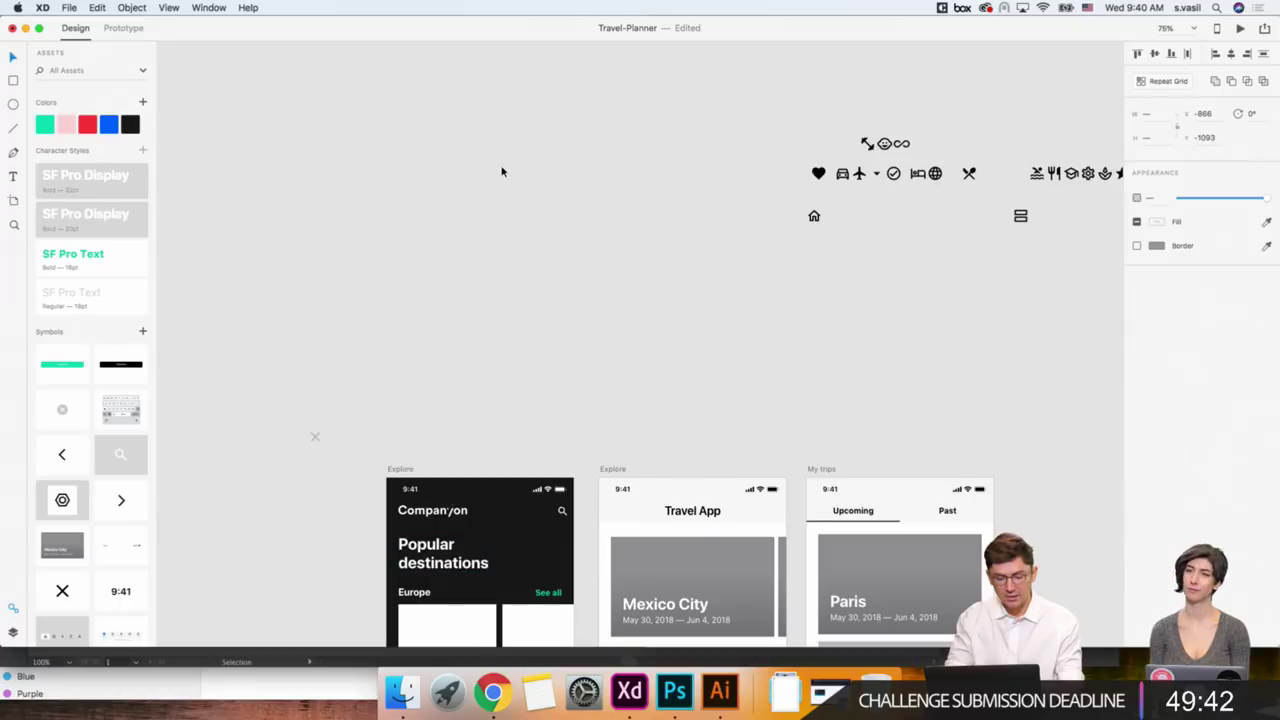
{"action": "scroll", "coordinate": [502, 172], "scroll_direction": "up", "scroll_amount": 4}
{"action": "scroll", "coordinate": [502, 172], "scroll_direction": "left", "scroll_amount": 1}
{"action": "left_click_drag", "start_coordinate": [543, 90], "coordinate": [552, 460]}
{"action": "scroll", "coordinate": [554, 437], "scroll_direction": "down", "scroll_amount": 5}
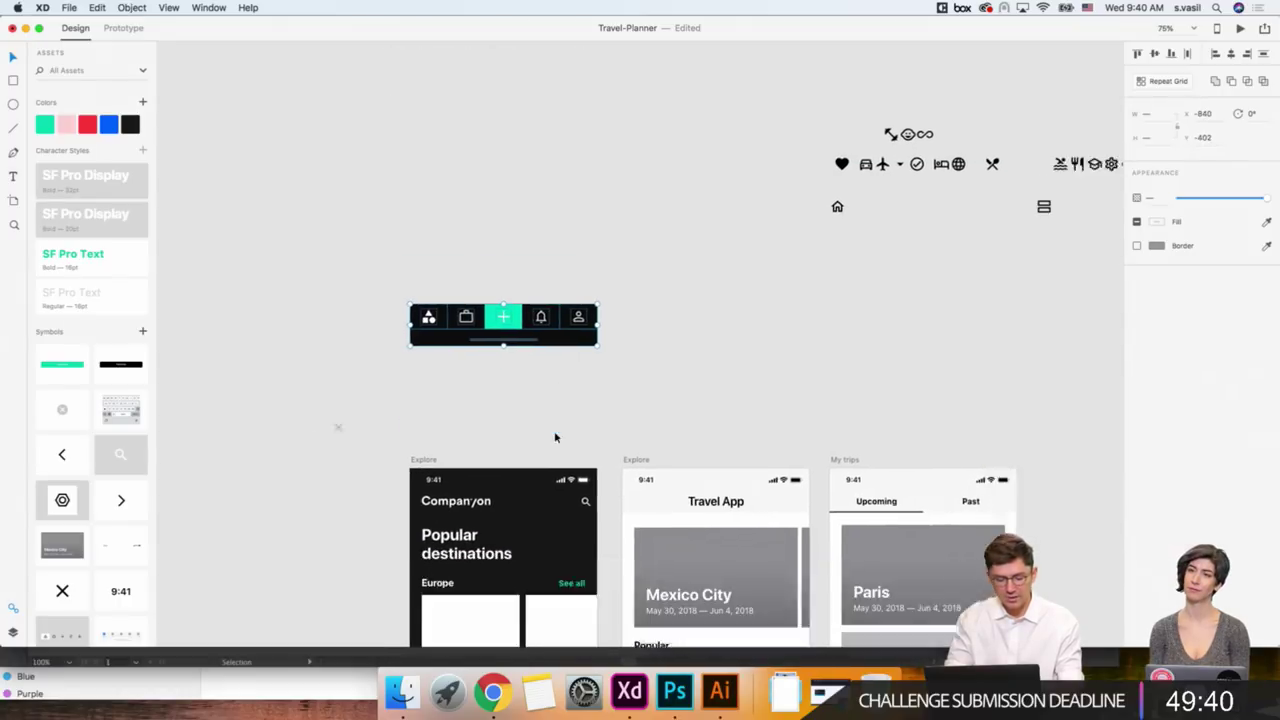
{"action": "scroll", "coordinate": [554, 437], "scroll_direction": "down", "scroll_amount": 4}
{"action": "scroll", "coordinate": [592, 228], "scroll_direction": "down", "scroll_amount": 10}
{"action": "scroll", "coordinate": [592, 228], "scroll_direction": "down", "scroll_amount": 1}
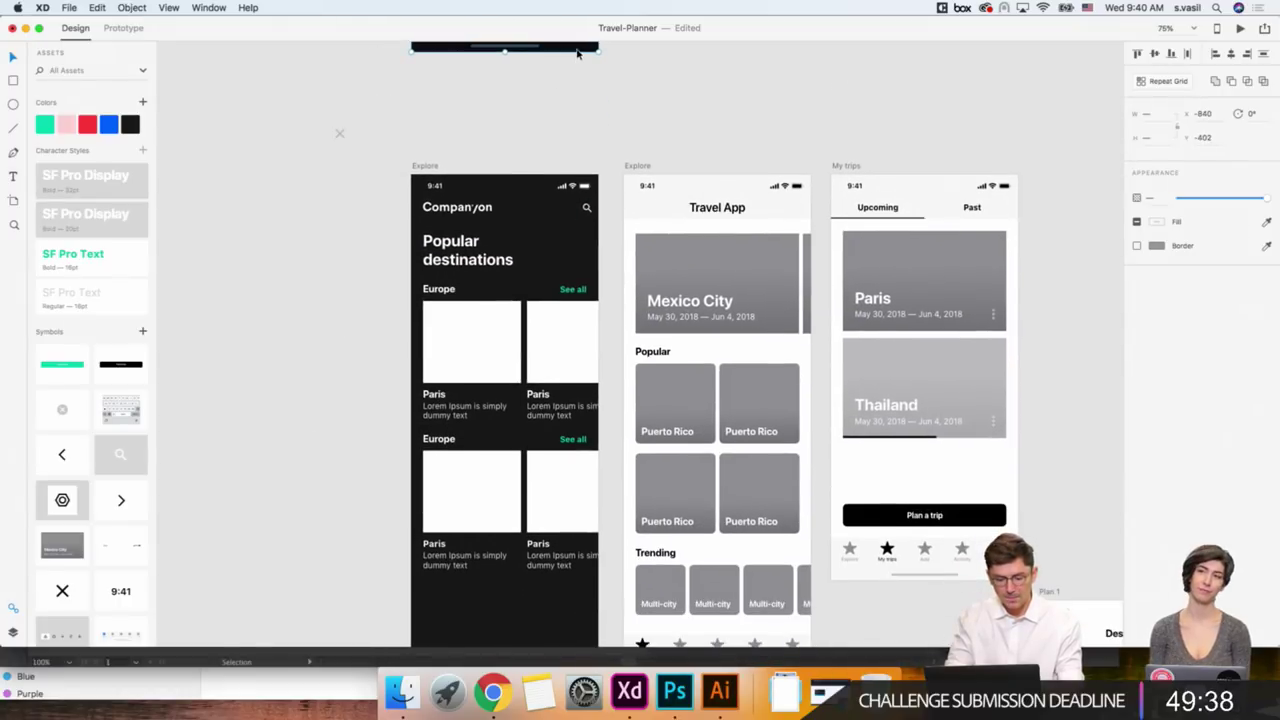
{"action": "left_click_drag", "start_coordinate": [577, 53], "coordinate": [337, 503]}
{"action": "scroll", "coordinate": [337, 505], "scroll_direction": "down", "scroll_amount": 10}
{"action": "scroll", "coordinate": [337, 505], "scroll_direction": "left", "scroll_amount": 3}
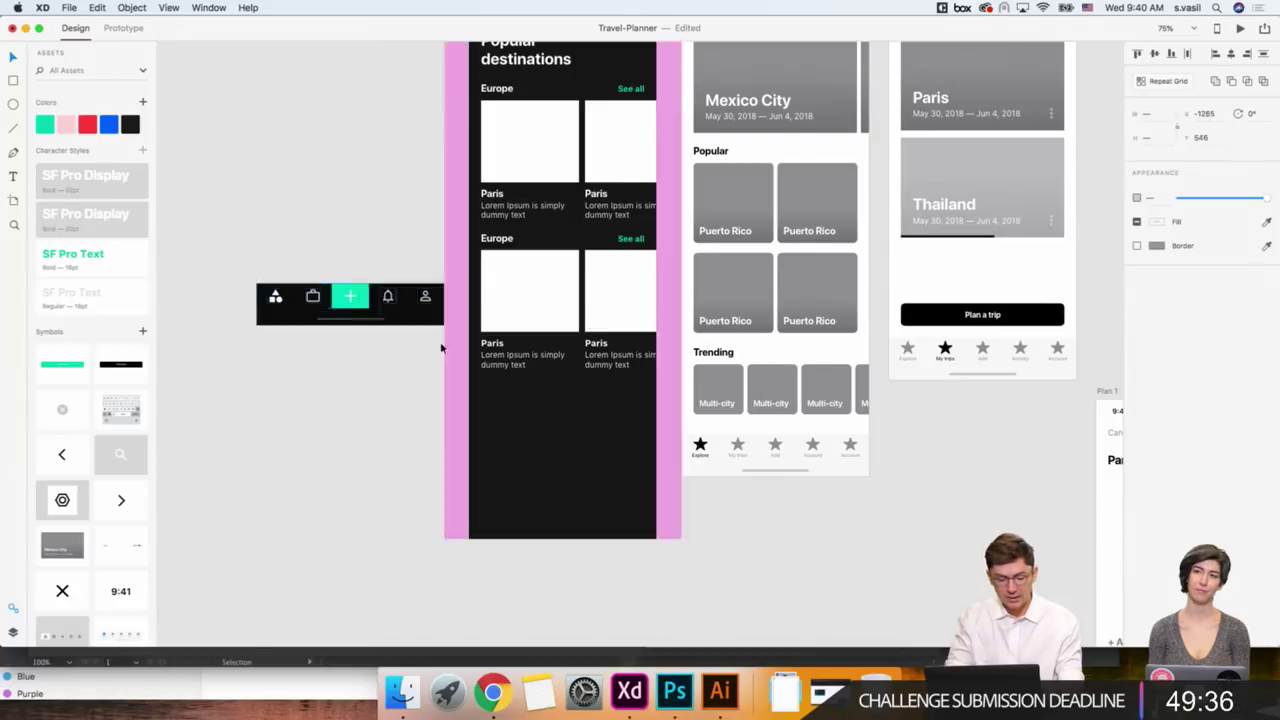
{"action": "left_click_drag", "start_coordinate": [441, 347], "coordinate": [623, 484]}
Centre the tab bar group horizontally and push it to the artboard's bottom edge.
{"action": "scroll", "coordinate": [621, 484], "scroll_direction": "up", "scroll_amount": 3}
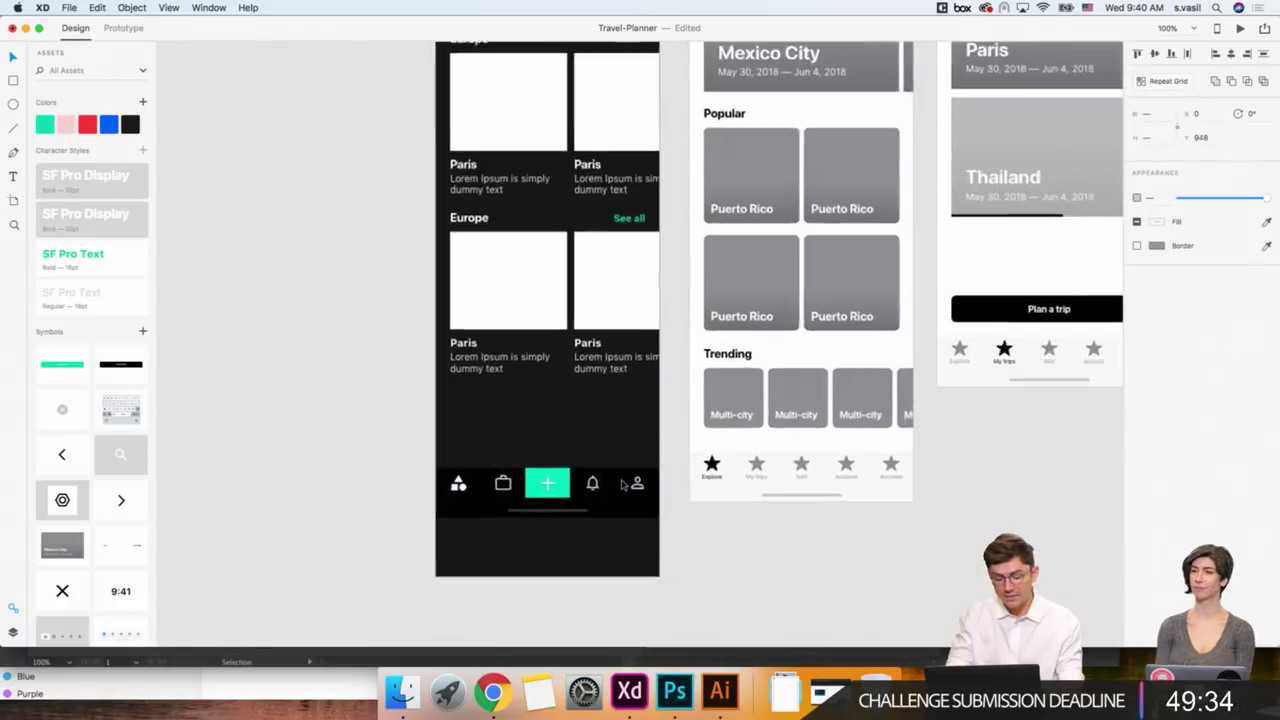
{"action": "key", "text": "super+equal"}
{"action": "scroll", "coordinate": [625, 486], "scroll_direction": "down", "scroll_amount": 5}
{"action": "scroll", "coordinate": [625, 486], "scroll_direction": "left", "scroll_amount": 2}
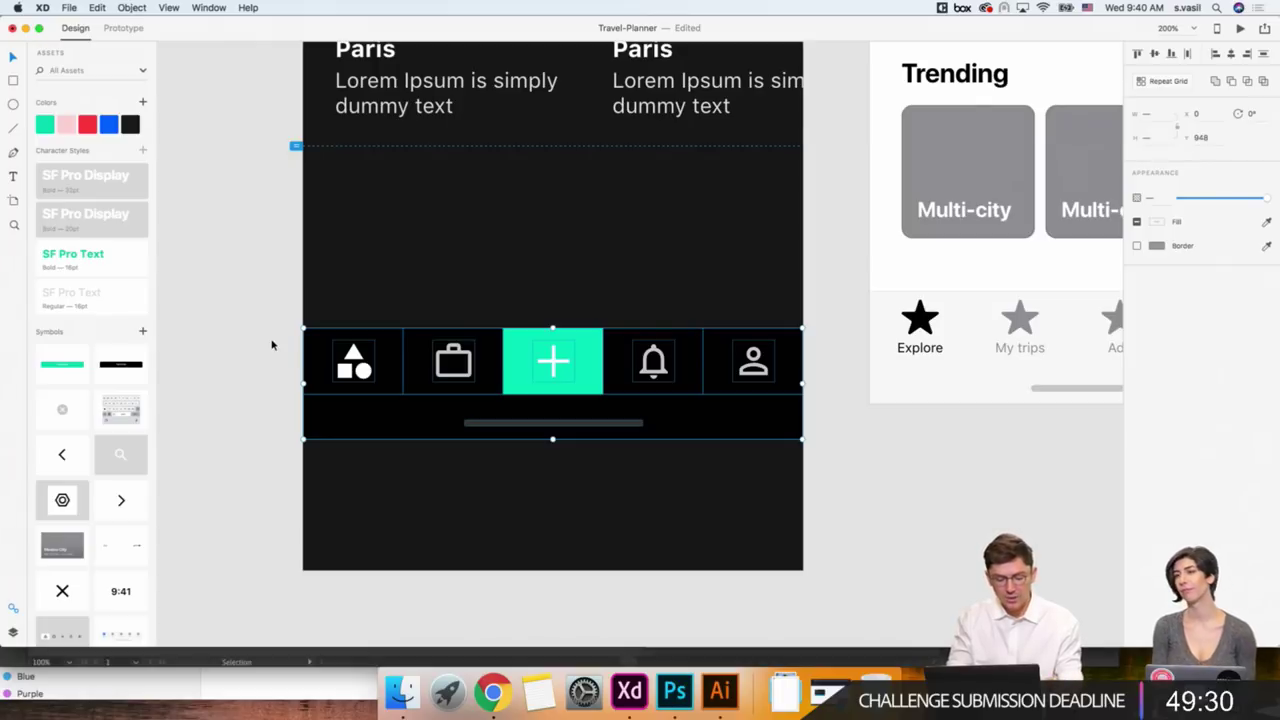
{"action": "left_click_drag", "start_coordinate": [271, 344], "coordinate": [750, 456]}
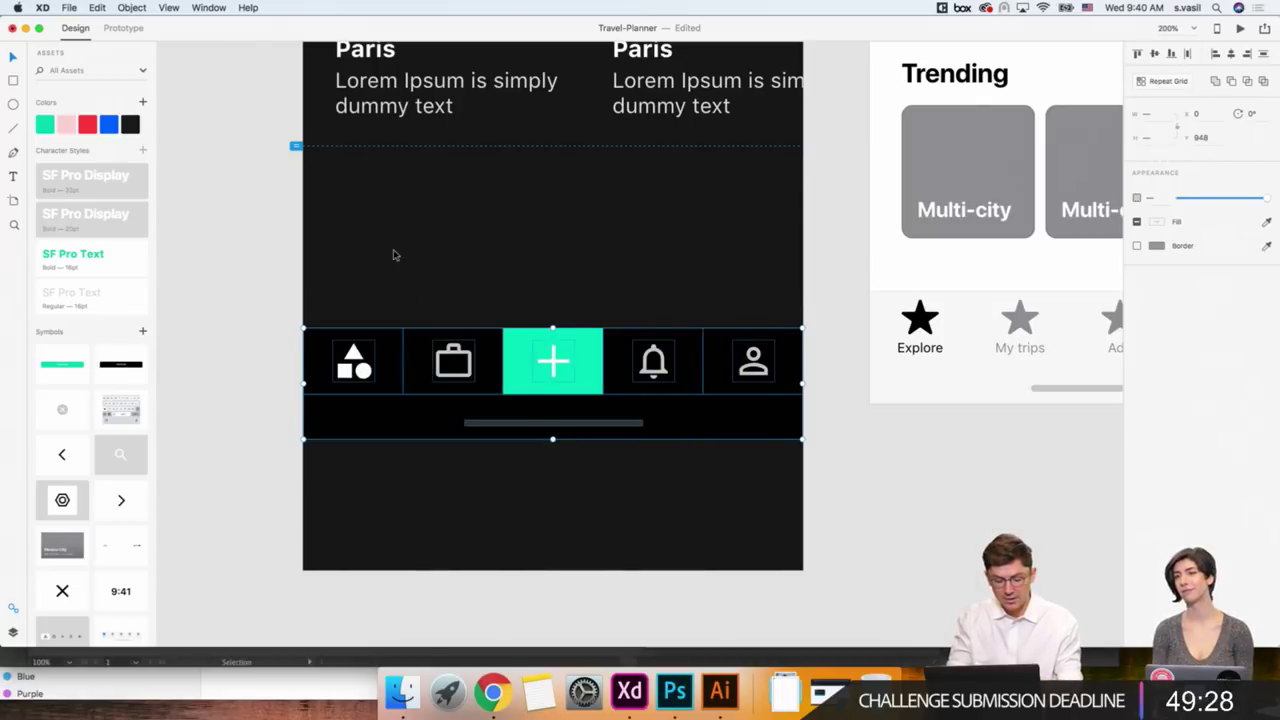
{"action": "left_click_drag", "start_coordinate": [354, 357], "coordinate": [333, 263]}
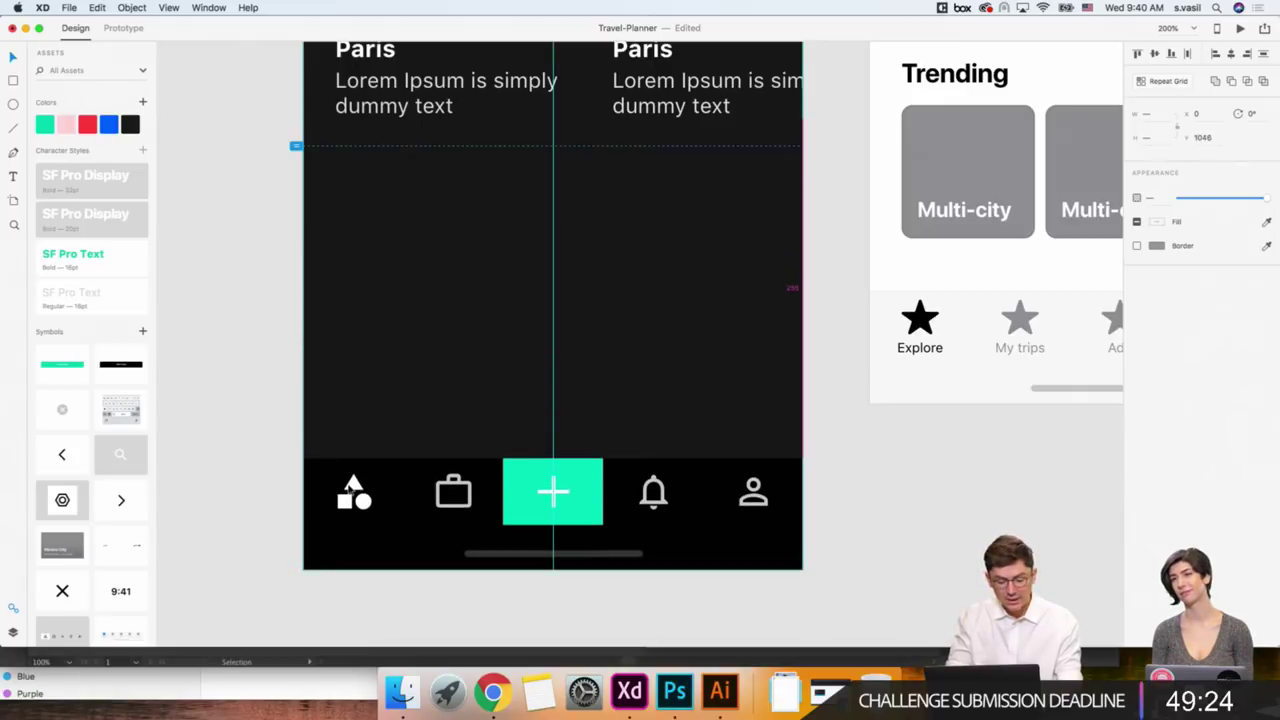
{"action": "left_click_drag", "start_coordinate": [333, 263], "coordinate": [350, 489]}
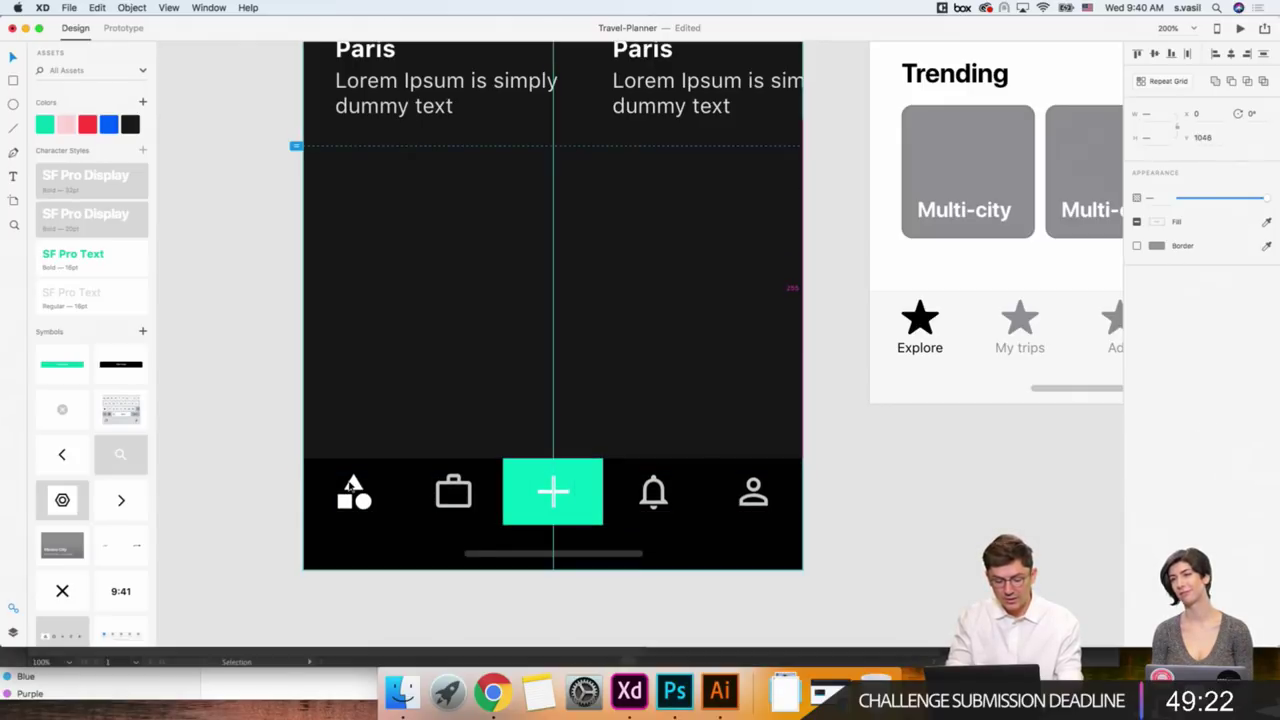
Zoom in and deselect to inspect the finished black tab bar.
{"action": "scroll", "coordinate": [348, 479], "scroll_direction": "down", "scroll_amount": 3}
{"action": "key", "text": "super+equal"}
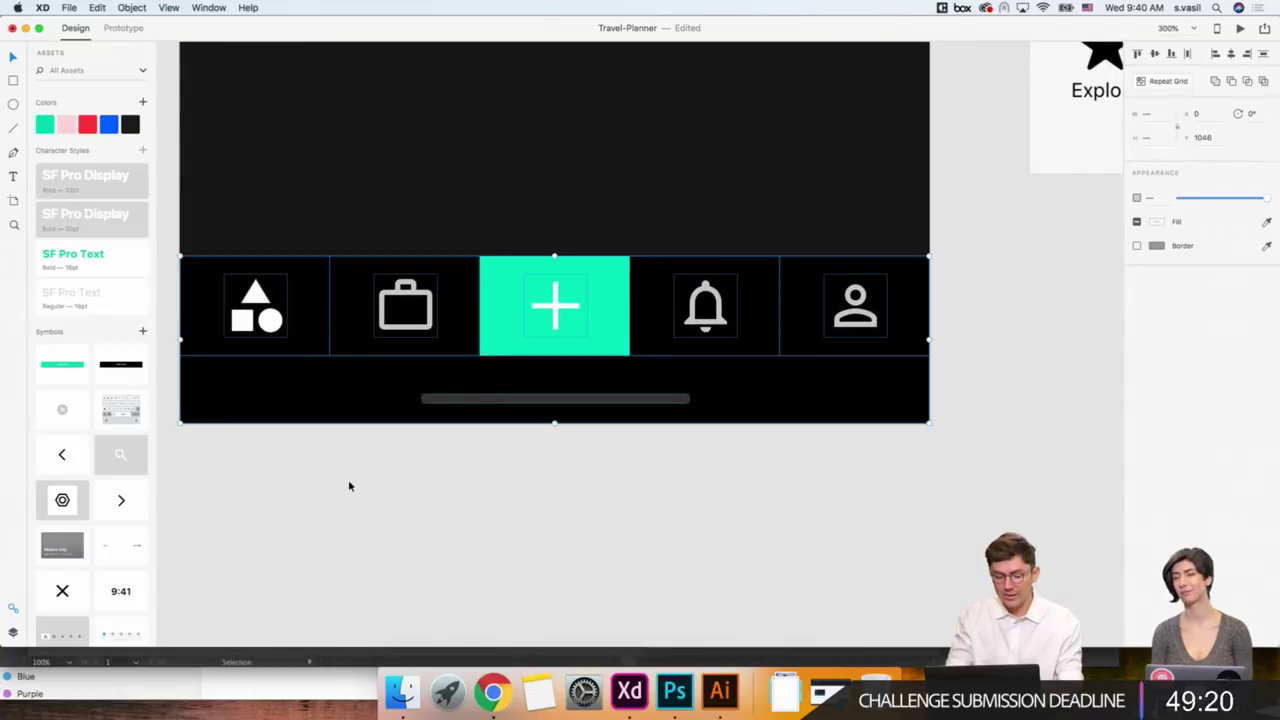
{"action": "left_click", "coordinate": [309, 475]}
{"action": "scroll", "coordinate": [309, 475], "scroll_direction": "left", "scroll_amount": 2}
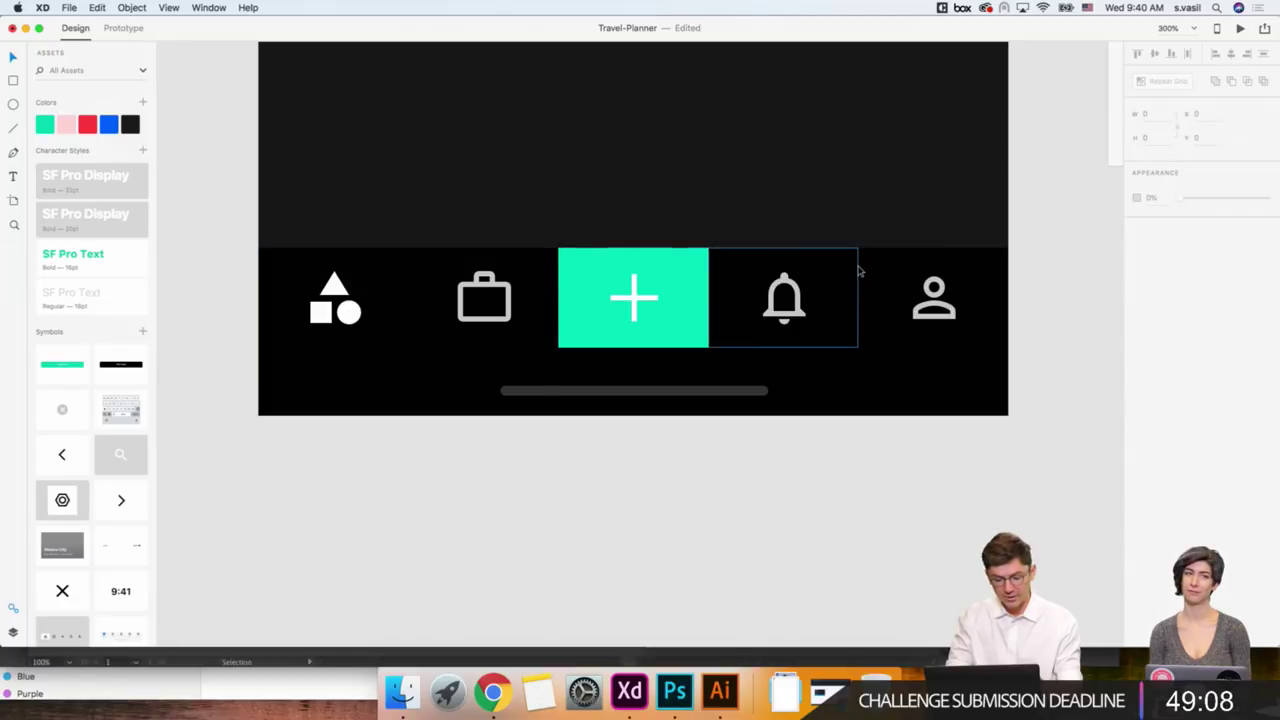
{"action": "scroll", "coordinate": [860, 271], "scroll_direction": "right", "scroll_amount": 3}
{"action": "scroll", "coordinate": [857, 271], "scroll_direction": "right", "scroll_amount": 1}
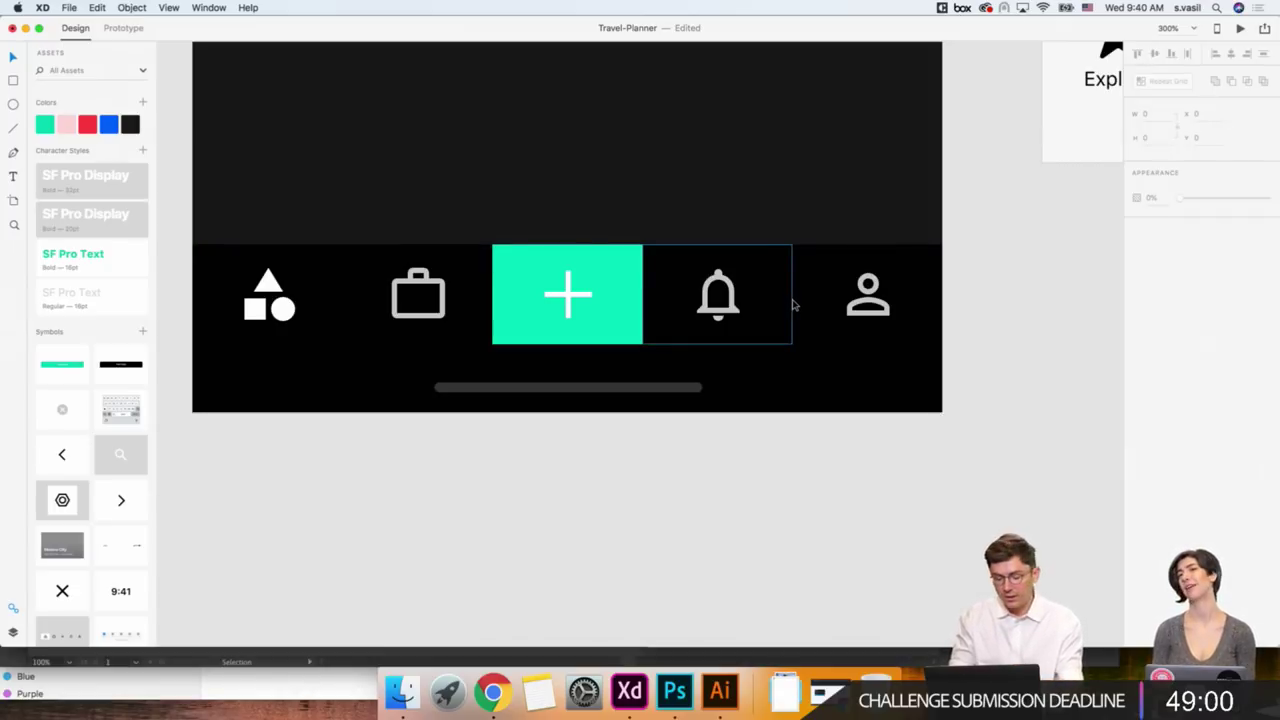
{"action": "scroll", "coordinate": [700, 410], "scroll_direction": "left", "scroll_amount": 3}
{"action": "scroll", "coordinate": [700, 410], "scroll_direction": "up", "scroll_amount": 2}
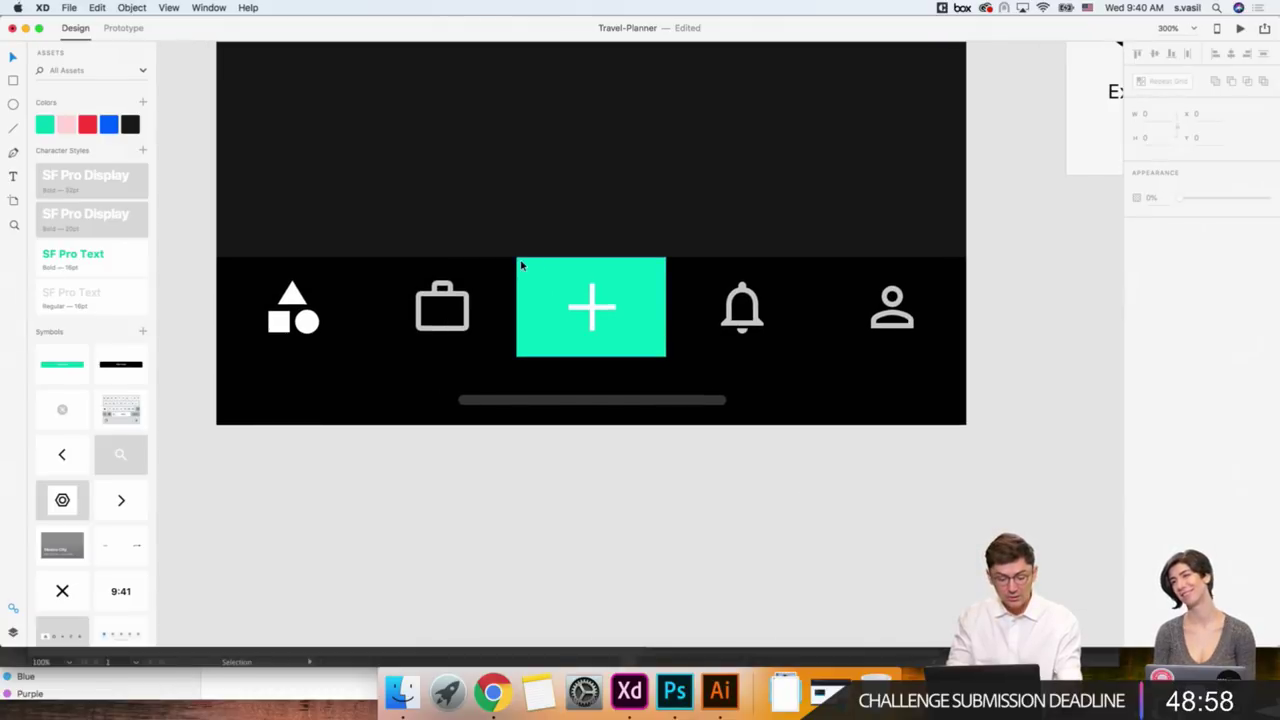
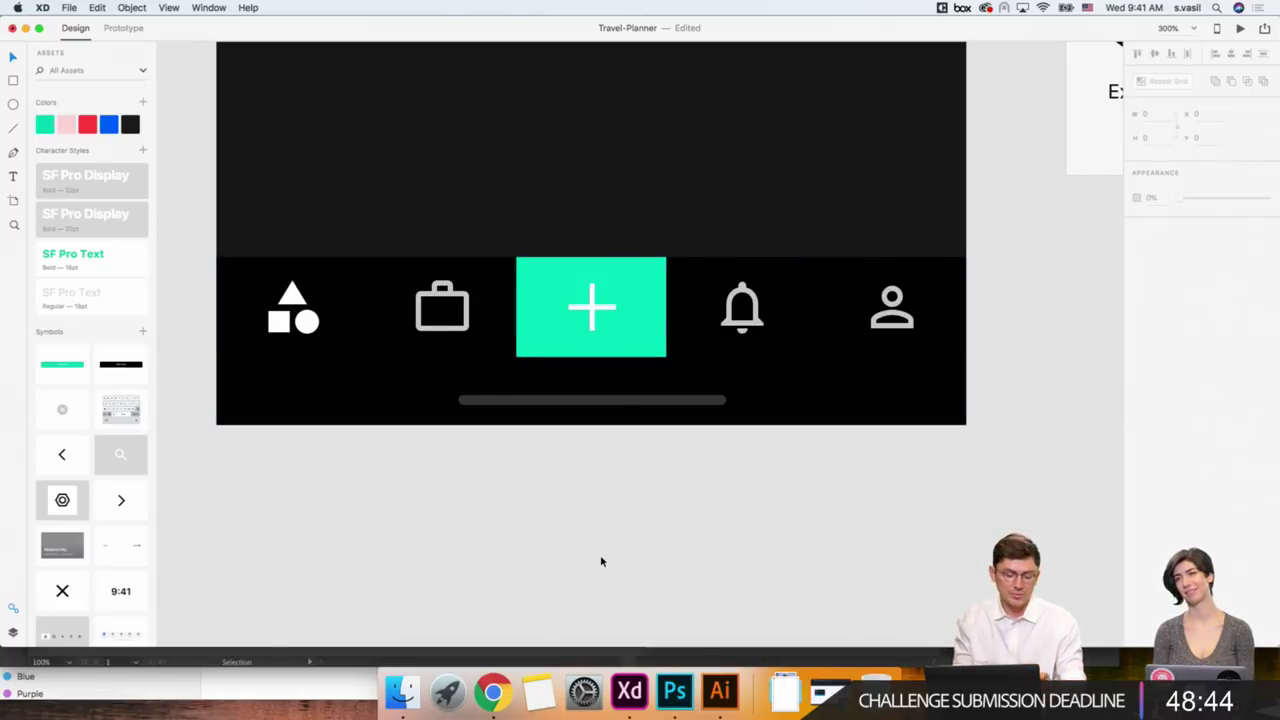
Lengthen the Companyon Explore artboard by pulling its bottom edge down.
{"action": "key", "text": "super+minus"}
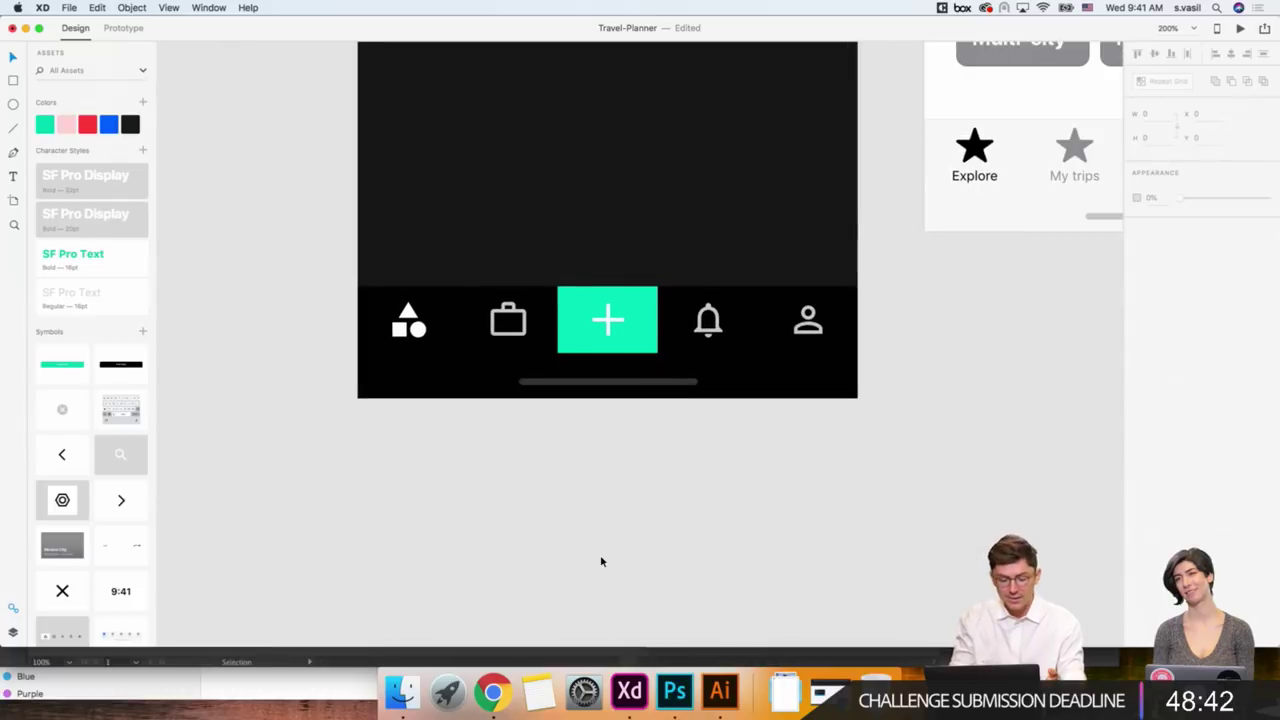
{"action": "scroll", "coordinate": [601, 561], "scroll_direction": "right", "scroll_amount": 2}
{"action": "scroll", "coordinate": [601, 561], "scroll_direction": "up", "scroll_amount": 1}
{"action": "left_click", "coordinate": [537, 397]}
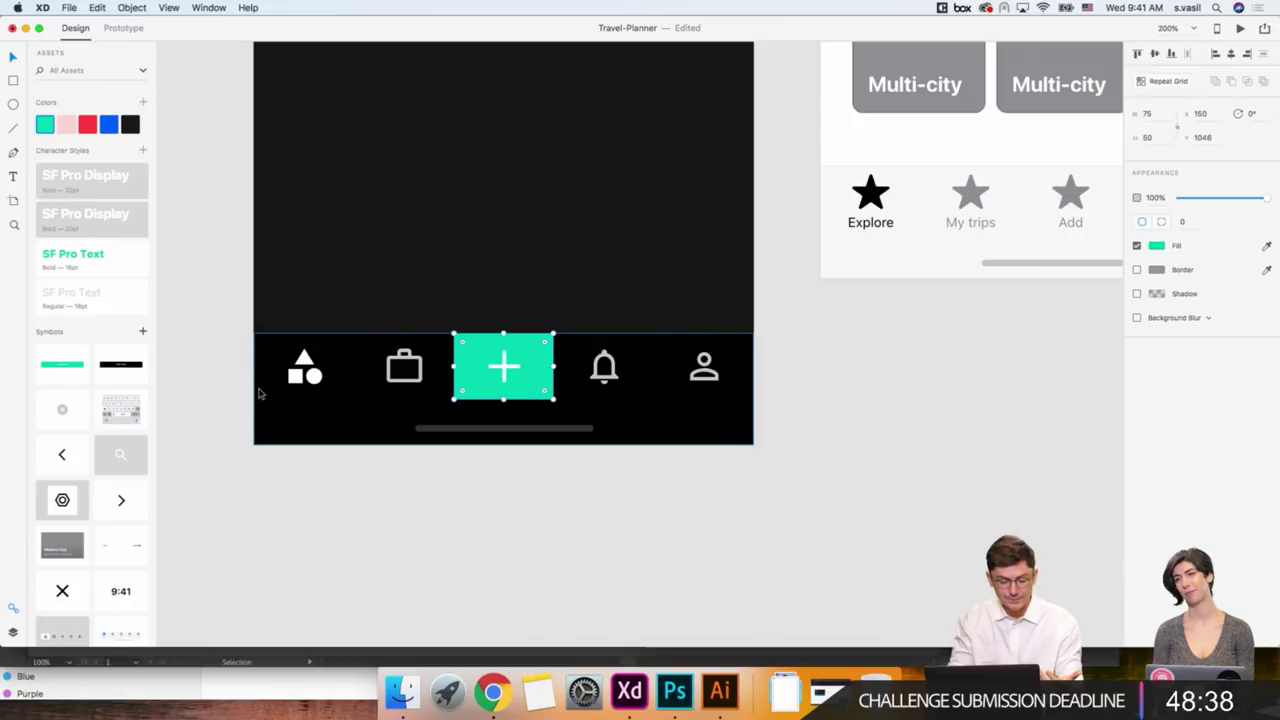
{"action": "left_click", "coordinate": [183, 337]}
{"action": "scroll", "coordinate": [231, 374], "scroll_direction": "up", "scroll_amount": 1}
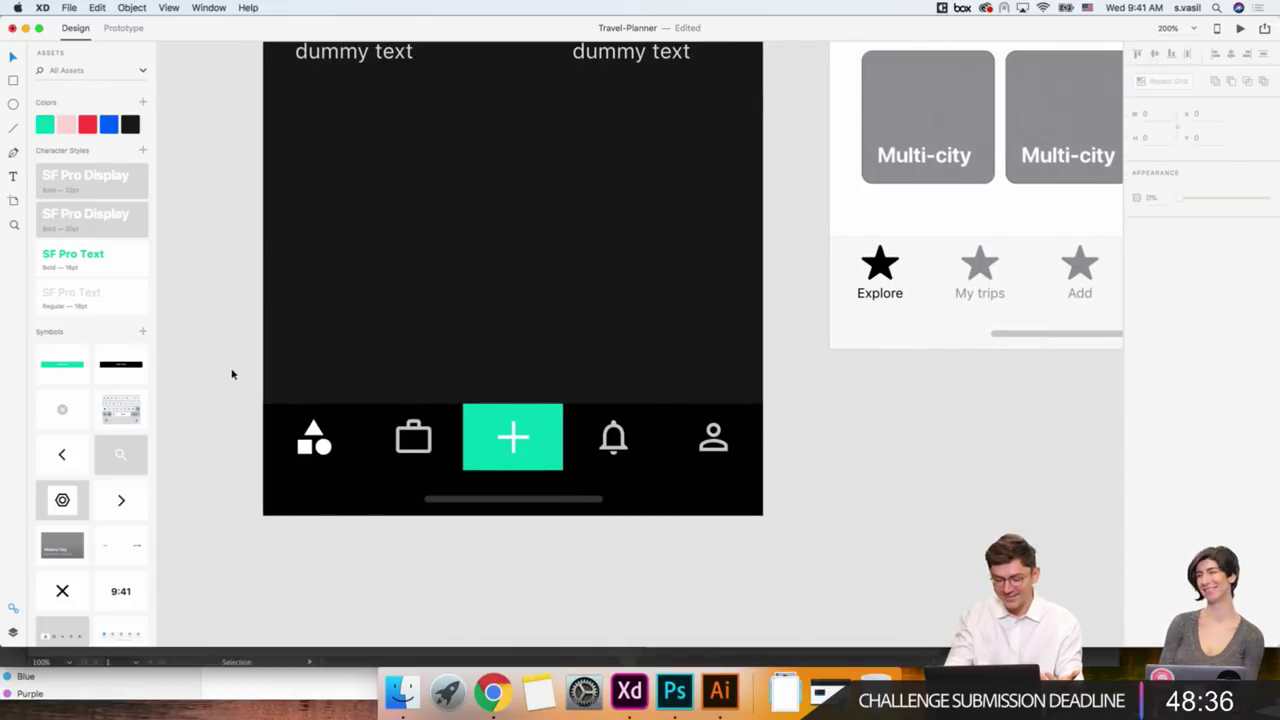
{"action": "key", "text": "super+minus"}
{"action": "scroll", "coordinate": [231, 374], "scroll_direction": "right", "scroll_amount": 2}
{"action": "scroll", "coordinate": [231, 374], "scroll_direction": "up", "scroll_amount": 2}
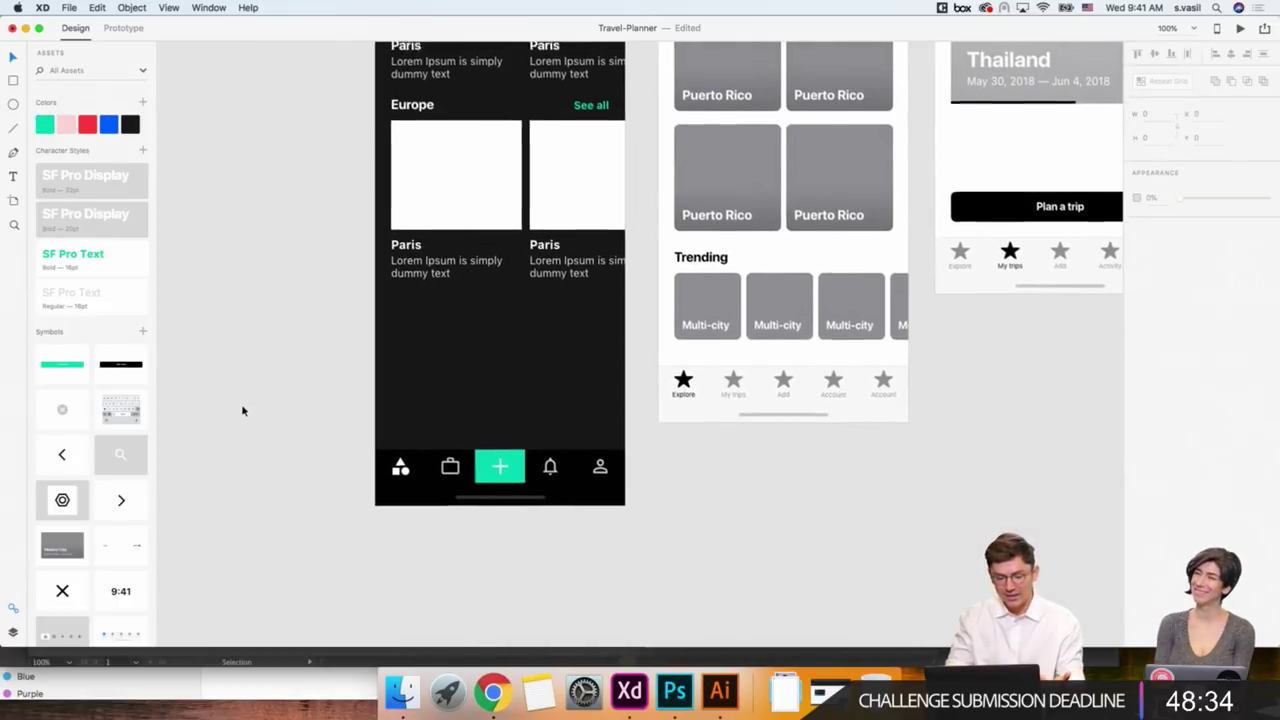
{"action": "scroll", "coordinate": [243, 409], "scroll_direction": "up", "scroll_amount": 5}
{"action": "scroll", "coordinate": [243, 409], "scroll_direction": "up", "scroll_amount": 3}
{"action": "left_click", "coordinate": [367, 81]}
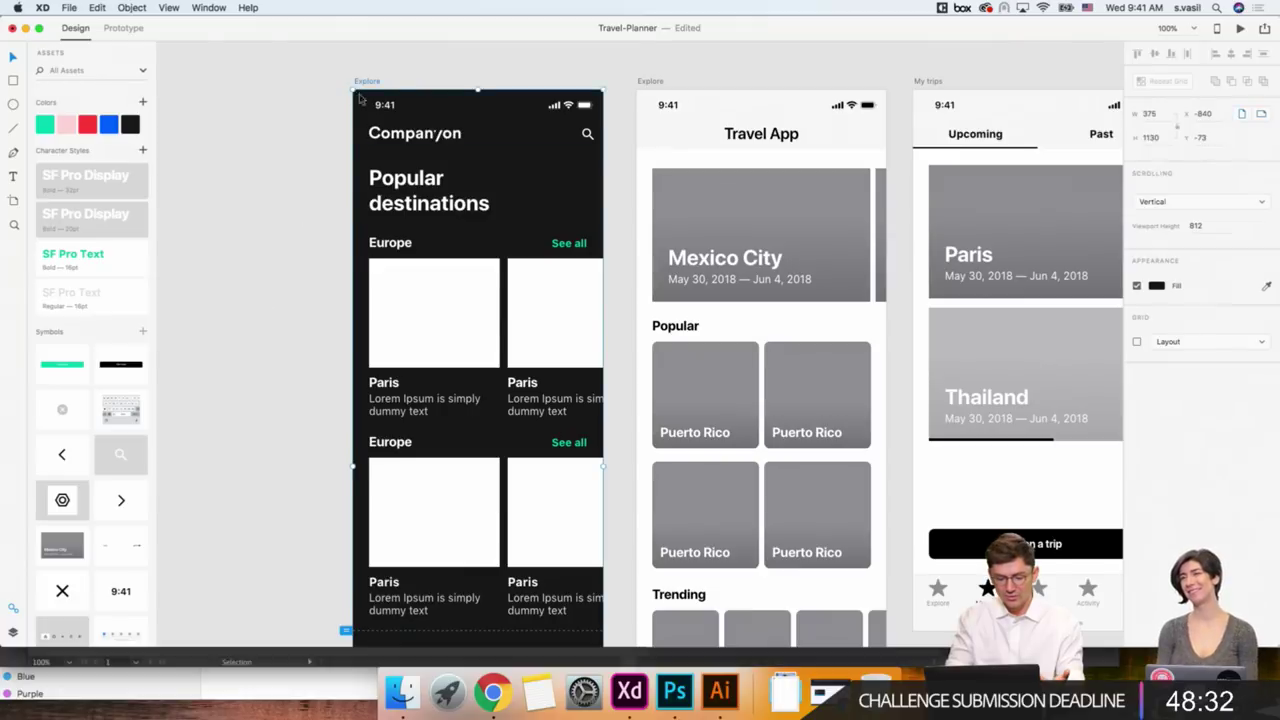
{"action": "scroll", "coordinate": [478, 409], "scroll_direction": "down", "scroll_amount": 10}
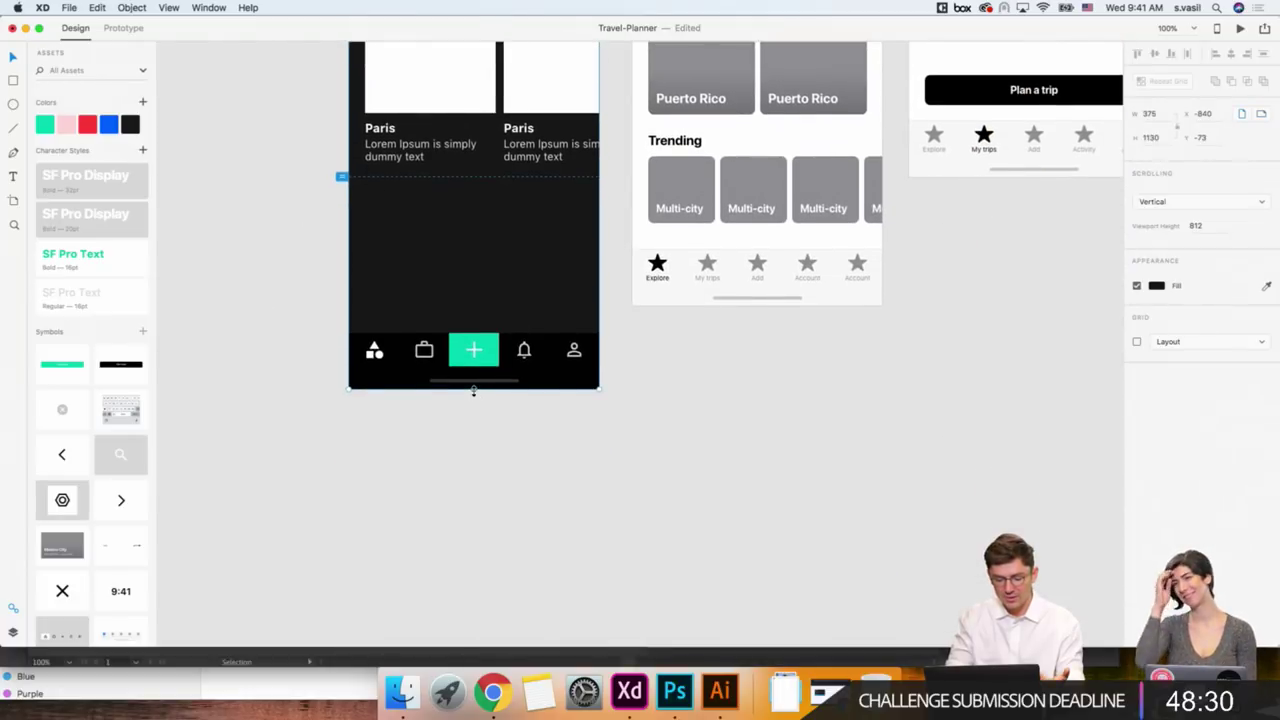
{"action": "left_click_drag", "start_coordinate": [475, 390], "coordinate": [474, 491]}
{"action": "left_click", "coordinate": [305, 350]}
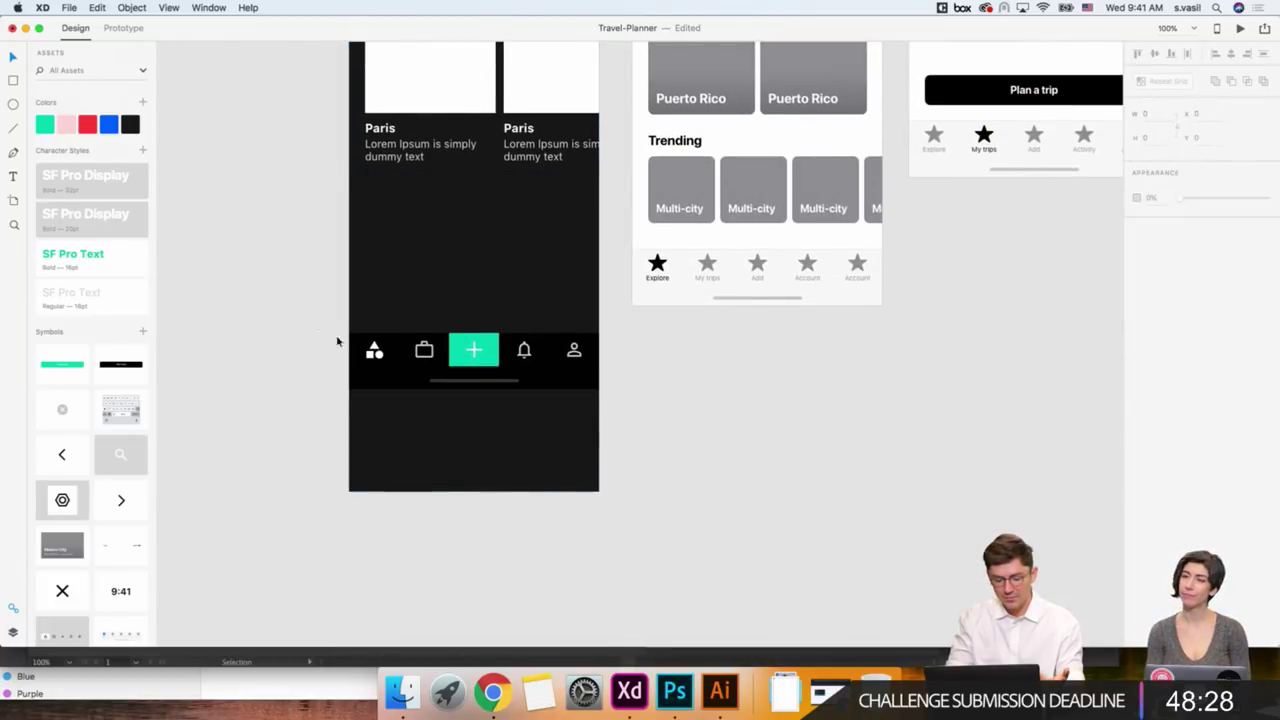
Move the bottom tab bar group down to the artboard's new bottom edge.
{"action": "left_click_drag", "start_coordinate": [337, 341], "coordinate": [614, 455]}
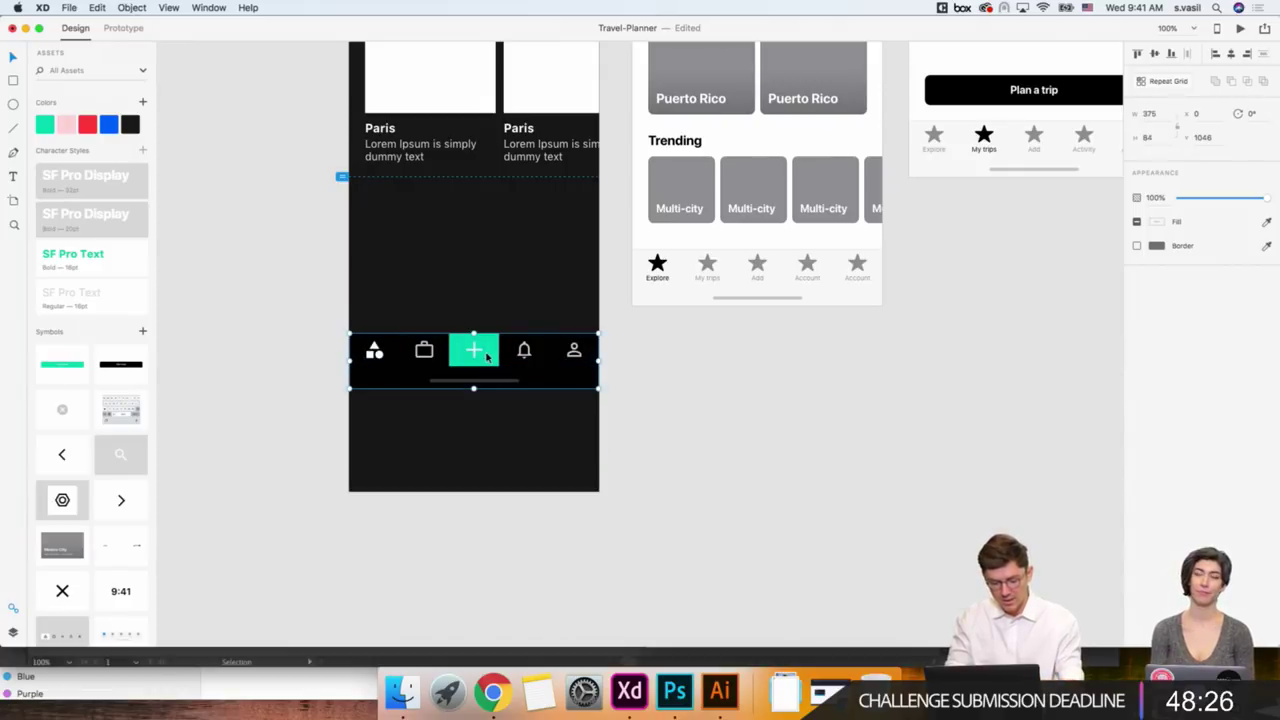
{"action": "left_click_drag", "start_coordinate": [492, 362], "coordinate": [498, 463]}
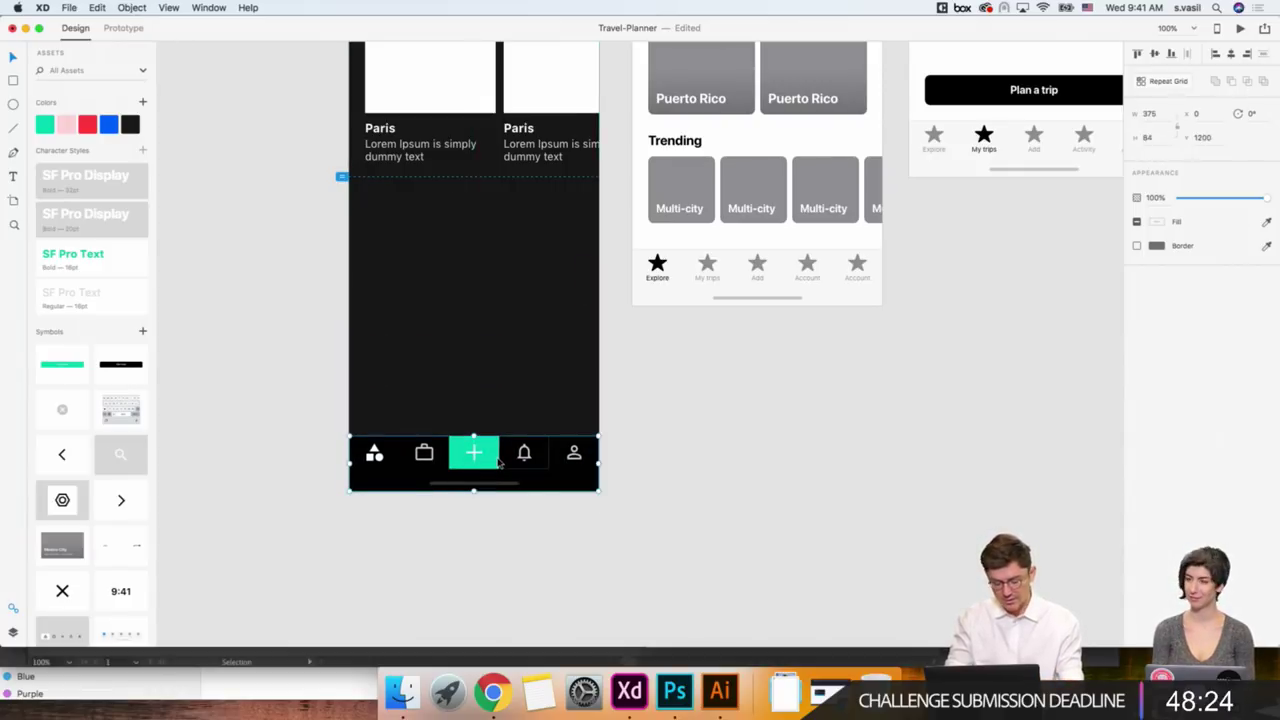
{"action": "scroll", "coordinate": [499, 461], "scroll_direction": "up", "scroll_amount": 5}
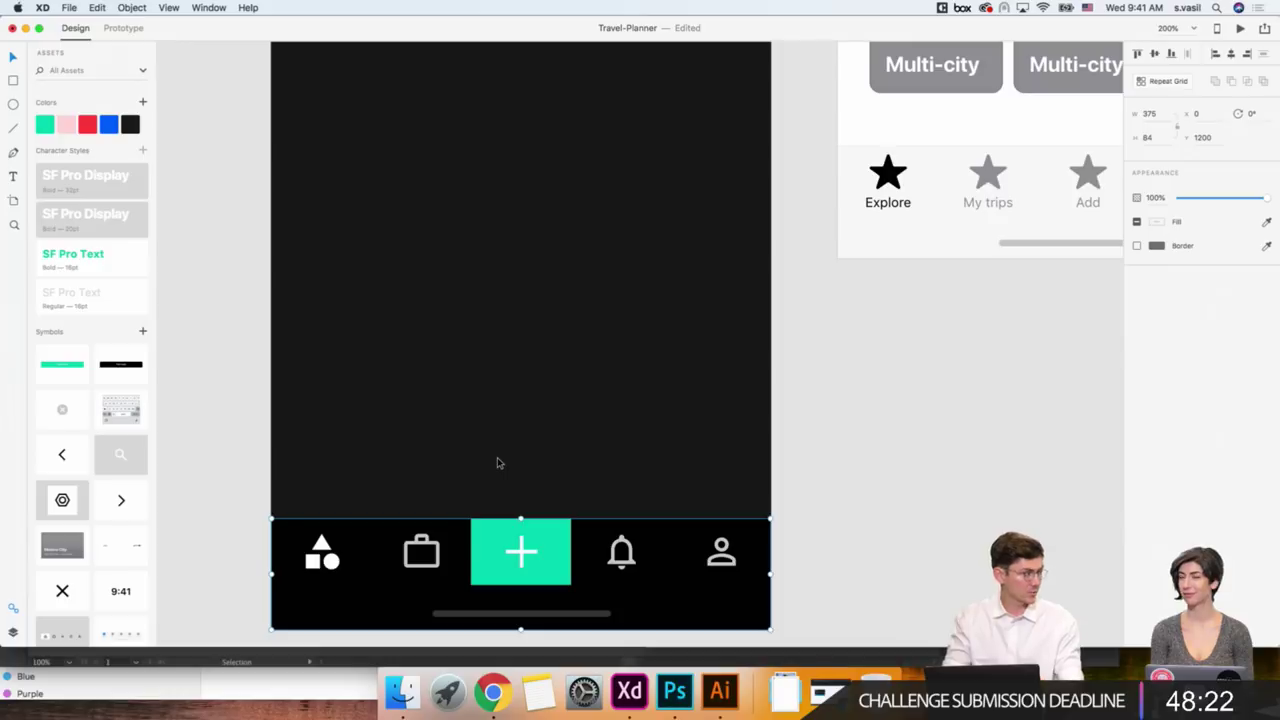
{"action": "scroll", "coordinate": [497, 462], "scroll_direction": "up", "scroll_amount": 5}
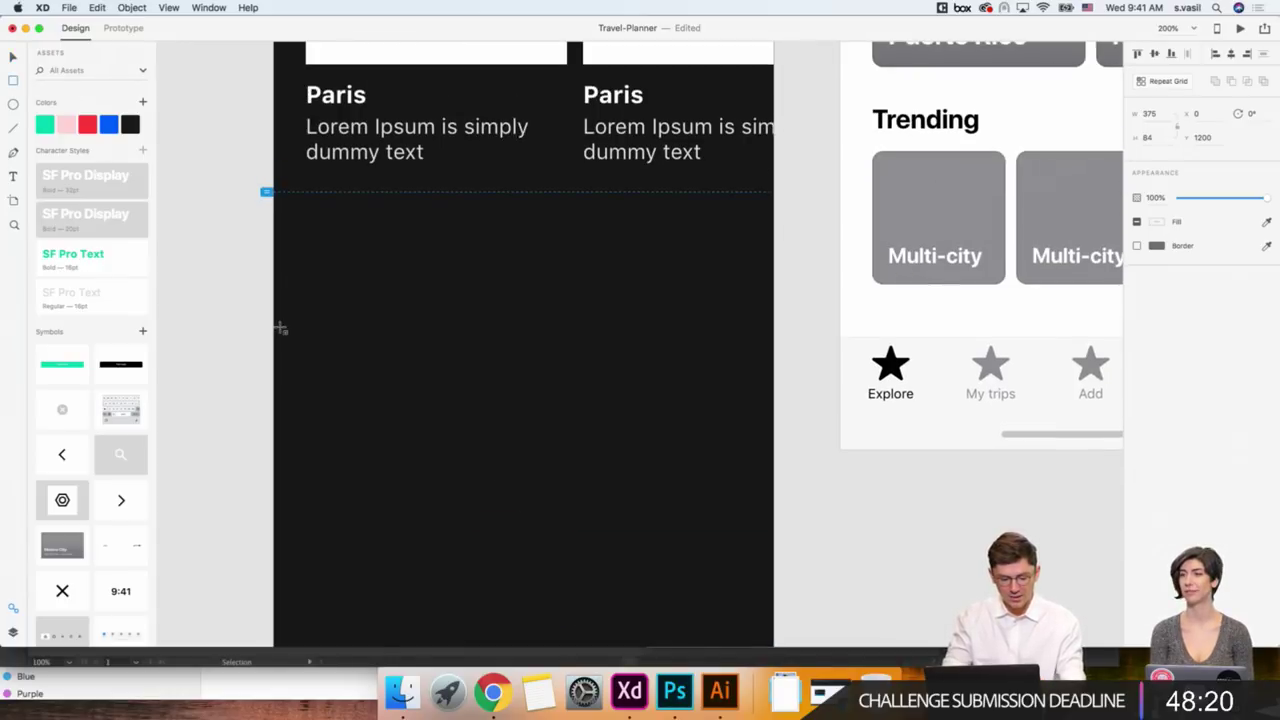
Draw a large white card below the Paris cards.
{"action": "mouse_move", "coordinate": [308, 271]}
{"action": "left_mouse_down"}
{"action": "mouse_move", "coordinate": [720, 565]}
{"action": "mouse_move", "coordinate": [741, 551]}
{"action": "left_mouse_up"}
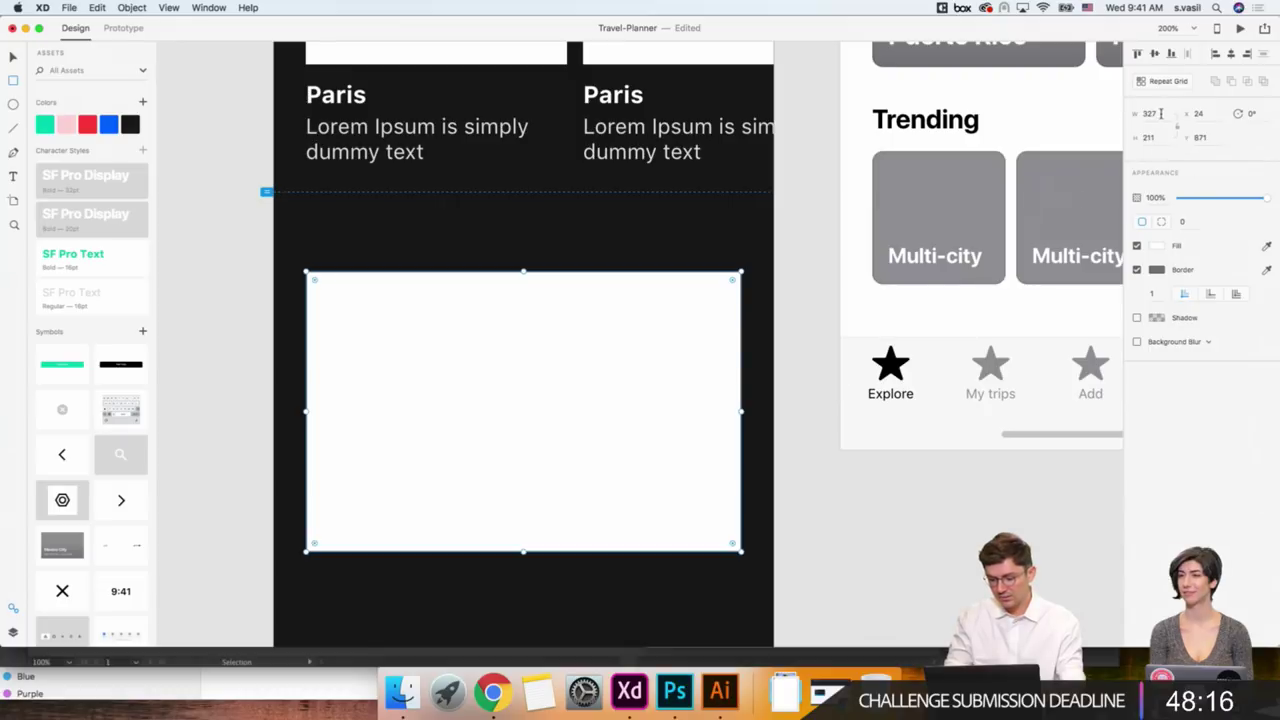
{"action": "key", "text": "alt"}
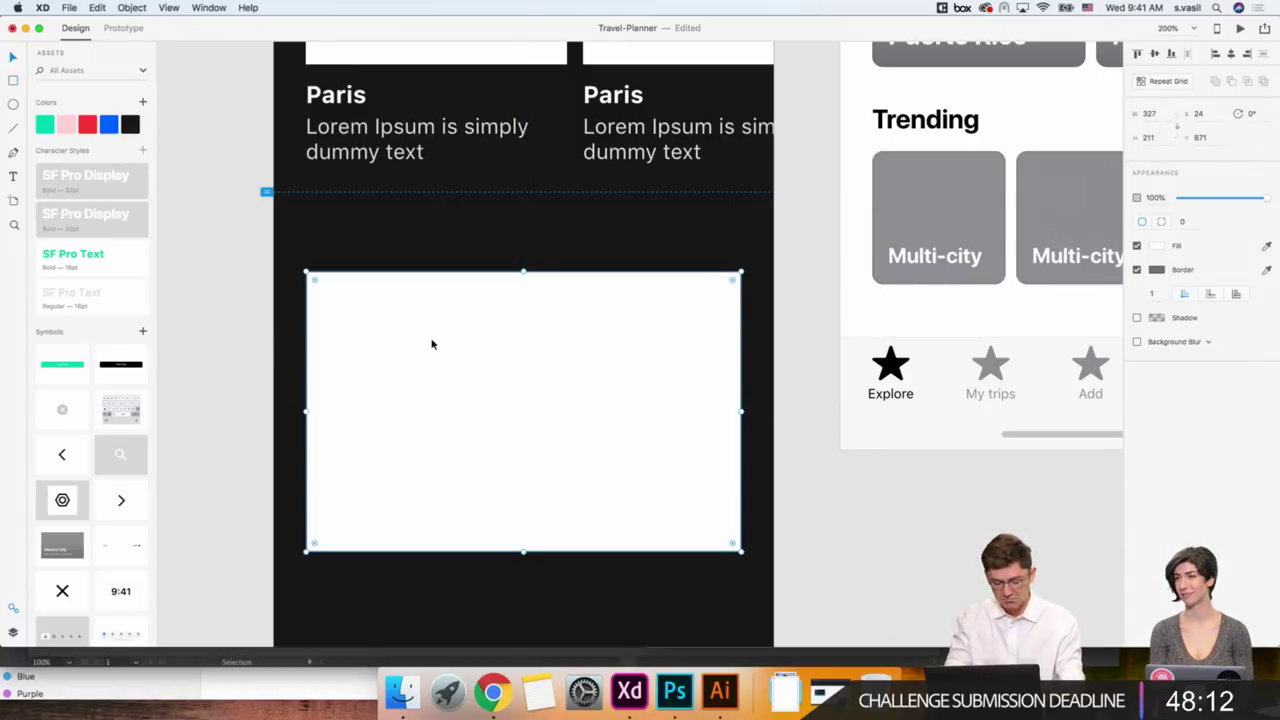
{"action": "key", "text": "super+1"}
{"action": "scroll", "coordinate": [432, 343], "scroll_direction": "up", "scroll_amount": 1}
{"action": "scroll", "coordinate": [447, 97], "scroll_direction": "up", "scroll_amount": 2}
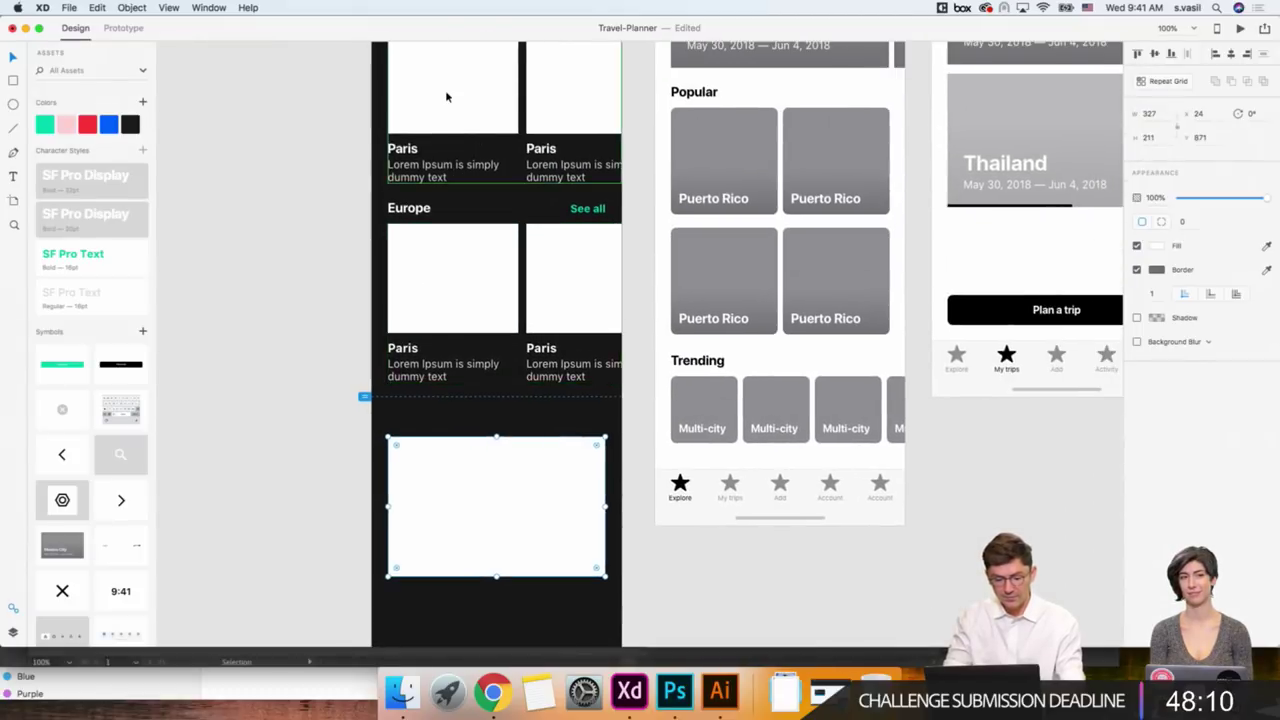
{"action": "scroll", "coordinate": [447, 97], "scroll_direction": "up", "scroll_amount": 3}
Place a copy of the Europe heading above the new white card.
{"action": "left_click", "coordinate": [425, 164]}
{"action": "scroll", "coordinate": [411, 90], "scroll_direction": "down", "scroll_amount": 2}
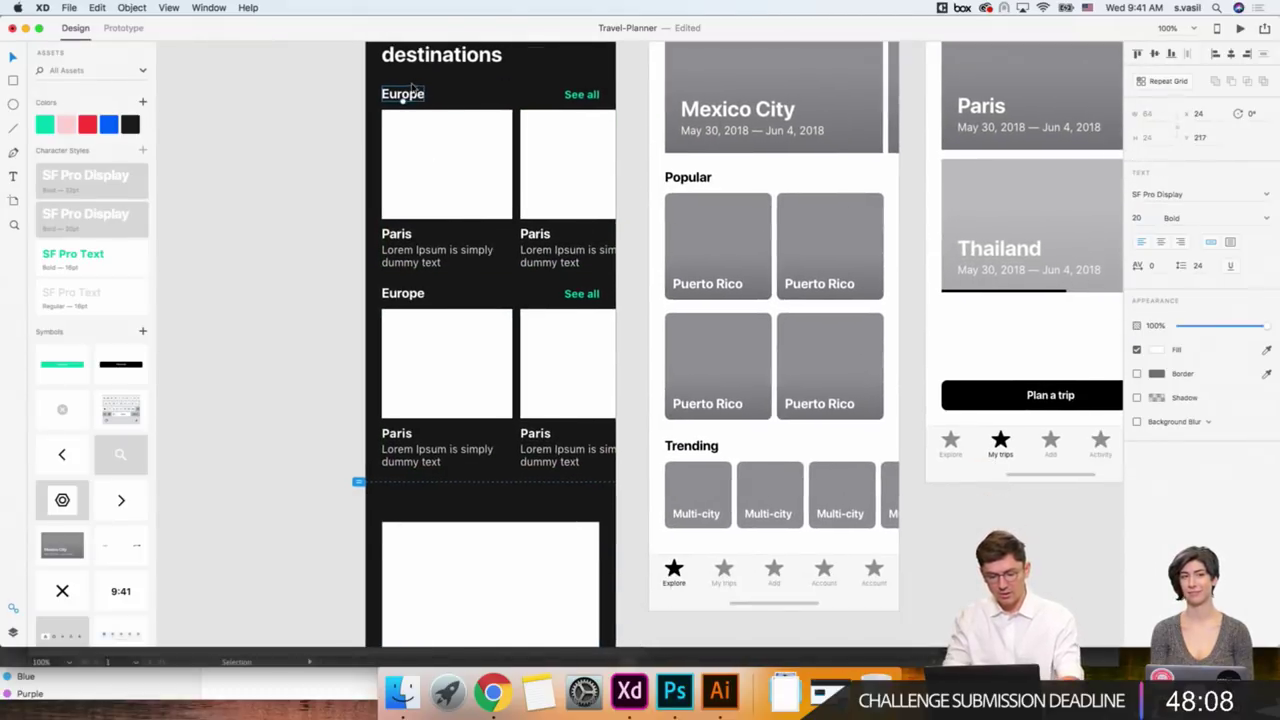
{"action": "left_click_drag", "start_coordinate": [411, 90], "coordinate": [422, 505], "text": "alt"}
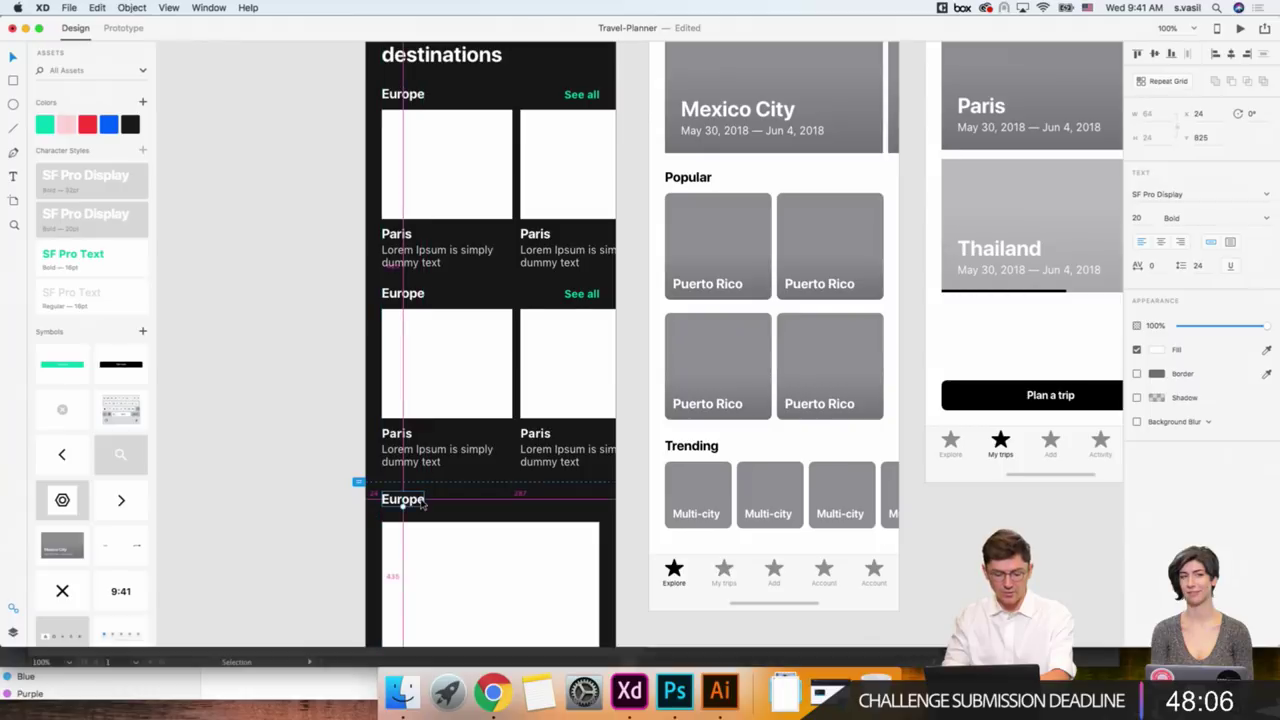
{"action": "scroll", "coordinate": [420, 502], "scroll_direction": "down", "scroll_amount": 2}
{"action": "left_click", "coordinate": [503, 487]}
{"action": "scroll", "coordinate": [503, 487], "scroll_direction": "down", "scroll_amount": 2}
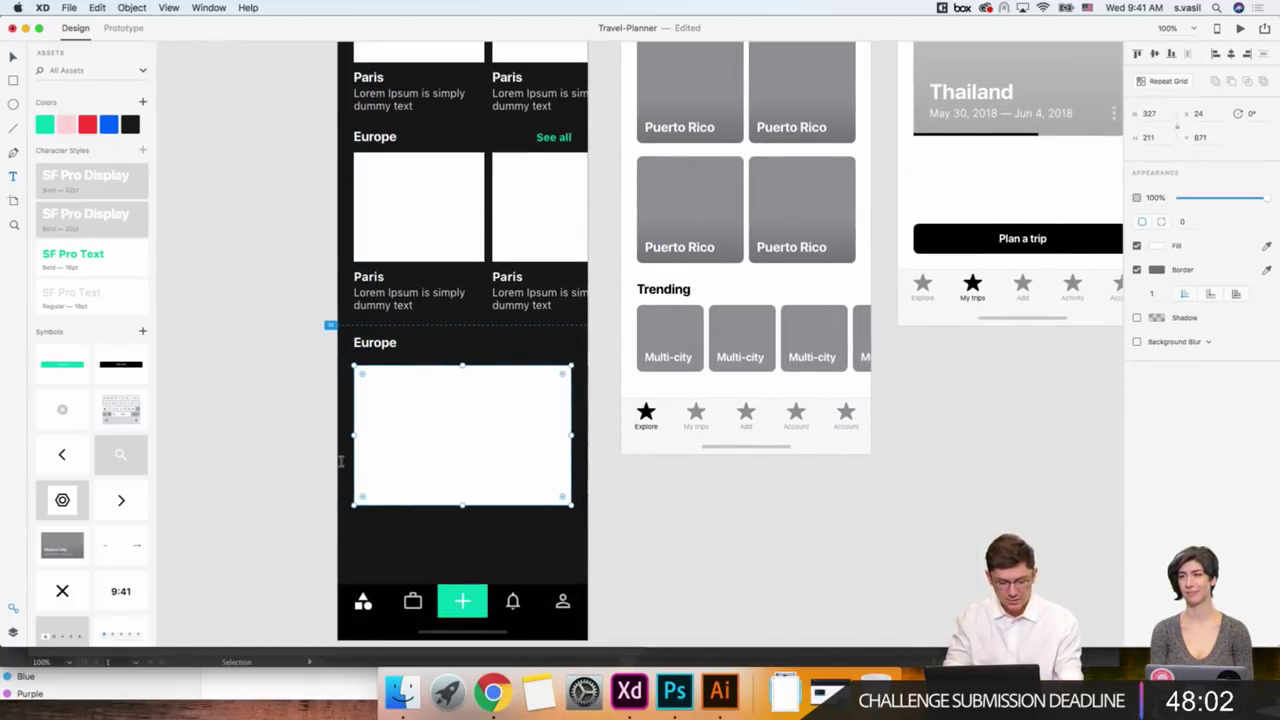
Add a 'Lorem' label in the bold SF Pro Display style and move it onto the card.
{"action": "left_click", "coordinate": [356, 522]}
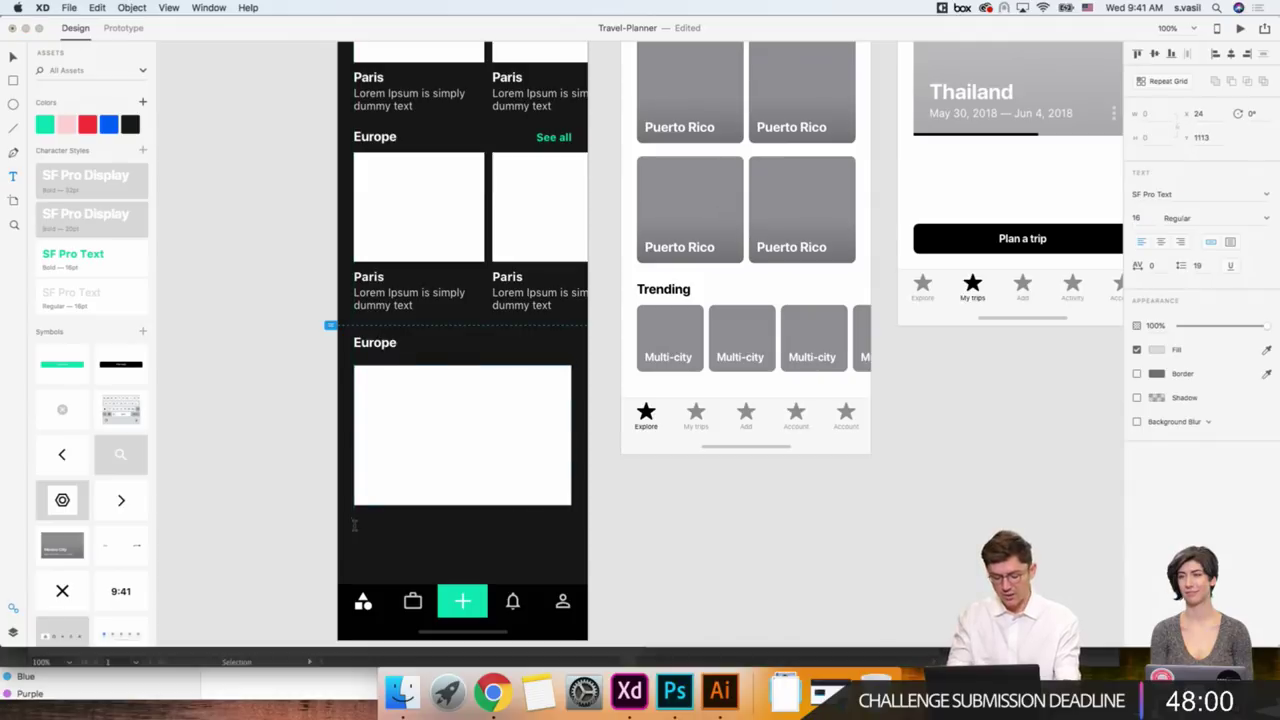
{"action": "type", "text": "L"}
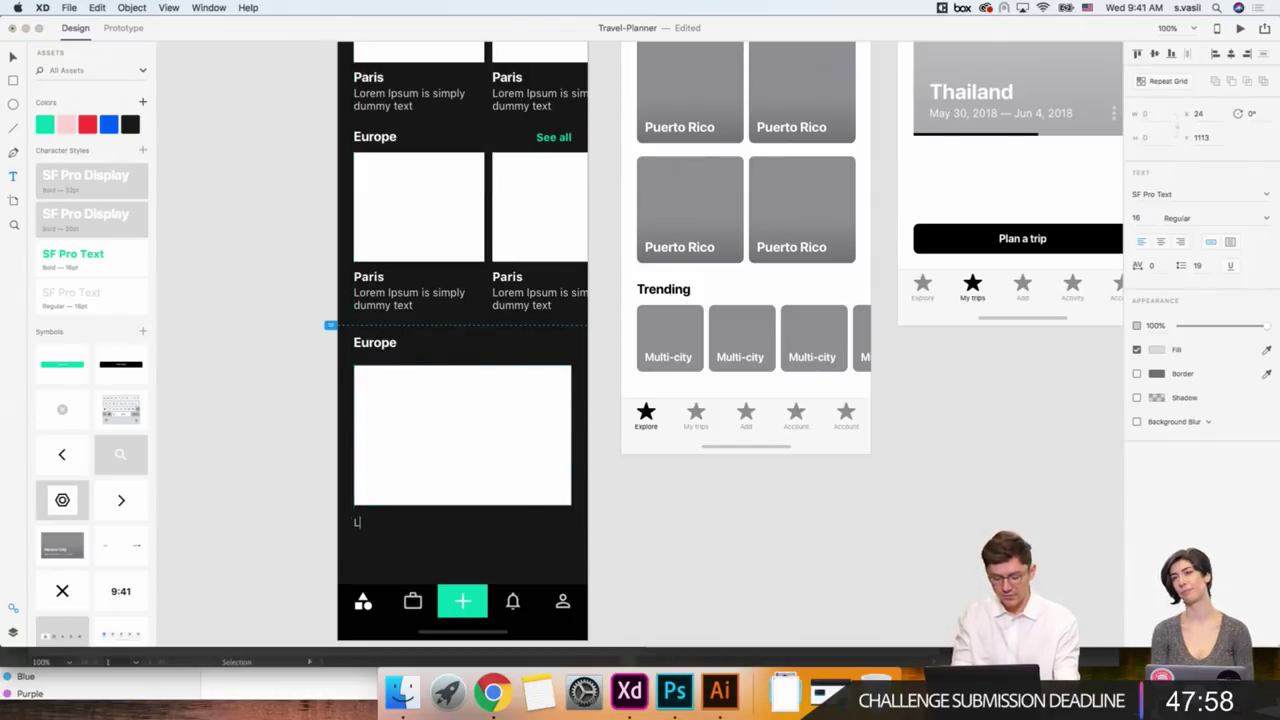
{"action": "type", "text": "orem ipsum"}
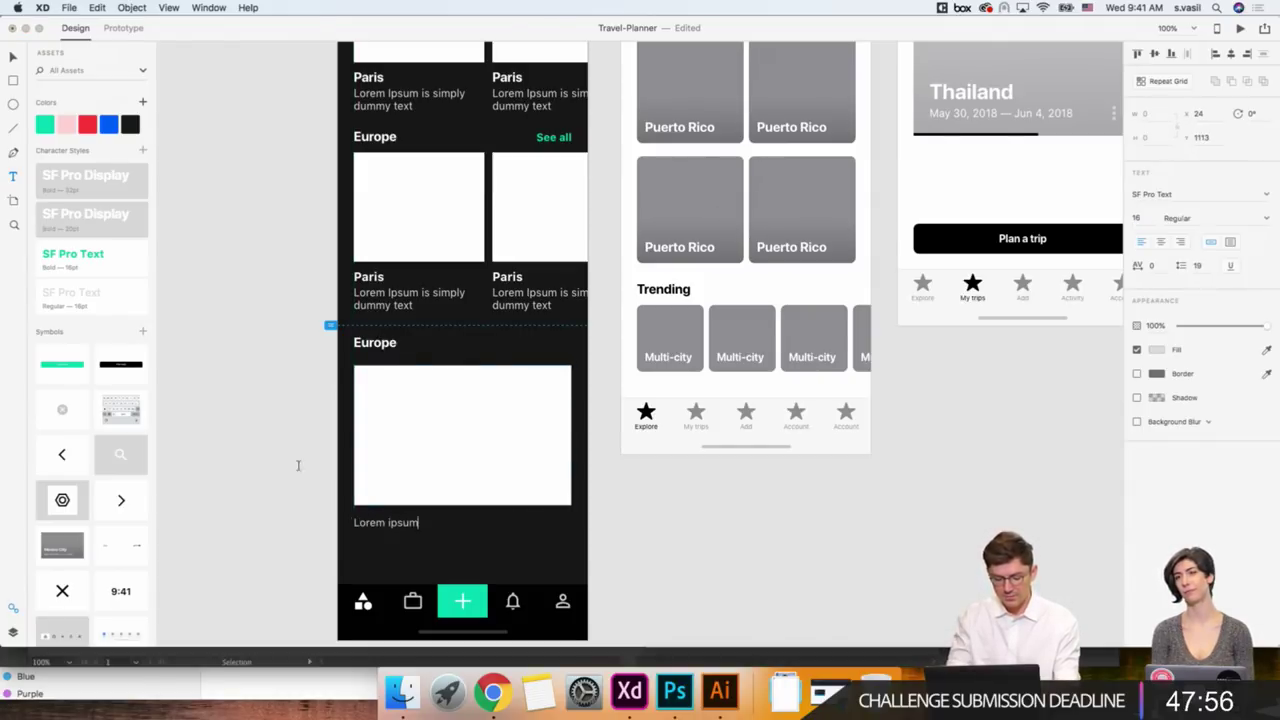
{"action": "left_click", "coordinate": [14, 57]}
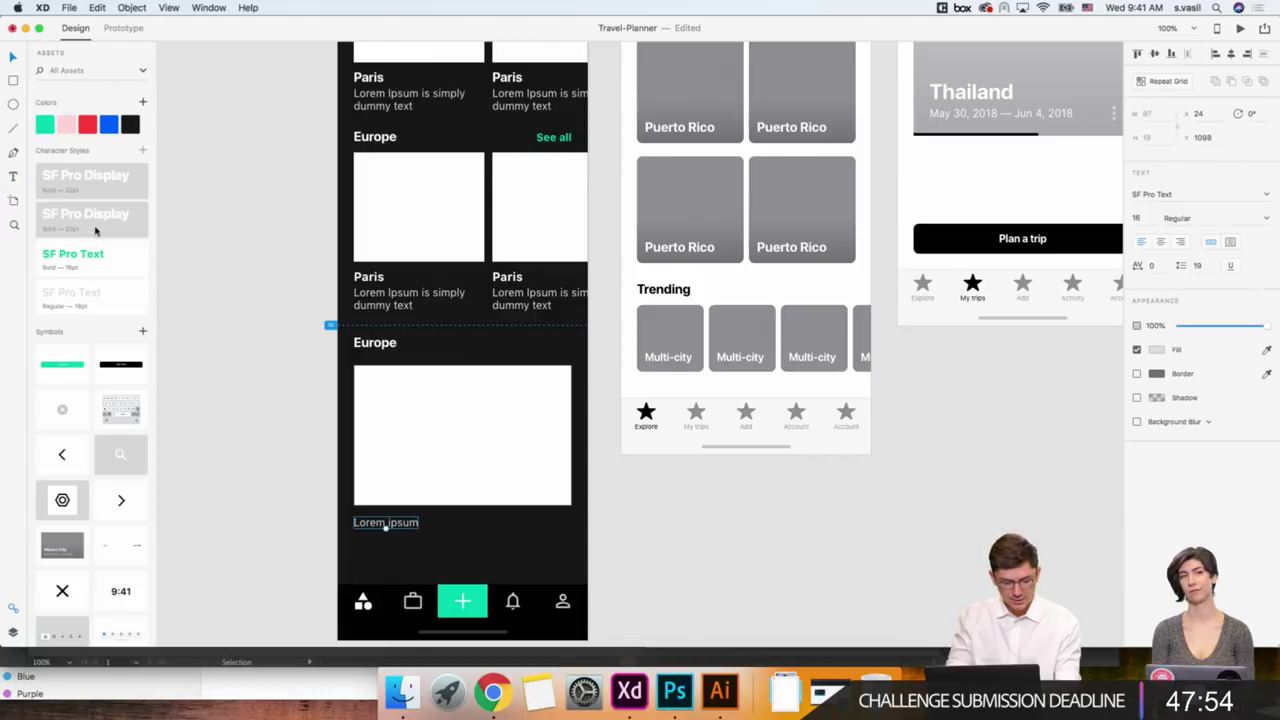
{"action": "left_click", "coordinate": [96, 230]}
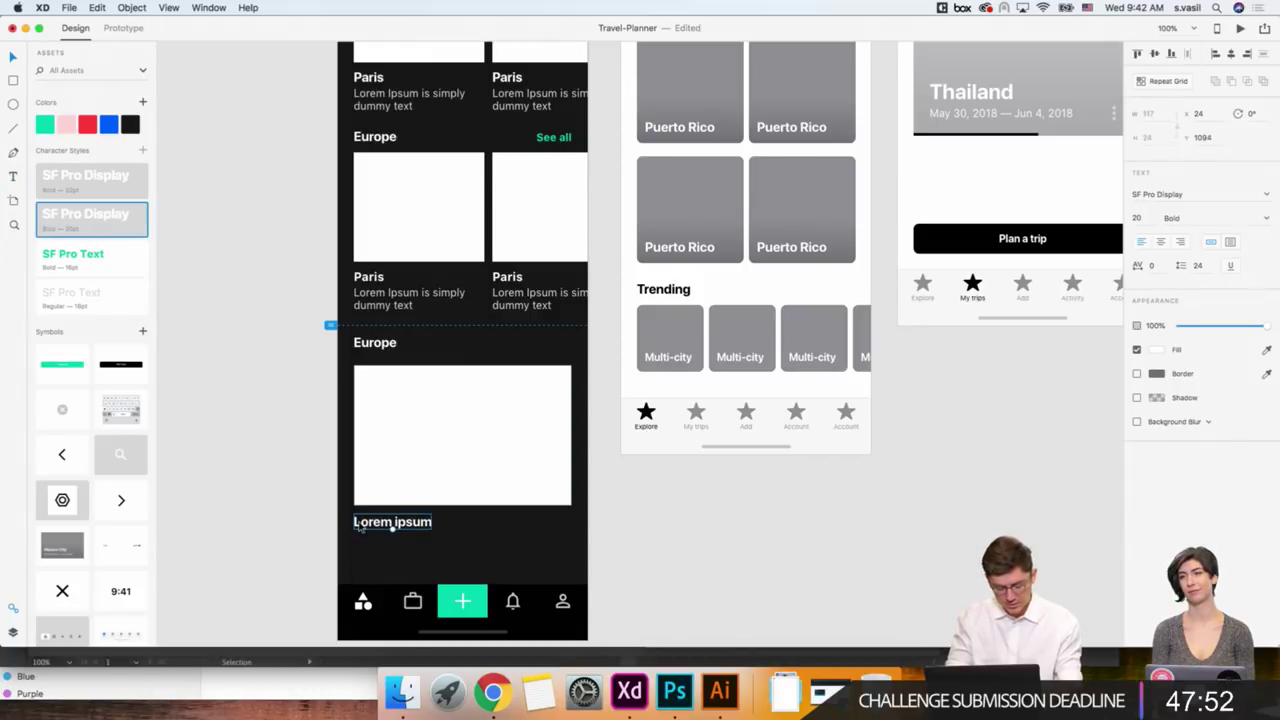
{"action": "double_click", "coordinate": [401, 302]}
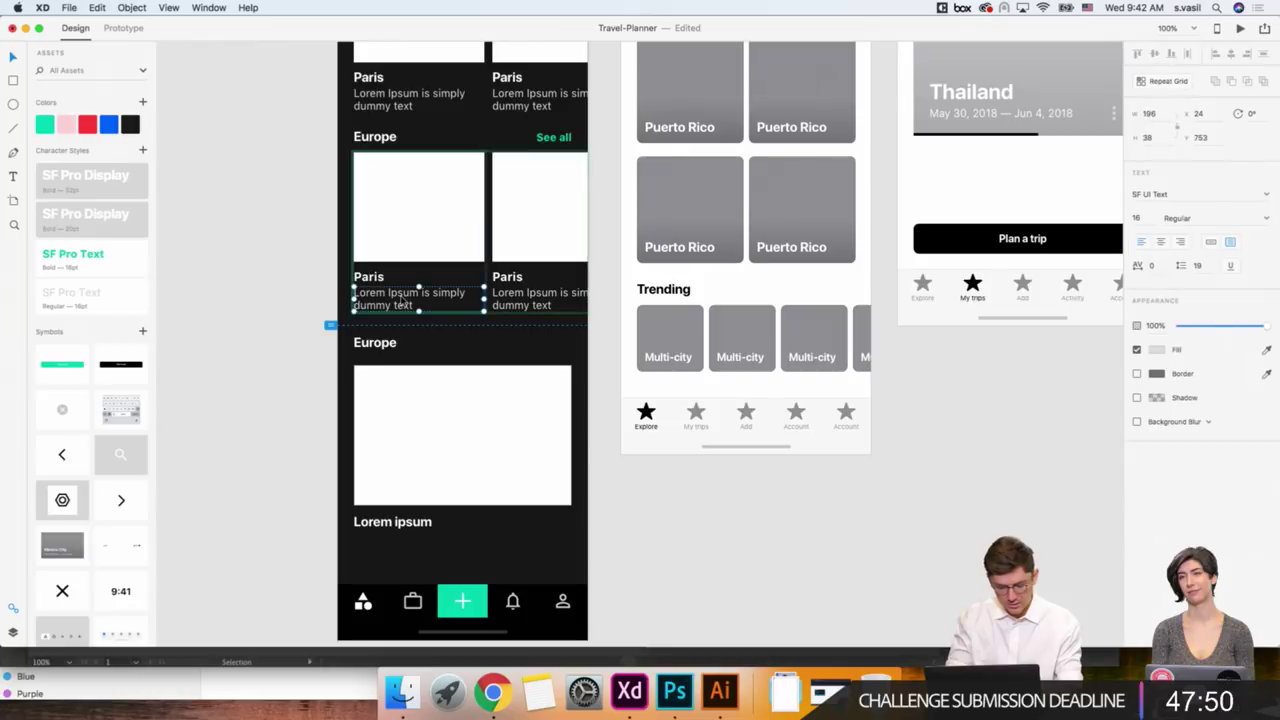
{"action": "left_click", "coordinate": [277, 500]}
{"action": "scroll", "coordinate": [289, 500], "scroll_direction": "down", "scroll_amount": 1}
{"action": "left_click", "coordinate": [385, 498]}
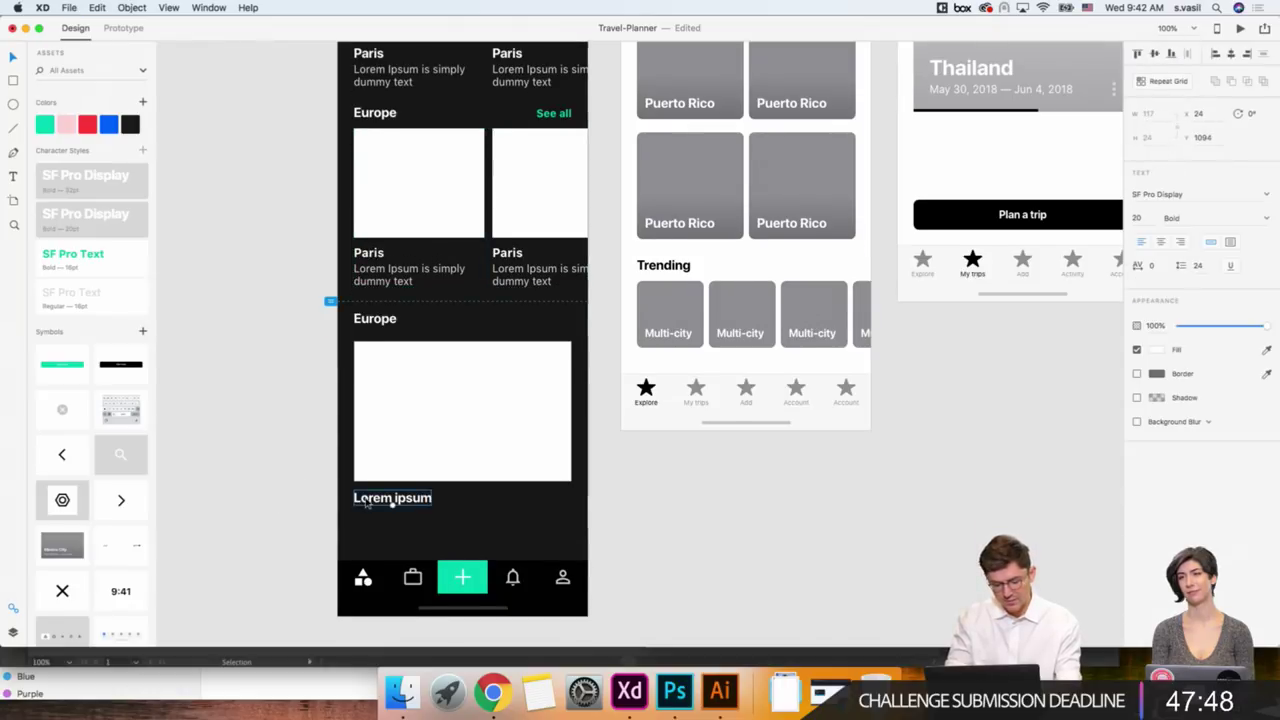
{"action": "left_click_drag", "start_coordinate": [367, 505], "coordinate": [385, 452]}
{"action": "left_click", "coordinate": [514, 369]}
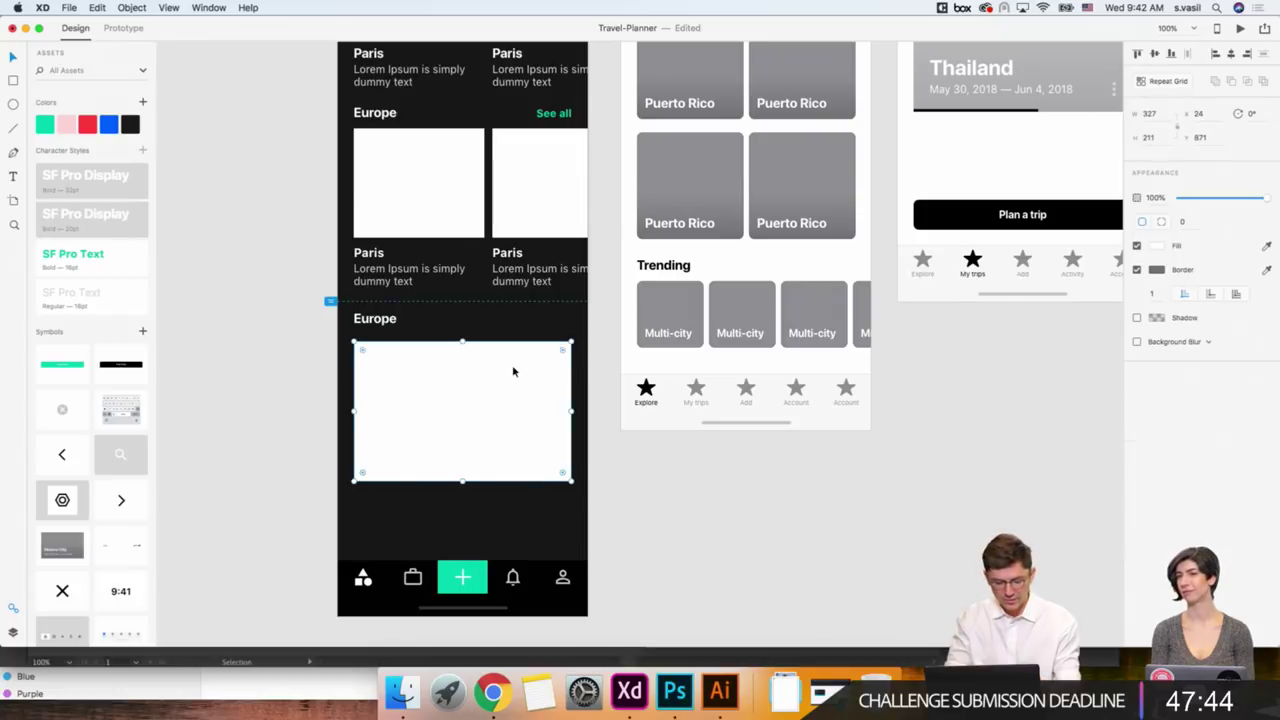
Nudge the Lorem ipsum title slightly left and up on the card.
{"action": "left_click", "coordinate": [1157, 246]}
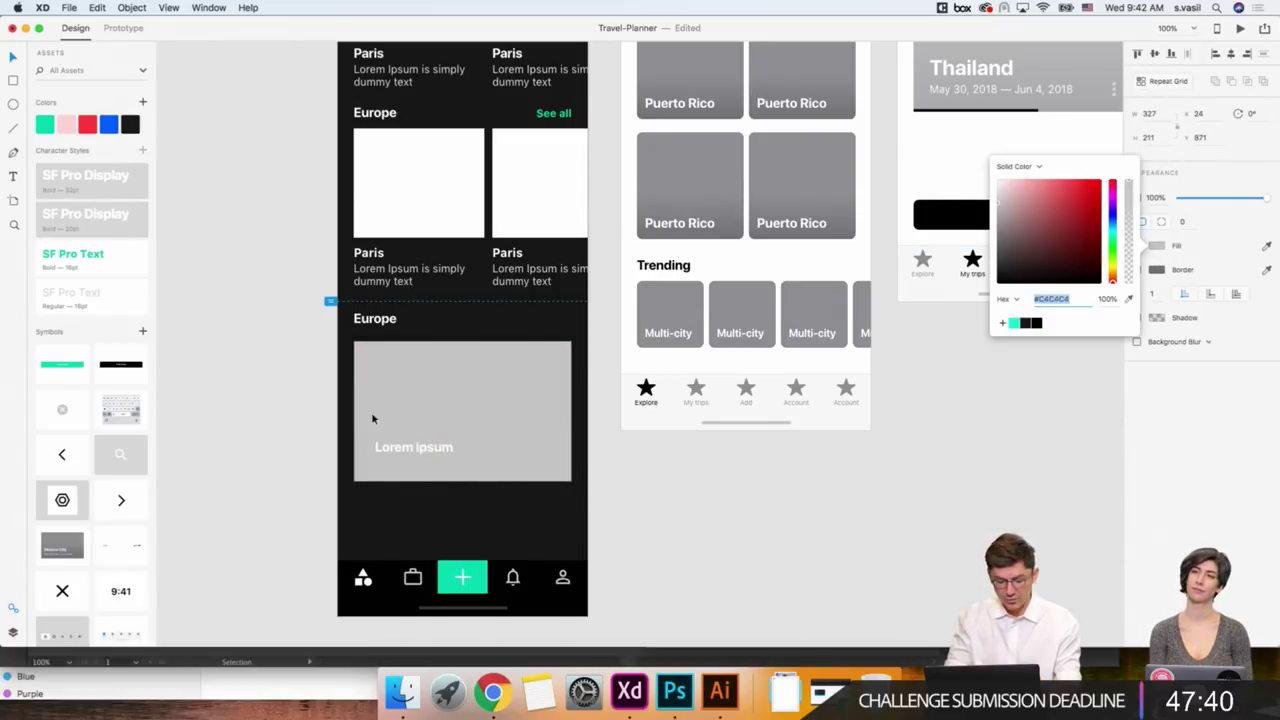
{"action": "left_click", "coordinate": [413, 447]}
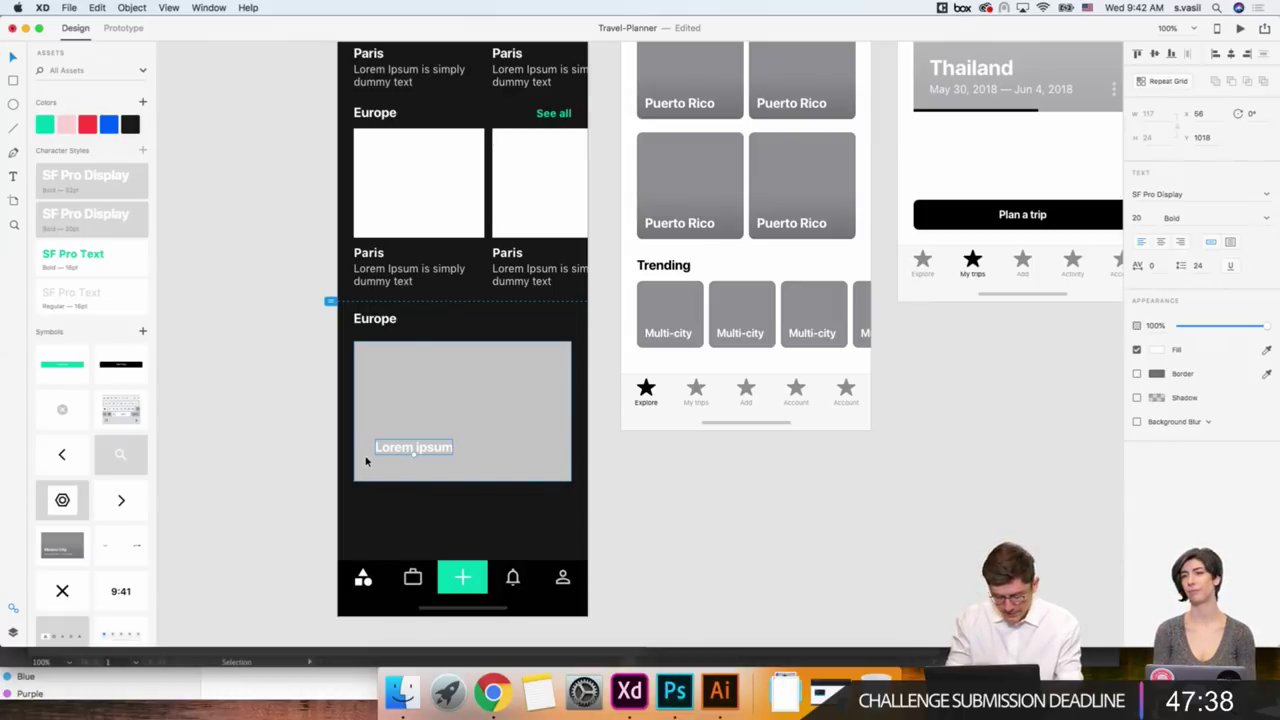
{"action": "key", "text": "Escape"}
{"action": "key", "text": "Left"}
{"action": "key", "text": "Left"}
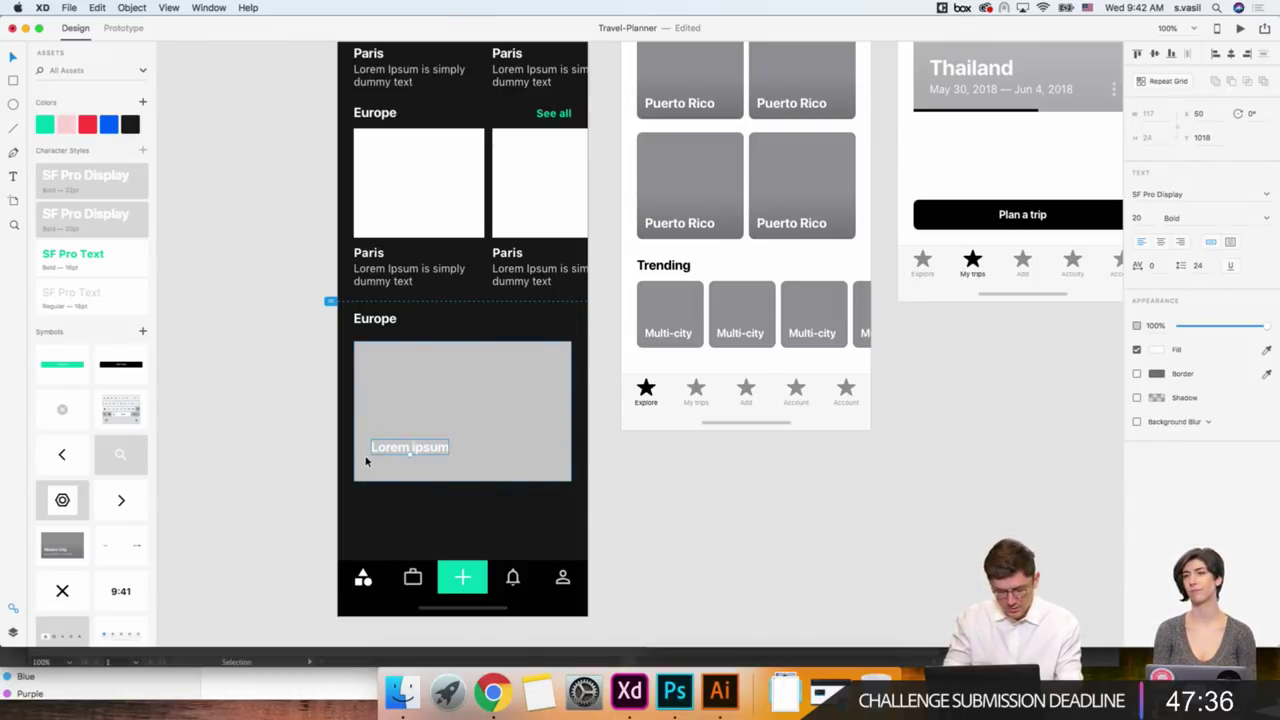
{"action": "key", "text": "Left"}
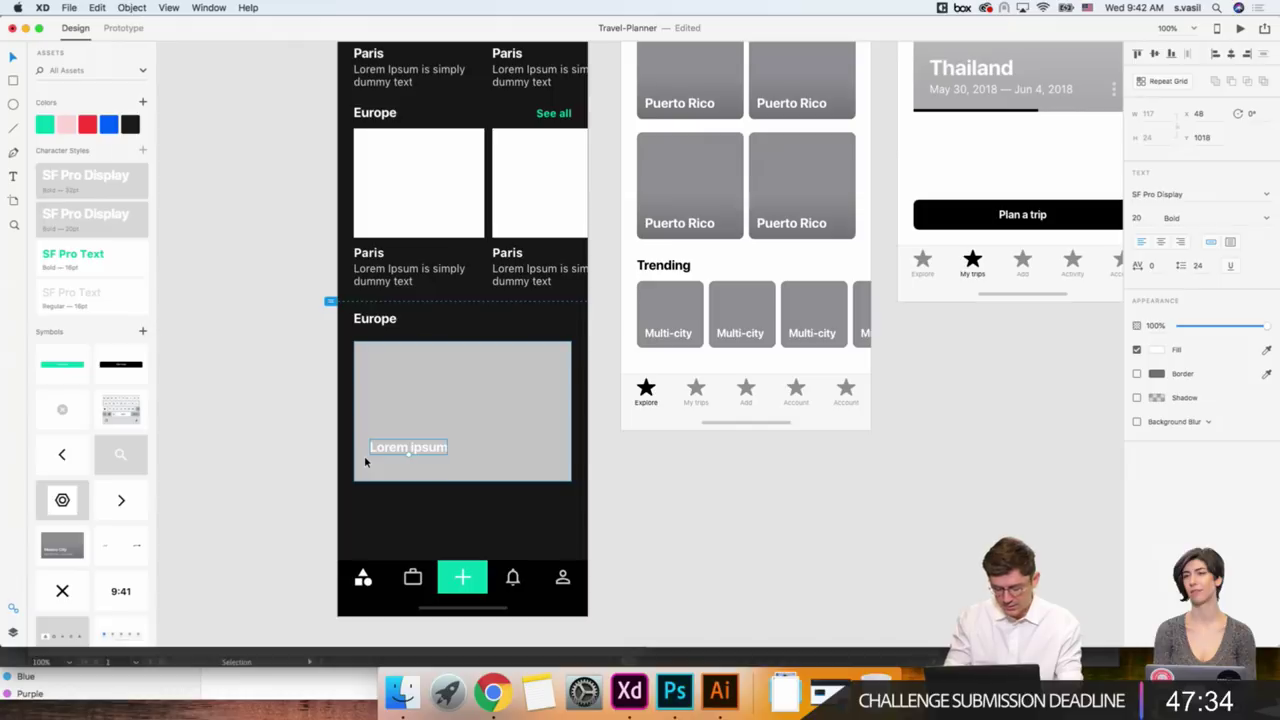
{"action": "key", "text": "shift+Up"}
Copy the Paris description under the title, widen it, and make its fill white #FFFFFF.
{"action": "left_click", "coordinate": [415, 278]}
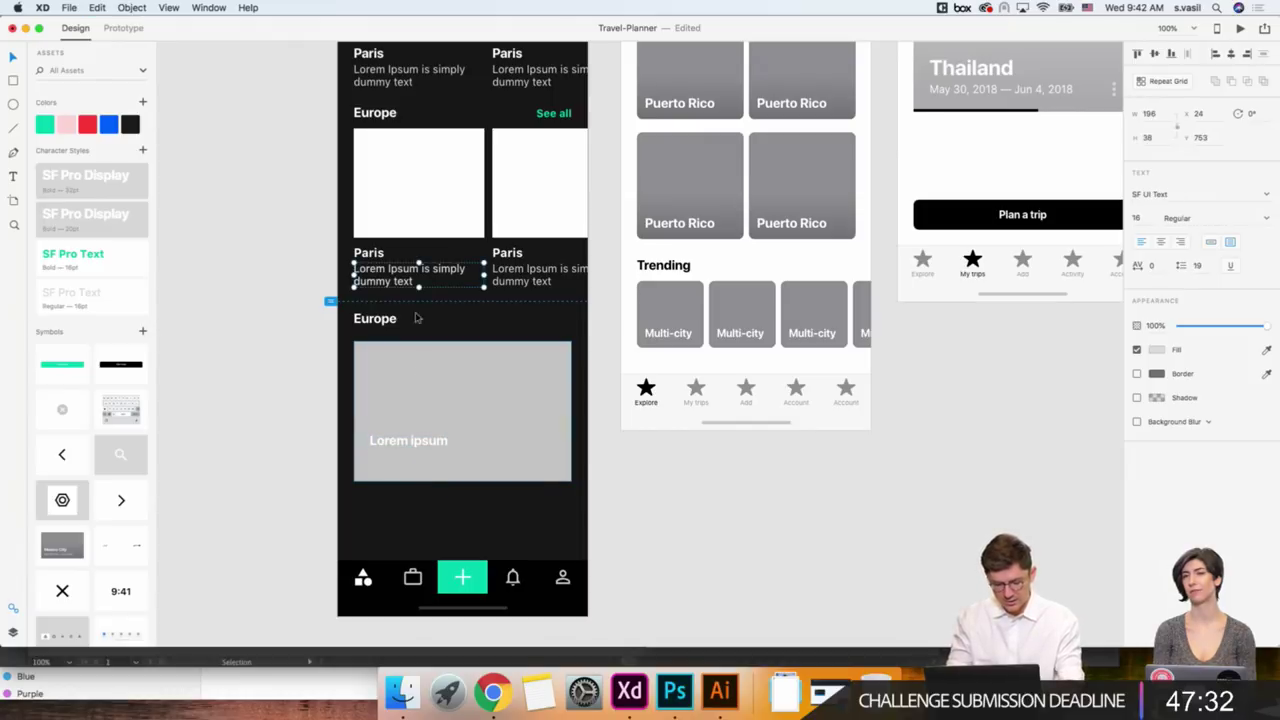
{"action": "left_click_drag", "start_coordinate": [410, 282], "coordinate": [422, 462]}
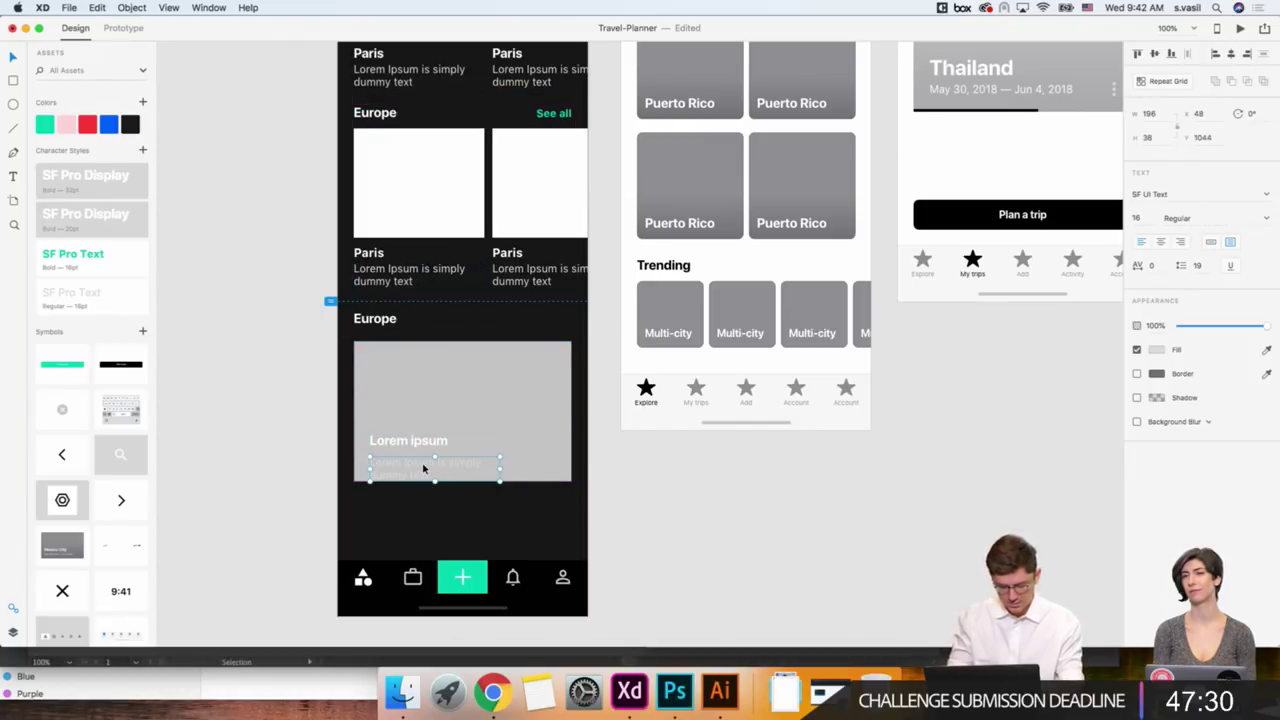
{"action": "left_click_drag", "start_coordinate": [544, 470], "coordinate": [555, 468]}
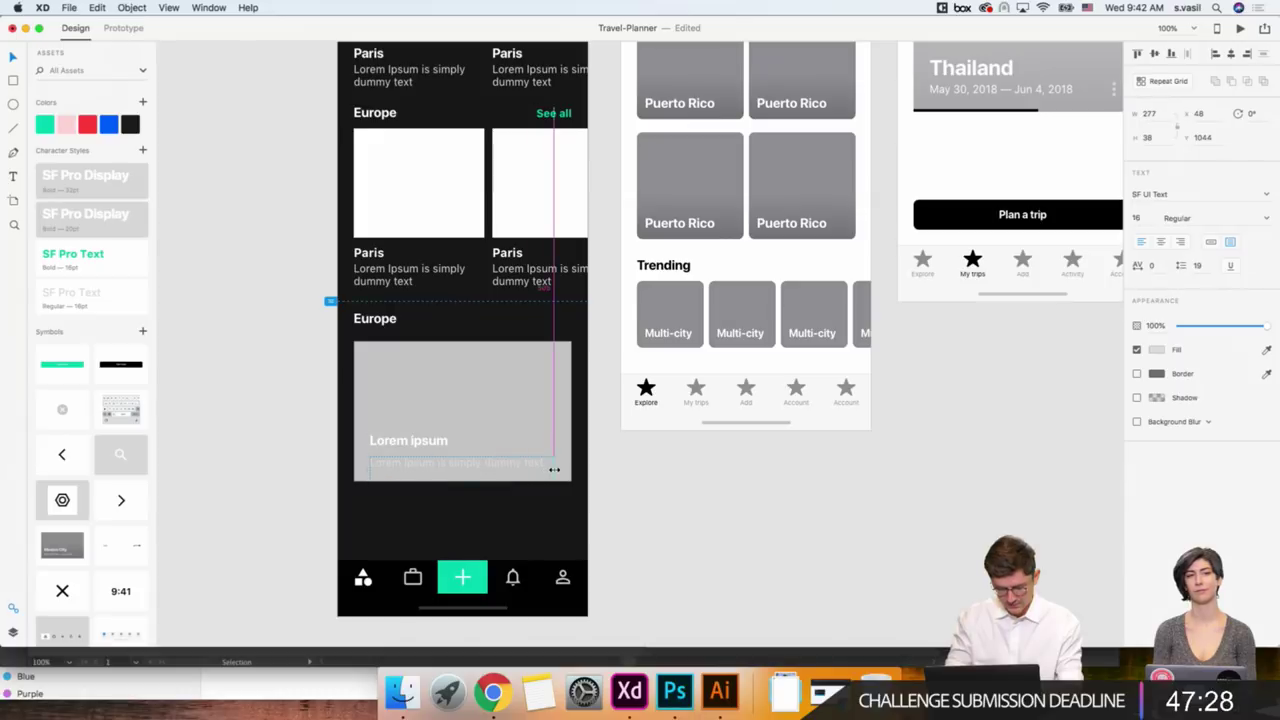
{"action": "scroll", "coordinate": [549, 469], "scroll_direction": "up", "scroll_amount": 5}
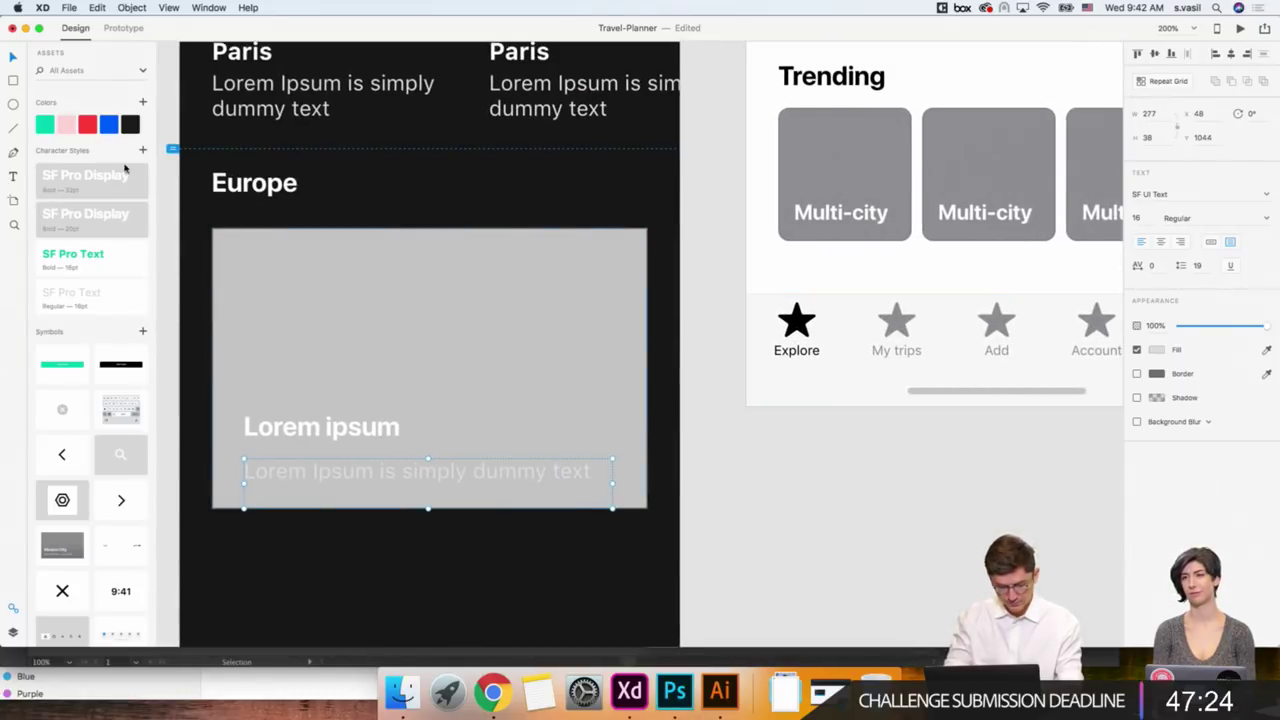
{"action": "left_click", "coordinate": [1158, 349]}
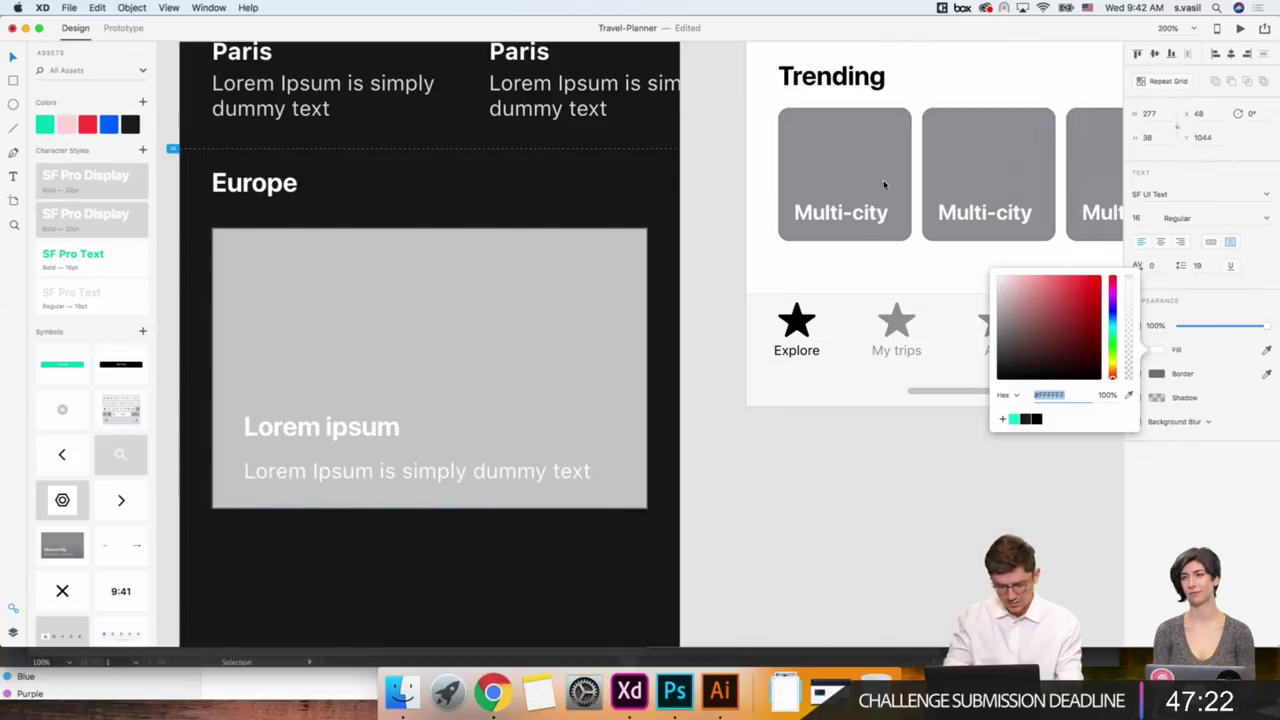
{"action": "left_click", "coordinate": [310, 471]}
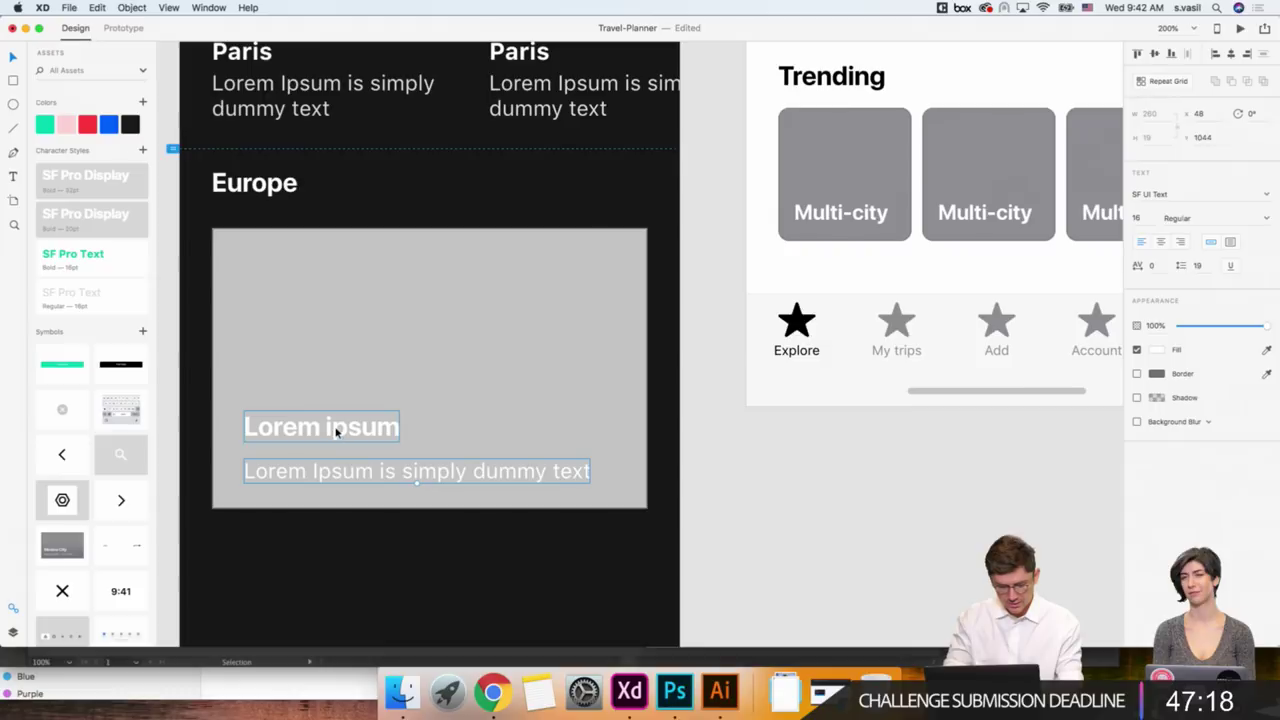
Make the first Europe heading fixed-width and stretch it to the first card's edge.
{"action": "scroll", "coordinate": [334, 428], "scroll_direction": "up", "scroll_amount": 2}
{"action": "scroll", "coordinate": [337, 434], "scroll_direction": "up", "scroll_amount": 3}
{"action": "scroll", "coordinate": [336, 432], "scroll_direction": "down", "scroll_amount": 2}
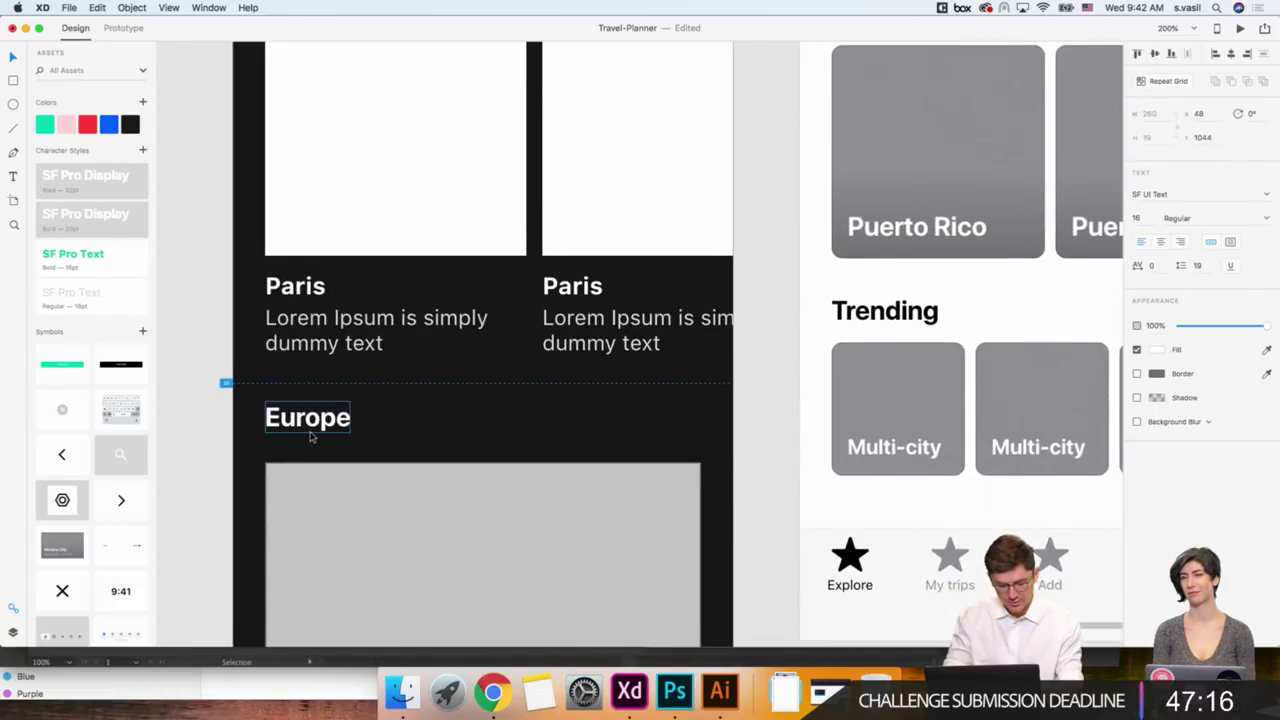
{"action": "scroll", "coordinate": [311, 434], "scroll_direction": "up", "scroll_amount": 3}
{"action": "scroll", "coordinate": [311, 437], "scroll_direction": "up", "scroll_amount": 2}
{"action": "left_click", "coordinate": [330, 385]}
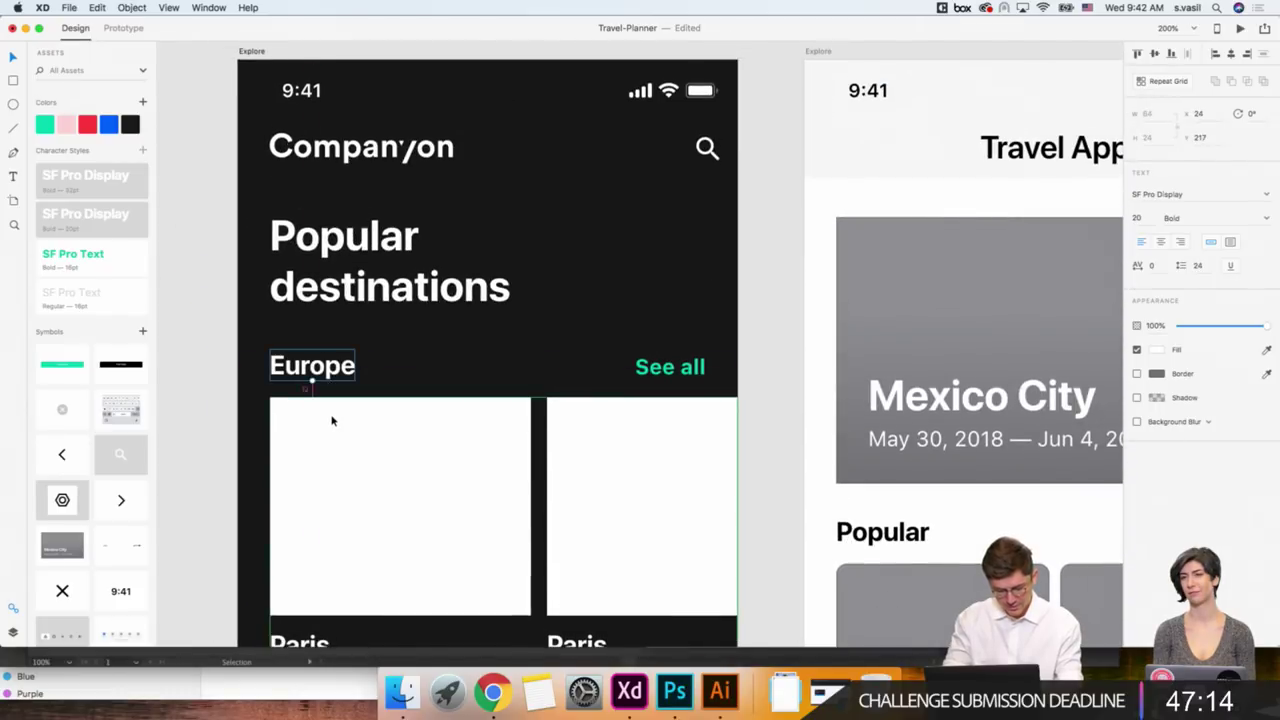
{"action": "scroll", "coordinate": [331, 420], "scroll_direction": "down", "scroll_amount": 1}
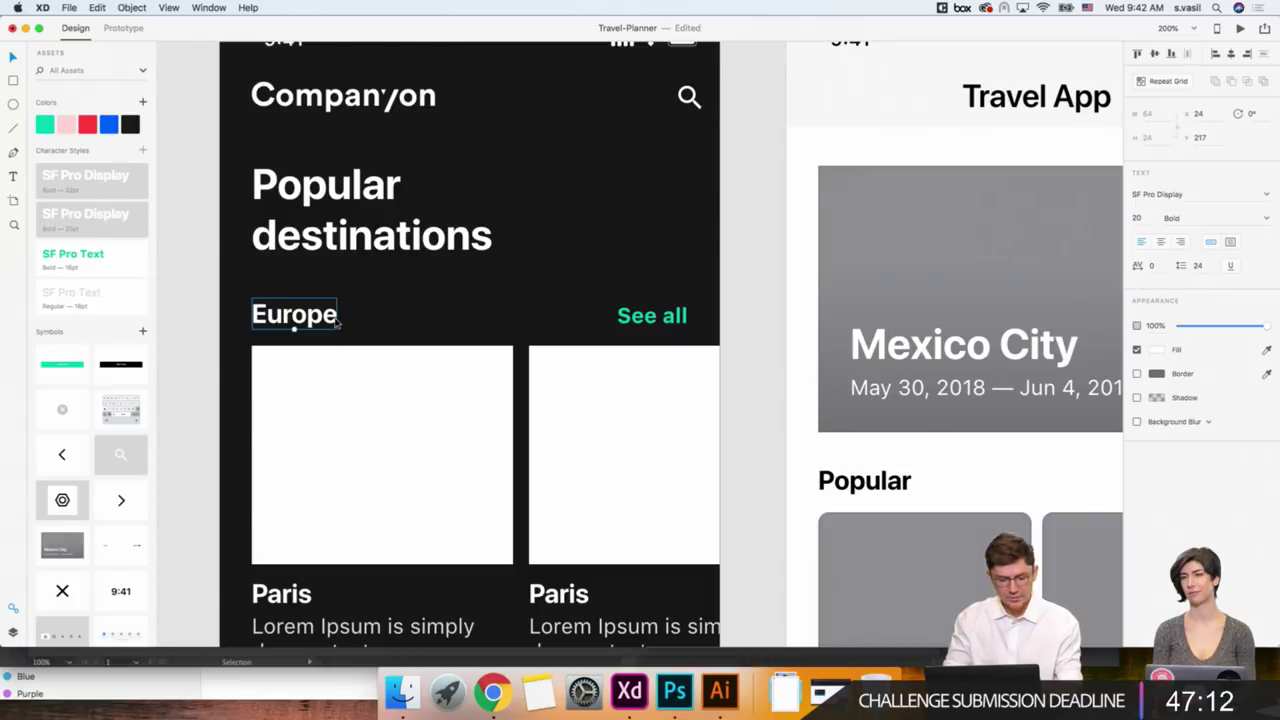
{"action": "left_click", "coordinate": [479, 458]}
{"action": "scroll", "coordinate": [479, 458], "scroll_direction": "up", "scroll_amount": 2}
{"action": "scroll", "coordinate": [637, 261], "scroll_direction": "up", "scroll_amount": 1}
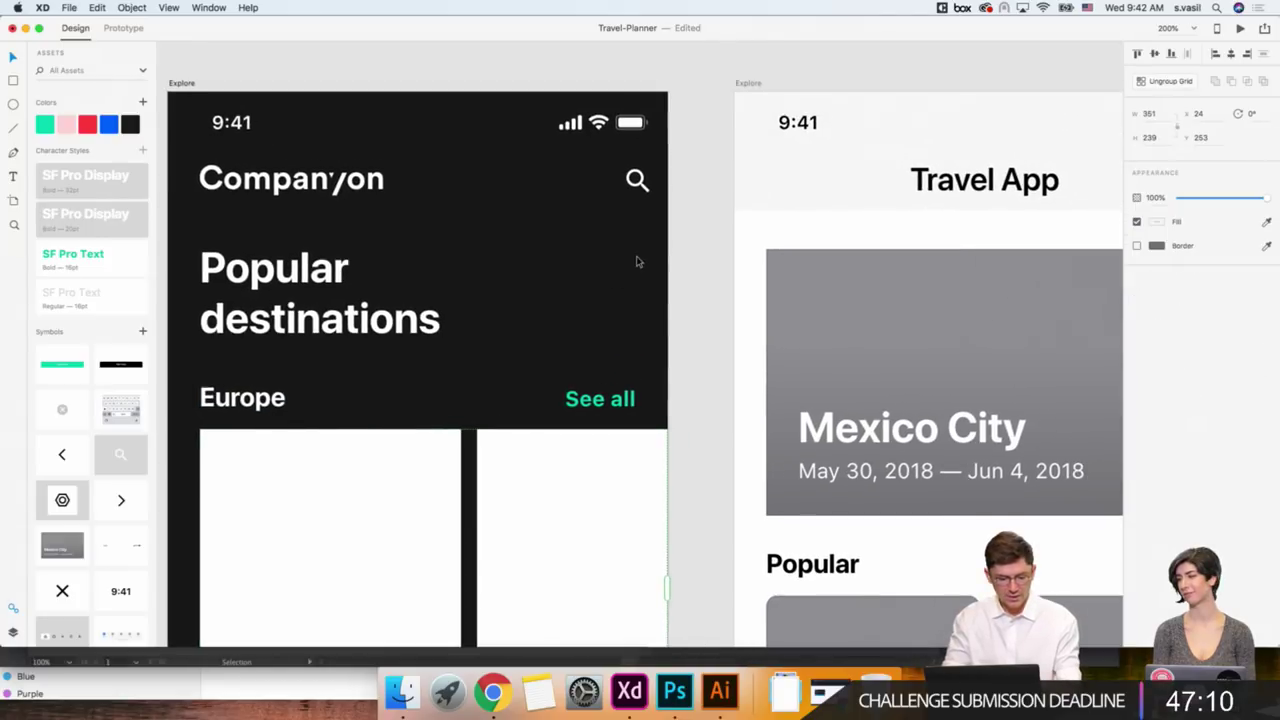
{"action": "scroll", "coordinate": [357, 409], "scroll_direction": "down", "scroll_amount": 1}
{"action": "scroll", "coordinate": [366, 334], "scroll_direction": "up", "scroll_amount": 2}
{"action": "left_click", "coordinate": [365, 310]}
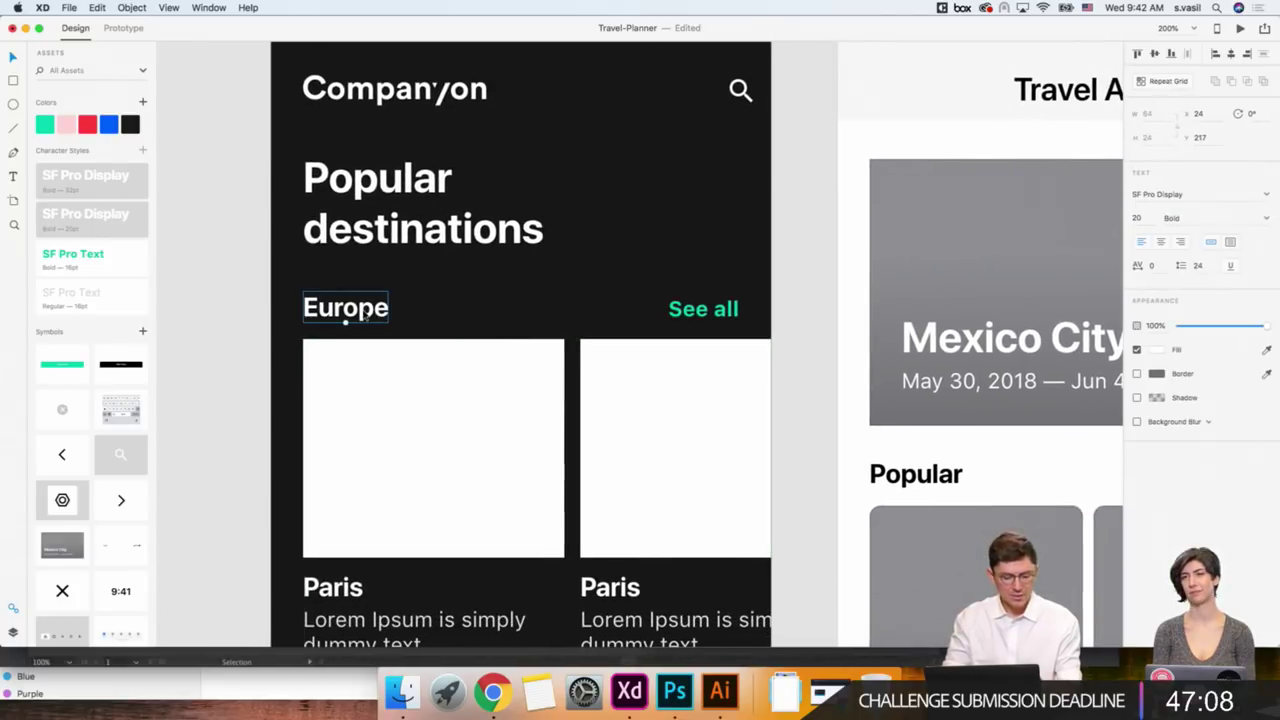
{"action": "left_click", "coordinate": [1230, 243]}
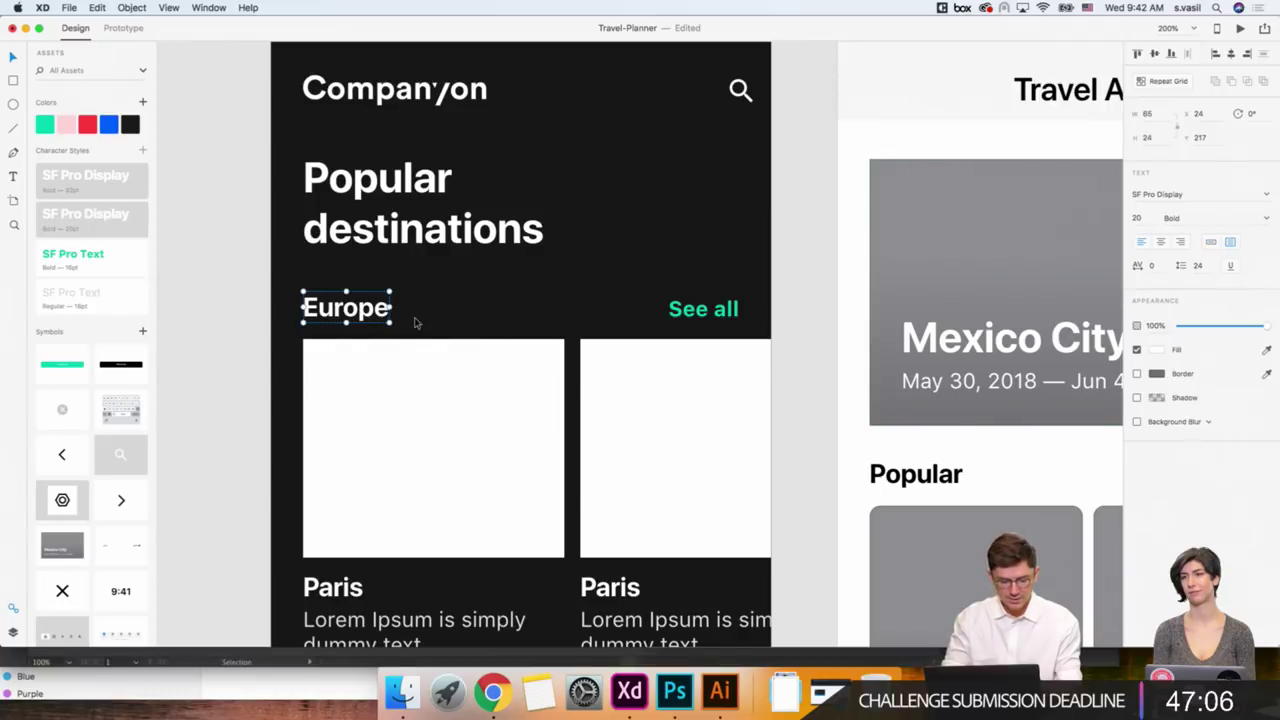
{"action": "left_click_drag", "start_coordinate": [391, 309], "coordinate": [560, 326]}
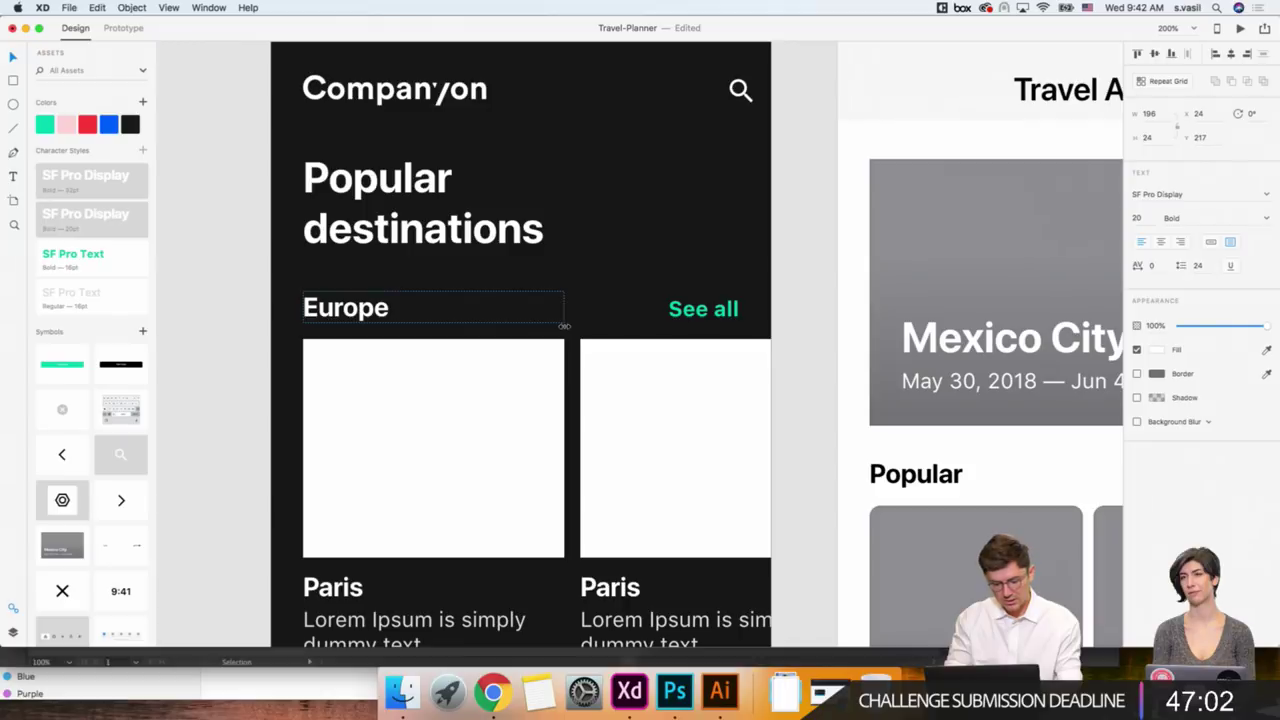
Try editing the Europe heading to add 'a and Ocea', then undo so it reads Europe.
{"action": "scroll", "coordinate": [563, 328], "scroll_direction": "down", "scroll_amount": 3}
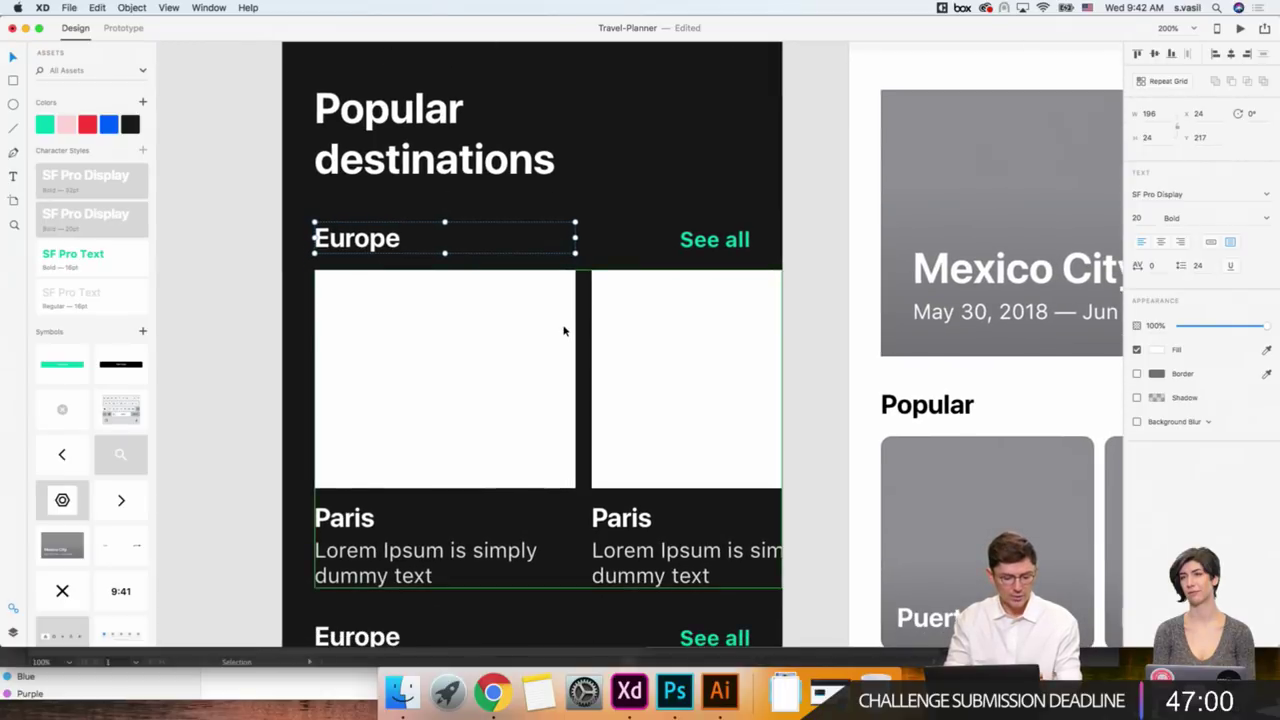
{"action": "scroll", "coordinate": [563, 330], "scroll_direction": "down", "scroll_amount": 3}
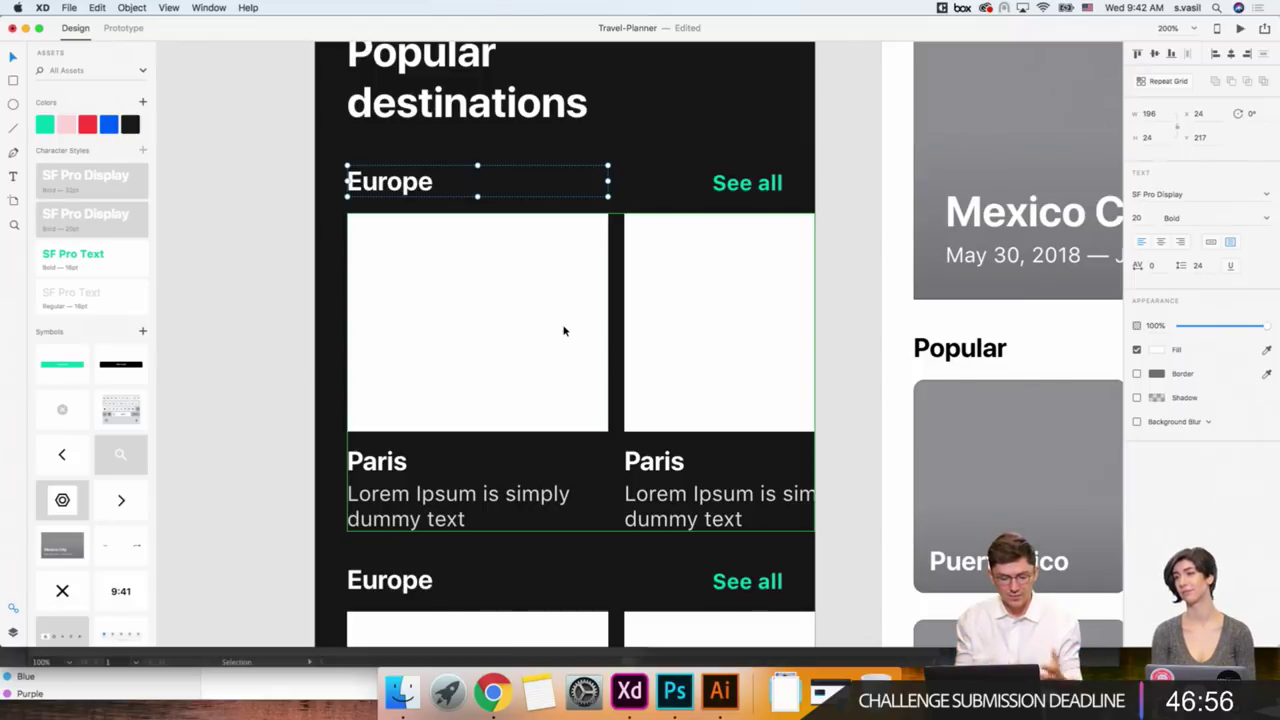
{"action": "double_click", "coordinate": [381, 183]}
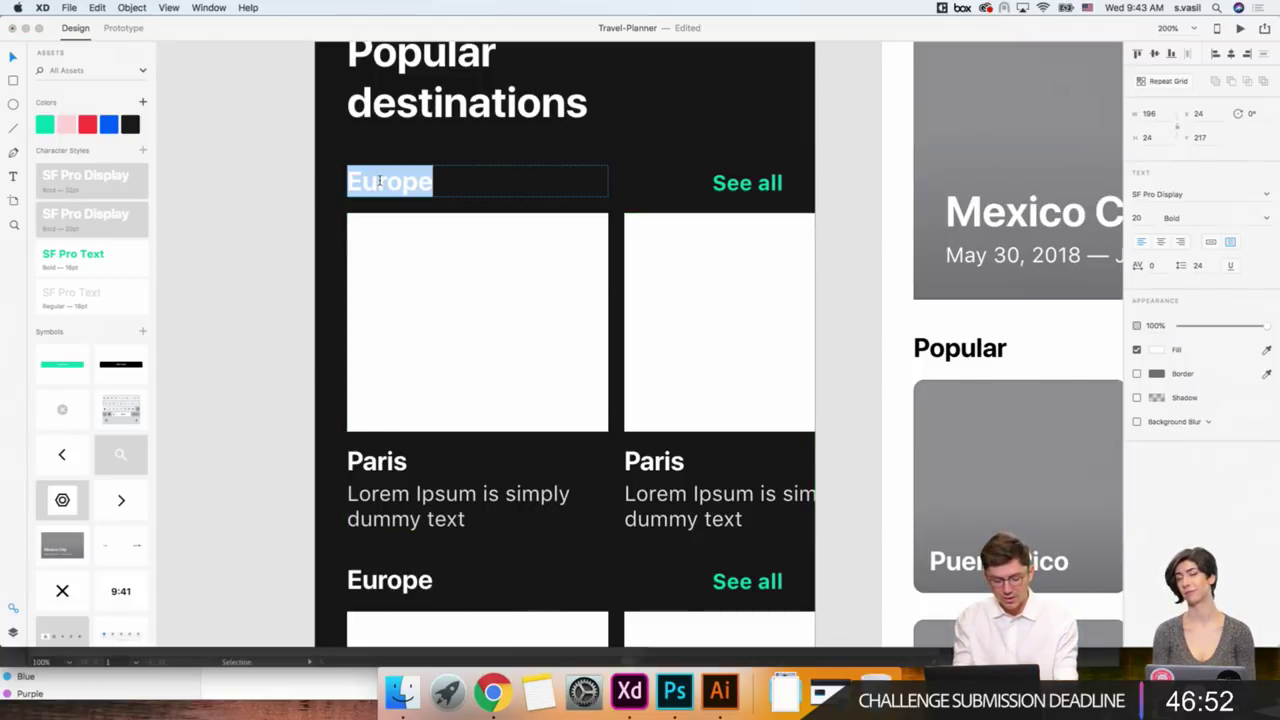
{"action": "type", "text": "Asia a"}
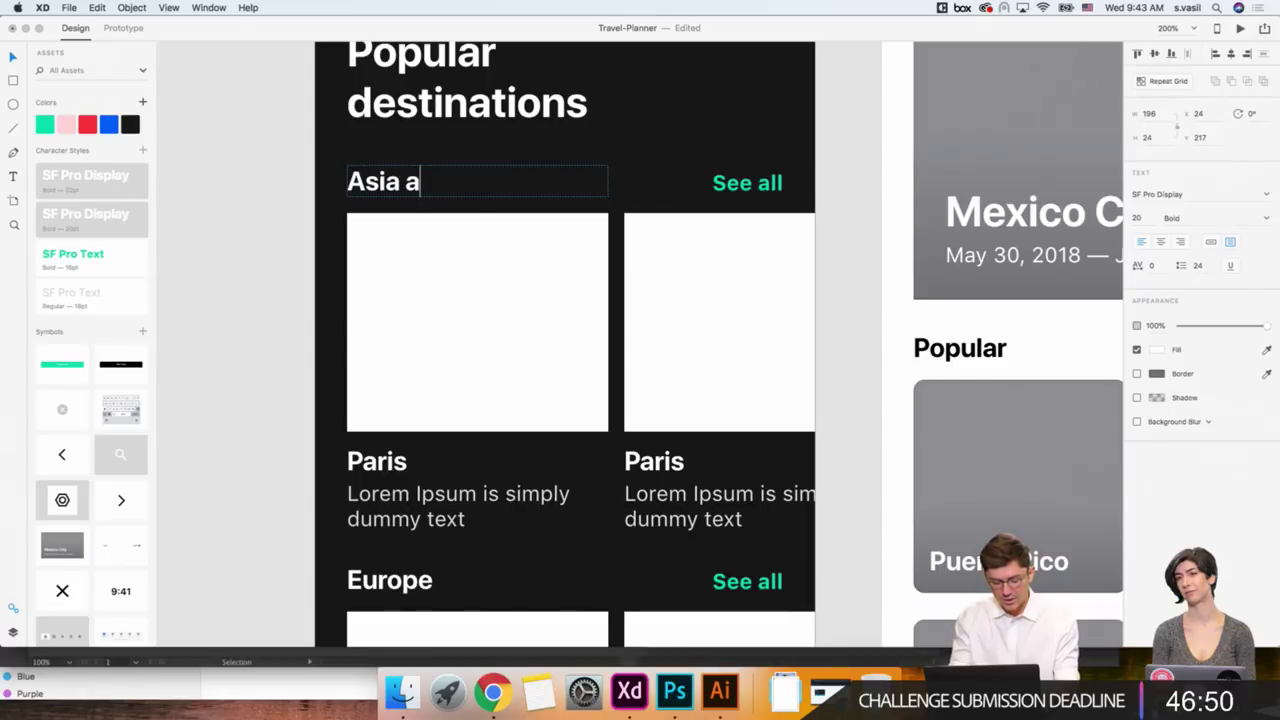
{"action": "type", "text": "nd Oceania"}
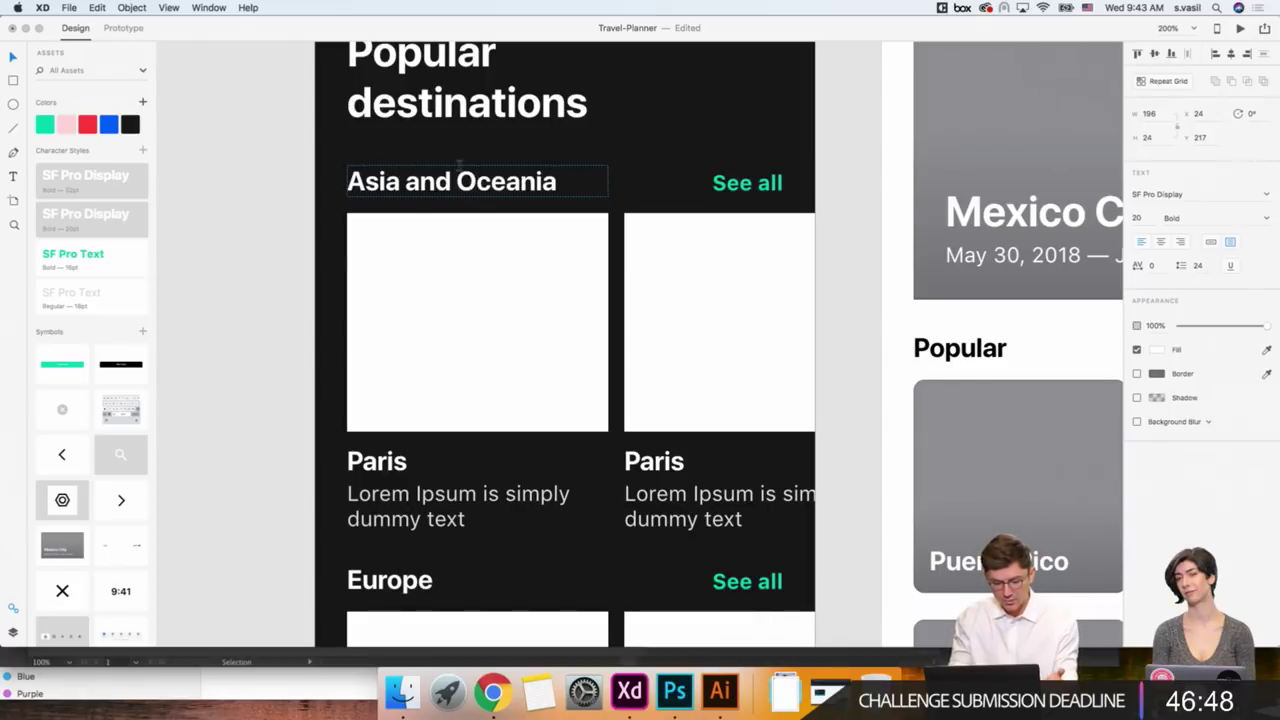
{"action": "key", "text": "Escape"}
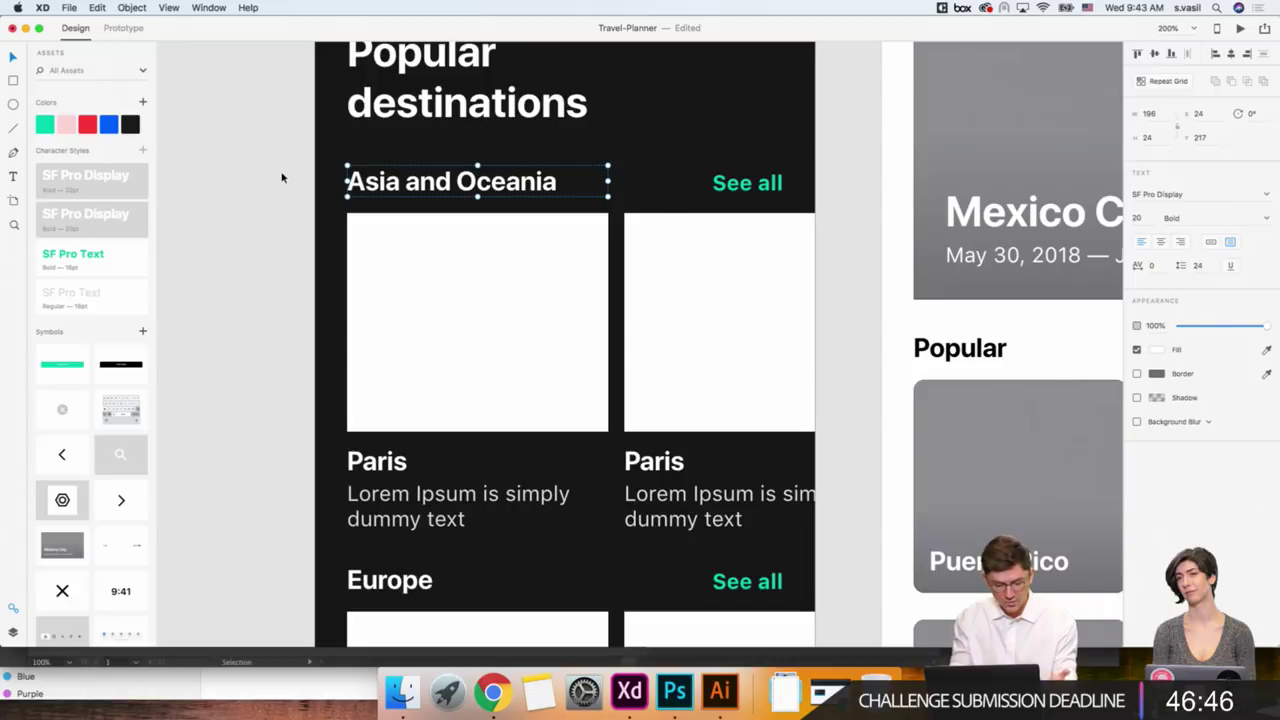
{"action": "key", "text": "super+z"}
{"action": "key", "text": "super+z"}
Stretch the Europe heading's text box out toward the card edge.
{"action": "left_click", "coordinate": [281, 177]}
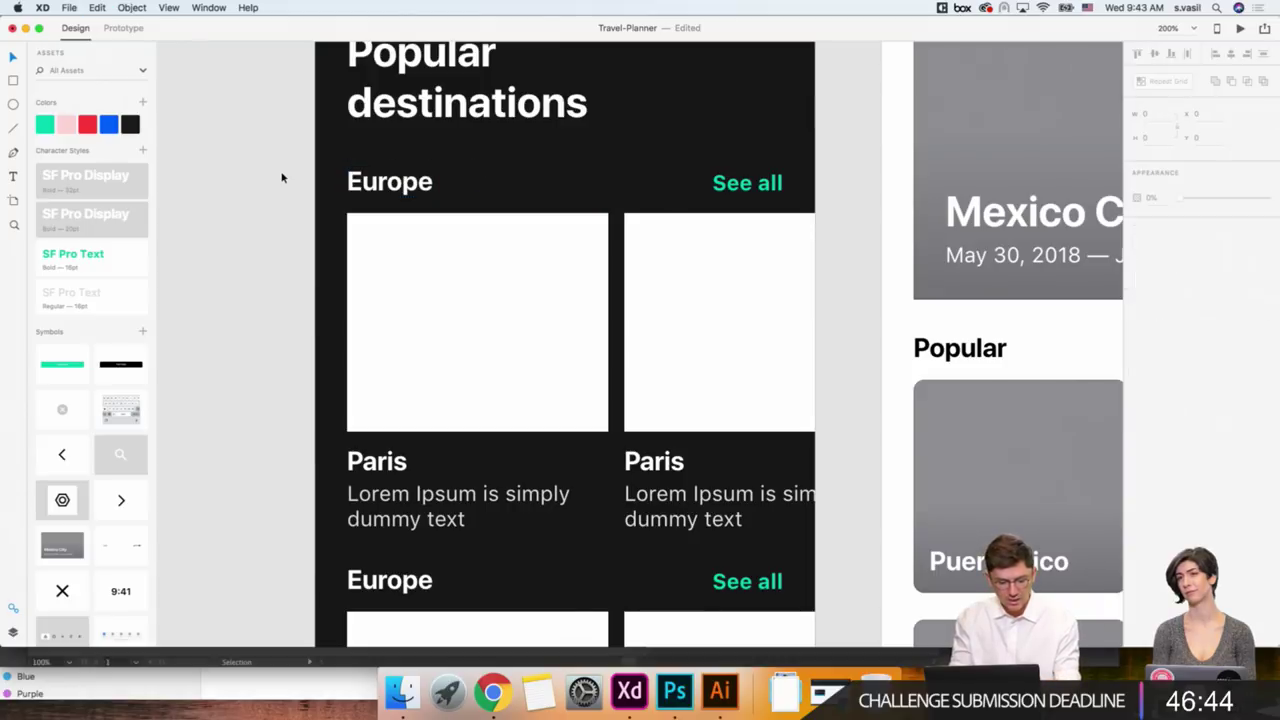
{"action": "left_click", "coordinate": [396, 195]}
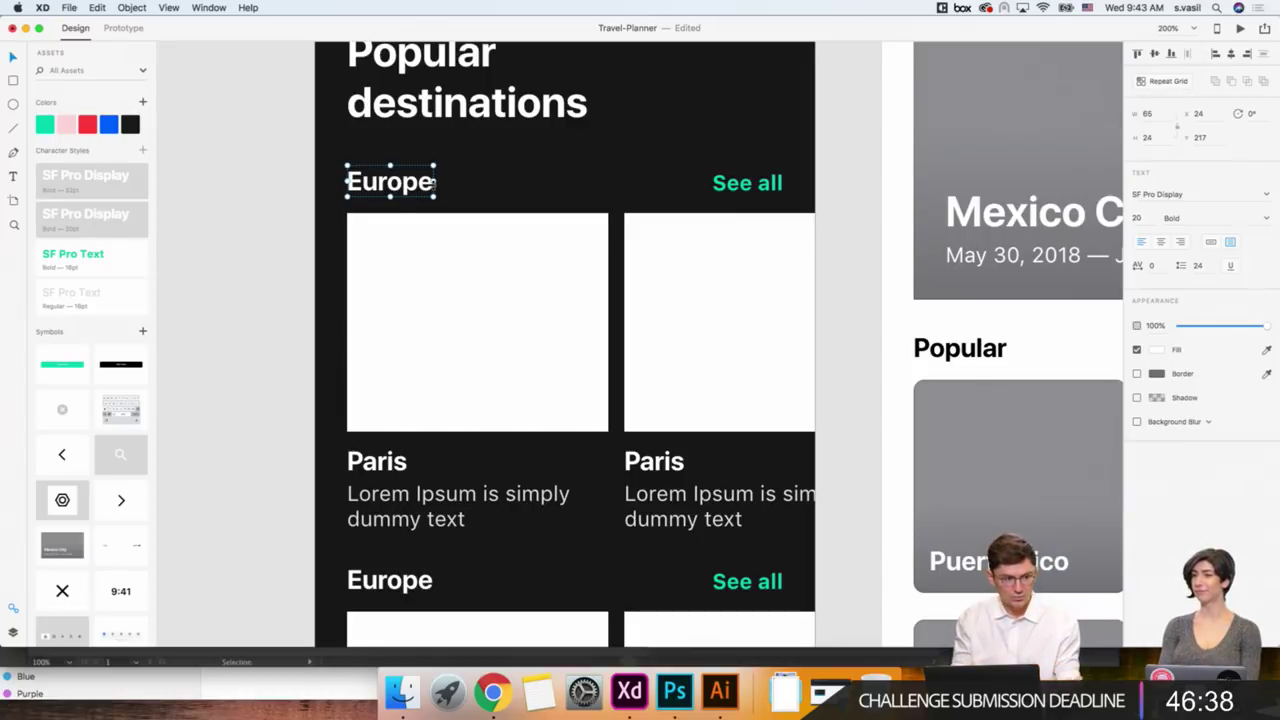
{"action": "scroll", "coordinate": [334, 270], "scroll_direction": "down", "scroll_amount": 2}
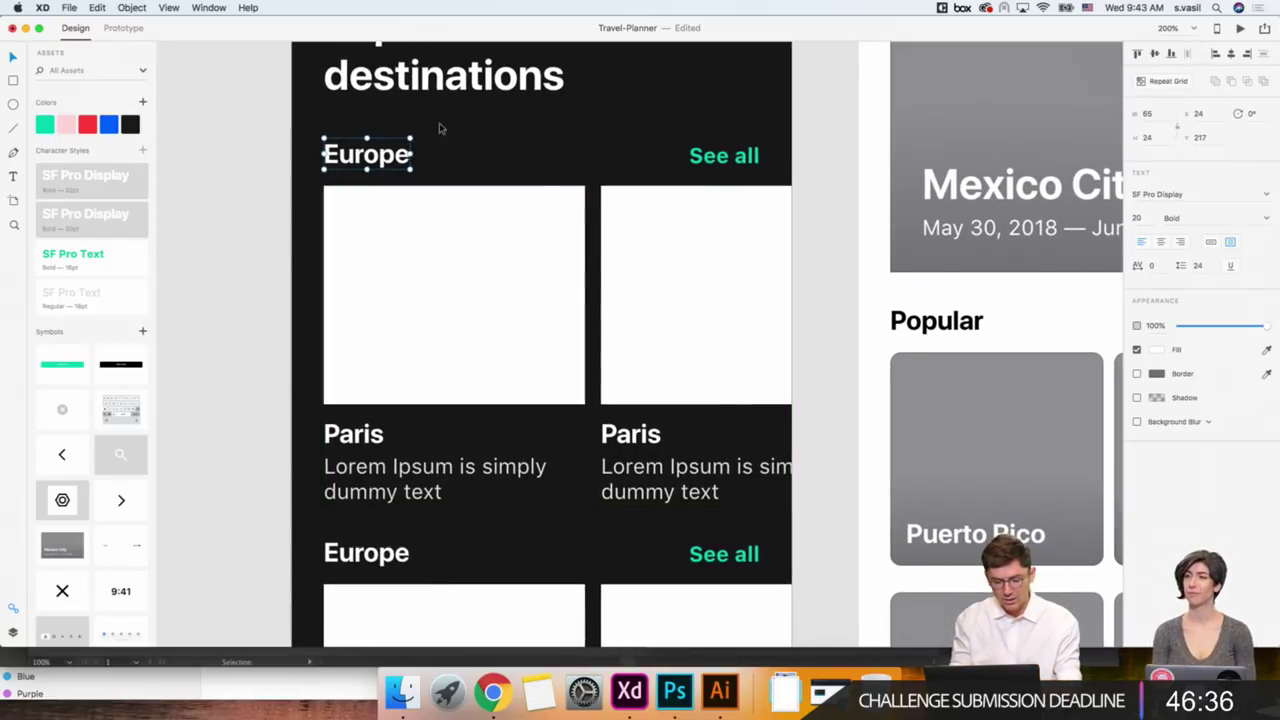
{"action": "left_click_drag", "start_coordinate": [410, 154], "coordinate": [580, 183]}
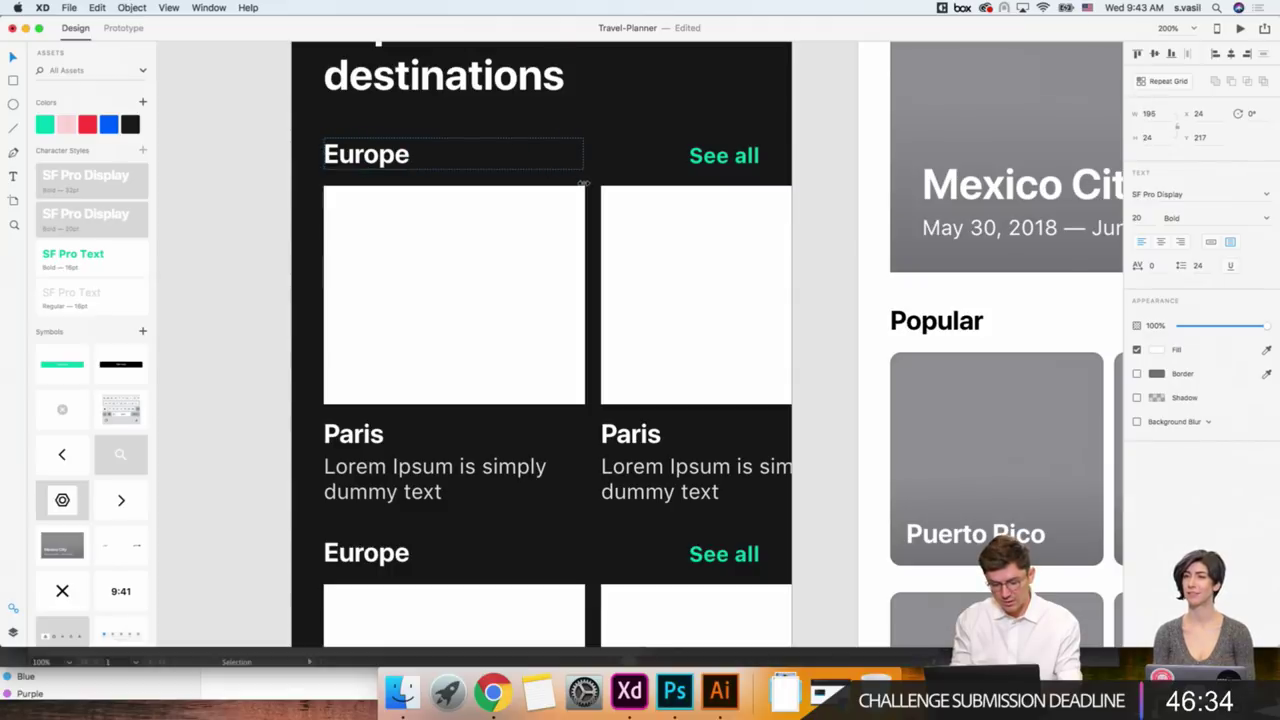
{"action": "left_click", "coordinate": [503, 263]}
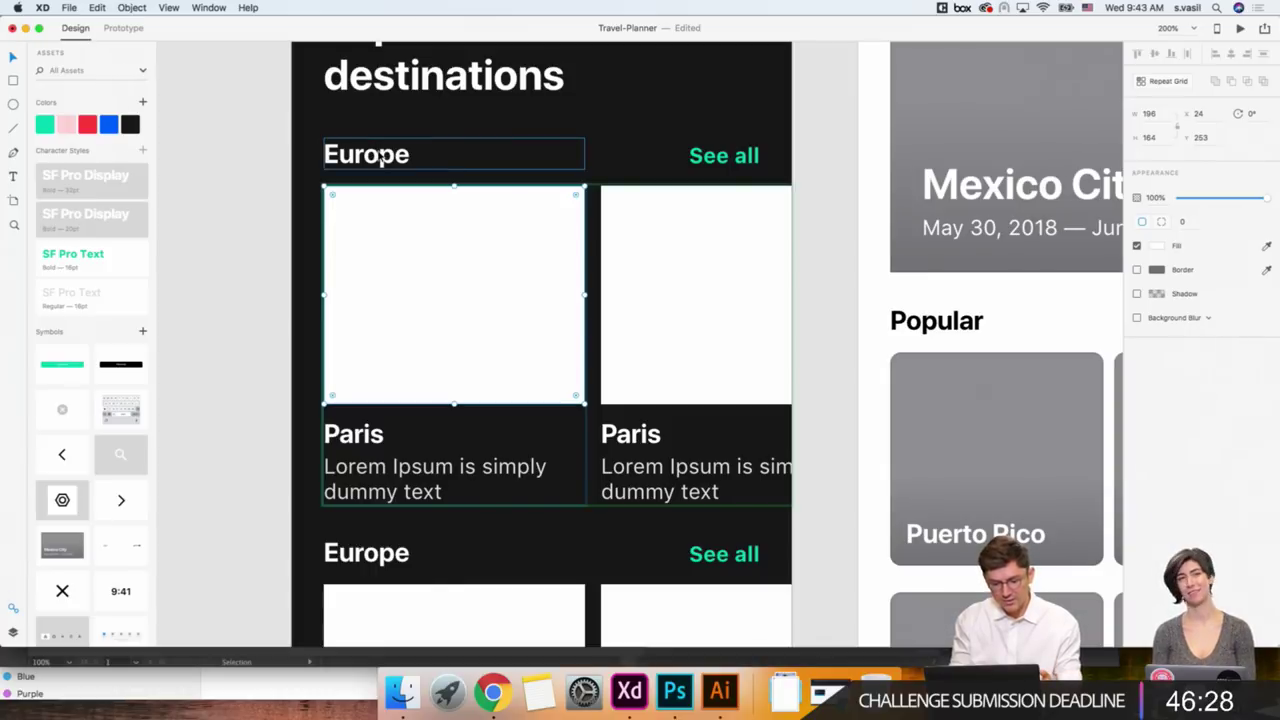
{"action": "left_click", "coordinate": [380, 158]}
{"action": "scroll", "coordinate": [378, 152], "scroll_direction": "down", "scroll_amount": 3}
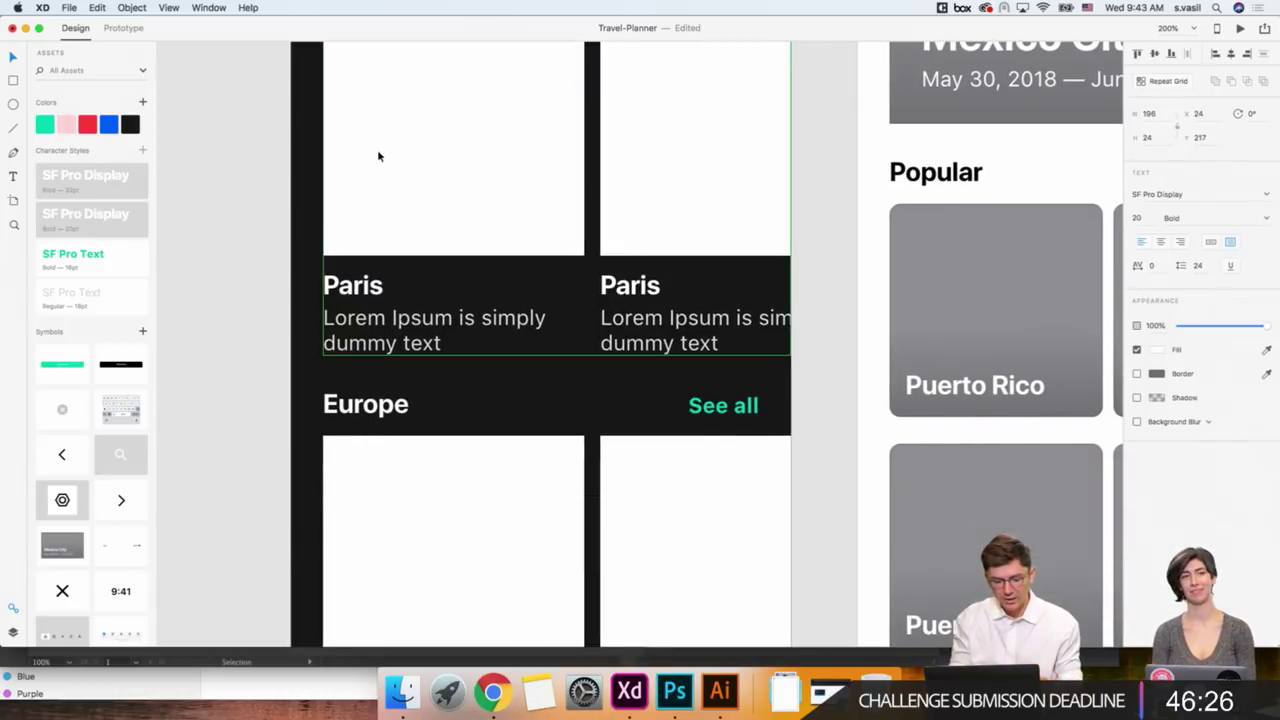
Make the second Europe heading fixed-width and widen it to about 197 across its card.
{"action": "left_click", "coordinate": [365, 404]}
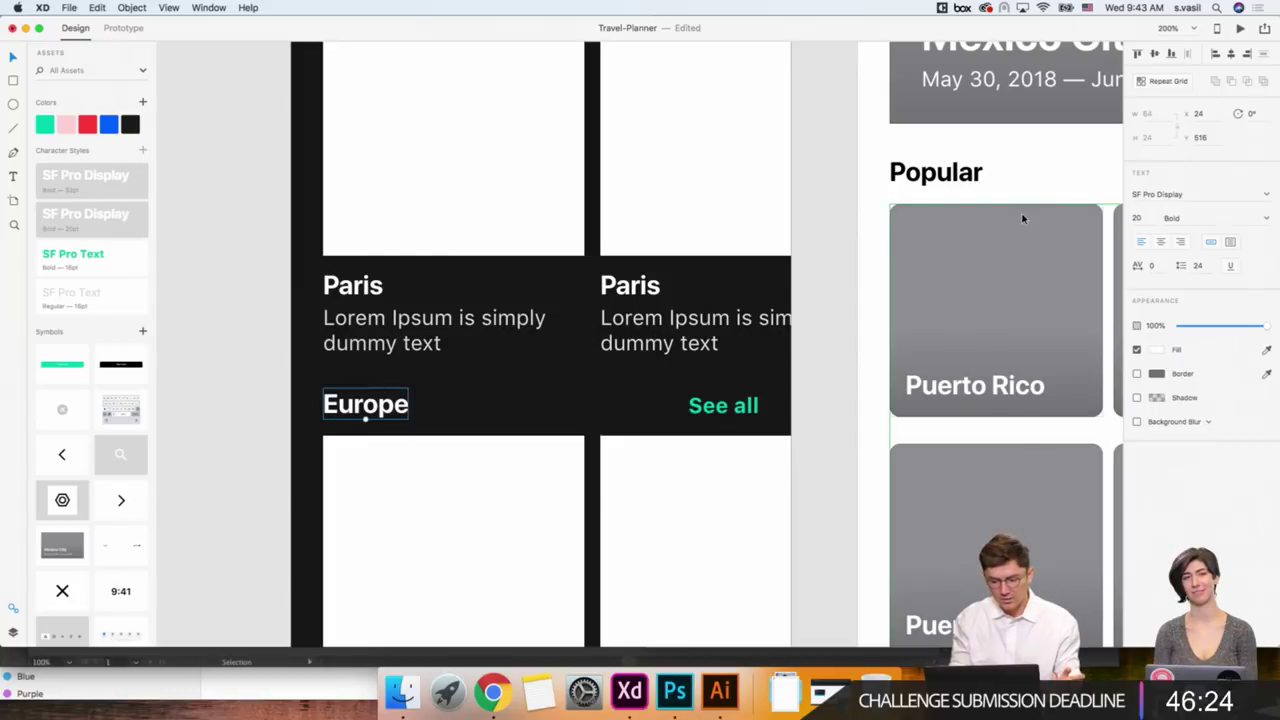
{"action": "left_click", "coordinate": [1229, 242]}
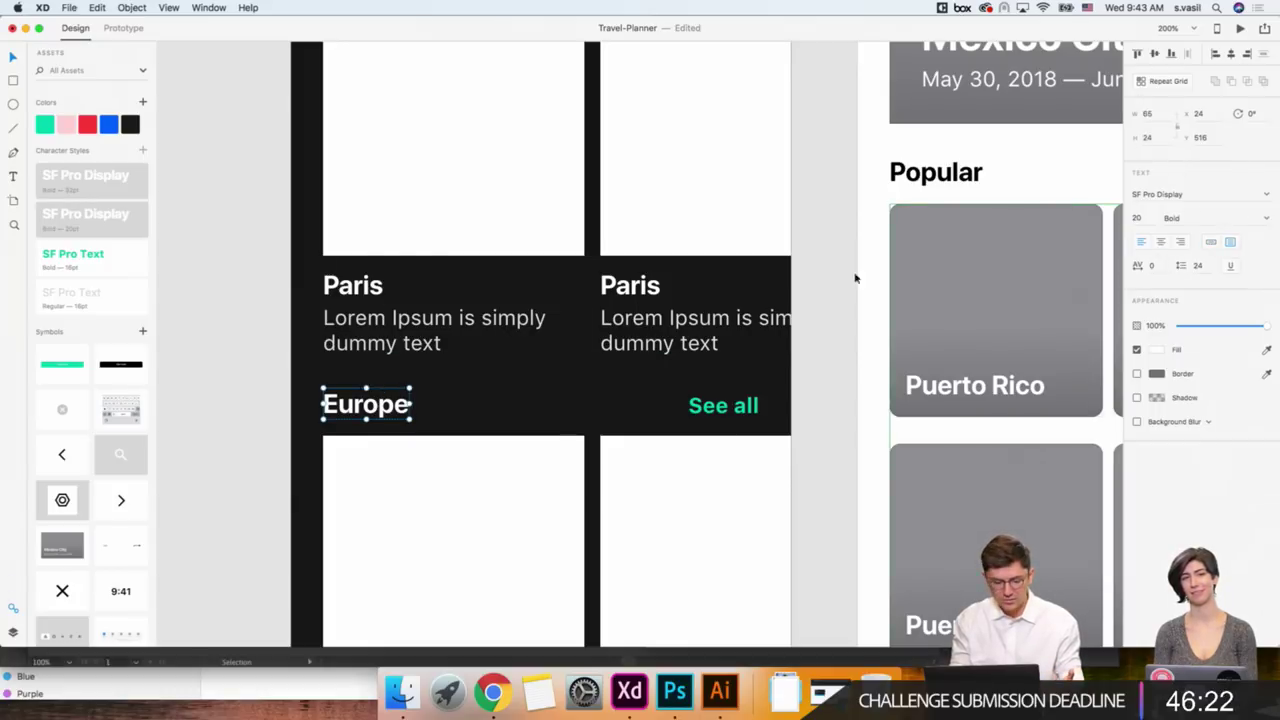
{"action": "left_click_drag", "start_coordinate": [410, 403], "coordinate": [593, 452]}
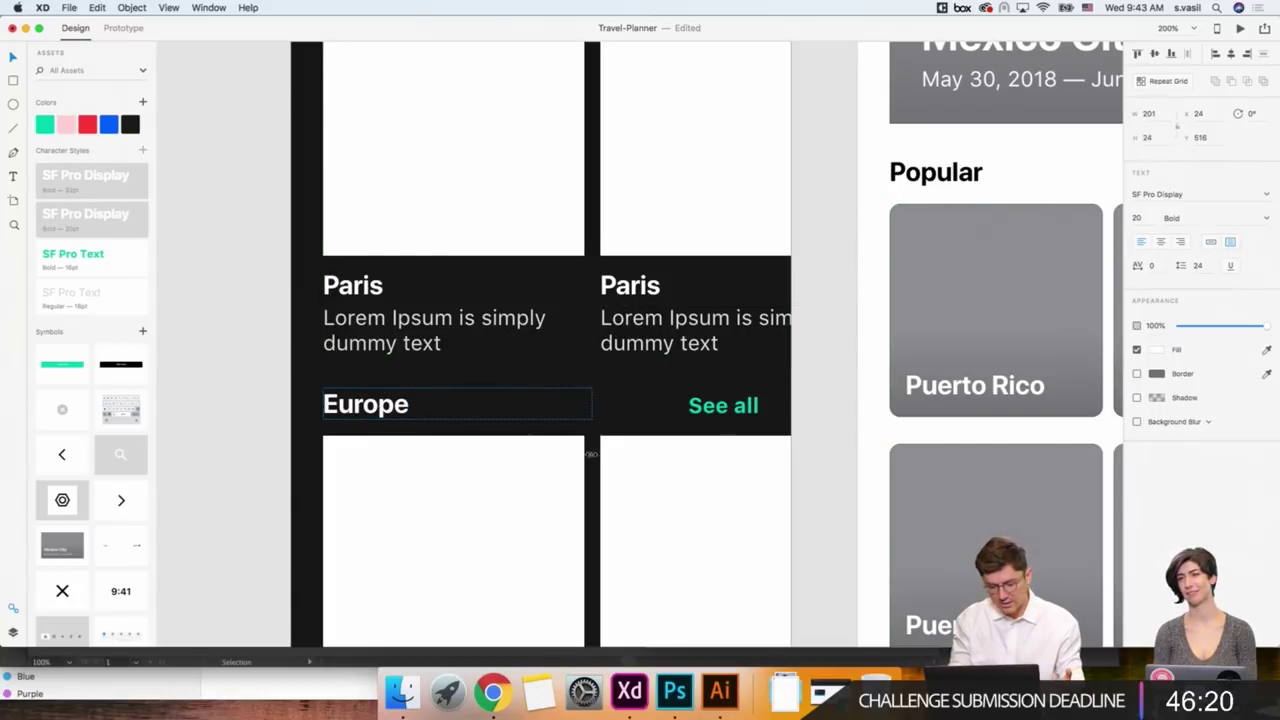
{"action": "scroll", "coordinate": [586, 457], "scroll_direction": "down", "scroll_amount": 4}
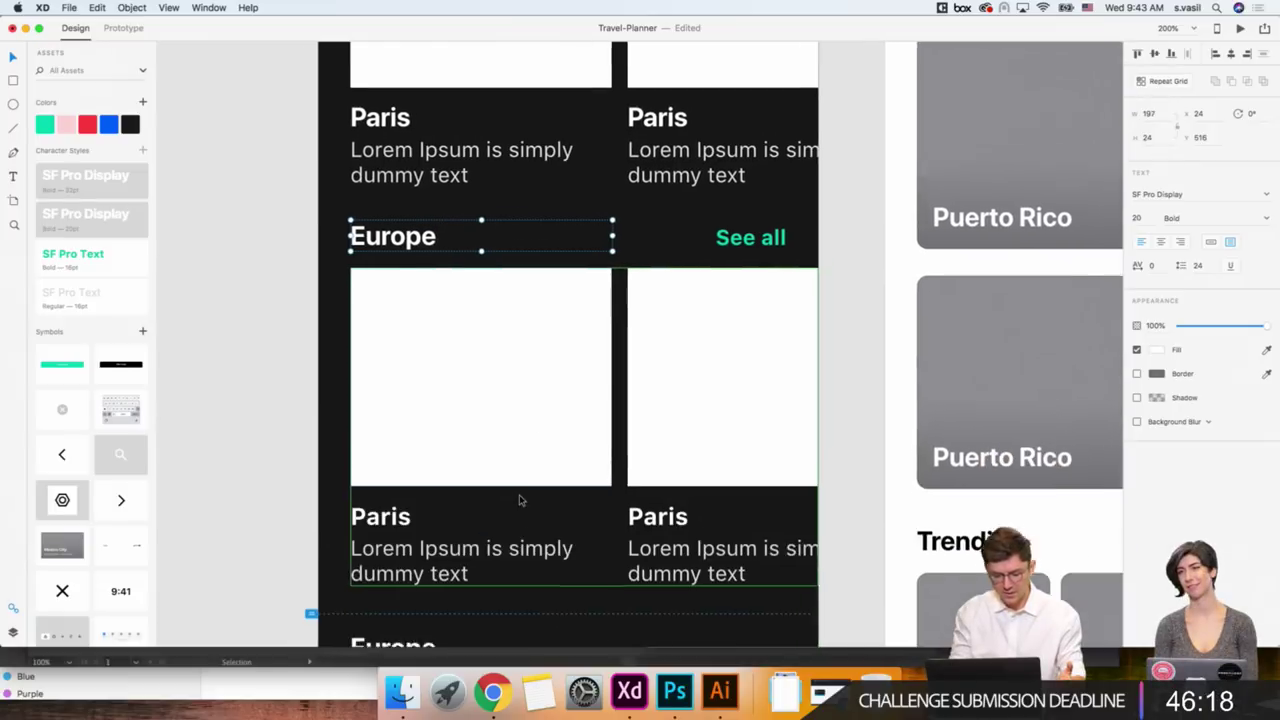
{"action": "key", "text": "Escape"}
{"action": "scroll", "coordinate": [334, 426], "scroll_direction": "down", "scroll_amount": 2}
Move the large card group up closer to the Europe heading.
{"action": "key", "text": "super+minus"}
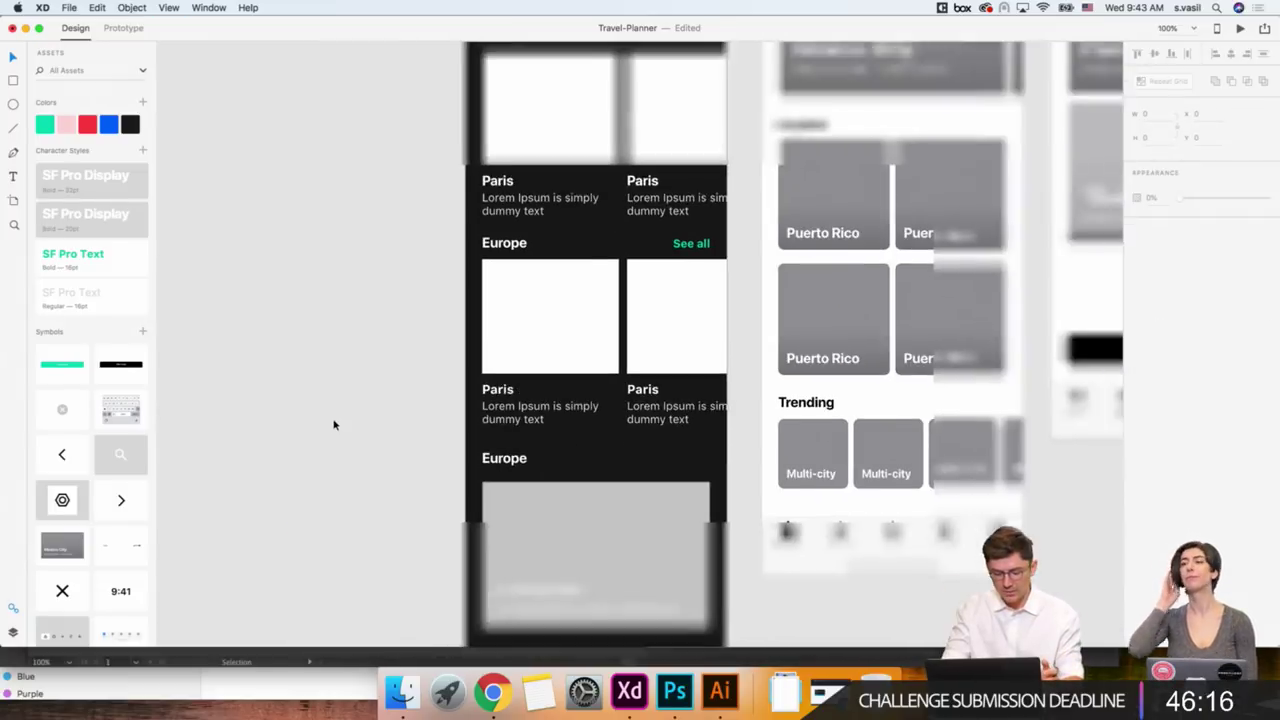
{"action": "left_click", "coordinate": [492, 404]}
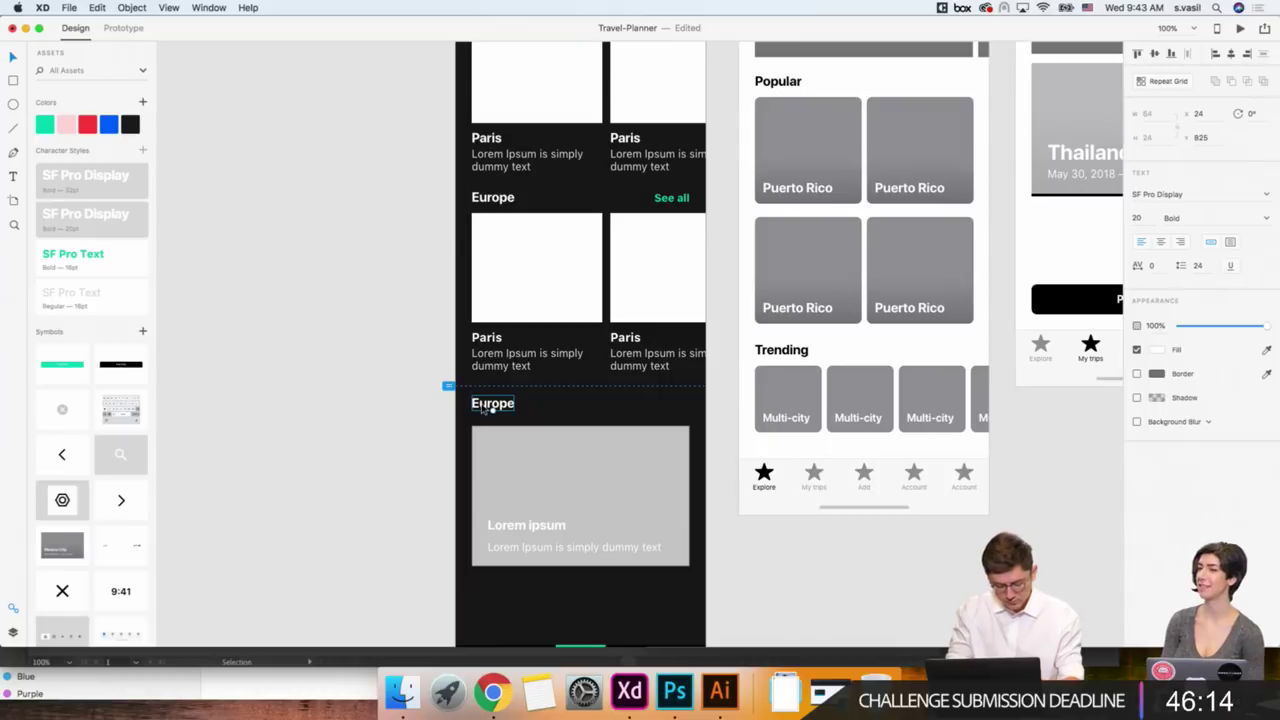
{"action": "mouse_move", "coordinate": [464, 396]}
{"action": "left_mouse_down"}
{"action": "mouse_move", "coordinate": [580, 530]}
{"action": "mouse_move", "coordinate": [601, 589]}
{"action": "left_mouse_up"}
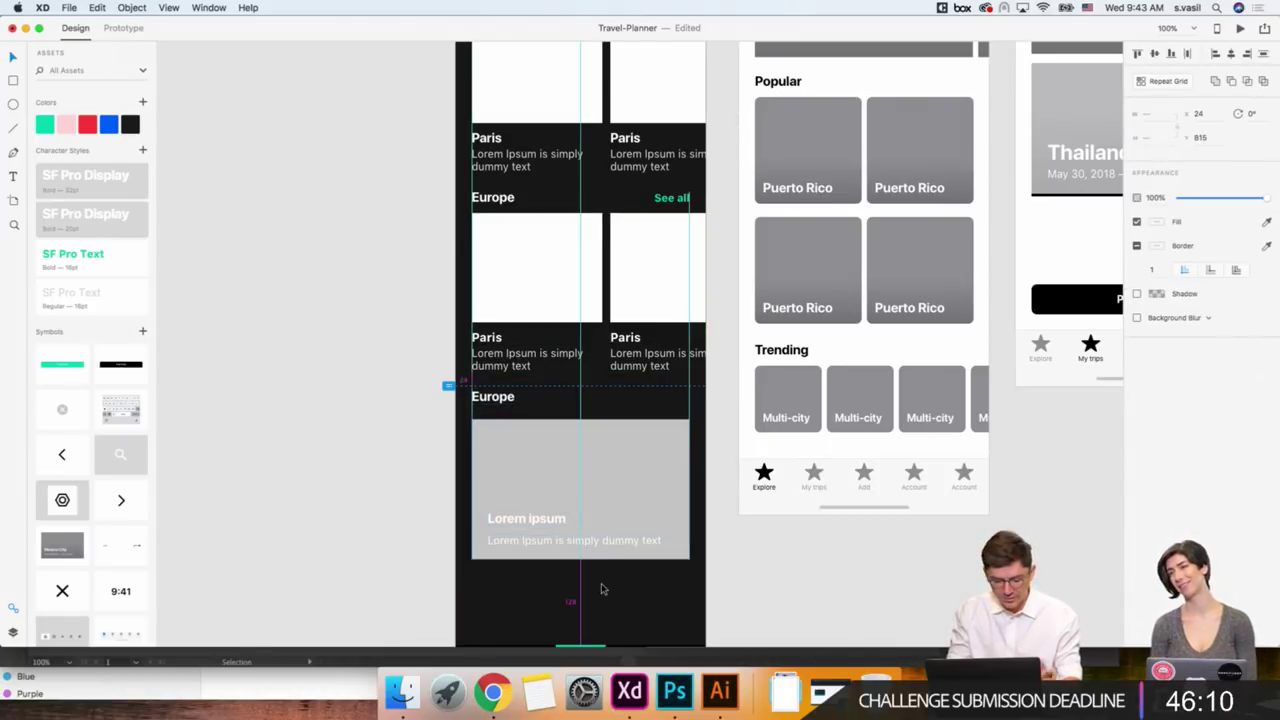
{"action": "left_click_drag", "start_coordinate": [455, 432], "coordinate": [663, 568]}
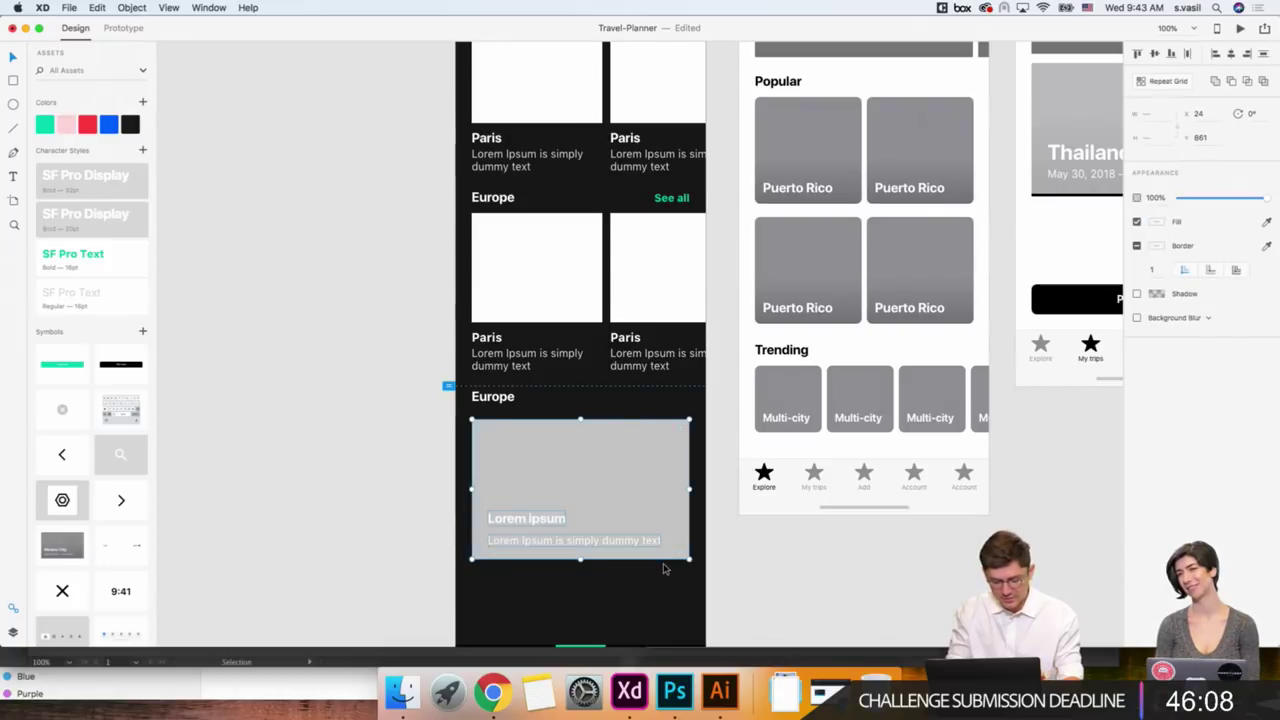
{"action": "key", "text": "super+2"}
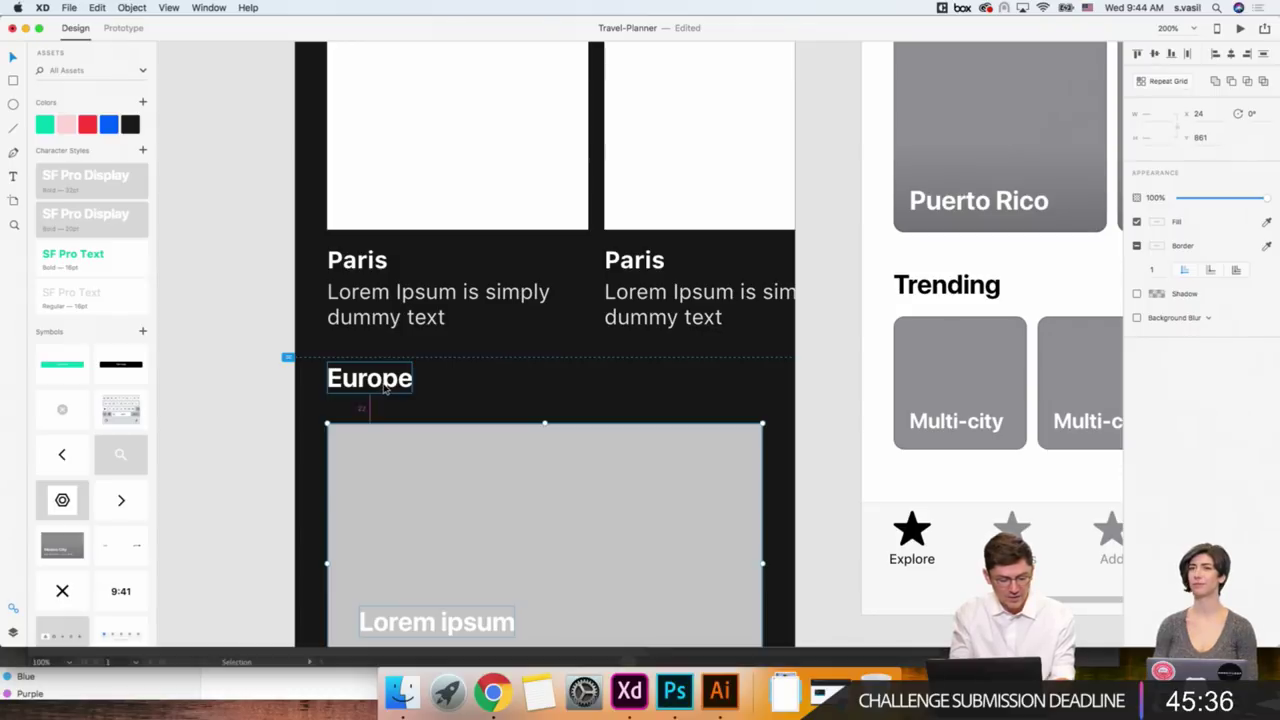
Nudge the description up under the Lorem ipsum title, then shift both texts slightly down.
{"action": "scroll", "coordinate": [320, 350], "scroll_direction": "down", "scroll_amount": 5}
{"action": "left_click", "coordinate": [286, 323]}
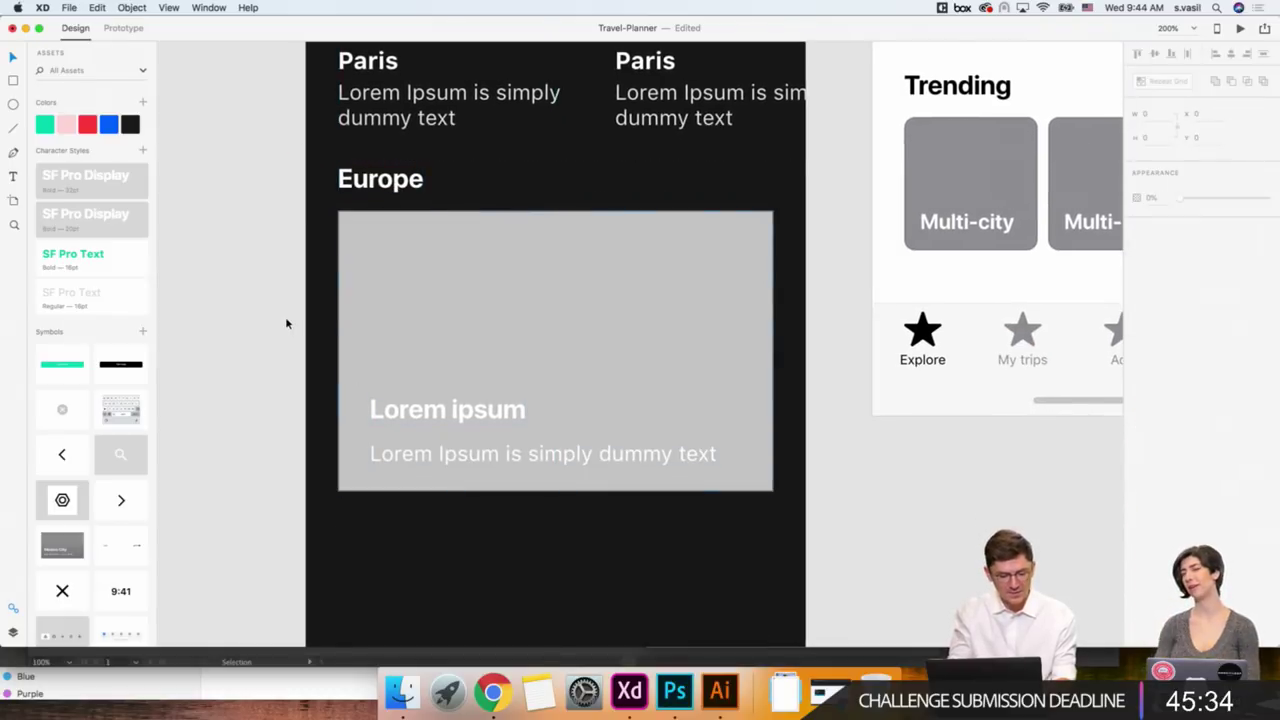
{"action": "left_click", "coordinate": [356, 318]}
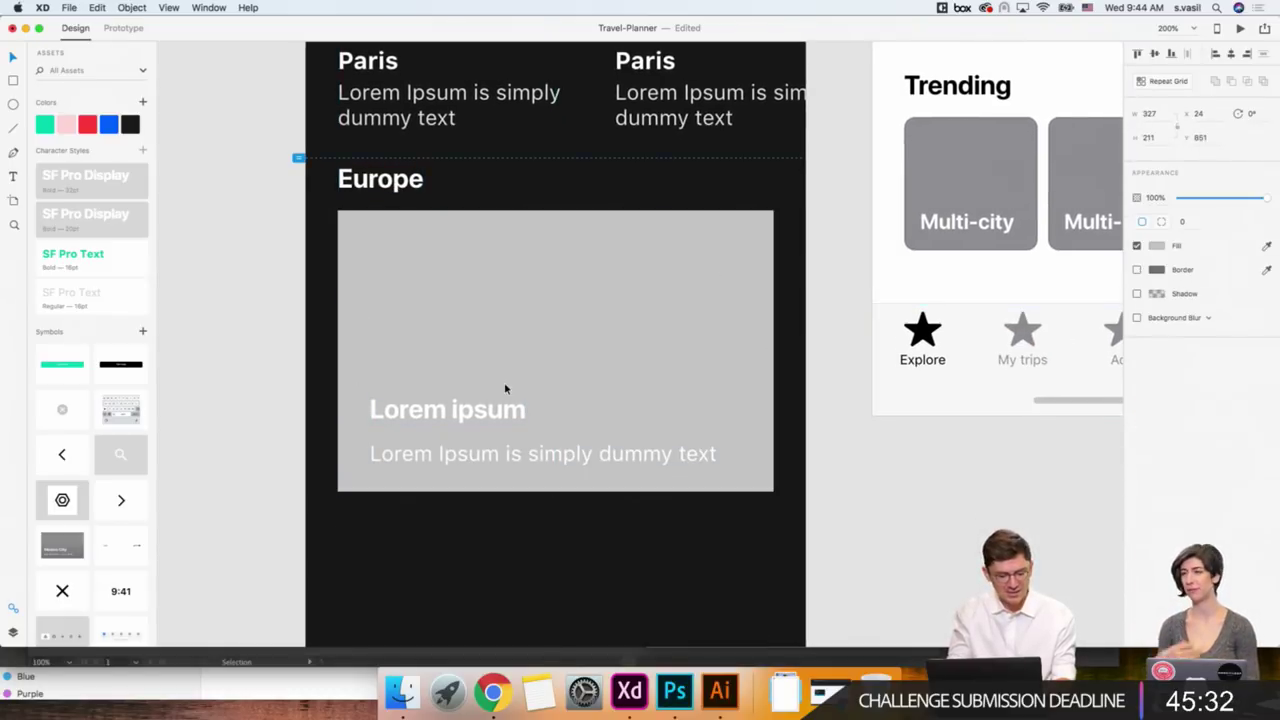
{"action": "left_click", "coordinate": [400, 456]}
{"action": "left_click", "coordinate": [425, 408], "text": "shift"}
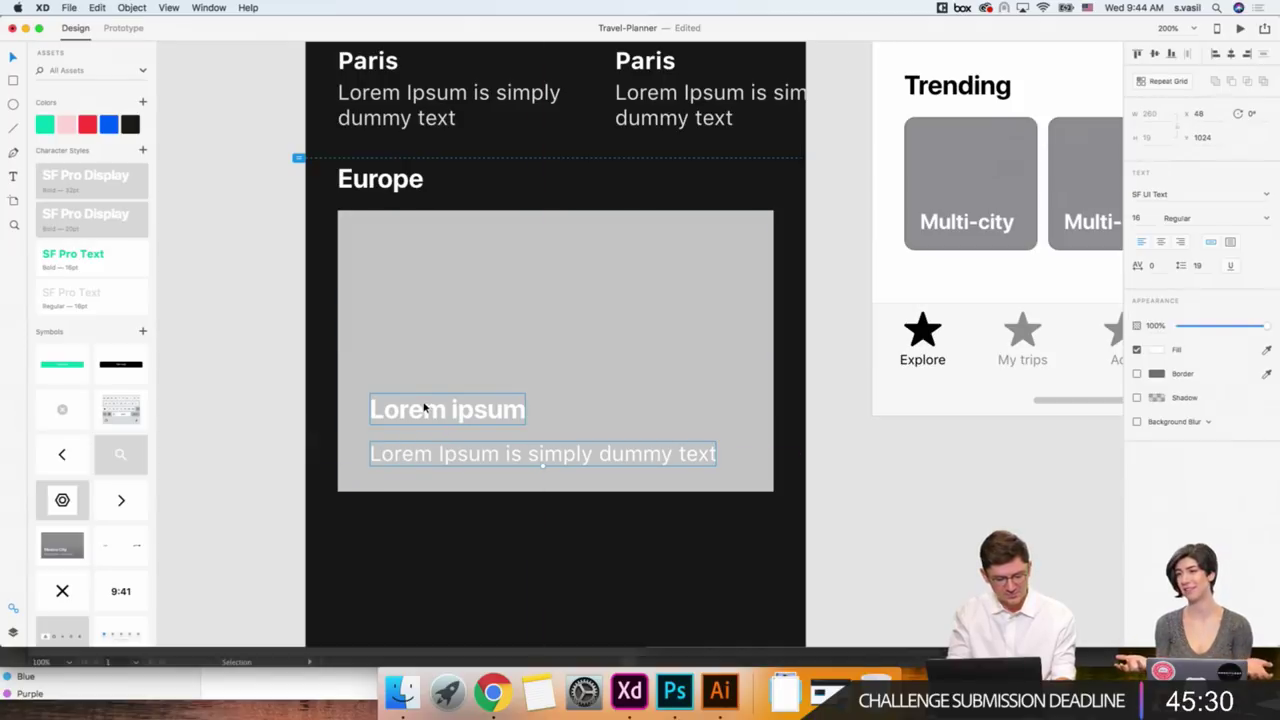
{"action": "key", "text": "shift+Up"}
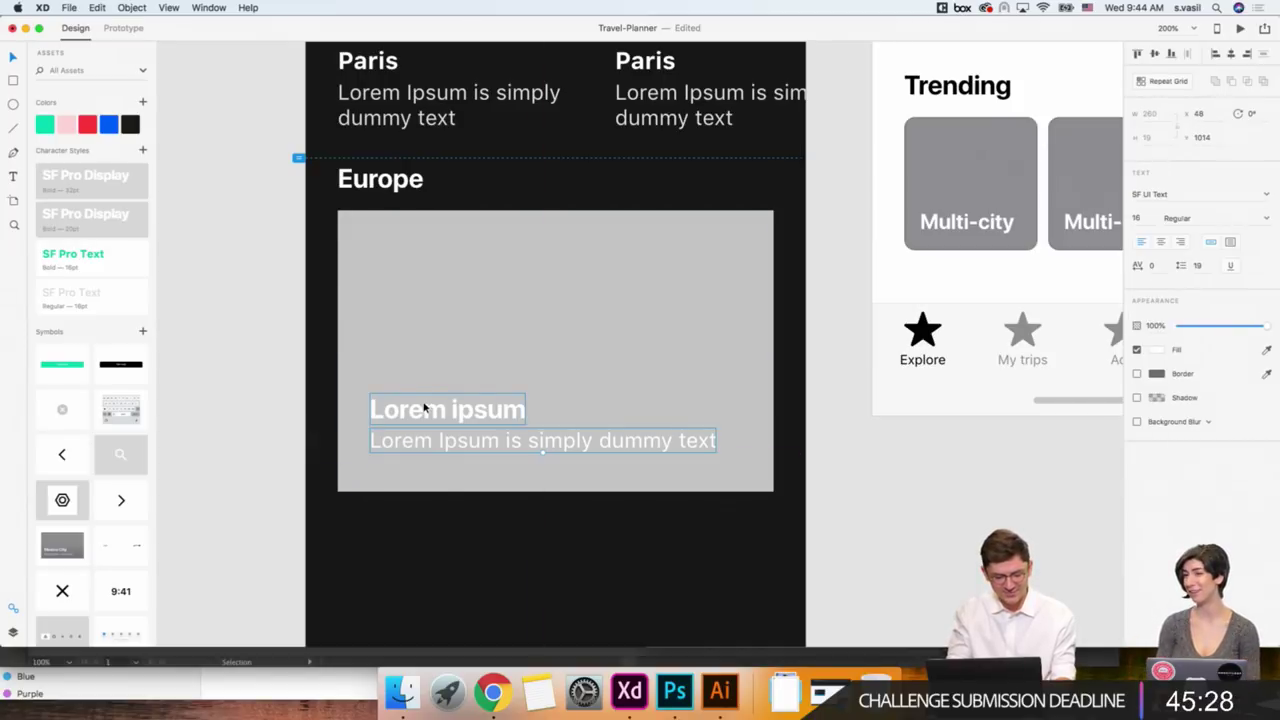
{"action": "left_click", "coordinate": [372, 448]}
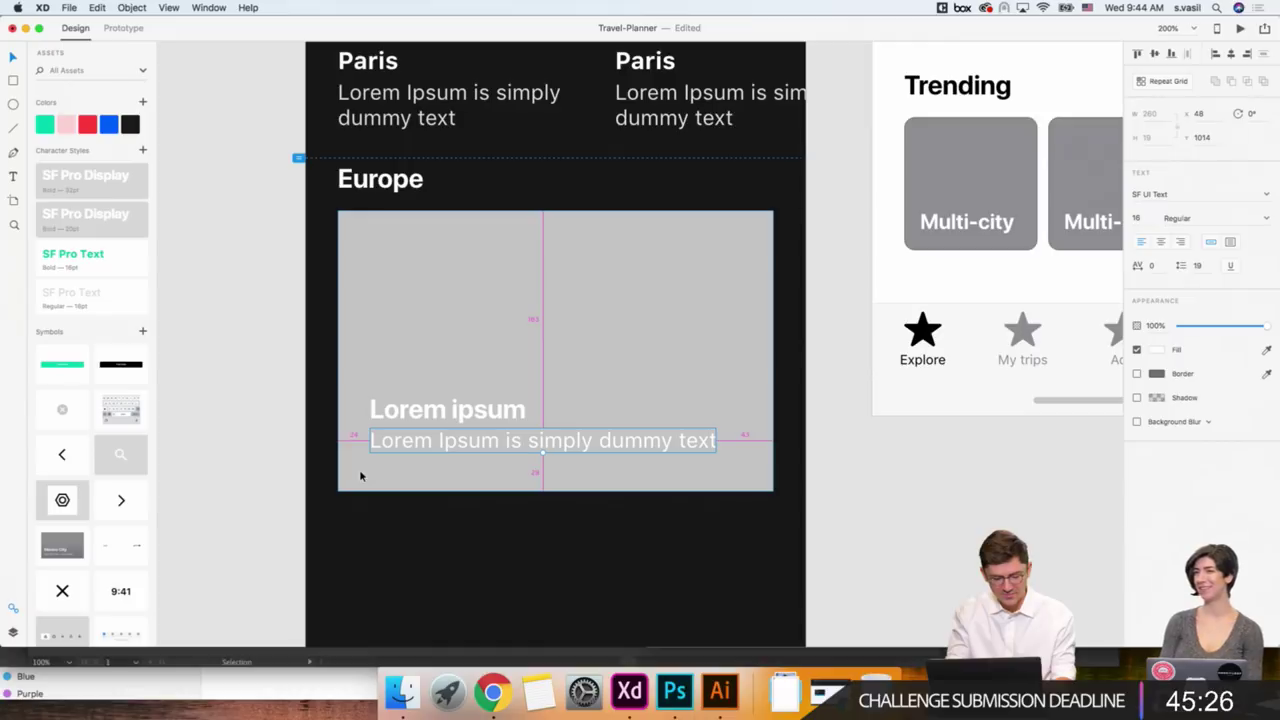
{"action": "left_click", "coordinate": [403, 409], "text": "shift"}
{"action": "left_click_drag", "start_coordinate": [403, 409], "coordinate": [400, 416]}
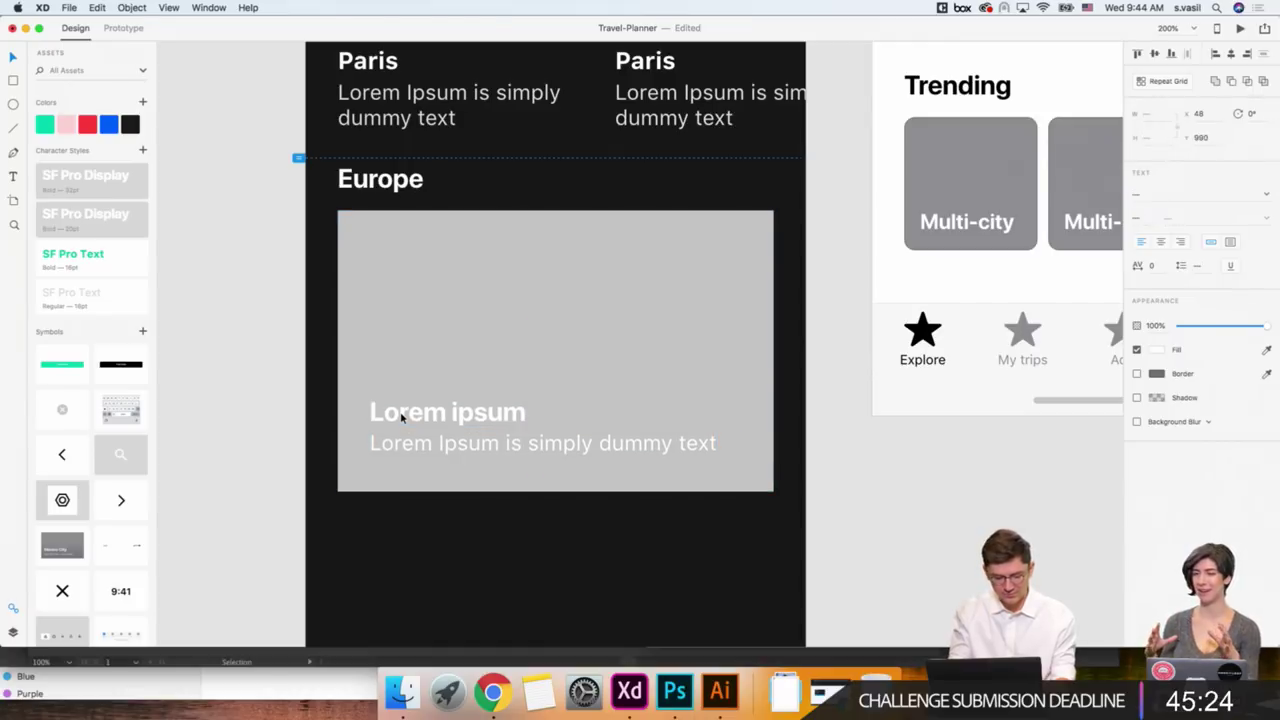
{"action": "left_click", "coordinate": [240, 453]}
{"action": "key", "text": "super+minus"}
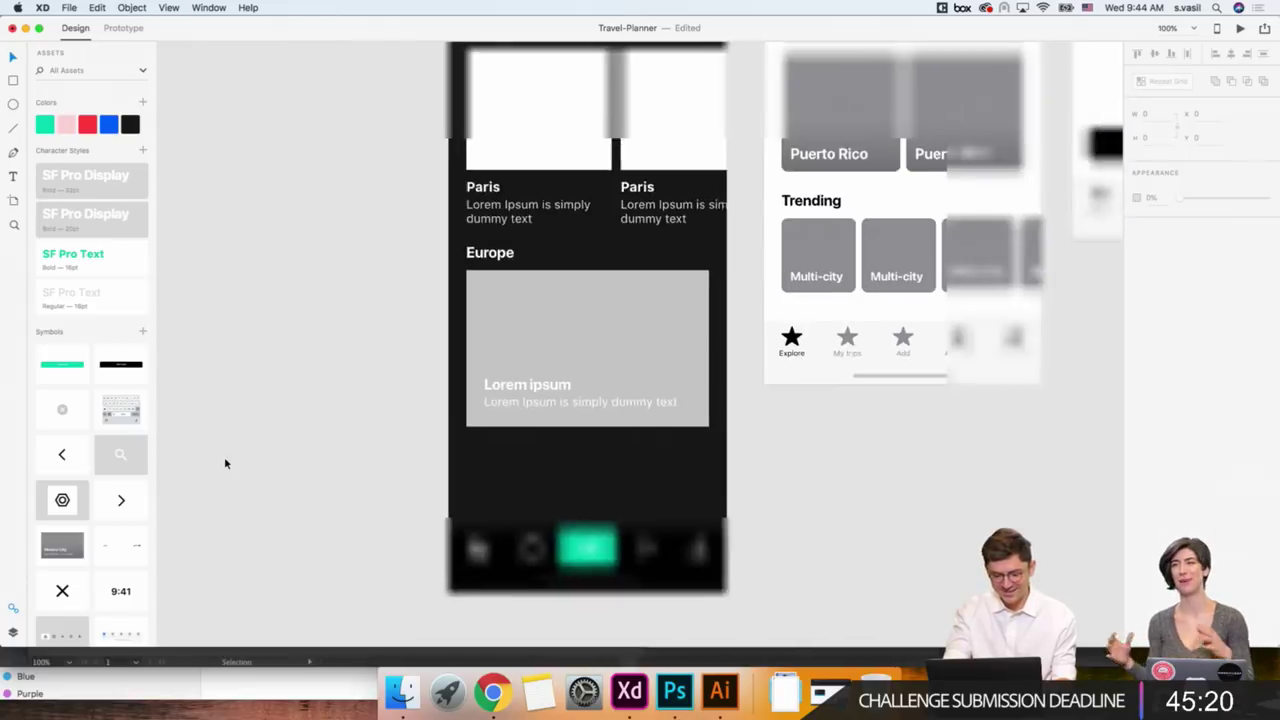
{"action": "scroll", "coordinate": [441, 320], "scroll_direction": "right", "scroll_amount": 2}
Rename the lower Europe heading to 'Trending'.
{"action": "key", "text": "super+plus"}
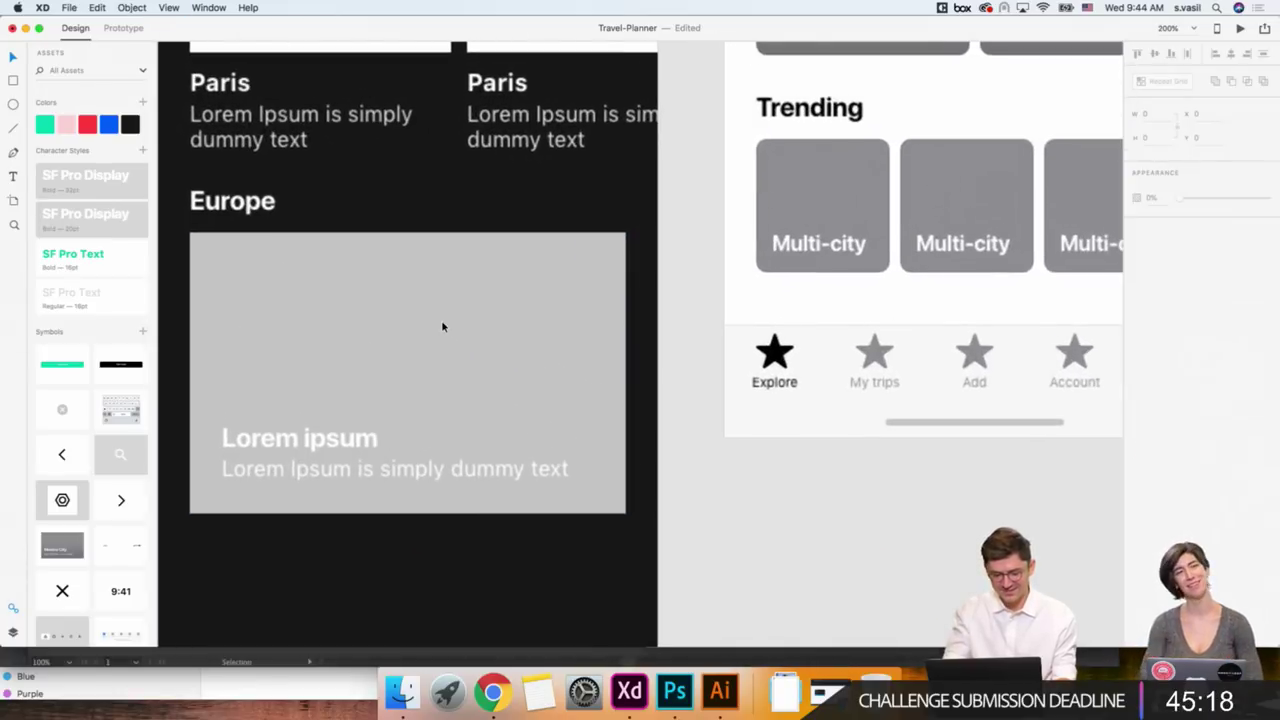
{"action": "left_click_drag", "start_coordinate": [177, 257], "coordinate": [506, 607]}
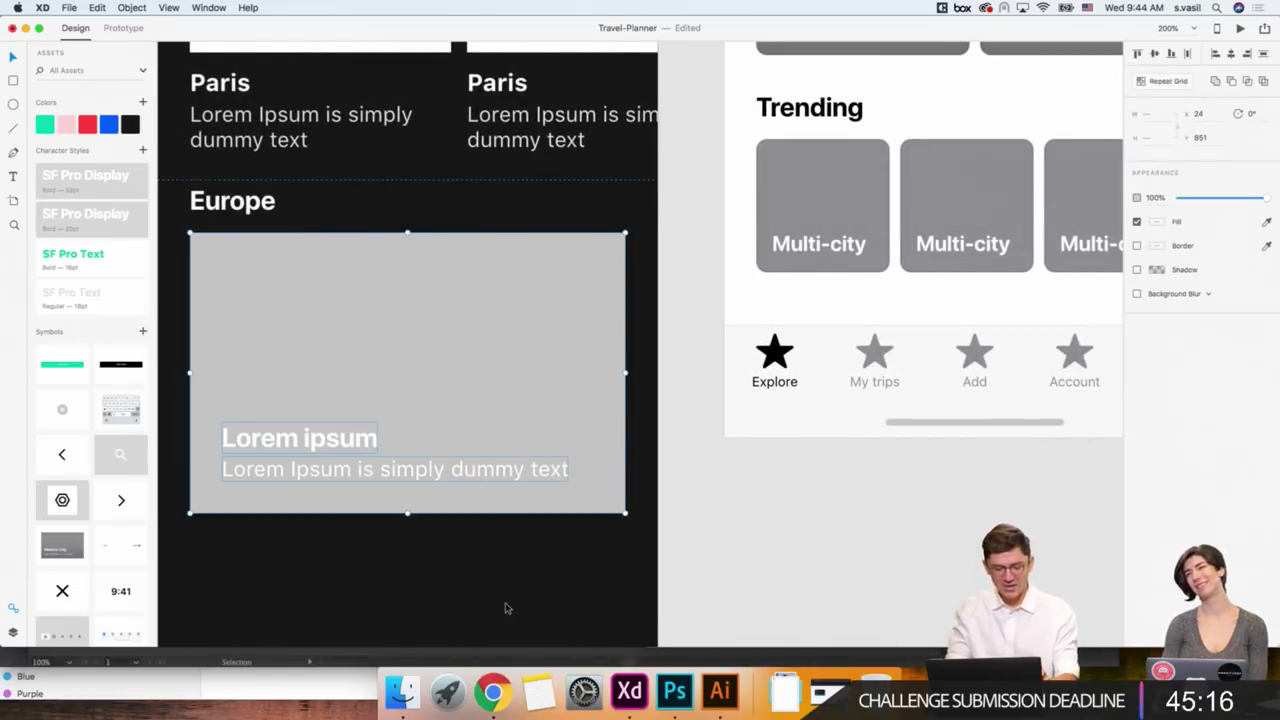
{"action": "scroll", "coordinate": [506, 607], "scroll_direction": "left", "scroll_amount": 4}
{"action": "scroll", "coordinate": [506, 607], "scroll_direction": "down", "scroll_amount": 2}
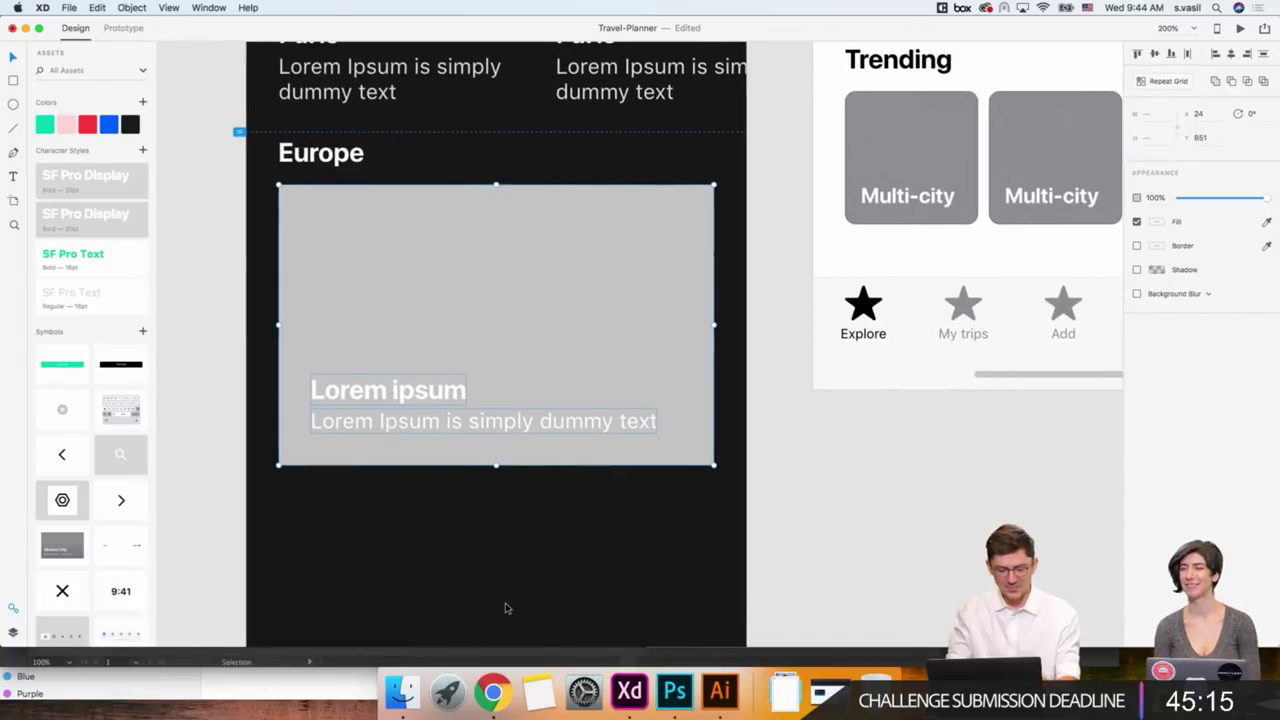
{"action": "double_click", "coordinate": [335, 165]}
{"action": "type", "text": "Trendin"}
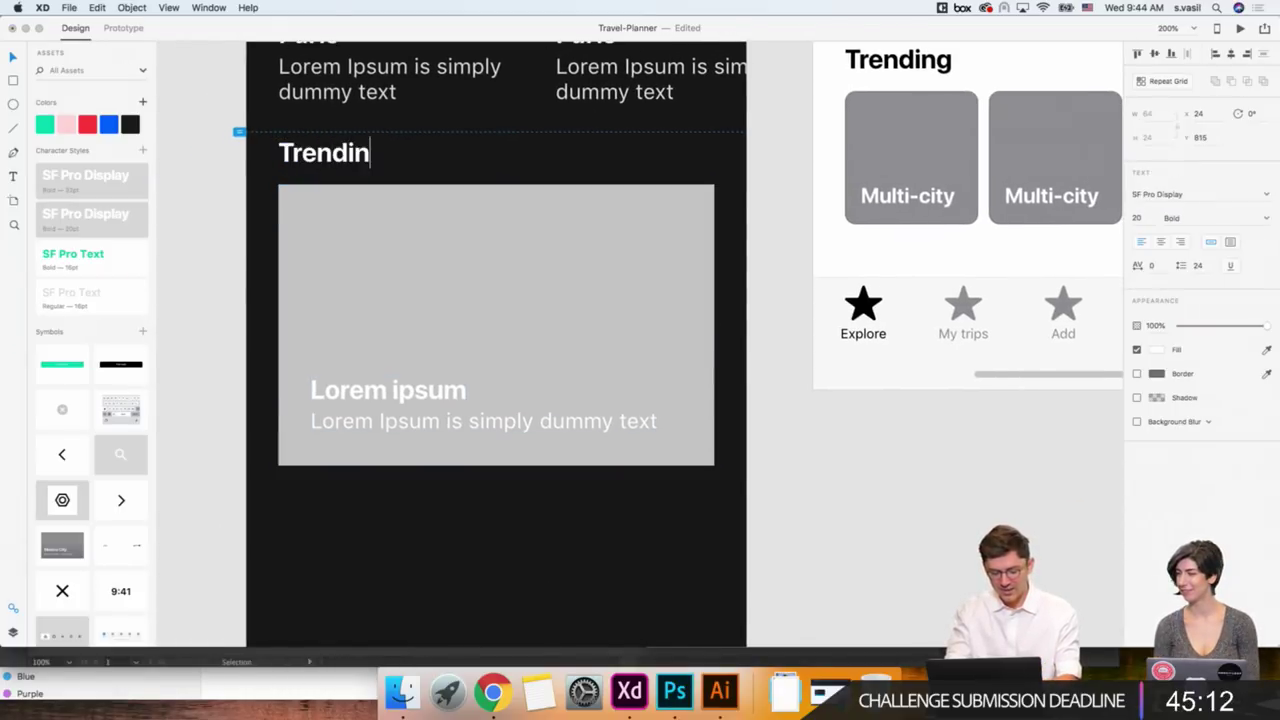
{"action": "type", "text": "g"}
Turn the card and its texts into a Repeat Grid widened to show a second card.
{"action": "left_click_drag", "start_coordinate": [257, 203], "coordinate": [543, 514]}
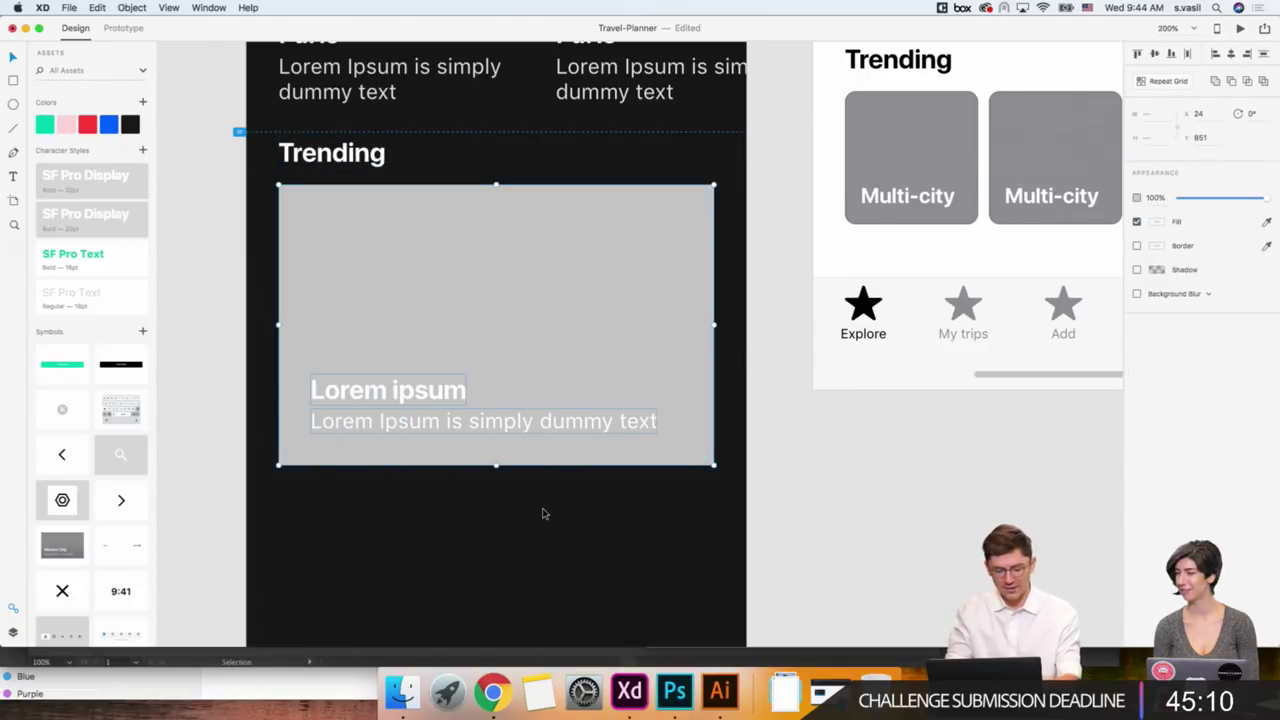
{"action": "key", "text": "super+r"}
{"action": "mouse_move", "coordinate": [715, 324]}
{"action": "left_mouse_down"}
{"action": "mouse_move", "coordinate": [737, 352]}
{"action": "mouse_move", "coordinate": [728, 344]}
{"action": "left_mouse_up"}
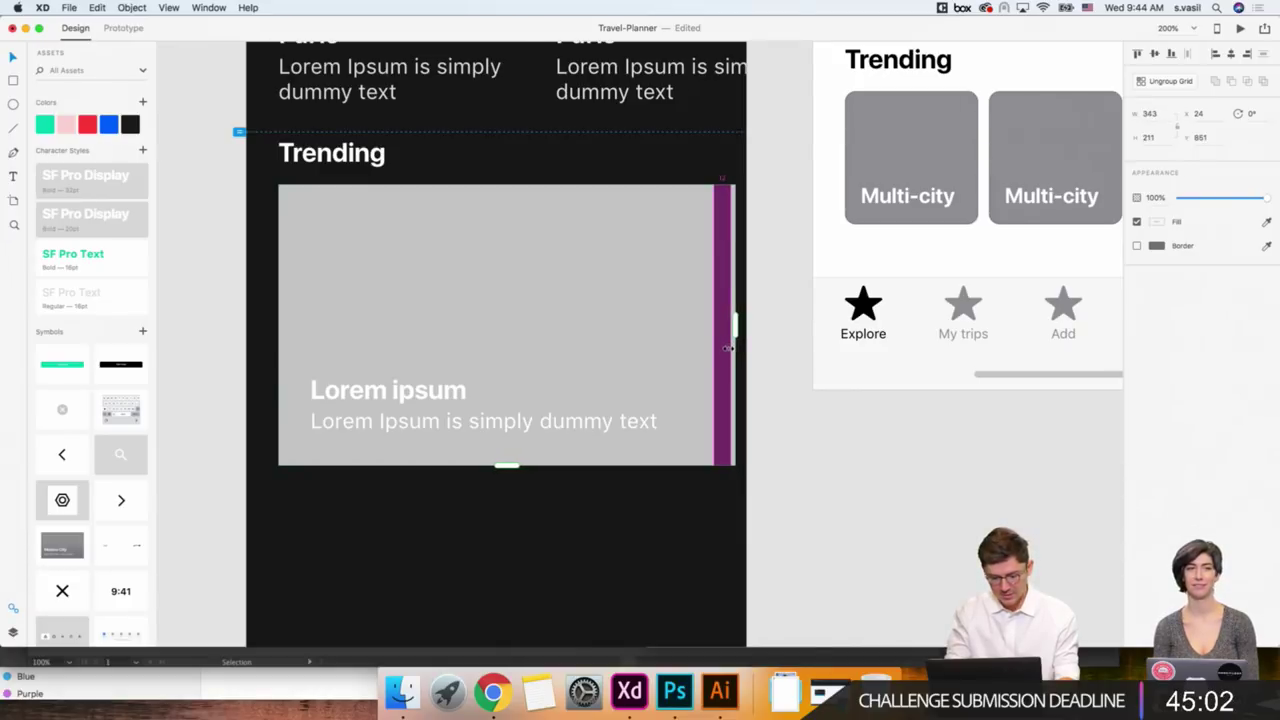
{"action": "left_click_drag", "start_coordinate": [735, 326], "coordinate": [745, 328]}
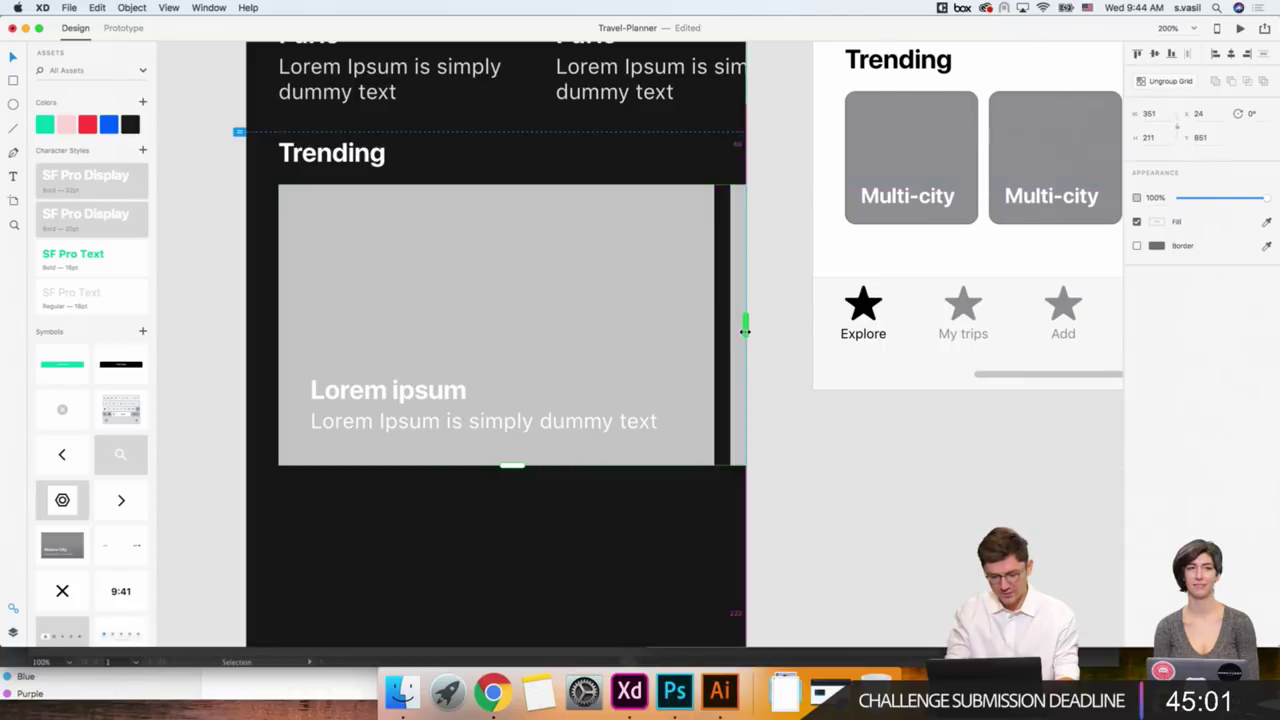
{"action": "left_click", "coordinate": [777, 477]}
{"action": "scroll", "coordinate": [780, 477], "scroll_direction": "up", "scroll_amount": 1}
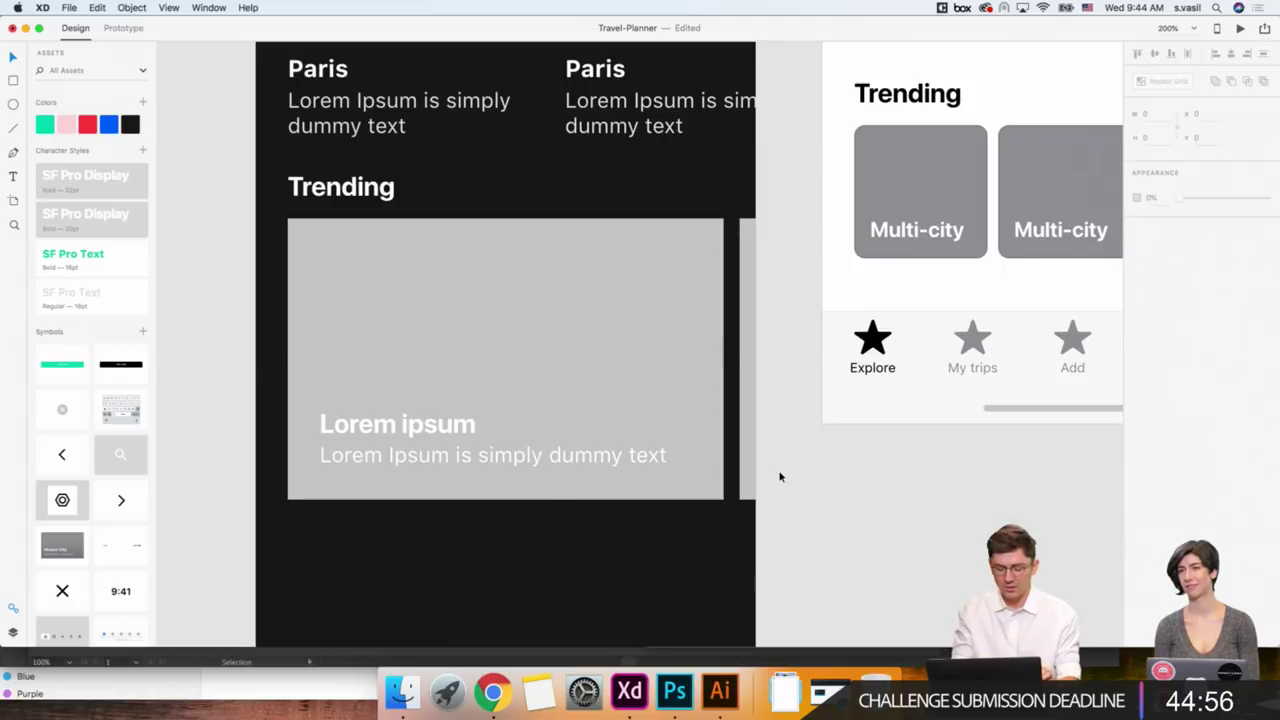
Drag the bottom tab bar up and nudge it further upward.
{"action": "scroll", "coordinate": [780, 477], "scroll_direction": "down", "scroll_amount": 3}
{"action": "scroll", "coordinate": [780, 477], "scroll_direction": "down", "scroll_amount": 3}
{"action": "scroll", "coordinate": [780, 477], "scroll_direction": "right", "scroll_amount": 2}
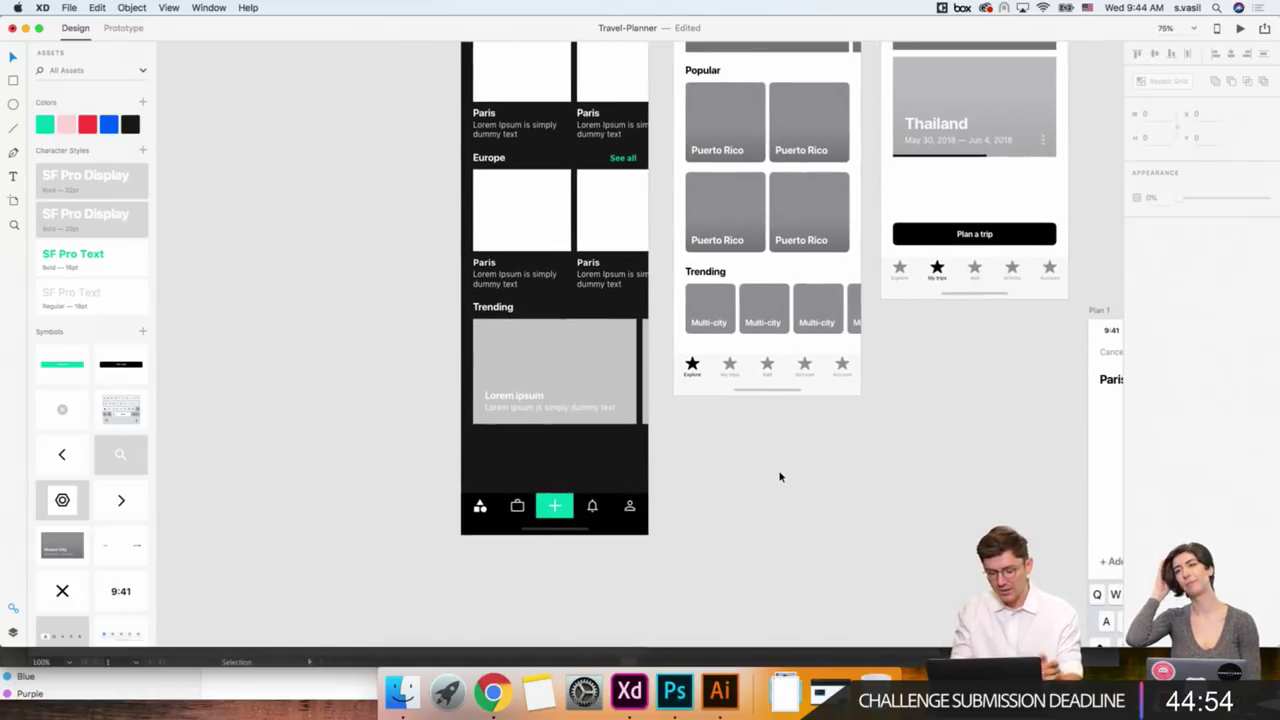
{"action": "scroll", "coordinate": [780, 477], "scroll_direction": "right", "scroll_amount": 2}
{"action": "scroll", "coordinate": [780, 477], "scroll_direction": "down", "scroll_amount": 1}
{"action": "scroll", "coordinate": [780, 477], "scroll_direction": "up", "scroll_amount": 2}
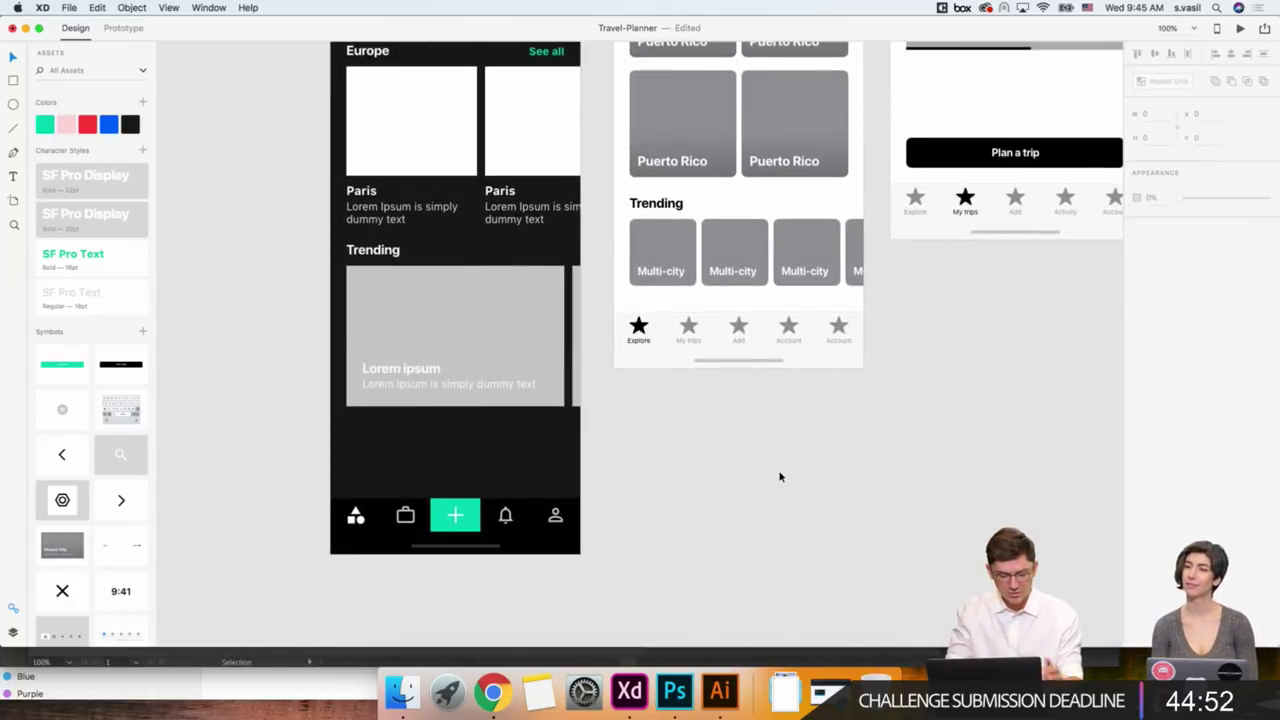
{"action": "scroll", "coordinate": [591, 425], "scroll_direction": "down", "scroll_amount": 2}
{"action": "scroll", "coordinate": [591, 425], "scroll_direction": "left", "scroll_amount": 1}
{"action": "mouse_move", "coordinate": [360, 395]}
{"action": "left_mouse_down"}
{"action": "mouse_move", "coordinate": [560, 486]}
{"action": "mouse_move", "coordinate": [605, 402]}
{"action": "left_mouse_up"}
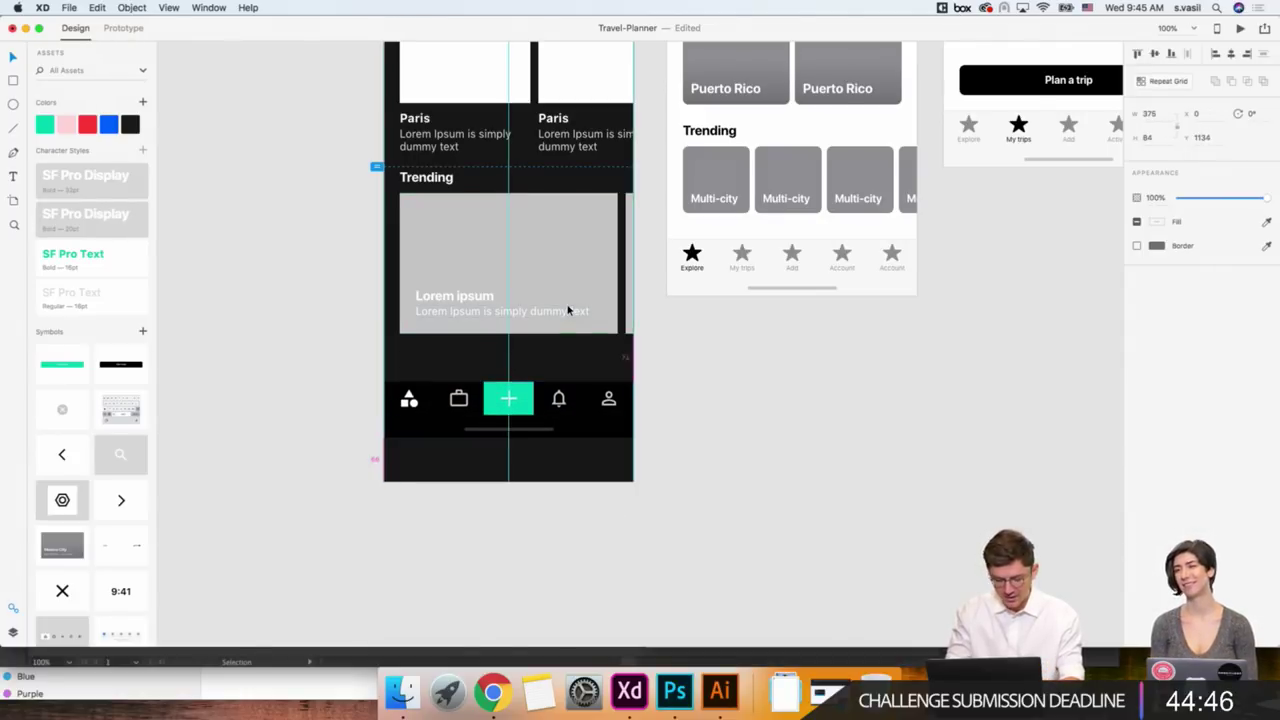
{"action": "key", "text": "shift+Up"}
{"action": "key", "text": "shift+Up"}
{"action": "key", "text": "shift+Up"}
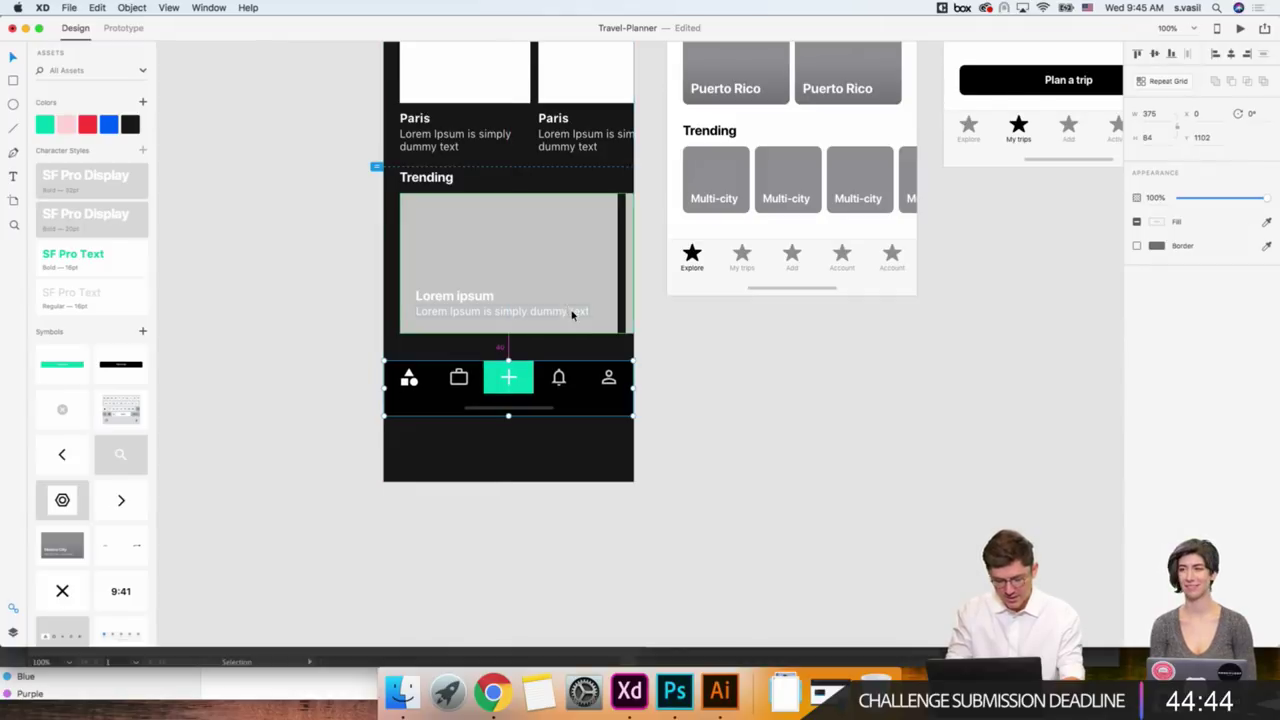
Settle the tab bar just below the Trending cards at y 1116, fine-tuning it upward.
{"action": "scroll", "coordinate": [570, 325], "scroll_direction": "up", "scroll_amount": 5}
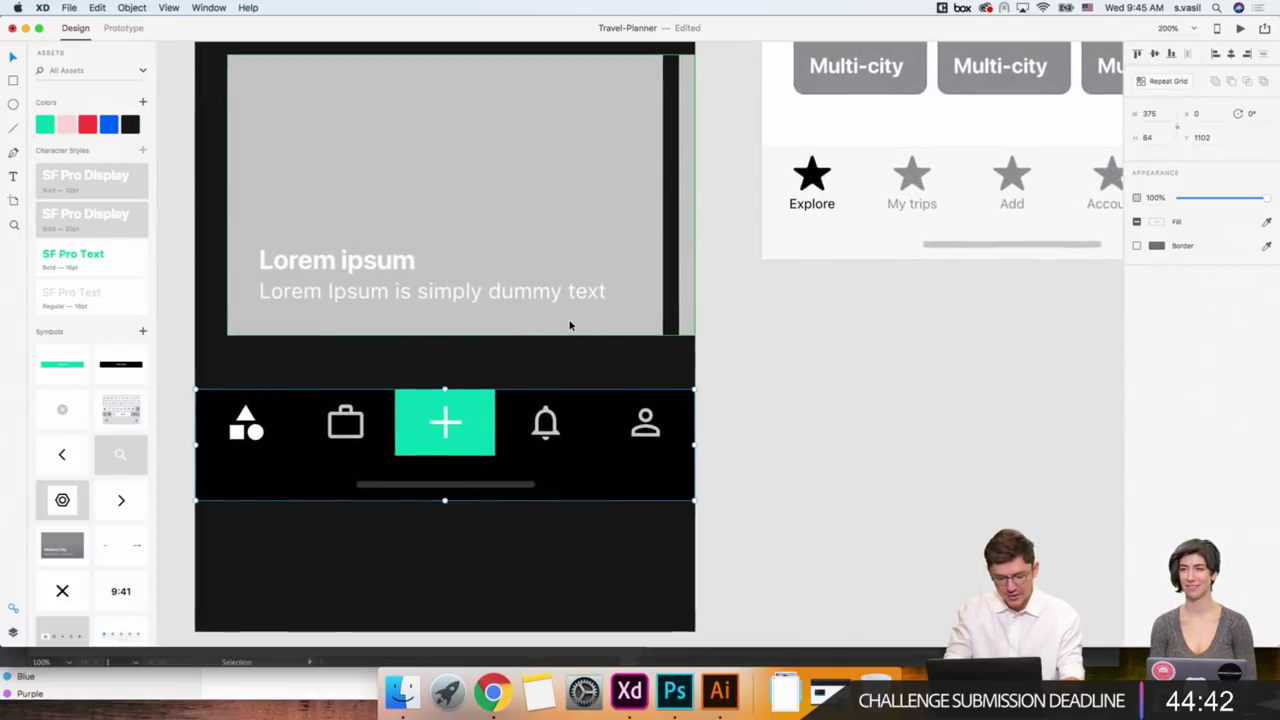
{"action": "scroll", "coordinate": [570, 325], "scroll_direction": "left", "scroll_amount": 3}
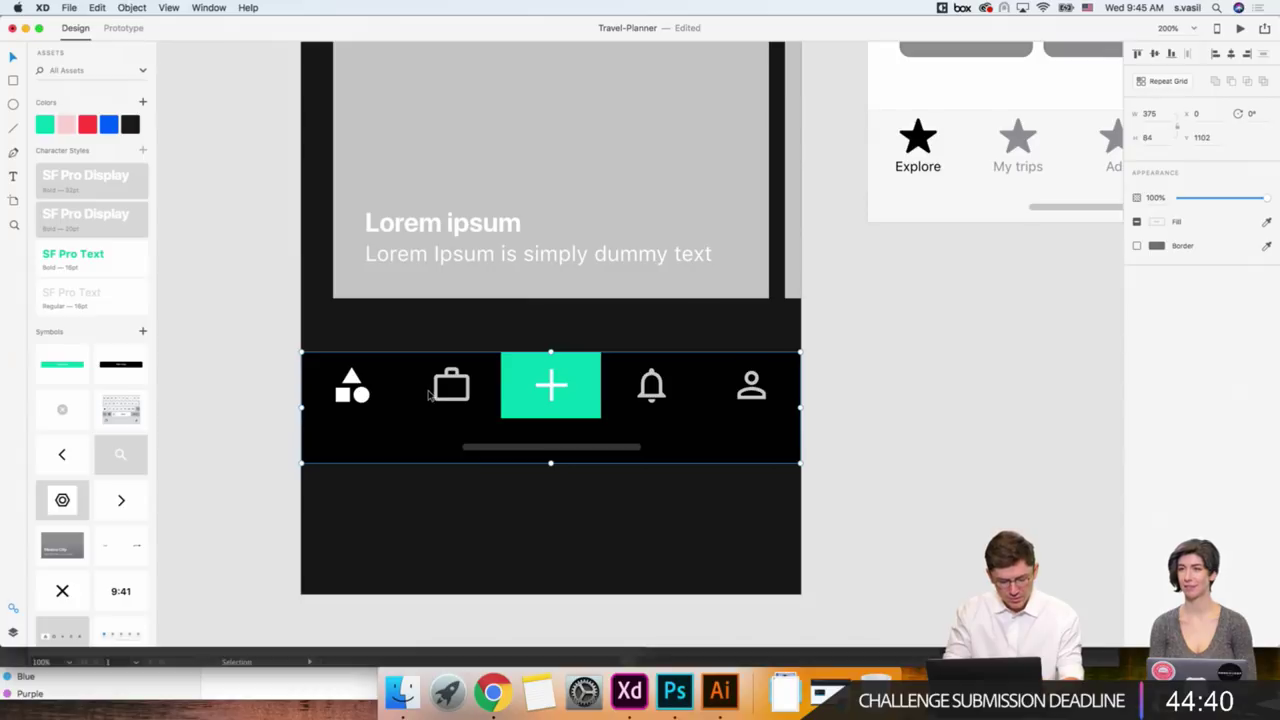
{"action": "left_click_drag", "start_coordinate": [428, 395], "coordinate": [428, 343]}
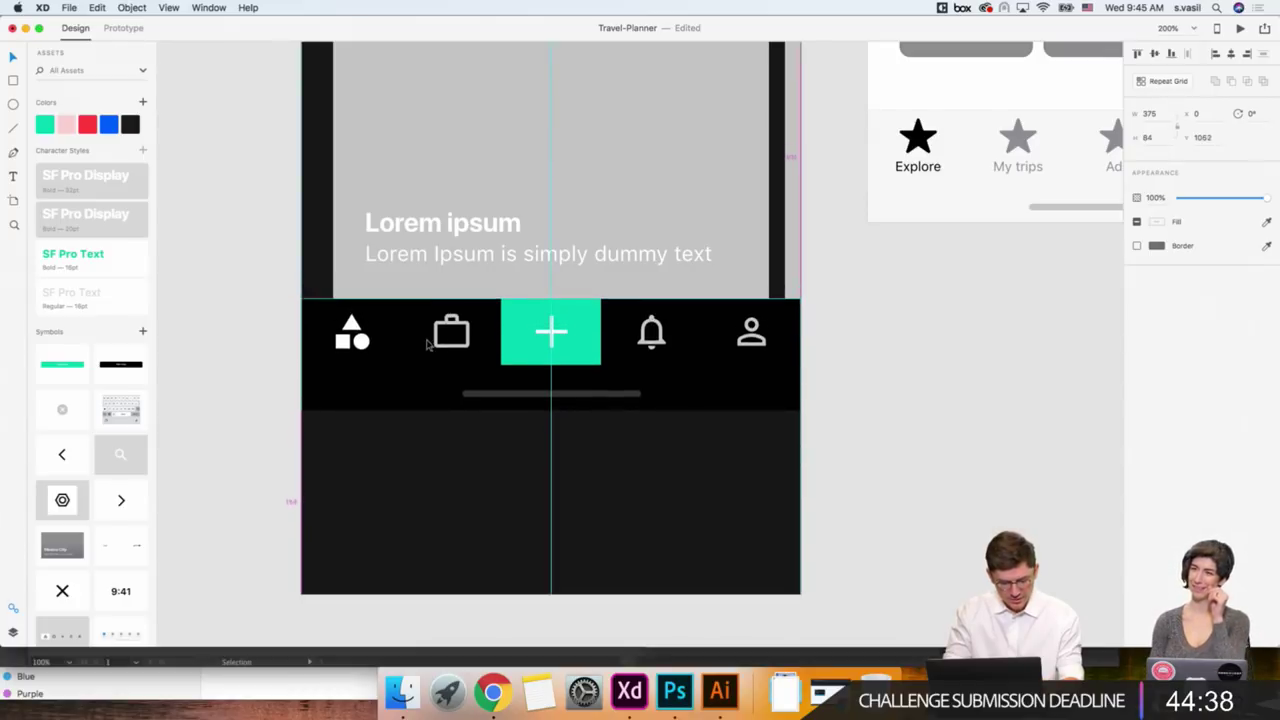
{"action": "scroll", "coordinate": [427, 342], "scroll_direction": "up", "scroll_amount": 3}
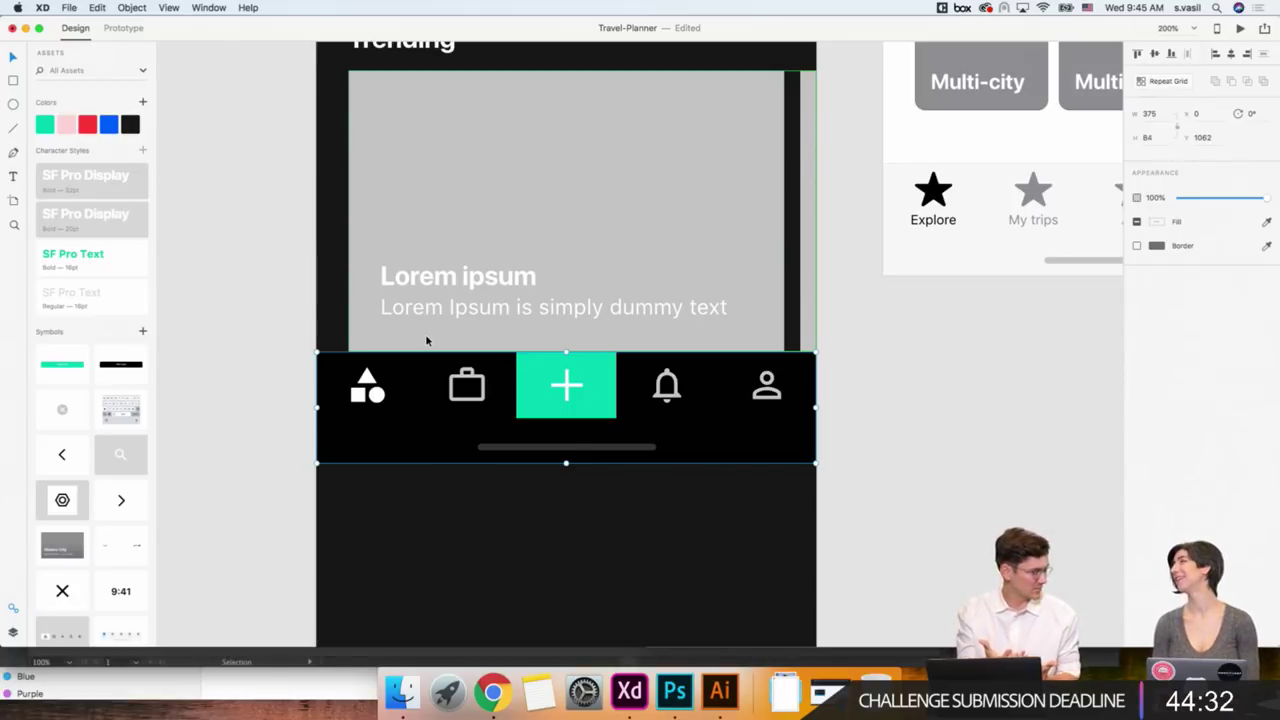
{"action": "left_click_drag", "start_coordinate": [532, 405], "coordinate": [532, 485]}
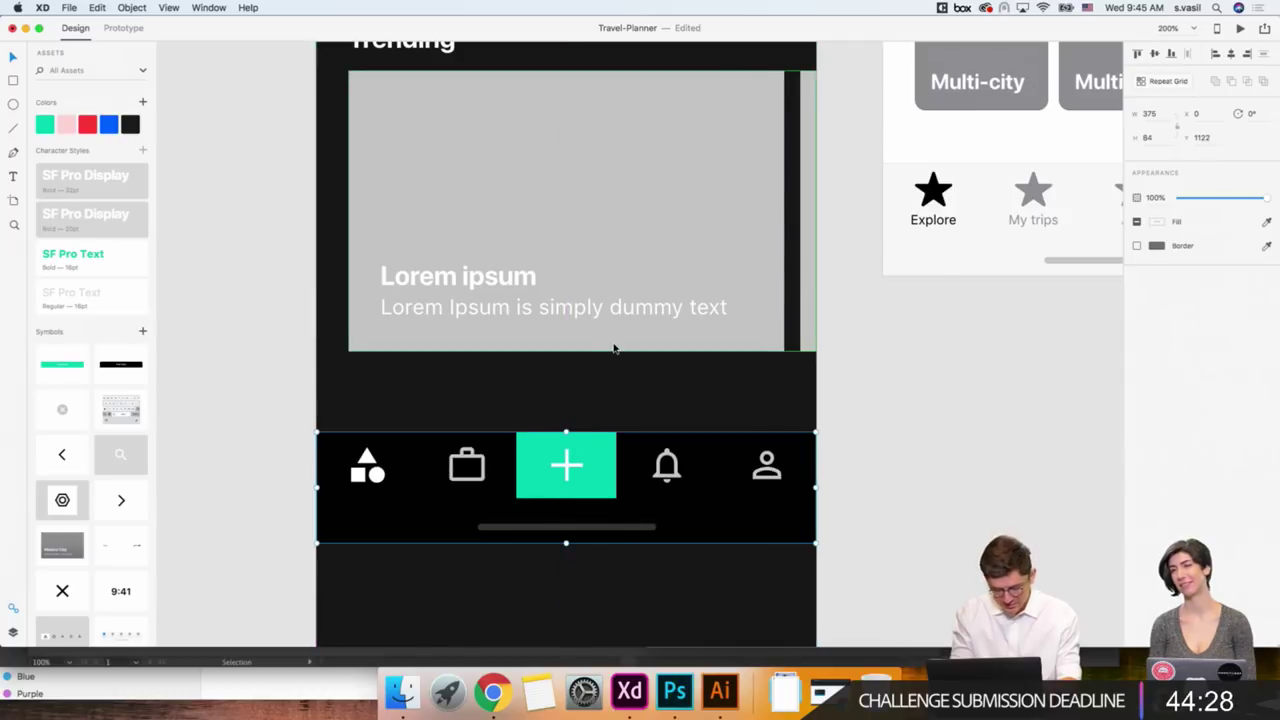
{"action": "key", "text": "Up"}
{"action": "key", "text": "Up"}
{"action": "key", "text": "Up"}
{"action": "key", "text": "Up"}
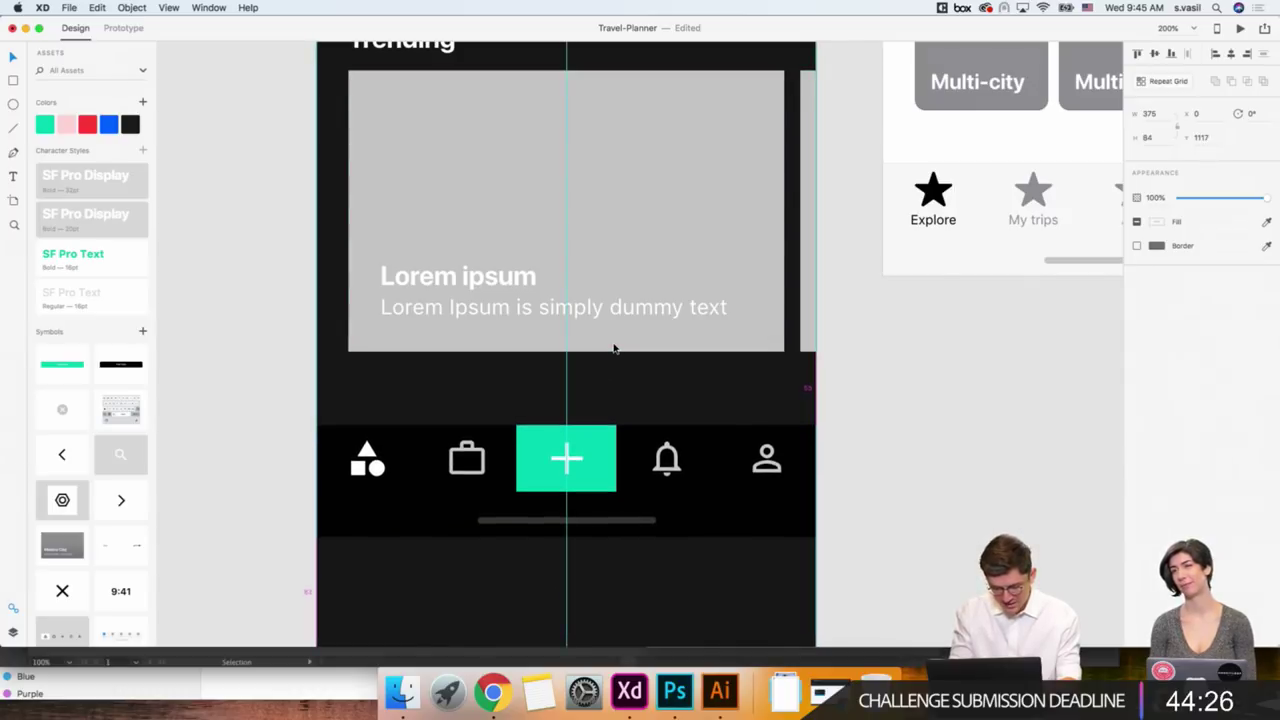
{"action": "key", "text": "Up"}
{"action": "key", "text": "Up"}
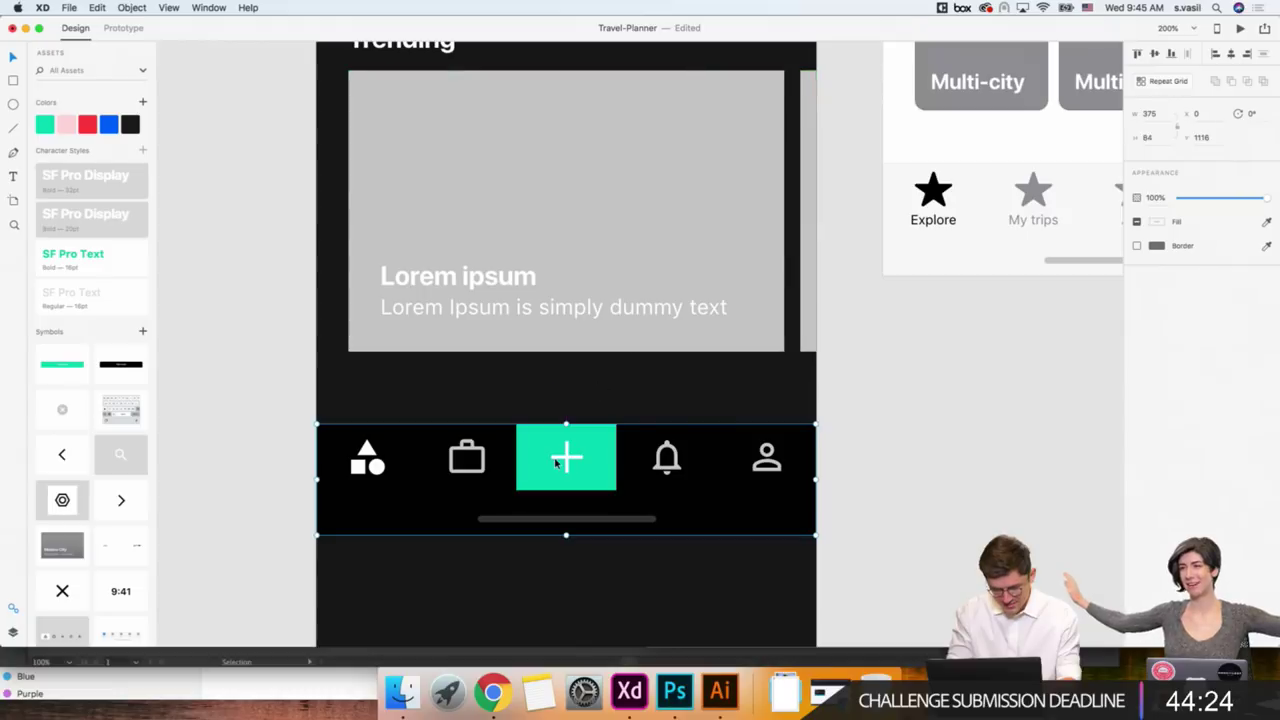
{"action": "scroll", "coordinate": [555, 462], "scroll_direction": "down", "scroll_amount": 5}
Ungroup the tab bar and give its black background Background Blur (19 blur, -6 brightness, 60% opacity).
{"action": "right_click", "coordinate": [541, 332]}
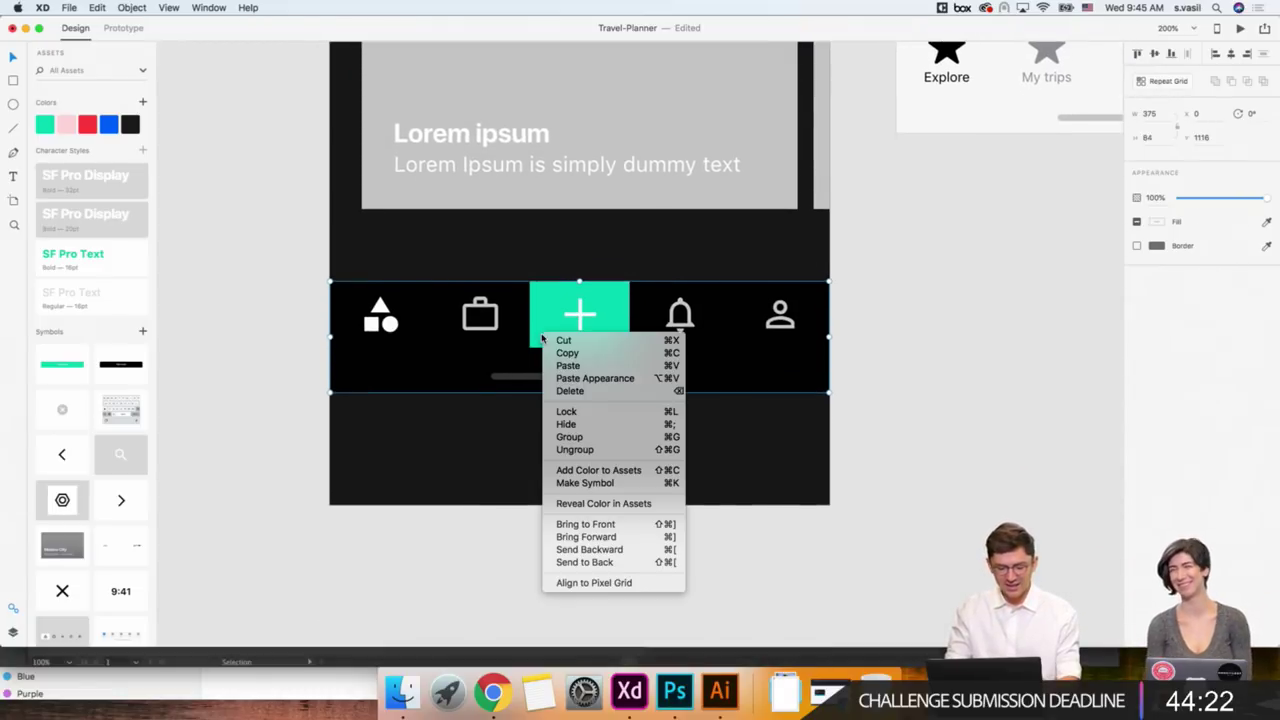
{"action": "left_click", "coordinate": [577, 450]}
{"action": "left_click", "coordinate": [457, 381]}
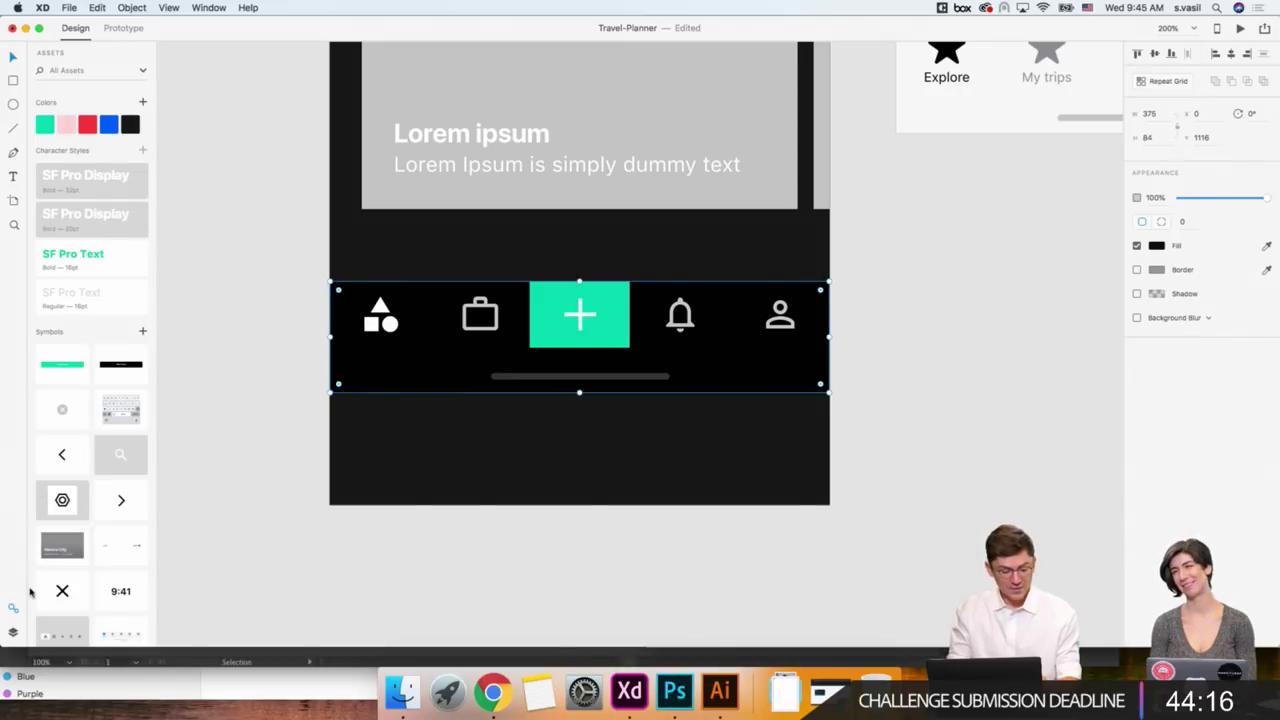
{"action": "left_click", "coordinate": [14, 629]}
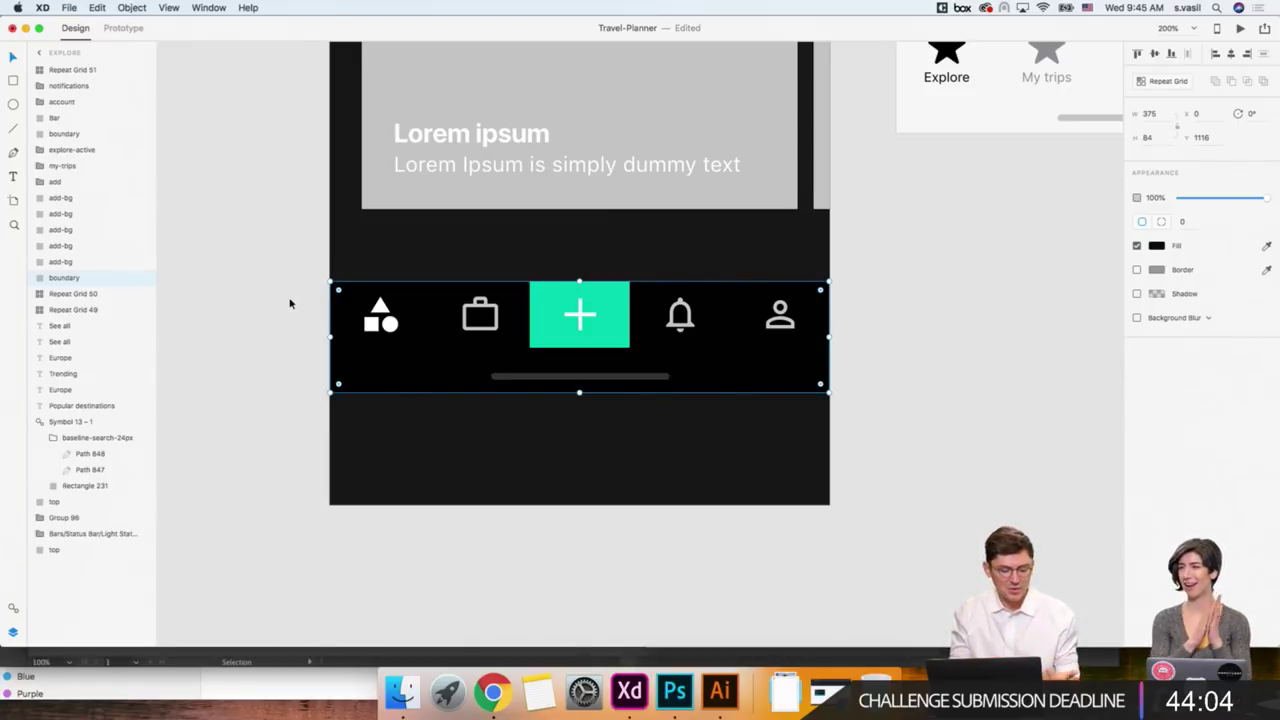
{"action": "scroll", "coordinate": [289, 300], "scroll_direction": "up", "scroll_amount": 3}
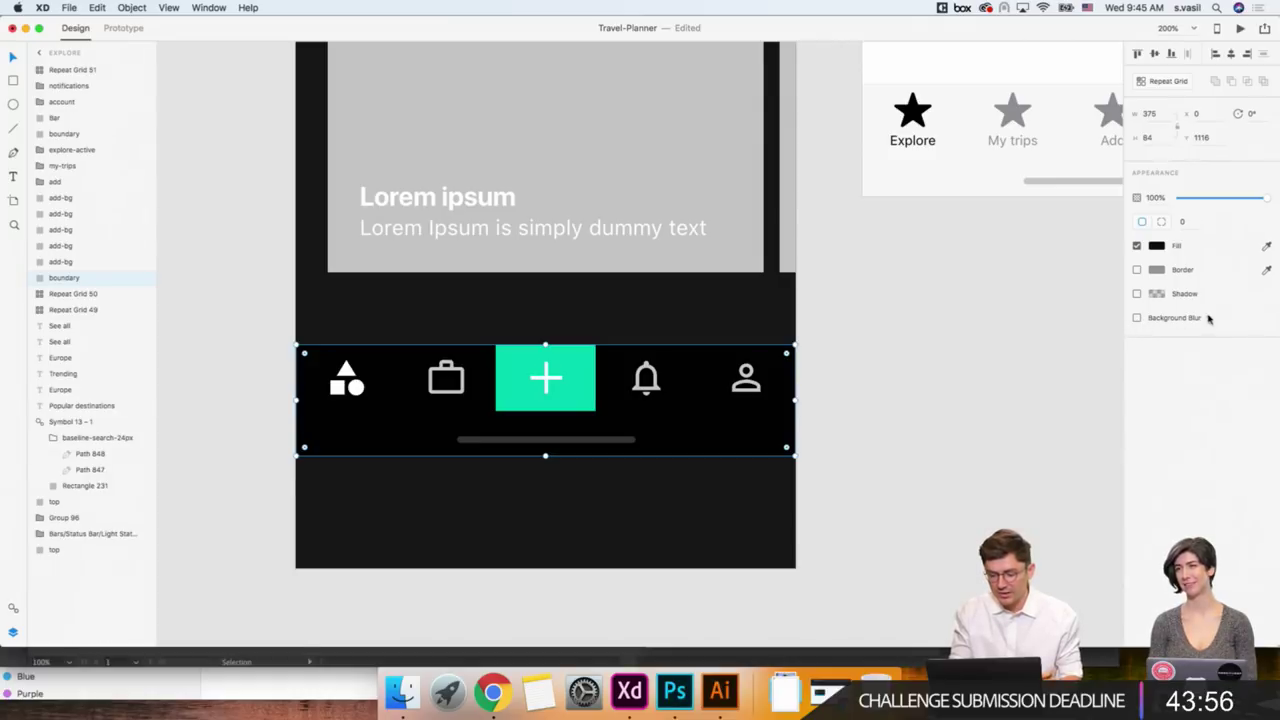
{"action": "left_click", "coordinate": [1136, 318]}
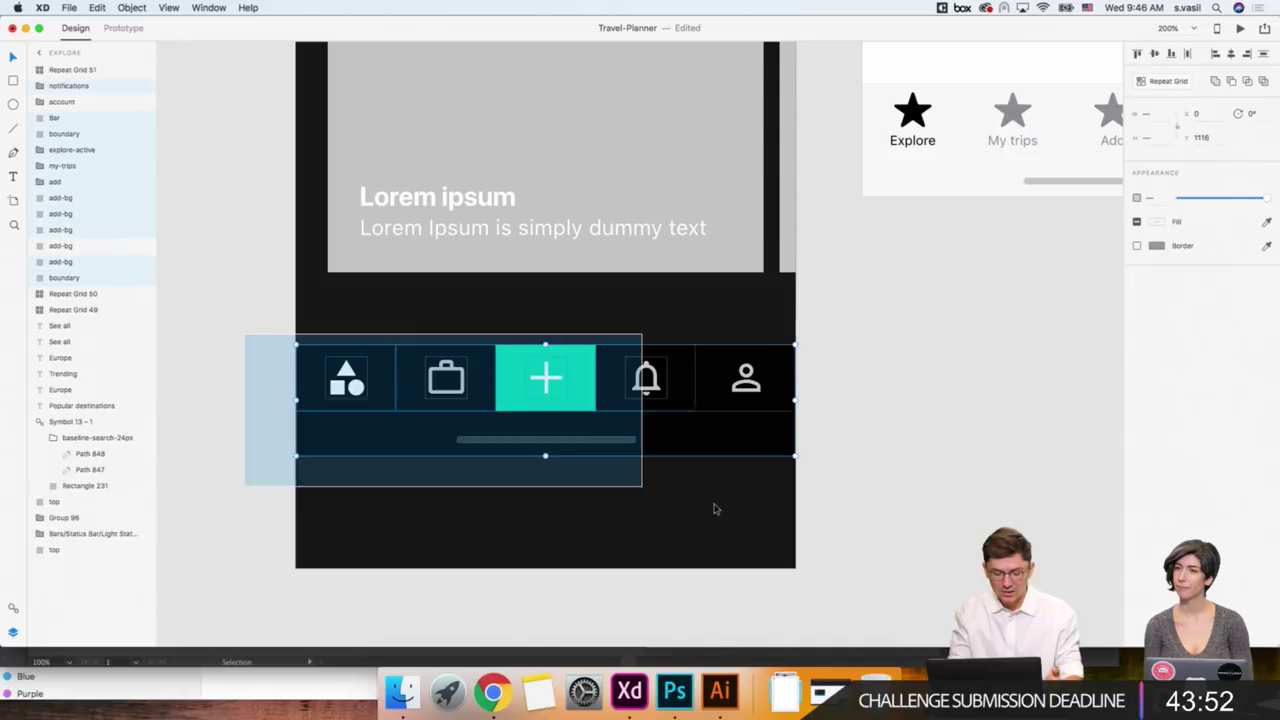
Group the marquee-selected tab bar pieces into Group 97, undoing an accidental text paste.
{"action": "left_click_drag", "start_coordinate": [244, 334], "coordinate": [784, 530]}
{"action": "key", "text": "super+g"}
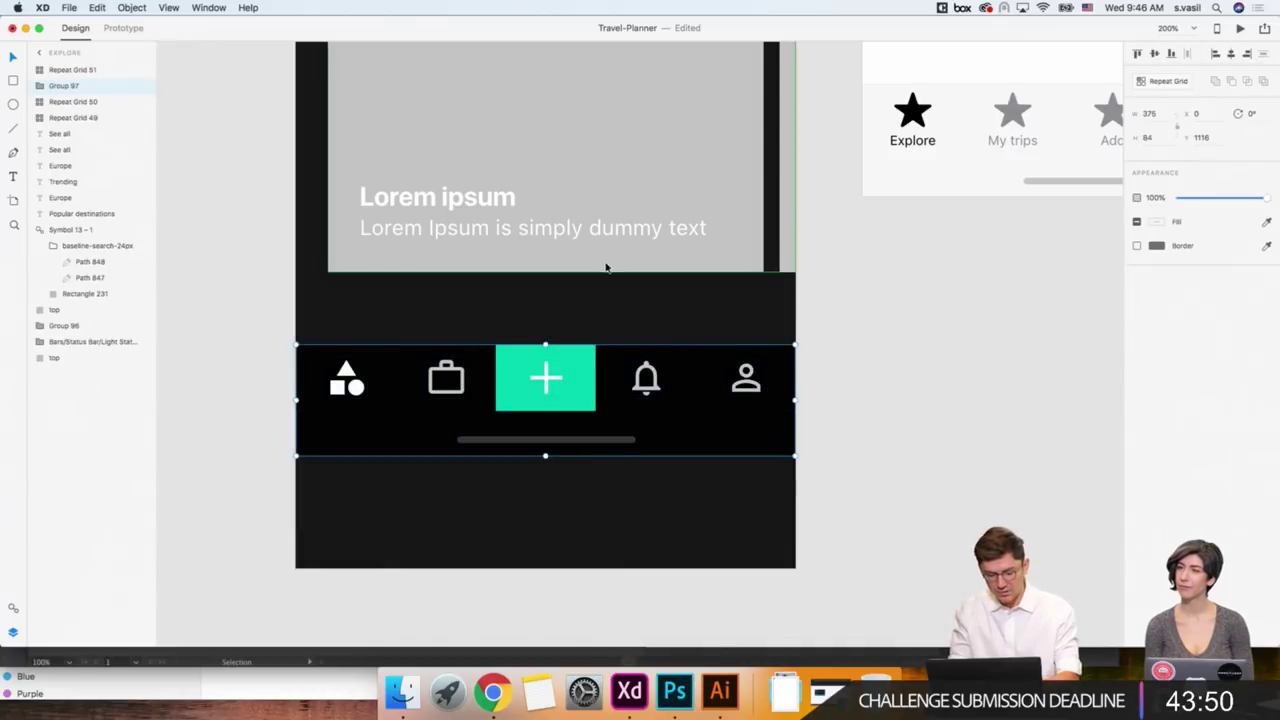
{"action": "left_click", "coordinate": [601, 229]}
{"action": "key", "text": "super+v"}
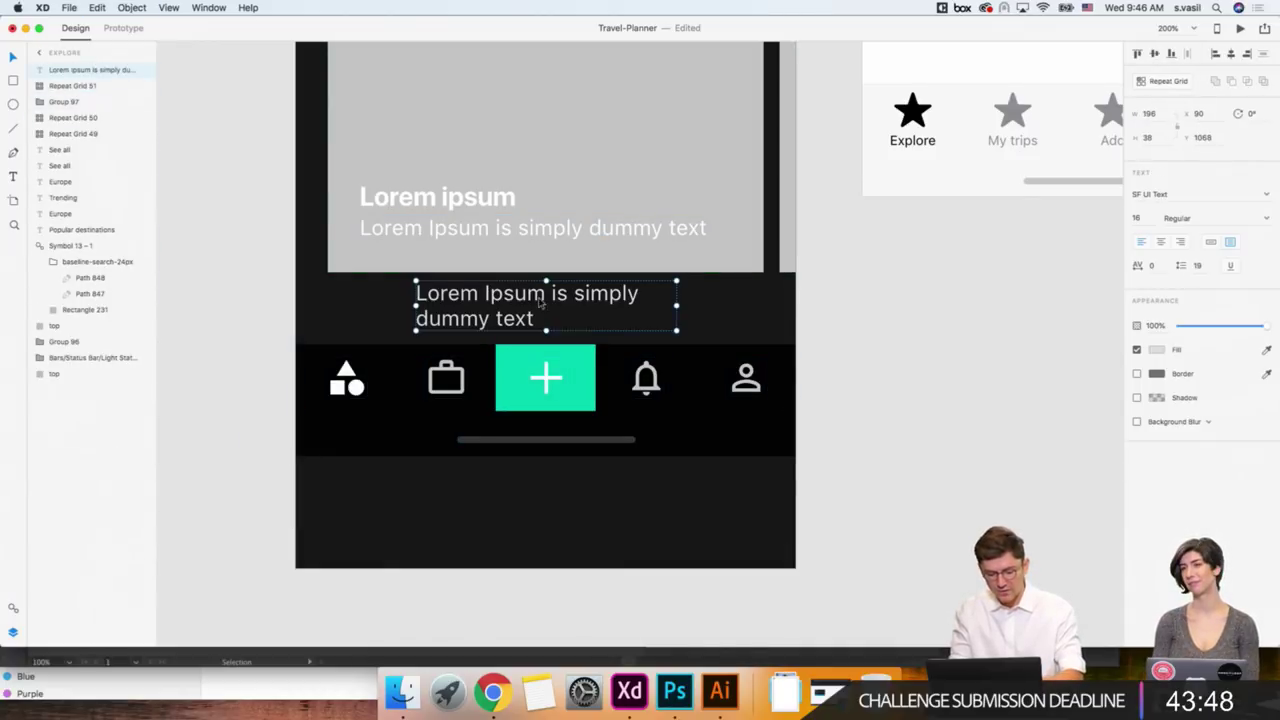
{"action": "key", "text": "BackSpace"}
Cut and paste the tab bar group so it sits above all other layers.
{"action": "left_click", "coordinate": [478, 387]}
{"action": "key", "text": "super+x"}
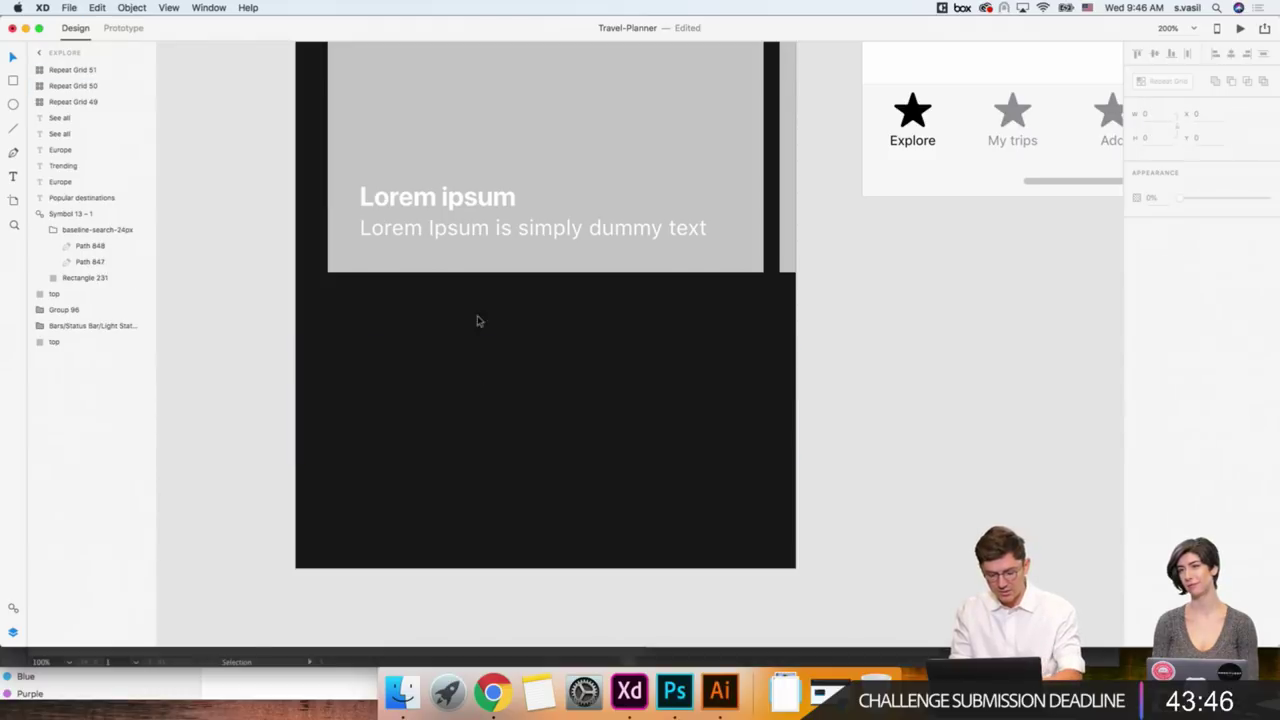
{"action": "left_click", "coordinate": [485, 171]}
{"action": "key", "text": "super+v"}
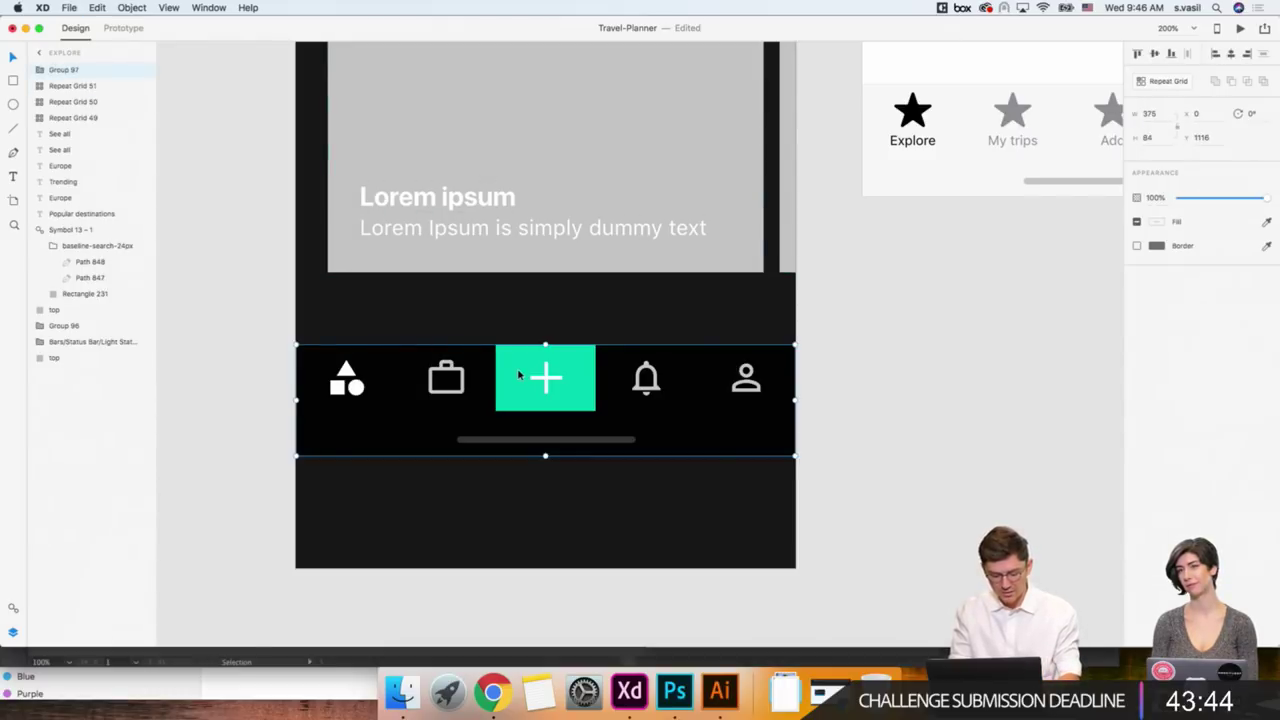
Drag the tab bar up over the cards and the Trending card to test its blur.
{"action": "mouse_move", "coordinate": [529, 372]}
{"action": "left_mouse_down"}
{"action": "mouse_move", "coordinate": [531, 207]}
{"action": "mouse_move", "coordinate": [505, 127]}
{"action": "left_mouse_up"}
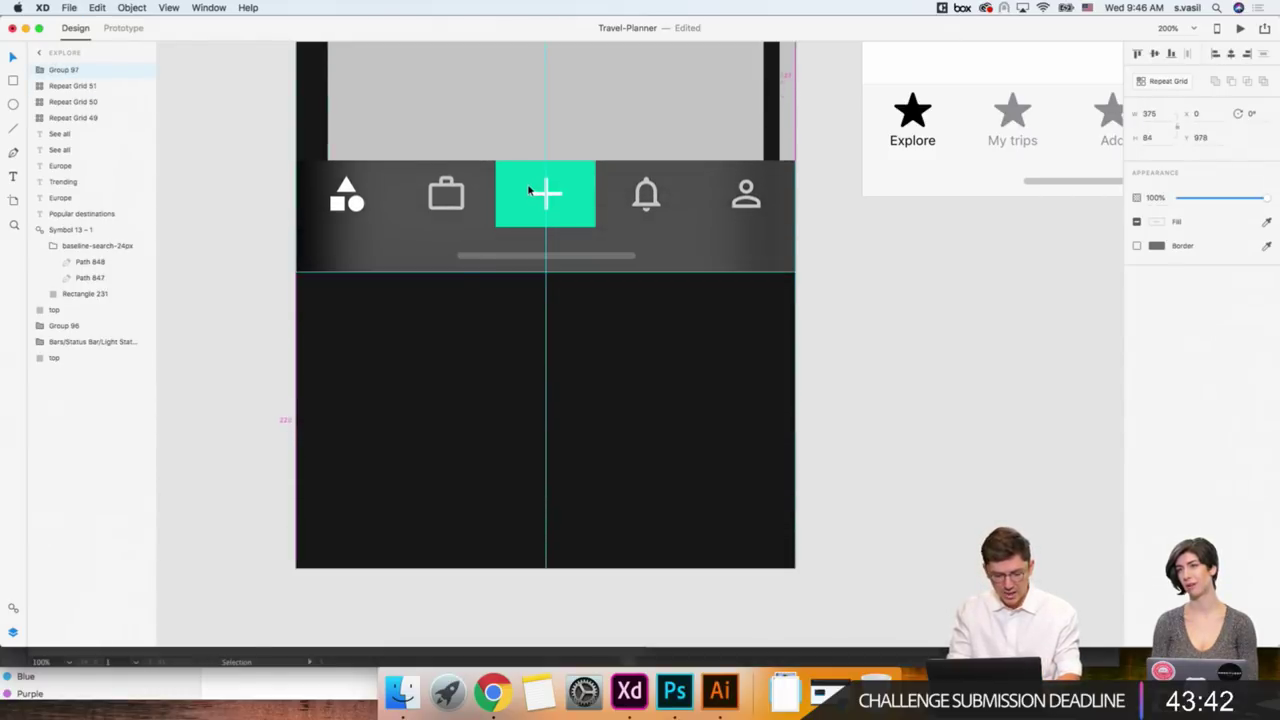
{"action": "scroll", "coordinate": [505, 127], "scroll_direction": "up", "scroll_amount": 5}
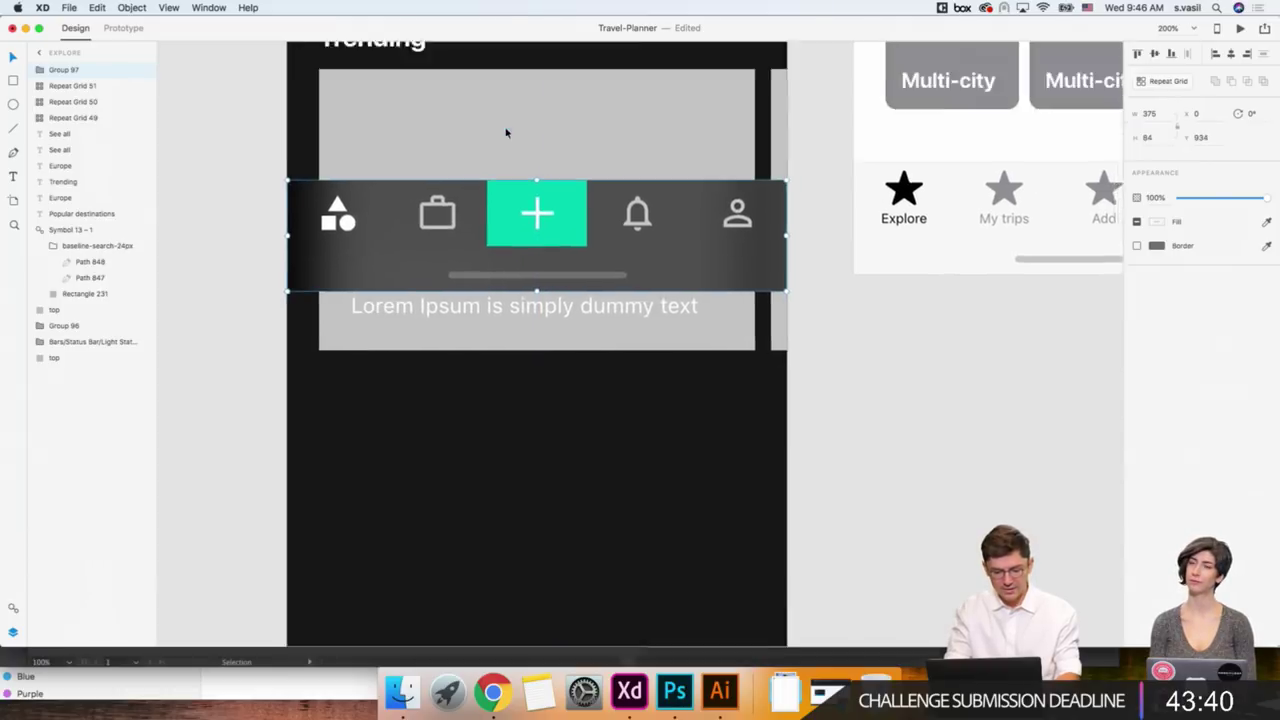
{"action": "mouse_move", "coordinate": [329, 417]}
{"action": "left_mouse_down"}
{"action": "mouse_move", "coordinate": [371, 302]}
{"action": "mouse_move", "coordinate": [389, 430]}
{"action": "left_mouse_up"}
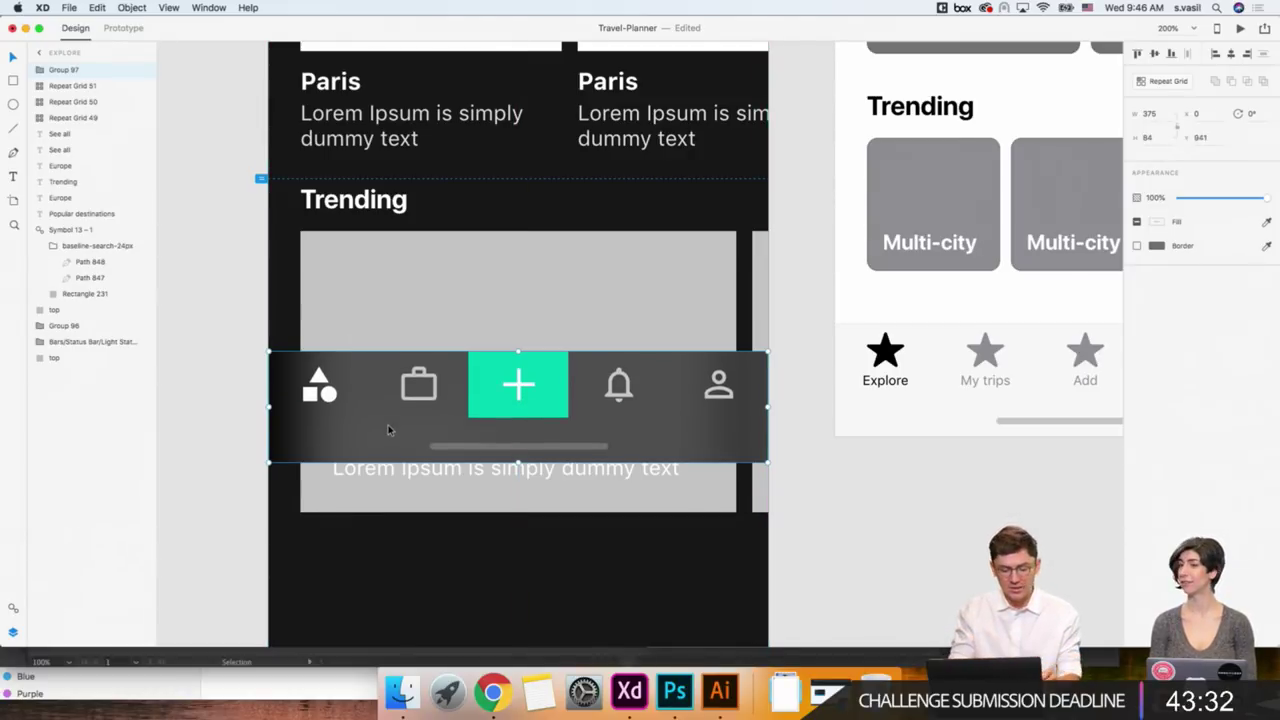
{"action": "scroll", "coordinate": [420, 340], "scroll_direction": "down", "scroll_amount": 5}
{"action": "scroll", "coordinate": [420, 340], "scroll_direction": "left", "scroll_amount": 4}
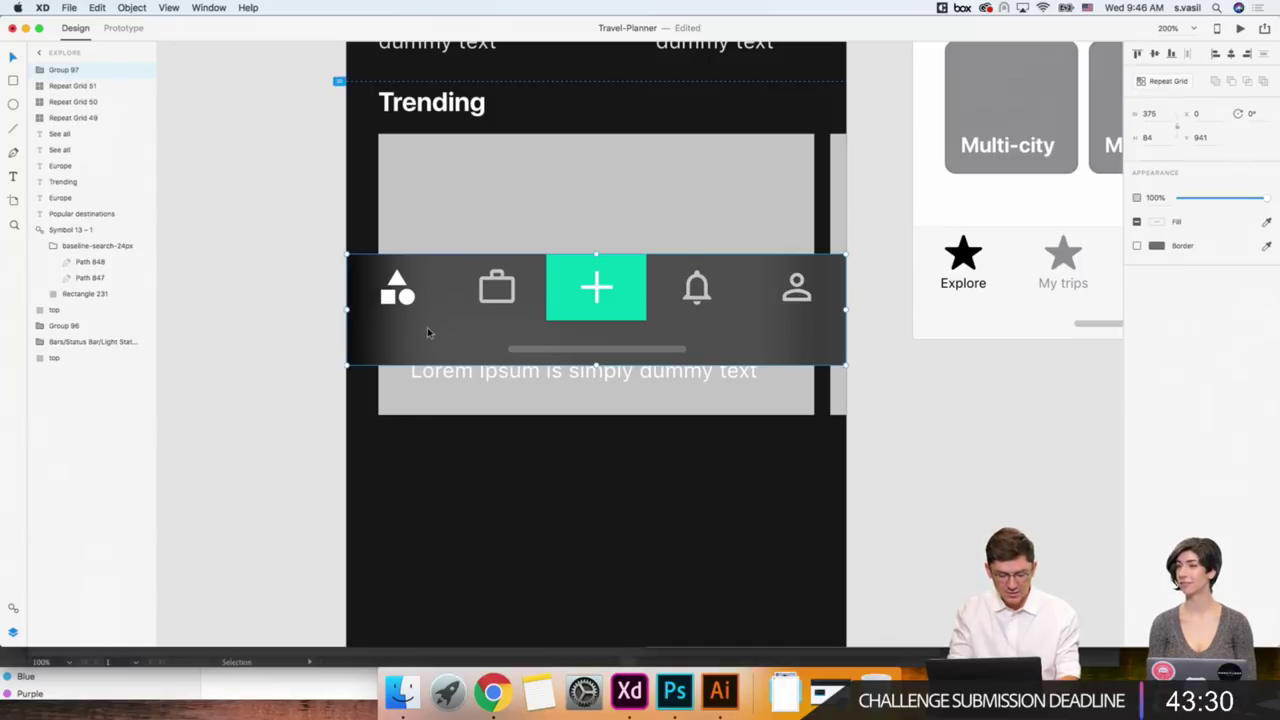
{"action": "scroll", "coordinate": [427, 332], "scroll_direction": "down", "scroll_amount": 3}
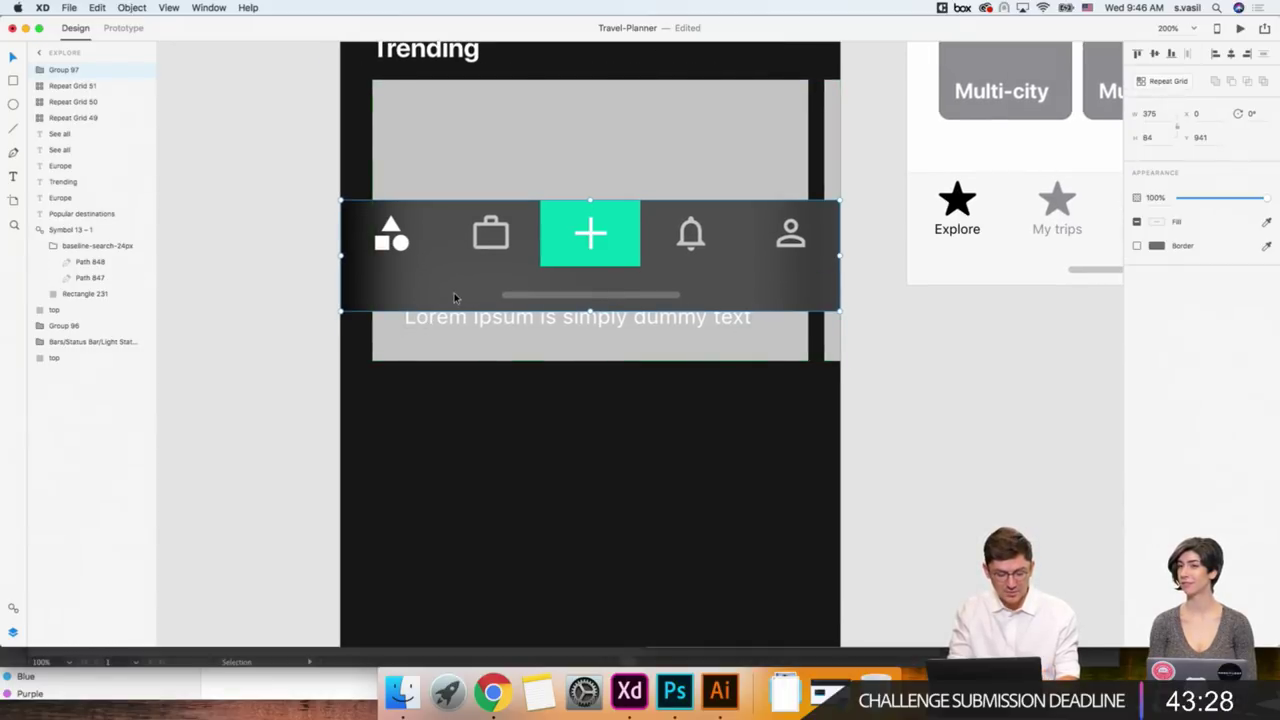
{"action": "left_click_drag", "start_coordinate": [453, 297], "coordinate": [450, 347]}
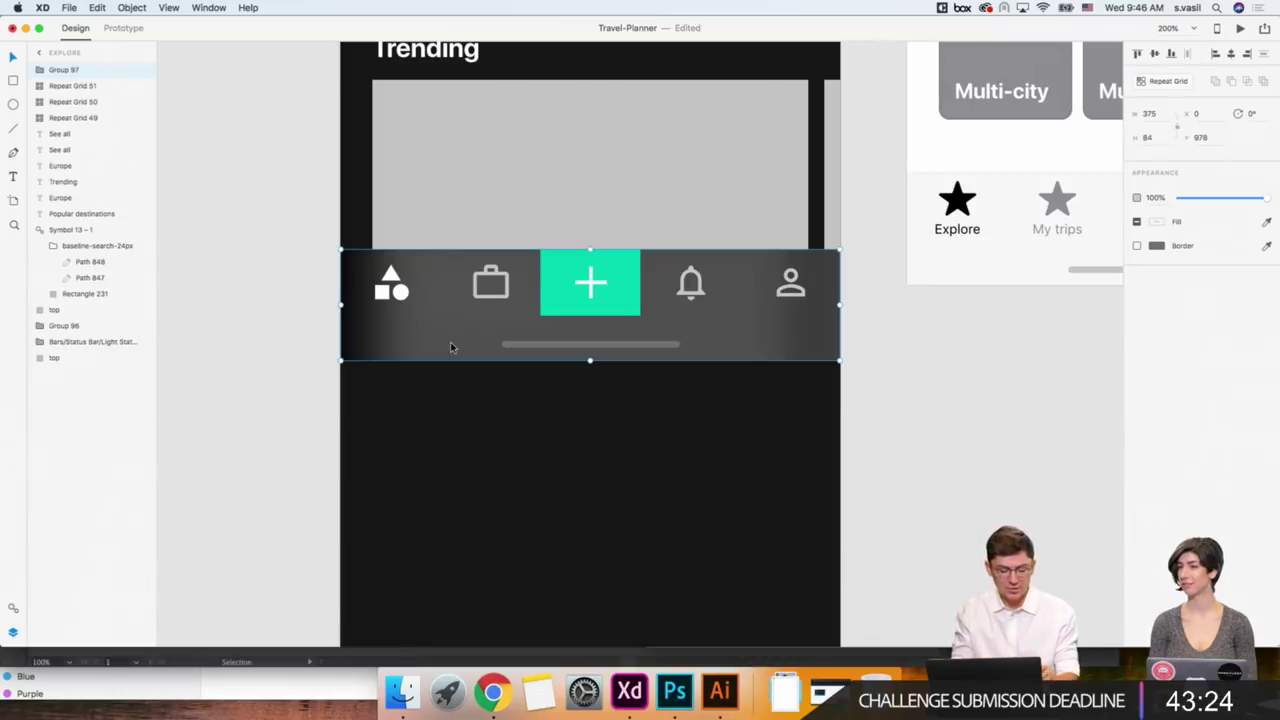
Move the tab bar back down to y 1116 at the Explore screen's bottom.
{"action": "scroll", "coordinate": [451, 347], "scroll_direction": "down", "scroll_amount": 4}
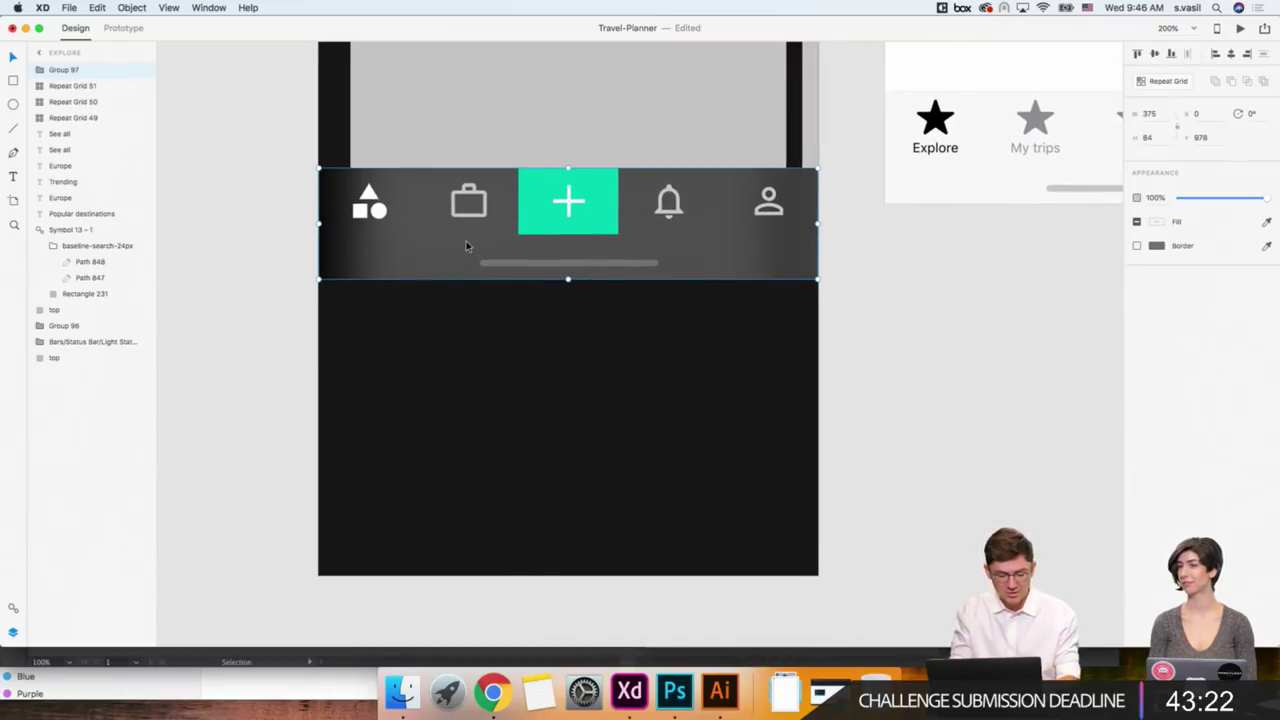
{"action": "left_click_drag", "start_coordinate": [465, 246], "coordinate": [457, 413]}
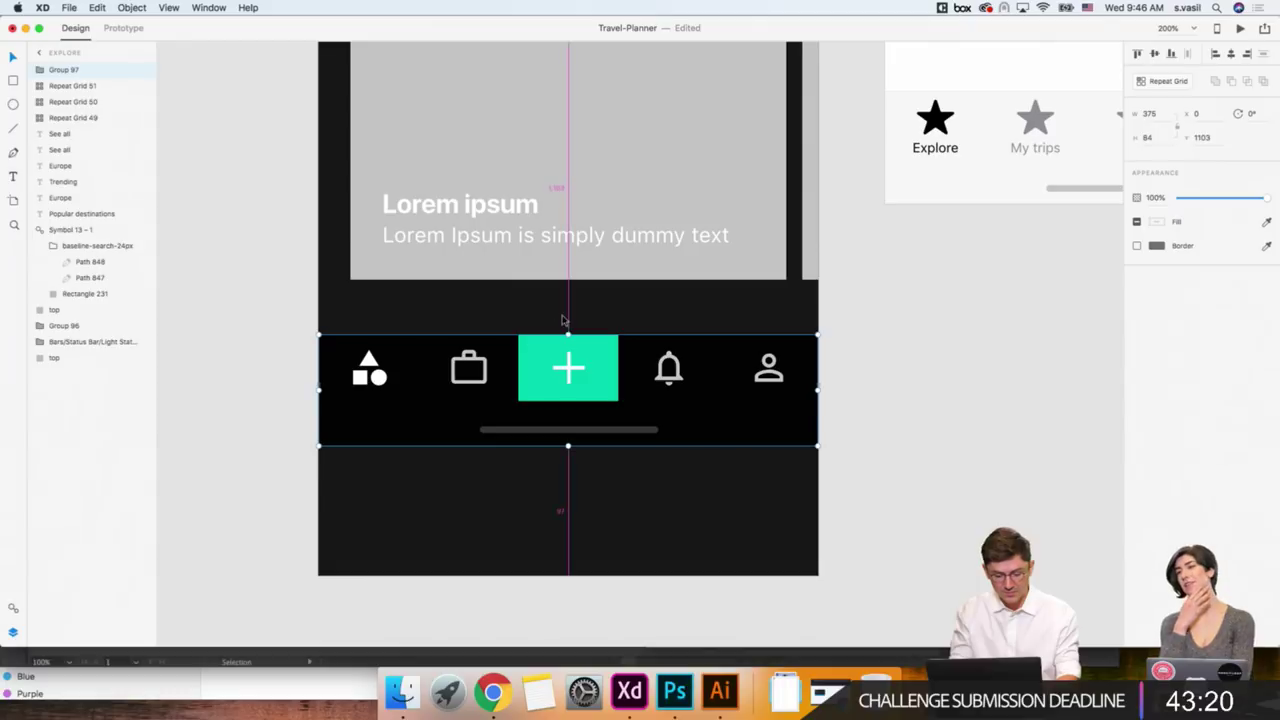
{"action": "key", "text": "Down"}
{"action": "key", "text": "Down"}
{"action": "key", "text": "Down"}
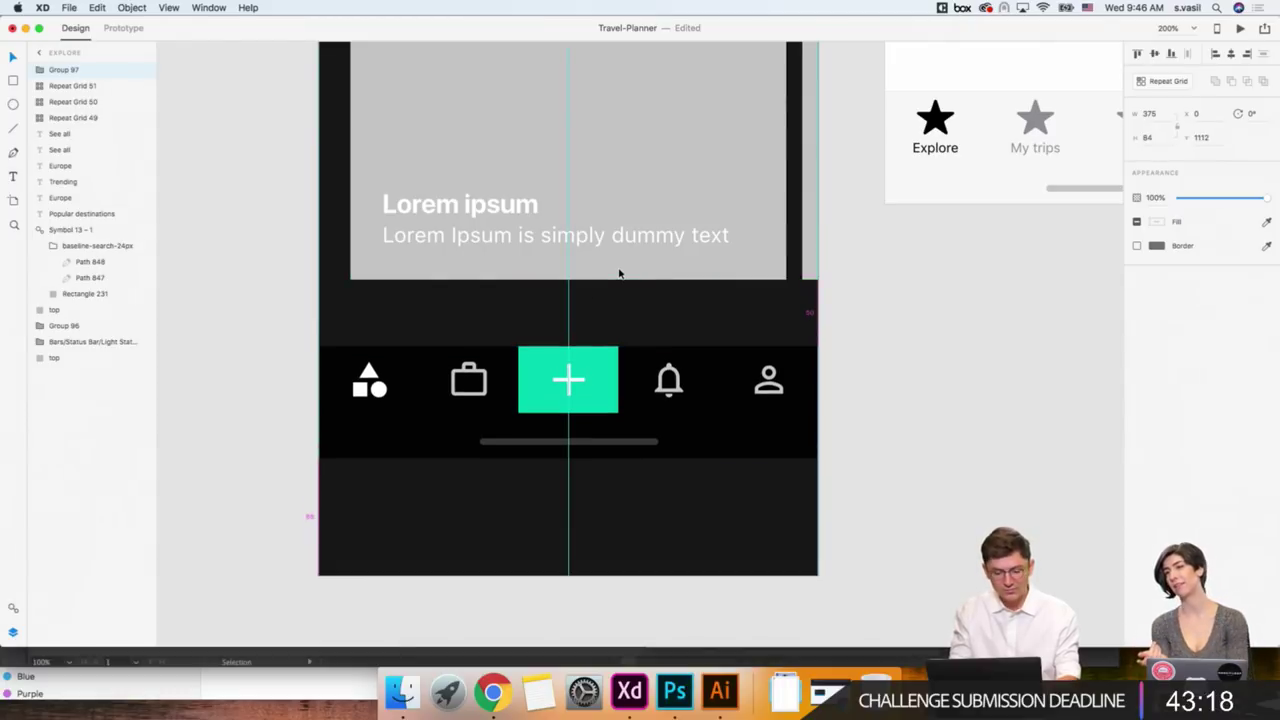
{"action": "key", "text": "Down"}
{"action": "key", "text": "Down"}
{"action": "key", "text": "Down"}
{"action": "key", "text": "Down"}
{"action": "key", "text": "Down"}
{"action": "key", "text": "Down"}
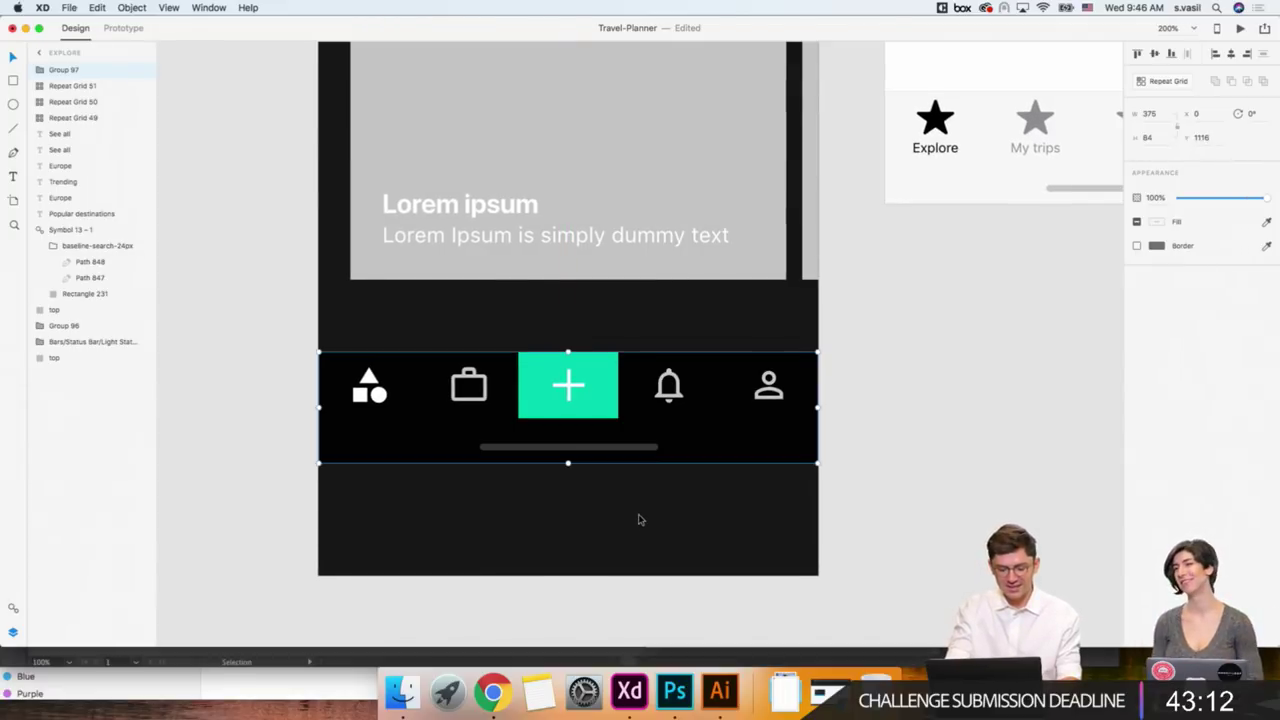
{"action": "left_click", "coordinate": [838, 538]}
Change the Explore artboard's height from 1284 to 1203 px.
{"action": "key", "text": "super+minus"}
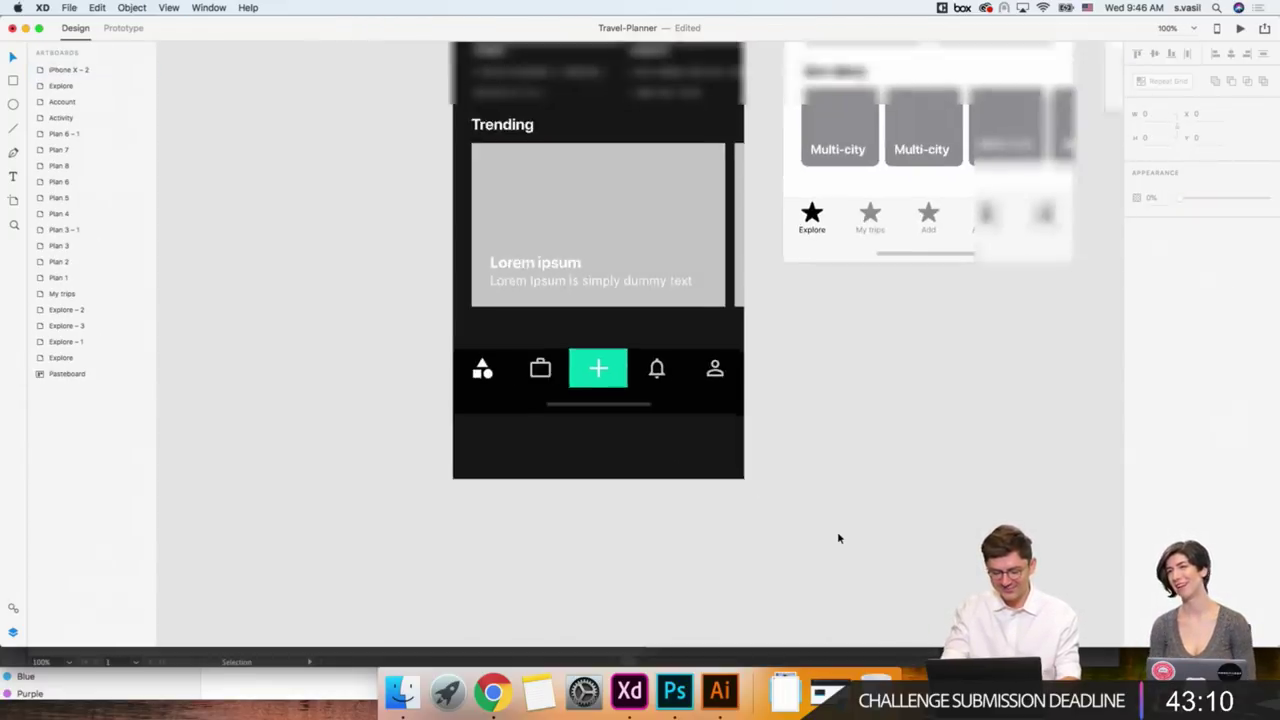
{"action": "scroll", "coordinate": [603, 276], "scroll_direction": "up", "scroll_amount": 5}
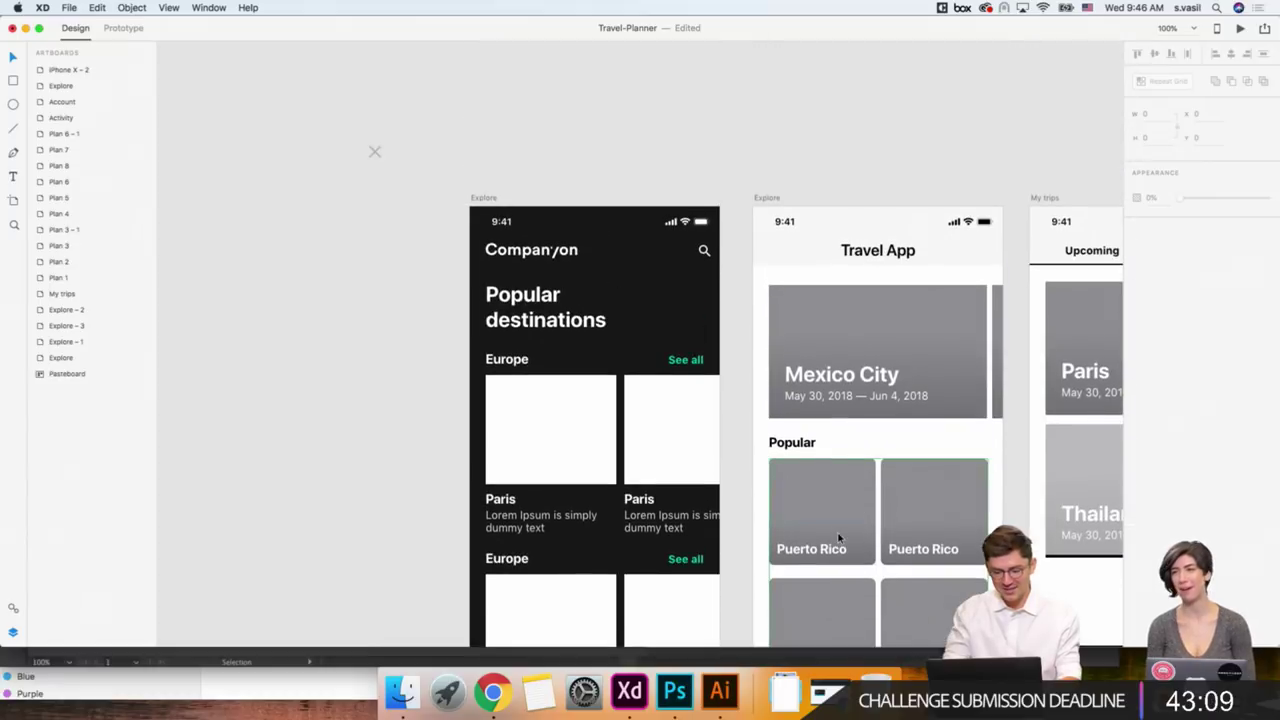
{"action": "left_click", "coordinate": [484, 198]}
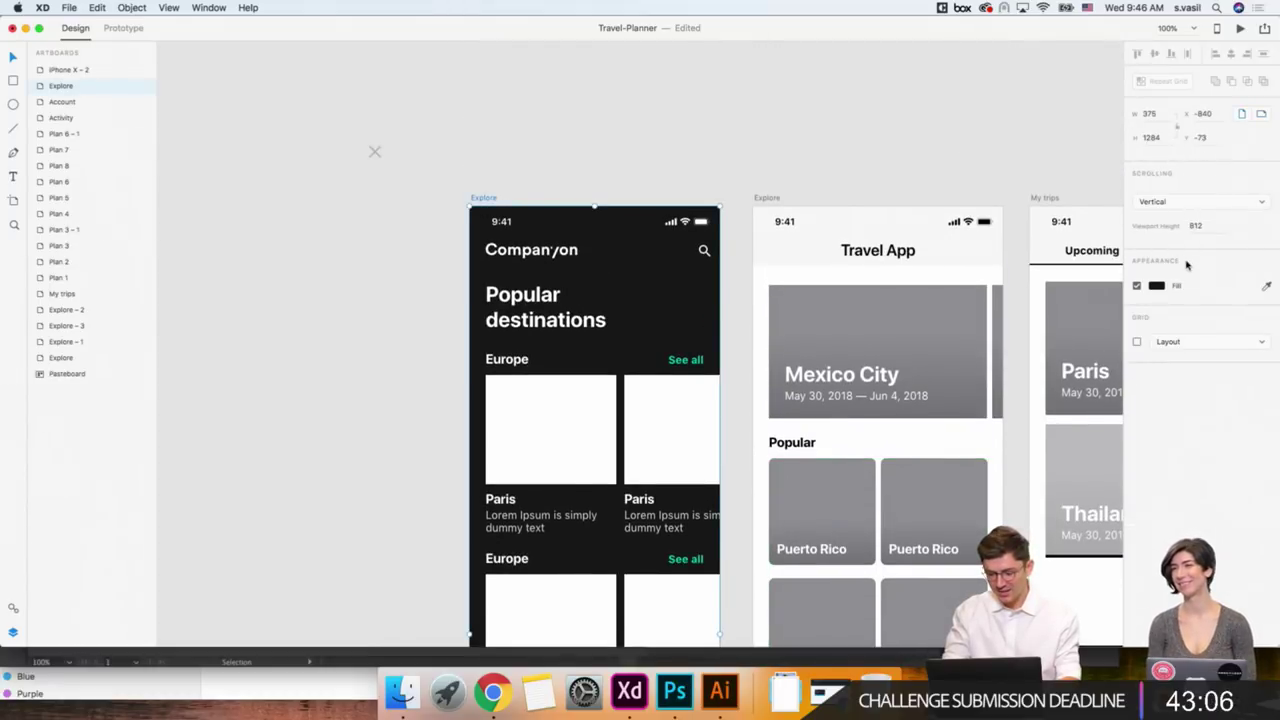
{"action": "left_click", "coordinate": [1163, 140]}
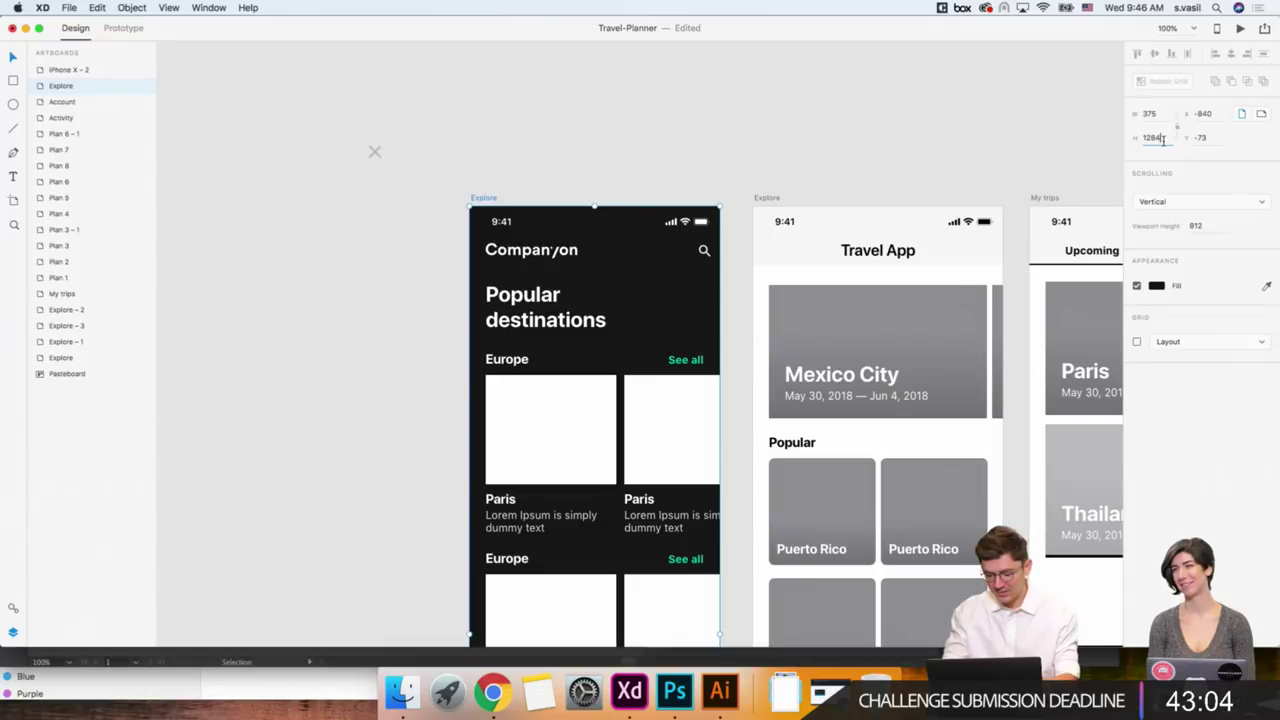
{"action": "type", "text": "1203"}
{"action": "key", "text": "Return"}
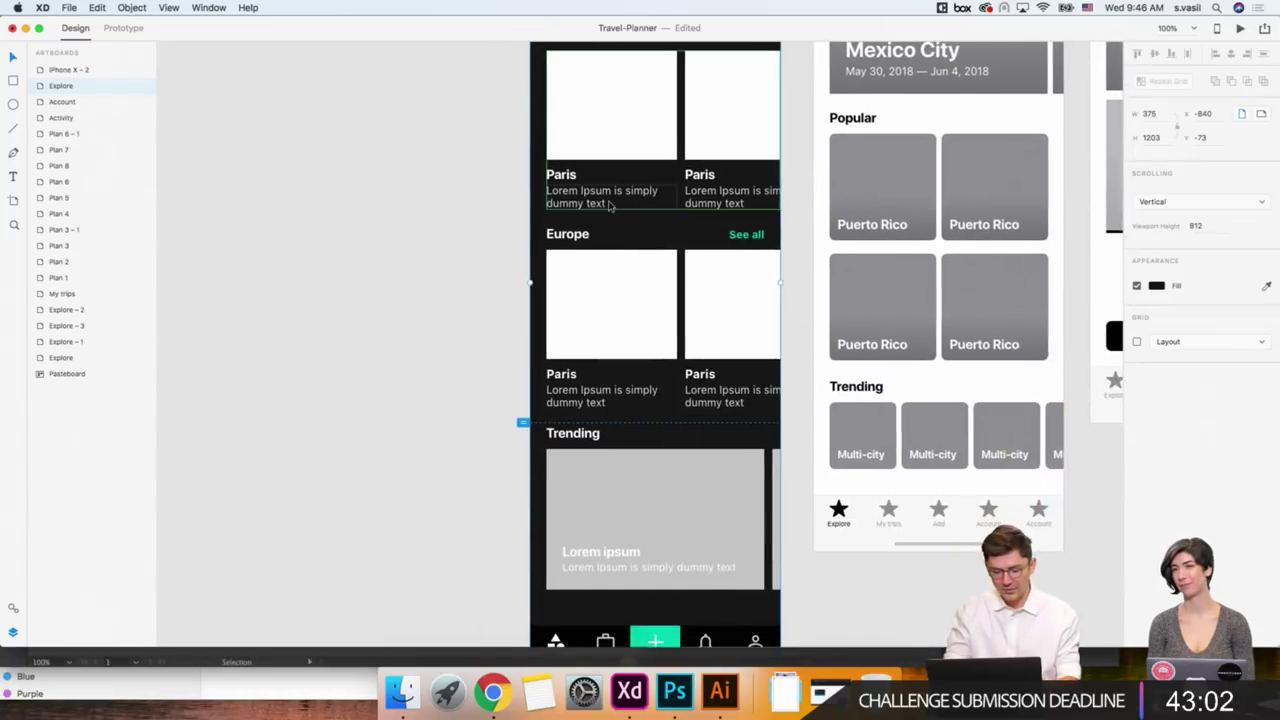
Check the Trending card grid at the bottom of the shortened artboard.
{"action": "scroll", "coordinate": [600, 350], "scroll_direction": "down", "scroll_amount": 10}
{"action": "scroll", "coordinate": [386, 278], "scroll_direction": "right", "scroll_amount": 3}
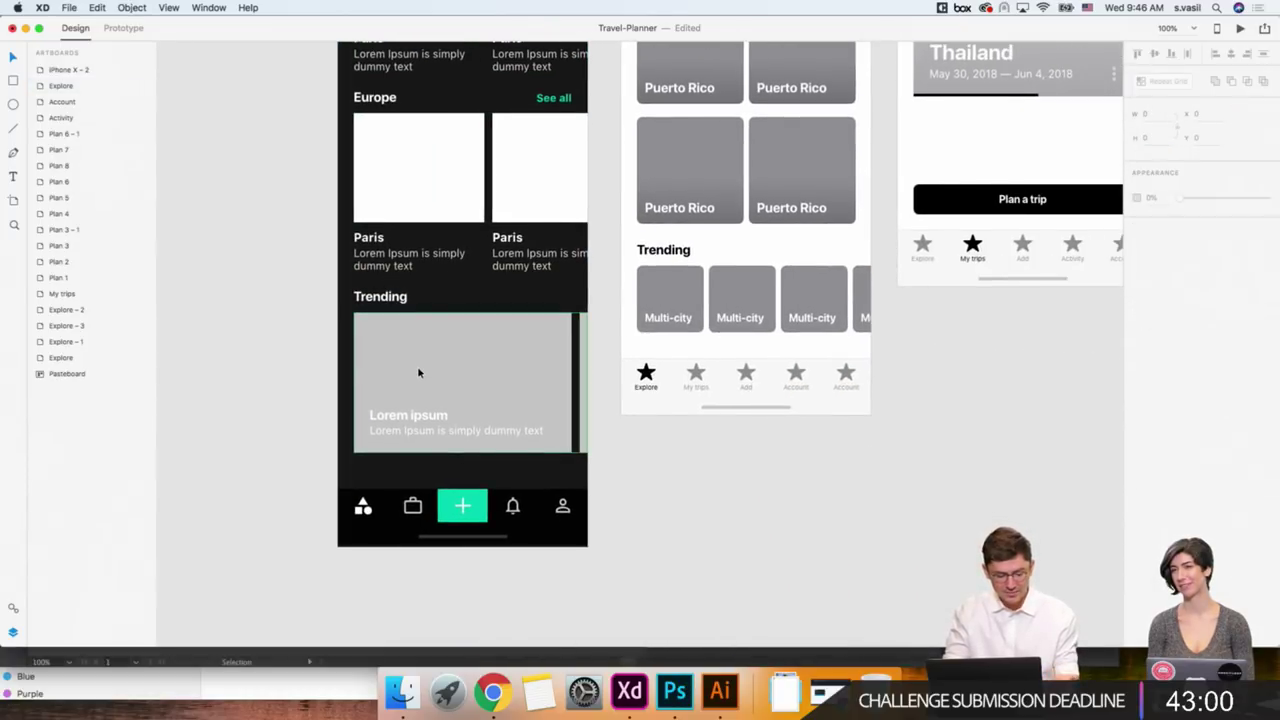
{"action": "scroll", "coordinate": [417, 366], "scroll_direction": "right", "scroll_amount": 2}
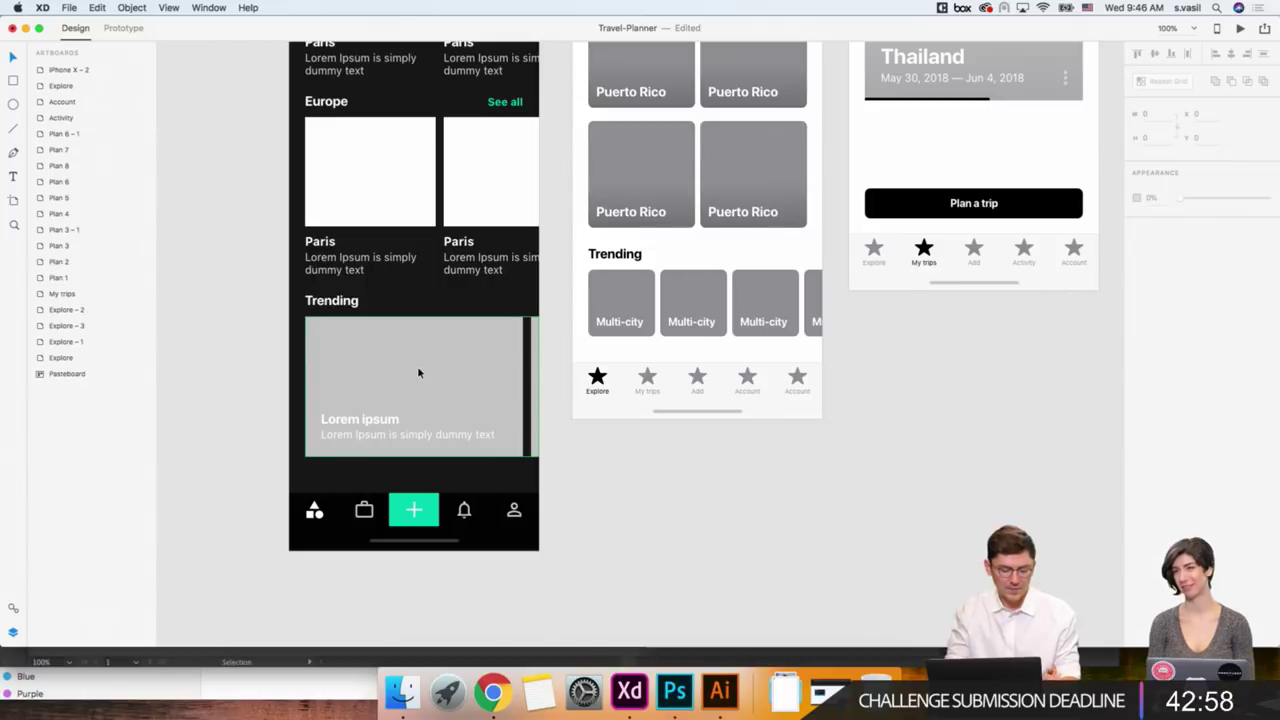
{"action": "left_click", "coordinate": [418, 372]}
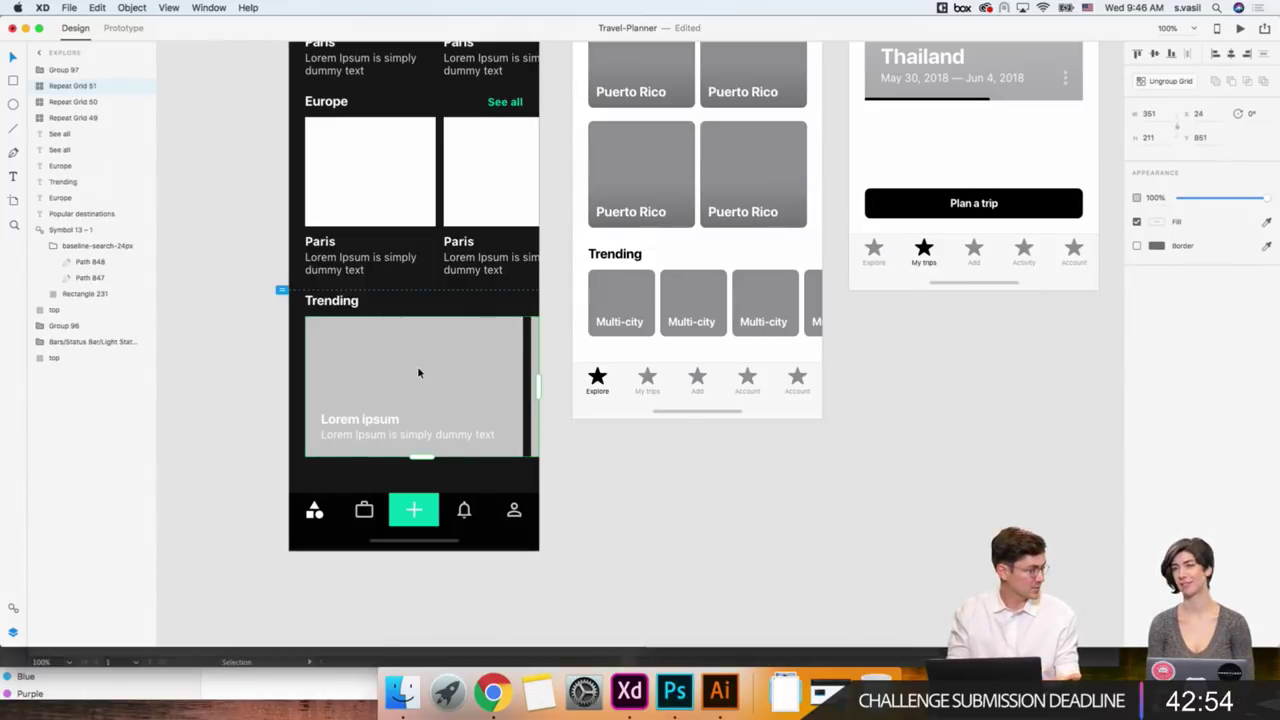
{"action": "scroll", "coordinate": [417, 366], "scroll_direction": "up", "scroll_amount": 3}
{"action": "scroll", "coordinate": [417, 366], "scroll_direction": "left", "scroll_amount": 2}
{"action": "left_click", "coordinate": [336, 299]}
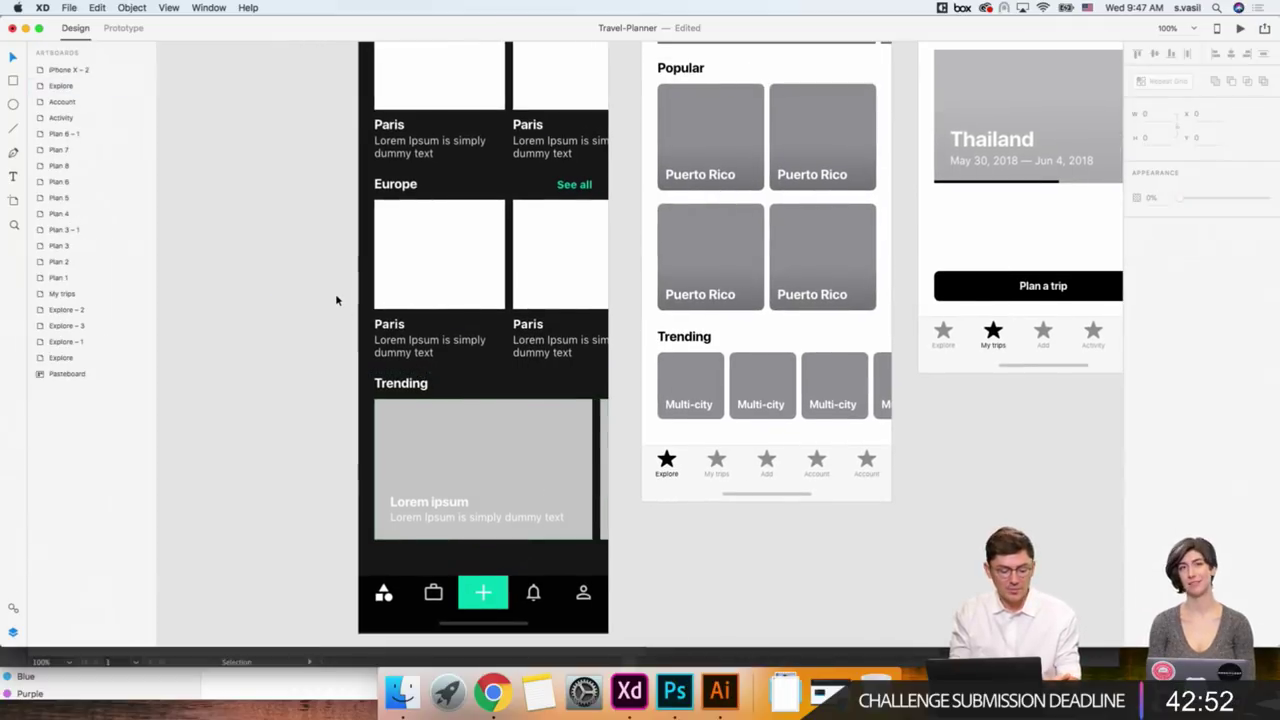
{"action": "scroll", "coordinate": [336, 300], "scroll_direction": "up", "scroll_amount": 3}
{"action": "scroll", "coordinate": [336, 300], "scroll_direction": "left", "scroll_amount": 1}
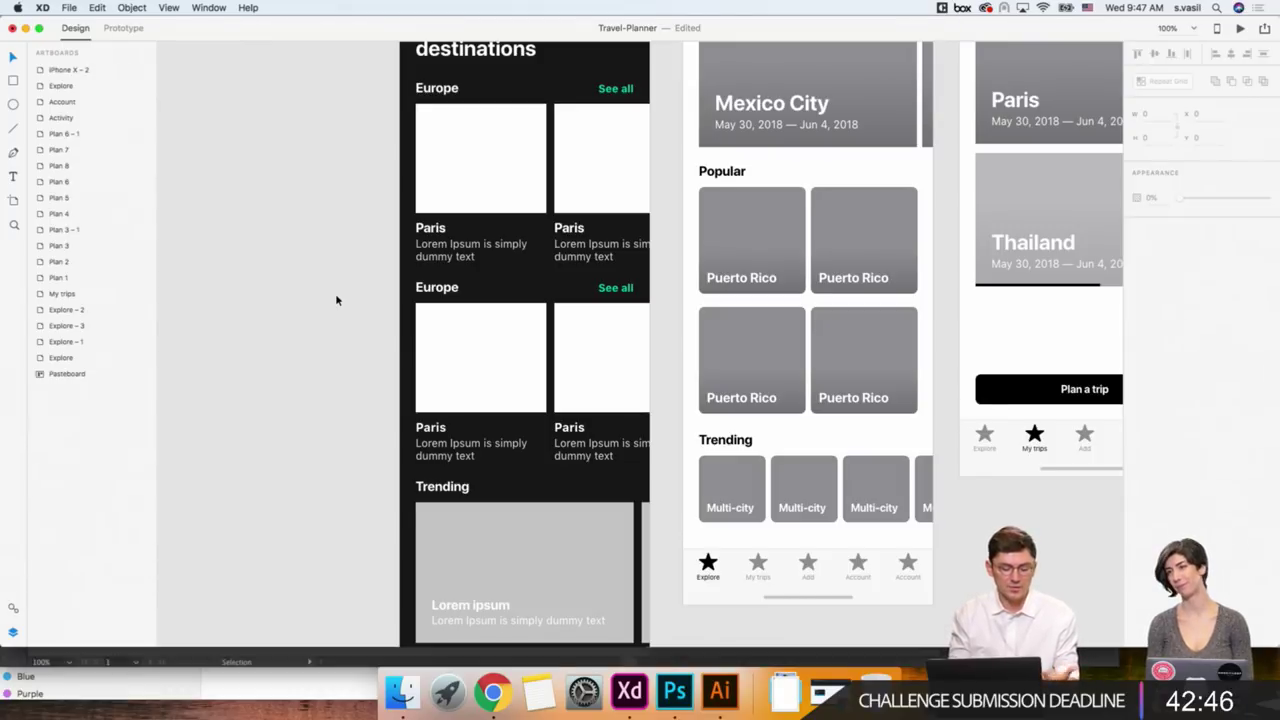
Enter the Trending repeat grid and select its Lorem ipsum title and description.
{"action": "scroll", "coordinate": [349, 314], "scroll_direction": "down", "scroll_amount": 2}
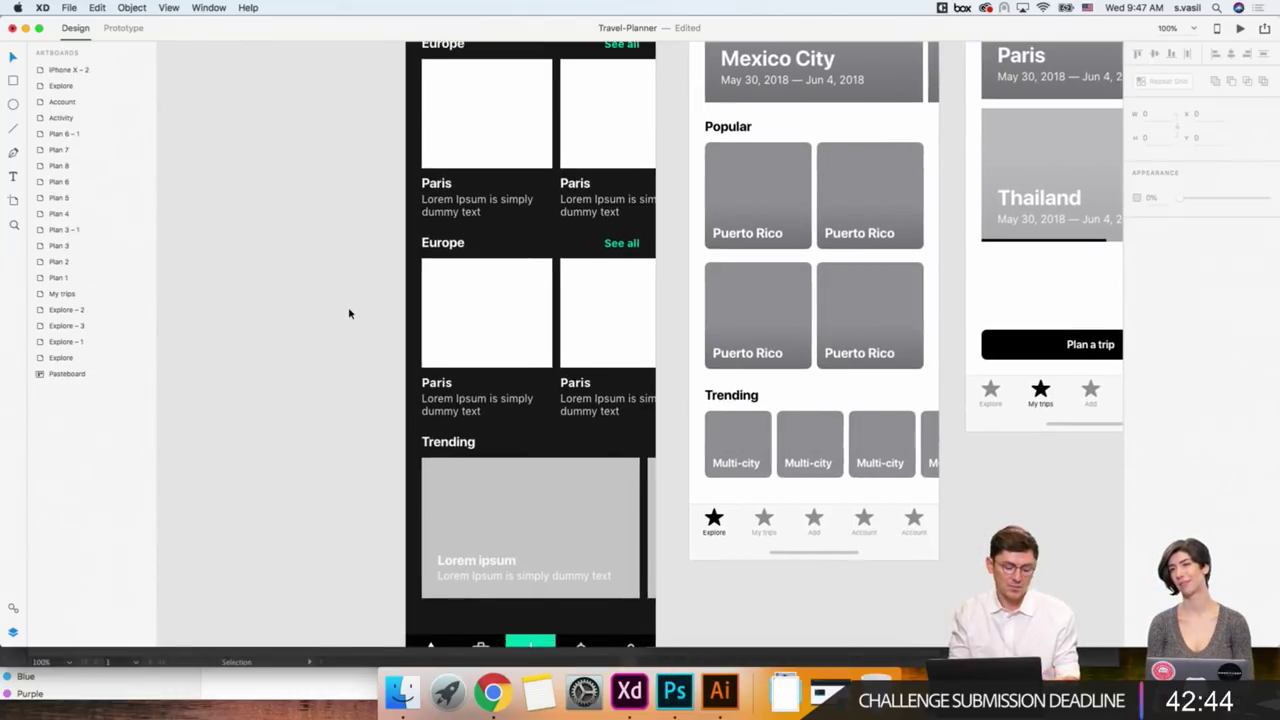
{"action": "left_click", "coordinate": [465, 510]}
{"action": "double_click", "coordinate": [520, 495]}
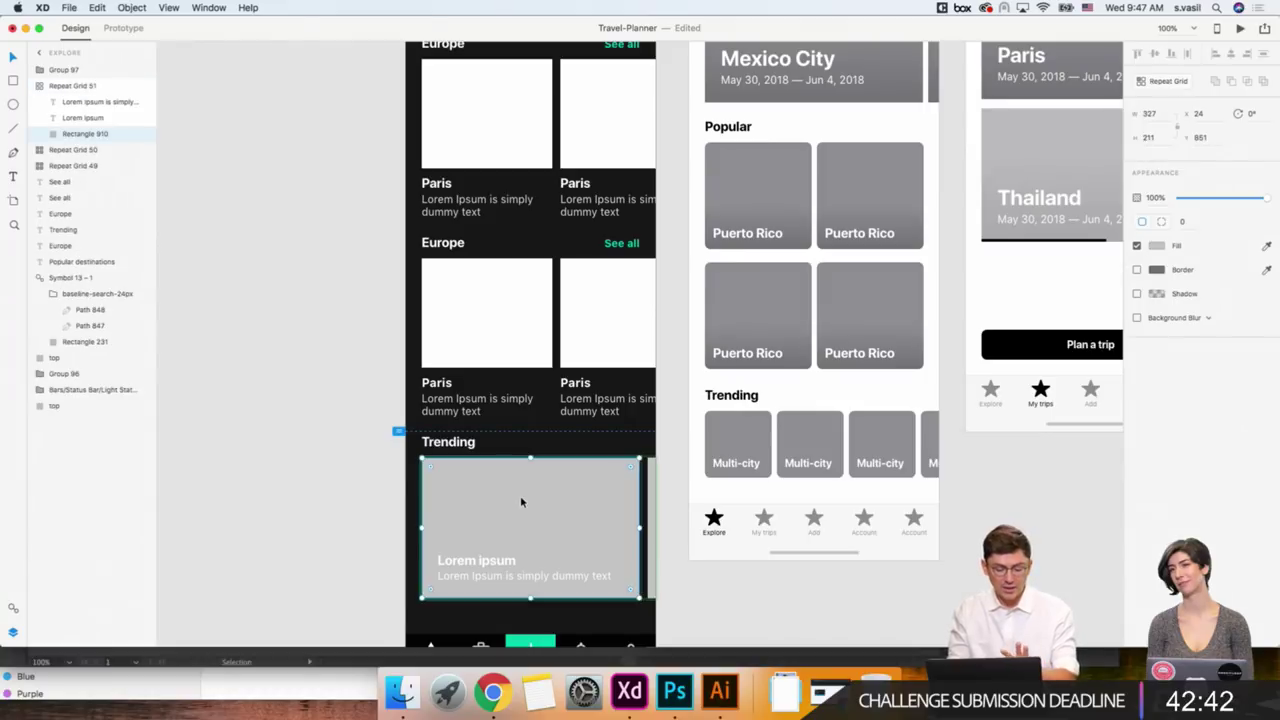
{"action": "left_click", "coordinate": [388, 471]}
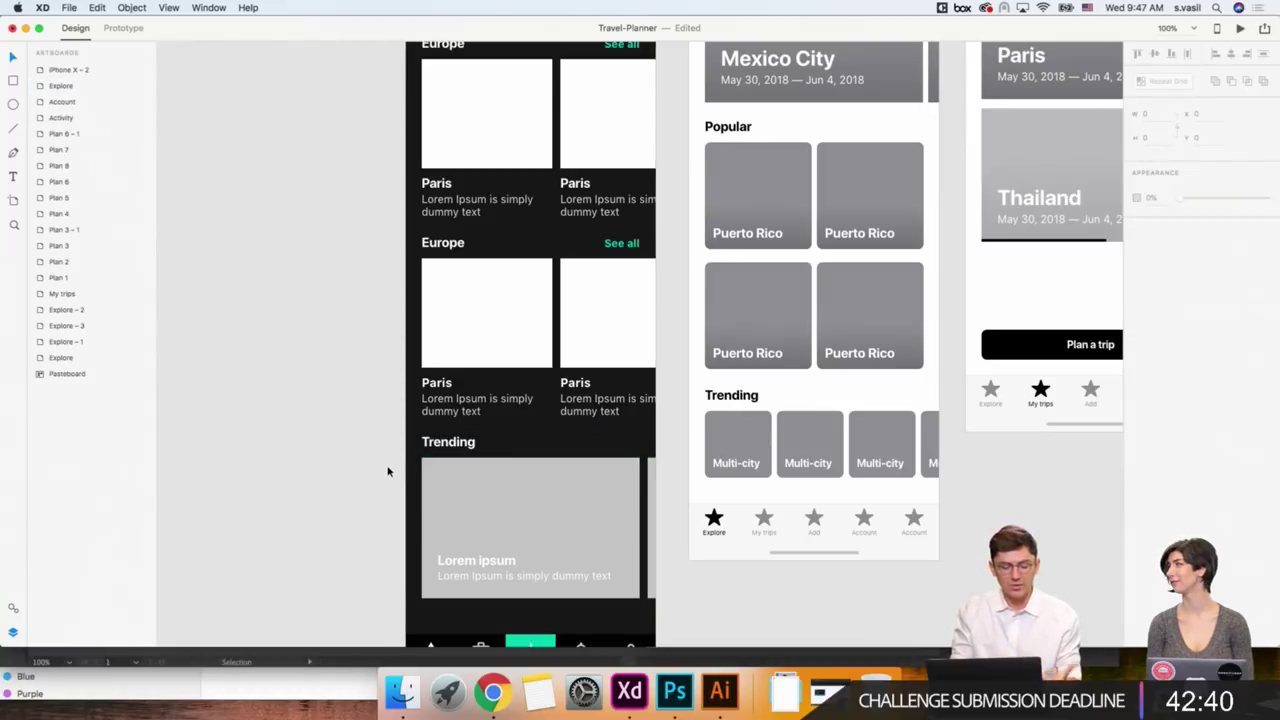
{"action": "scroll", "coordinate": [377, 493], "scroll_direction": "down", "scroll_amount": 2}
{"action": "left_click", "coordinate": [441, 468]}
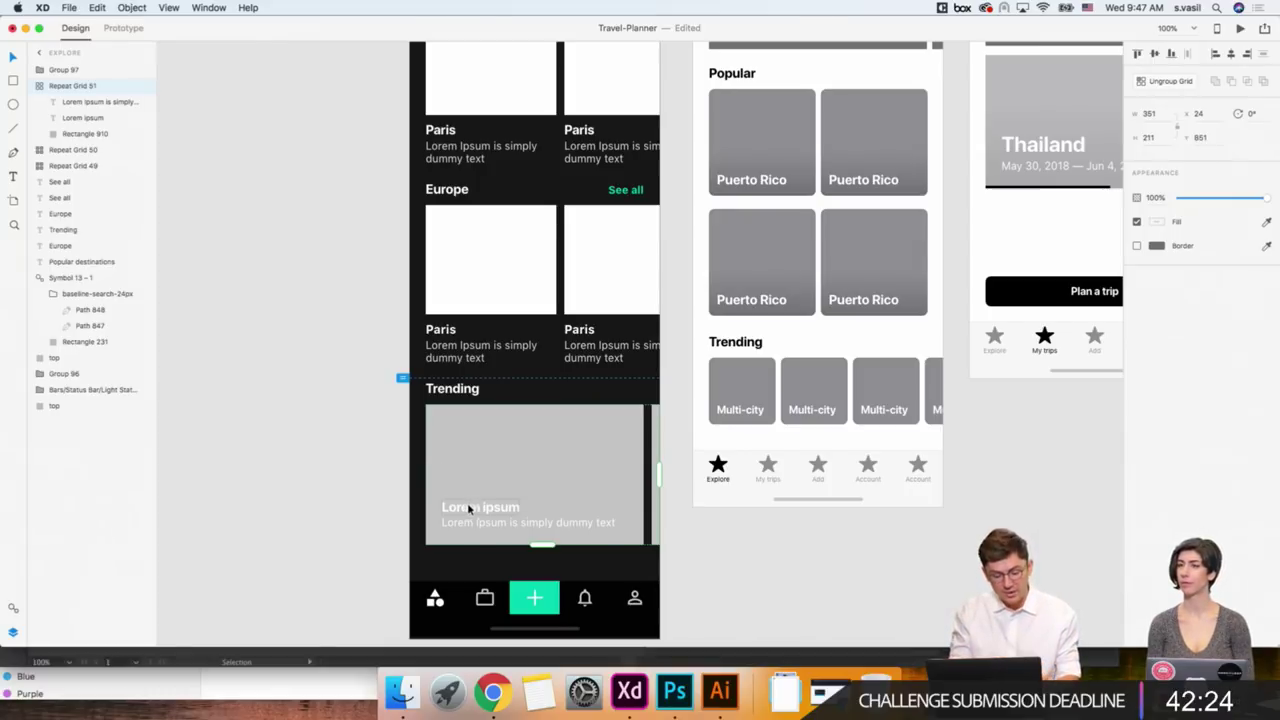
{"action": "double_click", "coordinate": [468, 508]}
{"action": "left_click", "coordinate": [470, 521]}
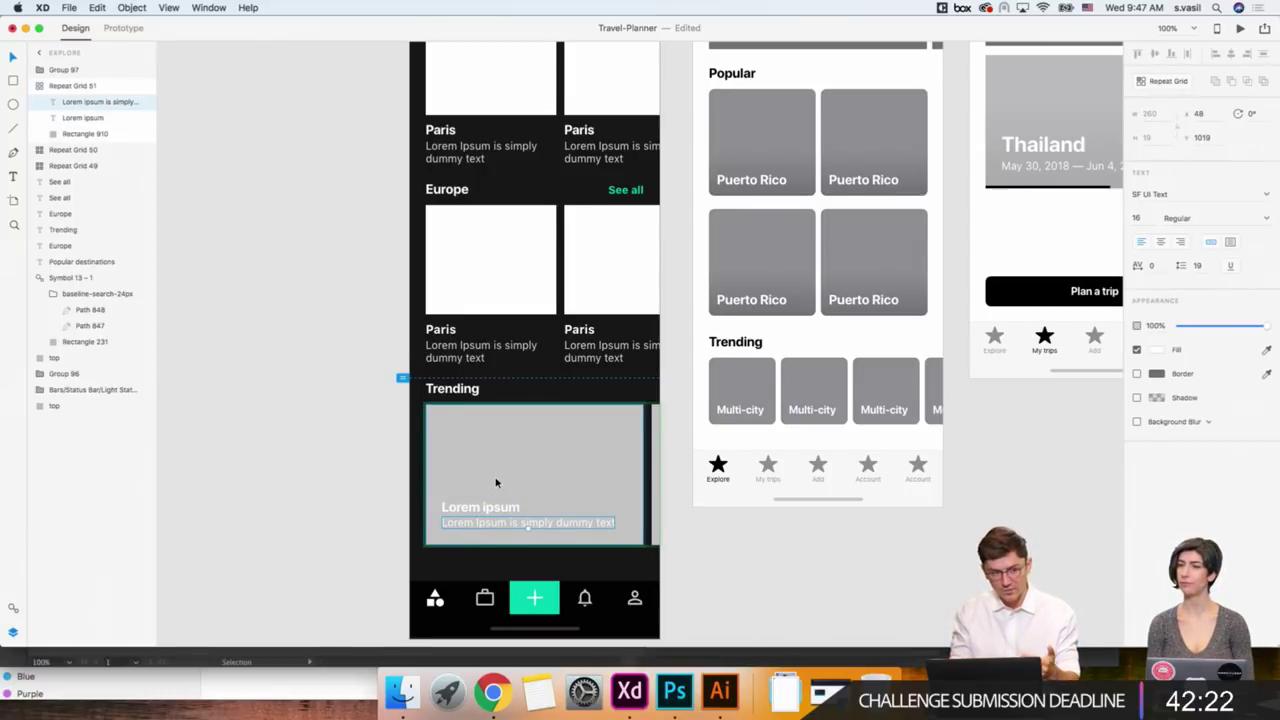
Deselect the Trending card text without edits and scroll back to the screen's top.
{"action": "scroll", "coordinate": [497, 486], "scroll_direction": "down", "scroll_amount": 3}
{"action": "left_click", "coordinate": [331, 400]}
{"action": "scroll", "coordinate": [331, 400], "scroll_direction": "down", "scroll_amount": 5}
{"action": "scroll", "coordinate": [331, 400], "scroll_direction": "up", "scroll_amount": 4}
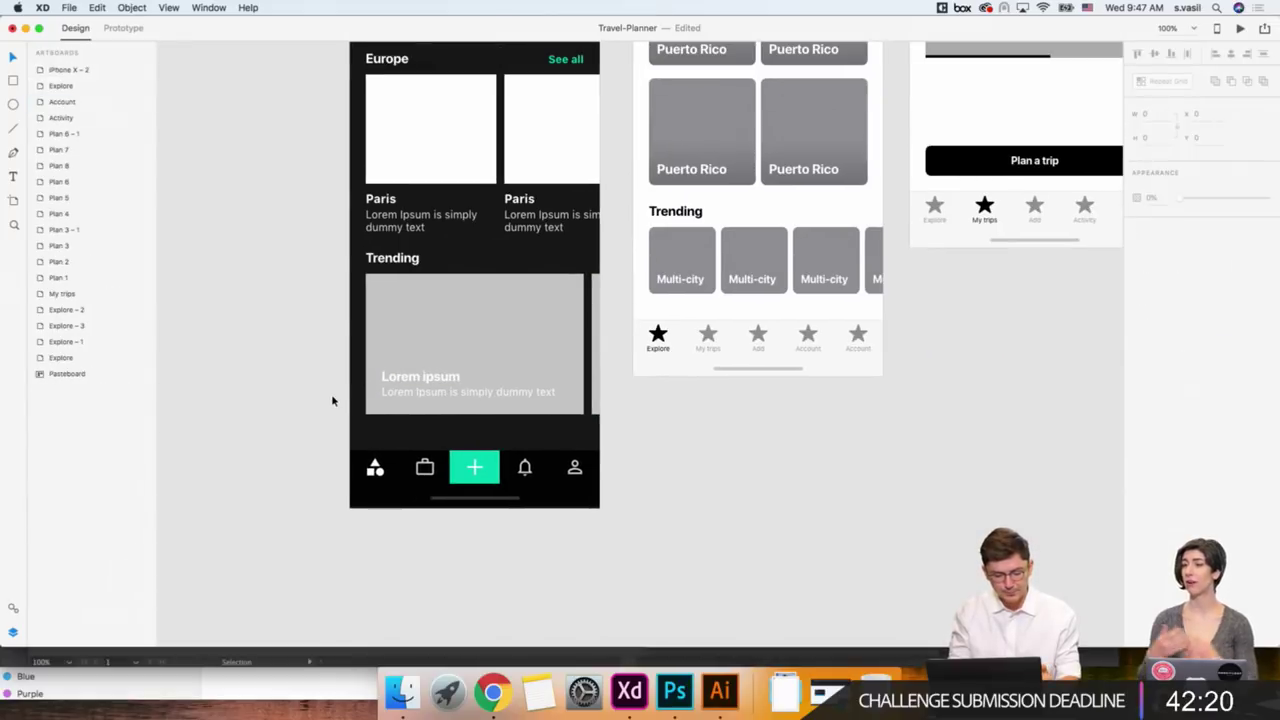
{"action": "scroll", "coordinate": [331, 400], "scroll_direction": "up", "scroll_amount": 1}
{"action": "scroll", "coordinate": [333, 400], "scroll_direction": "up", "scroll_amount": 2}
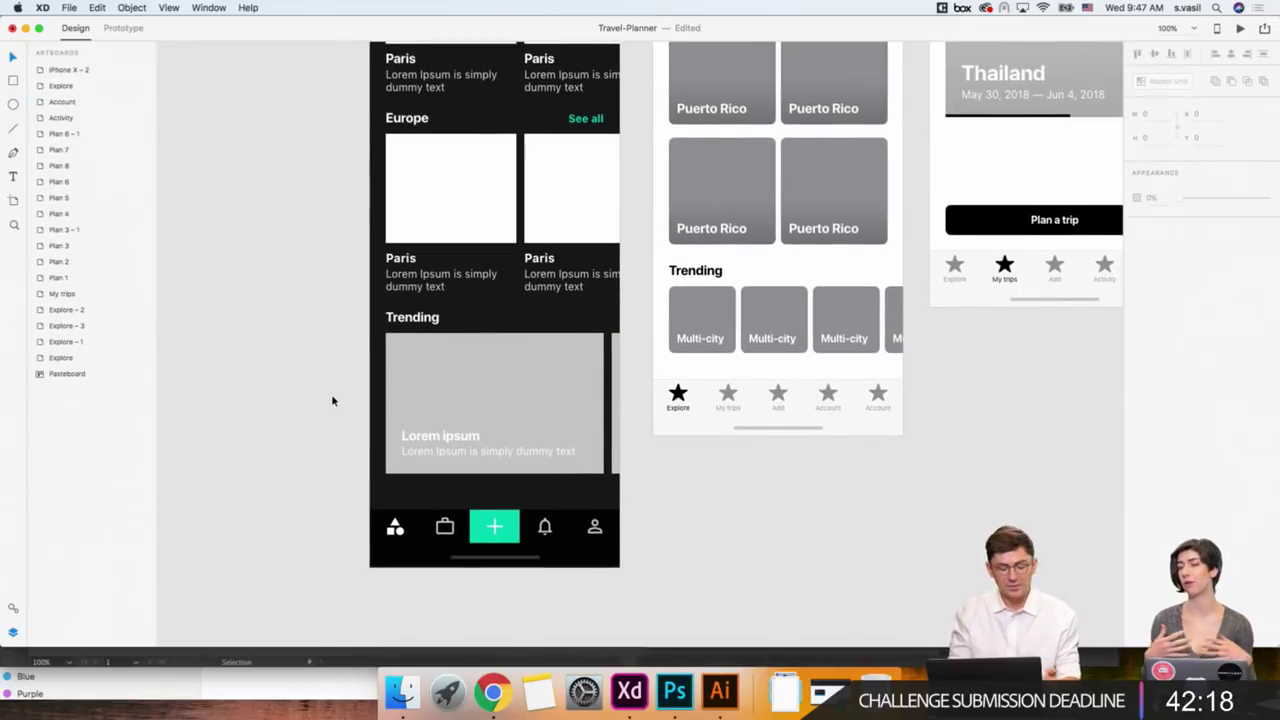
{"action": "scroll", "coordinate": [333, 401], "scroll_direction": "left", "scroll_amount": 2}
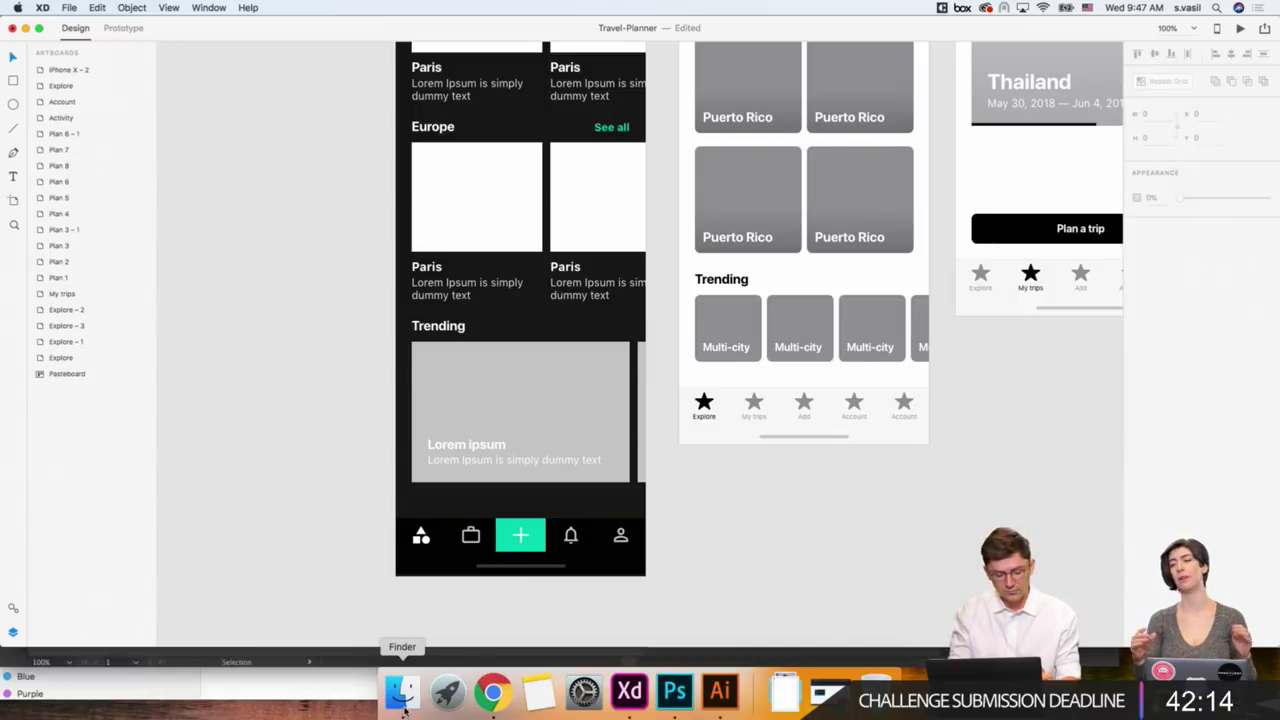
{"action": "scroll", "coordinate": [400, 625], "scroll_direction": "up", "scroll_amount": 1}
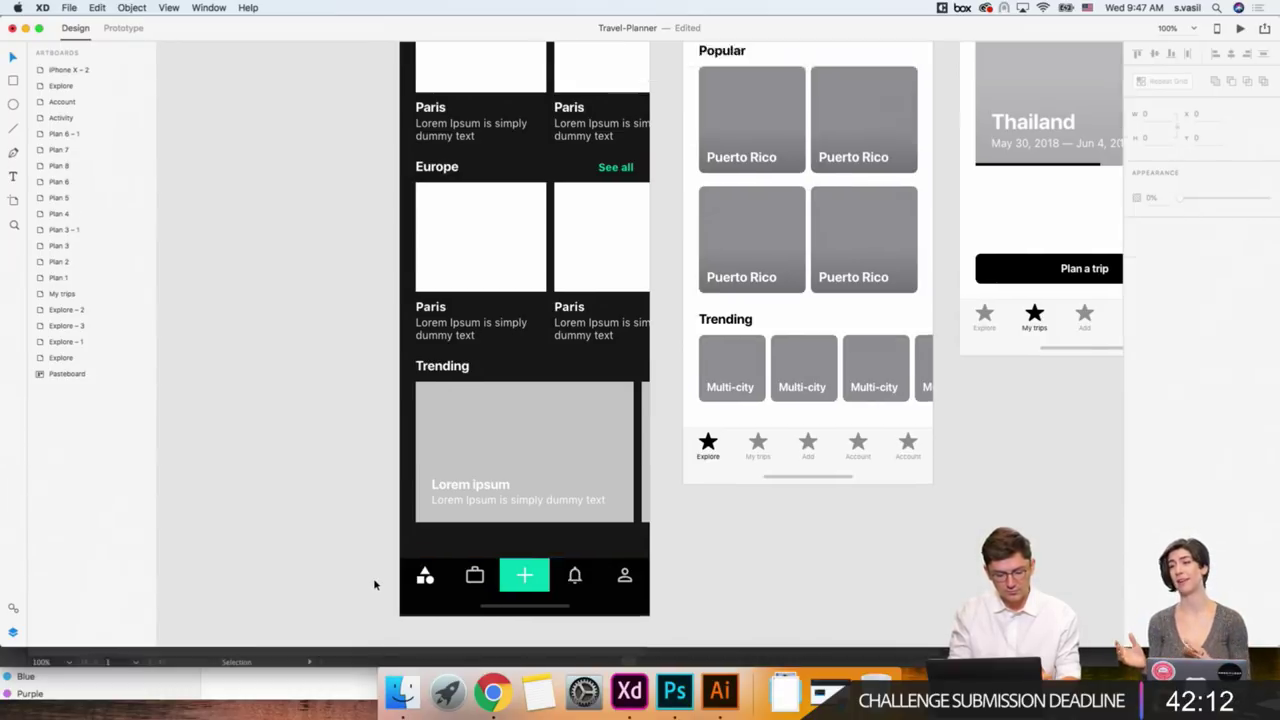
{"action": "scroll", "coordinate": [373, 580], "scroll_direction": "up", "scroll_amount": 3}
{"action": "scroll", "coordinate": [373, 580], "scroll_direction": "up", "scroll_amount": 4}
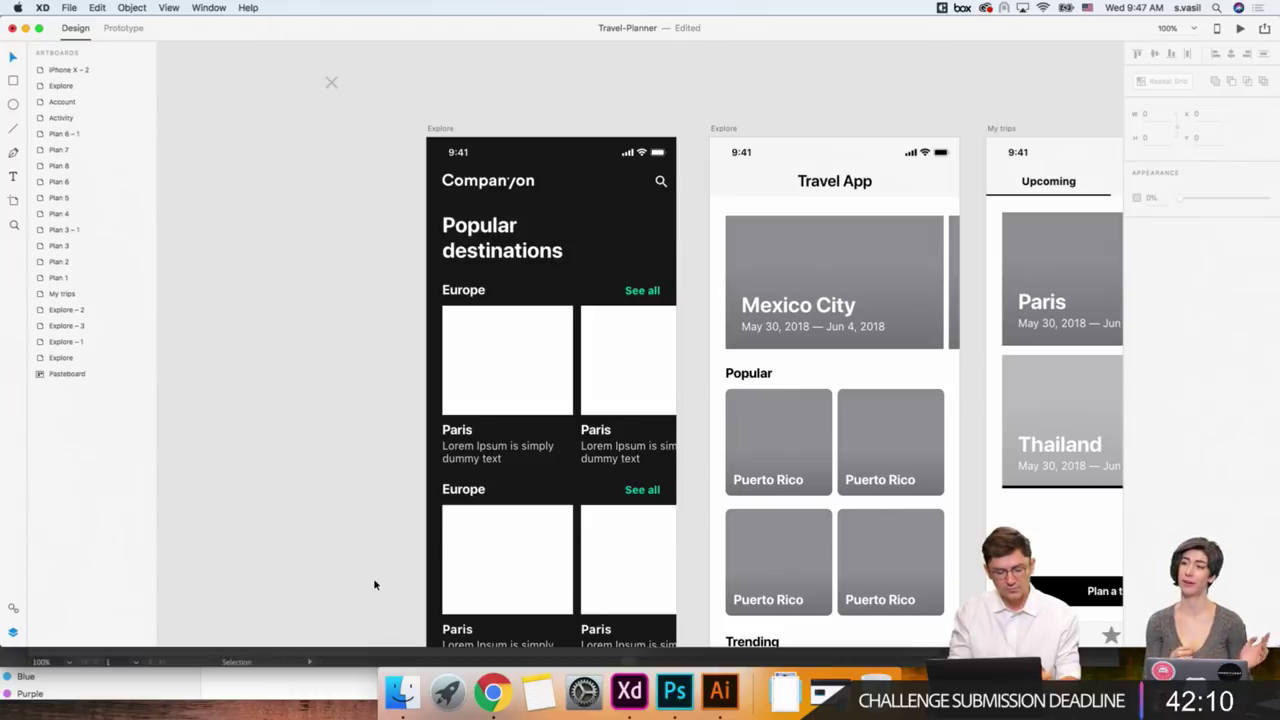
Bring Chrome forward, maximize its window and switch to the Adobe Stock tab.
{"action": "left_click", "coordinate": [486, 700]}
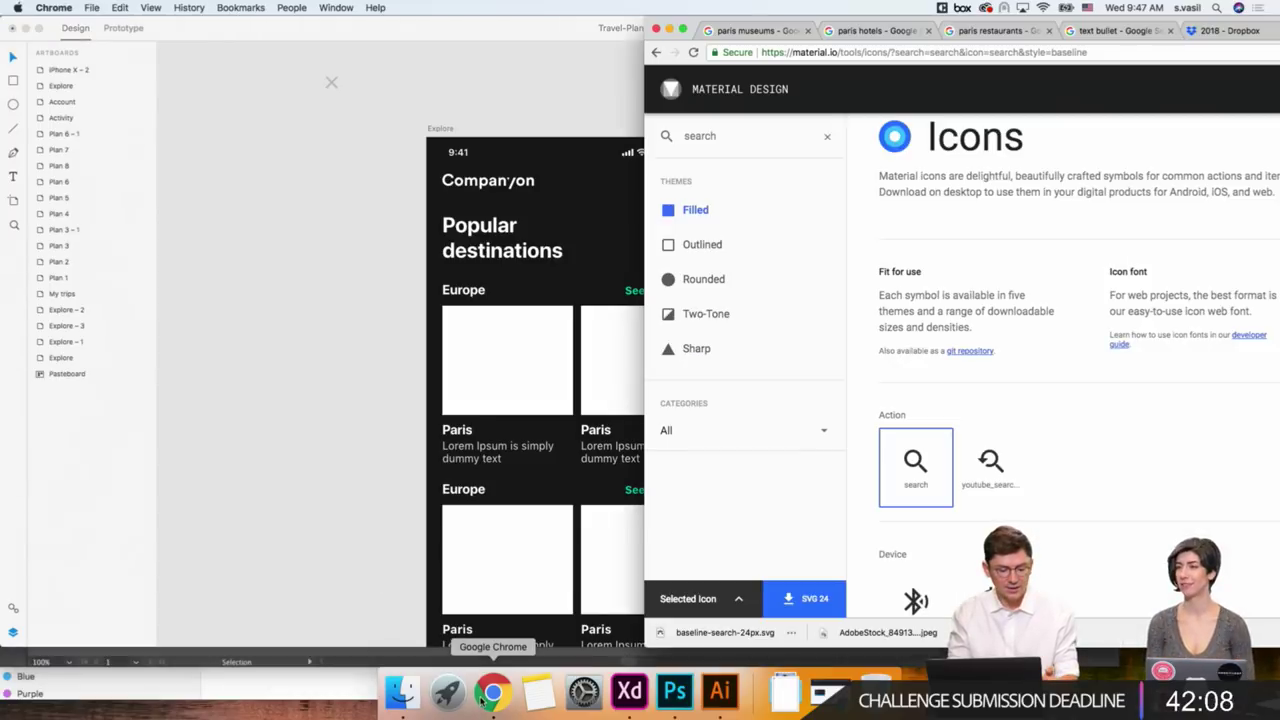
{"action": "left_click", "coordinate": [400, 352]}
{"action": "scroll", "coordinate": [400, 352], "scroll_direction": "down", "scroll_amount": 2}
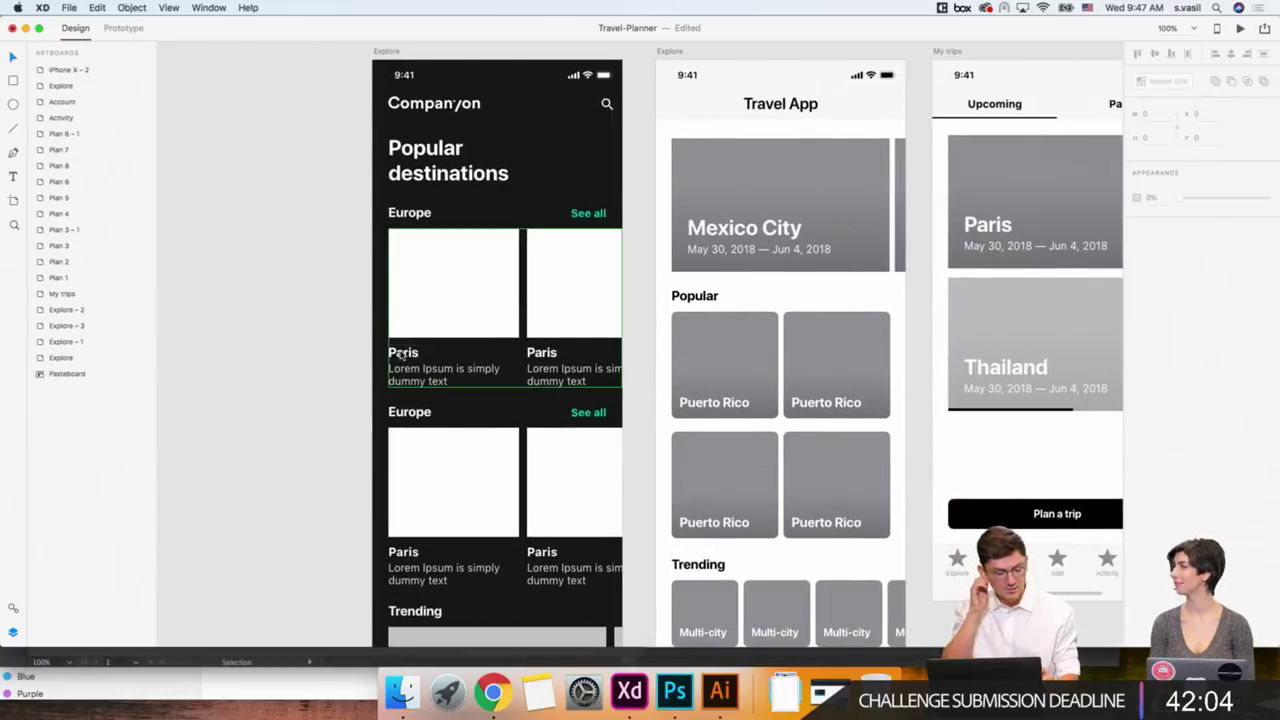
{"action": "left_click", "coordinate": [493, 692]}
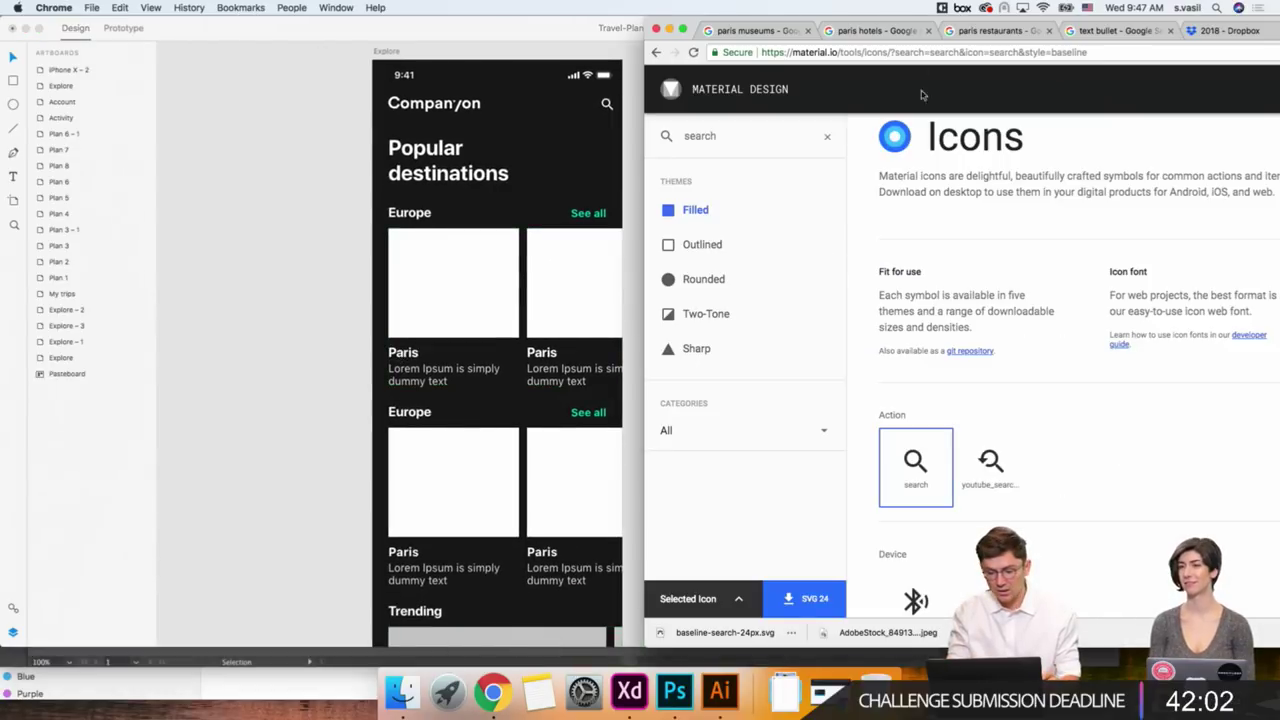
{"action": "double_click", "coordinate": [917, 22]}
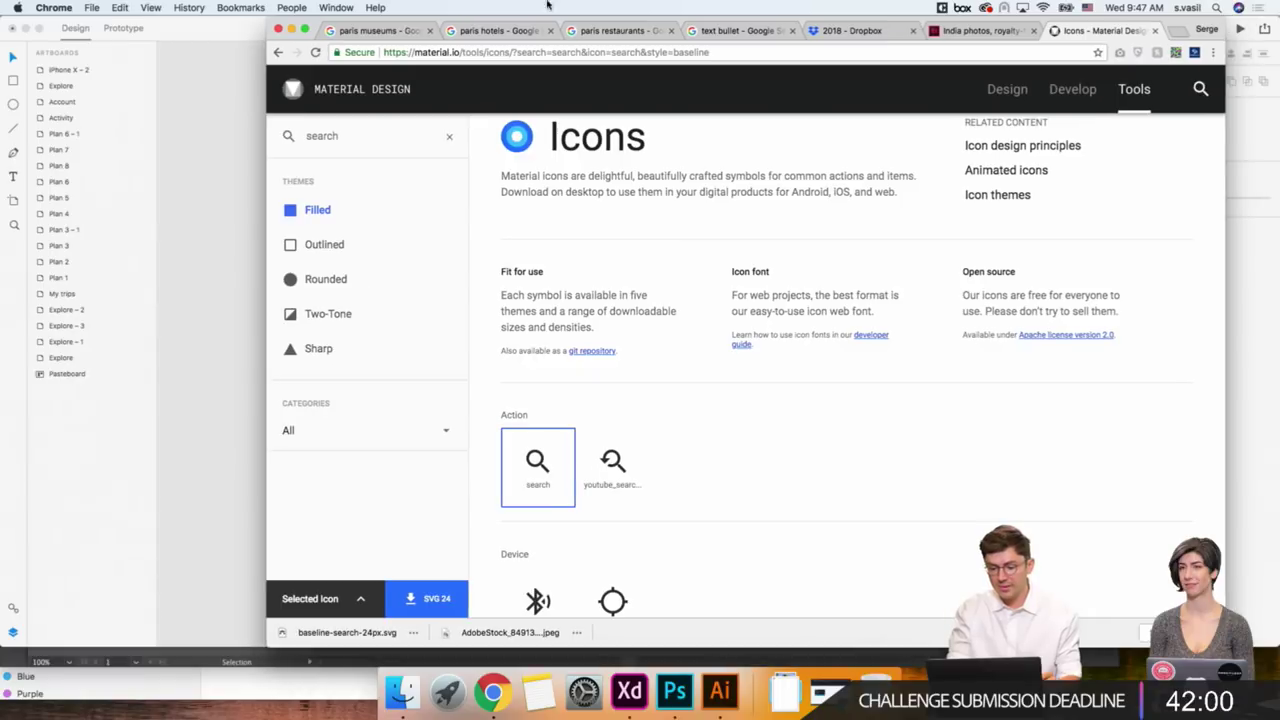
{"action": "left_click", "coordinate": [1012, 32]}
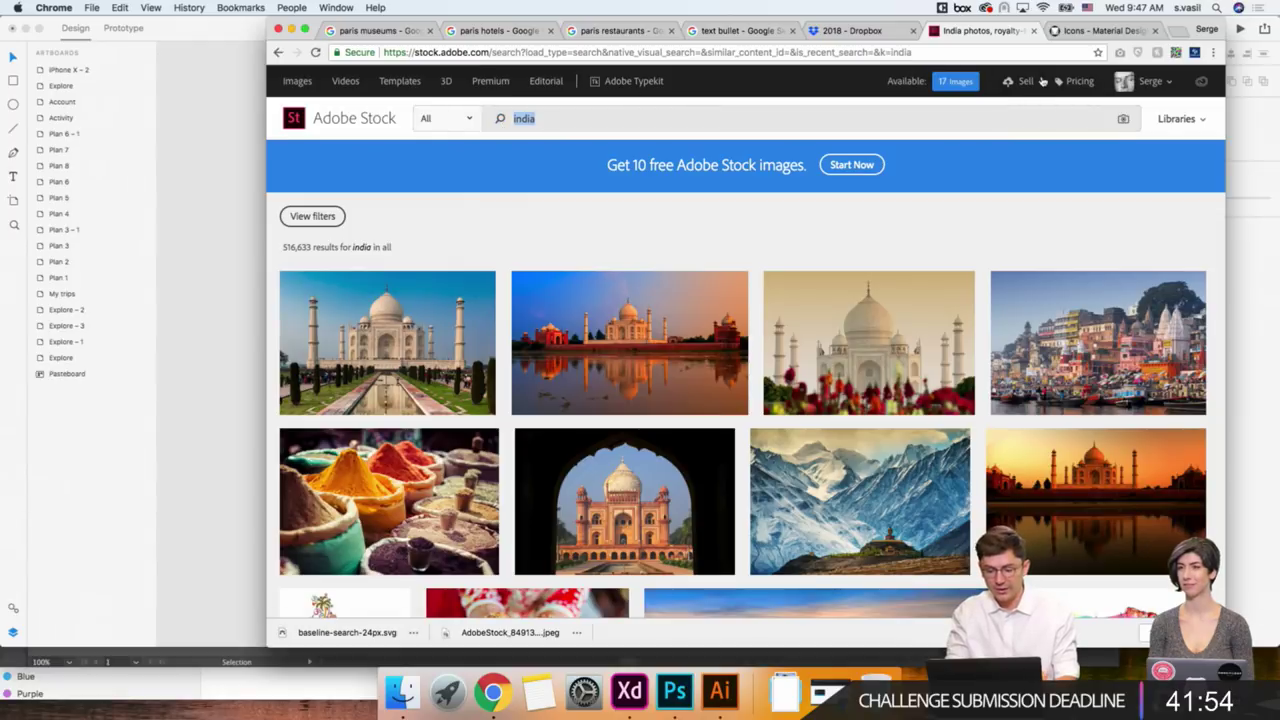
Open the 1-places stock library and the Big Ben at Dawn photo.
{"action": "left_click", "coordinate": [1188, 120]}
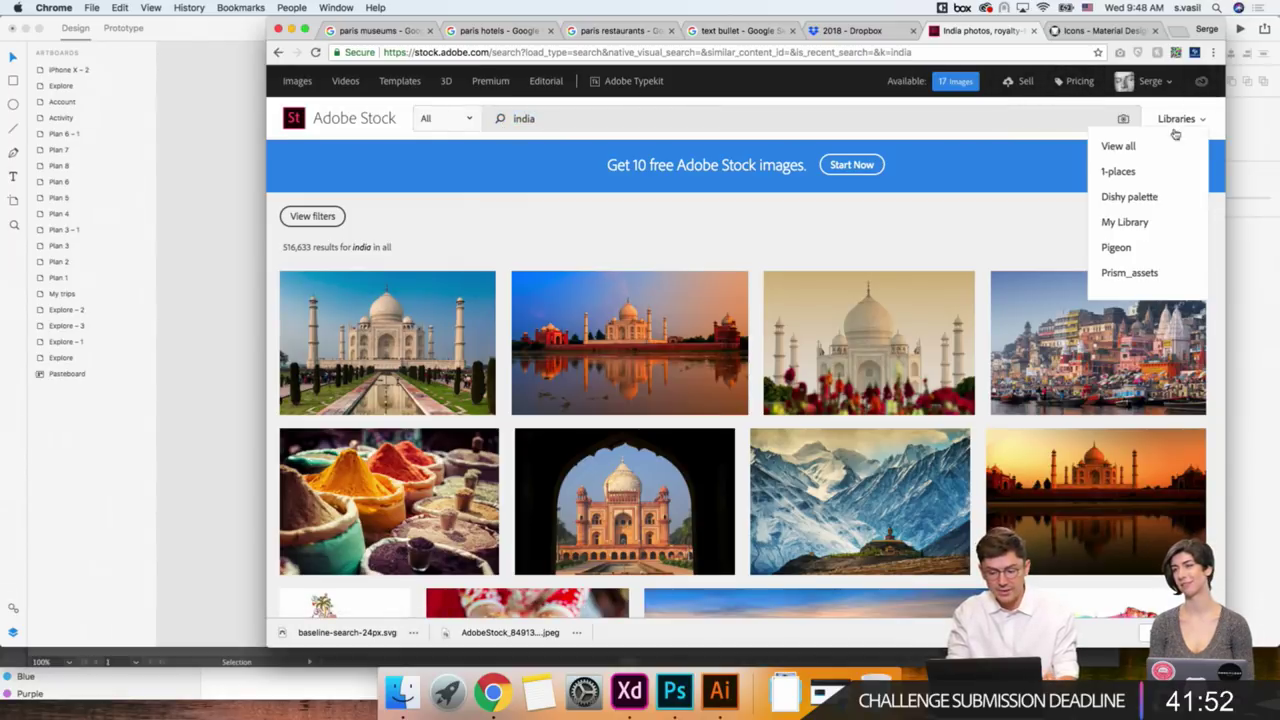
{"action": "left_click", "coordinate": [1120, 172]}
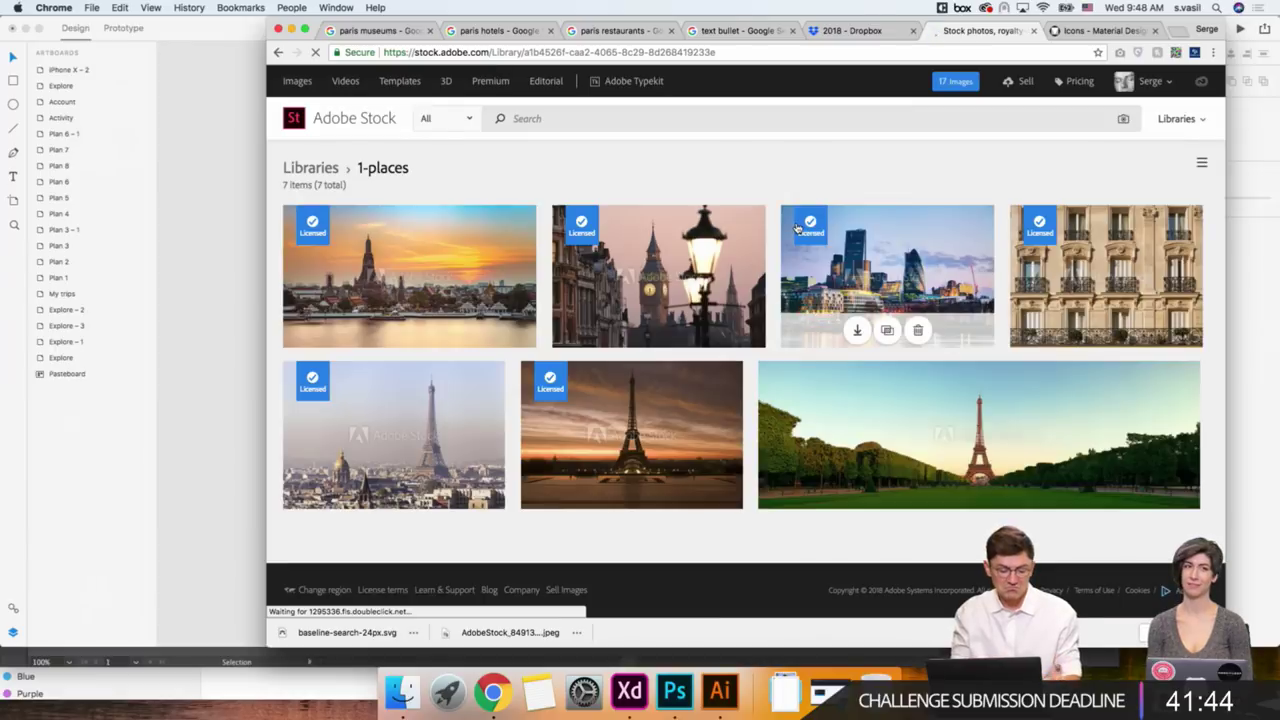
{"action": "scroll", "coordinate": [306, 545], "scroll_direction": "down", "scroll_amount": 1}
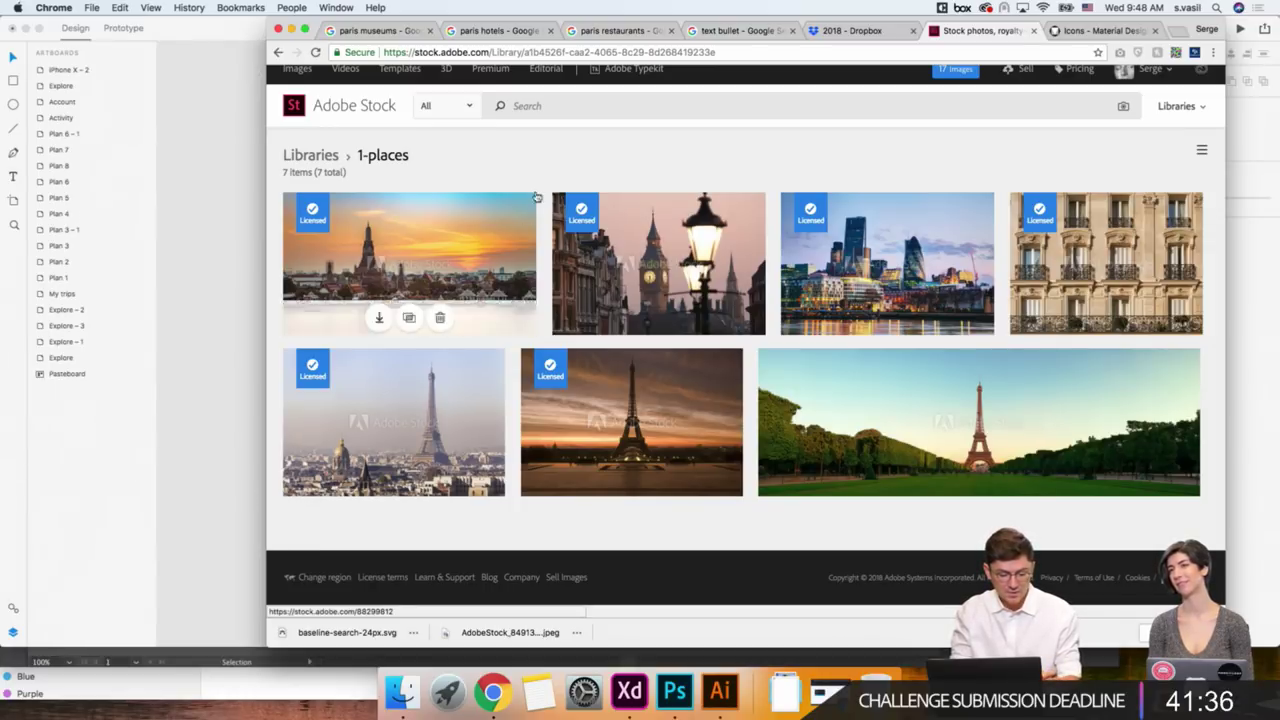
{"action": "mouse_move", "coordinate": [658, 276]}
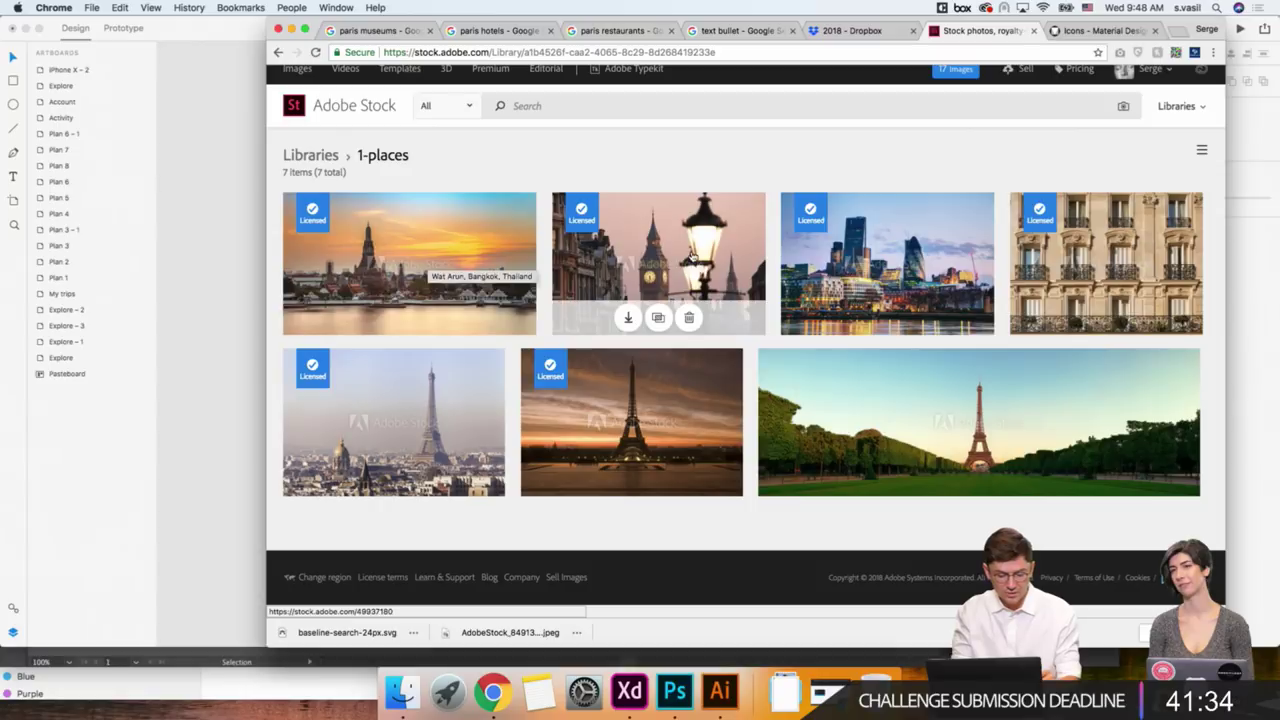
{"action": "left_click", "coordinate": [692, 256]}
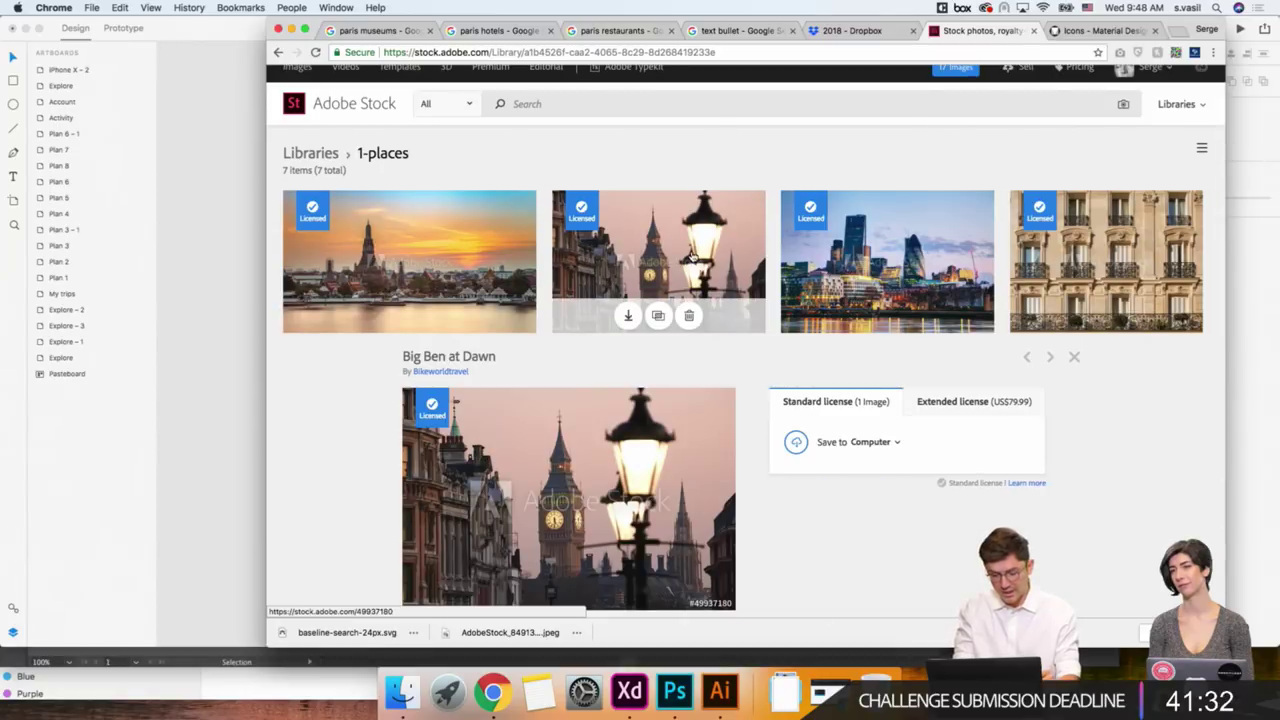
Download Big Ben at Dawn via Save to Computer and show it in the places folder.
{"action": "scroll", "coordinate": [865, 465], "scroll_direction": "down", "scroll_amount": 3}
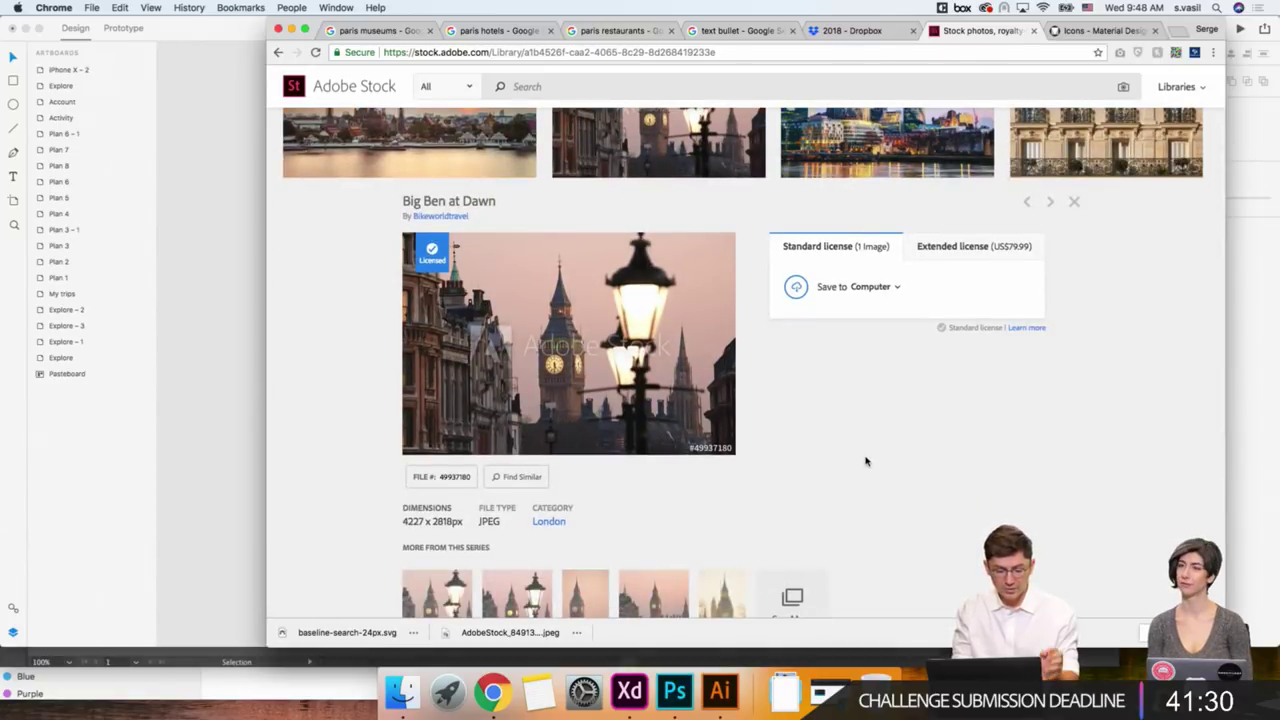
{"action": "left_click", "coordinate": [897, 289]}
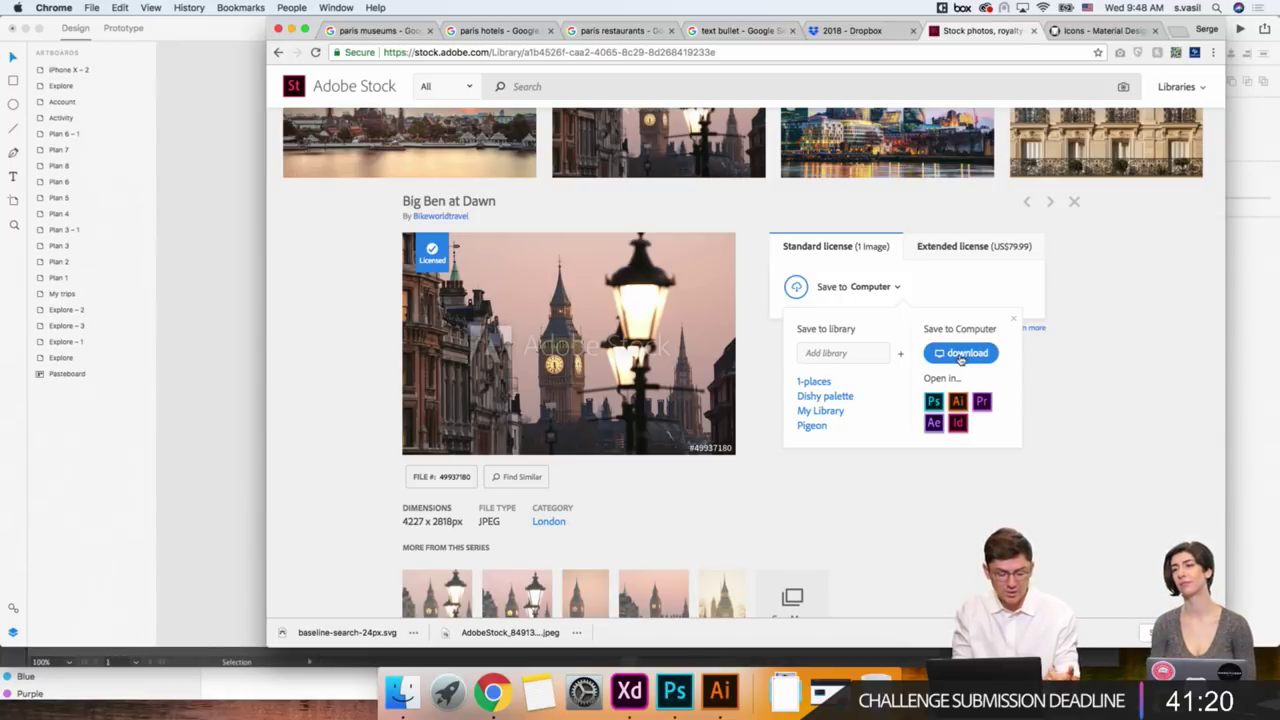
{"action": "left_click", "coordinate": [869, 491]}
{"action": "left_click", "coordinate": [402, 692]}
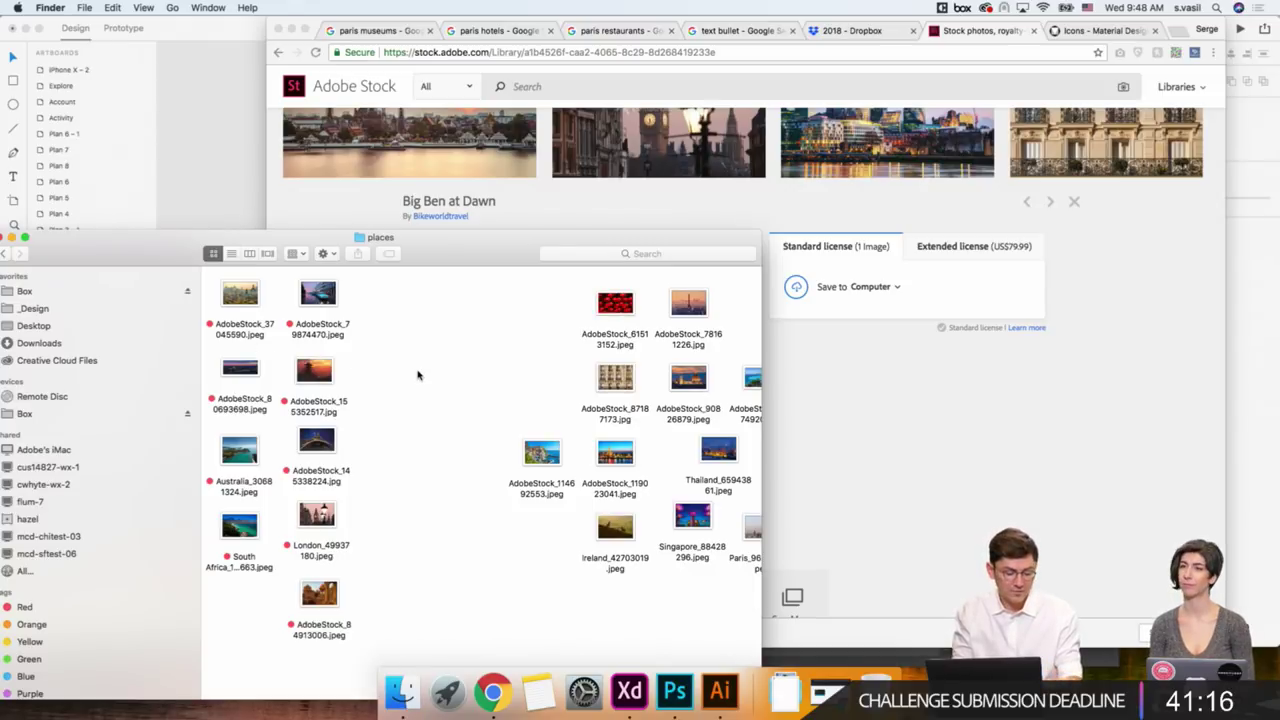
Drag the sunset pagoda photo from the places folder onto the first Trending card.
{"action": "left_click", "coordinate": [291, 30]}
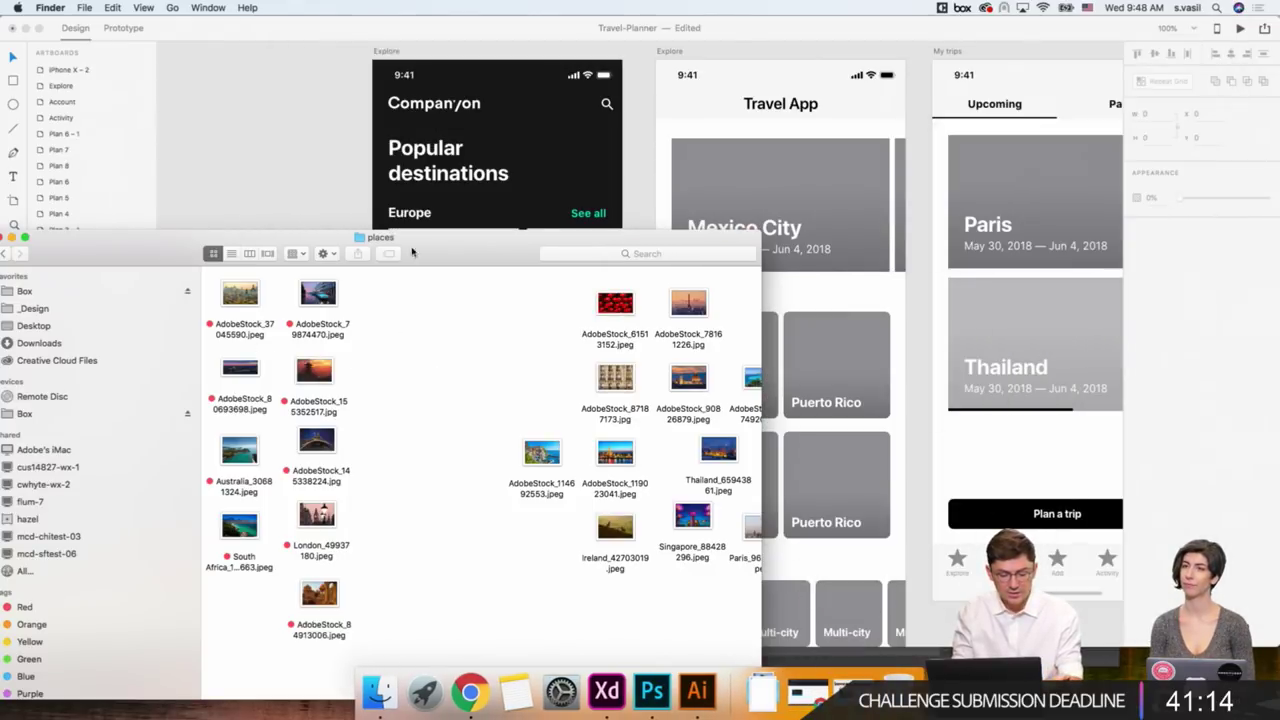
{"action": "mouse_move", "coordinate": [470, 248]}
{"action": "left_mouse_down"}
{"action": "mouse_move", "coordinate": [709, 225]}
{"action": "mouse_move", "coordinate": [1109, 134]}
{"action": "left_mouse_up"}
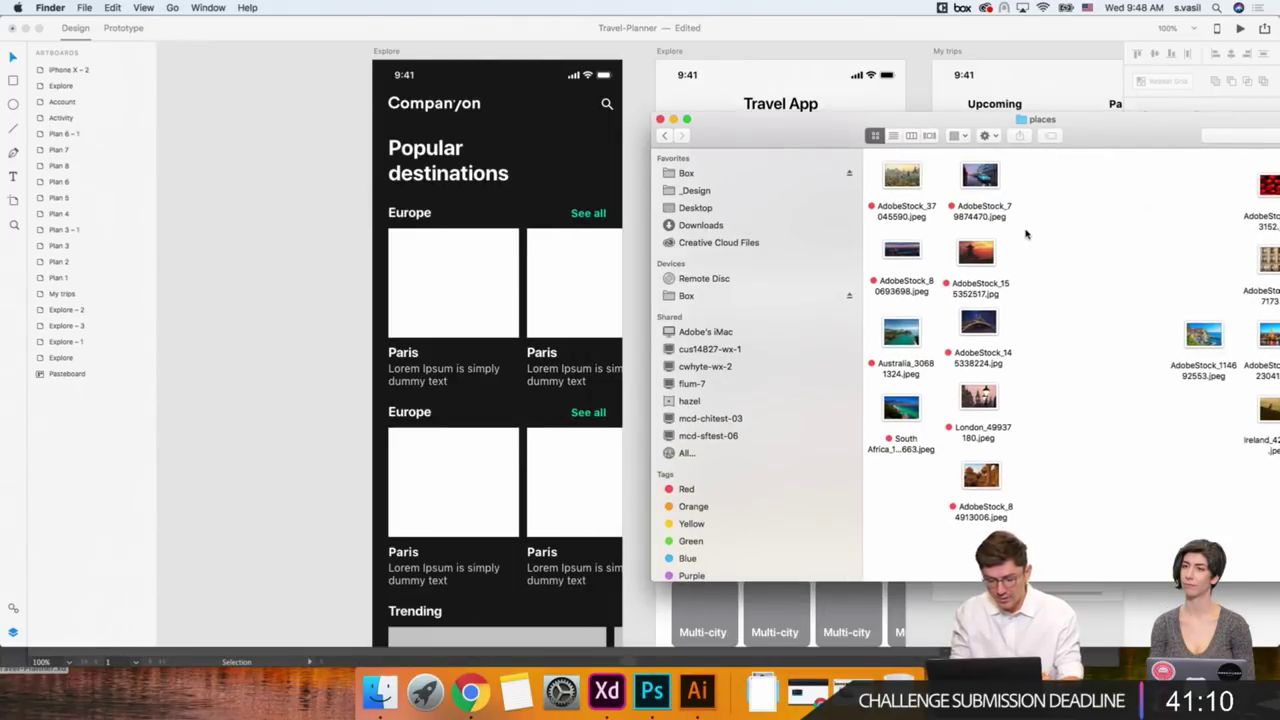
{"action": "scroll", "coordinate": [500, 397], "scroll_direction": "down", "scroll_amount": 1}
{"action": "scroll", "coordinate": [500, 397], "scroll_direction": "down", "scroll_amount": 5}
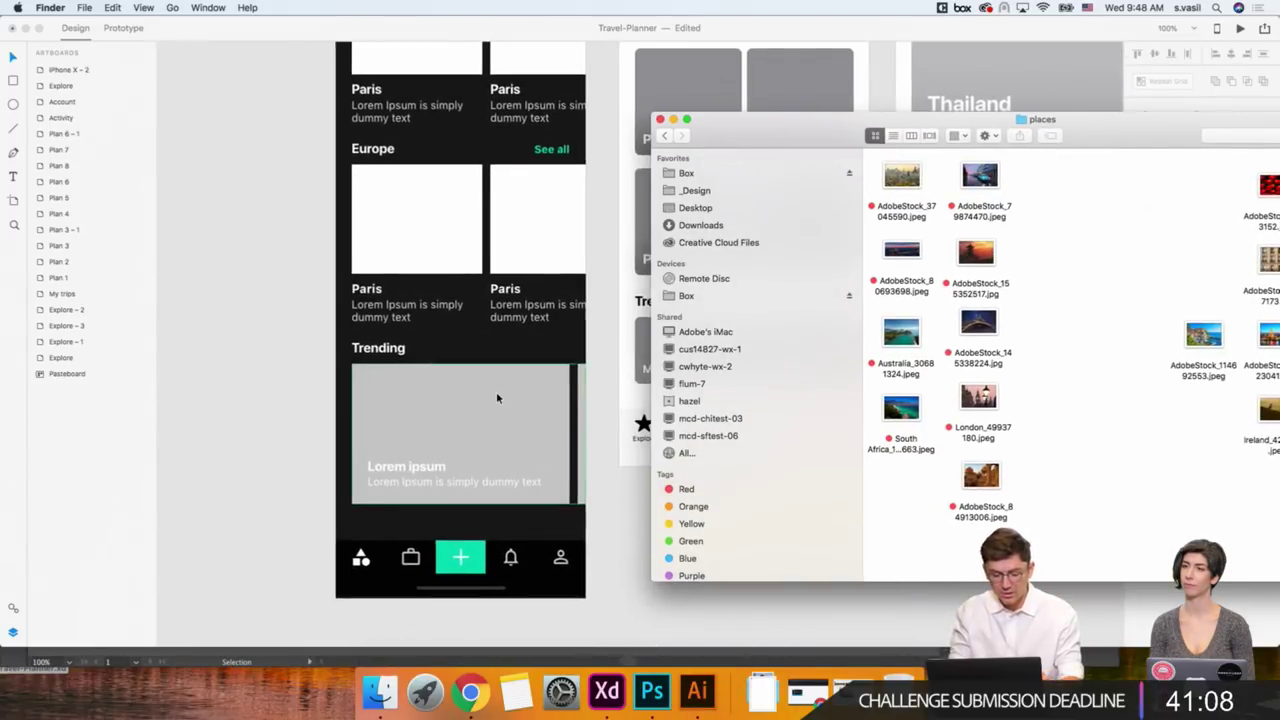
{"action": "left_click_drag", "start_coordinate": [978, 255], "coordinate": [390, 390]}
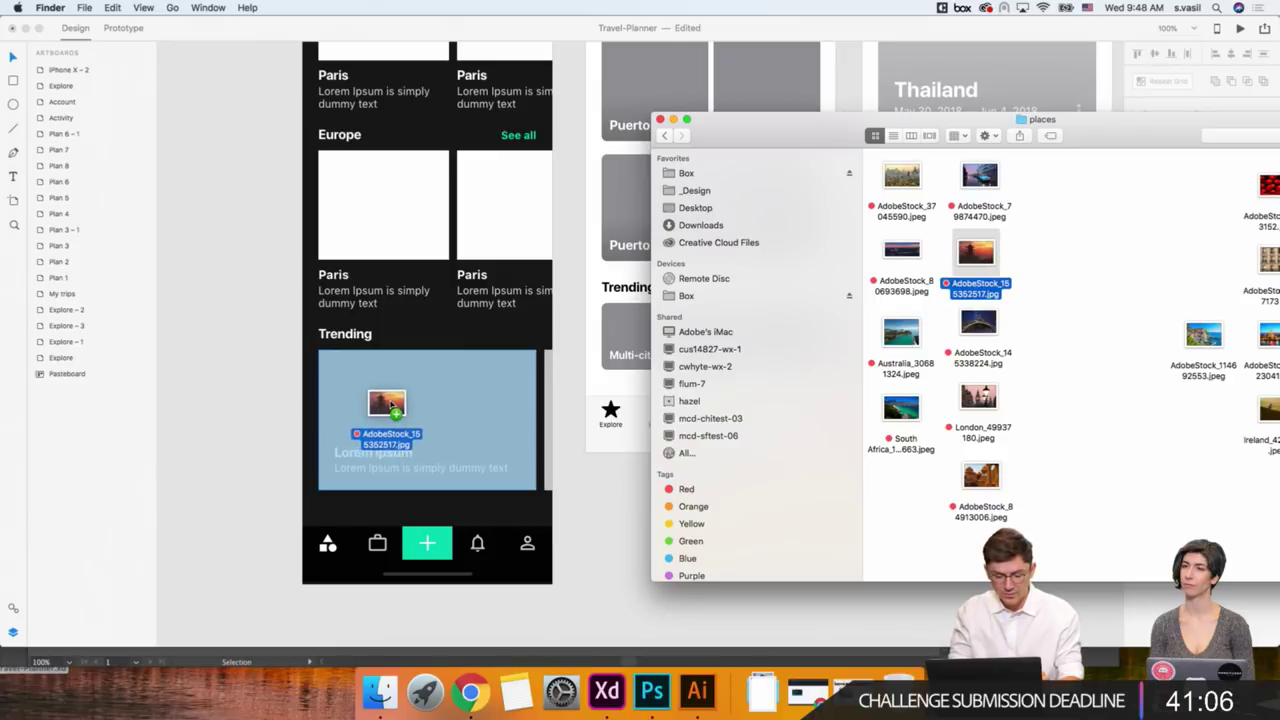
{"action": "left_click", "coordinate": [283, 391]}
Inspect the Trending card grid with its new pagoda photo.
{"action": "scroll", "coordinate": [285, 396], "scroll_direction": "right", "scroll_amount": 2}
{"action": "scroll", "coordinate": [285, 396], "scroll_direction": "down", "scroll_amount": 1}
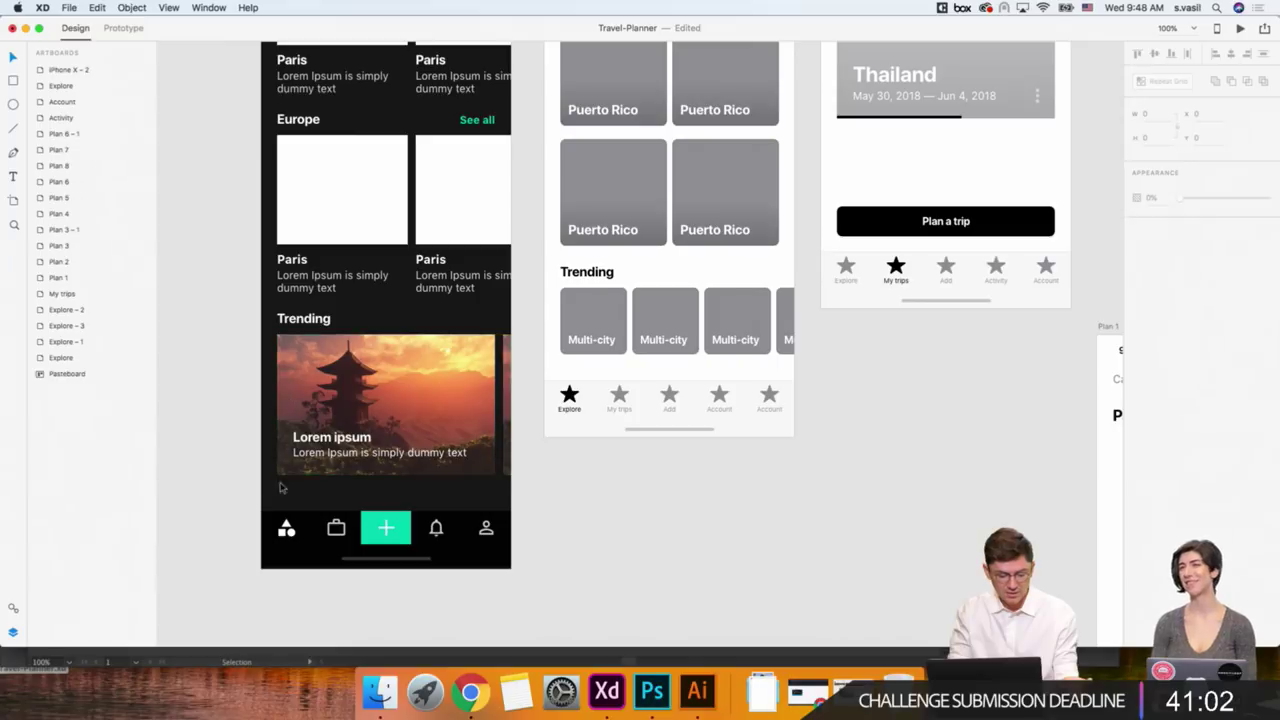
{"action": "scroll", "coordinate": [281, 487], "scroll_direction": "up", "scroll_amount": 1}
{"action": "scroll", "coordinate": [281, 487], "scroll_direction": "left", "scroll_amount": 1}
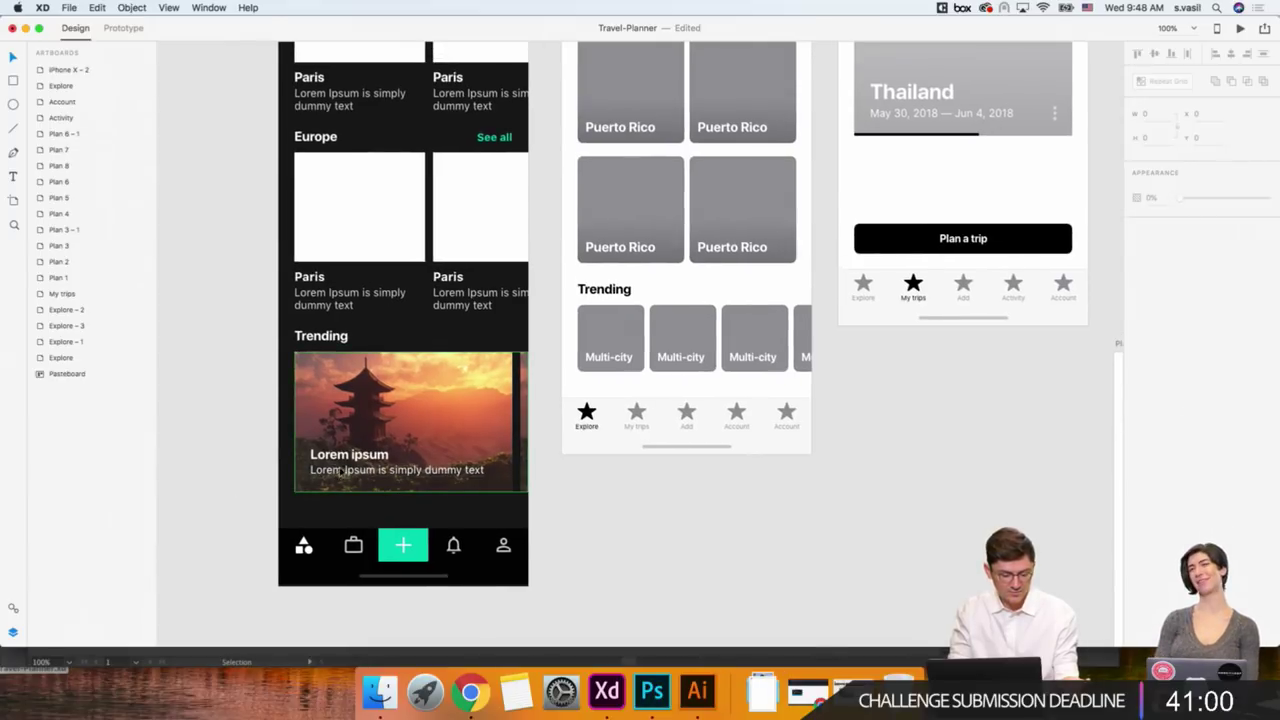
{"action": "scroll", "coordinate": [507, 476], "scroll_direction": "up", "scroll_amount": 2}
{"action": "scroll", "coordinate": [507, 476], "scroll_direction": "left", "scroll_amount": 2}
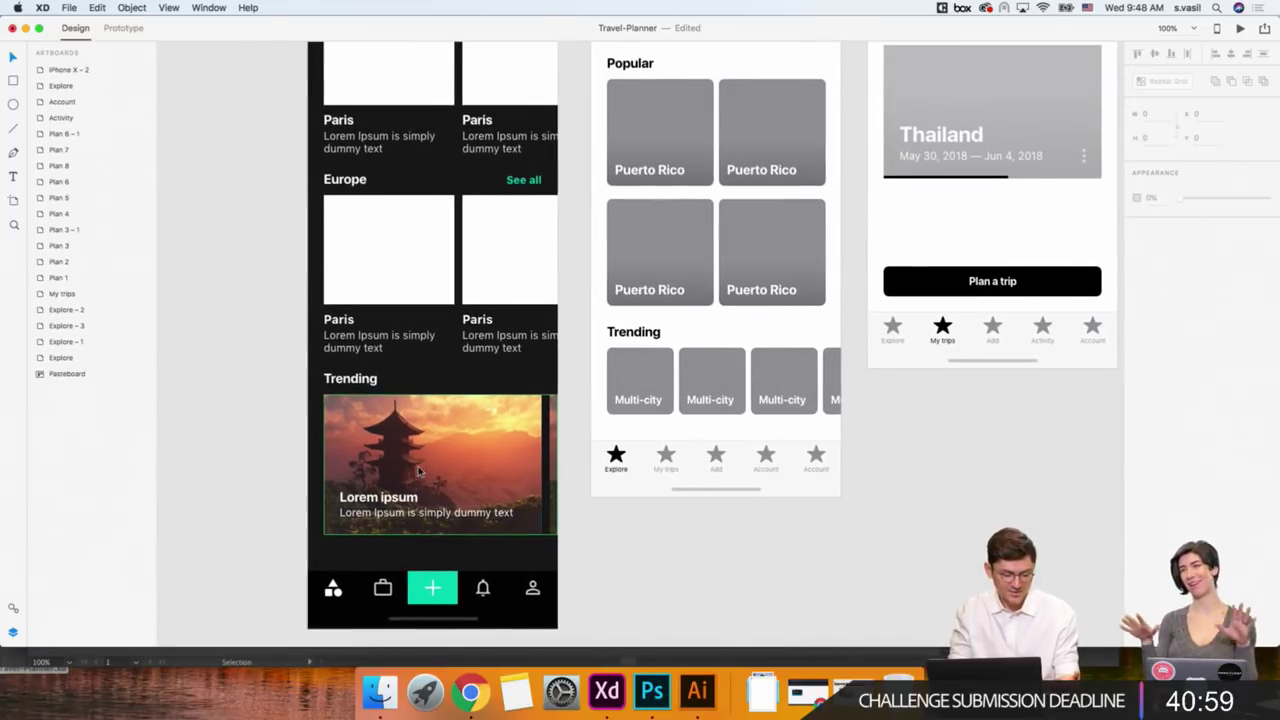
{"action": "left_click", "coordinate": [507, 476]}
{"action": "scroll", "coordinate": [505, 480], "scroll_direction": "right", "scroll_amount": 3}
{"action": "scroll", "coordinate": [505, 480], "scroll_direction": "down", "scroll_amount": 1}
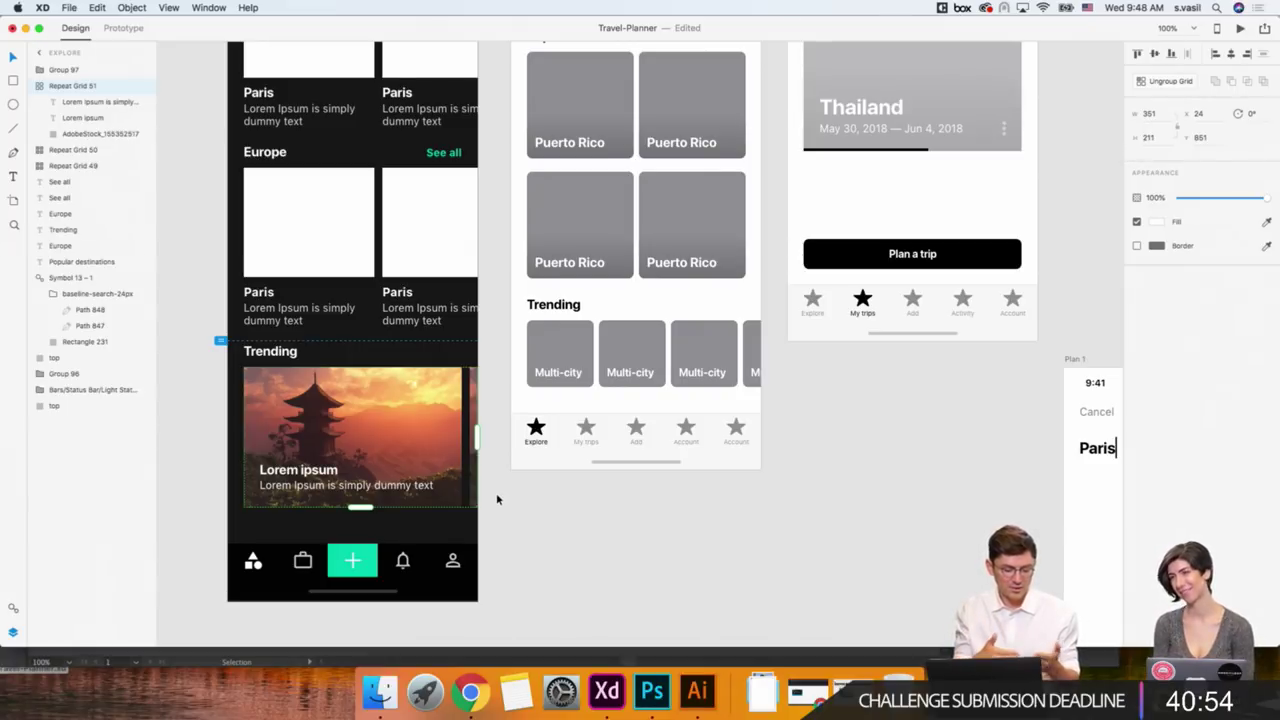
{"action": "left_click", "coordinate": [201, 456]}
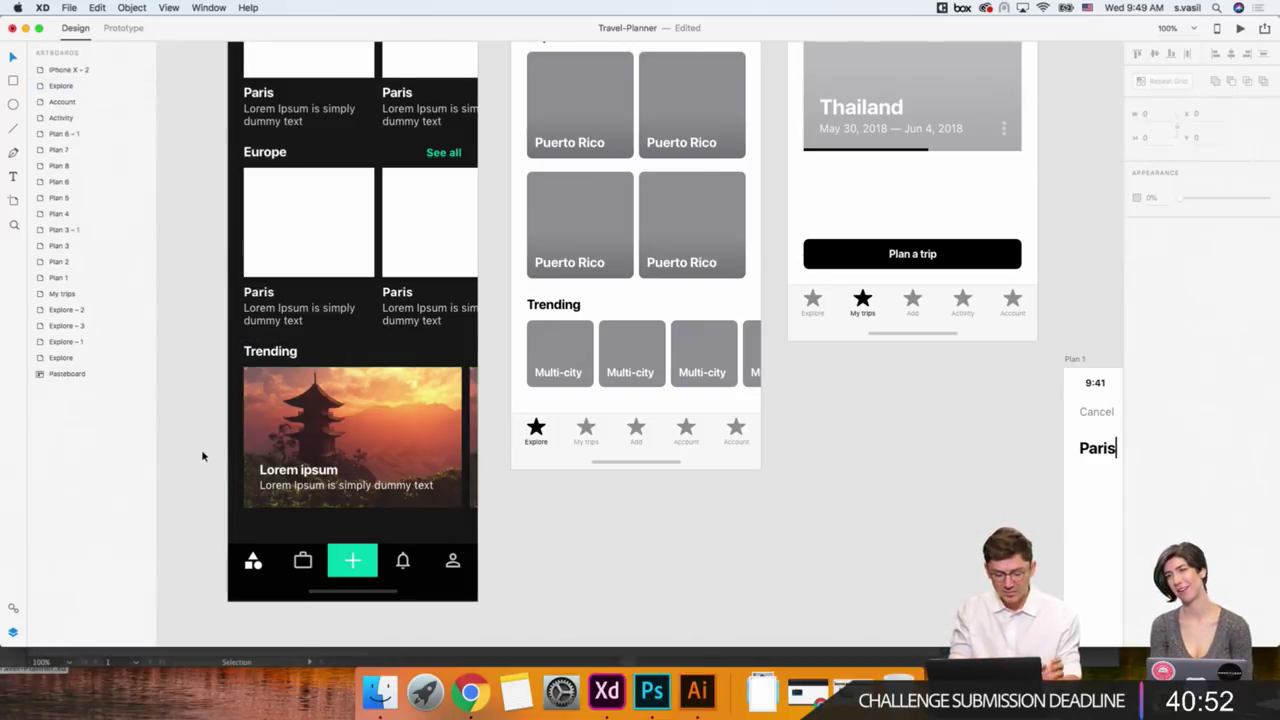
{"action": "scroll", "coordinate": [201, 456], "scroll_direction": "left", "scroll_amount": 3}
{"action": "scroll", "coordinate": [201, 456], "scroll_direction": "down", "scroll_amount": 1}
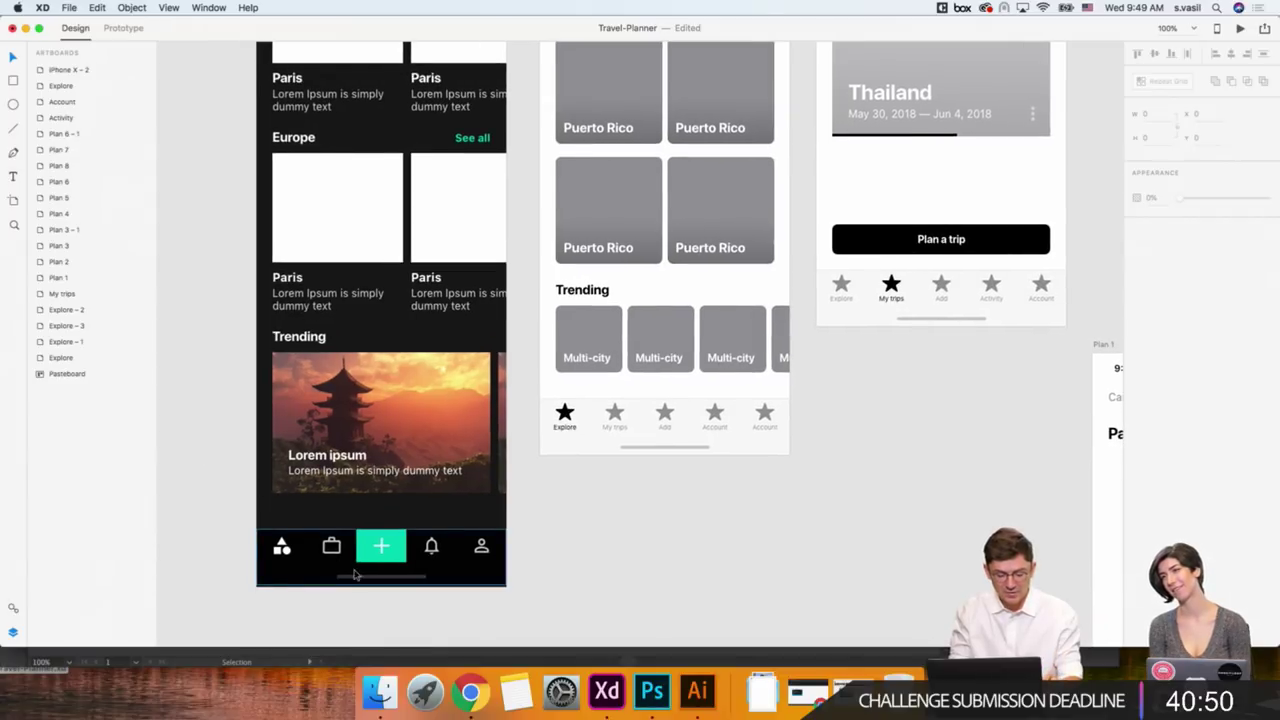
Bring up the places folder and drag building and pagoda photos toward the Trending cards.
{"action": "left_click", "coordinate": [380, 692]}
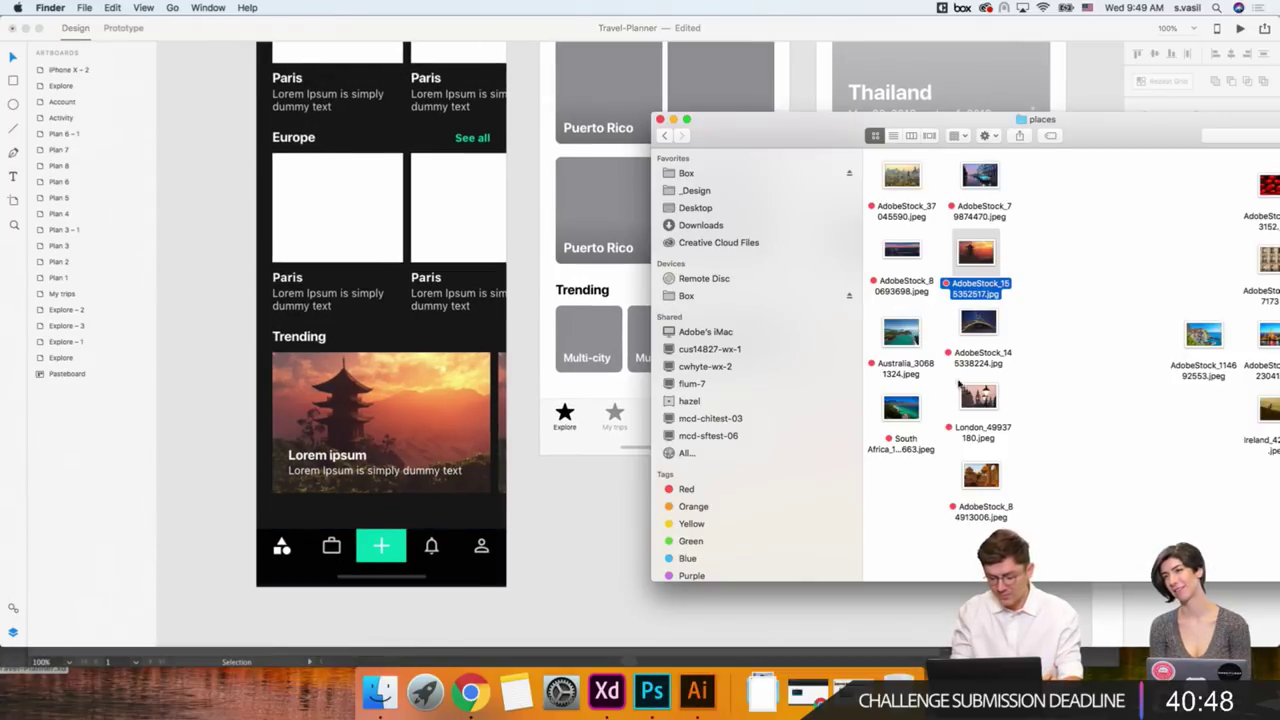
{"action": "left_click_drag", "start_coordinate": [1218, 146], "coordinate": [1123, 102]}
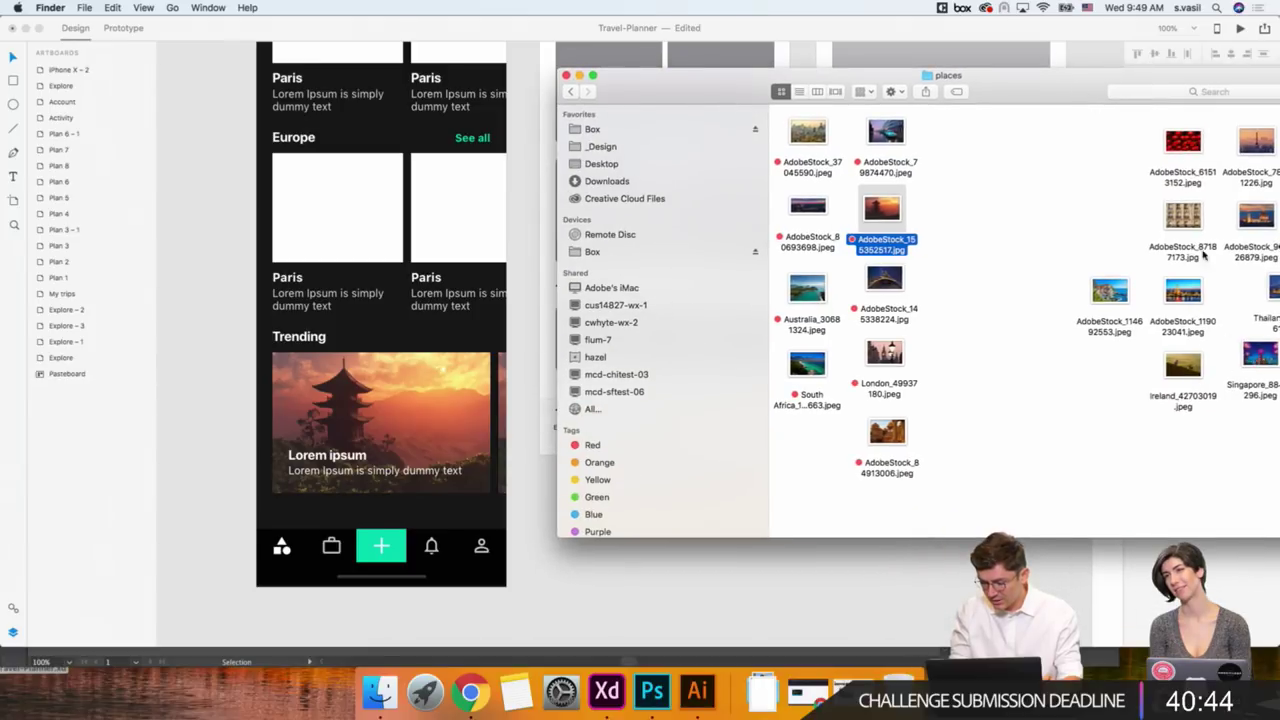
{"action": "left_click_drag", "start_coordinate": [1203, 256], "coordinate": [506, 371]}
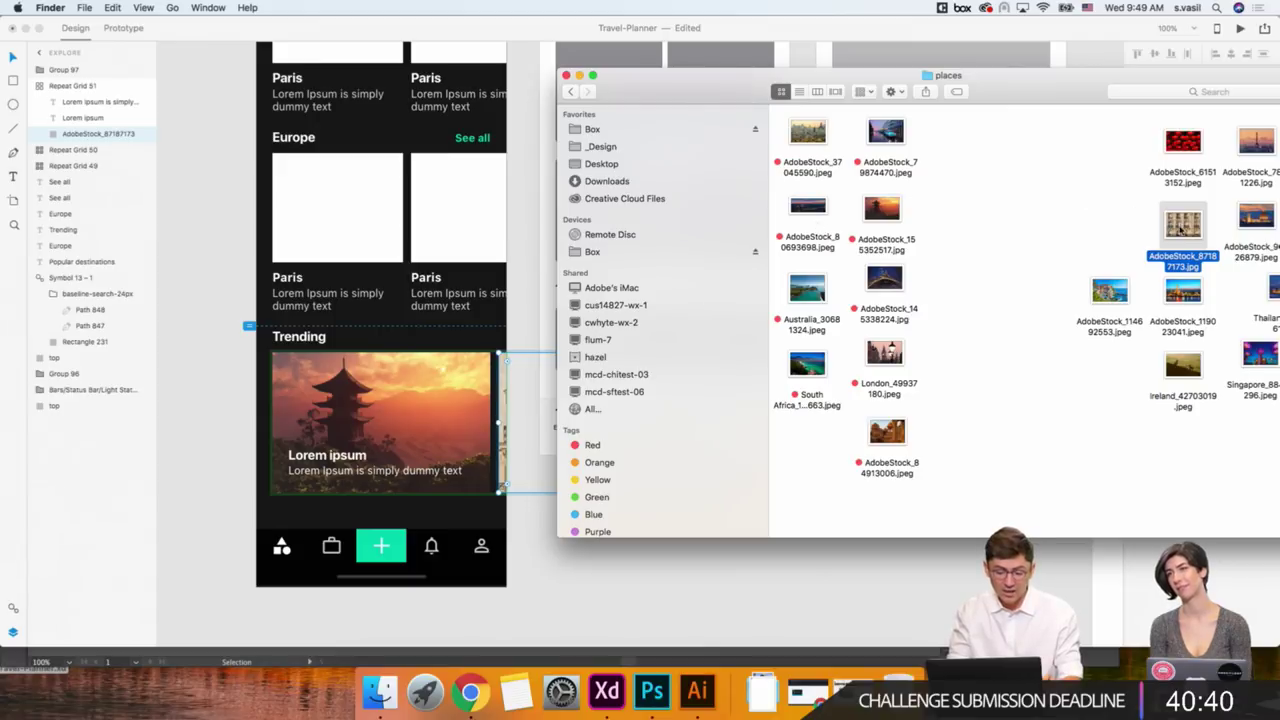
{"action": "left_click_drag", "start_coordinate": [1181, 229], "coordinate": [955, 212]}
{"action": "left_click", "coordinate": [887, 215], "text": "super"}
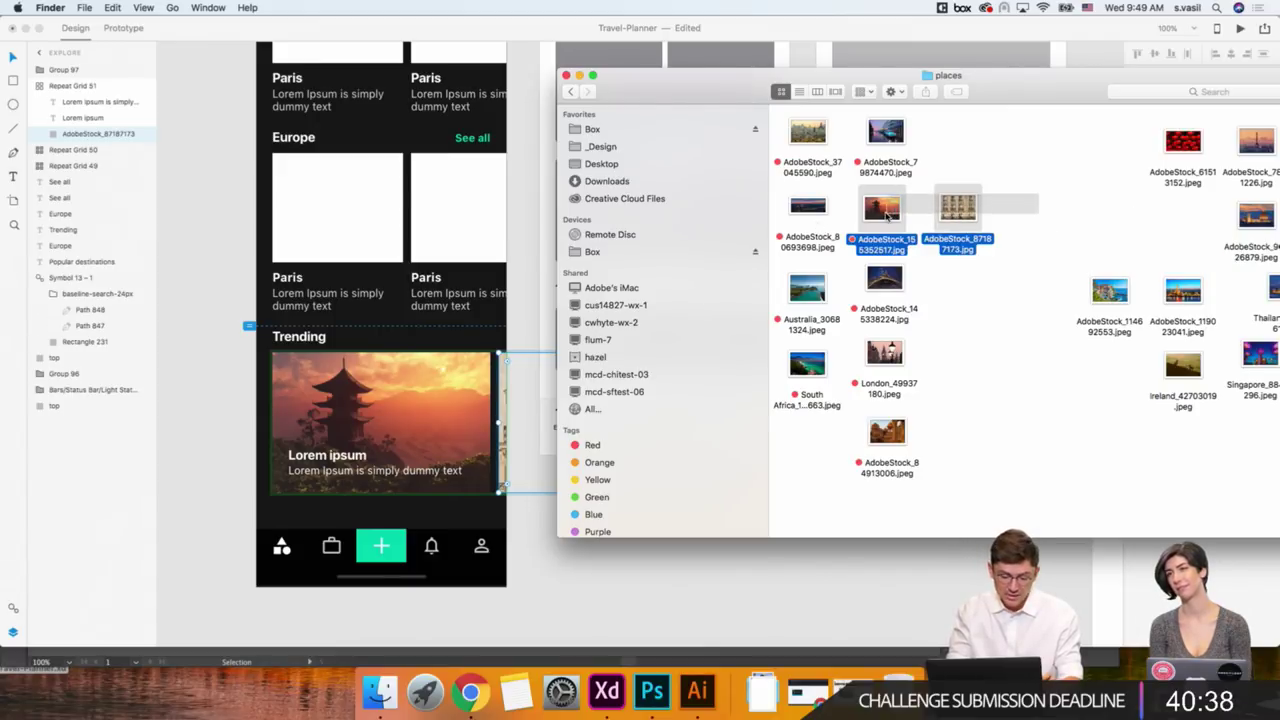
{"action": "mouse_move", "coordinate": [887, 215]}
{"action": "left_mouse_down"}
{"action": "mouse_move", "coordinate": [504, 317]}
{"action": "mouse_move", "coordinate": [380, 372]}
{"action": "left_mouse_up"}
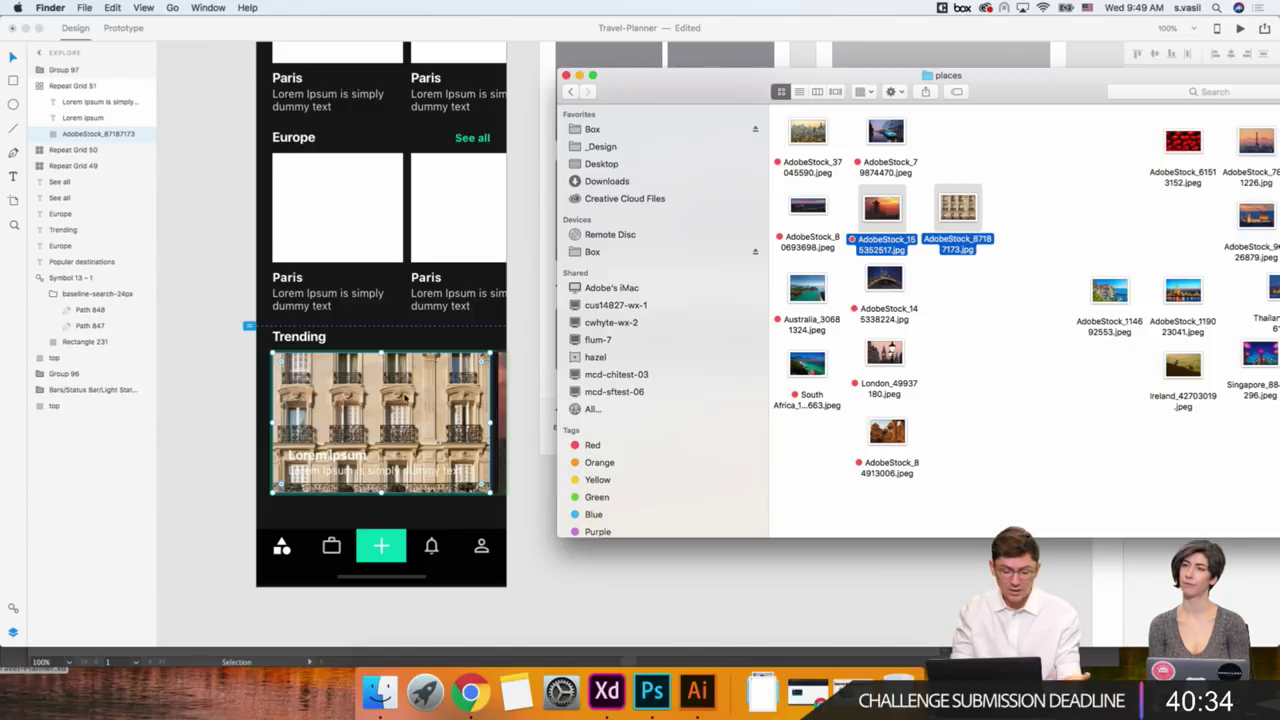
Place the building facade photo on the second Trending card.
{"action": "left_click", "coordinate": [934, 271]}
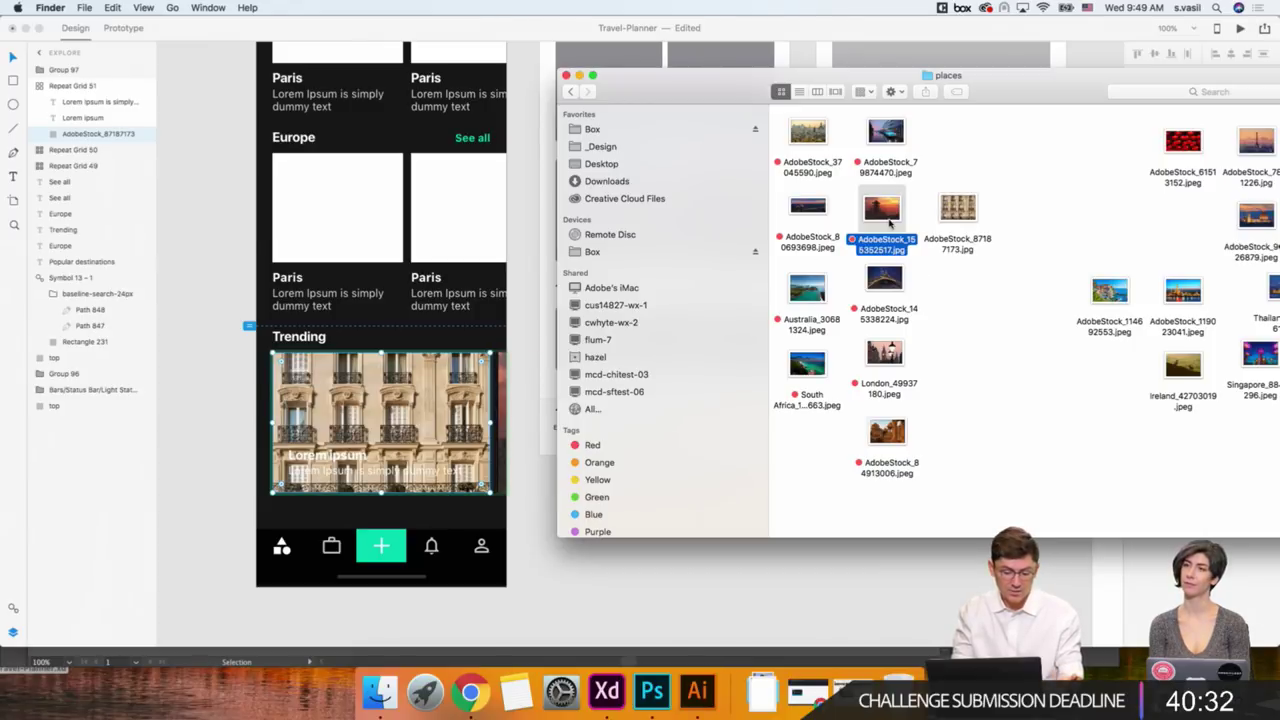
{"action": "mouse_move", "coordinate": [885, 210]}
{"action": "left_mouse_down"}
{"action": "mouse_move", "coordinate": [1038, 220]}
{"action": "mouse_move", "coordinate": [451, 378]}
{"action": "left_mouse_up"}
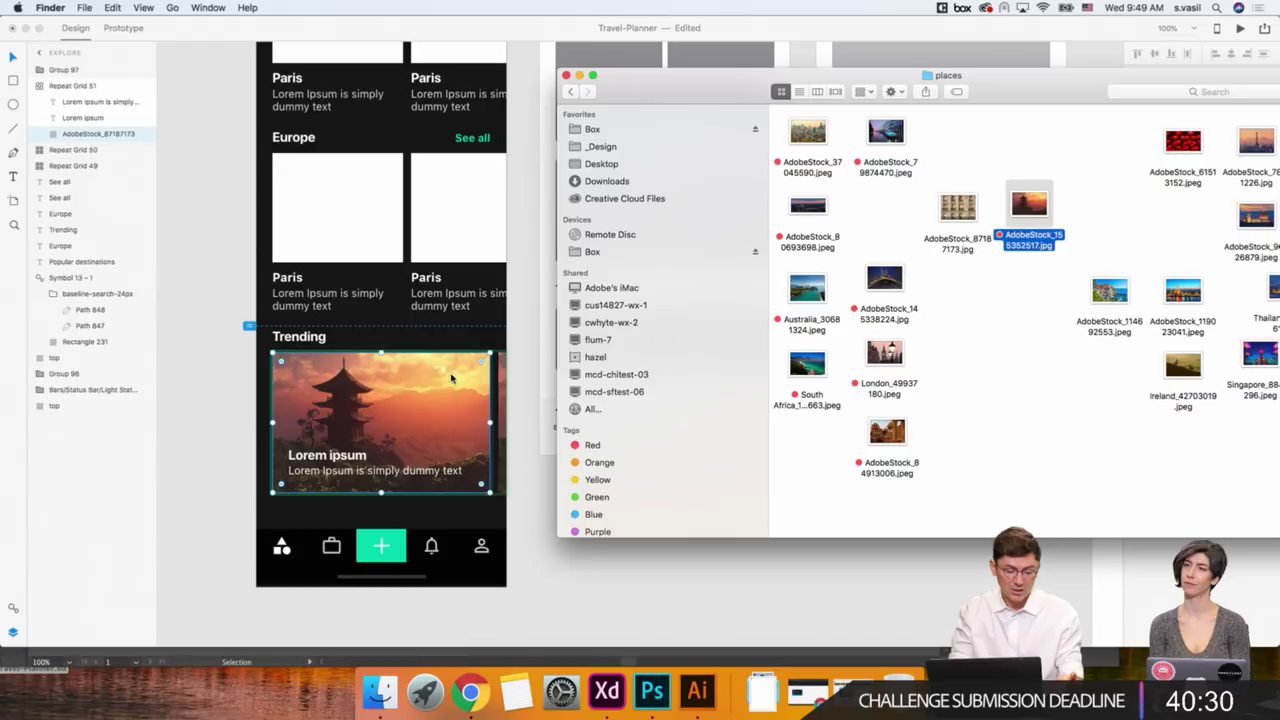
{"action": "left_click_drag", "start_coordinate": [958, 207], "coordinate": [503, 363]}
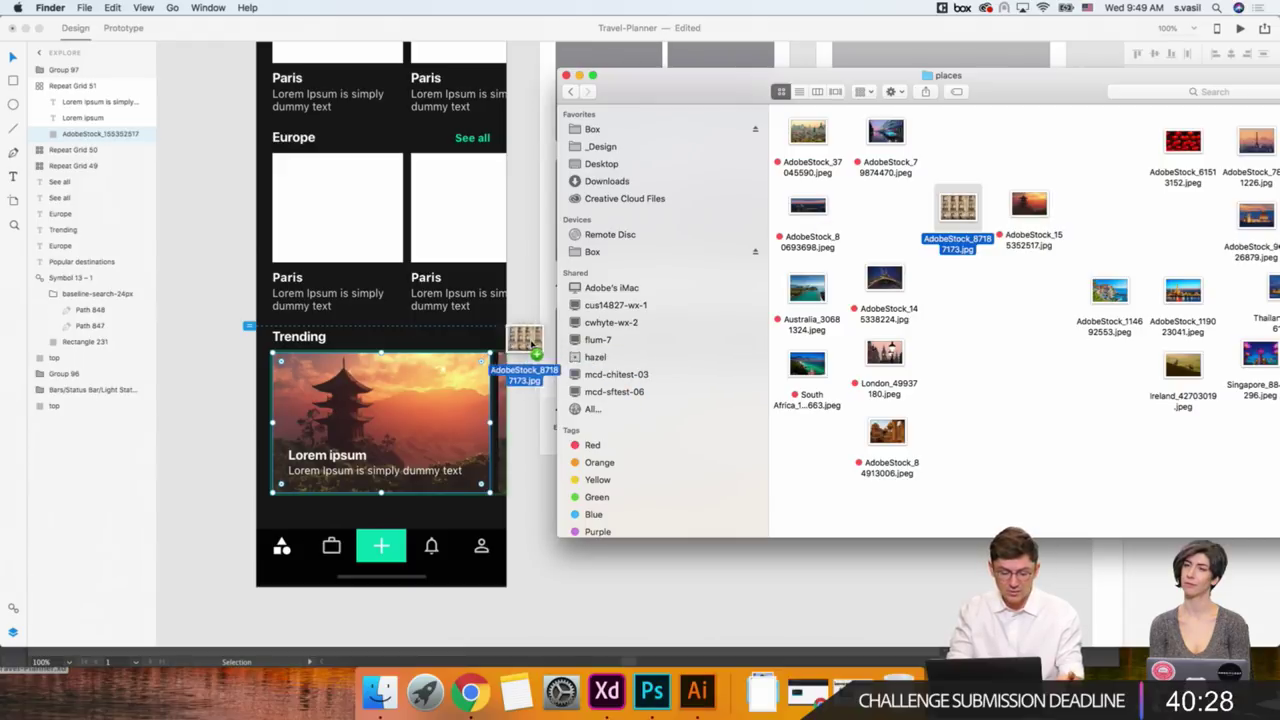
{"action": "left_click", "coordinate": [503, 363]}
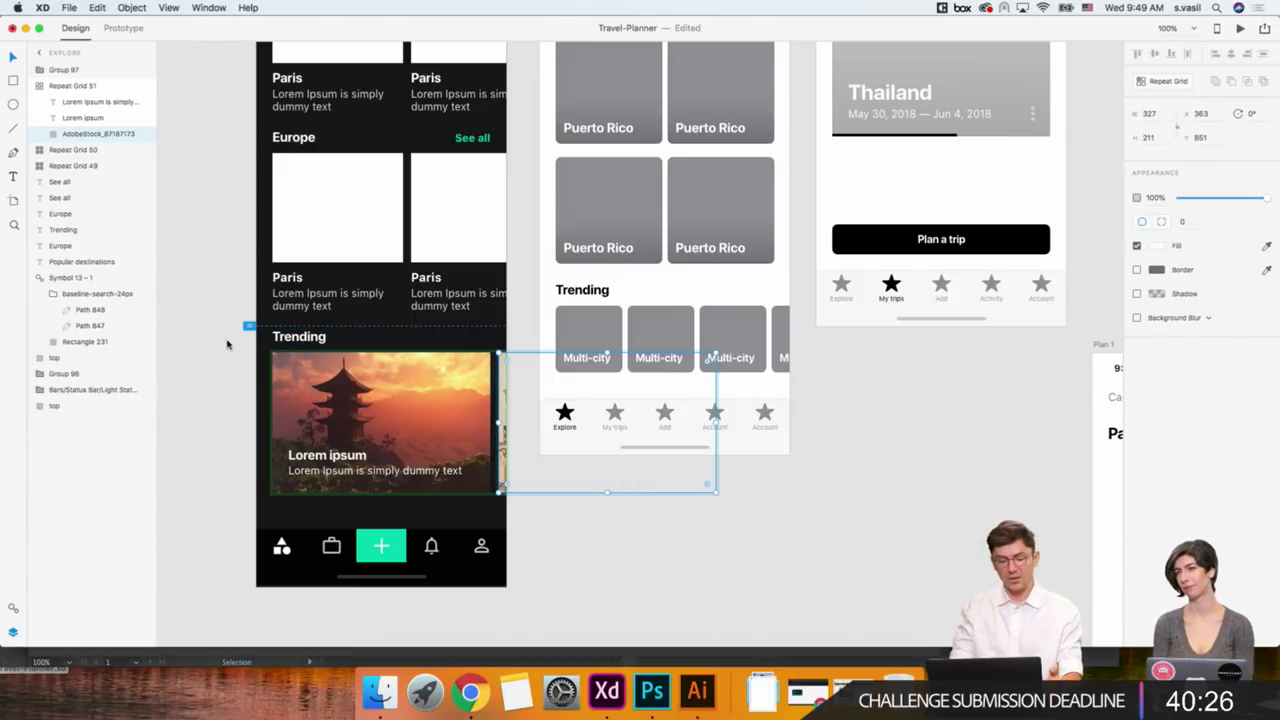
{"action": "left_click", "coordinate": [225, 338]}
{"action": "scroll", "coordinate": [240, 343], "scroll_direction": "left", "scroll_amount": 2}
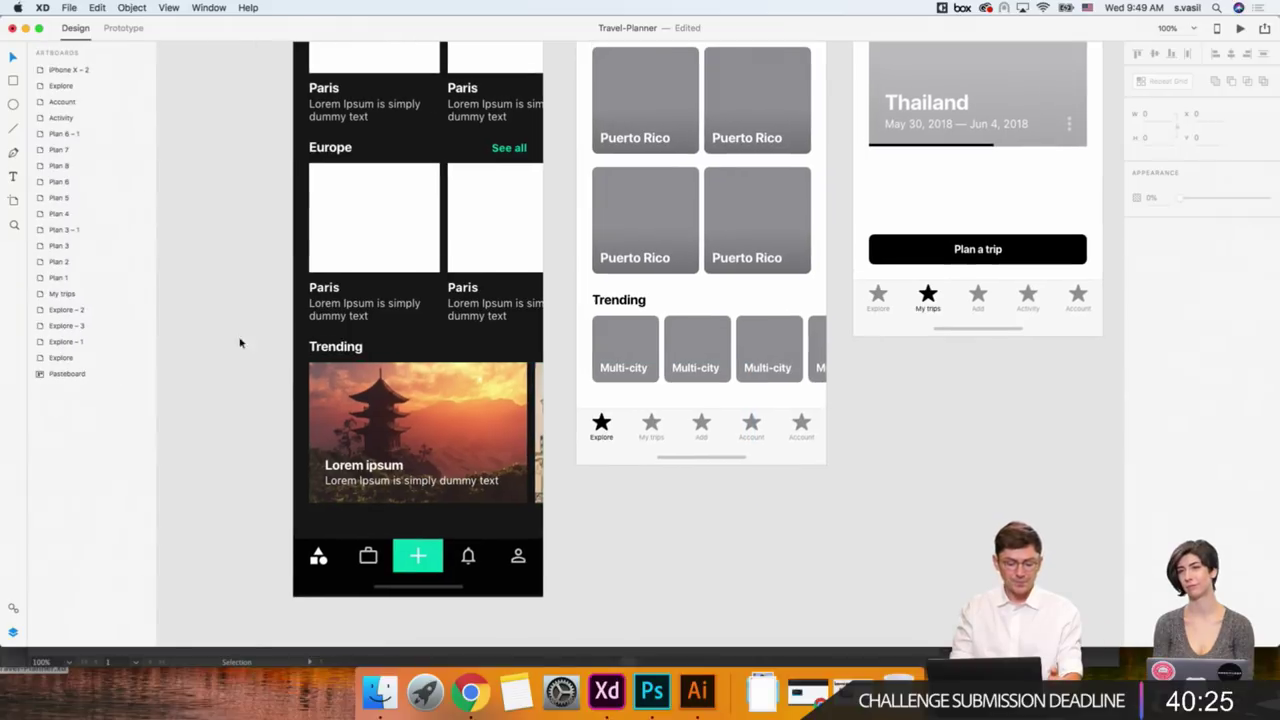
Rename the first Trending card's title to 'Thailand'.
{"action": "double_click", "coordinate": [368, 466]}
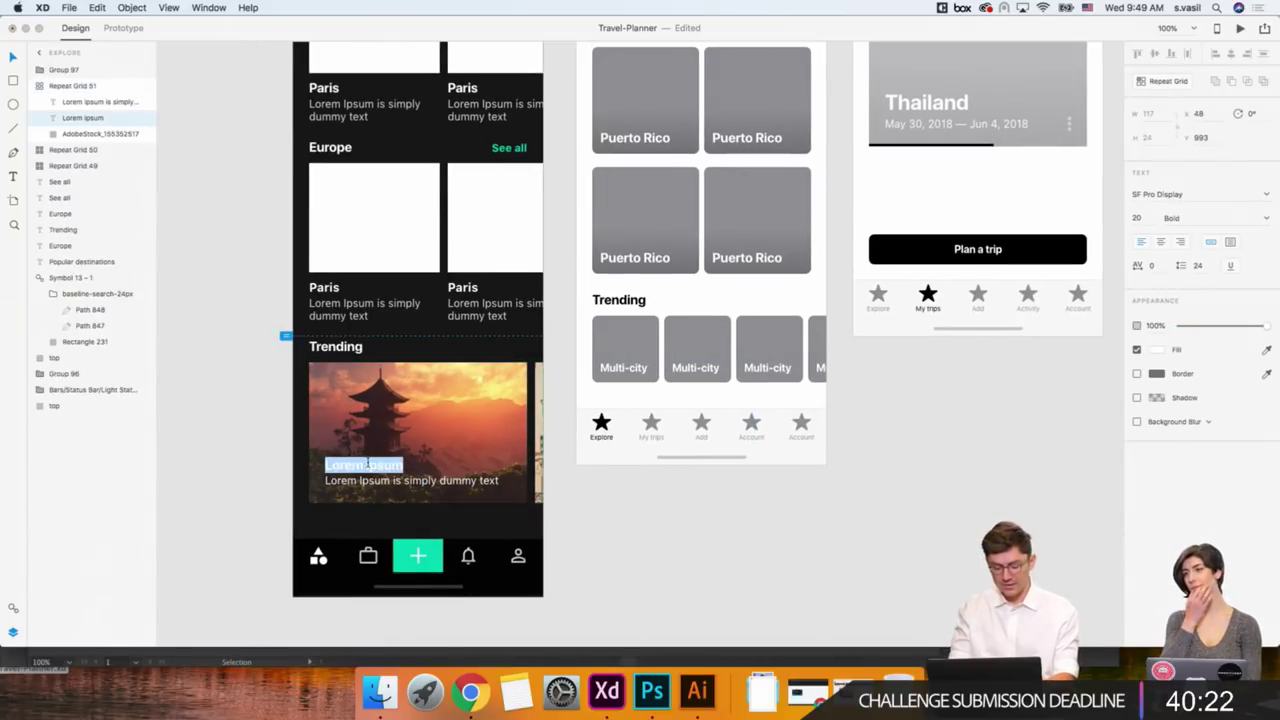
{"action": "type", "text": "Thailand"}
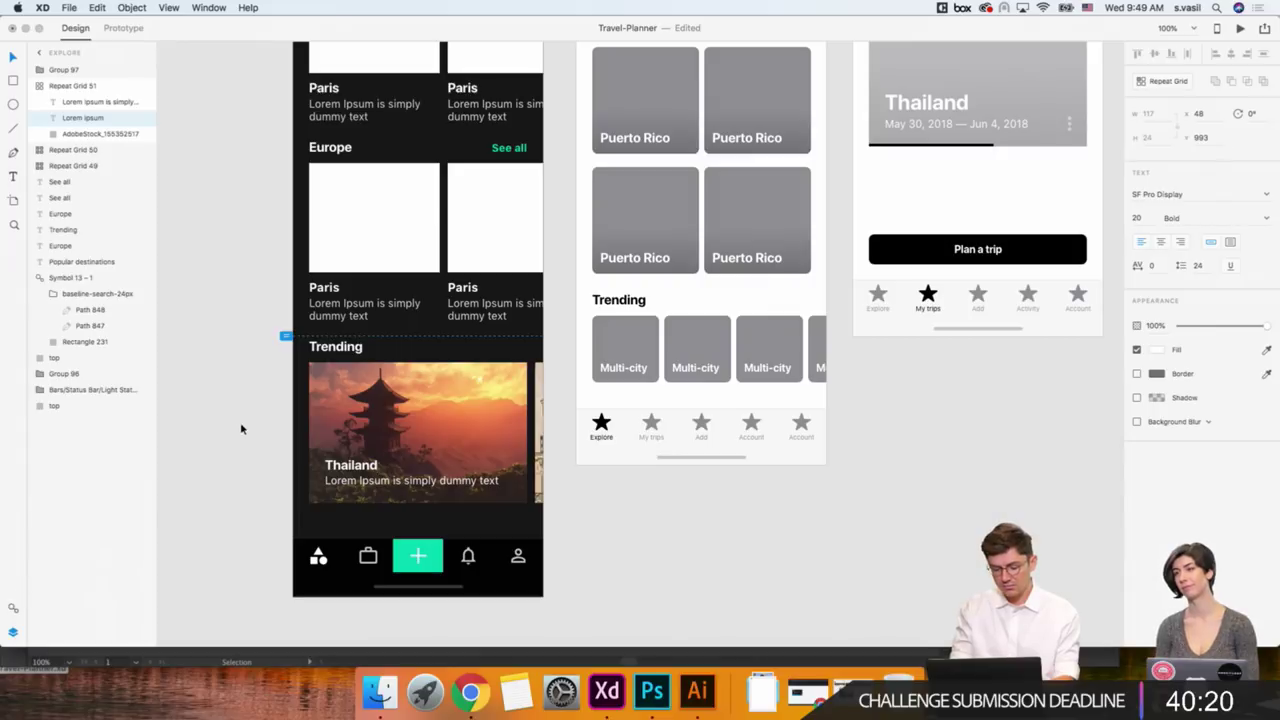
{"action": "key", "text": "Escape"}
{"action": "left_click", "coordinate": [276, 449]}
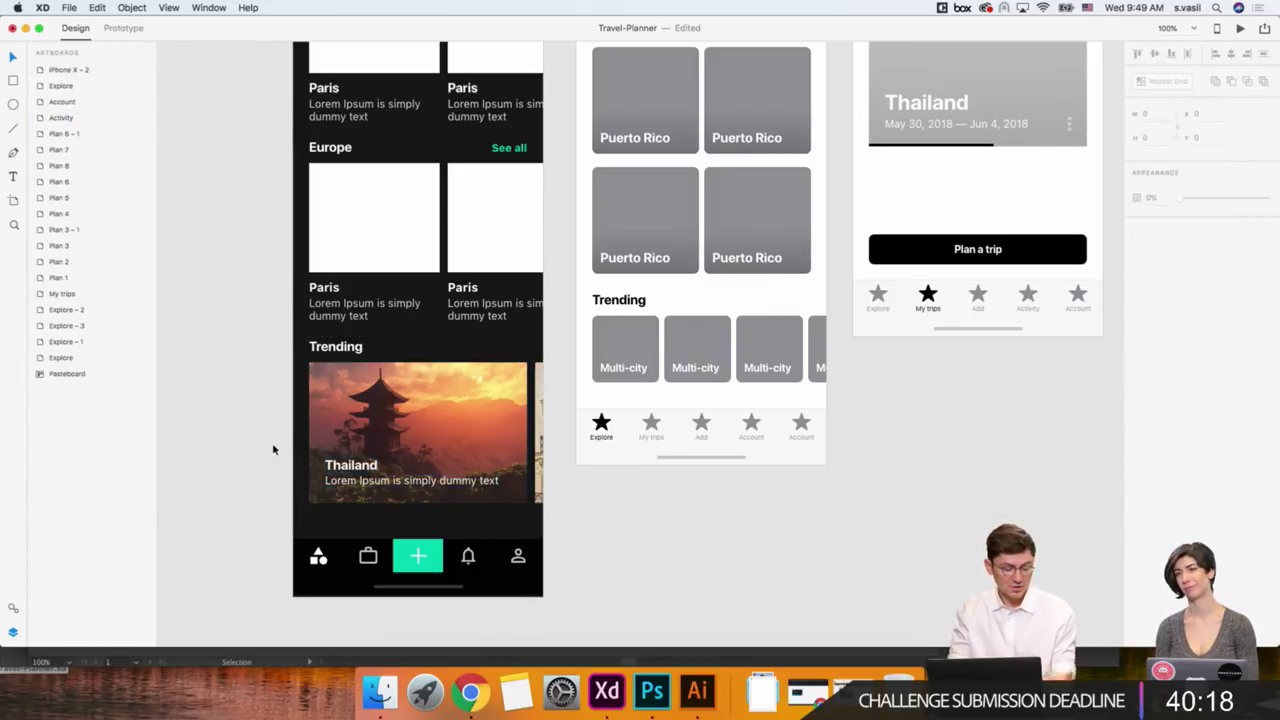
{"action": "scroll", "coordinate": [273, 449], "scroll_direction": "left", "scroll_amount": 2}
{"action": "scroll", "coordinate": [273, 449], "scroll_direction": "up", "scroll_amount": 3}
{"action": "scroll", "coordinate": [274, 446], "scroll_direction": "up", "scroll_amount": 3}
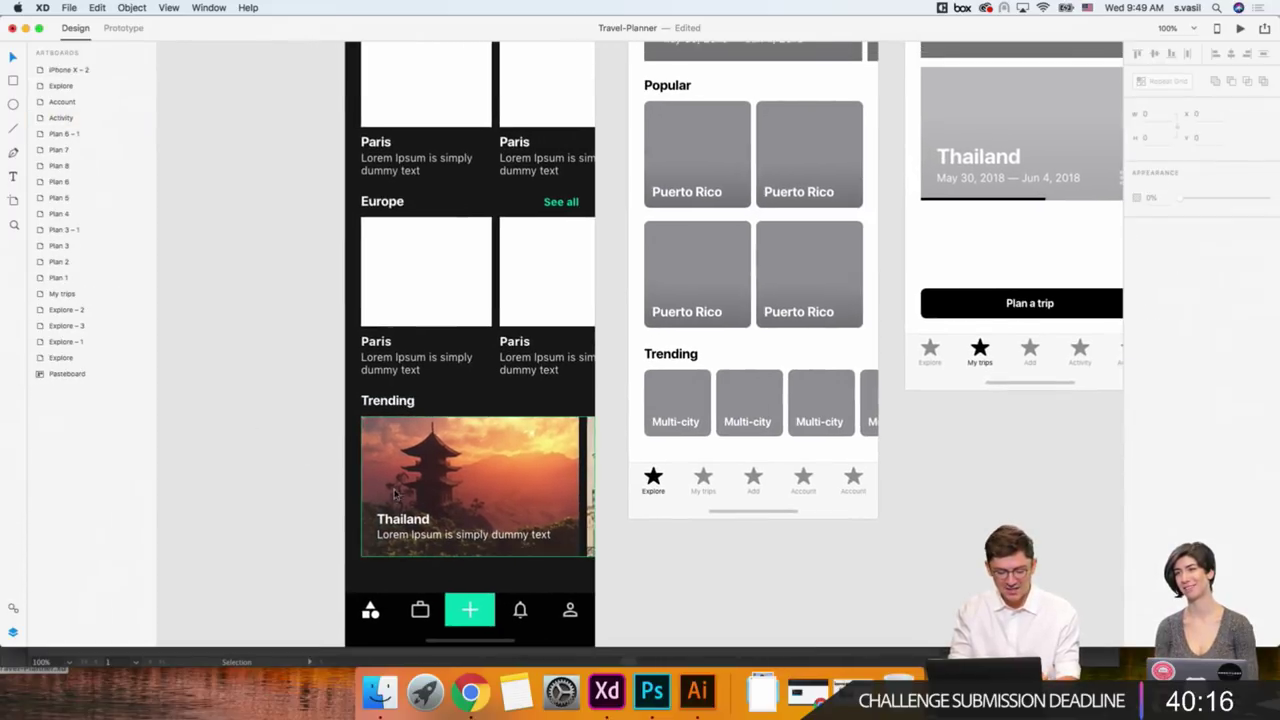
Apply the SF Pro Display Bold 32 character style to the Thailand title and nudge it into place.
{"action": "double_click", "coordinate": [400, 520]}
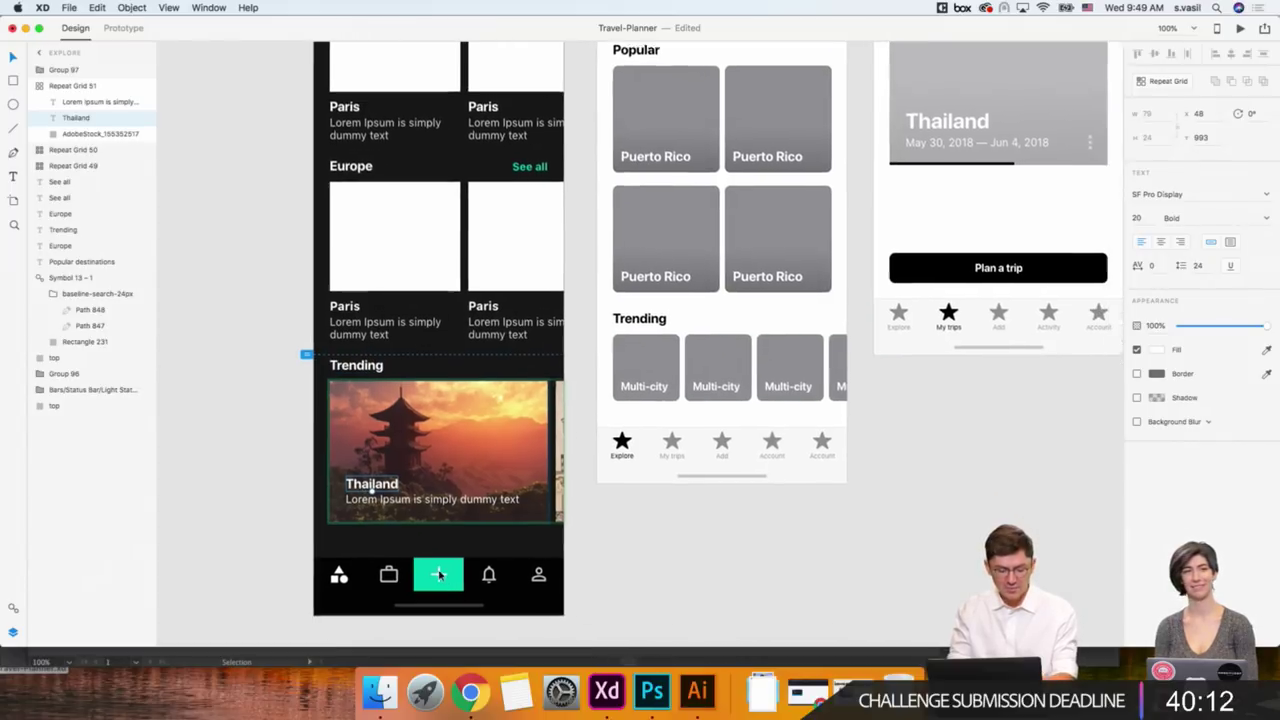
{"action": "scroll", "coordinate": [507, 411], "scroll_direction": "down", "scroll_amount": 4}
{"action": "scroll", "coordinate": [507, 411], "scroll_direction": "right", "scroll_amount": 3}
{"action": "left_click", "coordinate": [1151, 217]}
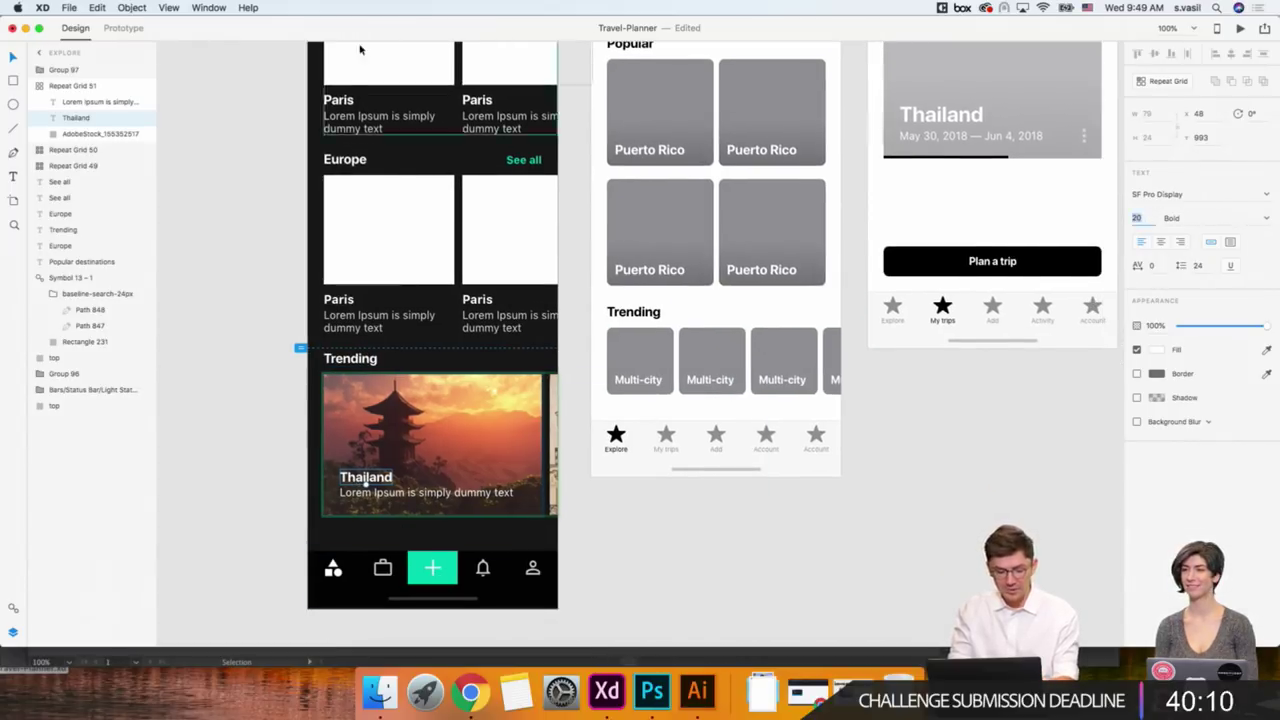
{"action": "left_click", "coordinate": [13, 608]}
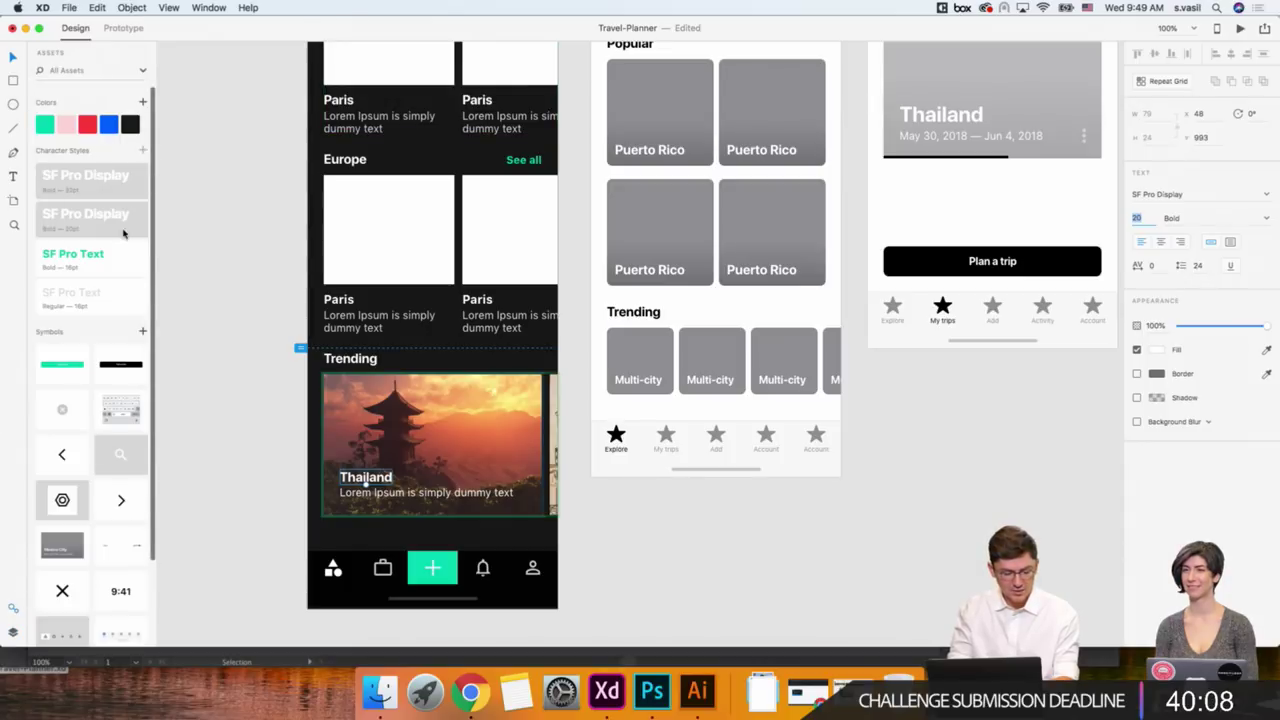
{"action": "left_click", "coordinate": [110, 182]}
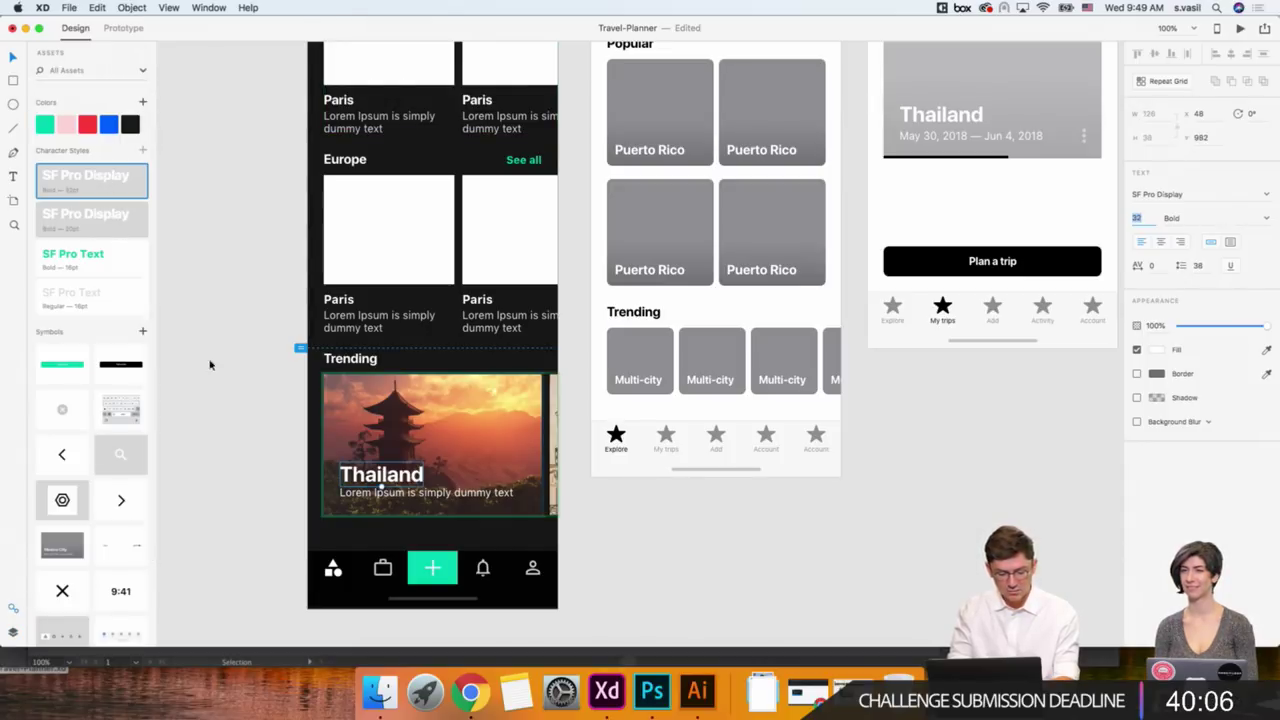
{"action": "key", "text": "shift+Up"}
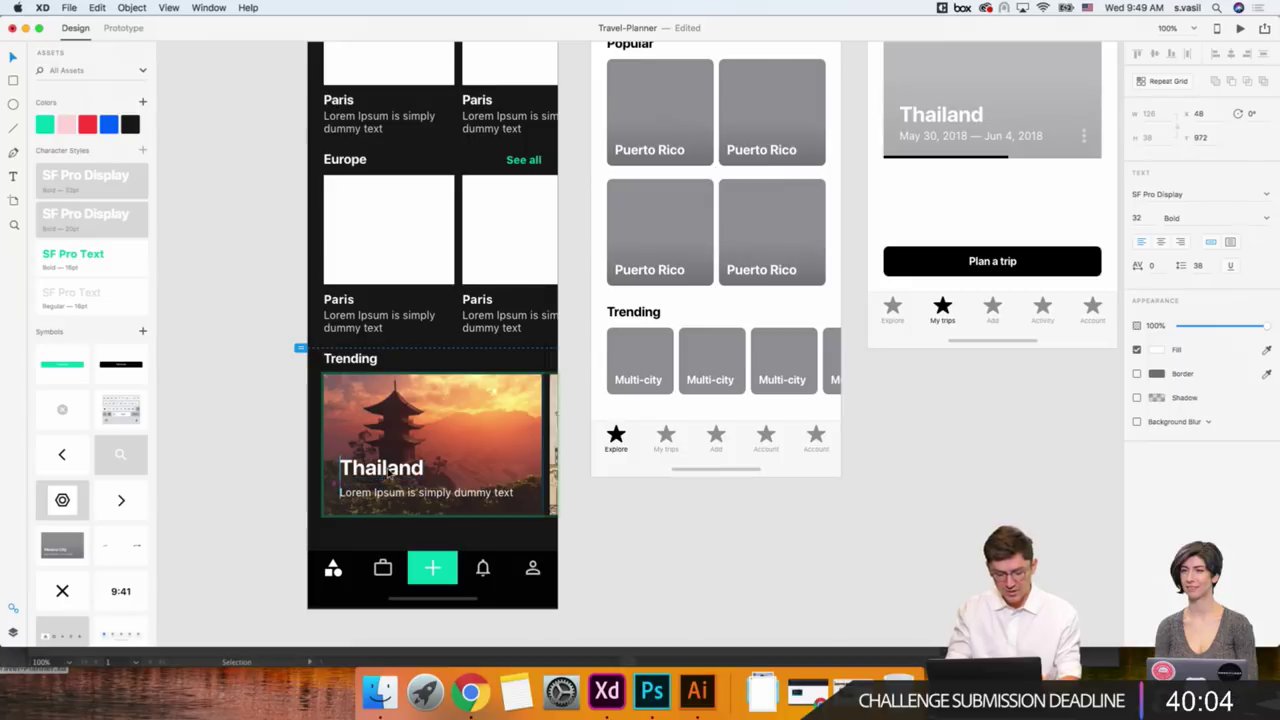
{"action": "key", "text": "Down"}
{"action": "key", "text": "Down"}
{"action": "key", "text": "Down"}
{"action": "key", "text": "Down"}
{"action": "key", "text": "Down"}
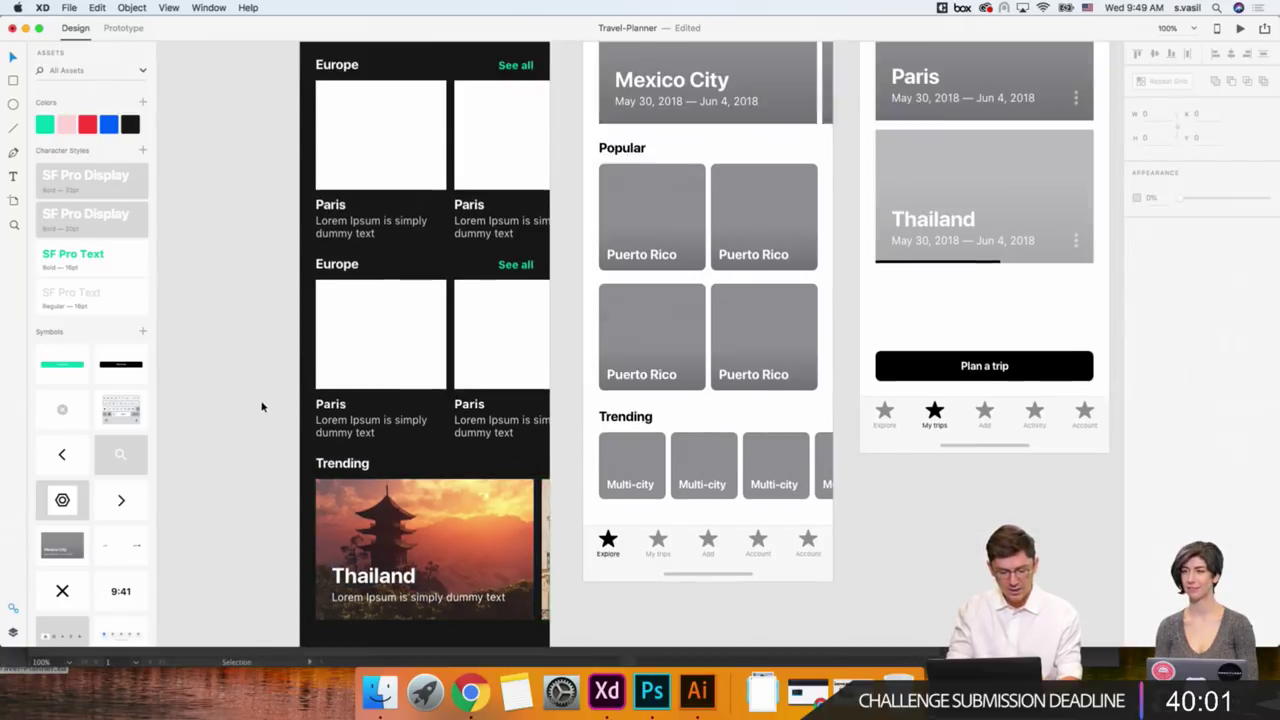
{"action": "scroll", "coordinate": [260, 405], "scroll_direction": "up", "scroll_amount": 5}
{"action": "left_click", "coordinate": [326, 250]}
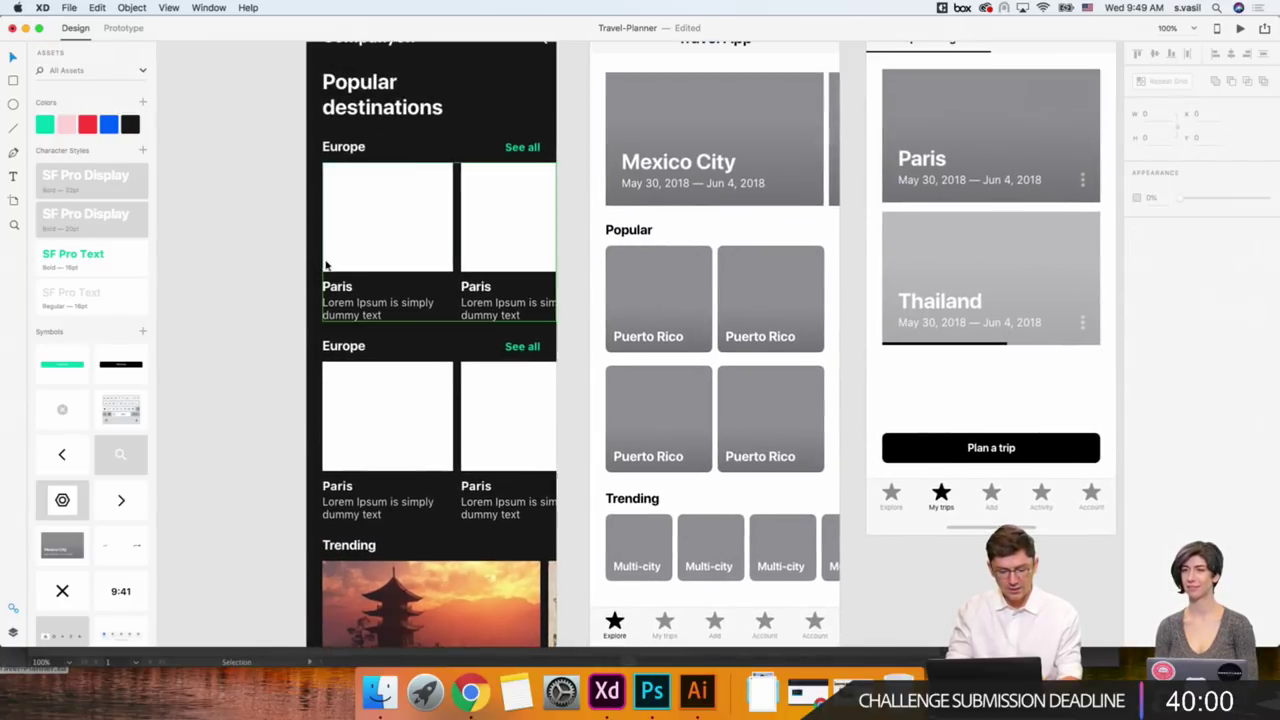
Drag the London photo from the places folder onto the first Europe card.
{"action": "left_click", "coordinate": [393, 711]}
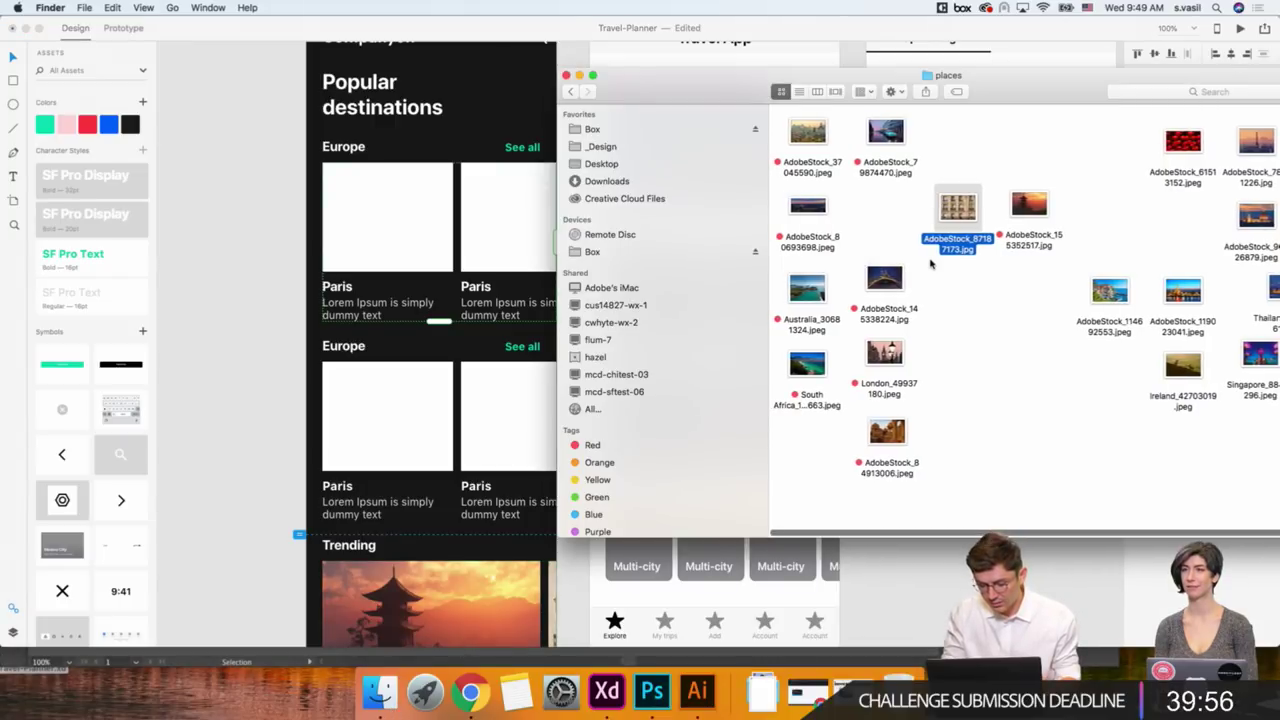
{"action": "left_click_drag", "start_coordinate": [884, 352], "coordinate": [511, 191]}
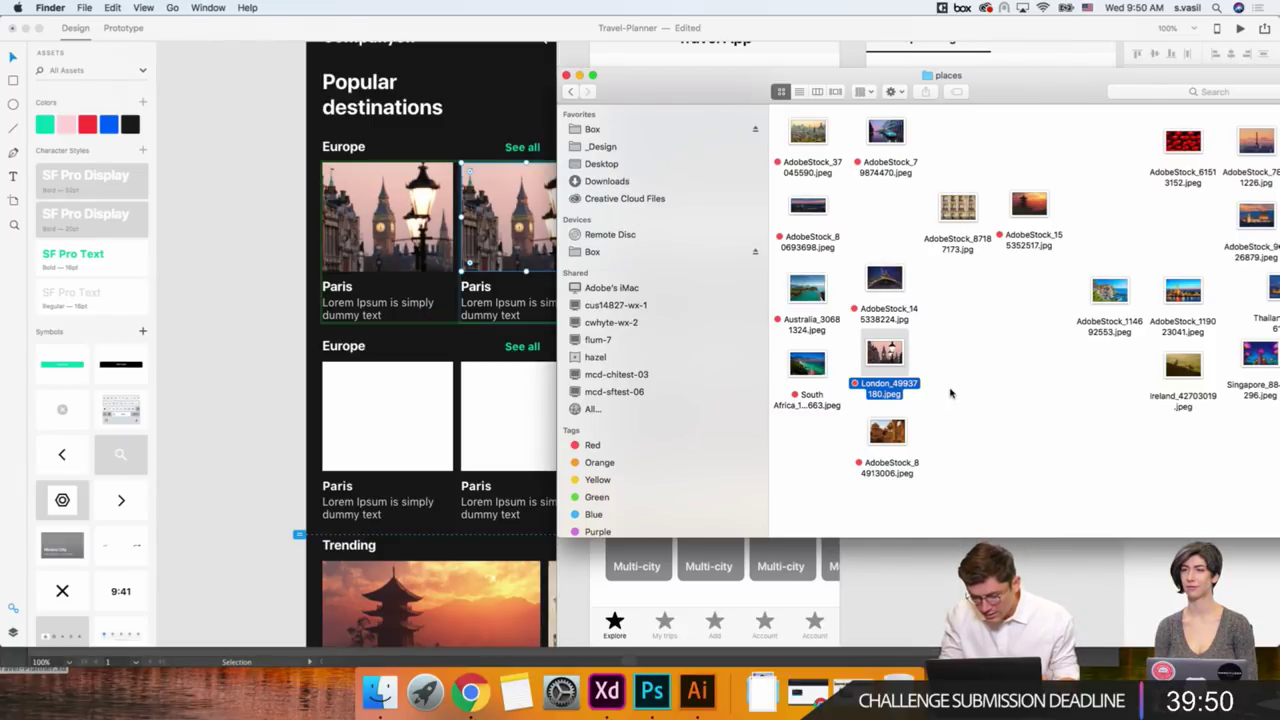
{"action": "left_click_drag", "start_coordinate": [1038, 104], "coordinate": [977, 75]}
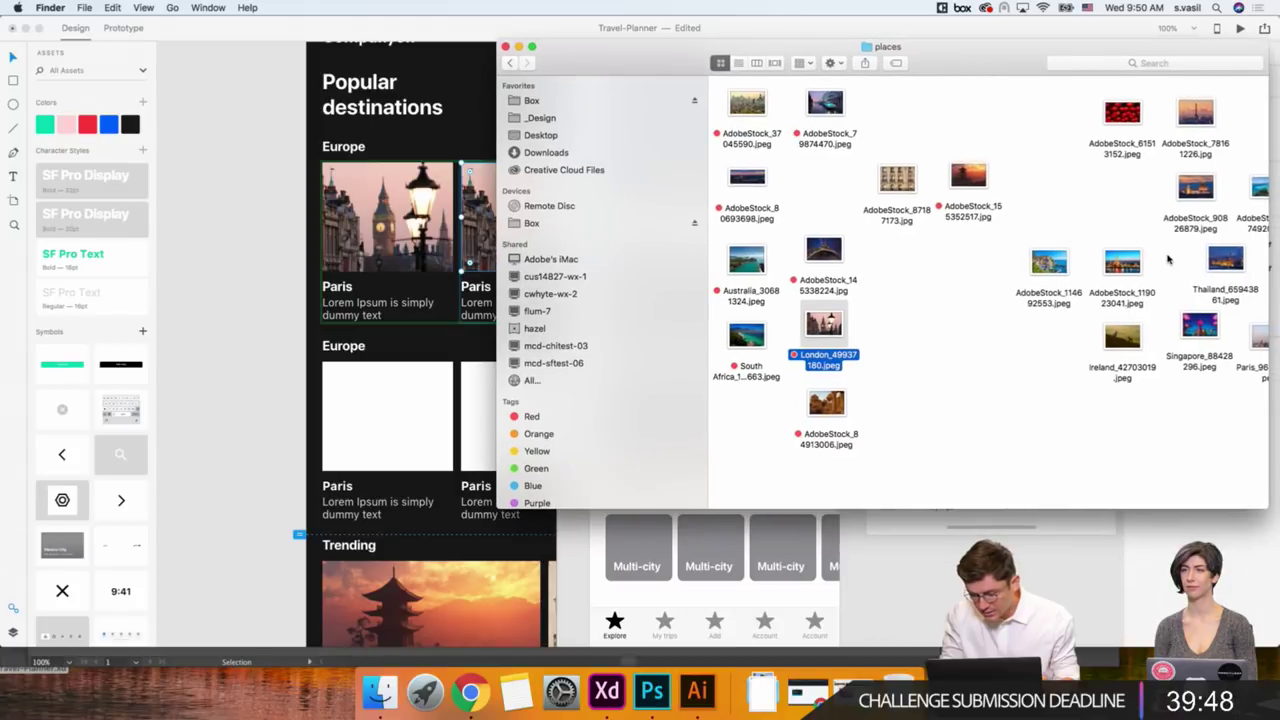
{"action": "scroll", "coordinate": [1168, 258], "scroll_direction": "right", "scroll_amount": 3}
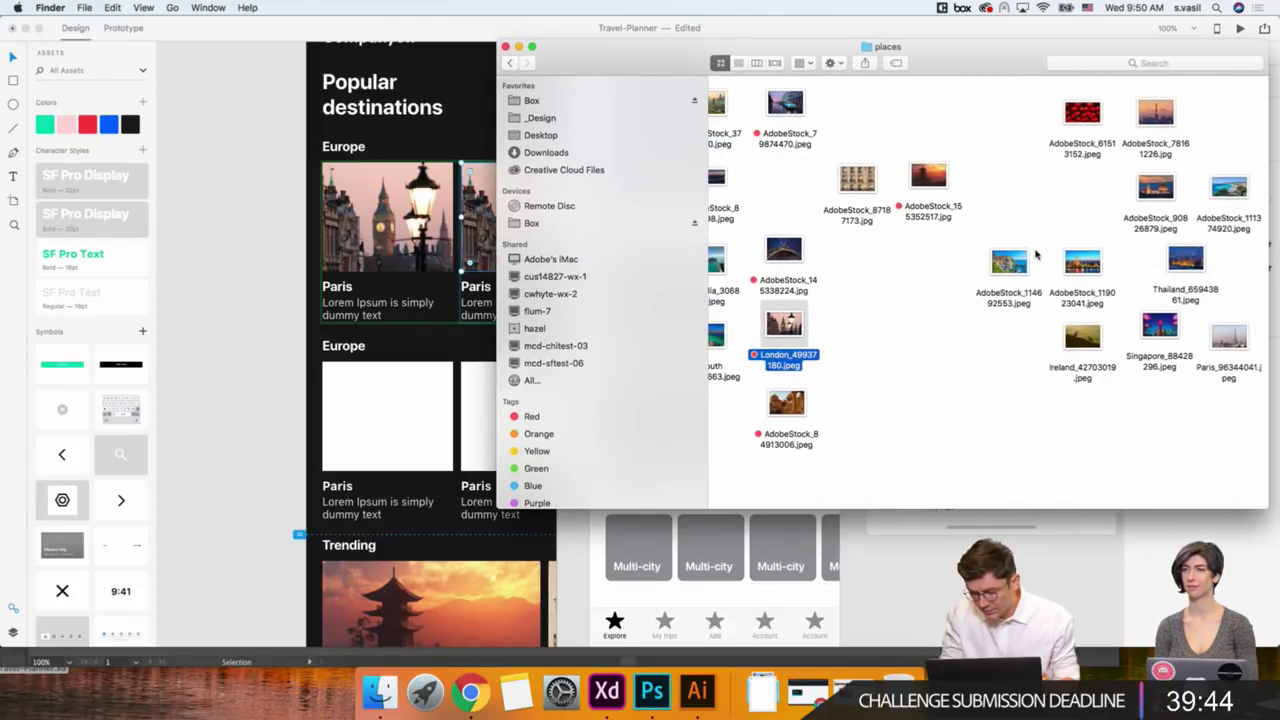
{"action": "scroll", "coordinate": [1036, 255], "scroll_direction": "left", "scroll_amount": 2}
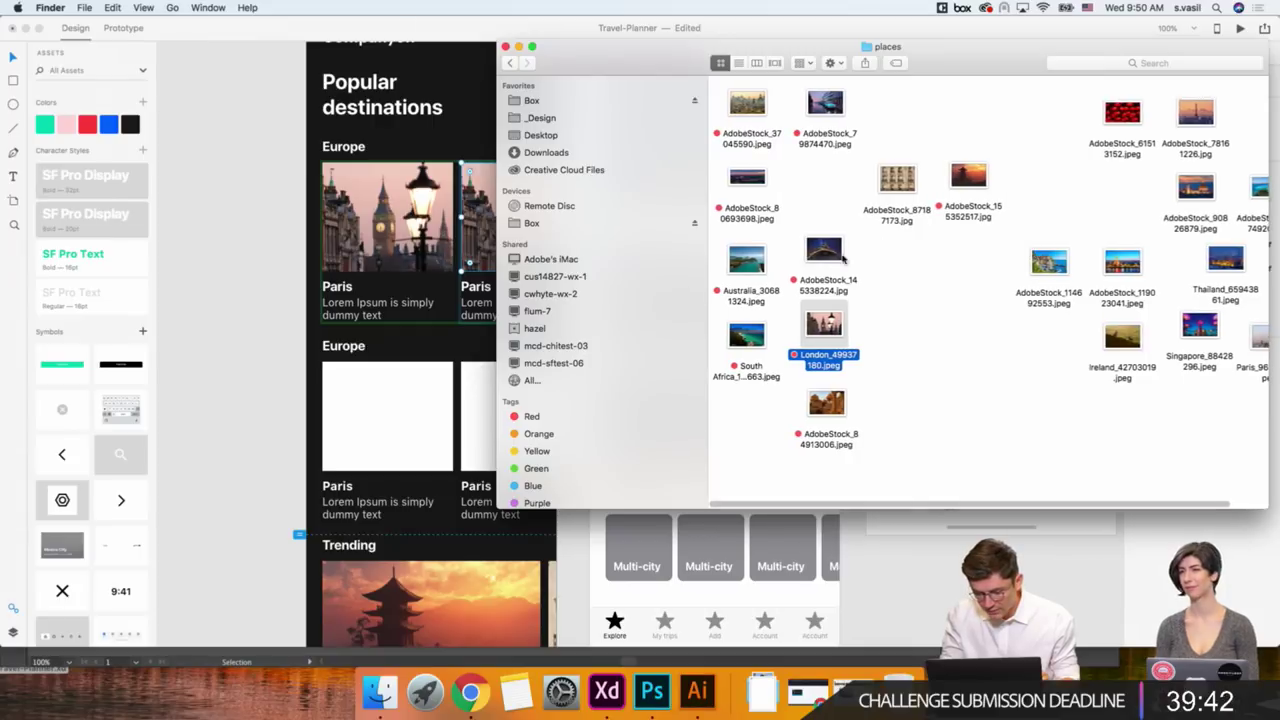
Put the Eiffel Tower night photo on the first Paris card and Big Ben on the second.
{"action": "left_click", "coordinate": [826, 254]}
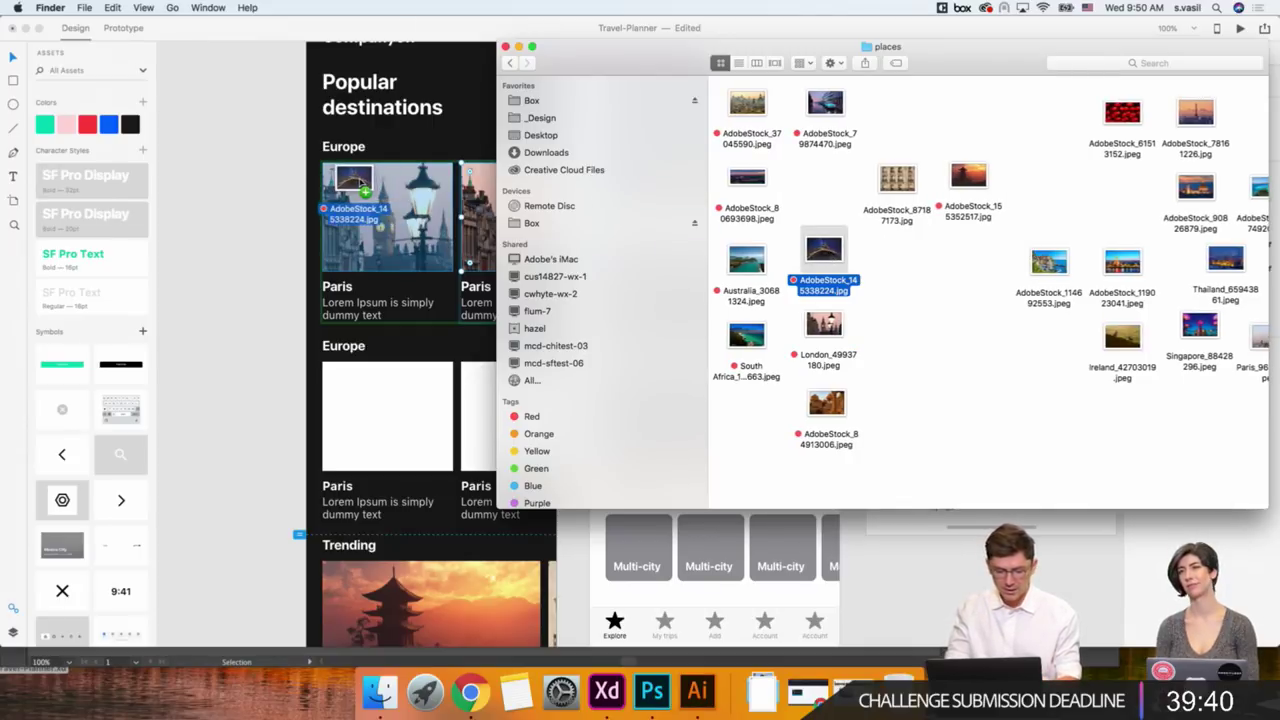
{"action": "left_click_drag", "start_coordinate": [829, 254], "coordinate": [387, 215]}
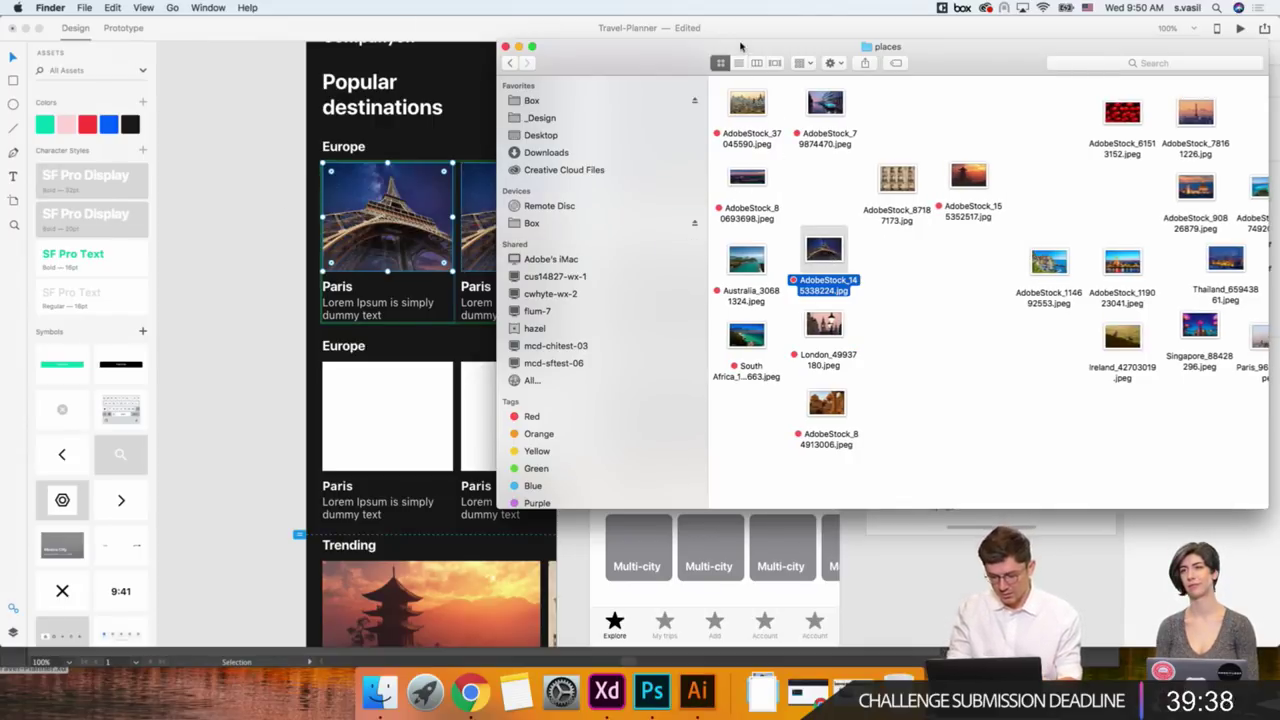
{"action": "left_click_drag", "start_coordinate": [740, 47], "coordinate": [886, 46]}
{"action": "left_click_drag", "start_coordinate": [970, 325], "coordinate": [525, 210]}
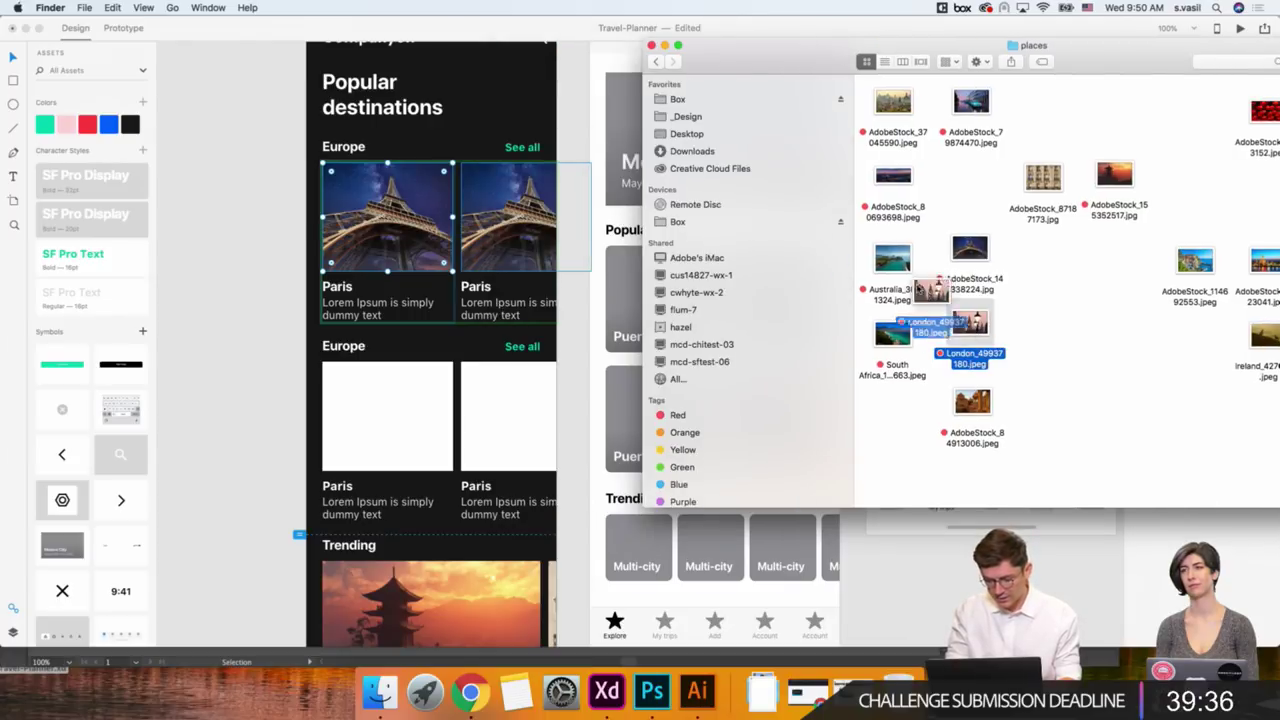
{"action": "left_click", "coordinate": [223, 206]}
Retitle the second Europe card 'London'.
{"action": "left_click", "coordinate": [248, 189]}
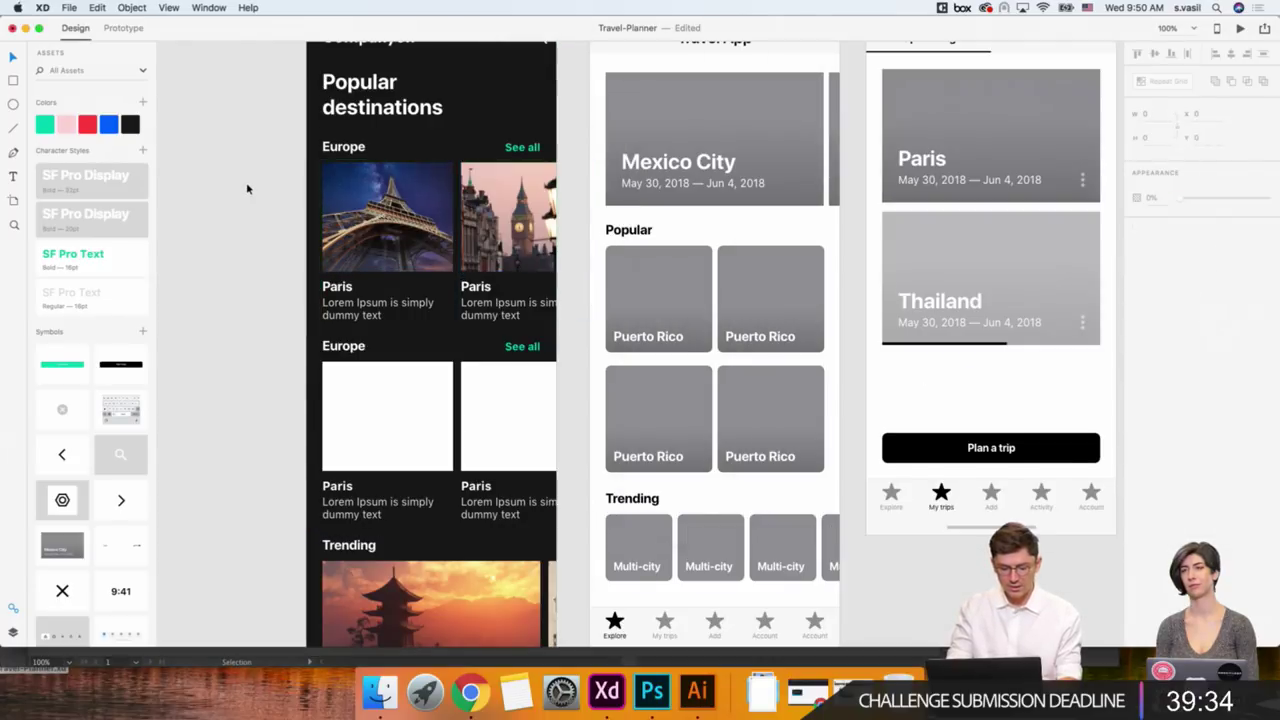
{"action": "left_click", "coordinate": [334, 290]}
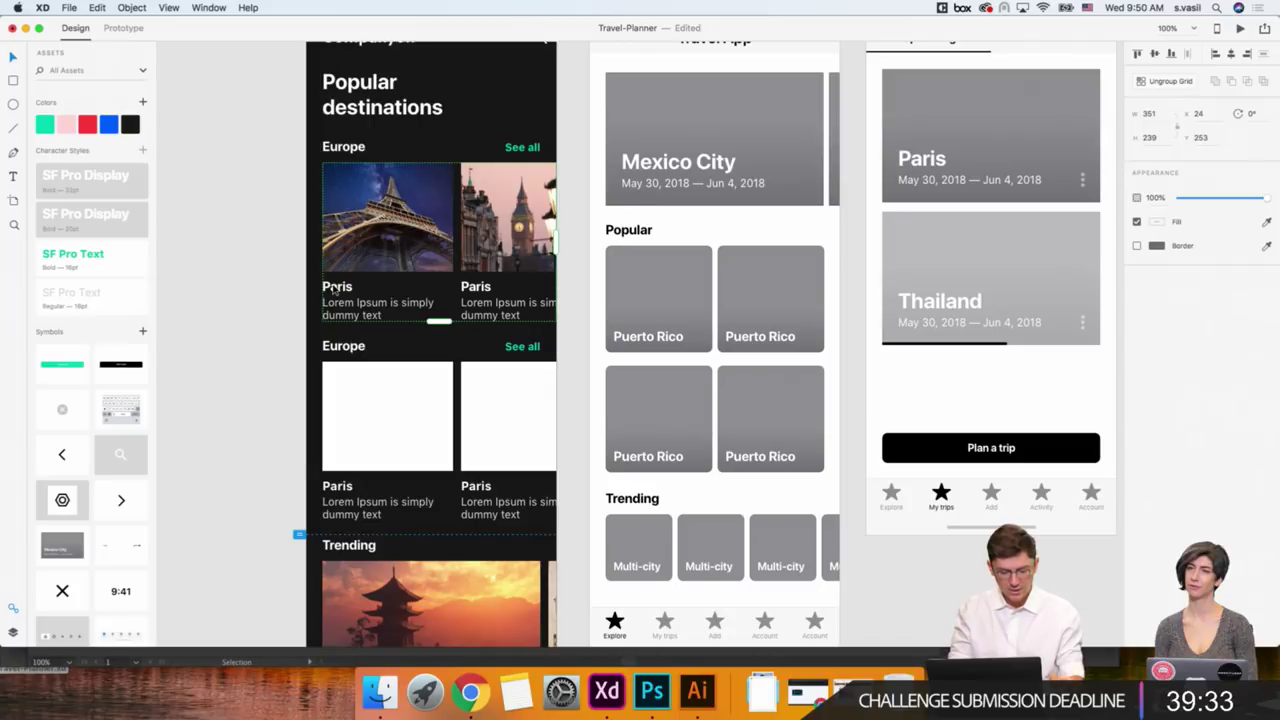
{"action": "double_click", "coordinate": [481, 291]}
{"action": "type", "text": "London"}
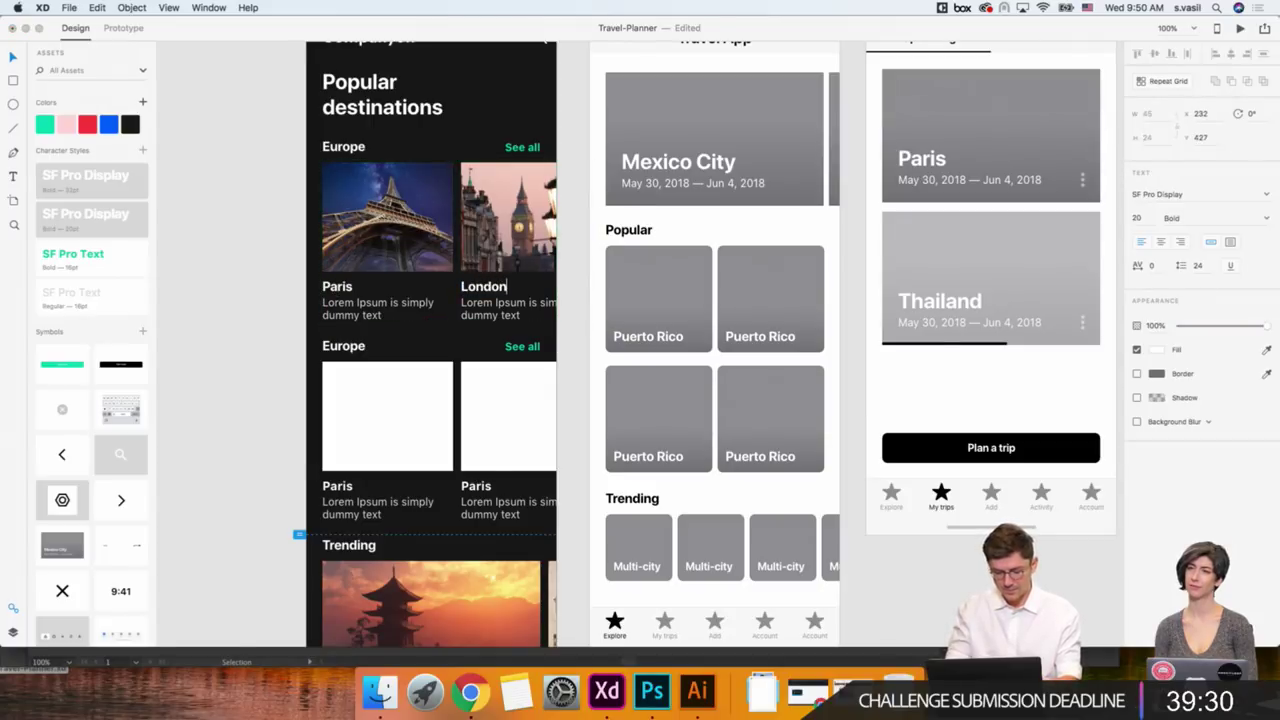
{"action": "left_click", "coordinate": [264, 194]}
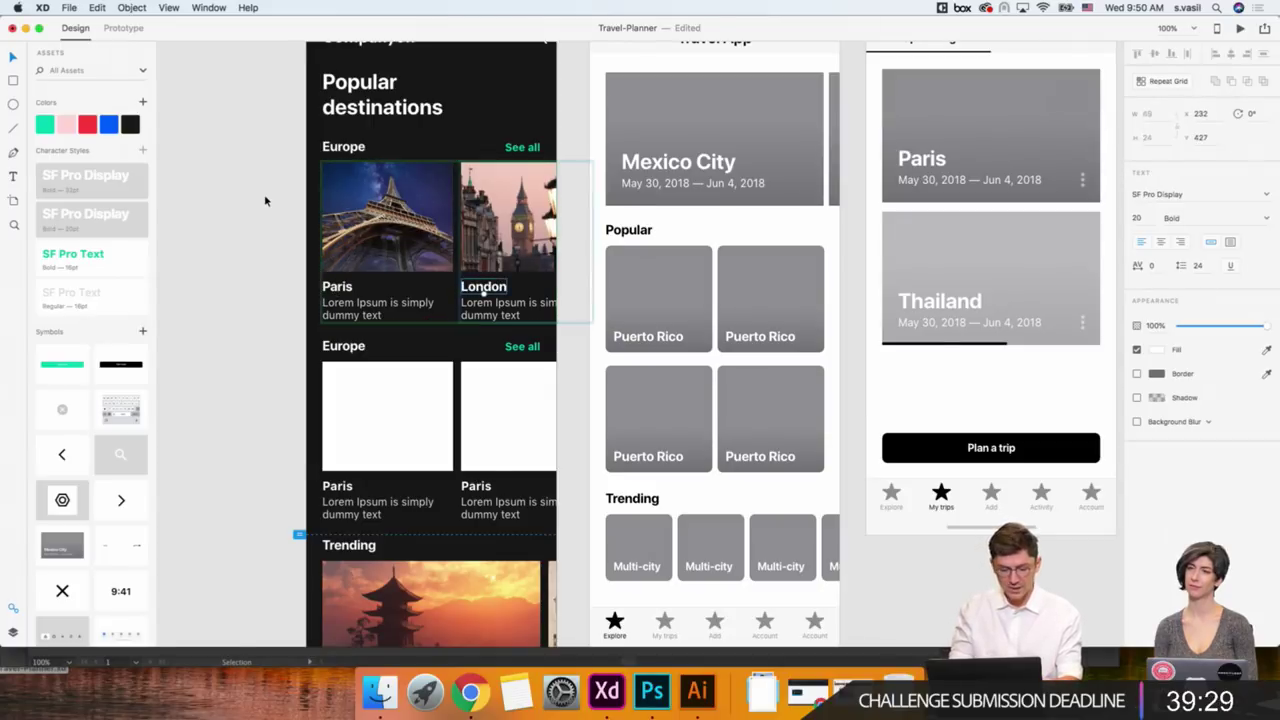
Set the top Europe heading to 24 pt and save it as a new character style.
{"action": "left_click", "coordinate": [345, 147]}
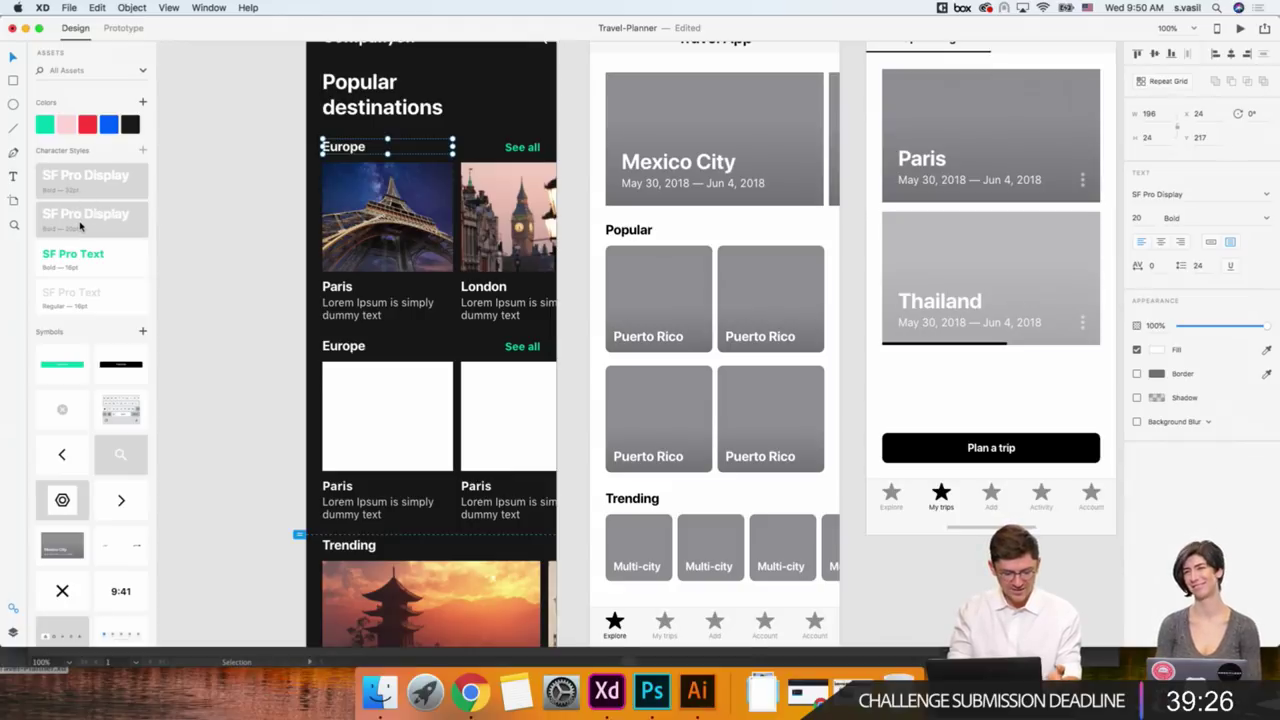
{"action": "left_click", "coordinate": [1149, 215]}
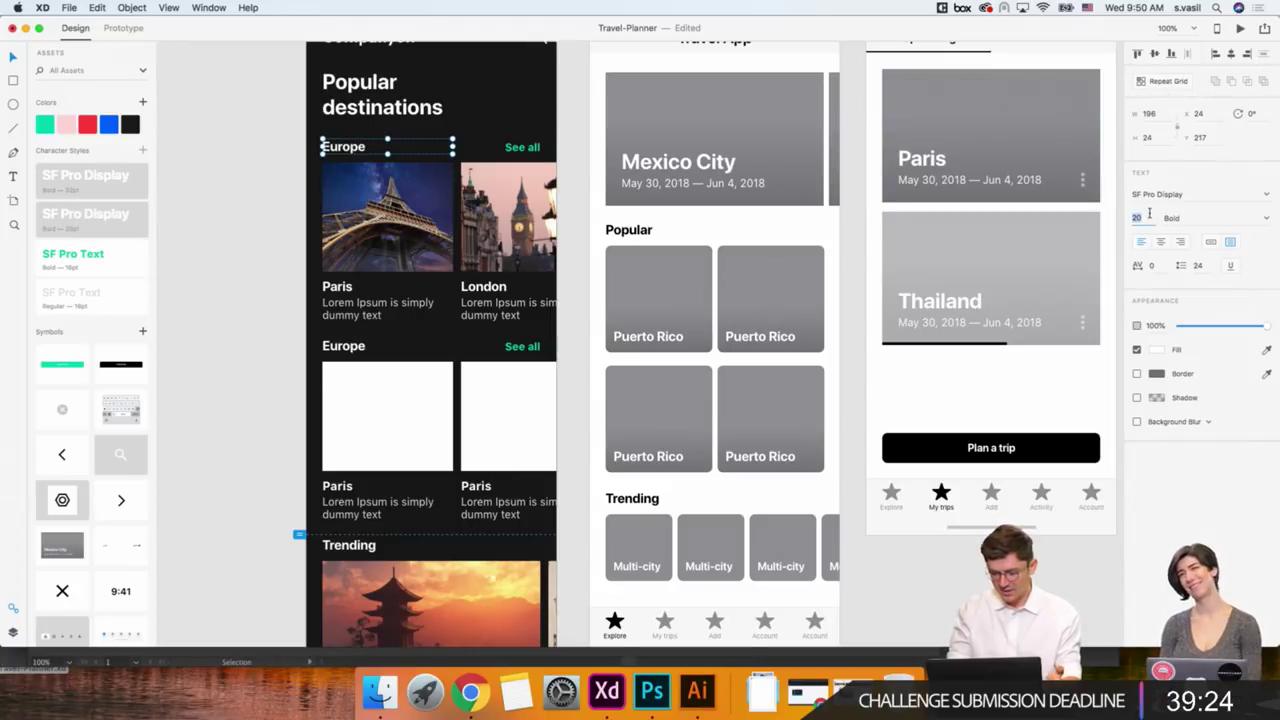
{"action": "type", "text": "24"}
{"action": "key", "text": "Return"}
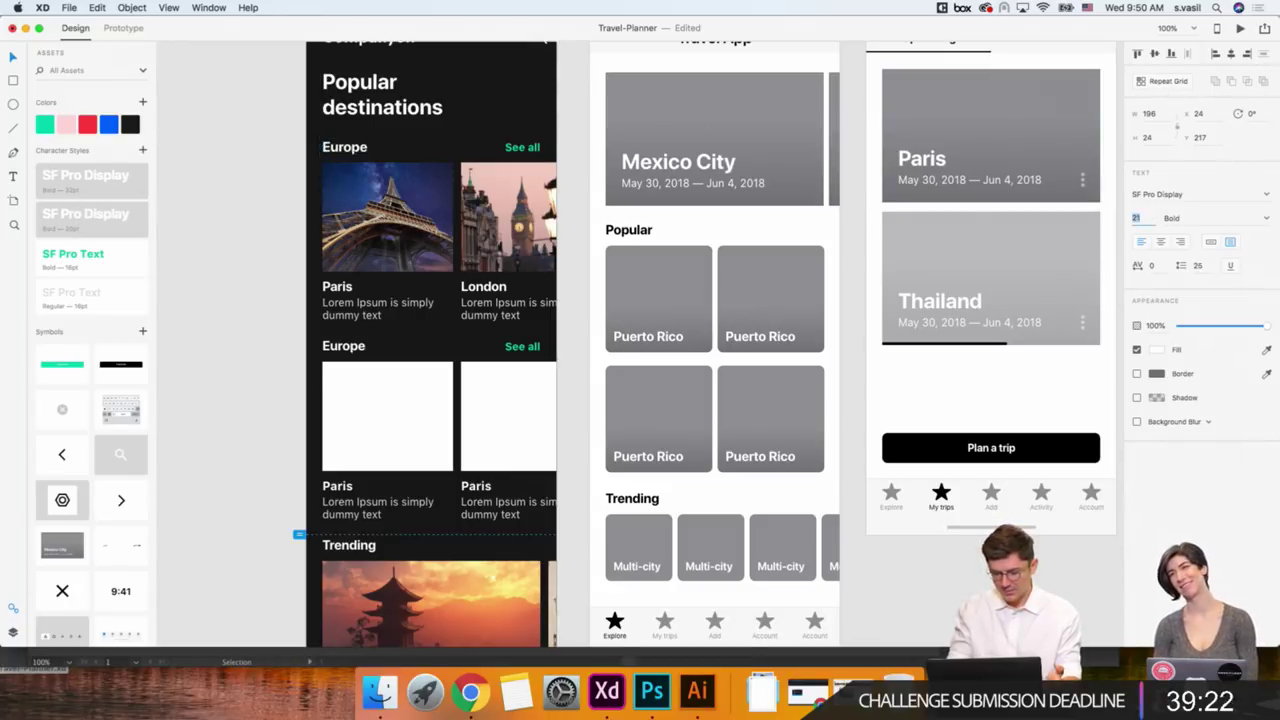
{"action": "left_click", "coordinate": [144, 150]}
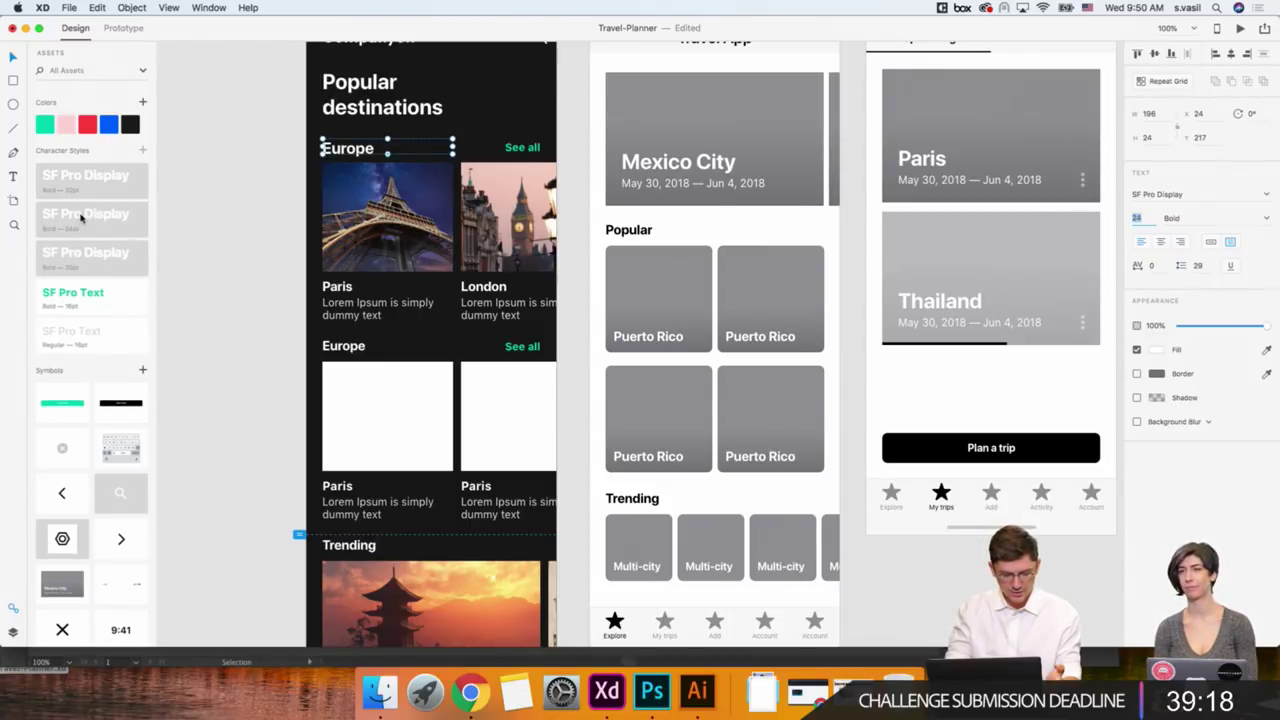
Apply the new 24 pt bold style to the second Europe heading and compare both.
{"action": "left_click", "coordinate": [344, 348]}
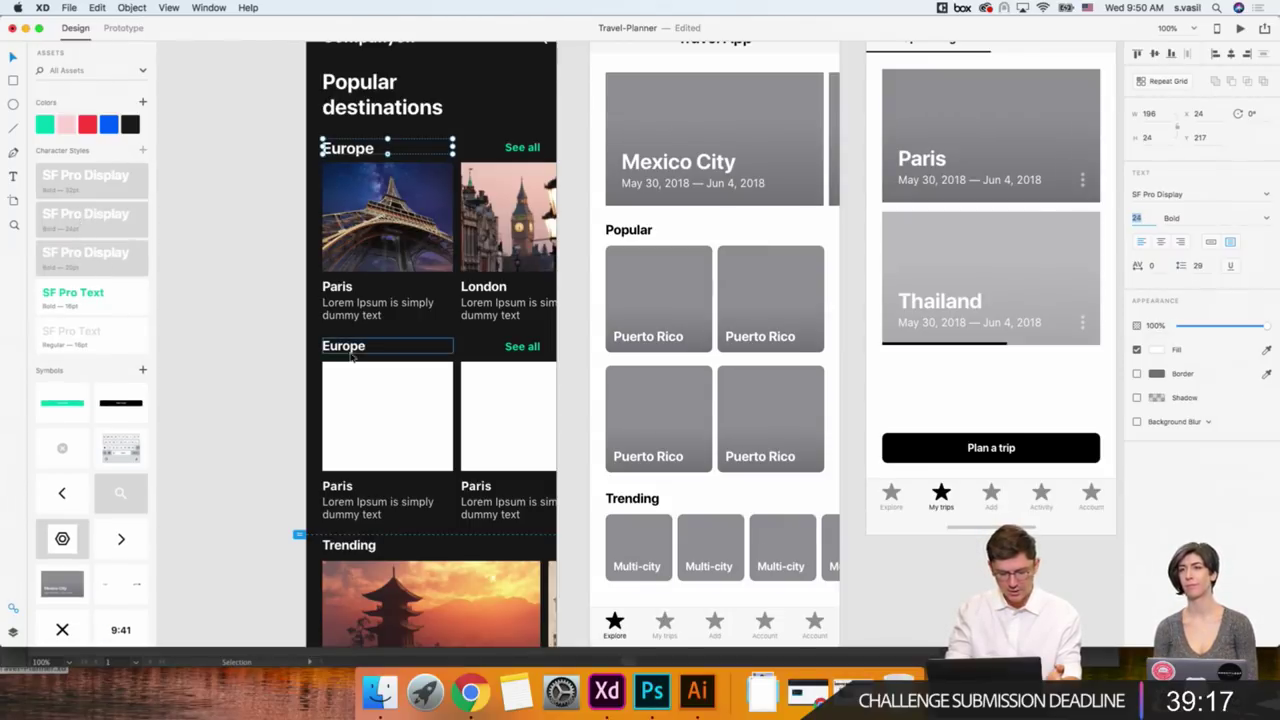
{"action": "left_click", "coordinate": [107, 219]}
{"action": "left_click", "coordinate": [350, 150]}
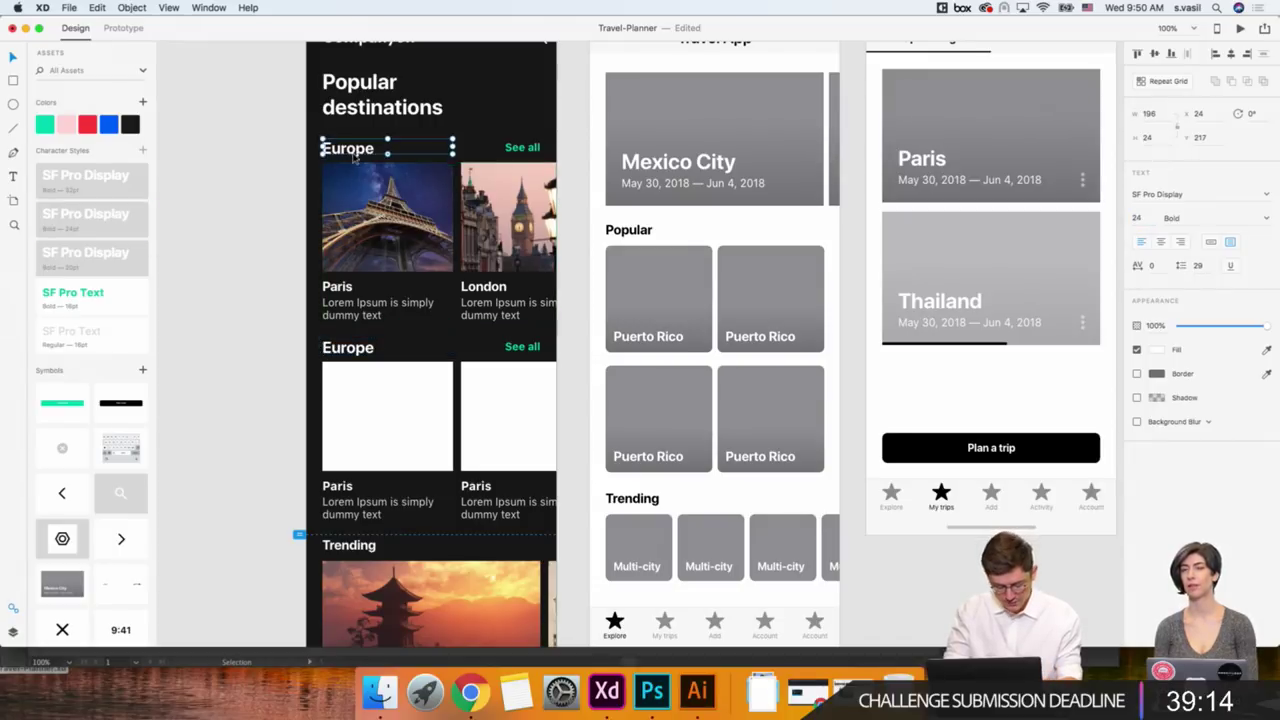
{"action": "left_click", "coordinate": [364, 350]}
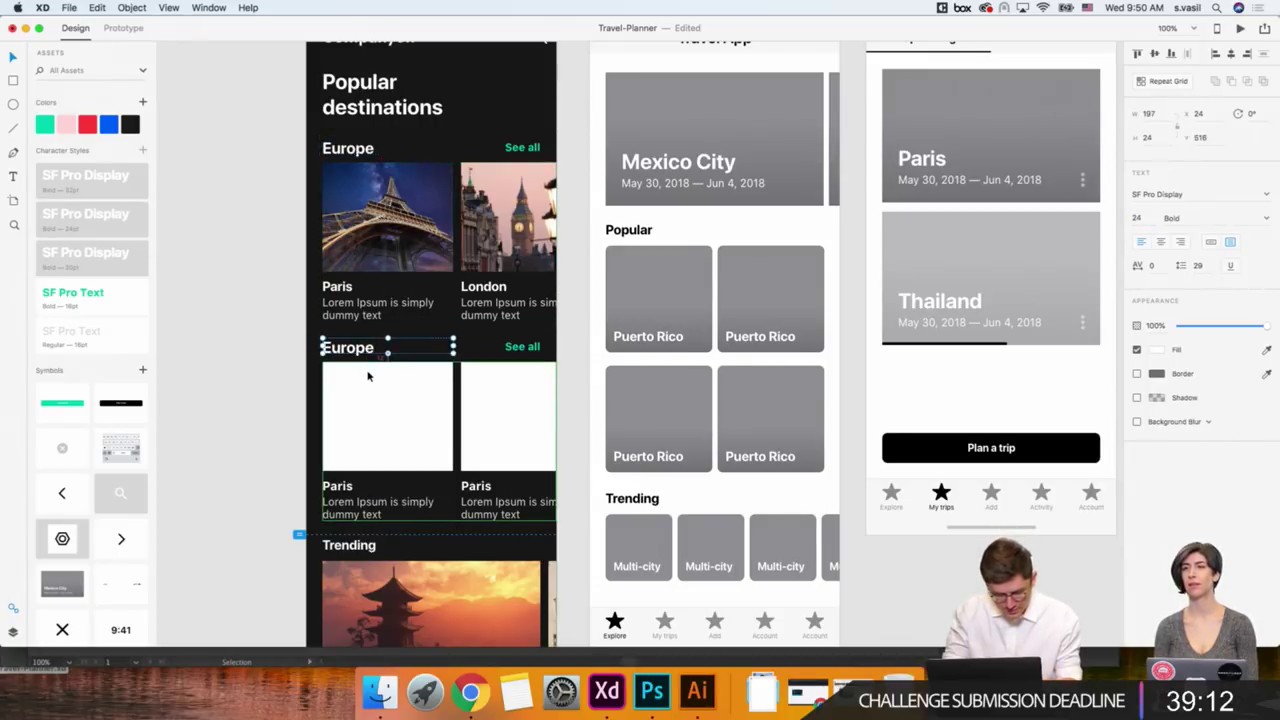
Apply the larger 24 pt heading style to the Trending heading.
{"action": "left_click", "coordinate": [294, 342]}
{"action": "scroll", "coordinate": [294, 342], "scroll_direction": "down", "scroll_amount": 2}
{"action": "left_click", "coordinate": [344, 468]}
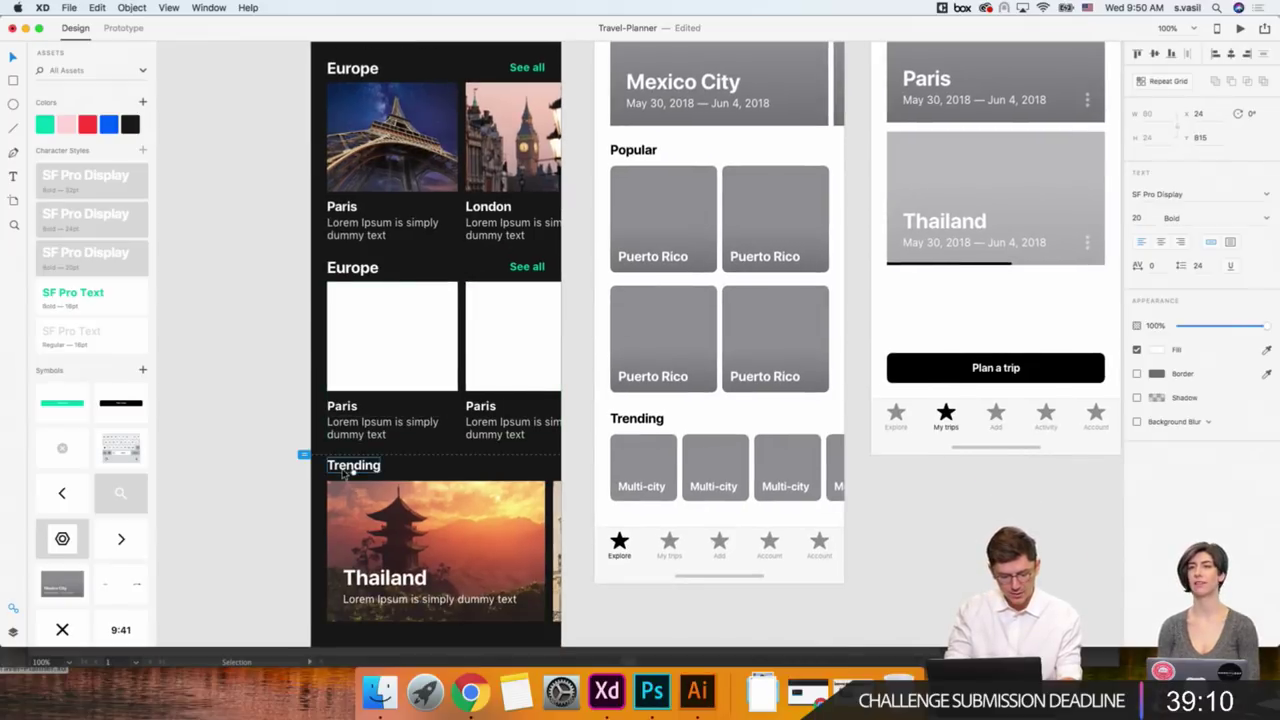
{"action": "left_click", "coordinate": [100, 219]}
{"action": "left_click", "coordinate": [257, 369]}
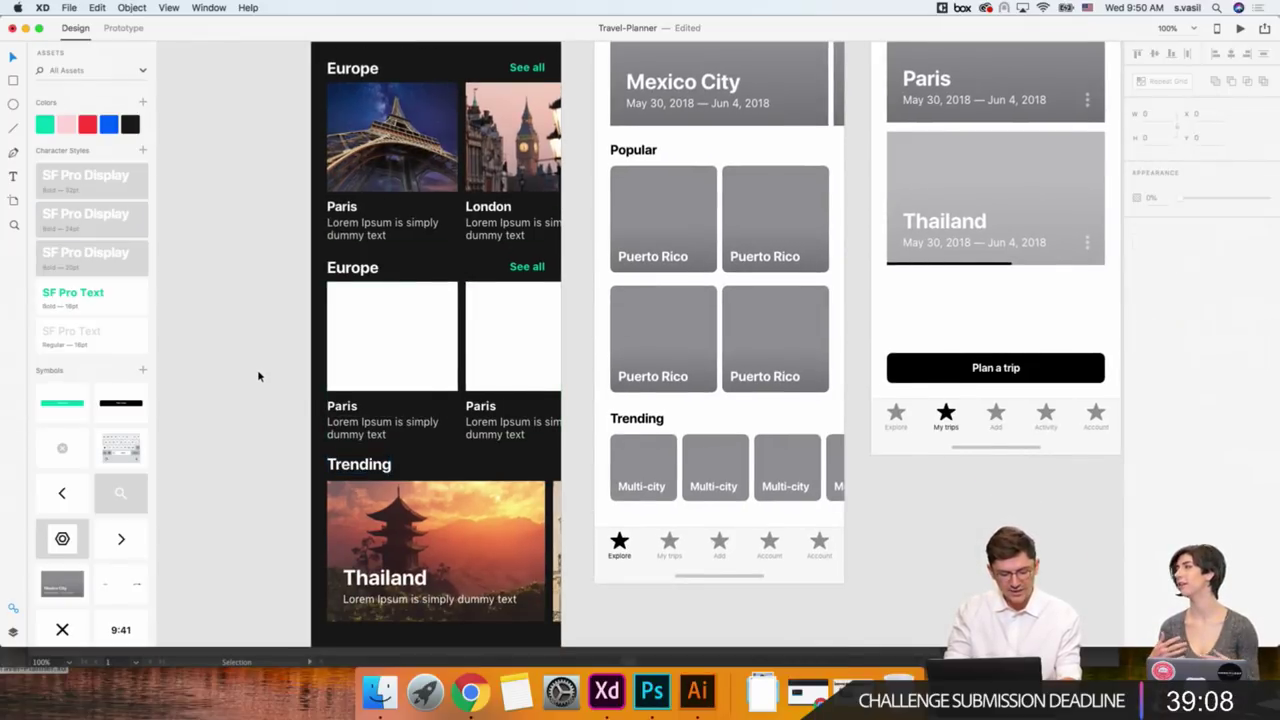
Nudge the Trending section and the bottom tab bar down slightly.
{"action": "scroll", "coordinate": [257, 369], "scroll_direction": "down", "scroll_amount": 2}
{"action": "scroll", "coordinate": [277, 443], "scroll_direction": "down", "scroll_amount": 3}
{"action": "left_click_drag", "start_coordinate": [289, 320], "coordinate": [548, 463]}
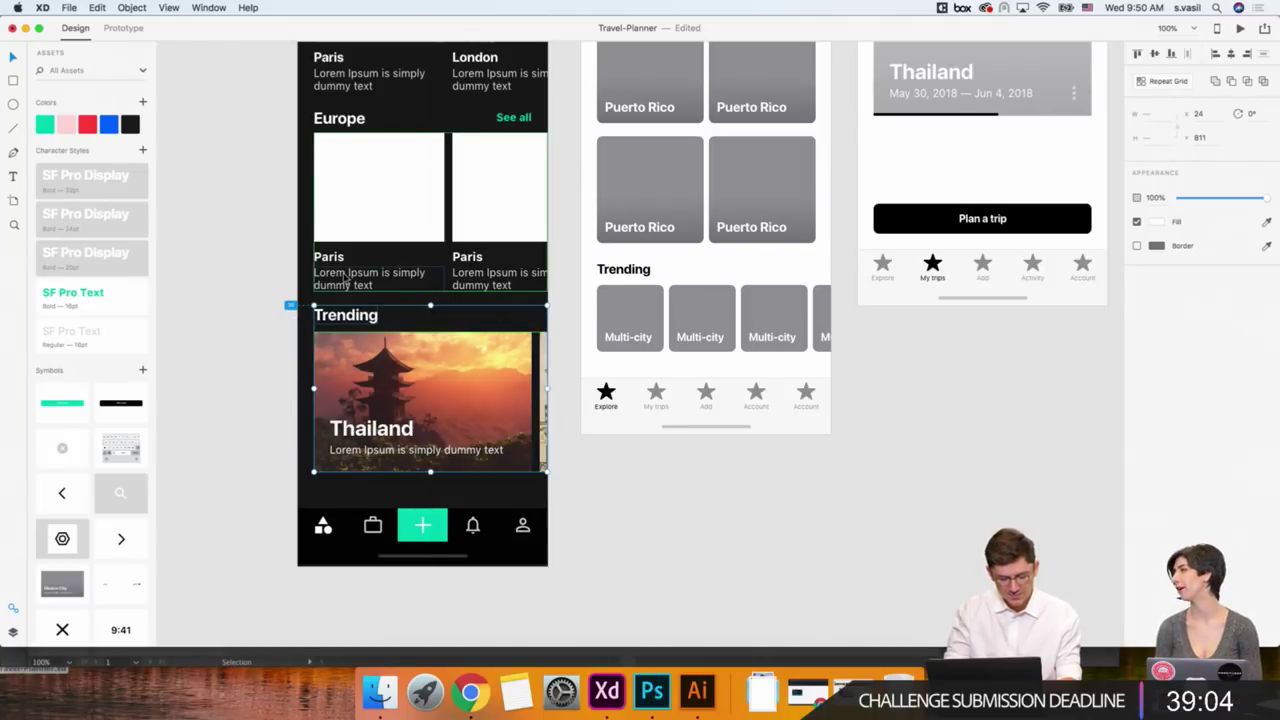
{"action": "key", "text": "Down"}
{"action": "key", "text": "Down"}
{"action": "key", "text": "Down"}
{"action": "key", "text": "Down"}
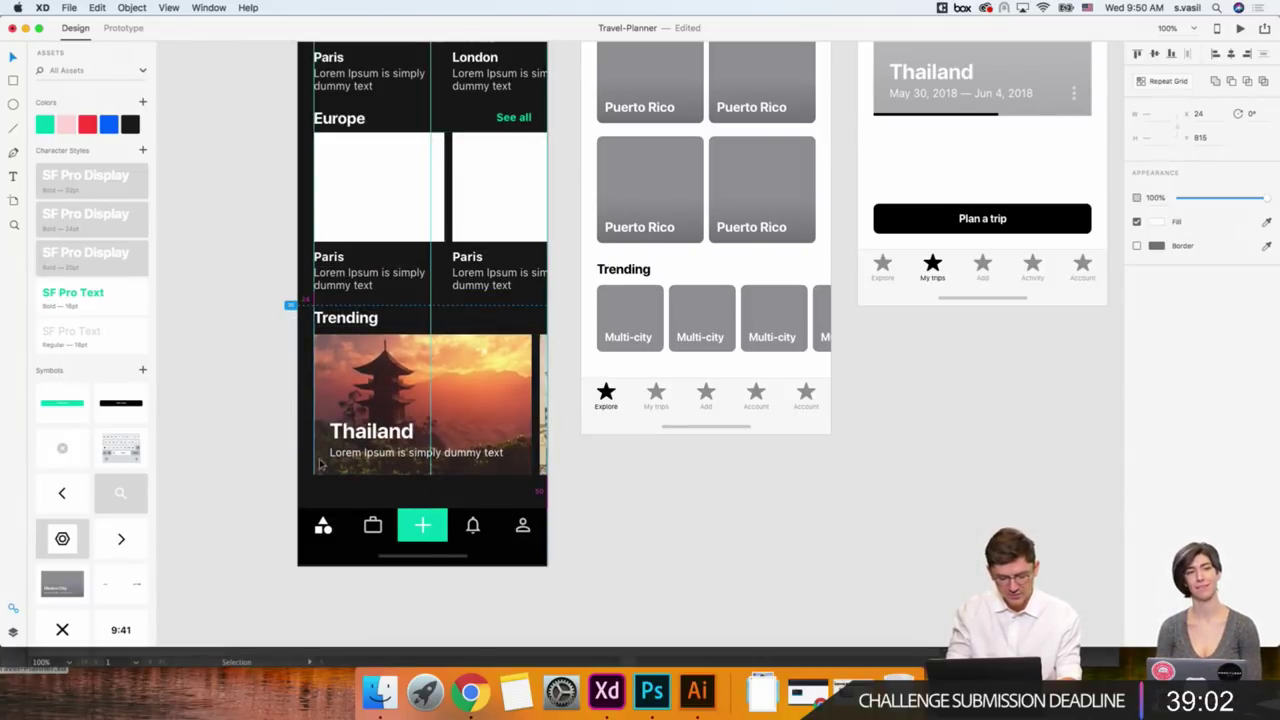
{"action": "left_click", "coordinate": [331, 545]}
{"action": "left_click_drag", "start_coordinate": [268, 500], "coordinate": [556, 592]}
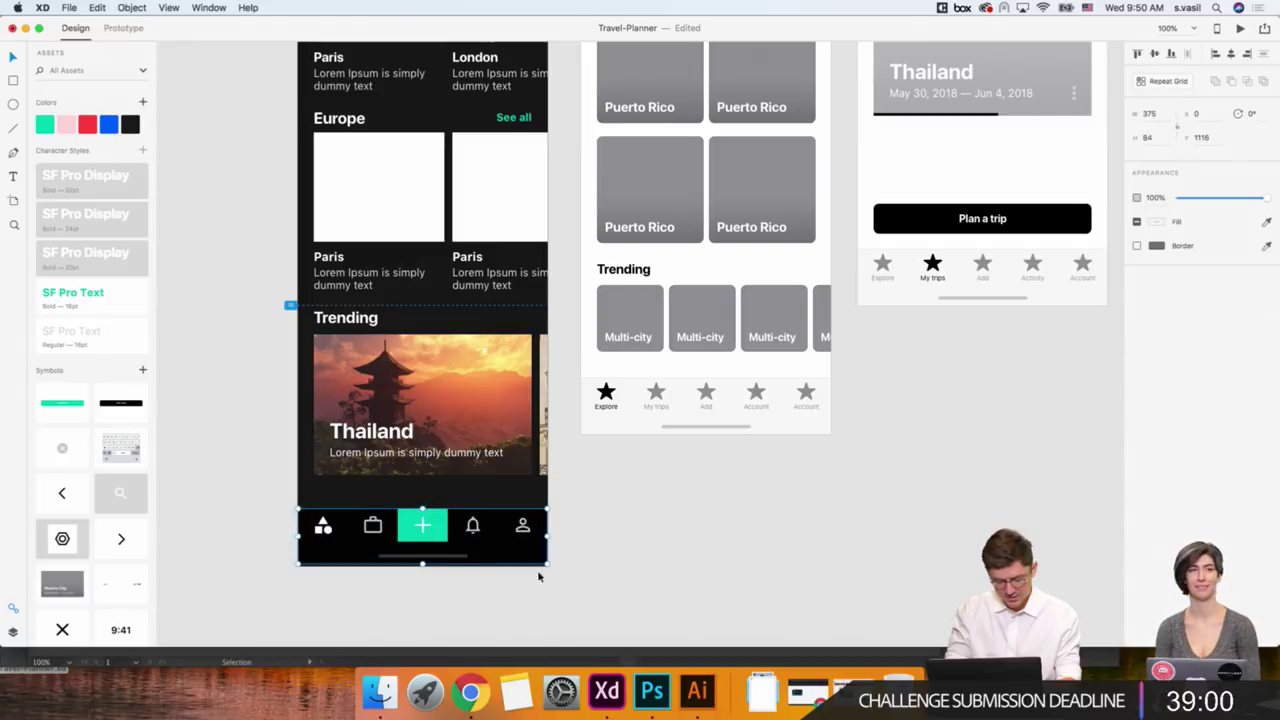
{"action": "key", "text": "Down"}
{"action": "key", "text": "Down"}
{"action": "key", "text": "Down"}
{"action": "key", "text": "Down"}
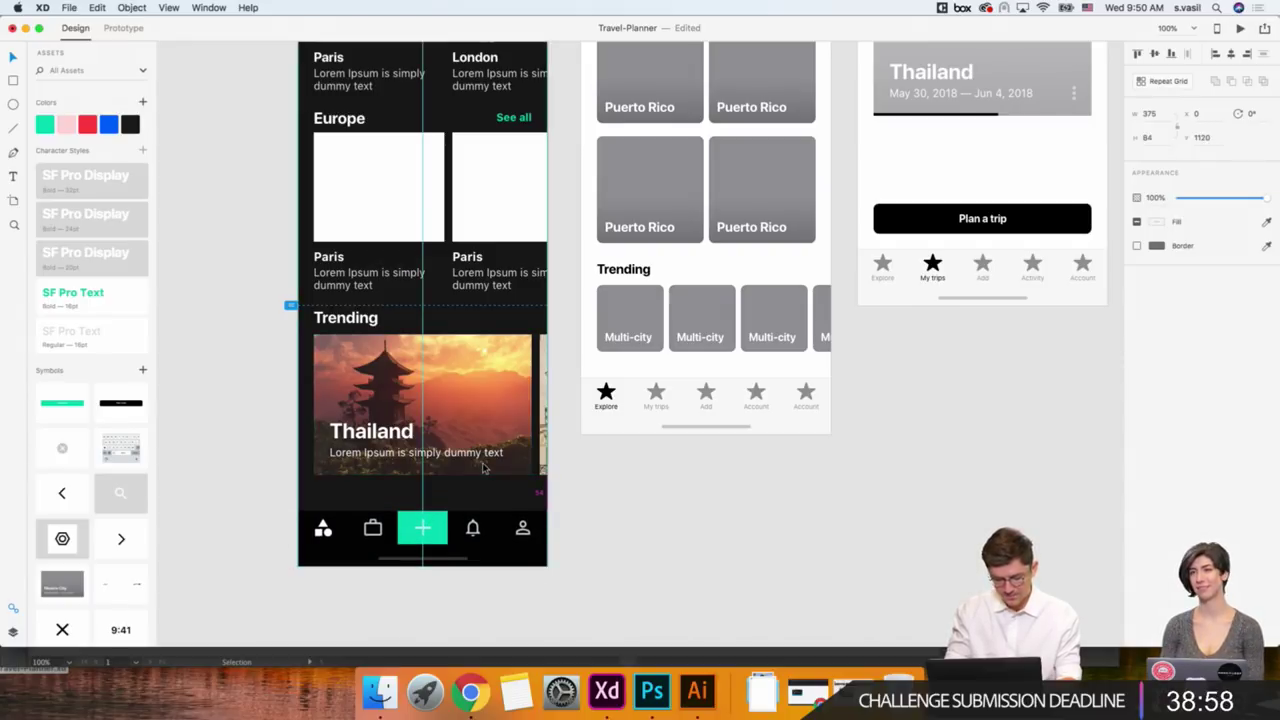
Rename the second Europe heading to 'Asia'.
{"action": "scroll", "coordinate": [240, 356], "scroll_direction": "up", "scroll_amount": 5}
{"action": "left_click", "coordinate": [380, 378]}
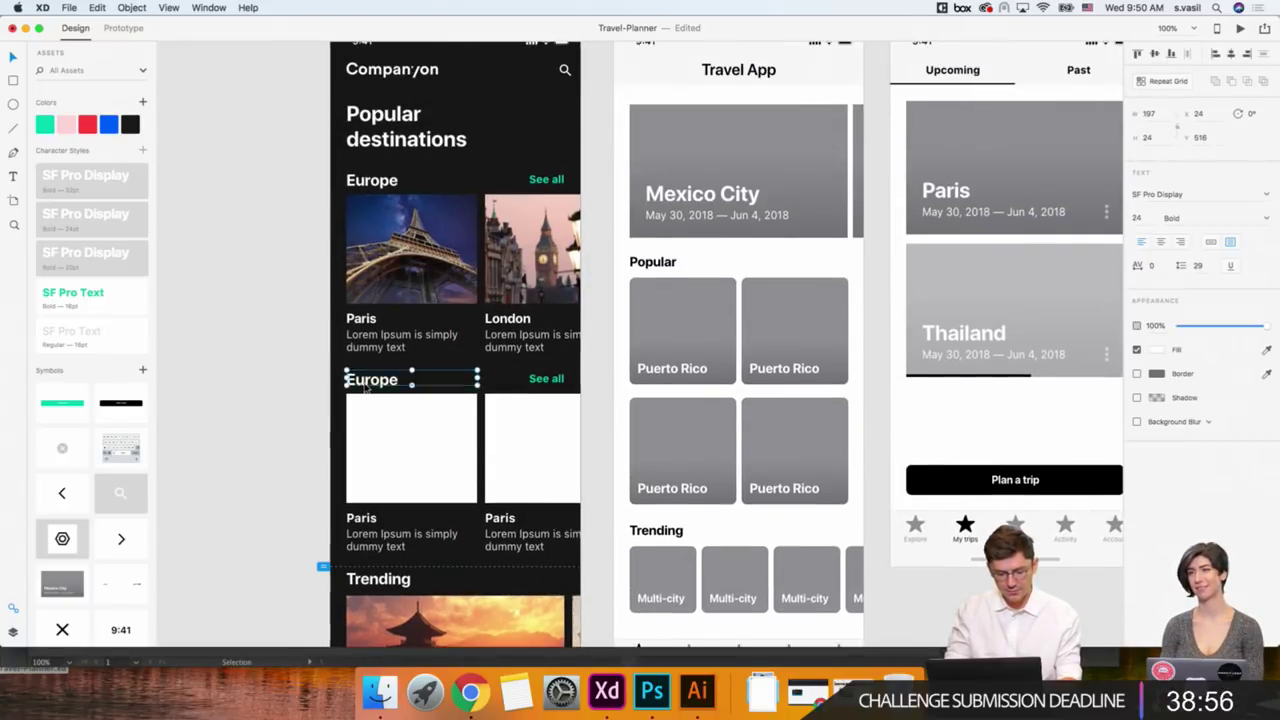
{"action": "double_click", "coordinate": [364, 382]}
{"action": "type", "text": "Asia"}
{"action": "key", "text": "Escape"}
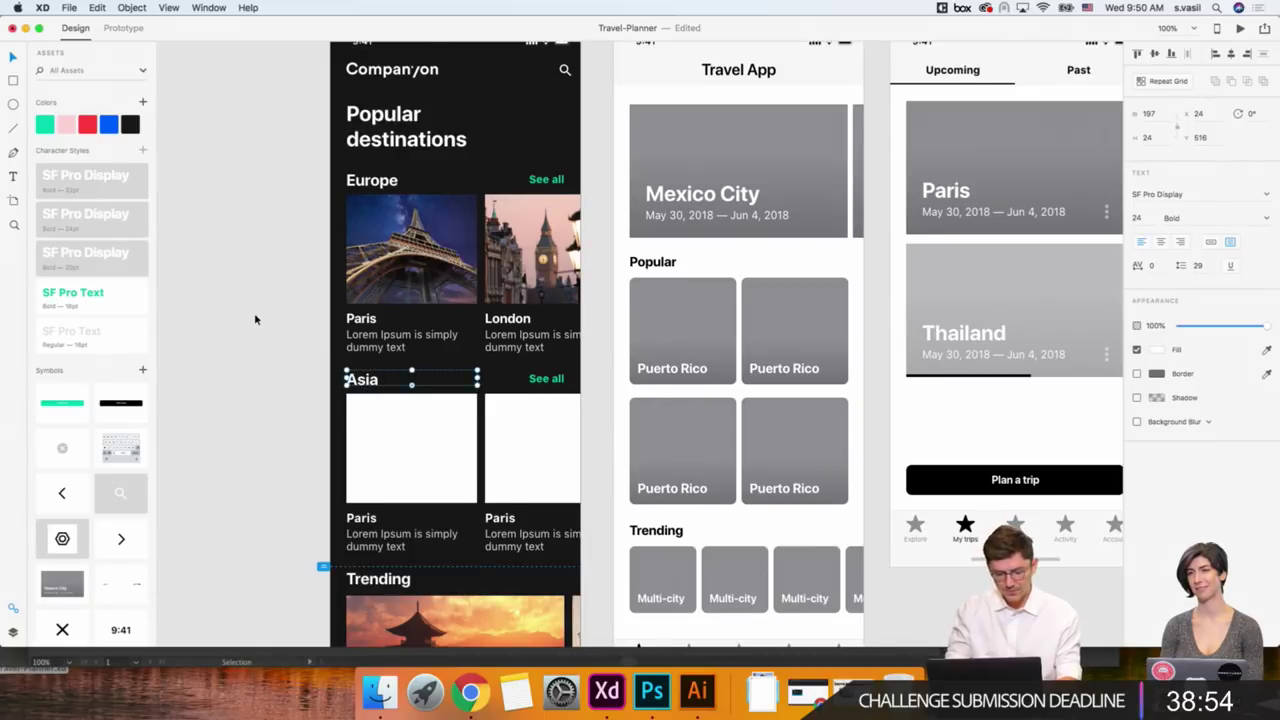
{"action": "scroll", "coordinate": [257, 322], "scroll_direction": "down", "scroll_amount": 2}
{"action": "scroll", "coordinate": [257, 322], "scroll_direction": "down", "scroll_amount": 1}
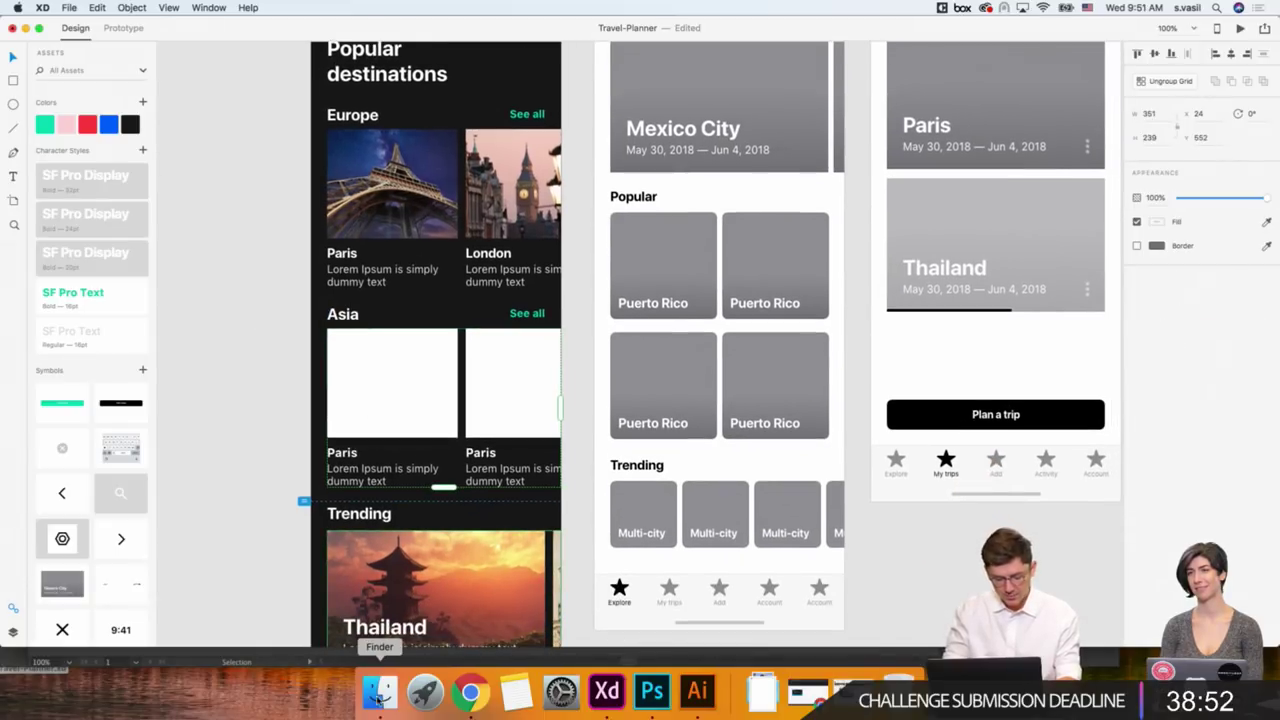
Preview the red lanterns photo in Finder and drag it into the Asia card images.
{"action": "left_click", "coordinate": [379, 692]}
{"action": "left_click", "coordinate": [886, 343]}
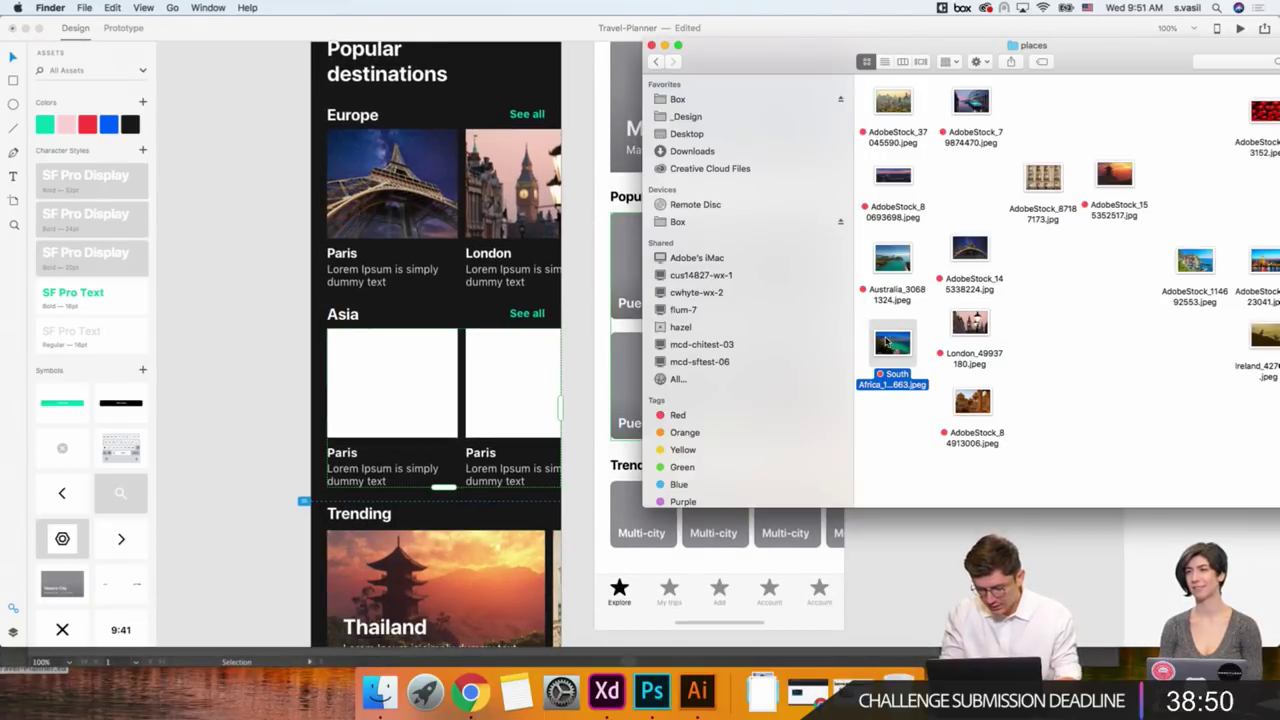
{"action": "left_click", "coordinate": [905, 260]}
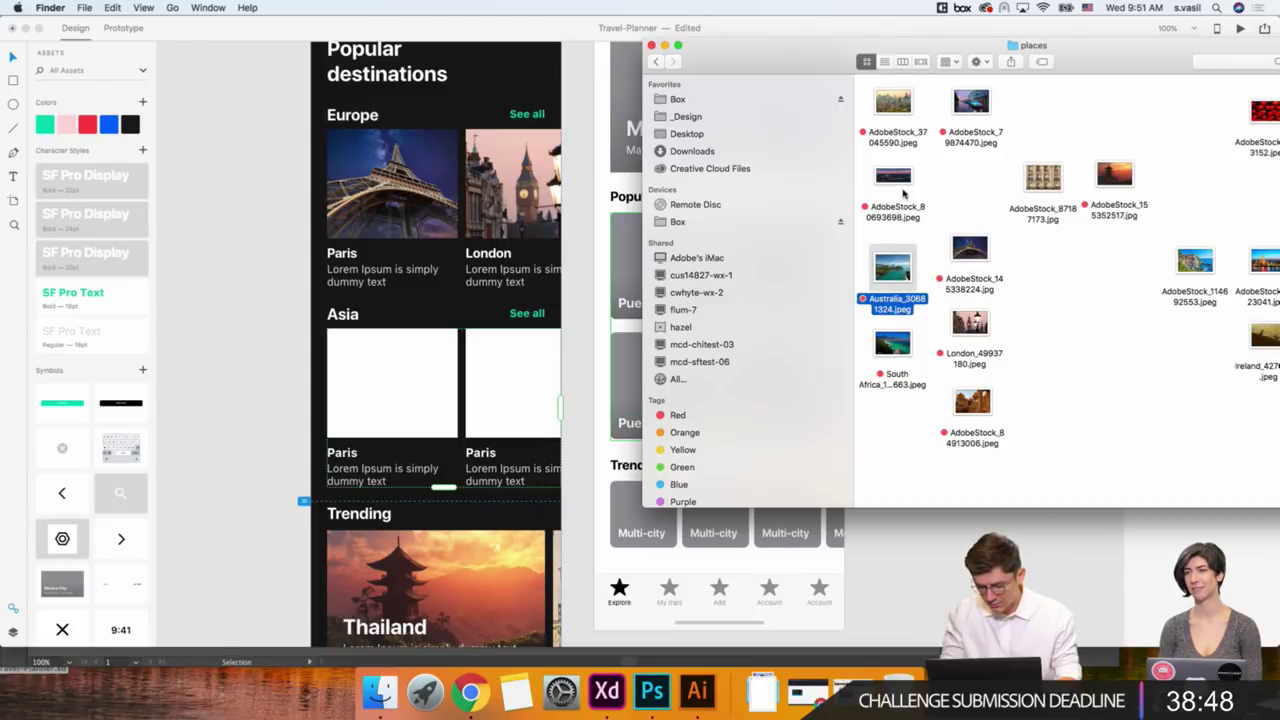
{"action": "left_click", "coordinate": [893, 120]}
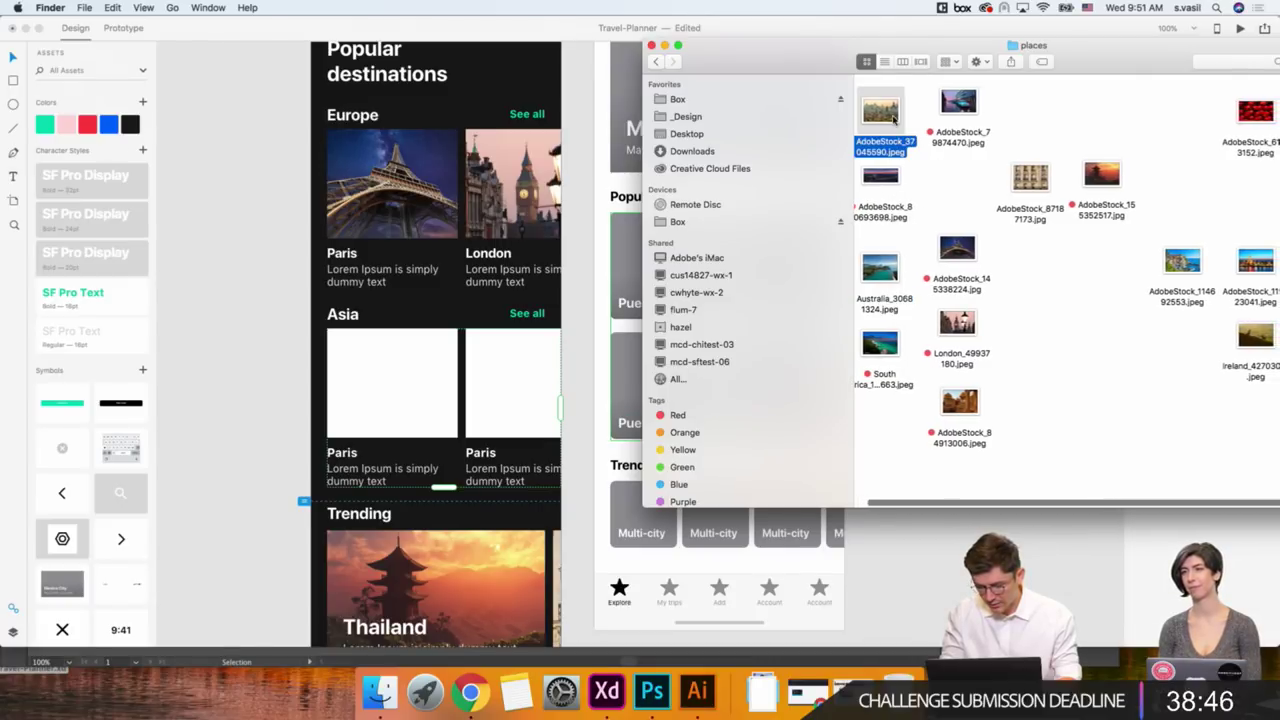
{"action": "key", "text": "space"}
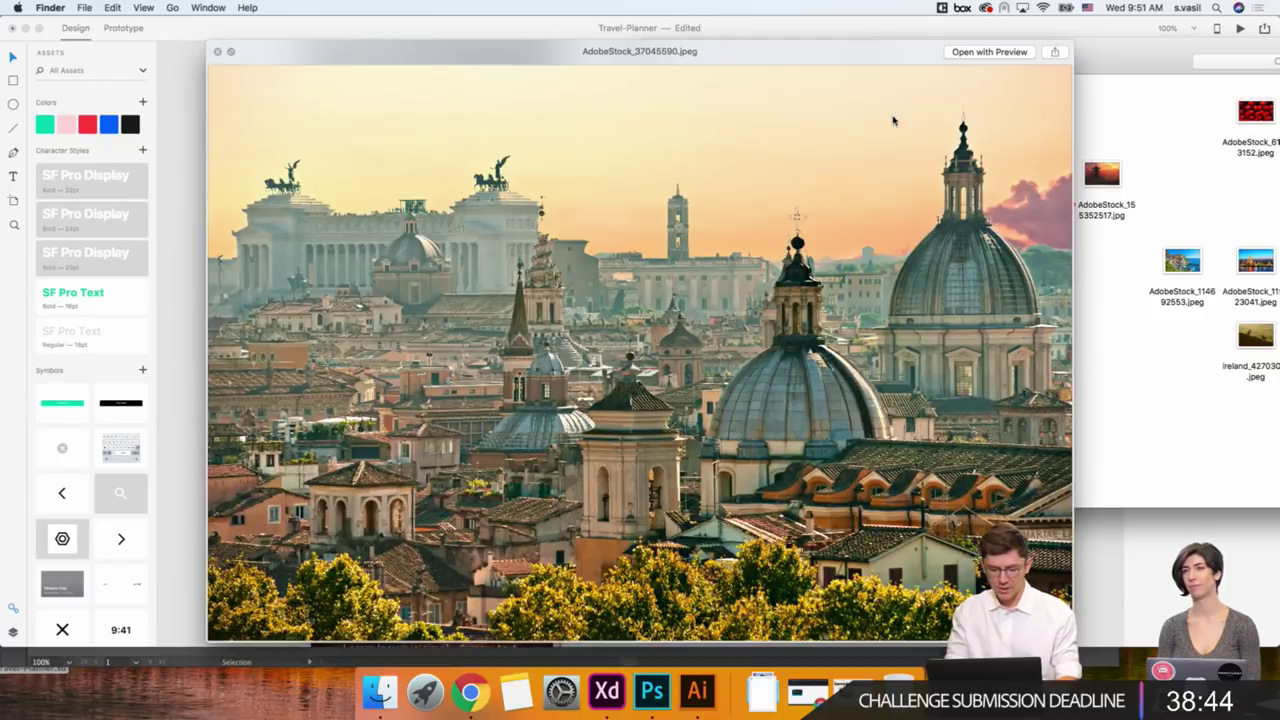
{"action": "key", "text": "space"}
{"action": "scroll", "coordinate": [1039, 217], "scroll_direction": "right", "scroll_amount": 2}
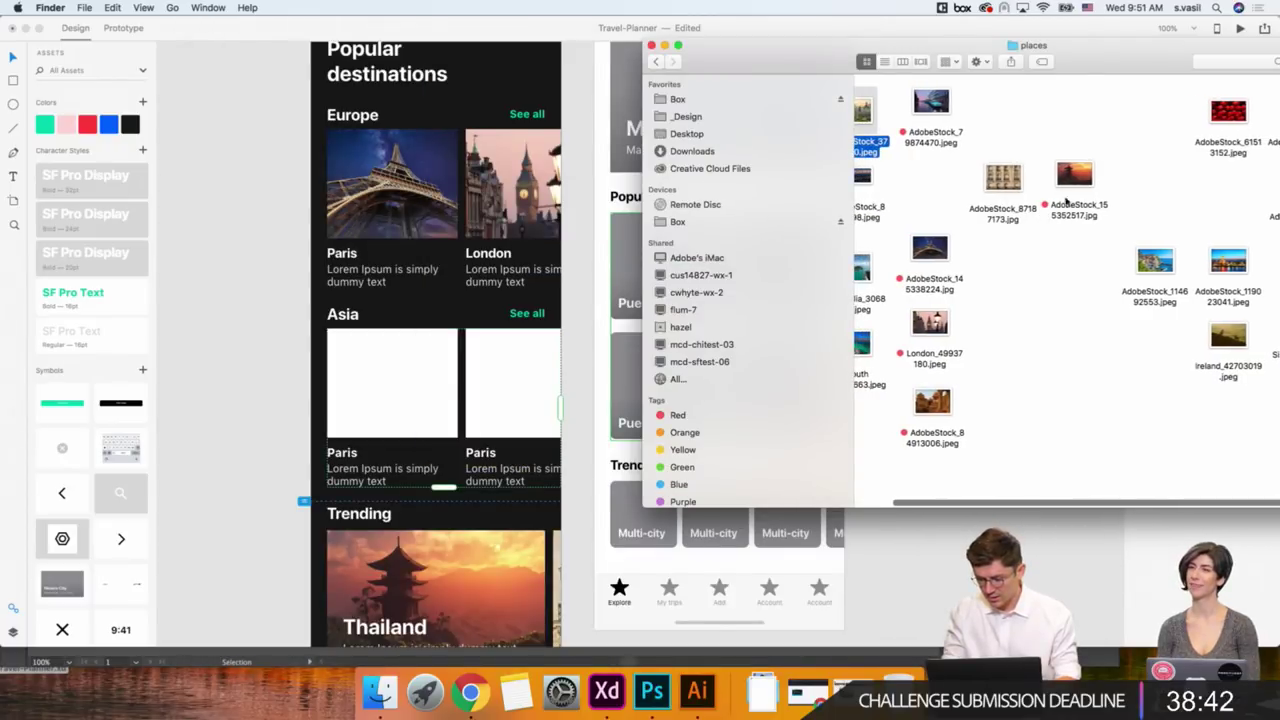
{"action": "left_click_drag", "start_coordinate": [1121, 60], "coordinate": [1014, 38]}
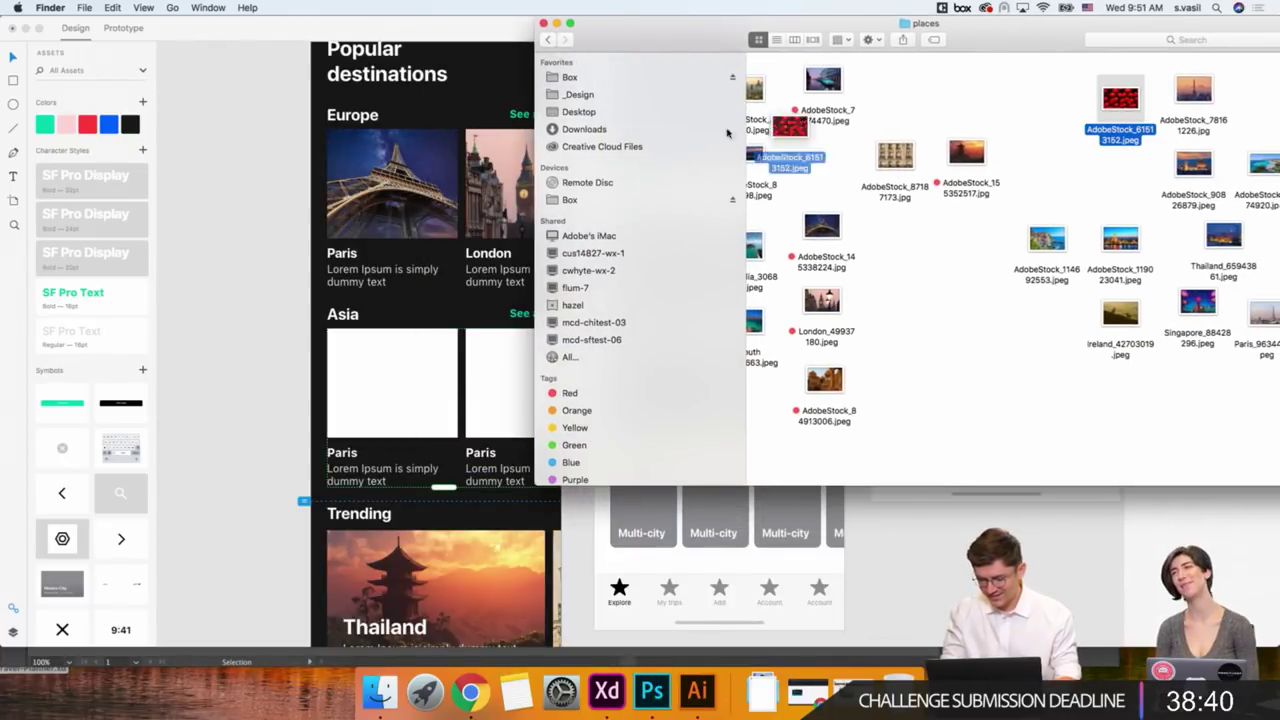
{"action": "left_click_drag", "start_coordinate": [1121, 100], "coordinate": [428, 364]}
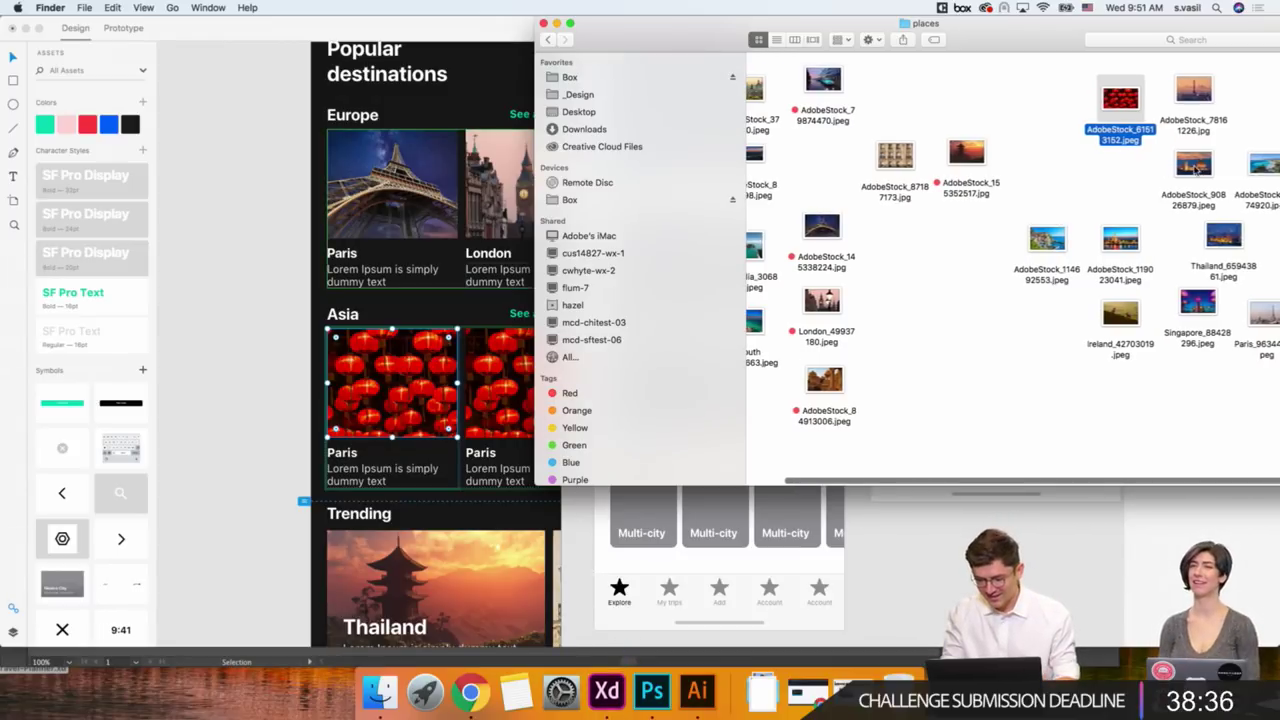
Preview candidate photos and drag the Thailand photo into the second Asia card.
{"action": "left_click", "coordinate": [1196, 171]}
{"action": "key", "text": "space"}
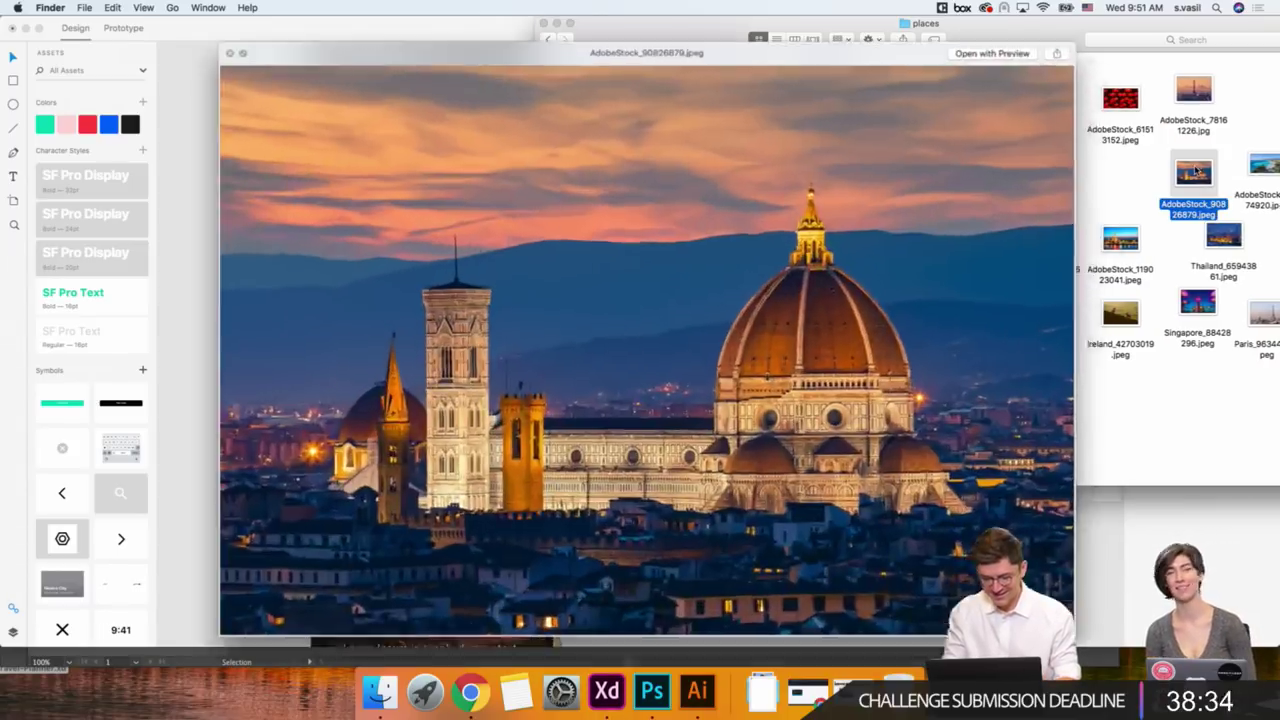
{"action": "key", "text": "space"}
{"action": "left_click", "coordinate": [1263, 175]}
{"action": "key", "text": "space"}
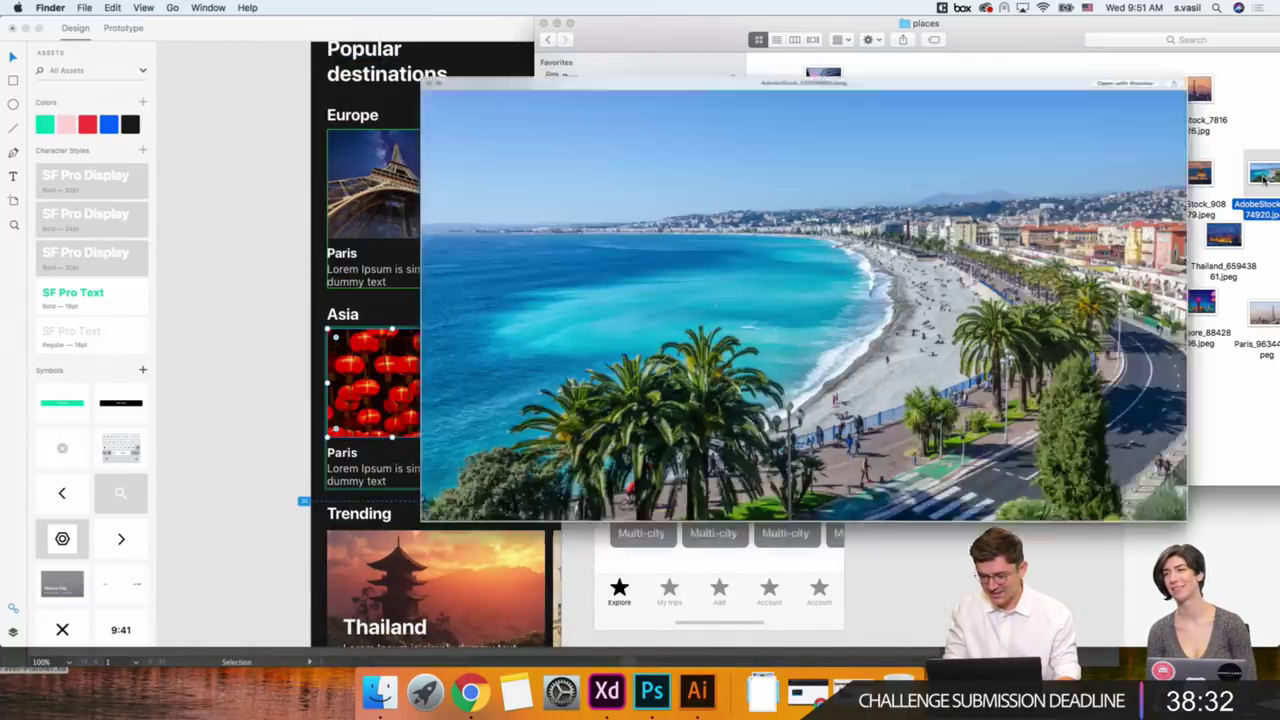
{"action": "key", "text": "space"}
{"action": "left_click", "coordinate": [1210, 247]}
{"action": "key", "text": "space"}
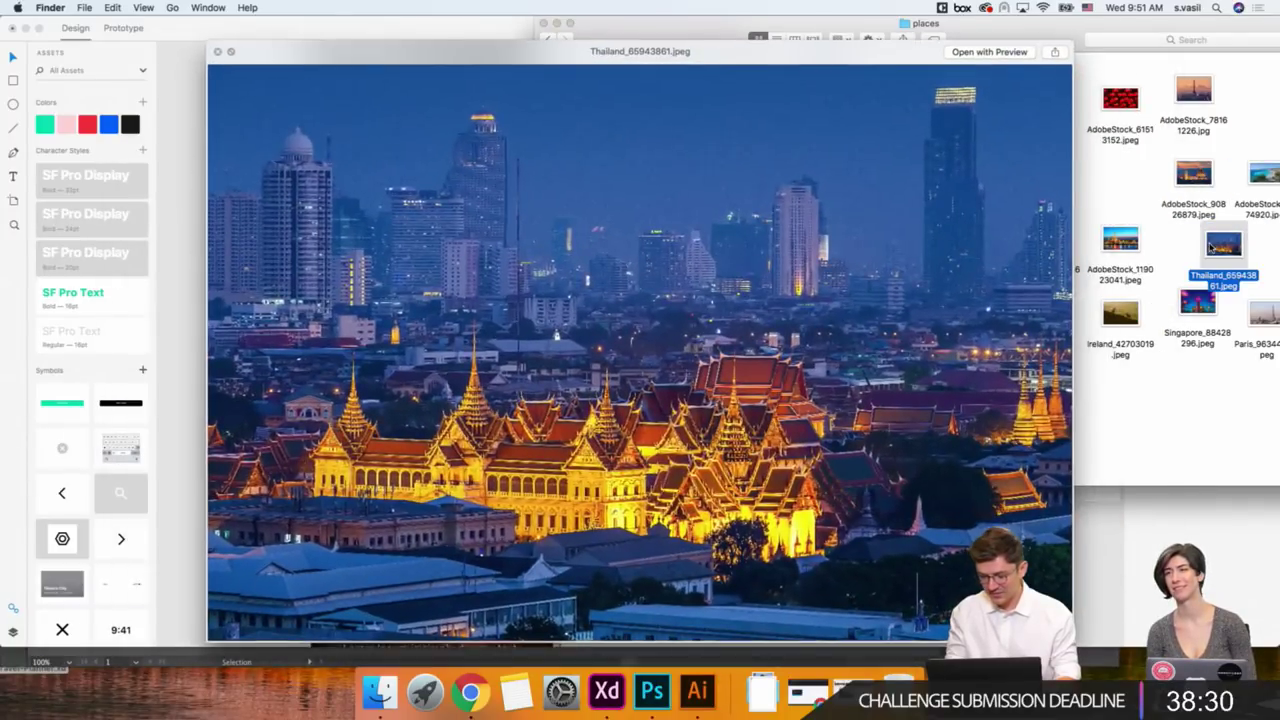
{"action": "key", "text": "space"}
{"action": "left_click_drag", "start_coordinate": [1222, 244], "coordinate": [493, 358]}
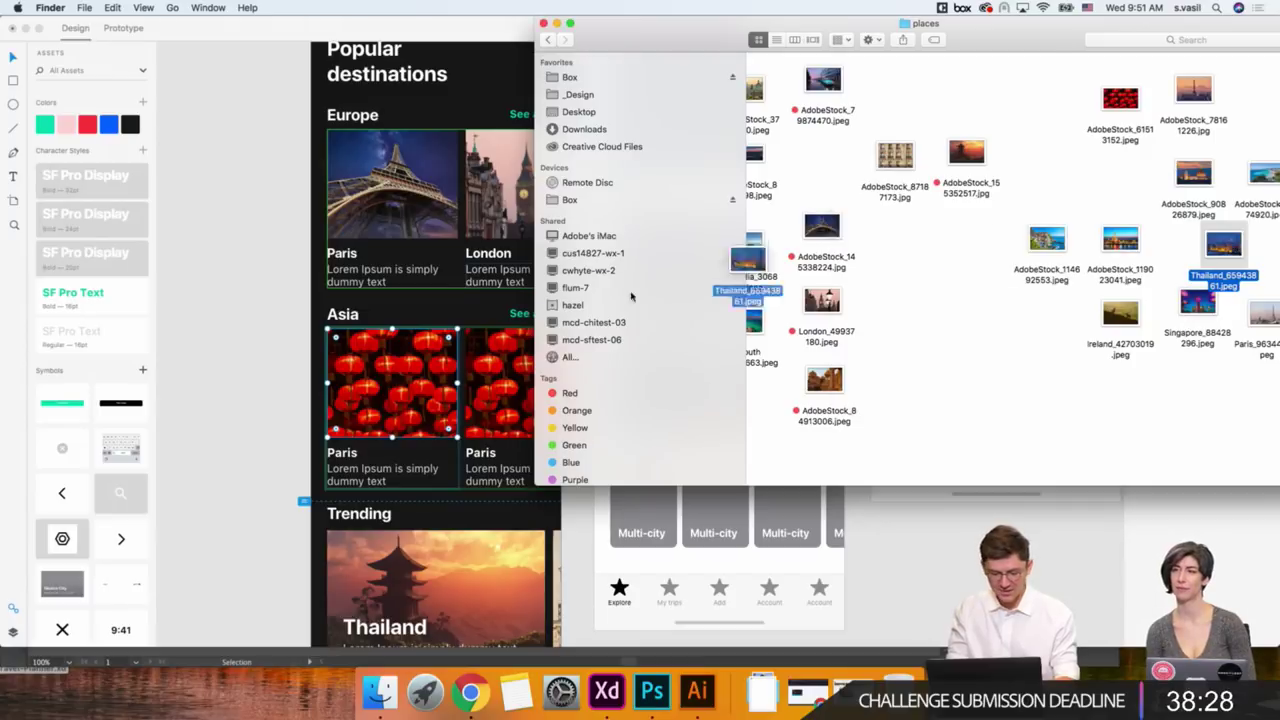
Retitle the second Asia card 'Bangkok'.
{"action": "left_click", "coordinate": [283, 357]}
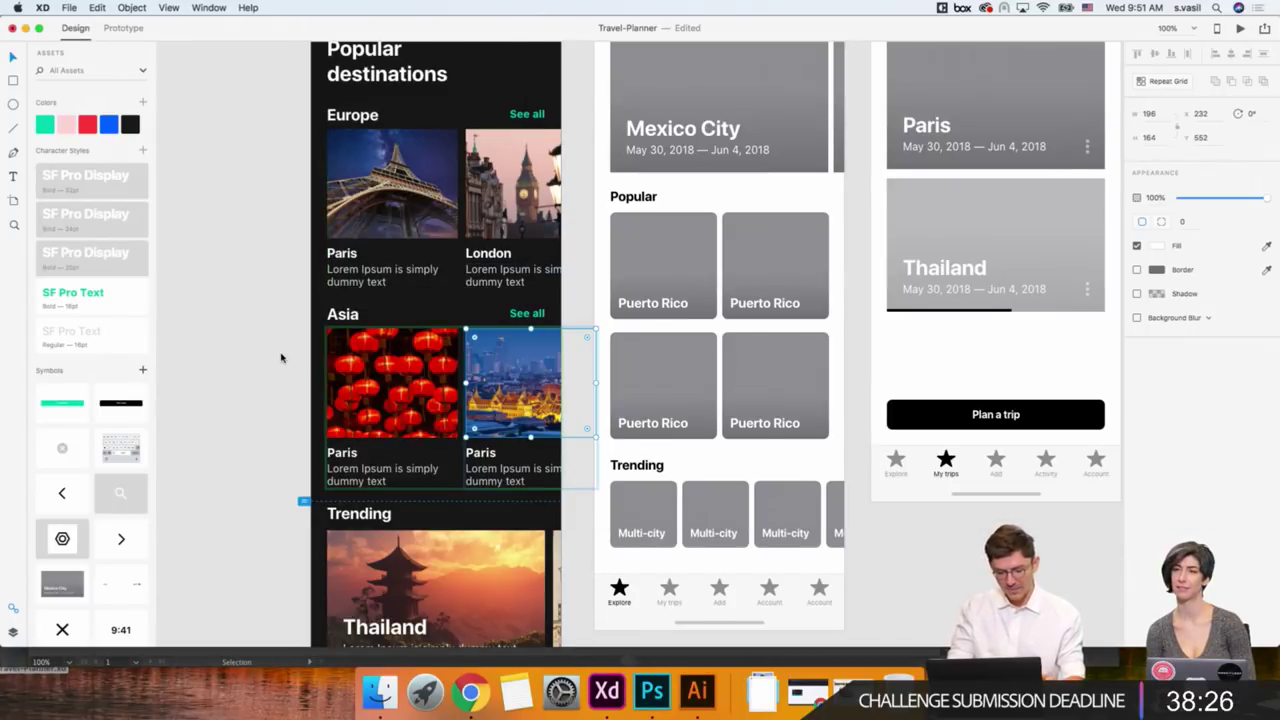
{"action": "scroll", "coordinate": [280, 357], "scroll_direction": "down", "scroll_amount": 1}
{"action": "double_click", "coordinate": [469, 420]}
{"action": "type", "text": "B"}
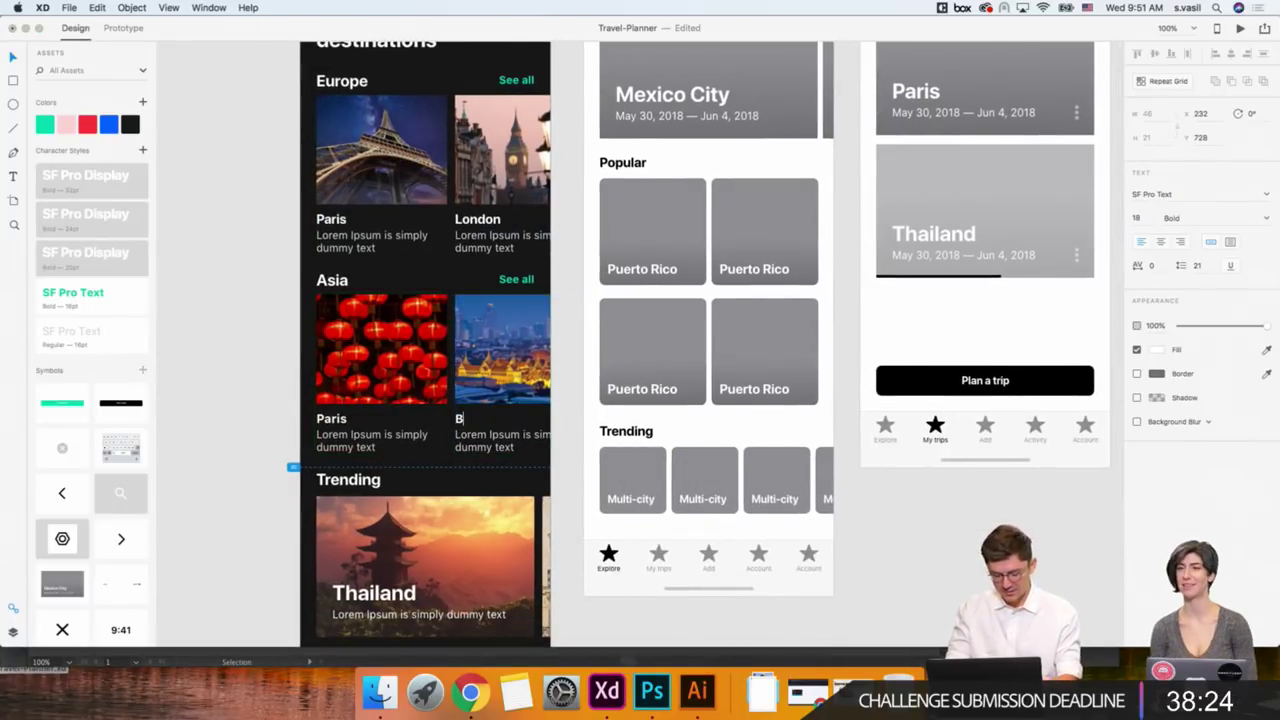
{"action": "type", "text": "angkok"}
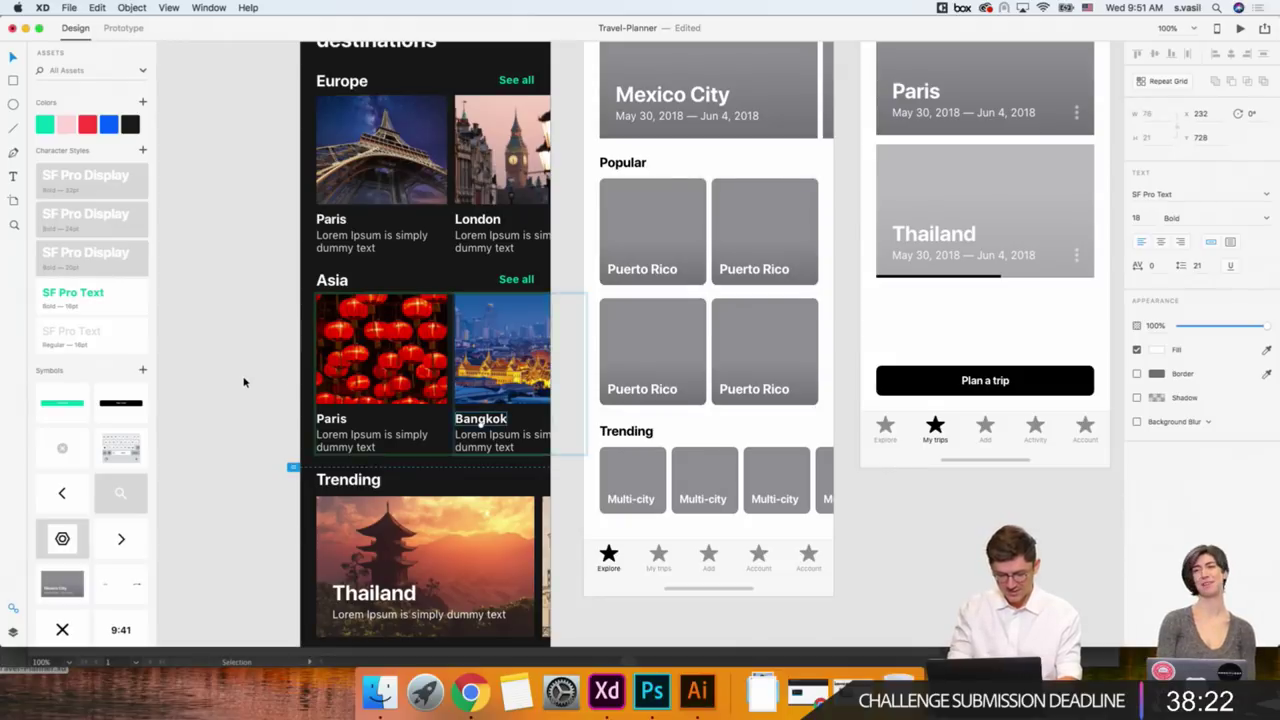
{"action": "left_click", "coordinate": [245, 380]}
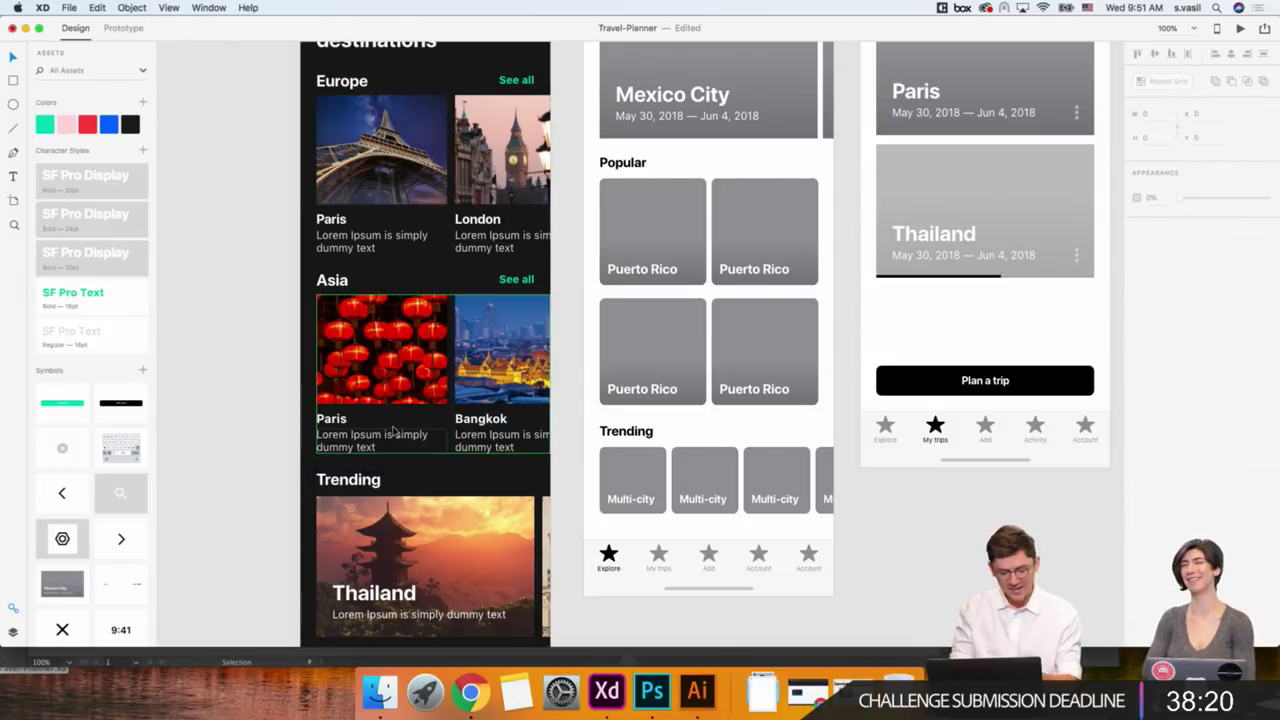
Retitle the first Asia card 'China'.
{"action": "double_click", "coordinate": [333, 420]}
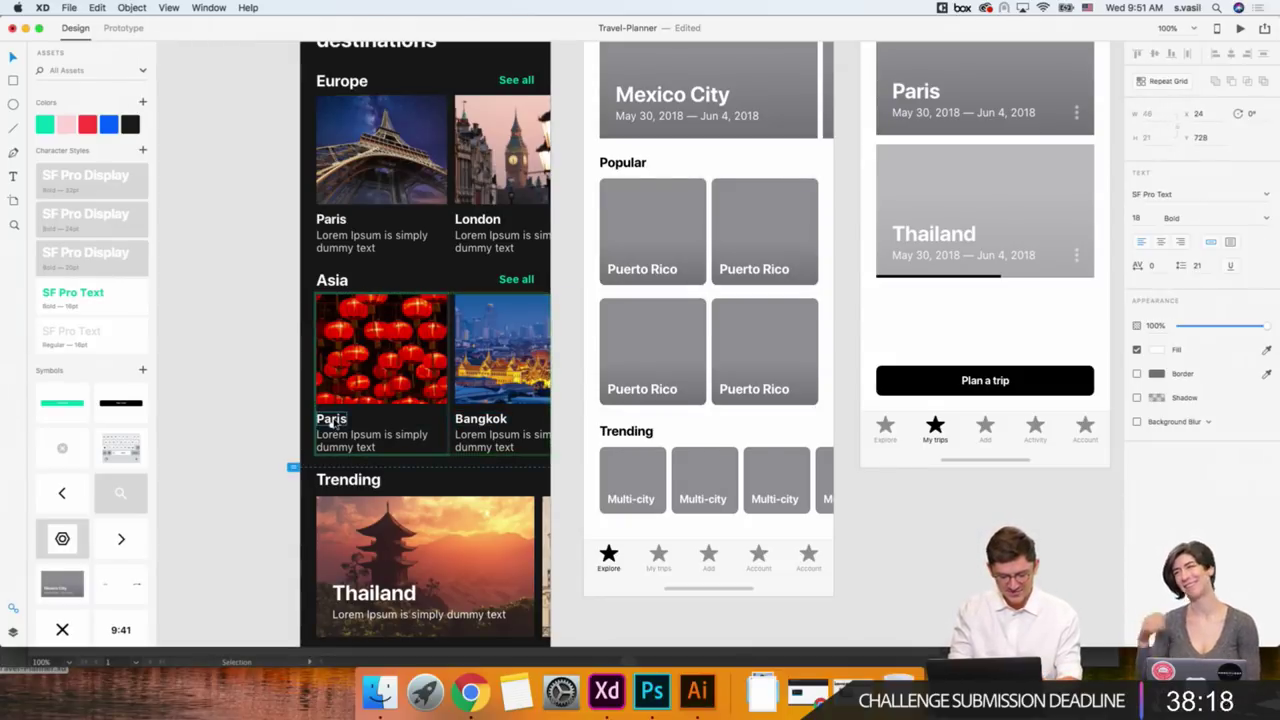
{"action": "double_click", "coordinate": [333, 419]}
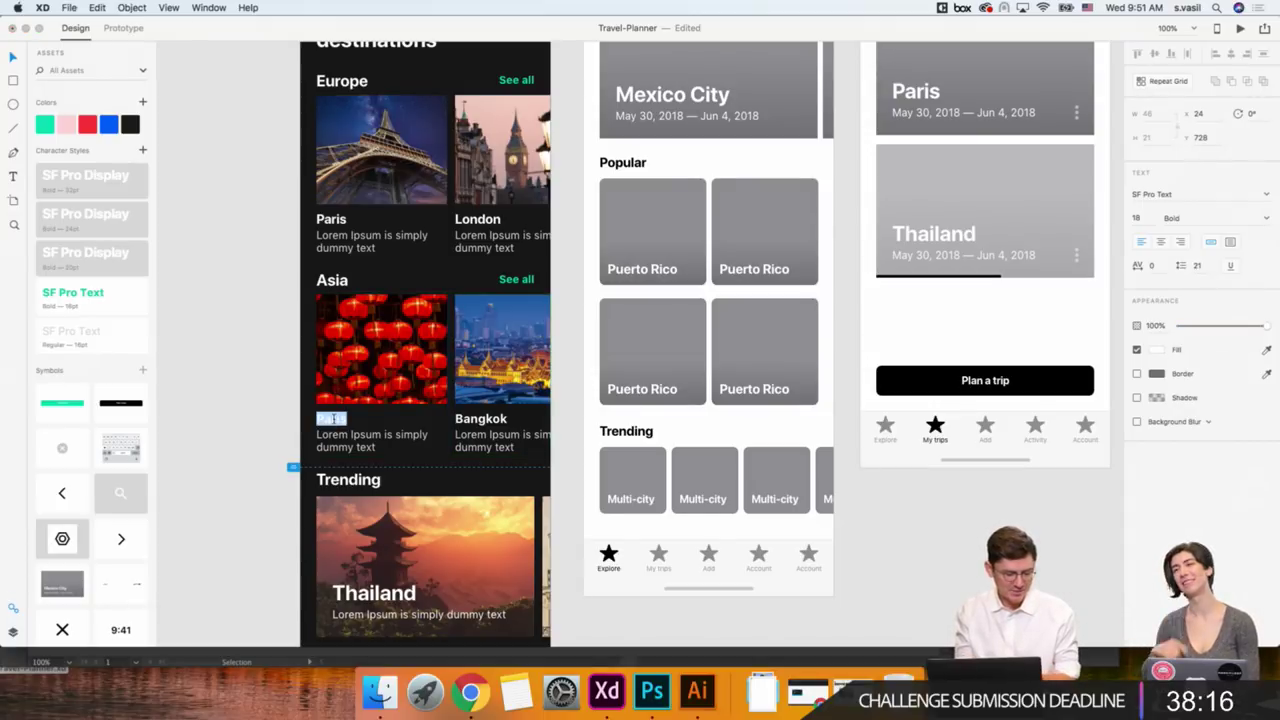
{"action": "type", "text": "China"}
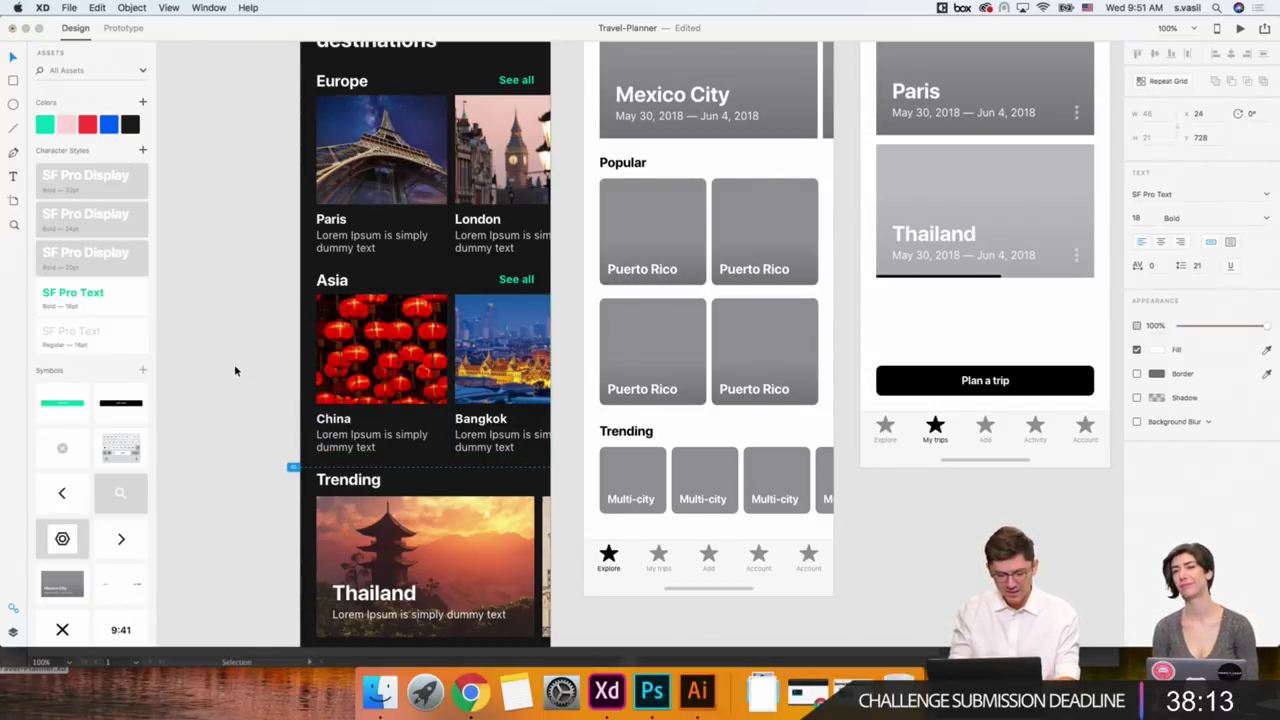
{"action": "left_click", "coordinate": [234, 364]}
{"action": "scroll", "coordinate": [236, 352], "scroll_direction": "down", "scroll_amount": 2}
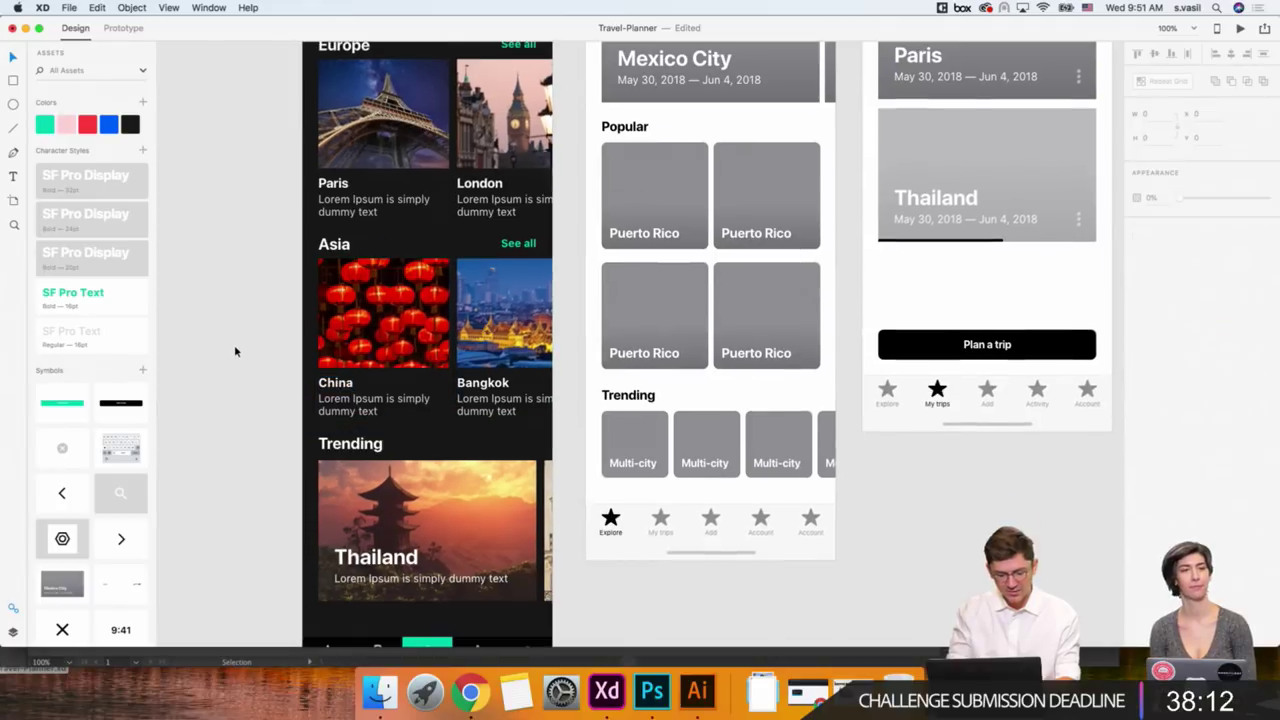
{"action": "left_click", "coordinate": [330, 240]}
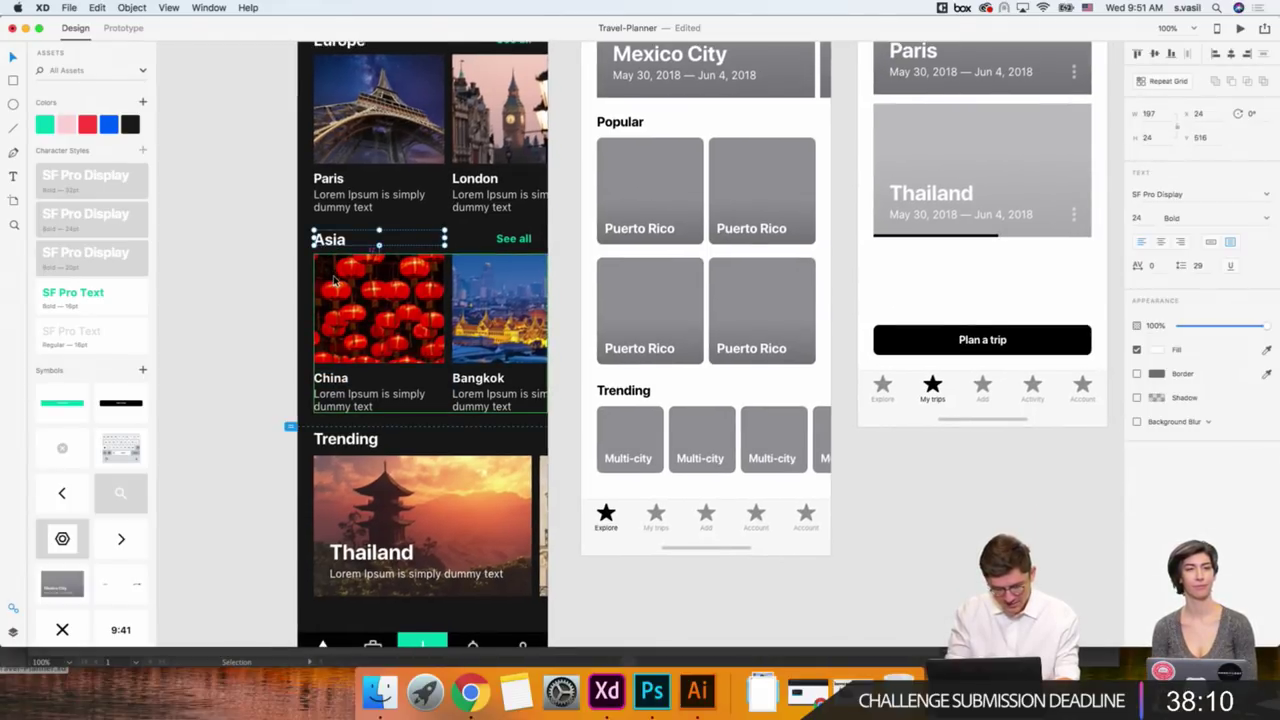
{"action": "left_click", "coordinate": [294, 278]}
{"action": "scroll", "coordinate": [294, 278], "scroll_direction": "up", "scroll_amount": 4}
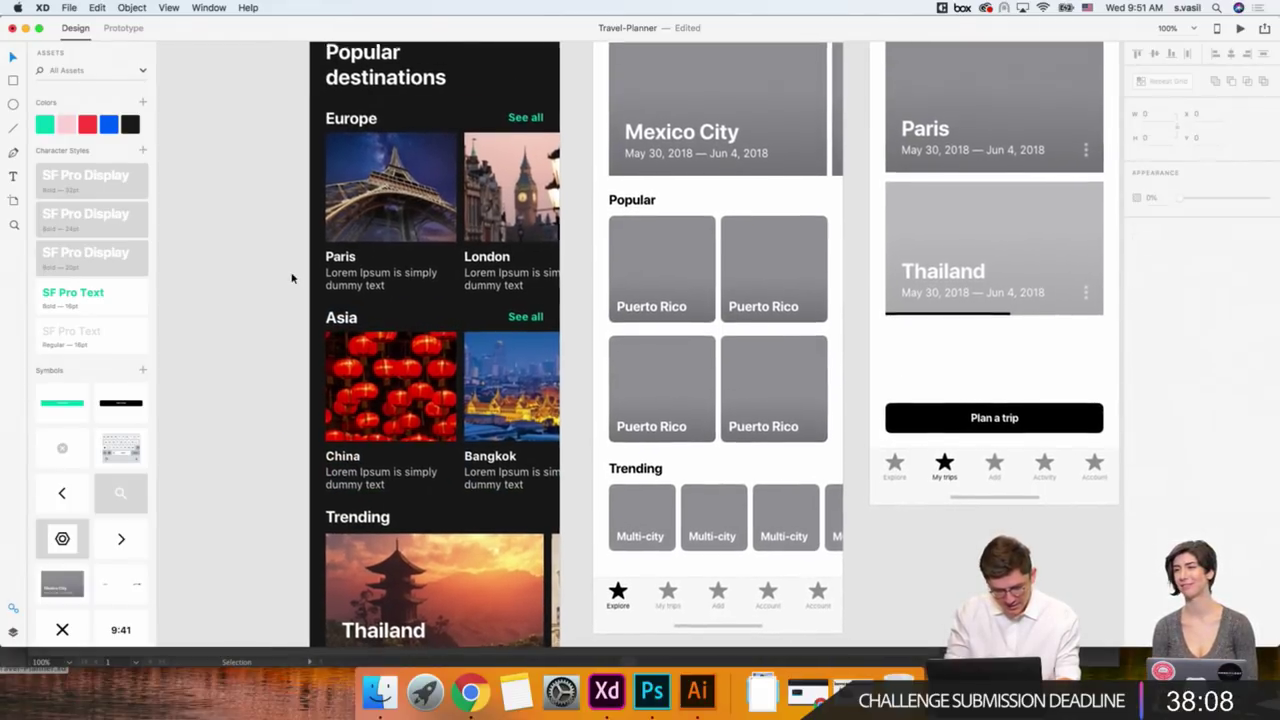
Save the Travel-Planner document with File > Save.
{"action": "scroll", "coordinate": [293, 280], "scroll_direction": "down", "scroll_amount": 2}
{"action": "scroll", "coordinate": [293, 280], "scroll_direction": "up", "scroll_amount": 5}
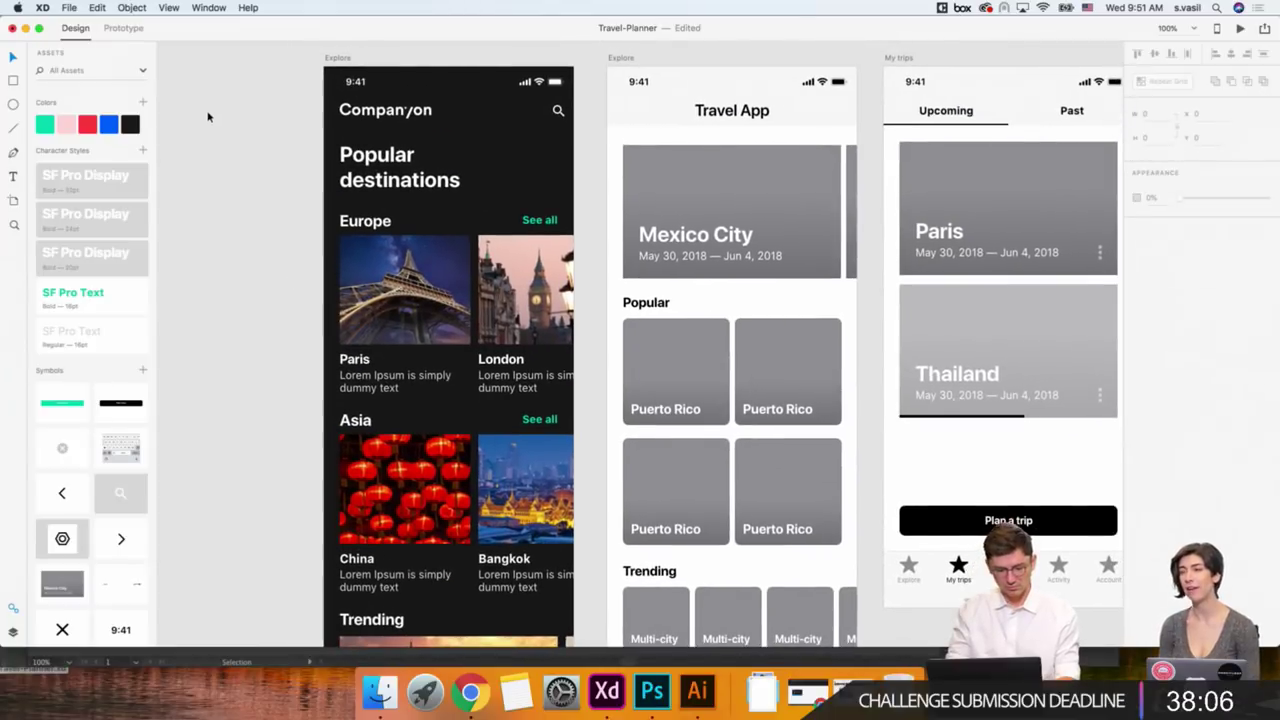
{"action": "left_click", "coordinate": [69, 7]}
{"action": "left_click", "coordinate": [226, 189]}
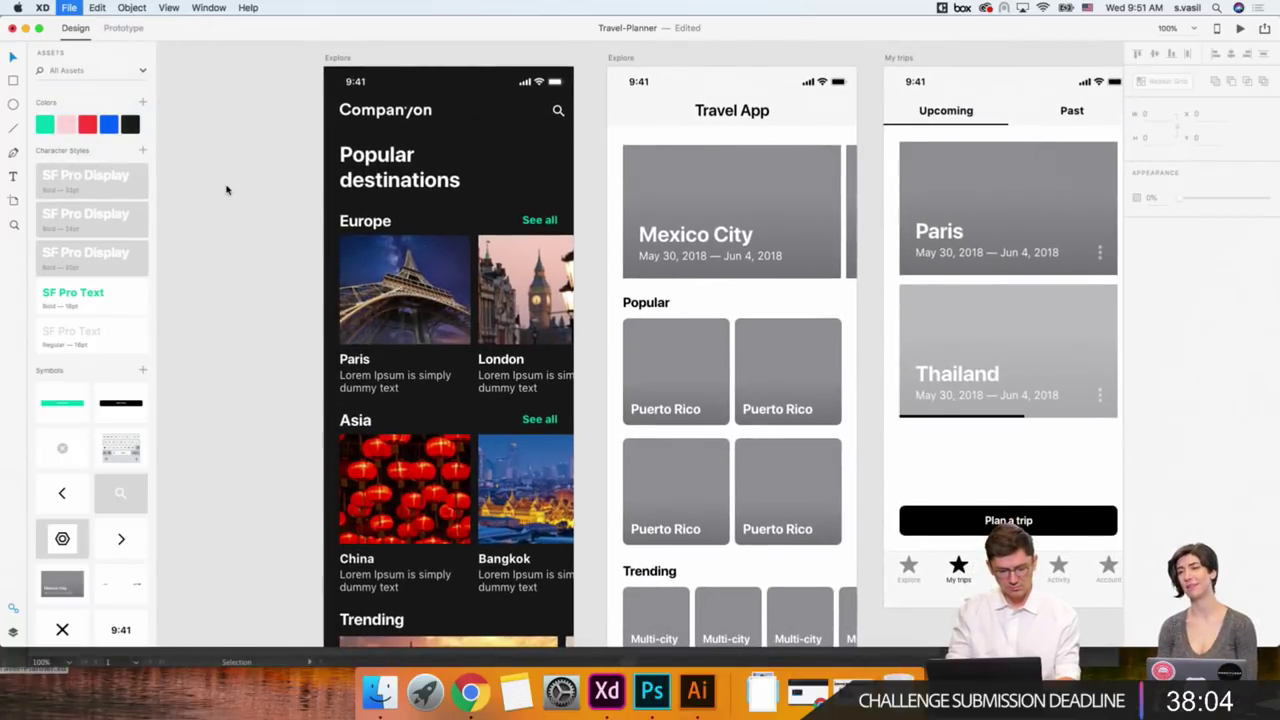
{"action": "left_click", "coordinate": [327, 135]}
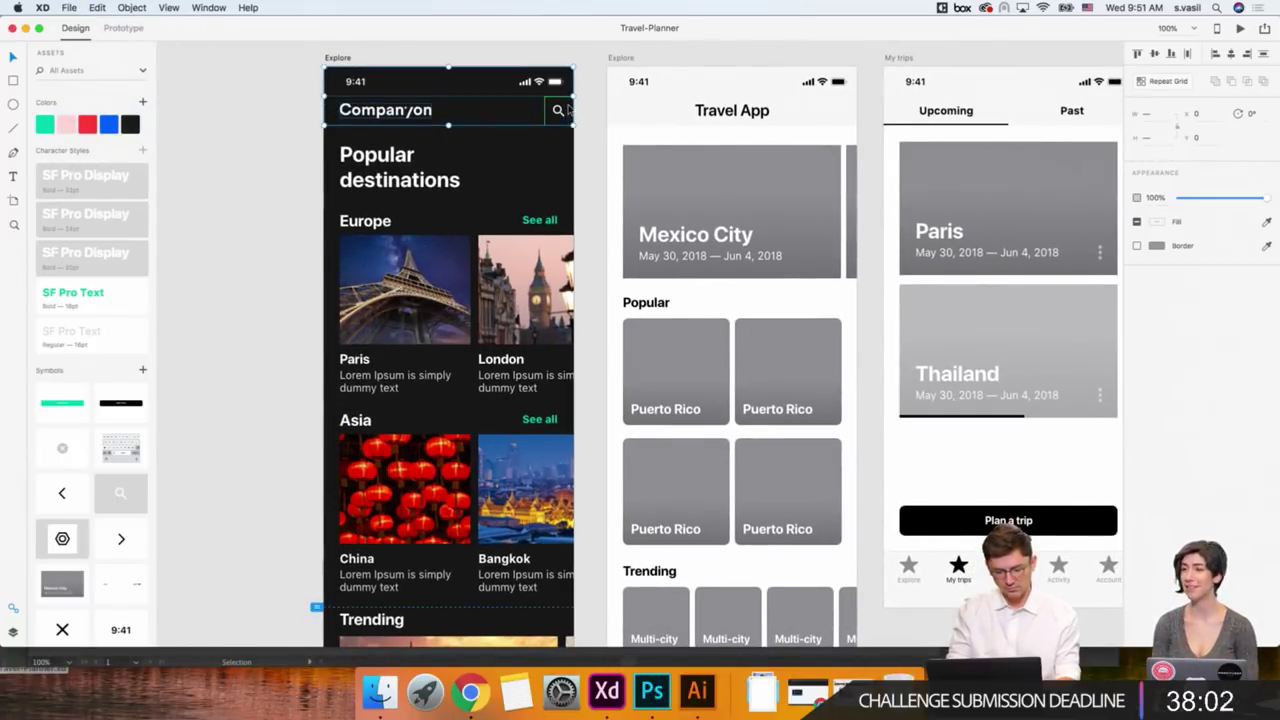
{"action": "left_click", "coordinate": [532, 146]}
{"action": "scroll", "coordinate": [532, 146], "scroll_direction": "right", "scroll_amount": 3}
{"action": "scroll", "coordinate": [532, 146], "scroll_direction": "down", "scroll_amount": 2}
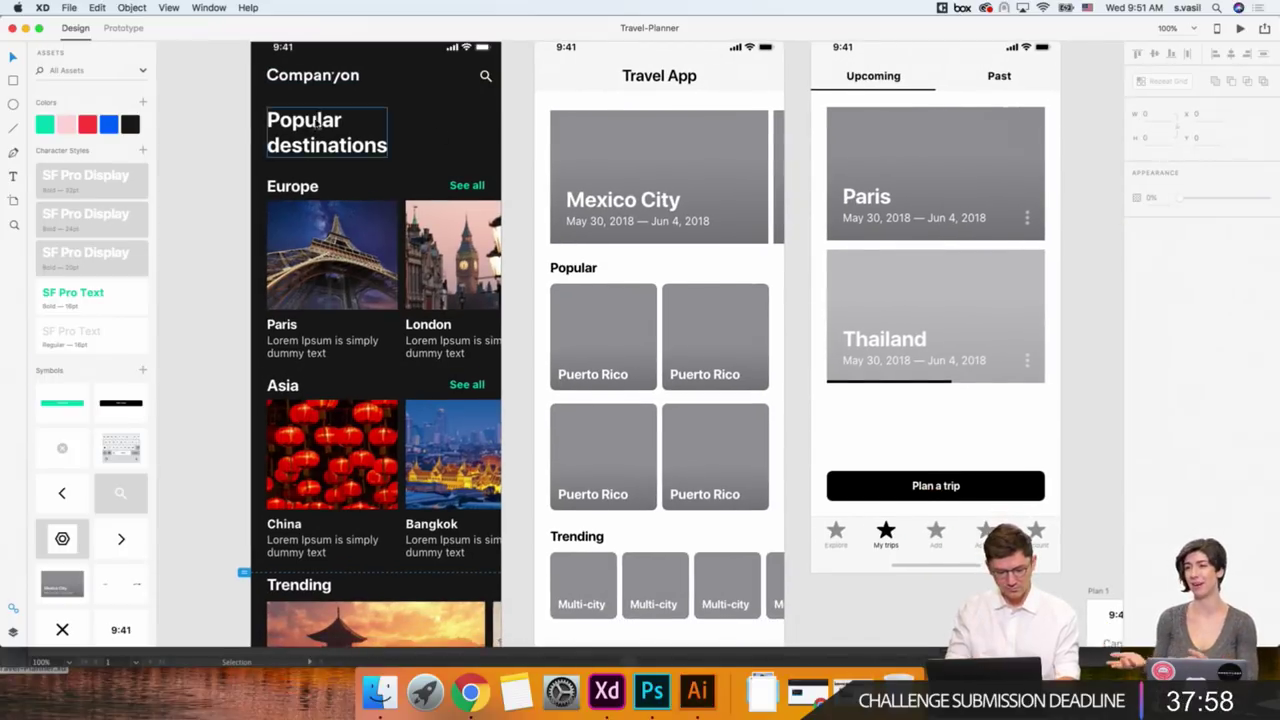
{"action": "scroll", "coordinate": [215, 212], "scroll_direction": "left", "scroll_amount": 3}
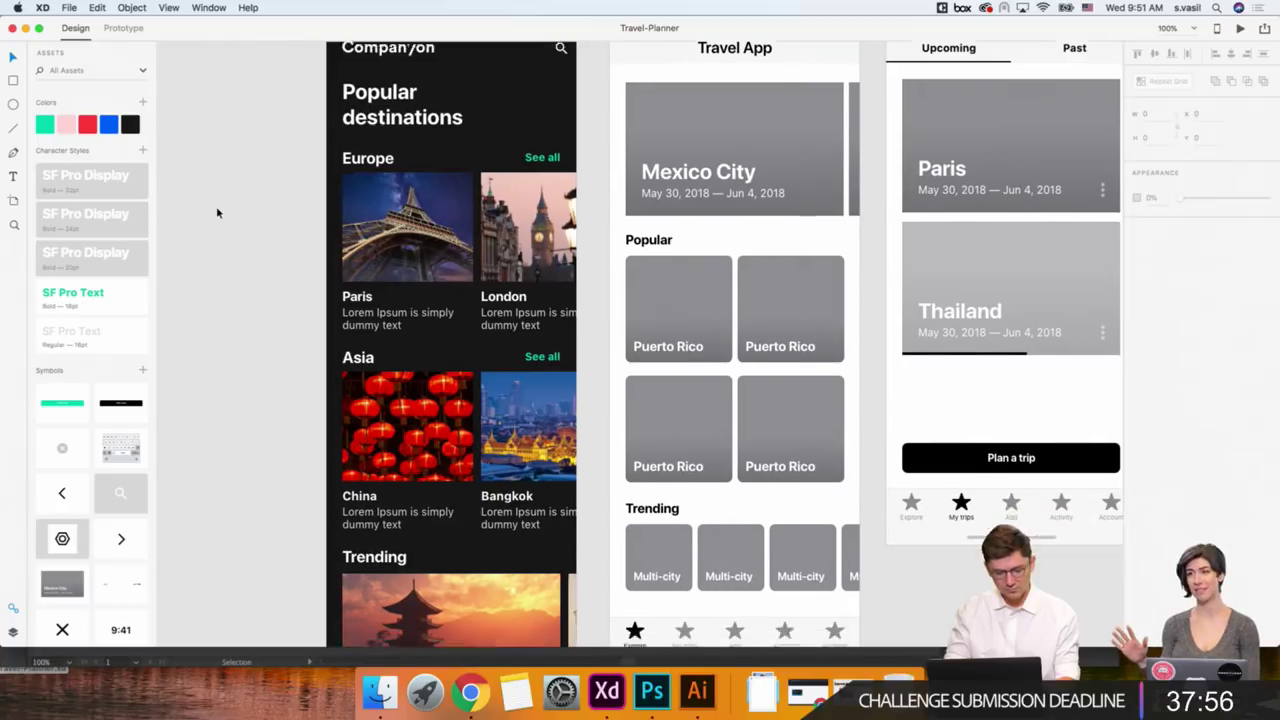
Switch the Adobe XD window to full screen.
{"action": "scroll", "coordinate": [216, 212], "scroll_direction": "down", "scroll_amount": 2}
{"action": "scroll", "coordinate": [216, 212], "scroll_direction": "down", "scroll_amount": 5}
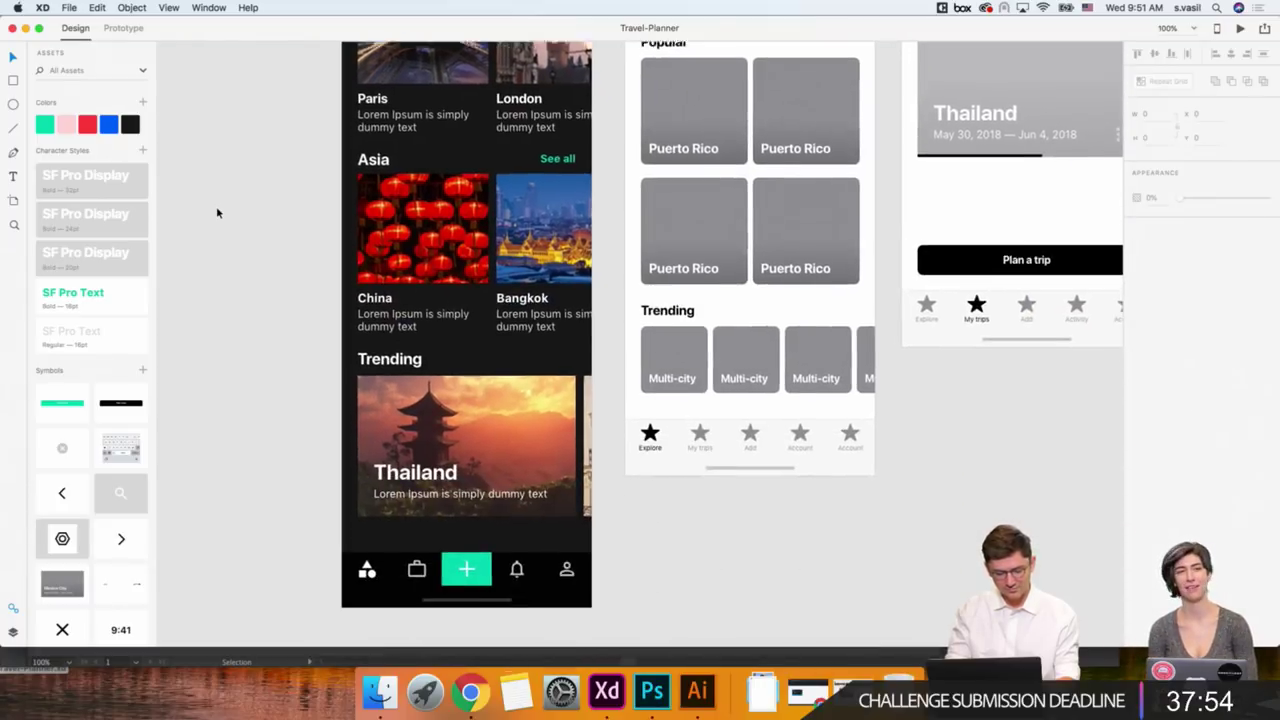
{"action": "scroll", "coordinate": [216, 212], "scroll_direction": "down", "scroll_amount": 1}
{"action": "scroll", "coordinate": [216, 212], "scroll_direction": "up", "scroll_amount": 6}
{"action": "scroll", "coordinate": [216, 212], "scroll_direction": "right", "scroll_amount": 2}
{"action": "scroll", "coordinate": [216, 206], "scroll_direction": "up", "scroll_amount": 2}
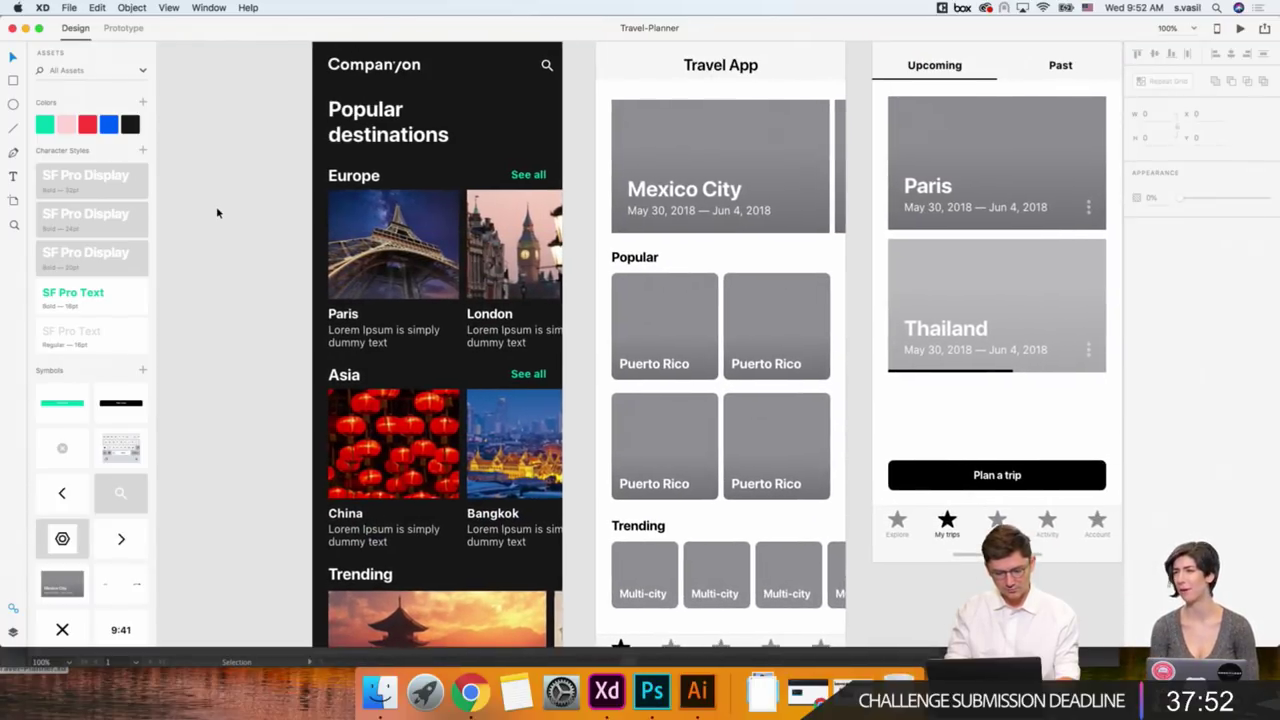
{"action": "left_click", "coordinate": [39, 28]}
Move the Companyon and Travel App Explore artboards together further left.
{"action": "scroll", "coordinate": [218, 192], "scroll_direction": "up", "scroll_amount": 2}
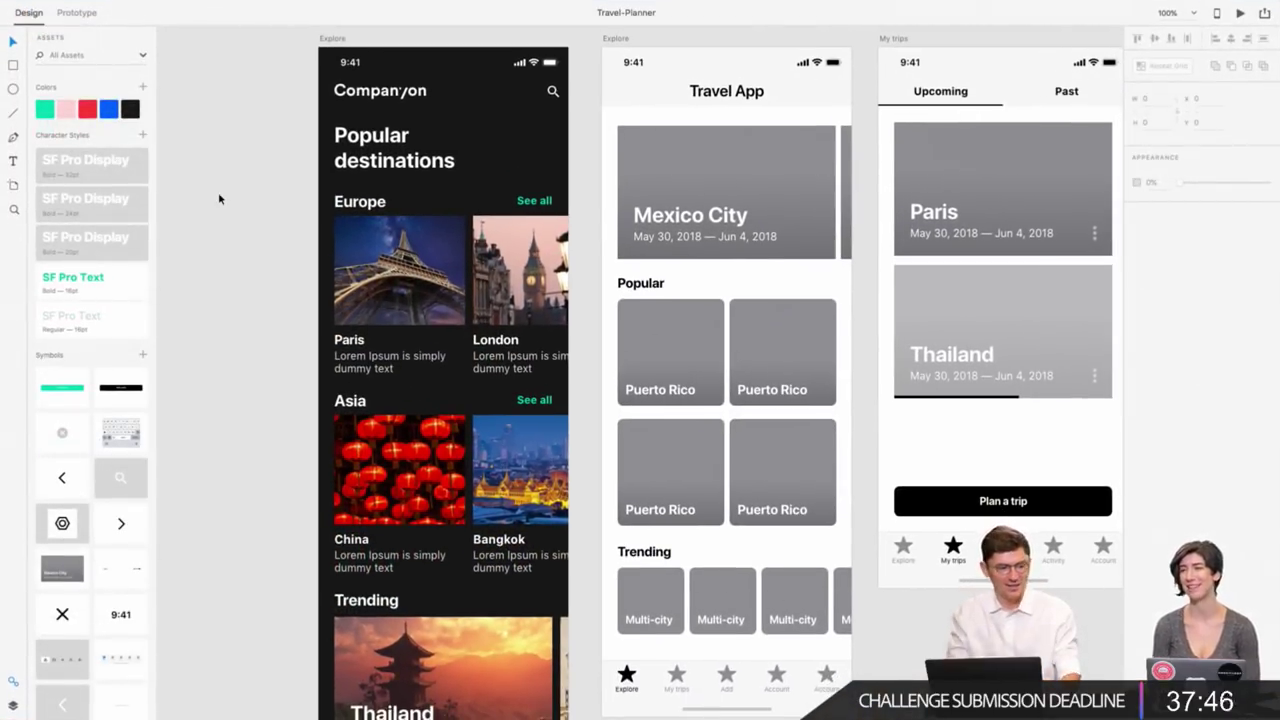
{"action": "scroll", "coordinate": [251, 216], "scroll_direction": "left", "scroll_amount": 1}
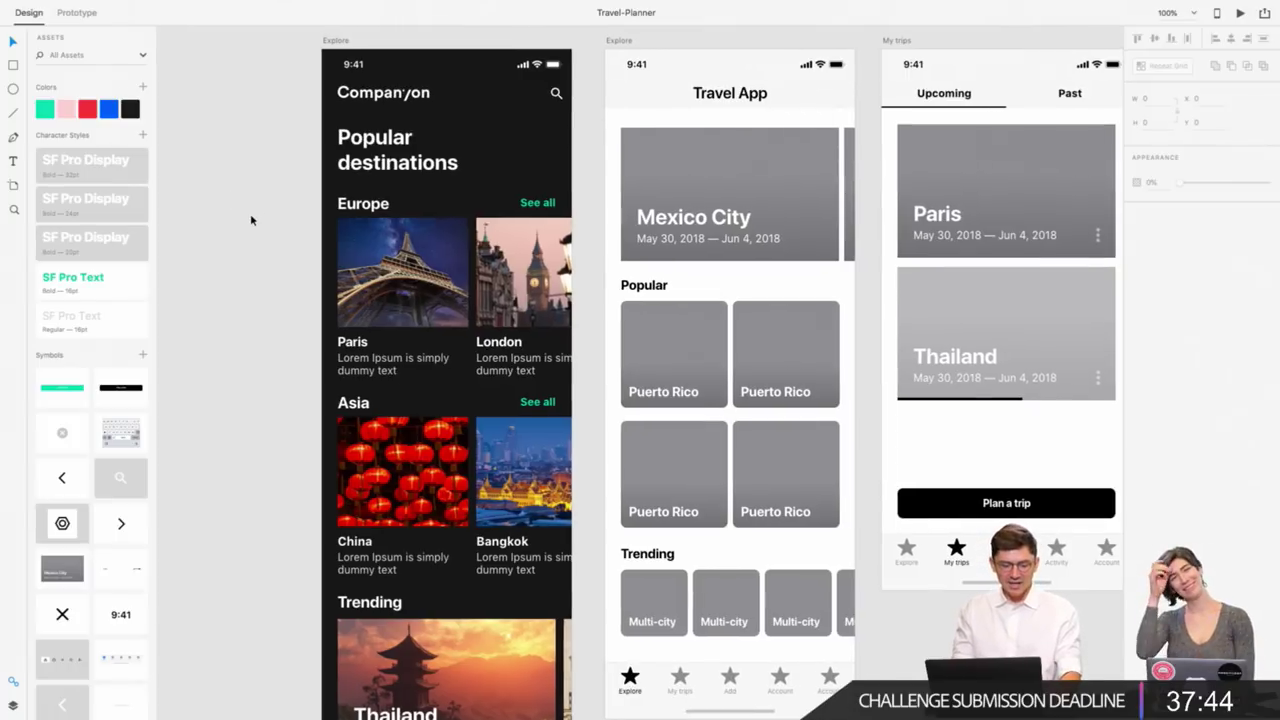
{"action": "scroll", "coordinate": [251, 218], "scroll_direction": "left", "scroll_amount": 2}
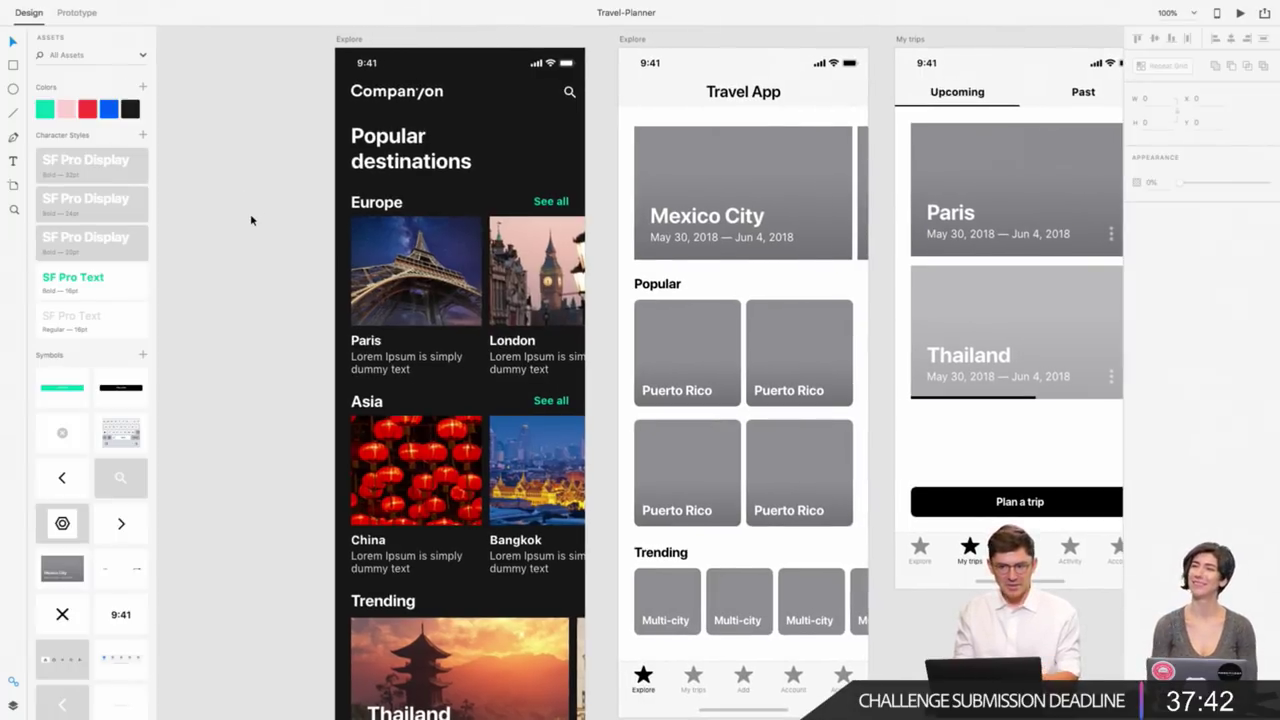
{"action": "scroll", "coordinate": [209, 125], "scroll_direction": "left", "scroll_amount": 5}
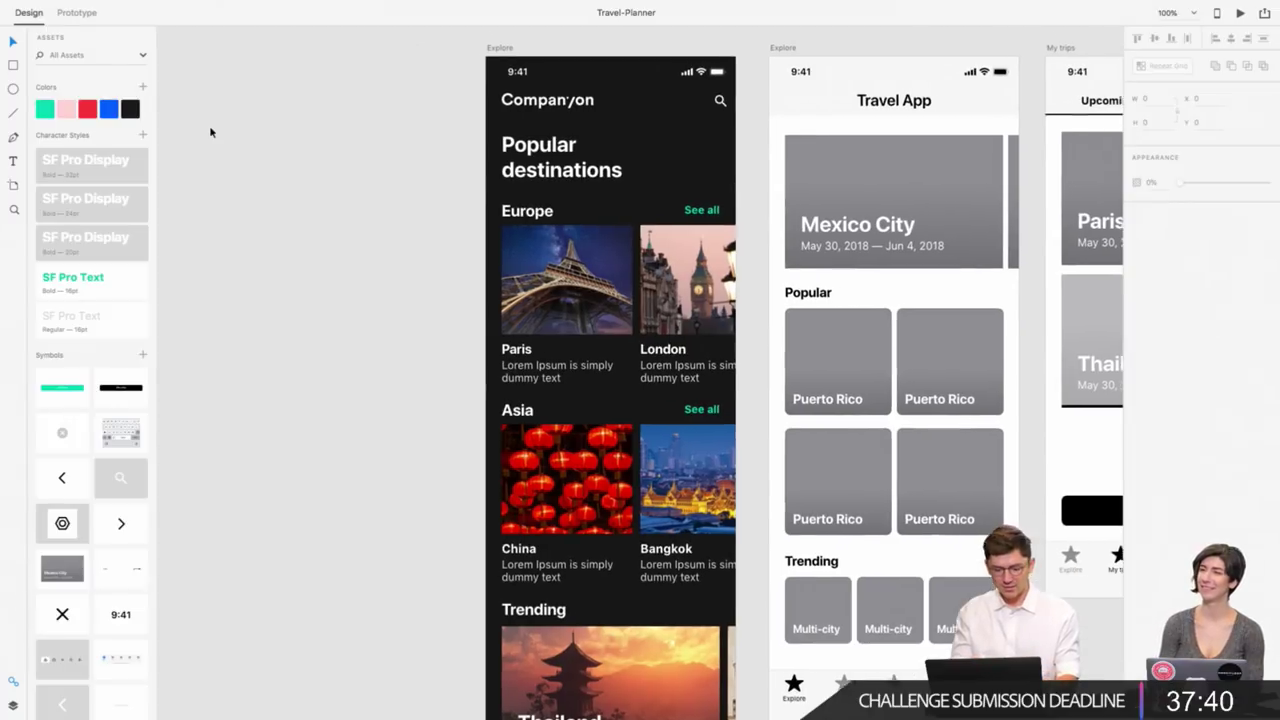
{"action": "scroll", "coordinate": [209, 125], "scroll_direction": "left", "scroll_amount": 1}
{"action": "left_click", "coordinate": [506, 55]}
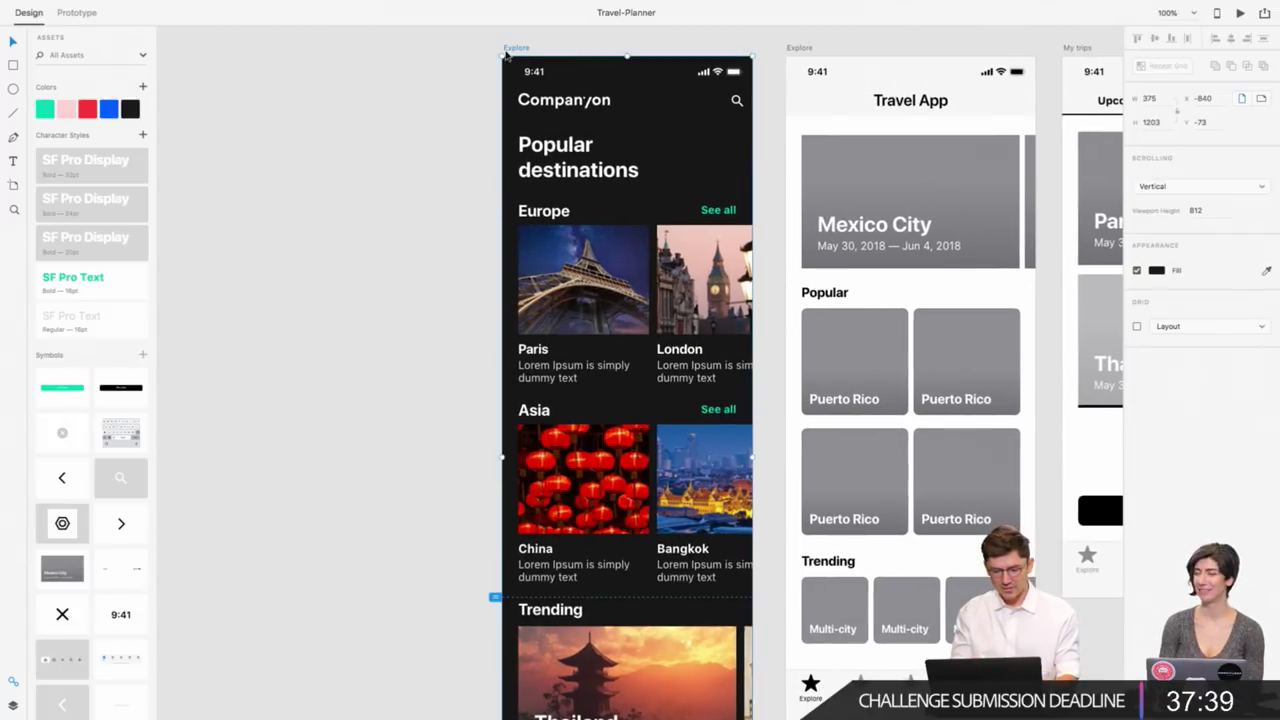
{"action": "left_click", "coordinate": [792, 50]}
{"action": "left_click_drag", "start_coordinate": [529, 57], "coordinate": [306, 29]}
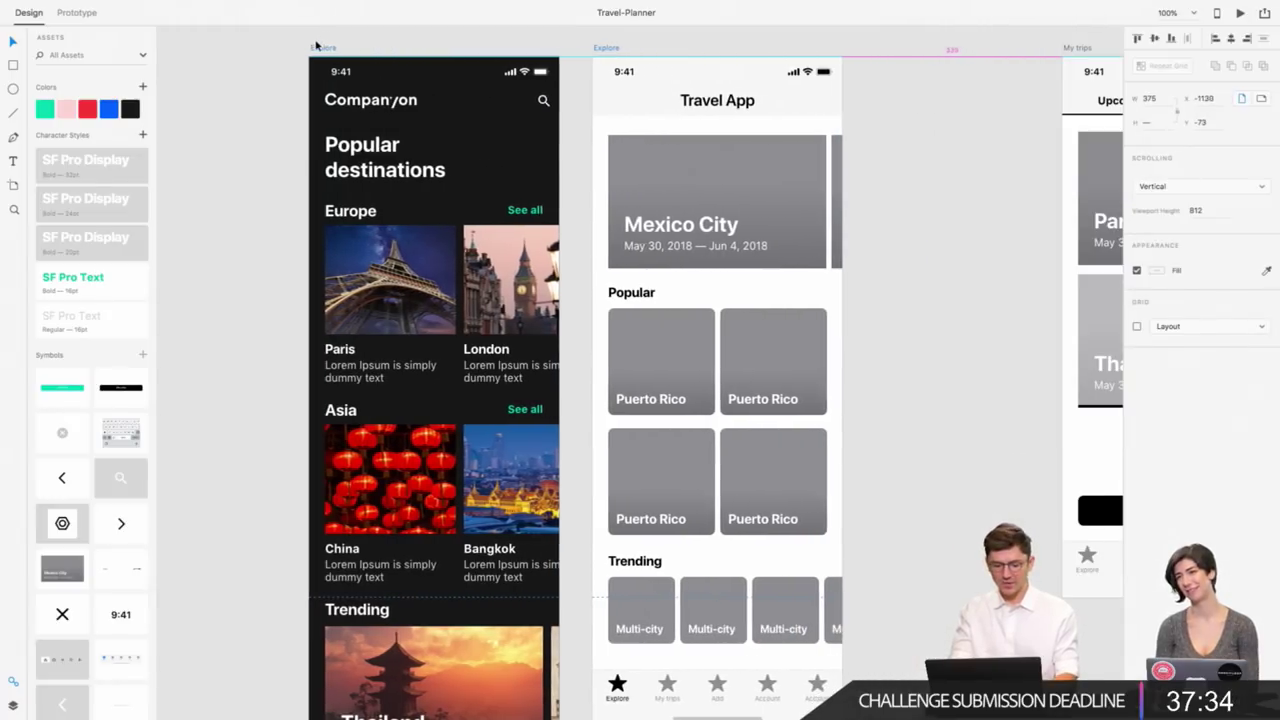
{"action": "scroll", "coordinate": [309, 93], "scroll_direction": "left", "scroll_amount": 3}
{"action": "left_click", "coordinate": [309, 93]}
{"action": "scroll", "coordinate": [309, 93], "scroll_direction": "down", "scroll_amount": 2}
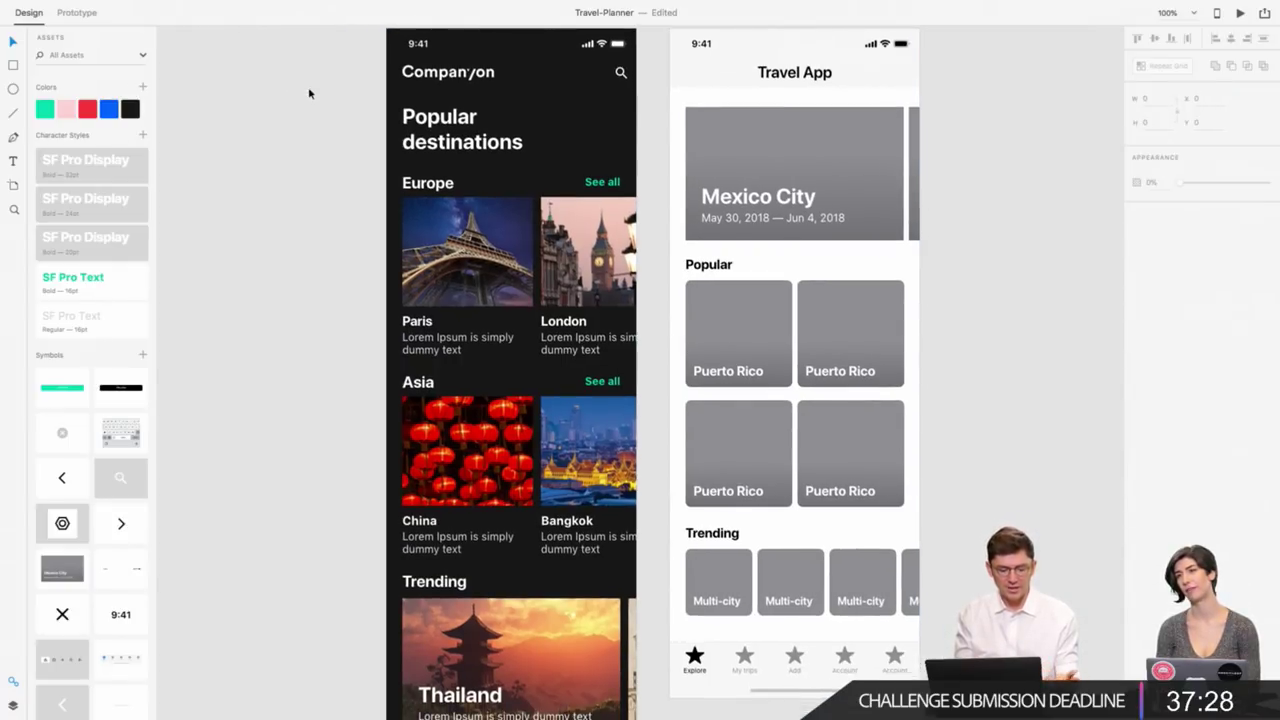
Make the 'Popular destinations' heading Fixed Size and widen it to 196.
{"action": "left_click", "coordinate": [420, 135]}
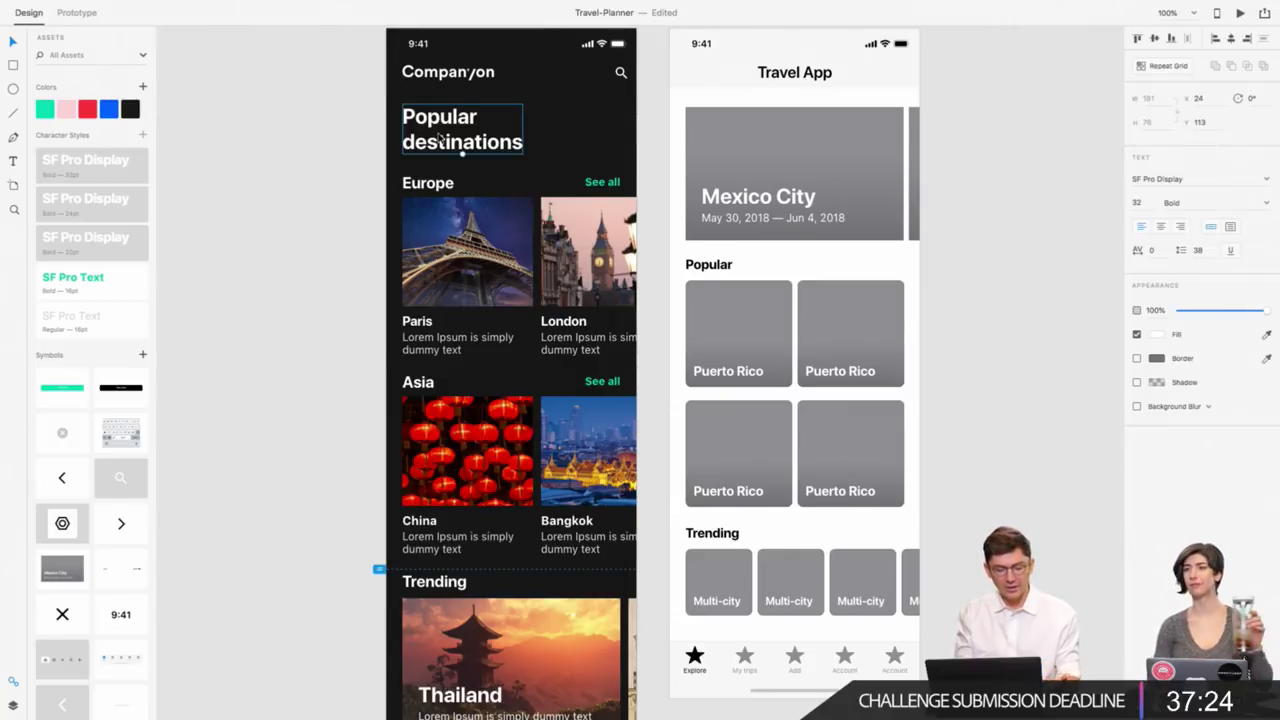
{"action": "scroll", "coordinate": [440, 138], "scroll_direction": "down", "scroll_amount": 2}
{"action": "scroll", "coordinate": [445, 100], "scroll_direction": "down", "scroll_amount": 1}
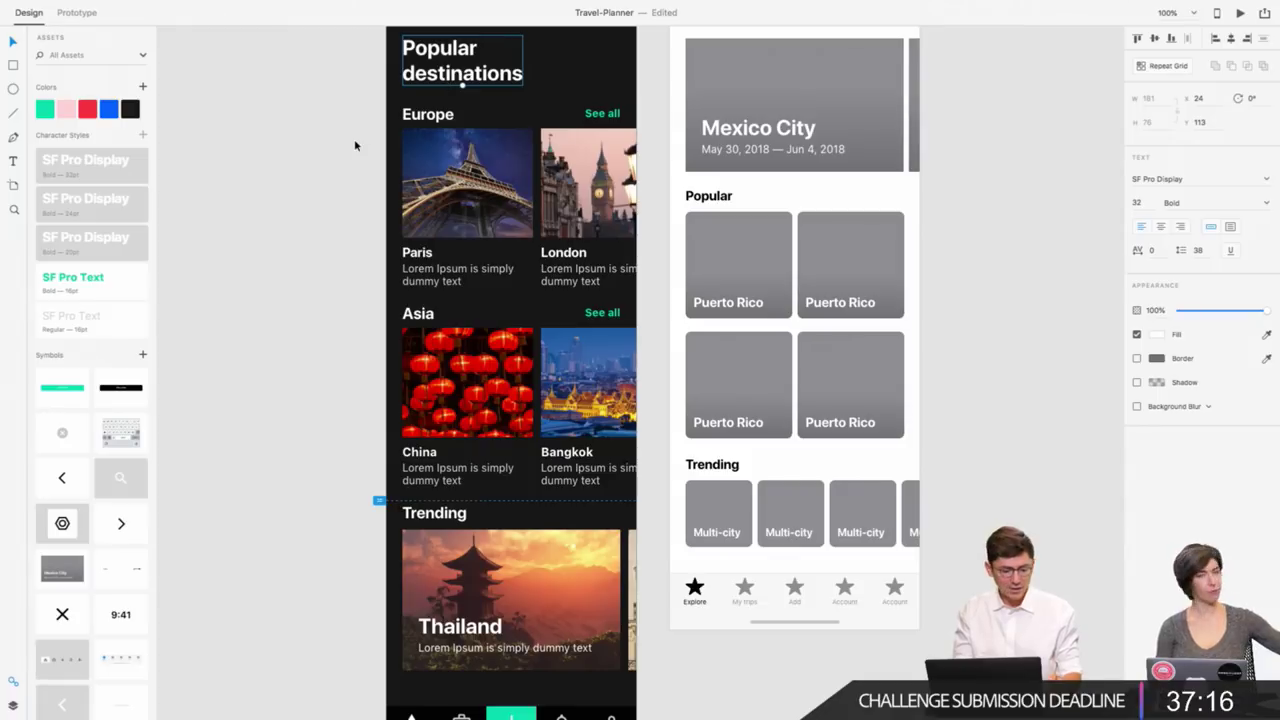
{"action": "scroll", "coordinate": [354, 145], "scroll_direction": "up", "scroll_amount": 5}
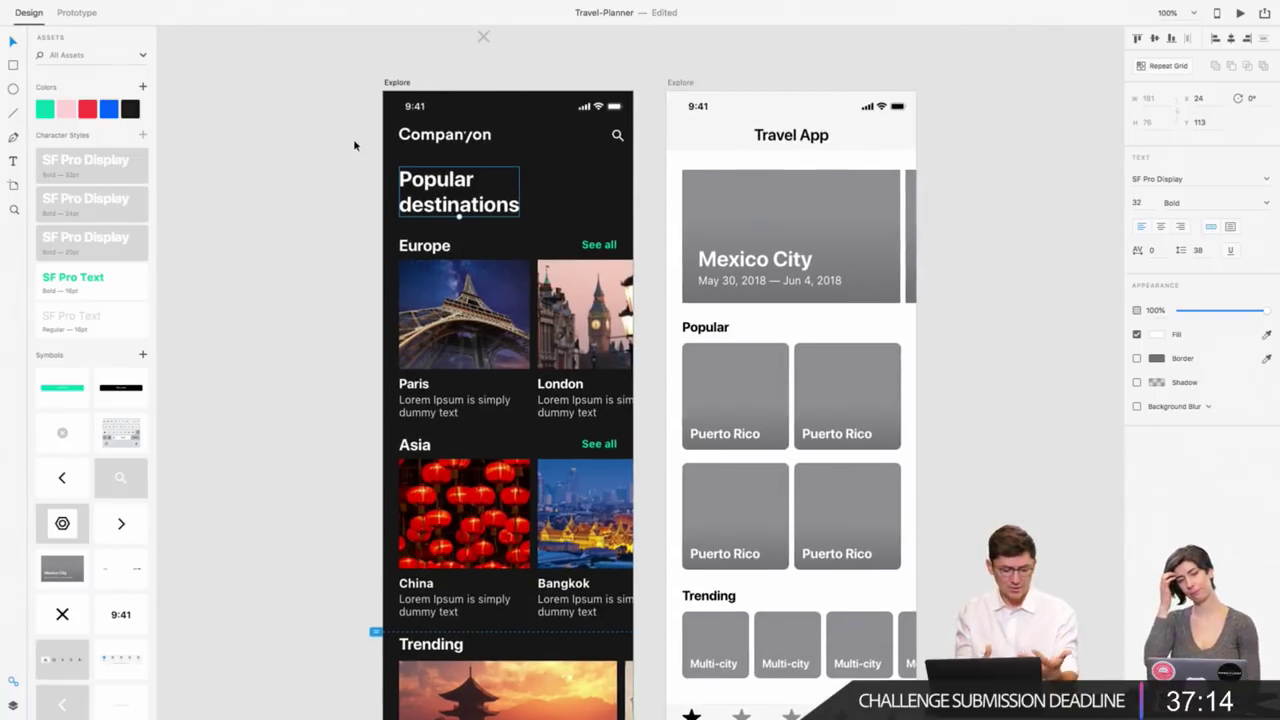
{"action": "left_click", "coordinate": [332, 179]}
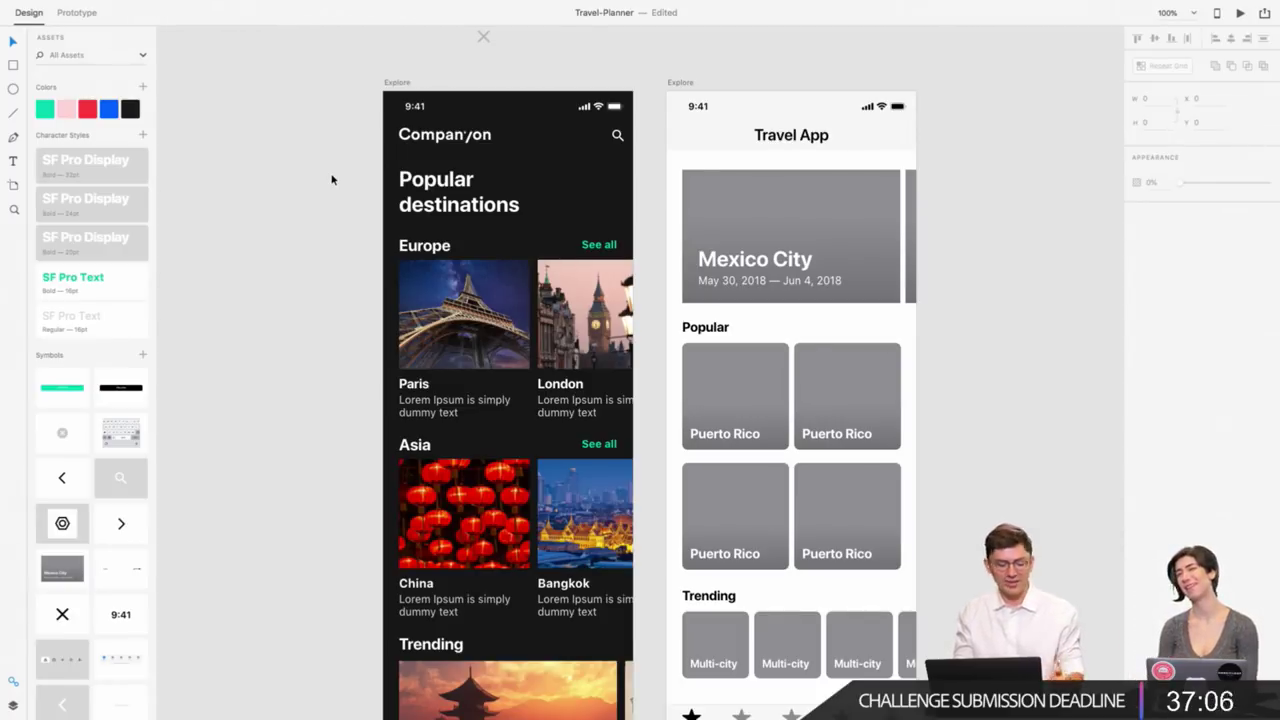
{"action": "scroll", "coordinate": [332, 179], "scroll_direction": "down", "scroll_amount": 3}
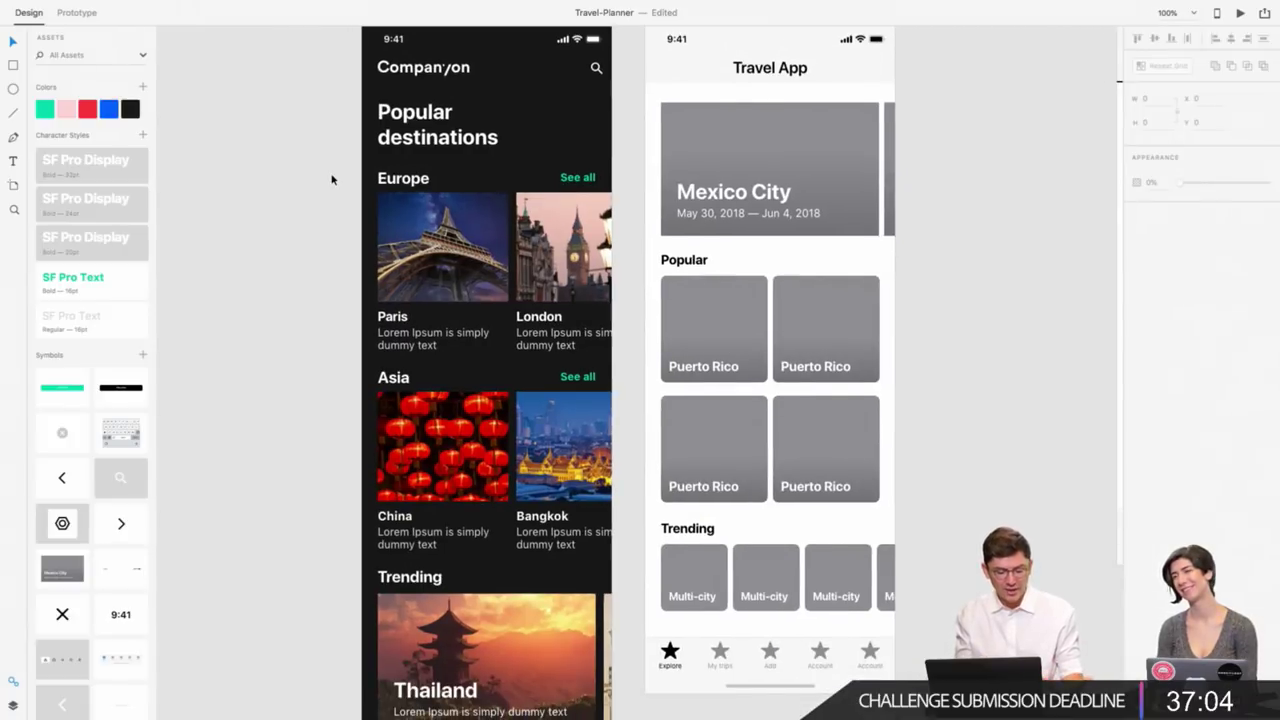
{"action": "left_click", "coordinate": [418, 131]}
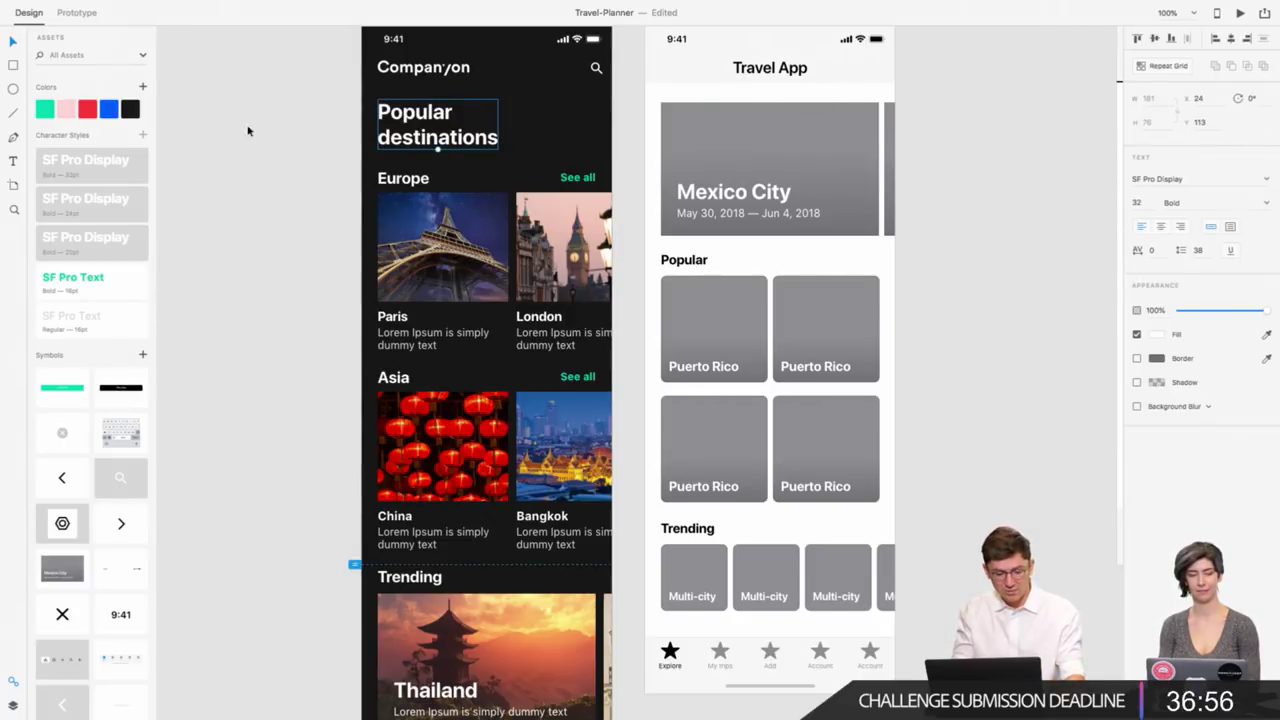
{"action": "left_click", "coordinate": [1231, 227]}
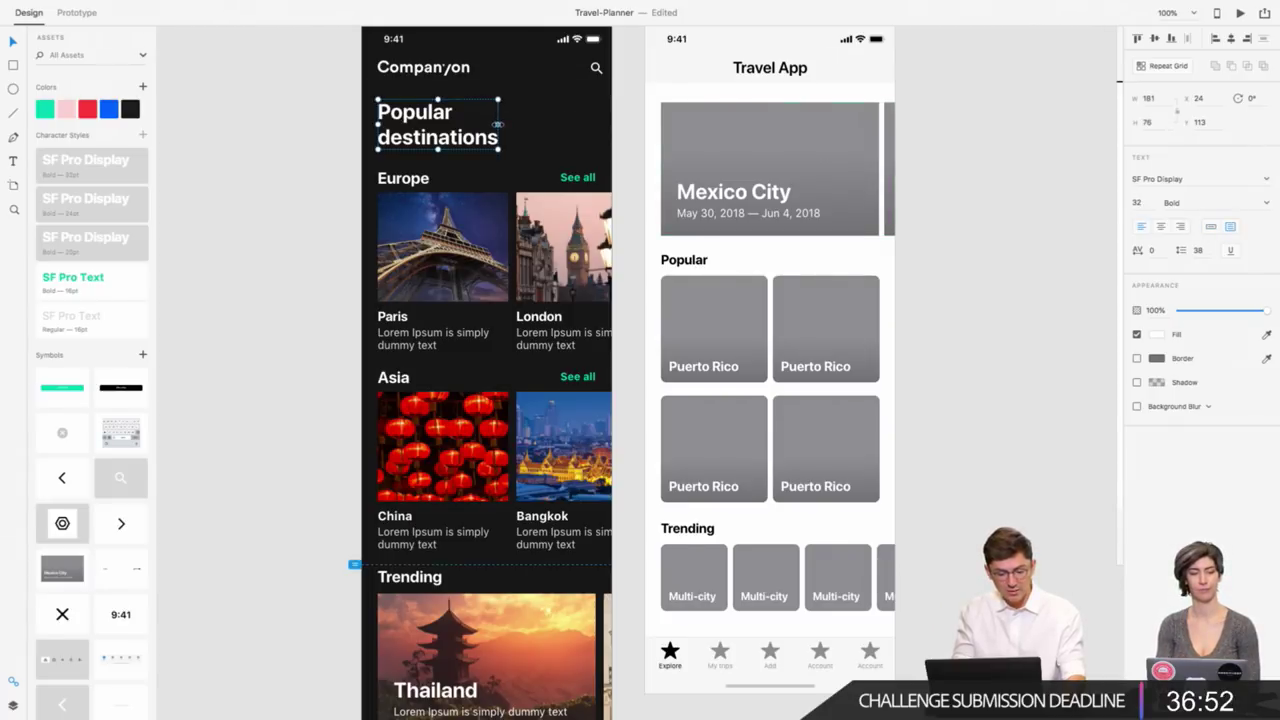
{"action": "left_click_drag", "start_coordinate": [497, 124], "coordinate": [507, 127]}
Deselect the heading and pan the canvas to locate the Travel App artboard.
{"action": "key", "text": "Escape"}
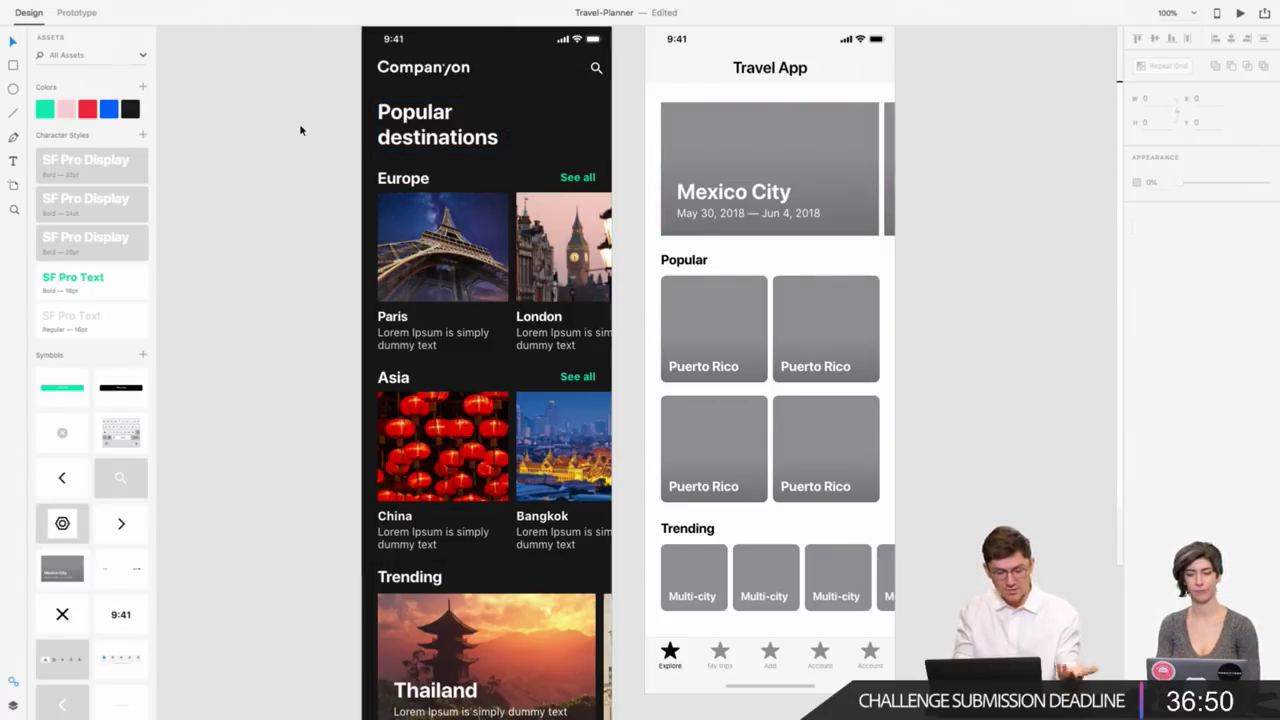
{"action": "scroll", "coordinate": [299, 129], "scroll_direction": "down", "scroll_amount": 2}
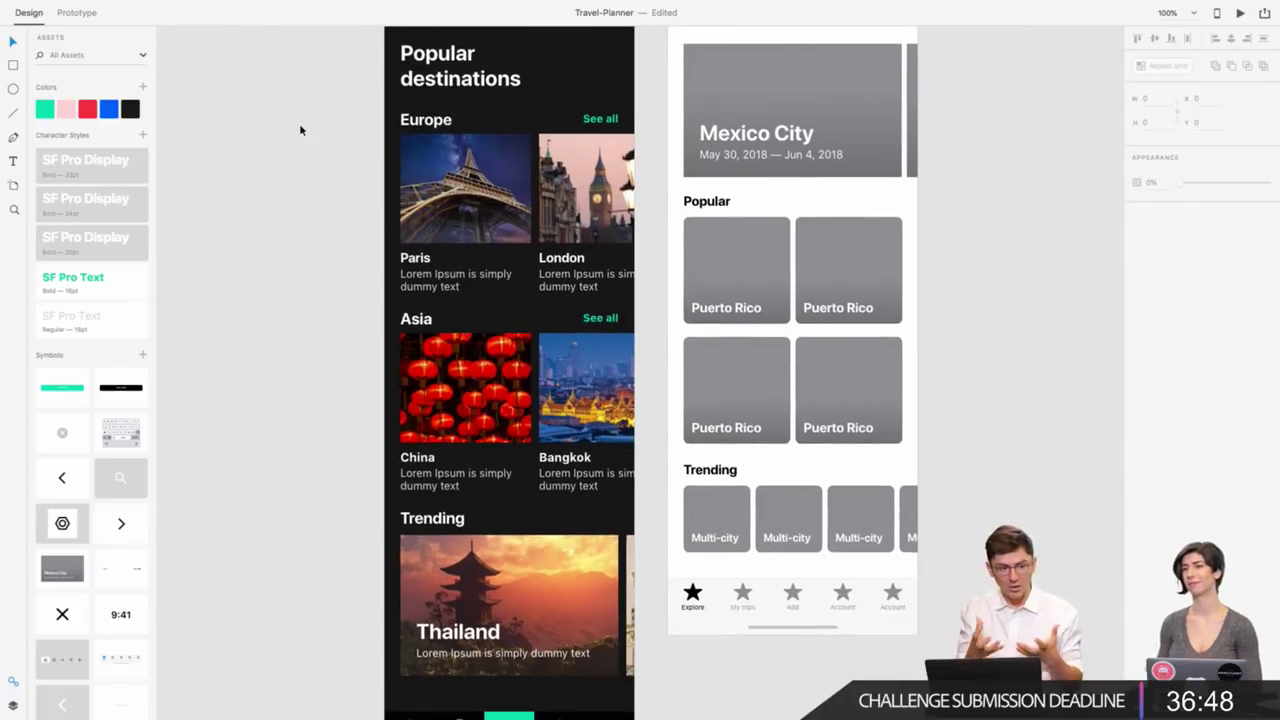
{"action": "scroll", "coordinate": [289, 169], "scroll_direction": "down", "scroll_amount": 3}
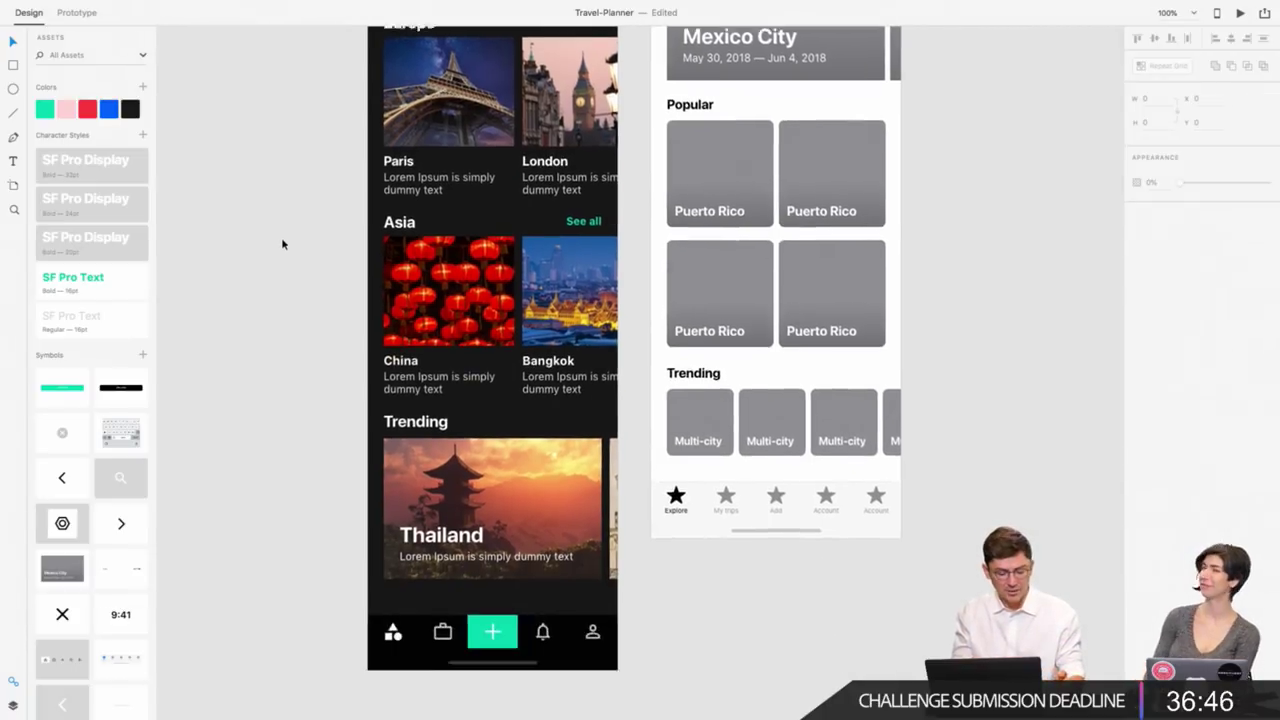
{"action": "scroll", "coordinate": [283, 243], "scroll_direction": "down", "scroll_amount": 2}
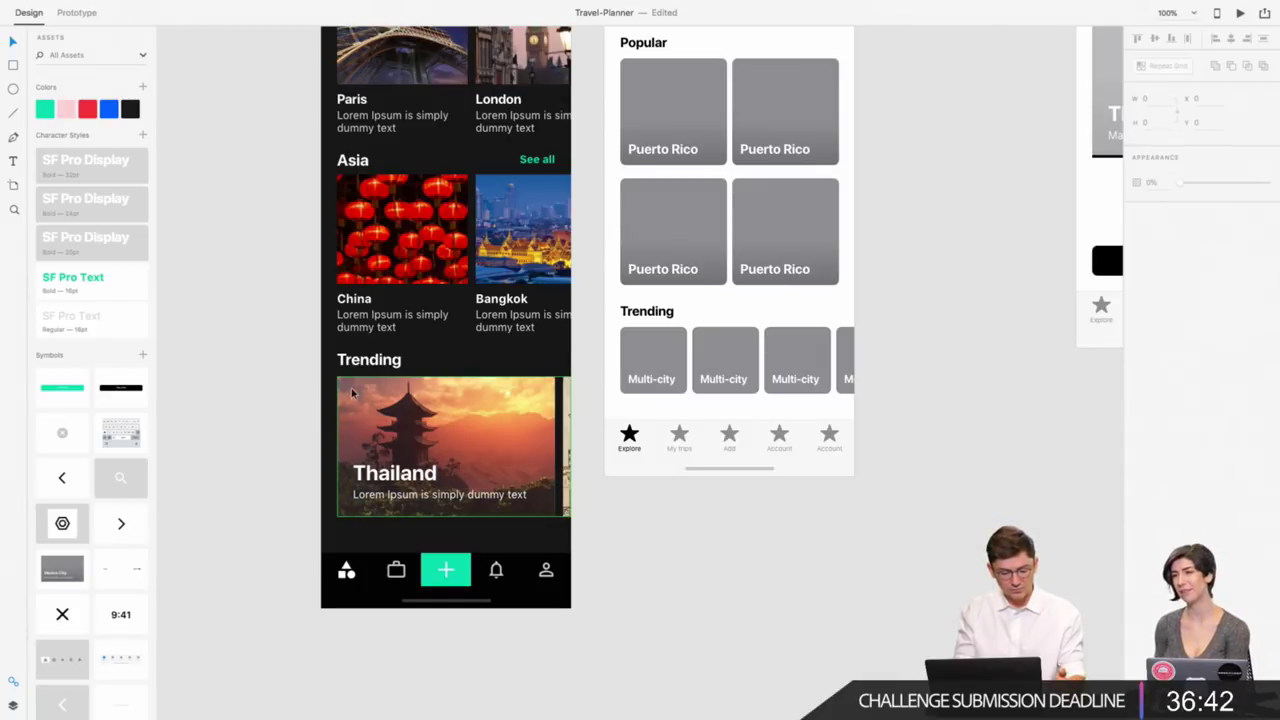
{"action": "scroll", "coordinate": [395, 470], "scroll_direction": "up", "scroll_amount": 1}
{"action": "scroll", "coordinate": [395, 470], "scroll_direction": "right", "scroll_amount": 1}
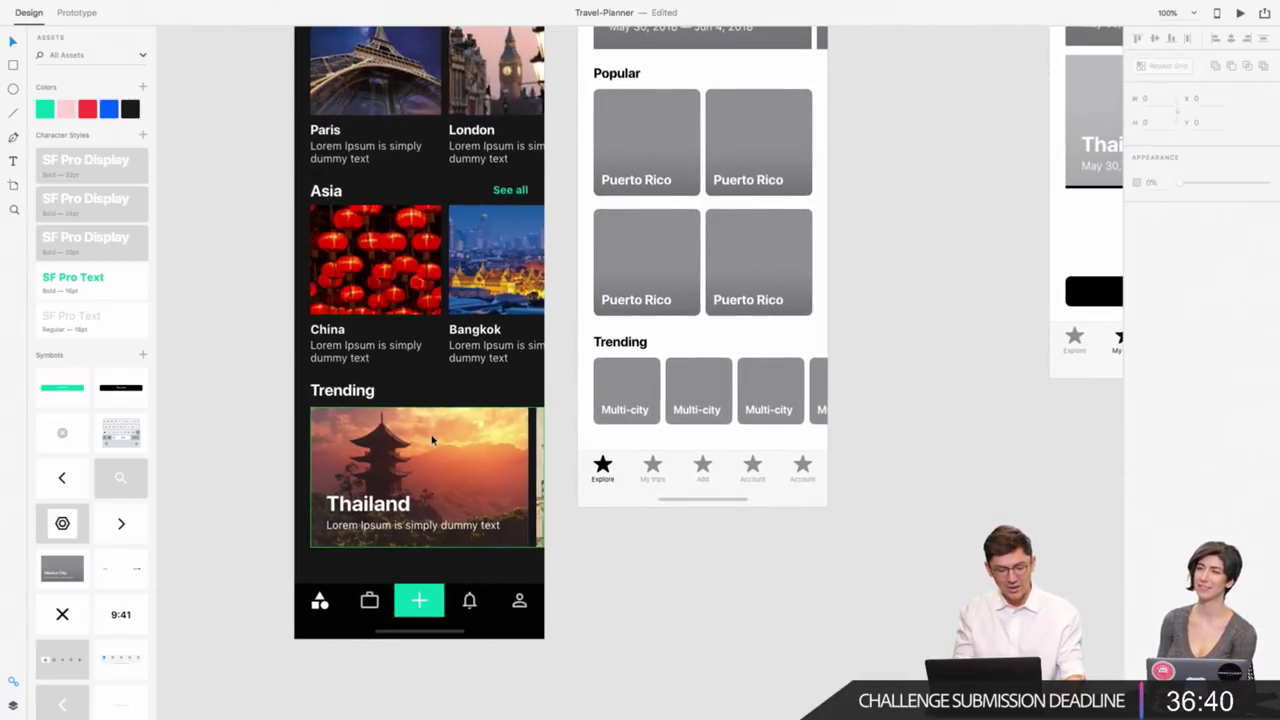
{"action": "scroll", "coordinate": [432, 440], "scroll_direction": "up", "scroll_amount": 2}
{"action": "scroll", "coordinate": [432, 440], "scroll_direction": "left", "scroll_amount": 1}
{"action": "scroll", "coordinate": [432, 440], "scroll_direction": "up", "scroll_amount": 1}
{"action": "scroll", "coordinate": [432, 440], "scroll_direction": "up", "scroll_amount": 1}
{"action": "scroll", "coordinate": [432, 440], "scroll_direction": "up", "scroll_amount": 1}
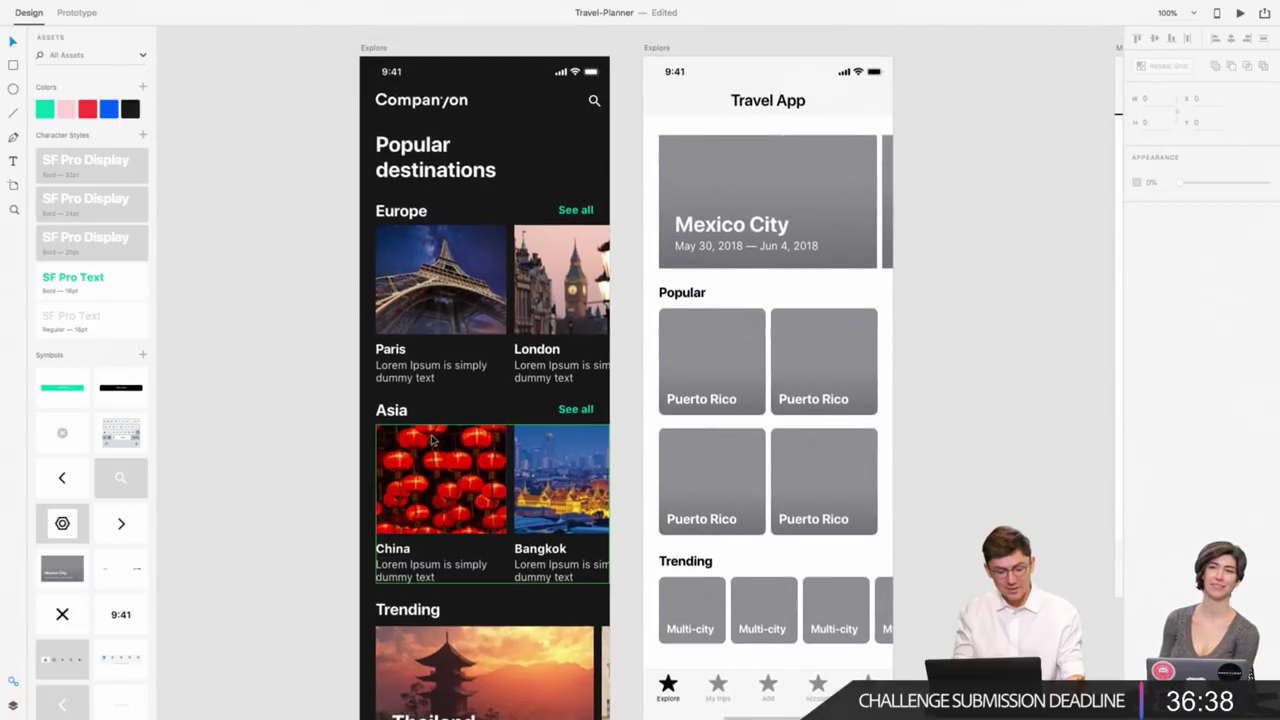
{"action": "scroll", "coordinate": [330, 281], "scroll_direction": "down", "scroll_amount": 1}
{"action": "scroll", "coordinate": [330, 281], "scroll_direction": "right", "scroll_amount": 1}
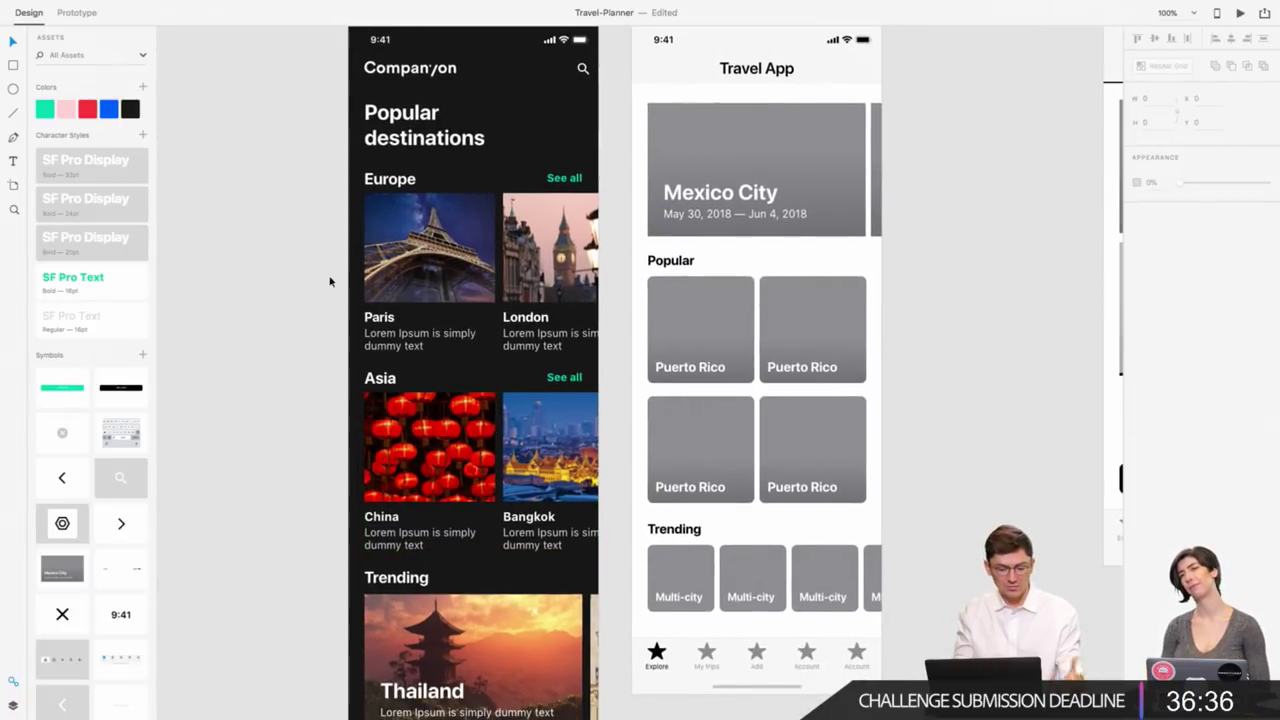
{"action": "scroll", "coordinate": [330, 281], "scroll_direction": "right", "scroll_amount": 2}
{"action": "scroll", "coordinate": [945, 256], "scroll_direction": "right", "scroll_amount": 1}
{"action": "scroll", "coordinate": [966, 266], "scroll_direction": "right", "scroll_amount": 3}
{"action": "scroll", "coordinate": [783, 146], "scroll_direction": "left", "scroll_amount": 1}
{"action": "scroll", "coordinate": [783, 146], "scroll_direction": "up", "scroll_amount": 1}
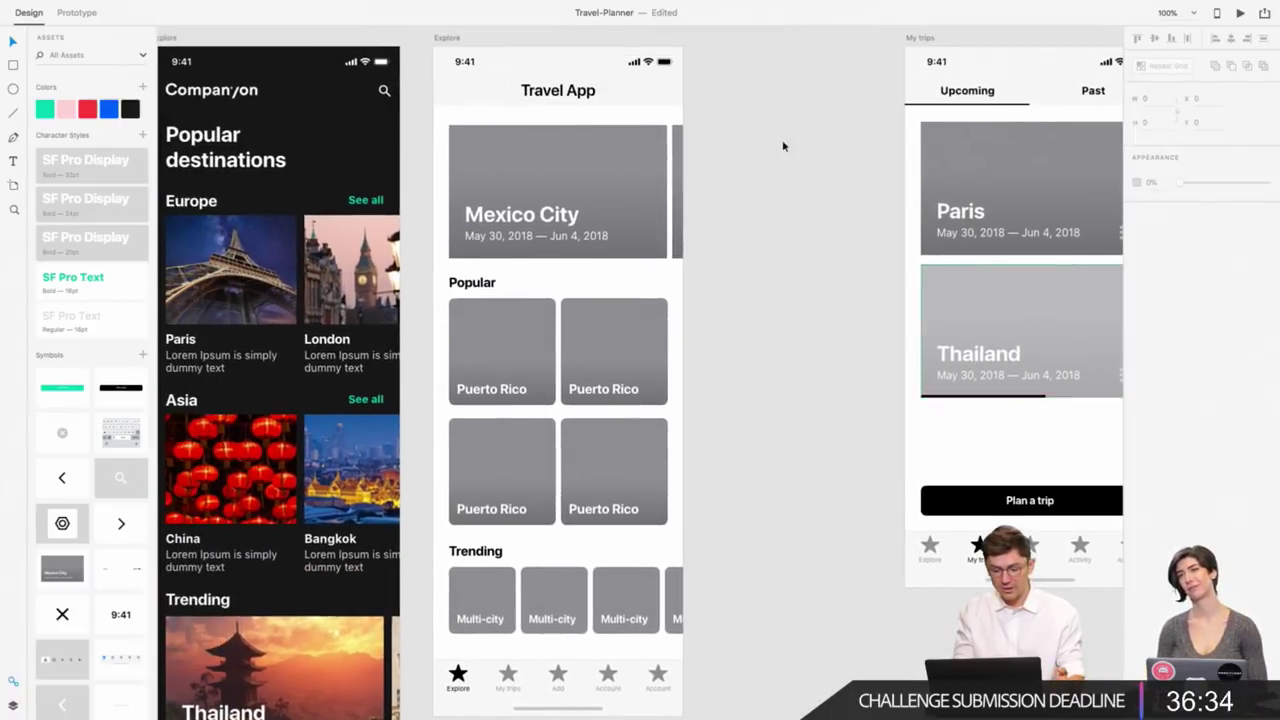
Zoom out and move the Travel App Explore artboard above the Companion screen.
{"action": "left_click", "coordinate": [436, 40]}
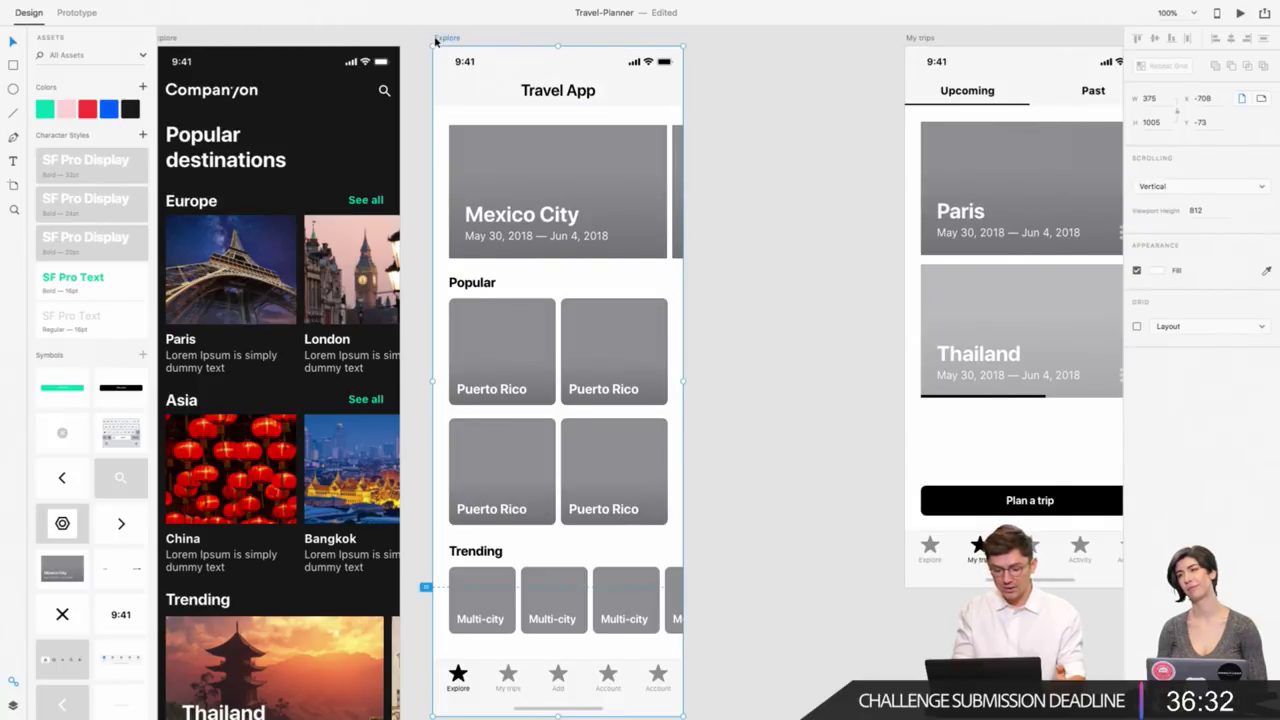
{"action": "scroll", "coordinate": [436, 40], "scroll_direction": "left", "scroll_amount": 2}
{"action": "key", "text": "ctrl+minus"}
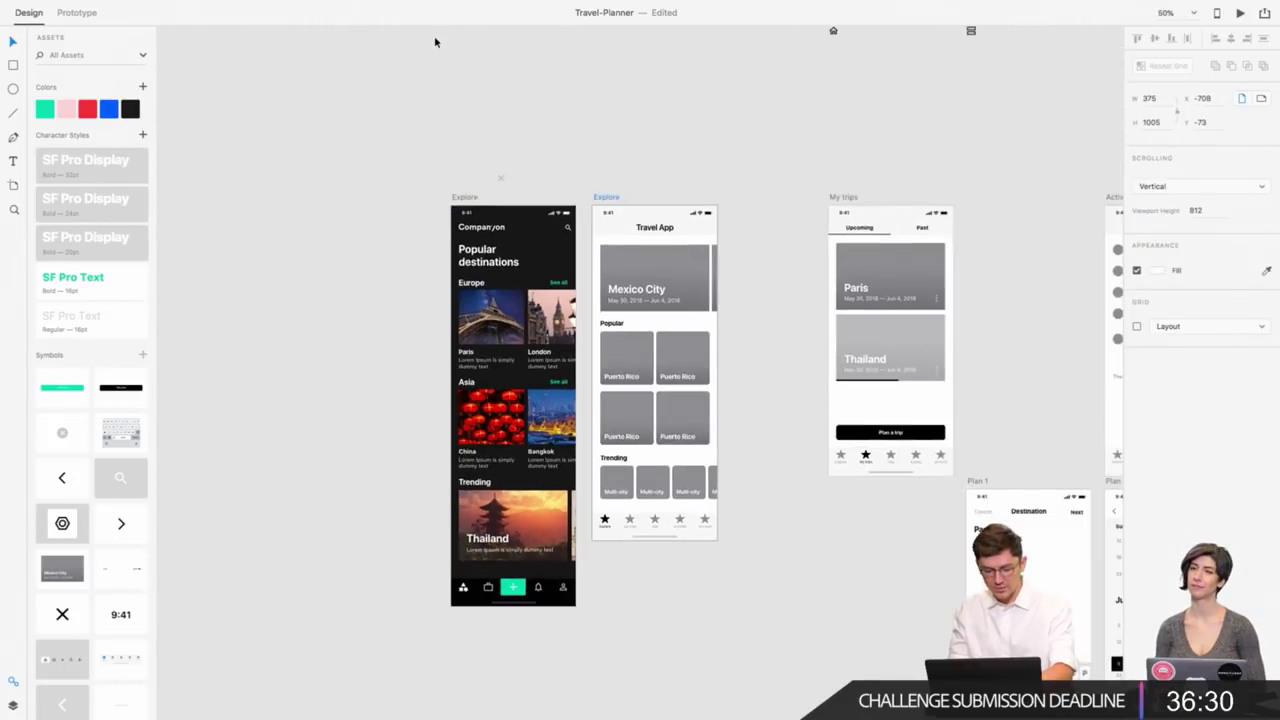
{"action": "scroll", "coordinate": [510, 96], "scroll_direction": "down", "scroll_amount": 1}
{"action": "scroll", "coordinate": [591, 153], "scroll_direction": "up", "scroll_amount": 2}
{"action": "scroll", "coordinate": [450, 220], "scroll_direction": "up", "scroll_amount": 2}
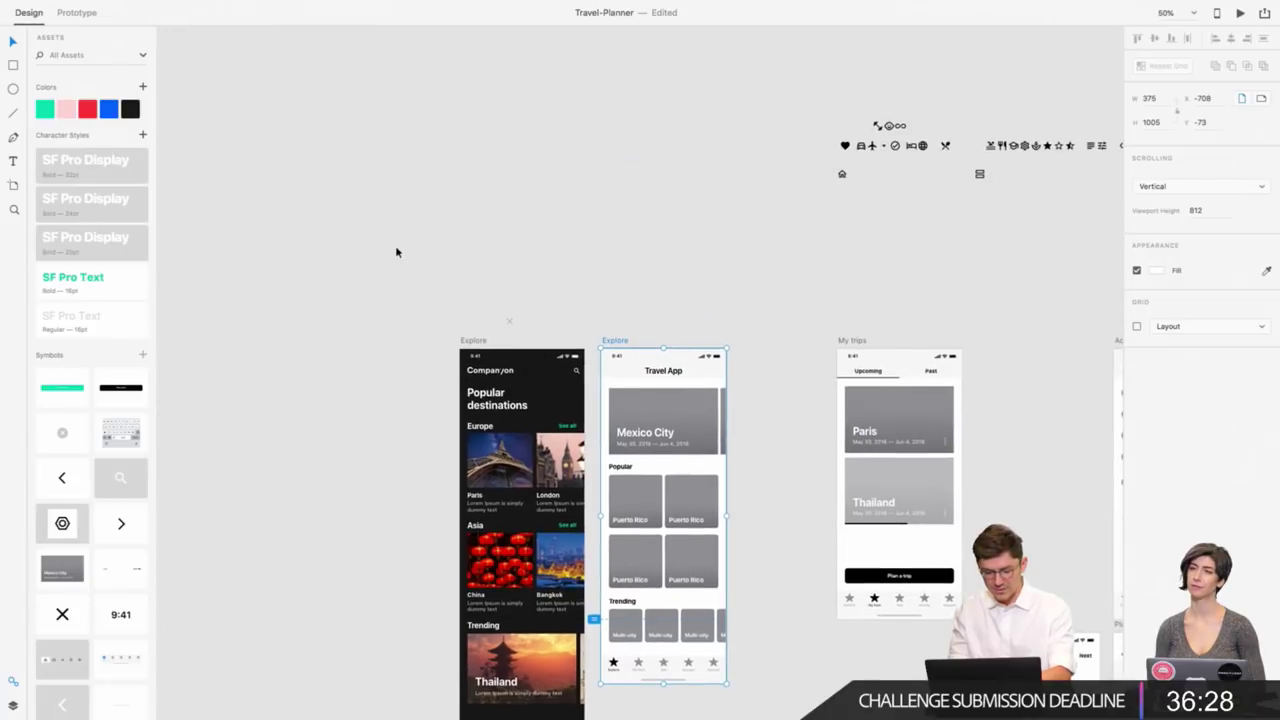
{"action": "mouse_move", "coordinate": [463, 291]}
{"action": "left_mouse_down"}
{"action": "mouse_move", "coordinate": [515, 339]}
{"action": "mouse_move", "coordinate": [761, 355]}
{"action": "mouse_move", "coordinate": [750, 365]}
{"action": "mouse_move", "coordinate": [838, 270]}
{"action": "left_mouse_up"}
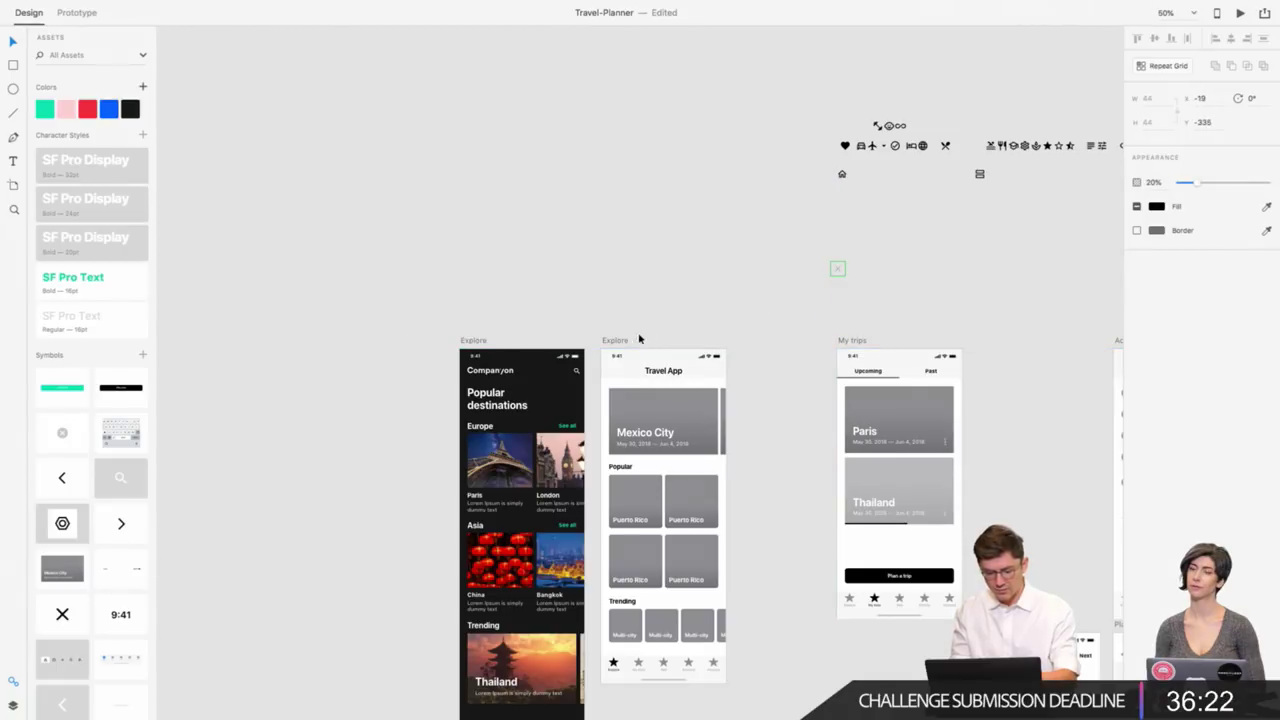
{"action": "mouse_move", "coordinate": [611, 340]}
{"action": "left_mouse_down"}
{"action": "mouse_move", "coordinate": [461, 71]}
{"action": "mouse_move", "coordinate": [474, 4]}
{"action": "left_mouse_up"}
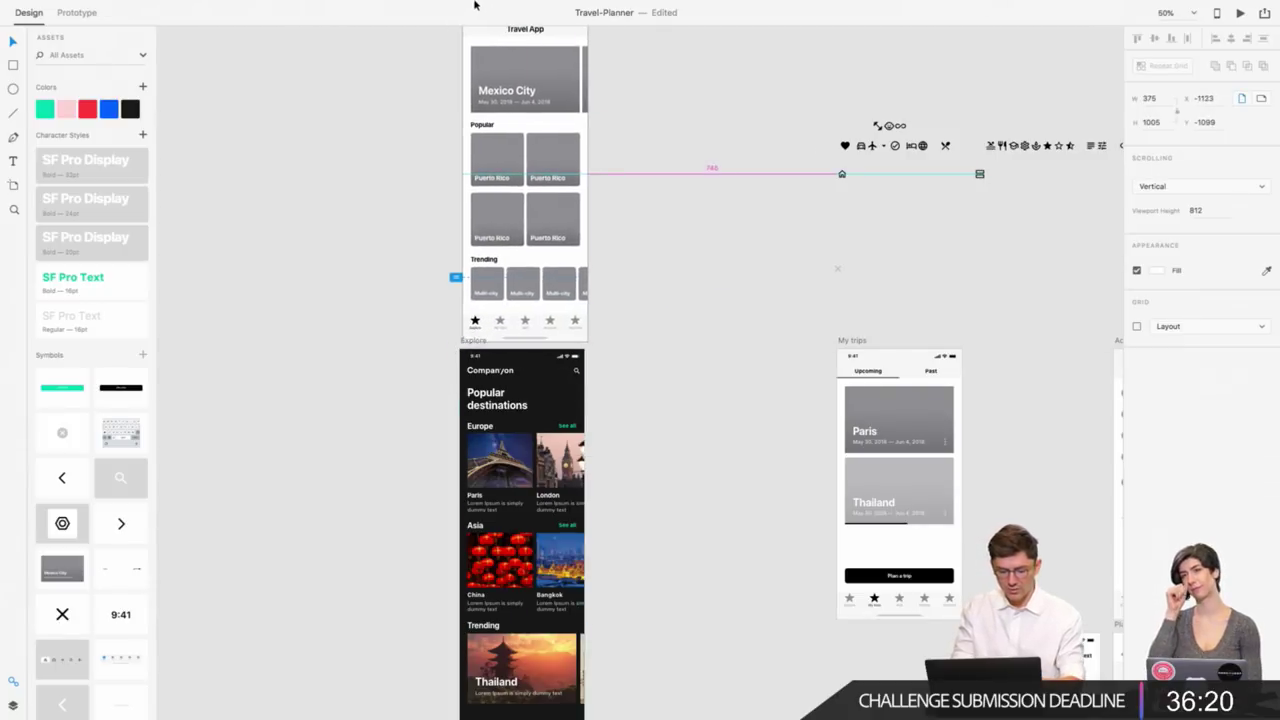
{"action": "scroll", "coordinate": [340, 345], "scroll_direction": "down", "scroll_amount": 3}
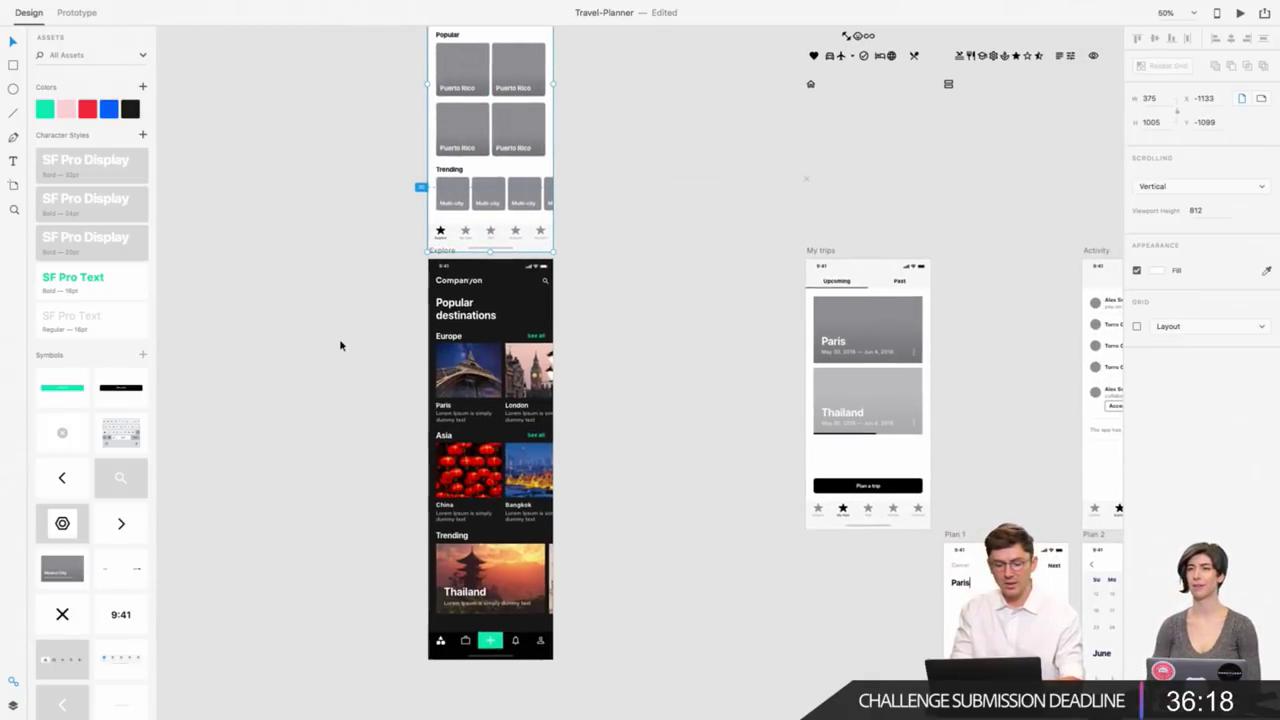
{"action": "scroll", "coordinate": [340, 345], "scroll_direction": "right", "scroll_amount": 2}
{"action": "scroll", "coordinate": [451, 390], "scroll_direction": "down", "scroll_amount": 2}
{"action": "scroll", "coordinate": [451, 390], "scroll_direction": "right", "scroll_amount": 2}
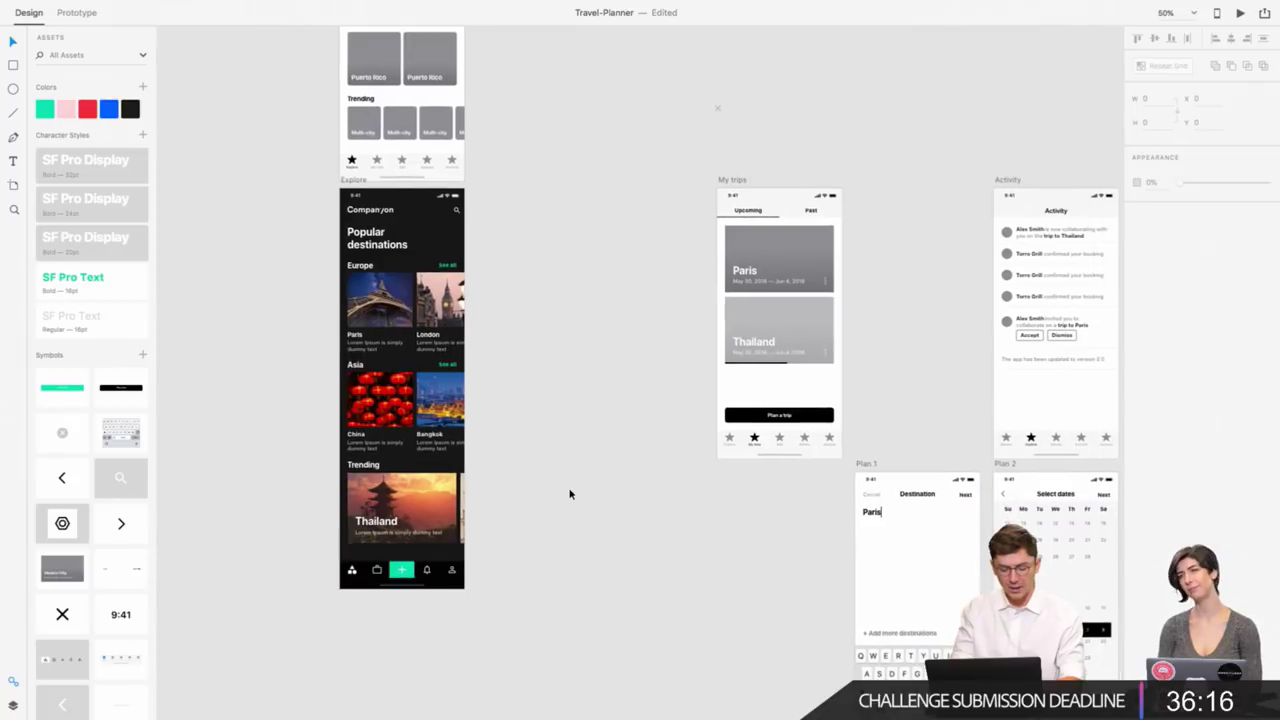
{"action": "scroll", "coordinate": [570, 493], "scroll_direction": "up", "scroll_amount": 3, "text": "ctrl"}
{"action": "scroll", "coordinate": [570, 493], "scroll_direction": "down", "scroll_amount": 2}
{"action": "scroll", "coordinate": [570, 493], "scroll_direction": "left", "scroll_amount": 2}
{"action": "scroll", "coordinate": [570, 493], "scroll_direction": "down", "scroll_amount": 3}
{"action": "scroll", "coordinate": [570, 493], "scroll_direction": "left", "scroll_amount": 3}
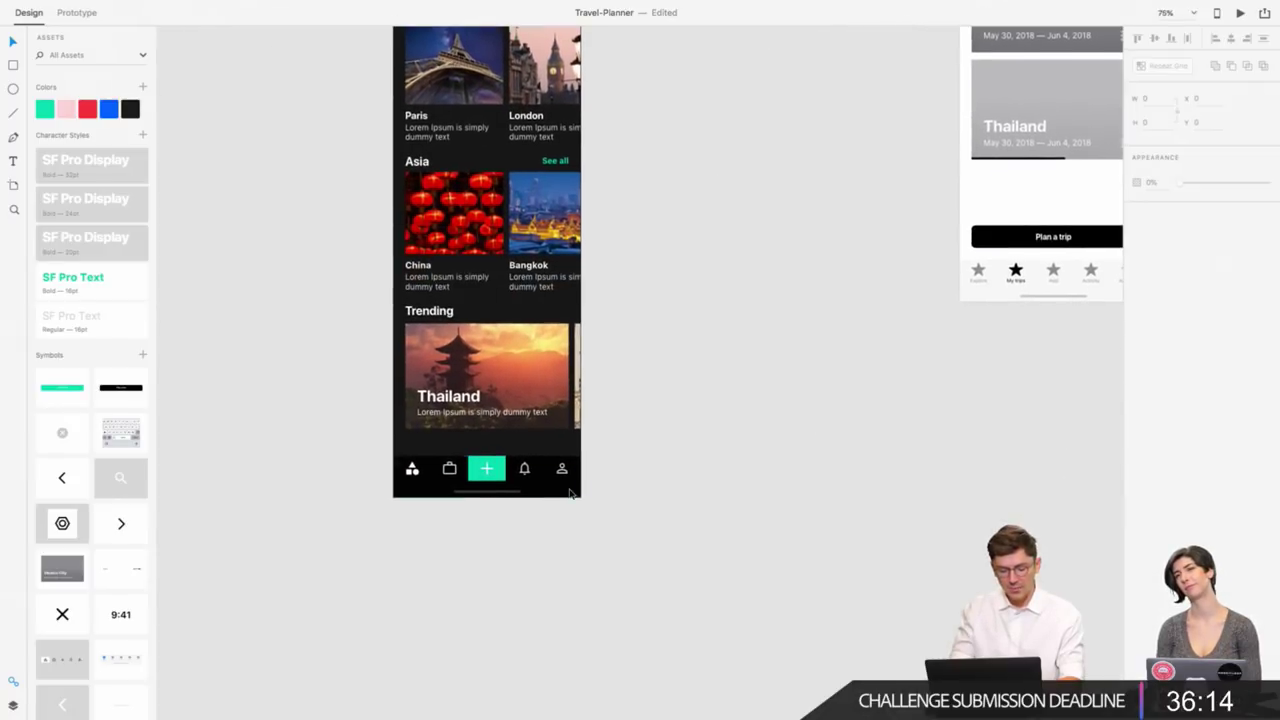
{"action": "scroll", "coordinate": [570, 493], "scroll_direction": "up", "scroll_amount": 2, "text": "ctrl"}
{"action": "scroll", "coordinate": [570, 493], "scroll_direction": "up", "scroll_amount": 3, "text": "ctrl"}
{"action": "scroll", "coordinate": [480, 493], "scroll_direction": "left", "scroll_amount": 3}
{"action": "scroll", "coordinate": [480, 493], "scroll_direction": "down", "scroll_amount": 2}
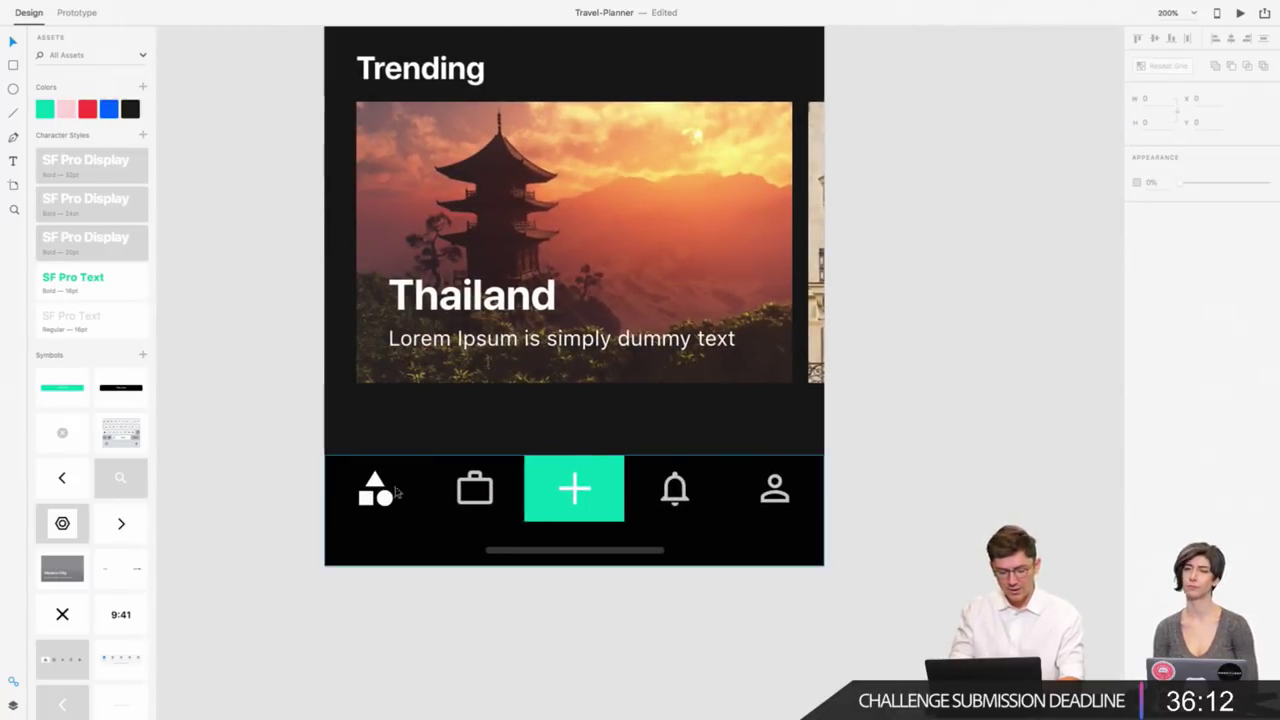
{"action": "left_click", "coordinate": [383, 492]}
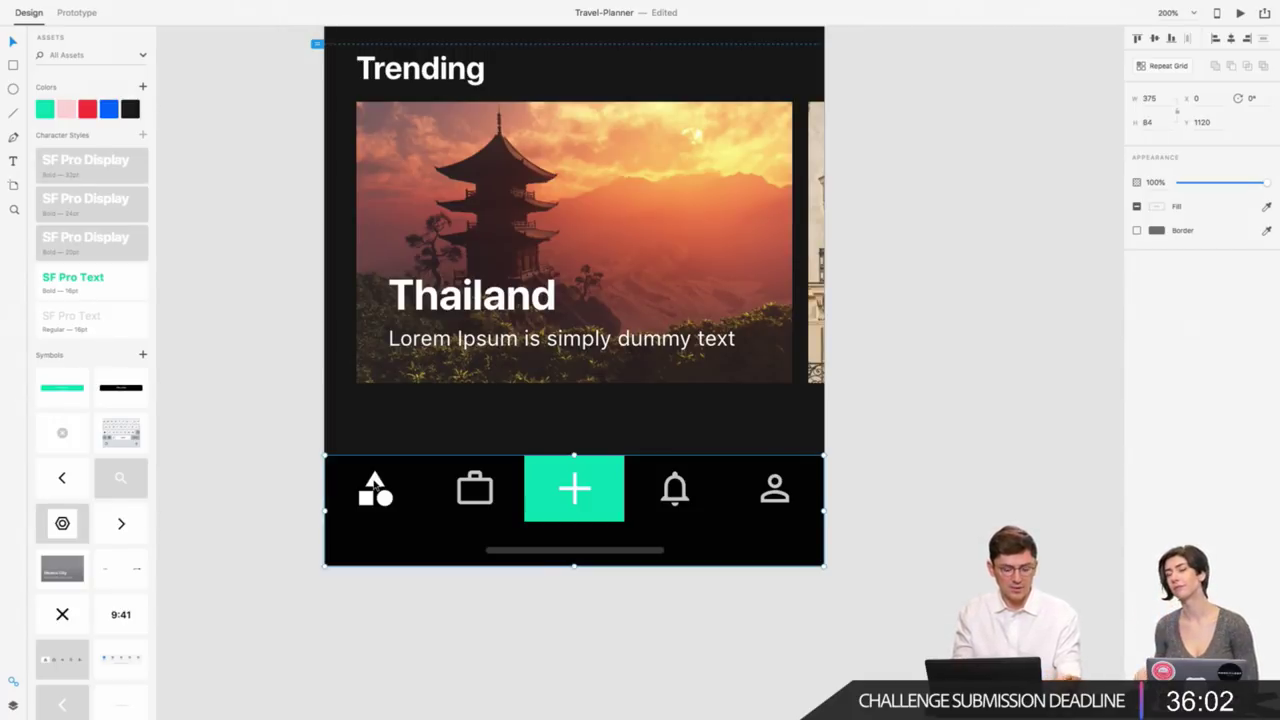
{"action": "left_click", "coordinate": [880, 516]}
{"action": "scroll", "coordinate": [883, 516], "scroll_direction": "right", "scroll_amount": 2}
{"action": "scroll", "coordinate": [883, 516], "scroll_direction": "up", "scroll_amount": 1}
{"action": "key", "text": "ctrl+1"}
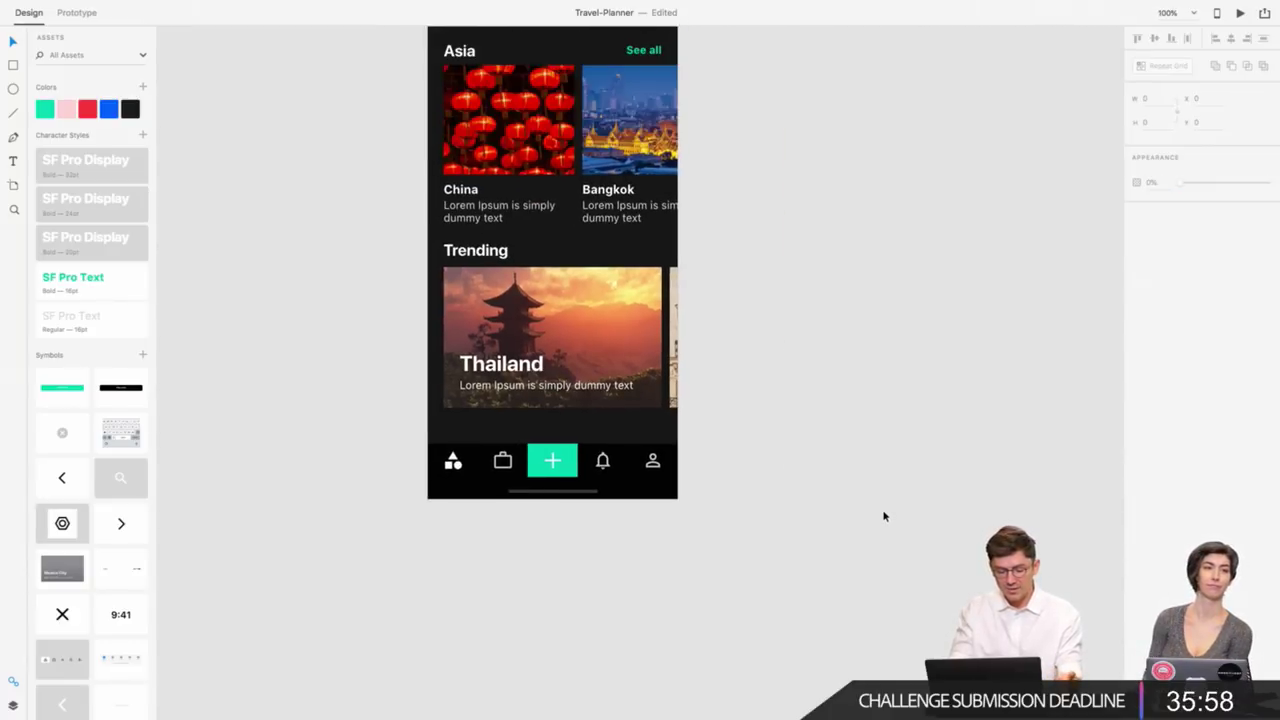
{"action": "scroll", "coordinate": [883, 516], "scroll_direction": "right", "scroll_amount": 2}
{"action": "scroll", "coordinate": [883, 516], "scroll_direction": "up", "scroll_amount": 1}
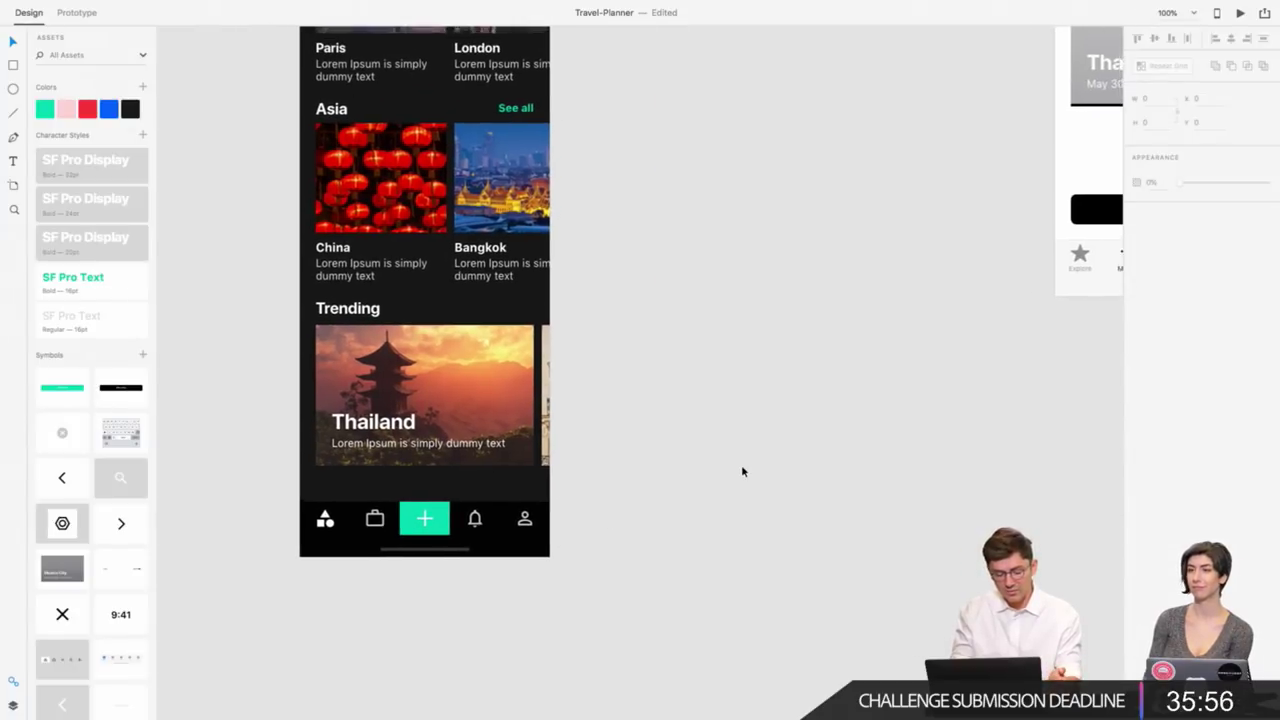
{"action": "scroll", "coordinate": [741, 470], "scroll_direction": "up", "scroll_amount": 2}
{"action": "scroll", "coordinate": [741, 470], "scroll_direction": "right", "scroll_amount": 1}
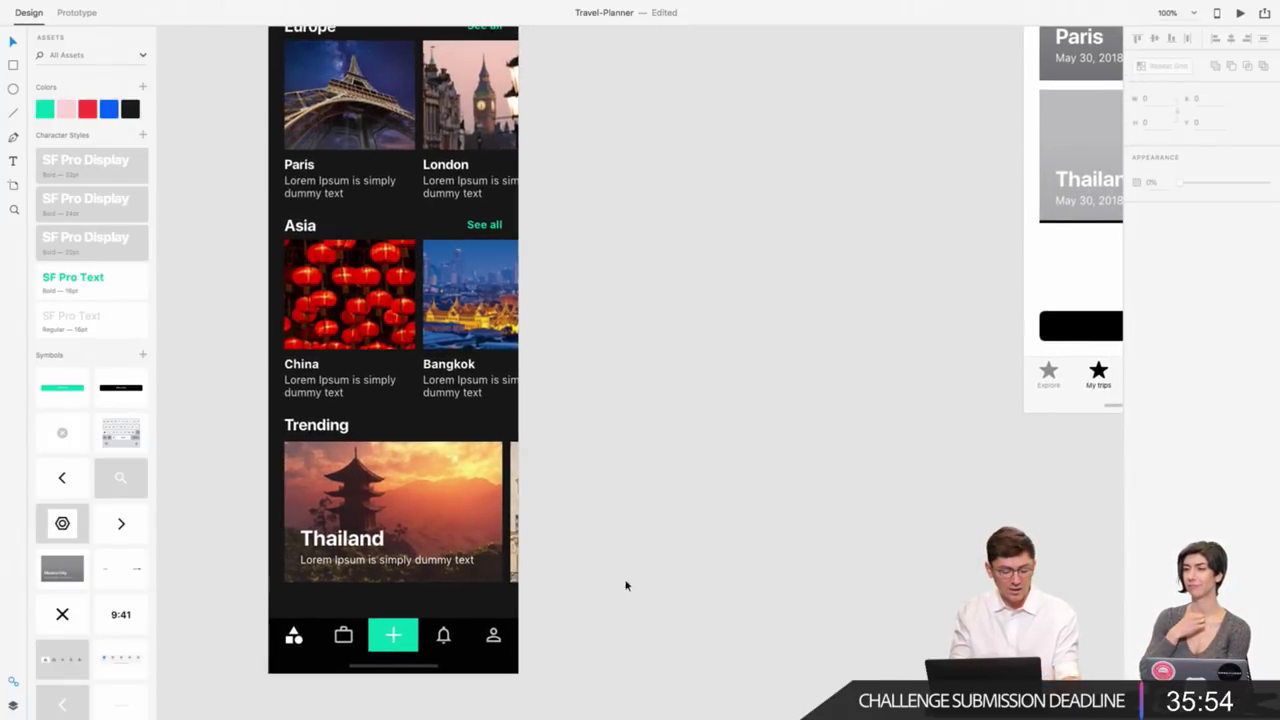
{"action": "scroll", "coordinate": [617, 446], "scroll_direction": "up", "scroll_amount": 3}
{"action": "scroll", "coordinate": [617, 446], "scroll_direction": "right", "scroll_amount": 1}
{"action": "scroll", "coordinate": [903, 129], "scroll_direction": "up", "scroll_amount": 1}
{"action": "scroll", "coordinate": [903, 129], "scroll_direction": "right", "scroll_amount": 1}
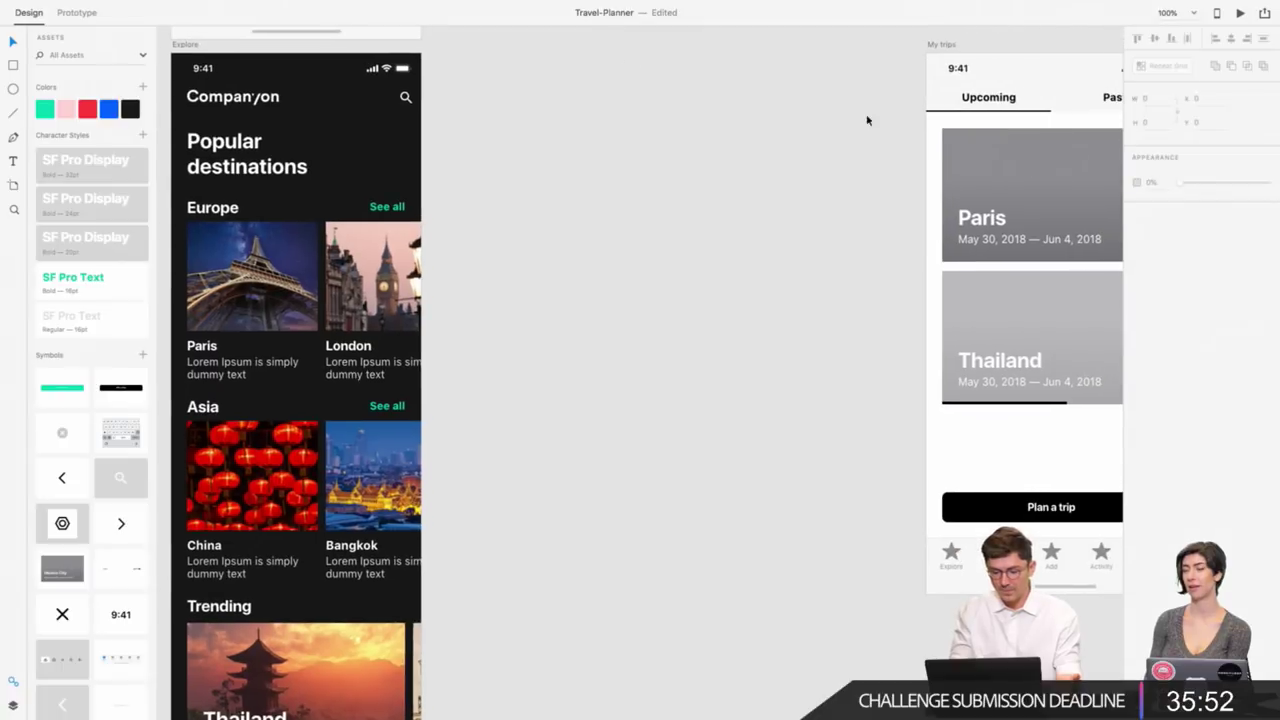
Option-drag the My trips artboard to create 'My trips – 1' beside the Companion screen.
{"action": "left_click", "coordinate": [940, 45]}
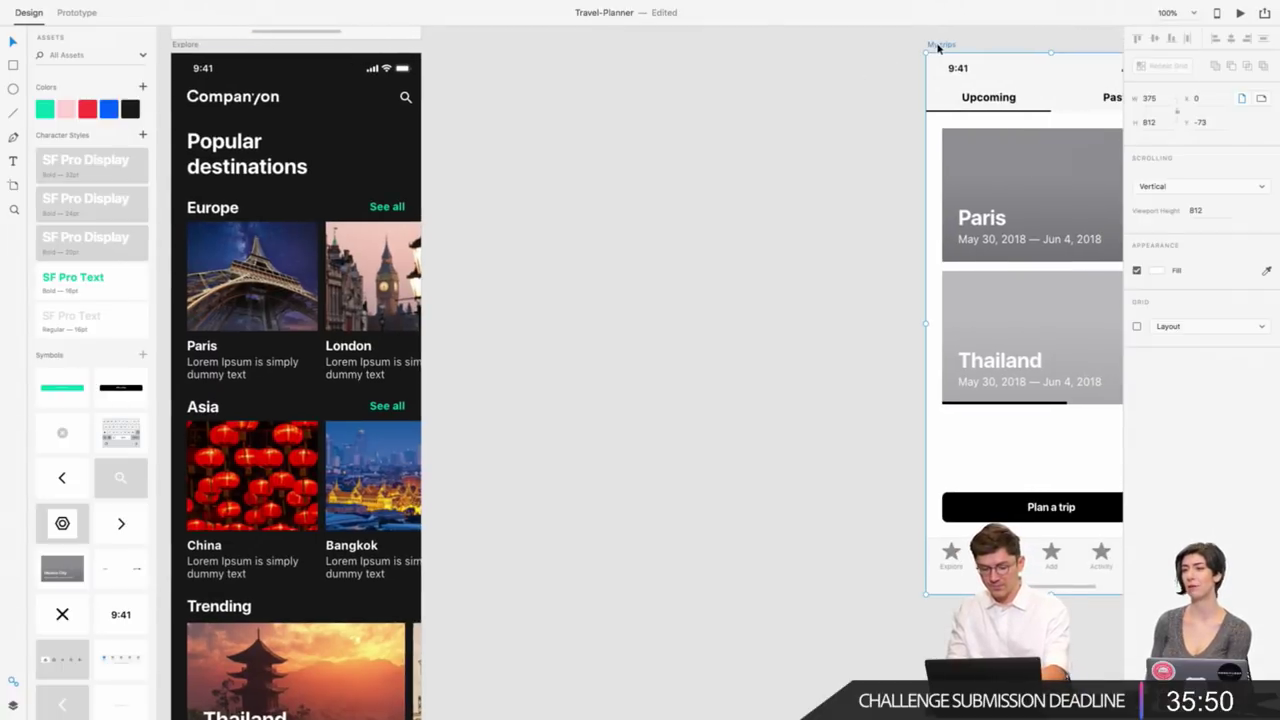
{"action": "left_click_drag", "start_coordinate": [938, 47], "coordinate": [463, 45]}
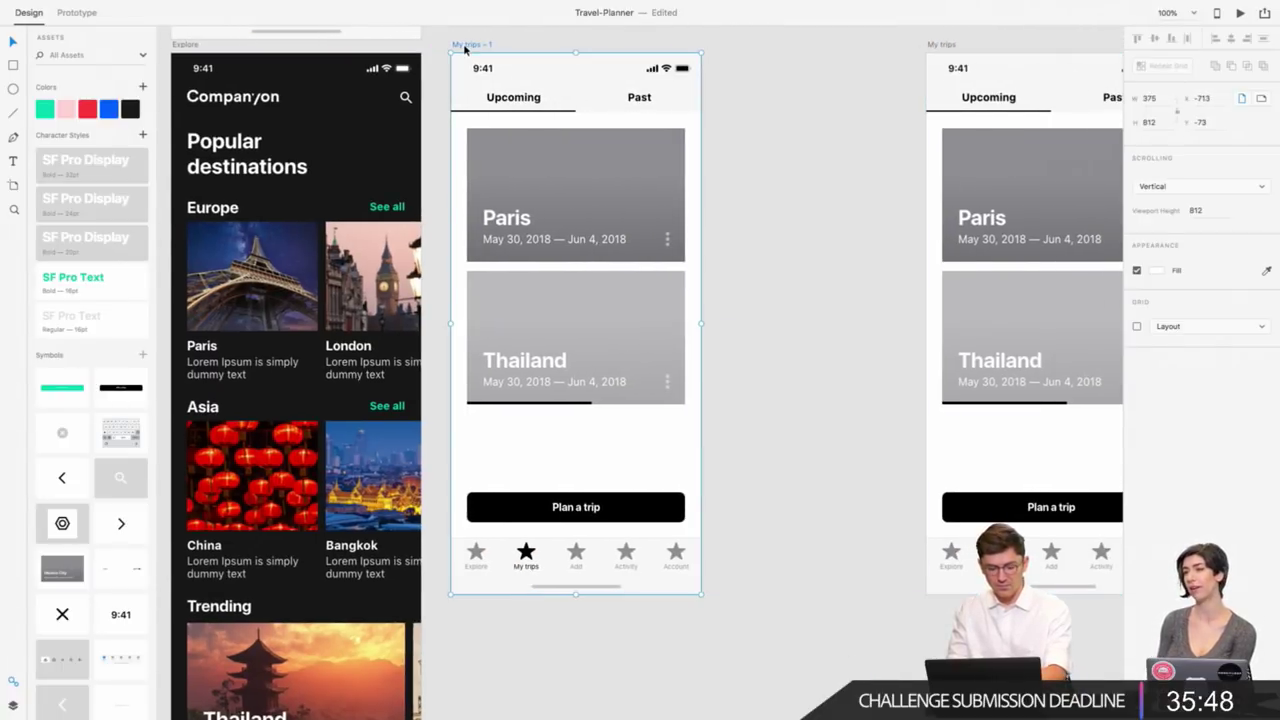
{"action": "scroll", "coordinate": [548, 122], "scroll_direction": "left", "scroll_amount": 1}
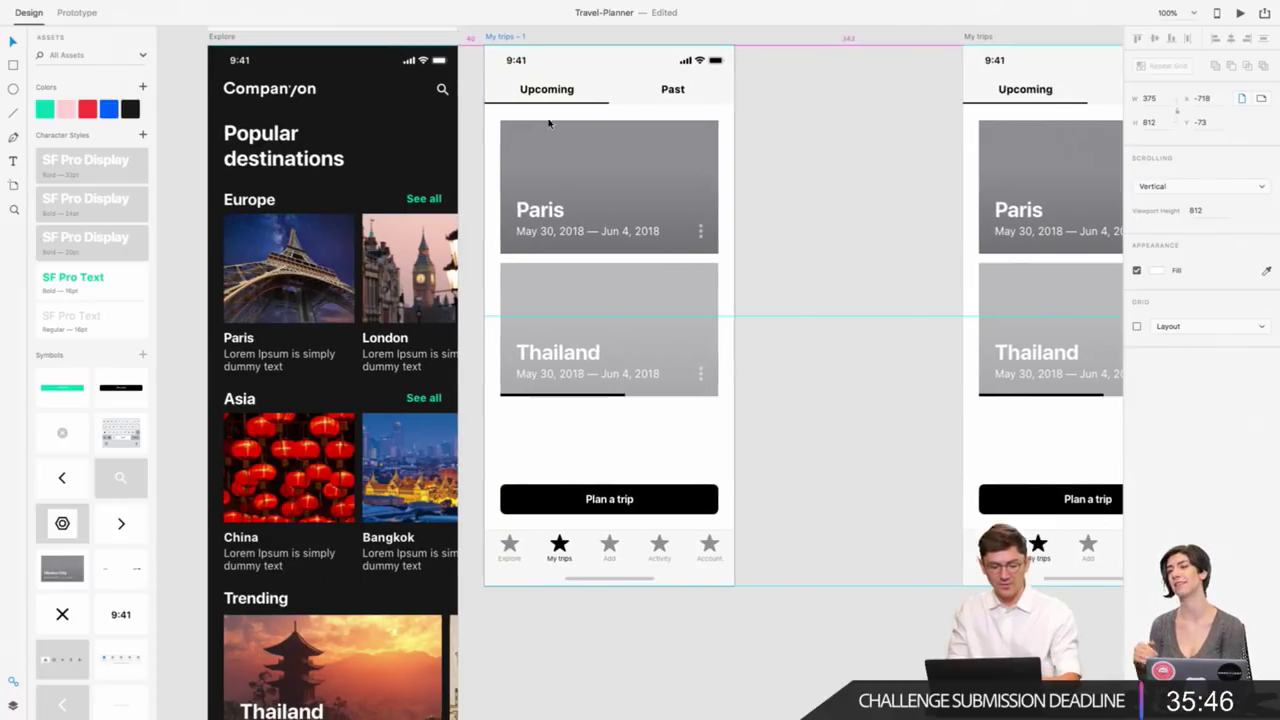
{"action": "scroll", "coordinate": [548, 122], "scroll_direction": "down", "scroll_amount": 5}
{"action": "scroll", "coordinate": [548, 122], "scroll_direction": "left", "scroll_amount": 5}
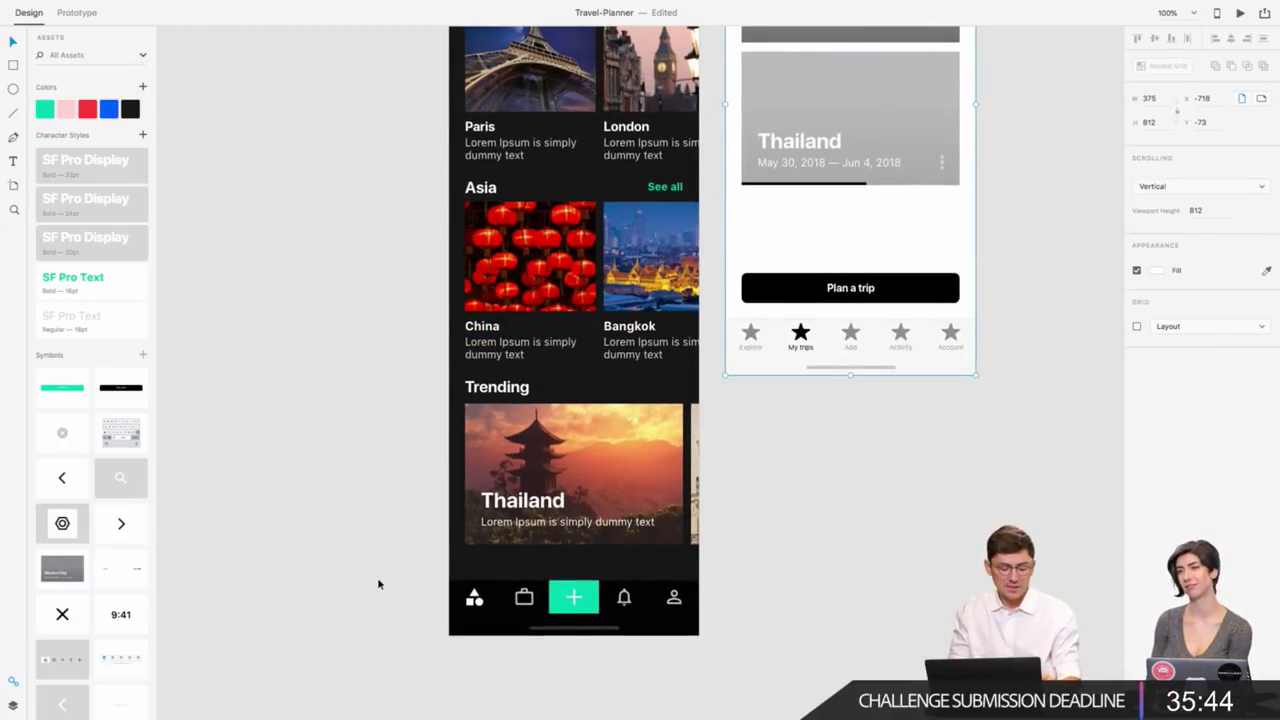
{"action": "left_click", "coordinate": [377, 584]}
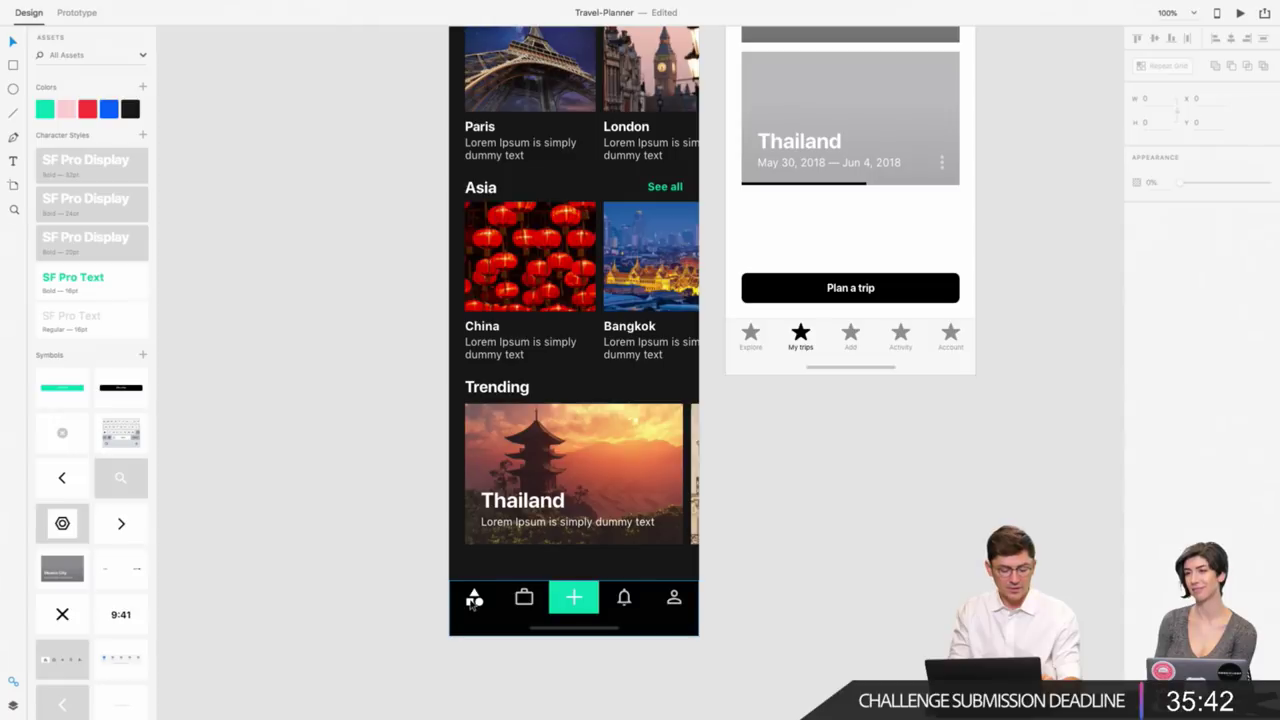
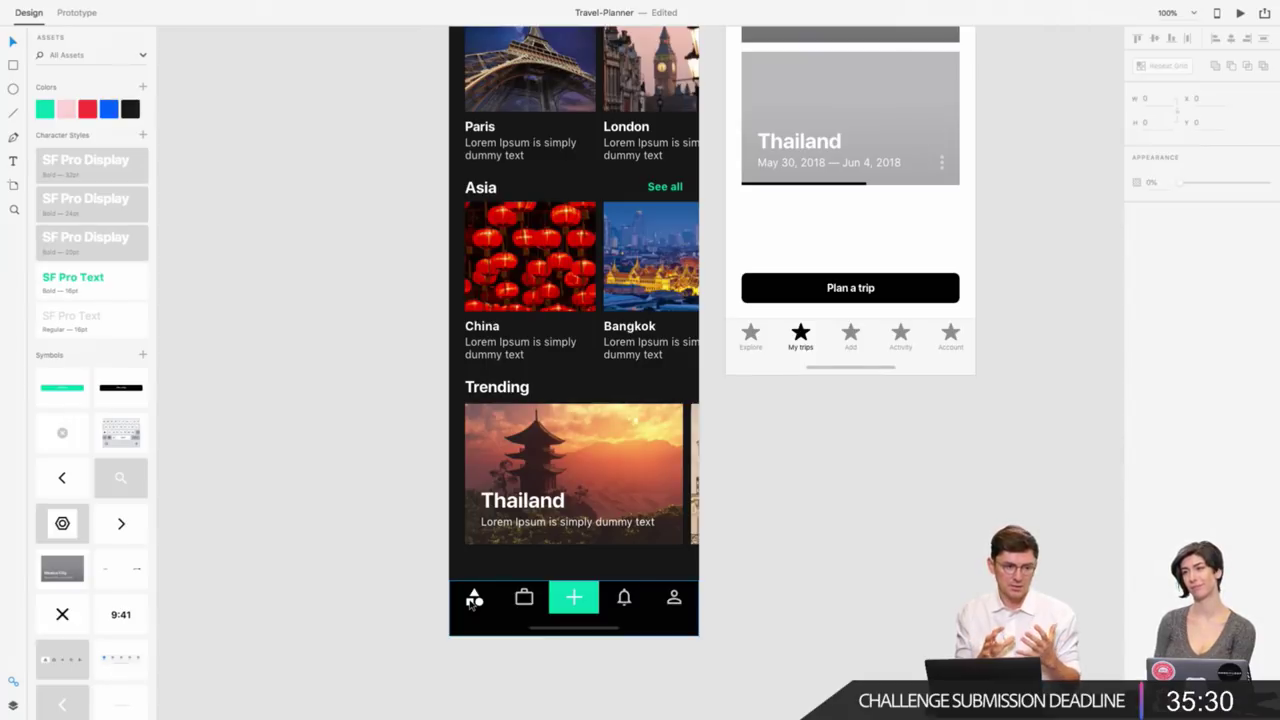
Delete the Plan a trip button from the My trips artboard.
{"action": "scroll", "coordinate": [326, 547], "scroll_direction": "right", "scroll_amount": 2}
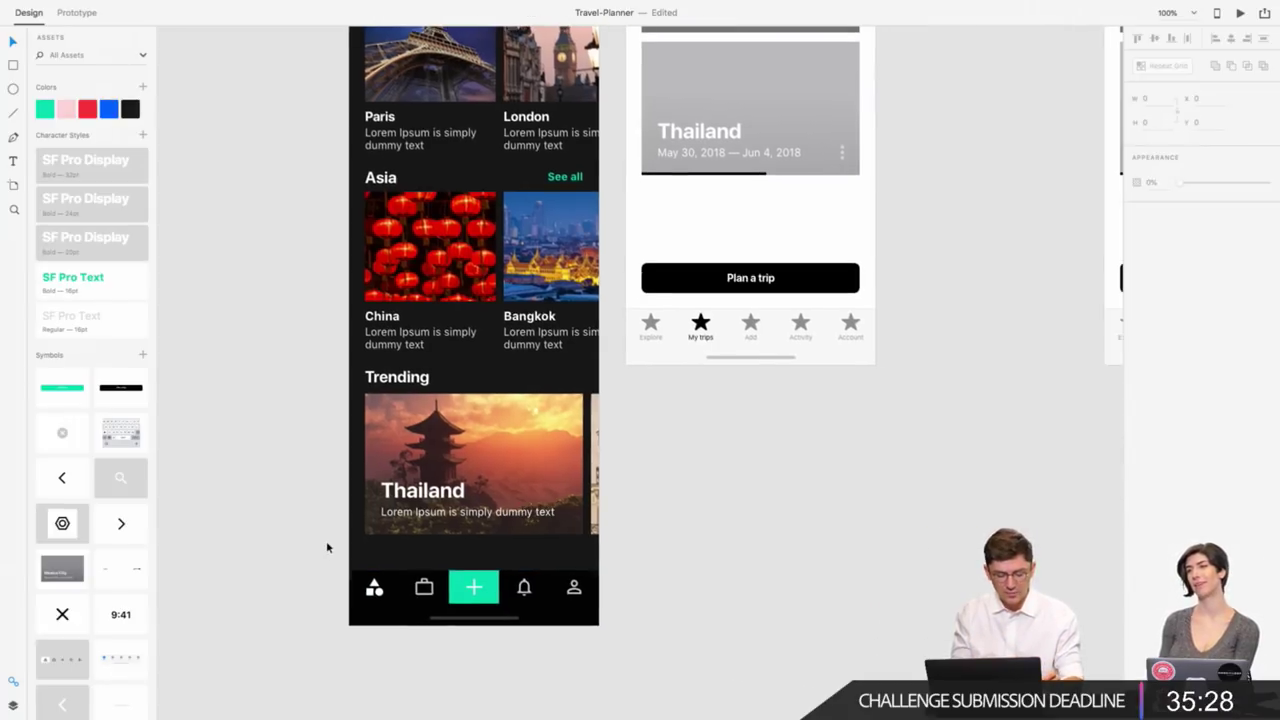
{"action": "scroll", "coordinate": [326, 547], "scroll_direction": "up", "scroll_amount": 1}
{"action": "scroll", "coordinate": [326, 547], "scroll_direction": "up", "scroll_amount": 2}
{"action": "scroll", "coordinate": [326, 547], "scroll_direction": "up", "scroll_amount": 1}
{"action": "scroll", "coordinate": [771, 317], "scroll_direction": "up", "scroll_amount": 1}
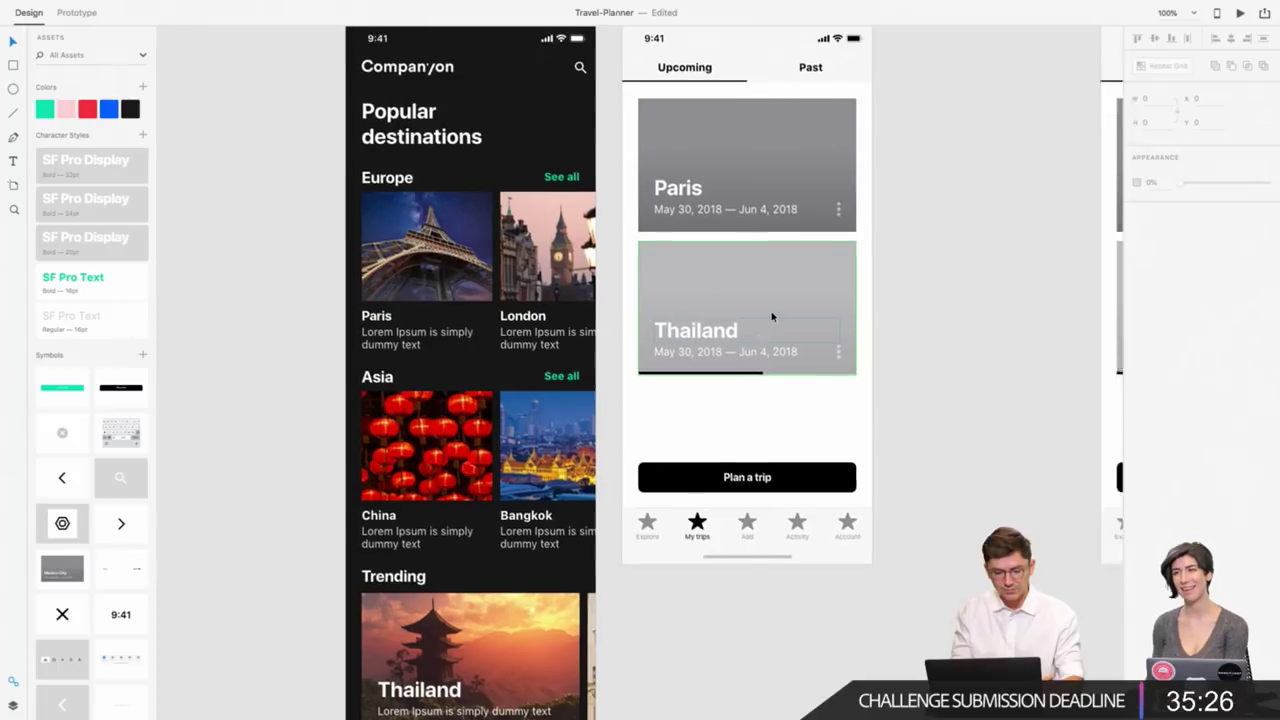
{"action": "scroll", "coordinate": [720, 200], "scroll_direction": "up", "scroll_amount": 2}
{"action": "scroll", "coordinate": [720, 200], "scroll_direction": "right", "scroll_amount": 1}
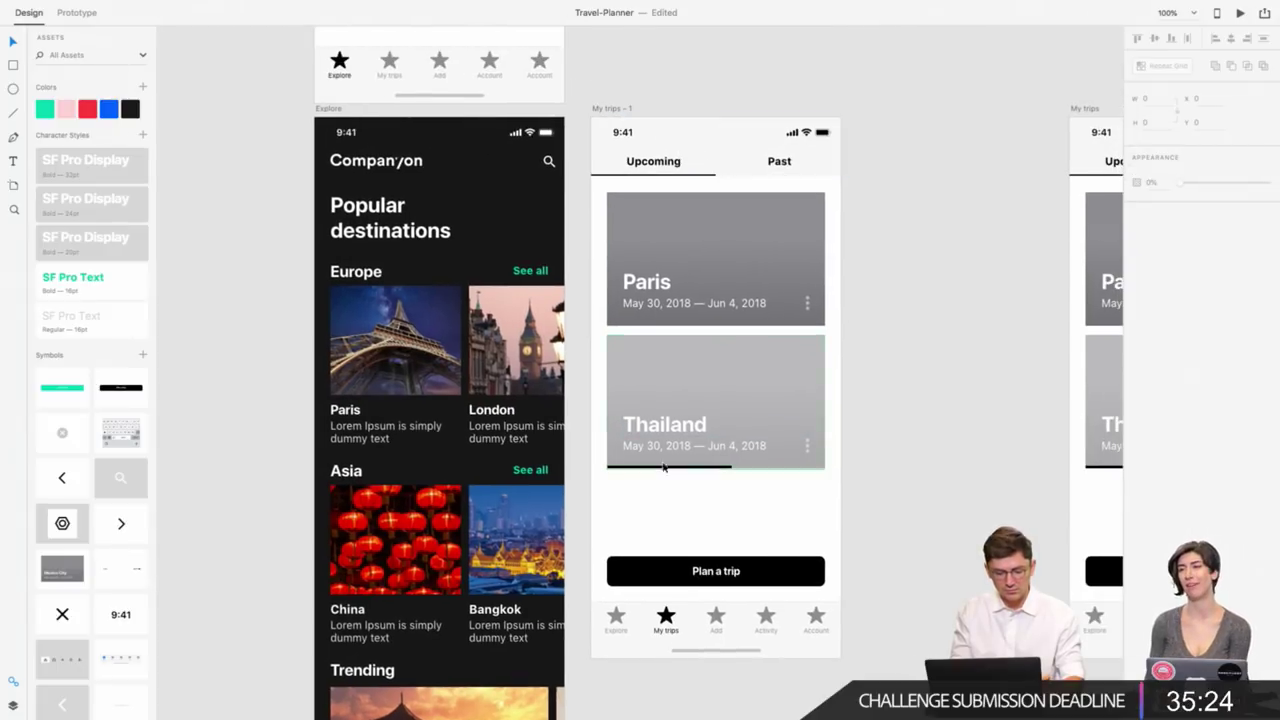
{"action": "left_click", "coordinate": [692, 566]}
{"action": "scroll", "coordinate": [673, 569], "scroll_direction": "down", "scroll_amount": 2}
{"action": "scroll", "coordinate": [673, 569], "scroll_direction": "left", "scroll_amount": 1}
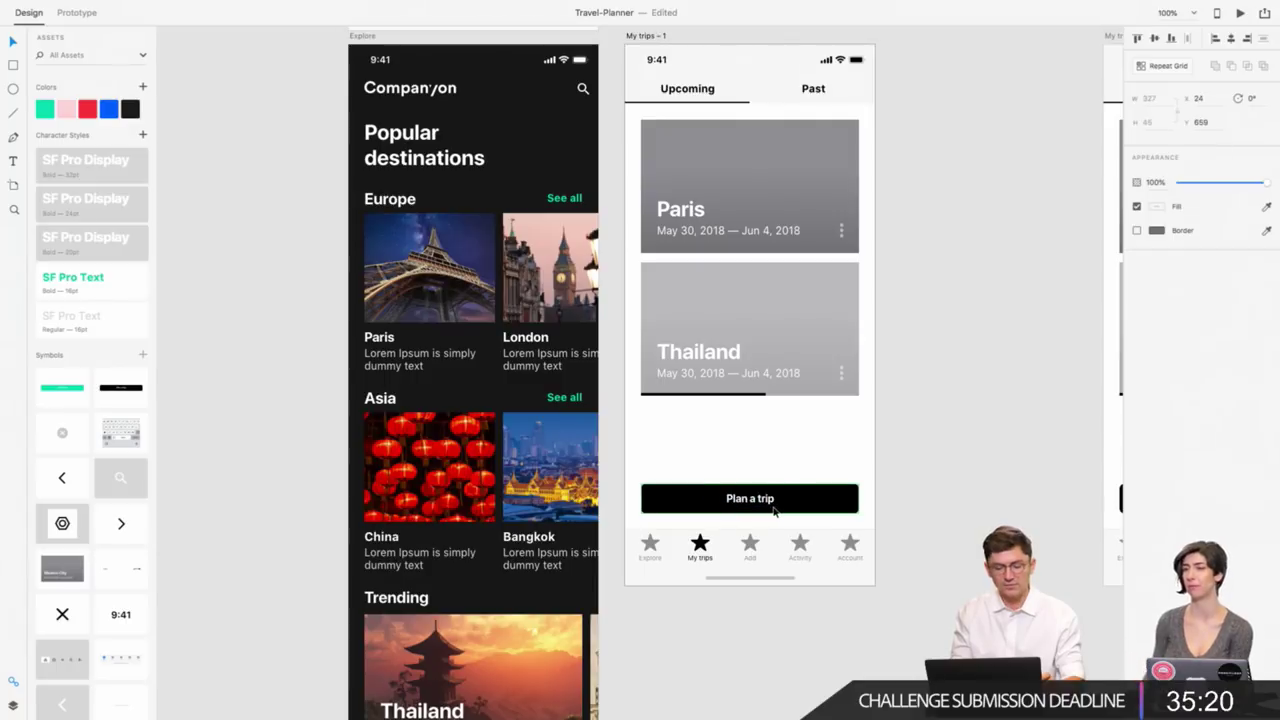
{"action": "key", "text": "Delete"}
Delete the old tab bar from the My trips screen.
{"action": "scroll", "coordinate": [774, 511], "scroll_direction": "right", "scroll_amount": 2}
{"action": "scroll", "coordinate": [606, 531], "scroll_direction": "right", "scroll_amount": 1}
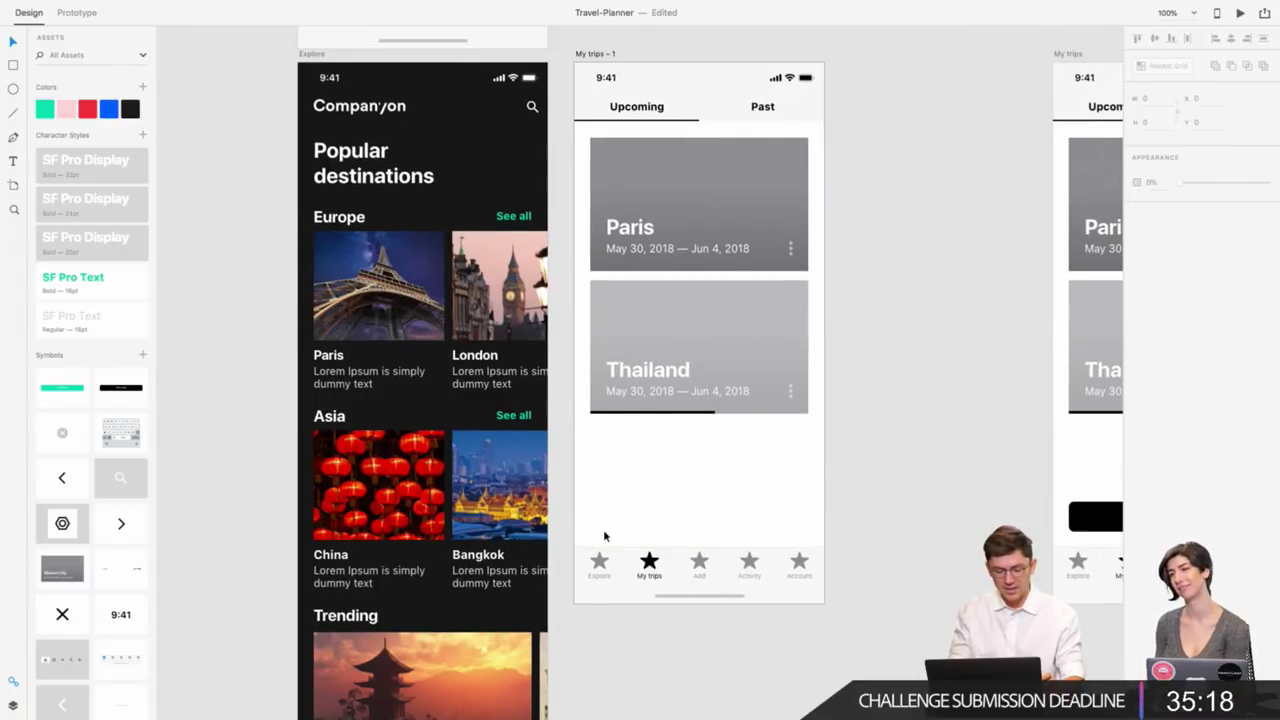
{"action": "scroll", "coordinate": [604, 524], "scroll_direction": "down", "scroll_amount": 3}
{"action": "scroll", "coordinate": [604, 524], "scroll_direction": "left", "scroll_amount": 2}
{"action": "left_click", "coordinate": [669, 457]}
{"action": "key", "text": "Delete"}
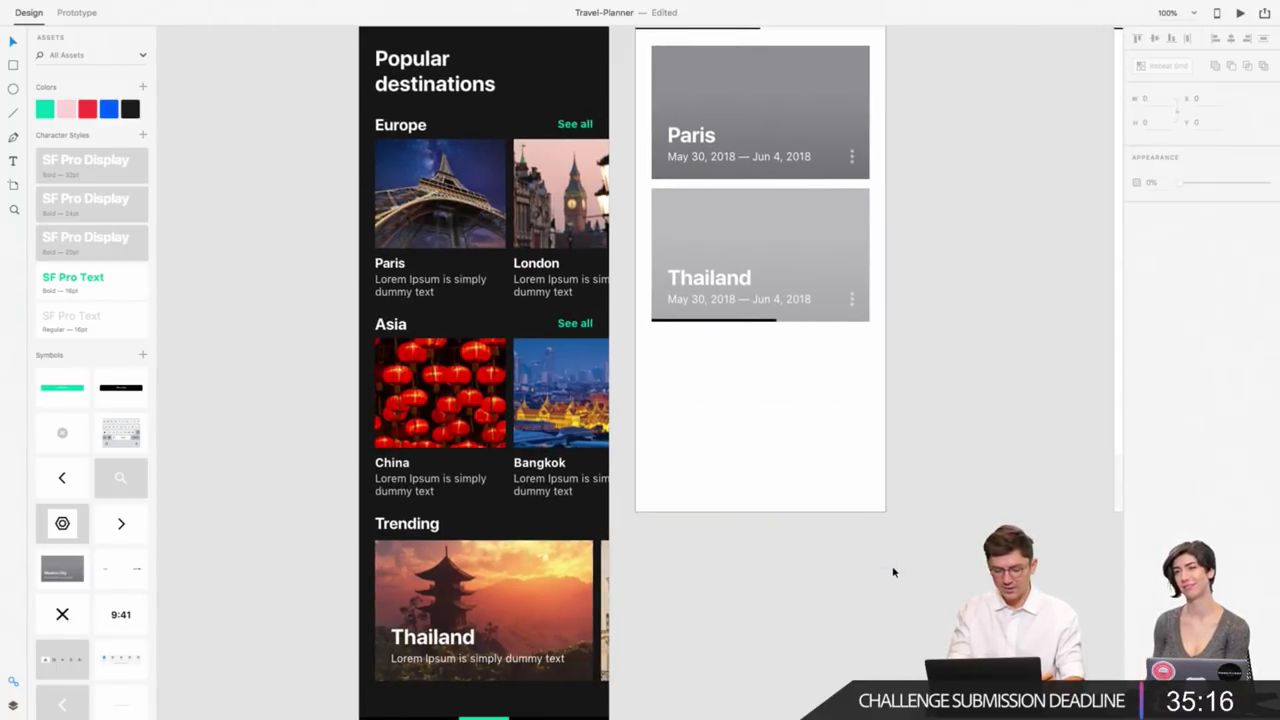
Paste the Explore screen's tab bar into My trips and move it to the artboard bottom.
{"action": "scroll", "coordinate": [894, 569], "scroll_direction": "down", "scroll_amount": 5}
{"action": "scroll", "coordinate": [894, 569], "scroll_direction": "left", "scroll_amount": 1}
{"action": "key", "text": "ctrl+v"}
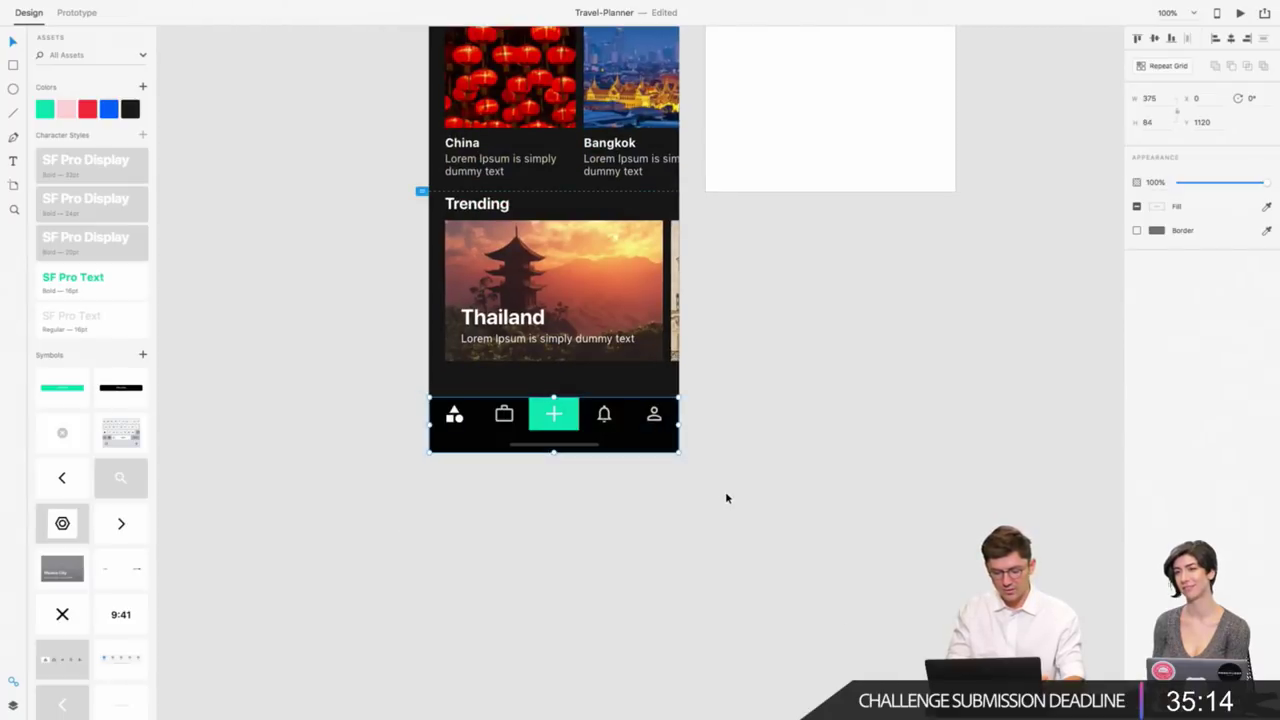
{"action": "scroll", "coordinate": [476, 408], "scroll_direction": "right", "scroll_amount": 2}
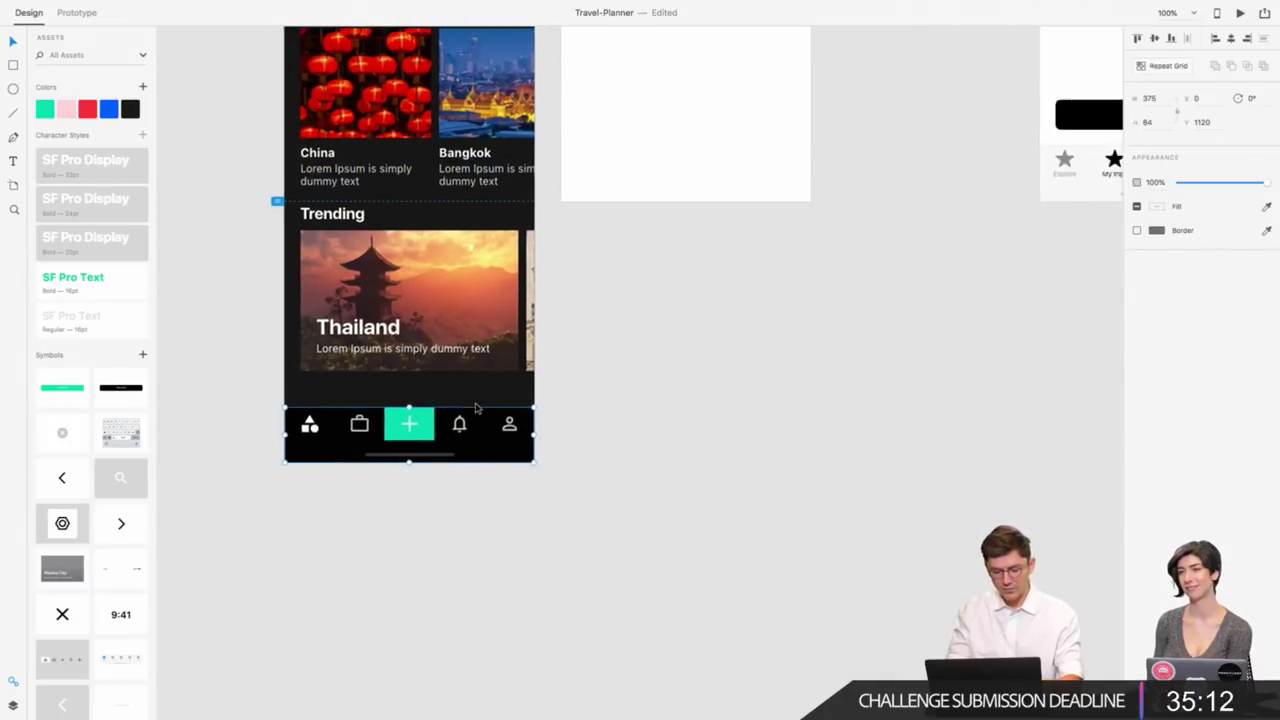
{"action": "scroll", "coordinate": [650, 200], "scroll_direction": "up", "scroll_amount": 4}
{"action": "left_click", "coordinate": [679, 130]}
{"action": "key", "text": "ctrl+v"}
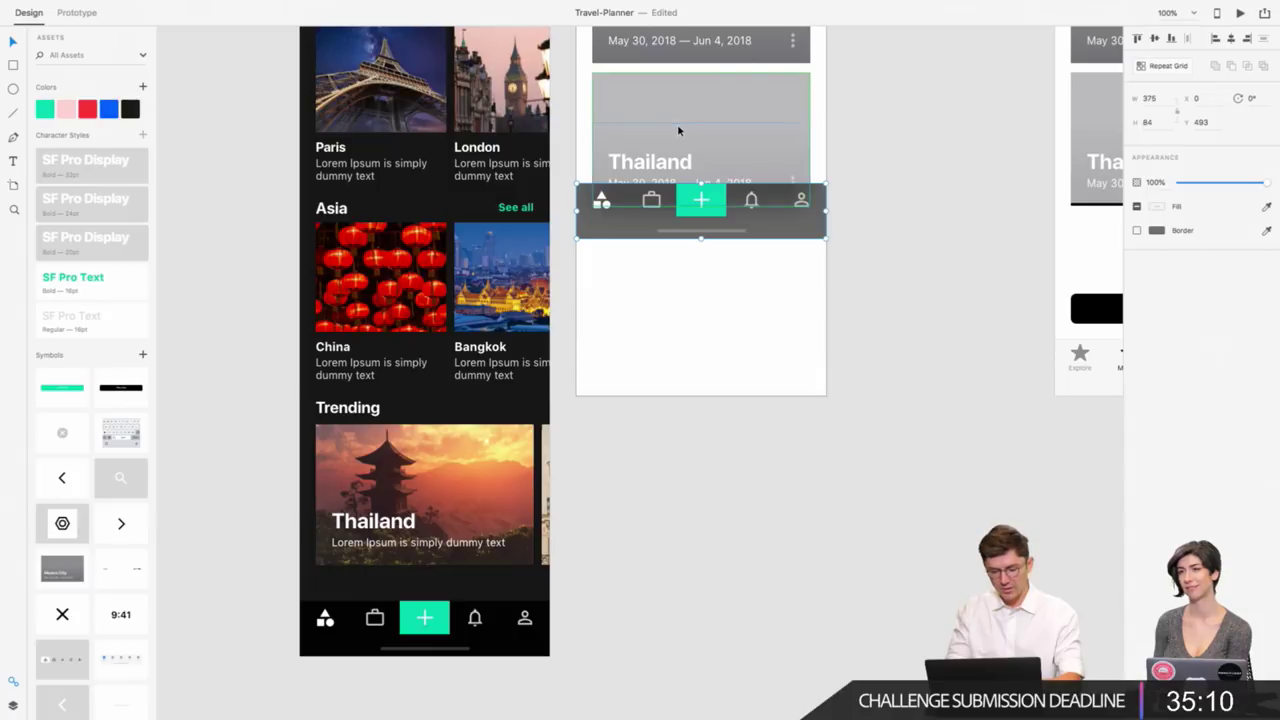
{"action": "scroll", "coordinate": [777, 215], "scroll_direction": "up", "scroll_amount": 3}
{"action": "scroll", "coordinate": [777, 215], "scroll_direction": "right", "scroll_amount": 1}
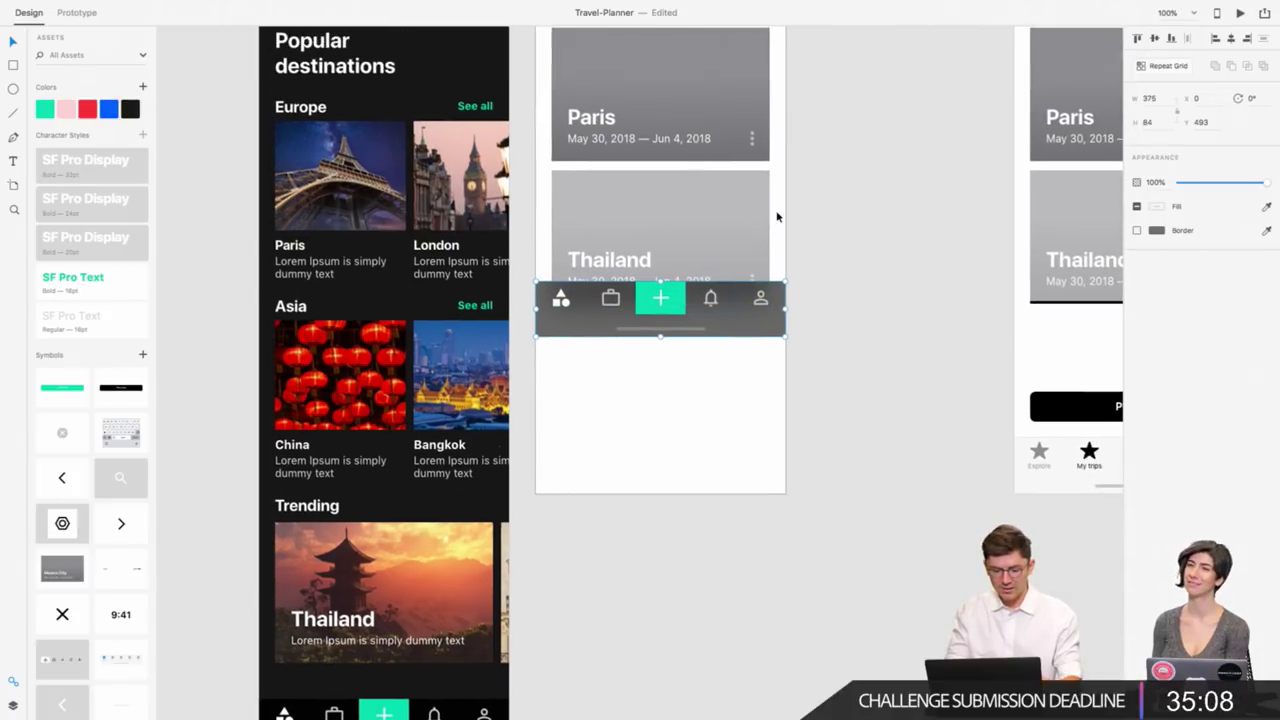
{"action": "mouse_move", "coordinate": [755, 323]}
{"action": "left_mouse_down"}
{"action": "mouse_move", "coordinate": [777, 95]}
{"action": "mouse_move", "coordinate": [753, 306]}
{"action": "mouse_move", "coordinate": [711, 481]}
{"action": "left_mouse_up"}
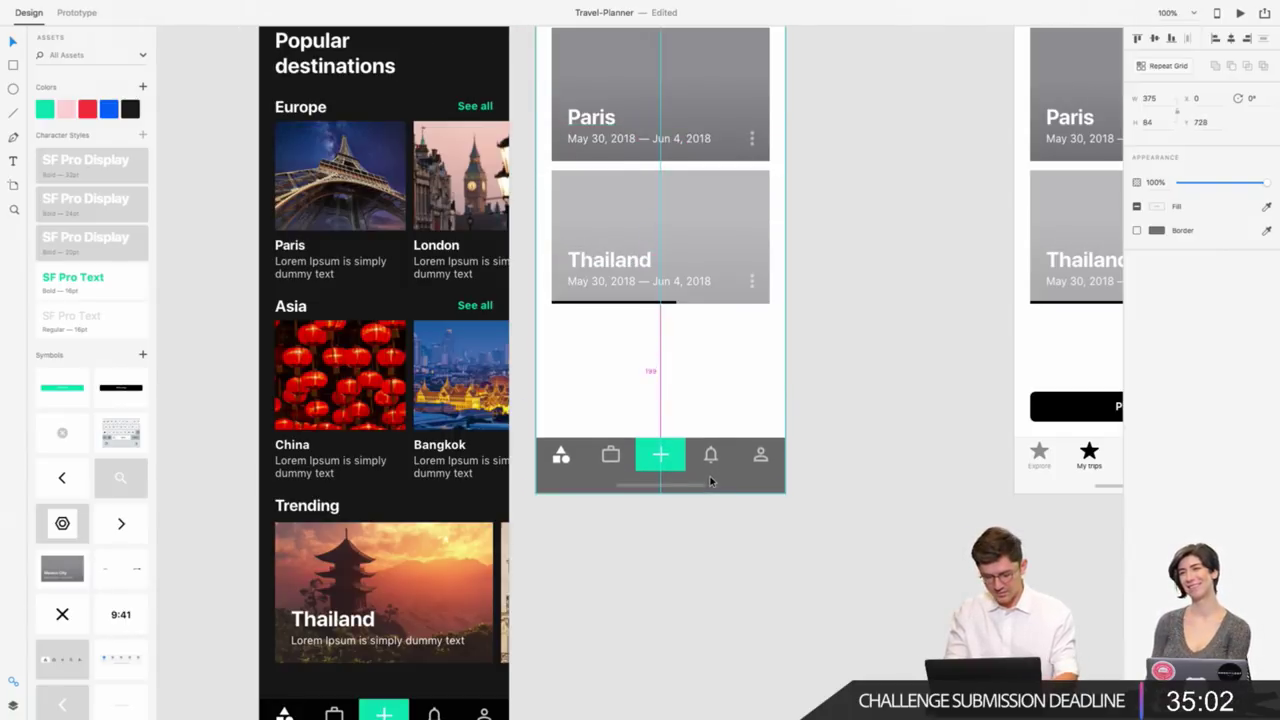
{"action": "scroll", "coordinate": [711, 480], "scroll_direction": "up", "scroll_amount": 3}
{"action": "left_click", "coordinate": [616, 407]}
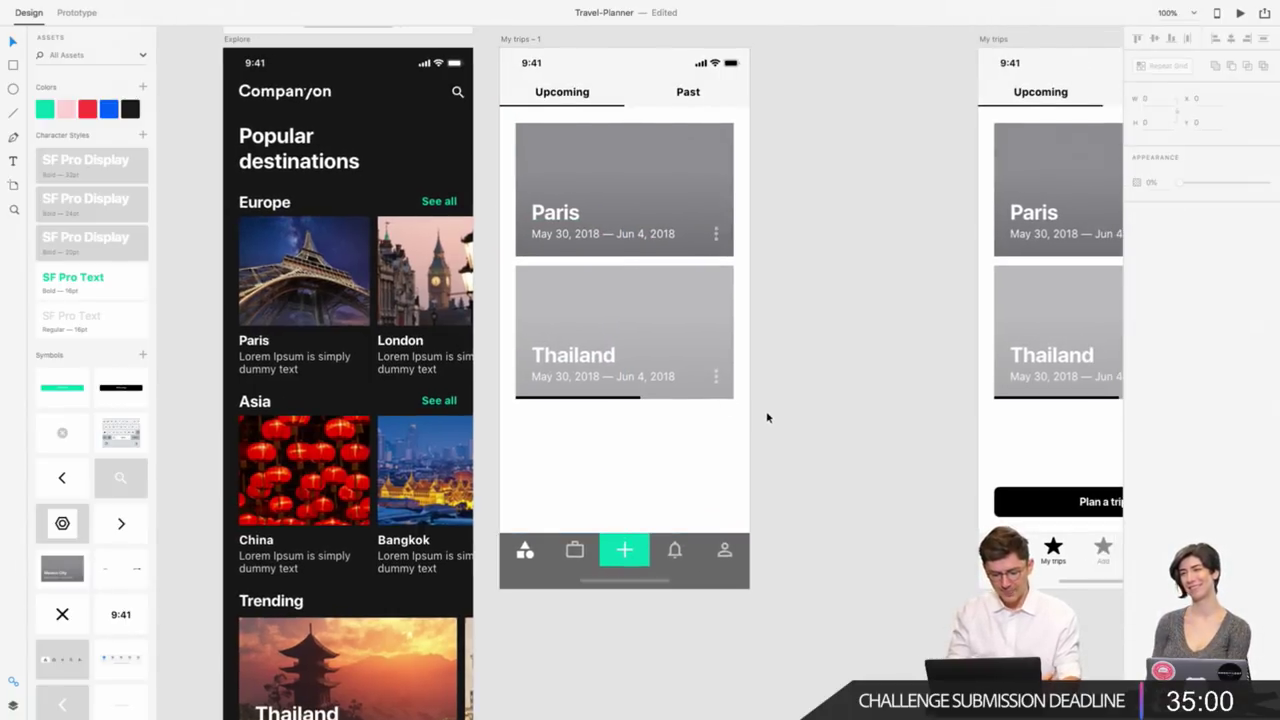
{"action": "scroll", "coordinate": [536, 550], "scroll_direction": "down", "scroll_amount": 2}
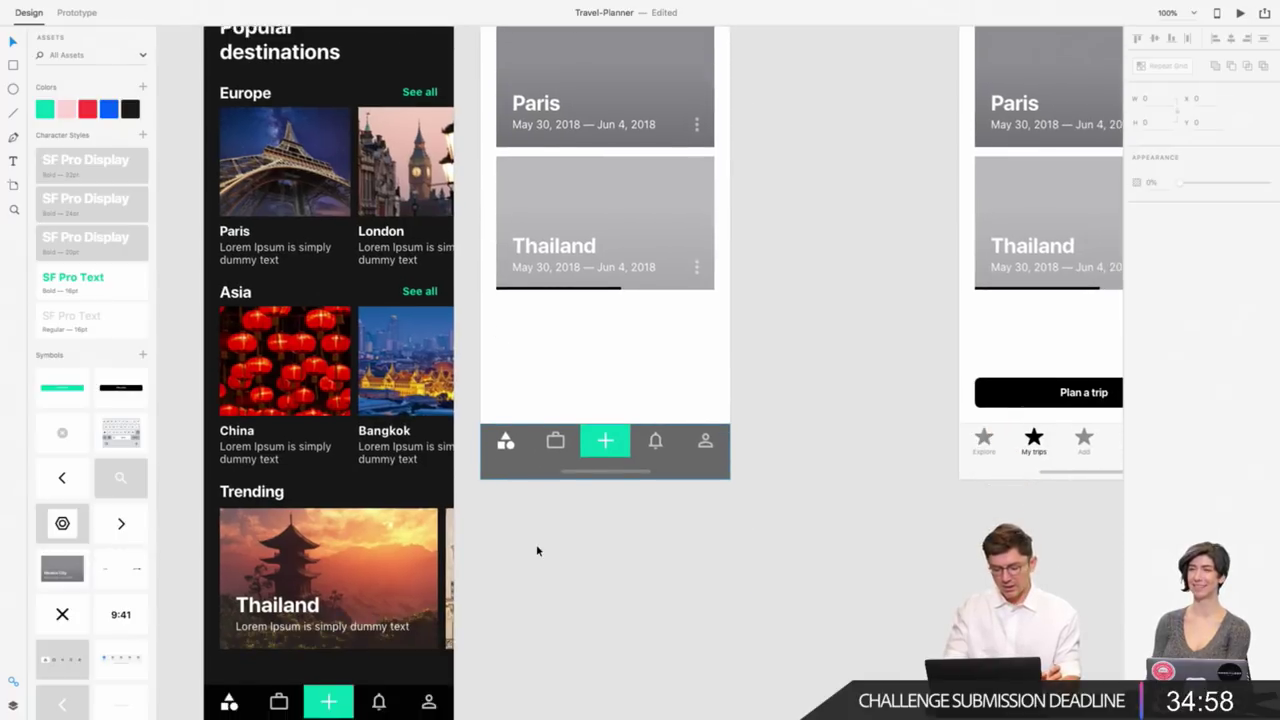
Select the tab bar's briefcase icon, show the Layers panel and drill into its outline shape.
{"action": "scroll", "coordinate": [536, 550], "scroll_direction": "up", "scroll_amount": 5}
{"action": "scroll", "coordinate": [537, 550], "scroll_direction": "up", "scroll_amount": 2}
{"action": "scroll", "coordinate": [537, 550], "scroll_direction": "down", "scroll_amount": 1}
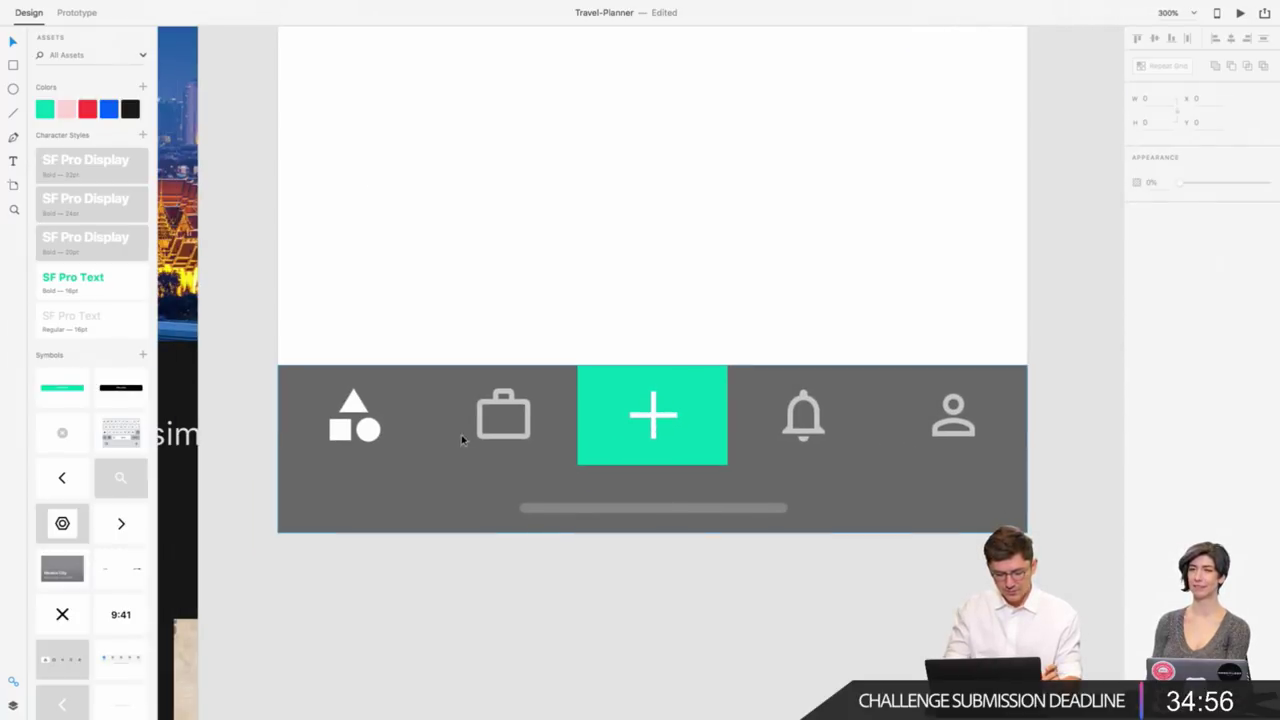
{"action": "left_click", "coordinate": [470, 432]}
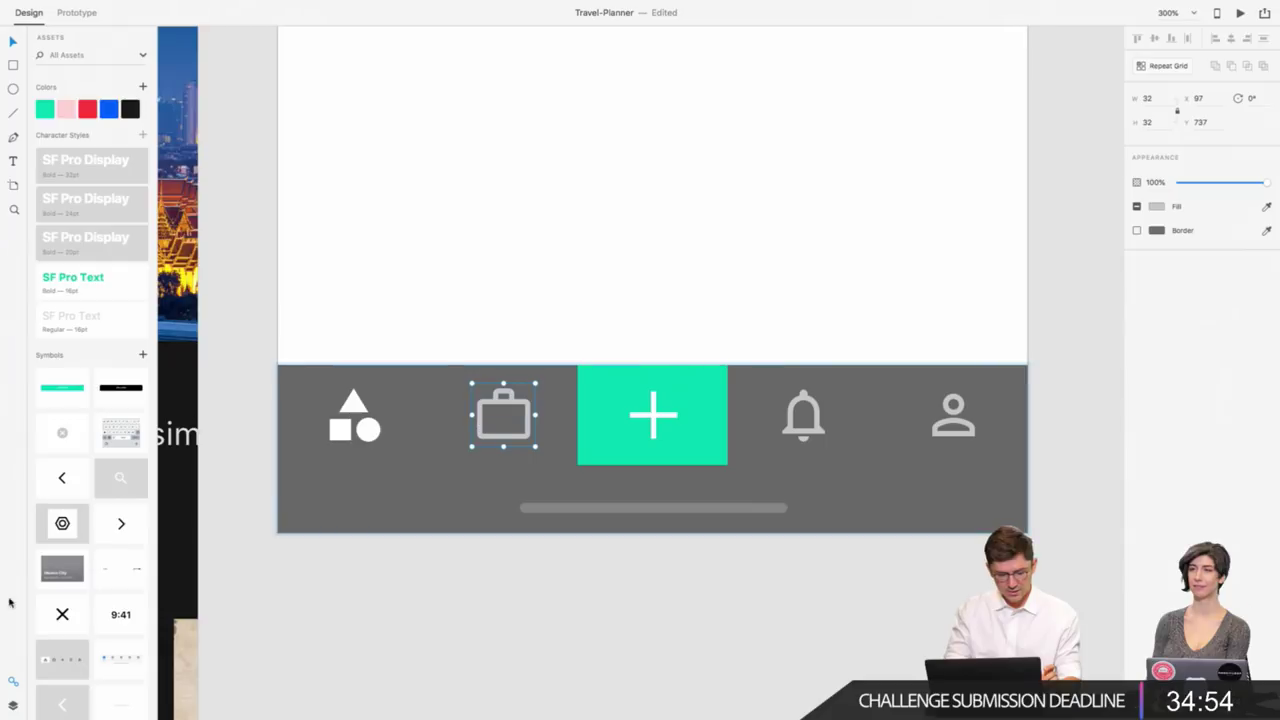
{"action": "left_click", "coordinate": [12, 706]}
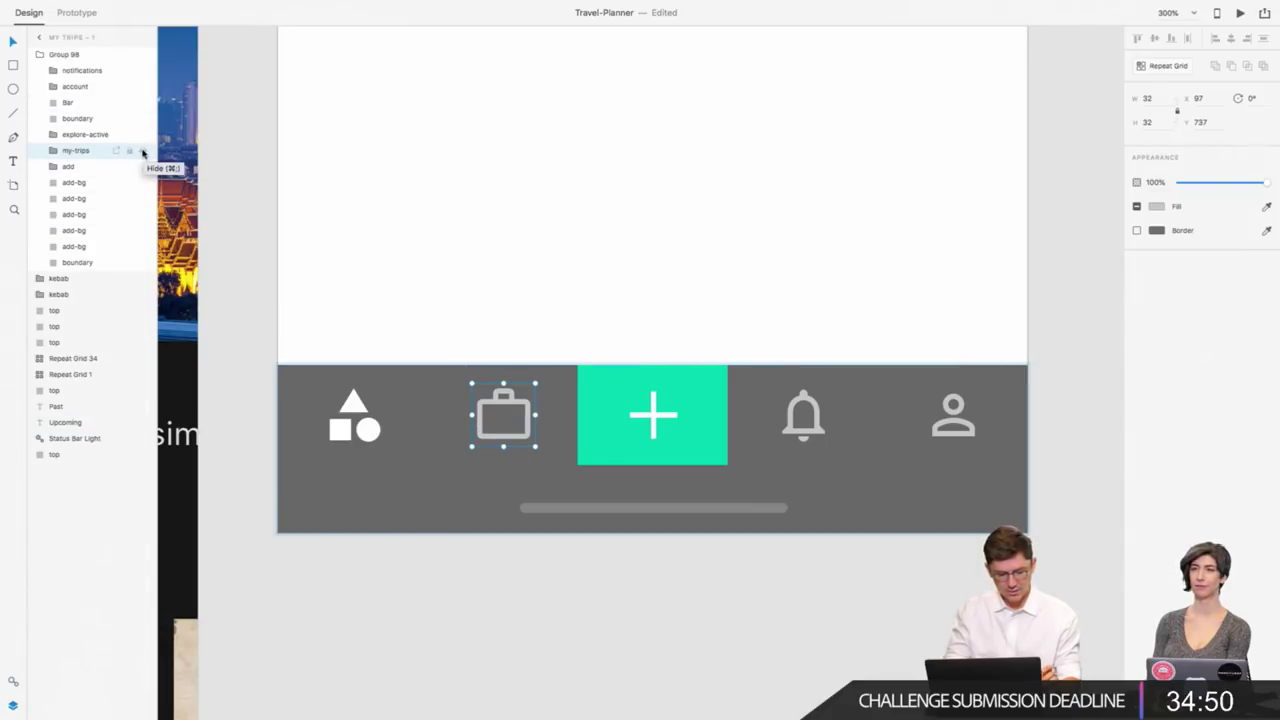
{"action": "double_click", "coordinate": [527, 408]}
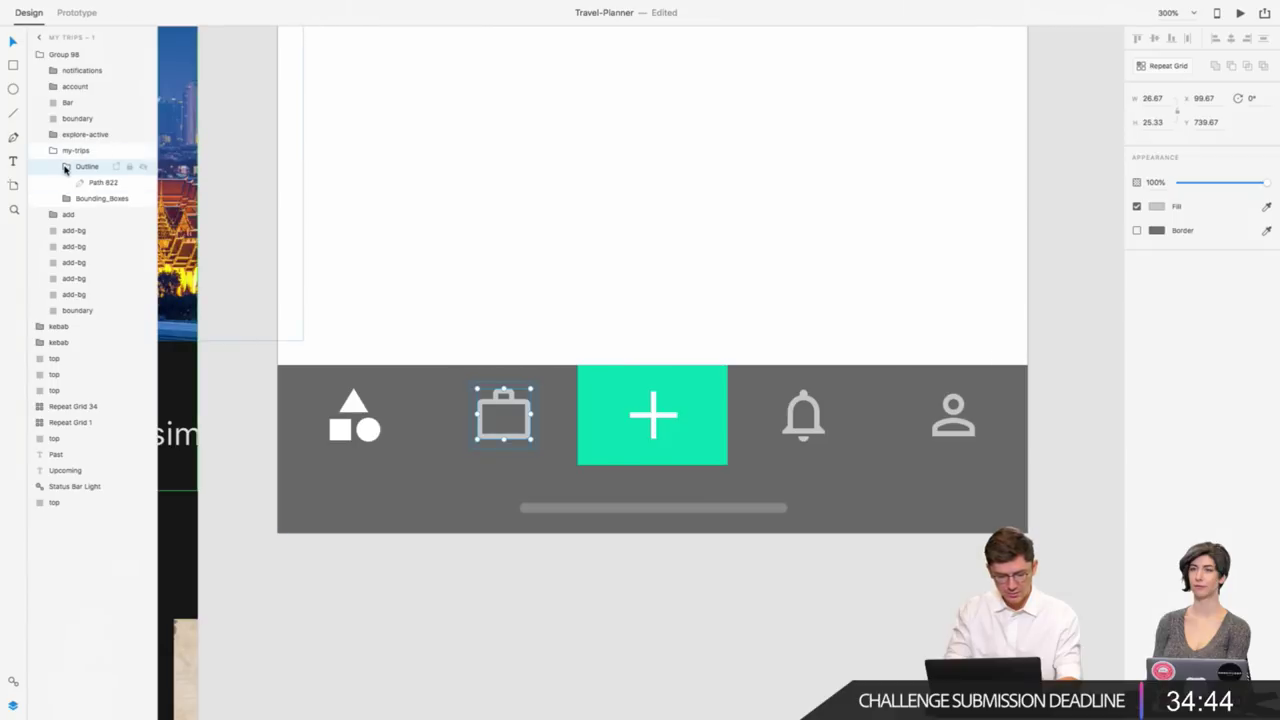
{"action": "scroll", "coordinate": [360, 214], "scroll_direction": "down", "scroll_amount": 3}
{"action": "scroll", "coordinate": [360, 214], "scroll_direction": "down", "scroll_amount": 1}
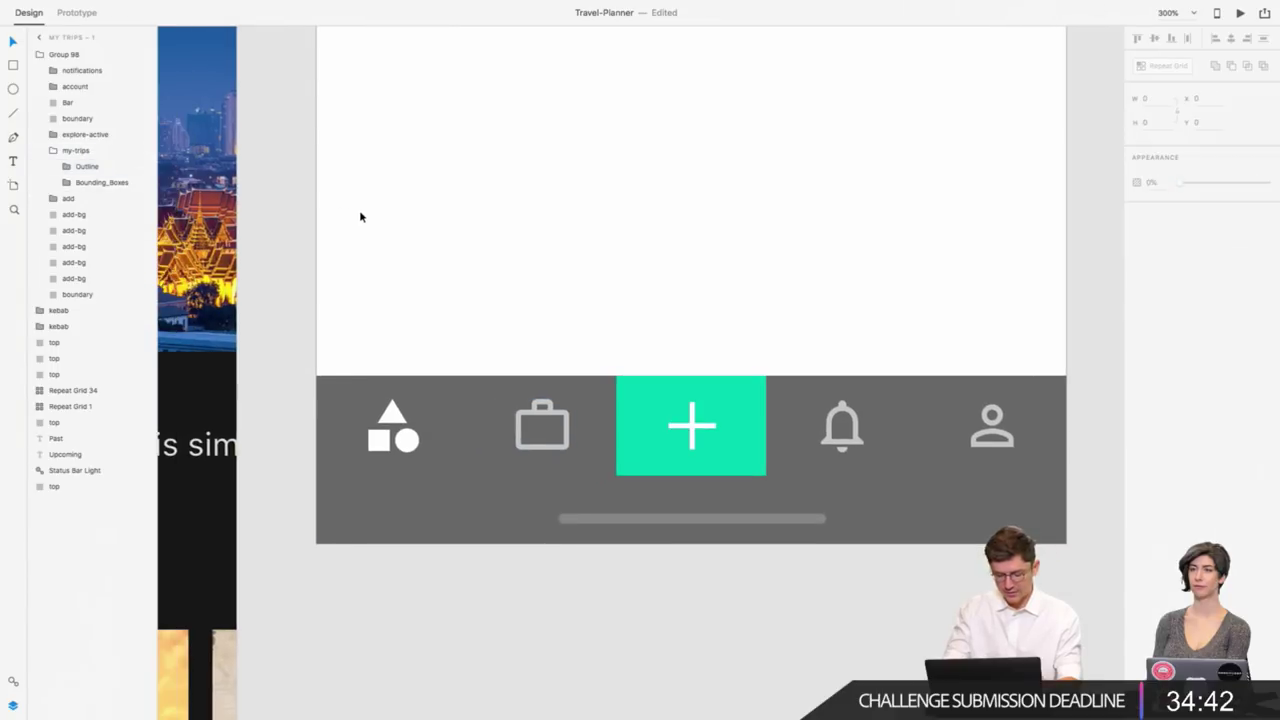
{"action": "scroll", "coordinate": [362, 217], "scroll_direction": "down", "scroll_amount": 5}
{"action": "scroll", "coordinate": [361, 217], "scroll_direction": "up", "scroll_amount": 5}
{"action": "scroll", "coordinate": [361, 217], "scroll_direction": "up", "scroll_amount": 5}
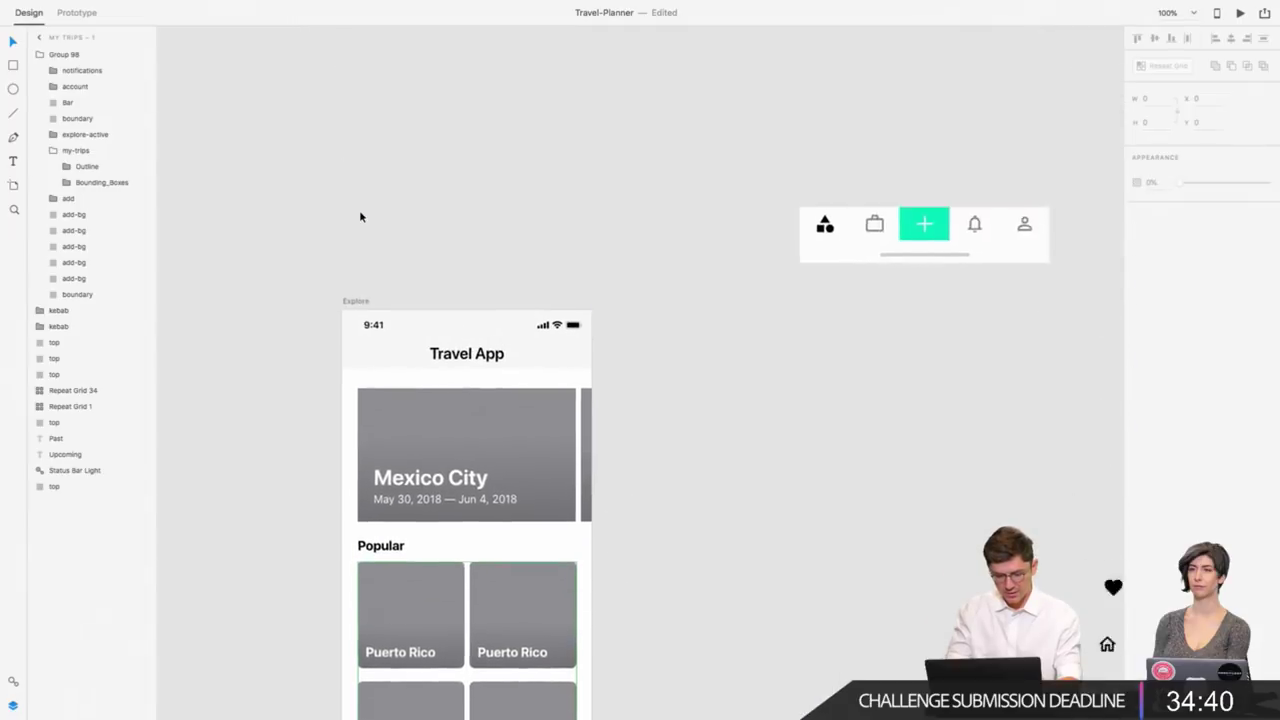
{"action": "scroll", "coordinate": [361, 217], "scroll_direction": "up", "scroll_amount": 3}
{"action": "scroll", "coordinate": [361, 217], "scroll_direction": "right", "scroll_amount": 1}
Inspect the pasteboard tab bar's trips and plus icon layers, then reselect the My trips tab bar group.
{"action": "left_click", "coordinate": [695, 243]}
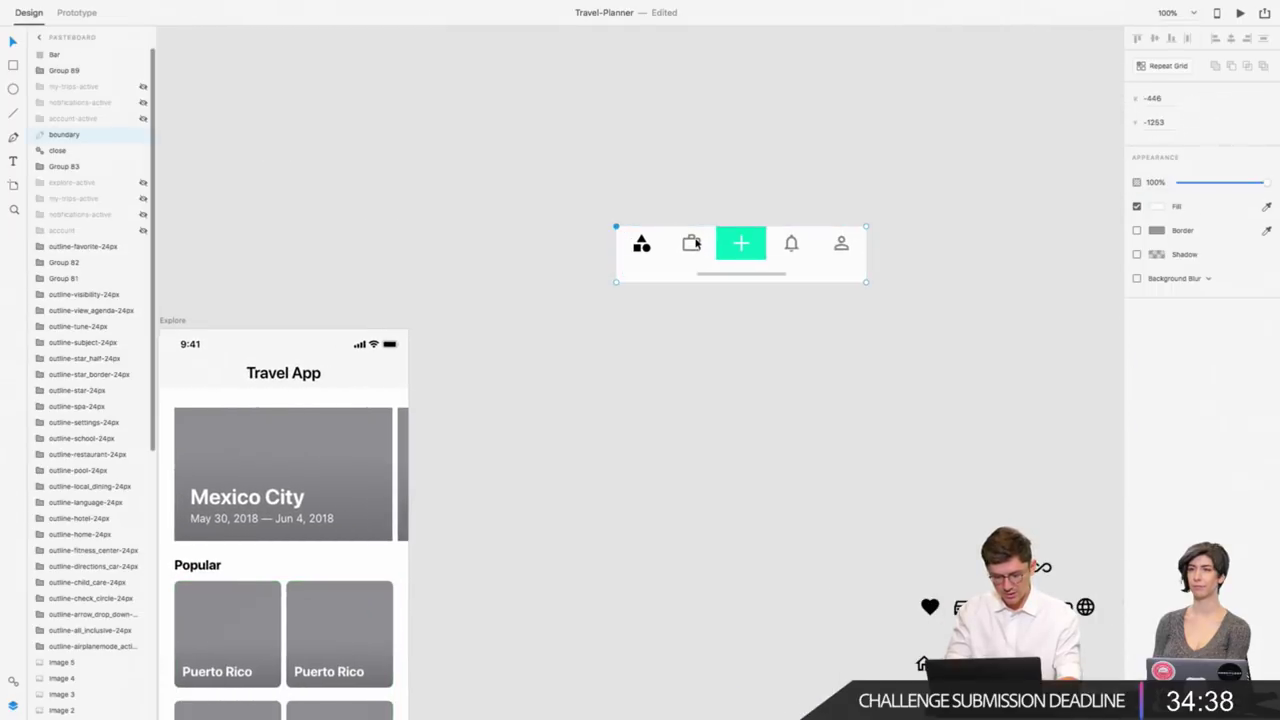
{"action": "scroll", "coordinate": [628, 207], "scroll_direction": "up", "scroll_amount": 5}
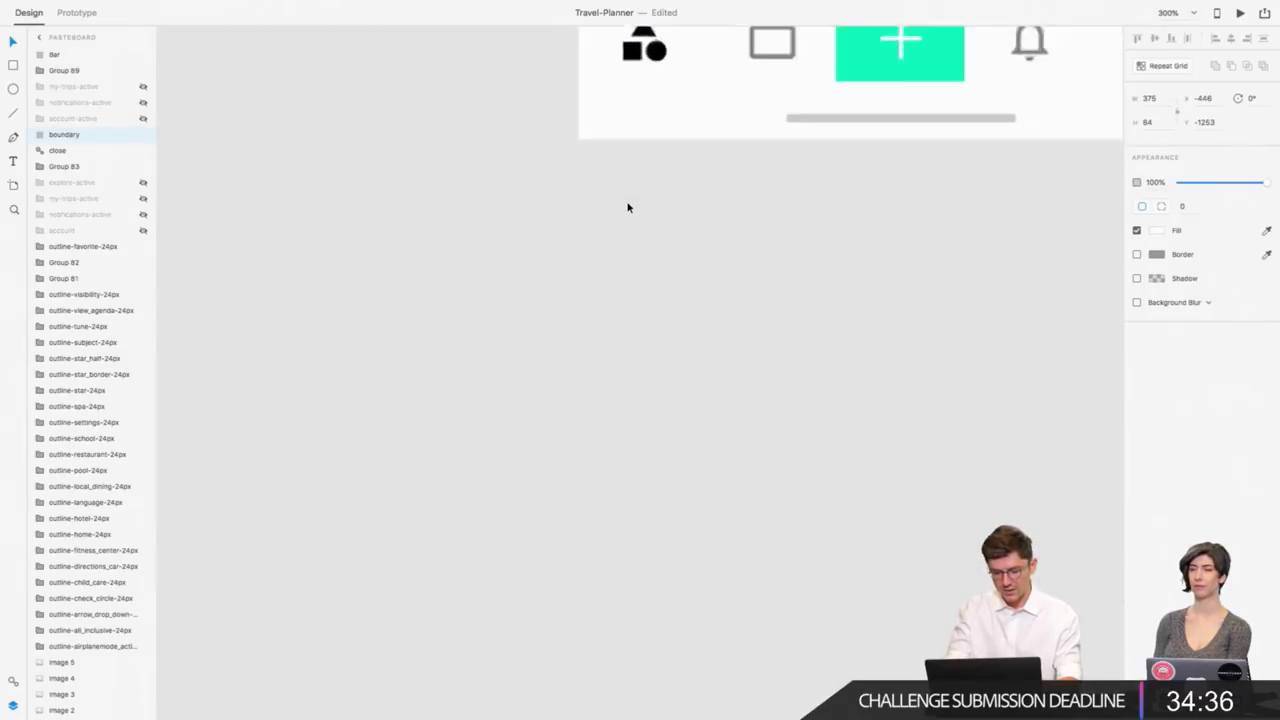
{"action": "scroll", "coordinate": [628, 207], "scroll_direction": "up", "scroll_amount": 3}
{"action": "double_click", "coordinate": [610, 270]}
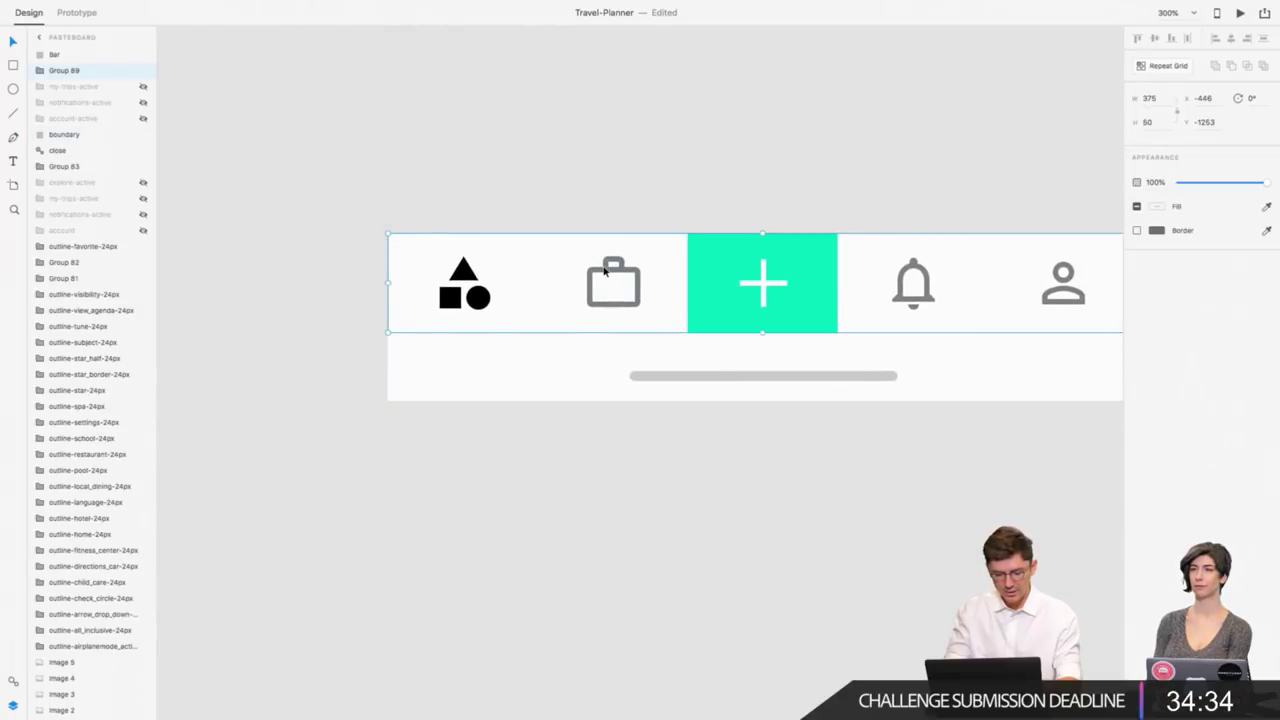
{"action": "double_click", "coordinate": [604, 270]}
{"action": "left_click", "coordinate": [94, 148]}
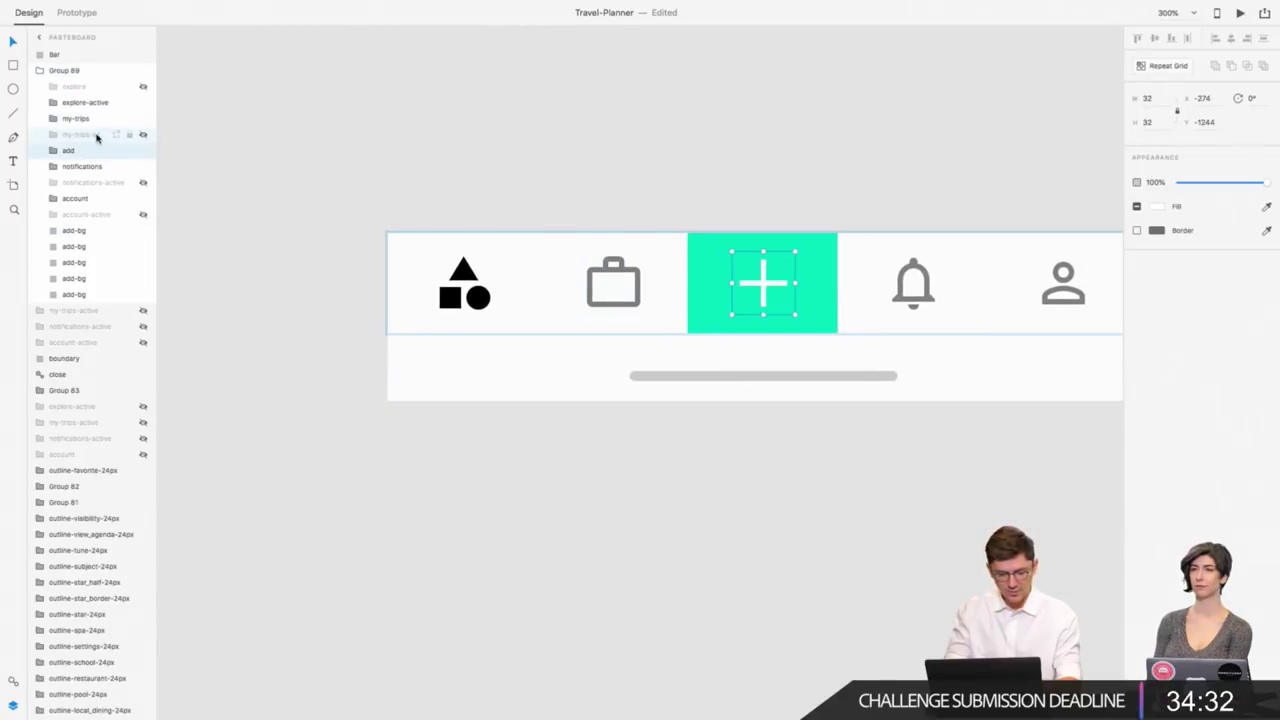
{"action": "scroll", "coordinate": [277, 468], "scroll_direction": "down", "scroll_amount": 2}
{"action": "scroll", "coordinate": [277, 468], "scroll_direction": "down", "scroll_amount": 5}
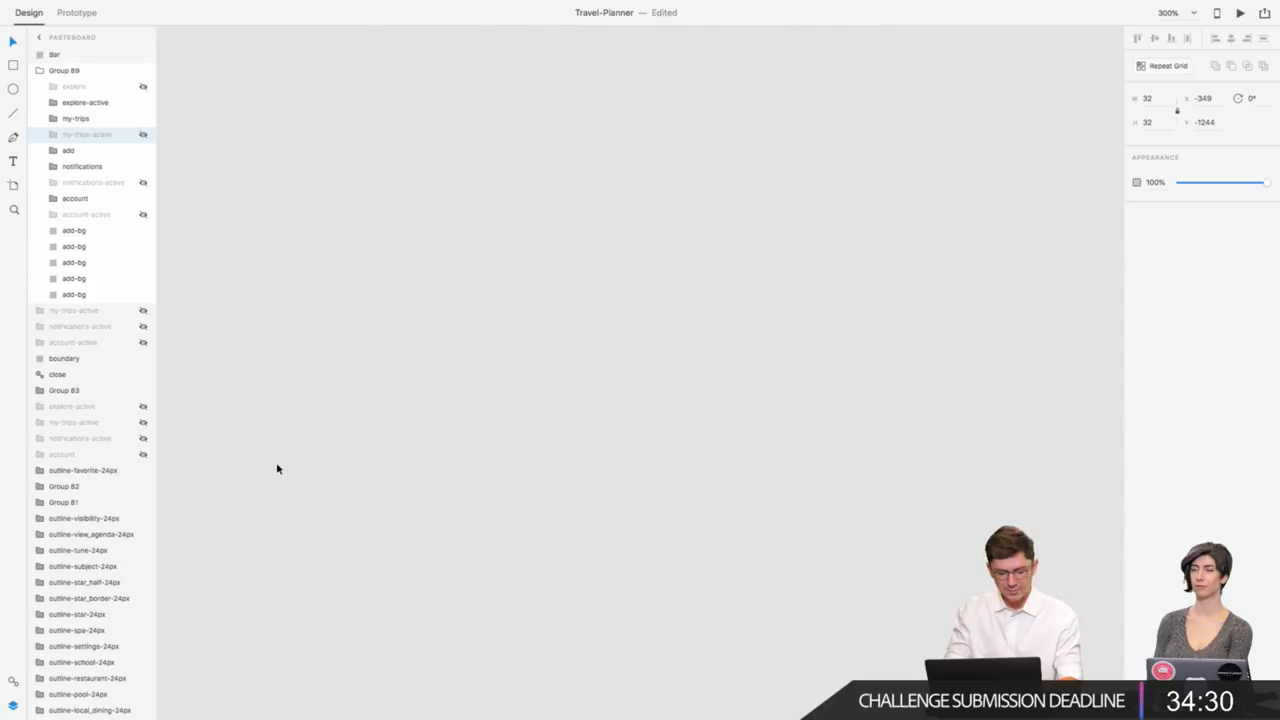
{"action": "scroll", "coordinate": [277, 468], "scroll_direction": "down", "scroll_amount": 10}
{"action": "scroll", "coordinate": [277, 468], "scroll_direction": "up", "scroll_amount": 5}
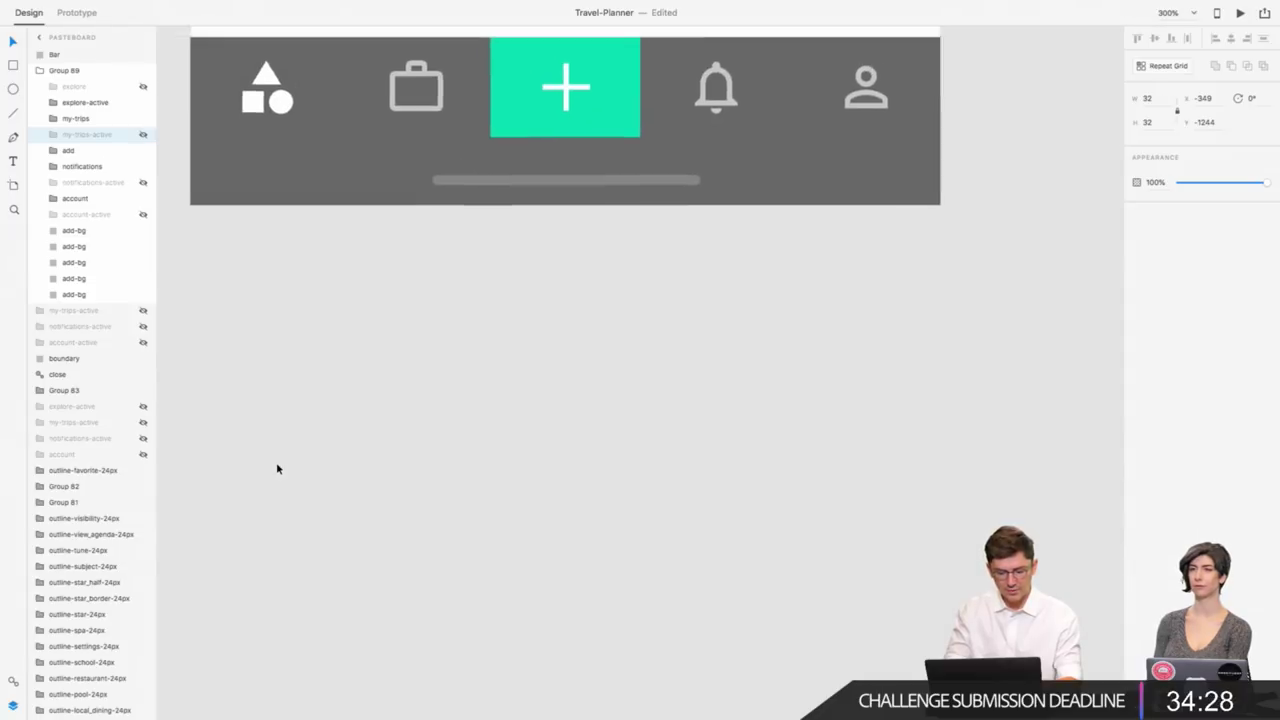
{"action": "scroll", "coordinate": [277, 468], "scroll_direction": "up", "scroll_amount": 5}
{"action": "scroll", "coordinate": [277, 468], "scroll_direction": "up", "scroll_amount": 3}
{"action": "scroll", "coordinate": [277, 468], "scroll_direction": "up", "scroll_amount": 5}
{"action": "scroll", "coordinate": [330, 460], "scroll_direction": "down", "scroll_amount": 1}
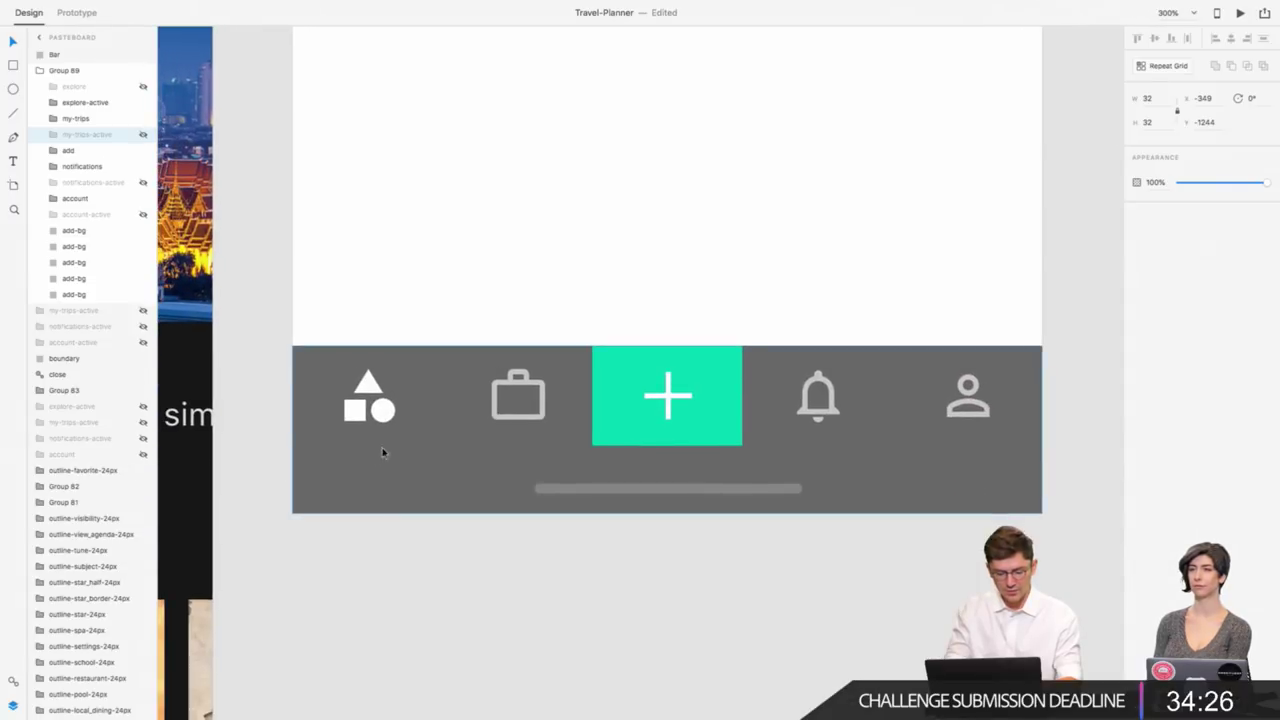
{"action": "left_click", "coordinate": [487, 421]}
{"action": "scroll", "coordinate": [490, 421], "scroll_direction": "up", "scroll_amount": 1}
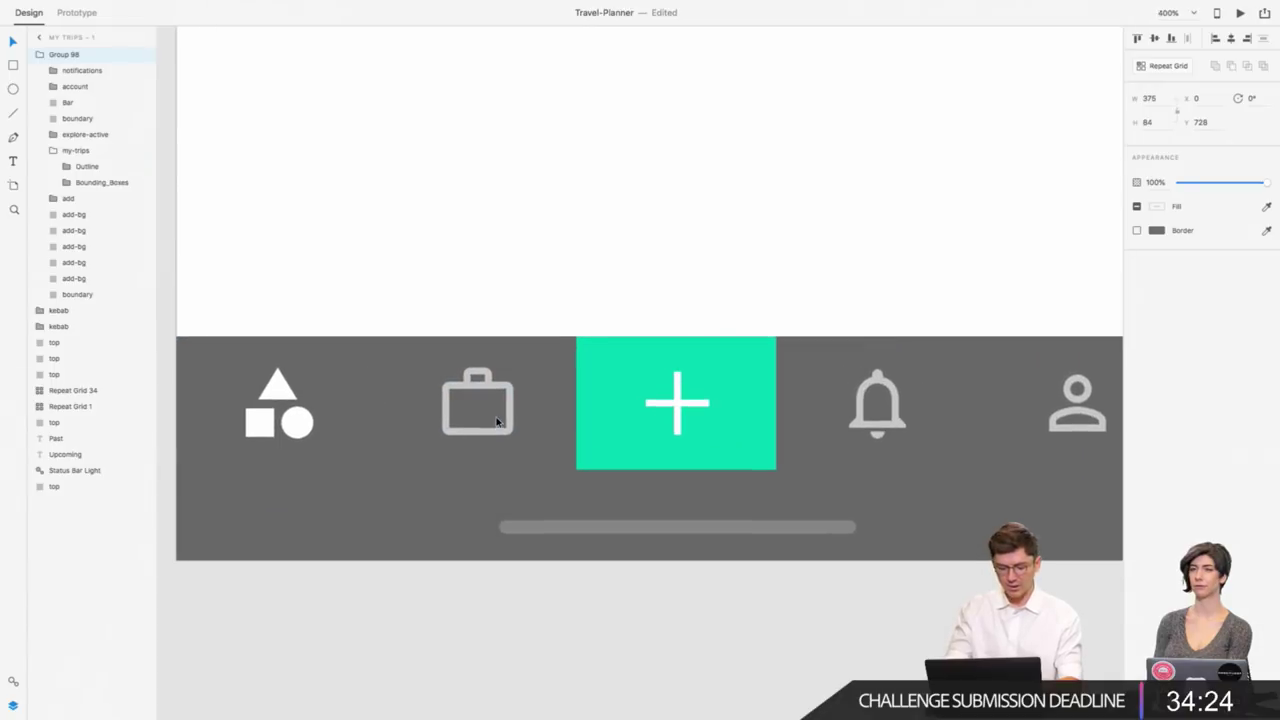
{"action": "scroll", "coordinate": [495, 421], "scroll_direction": "up", "scroll_amount": 1}
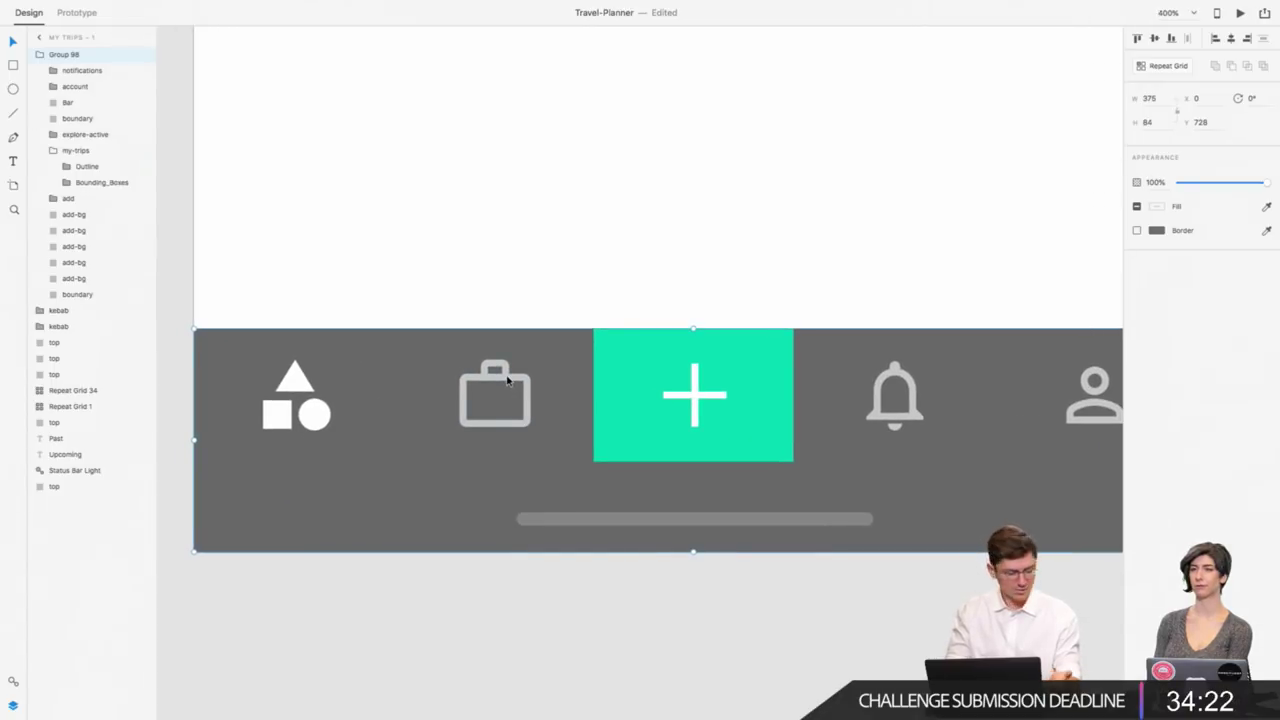
Paste and unhide the filled my-trips-active briefcase, centring it in its add-bg cell.
{"action": "double_click", "coordinate": [506, 381]}
{"action": "key", "text": "ctrl+v"}
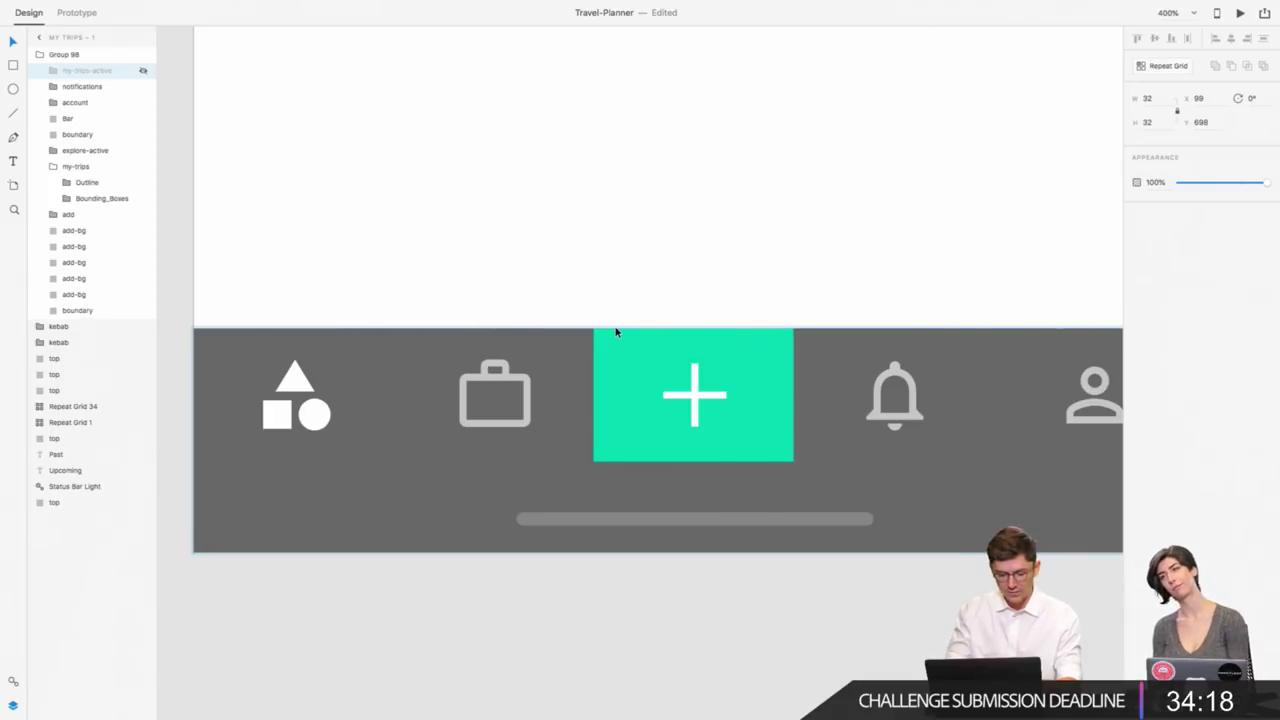
{"action": "key", "text": "shift+Left"}
{"action": "key", "text": "shift+Left"}
{"action": "key", "text": "shift+Down"}
{"action": "key", "text": "shift+Down"}
{"action": "key", "text": "shift+Down"}
{"action": "left_click", "coordinate": [143, 70]}
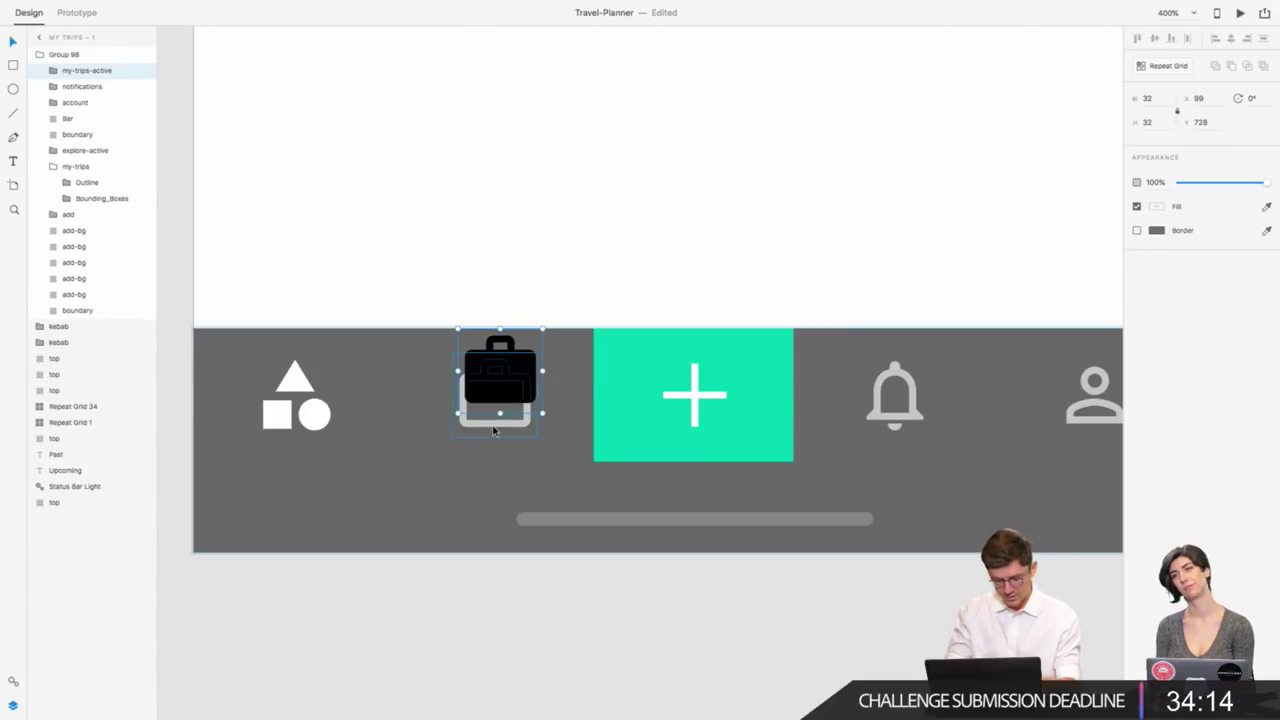
{"action": "key", "text": "shift+Down"}
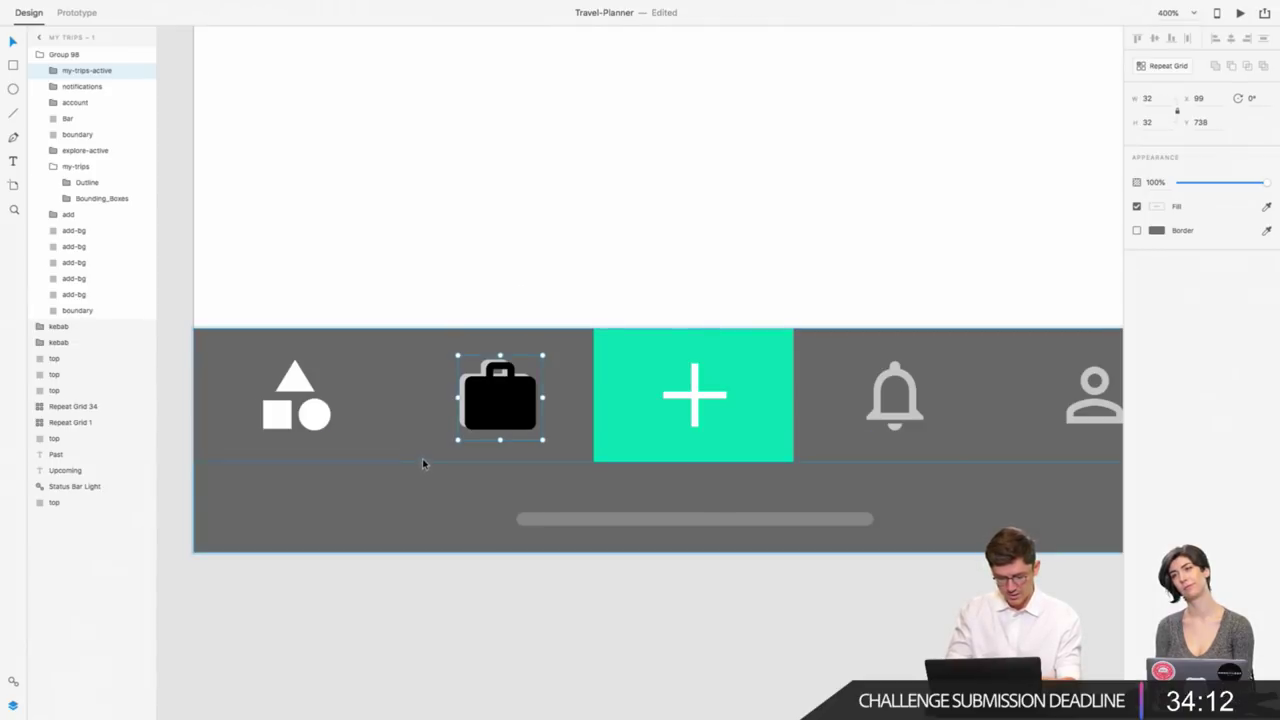
{"action": "left_click", "coordinate": [393, 401]}
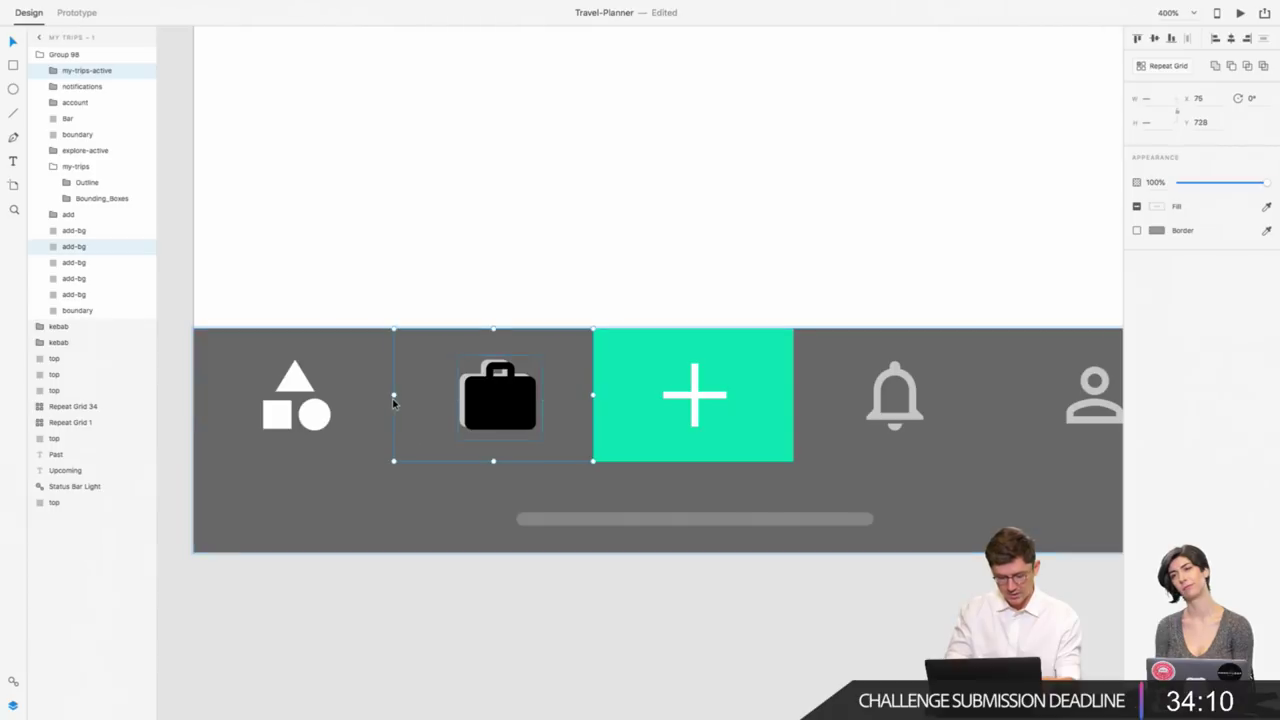
{"action": "left_click", "coordinate": [1156, 40]}
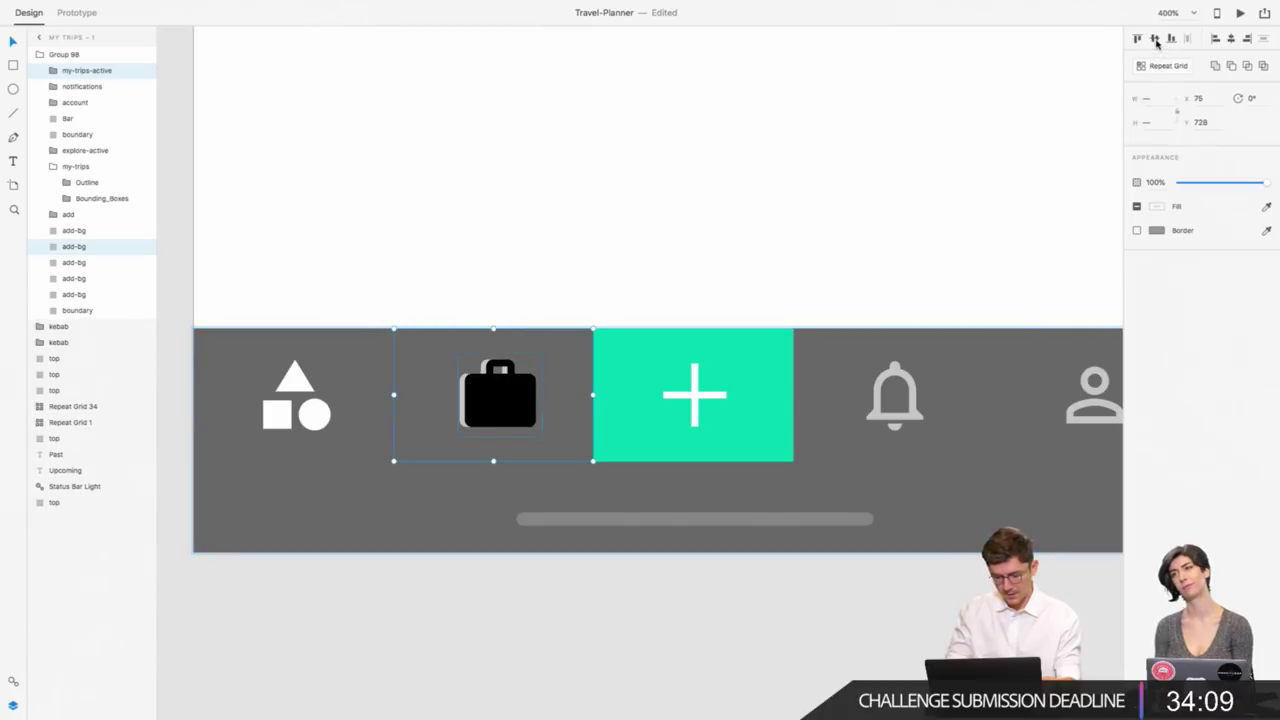
{"action": "left_click", "coordinate": [1231, 39]}
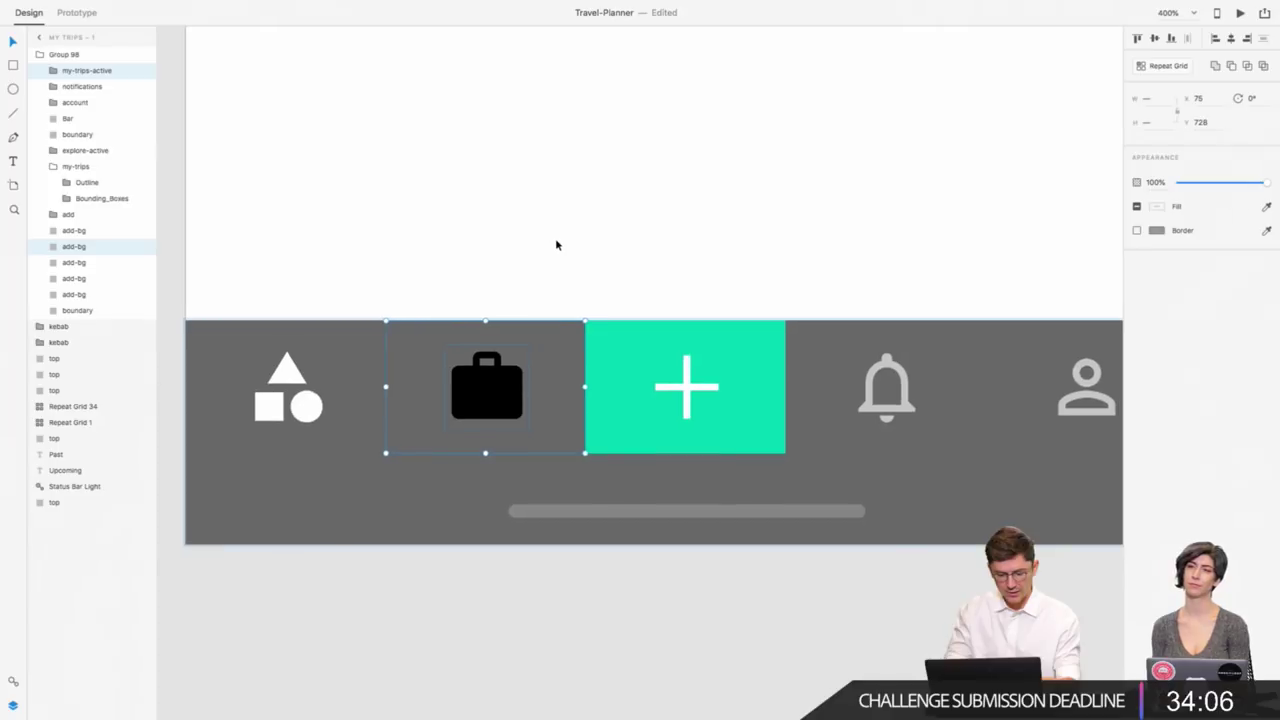
Set the briefcase's inner path fill to #FFF.
{"action": "left_click", "coordinate": [507, 401]}
{"action": "double_click", "coordinate": [487, 398]}
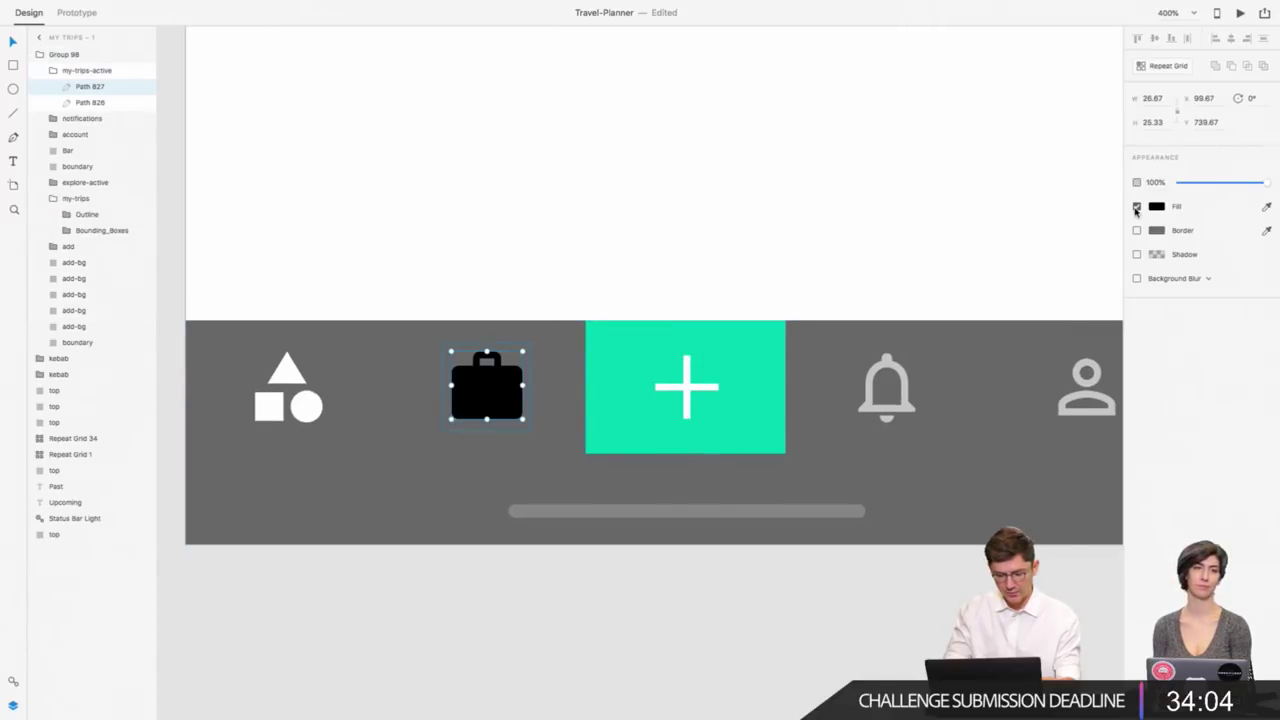
{"action": "left_click", "coordinate": [1157, 206]}
{"action": "type", "text": "fff"}
{"action": "key", "text": "Return"}
{"action": "left_click", "coordinate": [470, 173]}
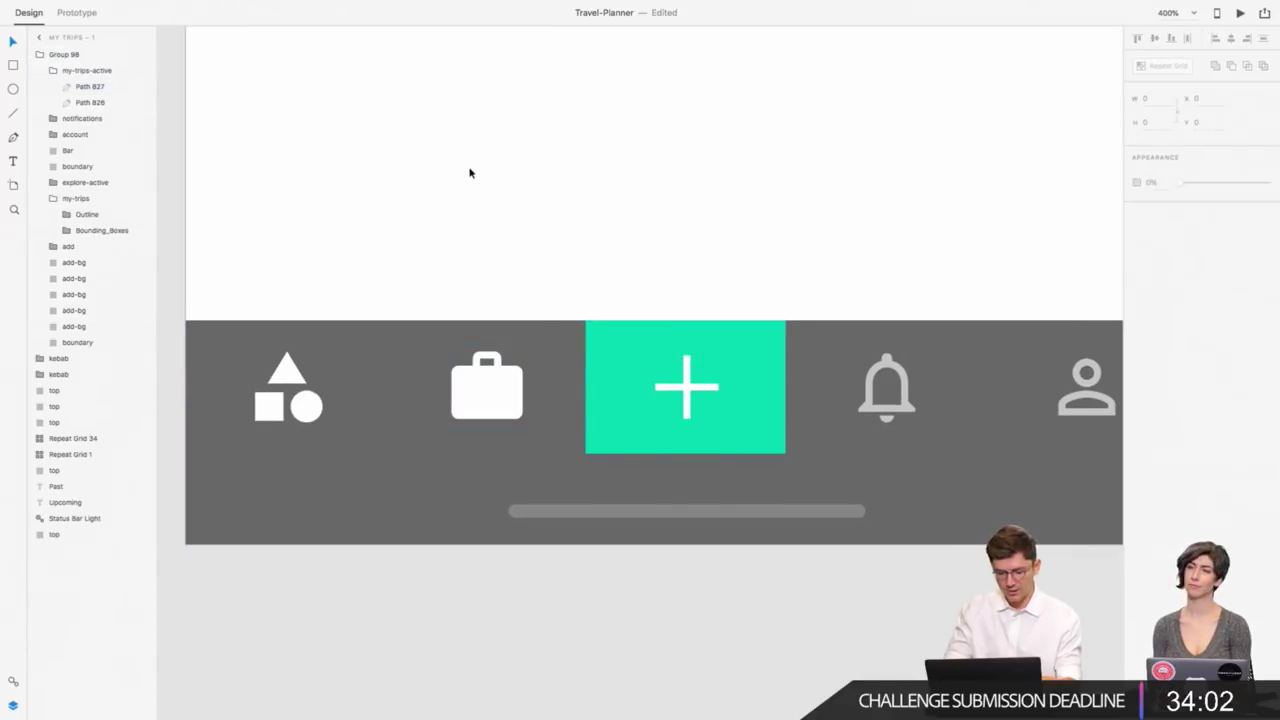
Move the my-trips-active layer lower in the layer stack.
{"action": "left_click", "coordinate": [501, 347]}
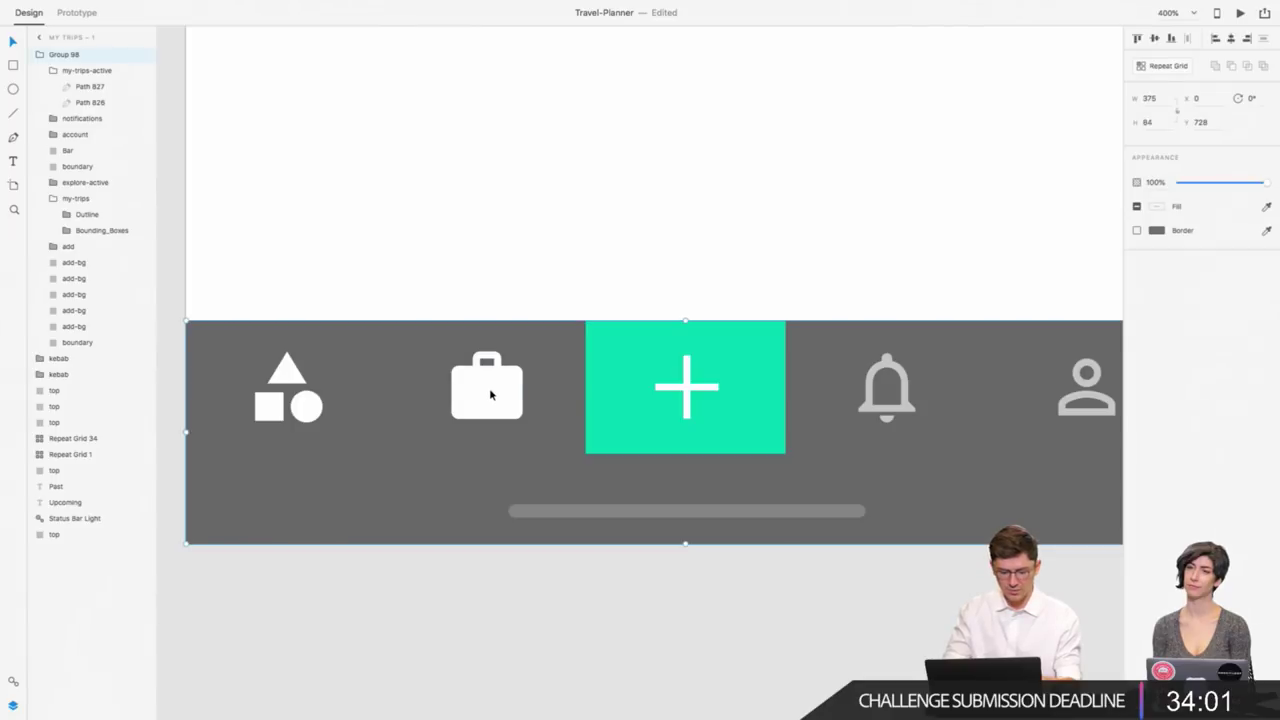
{"action": "left_click", "coordinate": [53, 71]}
{"action": "left_click_drag", "start_coordinate": [88, 74], "coordinate": [81, 163]}
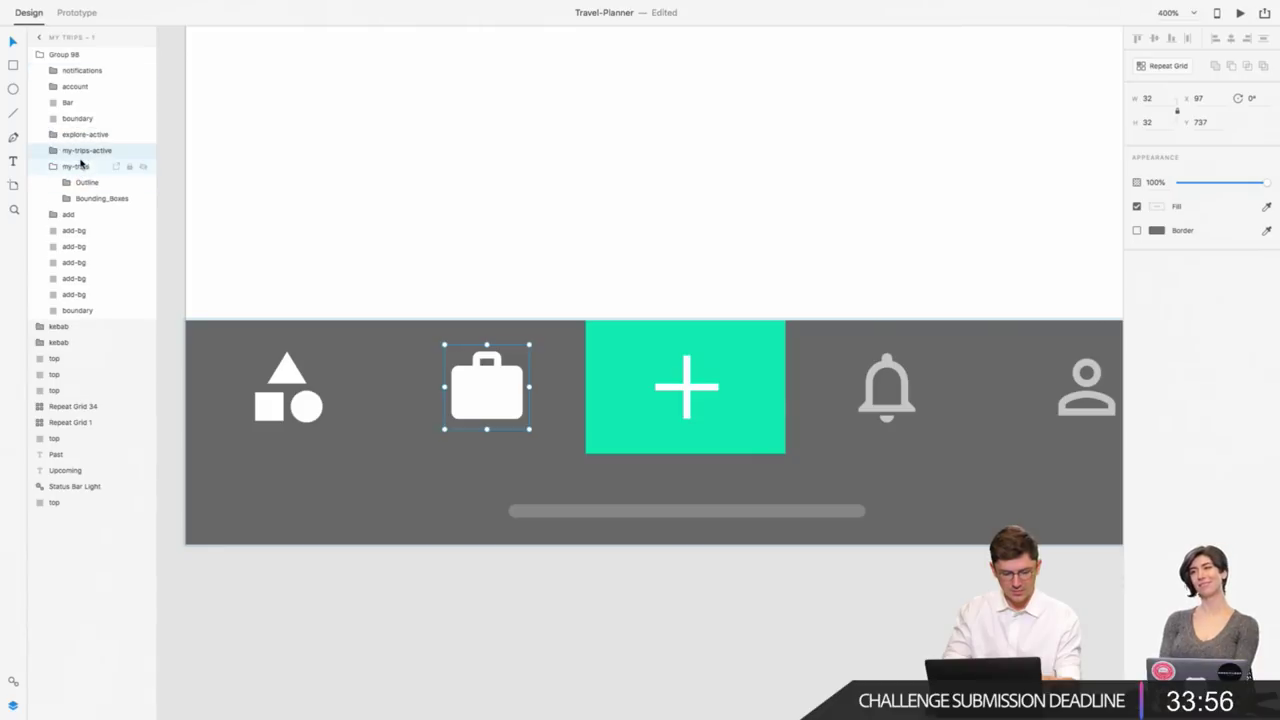
{"action": "left_click", "coordinate": [80, 166]}
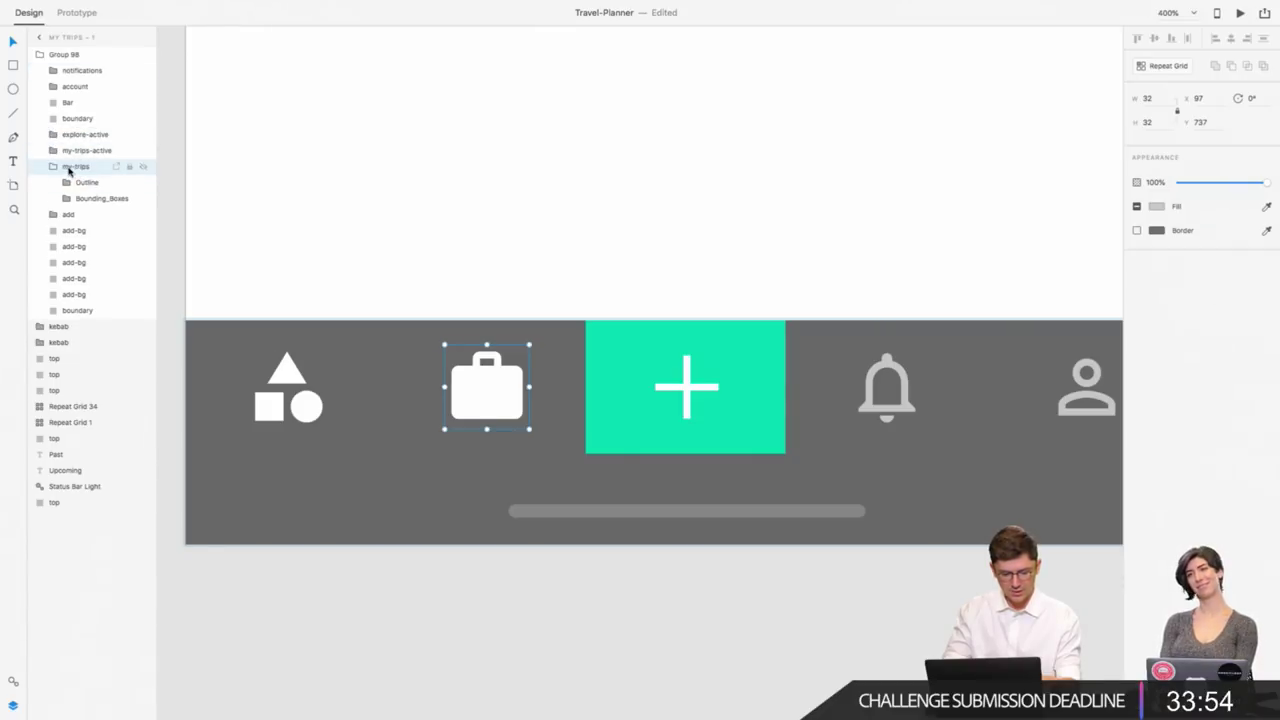
{"action": "left_click", "coordinate": [497, 201]}
Hide the filled explore-active icon in the My trips tab bar.
{"action": "left_click", "coordinate": [282, 369]}
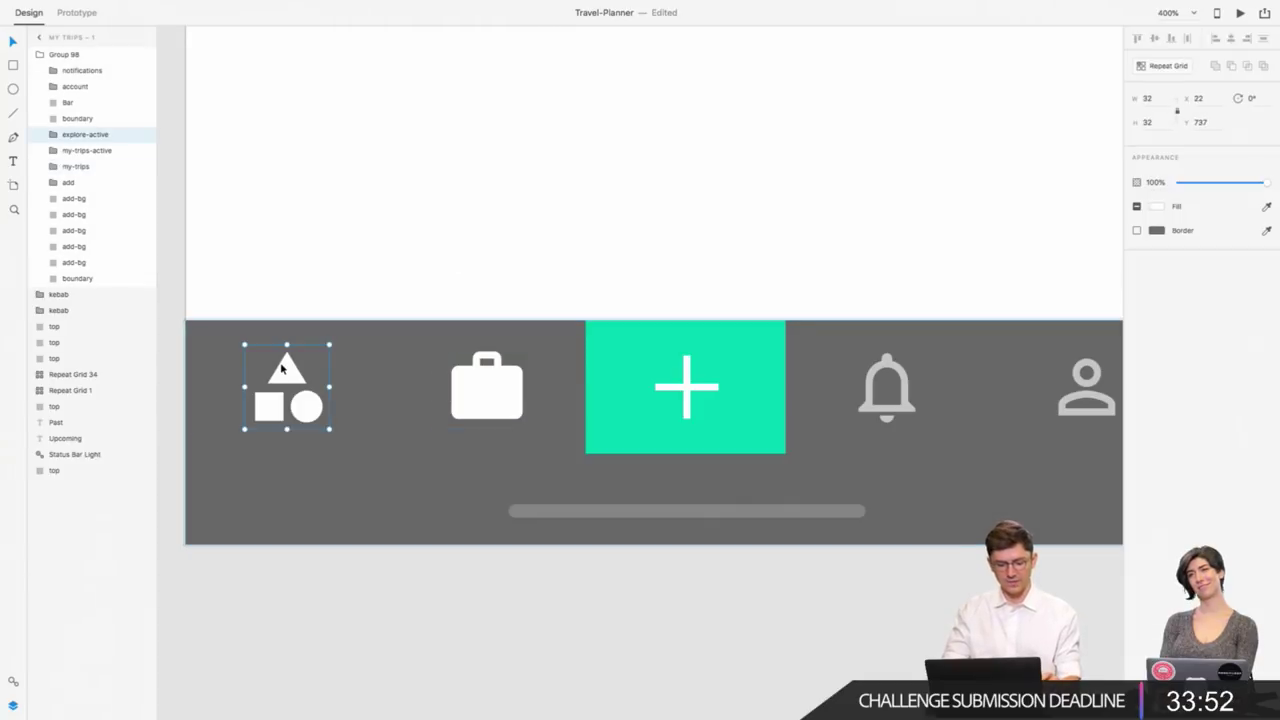
{"action": "mouse_move", "coordinate": [95, 134]}
{"action": "left_click", "coordinate": [142, 135]}
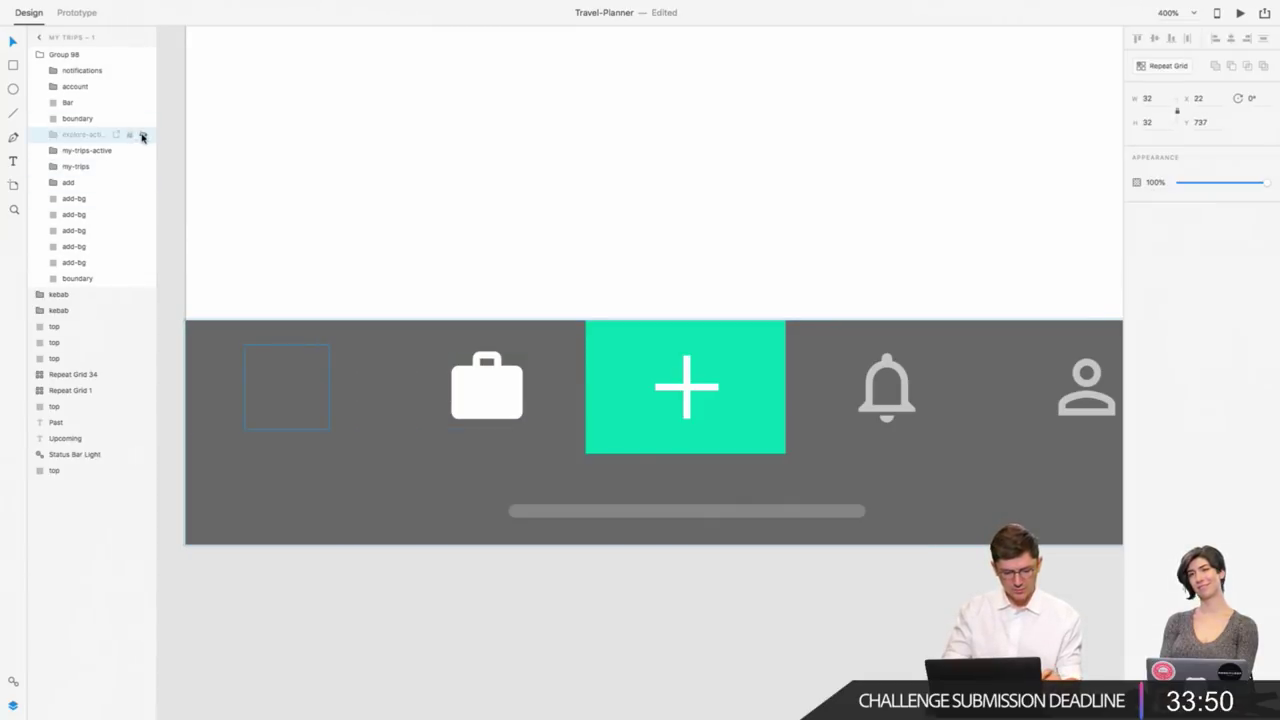
{"action": "left_click", "coordinate": [252, 201]}
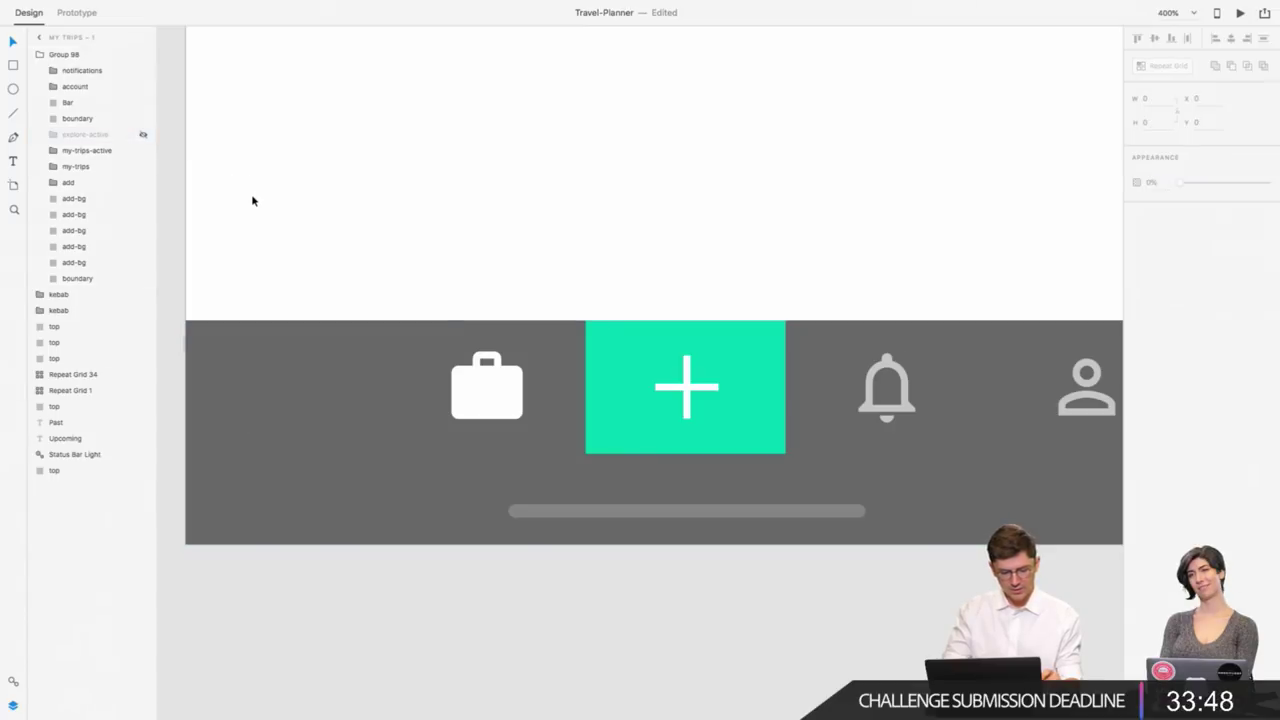
{"action": "scroll", "coordinate": [252, 201], "scroll_direction": "up", "scroll_amount": 10}
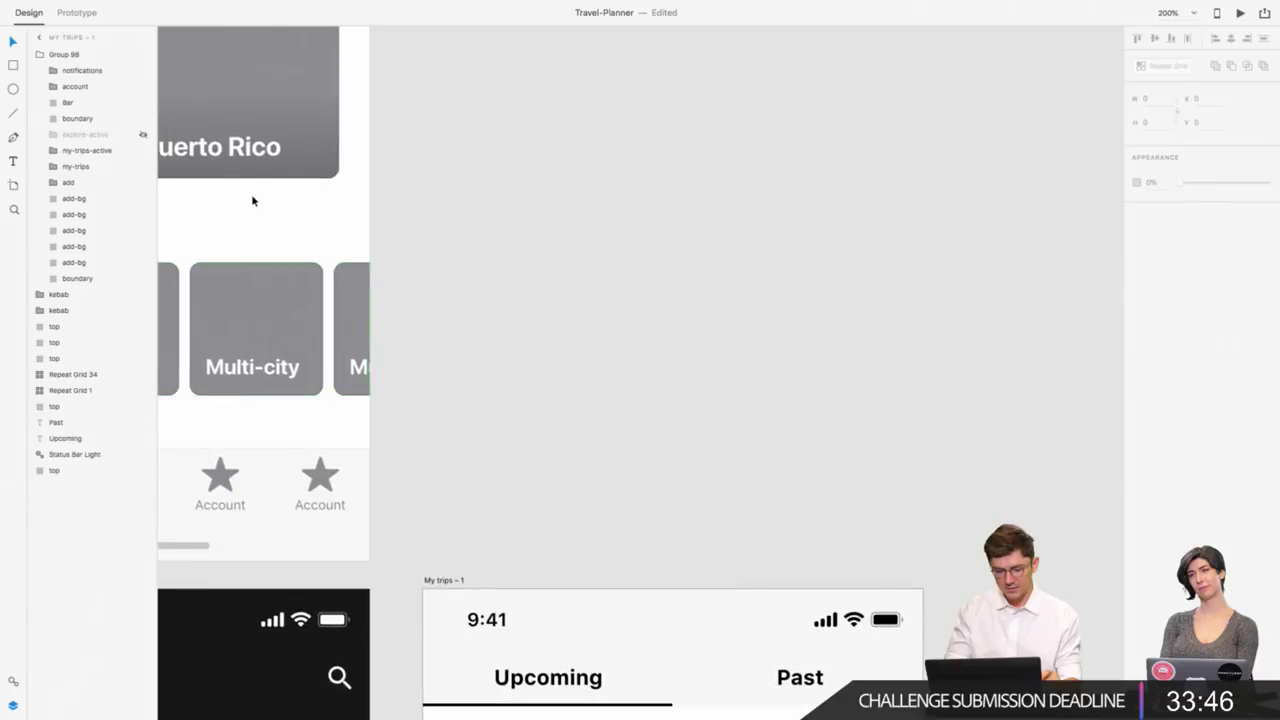
{"action": "scroll", "coordinate": [252, 198], "scroll_direction": "up", "scroll_amount": 5}
{"action": "right_click", "coordinate": [252, 198]}
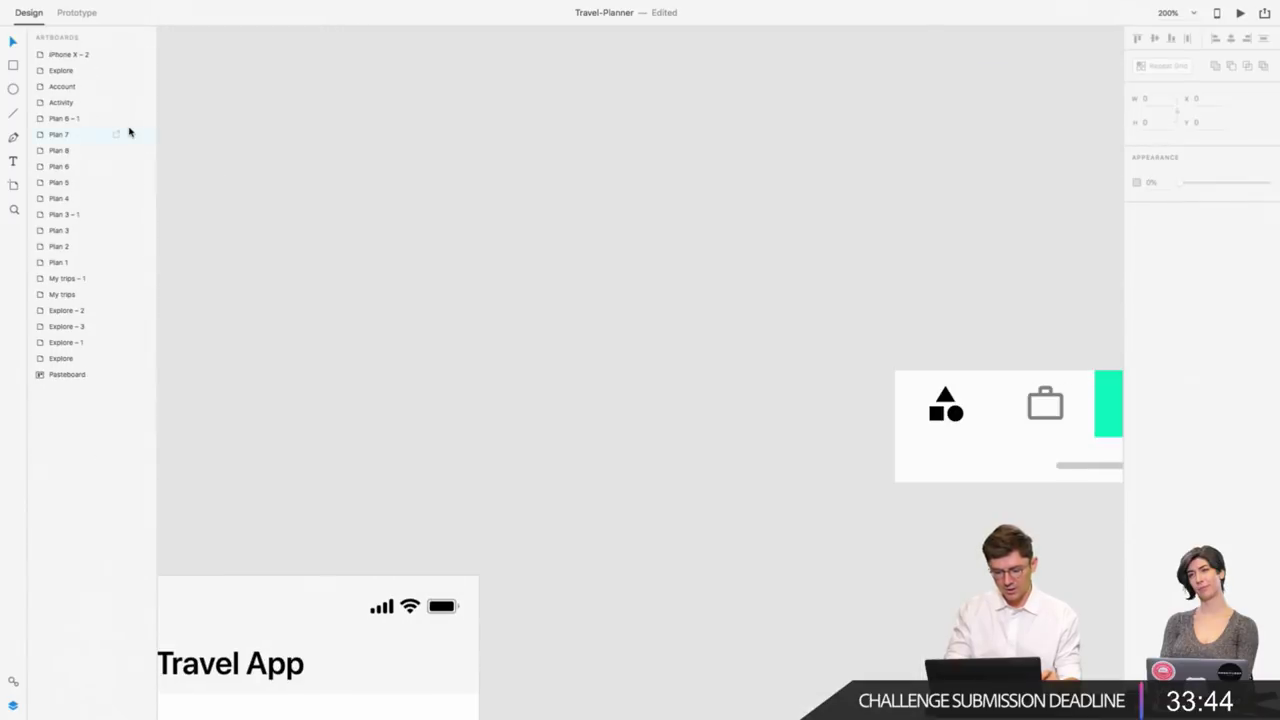
{"action": "scroll", "coordinate": [646, 386], "scroll_direction": "right", "scroll_amount": 1}
{"action": "scroll", "coordinate": [646, 386], "scroll_direction": "right", "scroll_amount": 3}
Select the hidden outline explore icon in the pasteboard tab bar, then reselect the My trips briefcase.
{"action": "double_click", "coordinate": [630, 343]}
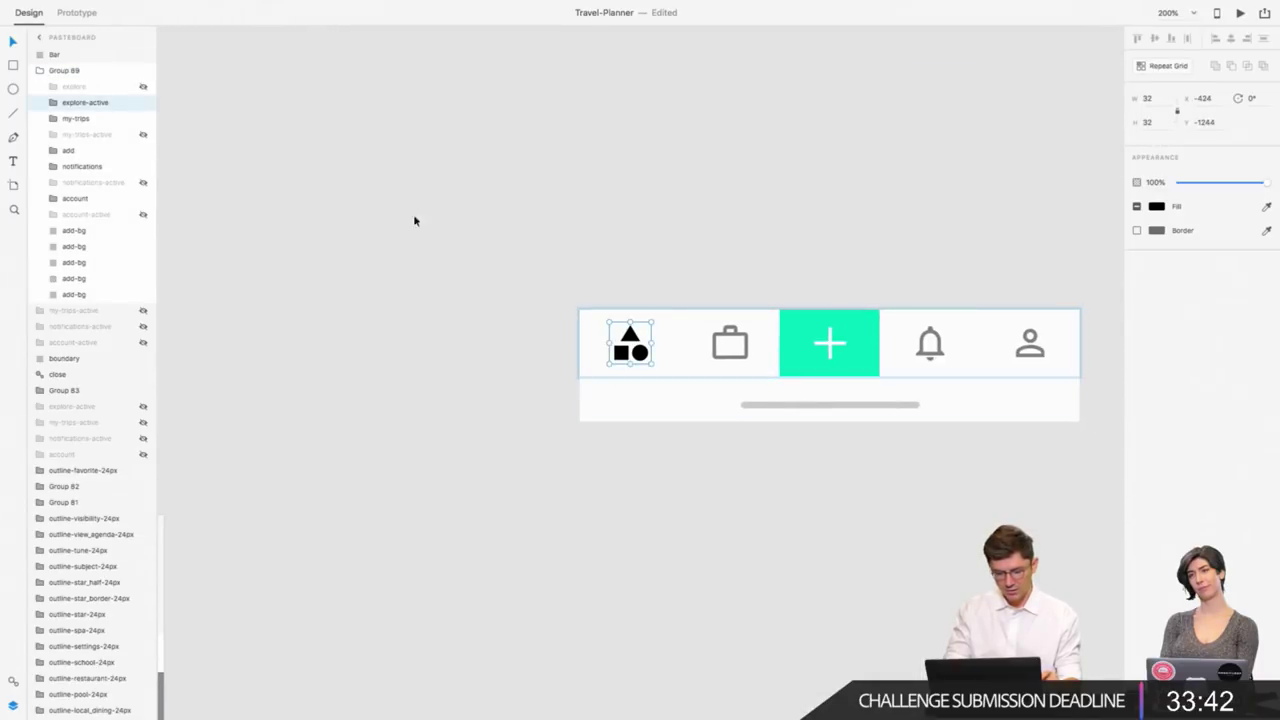
{"action": "left_click", "coordinate": [94, 90]}
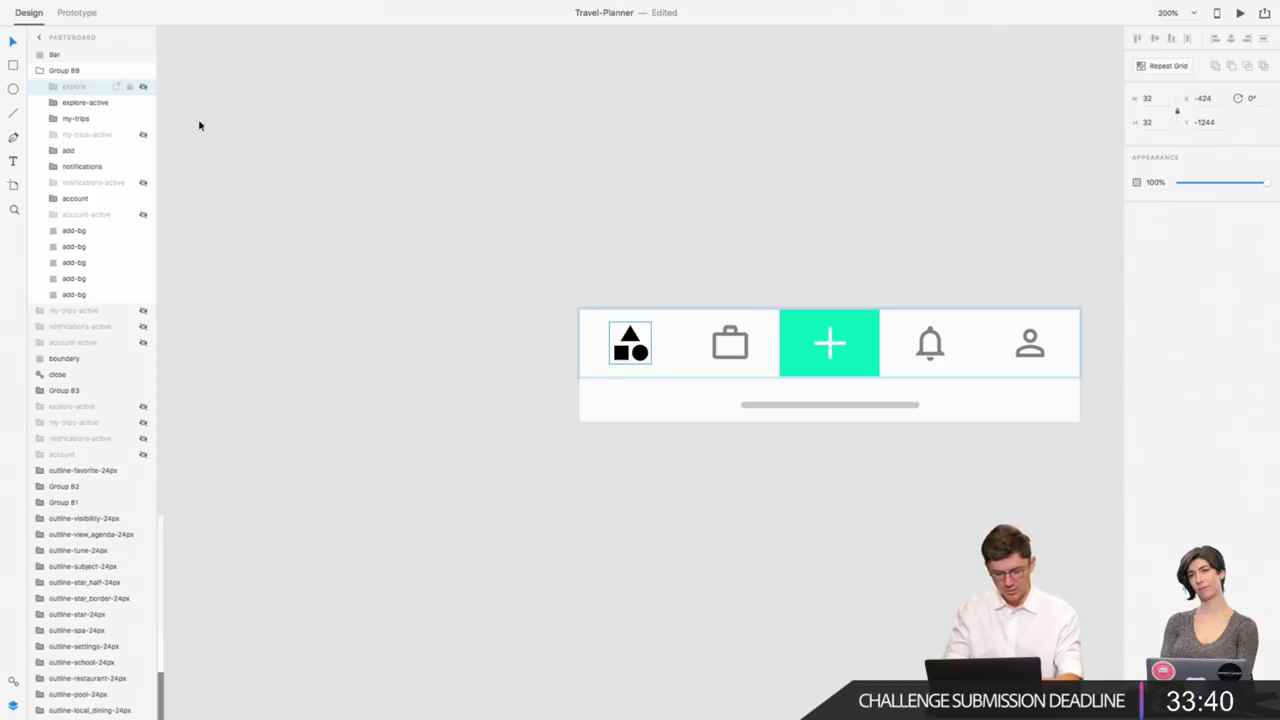
{"action": "scroll", "coordinate": [499, 344], "scroll_direction": "down", "scroll_amount": 5}
{"action": "scroll", "coordinate": [499, 344], "scroll_direction": "down", "scroll_amount": 5}
{"action": "scroll", "coordinate": [499, 344], "scroll_direction": "down", "scroll_amount": 5}
{"action": "scroll", "coordinate": [499, 344], "scroll_direction": "down", "scroll_amount": 3}
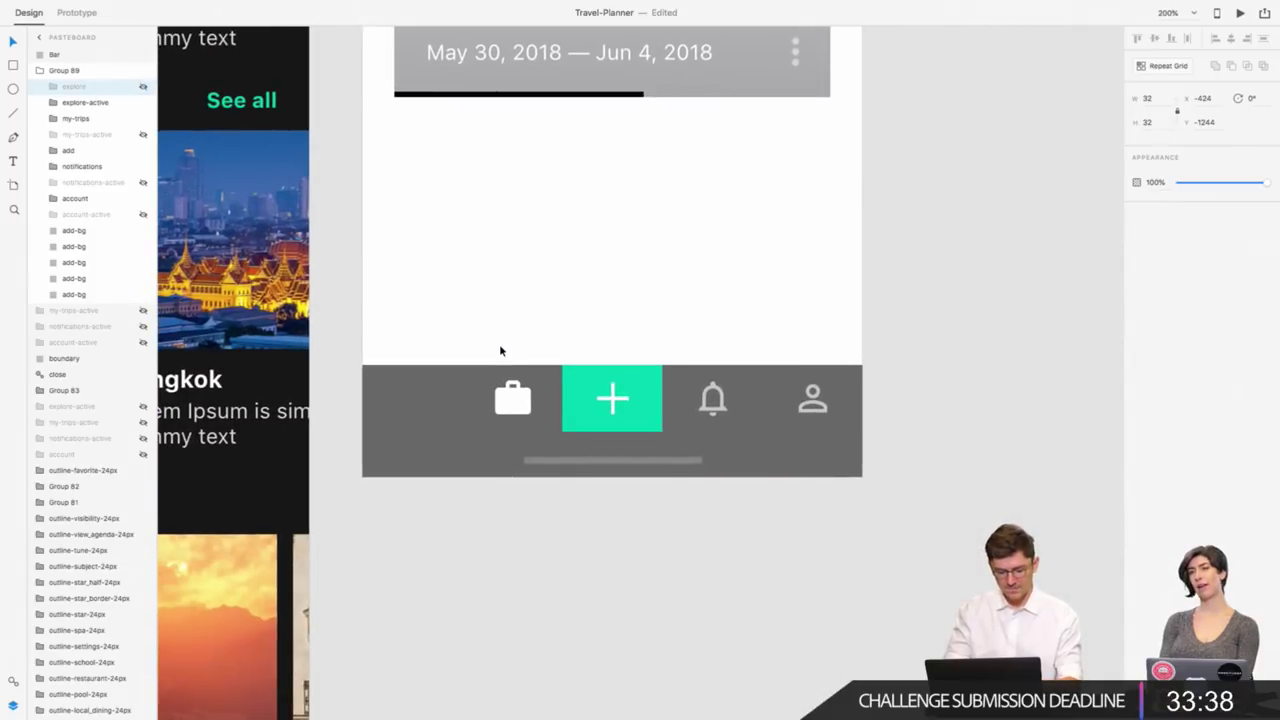
{"action": "left_click", "coordinate": [513, 399]}
{"action": "double_click", "coordinate": [513, 399]}
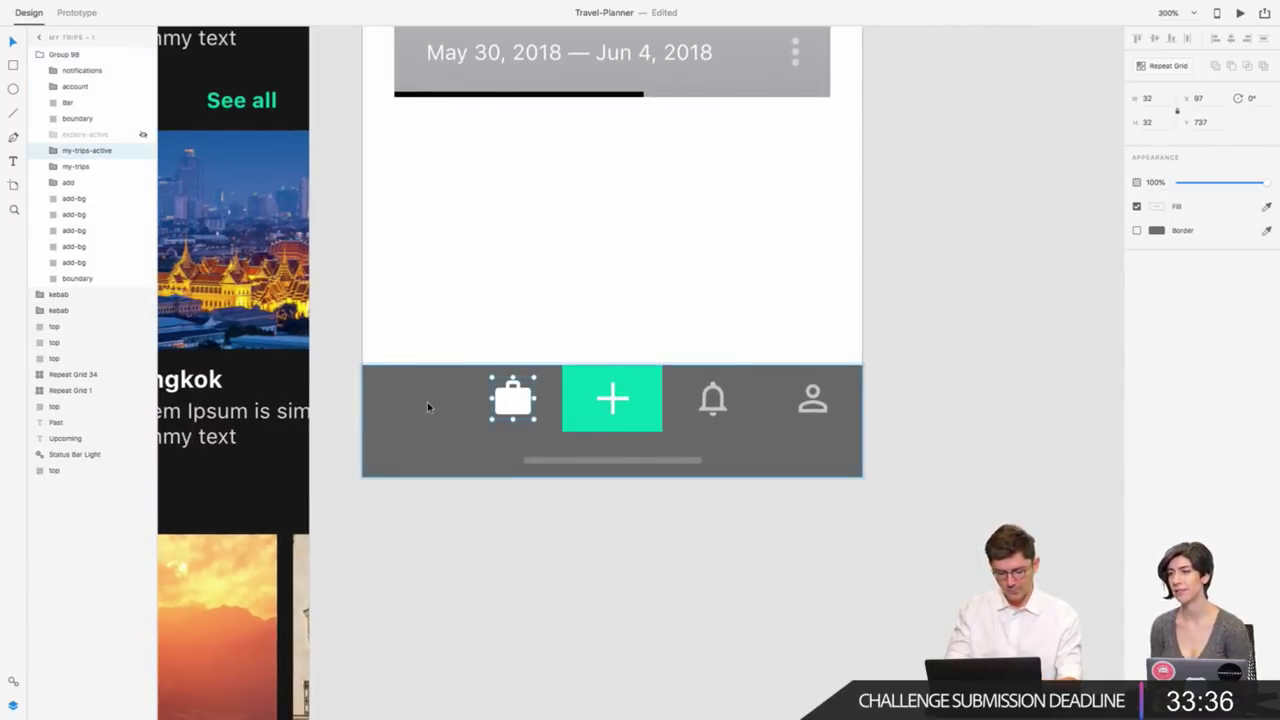
{"action": "scroll", "coordinate": [427, 402], "scroll_direction": "up", "scroll_amount": 3, "text": "ctrl"}
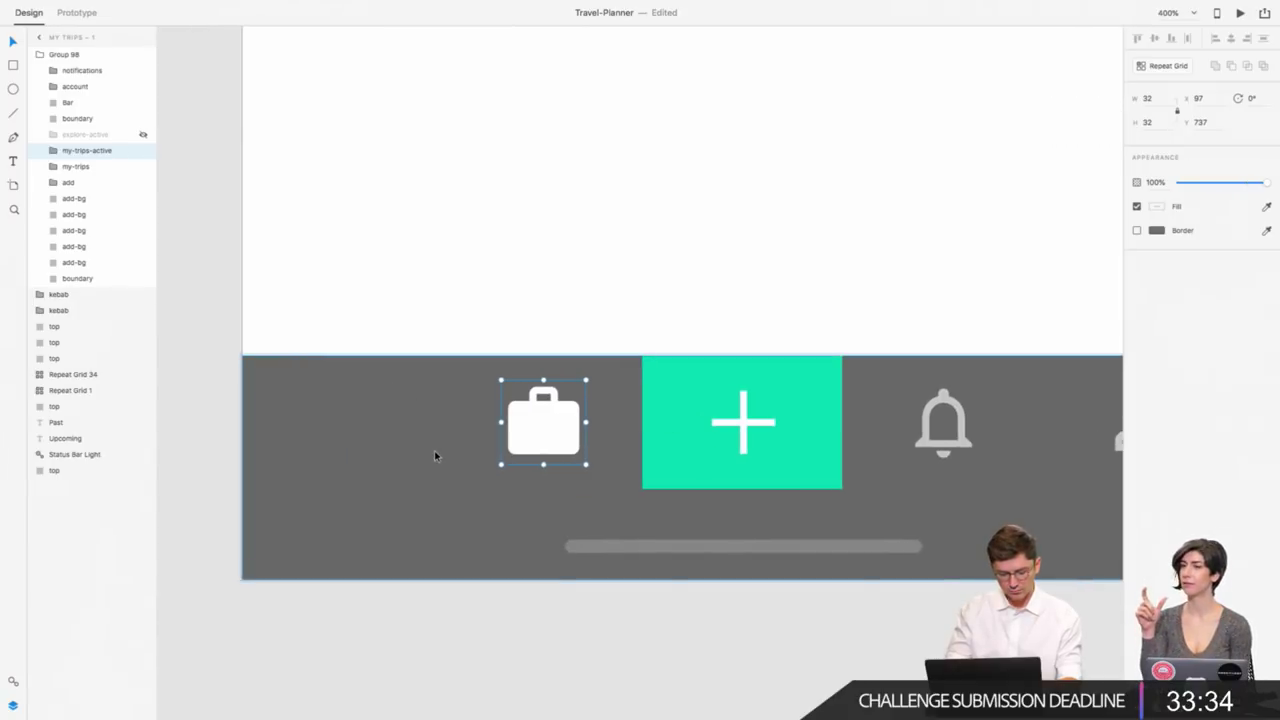
Move the add-bg cell flush into the leftmost tab slot at X 0.
{"action": "left_click", "coordinate": [443, 452]}
{"action": "left_click_drag", "start_coordinate": [443, 452], "coordinate": [250, 448]}
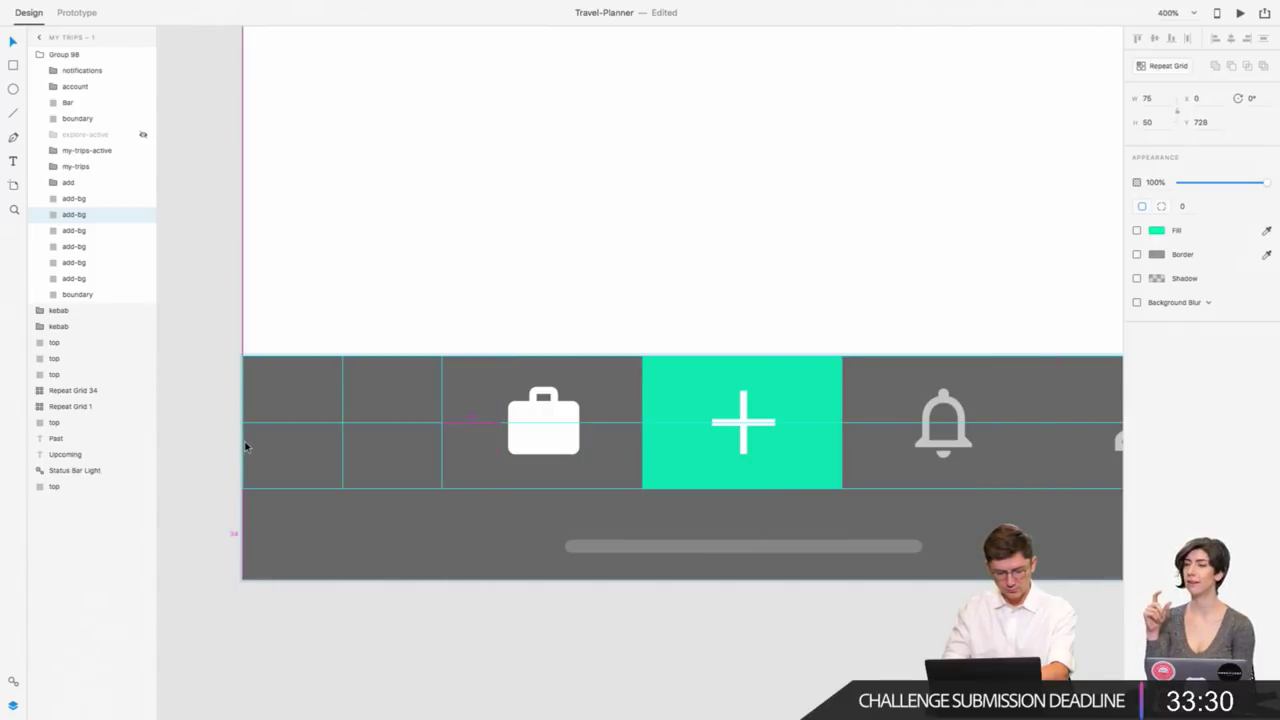
{"action": "left_click", "coordinate": [246, 442]}
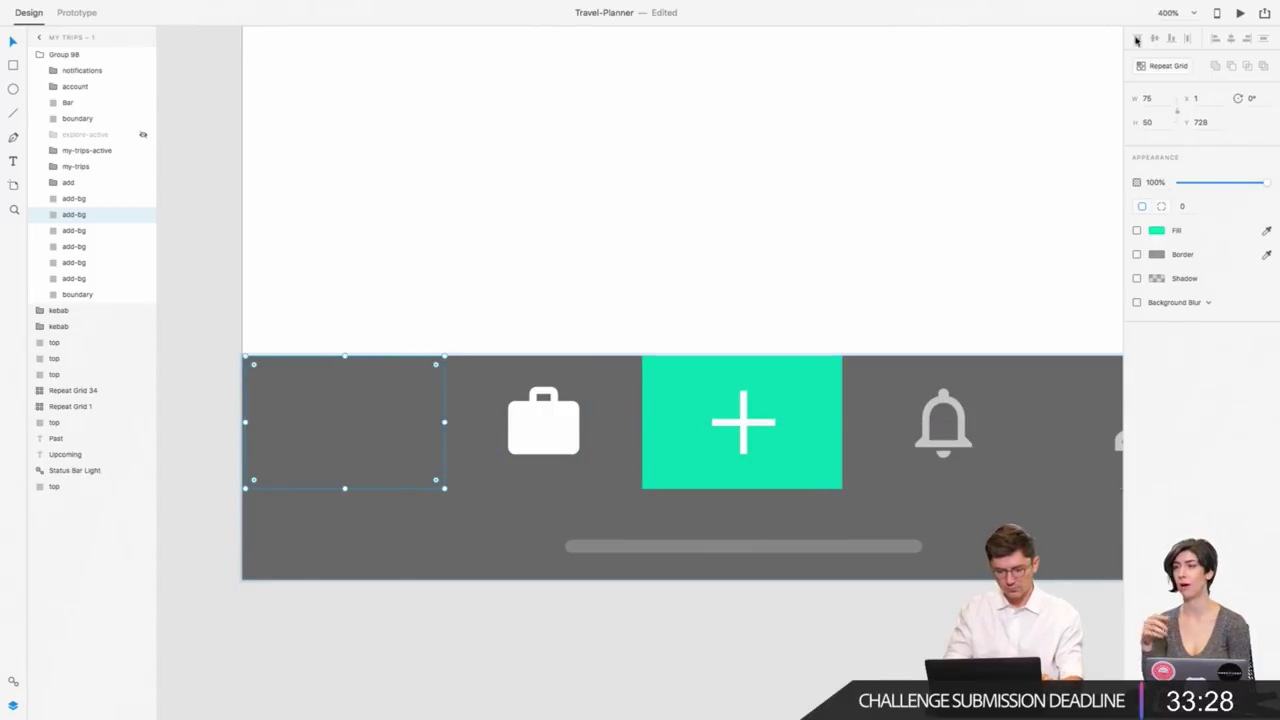
{"action": "key", "text": "Left"}
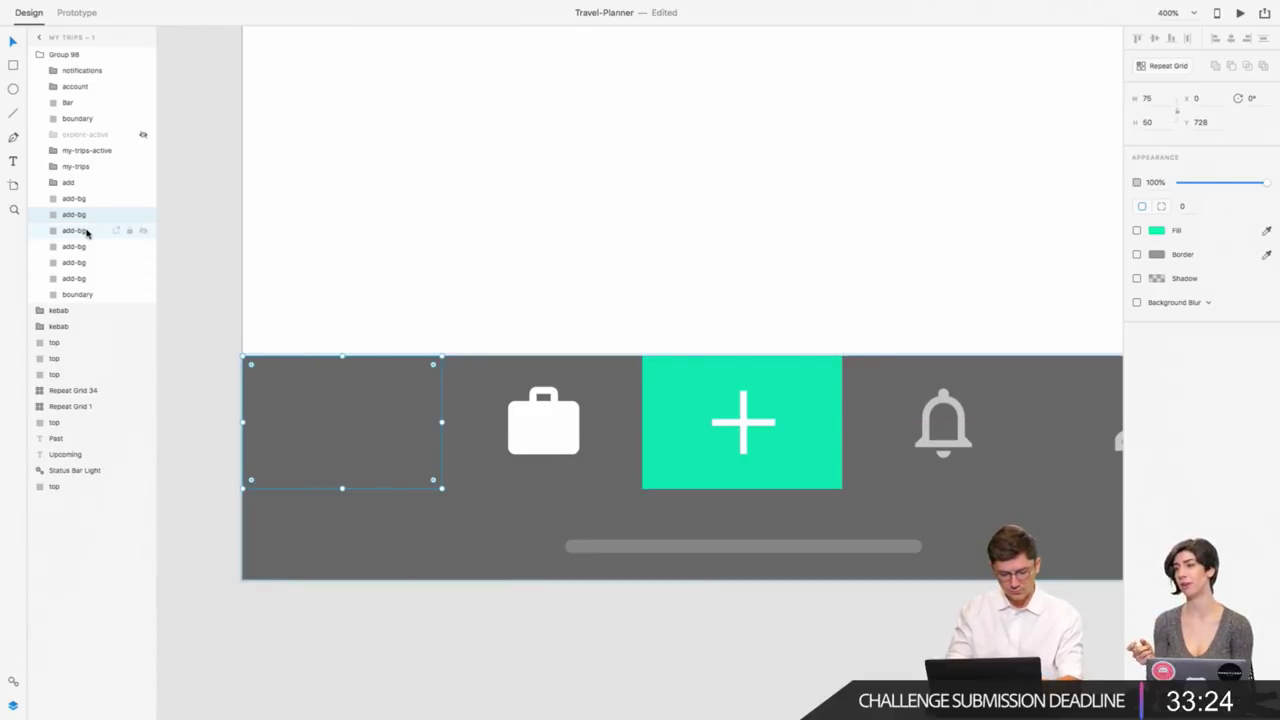
Paste the outline explore icon, bottom- and left-align it with that cell, and unhide it.
{"action": "key", "text": "ctrl+v"}
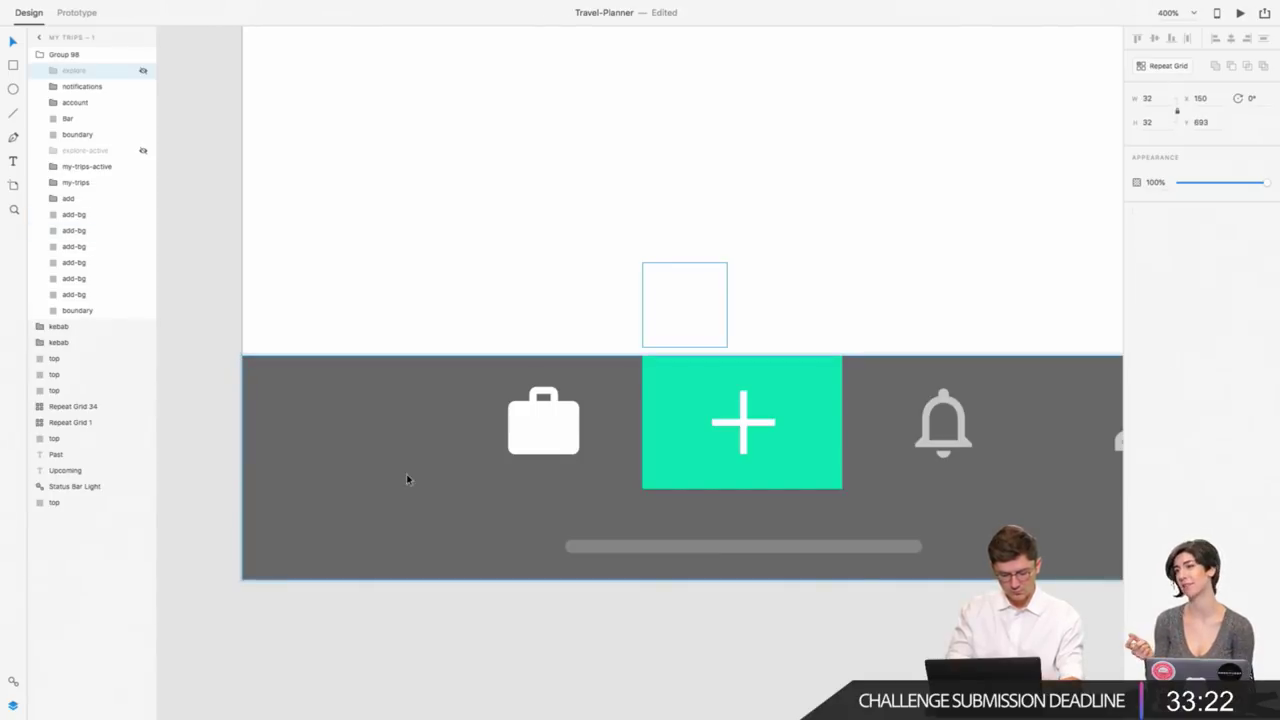
{"action": "left_click", "coordinate": [336, 362], "text": "shift"}
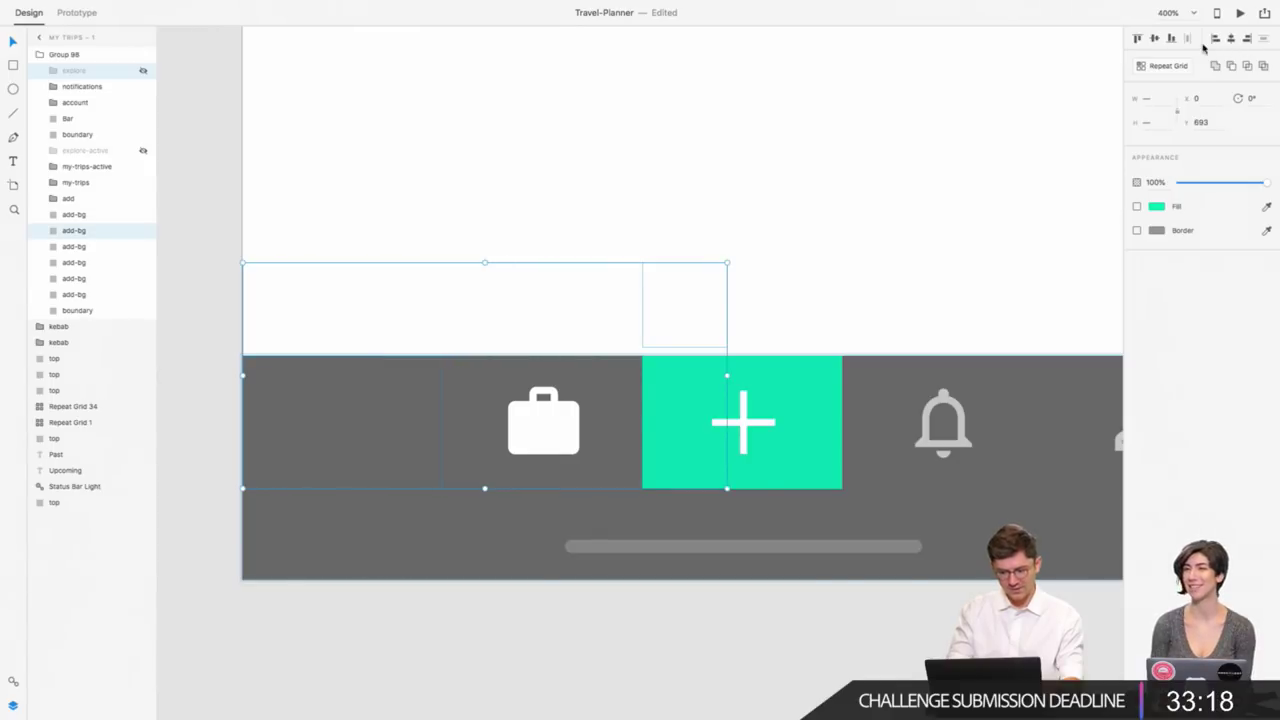
{"action": "left_click", "coordinate": [1172, 39]}
{"action": "left_click", "coordinate": [1214, 40]}
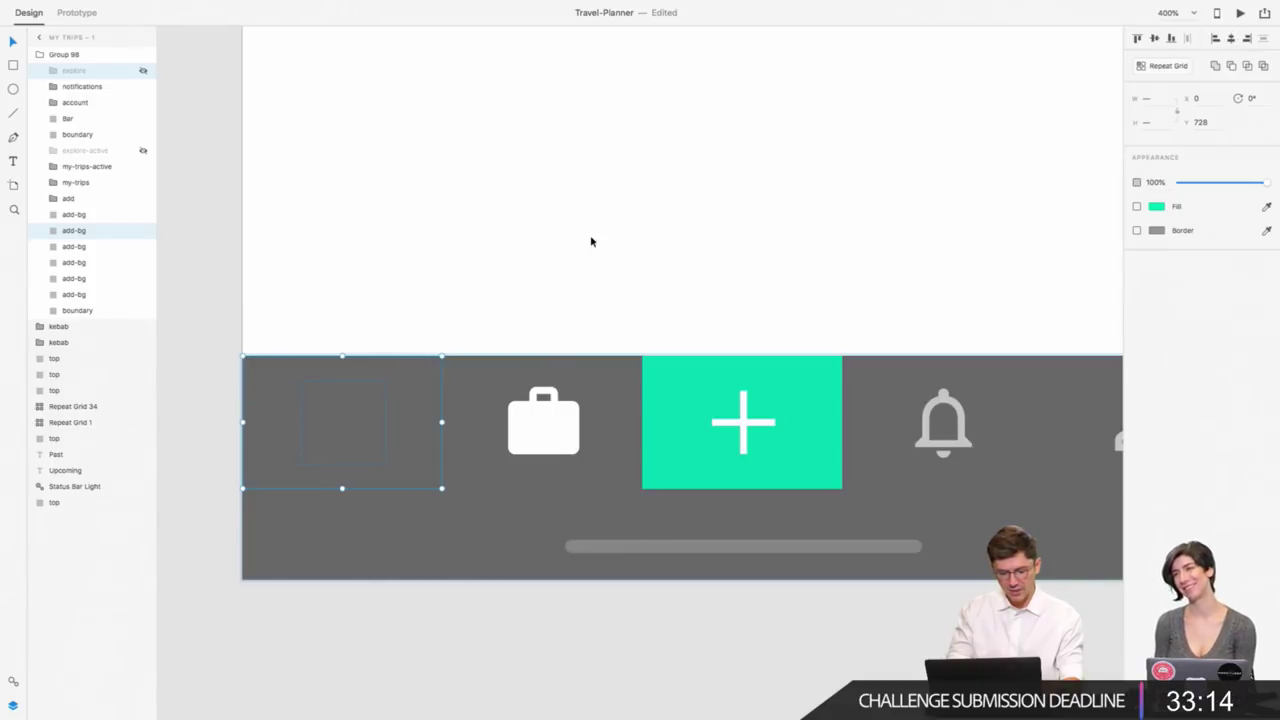
{"action": "mouse_move", "coordinate": [90, 71]}
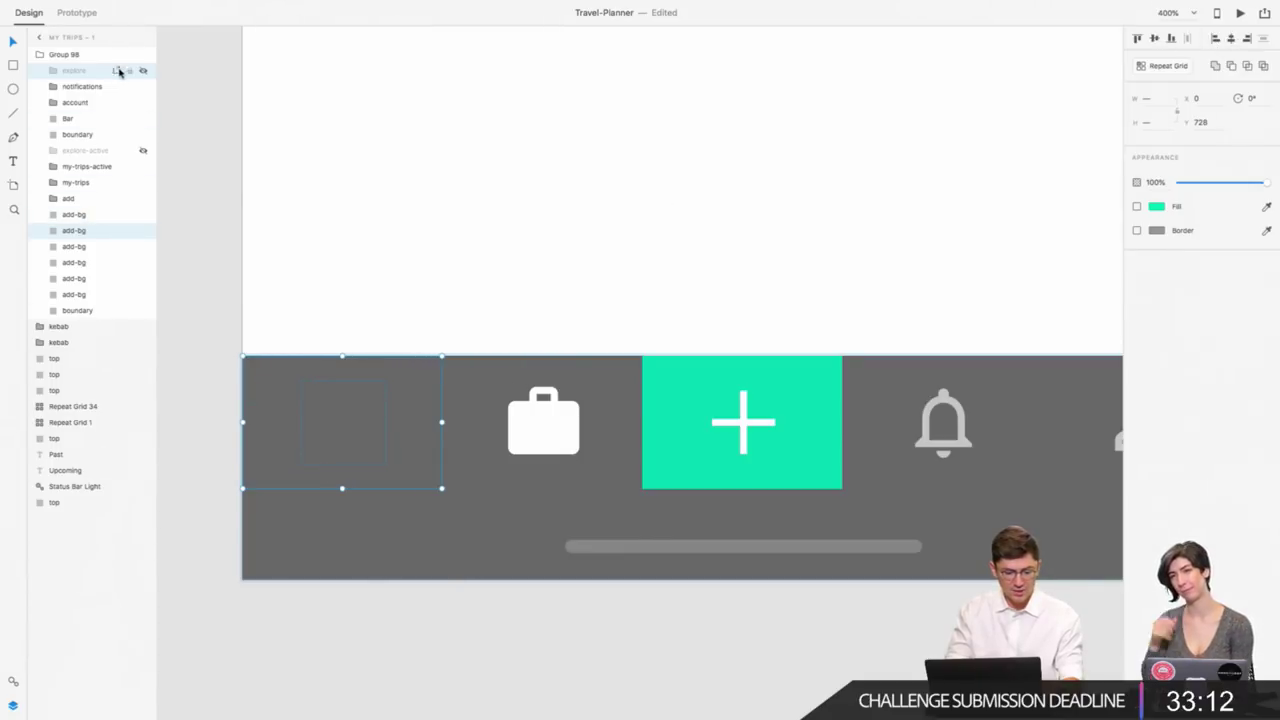
{"action": "left_click", "coordinate": [143, 72]}
{"action": "left_click", "coordinate": [213, 403]}
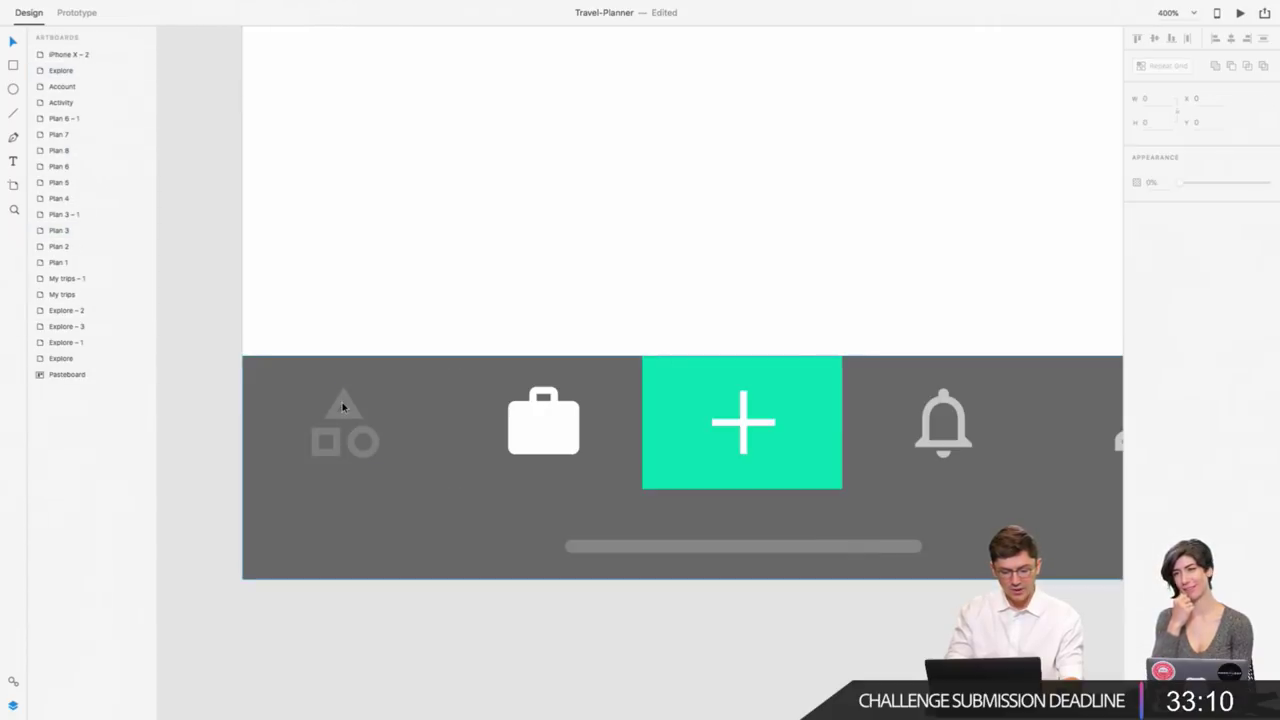
Compare the bell and explore icon fill colours, then collapse the notifications layer group.
{"action": "left_click", "coordinate": [928, 423]}
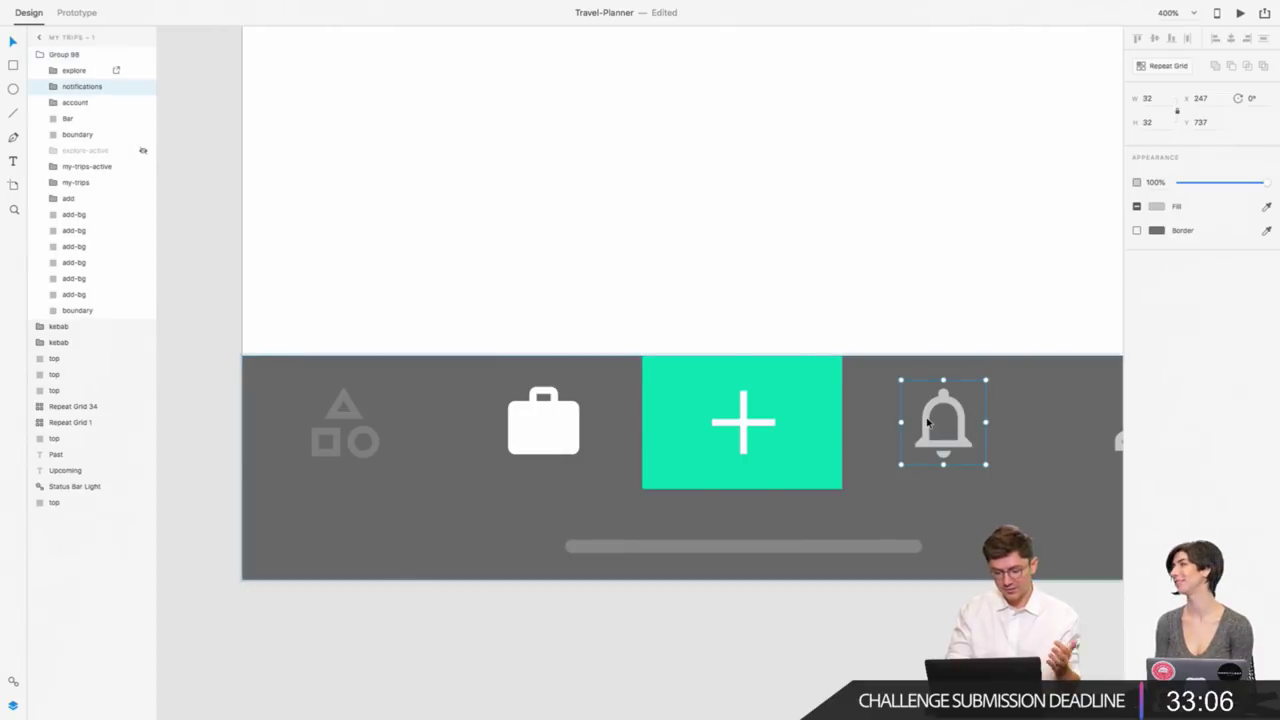
{"action": "left_click", "coordinate": [1156, 206]}
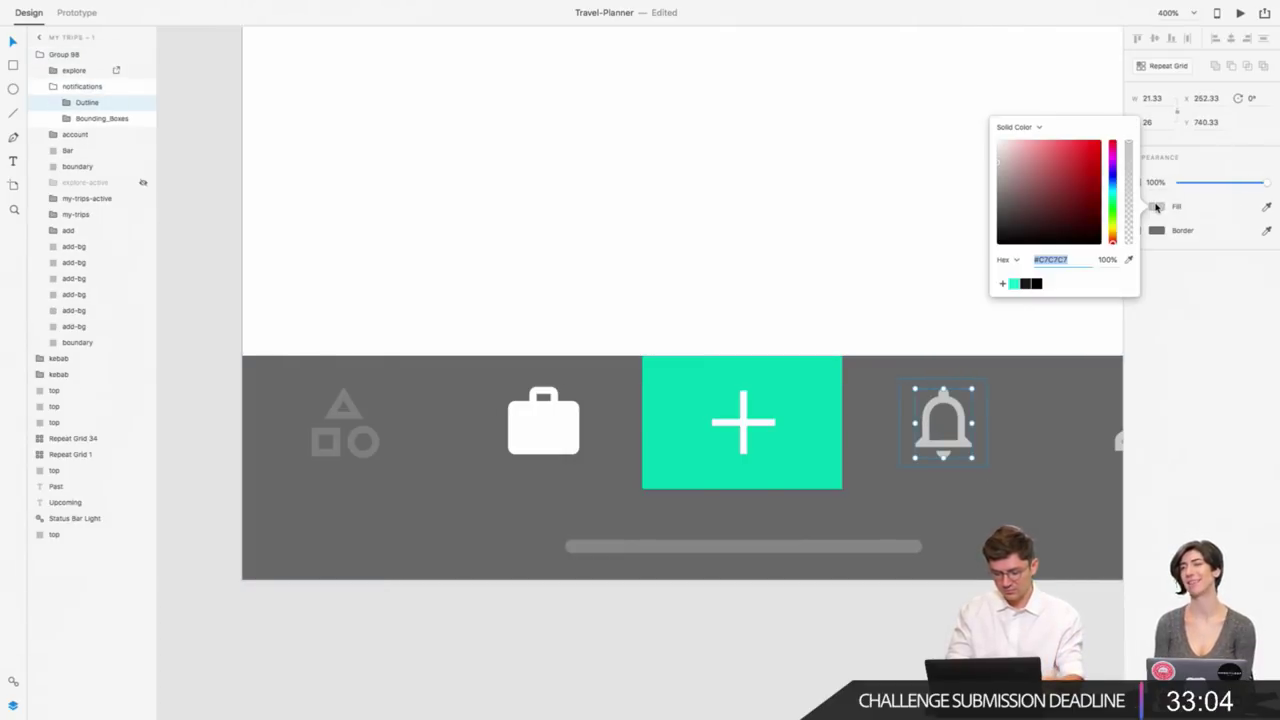
{"action": "left_click", "coordinate": [746, 220]}
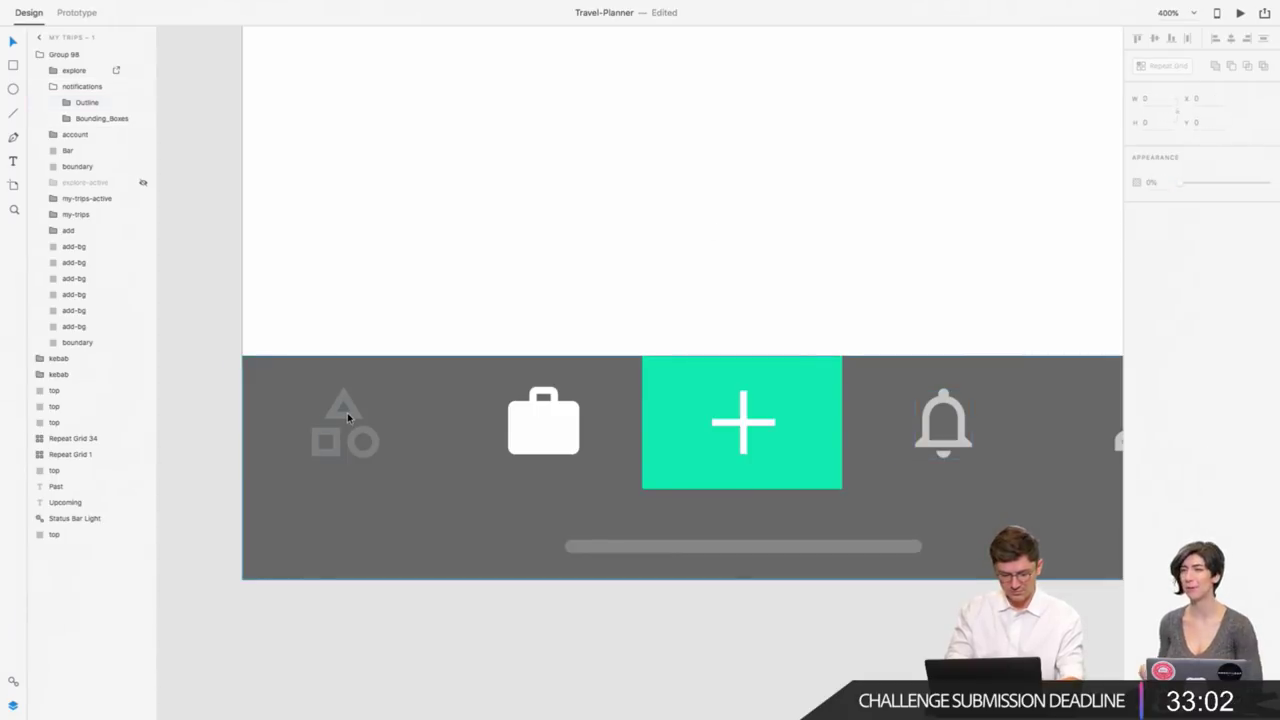
{"action": "left_click", "coordinate": [347, 414]}
{"action": "left_click", "coordinate": [1156, 206]}
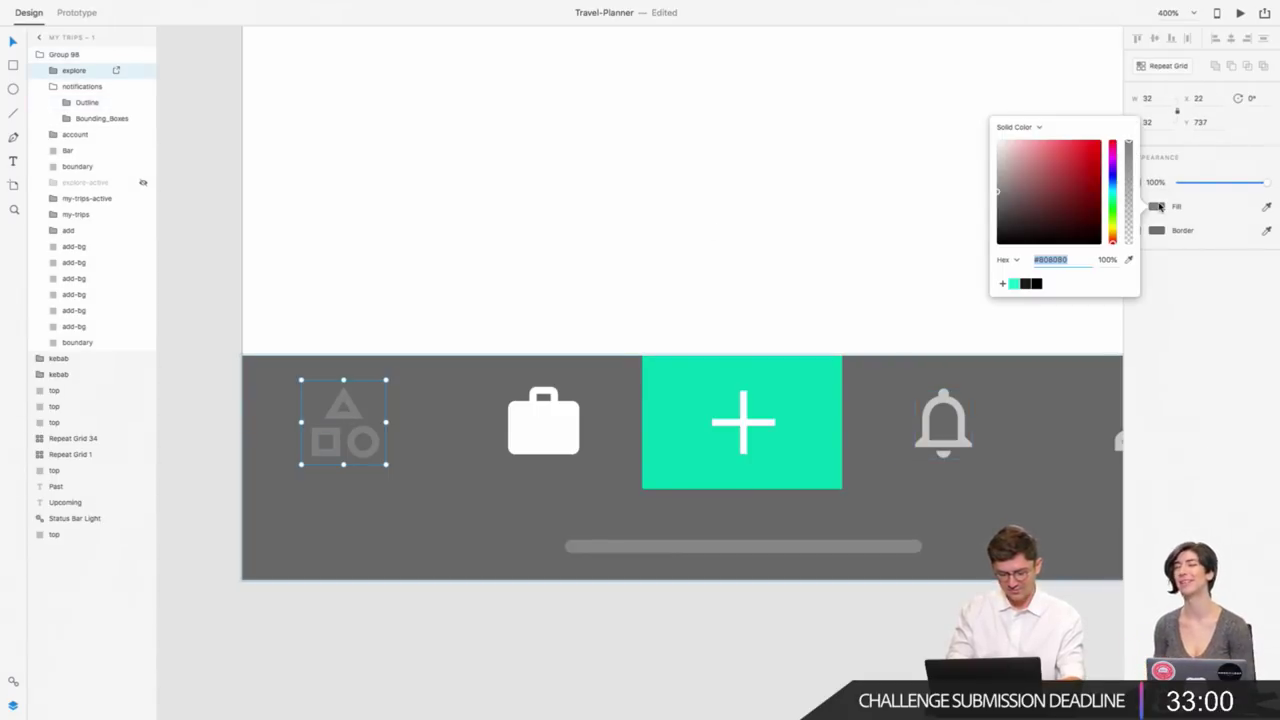
{"action": "left_click", "coordinate": [469, 151]}
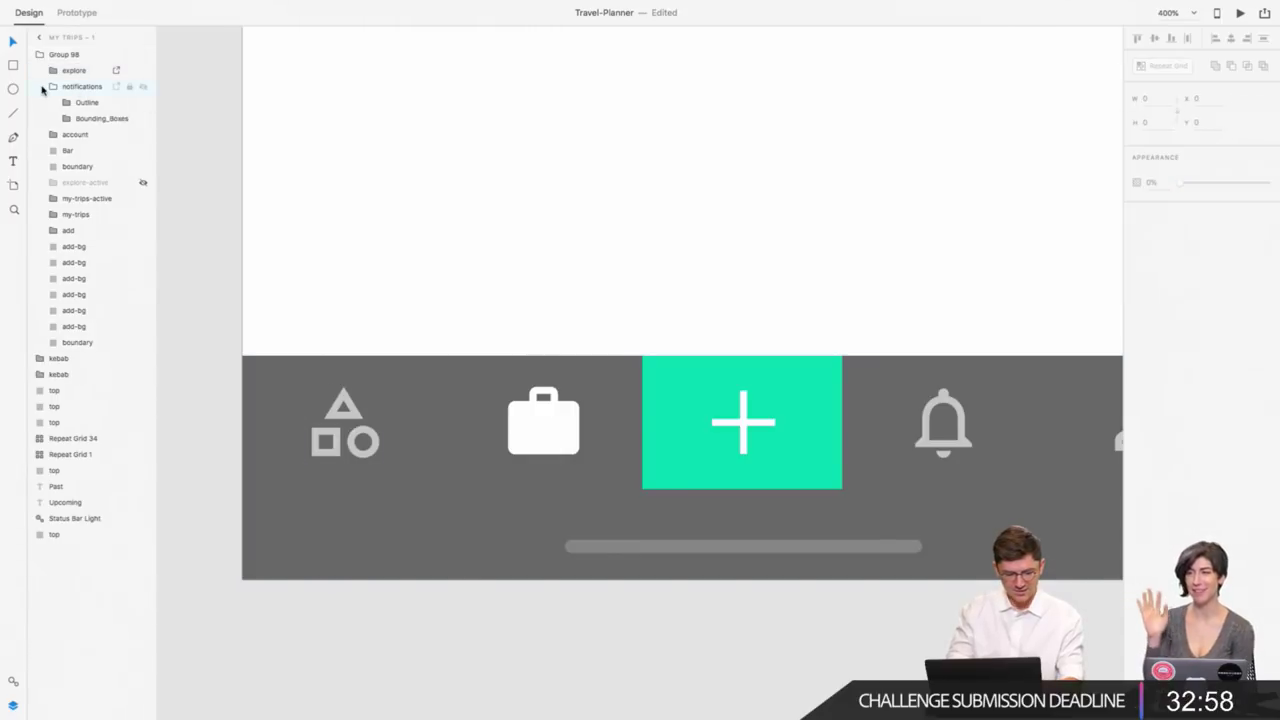
{"action": "left_click", "coordinate": [46, 86]}
{"action": "left_click", "coordinate": [72, 72]}
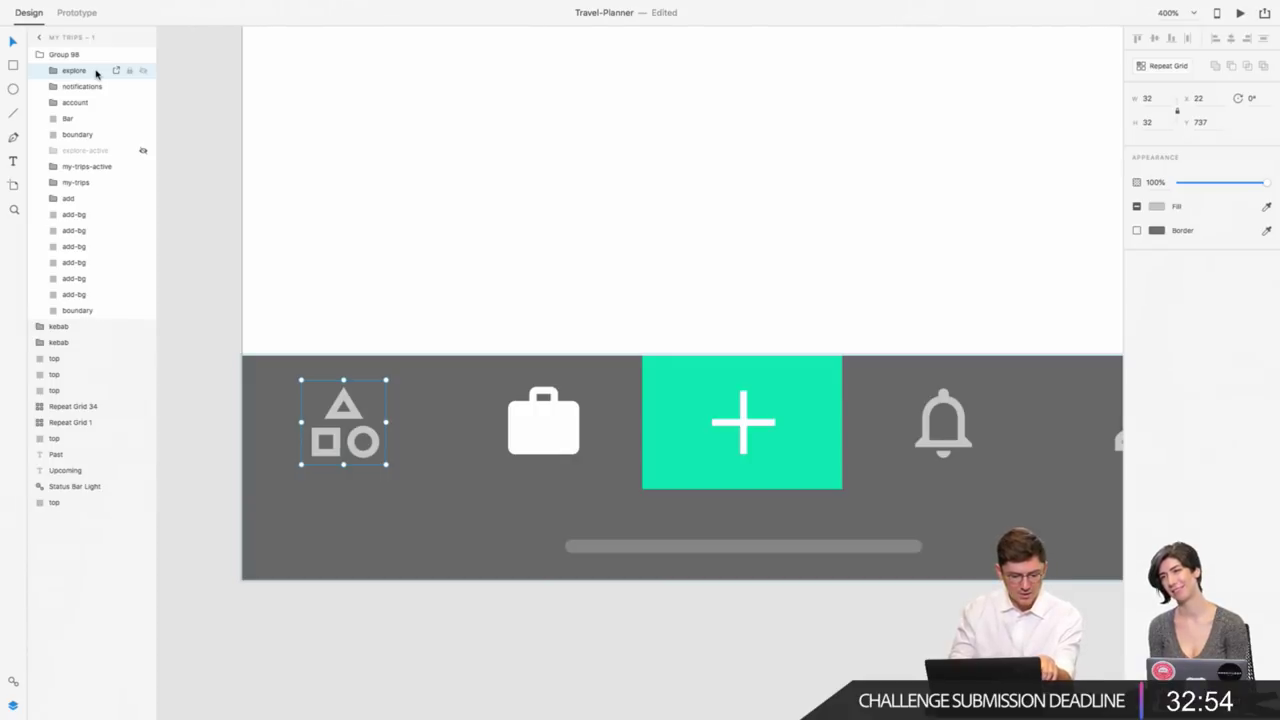
Move explore-active, explore, my-trips-active and my-trips to the top of Group 98.
{"action": "left_click_drag", "start_coordinate": [96, 73], "coordinate": [87, 140]}
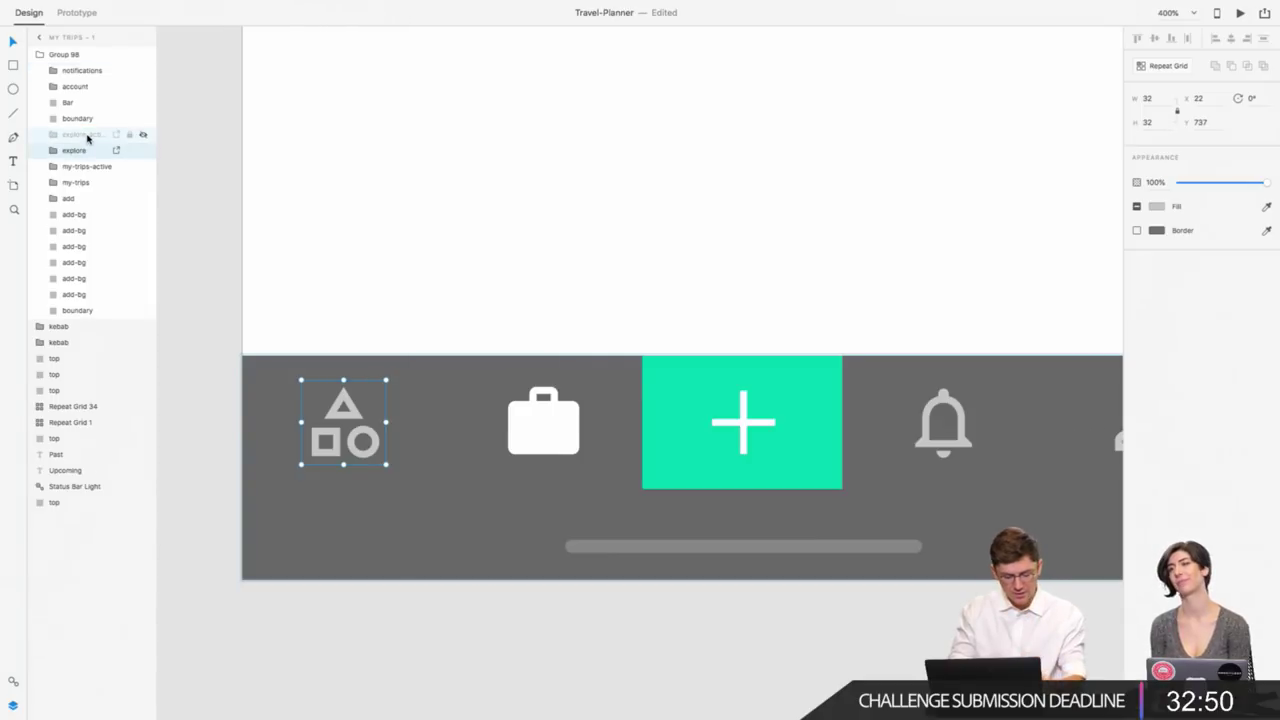
{"action": "left_click_drag", "start_coordinate": [87, 140], "coordinate": [80, 70]}
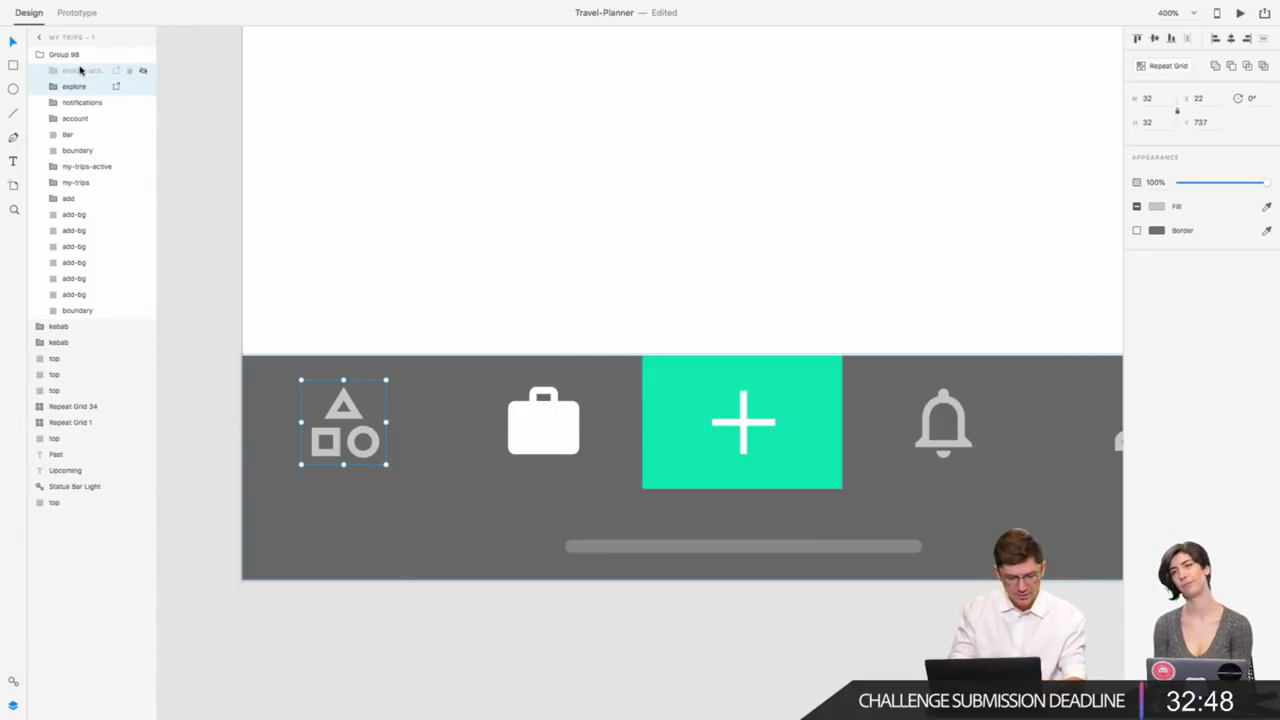
{"action": "left_click", "coordinate": [80, 170]}
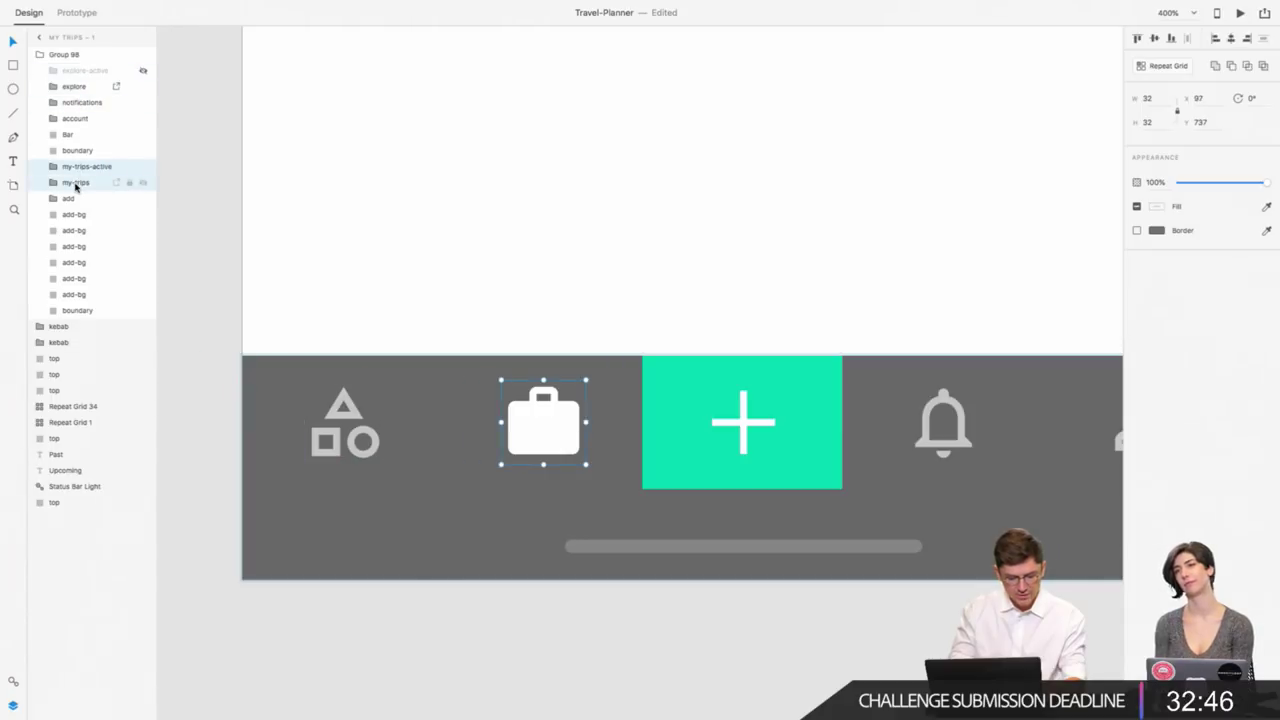
{"action": "mouse_move", "coordinate": [80, 171]}
{"action": "left_mouse_down"}
{"action": "mouse_move", "coordinate": [81, 120]}
{"action": "mouse_move", "coordinate": [95, 108]}
{"action": "left_mouse_up"}
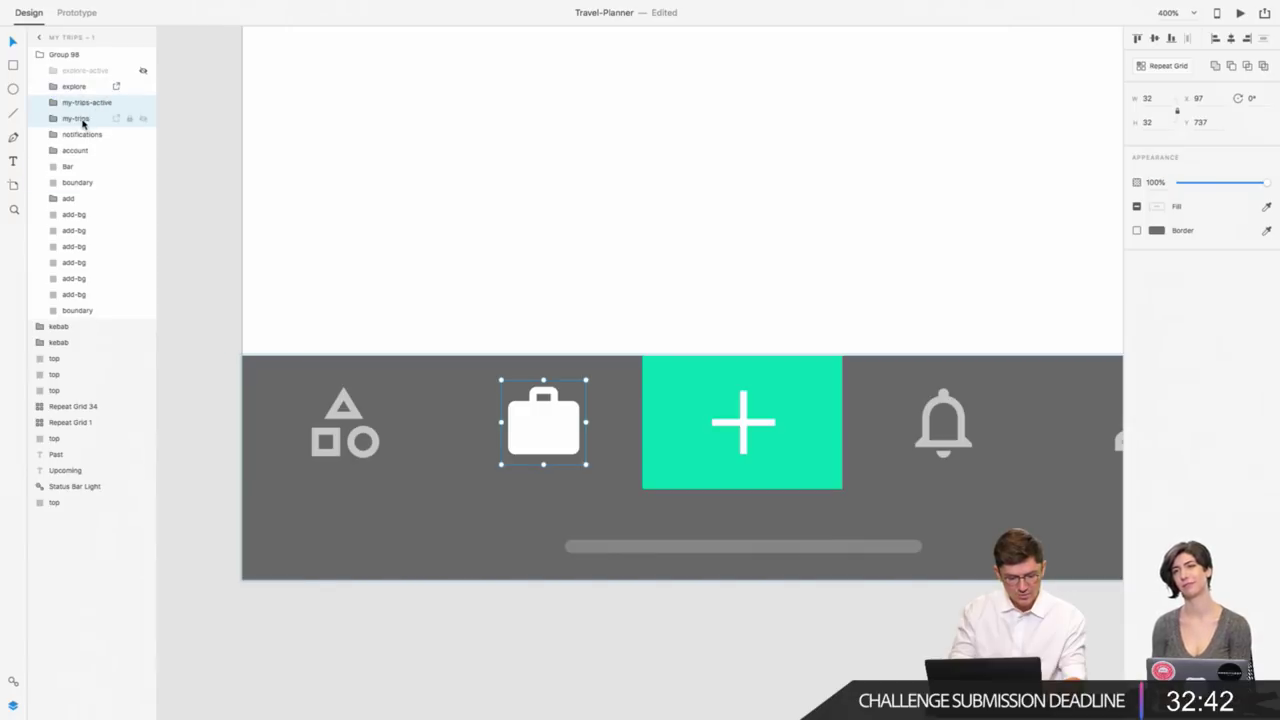
Select the plus icon's add layer and move it up beneath my-trips.
{"action": "left_click", "coordinate": [211, 220]}
{"action": "left_click", "coordinate": [679, 417]}
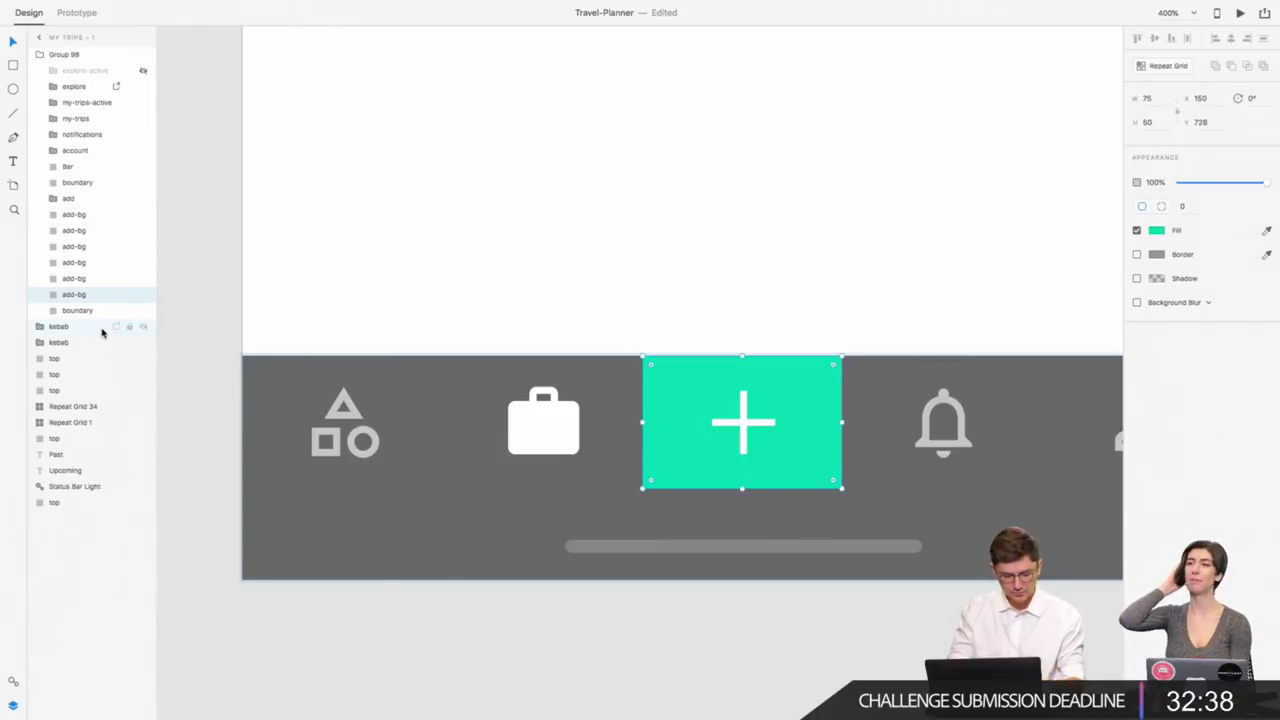
{"action": "left_click", "coordinate": [744, 426]}
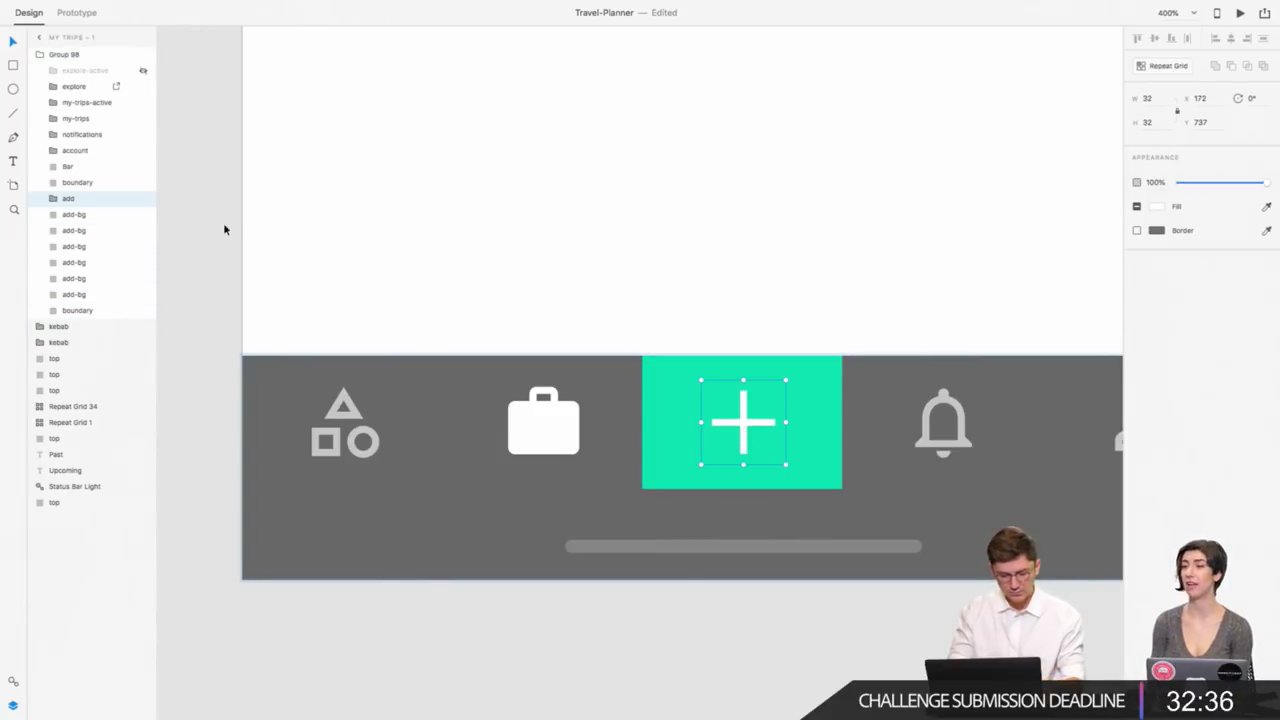
{"action": "left_click", "coordinate": [670, 484]}
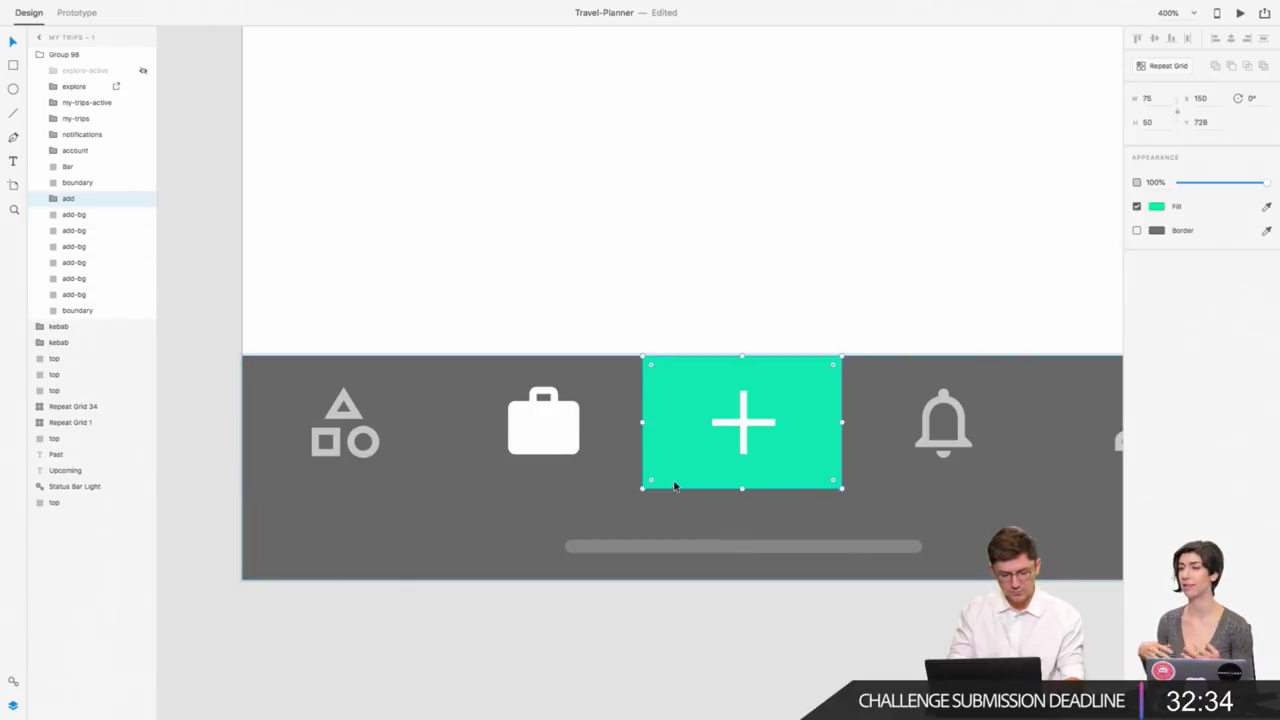
{"action": "left_click", "coordinate": [730, 422]}
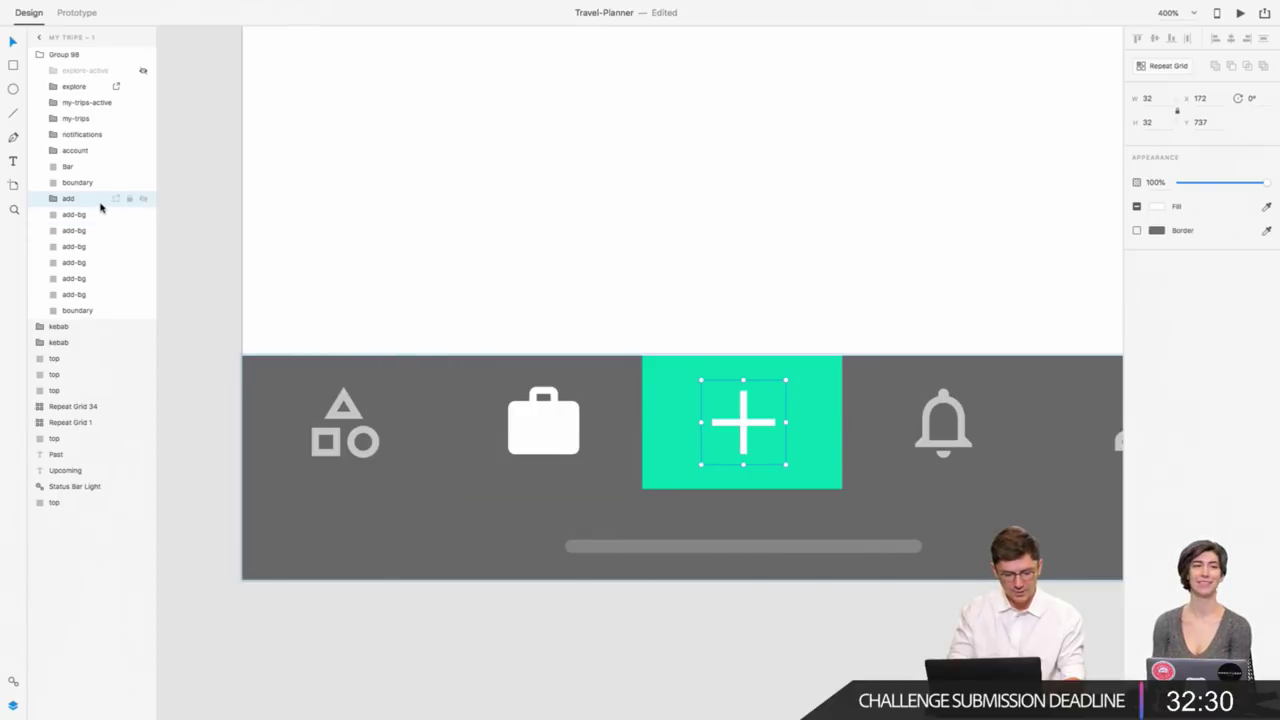
{"action": "left_click_drag", "start_coordinate": [100, 200], "coordinate": [94, 130]}
{"action": "scroll", "coordinate": [410, 247], "scroll_direction": "right", "scroll_amount": 5}
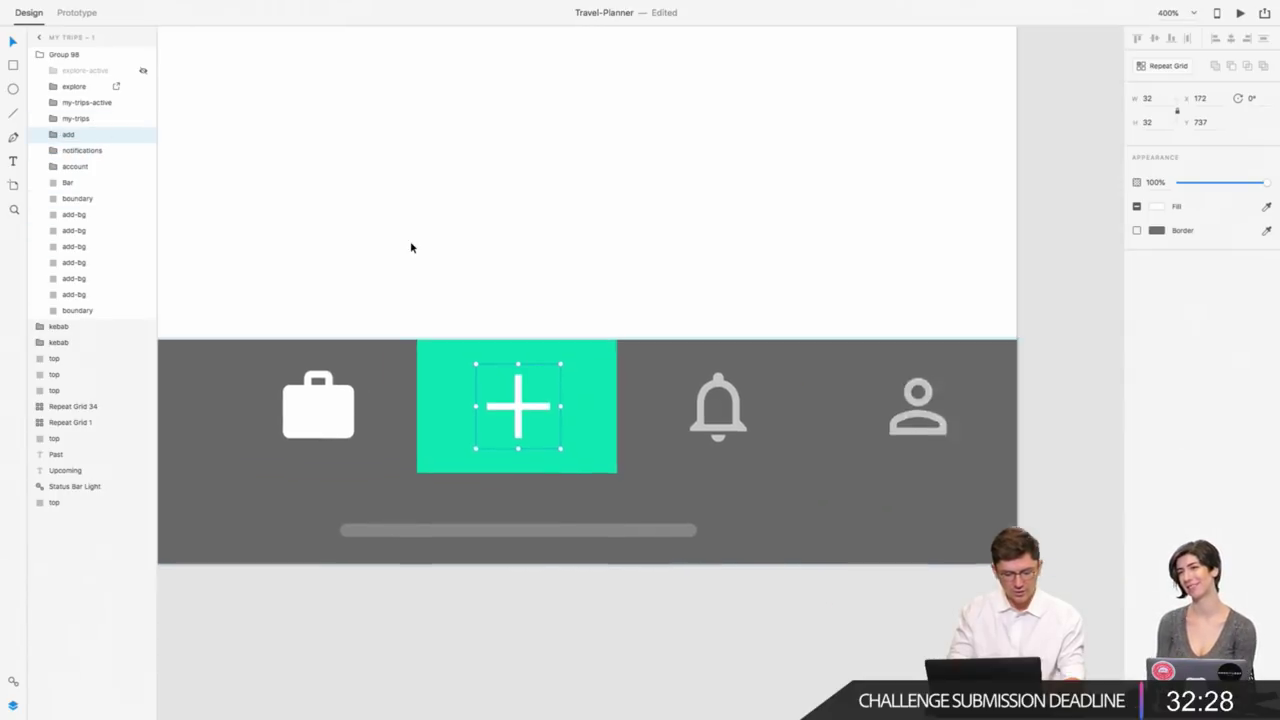
{"action": "scroll", "coordinate": [410, 247], "scroll_direction": "right", "scroll_amount": 2}
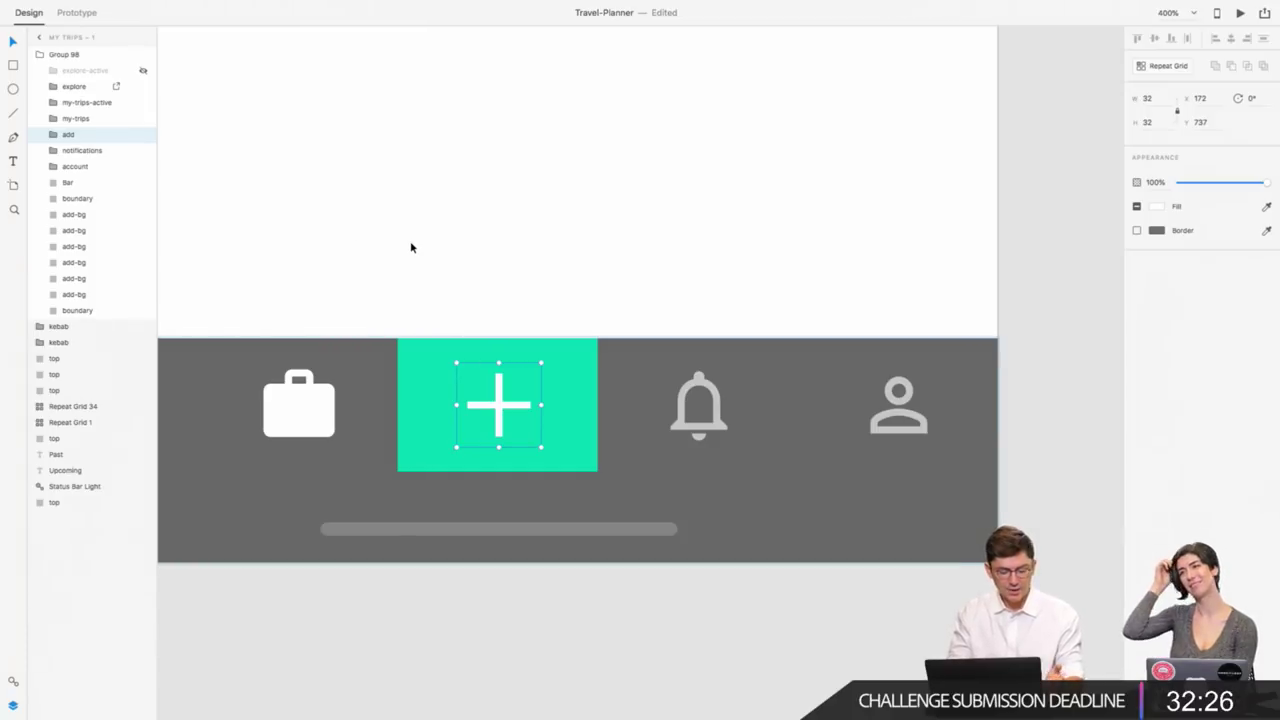
{"action": "key", "text": "Escape"}
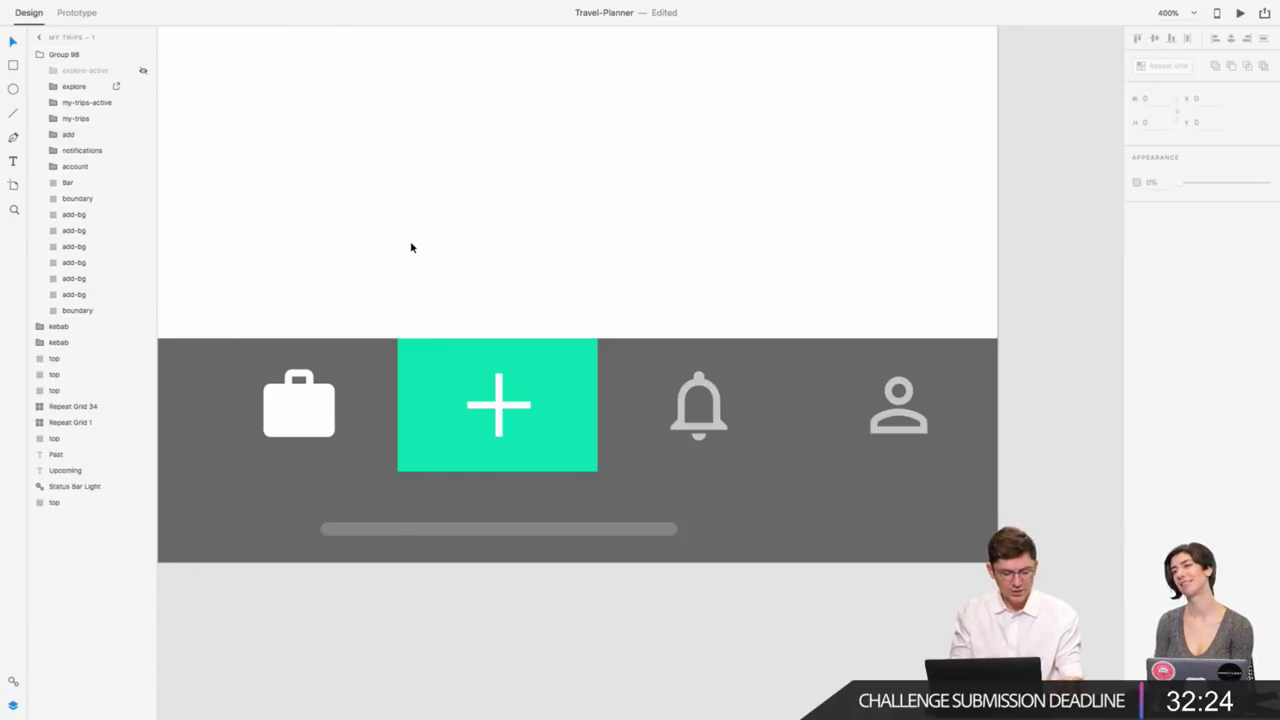
{"action": "scroll", "coordinate": [434, 249], "scroll_direction": "right", "scroll_amount": 5}
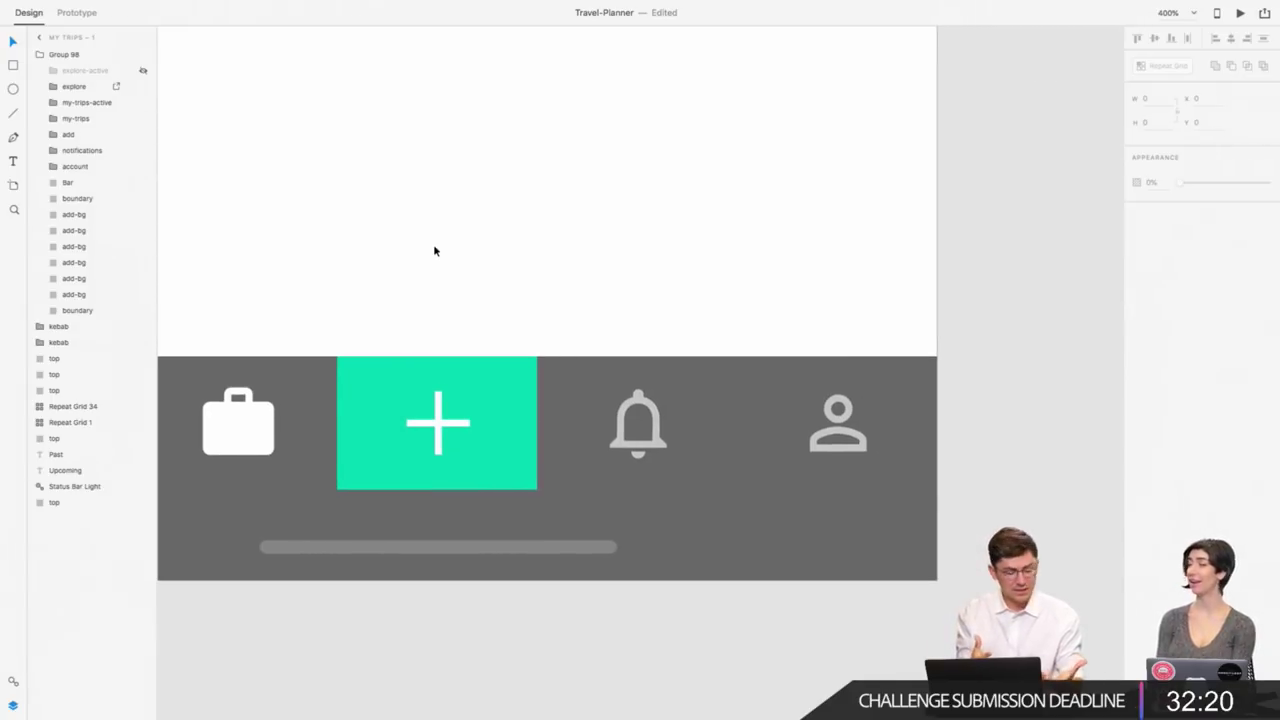
{"action": "scroll", "coordinate": [465, 291], "scroll_direction": "right", "scroll_amount": 5}
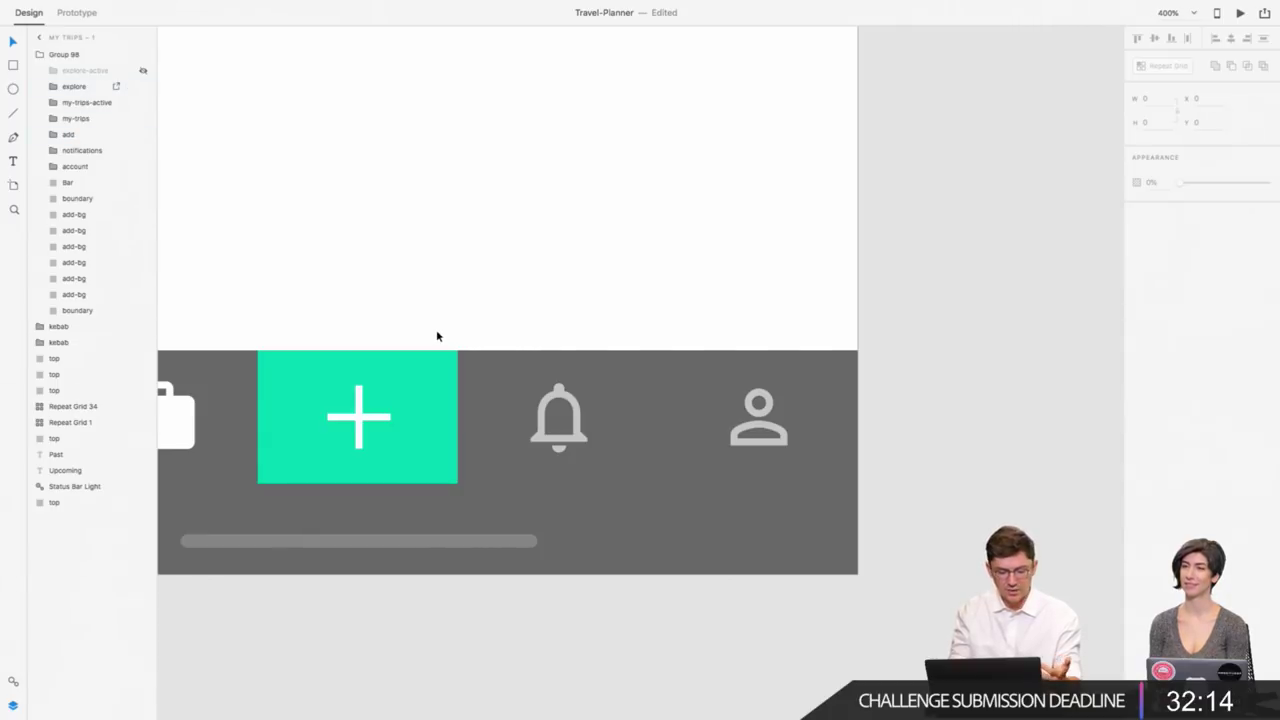
{"action": "scroll", "coordinate": [436, 331], "scroll_direction": "down", "scroll_amount": 1}
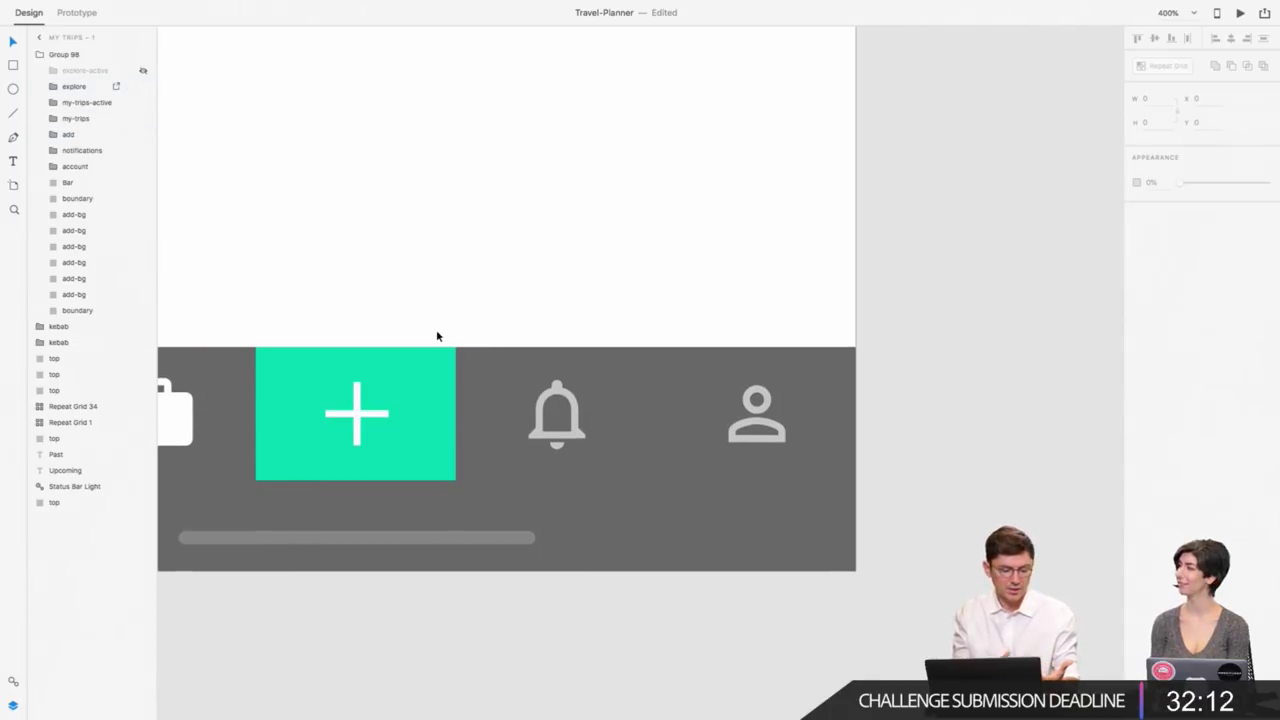
{"action": "left_click", "coordinate": [578, 431]}
{"action": "key", "text": "ctrl+1"}
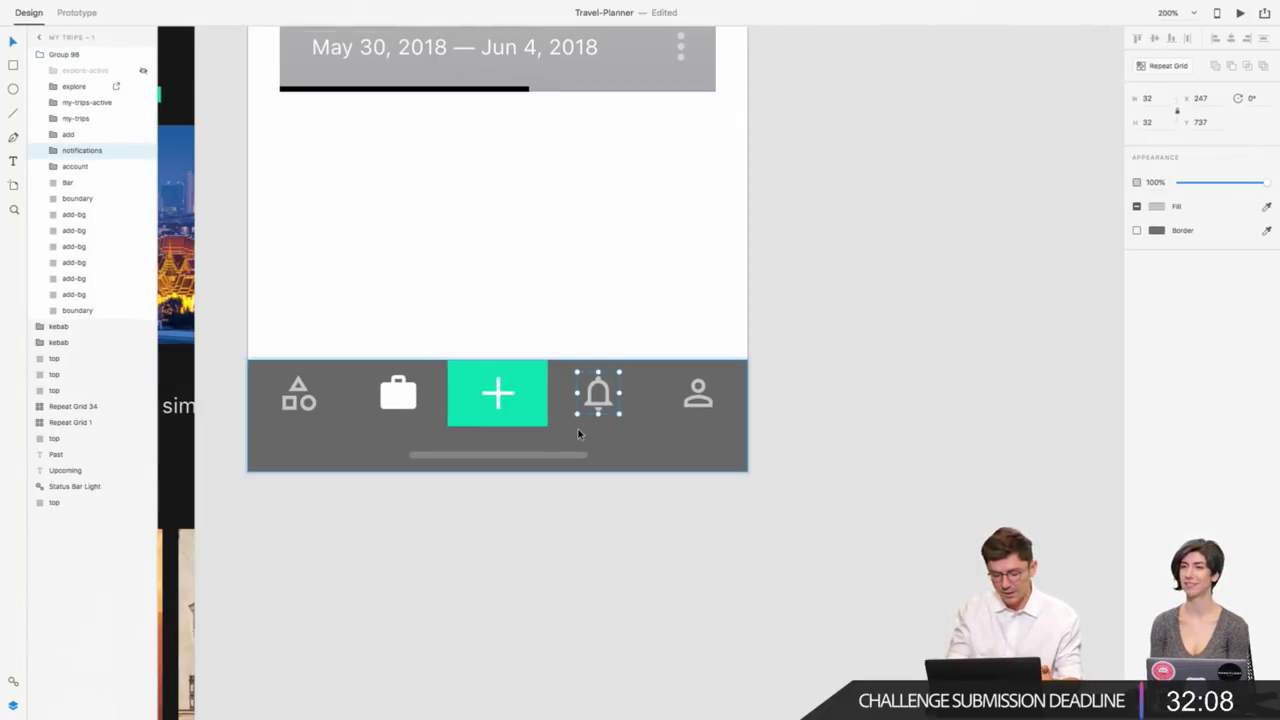
Copy the bell through account-active layers from the pasteboard tab bar, then reselect the My trips tab bar.
{"action": "key", "text": "ctrl+0"}
{"action": "scroll", "coordinate": [577, 433], "scroll_direction": "up", "scroll_amount": 2}
{"action": "scroll", "coordinate": [577, 433], "scroll_direction": "up", "scroll_amount": 2}
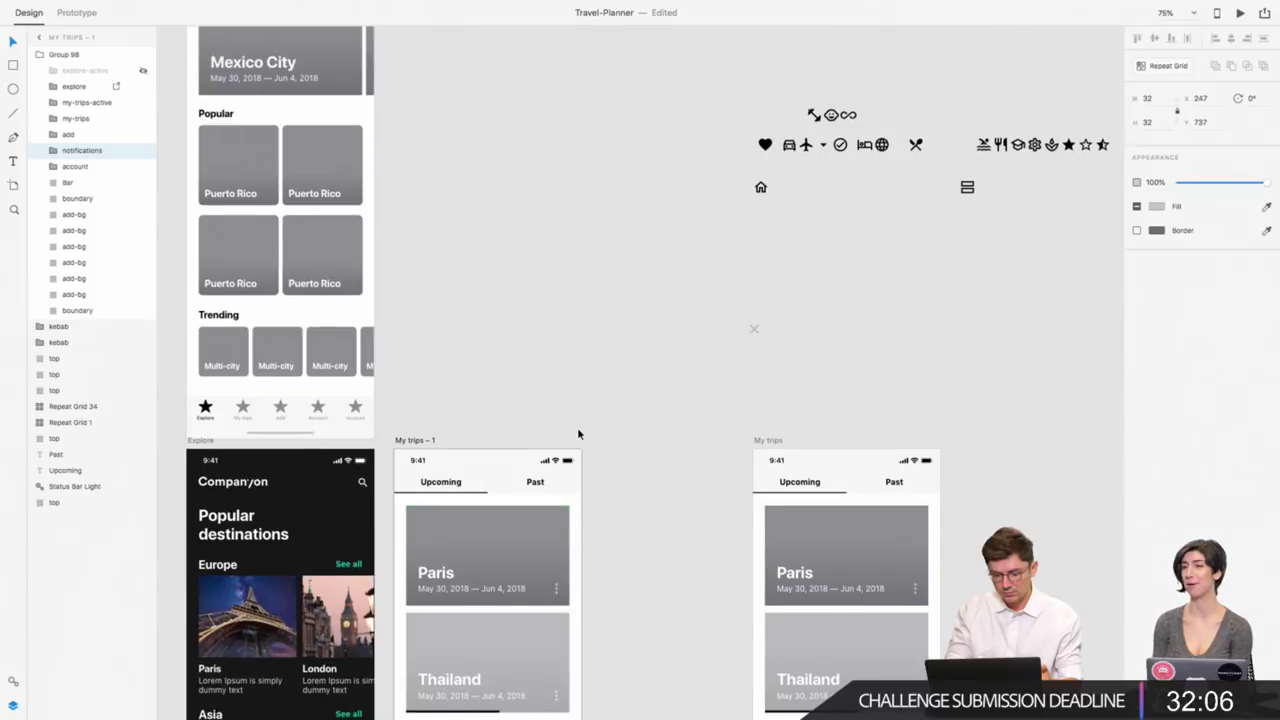
{"action": "scroll", "coordinate": [577, 433], "scroll_direction": "up", "scroll_amount": 2}
{"action": "scroll", "coordinate": [577, 433], "scroll_direction": "up", "scroll_amount": 1}
{"action": "double_click", "coordinate": [728, 143]}
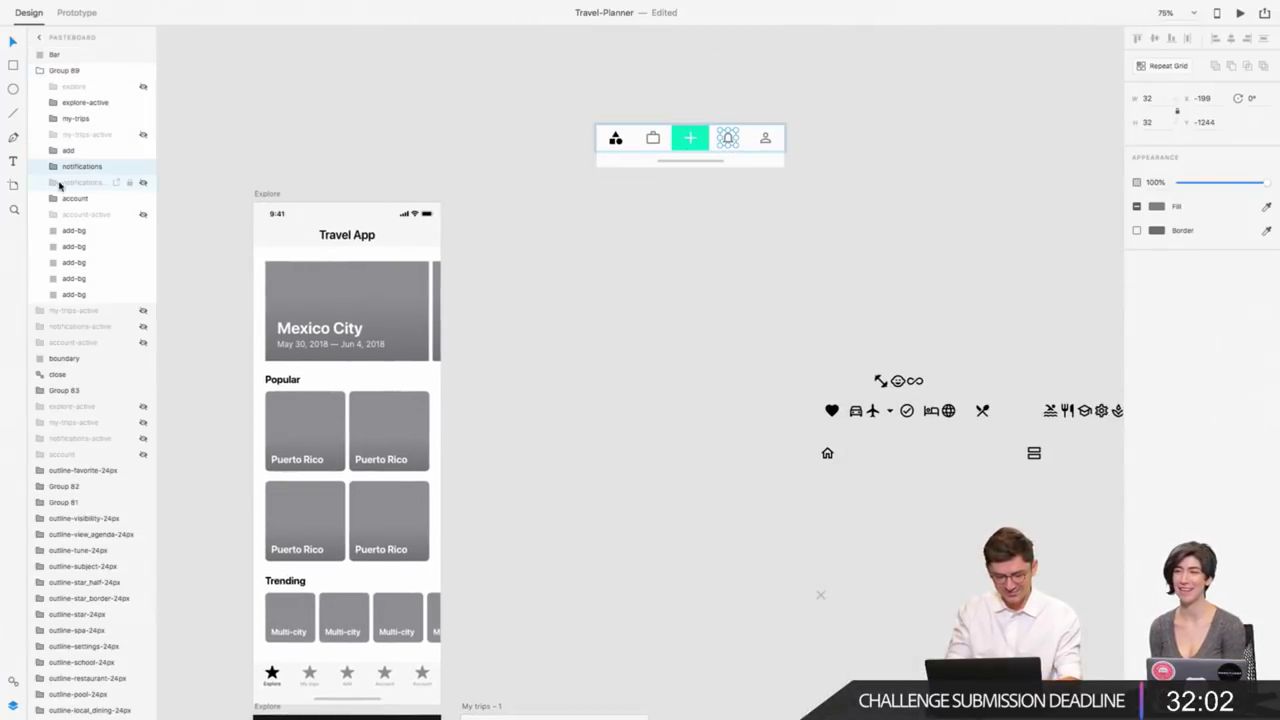
{"action": "left_click", "coordinate": [85, 216], "text": "shift"}
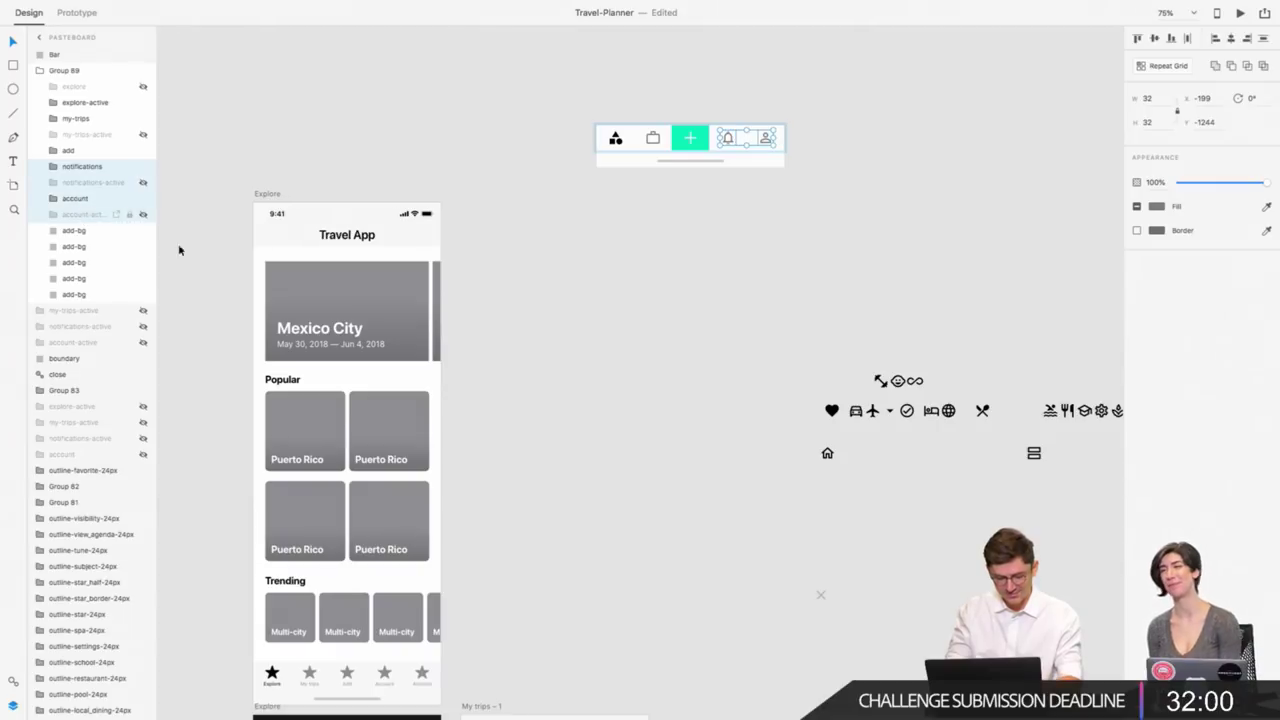
{"action": "scroll", "coordinate": [179, 250], "scroll_direction": "down", "scroll_amount": 10}
{"action": "left_click", "coordinate": [592, 345]}
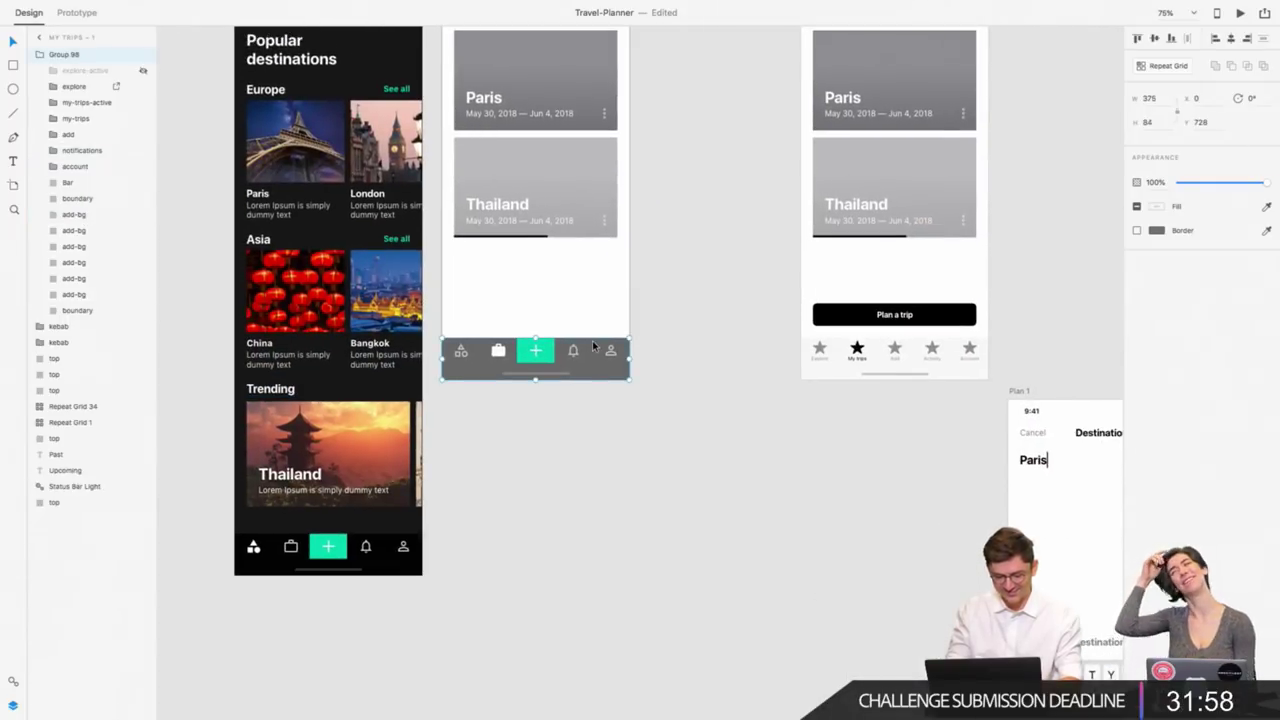
{"action": "scroll", "coordinate": [592, 345], "scroll_direction": "up", "scroll_amount": 5}
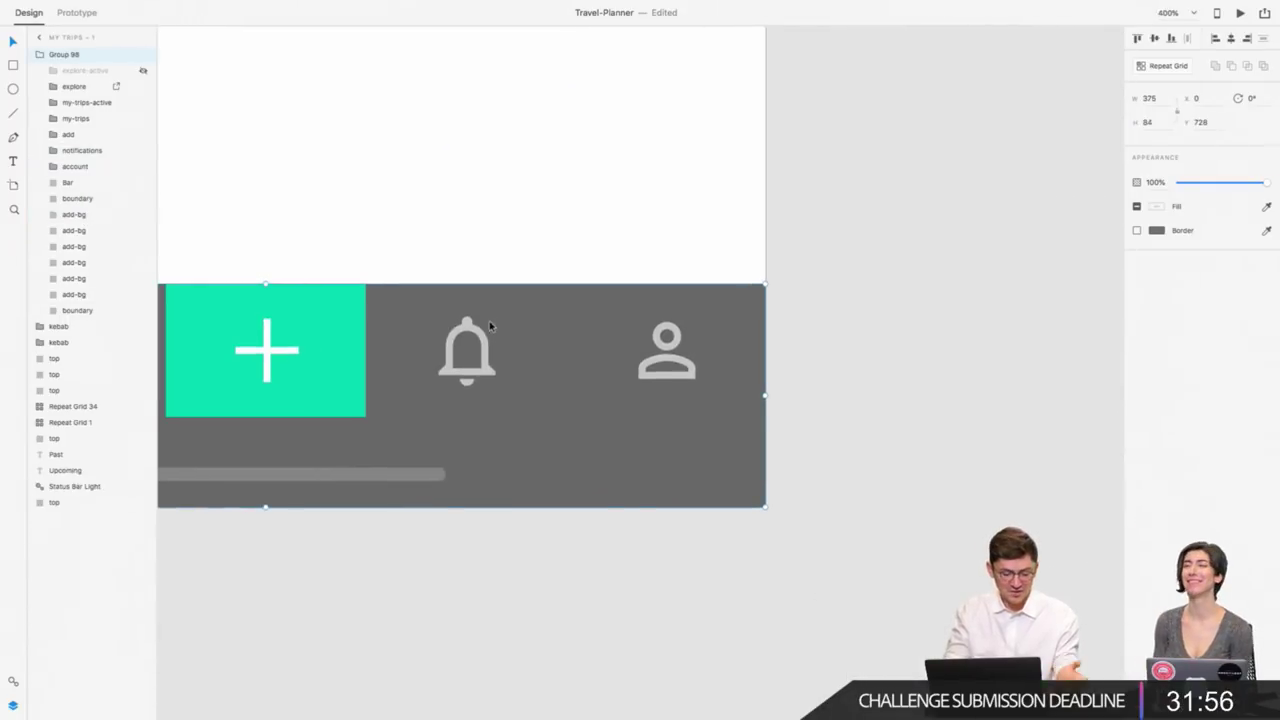
Paste the copied tab icons by the bell, keeping only the notifications-active and account-active layers.
{"action": "double_click", "coordinate": [475, 331]}
{"action": "key", "text": "ctrl+v"}
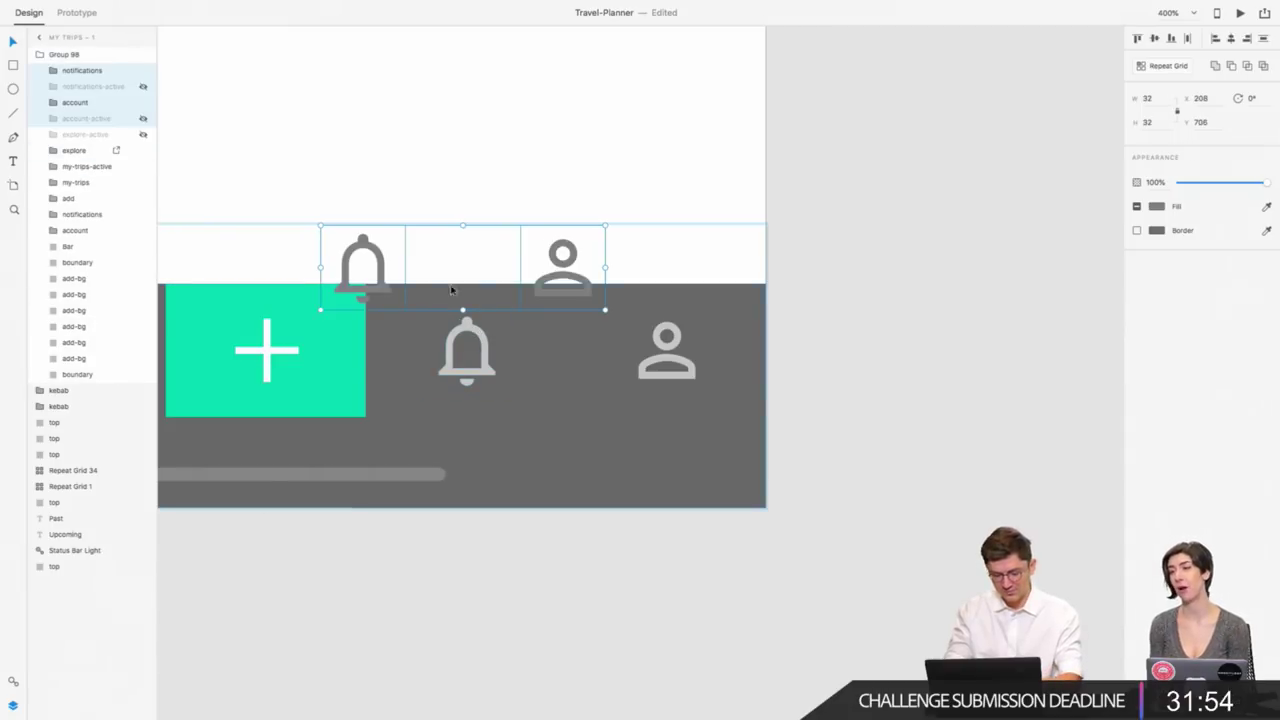
{"action": "left_click_drag", "start_coordinate": [378, 265], "coordinate": [482, 252]}
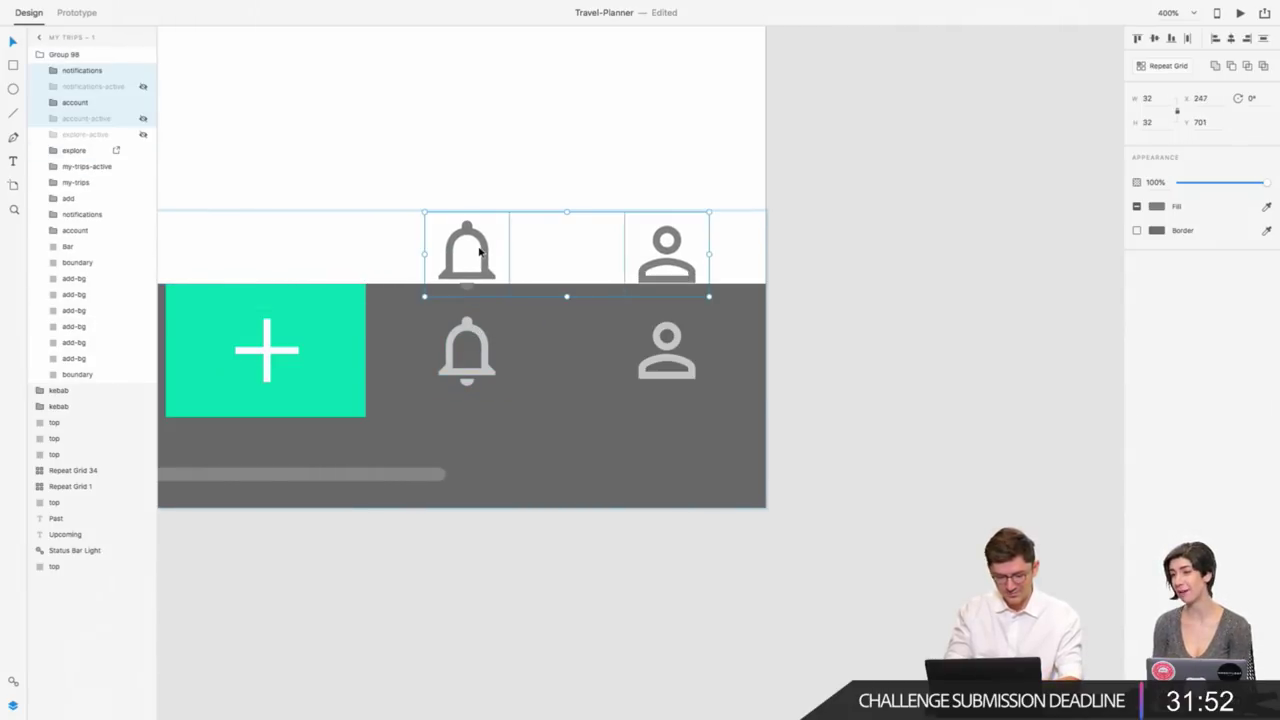
{"action": "left_click", "coordinate": [87, 72]}
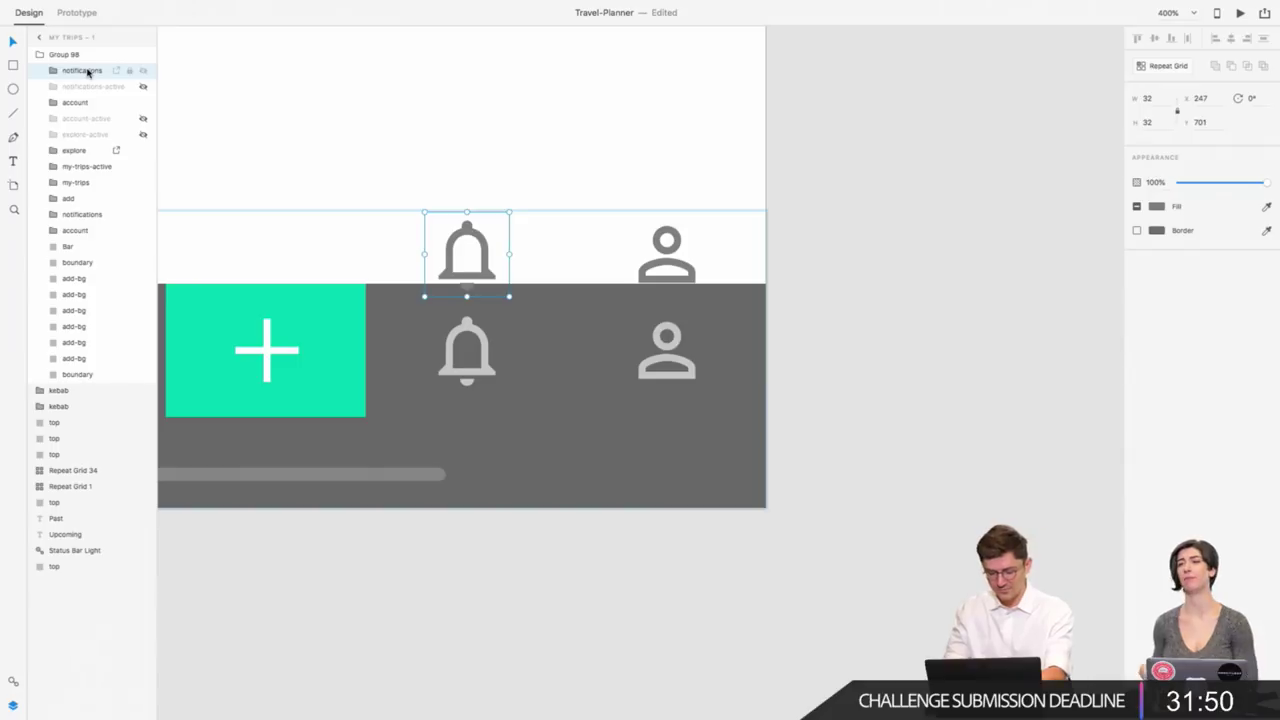
{"action": "key", "text": "Delete"}
{"action": "left_click", "coordinate": [82, 85]}
{"action": "key", "text": "Delete"}
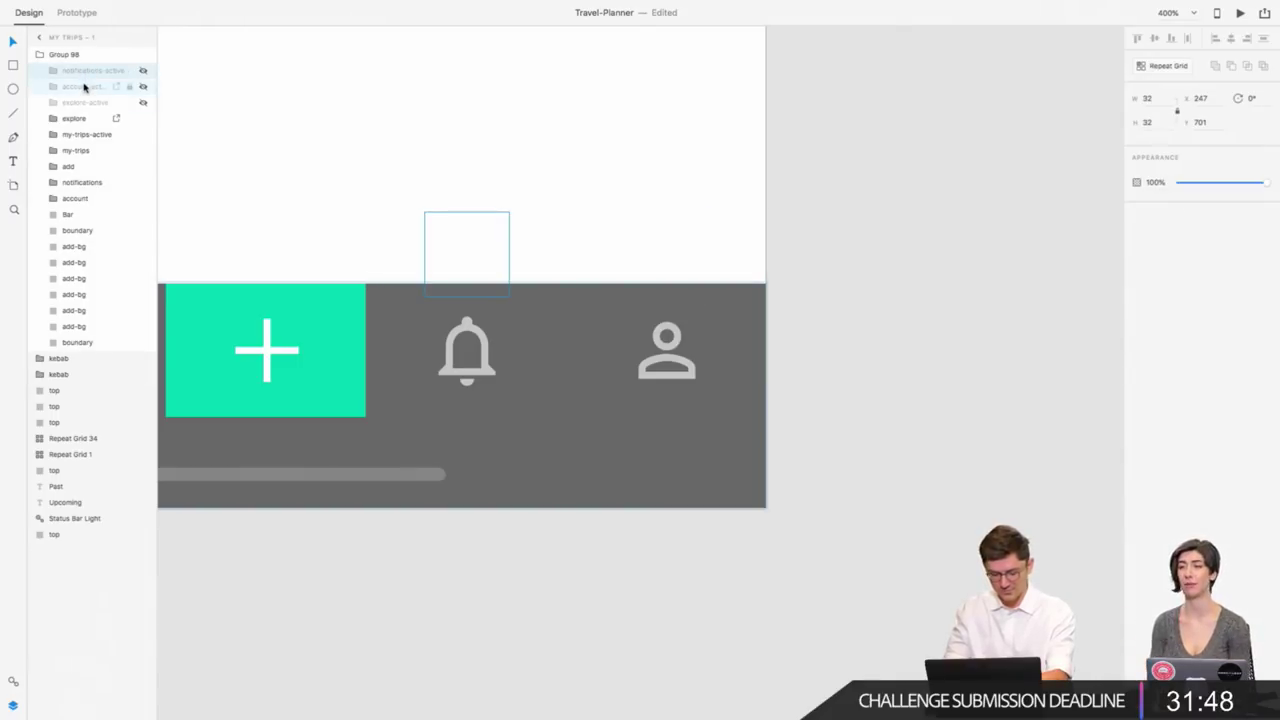
{"action": "left_click", "coordinate": [86, 86], "text": "shift"}
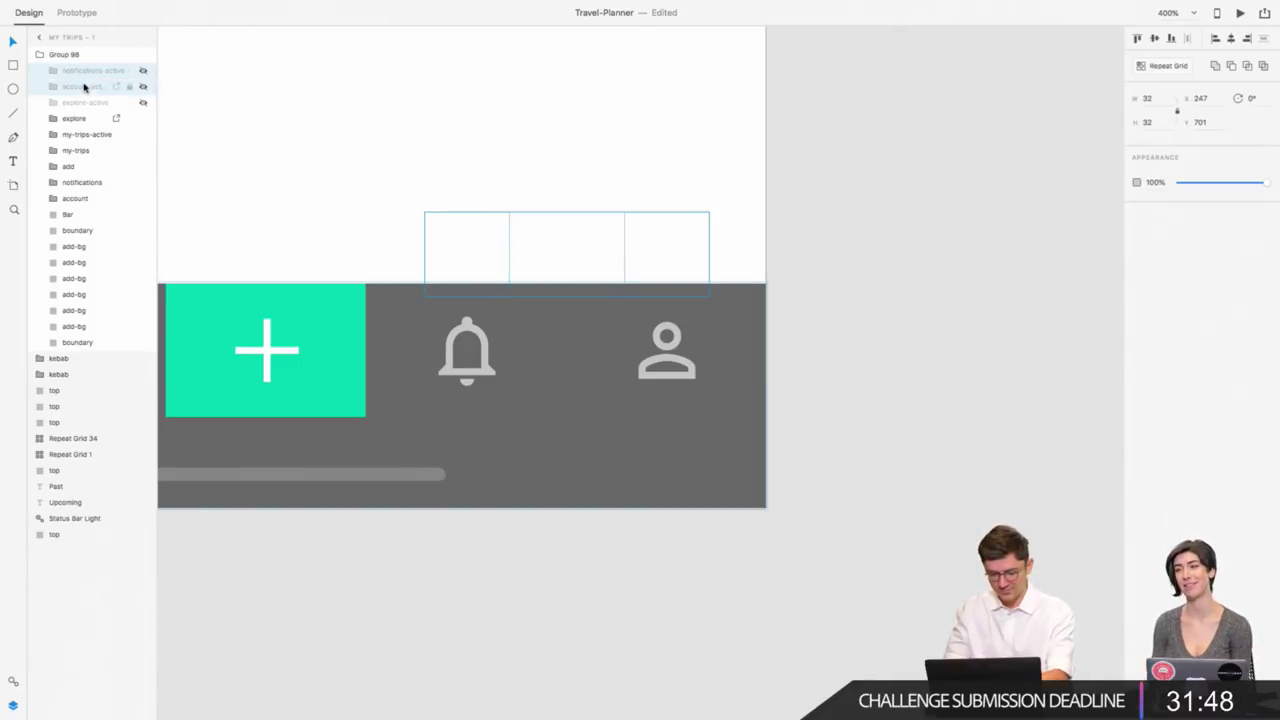
Bottom-align the icons to the bar, centre notifications-active on the bell, and move it below add.
{"action": "left_click", "coordinate": [394, 418]}
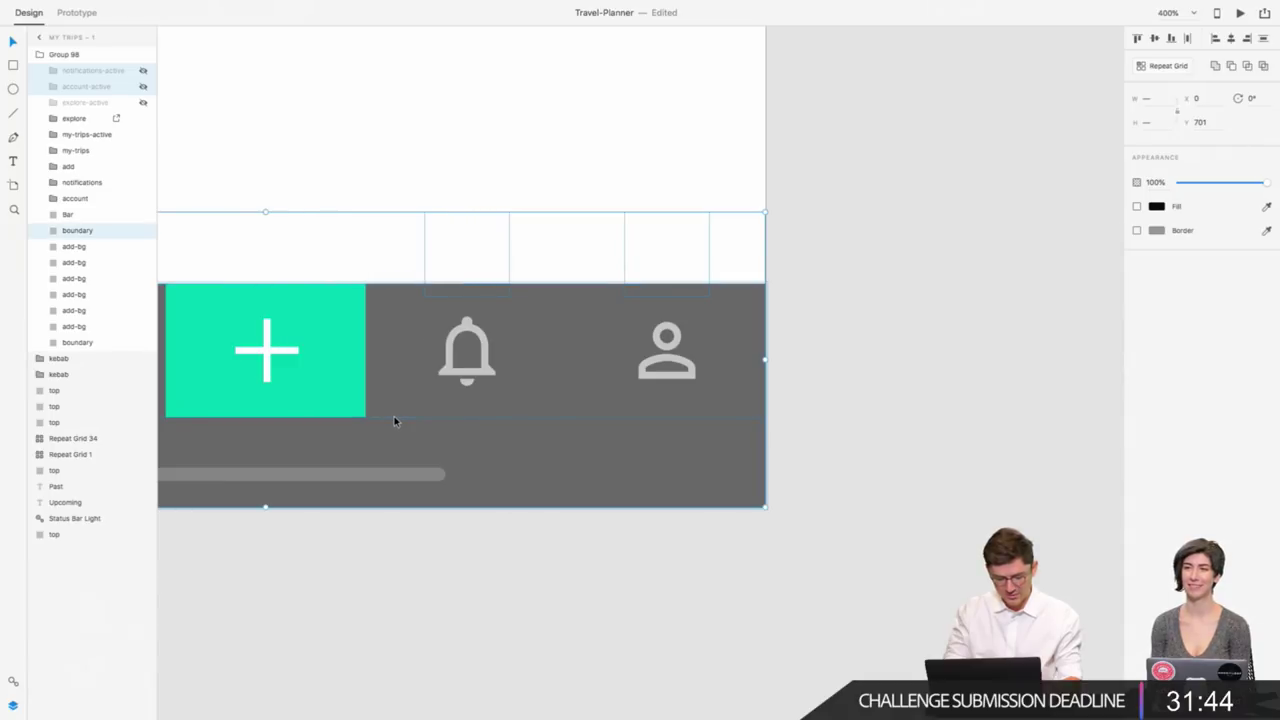
{"action": "left_click", "coordinate": [1172, 39]}
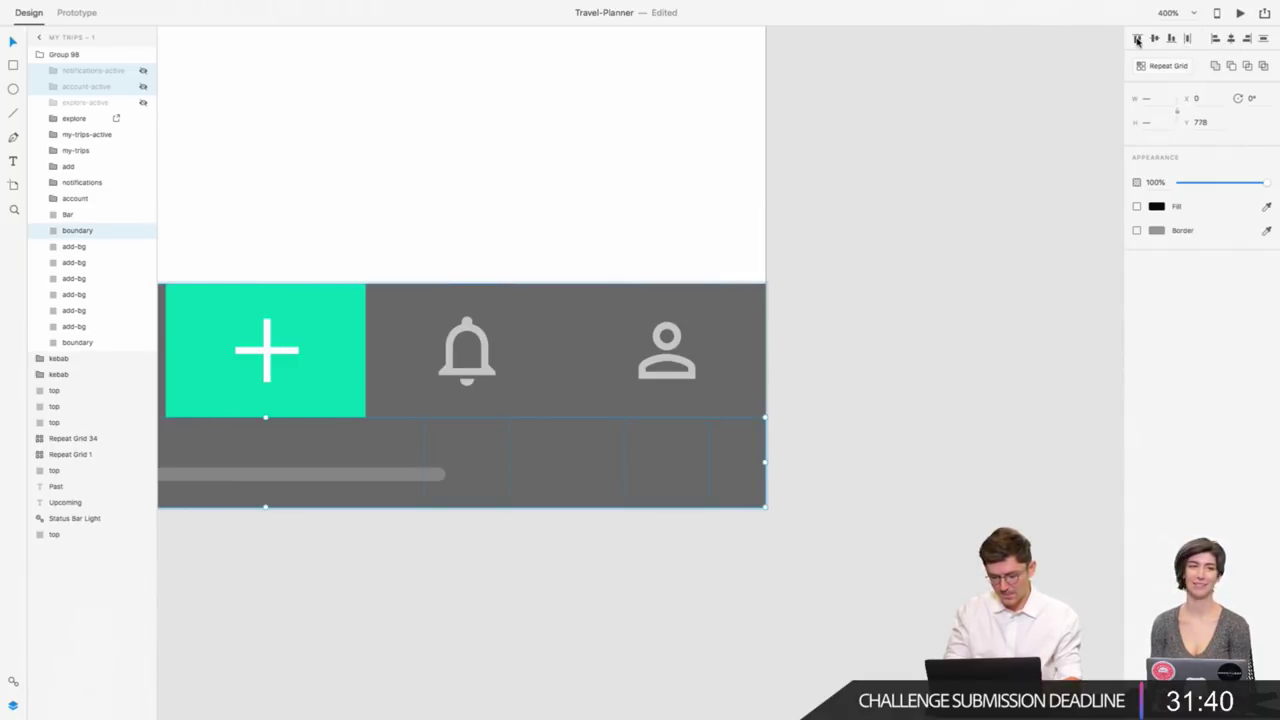
{"action": "left_click", "coordinate": [560, 345]}
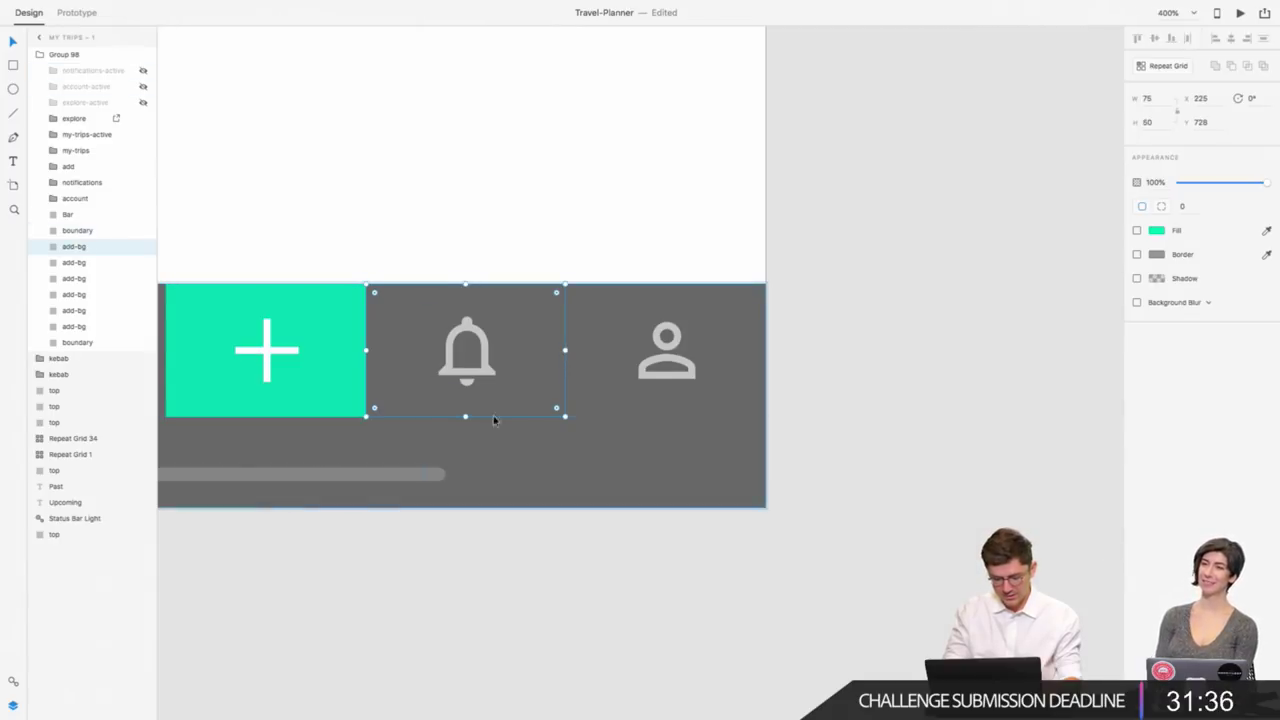
{"action": "left_click", "coordinate": [102, 78]}
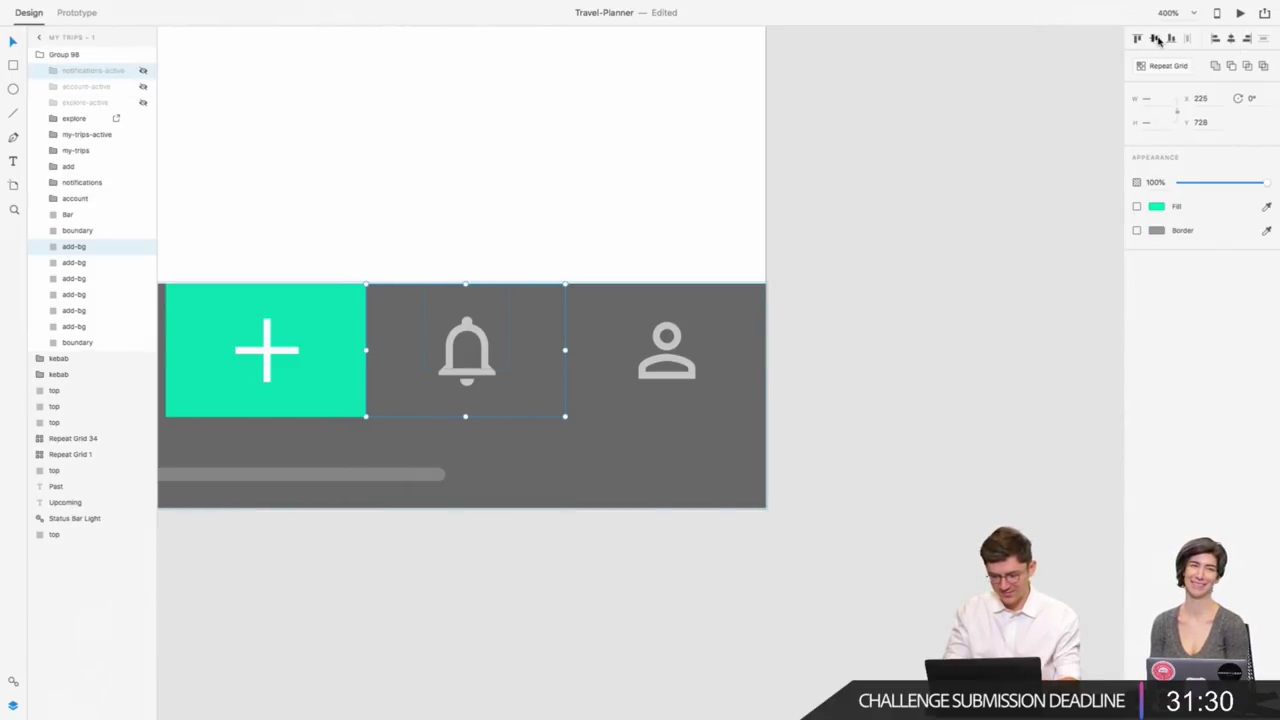
{"action": "mouse_move", "coordinate": [90, 70]}
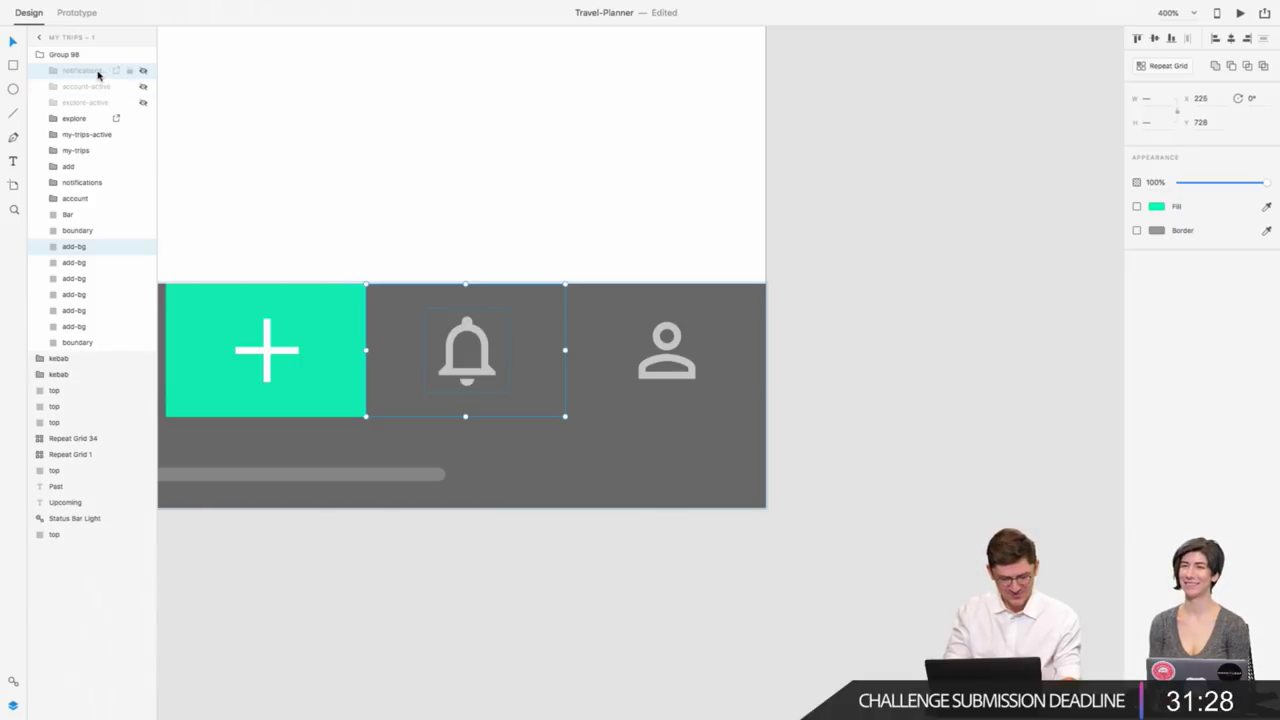
{"action": "left_click", "coordinate": [52, 72]}
{"action": "left_click_drag", "start_coordinate": [62, 74], "coordinate": [77, 176]}
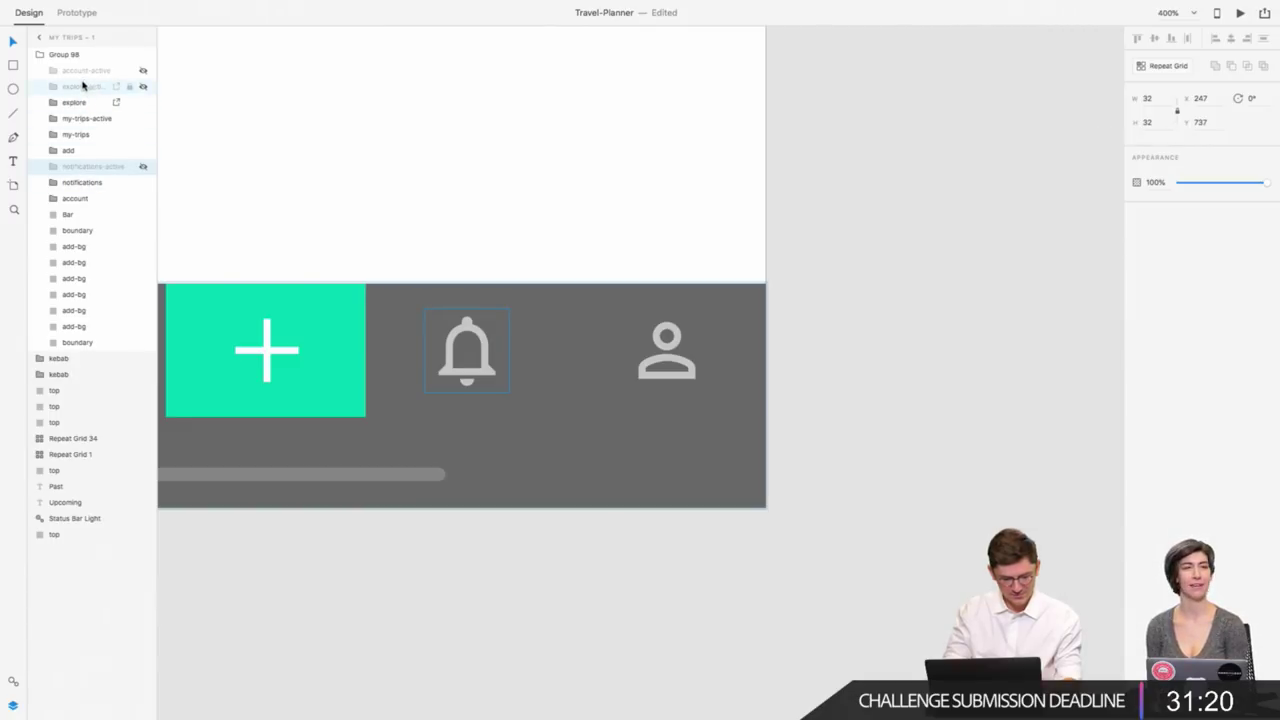
Move account-active below notifications, align it over the person cell, and make it visible.
{"action": "left_click", "coordinate": [85, 73]}
{"action": "left_click_drag", "start_coordinate": [73, 73], "coordinate": [75, 195]}
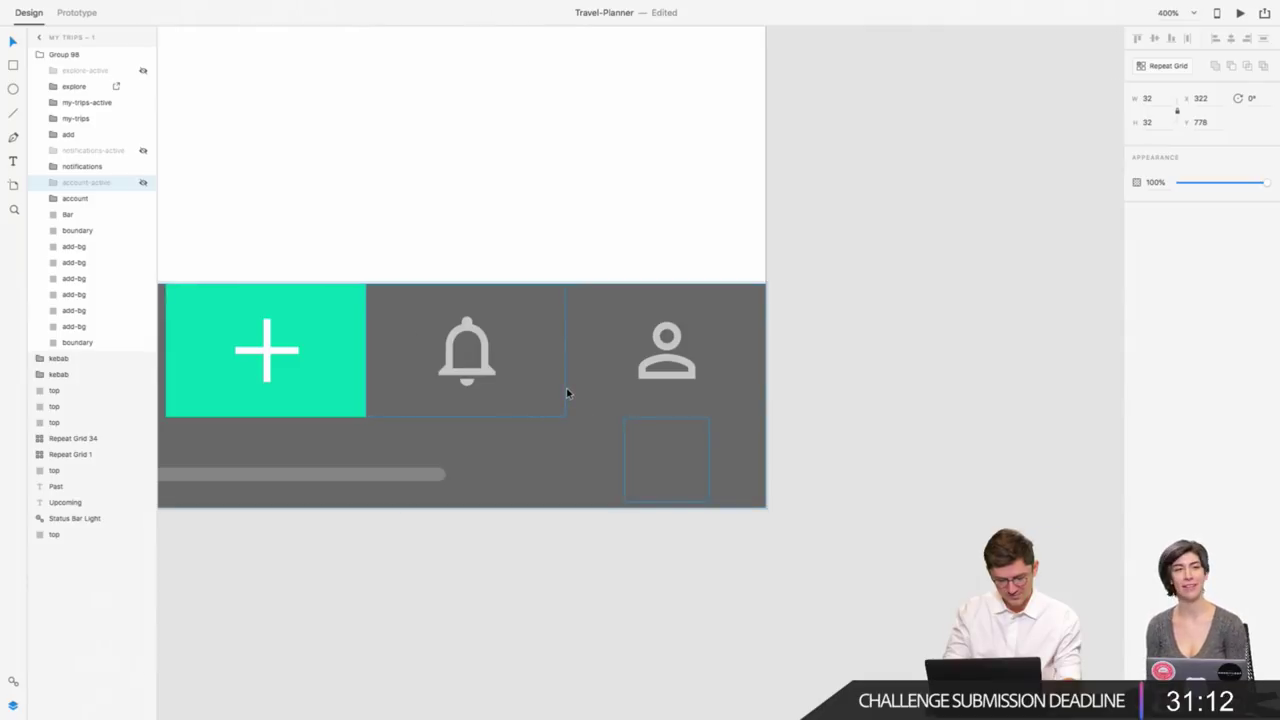
{"action": "left_click", "coordinate": [764, 352]}
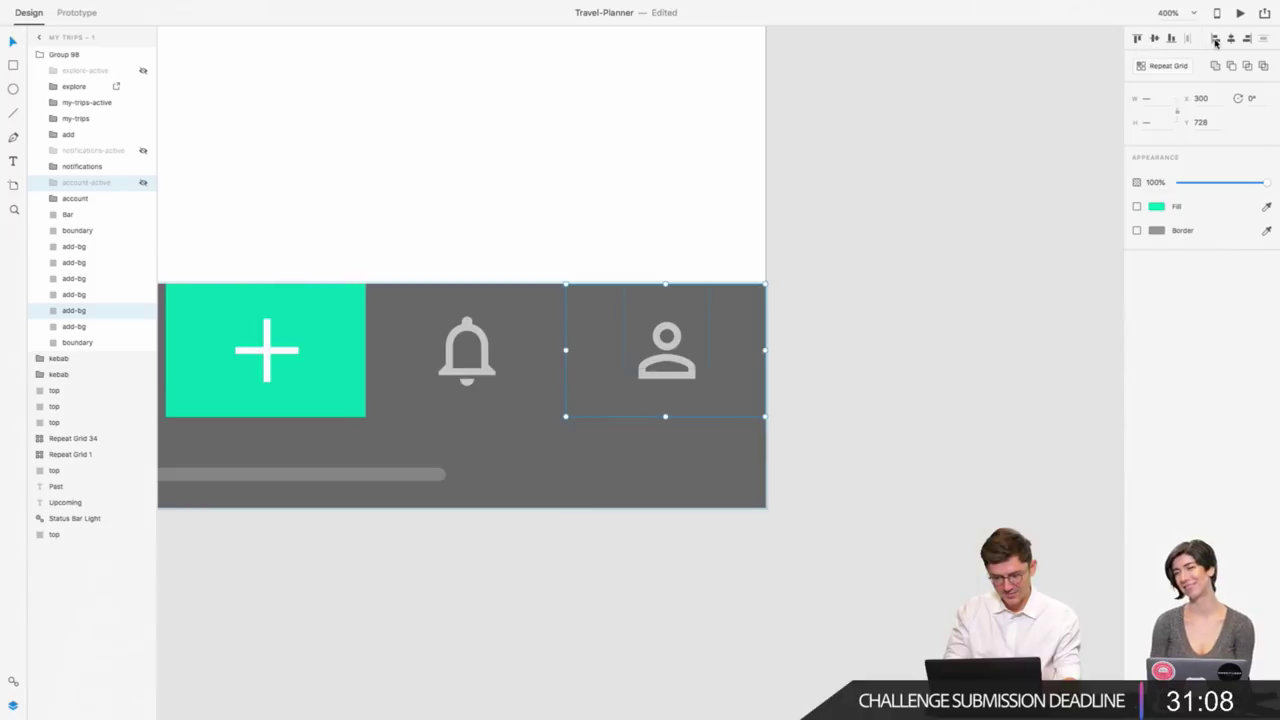
{"action": "mouse_move", "coordinate": [82, 166]}
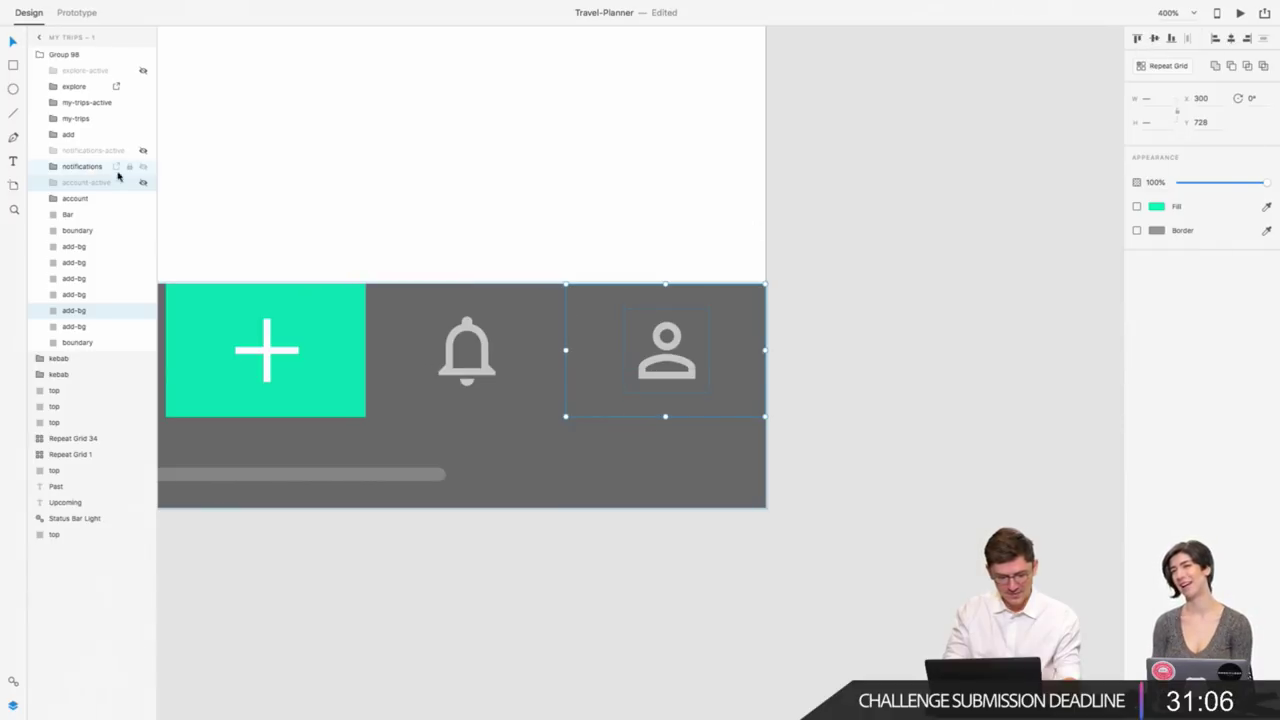
{"action": "left_click", "coordinate": [85, 198]}
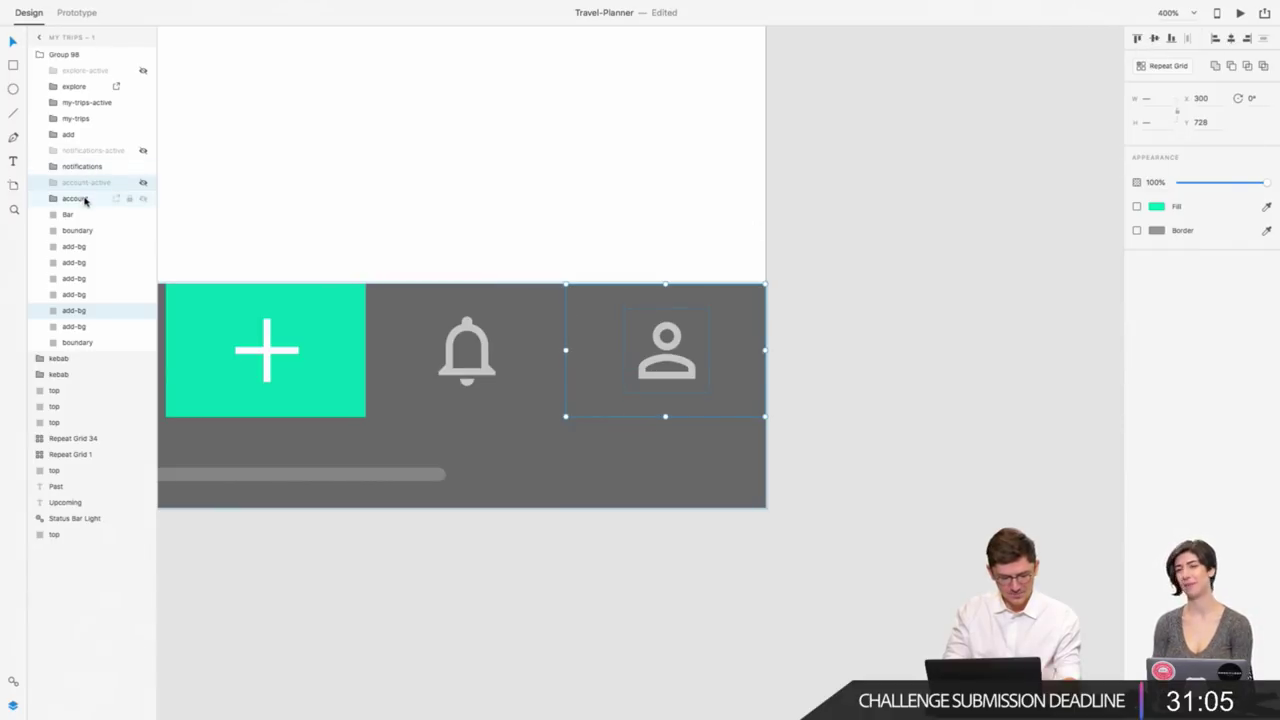
{"action": "left_click", "coordinate": [143, 182]}
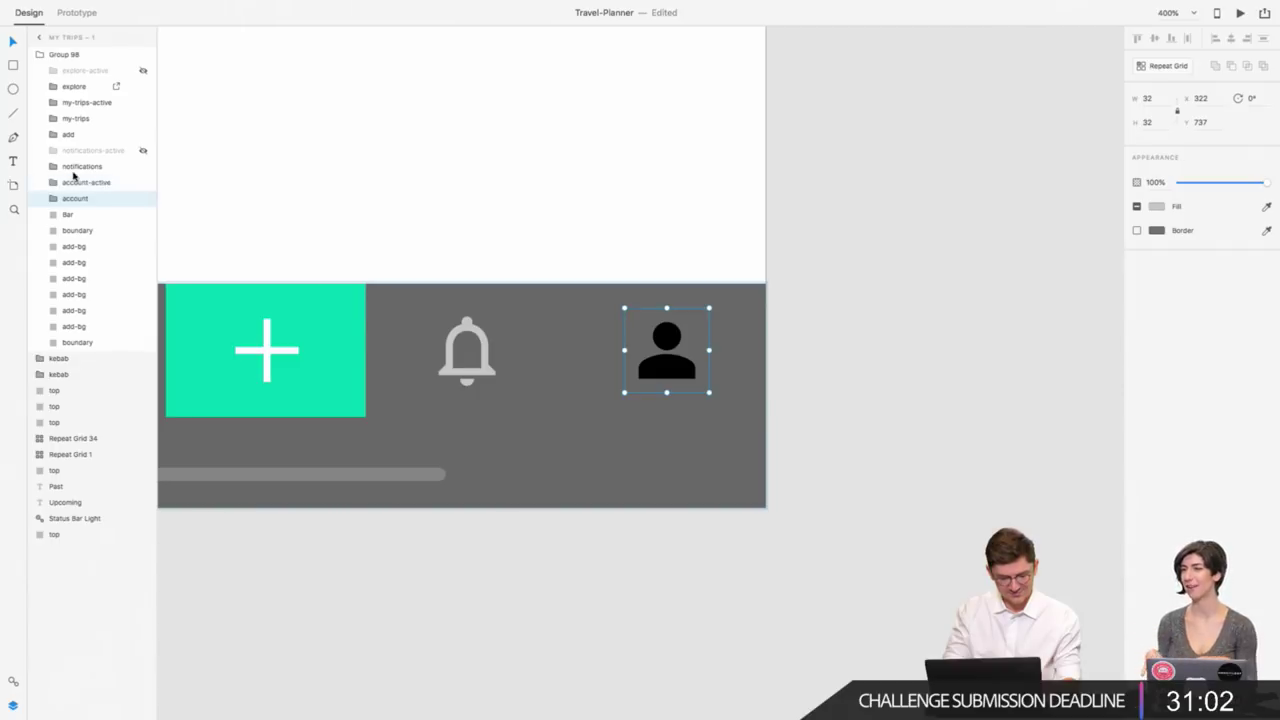
Fill the account-active person path (Path 831) white.
{"action": "left_click", "coordinate": [52, 184]}
{"action": "left_click", "coordinate": [66, 199]}
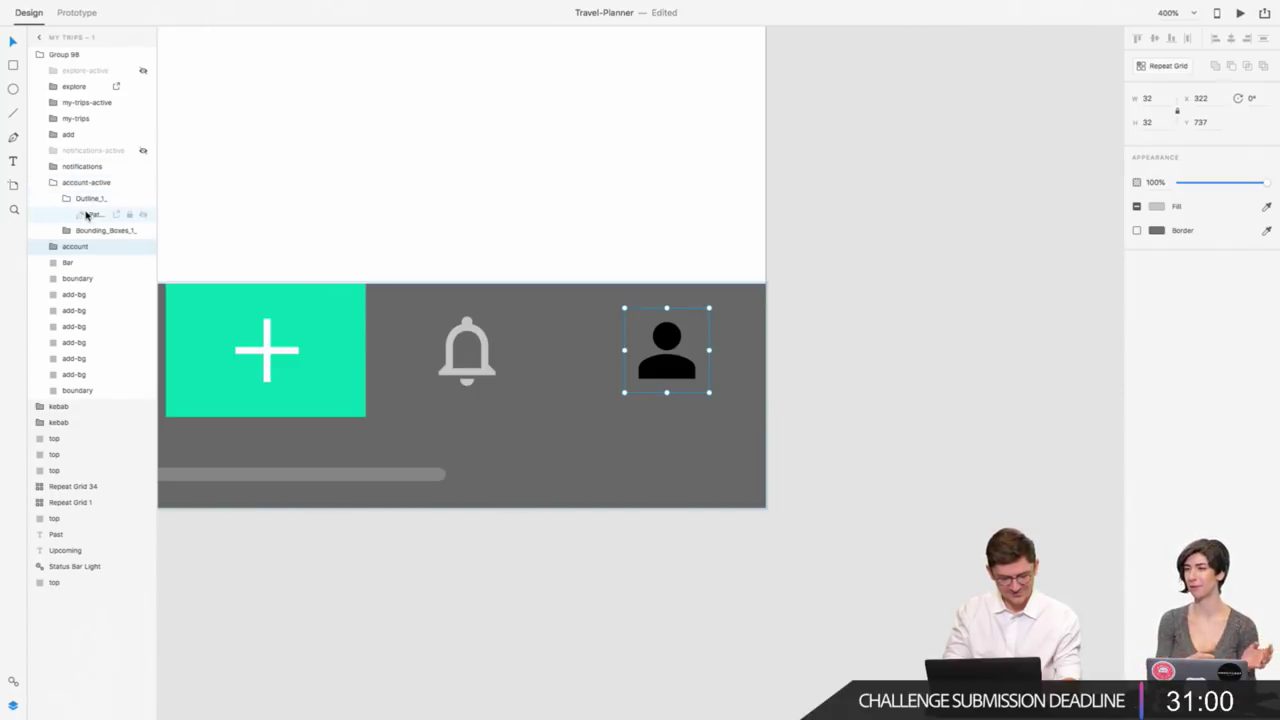
{"action": "left_click", "coordinate": [95, 214]}
{"action": "left_click", "coordinate": [1157, 207]}
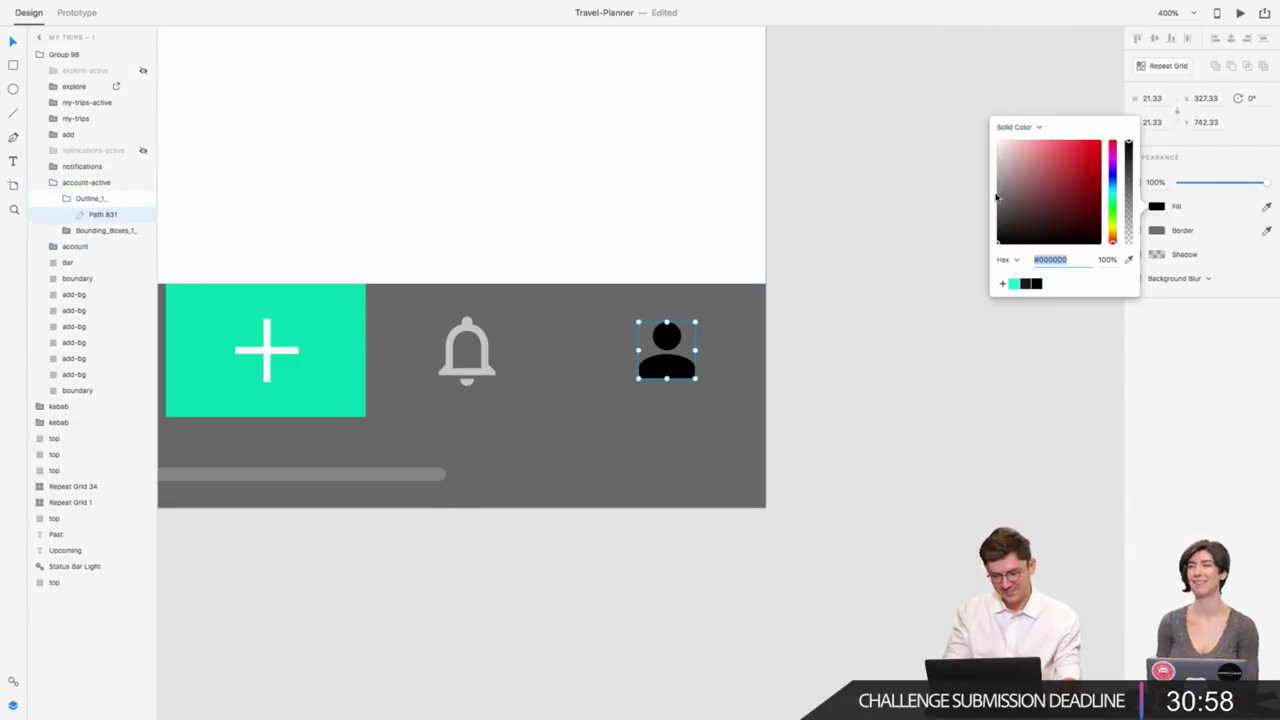
{"action": "left_click_drag", "start_coordinate": [998, 245], "coordinate": [920, 103]}
{"action": "left_click", "coordinate": [778, 281]}
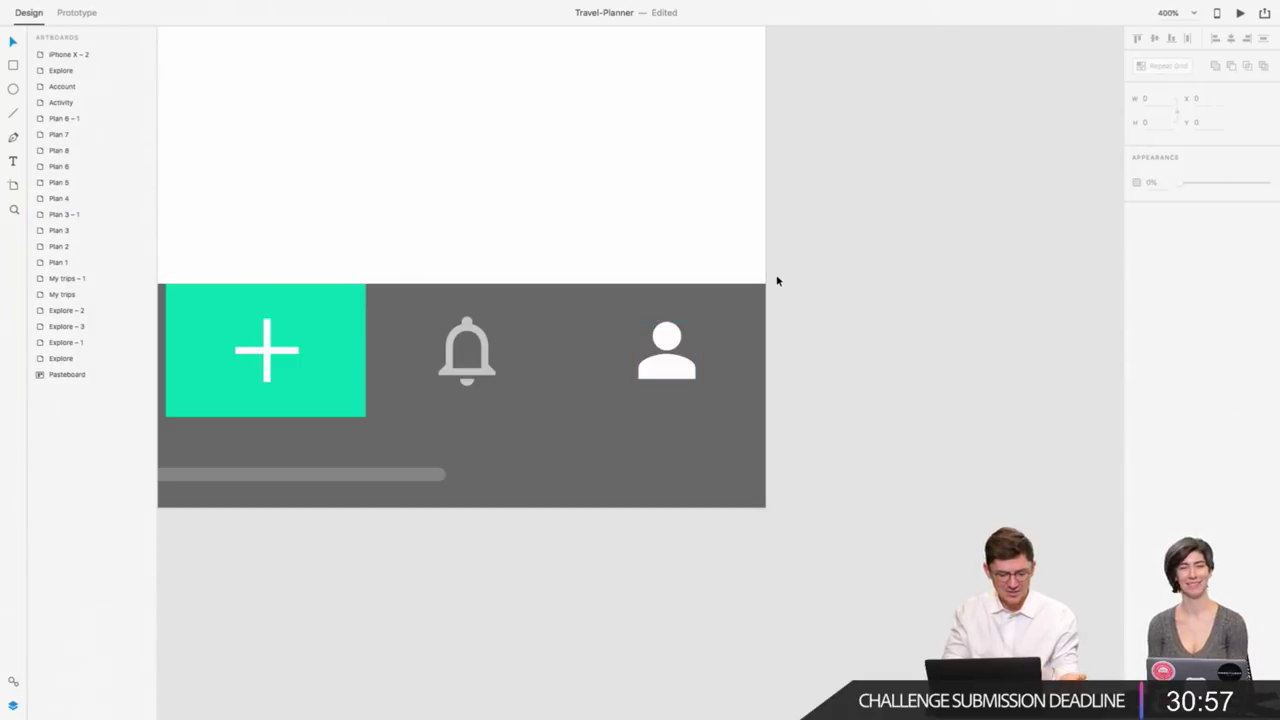
Unhide notifications-active and select its bell path in Layers.
{"action": "double_click", "coordinate": [470, 334]}
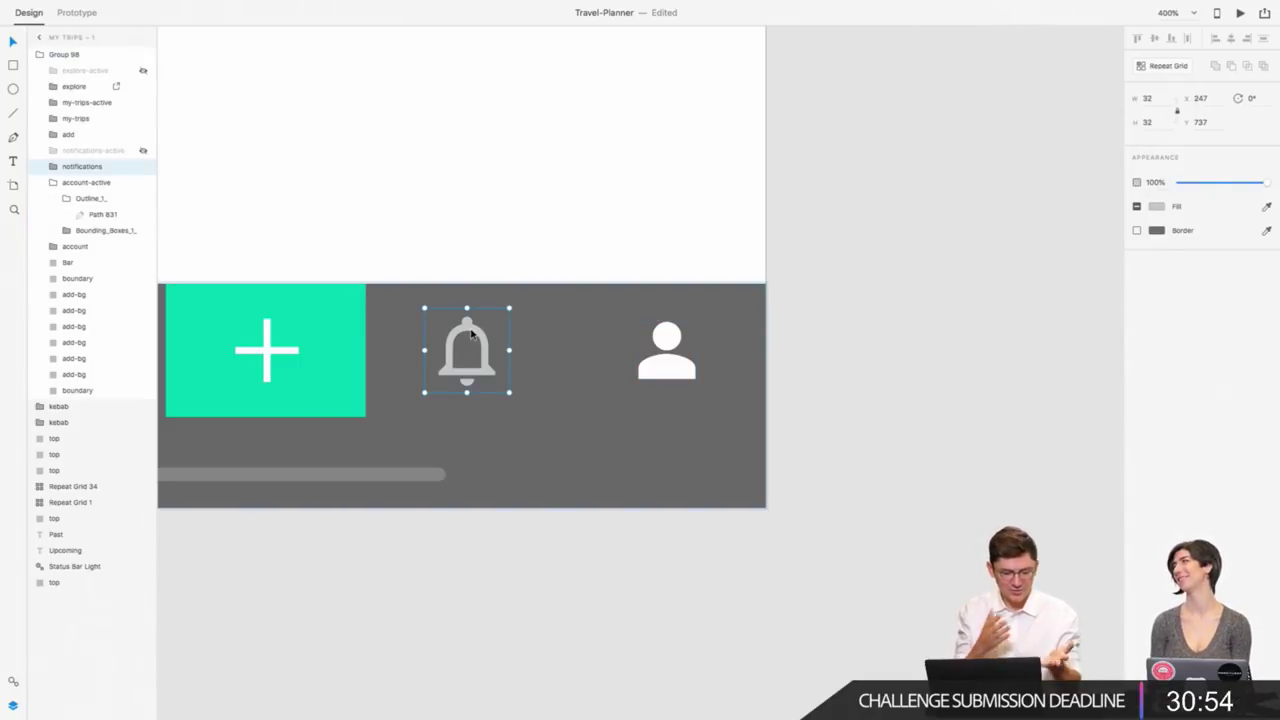
{"action": "left_click", "coordinate": [52, 182]}
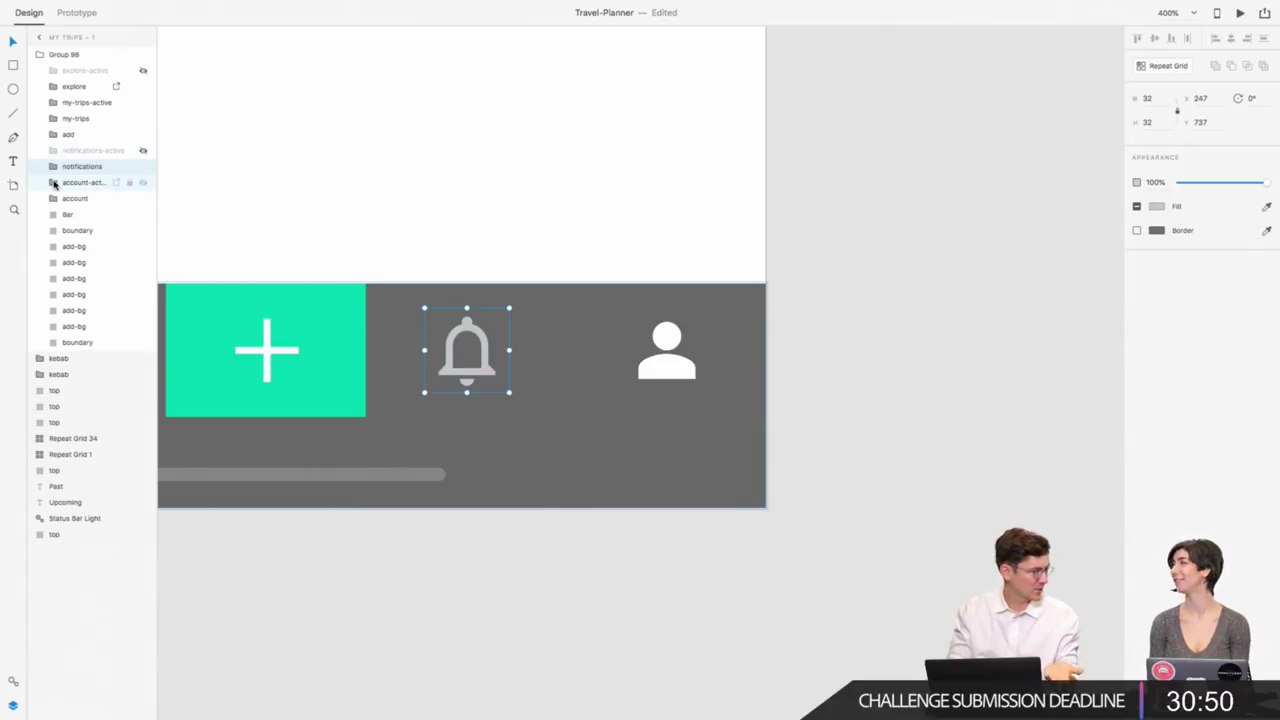
{"action": "left_click", "coordinate": [110, 150]}
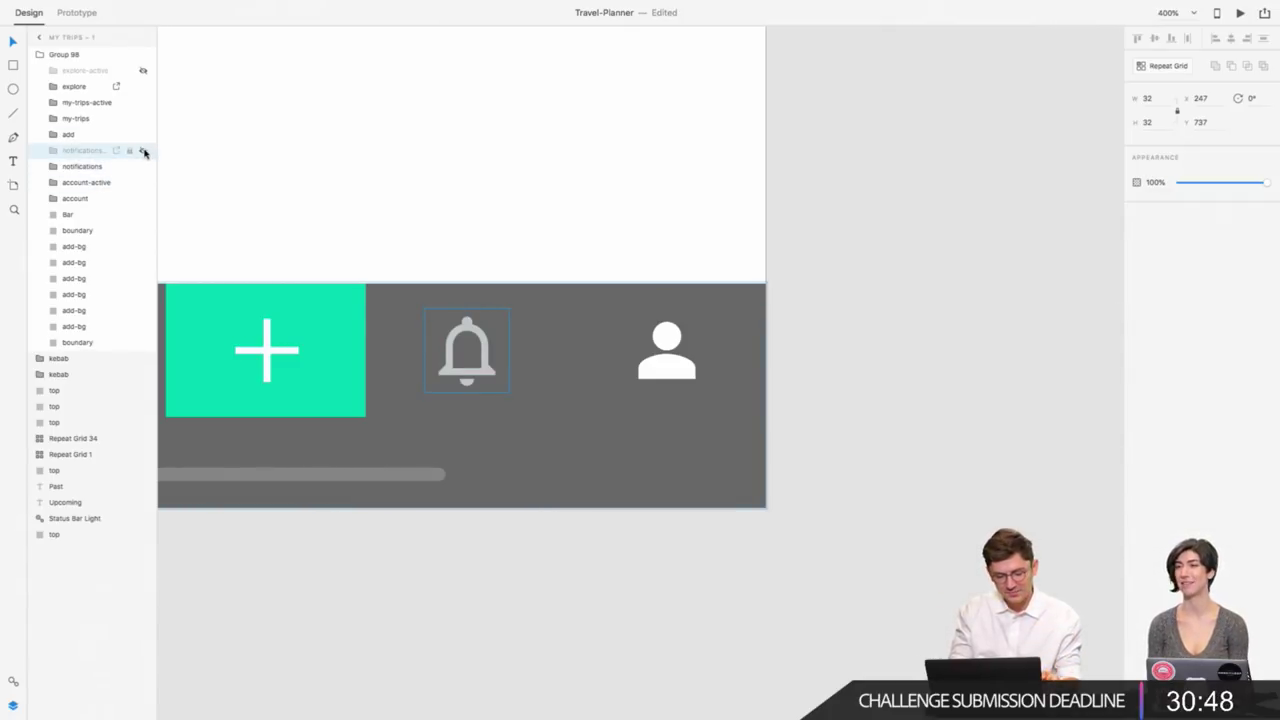
{"action": "left_click", "coordinate": [38, 150]}
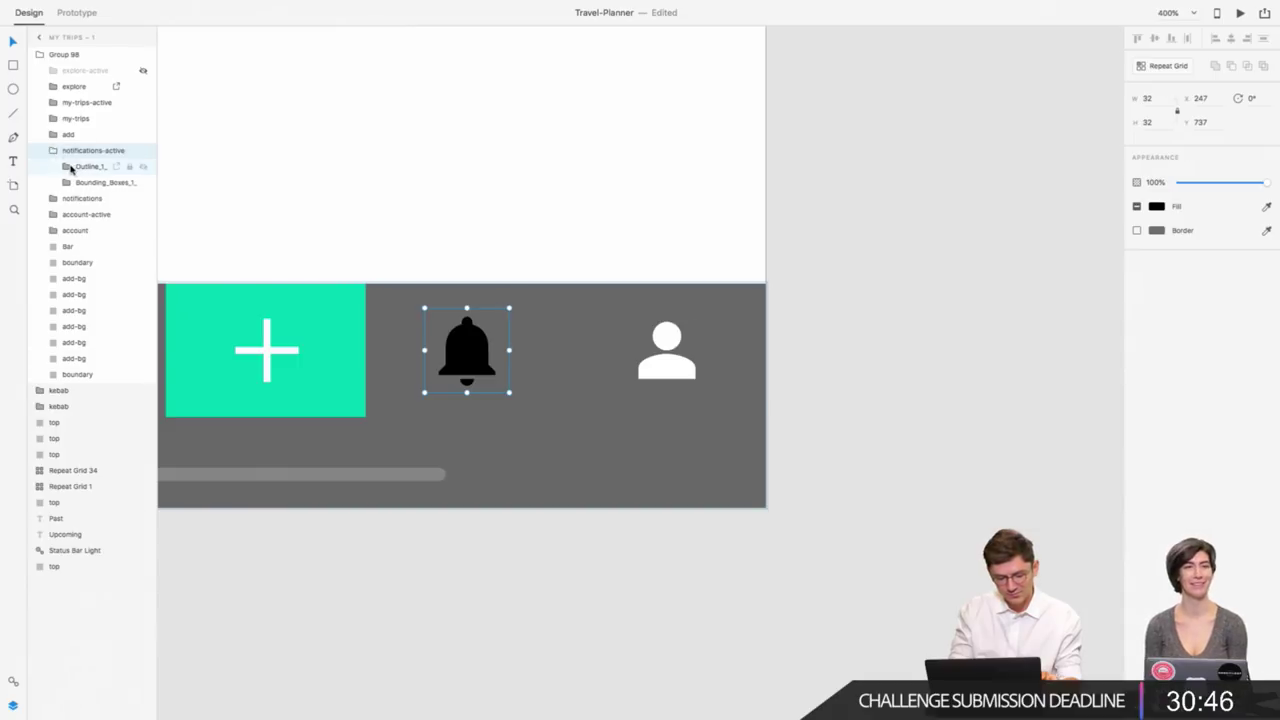
{"action": "left_click", "coordinate": [66, 166]}
{"action": "left_click", "coordinate": [90, 184]}
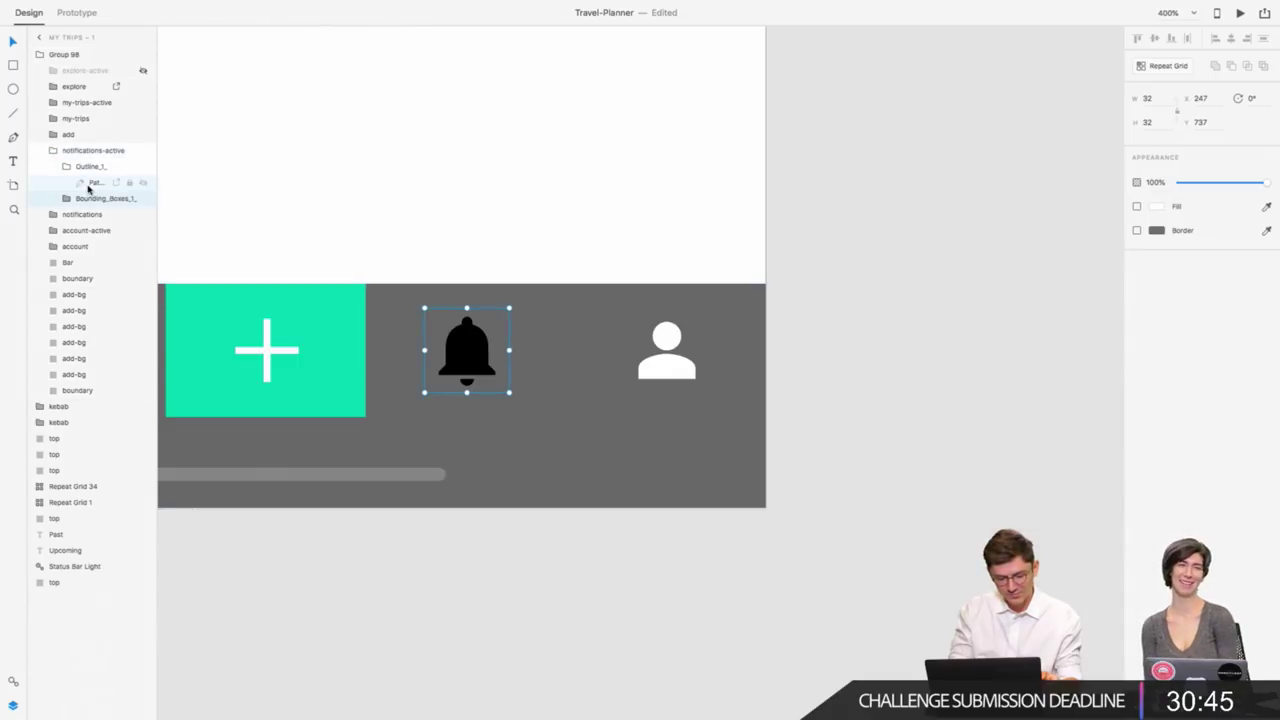
Fill the bell path white, then collapse and hide notifications-active again.
{"action": "left_click", "coordinate": [1157, 207]}
{"action": "left_click", "coordinate": [837, 394]}
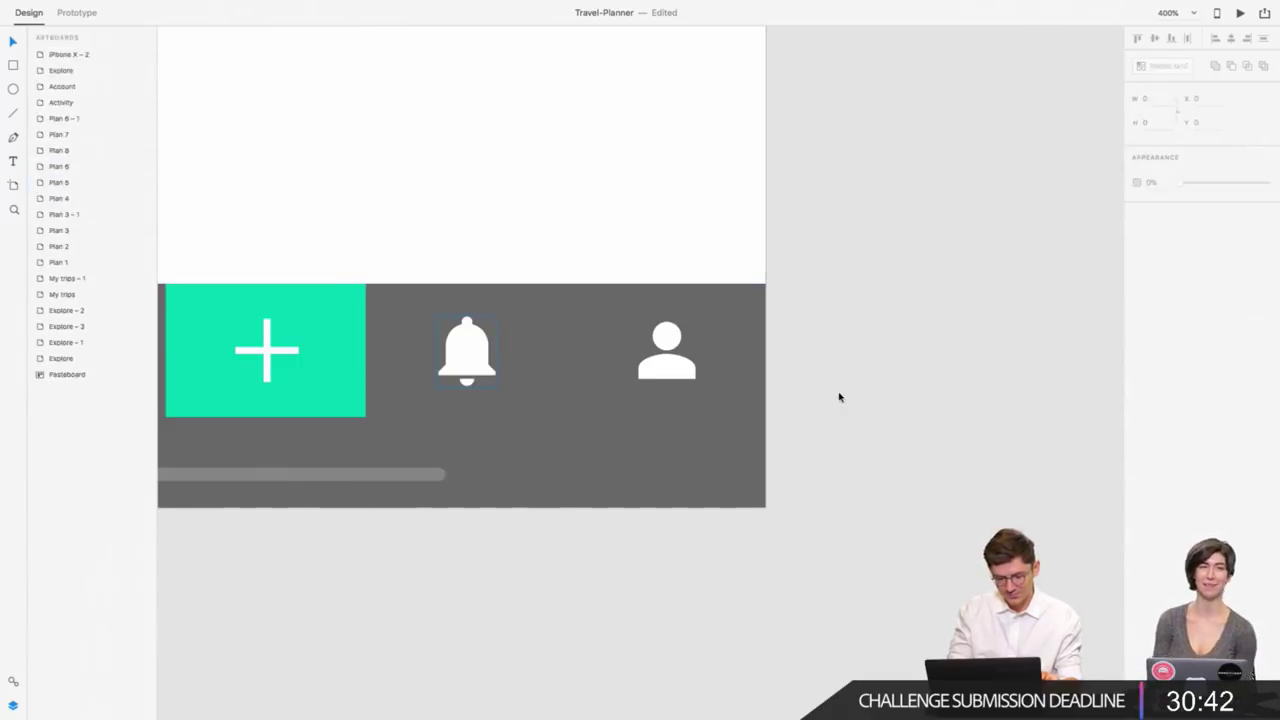
{"action": "double_click", "coordinate": [470, 352]}
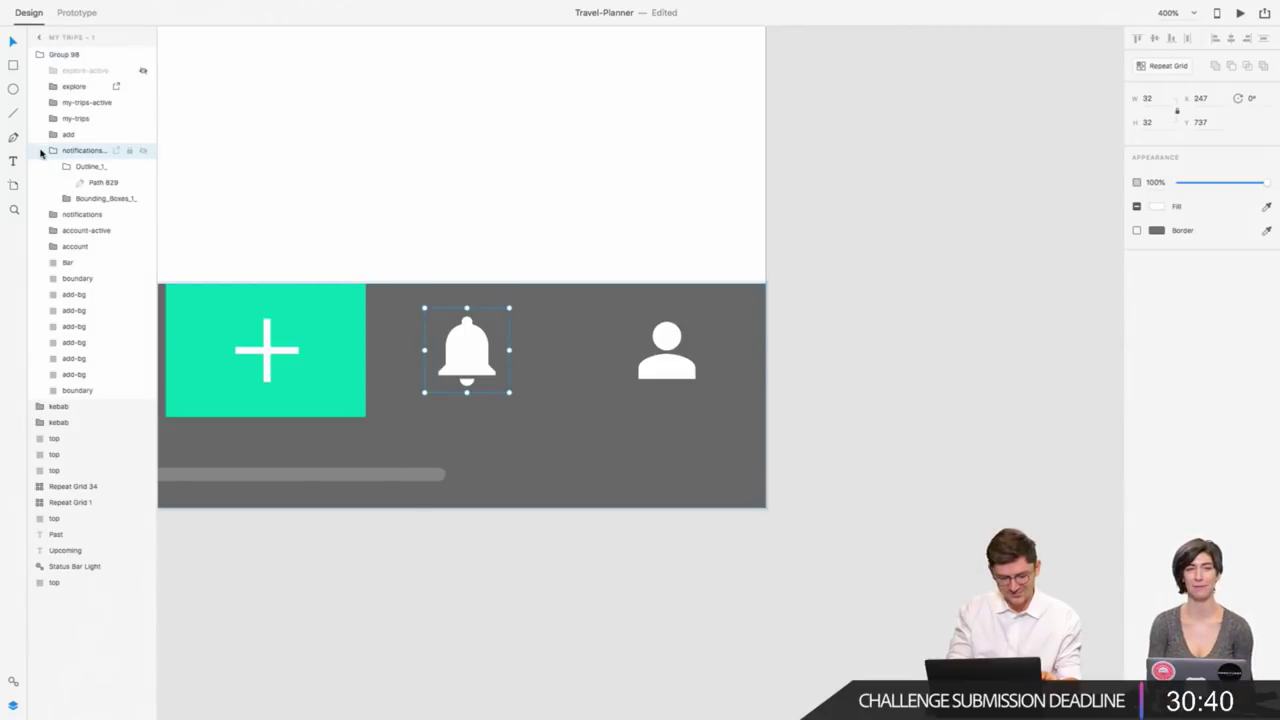
{"action": "left_click", "coordinate": [41, 151]}
{"action": "left_click", "coordinate": [143, 150]}
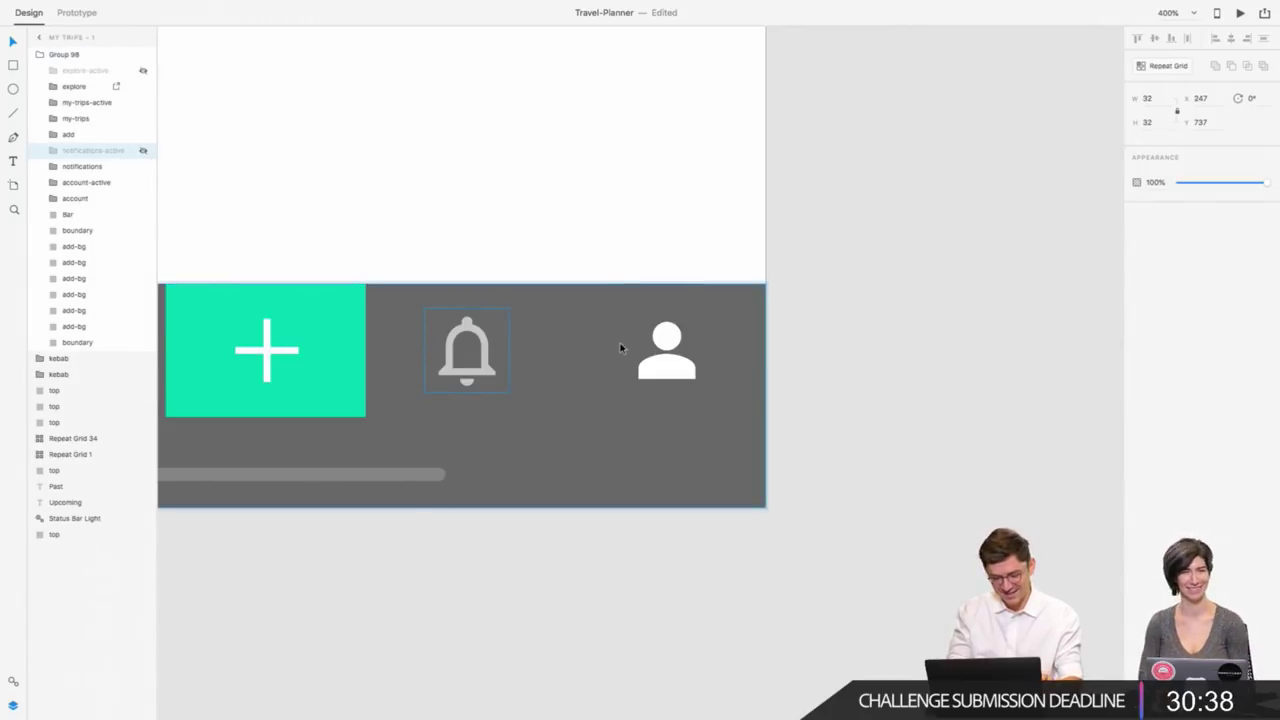
Hide the account-active icon so the grey outline person shows, and collapse its group.
{"action": "left_click", "coordinate": [666, 350]}
{"action": "left_click", "coordinate": [688, 386]}
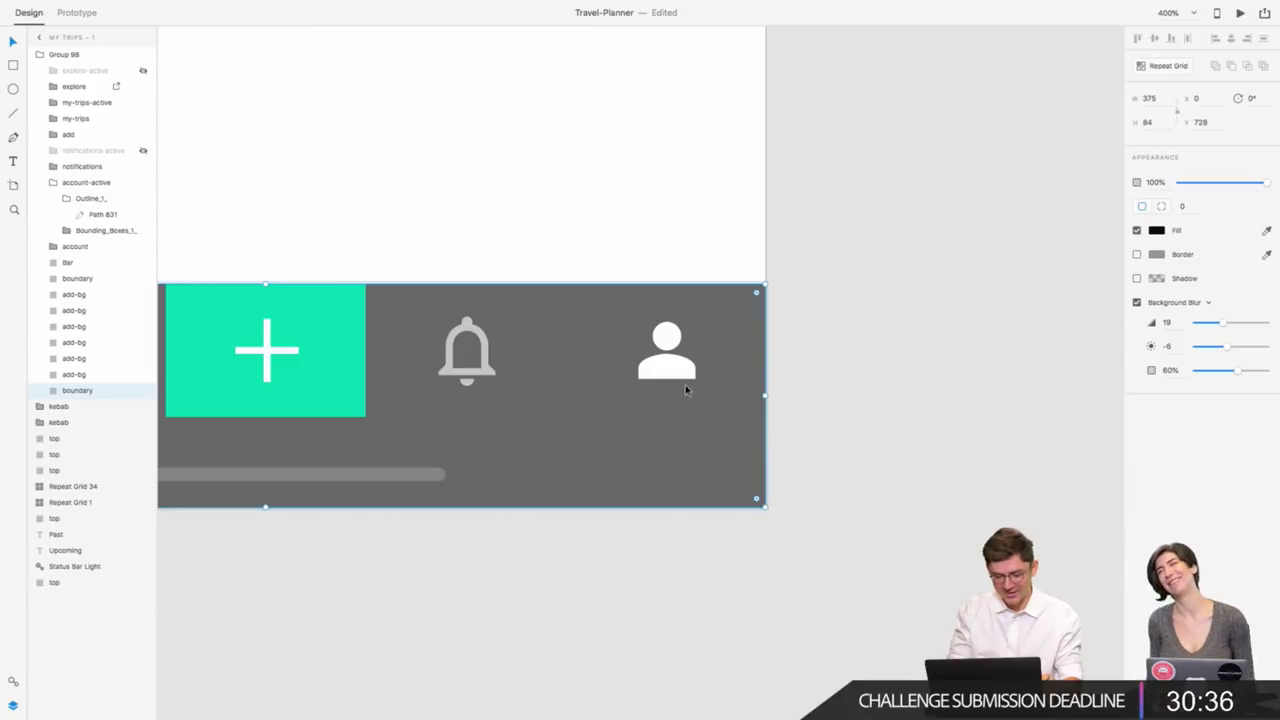
{"action": "left_click", "coordinate": [86, 182]}
{"action": "left_click", "coordinate": [143, 182]}
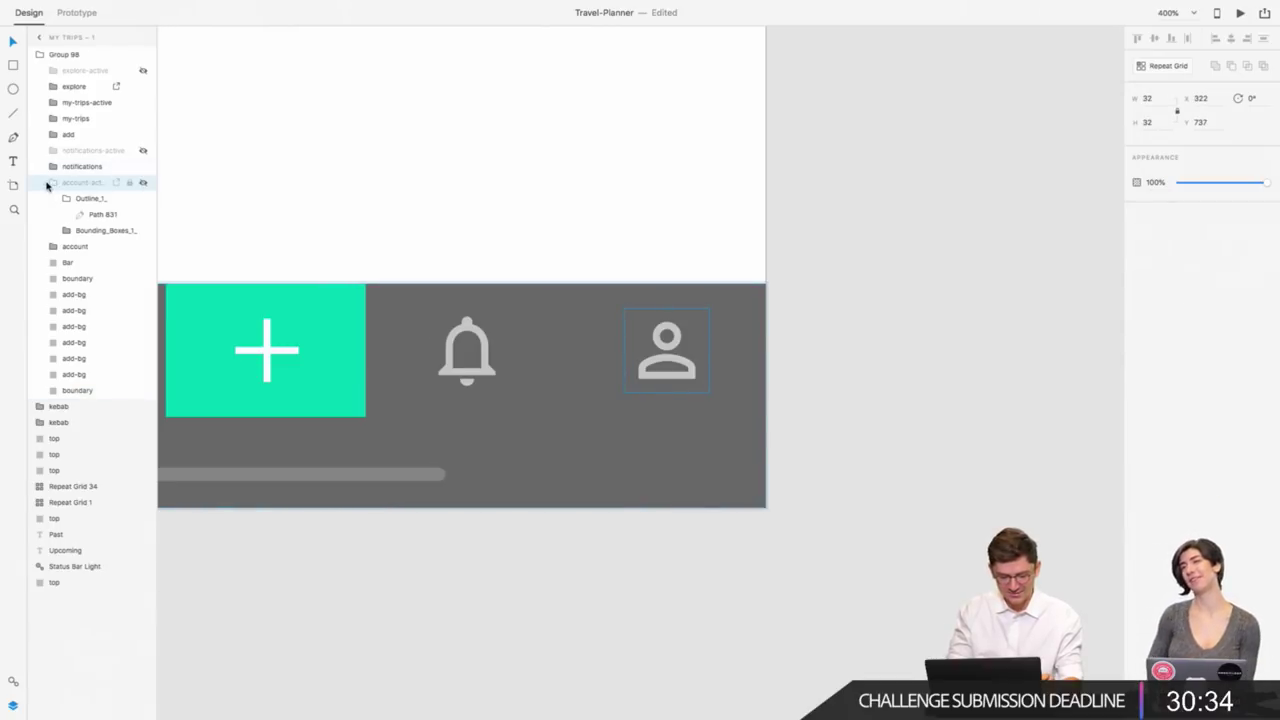
{"action": "left_click", "coordinate": [45, 183]}
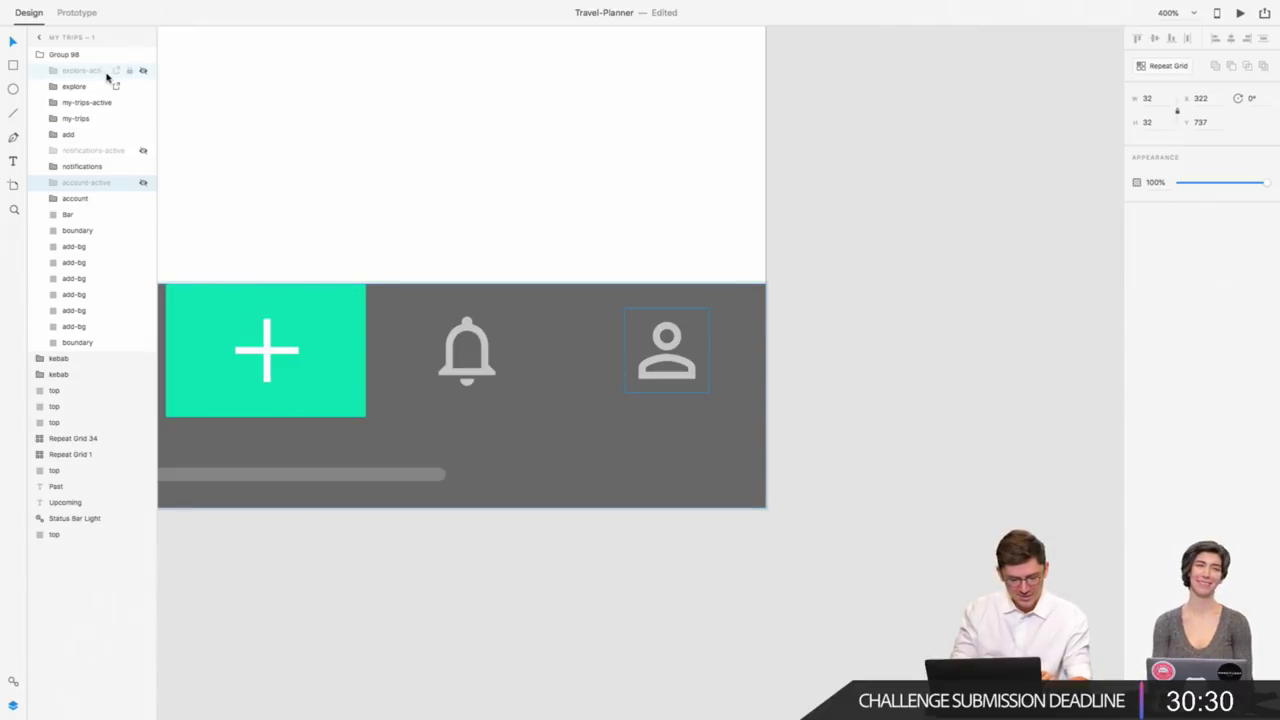
{"action": "scroll", "coordinate": [324, 169], "scroll_direction": "left", "scroll_amount": 7}
{"action": "scroll", "coordinate": [324, 169], "scroll_direction": "right", "scroll_amount": 2}
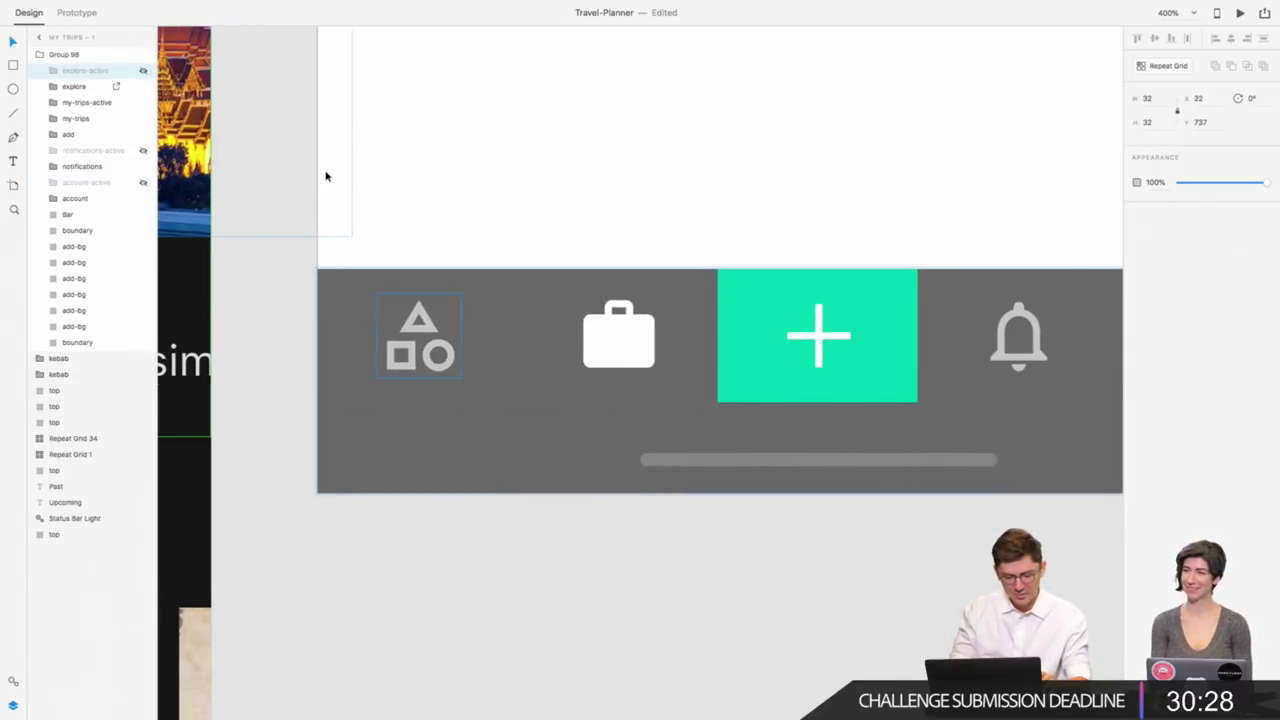
Check the explore-active, my-trips and add icon layers in the tab bar.
{"action": "double_click", "coordinate": [76, 72]}
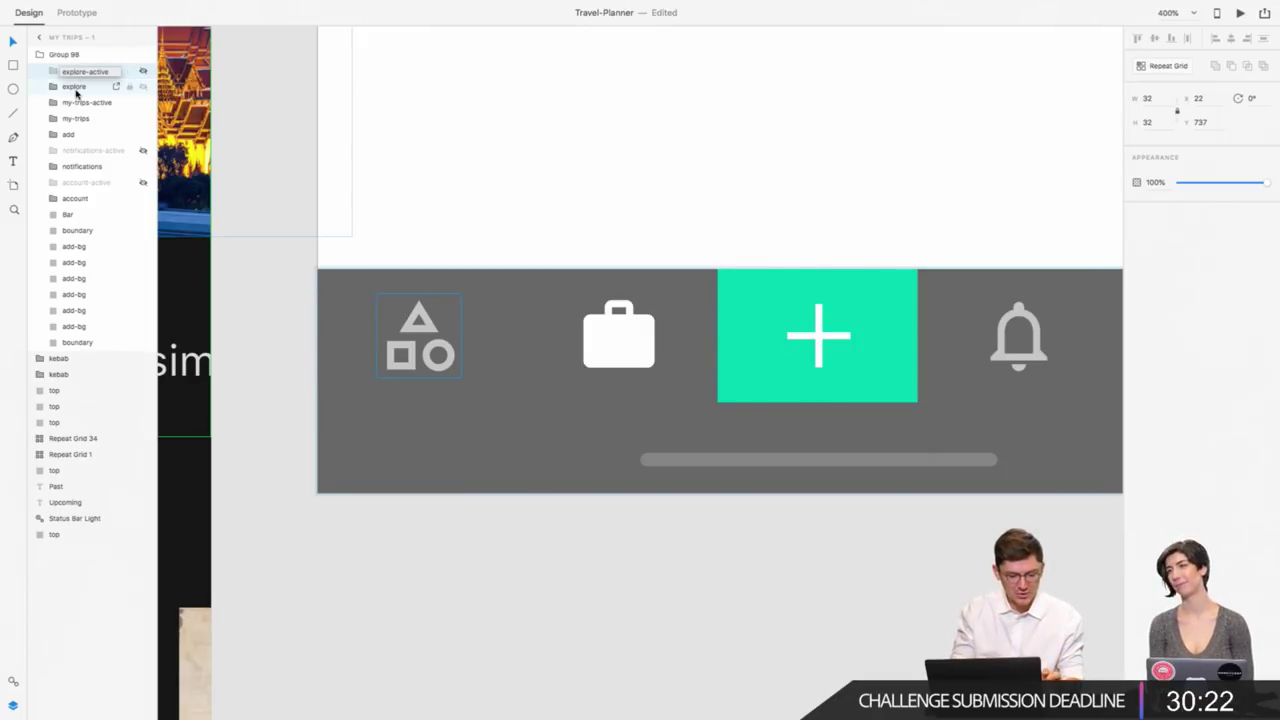
{"action": "left_click", "coordinate": [76, 103]}
{"action": "left_click", "coordinate": [76, 118]}
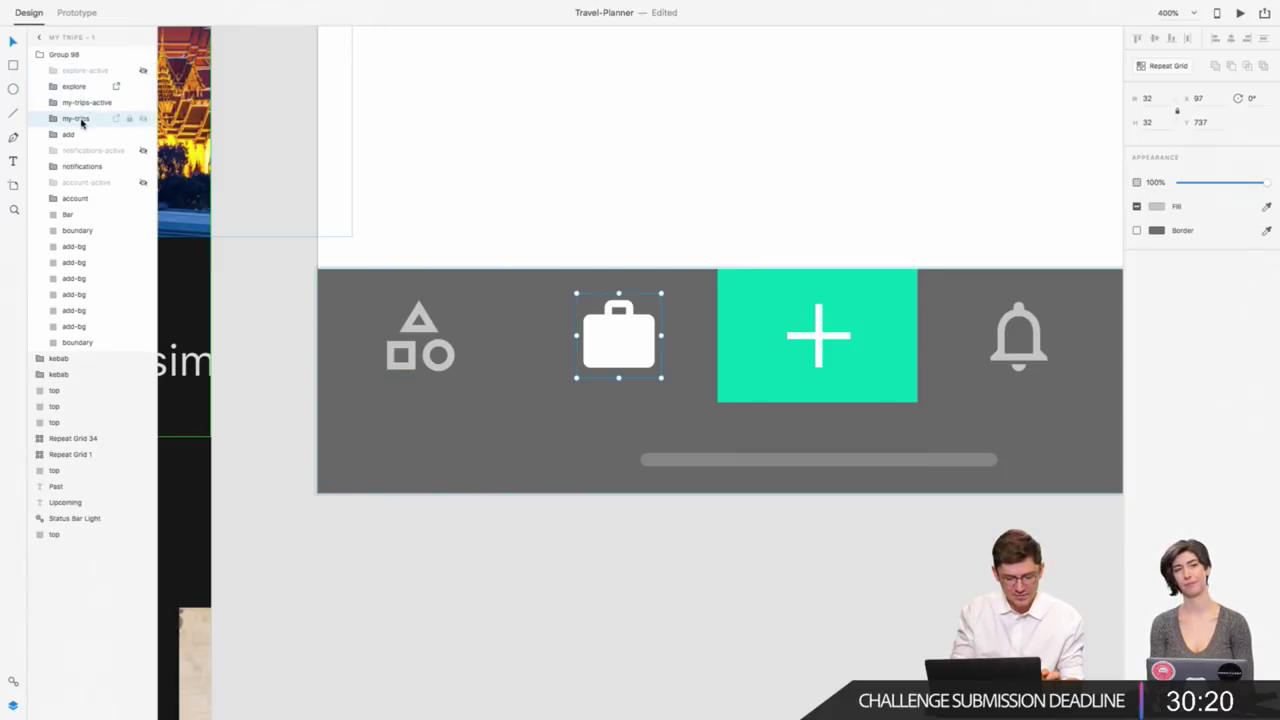
{"action": "scroll", "coordinate": [360, 240], "scroll_direction": "right", "scroll_amount": 5}
{"action": "left_click", "coordinate": [75, 136]}
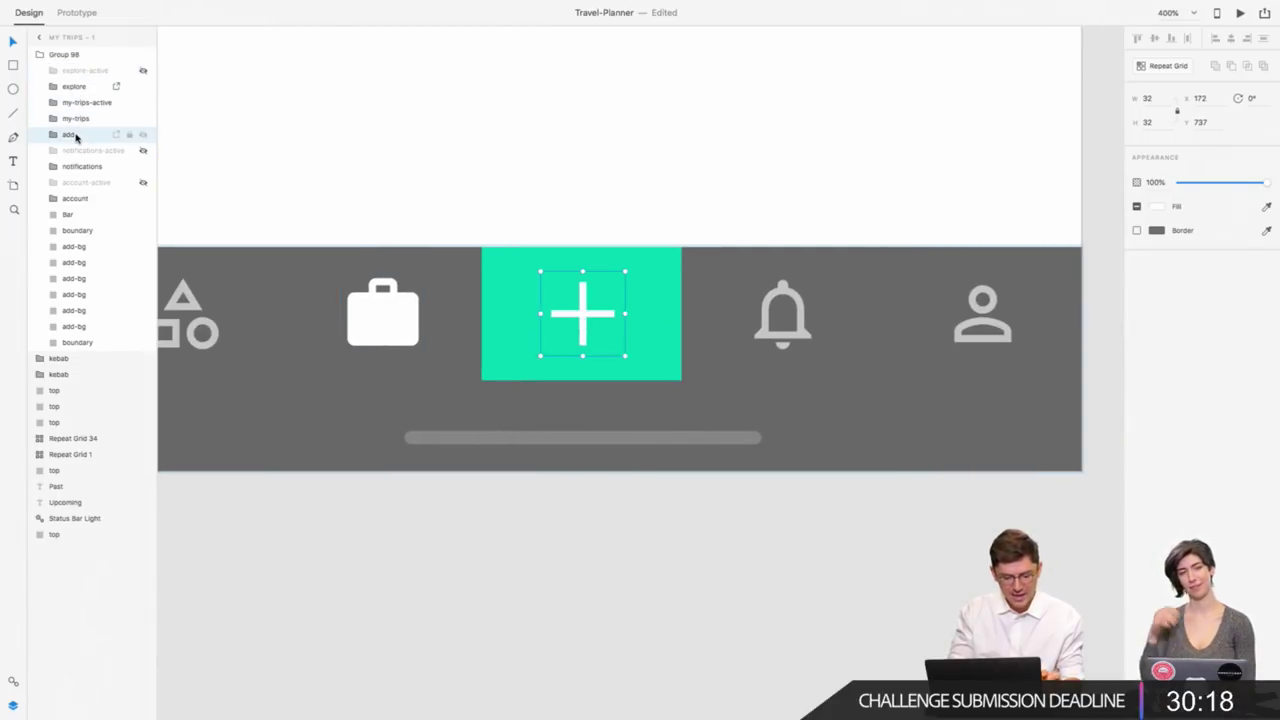
{"action": "scroll", "coordinate": [394, 206], "scroll_direction": "right", "scroll_amount": 5}
{"action": "scroll", "coordinate": [392, 208], "scroll_direction": "right", "scroll_amount": 2}
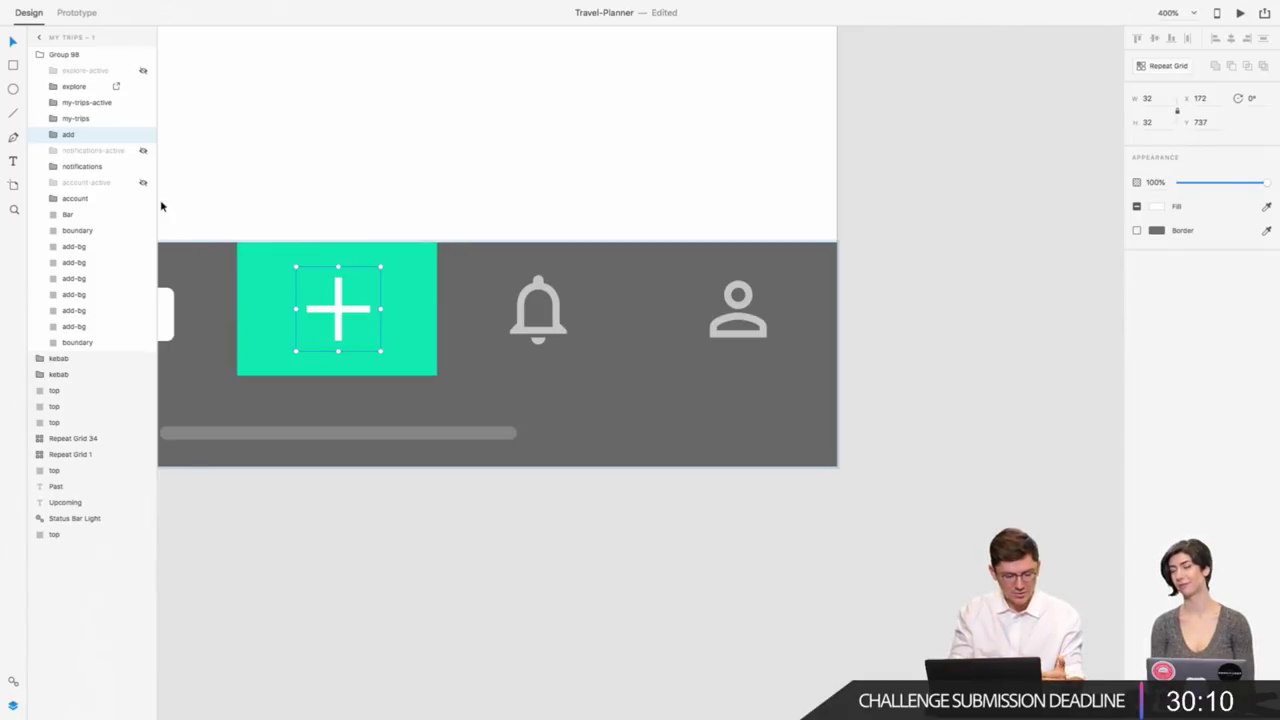
Check the notifications and account icon layers, deselect, and scroll out to see all artboards.
{"action": "left_click", "coordinate": [100, 151]}
{"action": "left_click", "coordinate": [88, 167]}
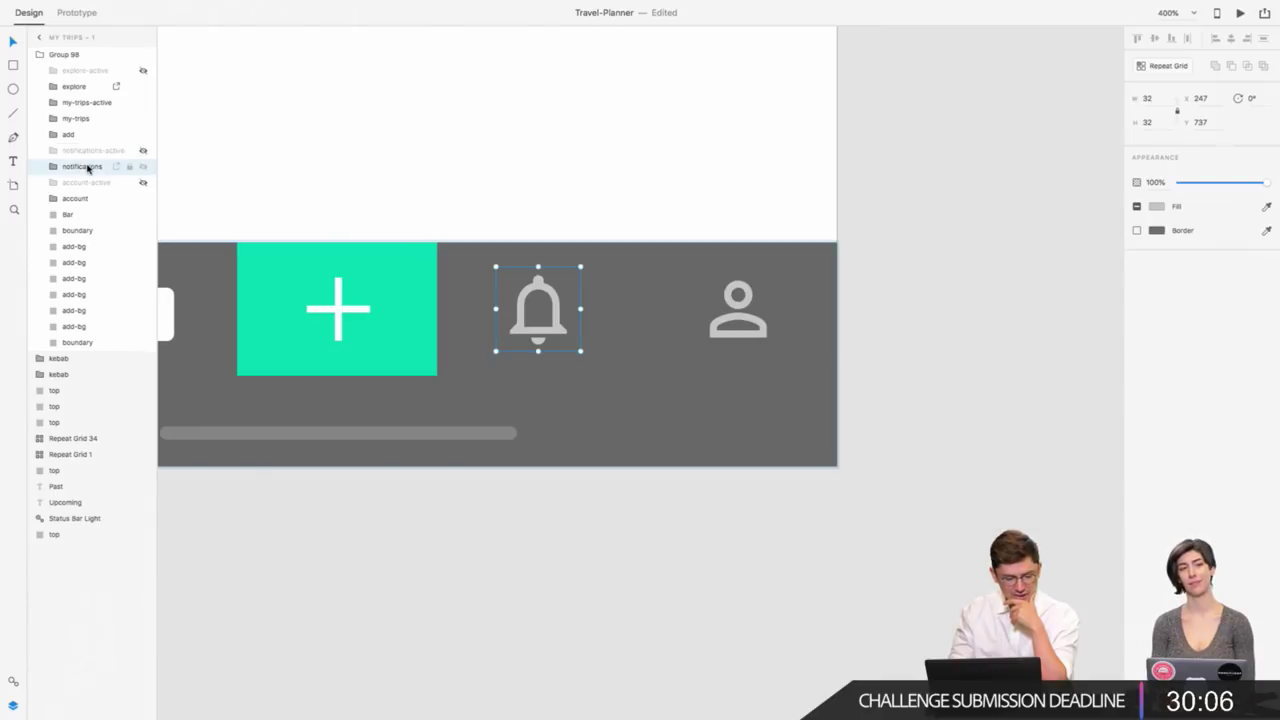
{"action": "left_click", "coordinate": [84, 183]}
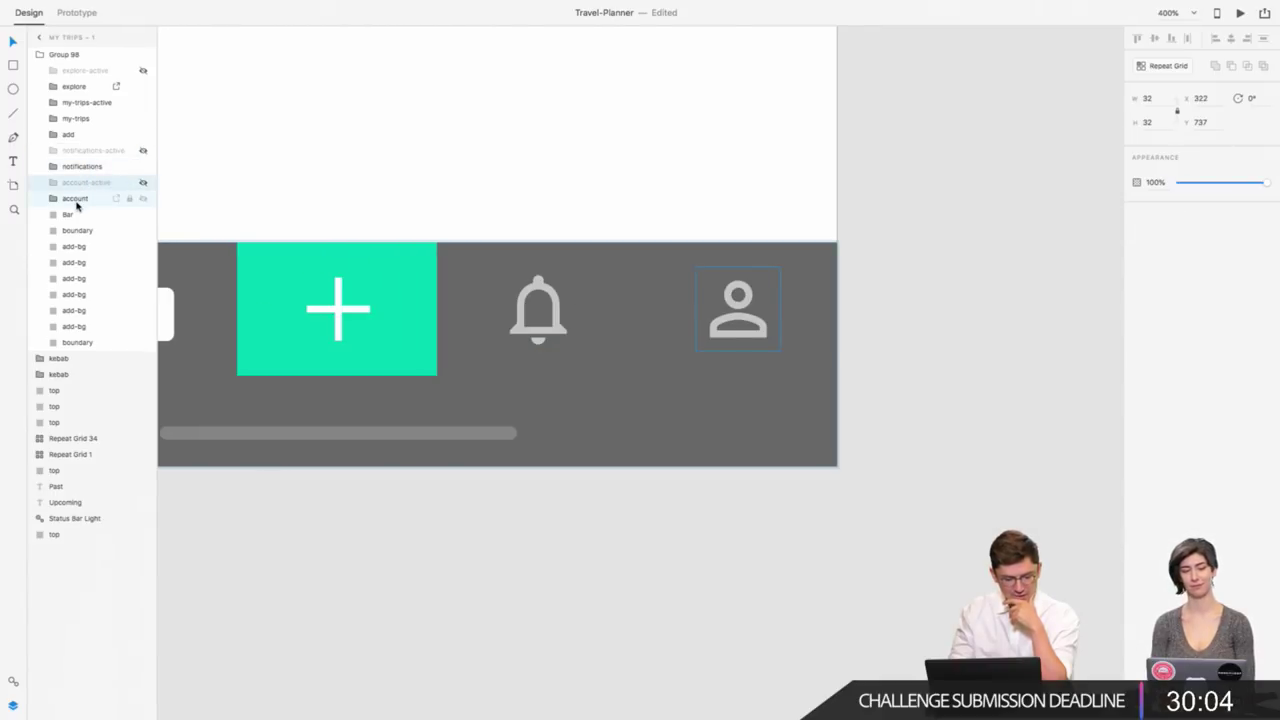
{"action": "left_click", "coordinate": [80, 199]}
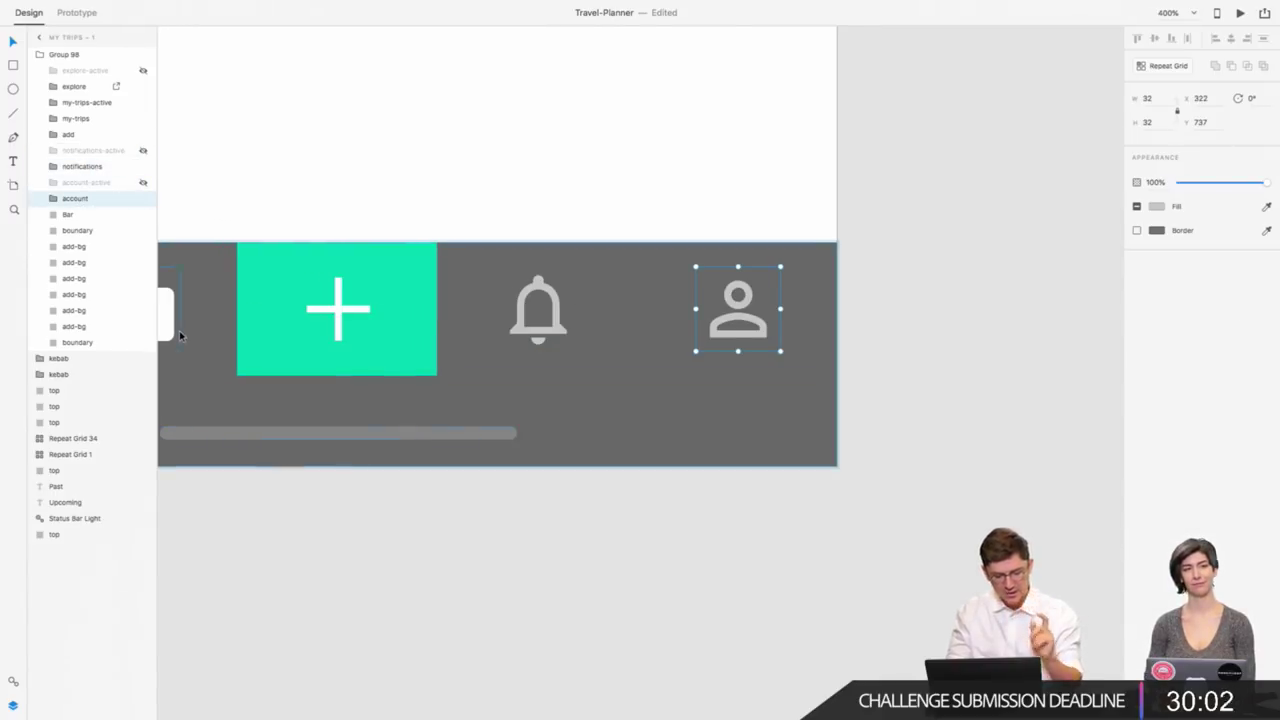
{"action": "left_click", "coordinate": [437, 563]}
{"action": "scroll", "coordinate": [437, 563], "scroll_direction": "left", "scroll_amount": 5}
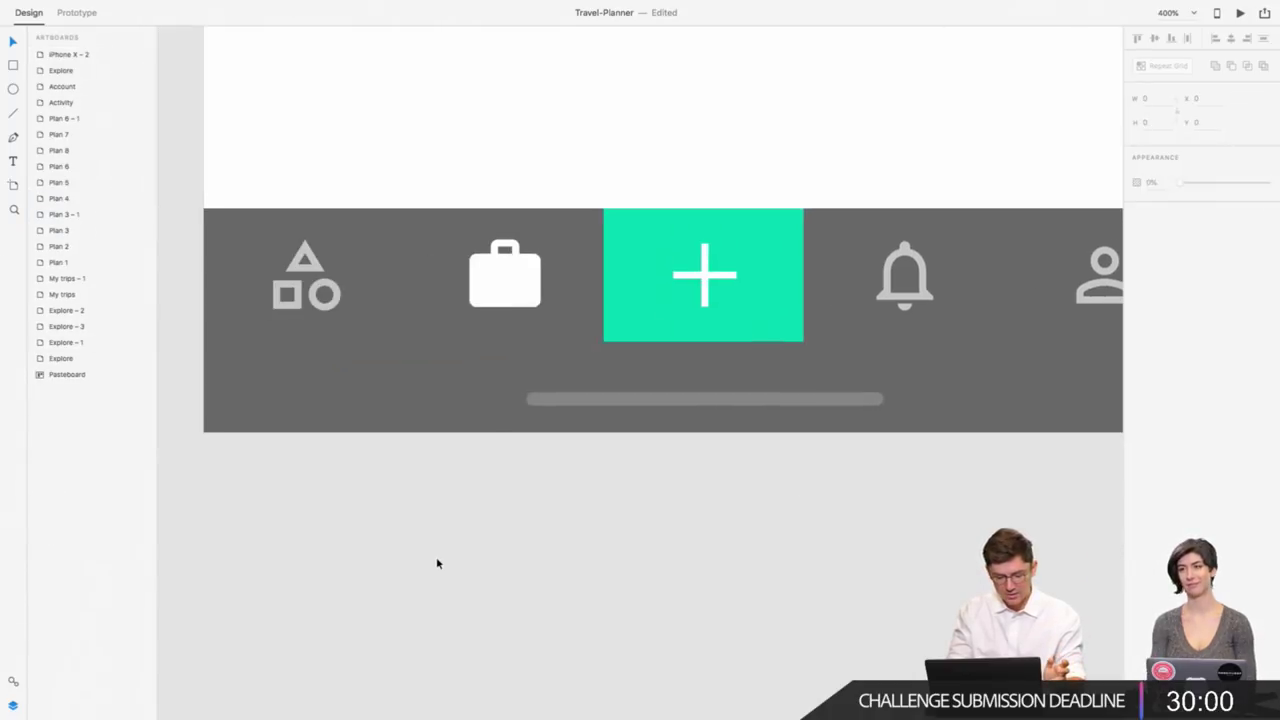
{"action": "scroll", "coordinate": [437, 563], "scroll_direction": "down", "scroll_amount": 5}
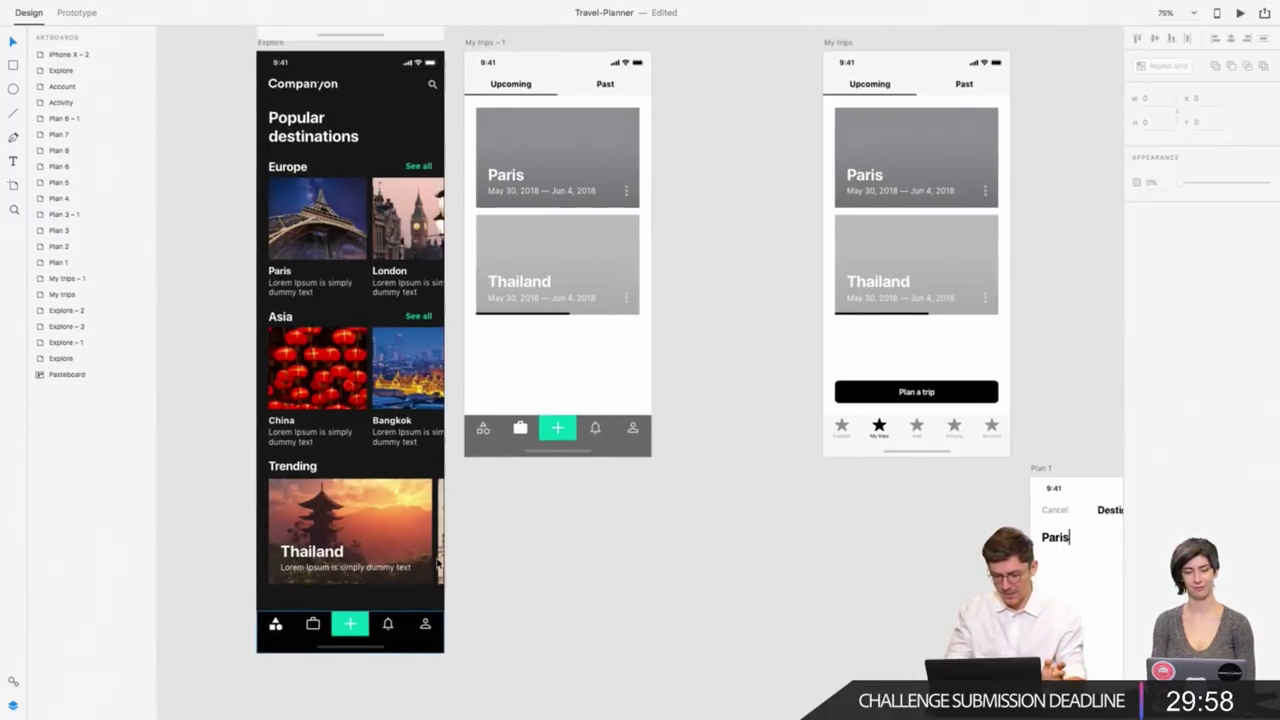
Apply the green SF Pro Text character style to the Past tab label.
{"action": "left_click", "coordinate": [509, 138]}
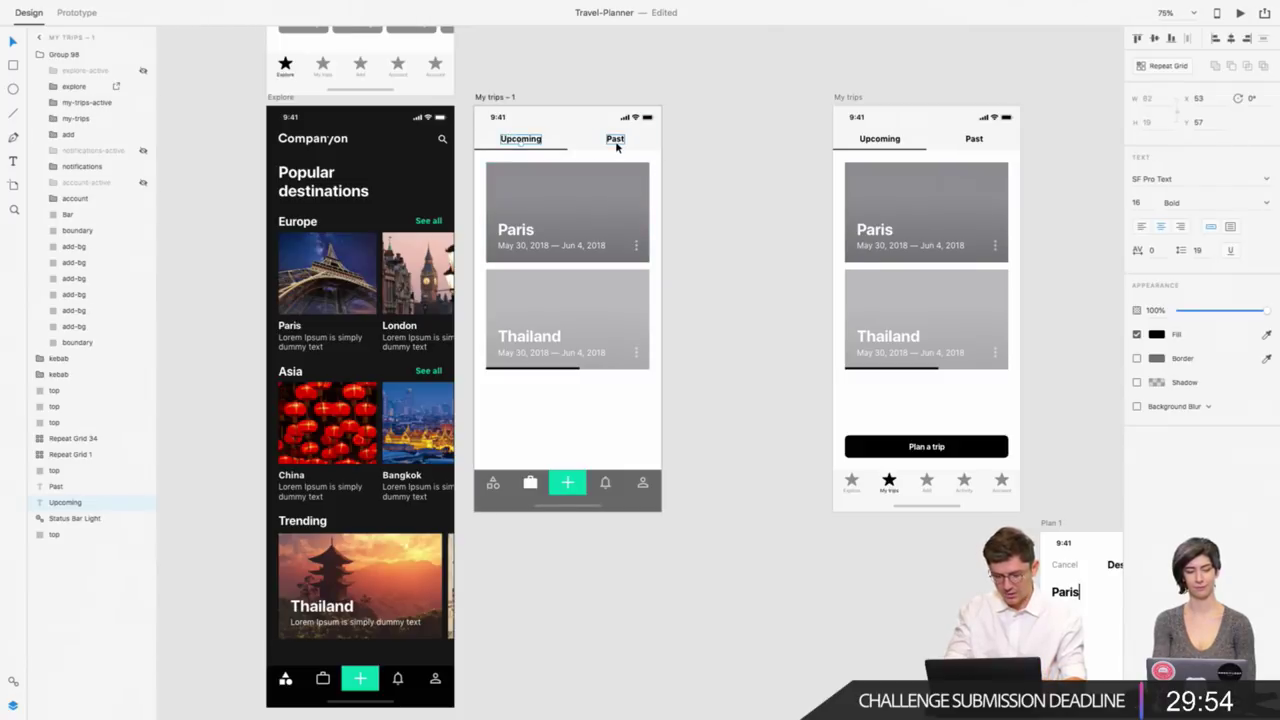
{"action": "key", "text": "ctrl+1"}
{"action": "left_click", "coordinate": [604, 62]}
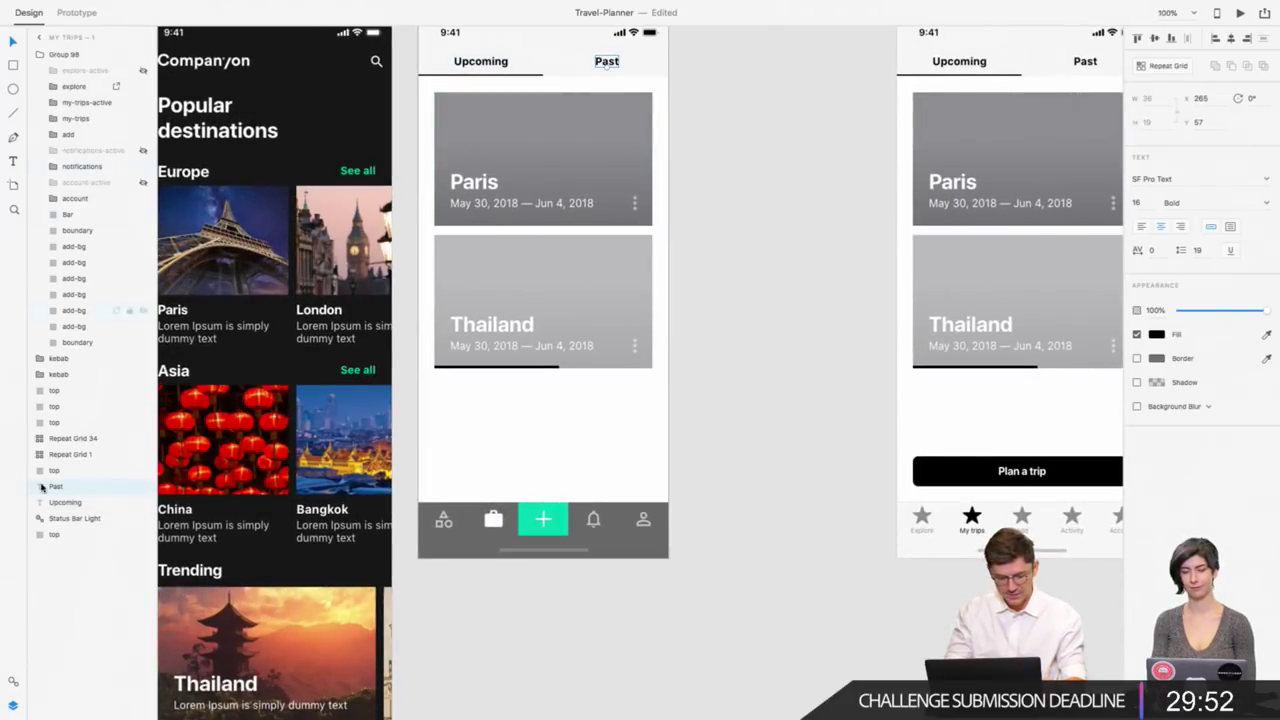
{"action": "left_click", "coordinate": [13, 682]}
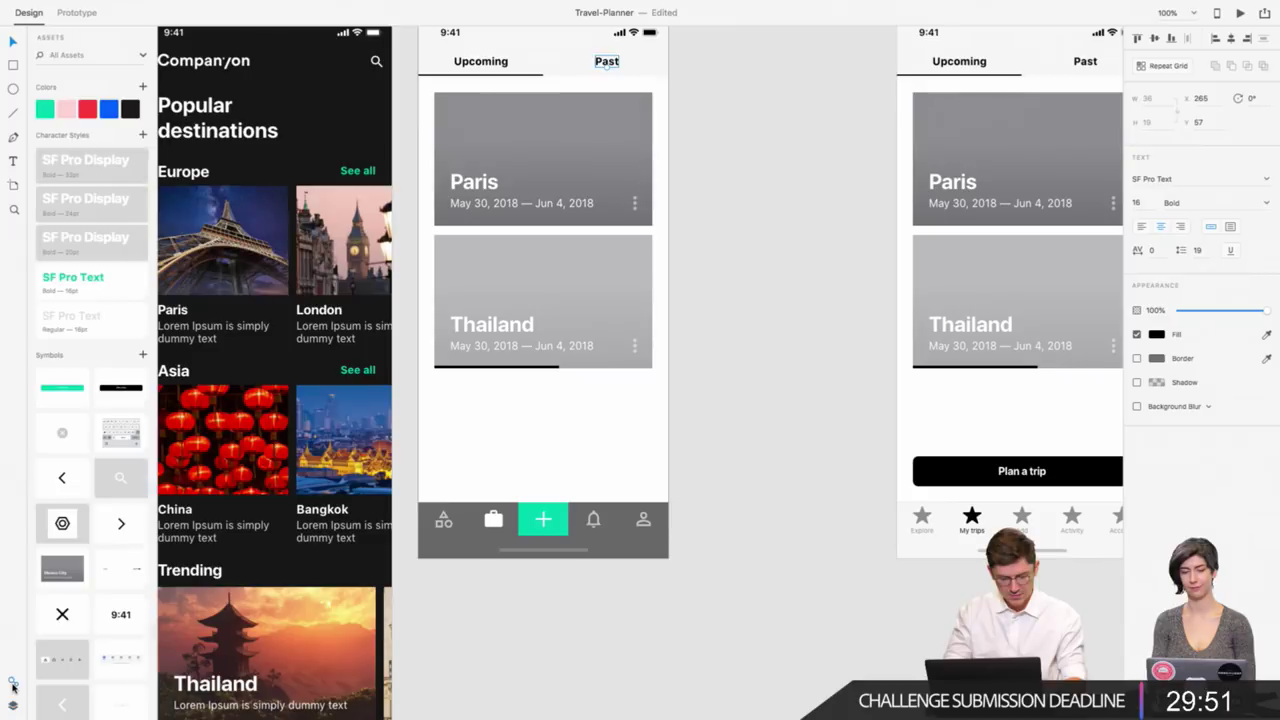
{"action": "left_click", "coordinate": [93, 281]}
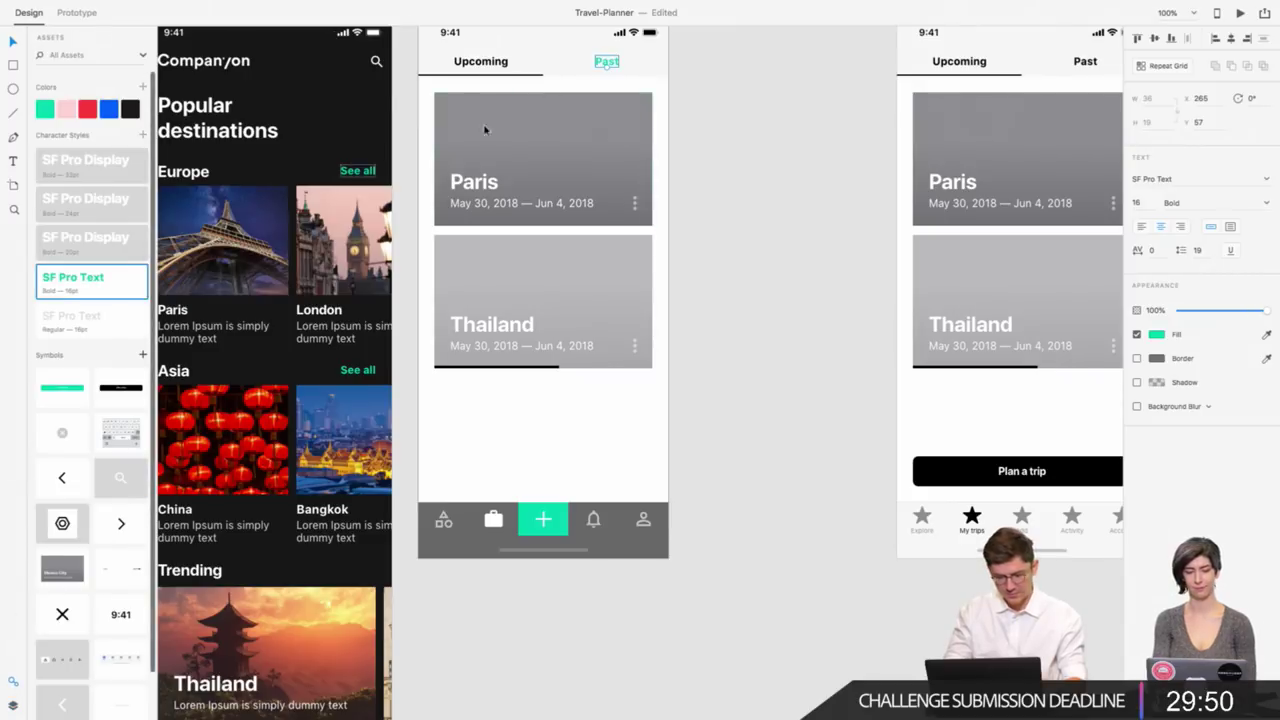
{"action": "left_click", "coordinate": [471, 66]}
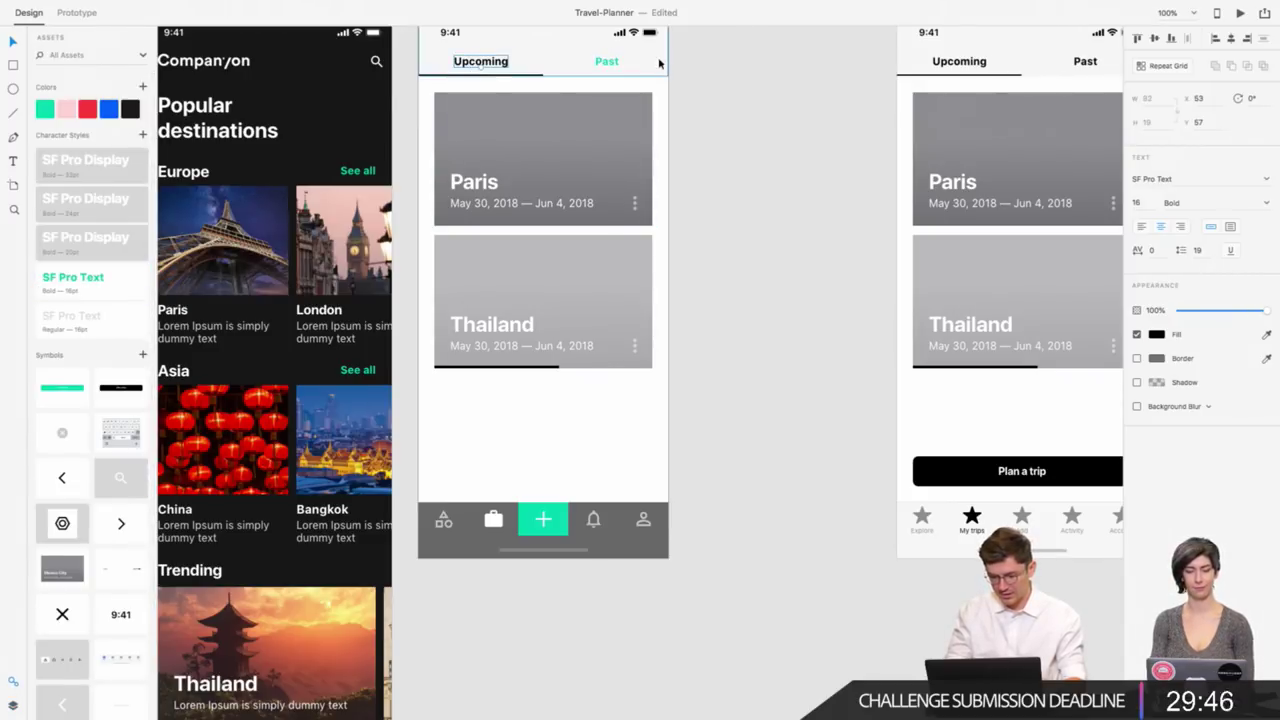
{"action": "left_click", "coordinate": [605, 62]}
{"action": "scroll", "coordinate": [610, 66], "scroll_direction": "up", "scroll_amount": 2}
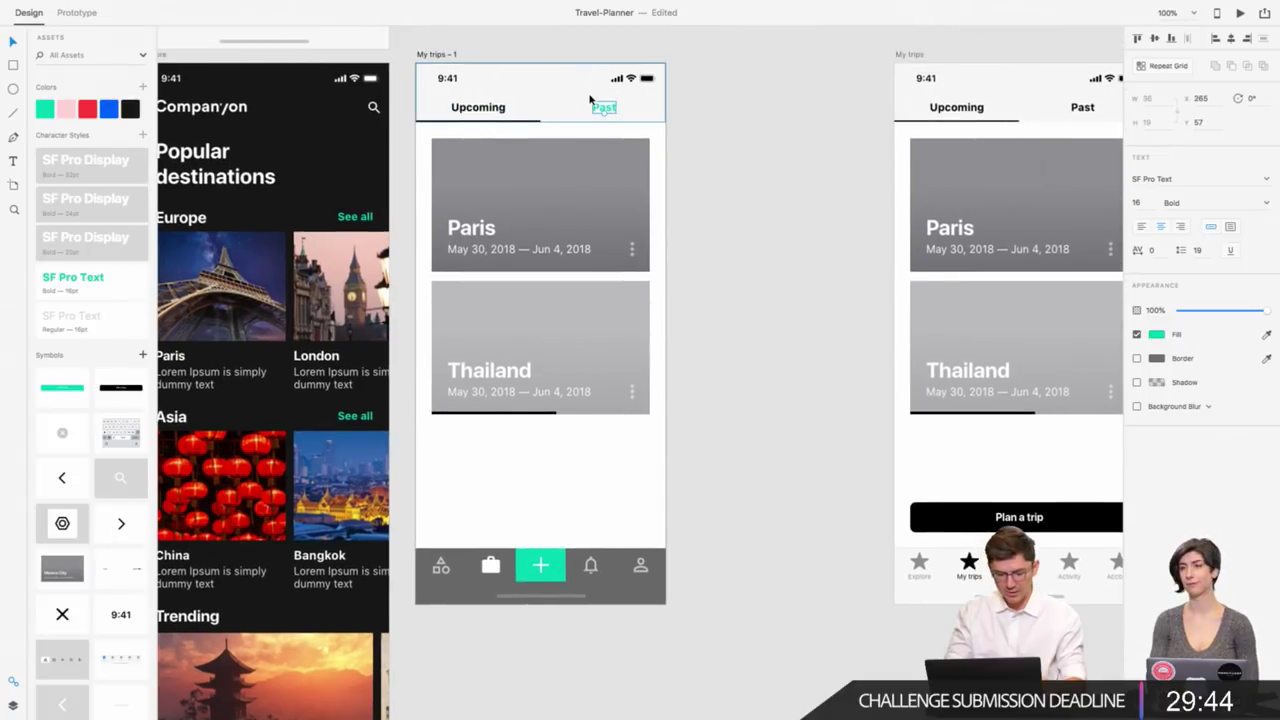
{"action": "scroll", "coordinate": [612, 68], "scroll_direction": "up", "scroll_amount": 5}
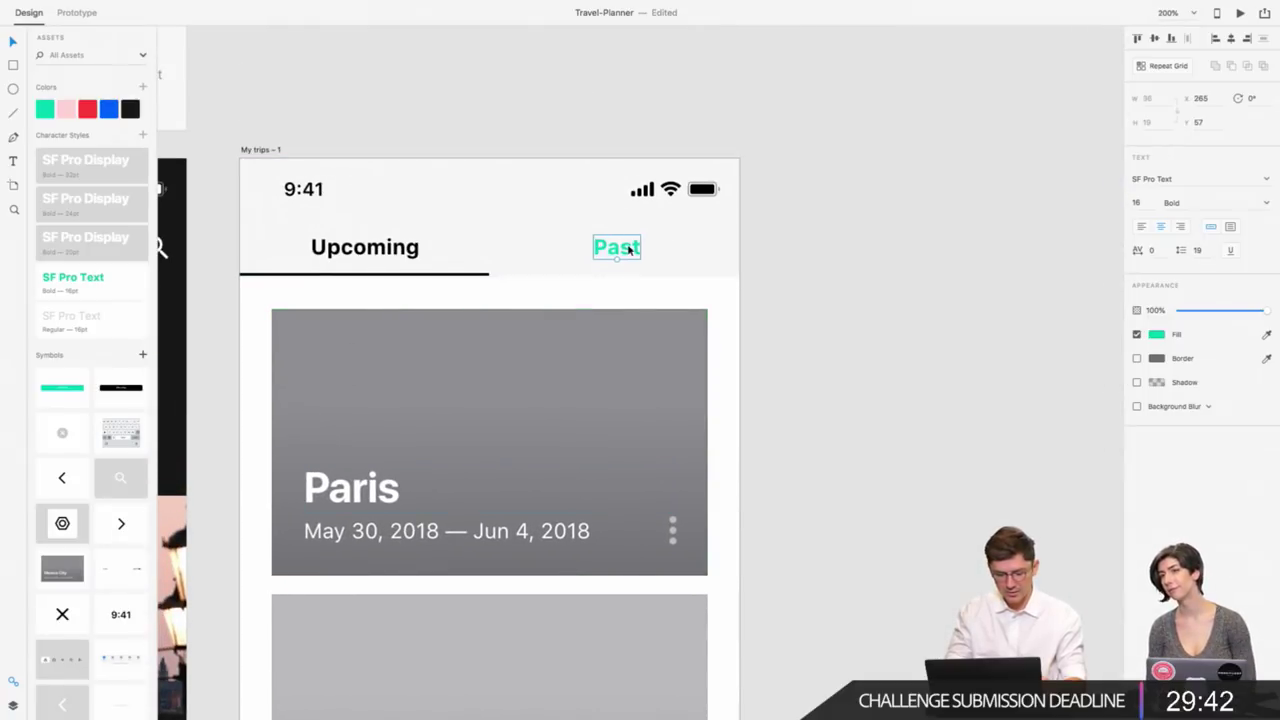
Replace the My trips – 1 status bar with a copy of Explore's status bar.
{"action": "left_click", "coordinate": [671, 192]}
{"action": "key", "text": "Delete"}
{"action": "scroll", "coordinate": [669, 194], "scroll_direction": "left", "scroll_amount": 5}
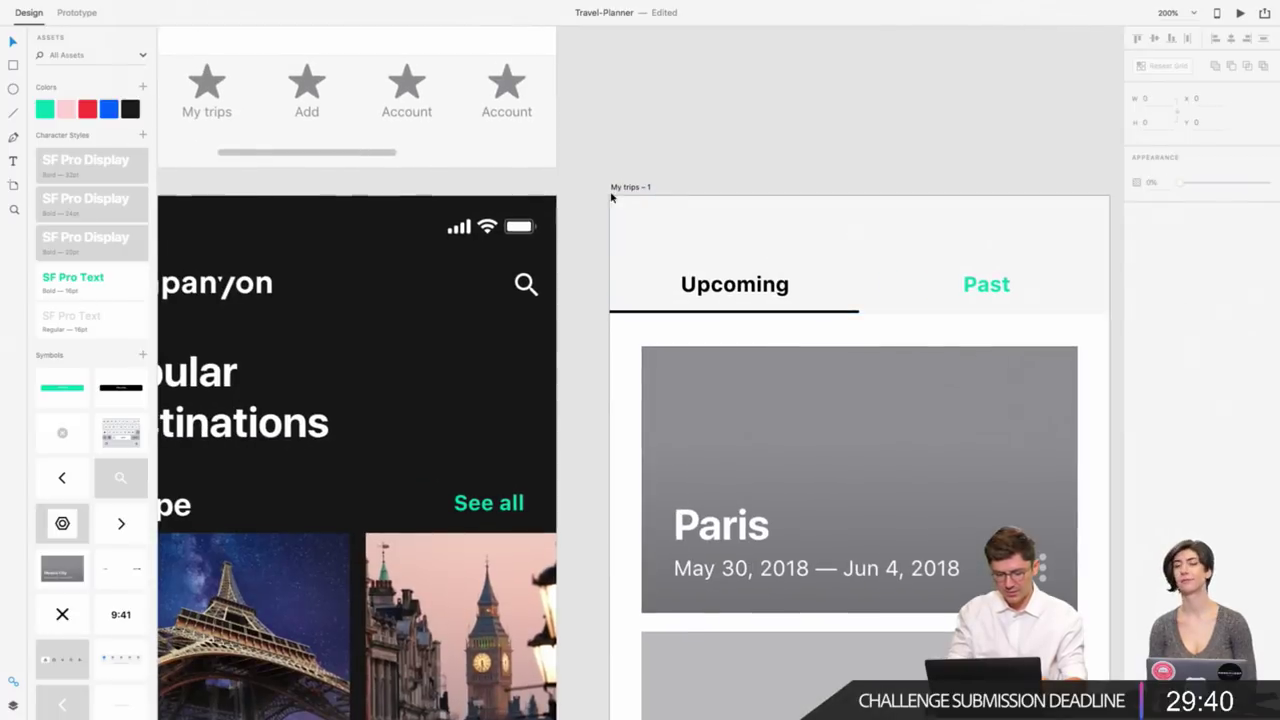
{"action": "left_click", "coordinate": [521, 228]}
{"action": "key", "text": "ctrl+c"}
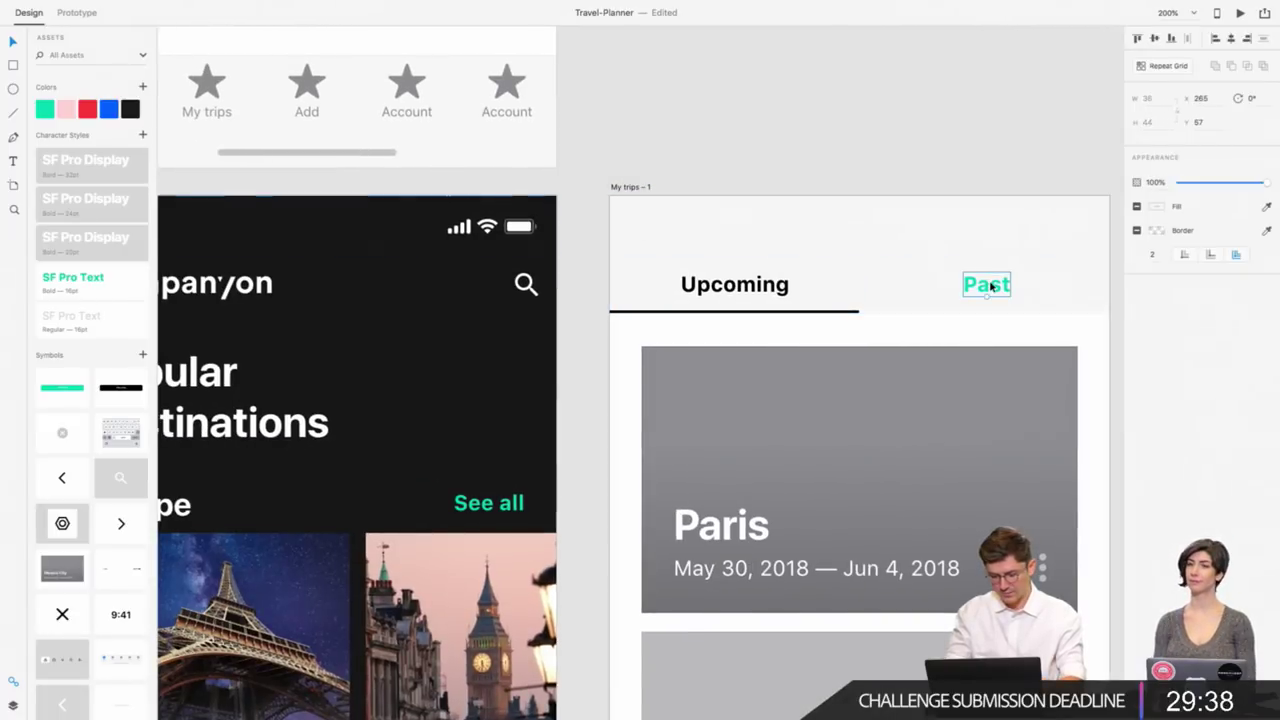
{"action": "left_click", "coordinate": [986, 284]}
{"action": "key", "text": "ctrl+v"}
{"action": "scroll", "coordinate": [848, 258], "scroll_direction": "down", "scroll_amount": 3}
{"action": "scroll", "coordinate": [848, 258], "scroll_direction": "right", "scroll_amount": 3}
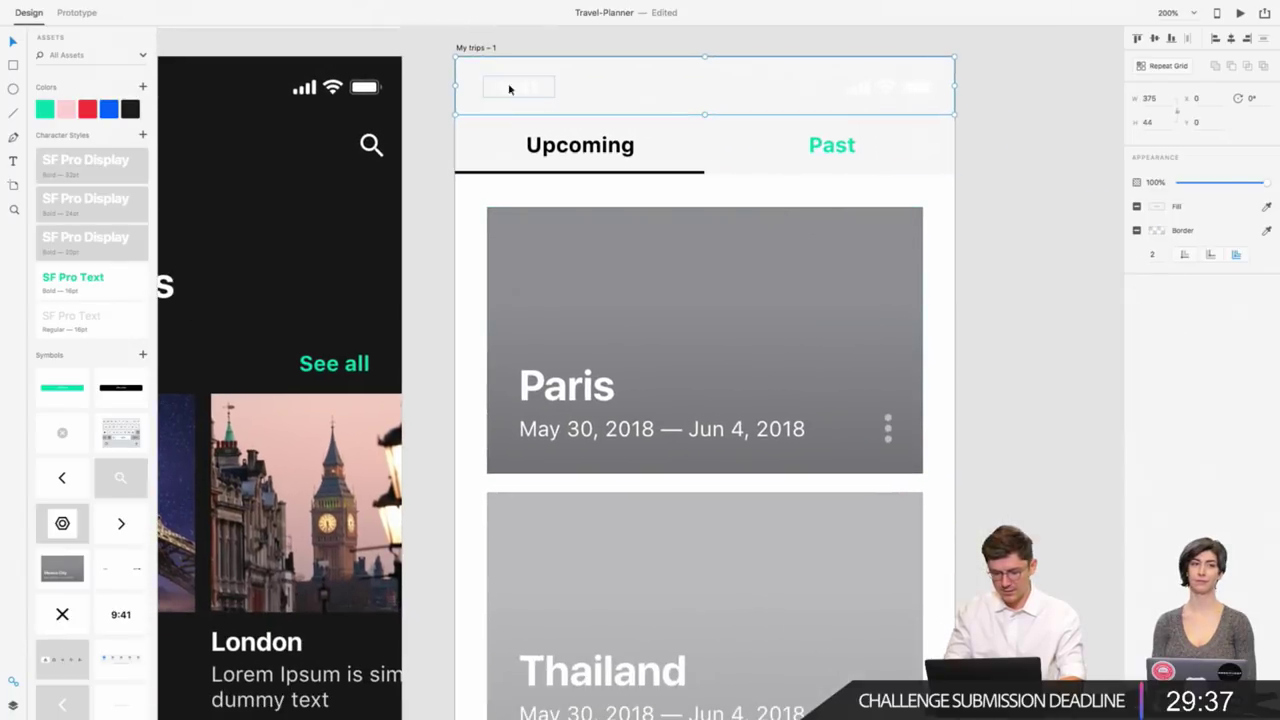
{"action": "left_click", "coordinate": [470, 49]}
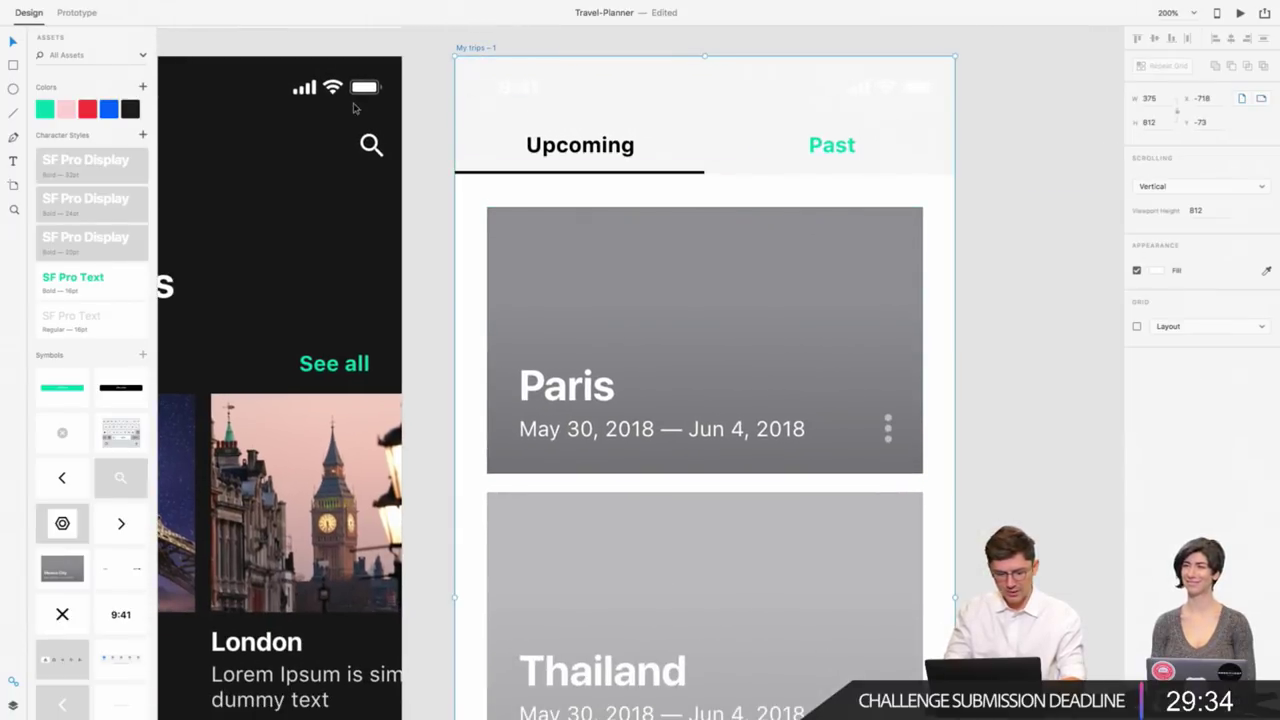
Fill the My trips – 1 background with the black swatch, comparing with Explore.
{"action": "left_click", "coordinate": [130, 112]}
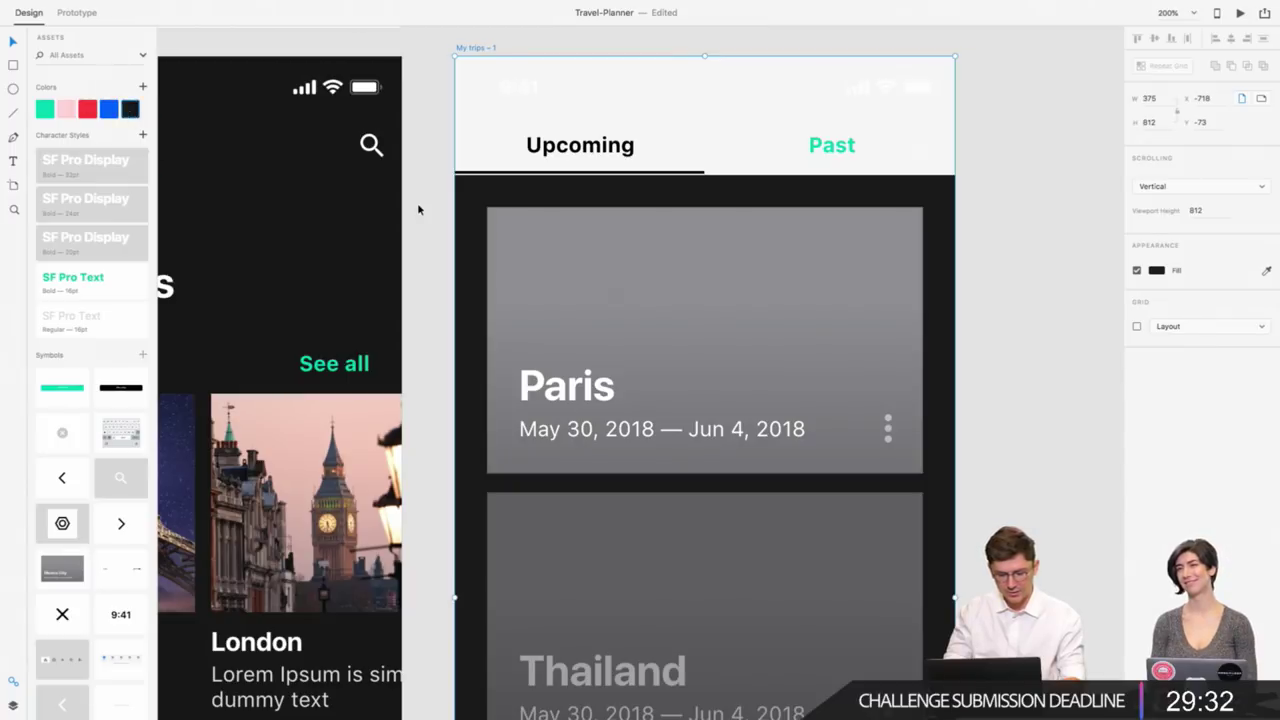
{"action": "scroll", "coordinate": [419, 209], "scroll_direction": "left", "scroll_amount": 5}
{"action": "left_click", "coordinate": [496, 58]}
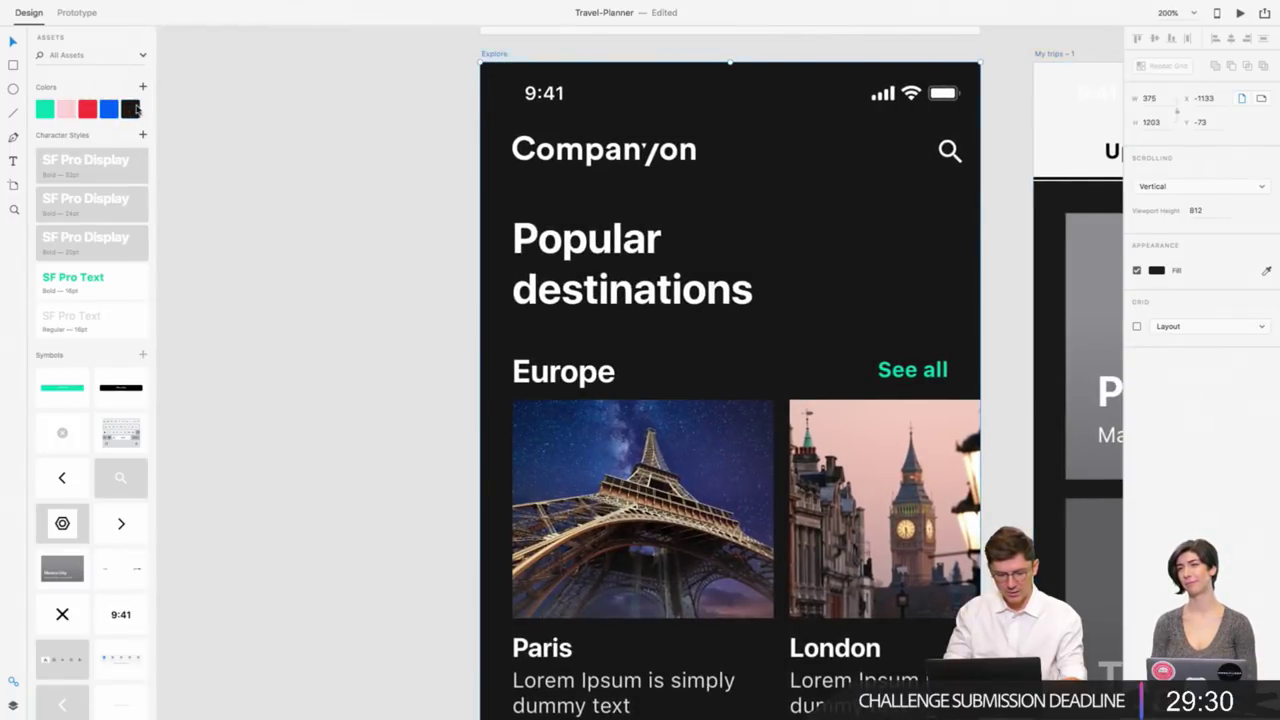
{"action": "scroll", "coordinate": [497, 263], "scroll_direction": "right", "scroll_amount": 4}
{"action": "scroll", "coordinate": [497, 263], "scroll_direction": "right", "scroll_amount": 2}
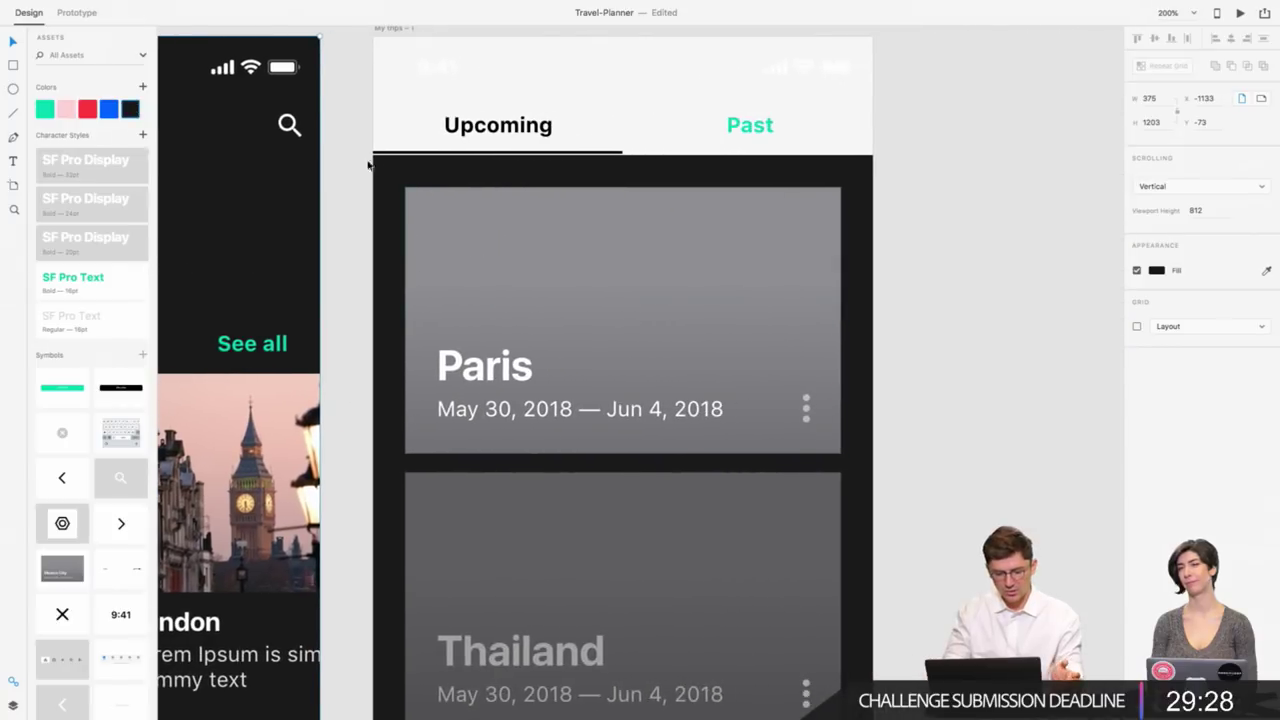
{"action": "left_click", "coordinate": [357, 172]}
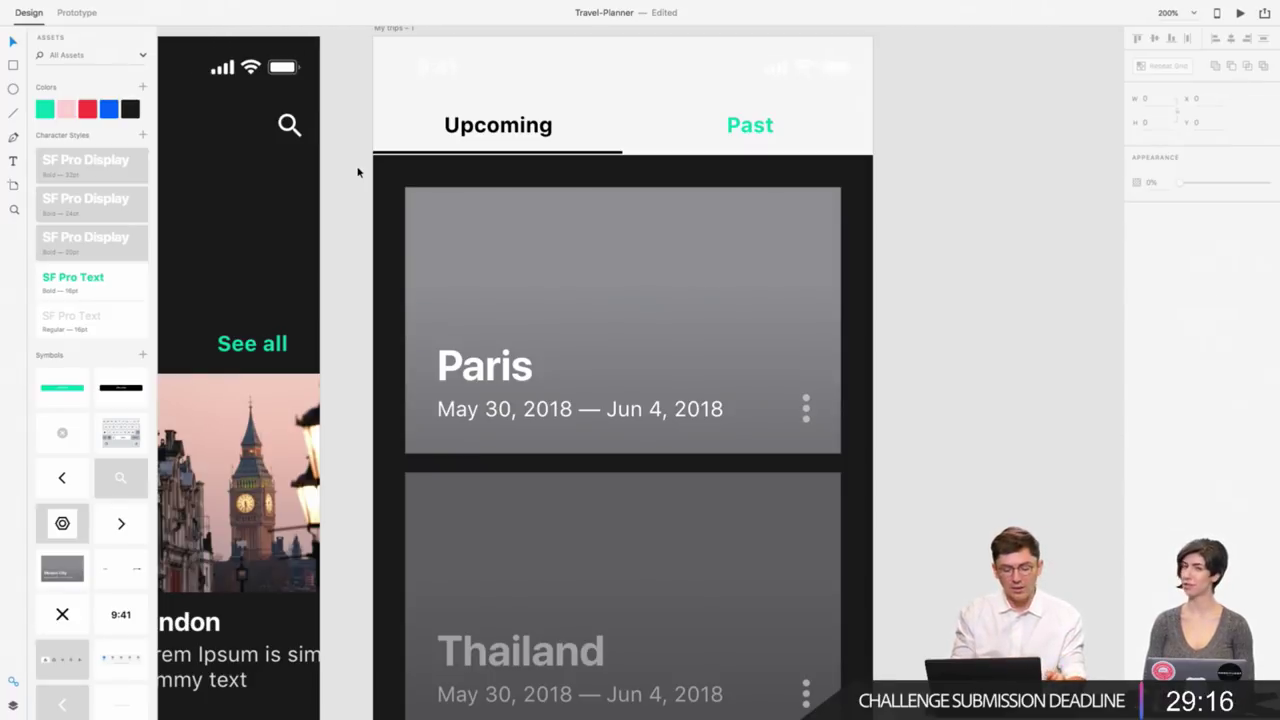
Zoom out, select the My trips – 1 tab bar group, and zoom in on it.
{"action": "scroll", "coordinate": [390, 253], "scroll_direction": "down", "scroll_amount": 1}
{"action": "key", "text": "ctrl+minus"}
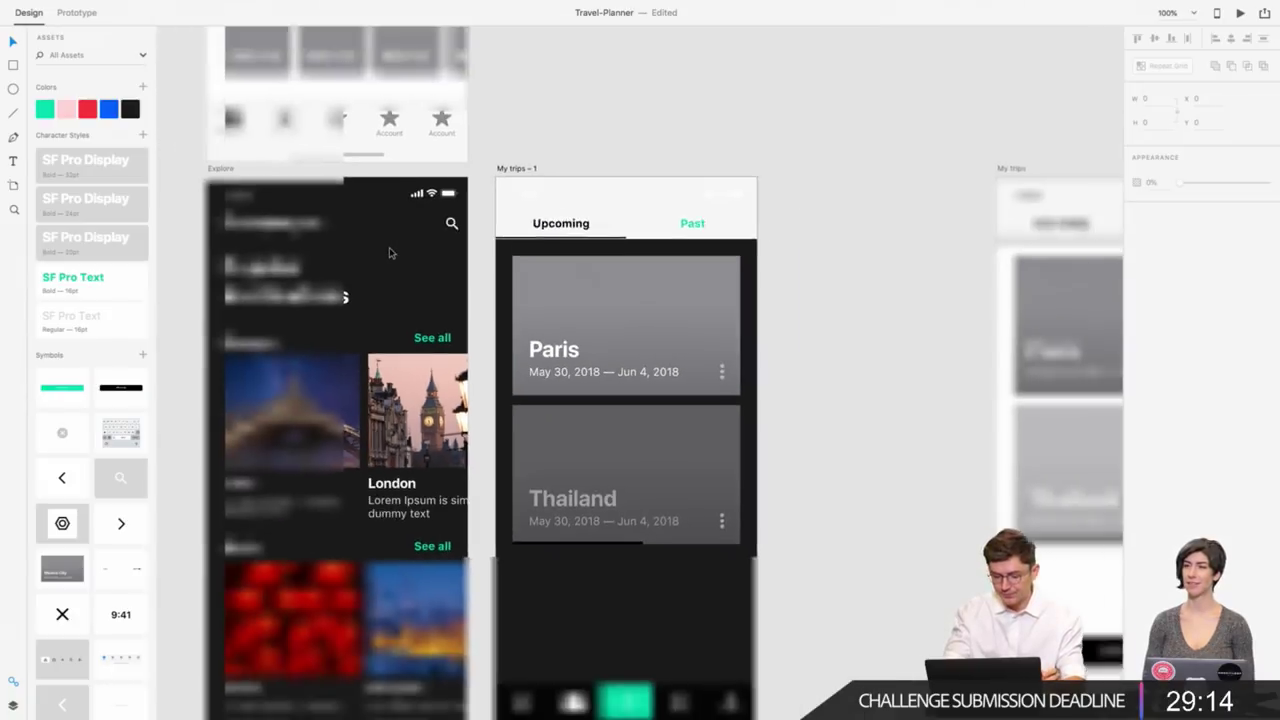
{"action": "left_click", "coordinate": [514, 244]}
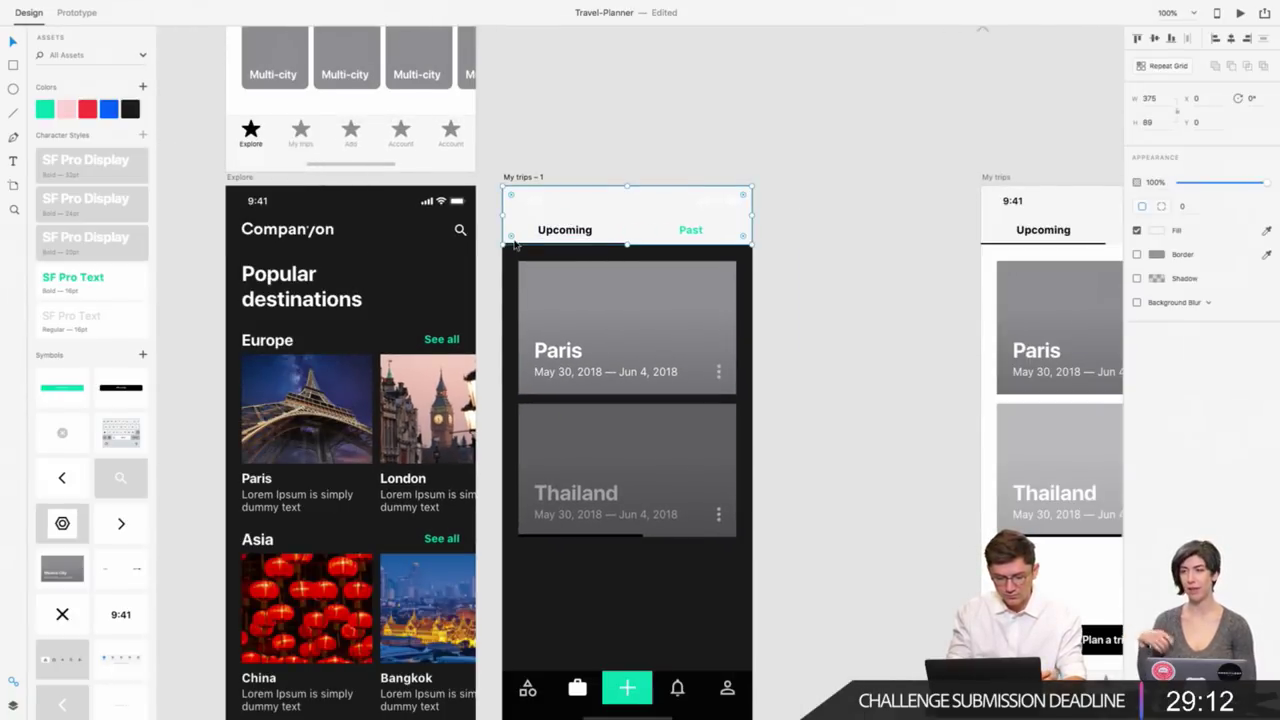
{"action": "key", "text": "ctrl+plus"}
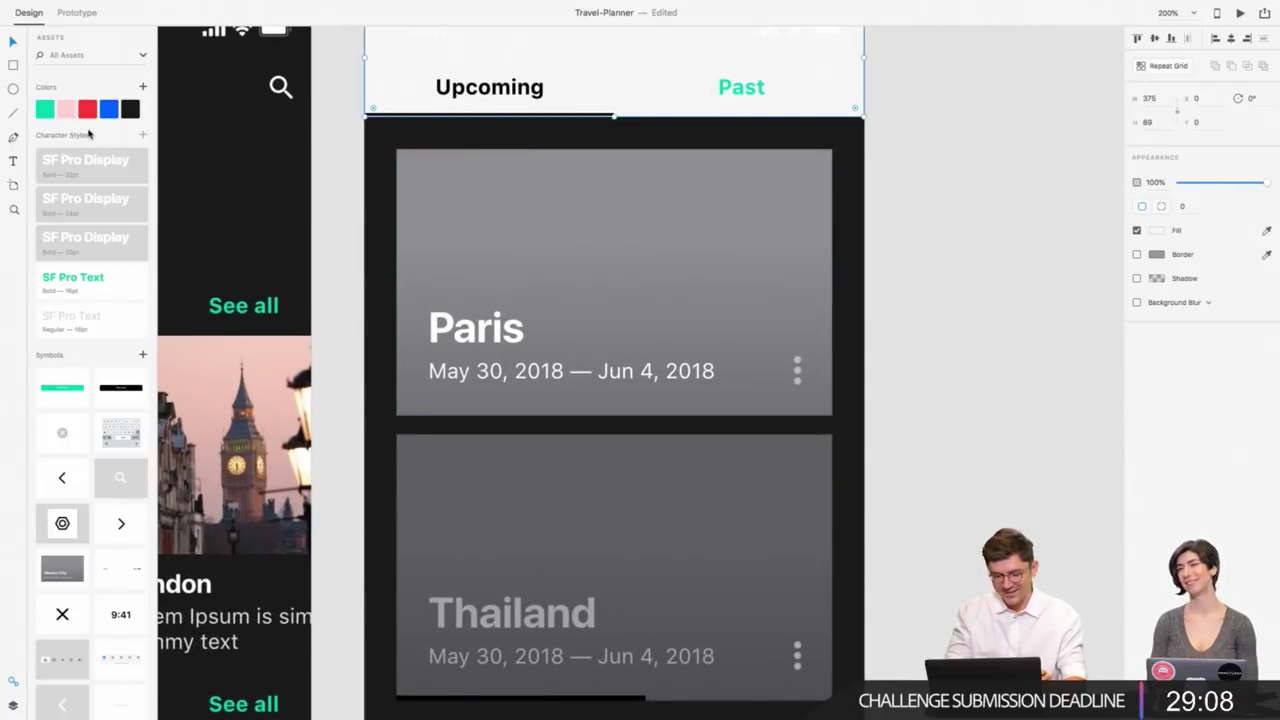
{"action": "left_click", "coordinate": [130, 109]}
{"action": "double_click", "coordinate": [548, 117]}
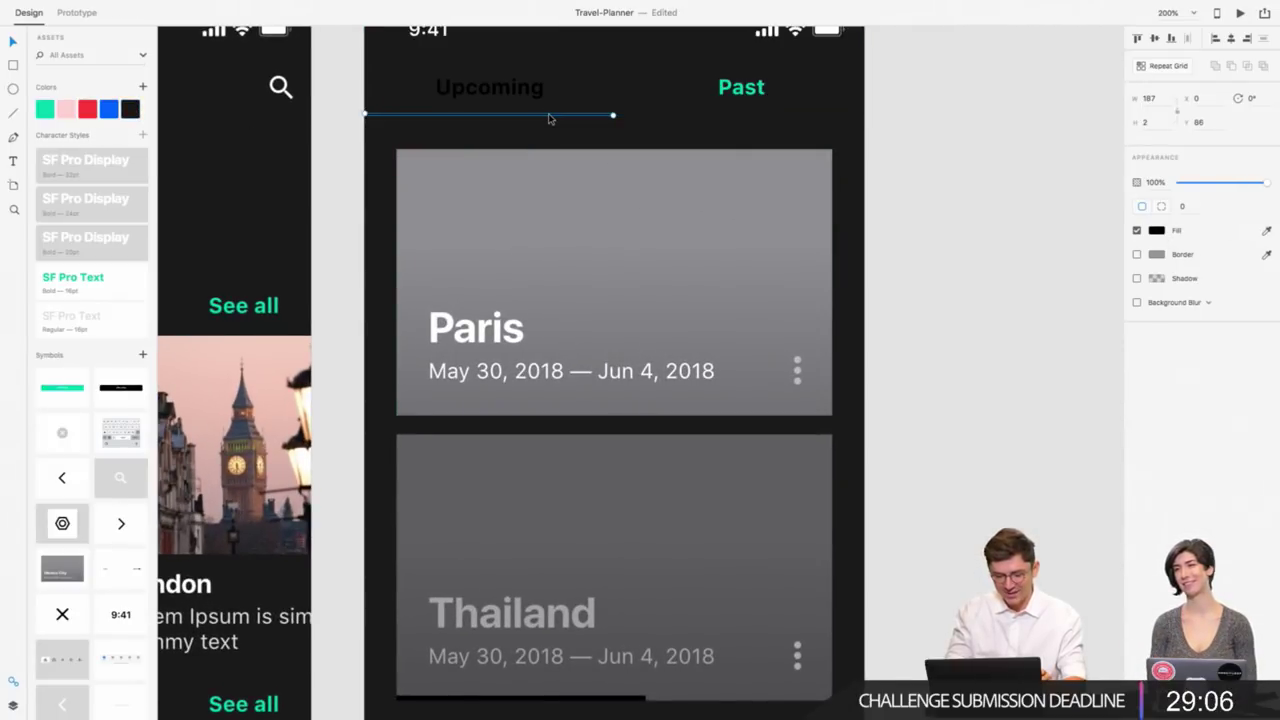
{"action": "scroll", "coordinate": [620, 360], "scroll_direction": "up", "scroll_amount": 1}
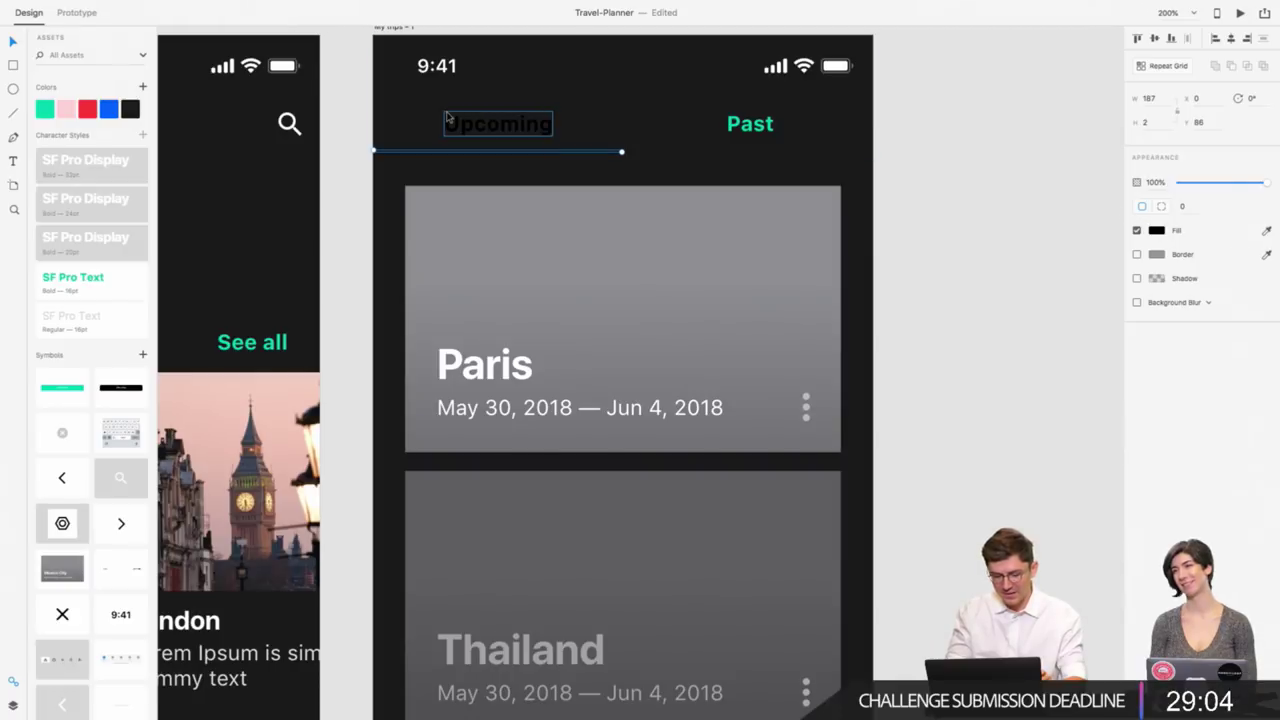
{"action": "left_click", "coordinate": [46, 108]}
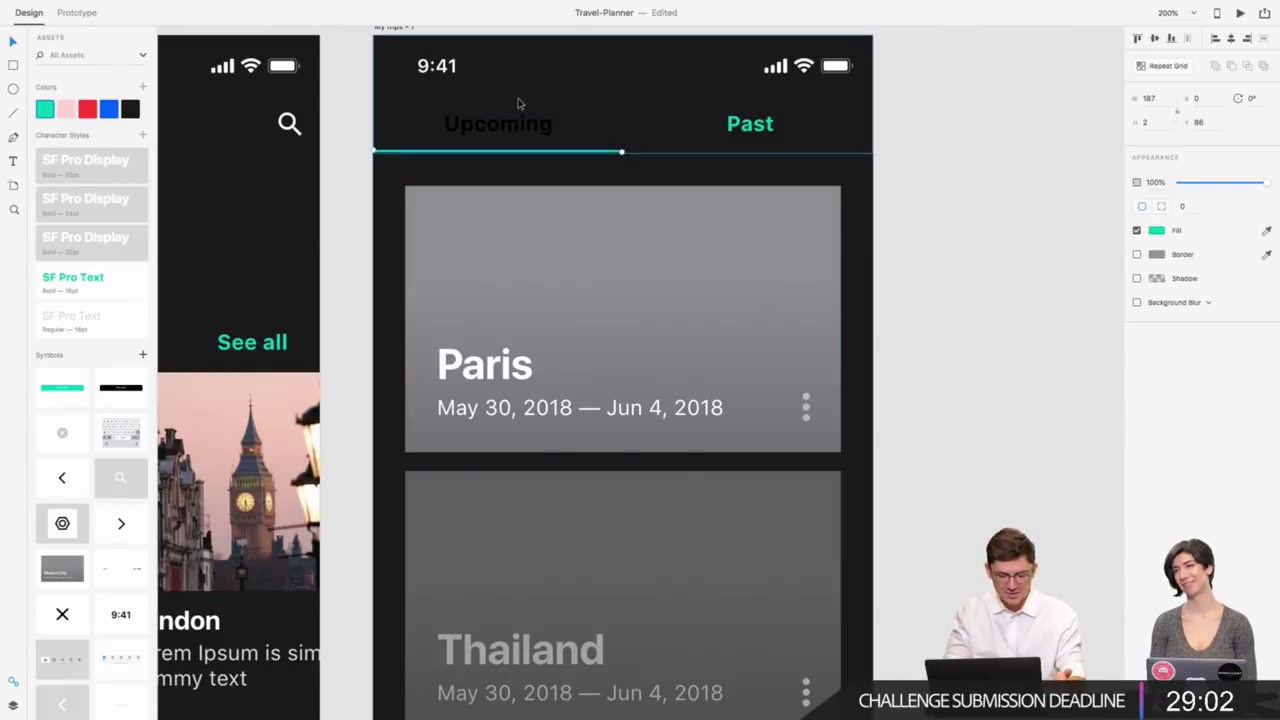
{"action": "left_click", "coordinate": [500, 126]}
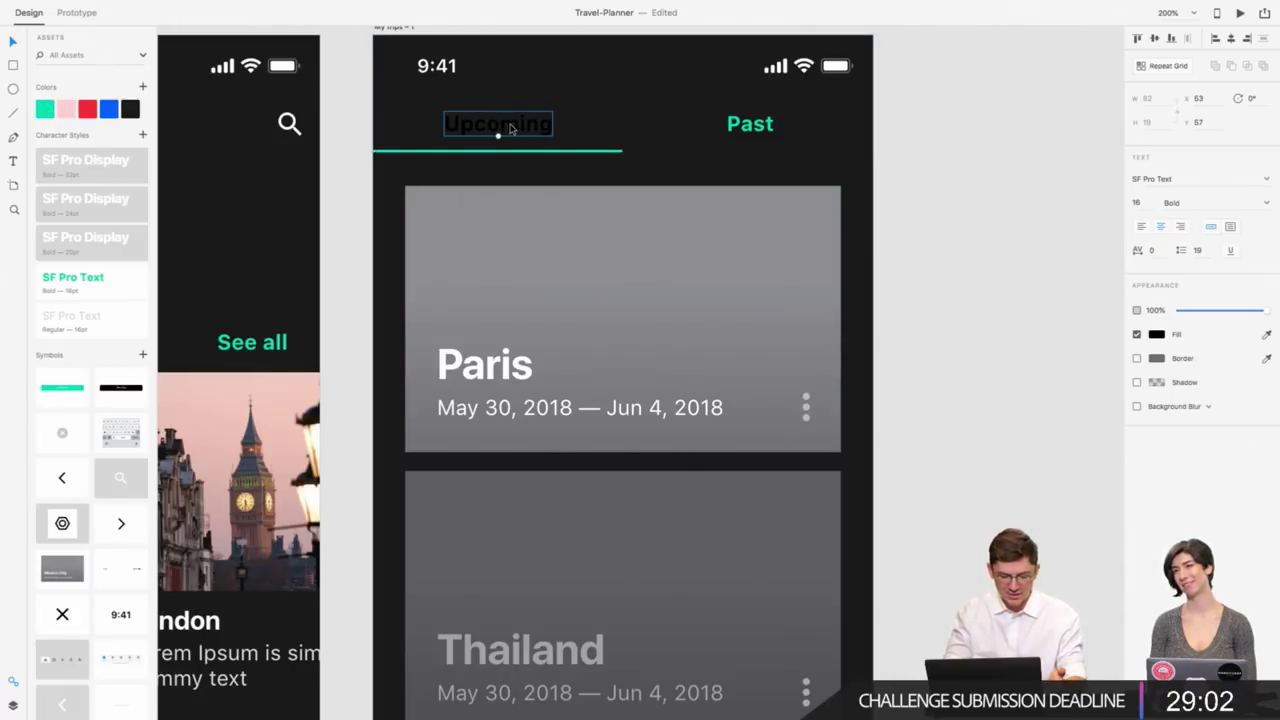
{"action": "left_click", "coordinate": [1158, 337]}
{"action": "type", "text": "ffffff"}
{"action": "key", "text": "Return"}
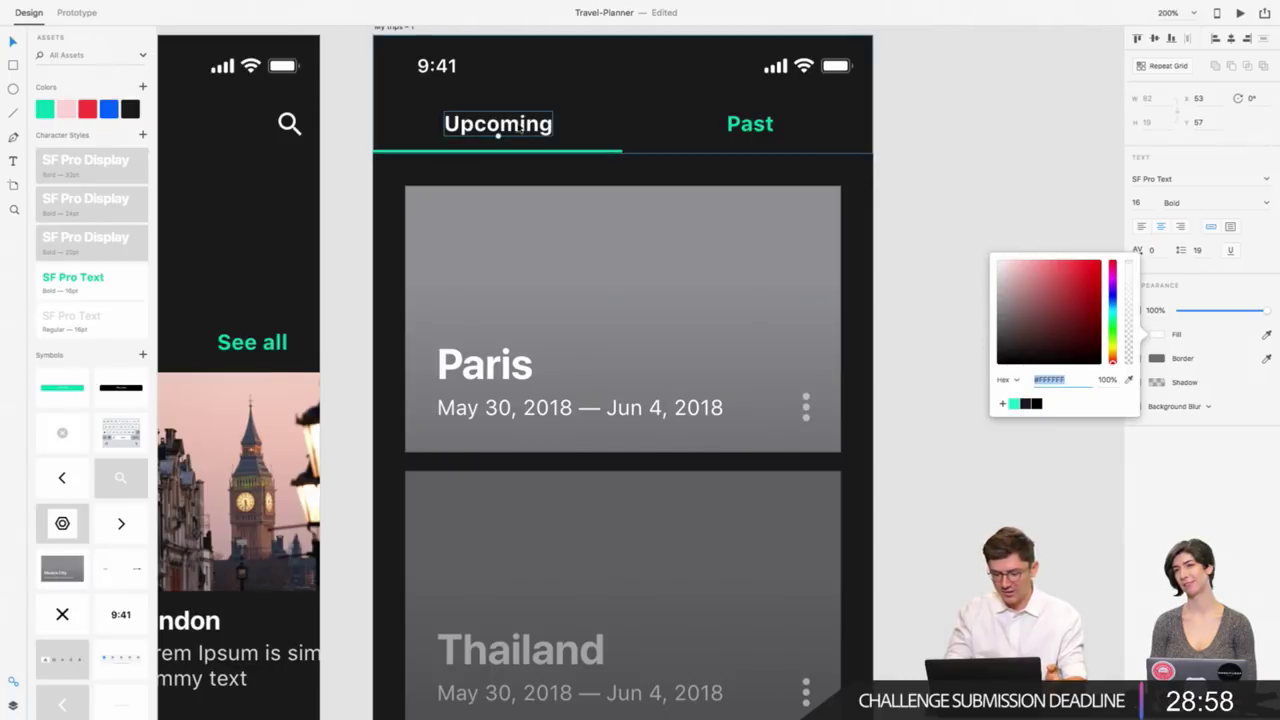
{"action": "left_click", "coordinate": [468, 127]}
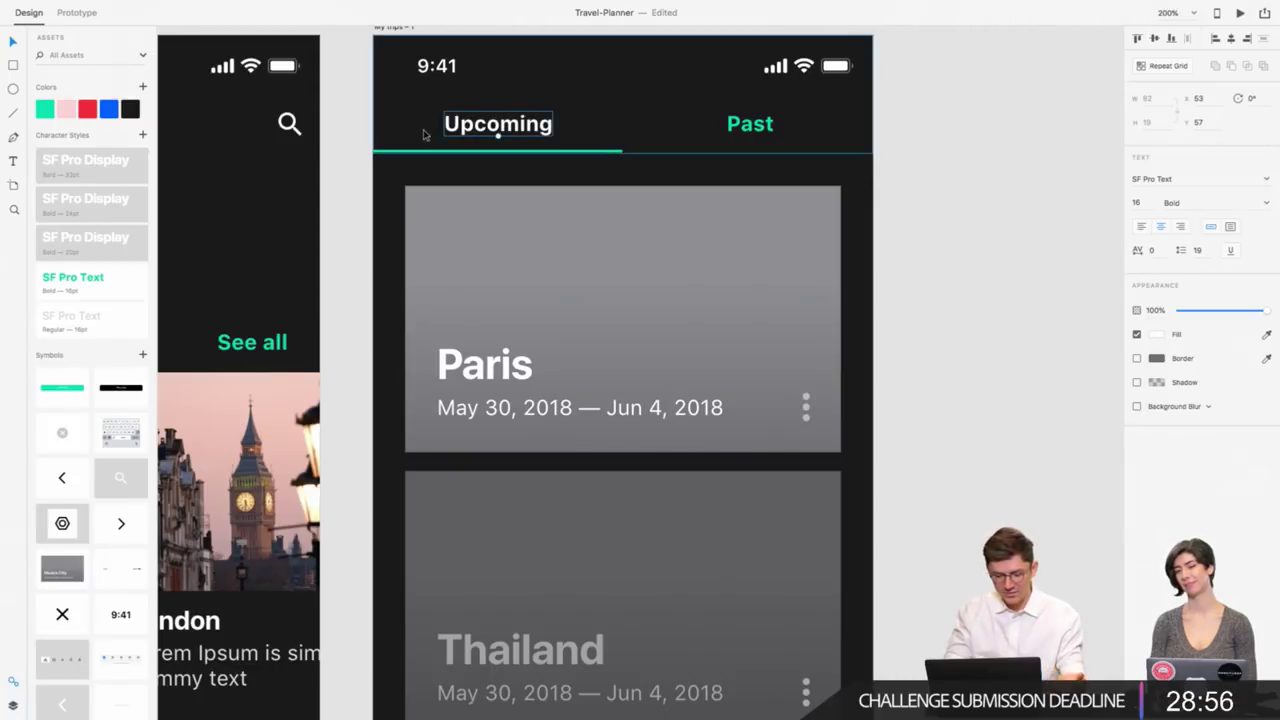
{"action": "left_click", "coordinate": [142, 136]}
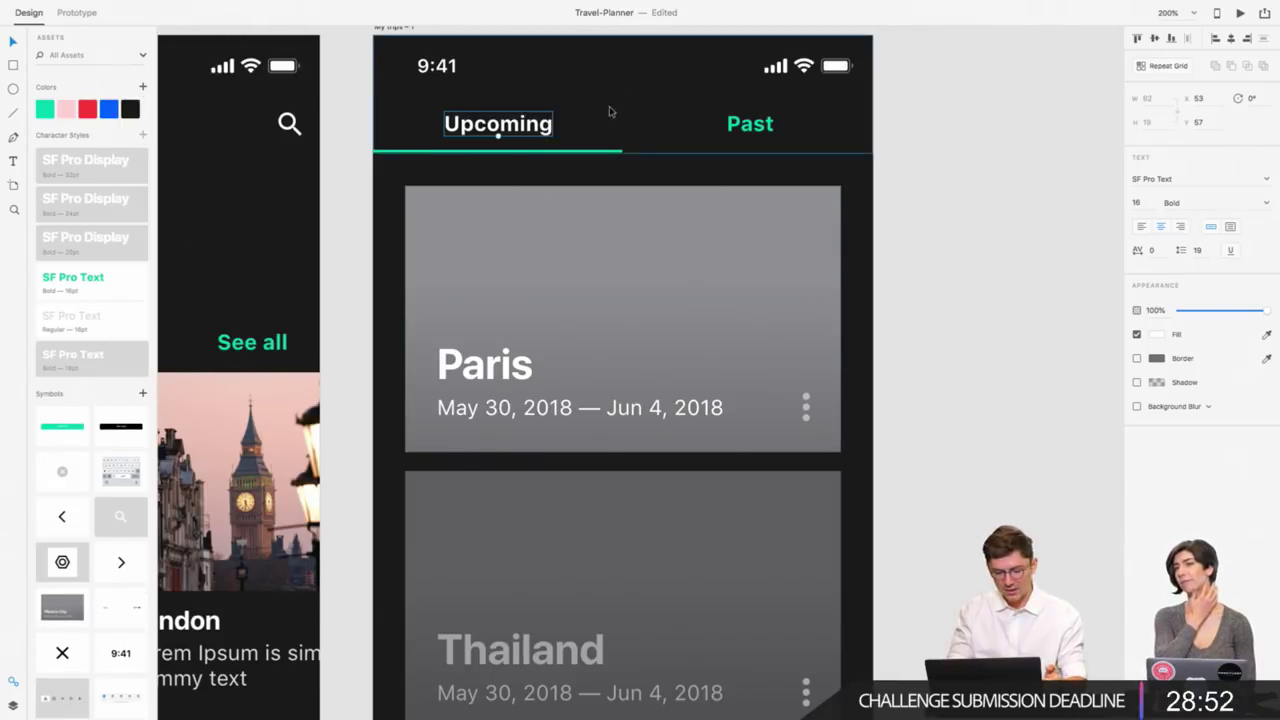
{"action": "left_click", "coordinate": [735, 130]}
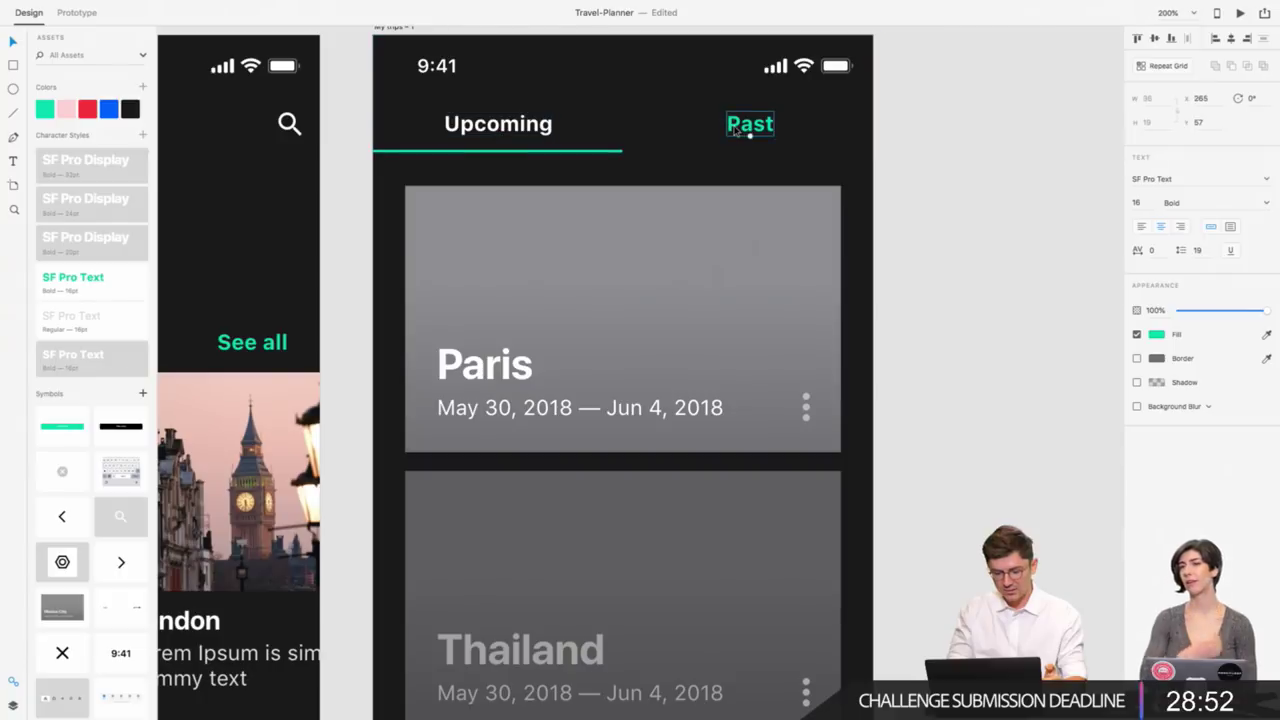
{"action": "left_click", "coordinate": [965, 198]}
{"action": "scroll", "coordinate": [965, 198], "scroll_direction": "down", "scroll_amount": 2}
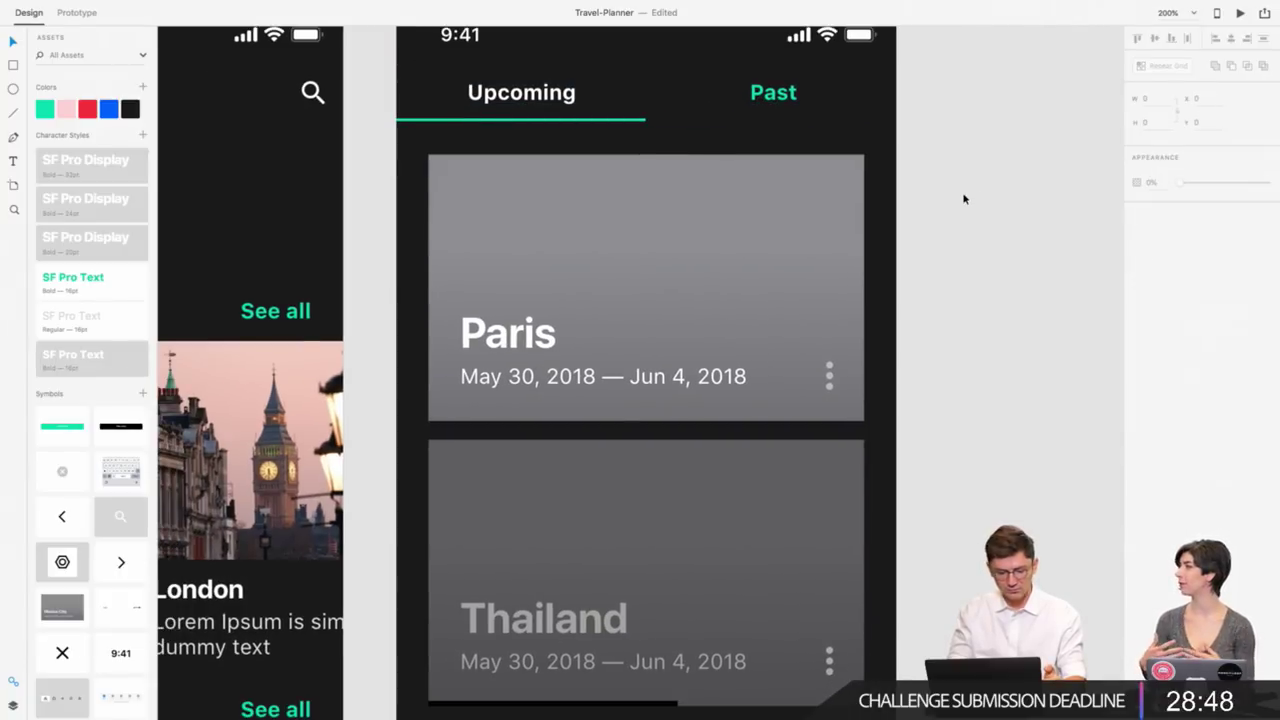
Delete the Thailand card, the leftover black bar, and the stray three-dot icon.
{"action": "left_click", "coordinate": [461, 209]}
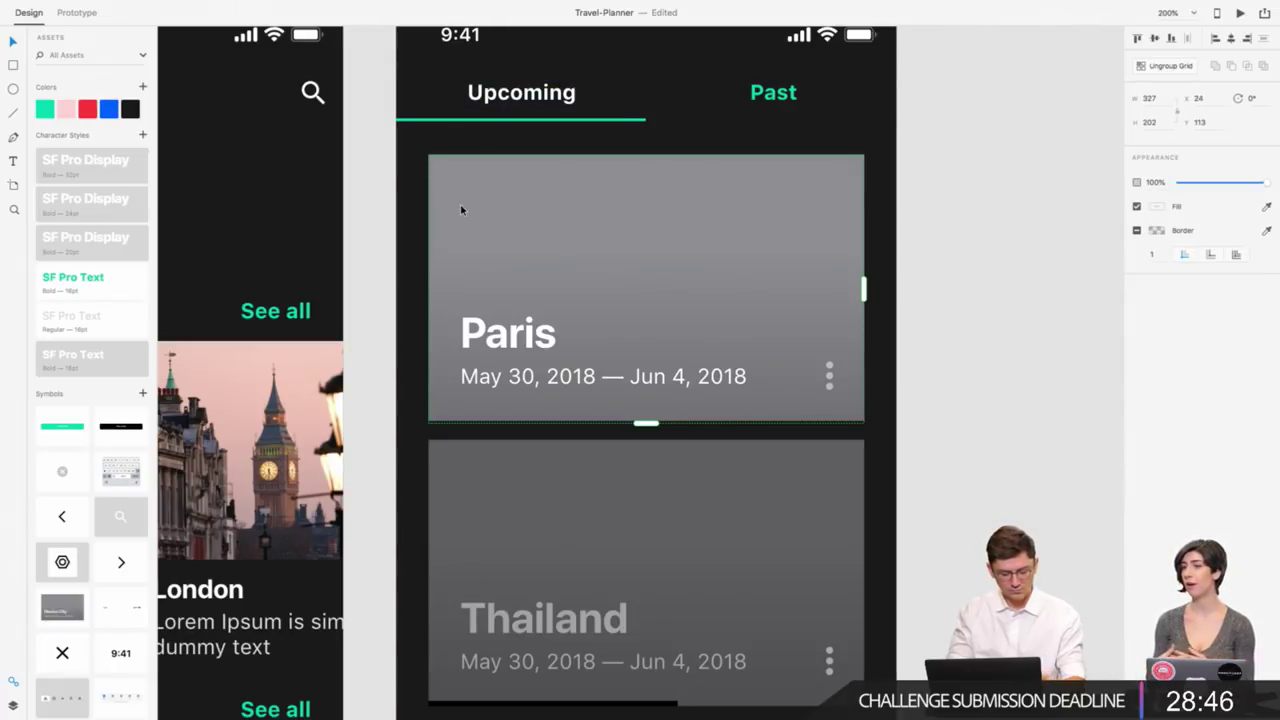
{"action": "left_click", "coordinate": [422, 150]}
{"action": "left_click", "coordinate": [515, 188]}
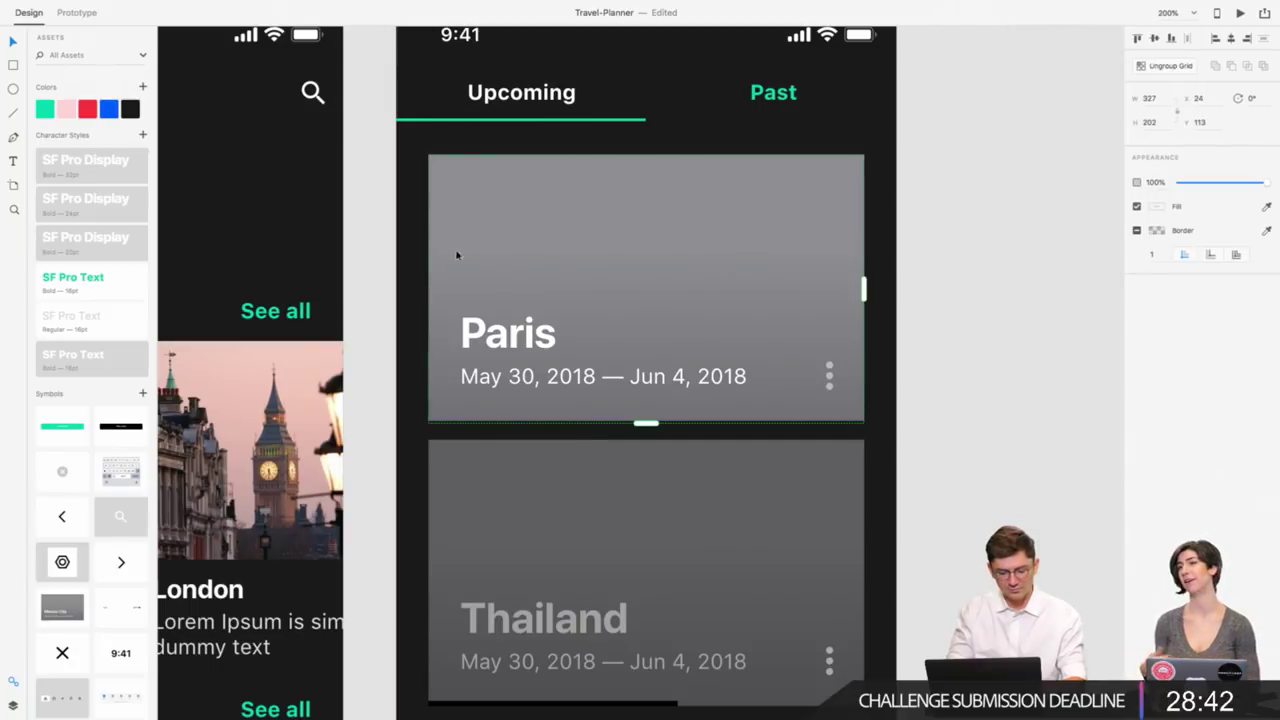
{"action": "scroll", "coordinate": [346, 497], "scroll_direction": "down", "scroll_amount": 2}
{"action": "left_click", "coordinate": [529, 493]}
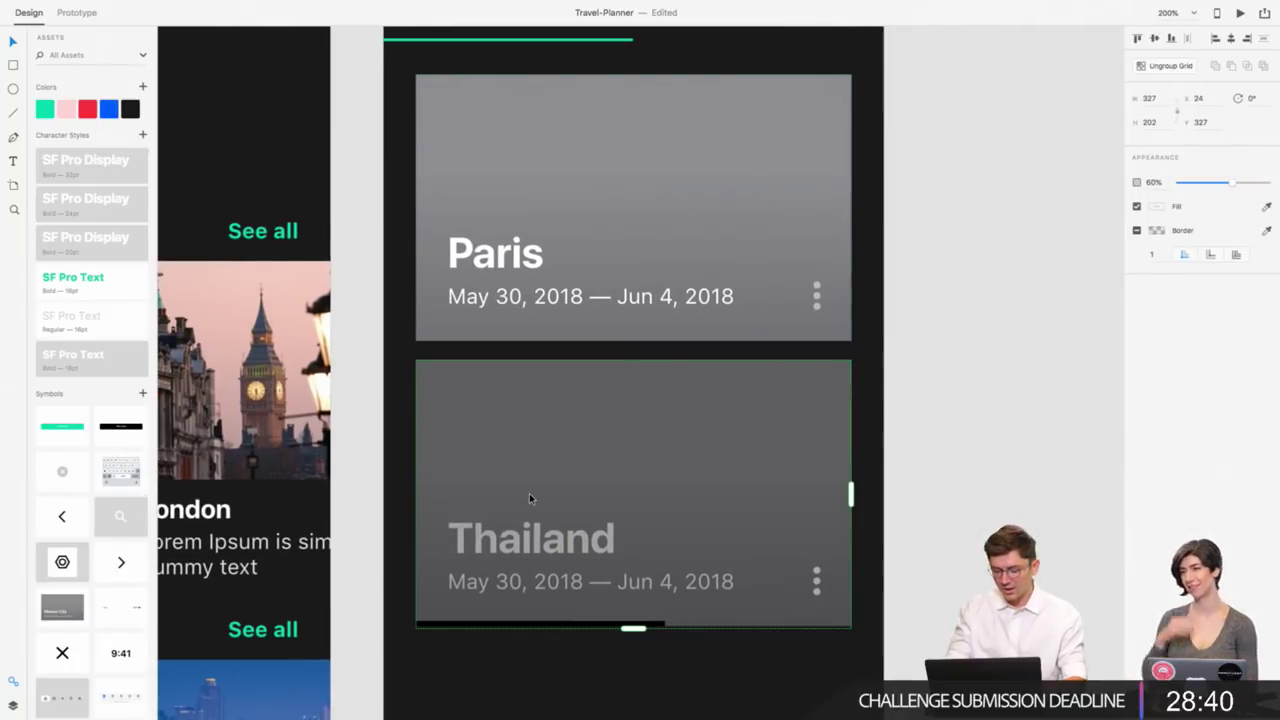
{"action": "key", "text": "Delete"}
{"action": "left_click", "coordinate": [505, 623]}
{"action": "key", "text": "Delete"}
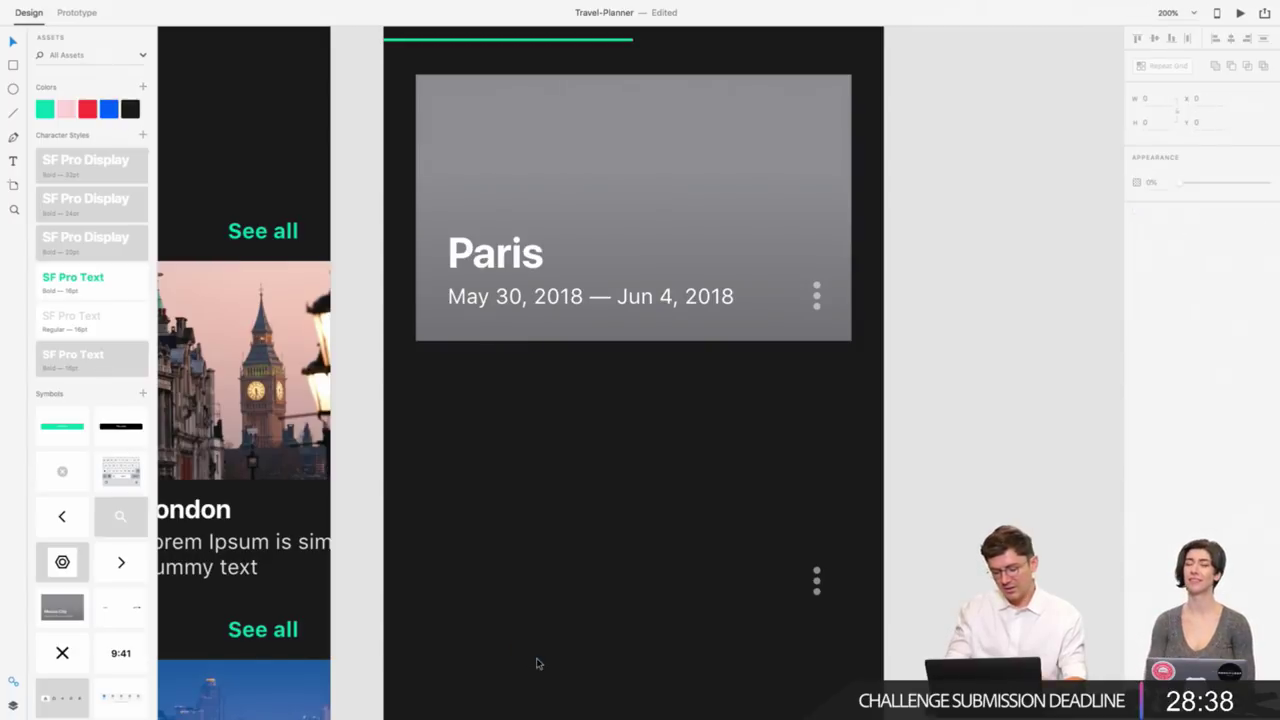
{"action": "left_click", "coordinate": [758, 560]}
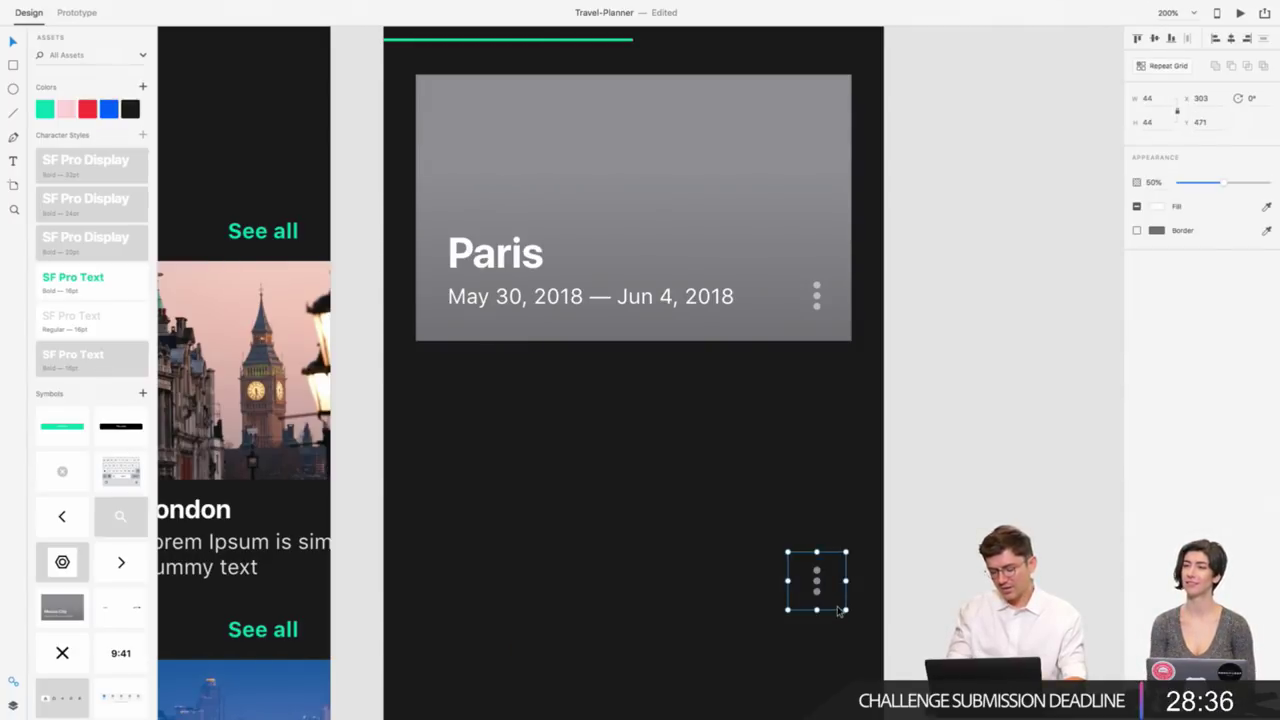
{"action": "key", "text": "Delete"}
Nudge the Paris card up 1 px, try a green fill, then undo it.
{"action": "left_click", "coordinate": [625, 224]}
{"action": "scroll", "coordinate": [625, 224], "scroll_direction": "up", "scroll_amount": 2}
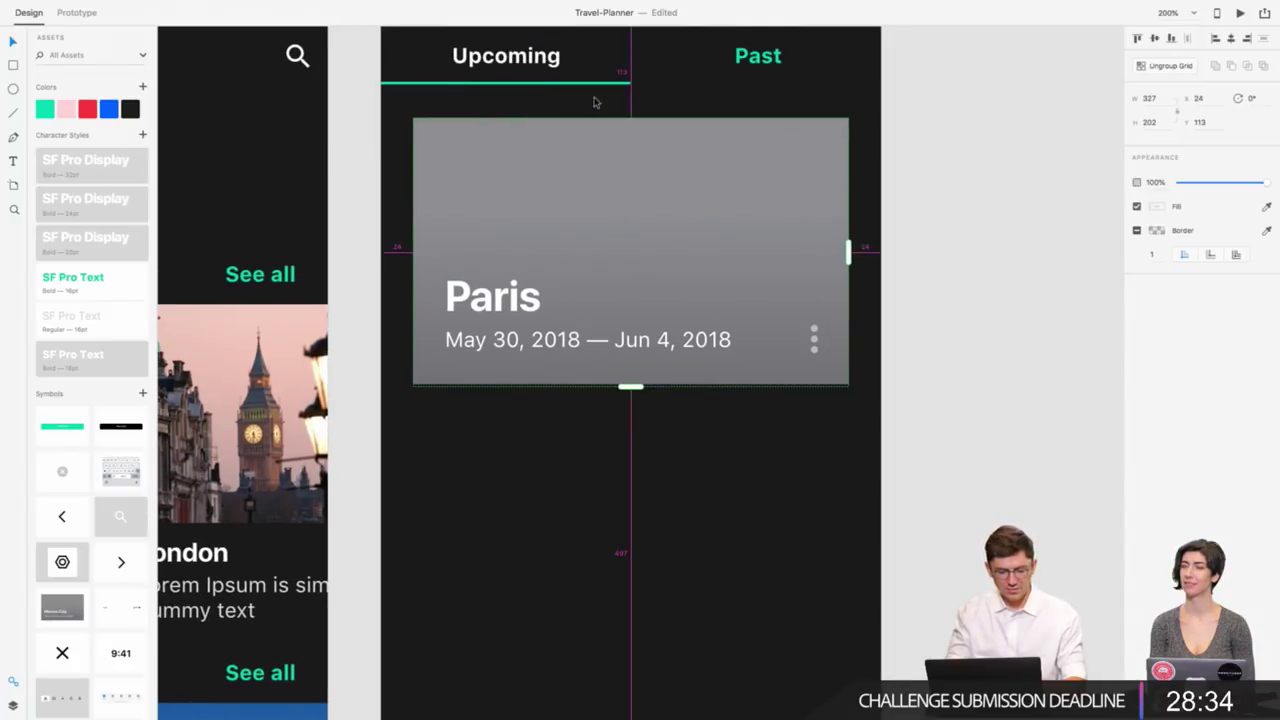
{"action": "key", "text": "Up"}
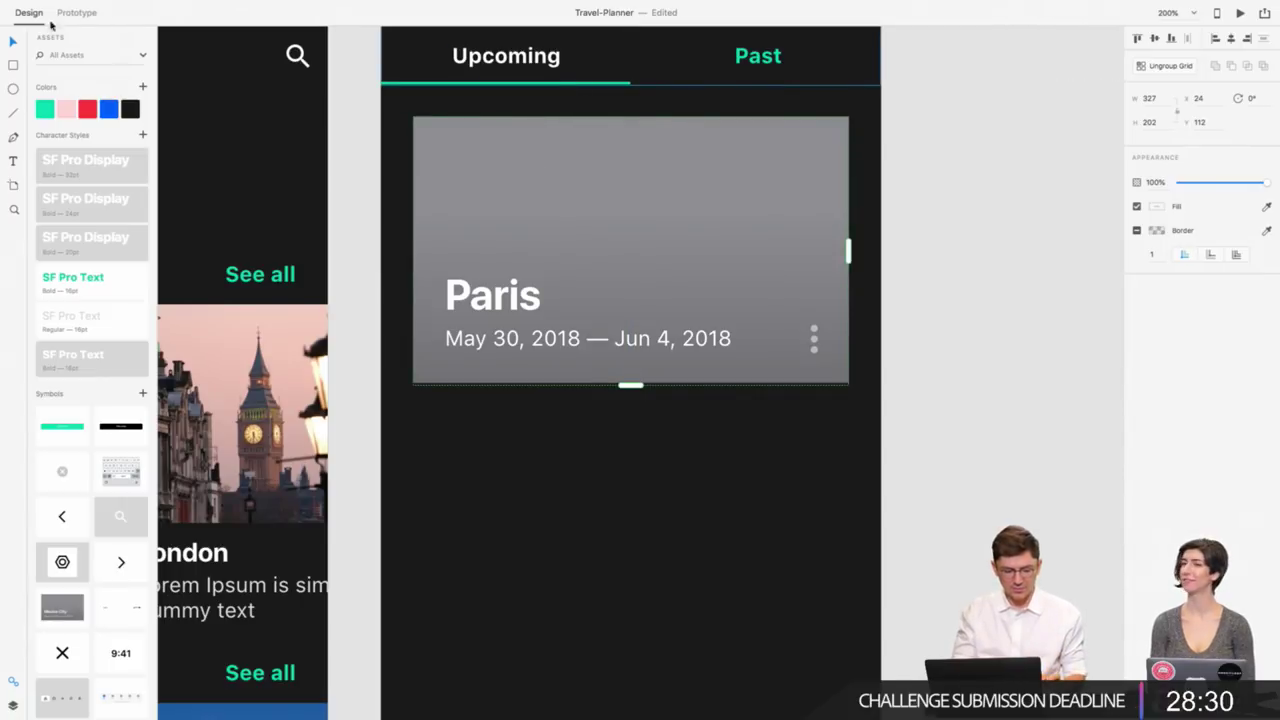
{"action": "right_click", "coordinate": [46, 113]}
{"action": "left_click", "coordinate": [60, 117]}
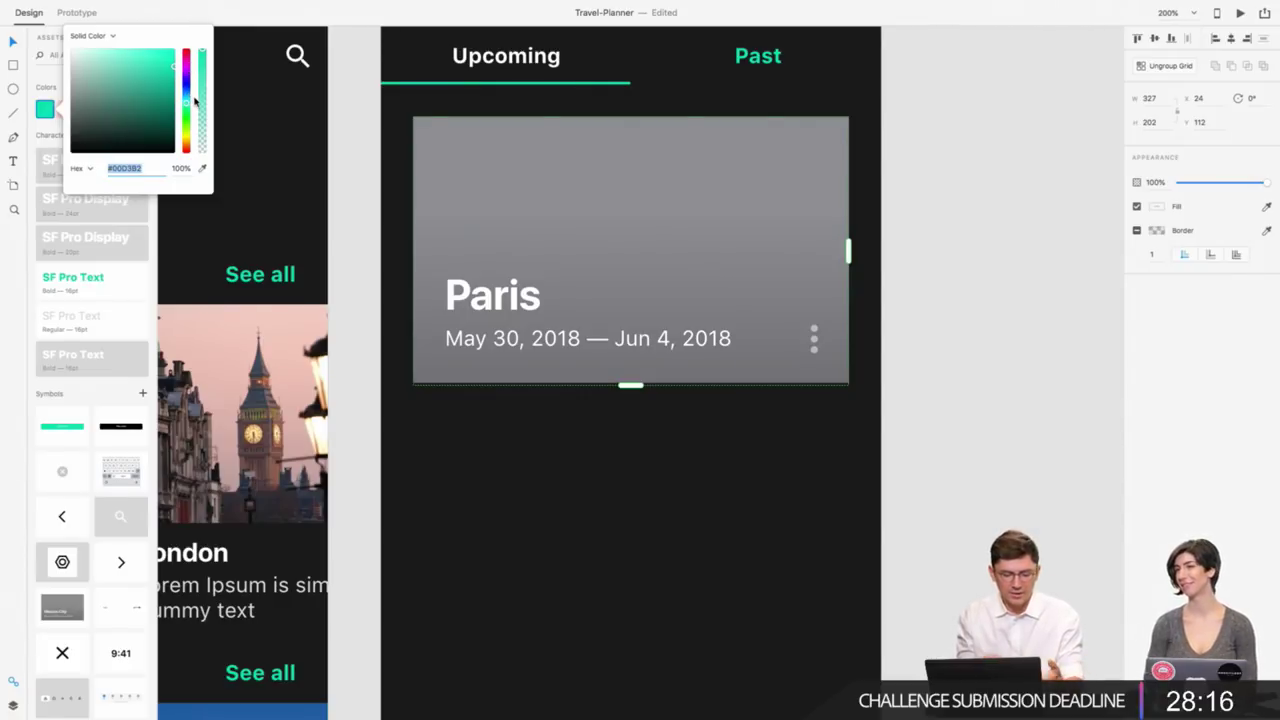
{"action": "left_click", "coordinate": [335, 148]}
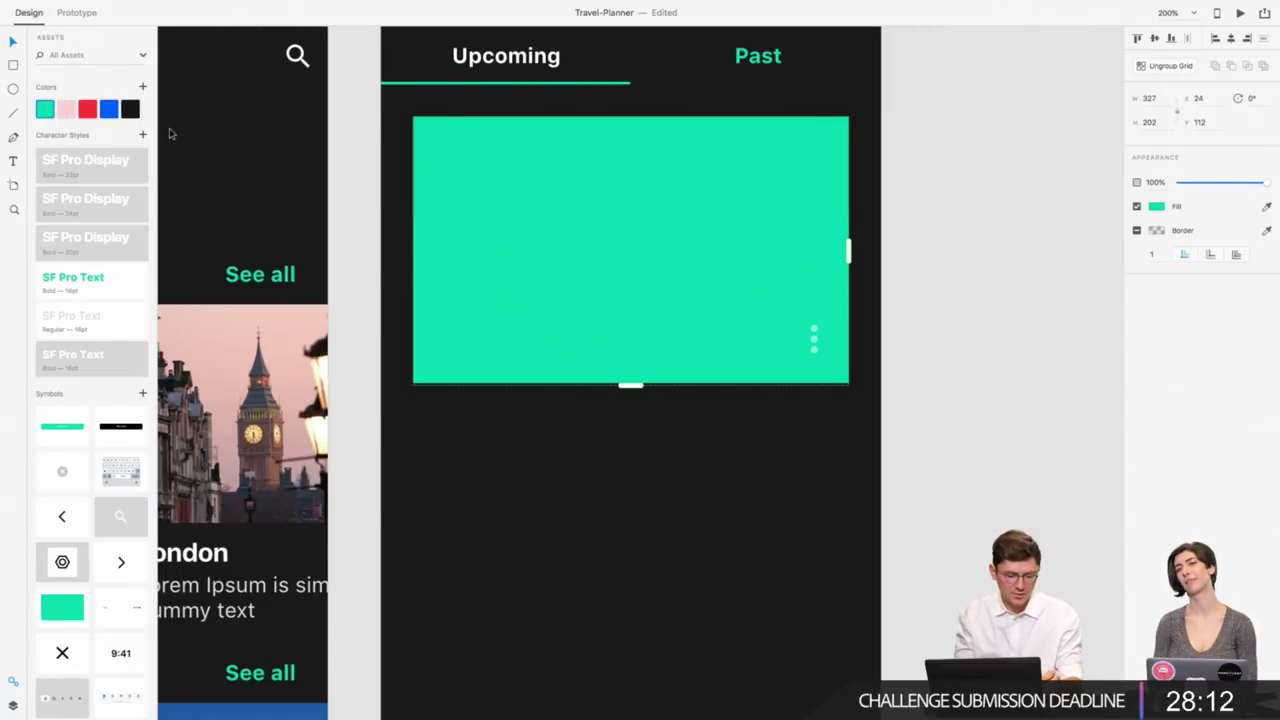
{"action": "key", "text": "ctrl+z"}
{"action": "left_click", "coordinate": [364, 253]}
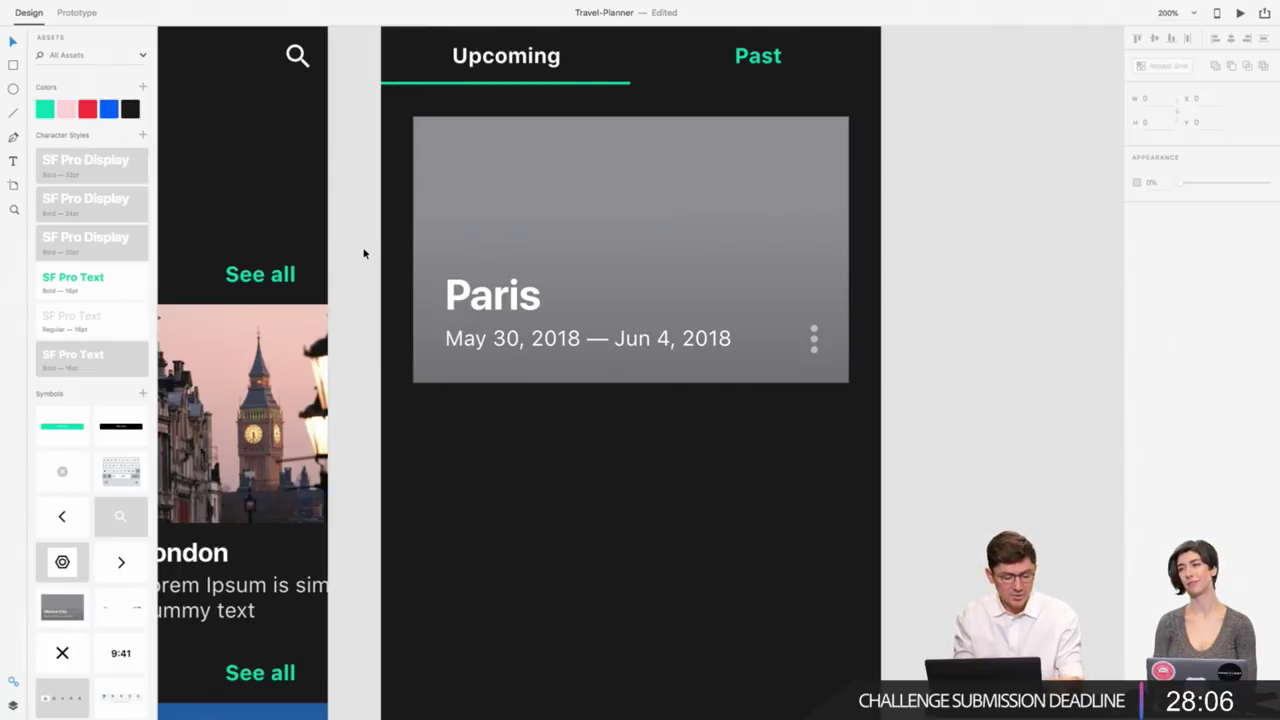
{"action": "scroll", "coordinate": [364, 253], "scroll_direction": "up", "scroll_amount": 2}
{"action": "scroll", "coordinate": [364, 253], "scroll_direction": "up", "scroll_amount": 1}
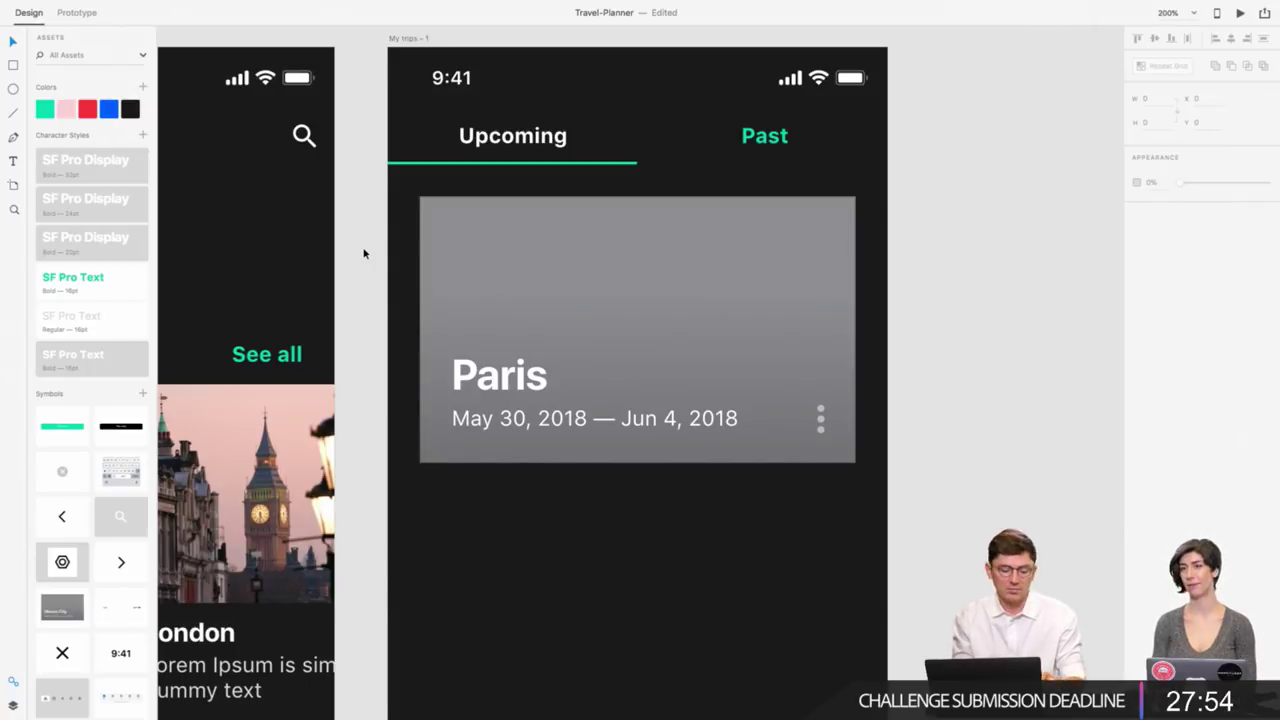
Extend the repeat grid downward to add a second Paris card.
{"action": "scroll", "coordinate": [509, 264], "scroll_direction": "right", "scroll_amount": 3}
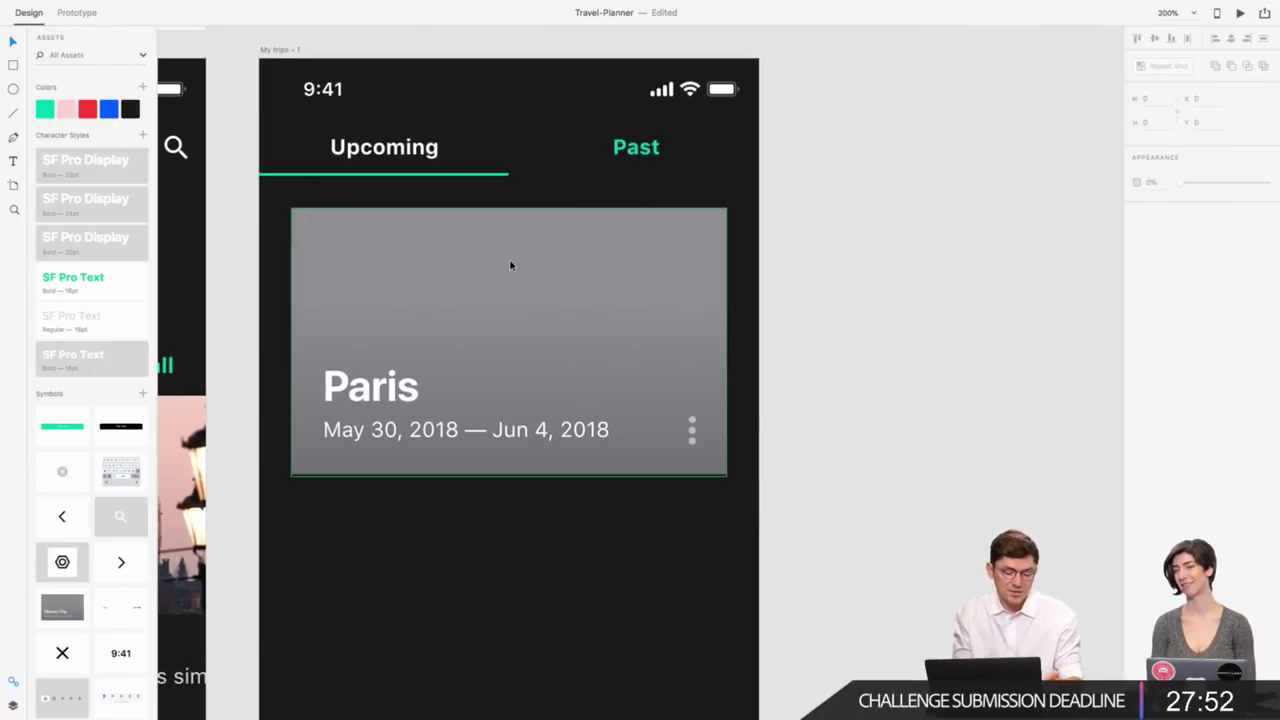
{"action": "scroll", "coordinate": [510, 265], "scroll_direction": "down", "scroll_amount": 3}
{"action": "left_click", "coordinate": [510, 387]}
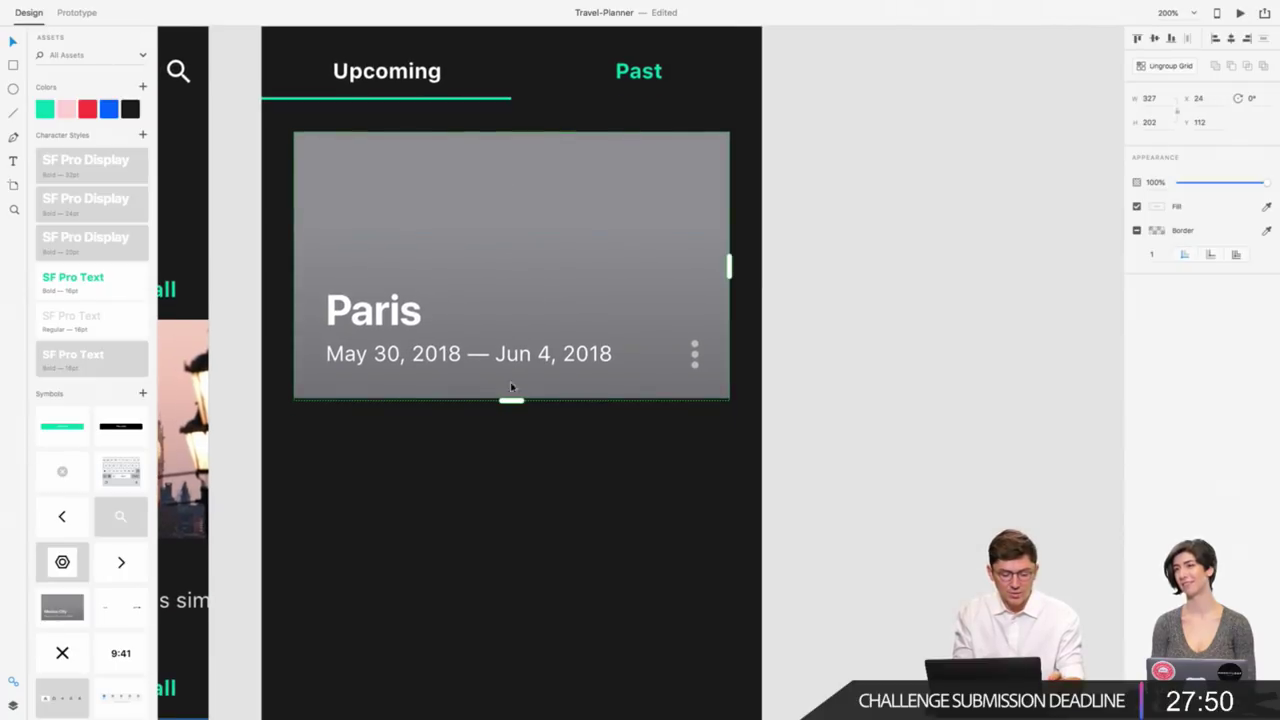
{"action": "scroll", "coordinate": [508, 412], "scroll_direction": "down", "scroll_amount": 2}
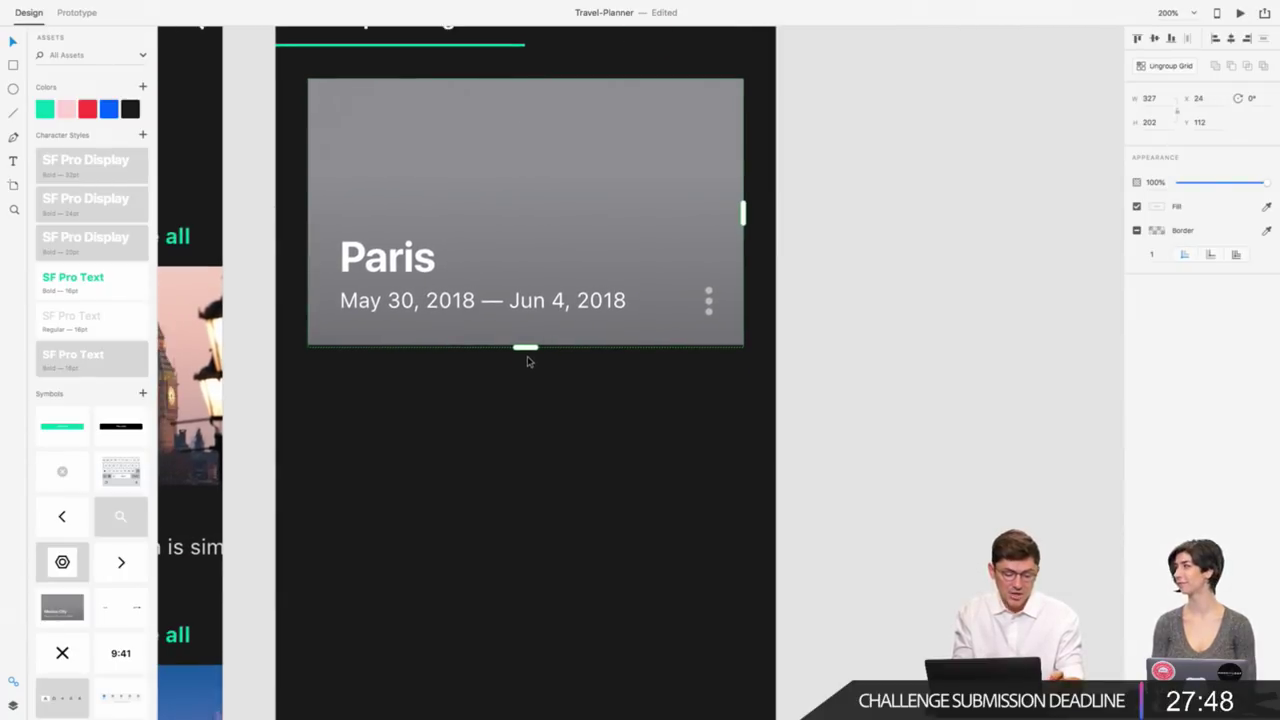
{"action": "left_click_drag", "start_coordinate": [525, 348], "coordinate": [528, 635]}
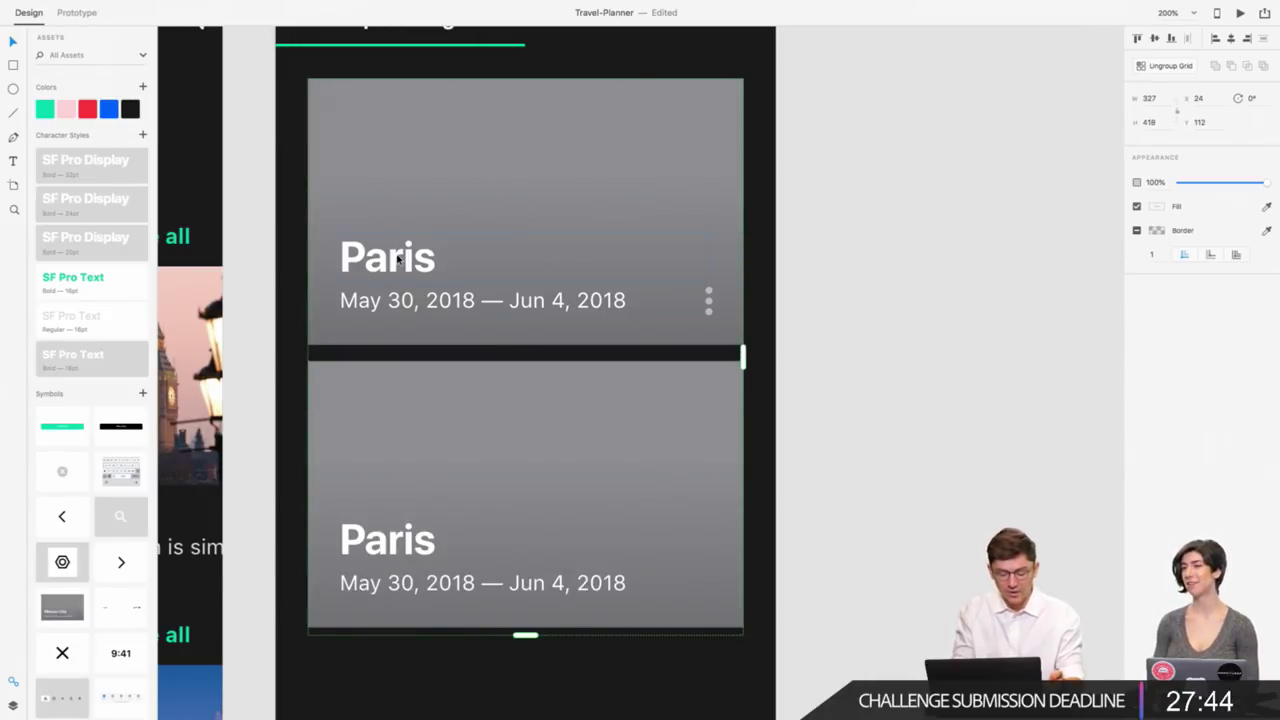
{"action": "scroll", "coordinate": [397, 259], "scroll_direction": "down", "scroll_amount": 5}
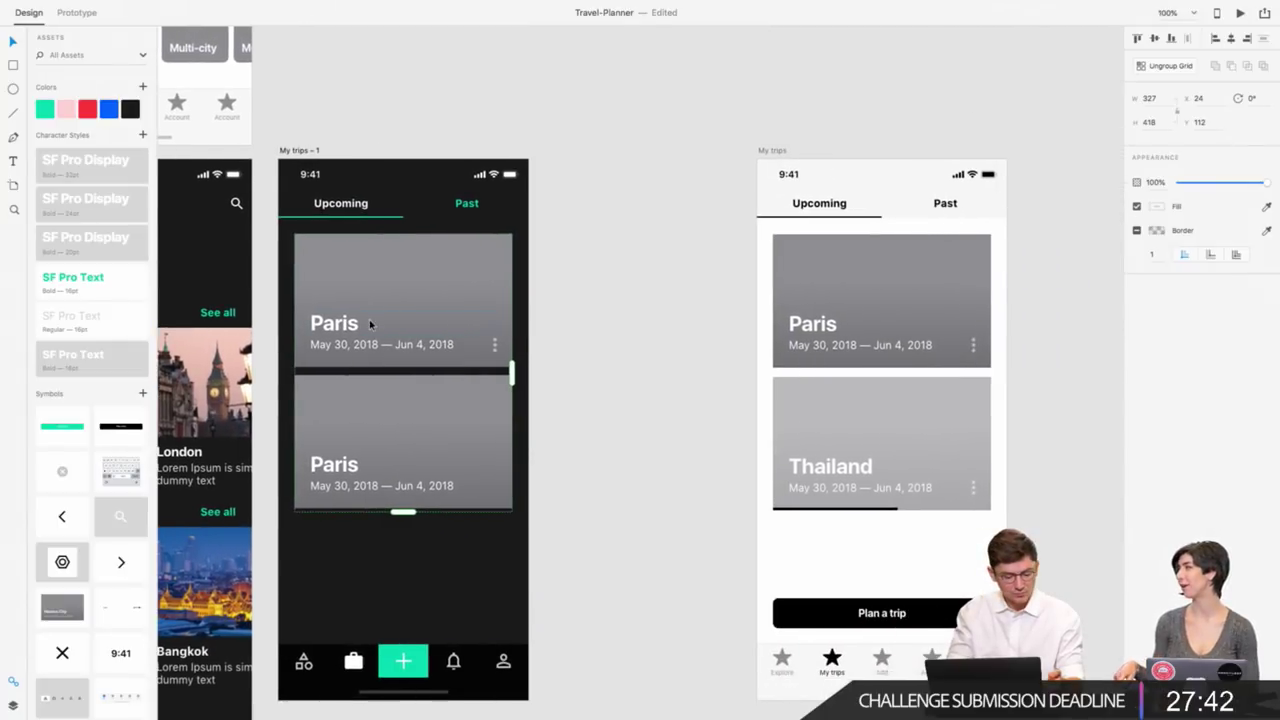
Enter the repeat grid and select the cards' Paris titles and date text.
{"action": "double_click", "coordinate": [345, 325]}
{"action": "left_click", "coordinate": [345, 325]}
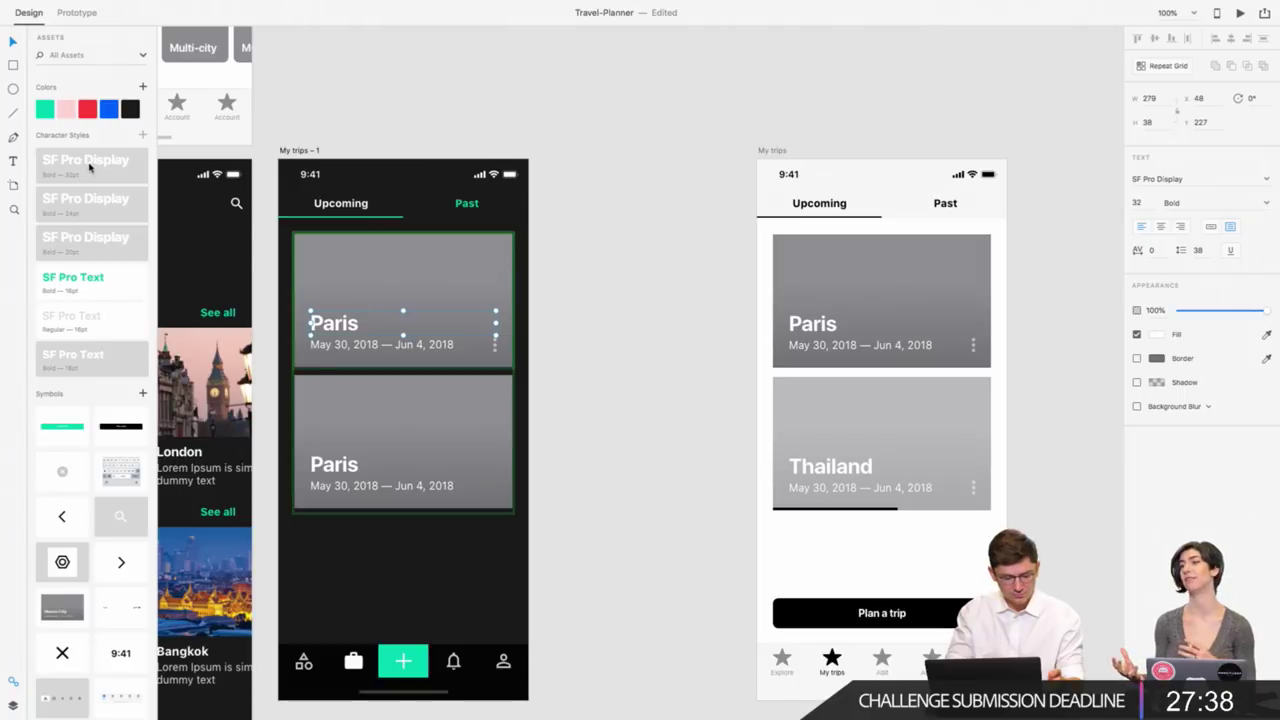
{"action": "left_click", "coordinate": [343, 470]}
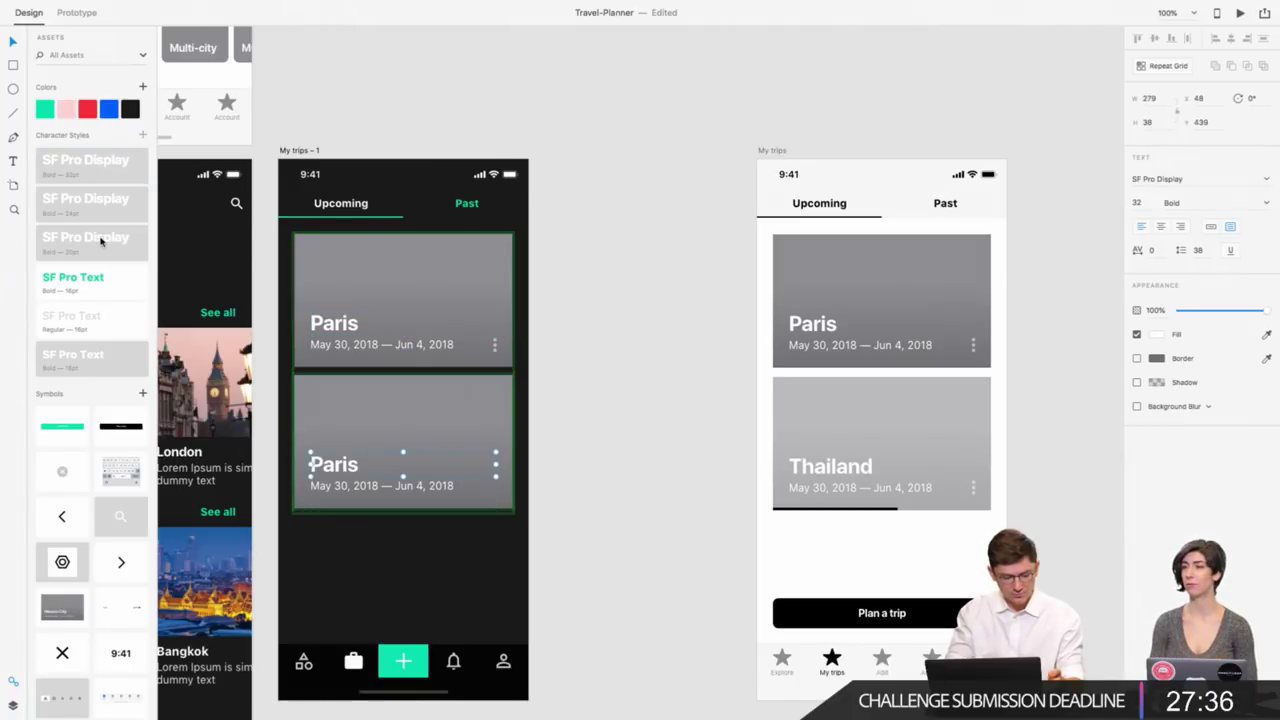
{"action": "left_click", "coordinate": [330, 345]}
{"action": "scroll", "coordinate": [330, 345], "scroll_direction": "down", "scroll_amount": 5}
Set the Thailand card's description text to SF Pro Text and save it as a character style.
{"action": "scroll", "coordinate": [335, 450], "scroll_direction": "left", "scroll_amount": 5}
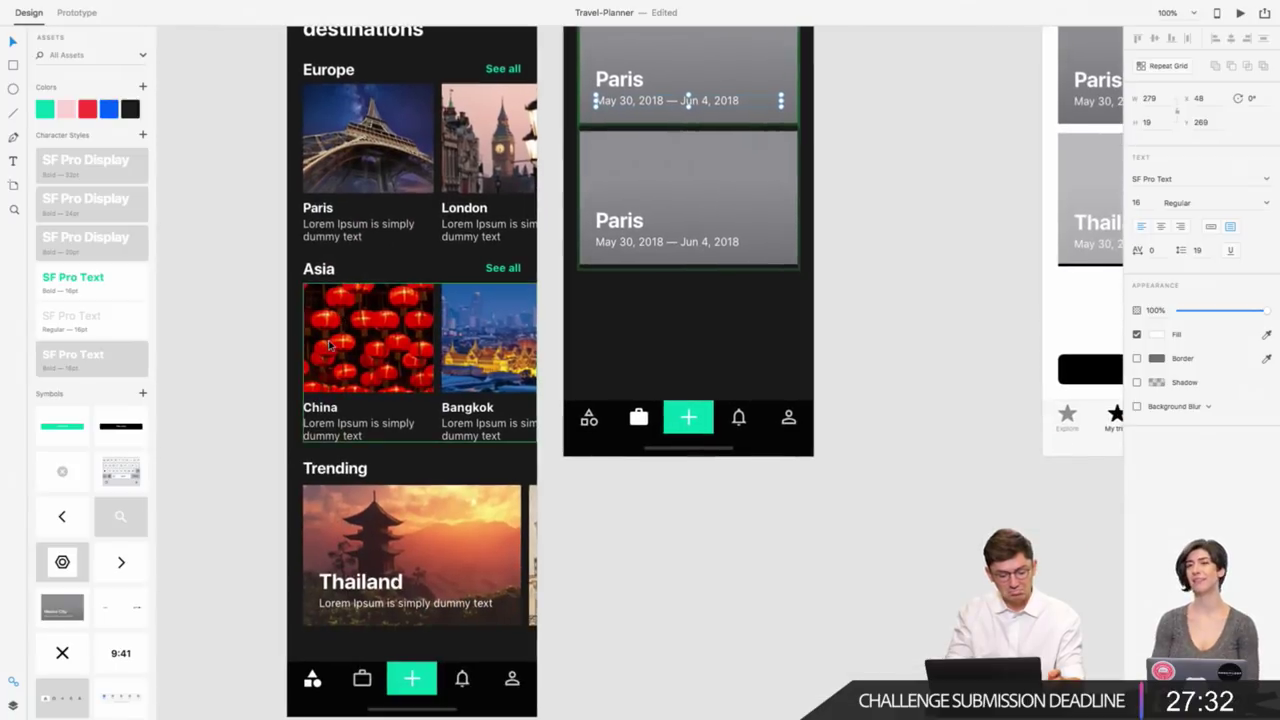
{"action": "left_click", "coordinate": [345, 605]}
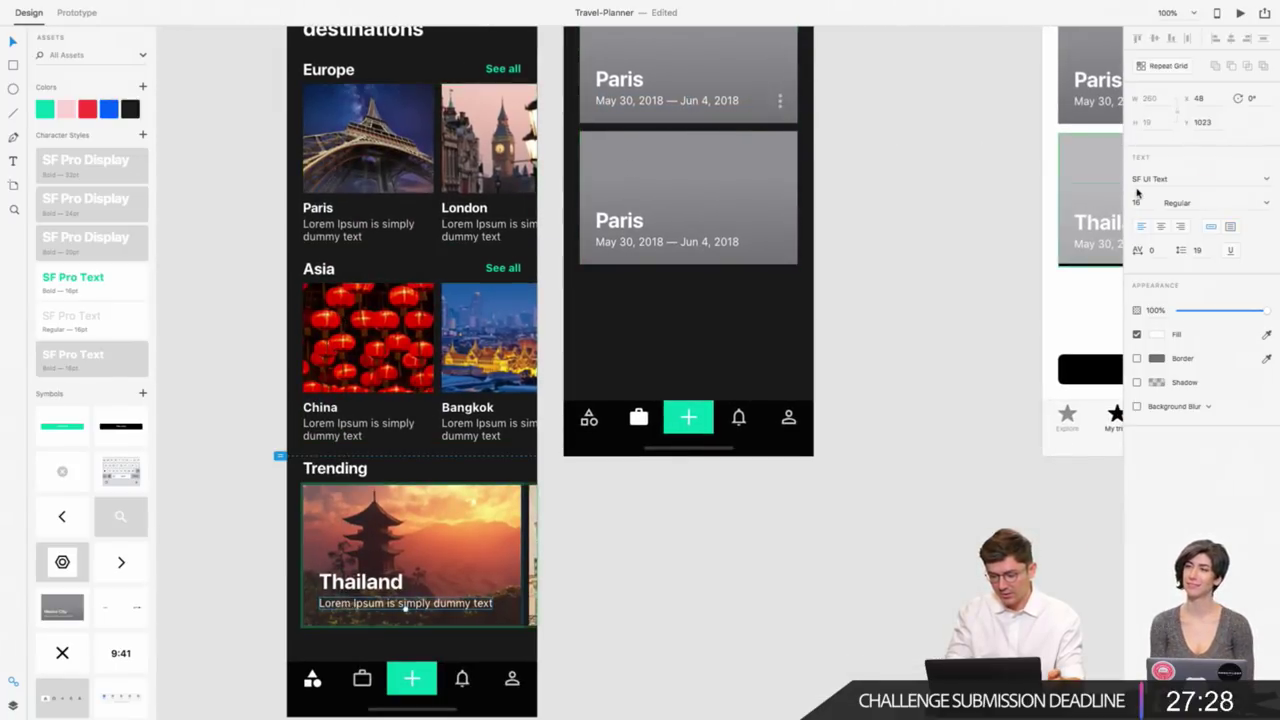
{"action": "left_click", "coordinate": [1210, 178]}
{"action": "type", "text": "Pro"}
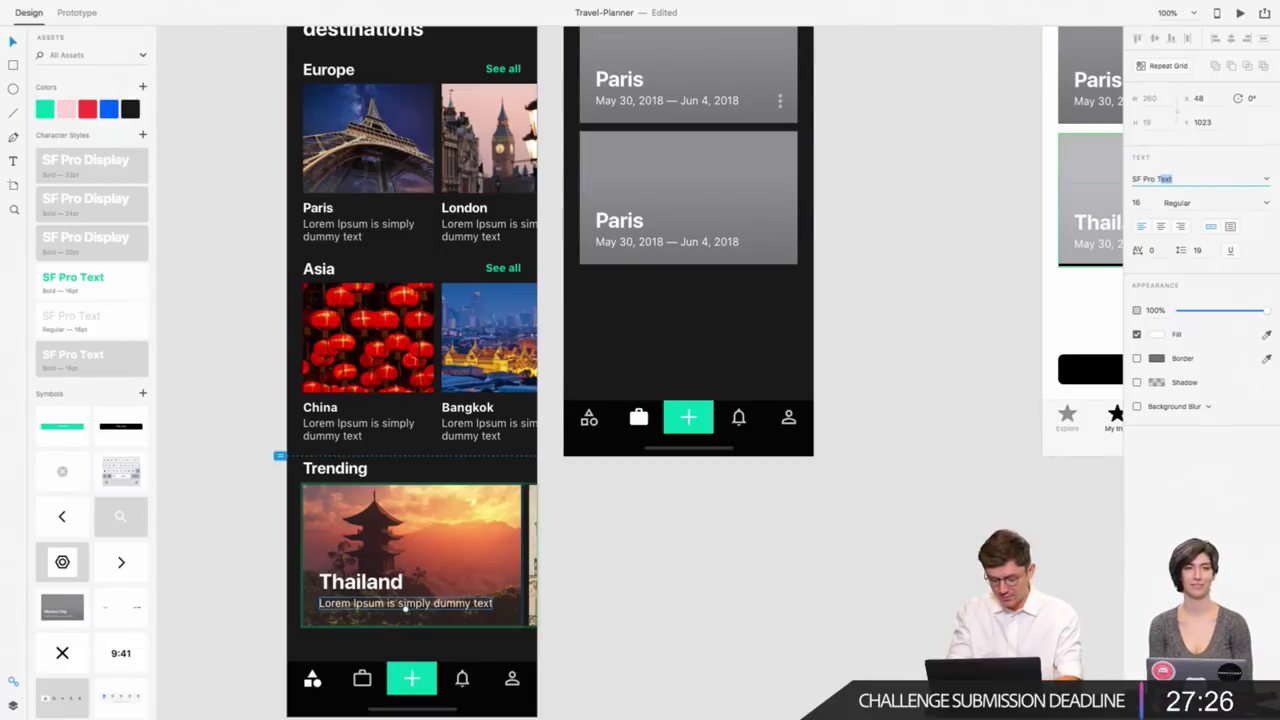
{"action": "key", "text": "Return"}
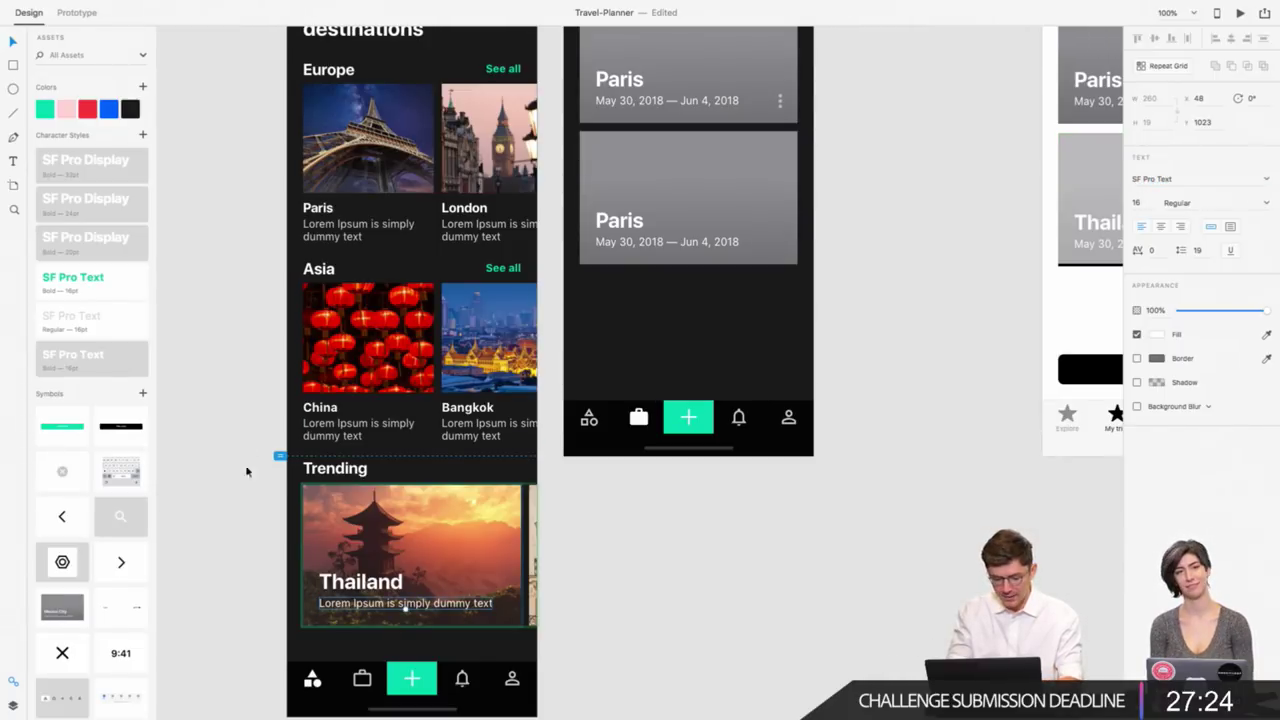
{"action": "left_click", "coordinate": [142, 135]}
Narrow the top Paris card's date text to 228 wide so it clears the three-dot menu.
{"action": "scroll", "coordinate": [640, 282], "scroll_direction": "right", "scroll_amount": 2}
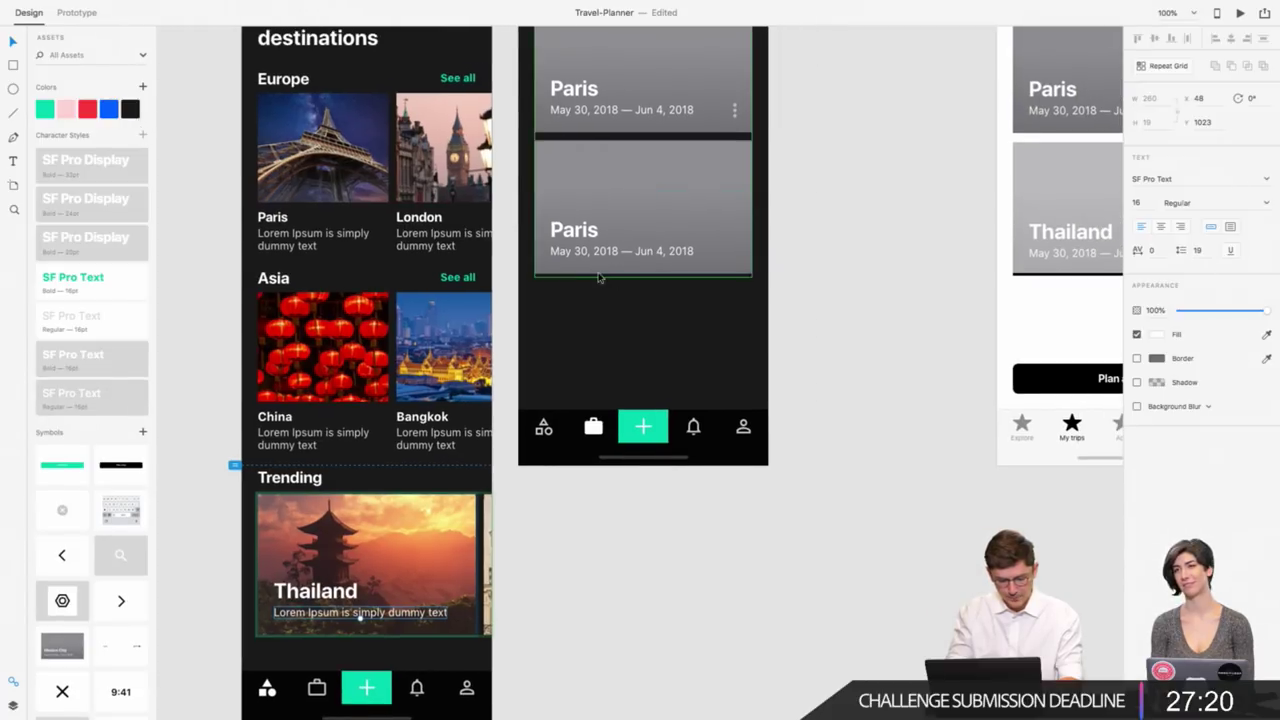
{"action": "left_click", "coordinate": [600, 134]}
{"action": "double_click", "coordinate": [605, 110]}
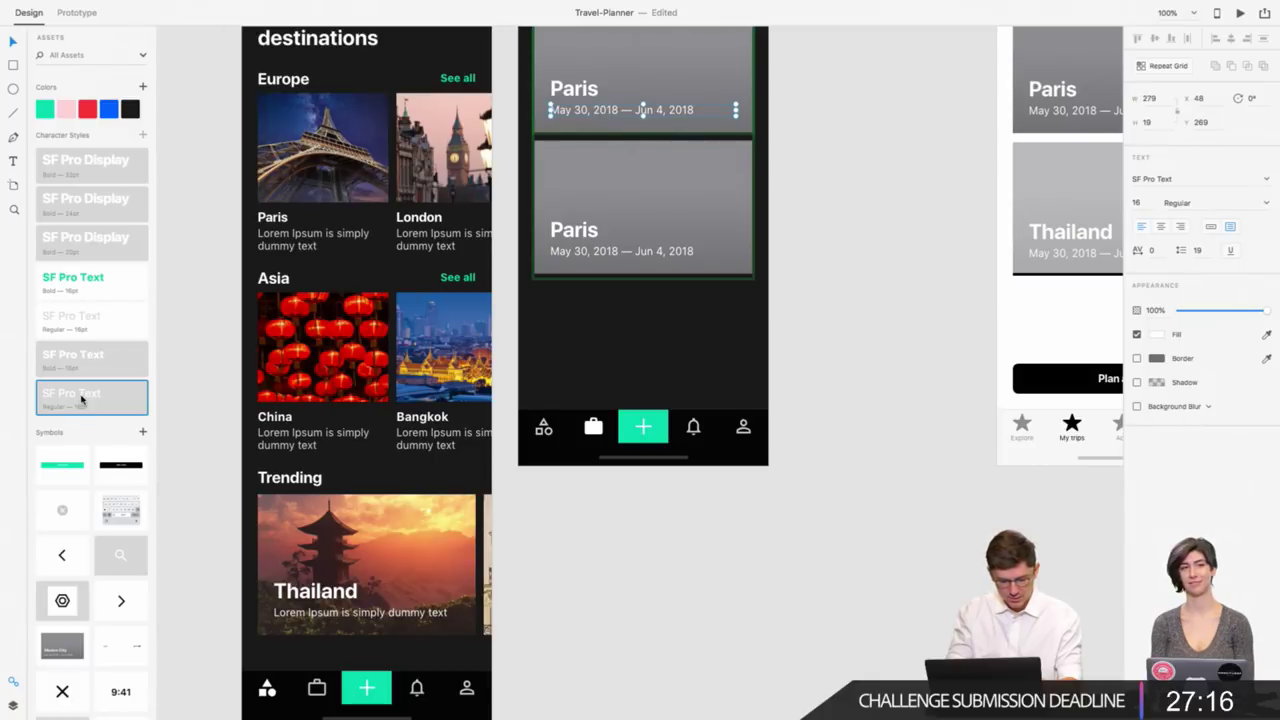
{"action": "left_click", "coordinate": [614, 261]}
{"action": "scroll", "coordinate": [547, 279], "scroll_direction": "right", "scroll_amount": 2}
{"action": "scroll", "coordinate": [547, 279], "scroll_direction": "up", "scroll_amount": 1}
{"action": "scroll", "coordinate": [547, 279], "scroll_direction": "right", "scroll_amount": 1}
{"action": "scroll", "coordinate": [547, 279], "scroll_direction": "up", "scroll_amount": 1}
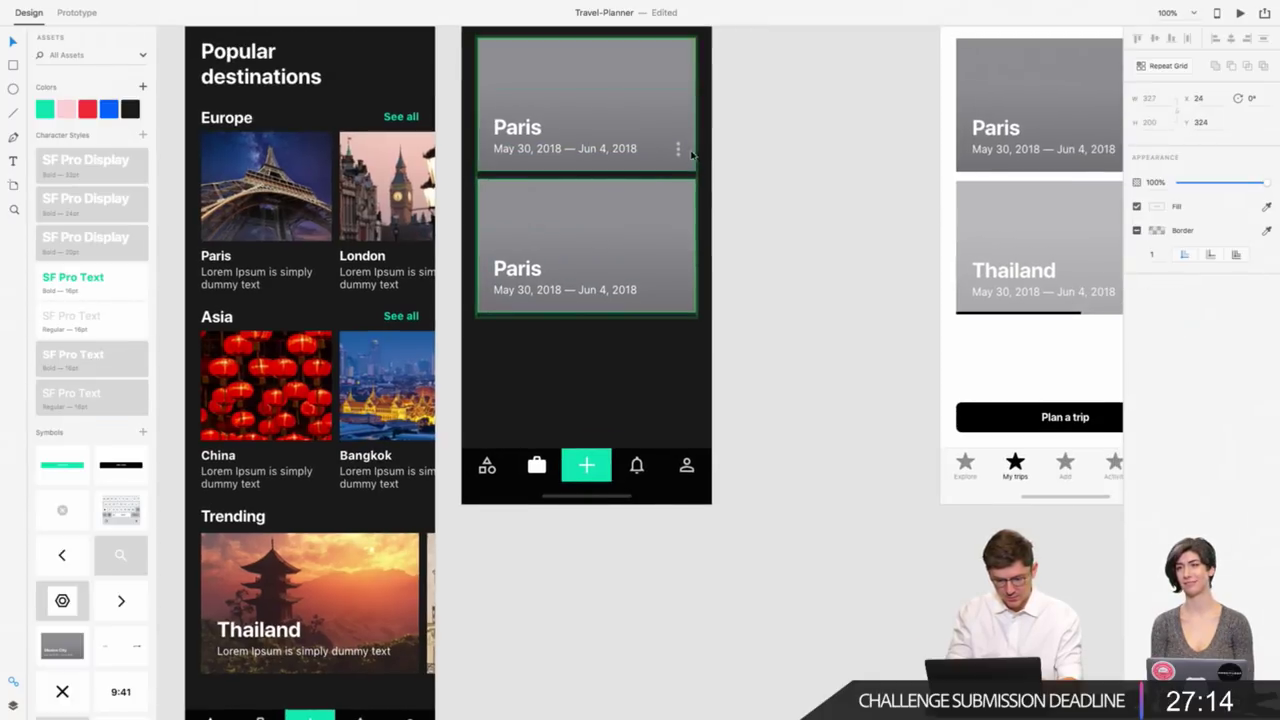
{"action": "left_click", "coordinate": [679, 153]}
{"action": "double_click", "coordinate": [678, 150]}
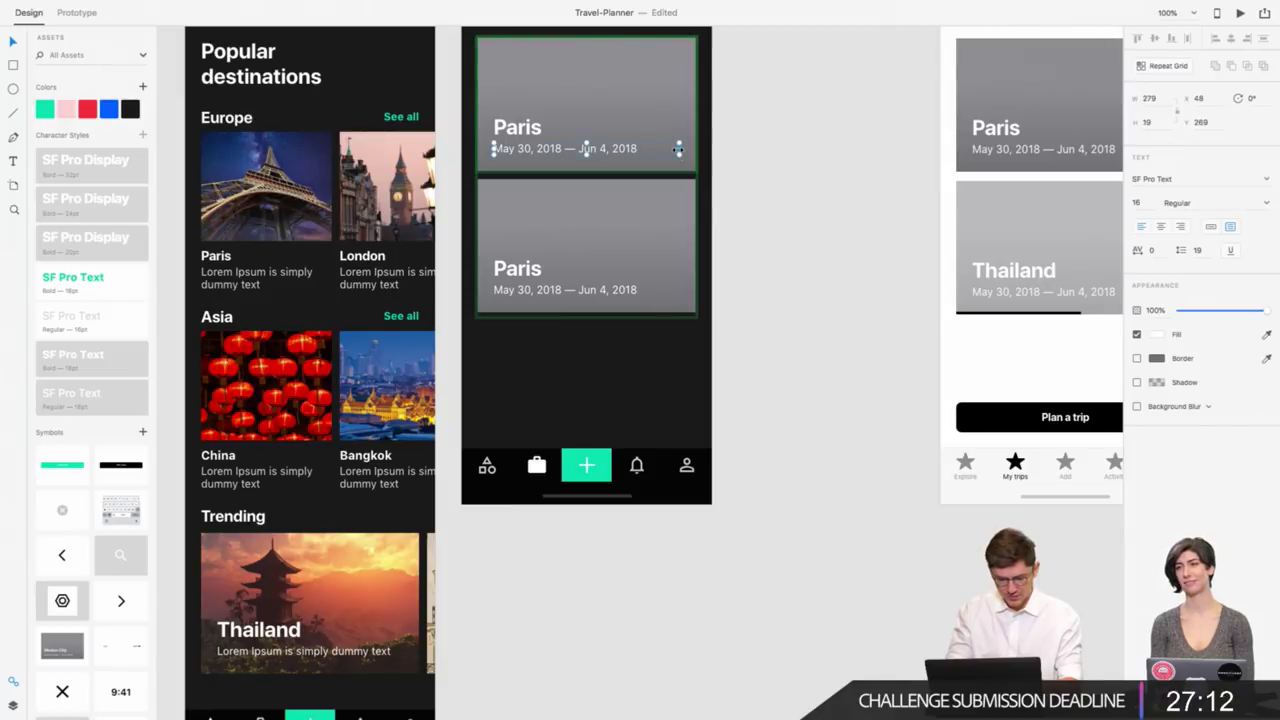
{"action": "left_click_drag", "start_coordinate": [673, 148], "coordinate": [645, 148]}
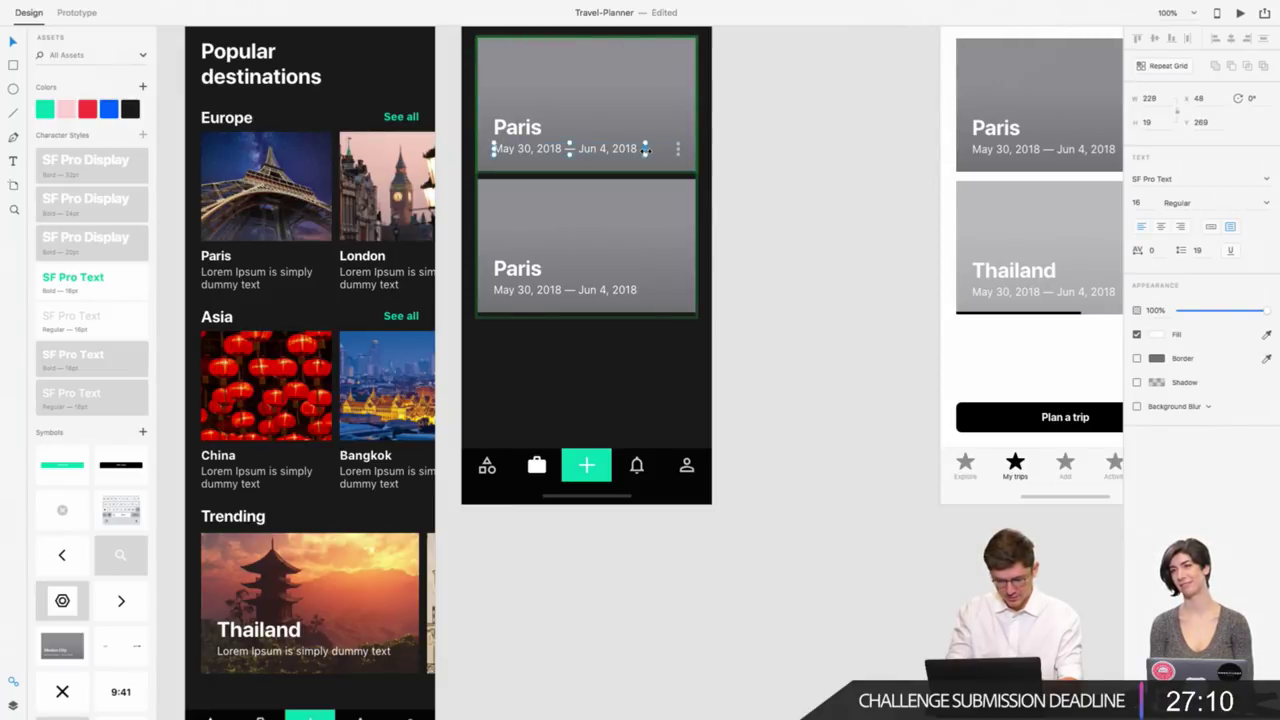
{"action": "left_click", "coordinate": [678, 152]}
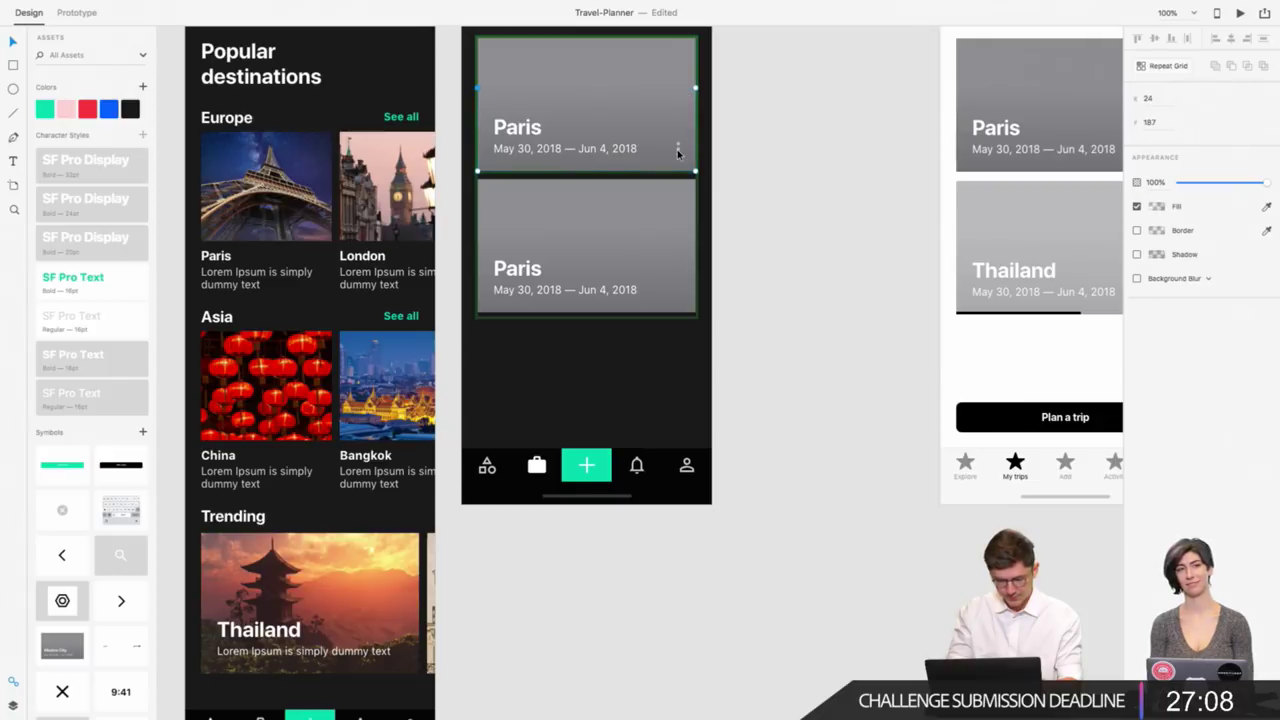
Inspect the Paris card's layers: title text and both background rectangles.
{"action": "scroll", "coordinate": [678, 152], "scroll_direction": "up", "scroll_amount": 5}
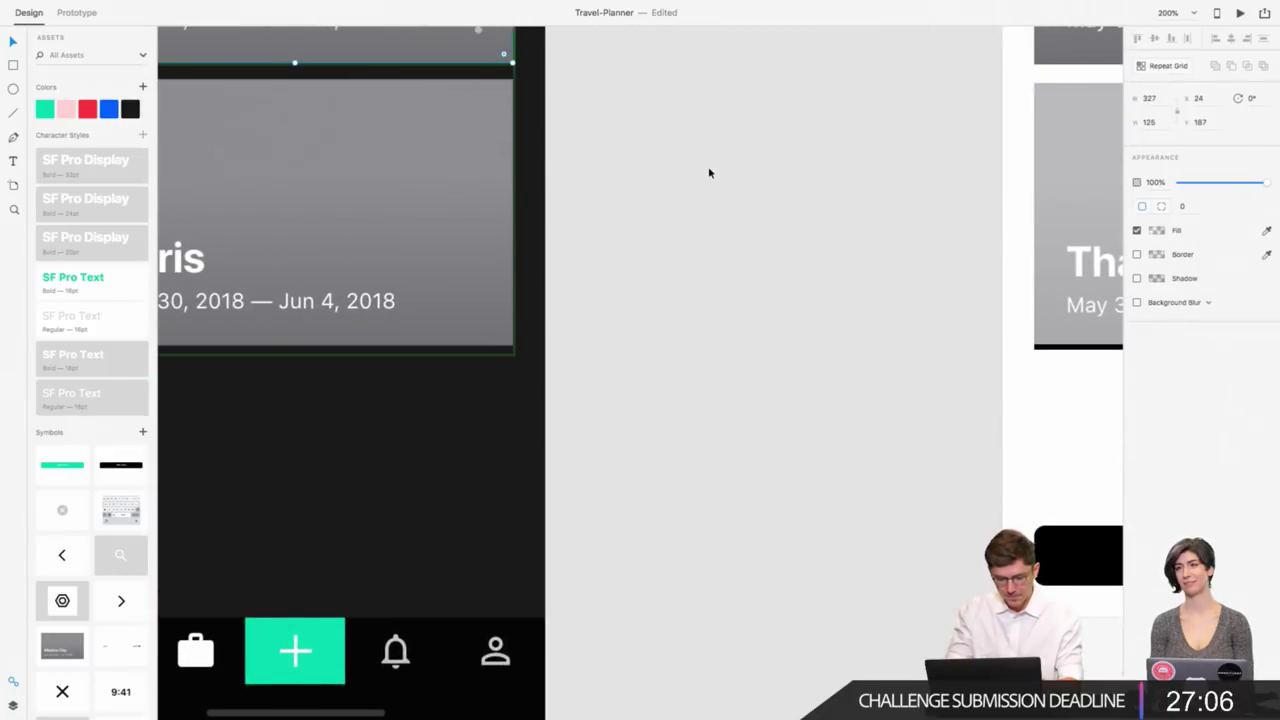
{"action": "scroll", "coordinate": [650, 210], "scroll_direction": "up", "scroll_amount": 4}
{"action": "scroll", "coordinate": [650, 210], "scroll_direction": "left", "scroll_amount": 2}
{"action": "left_click", "coordinate": [558, 219]}
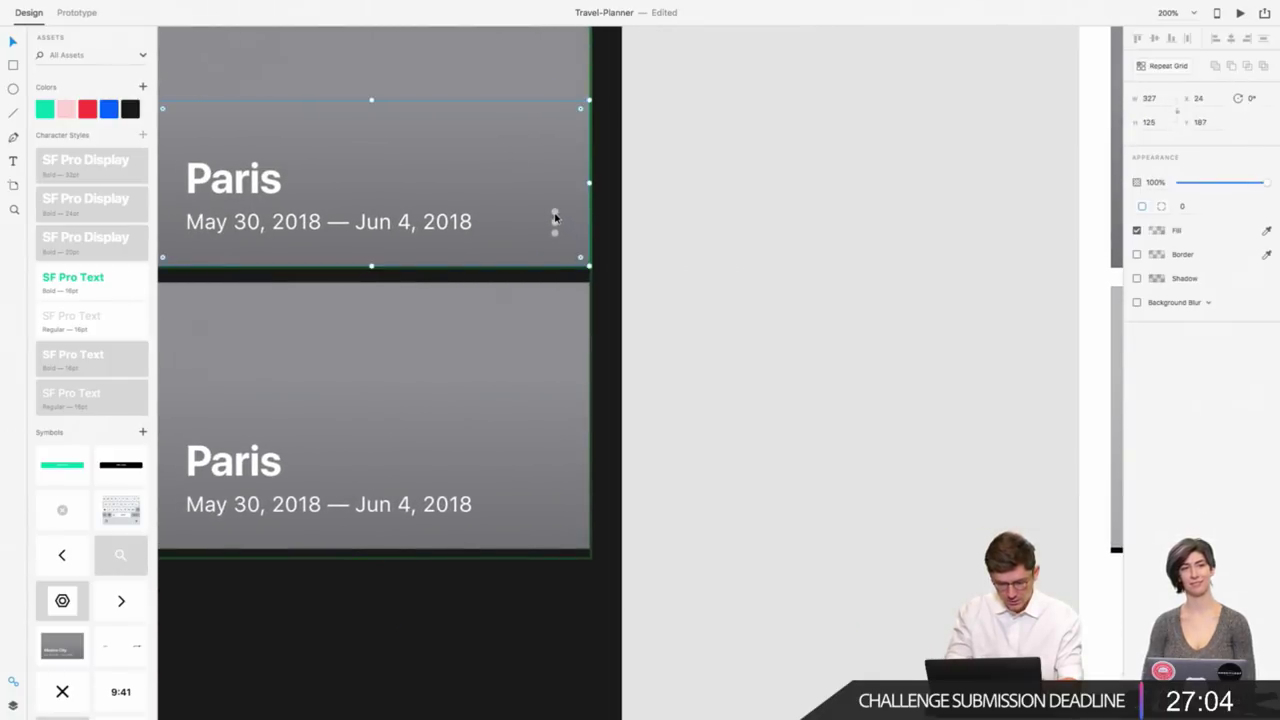
{"action": "scroll", "coordinate": [654, 208], "scroll_direction": "left", "scroll_amount": 2}
{"action": "scroll", "coordinate": [654, 208], "scroll_direction": "down", "scroll_amount": 1}
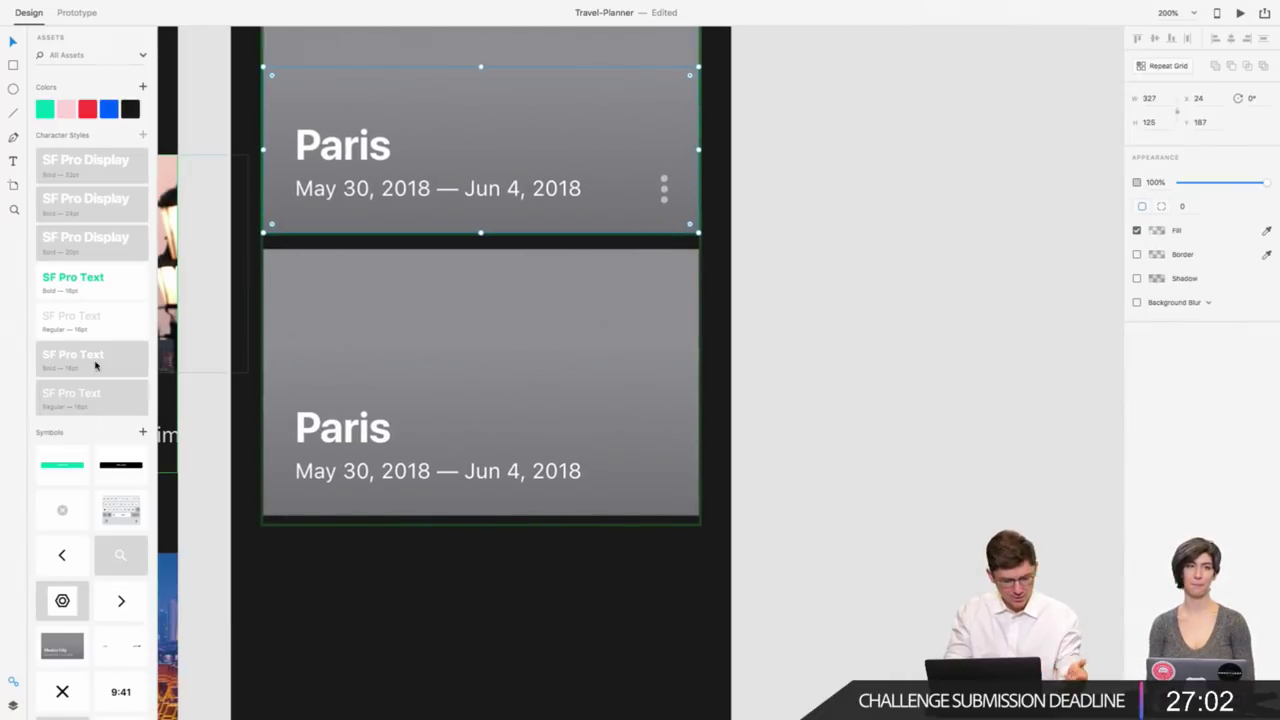
{"action": "left_click", "coordinate": [10, 705]}
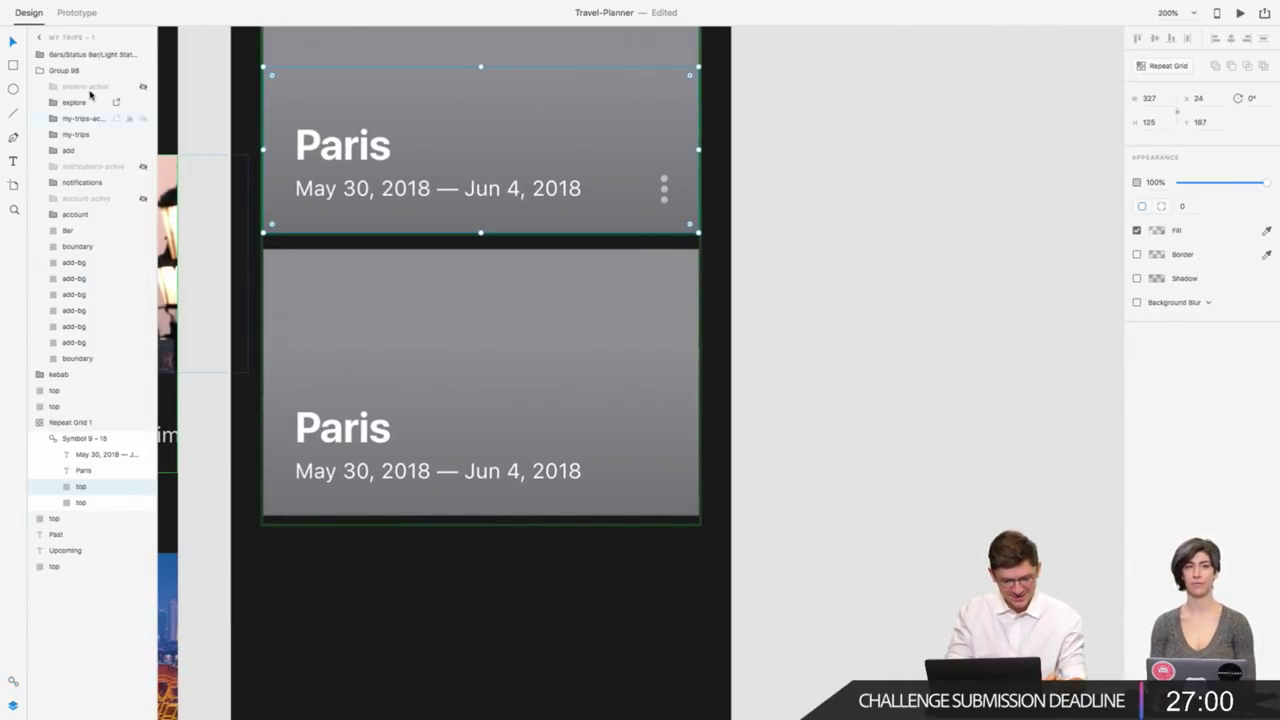
{"action": "left_click", "coordinate": [552, 162]}
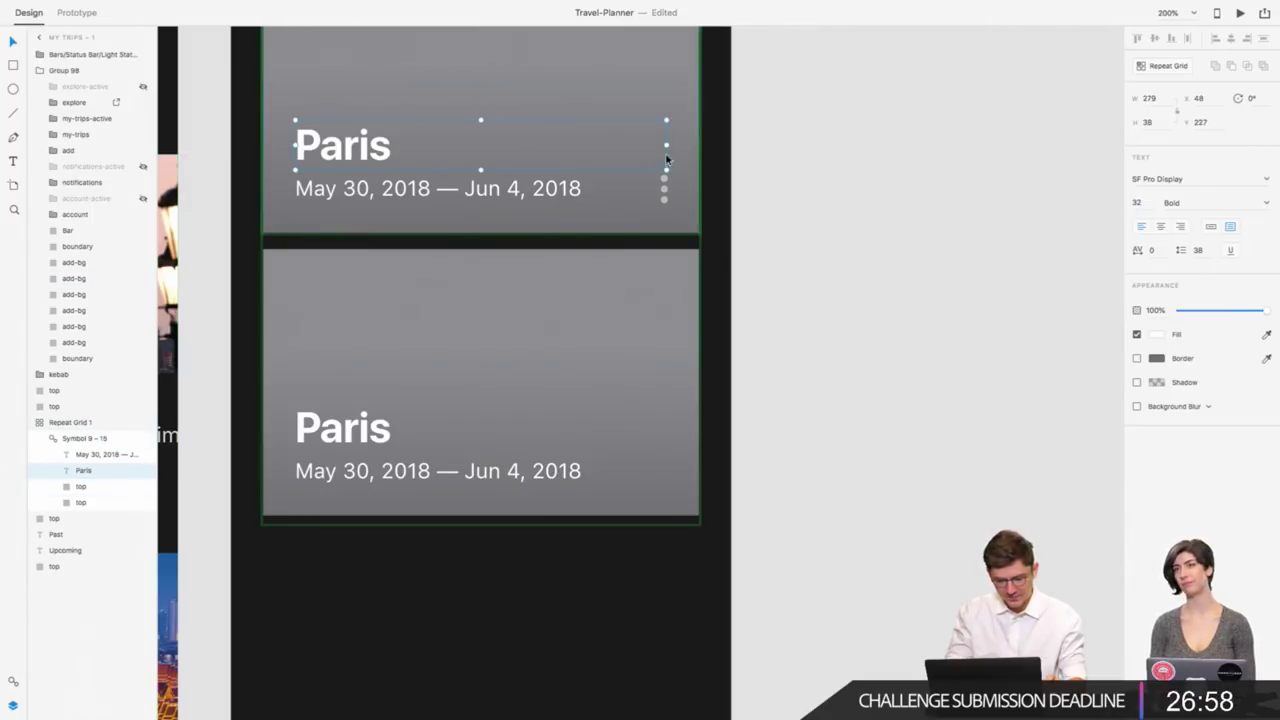
{"action": "left_click", "coordinate": [673, 95]}
{"action": "left_click", "coordinate": [670, 57]}
Zoom out to see all the artboards and clear the selection on the cards.
{"action": "key", "text": "ctrl+minus"}
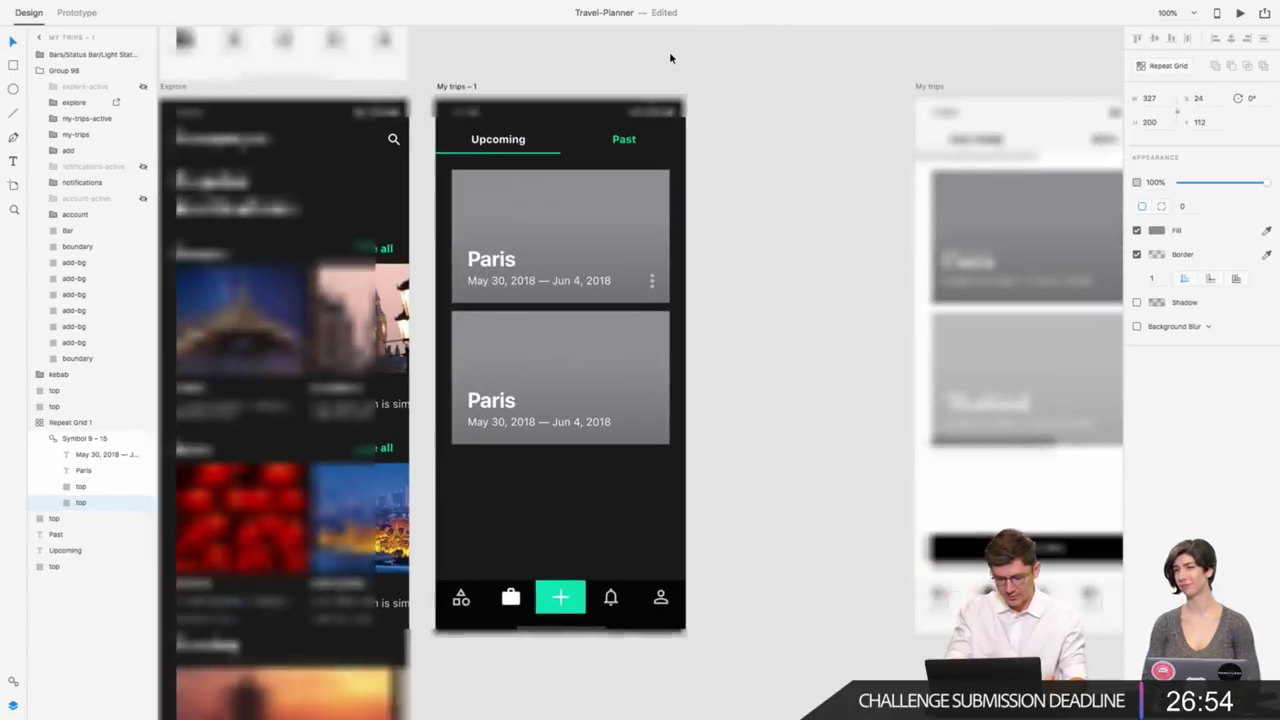
{"action": "left_click", "coordinate": [727, 331]}
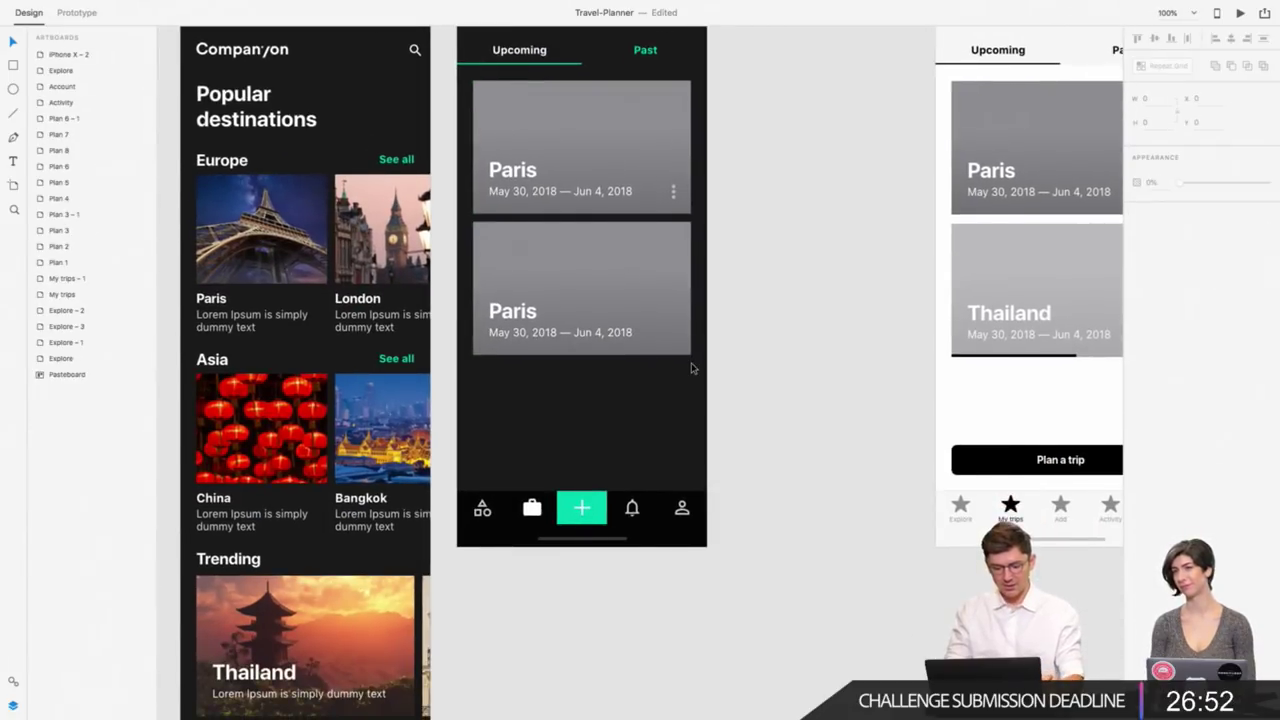
{"action": "scroll", "coordinate": [694, 362], "scroll_direction": "up", "scroll_amount": 2}
{"action": "scroll", "coordinate": [694, 362], "scroll_direction": "left", "scroll_amount": 2}
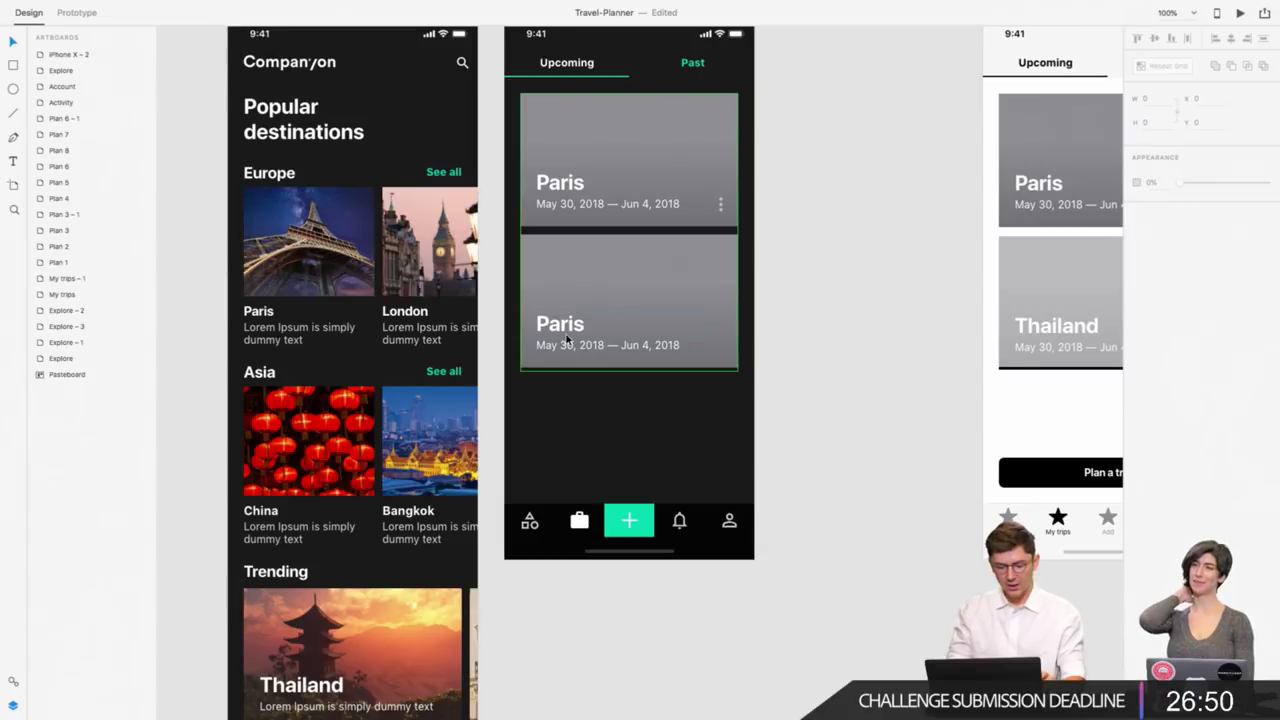
{"action": "key", "text": "Escape"}
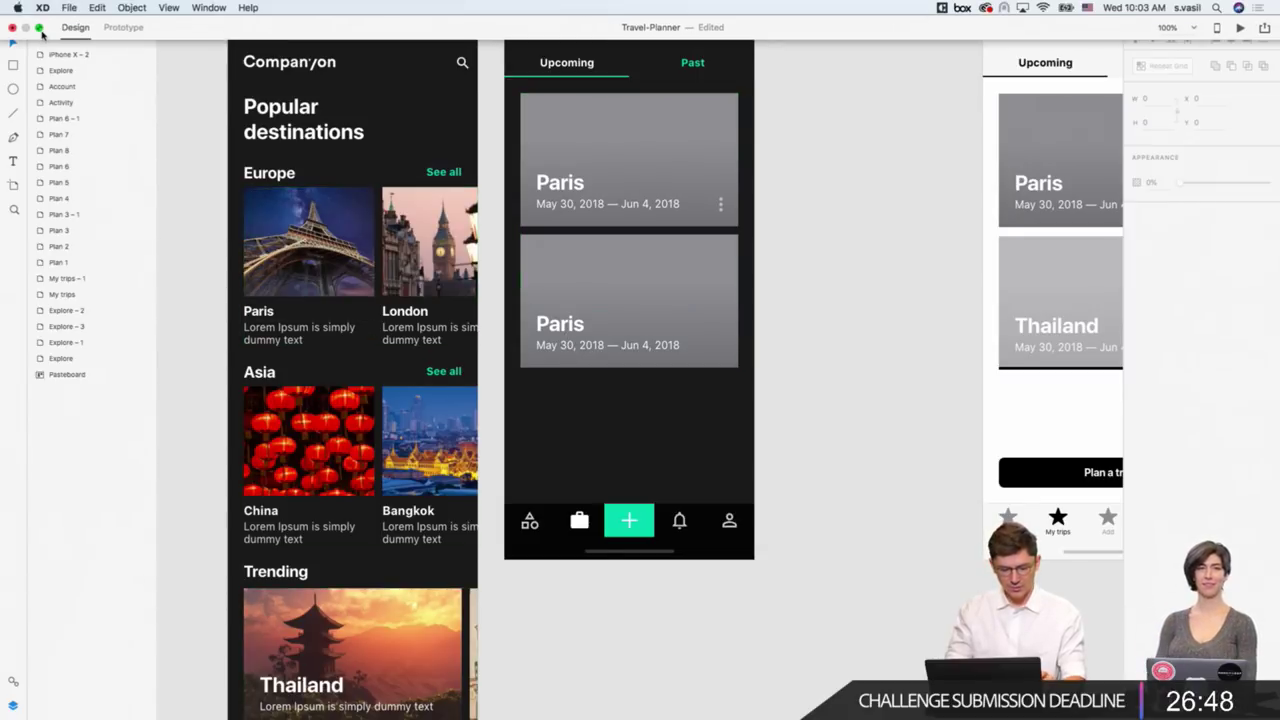
Drop the vintage-car street photo from the places folder into the Paris card image.
{"action": "mouse_move", "coordinate": [380, 715]}
{"action": "left_click", "coordinate": [380, 693]}
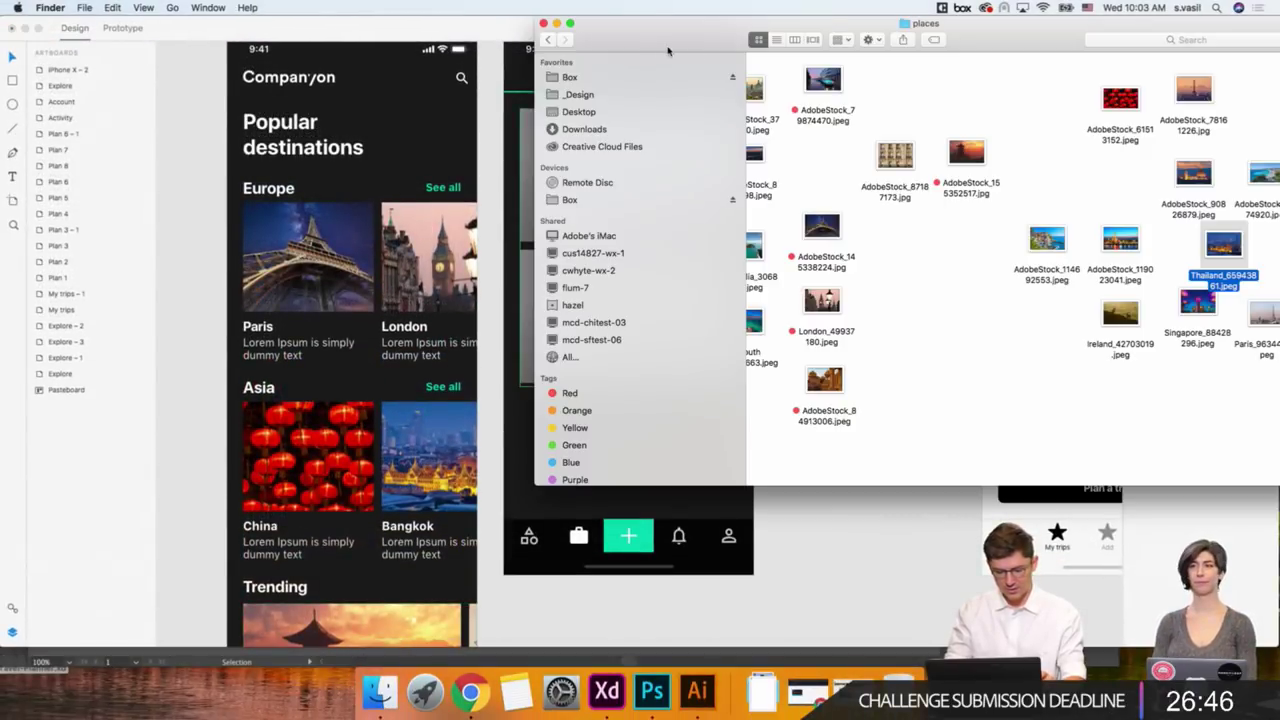
{"action": "left_click_drag", "start_coordinate": [800, 22], "coordinate": [1010, 22]}
{"action": "left_click_drag", "start_coordinate": [1032, 80], "coordinate": [674, 147]}
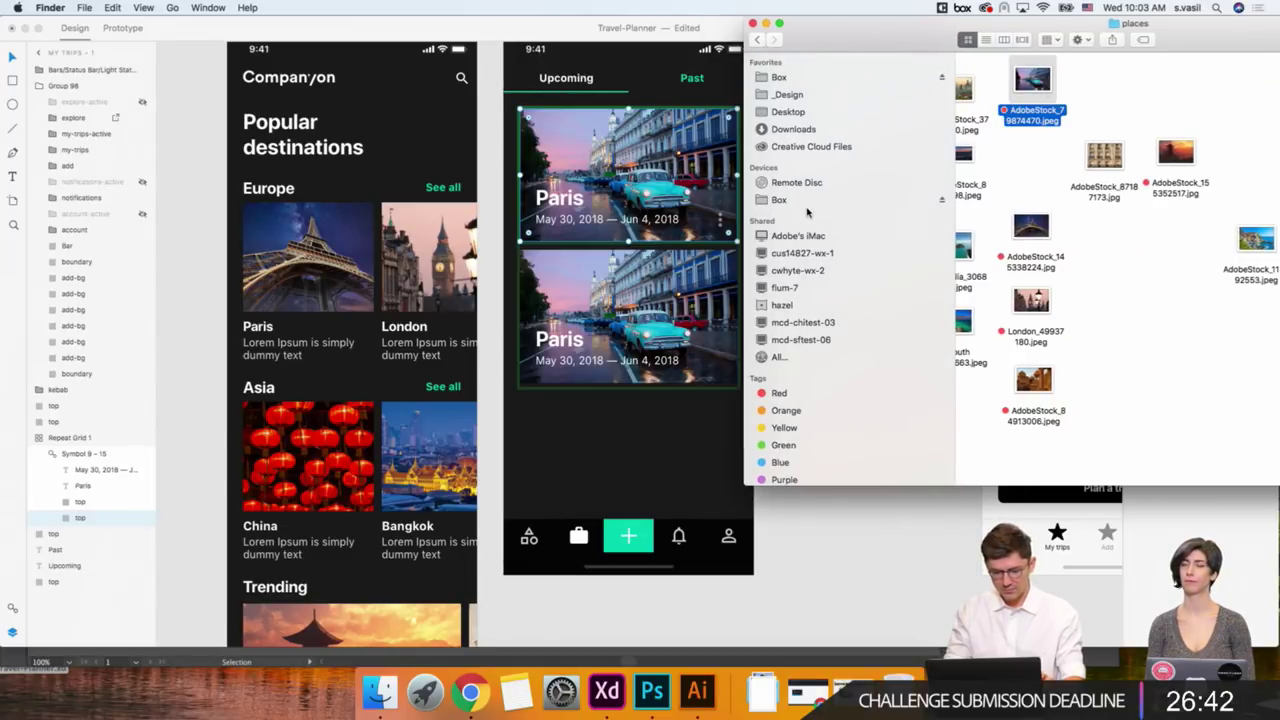
{"action": "left_click", "coordinate": [684, 430]}
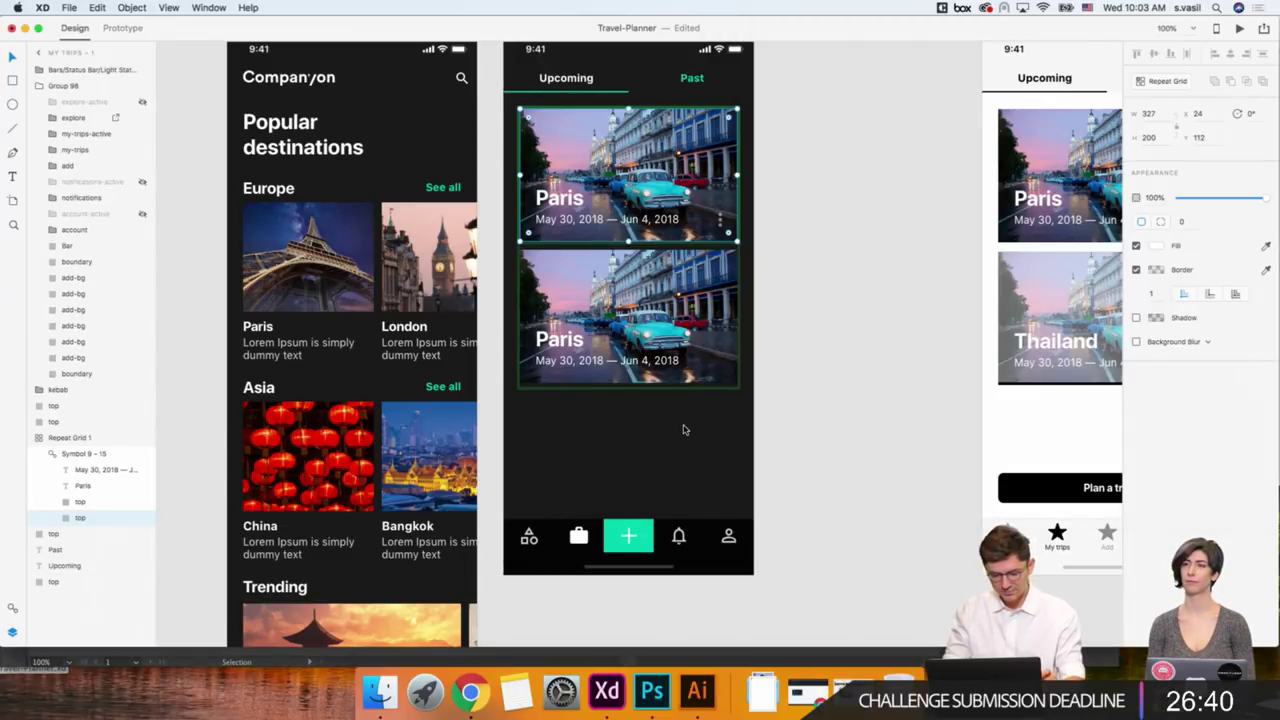
{"action": "key", "text": "Escape"}
Zoom in on the trip cards and drop the cliffside coastal village photo onto the first card.
{"action": "scroll", "coordinate": [629, 450], "scroll_direction": "right", "scroll_amount": 2}
{"action": "key", "text": "super+equal"}
{"action": "key", "text": "super+equal"}
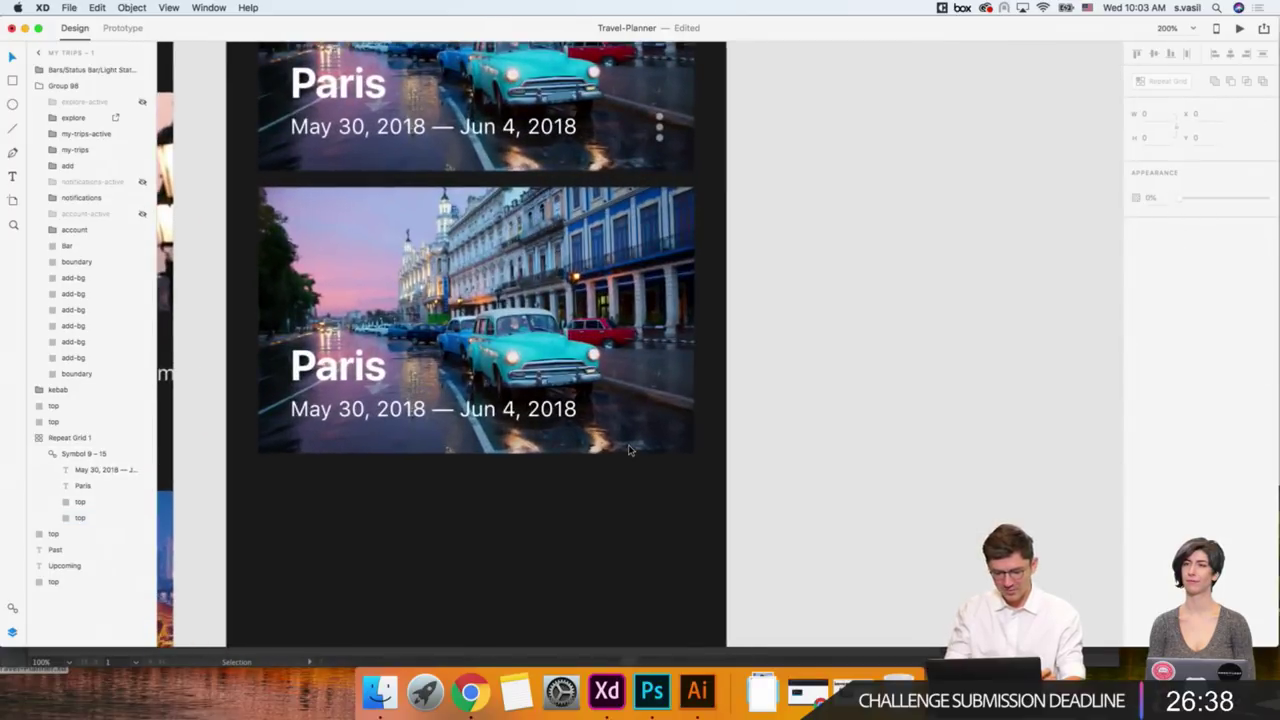
{"action": "scroll", "coordinate": [629, 450], "scroll_direction": "up", "scroll_amount": 5}
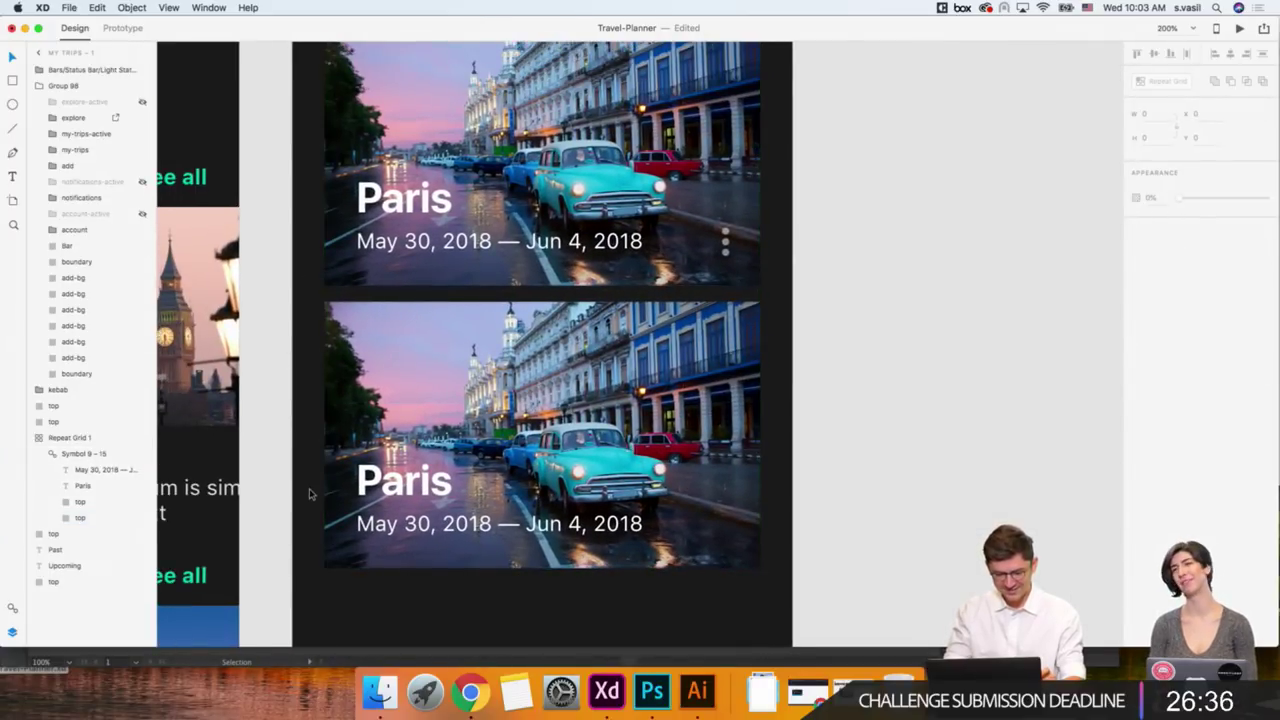
{"action": "scroll", "coordinate": [309, 493], "scroll_direction": "left", "scroll_amount": 2}
{"action": "left_click", "coordinate": [380, 692]}
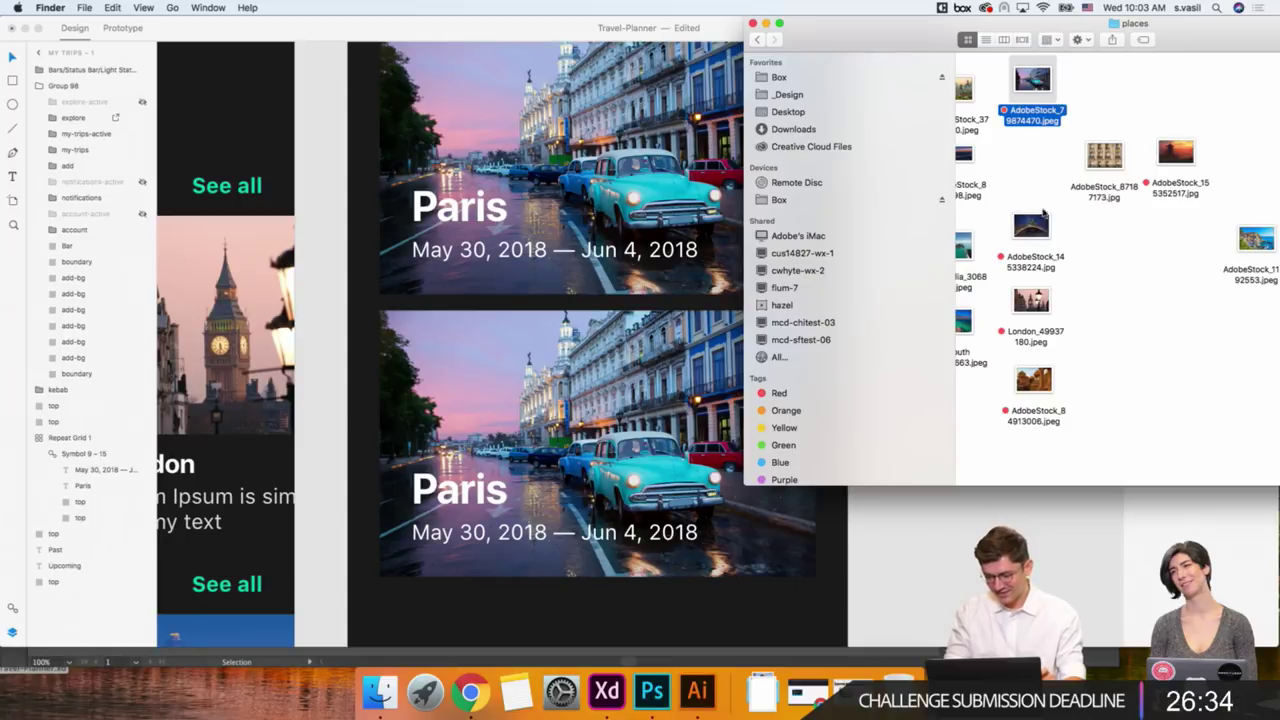
{"action": "scroll", "coordinate": [1043, 212], "scroll_direction": "left", "scroll_amount": 2}
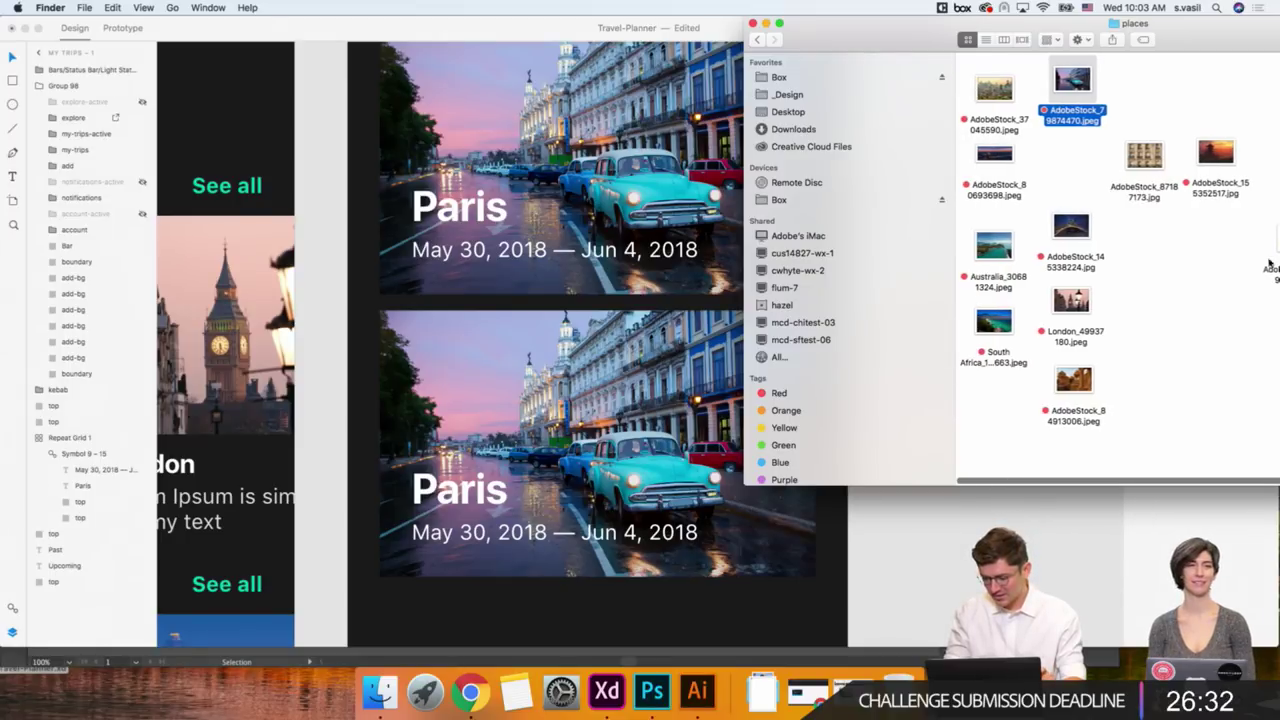
{"action": "scroll", "coordinate": [1270, 262], "scroll_direction": "right", "scroll_amount": 2}
{"action": "left_click_drag", "start_coordinate": [1256, 250], "coordinate": [593, 347]}
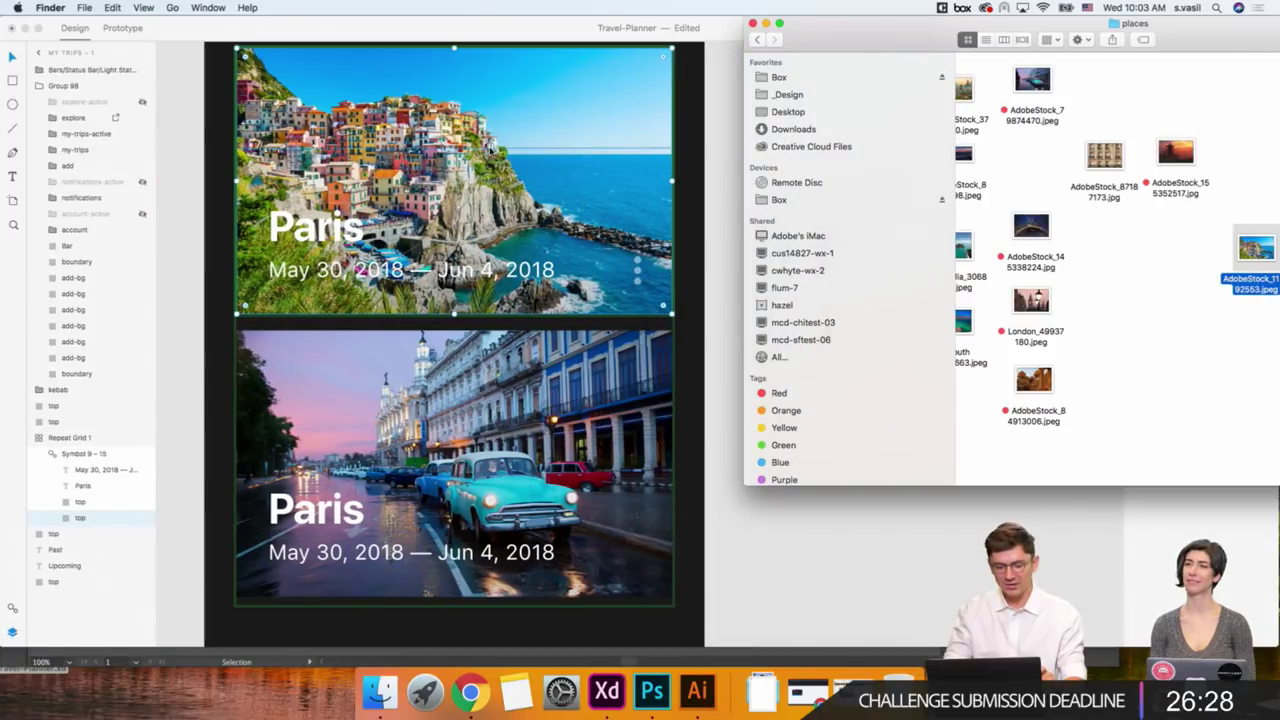
Raise the first card's gradient overlay opacity to darken the top photo.
{"action": "left_click", "coordinate": [493, 152]}
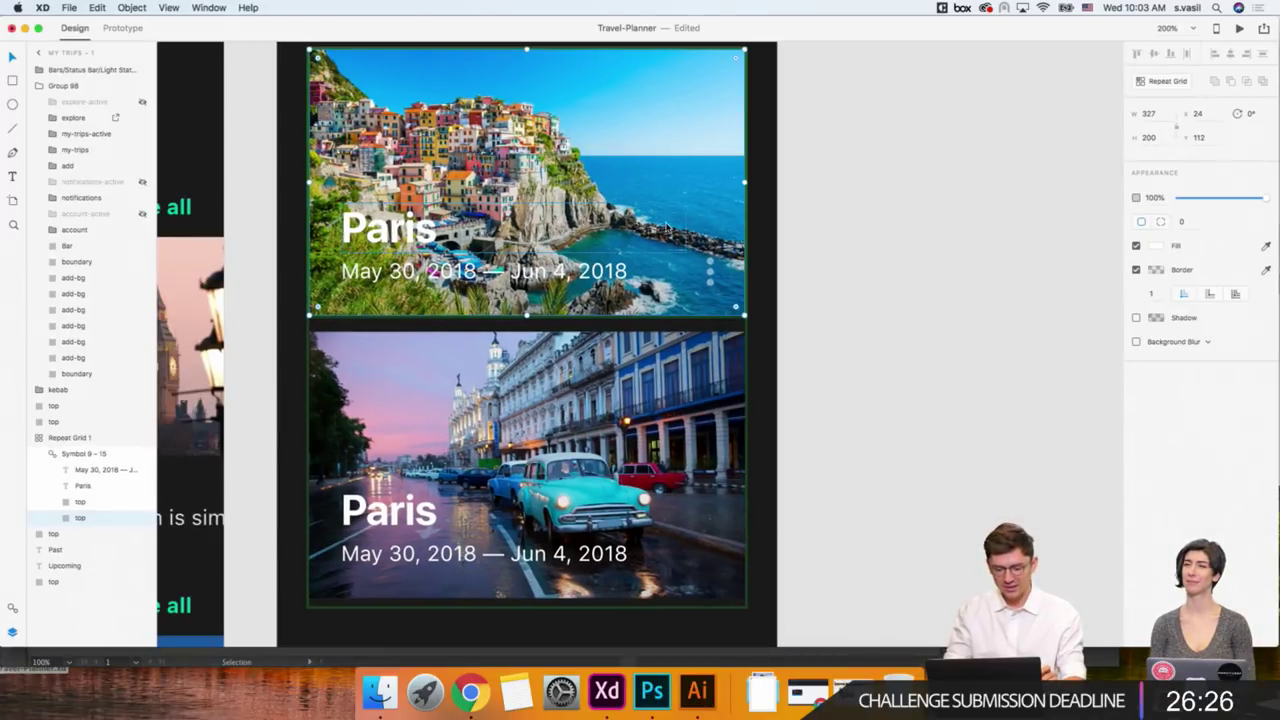
{"action": "left_click", "coordinate": [721, 222]}
{"action": "left_click", "coordinate": [1156, 245]}
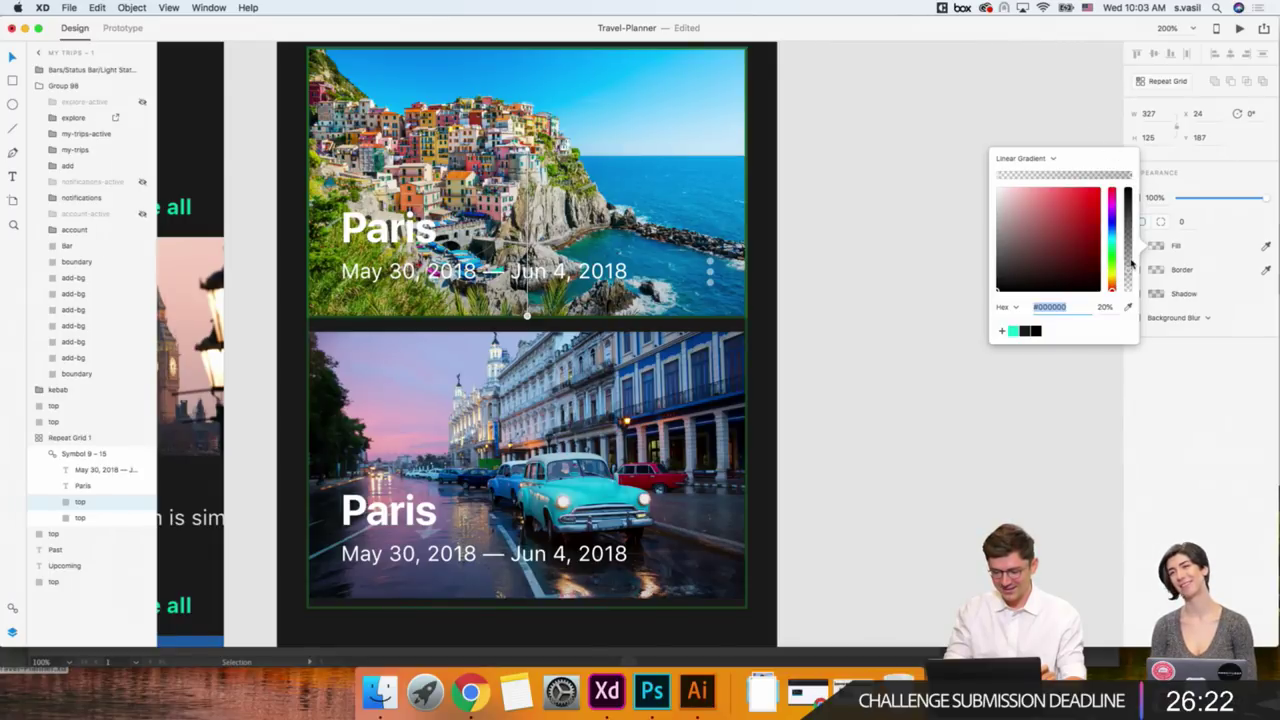
{"action": "left_click_drag", "start_coordinate": [1130, 268], "coordinate": [1131, 250]}
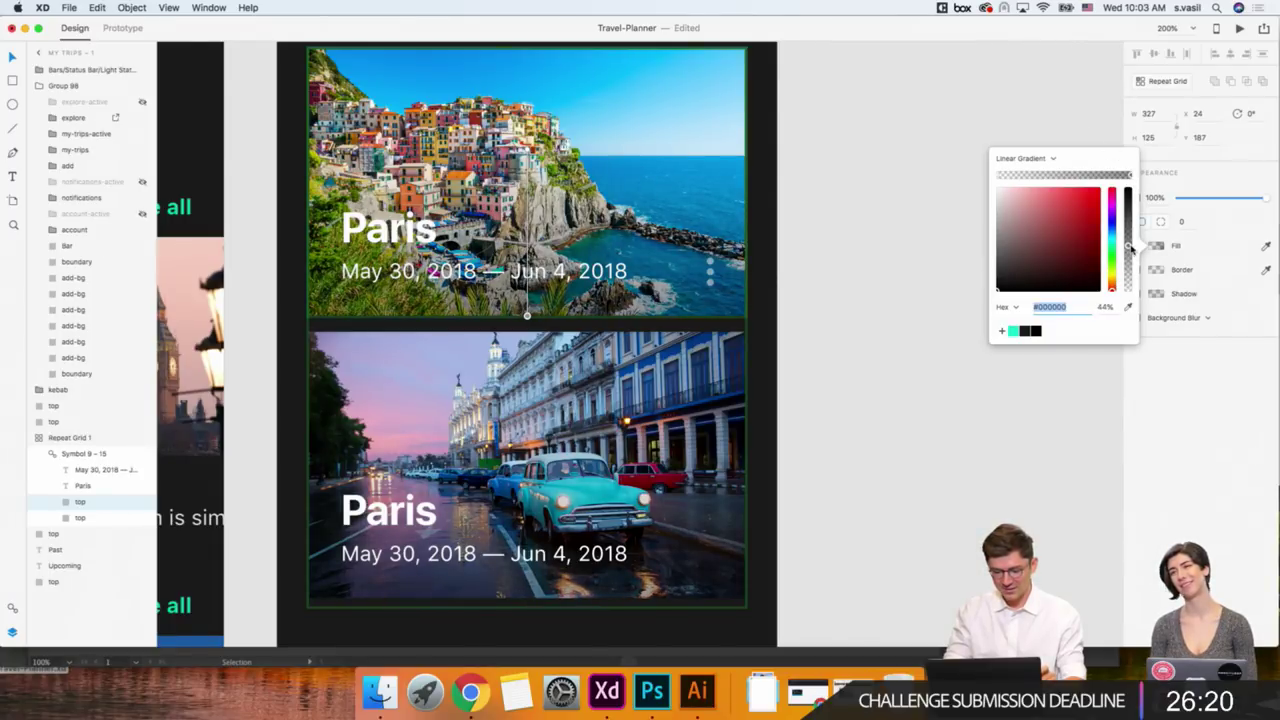
{"action": "left_click", "coordinate": [866, 203]}
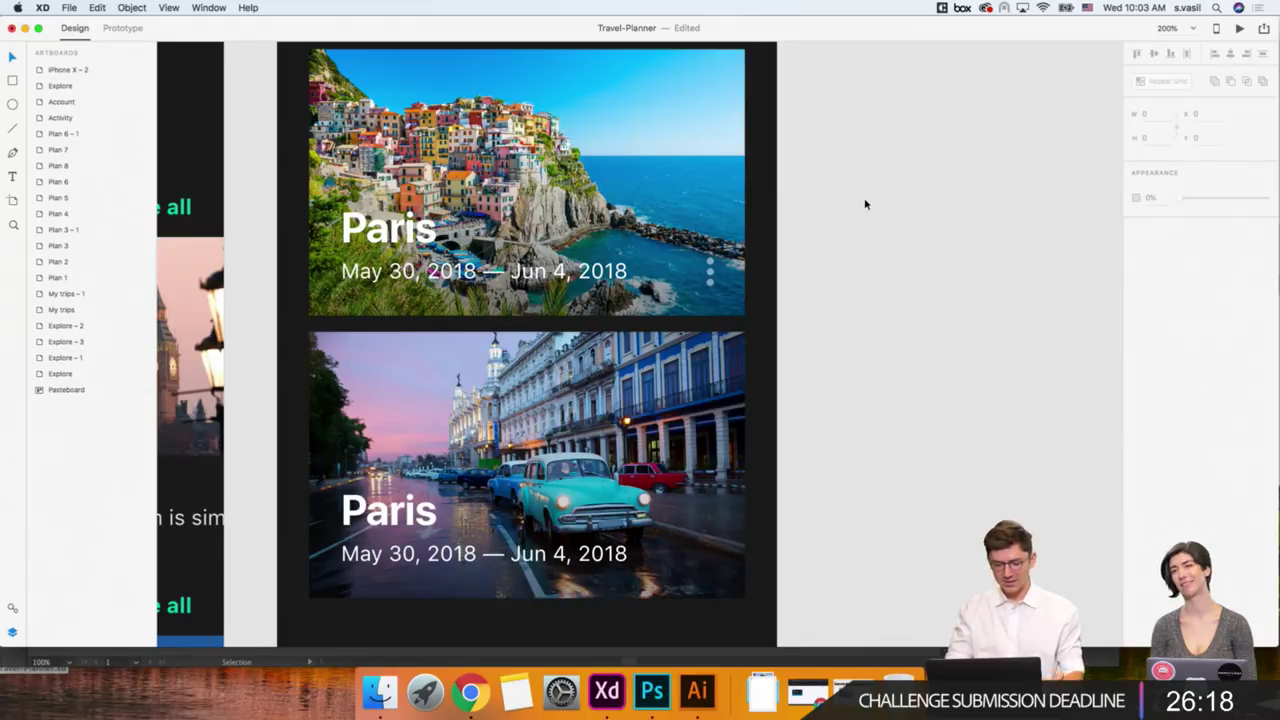
Deepen the overlay gradient to black at 66% opacity, then select Repeat Grid 1.
{"action": "scroll", "coordinate": [845, 207], "scroll_direction": "right", "scroll_amount": 2}
{"action": "scroll", "coordinate": [624, 205], "scroll_direction": "up", "scroll_amount": 2}
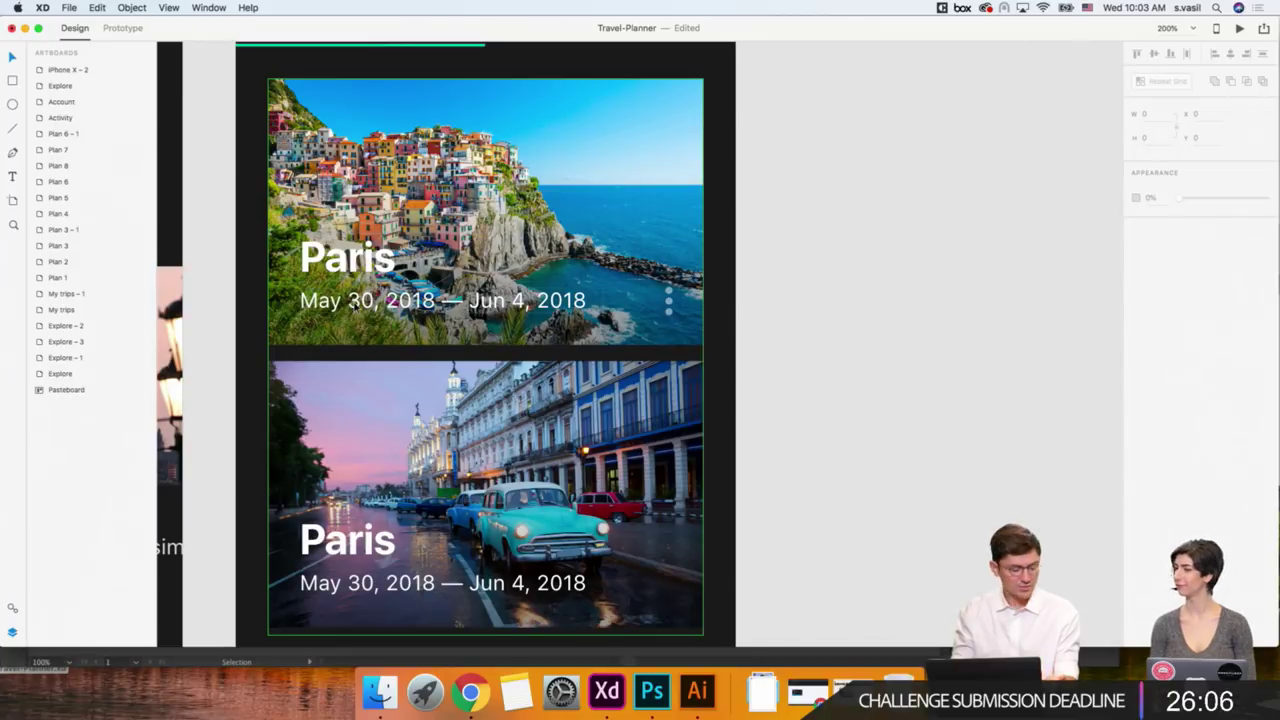
{"action": "left_click", "coordinate": [355, 300]}
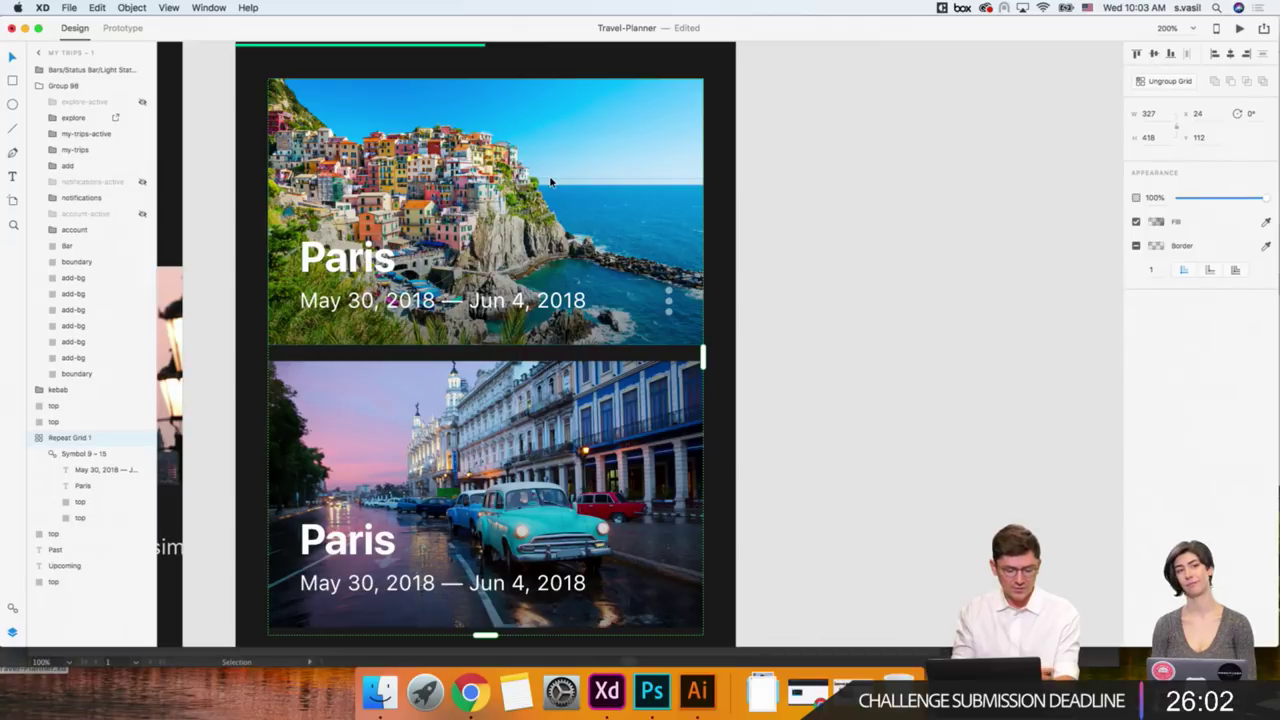
{"action": "double_click", "coordinate": [623, 230]}
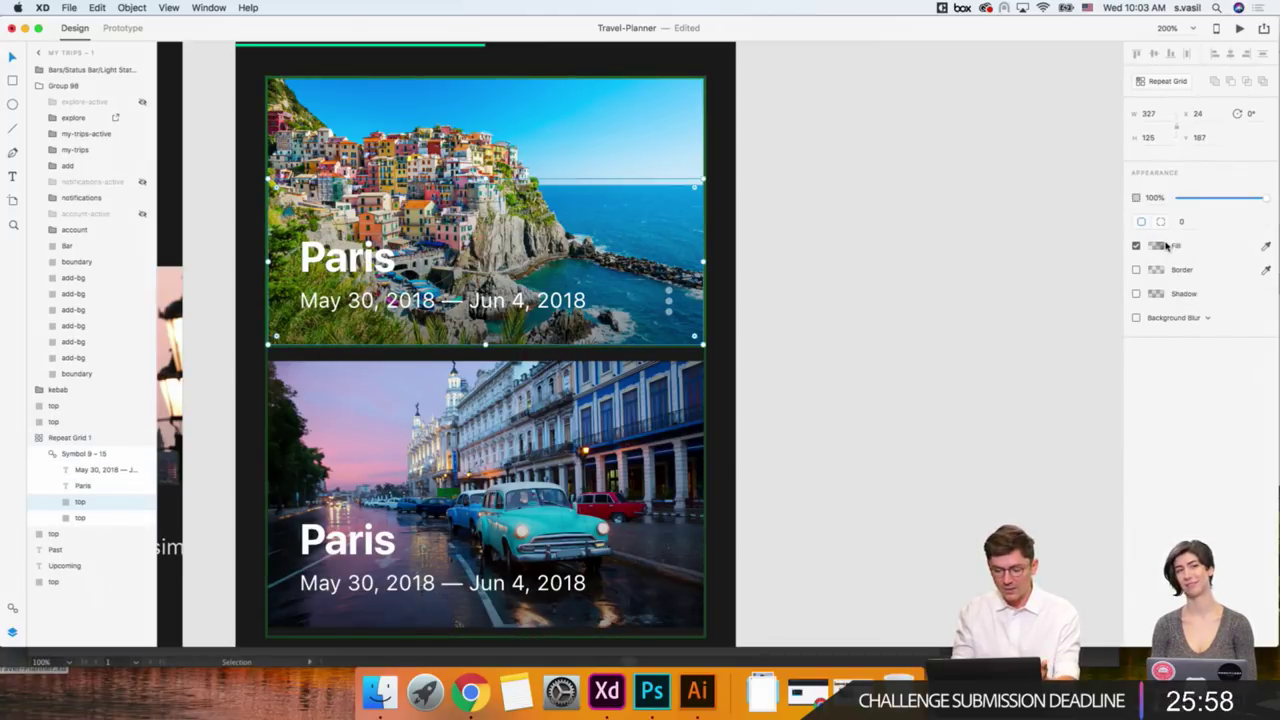
{"action": "left_click", "coordinate": [1166, 246]}
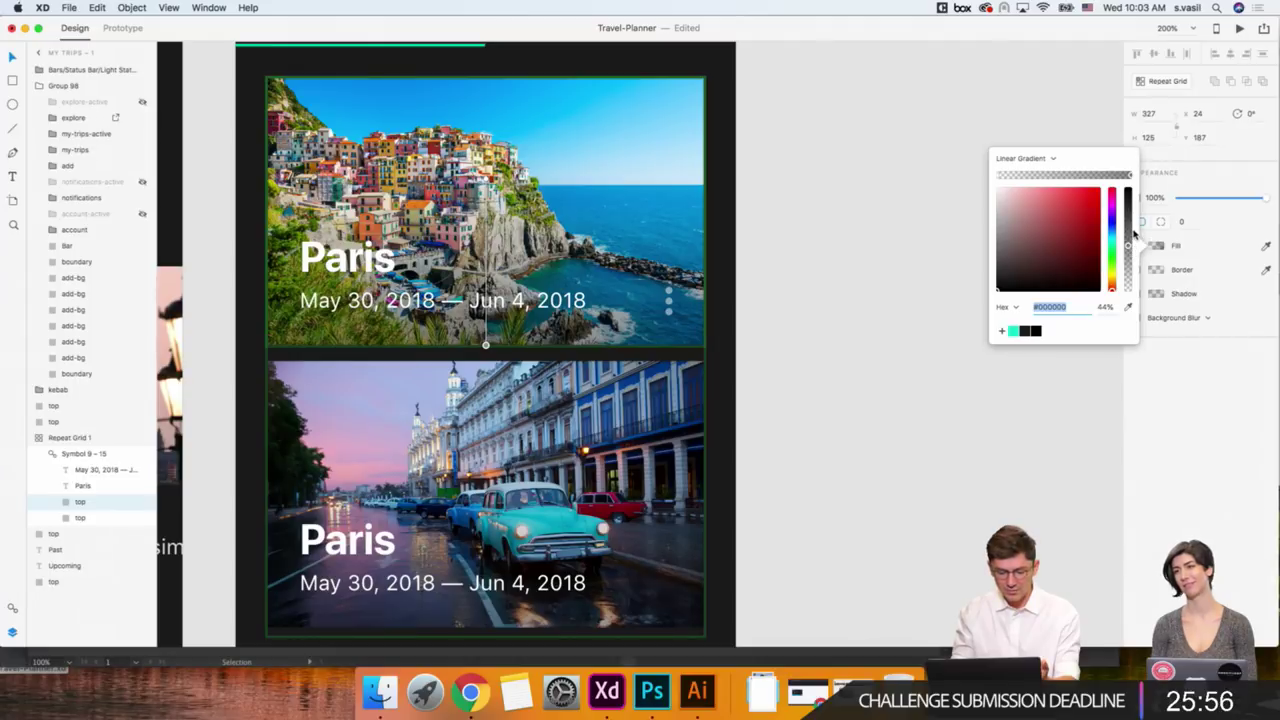
{"action": "left_click_drag", "start_coordinate": [1131, 250], "coordinate": [1131, 225]}
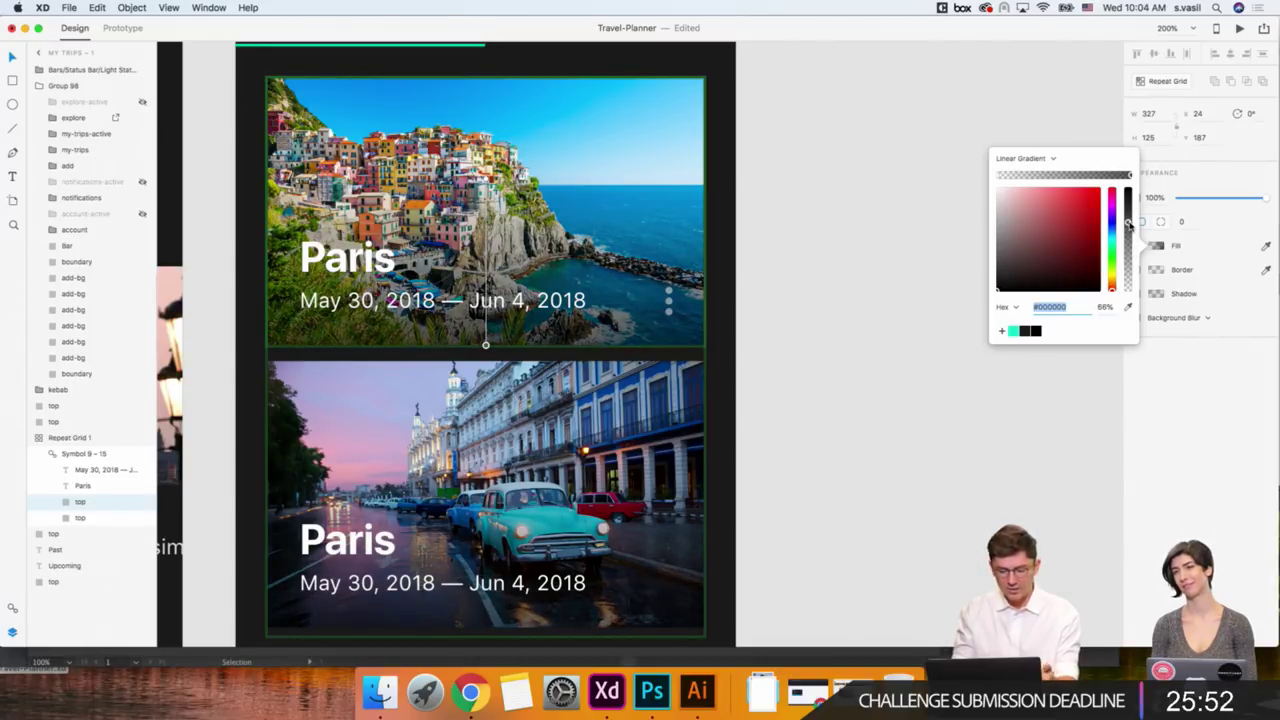
{"action": "left_click", "coordinate": [851, 366]}
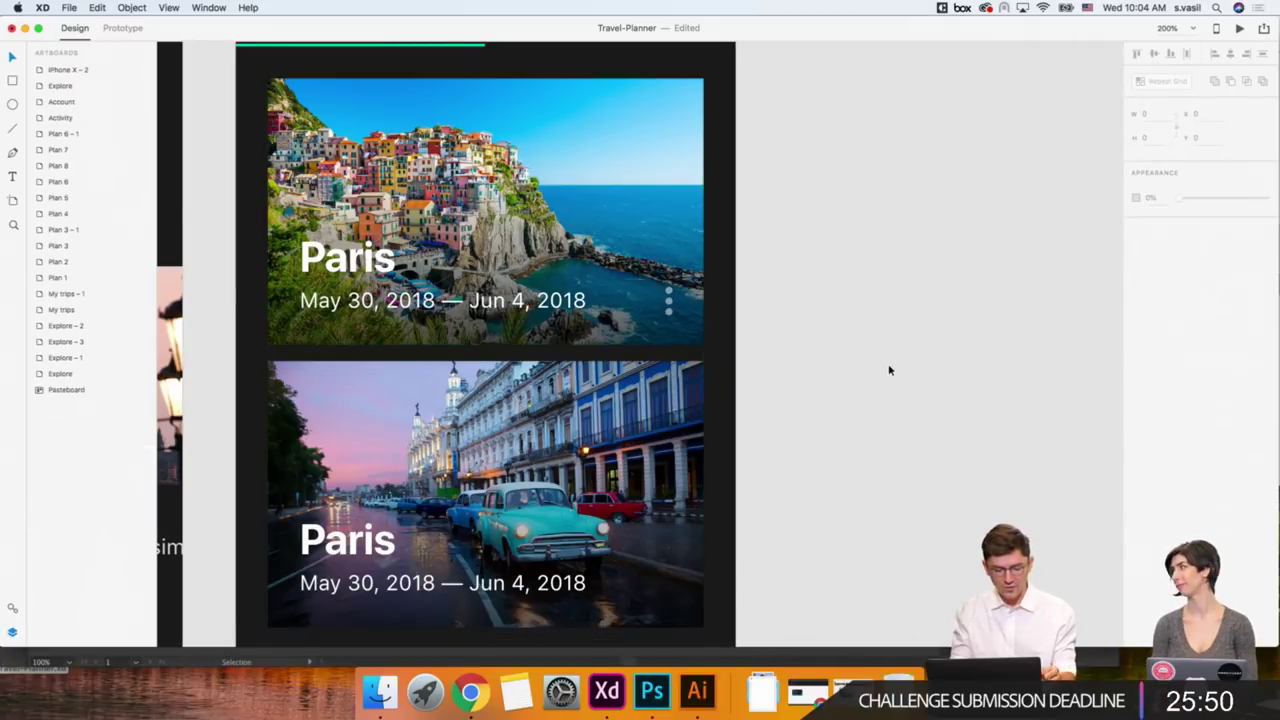
{"action": "scroll", "coordinate": [886, 366], "scroll_direction": "down", "scroll_amount": 1}
{"action": "scroll", "coordinate": [889, 370], "scroll_direction": "down", "scroll_amount": 2}
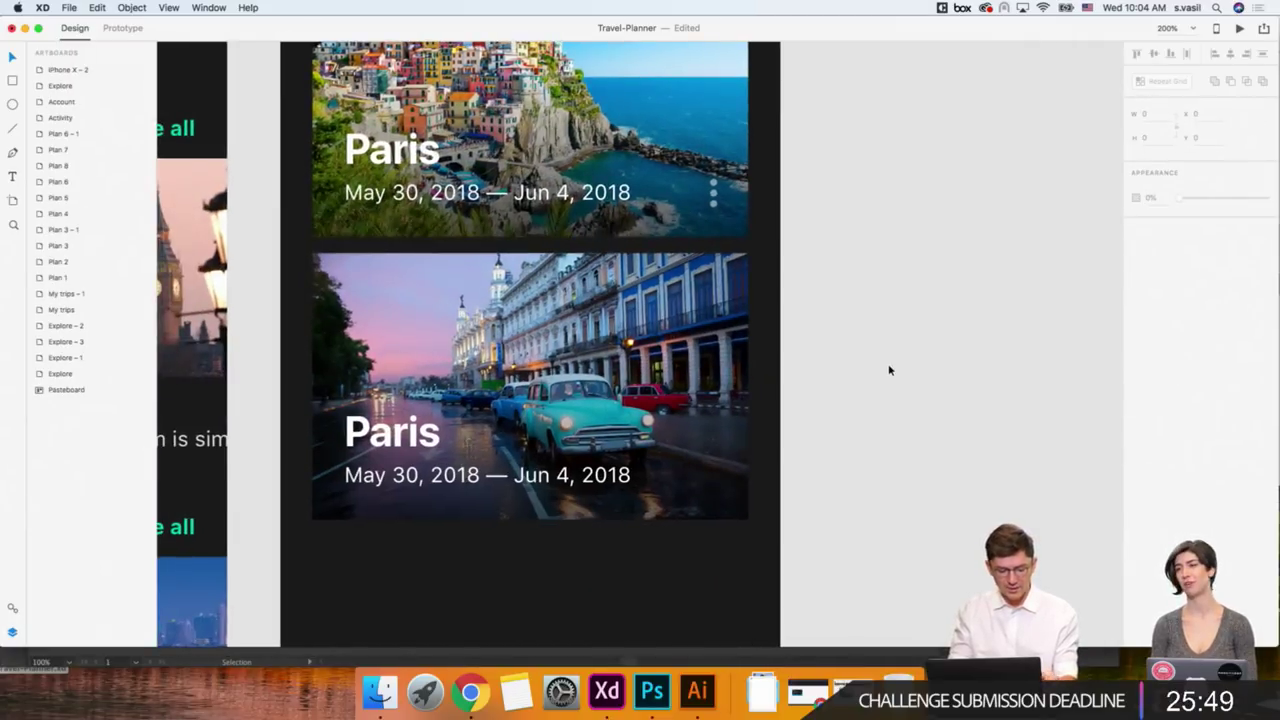
{"action": "left_click", "coordinate": [532, 212]}
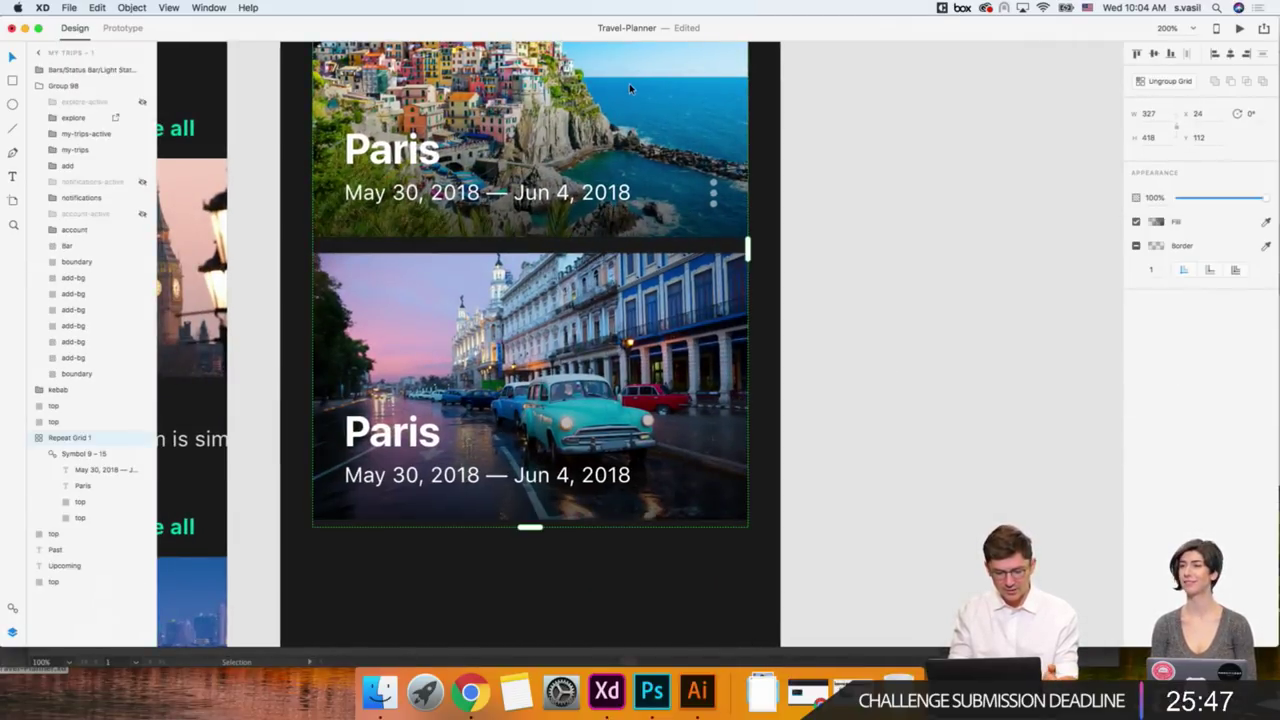
Drop London_49937180.jpeg from the places folder onto the top trip card.
{"action": "left_click", "coordinate": [380, 693]}
{"action": "double_click", "coordinate": [1187, 50]}
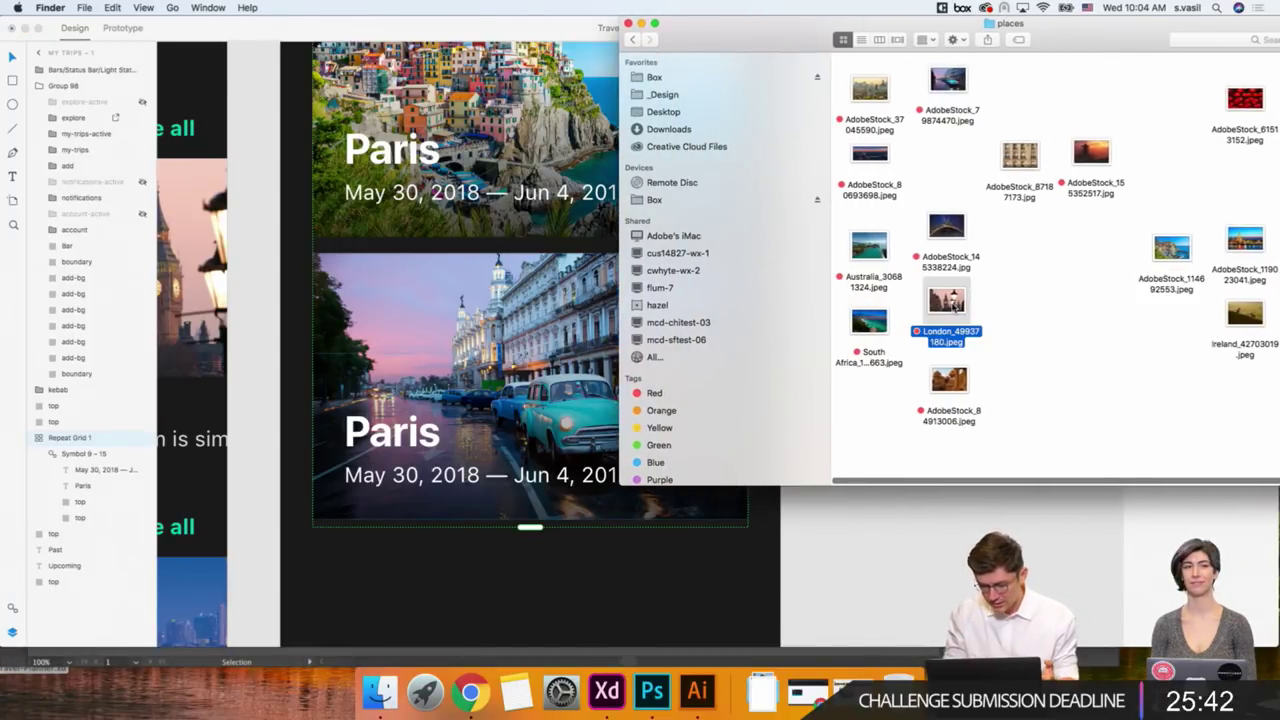
{"action": "left_click_drag", "start_coordinate": [947, 300], "coordinate": [575, 70]}
{"action": "left_click", "coordinate": [255, 215]}
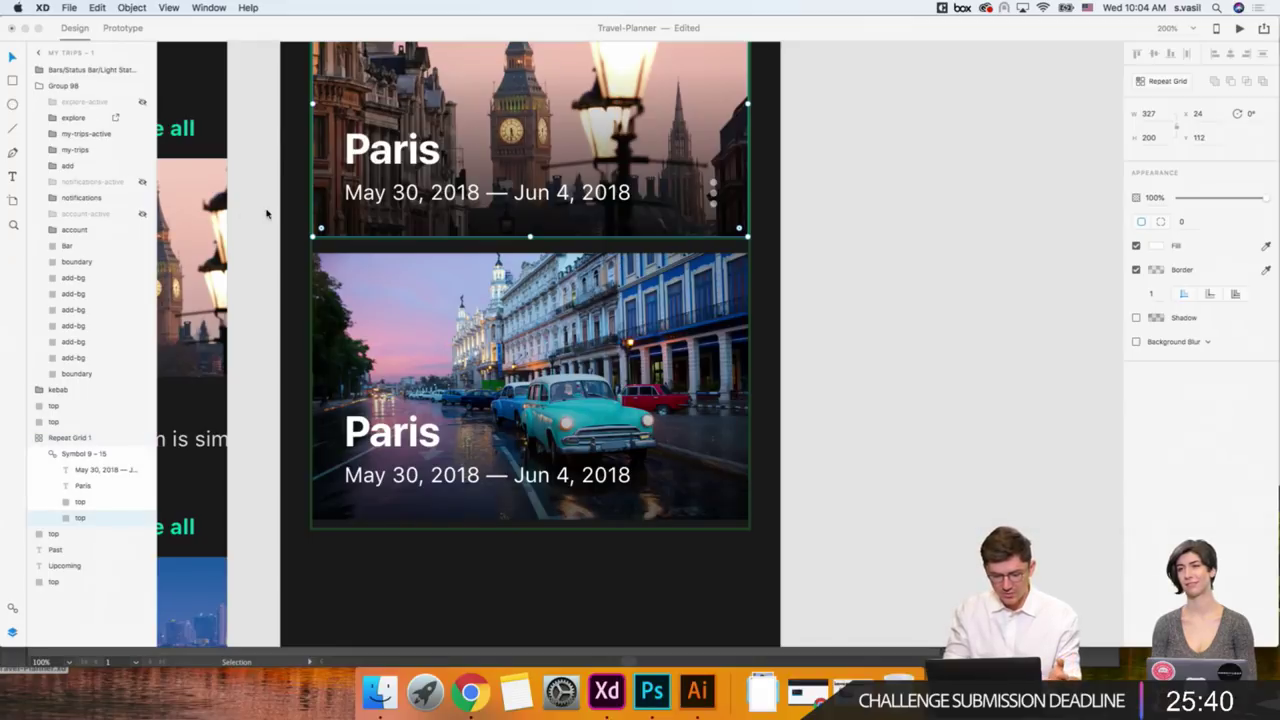
Hide the top card's dark overlay layer, then show it again.
{"action": "left_click", "coordinate": [687, 266]}
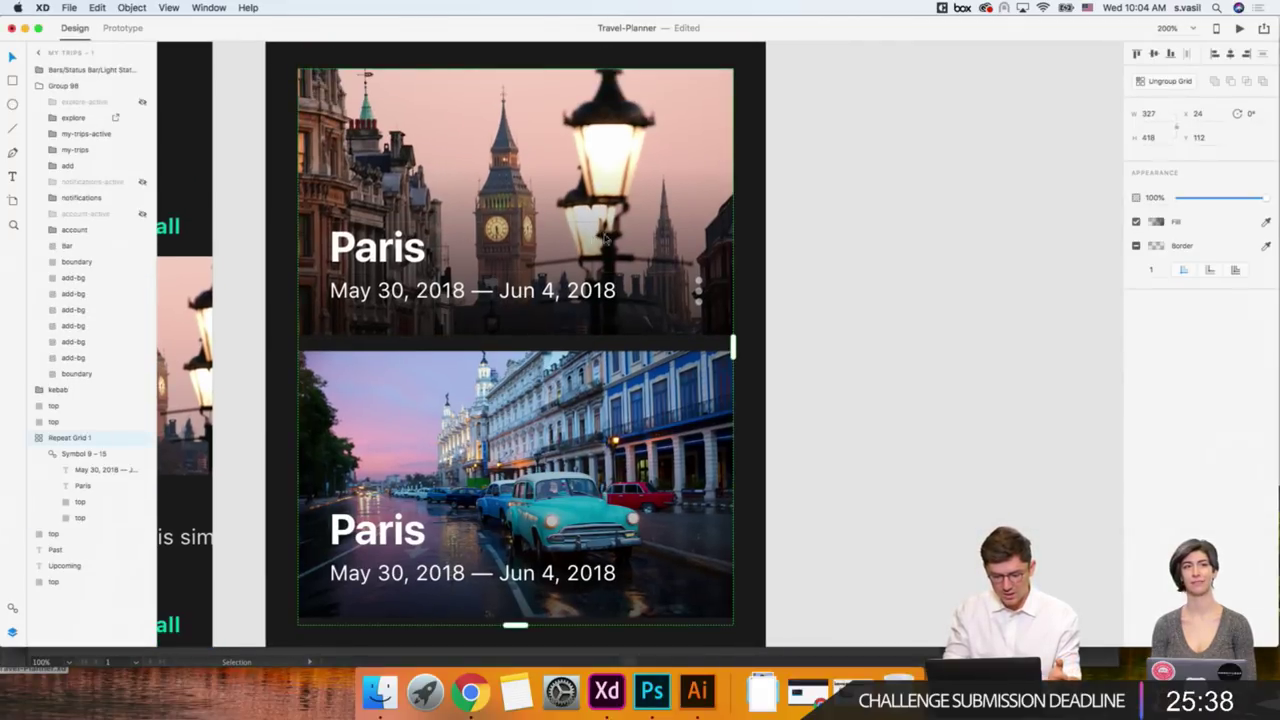
{"action": "left_click", "coordinate": [687, 266]}
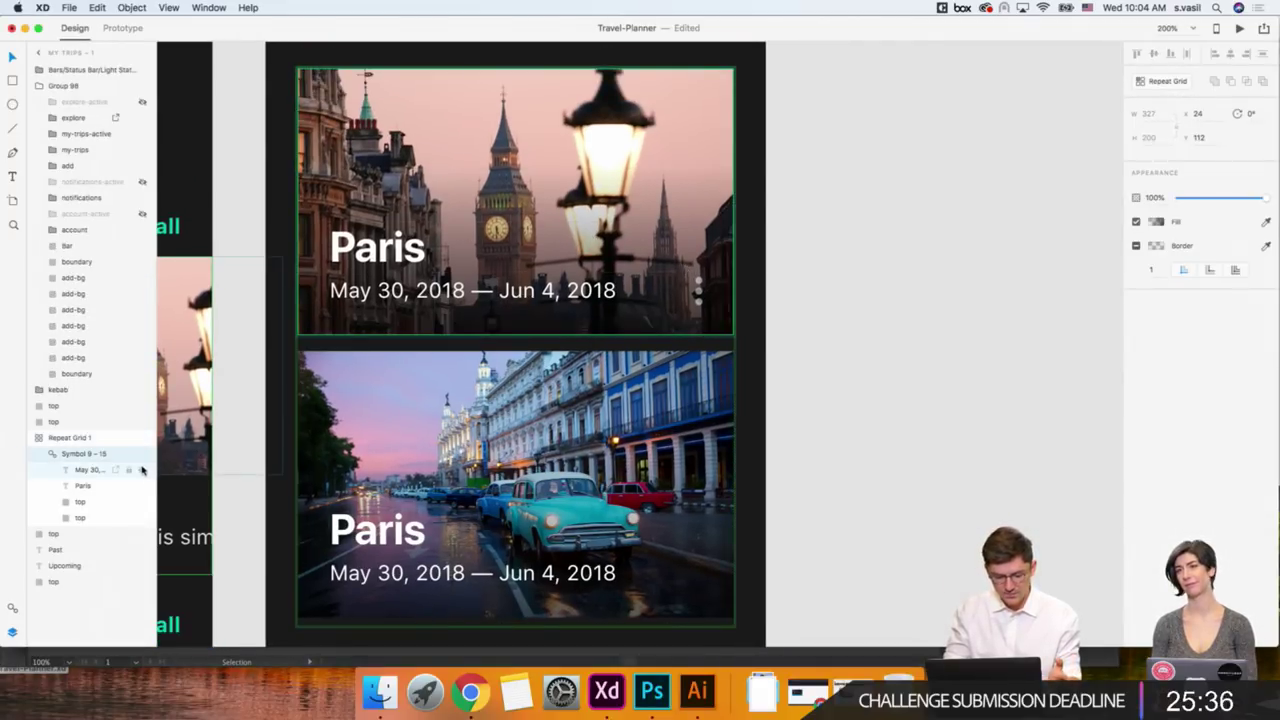
{"action": "left_click", "coordinate": [141, 502]}
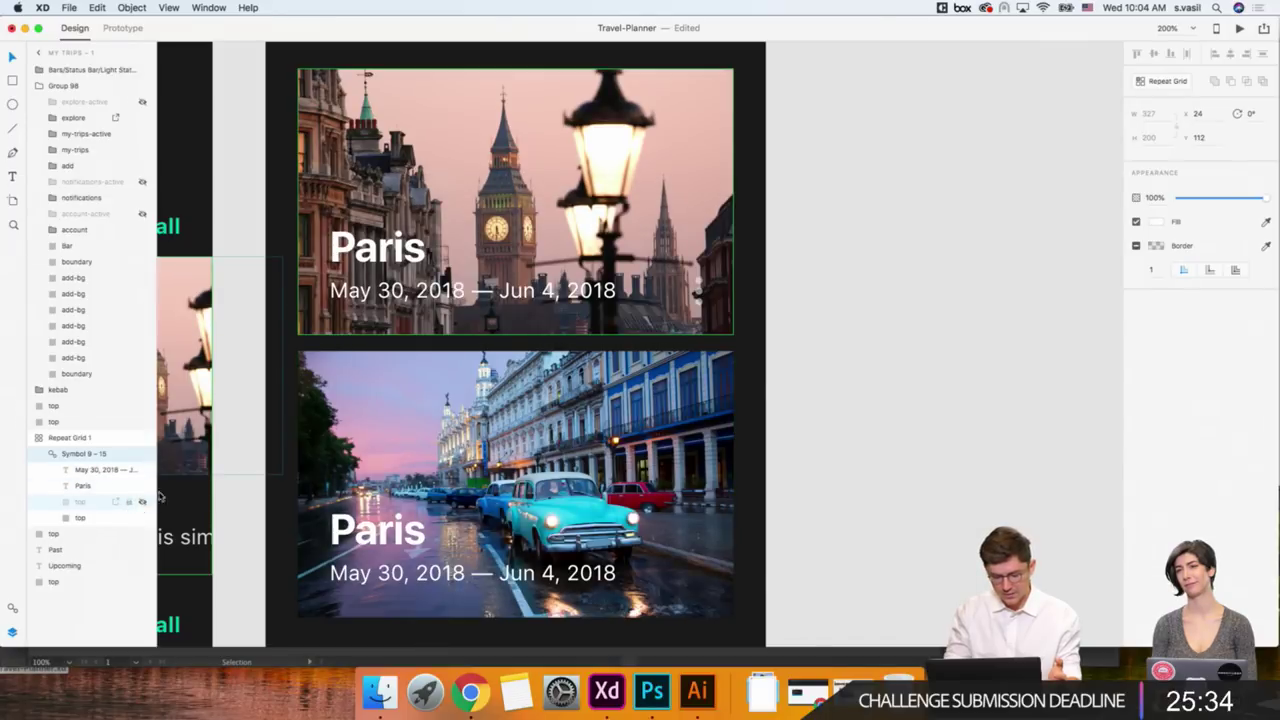
{"action": "left_click", "coordinate": [821, 378]}
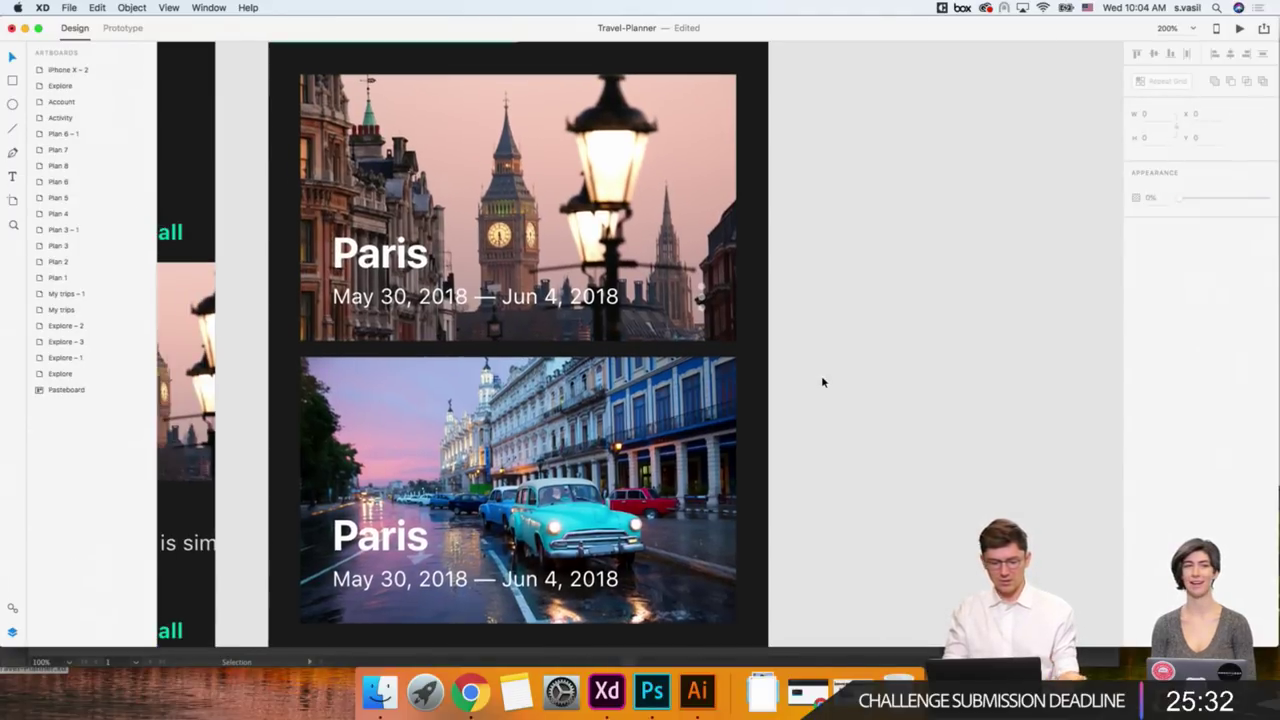
{"action": "left_click", "coordinate": [525, 260]}
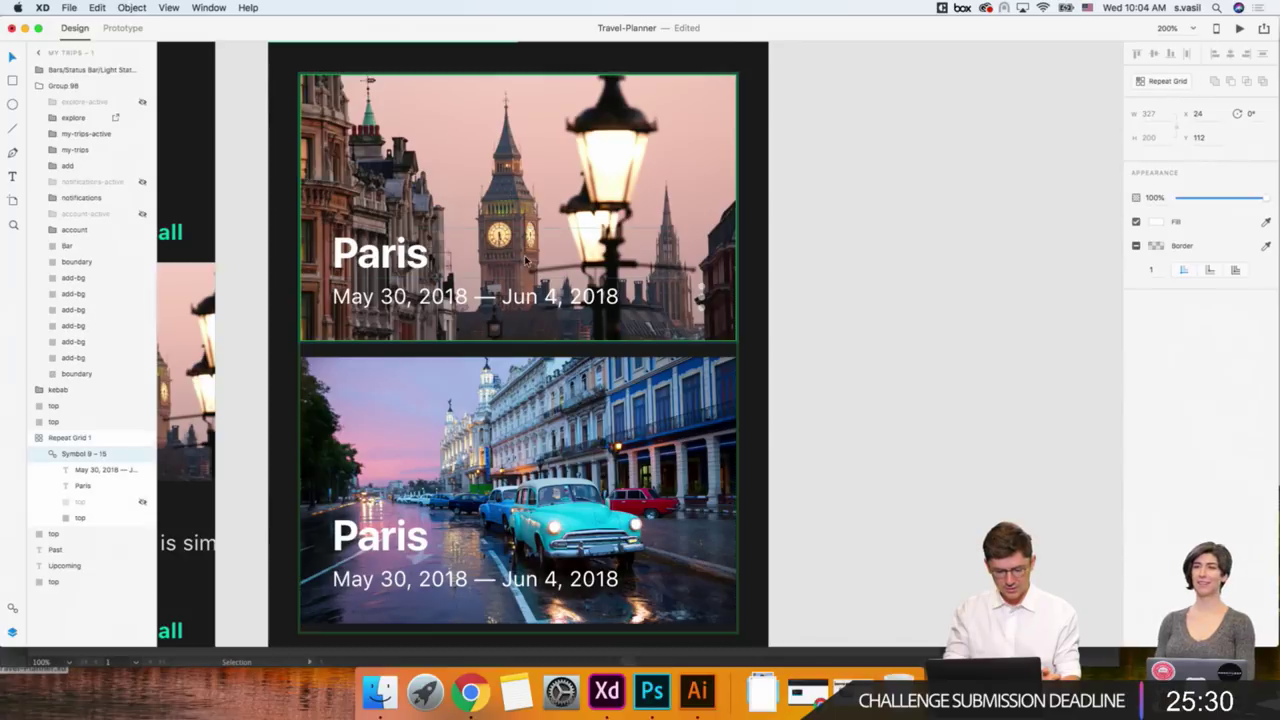
{"action": "double_click", "coordinate": [530, 197]}
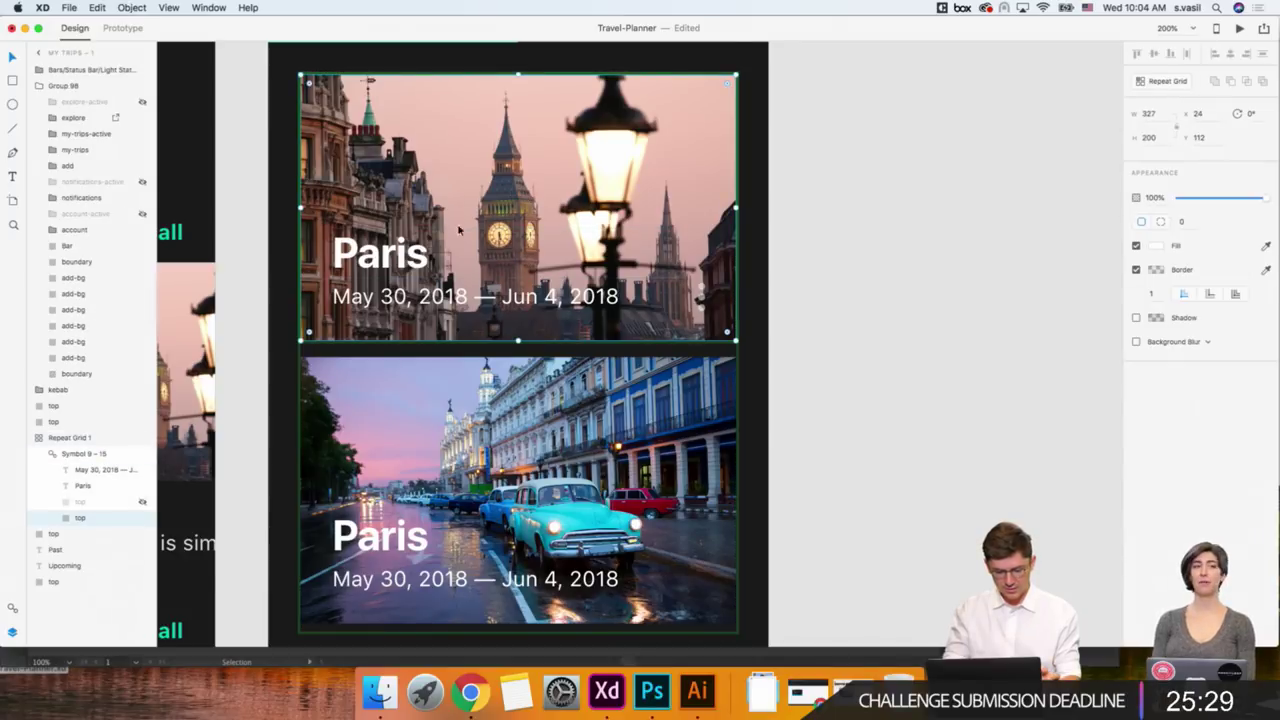
{"action": "left_click", "coordinate": [141, 502]}
Lower the top card's gradient overlay opacity to 49% and zoom to 100%.
{"action": "left_click", "coordinate": [715, 278]}
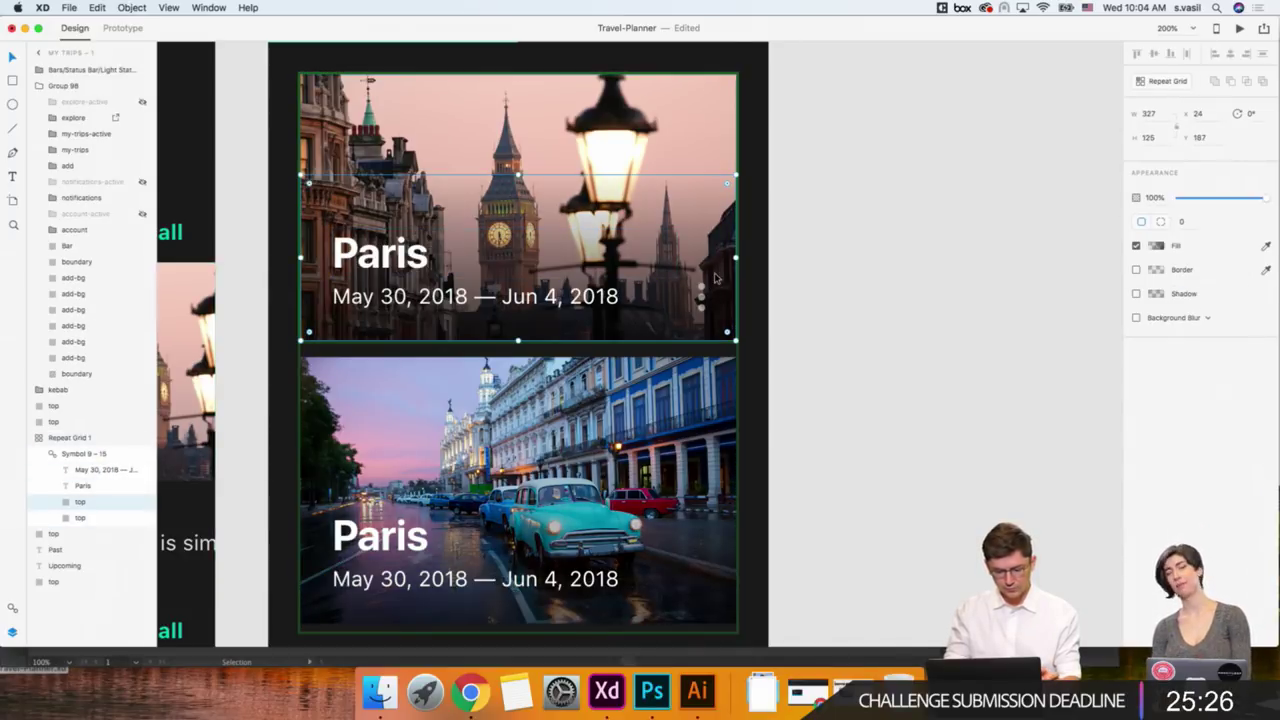
{"action": "left_click", "coordinate": [1158, 248]}
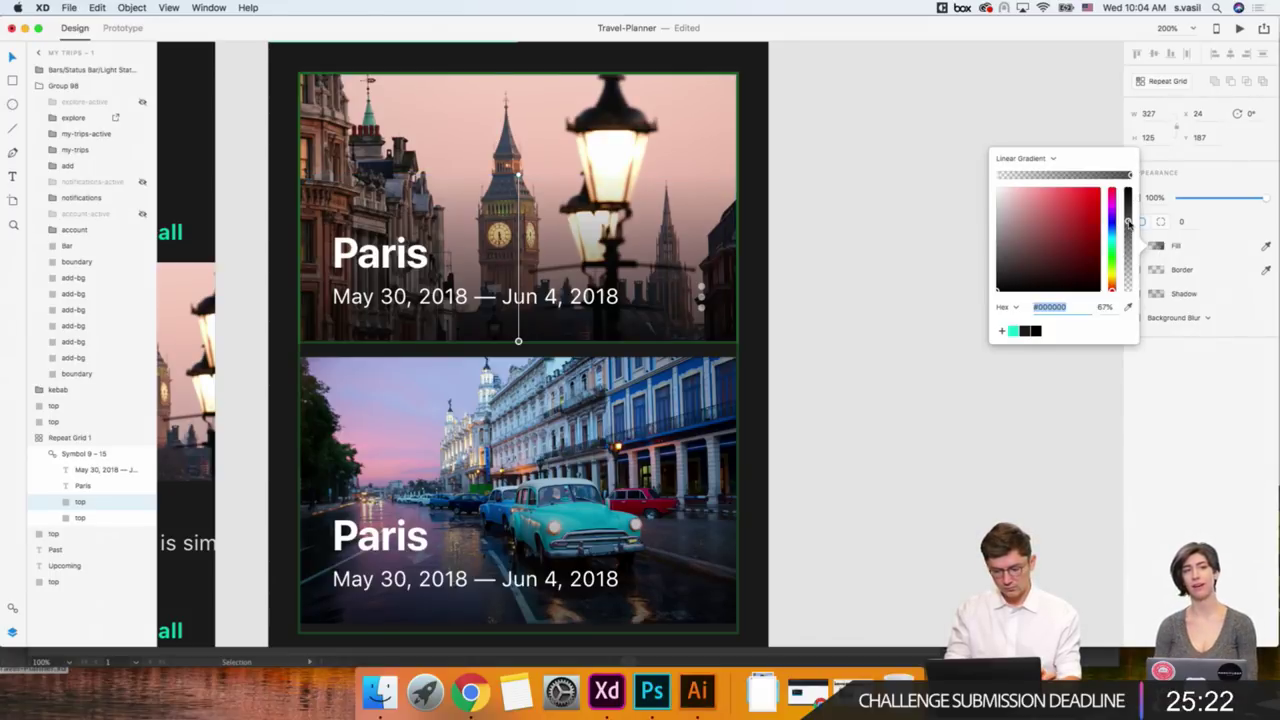
{"action": "left_click_drag", "start_coordinate": [1128, 222], "coordinate": [1130, 242]}
{"action": "left_click", "coordinate": [1008, 445]}
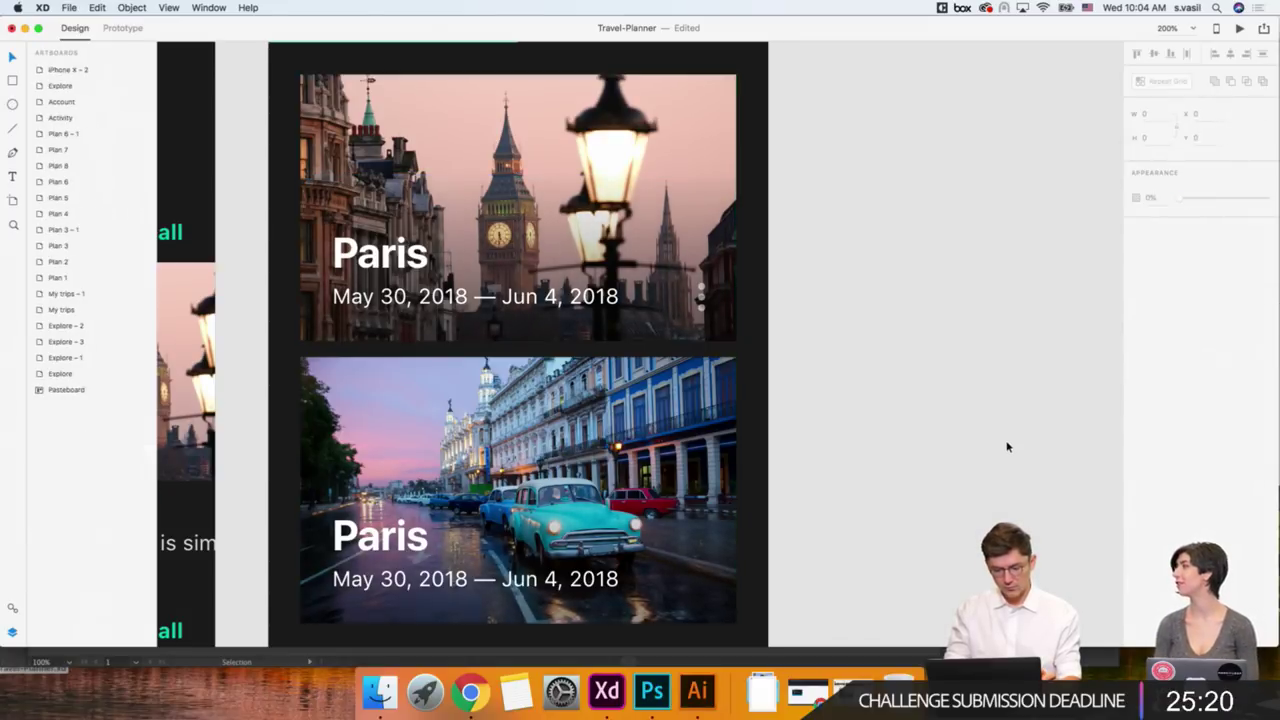
{"action": "key", "text": "super+1"}
{"action": "scroll", "coordinate": [980, 447], "scroll_direction": "down", "scroll_amount": 2}
{"action": "scroll", "coordinate": [980, 447], "scroll_direction": "left", "scroll_amount": 3}
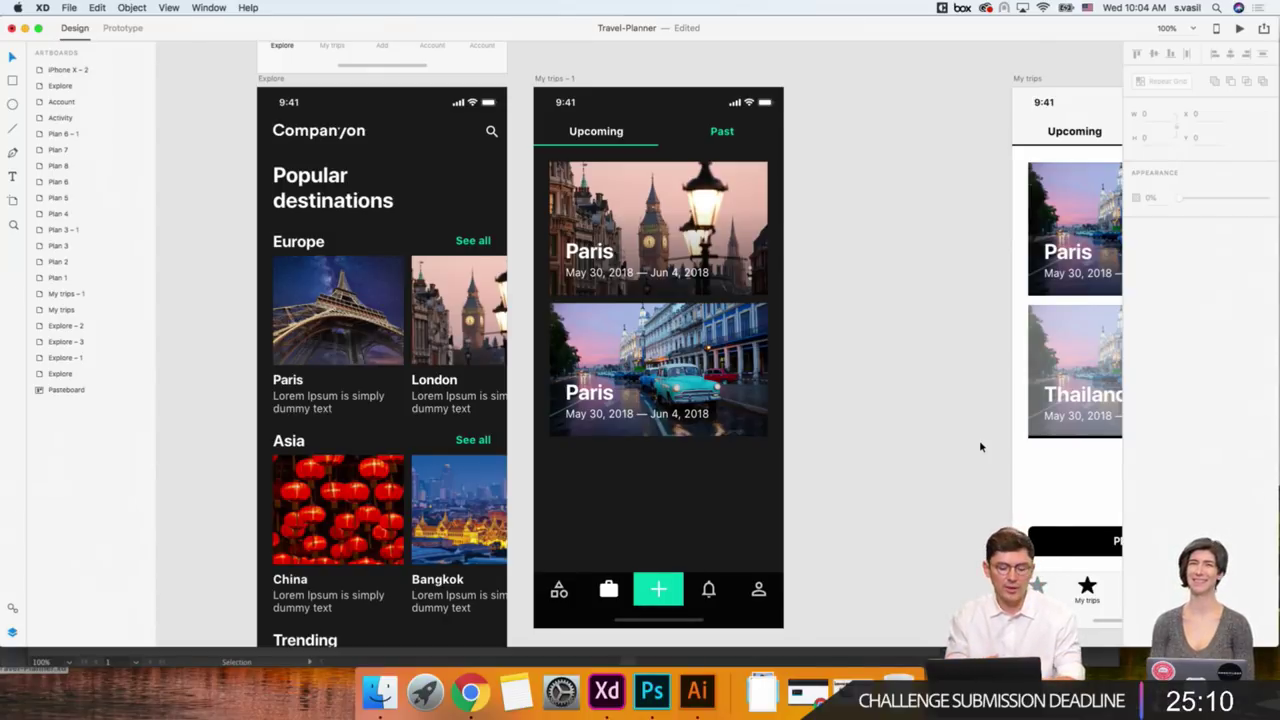
{"action": "scroll", "coordinate": [979, 440], "scroll_direction": "down", "scroll_amount": 3}
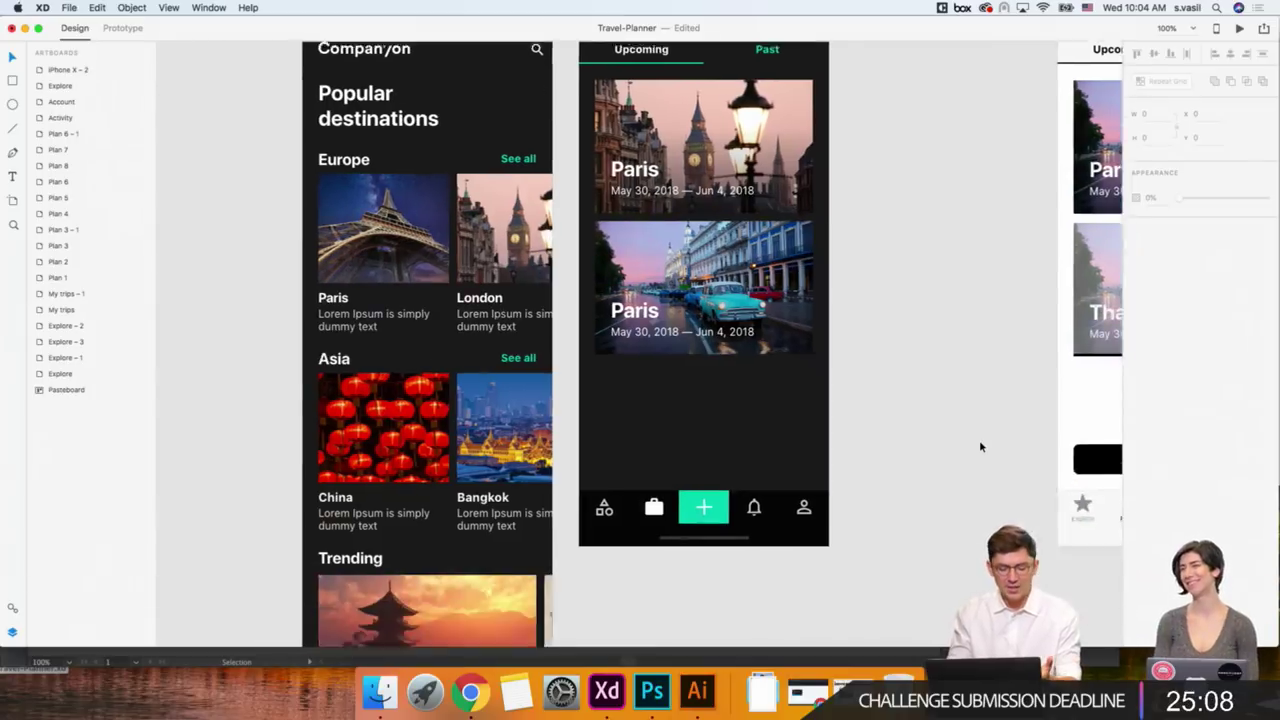
{"action": "scroll", "coordinate": [979, 440], "scroll_direction": "left", "scroll_amount": 5}
{"action": "scroll", "coordinate": [379, 285], "scroll_direction": "up", "scroll_amount": 3}
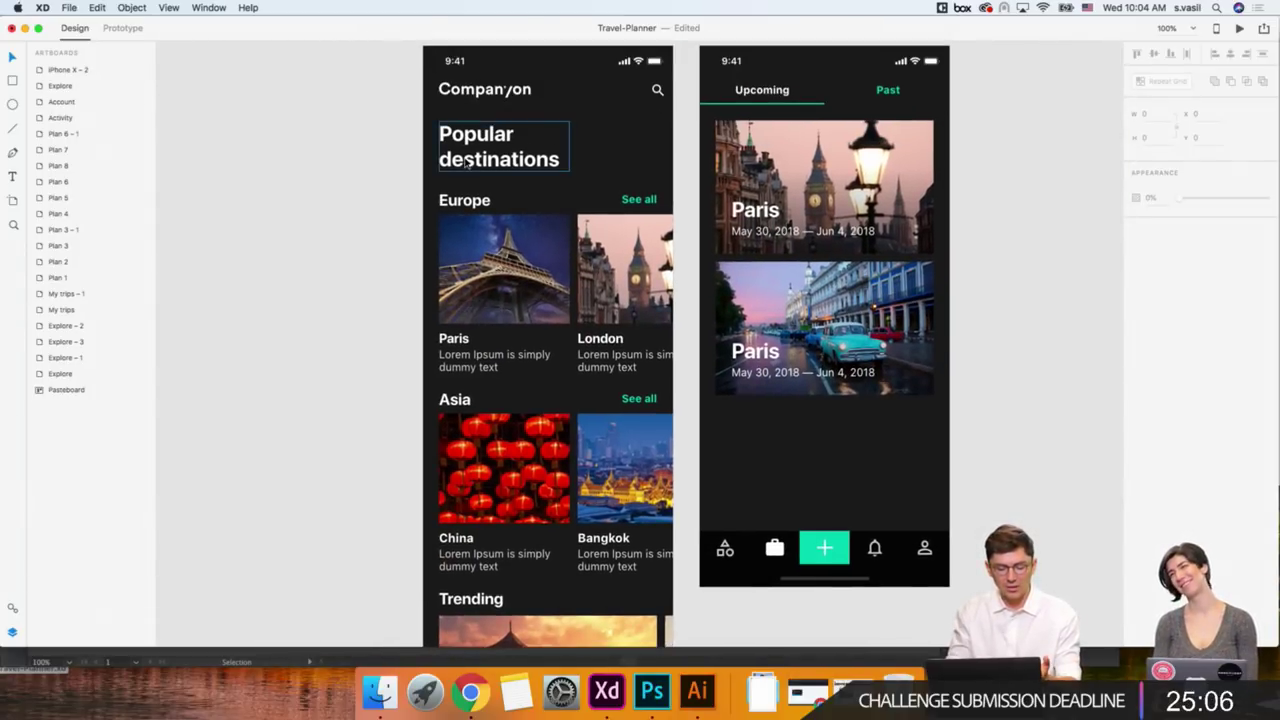
{"action": "scroll", "coordinate": [559, 172], "scroll_direction": "right", "scroll_amount": 2}
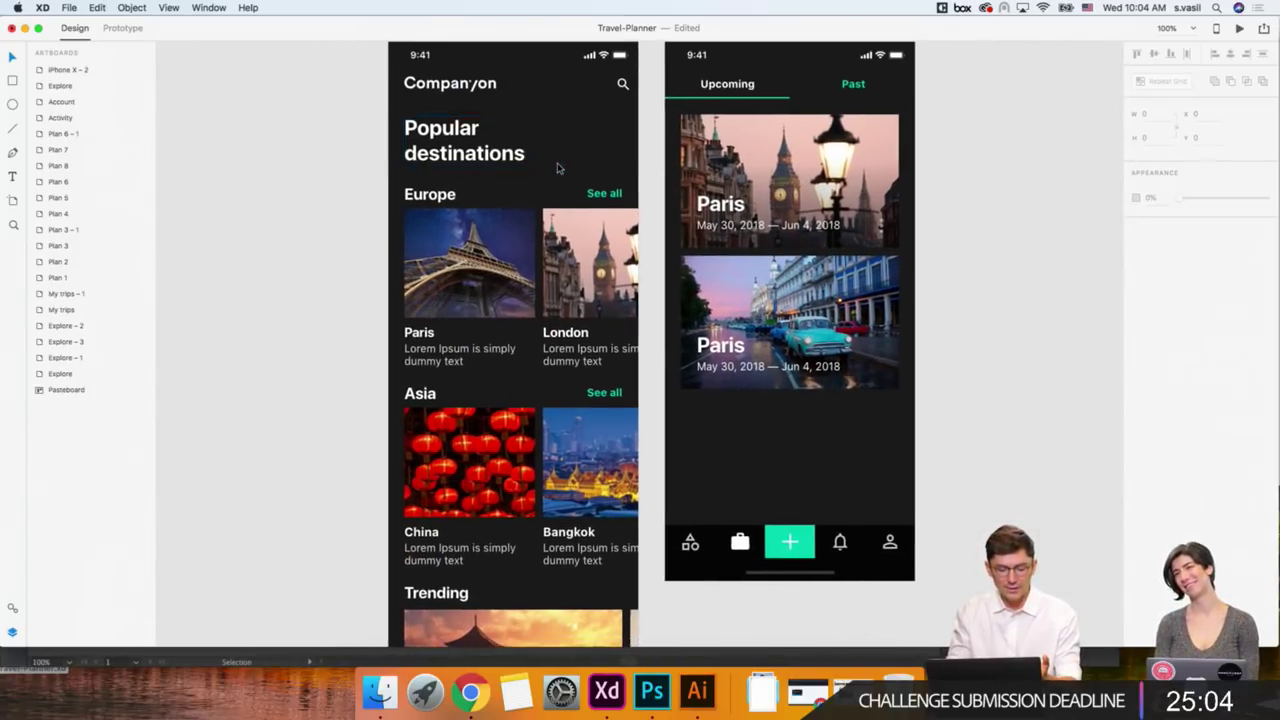
{"action": "scroll", "coordinate": [559, 175], "scroll_direction": "down", "scroll_amount": 3}
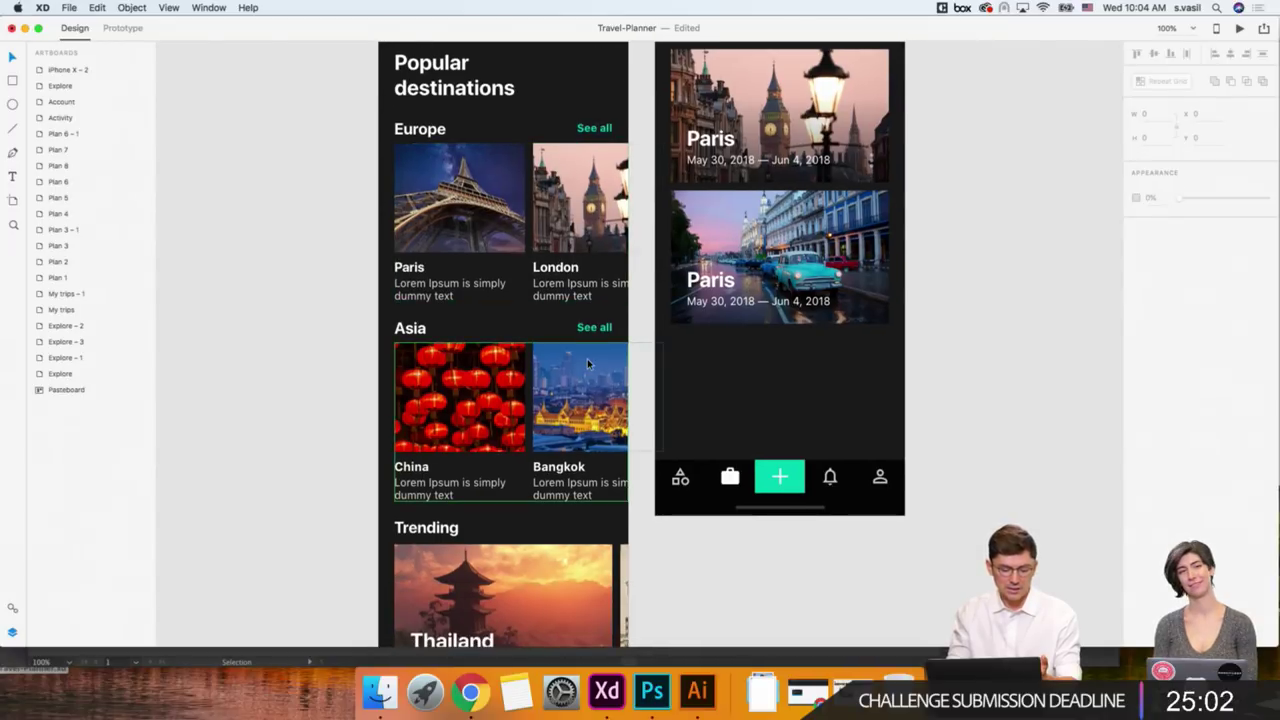
{"action": "scroll", "coordinate": [351, 344], "scroll_direction": "down", "scroll_amount": 2}
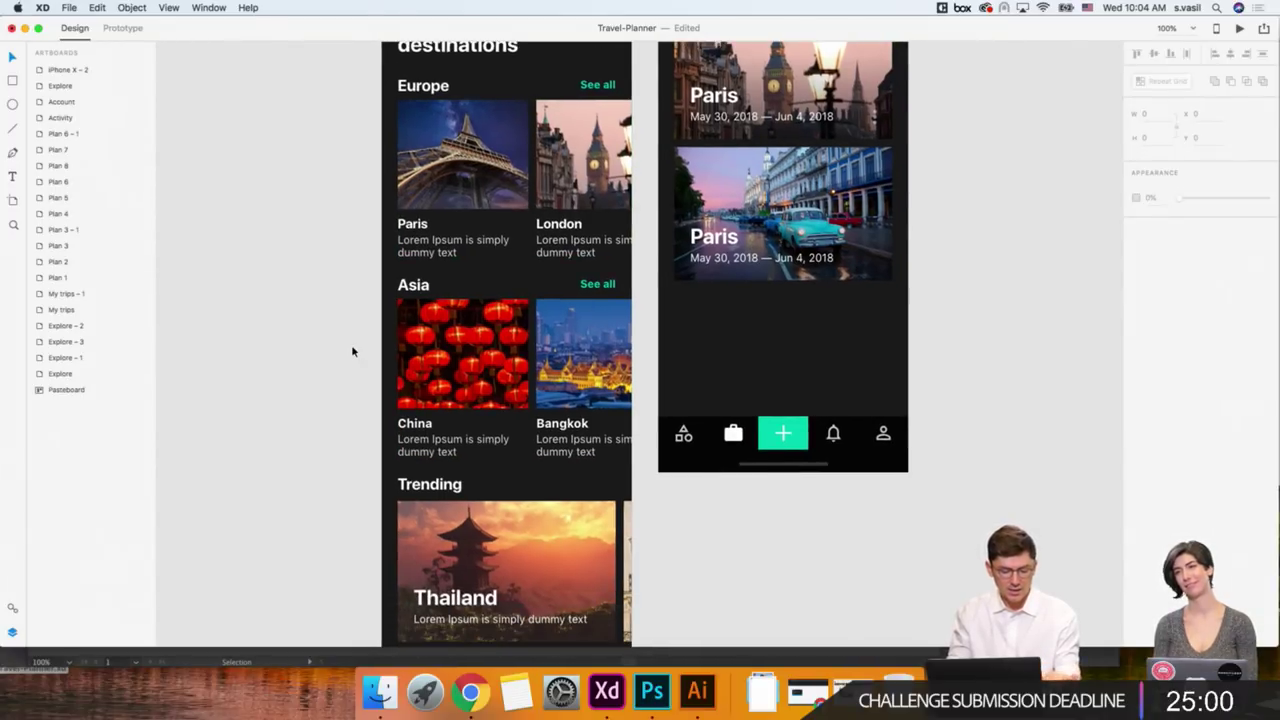
{"action": "scroll", "coordinate": [351, 344], "scroll_direction": "up", "scroll_amount": 3}
{"action": "scroll", "coordinate": [352, 350], "scroll_direction": "up", "scroll_amount": 1}
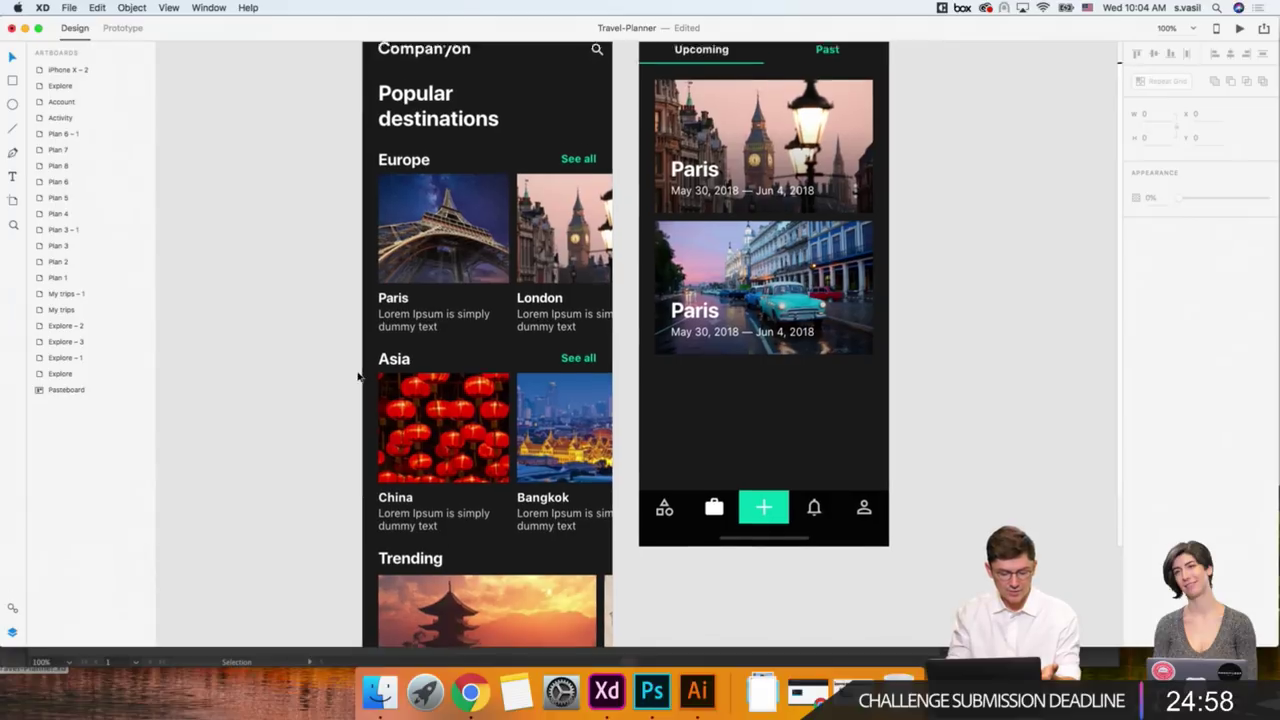
{"action": "scroll", "coordinate": [357, 375], "scroll_direction": "down", "scroll_amount": 1}
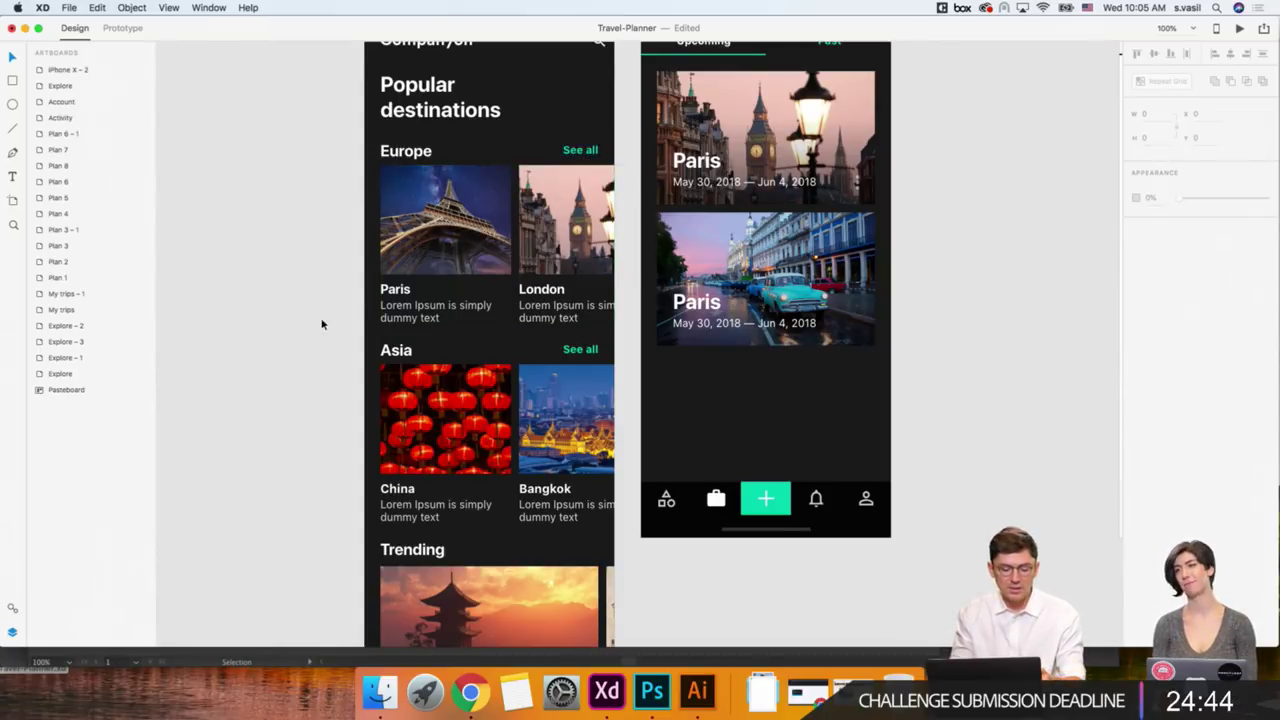
{"action": "scroll", "coordinate": [317, 331], "scroll_direction": "down", "scroll_amount": 2}
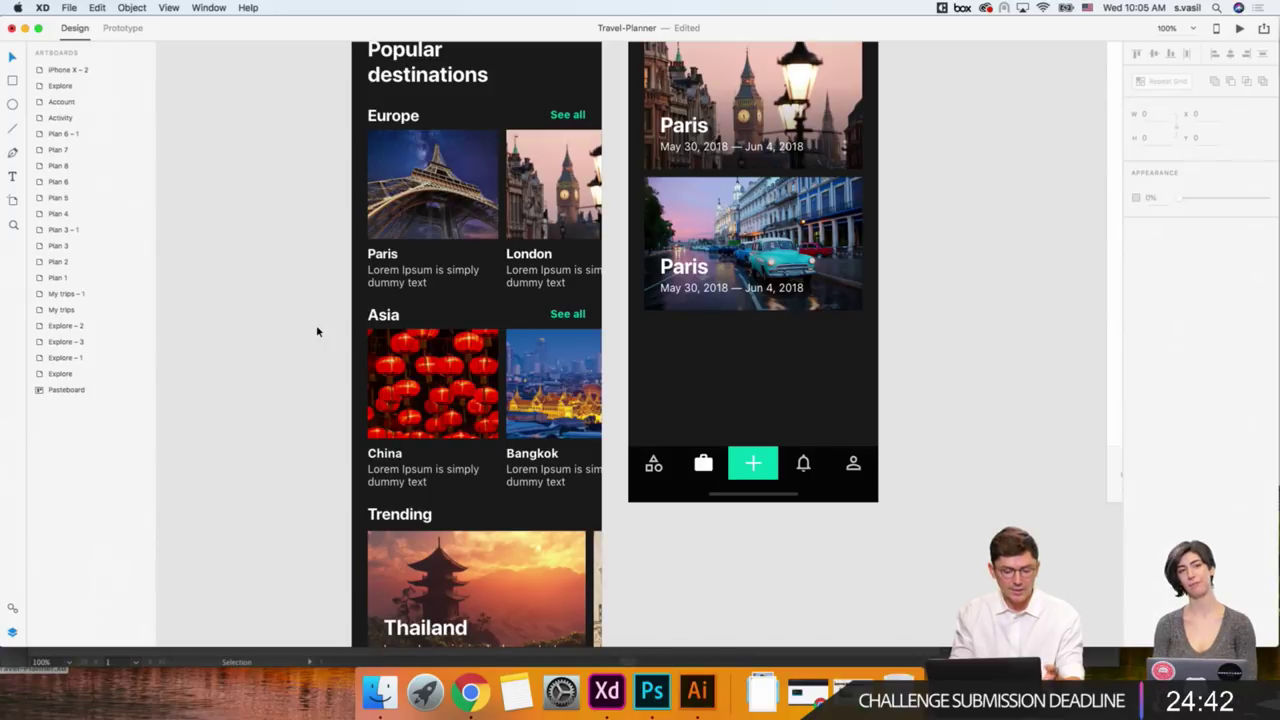
{"action": "scroll", "coordinate": [317, 331], "scroll_direction": "down", "scroll_amount": 3}
{"action": "scroll", "coordinate": [317, 331], "scroll_direction": "down", "scroll_amount": 5}
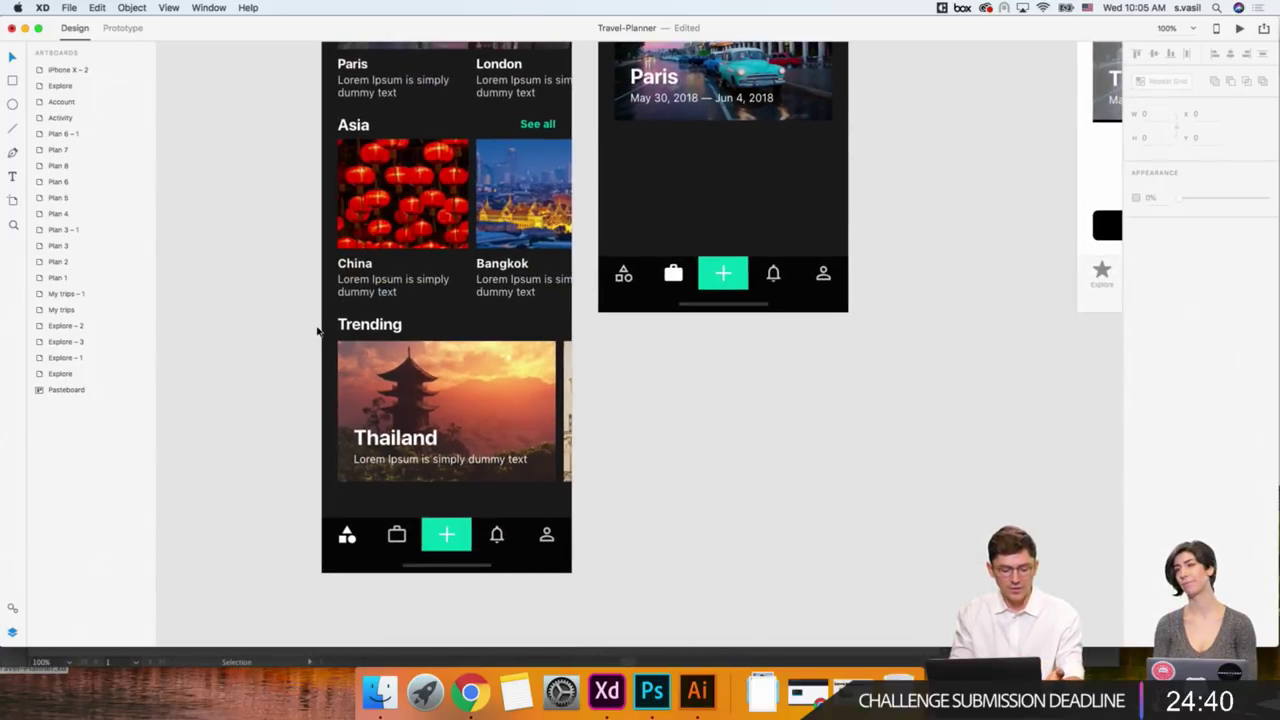
{"action": "scroll", "coordinate": [317, 331], "scroll_direction": "right", "scroll_amount": 3}
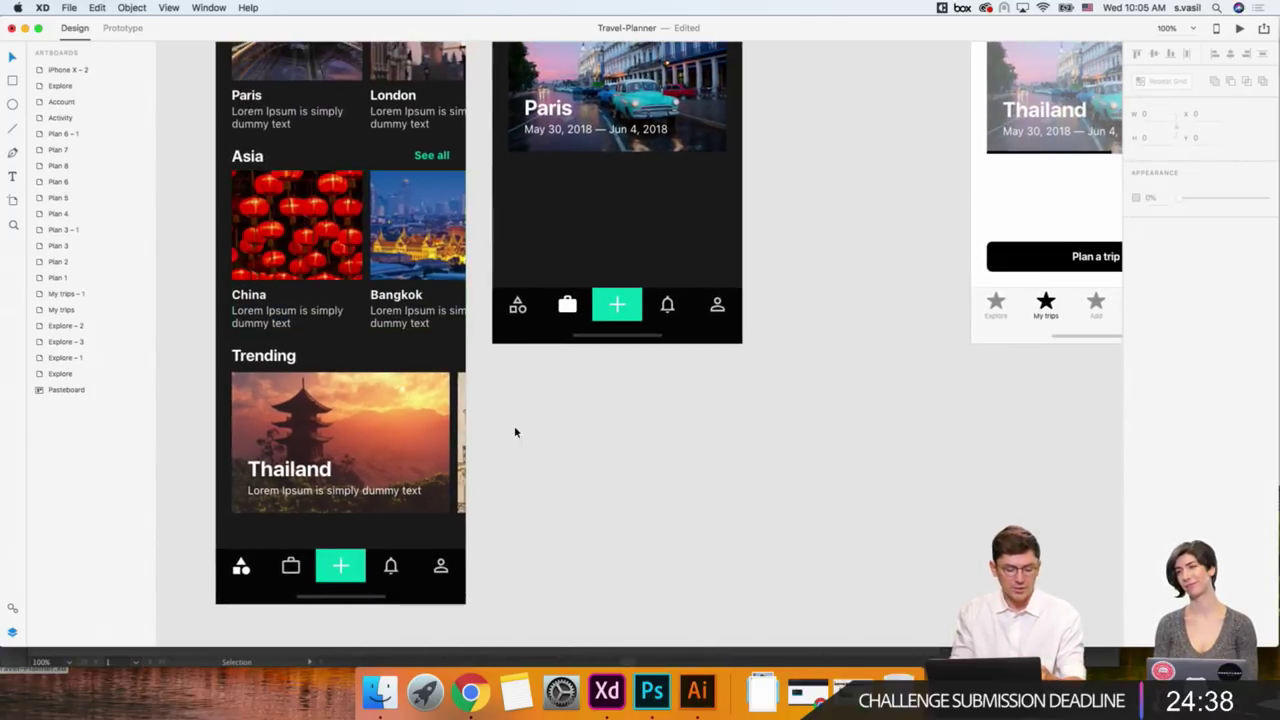
{"action": "scroll", "coordinate": [516, 432], "scroll_direction": "left", "scroll_amount": 2}
{"action": "scroll", "coordinate": [516, 432], "scroll_direction": "up", "scroll_amount": 1}
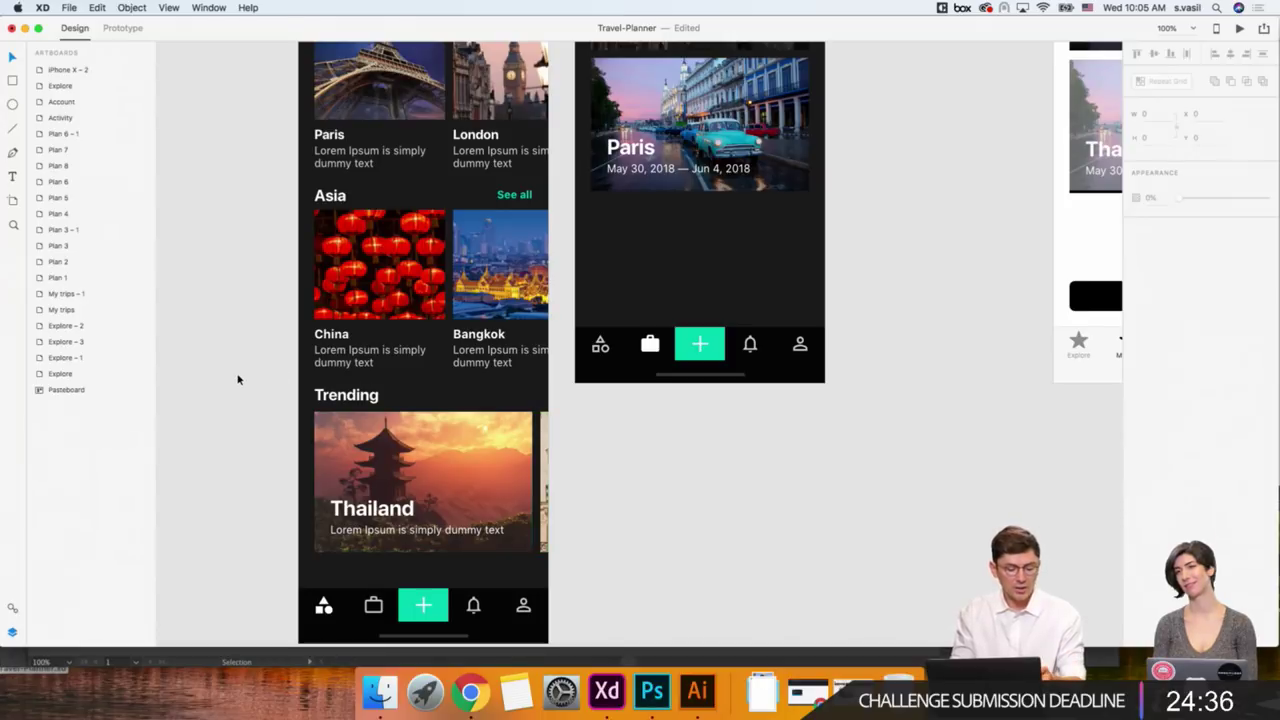
{"action": "scroll", "coordinate": [238, 379], "scroll_direction": "up", "scroll_amount": 1}
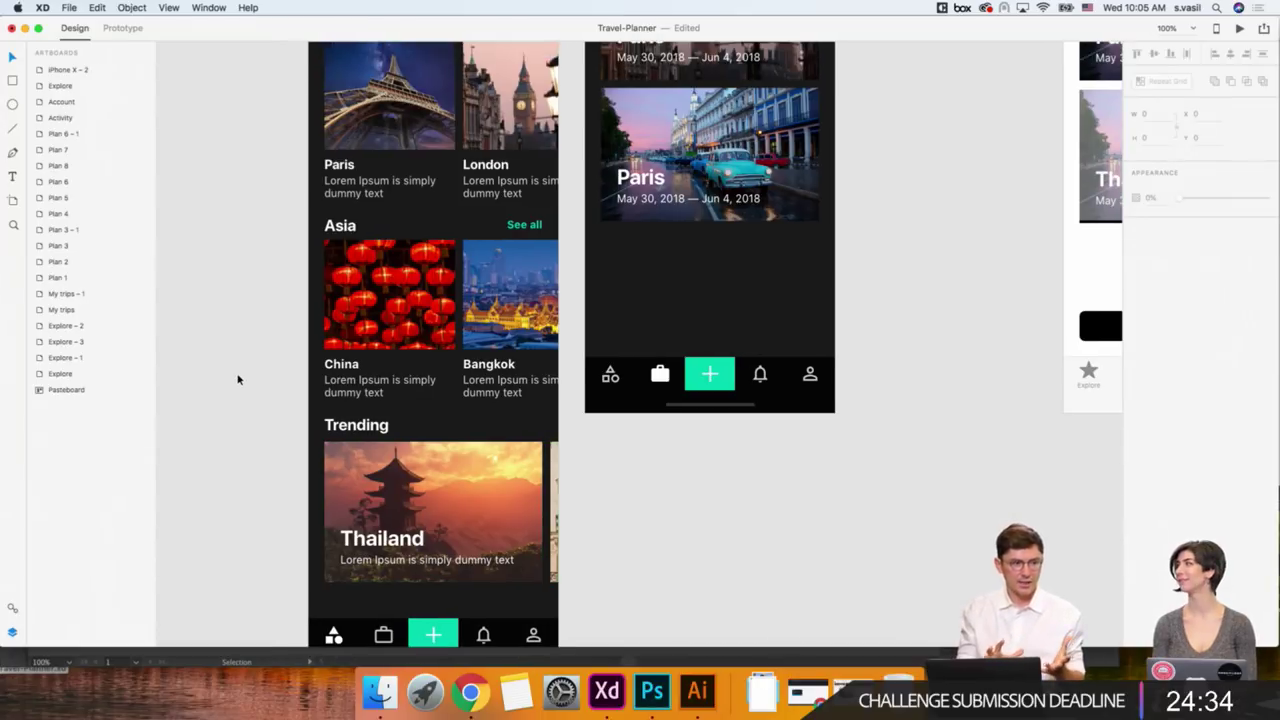
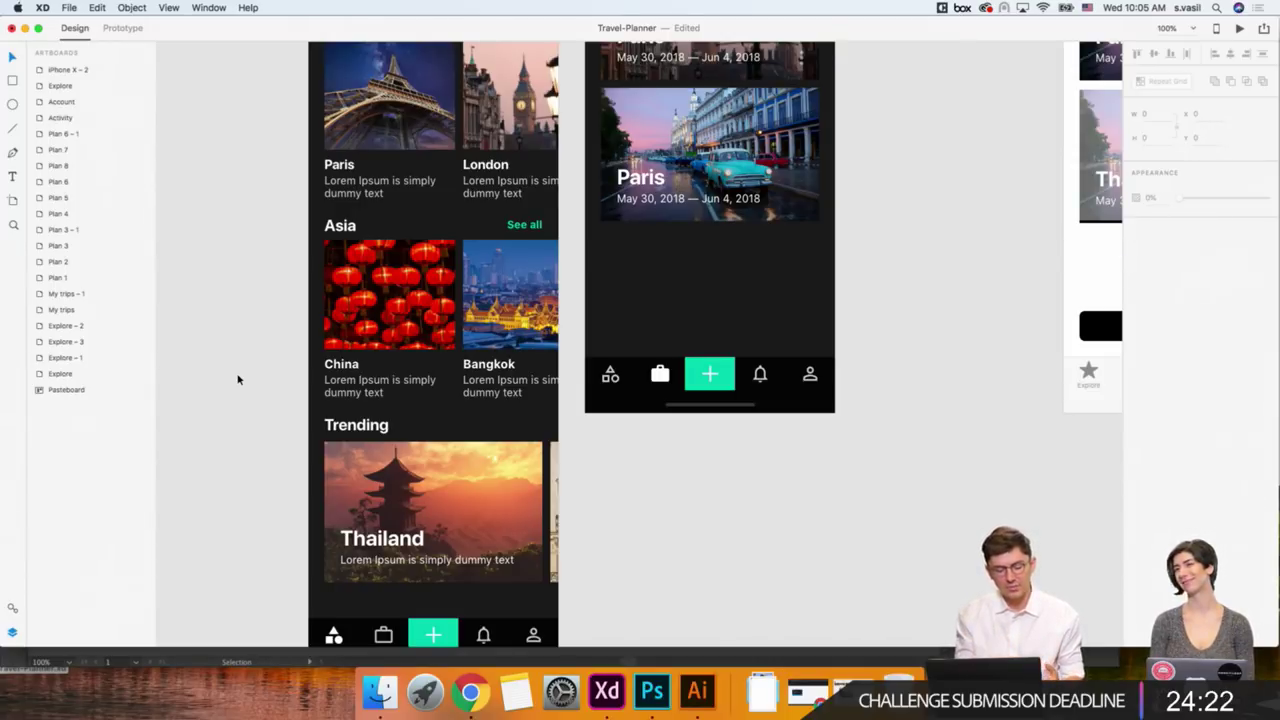
Retitle the first trip card from Paris to London.
{"action": "scroll", "coordinate": [234, 340], "scroll_direction": "down", "scroll_amount": 3}
{"action": "scroll", "coordinate": [234, 340], "scroll_direction": "right", "scroll_amount": 3}
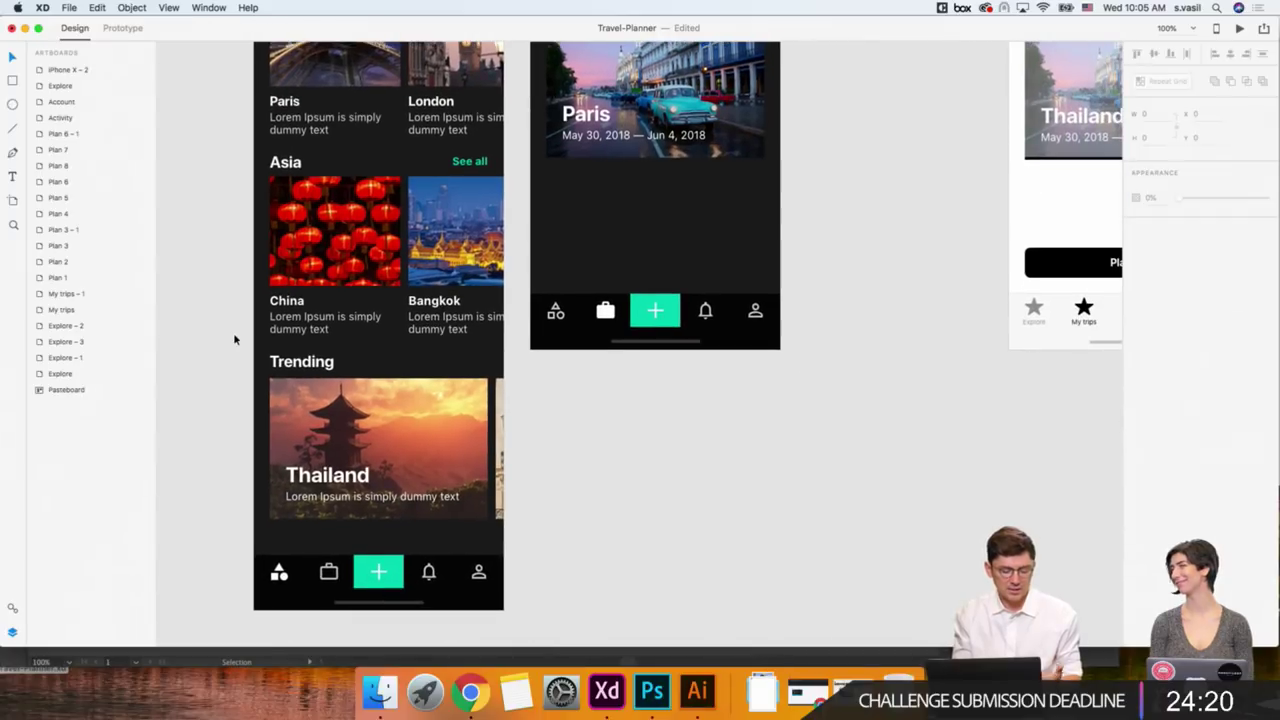
{"action": "scroll", "coordinate": [234, 338], "scroll_direction": "up", "scroll_amount": 2}
{"action": "scroll", "coordinate": [234, 338], "scroll_direction": "left", "scroll_amount": 1}
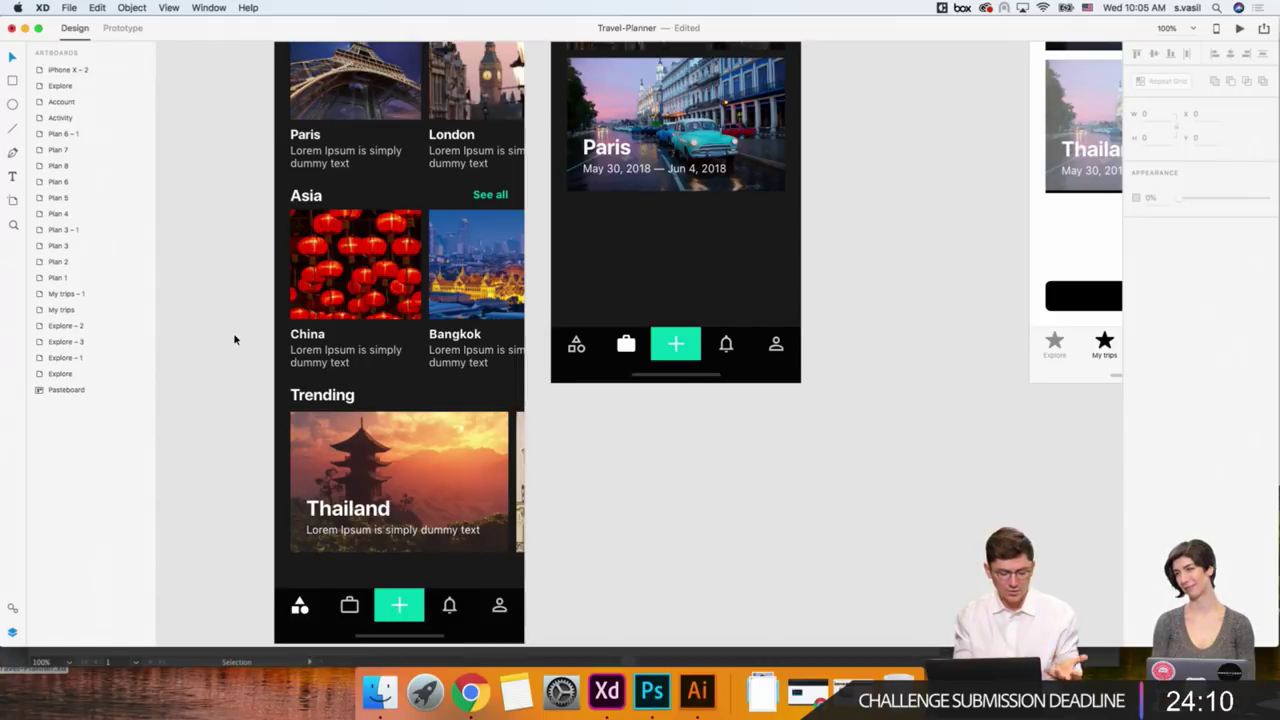
{"action": "scroll", "coordinate": [235, 340], "scroll_direction": "up", "scroll_amount": 4}
{"action": "scroll", "coordinate": [235, 340], "scroll_direction": "left", "scroll_amount": 2}
{"action": "scroll", "coordinate": [234, 340], "scroll_direction": "up", "scroll_amount": 4}
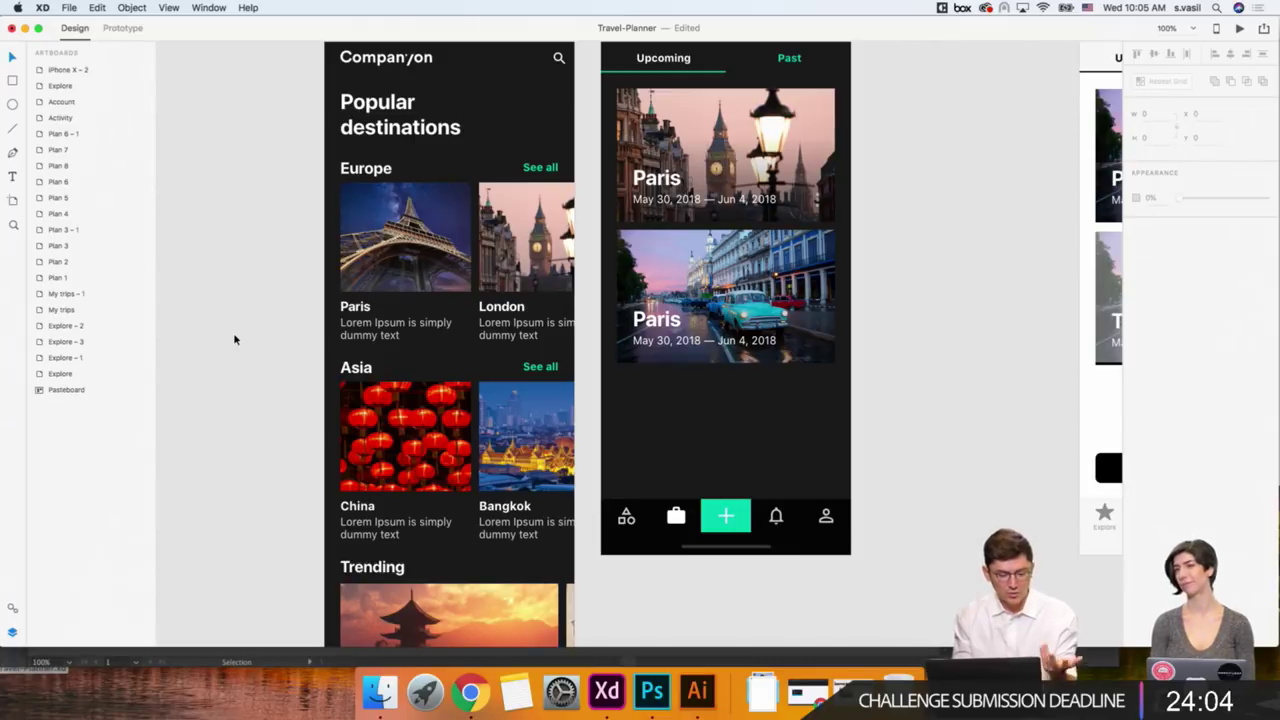
{"action": "left_click", "coordinate": [370, 175]}
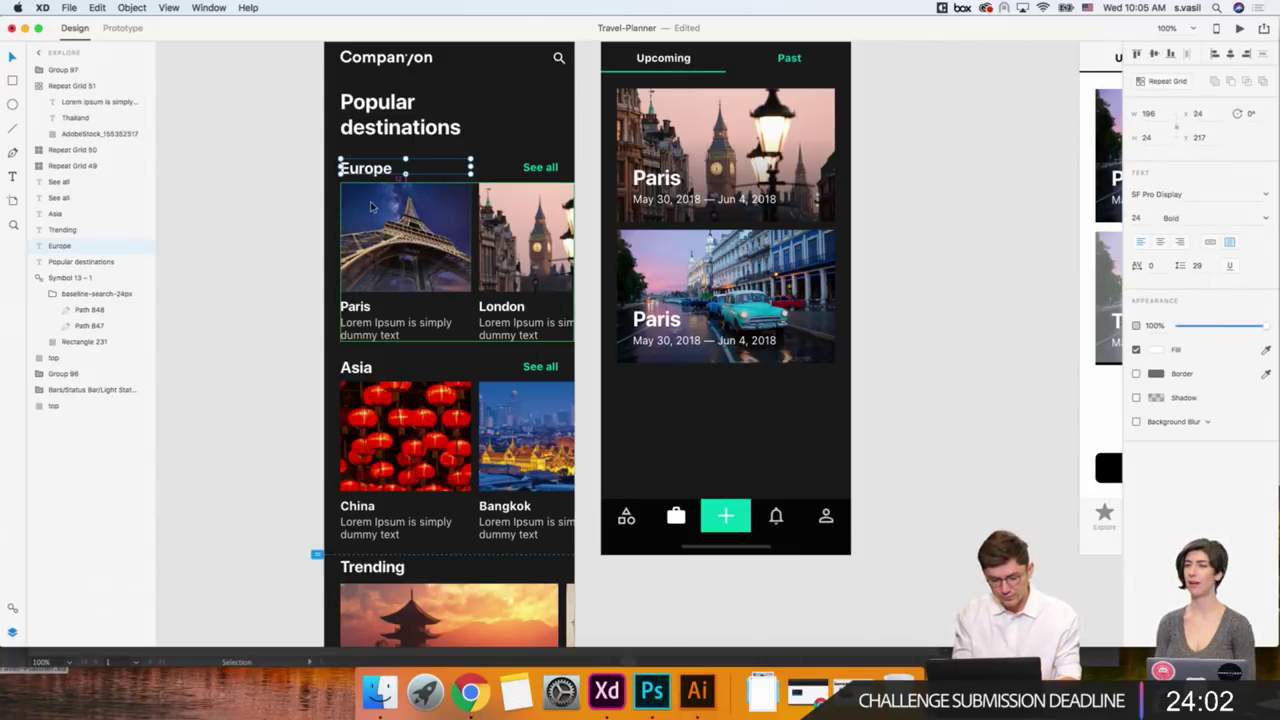
{"action": "left_click", "coordinate": [870, 300]}
{"action": "scroll", "coordinate": [819, 305], "scroll_direction": "right", "scroll_amount": 3}
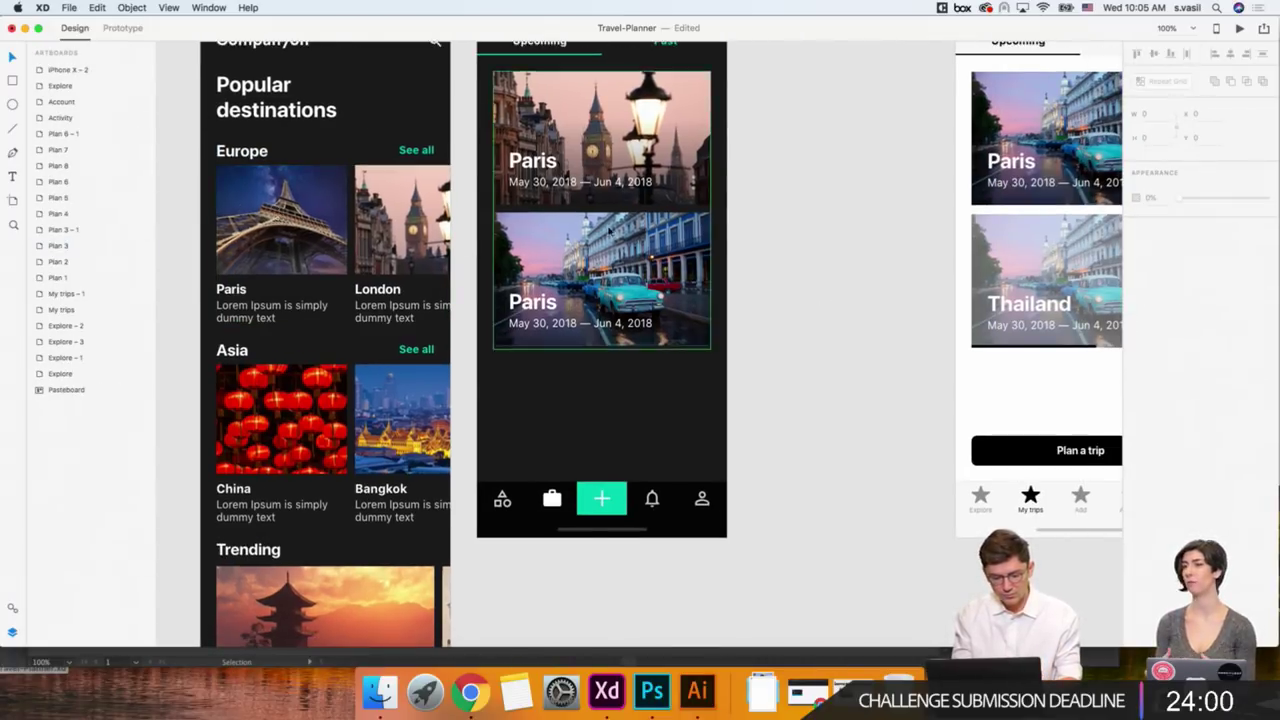
{"action": "left_click", "coordinate": [535, 165]}
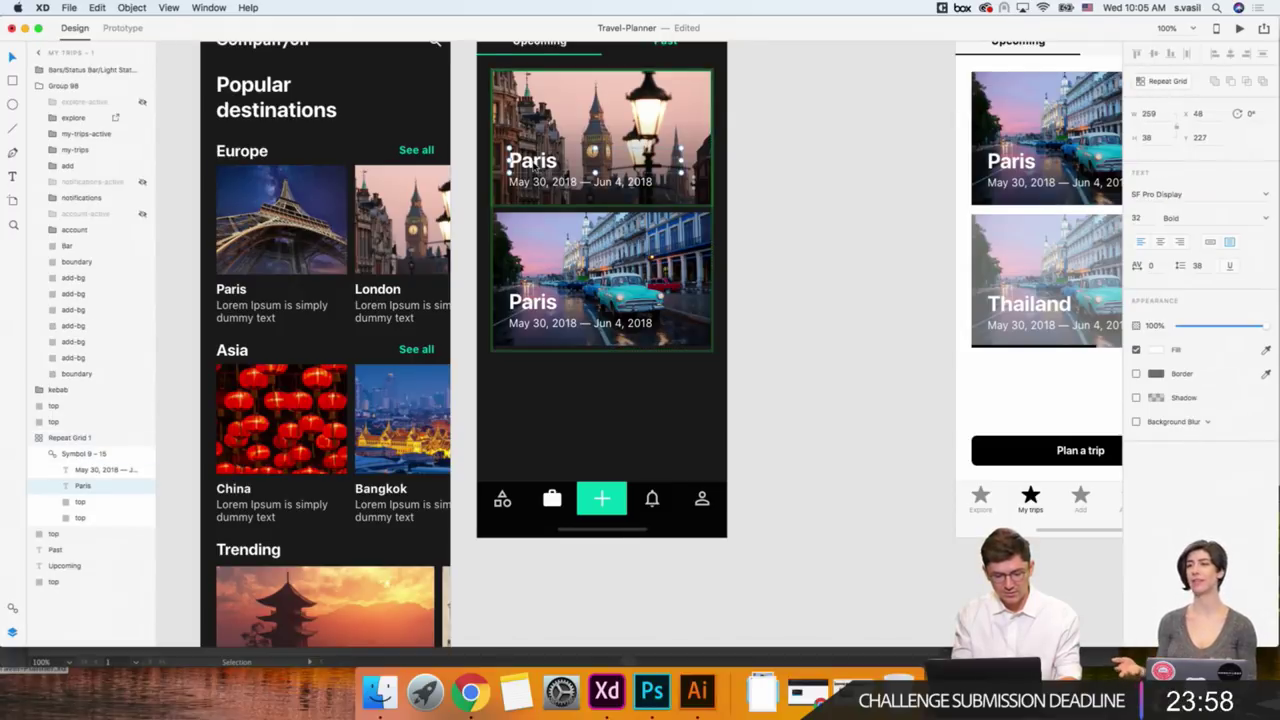
{"action": "double_click", "coordinate": [535, 165]}
{"action": "type", "text": "London"}
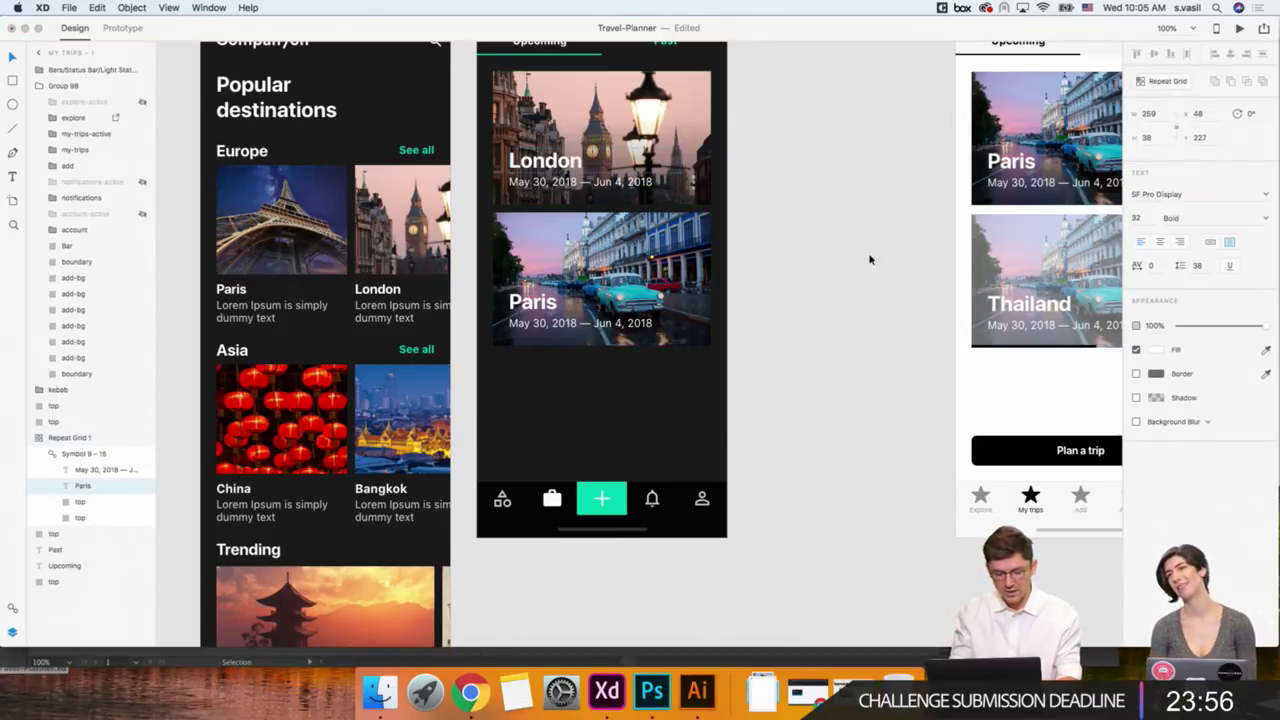
{"action": "left_click", "coordinate": [829, 243]}
Drop the Eiffel Tower photo from Finder onto the second trip card.
{"action": "left_click", "coordinate": [632, 243]}
{"action": "scroll", "coordinate": [632, 243], "scroll_direction": "right", "scroll_amount": 2}
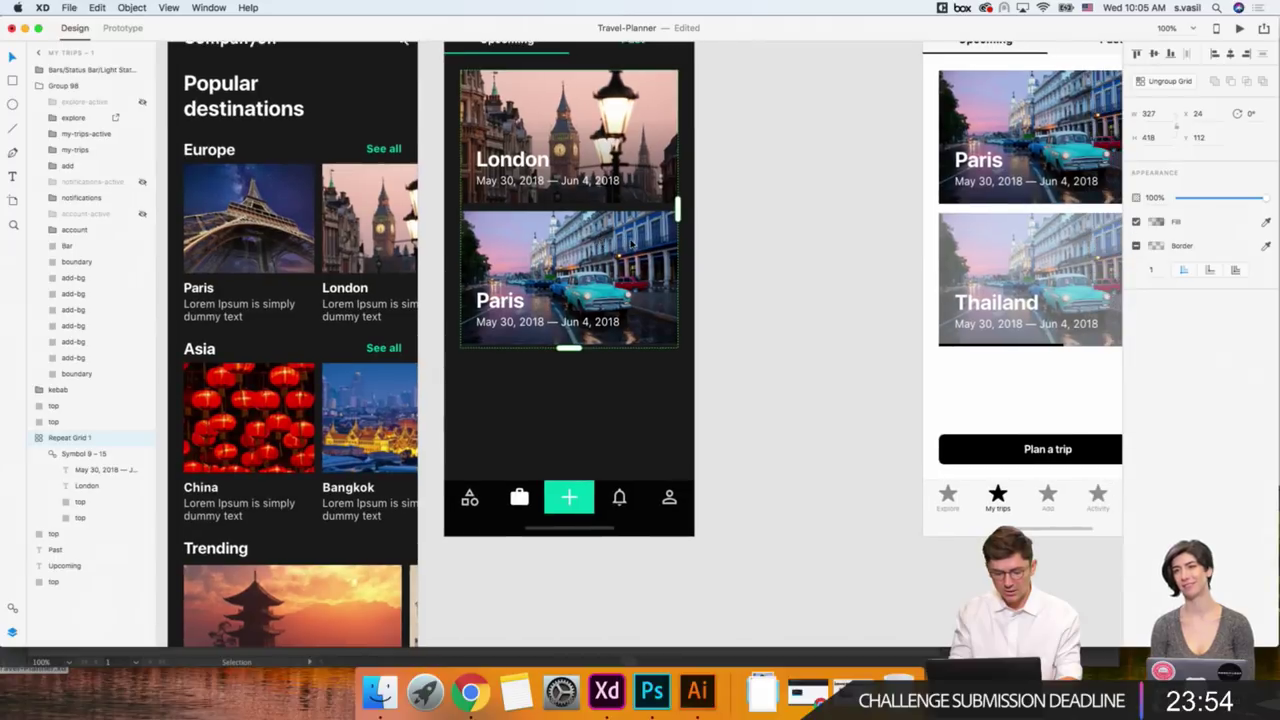
{"action": "left_click", "coordinate": [379, 692]}
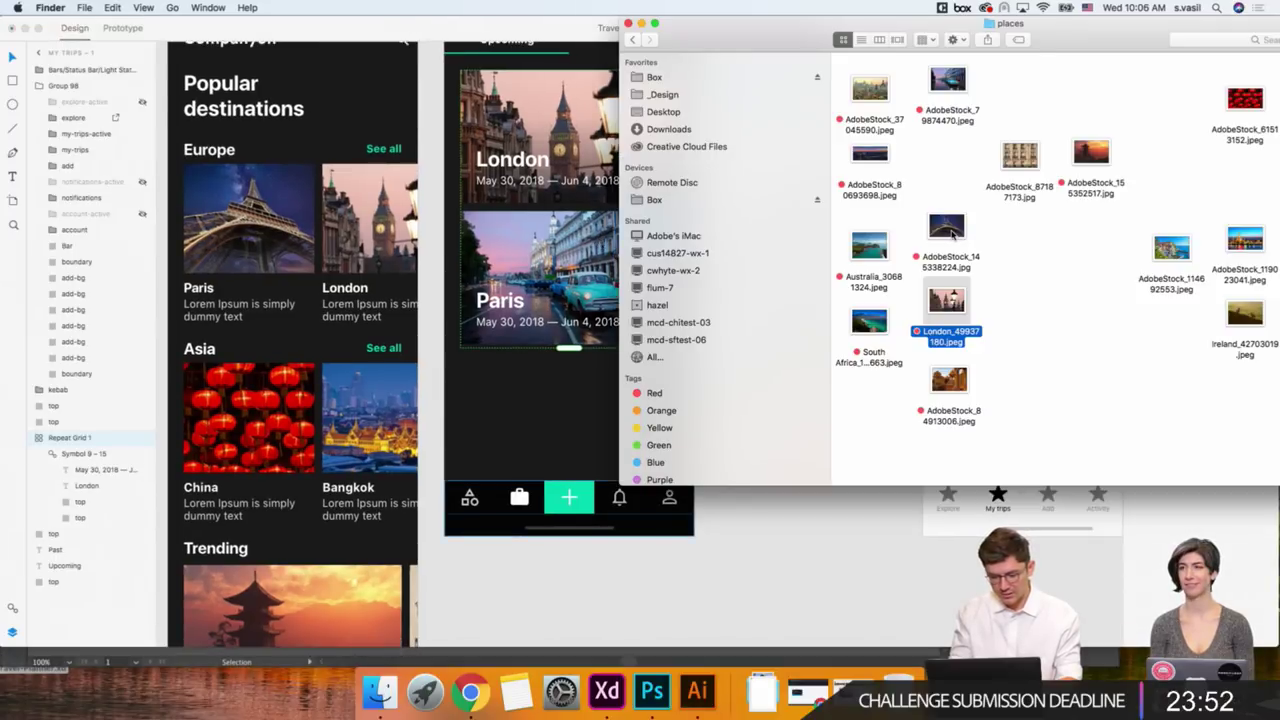
{"action": "left_click_drag", "start_coordinate": [946, 229], "coordinate": [540, 285]}
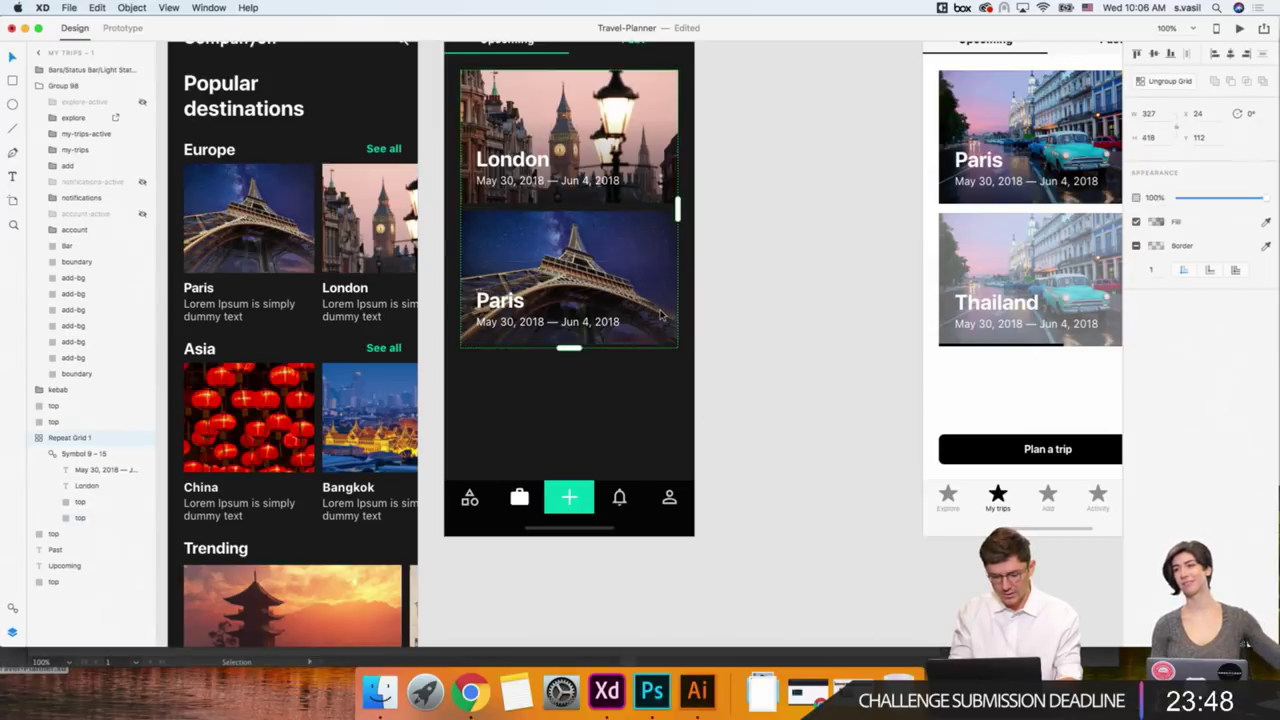
{"action": "double_click", "coordinate": [570, 290]}
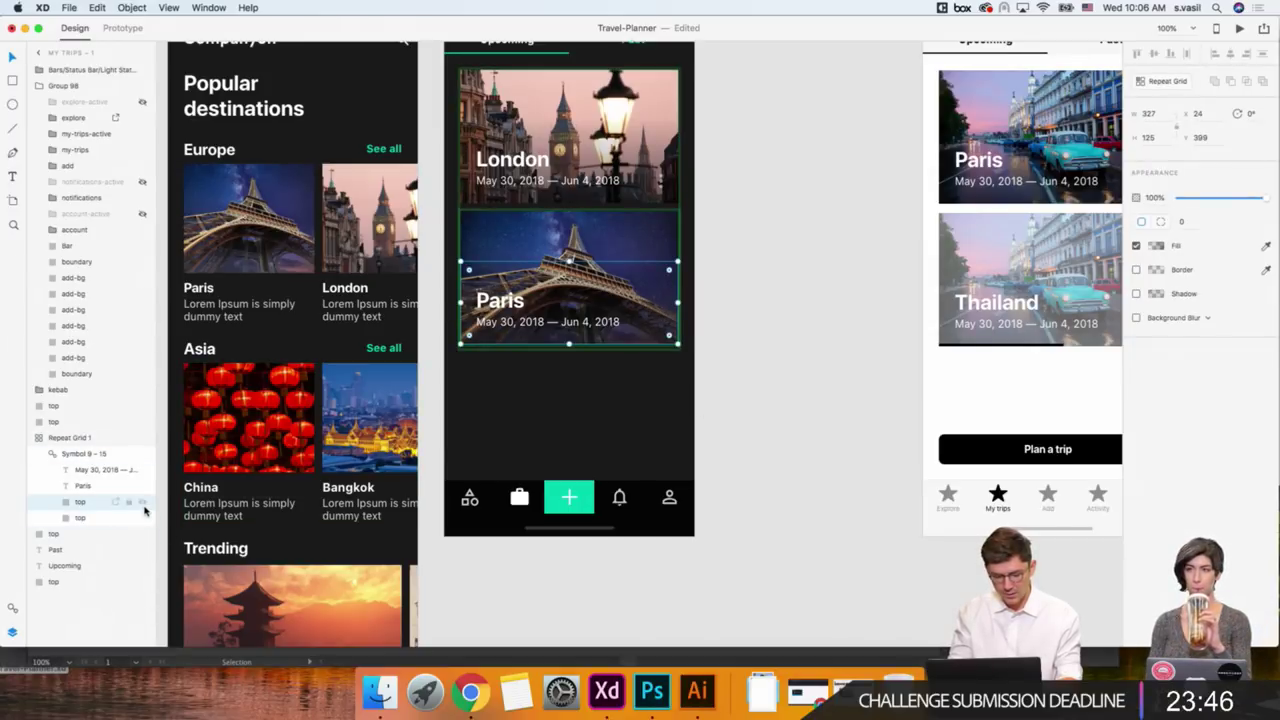
{"action": "left_click", "coordinate": [697, 436]}
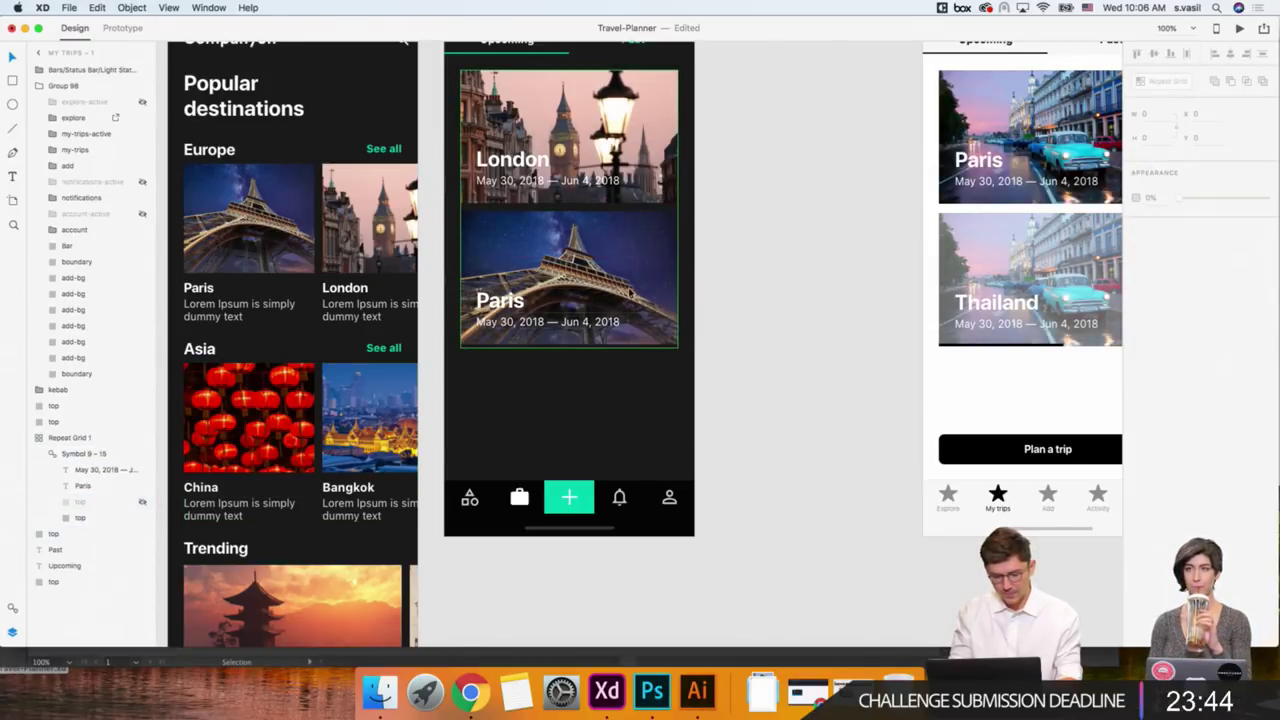
Replace the London card's photo with the Australia coastline image.
{"action": "scroll", "coordinate": [640, 210], "scroll_direction": "right", "scroll_amount": 3}
{"action": "scroll", "coordinate": [640, 210], "scroll_direction": "up", "scroll_amount": 2}
{"action": "left_click", "coordinate": [578, 183]}
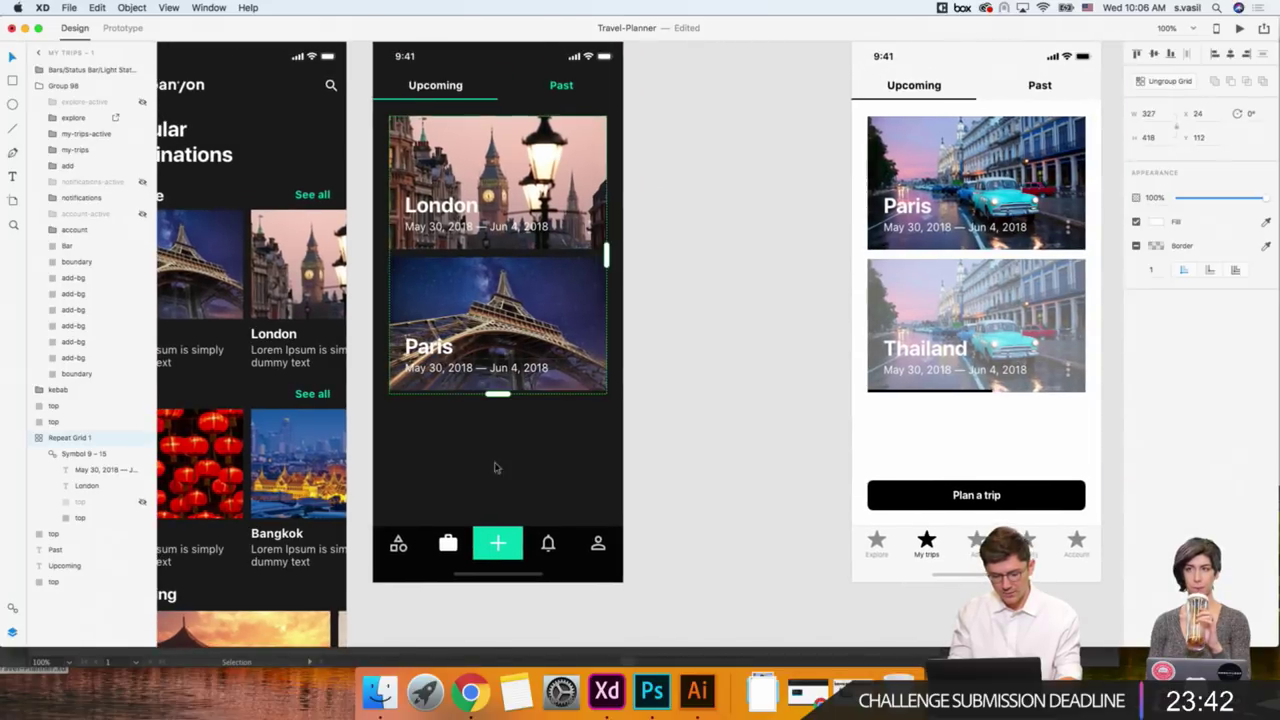
{"action": "left_click", "coordinate": [380, 692]}
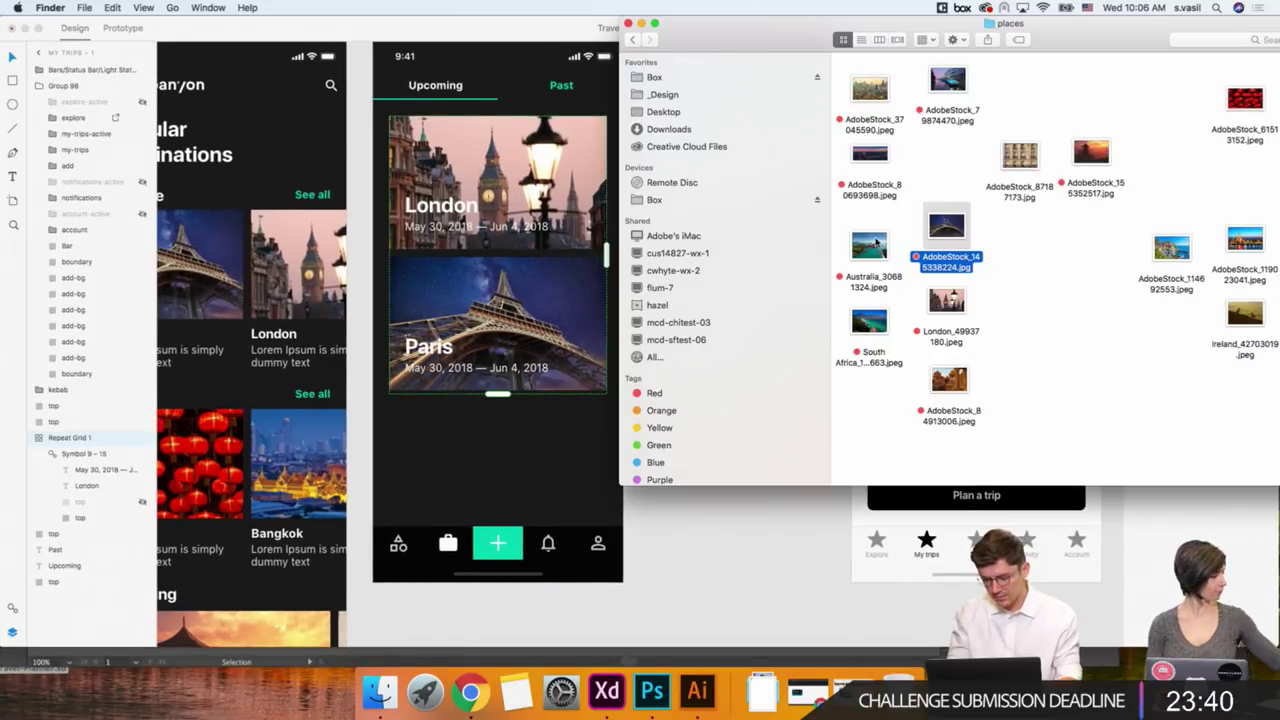
{"action": "left_click_drag", "start_coordinate": [869, 245], "coordinate": [545, 136]}
{"action": "left_click", "coordinate": [609, 453]}
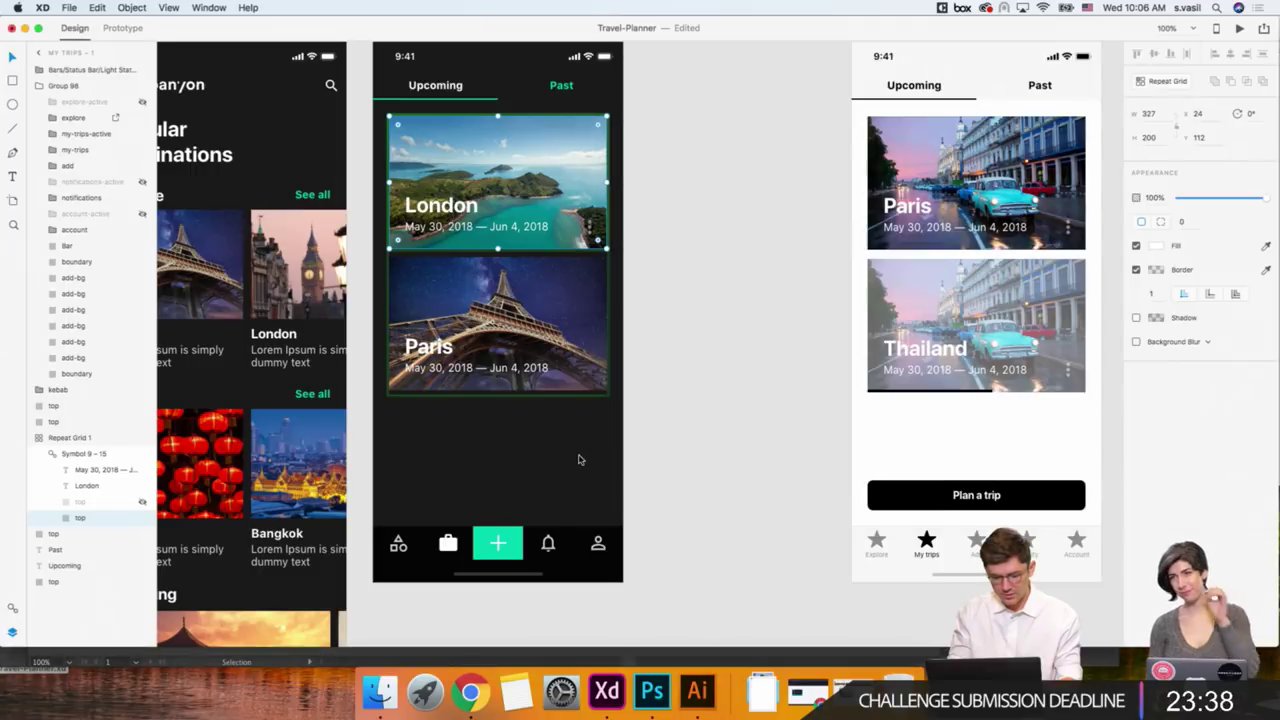
Retitle the London card 'Australia' and widen its text box slightly.
{"action": "double_click", "coordinate": [458, 207]}
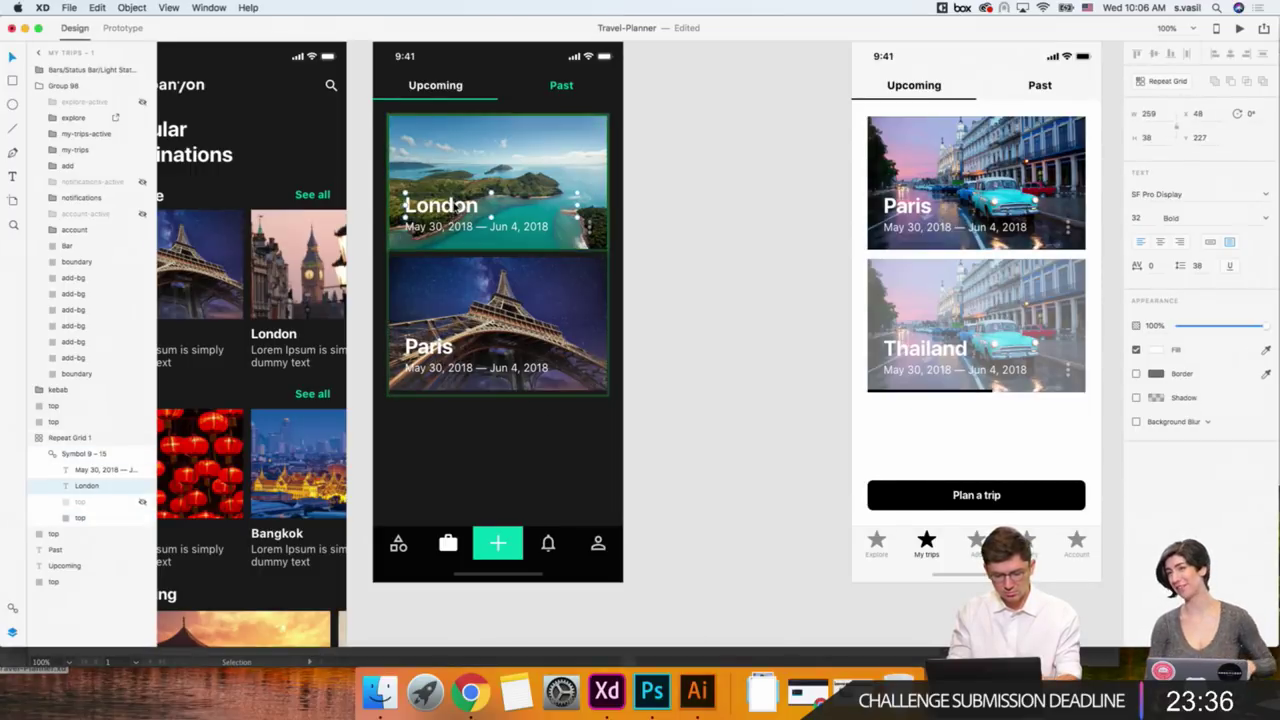
{"action": "double_click", "coordinate": [458, 207]}
{"action": "type", "text": "Austral"}
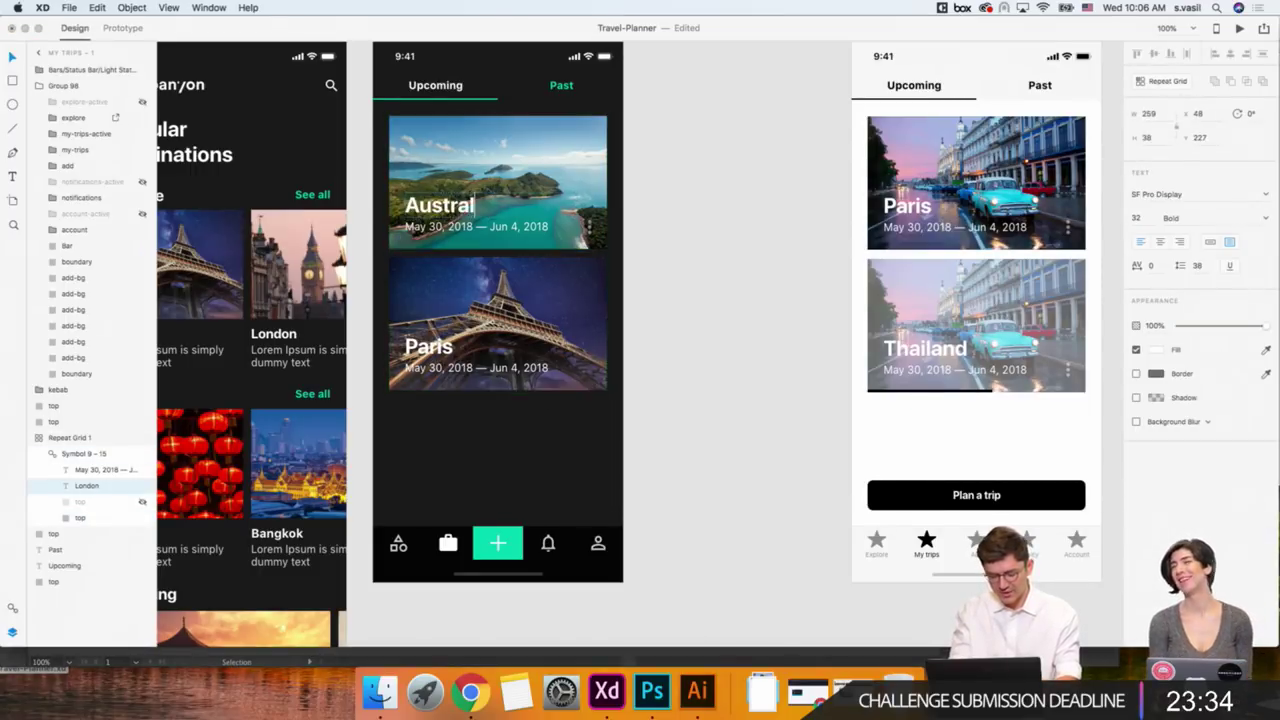
{"action": "type", "text": "ia"}
{"action": "key", "text": "Escape"}
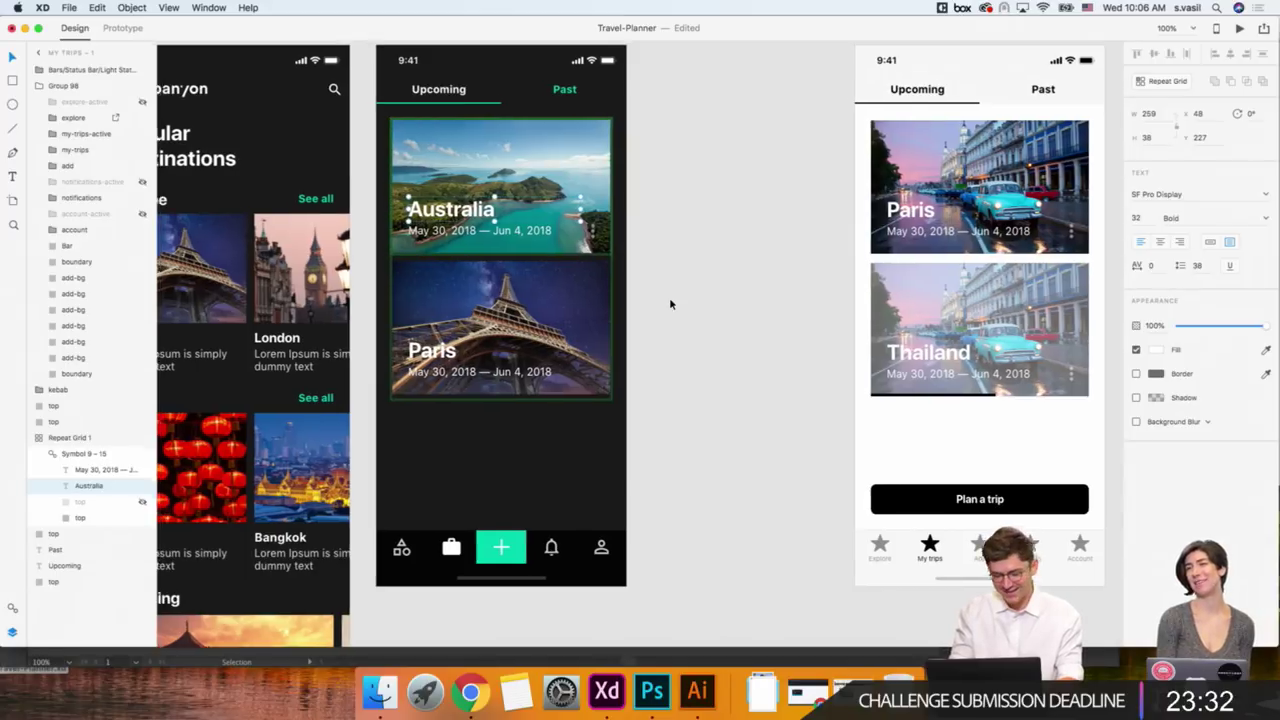
{"action": "scroll", "coordinate": [669, 297], "scroll_direction": "up", "scroll_amount": 3}
{"action": "scroll", "coordinate": [669, 297], "scroll_direction": "up", "scroll_amount": 3}
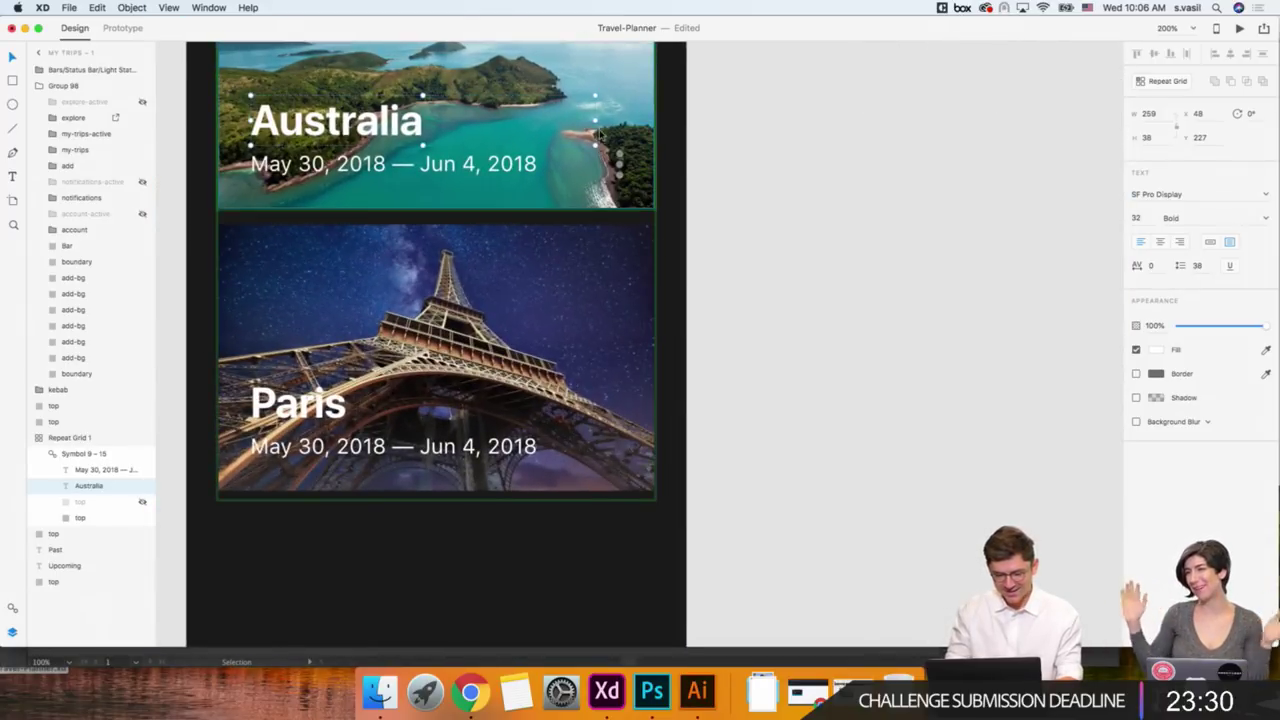
{"action": "left_click_drag", "start_coordinate": [595, 121], "coordinate": [604, 121]}
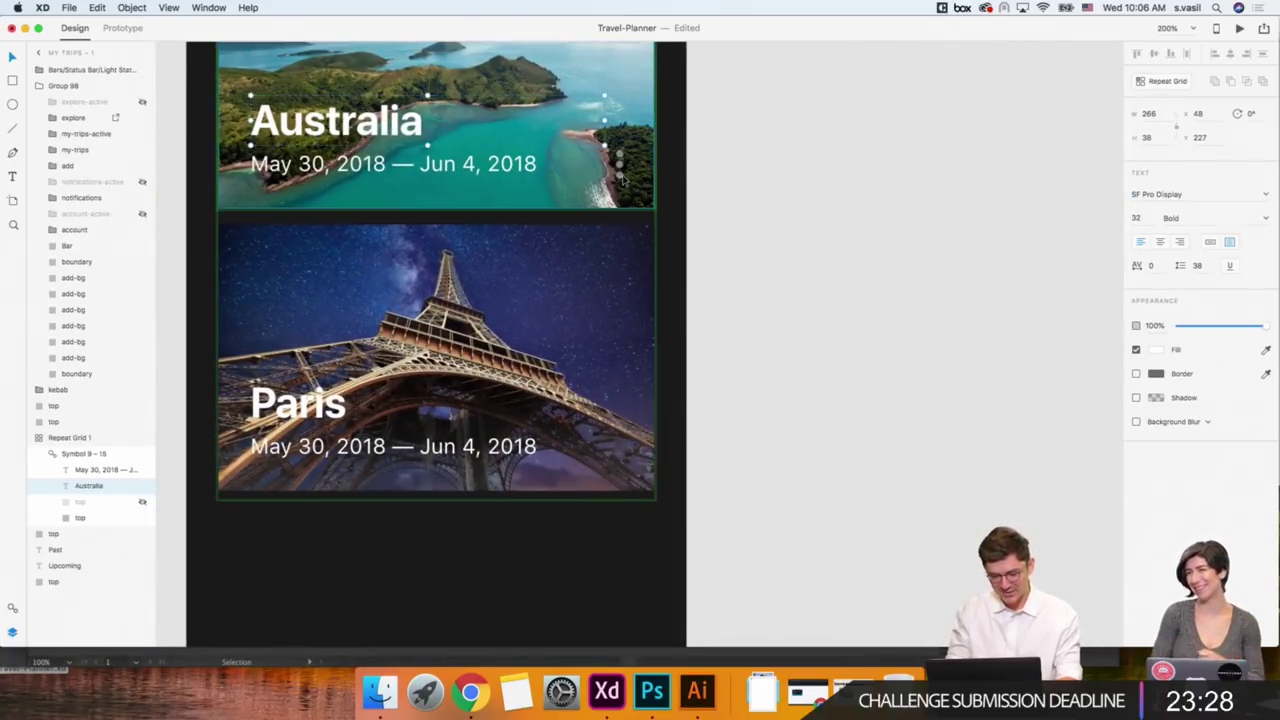
Repeat the three-dot icon as a Repeat Grid onto the Paris card.
{"action": "left_click", "coordinate": [766, 246]}
{"action": "double_click", "coordinate": [619, 168]}
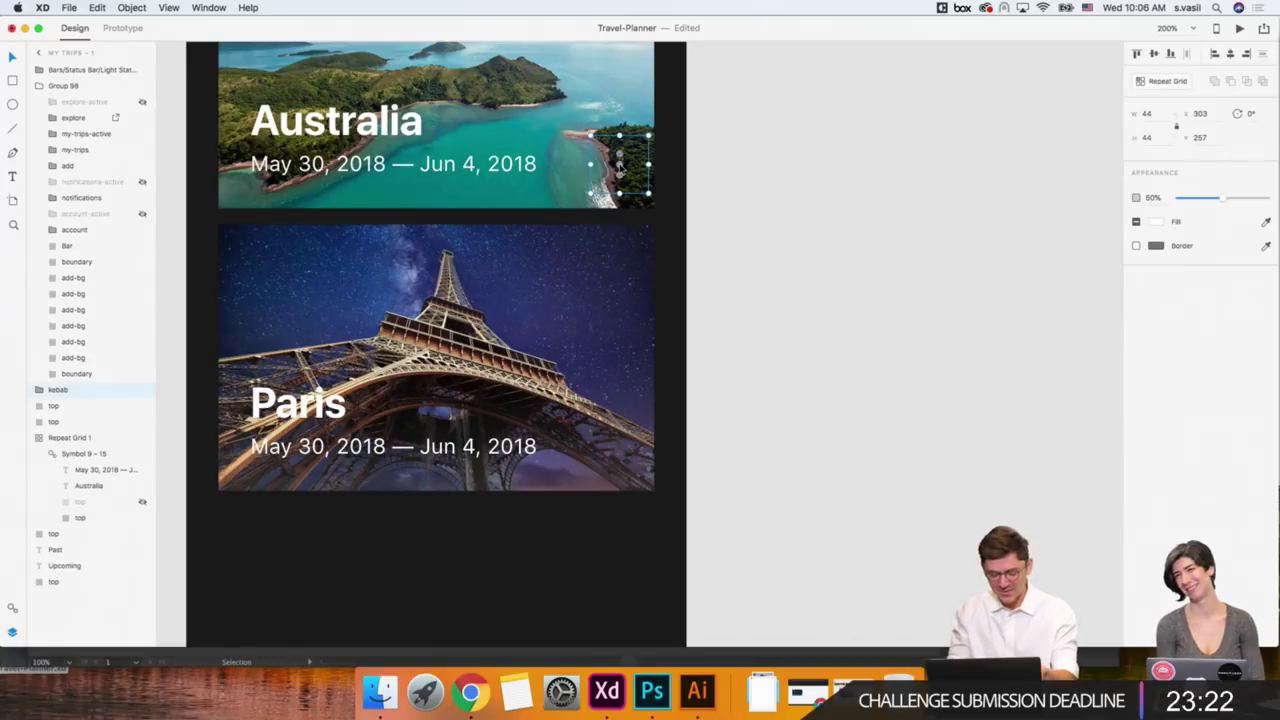
{"action": "key", "text": "super+r"}
{"action": "mouse_move", "coordinate": [620, 195]}
{"action": "left_mouse_down"}
{"action": "mouse_move", "coordinate": [620, 350]}
{"action": "mouse_move", "coordinate": [620, 285]}
{"action": "left_mouse_up"}
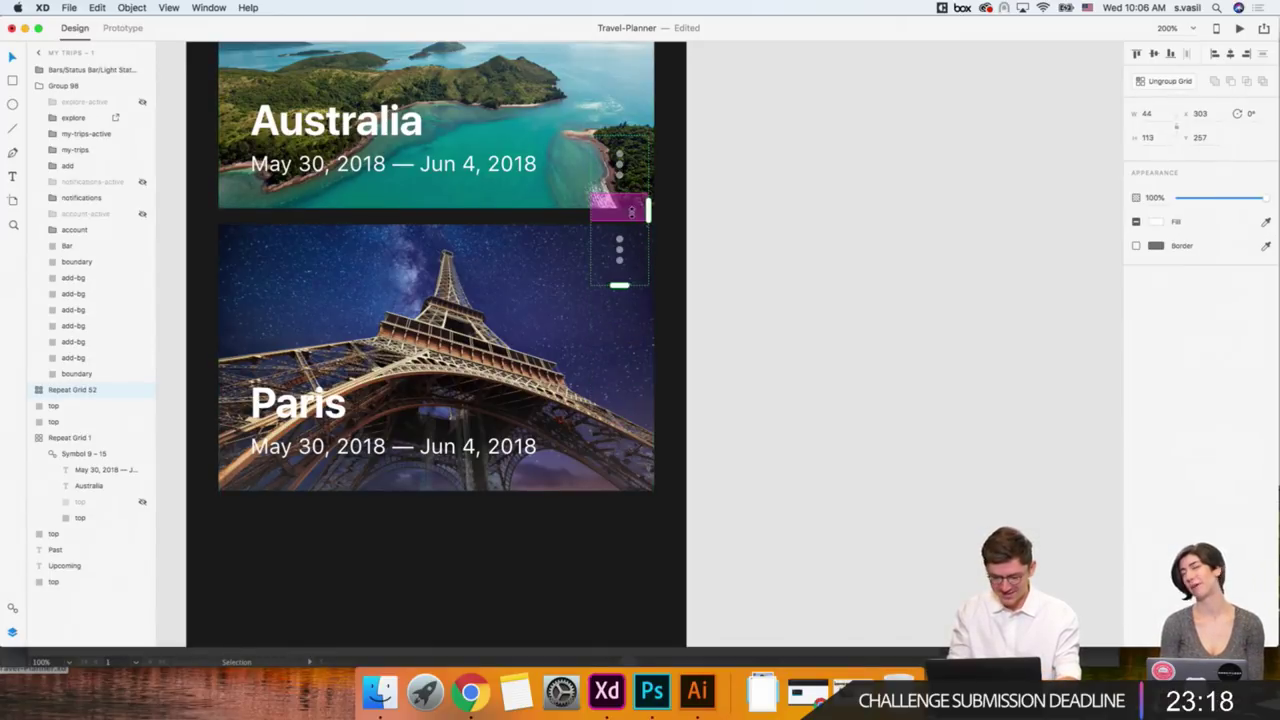
{"action": "left_click_drag", "start_coordinate": [630, 210], "coordinate": [628, 408]}
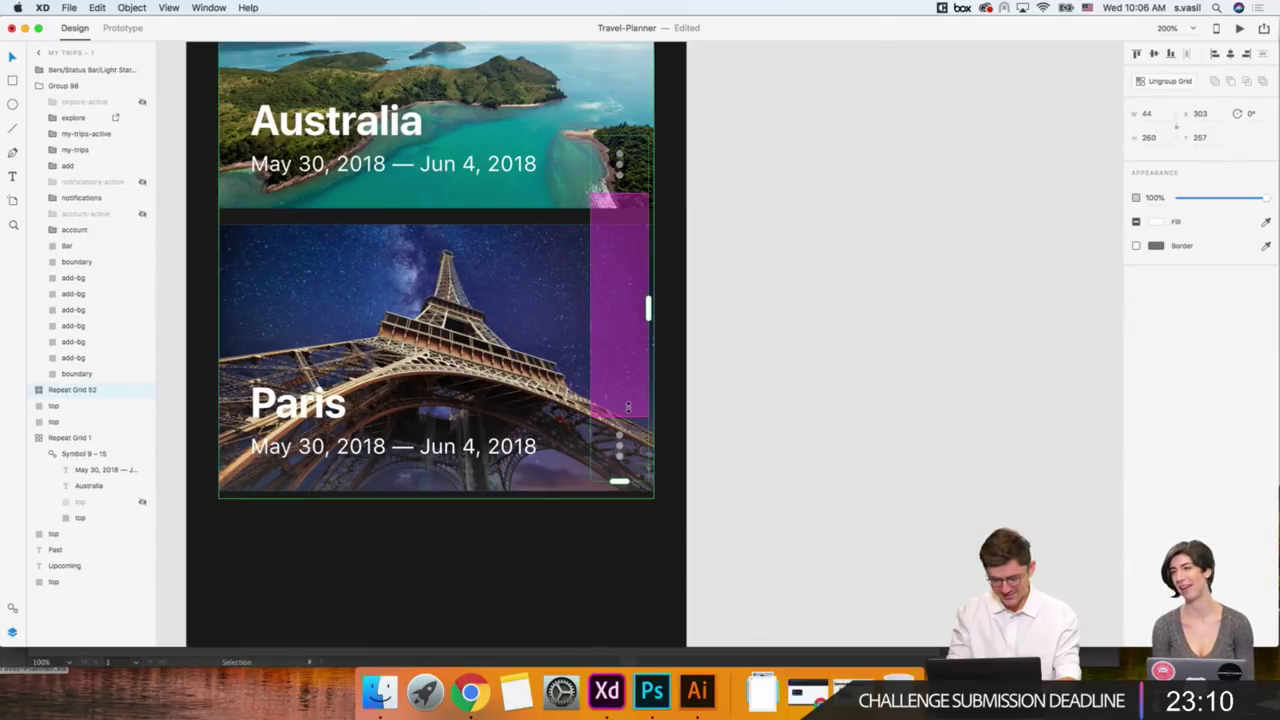
{"action": "left_click", "coordinate": [740, 437]}
{"action": "key", "text": "super+1"}
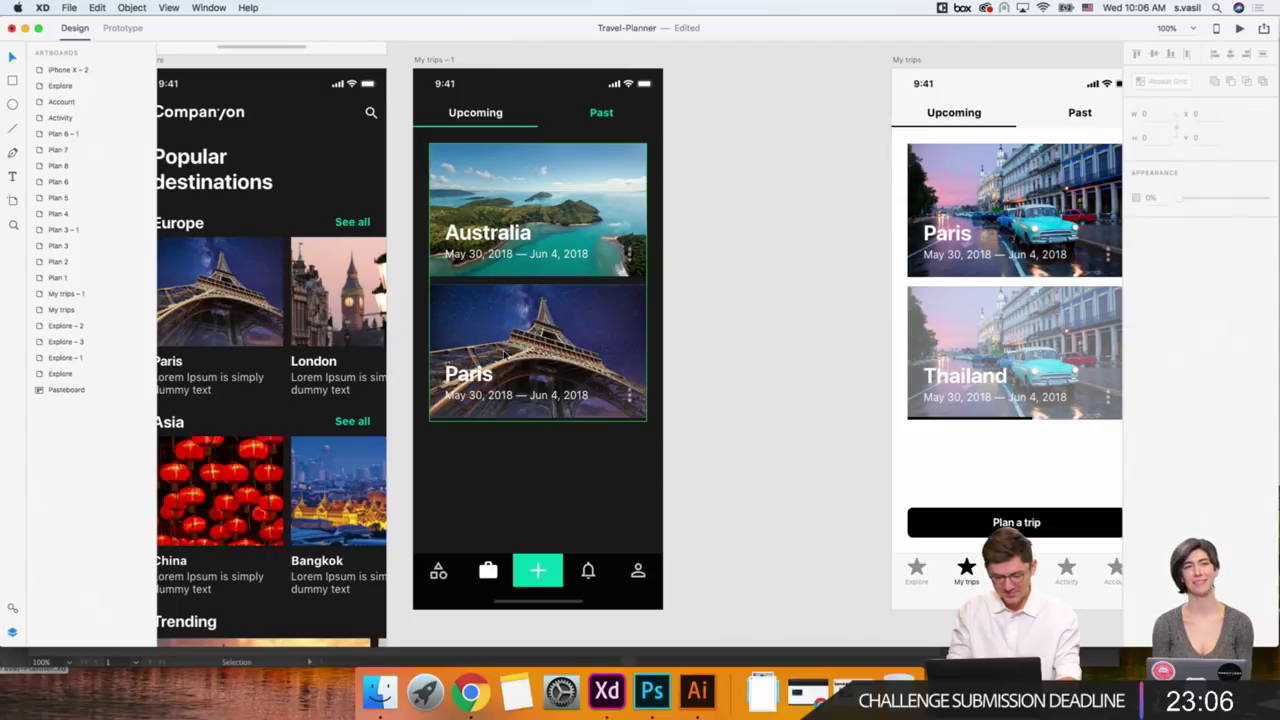
Lower the card overlay gradient's stop opacity from 44% to 18%.
{"action": "double_click", "coordinate": [604, 357]}
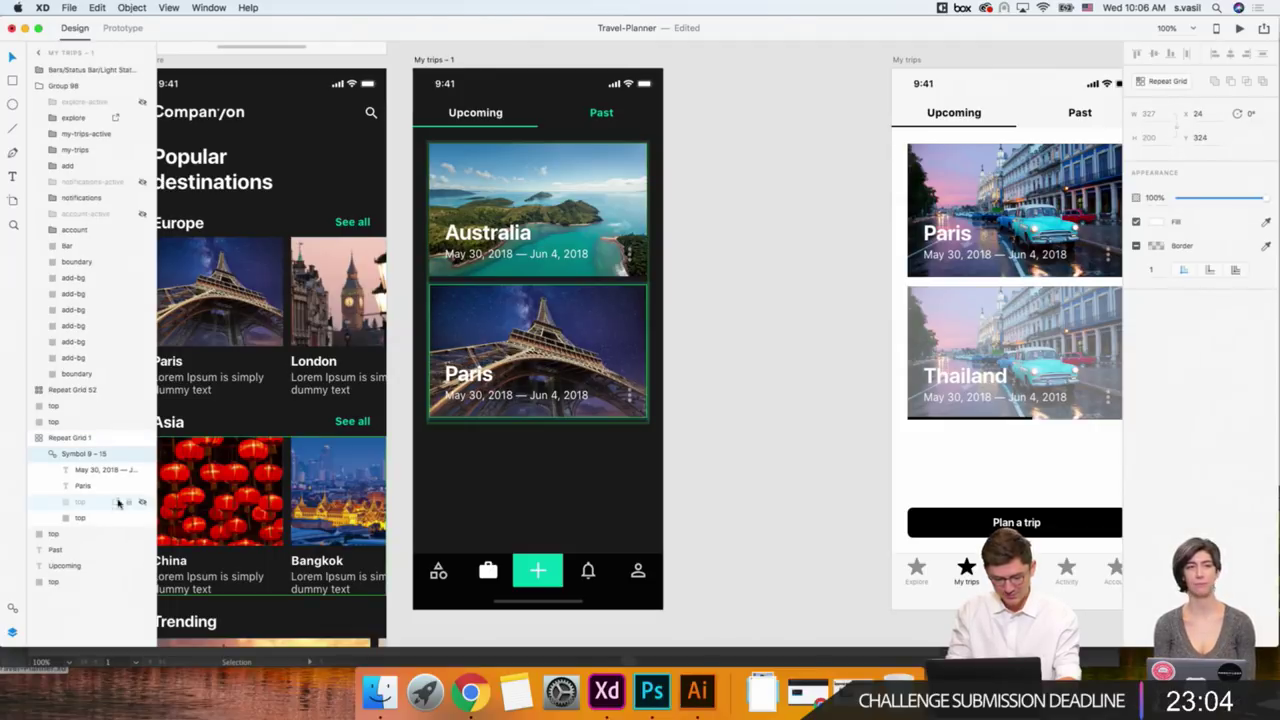
{"action": "left_click", "coordinate": [95, 502]}
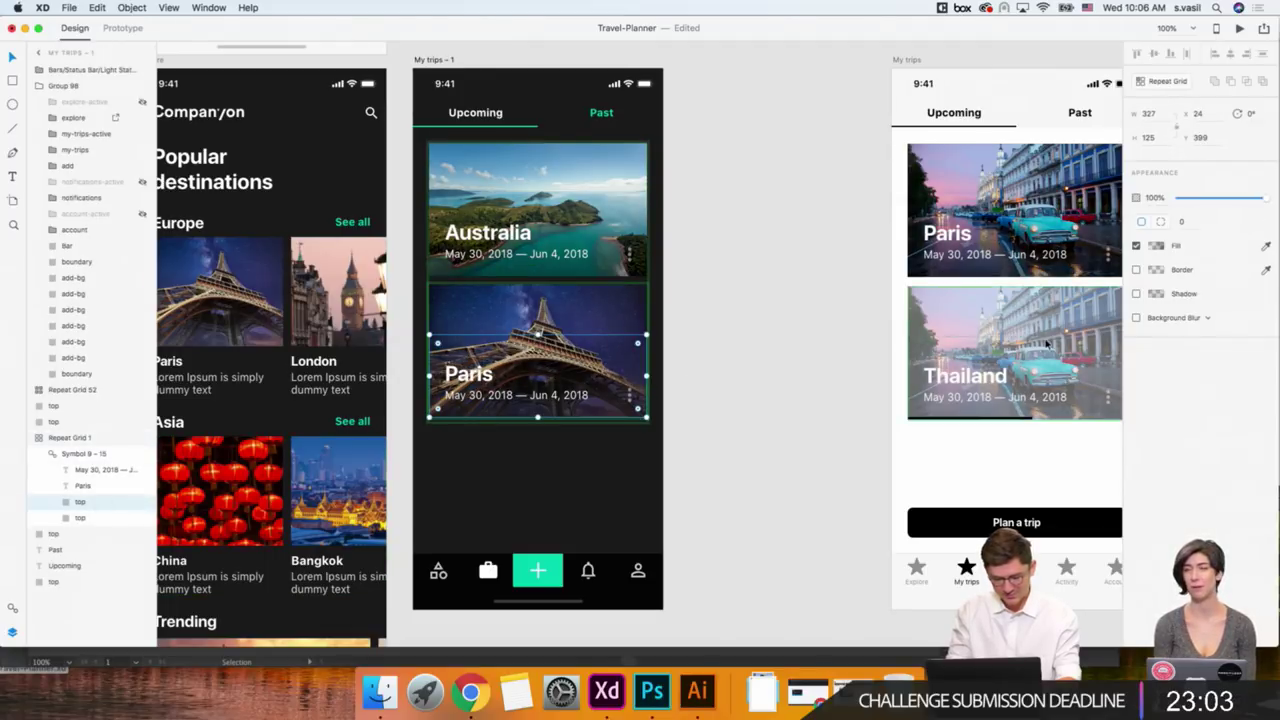
{"action": "left_click", "coordinate": [1155, 246]}
{"action": "left_click_drag", "start_coordinate": [1128, 244], "coordinate": [1133, 270]}
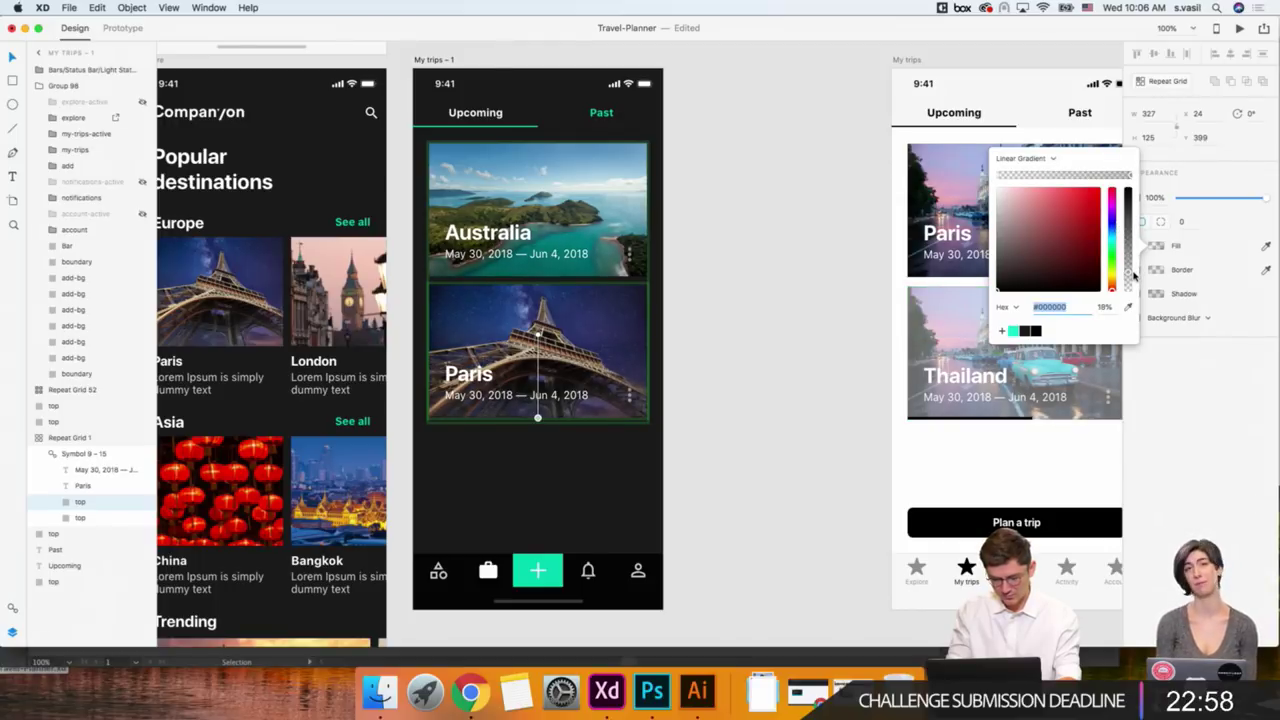
{"action": "left_click", "coordinate": [811, 426]}
Swap the card photos, putting the Australia image and another place photo onto the cards.
{"action": "scroll", "coordinate": [540, 300], "scroll_direction": "up", "scroll_amount": 2}
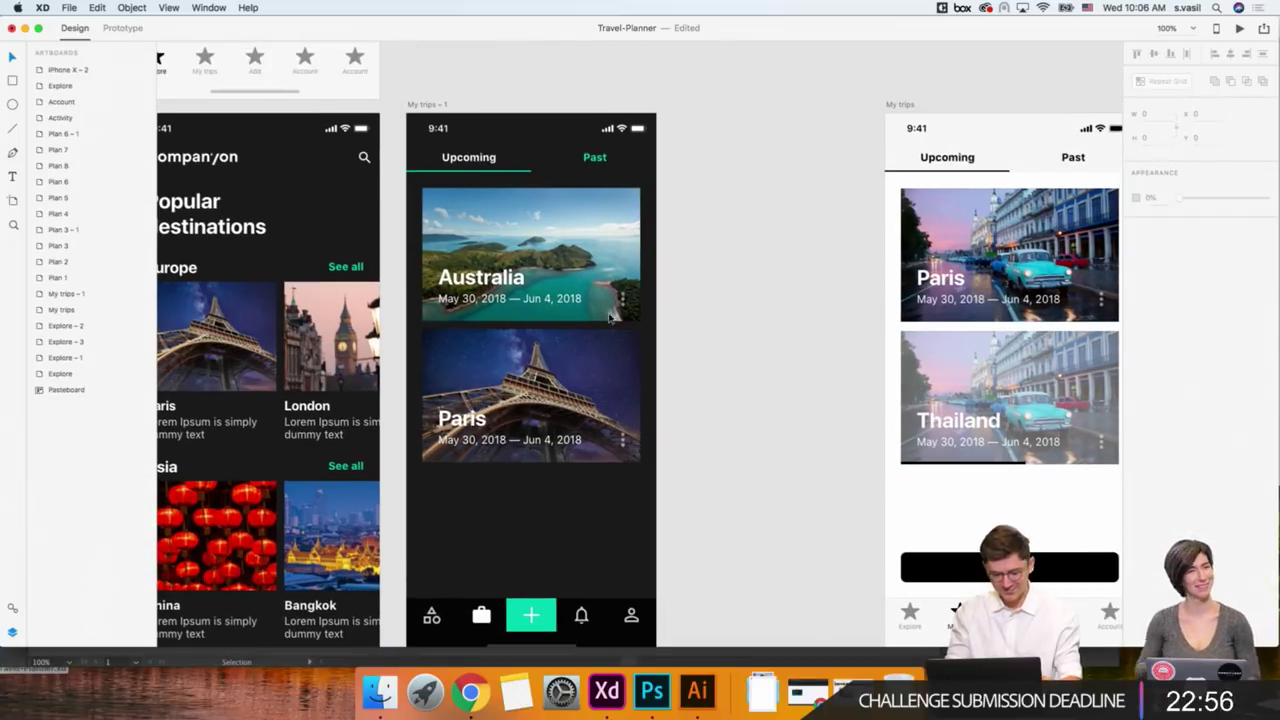
{"action": "left_click", "coordinate": [540, 270]}
{"action": "scroll", "coordinate": [520, 272], "scroll_direction": "down", "scroll_amount": 1}
{"action": "scroll", "coordinate": [490, 274], "scroll_direction": "right", "scroll_amount": 2}
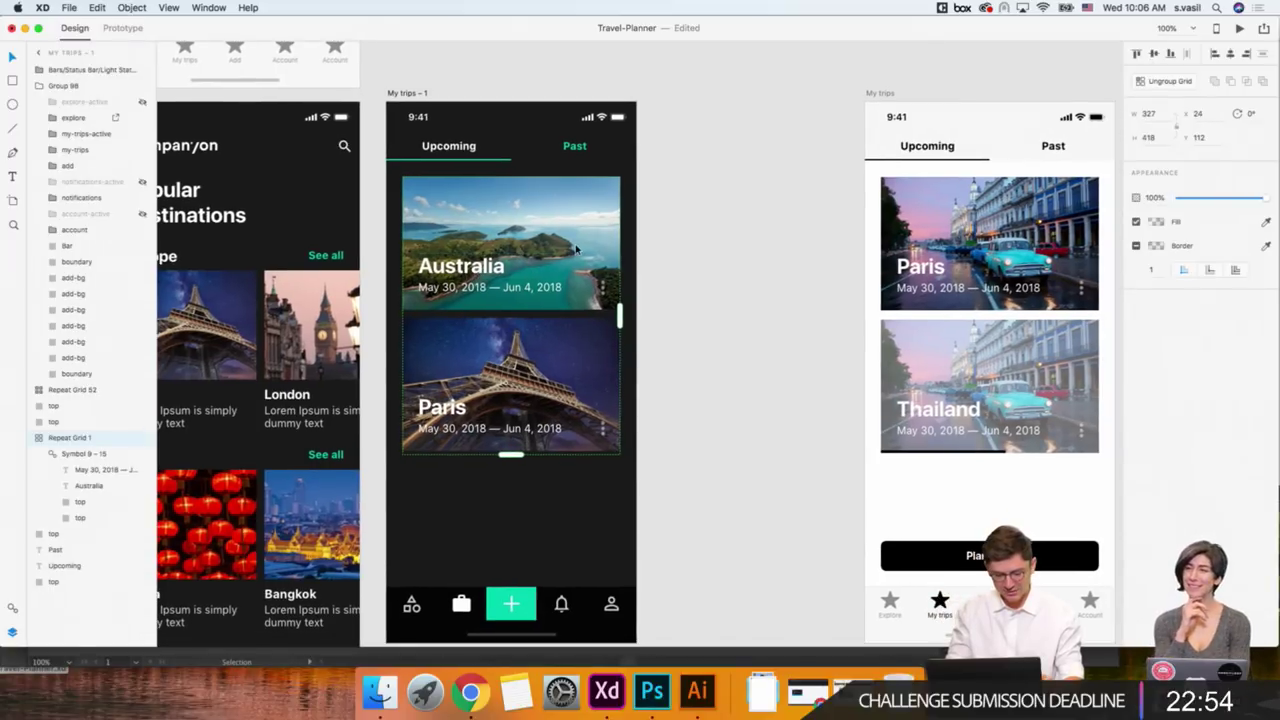
{"action": "left_click", "coordinate": [380, 692]}
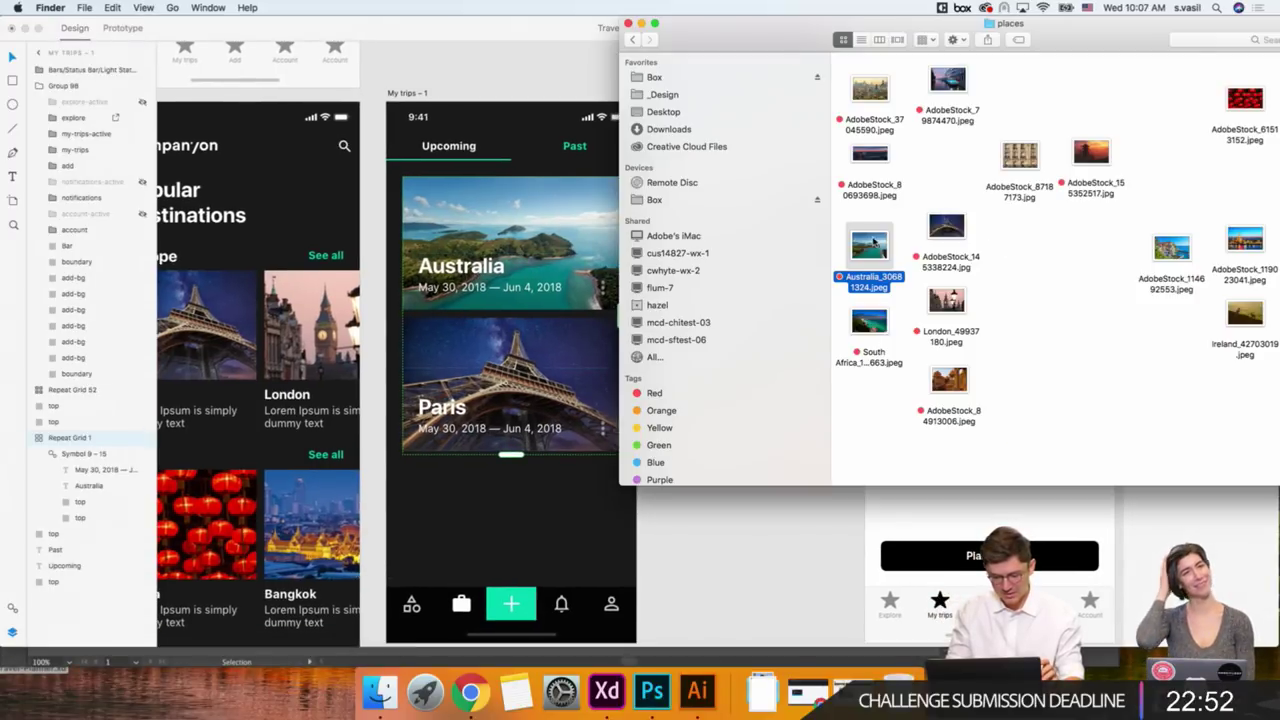
{"action": "left_click_drag", "start_coordinate": [873, 242], "coordinate": [587, 325]}
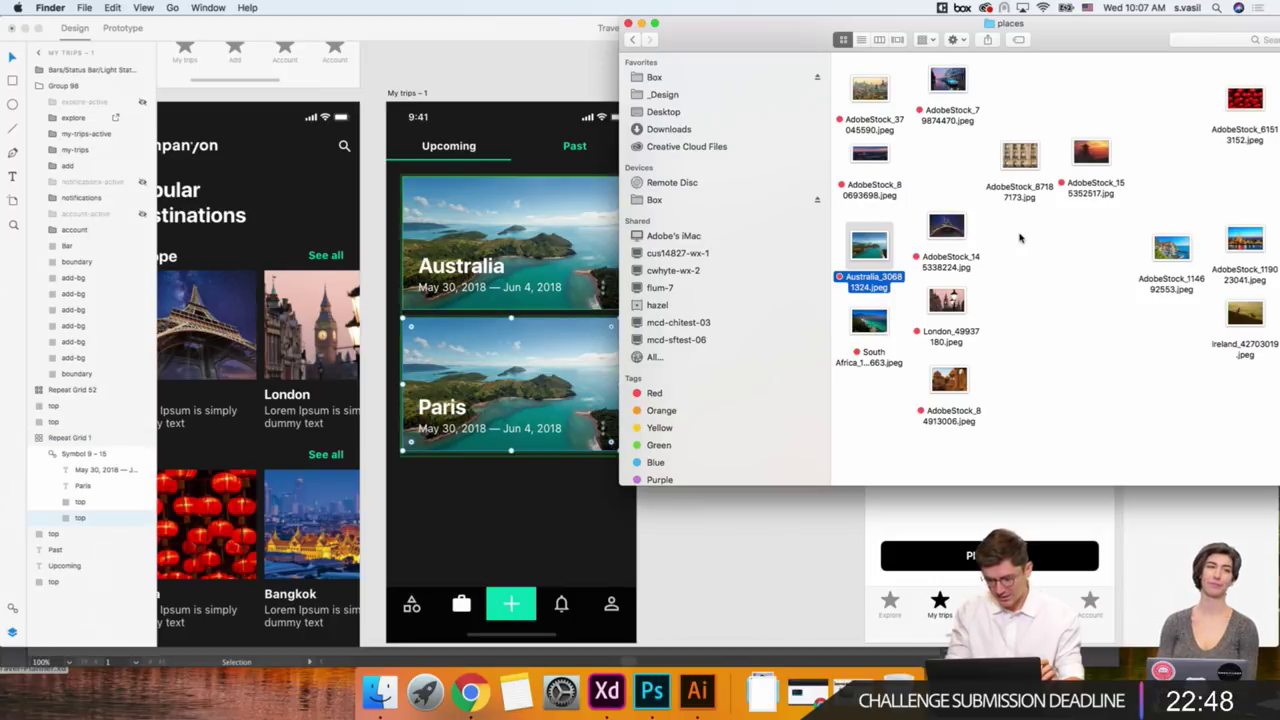
{"action": "left_click_drag", "start_coordinate": [946, 225], "coordinate": [578, 206]}
Retitle the first card 'Paris' and the second card 'Australia'.
{"action": "double_click", "coordinate": [460, 266]}
{"action": "type", "text": "Par"}
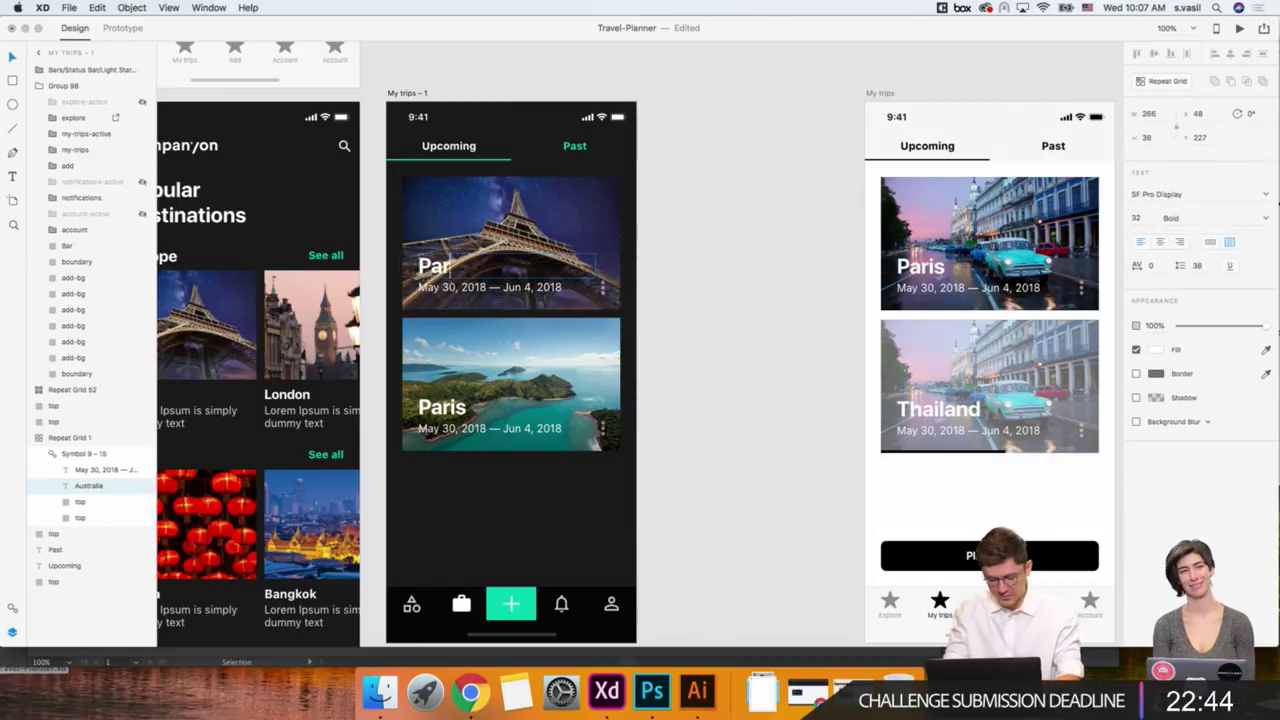
{"action": "type", "text": "is"}
{"action": "key", "text": "Escape"}
{"action": "left_click", "coordinate": [446, 406]}
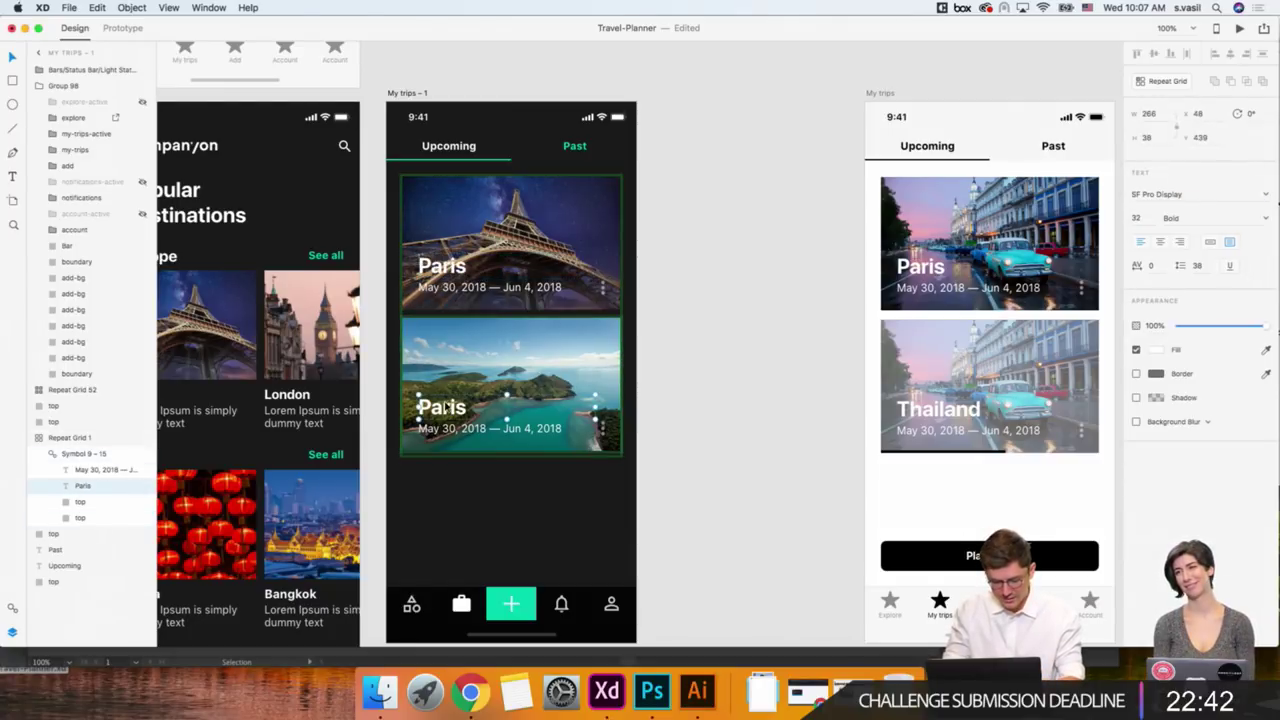
{"action": "double_click", "coordinate": [446, 404]}
{"action": "type", "text": "Australia"}
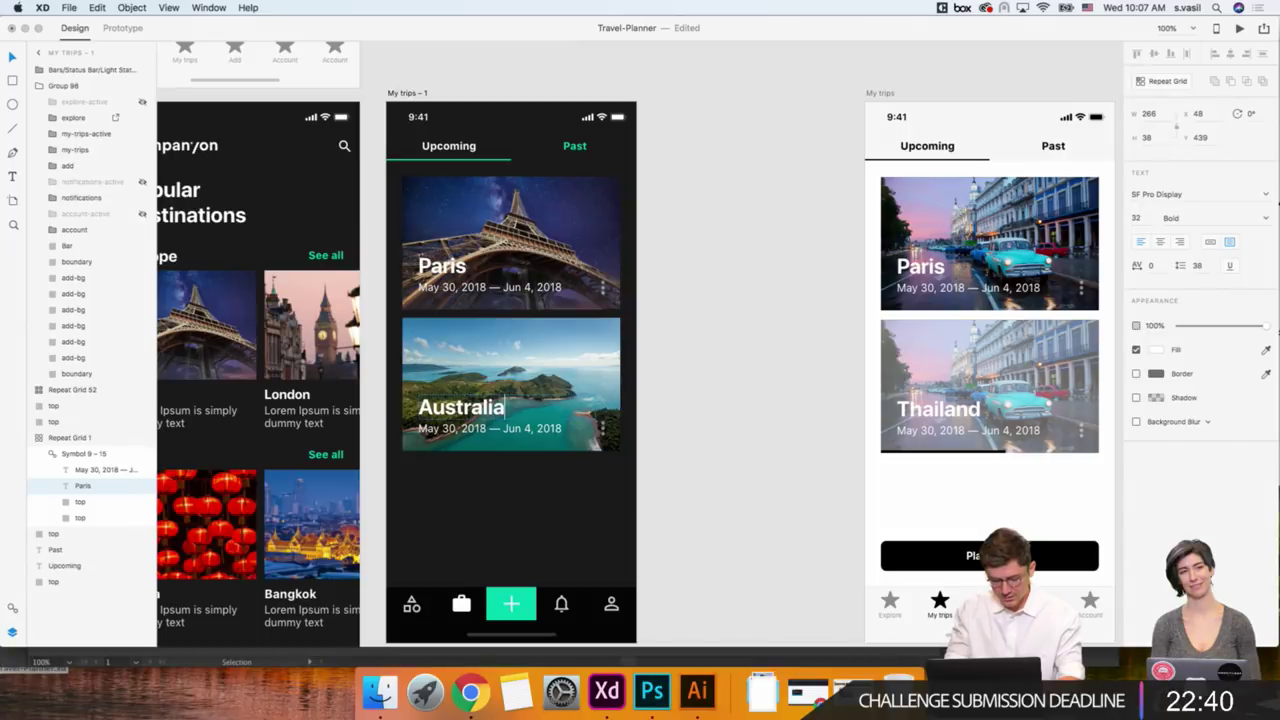
{"action": "key", "text": "Escape"}
Zoom in and inspect the Australia card's background rectangle and border colour.
{"action": "key", "text": "super+2"}
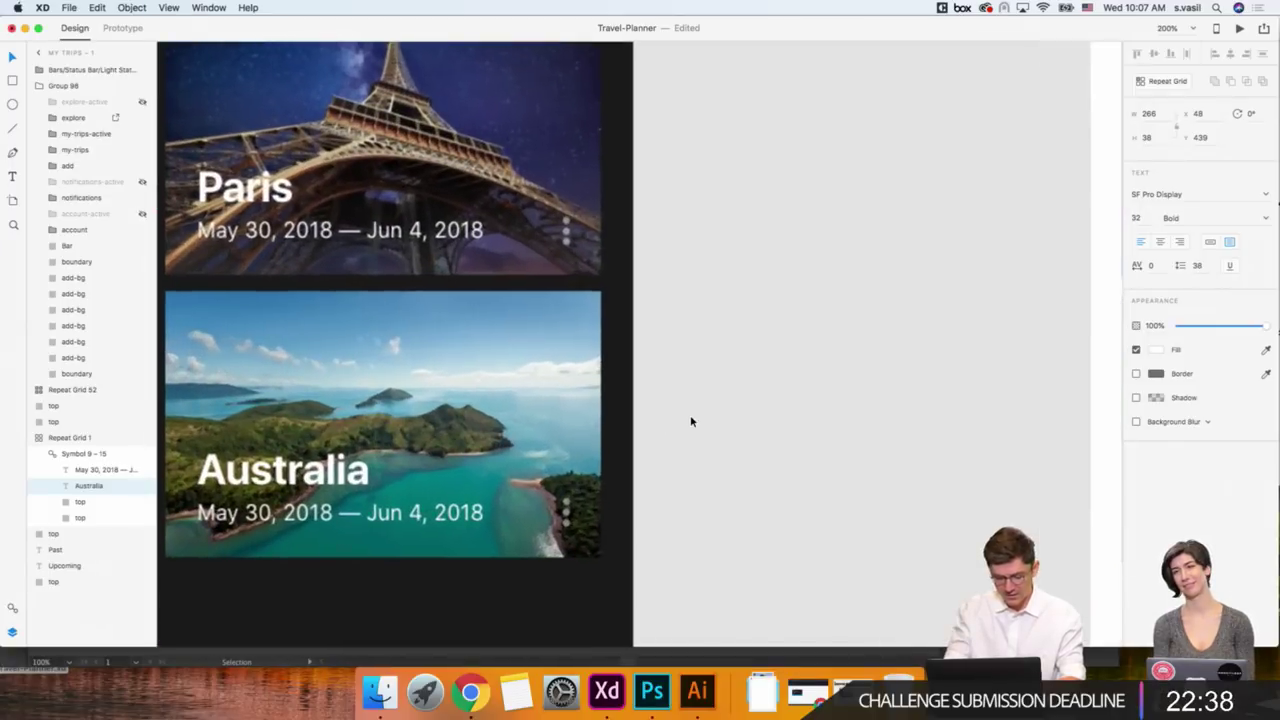
{"action": "left_click", "coordinate": [835, 421]}
{"action": "scroll", "coordinate": [700, 320], "scroll_direction": "down", "scroll_amount": 1}
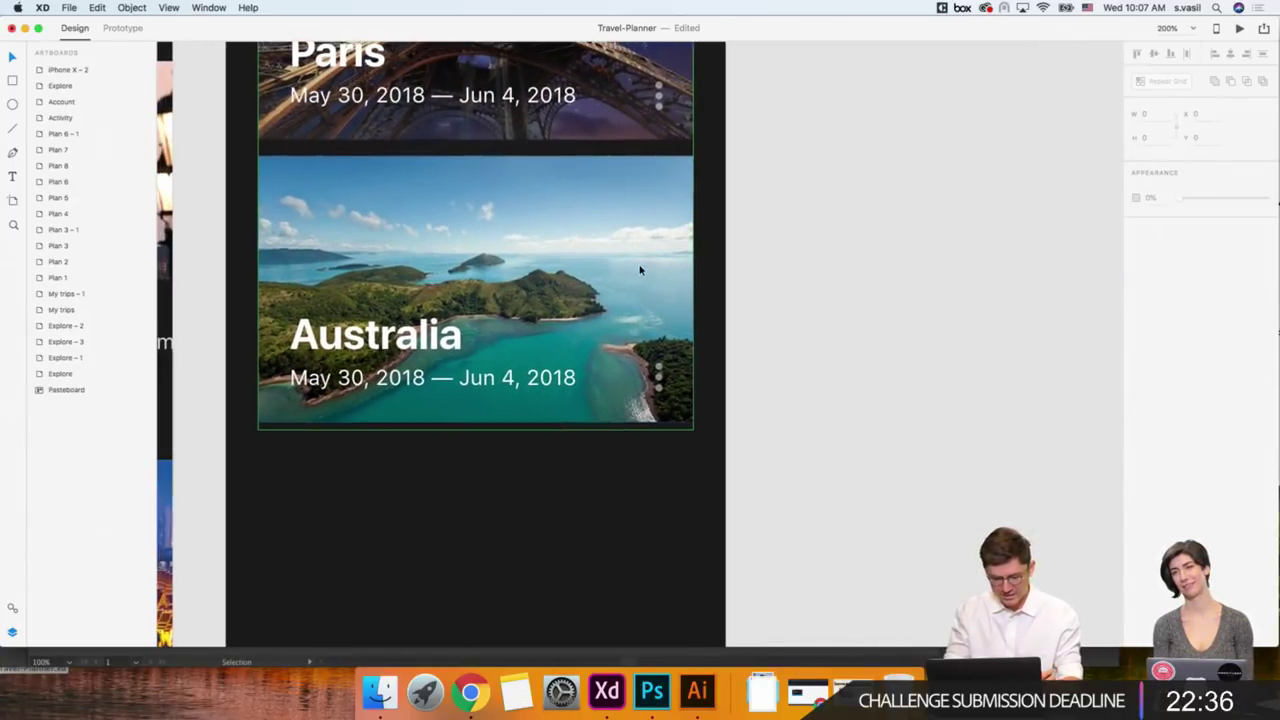
{"action": "double_click", "coordinate": [640, 266]}
{"action": "left_click", "coordinate": [80, 516]}
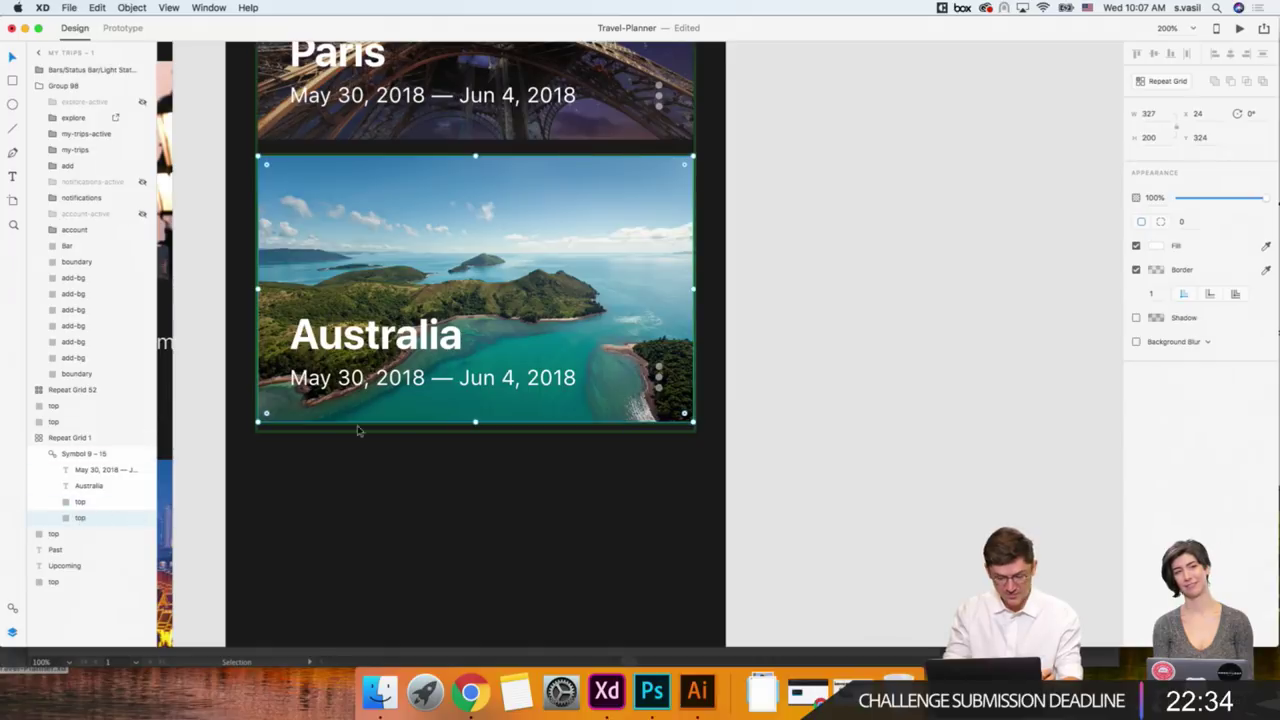
{"action": "left_click", "coordinate": [1155, 277]}
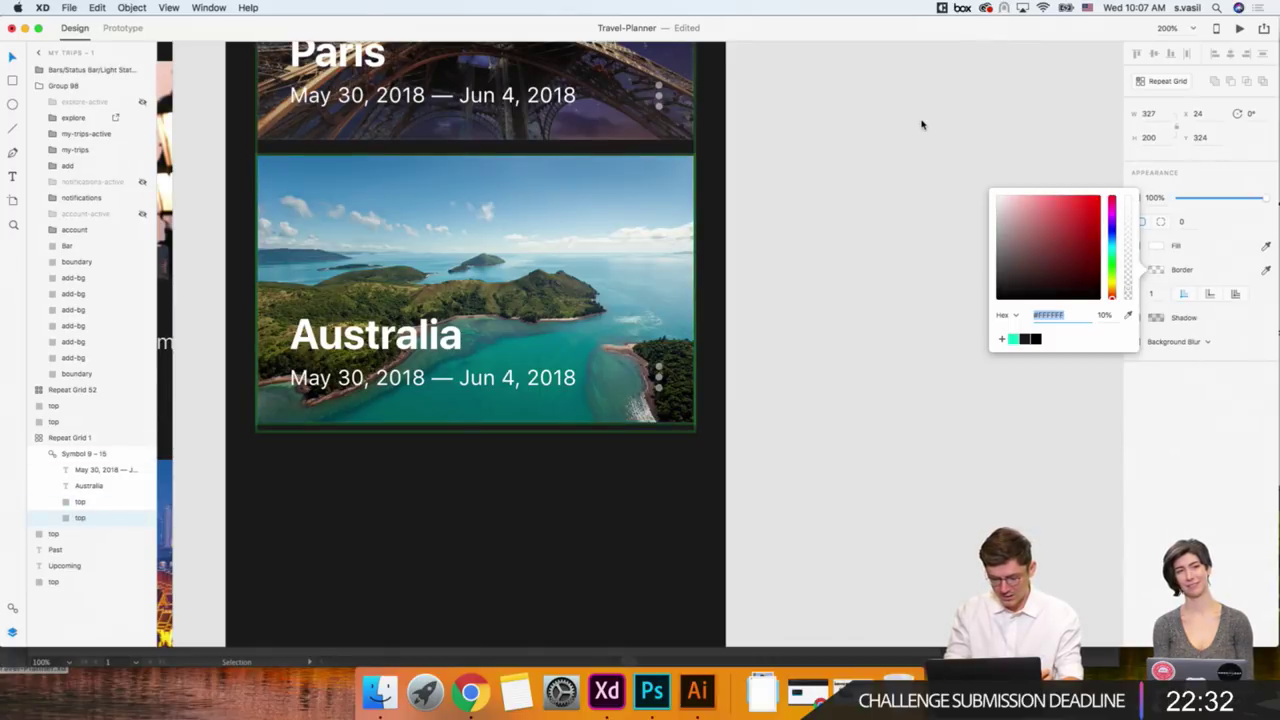
{"action": "left_click", "coordinate": [883, 467]}
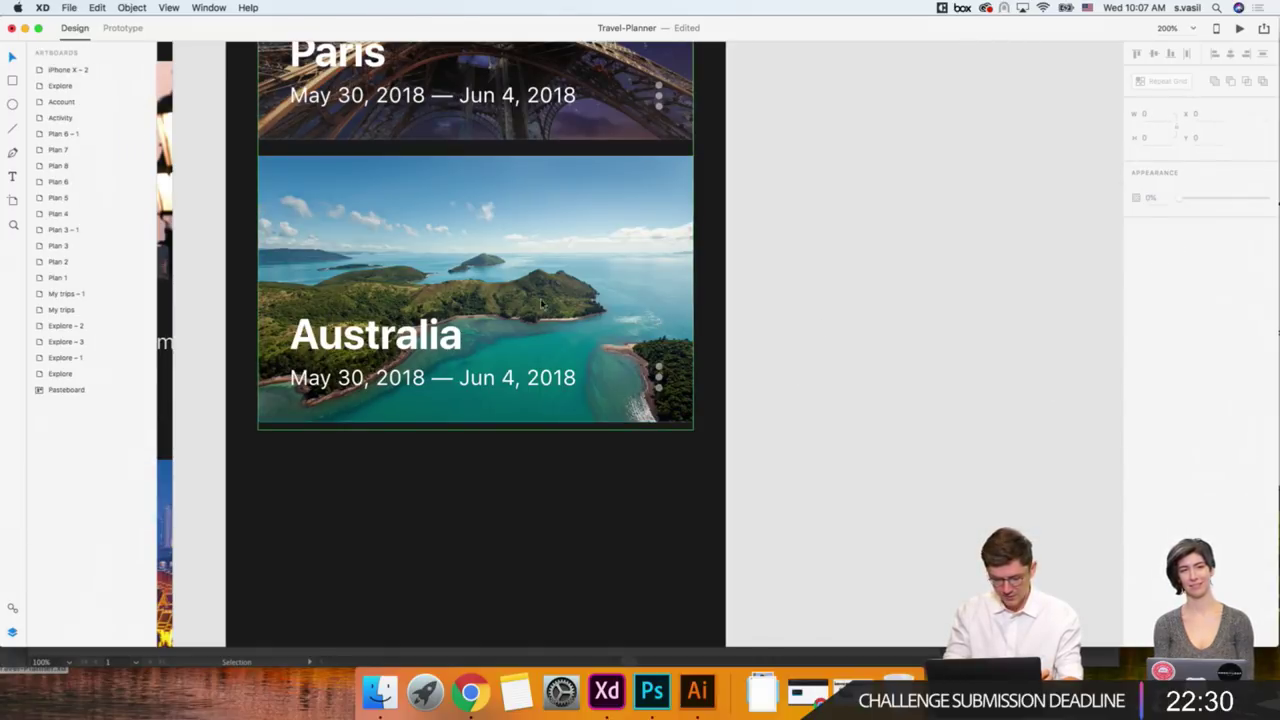
{"action": "left_click", "coordinate": [403, 409]}
{"action": "mouse_move", "coordinate": [85, 133]}
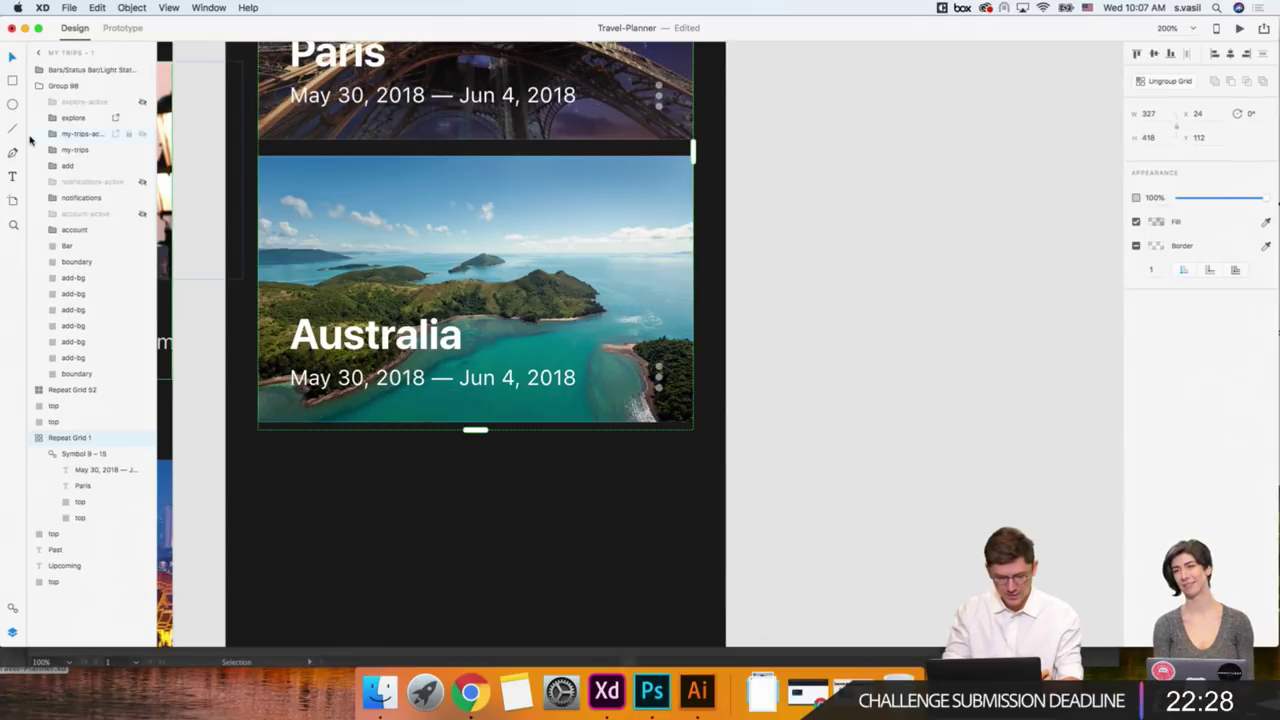
Cover the Australia card with a borderless black rectangle at 50% opacity.
{"action": "left_click", "coordinate": [12, 80]}
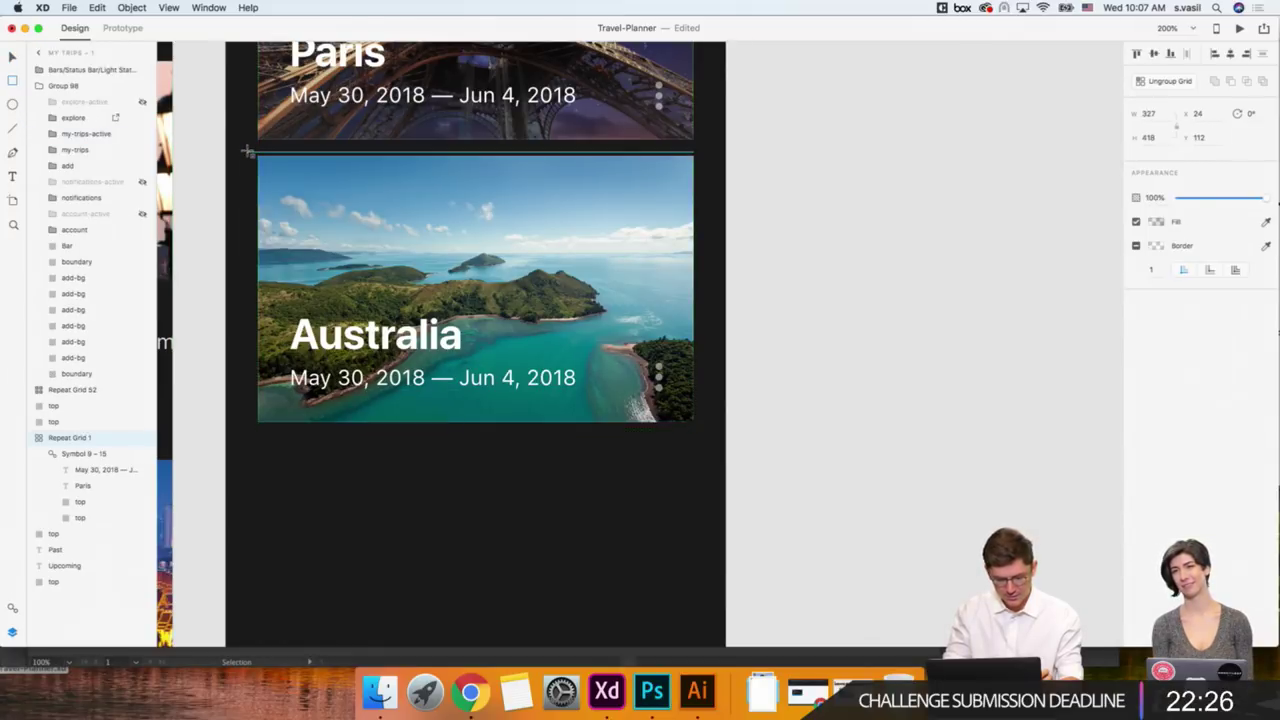
{"action": "mouse_move", "coordinate": [248, 153]}
{"action": "left_mouse_down"}
{"action": "mouse_move", "coordinate": [406, 364]}
{"action": "mouse_move", "coordinate": [702, 441]}
{"action": "left_mouse_up"}
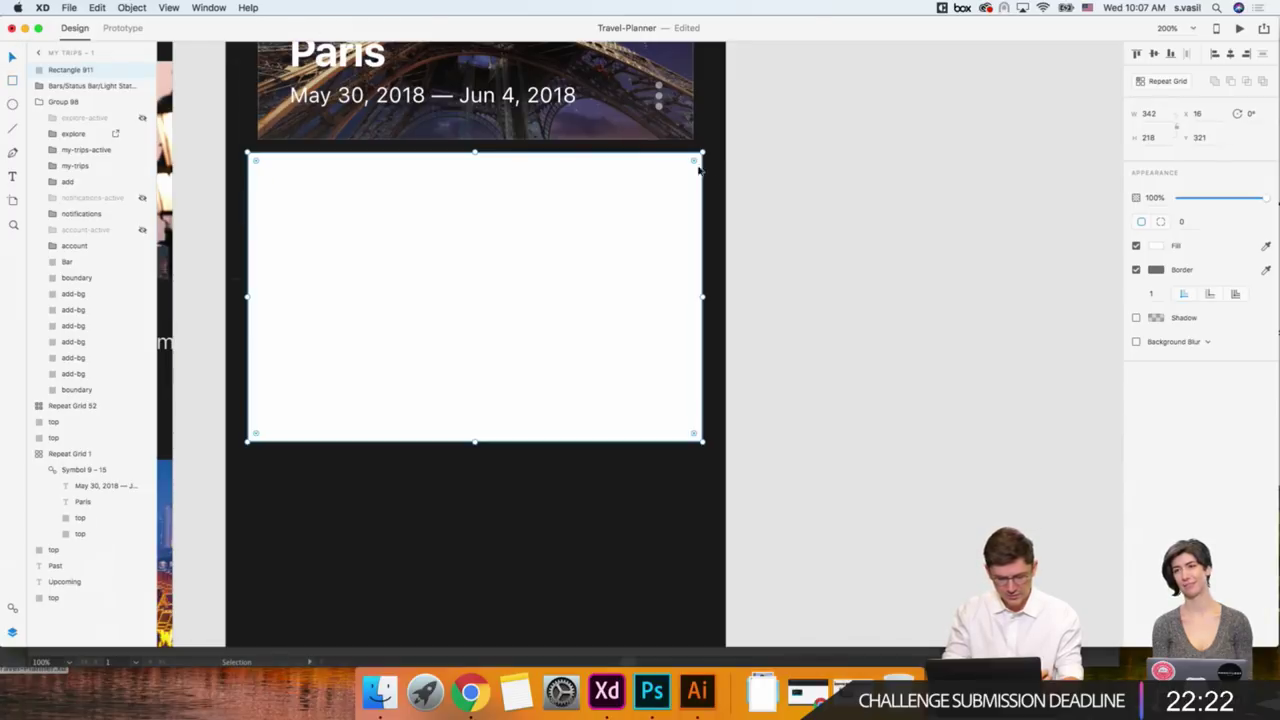
{"action": "left_click", "coordinate": [1136, 270]}
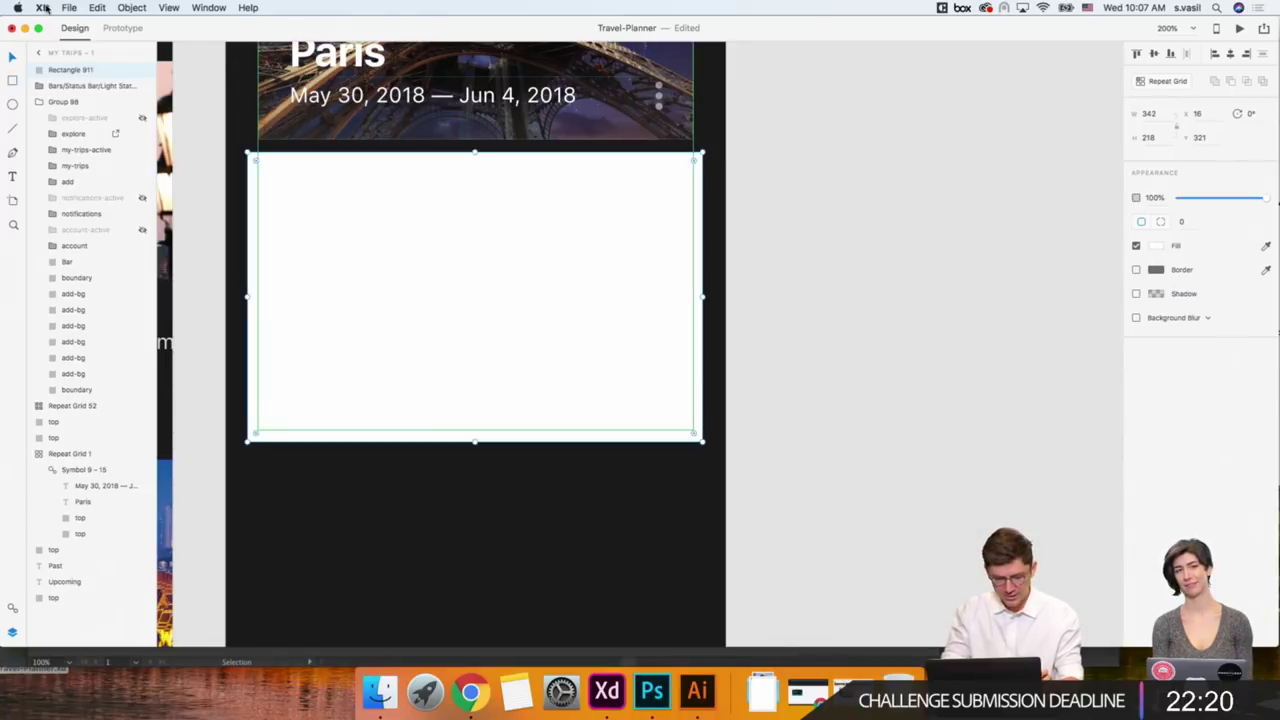
{"action": "left_click", "coordinate": [12, 606]}
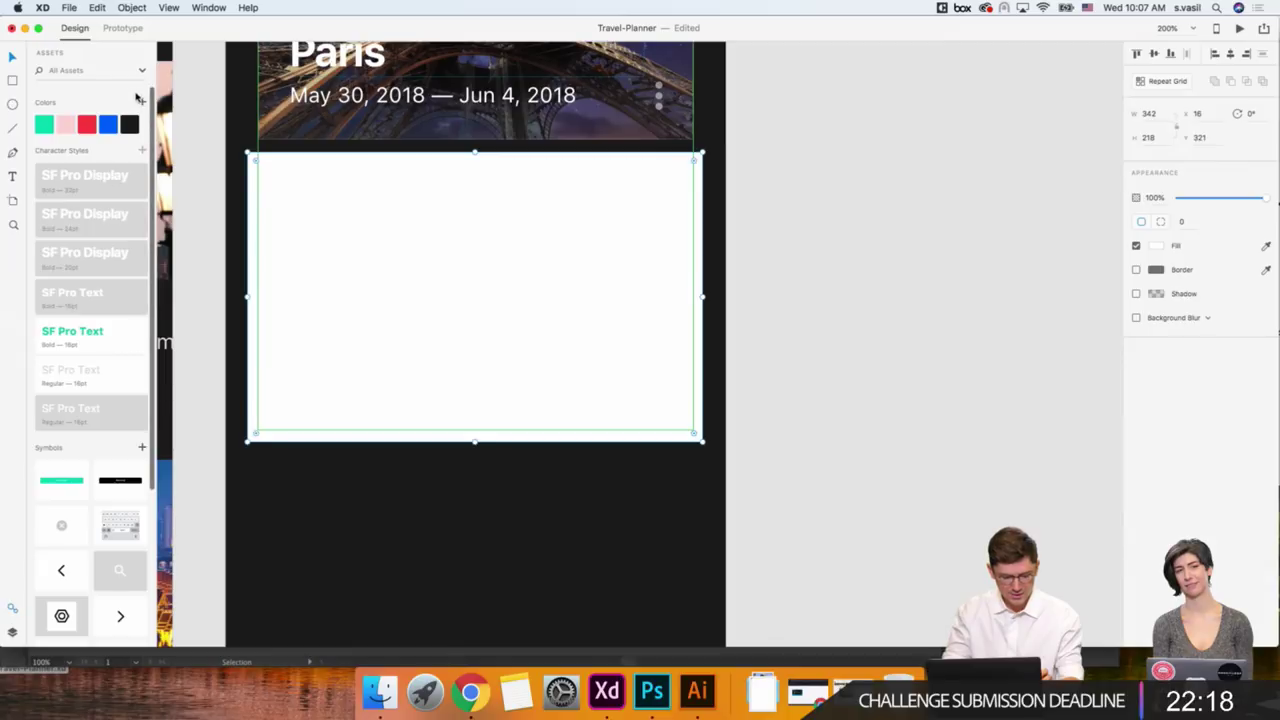
{"action": "left_click", "coordinate": [129, 124]}
{"action": "left_click_drag", "start_coordinate": [314, 200], "coordinate": [324, 205]}
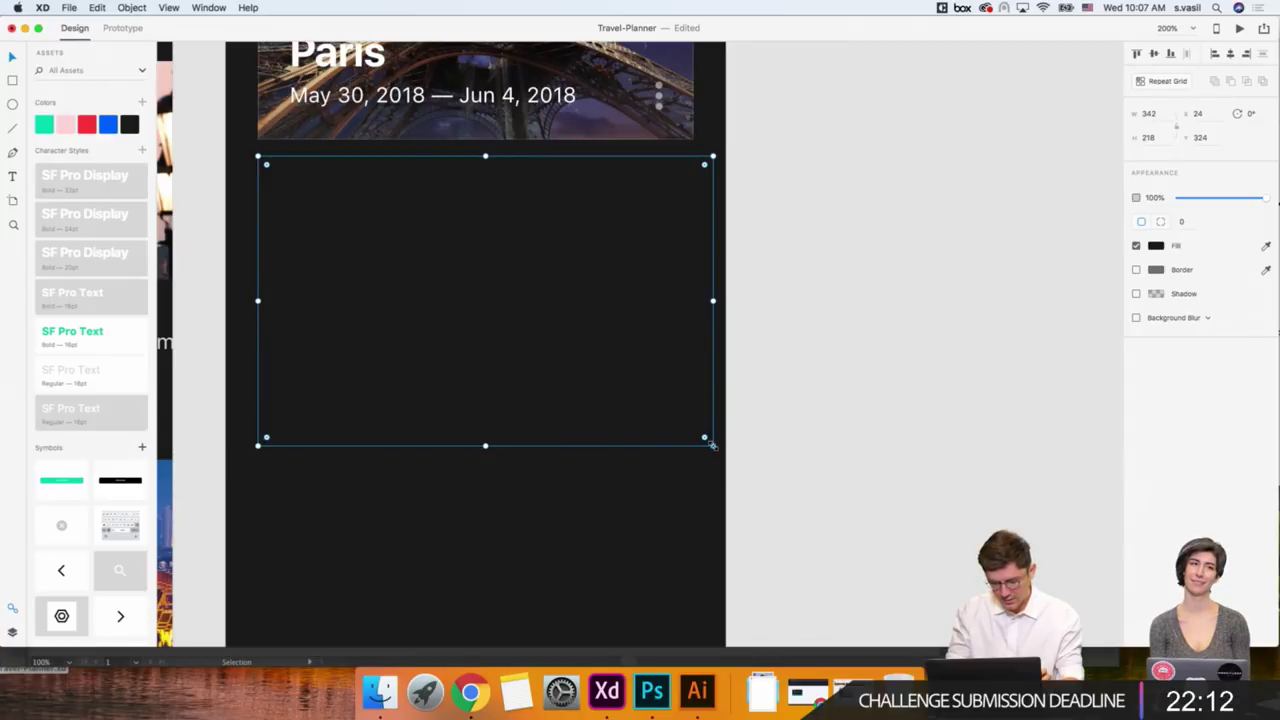
{"action": "left_click_drag", "start_coordinate": [711, 445], "coordinate": [690, 421]}
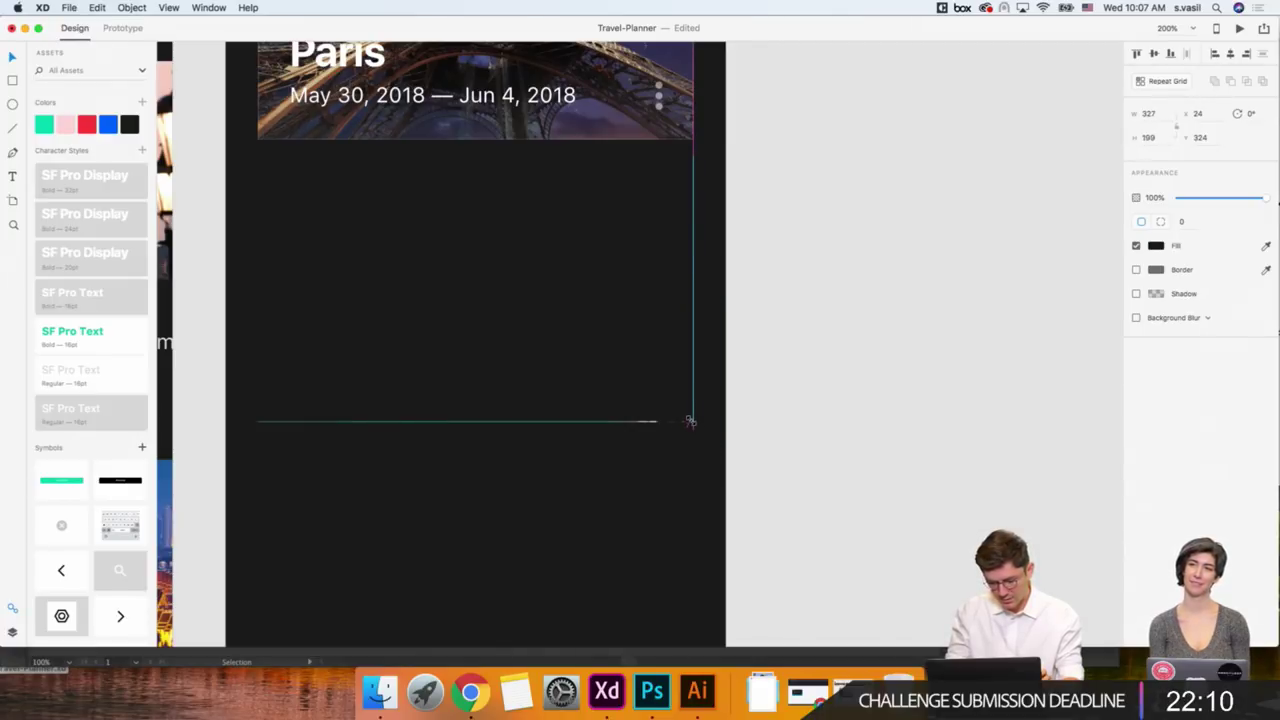
{"action": "left_click_drag", "start_coordinate": [690, 421], "coordinate": [691, 422]}
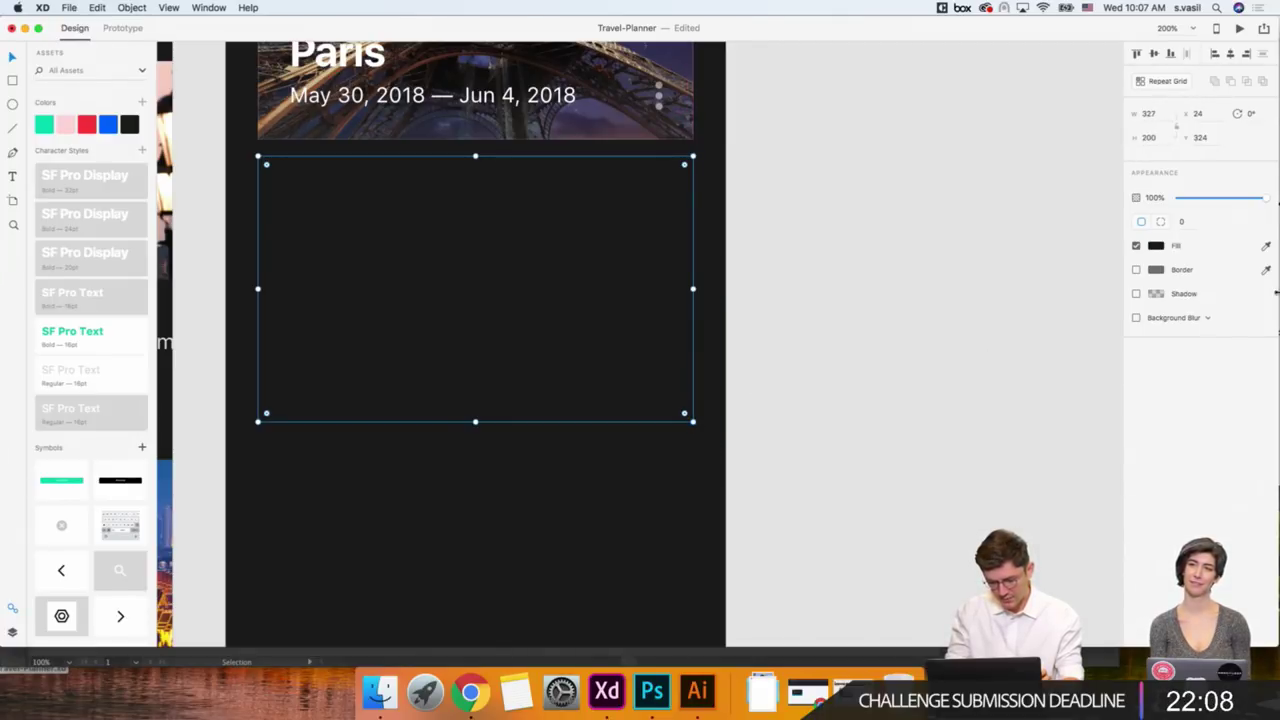
{"action": "left_click_drag", "start_coordinate": [1207, 204], "coordinate": [1219, 204]}
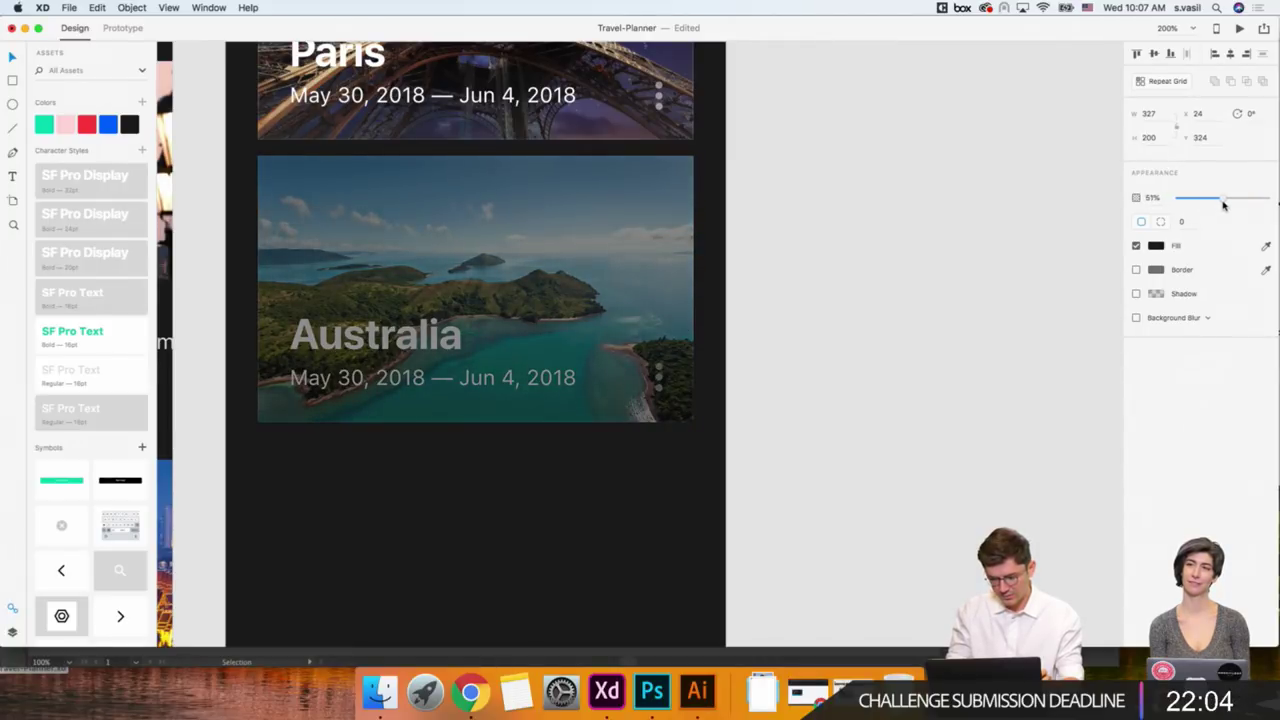
{"action": "left_click_drag", "start_coordinate": [1222, 204], "coordinate": [1220, 204]}
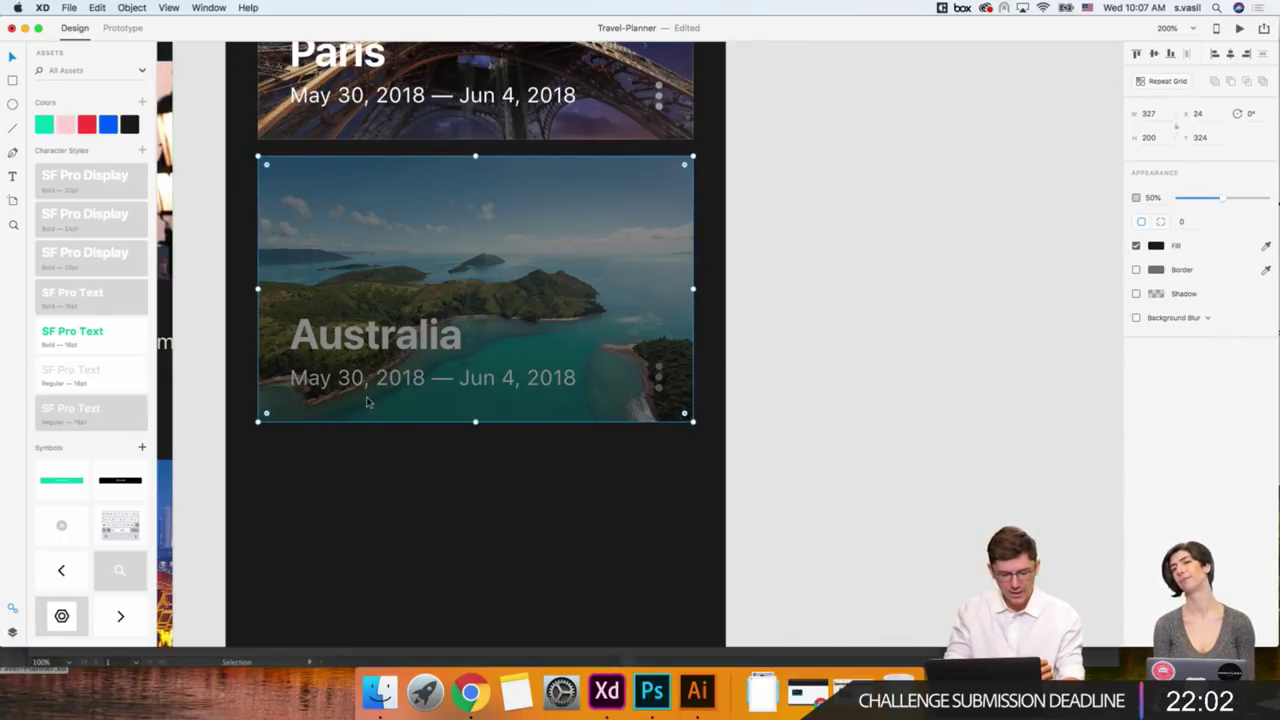
{"action": "key", "text": "super+1"}
Draw a green line under the Australia card, aligned to its bottom-left edge.
{"action": "left_click", "coordinate": [754, 487]}
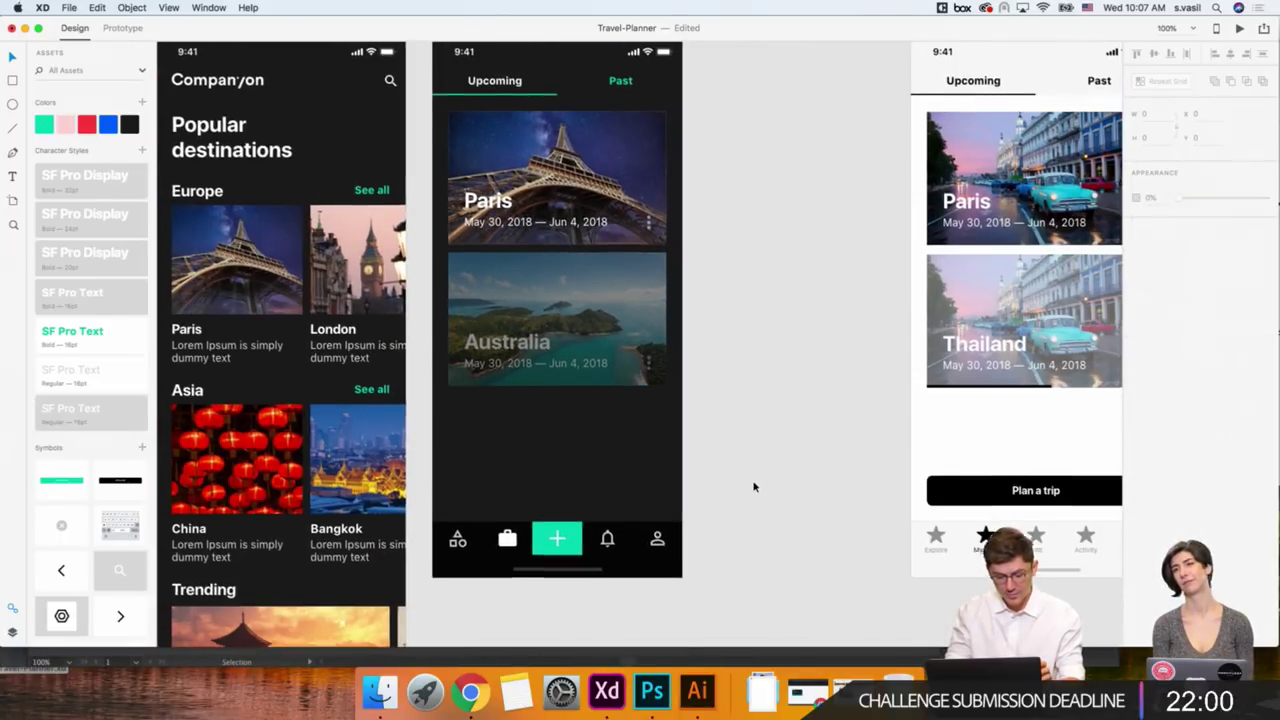
{"action": "scroll", "coordinate": [754, 487], "scroll_direction": "up", "scroll_amount": 3}
{"action": "key", "text": "l"}
{"action": "mouse_move", "coordinate": [430, 148]}
{"action": "left_mouse_down"}
{"action": "mouse_move", "coordinate": [551, 148]}
{"action": "mouse_move", "coordinate": [572, 435]}
{"action": "left_mouse_up"}
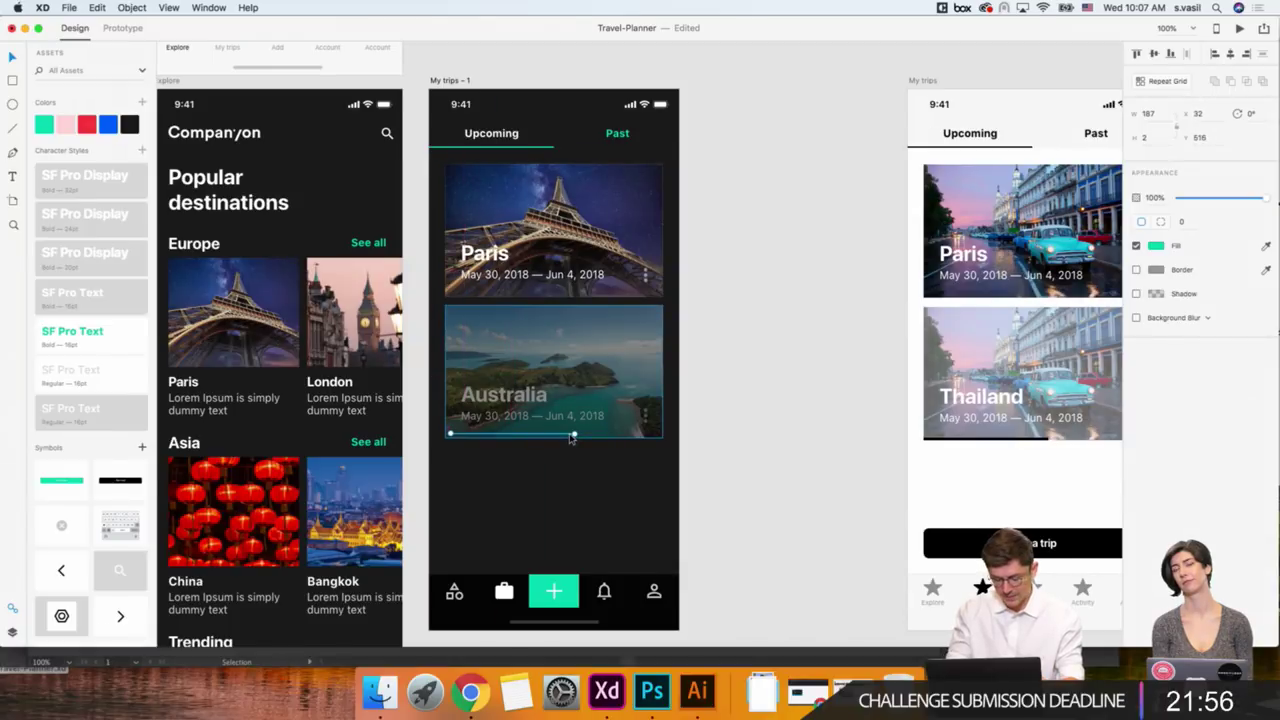
{"action": "scroll", "coordinate": [572, 437], "scroll_direction": "up", "scroll_amount": 5}
{"action": "left_click", "coordinate": [494, 406]}
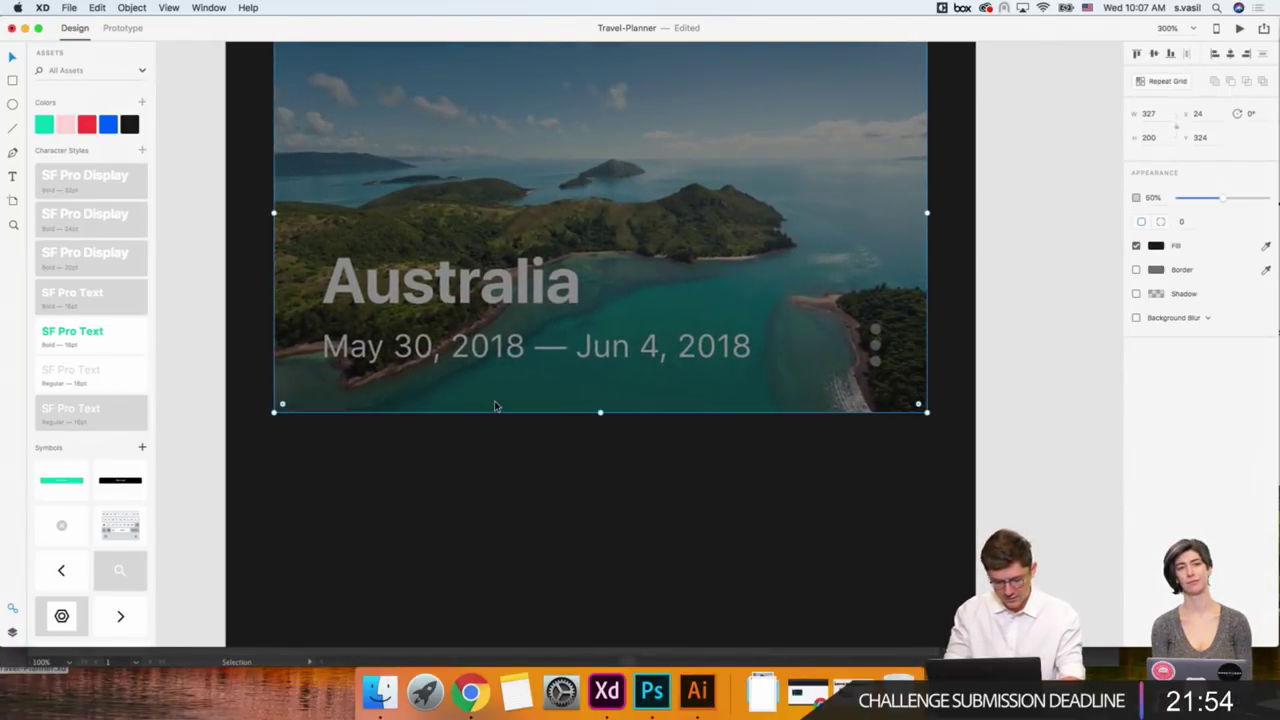
{"action": "left_click_drag", "start_coordinate": [474, 404], "coordinate": [456, 416]}
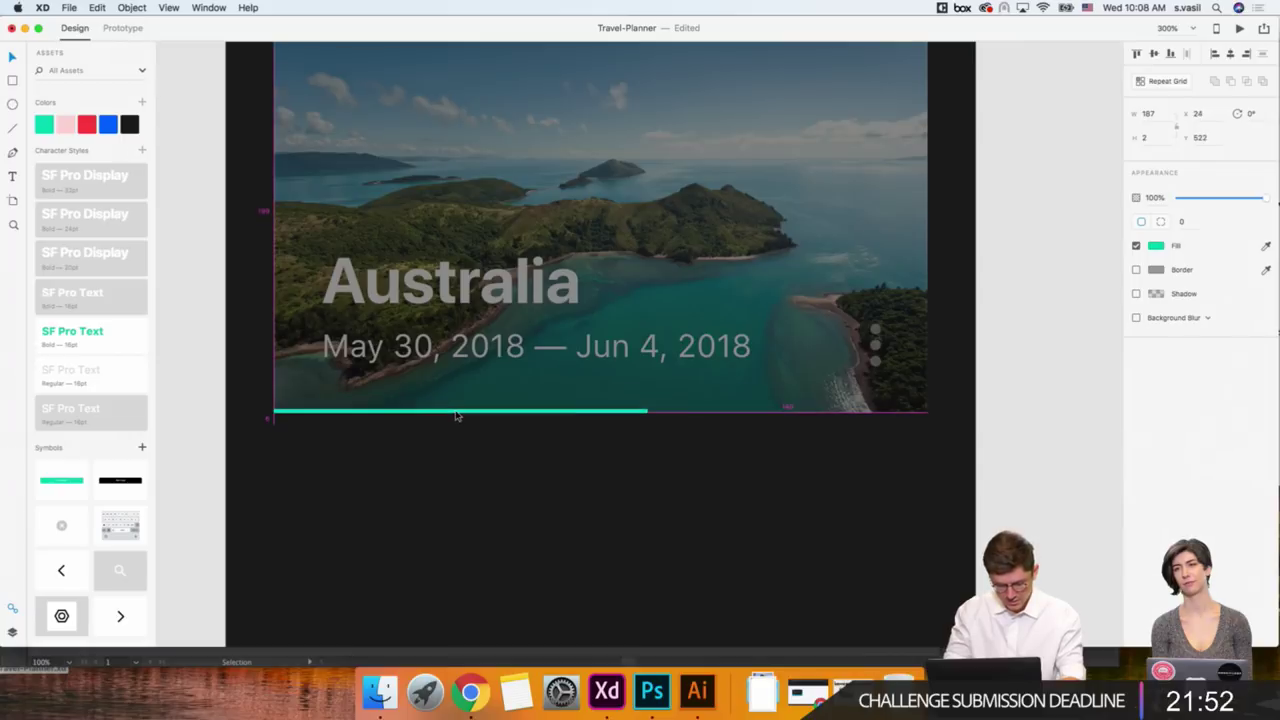
Set the line's height to 6 and move it flush with the image's bottom edge.
{"action": "scroll", "coordinate": [456, 416], "scroll_direction": "up", "scroll_amount": 3}
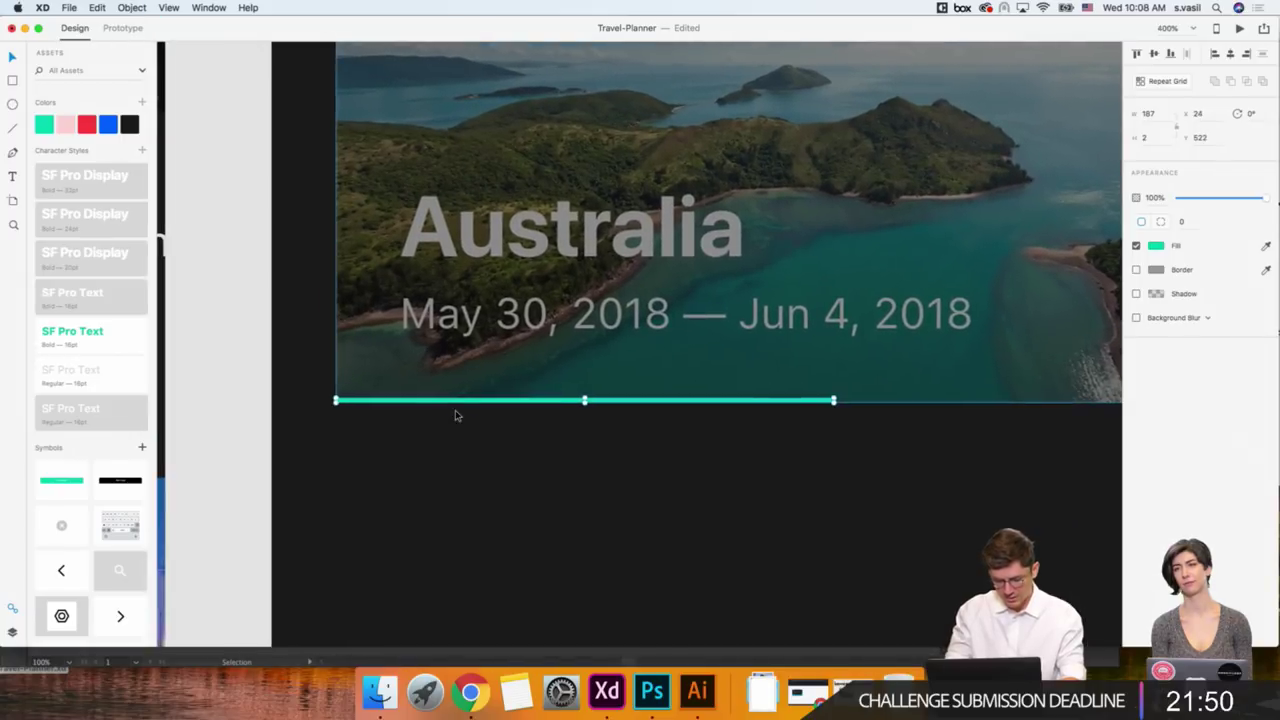
{"action": "scroll", "coordinate": [456, 416], "scroll_direction": "up", "scroll_amount": 3}
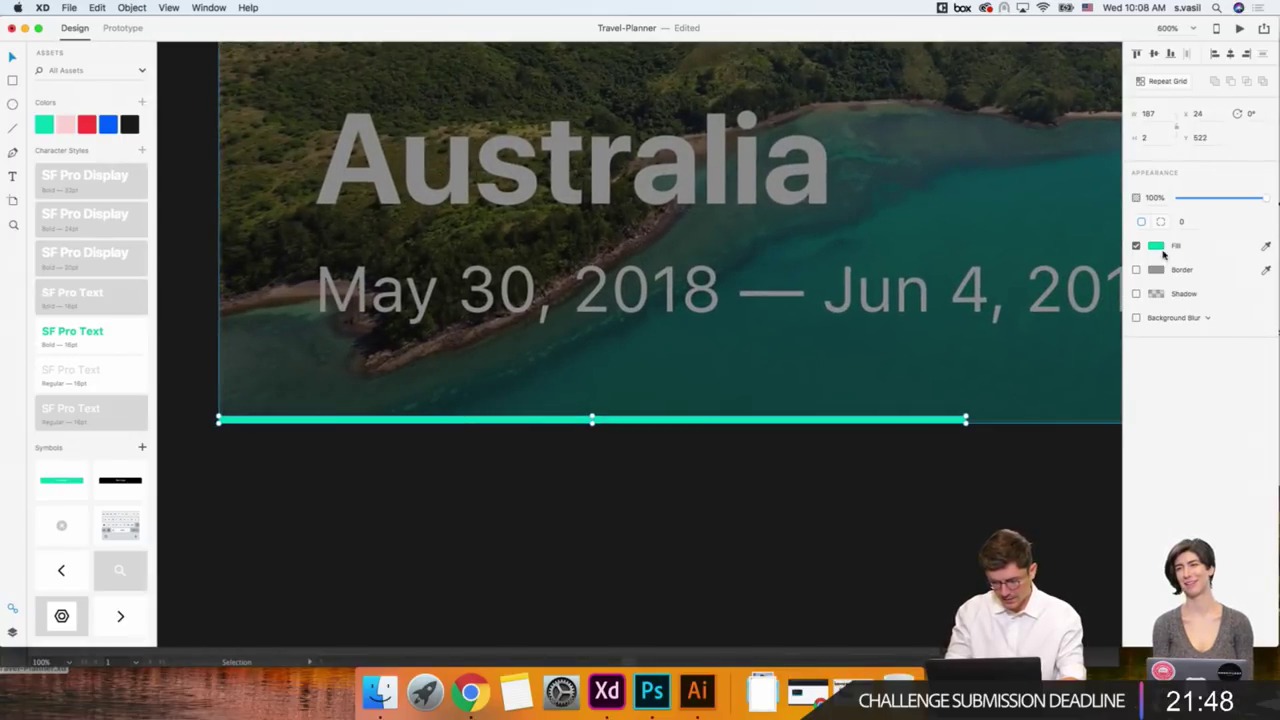
{"action": "double_click", "coordinate": [1150, 137]}
{"action": "type", "text": "6"}
{"action": "key", "text": "Return"}
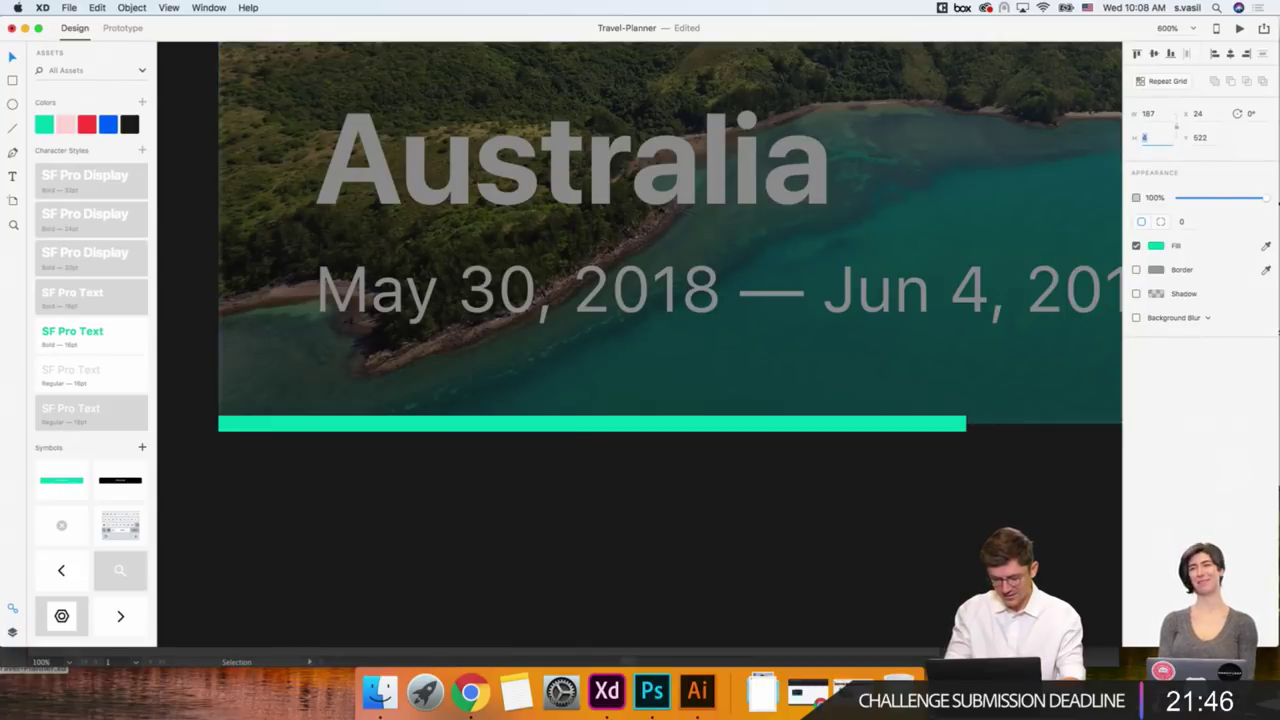
{"action": "left_click_drag", "start_coordinate": [751, 426], "coordinate": [751, 418]}
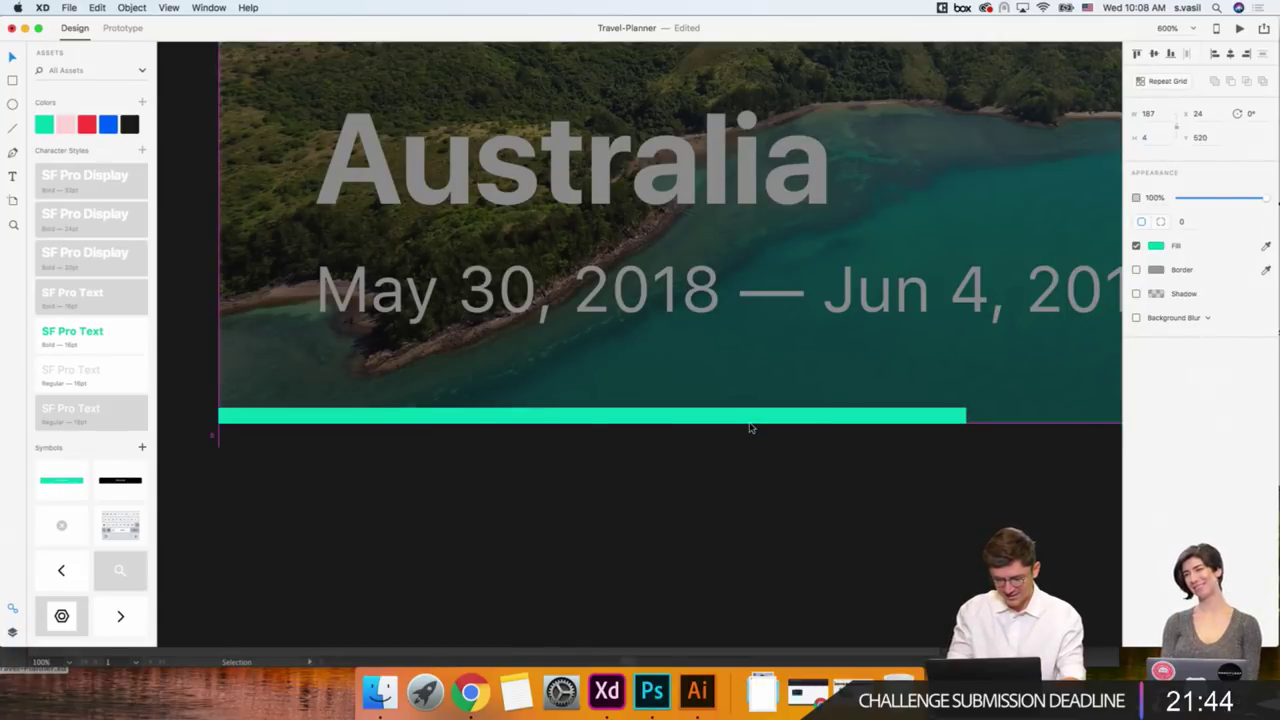
{"action": "left_click", "coordinate": [691, 522]}
{"action": "key", "text": "super+1"}
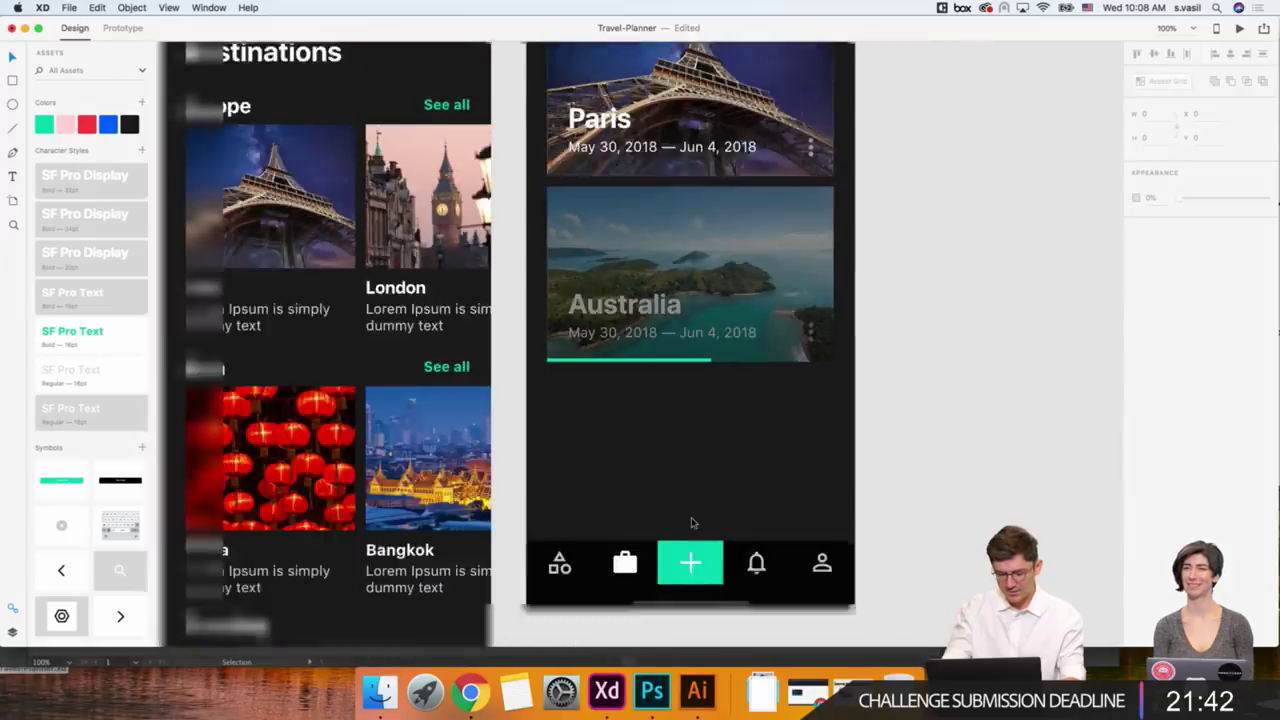
{"action": "scroll", "coordinate": [714, 497], "scroll_direction": "right", "scroll_amount": 5}
{"action": "scroll", "coordinate": [711, 454], "scroll_direction": "right", "scroll_amount": 2}
{"action": "scroll", "coordinate": [711, 454], "scroll_direction": "up", "scroll_amount": 2}
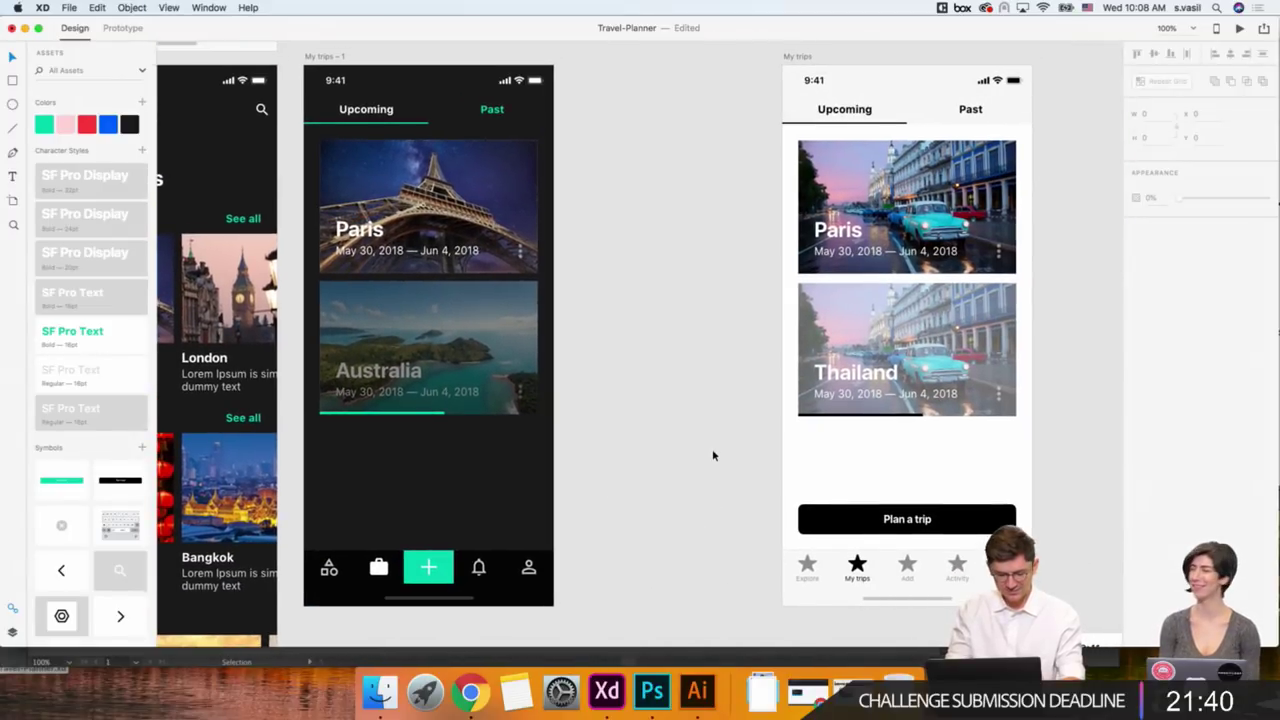
Raise the Australia card overlay's opacity slightly to darken it.
{"action": "left_click", "coordinate": [479, 345]}
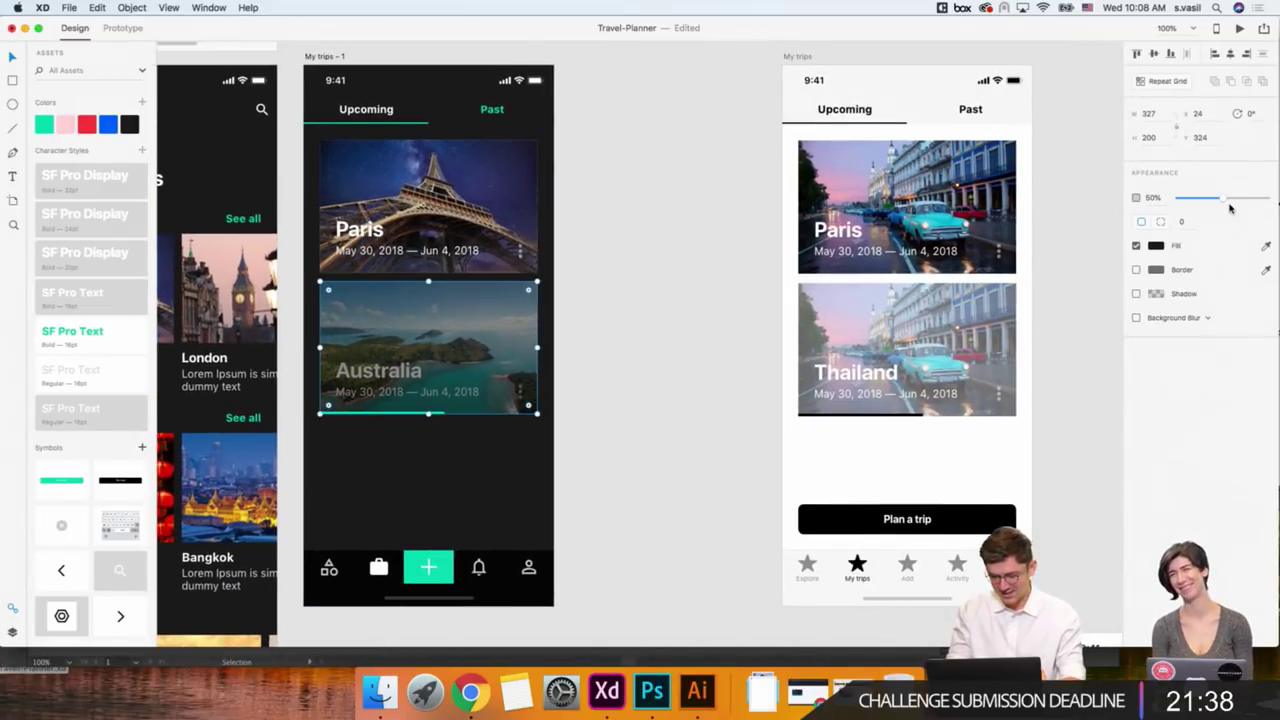
{"action": "left_click_drag", "start_coordinate": [1230, 207], "coordinate": [1234, 204]}
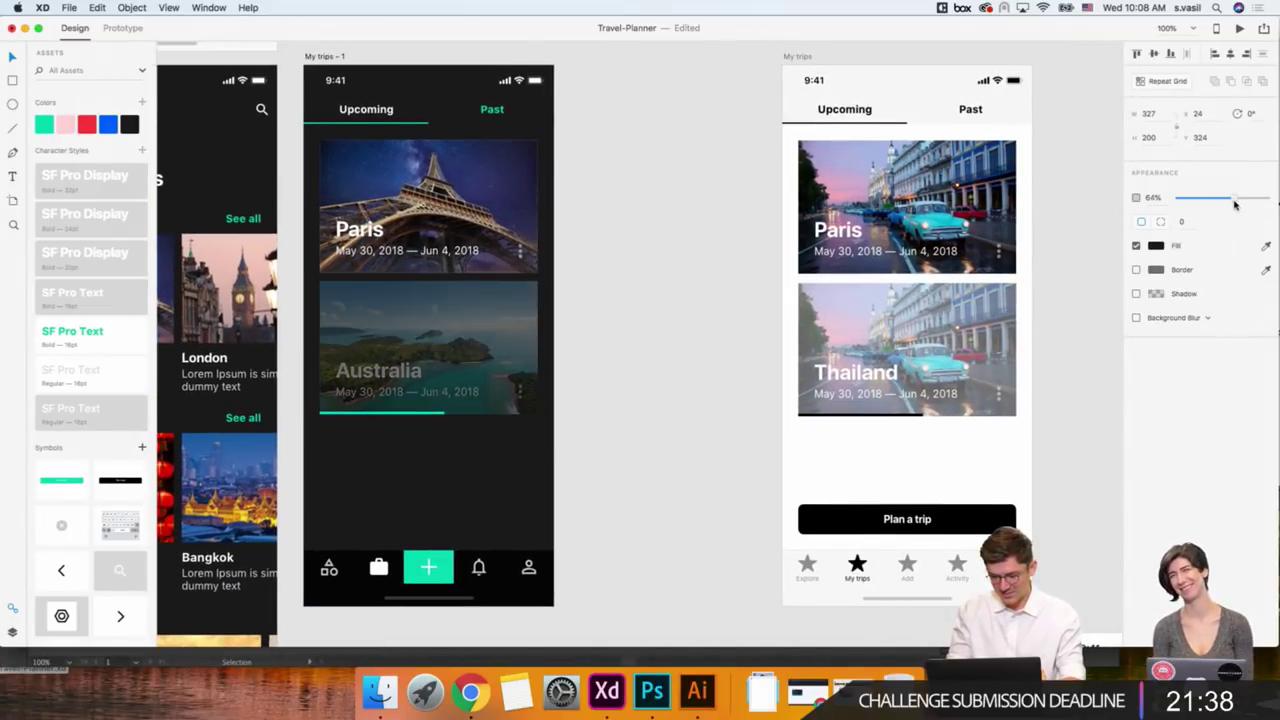
{"action": "left_click", "coordinate": [594, 531]}
{"action": "scroll", "coordinate": [594, 531], "scroll_direction": "down", "scroll_amount": 2}
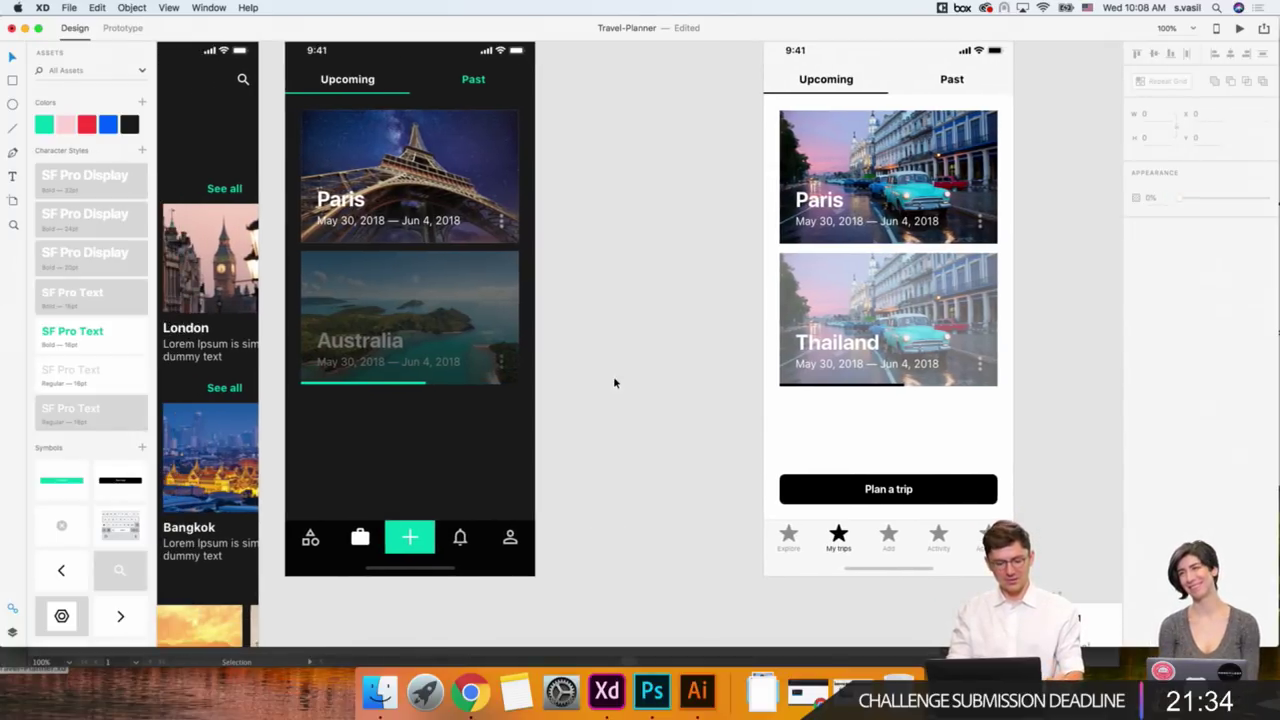
{"action": "scroll", "coordinate": [613, 376], "scroll_direction": "up", "scroll_amount": 2}
{"action": "scroll", "coordinate": [613, 376], "scroll_direction": "left", "scroll_amount": 2}
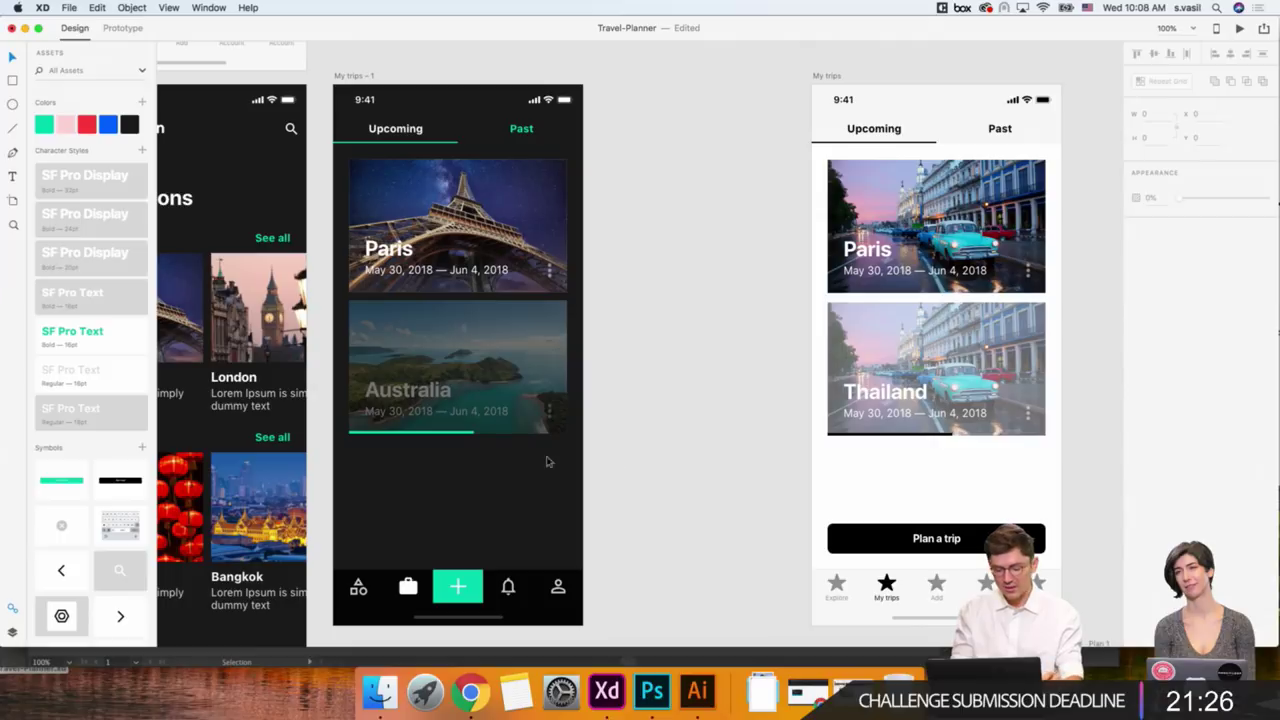
Select the dark 'My trips - 1' artboard to rename it 'My trips'.
{"action": "scroll", "coordinate": [422, 530], "scroll_direction": "right", "scroll_amount": 3}
{"action": "scroll", "coordinate": [422, 530], "scroll_direction": "down", "scroll_amount": 1}
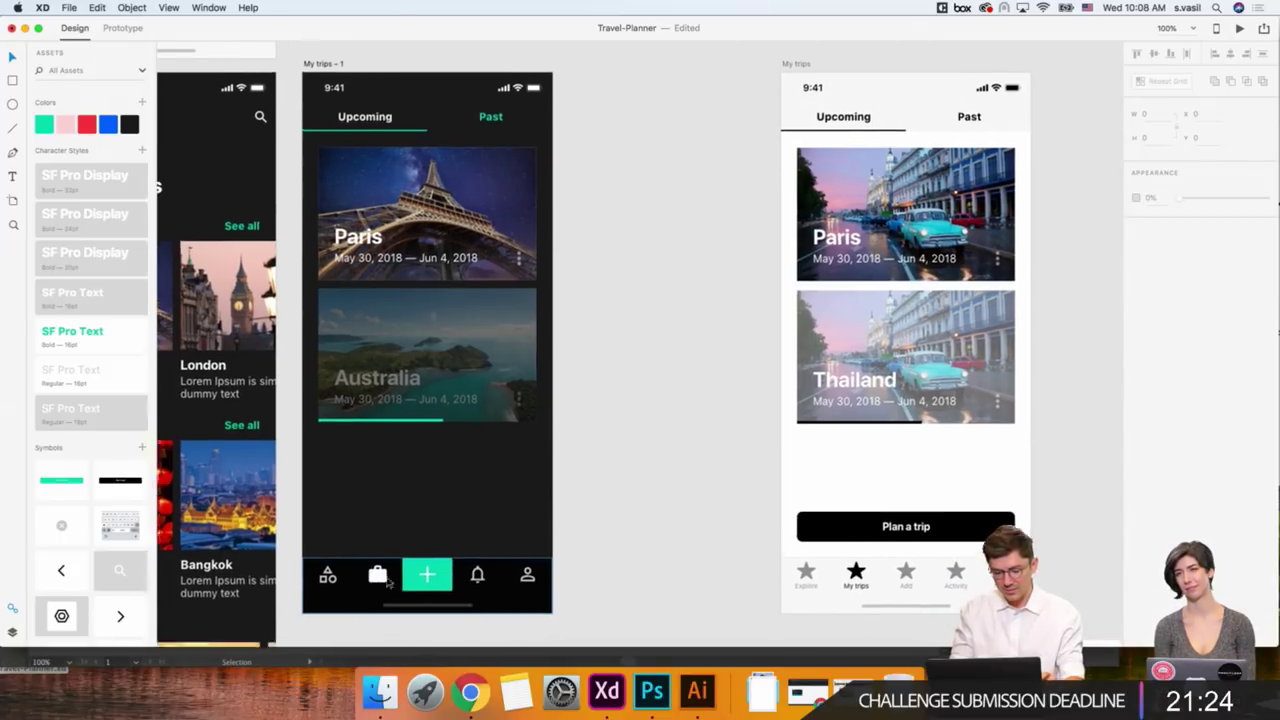
{"action": "left_click", "coordinate": [305, 58]}
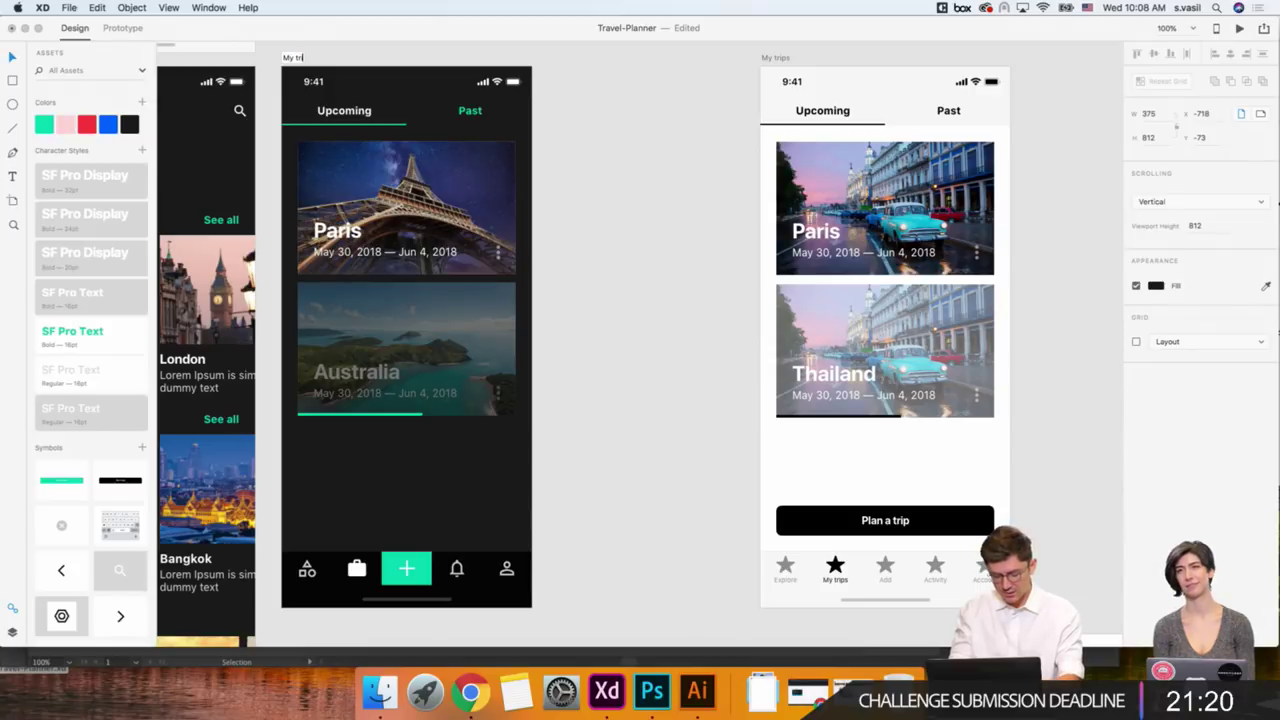
{"action": "scroll", "coordinate": [459, 291], "scroll_direction": "right", "scroll_amount": 3}
{"action": "scroll", "coordinate": [459, 291], "scroll_direction": "up", "scroll_amount": 1}
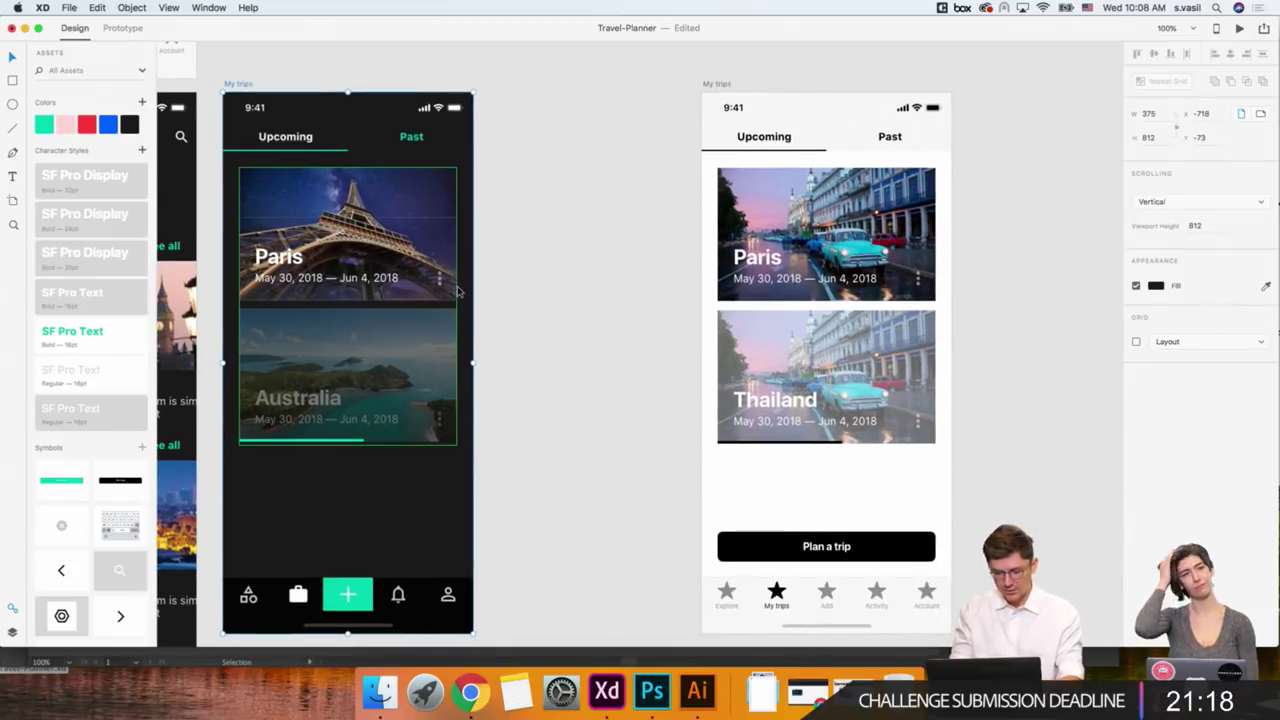
{"action": "scroll", "coordinate": [660, 300], "scroll_direction": "down", "scroll_amount": 3}
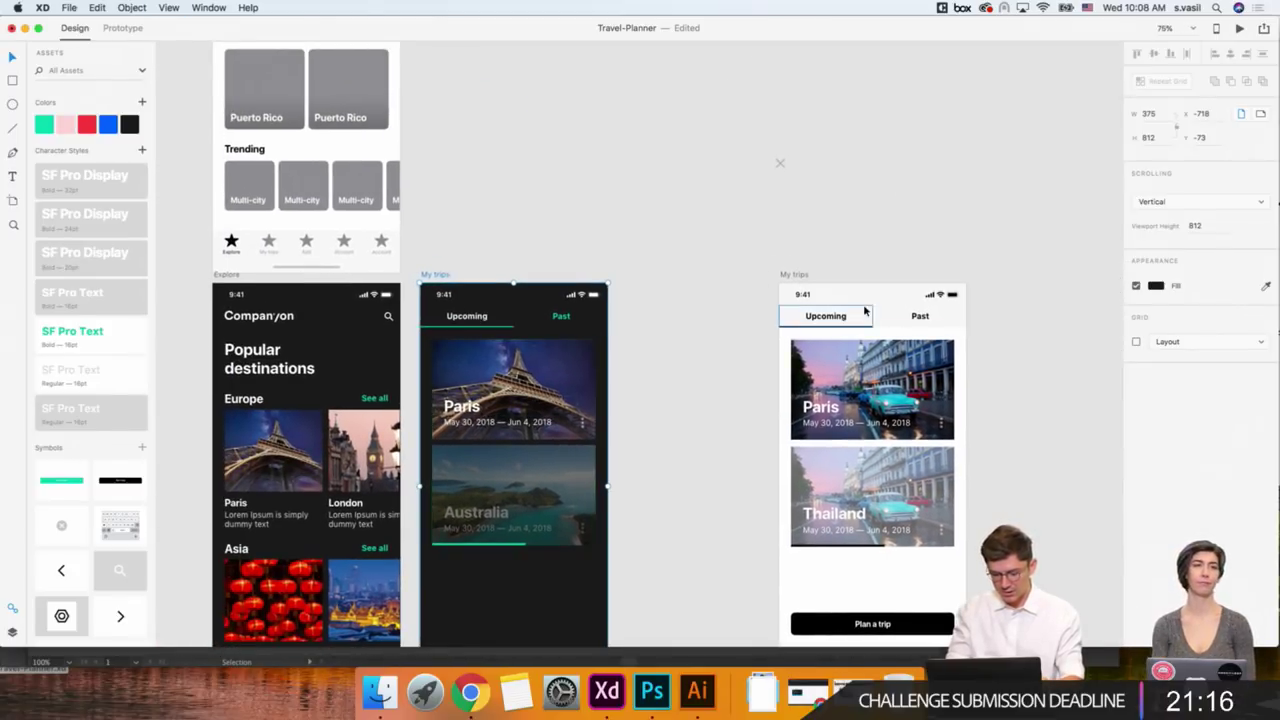
Move the light My trips artboard above the dark My trips artboard.
{"action": "left_click", "coordinate": [800, 278]}
{"action": "scroll", "coordinate": [795, 278], "scroll_direction": "down", "scroll_amount": 2}
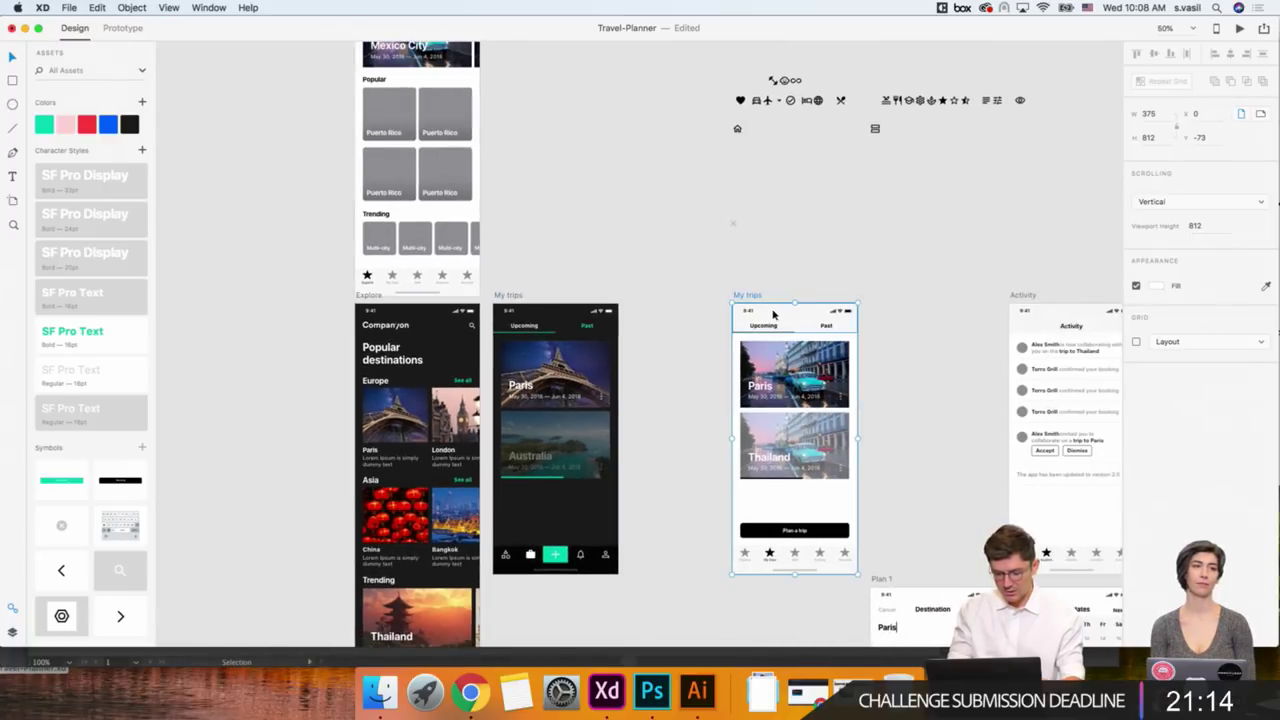
{"action": "left_click_drag", "start_coordinate": [752, 296], "coordinate": [511, 12]}
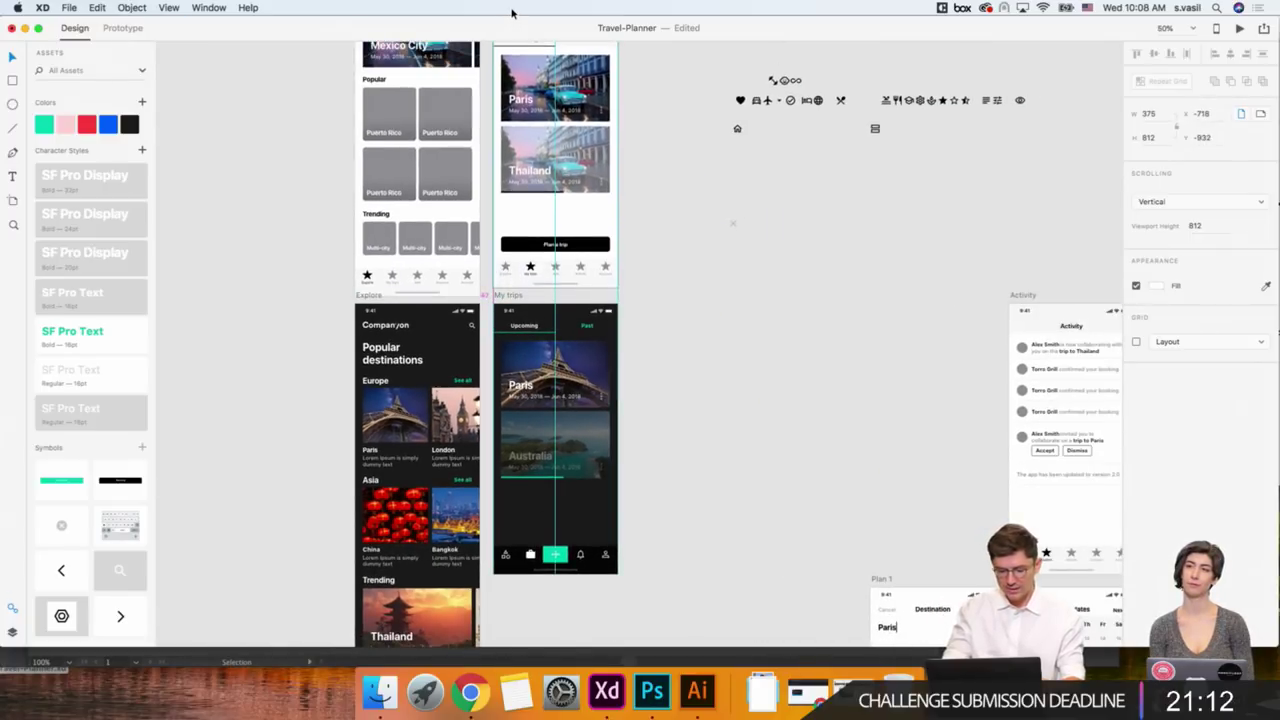
{"action": "left_click", "coordinate": [723, 323]}
Shift the Activity artboard left and move the loose icon group up and right.
{"action": "scroll", "coordinate": [745, 406], "scroll_direction": "down", "scroll_amount": 3}
{"action": "scroll", "coordinate": [745, 406], "scroll_direction": "right", "scroll_amount": 2}
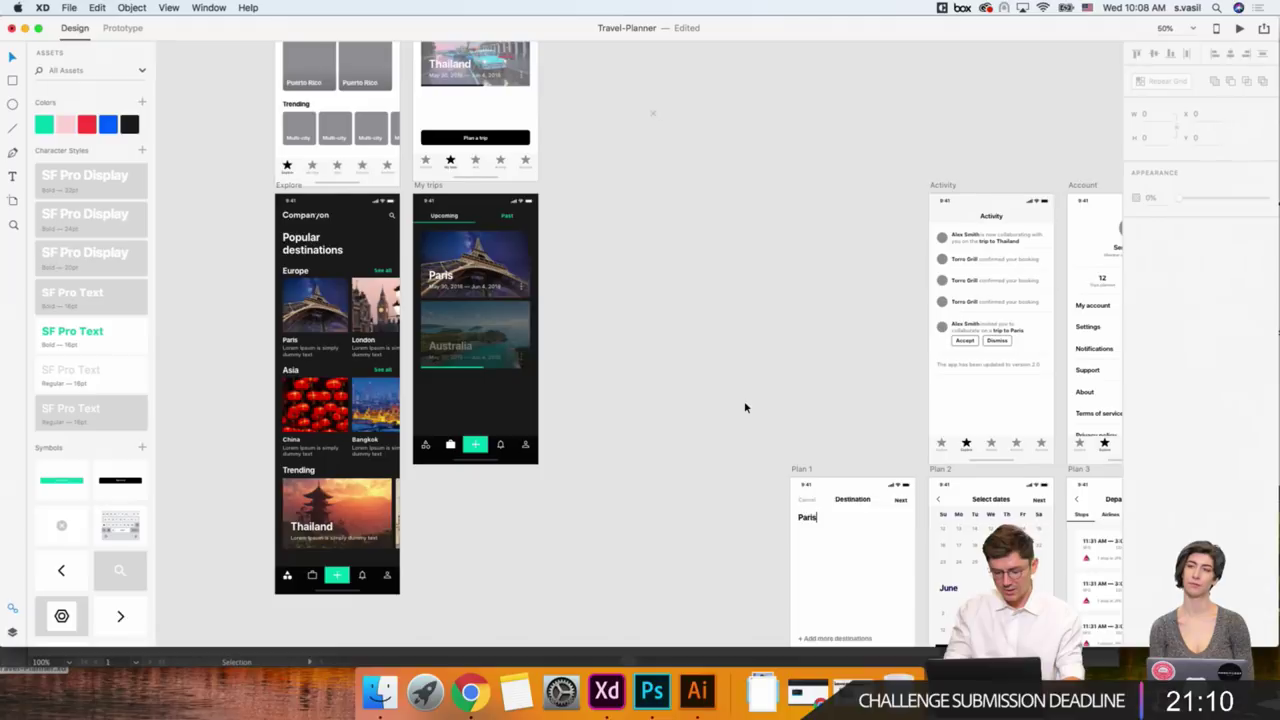
{"action": "scroll", "coordinate": [745, 407], "scroll_direction": "down", "scroll_amount": 1}
{"action": "scroll", "coordinate": [745, 407], "scroll_direction": "right", "scroll_amount": 1}
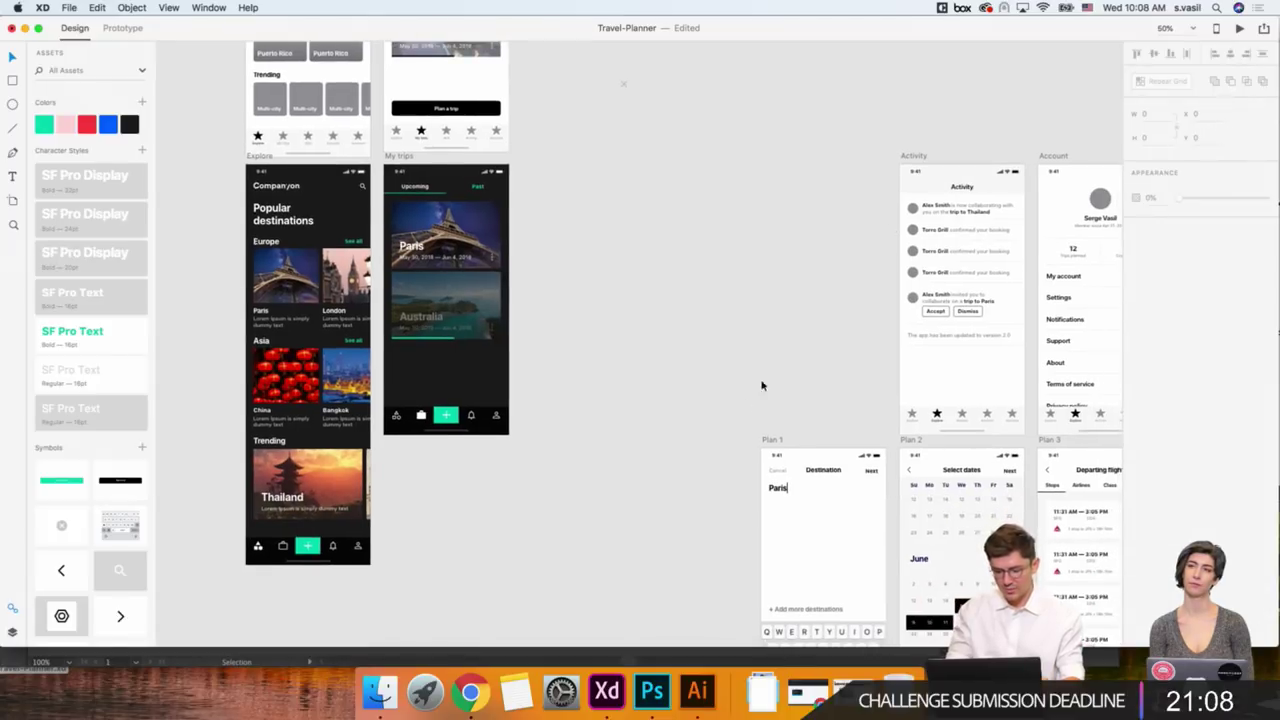
{"action": "left_click_drag", "start_coordinate": [913, 157], "coordinate": [660, 139]}
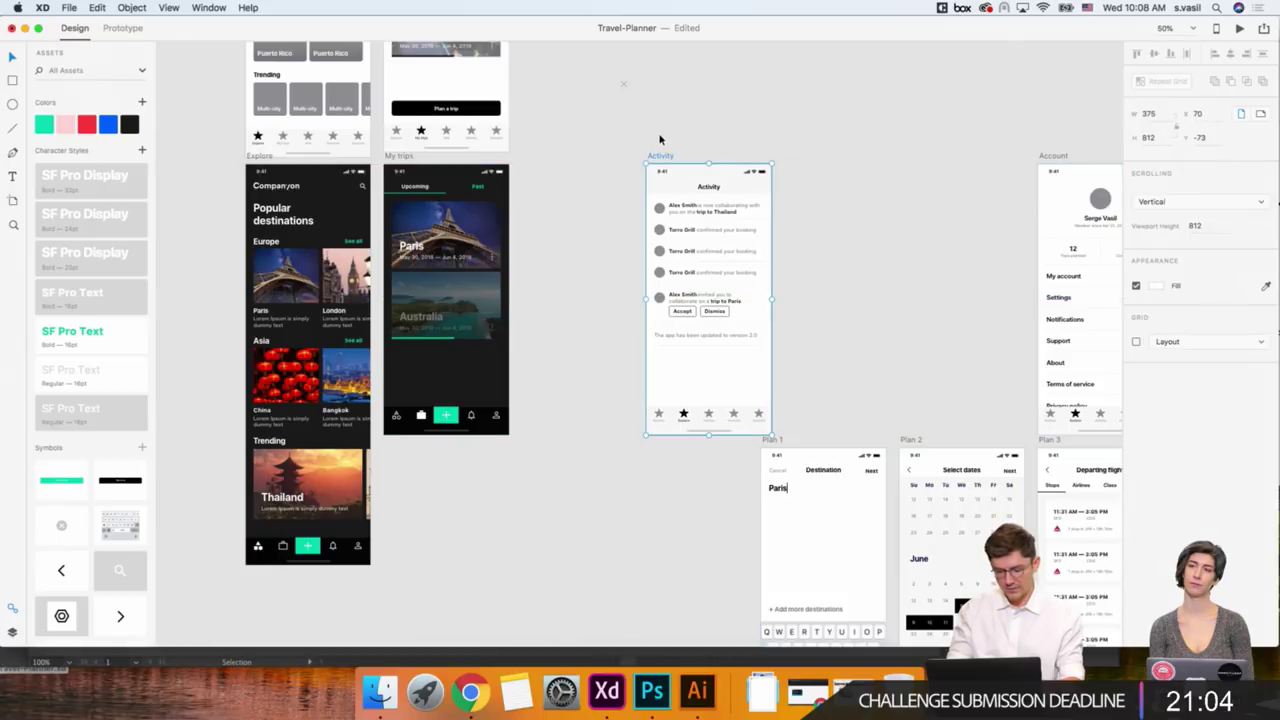
{"action": "scroll", "coordinate": [660, 139], "scroll_direction": "up", "scroll_amount": 5}
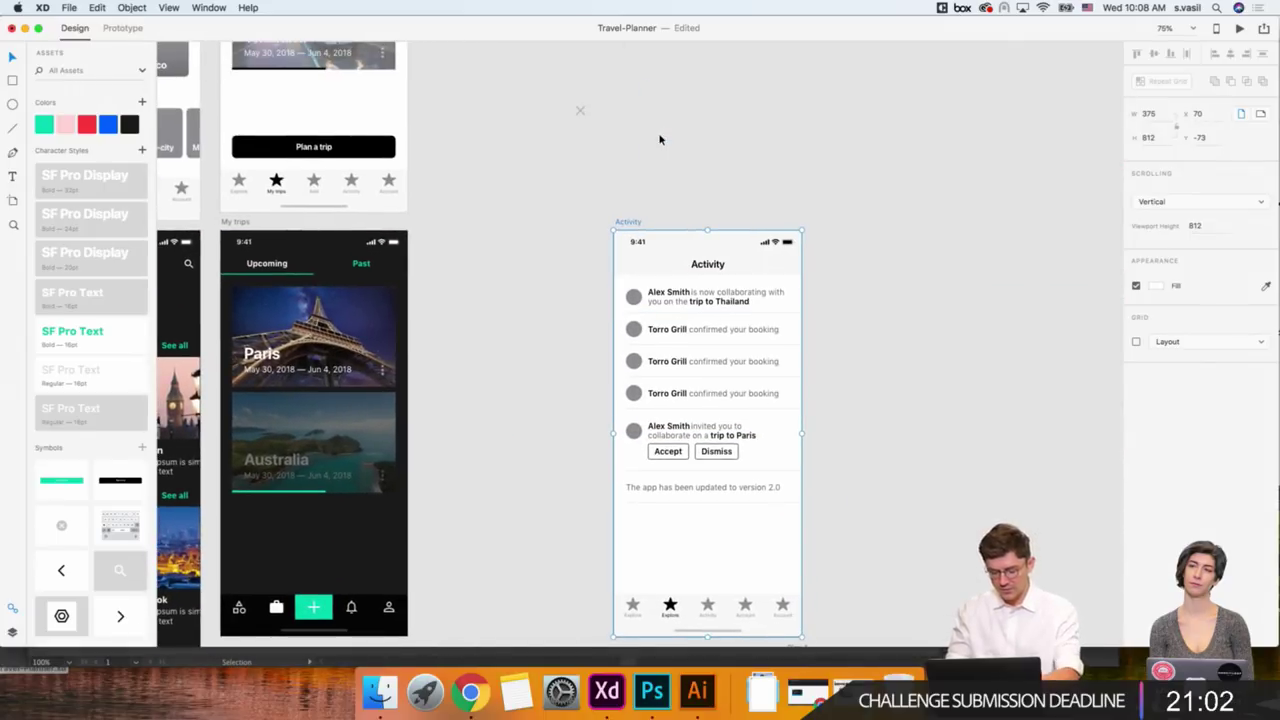
{"action": "scroll", "coordinate": [660, 139], "scroll_direction": "up", "scroll_amount": 3}
{"action": "left_click_drag", "start_coordinate": [571, 166], "coordinate": [938, 340]}
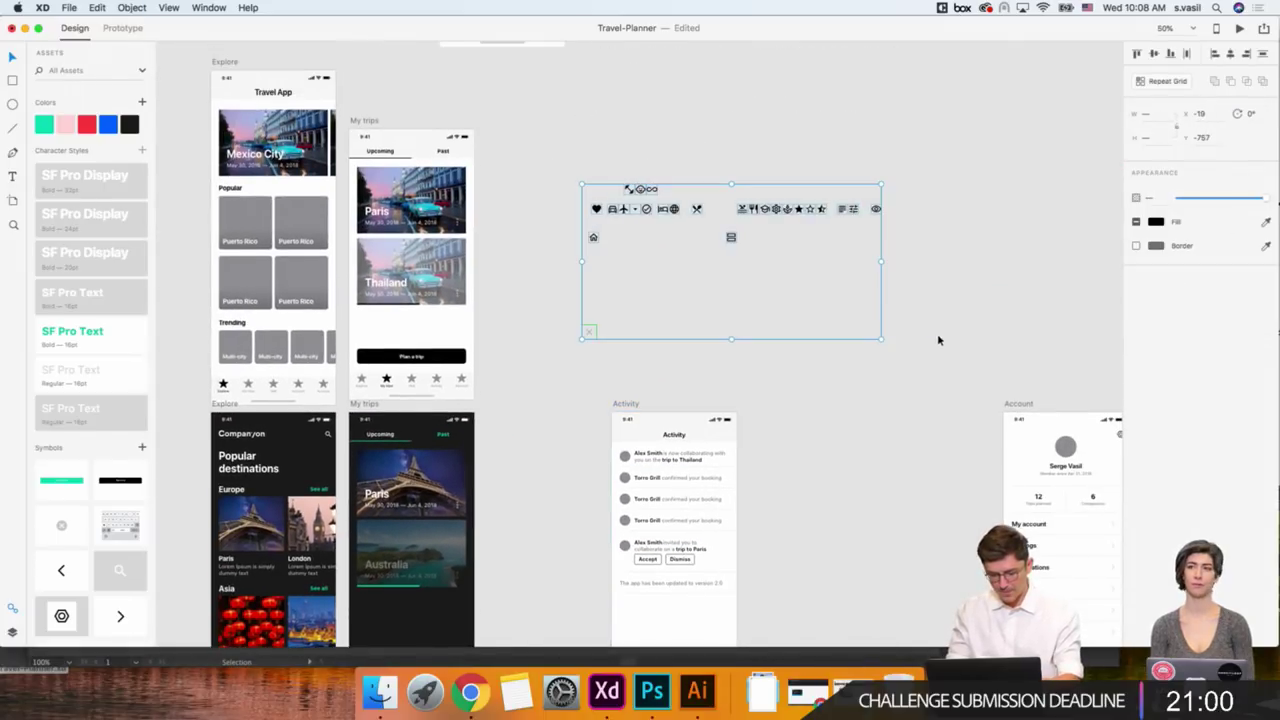
{"action": "left_click_drag", "start_coordinate": [620, 232], "coordinate": [820, 158]}
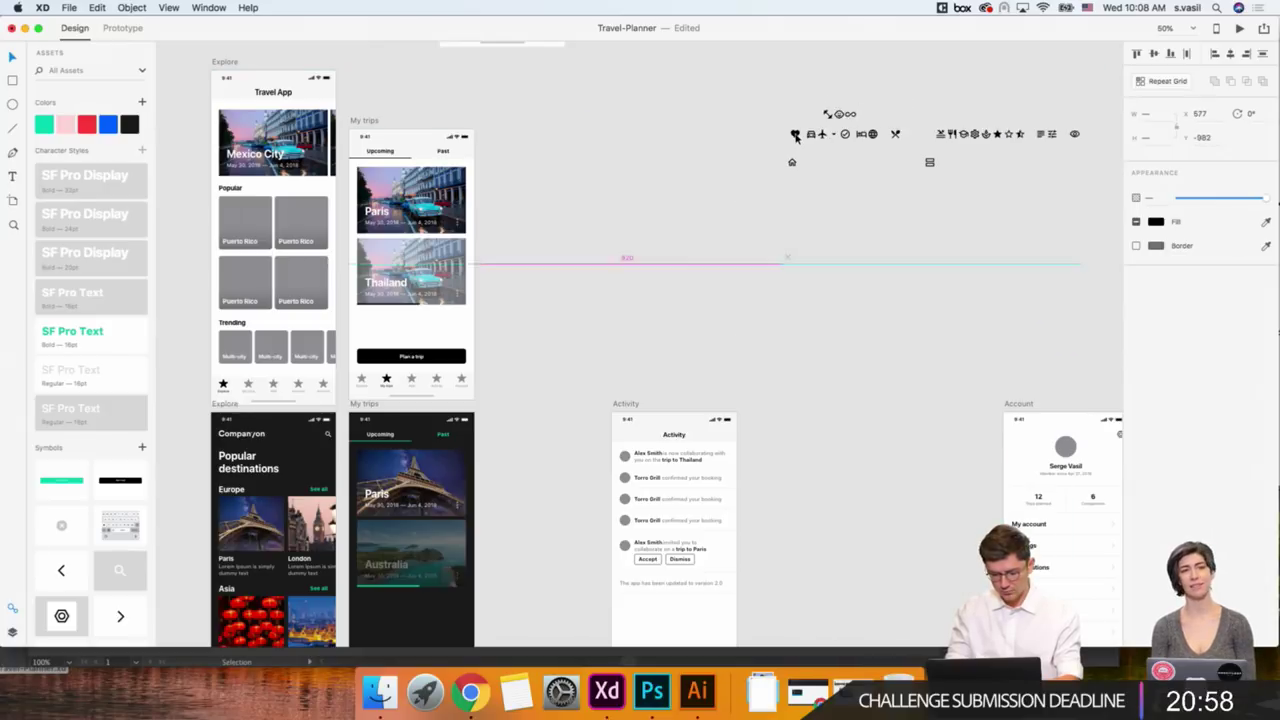
Duplicate the Activity artboard and place the copy above the original.
{"action": "left_click", "coordinate": [619, 405]}
{"action": "left_click_drag", "start_coordinate": [619, 408], "coordinate": [679, 124]}
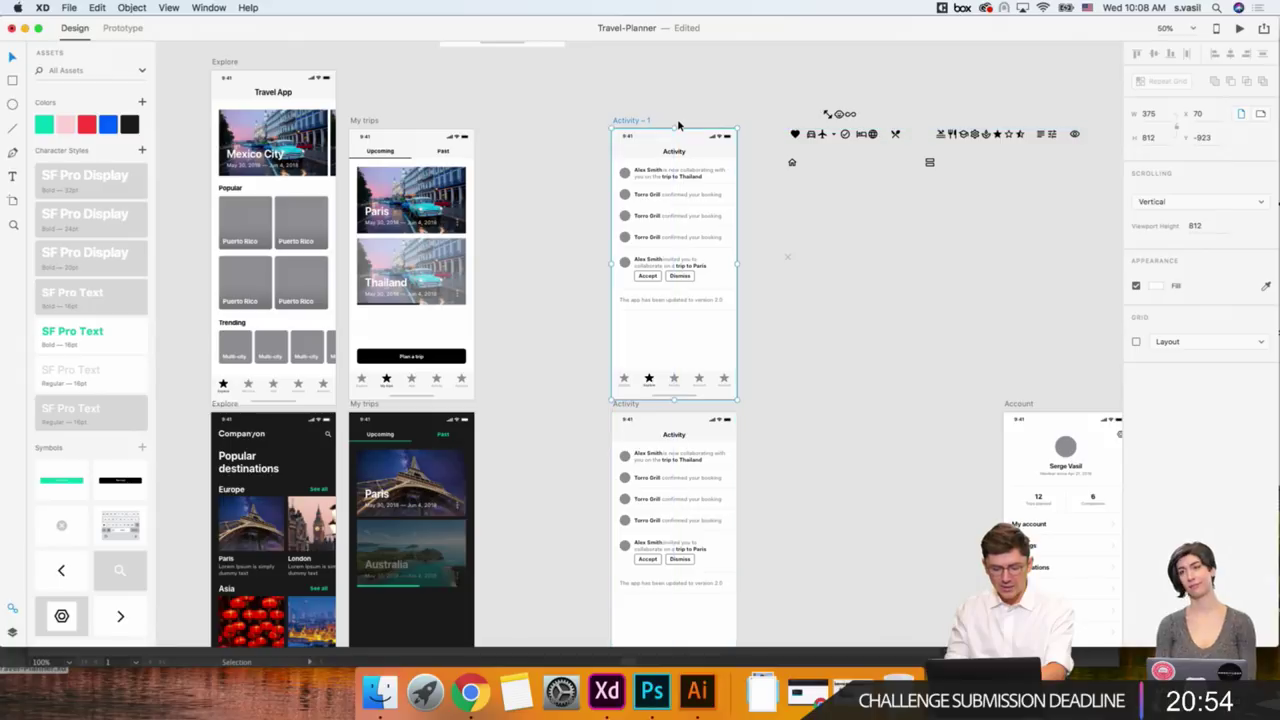
{"action": "scroll", "coordinate": [586, 200], "scroll_direction": "down", "scroll_amount": 3}
{"action": "scroll", "coordinate": [510, 275], "scroll_direction": "down", "scroll_amount": 2}
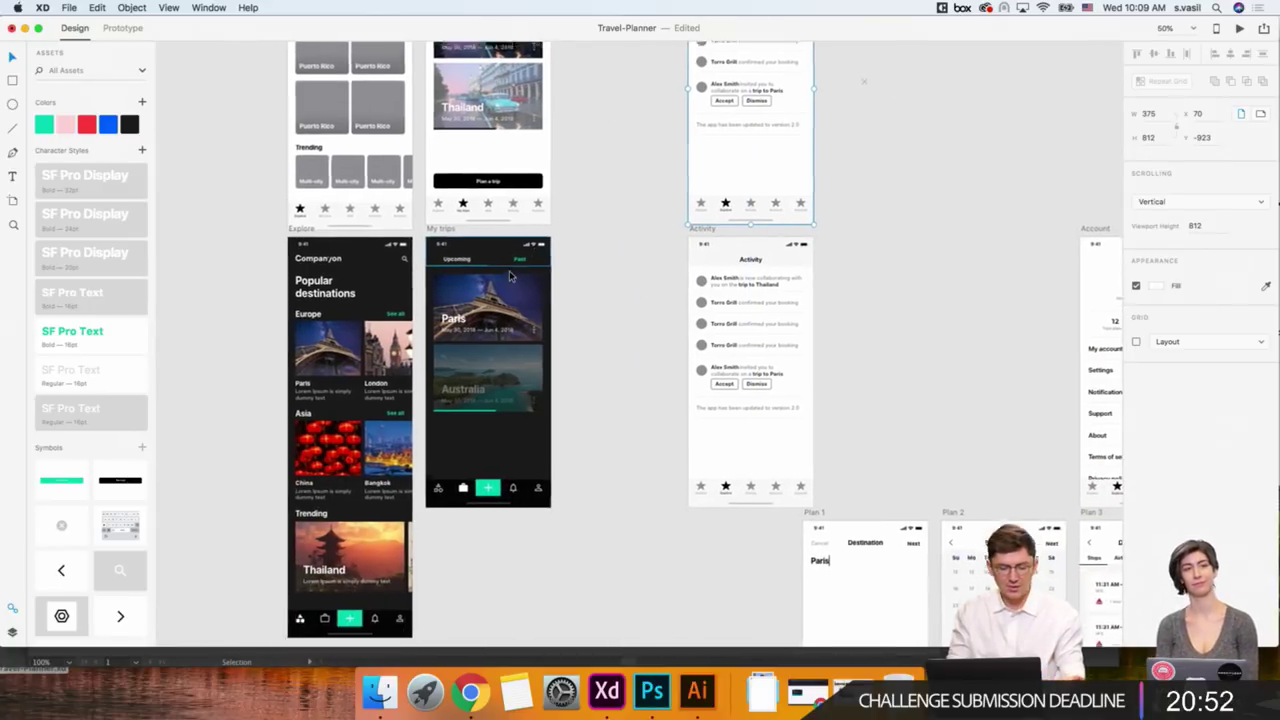
{"action": "scroll", "coordinate": [605, 390], "scroll_direction": "up", "scroll_amount": 3}
Select and deselect the Australia trip card to check it.
{"action": "scroll", "coordinate": [605, 391], "scroll_direction": "up", "scroll_amount": 2}
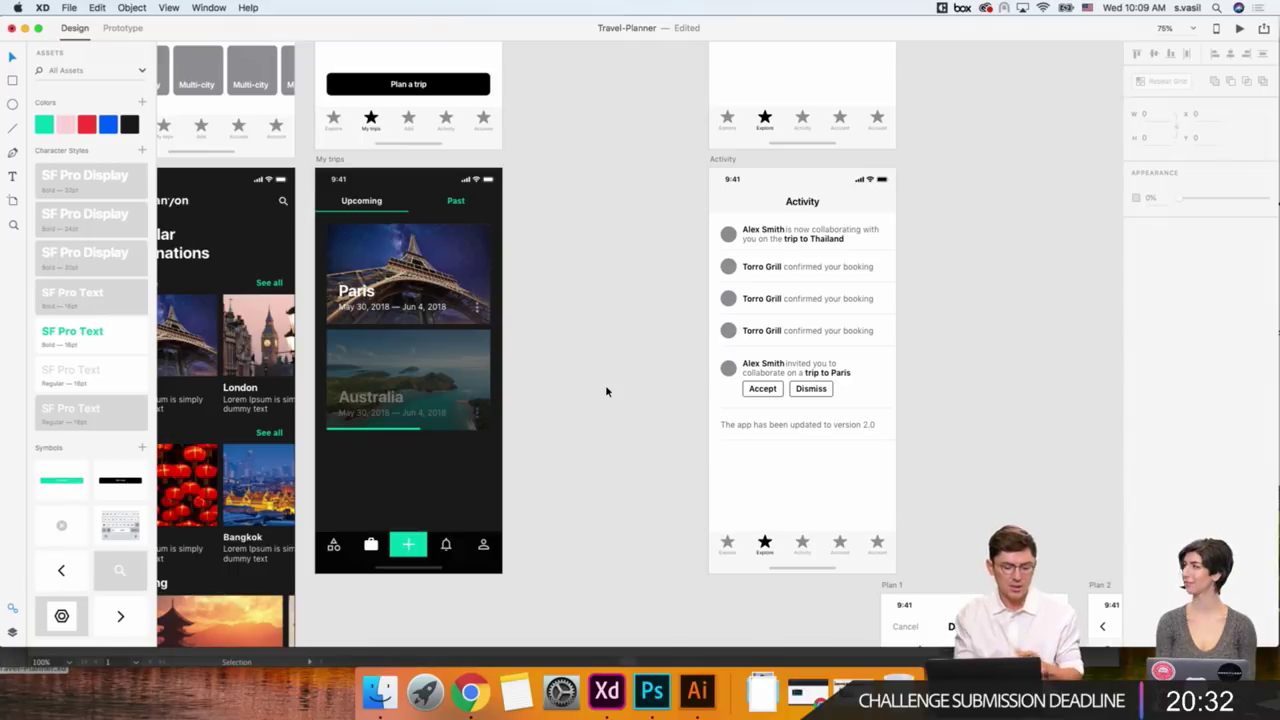
{"action": "left_click", "coordinate": [378, 347]}
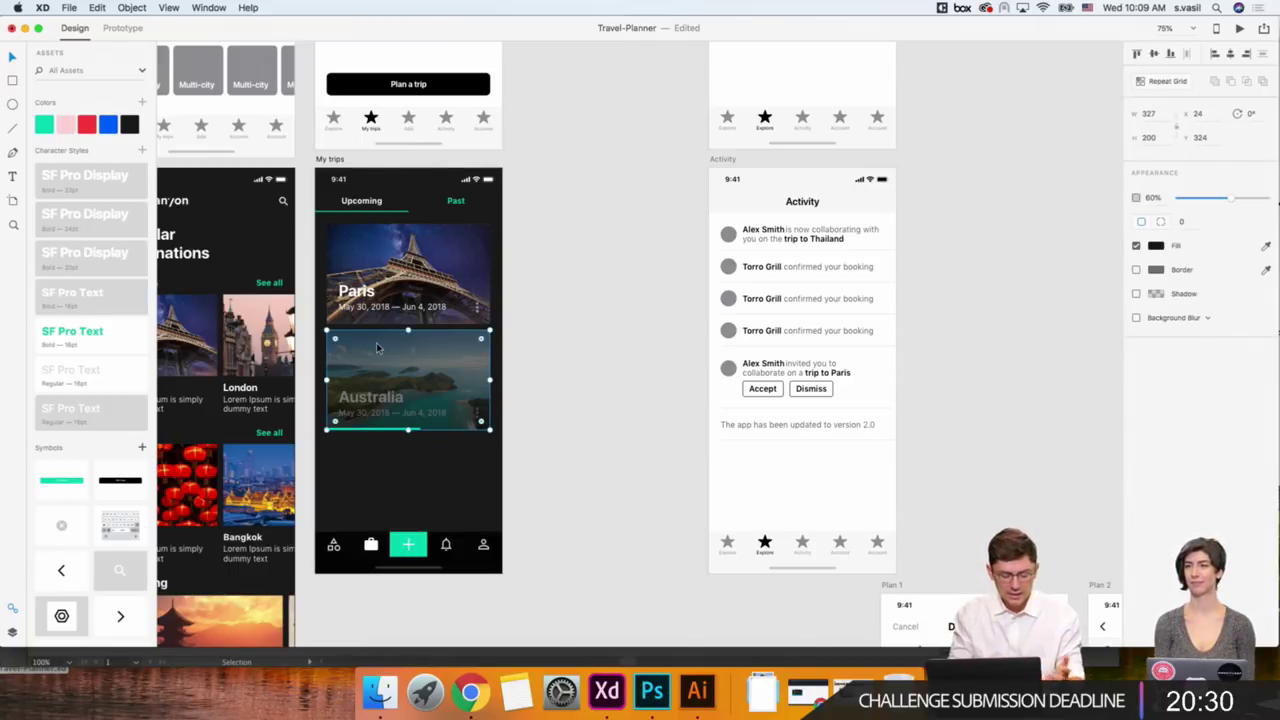
{"action": "left_click", "coordinate": [543, 371]}
{"action": "scroll", "coordinate": [542, 372], "scroll_direction": "right", "scroll_amount": 3}
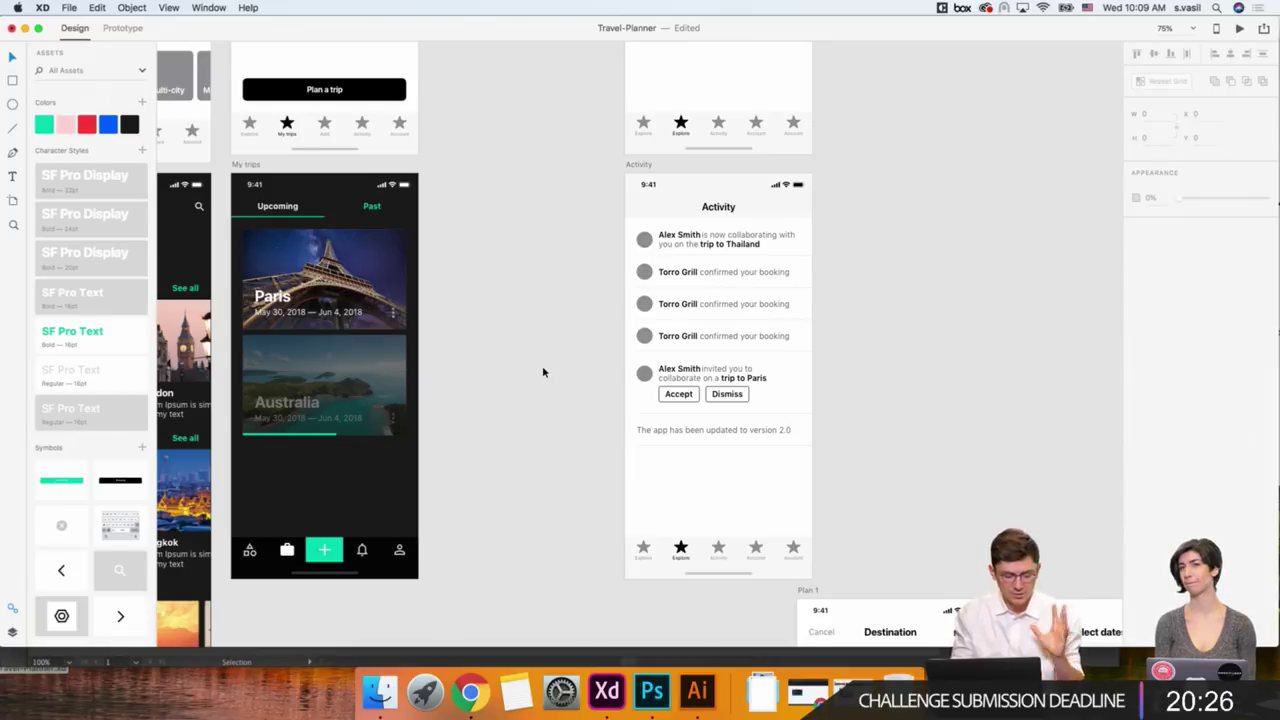
{"action": "left_click", "coordinate": [386, 372]}
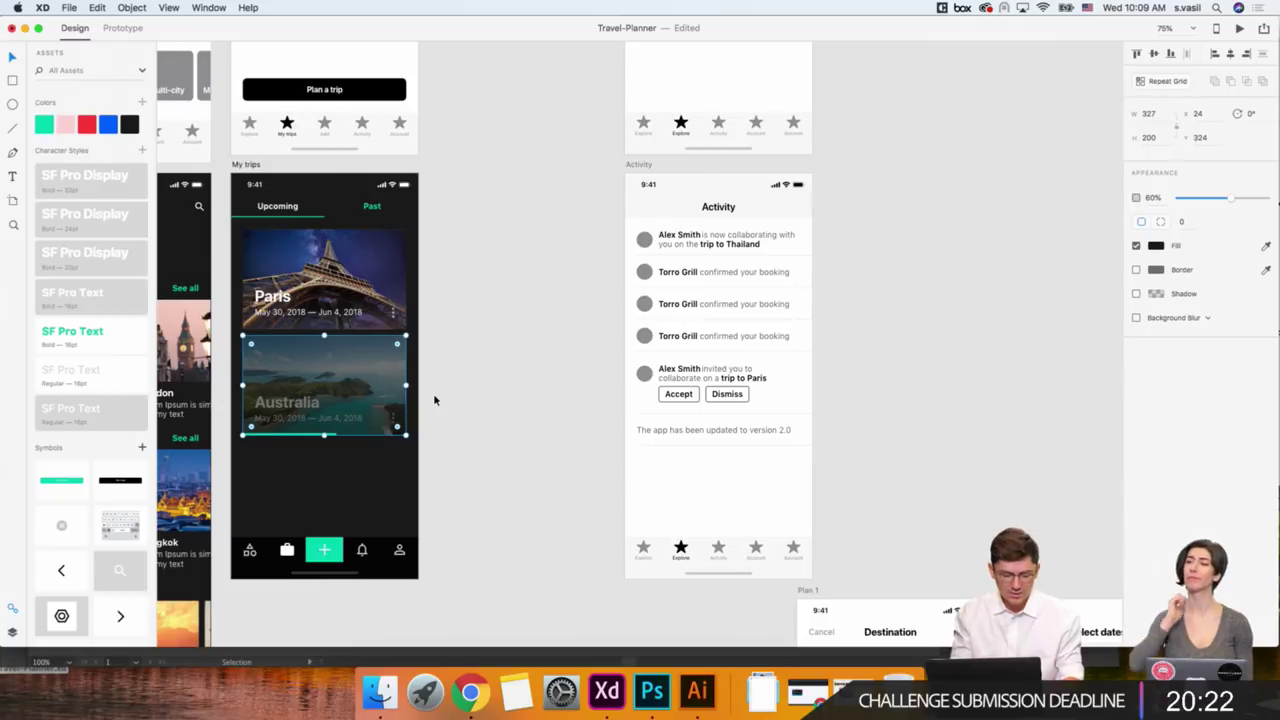
{"action": "left_click", "coordinate": [496, 399]}
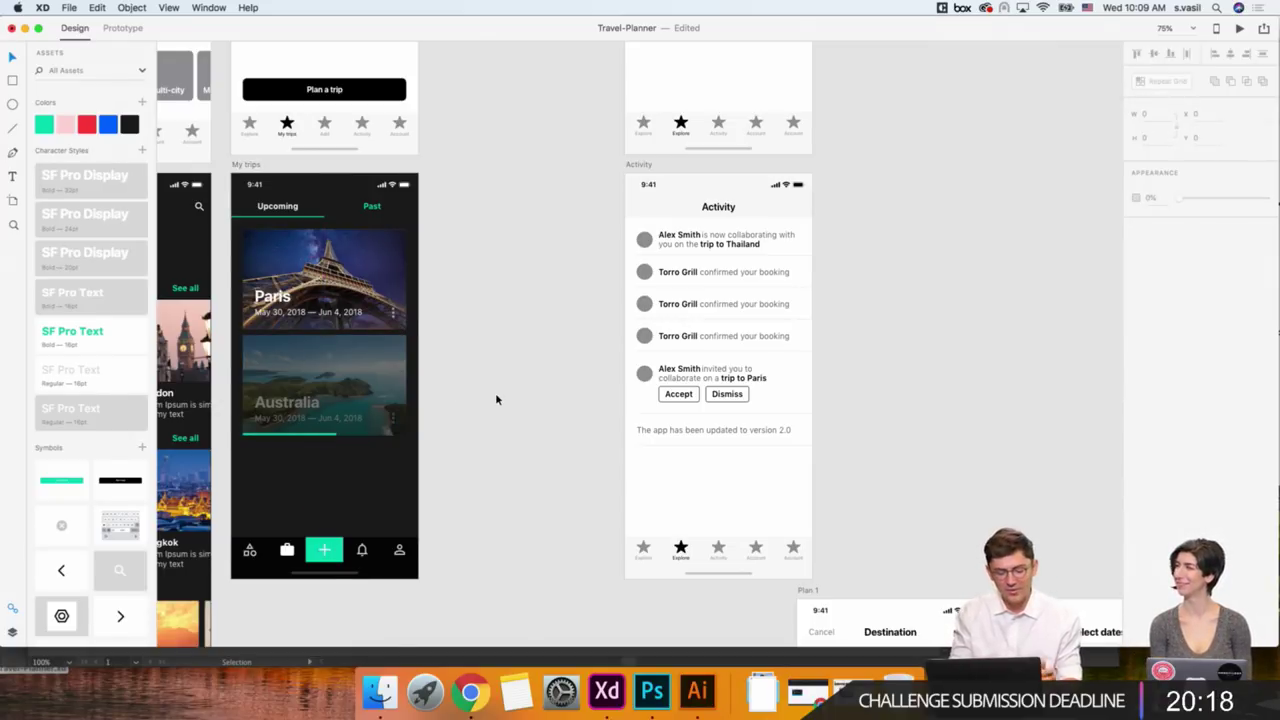
{"action": "scroll", "coordinate": [495, 399], "scroll_direction": "right", "scroll_amount": 2}
Delete the tab bar at the bottom of the lower Activity artboard.
{"action": "left_click", "coordinate": [589, 185]}
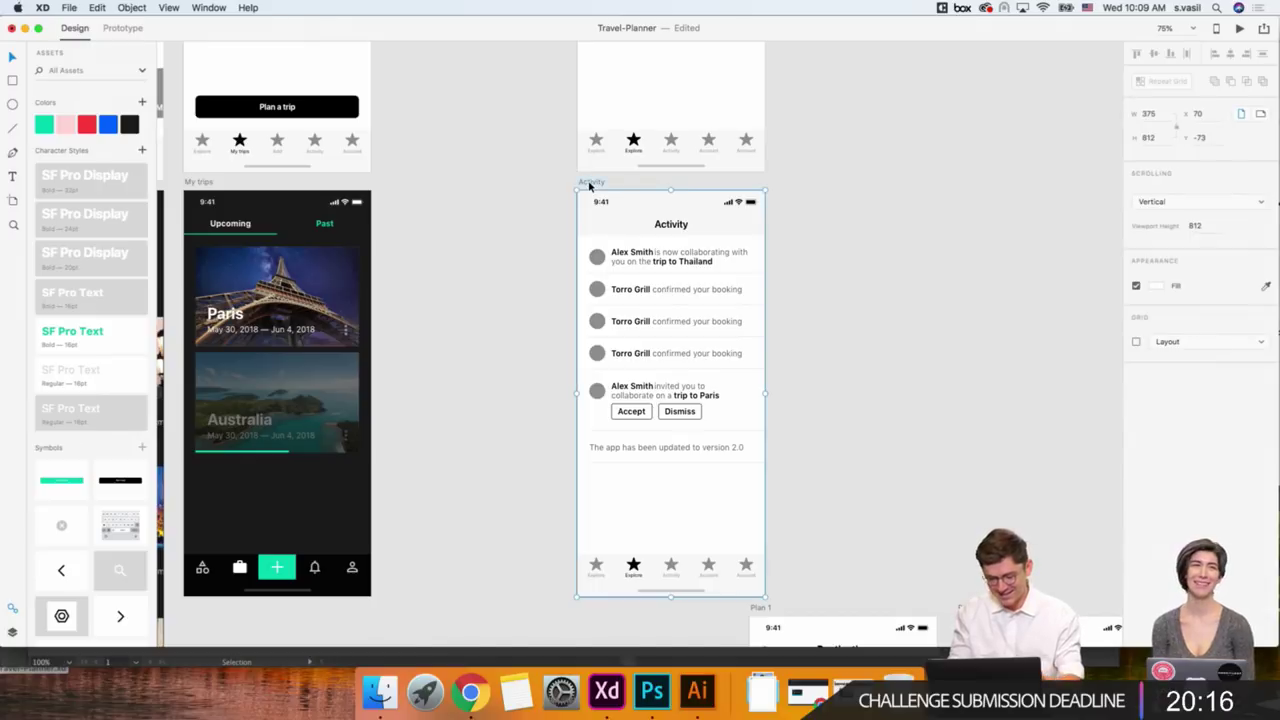
{"action": "left_click", "coordinate": [489, 204]}
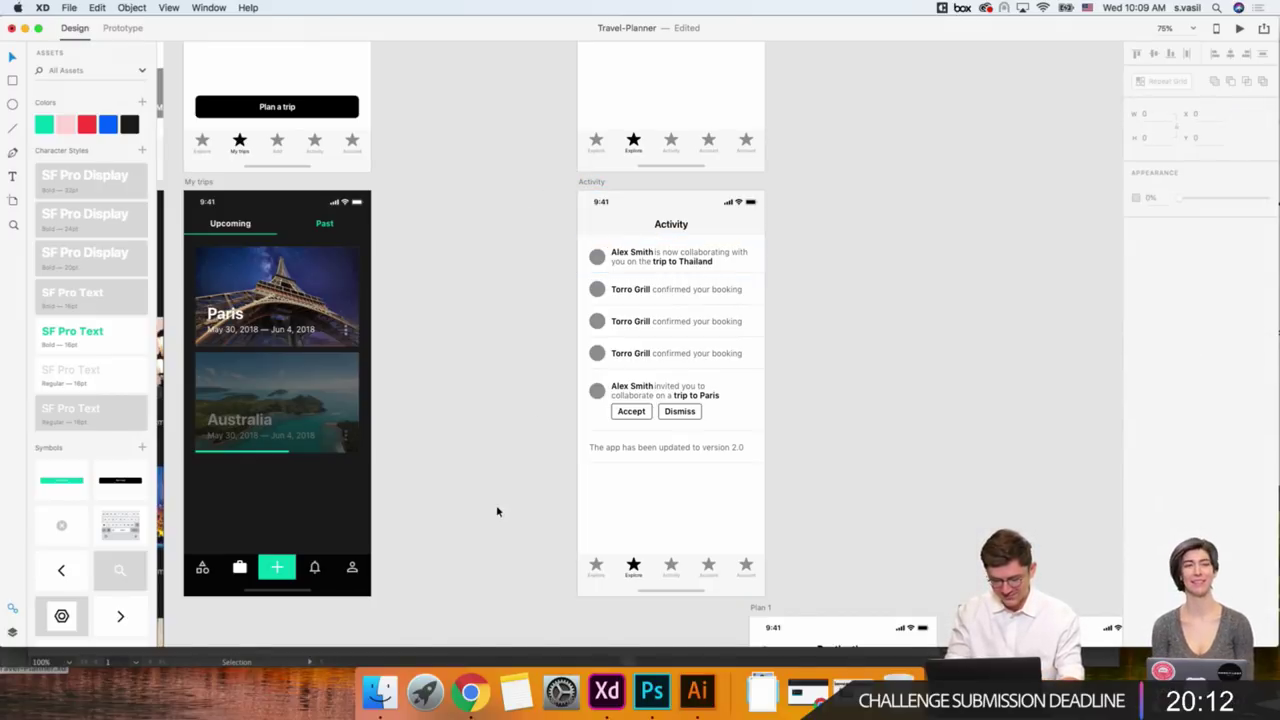
{"action": "left_click_drag", "start_coordinate": [572, 542], "coordinate": [775, 605]}
{"action": "key", "text": "Delete"}
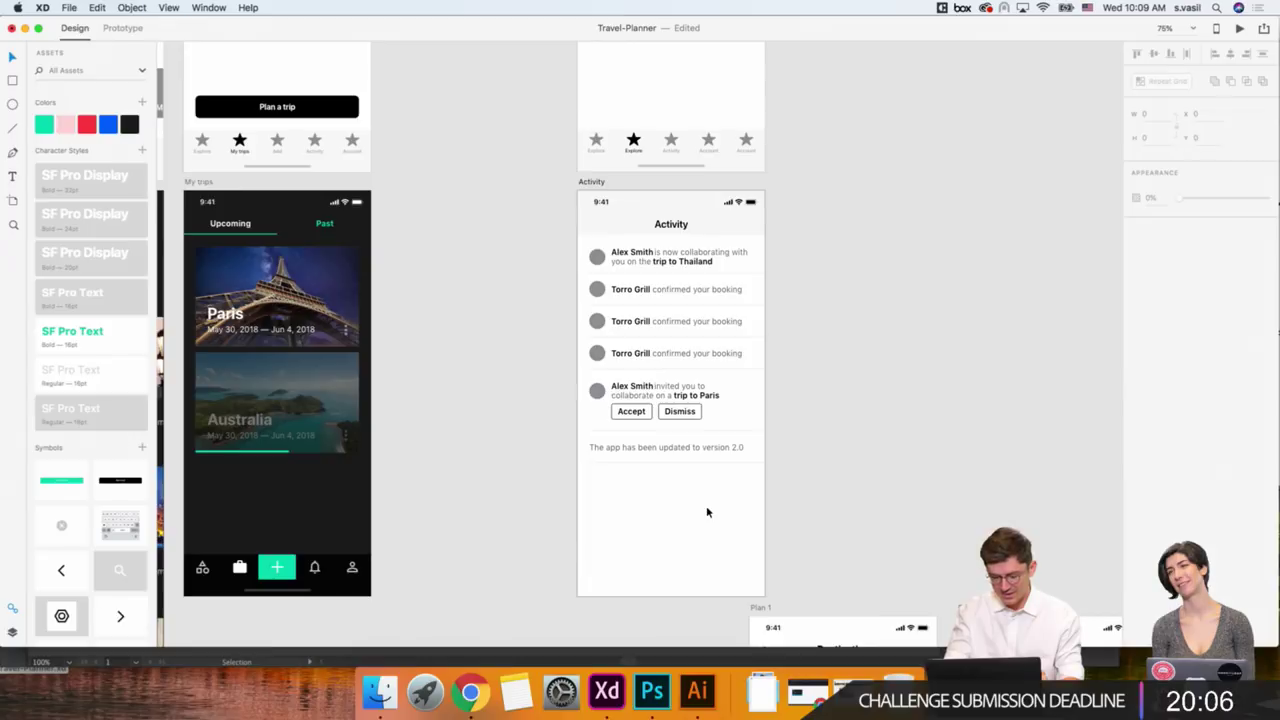
{"action": "key", "text": "super+minus"}
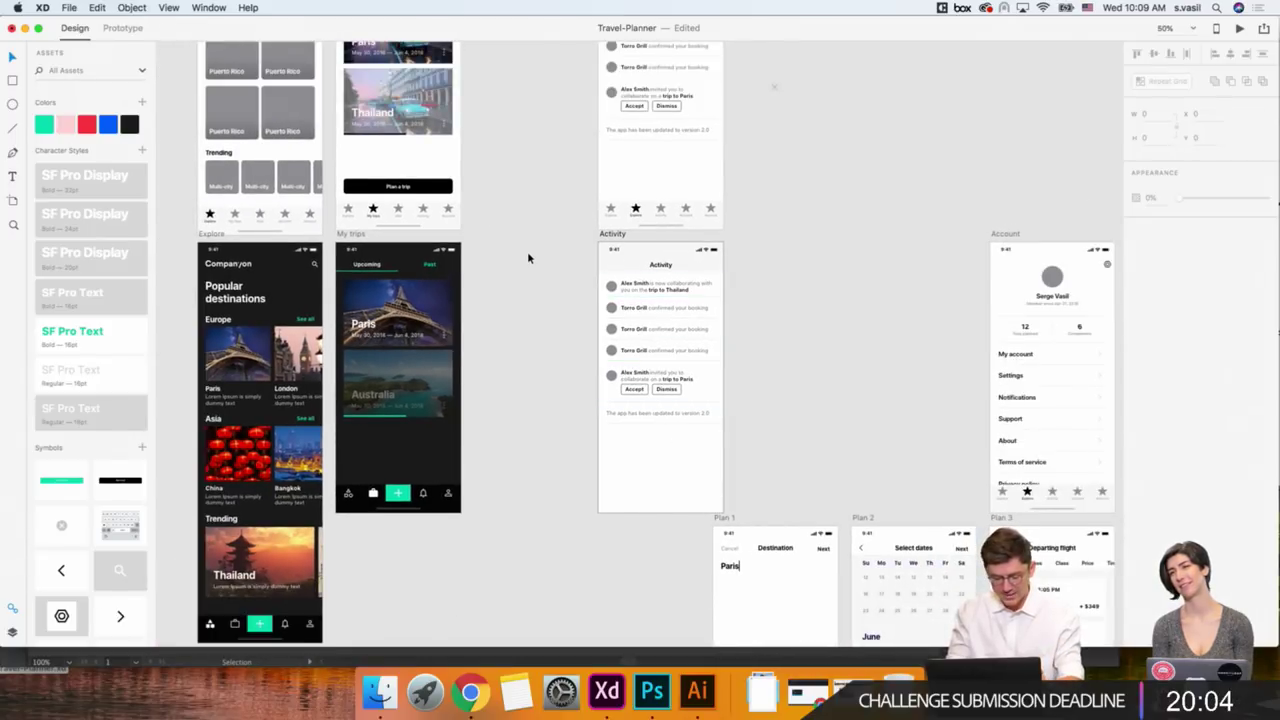
Drag the floating teal-plus tab bar down onto the Activity artboard.
{"action": "scroll", "coordinate": [528, 254], "scroll_direction": "up", "scroll_amount": 10}
{"action": "left_click", "coordinate": [650, 298]}
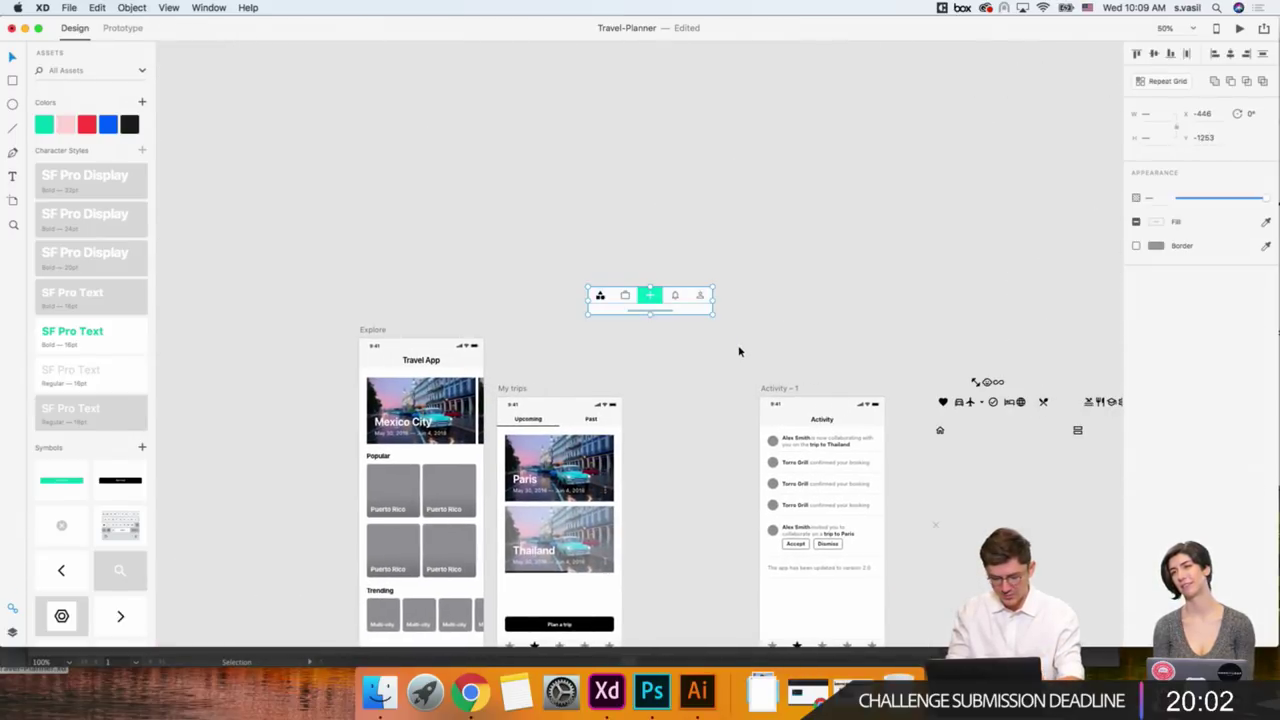
{"action": "scroll", "coordinate": [739, 351], "scroll_direction": "down", "scroll_amount": 5}
{"action": "scroll", "coordinate": [739, 351], "scroll_direction": "right", "scroll_amount": 5}
{"action": "mouse_move", "coordinate": [528, 166]}
{"action": "left_mouse_down"}
{"action": "mouse_move", "coordinate": [575, 540]}
{"action": "mouse_move", "coordinate": [567, 598]}
{"action": "left_mouse_up"}
{"action": "scroll", "coordinate": [567, 600], "scroll_direction": "down", "scroll_amount": 5}
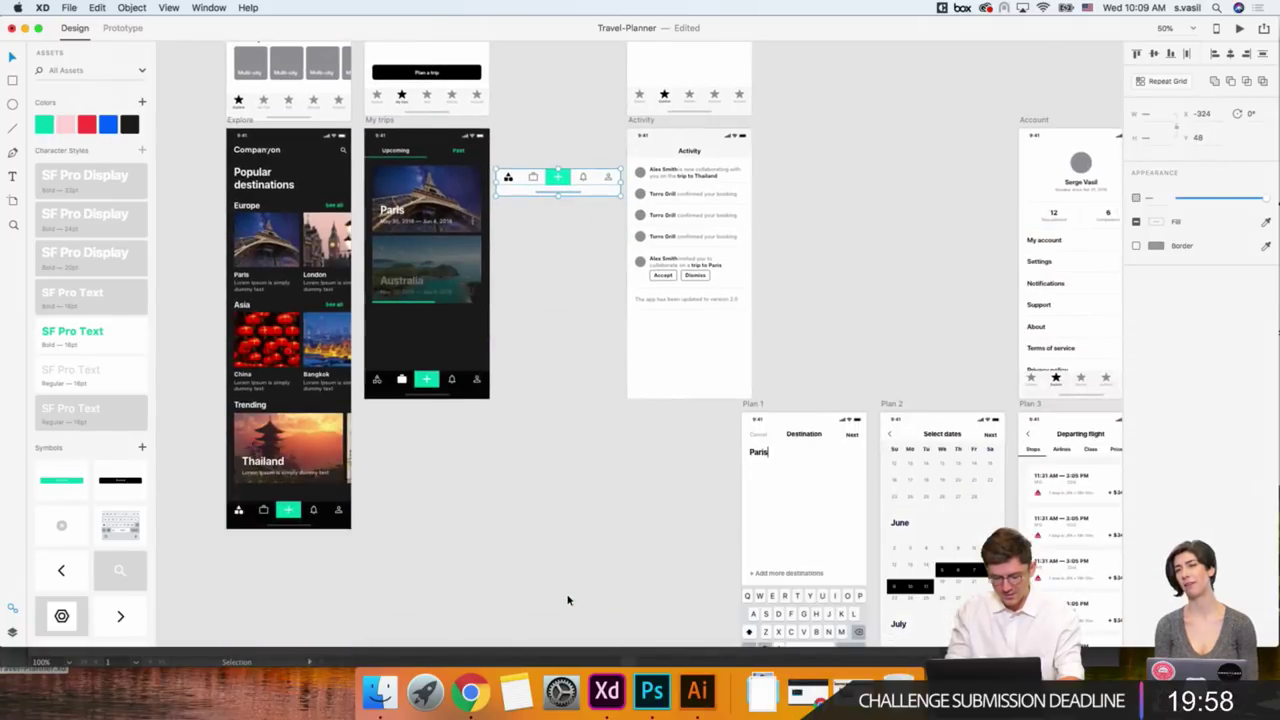
{"action": "scroll", "coordinate": [567, 600], "scroll_direction": "up", "scroll_amount": 3}
{"action": "scroll", "coordinate": [567, 600], "scroll_direction": "right", "scroll_amount": 1}
{"action": "left_click_drag", "start_coordinate": [527, 290], "coordinate": [663, 474]}
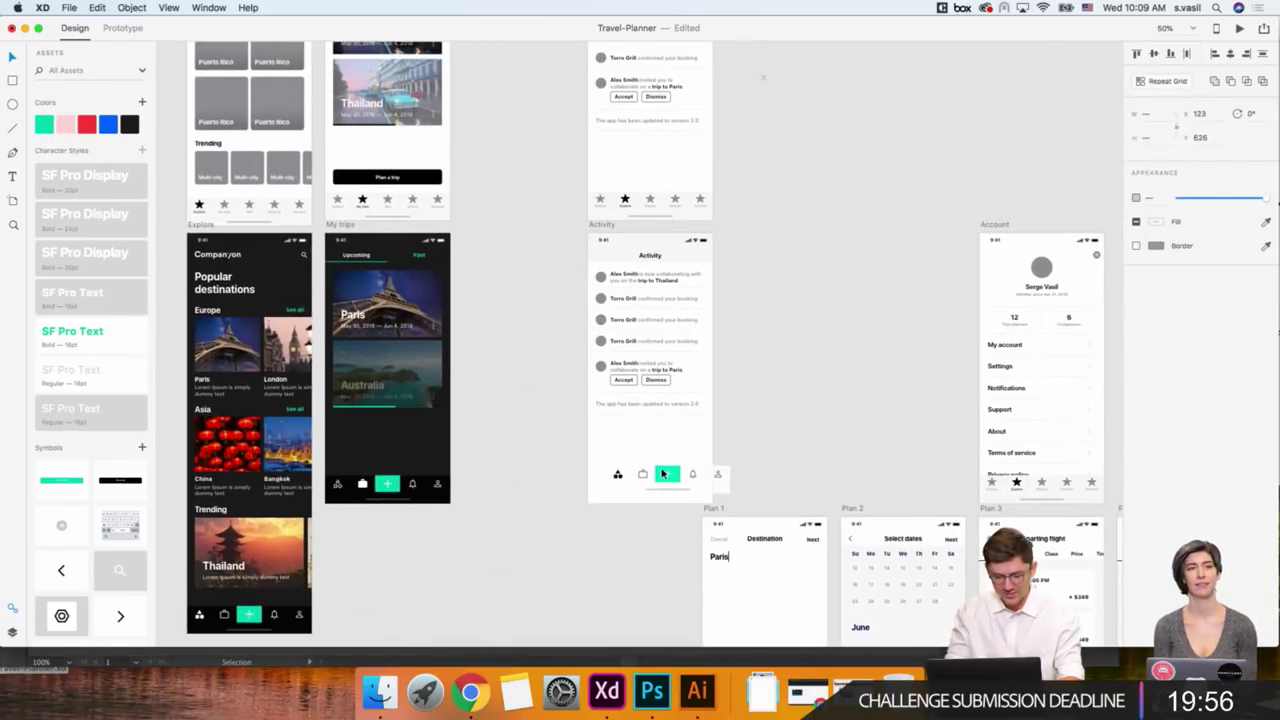
Snap the tab bar to the Activity screen's bottom edge at Y 728.
{"action": "key", "text": "super+1"}
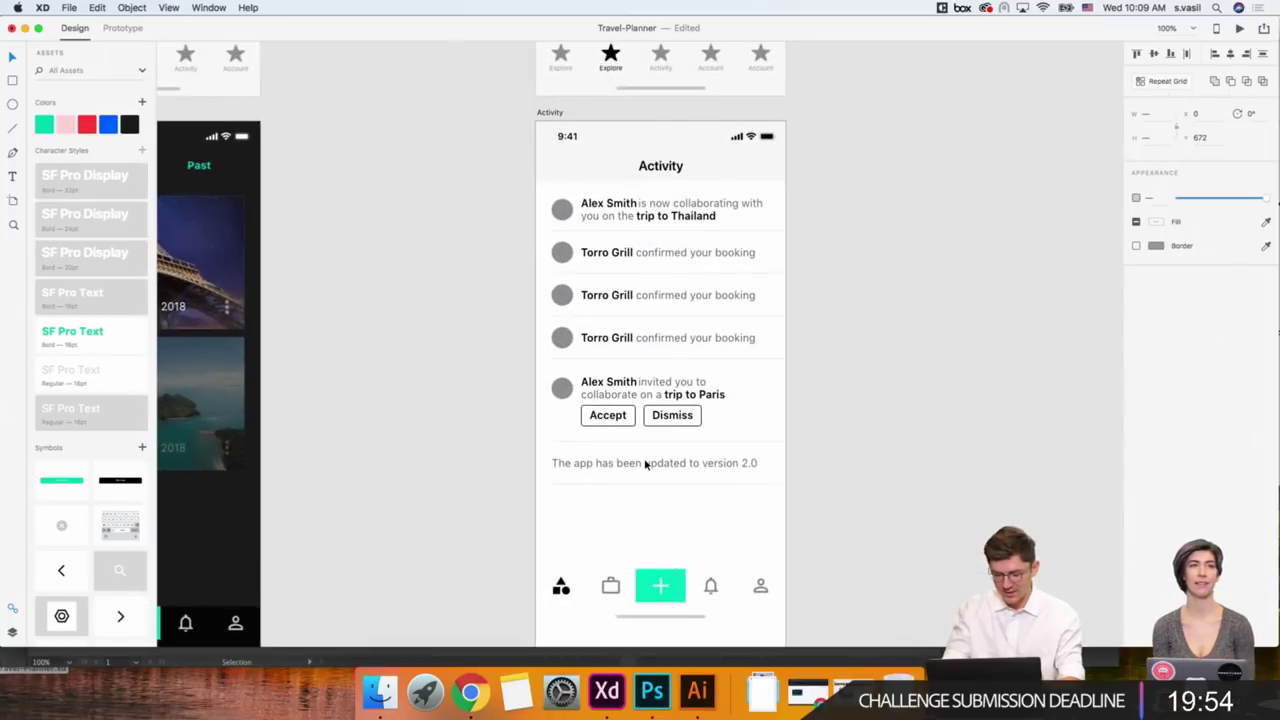
{"action": "scroll", "coordinate": [645, 464], "scroll_direction": "down", "scroll_amount": 2}
{"action": "scroll", "coordinate": [645, 464], "scroll_direction": "right", "scroll_amount": 1}
{"action": "left_click", "coordinate": [640, 503]}
{"action": "left_click_drag", "start_coordinate": [640, 503], "coordinate": [645, 540]}
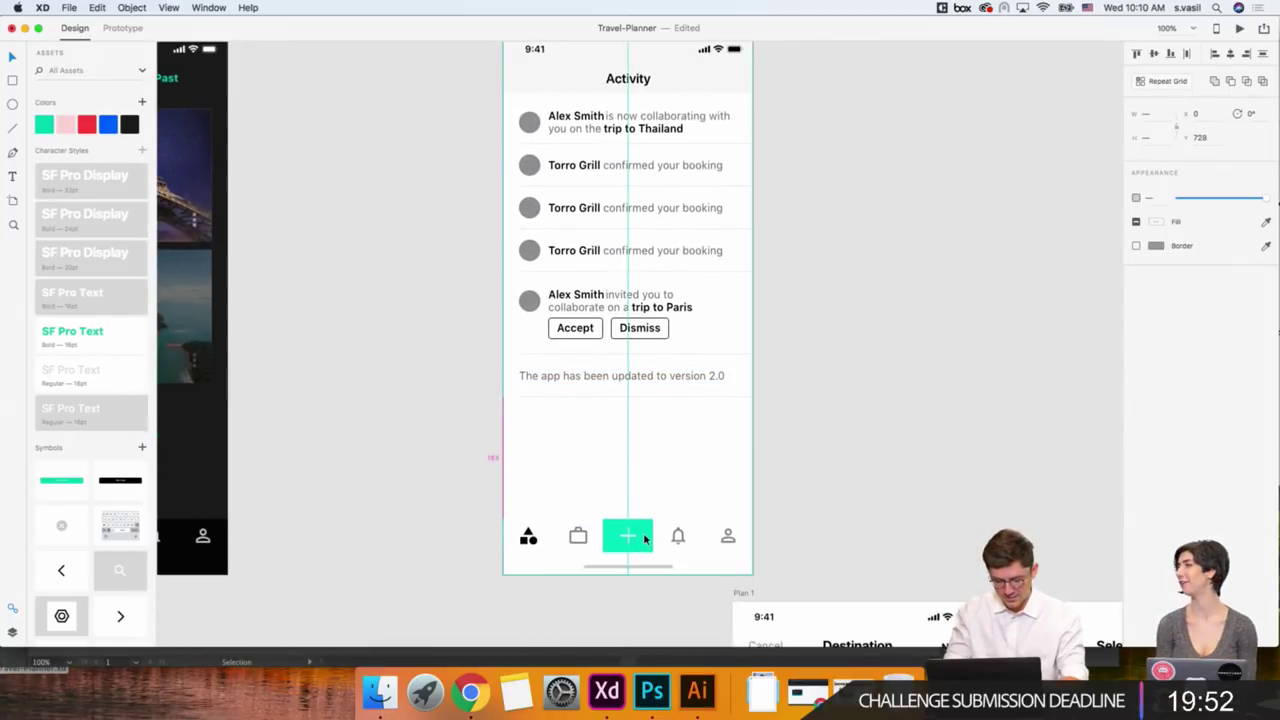
{"action": "scroll", "coordinate": [502, 540], "scroll_direction": "down", "scroll_amount": 3}
{"action": "scroll", "coordinate": [502, 540], "scroll_direction": "right", "scroll_amount": 1}
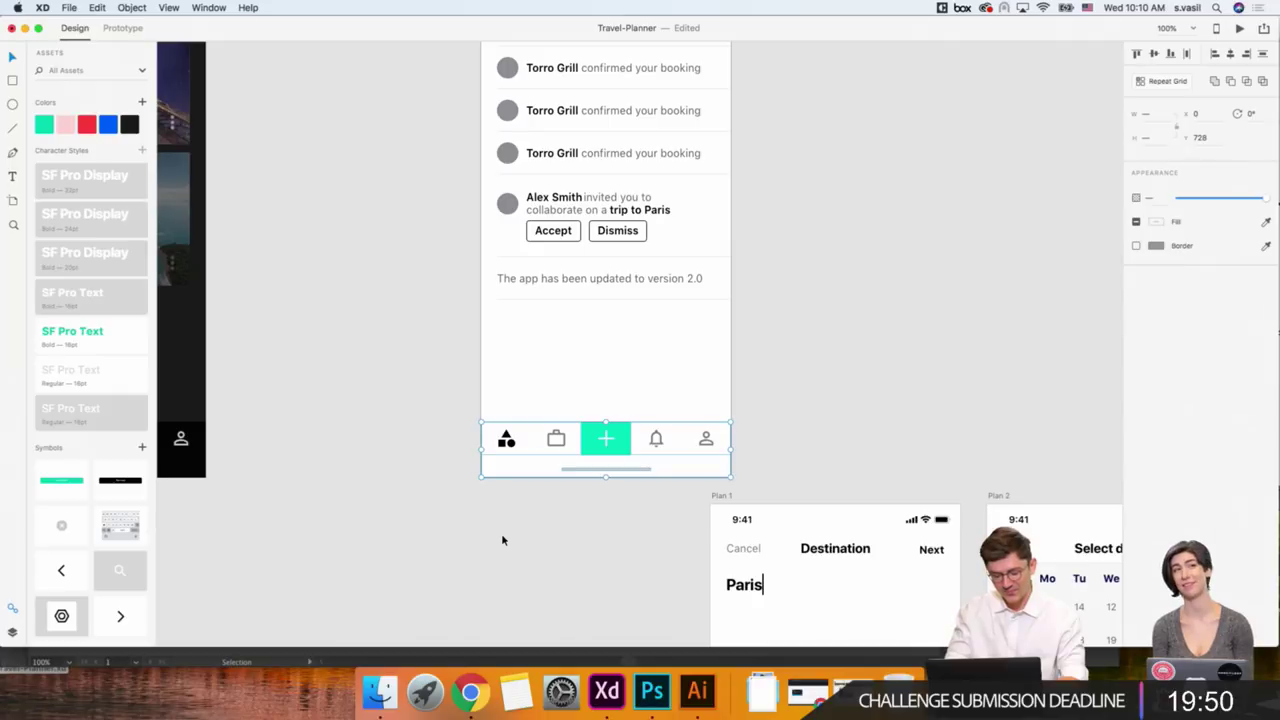
{"action": "key", "text": "super+3"}
{"action": "left_click", "coordinate": [458, 530]}
Turn on Background Blur for the Activity tab bar group for a frosted look.
{"action": "left_click", "coordinate": [454, 437]}
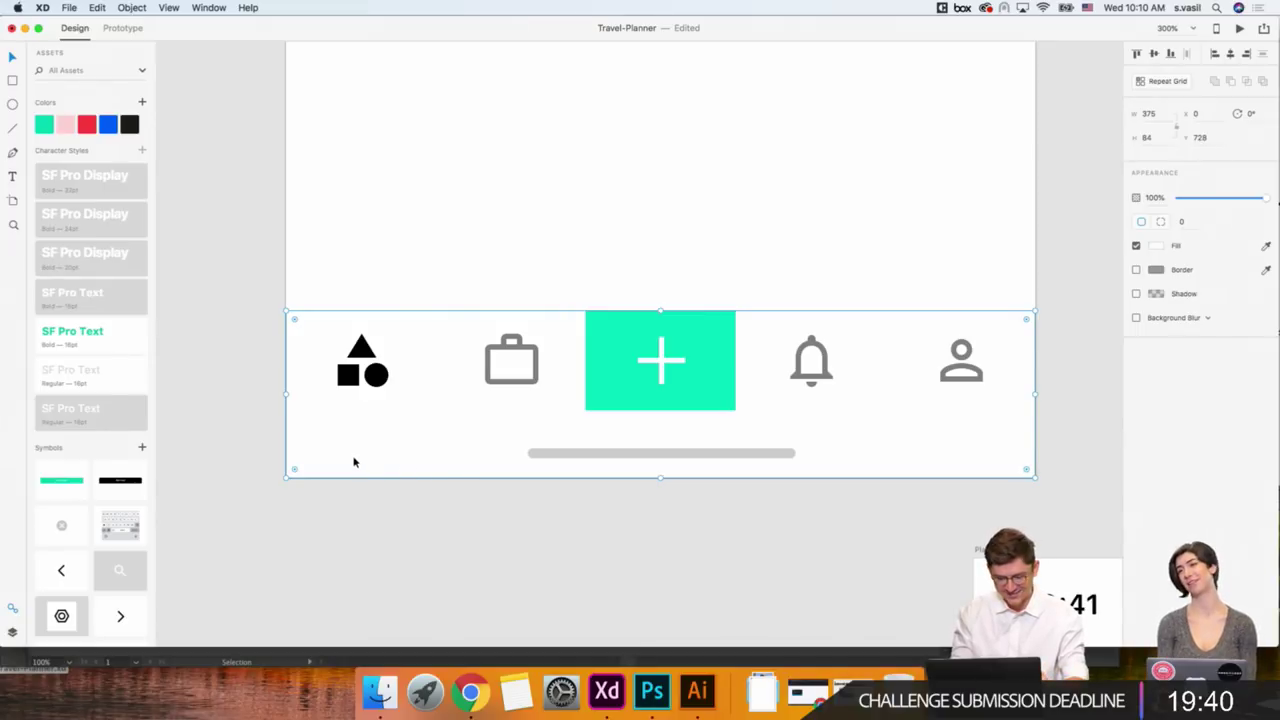
{"action": "left_click", "coordinate": [1136, 317]}
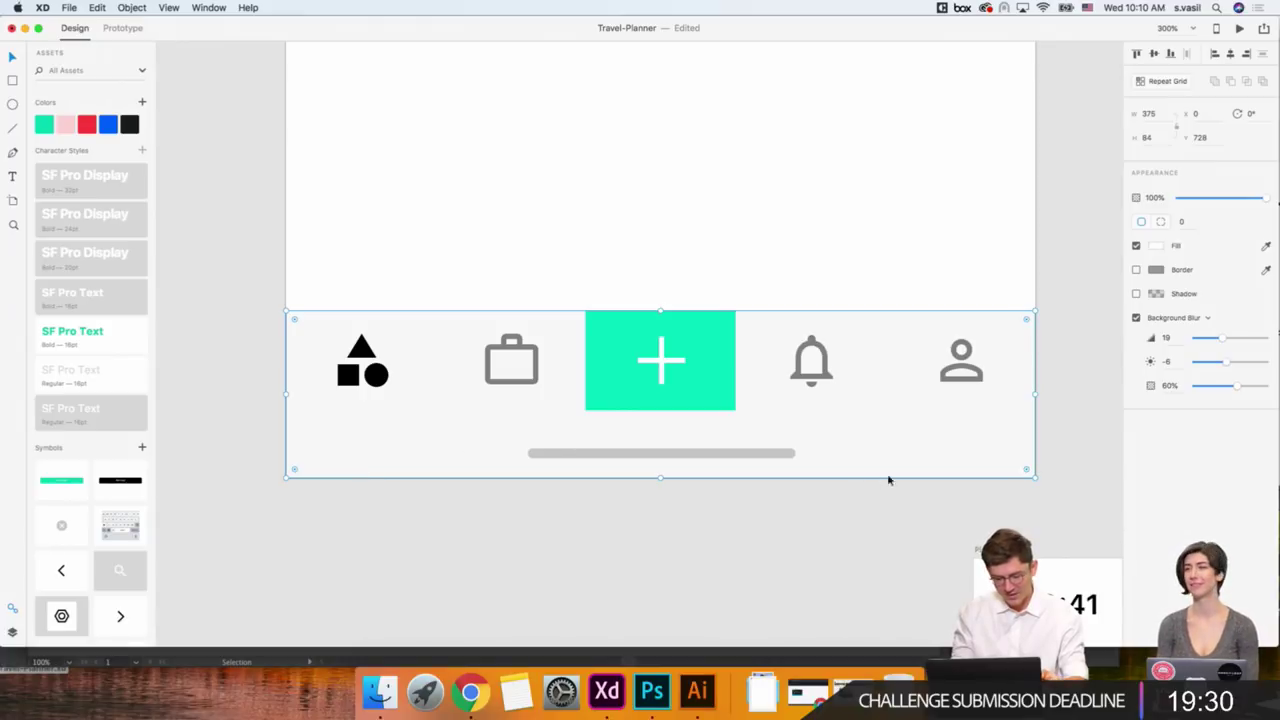
{"action": "left_click", "coordinate": [426, 257]}
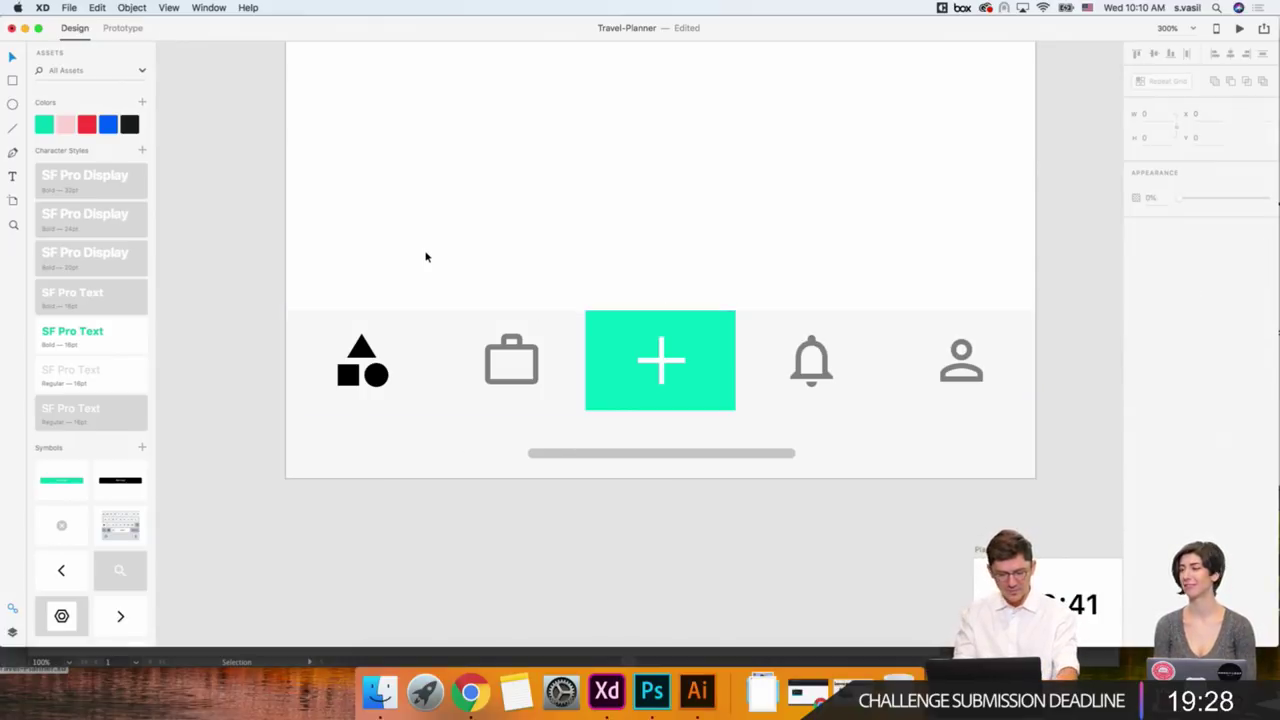
Show the filled 'notifications-active' bell and hide the outline 'notifications' bell.
{"action": "double_click", "coordinate": [811, 360]}
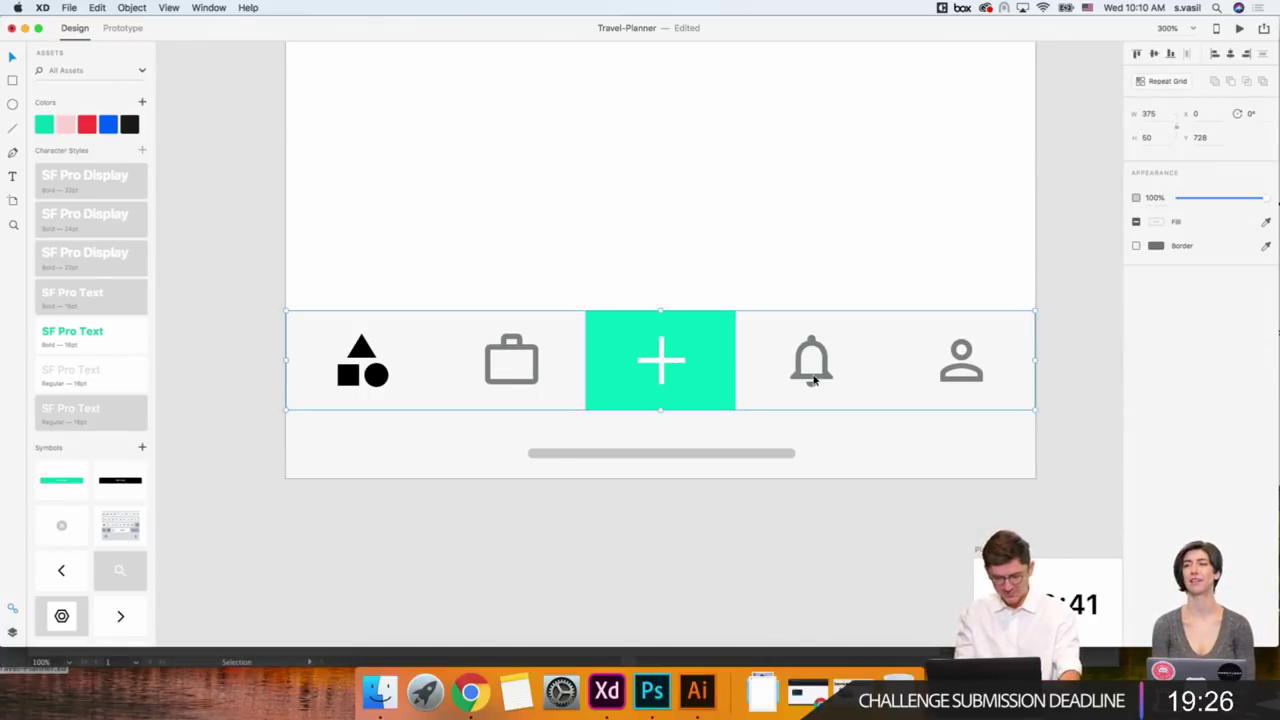
{"action": "left_click", "coordinate": [12, 632]}
{"action": "left_click", "coordinate": [142, 199]}
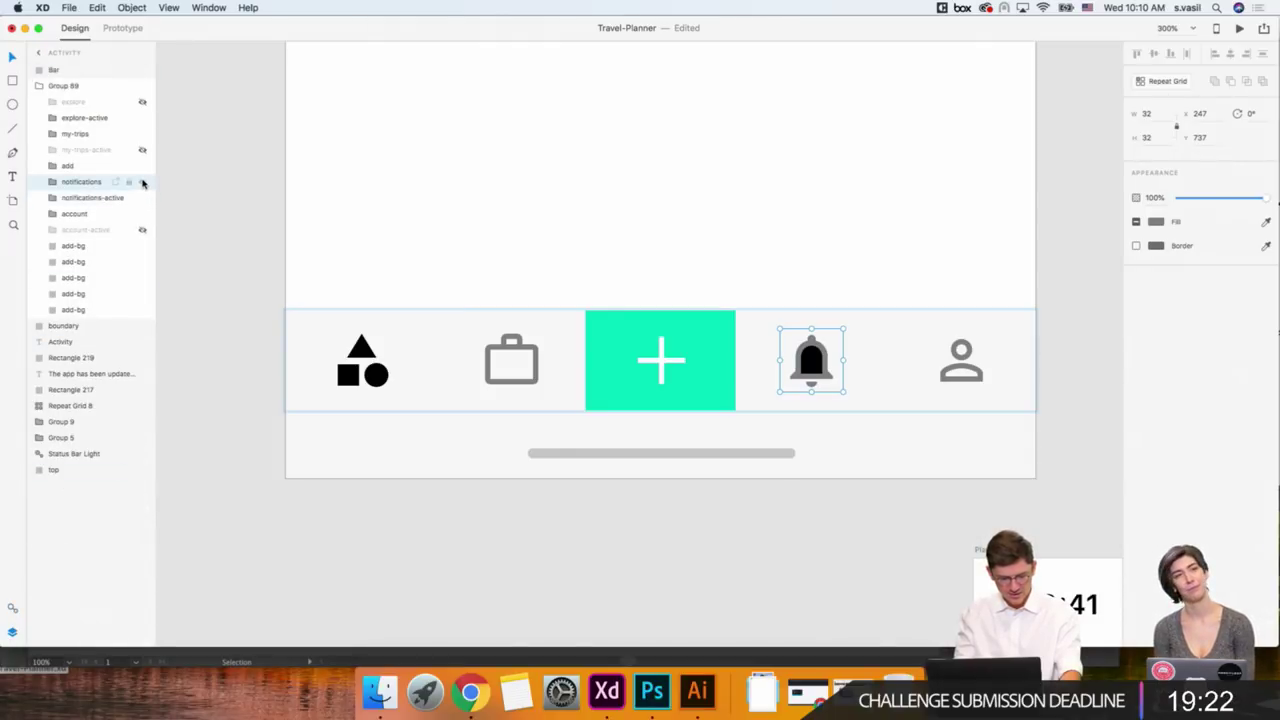
{"action": "left_click", "coordinate": [142, 182]}
Hide 'explore-active' and show the outline 'explore' icon, then view at 100%.
{"action": "double_click", "coordinate": [363, 352]}
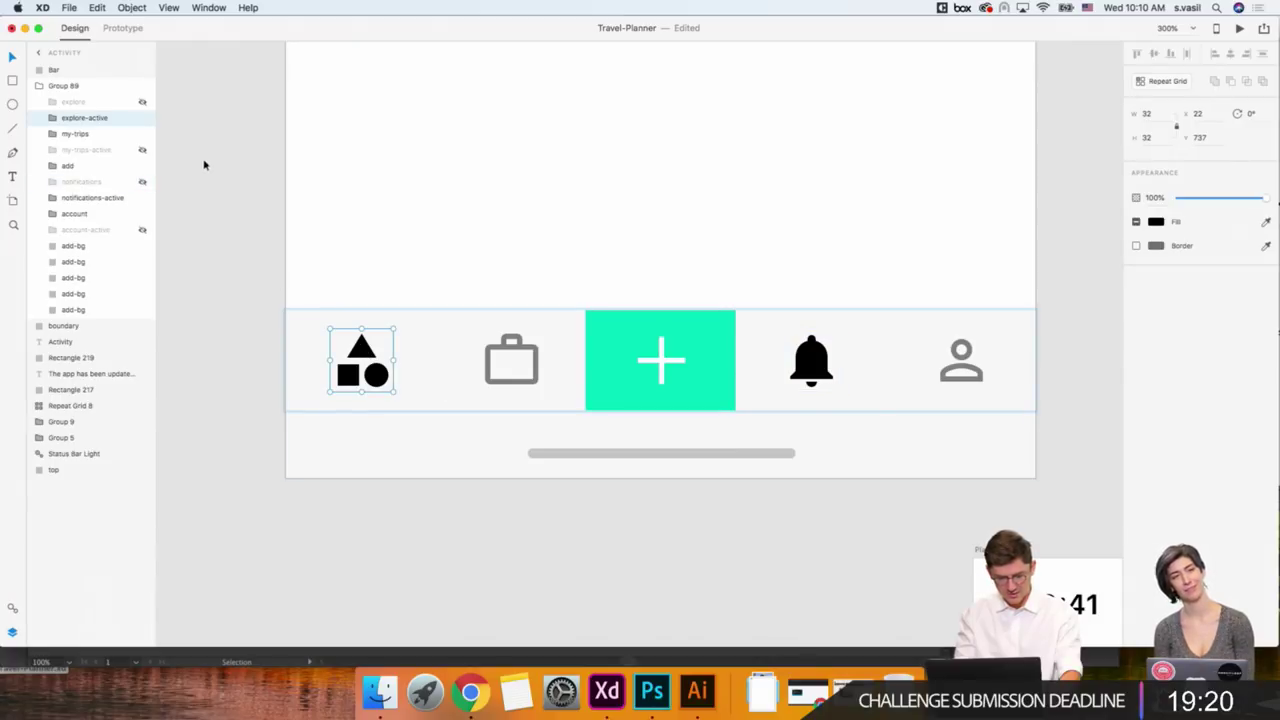
{"action": "left_click", "coordinate": [142, 118]}
{"action": "left_click", "coordinate": [142, 102]}
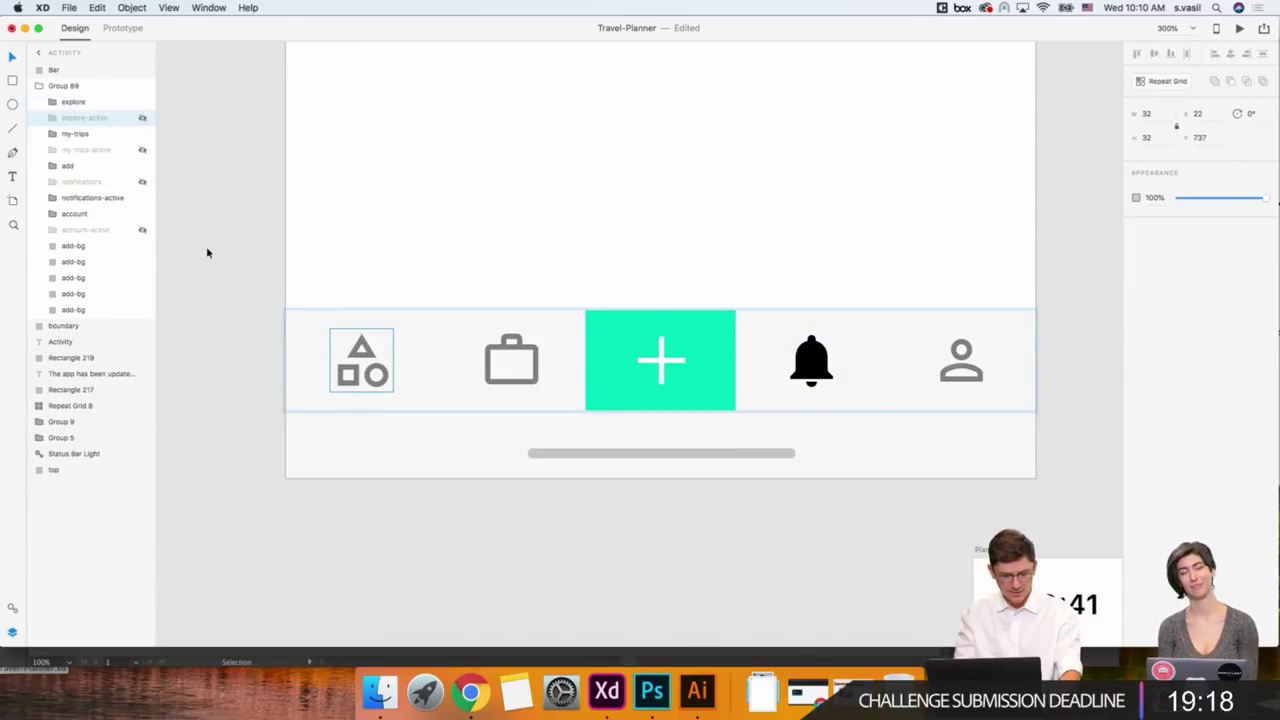
{"action": "left_click", "coordinate": [249, 397]}
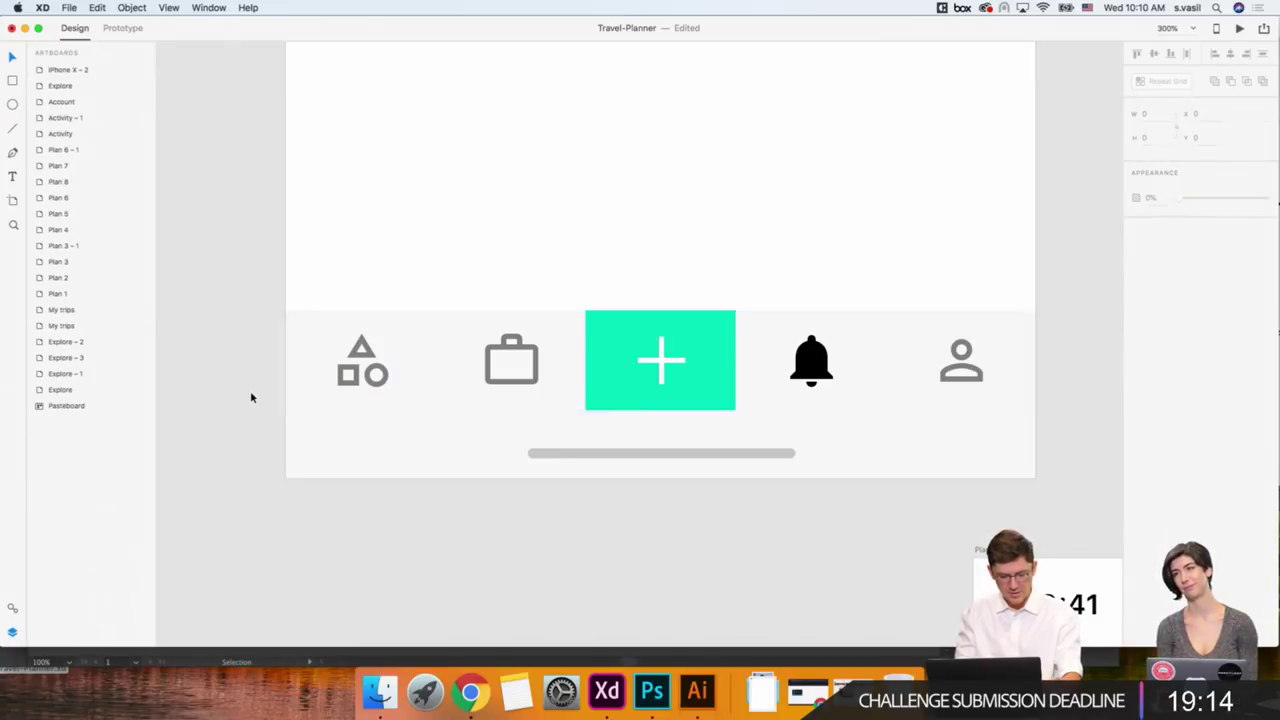
{"action": "scroll", "coordinate": [810, 364], "scroll_direction": "right", "scroll_amount": 3}
{"action": "scroll", "coordinate": [810, 364], "scroll_direction": "right", "scroll_amount": 1}
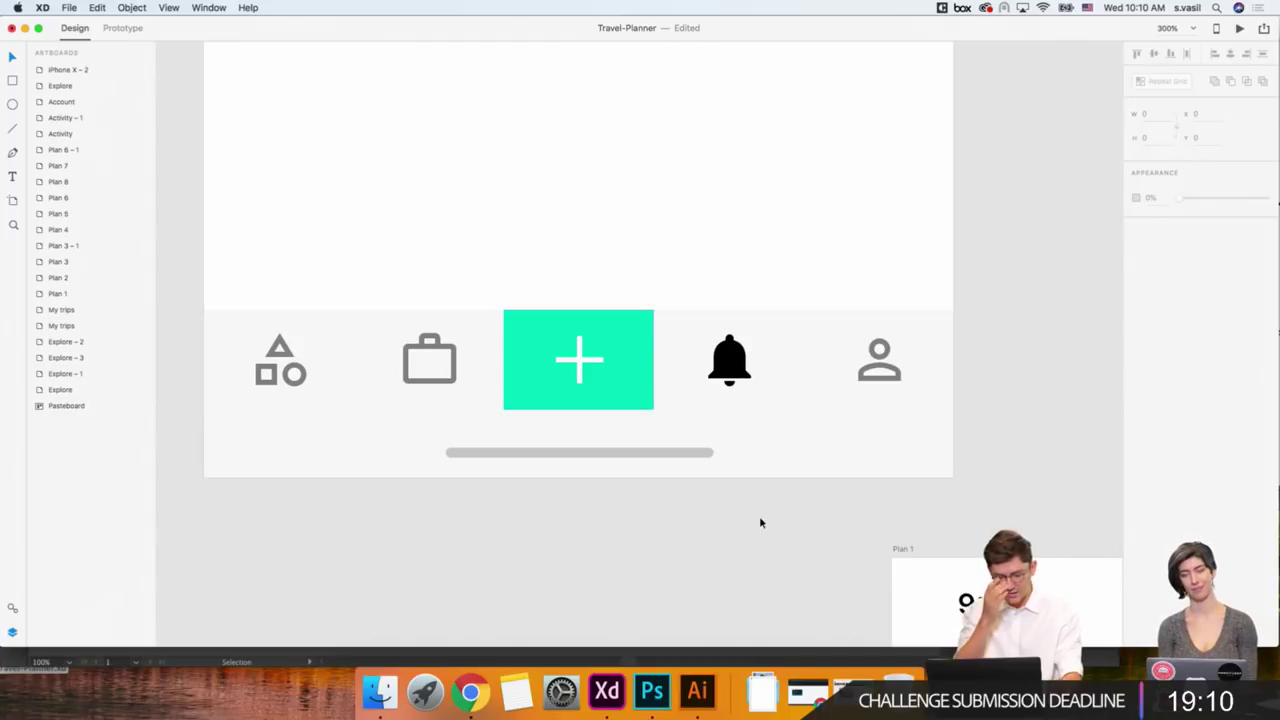
{"action": "key", "text": "super+1"}
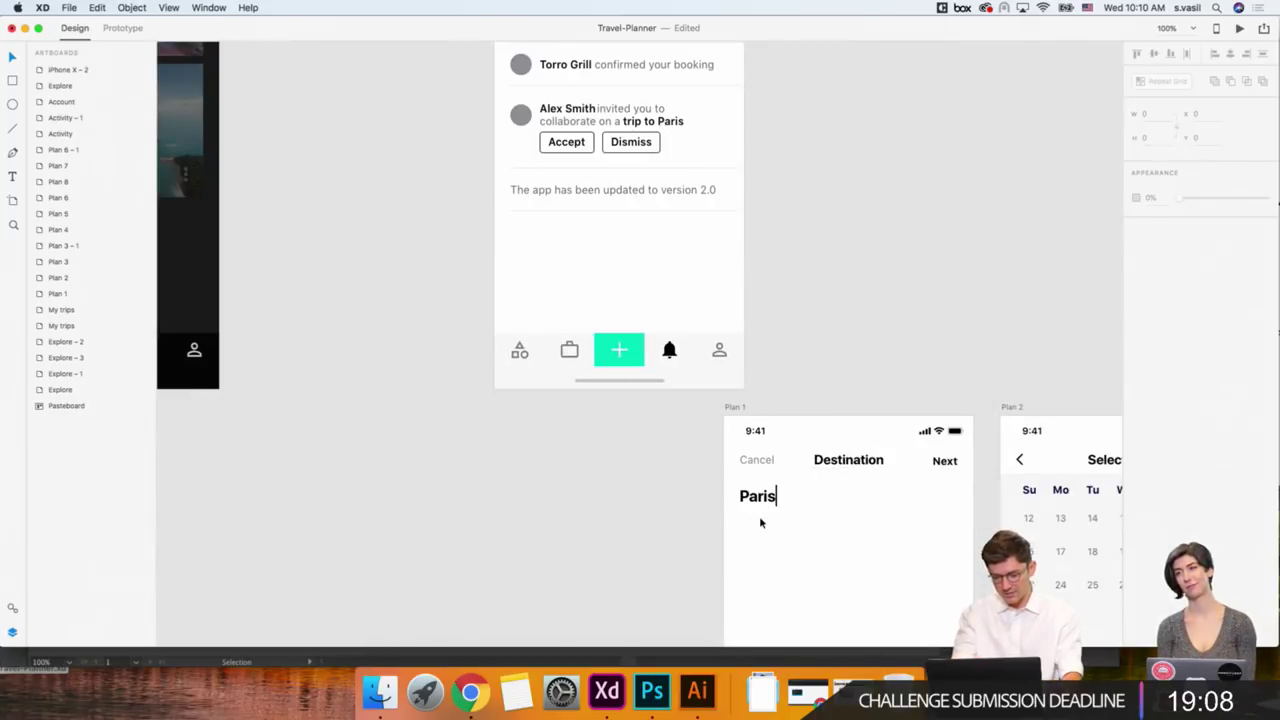
Change the Activity title's font weight from Semibold to Bold.
{"action": "scroll", "coordinate": [661, 493], "scroll_direction": "up", "scroll_amount": 3}
{"action": "scroll", "coordinate": [581, 359], "scroll_direction": "up", "scroll_amount": 3}
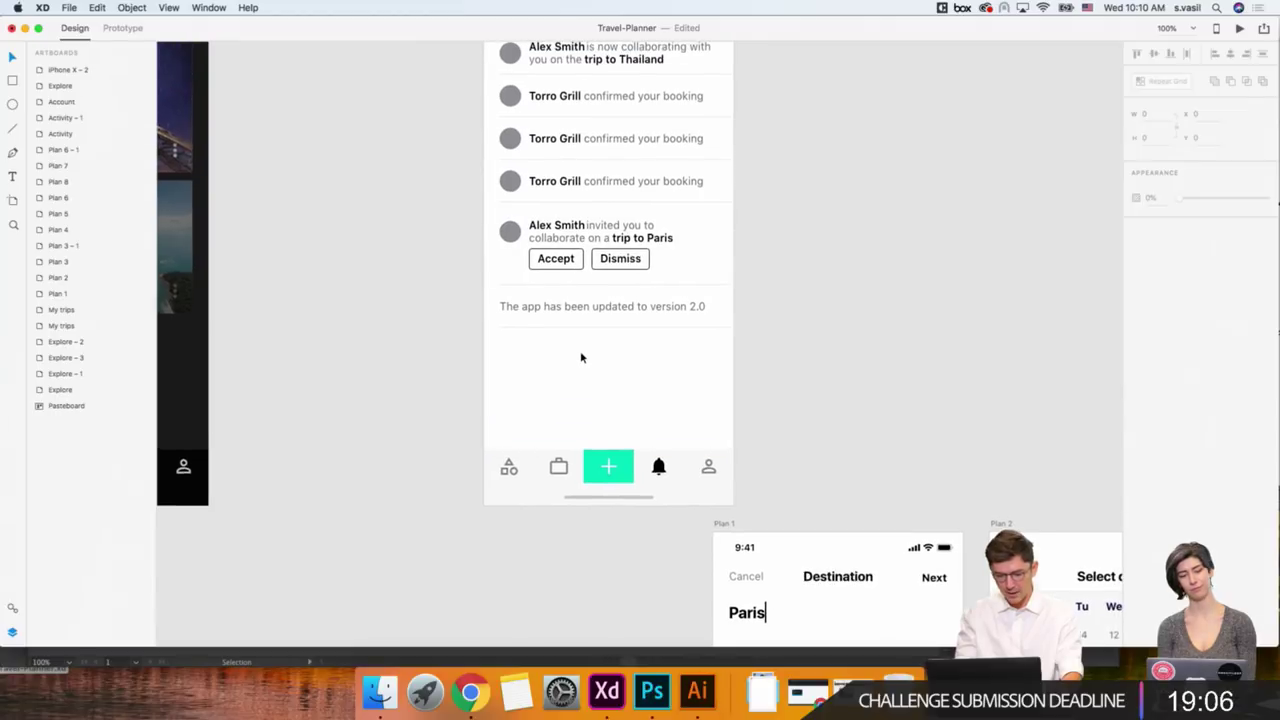
{"action": "scroll", "coordinate": [581, 359], "scroll_direction": "up", "scroll_amount": 2}
{"action": "scroll", "coordinate": [550, 133], "scroll_direction": "up", "scroll_amount": 1}
{"action": "left_click", "coordinate": [599, 134]}
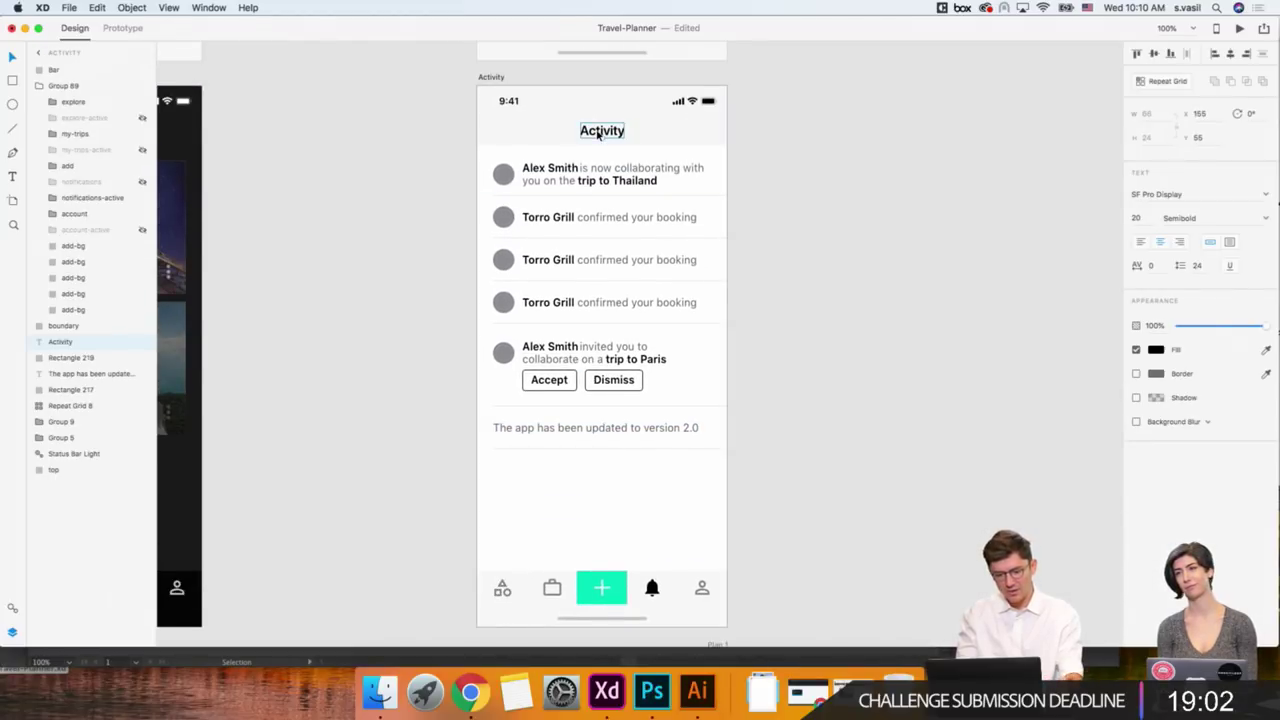
{"action": "scroll", "coordinate": [598, 134], "scroll_direction": "left", "scroll_amount": 2}
{"action": "scroll", "coordinate": [598, 134], "scroll_direction": "down", "scroll_amount": 1}
{"action": "left_click", "coordinate": [584, 110]}
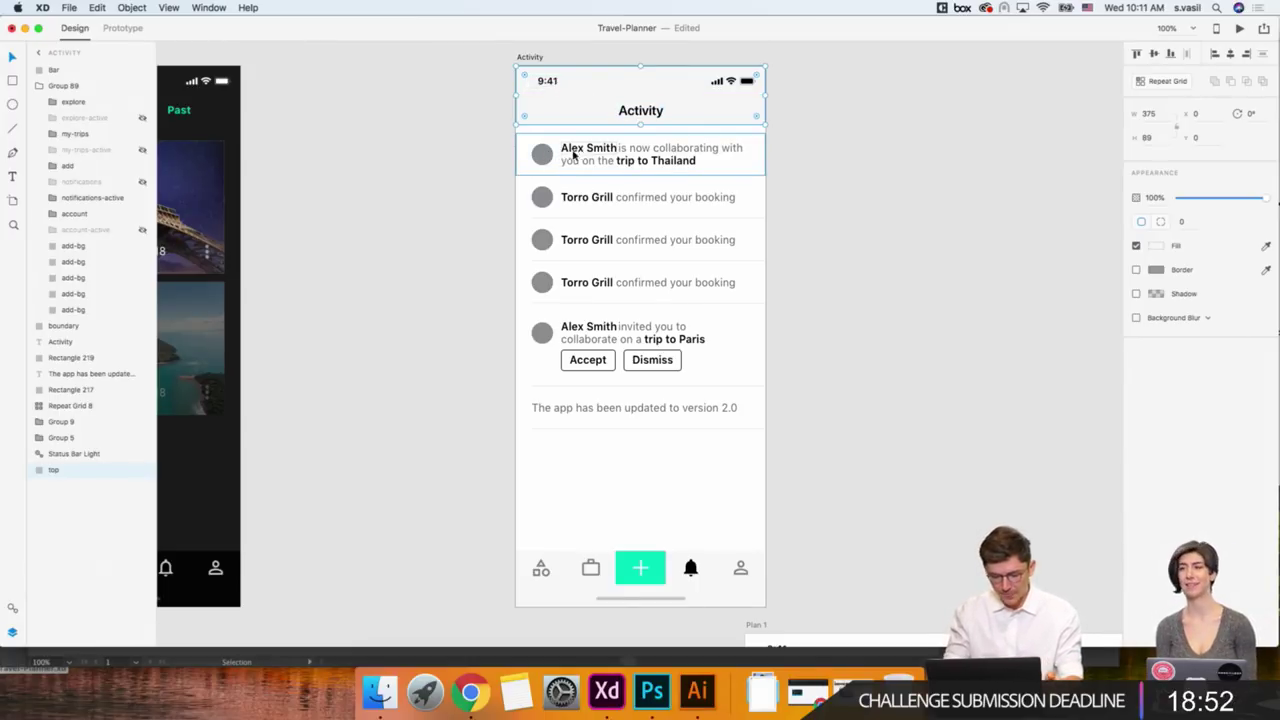
{"action": "left_click", "coordinate": [647, 112]}
{"action": "left_click", "coordinate": [1180, 217]}
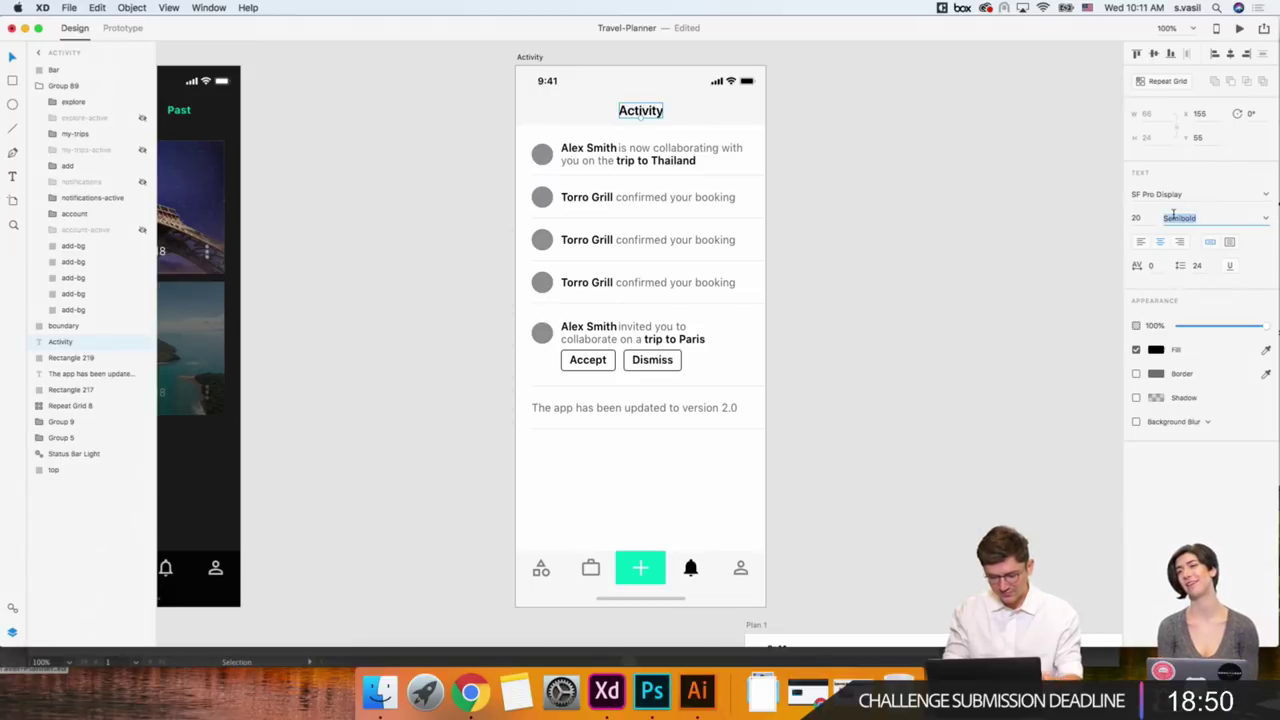
{"action": "type", "text": "Bold"}
{"action": "key", "text": "Return"}
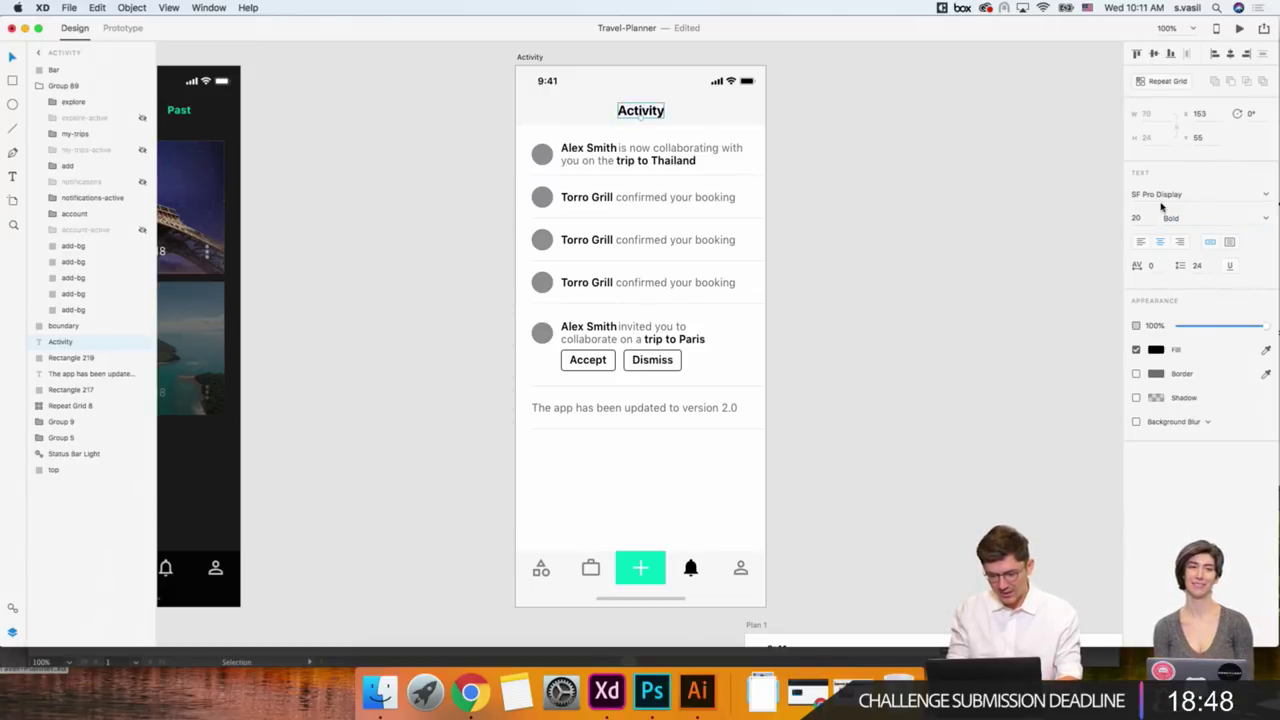
Save the title's SF Pro Display Bold 20pt text as a new character style.
{"action": "left_click", "coordinate": [11, 632]}
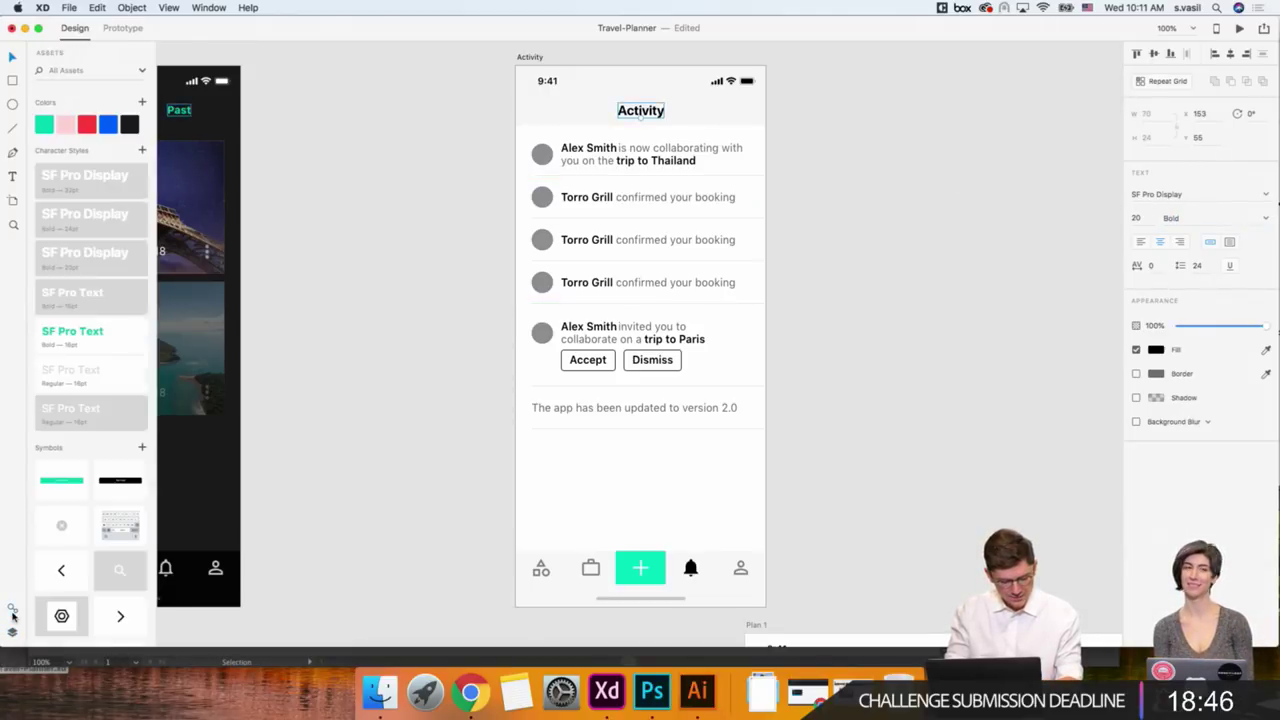
{"action": "left_click", "coordinate": [1156, 350]}
{"action": "left_click", "coordinate": [1156, 350]}
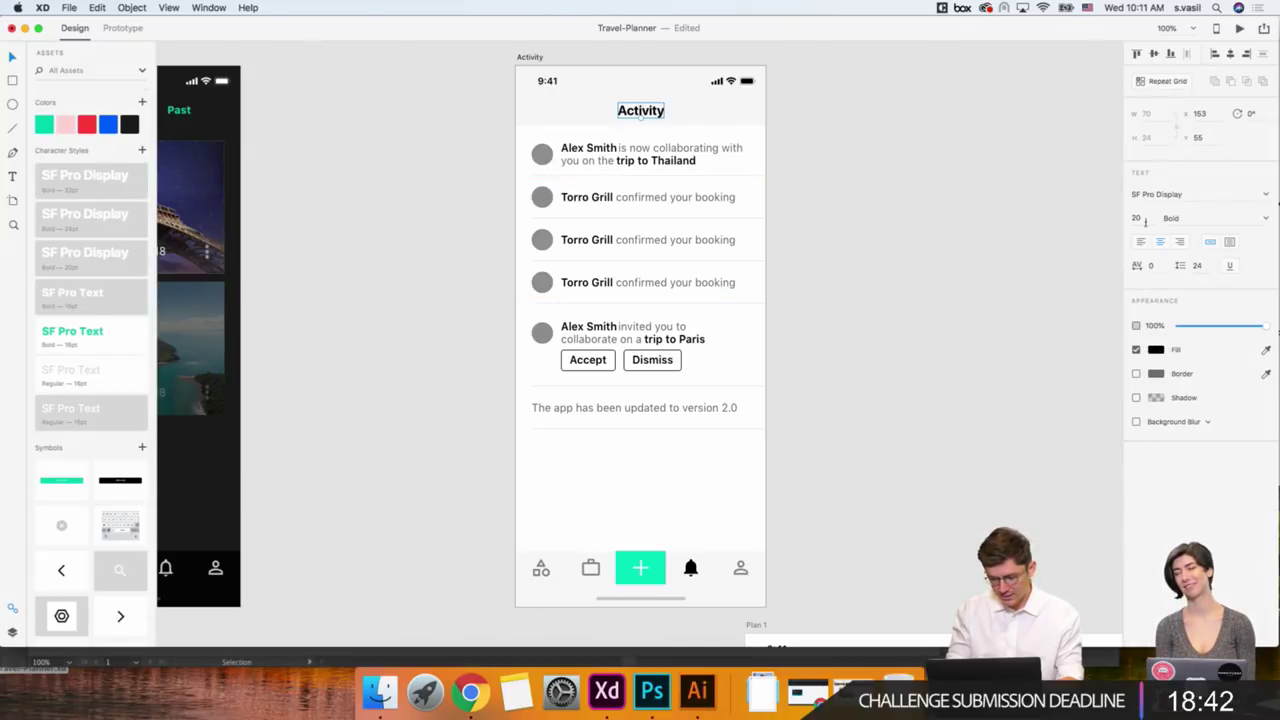
{"action": "left_click", "coordinate": [142, 152]}
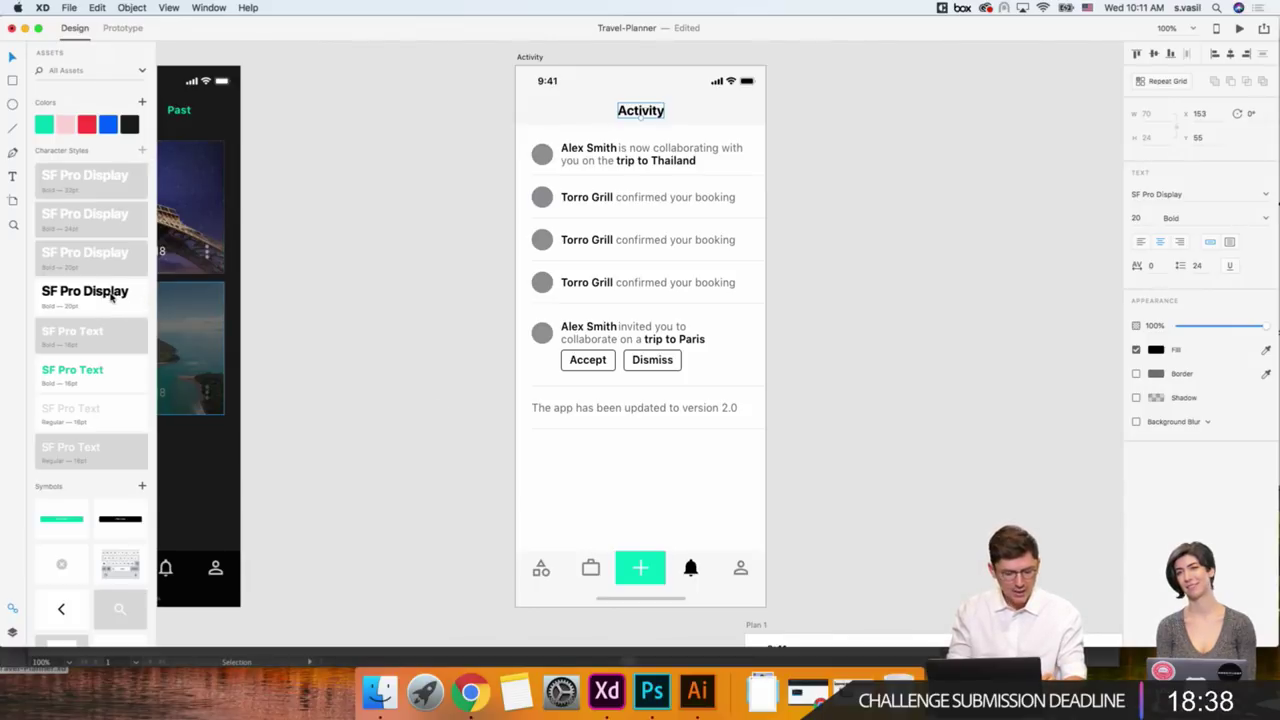
{"action": "scroll", "coordinate": [380, 357], "scroll_direction": "left", "scroll_amount": 5}
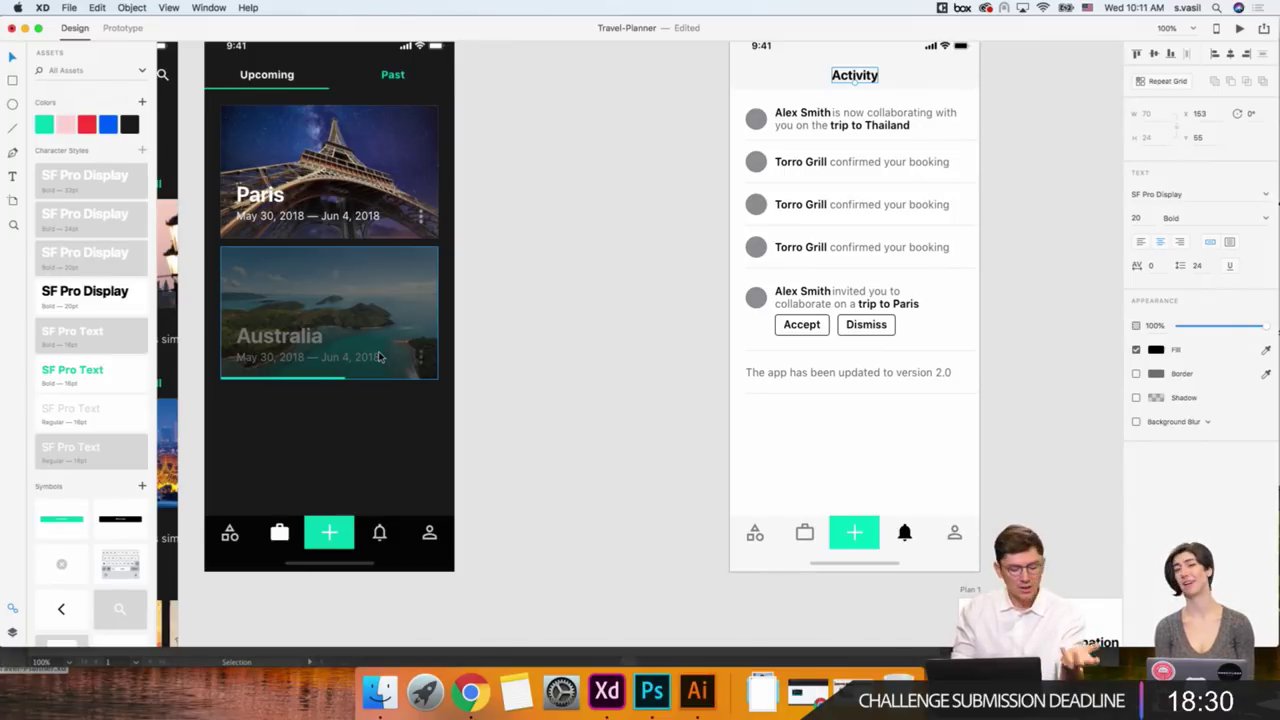
{"action": "scroll", "coordinate": [543, 490], "scroll_direction": "left", "scroll_amount": 5}
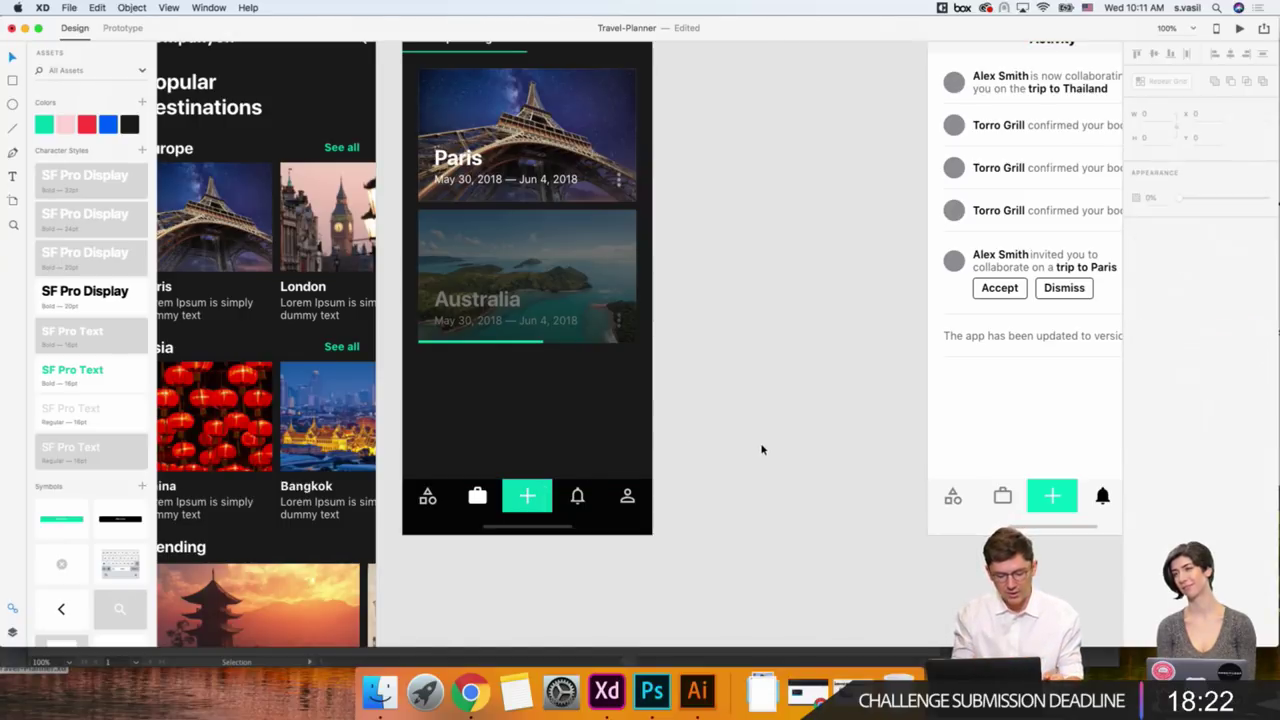
{"action": "key", "text": "super+3"}
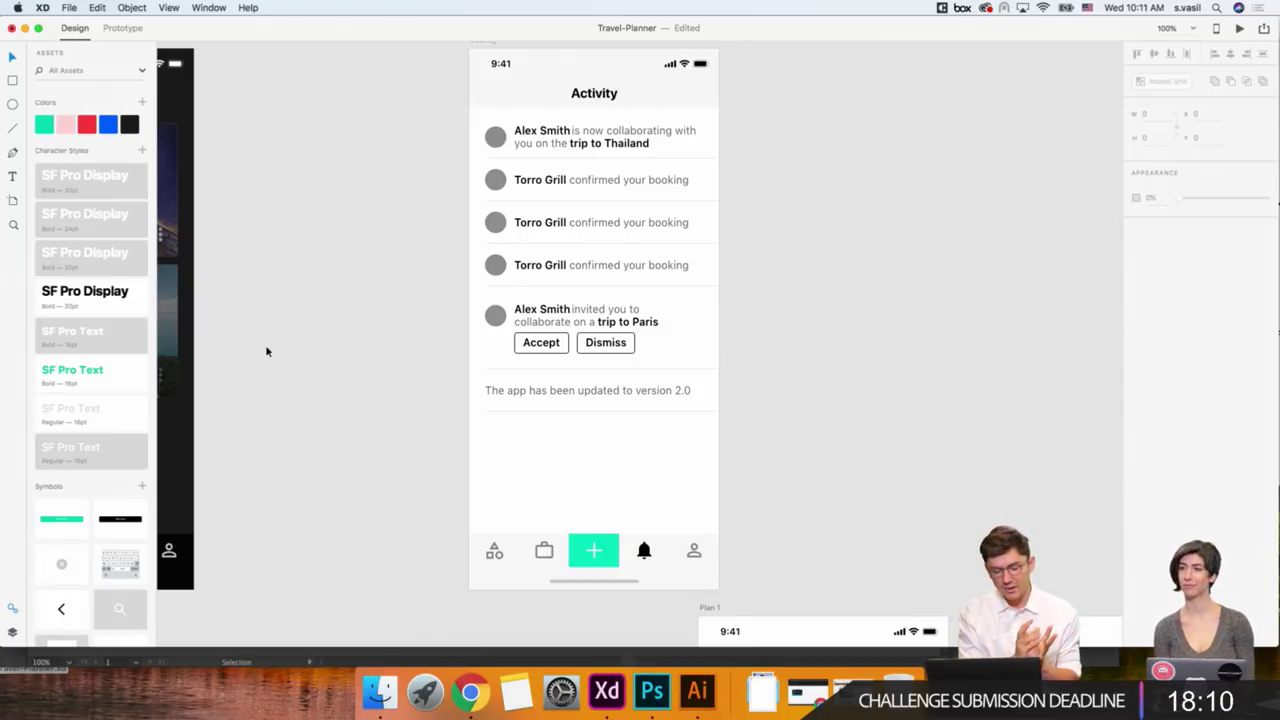
{"action": "scroll", "coordinate": [265, 344], "scroll_direction": "left", "scroll_amount": 5}
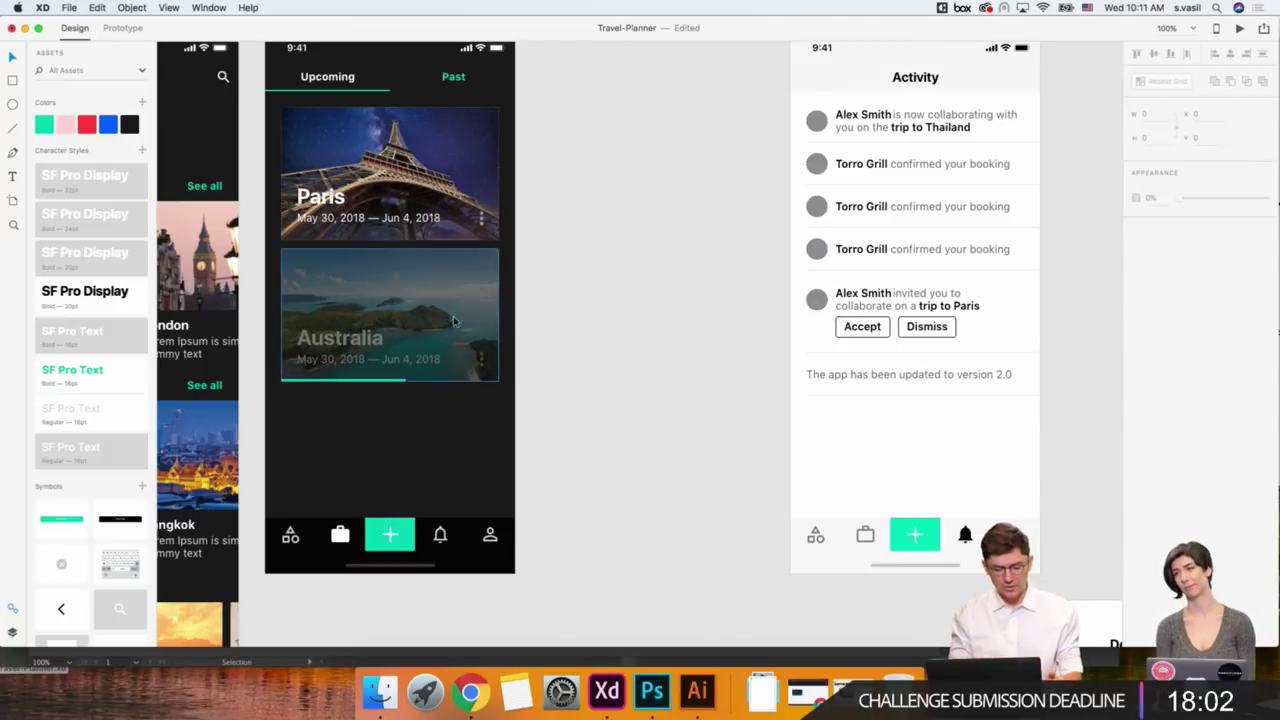
{"action": "scroll", "coordinate": [640, 333], "scroll_direction": "right", "scroll_amount": 3}
{"action": "scroll", "coordinate": [640, 333], "scroll_direction": "right", "scroll_amount": 3}
{"action": "left_click", "coordinate": [645, 170]}
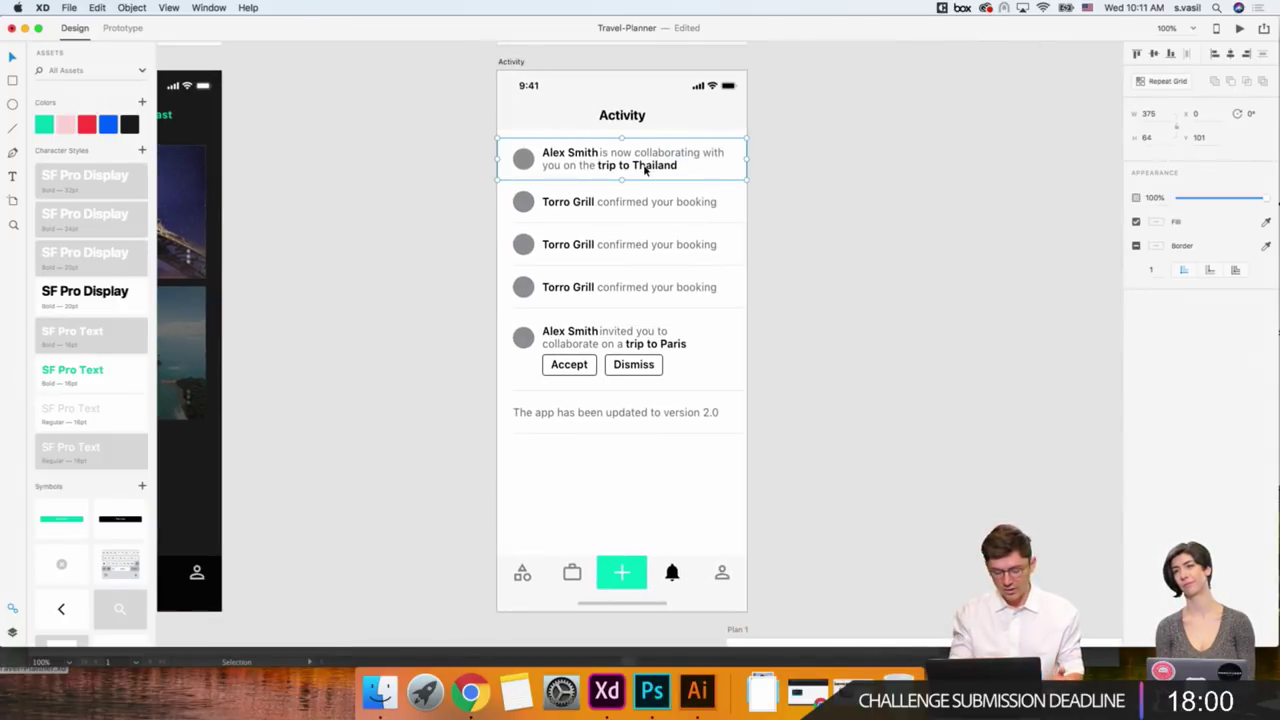
{"action": "left_click", "coordinate": [586, 118]}
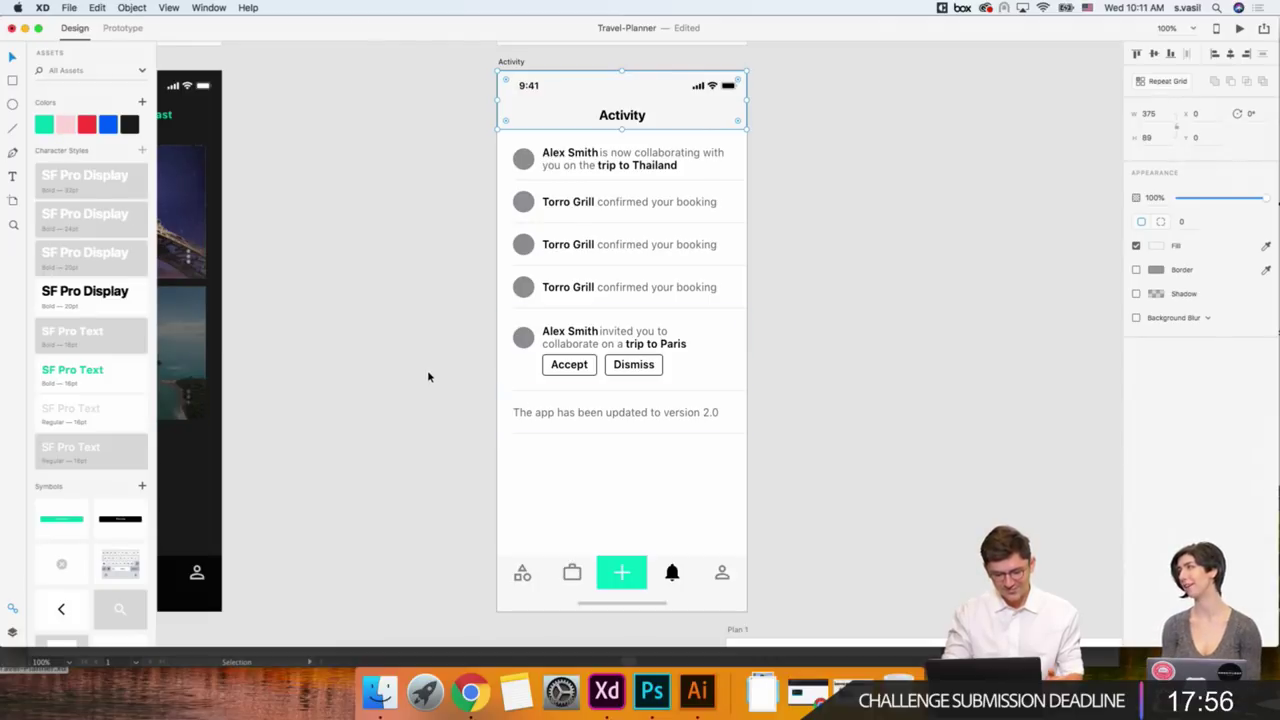
{"action": "key", "text": "ctrl+minus"}
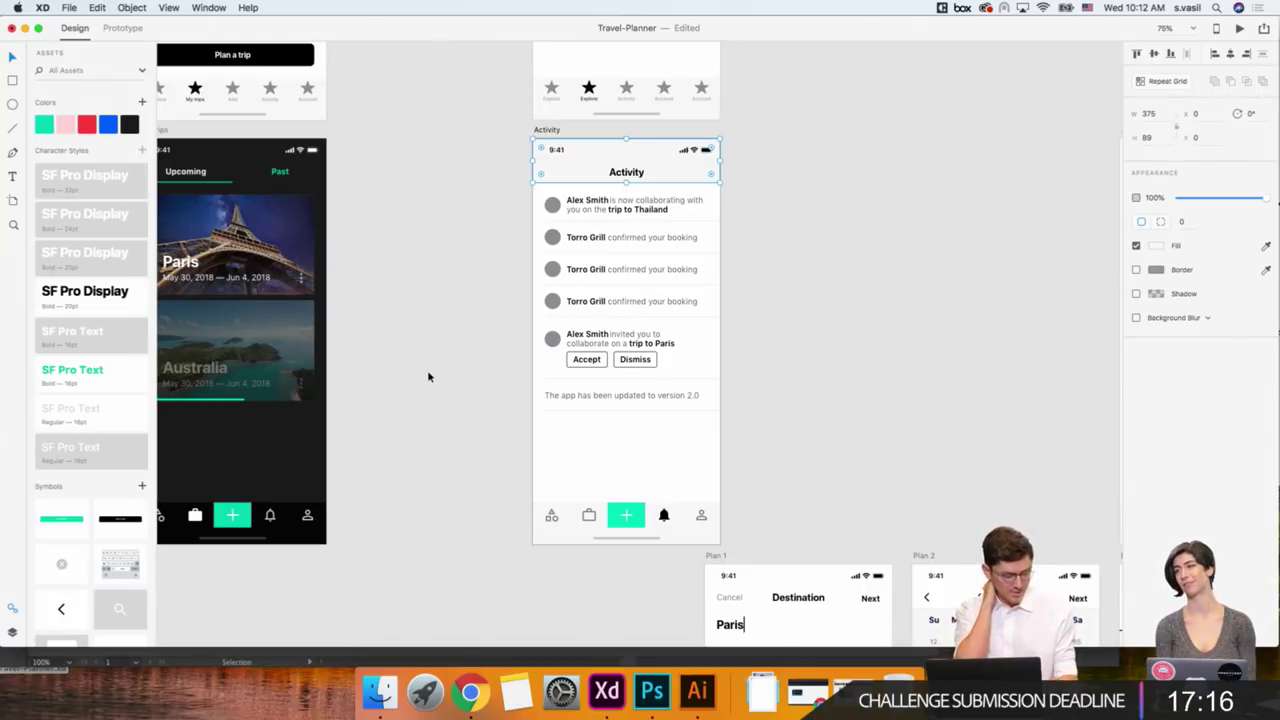
Make the Paris invitation's Accept and Dismiss labels green bold text.
{"action": "left_click", "coordinate": [554, 208]}
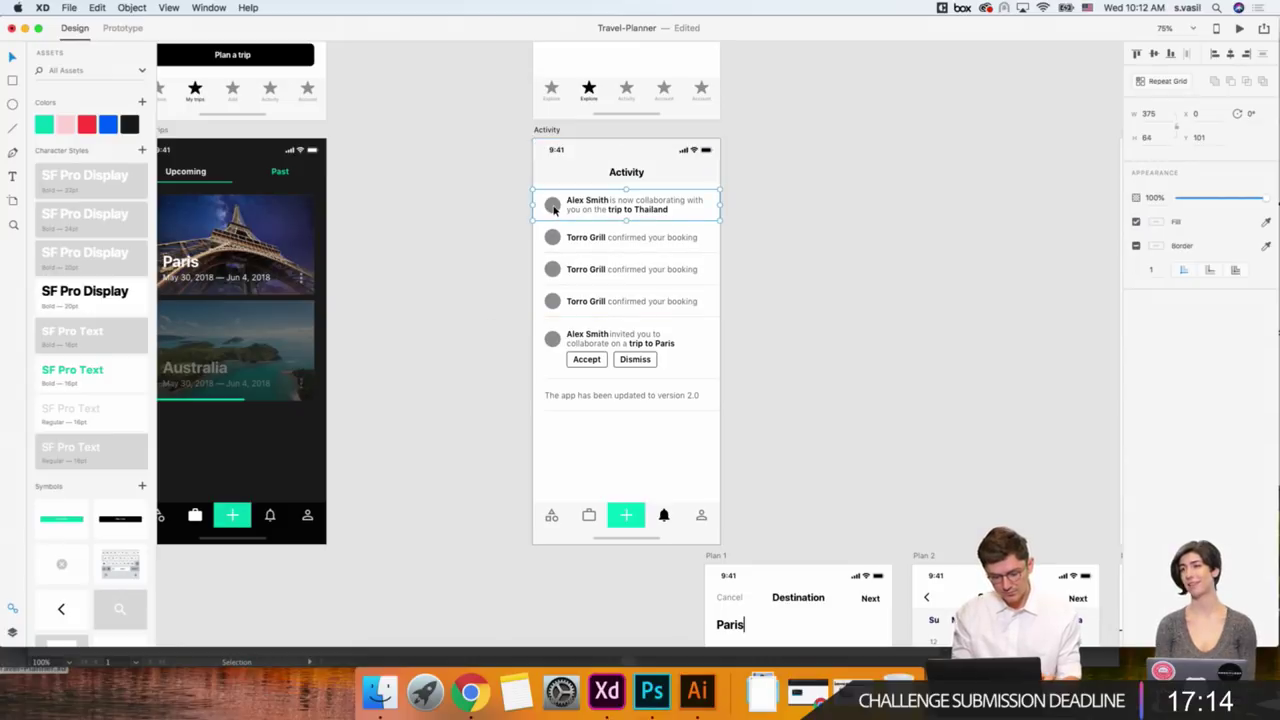
{"action": "key", "text": "super+1"}
{"action": "left_click", "coordinate": [543, 206]}
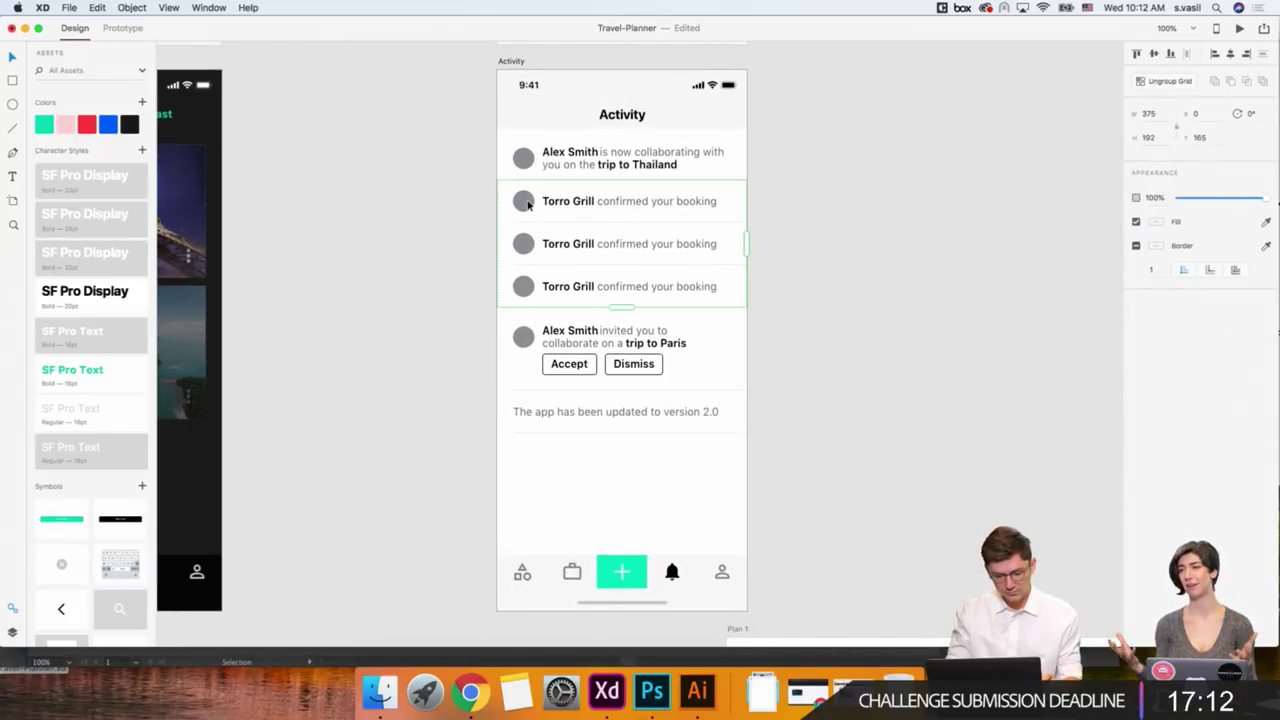
{"action": "scroll", "coordinate": [531, 207], "scroll_direction": "right", "scroll_amount": 3}
{"action": "scroll", "coordinate": [409, 277], "scroll_direction": "down", "scroll_amount": 2}
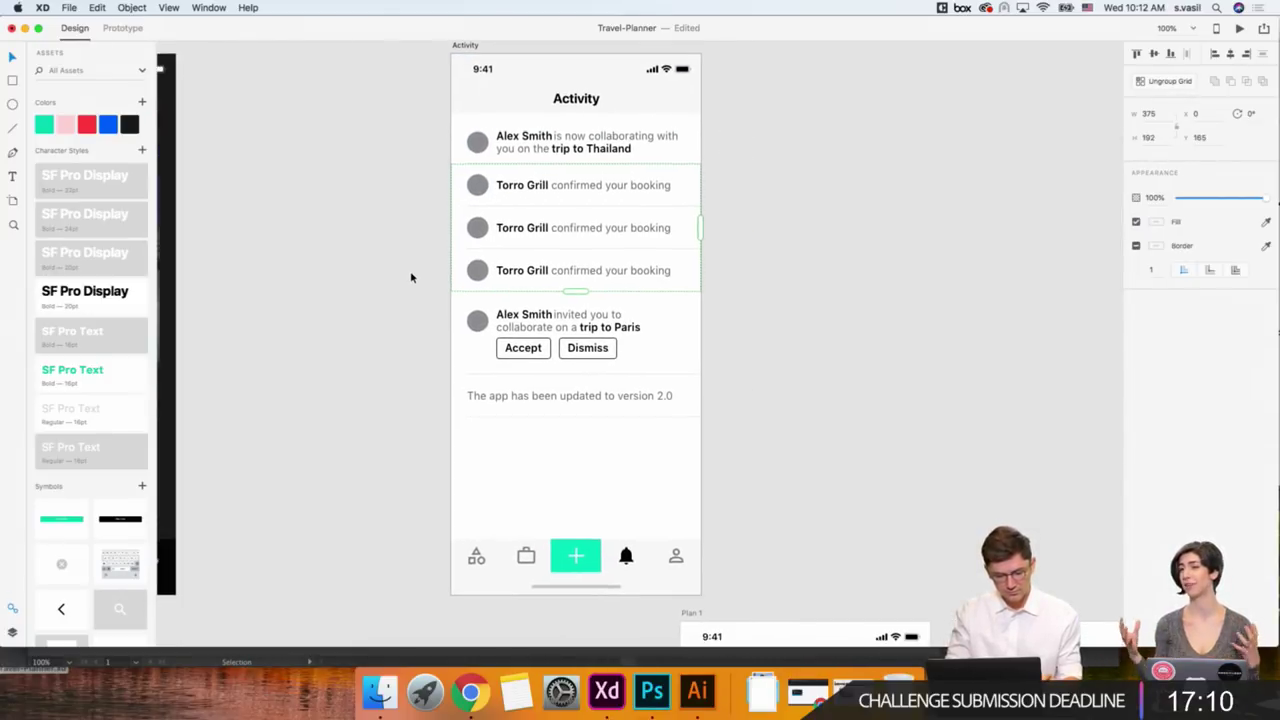
{"action": "left_click", "coordinate": [480, 149]}
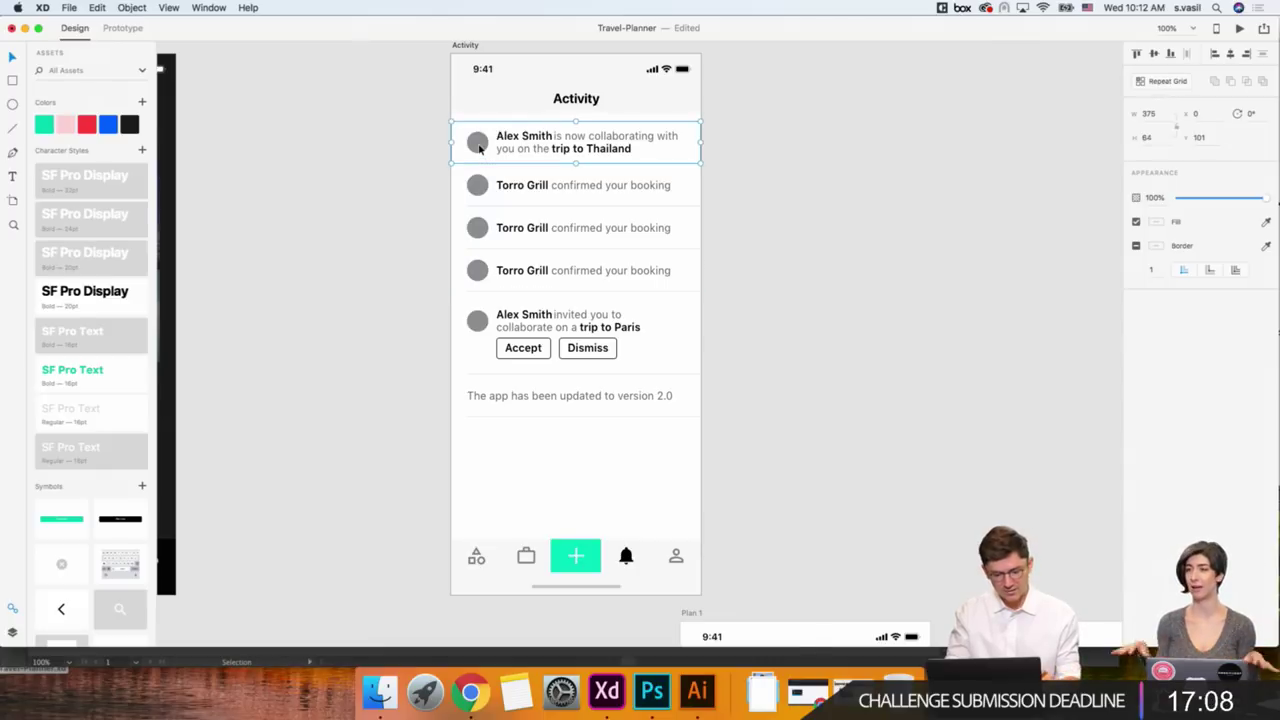
{"action": "scroll", "coordinate": [436, 223], "scroll_direction": "up", "scroll_amount": 3}
{"action": "scroll", "coordinate": [436, 223], "scroll_direction": "left", "scroll_amount": 2}
{"action": "left_click", "coordinate": [545, 388]}
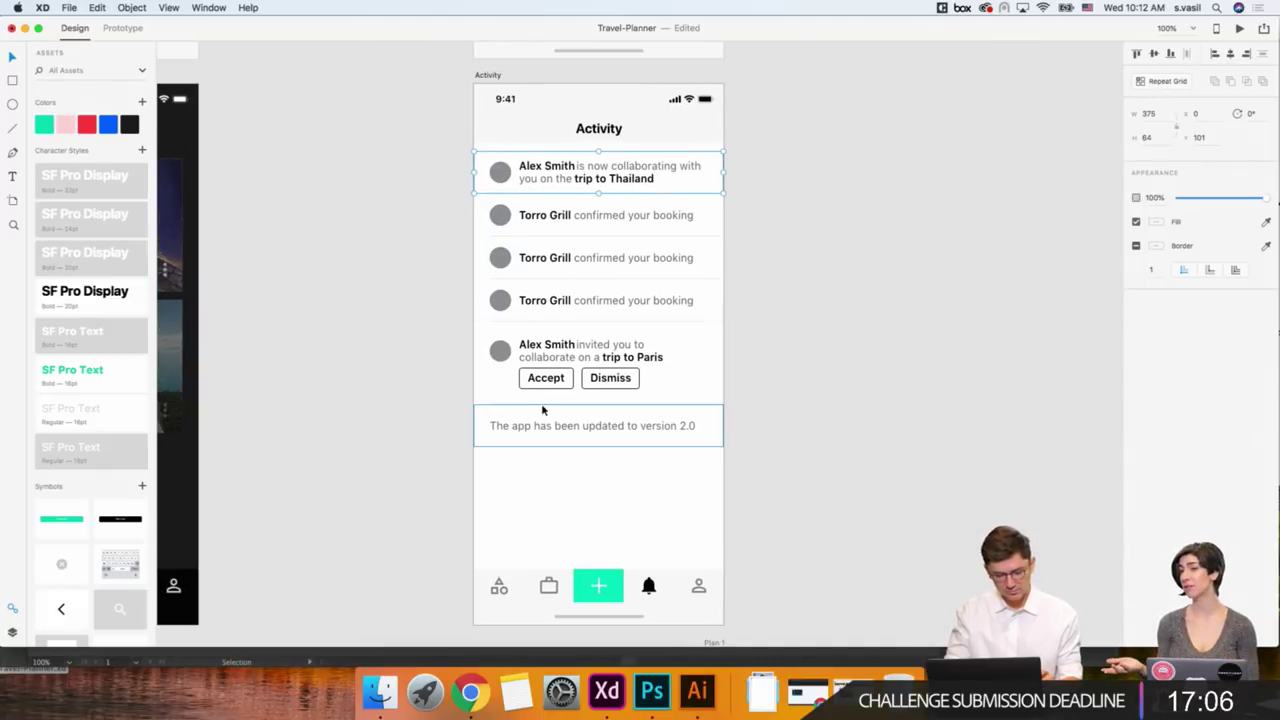
{"action": "double_click", "coordinate": [546, 381]}
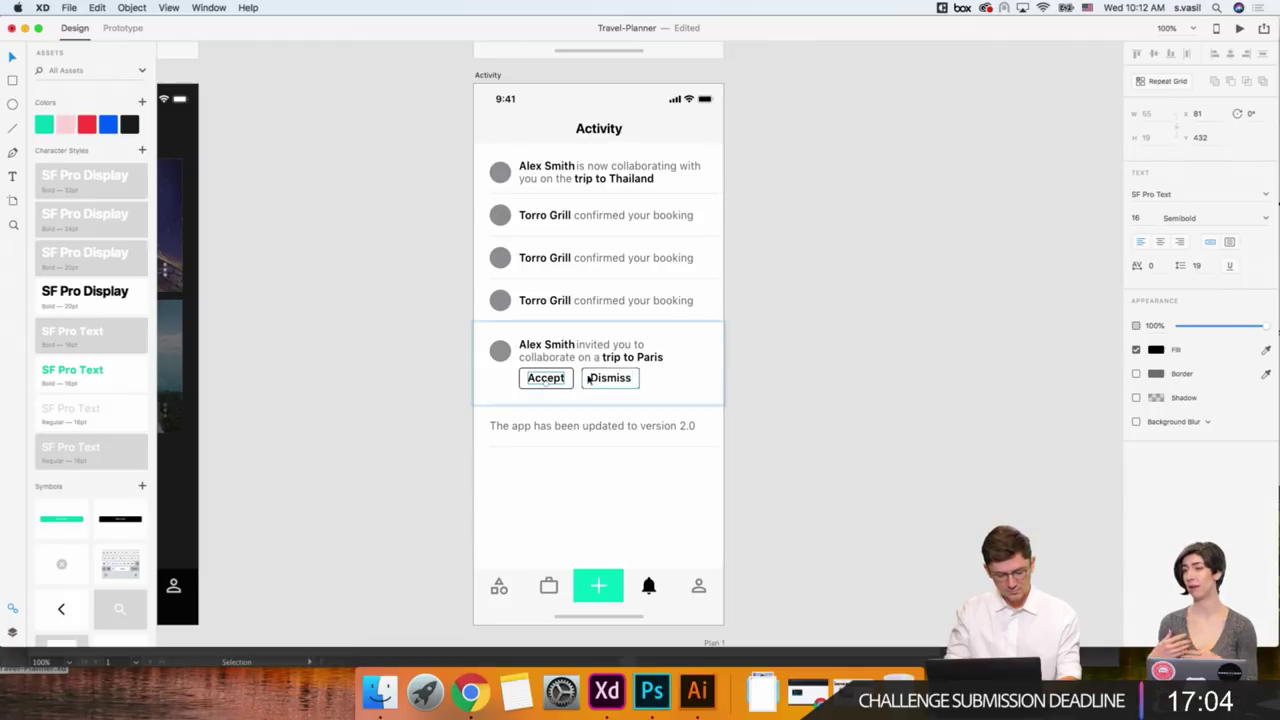
{"action": "left_click", "coordinate": [620, 379], "text": "shift"}
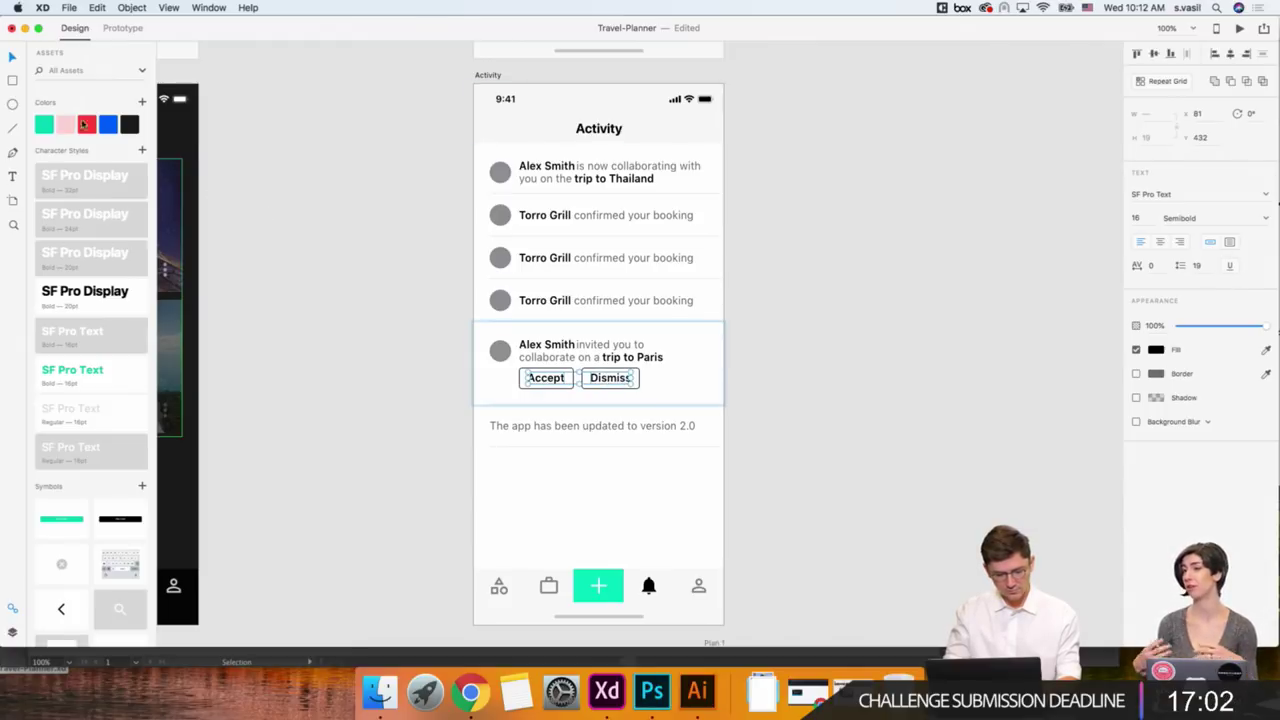
{"action": "left_click", "coordinate": [70, 382]}
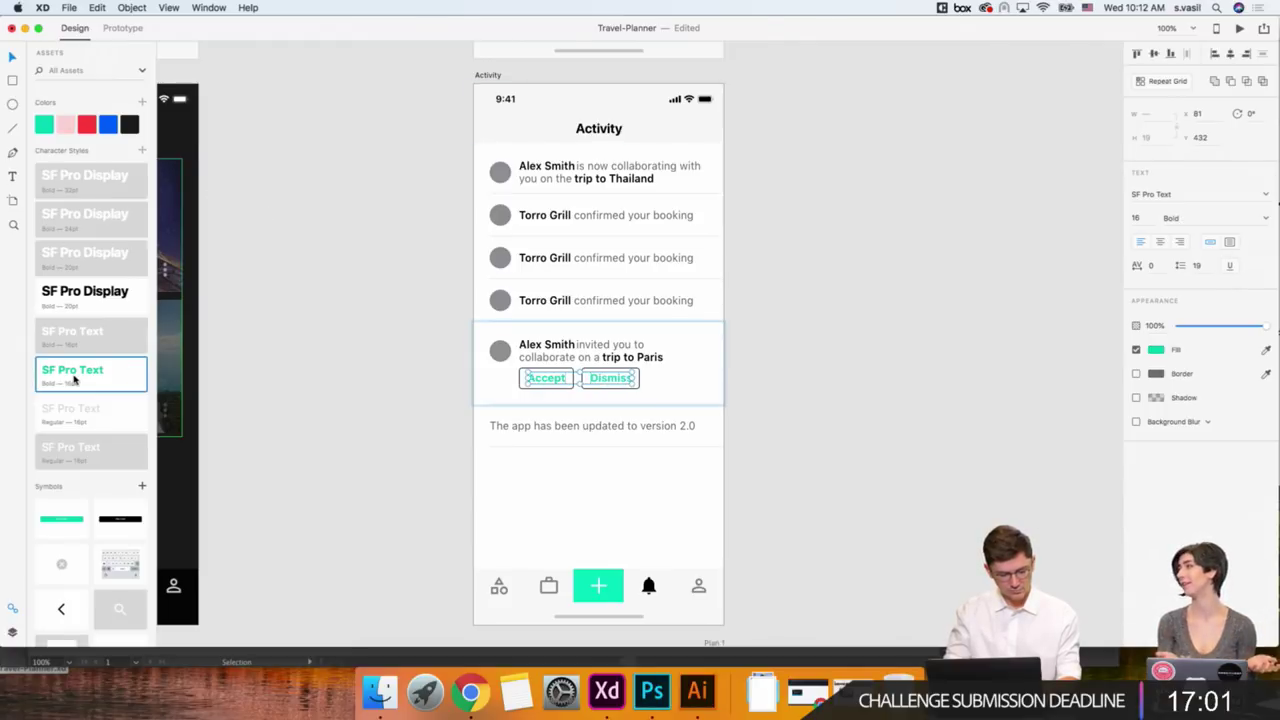
Give the Accept and Dismiss buttons a border sampled from the green Accept text.
{"action": "left_click", "coordinate": [547, 389]}
{"action": "key", "text": "super+2"}
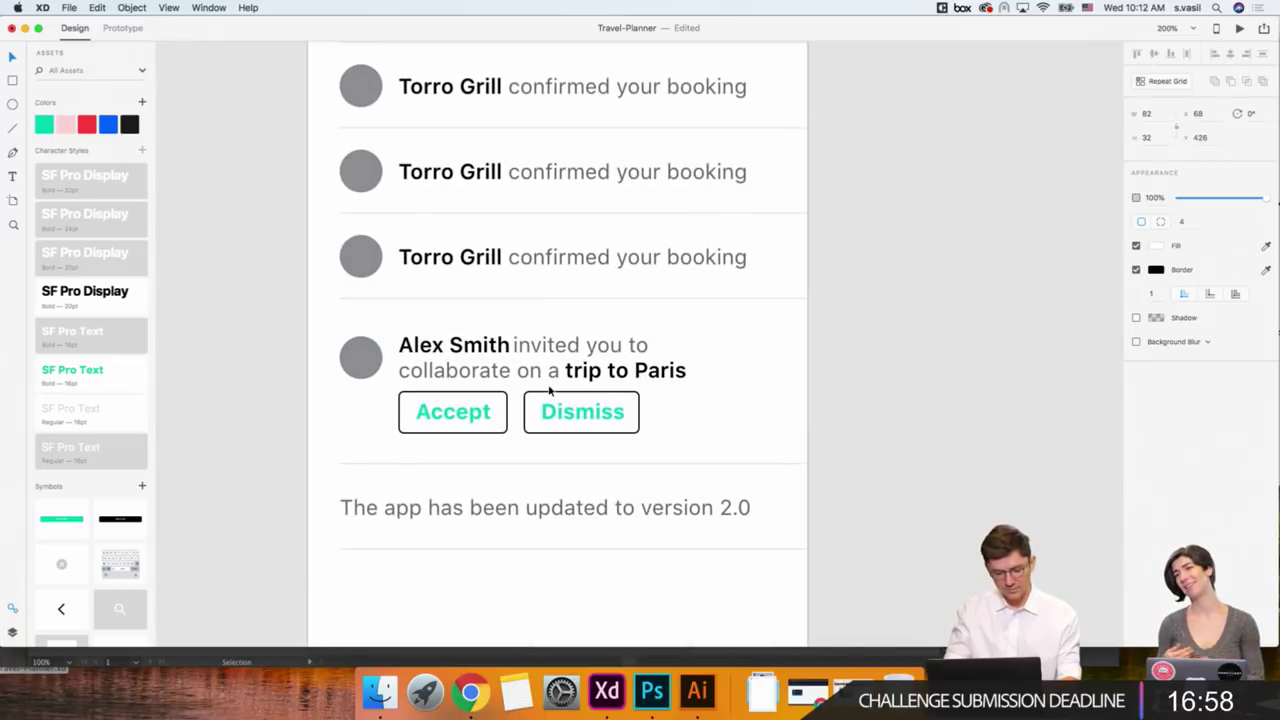
{"action": "left_click", "coordinate": [628, 337], "text": "shift"}
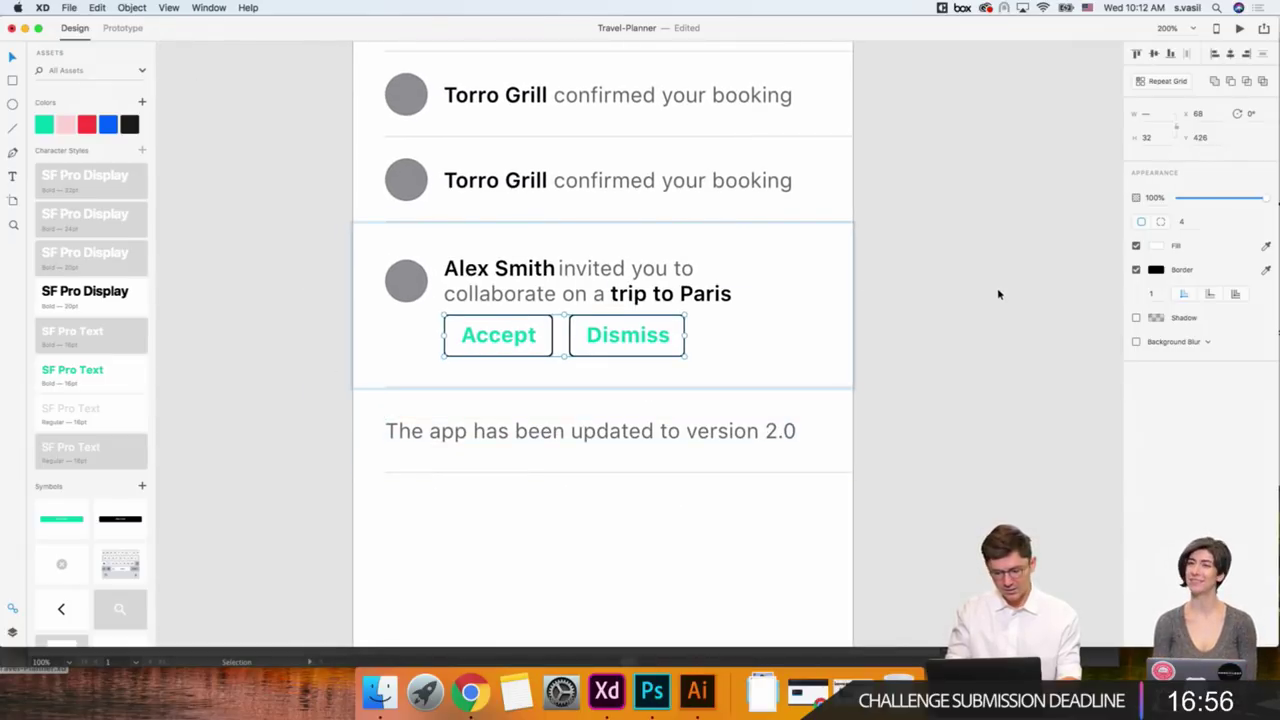
{"action": "left_click", "coordinate": [1157, 270]}
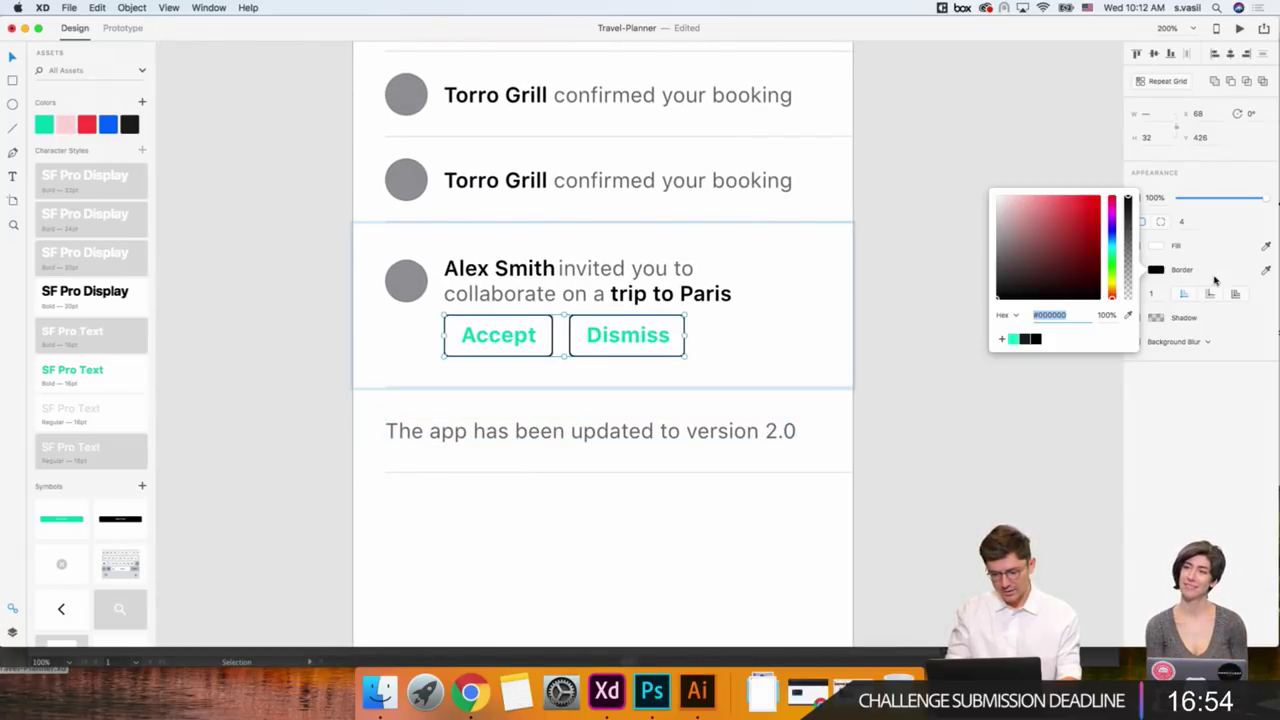
{"action": "left_click", "coordinate": [1266, 270]}
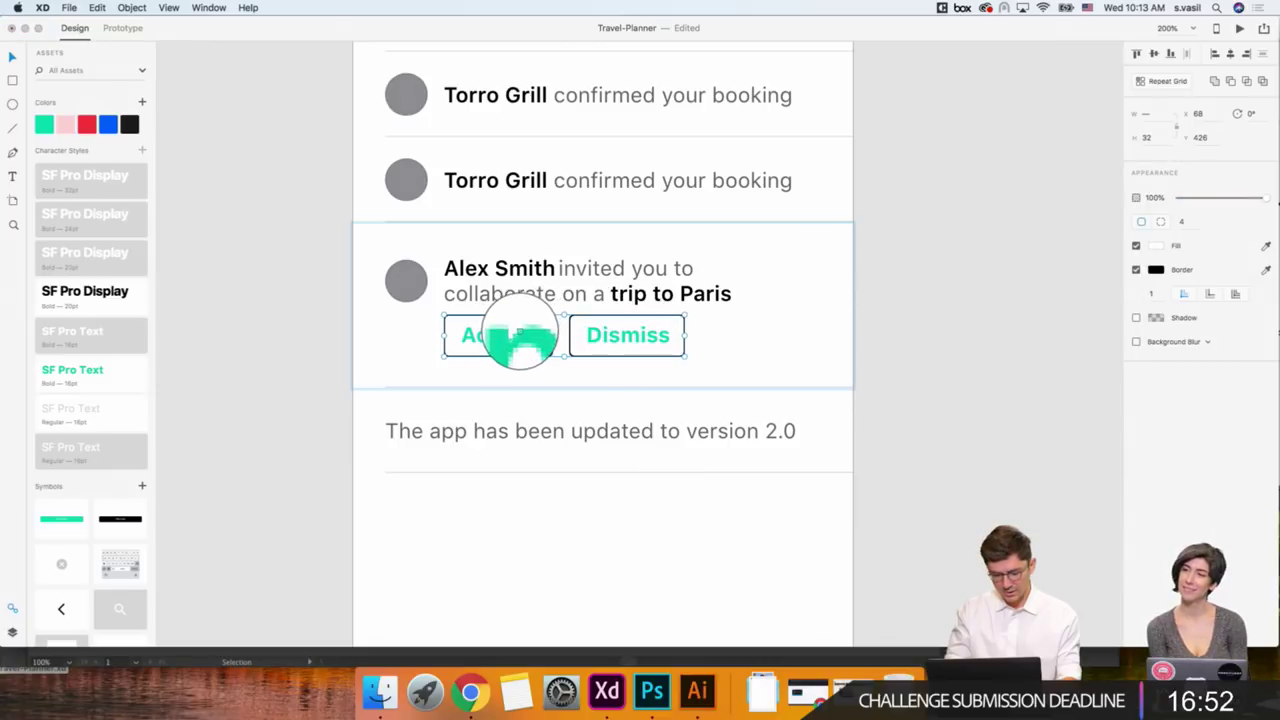
{"action": "left_click", "coordinate": [518, 338]}
{"action": "left_click", "coordinate": [307, 318]}
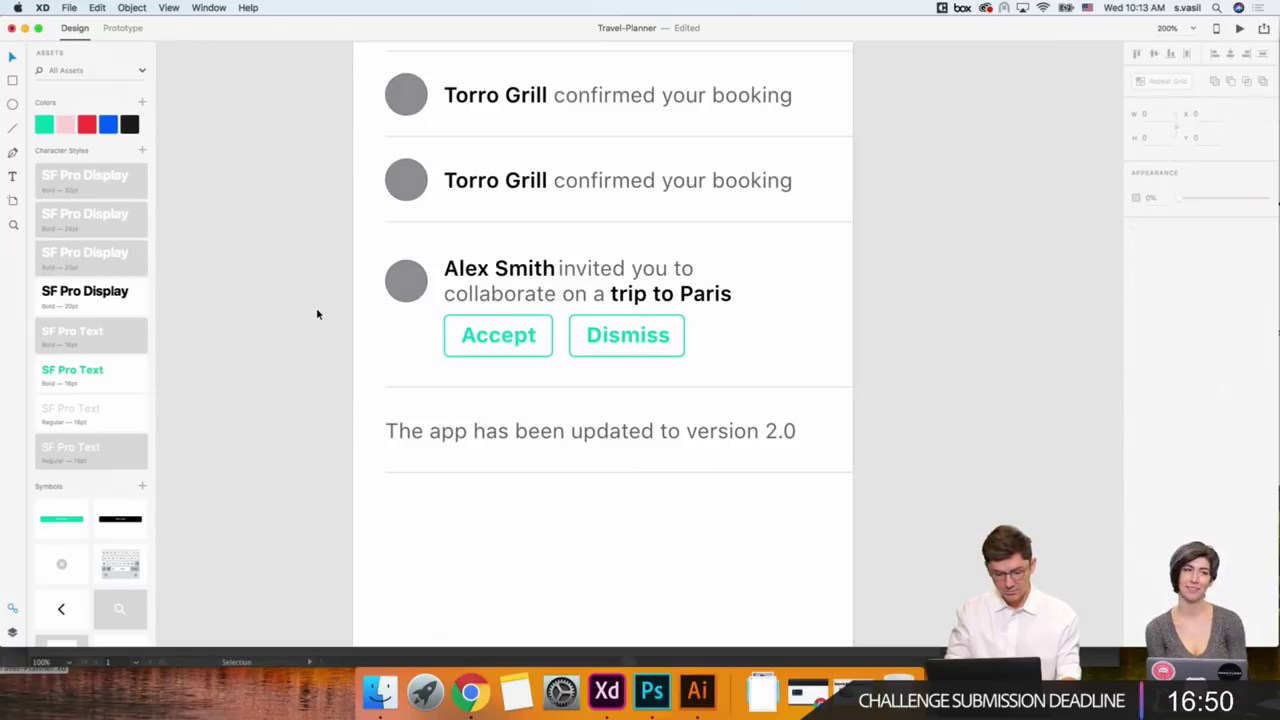
{"action": "scroll", "coordinate": [315, 312], "scroll_direction": "up", "scroll_amount": 2}
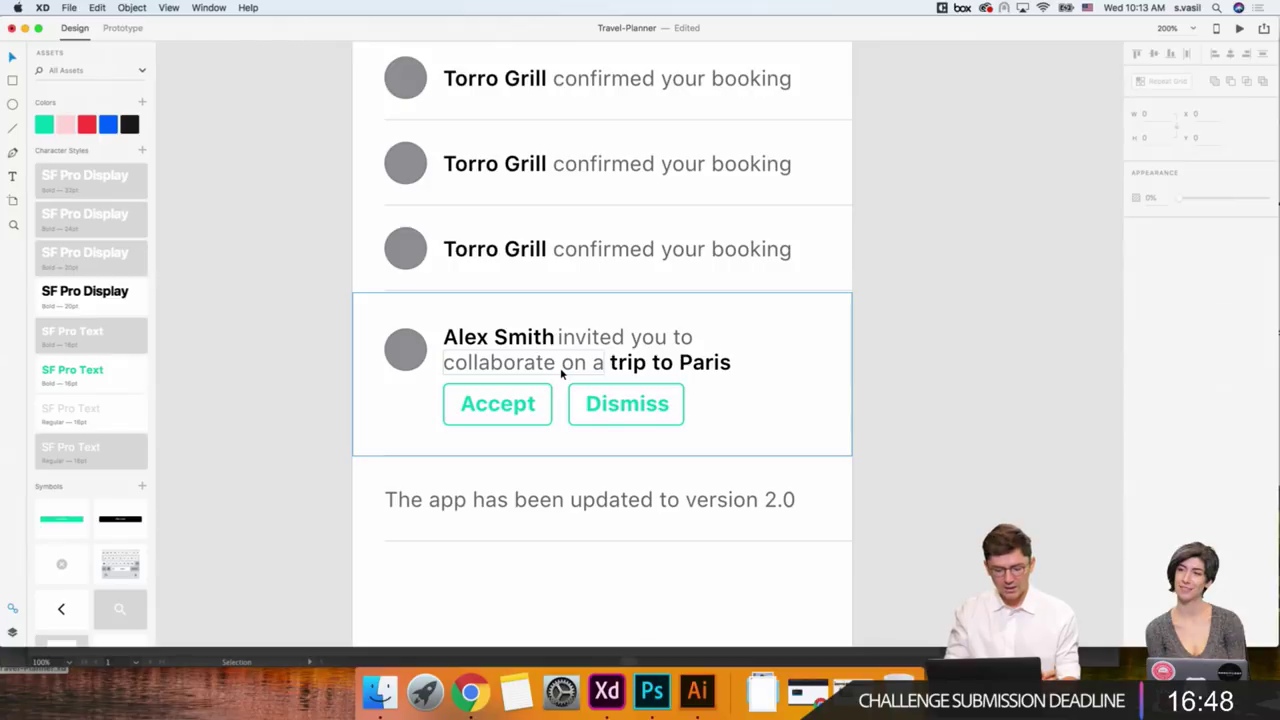
{"action": "scroll", "coordinate": [560, 367], "scroll_direction": "up", "scroll_amount": 3}
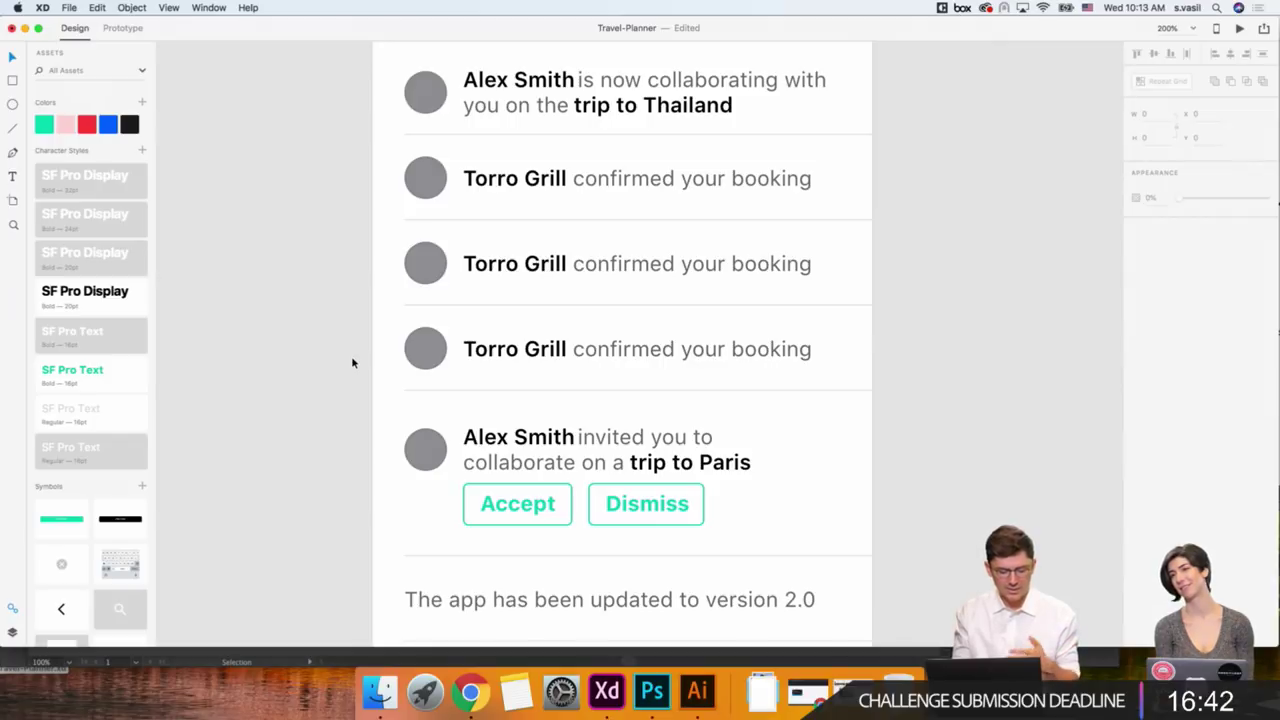
{"action": "key", "text": "super+1"}
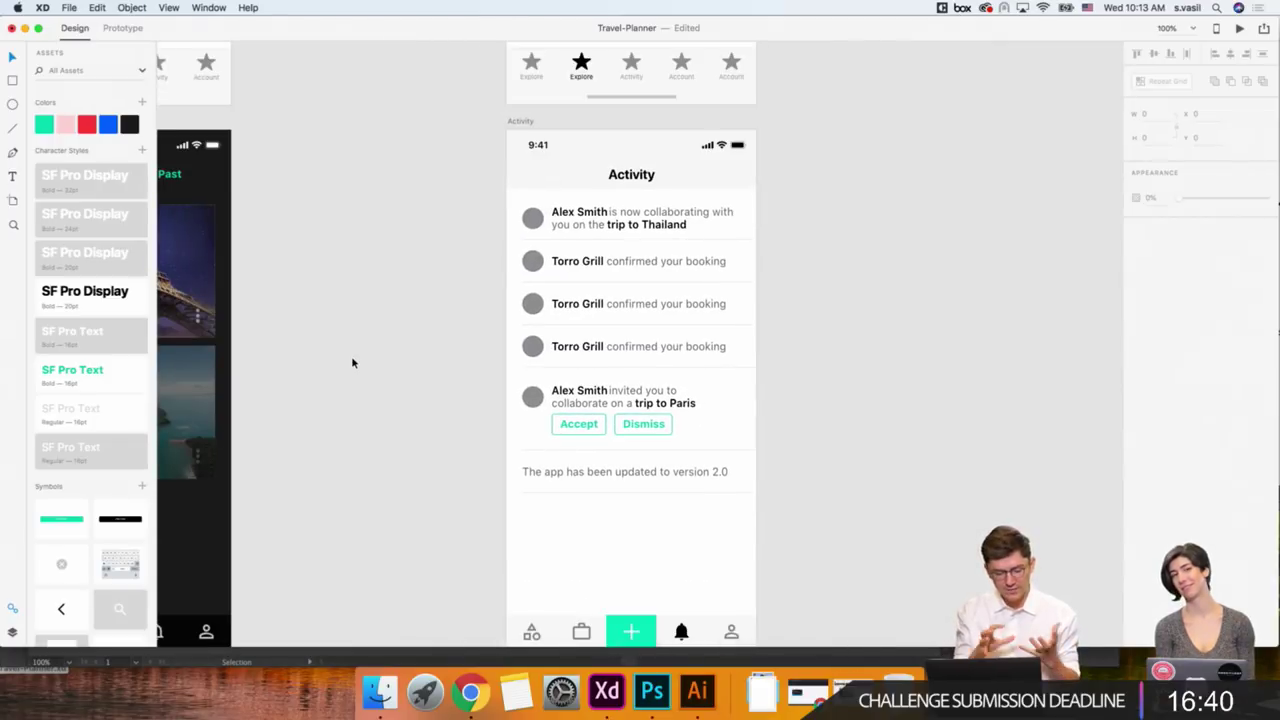
Colour the Explore search icon with the green sampled from the Past tab.
{"action": "scroll", "coordinate": [352, 362], "scroll_direction": "left", "scroll_amount": 3}
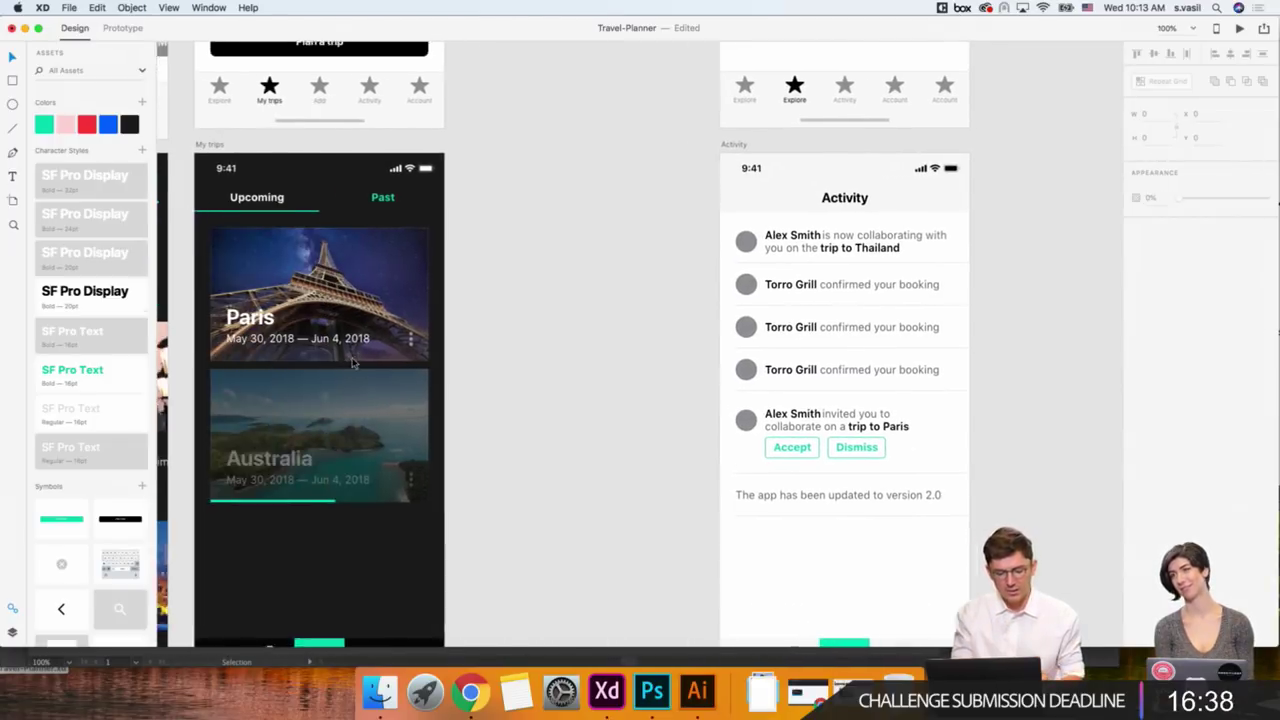
{"action": "scroll", "coordinate": [352, 362], "scroll_direction": "left", "scroll_amount": 6}
{"action": "scroll", "coordinate": [352, 362], "scroll_direction": "left", "scroll_amount": 1}
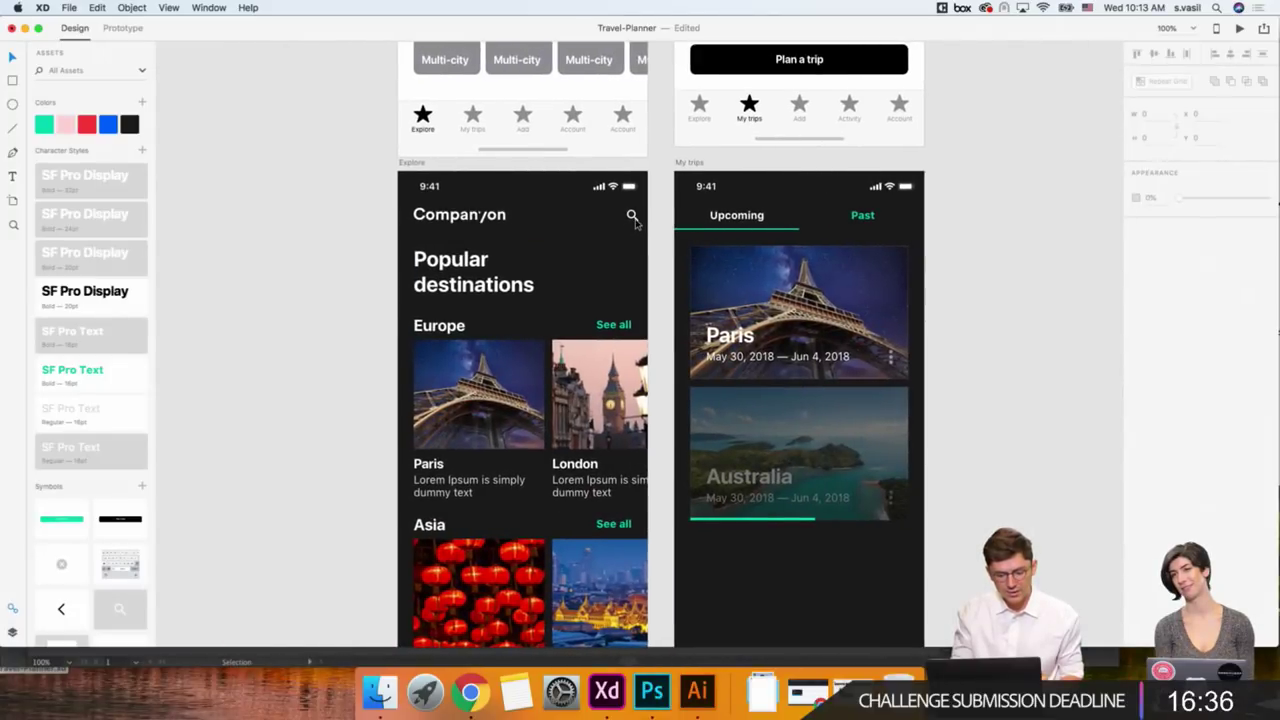
{"action": "left_click", "coordinate": [633, 218]}
{"action": "double_click", "coordinate": [633, 218]}
{"action": "scroll", "coordinate": [1124, 250], "scroll_direction": "right", "scroll_amount": 2}
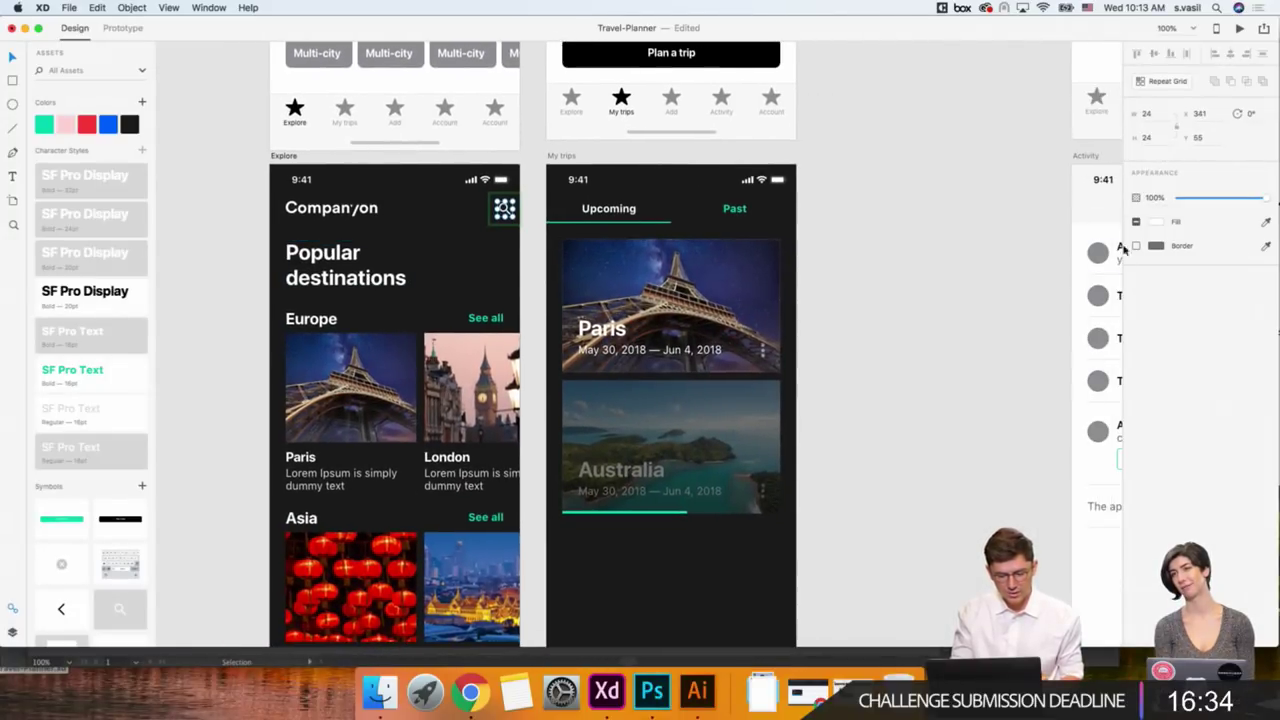
{"action": "left_click", "coordinate": [1266, 224]}
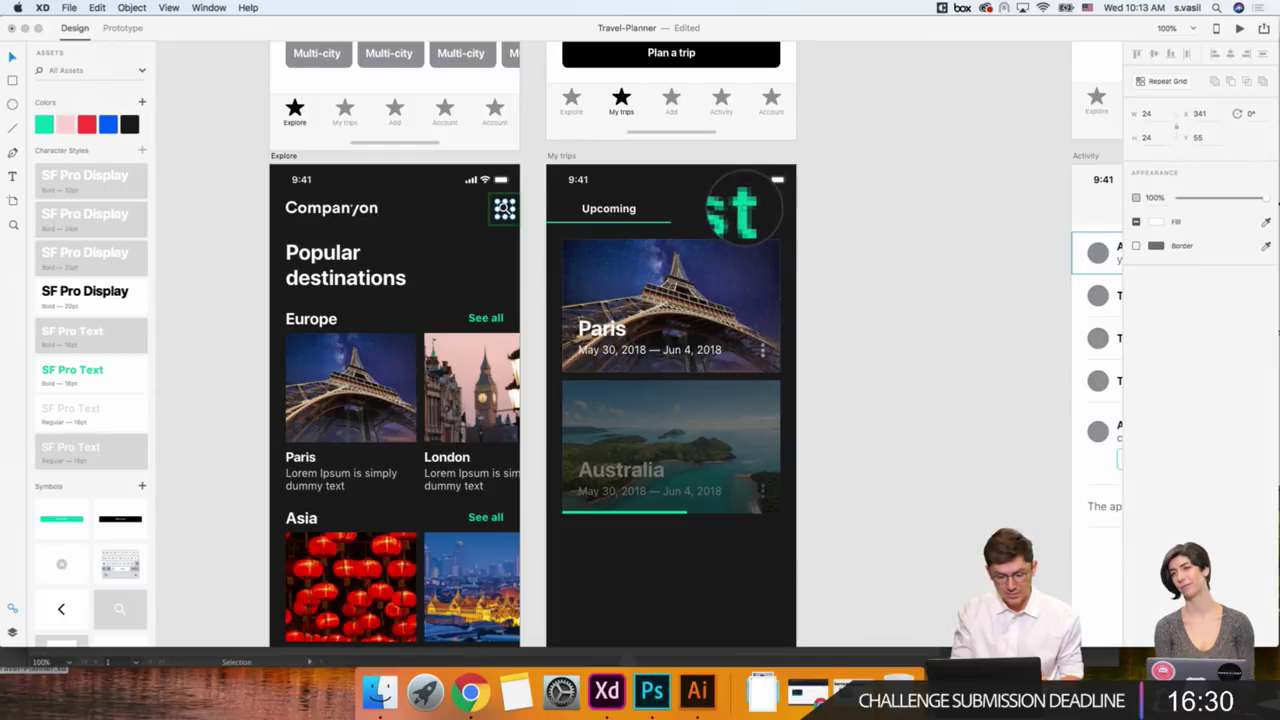
{"action": "left_click", "coordinate": [742, 210]}
{"action": "left_click", "coordinate": [868, 275]}
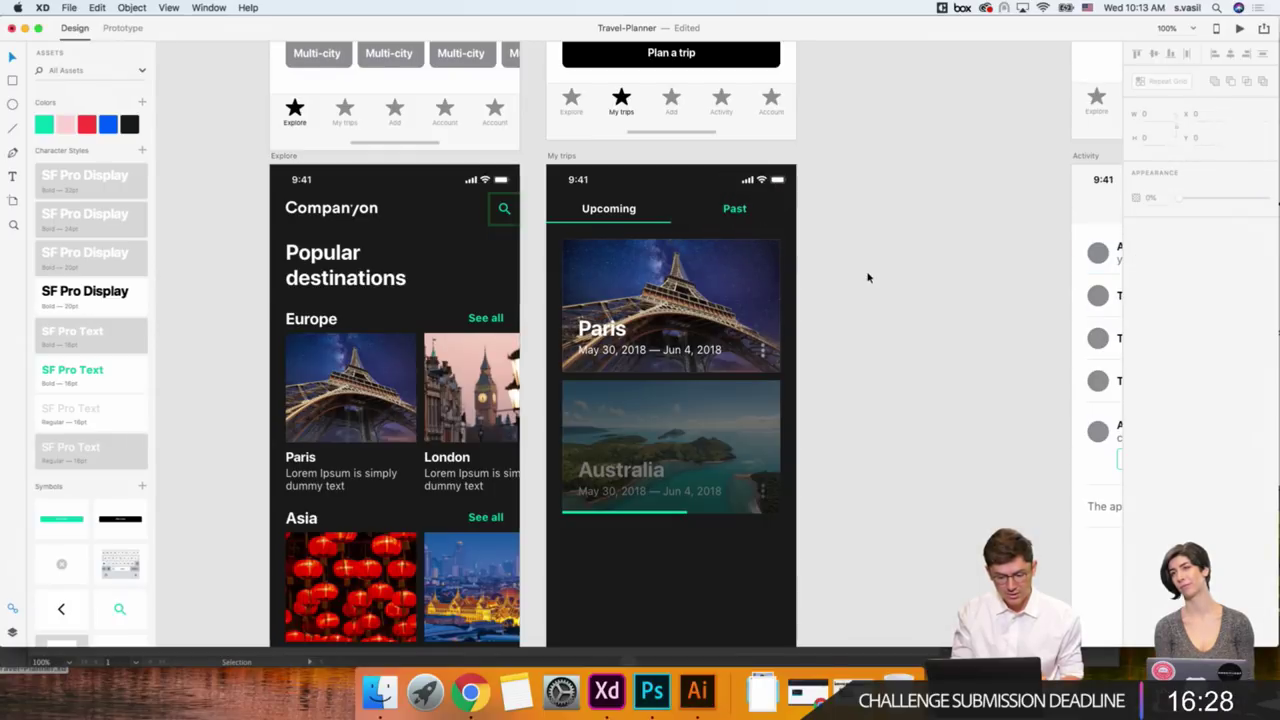
{"action": "left_click", "coordinate": [503, 211]}
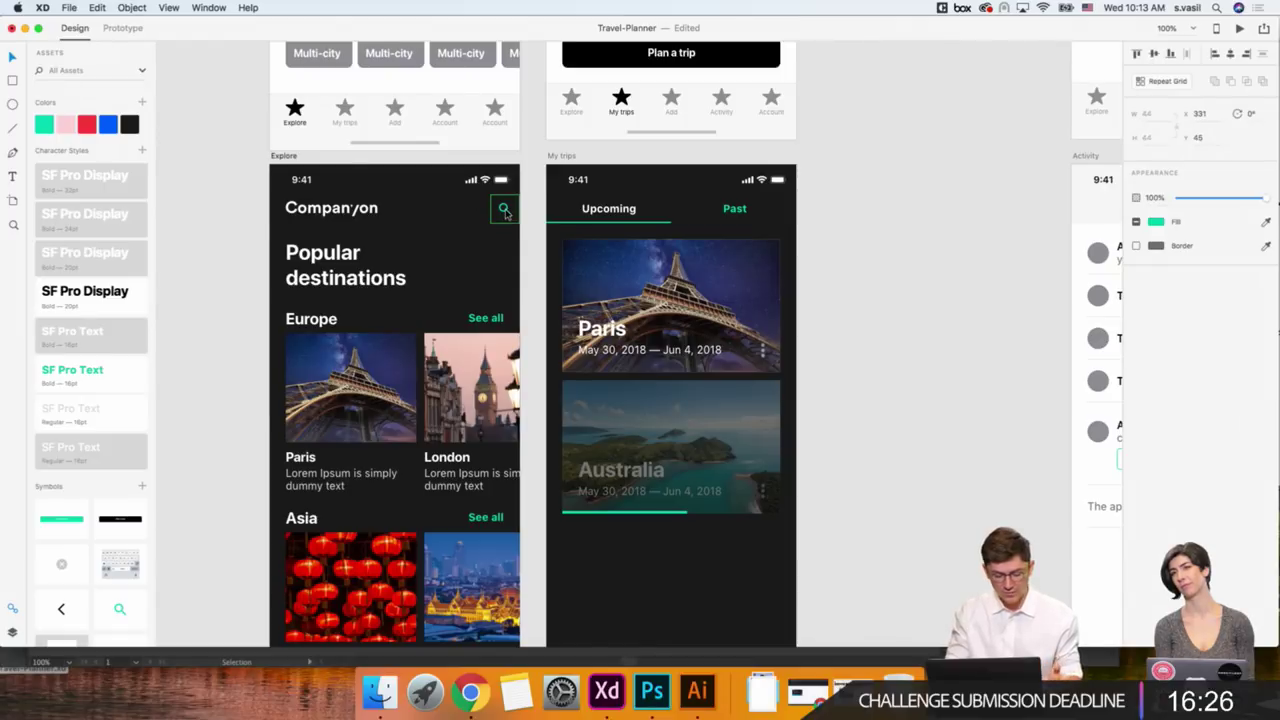
{"action": "left_click", "coordinate": [236, 261]}
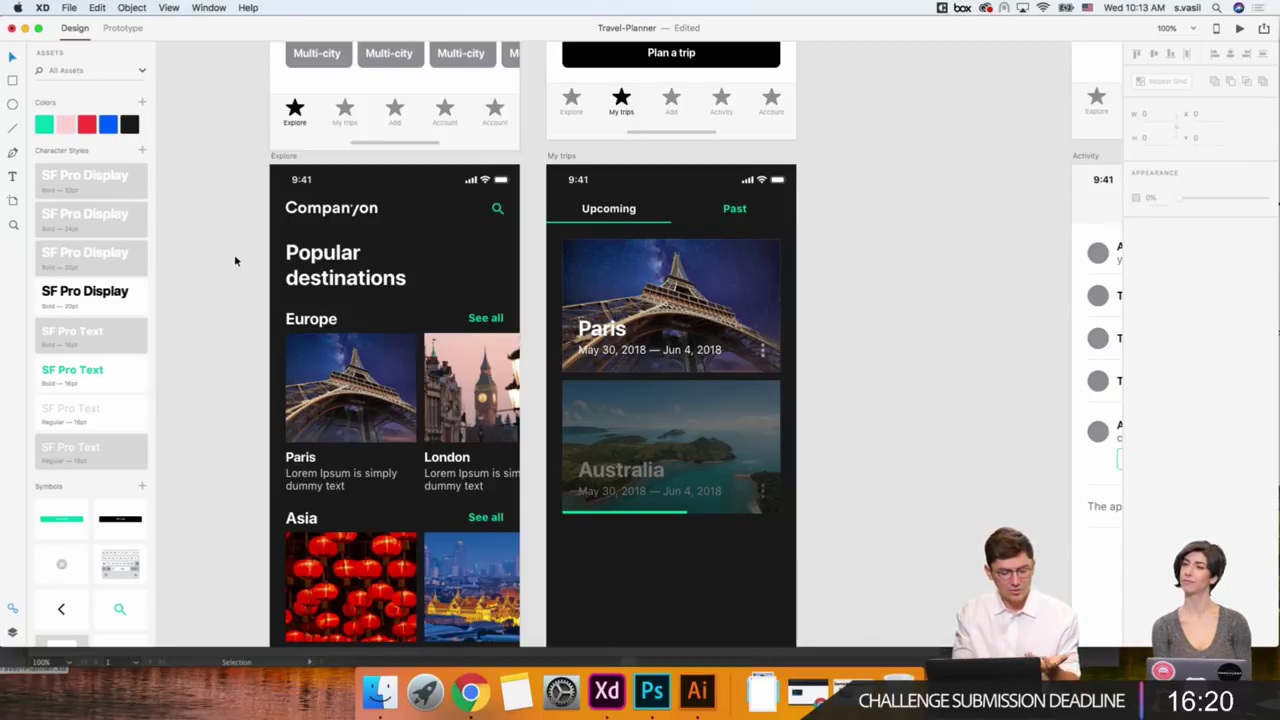
Set the Explore search icon's fill to white #FFFFFF.
{"action": "left_click", "coordinate": [497, 208]}
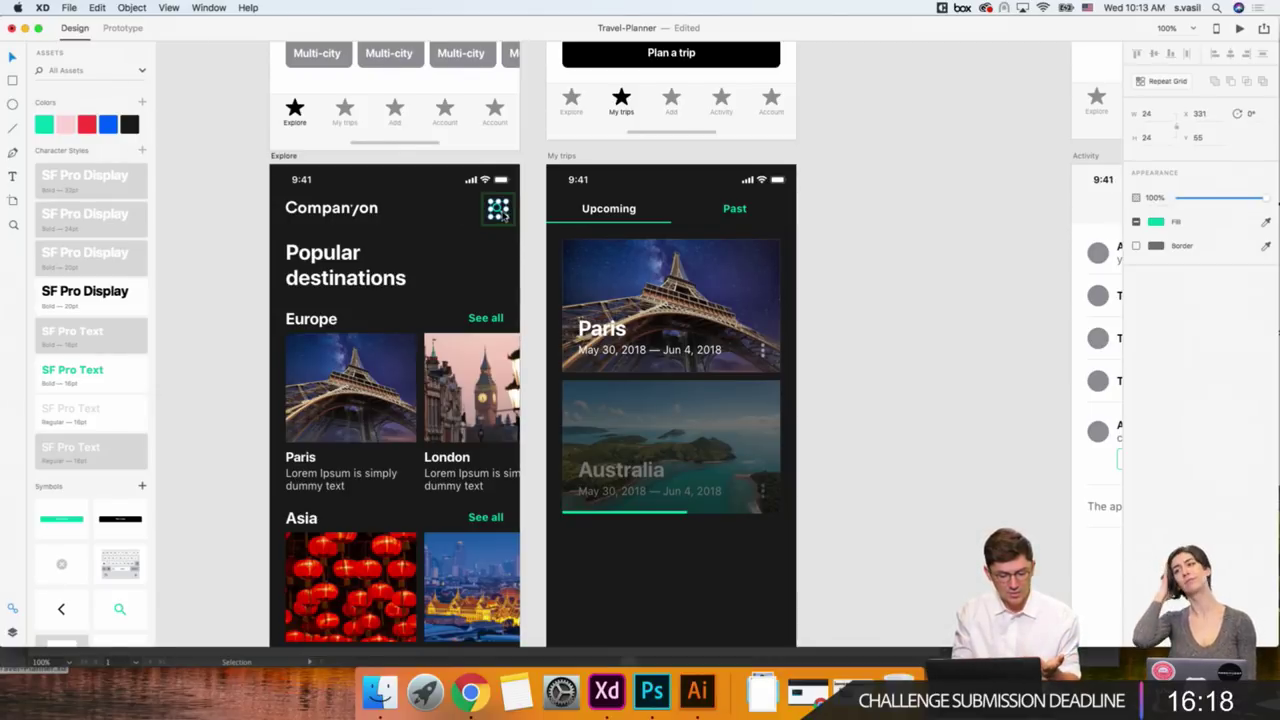
{"action": "left_click", "coordinate": [1156, 222]}
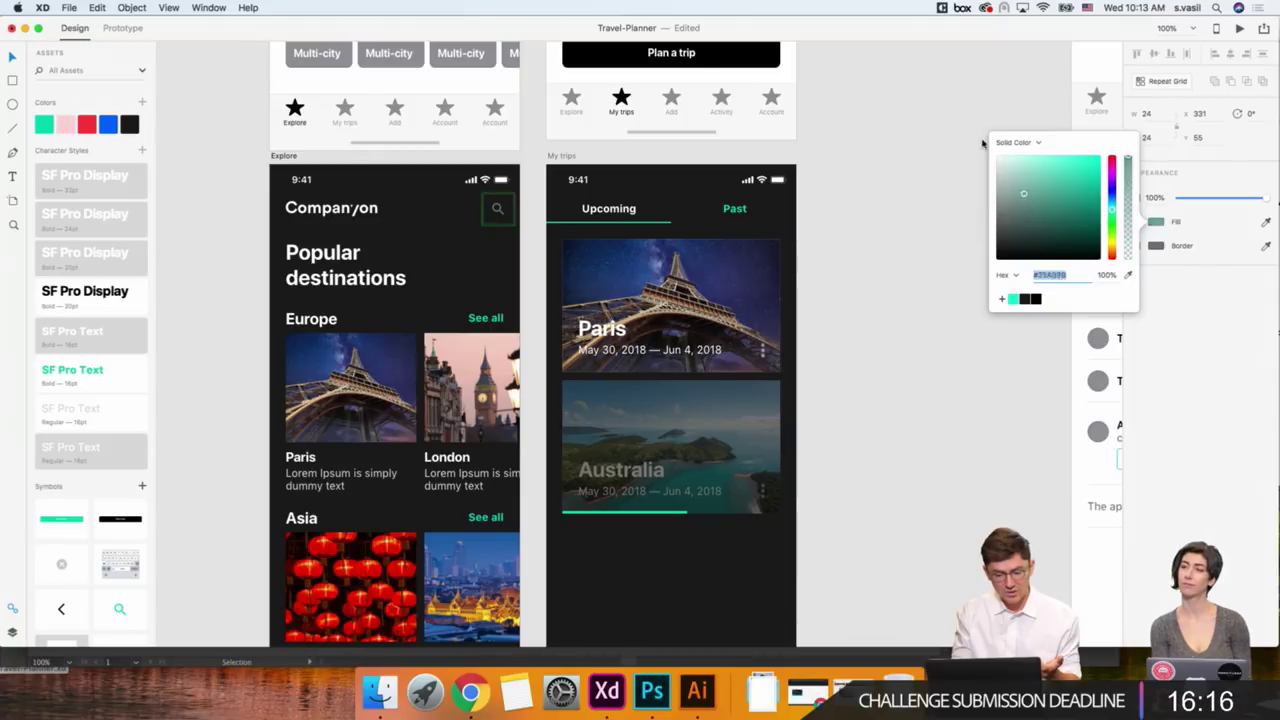
{"action": "left_click", "coordinate": [840, 196]}
{"action": "scroll", "coordinate": [841, 197], "scroll_direction": "right", "scroll_amount": 3}
{"action": "scroll", "coordinate": [841, 197], "scroll_direction": "down", "scroll_amount": 2}
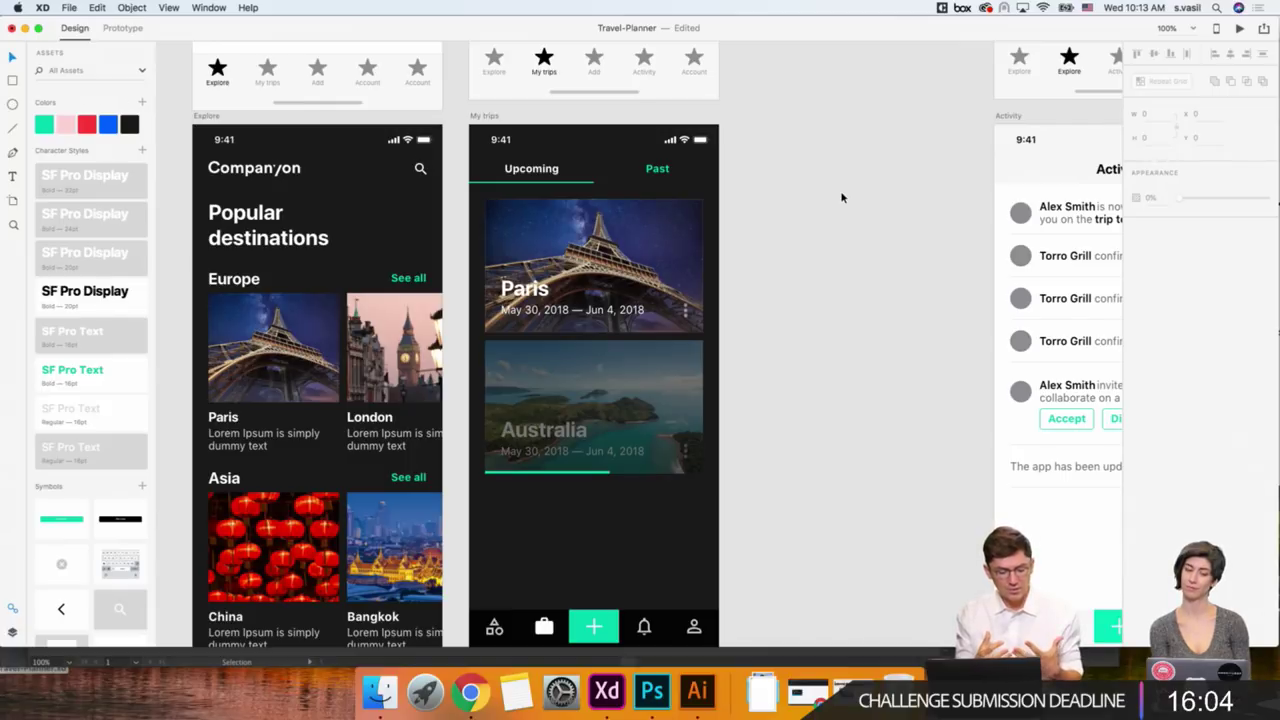
Resize the search icon's magnifier shape to 32 px wide.
{"action": "left_click", "coordinate": [421, 170]}
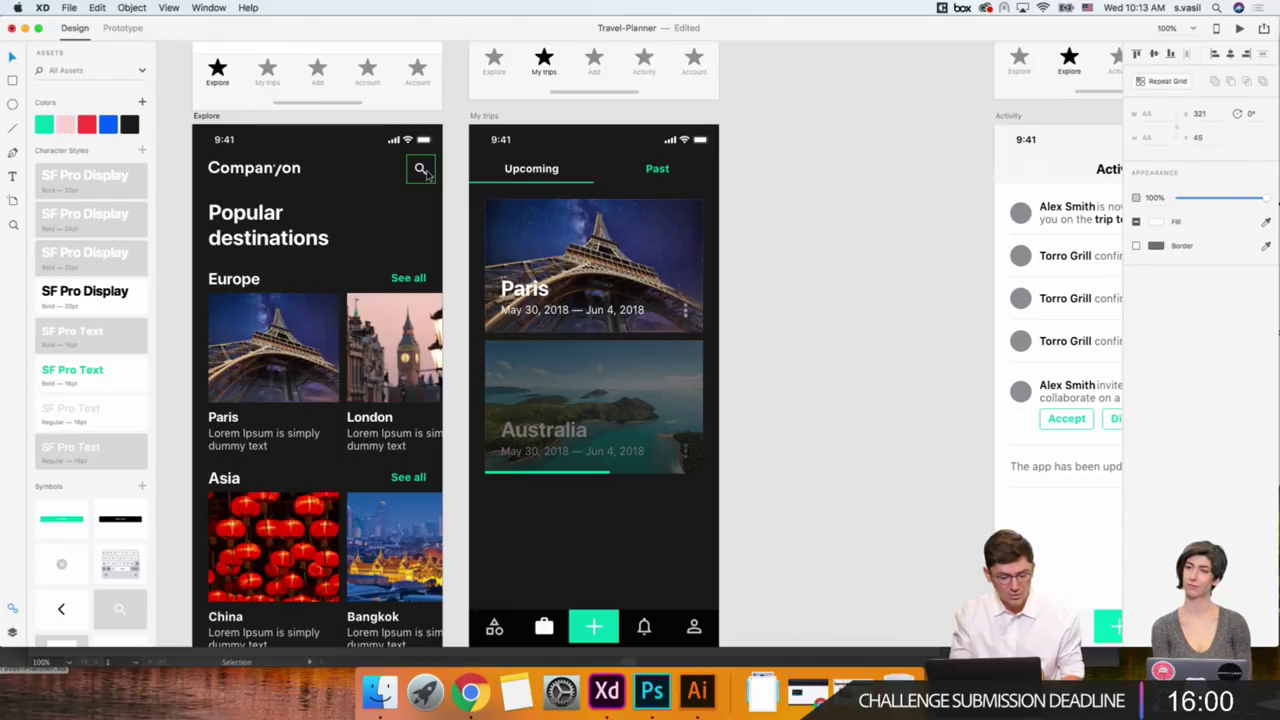
{"action": "double_click", "coordinate": [421, 170]}
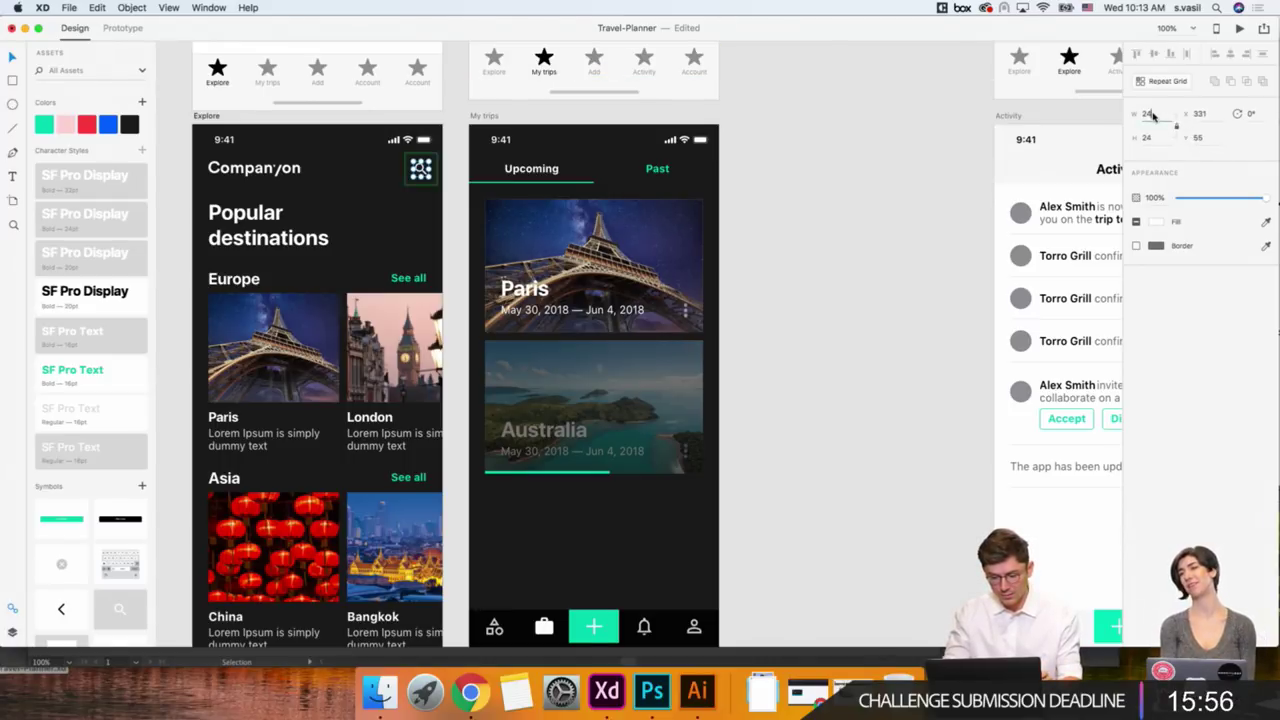
{"action": "type", "text": "32"}
{"action": "key", "text": "Return"}
{"action": "left_click", "coordinate": [414, 179]}
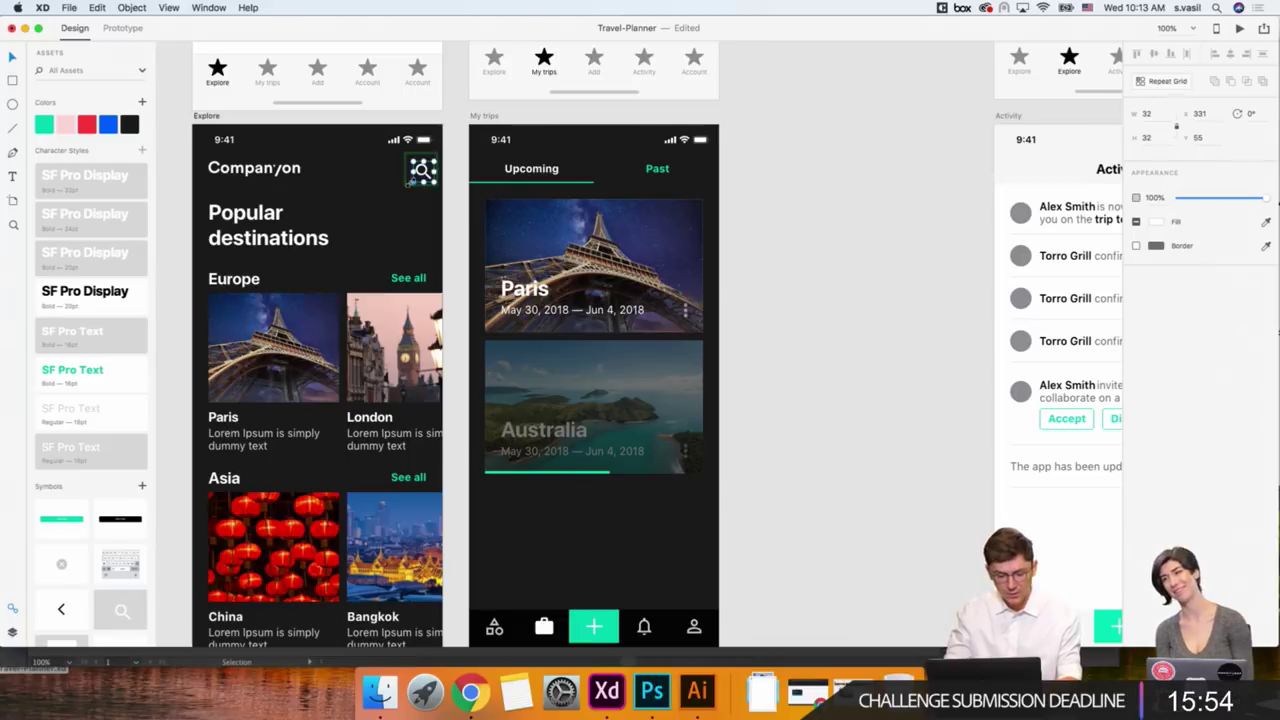
Centre the magnifier horizontally and vertically within its icon group, then return to 100%.
{"action": "key", "text": "super+equal"}
{"action": "scroll", "coordinate": [483, 230], "scroll_direction": "up", "scroll_amount": 5}
{"action": "scroll", "coordinate": [483, 230], "scroll_direction": "left", "scroll_amount": 5}
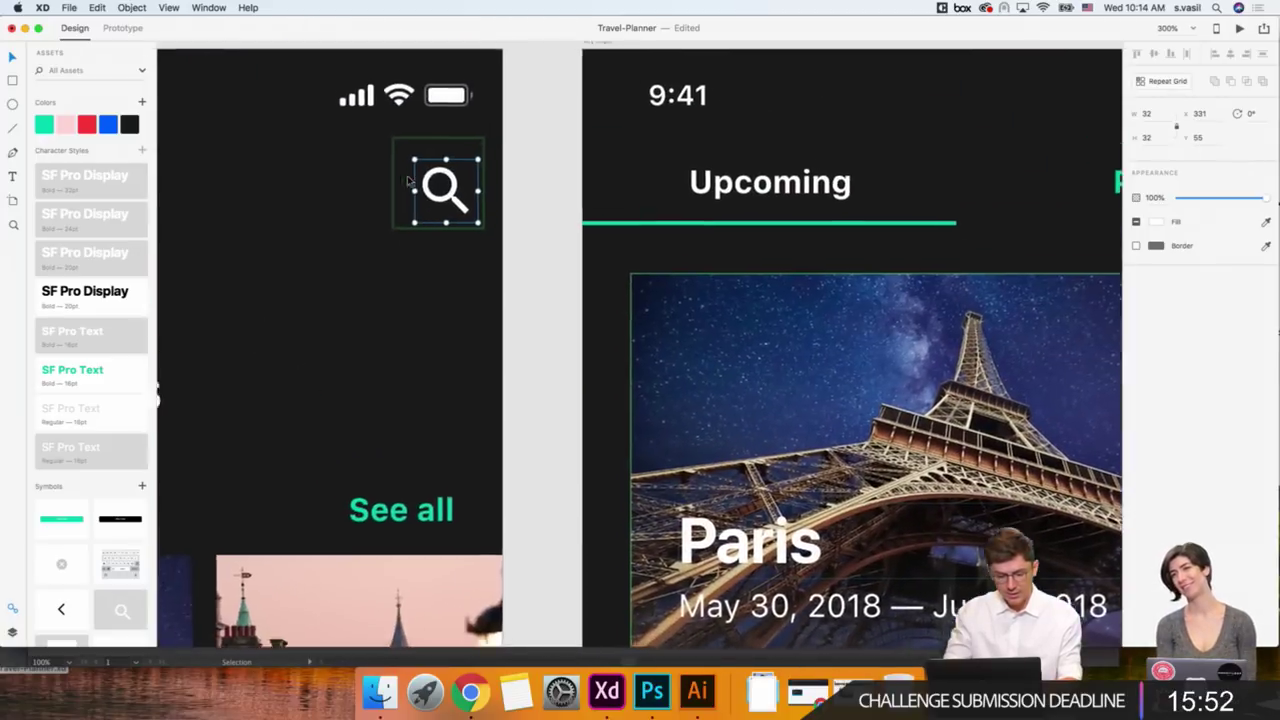
{"action": "key", "text": "Escape"}
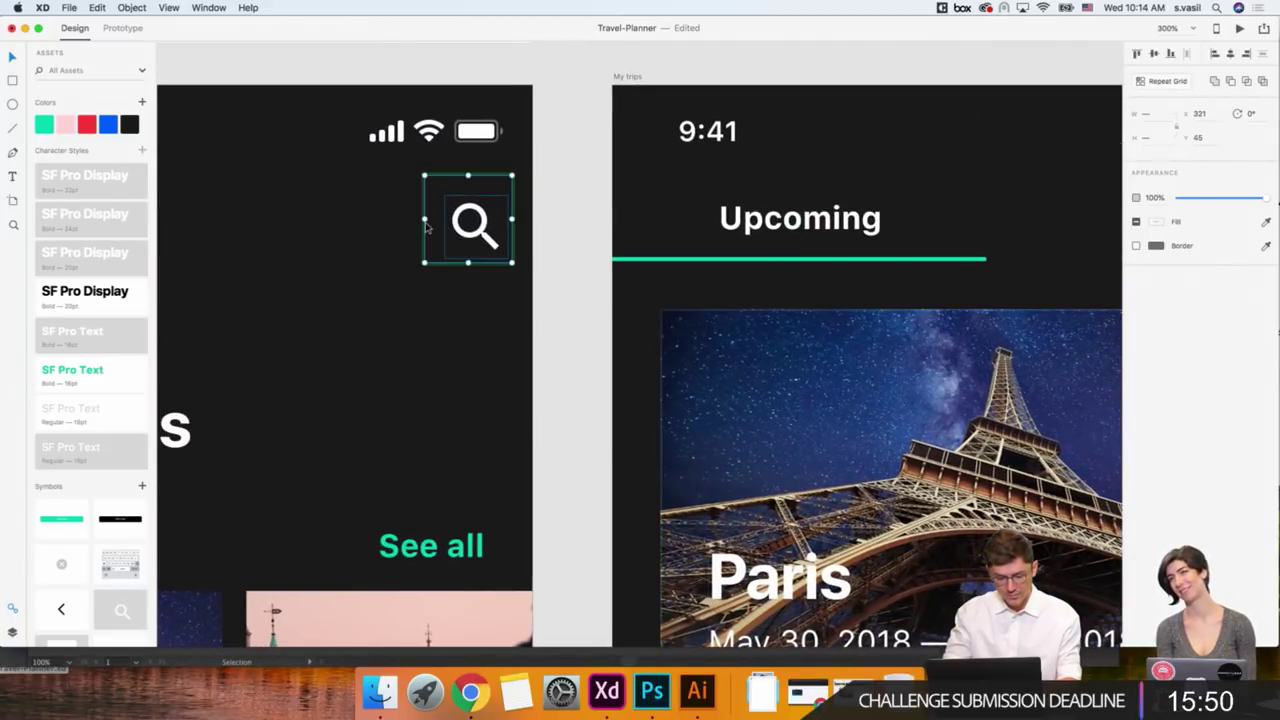
{"action": "left_click", "coordinate": [1154, 53]}
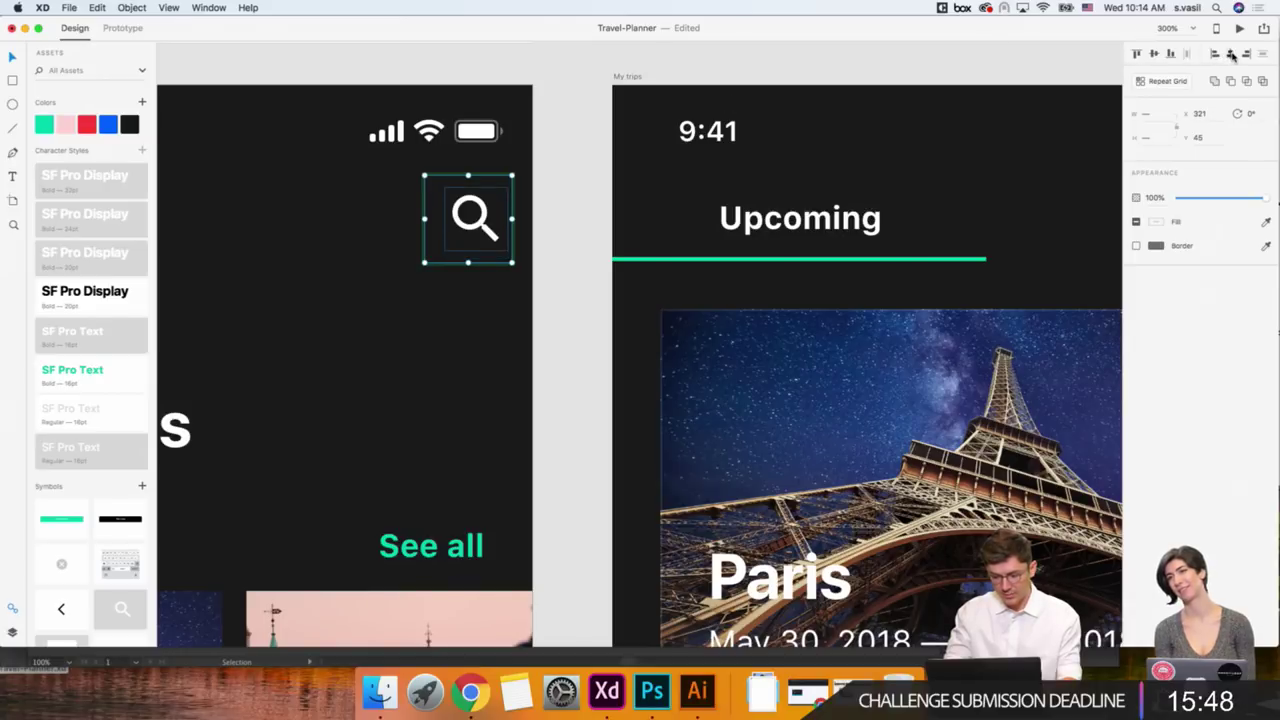
{"action": "left_click", "coordinate": [1230, 53]}
{"action": "left_click", "coordinate": [473, 331]}
{"action": "key", "text": "super+0"}
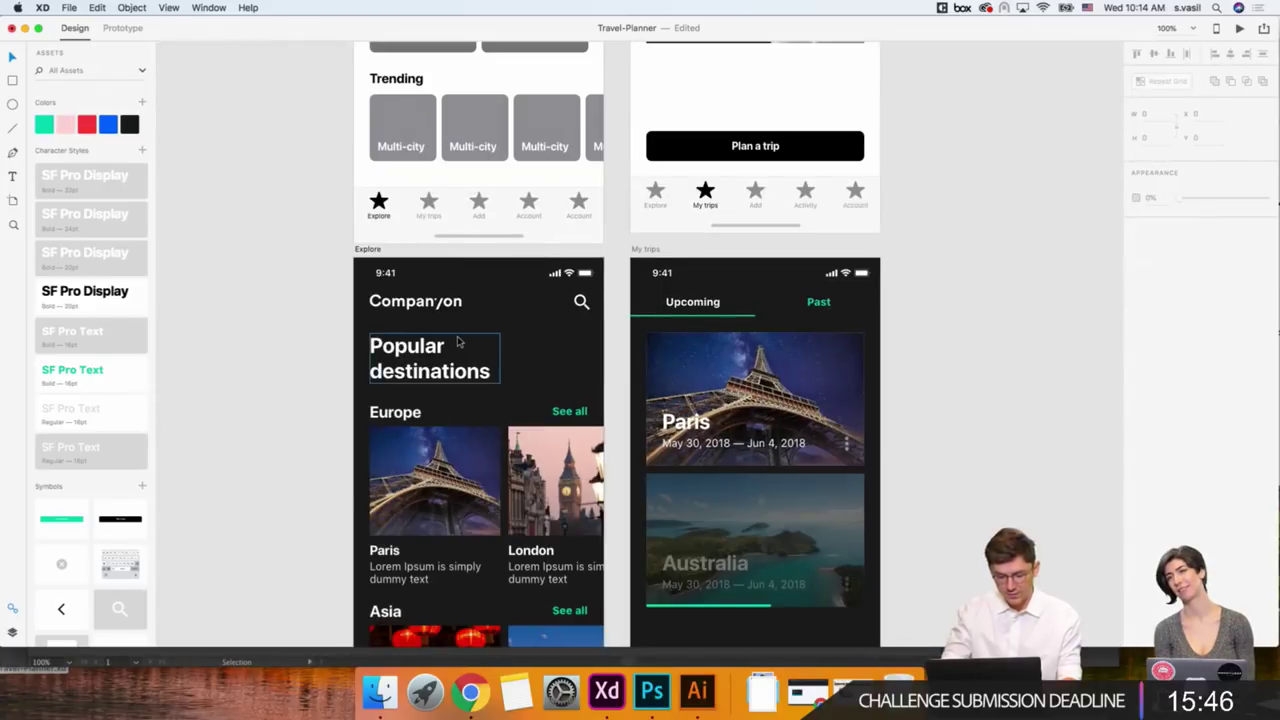
{"action": "key", "text": "super+1"}
Compare the fill colours of the My trips bell icon and the search icon.
{"action": "scroll", "coordinate": [430, 250], "scroll_direction": "up", "scroll_amount": 3}
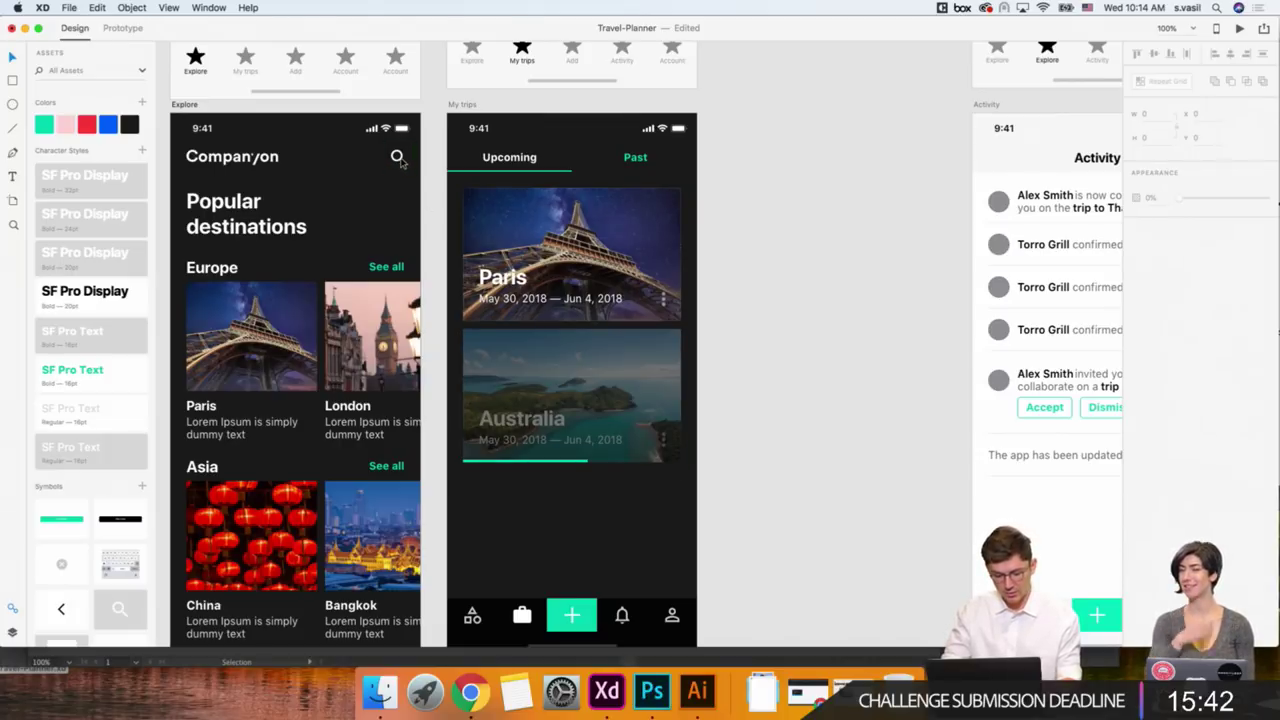
{"action": "left_click", "coordinate": [622, 614]}
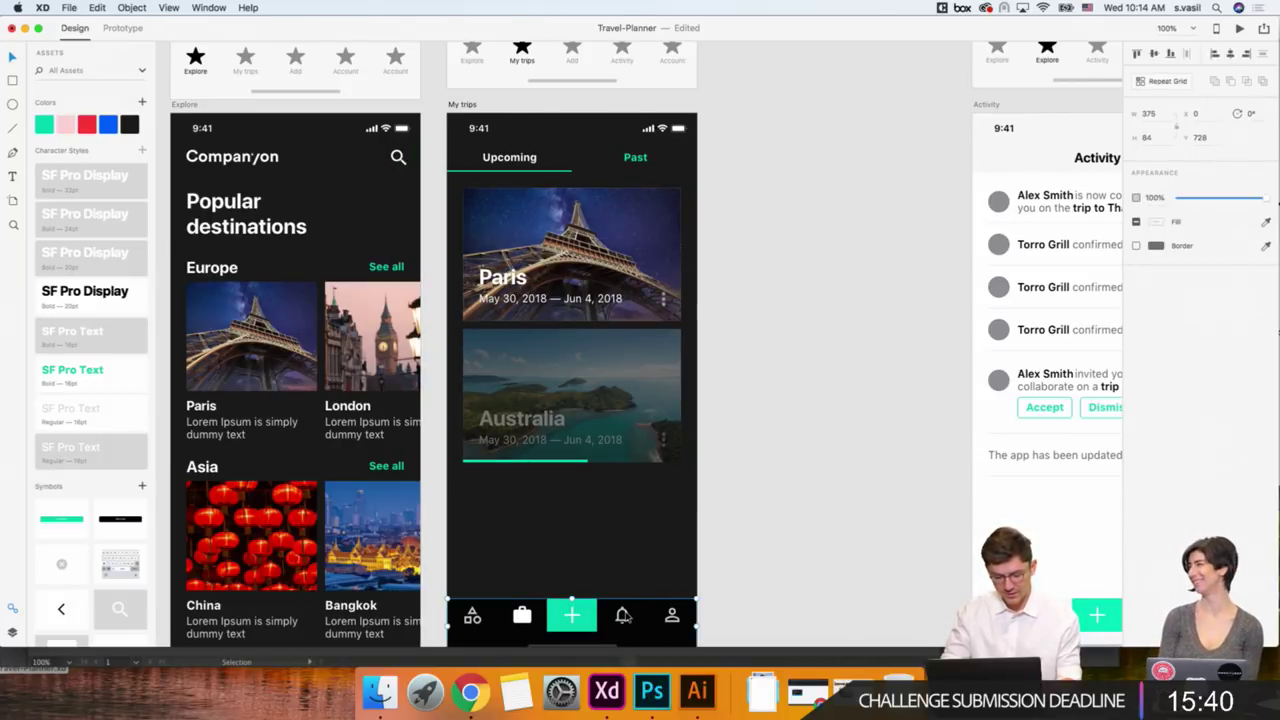
{"action": "left_click", "coordinate": [1156, 223]}
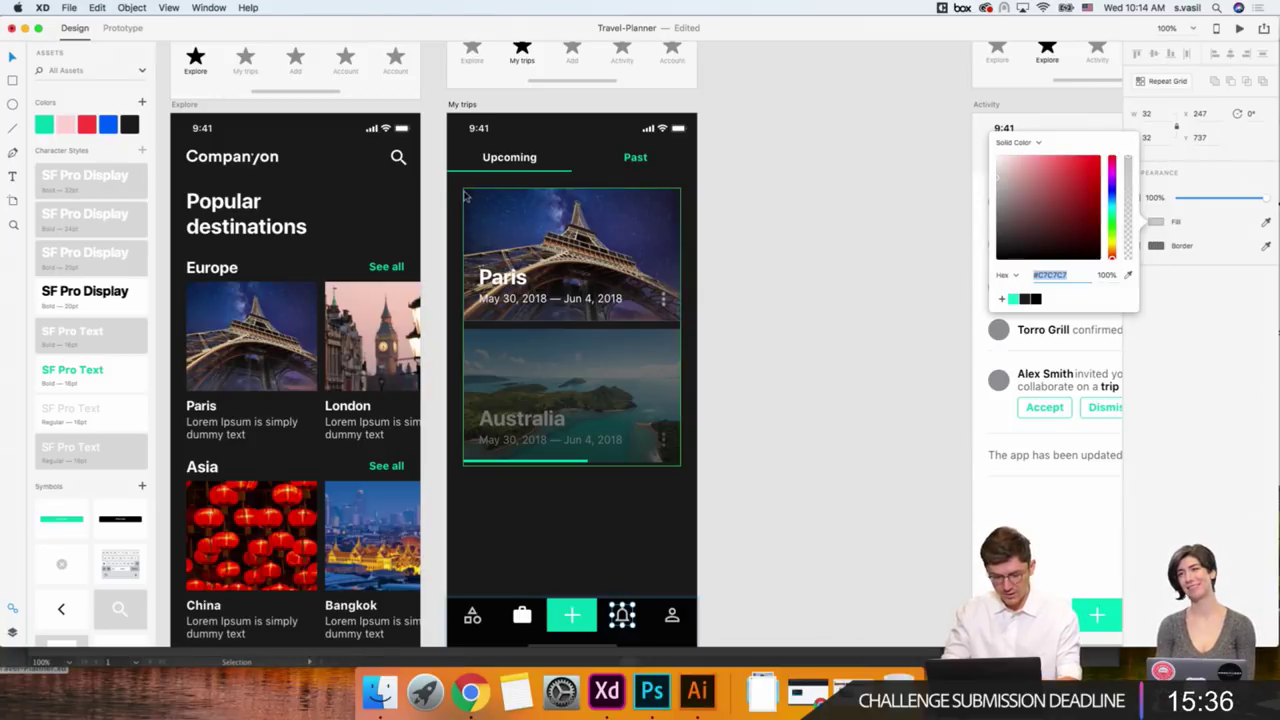
{"action": "left_click", "coordinate": [403, 165]}
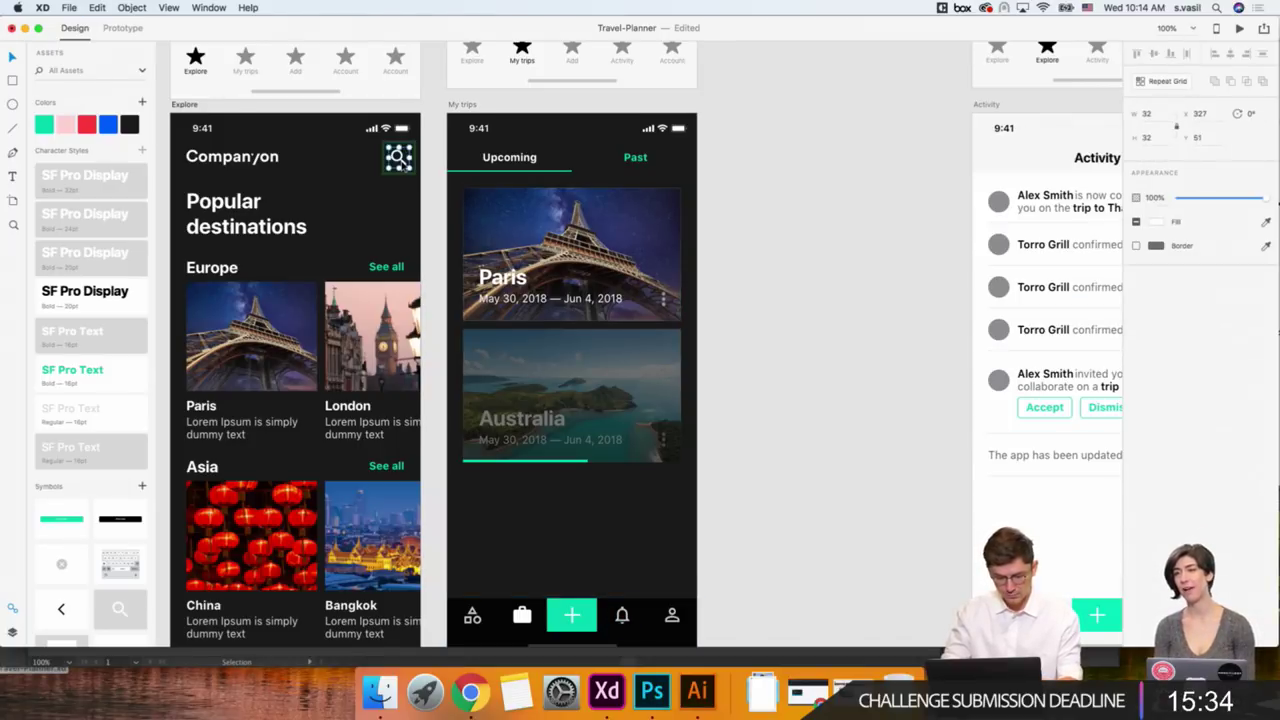
{"action": "left_click", "coordinate": [1156, 223]}
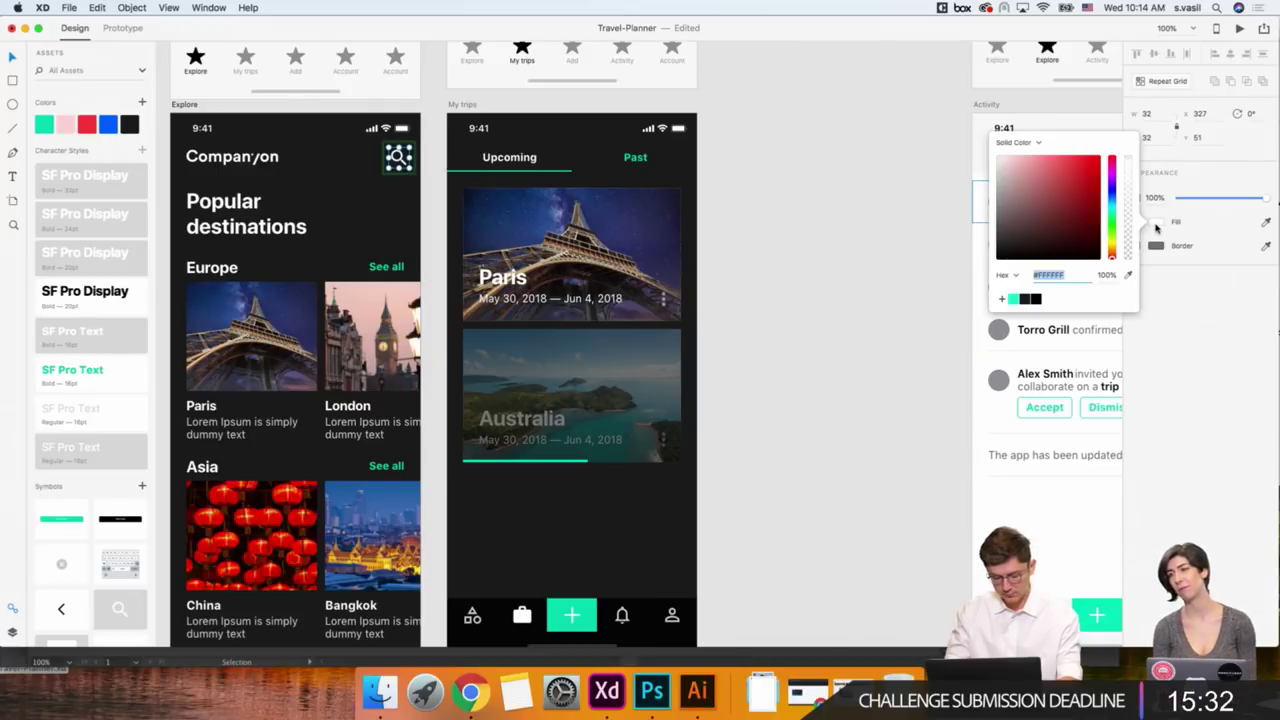
{"action": "left_click", "coordinate": [845, 278]}
Select the divider line under the version 2.0 update row.
{"action": "scroll", "coordinate": [826, 279], "scroll_direction": "right", "scroll_amount": 3}
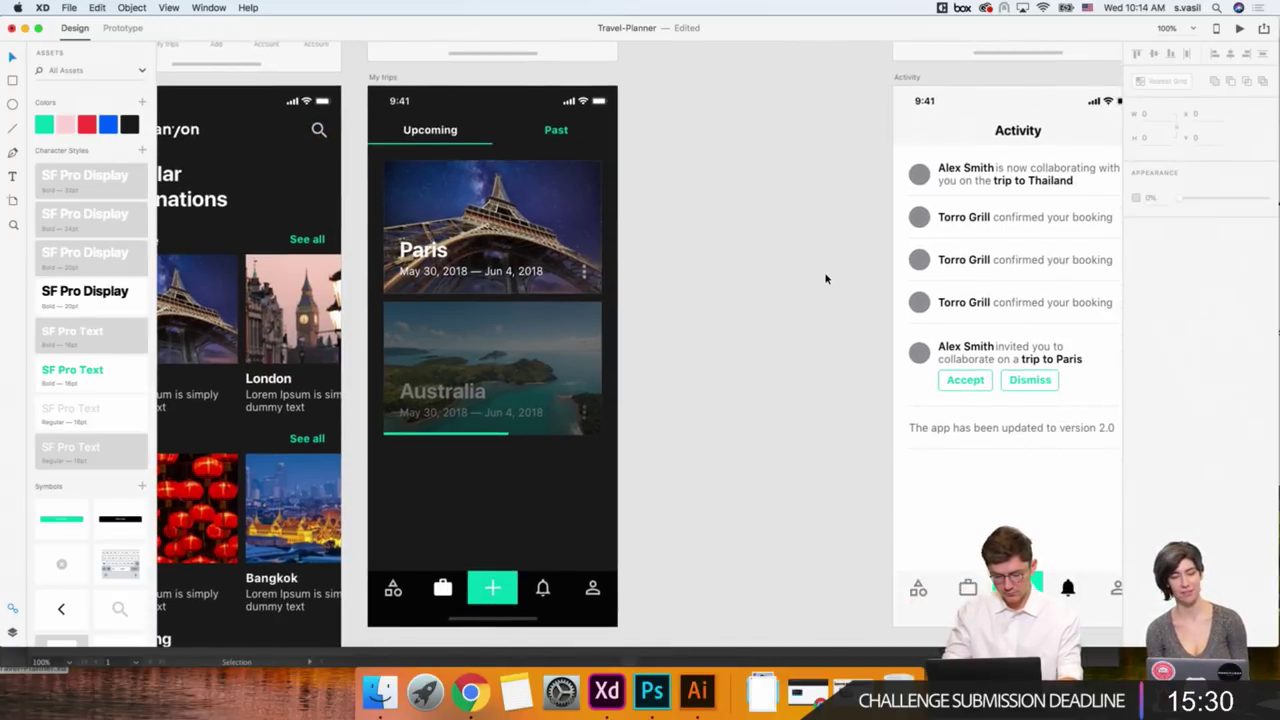
{"action": "scroll", "coordinate": [826, 279], "scroll_direction": "right", "scroll_amount": 5}
{"action": "scroll", "coordinate": [513, 194], "scroll_direction": "left", "scroll_amount": 3}
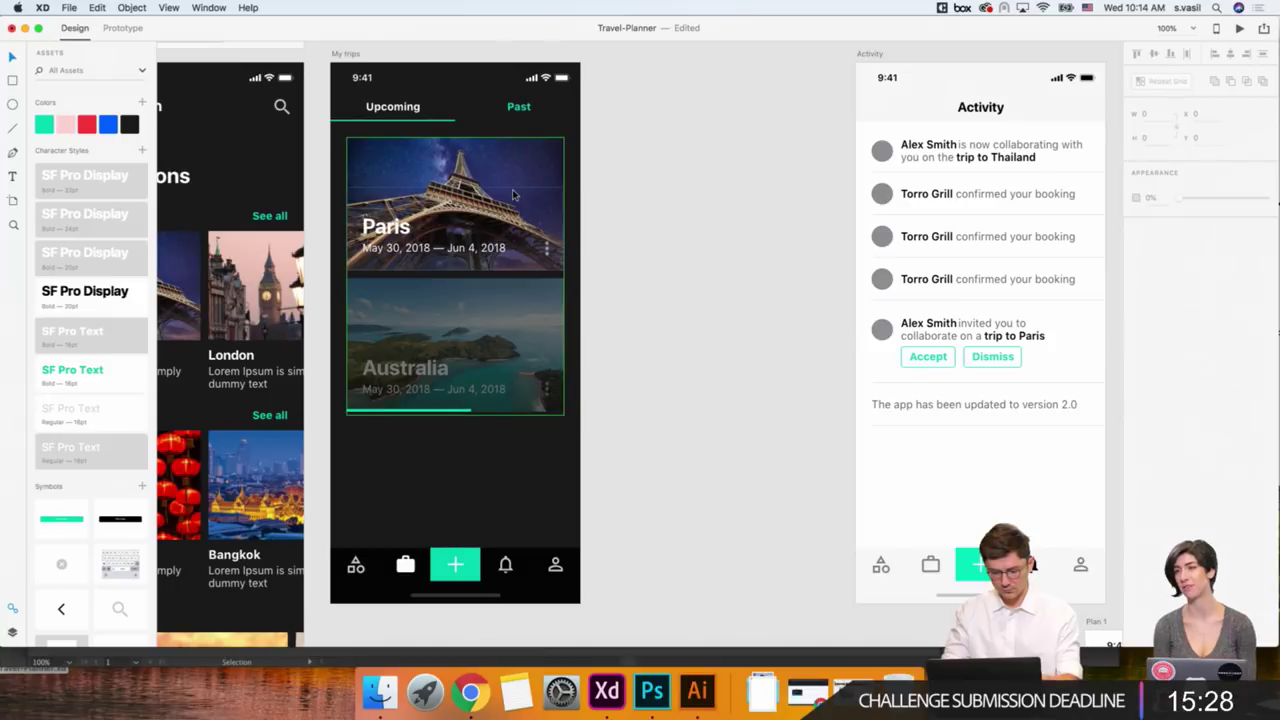
{"action": "scroll", "coordinate": [808, 134], "scroll_direction": "right", "scroll_amount": 5}
{"action": "scroll", "coordinate": [720, 124], "scroll_direction": "right", "scroll_amount": 1}
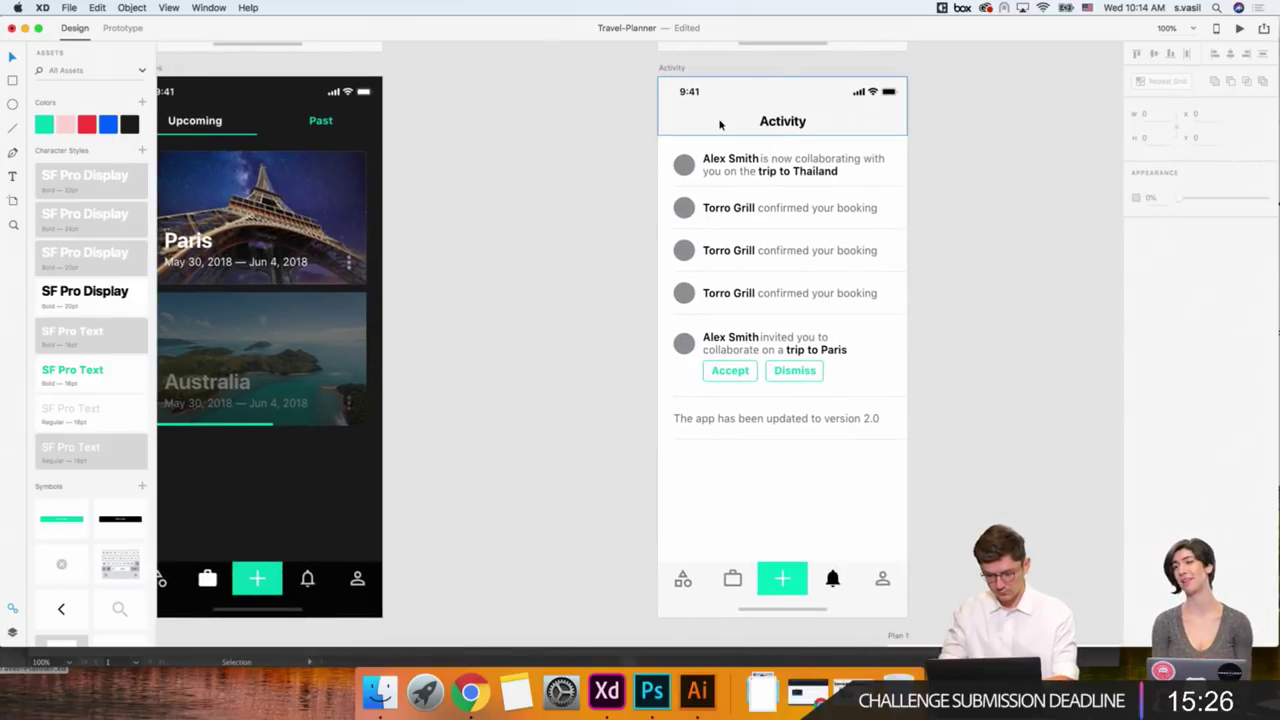
{"action": "left_click", "coordinate": [686, 170]}
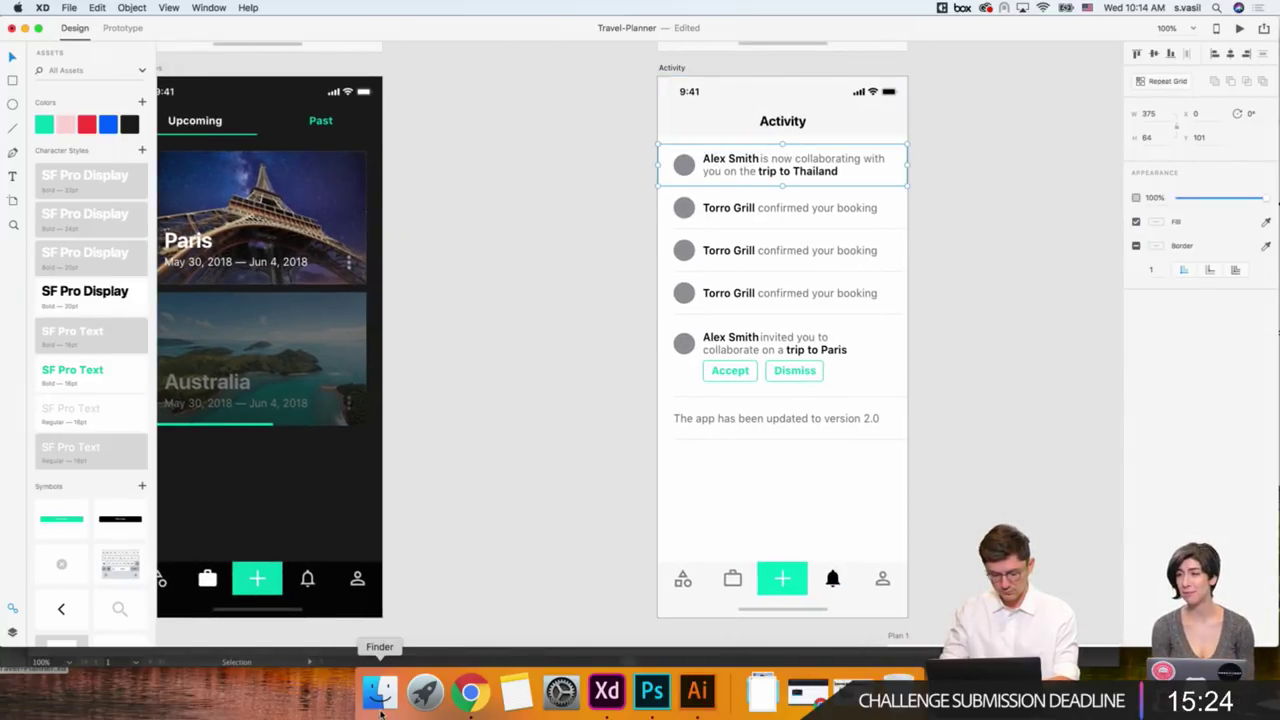
{"action": "left_click", "coordinate": [737, 421]}
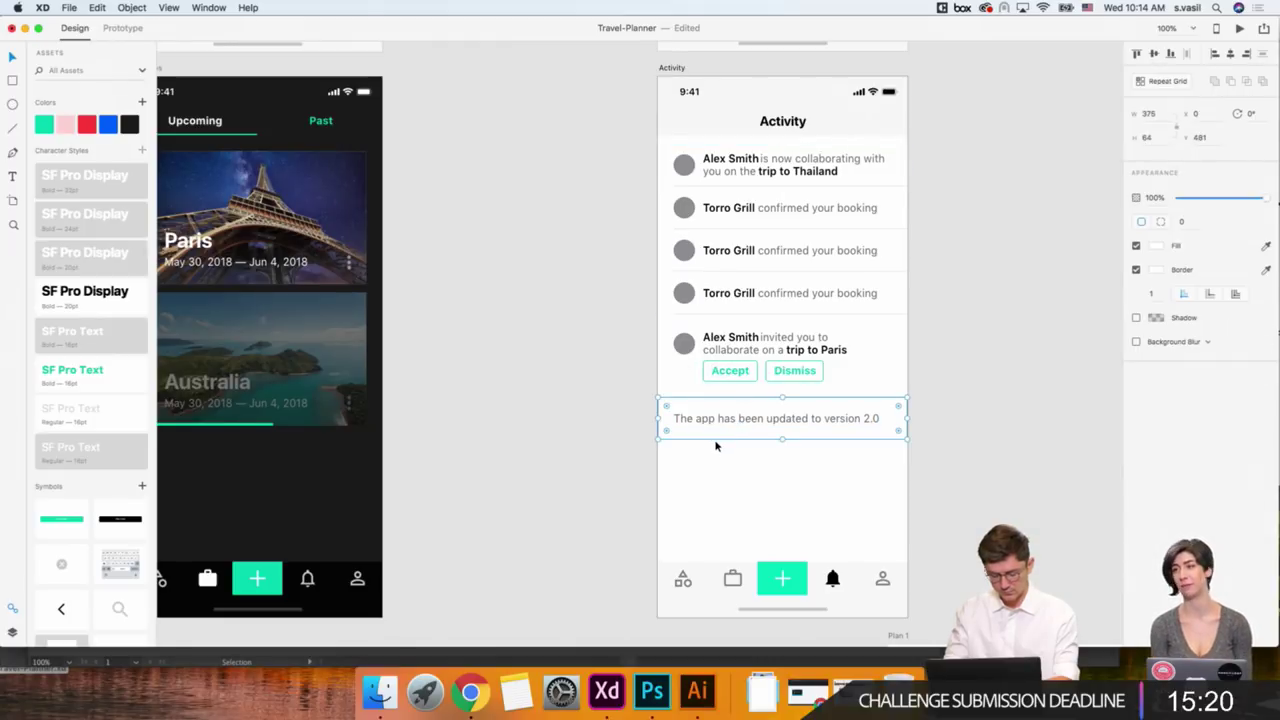
{"action": "scroll", "coordinate": [714, 445], "scroll_direction": "up", "scroll_amount": 5}
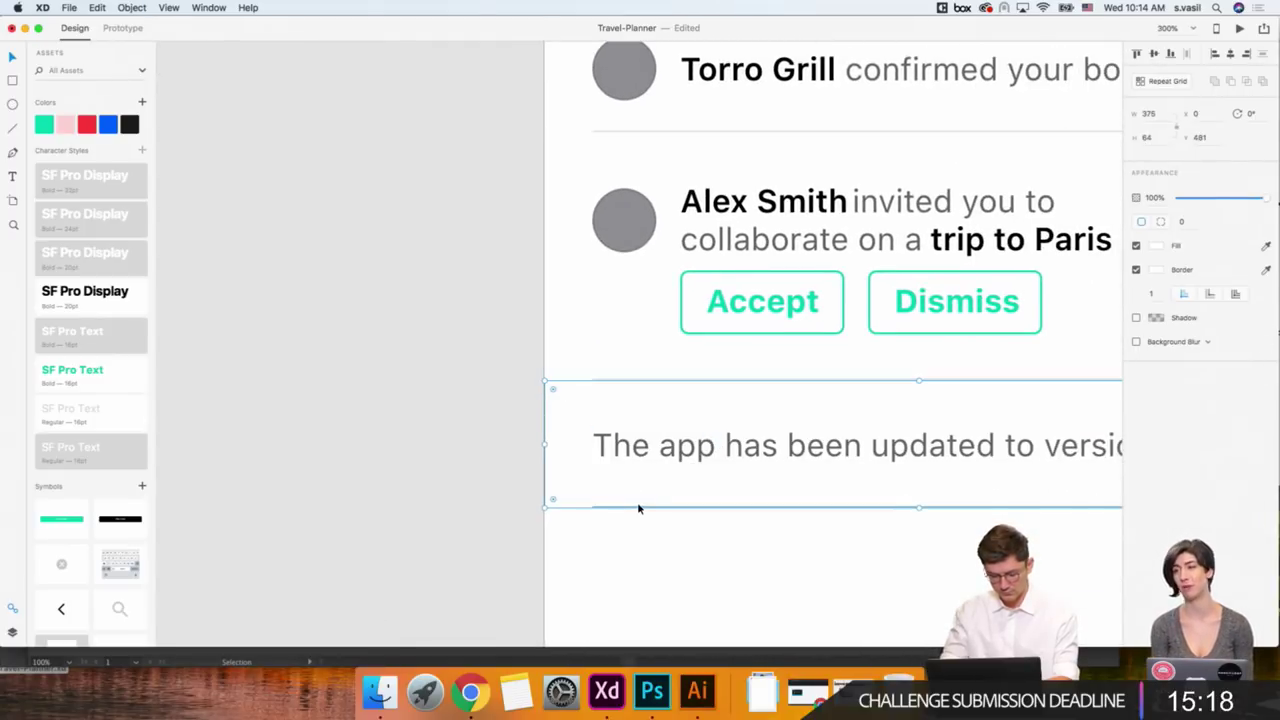
{"action": "left_click", "coordinate": [645, 376]}
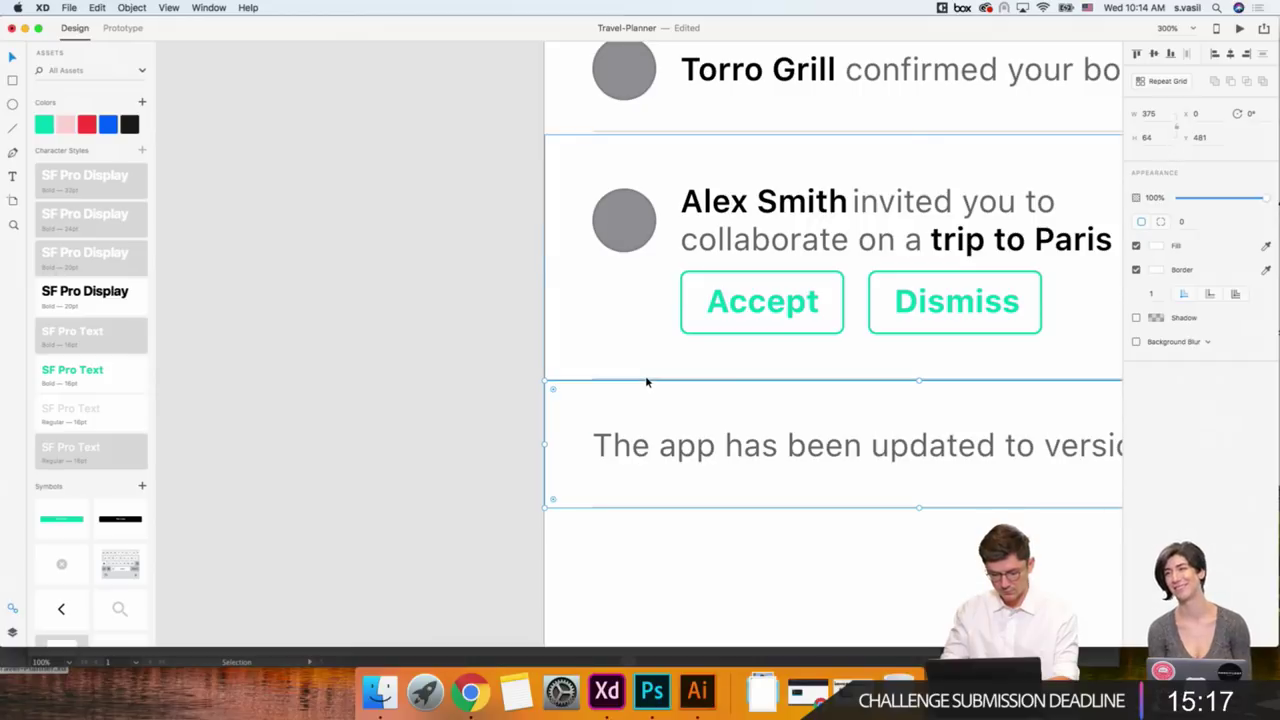
{"action": "left_click", "coordinate": [626, 510]}
Align the divider to the artboard's left edge at X 0 and set its width to 375.
{"action": "scroll", "coordinate": [628, 513], "scroll_direction": "right", "scroll_amount": 2}
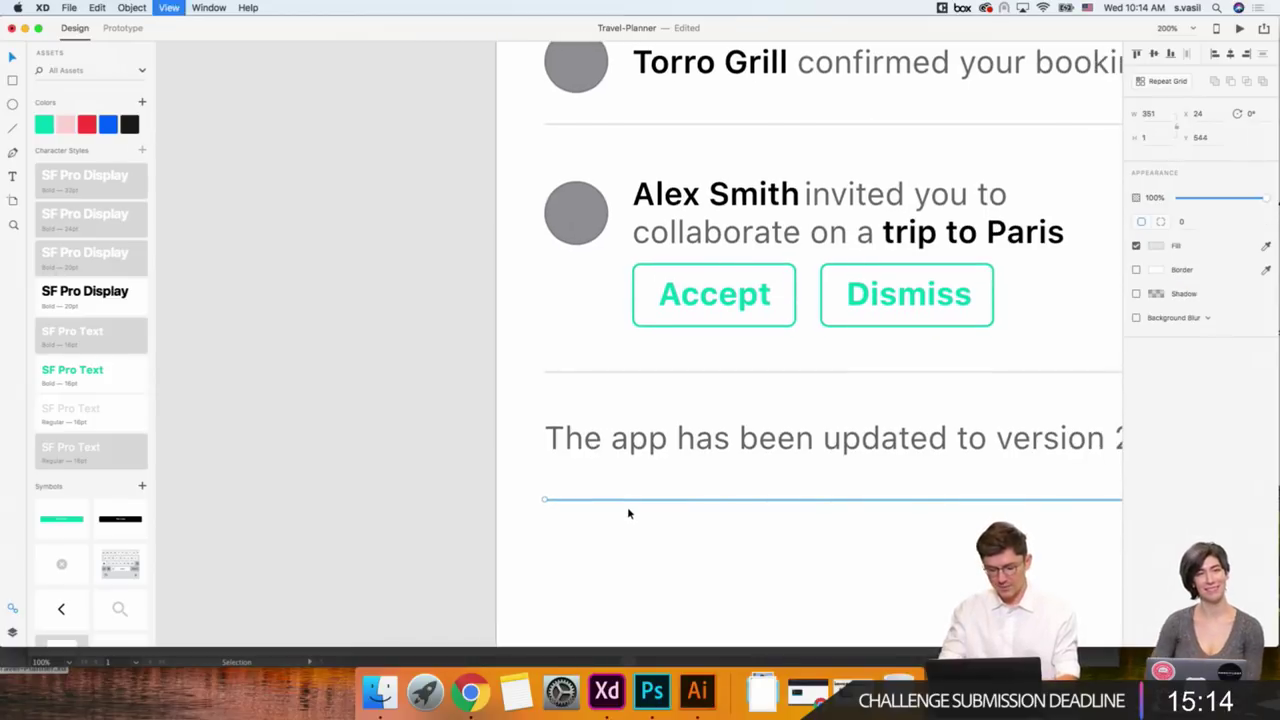
{"action": "key", "text": "super+1"}
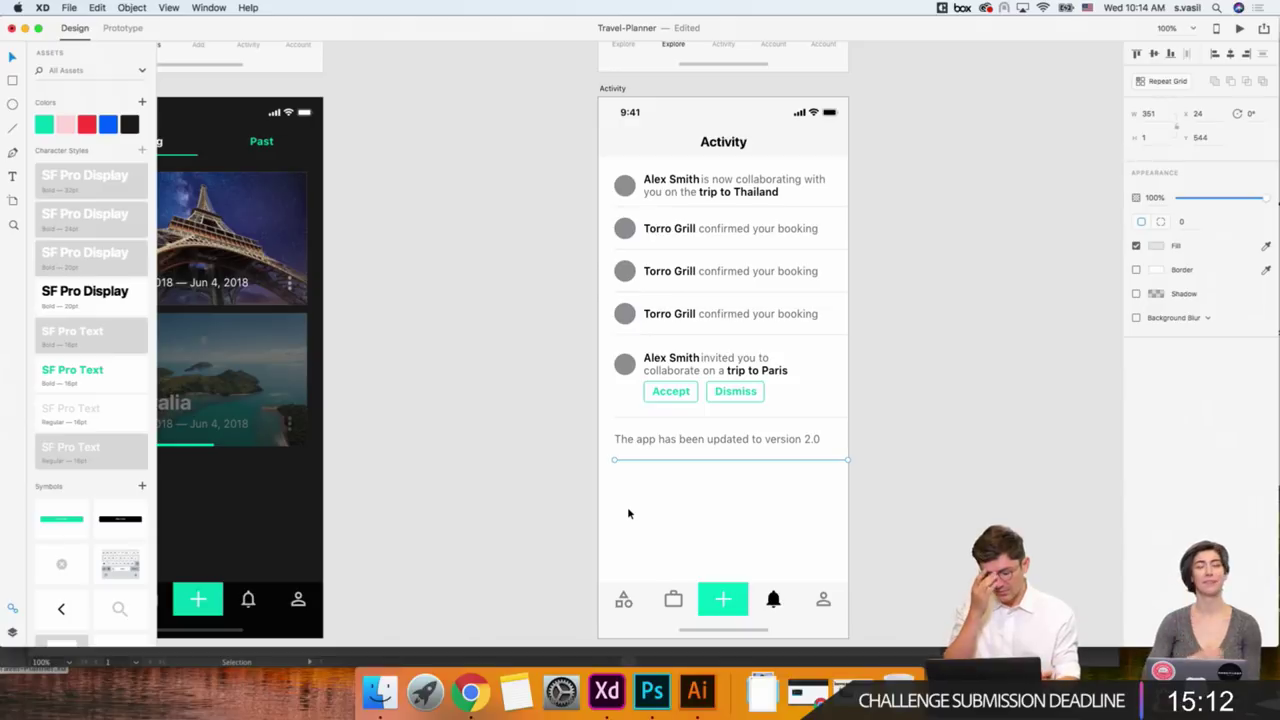
{"action": "key", "text": "super+equal"}
{"action": "scroll", "coordinate": [628, 513], "scroll_direction": "right", "scroll_amount": 2}
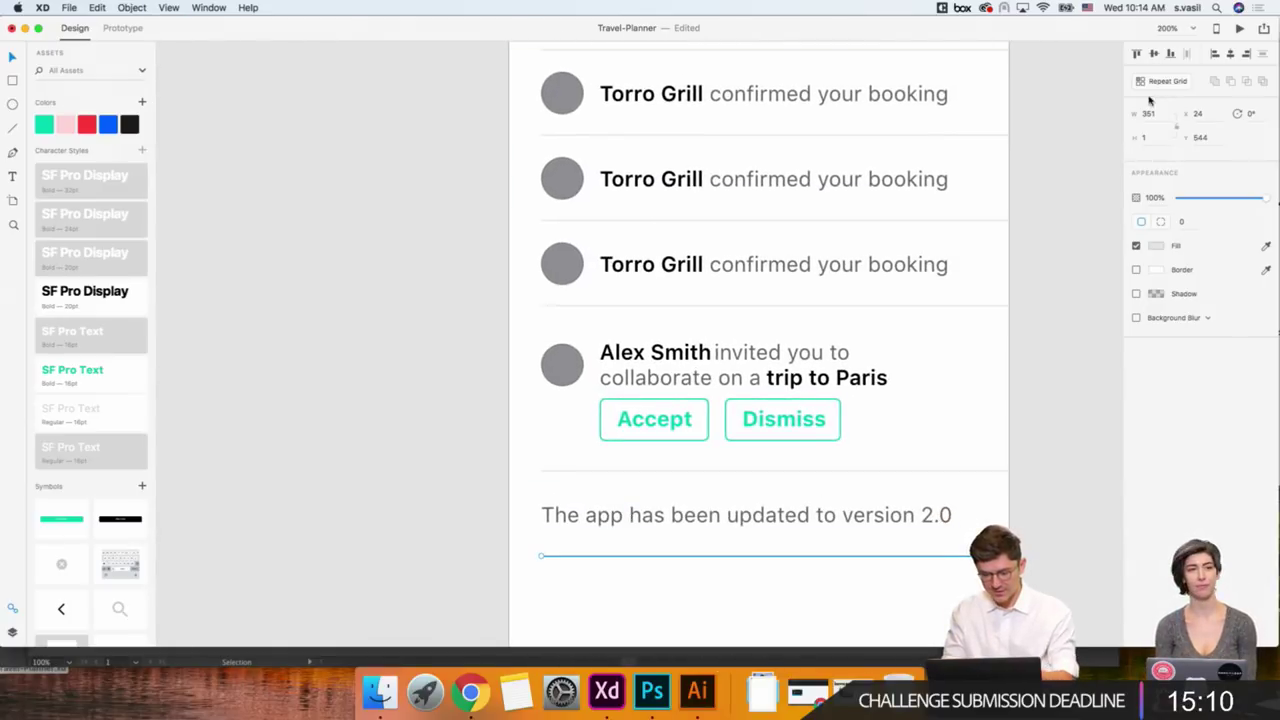
{"action": "left_click", "coordinate": [1215, 53]}
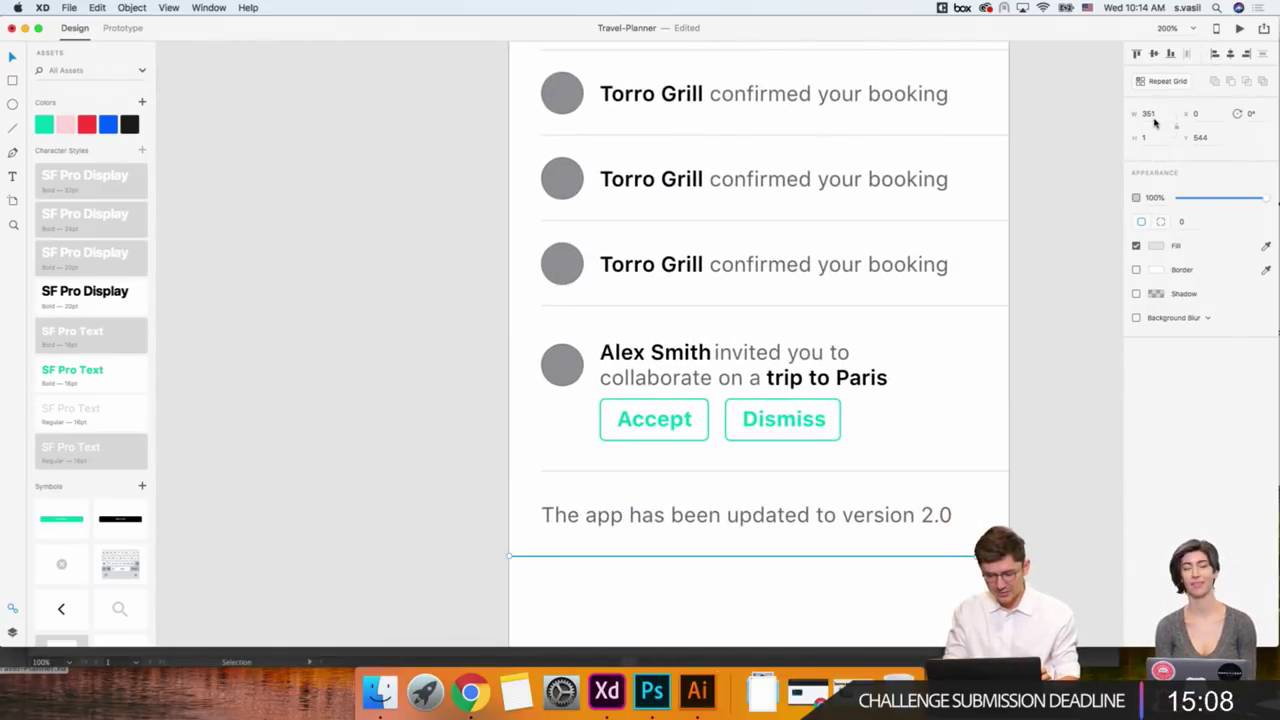
{"action": "type", "text": "3"}
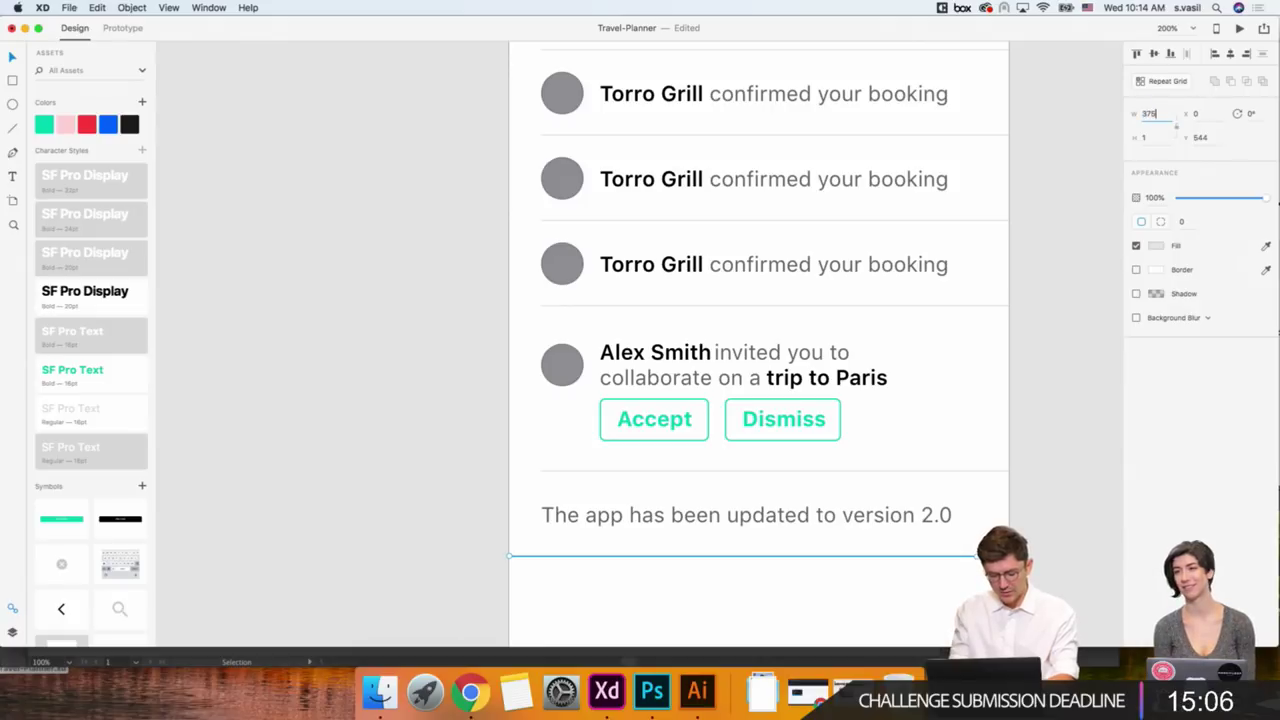
{"action": "key", "text": "Return"}
Review the Torro Grill rows and scroll over the Activity screen, then zoom to fit.
{"action": "scroll", "coordinate": [425, 371], "scroll_direction": "right", "scroll_amount": 2}
{"action": "scroll", "coordinate": [425, 371], "scroll_direction": "down", "scroll_amount": 1}
{"action": "left_click", "coordinate": [381, 371]}
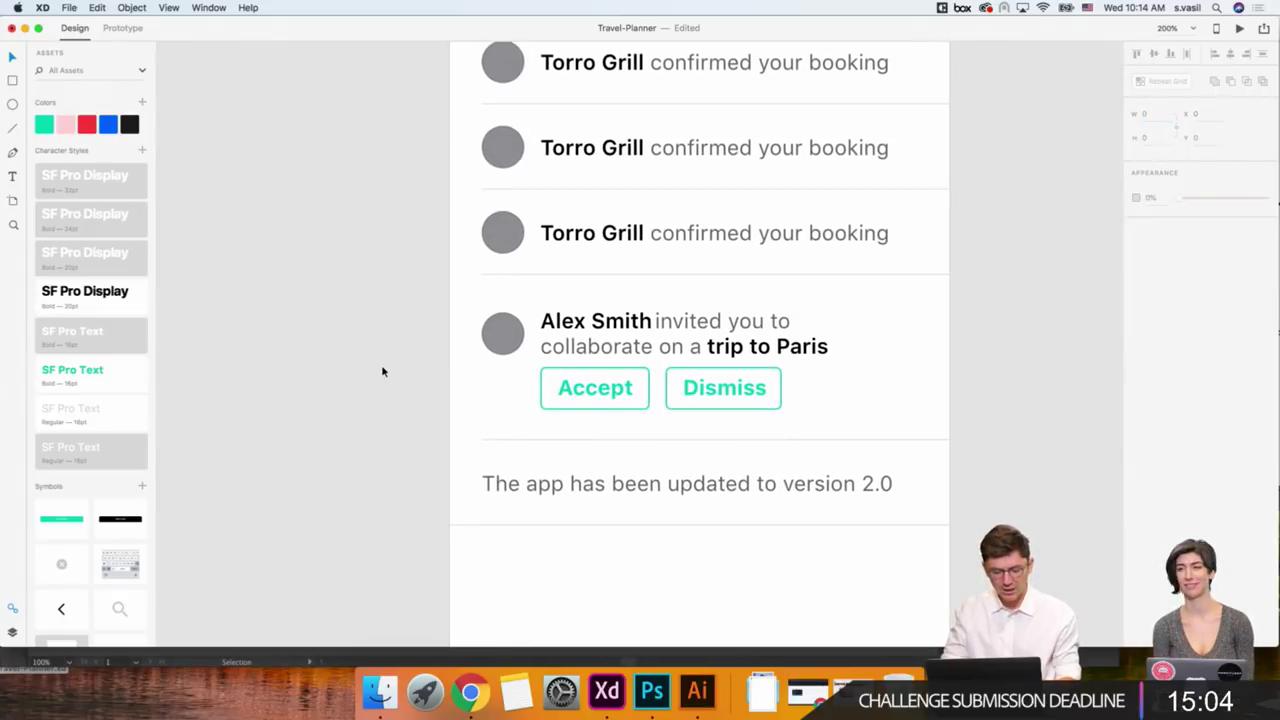
{"action": "scroll", "coordinate": [381, 371], "scroll_direction": "up", "scroll_amount": 3}
{"action": "left_click", "coordinate": [592, 283]}
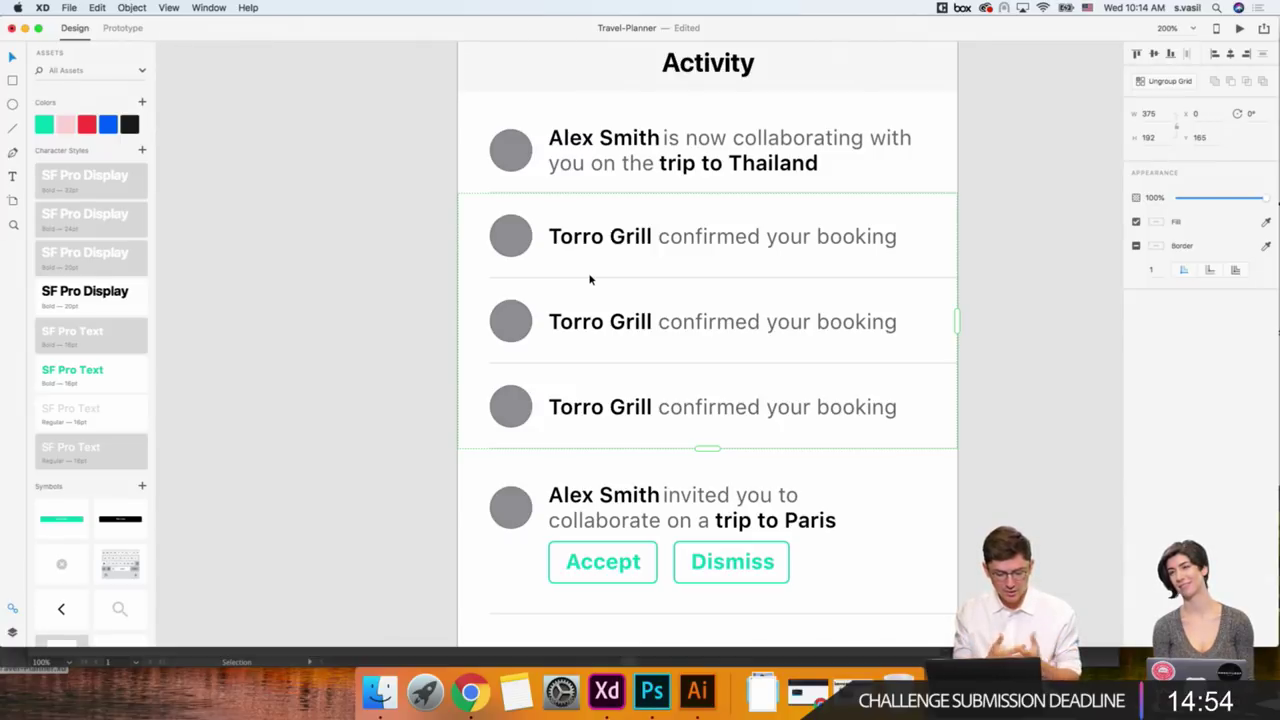
{"action": "left_click", "coordinate": [391, 249]}
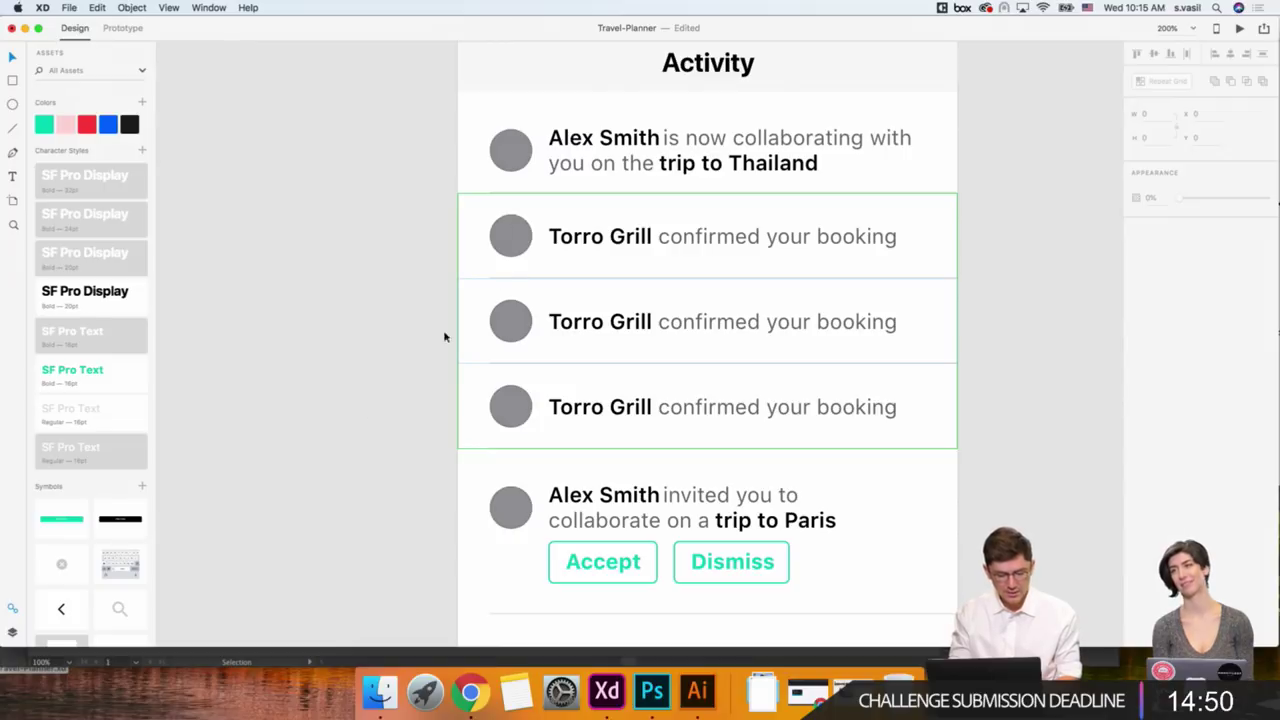
{"action": "scroll", "coordinate": [358, 416], "scroll_direction": "right", "scroll_amount": 2}
{"action": "scroll", "coordinate": [358, 416], "scroll_direction": "down", "scroll_amount": 1}
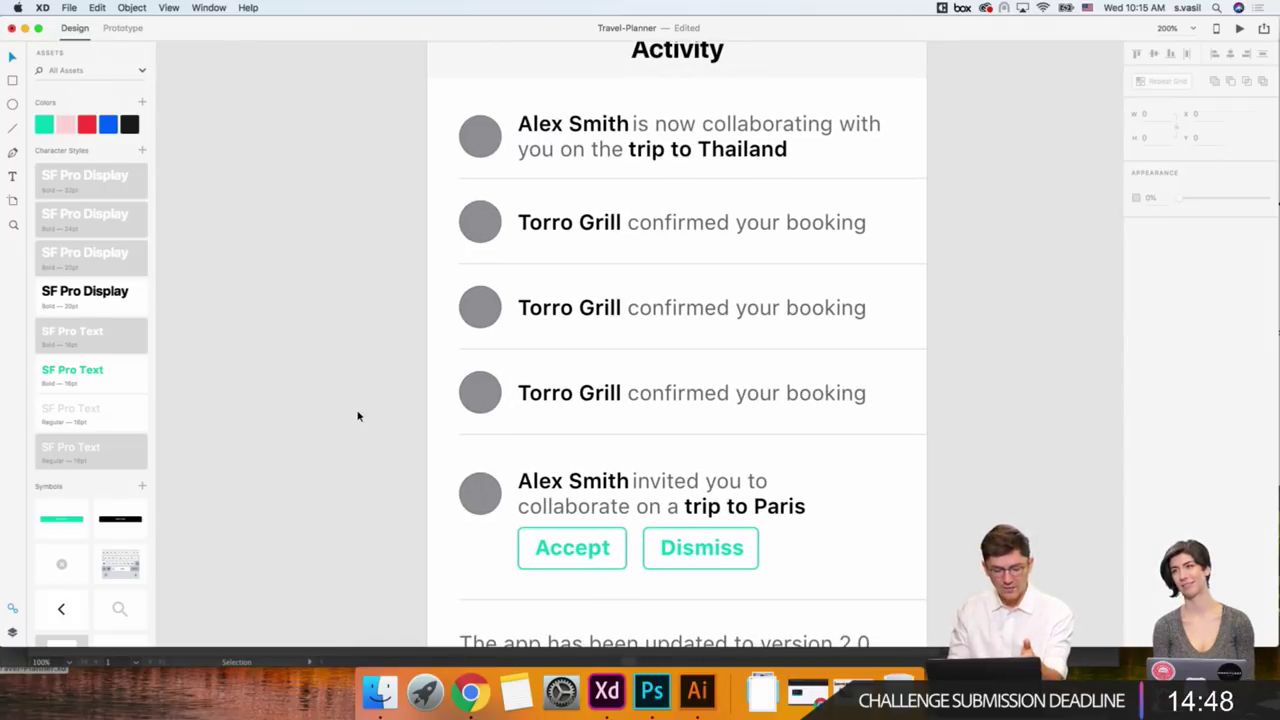
{"action": "scroll", "coordinate": [358, 416], "scroll_direction": "down", "scroll_amount": 3}
{"action": "scroll", "coordinate": [358, 416], "scroll_direction": "right", "scroll_amount": 1}
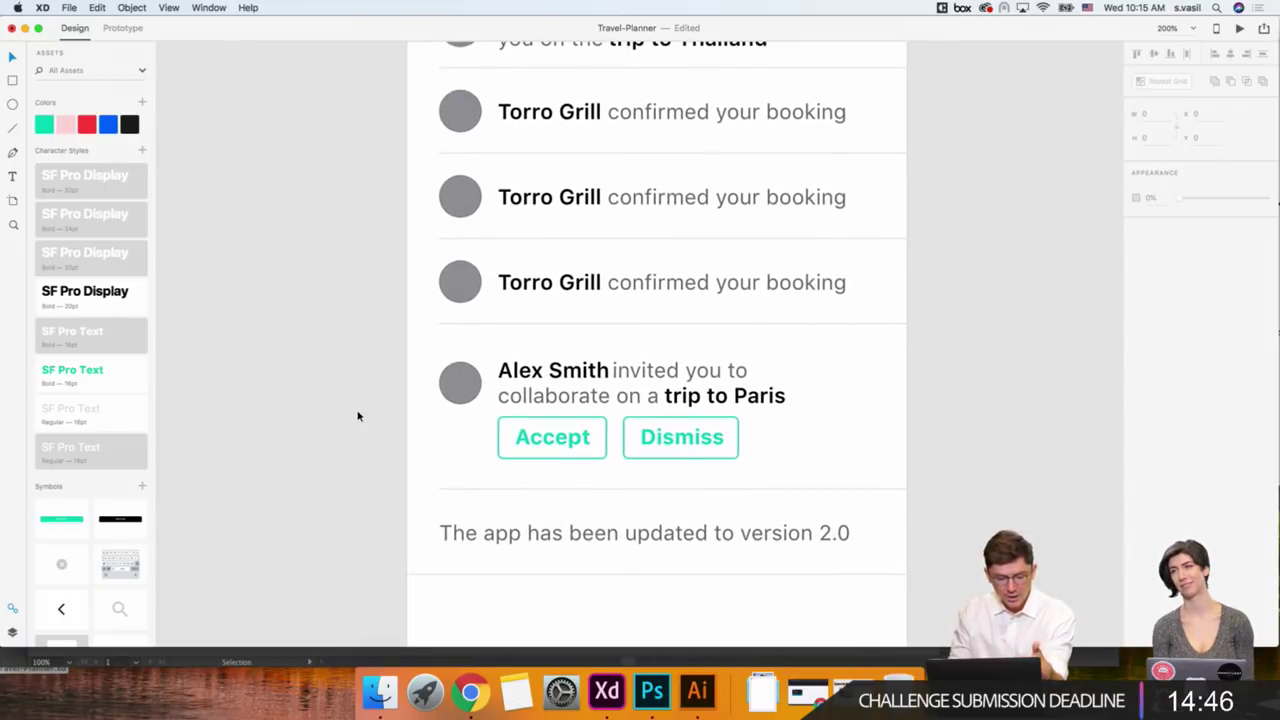
{"action": "scroll", "coordinate": [358, 416], "scroll_direction": "up", "scroll_amount": 2}
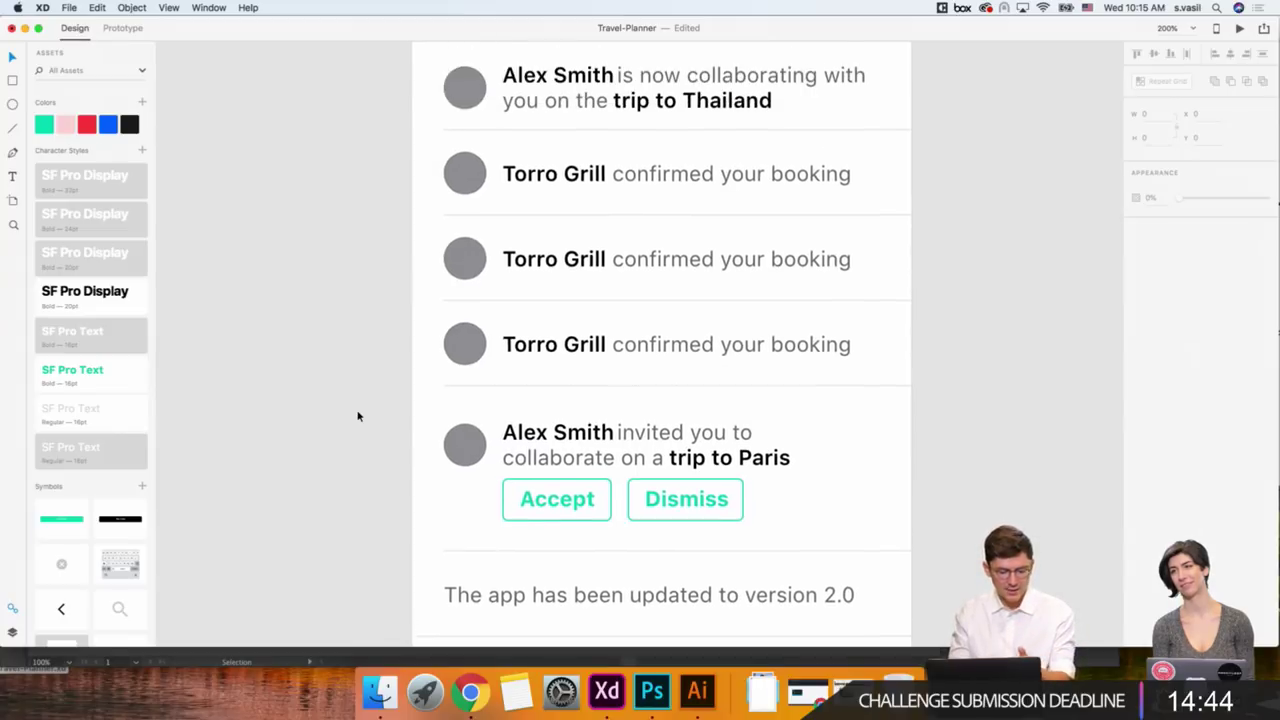
{"action": "scroll", "coordinate": [358, 416], "scroll_direction": "up", "scroll_amount": 1}
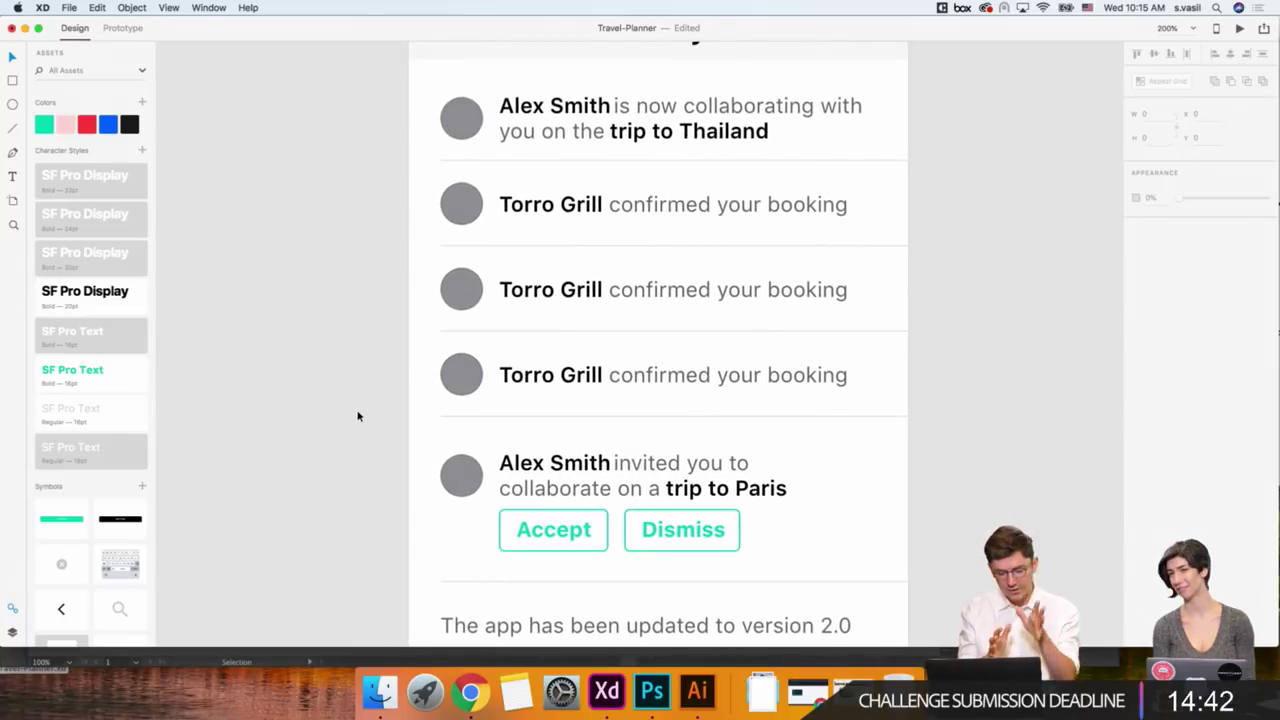
{"action": "scroll", "coordinate": [358, 416], "scroll_direction": "up", "scroll_amount": 1}
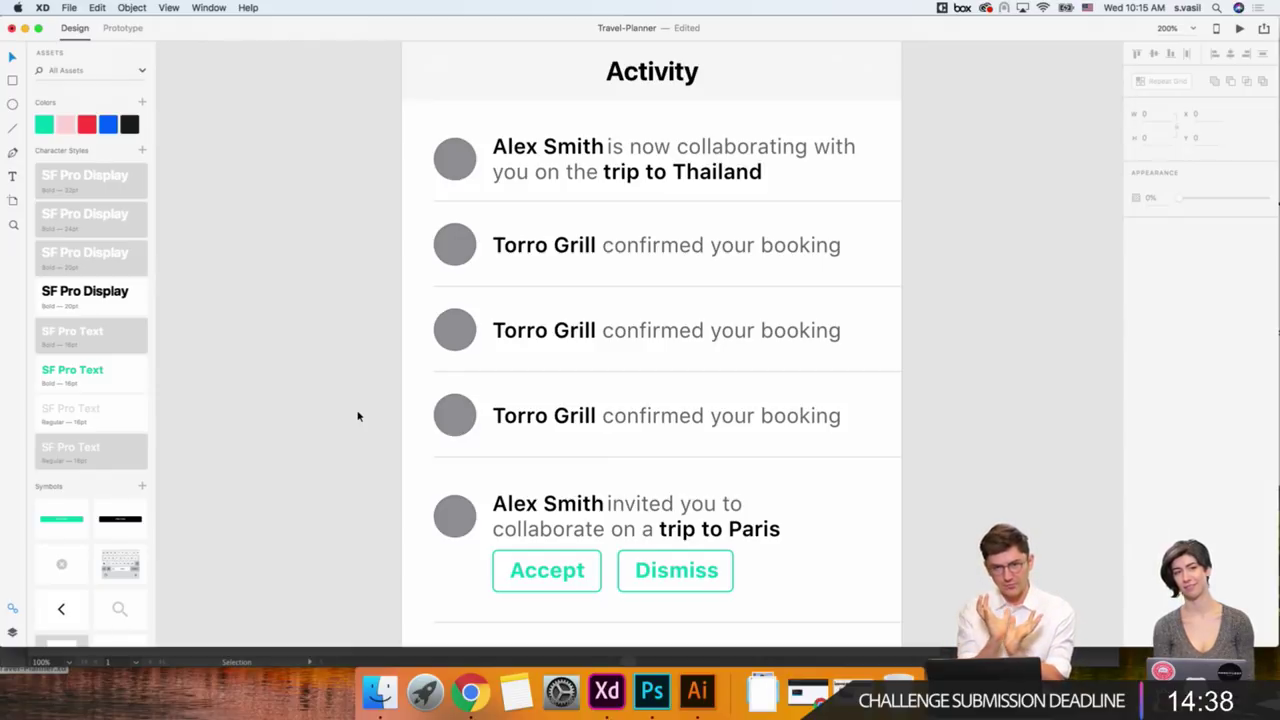
{"action": "scroll", "coordinate": [358, 416], "scroll_direction": "down", "scroll_amount": 2}
{"action": "scroll", "coordinate": [358, 416], "scroll_direction": "down", "scroll_amount": 3}
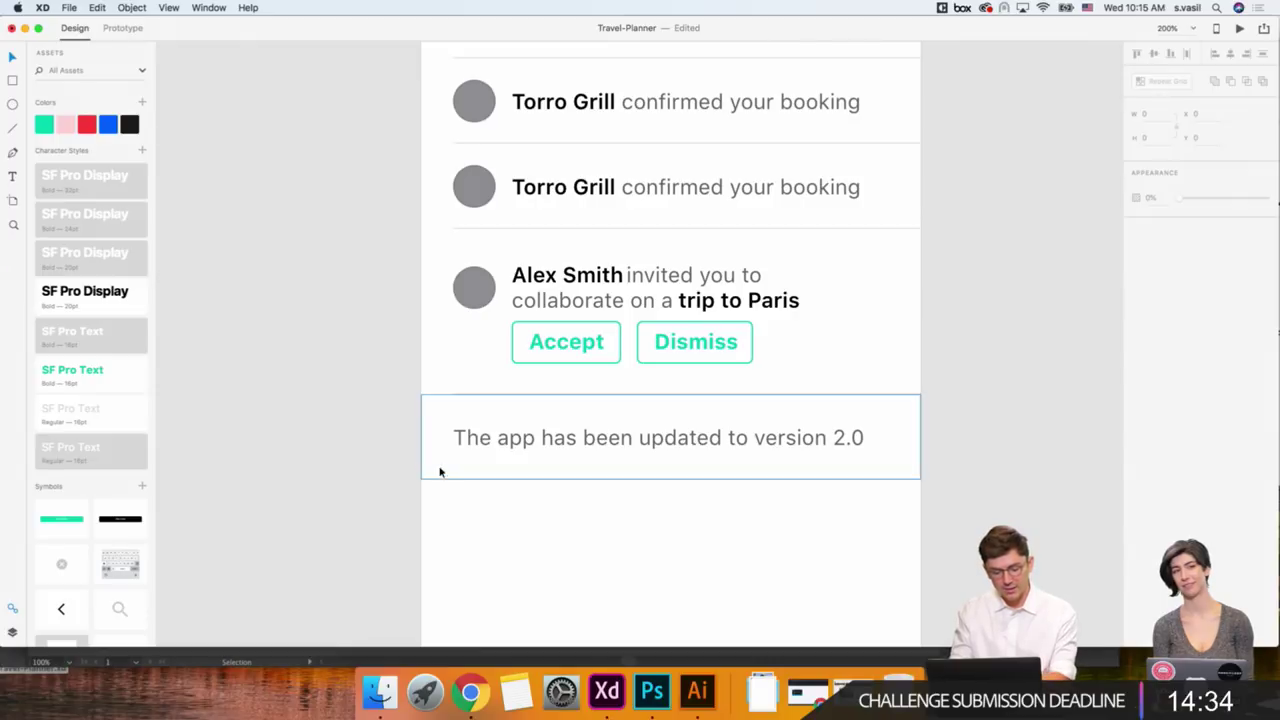
{"action": "scroll", "coordinate": [408, 490], "scroll_direction": "down", "scroll_amount": 2}
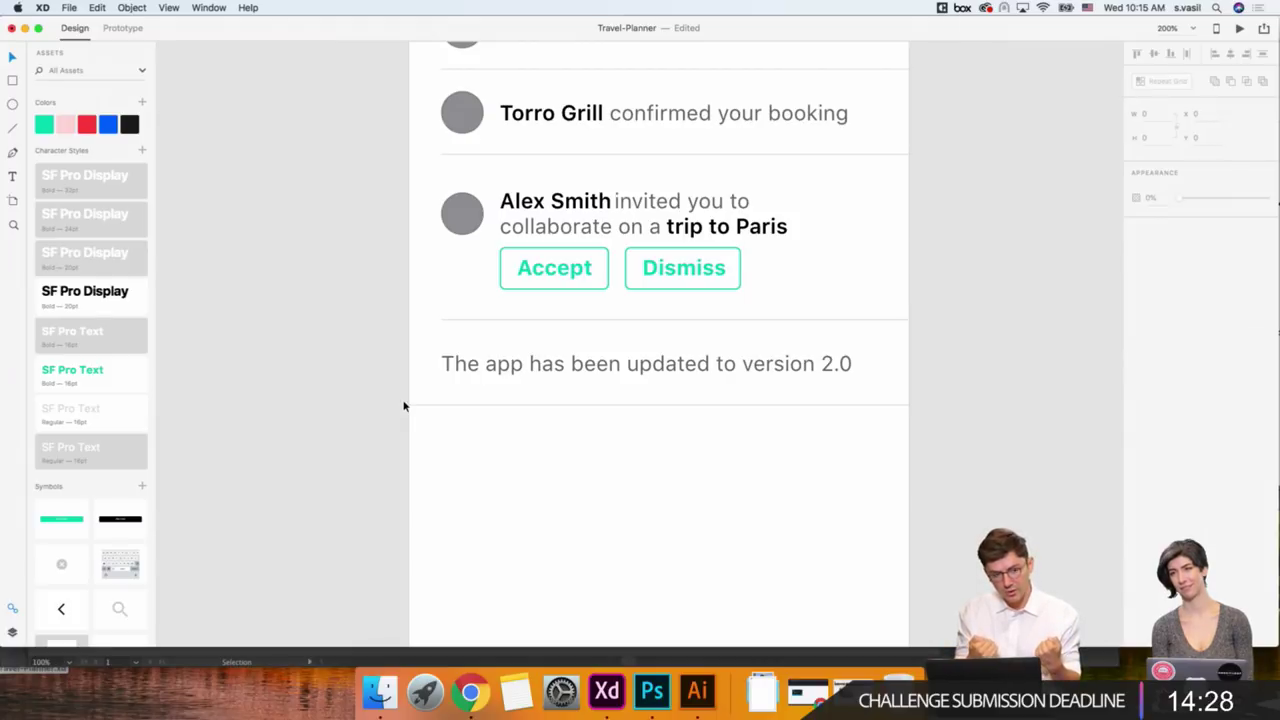
{"action": "scroll", "coordinate": [404, 406], "scroll_direction": "up", "scroll_amount": 5}
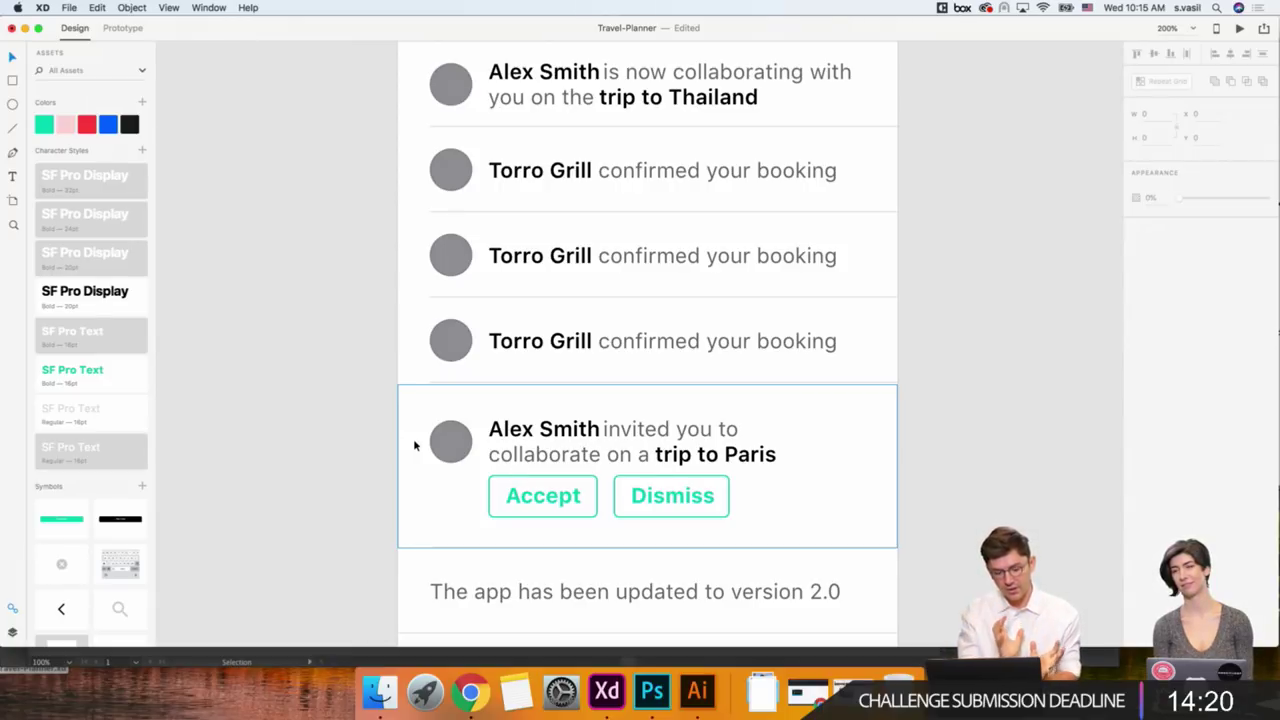
{"action": "scroll", "coordinate": [372, 447], "scroll_direction": "down", "scroll_amount": 2}
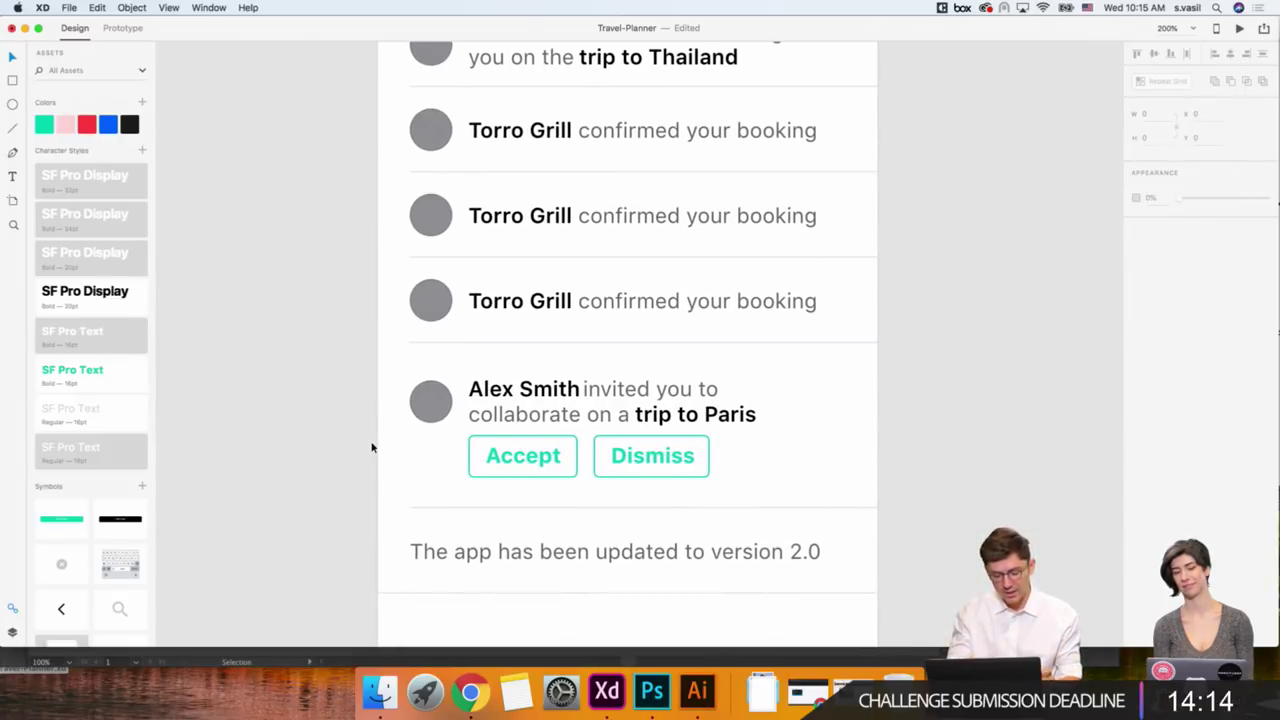
{"action": "key", "text": "super+1"}
{"action": "scroll", "coordinate": [413, 293], "scroll_direction": "right", "scroll_amount": 3}
{"action": "scroll", "coordinate": [413, 293], "scroll_direction": "down", "scroll_amount": 2}
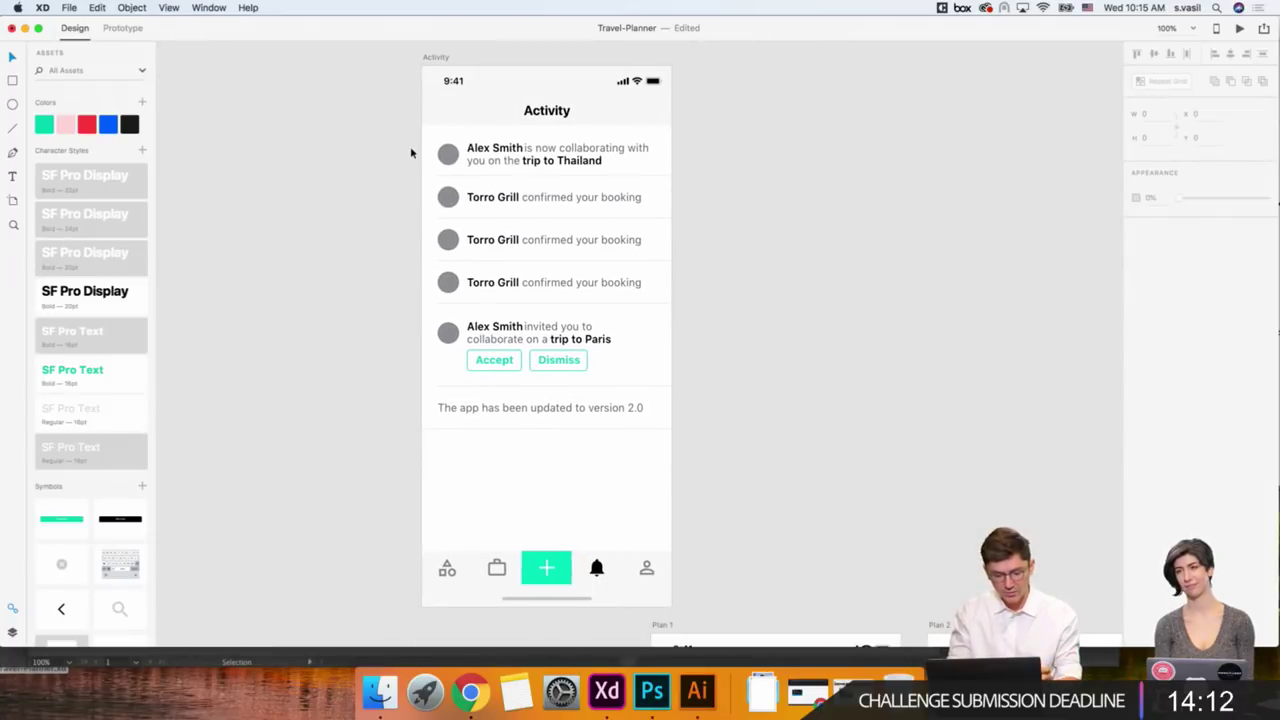
{"action": "left_click_drag", "start_coordinate": [410, 152], "coordinate": [715, 485]}
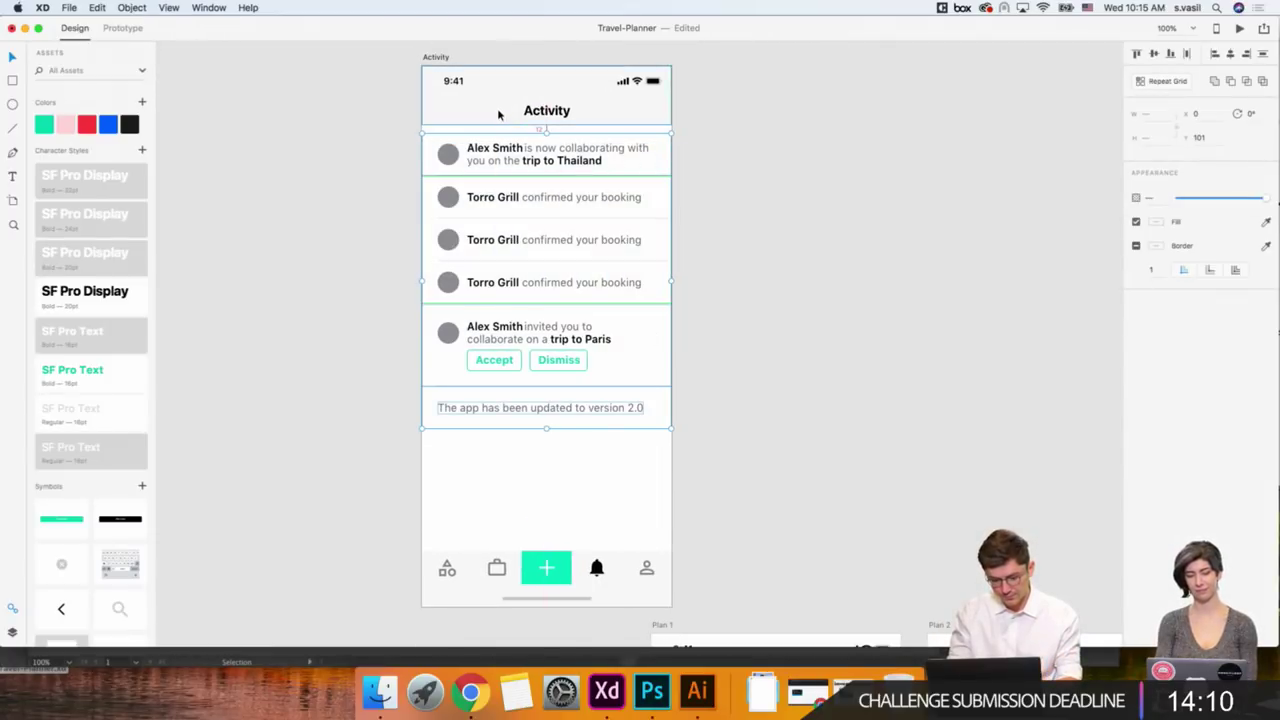
{"action": "key", "text": "Up"}
{"action": "key", "text": "Up"}
{"action": "key", "text": "Up"}
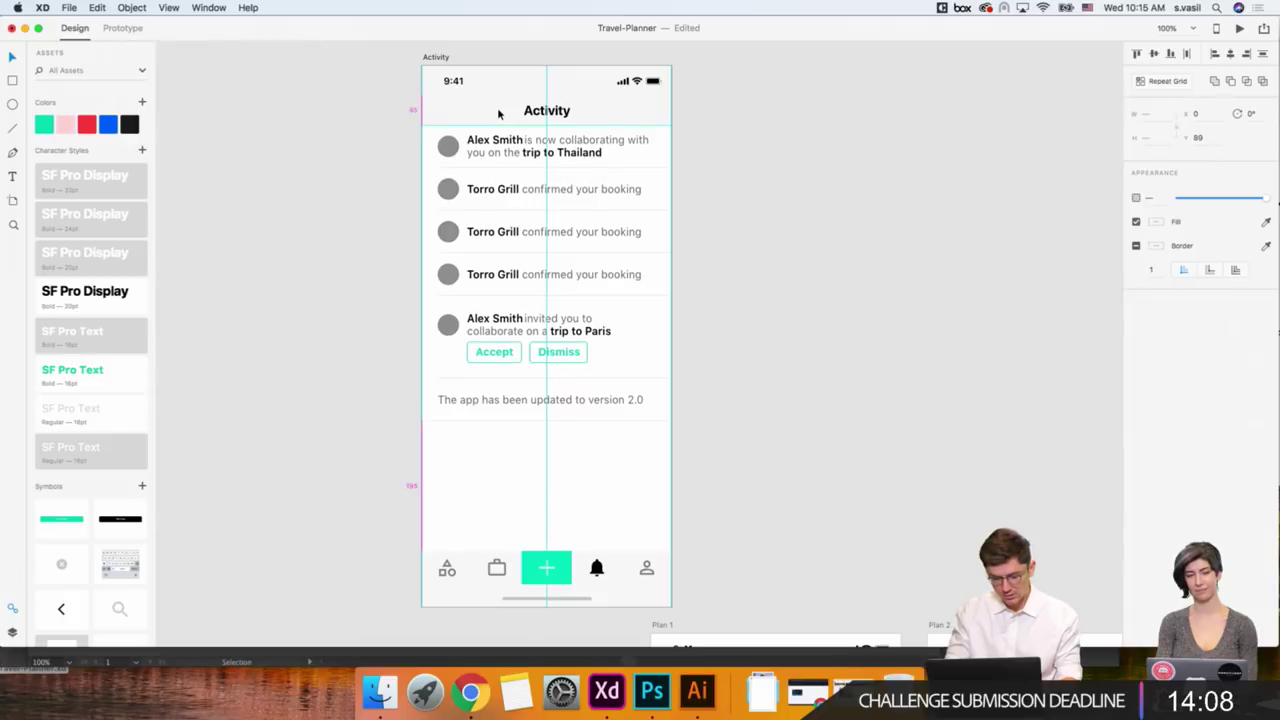
{"action": "key", "text": "Down"}
{"action": "key", "text": "Down"}
{"action": "key", "text": "Down"}
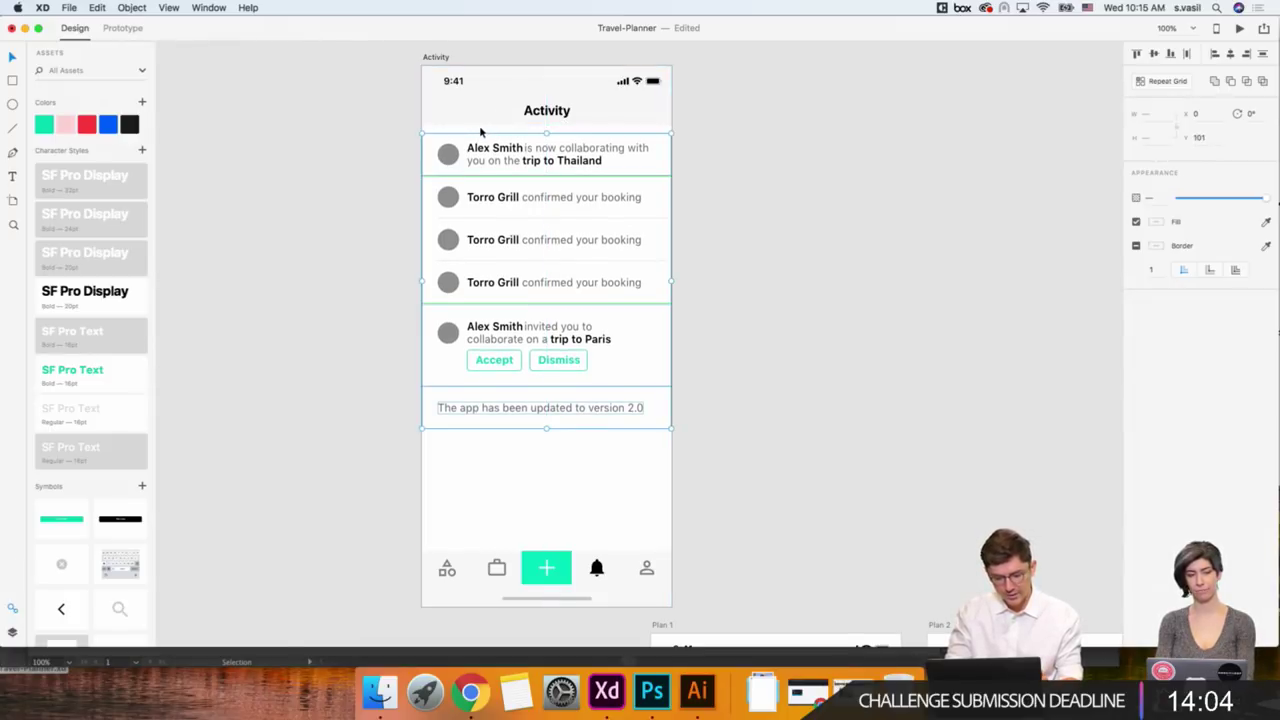
{"action": "left_click_drag", "start_coordinate": [389, 131], "coordinate": [759, 418]}
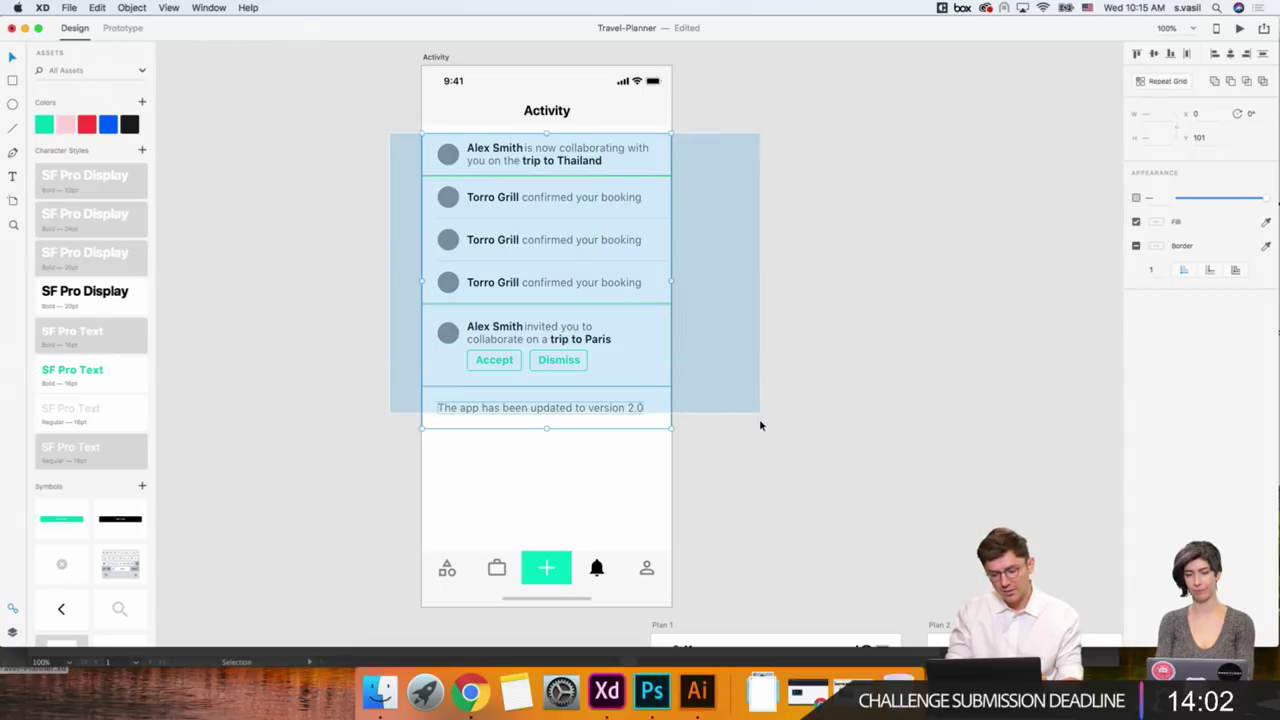
{"action": "left_click_drag", "start_coordinate": [449, 160], "coordinate": [449, 153]}
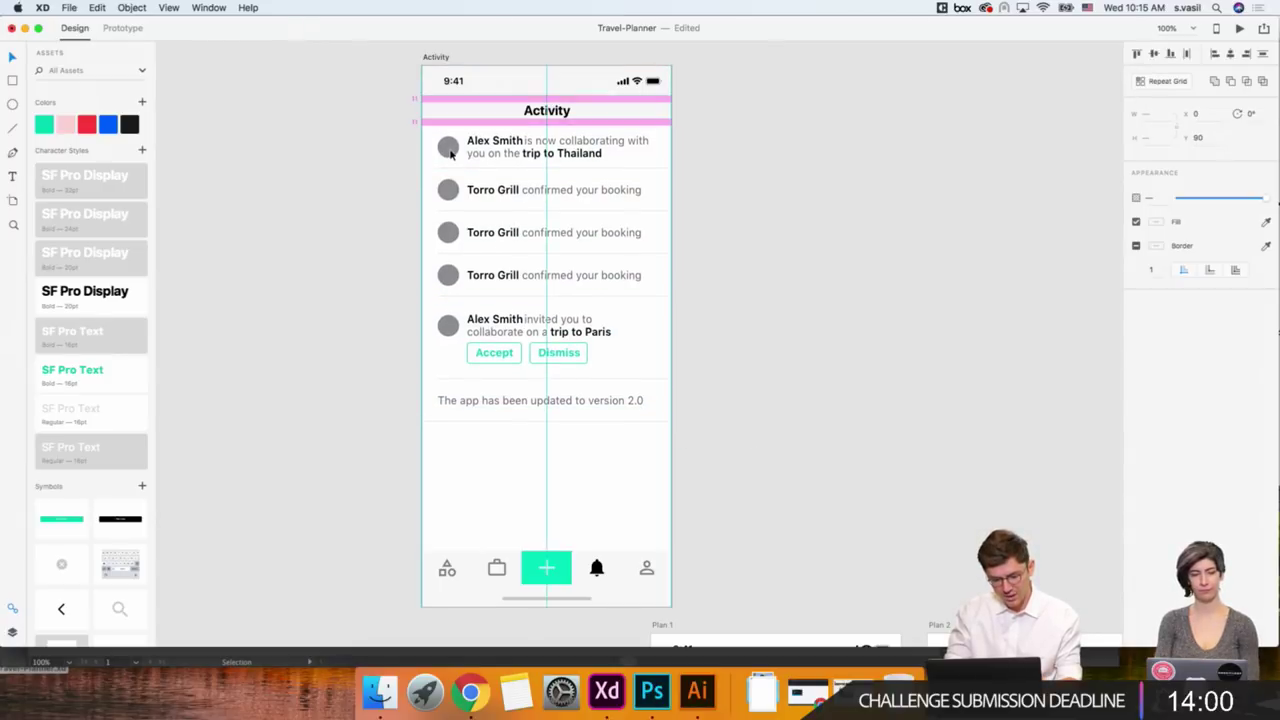
{"action": "left_click", "coordinate": [400, 158]}
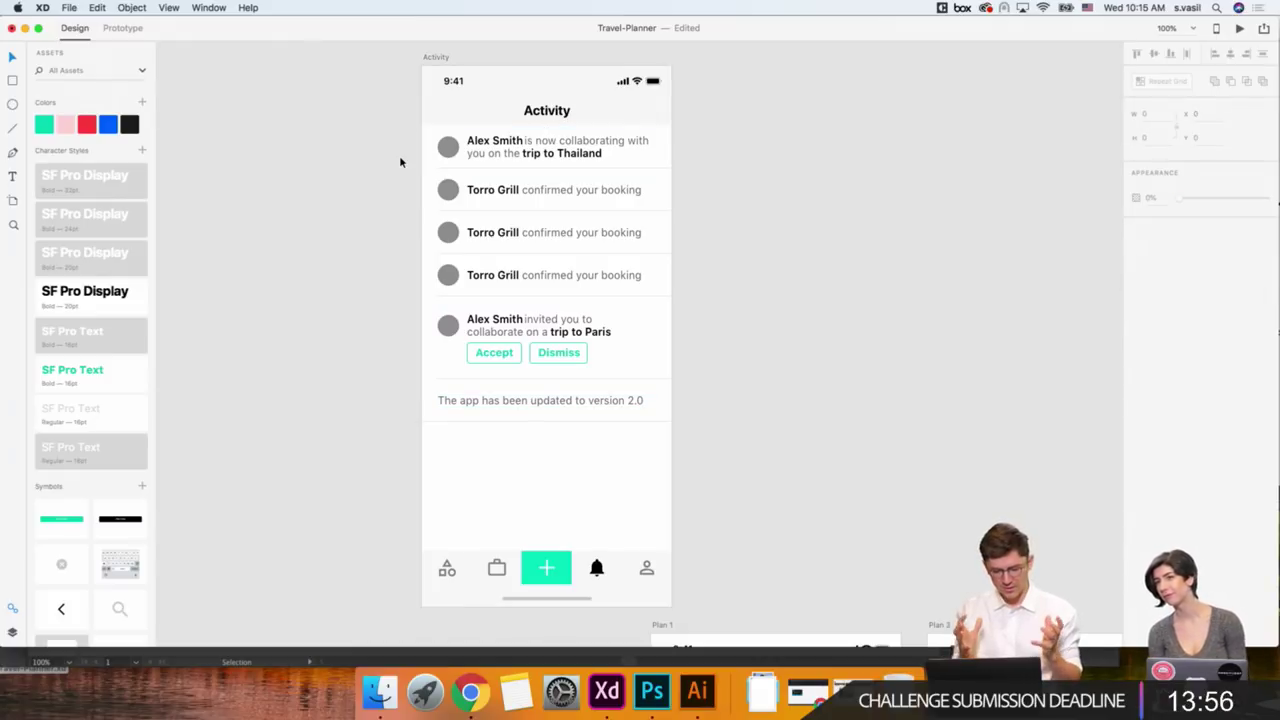
{"action": "key", "text": "ctrl+z"}
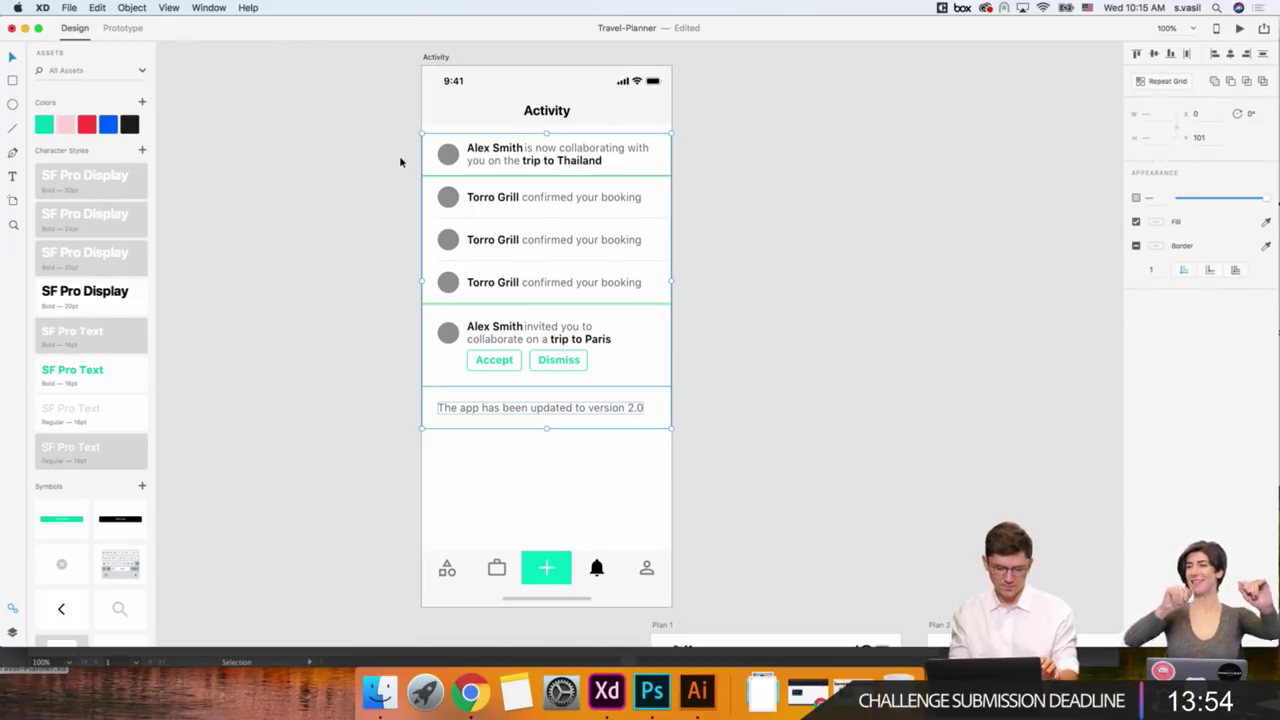
{"action": "left_click", "coordinate": [399, 160]}
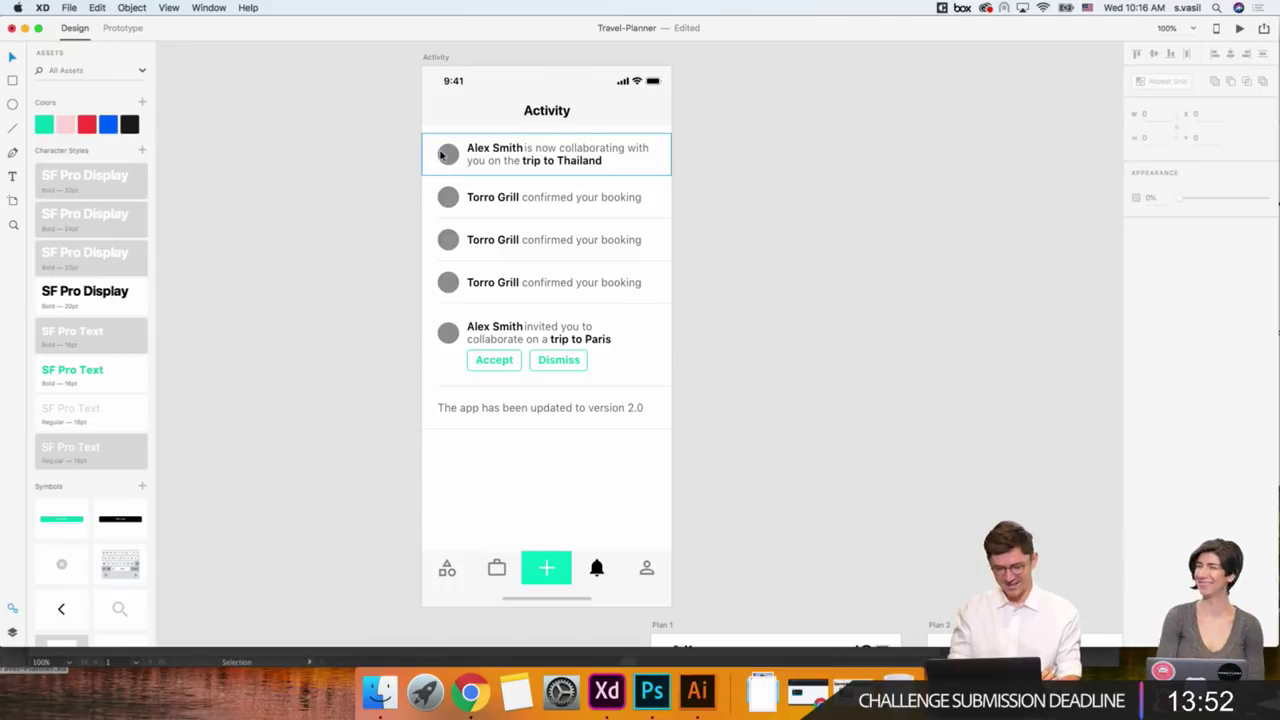
Add a drop shadow with blur 20 to the status bar and Activity header.
{"action": "left_click", "coordinate": [619, 100]}
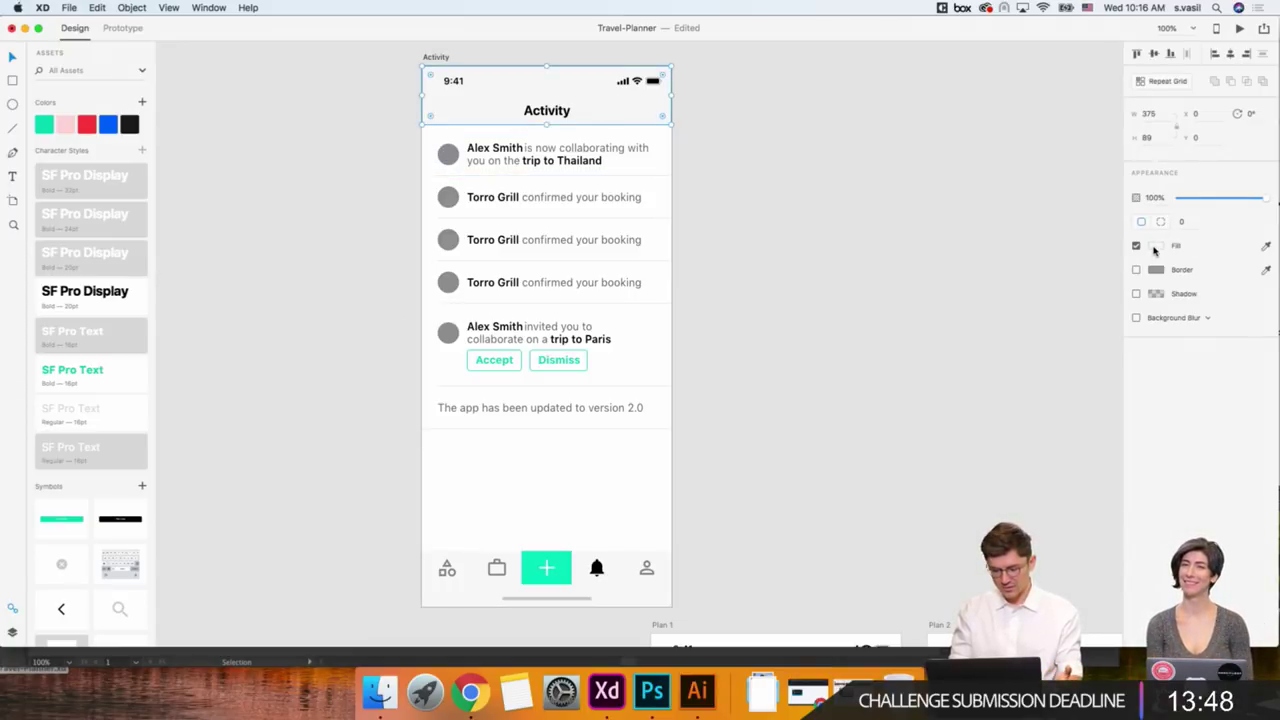
{"action": "left_click", "coordinate": [1155, 246]}
{"action": "left_click", "coordinate": [625, 117]}
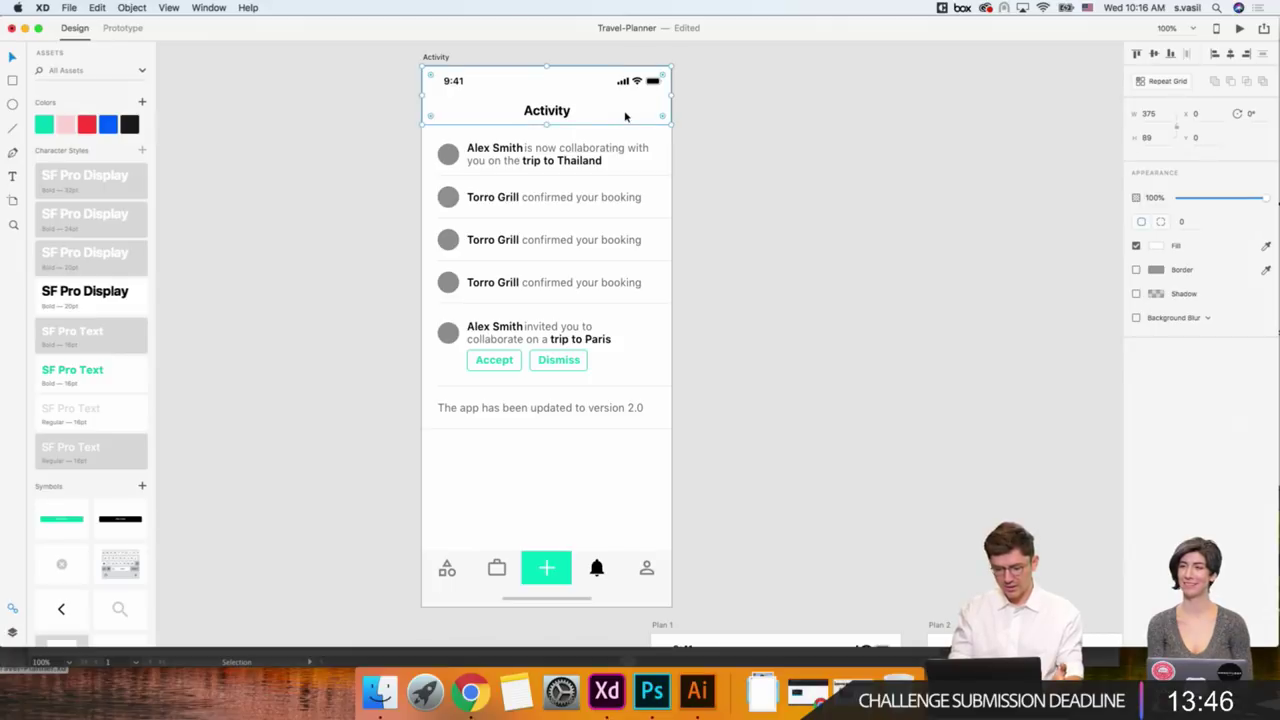
{"action": "left_click", "coordinate": [1136, 294]}
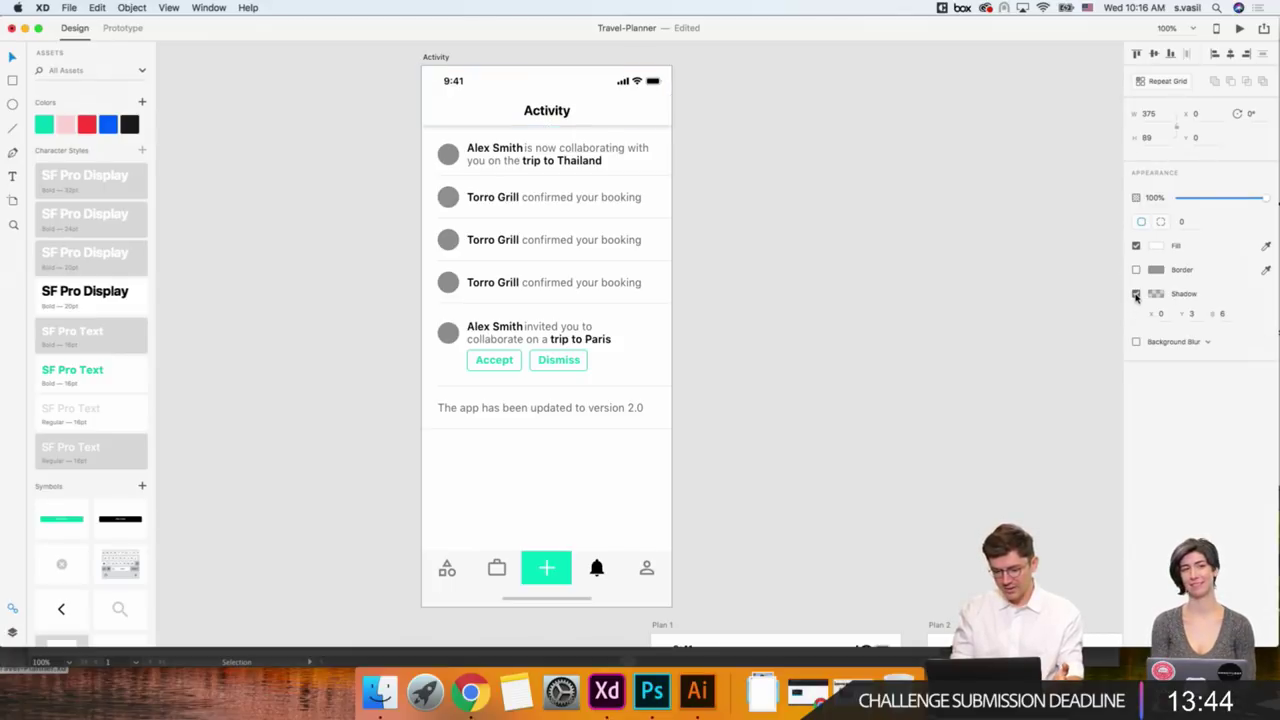
{"action": "type", "text": "1"}
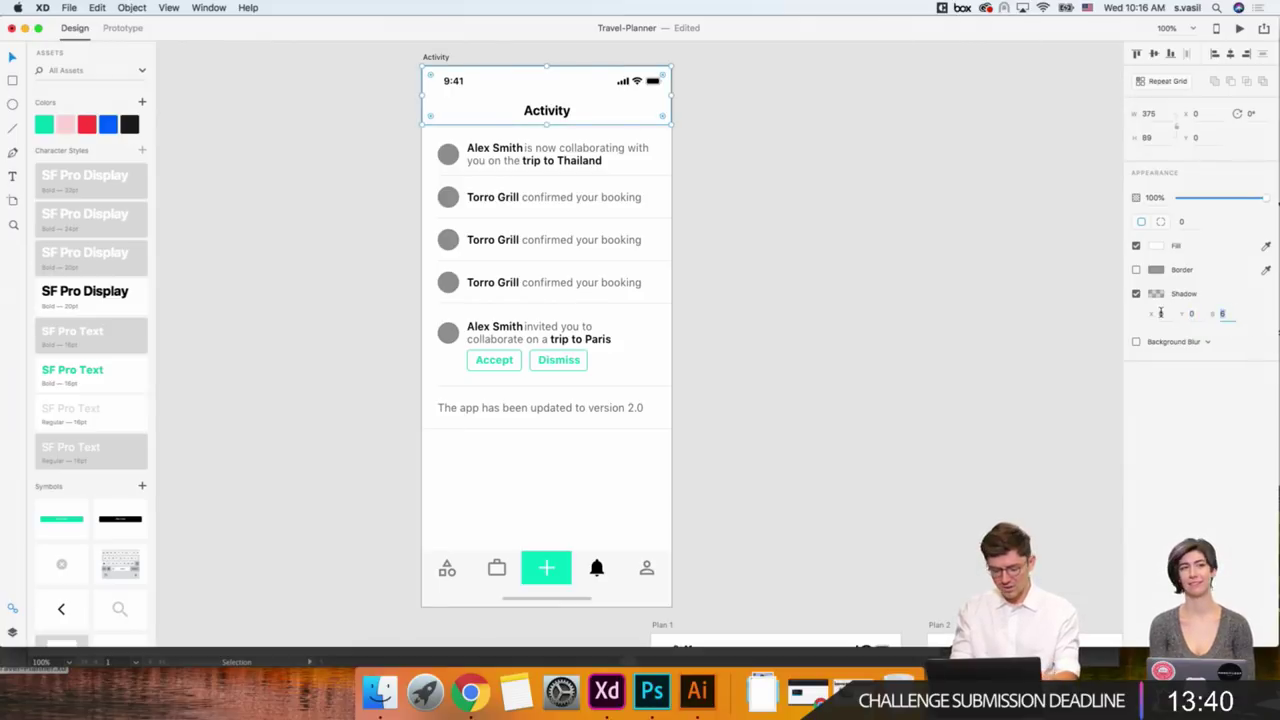
{"action": "type", "text": "20"}
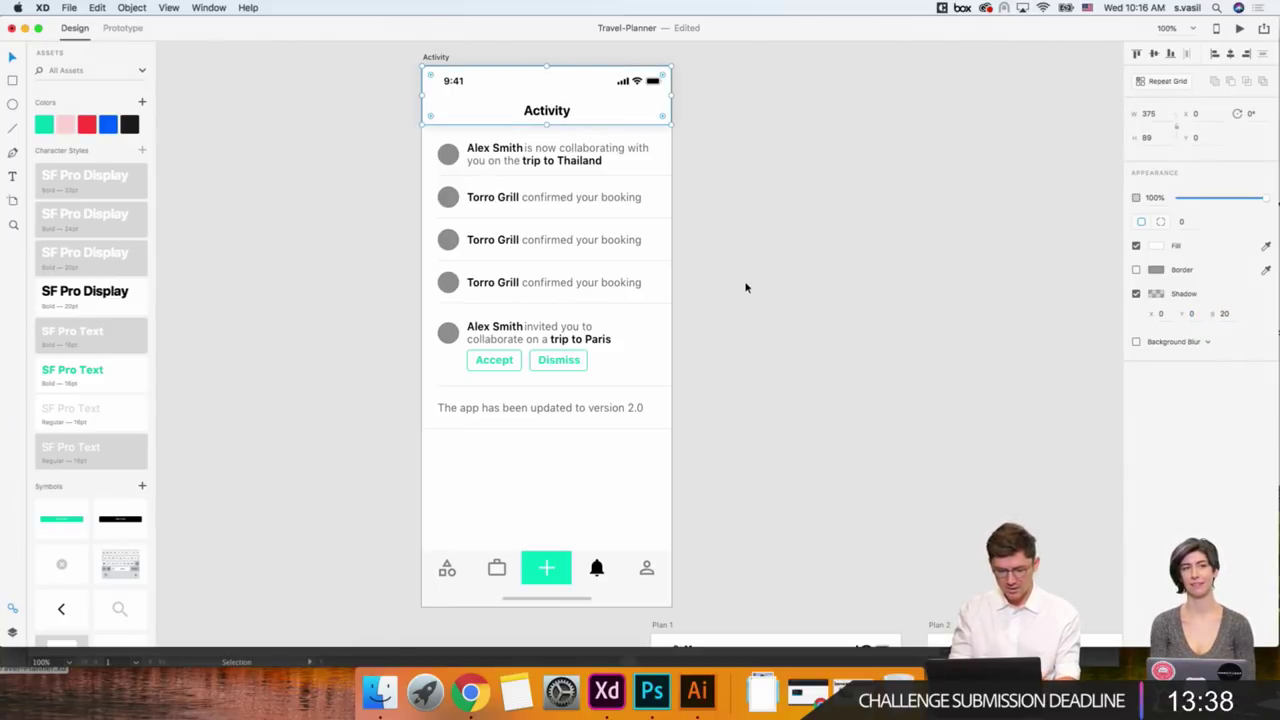
Set the shadow colour to full opacity, then fade it to about 4%.
{"action": "left_click", "coordinate": [1156, 294]}
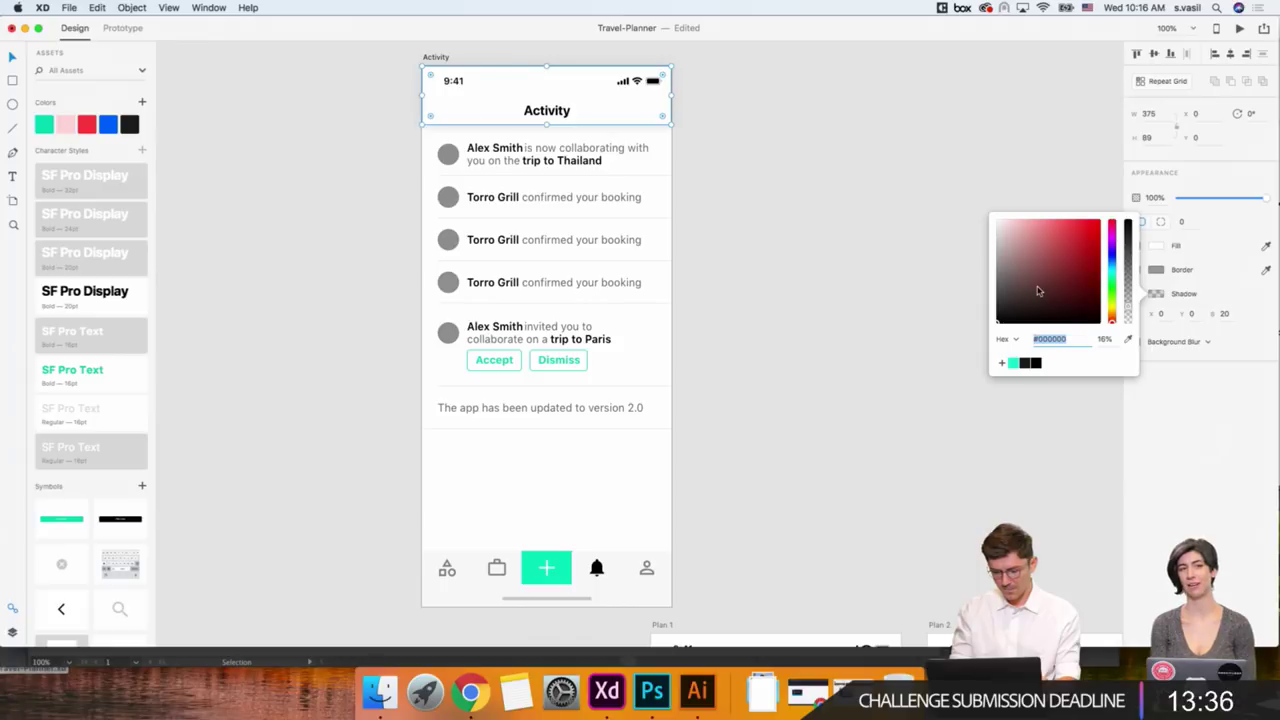
{"action": "left_click", "coordinate": [1103, 339]}
{"action": "type", "text": "100"}
{"action": "key", "text": "Return"}
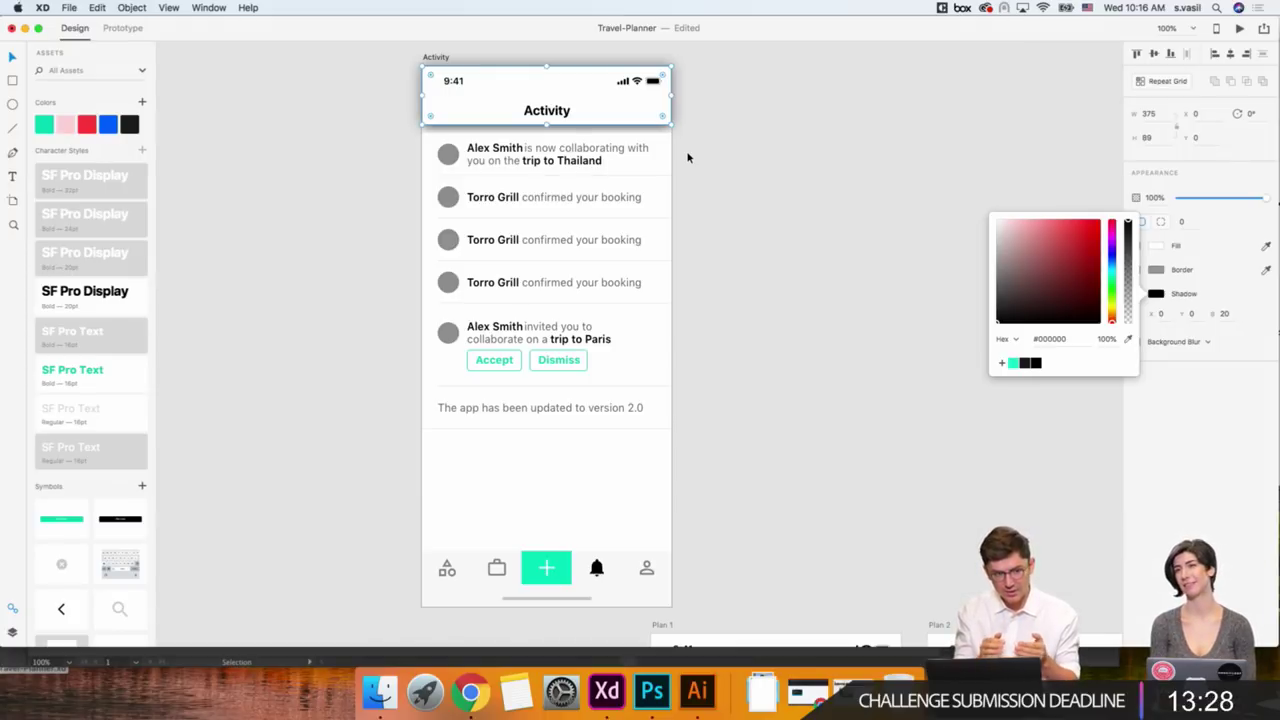
{"action": "left_click", "coordinate": [1193, 354]}
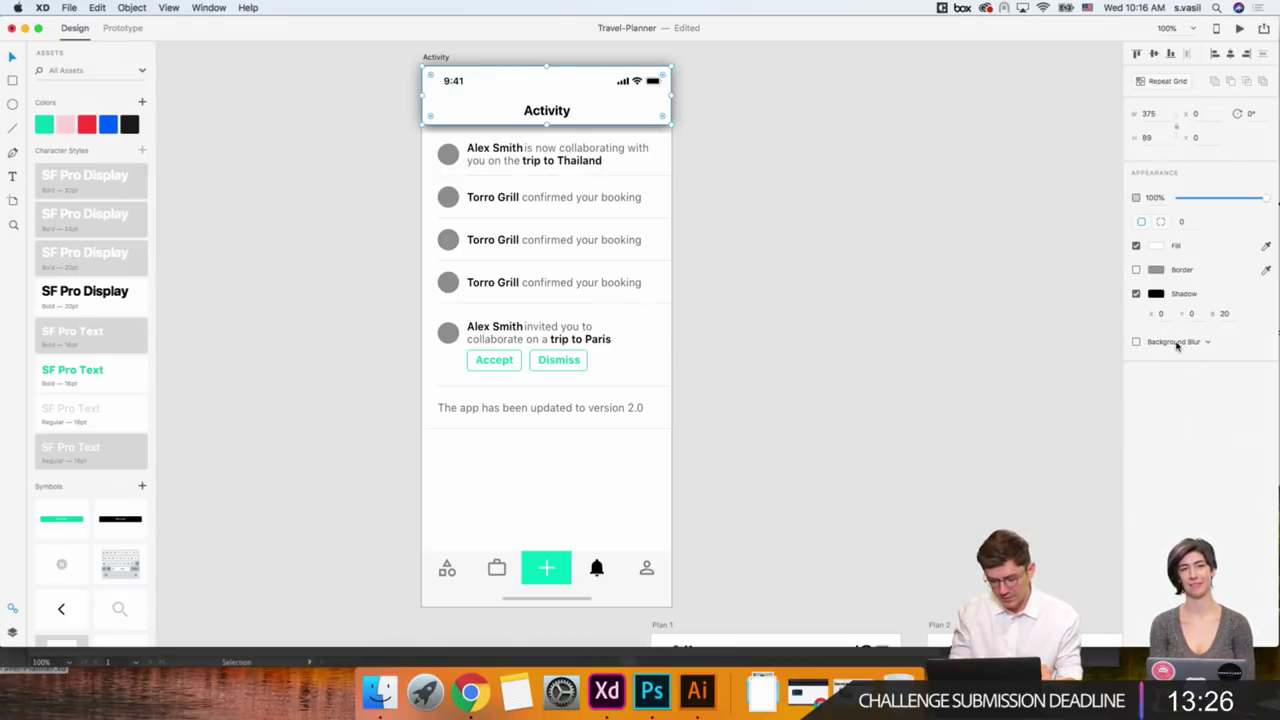
{"action": "left_click", "coordinate": [1156, 294]}
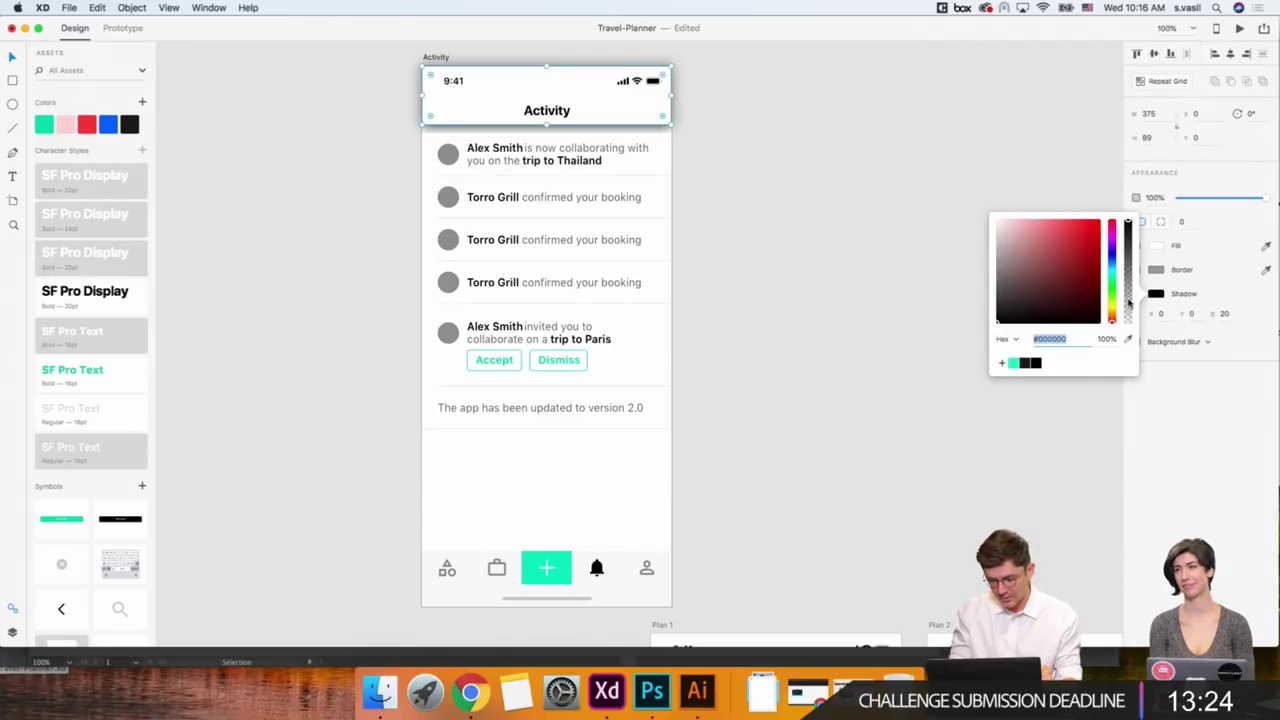
{"action": "left_click_drag", "start_coordinate": [1128, 302], "coordinate": [1128, 322]}
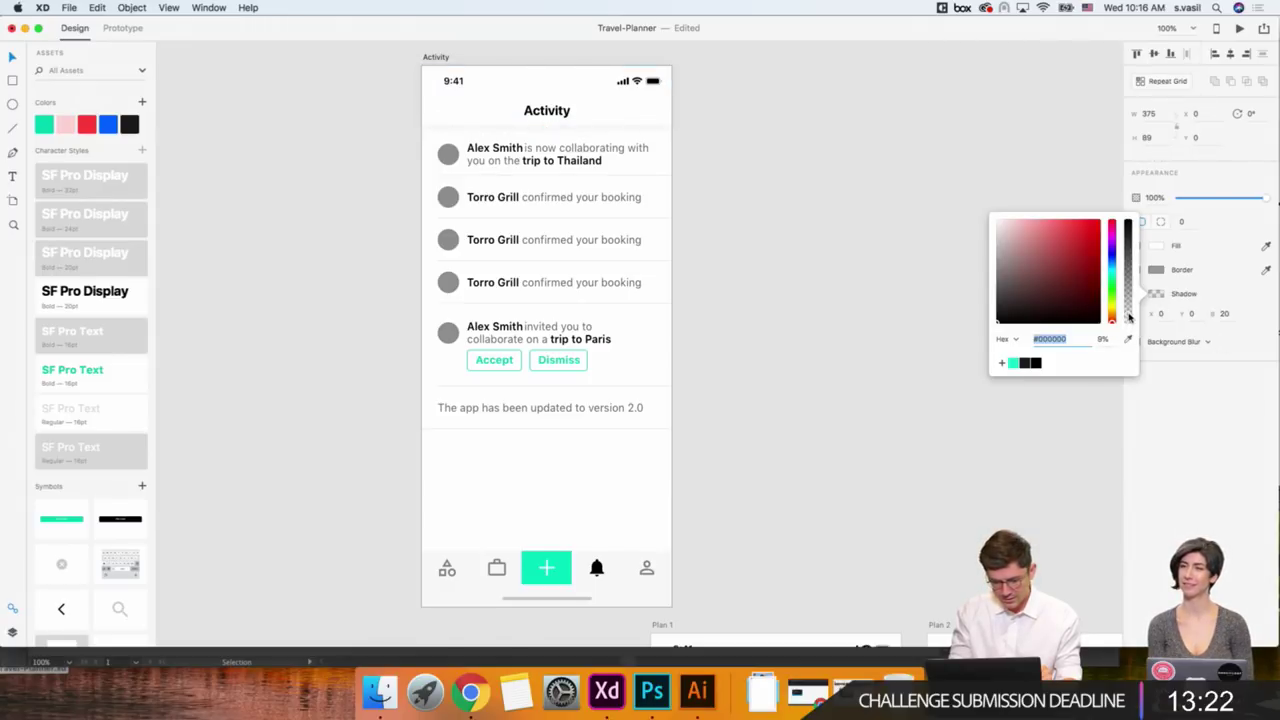
Give the Activity artboard a light grey F7F7F7 background.
{"action": "left_click", "coordinate": [421, 58]}
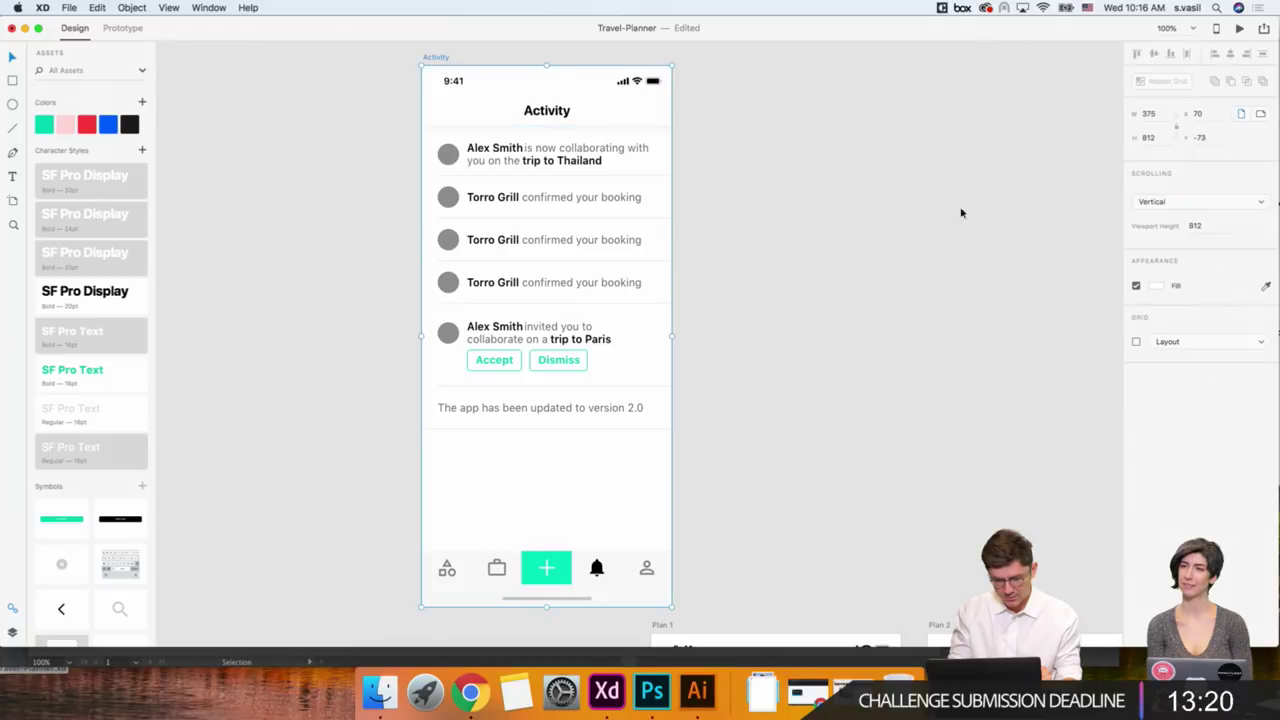
{"action": "left_click", "coordinate": [1157, 287]}
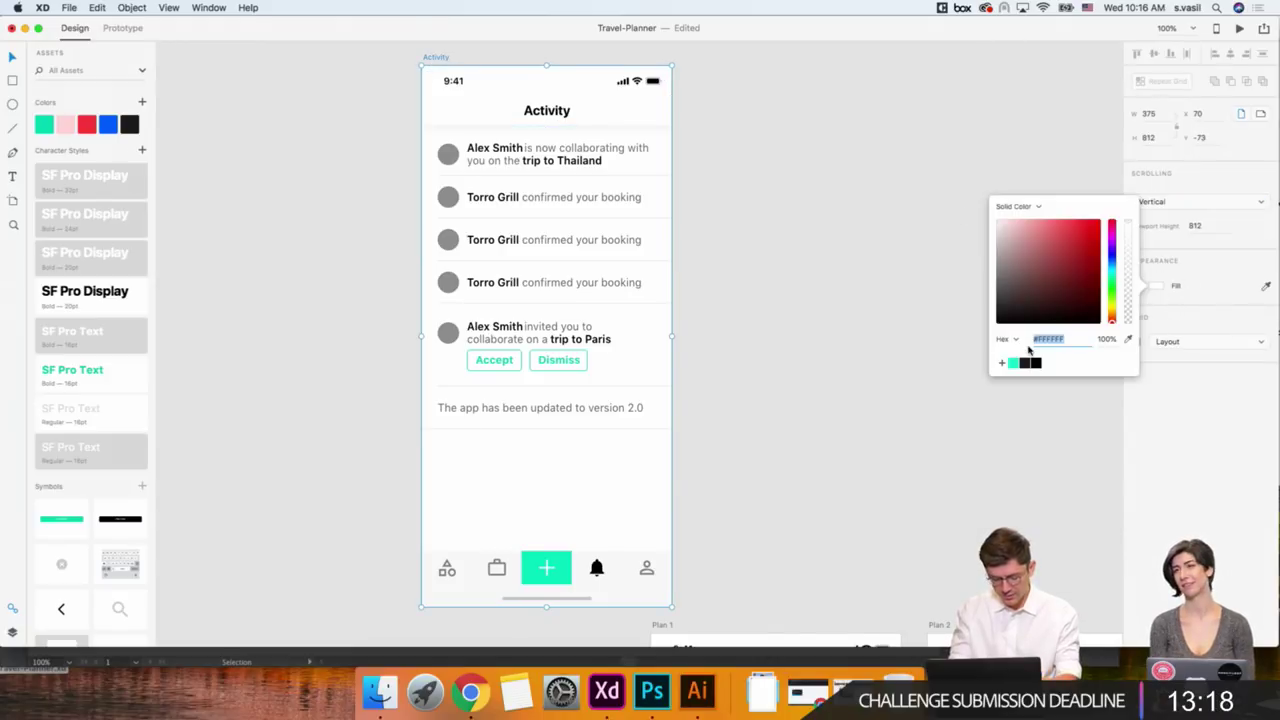
{"action": "type", "text": "f7"}
{"action": "type", "text": "7F7F7"}
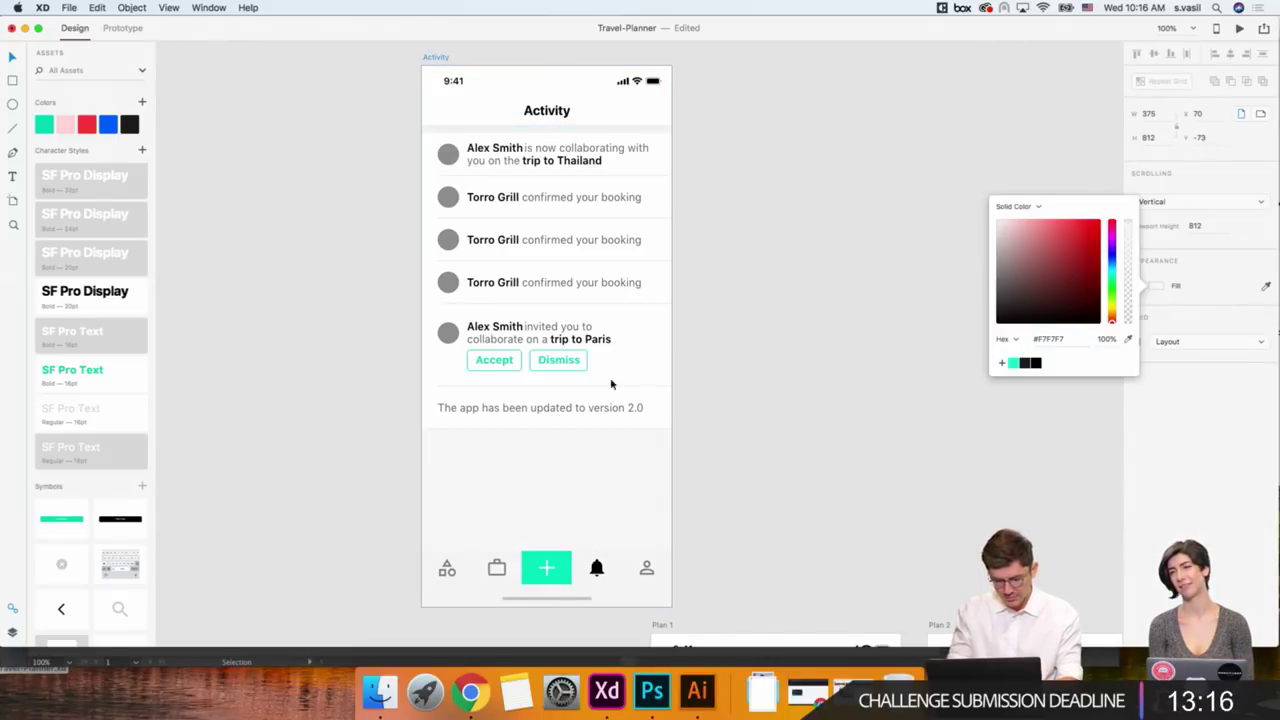
{"action": "left_click", "coordinate": [394, 389]}
Remove the white fills from the invitation, Torro Grill and first Activity row rectangles.
{"action": "left_click", "coordinate": [431, 375]}
{"action": "double_click", "coordinate": [431, 375]}
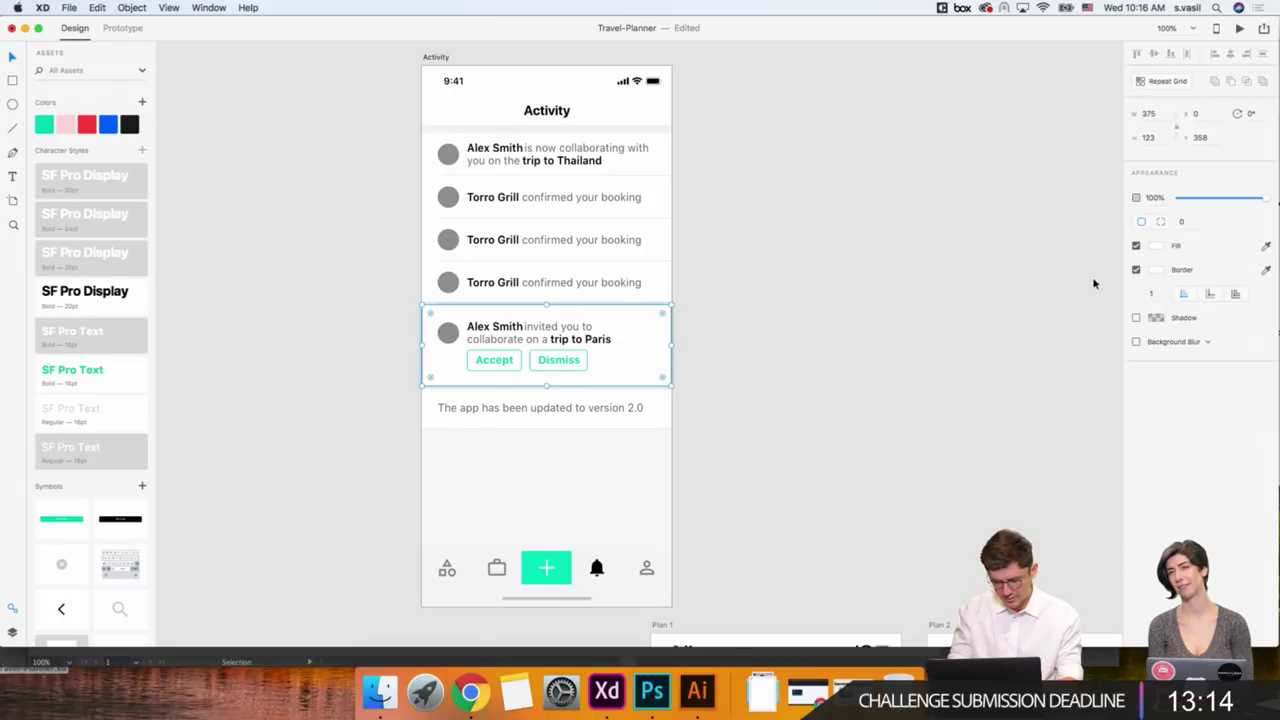
{"action": "left_click", "coordinate": [1137, 246]}
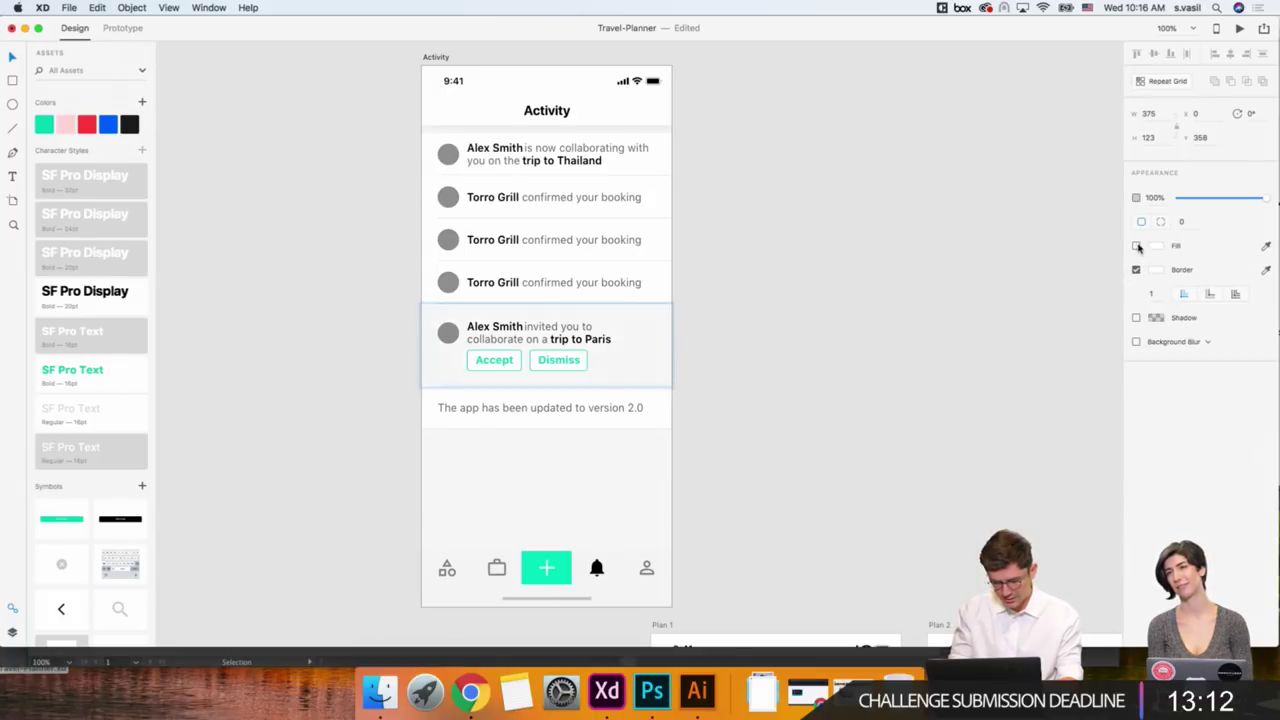
{"action": "left_click", "coordinate": [734, 303]}
{"action": "left_click", "coordinate": [429, 275]}
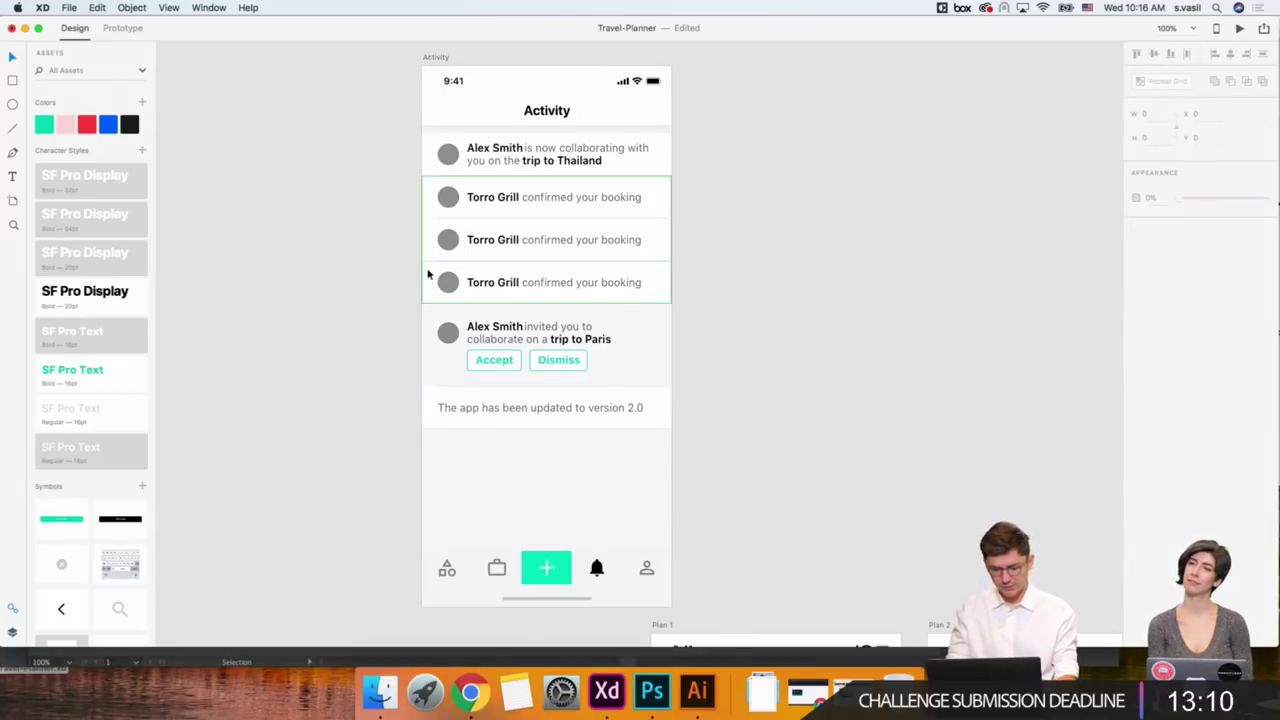
{"action": "double_click", "coordinate": [428, 276]}
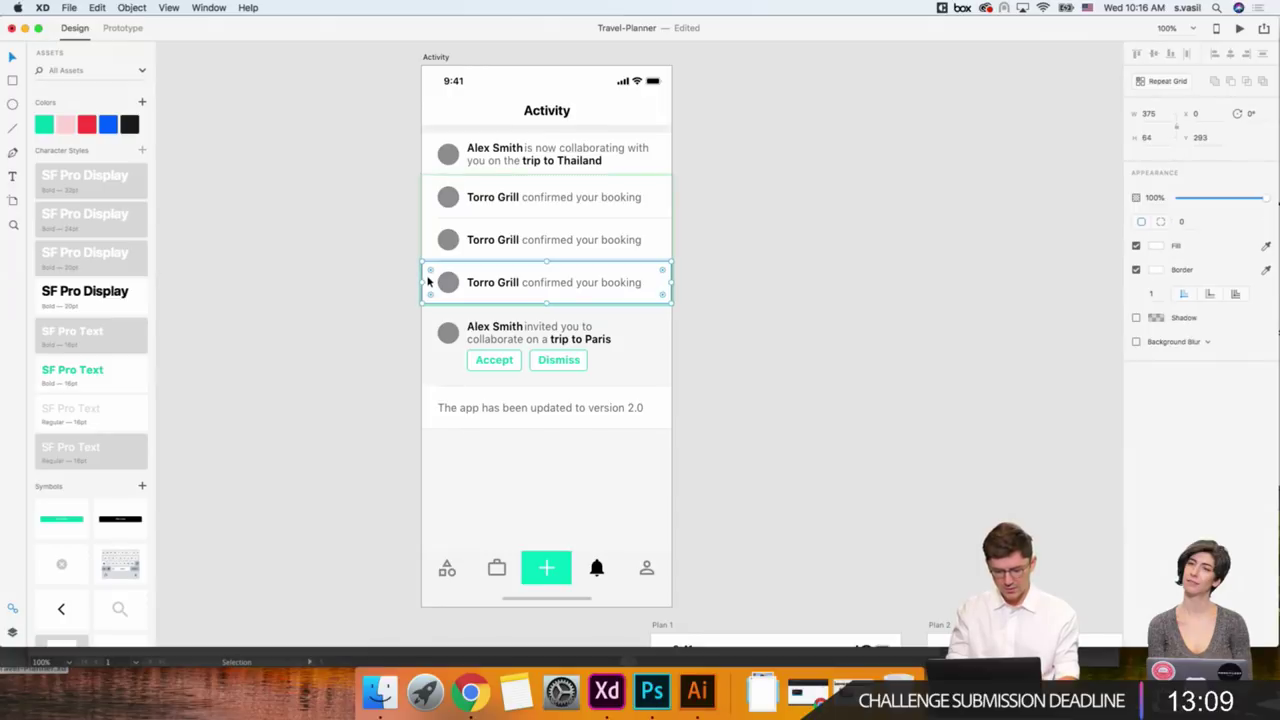
{"action": "left_click", "coordinate": [1136, 246]}
{"action": "left_click", "coordinate": [944, 294]}
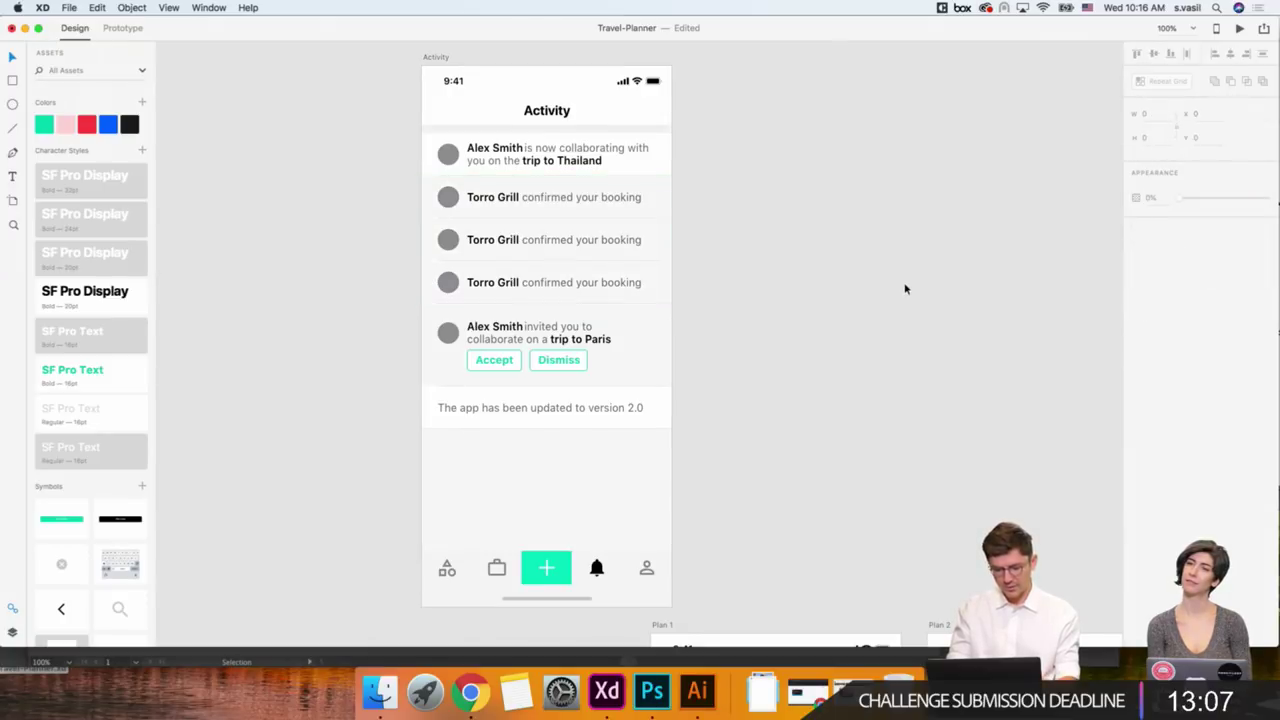
{"action": "left_click", "coordinate": [464, 165]}
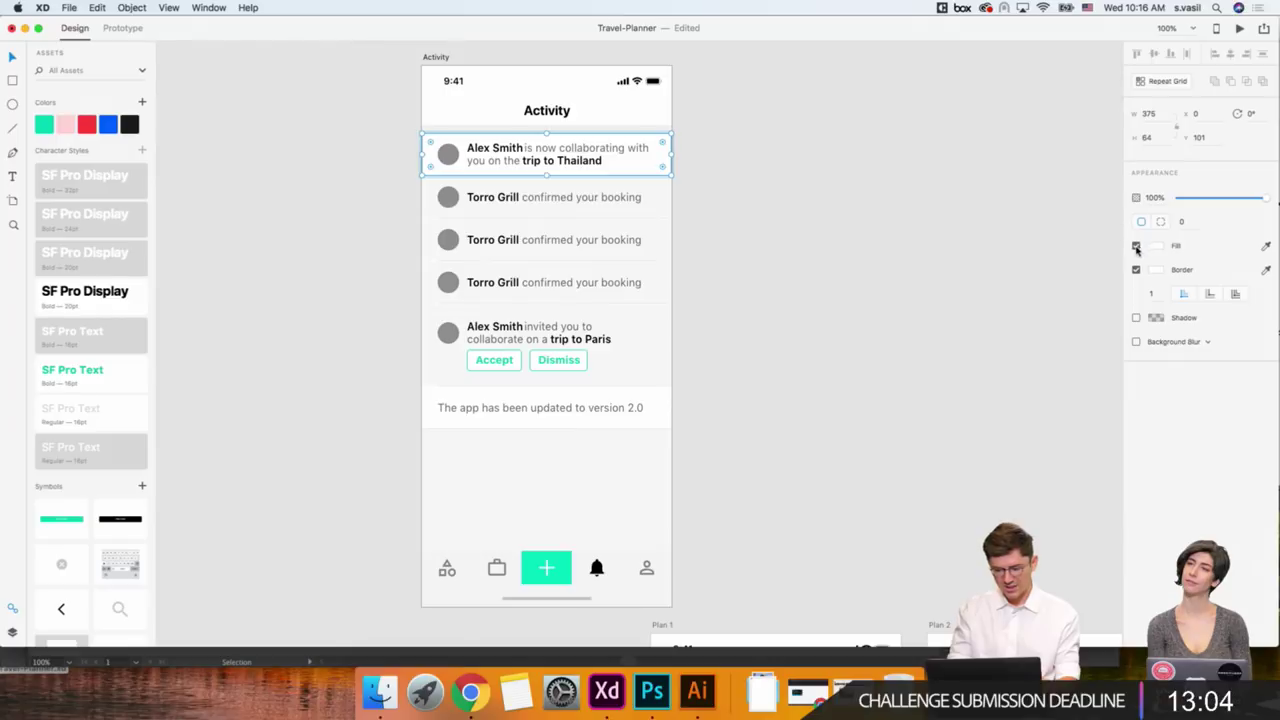
{"action": "left_click", "coordinate": [964, 293]}
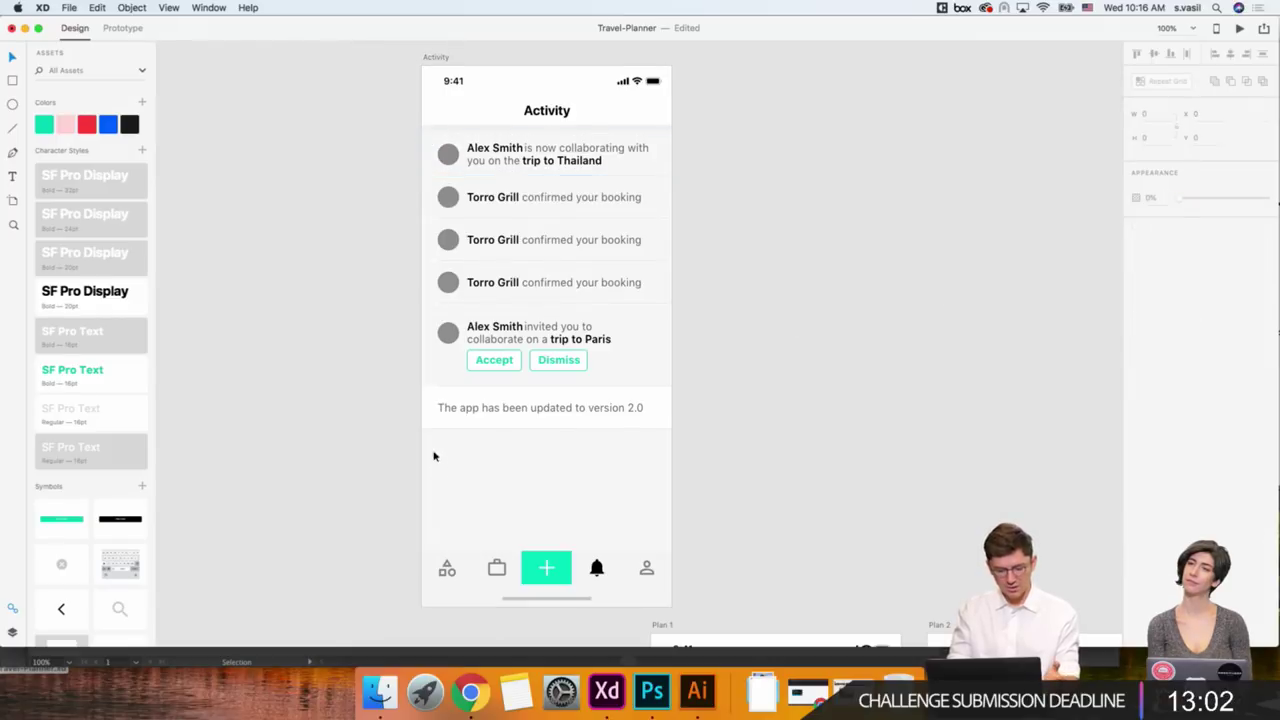
{"action": "key", "text": "Tab"}
{"action": "key", "text": "Tab"}
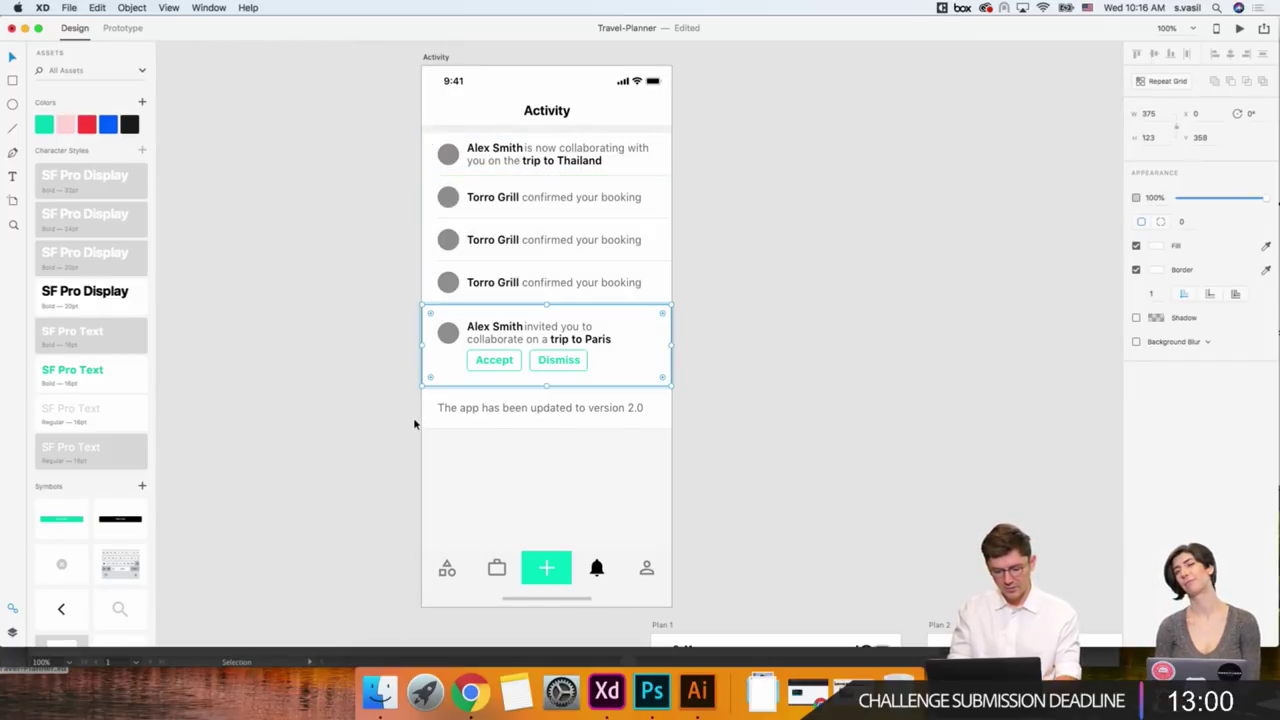
{"action": "left_click", "coordinate": [372, 370]}
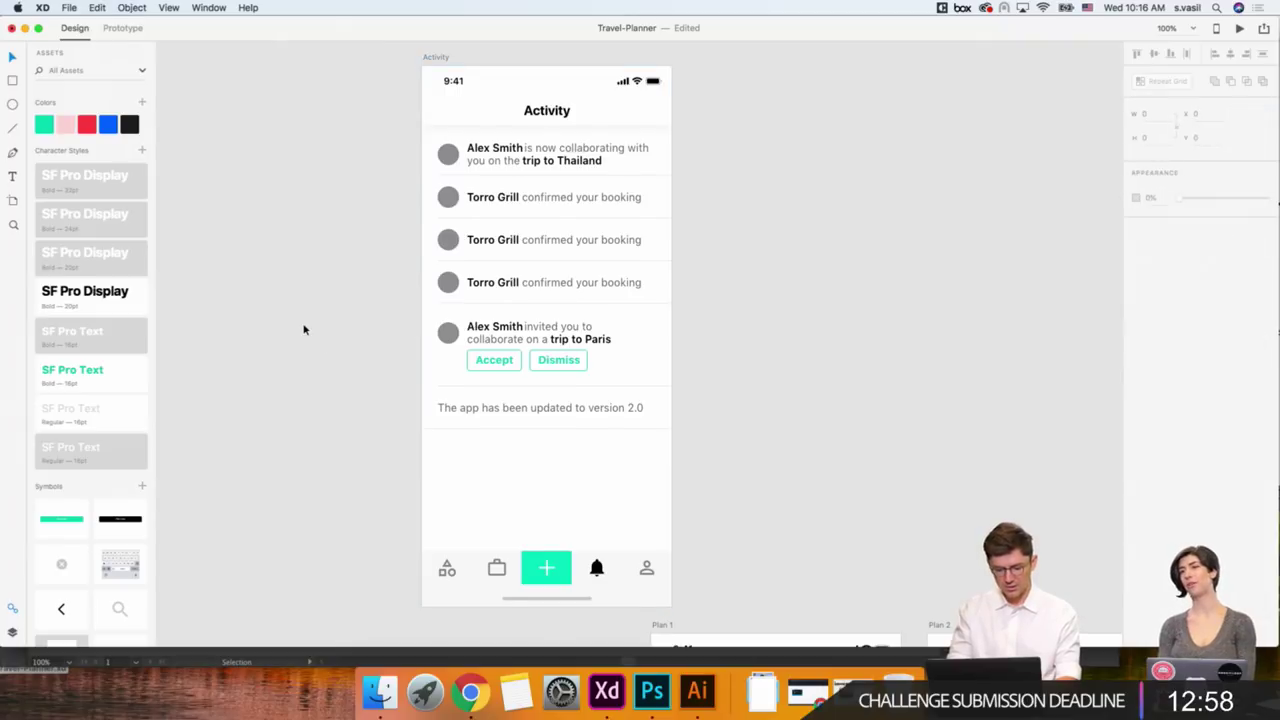
Pan across the canvas from the Activity screen to the dark Explore and My trips artboards.
{"action": "scroll", "coordinate": [300, 320], "scroll_direction": "right", "scroll_amount": 2}
{"action": "scroll", "coordinate": [300, 320], "scroll_direction": "down", "scroll_amount": 1}
{"action": "scroll", "coordinate": [318, 136], "scroll_direction": "up", "scroll_amount": 2}
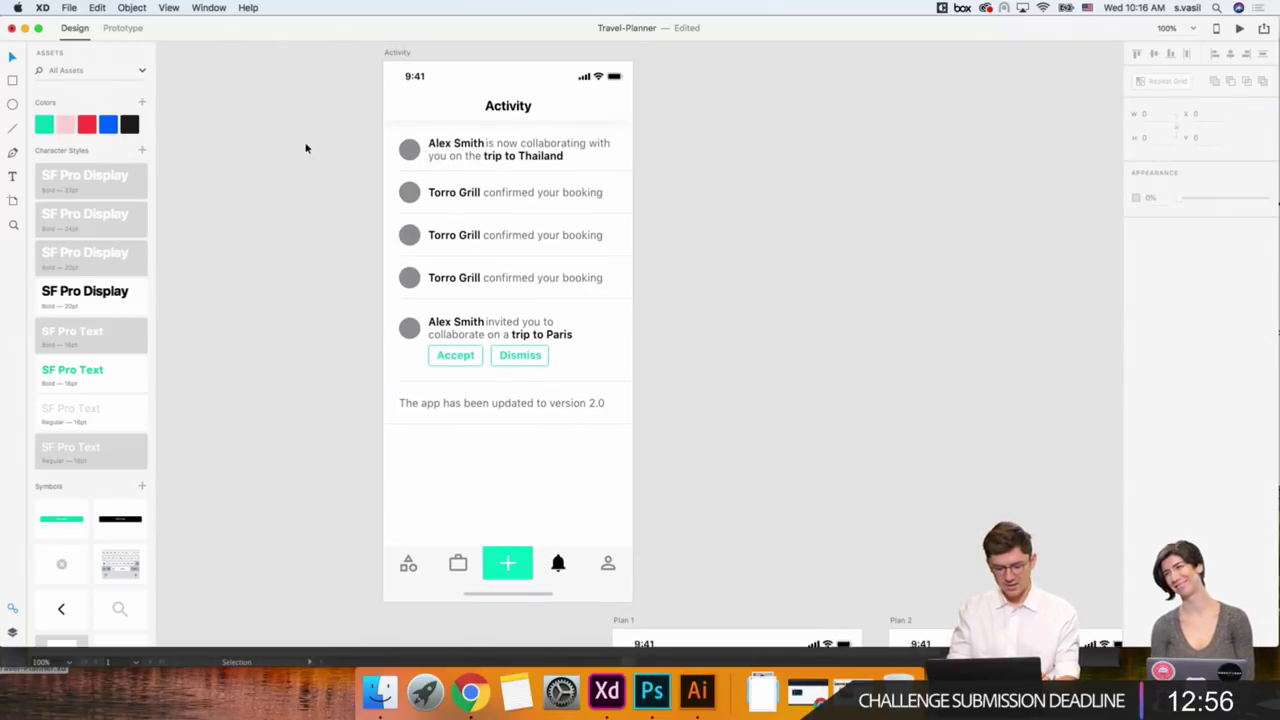
{"action": "scroll", "coordinate": [322, 150], "scroll_direction": "up", "scroll_amount": 1}
{"action": "left_click_drag", "start_coordinate": [338, 156], "coordinate": [680, 478]}
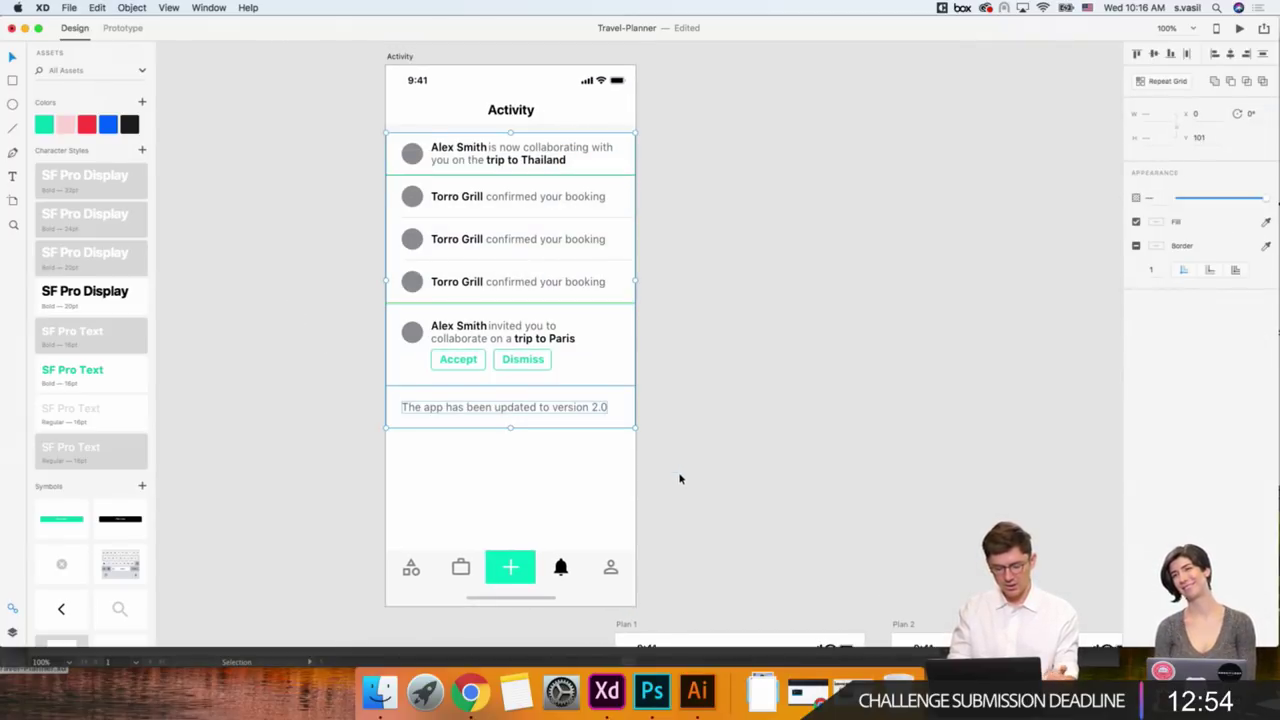
{"action": "left_click", "coordinate": [715, 444]}
{"action": "scroll", "coordinate": [715, 444], "scroll_direction": "right", "scroll_amount": 3}
{"action": "scroll", "coordinate": [715, 444], "scroll_direction": "left", "scroll_amount": 4}
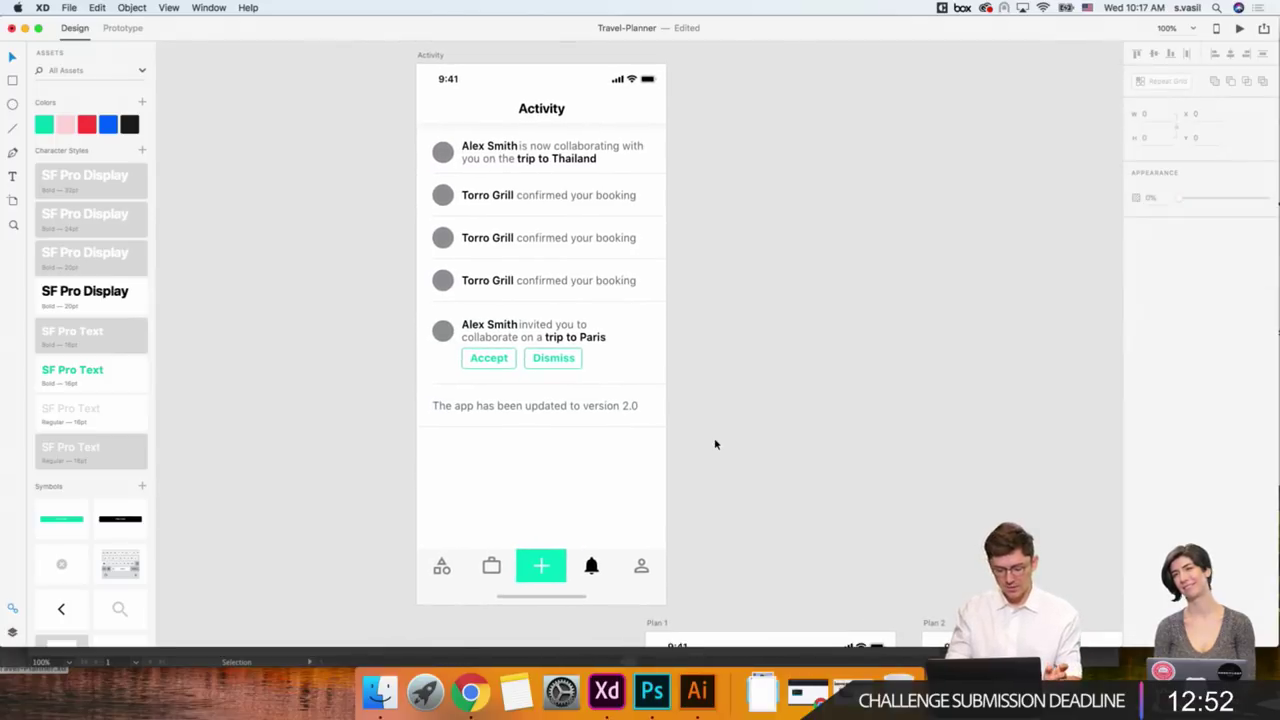
{"action": "scroll", "coordinate": [715, 444], "scroll_direction": "down", "scroll_amount": 2}
{"action": "scroll", "coordinate": [660, 346], "scroll_direction": "left", "scroll_amount": 5}
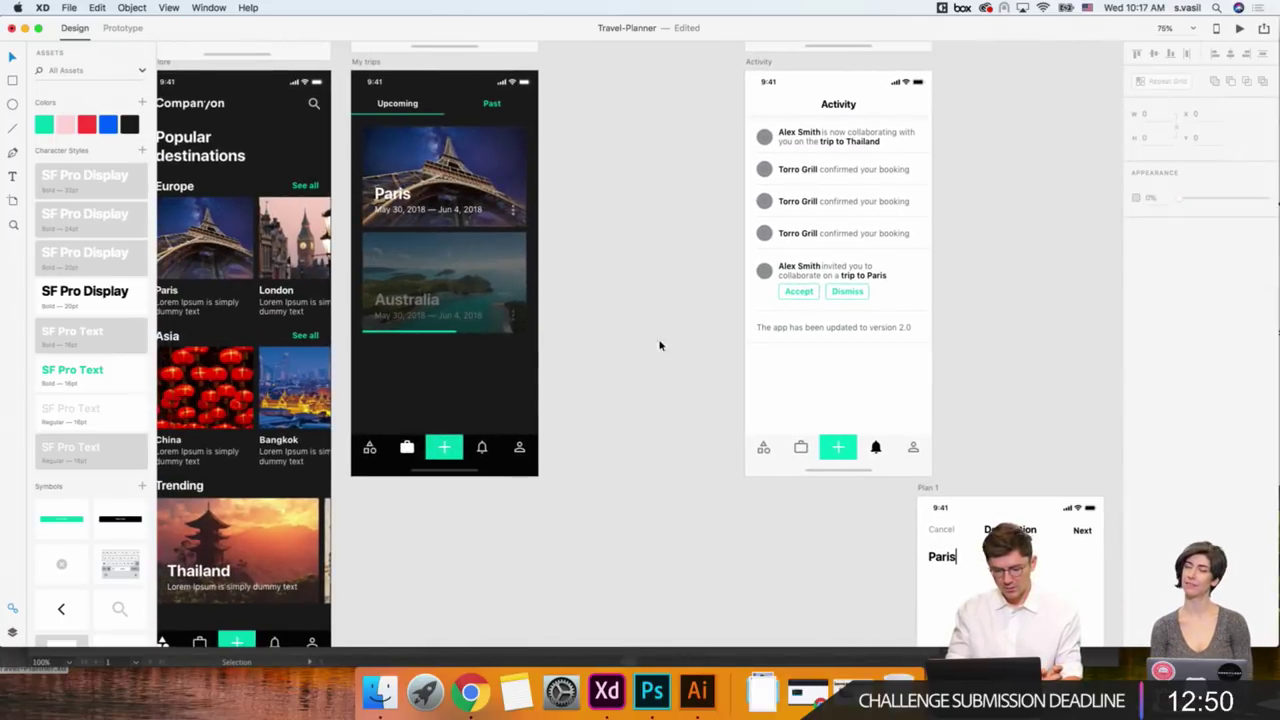
{"action": "scroll", "coordinate": [637, 224], "scroll_direction": "left", "scroll_amount": 3}
{"action": "scroll", "coordinate": [377, 106], "scroll_direction": "left", "scroll_amount": 6}
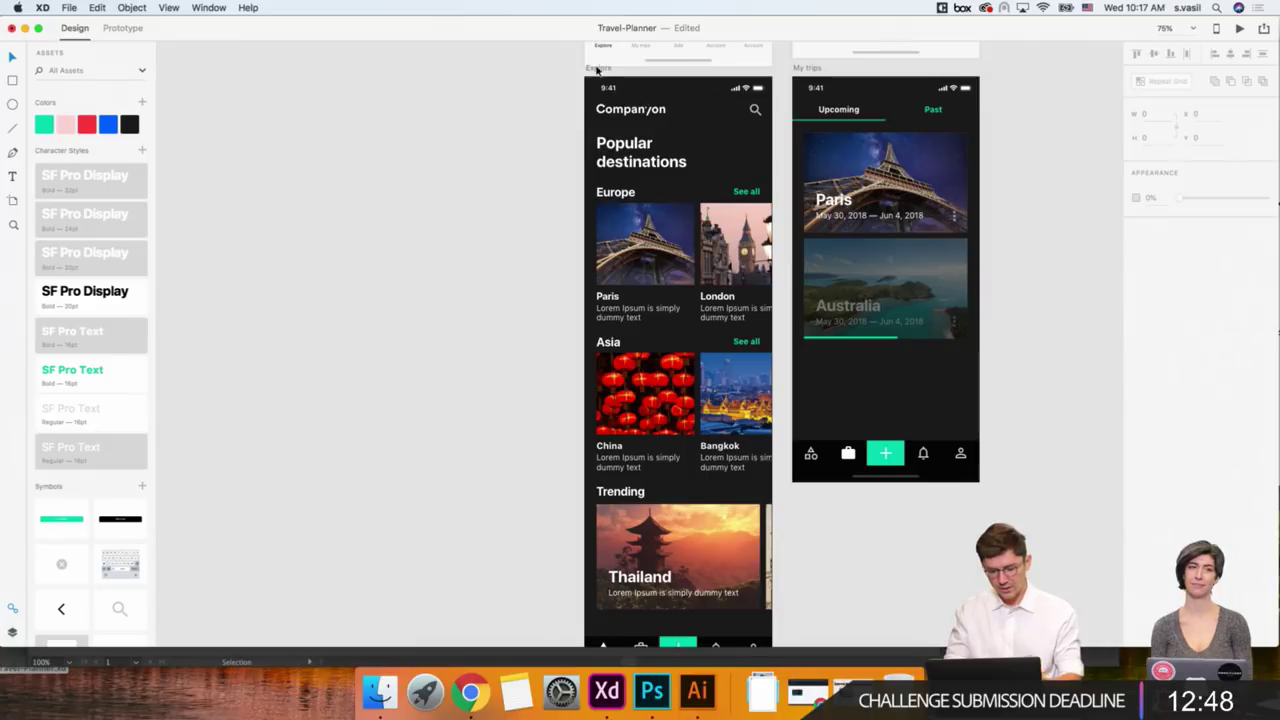
Zoom out and drag the light Explore artboard further left.
{"action": "left_click", "coordinate": [596, 70]}
{"action": "scroll", "coordinate": [596, 70], "scroll_direction": "up", "scroll_amount": 3}
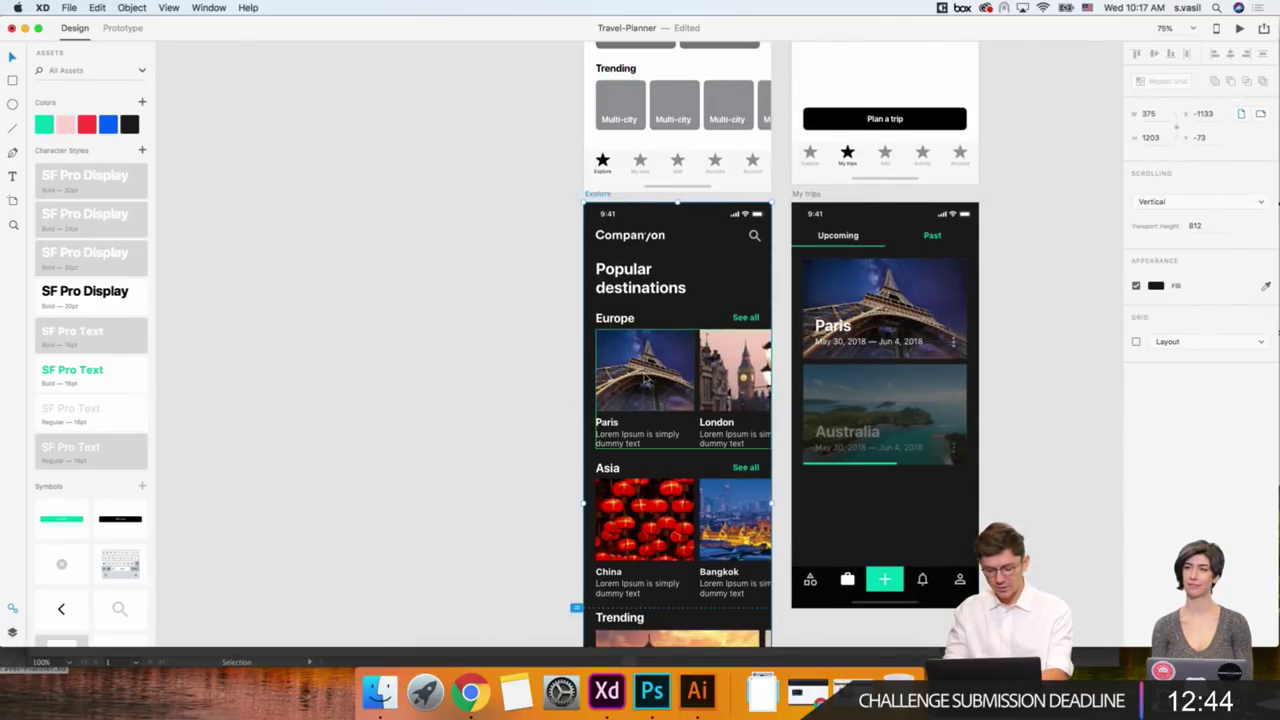
{"action": "scroll", "coordinate": [645, 380], "scroll_direction": "down", "scroll_amount": 3}
{"action": "scroll", "coordinate": [640, 300], "scroll_direction": "down", "scroll_amount": 2}
{"action": "scroll", "coordinate": [630, 200], "scroll_direction": "down", "scroll_amount": 2}
{"action": "scroll", "coordinate": [617, 141], "scroll_direction": "down", "scroll_amount": 2}
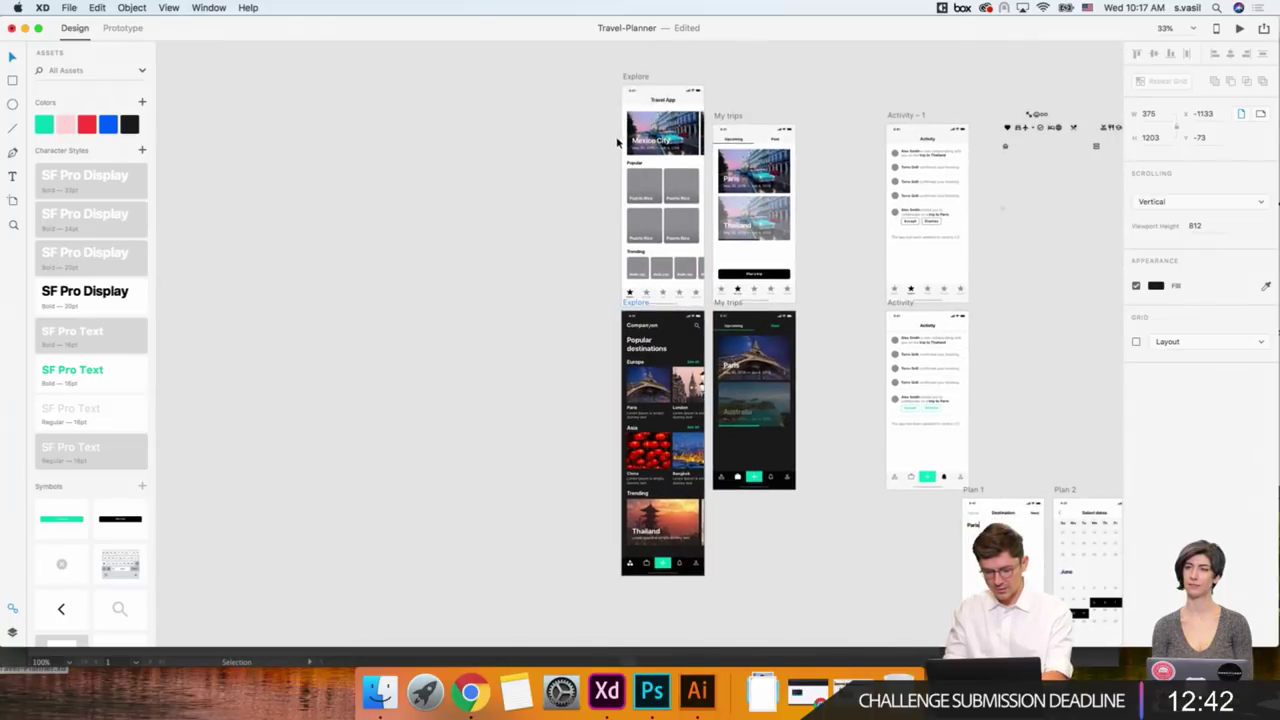
{"action": "left_click_drag", "start_coordinate": [631, 80], "coordinate": [517, 82]}
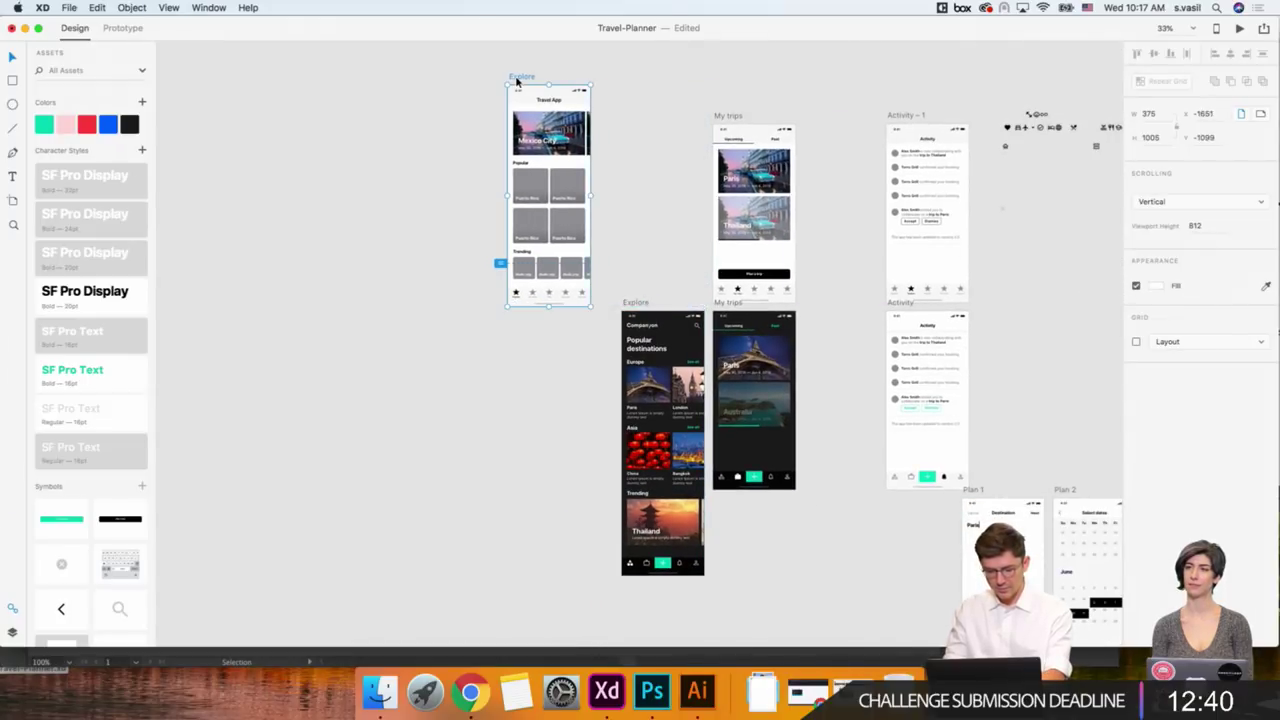
Left-align the dark and light Explore artboards, then zoom back in.
{"action": "left_click", "coordinate": [630, 302]}
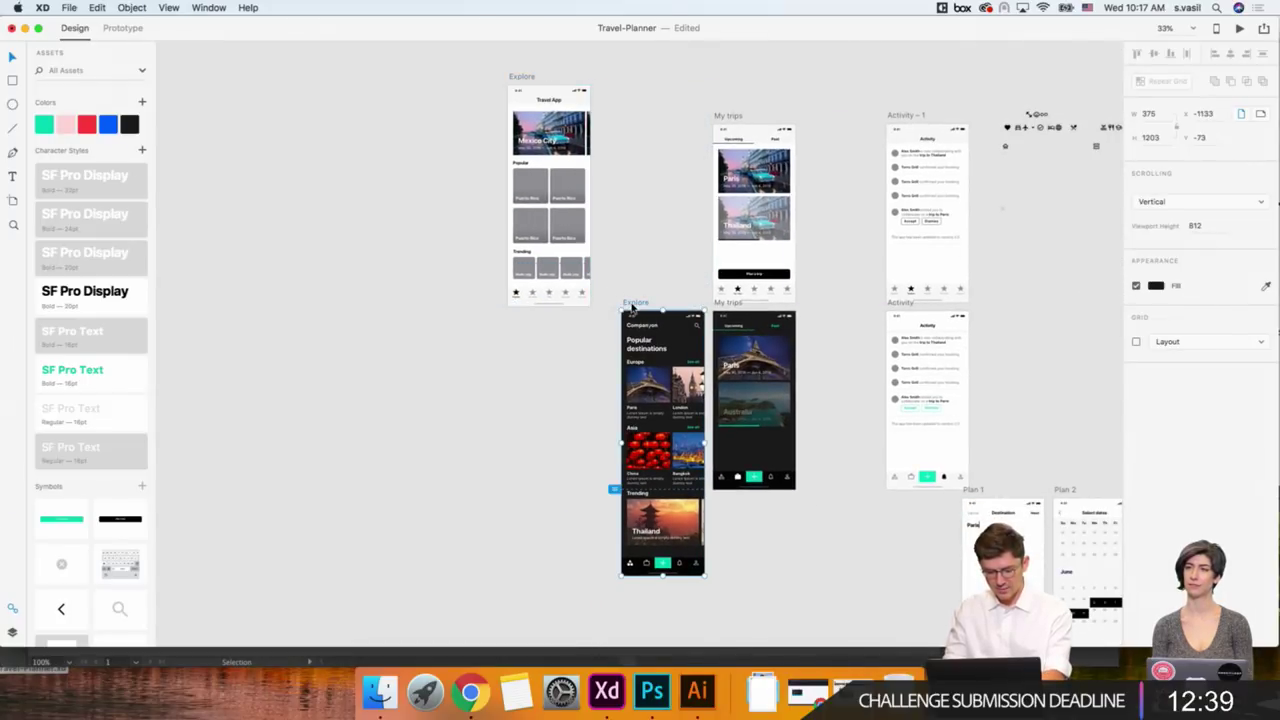
{"action": "left_click", "coordinate": [525, 76], "text": "shift"}
{"action": "left_click", "coordinate": [1215, 54]}
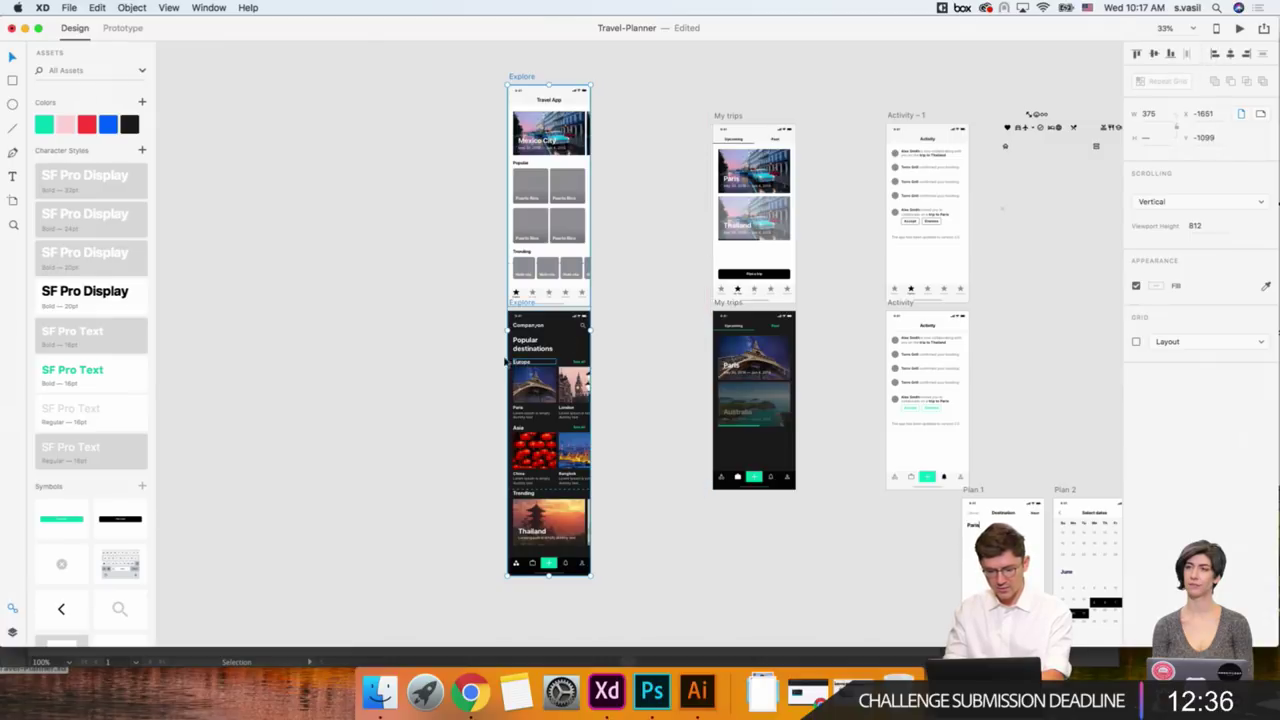
{"action": "scroll", "coordinate": [474, 343], "scroll_direction": "up", "scroll_amount": 3}
{"action": "scroll", "coordinate": [413, 211], "scroll_direction": "up", "scroll_amount": 3}
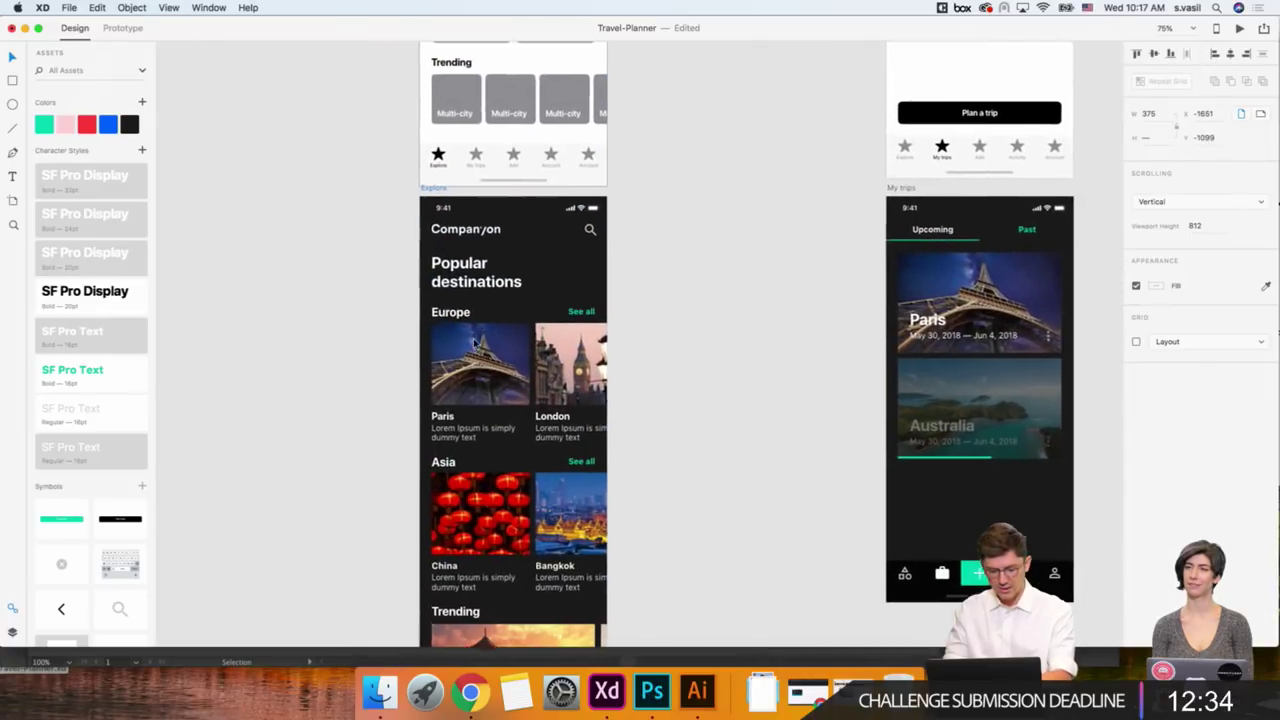
{"action": "left_click", "coordinate": [428, 200]}
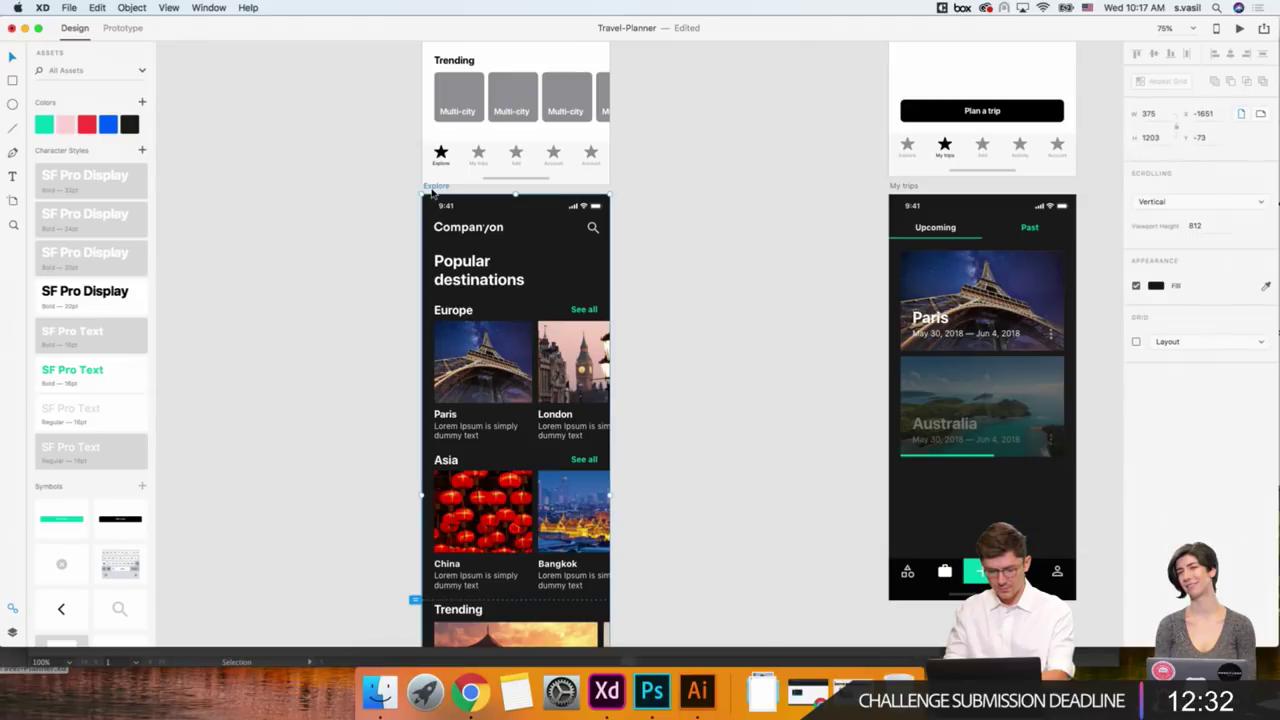
{"action": "scroll", "coordinate": [428, 195], "scroll_direction": "down", "scroll_amount": 2}
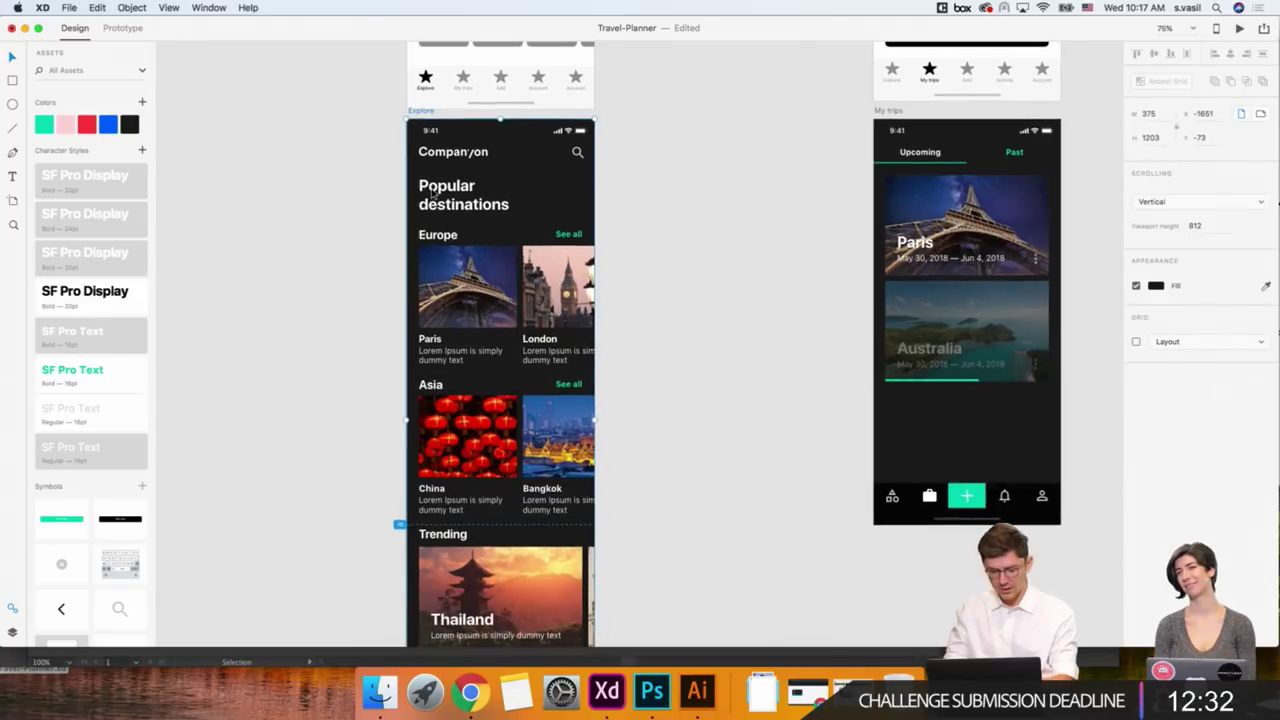
Create a black iPhone X artboard and place it between the Explore and My trips screens.
{"action": "left_click", "coordinate": [13, 200]}
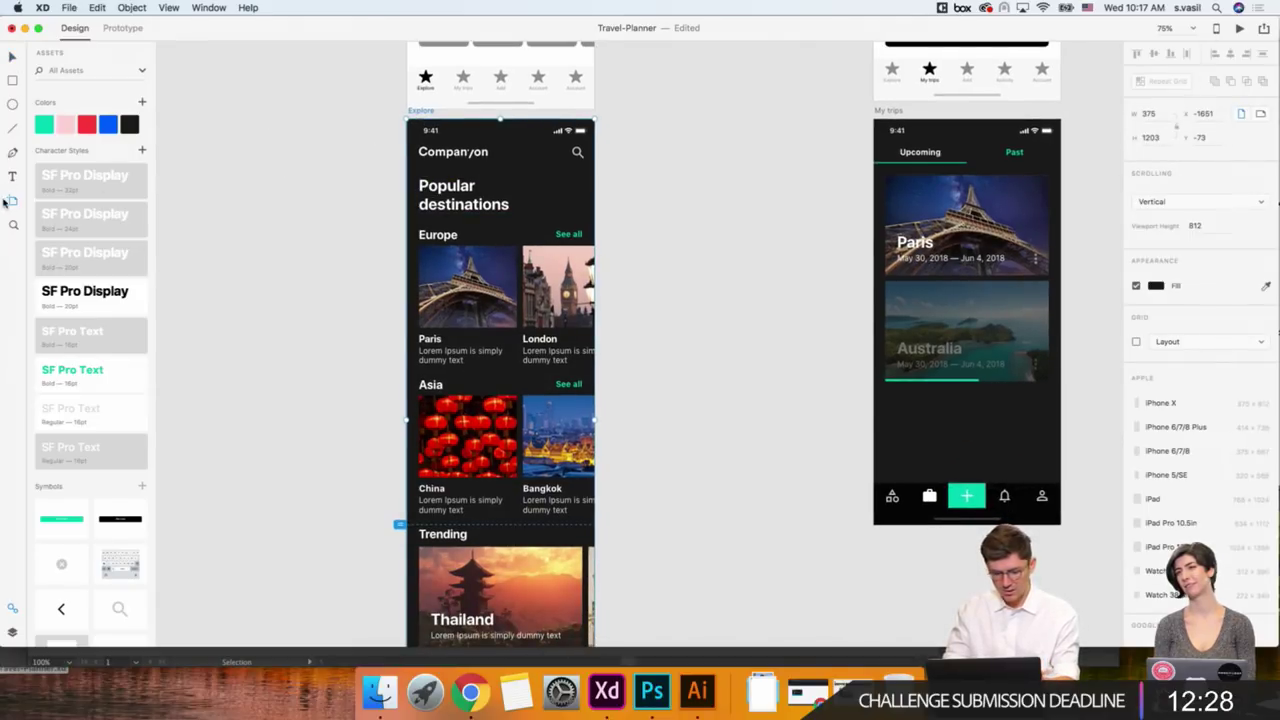
{"action": "left_click", "coordinate": [1193, 406]}
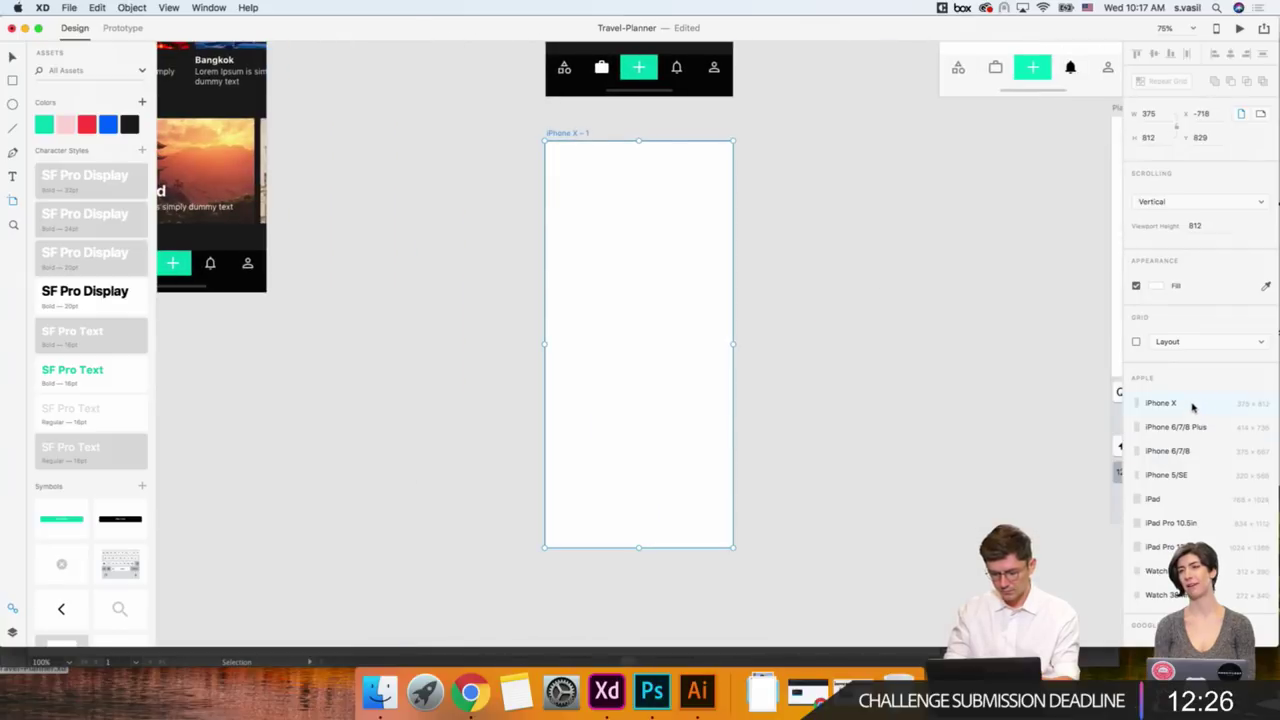
{"action": "scroll", "coordinate": [598, 242], "scroll_direction": "up", "scroll_amount": 5}
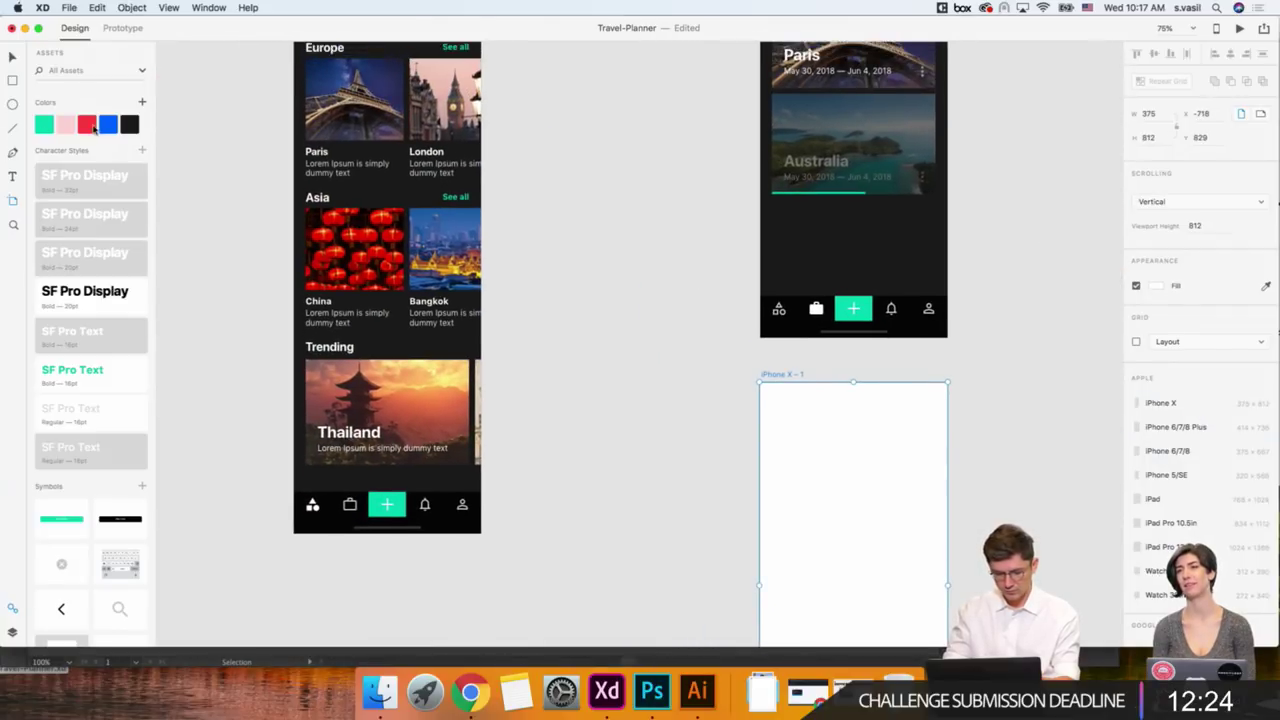
{"action": "left_click", "coordinate": [128, 124]}
{"action": "left_click_drag", "start_coordinate": [783, 376], "coordinate": [540, 108]}
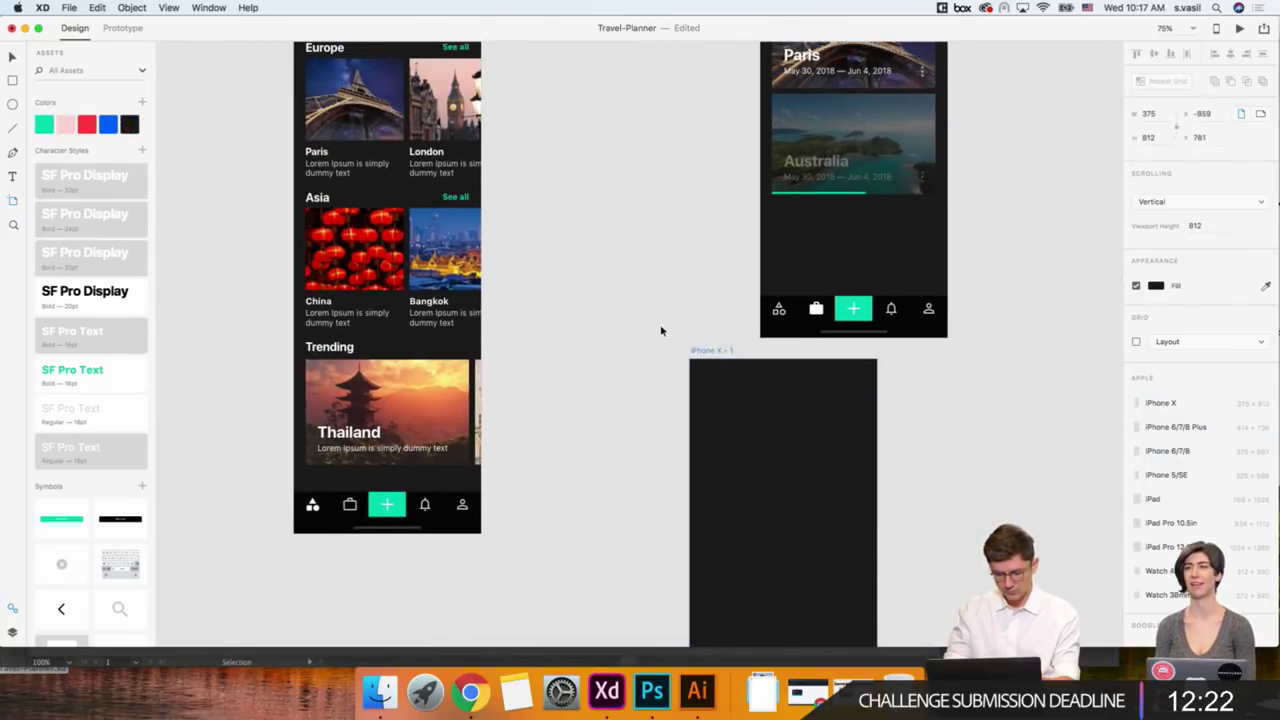
Top-align the new artboard with the Explore artboard.
{"action": "scroll", "coordinate": [543, 112], "scroll_direction": "up", "scroll_amount": 6}
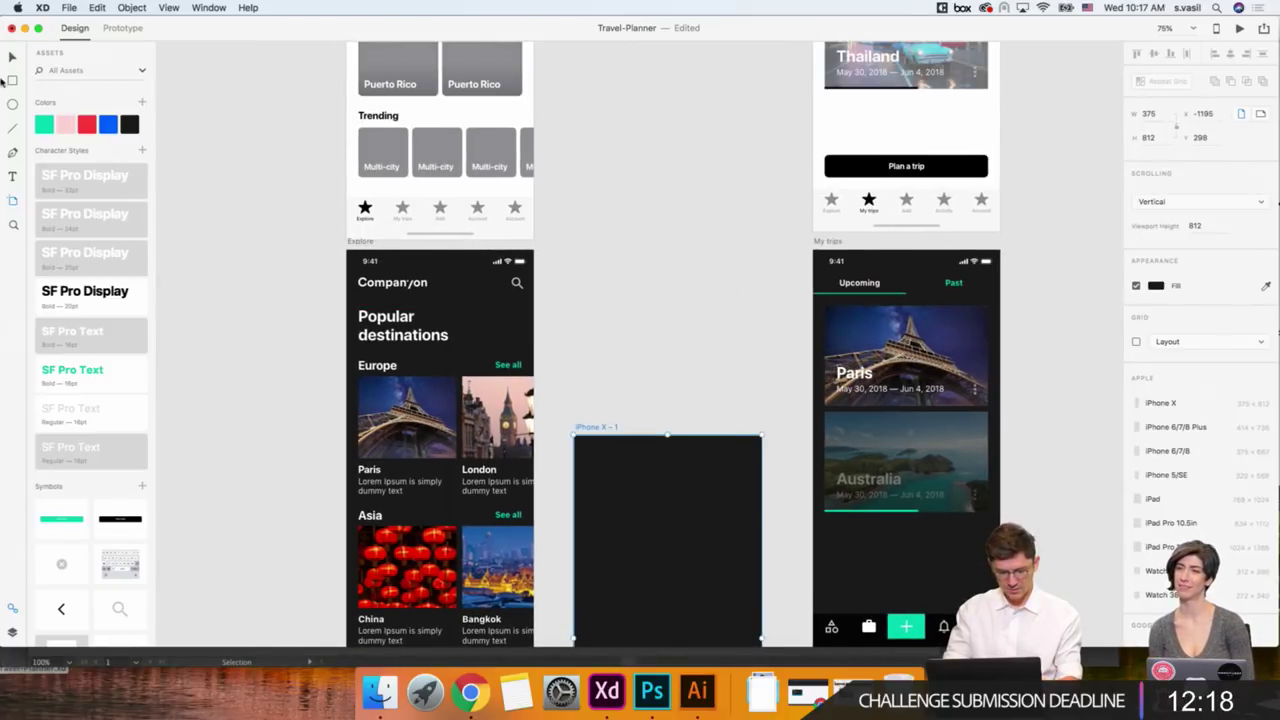
{"action": "left_click", "coordinate": [358, 244], "text": "shift"}
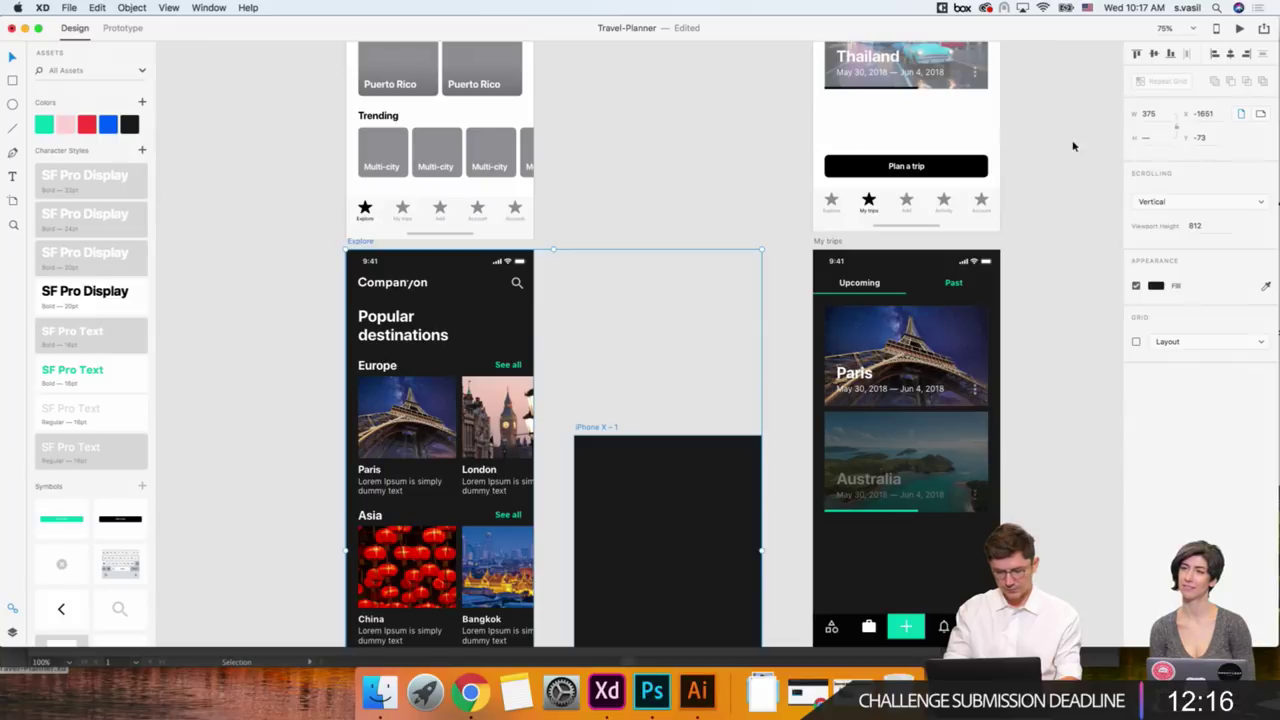
{"action": "left_click", "coordinate": [1135, 57]}
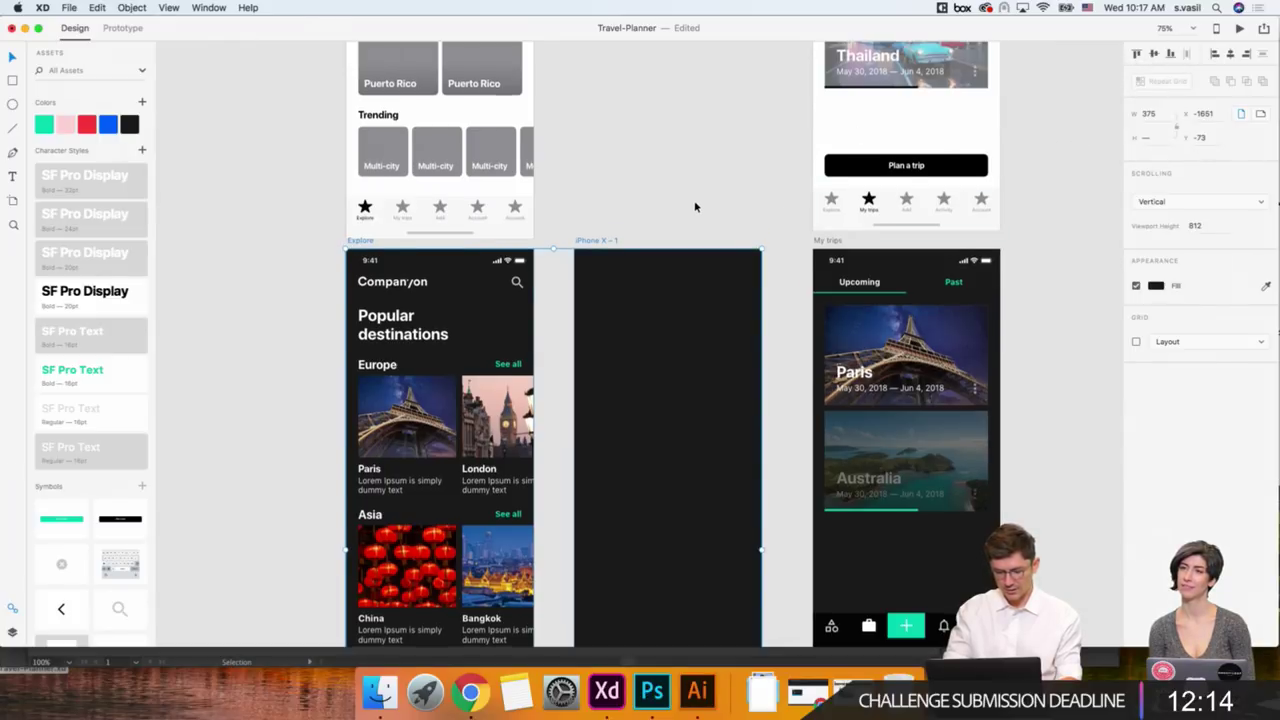
{"action": "scroll", "coordinate": [694, 206], "scroll_direction": "down", "scroll_amount": 5}
{"action": "left_click", "coordinate": [662, 134]}
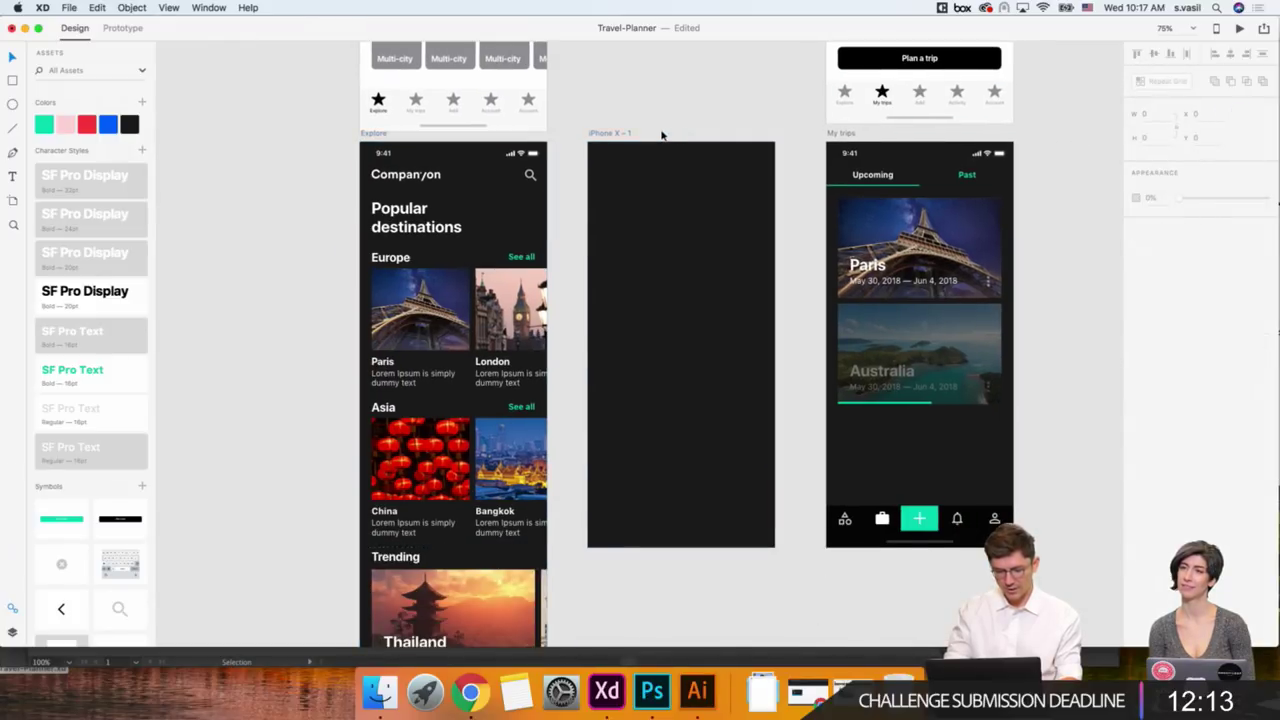
{"action": "left_click", "coordinate": [393, 158]}
Paste the copied 9:41 status bar into the new iPhone X artboard.
{"action": "left_click", "coordinate": [669, 224]}
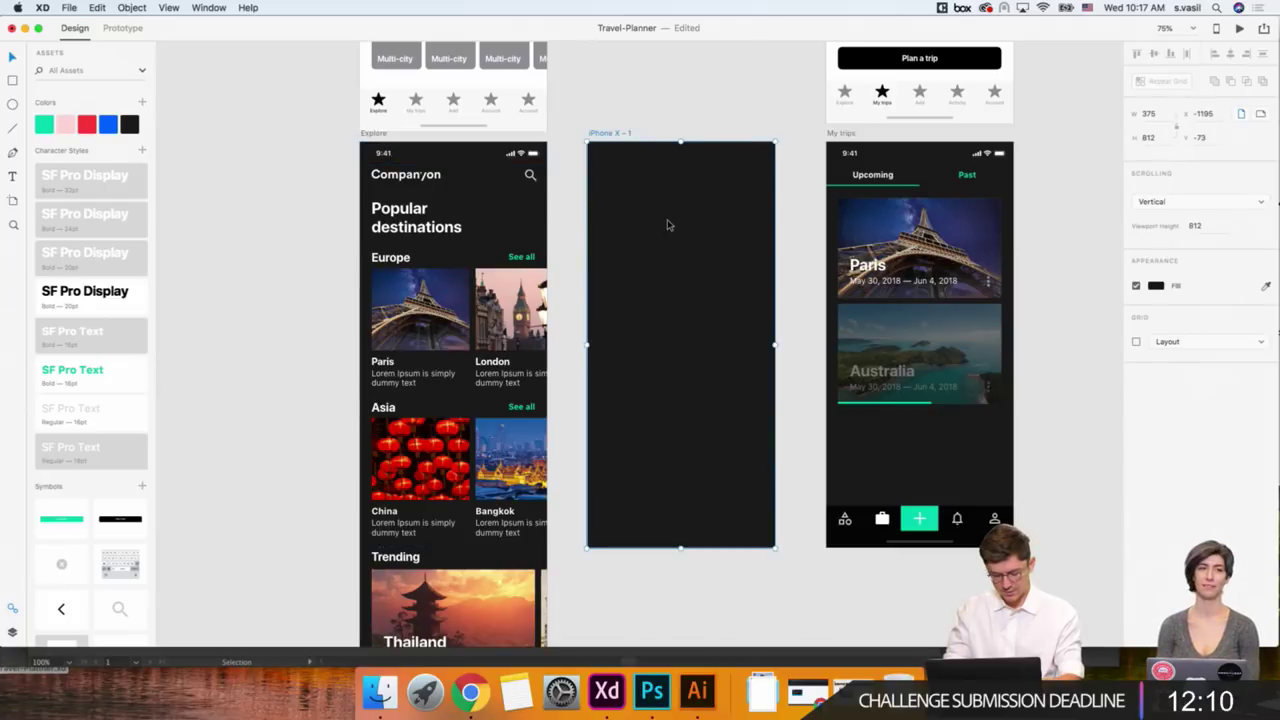
{"action": "key", "text": "super+v"}
{"action": "left_click", "coordinate": [393, 158]}
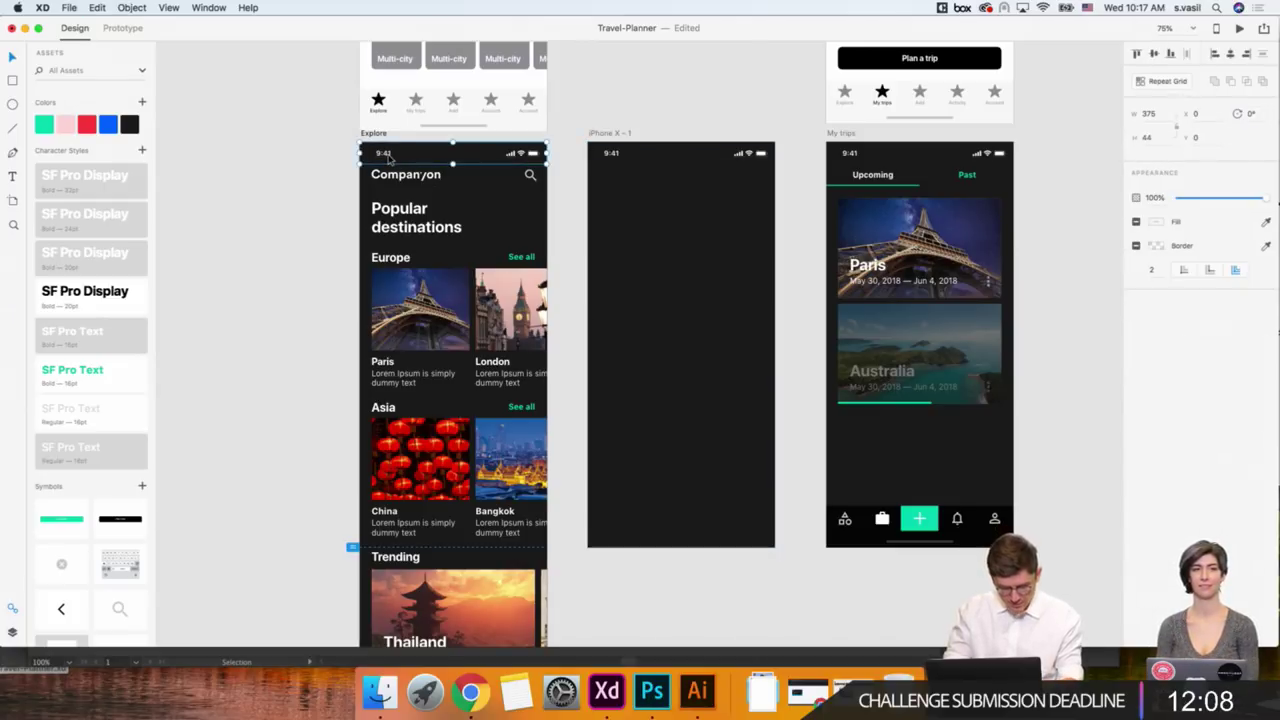
Rename the status bar layer 'light status bar' and move it to the top of the layers.
{"action": "left_click", "coordinate": [12, 632]}
{"action": "mouse_move", "coordinate": [90, 389]}
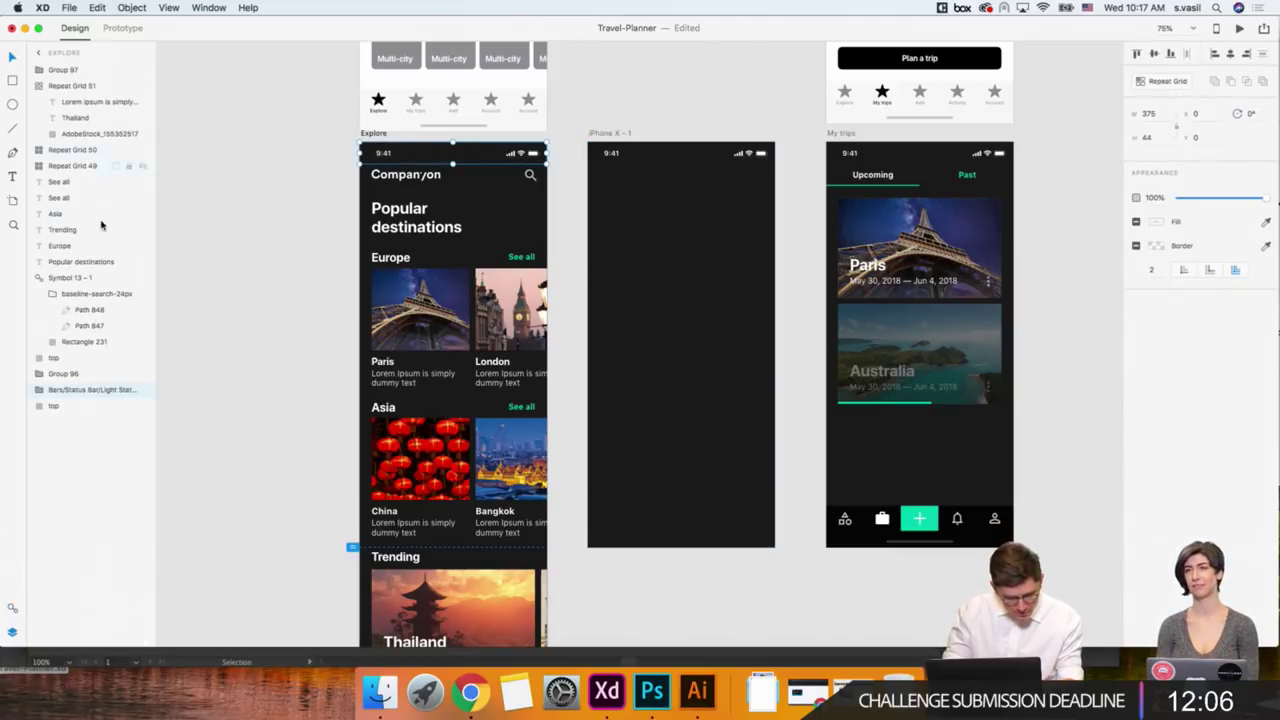
{"action": "double_click", "coordinate": [76, 390]}
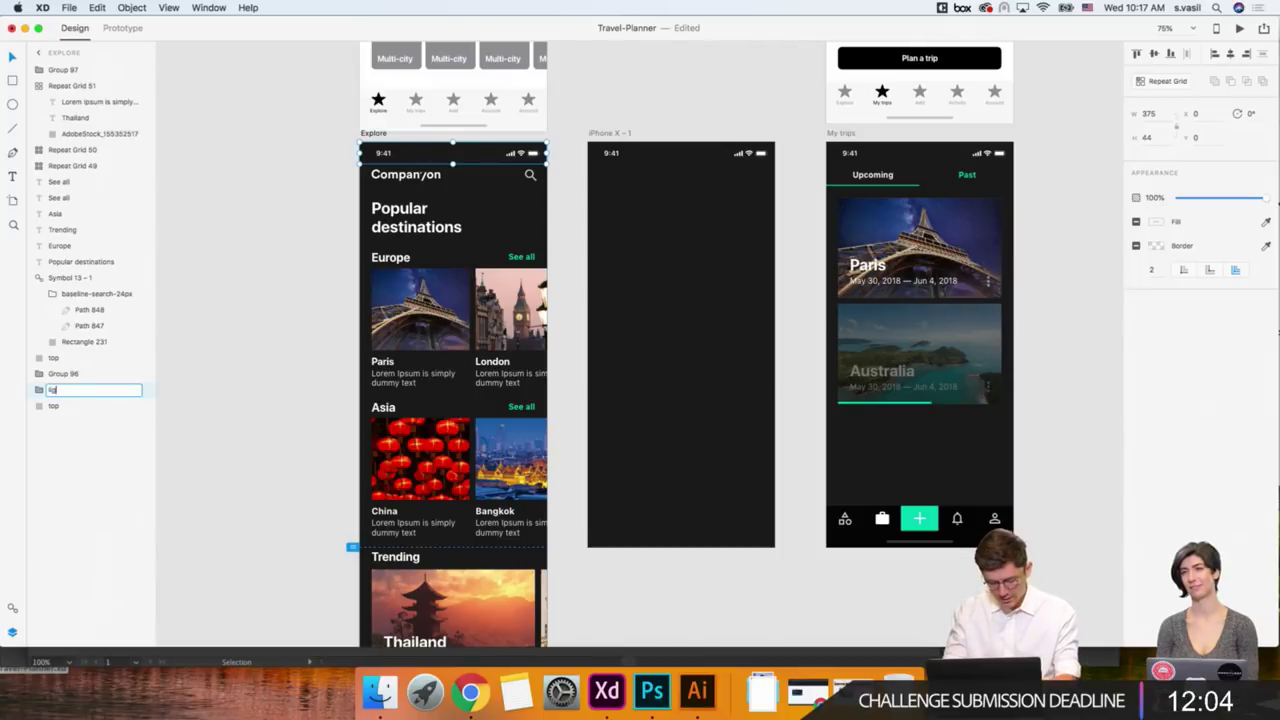
{"action": "type", "text": "light status bar"}
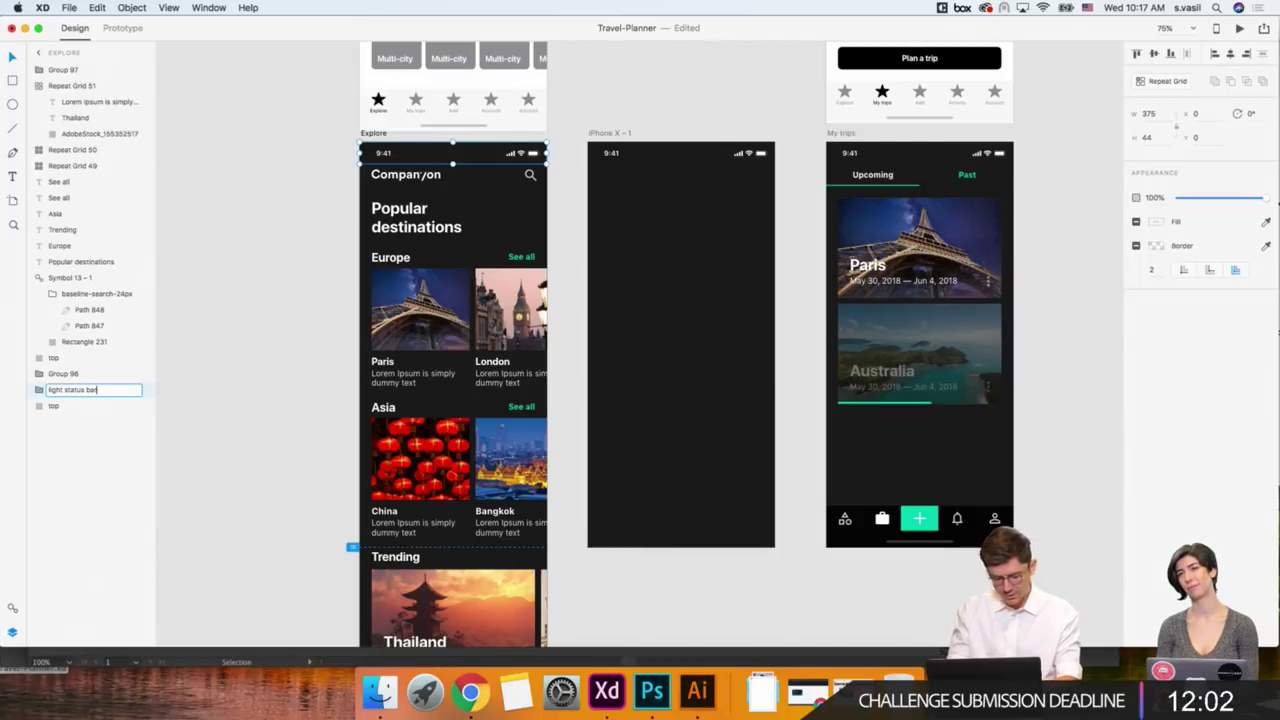
{"action": "key", "text": "Return"}
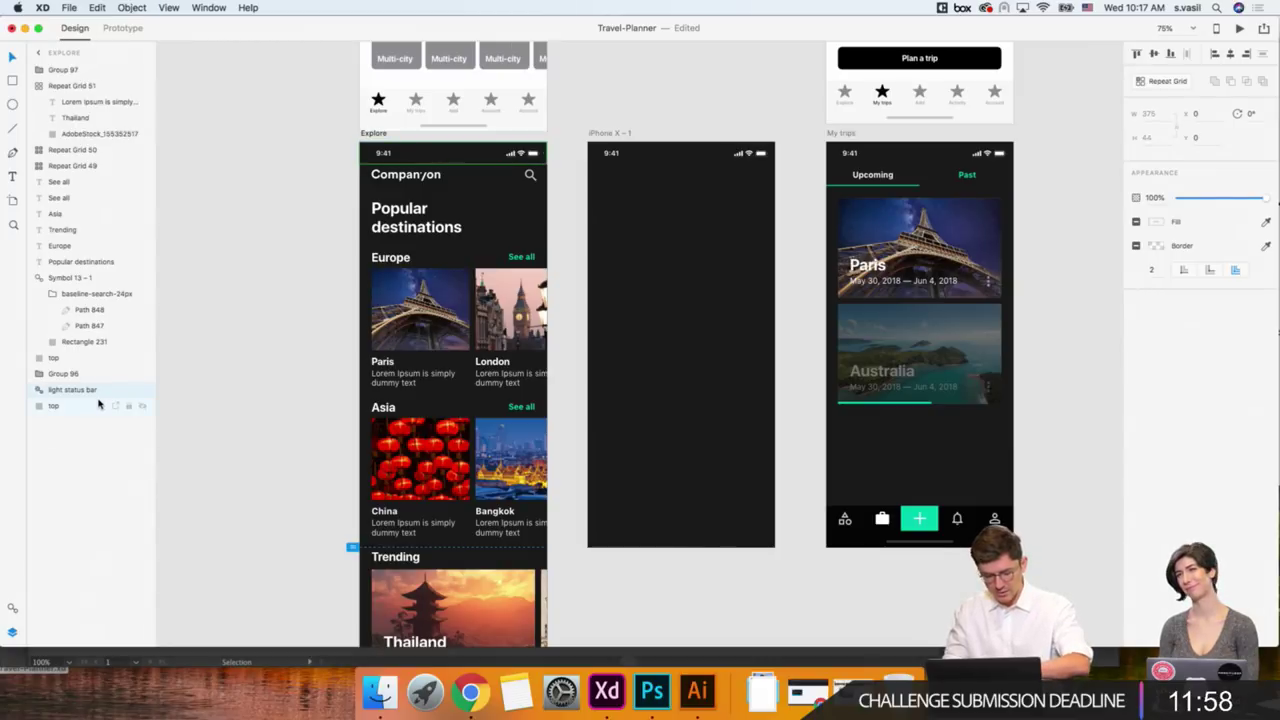
{"action": "key", "text": "Escape"}
{"action": "left_click_drag", "start_coordinate": [84, 390], "coordinate": [95, 66]}
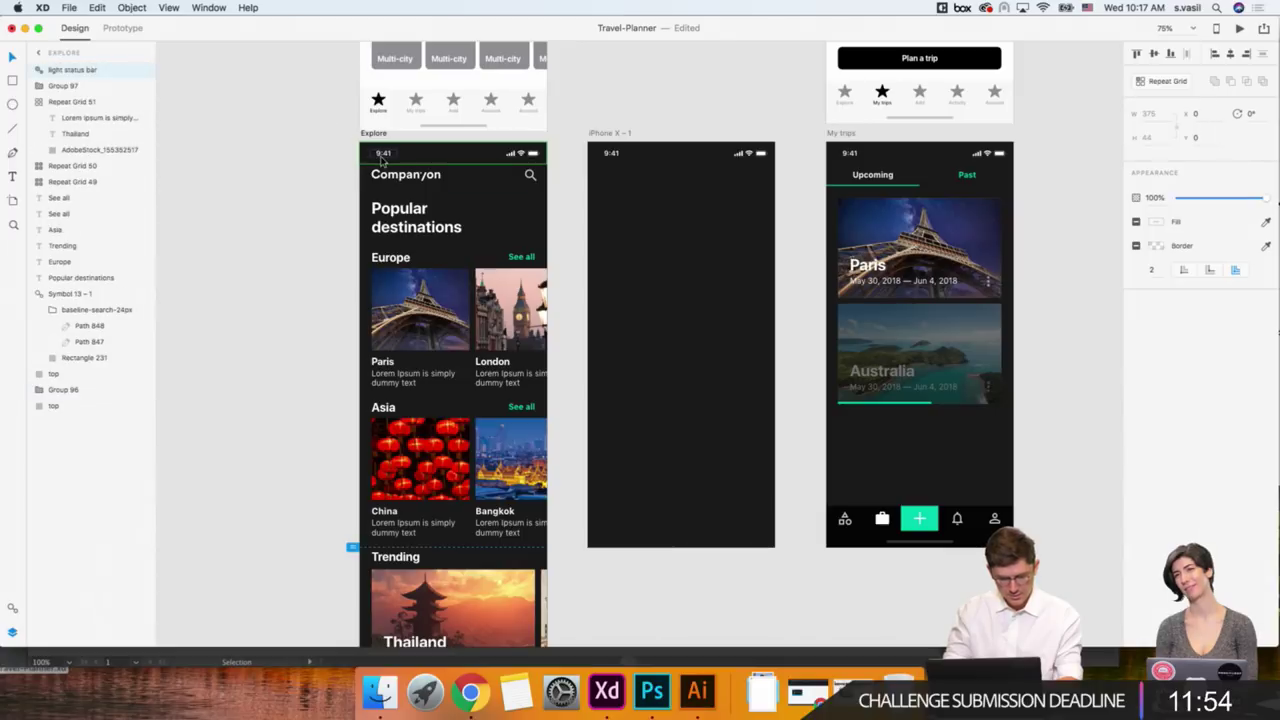
{"action": "left_click", "coordinate": [605, 153]}
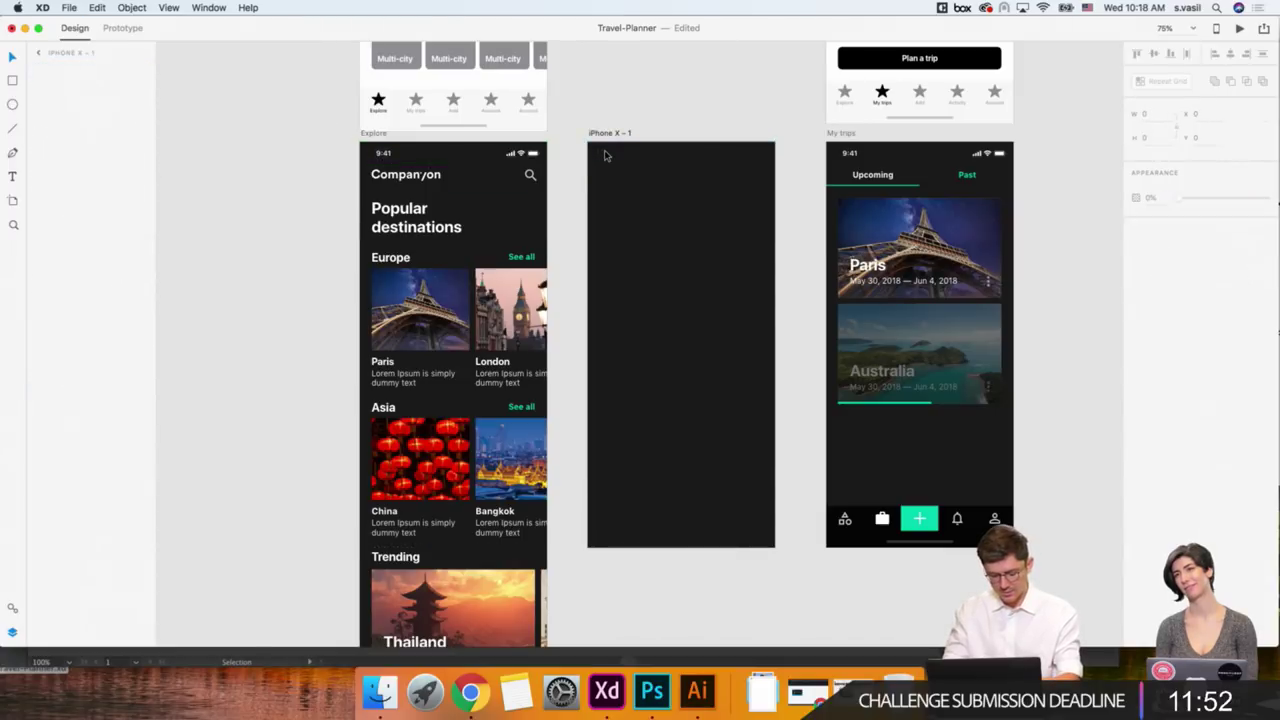
Draw a borderless rectangle across the new artboard's top, layered below the status bar.
{"action": "scroll", "coordinate": [700, 173], "scroll_direction": "right", "scroll_amount": 5}
{"action": "left_click", "coordinate": [736, 171]}
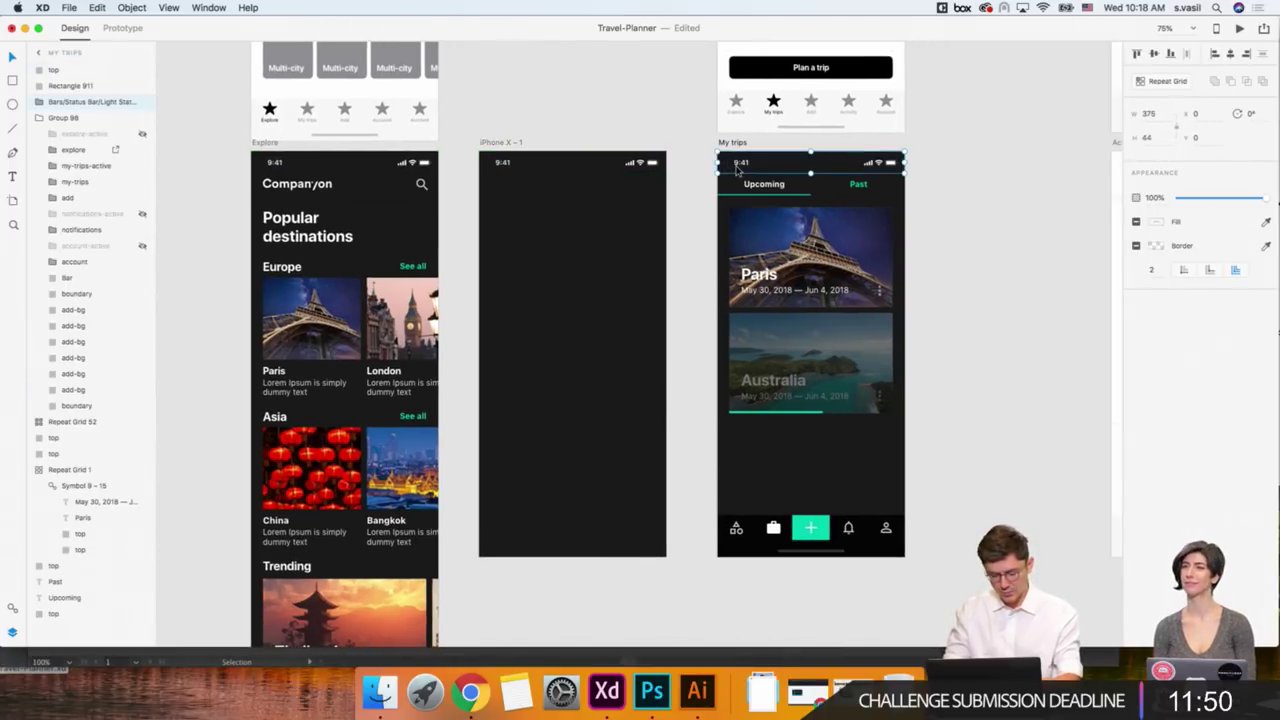
{"action": "left_click", "coordinate": [494, 128]}
{"action": "scroll", "coordinate": [494, 128], "scroll_direction": "left", "scroll_amount": 4}
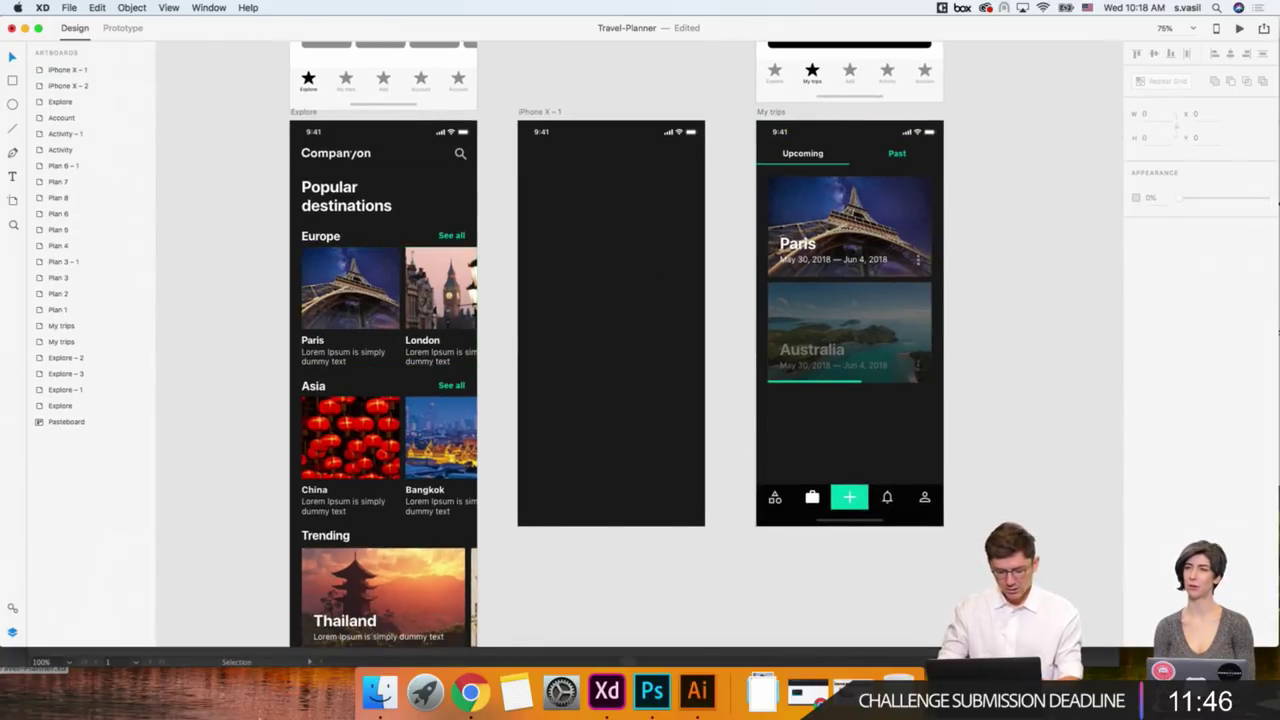
{"action": "left_click", "coordinate": [383, 693]}
{"action": "left_click", "coordinate": [509, 271]}
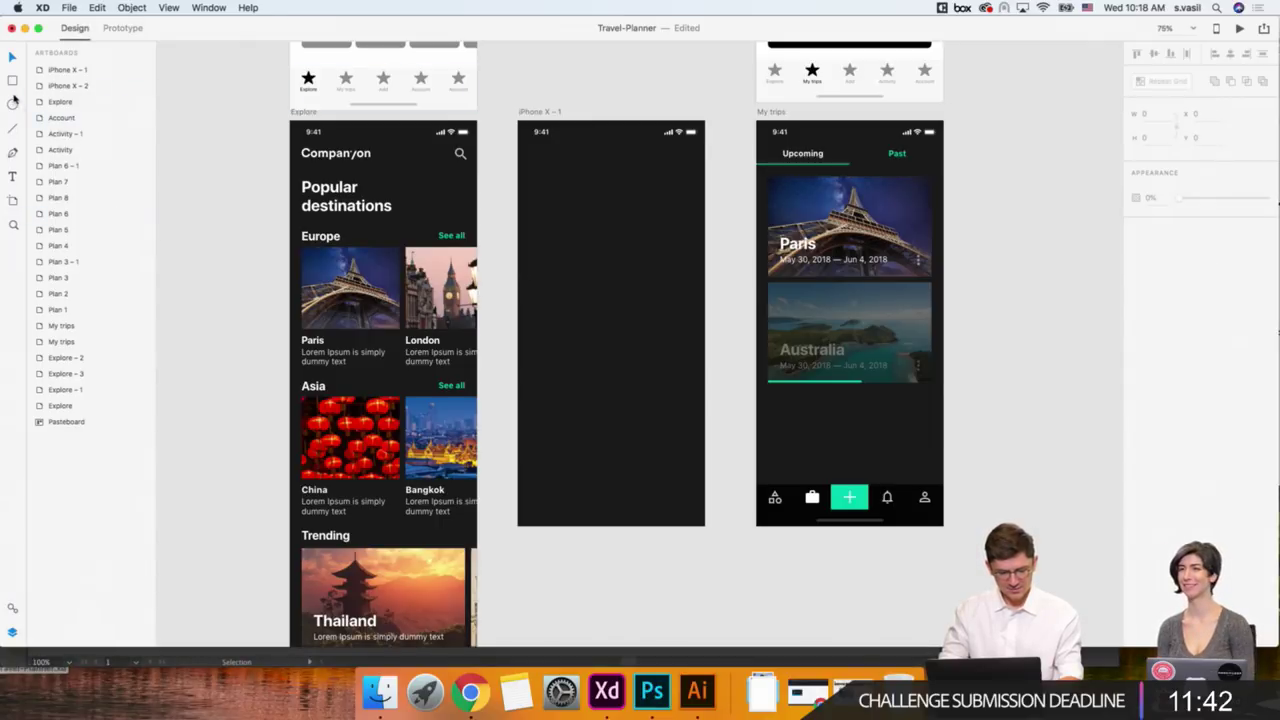
{"action": "key", "text": "r"}
{"action": "mouse_move", "coordinate": [517, 121]}
{"action": "left_mouse_down"}
{"action": "mouse_move", "coordinate": [701, 405]}
{"action": "mouse_move", "coordinate": [704, 368]}
{"action": "left_mouse_up"}
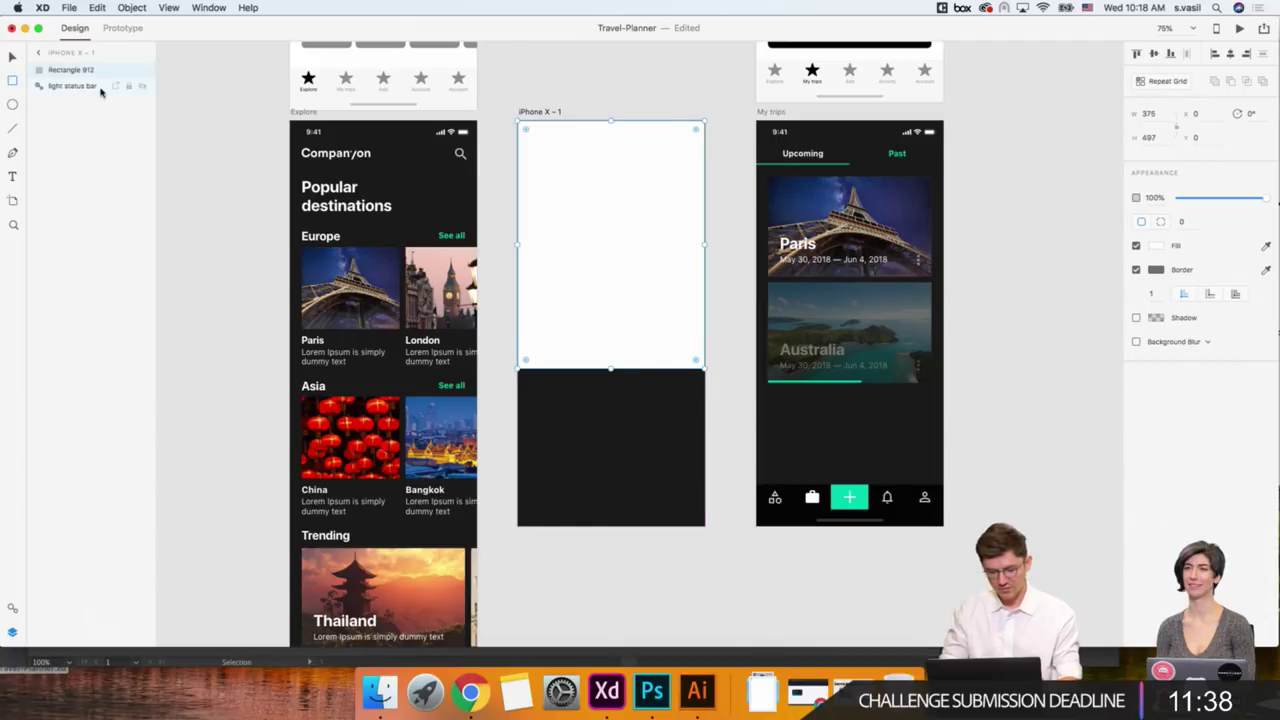
{"action": "left_click_drag", "start_coordinate": [87, 75], "coordinate": [84, 92]}
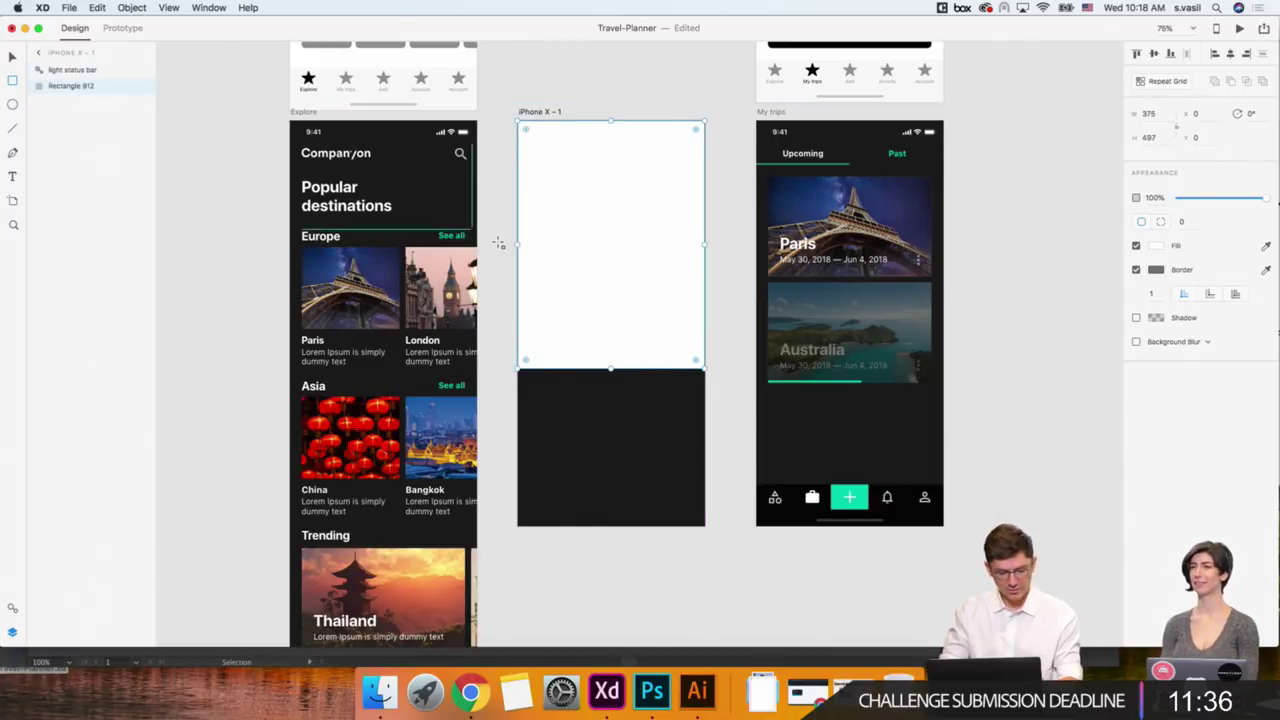
{"action": "left_click", "coordinate": [1136, 270]}
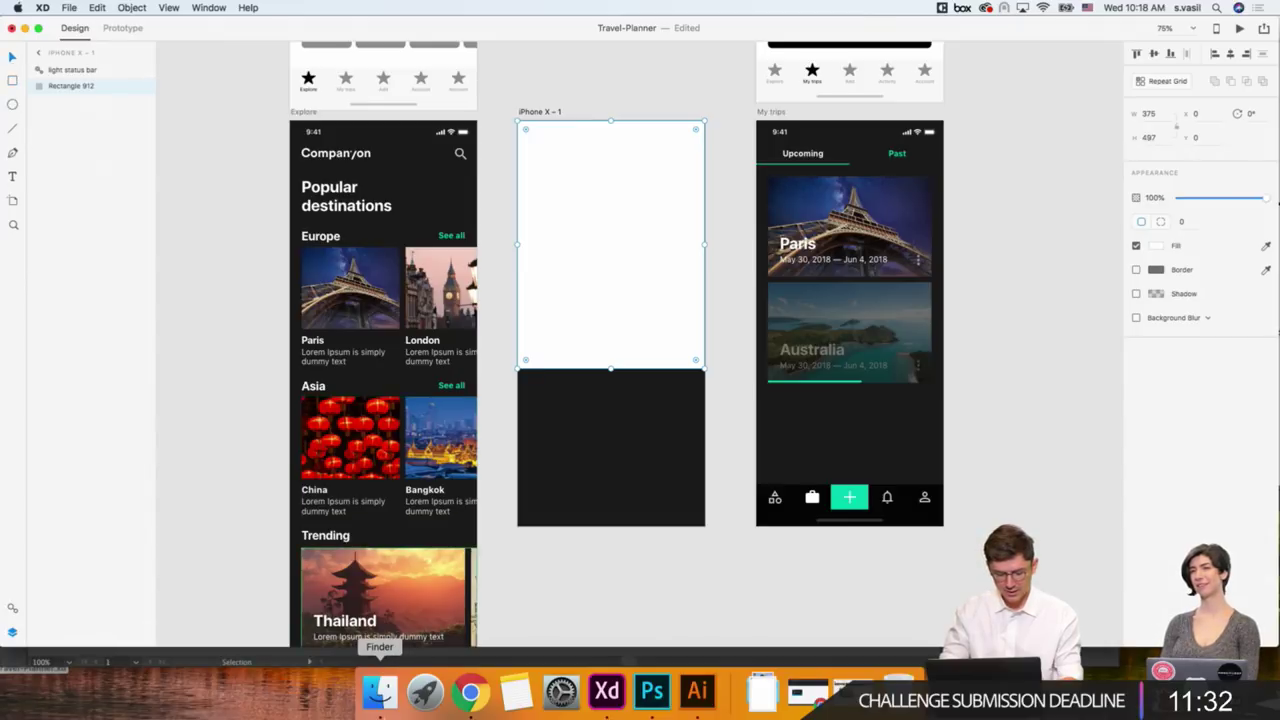
Fill the rectangle with the Eiffel Tower photo dragged from Finder.
{"action": "left_click", "coordinate": [380, 692]}
{"action": "mouse_move", "coordinate": [918, 236]}
{"action": "left_mouse_down"}
{"action": "mouse_move", "coordinate": [630, 257]}
{"action": "mouse_move", "coordinate": [570, 245]}
{"action": "left_mouse_up"}
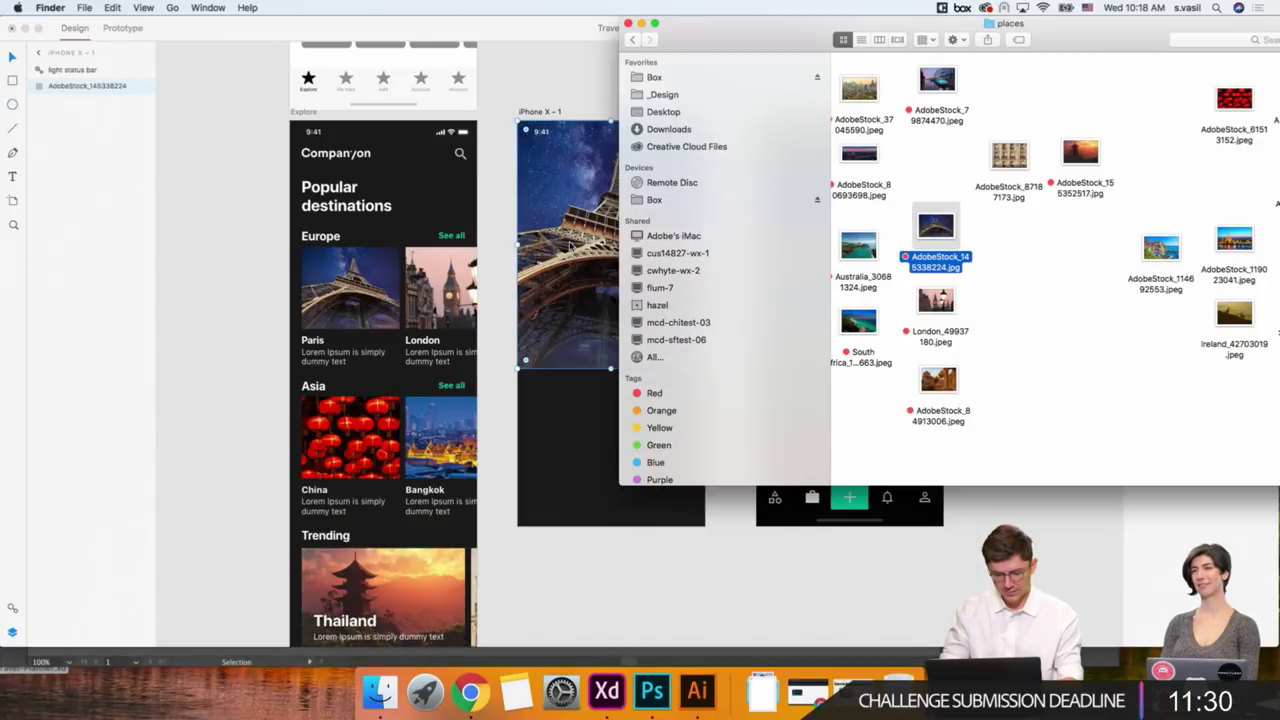
{"action": "left_click", "coordinate": [575, 420]}
{"action": "scroll", "coordinate": [642, 416], "scroll_direction": "right", "scroll_amount": 3}
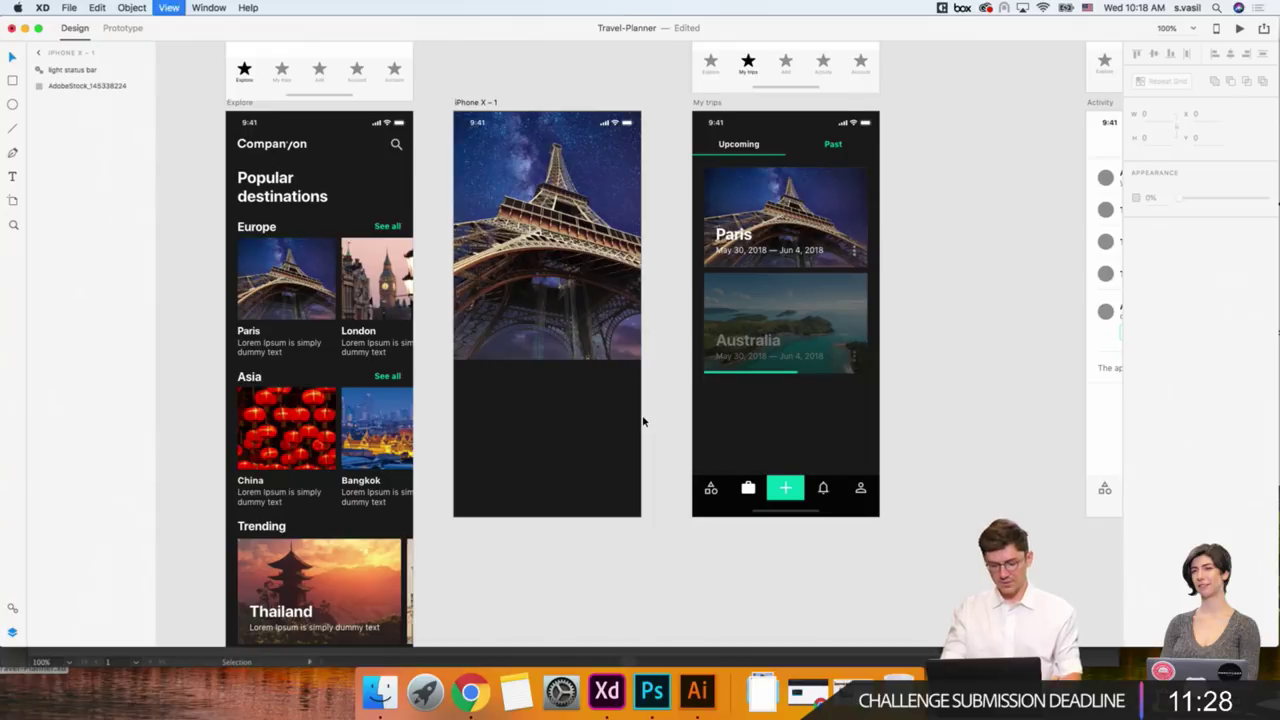
{"action": "key", "text": "super+1"}
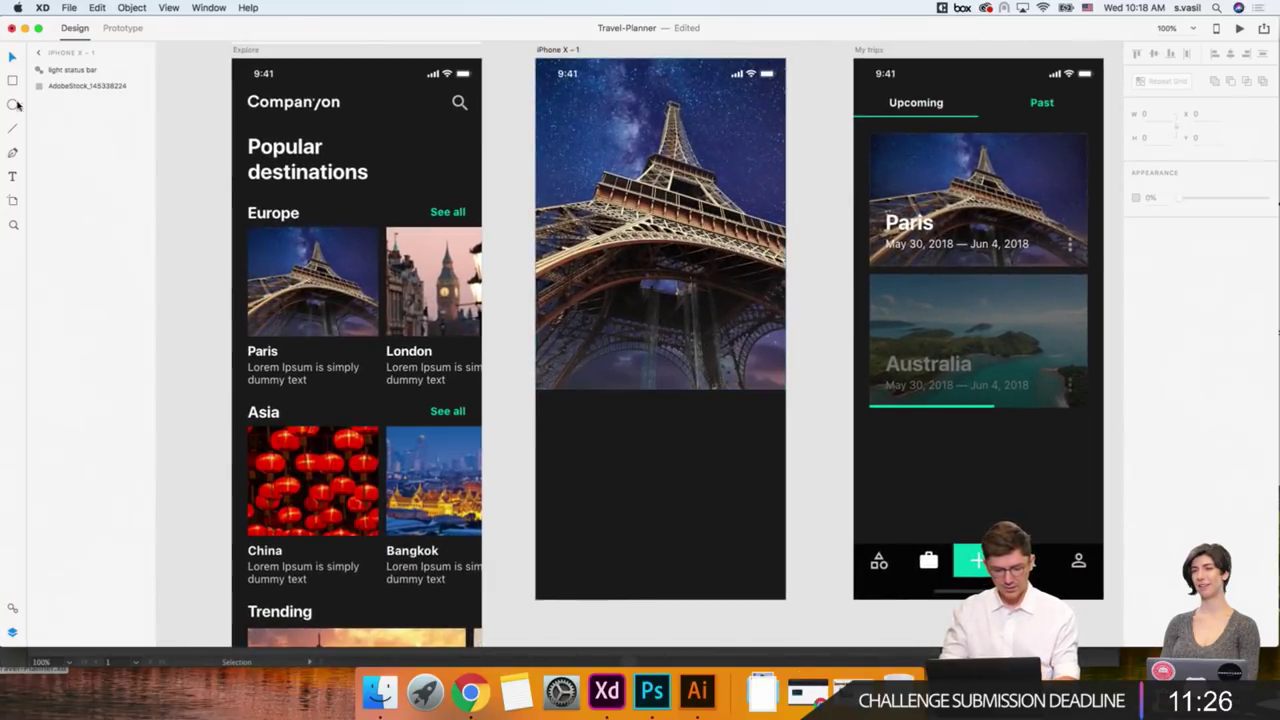
Add a 'Visit' label on the Eiffel Tower header and colour it white FFFFFF.
{"action": "left_click", "coordinate": [570, 240]}
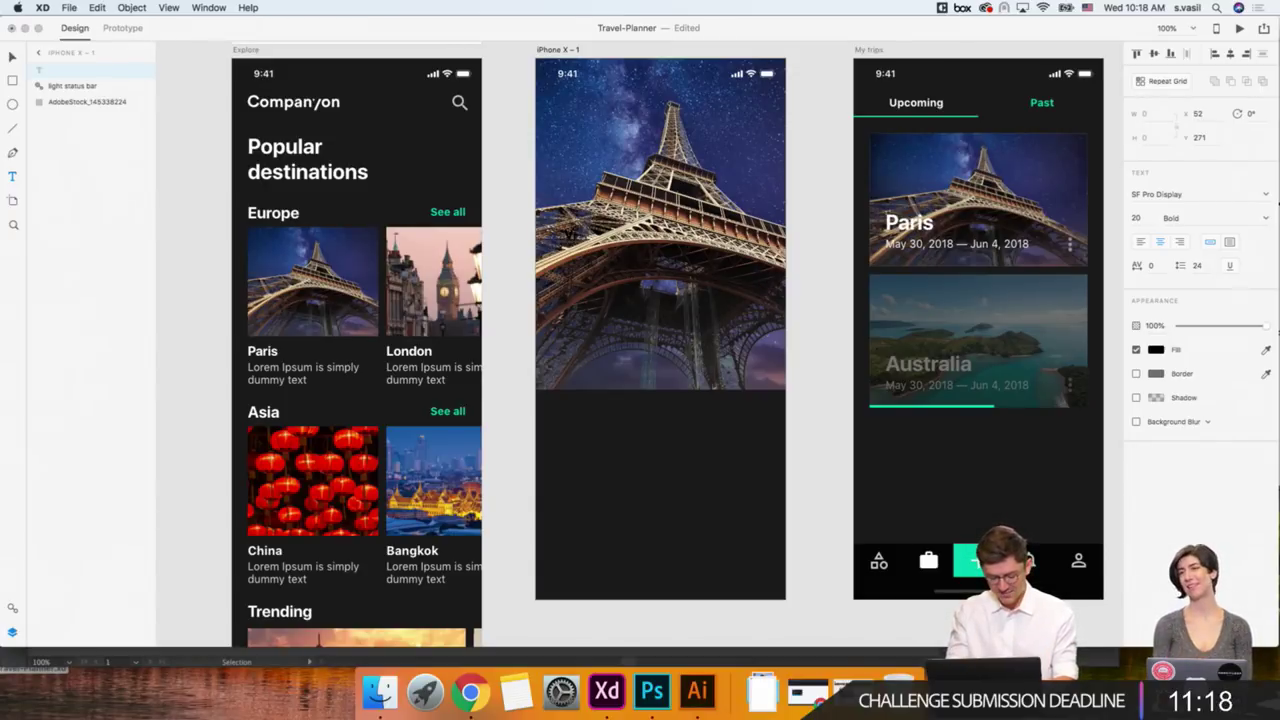
{"action": "key", "text": "ctrl+a"}
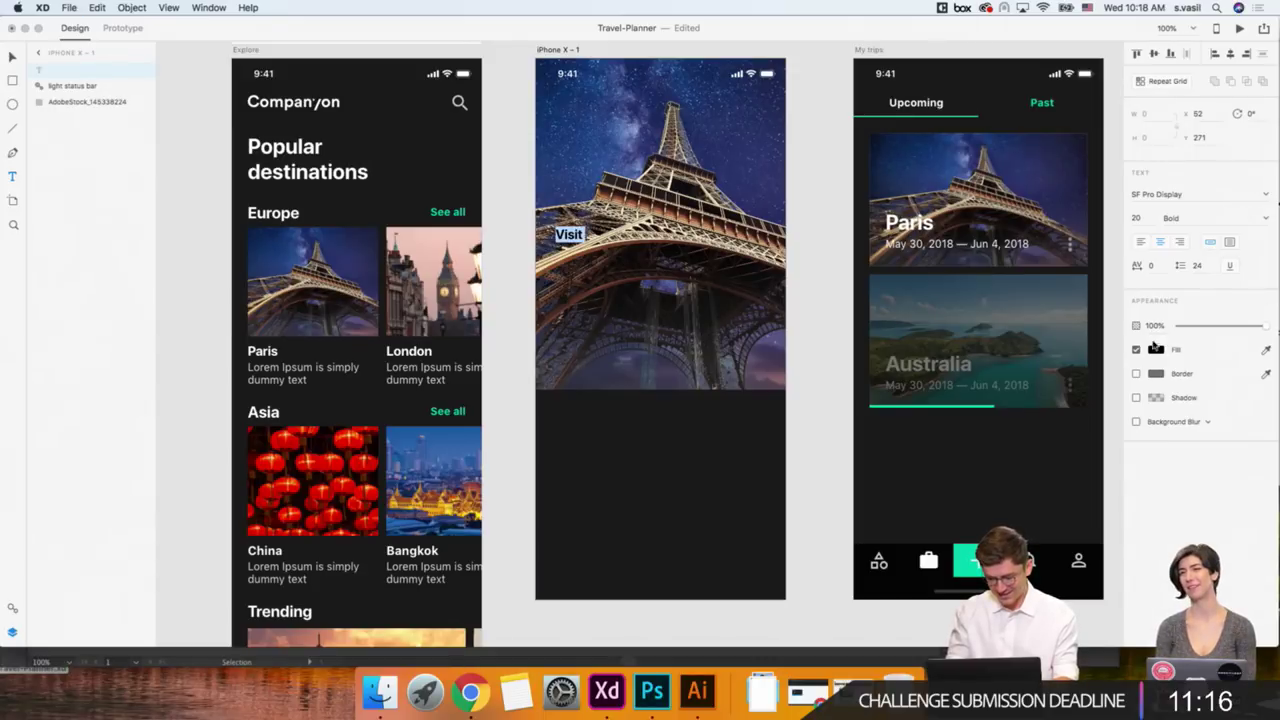
{"action": "left_click", "coordinate": [1155, 349]}
{"action": "type", "text": "ffffff"}
{"action": "key", "text": "Return"}
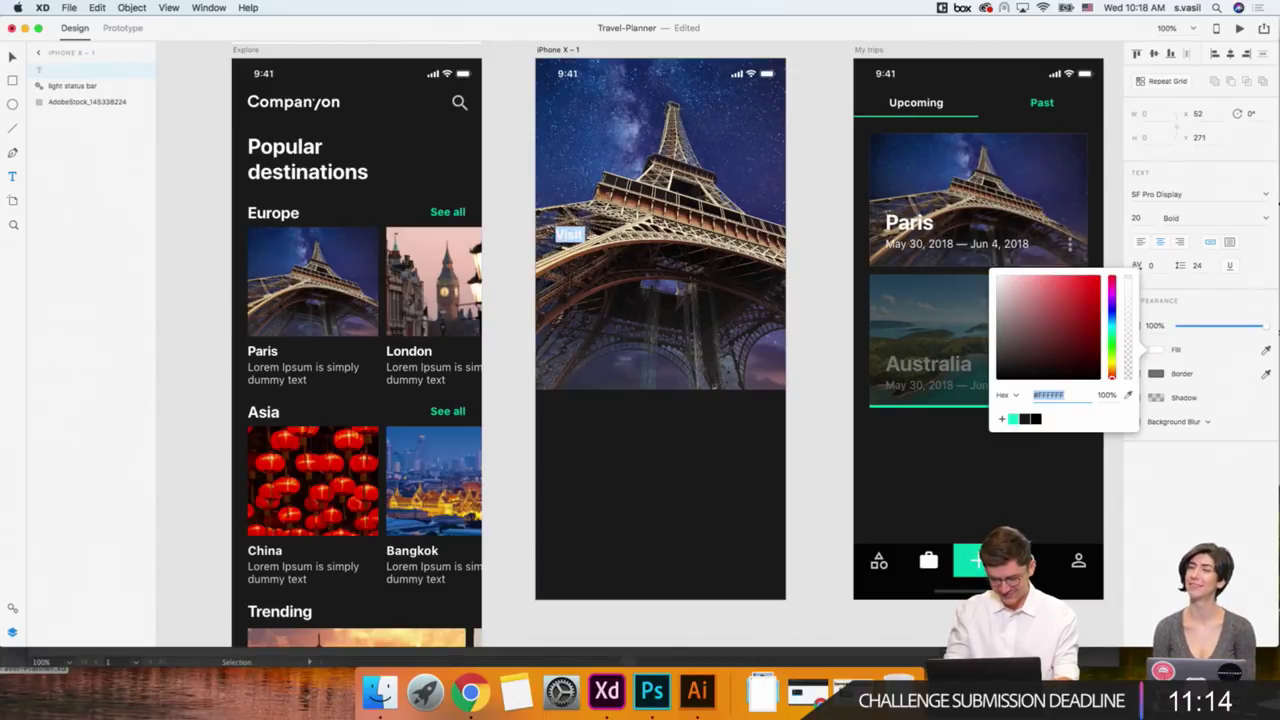
{"action": "key", "text": "Escape"}
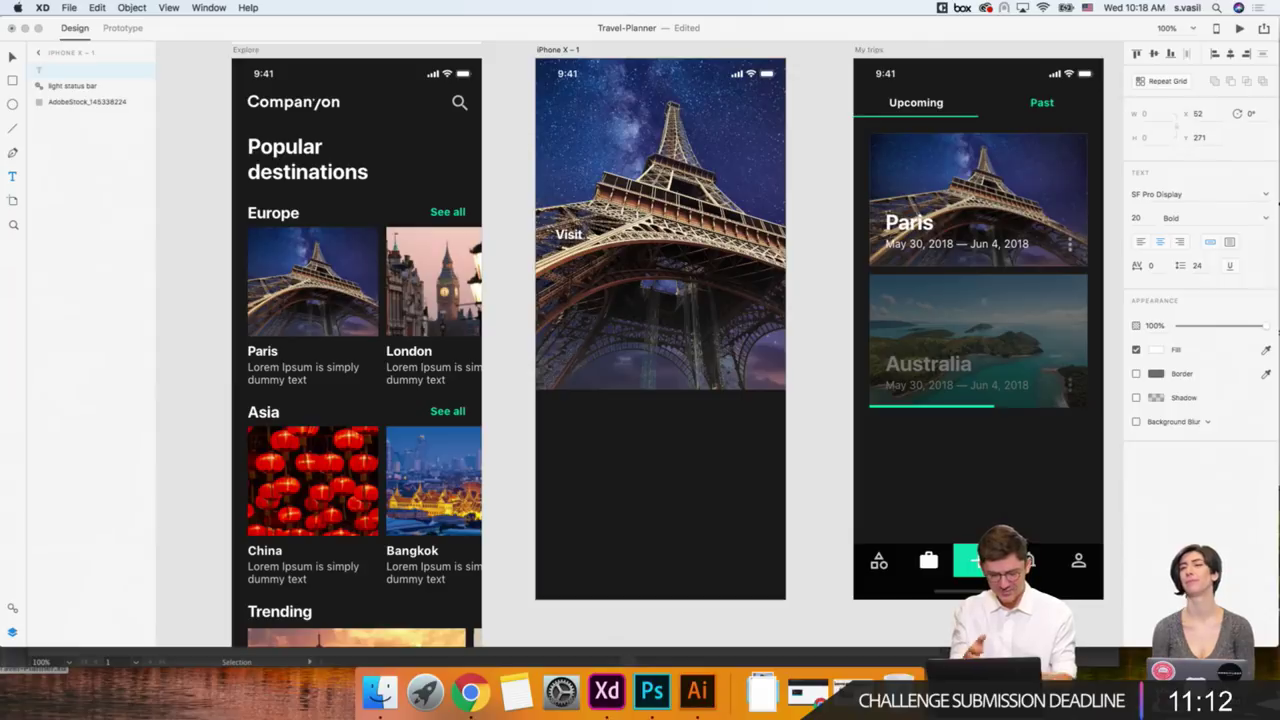
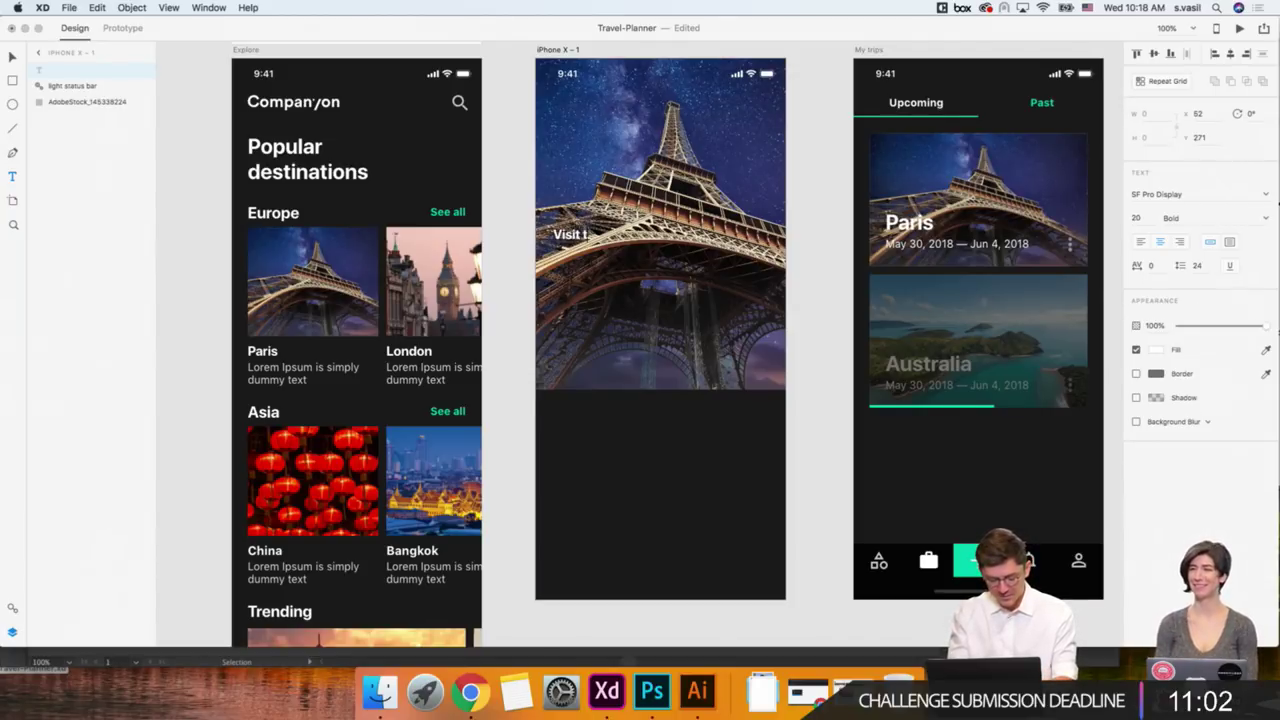
Type the headline 'Visit the cosmopolitan capital of France' and move it to X 24.
{"action": "type", "text": "the capital"}
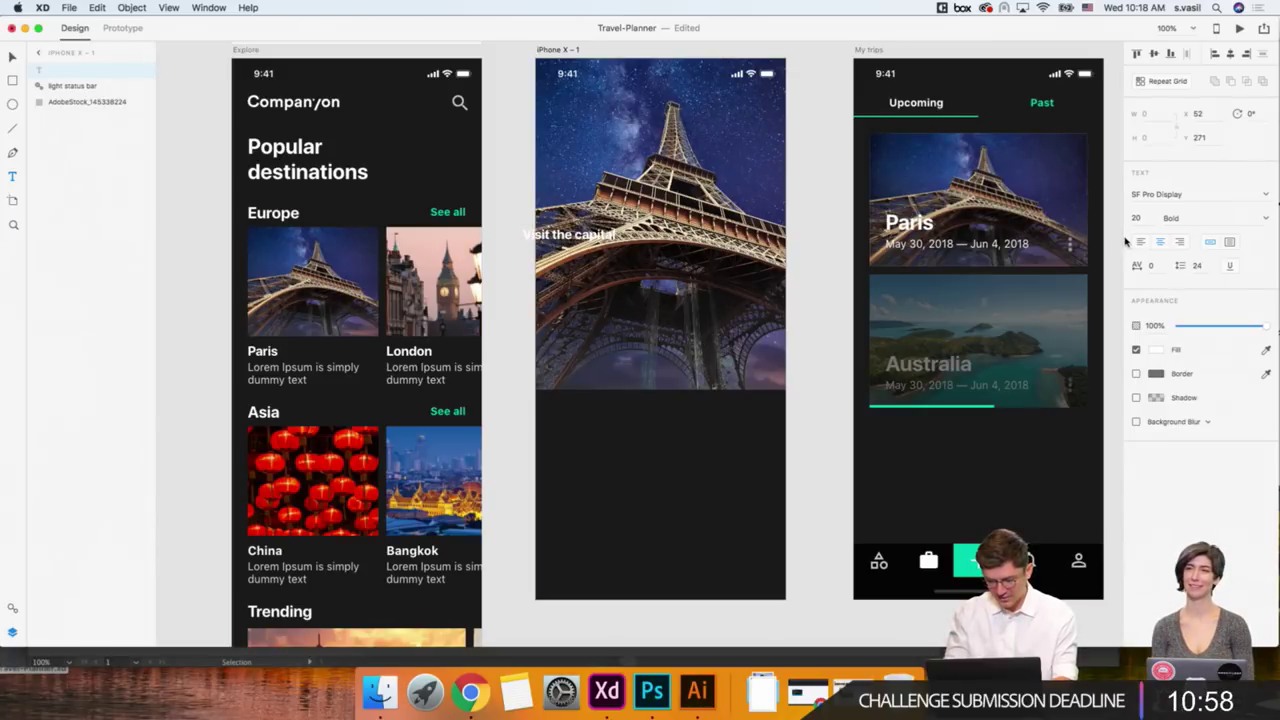
{"action": "left_click", "coordinate": [10, 58]}
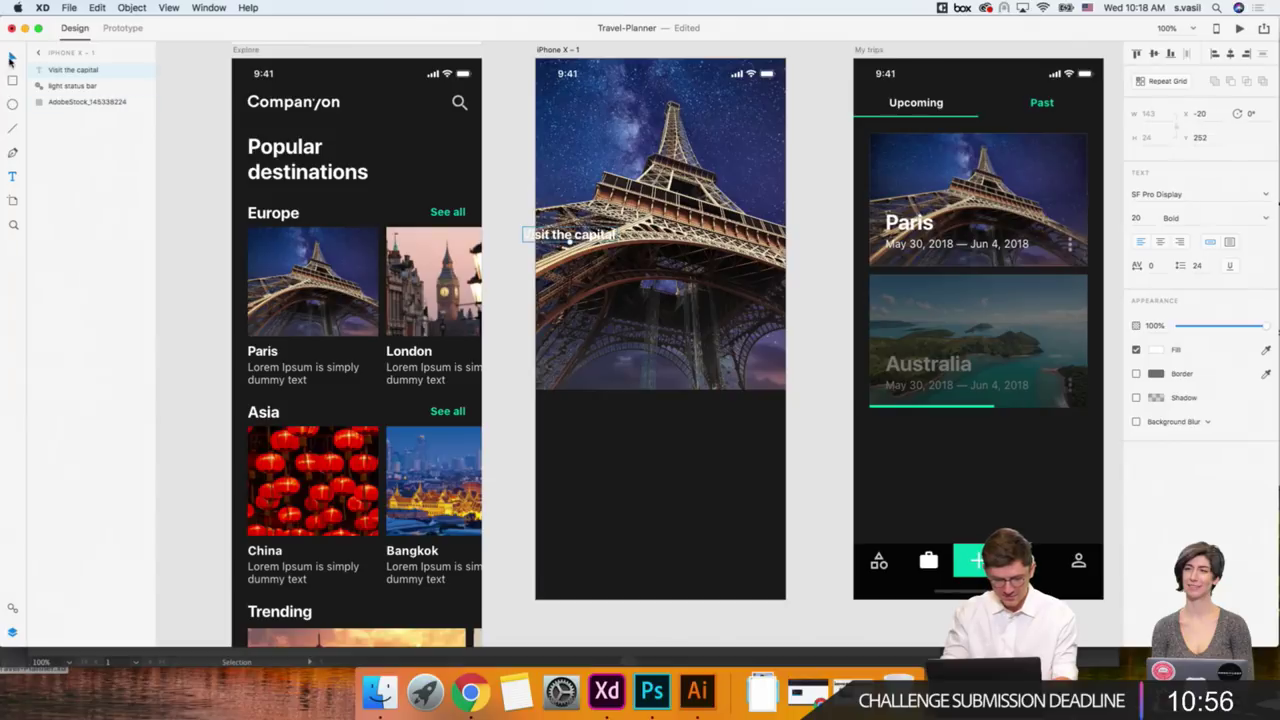
{"action": "type", "text": "24"}
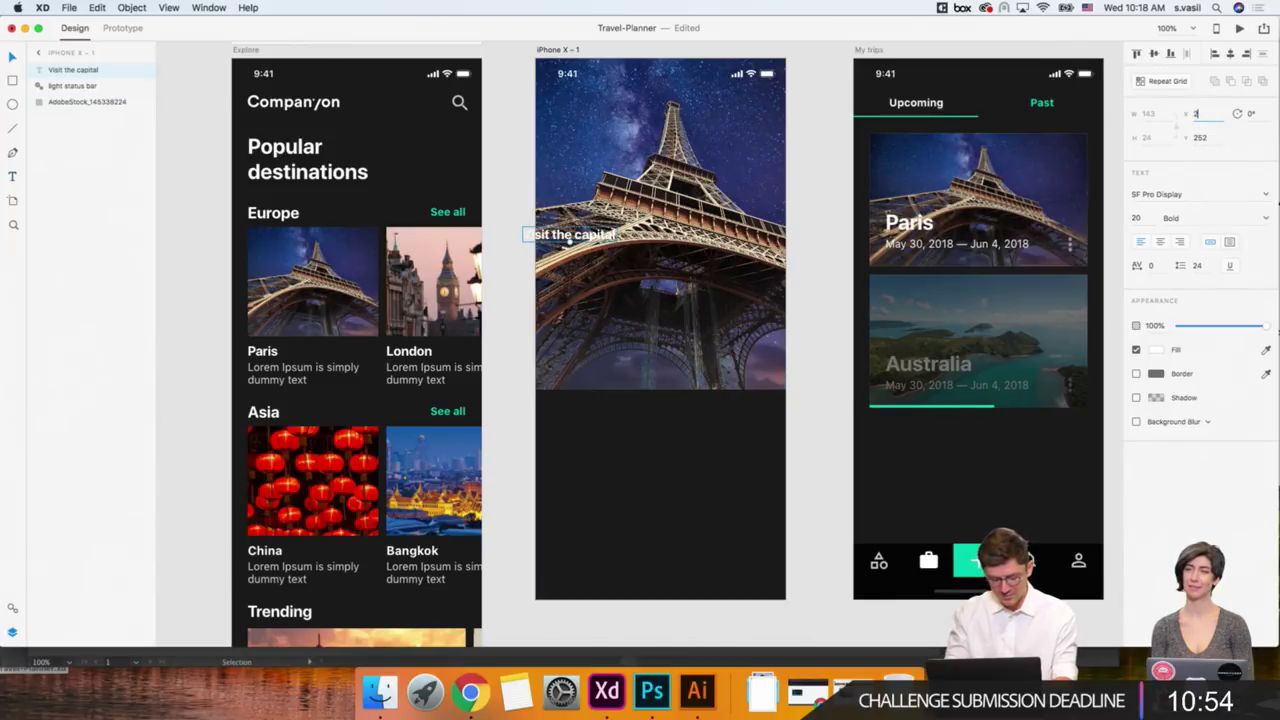
{"action": "key", "text": "Return"}
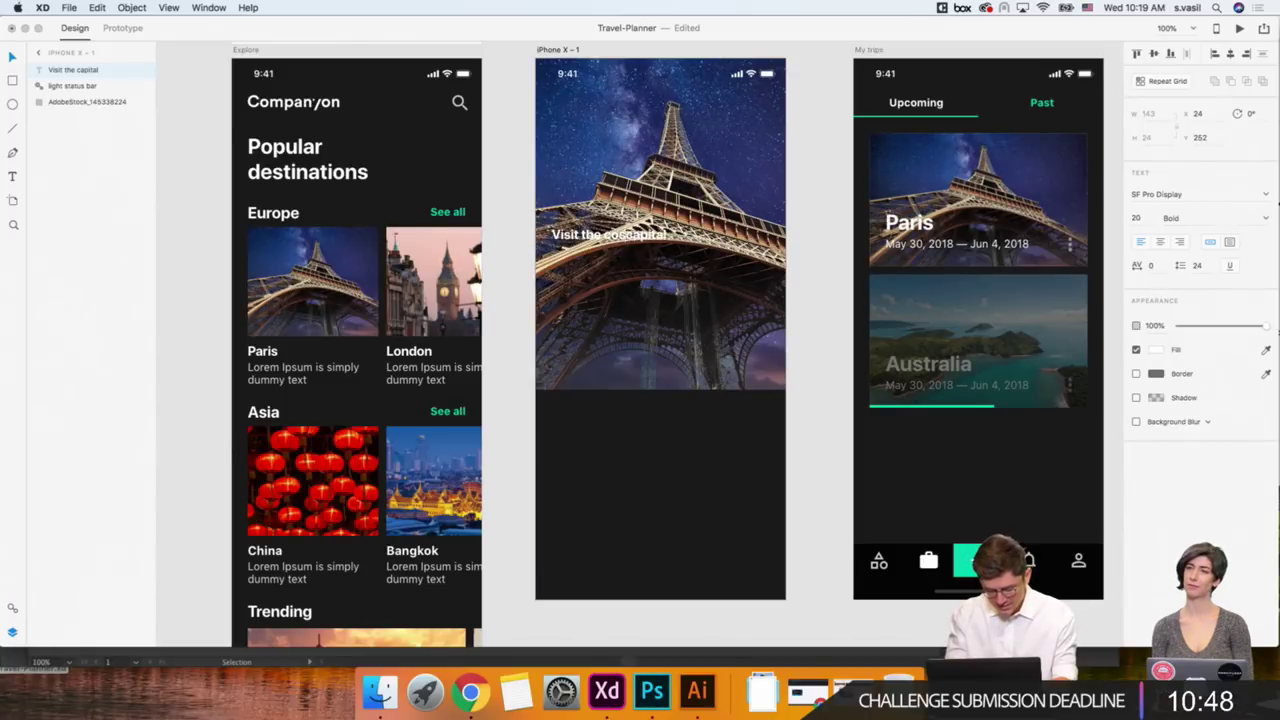
{"action": "type", "text": "olitan capital"}
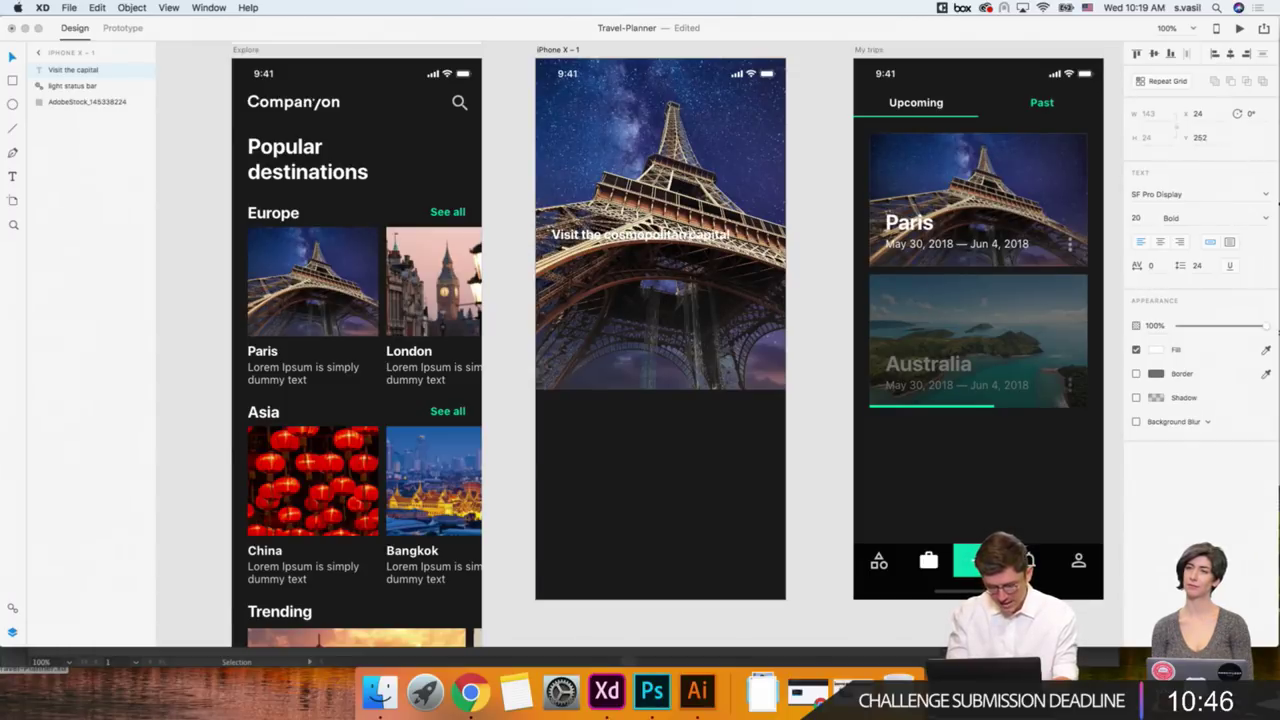
{"action": "type", "text": " o"}
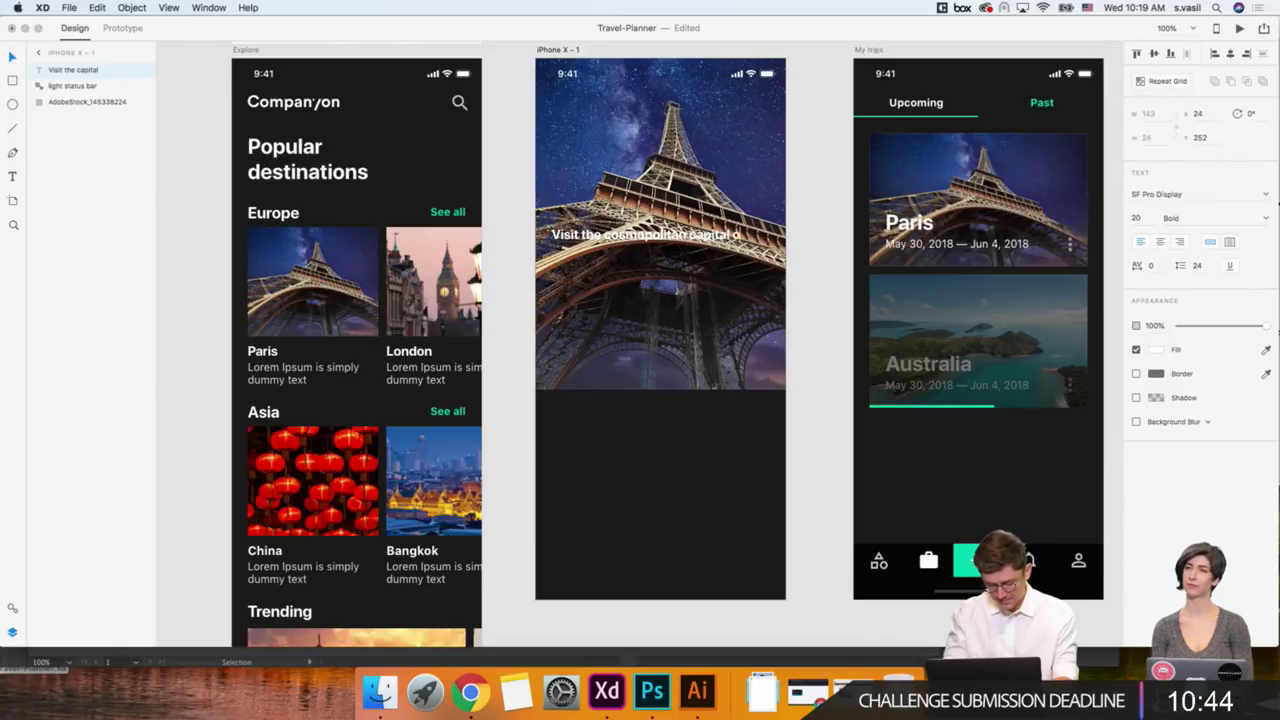
{"action": "type", "text": "f France"}
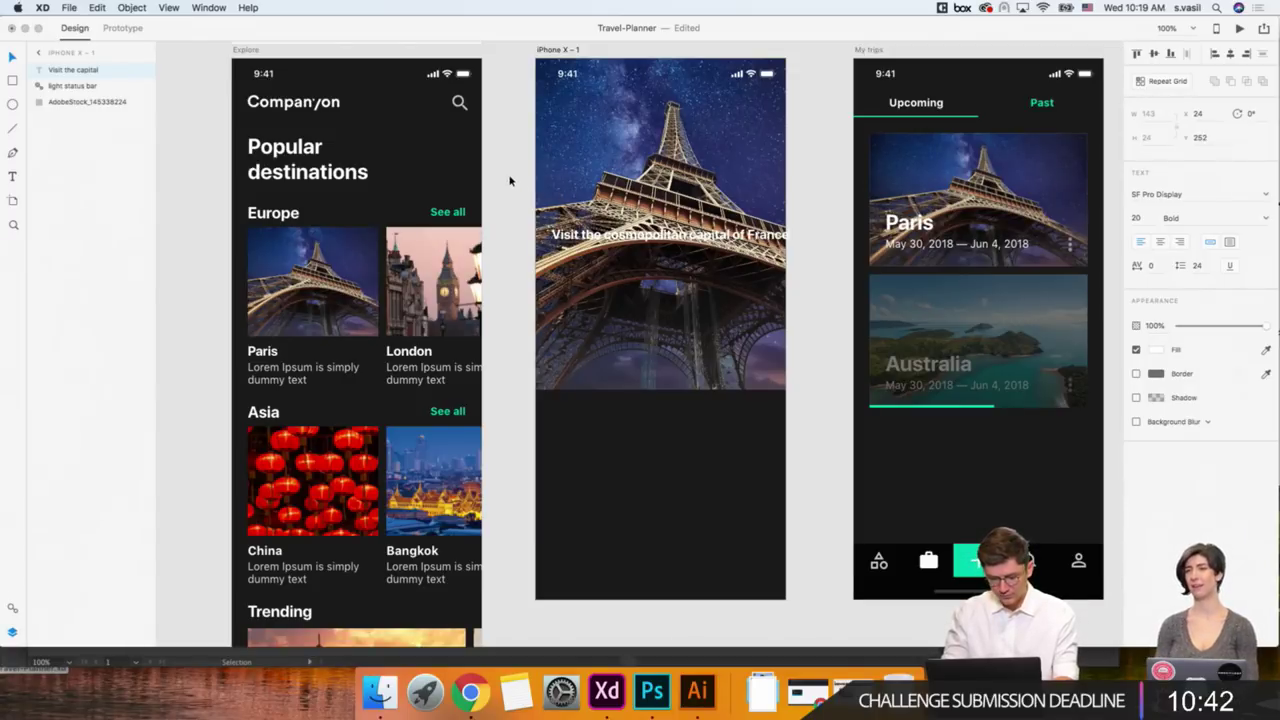
{"action": "key", "text": "Escape"}
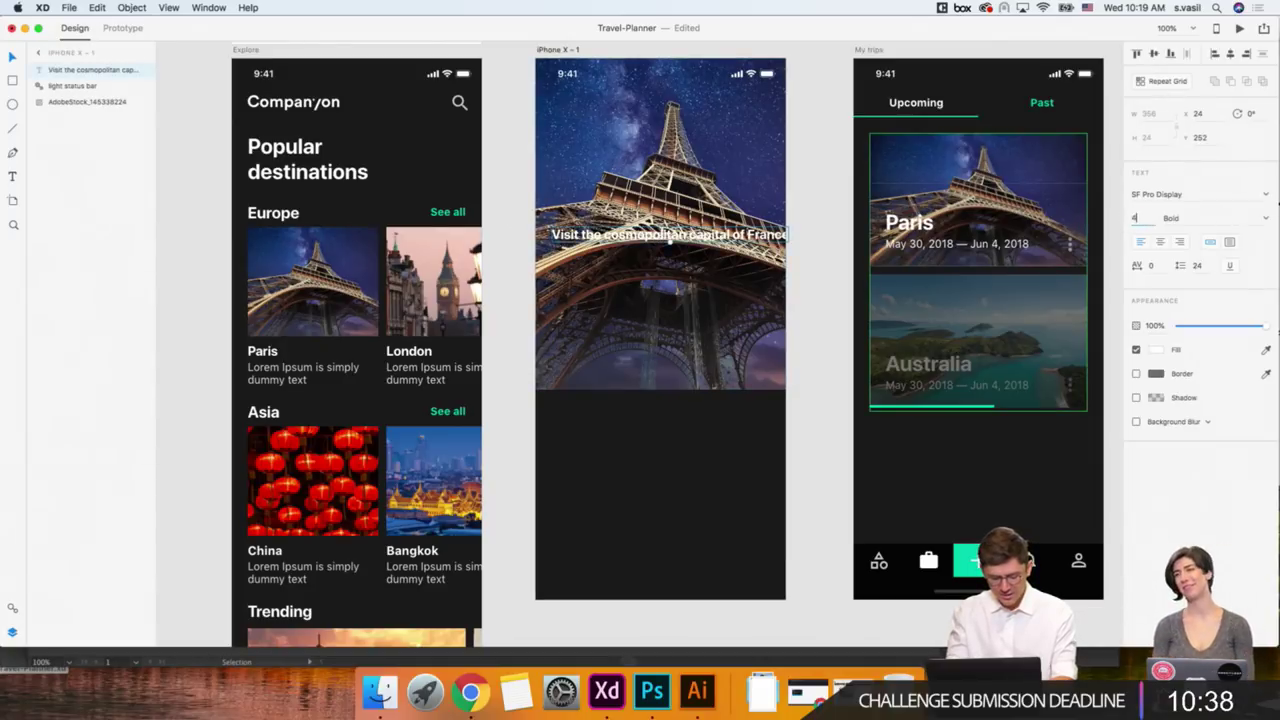
Set the headline to size 48 and Fixed Width, 327 wide, wrapping over four lines.
{"action": "type", "text": "48"}
{"action": "key", "text": "Return"}
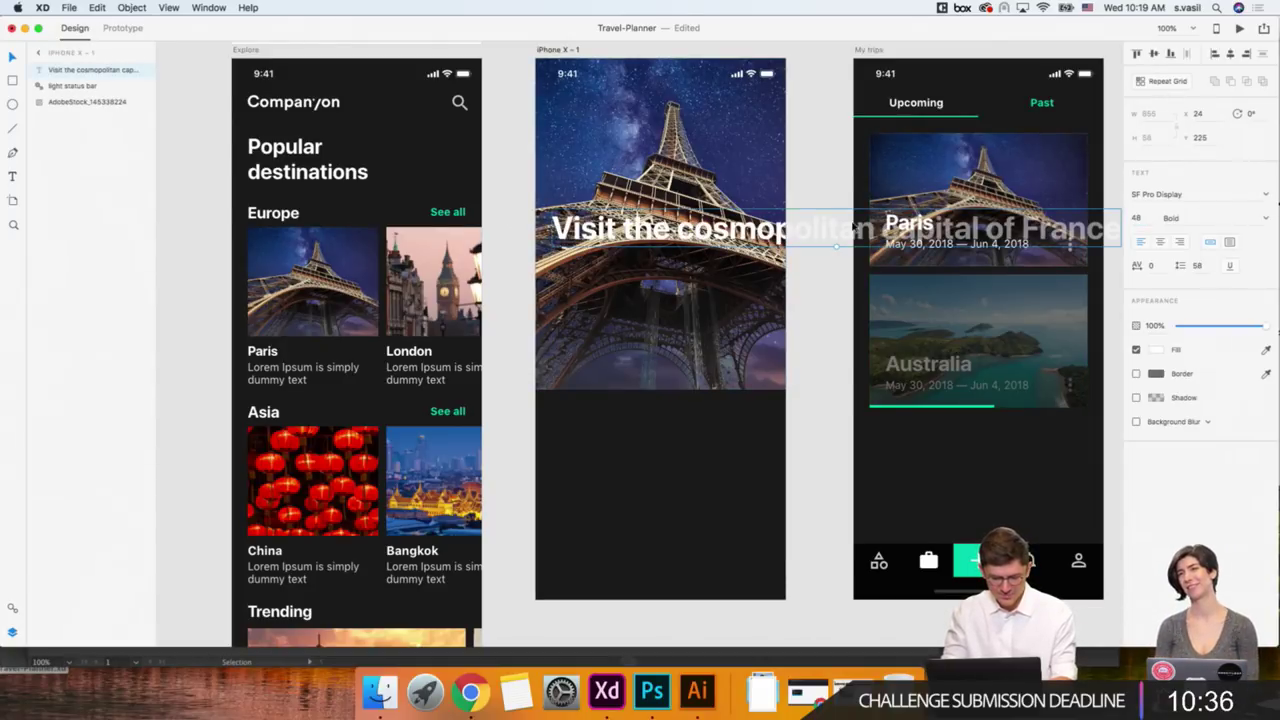
{"action": "scroll", "coordinate": [856, 230], "scroll_direction": "right", "scroll_amount": 4}
{"action": "left_click", "coordinate": [1226, 243]}
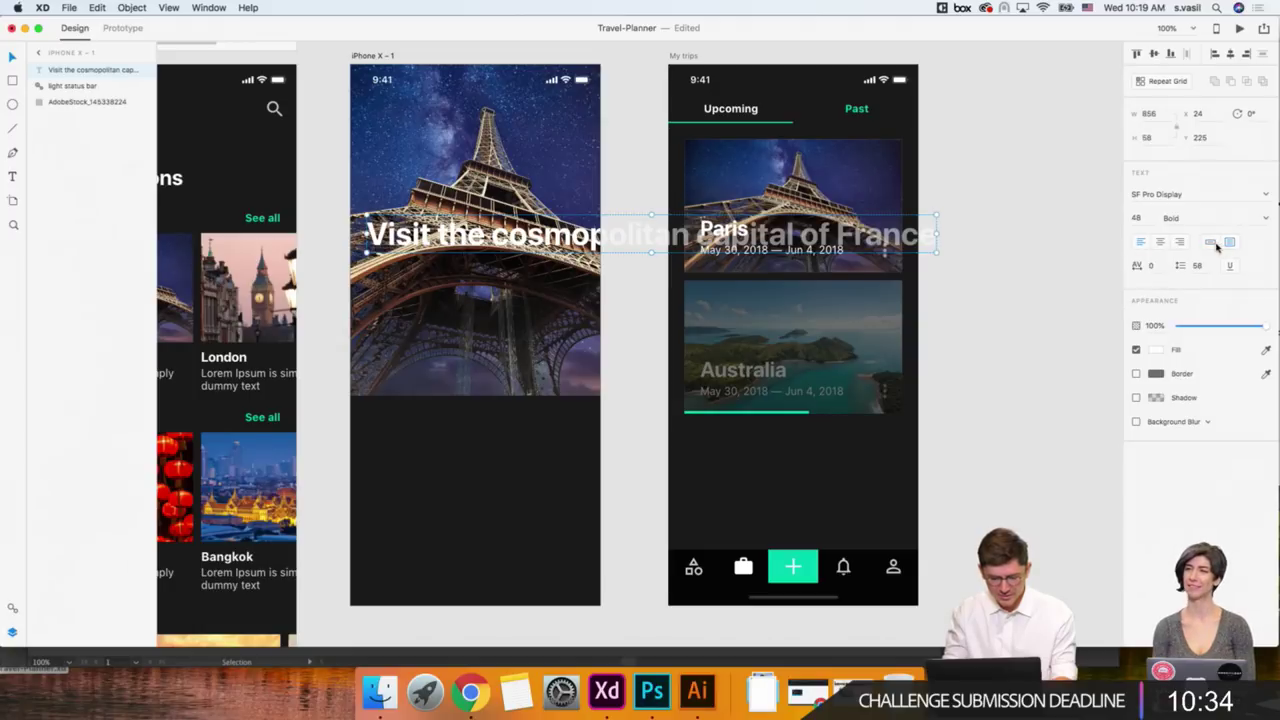
{"action": "left_click_drag", "start_coordinate": [938, 234], "coordinate": [583, 292]}
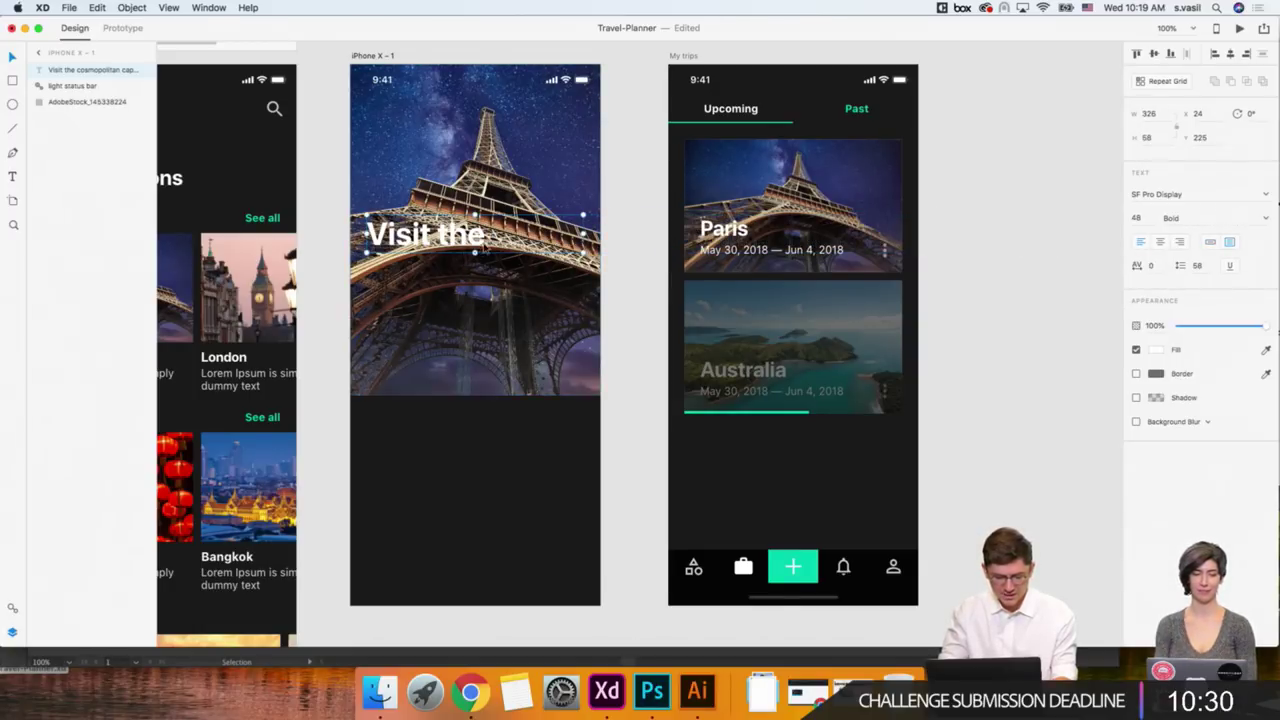
{"action": "left_click_drag", "start_coordinate": [474, 254], "coordinate": [477, 369]}
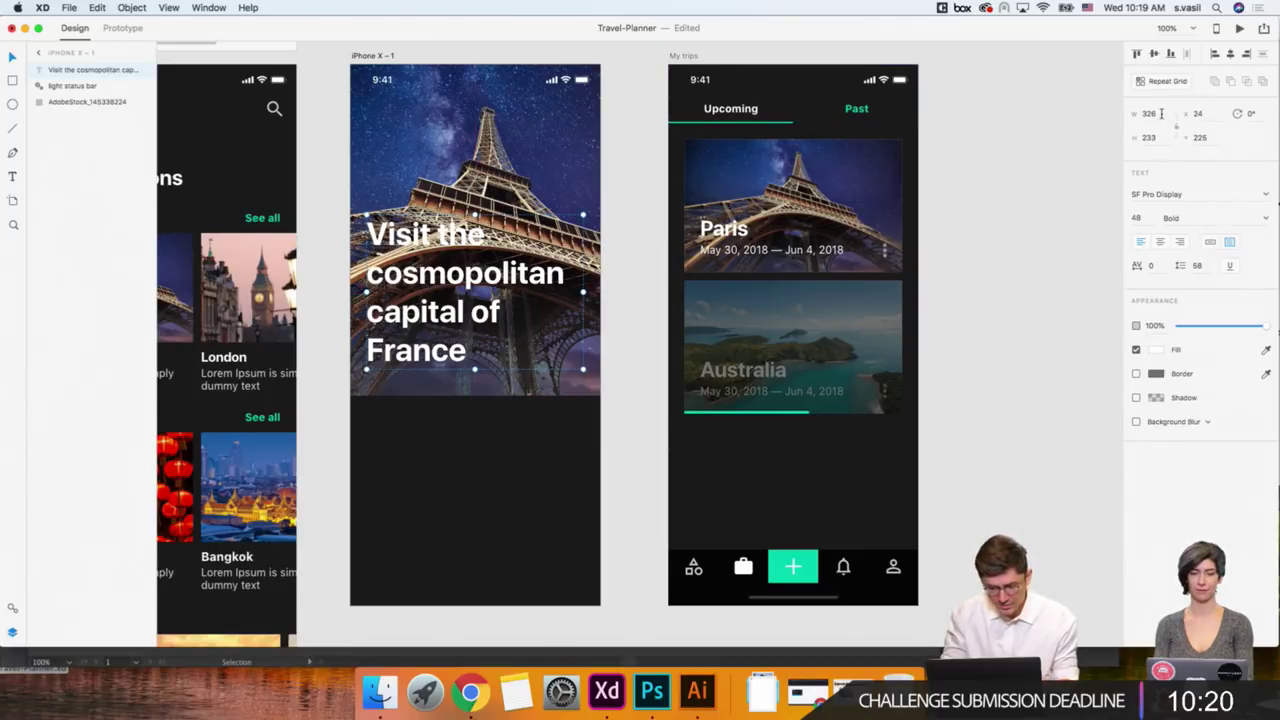
{"action": "key", "text": "Up"}
{"action": "key", "text": "Return"}
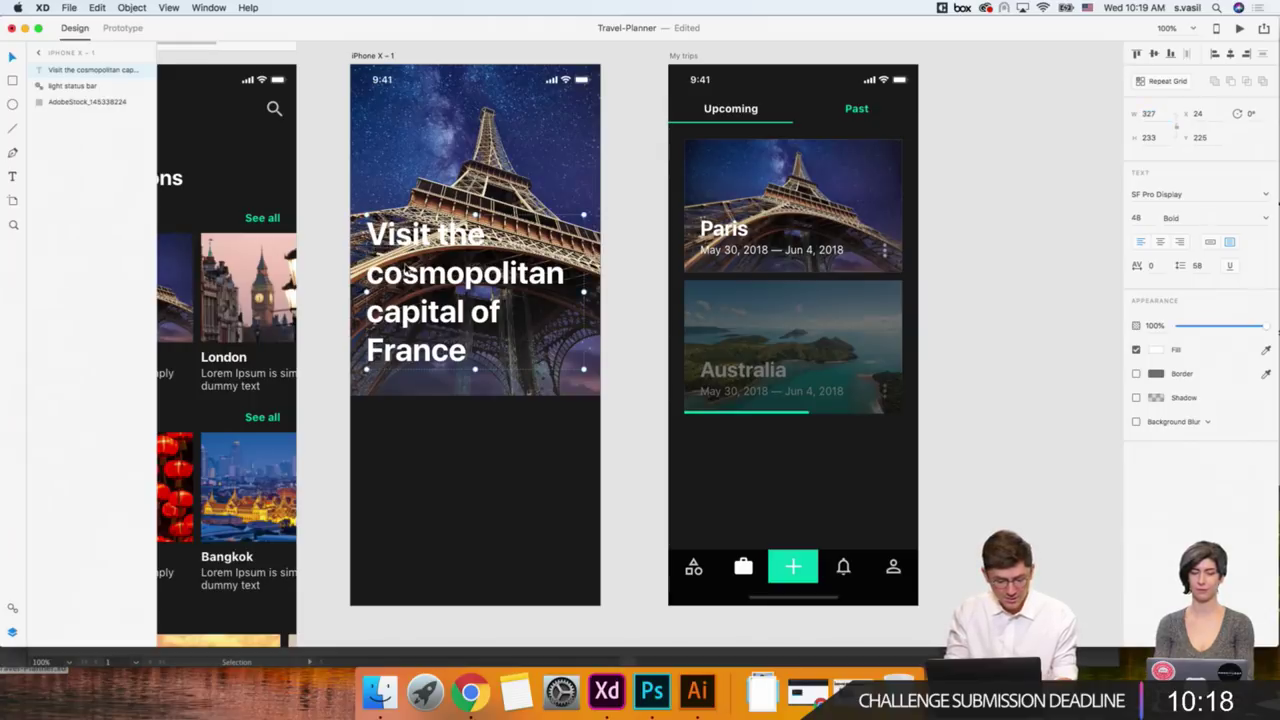
Draw a borderless rectangle over the lower Eiffel photo, layered beneath the headline text.
{"action": "left_click", "coordinate": [408, 263]}
{"action": "key", "text": "r"}
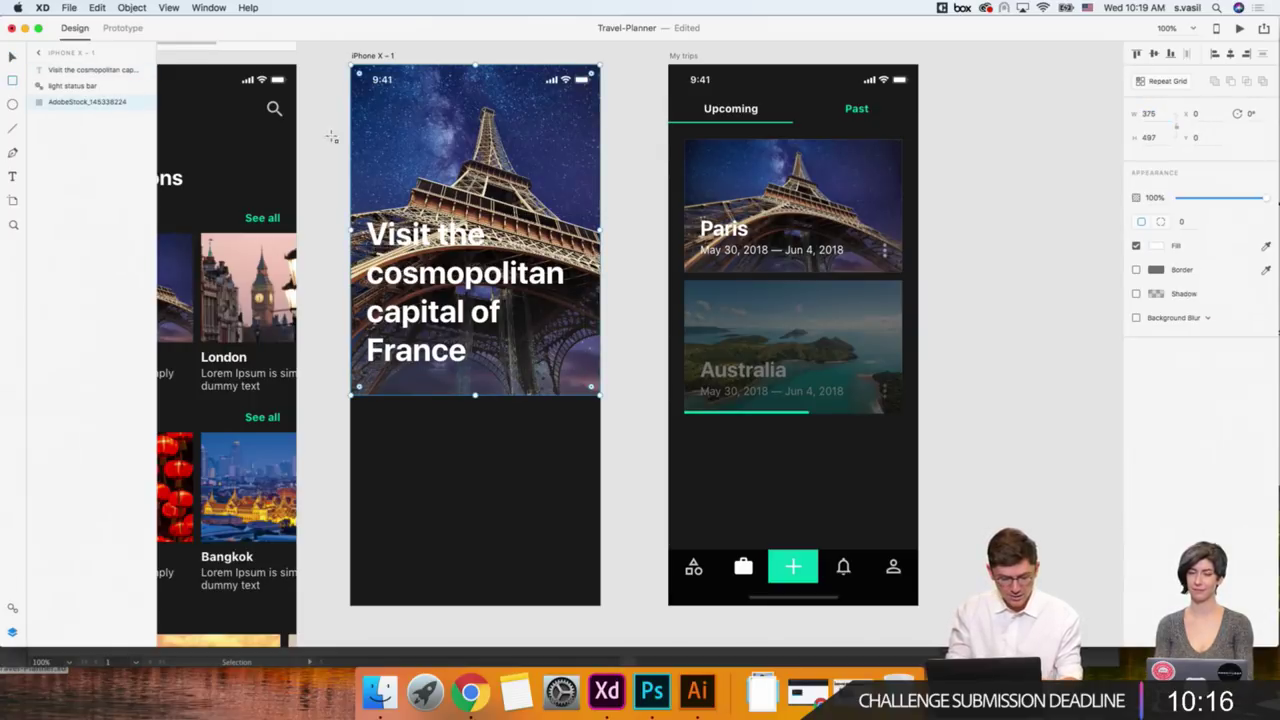
{"action": "left_click_drag", "start_coordinate": [350, 172], "coordinate": [601, 397]}
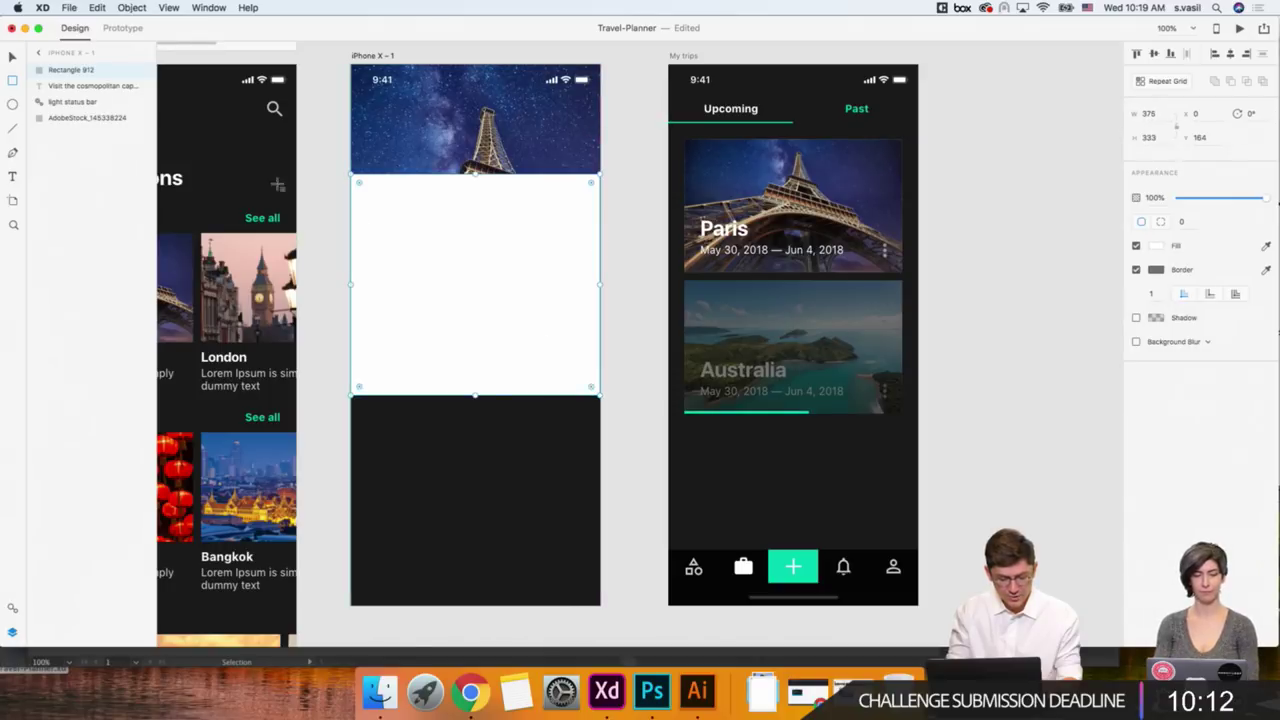
{"action": "left_click", "coordinate": [14, 60]}
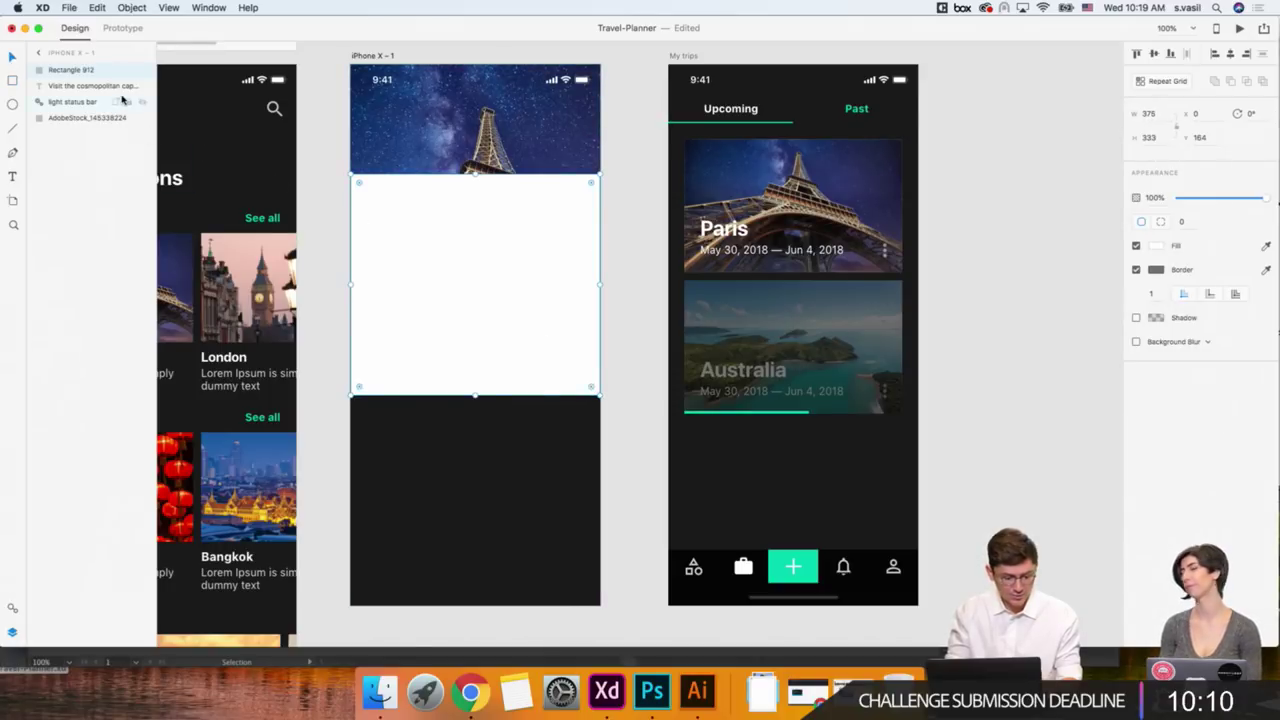
{"action": "left_click_drag", "start_coordinate": [101, 75], "coordinate": [77, 116]}
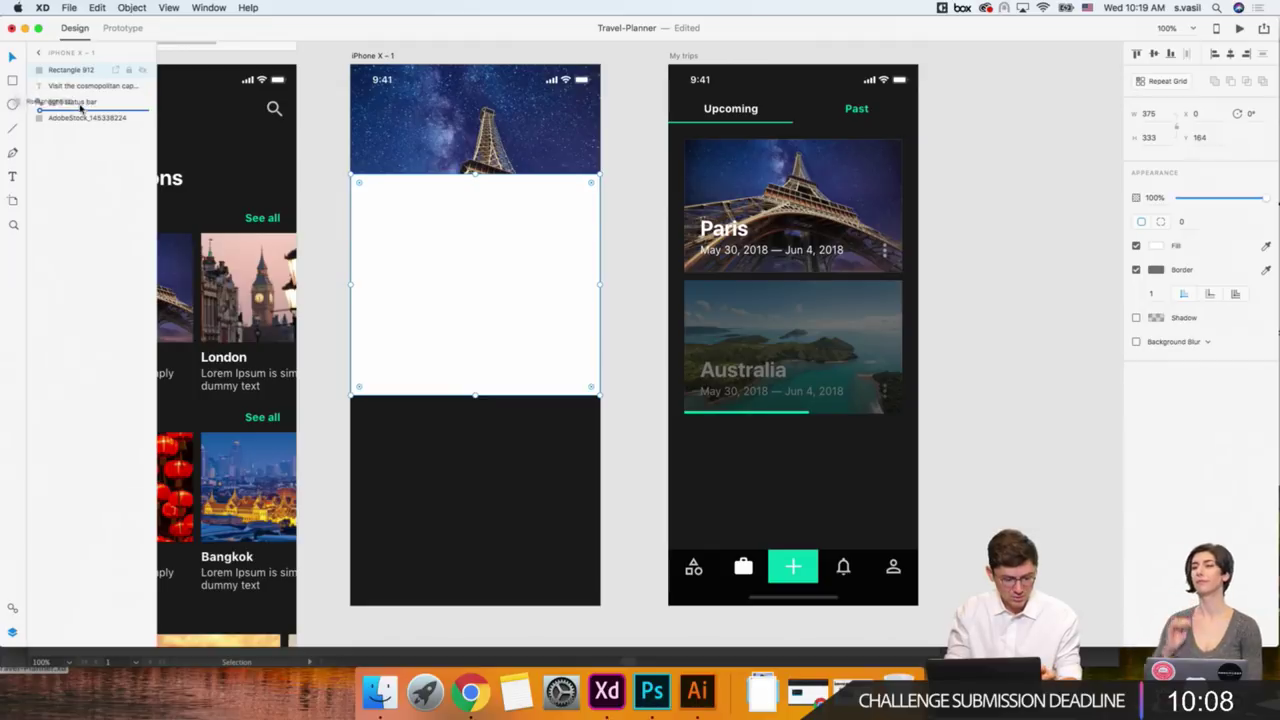
{"action": "left_click", "coordinate": [1136, 270]}
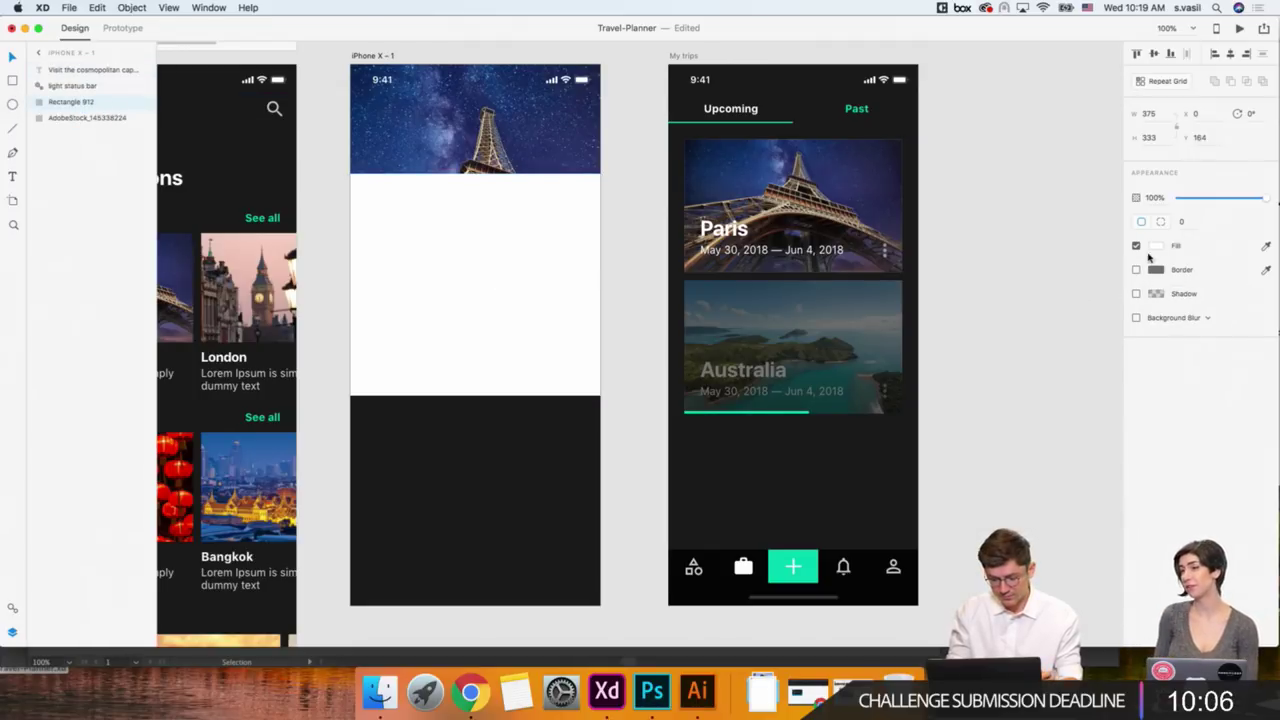
Give the rectangle a linear gradient fill with black stops, one fully transparent.
{"action": "left_click", "coordinate": [1156, 246]}
{"action": "left_click", "coordinate": [1015, 166]}
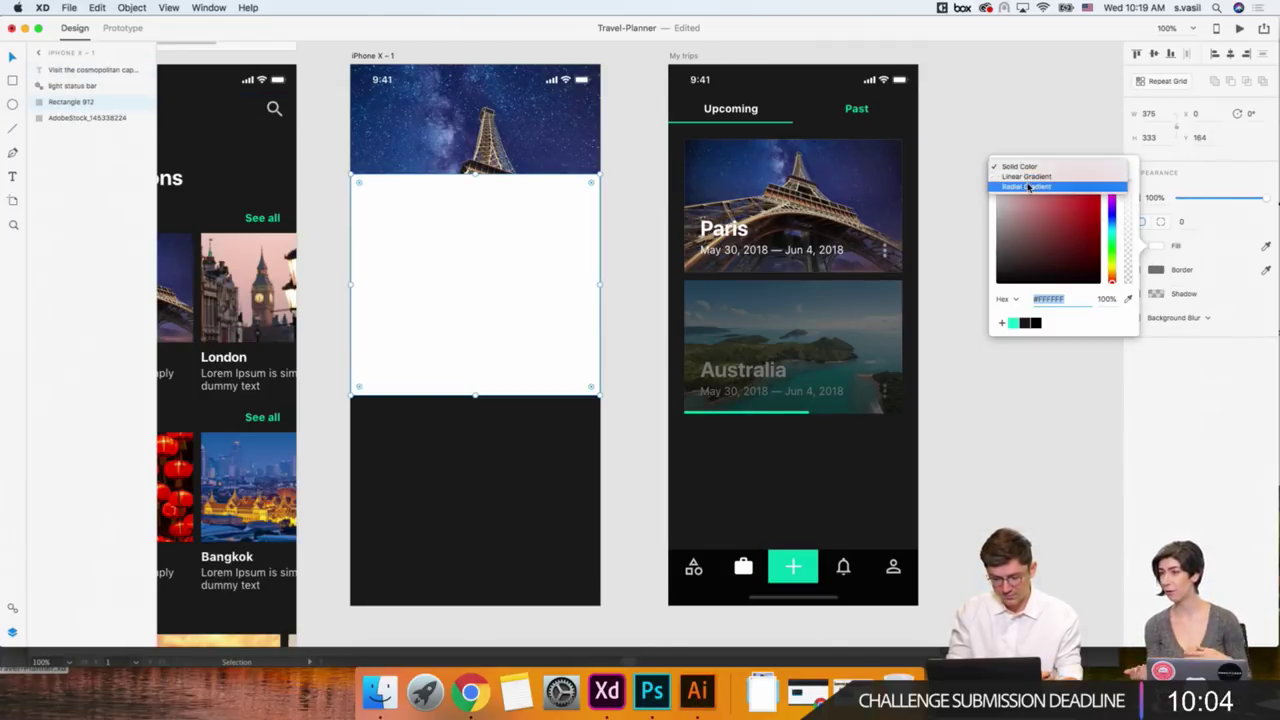
{"action": "left_click", "coordinate": [1030, 178]}
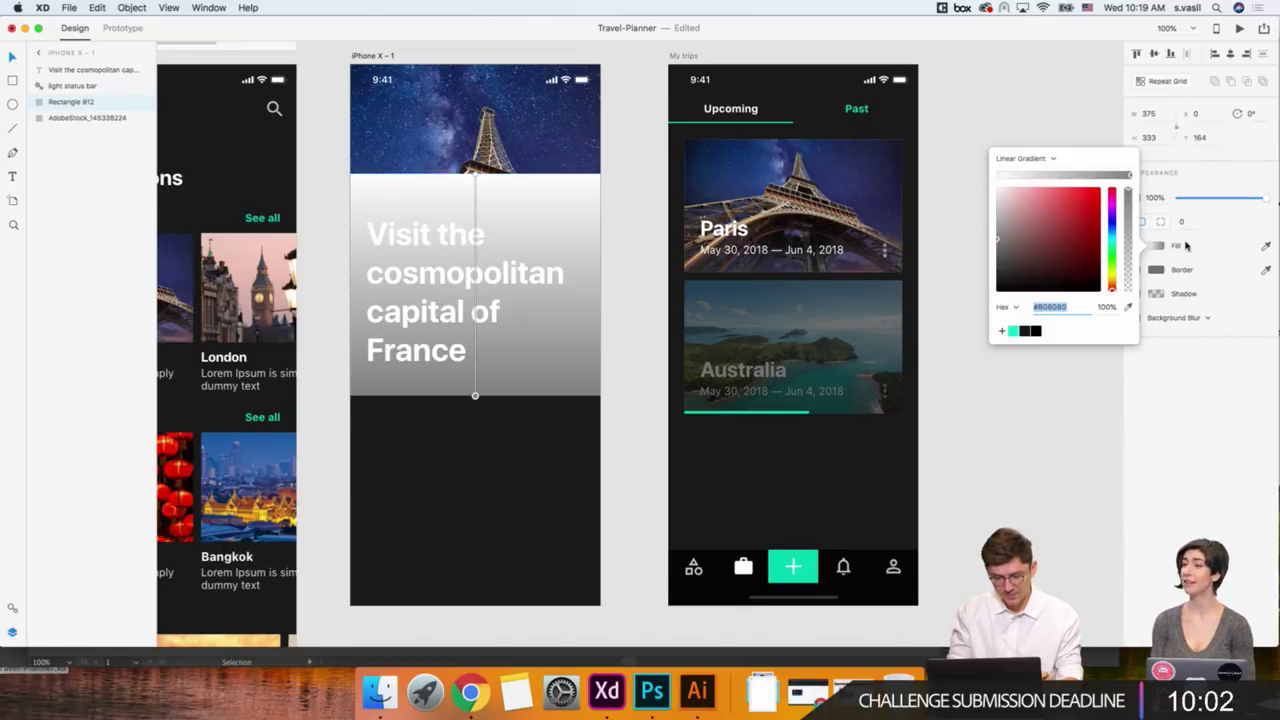
{"action": "left_click", "coordinate": [1000, 176]}
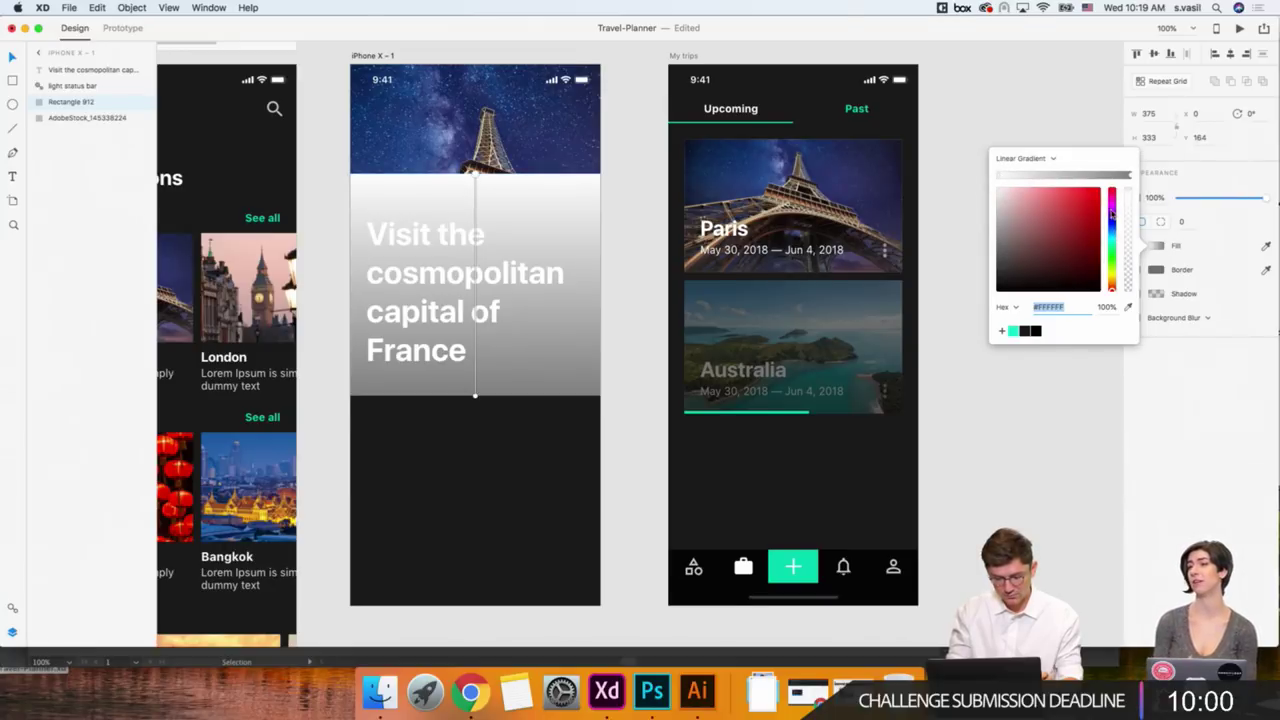
{"action": "left_click_drag", "start_coordinate": [1061, 254], "coordinate": [903, 360]}
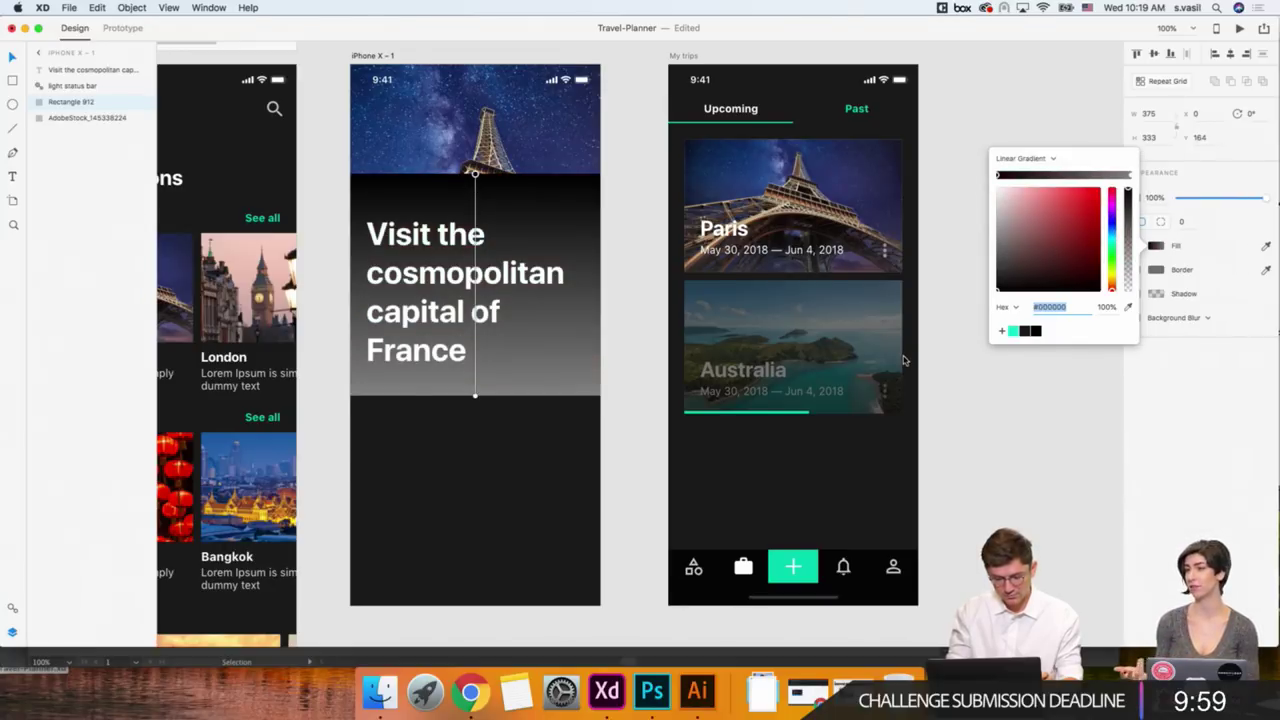
{"action": "left_click", "coordinate": [1130, 176]}
{"action": "left_click_drag", "start_coordinate": [1060, 260], "coordinate": [937, 336]}
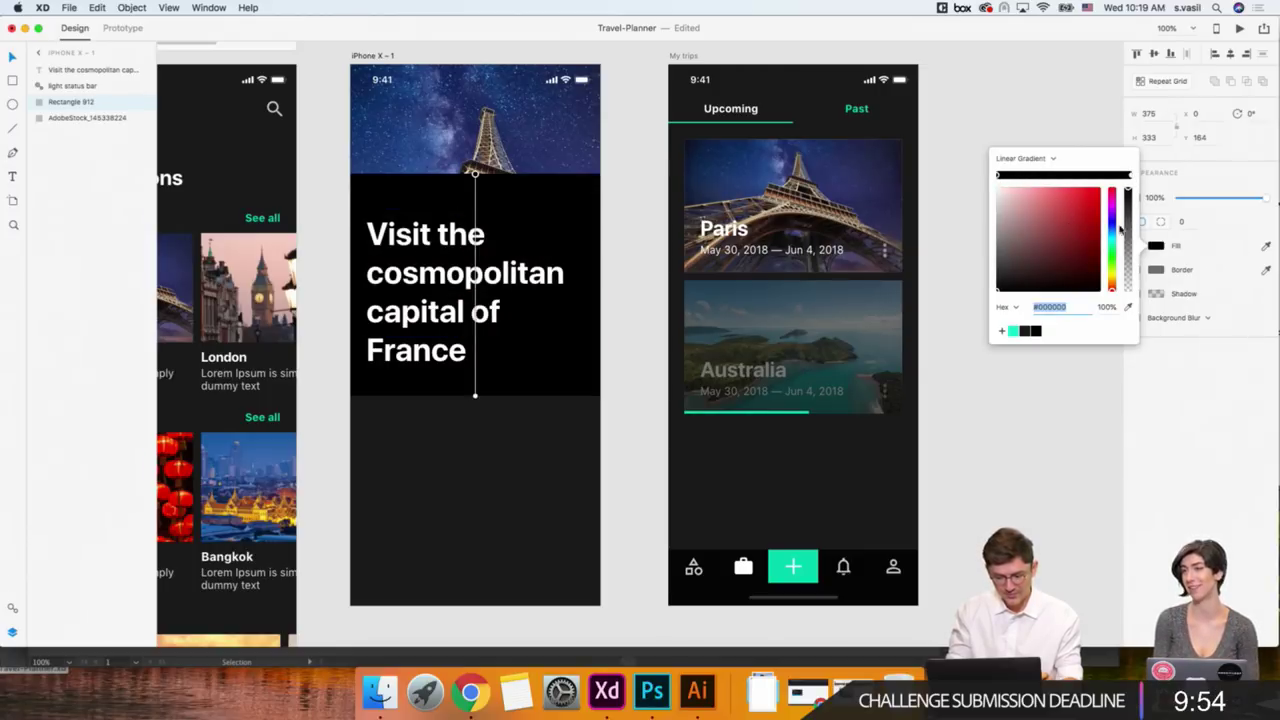
{"action": "left_click_drag", "start_coordinate": [1120, 229], "coordinate": [1093, 325]}
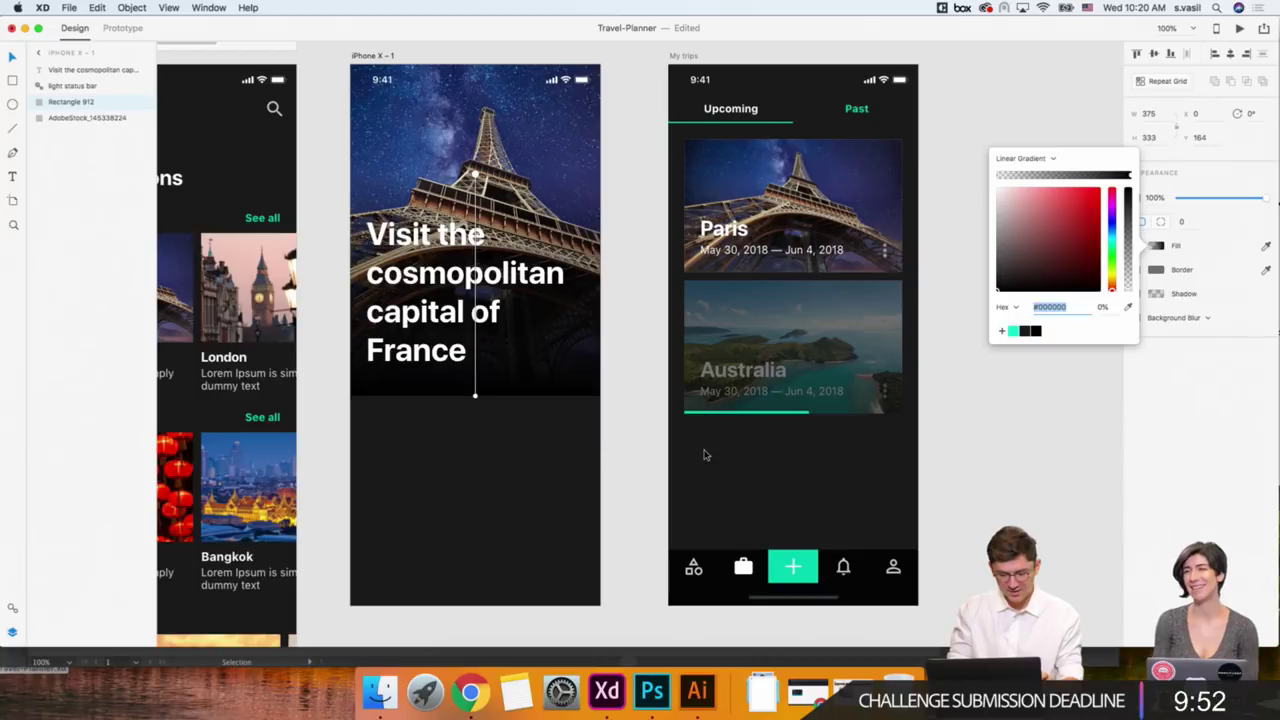
Set both gradient stops to #1A1A1A, with the top stop fully transparent.
{"action": "type", "text": "1a1a1a"}
{"action": "key", "text": "Return"}
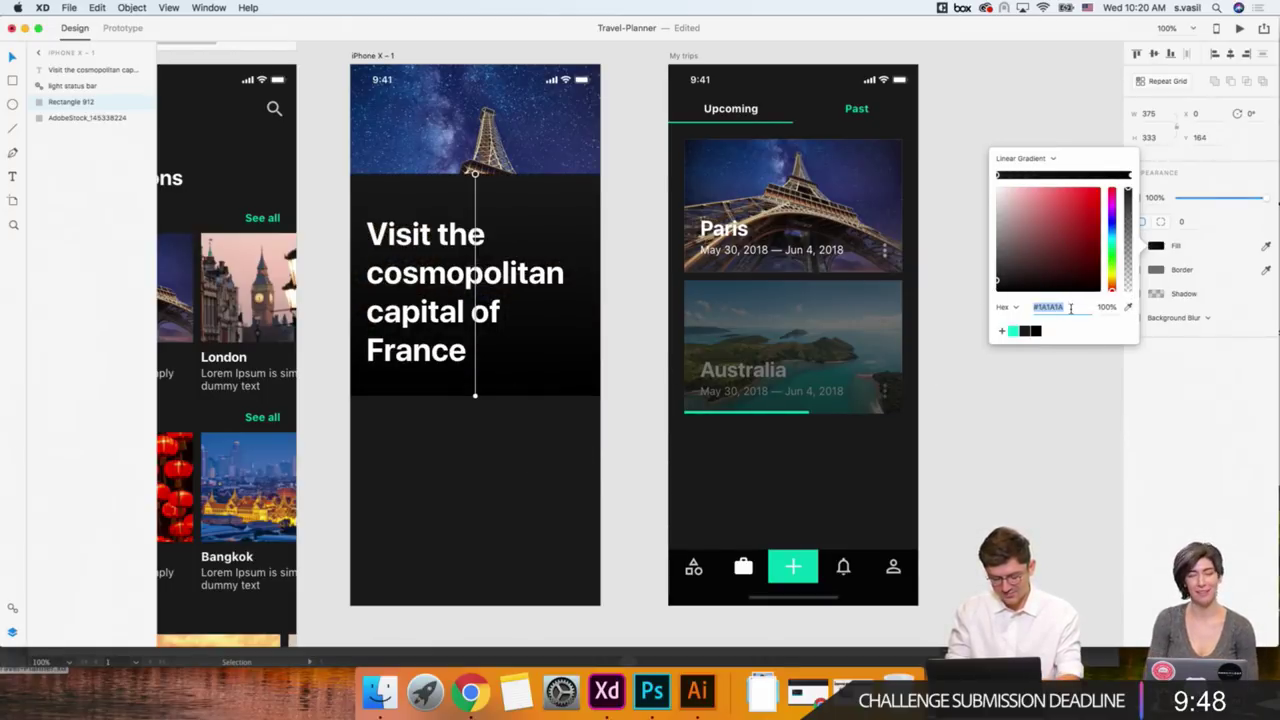
{"action": "left_click", "coordinate": [1130, 176]}
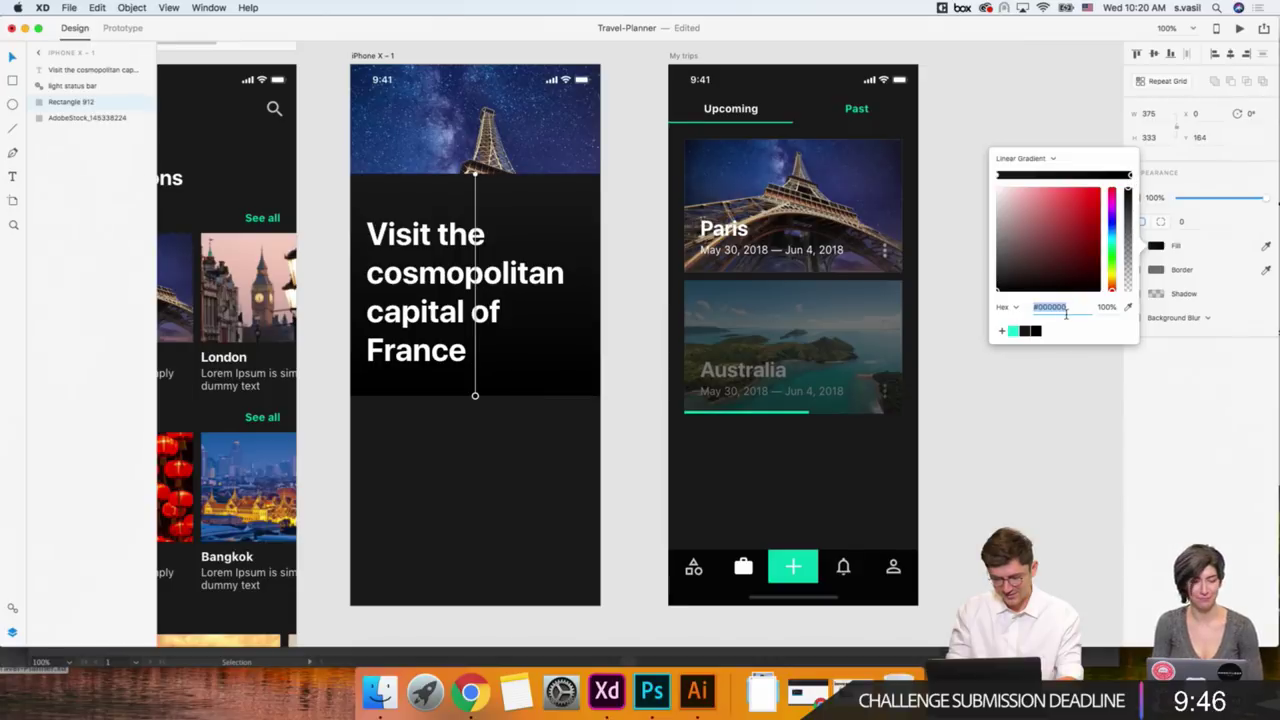
{"action": "type", "text": "1a1a1a"}
{"action": "key", "text": "Return"}
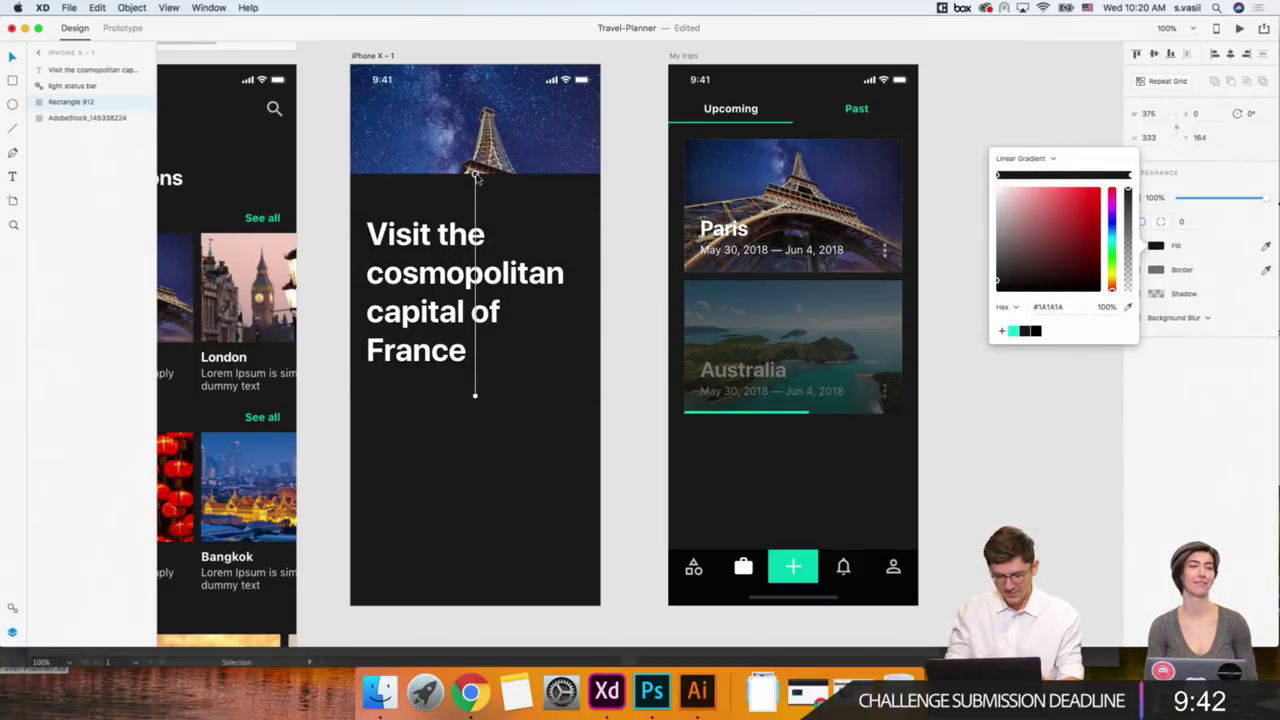
{"action": "left_click_drag", "start_coordinate": [1130, 253], "coordinate": [1117, 354]}
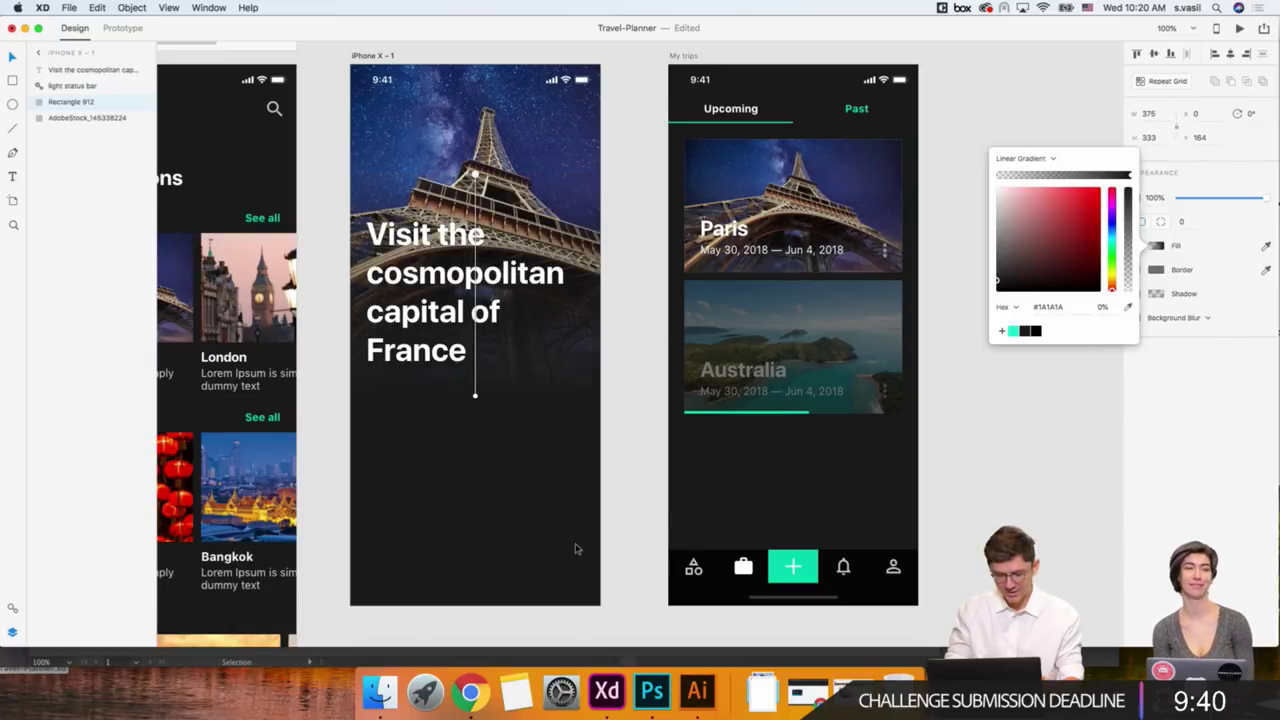
{"action": "left_click", "coordinate": [640, 505]}
{"action": "scroll", "coordinate": [640, 506], "scroll_direction": "down", "scroll_amount": 1}
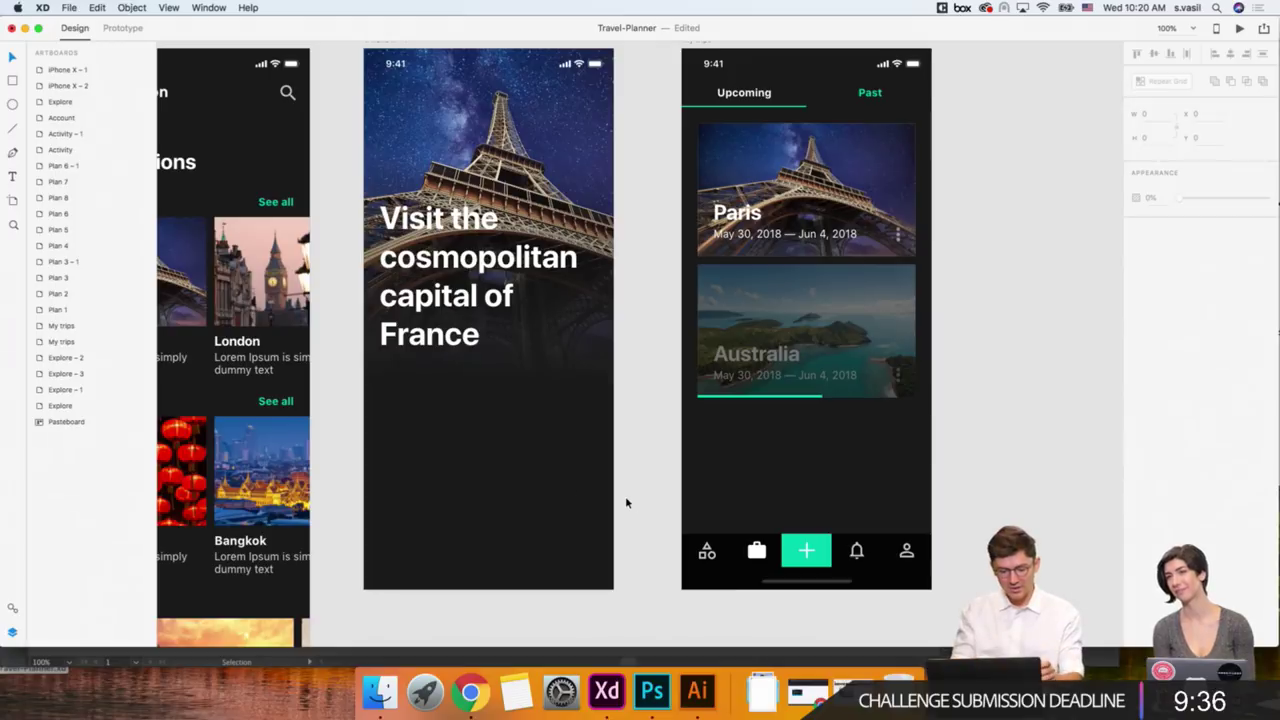
Draw a 62×62 circle below the headline, fill it teal from Assets, and remove its border.
{"action": "scroll", "coordinate": [551, 491], "scroll_direction": "left", "scroll_amount": 3}
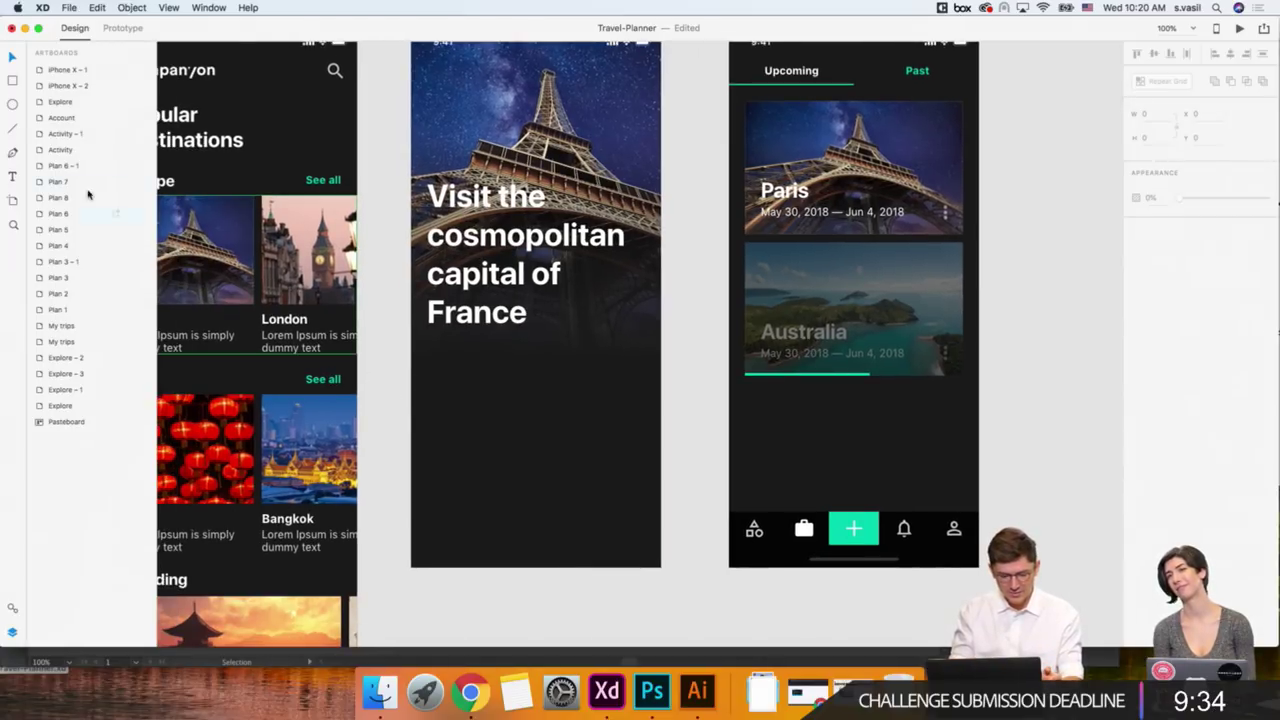
{"action": "left_click", "coordinate": [12, 104]}
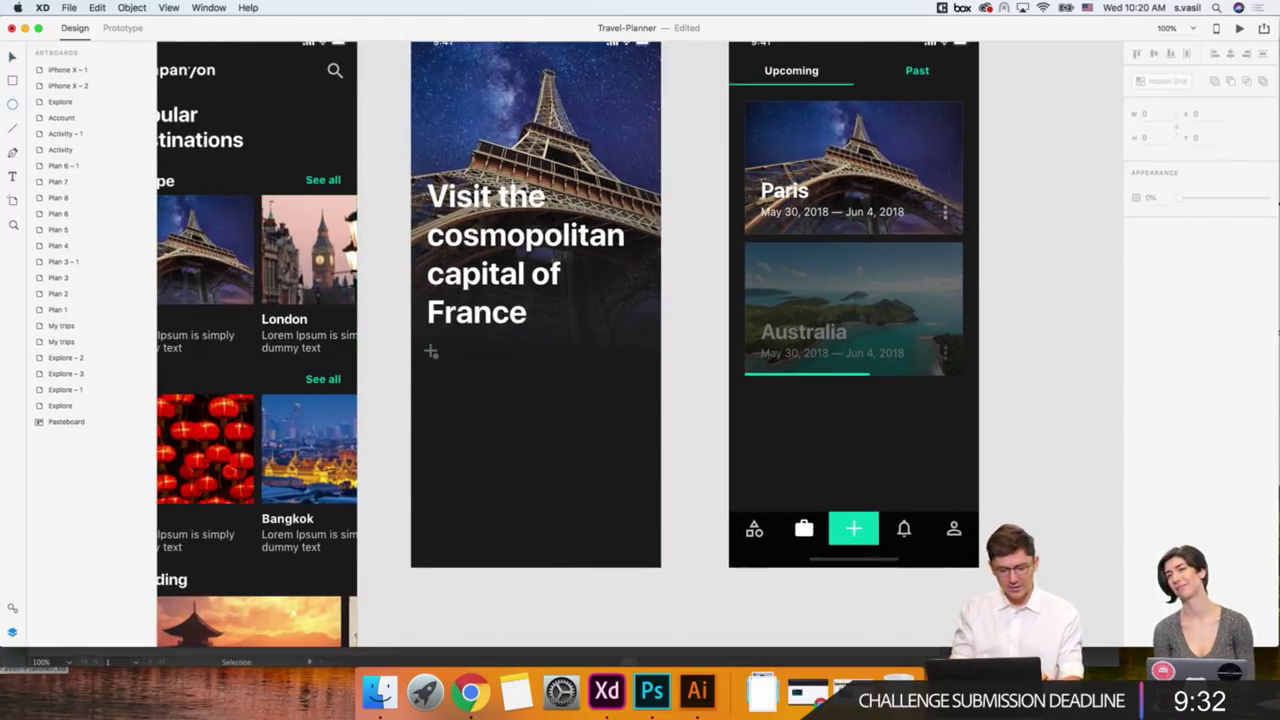
{"action": "left_click_drag", "start_coordinate": [428, 350], "coordinate": [470, 392]}
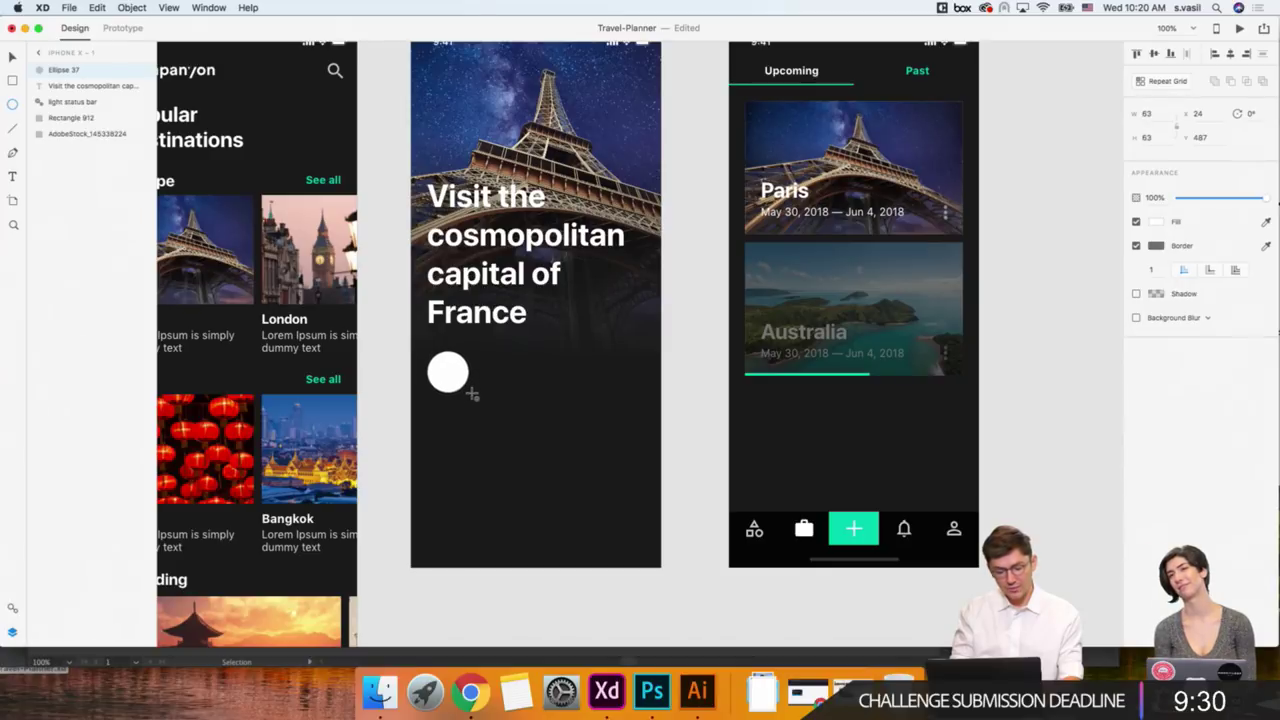
{"action": "scroll", "coordinate": [470, 392], "scroll_direction": "left", "scroll_amount": 3}
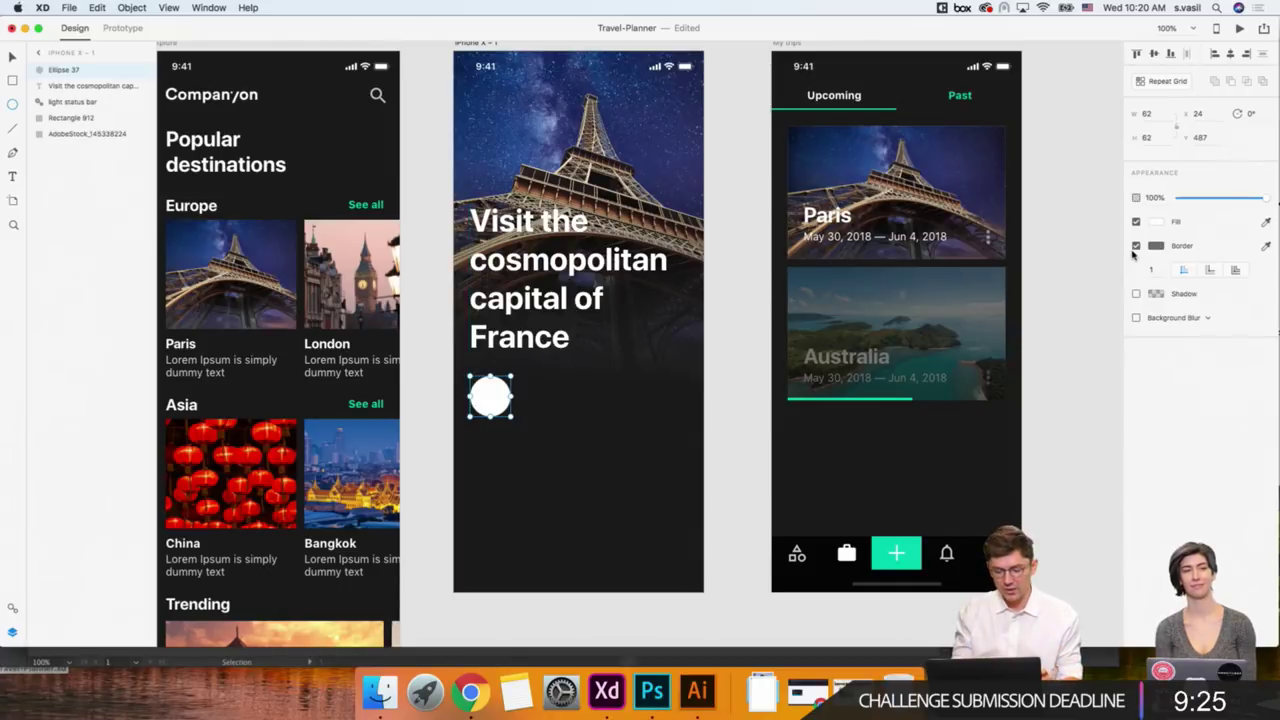
{"action": "left_click", "coordinate": [12, 609]}
{"action": "left_click", "coordinate": [44, 124]}
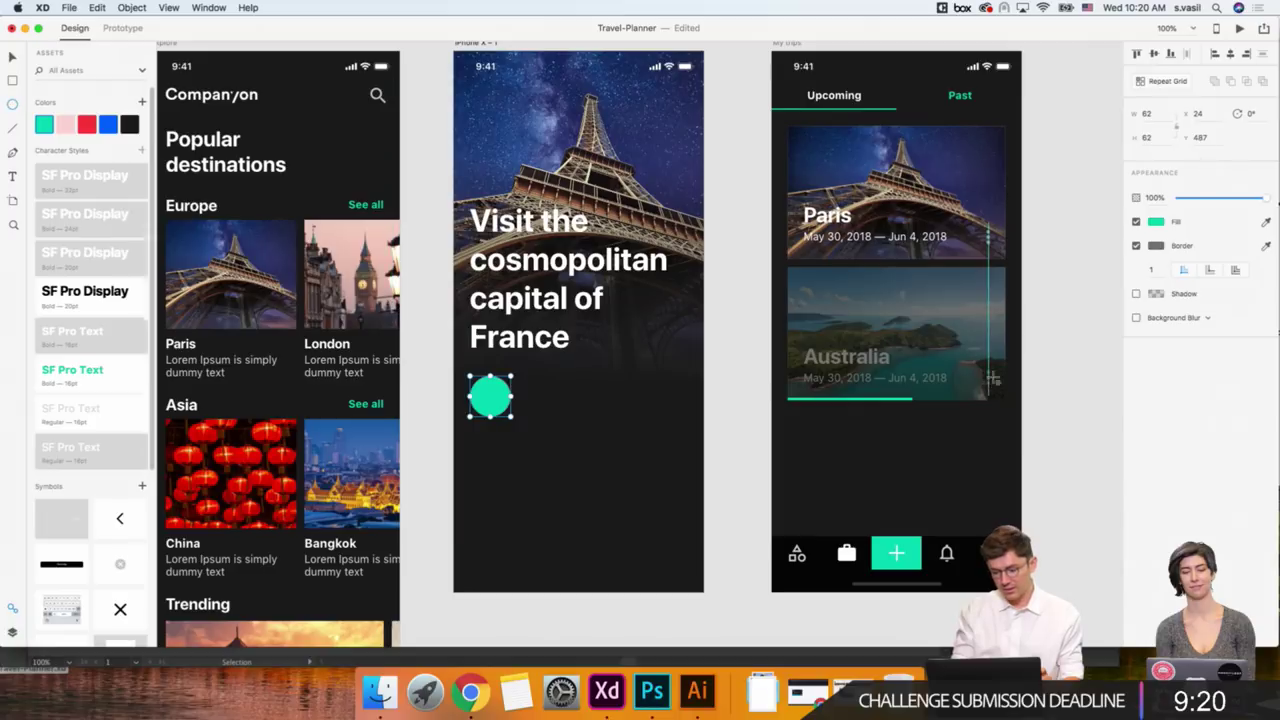
{"action": "left_click", "coordinate": [1135, 246]}
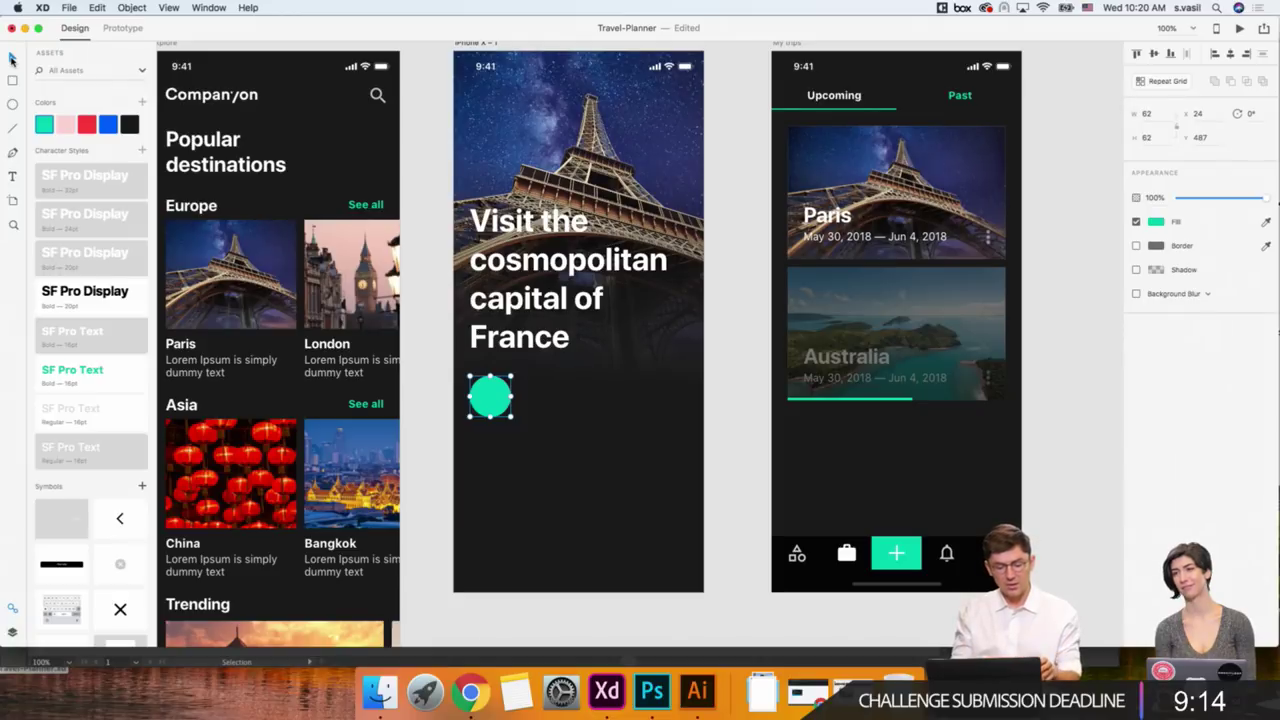
Resize the teal circle to 60×60 and nudge it down to x 24, y 490.
{"action": "scroll", "coordinate": [586, 337], "scroll_direction": "down", "scroll_amount": 5}
{"action": "scroll", "coordinate": [586, 337], "scroll_direction": "right", "scroll_amount": 10}
{"action": "scroll", "coordinate": [589, 337], "scroll_direction": "down", "scroll_amount": 4}
{"action": "scroll", "coordinate": [589, 337], "scroll_direction": "right", "scroll_amount": 8}
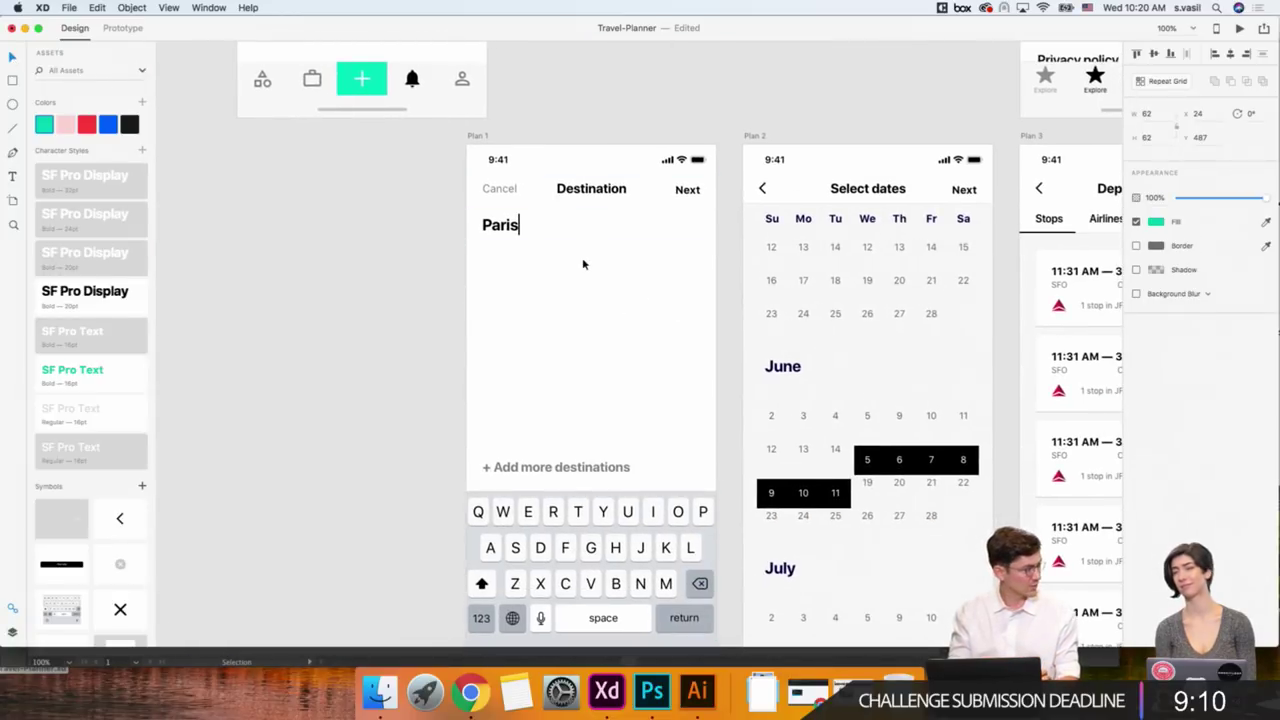
{"action": "scroll", "coordinate": [389, 286], "scroll_direction": "left", "scroll_amount": 10}
{"action": "scroll", "coordinate": [389, 286], "scroll_direction": "up", "scroll_amount": 2}
{"action": "scroll", "coordinate": [389, 286], "scroll_direction": "left", "scroll_amount": 10}
{"action": "scroll", "coordinate": [389, 286], "scroll_direction": "up", "scroll_amount": 4}
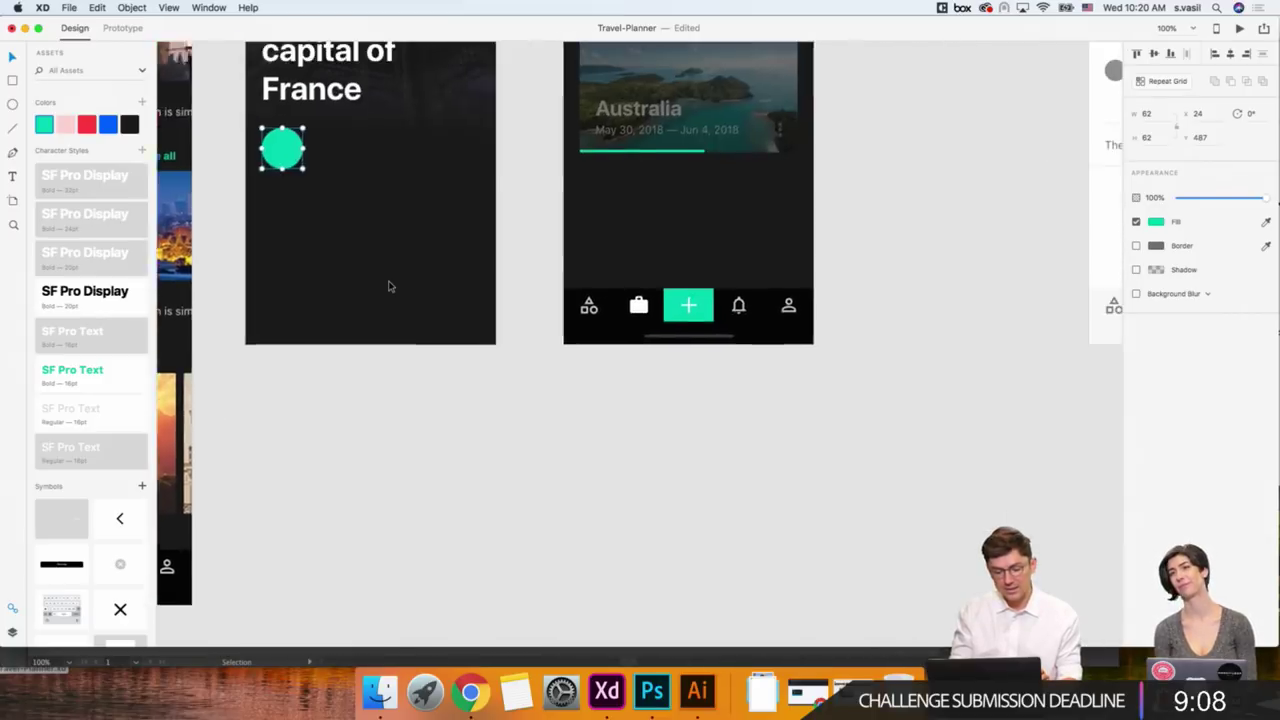
{"action": "scroll", "coordinate": [389, 286], "scroll_direction": "up", "scroll_amount": 5}
{"action": "scroll", "coordinate": [341, 372], "scroll_direction": "left", "scroll_amount": 3}
{"action": "scroll", "coordinate": [341, 372], "scroll_direction": "right", "scroll_amount": 3}
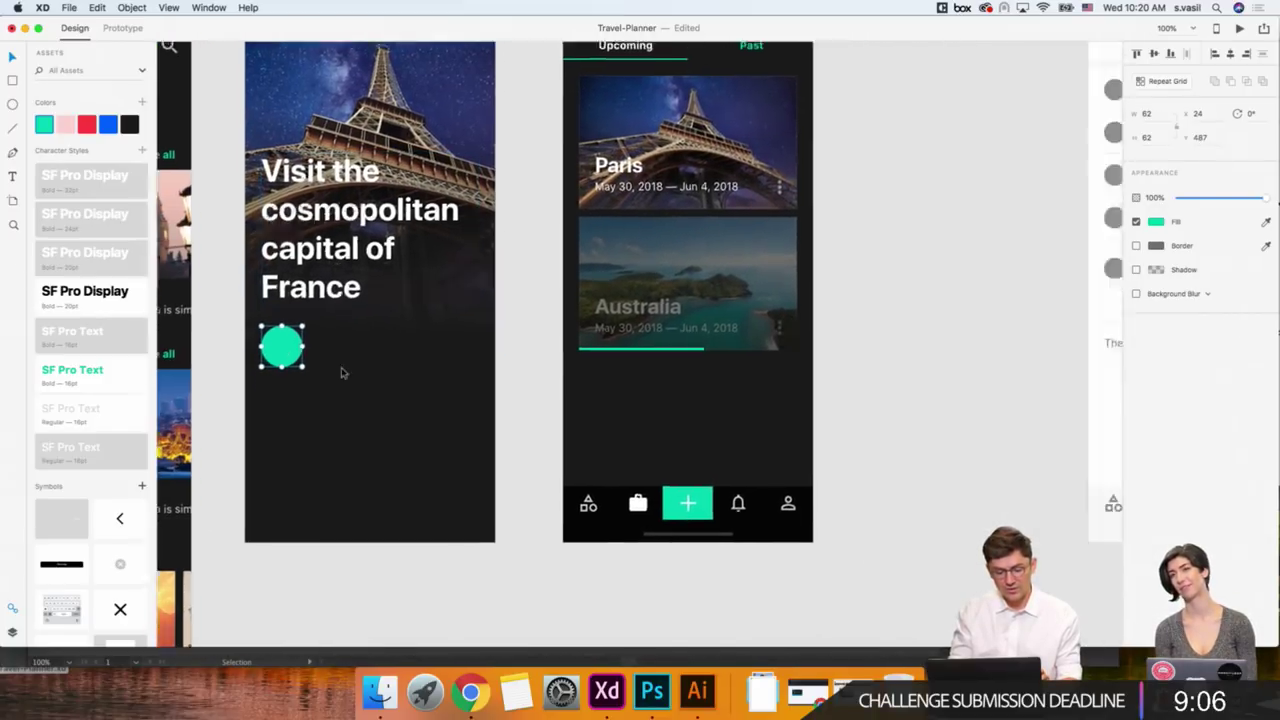
{"action": "scroll", "coordinate": [341, 372], "scroll_direction": "right", "scroll_amount": 10}
{"action": "scroll", "coordinate": [341, 372], "scroll_direction": "down", "scroll_amount": 5}
{"action": "scroll", "coordinate": [580, 237], "scroll_direction": "right", "scroll_amount": 2}
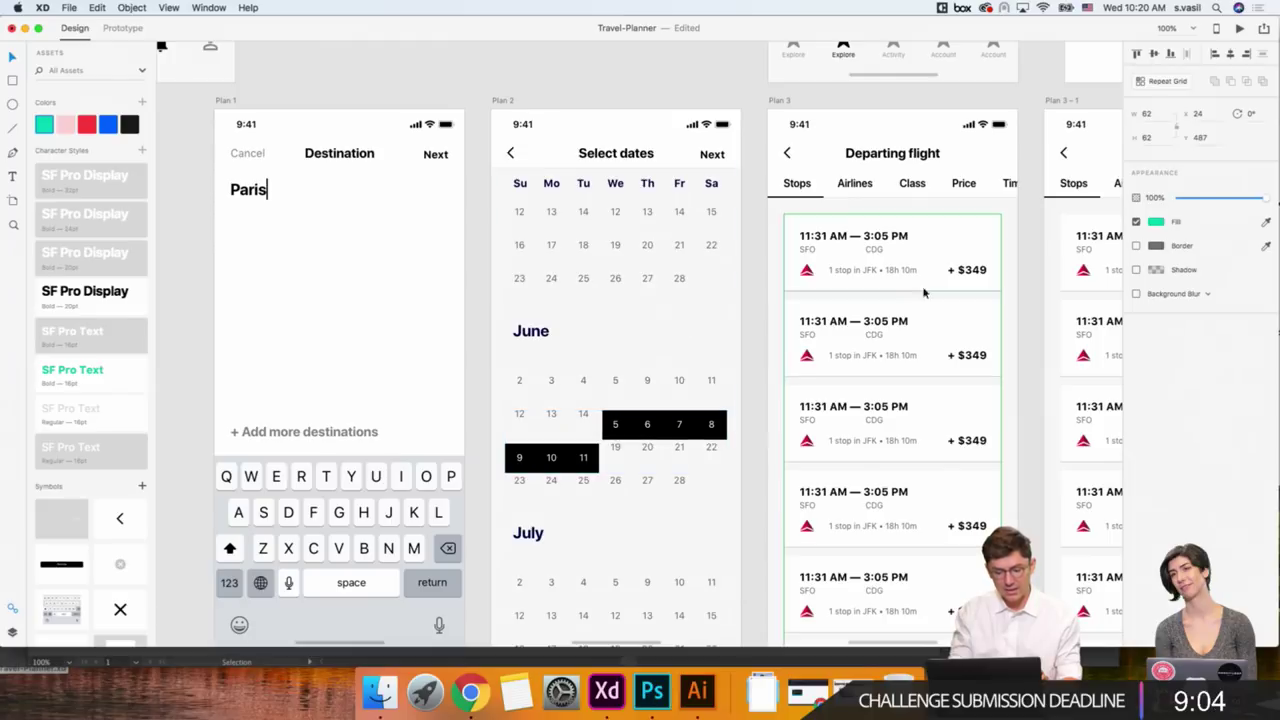
{"action": "scroll", "coordinate": [482, 300], "scroll_direction": "left", "scroll_amount": 15}
{"action": "scroll", "coordinate": [482, 300], "scroll_direction": "up", "scroll_amount": 3}
{"action": "scroll", "coordinate": [482, 300], "scroll_direction": "left", "scroll_amount": 5}
{"action": "scroll", "coordinate": [482, 300], "scroll_direction": "up", "scroll_amount": 7}
{"action": "scroll", "coordinate": [482, 295], "scroll_direction": "left", "scroll_amount": 3}
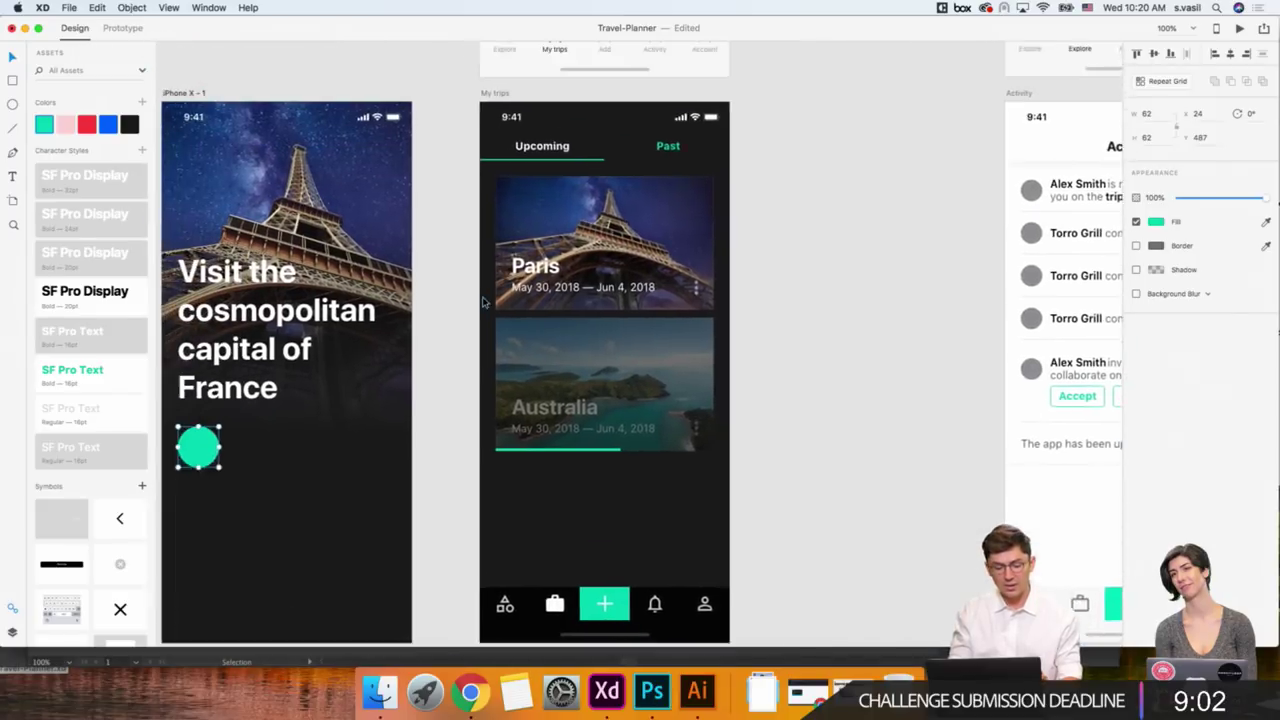
{"action": "scroll", "coordinate": [482, 295], "scroll_direction": "left", "scroll_amount": 6}
{"action": "scroll", "coordinate": [482, 295], "scroll_direction": "left", "scroll_amount": 4}
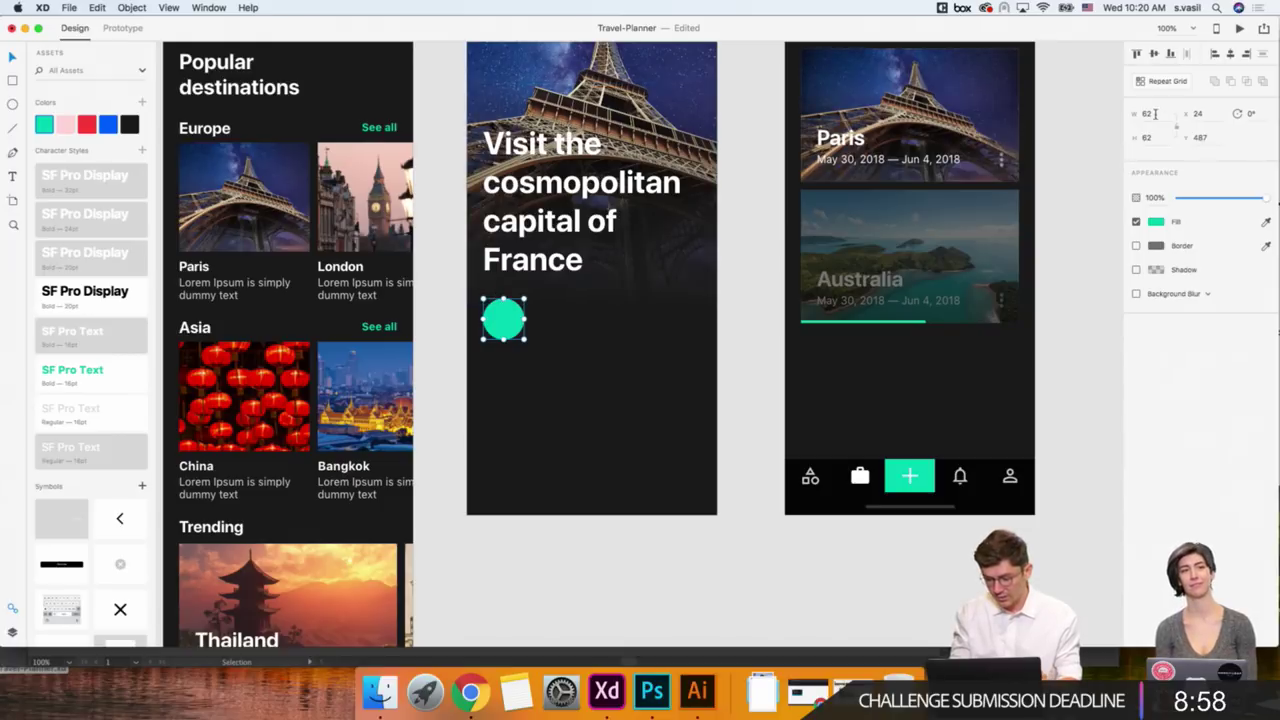
{"action": "type", "text": "60"}
{"action": "key", "text": "Return"}
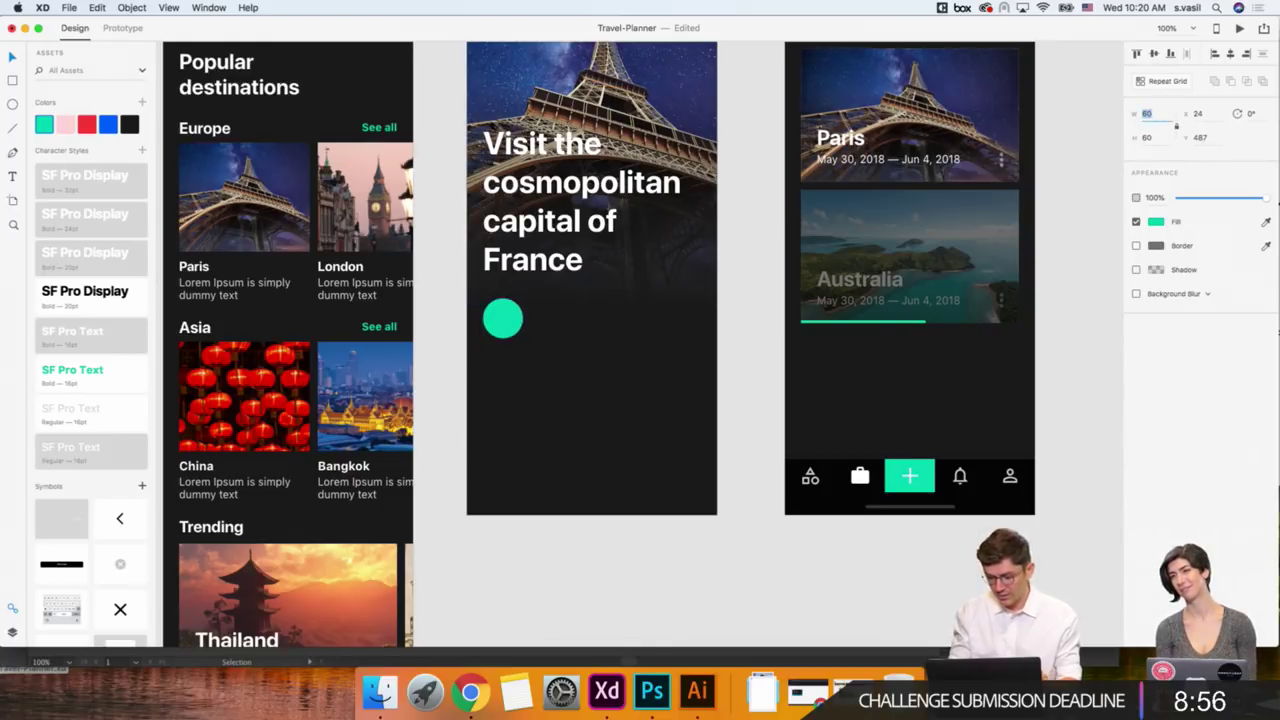
{"action": "left_click", "coordinate": [490, 318]}
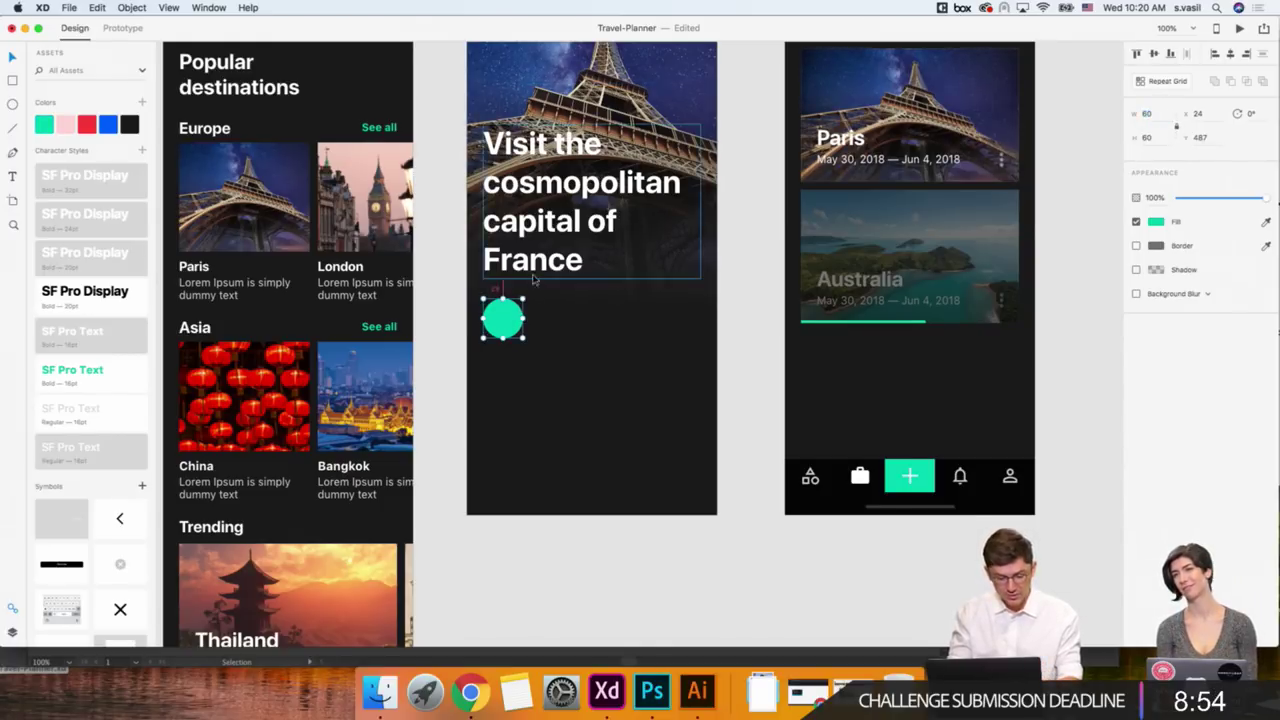
{"action": "left_click_drag", "start_coordinate": [504, 317], "coordinate": [505, 318]}
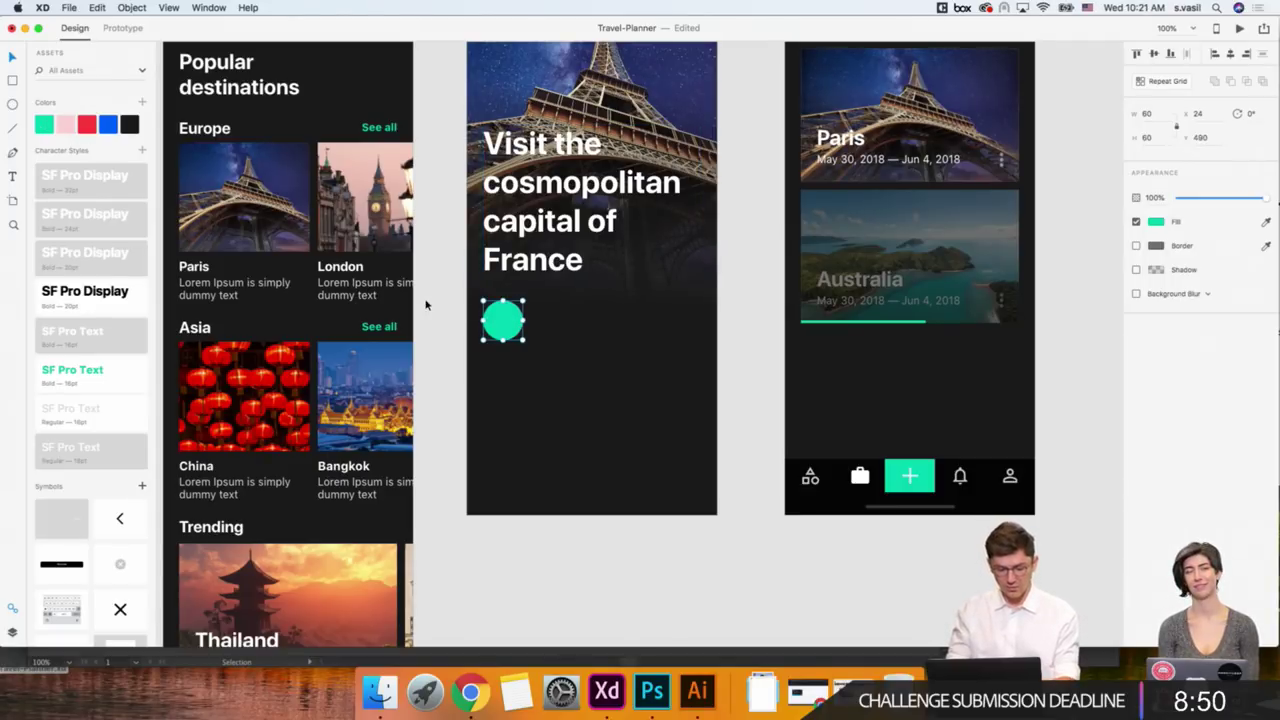
{"action": "scroll", "coordinate": [425, 305], "scroll_direction": "up", "scroll_amount": 2}
{"action": "scroll", "coordinate": [425, 305], "scroll_direction": "left", "scroll_amount": 2}
Copy the tab bar's plus icon and center it on the teal circle.
{"action": "scroll", "coordinate": [425, 305], "scroll_direction": "up", "scroll_amount": 1}
{"action": "scroll", "coordinate": [425, 305], "scroll_direction": "left", "scroll_amount": 1}
{"action": "left_click", "coordinate": [905, 545]}
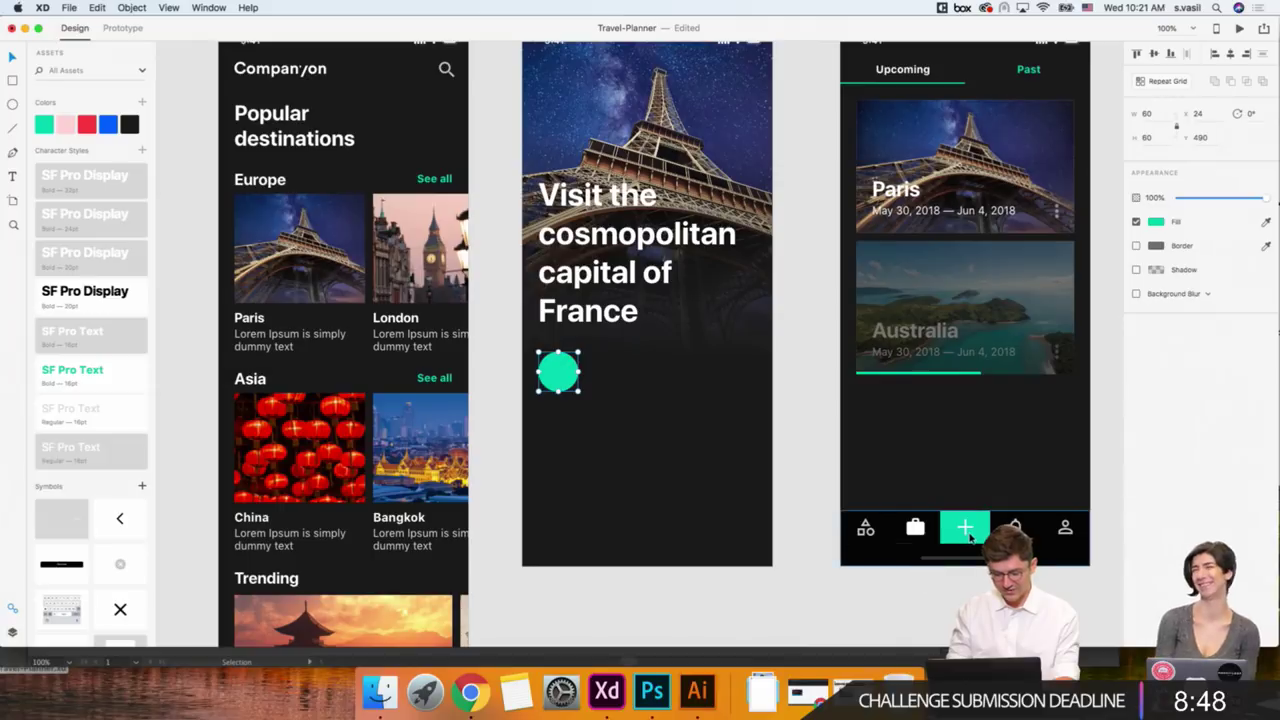
{"action": "key", "text": "Escape"}
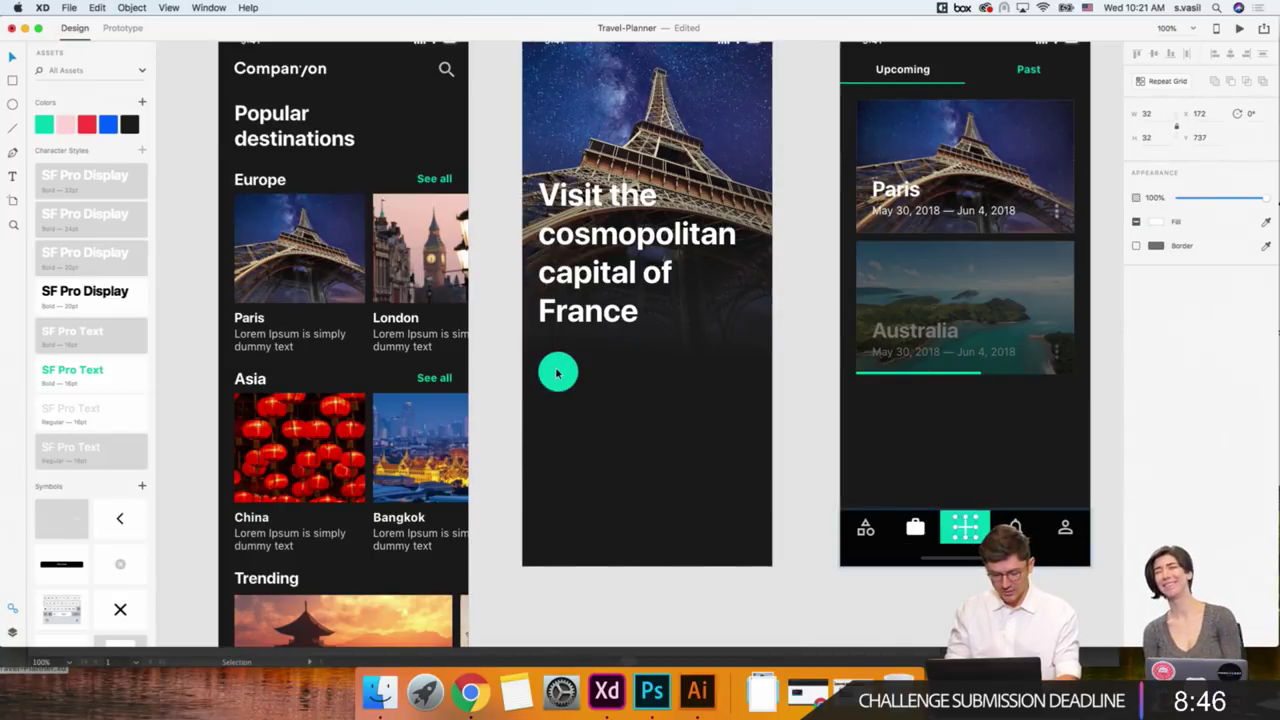
{"action": "left_click", "coordinate": [558, 372]}
{"action": "double_click", "coordinate": [558, 372]}
{"action": "left_click_drag", "start_coordinate": [558, 372], "coordinate": [558, 376]}
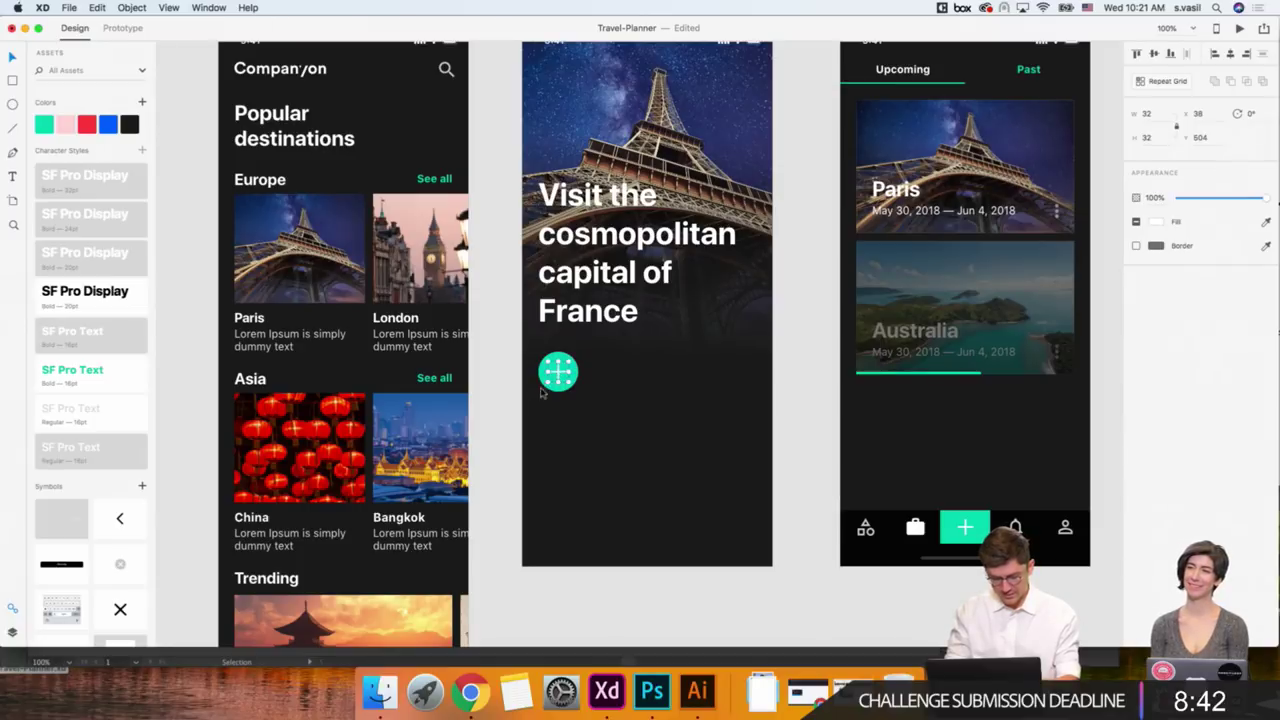
Group the plus icon with the circle and save the button as a symbol.
{"action": "key", "text": "Escape"}
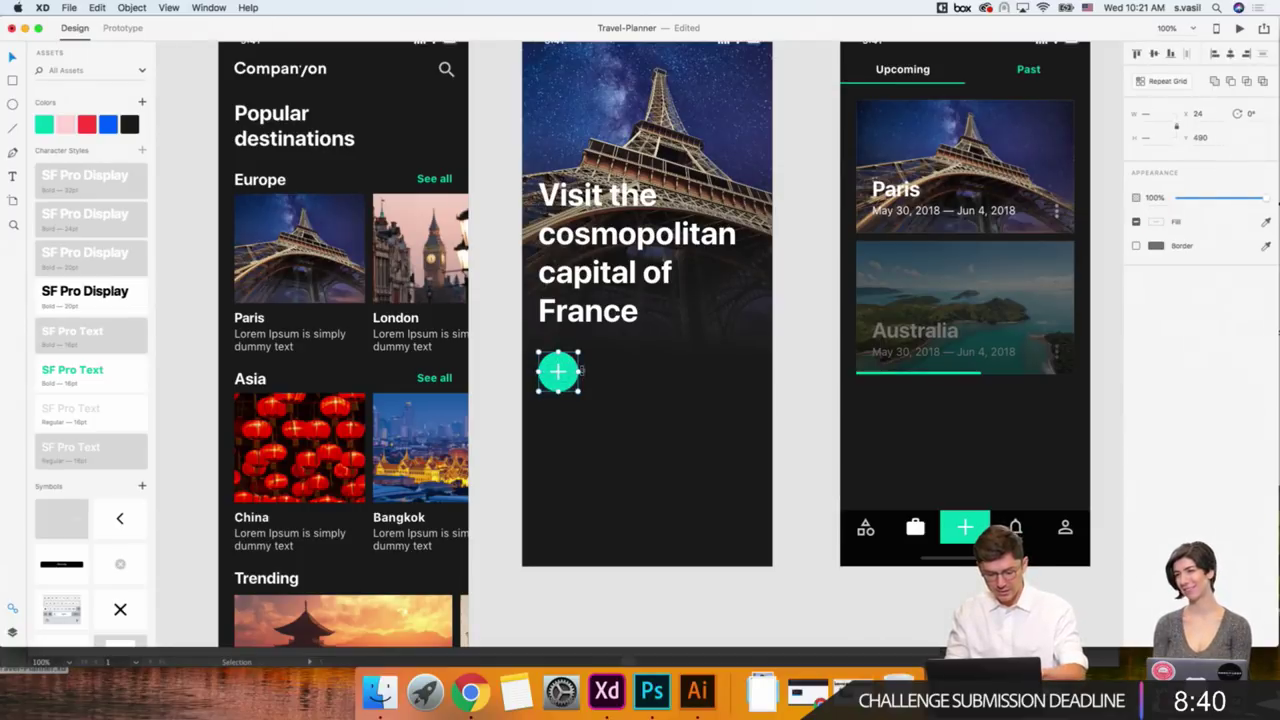
{"action": "key", "text": "super+k"}
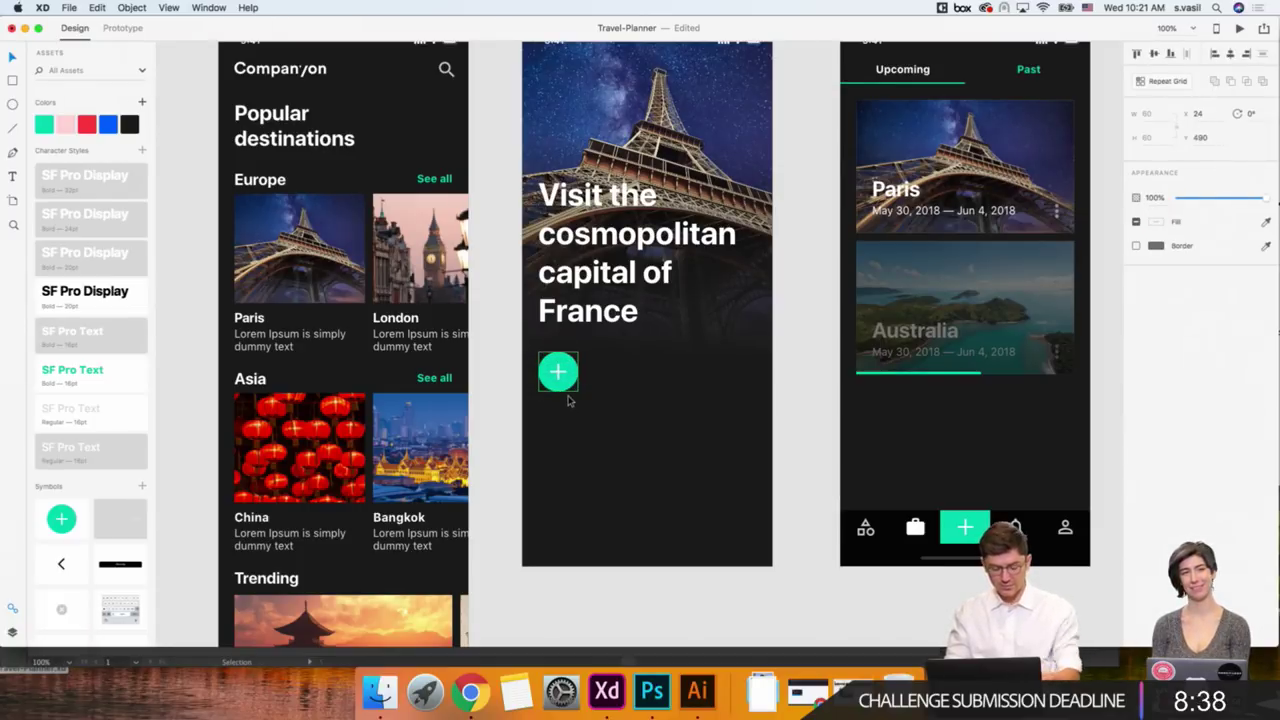
{"action": "scroll", "coordinate": [565, 400], "scroll_direction": "down", "scroll_amount": 3}
{"action": "scroll", "coordinate": [565, 400], "scroll_direction": "right", "scroll_amount": 4}
{"action": "scroll", "coordinate": [534, 377], "scroll_direction": "down", "scroll_amount": 2}
{"action": "scroll", "coordinate": [534, 377], "scroll_direction": "right", "scroll_amount": 2}
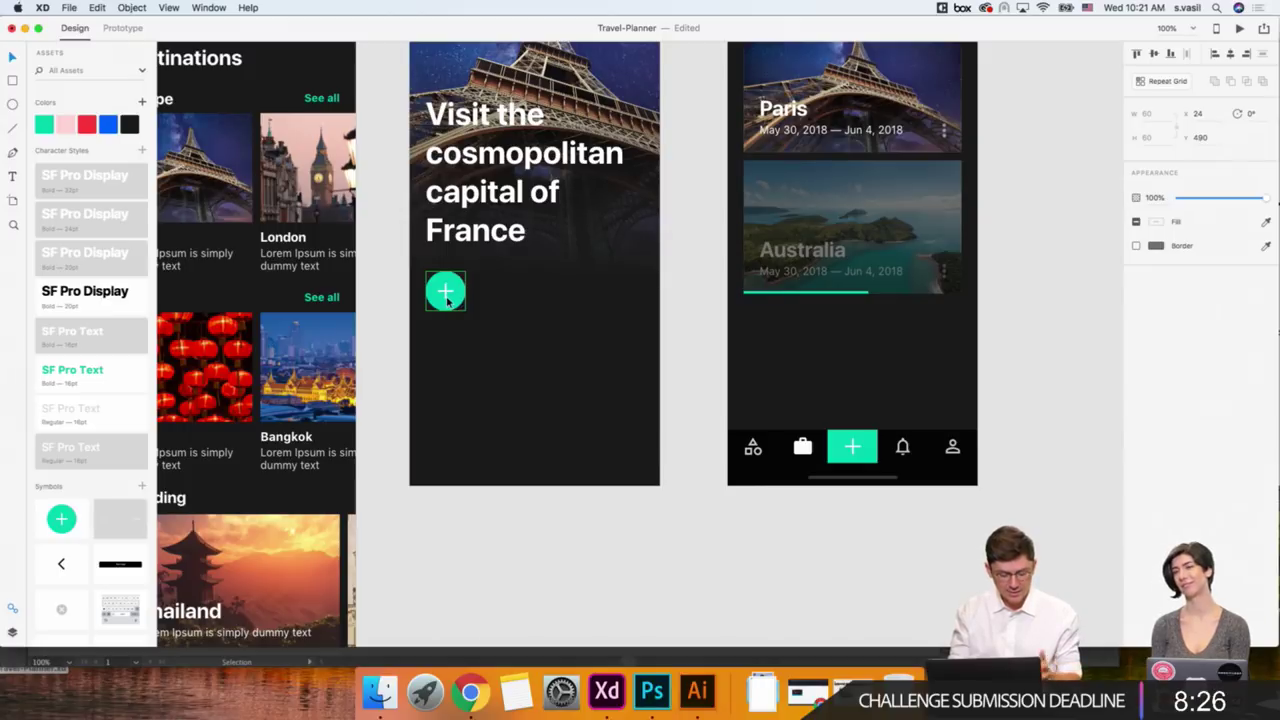
{"action": "scroll", "coordinate": [400, 320], "scroll_direction": "down", "scroll_amount": 3}
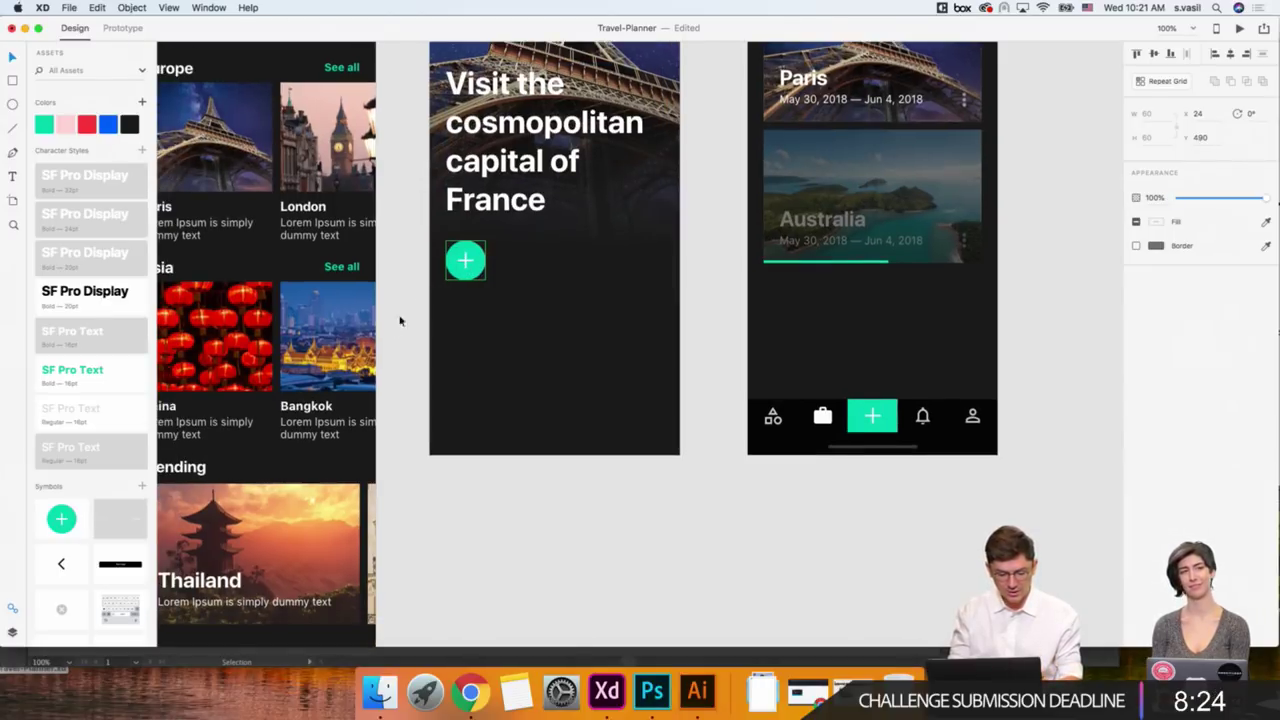
Add a bold size-20 'Lorem' text box below the plus button, then bring Chrome forward.
{"action": "mouse_move", "coordinate": [65, 177]}
{"action": "left_mouse_down"}
{"action": "mouse_move", "coordinate": [463, 316]}
{"action": "mouse_move", "coordinate": [662, 464]}
{"action": "left_mouse_up"}
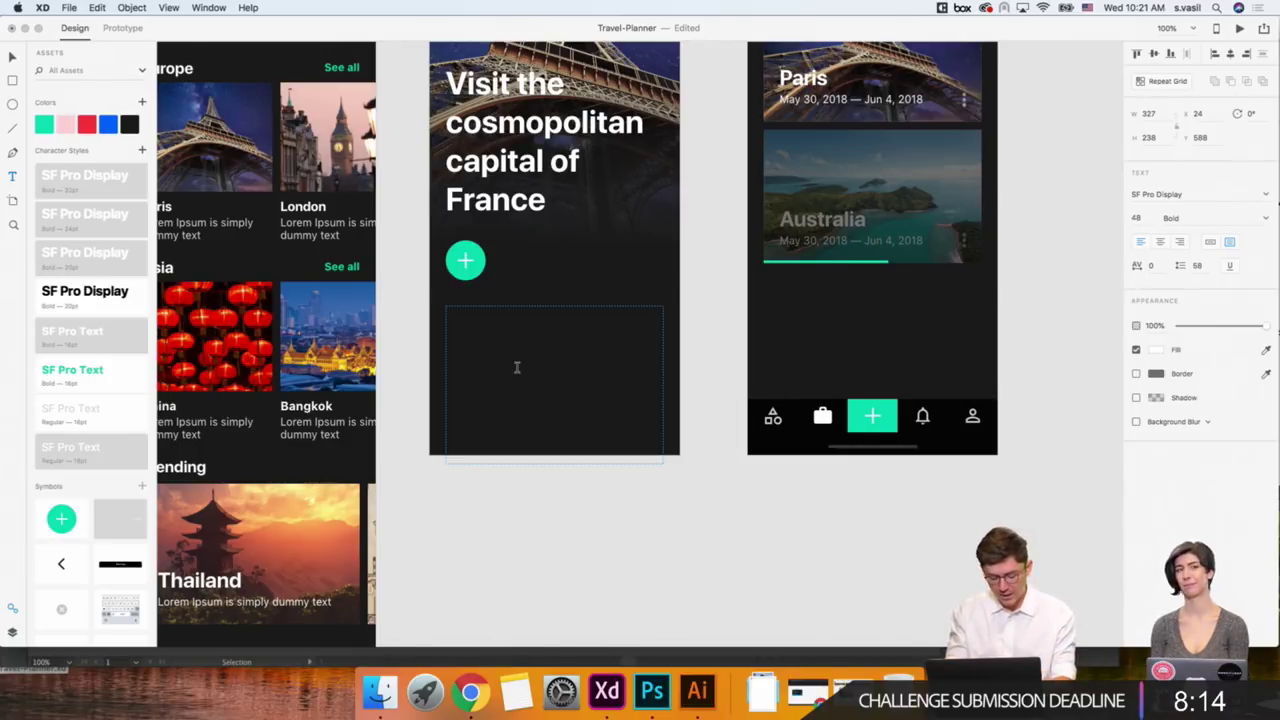
{"action": "type", "text": "Lorem"}
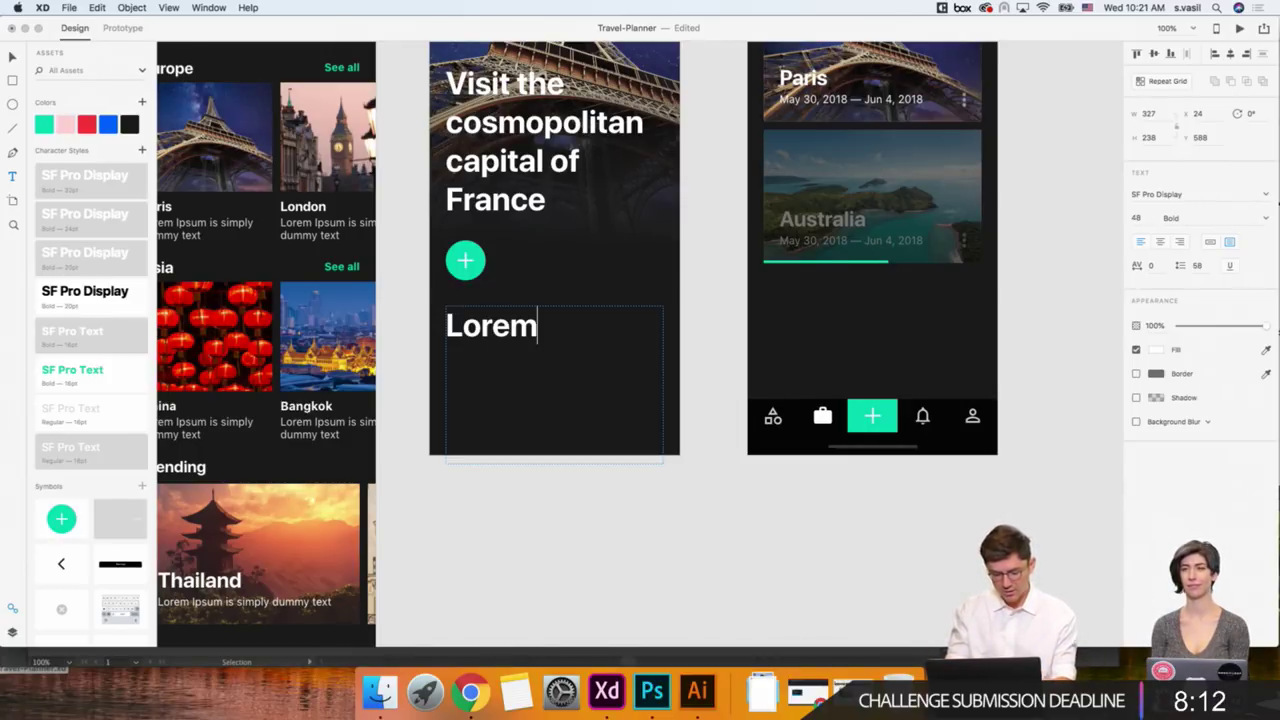
{"action": "key", "text": "super+a"}
{"action": "key", "text": "Escape"}
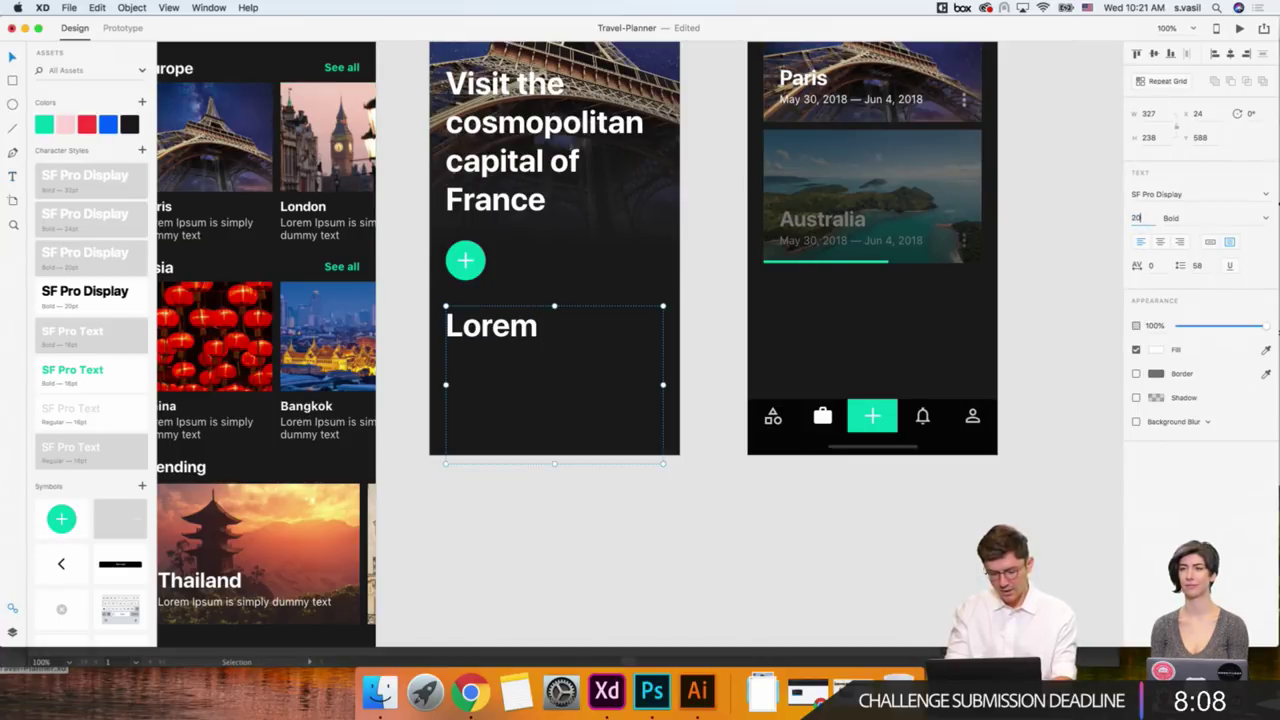
{"action": "key", "text": "Return"}
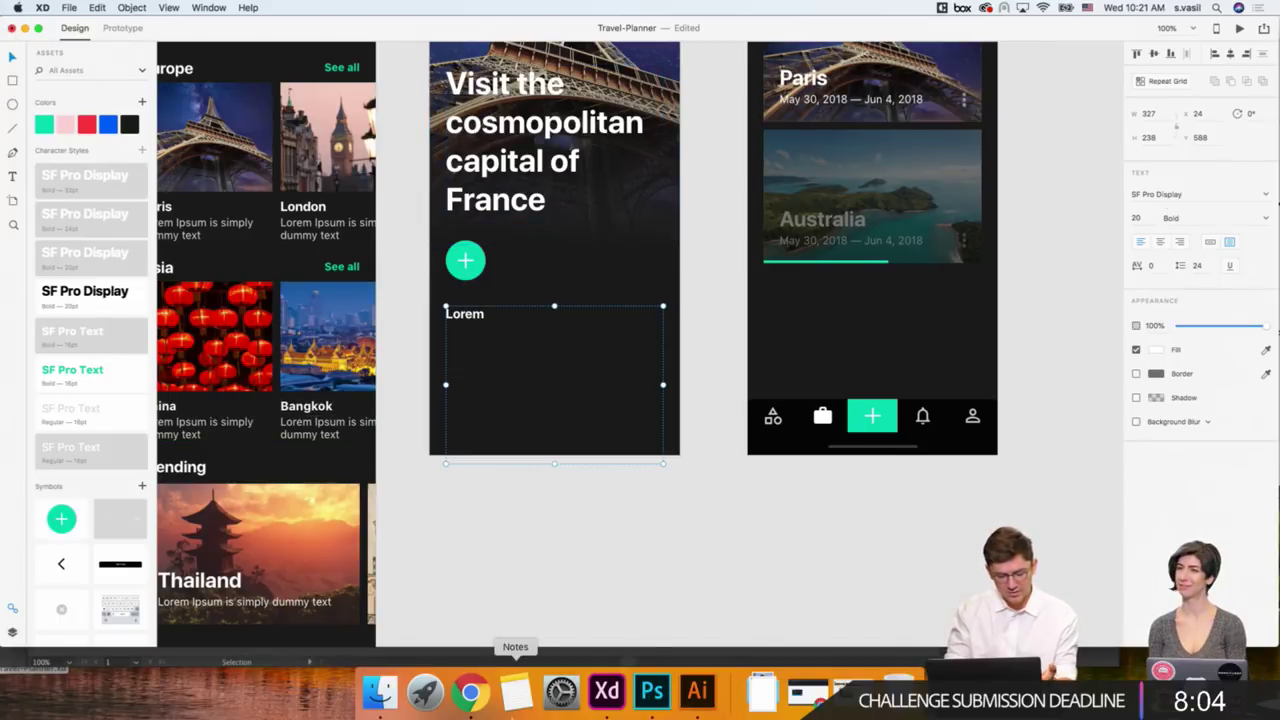
{"action": "left_click", "coordinate": [470, 690]}
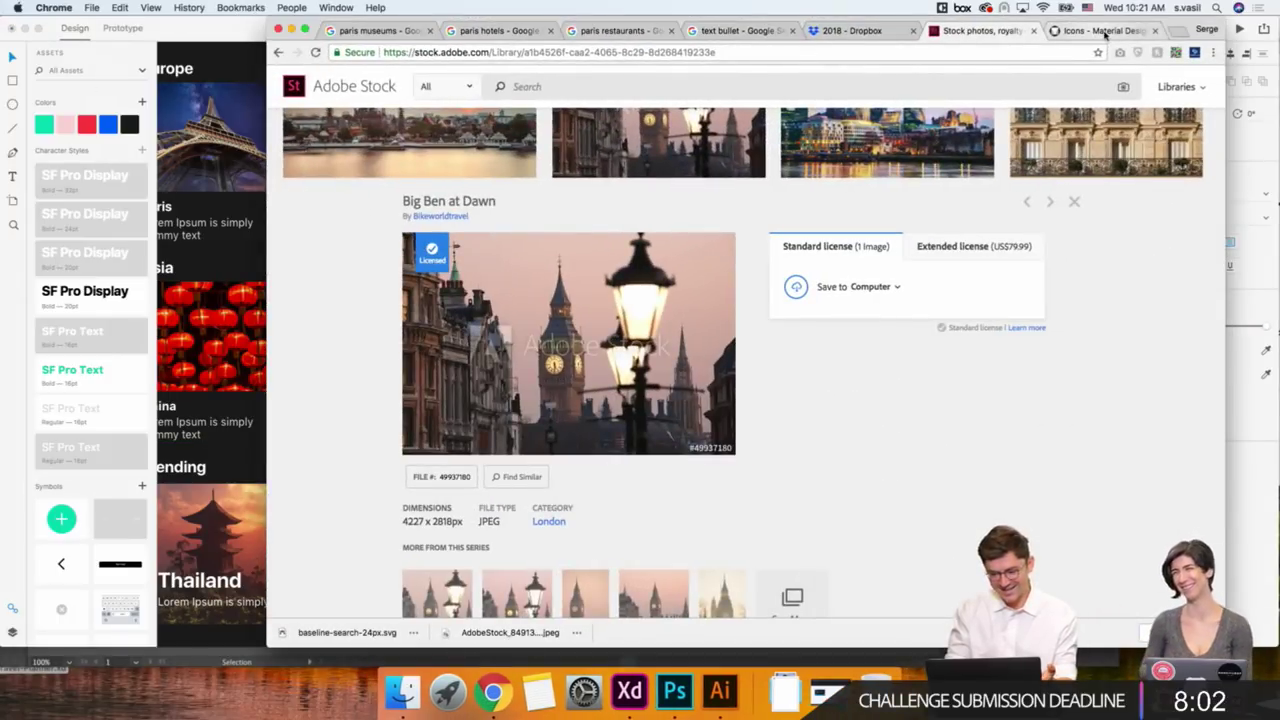
Load lipsum.com, copy the first 'What is Lorem Ipsum?' paragraph, and return to Adobe XD.
{"action": "left_click", "coordinate": [1177, 30]}
{"action": "type", "text": "lips"}
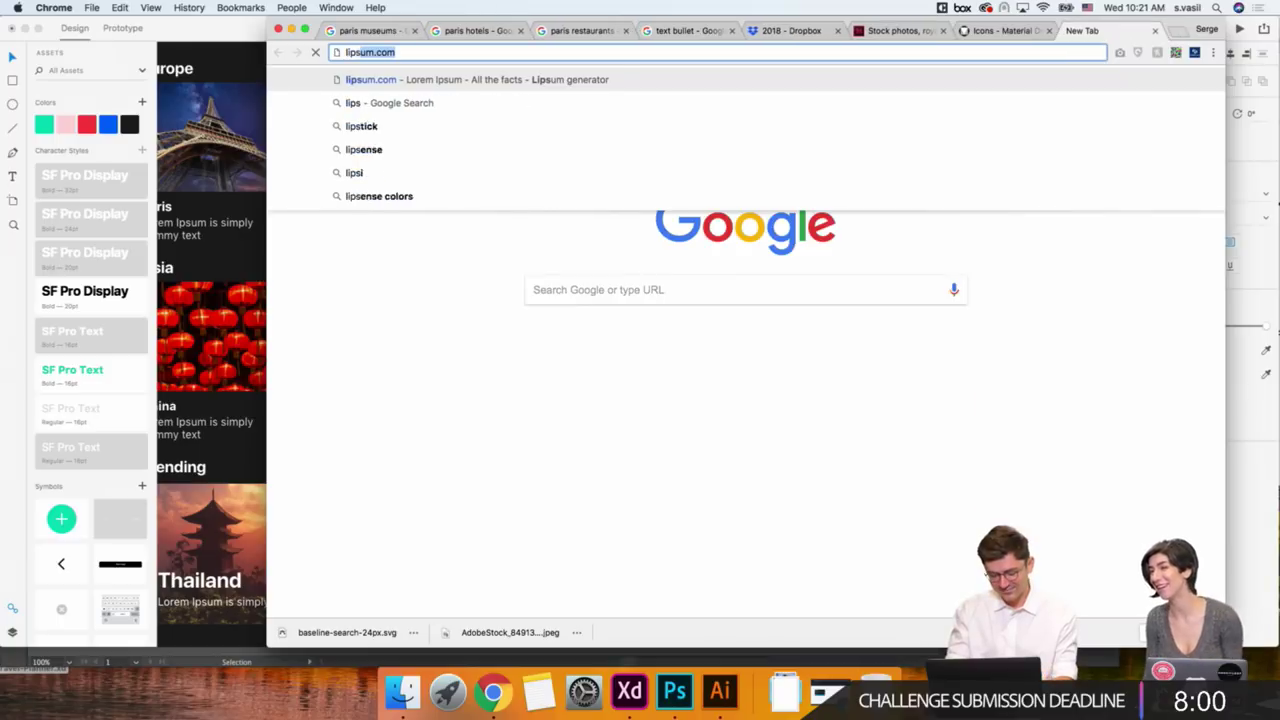
{"action": "type", "text": "um./.com"}
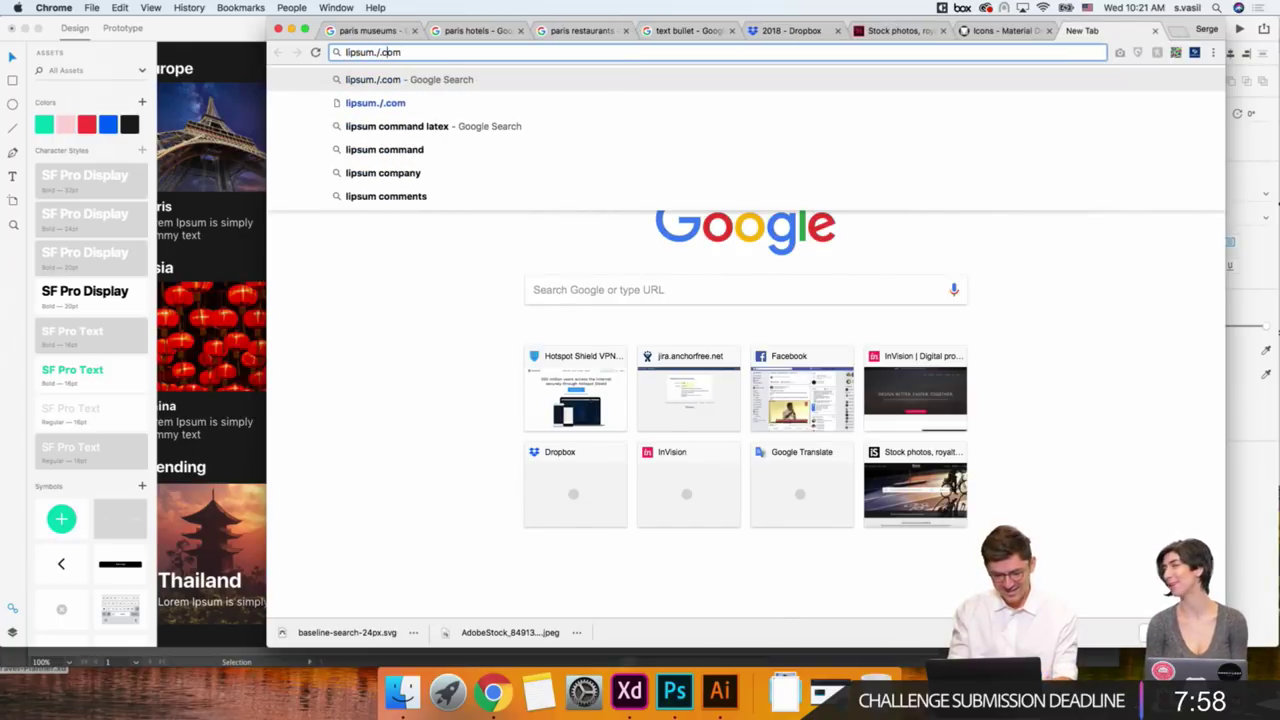
{"action": "key", "text": "BackSpace"}
{"action": "key", "text": "BackSpace"}
{"action": "key", "text": "Return"}
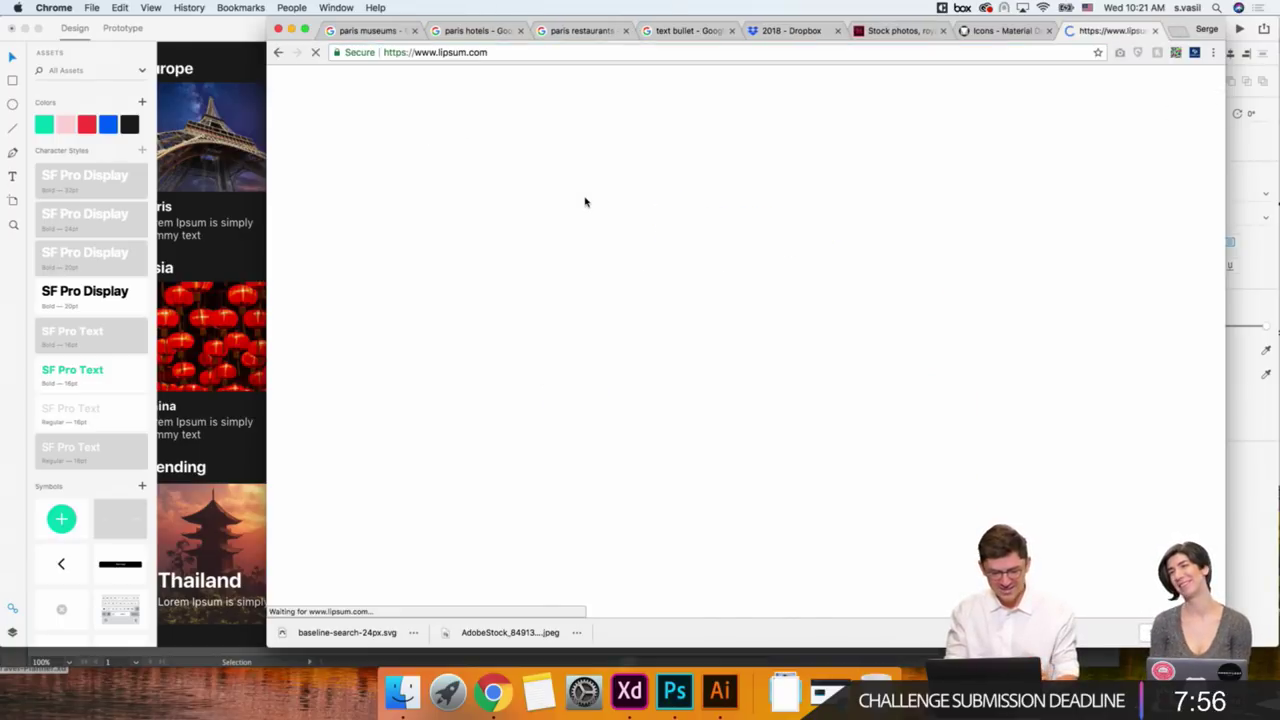
{"action": "mouse_move", "coordinate": [446, 352]}
{"action": "left_mouse_down"}
{"action": "mouse_move", "coordinate": [685, 385]}
{"action": "mouse_move", "coordinate": [739, 468]}
{"action": "left_mouse_up"}
{"action": "left_click", "coordinate": [739, 468]}
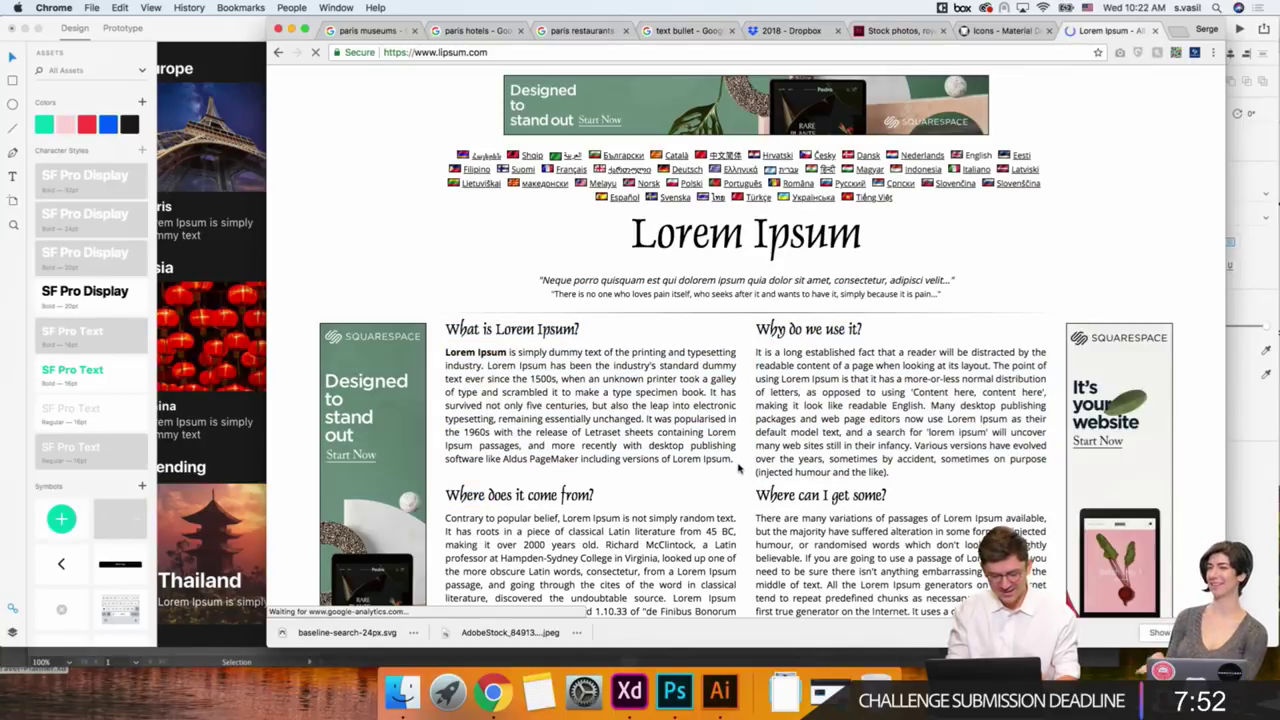
{"action": "left_click_drag", "start_coordinate": [446, 352], "coordinate": [735, 460]}
{"action": "key", "text": "super+c"}
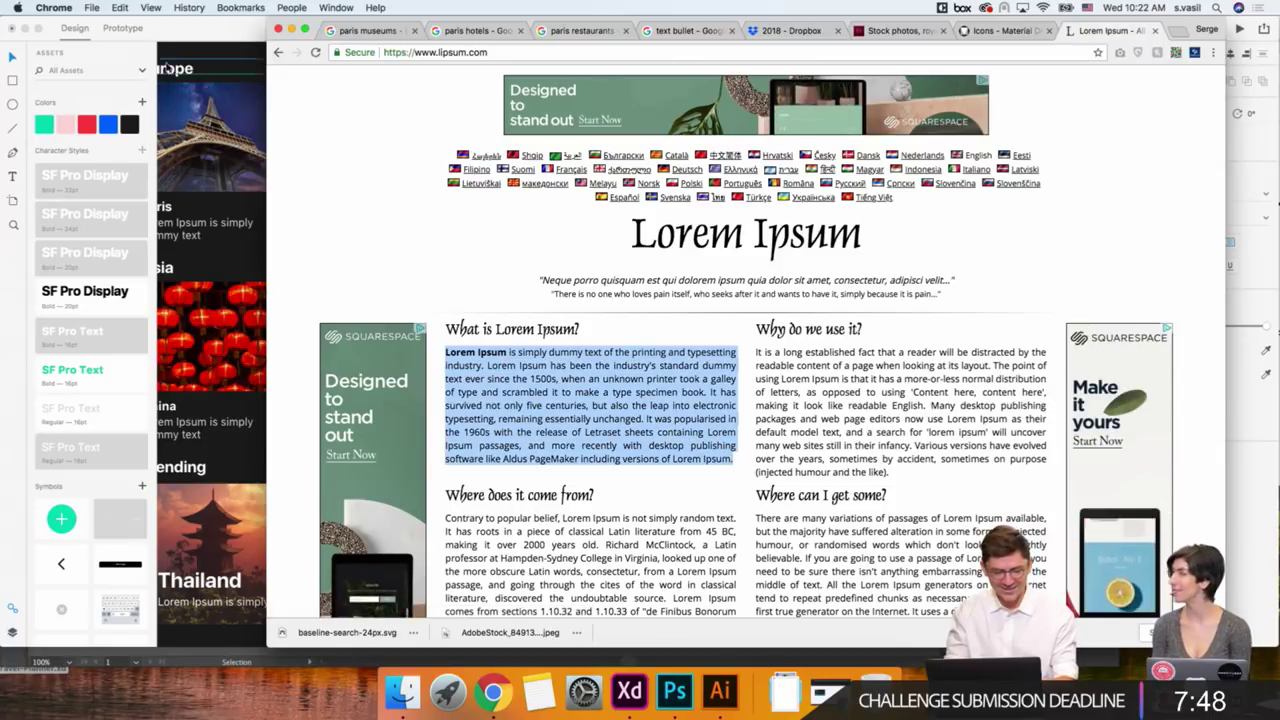
{"action": "left_click", "coordinate": [168, 68]}
Paste the Lorem Ipsum paragraph over the placeholder, set it to Regular weight, and nudge it up.
{"action": "double_click", "coordinate": [466, 314]}
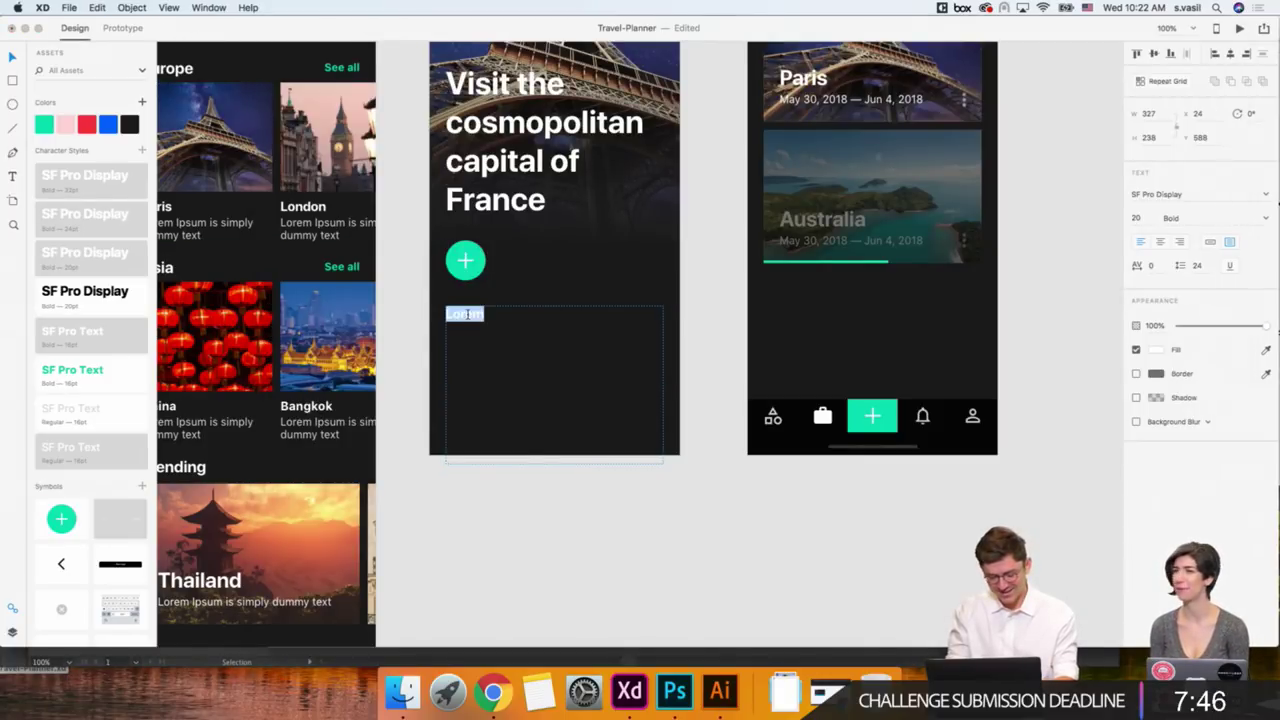
{"action": "key", "text": "super+v"}
{"action": "left_click", "coordinate": [12, 57]}
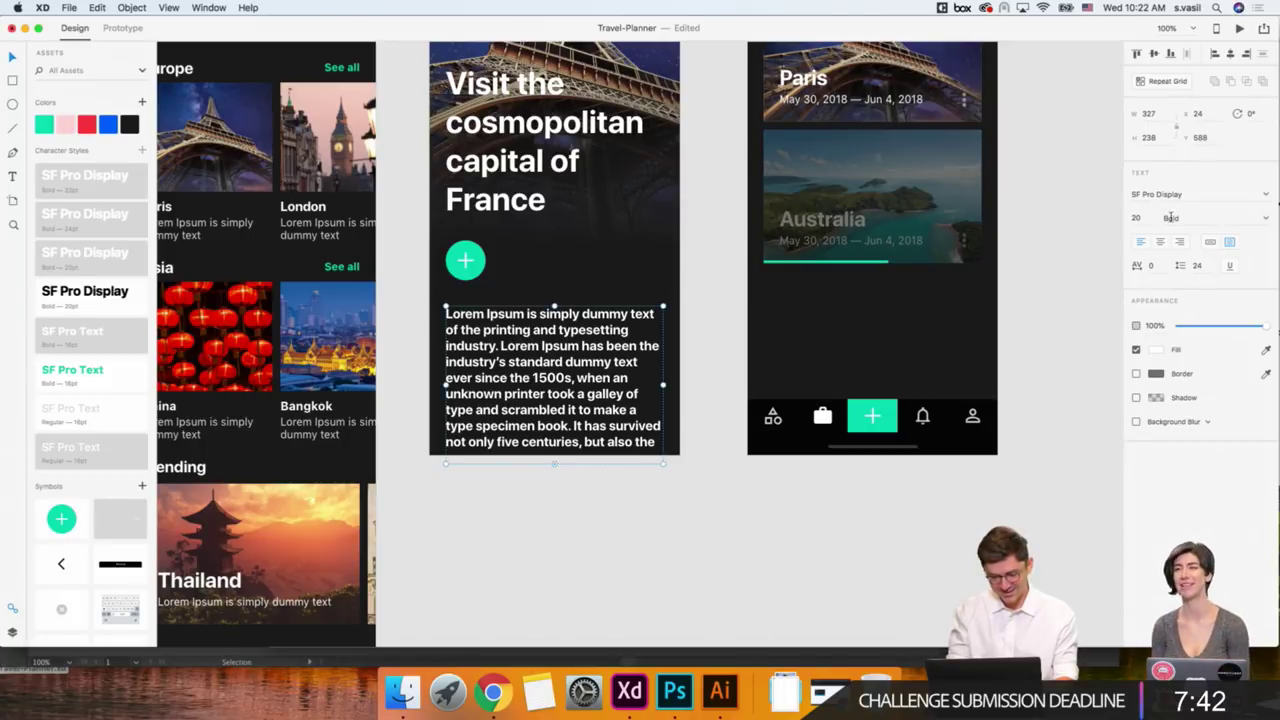
{"action": "type", "text": "Regular"}
{"action": "key", "text": "Return"}
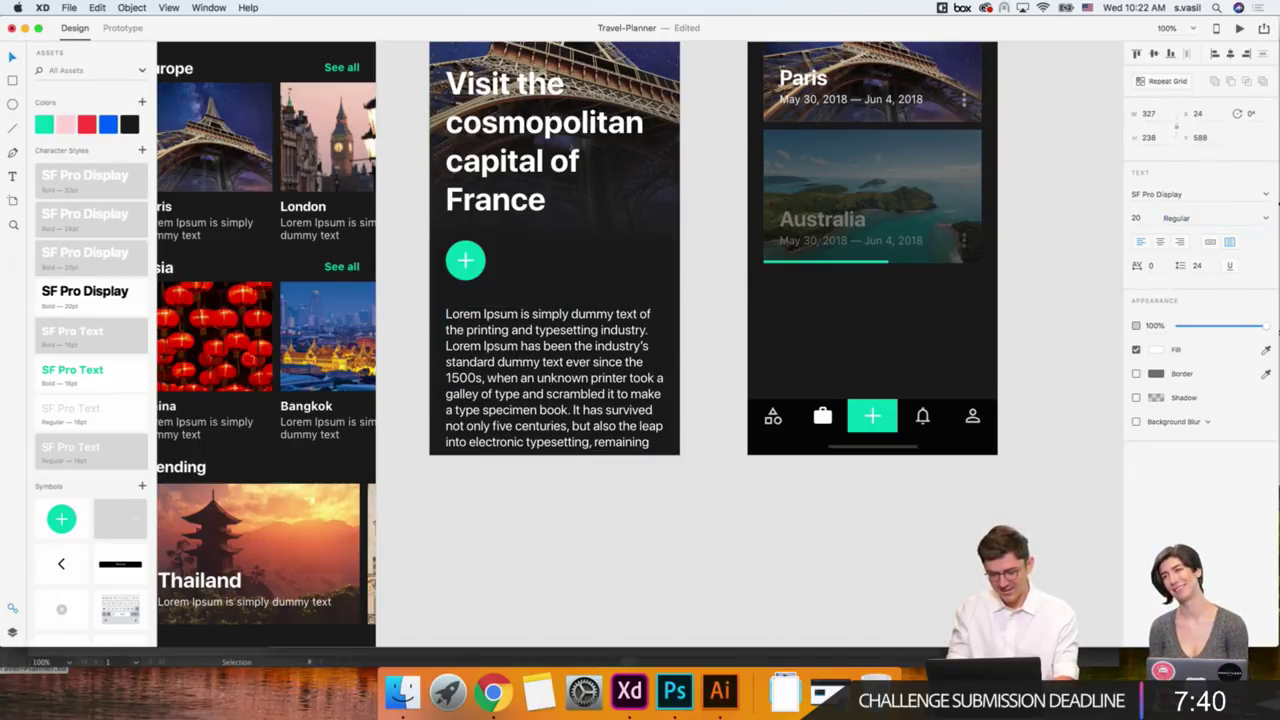
{"action": "left_click", "coordinate": [563, 355]}
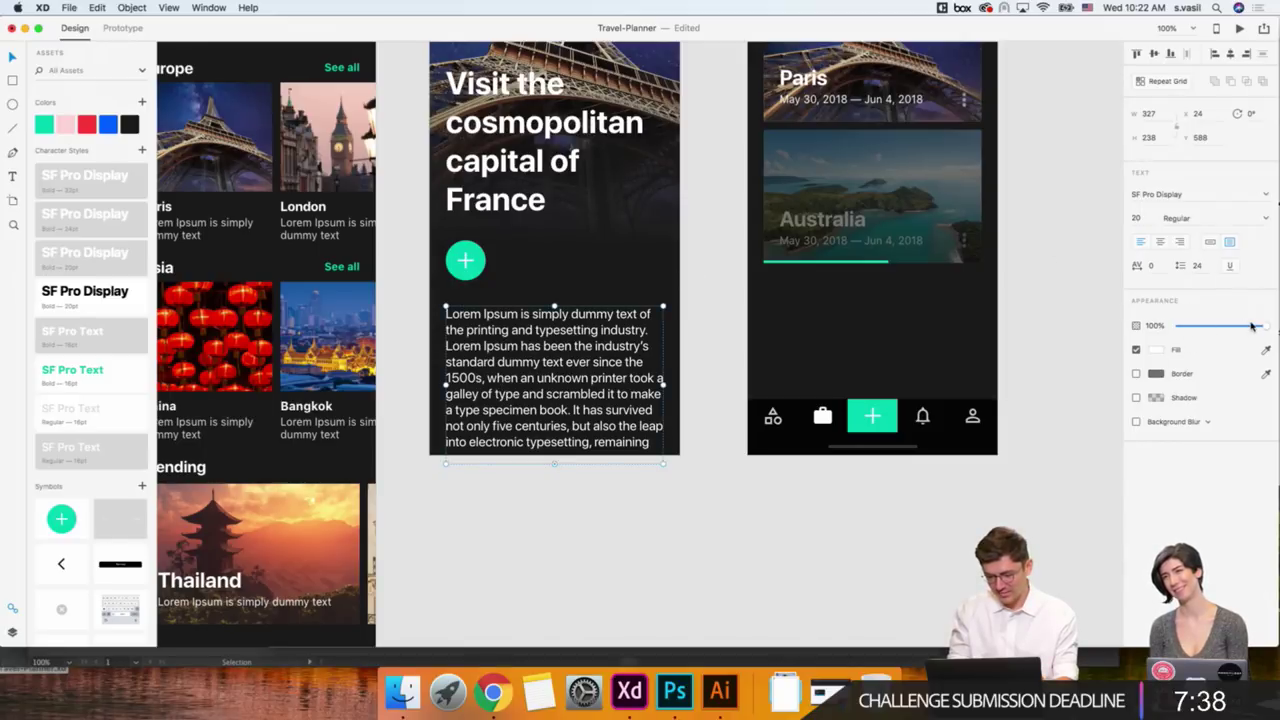
{"action": "left_click", "coordinate": [1157, 350]}
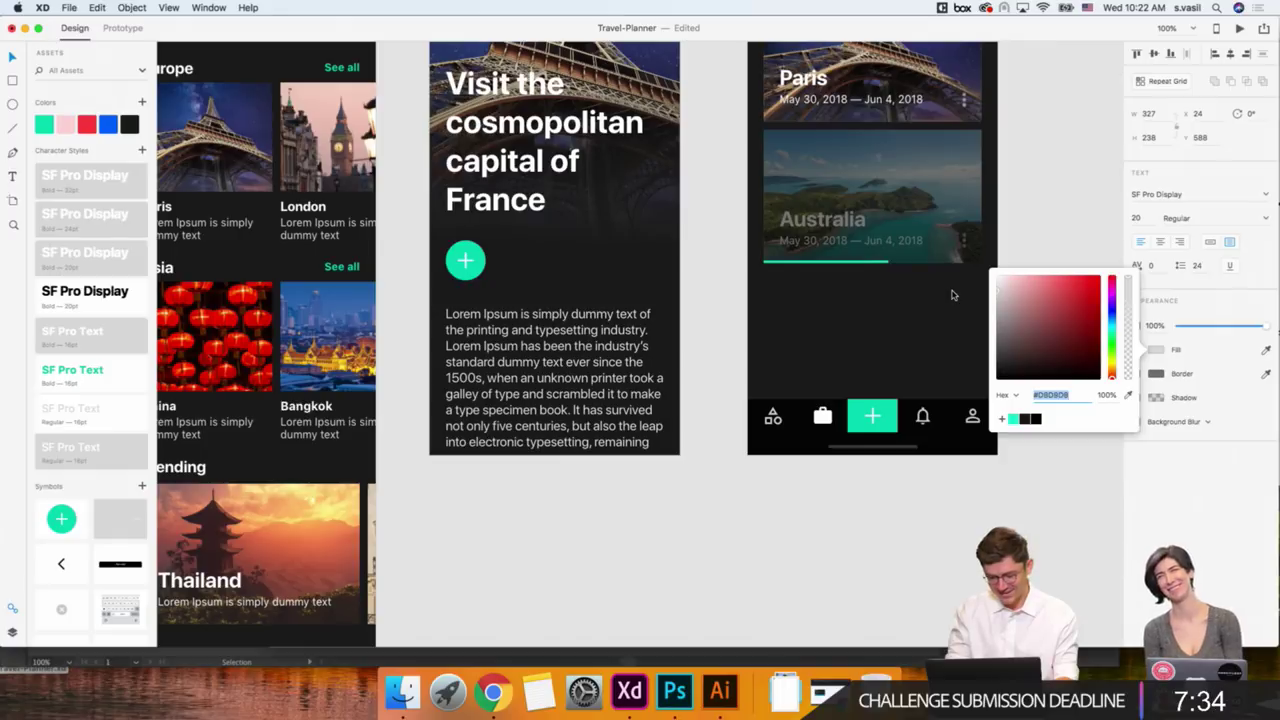
{"action": "left_click", "coordinate": [512, 340]}
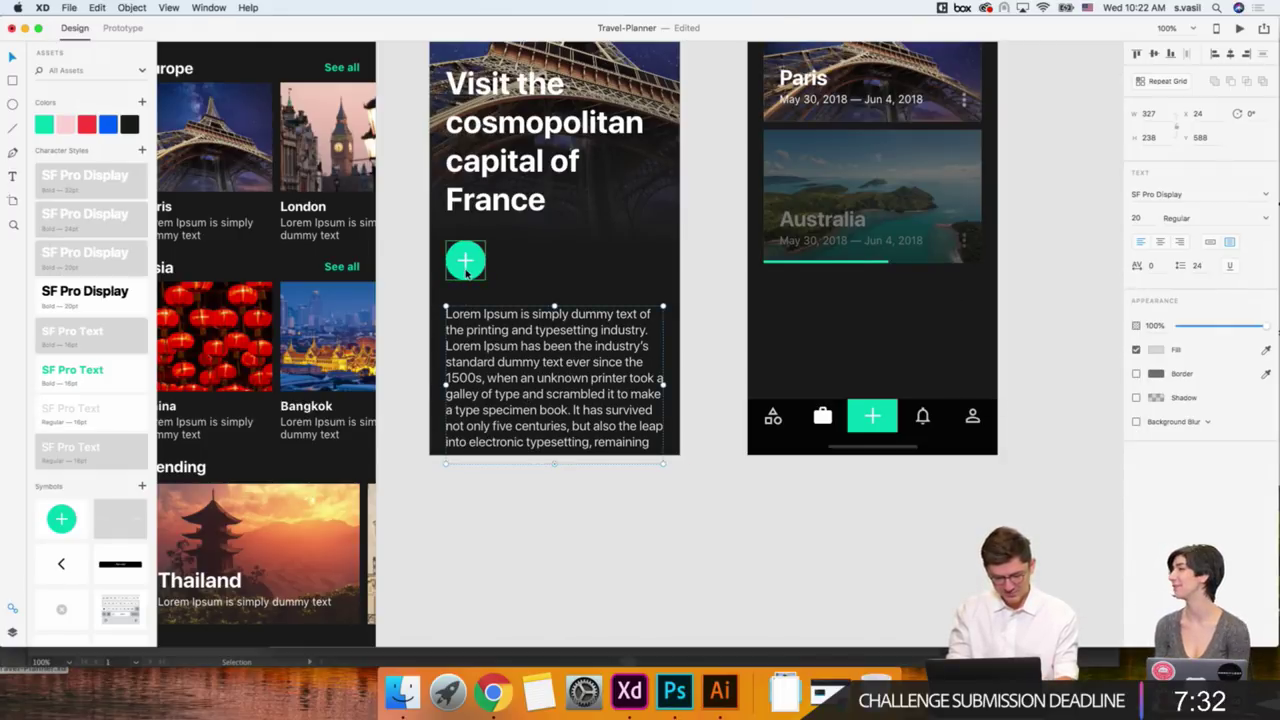
{"action": "key", "text": "Up"}
{"action": "key", "text": "Up"}
{"action": "key", "text": "Up"}
{"action": "key", "text": "Up"}
{"action": "key", "text": "Up"}
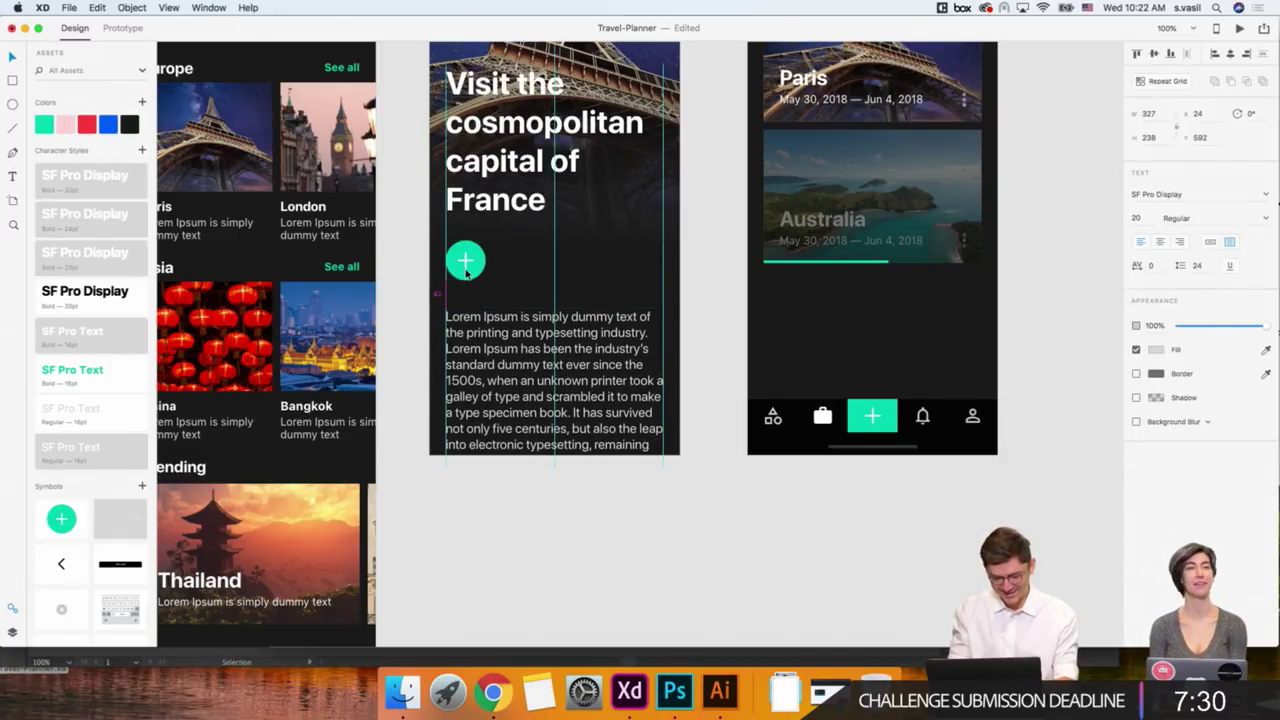
{"action": "key", "text": "Up"}
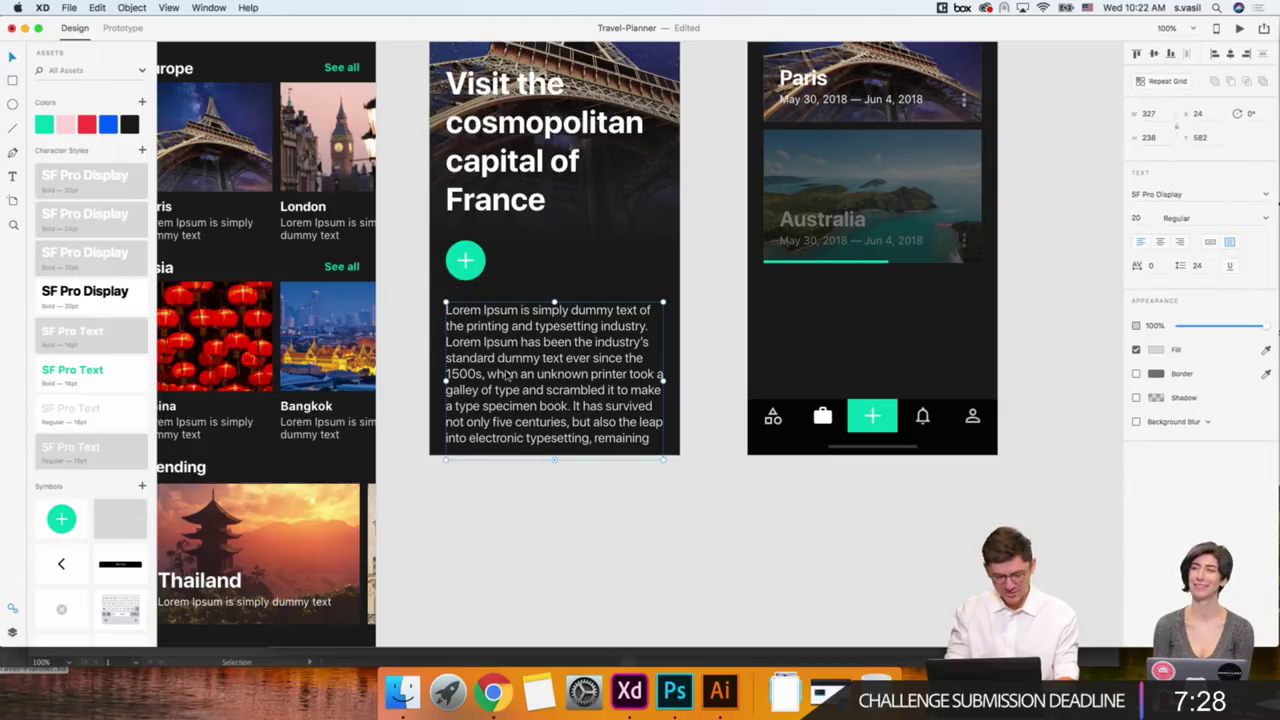
{"action": "key", "text": "super+minus"}
Lengthen the Paris artboard and the paragraph box to reveal more text.
{"action": "key", "text": "Escape"}
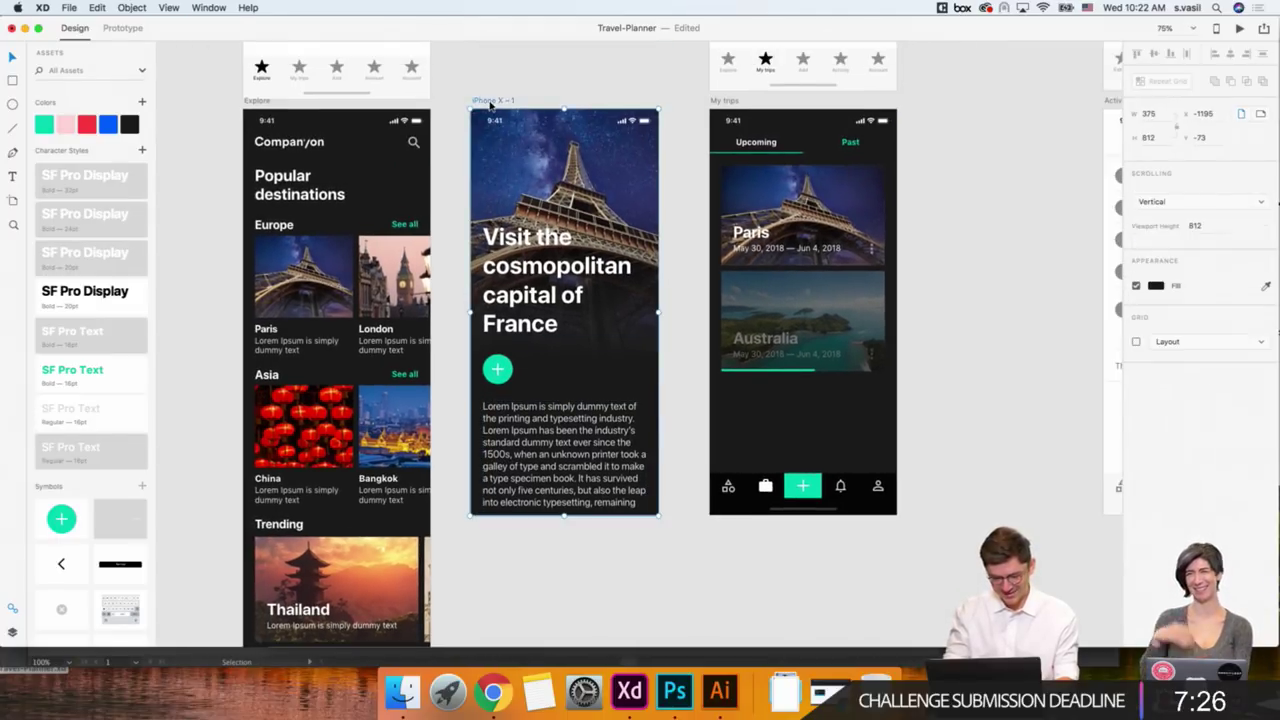
{"action": "scroll", "coordinate": [540, 397], "scroll_direction": "down", "scroll_amount": 5}
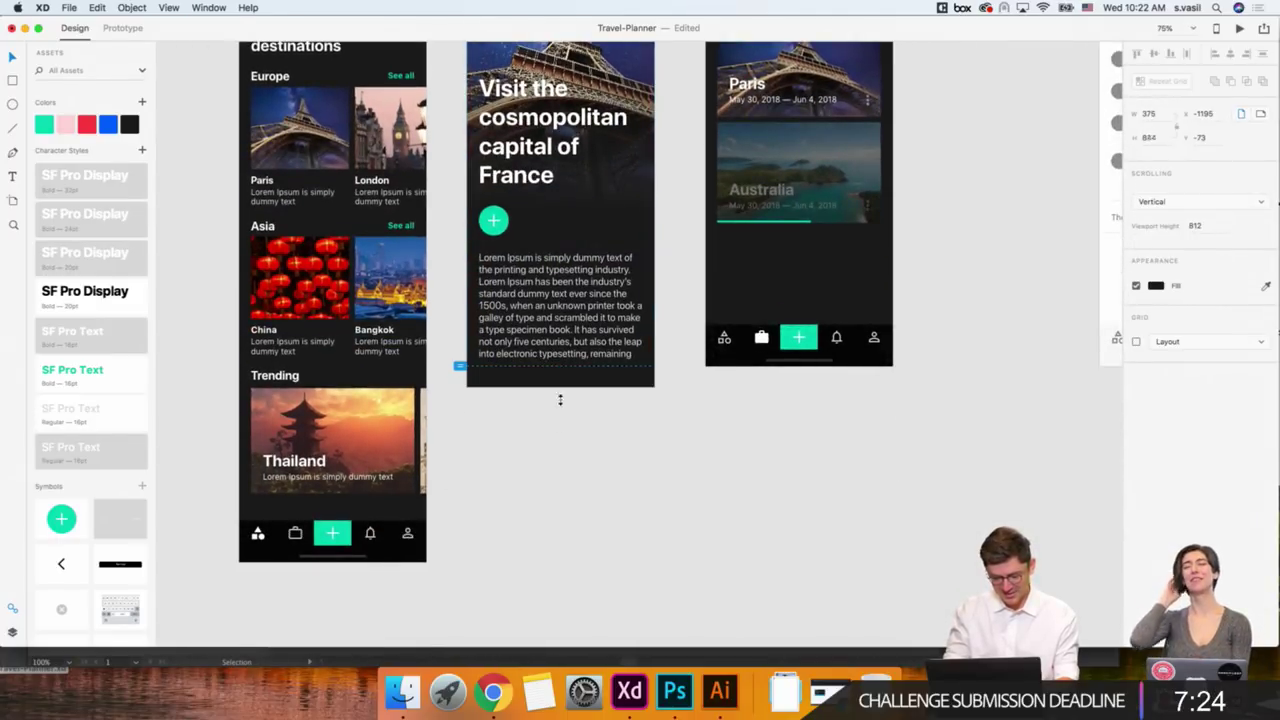
{"action": "left_click_drag", "start_coordinate": [560, 373], "coordinate": [560, 446]}
{"action": "left_click", "coordinate": [567, 362]}
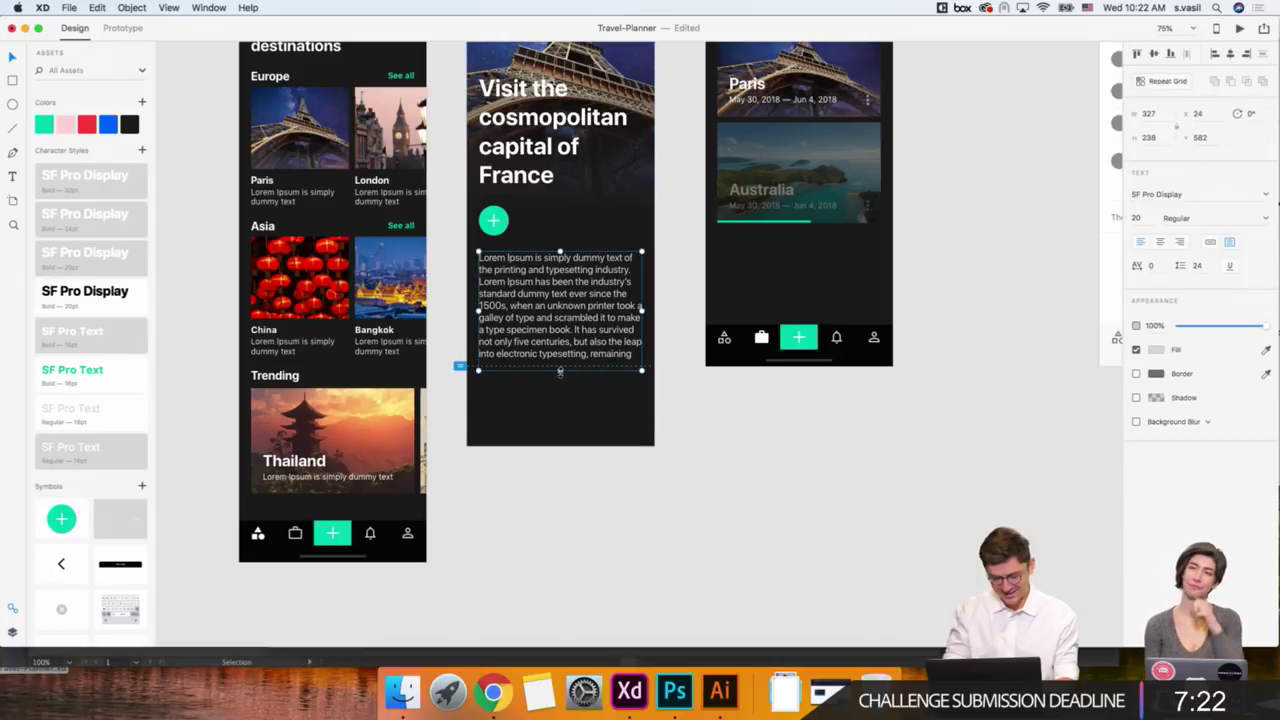
{"action": "left_click_drag", "start_coordinate": [560, 370], "coordinate": [560, 452]}
{"action": "scroll", "coordinate": [535, 255], "scroll_direction": "up", "scroll_amount": 3}
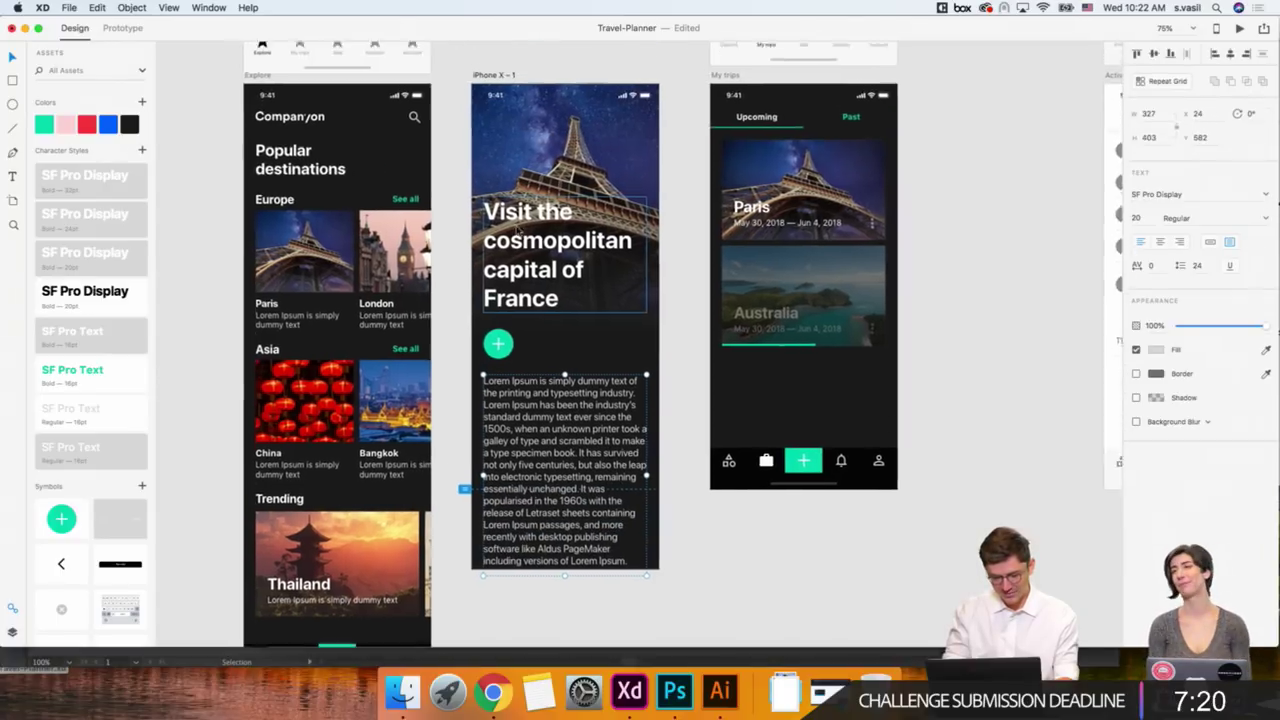
{"action": "scroll", "coordinate": [520, 290], "scroll_direction": "up", "scroll_amount": 1}
{"action": "scroll", "coordinate": [504, 331], "scroll_direction": "down", "scroll_amount": 2}
{"action": "scroll", "coordinate": [504, 333], "scroll_direction": "down", "scroll_amount": 2}
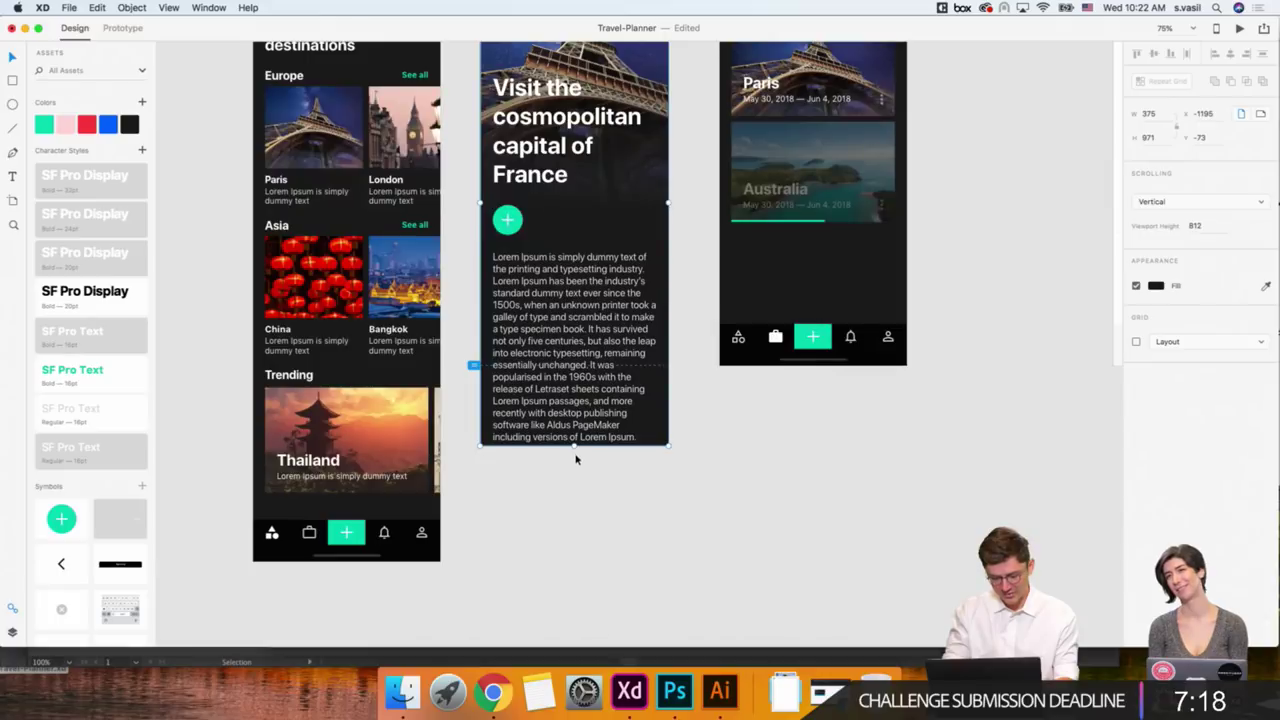
{"action": "left_click_drag", "start_coordinate": [575, 447], "coordinate": [575, 508]}
Trim the paragraph to end at 'a type specimen book.' and shrink its box to 173 high.
{"action": "left_click", "coordinate": [580, 443]}
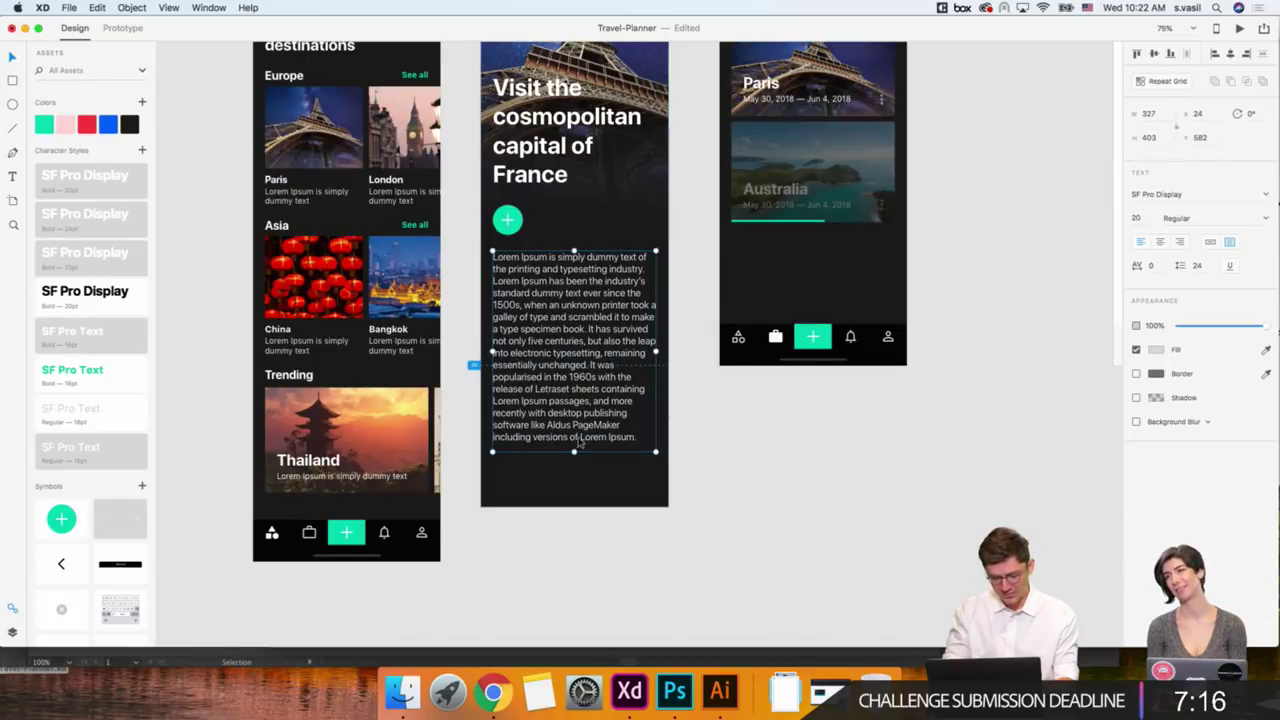
{"action": "double_click", "coordinate": [575, 453]}
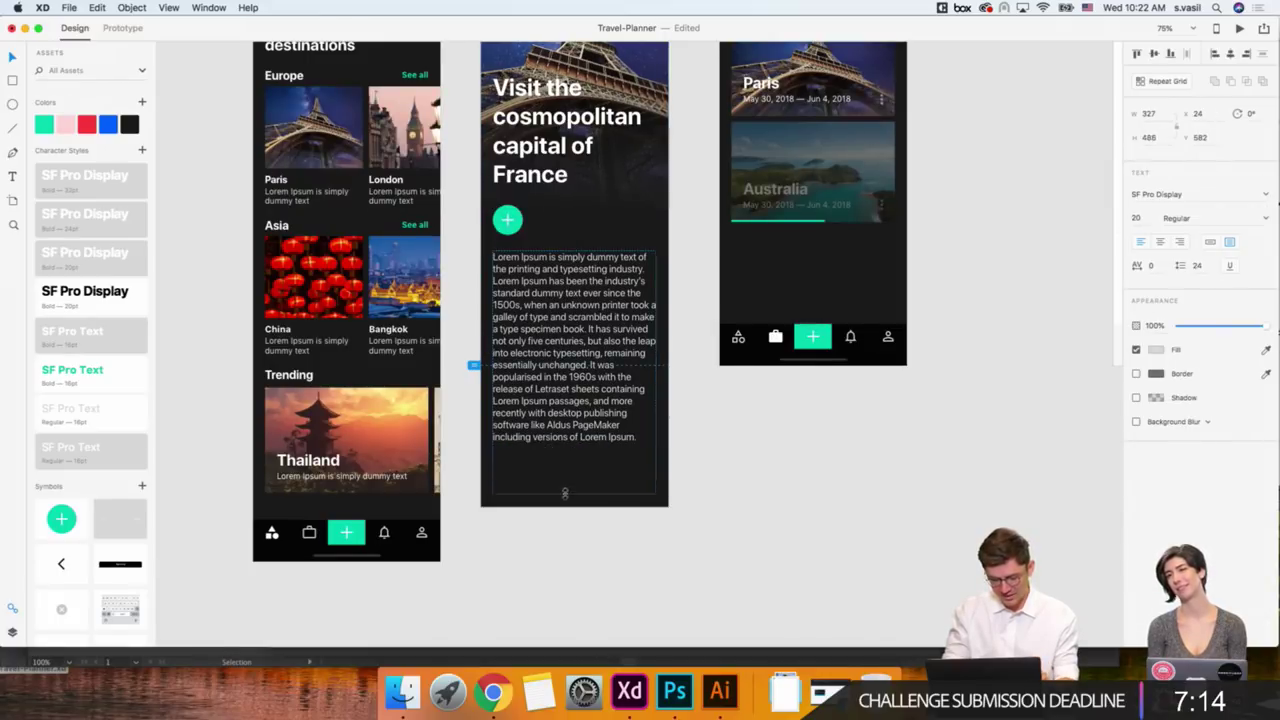
{"action": "key", "text": "Return"}
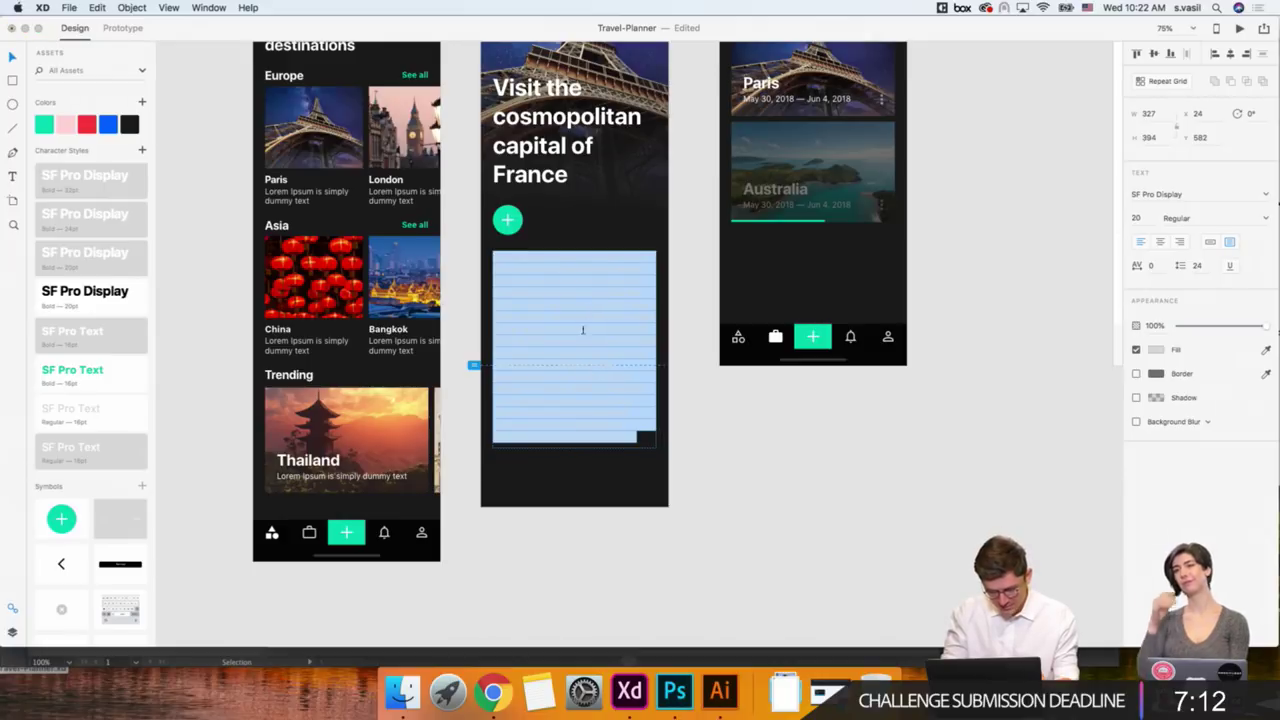
{"action": "left_click_drag", "start_coordinate": [585, 338], "coordinate": [684, 494]}
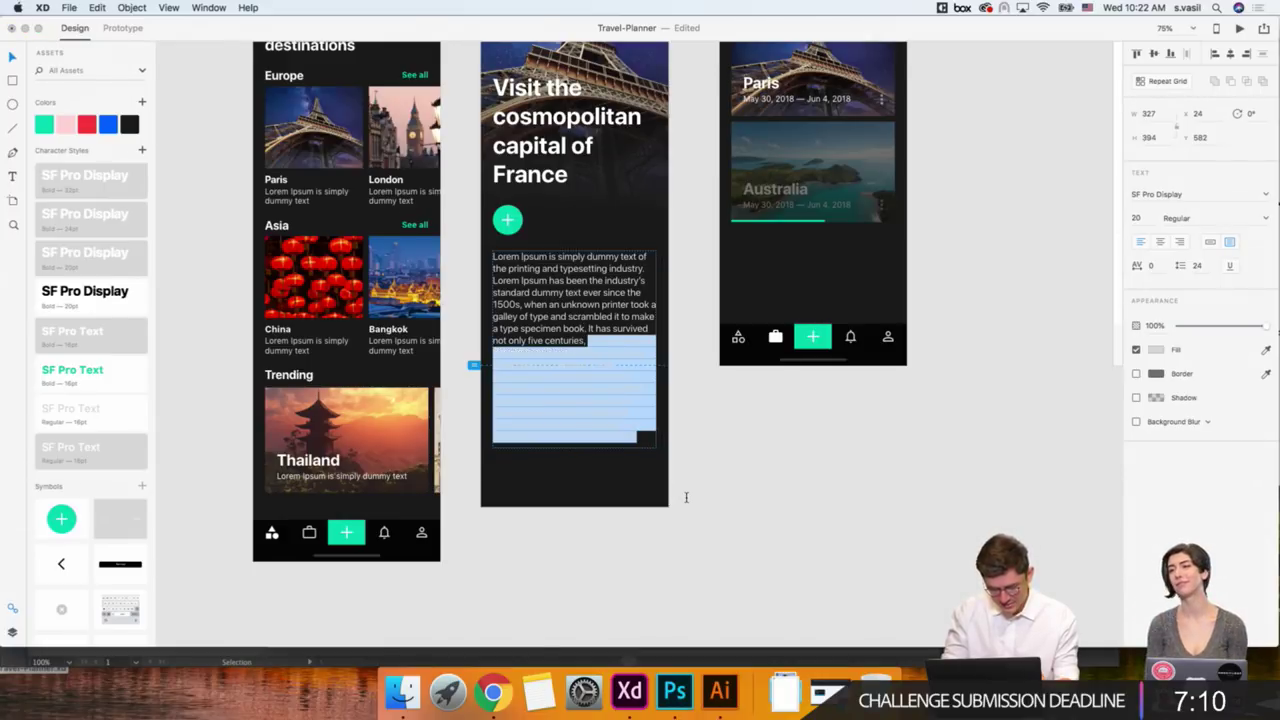
{"action": "left_click_drag", "start_coordinate": [588, 329], "coordinate": [754, 522]}
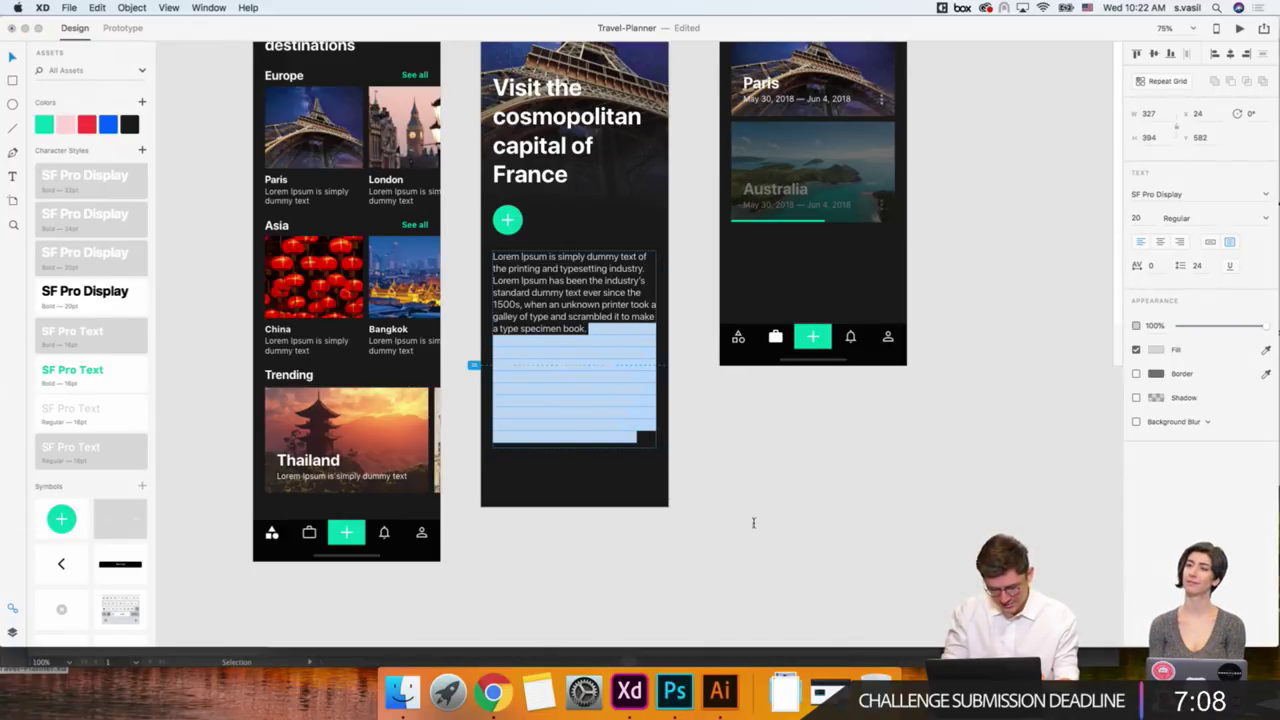
{"action": "key", "text": "BackSpace"}
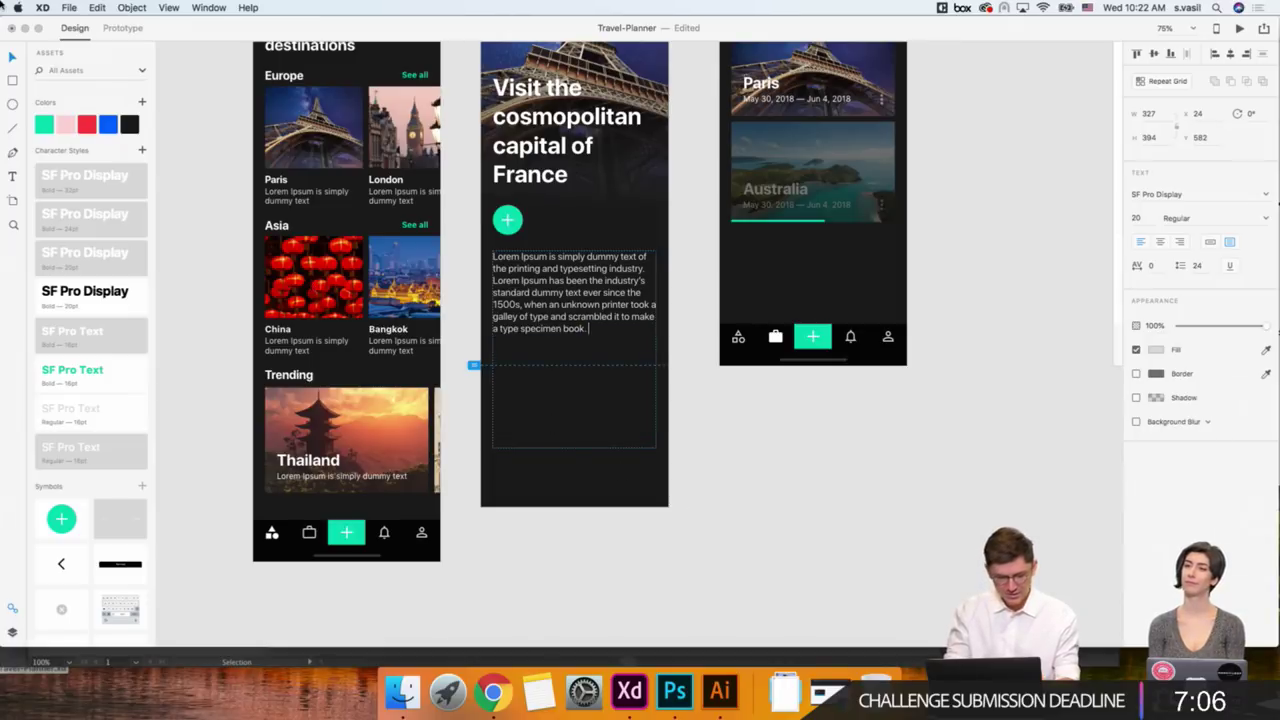
{"action": "left_click", "coordinate": [11, 58]}
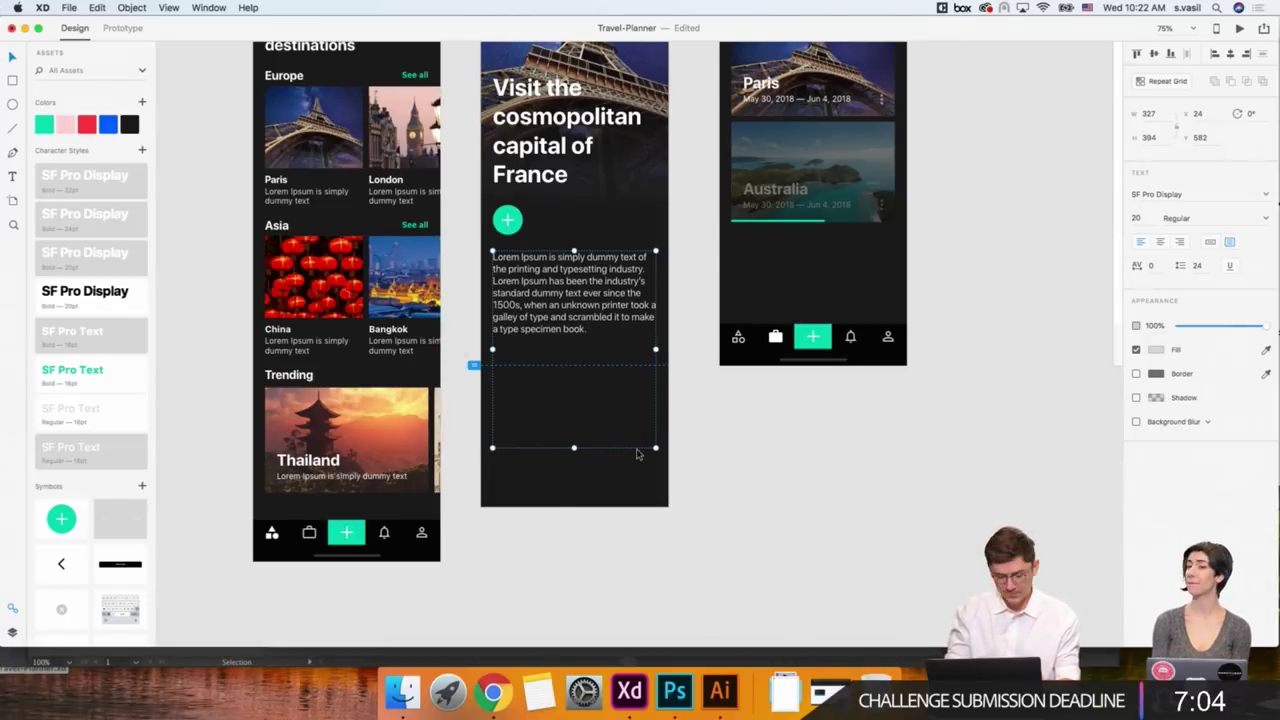
{"action": "left_click_drag", "start_coordinate": [575, 449], "coordinate": [598, 338]}
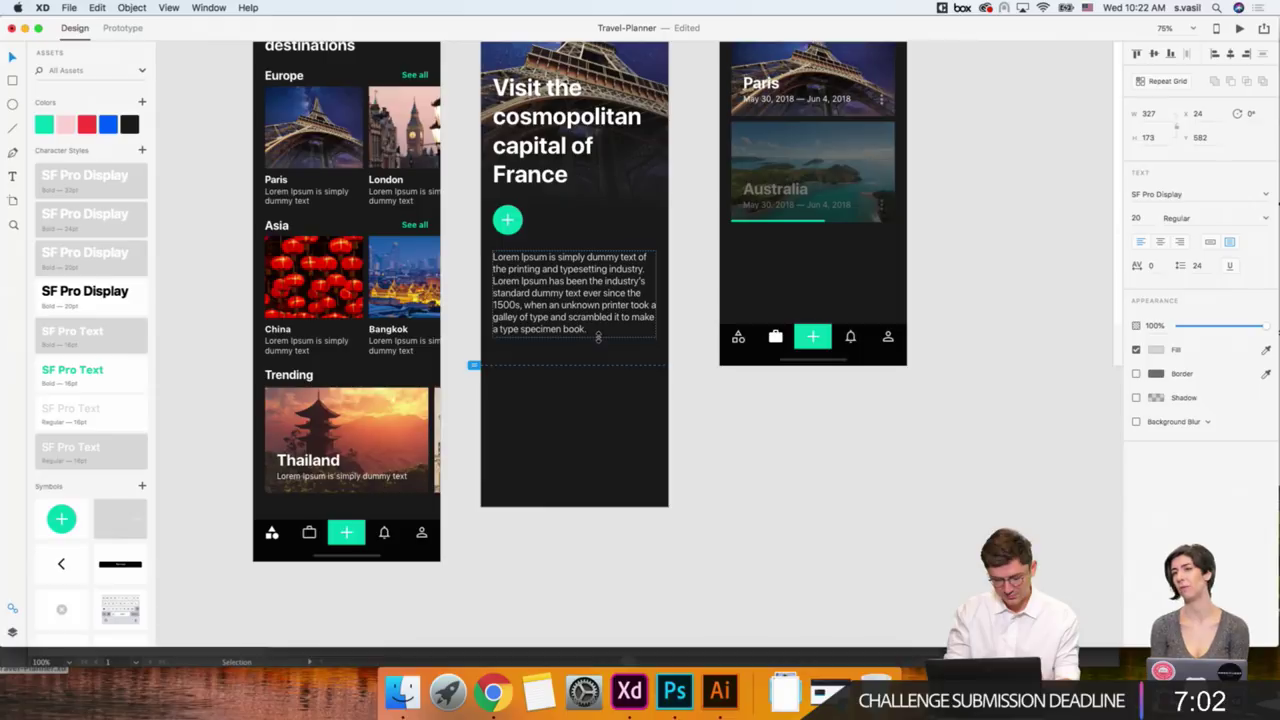
{"action": "key", "text": "super+1"}
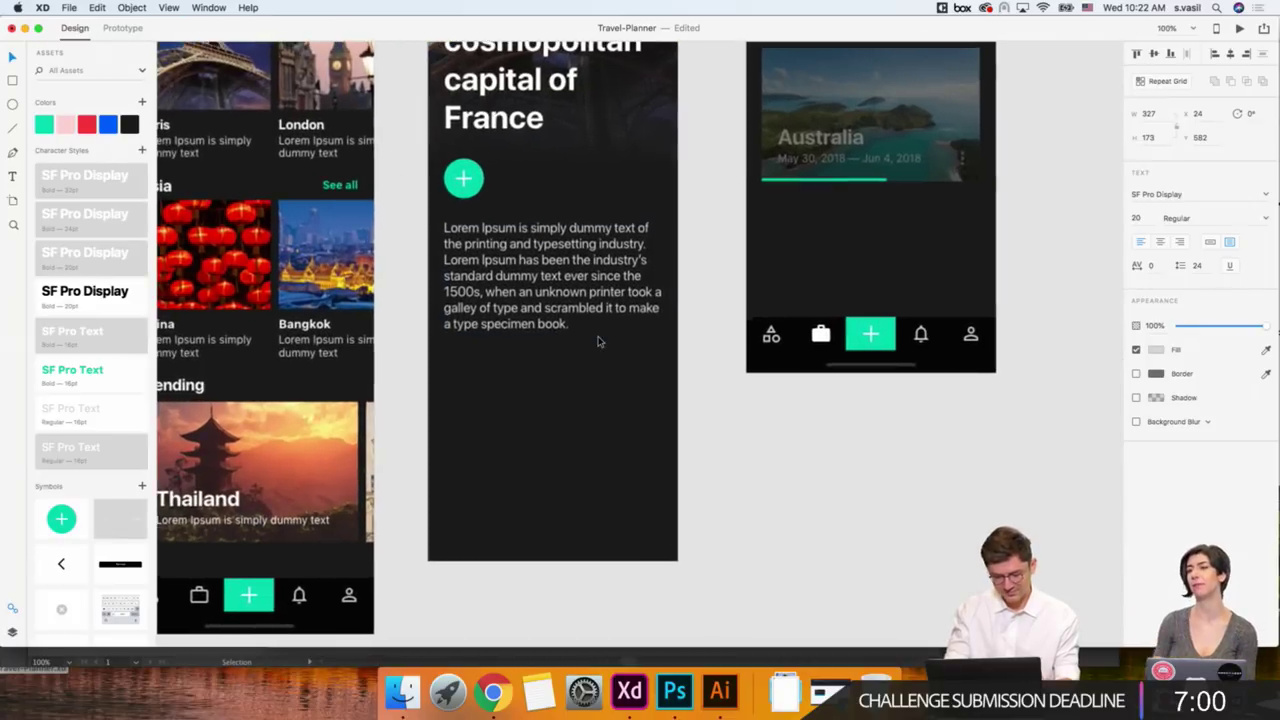
Set the Asia grid's China title to Fixed Size, then inspect the description, paragraph and Trending heading.
{"action": "scroll", "coordinate": [560, 290], "scroll_direction": "down", "scroll_amount": 2}
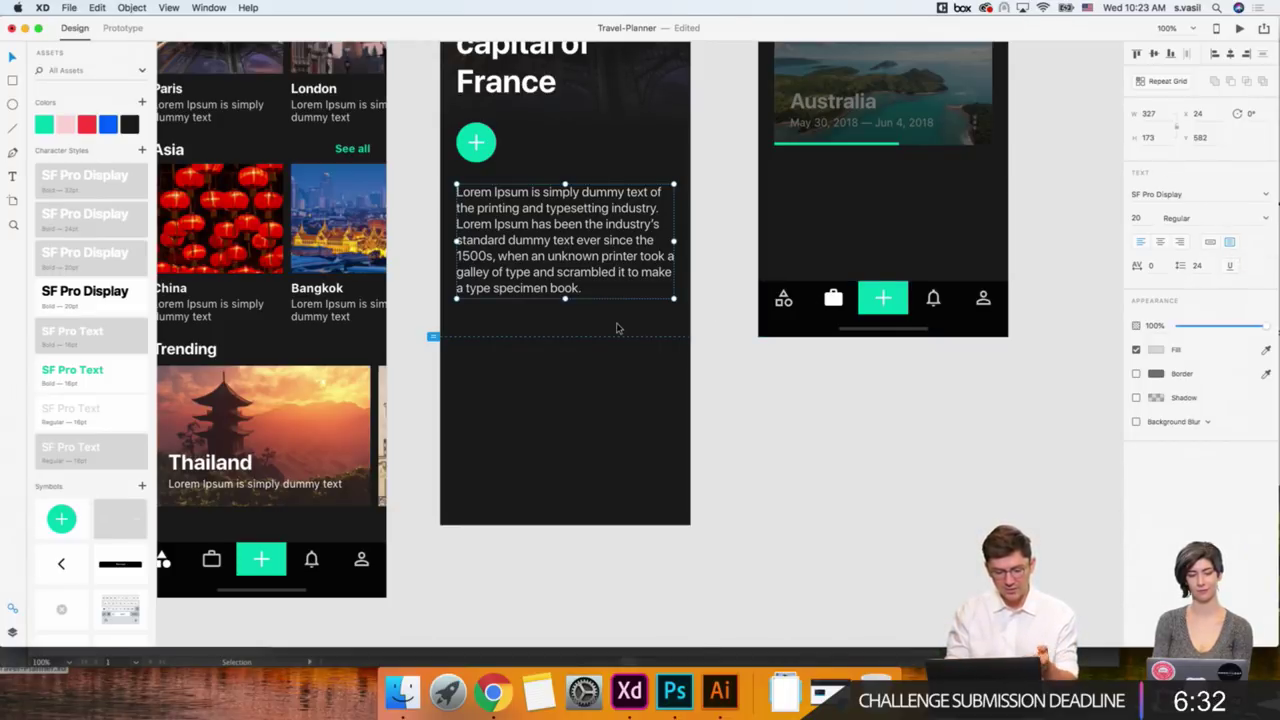
{"action": "scroll", "coordinate": [617, 328], "scroll_direction": "left", "scroll_amount": 5}
{"action": "double_click", "coordinate": [408, 306]}
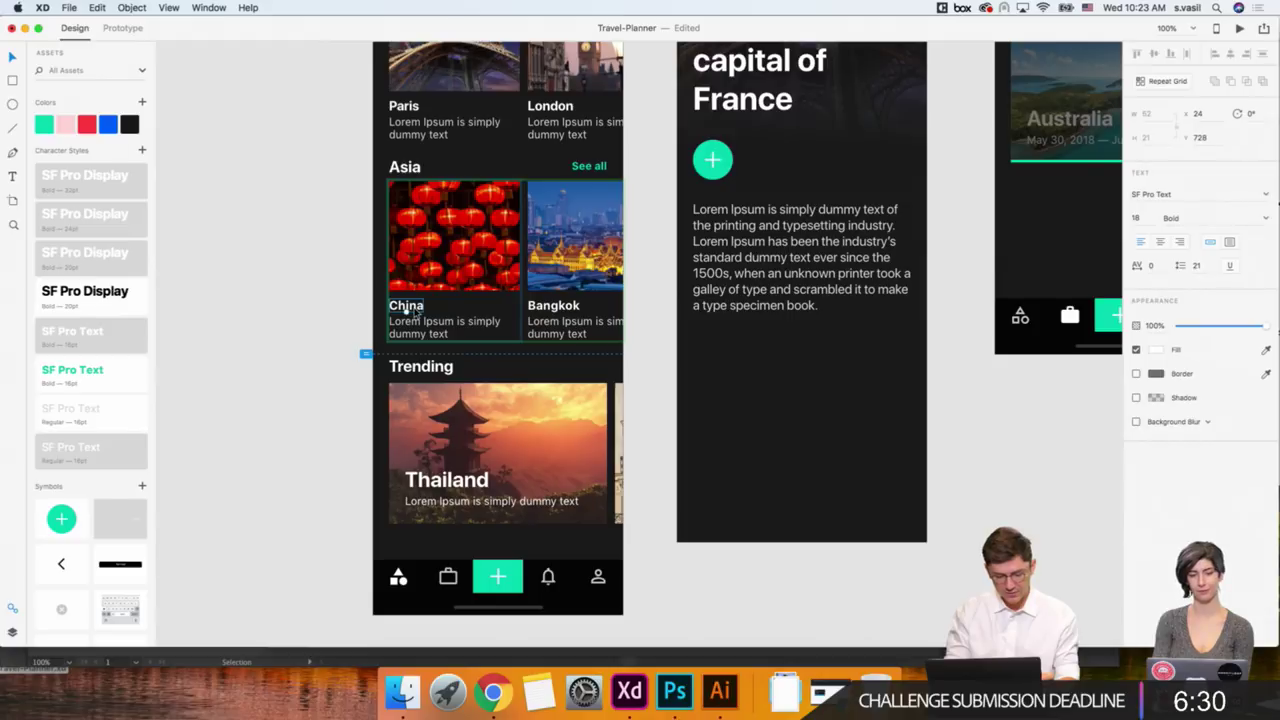
{"action": "left_click", "coordinate": [1230, 242]}
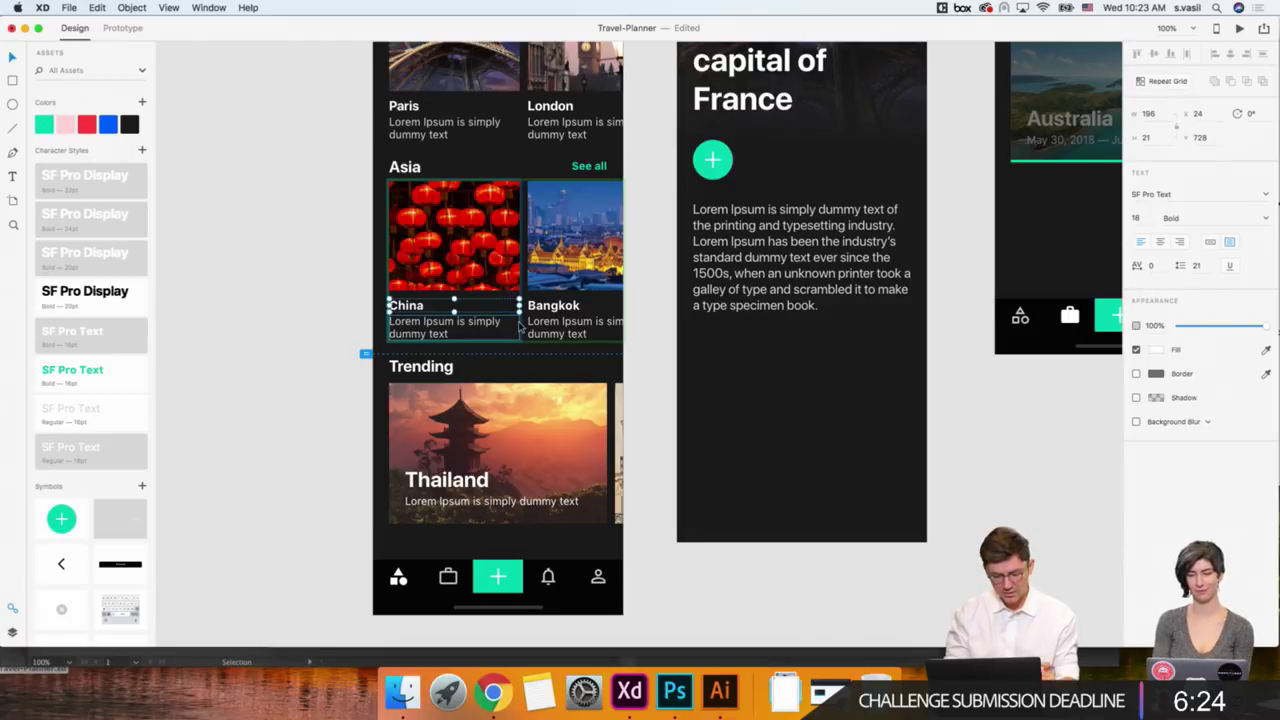
{"action": "left_click", "coordinate": [305, 279]}
{"action": "scroll", "coordinate": [308, 283], "scroll_direction": "right", "scroll_amount": 2}
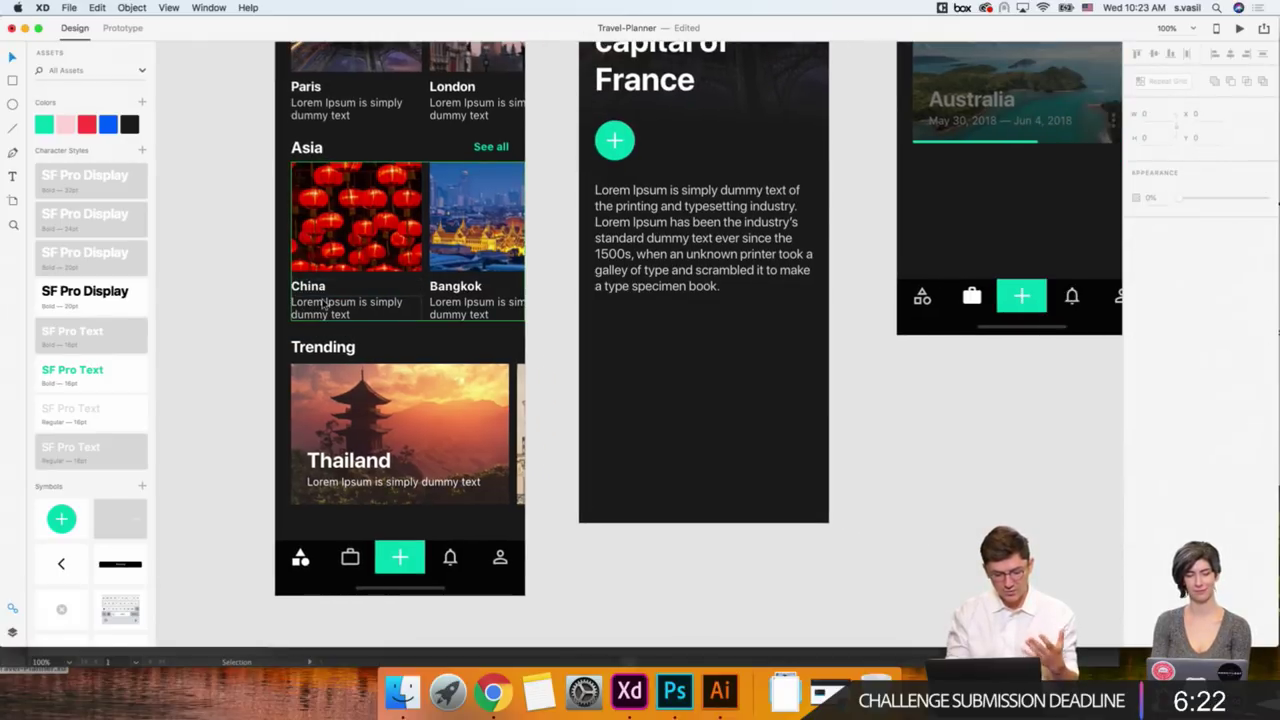
{"action": "double_click", "coordinate": [323, 302]}
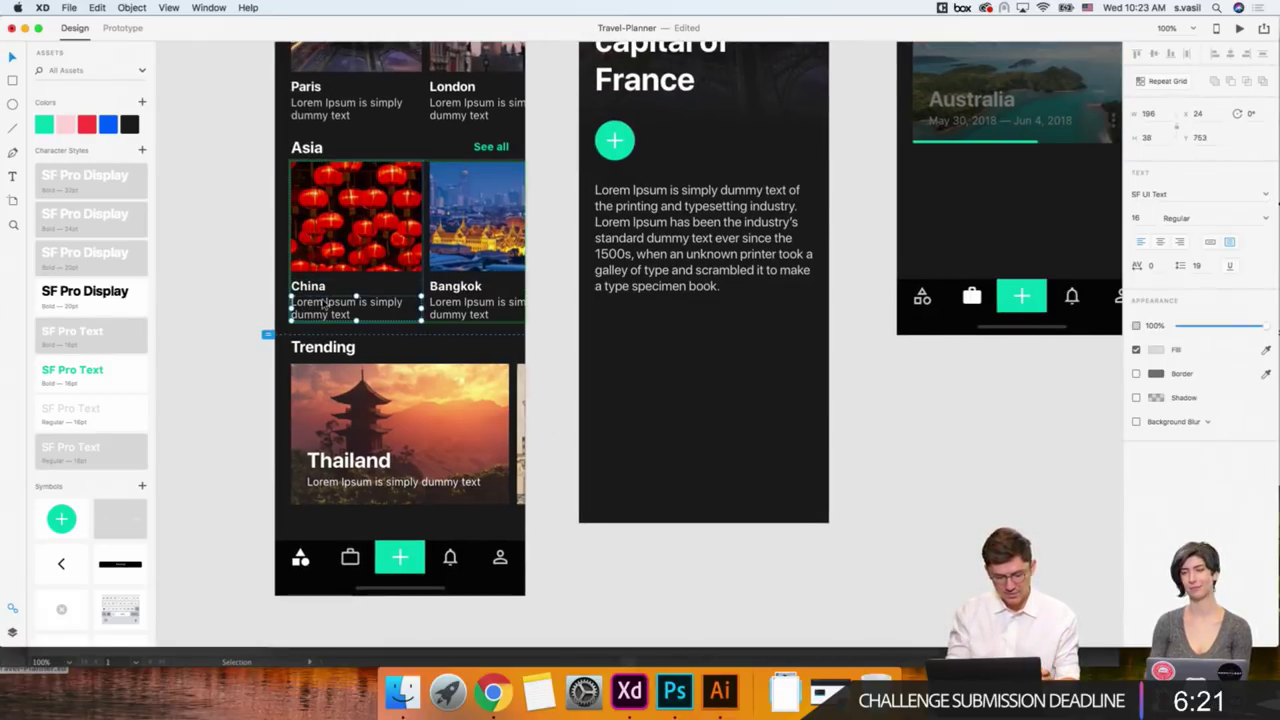
{"action": "left_click", "coordinate": [240, 297]}
{"action": "scroll", "coordinate": [229, 294], "scroll_direction": "right", "scroll_amount": 2}
{"action": "left_click", "coordinate": [577, 249]}
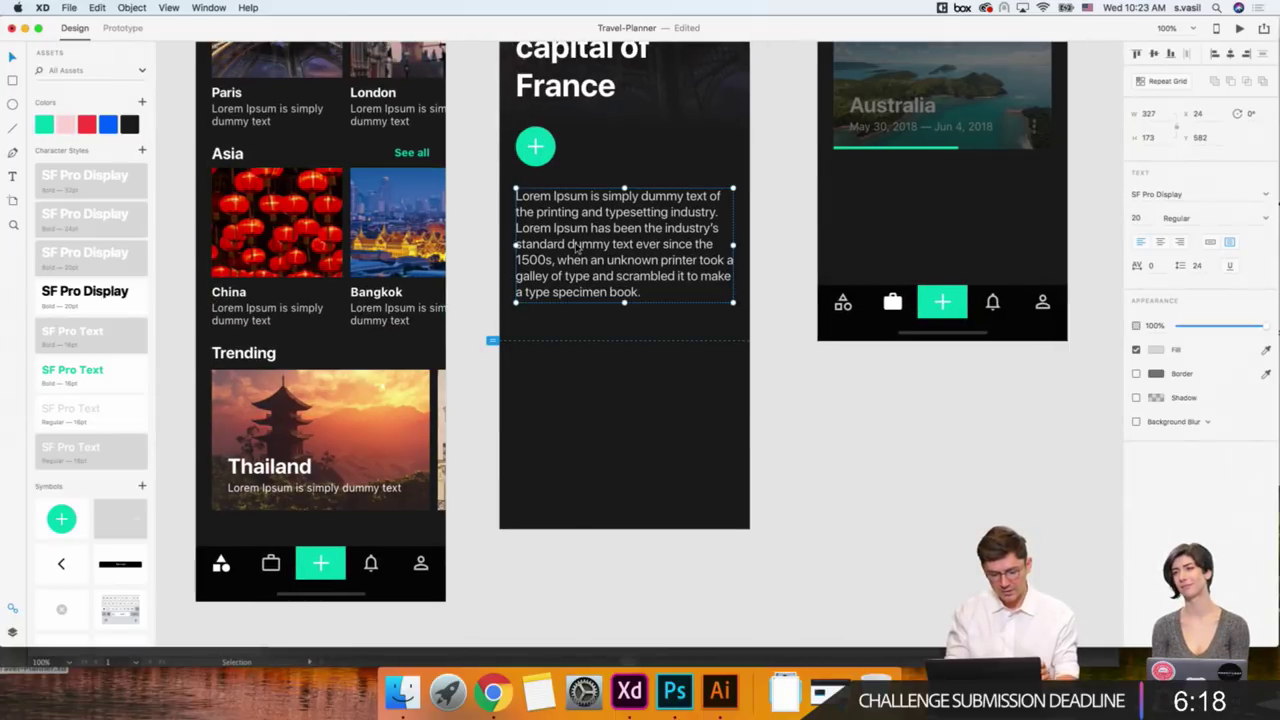
{"action": "left_click", "coordinate": [250, 355]}
Copy the Asia section and paste it onto the France screen's paragraph.
{"action": "left_click", "coordinate": [262, 230]}
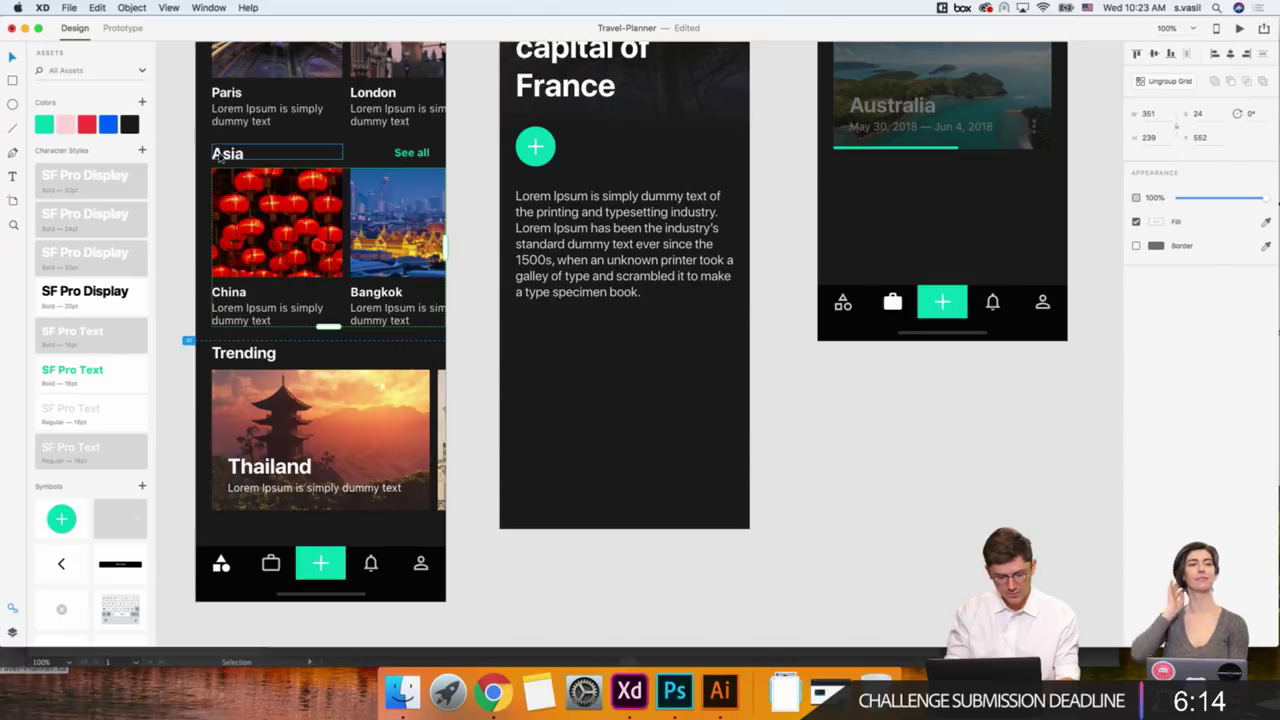
{"action": "key", "text": "ctrl+c"}
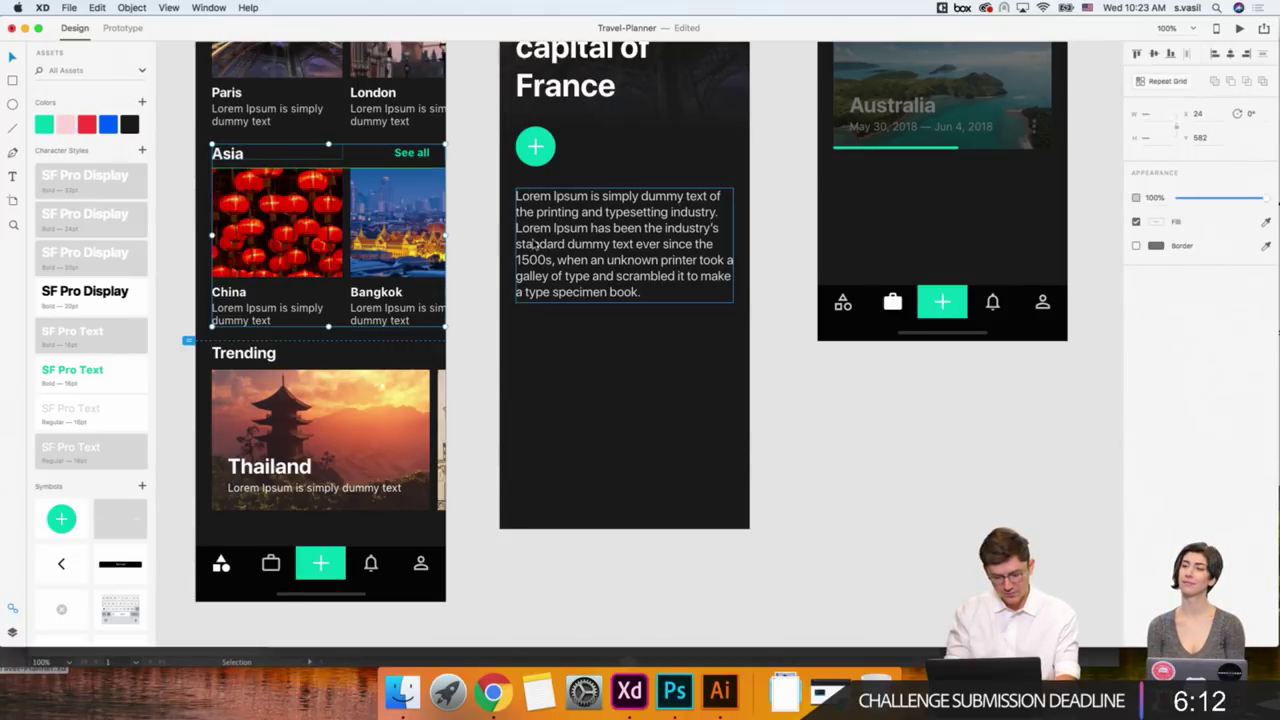
{"action": "left_click", "coordinate": [579, 240]}
{"action": "key", "text": "ctrl+v"}
Move the pasted Asia section below the paragraph and start editing its heading.
{"action": "left_click_drag", "start_coordinate": [585, 230], "coordinate": [588, 398]}
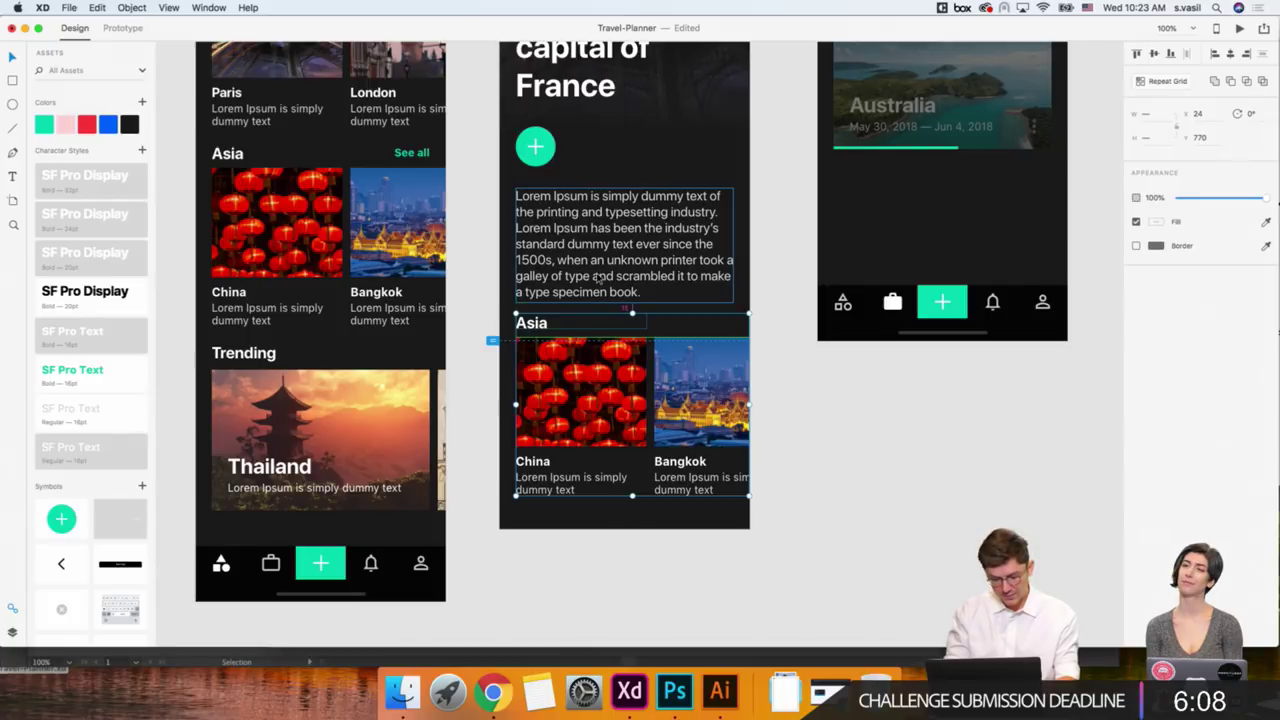
{"action": "key", "text": "shift+Down"}
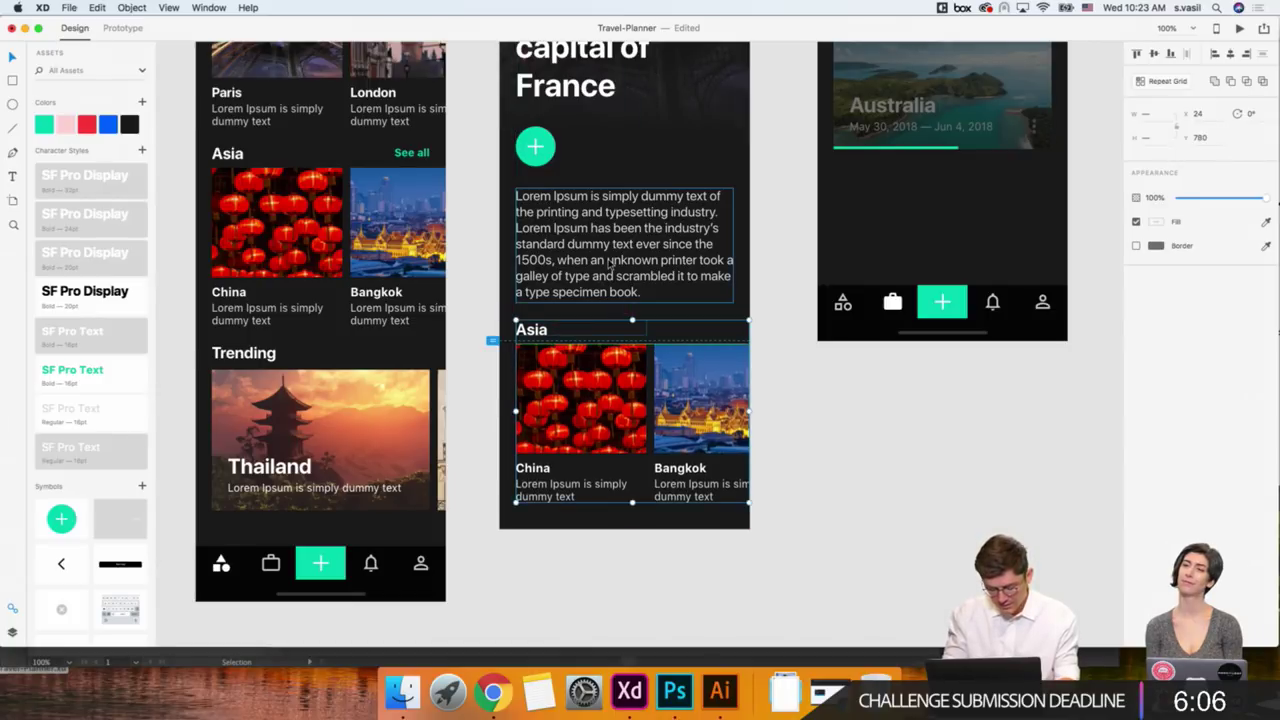
{"action": "key", "text": "Down"}
{"action": "key", "text": "Down"}
{"action": "key", "text": "Down"}
{"action": "key", "text": "Down"}
{"action": "key", "text": "Down"}
{"action": "key", "text": "Down"}
{"action": "key", "text": "Down"}
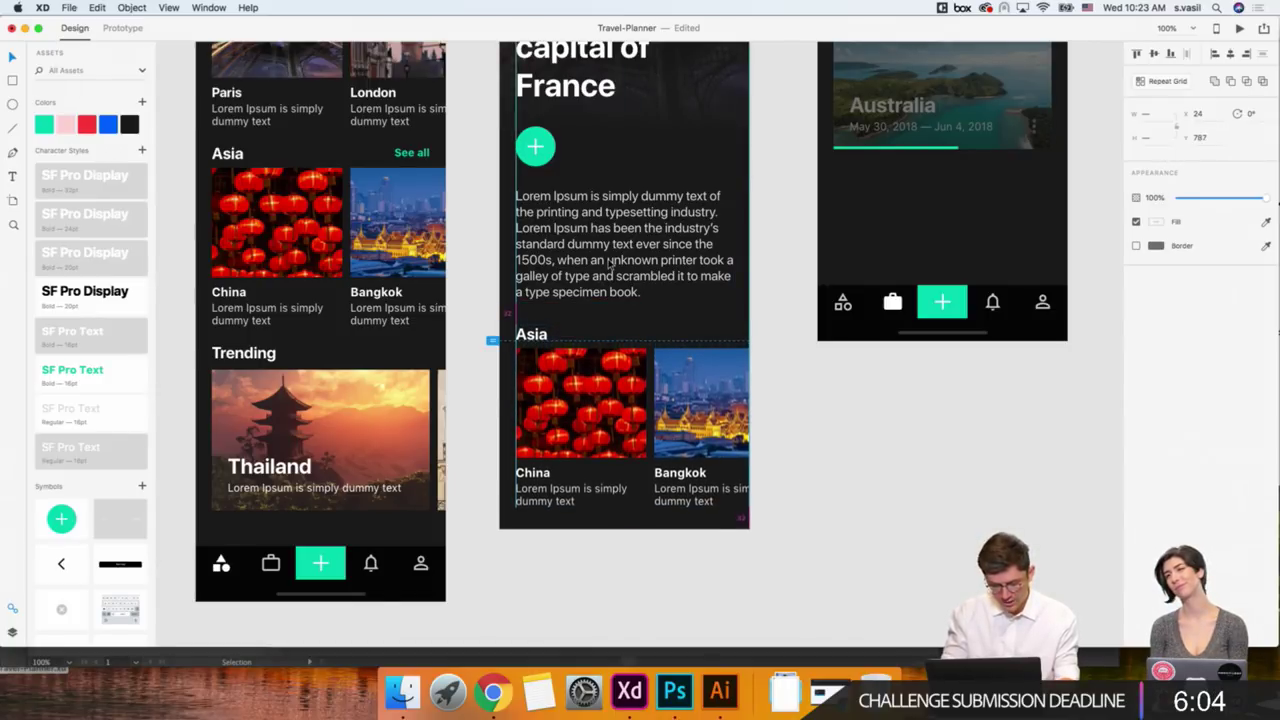
{"action": "double_click", "coordinate": [531, 334]}
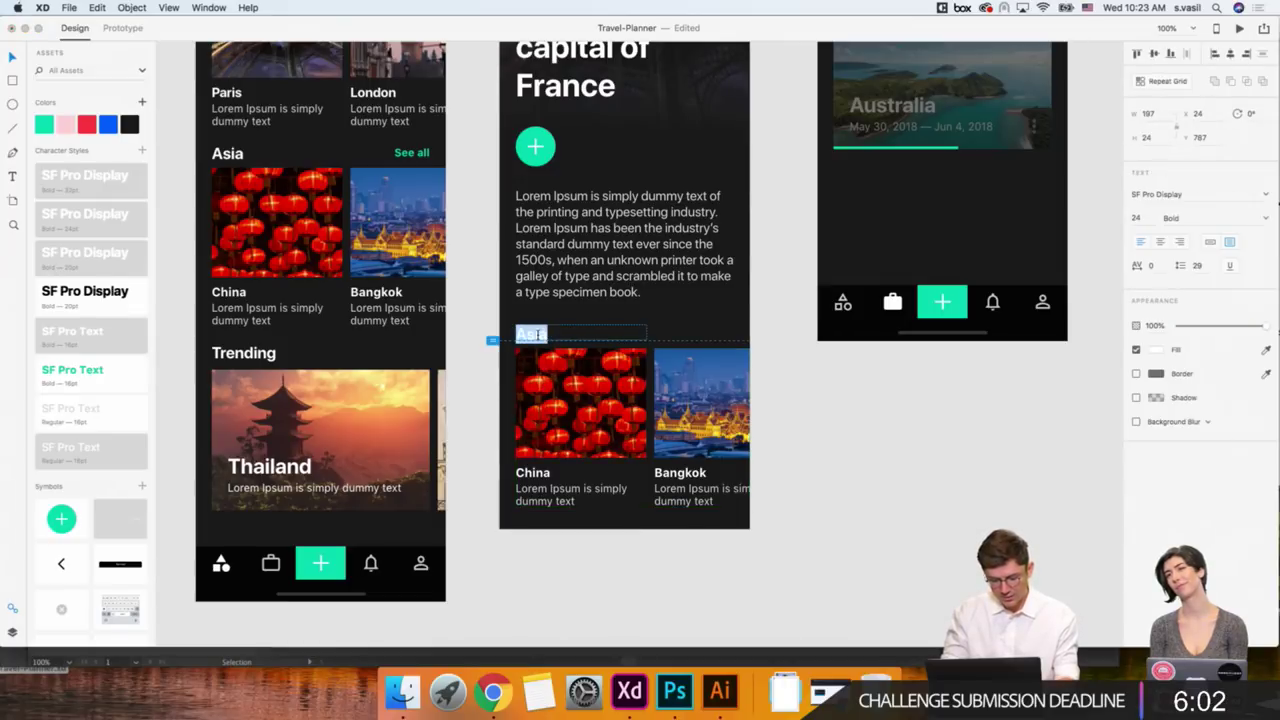
Rename the heading to Photos, then shrink the repeat grid to the China card and ungroup it.
{"action": "type", "text": "Photos"}
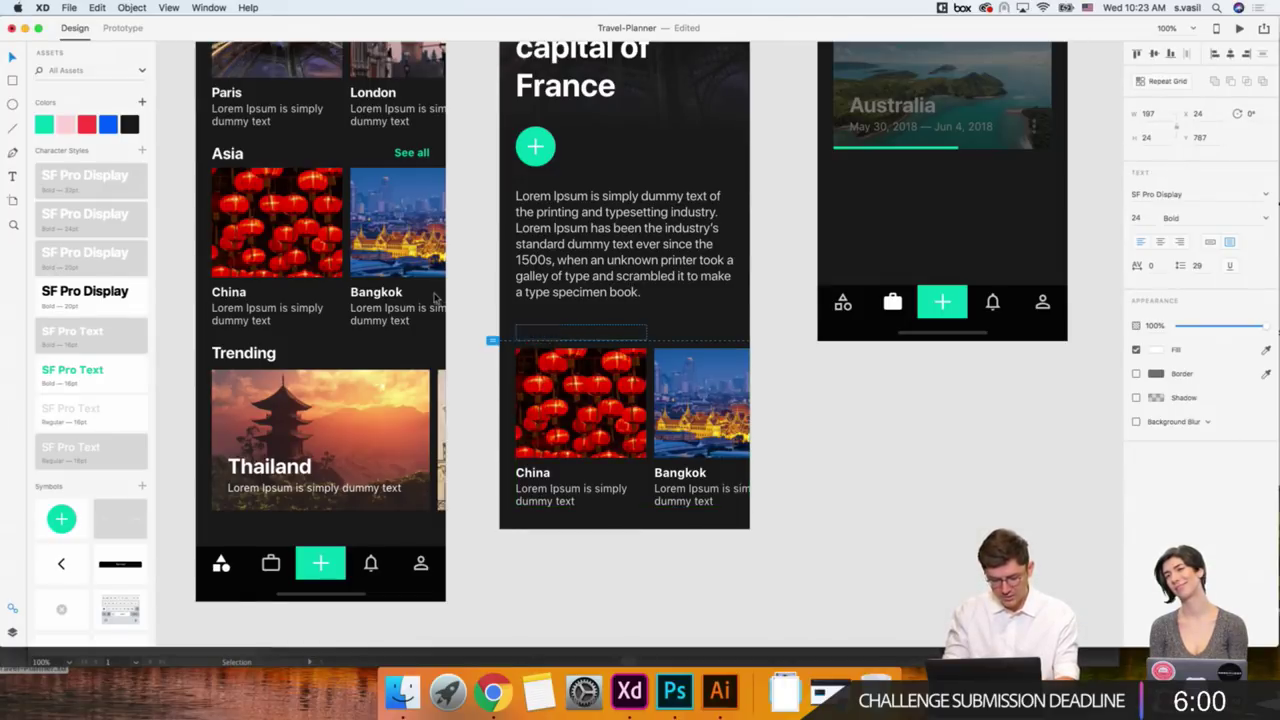
{"action": "left_click", "coordinate": [547, 488]}
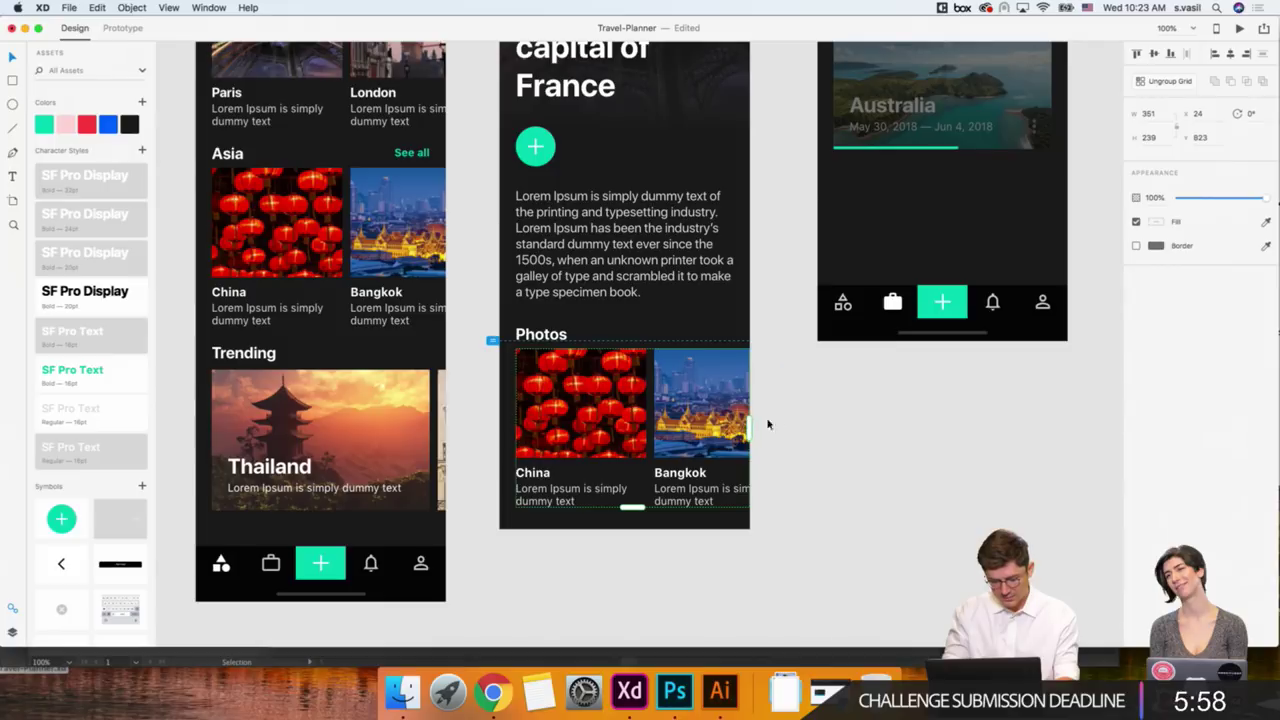
{"action": "left_click_drag", "start_coordinate": [750, 426], "coordinate": [653, 422]}
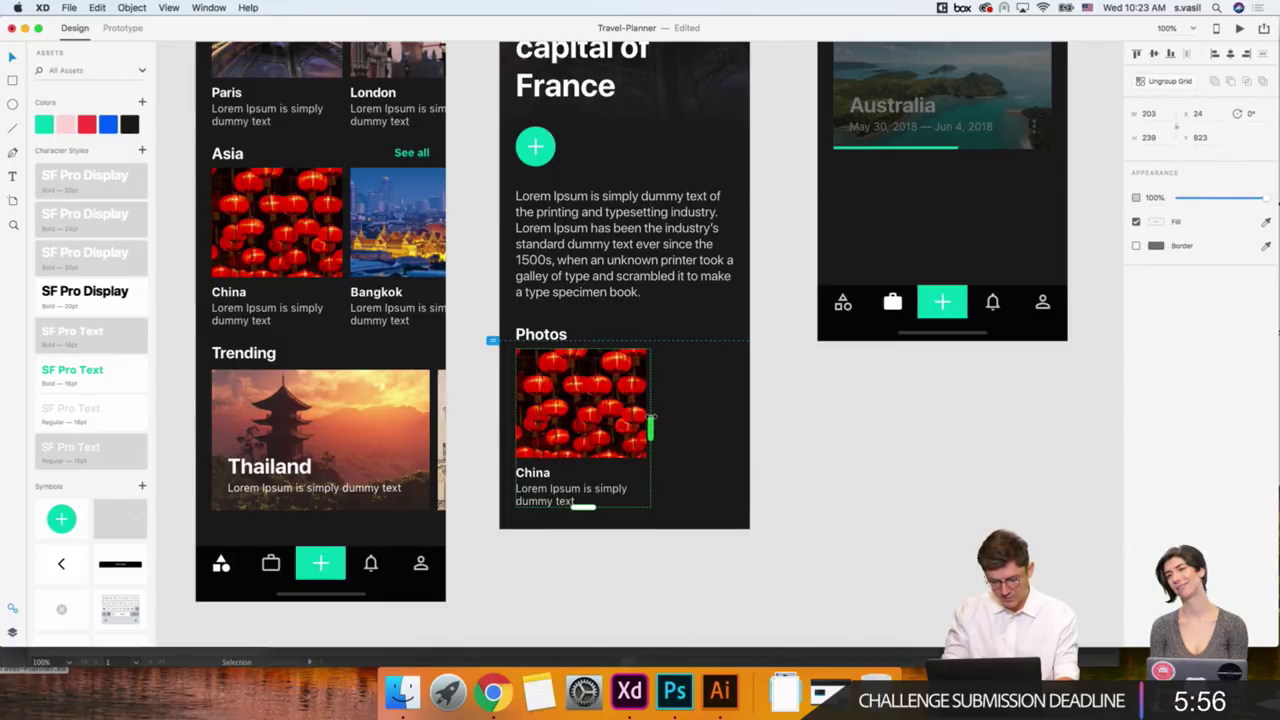
{"action": "right_click", "coordinate": [578, 414]}
{"action": "left_click", "coordinate": [615, 523]}
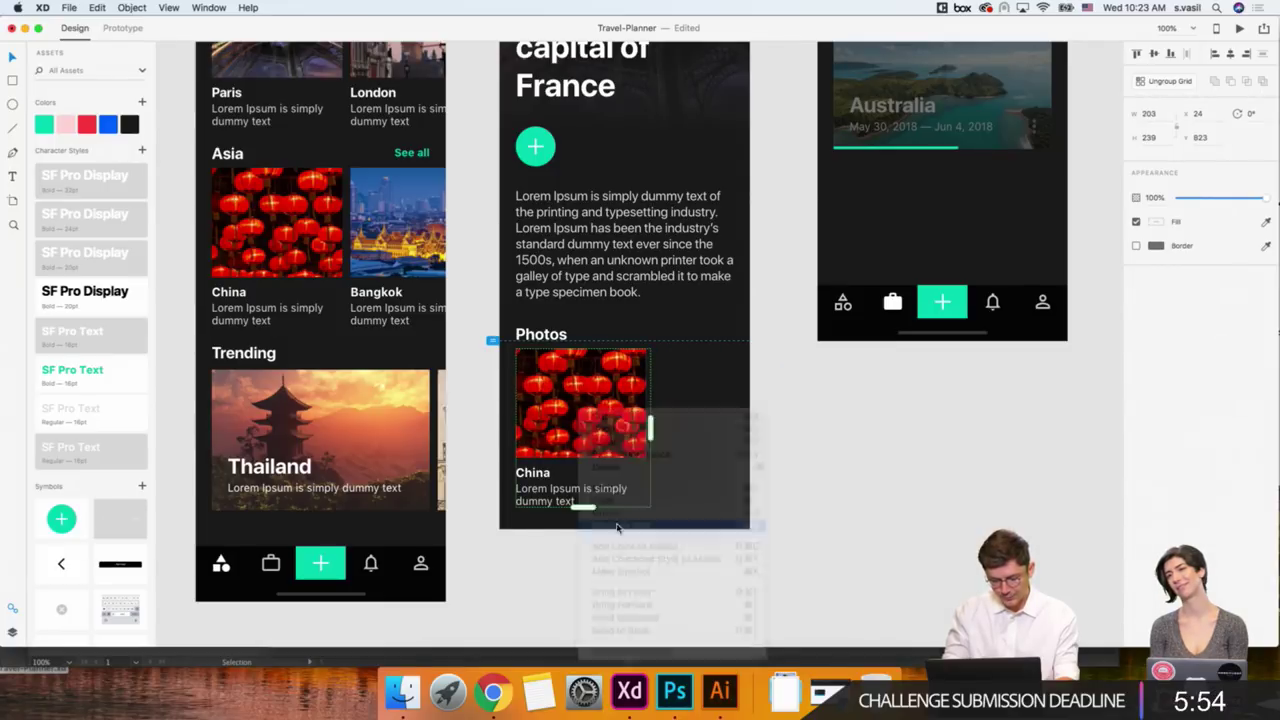
Ungroup the China card and delete its Lorem ipsum and China captions.
{"action": "left_click", "coordinate": [548, 520]}
{"action": "right_click", "coordinate": [548, 520]}
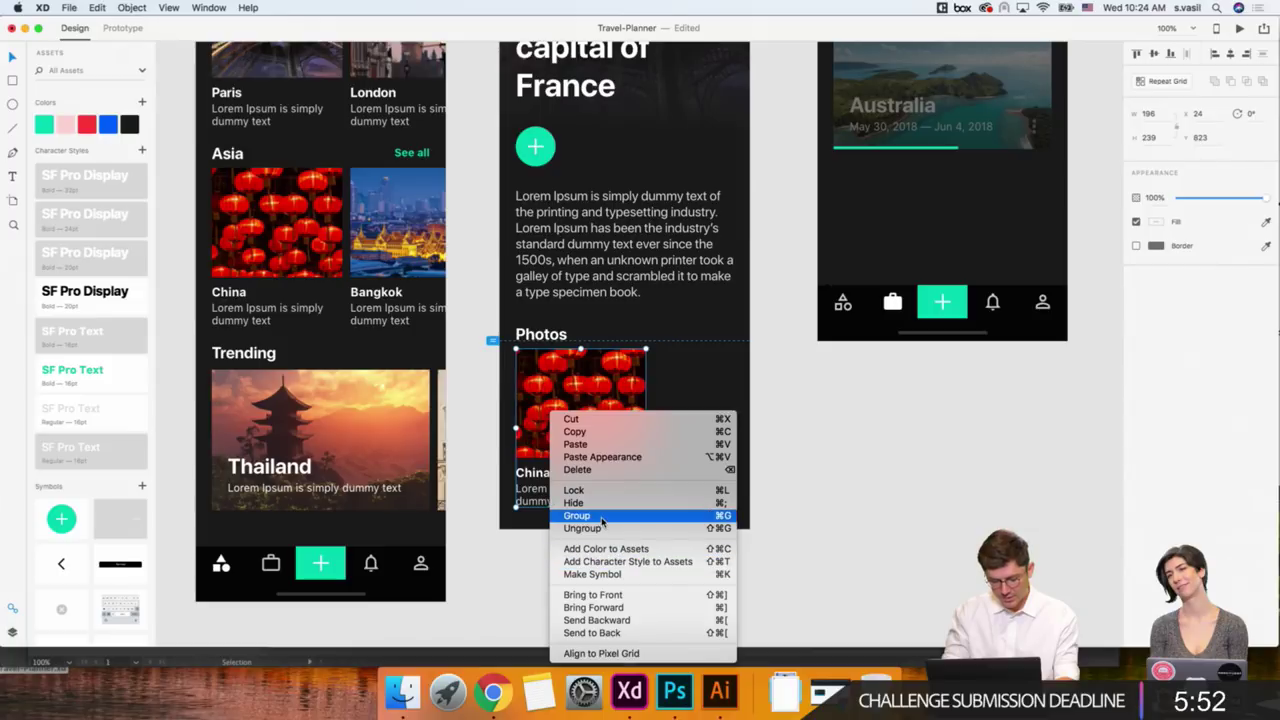
{"action": "left_click", "coordinate": [597, 527]}
{"action": "left_click", "coordinate": [533, 492]}
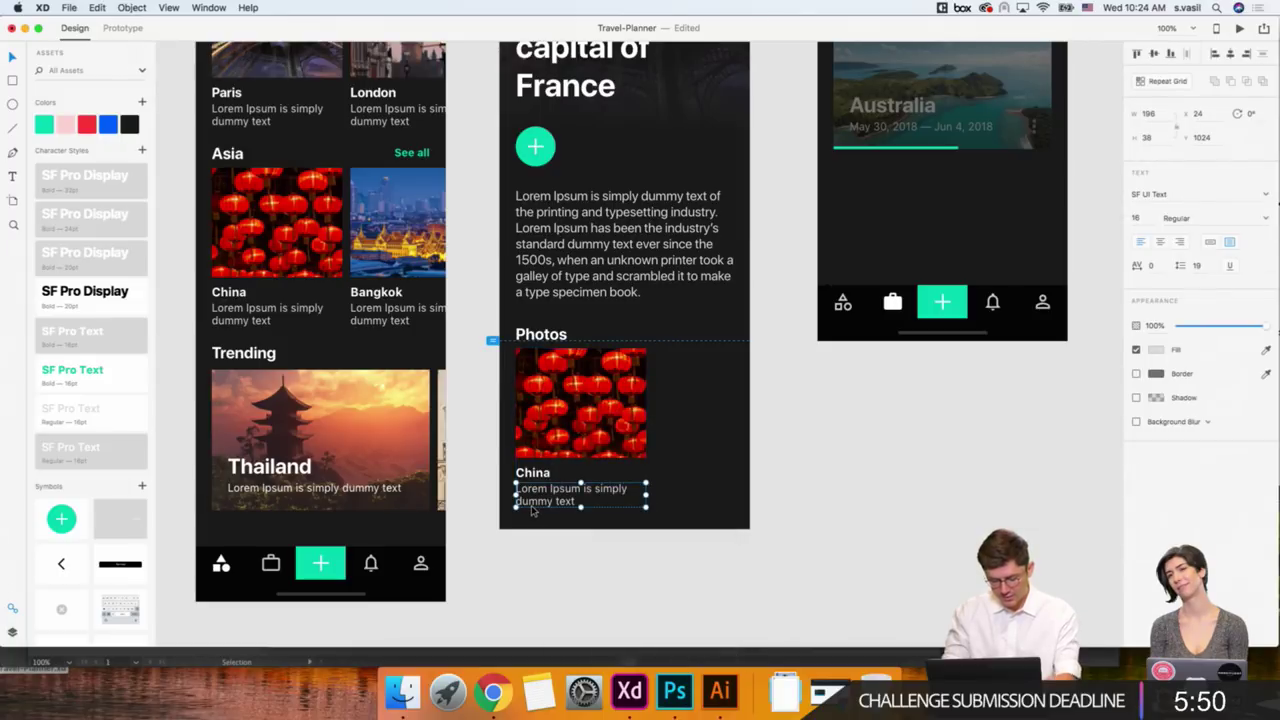
{"action": "key", "text": "BackSpace"}
{"action": "left_click", "coordinate": [533, 473]}
{"action": "key", "text": "BackSpace"}
Repeat the lantern image into two copies with a narrower gap between them.
{"action": "left_click", "coordinate": [567, 415]}
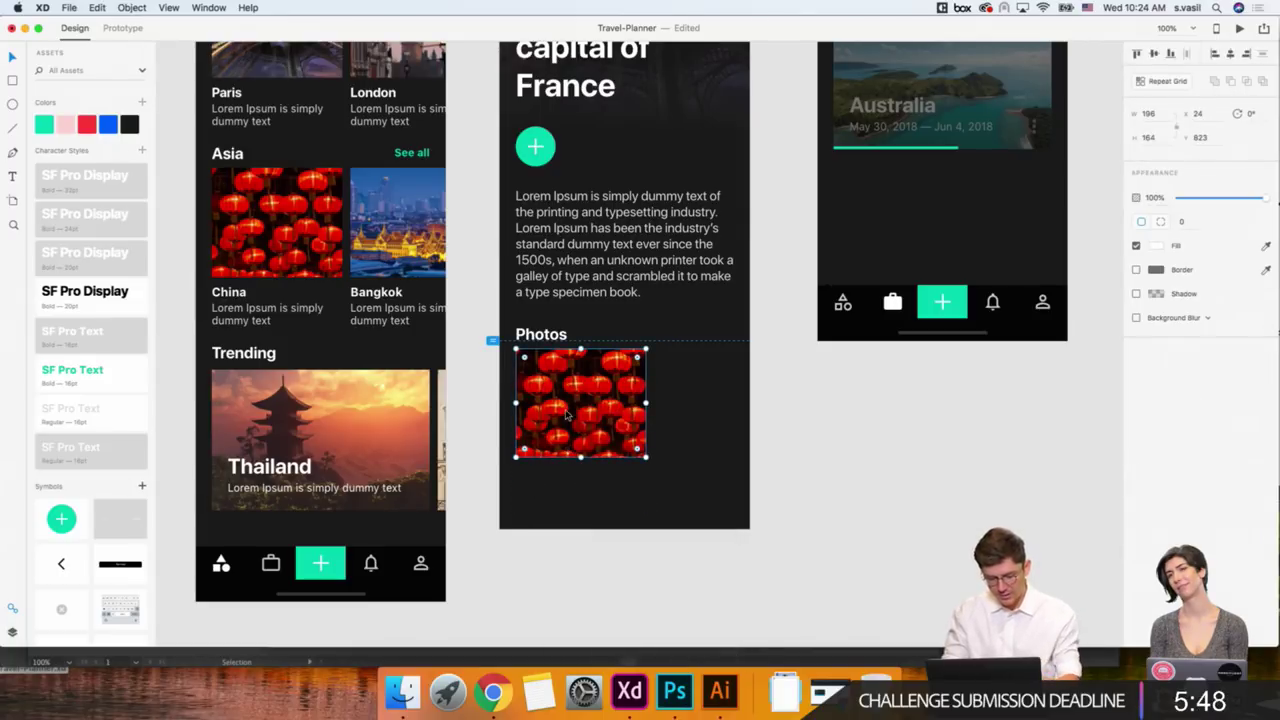
{"action": "key", "text": "super+r"}
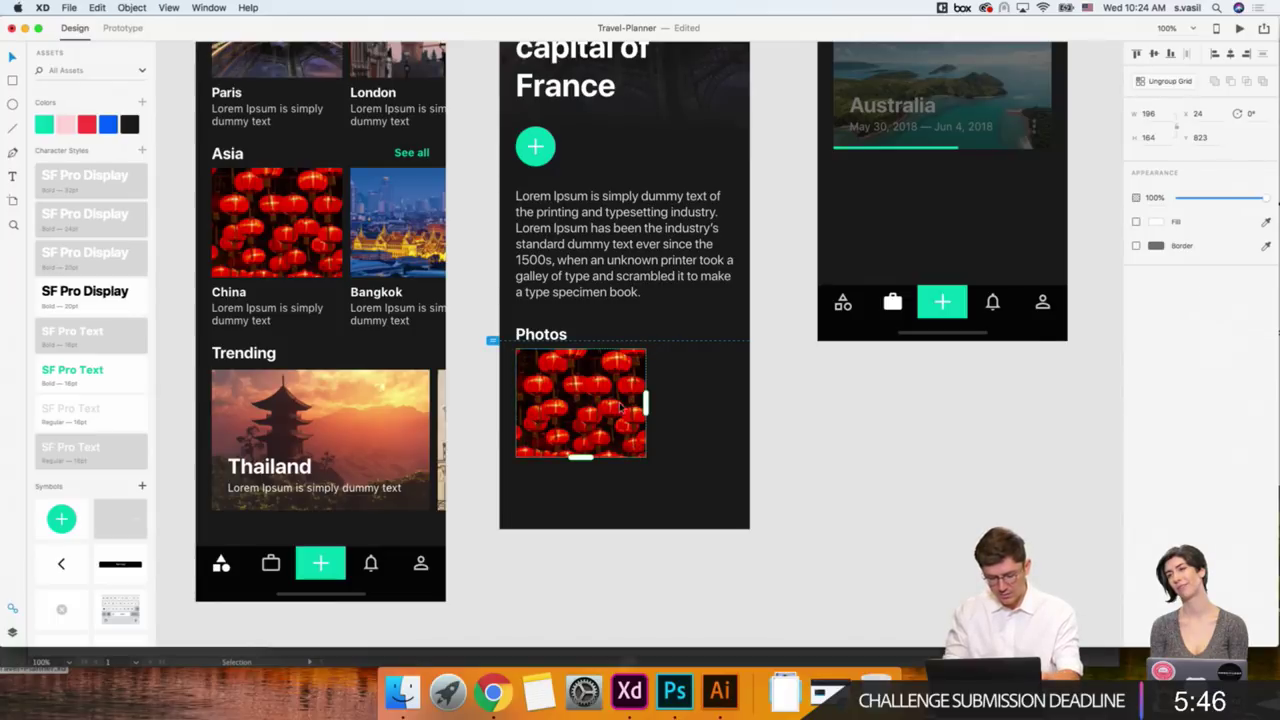
{"action": "left_click_drag", "start_coordinate": [645, 400], "coordinate": [749, 405]}
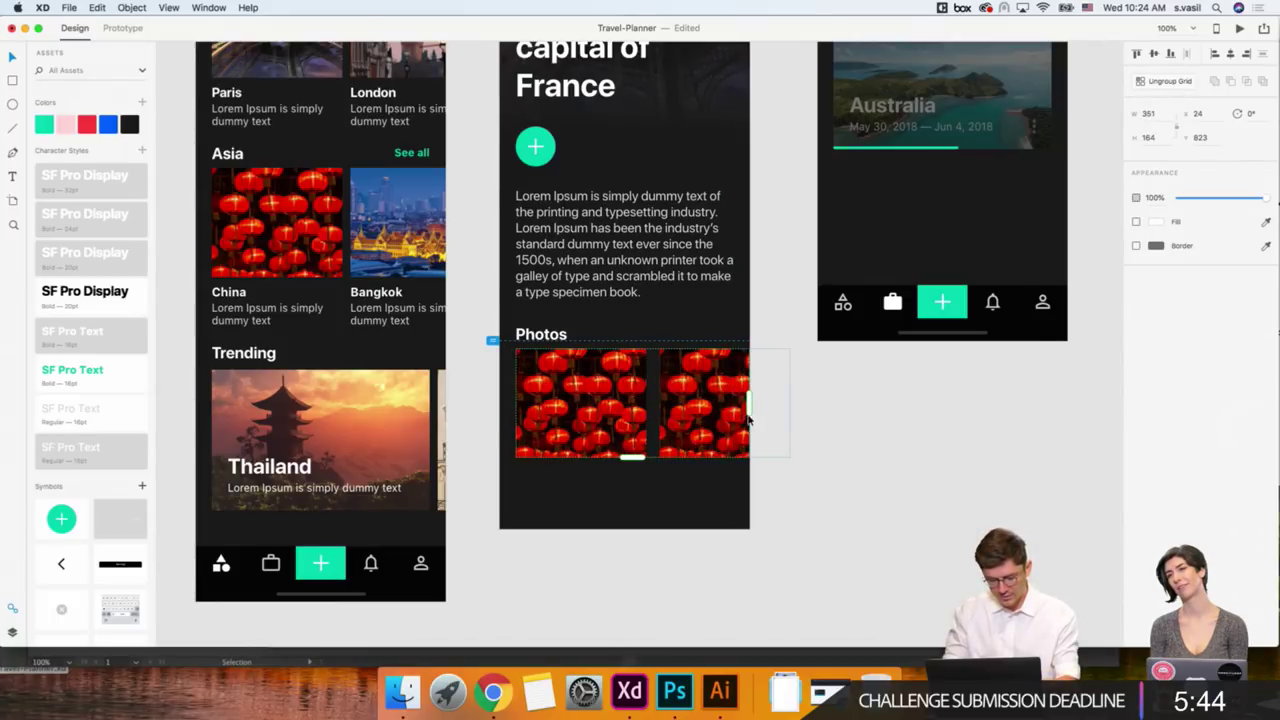
{"action": "left_click_drag", "start_coordinate": [651, 416], "coordinate": [647, 416]}
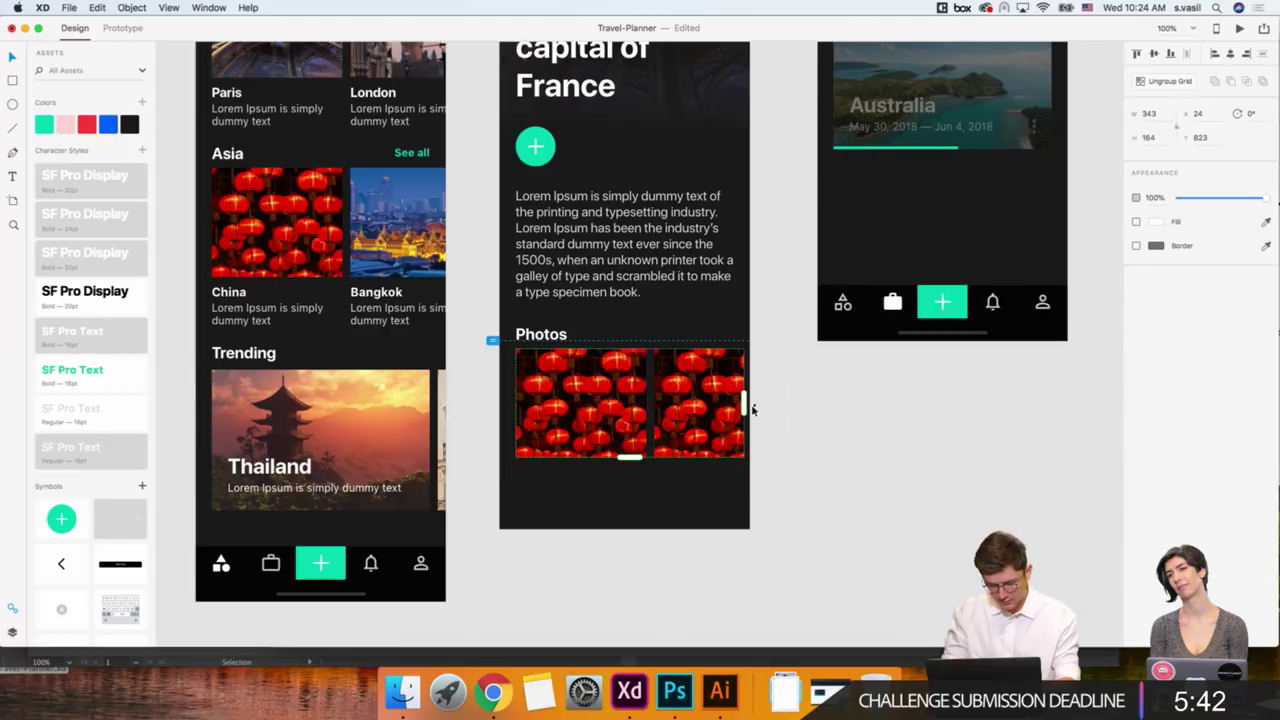
Duplicate the See all label to the right end of the Photos heading row.
{"action": "left_click", "coordinate": [540, 333]}
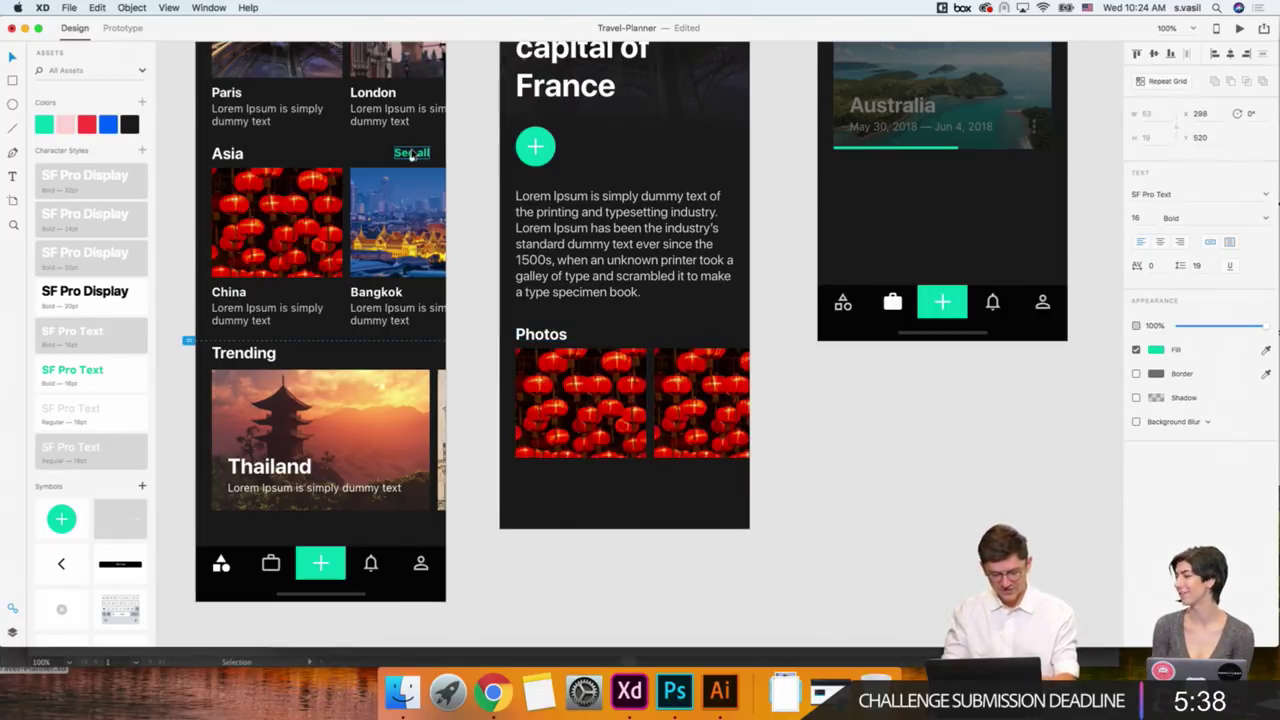
{"action": "mouse_move", "coordinate": [411, 152]}
{"action": "left_mouse_down"}
{"action": "mouse_move", "coordinate": [477, 190]}
{"action": "mouse_move", "coordinate": [620, 341]}
{"action": "left_mouse_up"}
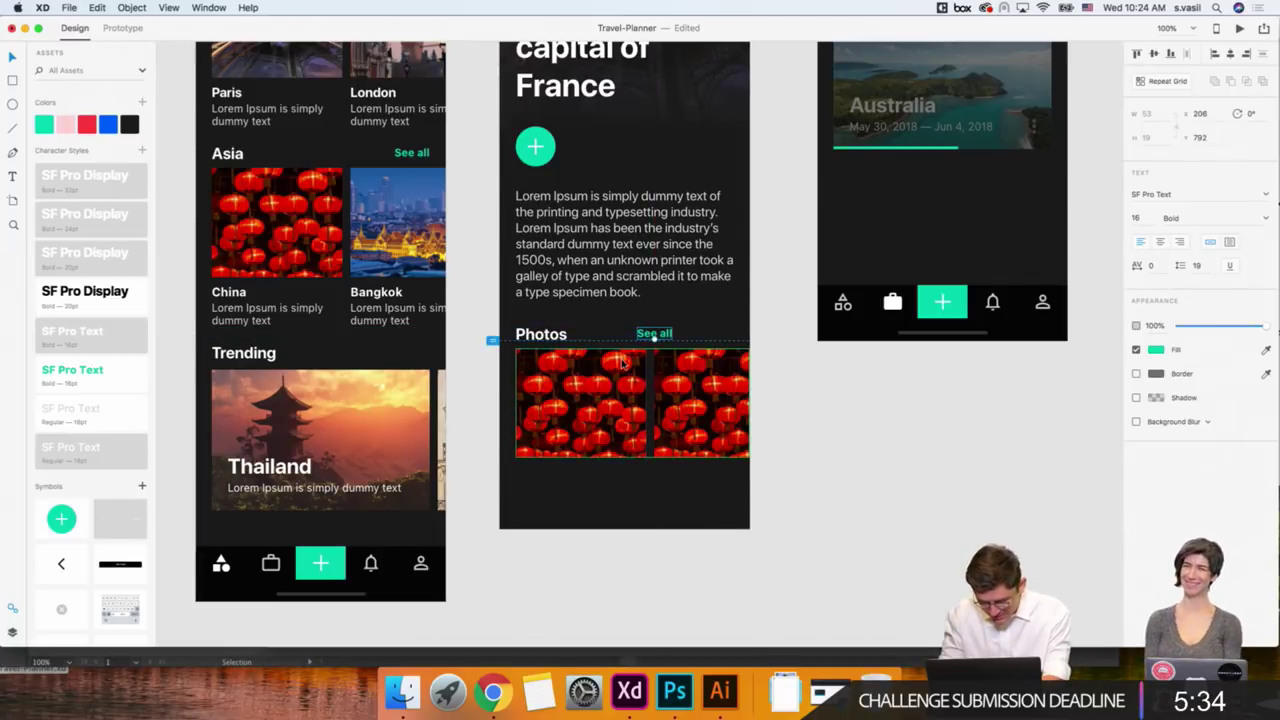
{"action": "key", "text": "shift+Right"}
{"action": "key", "text": "shift+Right"}
{"action": "key", "text": "shift+Right"}
{"action": "key", "text": "shift+Right"}
{"action": "key", "text": "shift+Right"}
{"action": "key", "text": "shift+Right"}
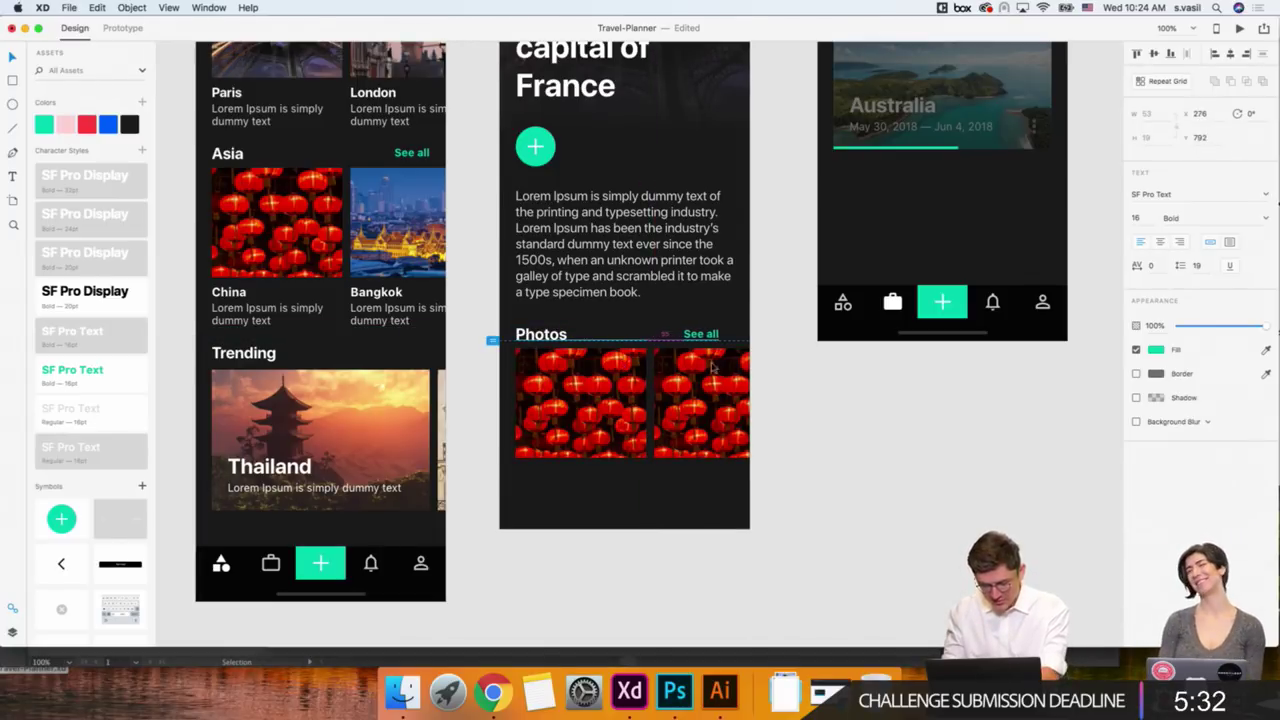
{"action": "key", "text": "shift+Right"}
{"action": "key", "text": "shift+Right"}
{"action": "key", "text": "shift+Right"}
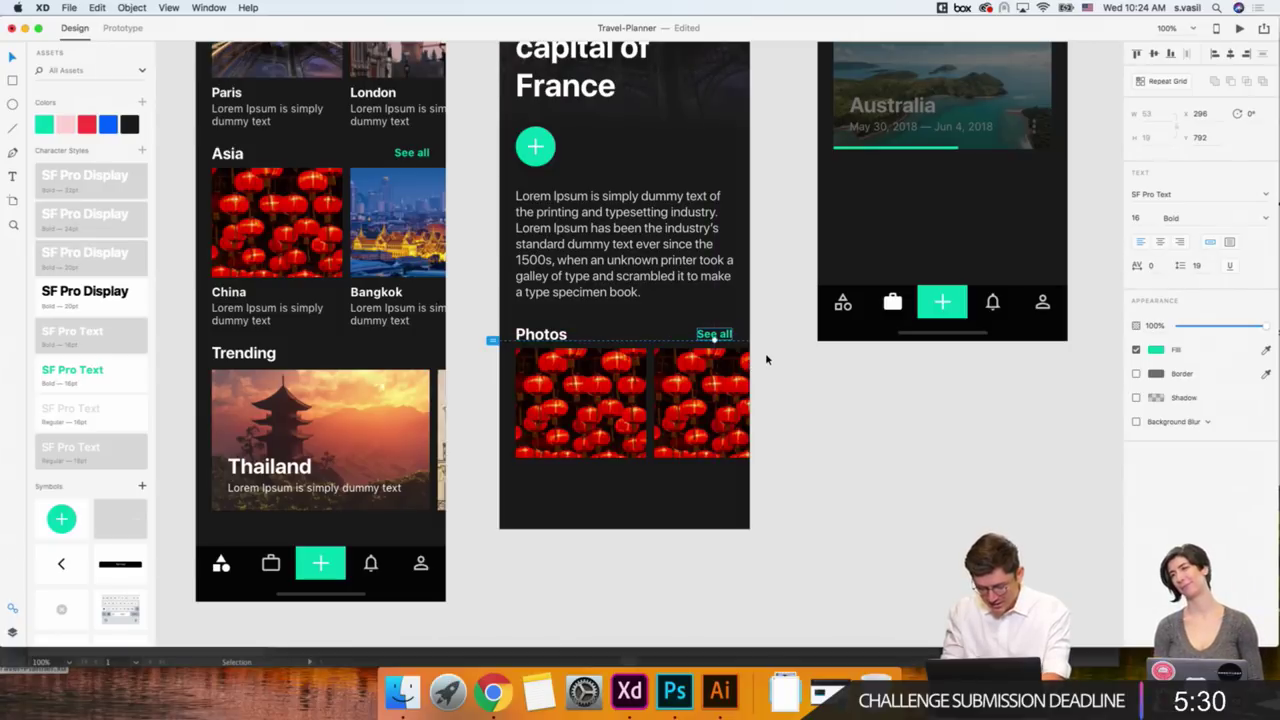
{"action": "key", "text": "Right"}
{"action": "key", "text": "Right"}
Change the label to 'See all (48)' and nudge it left to align.
{"action": "double_click", "coordinate": [722, 333]}
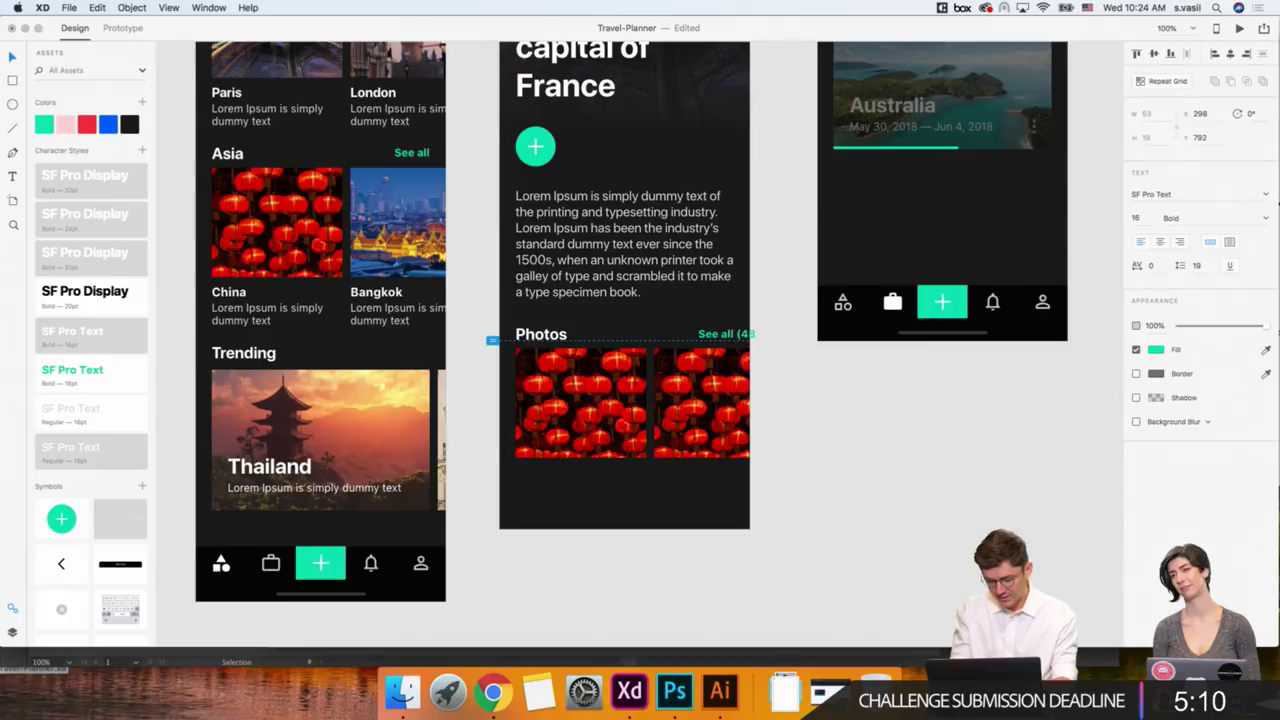
{"action": "type", "text": "8"}
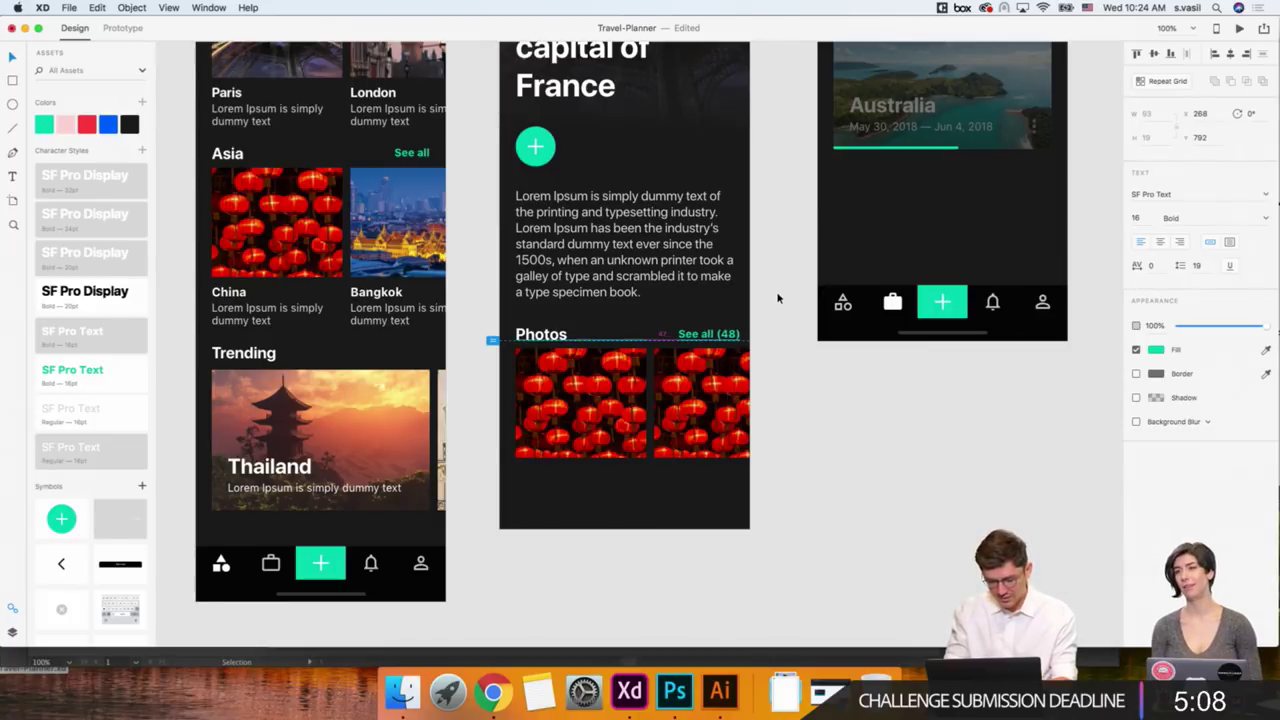
{"action": "key", "text": "Escape"}
{"action": "key", "text": "shift+Left"}
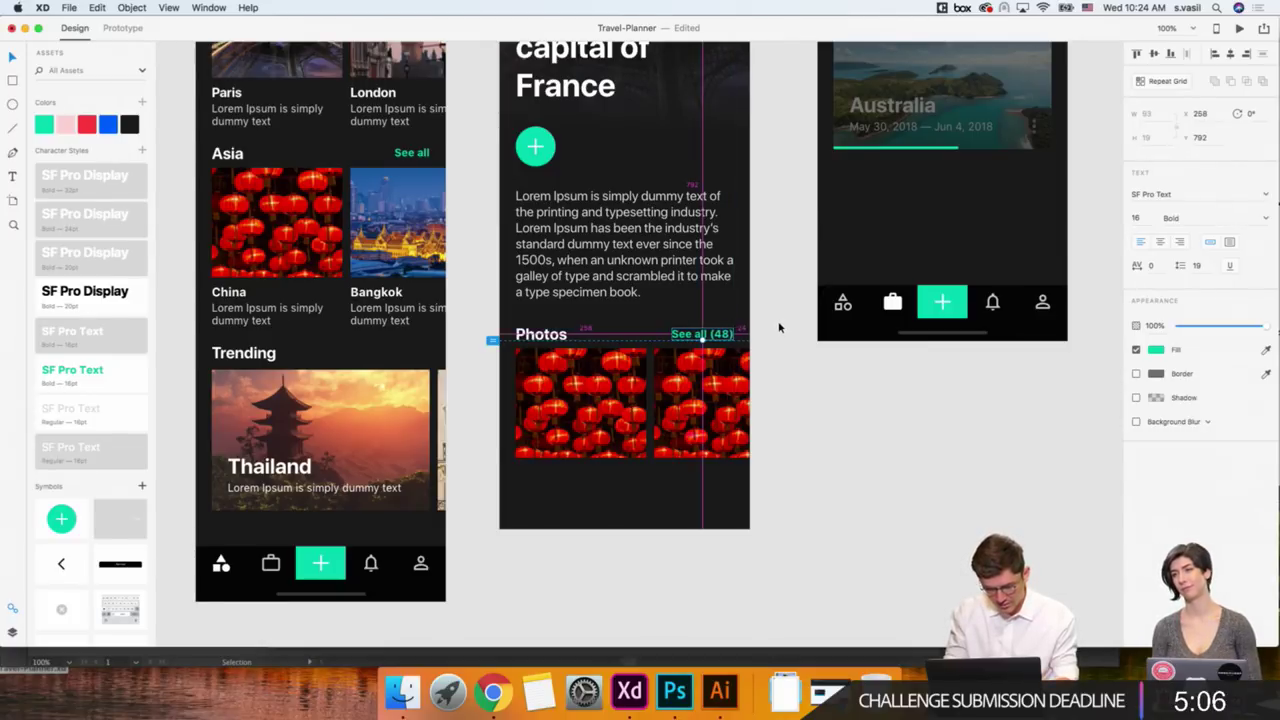
{"action": "left_click", "coordinate": [666, 374]}
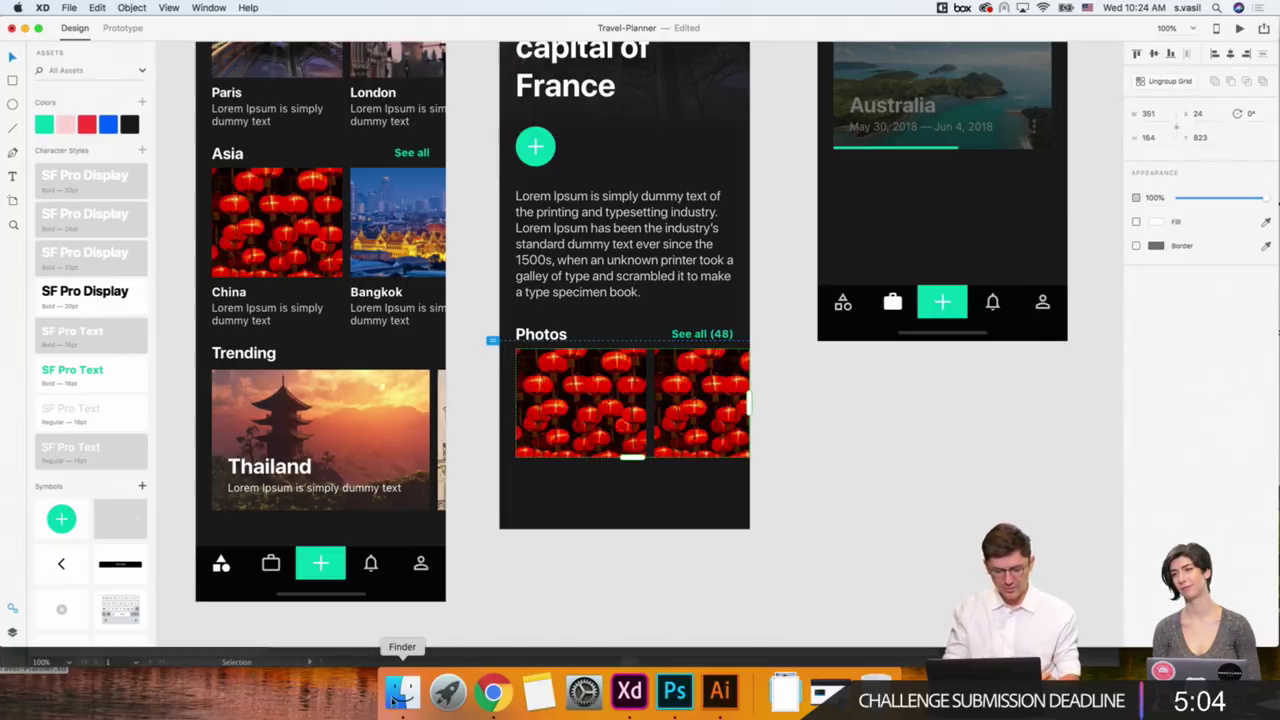
Bring up the places folder and drop the building photo into the Photos grid.
{"action": "left_click", "coordinate": [603, 541]}
{"action": "scroll", "coordinate": [731, 562], "scroll_direction": "right", "scroll_amount": 4}
{"action": "scroll", "coordinate": [731, 562], "scroll_direction": "up", "scroll_amount": 2}
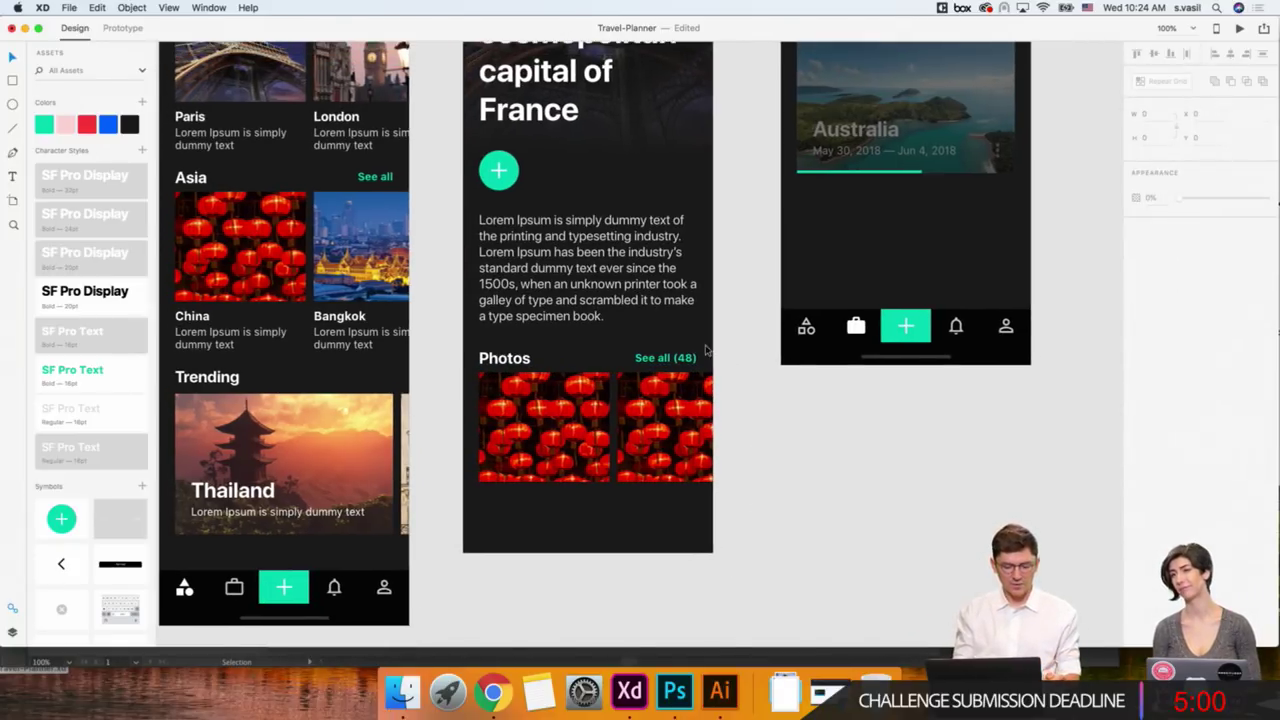
{"action": "left_click", "coordinate": [402, 692]}
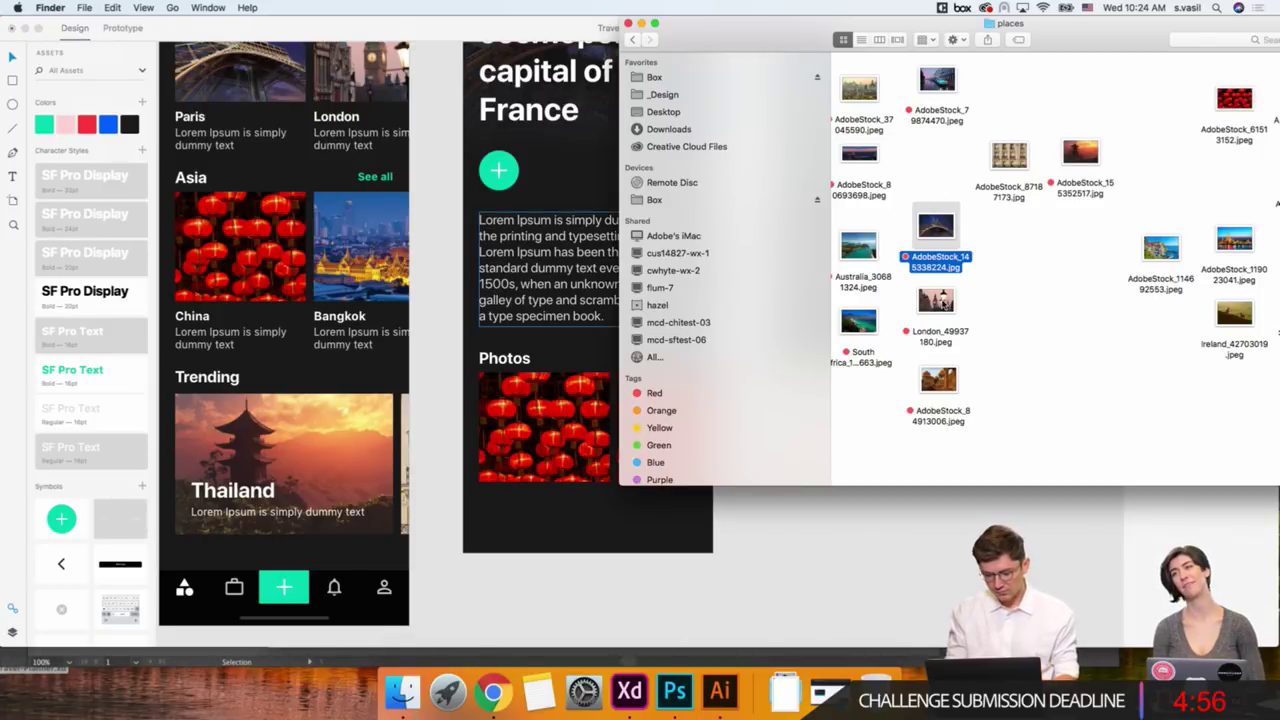
{"action": "scroll", "coordinate": [1055, 270], "scroll_direction": "left", "scroll_amount": 1}
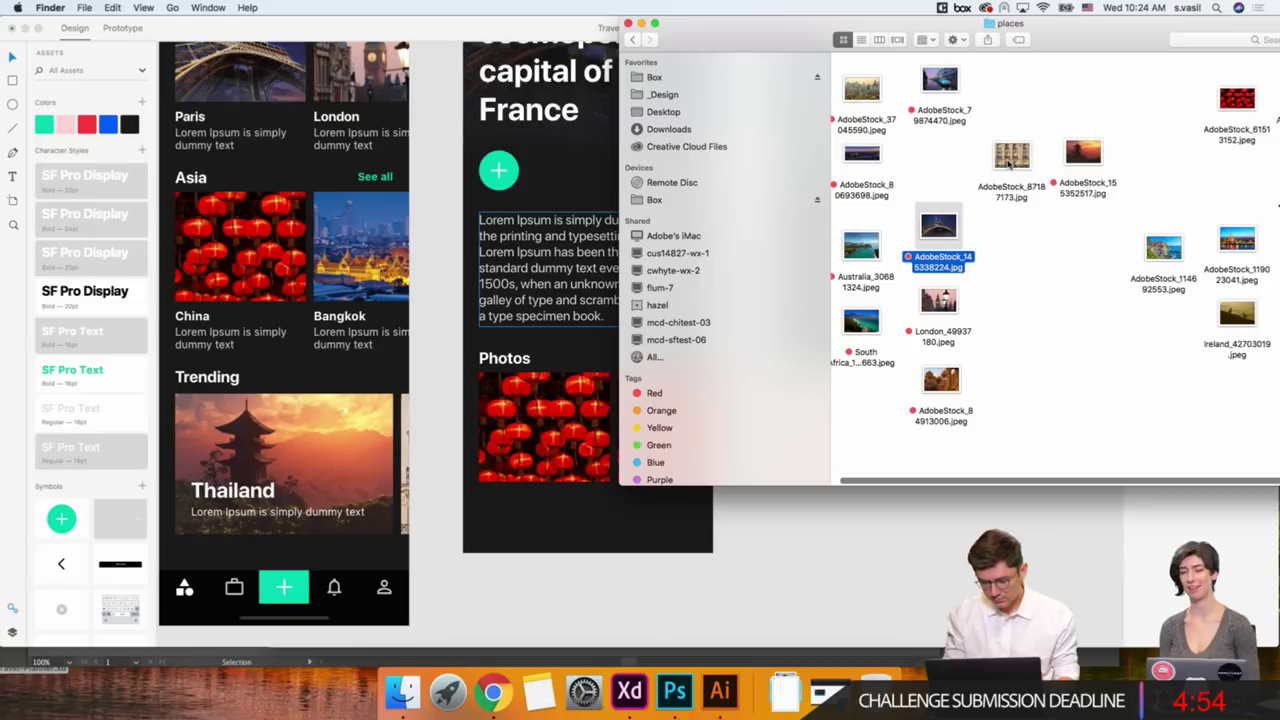
{"action": "left_click_drag", "start_coordinate": [1010, 155], "coordinate": [595, 425]}
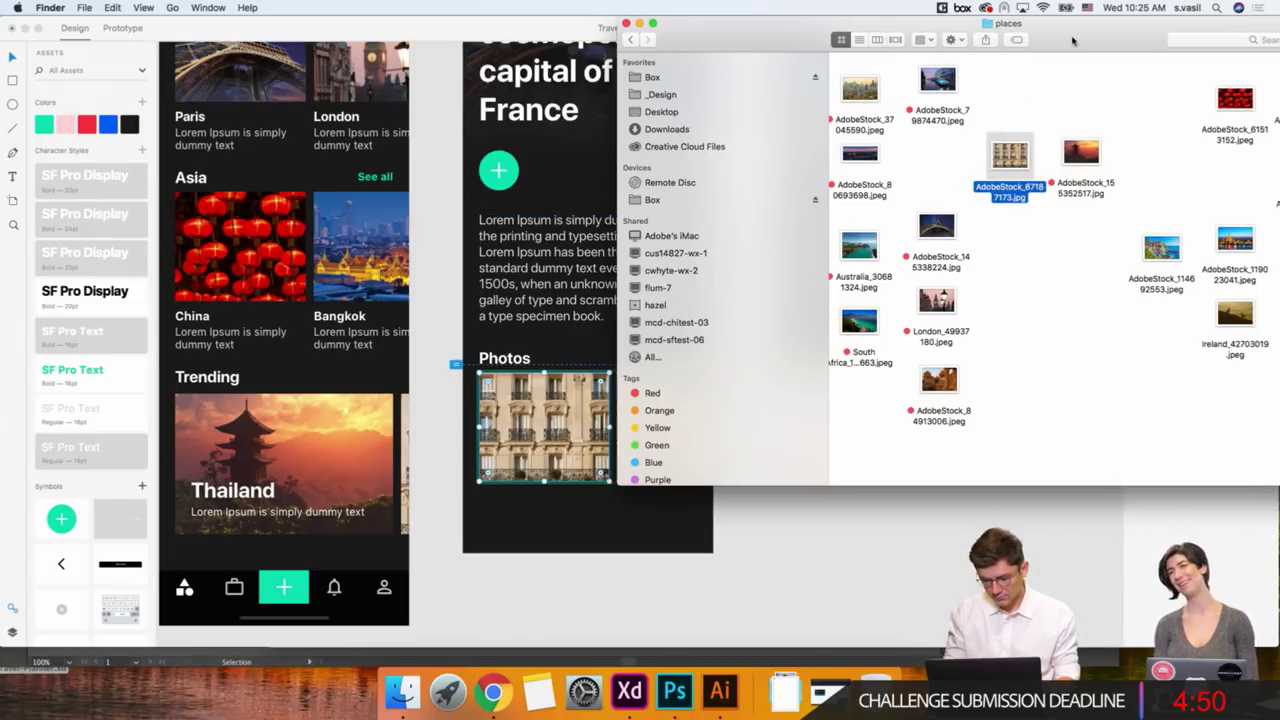
Preview the Paris photo and drag the Eiffel Tower image into the Photos row.
{"action": "left_click", "coordinate": [818, 150]}
{"action": "key", "text": "space"}
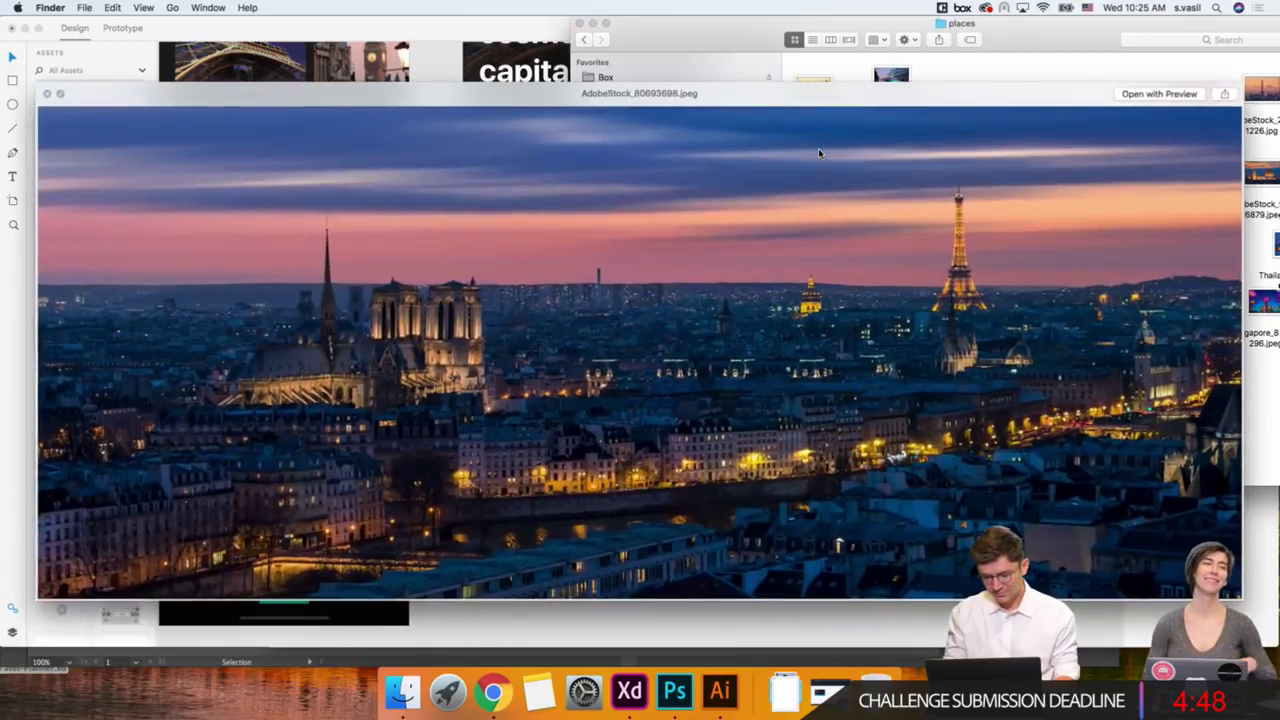
{"action": "key", "text": "space"}
{"action": "left_click_drag", "start_coordinate": [802, 166], "coordinate": [829, 154]}
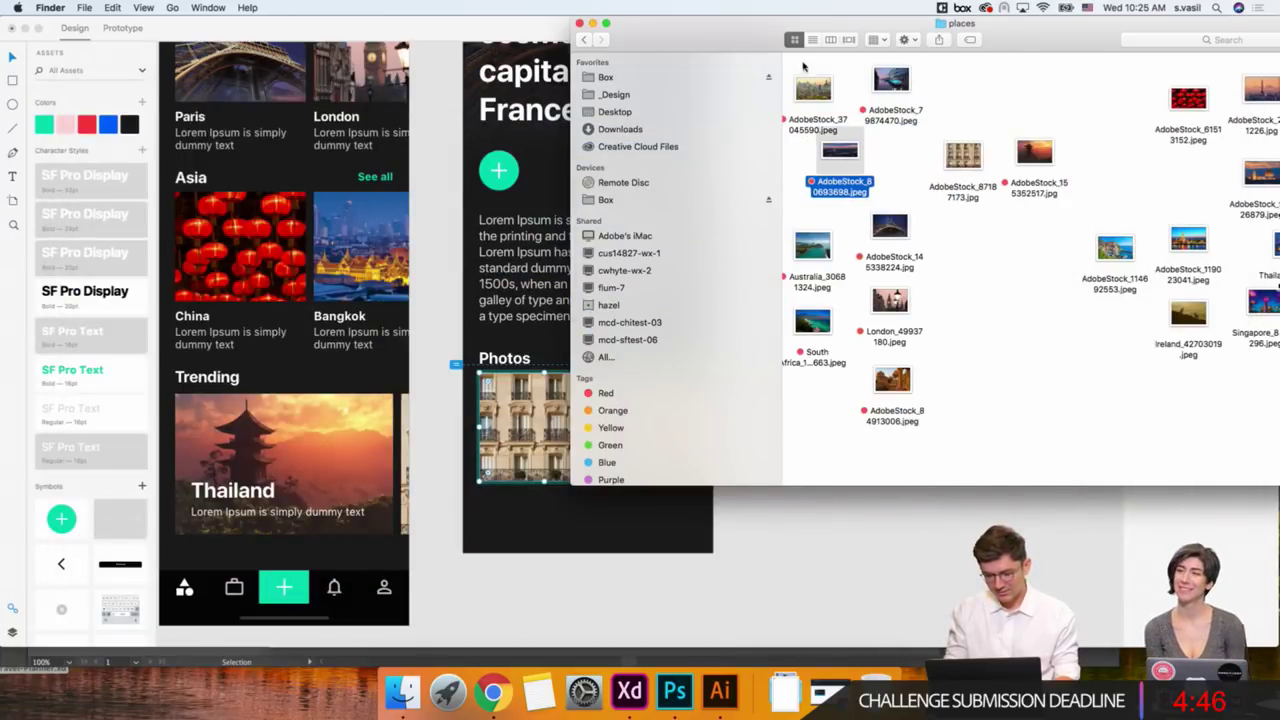
{"action": "mouse_move", "coordinate": [718, 38]}
{"action": "left_mouse_down"}
{"action": "mouse_move", "coordinate": [607, 38]}
{"action": "mouse_move", "coordinate": [3, 190]}
{"action": "left_mouse_up"}
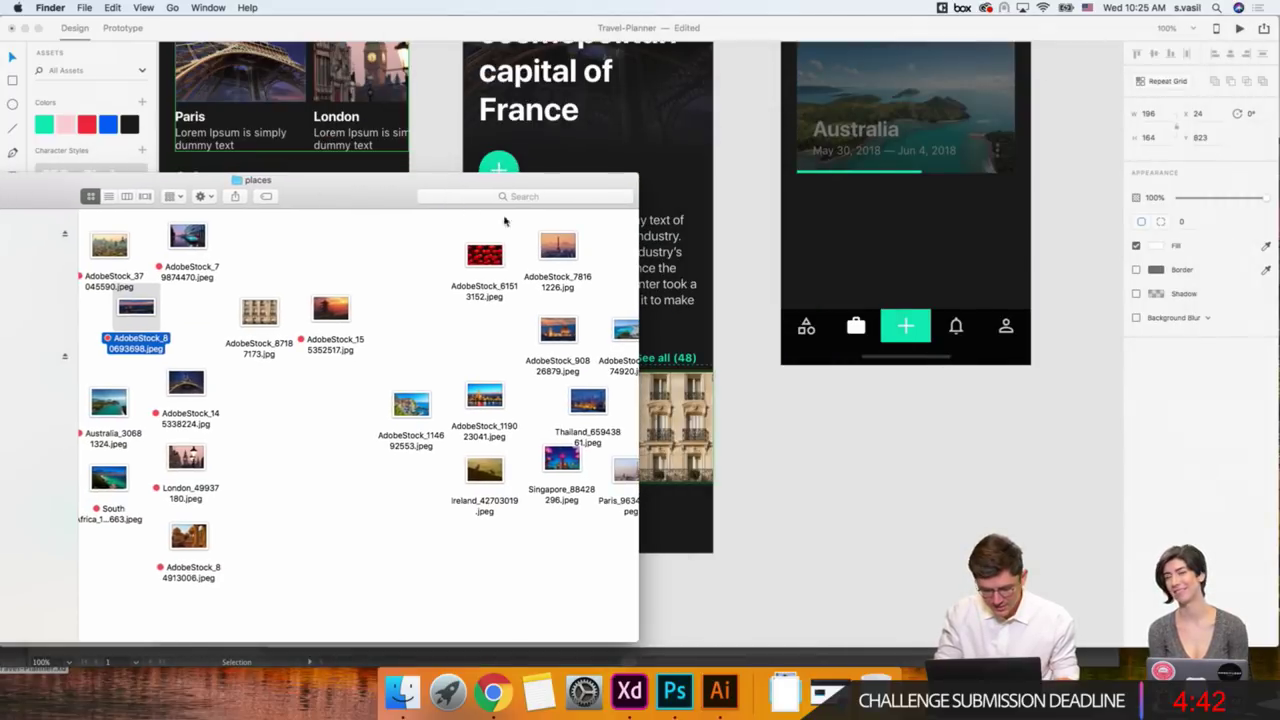
{"action": "left_click_drag", "start_coordinate": [557, 249], "coordinate": [684, 425]}
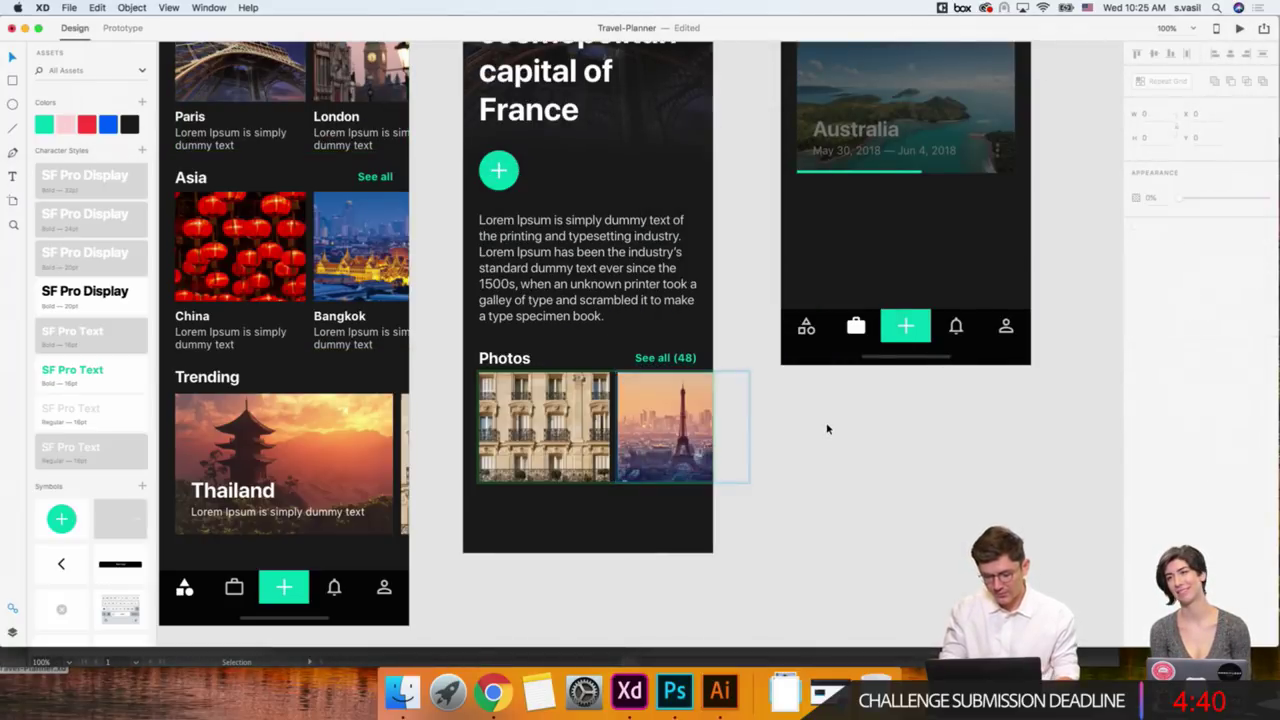
Put the Eiffel Tower photo in the first Photos slot and the building facade in the second.
{"action": "left_click", "coordinate": [402, 692]}
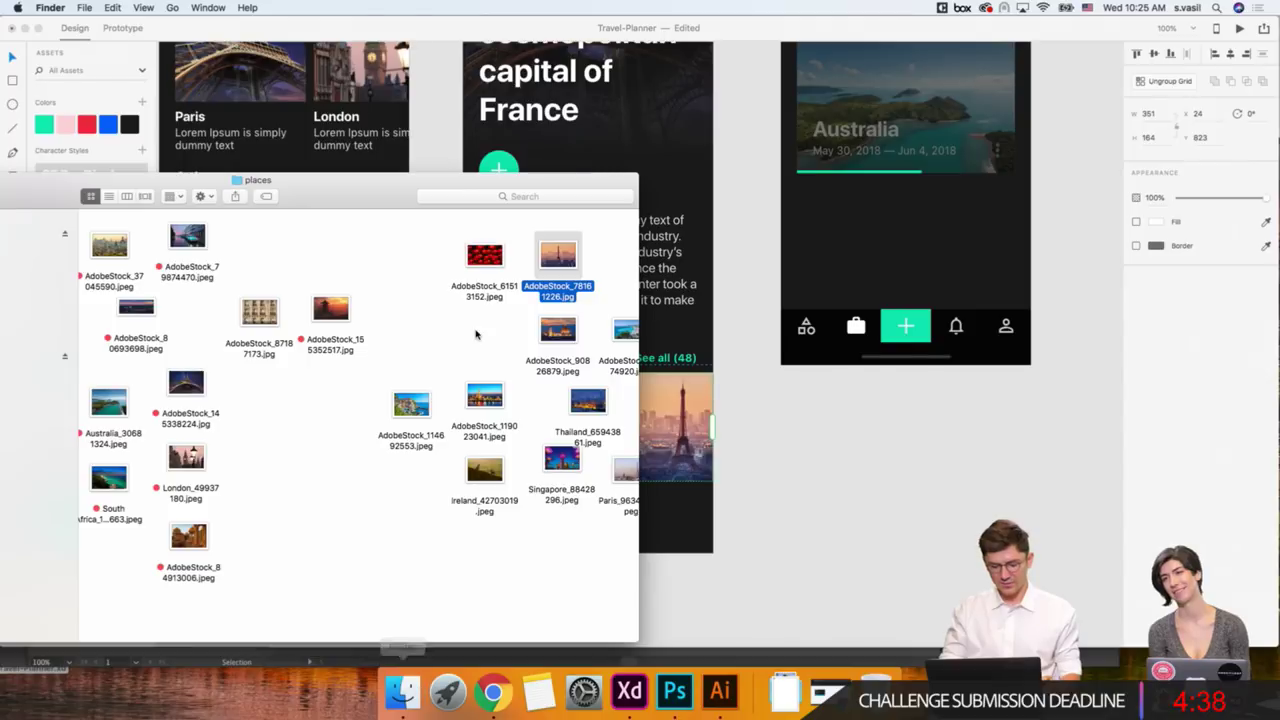
{"action": "left_click_drag", "start_coordinate": [583, 187], "coordinate": [339, 187]}
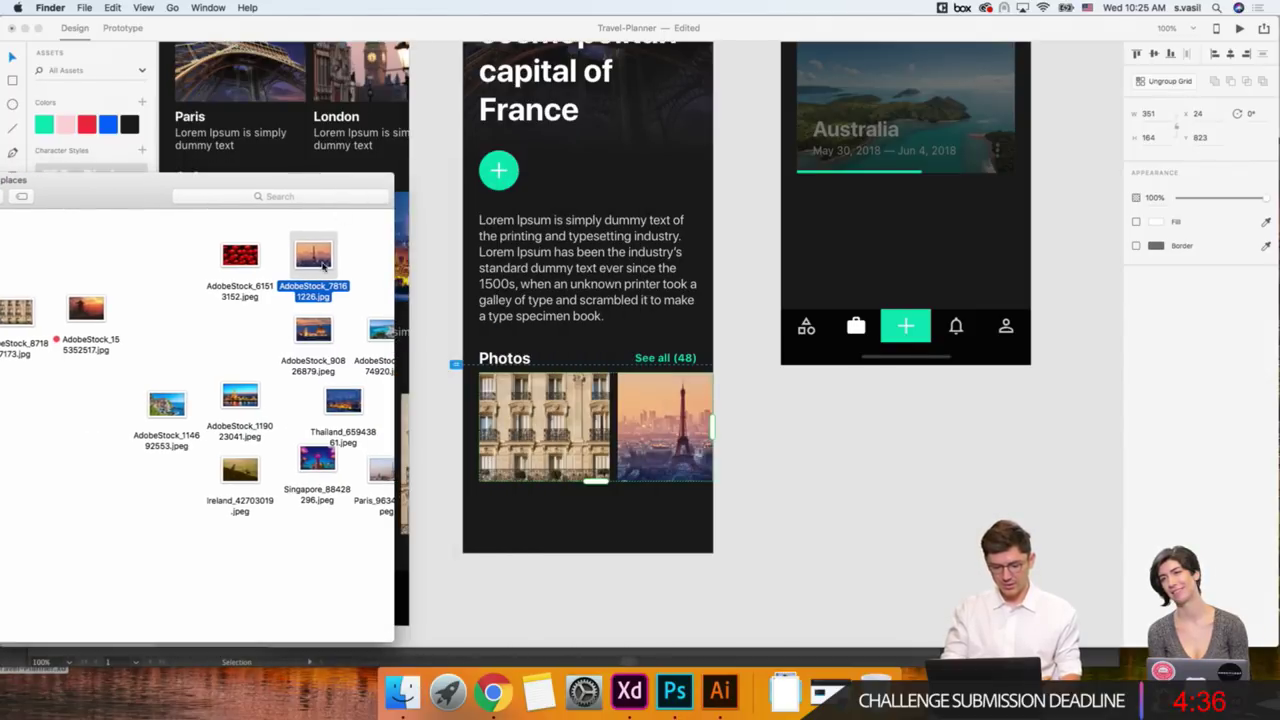
{"action": "left_click_drag", "start_coordinate": [313, 255], "coordinate": [541, 420]}
{"action": "left_click_drag", "start_coordinate": [200, 183], "coordinate": [340, 257]}
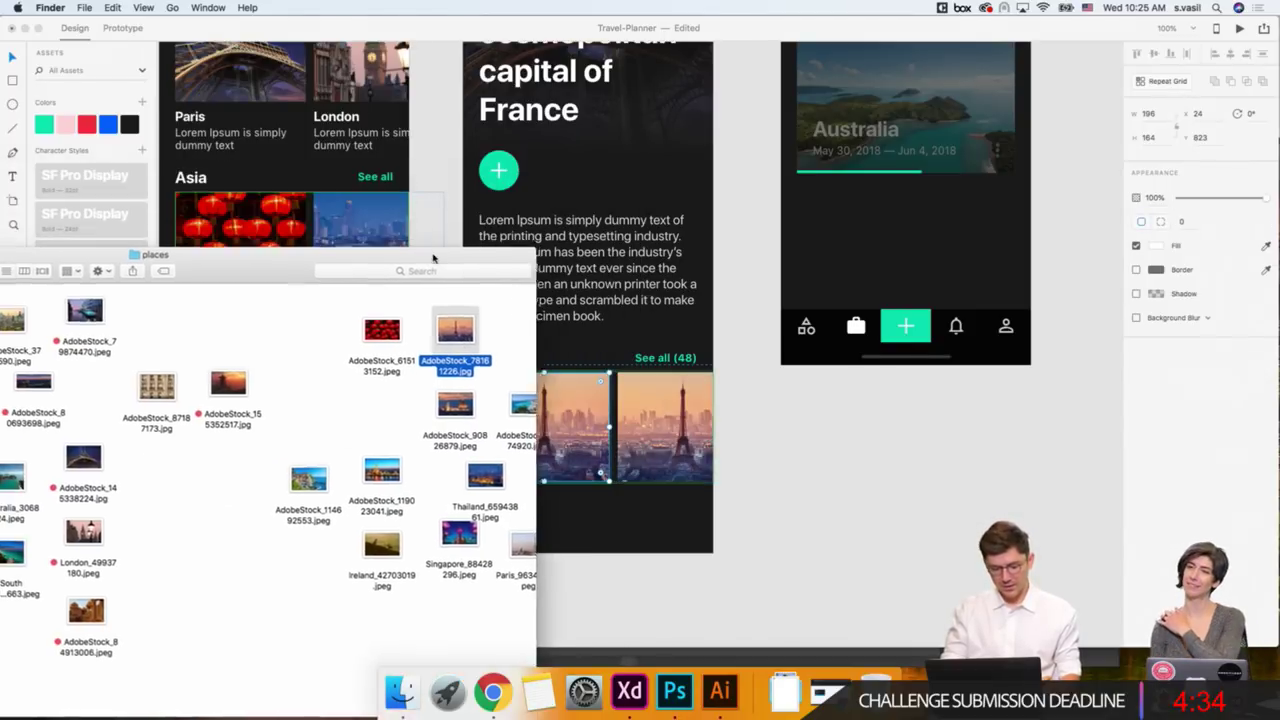
{"action": "mouse_move", "coordinate": [157, 386]}
{"action": "left_mouse_down"}
{"action": "mouse_move", "coordinate": [590, 386]}
{"action": "mouse_move", "coordinate": [592, 400]}
{"action": "left_mouse_up"}
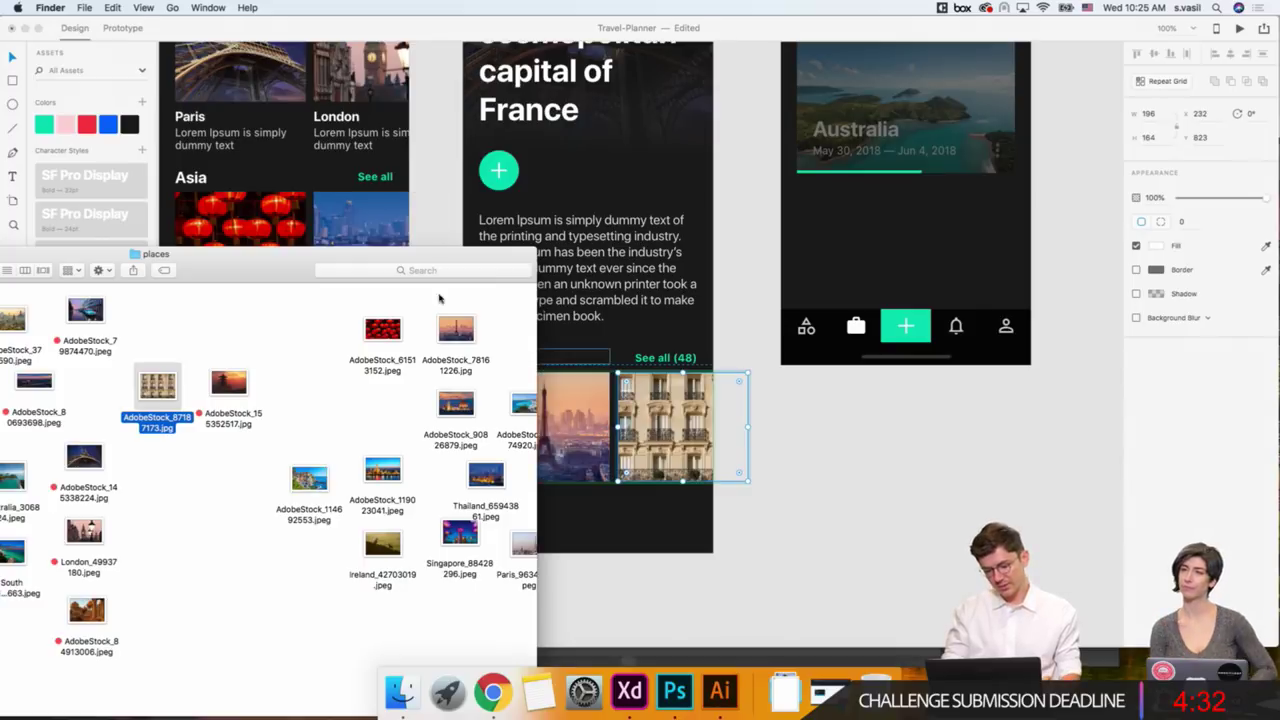
{"action": "mouse_move", "coordinate": [271, 262]}
{"action": "left_mouse_down"}
{"action": "mouse_move", "coordinate": [557, 470]}
{"action": "mouse_move", "coordinate": [618, 666]}
{"action": "left_mouse_up"}
{"action": "left_click", "coordinate": [843, 492]}
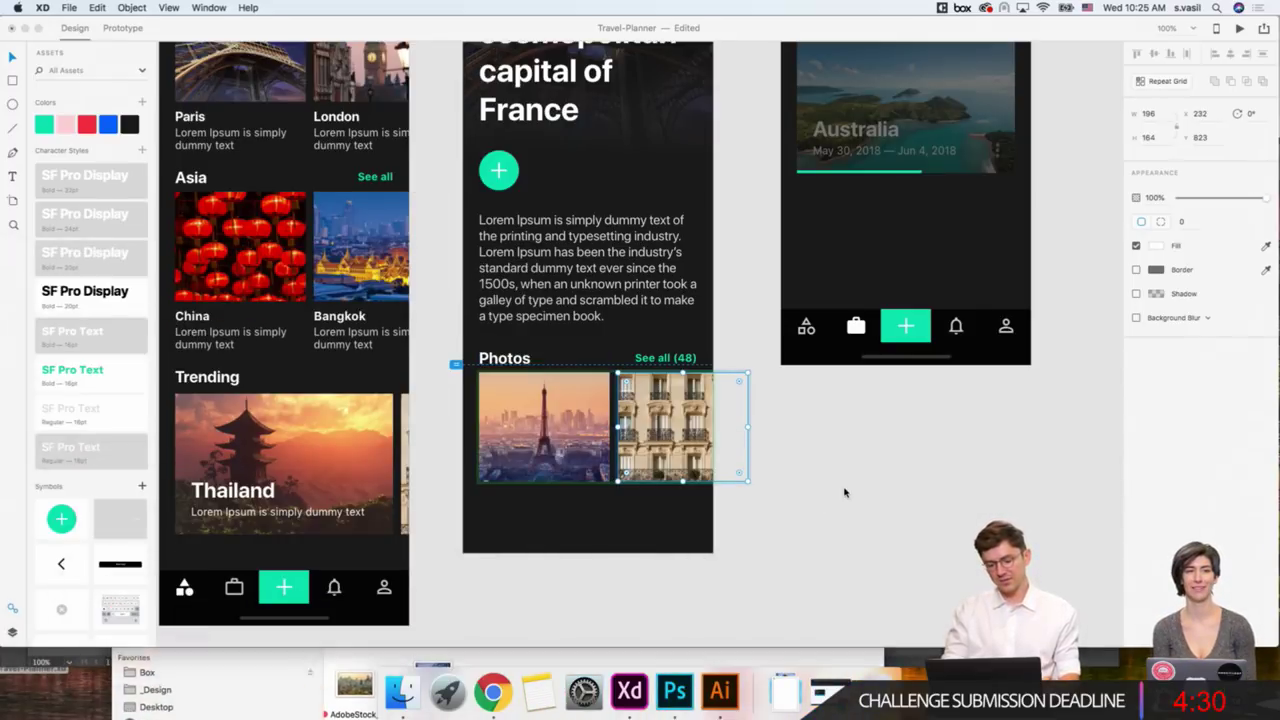
Drag the France artboard's bottom edge up to shorten it.
{"action": "left_click", "coordinate": [843, 492]}
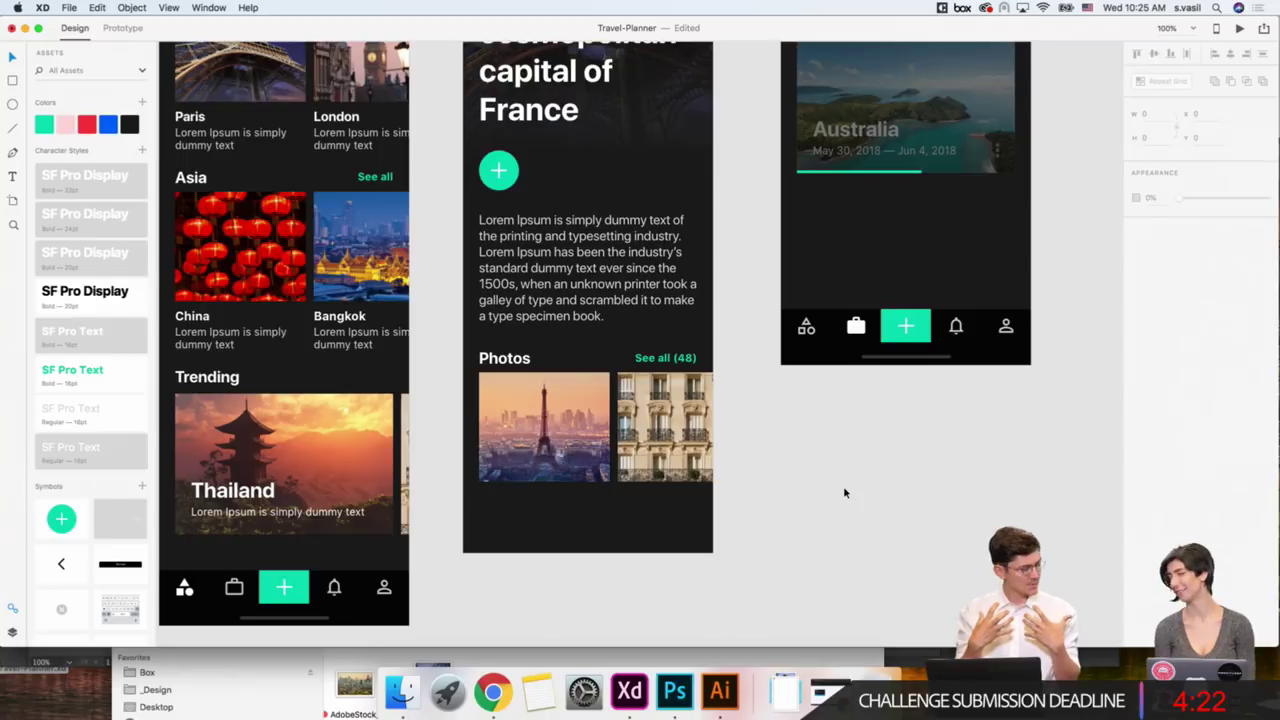
{"action": "left_click", "coordinate": [562, 432]}
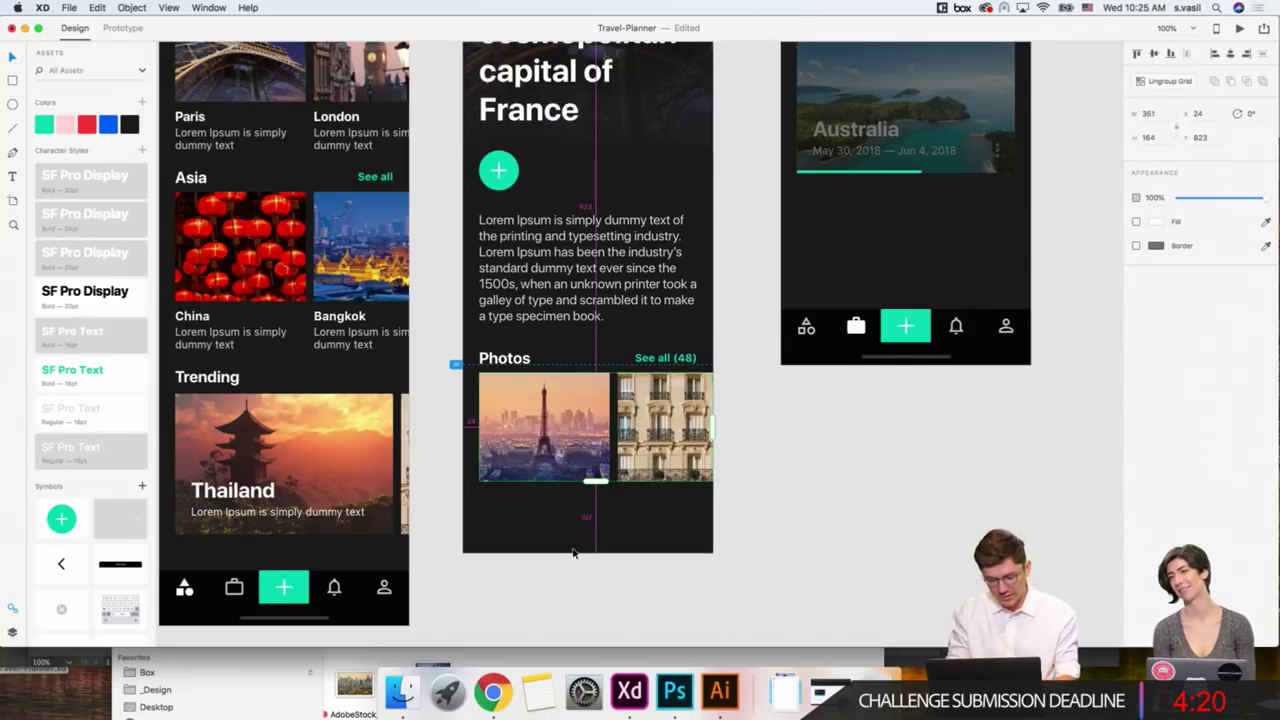
{"action": "scroll", "coordinate": [507, 523], "scroll_direction": "up", "scroll_amount": 1}
{"action": "scroll", "coordinate": [505, 420], "scroll_direction": "up", "scroll_amount": 8}
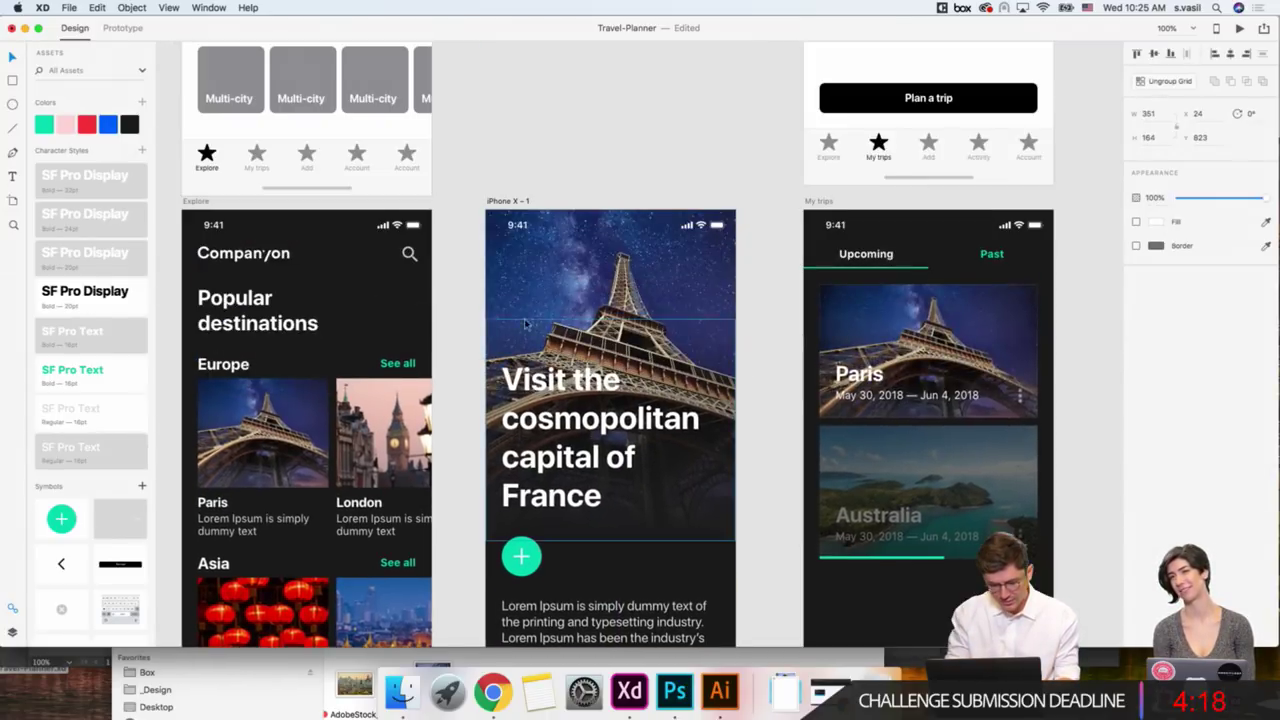
{"action": "left_click", "coordinate": [499, 318]}
{"action": "scroll", "coordinate": [499, 318], "scroll_direction": "down", "scroll_amount": 5}
{"action": "scroll", "coordinate": [530, 430], "scroll_direction": "down", "scroll_amount": 2}
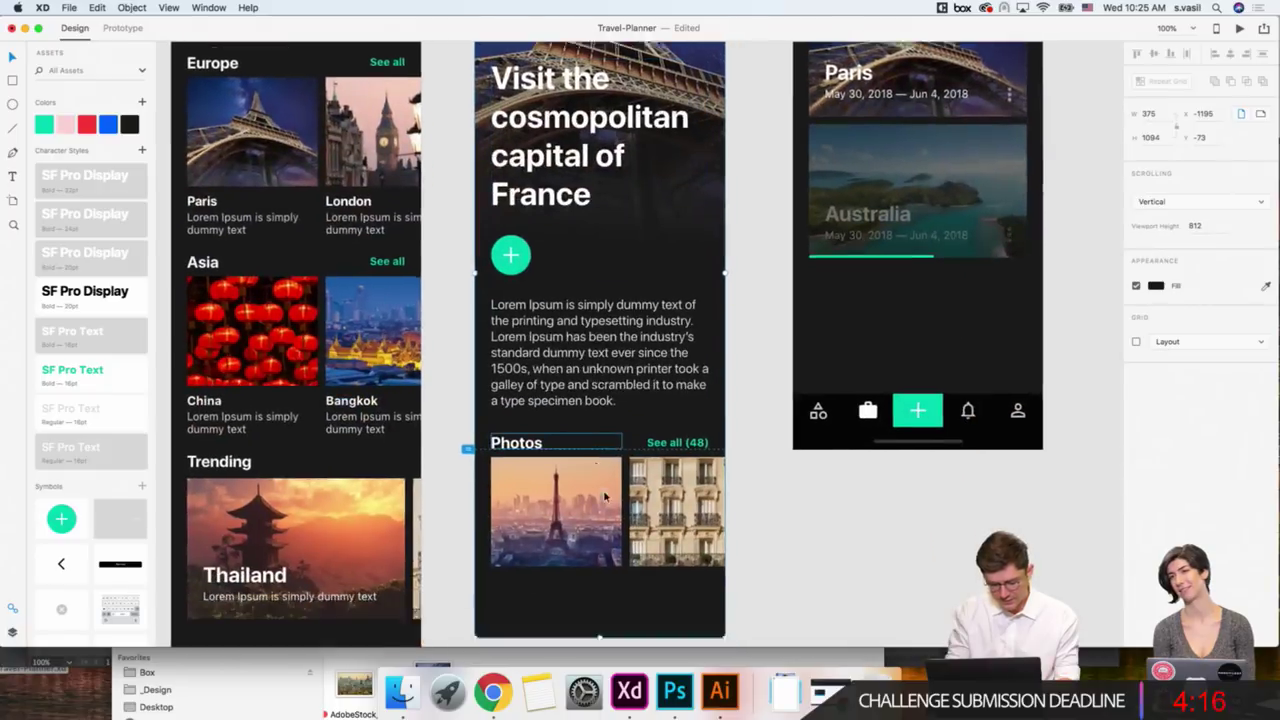
{"action": "scroll", "coordinate": [560, 530], "scroll_direction": "down", "scroll_amount": 2}
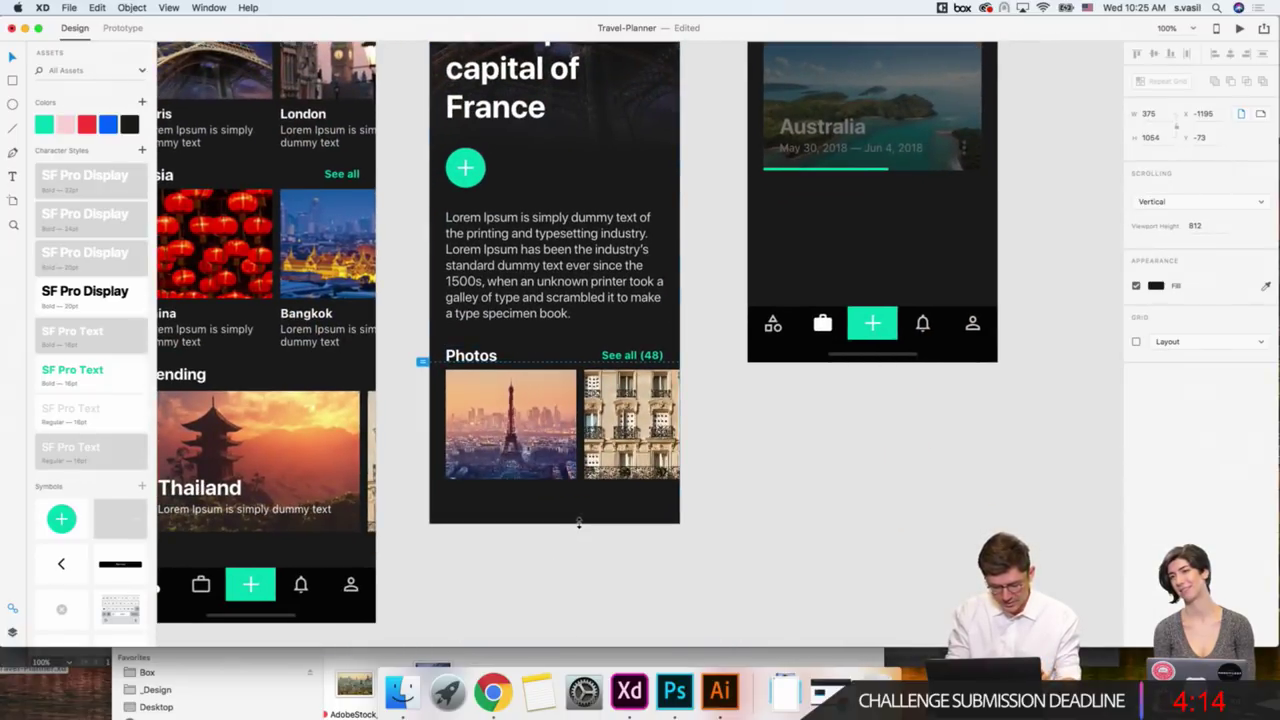
{"action": "left_click_drag", "start_coordinate": [555, 549], "coordinate": [555, 522]}
{"action": "key", "text": "Escape"}
Enter a new artboard height in the Property Inspector, about 1053.
{"action": "left_click", "coordinate": [539, 478]}
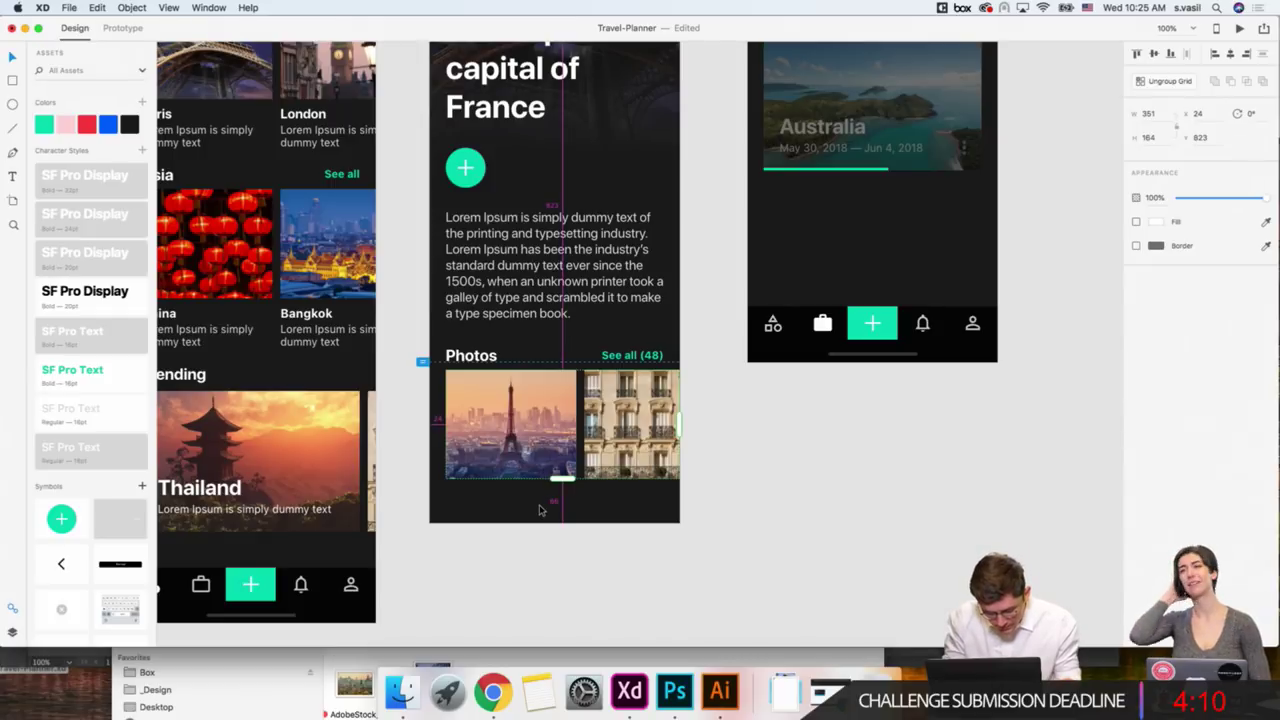
{"action": "scroll", "coordinate": [539, 510], "scroll_direction": "up", "scroll_amount": 3}
{"action": "scroll", "coordinate": [539, 510], "scroll_direction": "up", "scroll_amount": 1}
{"action": "left_click", "coordinate": [469, 54]}
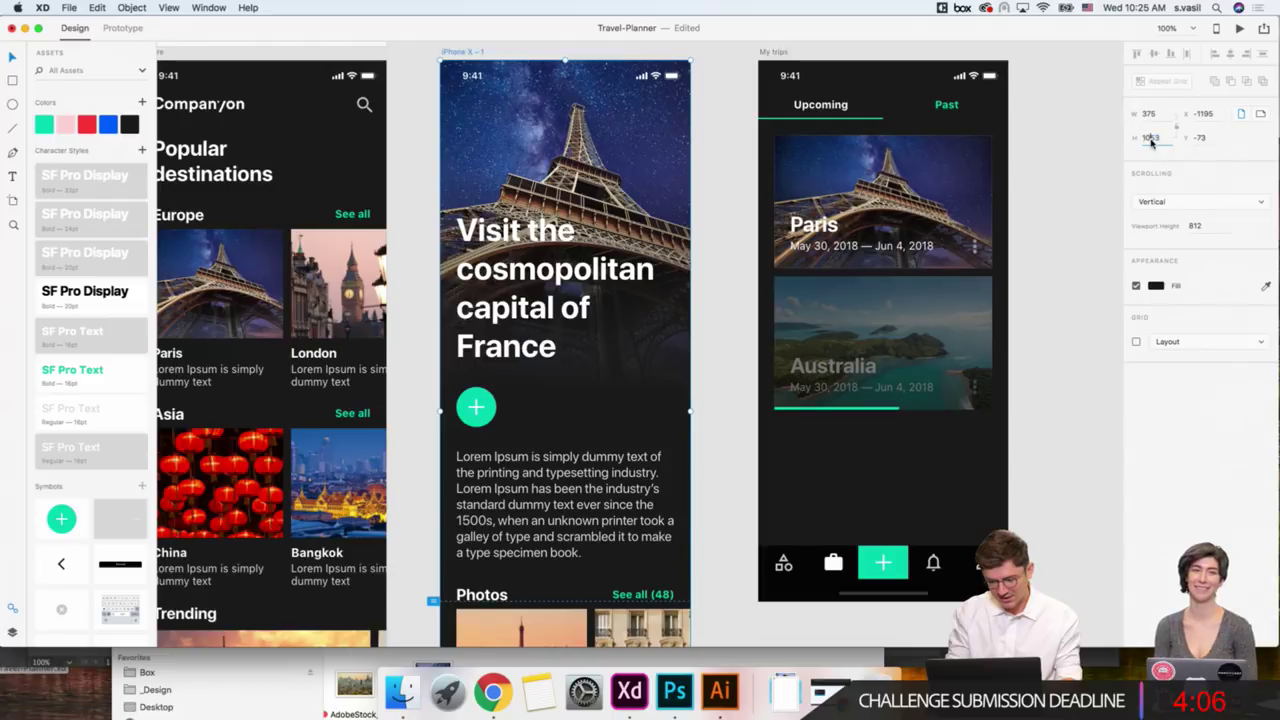
{"action": "type", "text": "104"}
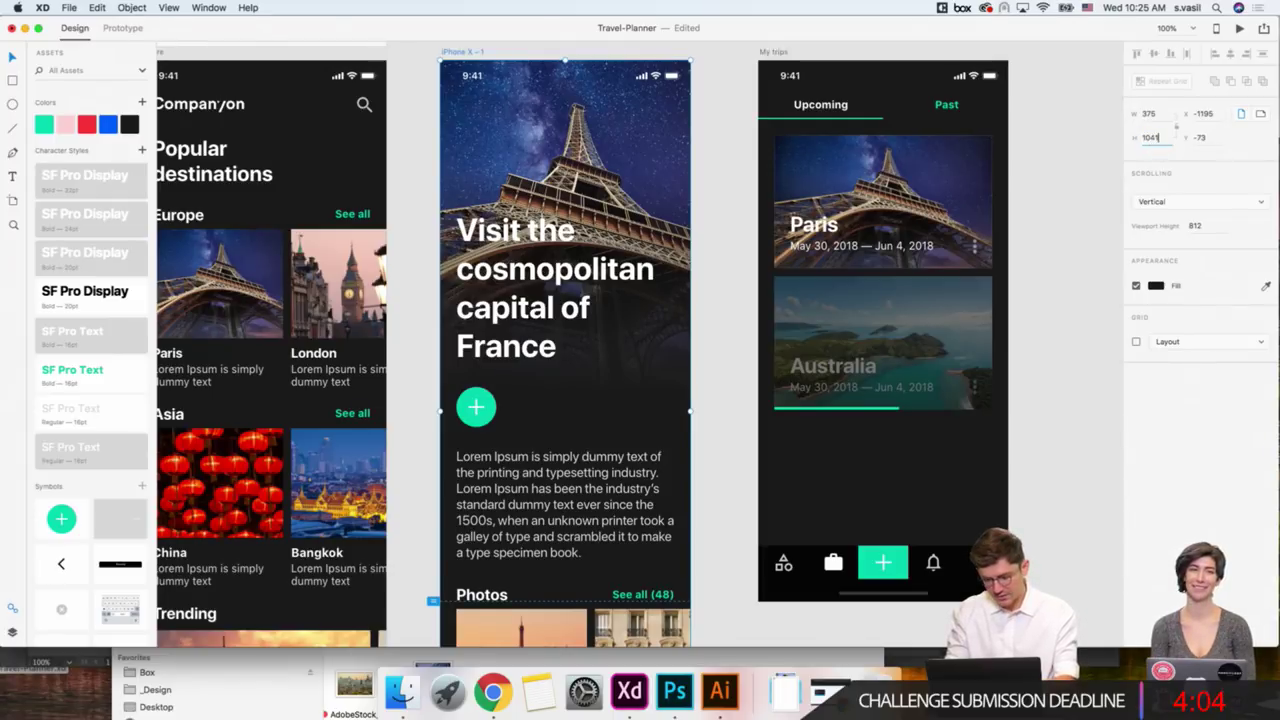
Commit the new artboard height and zoom the canvas out.
{"action": "left_click", "coordinate": [717, 217]}
{"action": "scroll", "coordinate": [722, 213], "scroll_direction": "down", "scroll_amount": 3}
{"action": "scroll", "coordinate": [722, 213], "scroll_direction": "down", "scroll_amount": 3}
{"action": "scroll", "coordinate": [723, 240], "scroll_direction": "up", "scroll_amount": 3}
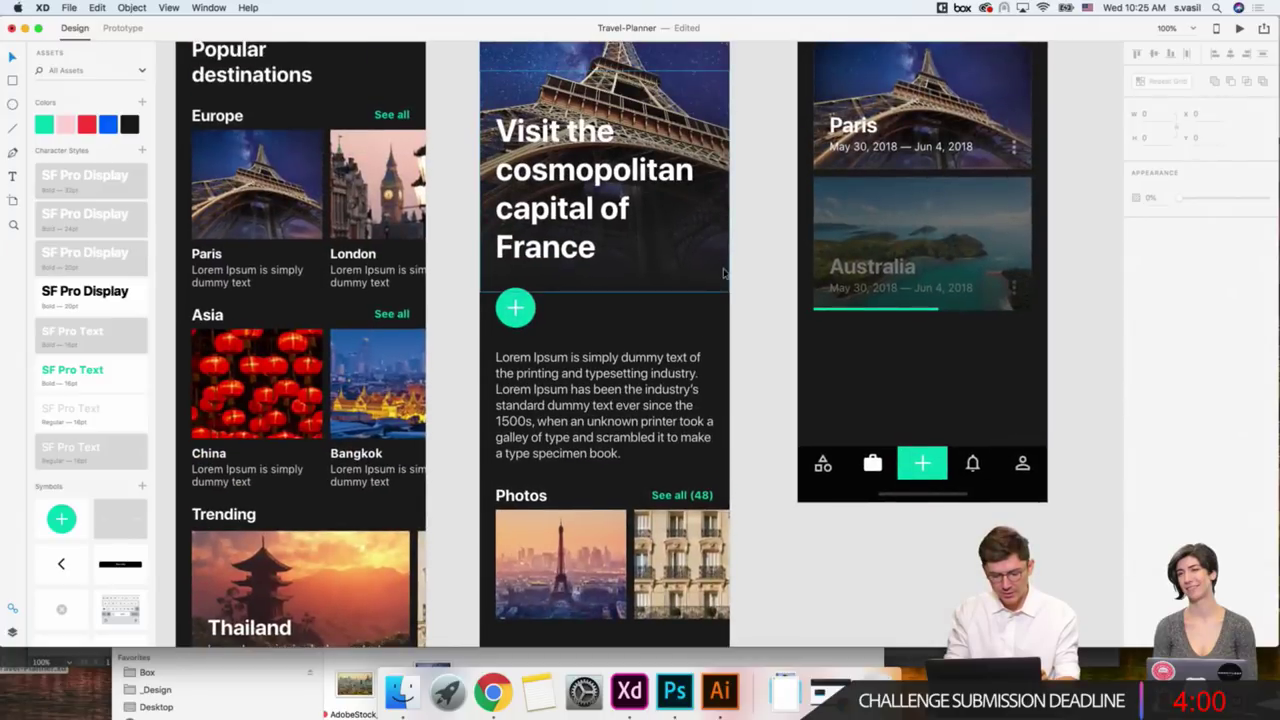
{"action": "scroll", "coordinate": [724, 272], "scroll_direction": "up", "scroll_amount": 1}
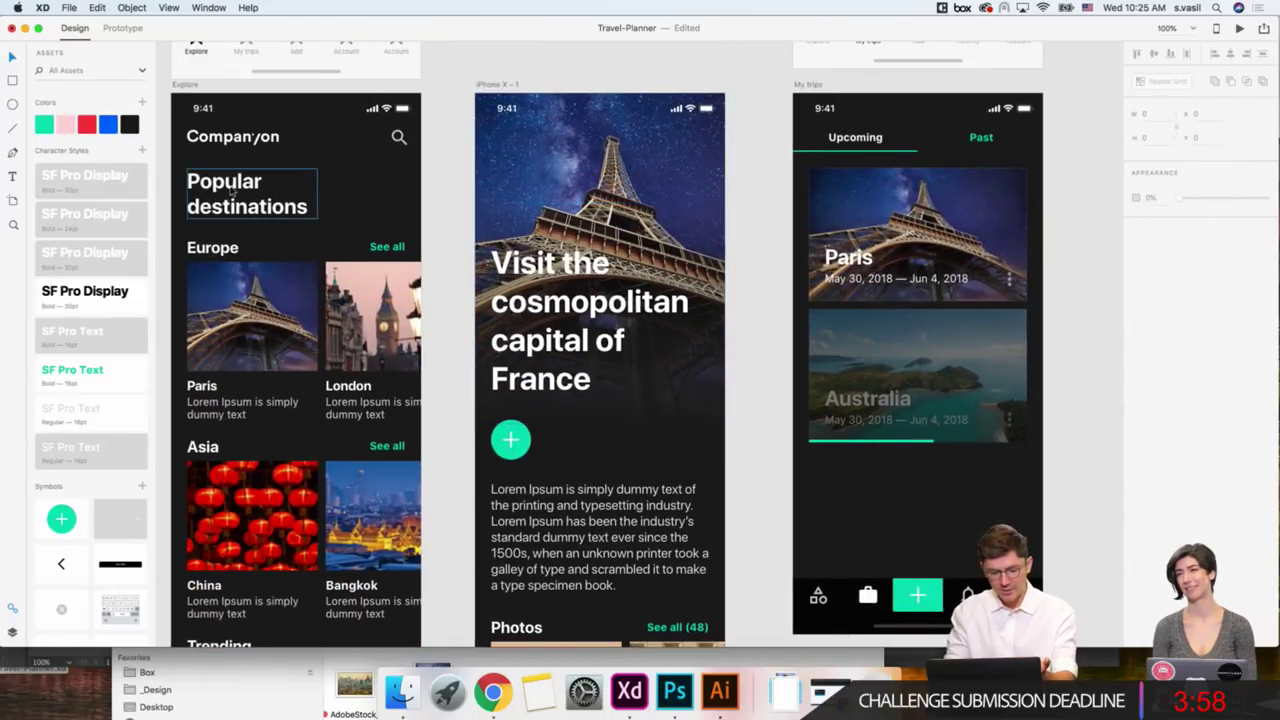
{"action": "scroll", "coordinate": [410, 288], "scroll_direction": "down", "scroll_amount": 2}
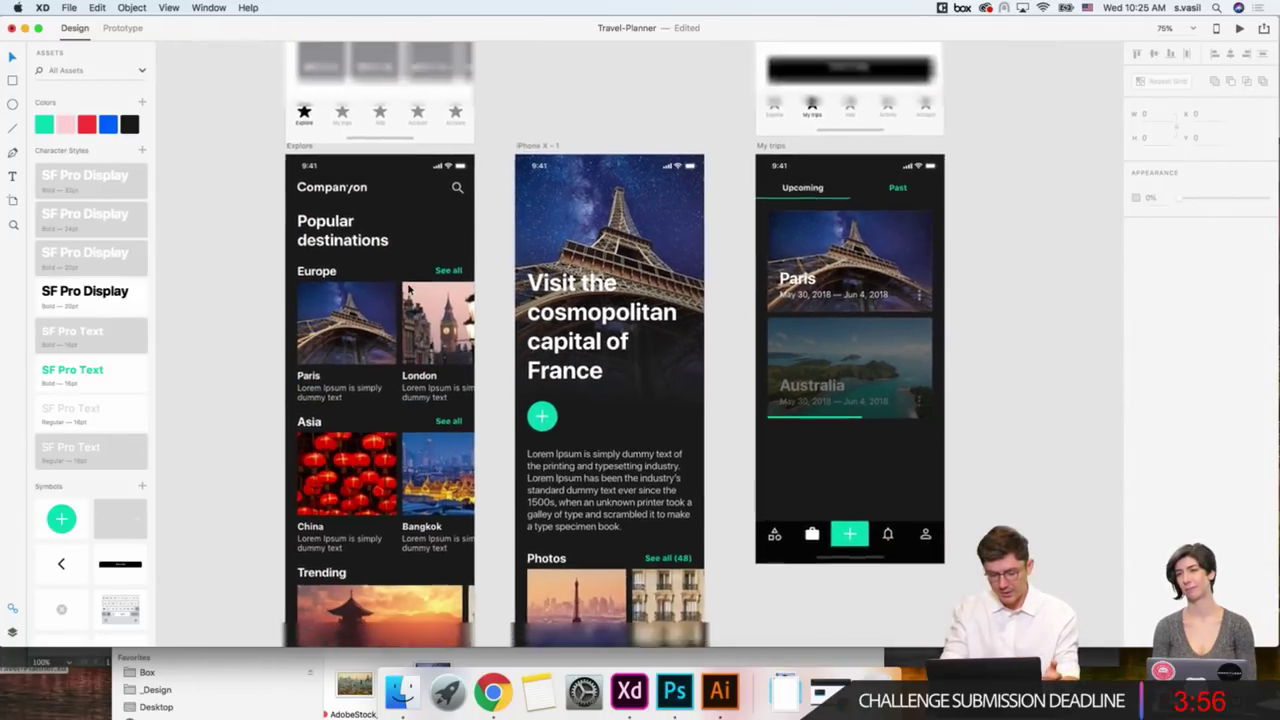
{"action": "scroll", "coordinate": [591, 232], "scroll_direction": "right", "scroll_amount": 5}
{"action": "scroll", "coordinate": [591, 232], "scroll_direction": "down", "scroll_amount": 3}
{"action": "scroll", "coordinate": [591, 232], "scroll_direction": "right", "scroll_amount": 4}
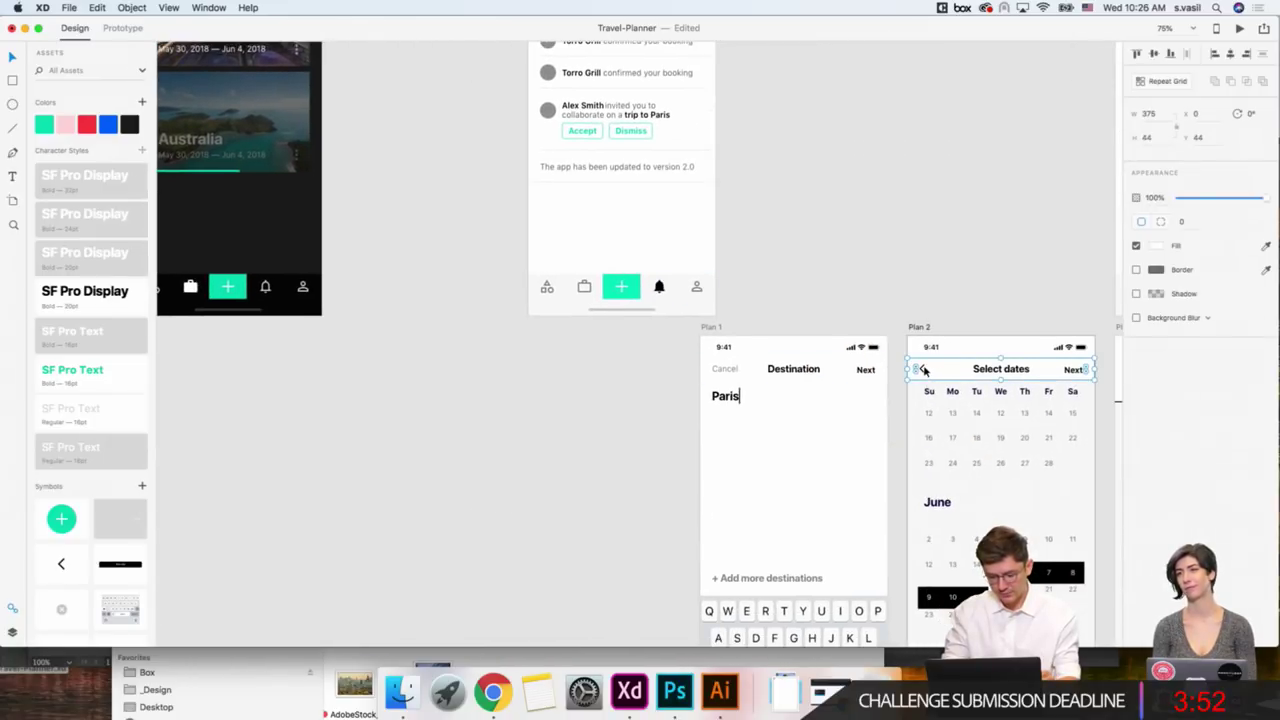
Inspect the back arrow in the Select dates header, then pan to the Activity artboard.
{"action": "double_click", "coordinate": [923, 371]}
{"action": "scroll", "coordinate": [417, 376], "scroll_direction": "up", "scroll_amount": 5}
{"action": "scroll", "coordinate": [417, 376], "scroll_direction": "left", "scroll_amount": 5}
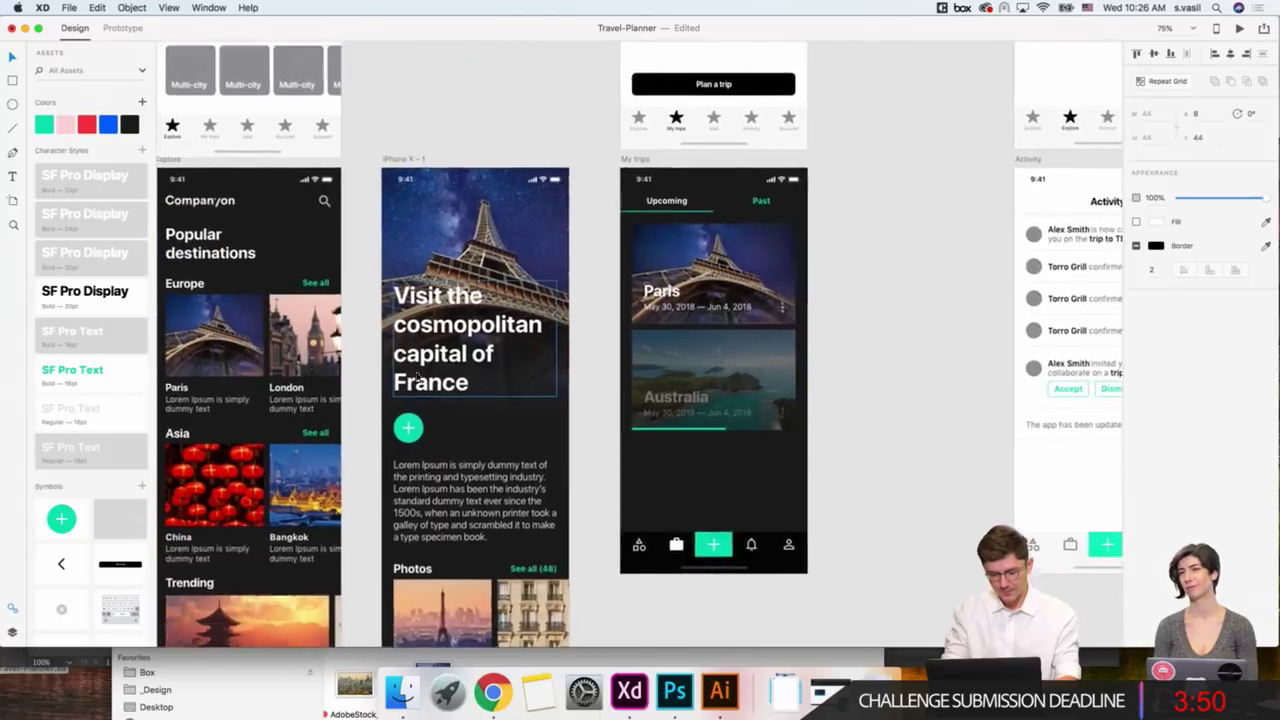
{"action": "scroll", "coordinate": [511, 252], "scroll_direction": "up", "scroll_amount": 3}
{"action": "scroll", "coordinate": [511, 252], "scroll_direction": "right", "scroll_amount": 3}
{"action": "scroll", "coordinate": [511, 259], "scroll_direction": "right", "scroll_amount": 4}
{"action": "scroll", "coordinate": [511, 259], "scroll_direction": "down", "scroll_amount": 1}
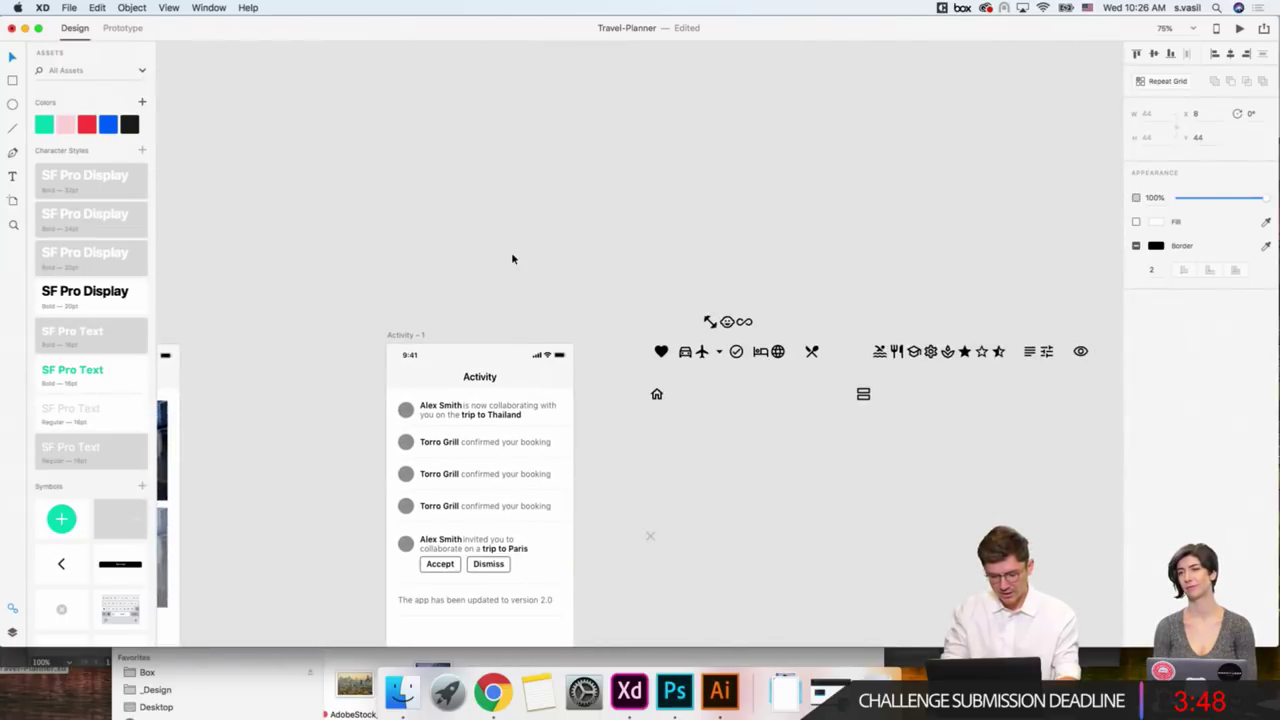
{"action": "scroll", "coordinate": [511, 259], "scroll_direction": "right", "scroll_amount": 2}
{"action": "scroll", "coordinate": [511, 259], "scroll_direction": "down", "scroll_amount": 1}
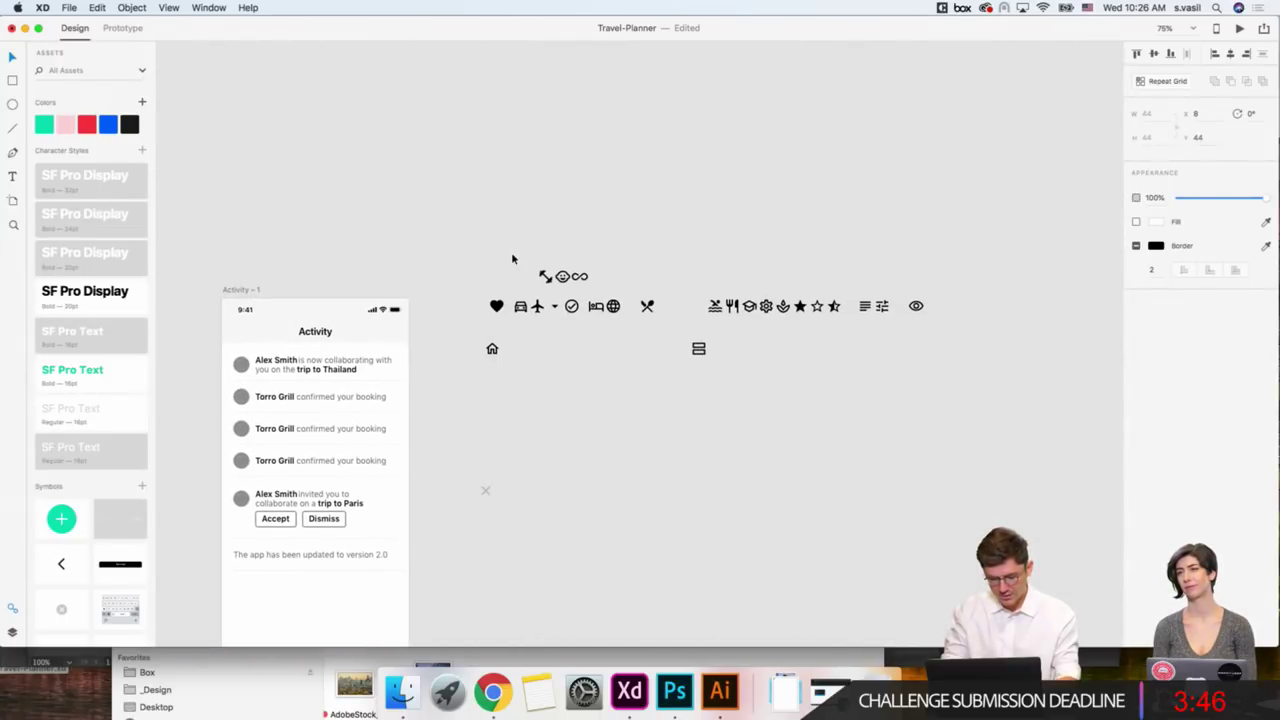
{"action": "scroll", "coordinate": [511, 259], "scroll_direction": "down", "scroll_amount": 1}
{"action": "scroll", "coordinate": [511, 259], "scroll_direction": "left", "scroll_amount": 1}
Search the Material Icons page in Chrome for 'back'.
{"action": "scroll", "coordinate": [511, 259], "scroll_direction": "down", "scroll_amount": 3}
{"action": "scroll", "coordinate": [511, 259], "scroll_direction": "left", "scroll_amount": 3}
{"action": "left_click", "coordinate": [492, 692]}
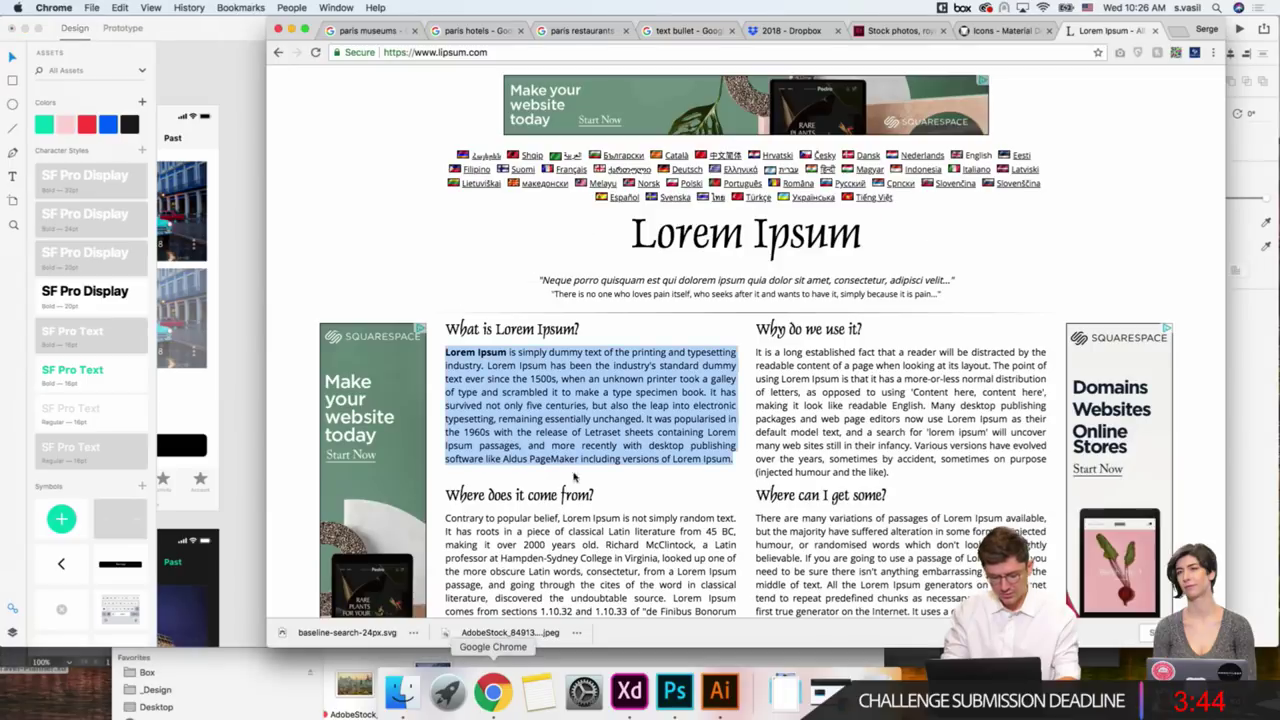
{"action": "left_click", "coordinate": [992, 31]}
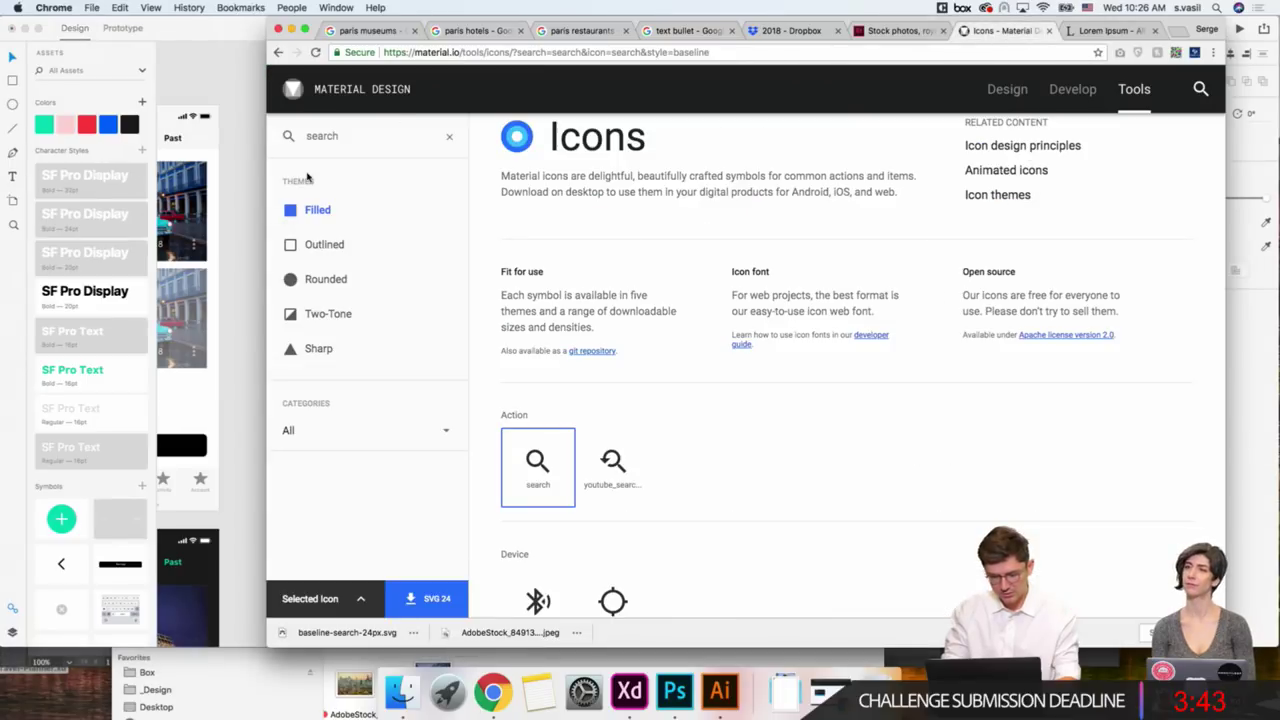
{"action": "double_click", "coordinate": [354, 141]}
{"action": "type", "text": "back"}
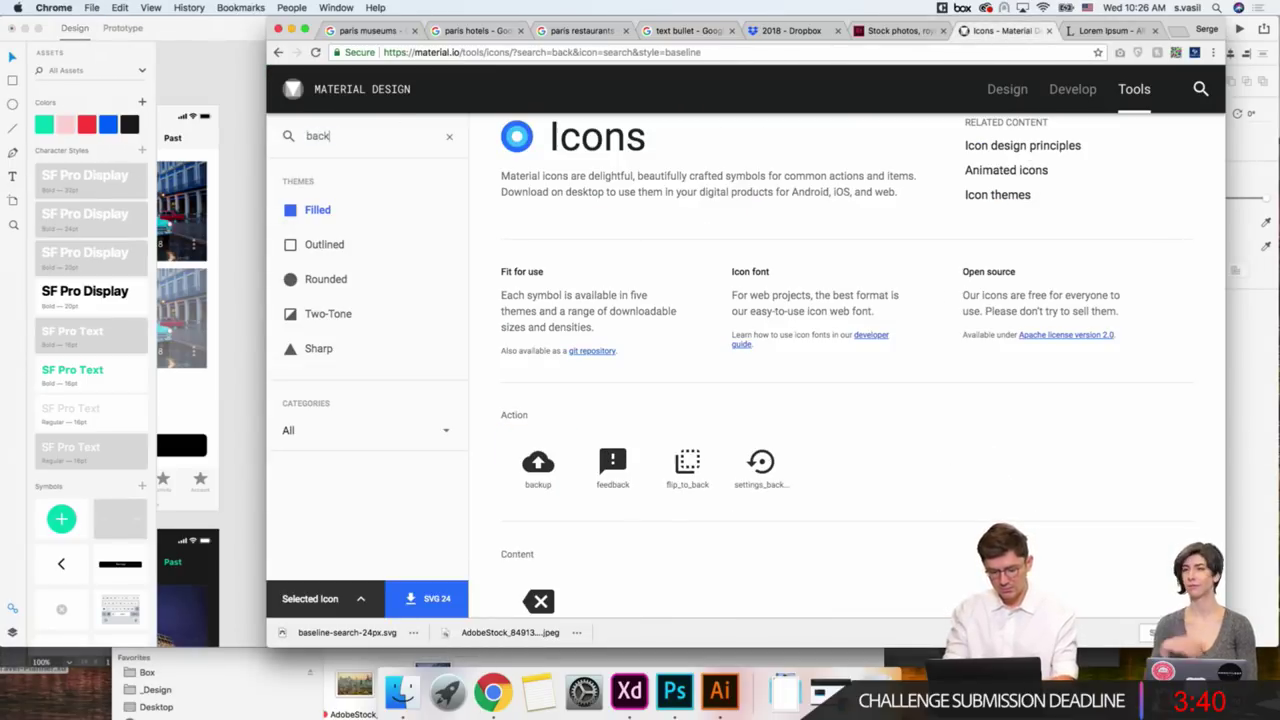
{"action": "scroll", "coordinate": [903, 491], "scroll_direction": "down", "scroll_amount": 3}
{"action": "scroll", "coordinate": [903, 491], "scroll_direction": "down", "scroll_amount": 2}
{"action": "scroll", "coordinate": [903, 491], "scroll_direction": "down", "scroll_amount": 1}
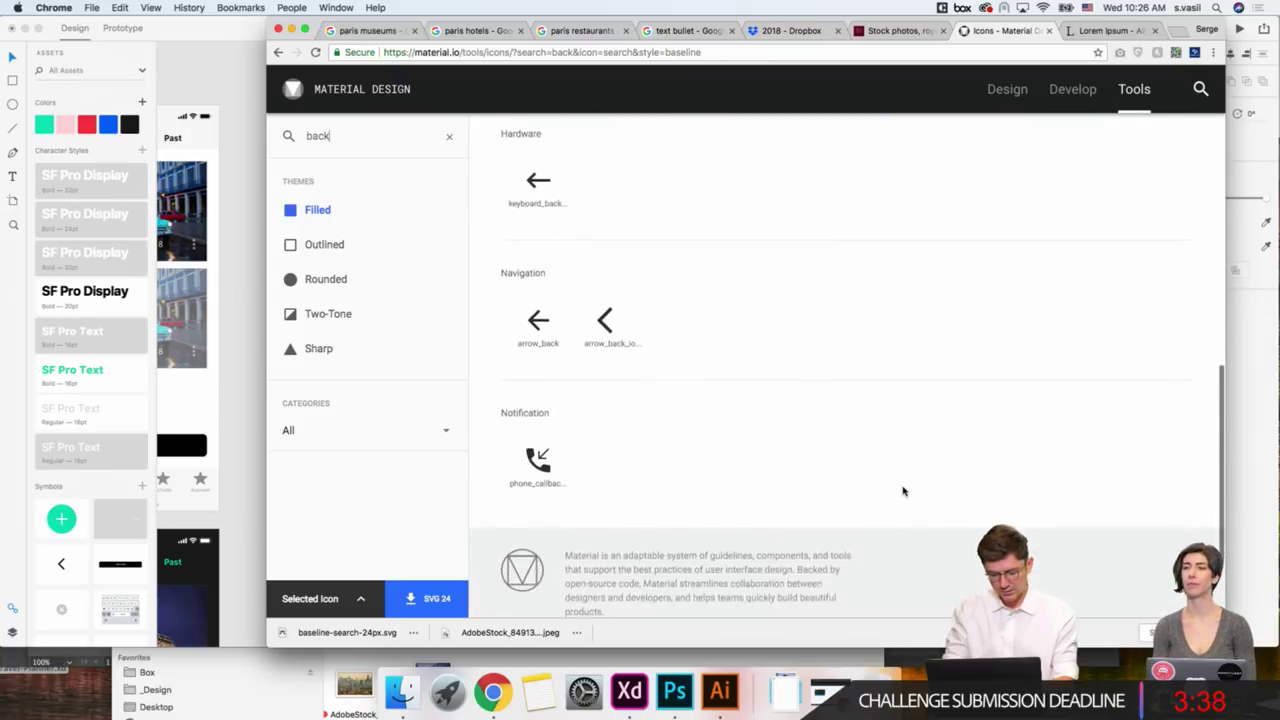
{"action": "scroll", "coordinate": [903, 491], "scroll_direction": "down", "scroll_amount": 2}
Download arrow_back_ios as an SVG and drag it onto the XD canvas.
{"action": "left_click", "coordinate": [603, 192]}
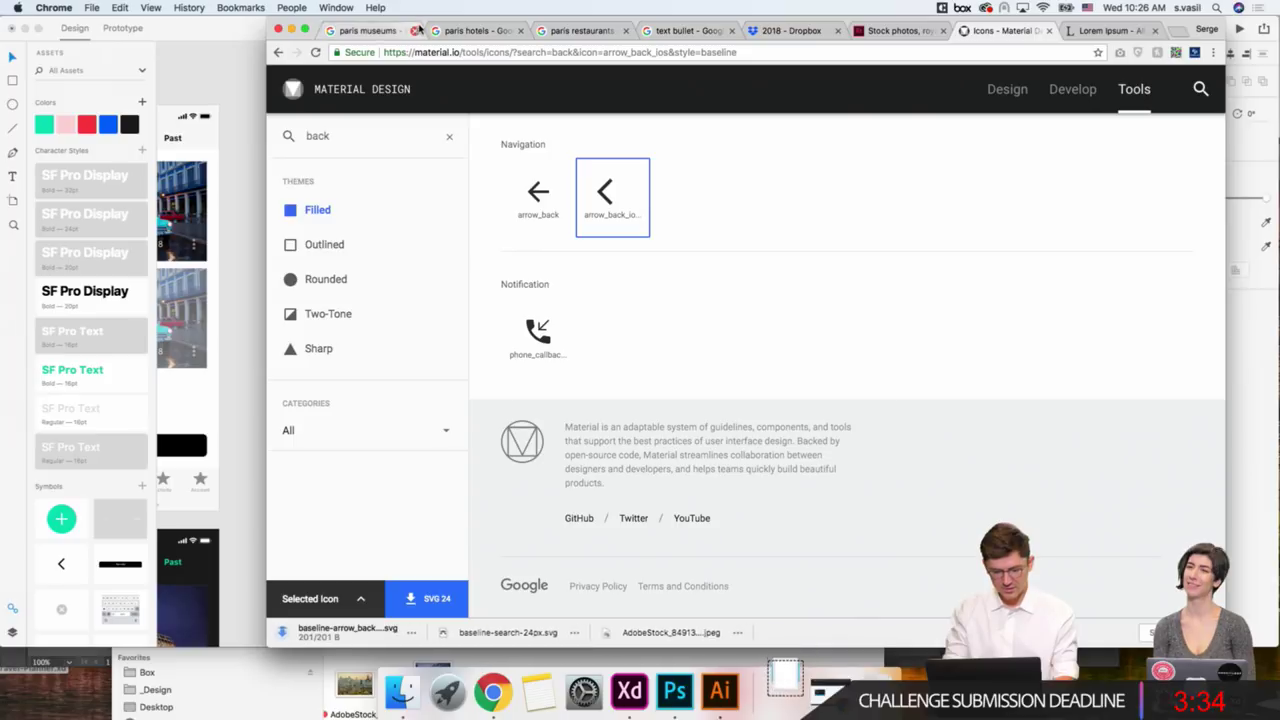
{"action": "key", "text": "ctrl+alt+Right"}
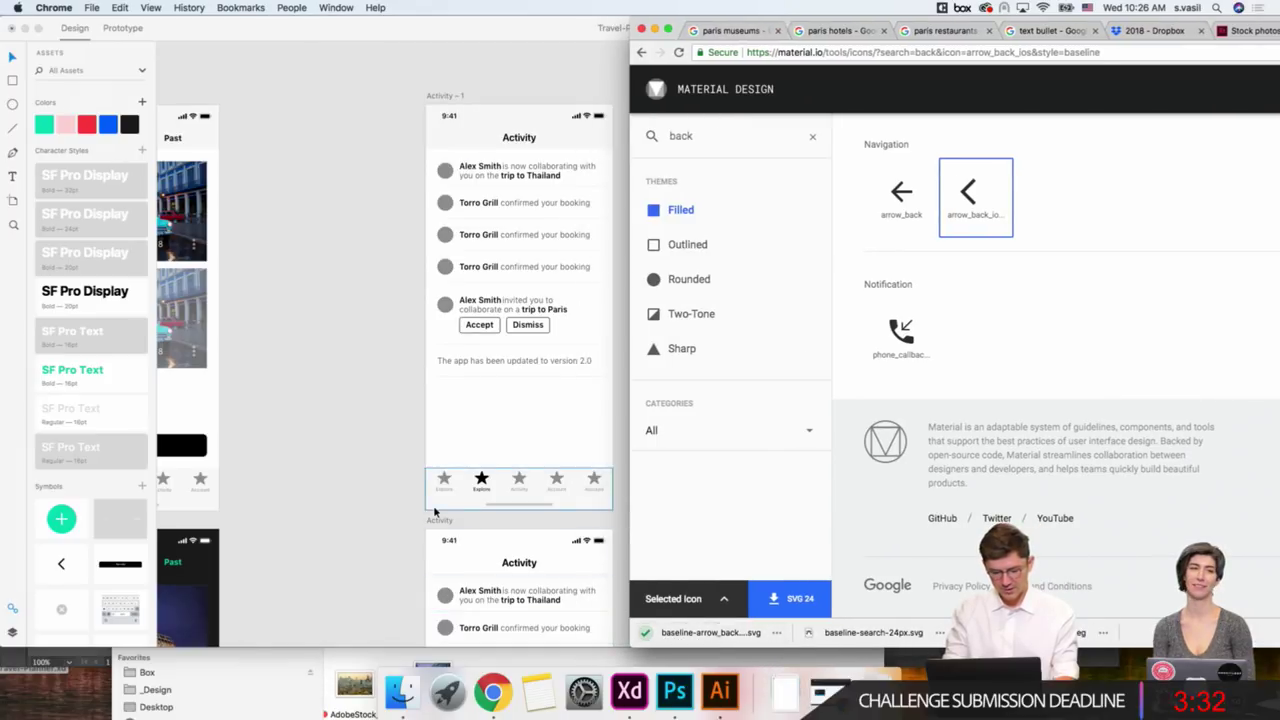
{"action": "scroll", "coordinate": [433, 505], "scroll_direction": "down", "scroll_amount": 5}
{"action": "scroll", "coordinate": [435, 512], "scroll_direction": "down", "scroll_amount": 5}
{"action": "scroll", "coordinate": [484, 485], "scroll_direction": "left", "scroll_amount": 5}
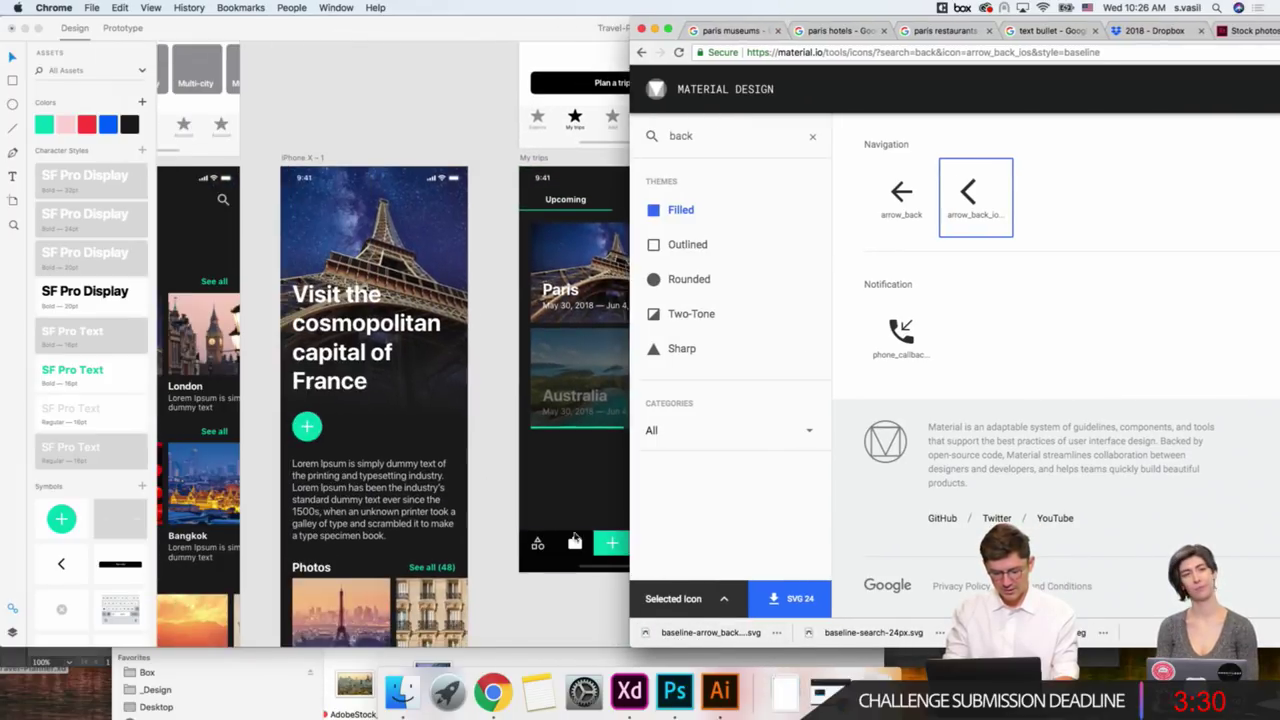
{"action": "mouse_move", "coordinate": [710, 632]}
{"action": "left_mouse_down"}
{"action": "mouse_move", "coordinate": [312, 243]}
{"action": "mouse_move", "coordinate": [331, 146]}
{"action": "left_mouse_up"}
Set the arrow path's fill to white.
{"action": "scroll", "coordinate": [331, 146], "scroll_direction": "up", "scroll_amount": 3}
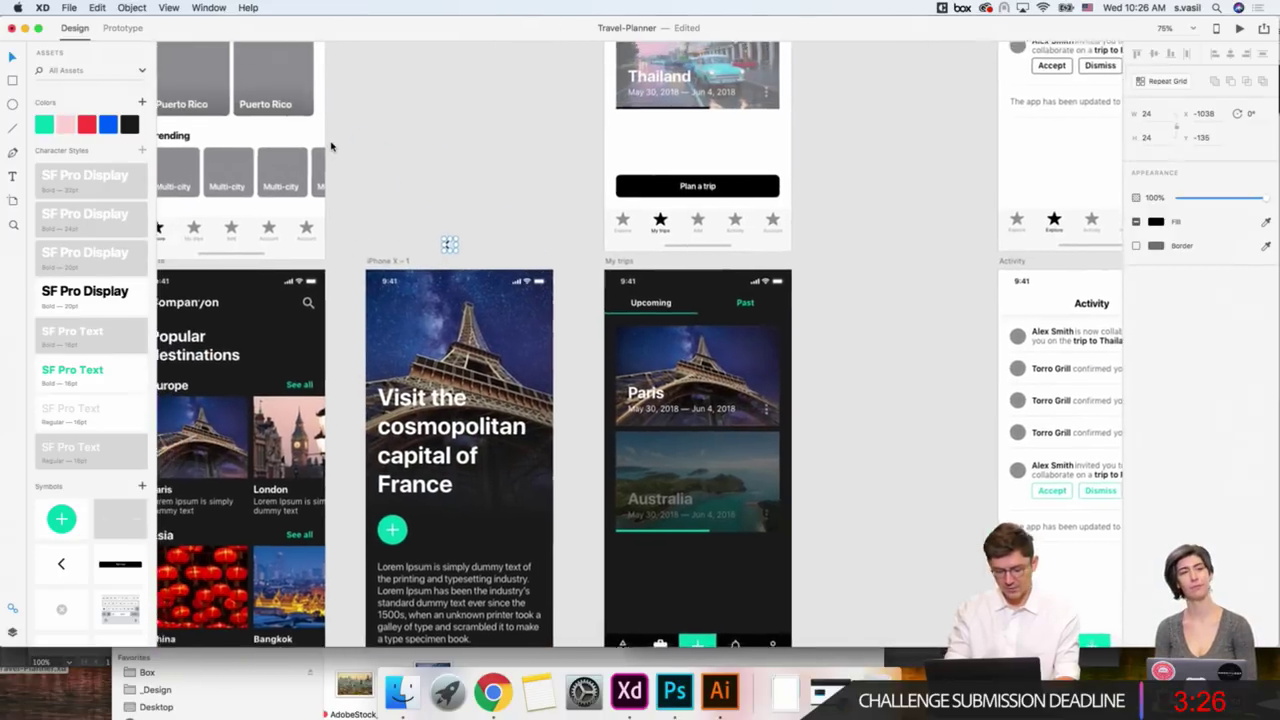
{"action": "scroll", "coordinate": [329, 143], "scroll_direction": "up", "scroll_amount": 5}
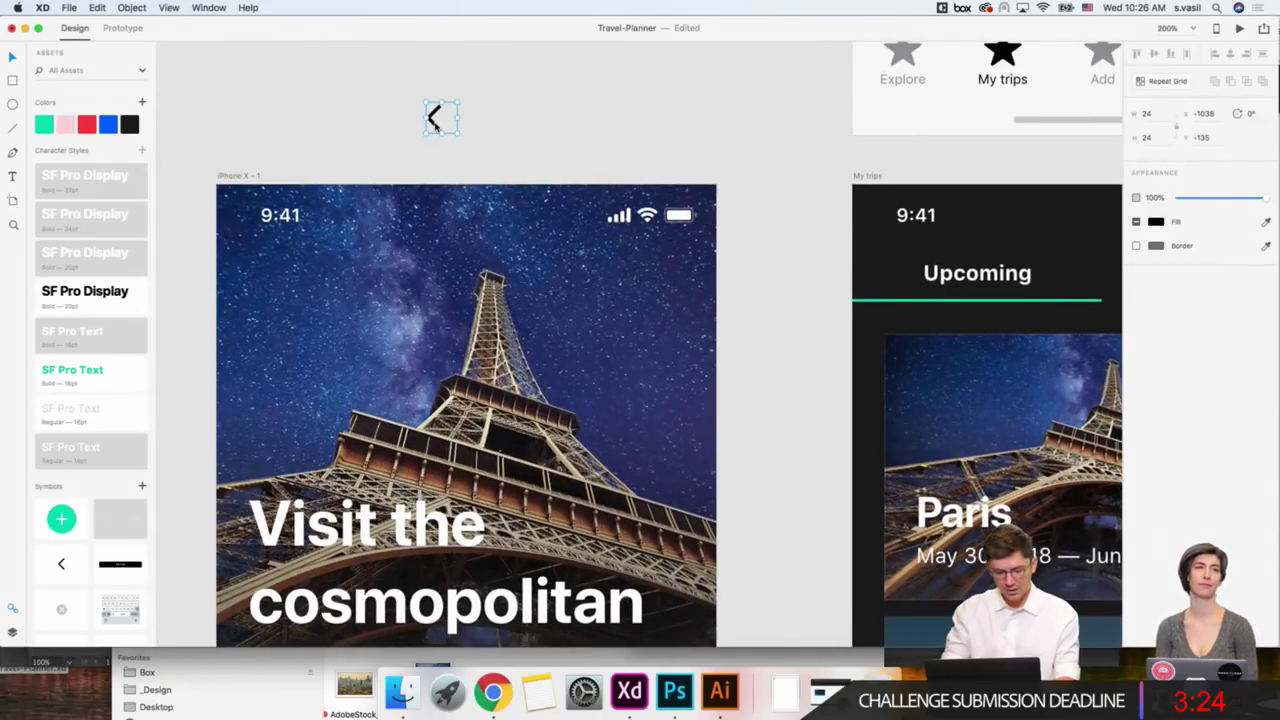
{"action": "double_click", "coordinate": [435, 121]}
{"action": "left_click", "coordinate": [1156, 221]}
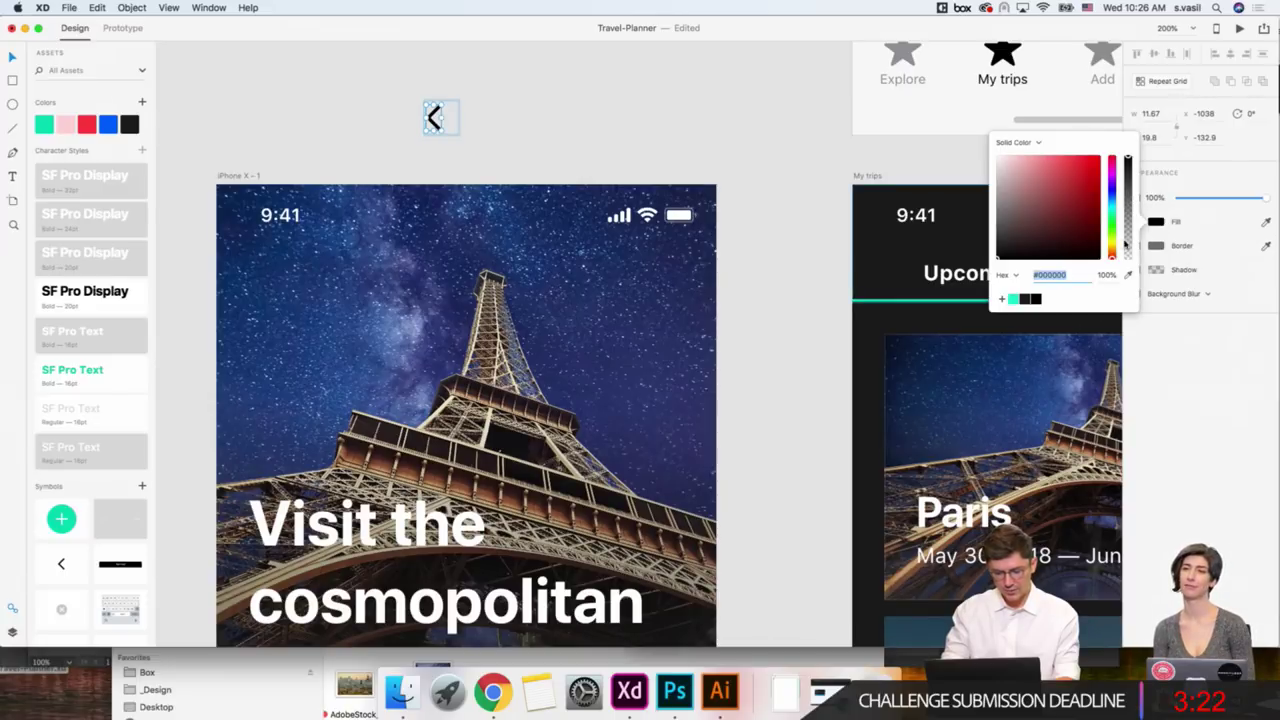
{"action": "left_click_drag", "start_coordinate": [1000, 160], "coordinate": [954, 103]}
{"action": "left_click", "coordinate": [547, 128]}
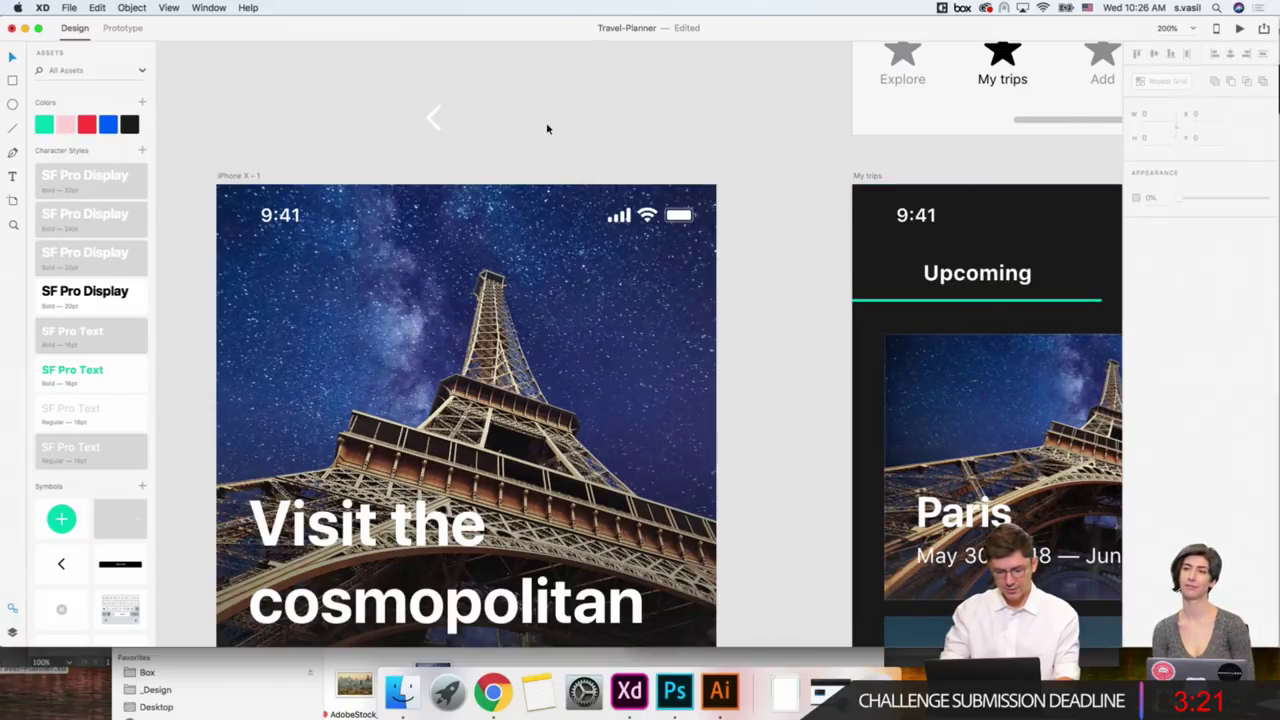
Select both arrow paths, zoom to 400% and enlarge the icon to 32 × 32.
{"action": "double_click", "coordinate": [433, 122]}
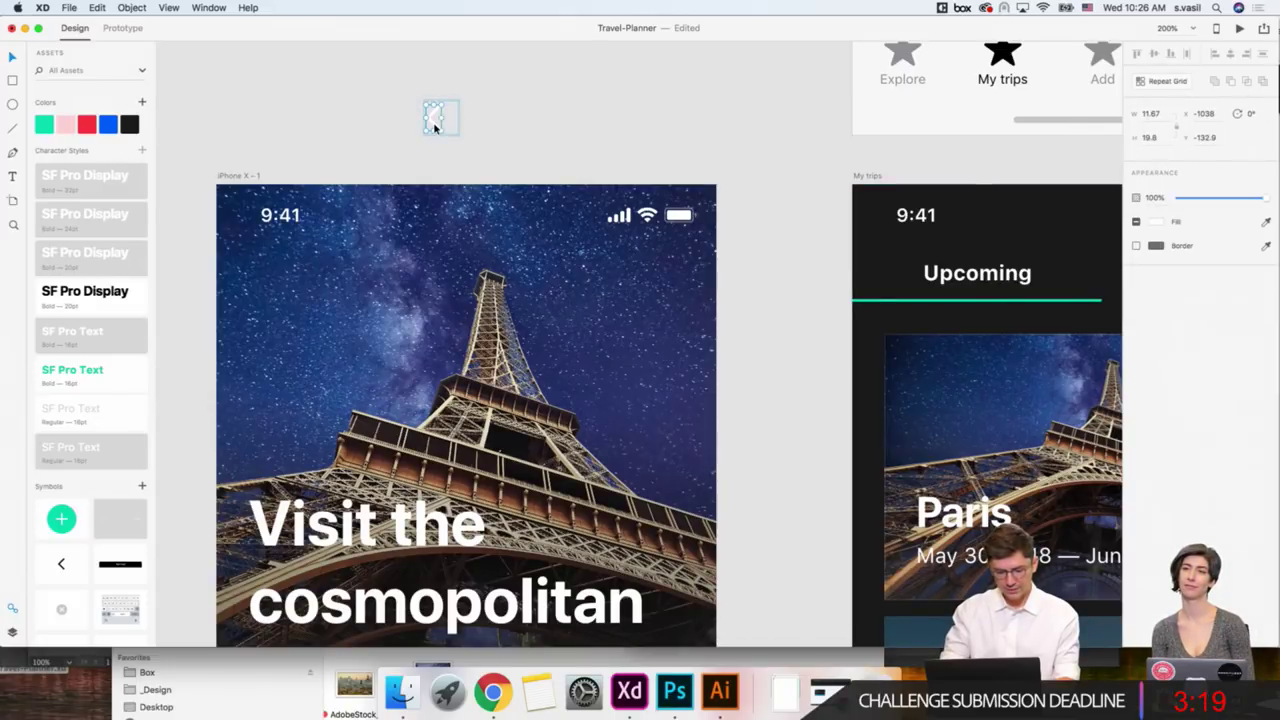
{"action": "left_click", "coordinate": [13, 632]}
{"action": "left_click", "coordinate": [86, 88], "text": "shift"}
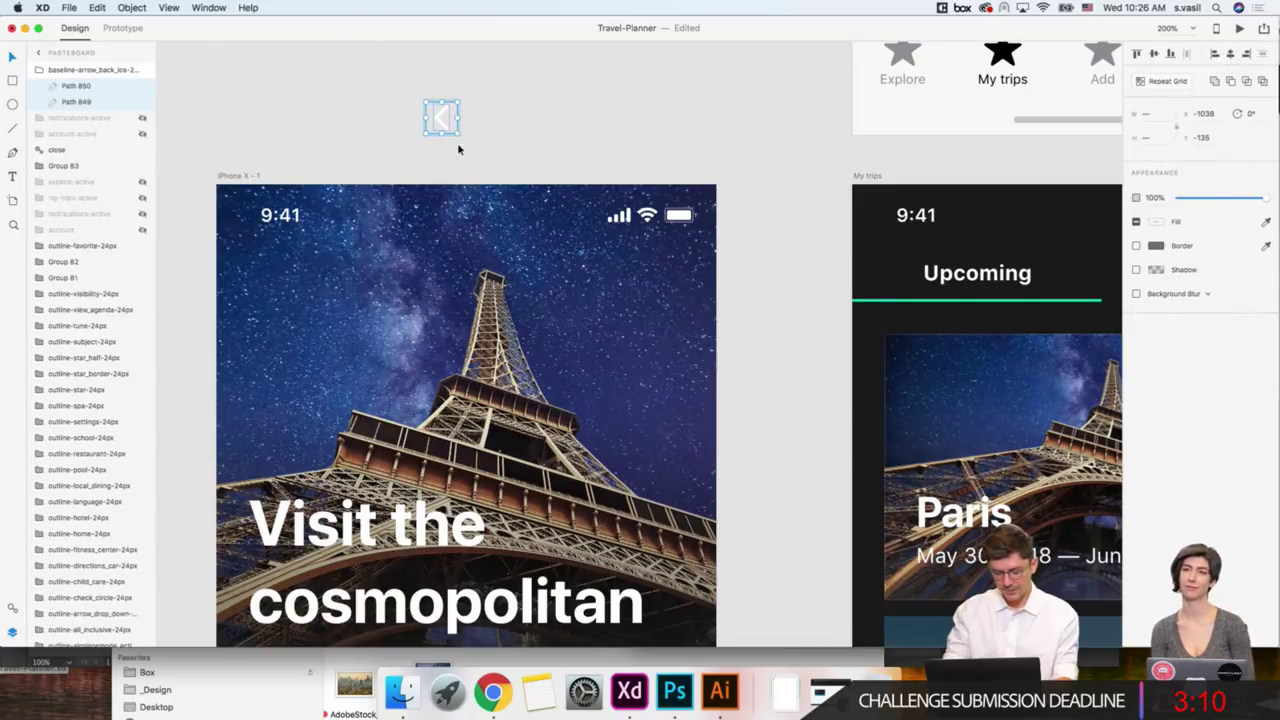
{"action": "key", "text": "super+equal"}
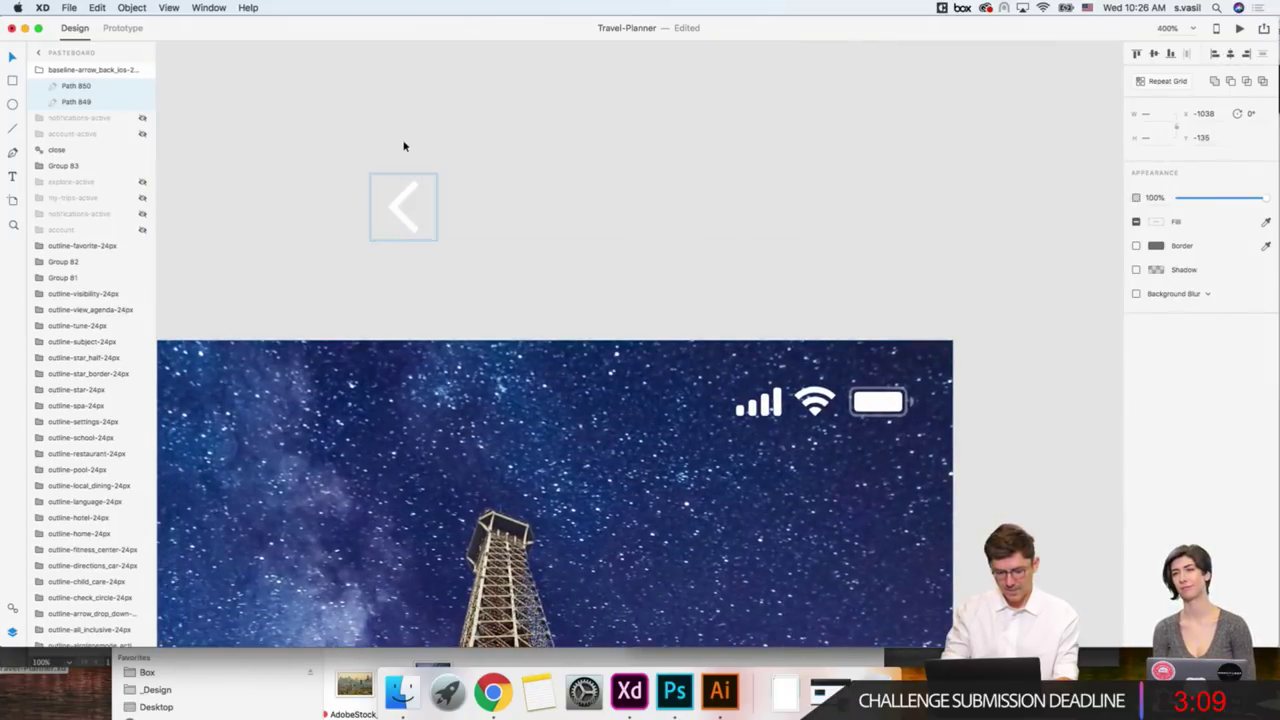
{"action": "left_click", "coordinate": [403, 215]}
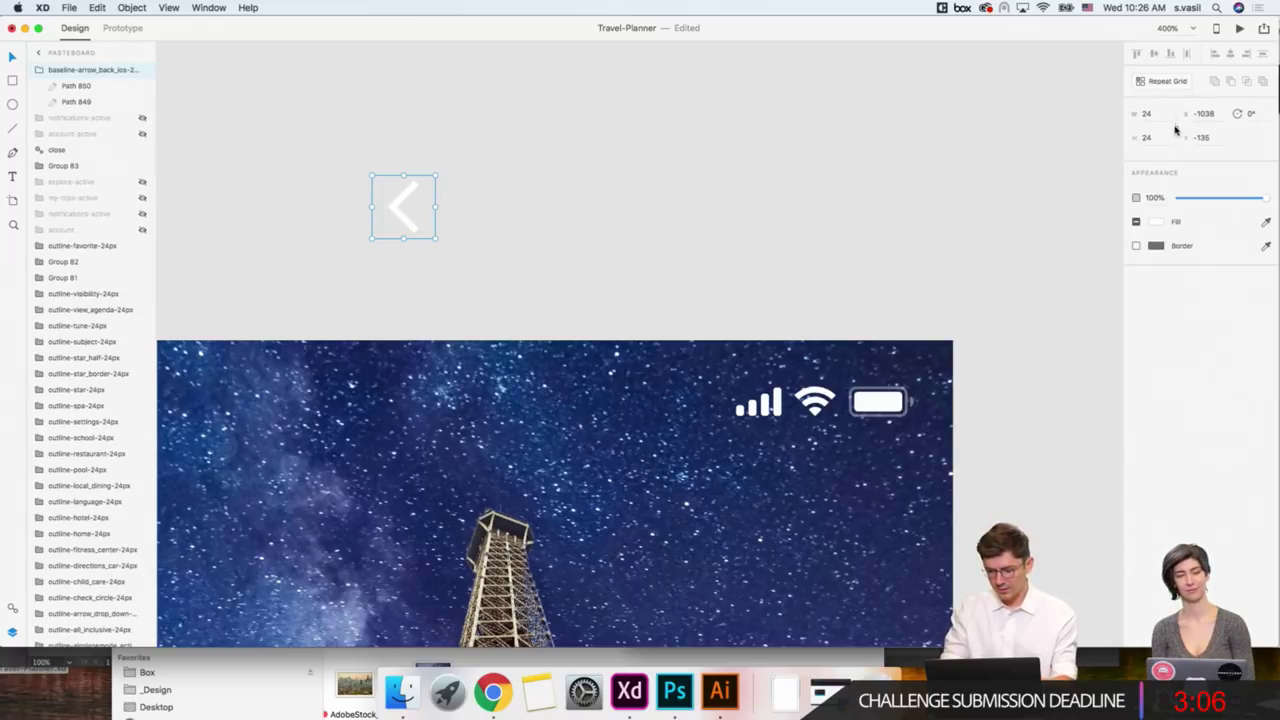
{"action": "key", "text": "Return"}
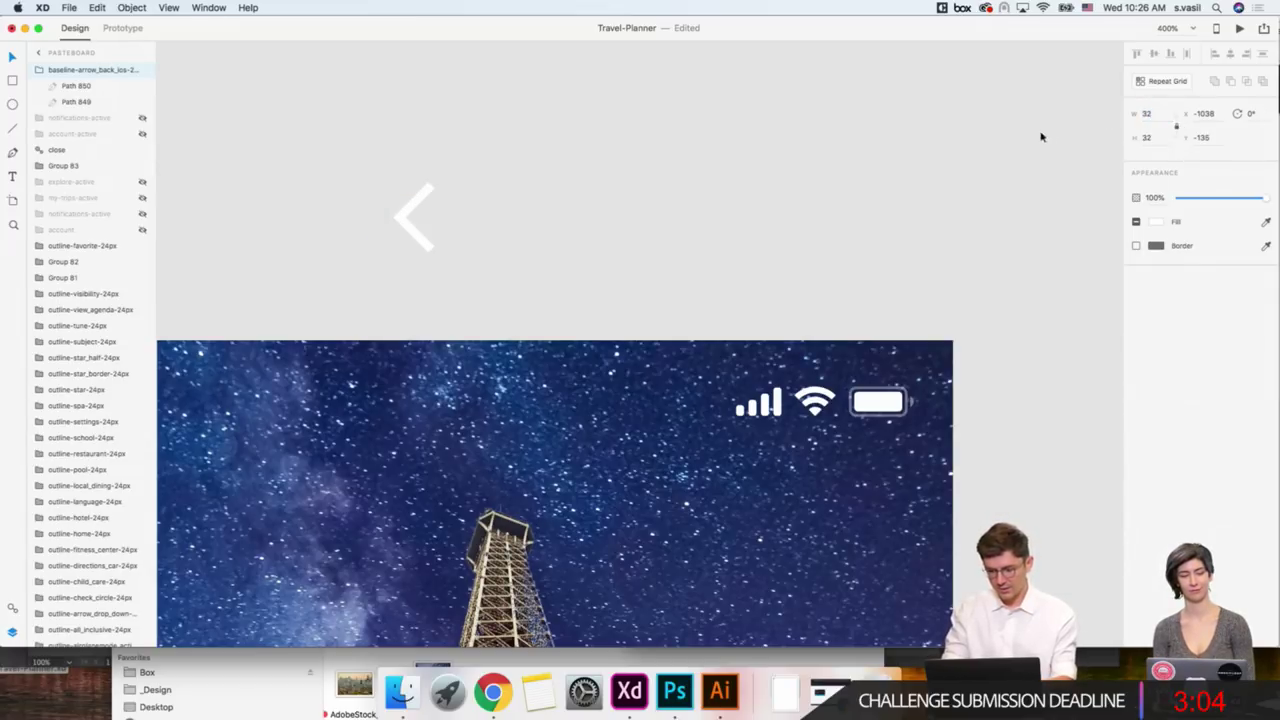
{"action": "scroll", "coordinate": [414, 237], "scroll_direction": "down", "scroll_amount": 2}
{"action": "scroll", "coordinate": [414, 237], "scroll_direction": "left", "scroll_amount": 3}
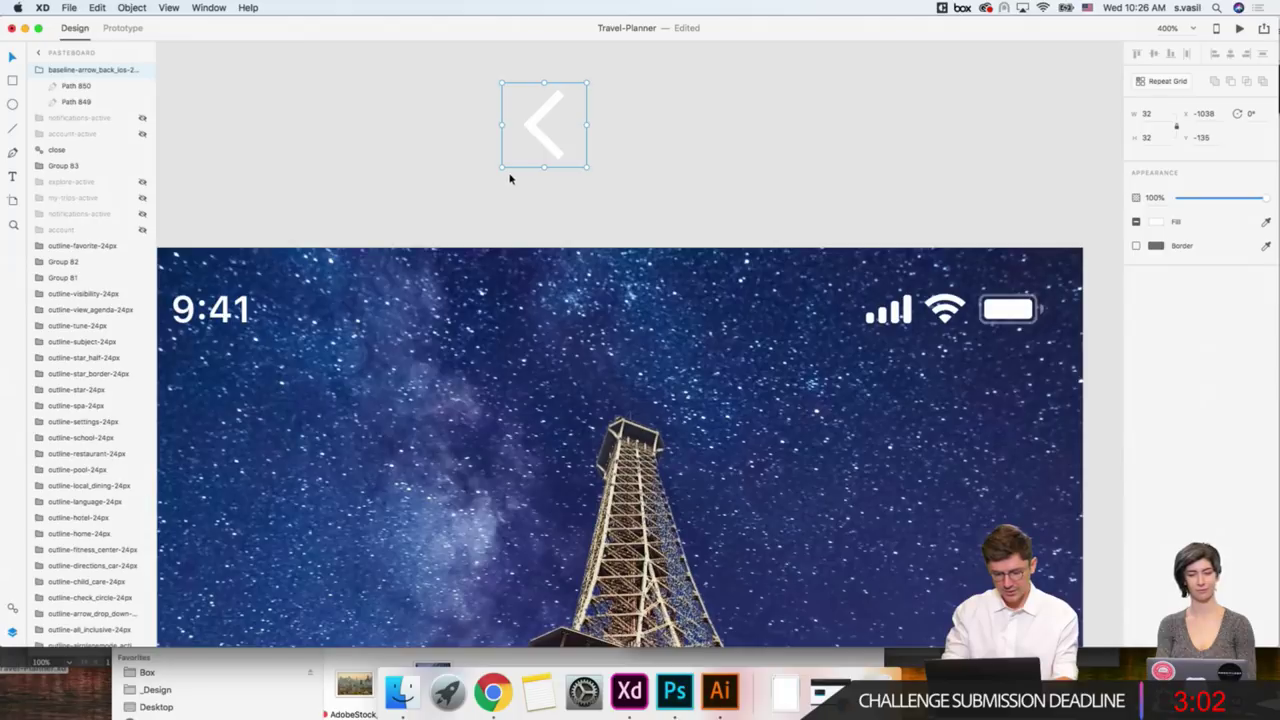
Resize the arrow to 44 × 44 and centre its paths vertically and horizontally.
{"action": "double_click", "coordinate": [552, 157]}
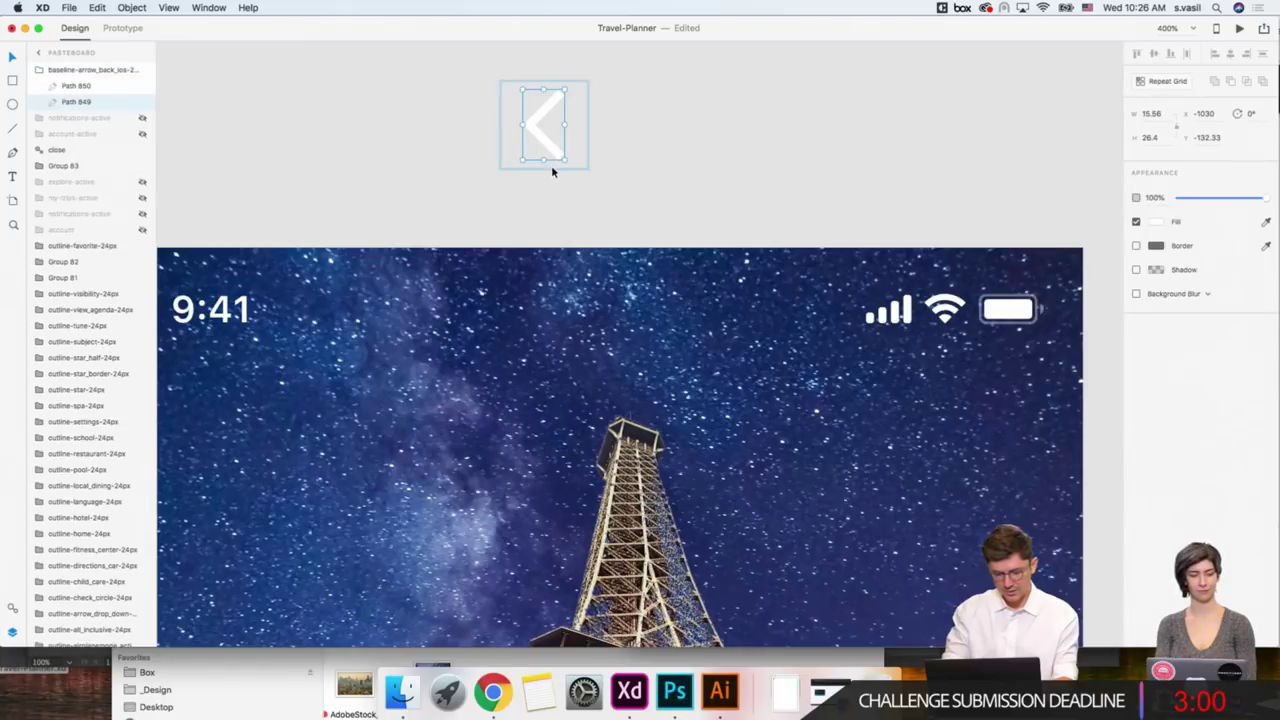
{"action": "mouse_move", "coordinate": [76, 86]}
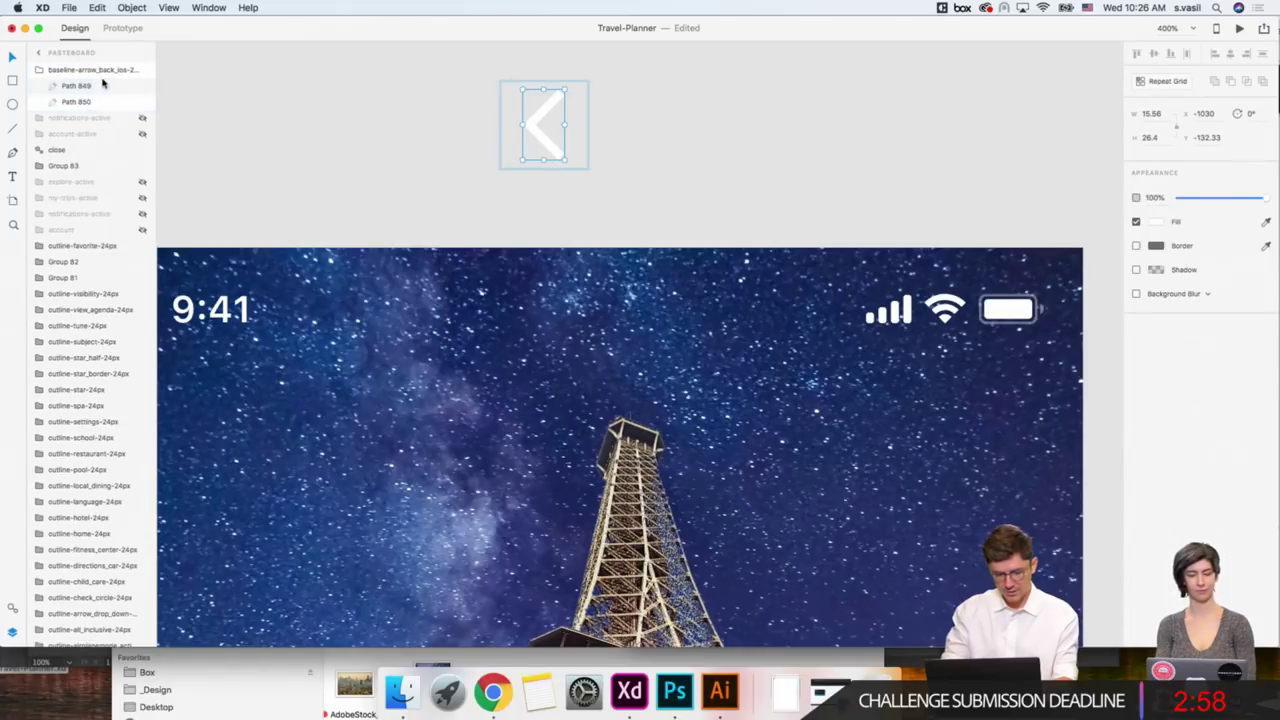
{"action": "left_click_drag", "start_coordinate": [96, 91], "coordinate": [86, 106]}
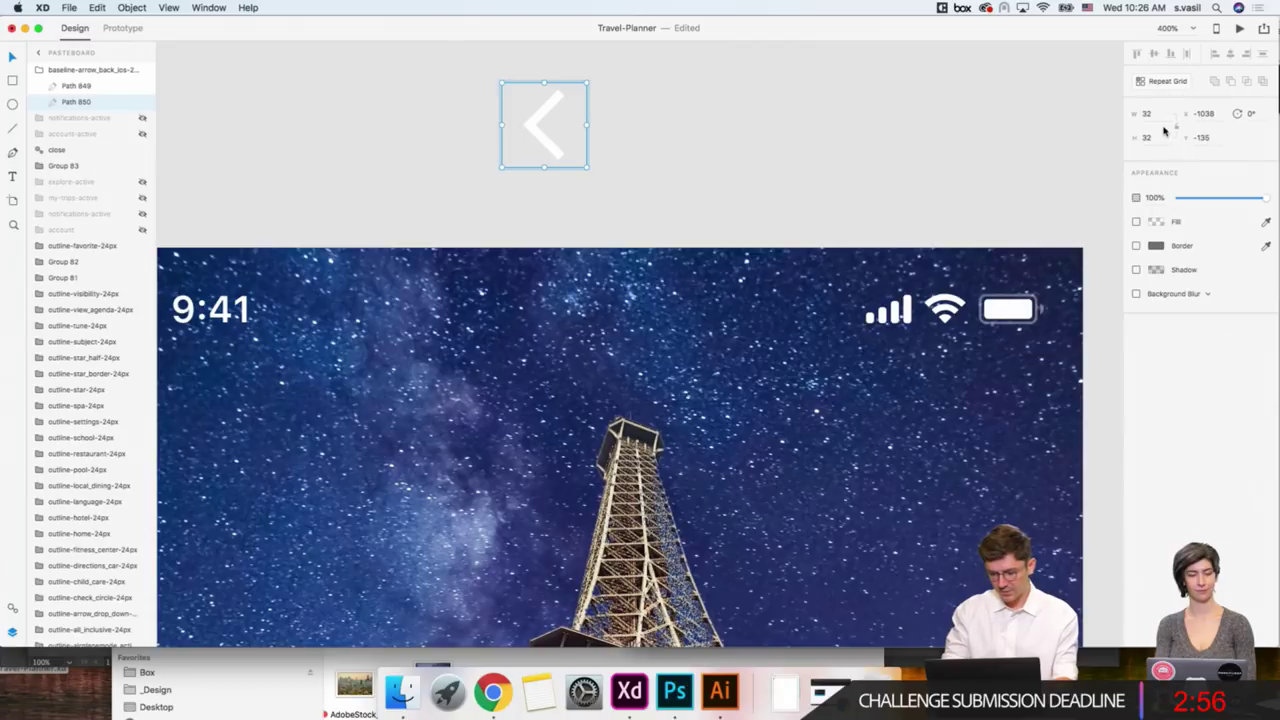
{"action": "type", "text": "44"}
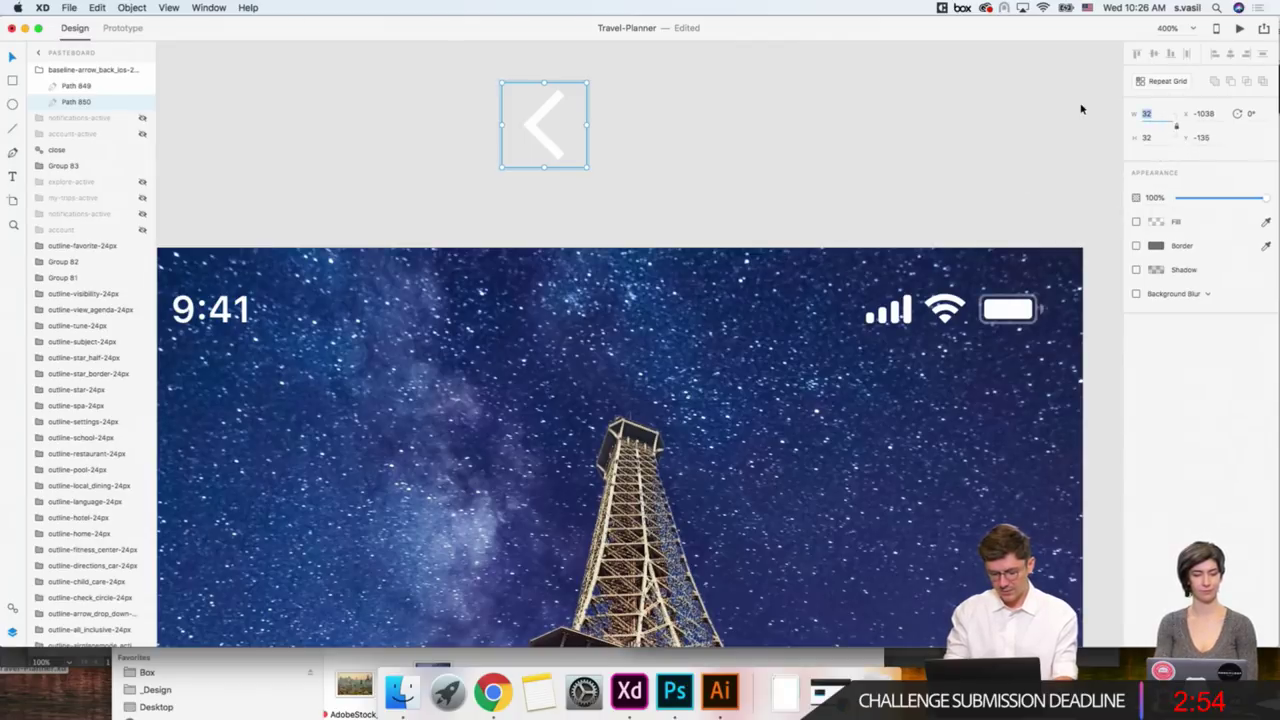
{"action": "key", "text": "Return"}
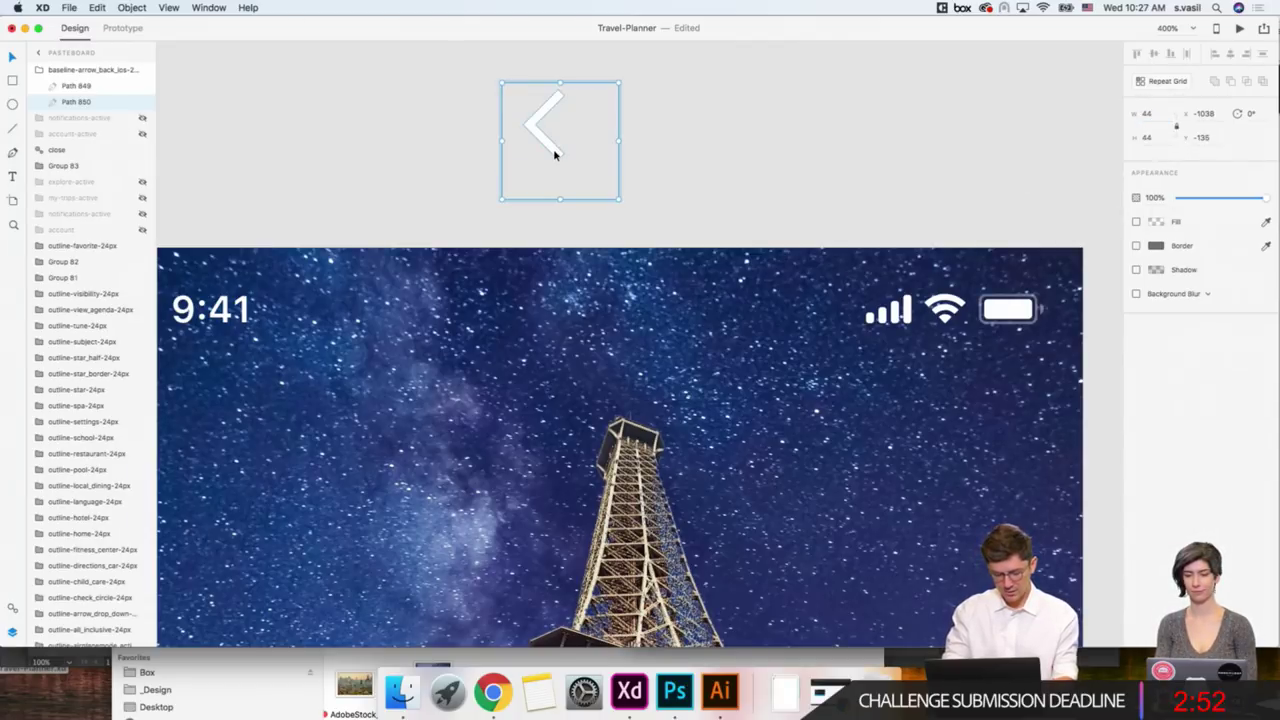
{"action": "key", "text": "super+a"}
{"action": "left_click", "coordinate": [1155, 52]}
{"action": "left_click", "coordinate": [1230, 53]}
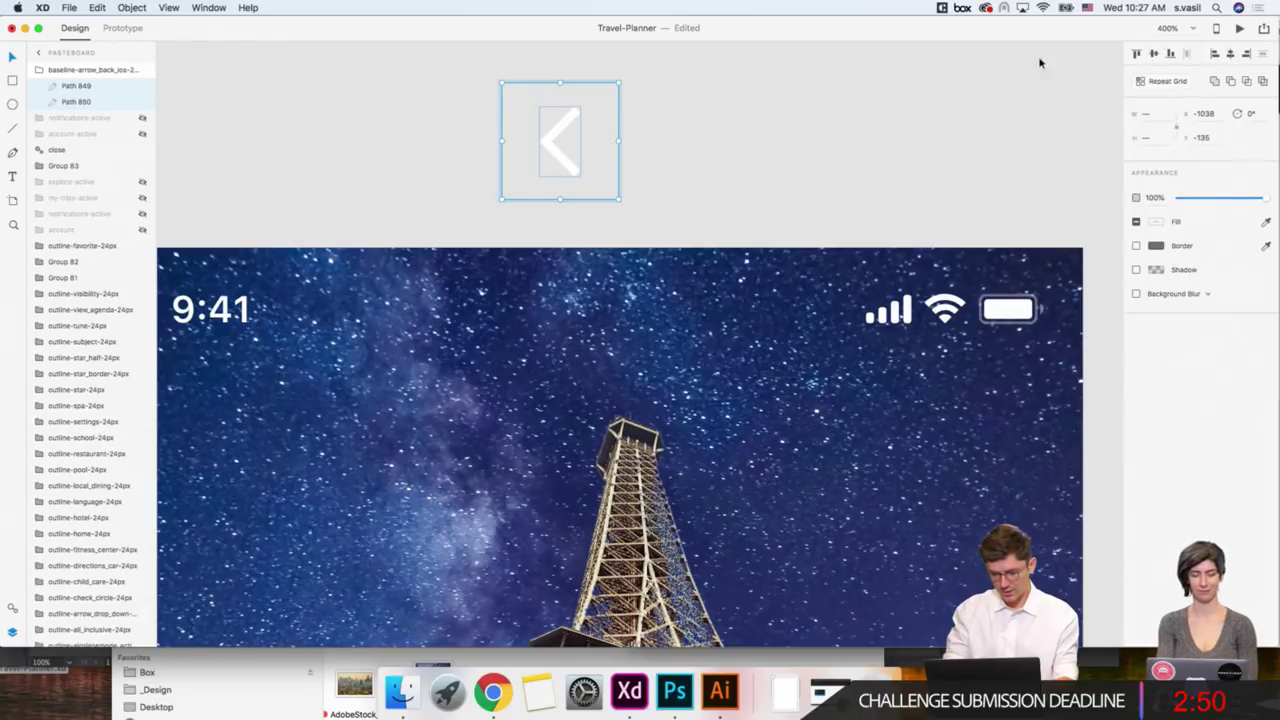
Move the arrow group onto the Eiffel Tower artboard.
{"action": "left_click", "coordinate": [760, 117]}
{"action": "left_click", "coordinate": [565, 163]}
{"action": "left_click_drag", "start_coordinate": [565, 163], "coordinate": [342, 452]}
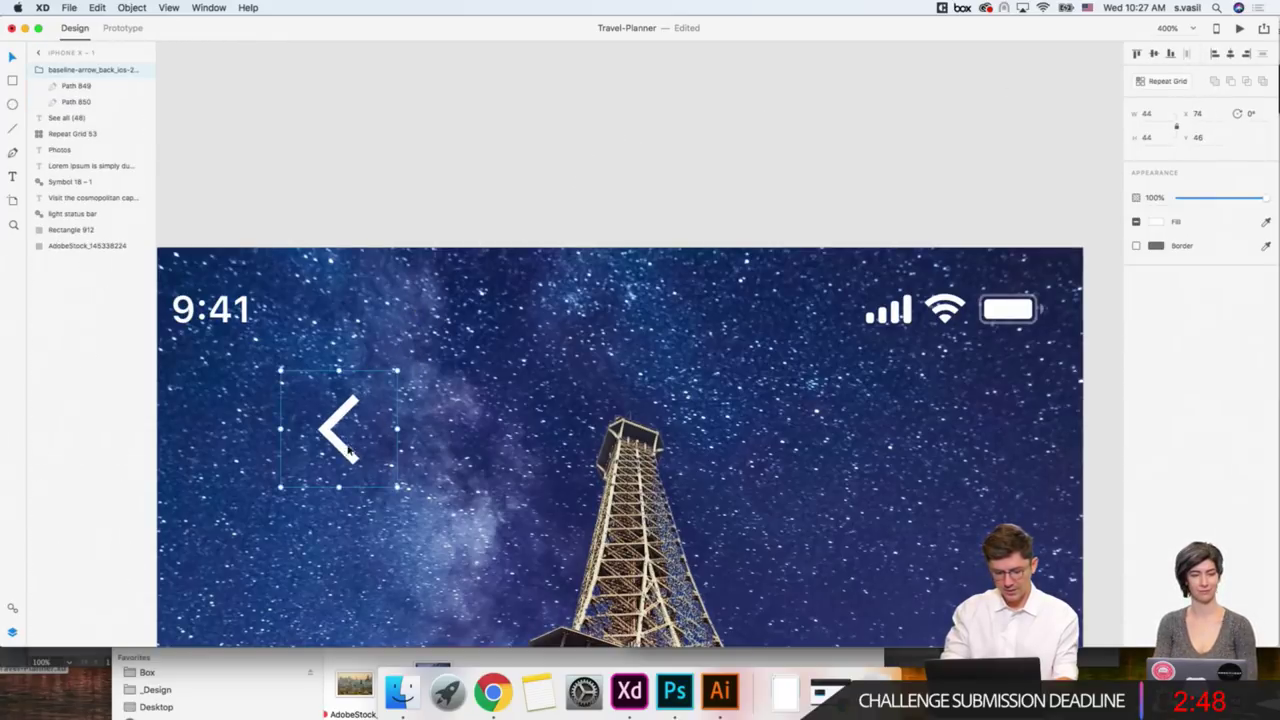
Align the back arrow to the artboard's left edge and set it 10 px in.
{"action": "scroll", "coordinate": [330, 380], "scroll_direction": "left", "scroll_amount": 2}
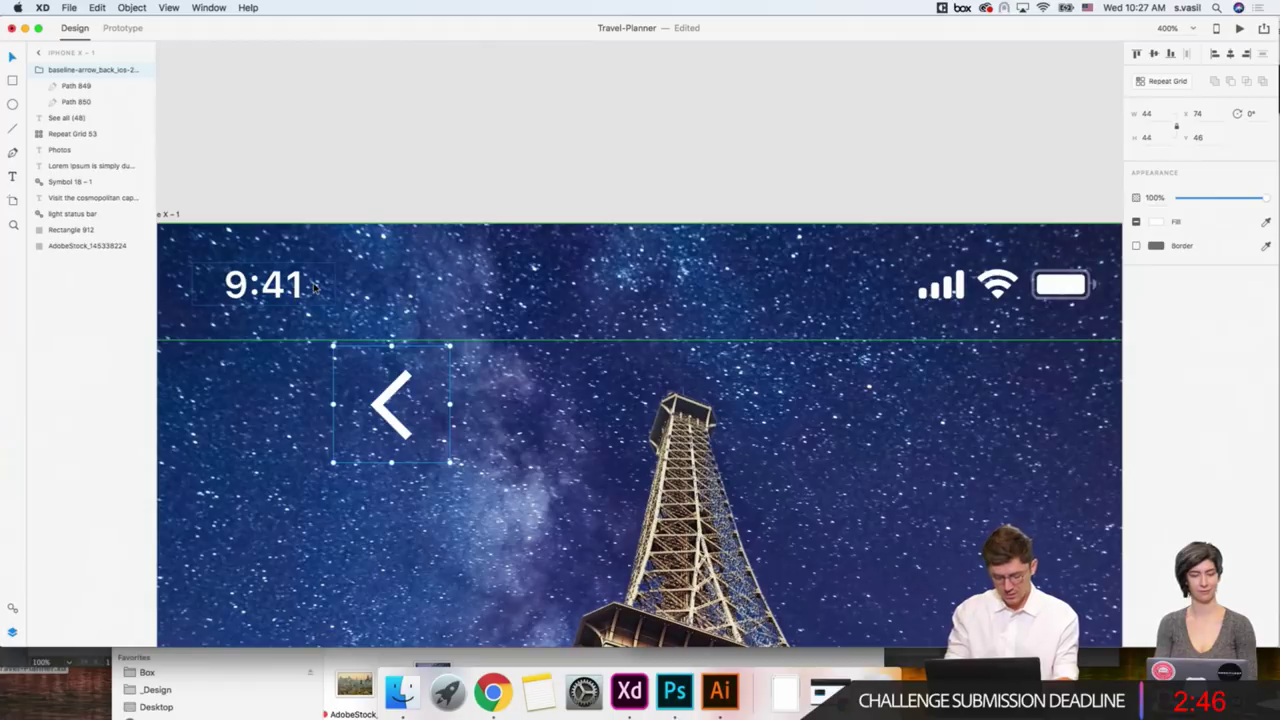
{"action": "key", "text": "alt"}
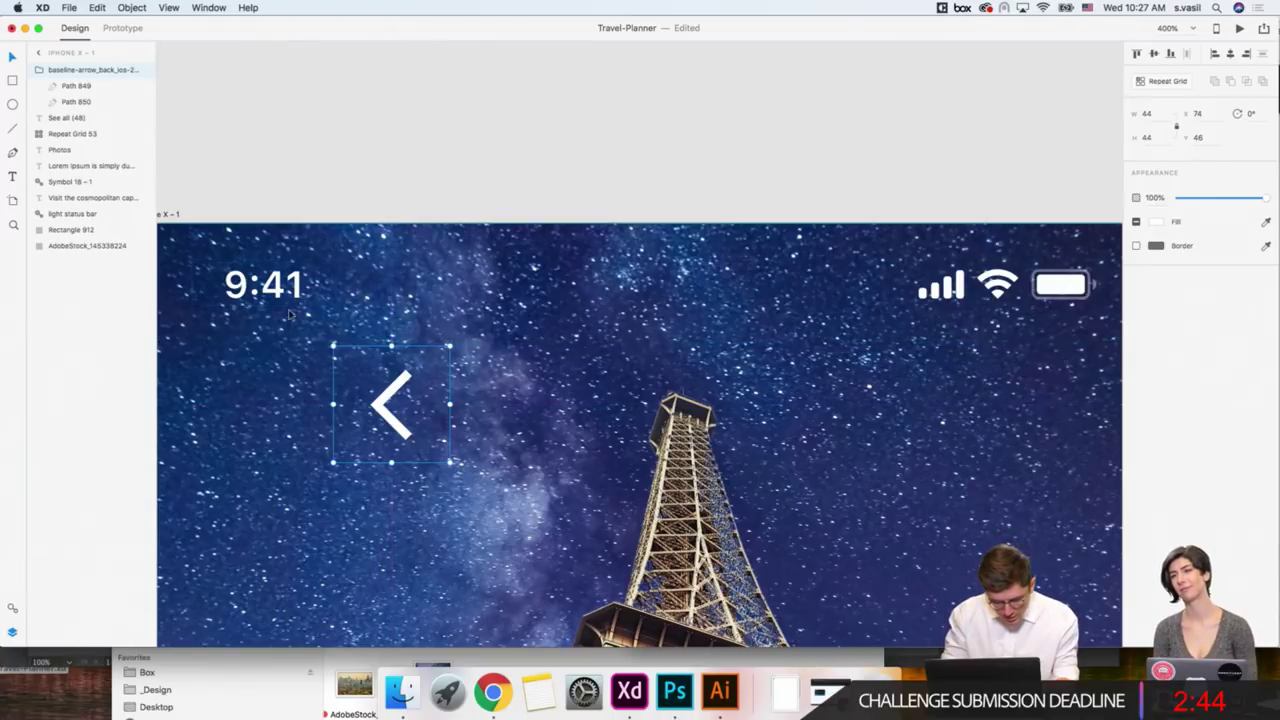
{"action": "scroll", "coordinate": [280, 310], "scroll_direction": "left", "scroll_amount": 5}
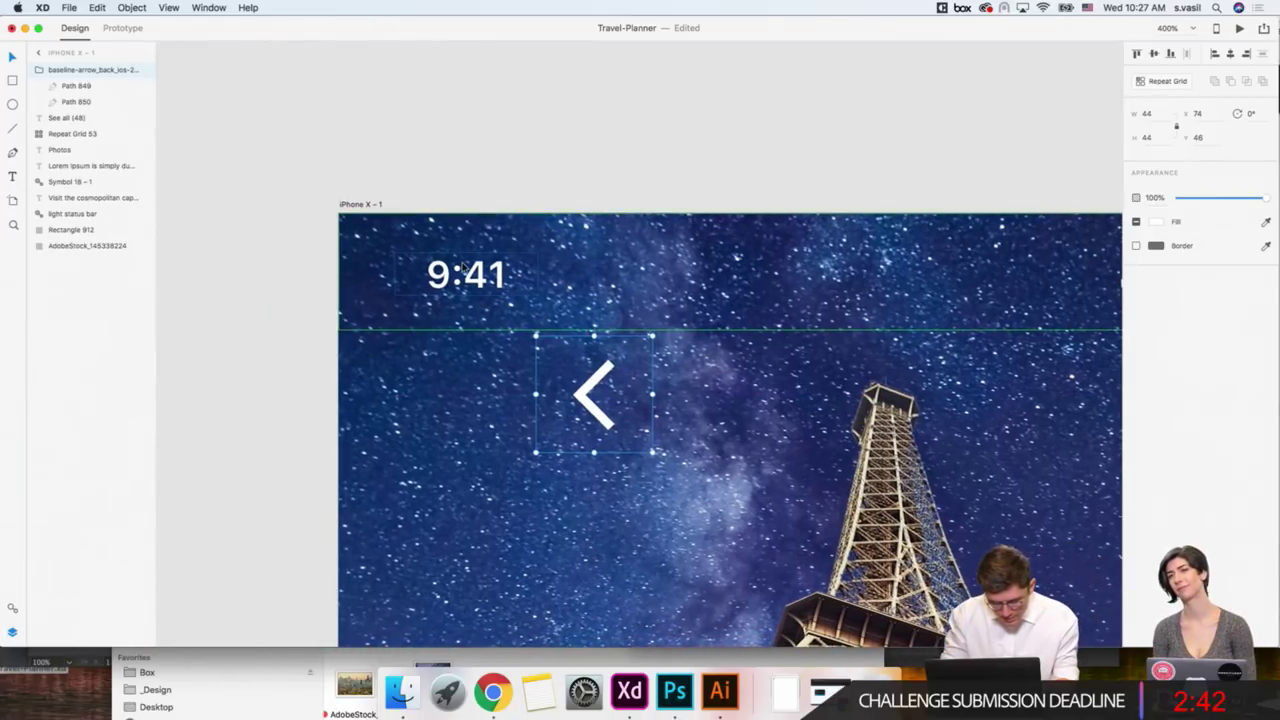
{"action": "left_click", "coordinate": [604, 408]}
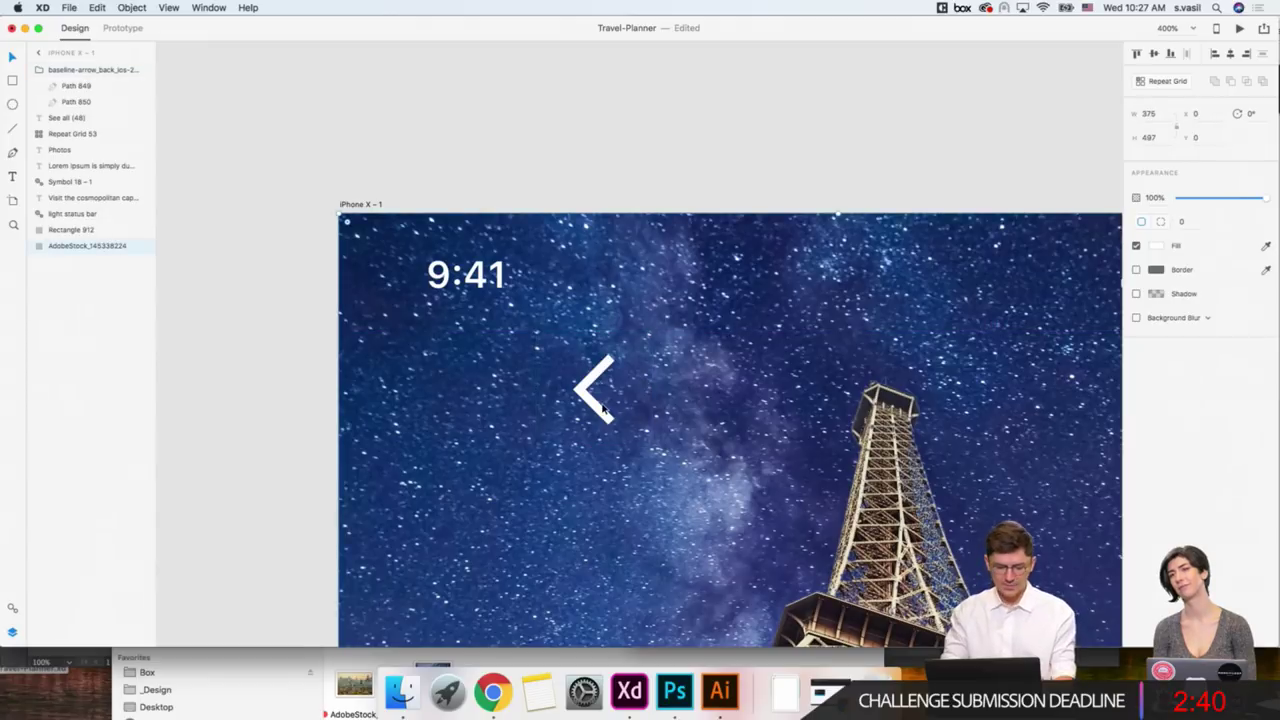
{"action": "left_click", "coordinate": [598, 405]}
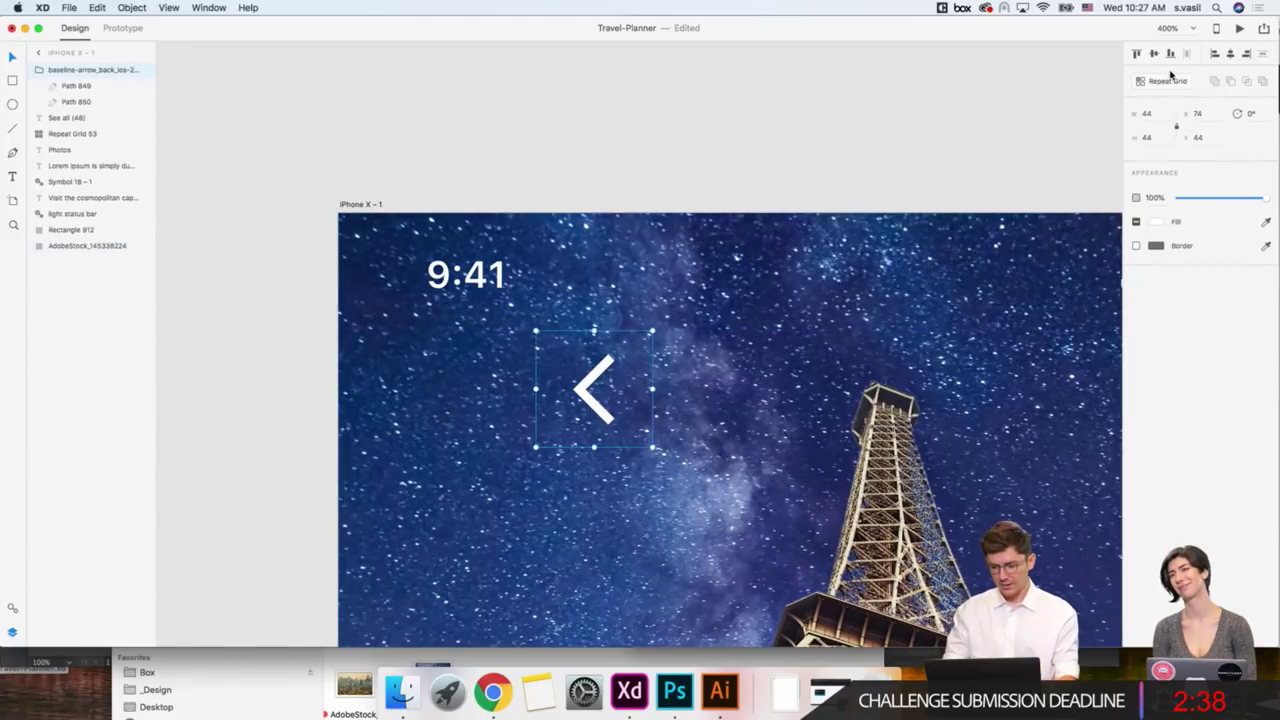
{"action": "left_click", "coordinate": [1213, 54]}
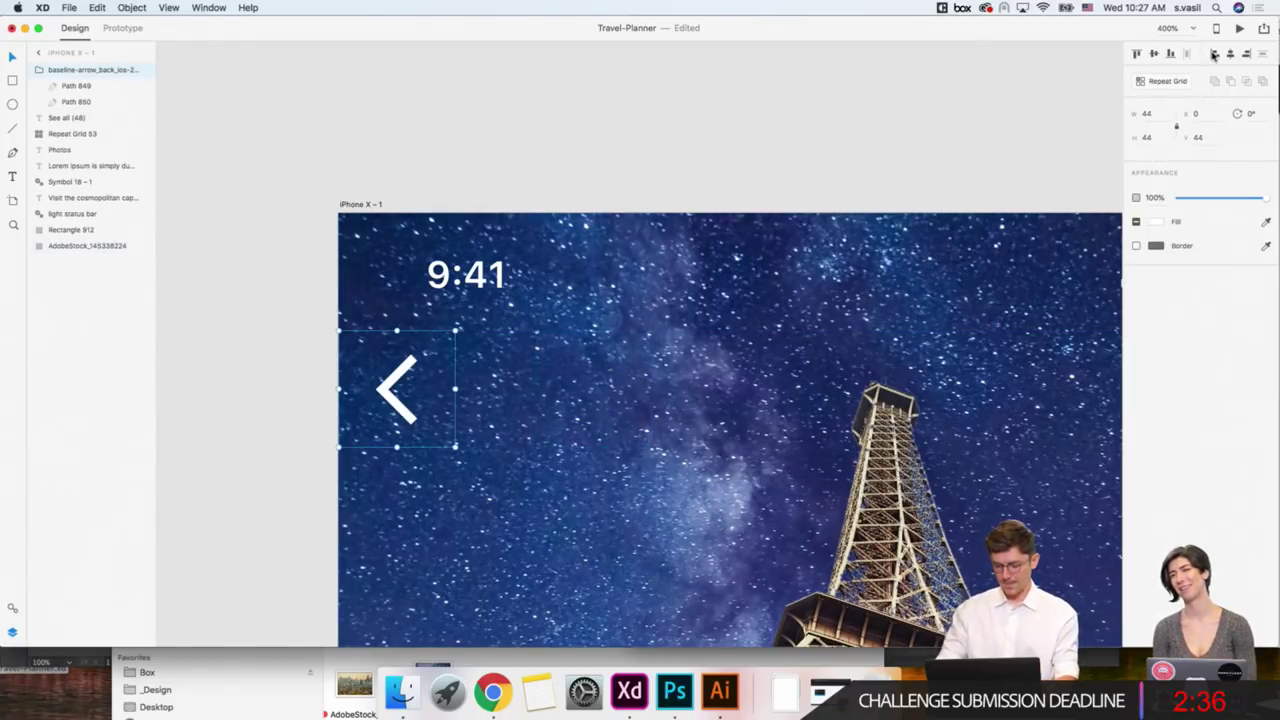
{"action": "key", "text": "shift+Right"}
Zoom out to 200% and select the dark overlay Rectangle 912.
{"action": "key", "text": "ctrl+minus"}
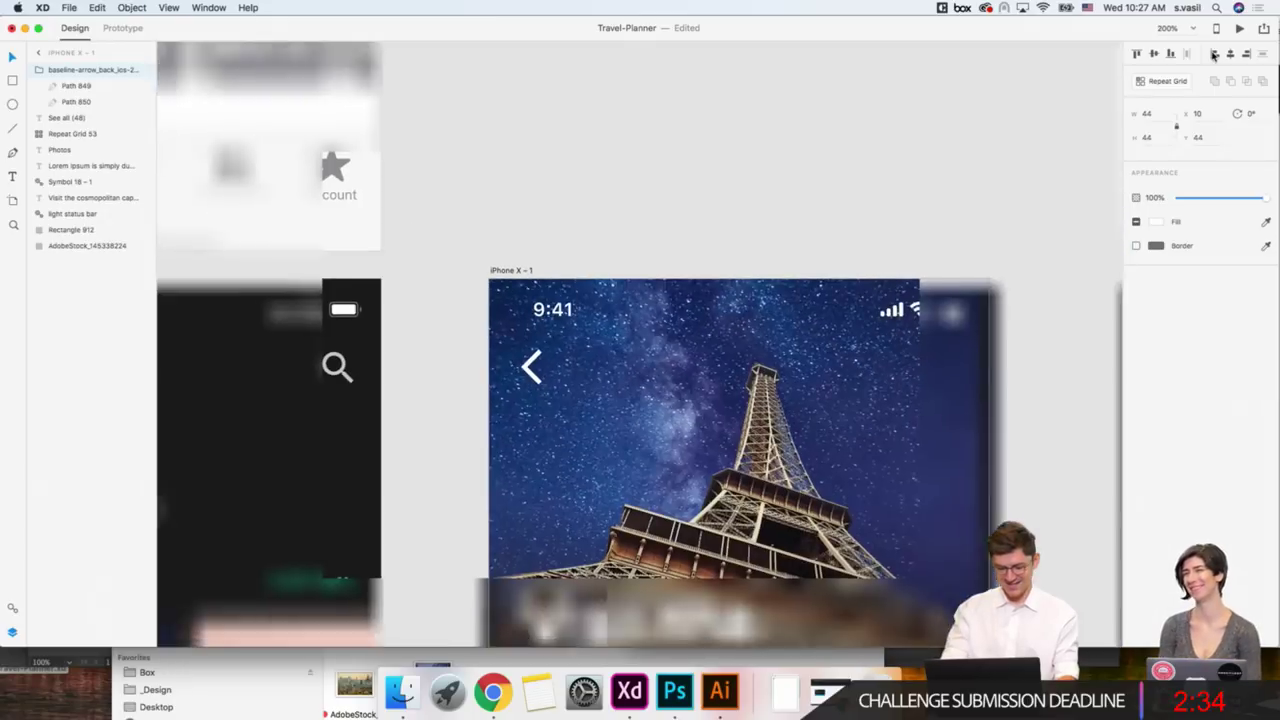
{"action": "scroll", "coordinate": [773, 351], "scroll_direction": "down", "scroll_amount": 5}
{"action": "scroll", "coordinate": [773, 351], "scroll_direction": "right", "scroll_amount": 3}
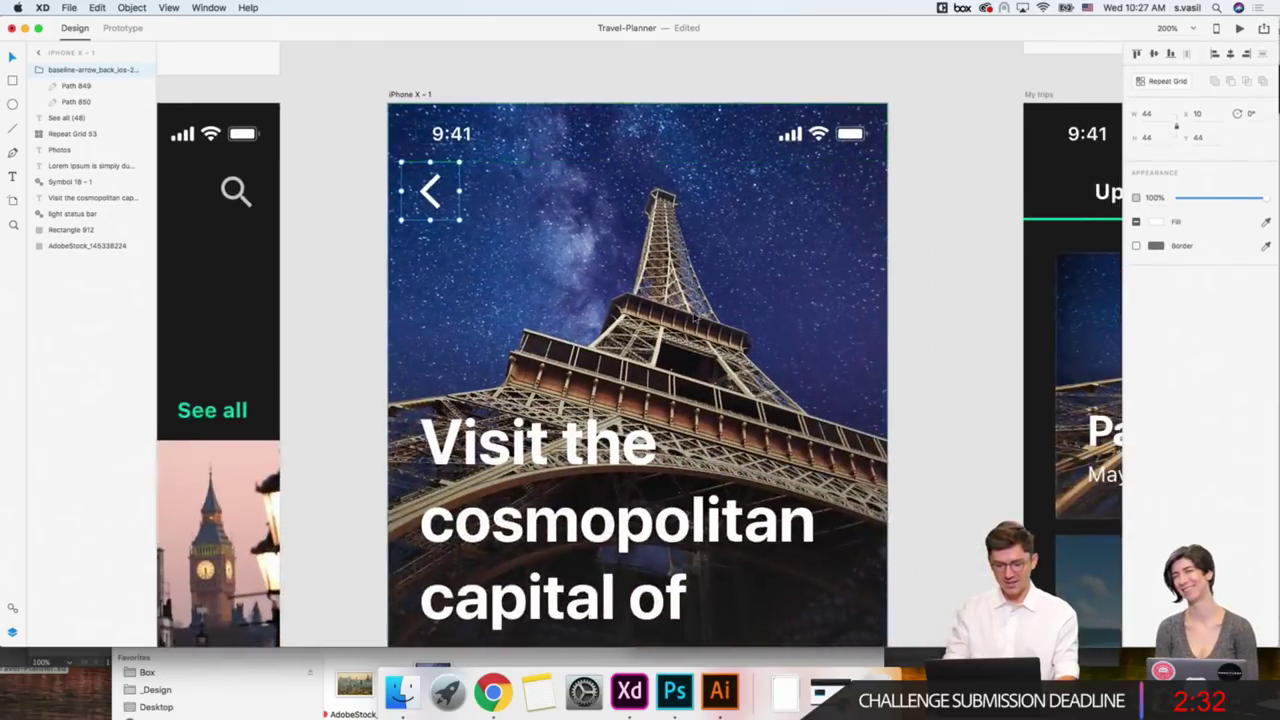
{"action": "left_click", "coordinate": [773, 351]}
Duplicate Rectangle 912 and move the copy up toward the artboard top.
{"action": "key", "text": "ctrl+d"}
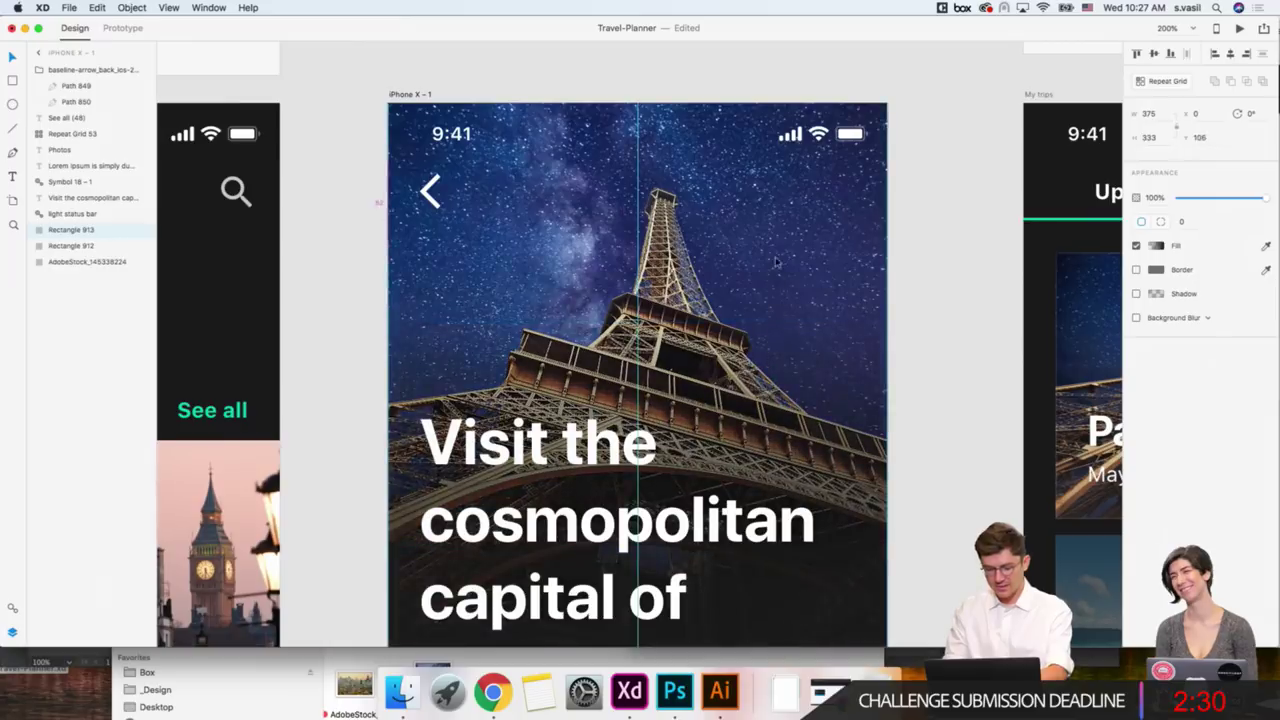
{"action": "left_click_drag", "start_coordinate": [773, 351], "coordinate": [785, 191]}
{"action": "scroll", "coordinate": [800, 222], "scroll_direction": "down", "scroll_amount": 2}
{"action": "scroll", "coordinate": [800, 222], "scroll_direction": "right", "scroll_amount": 2}
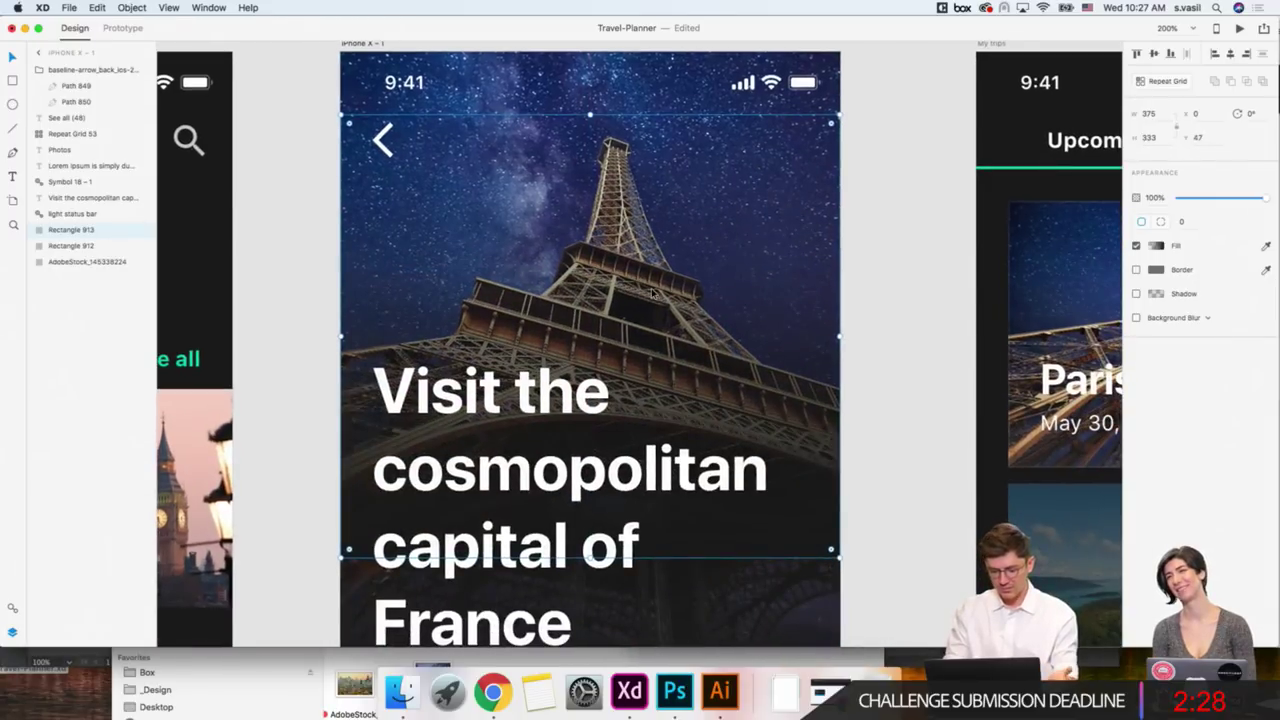
{"action": "key", "text": "ctrl+minus"}
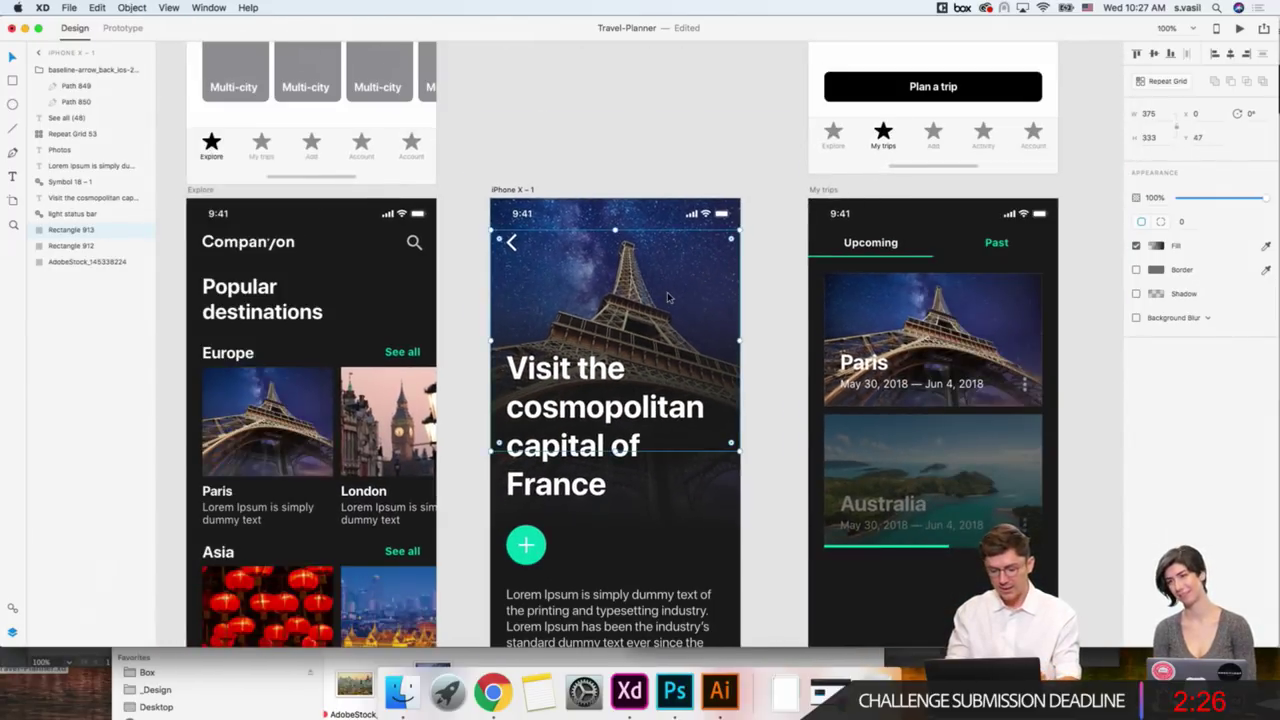
Adjust the new rectangle's gradient opacity to tune how dark the overlay is.
{"action": "left_click", "coordinate": [1158, 245]}
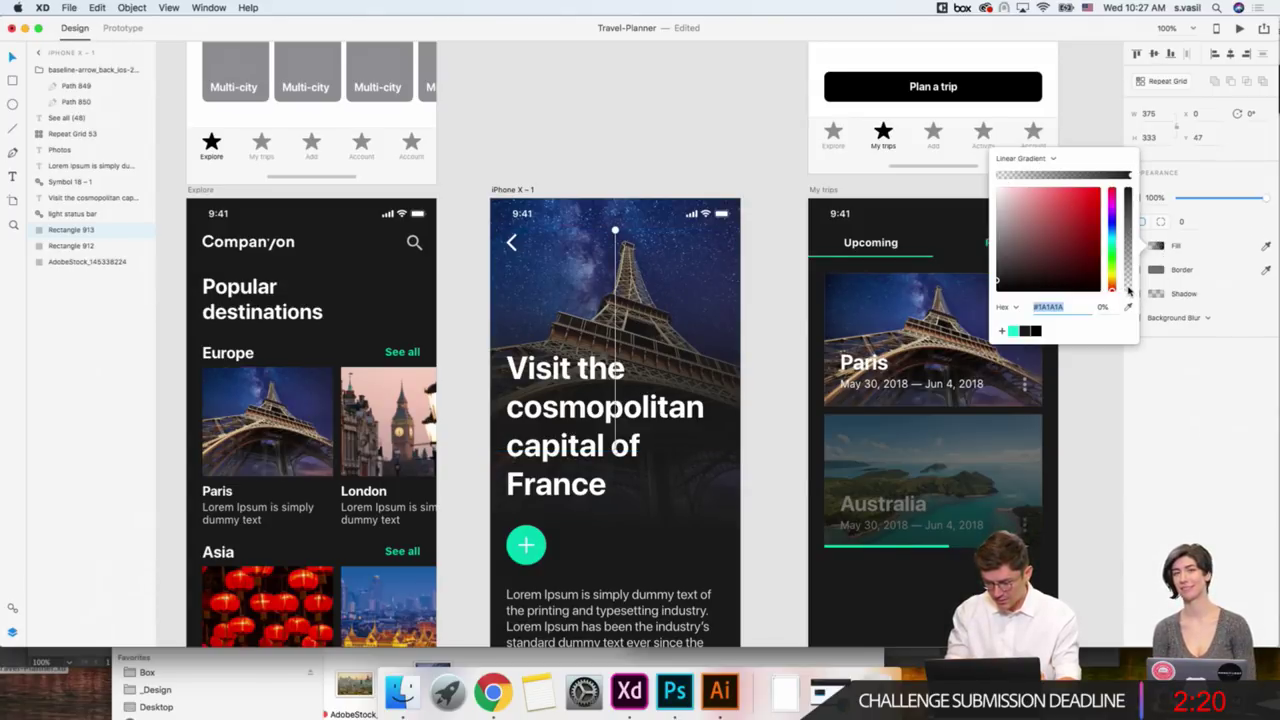
{"action": "left_click_drag", "start_coordinate": [1129, 290], "coordinate": [1135, 232]}
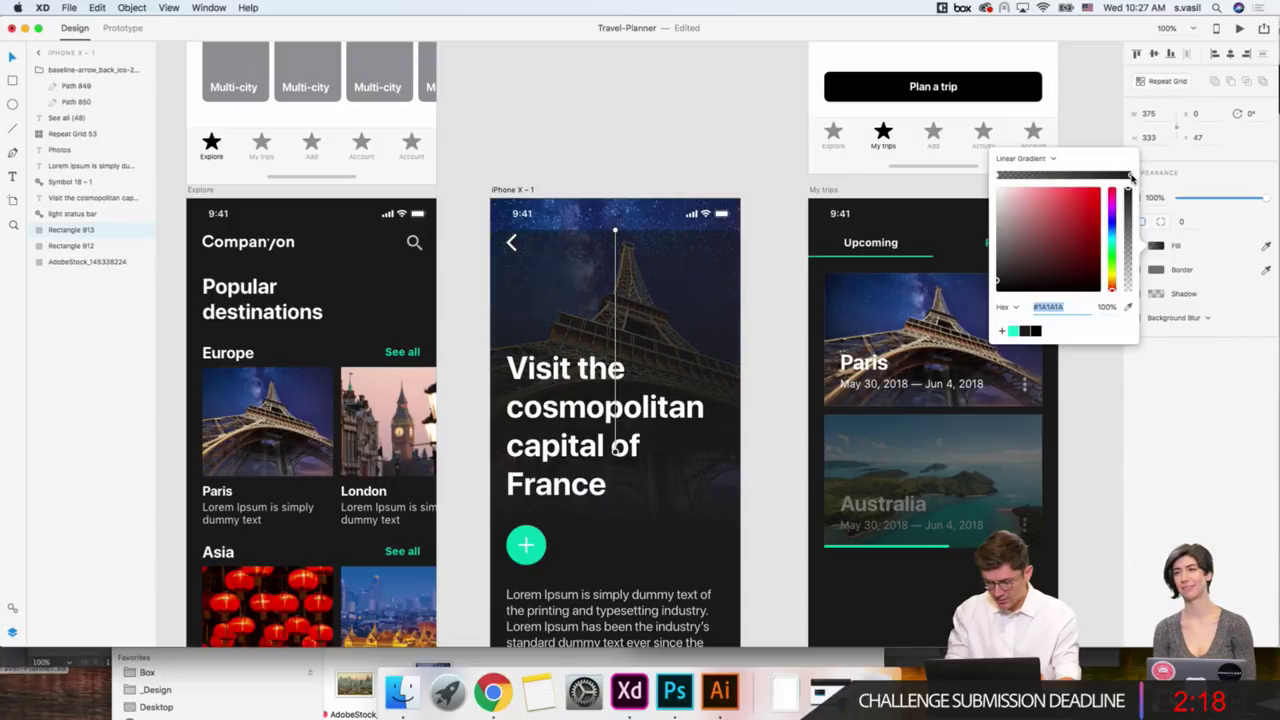
{"action": "left_click_drag", "start_coordinate": [1131, 176], "coordinate": [1129, 238]}
{"action": "left_click", "coordinate": [590, 283]}
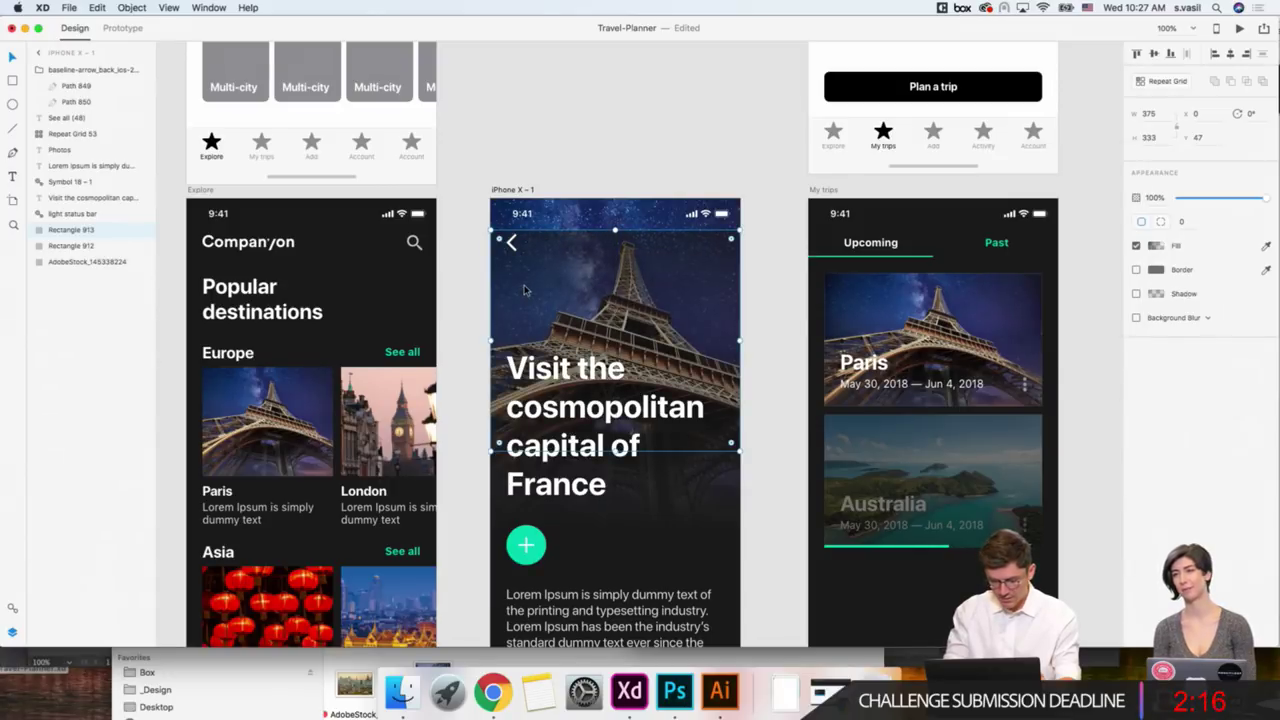
Snap the overlay's top to the artboard top and shorten it to about 93 px.
{"action": "left_click_drag", "start_coordinate": [550, 284], "coordinate": [550, 252]}
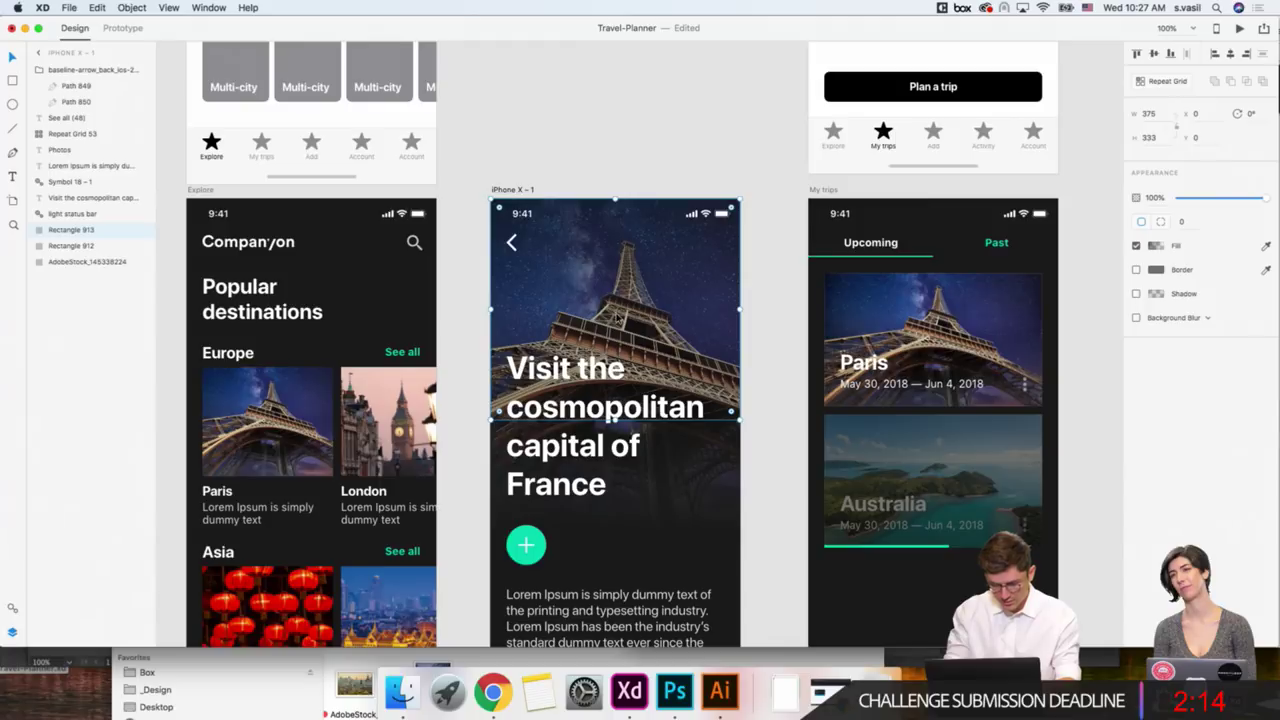
{"action": "left_click_drag", "start_coordinate": [615, 411], "coordinate": [615, 331]}
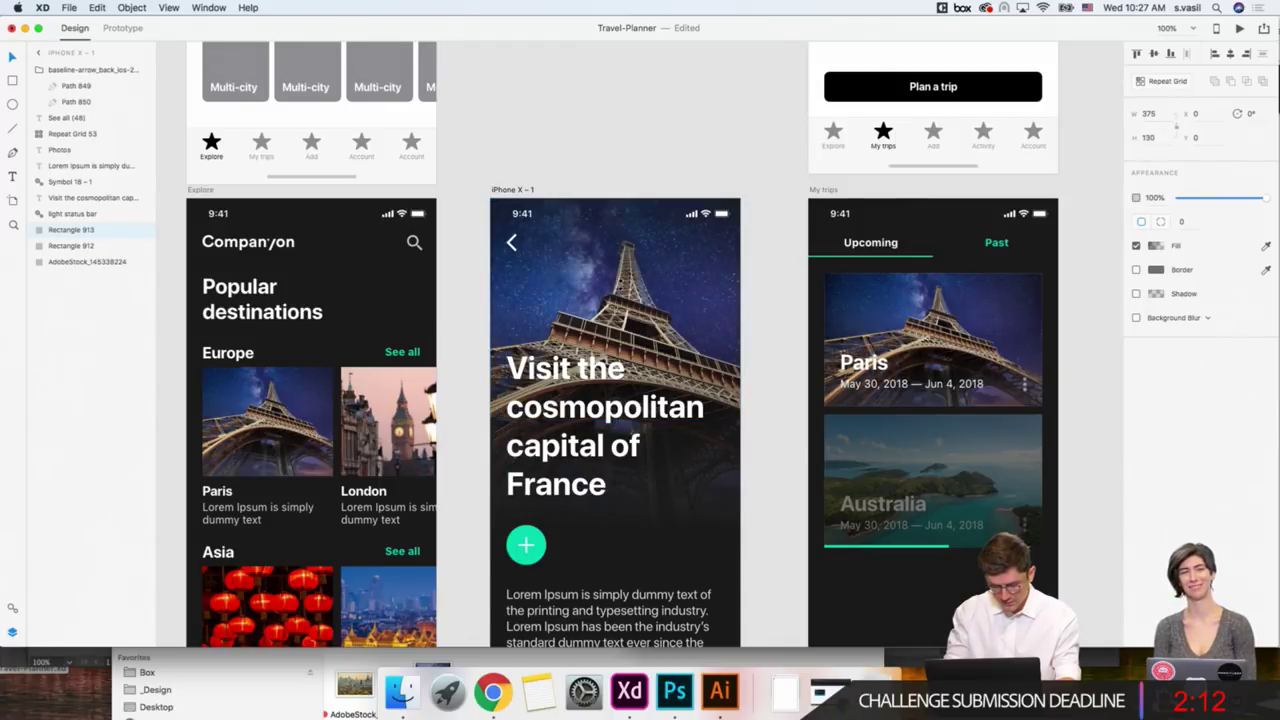
{"action": "left_click_drag", "start_coordinate": [623, 280], "coordinate": [623, 268]}
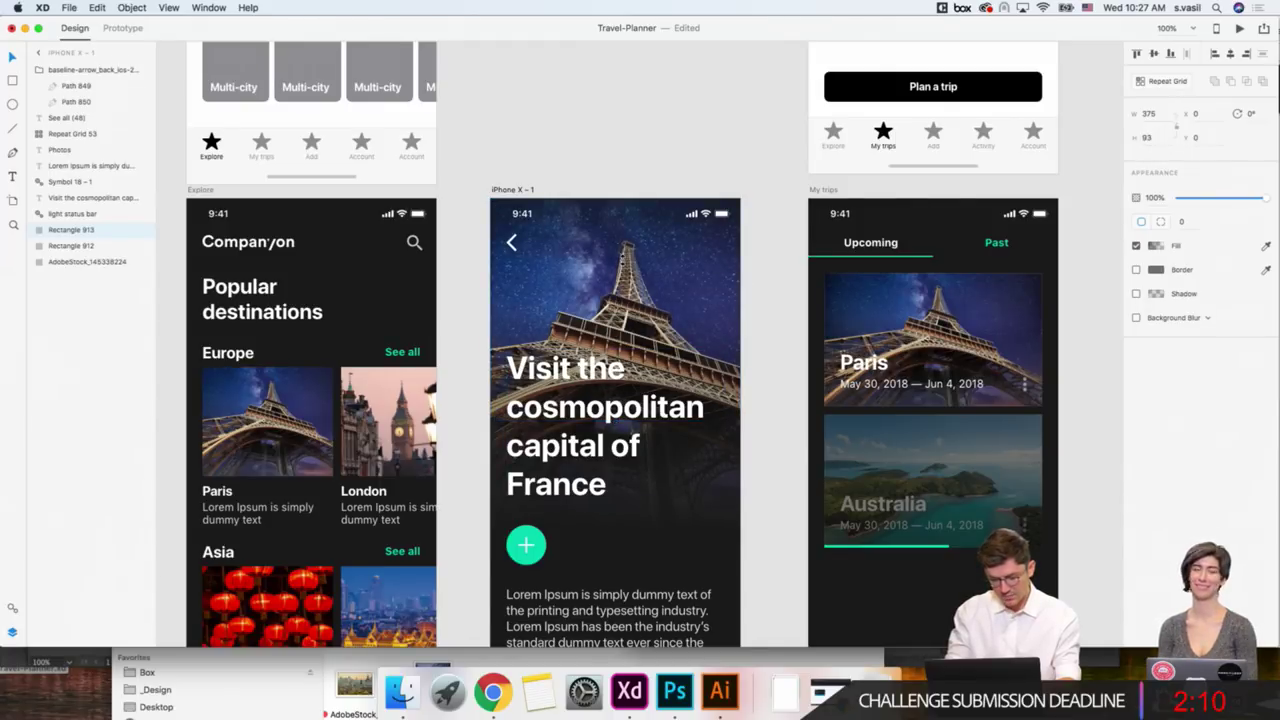
{"action": "left_click", "coordinate": [637, 140]}
{"action": "scroll", "coordinate": [645, 140], "scroll_direction": "down", "scroll_amount": 2}
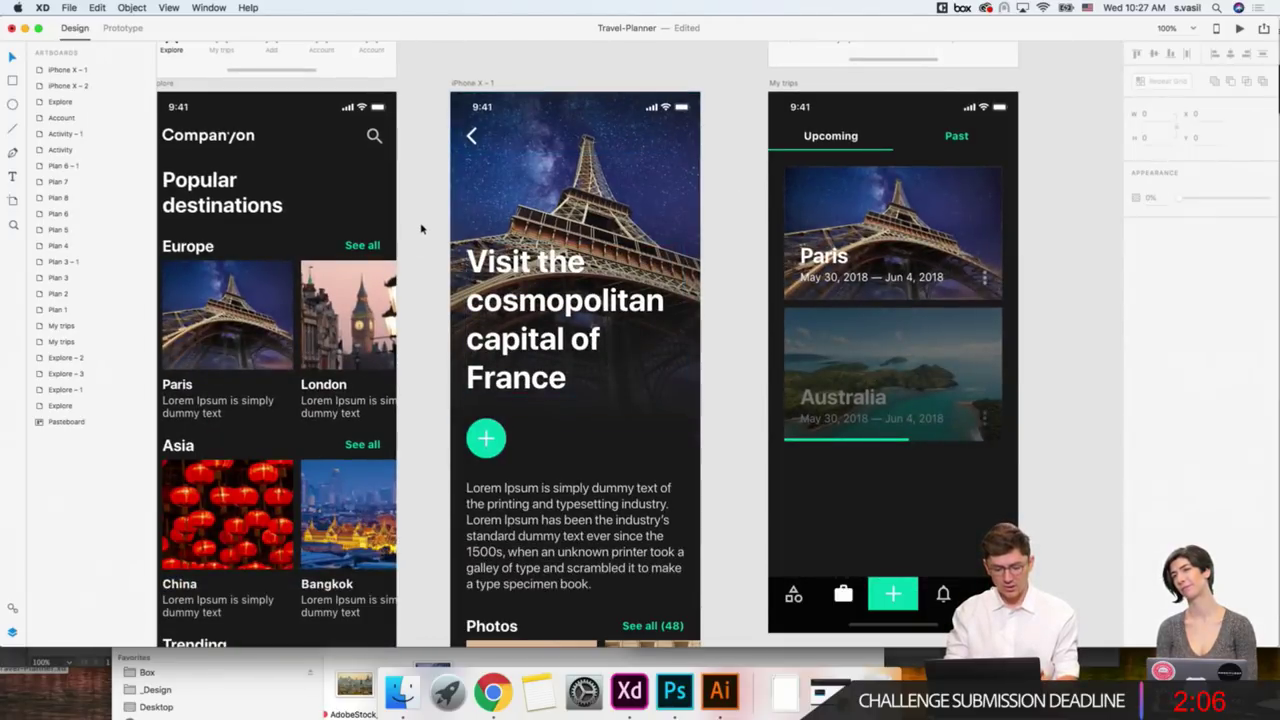
Copy a 'See all' label into the Paris header as 'Share', nudged right opposite the back arrow.
{"action": "mouse_move", "coordinate": [362, 245]}
{"action": "left_mouse_down"}
{"action": "mouse_move", "coordinate": [618, 103]}
{"action": "mouse_move", "coordinate": [662, 135]}
{"action": "left_mouse_up"}
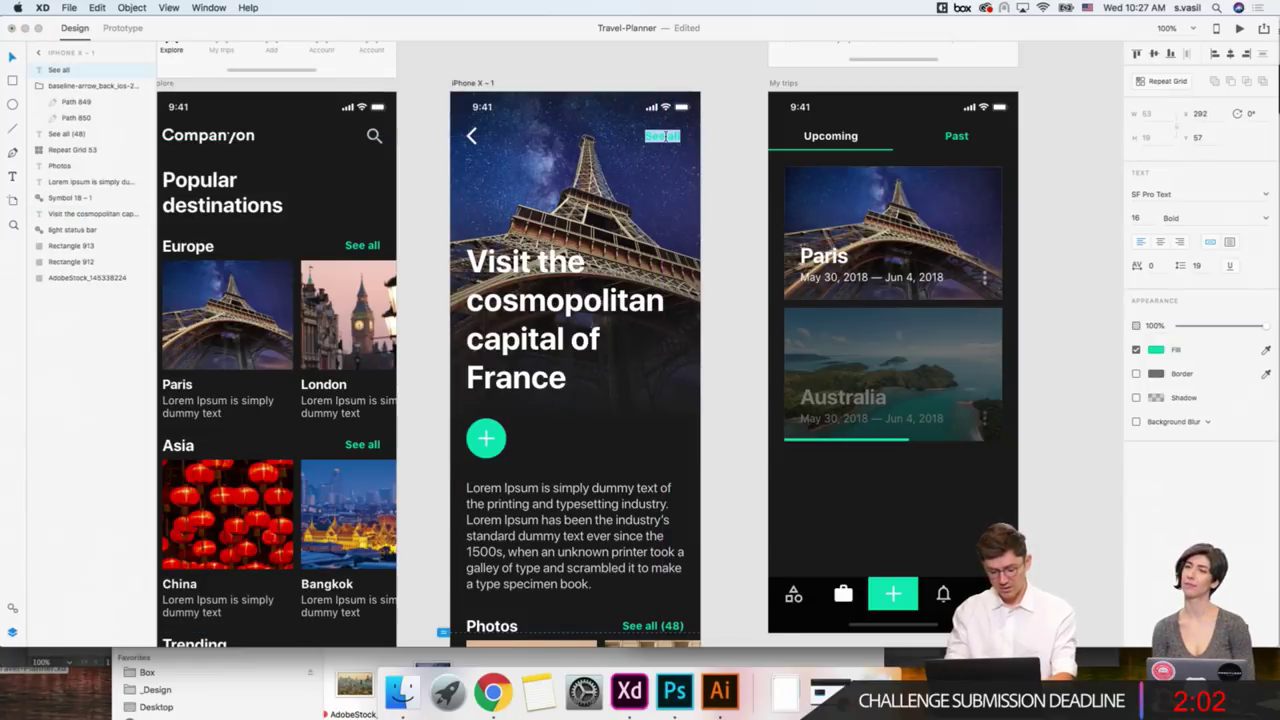
{"action": "type", "text": "hare"}
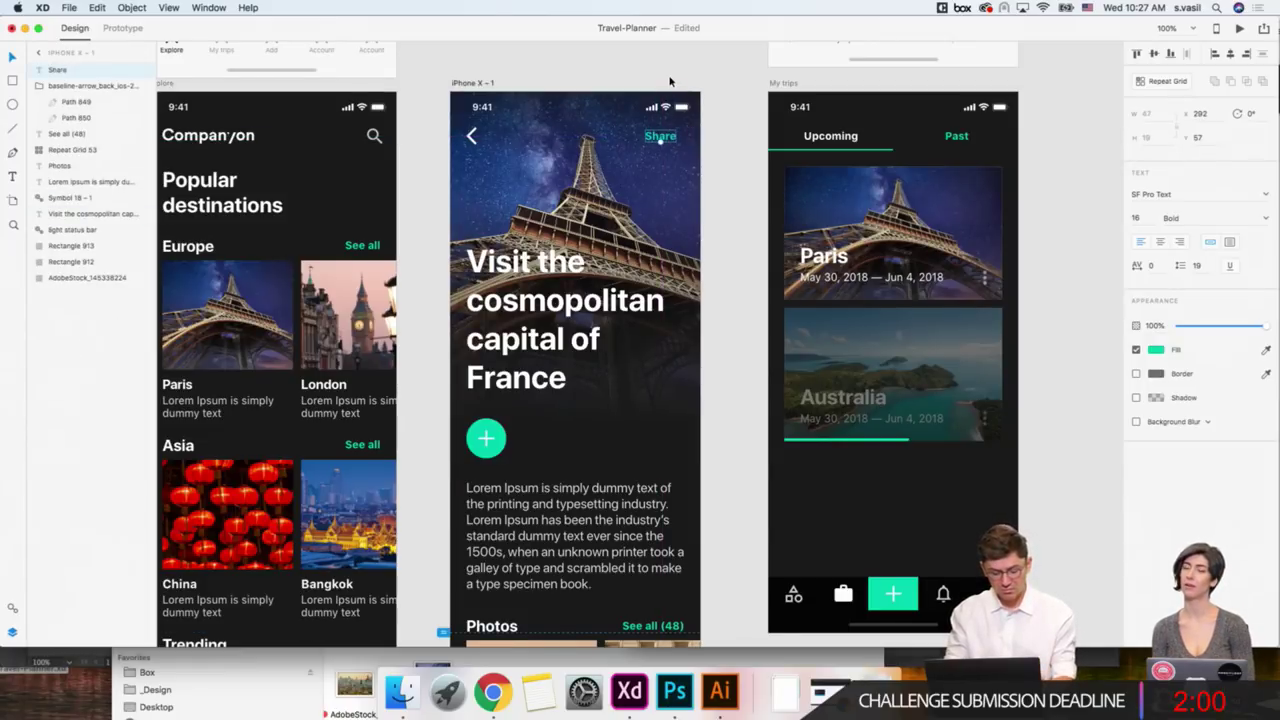
{"action": "key", "text": "alt"}
{"action": "key", "text": "shift+Right"}
{"action": "key", "text": "Right"}
{"action": "key", "text": "Right"}
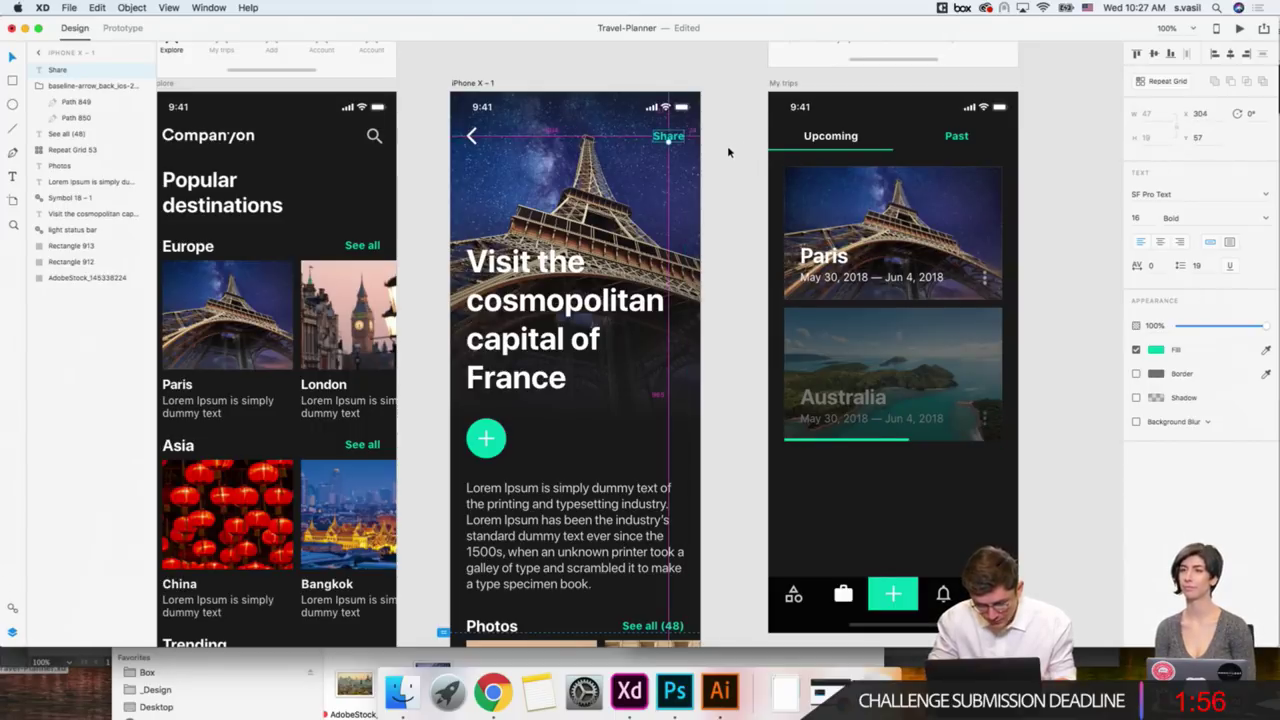
{"action": "left_click", "coordinate": [473, 137], "text": "shift"}
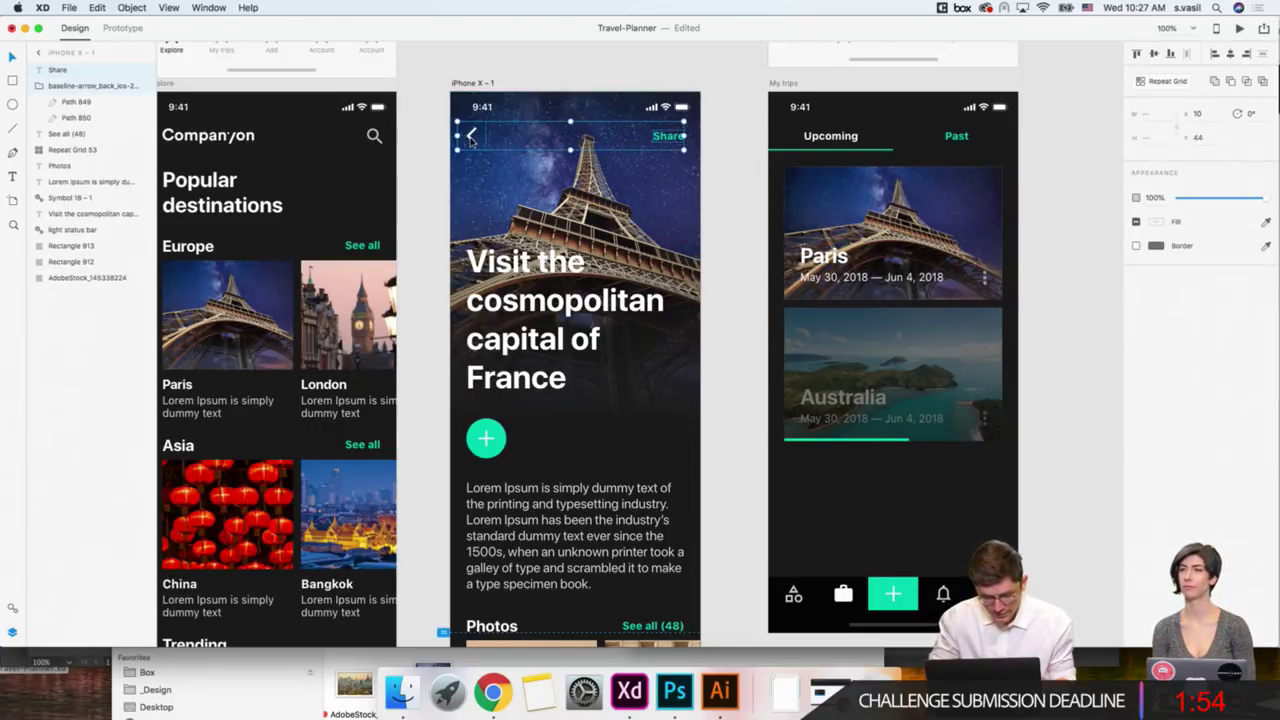
{"action": "left_click", "coordinate": [722, 231]}
{"action": "scroll", "coordinate": [729, 244], "scroll_direction": "right", "scroll_amount": 3}
Zoom out and save the Travel-Planner file via File > Save.
{"action": "scroll", "coordinate": [729, 244], "scroll_direction": "down", "scroll_amount": 2}
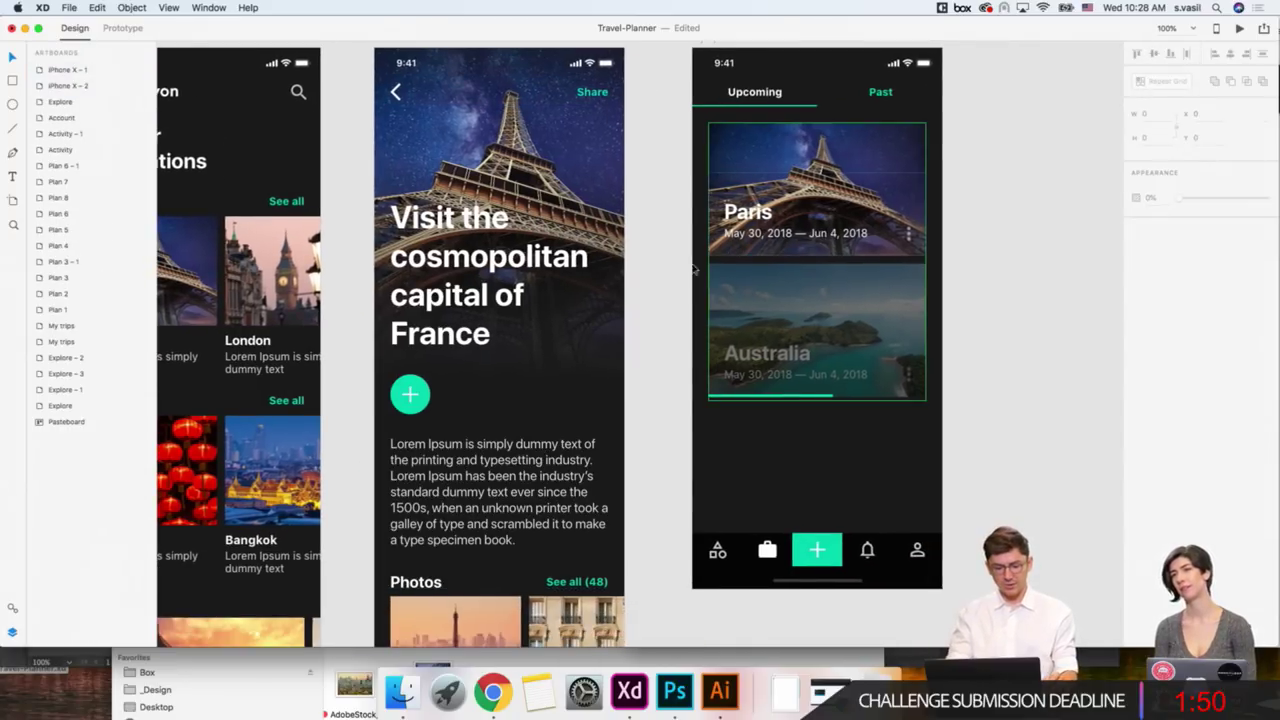
{"action": "scroll", "coordinate": [663, 309], "scroll_direction": "down", "scroll_amount": 1}
{"action": "scroll", "coordinate": [663, 309], "scroll_direction": "down", "scroll_amount": 2}
{"action": "scroll", "coordinate": [663, 311], "scroll_direction": "down", "scroll_amount": 1}
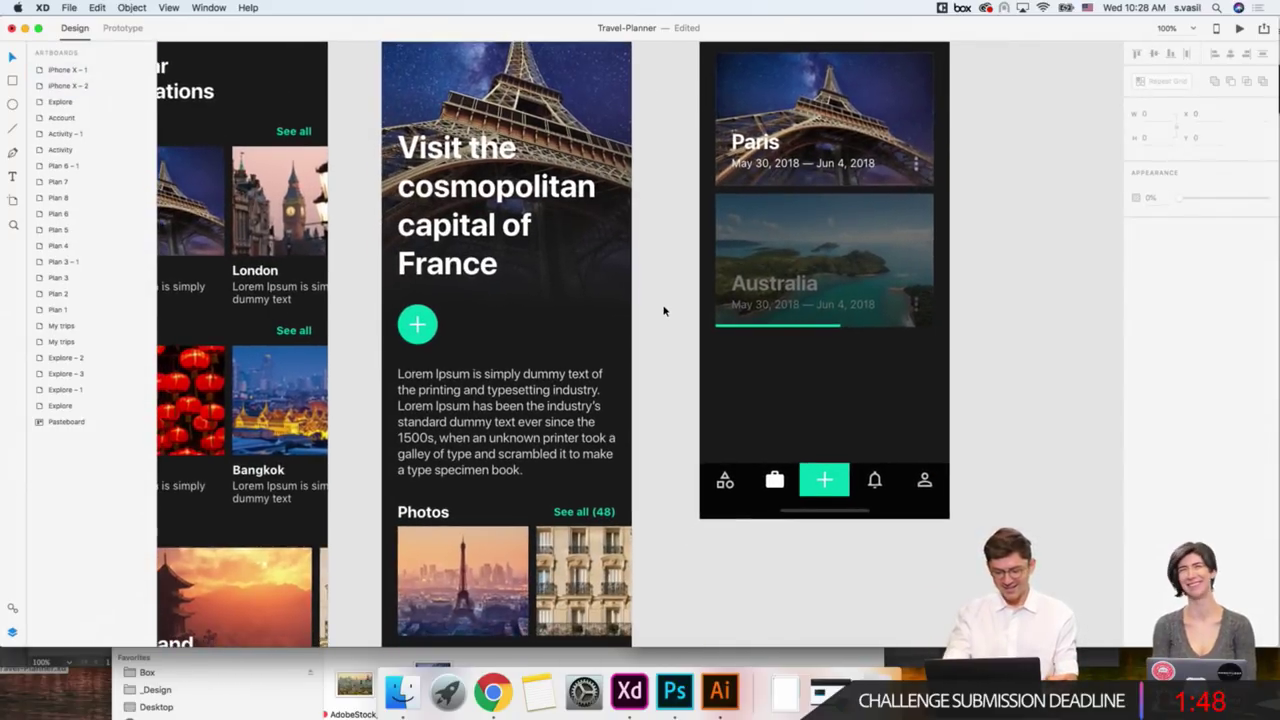
{"action": "scroll", "coordinate": [663, 311], "scroll_direction": "down", "scroll_amount": 2}
{"action": "scroll", "coordinate": [663, 311], "scroll_direction": "down", "scroll_amount": 1}
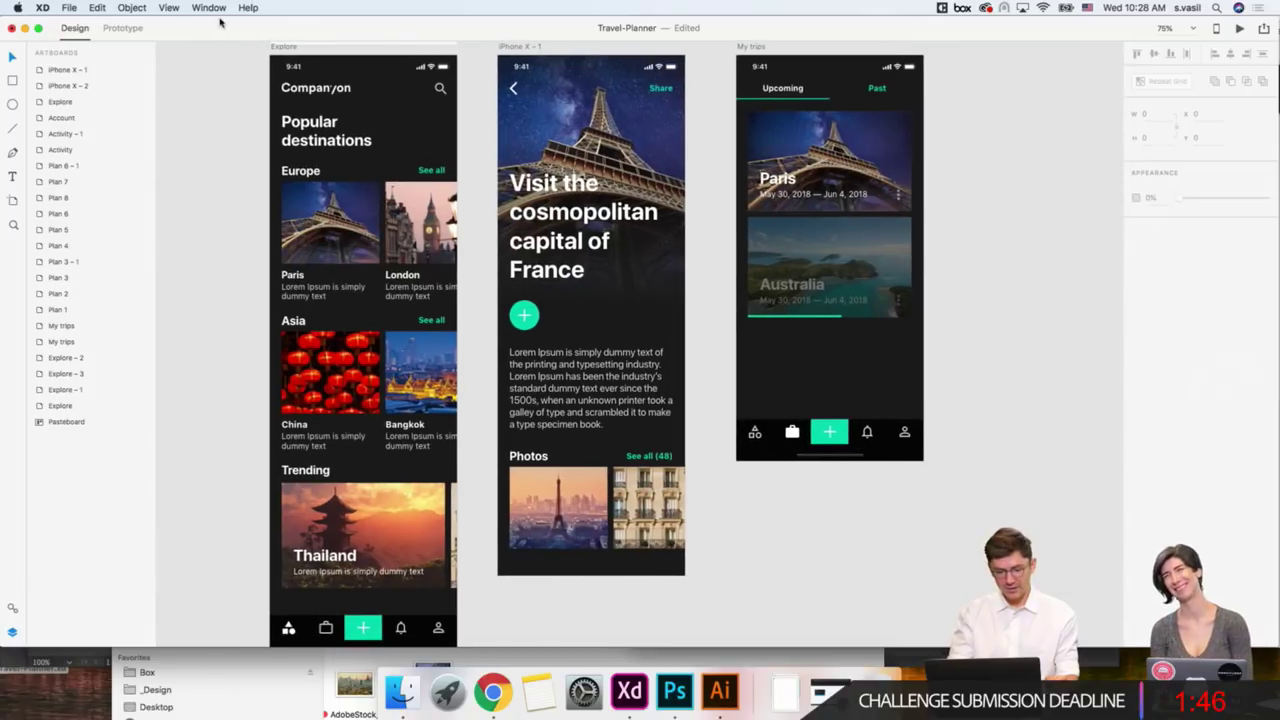
{"action": "scroll", "coordinate": [237, 214], "scroll_direction": "up", "scroll_amount": 1}
{"action": "scroll", "coordinate": [237, 214], "scroll_direction": "left", "scroll_amount": 1}
{"action": "left_click", "coordinate": [69, 7]}
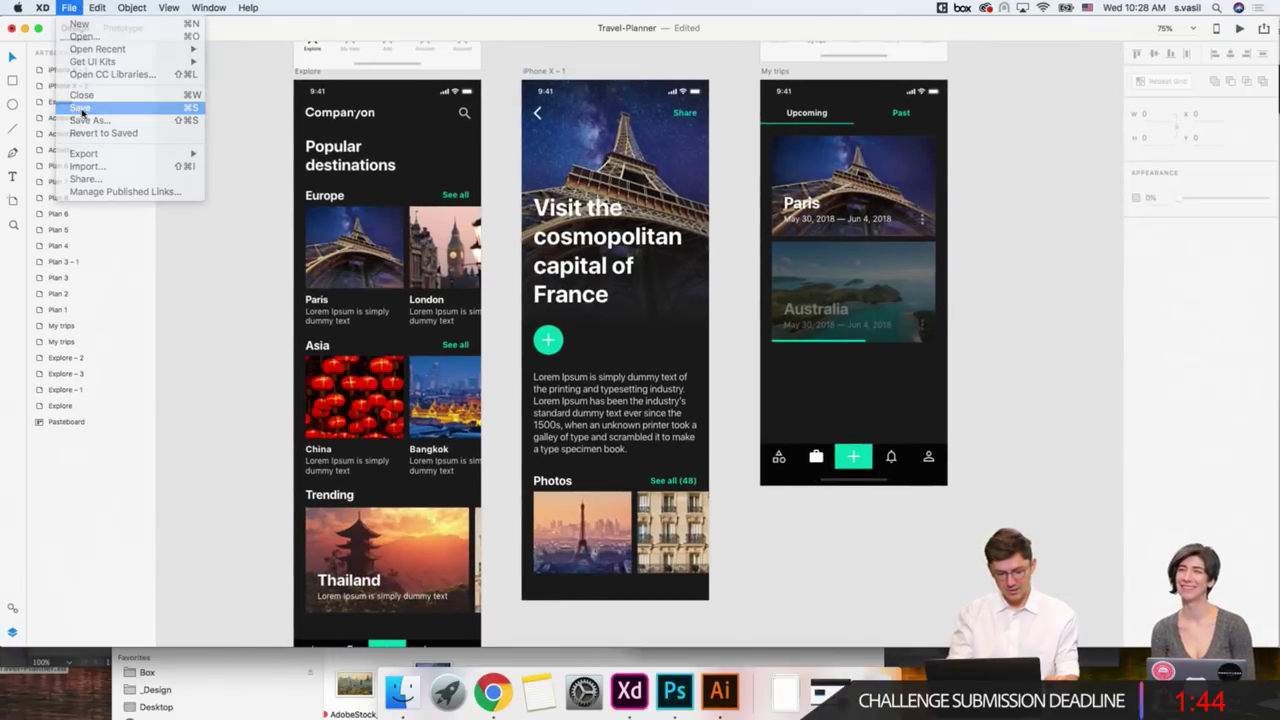
{"action": "left_click", "coordinate": [83, 108]}
Move the Activity artboard left, right beside the My trips screen.
{"action": "scroll", "coordinate": [876, 367], "scroll_direction": "right", "scroll_amount": 5}
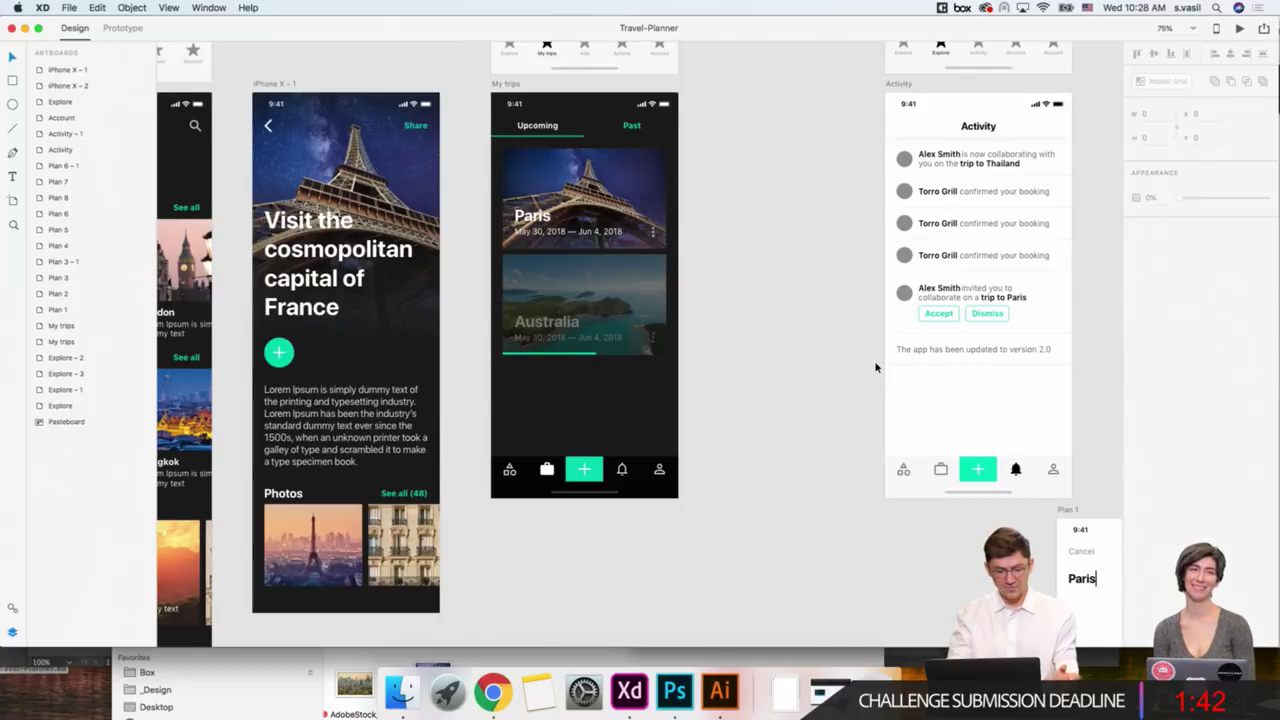
{"action": "left_click", "coordinate": [885, 80]}
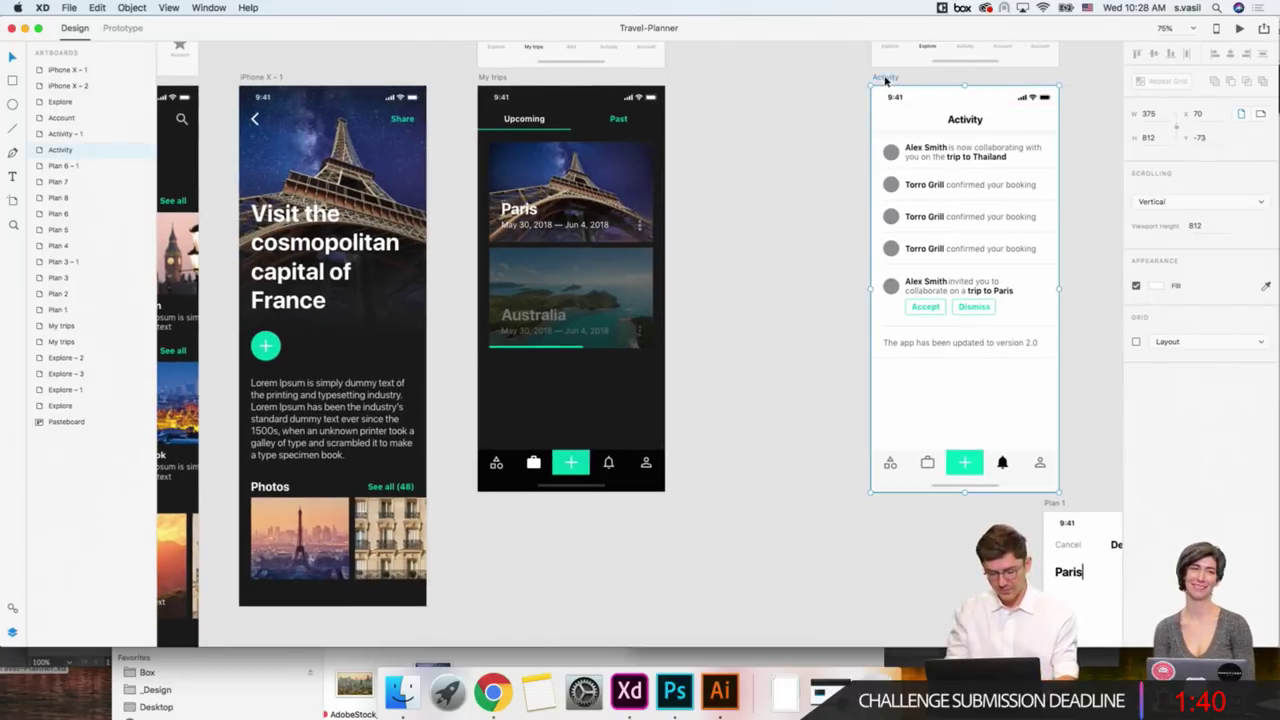
{"action": "left_click_drag", "start_coordinate": [885, 80], "coordinate": [723, 80]}
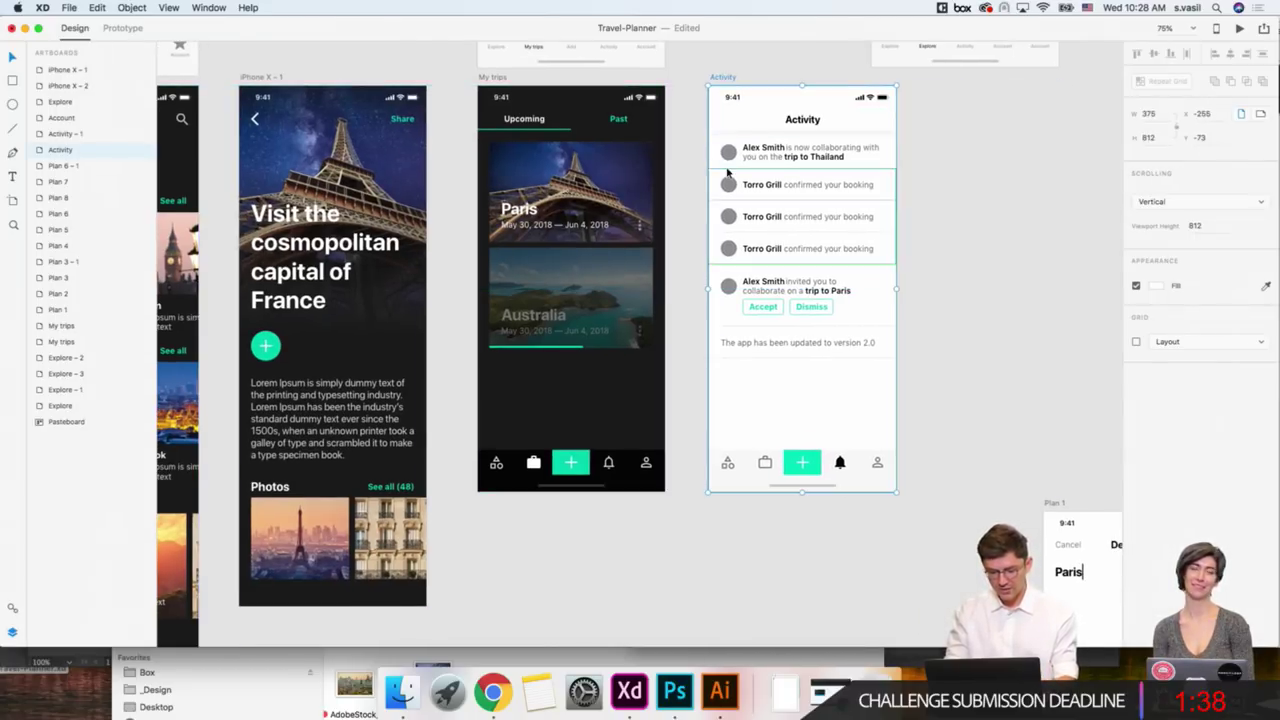
Bring Finder's images folder up at the top left beside the design.
{"action": "scroll", "coordinate": [658, 174], "scroll_direction": "up", "scroll_amount": 5}
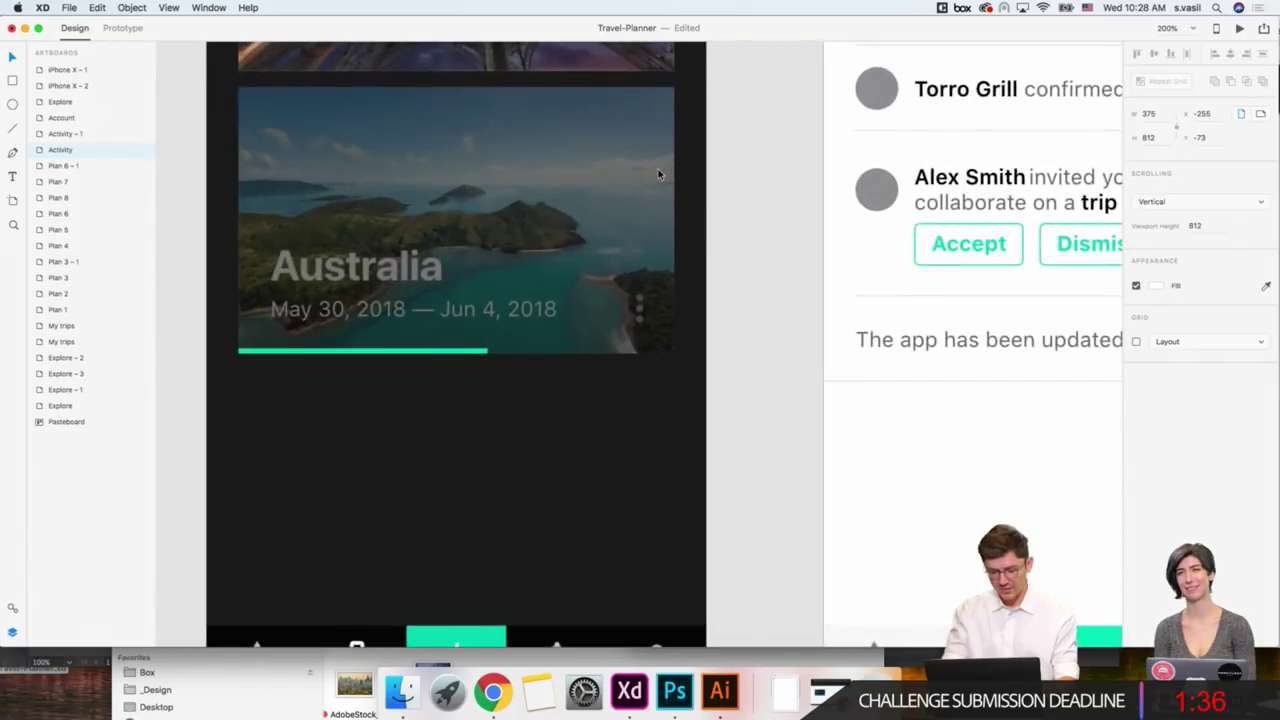
{"action": "scroll", "coordinate": [660, 174], "scroll_direction": "right", "scroll_amount": 5}
{"action": "left_click", "coordinate": [600, 180]}
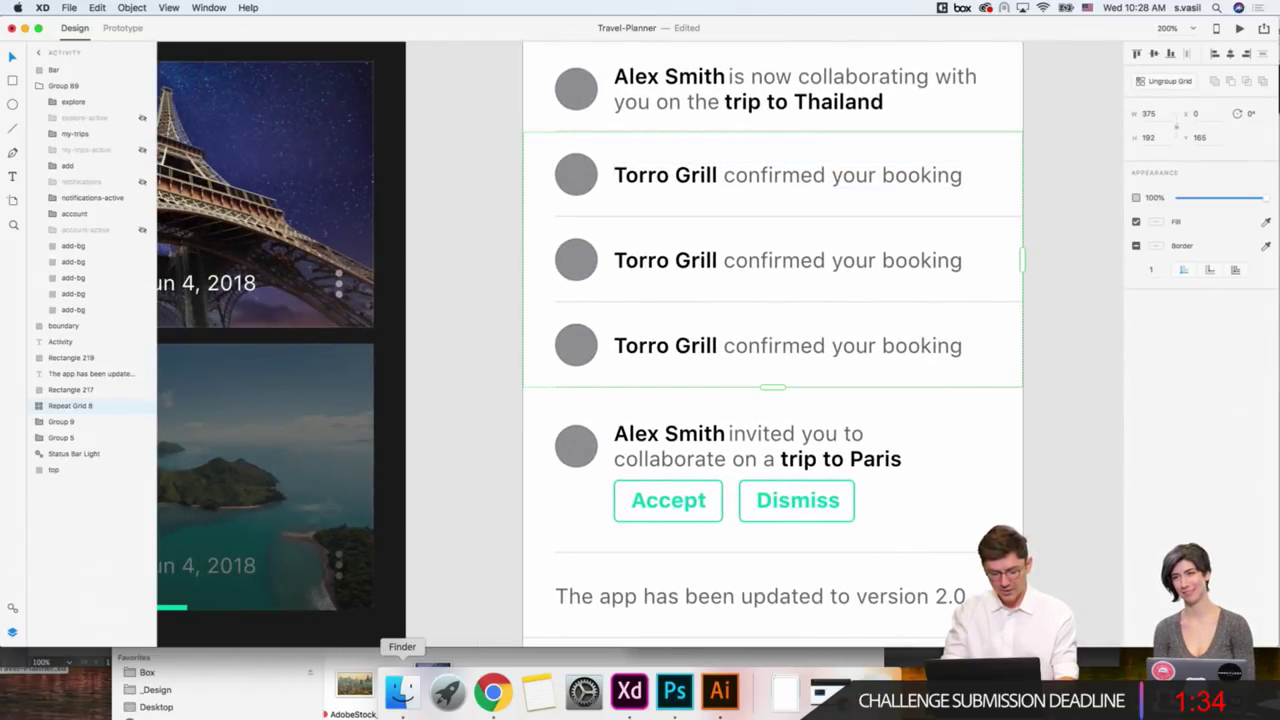
{"action": "left_click", "coordinate": [398, 708]}
{"action": "mouse_move", "coordinate": [175, 544]}
{"action": "left_mouse_down"}
{"action": "mouse_move", "coordinate": [127, 228]}
{"action": "mouse_move", "coordinate": [80, 270]}
{"action": "left_mouse_up"}
{"action": "left_click", "coordinate": [3, 226]}
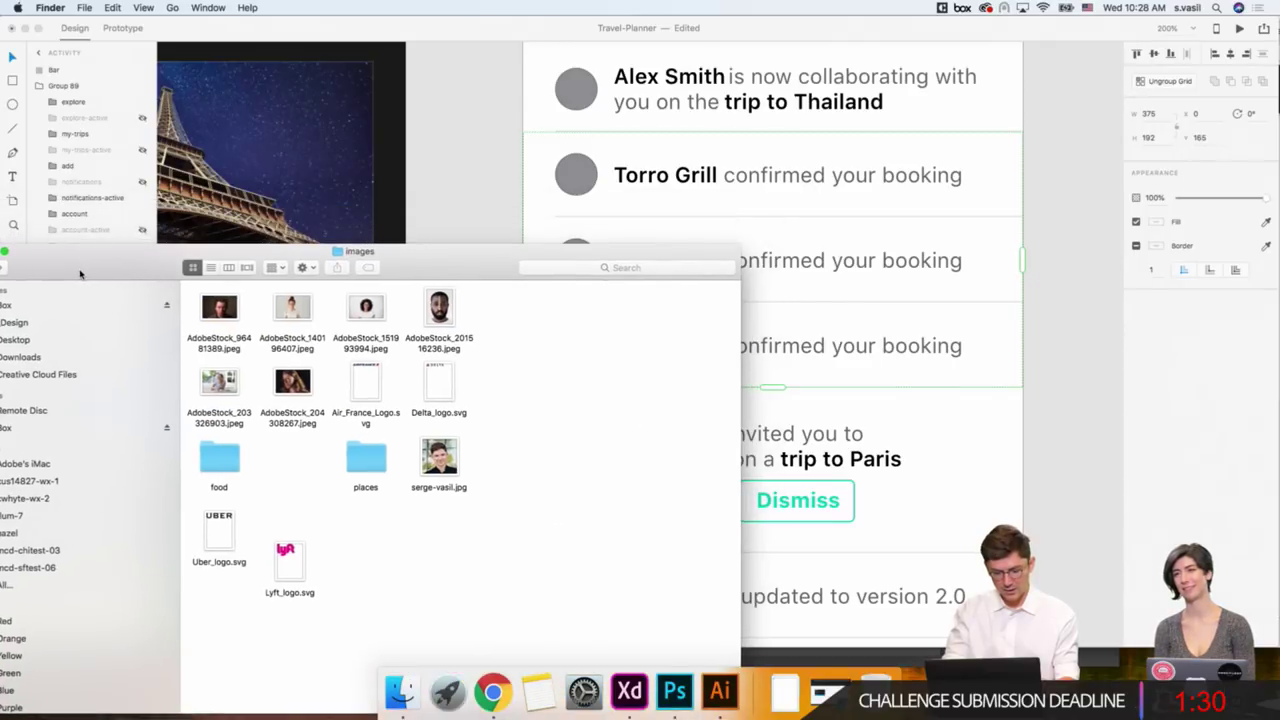
{"action": "scroll", "coordinate": [536, 103], "scroll_direction": "left", "scroll_amount": 3}
{"action": "scroll", "coordinate": [536, 103], "scroll_direction": "up", "scroll_amount": 1}
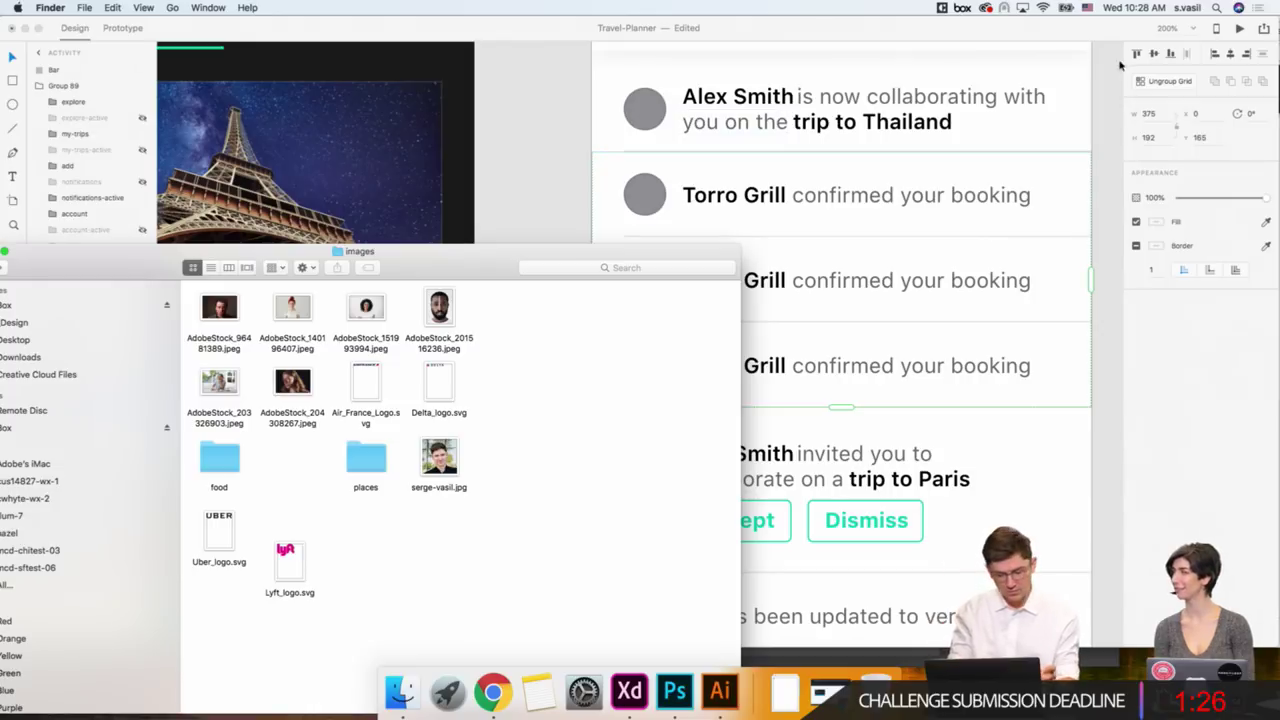
Change the first notification's 'trip to Thailand' text to 'trip to Paris'.
{"action": "left_click", "coordinate": [943, 122]}
{"action": "double_click", "coordinate": [943, 122]}
{"action": "left_click", "coordinate": [876, 122]}
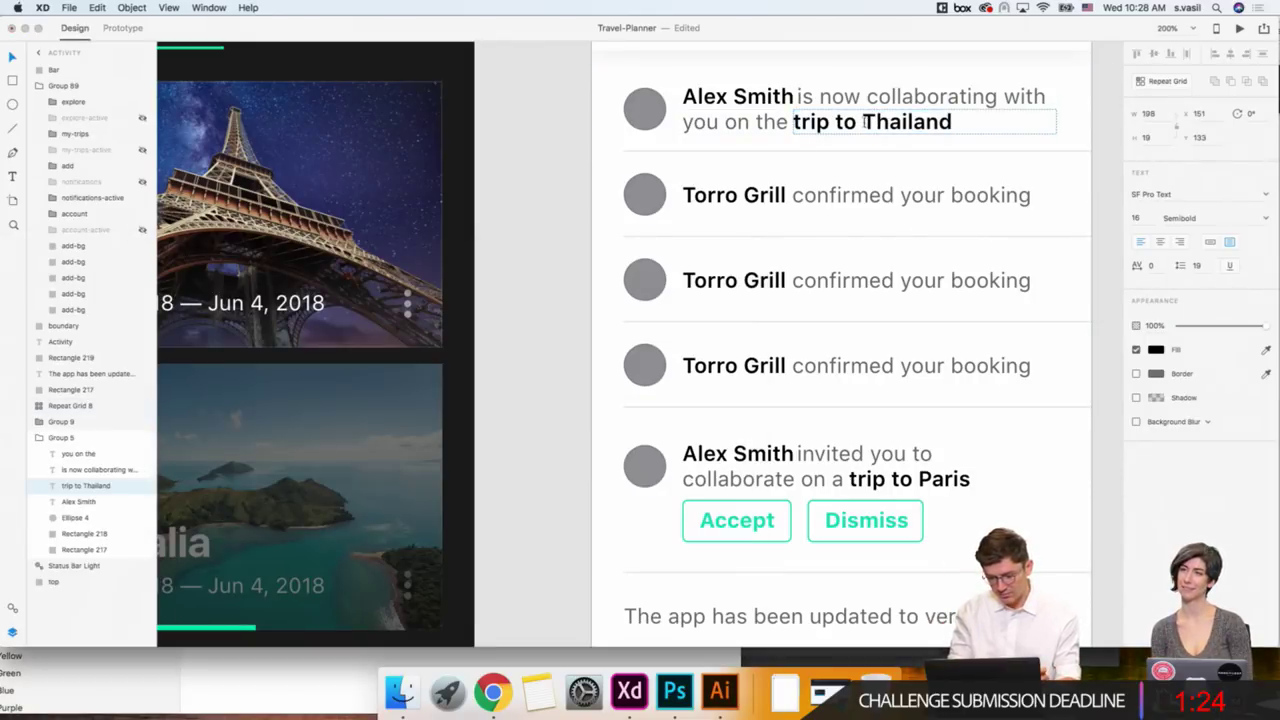
{"action": "double_click", "coordinate": [865, 122]}
{"action": "type", "text": "Paris"}
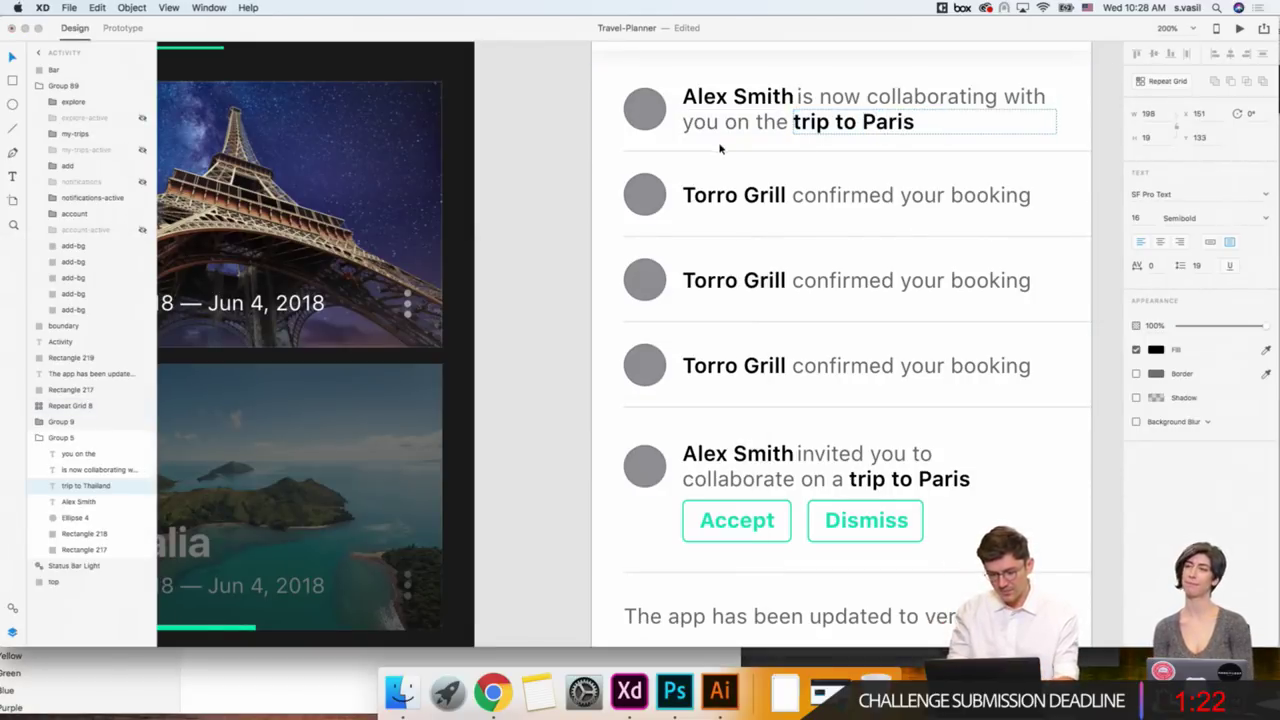
{"action": "left_click", "coordinate": [570, 160]}
{"action": "key", "text": "super+Tab"}
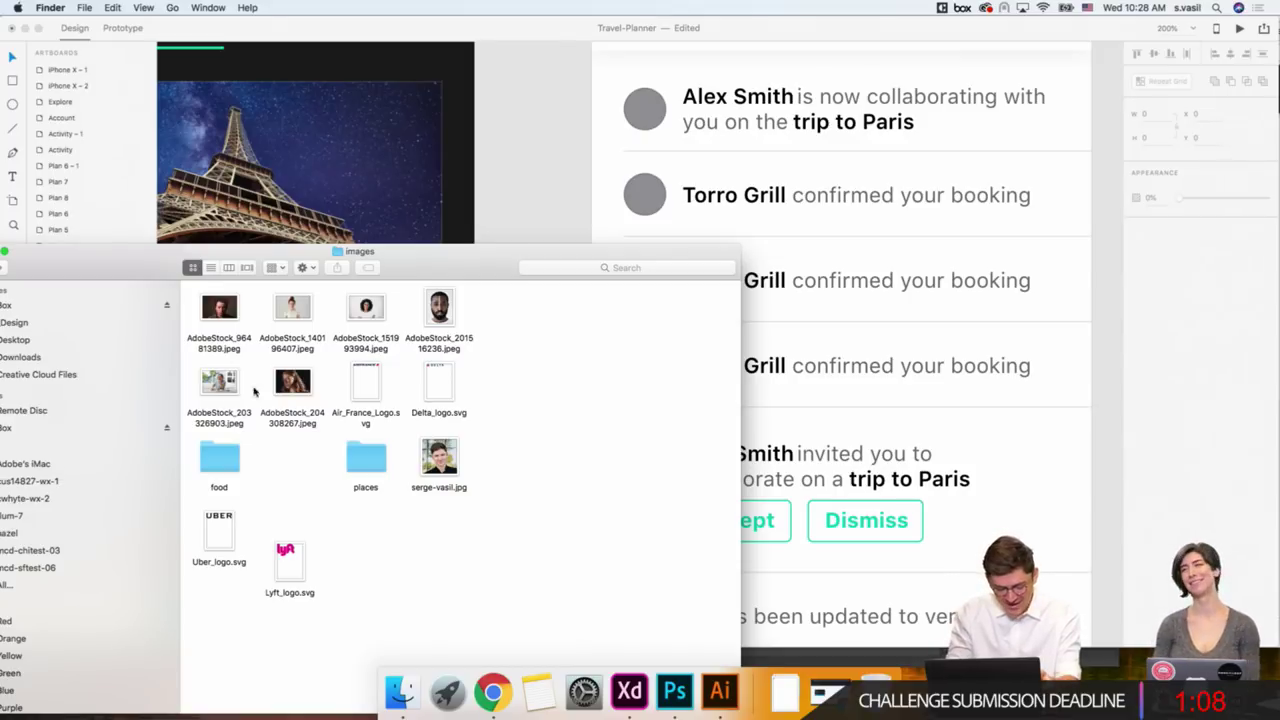
{"action": "left_click_drag", "start_coordinate": [290, 384], "coordinate": [641, 116]}
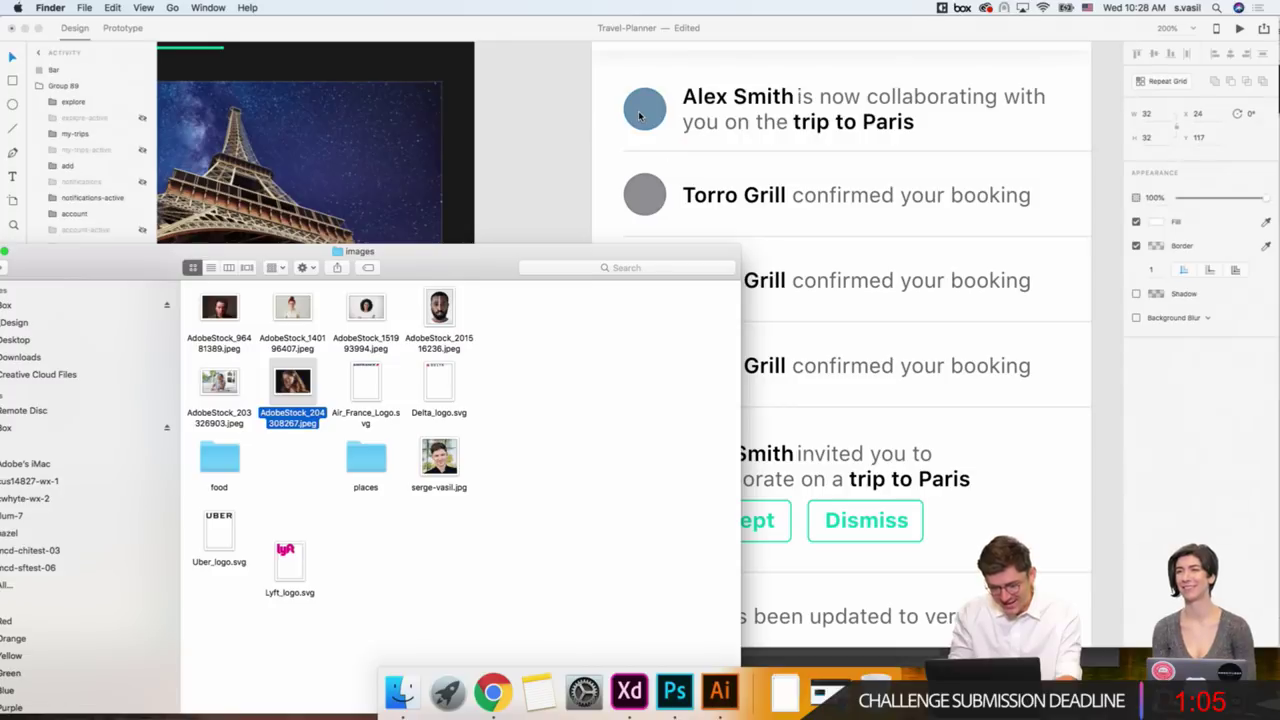
{"action": "left_click", "coordinate": [562, 125]}
{"action": "left_click", "coordinate": [242, 690]}
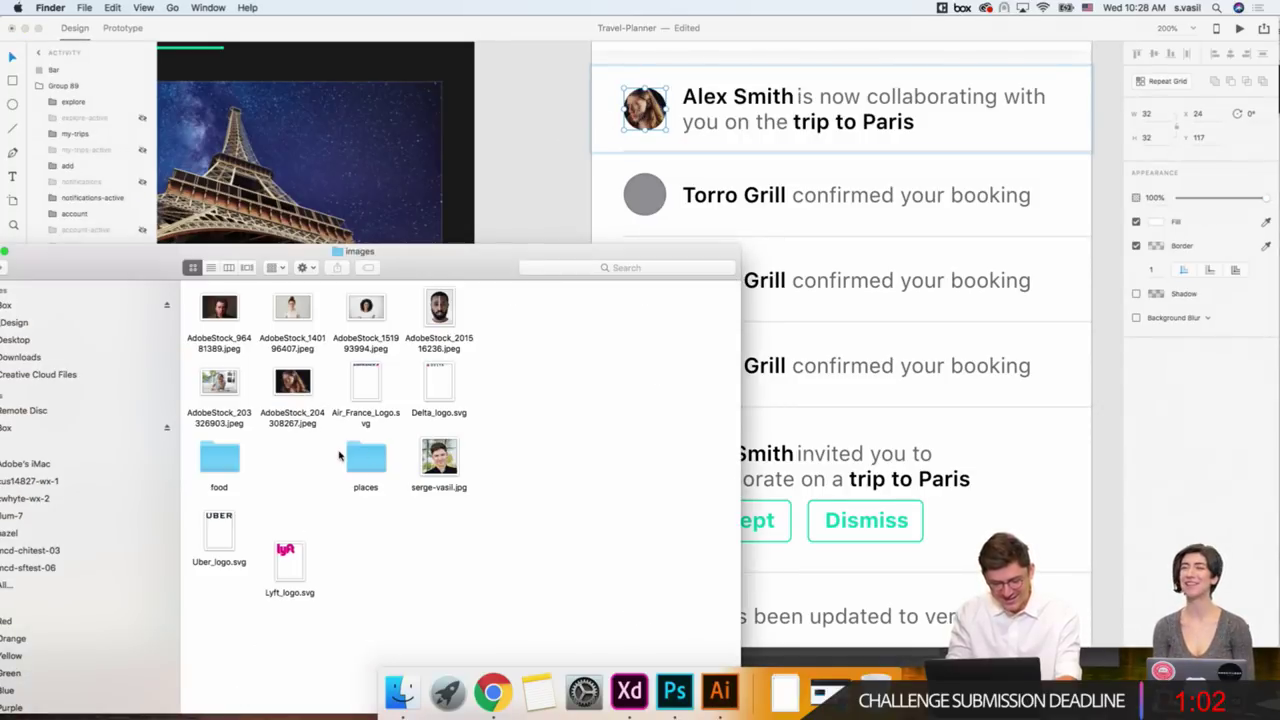
{"action": "left_click", "coordinate": [636, 500]}
{"action": "scroll", "coordinate": [634, 495], "scroll_direction": "down", "scroll_amount": 3}
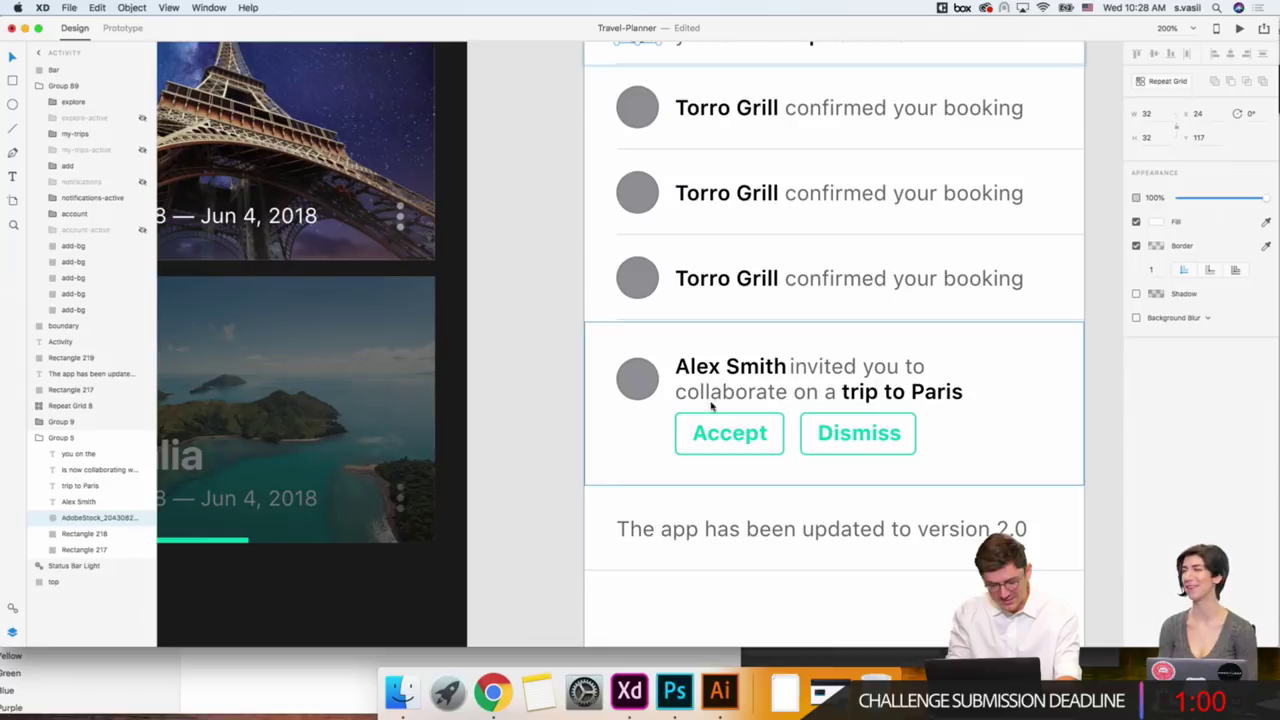
{"action": "double_click", "coordinate": [727, 370]}
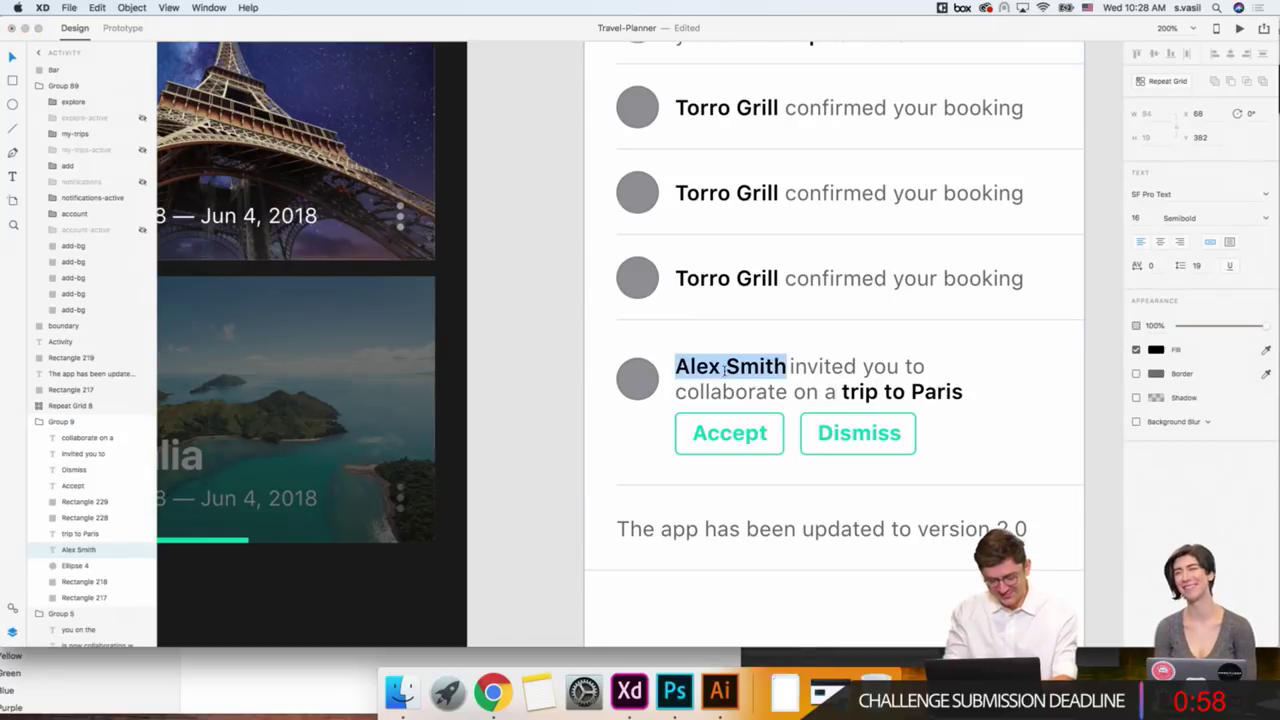
{"action": "type", "text": "John Doe"}
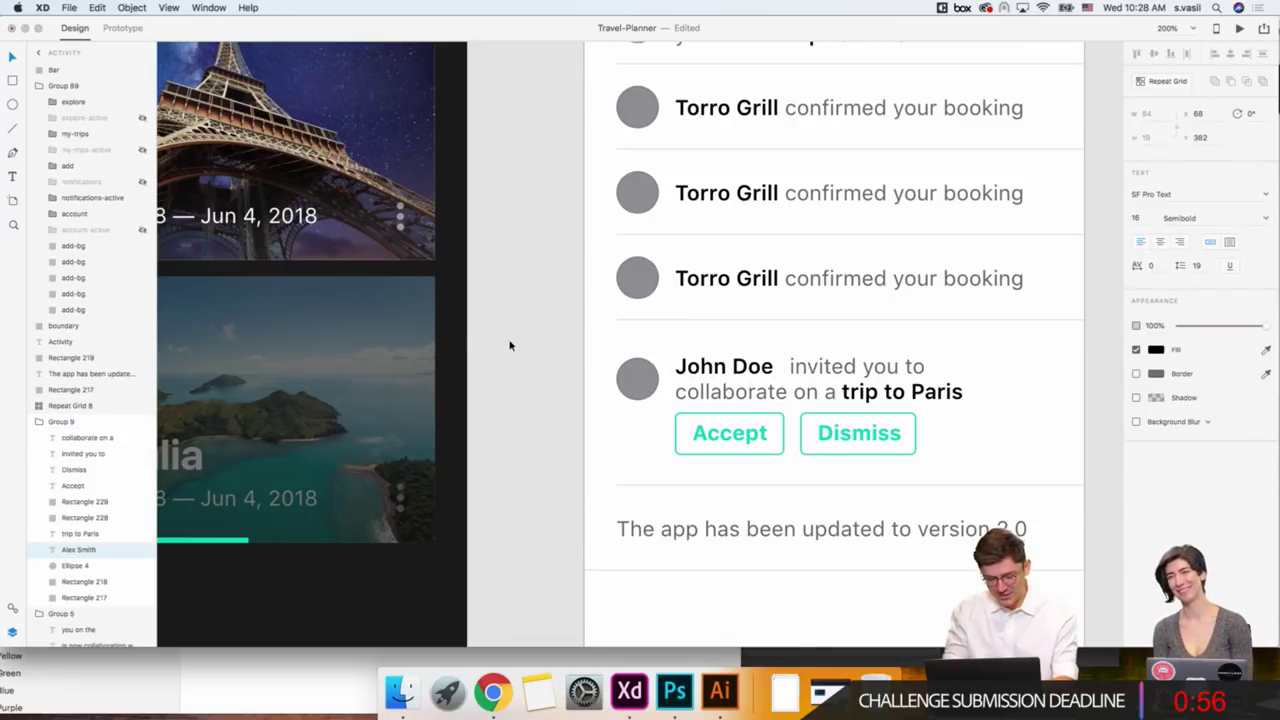
{"action": "key", "text": "Escape"}
{"action": "left_click", "coordinate": [806, 376]}
{"action": "left_click_drag", "start_coordinate": [806, 376], "coordinate": [794, 376]}
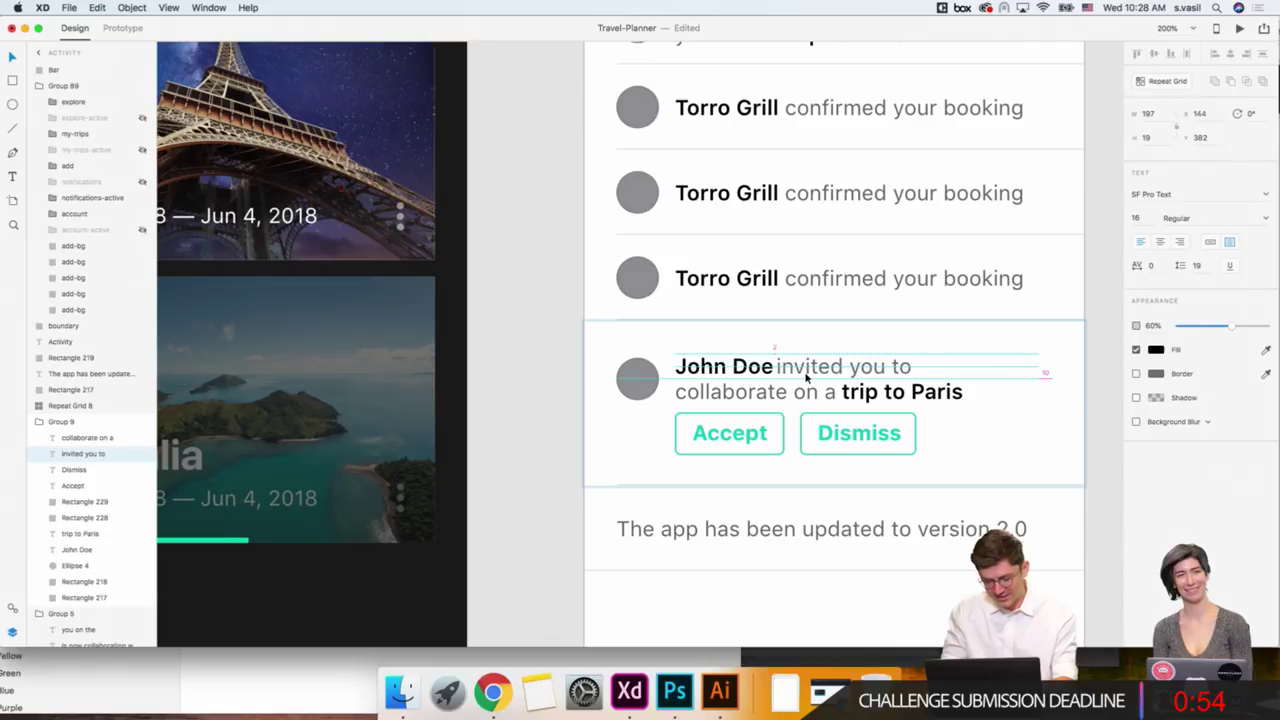
{"action": "left_click", "coordinate": [527, 356]}
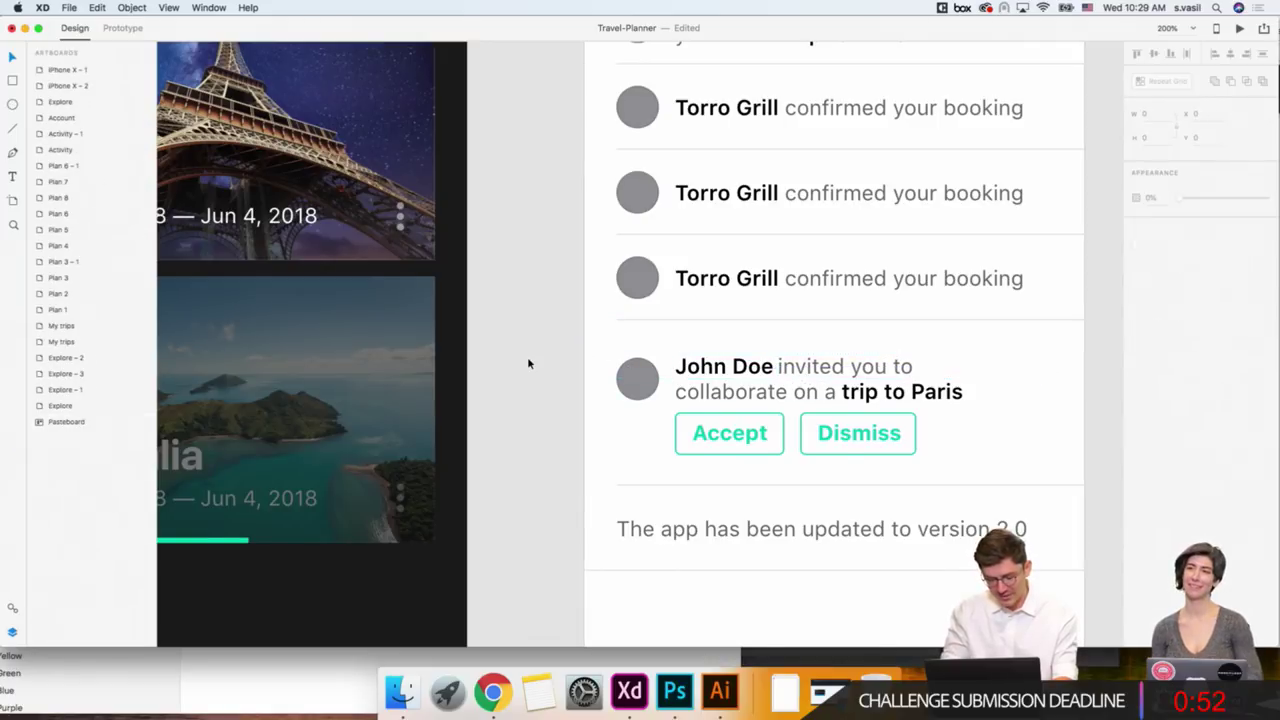
{"action": "scroll", "coordinate": [527, 356], "scroll_direction": "up", "scroll_amount": 2}
{"action": "scroll", "coordinate": [527, 356], "scroll_direction": "left", "scroll_amount": 3}
{"action": "left_click", "coordinate": [292, 687]}
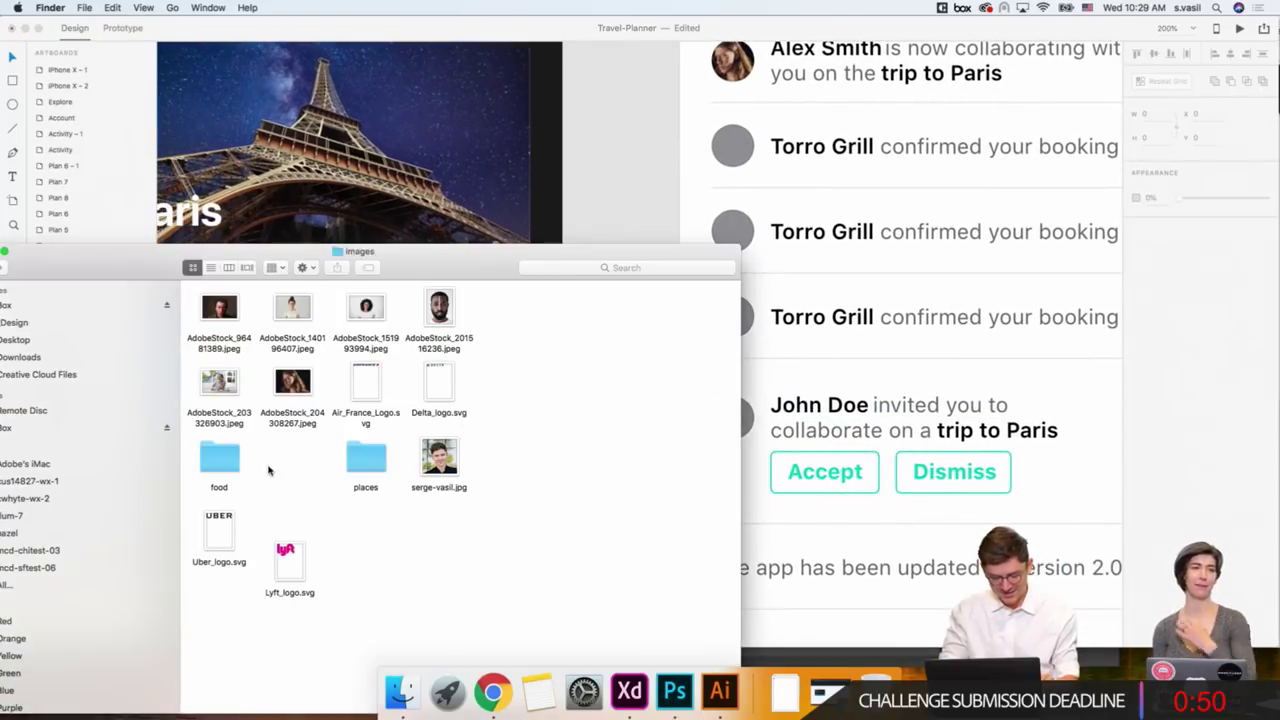
{"action": "left_click_drag", "start_coordinate": [231, 343], "coordinate": [620, 388]}
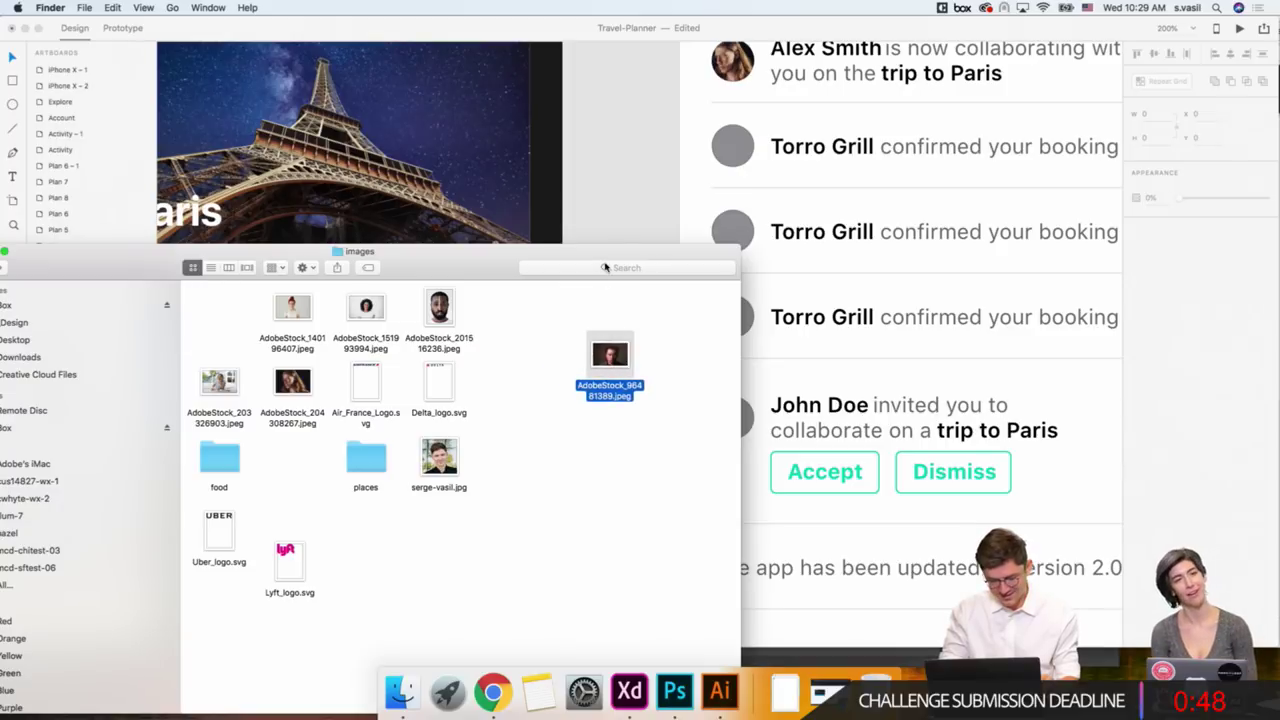
{"action": "left_click_drag", "start_coordinate": [608, 253], "coordinate": [436, 252]}
{"action": "mouse_move", "coordinate": [437, 354]}
{"action": "left_mouse_down"}
{"action": "mouse_move", "coordinate": [689, 386]}
{"action": "mouse_move", "coordinate": [737, 420]}
{"action": "left_mouse_up"}
{"action": "left_click", "coordinate": [737, 420]}
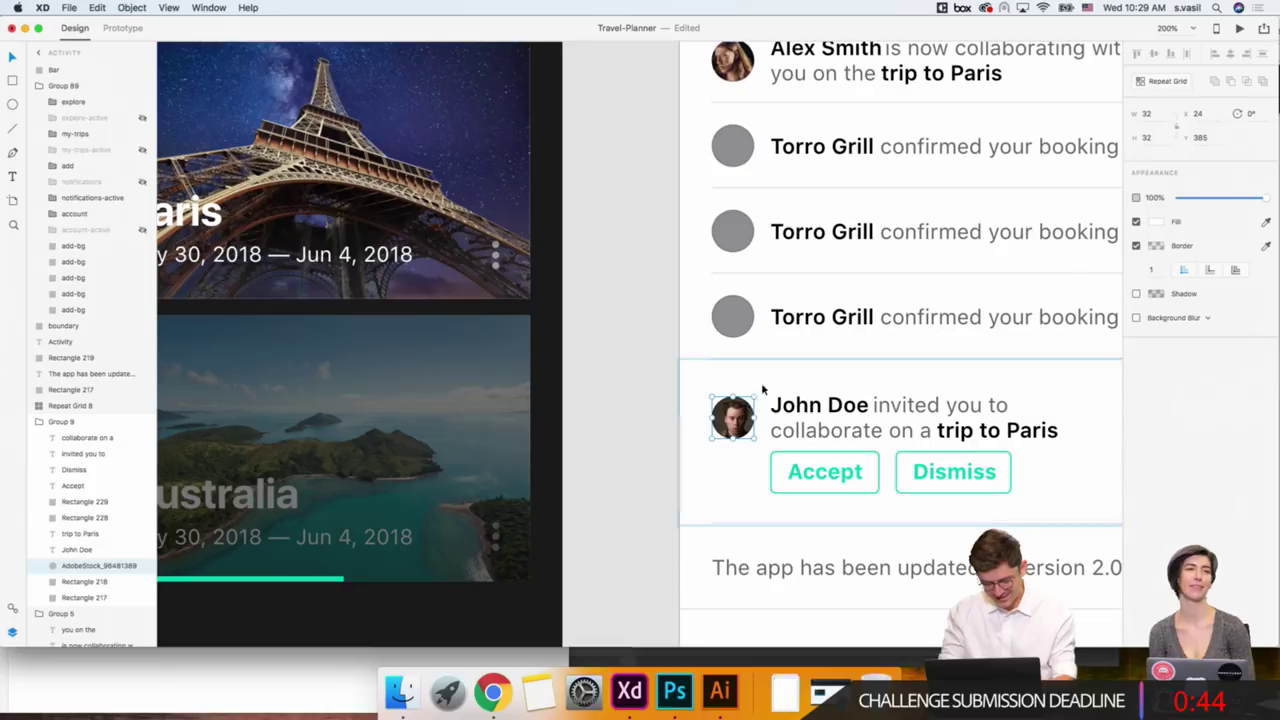
{"action": "left_click", "coordinate": [640, 262]}
{"action": "scroll", "coordinate": [679, 194], "scroll_direction": "up", "scroll_amount": 2}
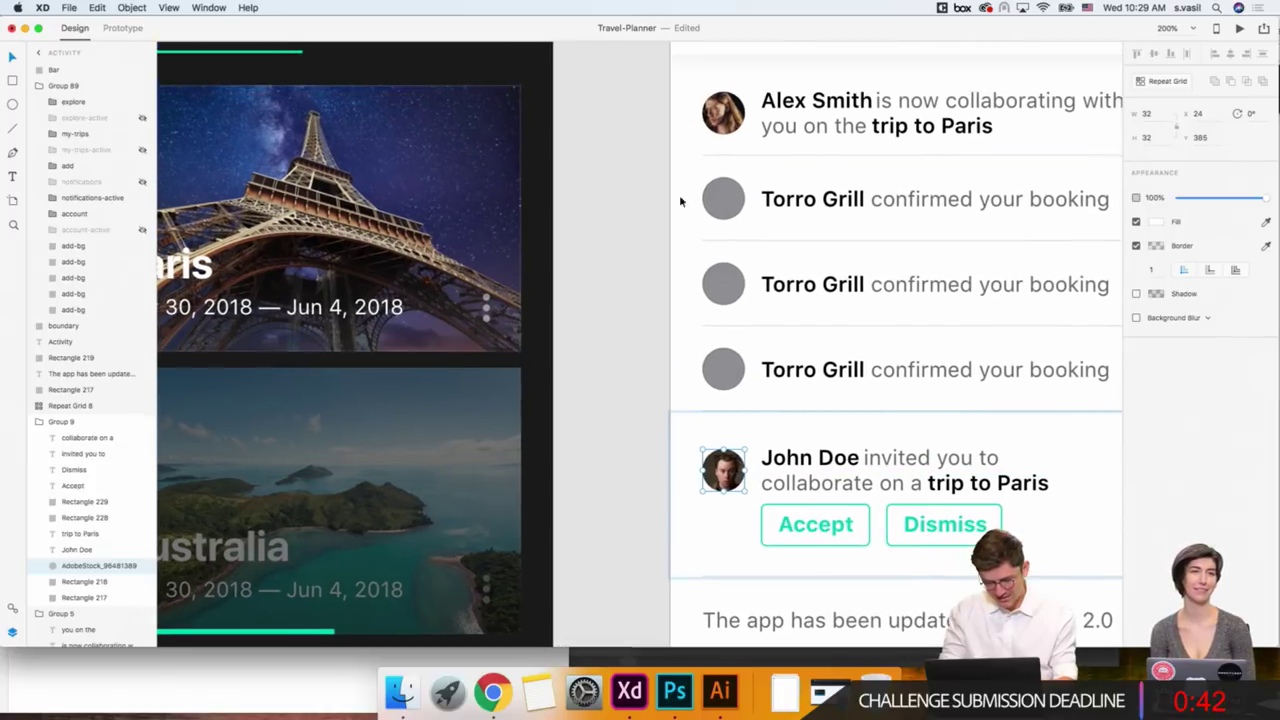
{"action": "left_click", "coordinate": [719, 130]}
{"action": "double_click", "coordinate": [725, 476]}
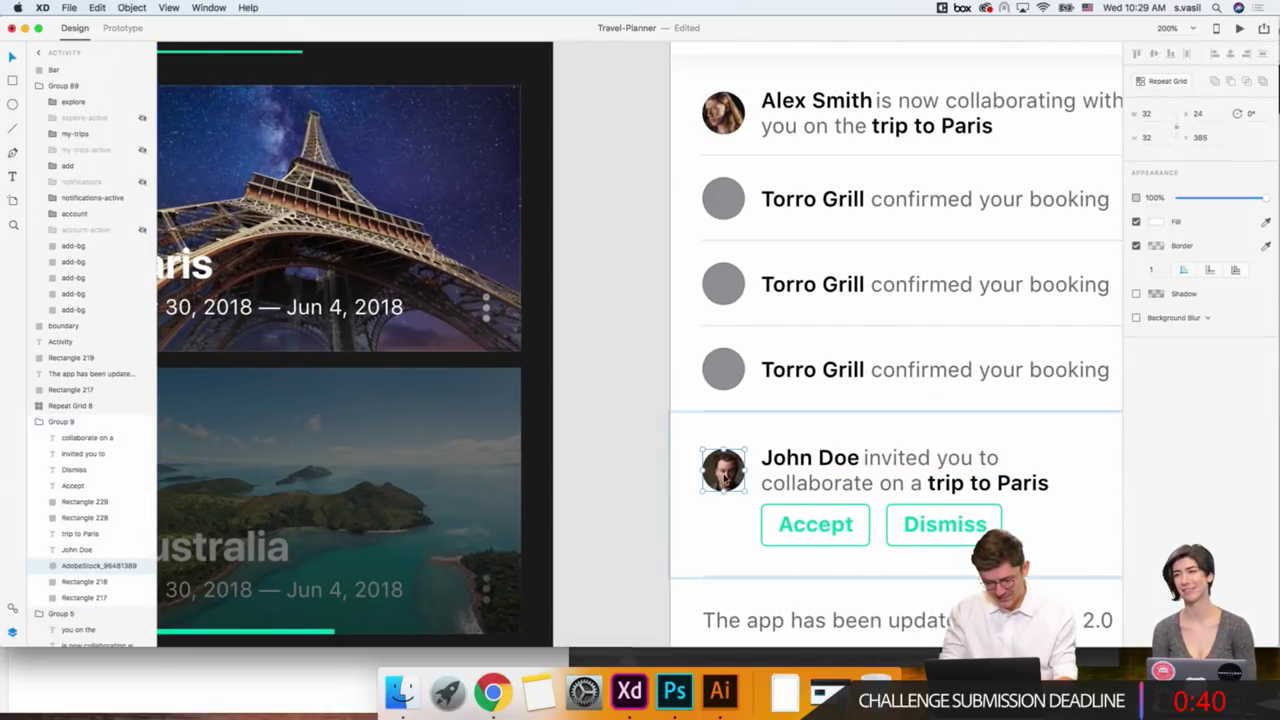
{"action": "left_click", "coordinate": [637, 457]}
{"action": "scroll", "coordinate": [637, 457], "scroll_direction": "down", "scroll_amount": 3}
{"action": "scroll", "coordinate": [637, 457], "scroll_direction": "up", "scroll_amount": 3}
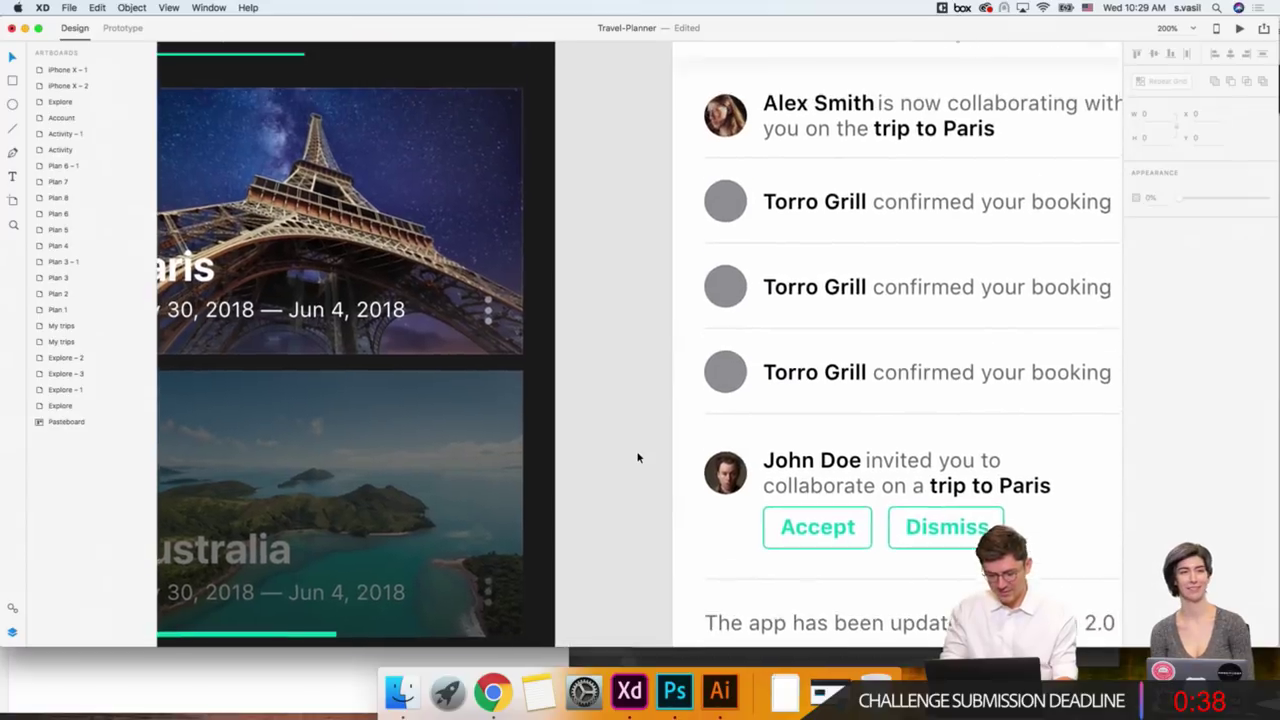
{"action": "scroll", "coordinate": [637, 457], "scroll_direction": "left", "scroll_amount": 1}
{"action": "left_click", "coordinate": [138, 697]}
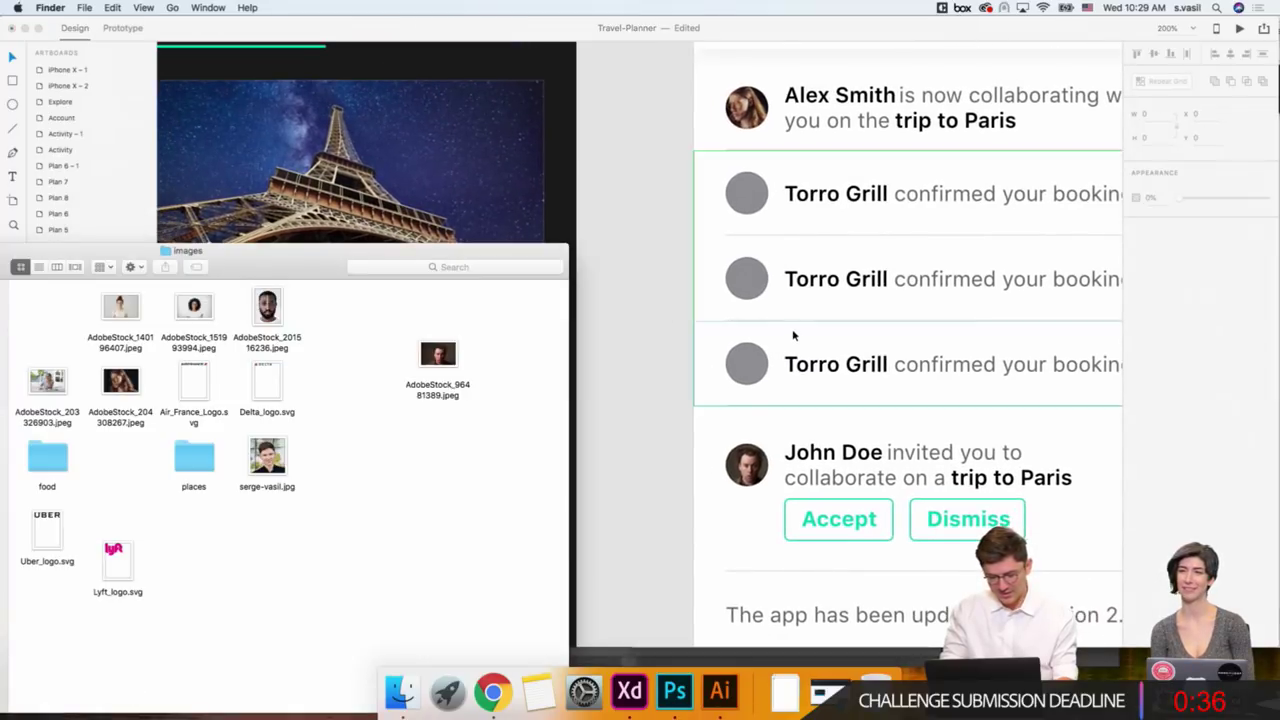
{"action": "left_click", "coordinate": [817, 227]}
Rename the second and third Torro Grill rows to Marriott and Le Cinq.
{"action": "double_click", "coordinate": [825, 280]}
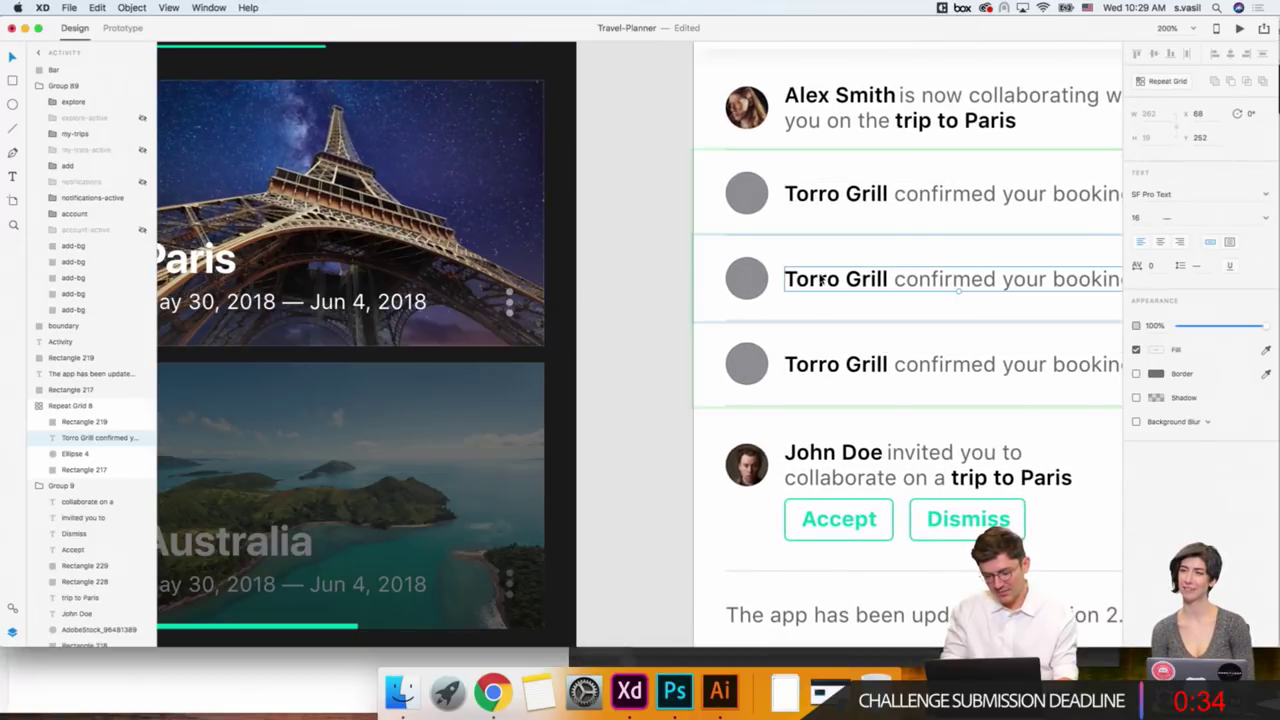
{"action": "double_click", "coordinate": [825, 280]}
{"action": "left_click_drag", "start_coordinate": [887, 280], "coordinate": [783, 278]}
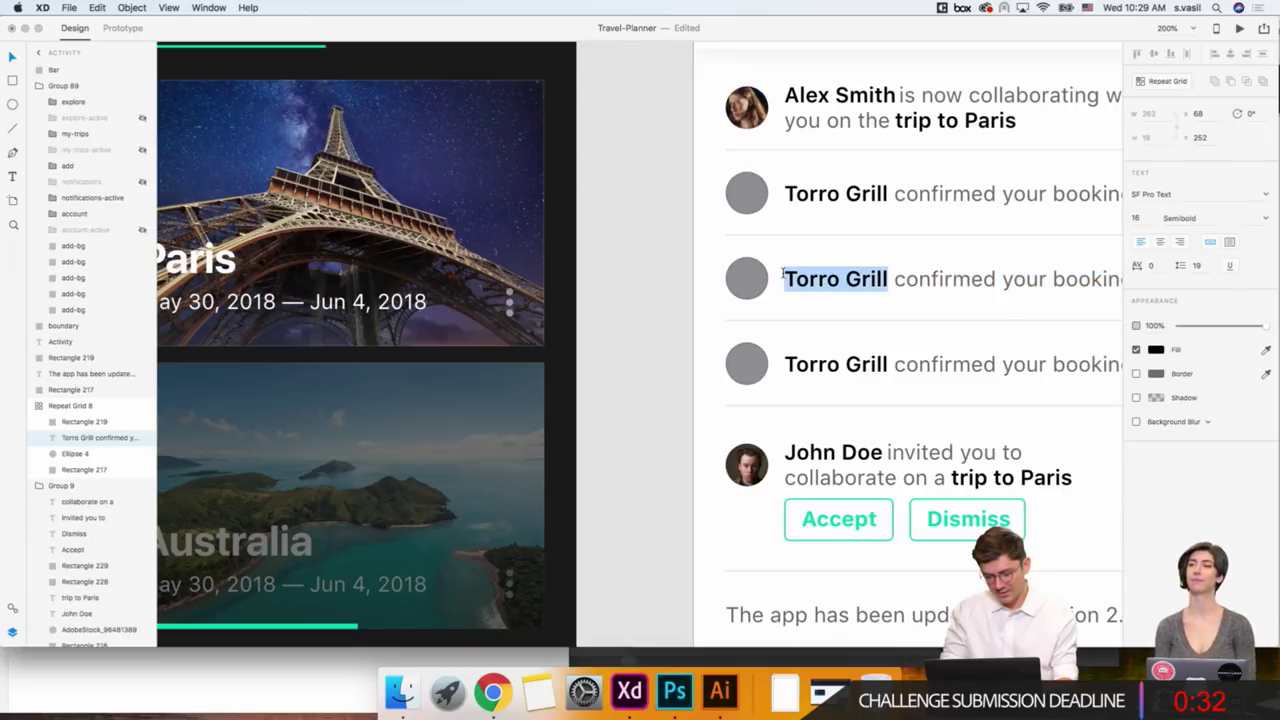
{"action": "type", "text": "Mar"}
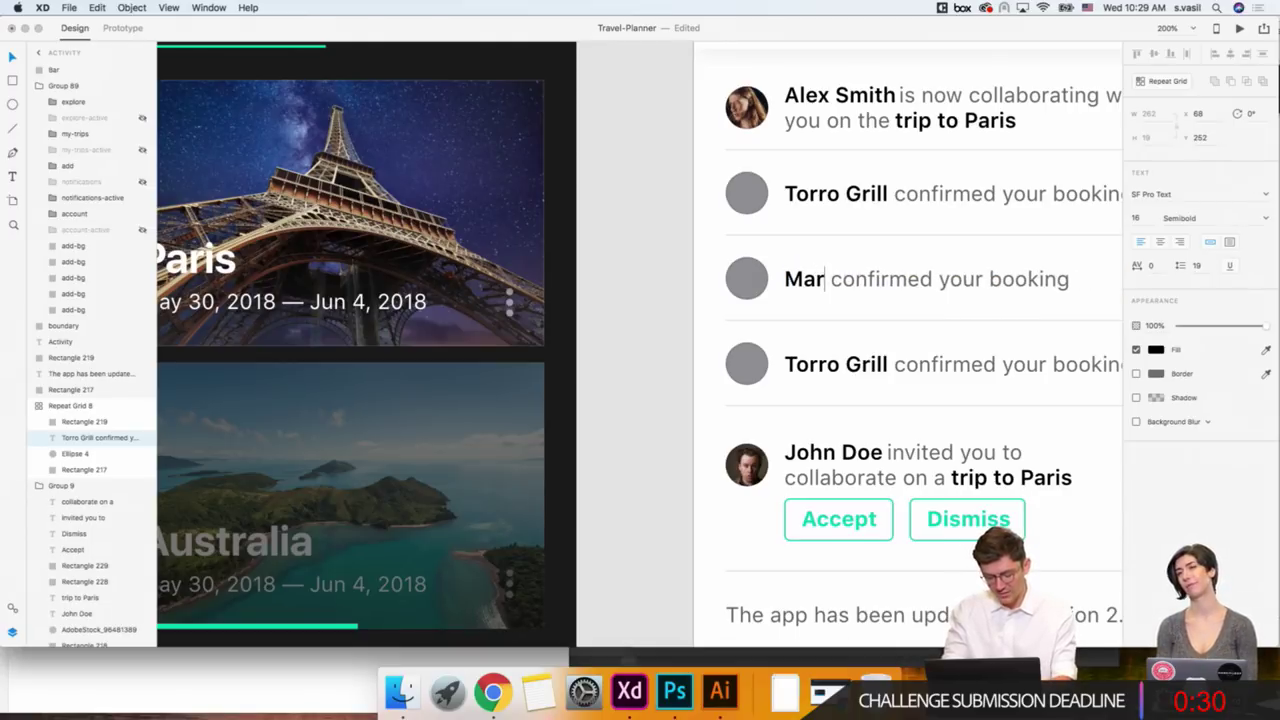
{"action": "type", "text": "riott"}
{"action": "key", "text": "Escape"}
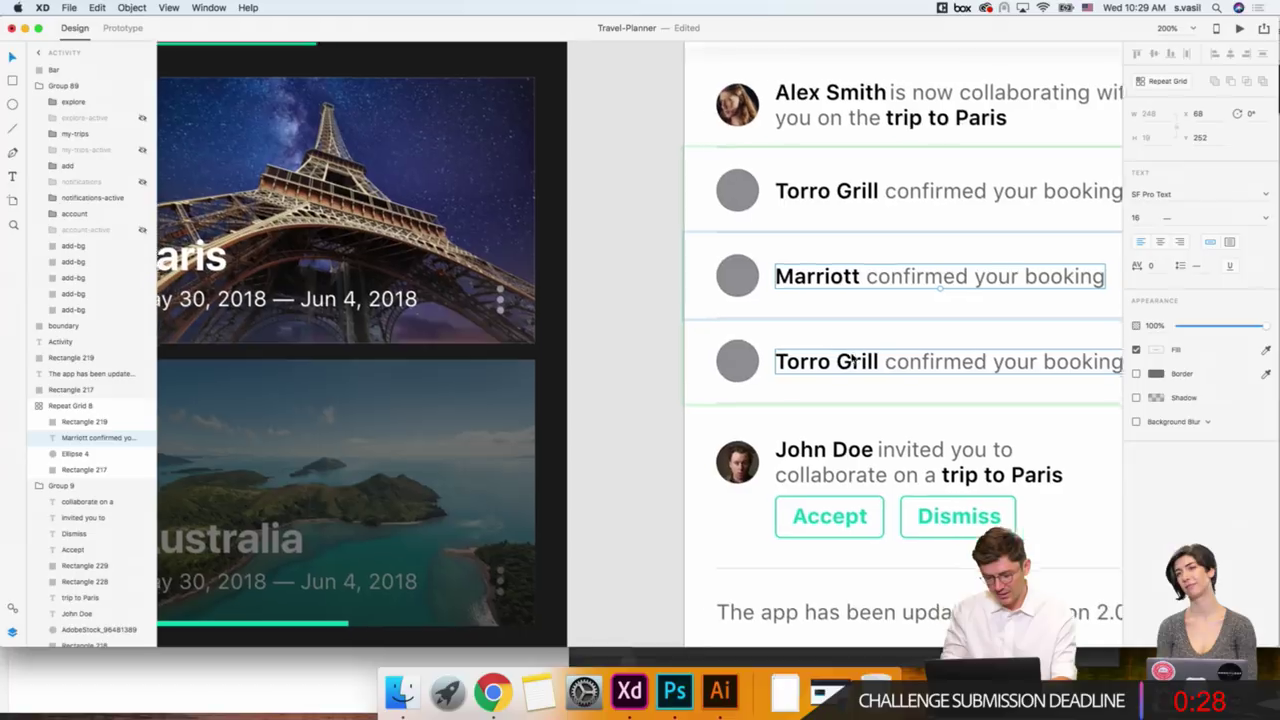
{"action": "double_click", "coordinate": [876, 364]}
{"action": "left_click", "coordinate": [866, 360]}
{"action": "left_click_drag", "start_coordinate": [866, 358], "coordinate": [608, 328]}
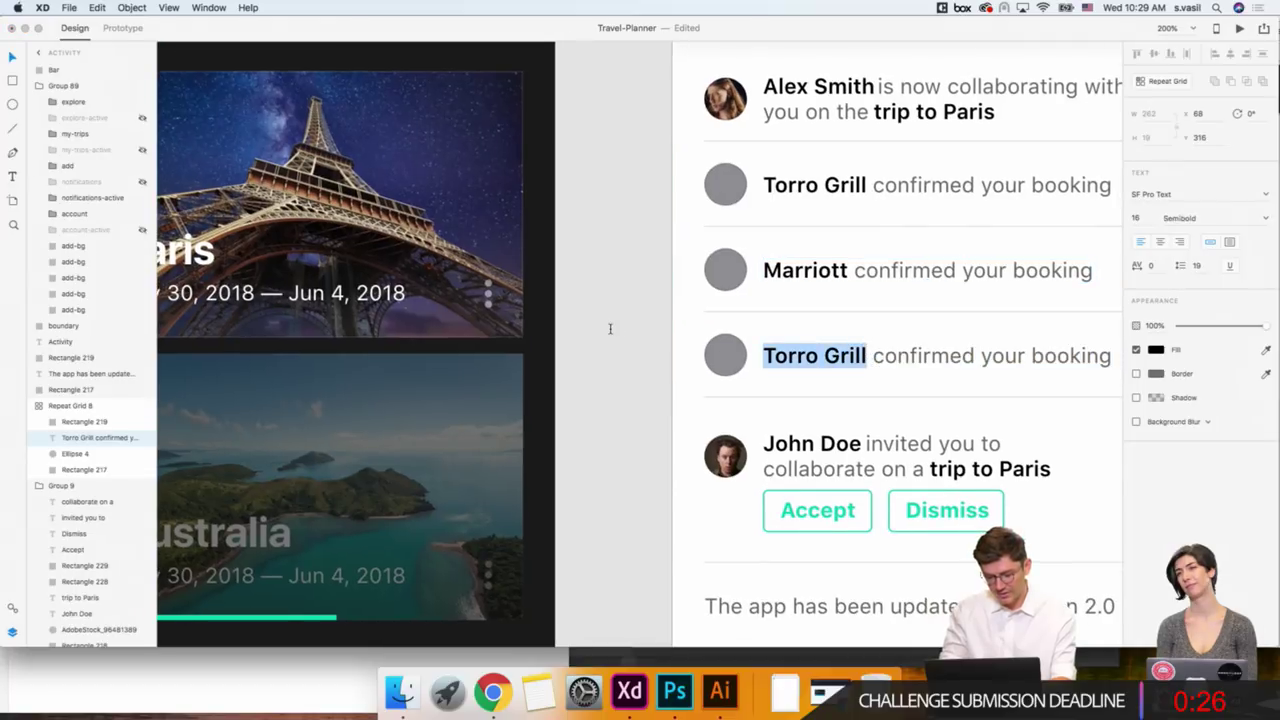
{"action": "type", "text": "Le Cin"}
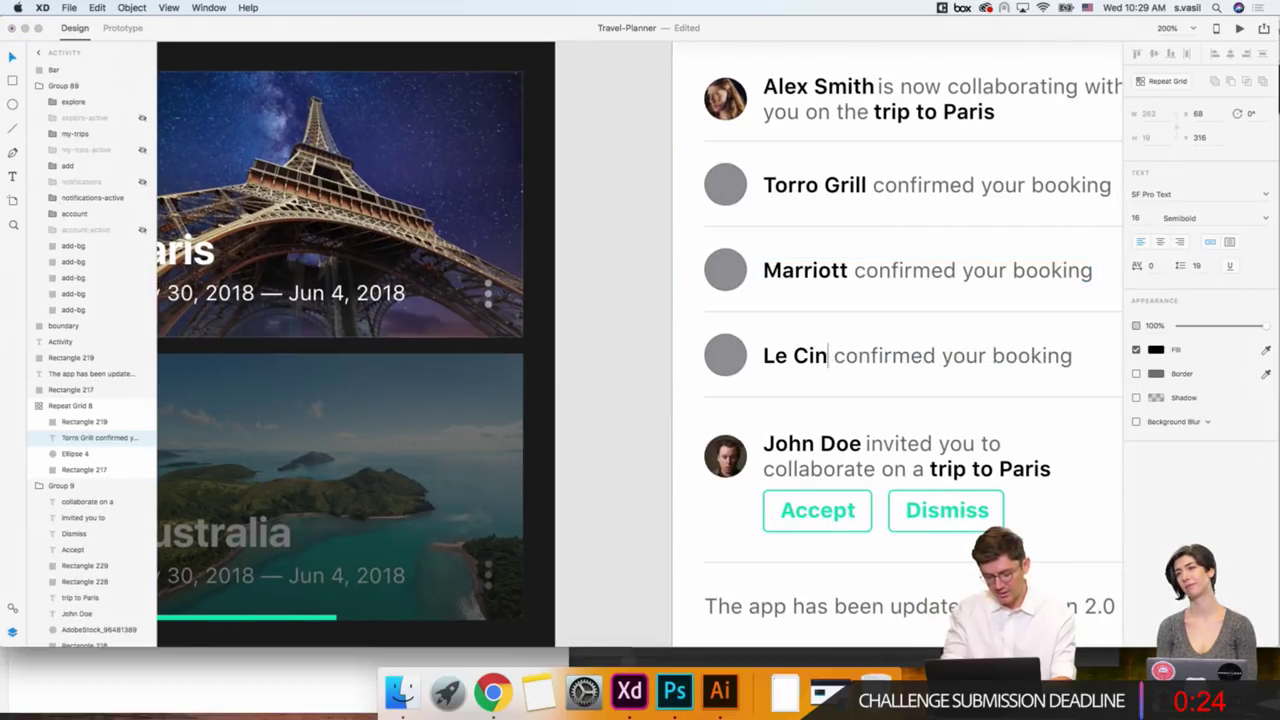
{"action": "type", "text": "q"}
{"action": "key", "text": "Escape"}
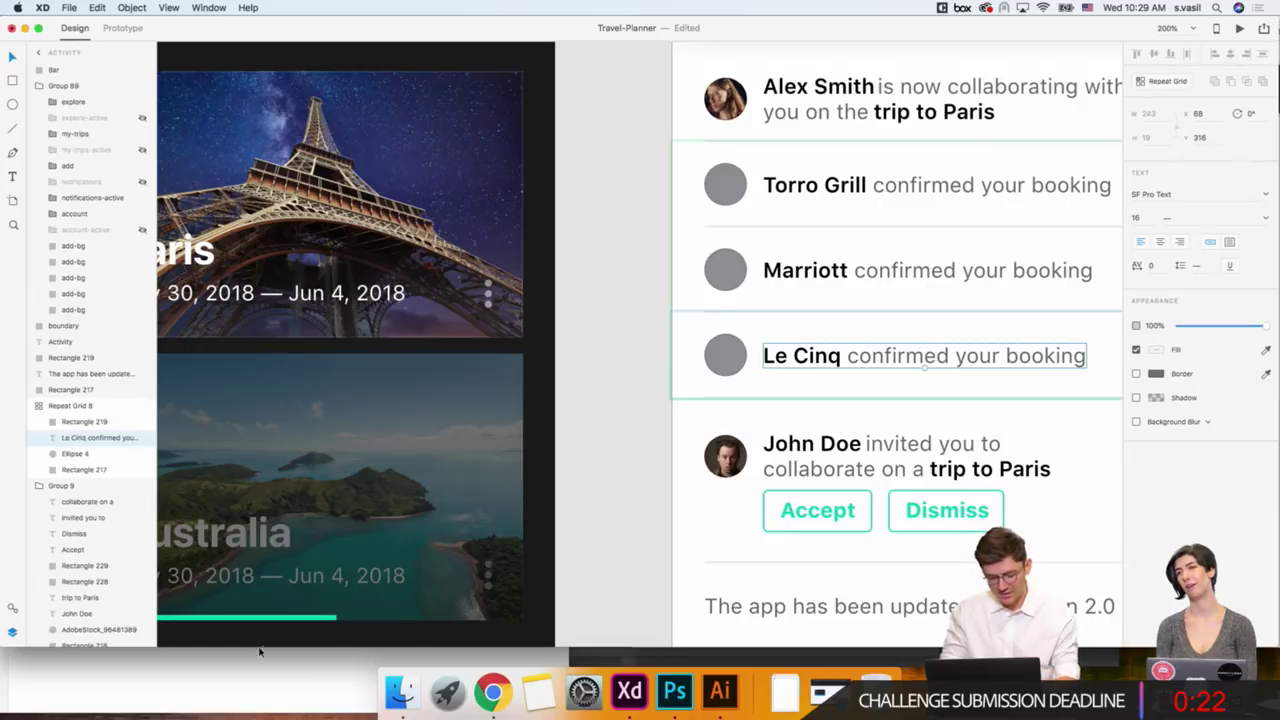
Drag food photos from Finder's food folder into the Torro Grill, Marriott and Le Cinq avatars.
{"action": "left_click", "coordinate": [252, 673]}
{"action": "left_click_drag", "start_coordinate": [290, 263], "coordinate": [443, 270]}
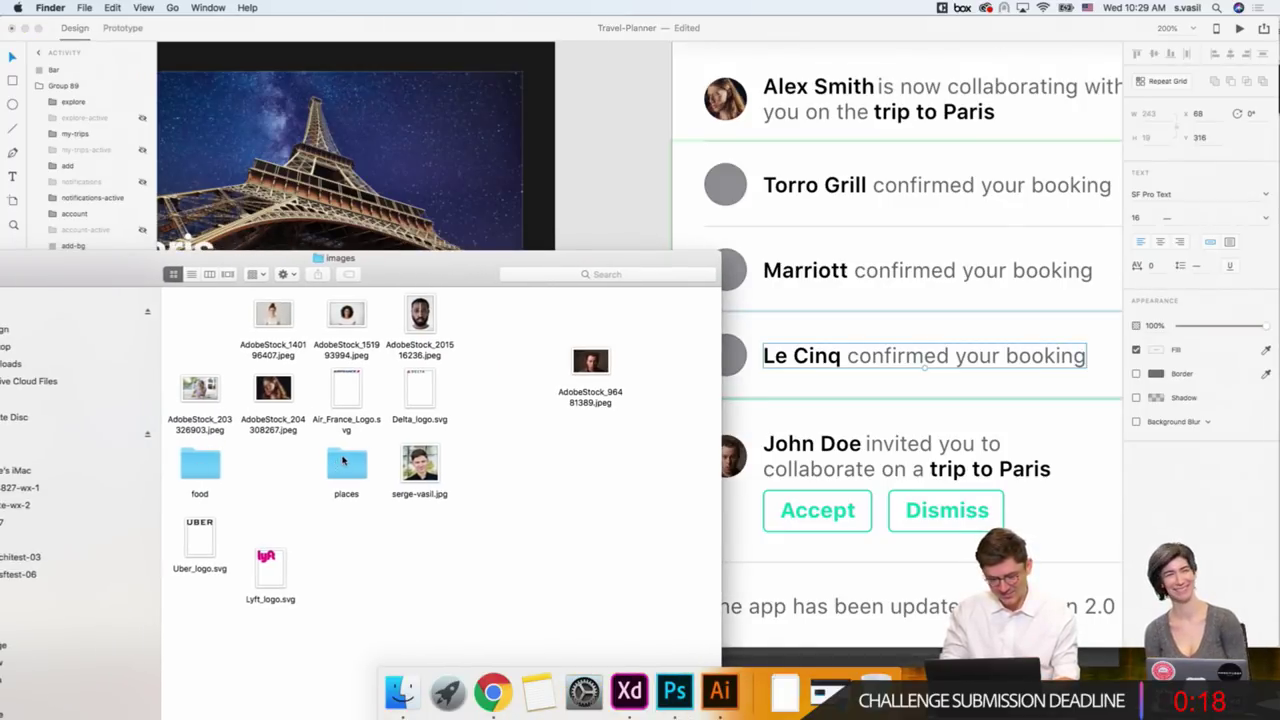
{"action": "double_click", "coordinate": [213, 467]}
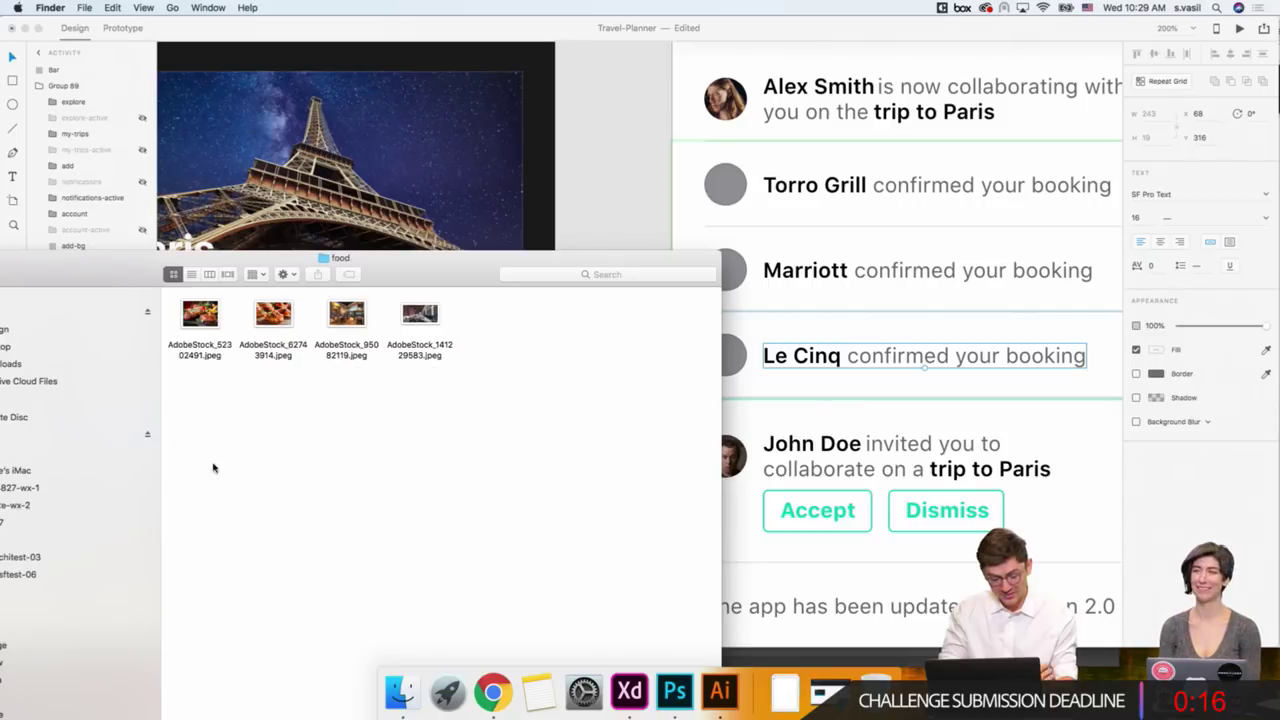
{"action": "left_click_drag", "start_coordinate": [472, 283], "coordinate": [348, 347]}
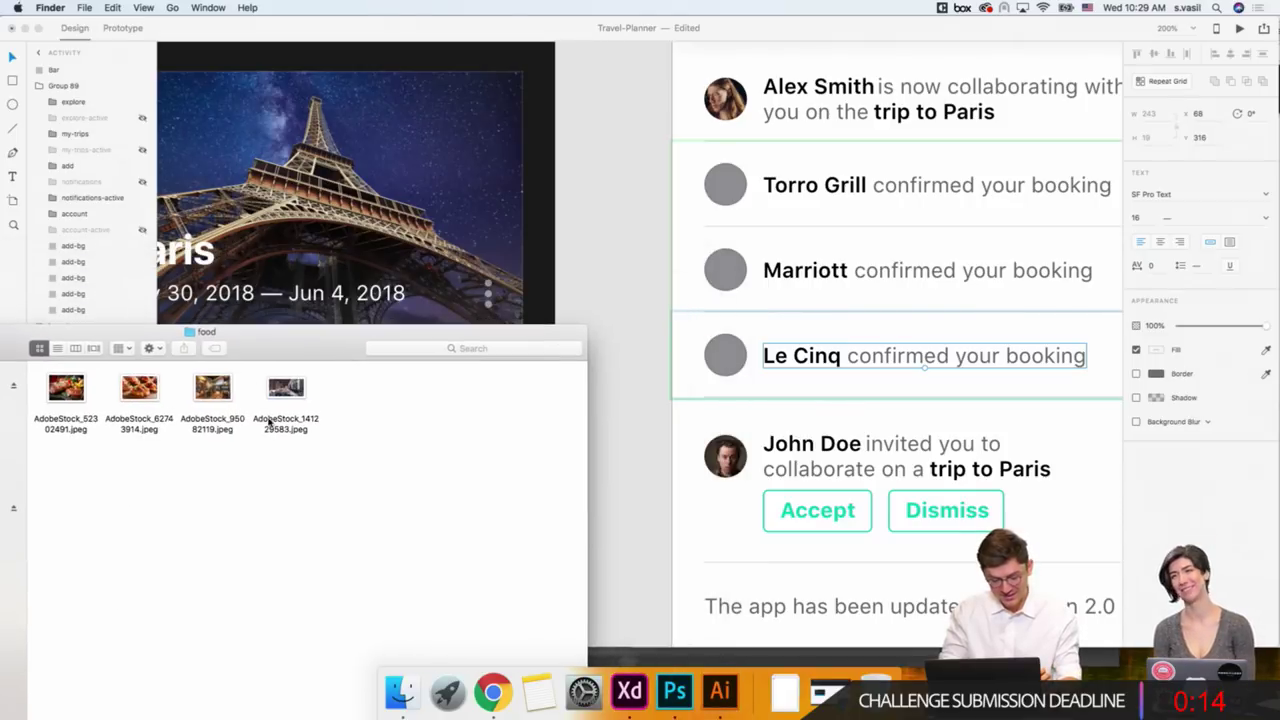
{"action": "left_click_drag", "start_coordinate": [286, 392], "coordinate": [727, 190]}
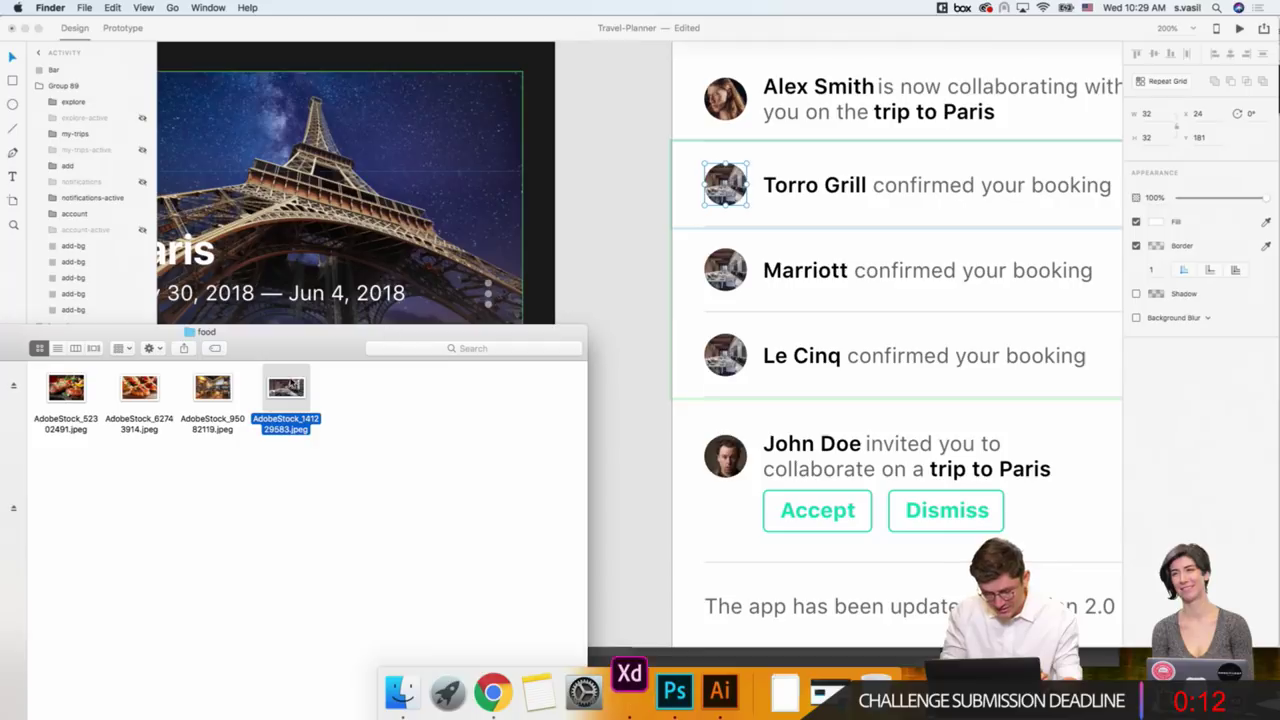
{"action": "left_click_drag", "start_coordinate": [213, 388], "coordinate": [400, 337]}
{"action": "left_click_drag", "start_coordinate": [737, 290], "coordinate": [730, 285]}
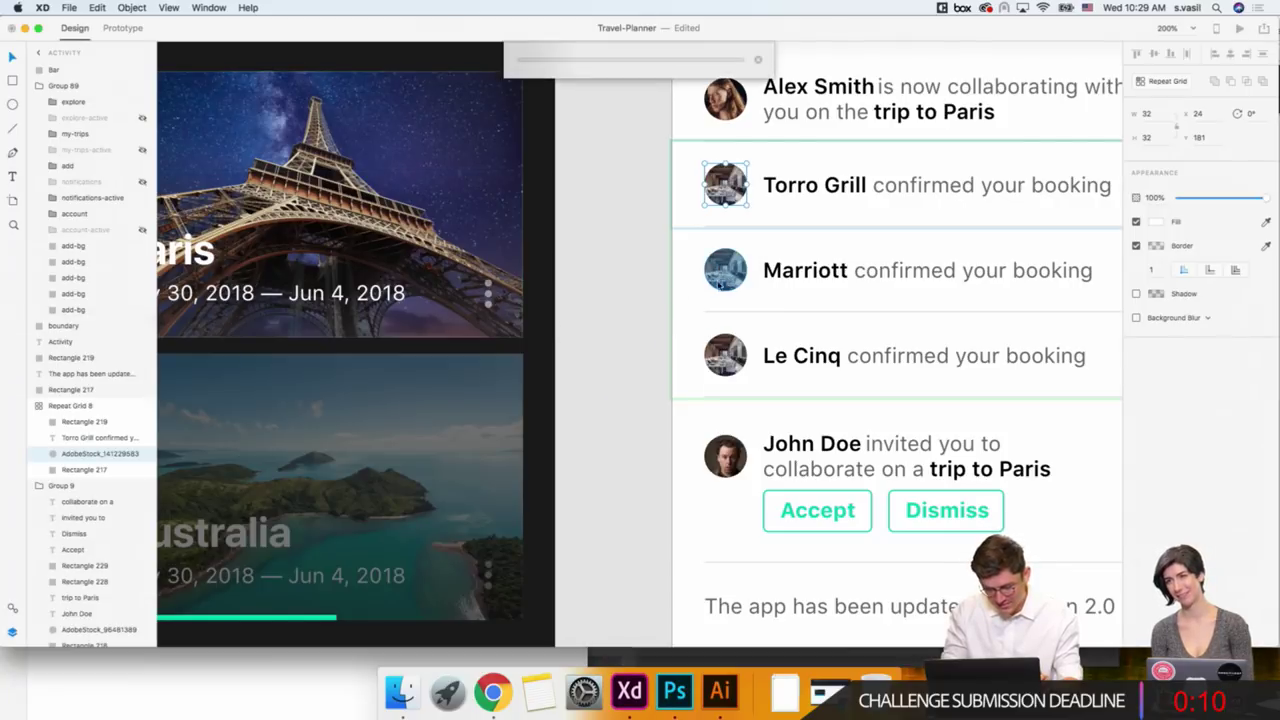
{"action": "left_click", "coordinate": [243, 700]}
{"action": "left_click_drag", "start_coordinate": [140, 390], "coordinate": [725, 355]}
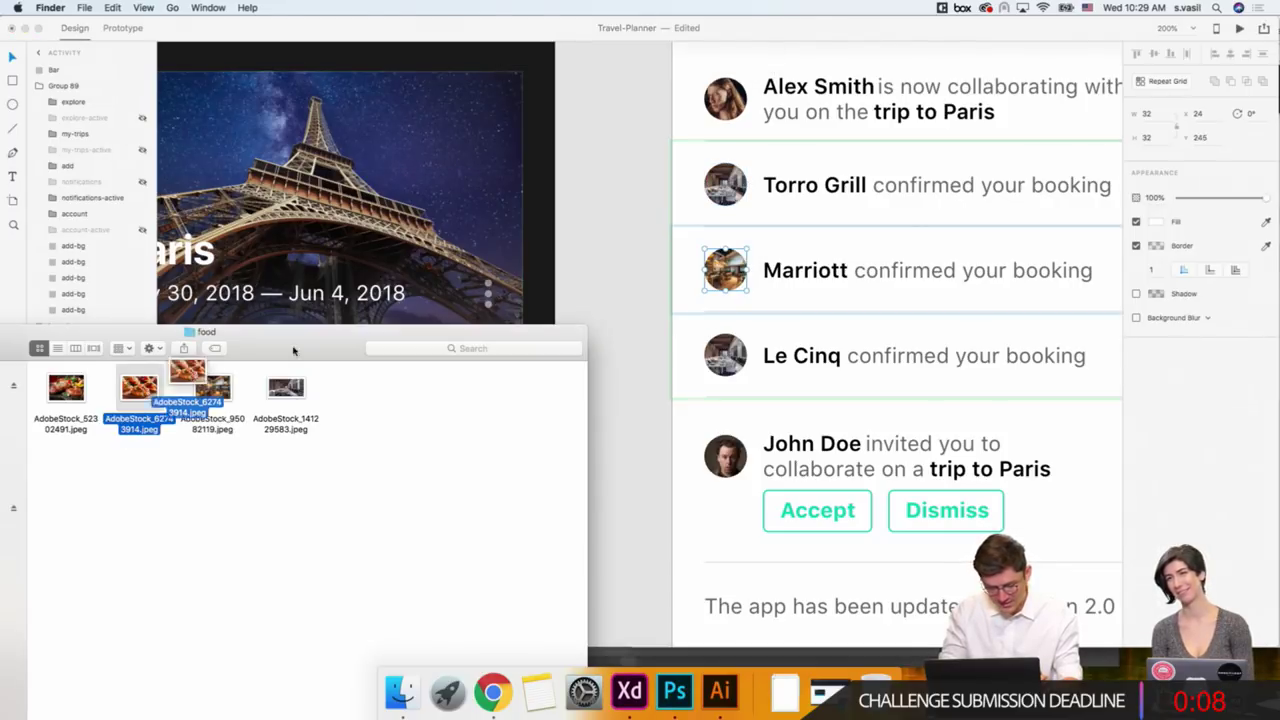
{"action": "left_click", "coordinate": [619, 292]}
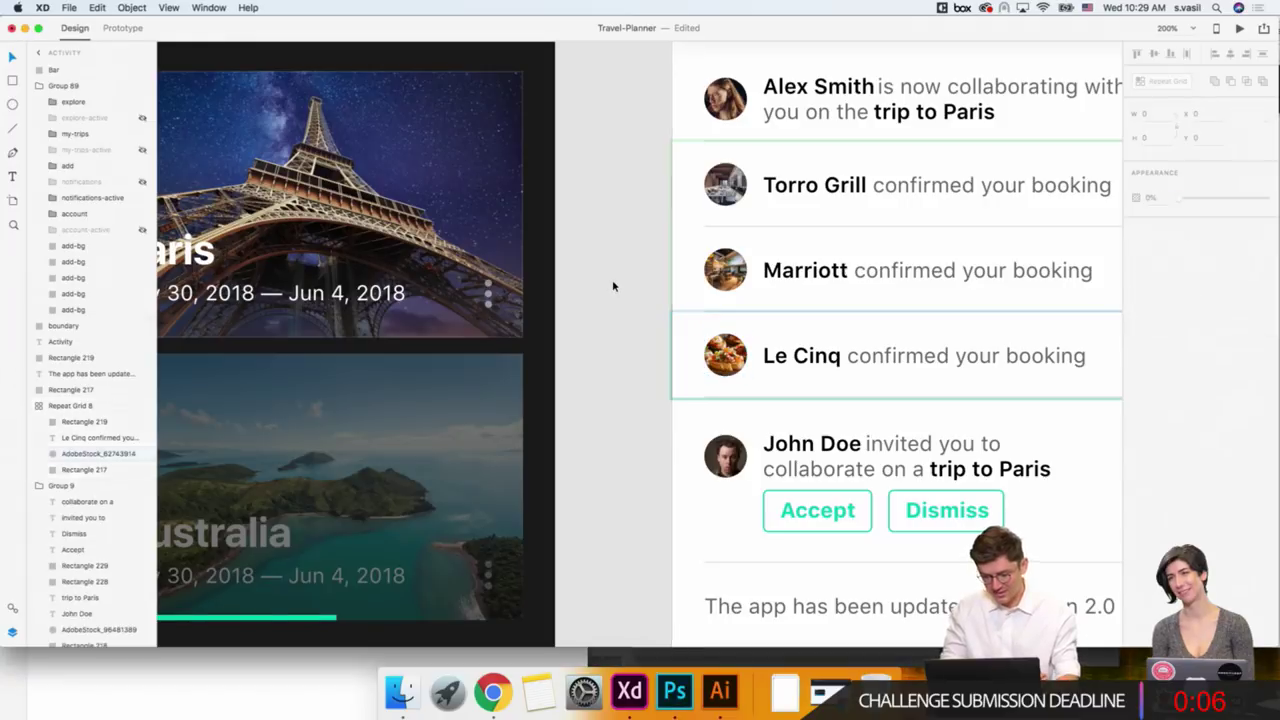
{"action": "key", "text": "super+1"}
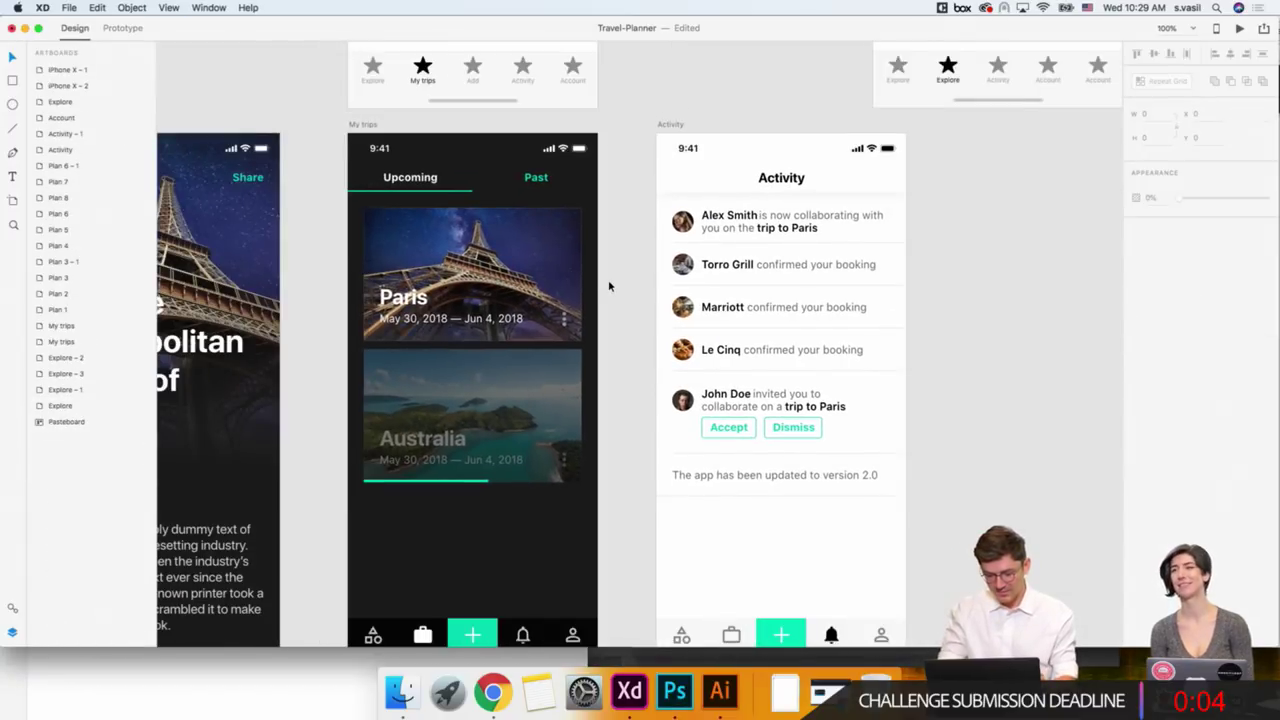
Review the finished Activity screen and save the Travel-Planner file.
{"action": "scroll", "coordinate": [610, 286], "scroll_direction": "down", "scroll_amount": 2}
{"action": "scroll", "coordinate": [610, 286], "scroll_direction": "right", "scroll_amount": 2}
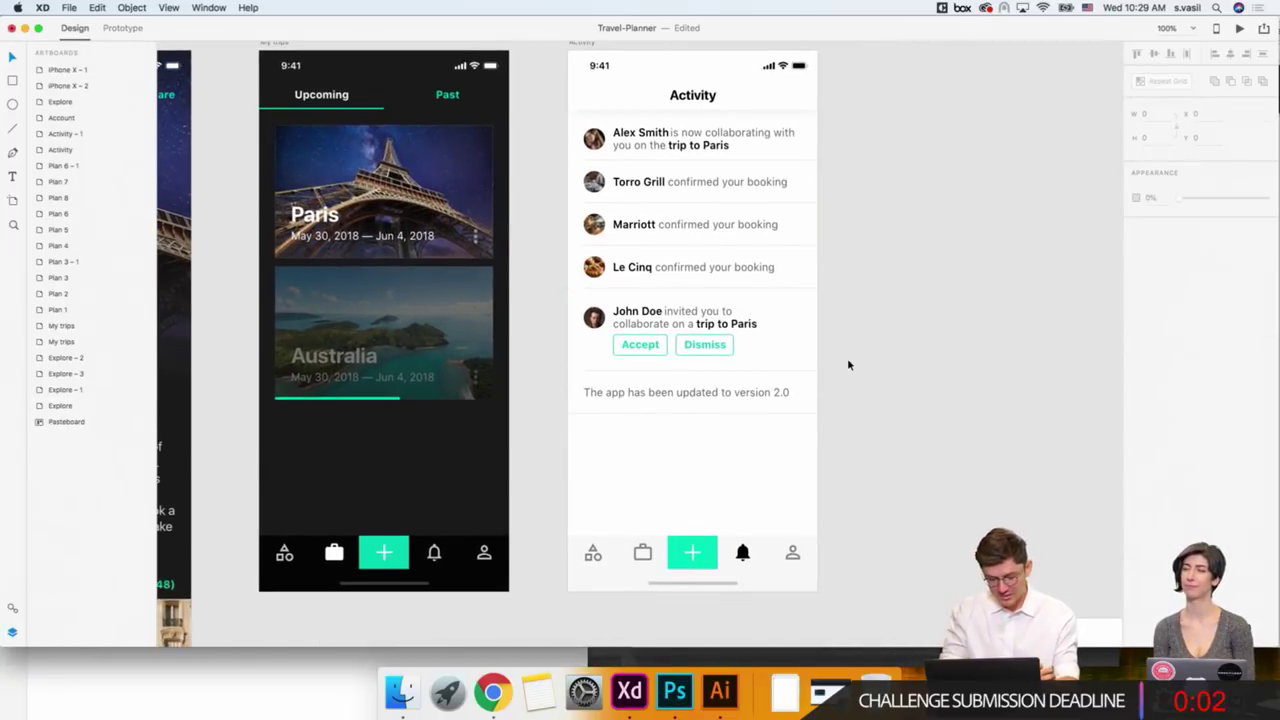
{"action": "scroll", "coordinate": [847, 358], "scroll_direction": "up", "scroll_amount": 3}
{"action": "scroll", "coordinate": [847, 358], "scroll_direction": "right", "scroll_amount": 1}
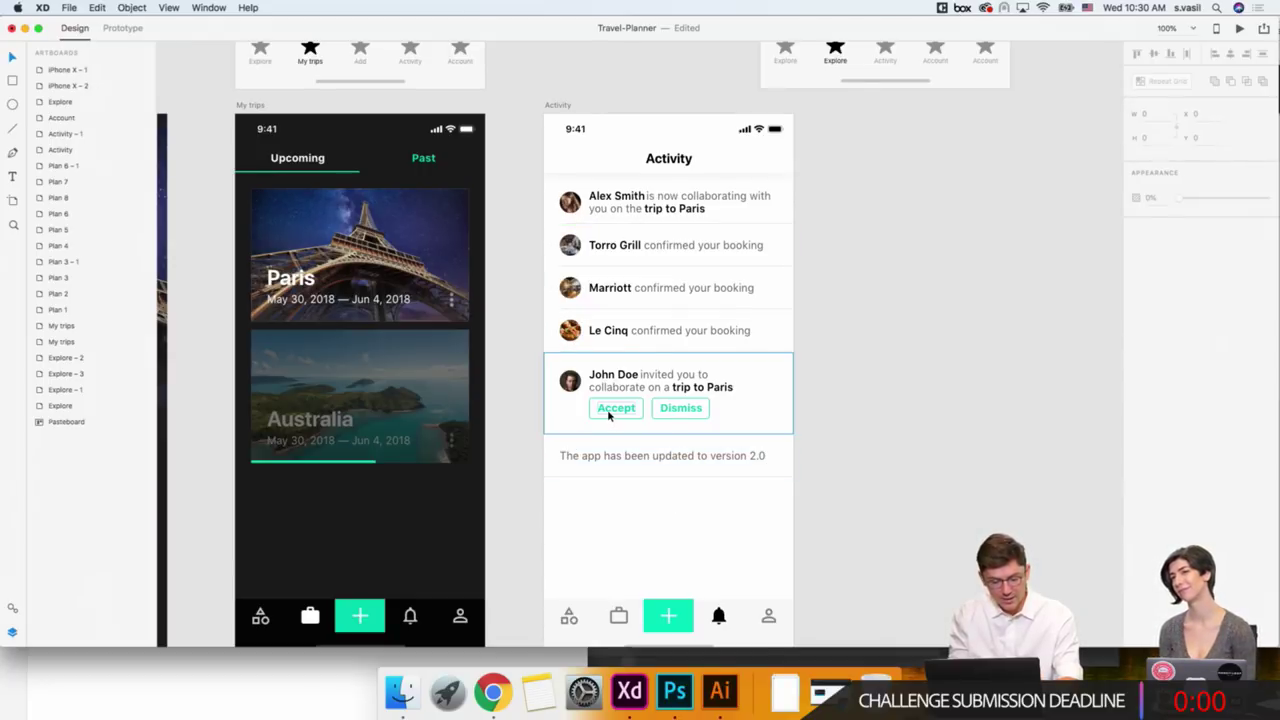
{"action": "scroll", "coordinate": [609, 412], "scroll_direction": "down", "scroll_amount": 2}
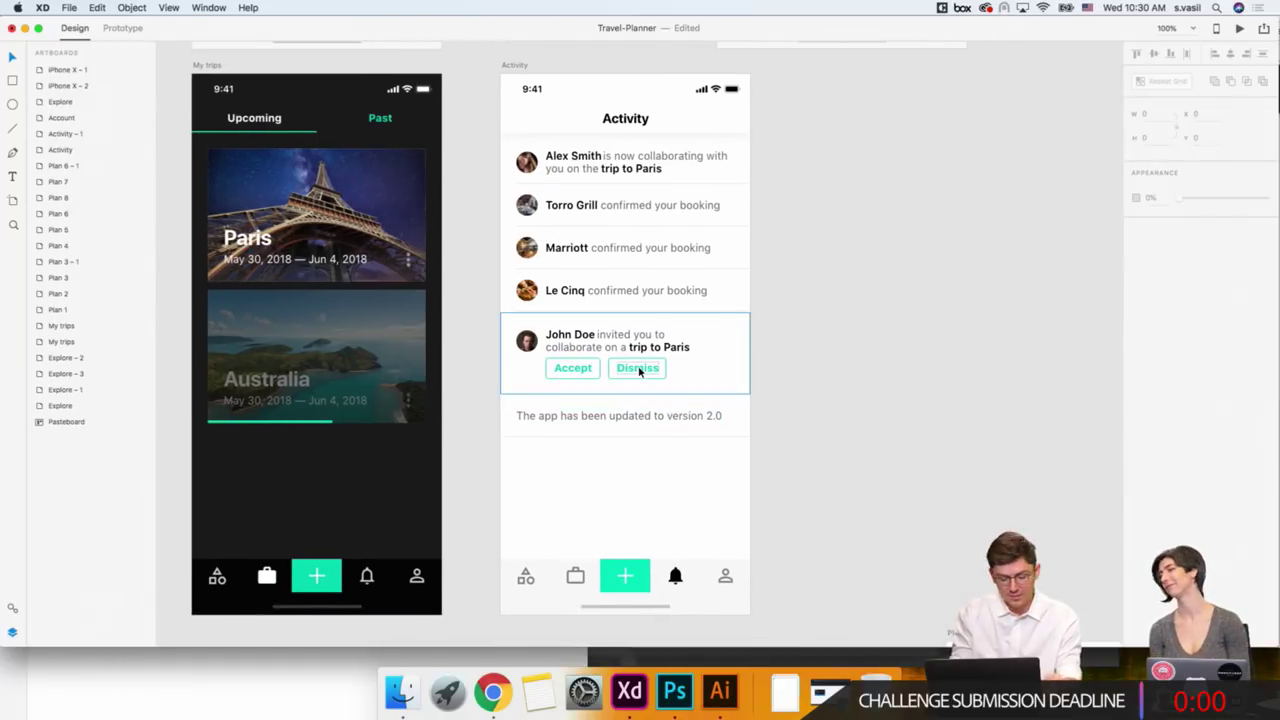
{"action": "scroll", "coordinate": [811, 439], "scroll_direction": "down", "scroll_amount": 1}
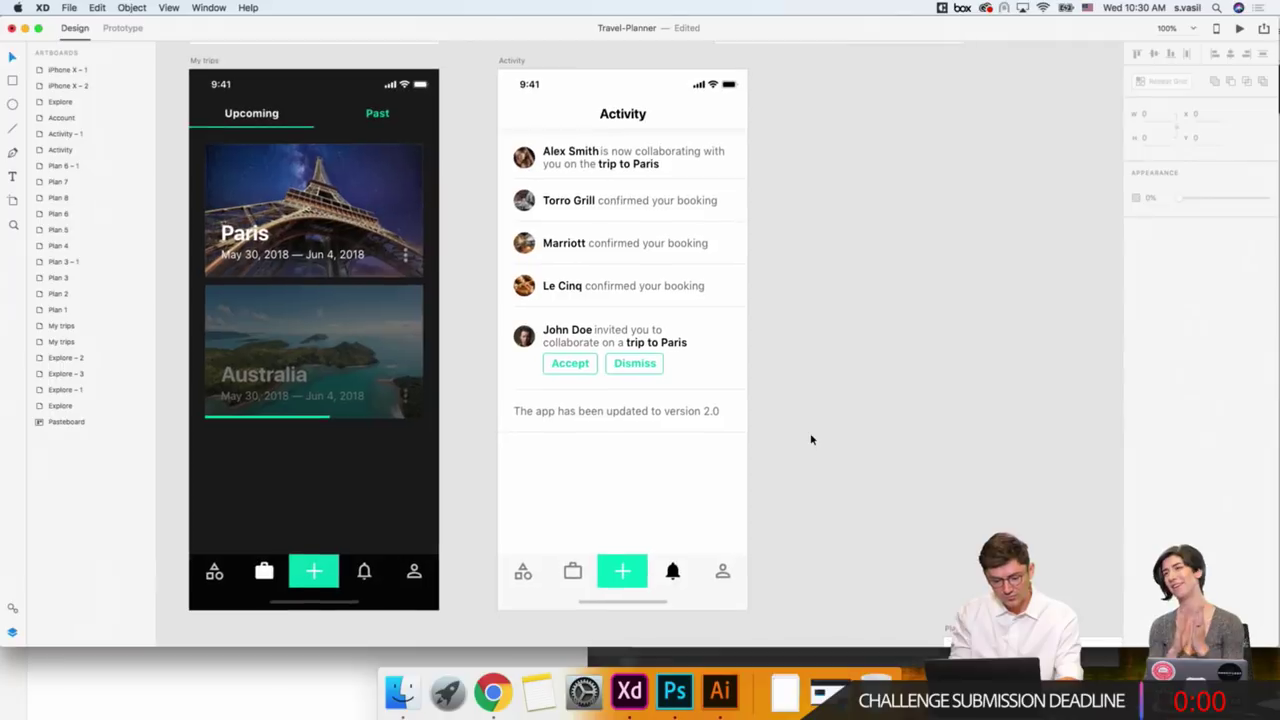
{"action": "left_click", "coordinate": [69, 7]}
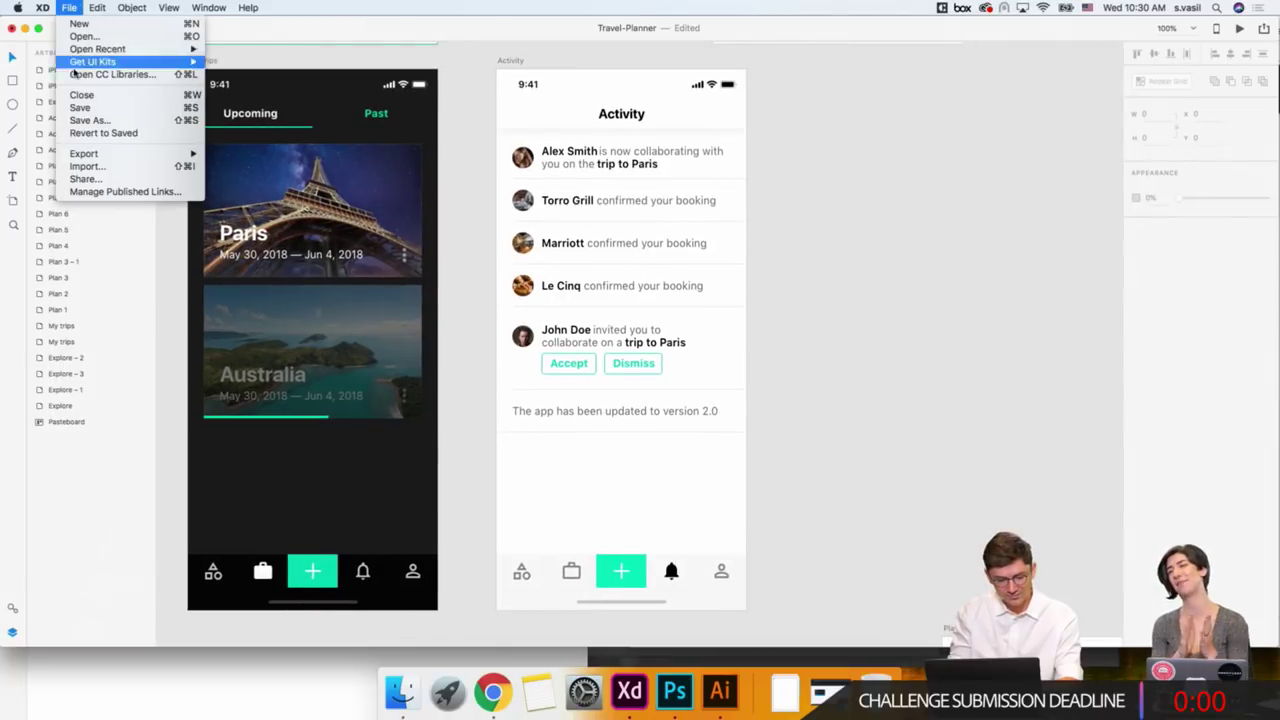
{"action": "left_click", "coordinate": [83, 103]}
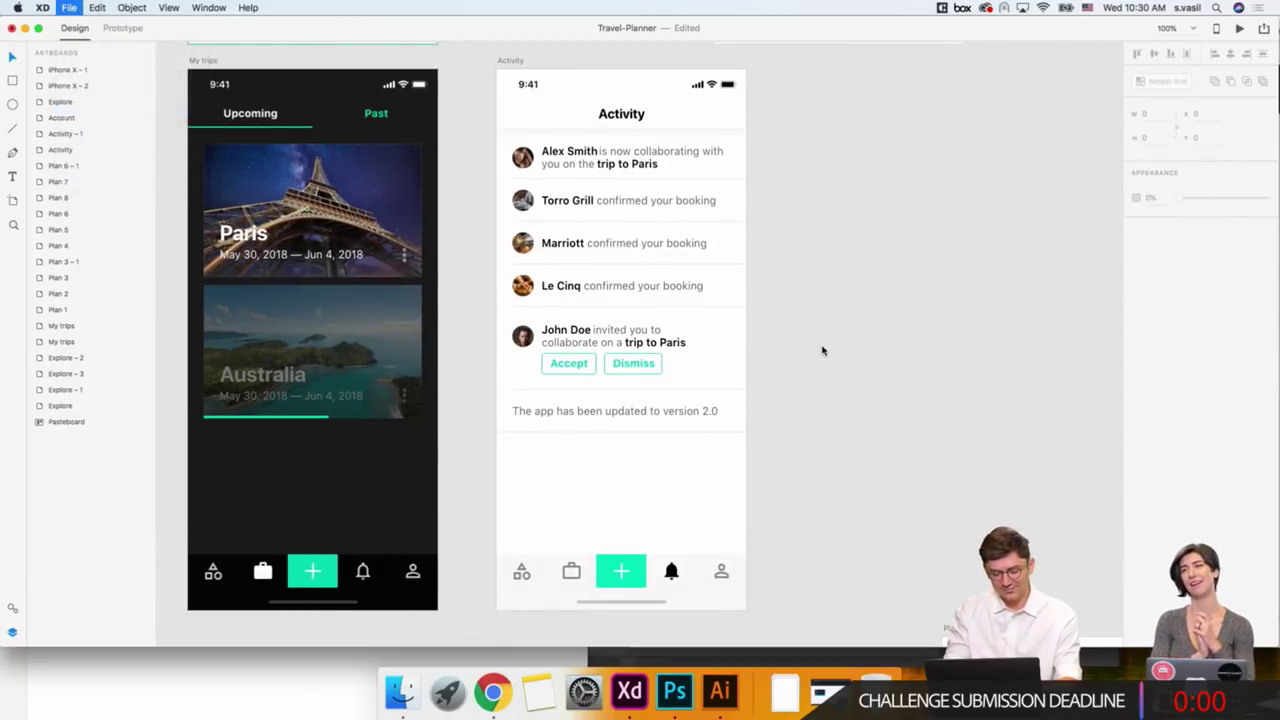
Zoom out to 75% and scroll to show all the app screens.
{"action": "key", "text": "super+minus"}
{"action": "scroll", "coordinate": [821, 344], "scroll_direction": "left", "scroll_amount": 1}
{"action": "scroll", "coordinate": [821, 344], "scroll_direction": "left", "scroll_amount": 1}
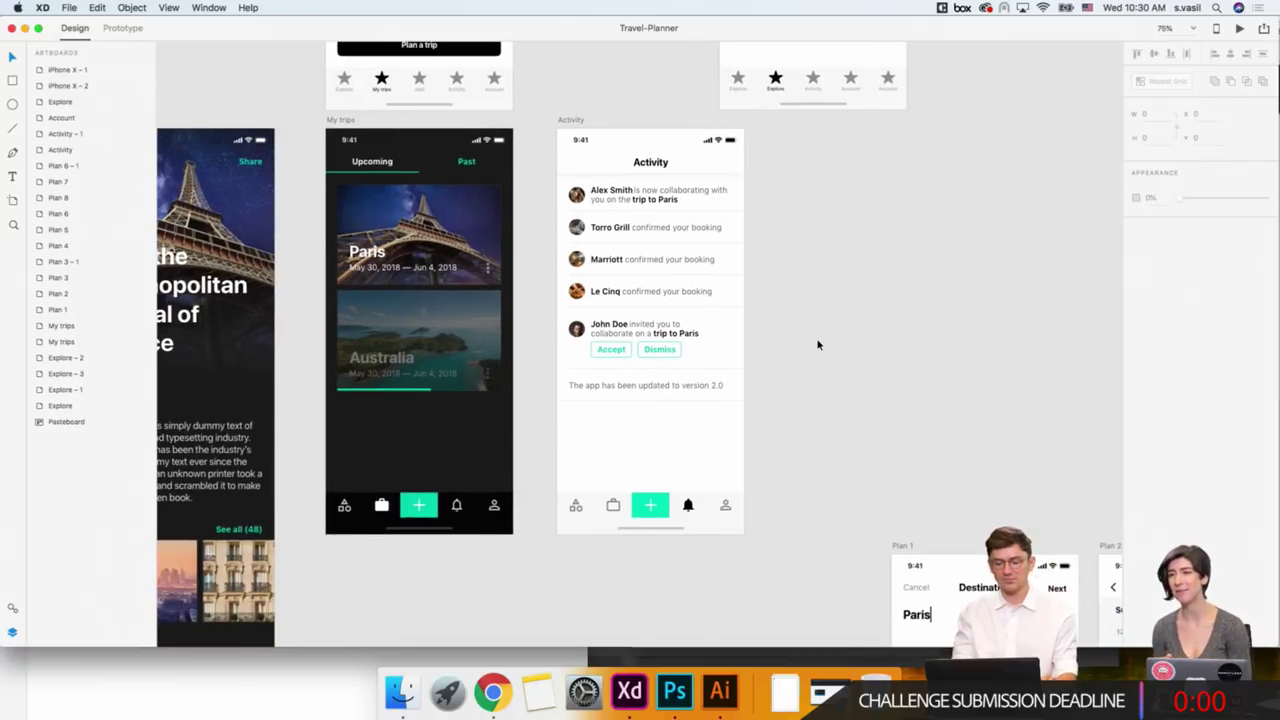
{"action": "scroll", "coordinate": [821, 344], "scroll_direction": "left", "scroll_amount": 3}
{"action": "scroll", "coordinate": [819, 345], "scroll_direction": "left", "scroll_amount": 3}
{"action": "scroll", "coordinate": [819, 345], "scroll_direction": "down", "scroll_amount": 3}
{"action": "scroll", "coordinate": [818, 345], "scroll_direction": "up", "scroll_amount": 2}
{"action": "scroll", "coordinate": [818, 345], "scroll_direction": "left", "scroll_amount": 2}
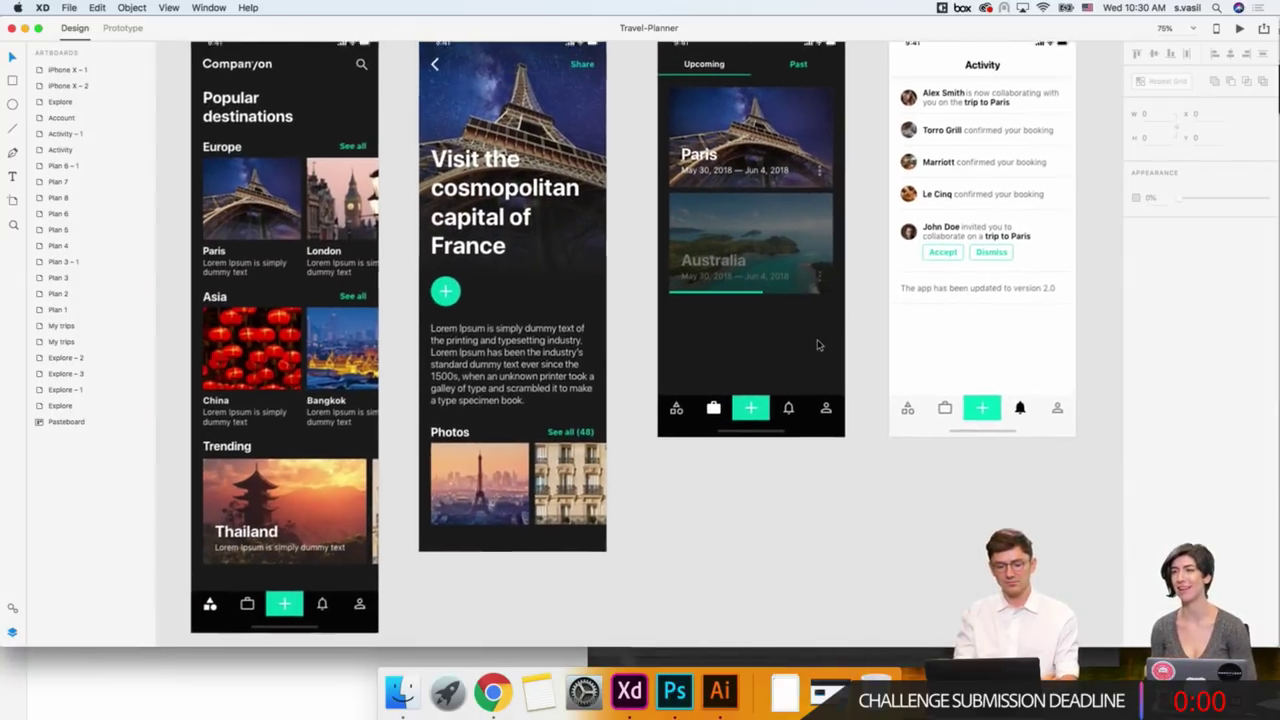
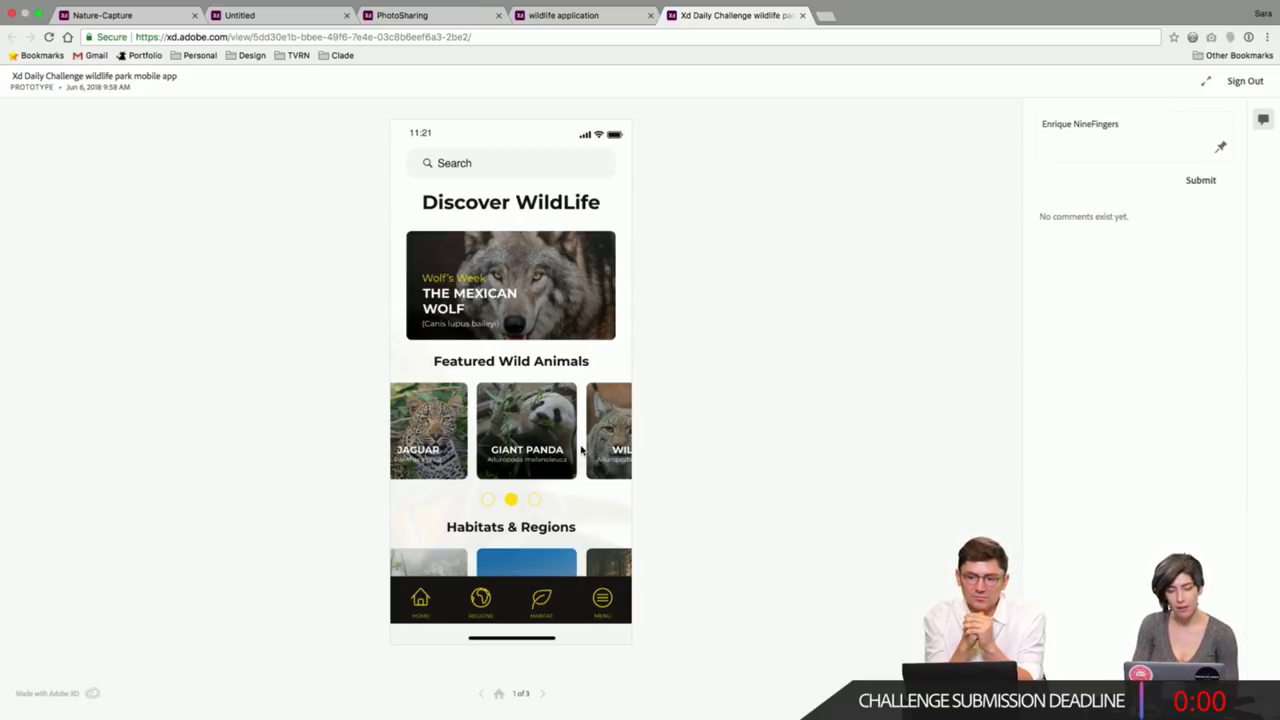
Open the endangered Mexican Wolf intro screen from the Discover WildLife banner.
{"action": "left_click", "coordinate": [552, 291]}
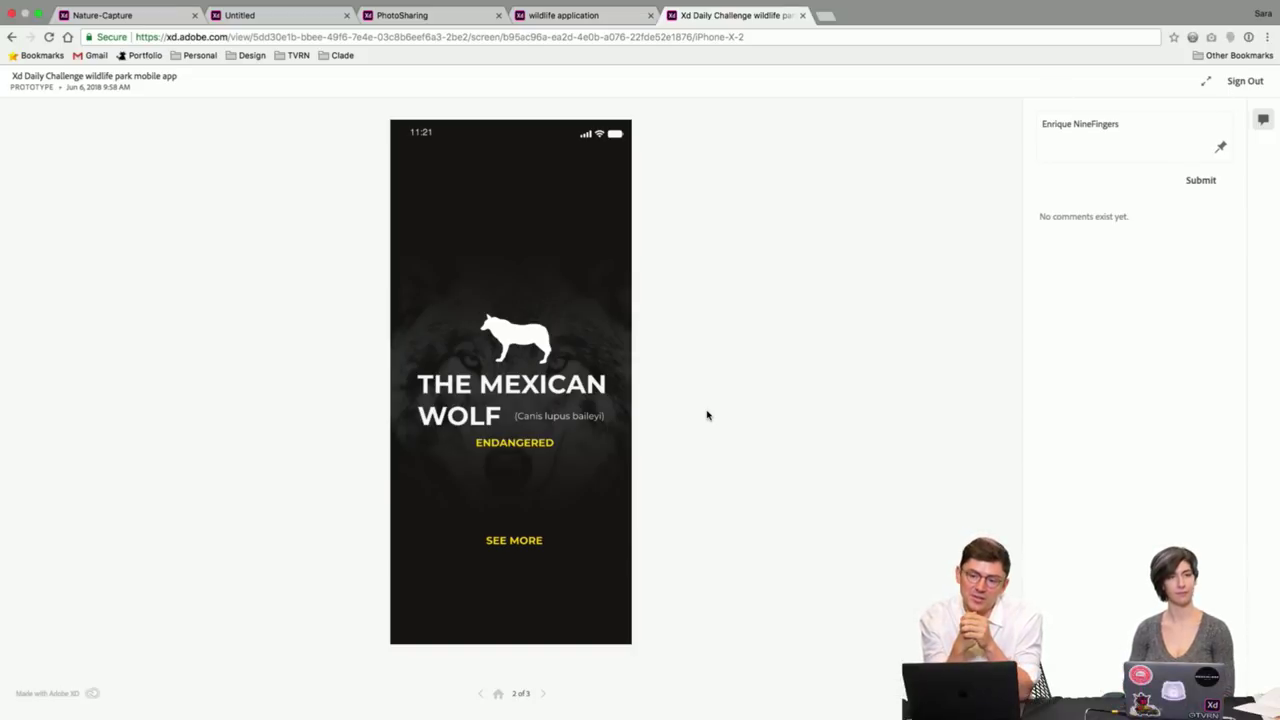
View the Mexican Wolf detail page, then return to the Discover WildLife home screen.
{"action": "left_click", "coordinate": [516, 540]}
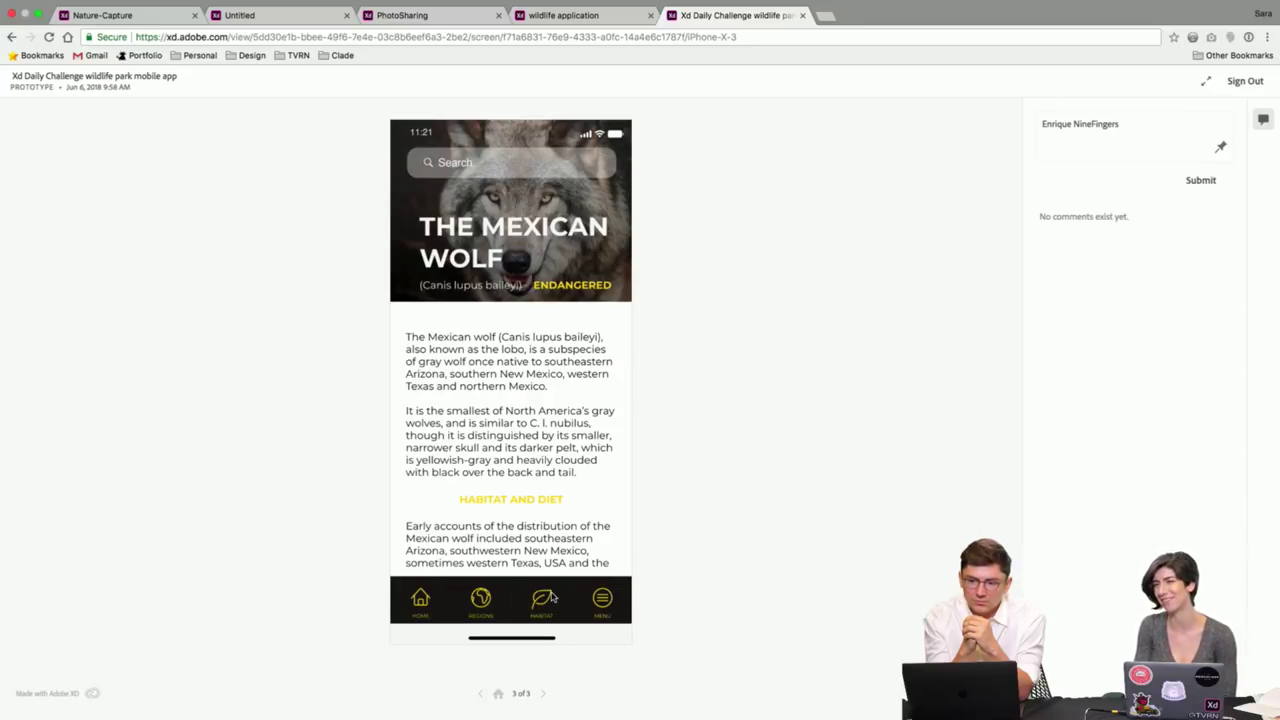
{"action": "left_click", "coordinate": [425, 599]}
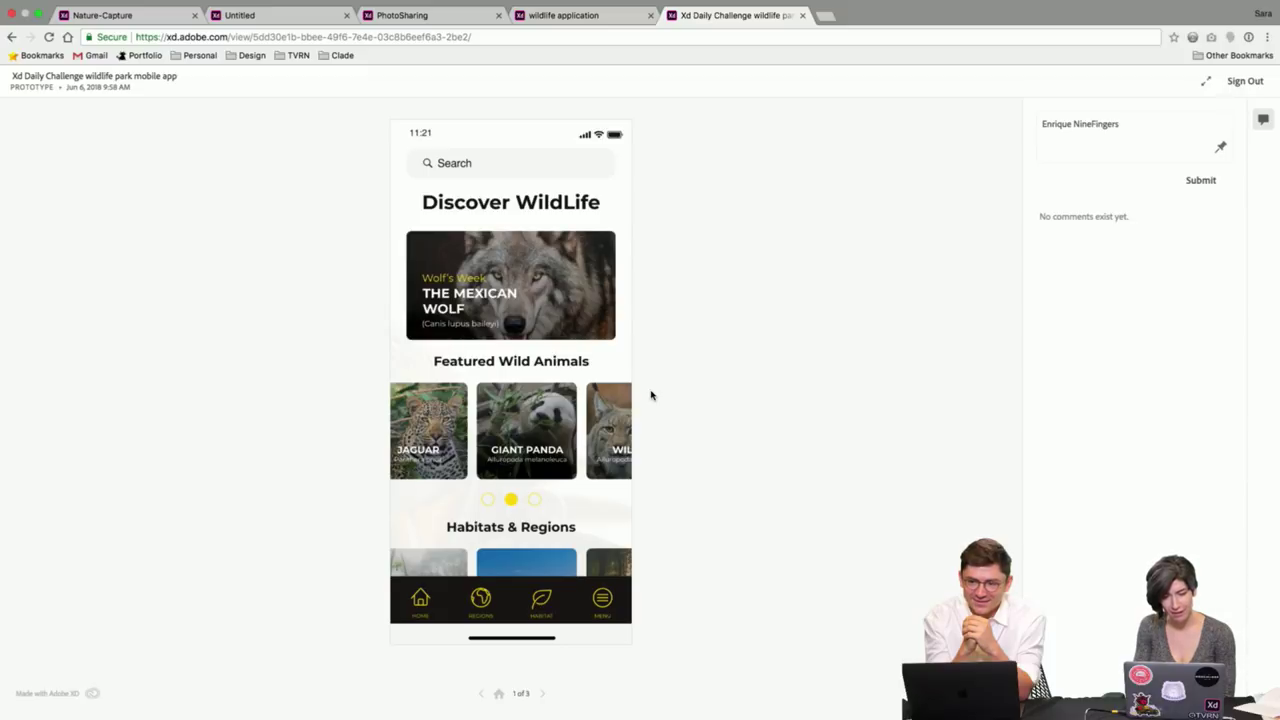
Switch to the 'wildlife application' prototype showing the koala article feed.
{"action": "left_click", "coordinate": [604, 18]}
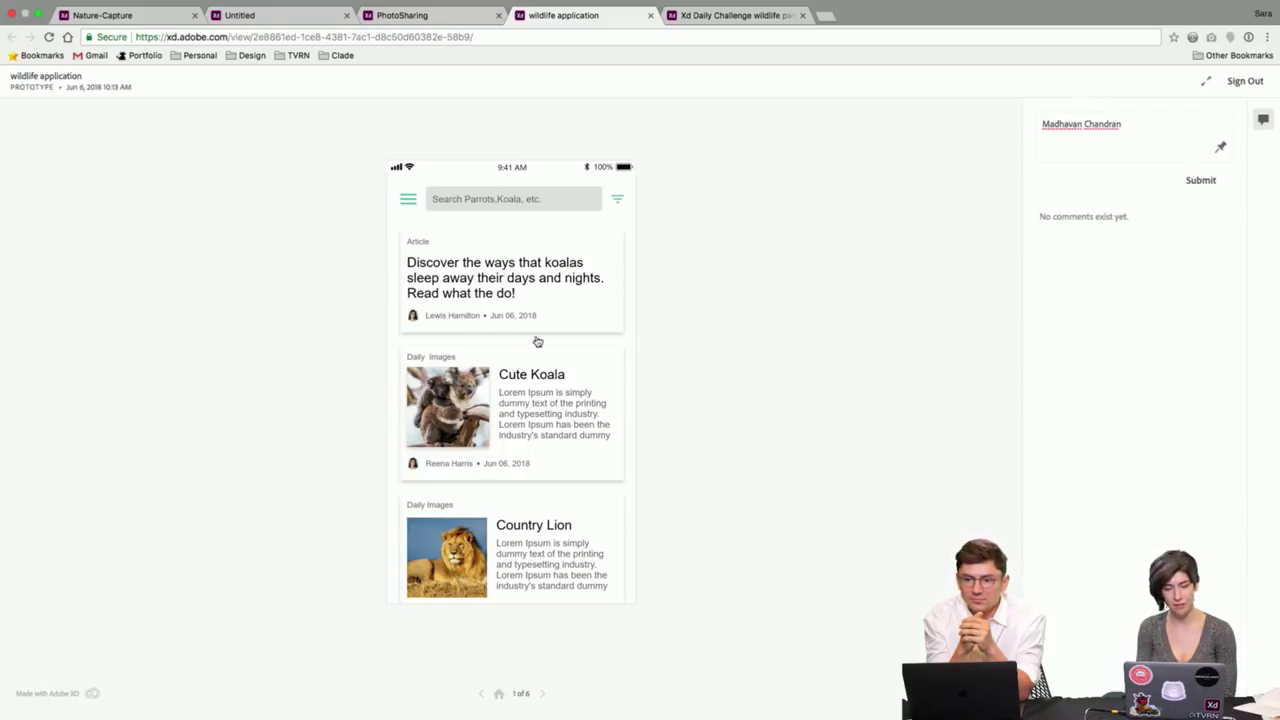
Open the Cute Koala Daily Images screen, then its side navigation drawer.
{"action": "left_click", "coordinate": [529, 408]}
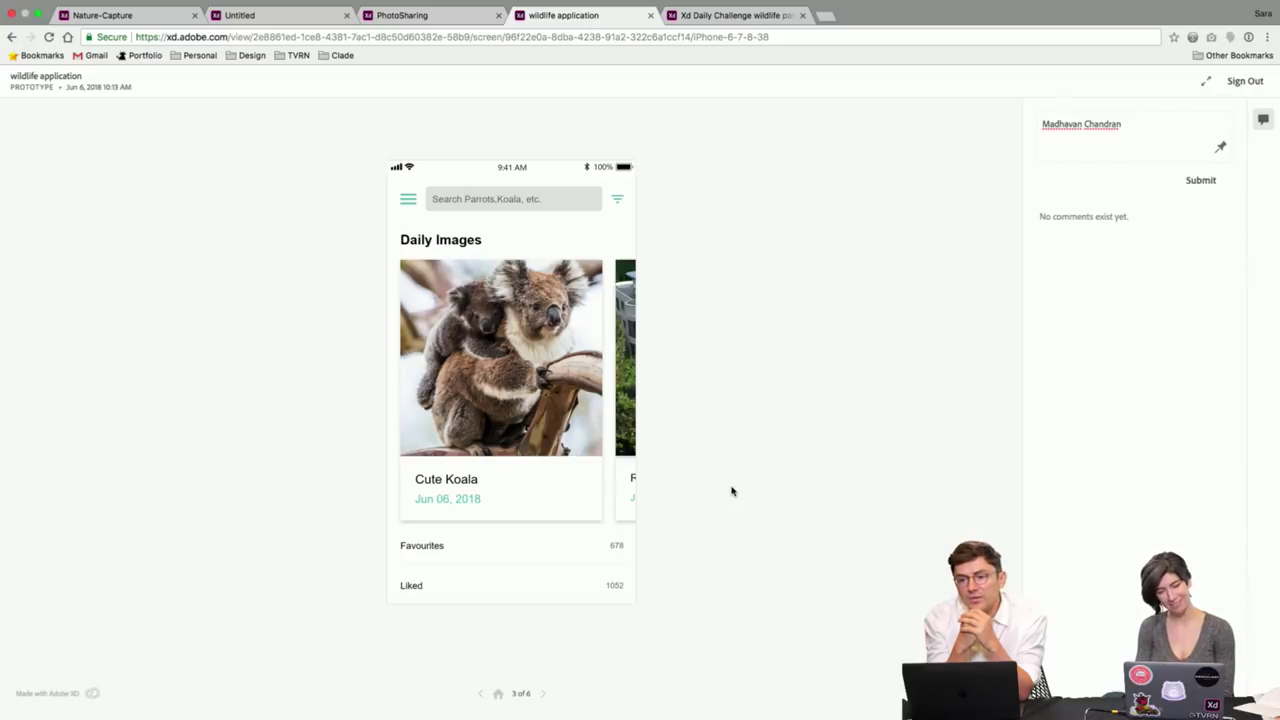
{"action": "left_click", "coordinate": [630, 396]}
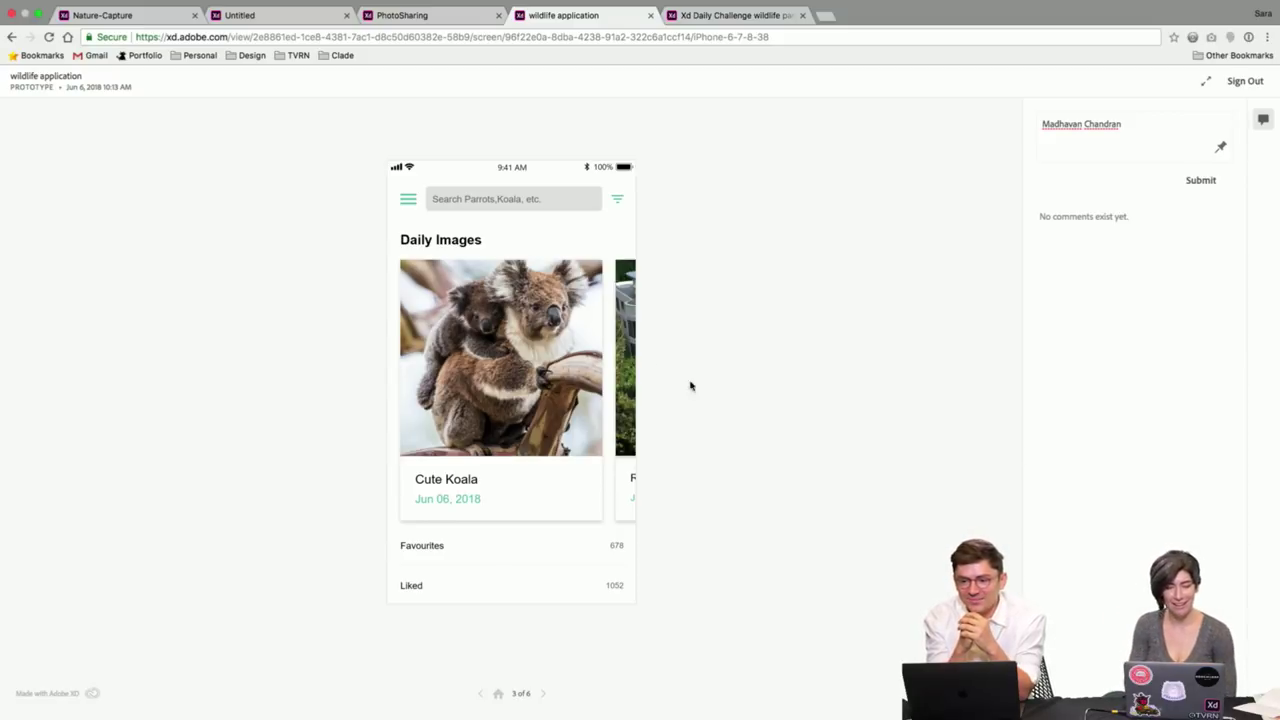
{"action": "left_click", "coordinate": [409, 199]}
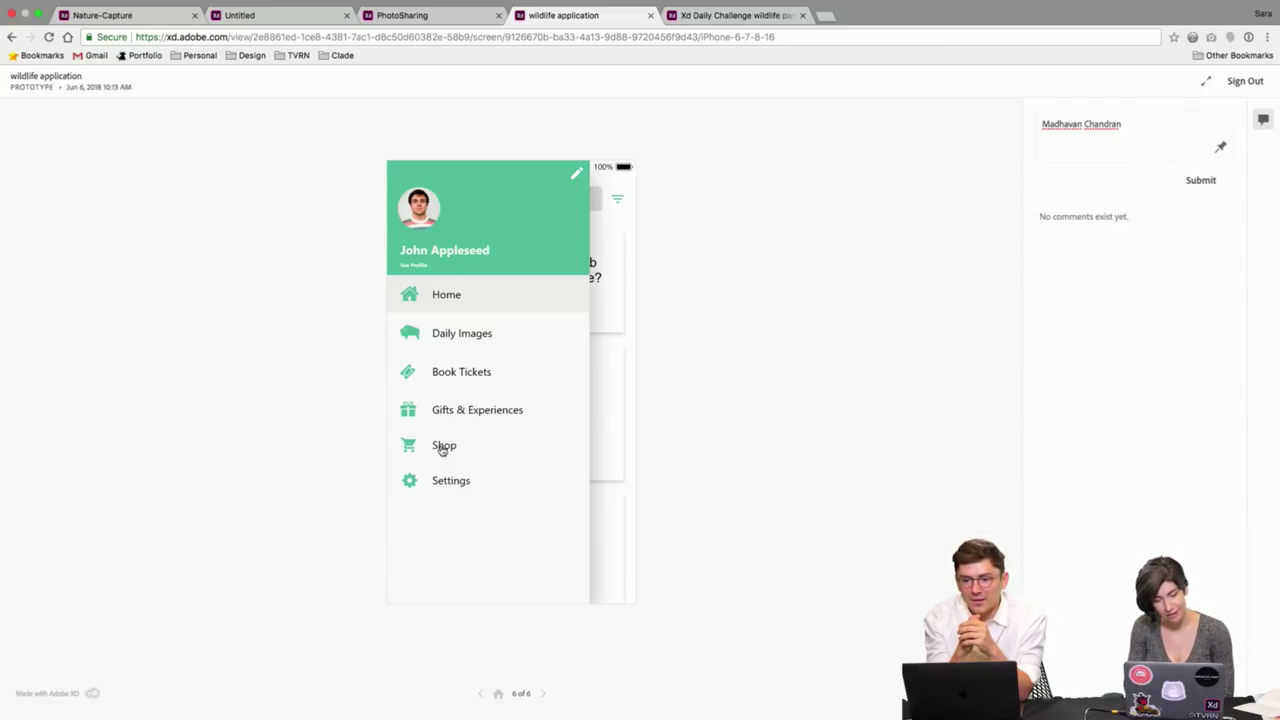
Pick the 22nd on the Book Ticket calendar, then go to the T-shirt Shop screen.
{"action": "left_click", "coordinate": [452, 378]}
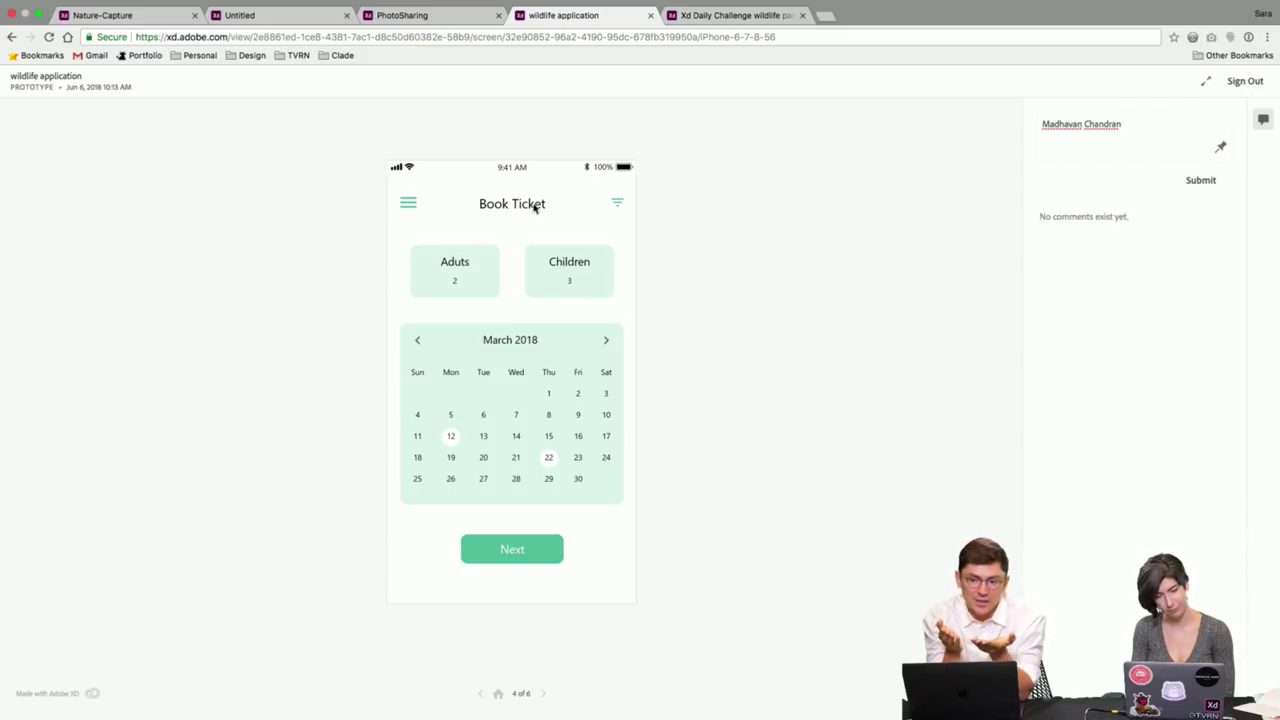
{"action": "left_click", "coordinate": [549, 459]}
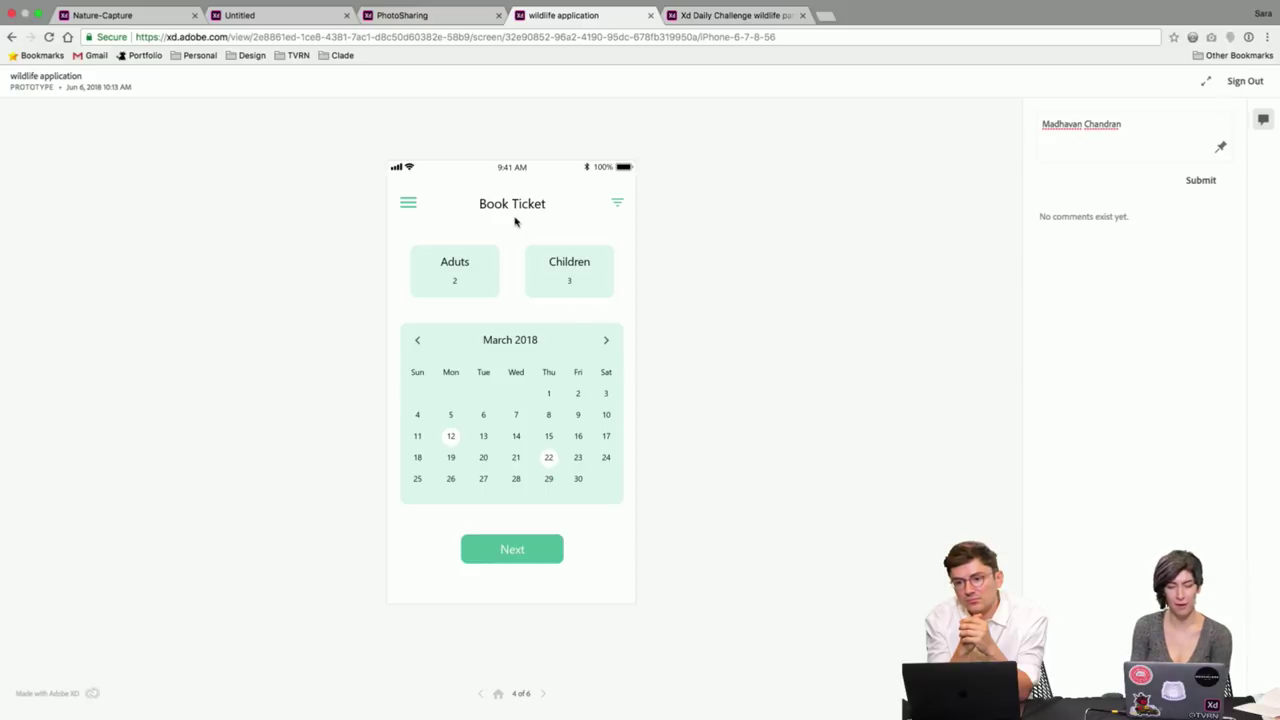
{"action": "left_click", "coordinate": [407, 205]}
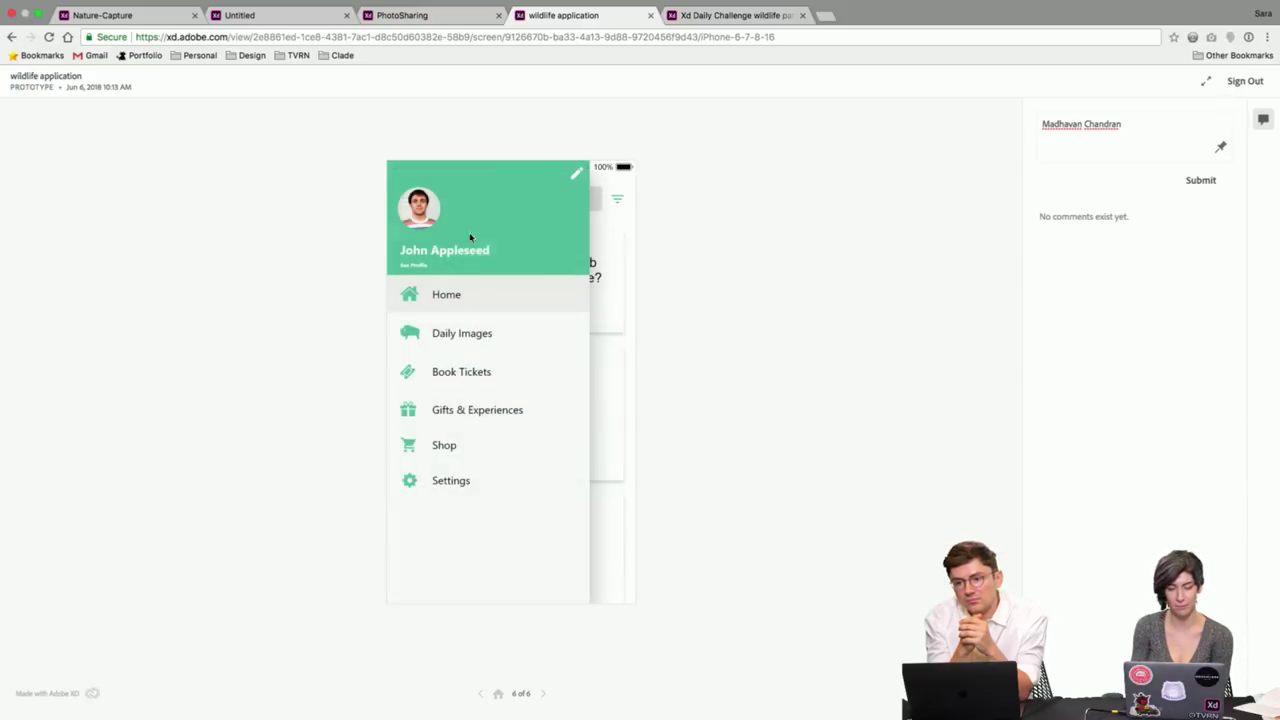
{"action": "left_click", "coordinate": [443, 447]}
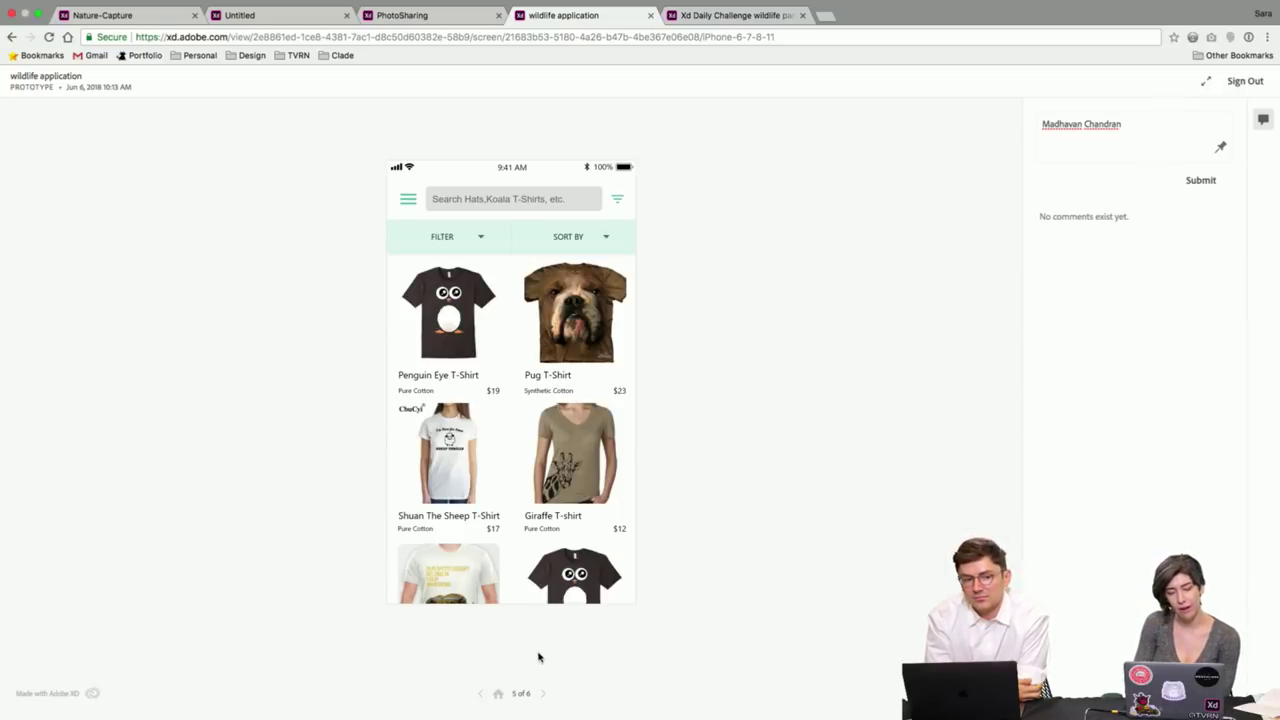
Cycle through all wildlife application screens, then switch to the PhotoSharing prototype.
{"action": "left_click", "coordinate": [543, 697]}
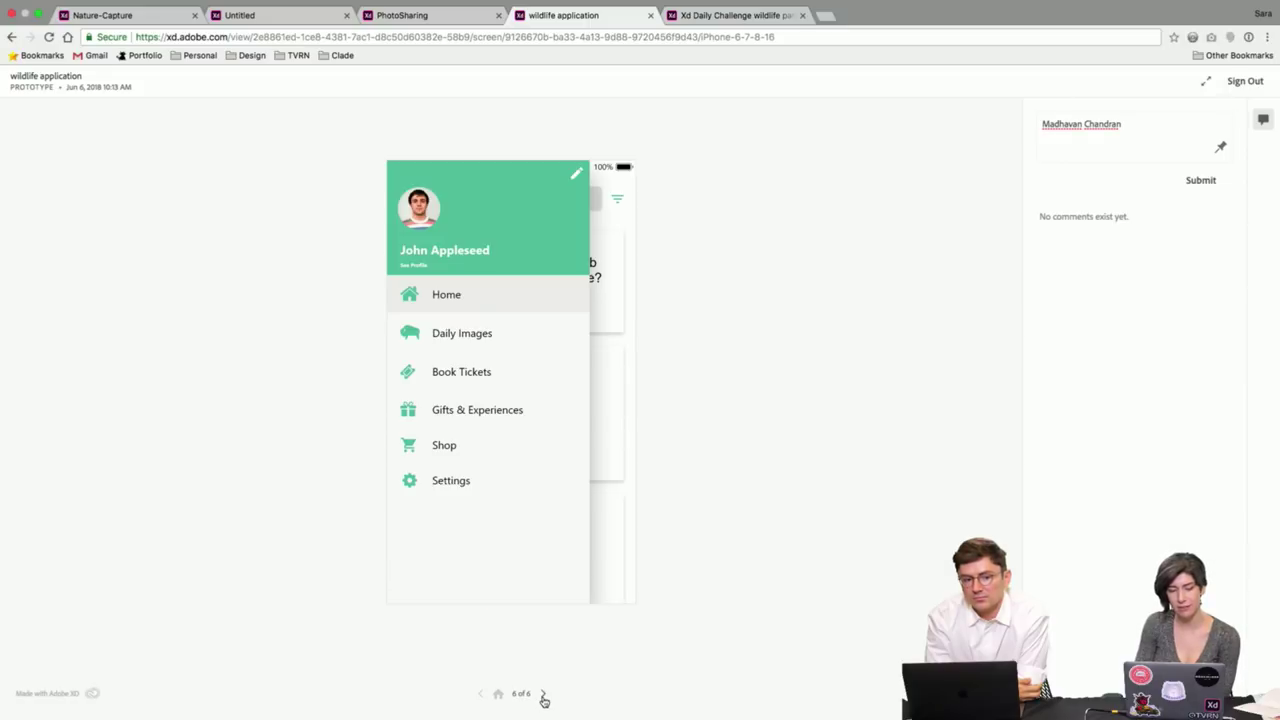
{"action": "left_click", "coordinate": [543, 697]}
{"action": "left_click", "coordinate": [543, 697]}
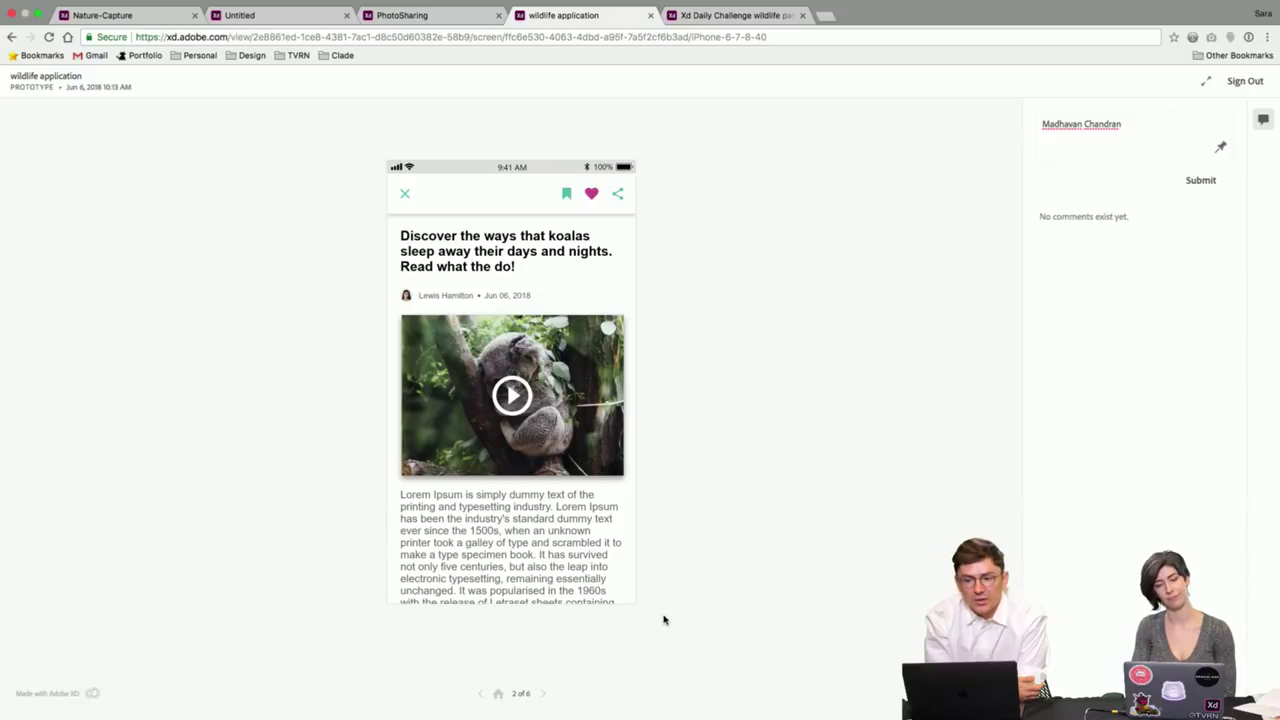
{"action": "left_click", "coordinate": [543, 694]}
{"action": "left_click", "coordinate": [543, 695]}
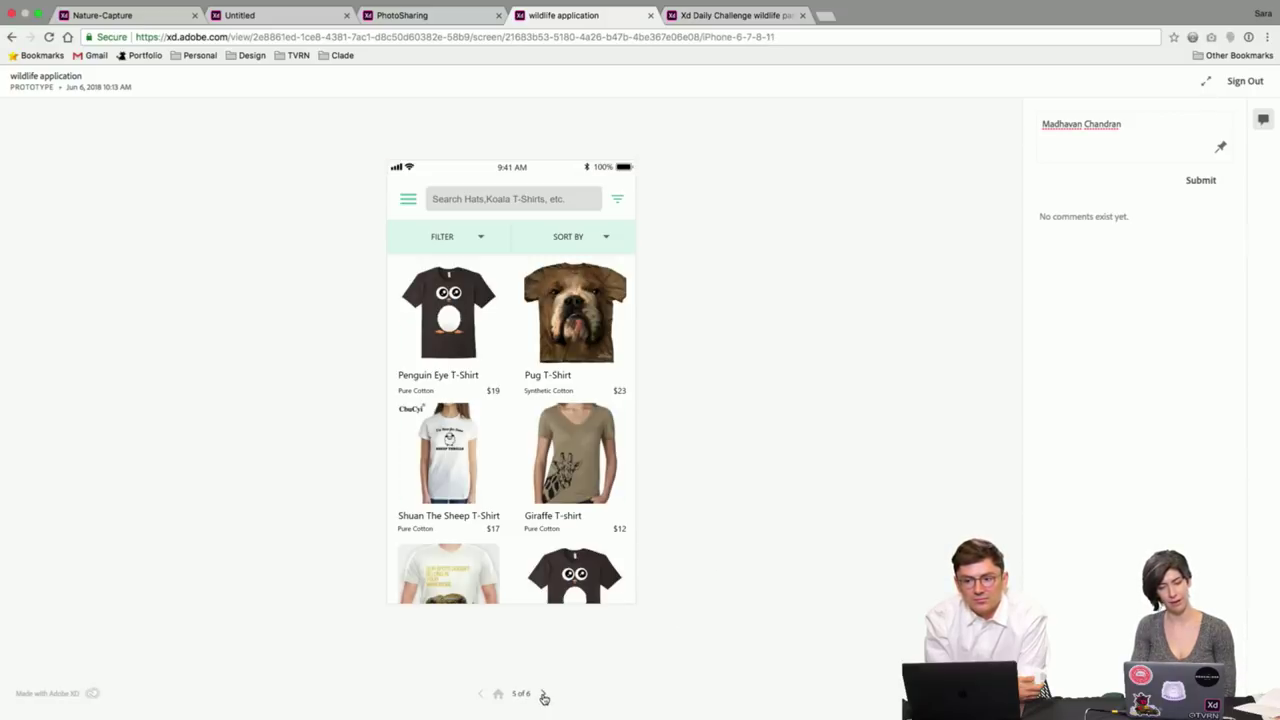
{"action": "left_click", "coordinate": [543, 695]}
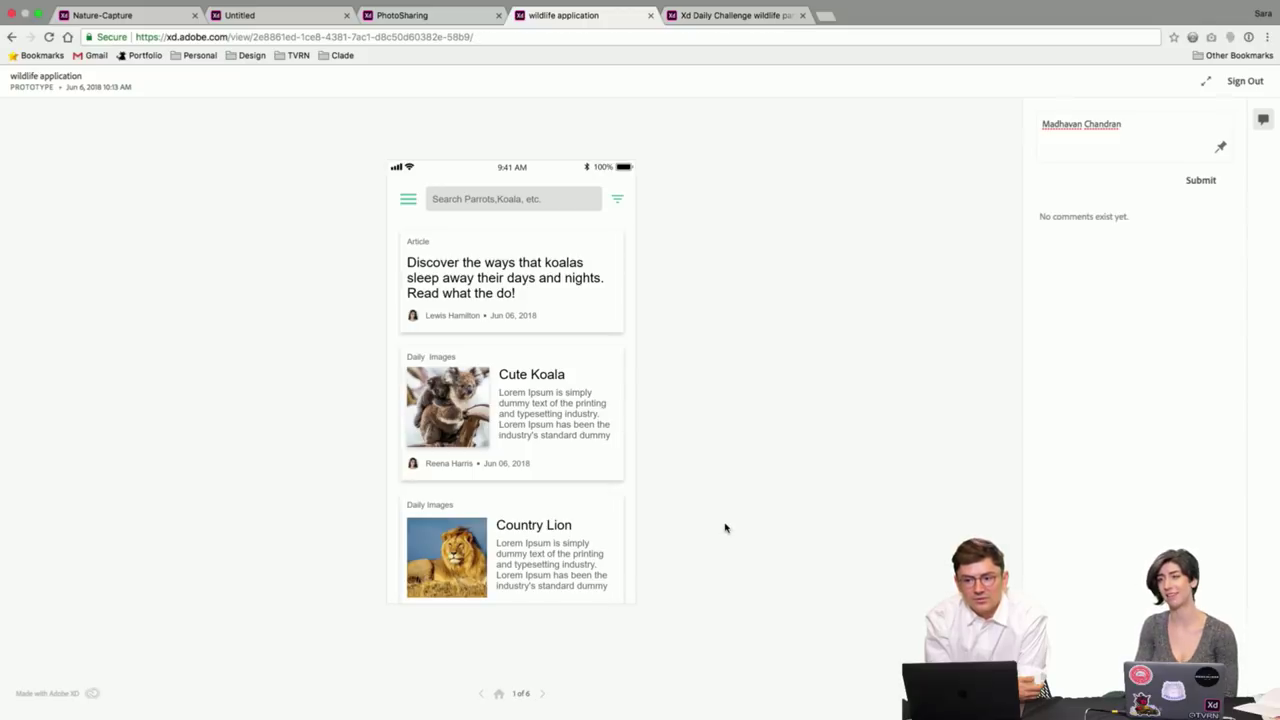
{"action": "left_click", "coordinate": [449, 25]}
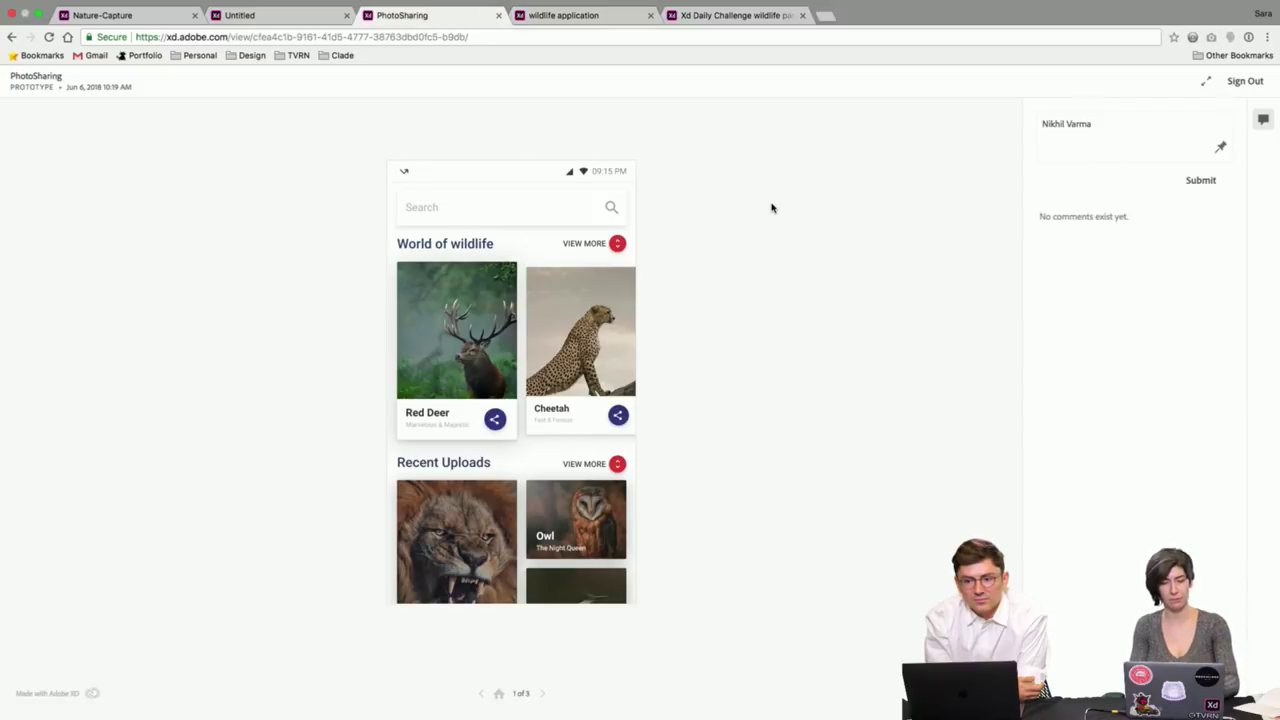
{"action": "key", "text": "super+r"}
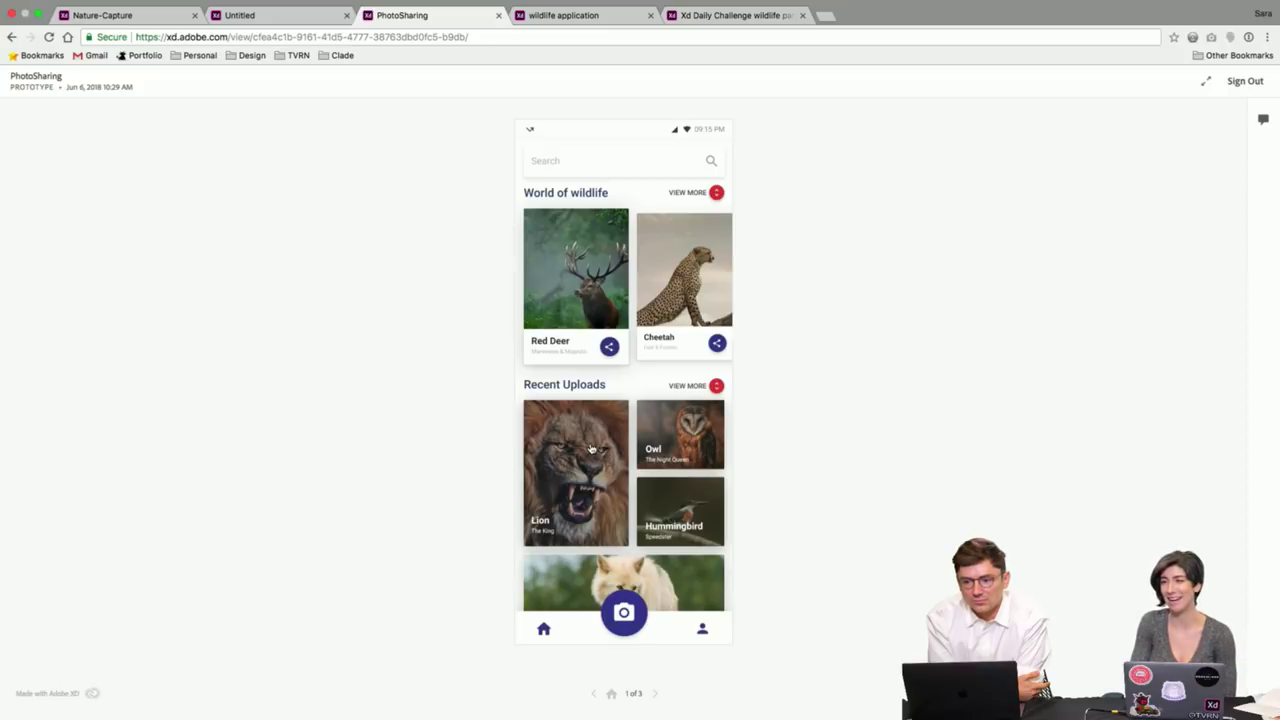
View the Lion detail and profile screens, then switch to the Untitled AYE AYE Park prototype.
{"action": "left_click", "coordinate": [548, 487]}
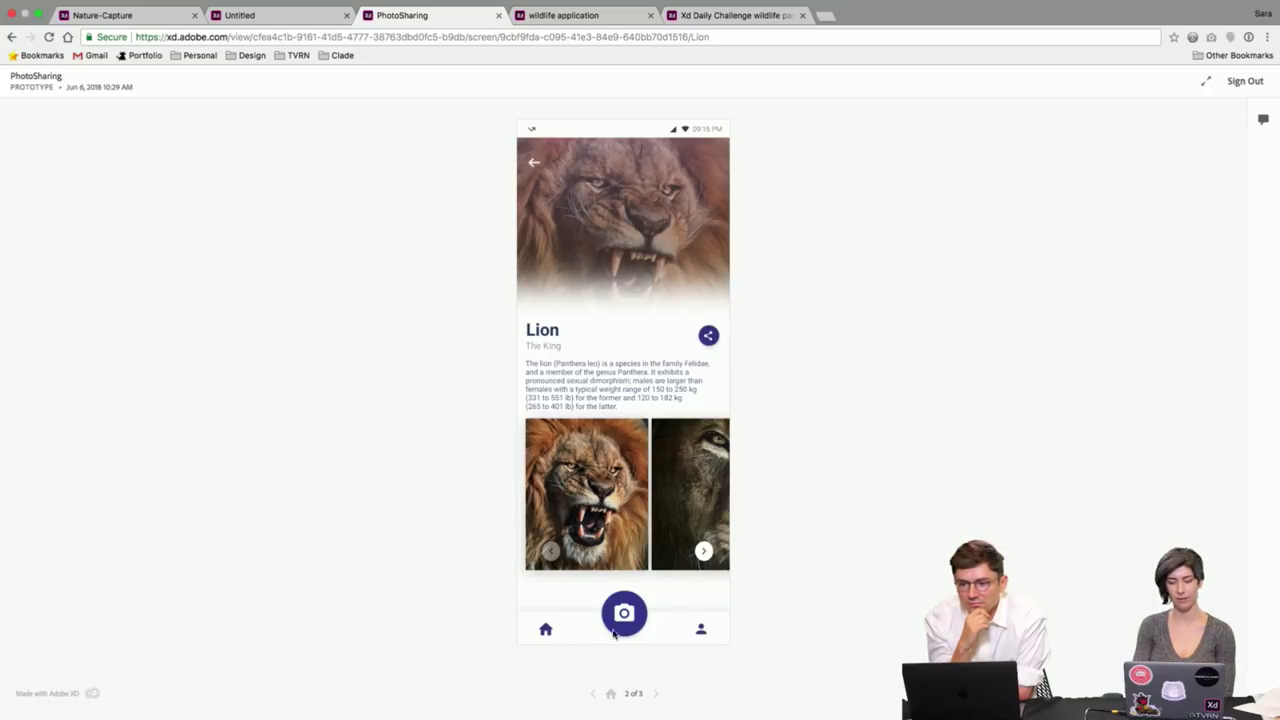
{"action": "left_click", "coordinate": [701, 630]}
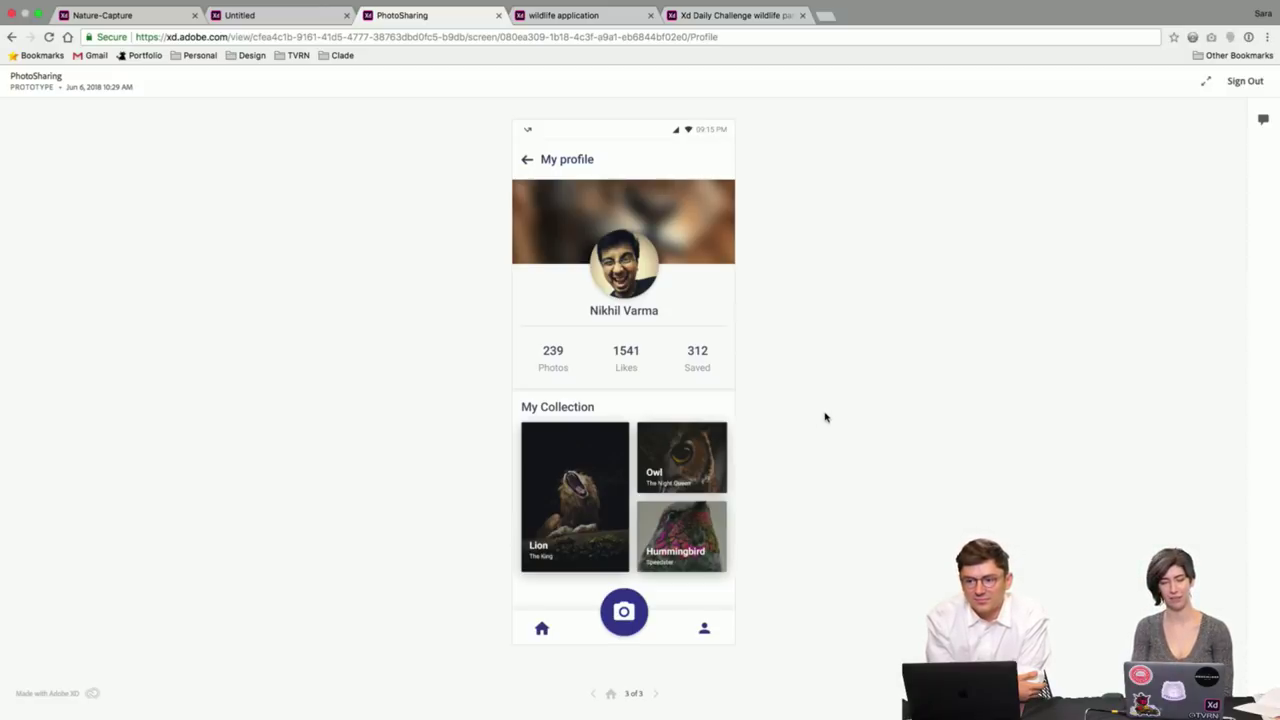
{"action": "left_click", "coordinate": [292, 20]}
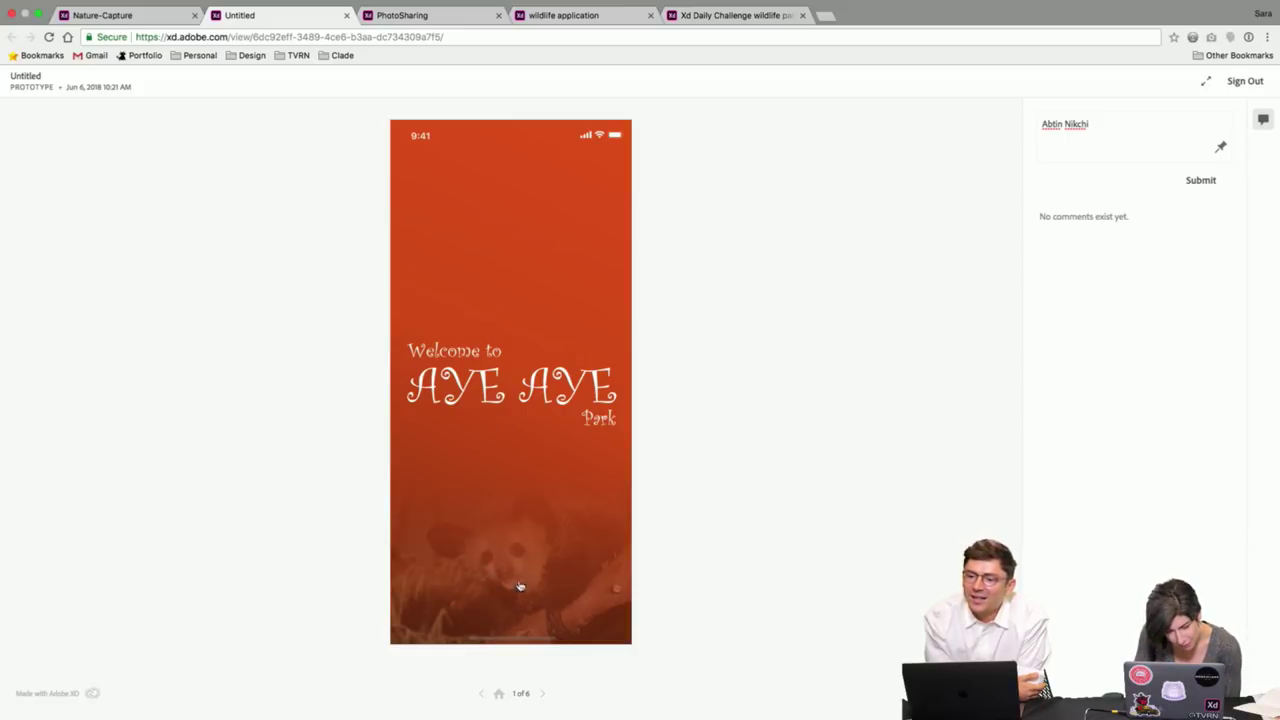
Step from the welcome splash through Sign In to the Sign Up screen.
{"action": "left_click", "coordinate": [542, 695]}
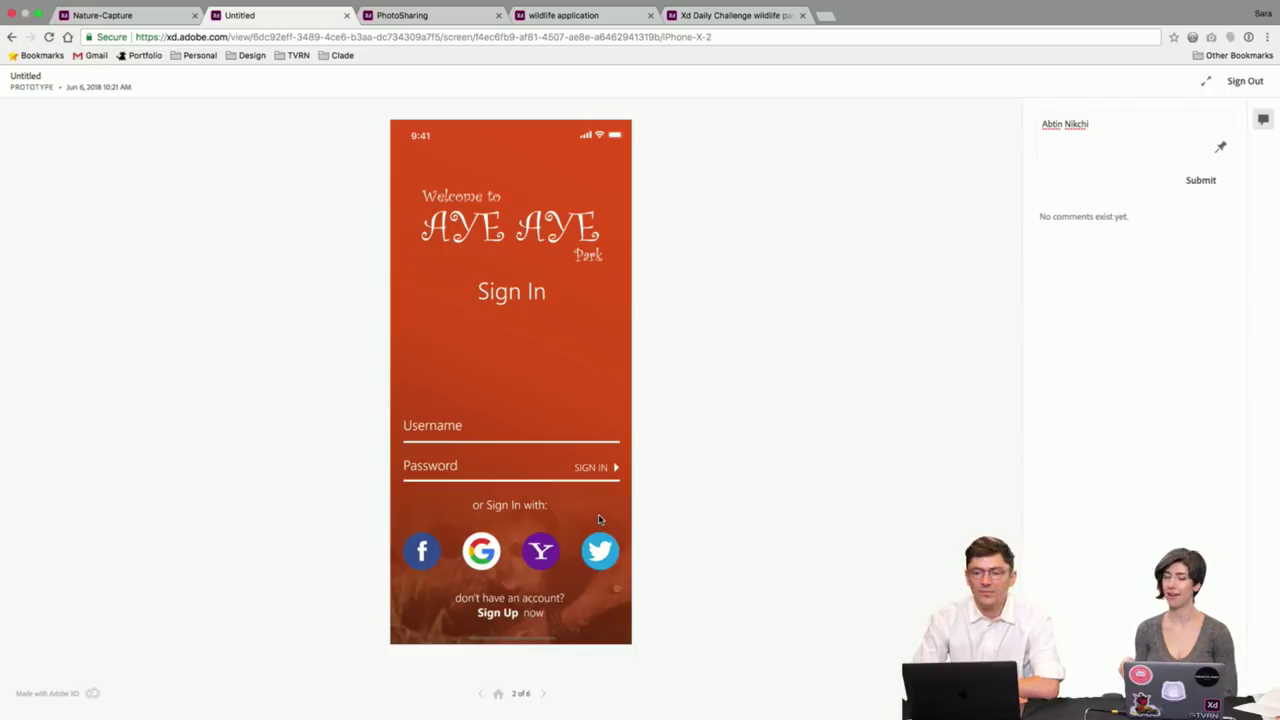
{"action": "left_click", "coordinate": [497, 613]}
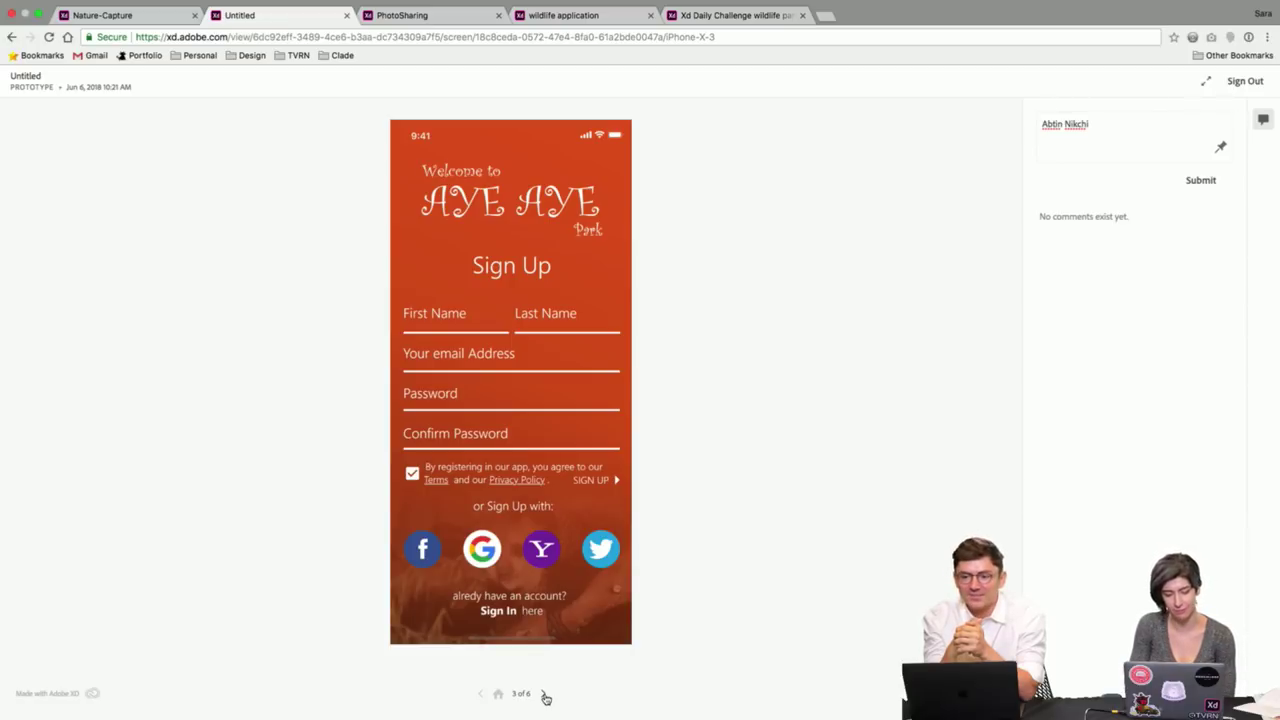
Advance to the 'Whats is AYE-AYE?' article and photo grid screen.
{"action": "left_click", "coordinate": [545, 694]}
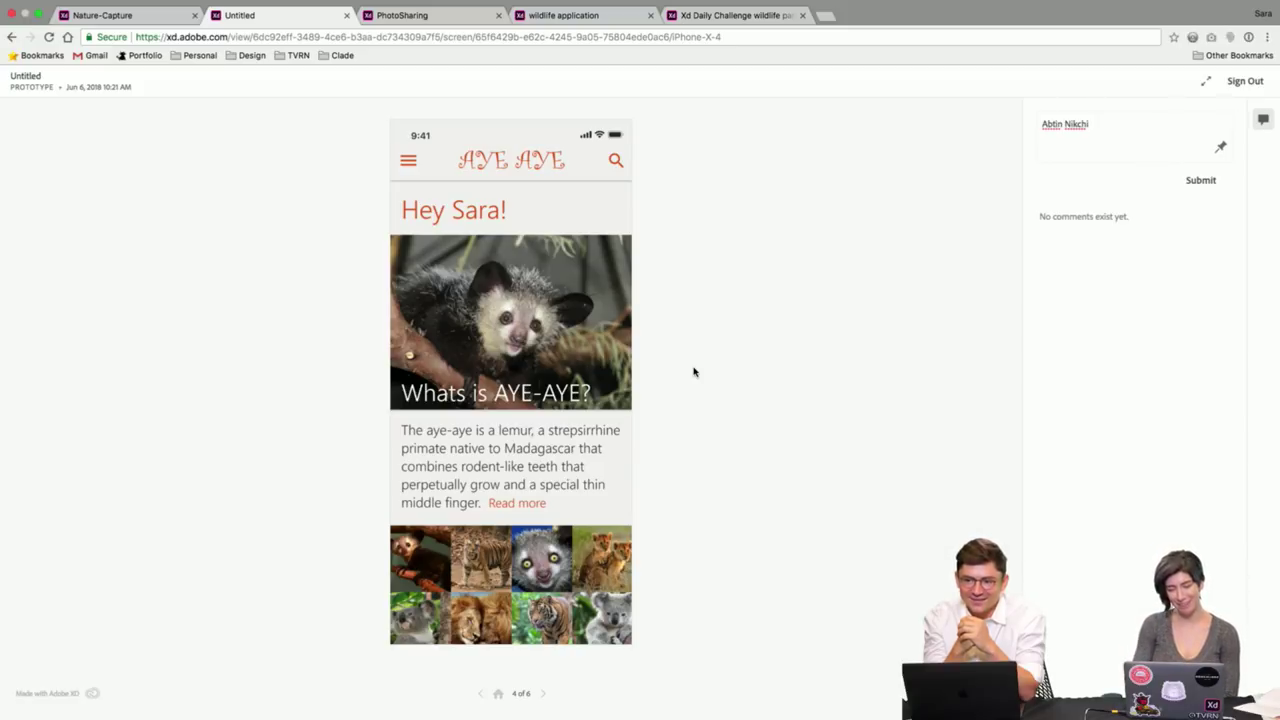
Open the side menu (Adopt an AYE-AYE to Setting), then step back and forward again.
{"action": "left_click", "coordinate": [455, 568]}
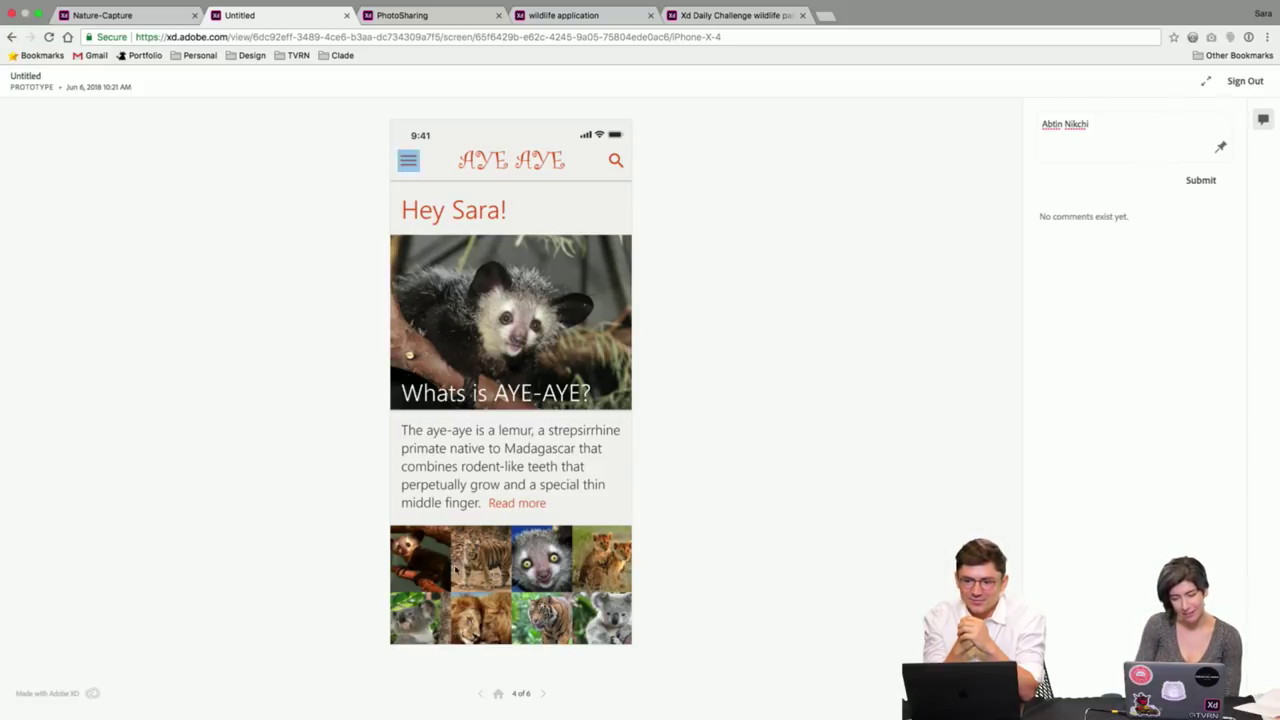
{"action": "left_click", "coordinate": [409, 164]}
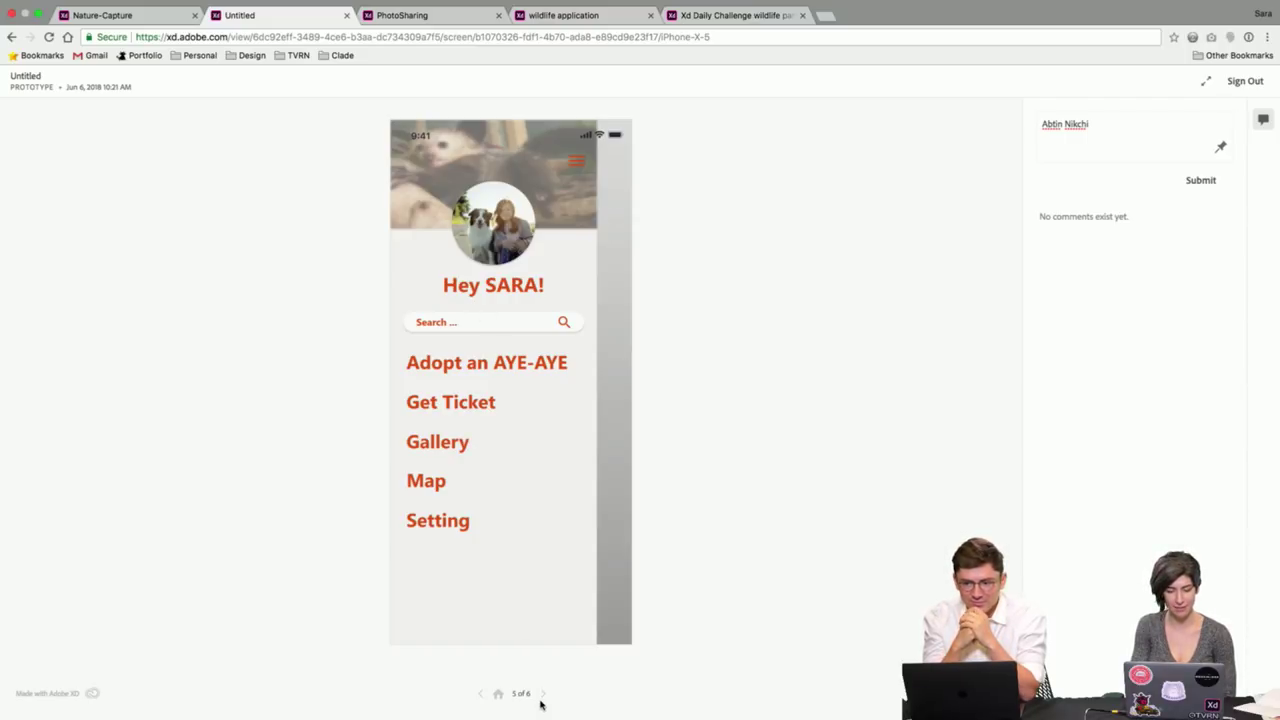
{"action": "left_click", "coordinate": [481, 694]}
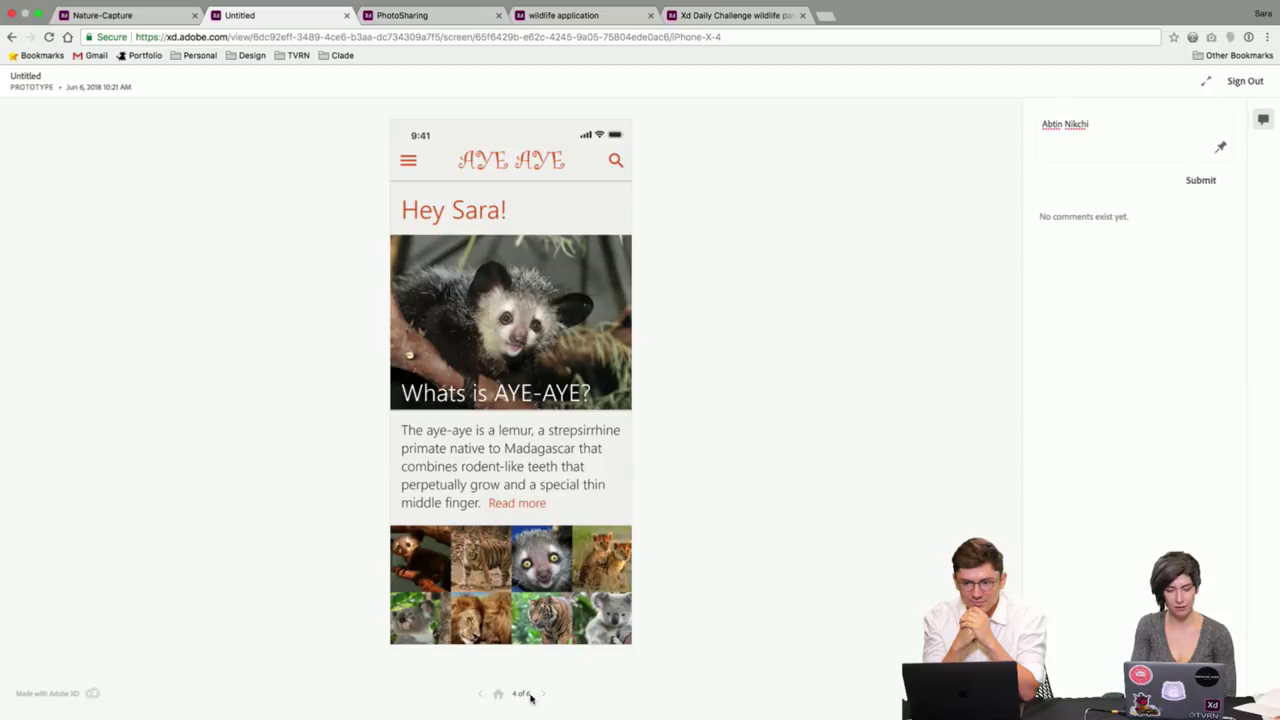
{"action": "left_click", "coordinate": [543, 694]}
Advance the AYE AYE Park prototype to the ticket-booking screen, then restart it at the welcome screen.
{"action": "left_click", "coordinate": [543, 695]}
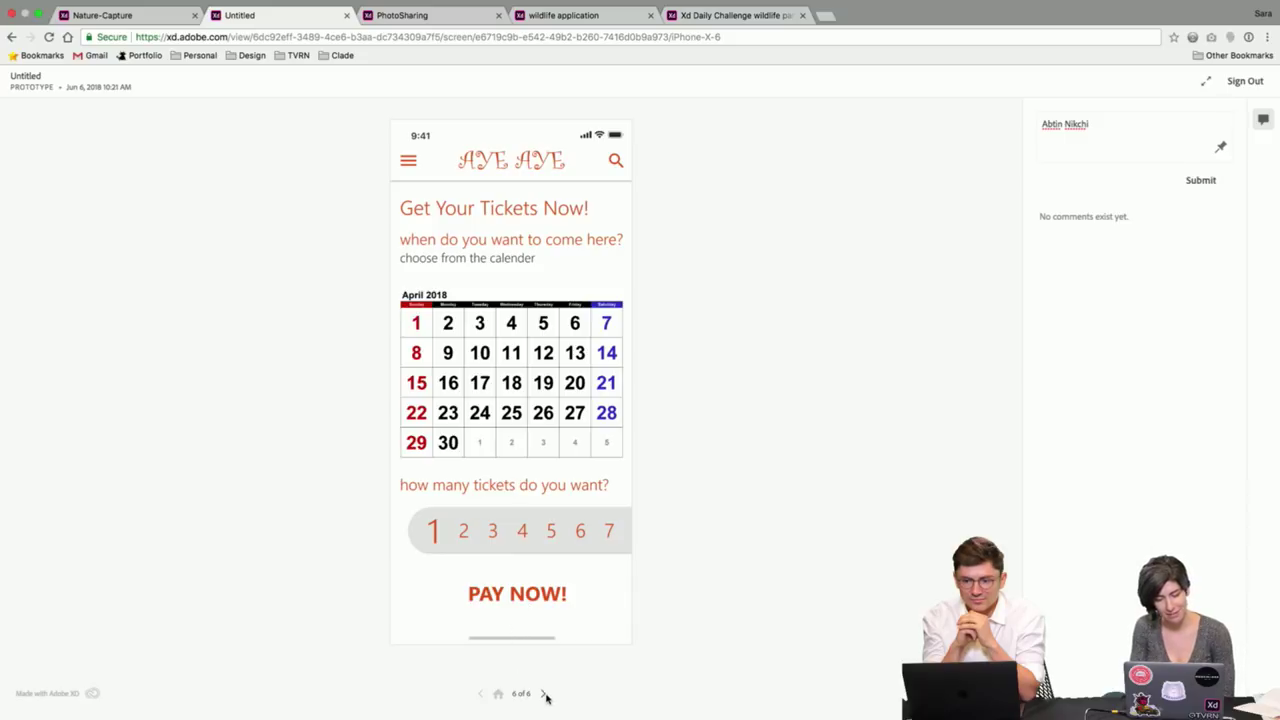
{"action": "left_click", "coordinate": [544, 694]}
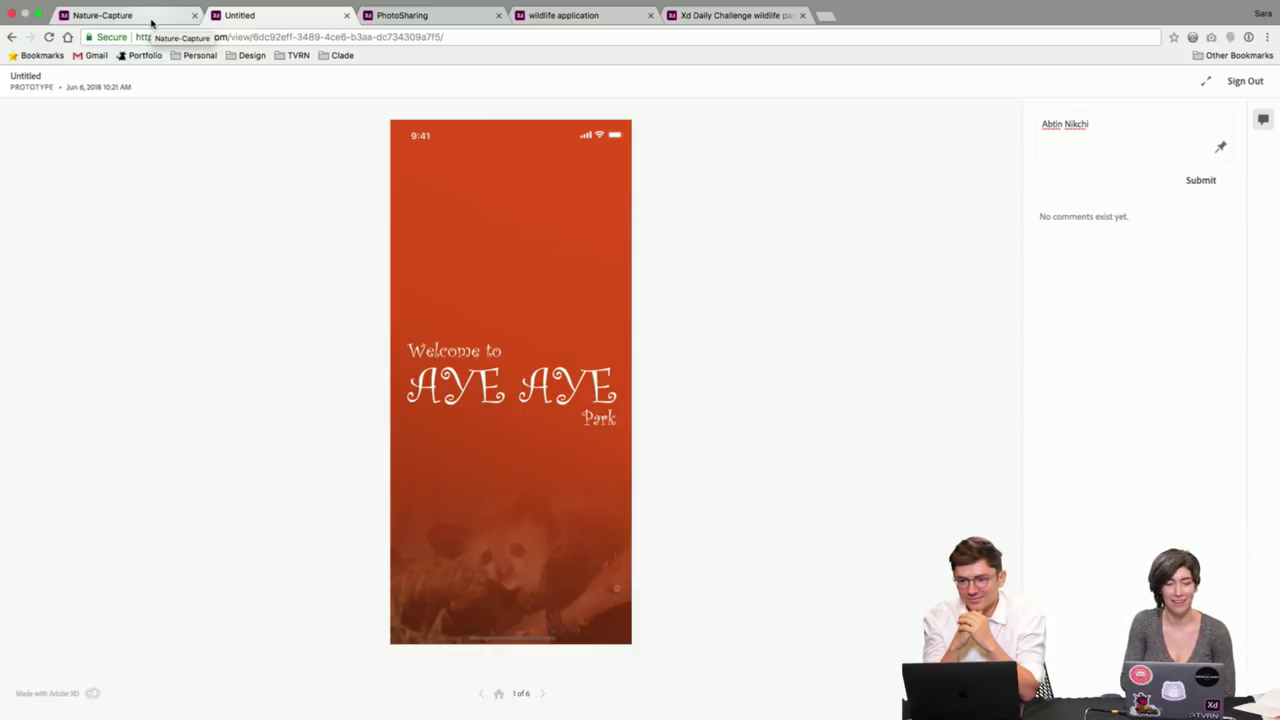
Switch to the Nature-Capture prototype and advance to its Home screen, 2 of 6.
{"action": "left_click", "coordinate": [151, 18]}
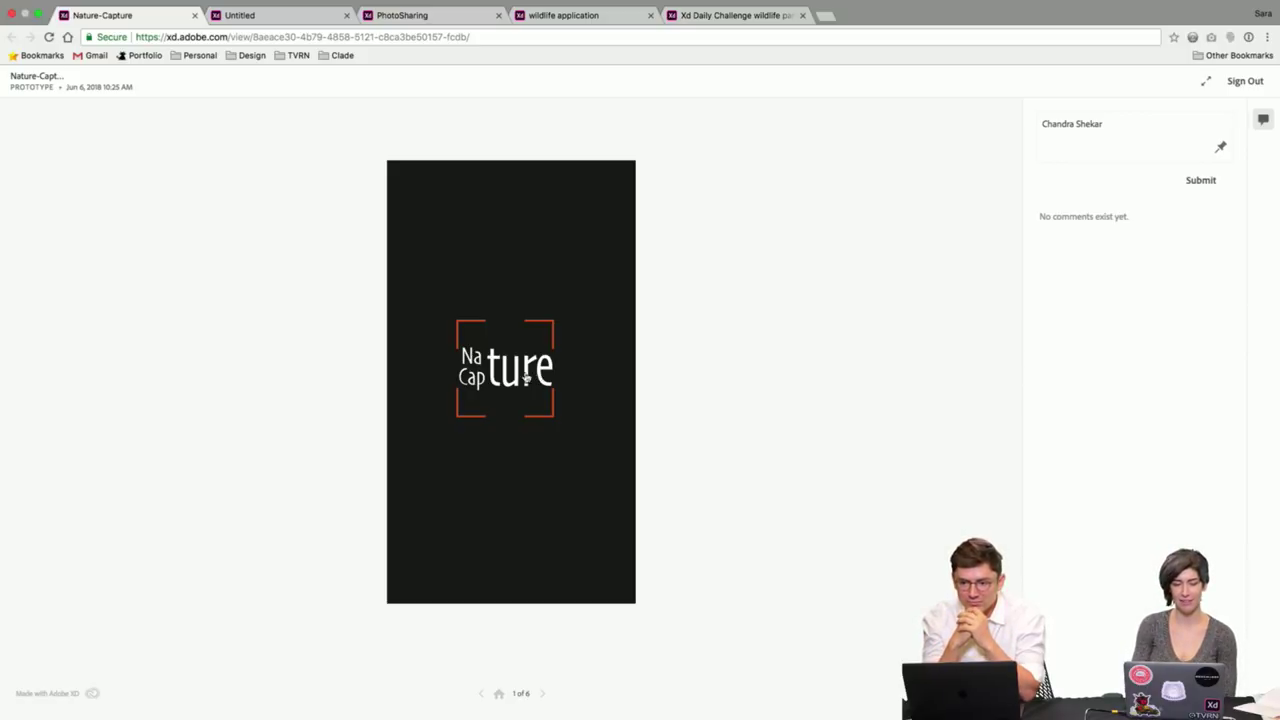
{"action": "left_click", "coordinate": [514, 379]}
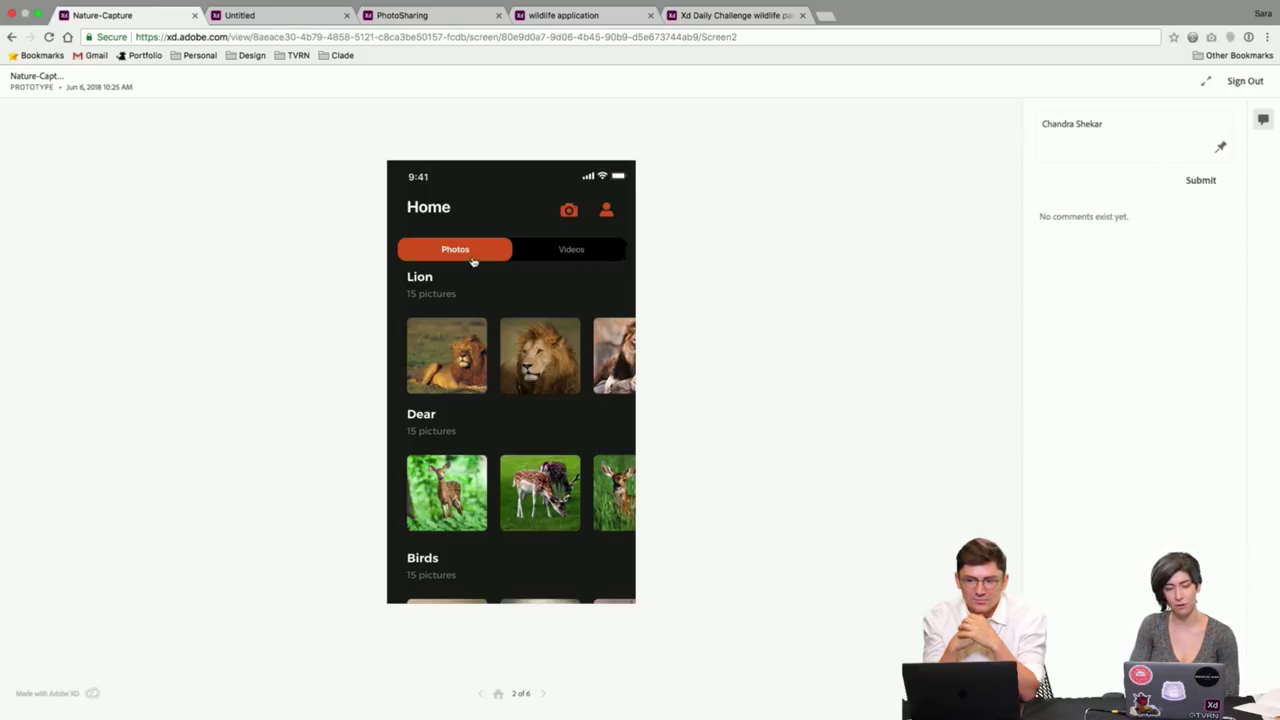
Toggle Home between the Videos and Photos tabs, then advance to screen 3 of 6.
{"action": "left_click", "coordinate": [575, 251]}
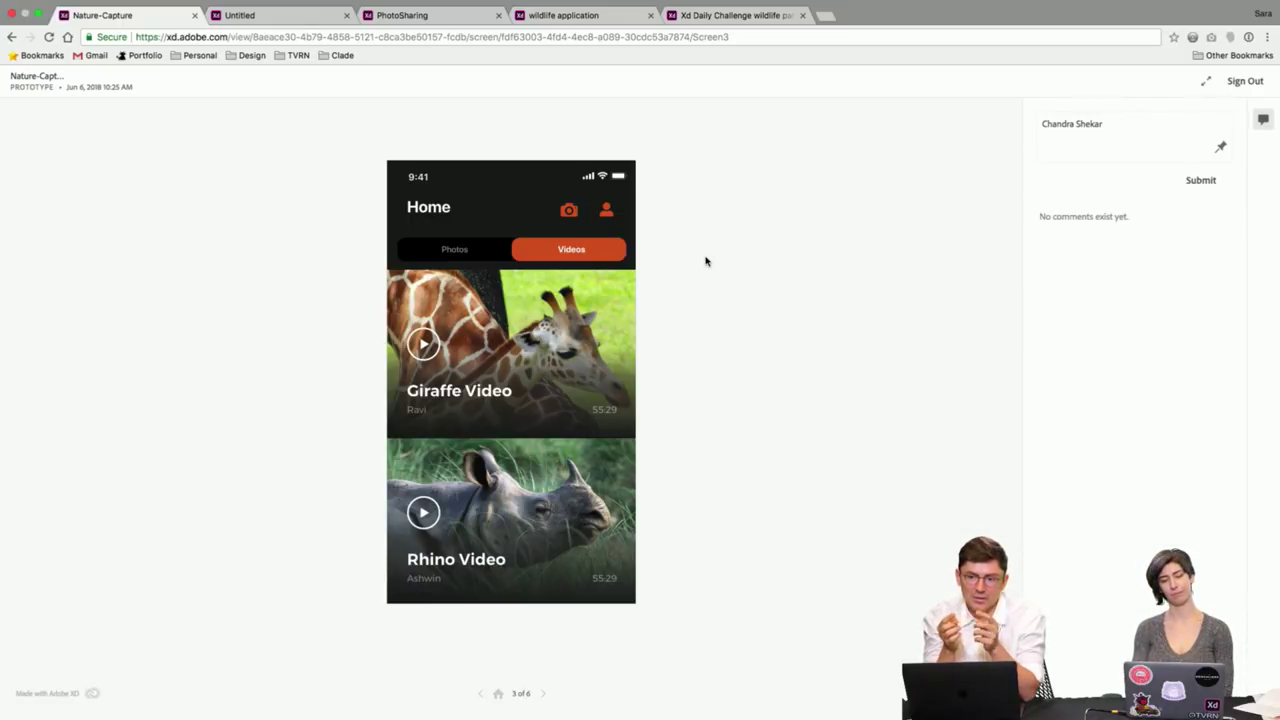
{"action": "left_click", "coordinate": [463, 251]}
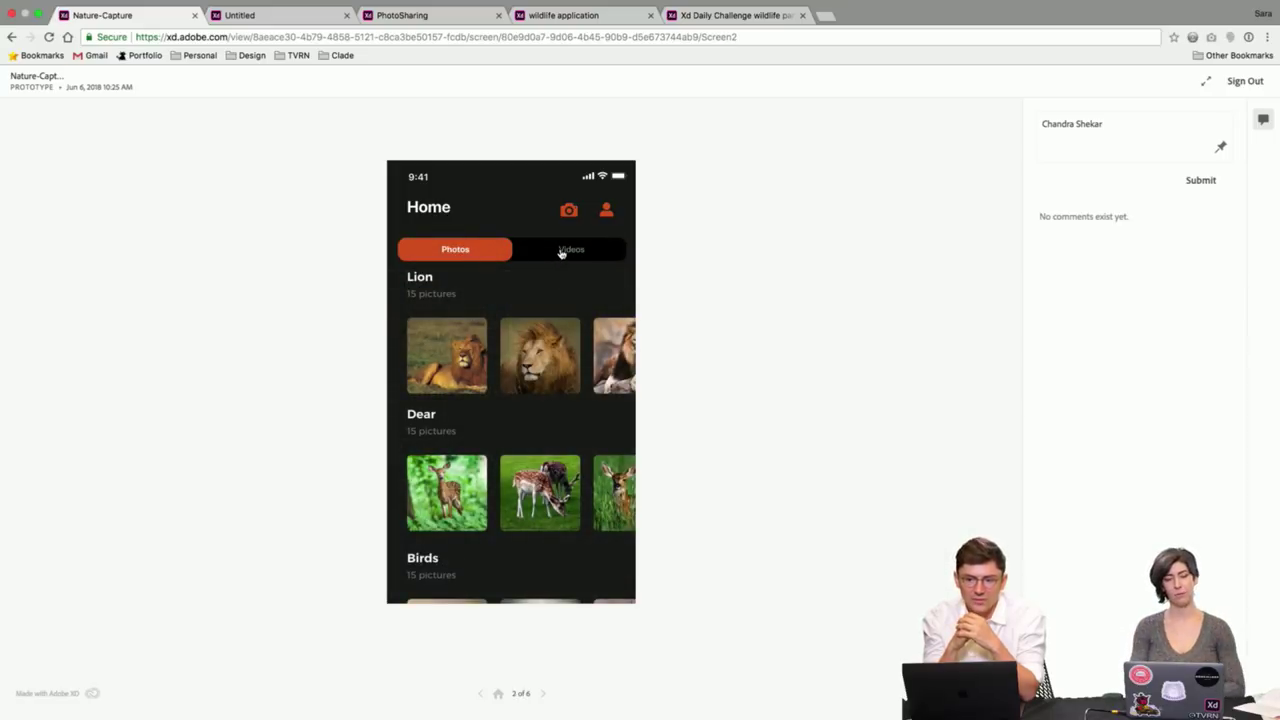
{"action": "left_click", "coordinate": [561, 251]}
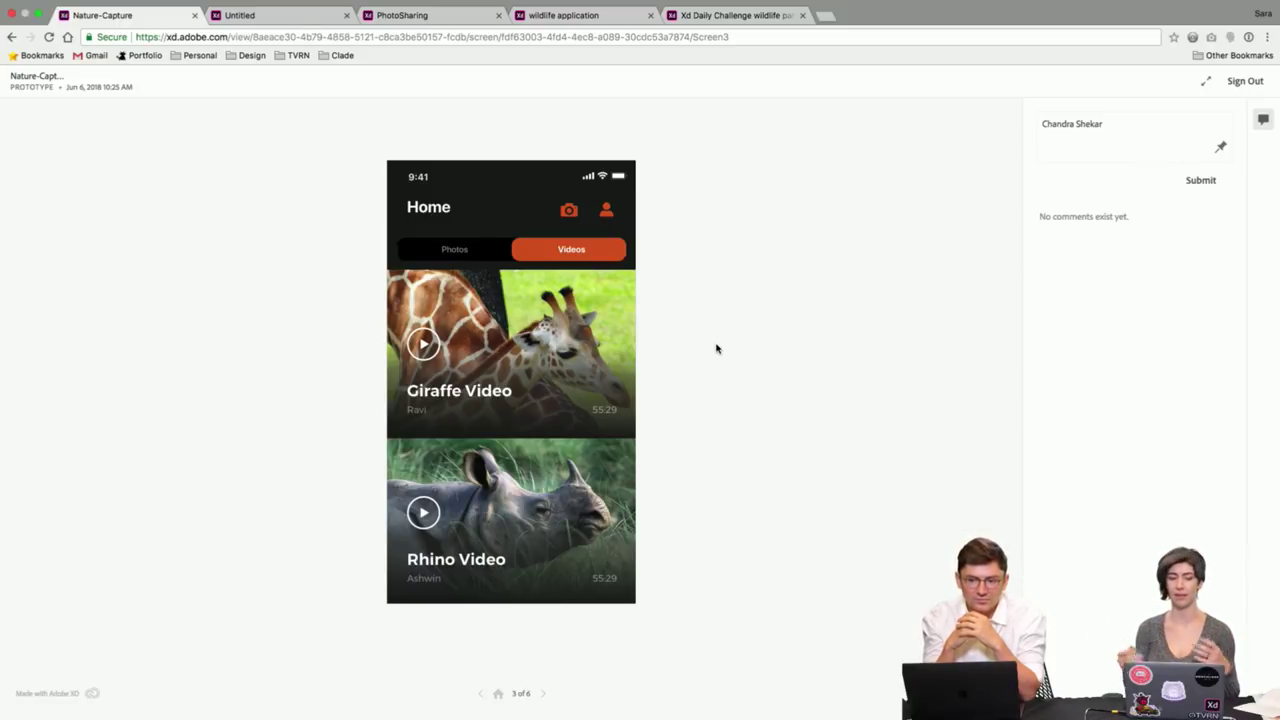
{"action": "left_click", "coordinate": [485, 249]}
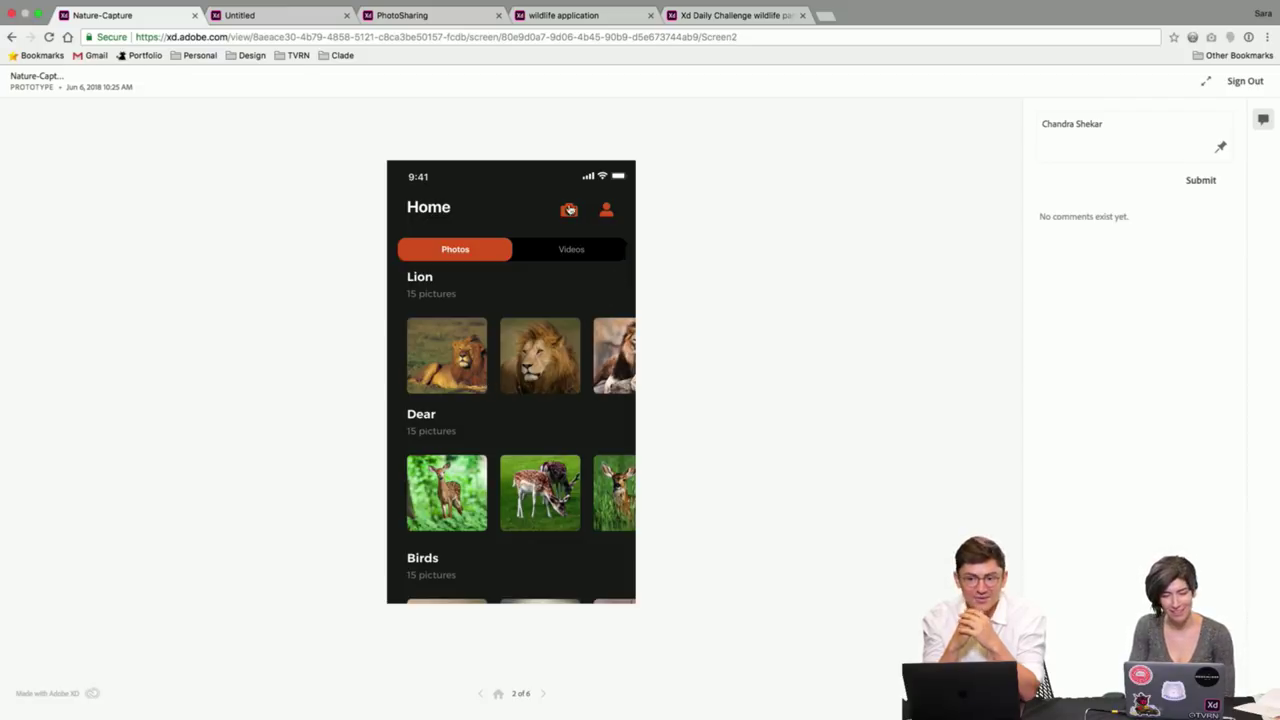
{"action": "left_click", "coordinate": [543, 695]}
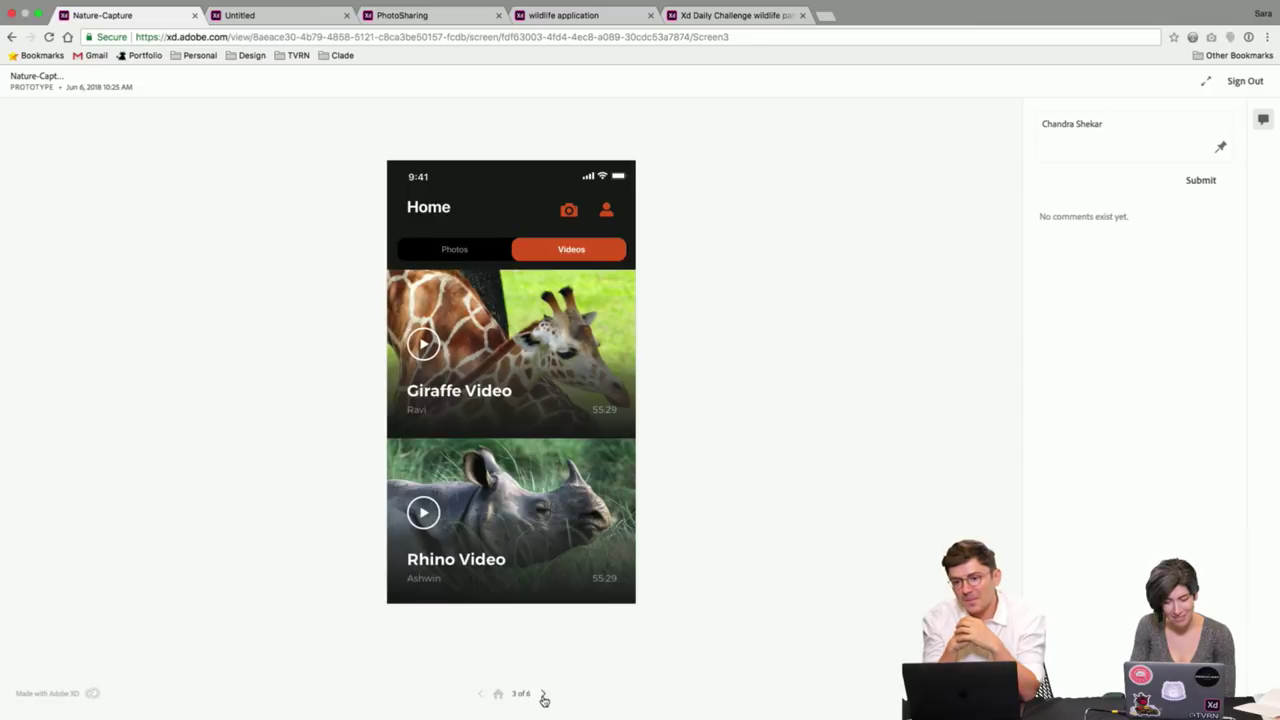
View the Rhino Video screen, go back, and switch Home to the Photos galleries.
{"action": "left_click", "coordinate": [543, 696]}
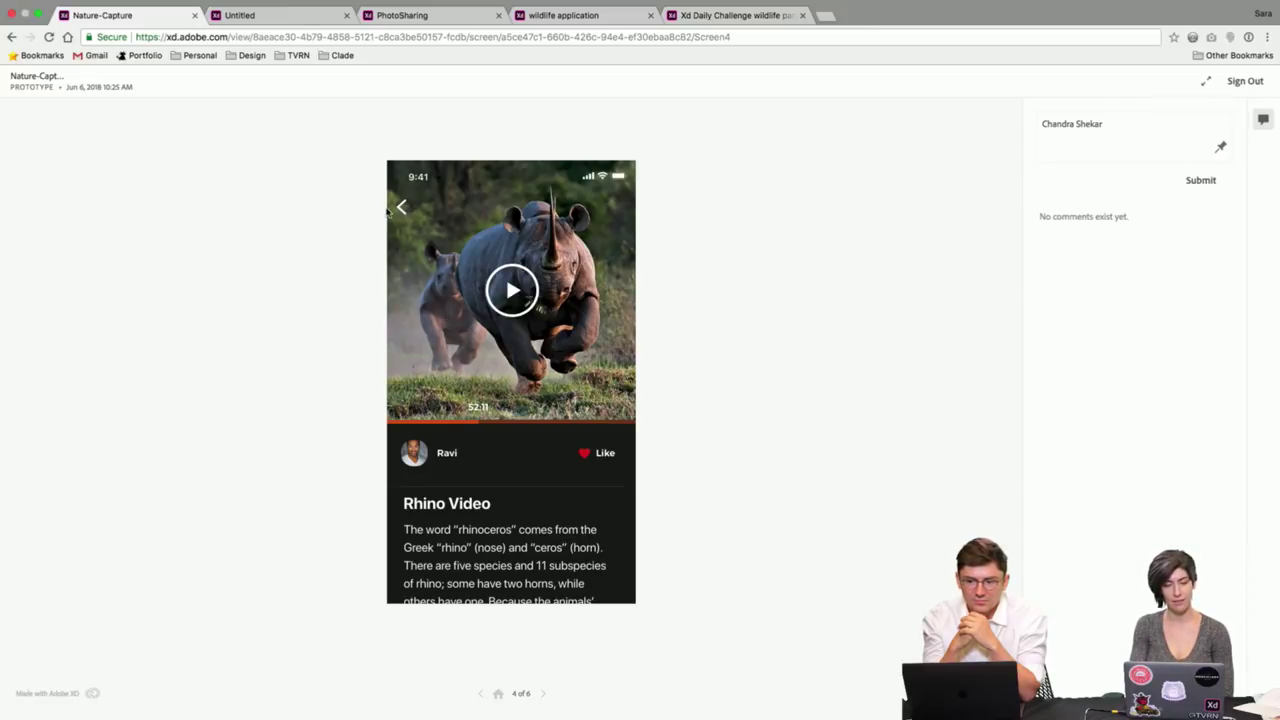
{"action": "left_click", "coordinate": [401, 210]}
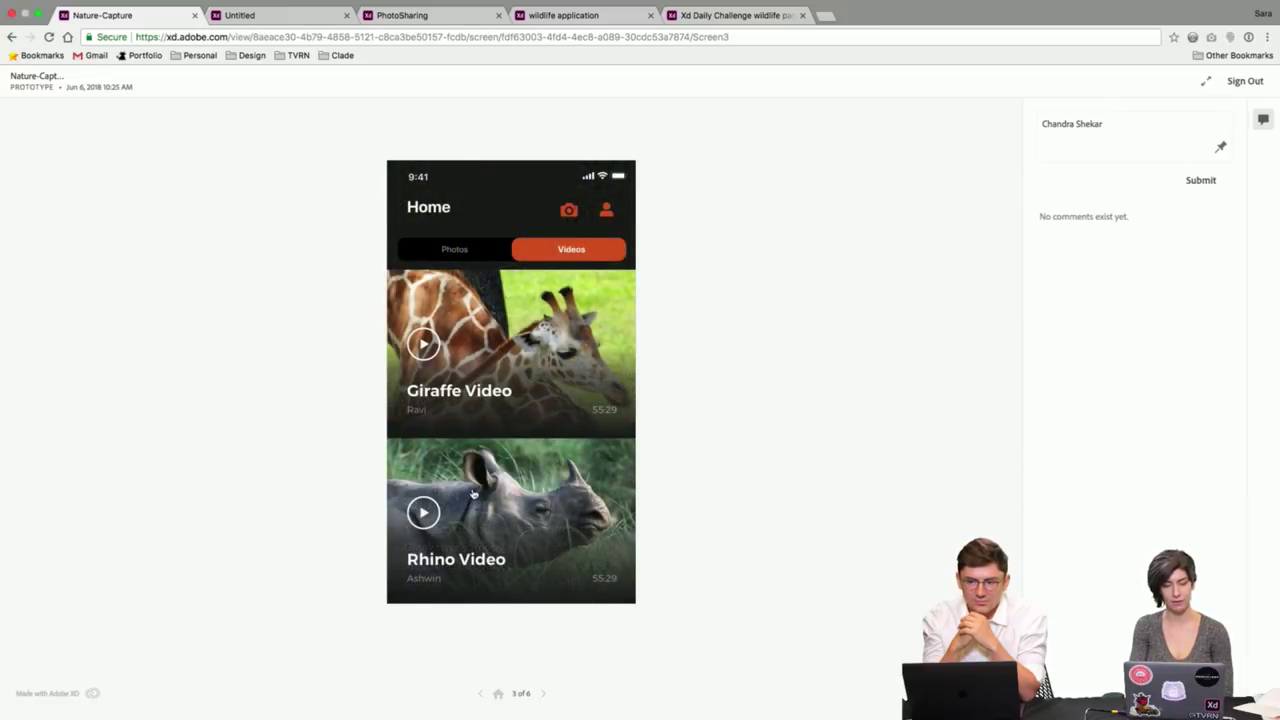
{"action": "left_click", "coordinate": [456, 254]}
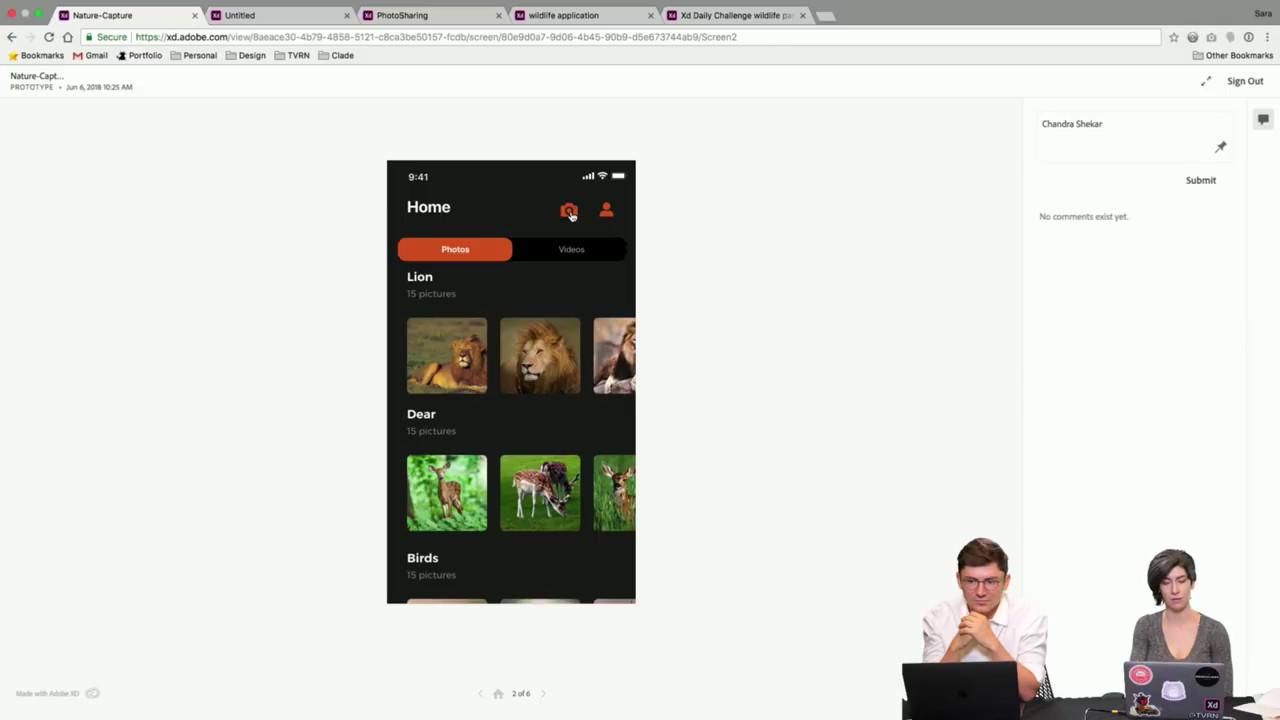
Jump from the Home screen's camera icon to the camera capture screen, 5 of 6.
{"action": "left_click", "coordinate": [569, 212]}
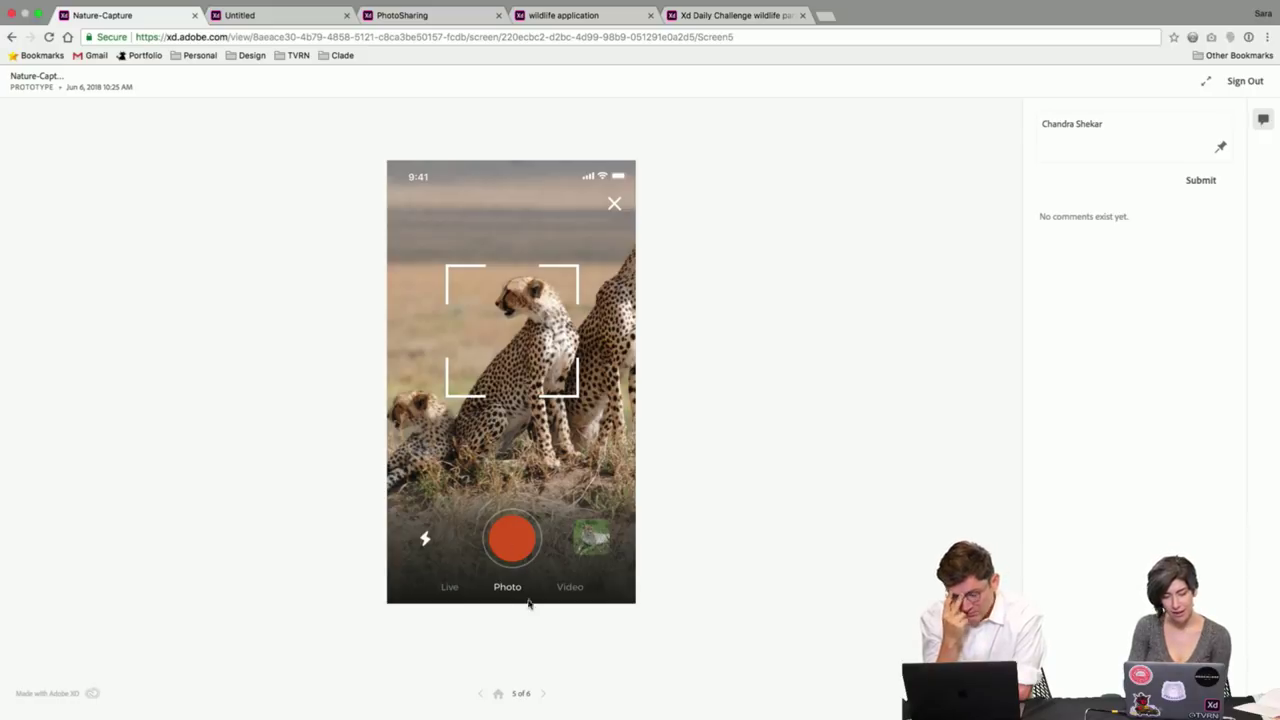
Advance to the Profile screen, 6 of 6, then return home to screen 1.
{"action": "left_click", "coordinate": [543, 695]}
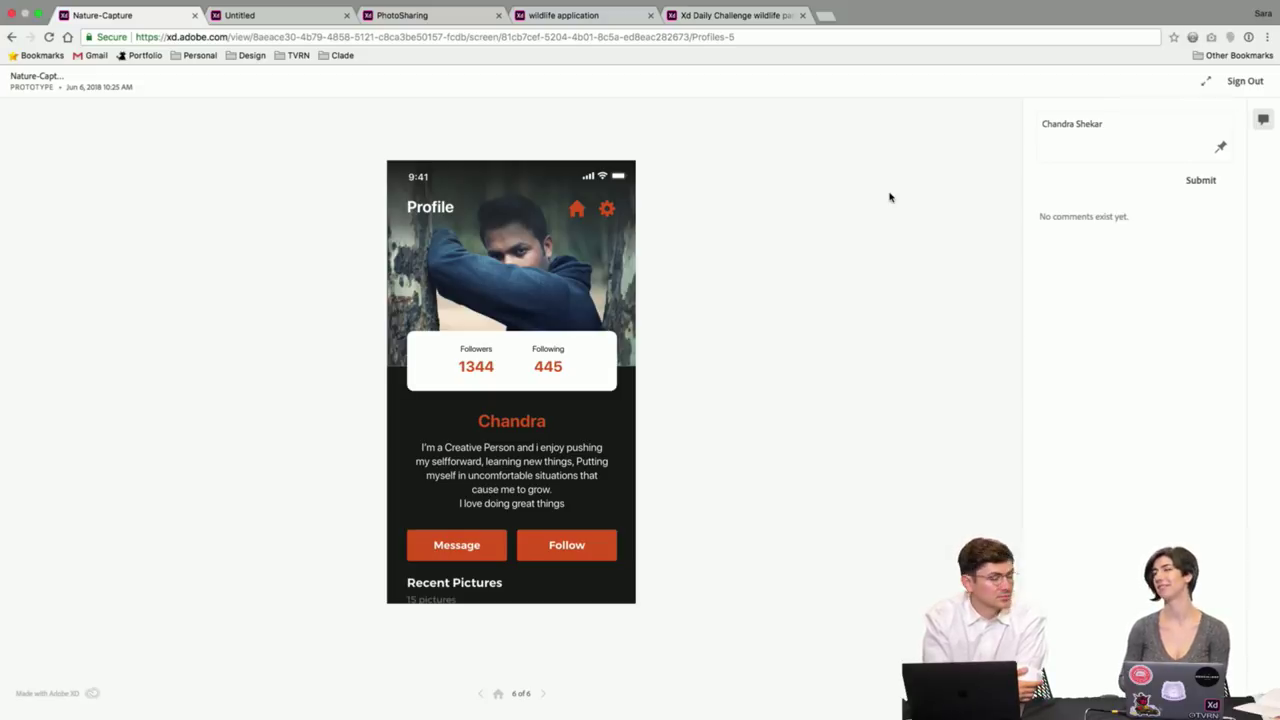
{"action": "left_click", "coordinate": [543, 694]}
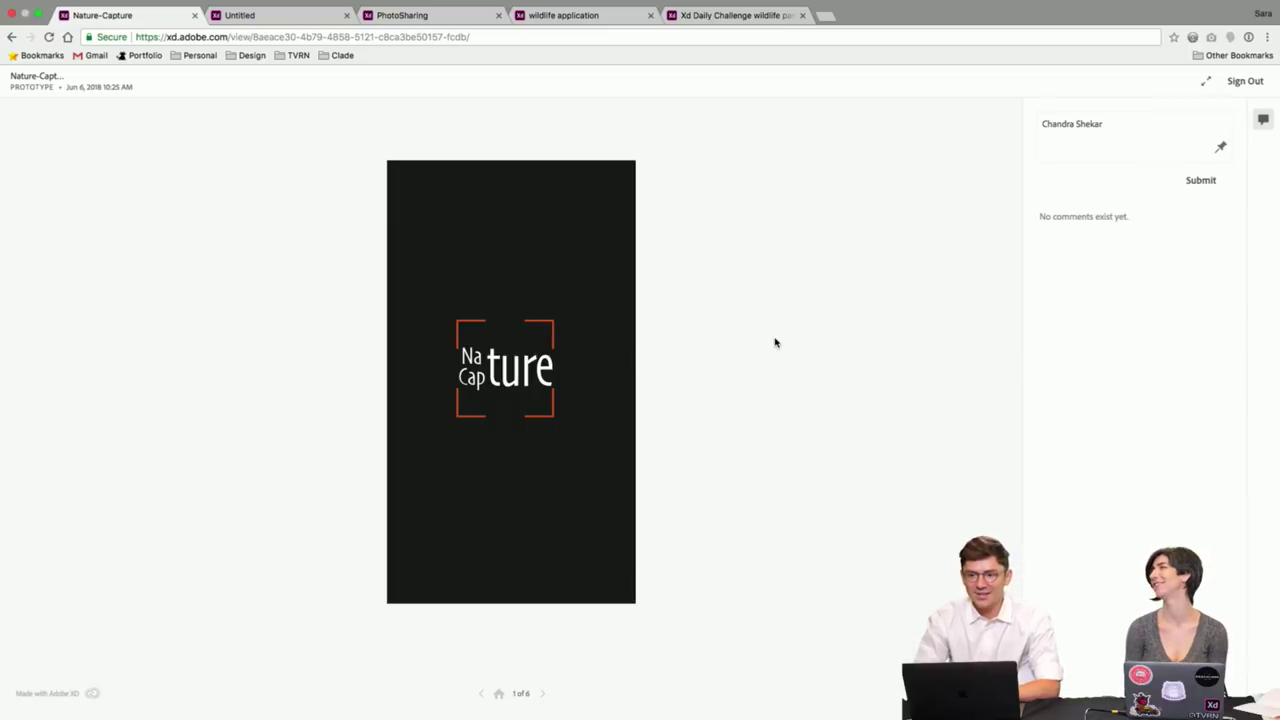
Browse the Xd Daily Challenge, wildlife application and PhotoSharing prototypes, then return to Untitled.
{"action": "left_click", "coordinate": [742, 18]}
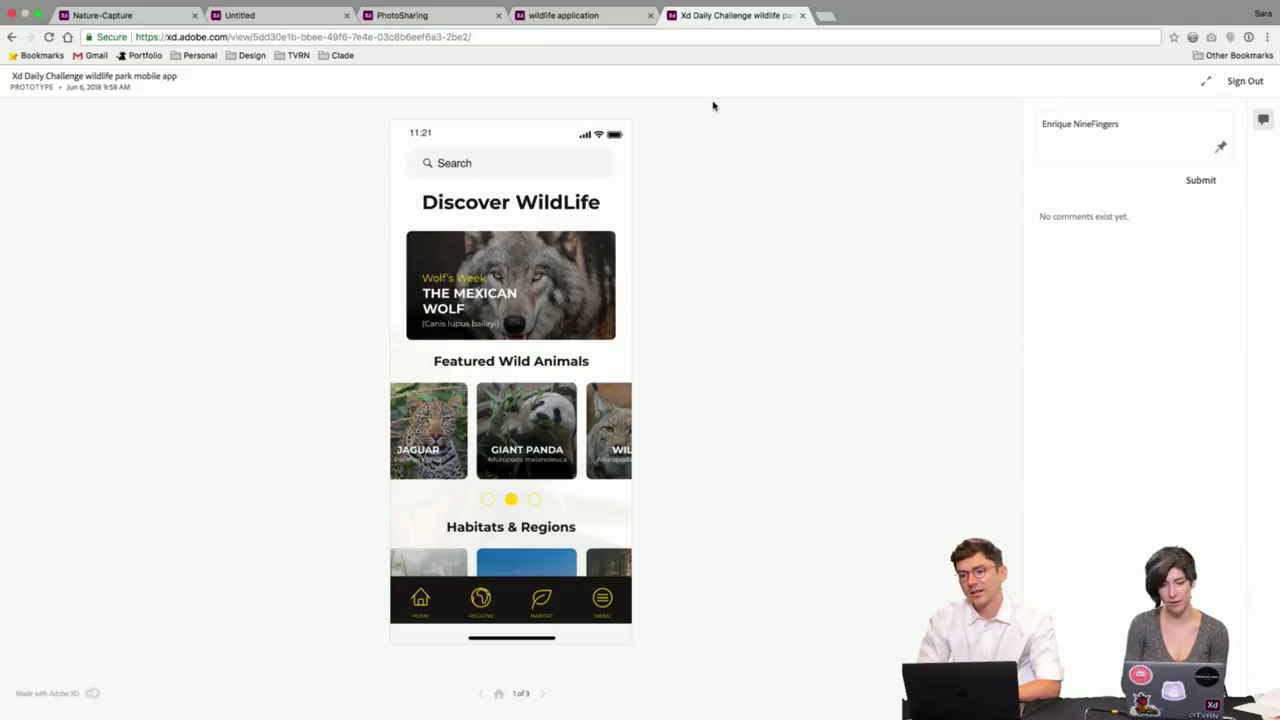
{"action": "left_click", "coordinate": [602, 20]}
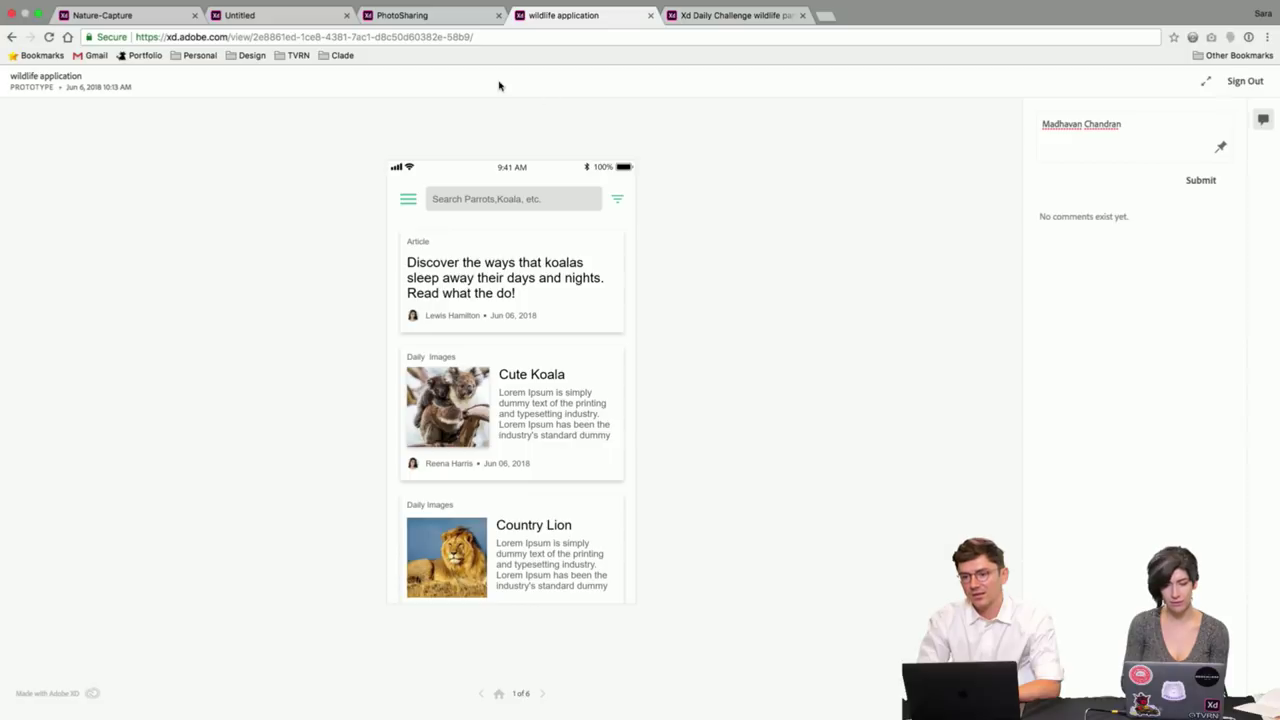
{"action": "left_click", "coordinate": [442, 17]}
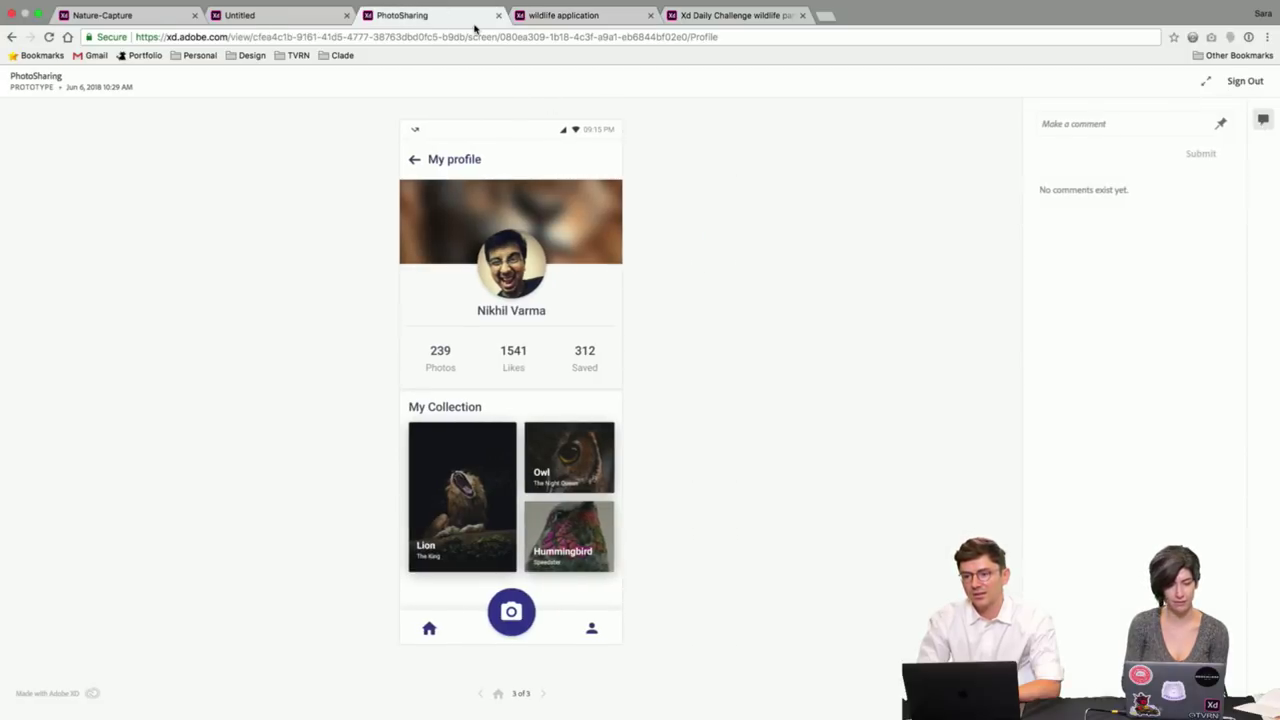
{"action": "left_click", "coordinate": [543, 693]}
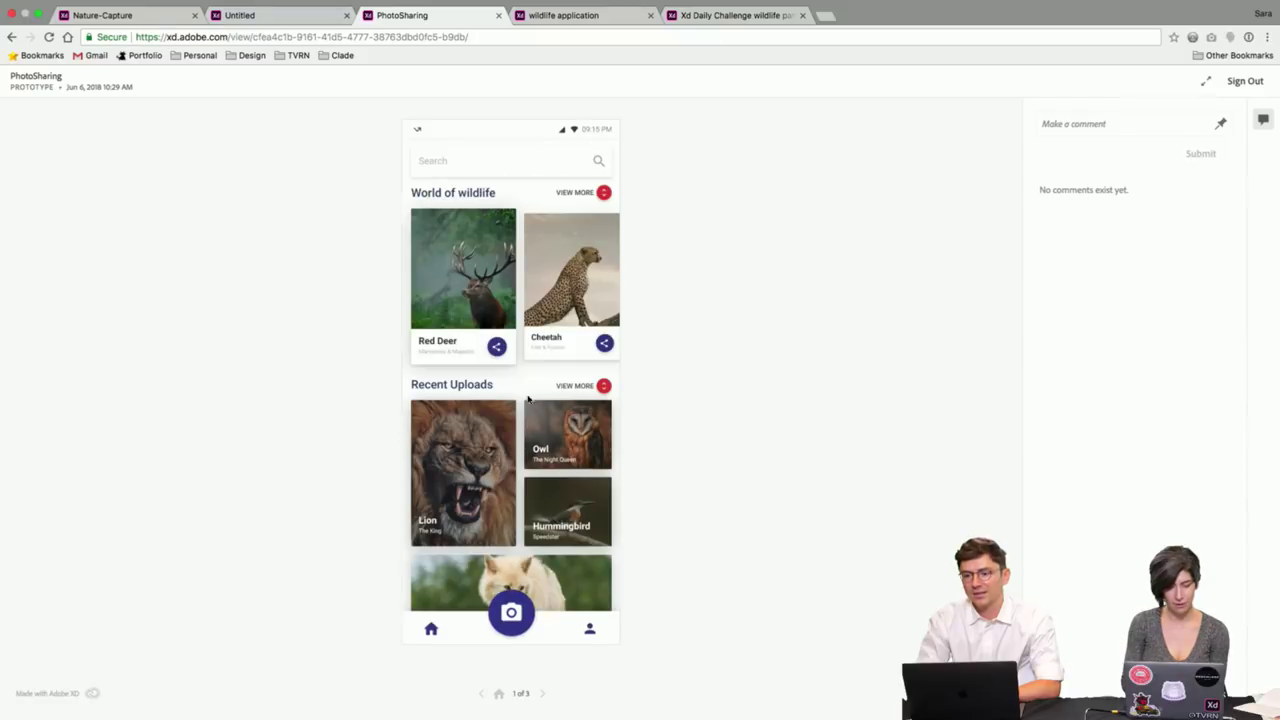
{"action": "left_click", "coordinate": [290, 17]}
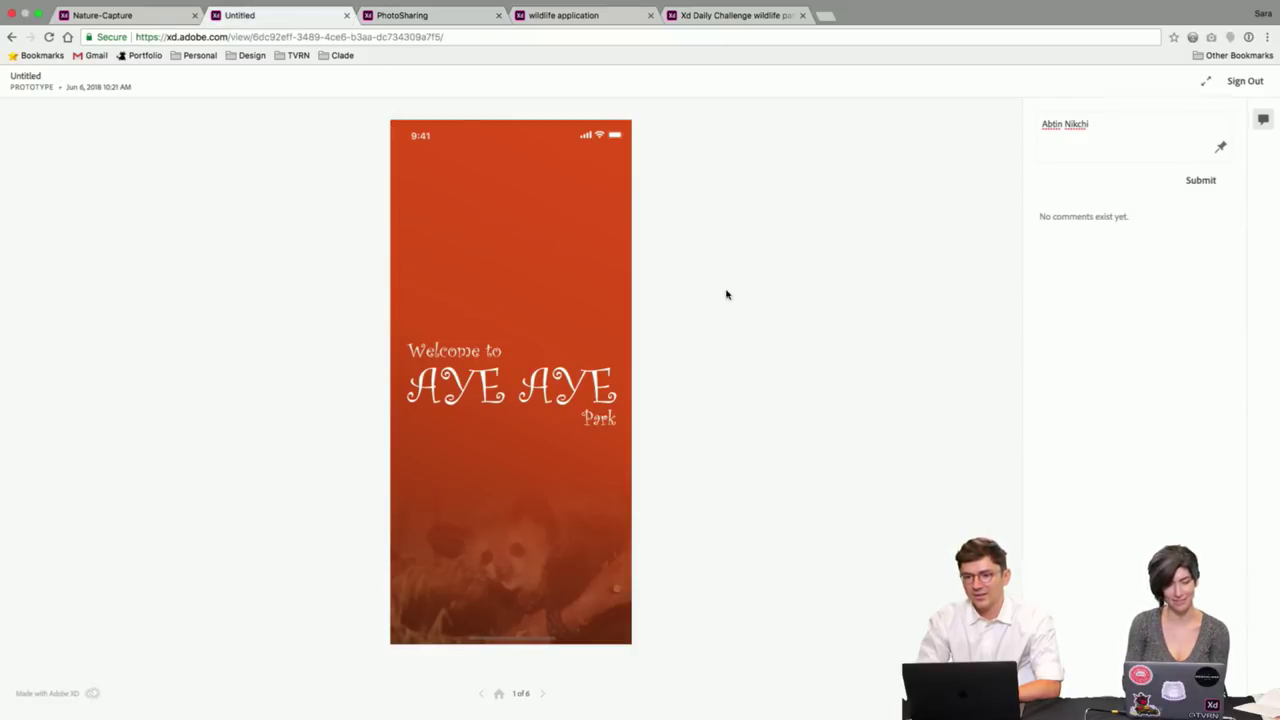
Switch back to the Nature-Capture prototype's browser tab.
{"action": "left_click", "coordinate": [105, 16]}
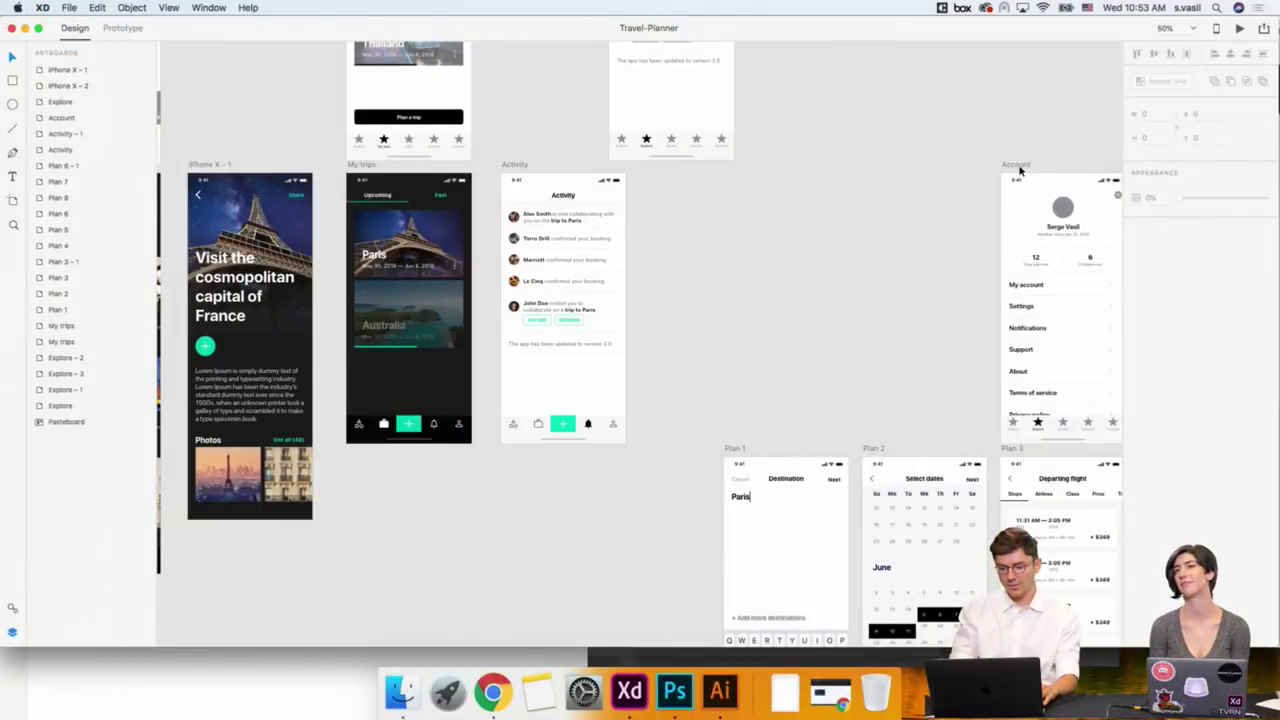
Move the Account artboard left beside Activity and zoom in on the artboards.
{"action": "left_click_drag", "start_coordinate": [1019, 170], "coordinate": [729, 146]}
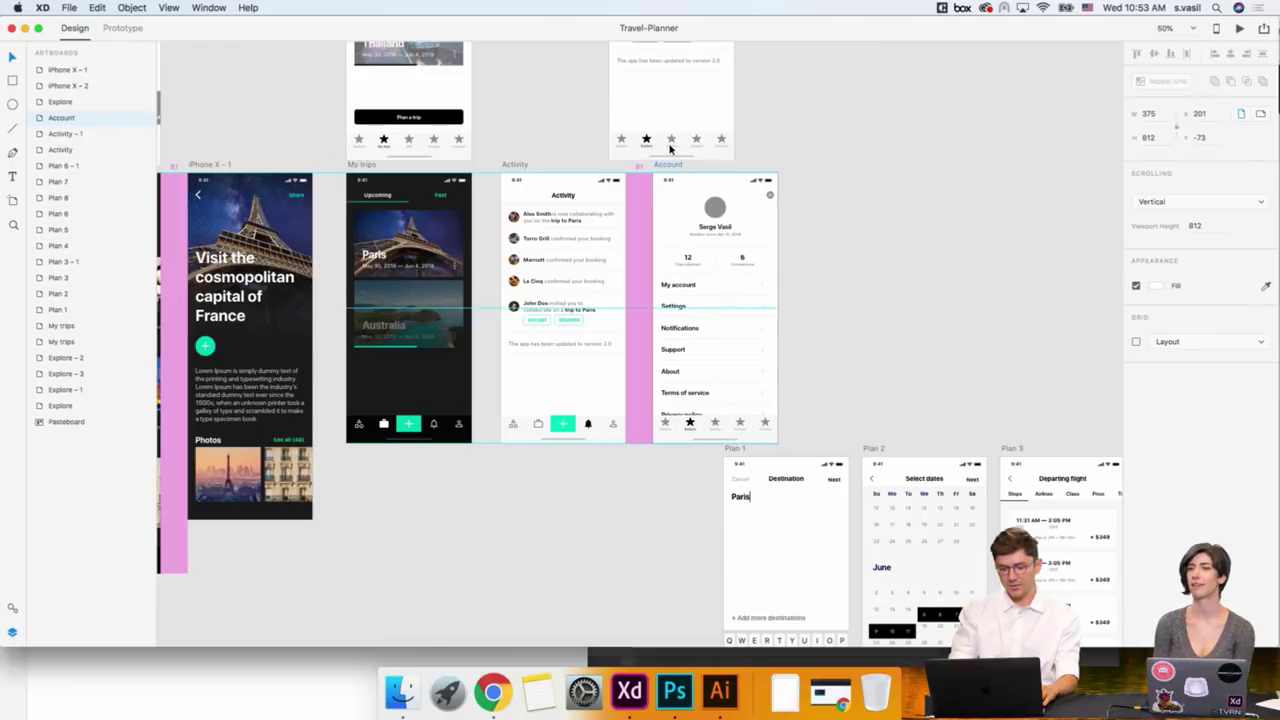
{"action": "scroll", "coordinate": [665, 151], "scroll_direction": "left", "scroll_amount": 10}
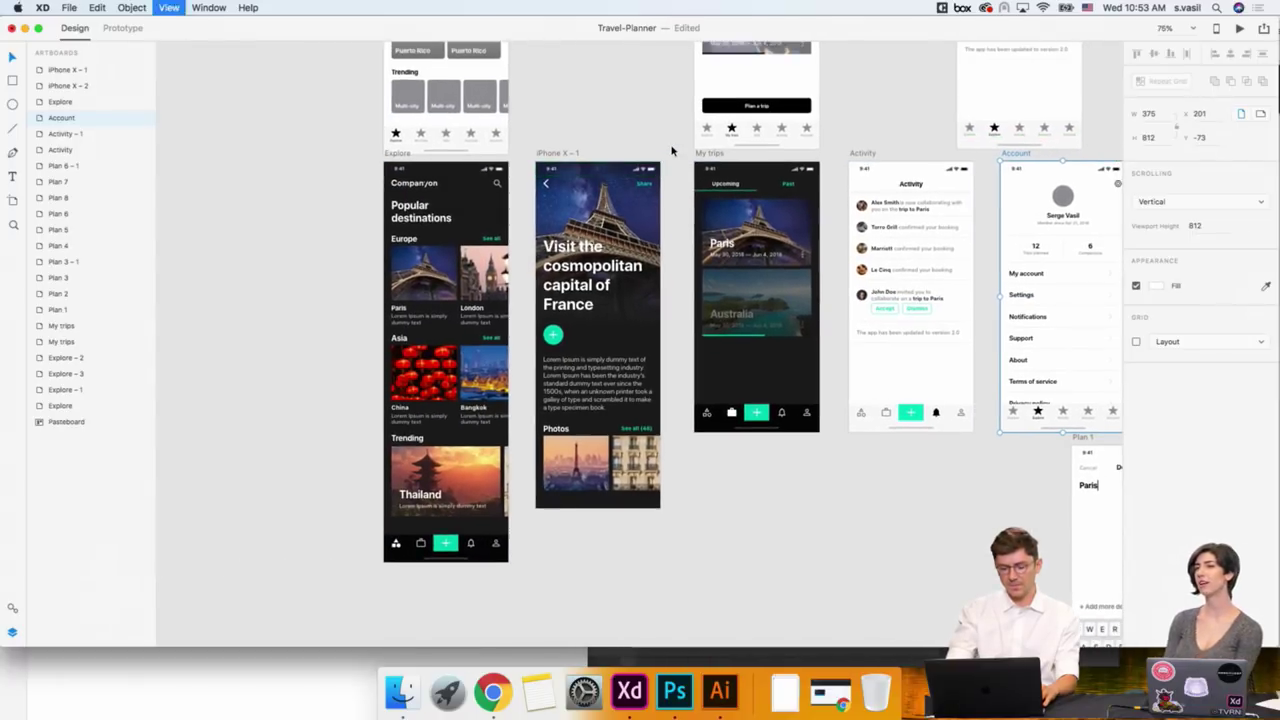
{"action": "key", "text": "super+equal"}
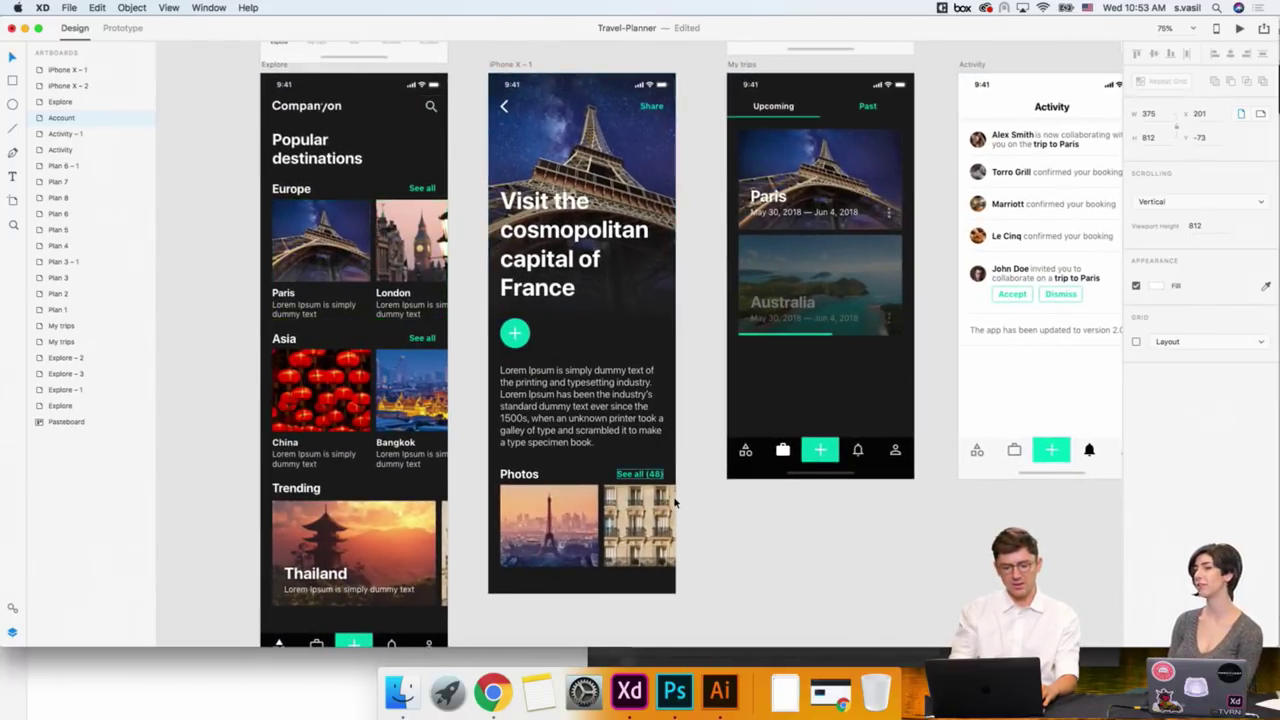
{"action": "scroll", "coordinate": [728, 568], "scroll_direction": "down", "scroll_amount": 3}
{"action": "scroll", "coordinate": [728, 568], "scroll_direction": "right", "scroll_amount": 5}
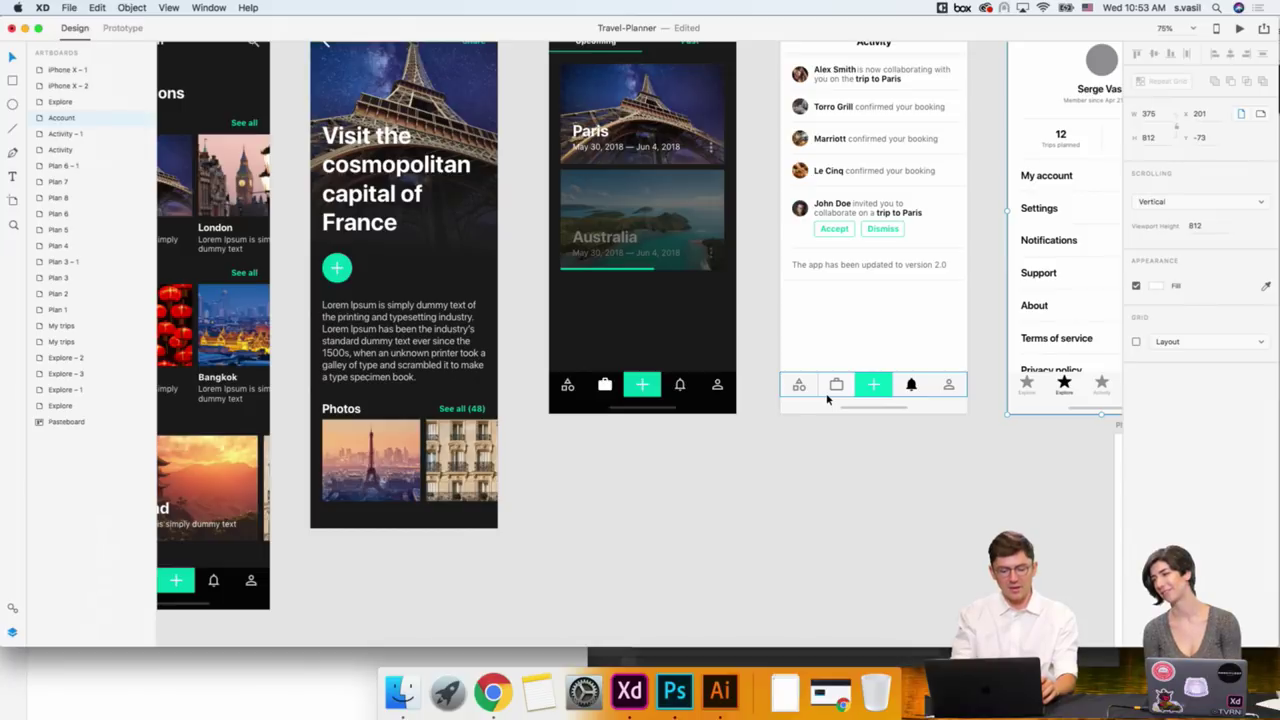
{"action": "scroll", "coordinate": [687, 462], "scroll_direction": "left", "scroll_amount": 5}
{"action": "scroll", "coordinate": [370, 425], "scroll_direction": "up", "scroll_amount": 3}
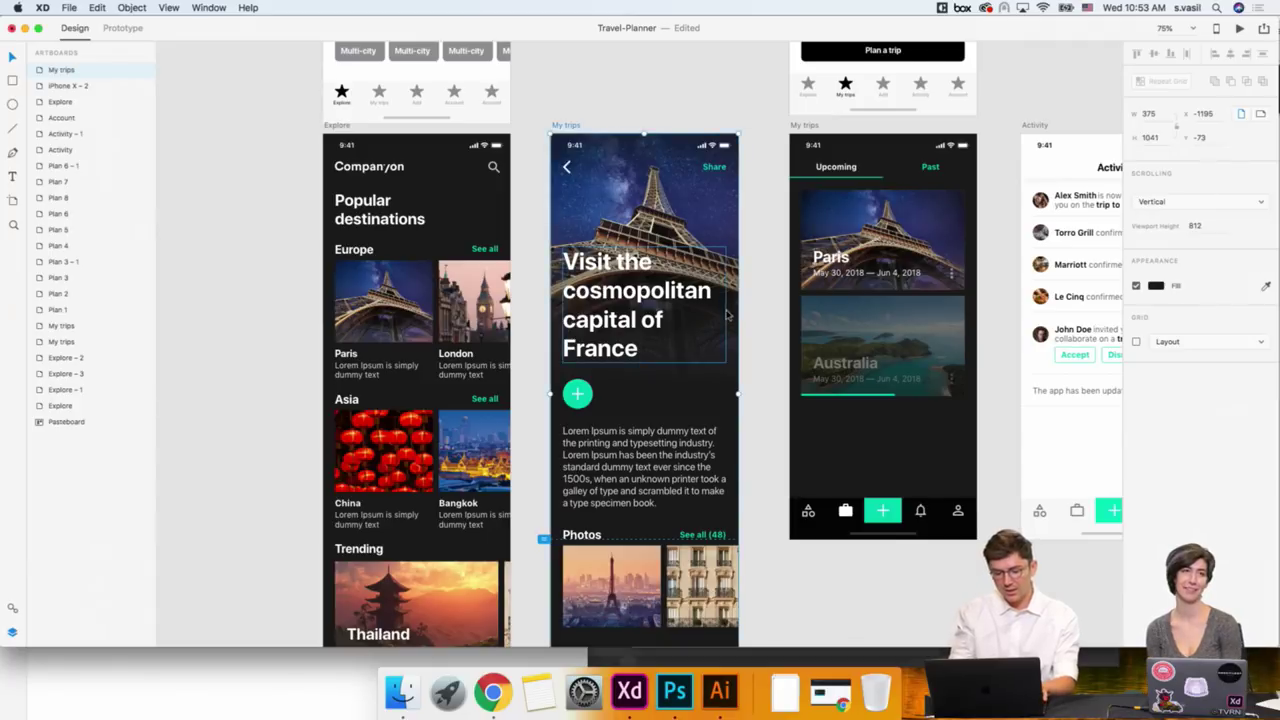
{"action": "scroll", "coordinate": [728, 314], "scroll_direction": "right", "scroll_amount": 1}
{"action": "scroll", "coordinate": [728, 314], "scroll_direction": "down", "scroll_amount": 1}
Select the France headline, then the green plus symbol on the artboard.
{"action": "left_click", "coordinate": [601, 257]}
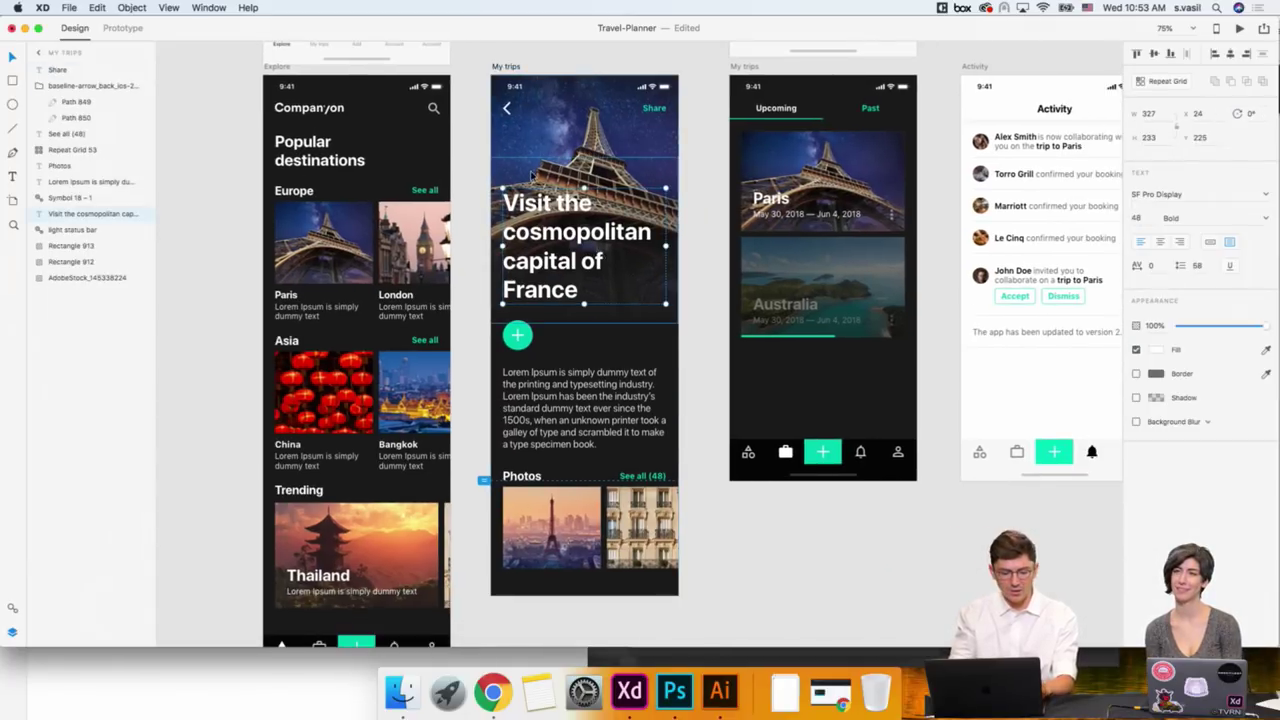
{"action": "scroll", "coordinate": [506, 177], "scroll_direction": "right", "scroll_amount": 1}
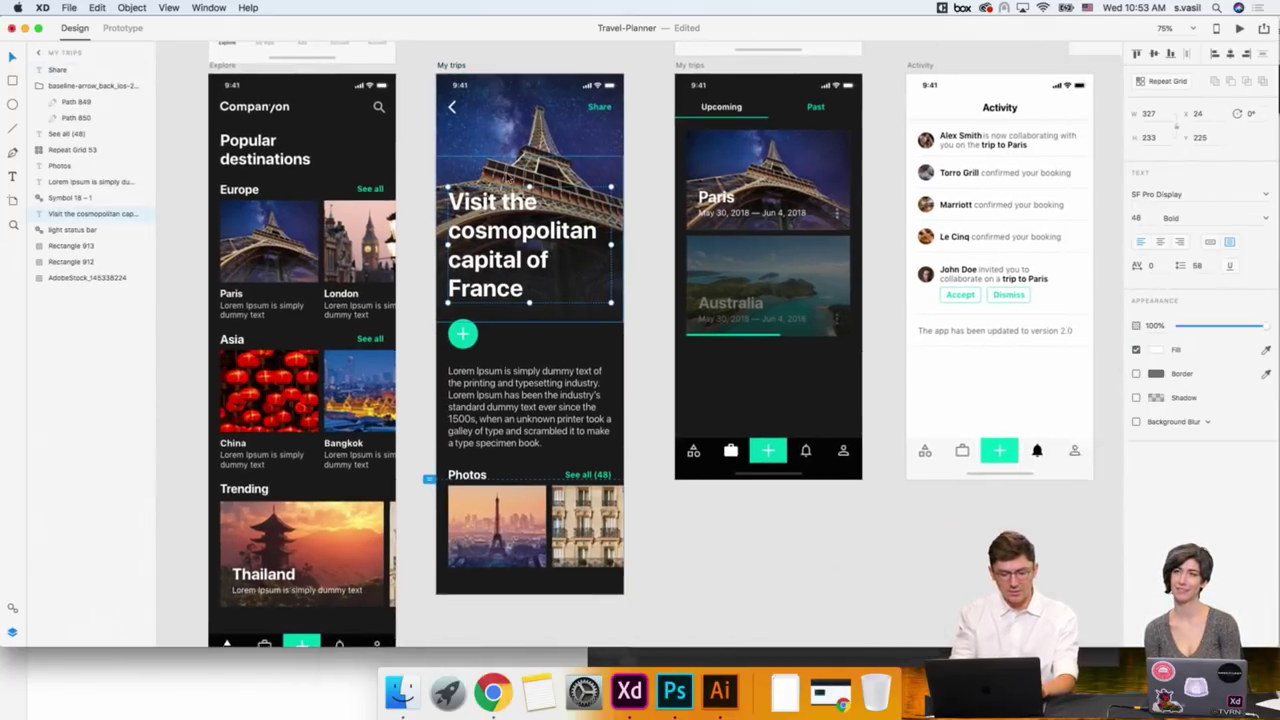
{"action": "scroll", "coordinate": [509, 177], "scroll_direction": "right", "scroll_amount": 1}
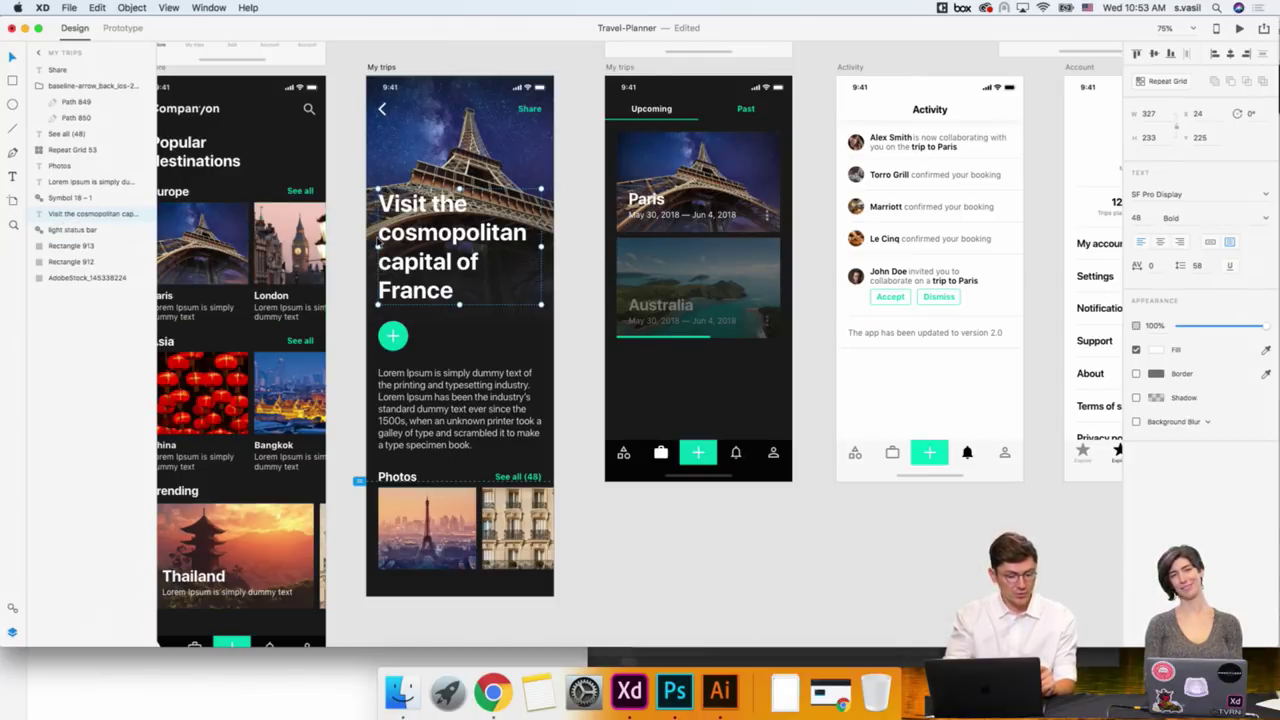
{"action": "left_click", "coordinate": [394, 339]}
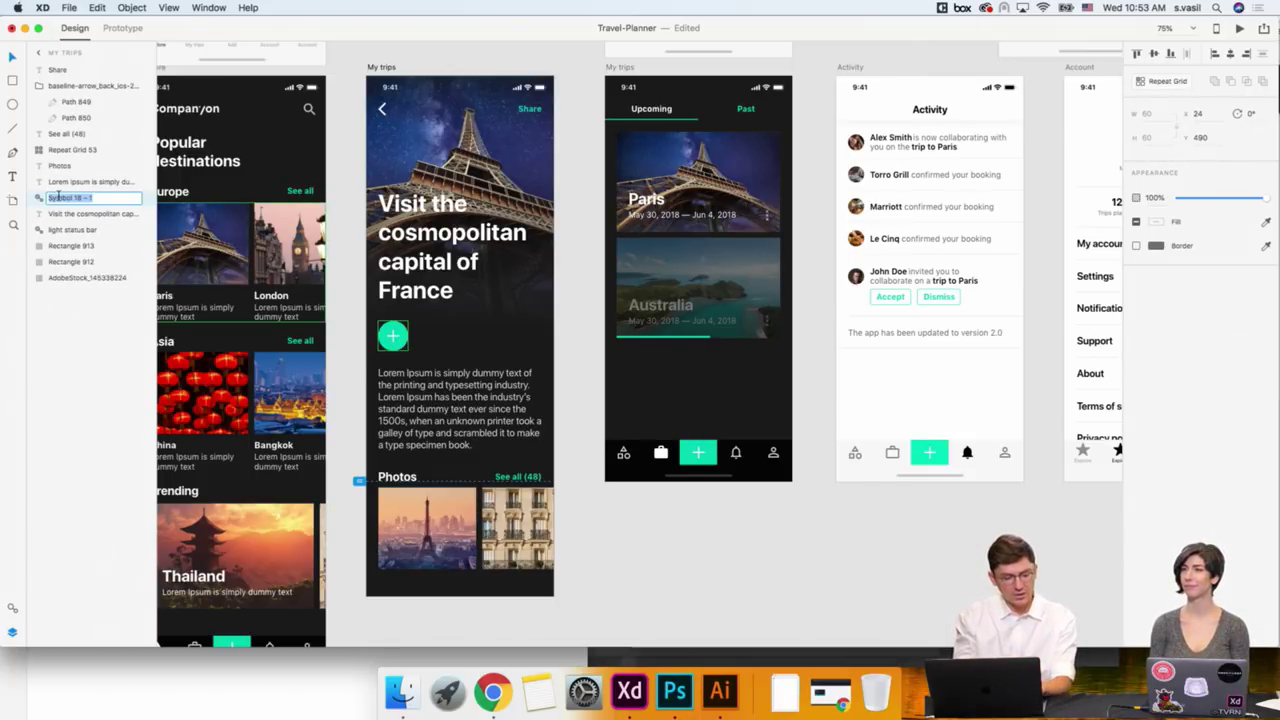
Clear the selection and select the Upcoming trips screen's bottom tab bar group.
{"action": "left_click", "coordinate": [607, 604]}
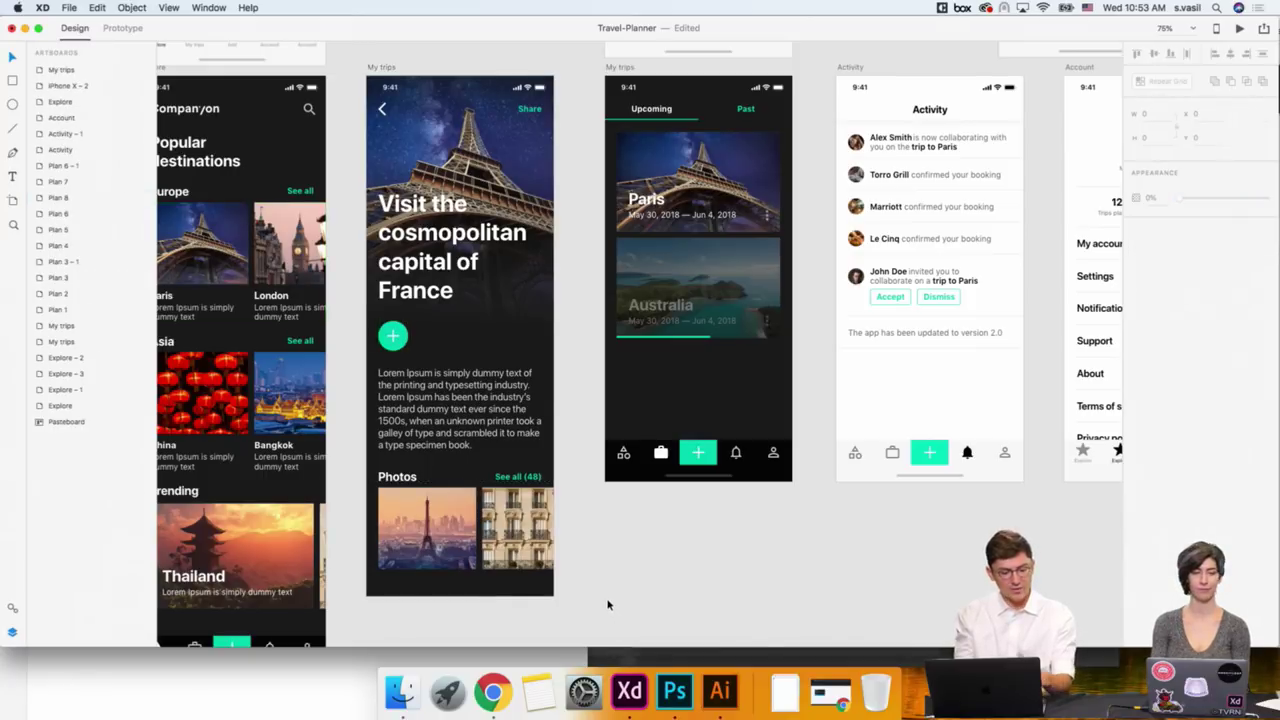
{"action": "scroll", "coordinate": [677, 563], "scroll_direction": "right", "scroll_amount": 3}
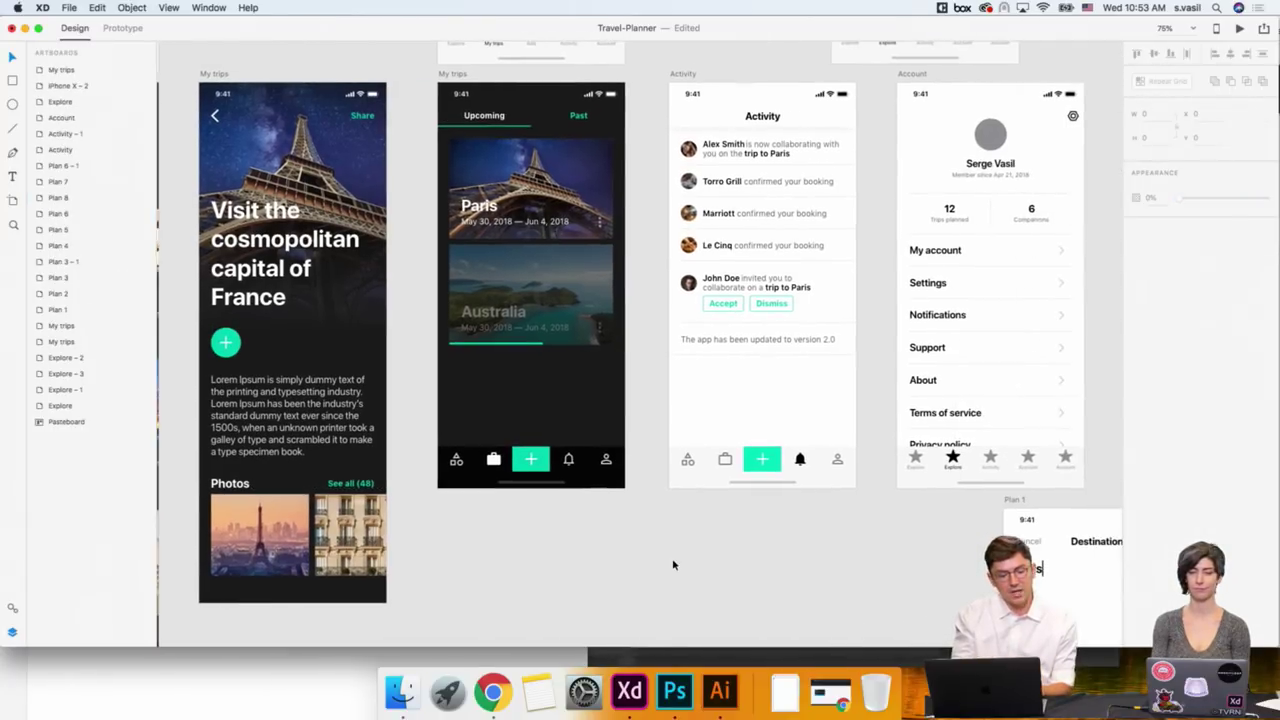
{"action": "scroll", "coordinate": [700, 490], "scroll_direction": "right", "scroll_amount": 2}
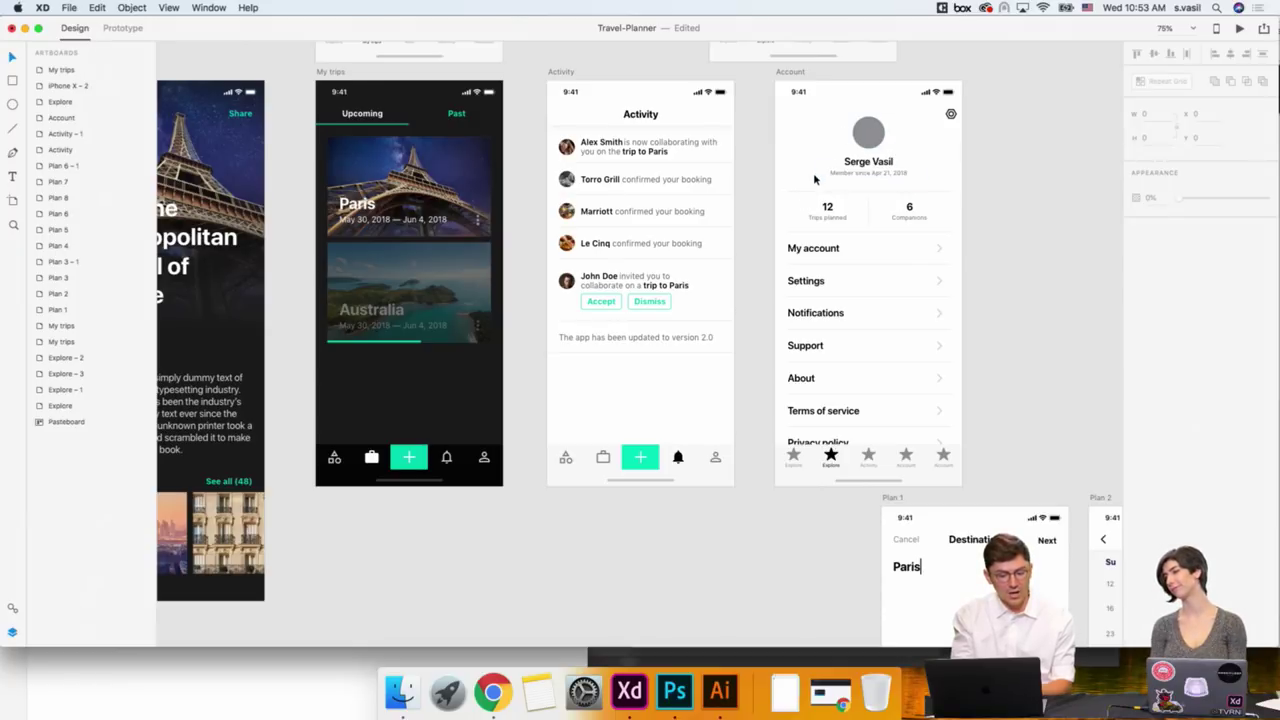
{"action": "scroll", "coordinate": [458, 441], "scroll_direction": "left", "scroll_amount": 3}
{"action": "scroll", "coordinate": [454, 440], "scroll_direction": "down", "scroll_amount": 2}
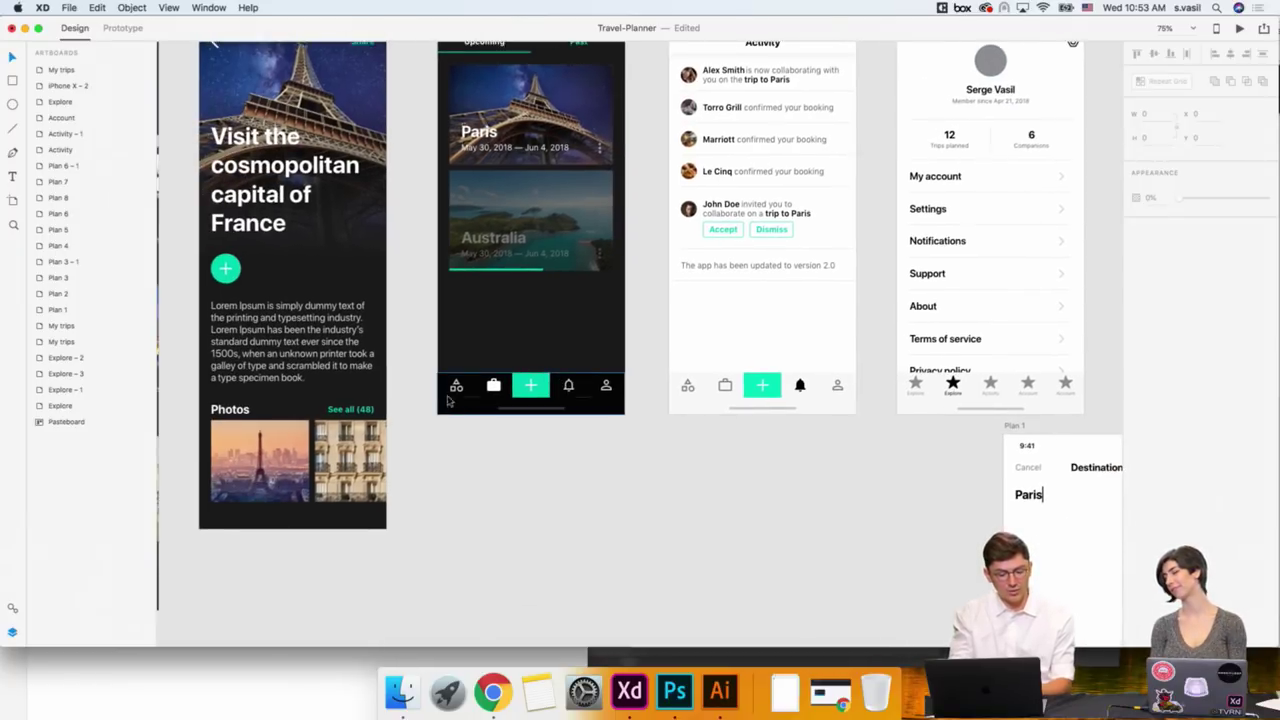
{"action": "left_click", "coordinate": [456, 390]}
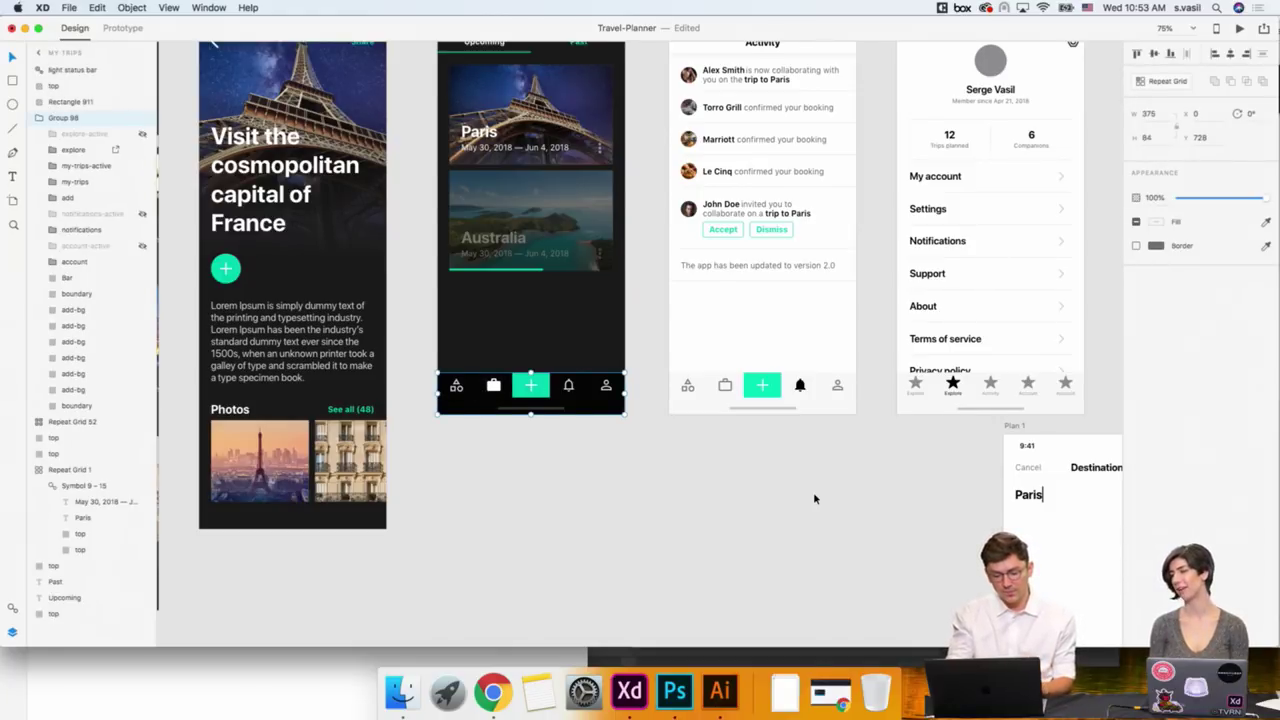
{"action": "scroll", "coordinate": [814, 498], "scroll_direction": "right", "scroll_amount": 5}
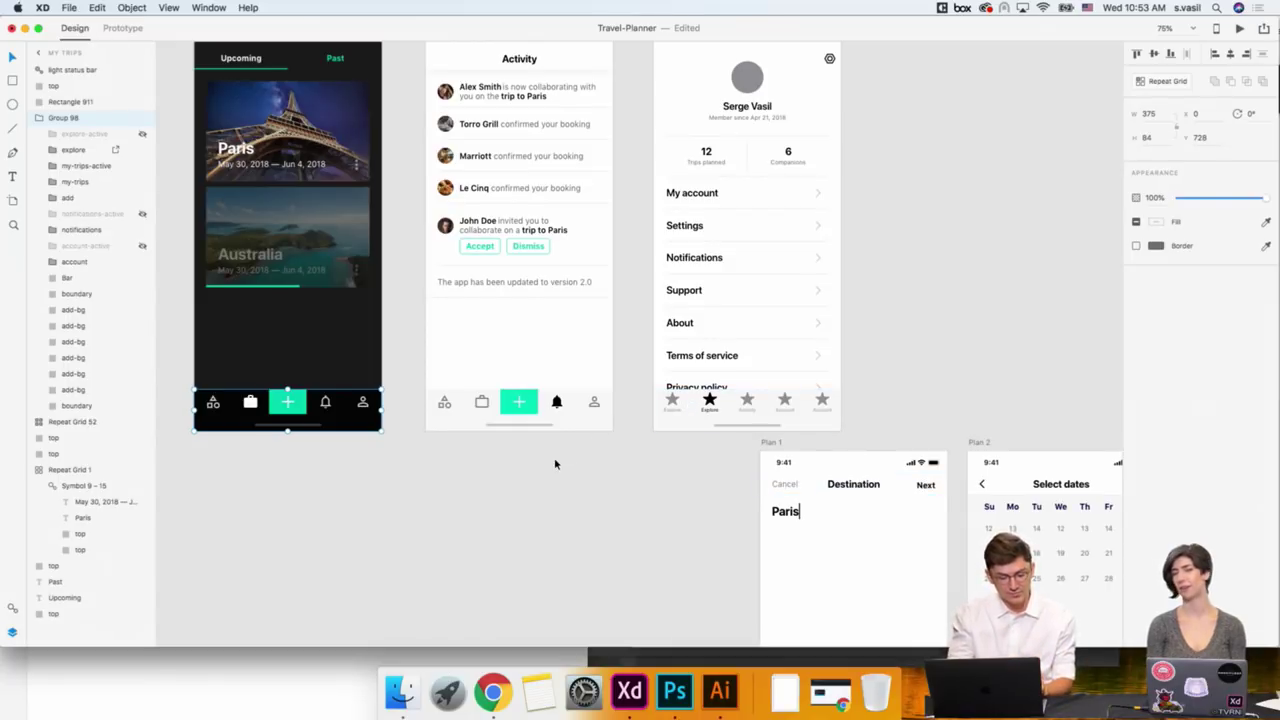
{"action": "scroll", "coordinate": [556, 463], "scroll_direction": "left", "scroll_amount": 8}
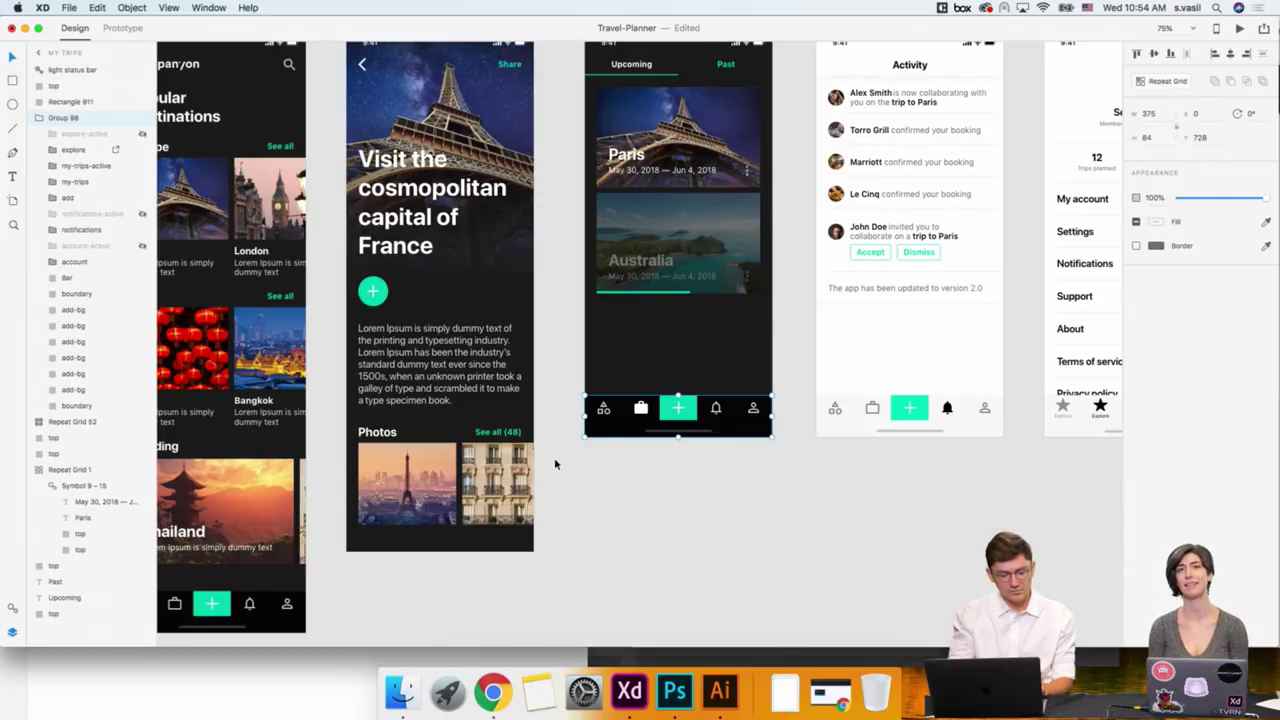
{"action": "scroll", "coordinate": [371, 70], "scroll_direction": "up", "scroll_amount": 2}
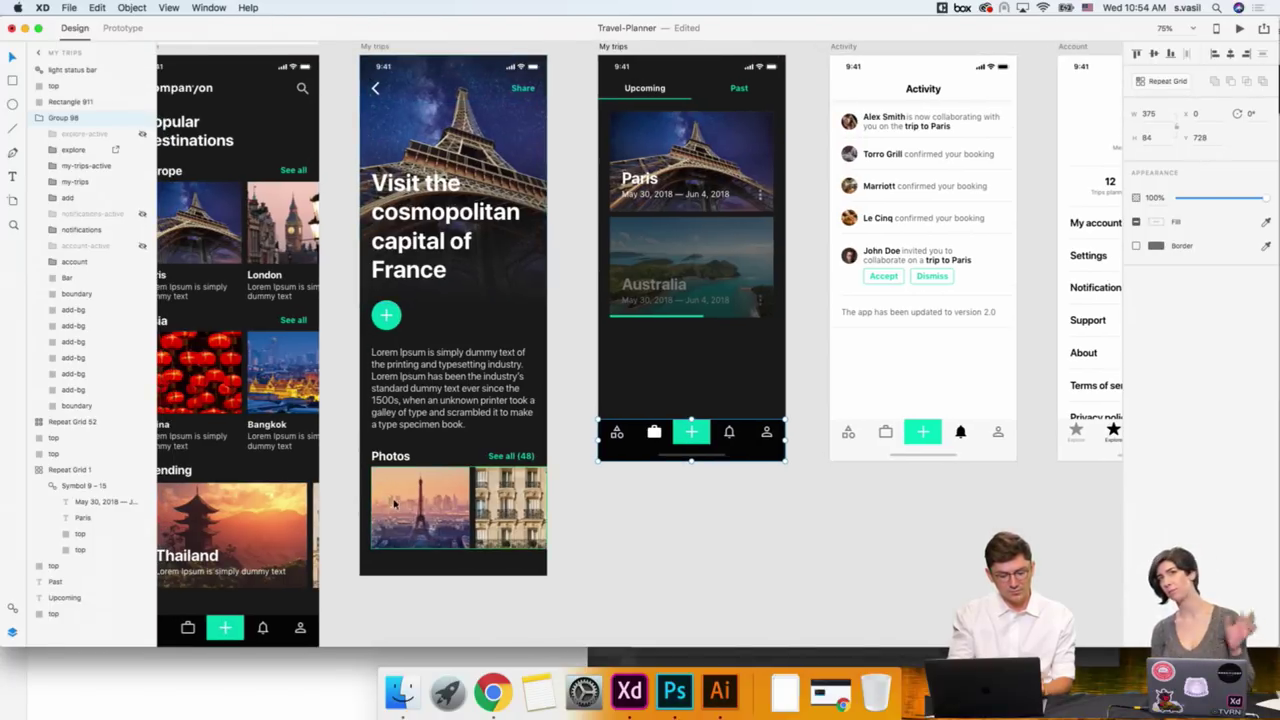
Set the My trips artboard's height to 1090 and deselect it.
{"action": "left_click", "coordinate": [403, 510]}
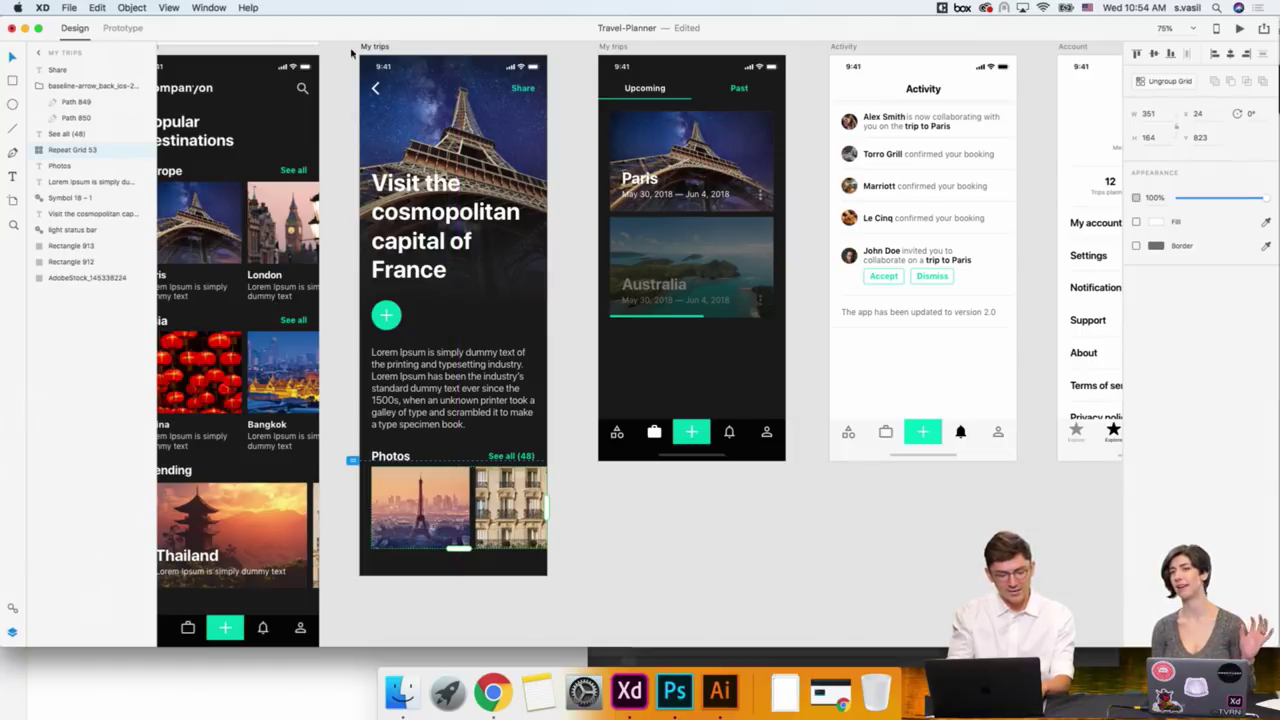
{"action": "left_click", "coordinate": [379, 47]}
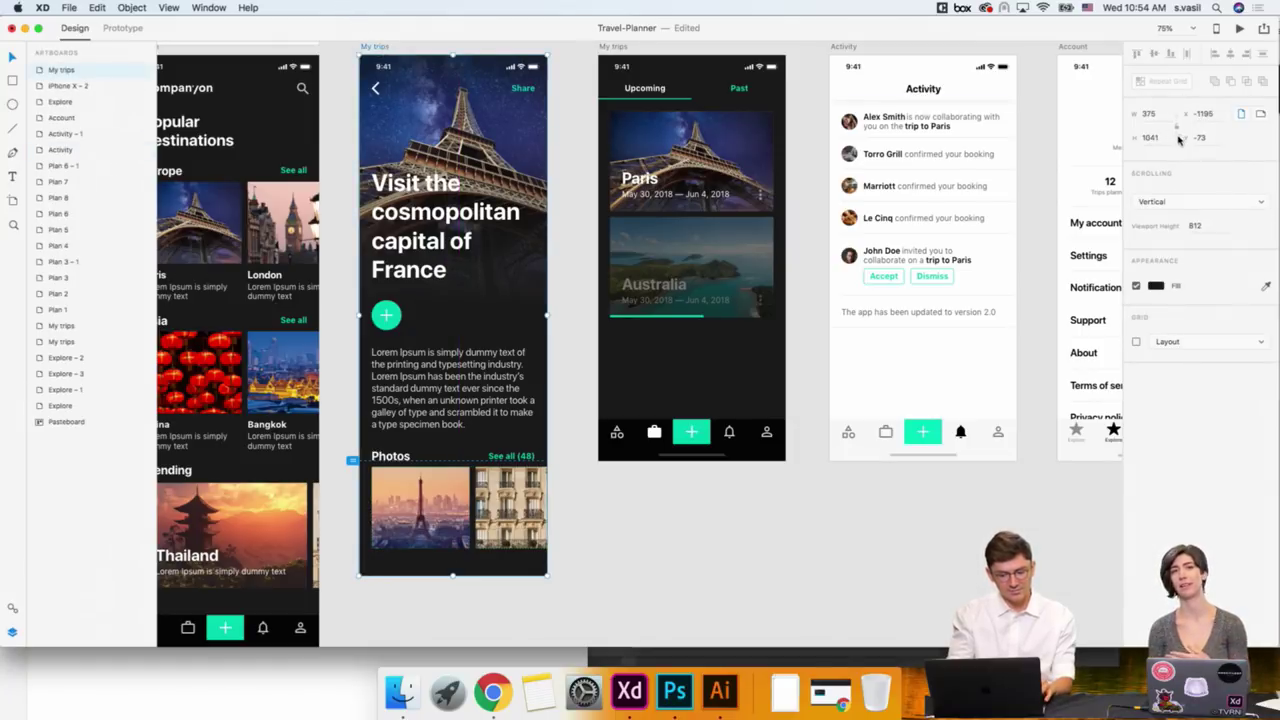
{"action": "type", "text": "1090"}
{"action": "key", "text": "Return"}
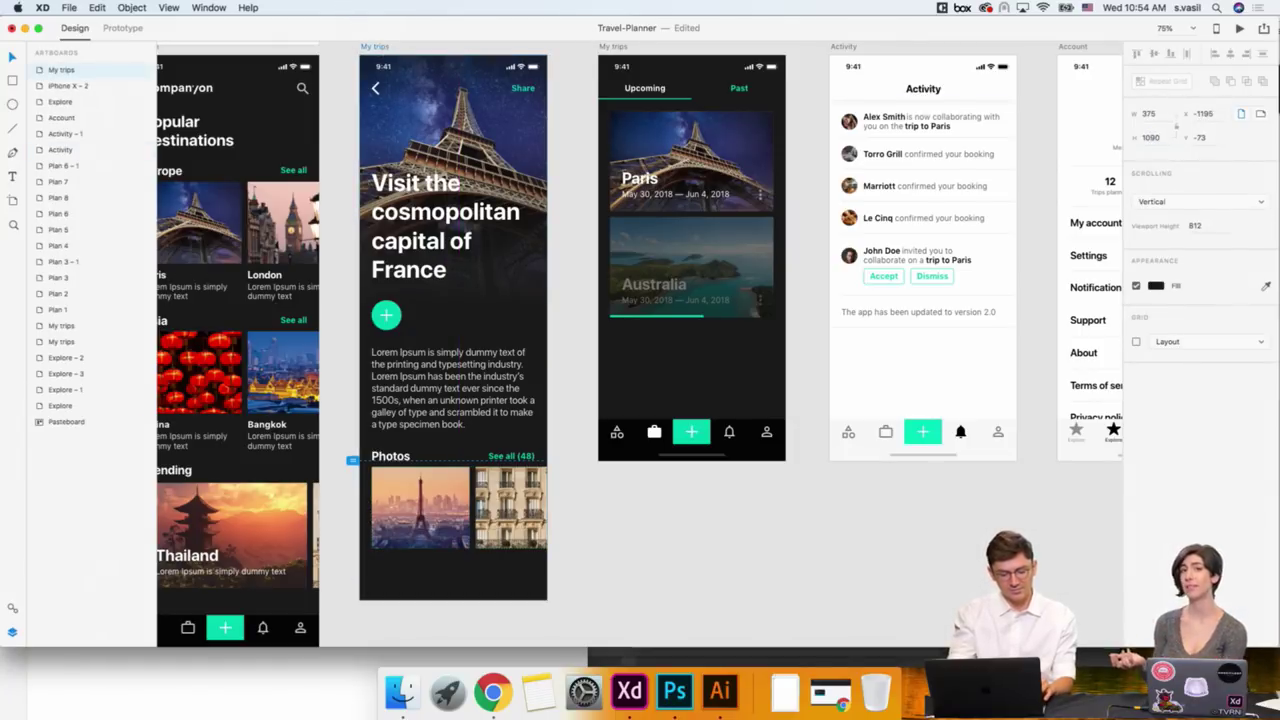
{"action": "left_click", "coordinate": [766, 584]}
Scroll the canvas across to view the Account artboard's profile and settings list.
{"action": "scroll", "coordinate": [766, 584], "scroll_direction": "right", "scroll_amount": 2}
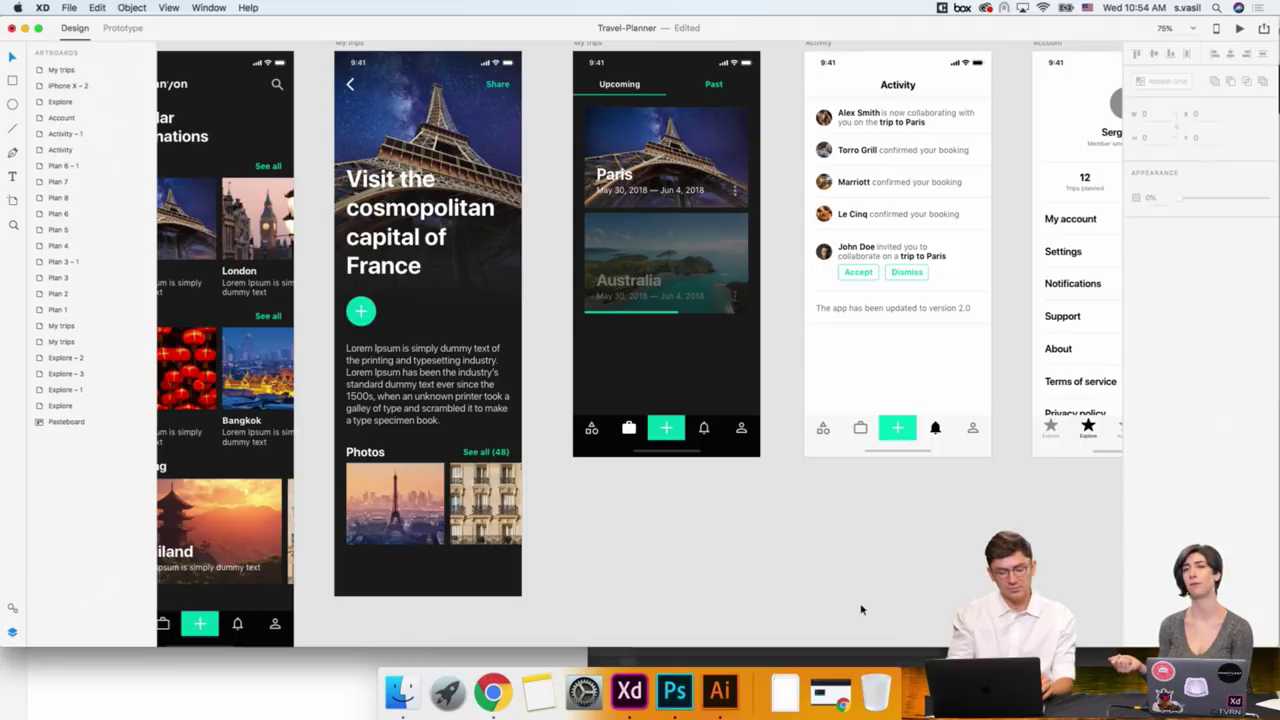
{"action": "scroll", "coordinate": [879, 562], "scroll_direction": "right", "scroll_amount": 5}
{"action": "scroll", "coordinate": [879, 562], "scroll_direction": "right", "scroll_amount": 3}
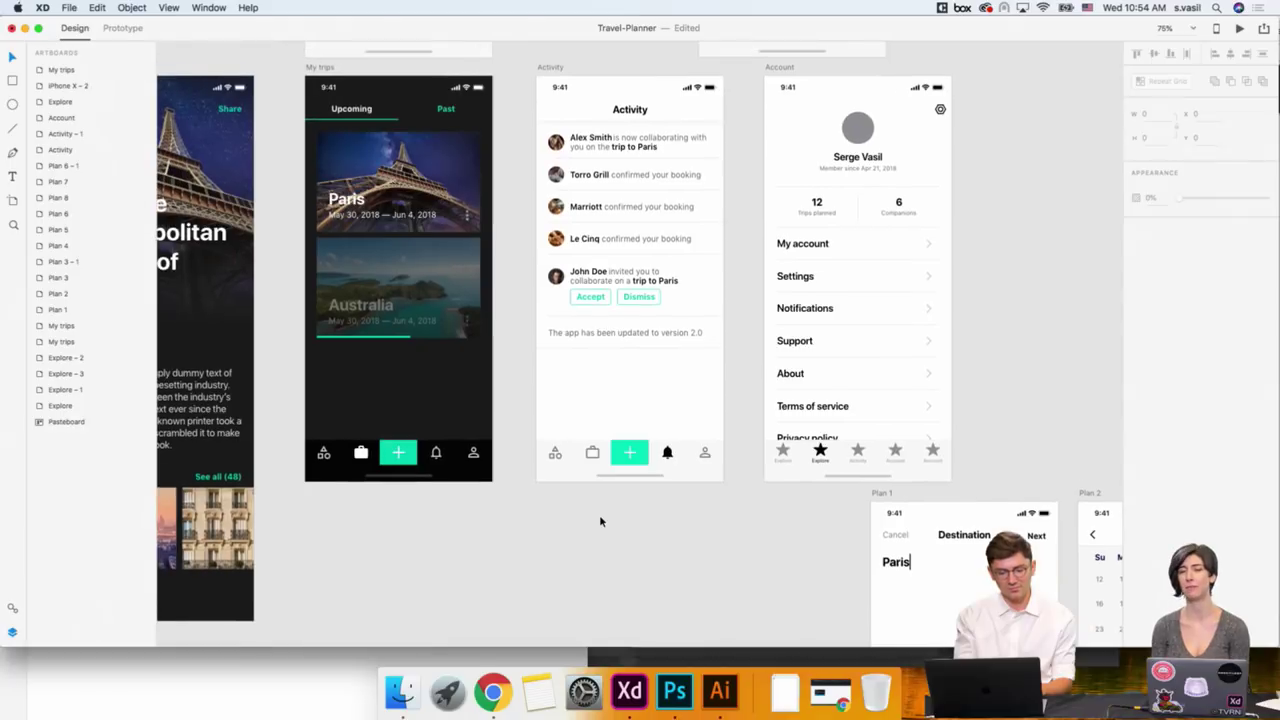
{"action": "scroll", "coordinate": [600, 518], "scroll_direction": "up", "scroll_amount": 2}
{"action": "scroll", "coordinate": [600, 518], "scroll_direction": "left", "scroll_amount": 2}
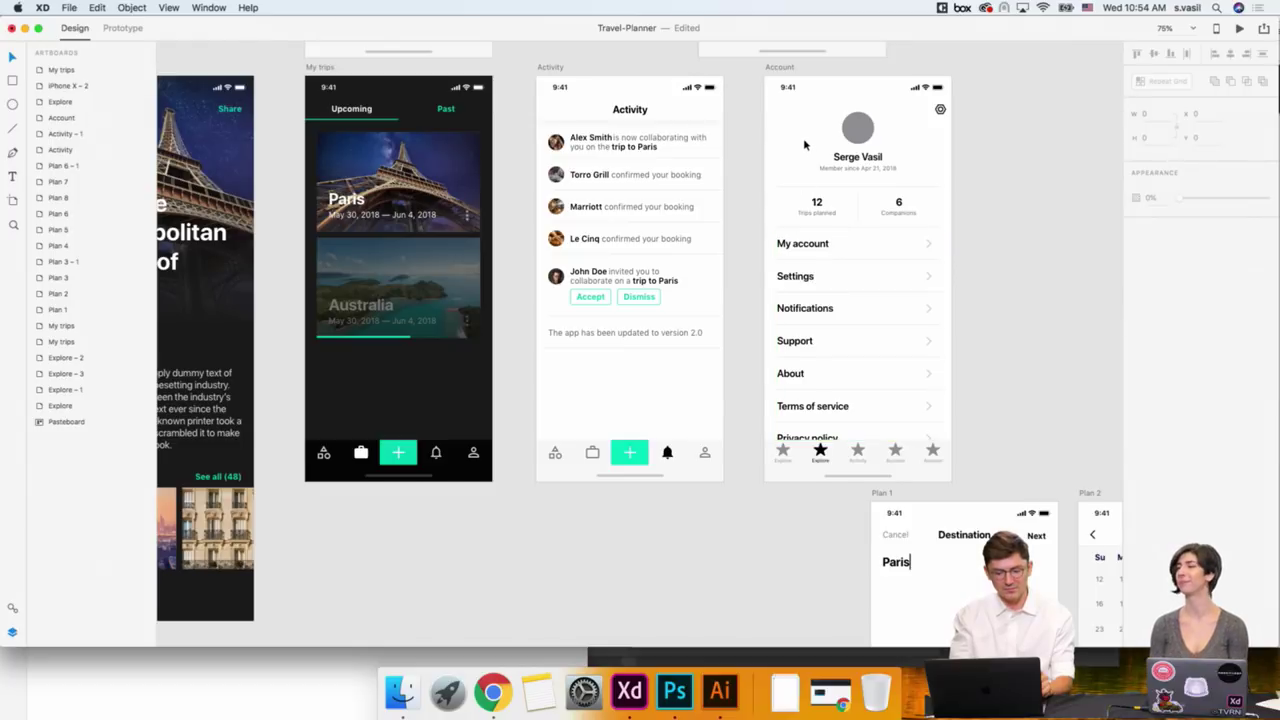
{"action": "scroll", "coordinate": [804, 145], "scroll_direction": "up", "scroll_amount": 1}
{"action": "scroll", "coordinate": [804, 145], "scroll_direction": "left", "scroll_amount": 1}
Fill the Account artboard's round avatar with the profile .jpg dragged from Finder's images folder.
{"action": "left_click", "coordinate": [863, 142]}
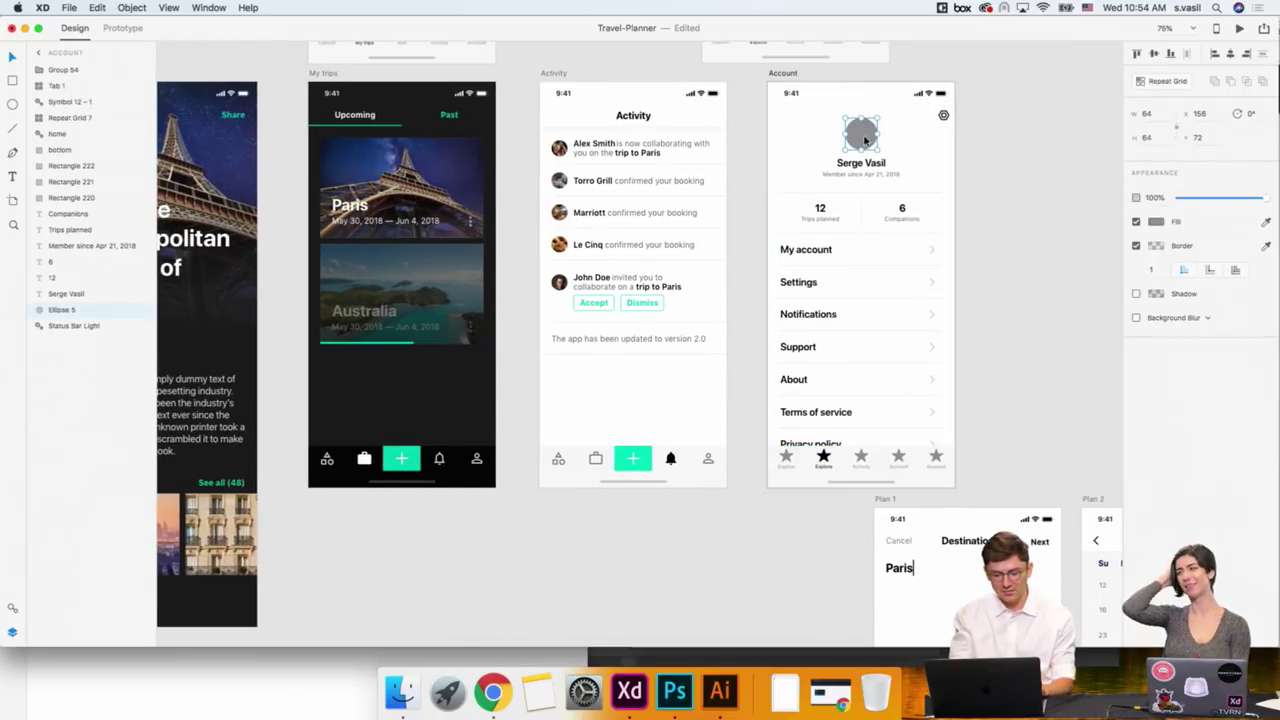
{"action": "left_click", "coordinate": [405, 690]}
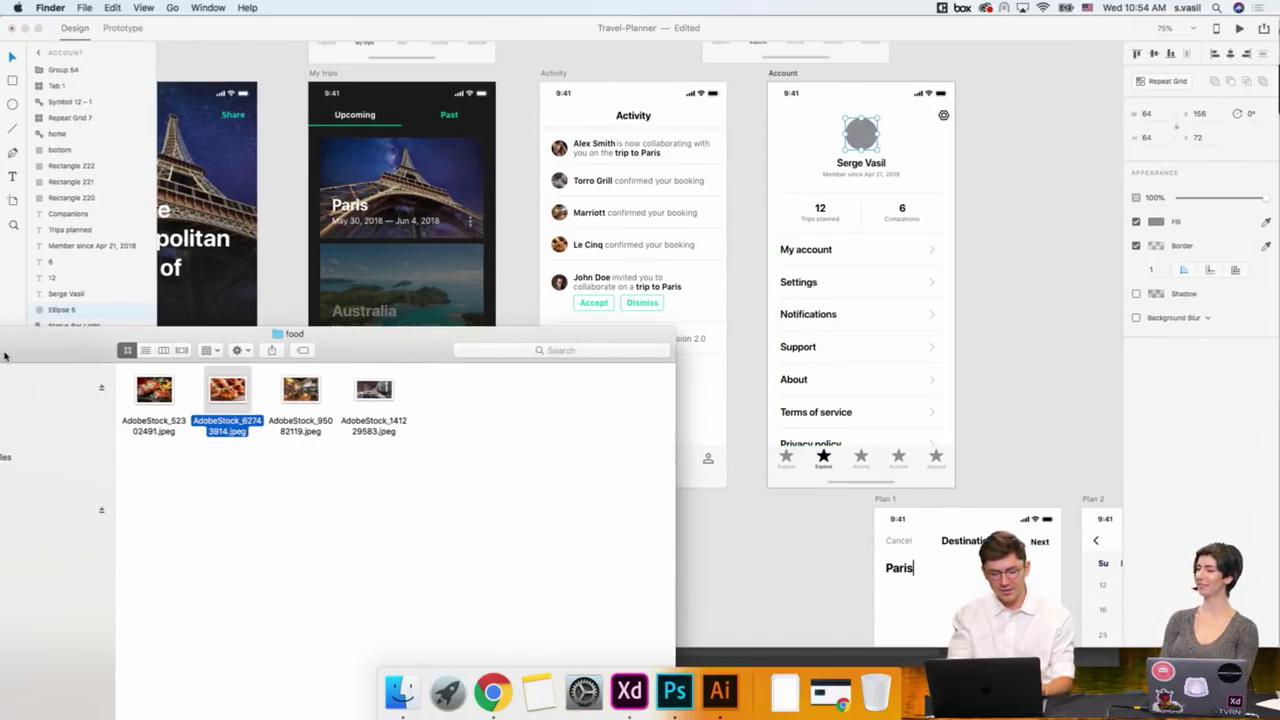
{"action": "left_click", "coordinate": [42, 351]}
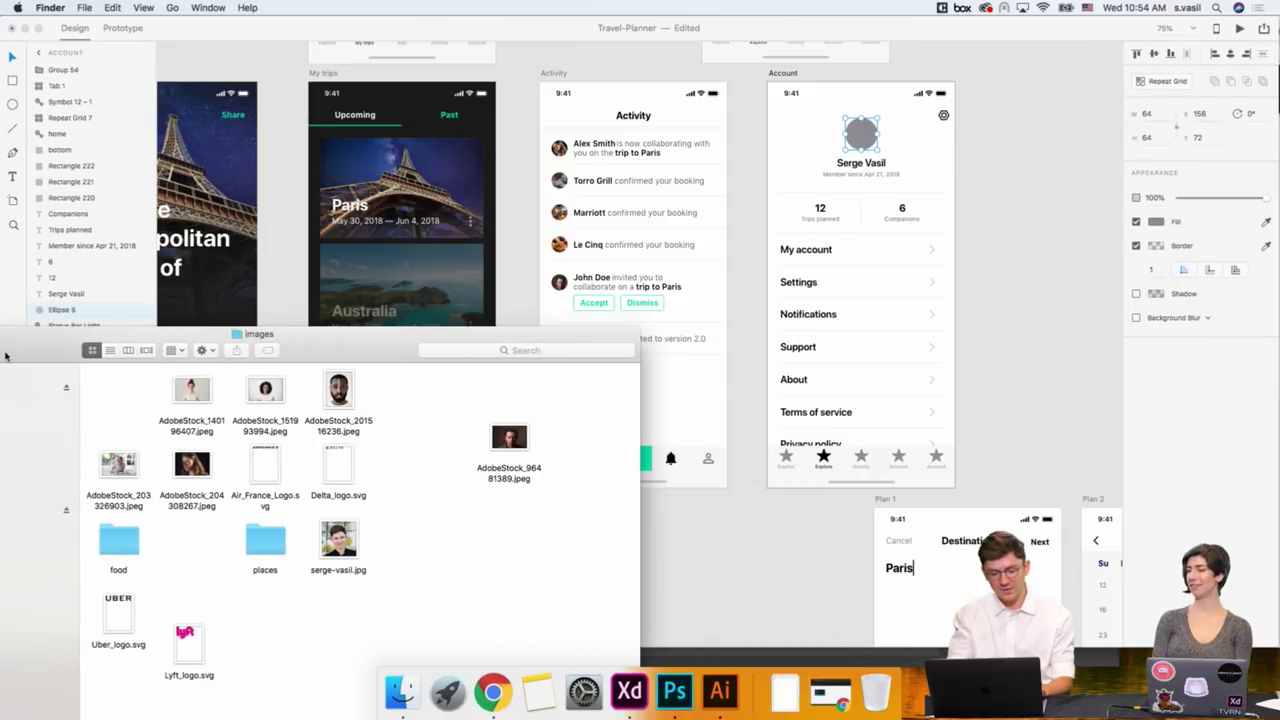
{"action": "left_click_drag", "start_coordinate": [548, 320], "coordinate": [830, 146]}
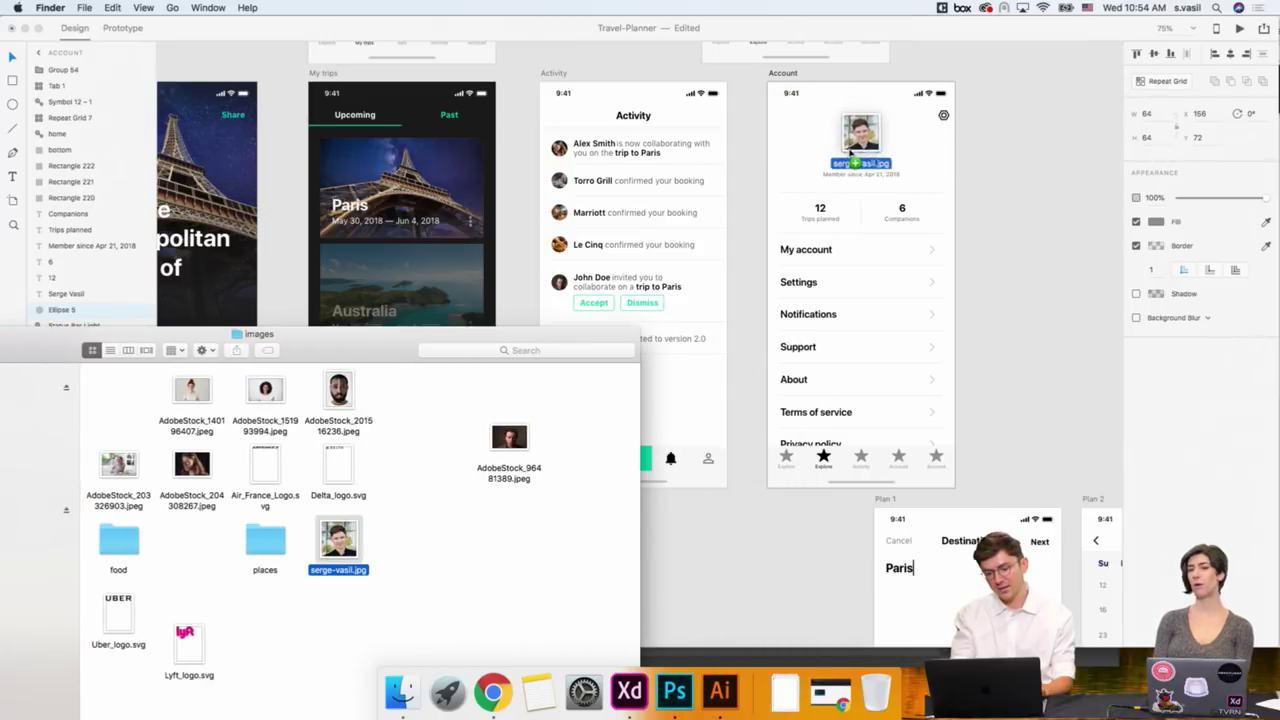